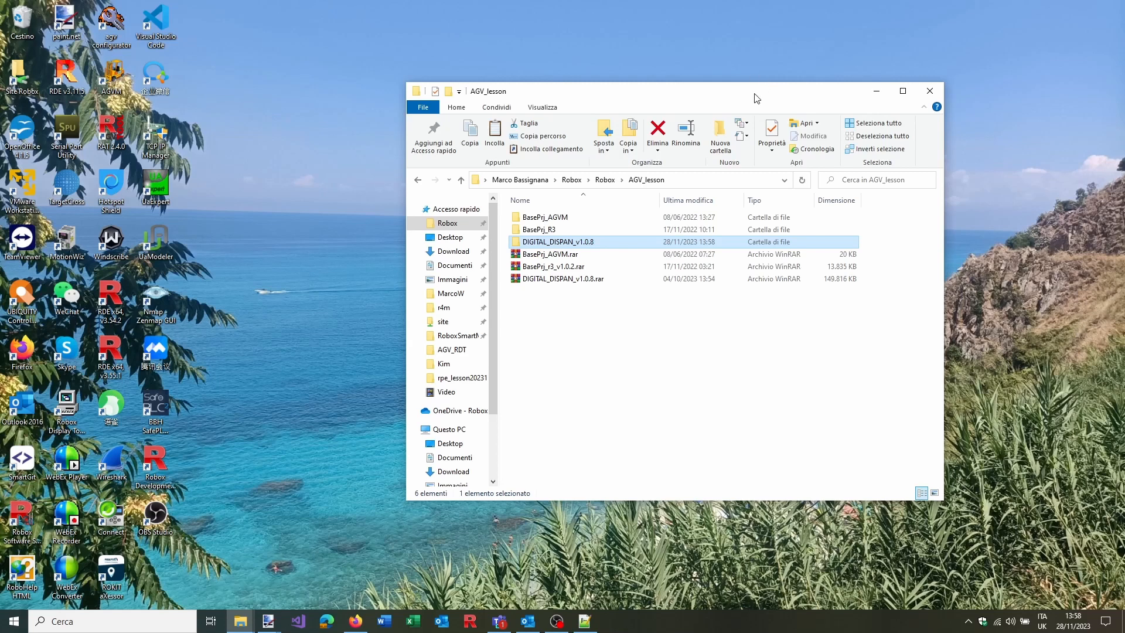
drag(702, 83, 683, 96)
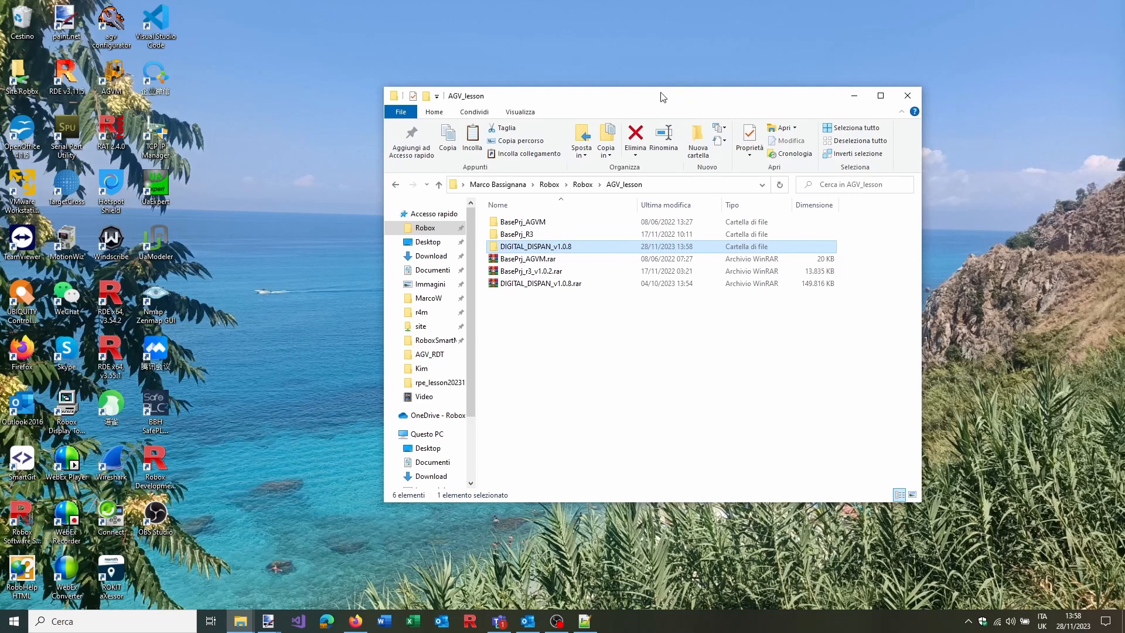
click(103, 24)
click(116, 142)
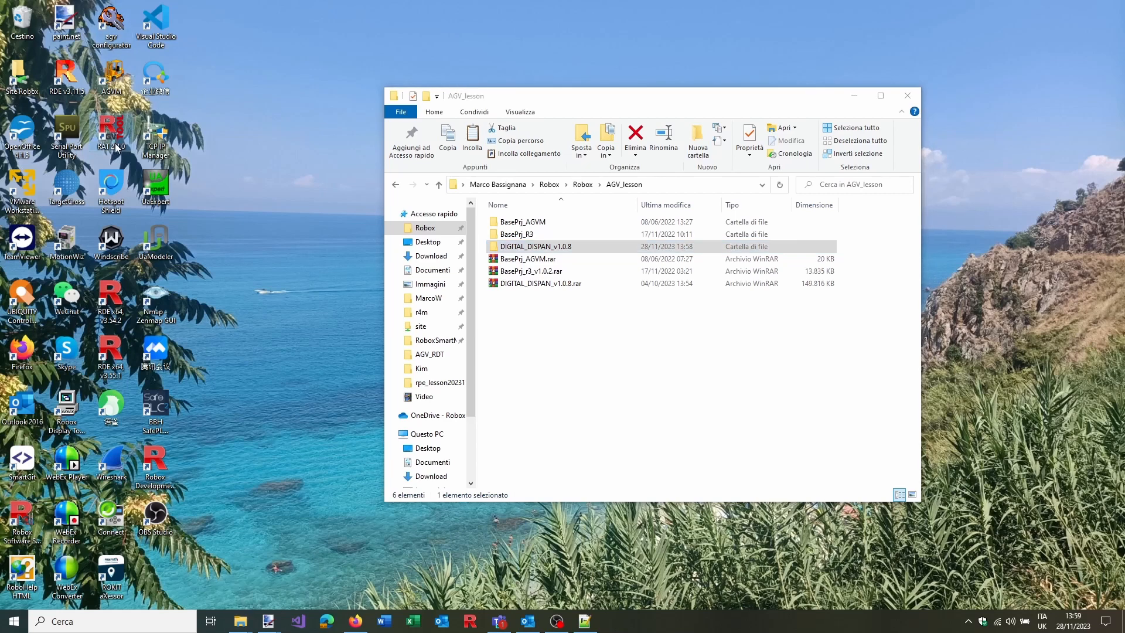
click(114, 83)
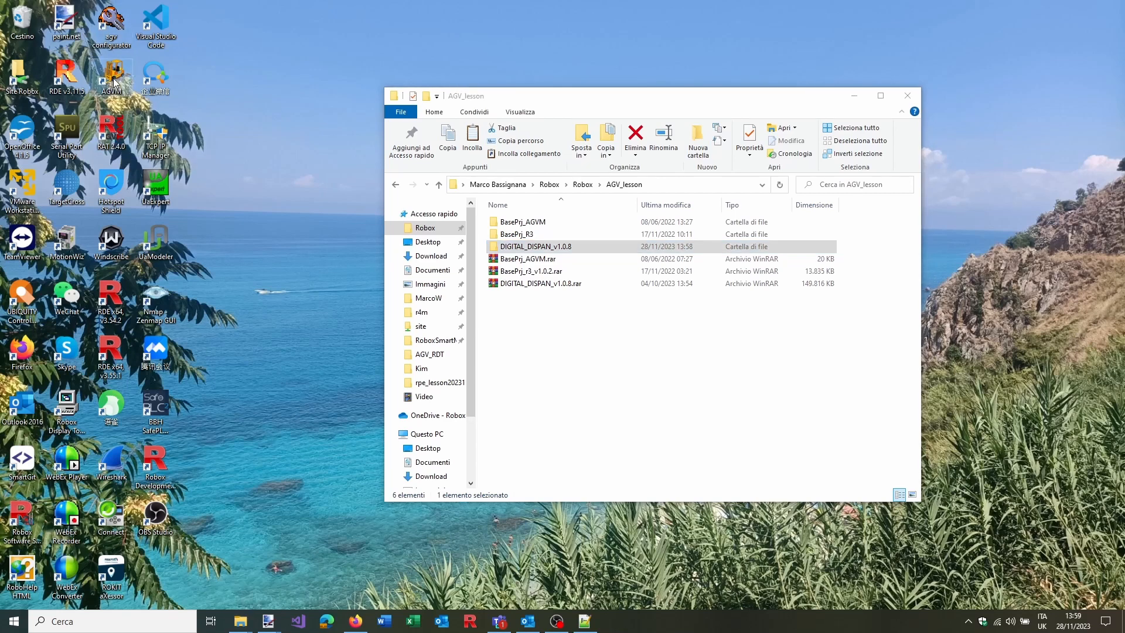
click(105, 30)
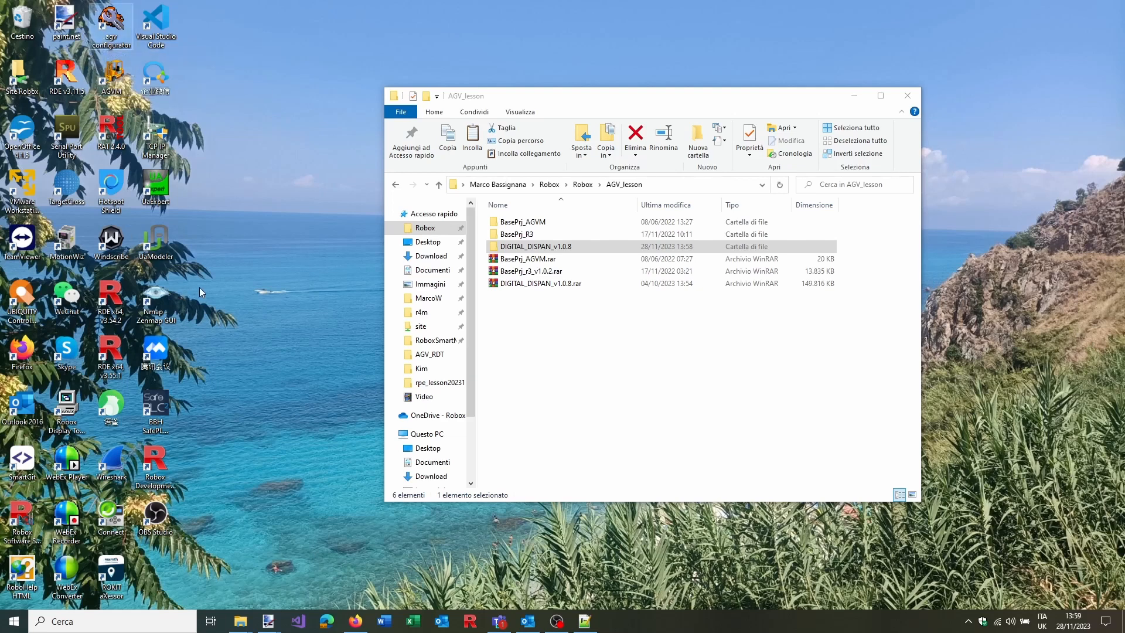
click(109, 357)
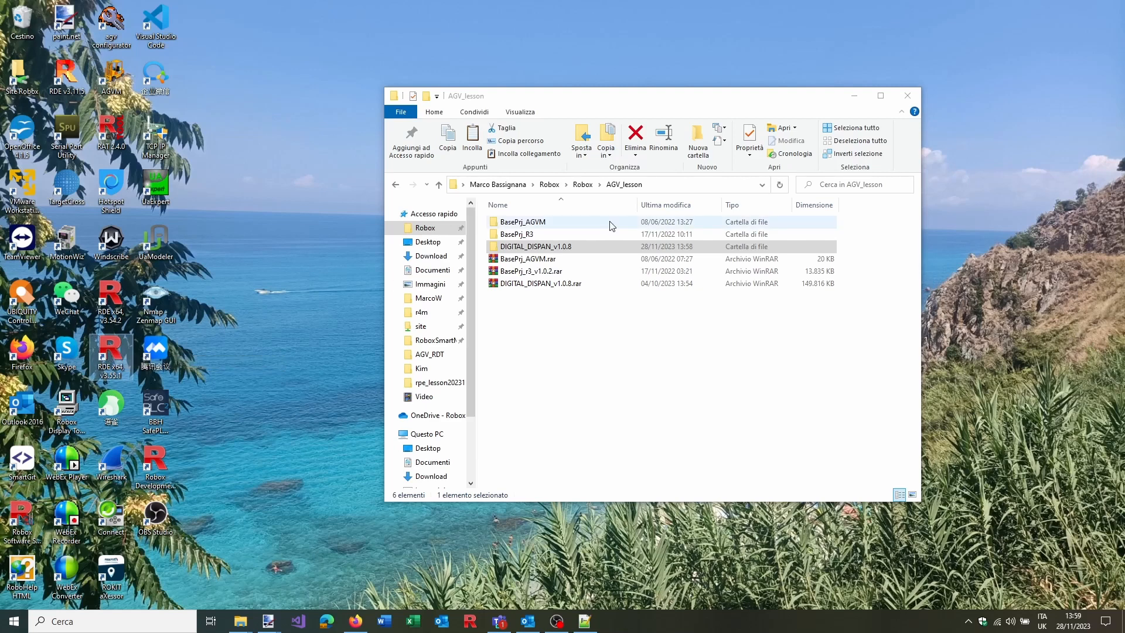
drag(596, 104, 580, 96)
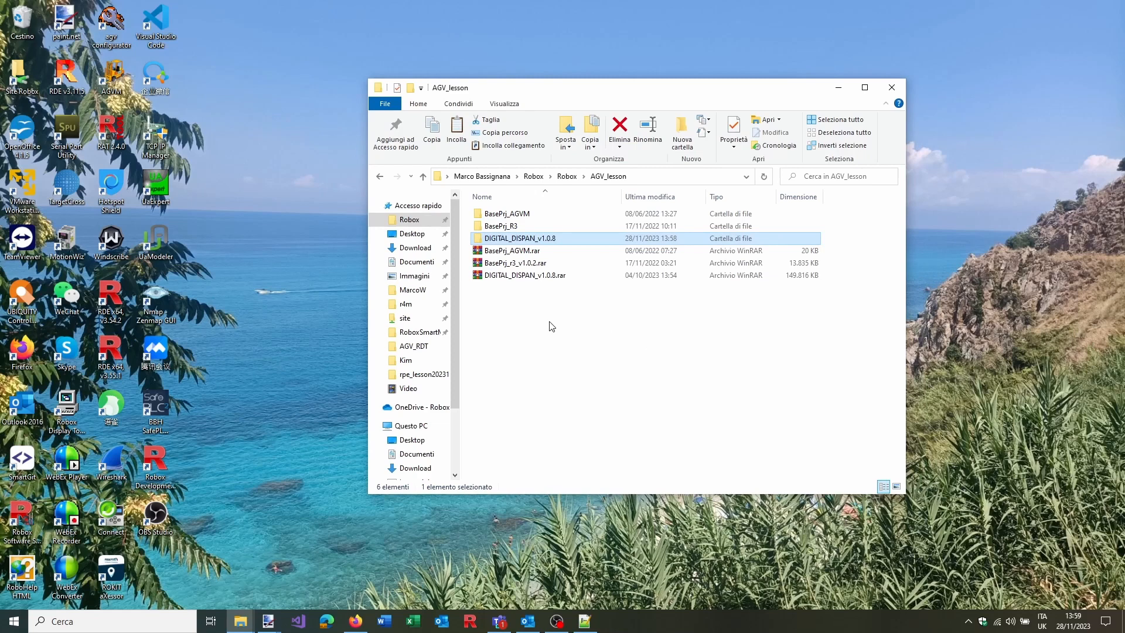
Look through the BasePrj_AGVM folder and its map subfolder, and return to the AGV_lesson folder
click(523, 215)
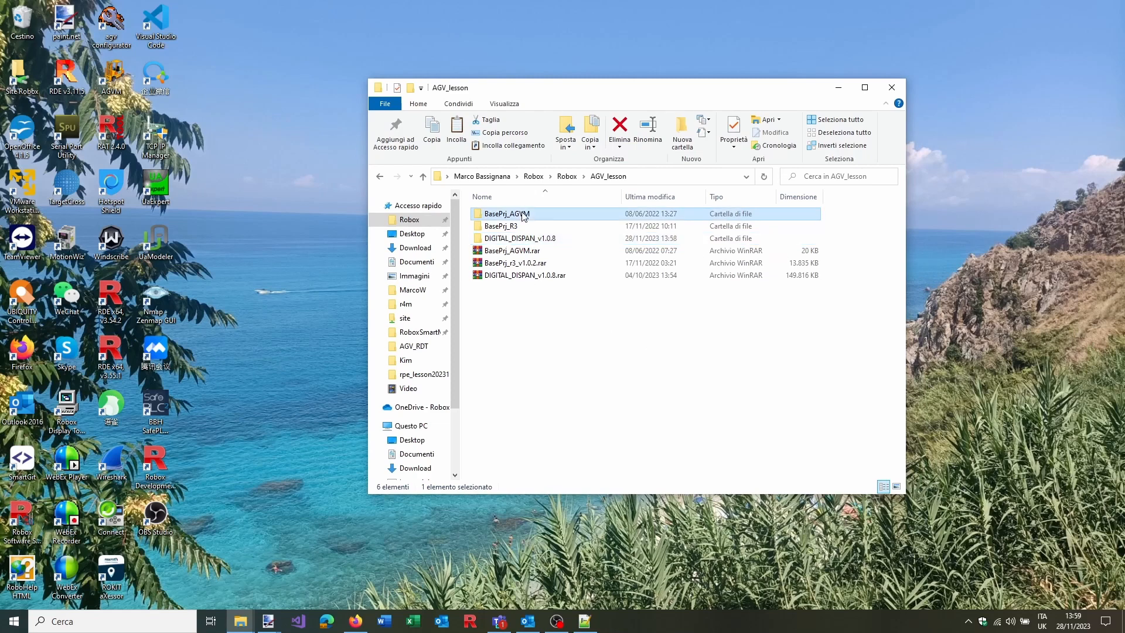
double_click(523, 214)
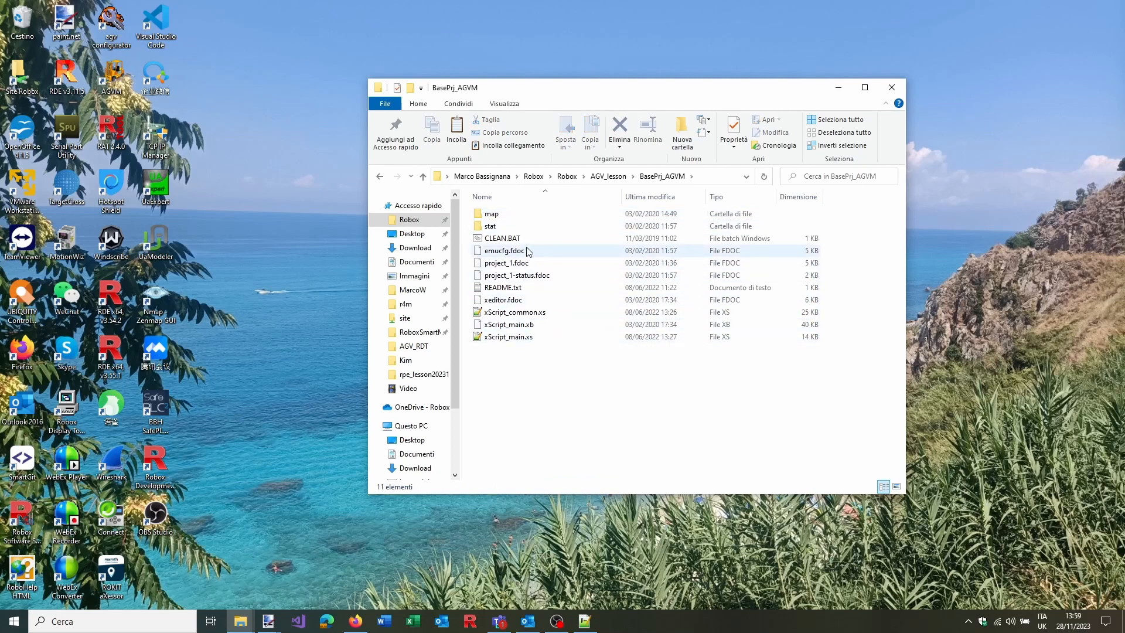
click(608, 177)
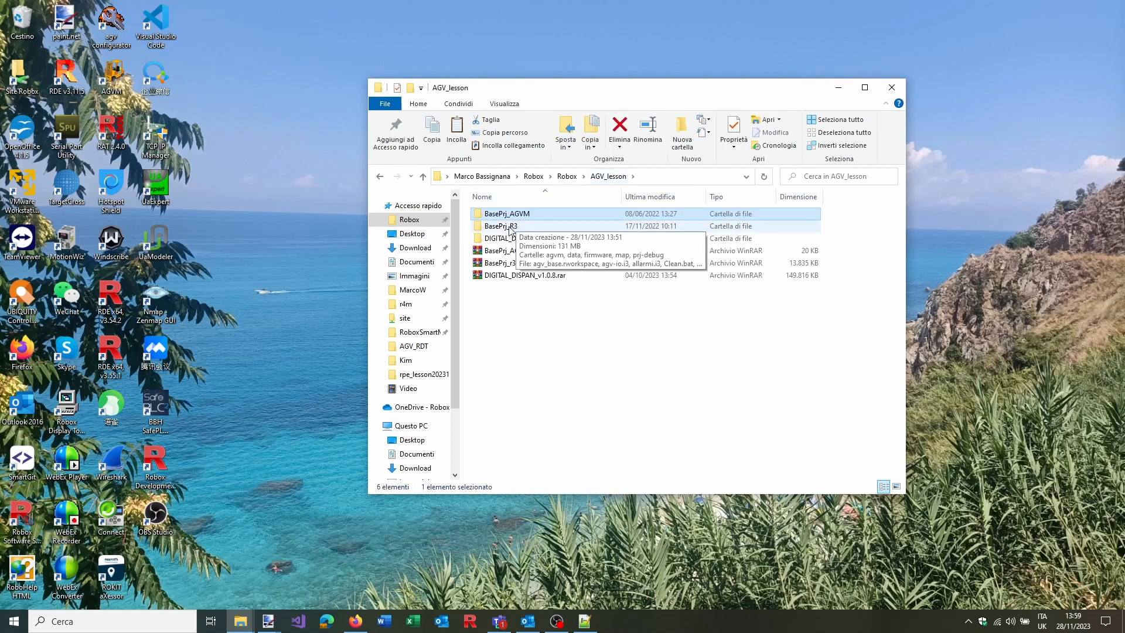
double_click(507, 214)
double_click(509, 216)
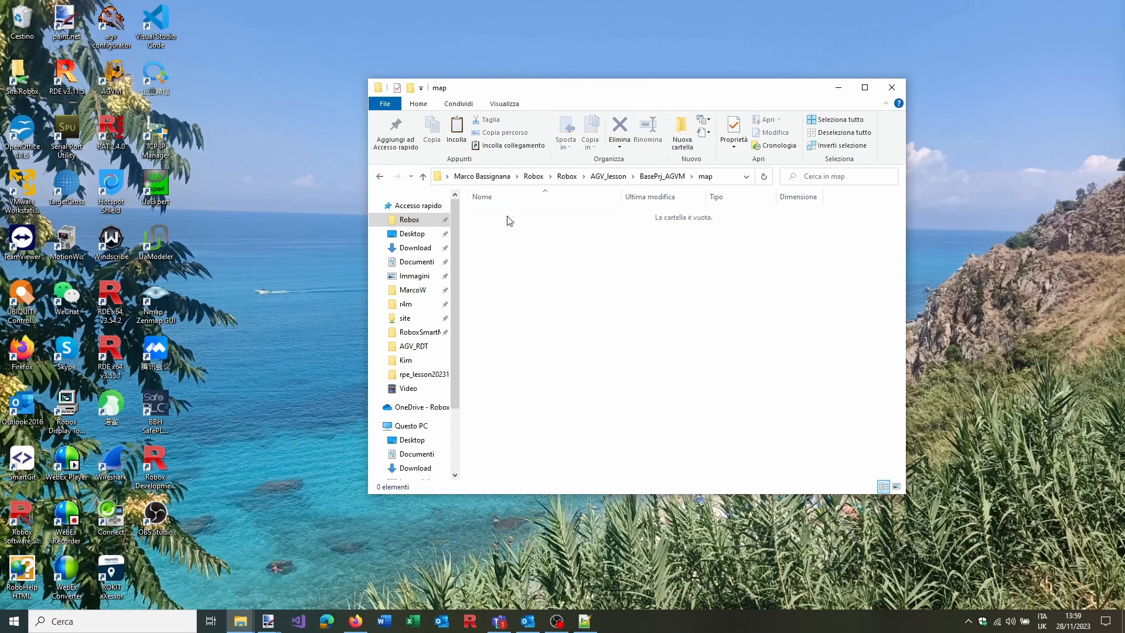
click(610, 176)
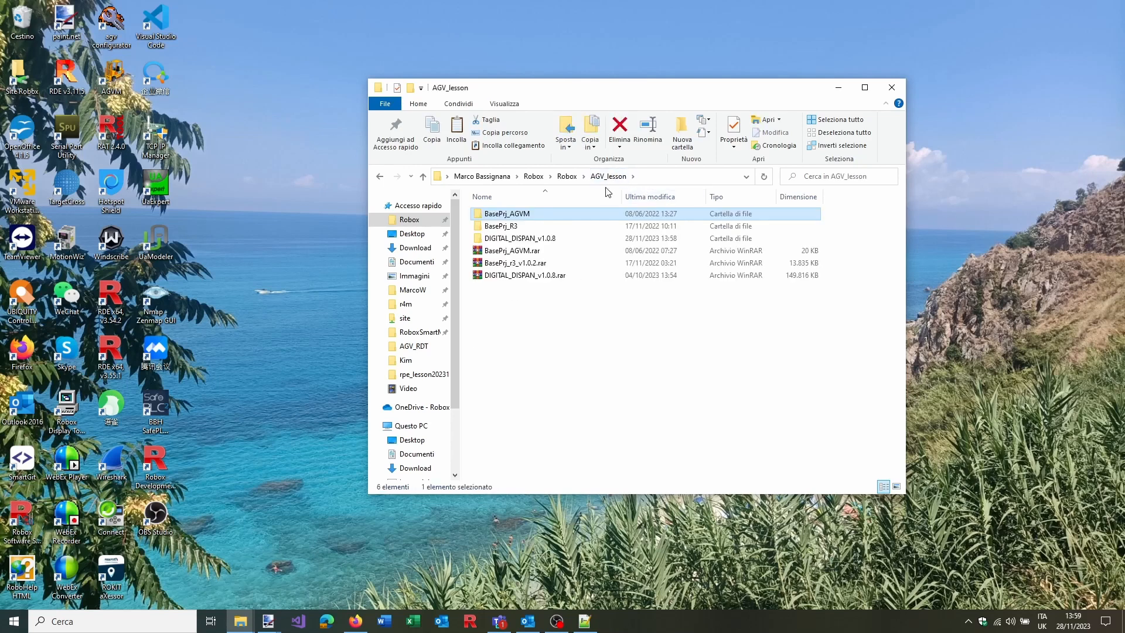
Open the BasePrj_R3 folder, examine its project files and select agv_base.rworkspace
double_click(517, 228)
scroll(542, 222, down, 3)
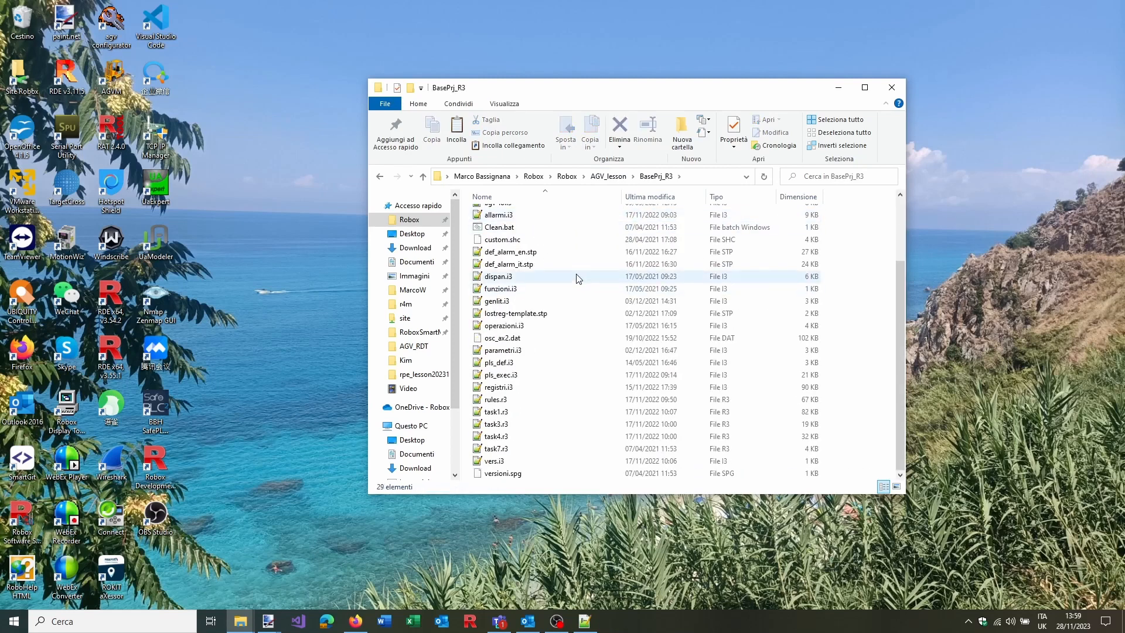
scroll(590, 283, up, 3)
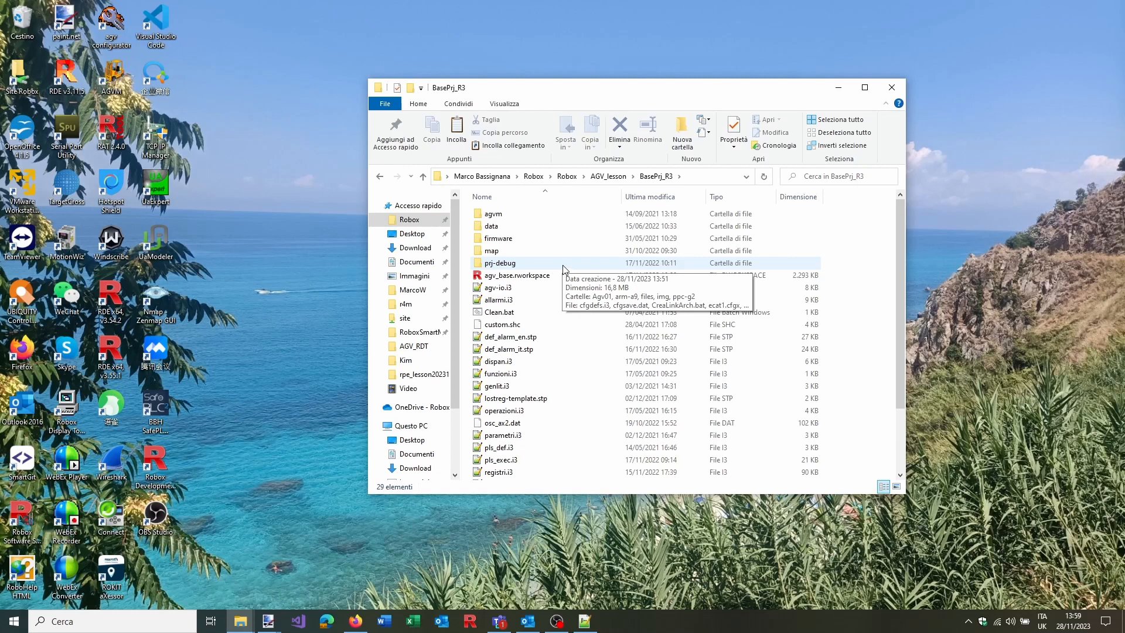
click(536, 275)
Launch RDE x64 v3.54.2 and check the full path of the BasePrj_R3 folder in the file explorer
double_click(111, 302)
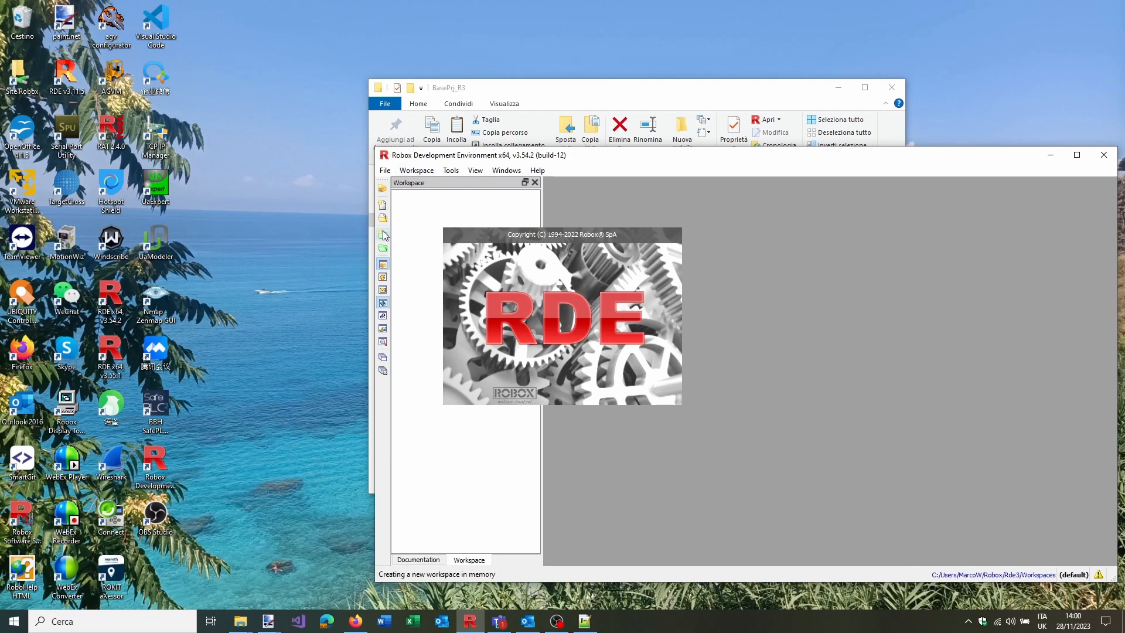
click(522, 100)
click(709, 176)
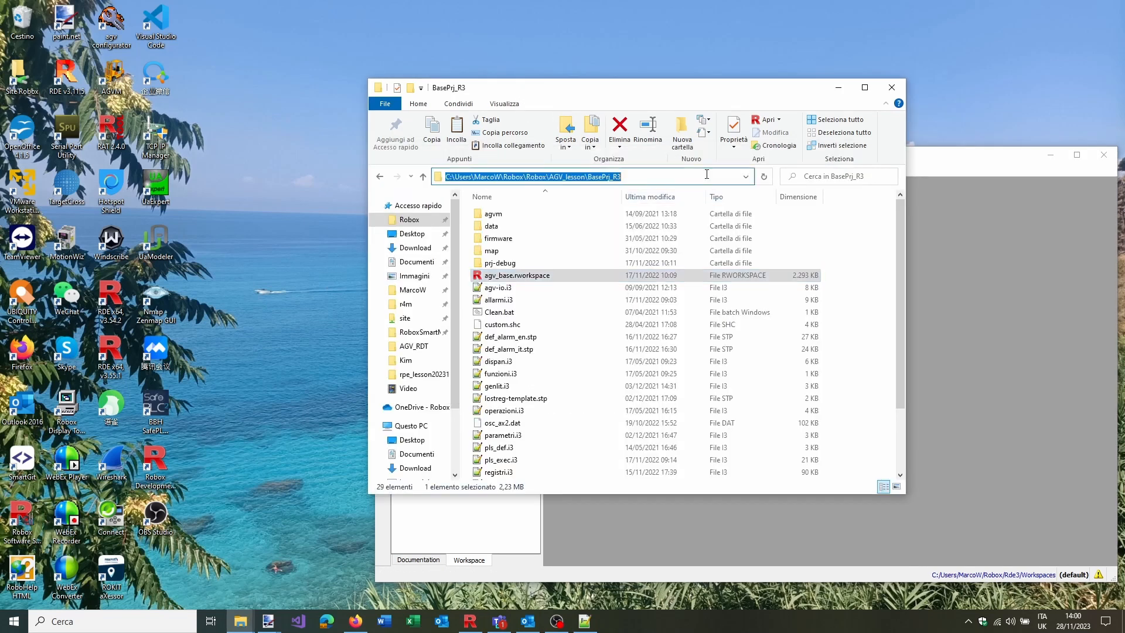
click(950, 168)
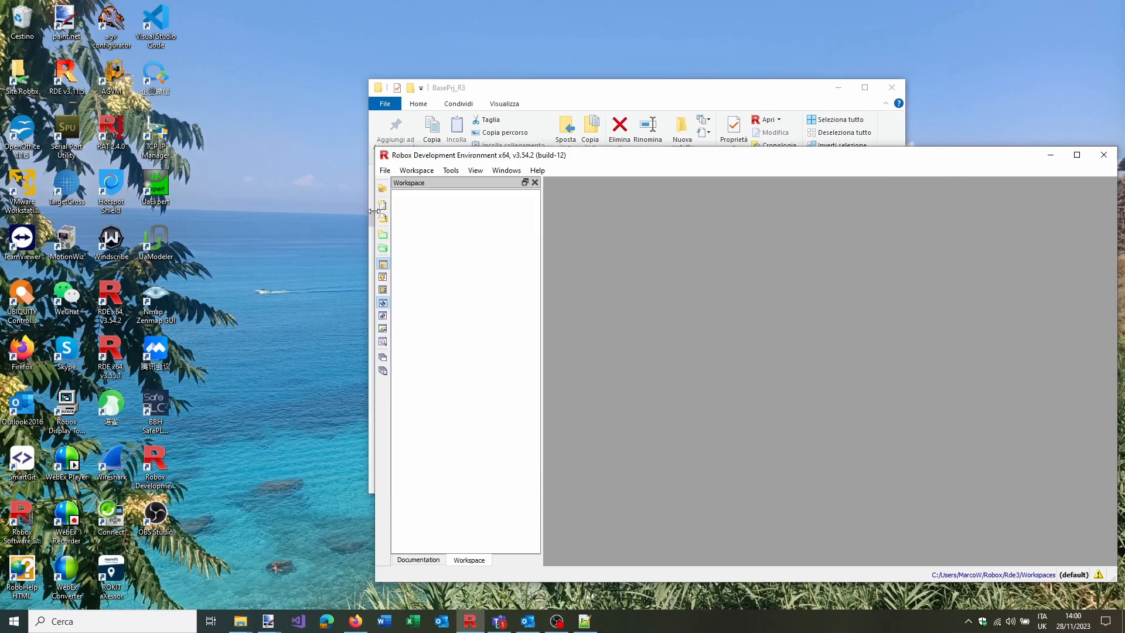
Start opening a workspace and browse up from the default Workspaces folder to the parent Robox folder
click(382, 248)
click(766, 268)
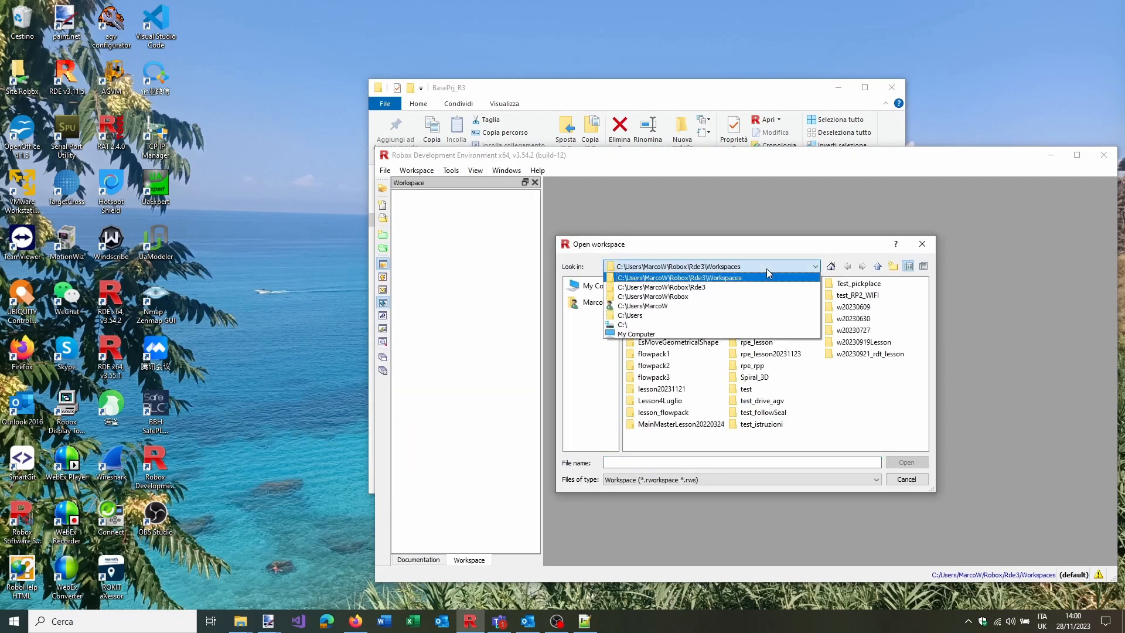
click(767, 269)
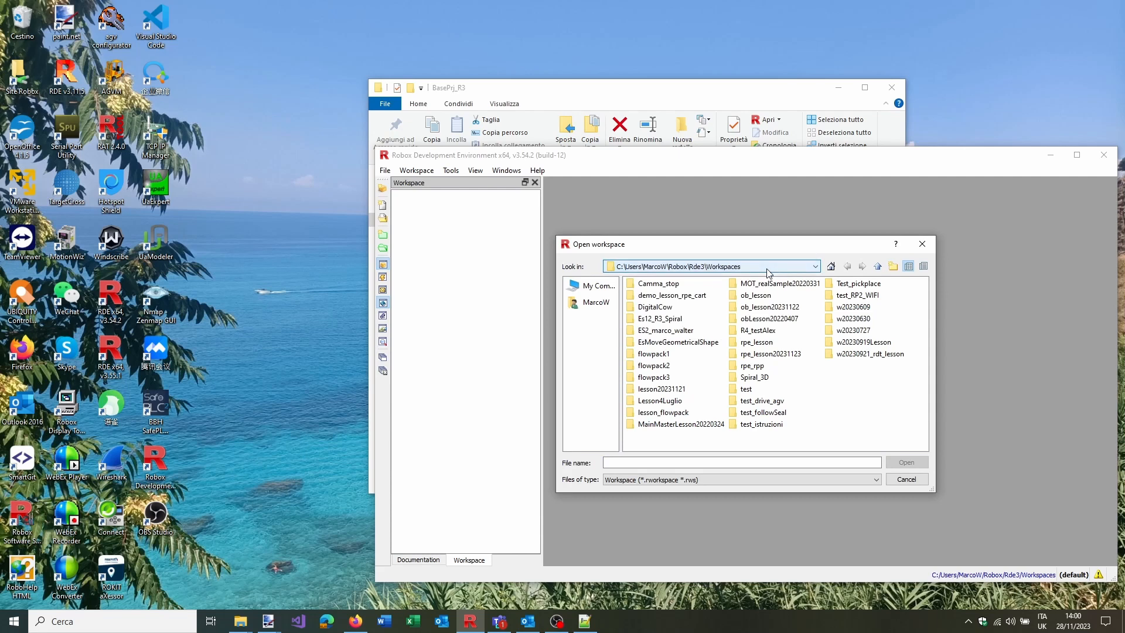
click(878, 266)
click(882, 267)
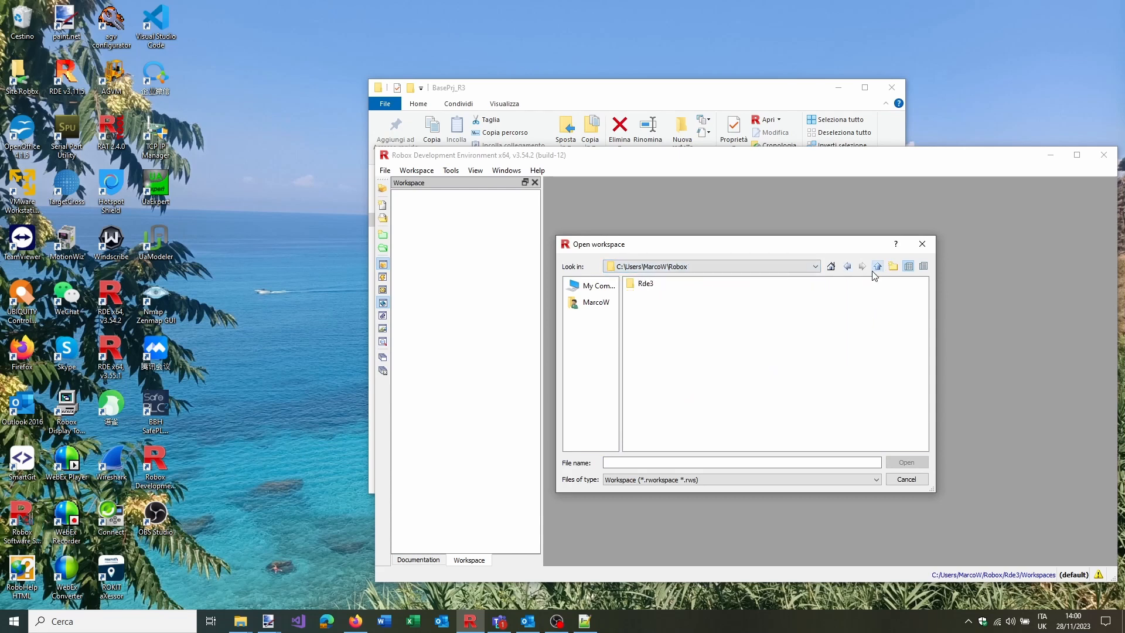
click(847, 267)
click(652, 100)
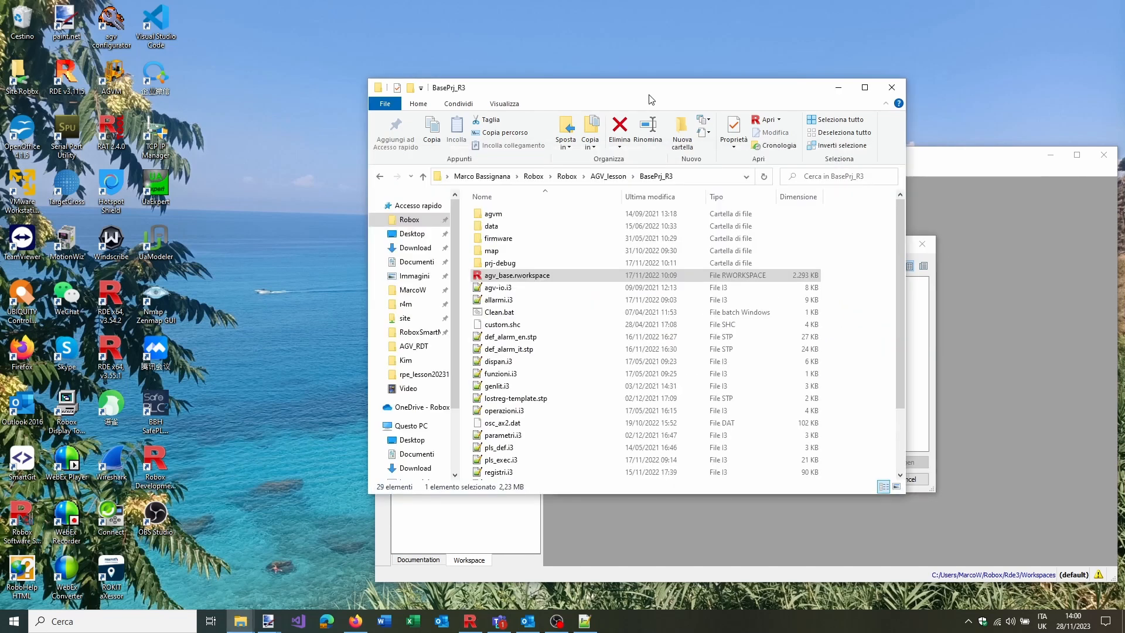
click(947, 288)
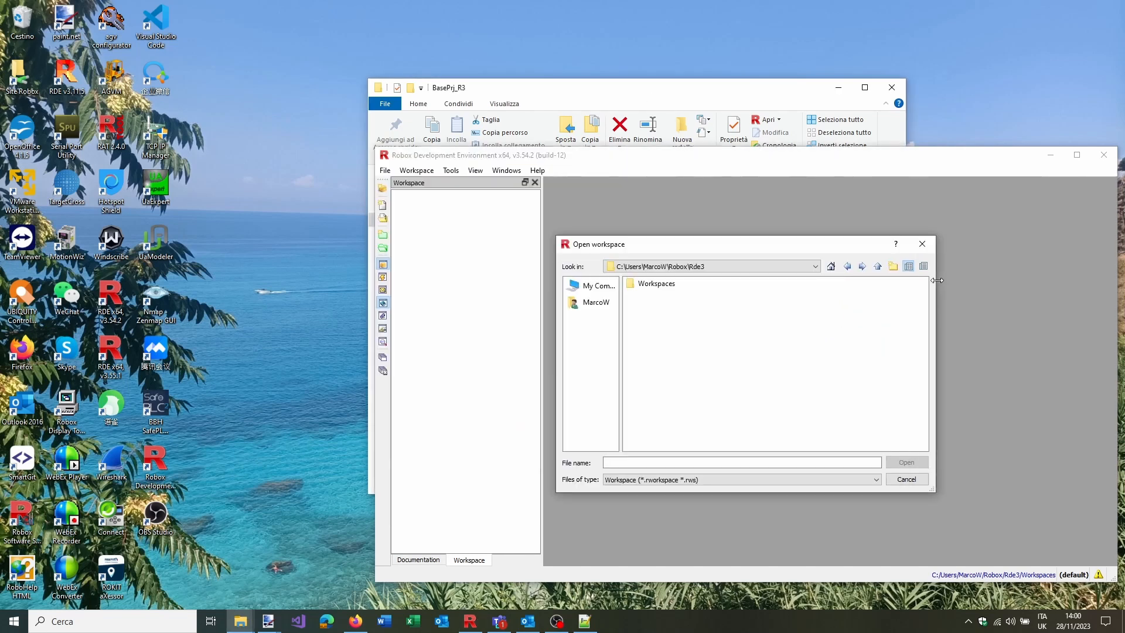
click(878, 266)
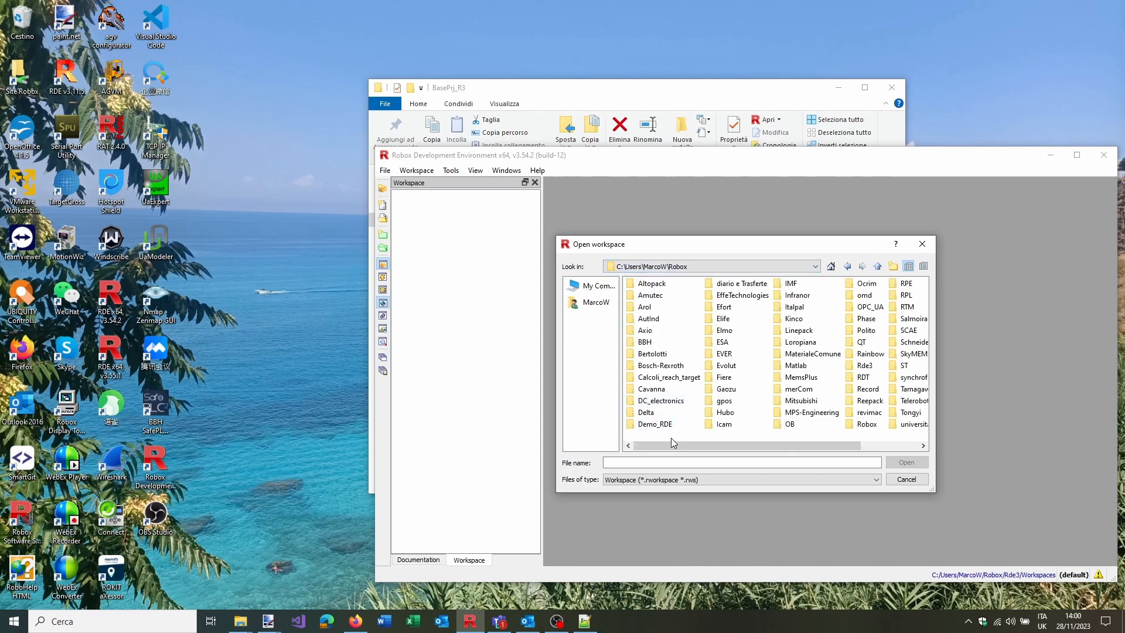
Open the workspace agv_base.rworkspace from the Robox\AGV_lesson\BasePrj_R3 folder
drag(671, 445, 788, 454)
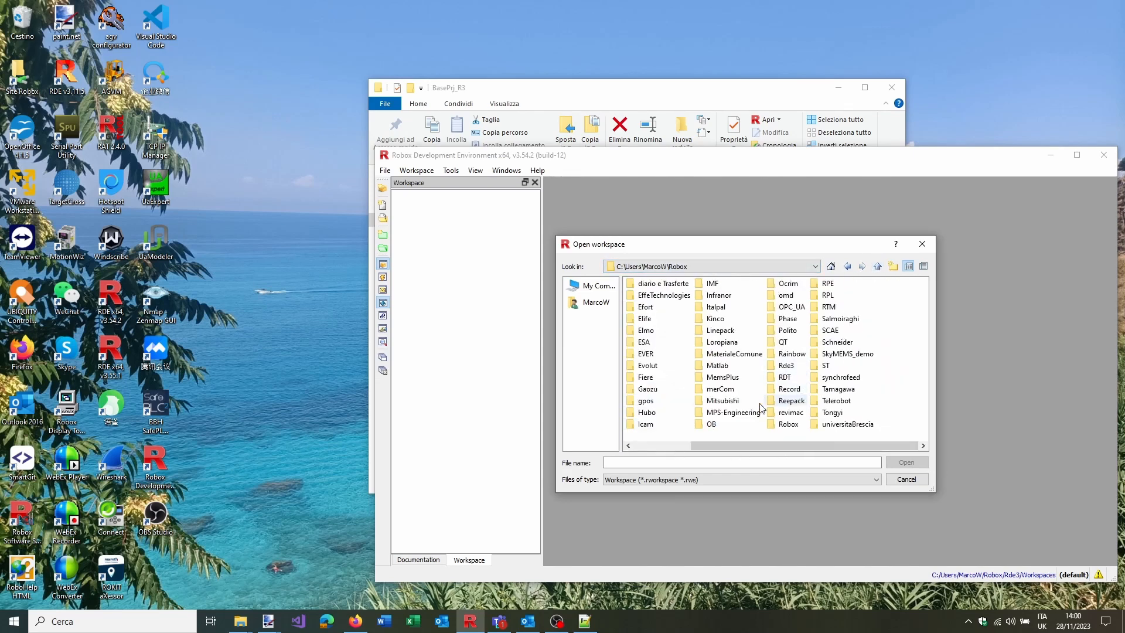
double_click(790, 425)
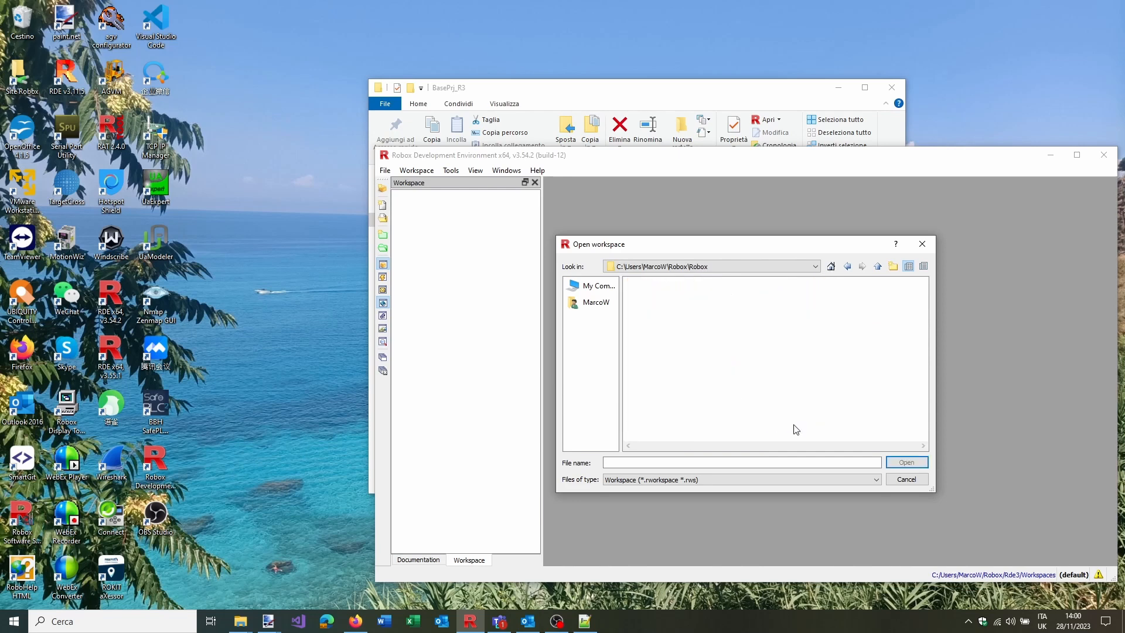
double_click(656, 284)
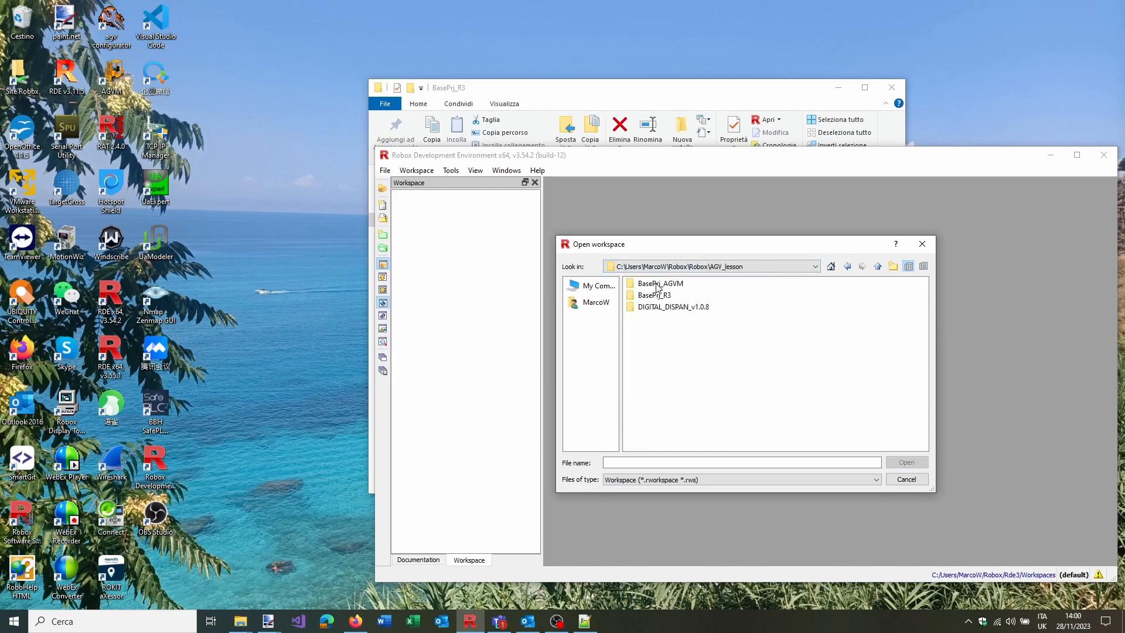
double_click(672, 301)
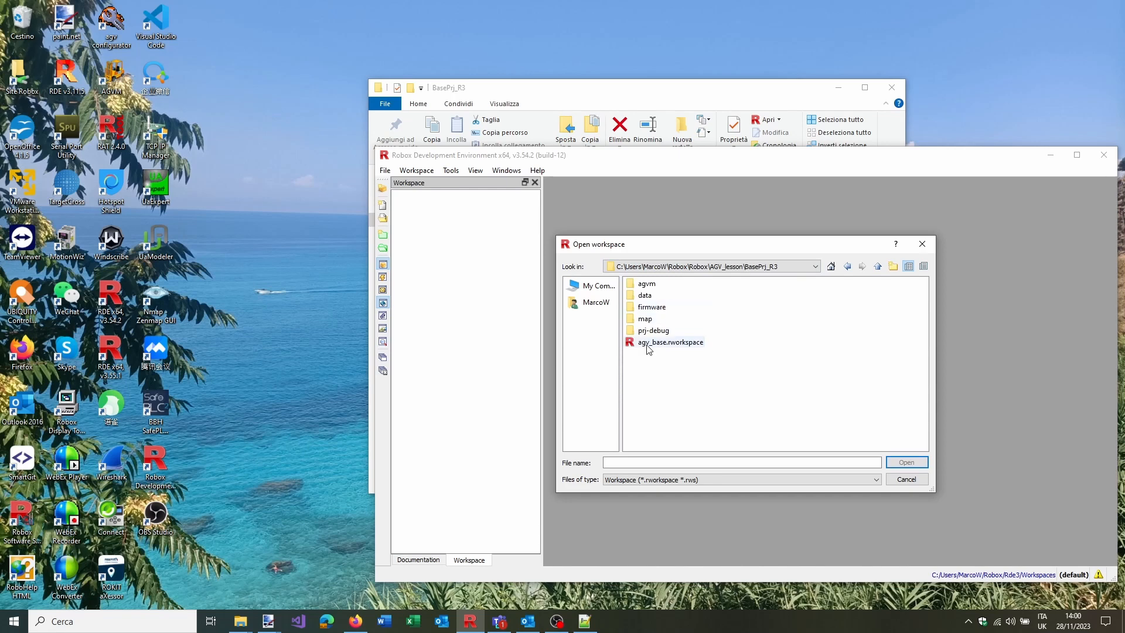
double_click(647, 342)
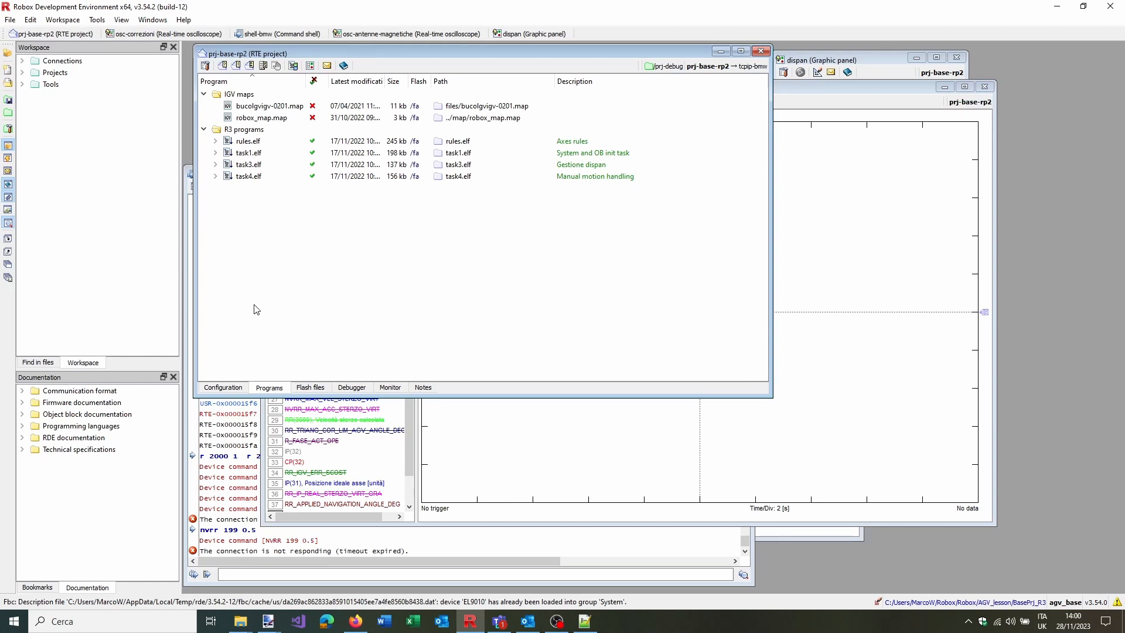
Show the configuration of the prj-base-rp2 project and examine its traction, steering and virtual axes
click(223, 388)
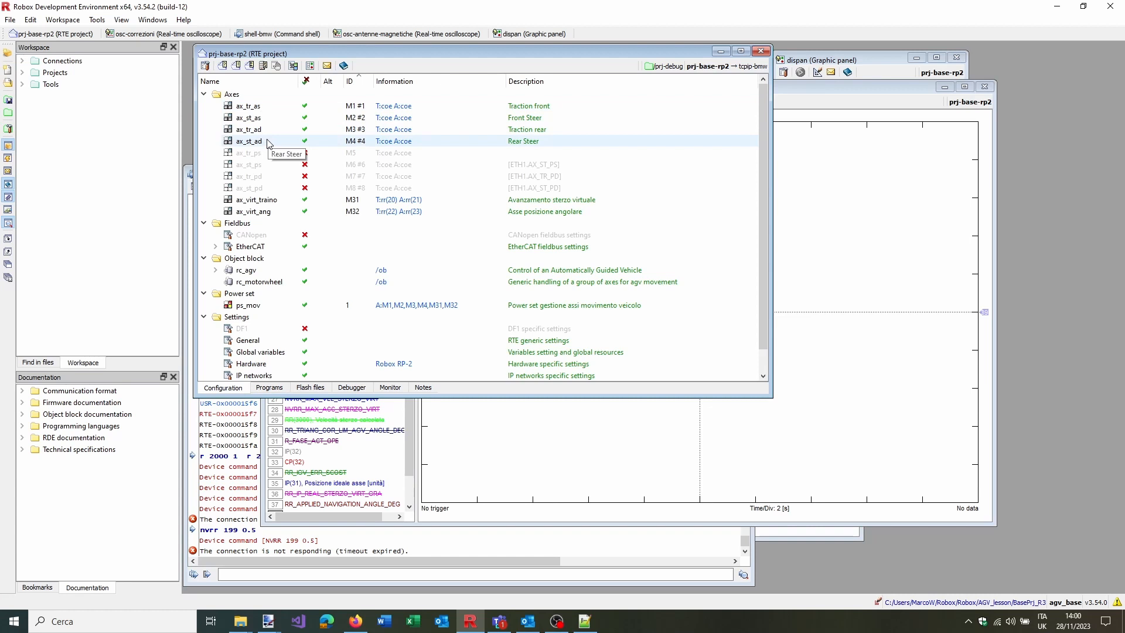
click(260, 108)
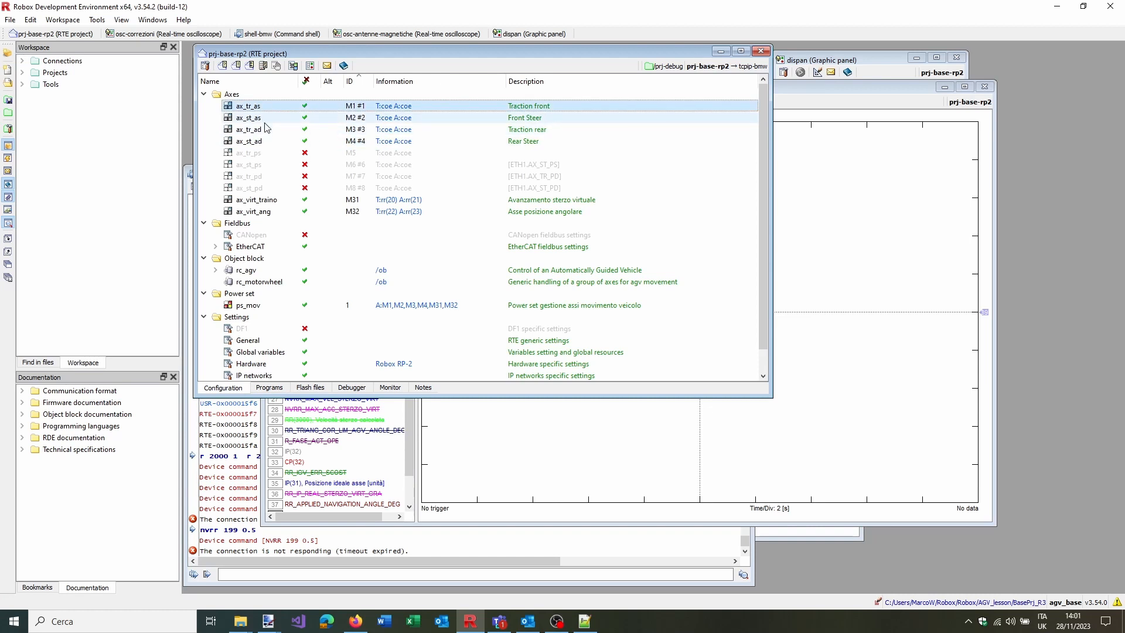
click(260, 132)
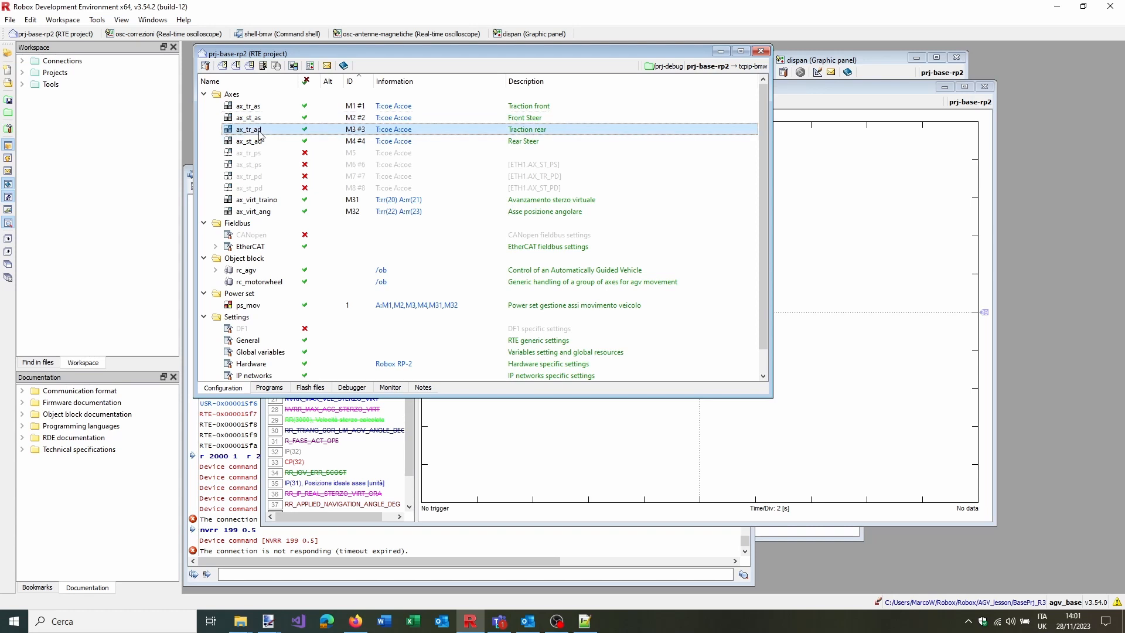
click(262, 143)
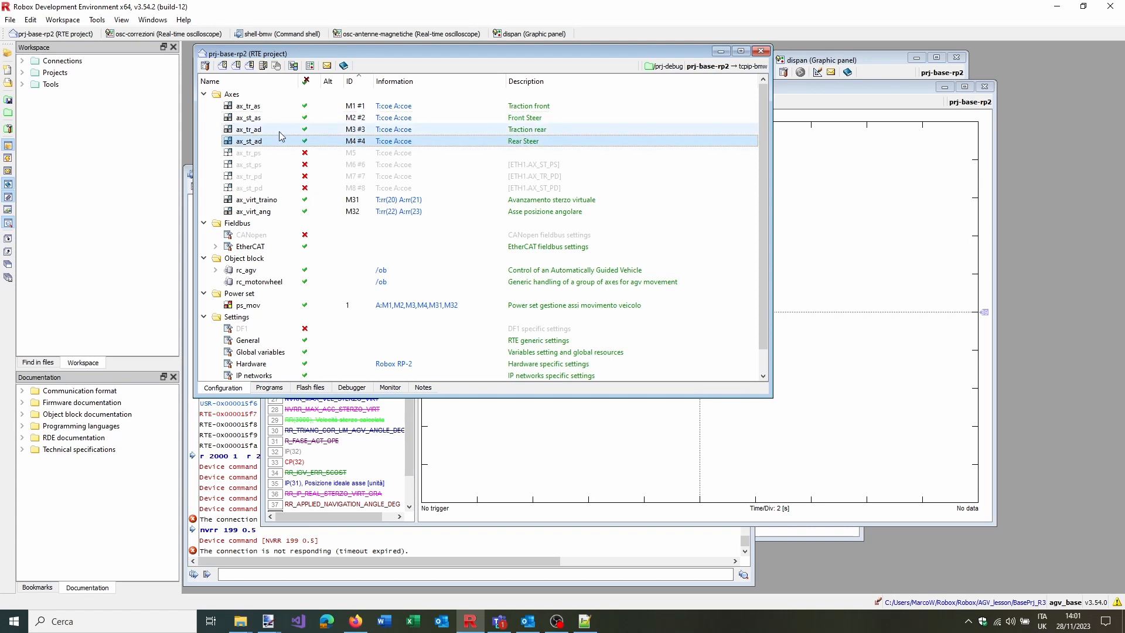
click(276, 155)
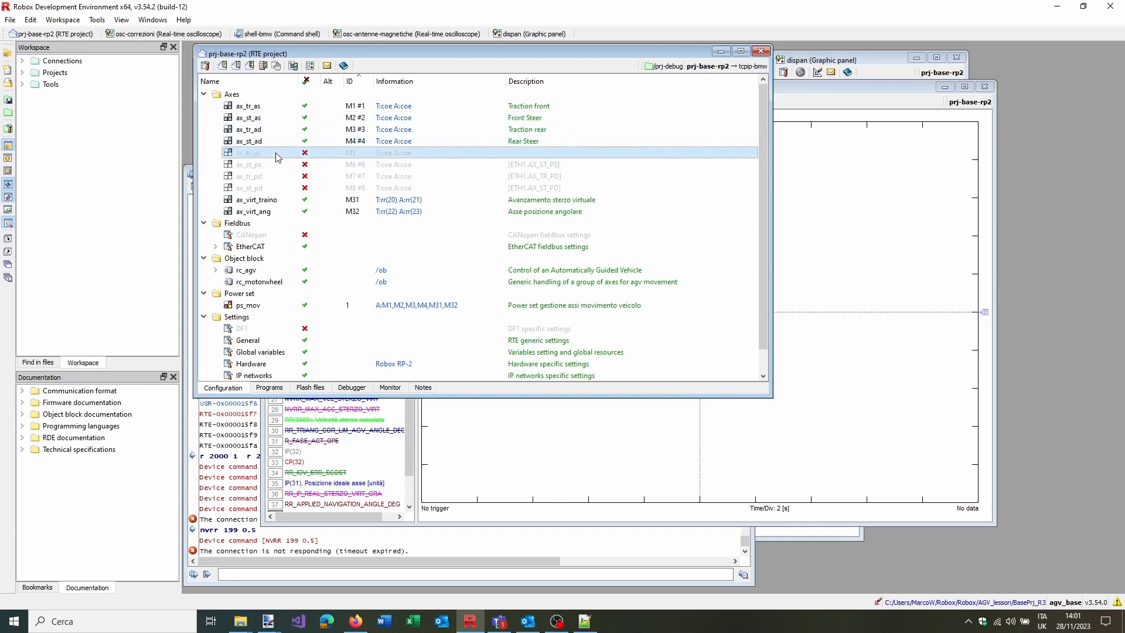
click(264, 177)
click(263, 189)
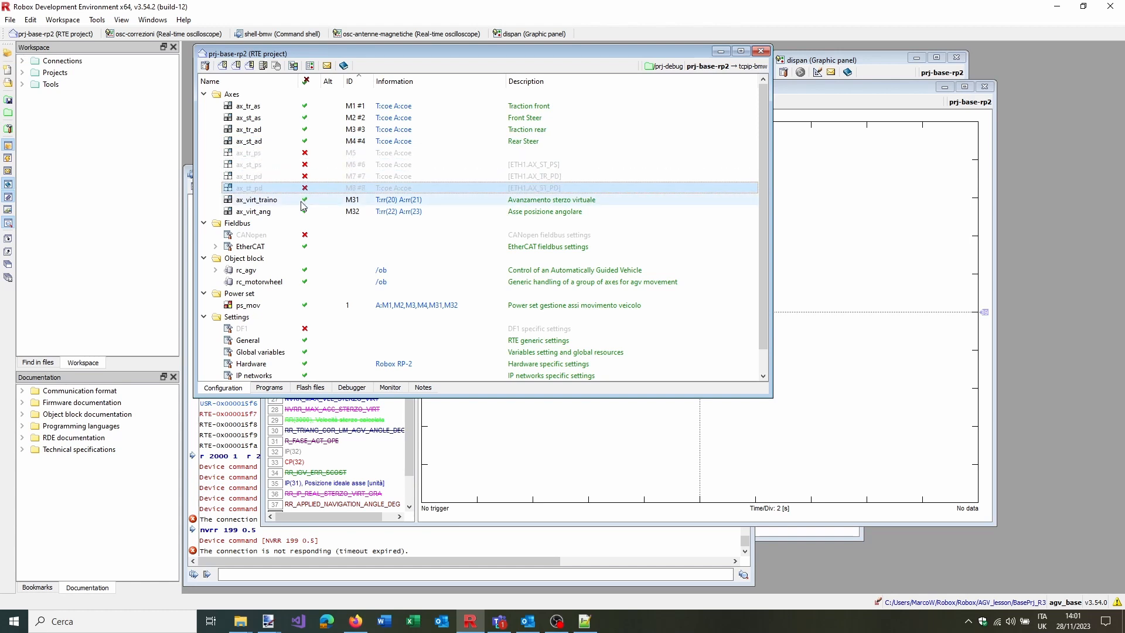
click(276, 155)
click(275, 166)
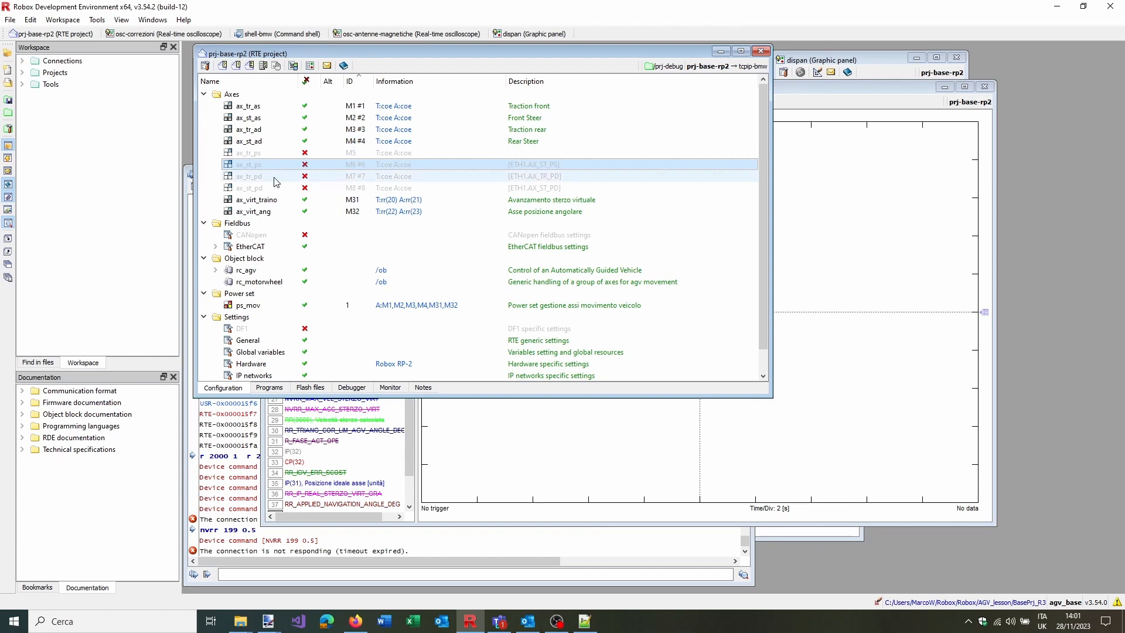
click(275, 177)
click(271, 199)
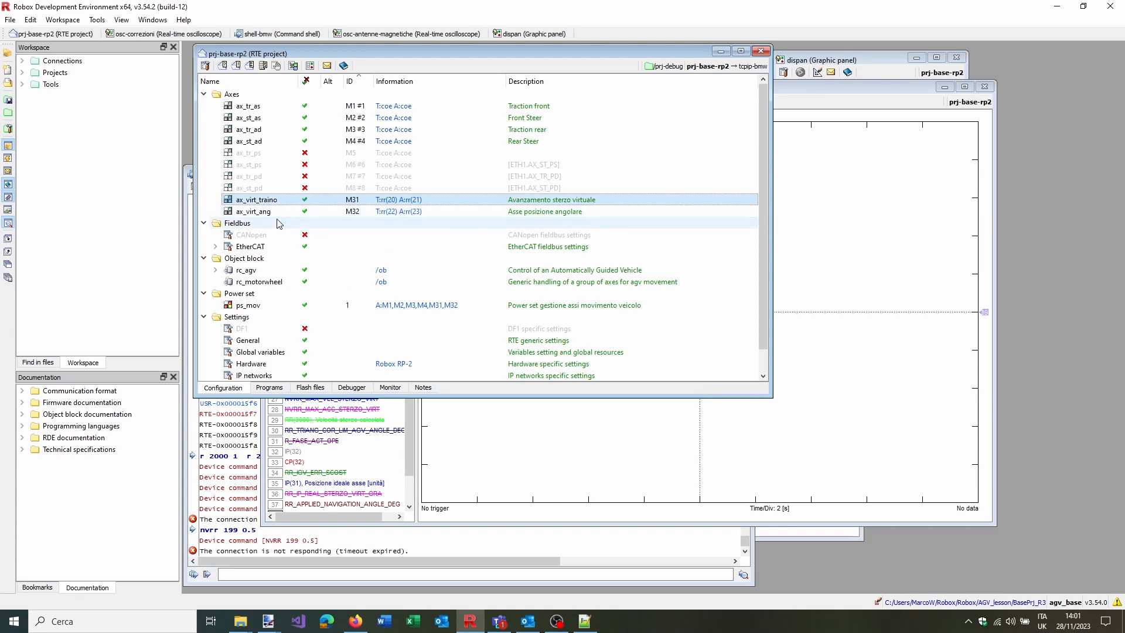
Check the virtual angular axis ax_virt_ang and inspect the EtherCAT network diagram in the Tongyi2Motorwheel fieldbus configuration
click(285, 212)
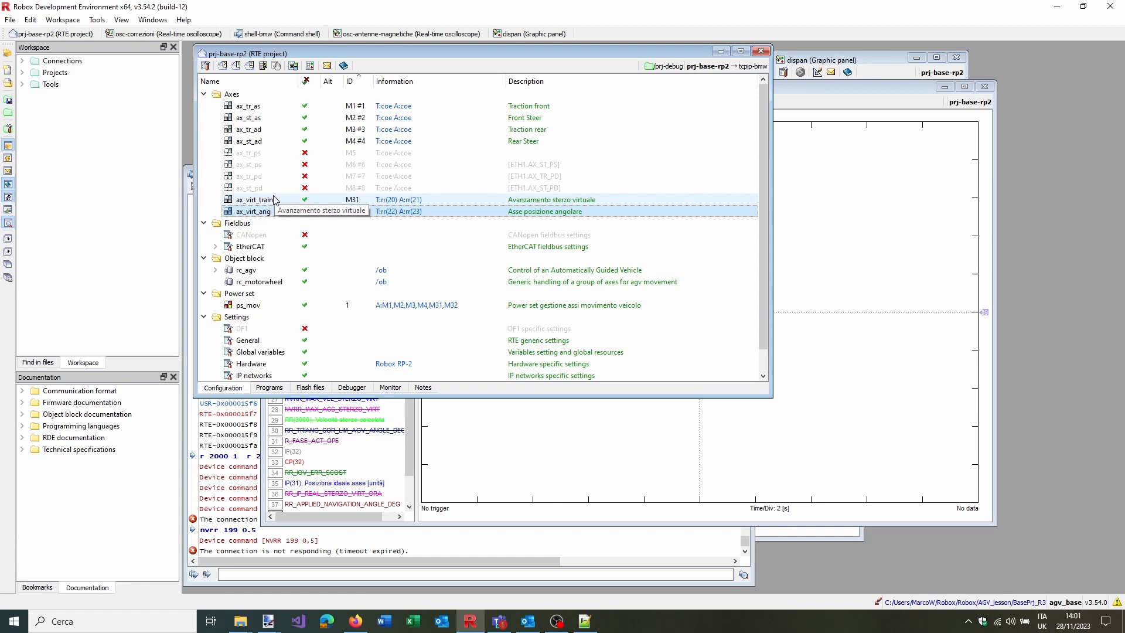
scroll(277, 245, down, 1)
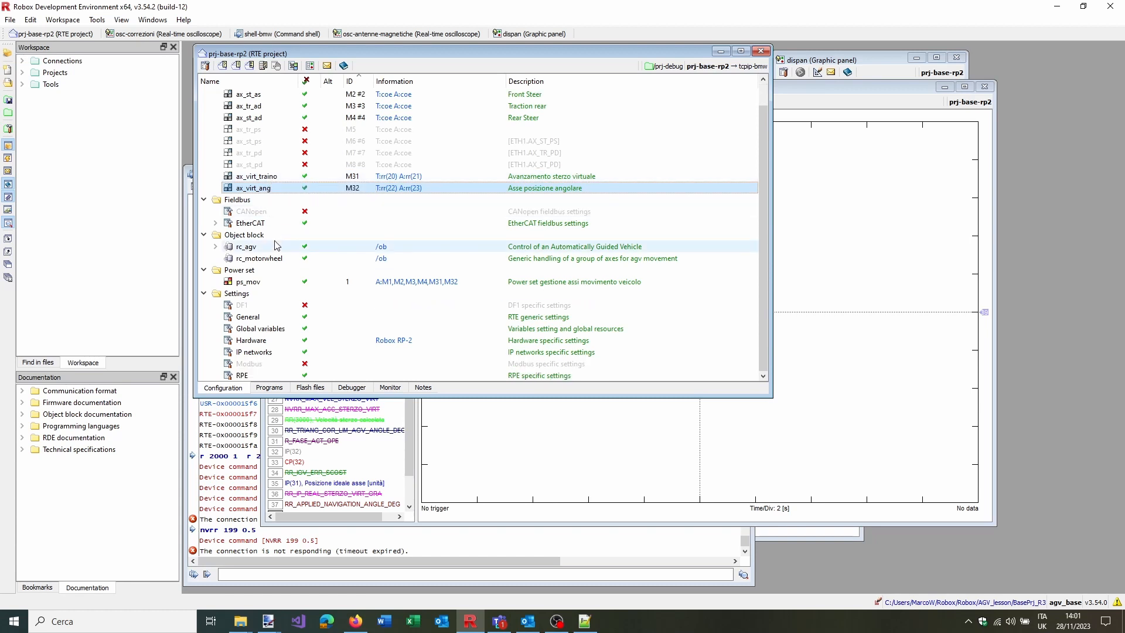
click(215, 222)
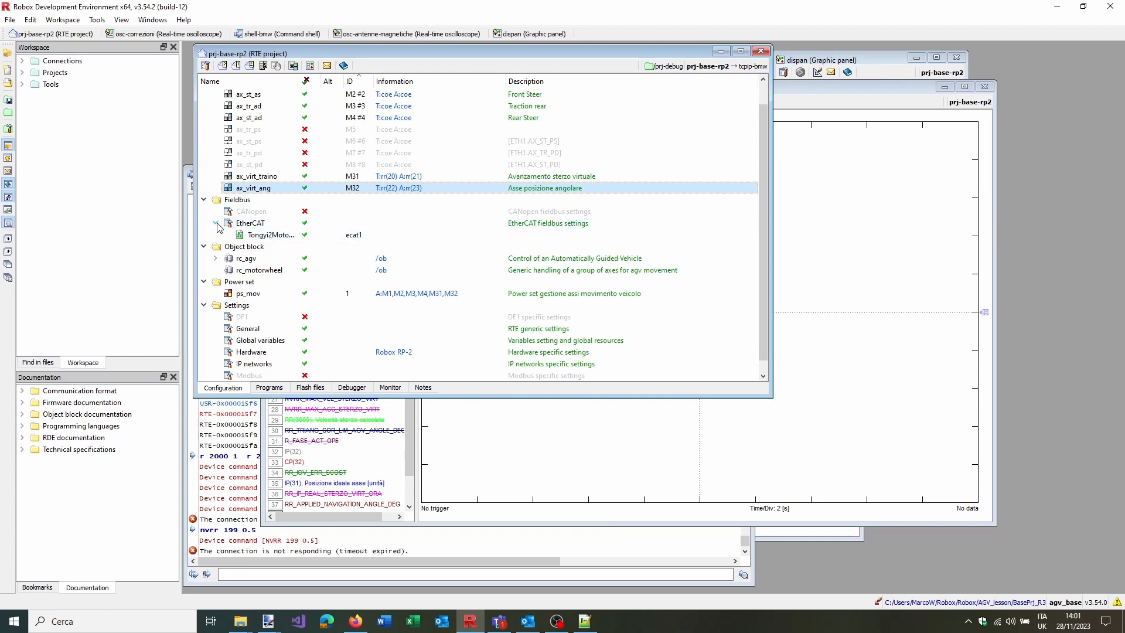
double_click(266, 234)
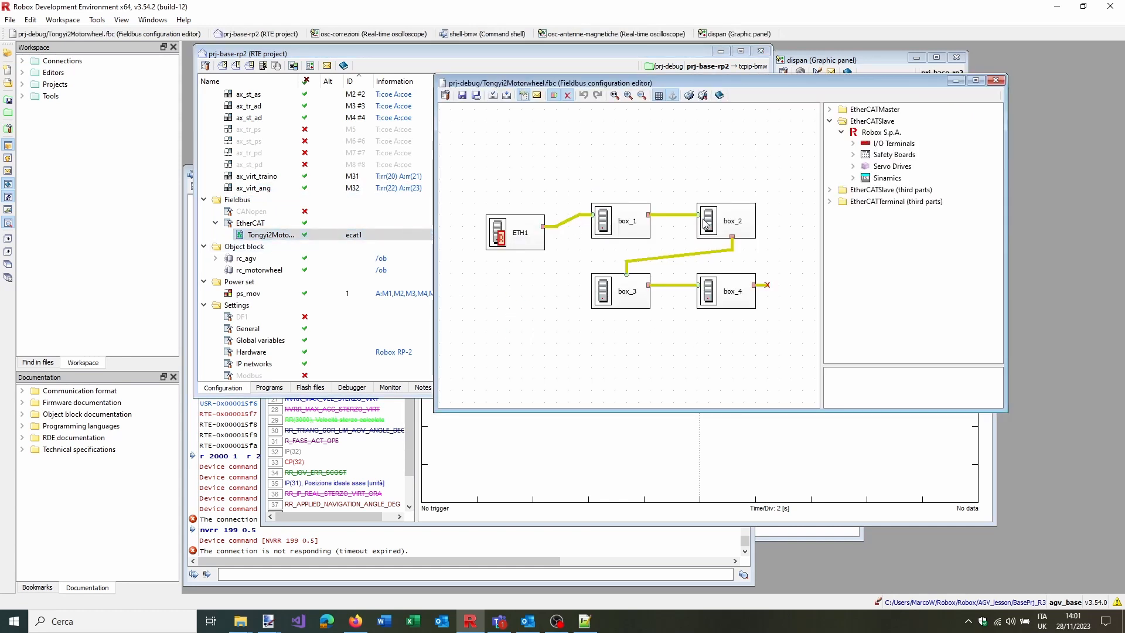
click(996, 81)
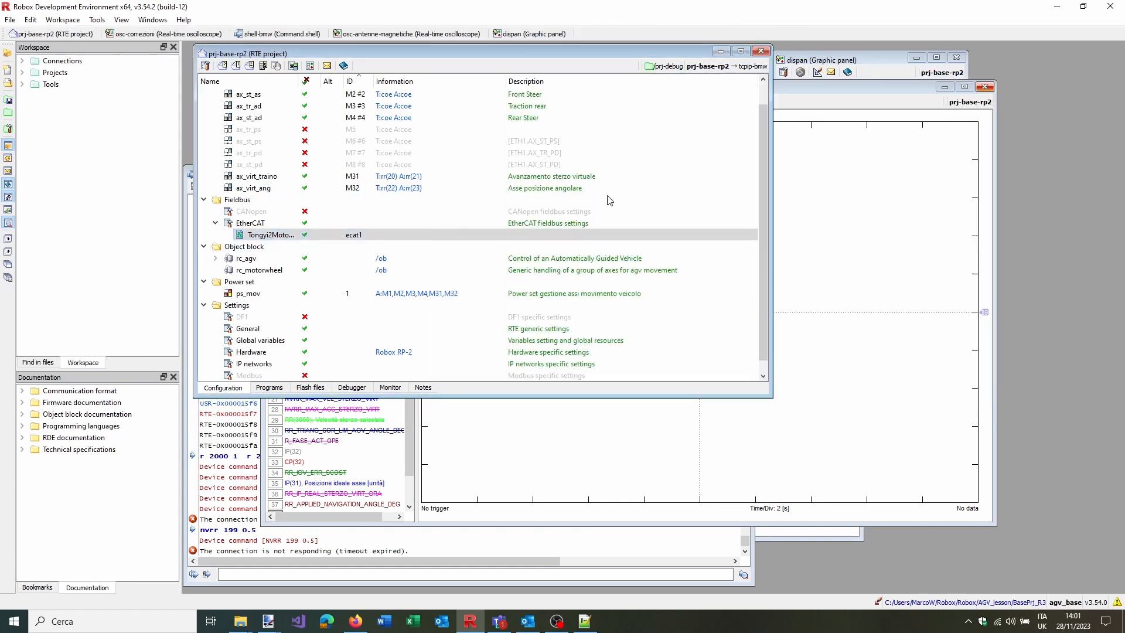
Collapse the EtherCAT entry and review the rc_agv object block and the ps_mov power set
click(215, 223)
click(267, 247)
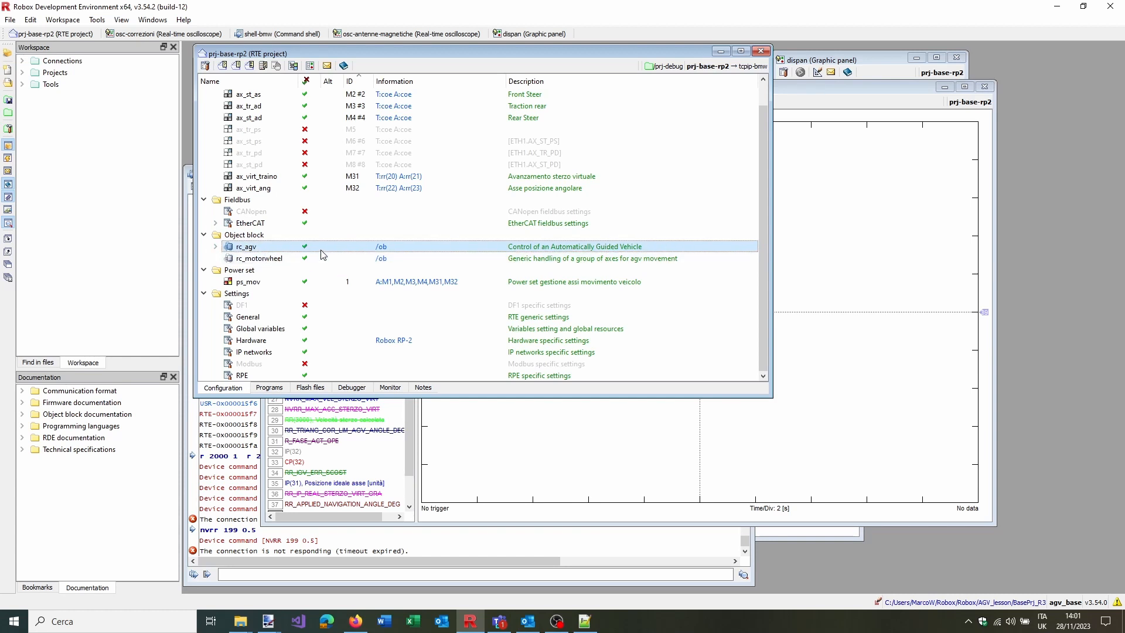
click(258, 280)
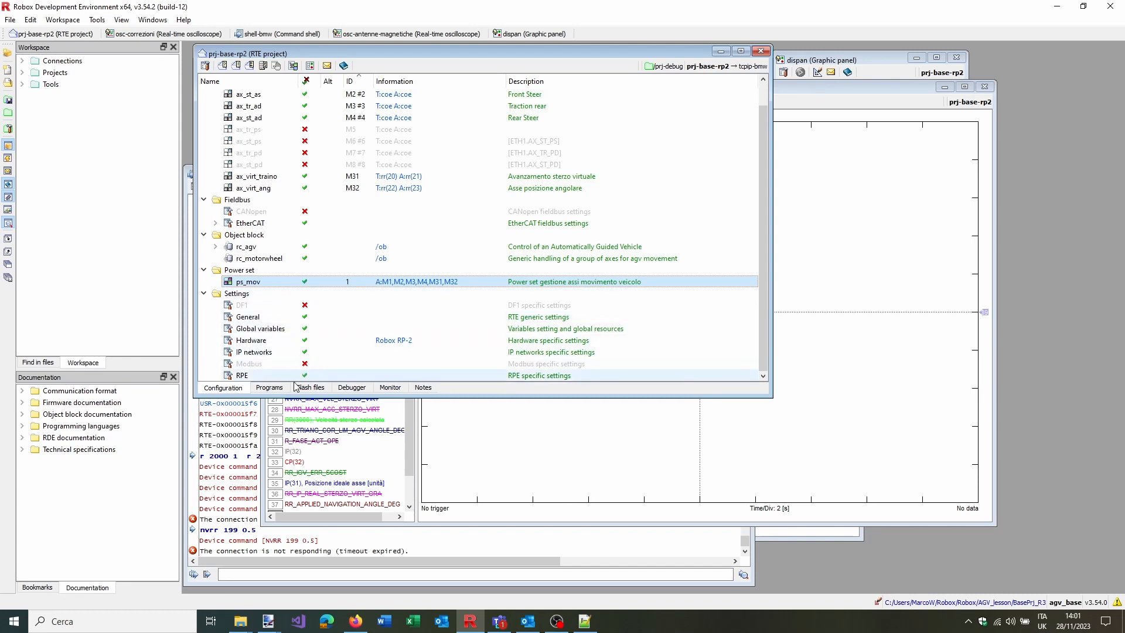
Show the project's R3 programs and review rules.elf, task1.elf, task3.elf and task4.elf
click(270, 388)
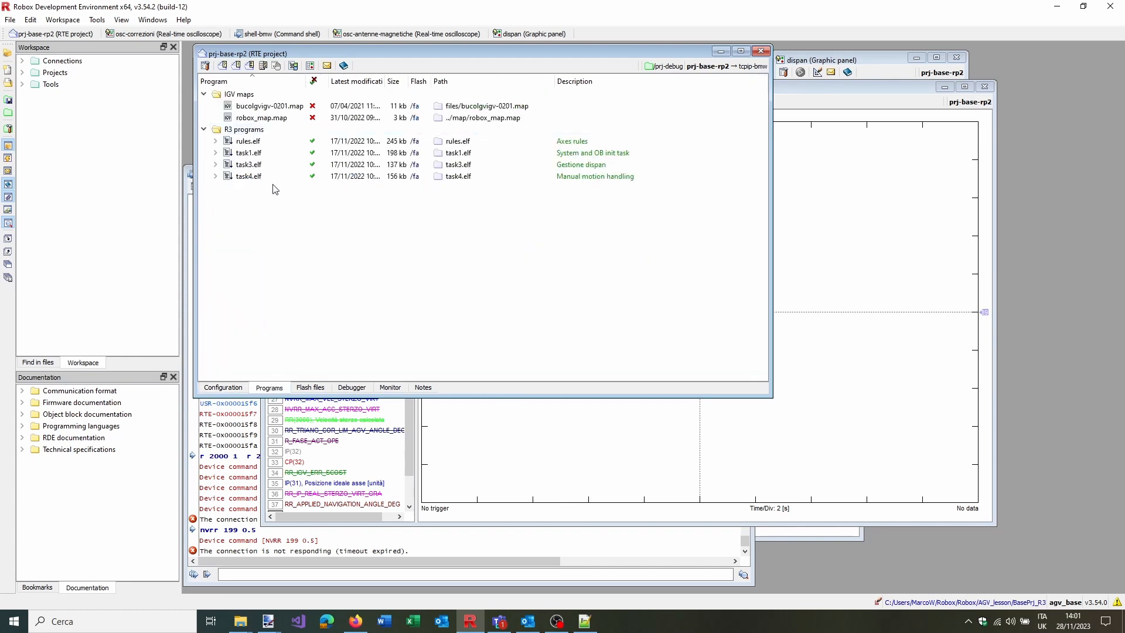
click(249, 142)
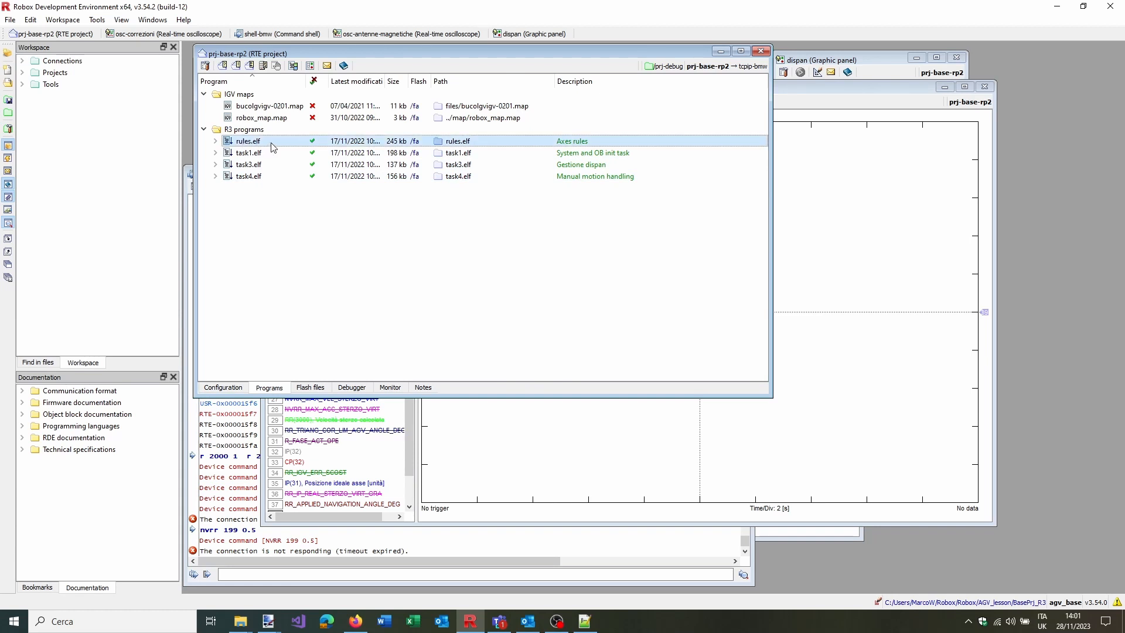
click(258, 165)
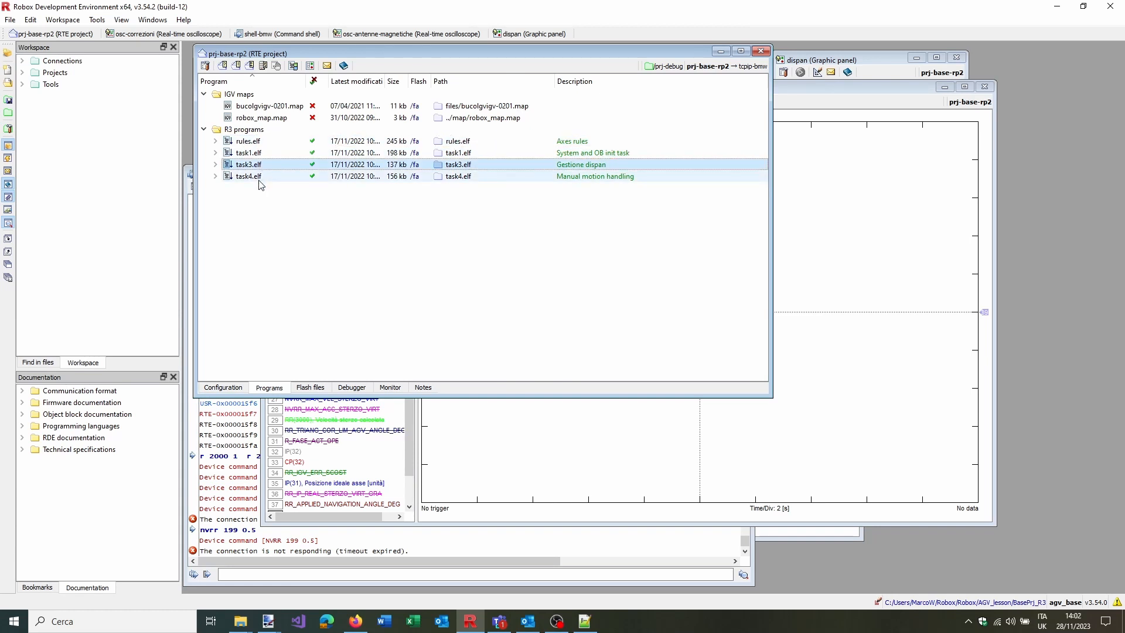
click(251, 154)
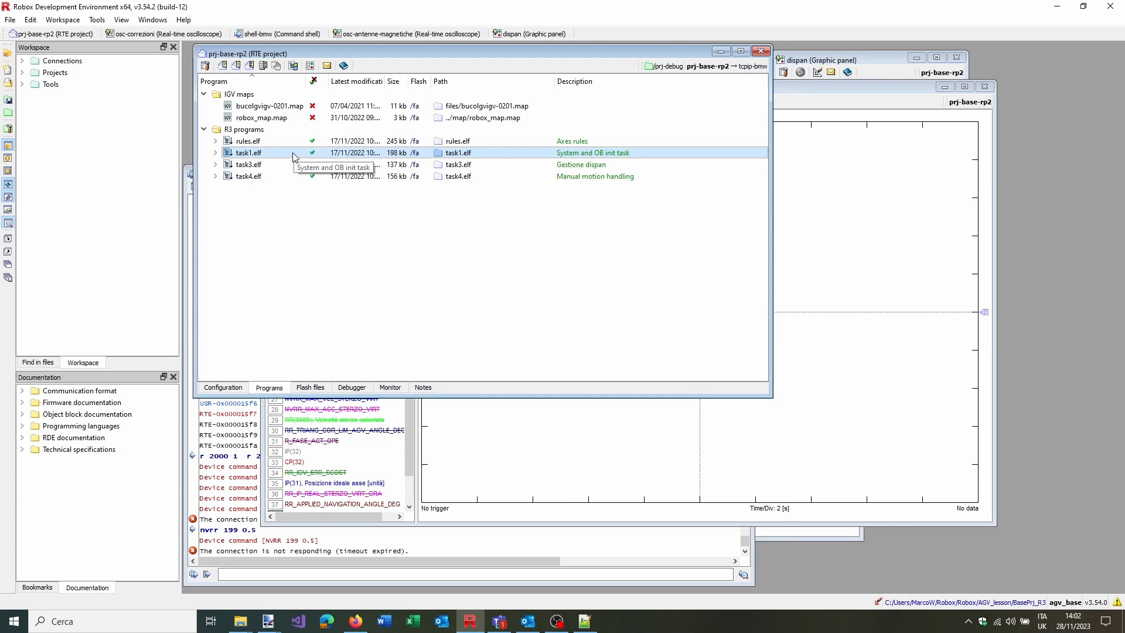
click(263, 166)
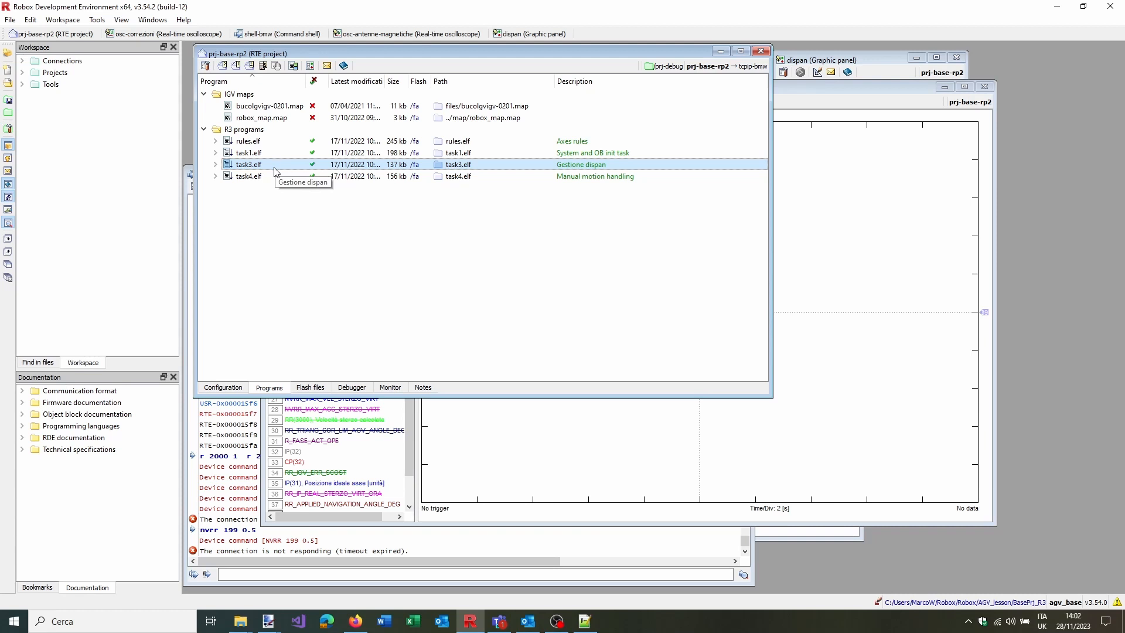
click(271, 176)
click(248, 142)
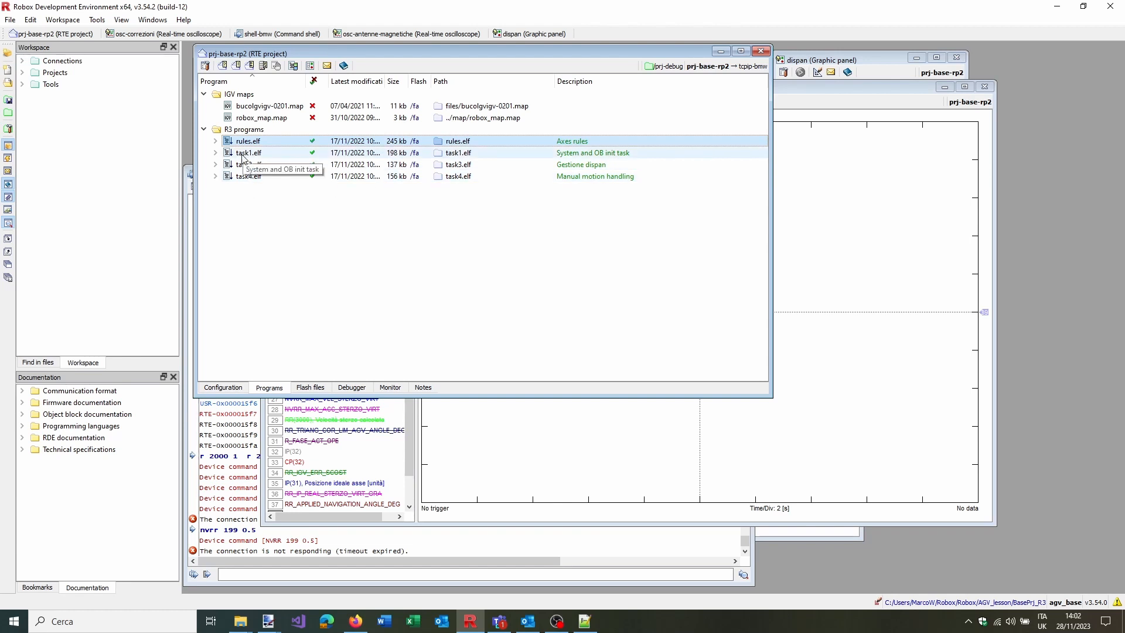
click(249, 153)
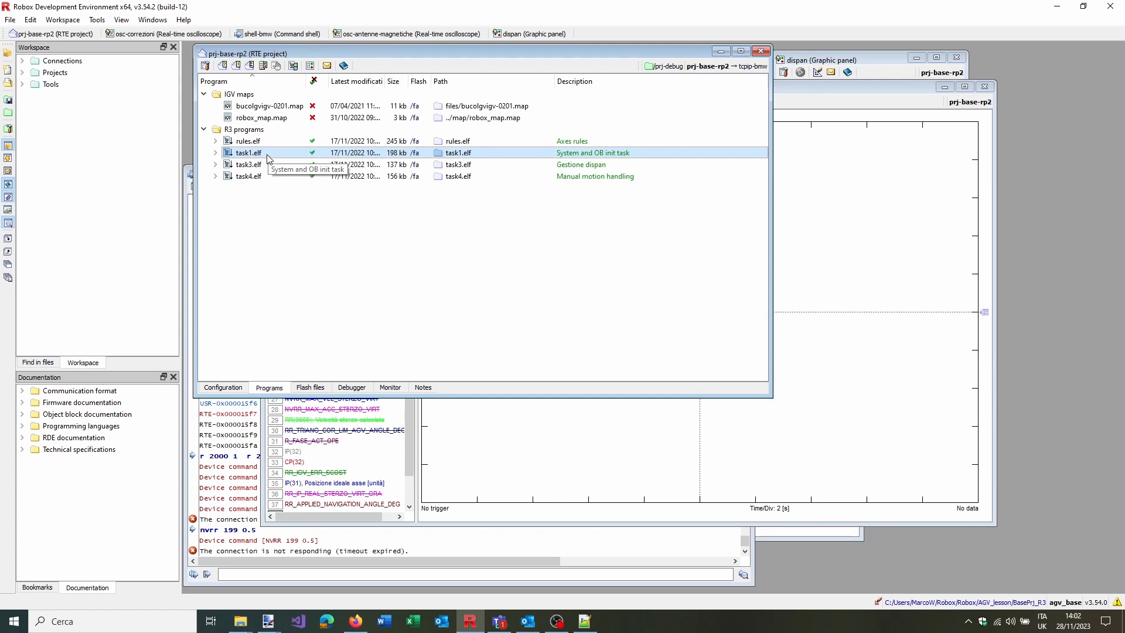
click(250, 142)
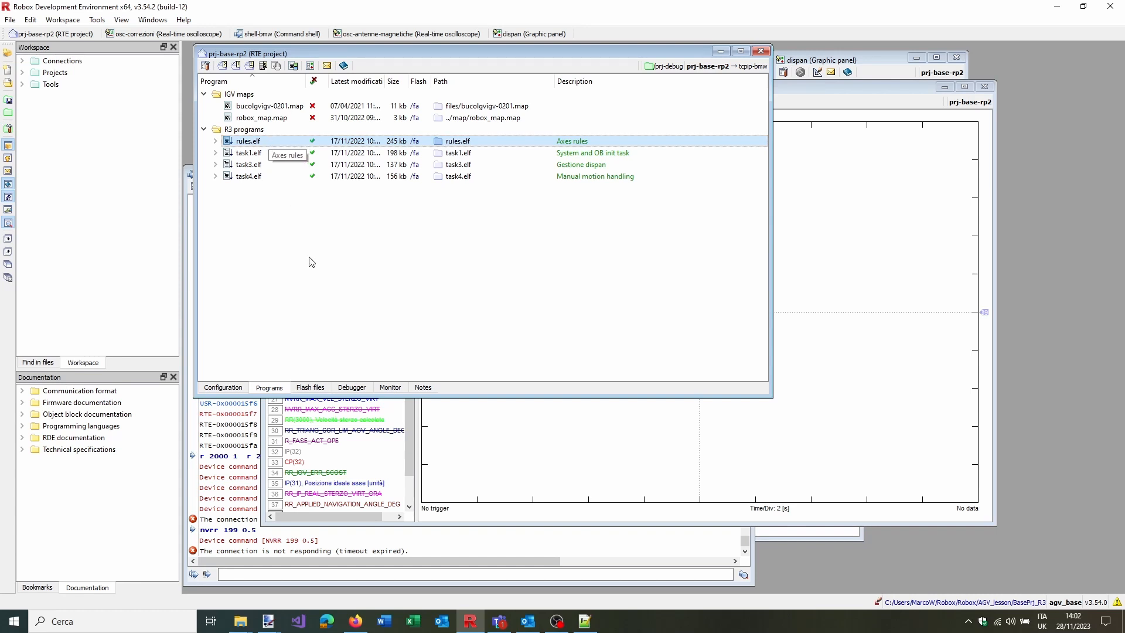
Return to the project configuration and browse the OB classes available for adding a new class, through to the project object blocks
click(241, 389)
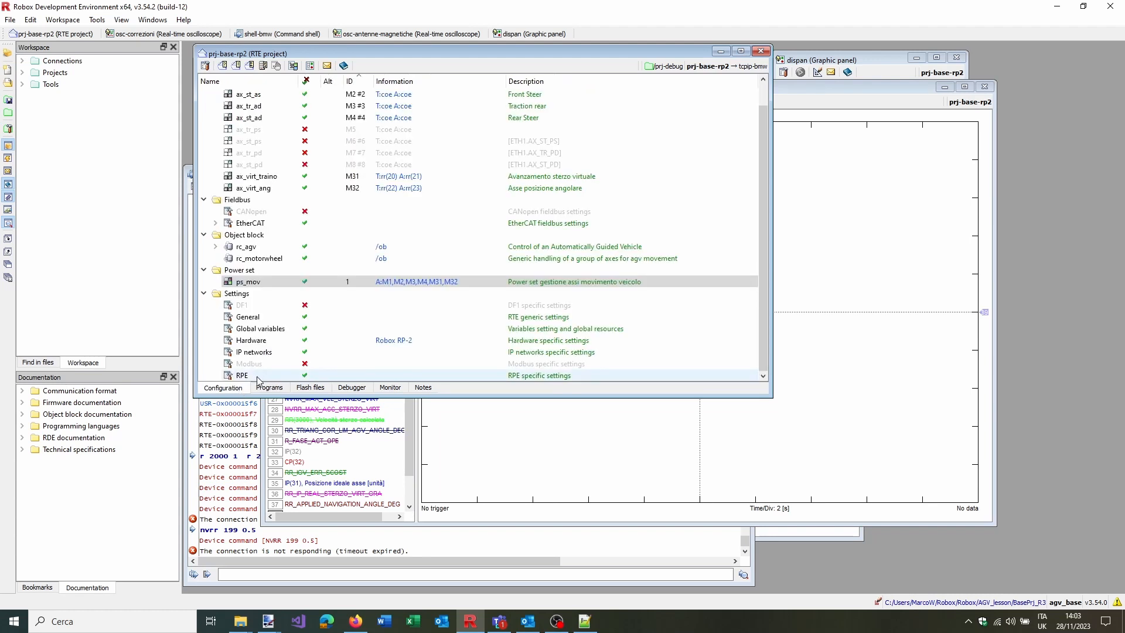
click(381, 247)
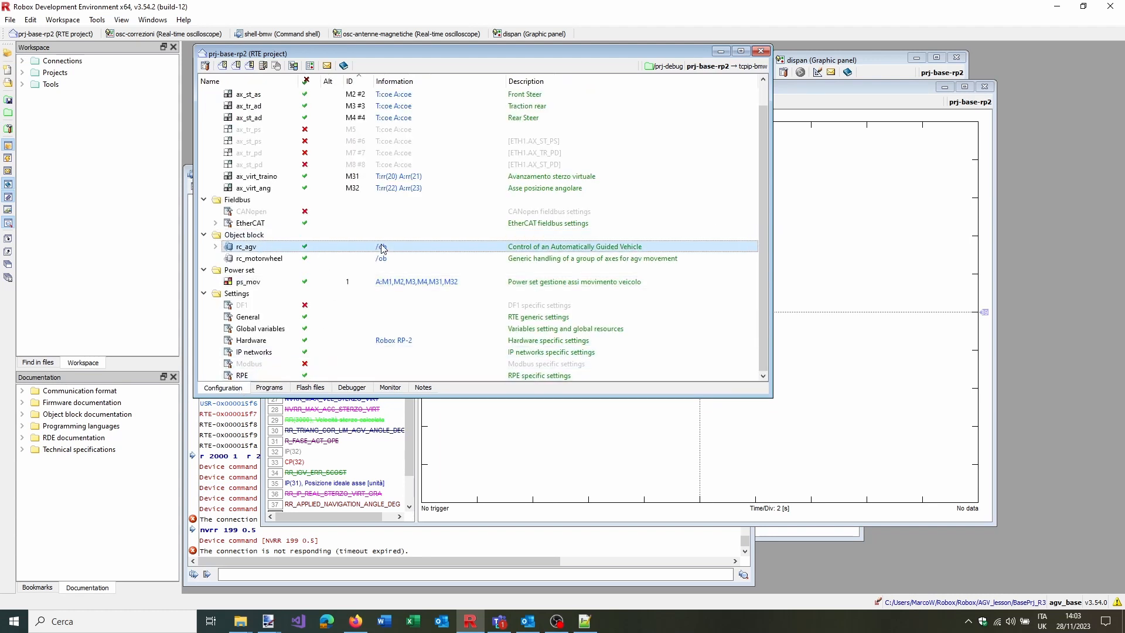
right_click(417, 246)
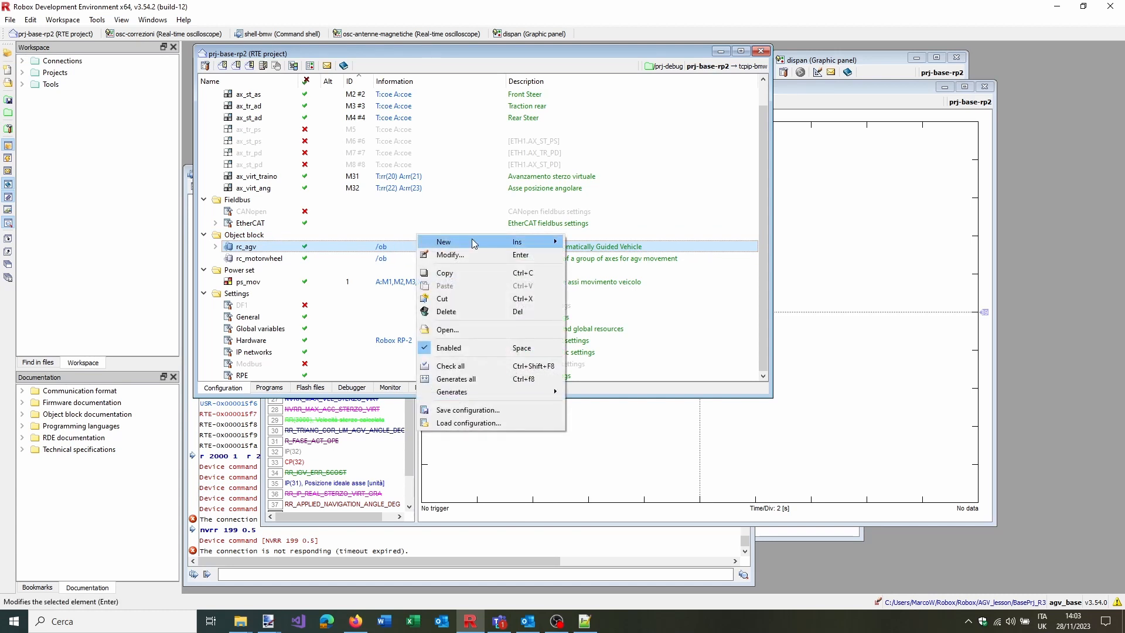
mouse_move(474, 243)
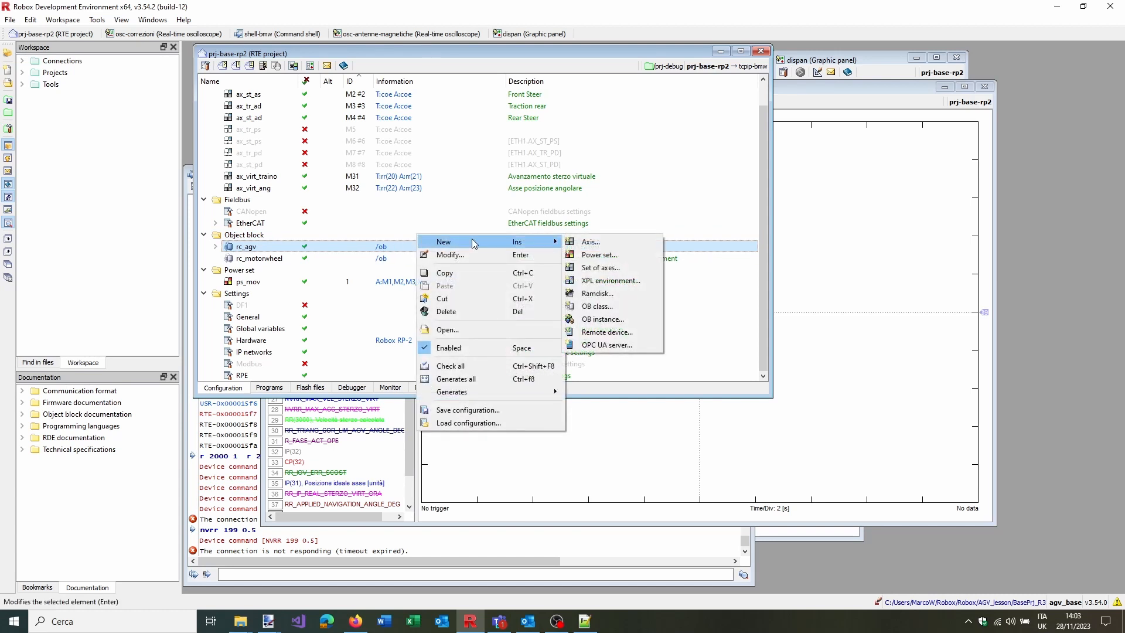
click(619, 312)
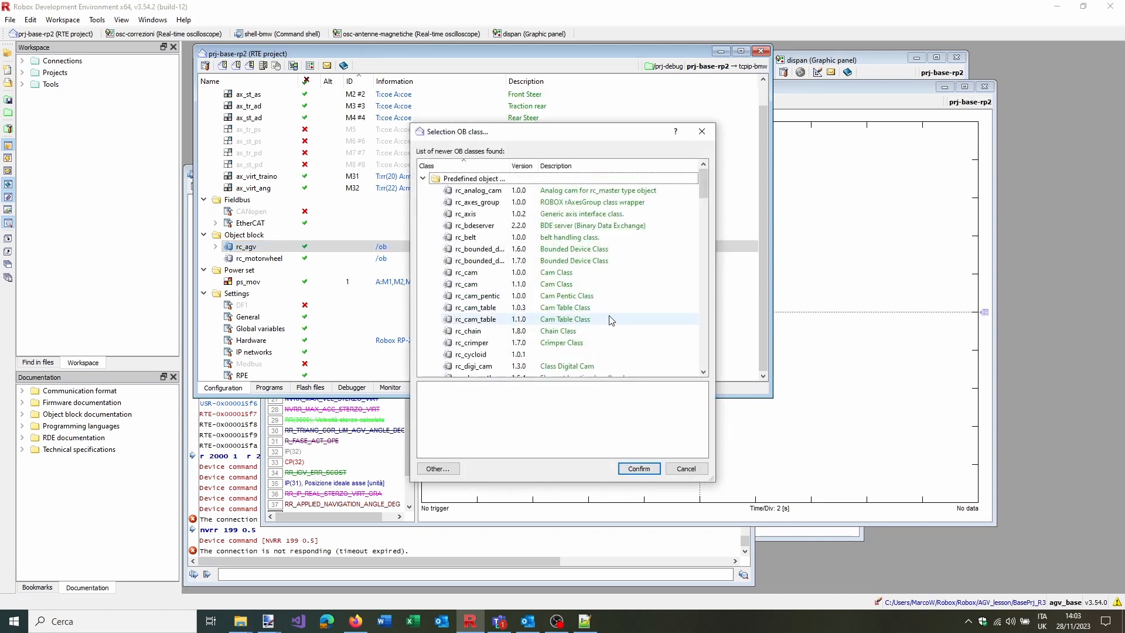
drag(703, 197, 714, 367)
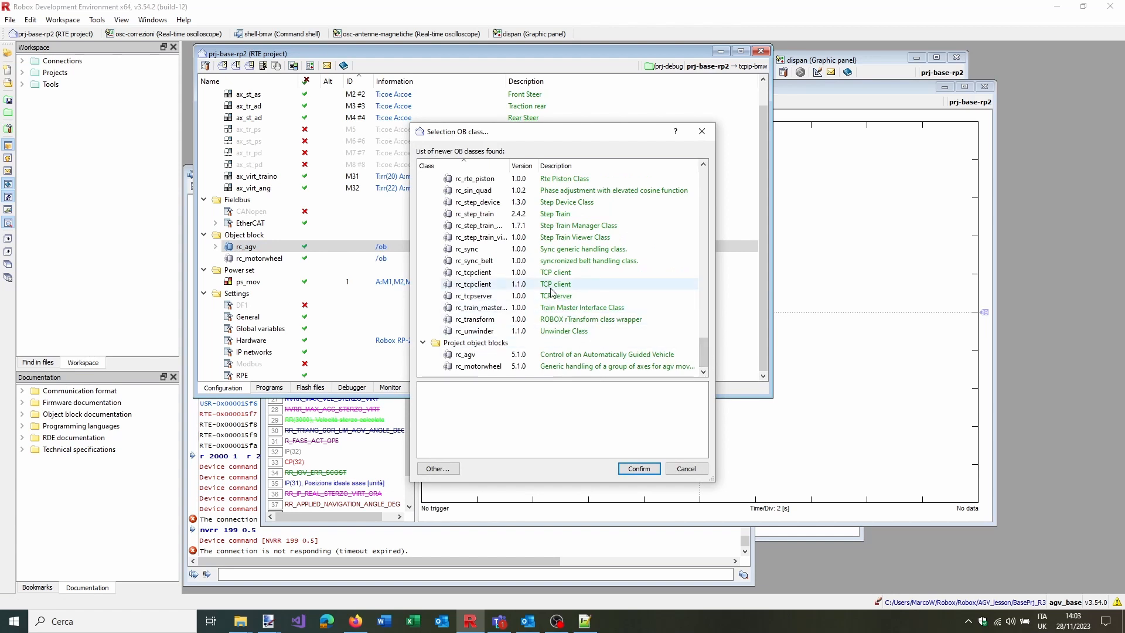
Compare the descriptions of the rc_tcpclient 1.0.0, rc_tcpclient 1.1.0 and rc_tcpserver classes, and close the class selection without adding one
click(499, 280)
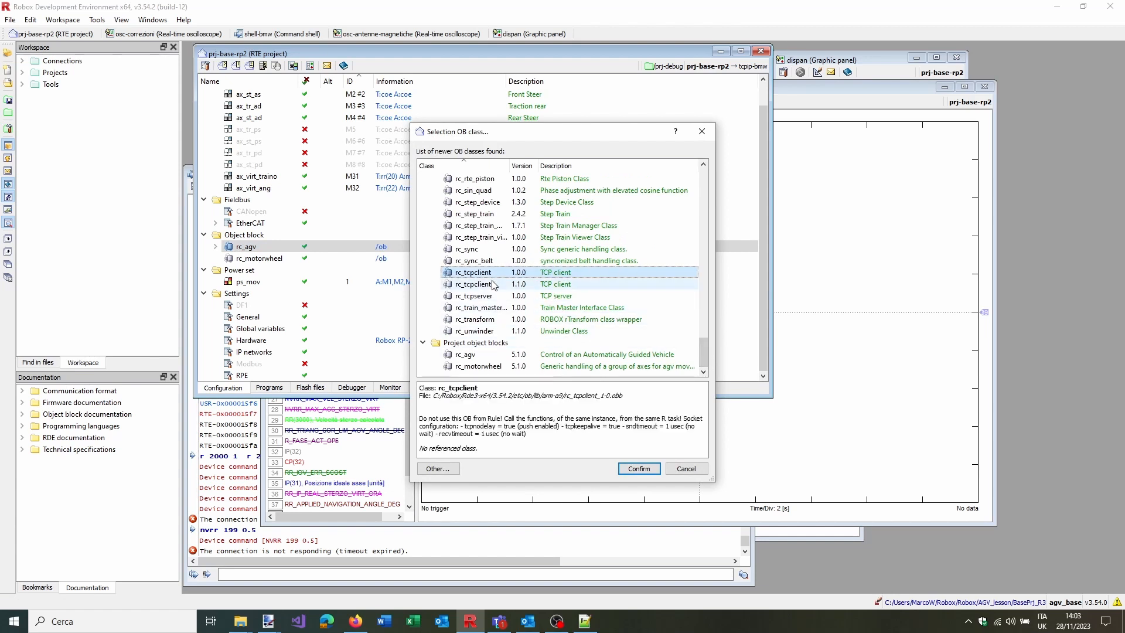
click(492, 285)
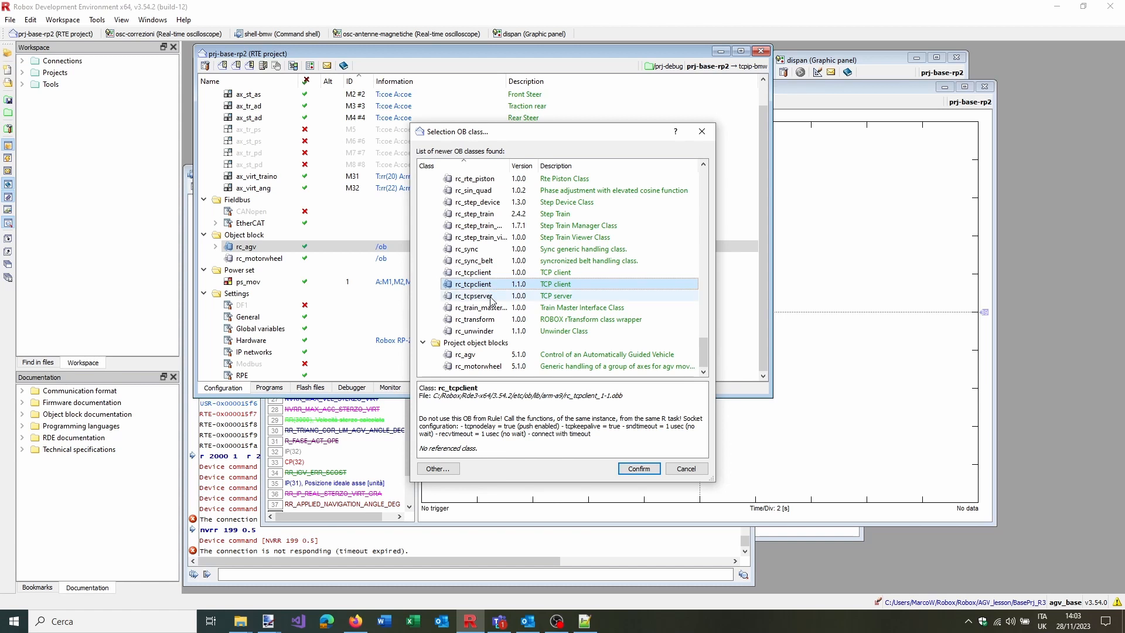
click(491, 297)
click(492, 284)
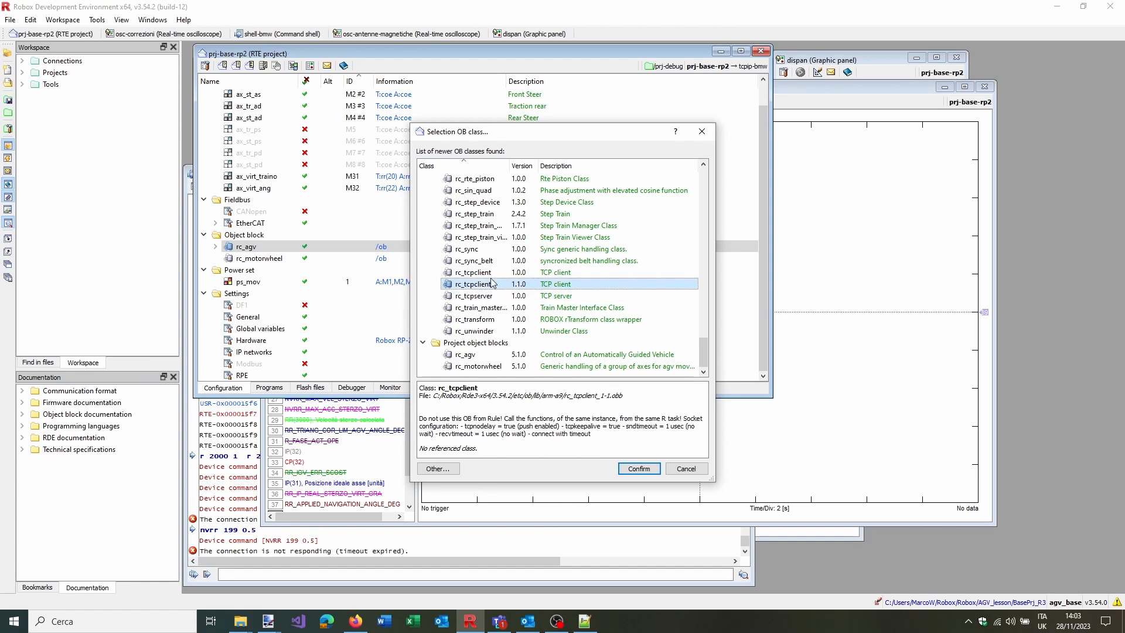
click(491, 273)
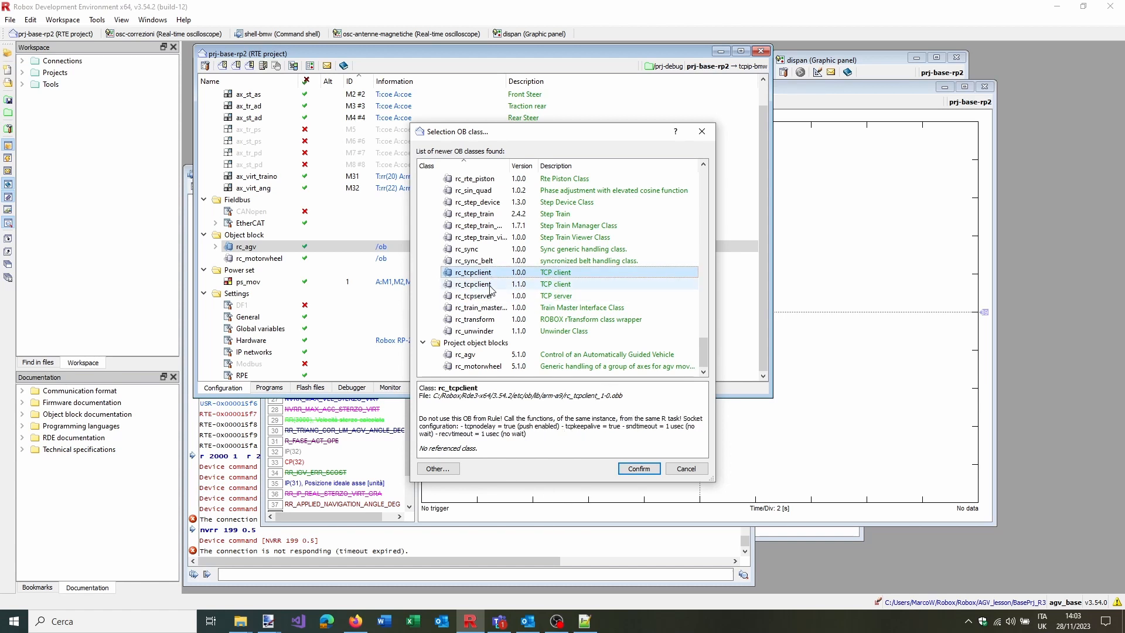
click(492, 284)
click(491, 296)
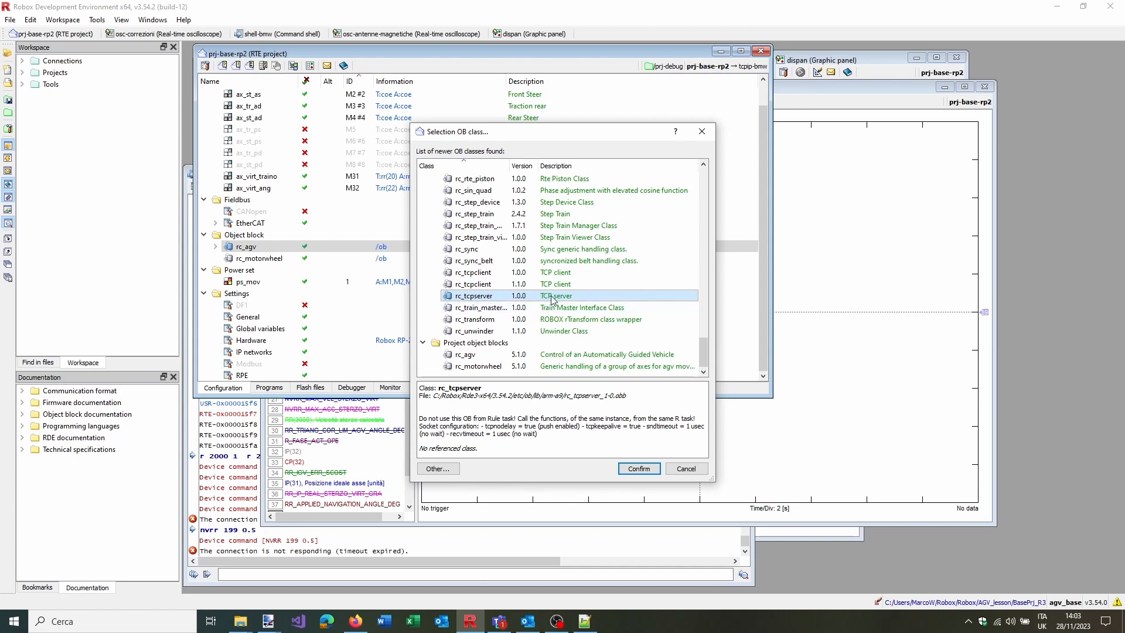
click(701, 131)
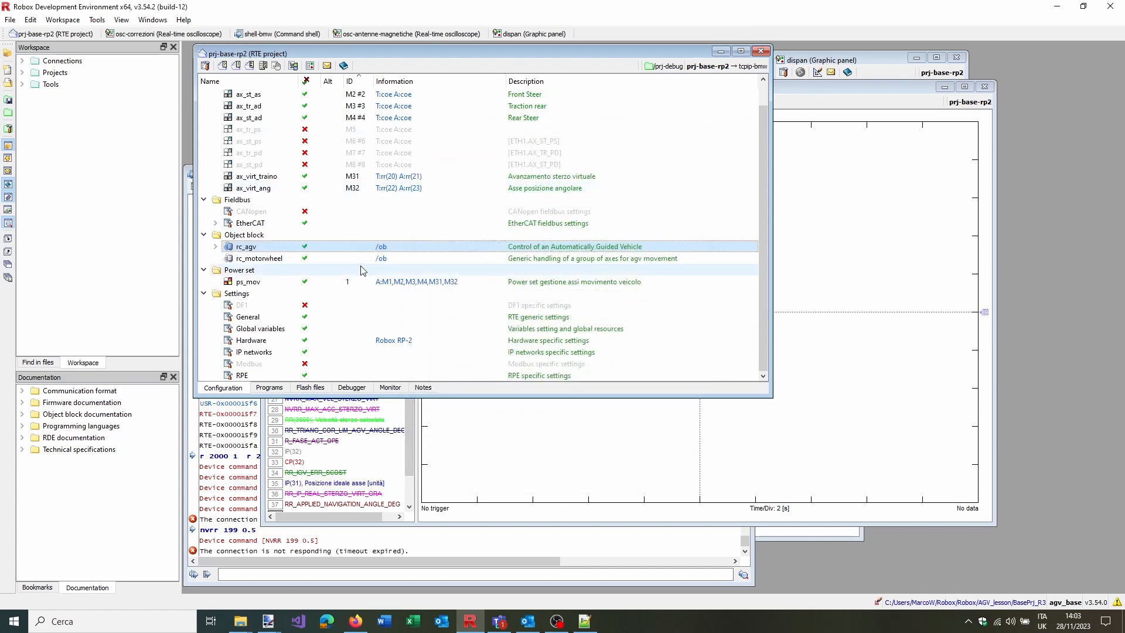
Show the project's flash files and look through the system, user and object block folders
click(322, 389)
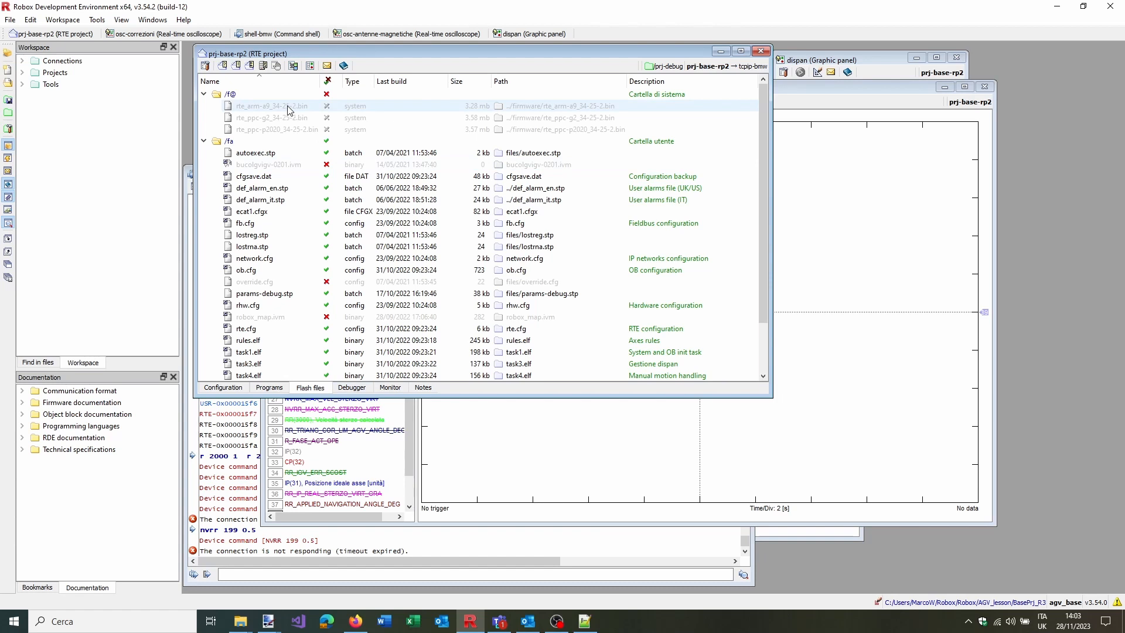
scroll(290, 109, down, 2)
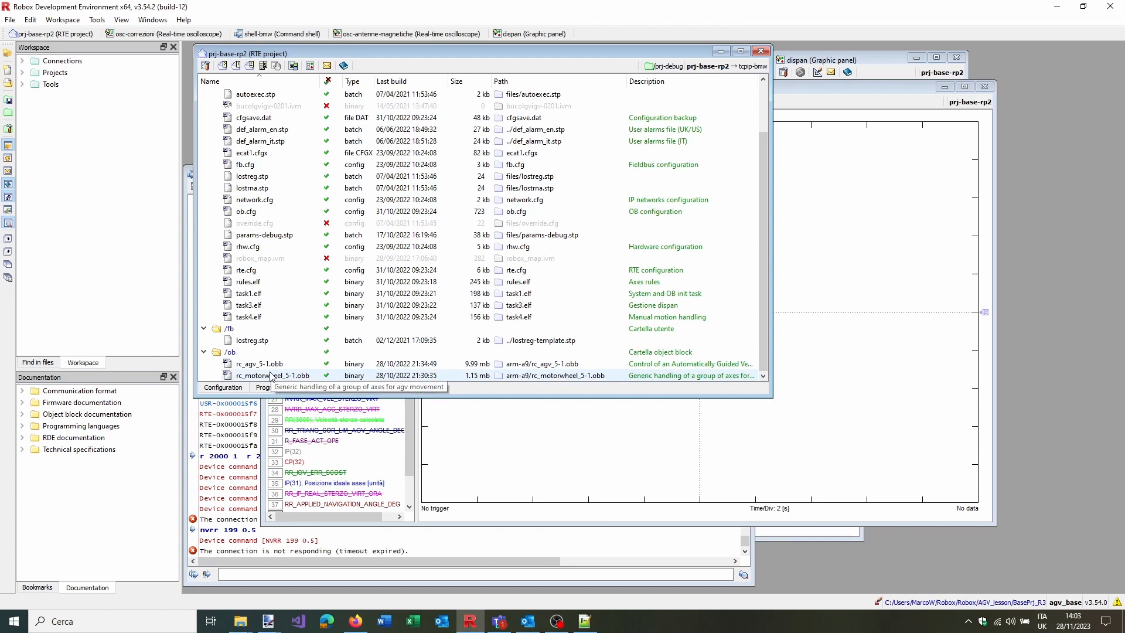
scroll(280, 352, up, 2)
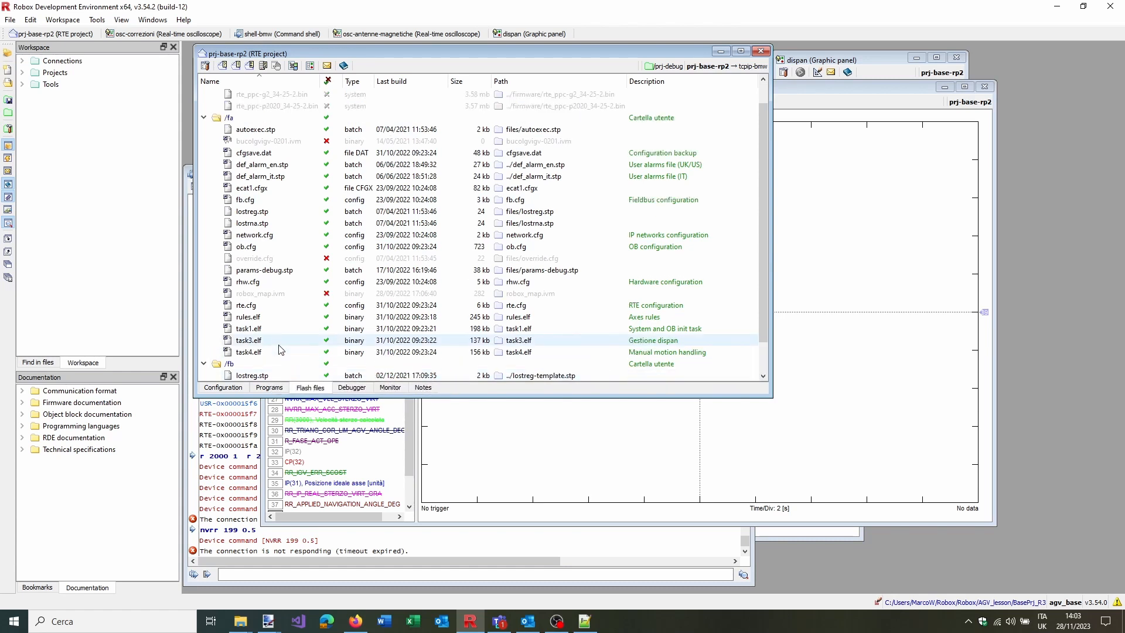
Return to the program list, display the project's message area and enlarge the project window
click(262, 388)
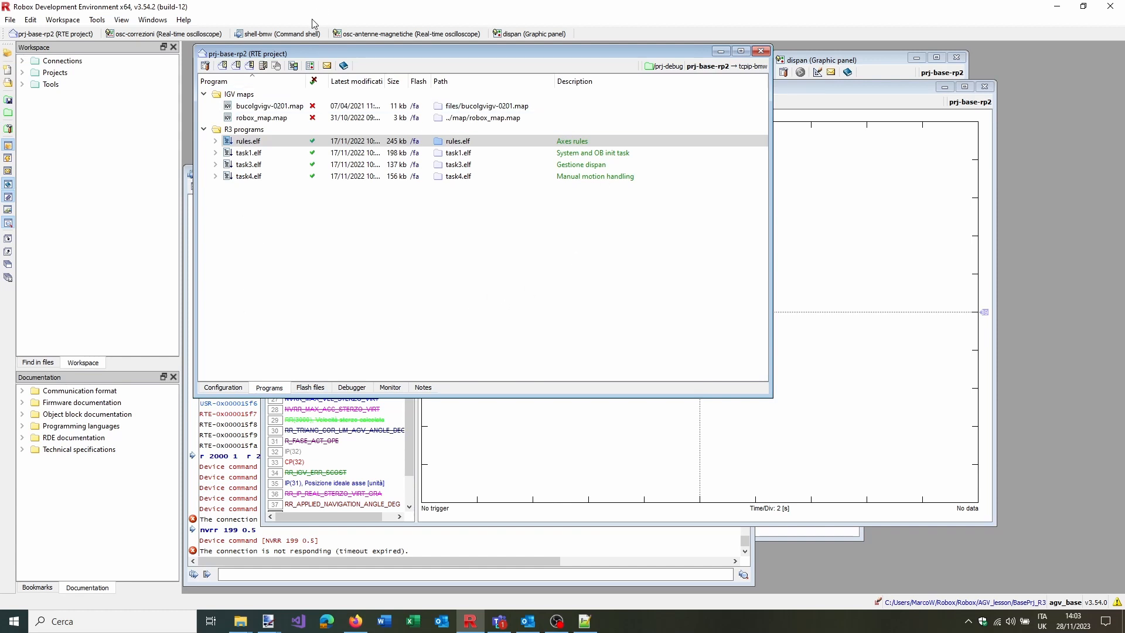
click(325, 66)
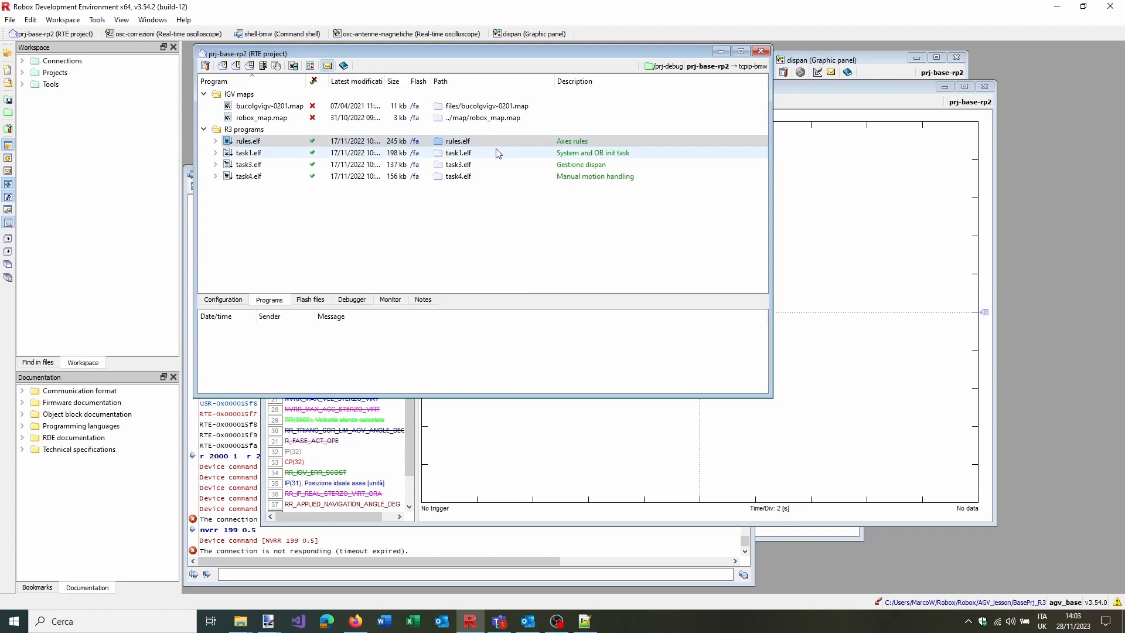
drag(769, 397, 789, 438)
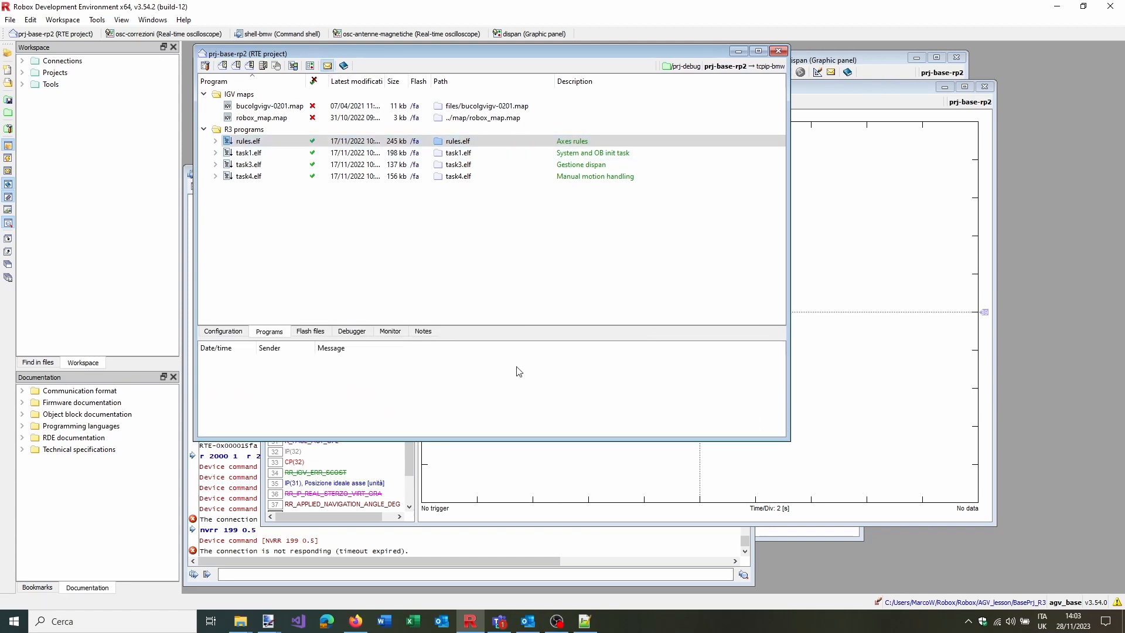
Switch to File Explorer and bring the BasePrj_R3 folder window to the front
click(240, 620)
click(327, 571)
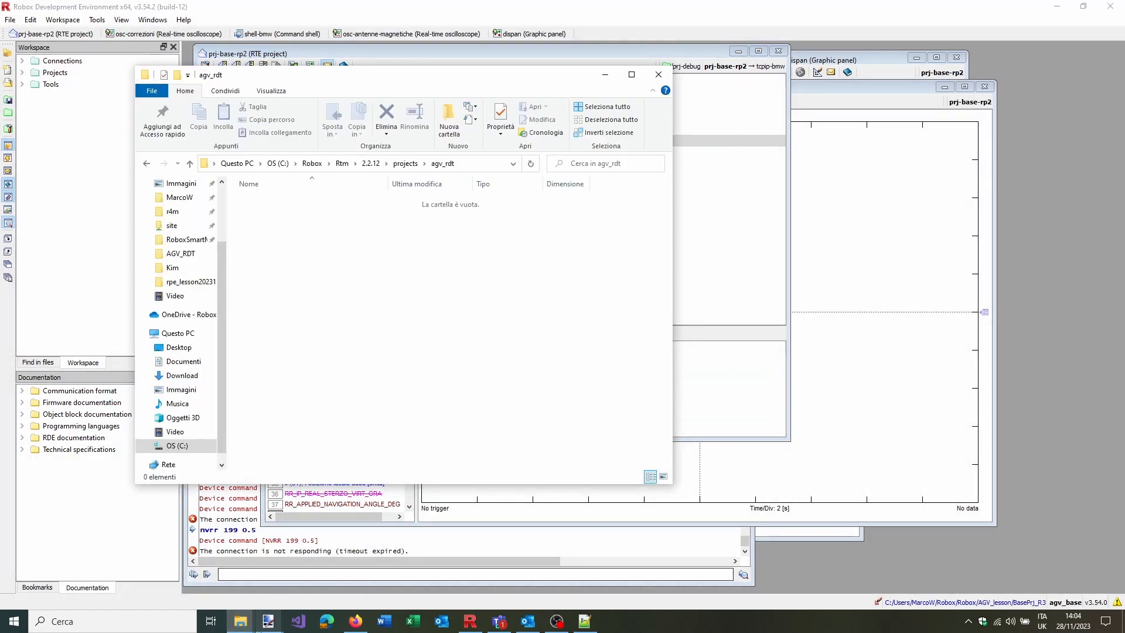
click(241, 620)
click(166, 566)
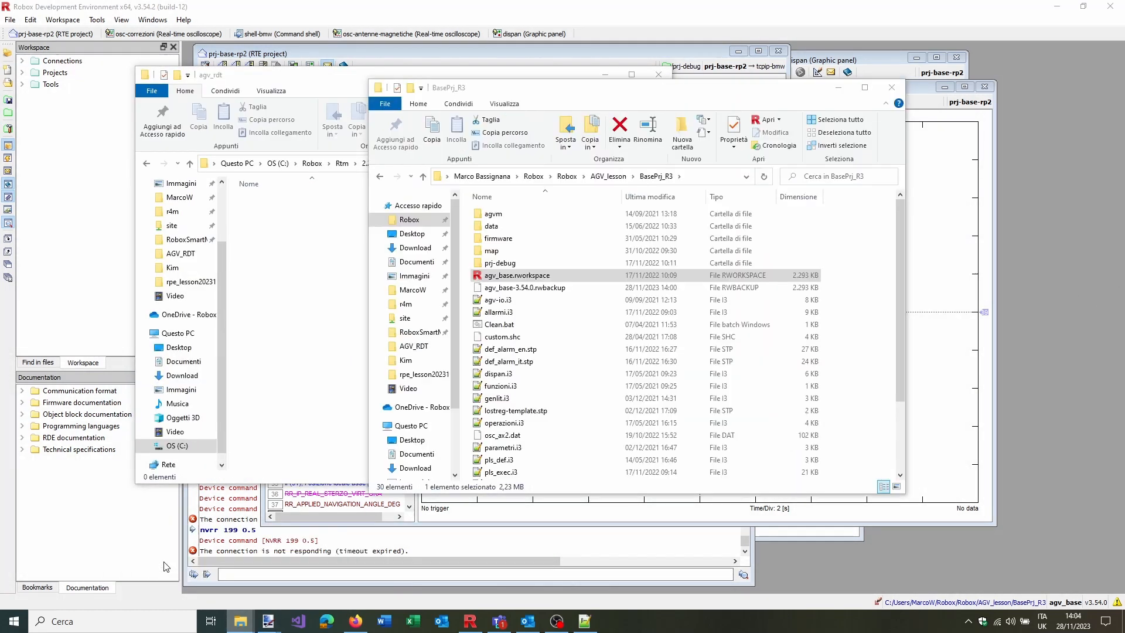
Go up to the AGV_lesson folder and examine the BasePrj_AGVM, BasePrj_R3 and DIGITAL_DISPAN_v1.0.8 project folders
click(608, 175)
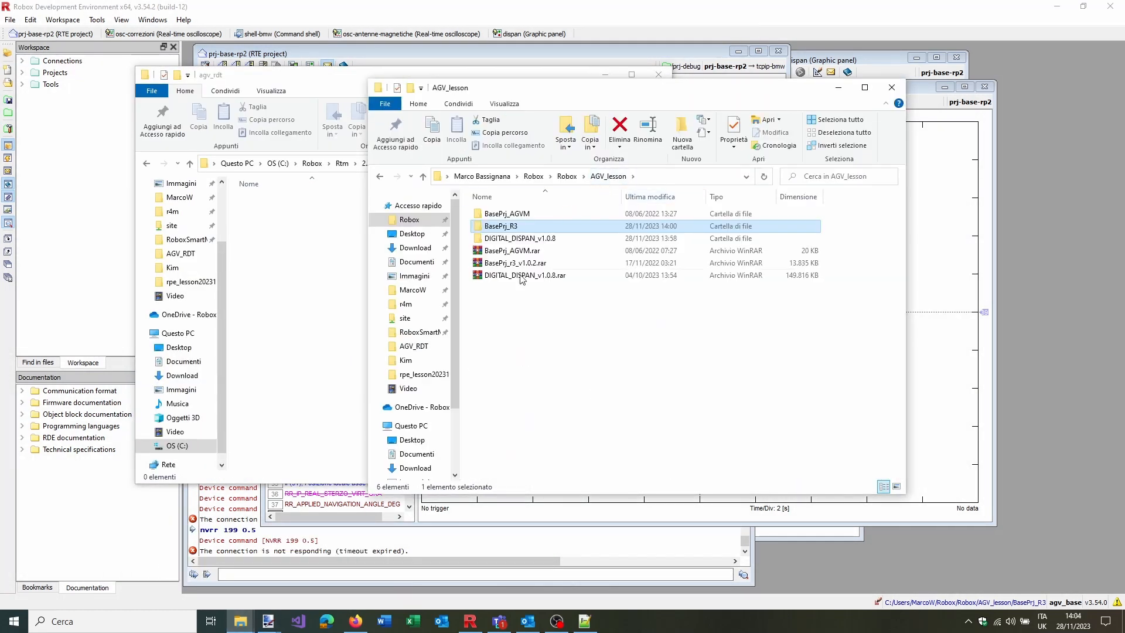
click(516, 214)
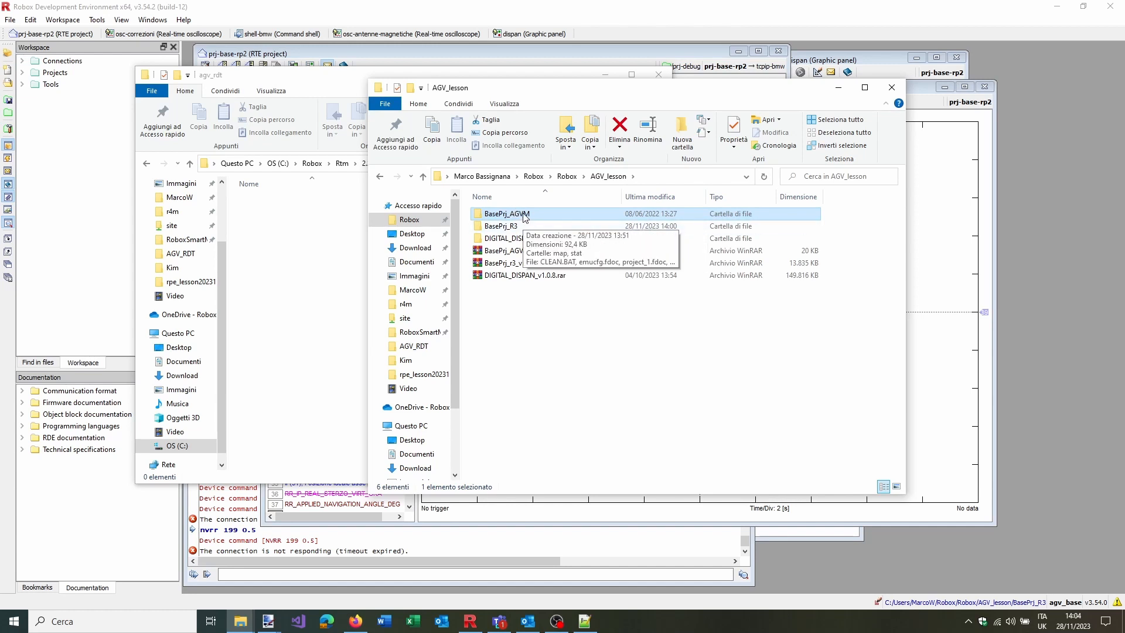
click(530, 226)
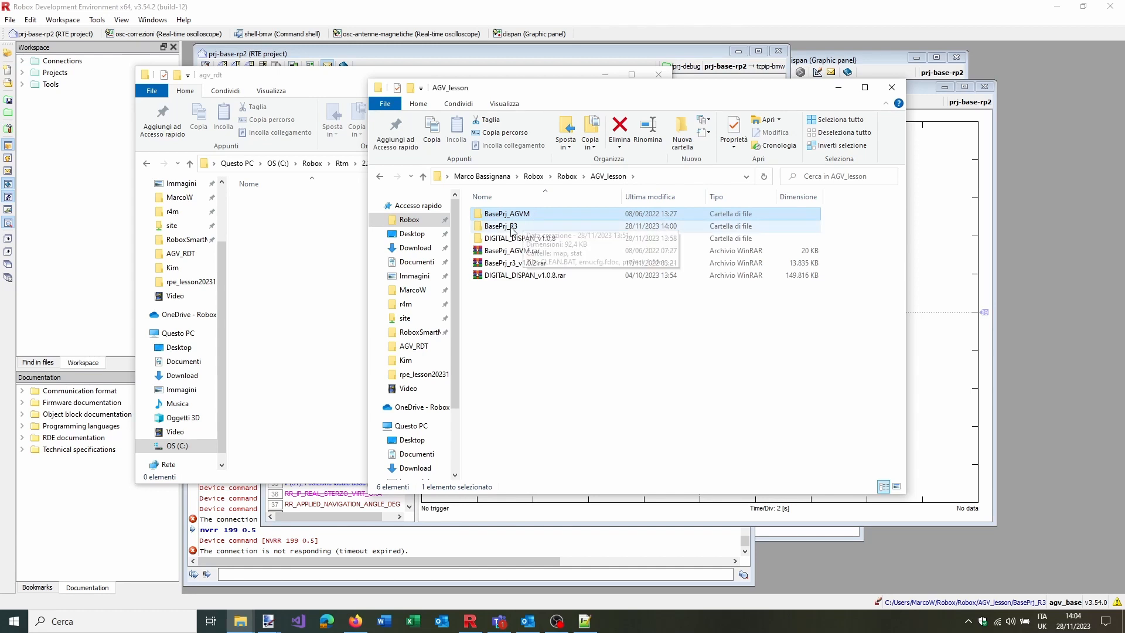
click(557, 239)
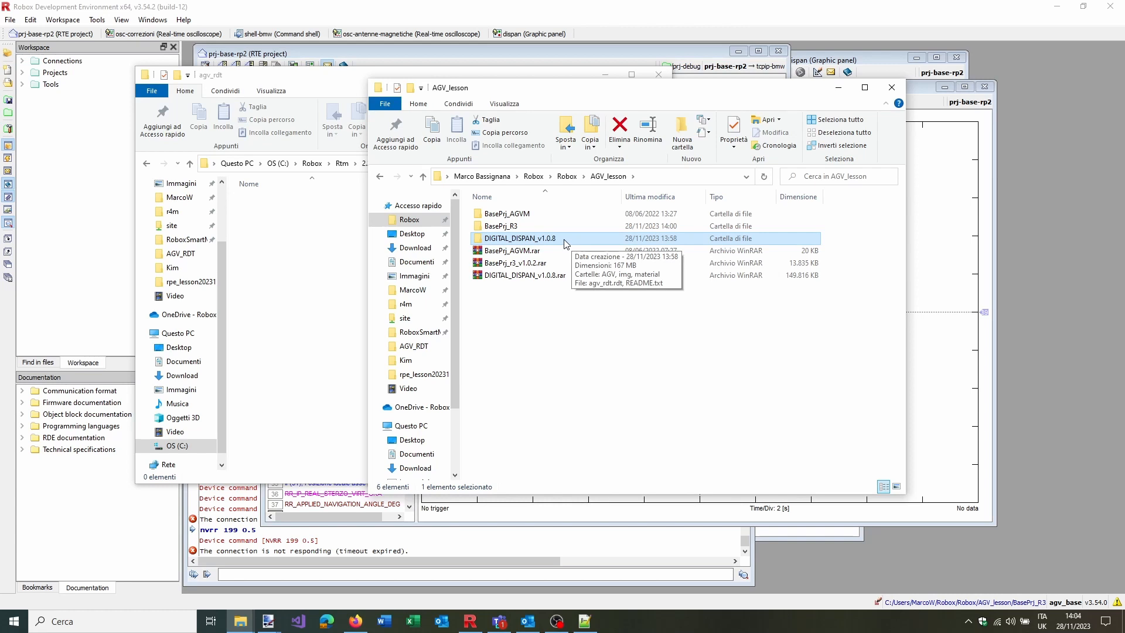
click(524, 215)
click(528, 227)
click(533, 238)
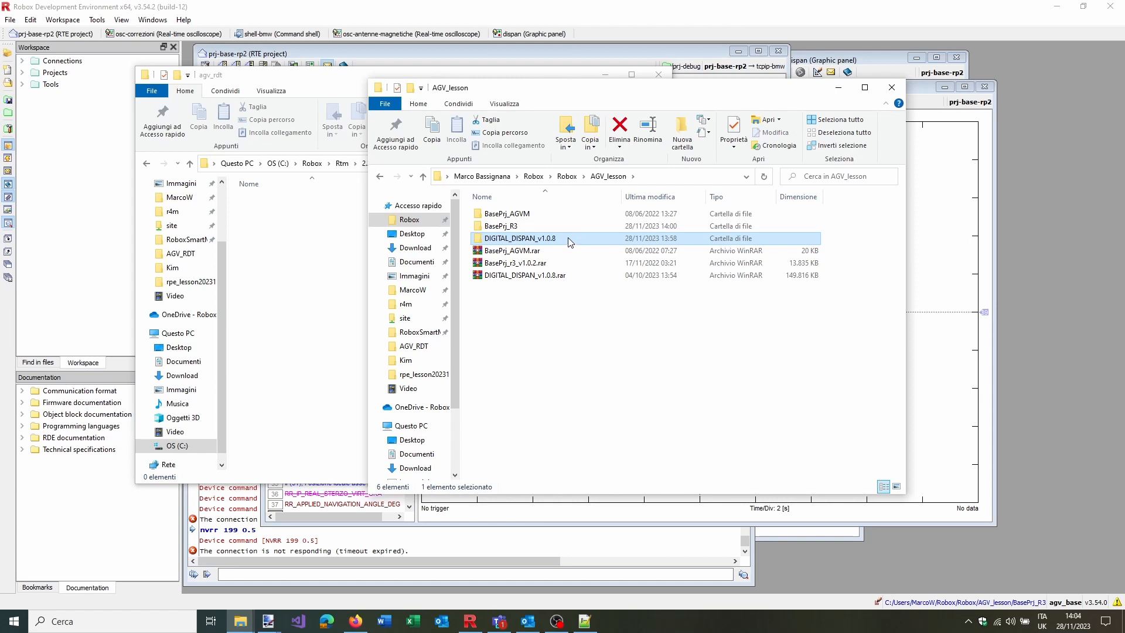
mouse_move(565, 236)
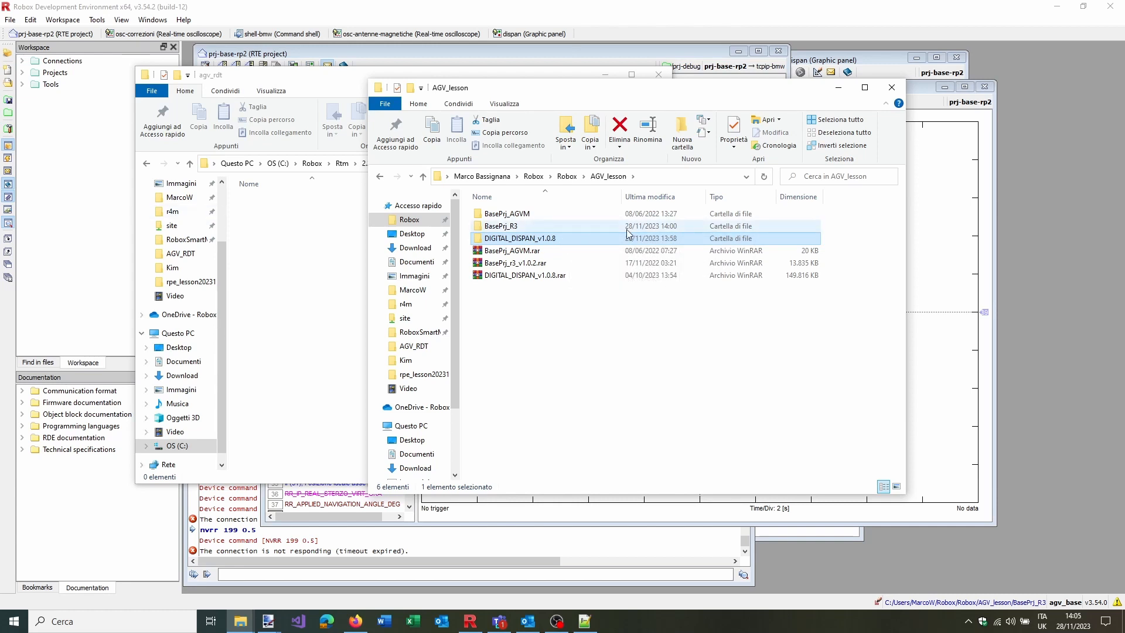
click(536, 226)
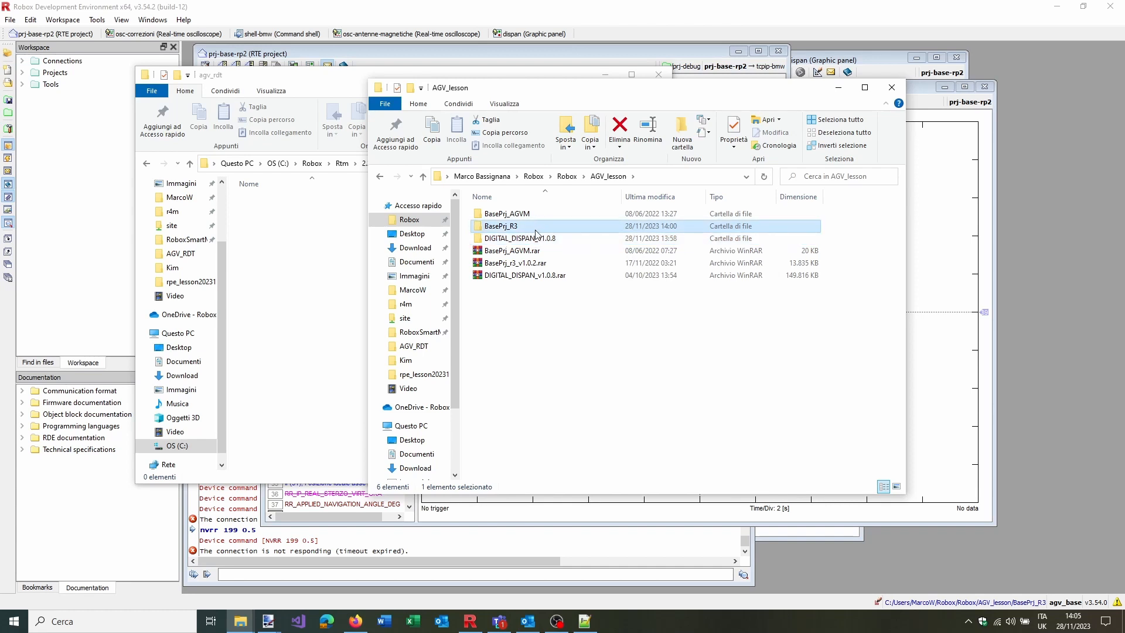
Switch back to RDE and display the prj-base-rp2 configuration from its axes list
click(375, 11)
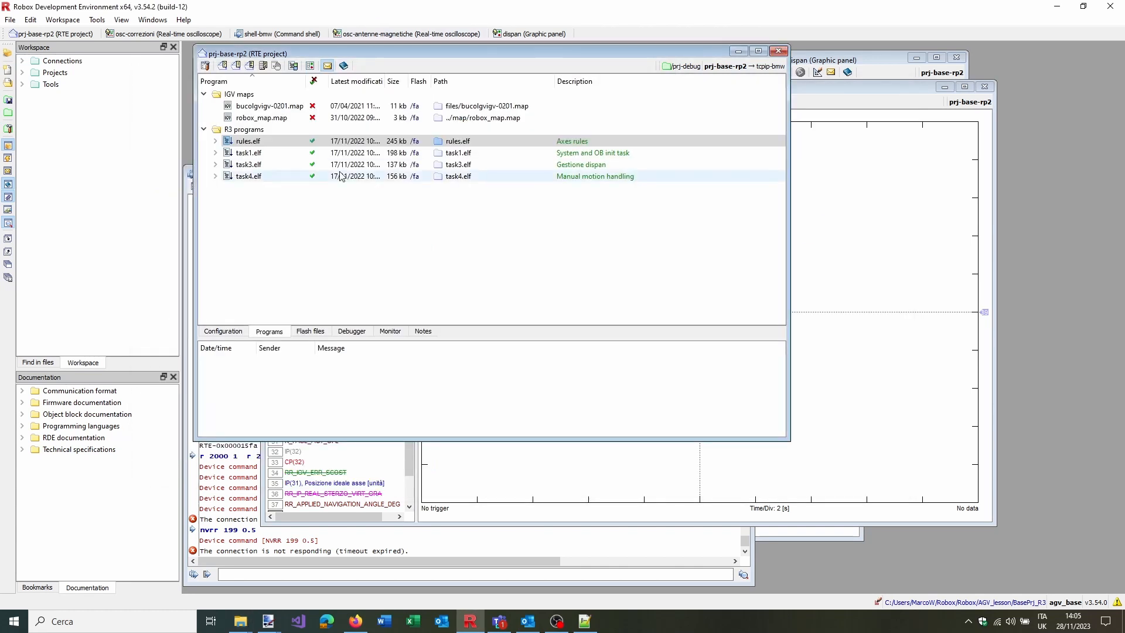
click(221, 331)
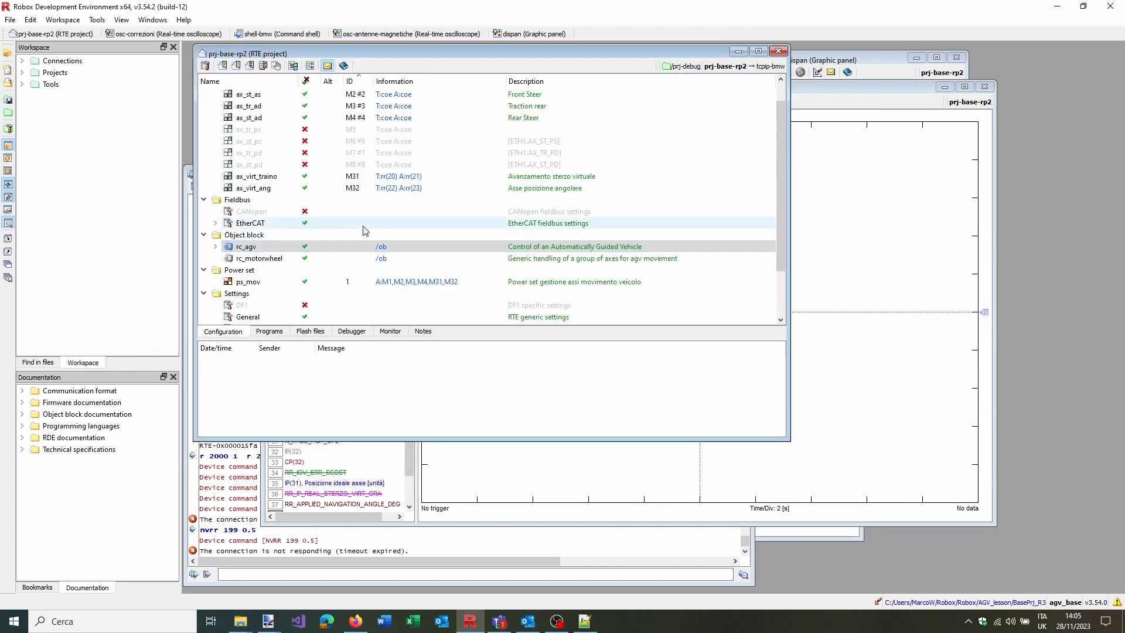
scroll(375, 232, up, 1)
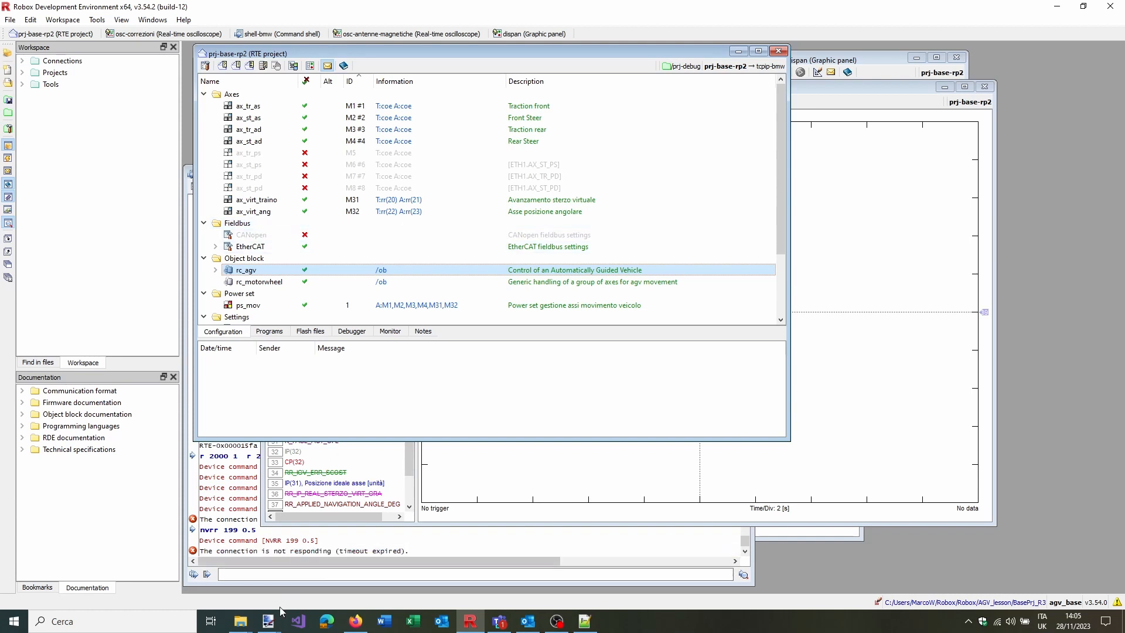
Switch to paint.net and examine the vehicle drawing with its four wheels and their spacing
click(271, 620)
click(304, 565)
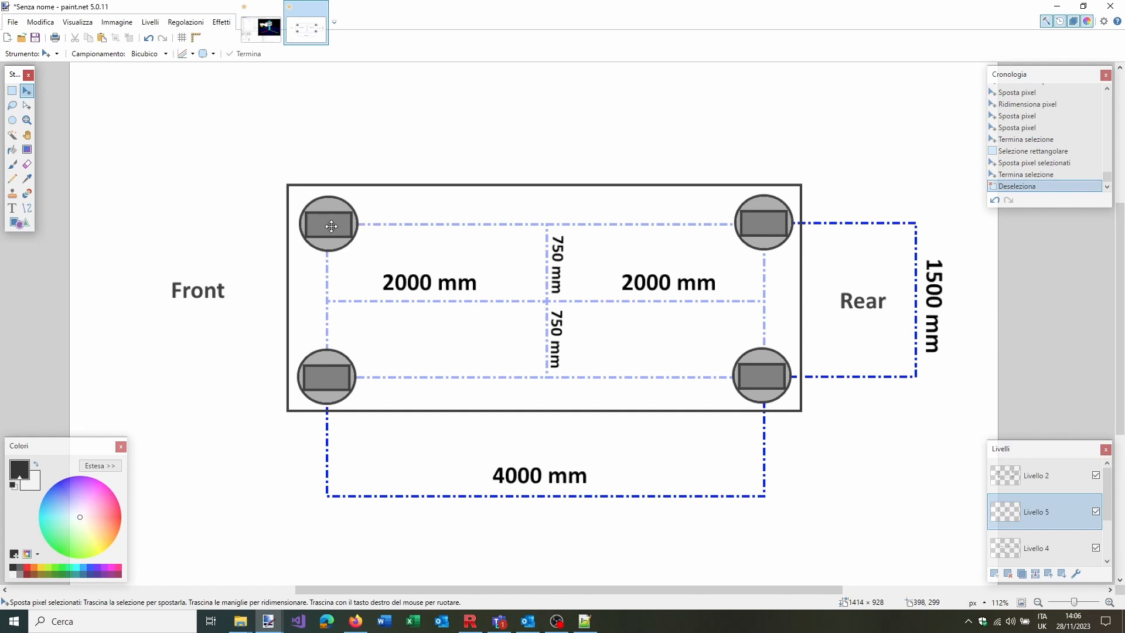
Return to RDE and review the front and rear traction and steer axes in the project configuration
click(482, 613)
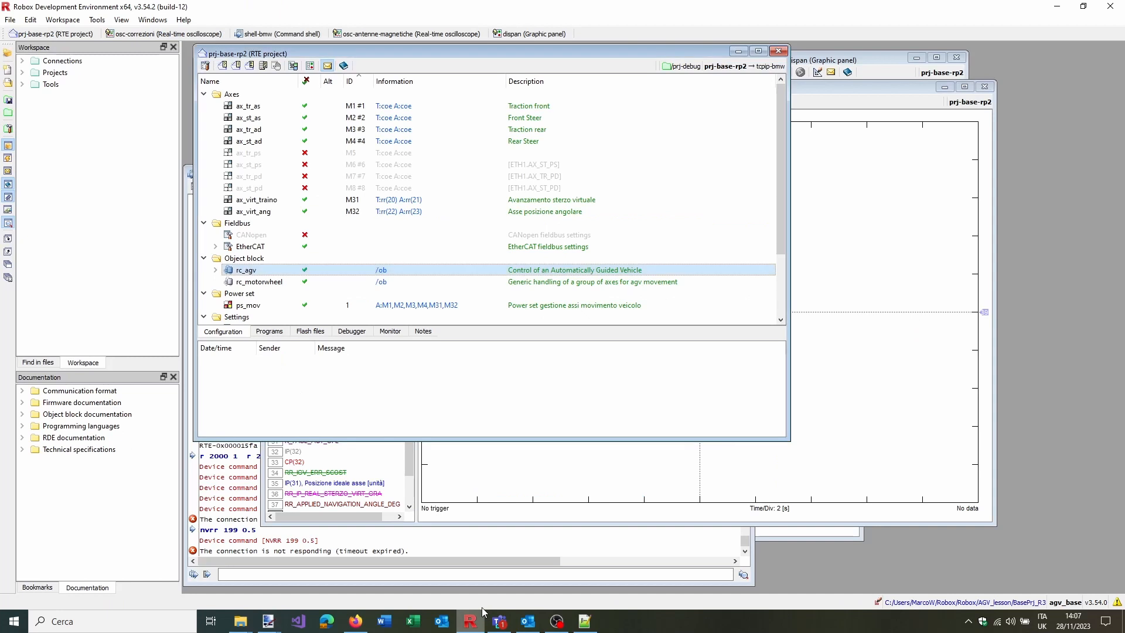
click(391, 110)
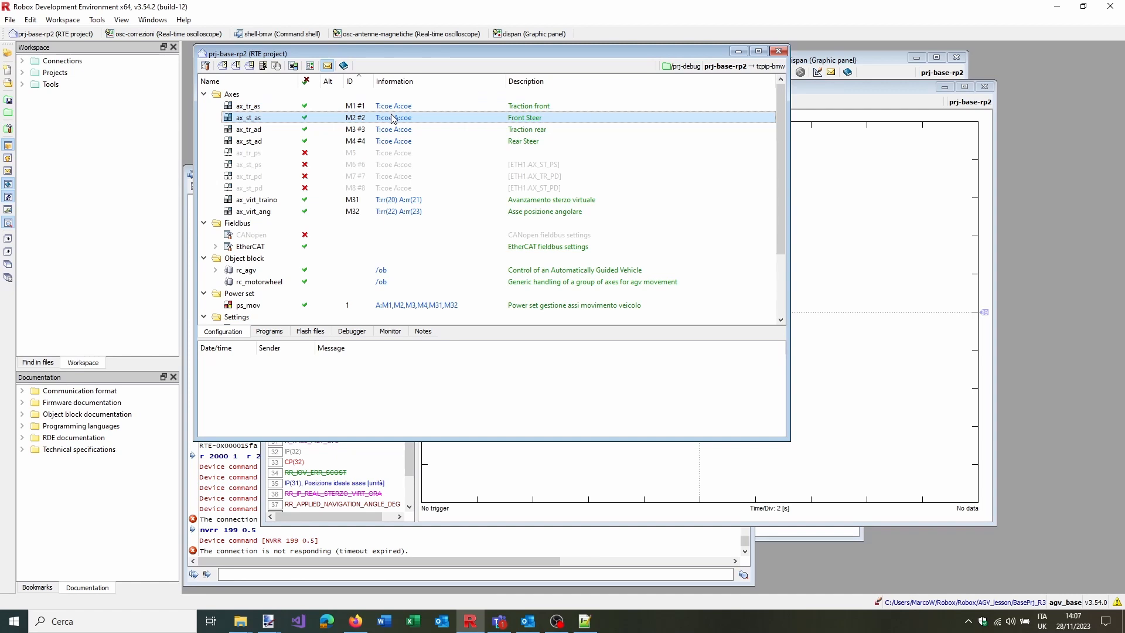
click(392, 117)
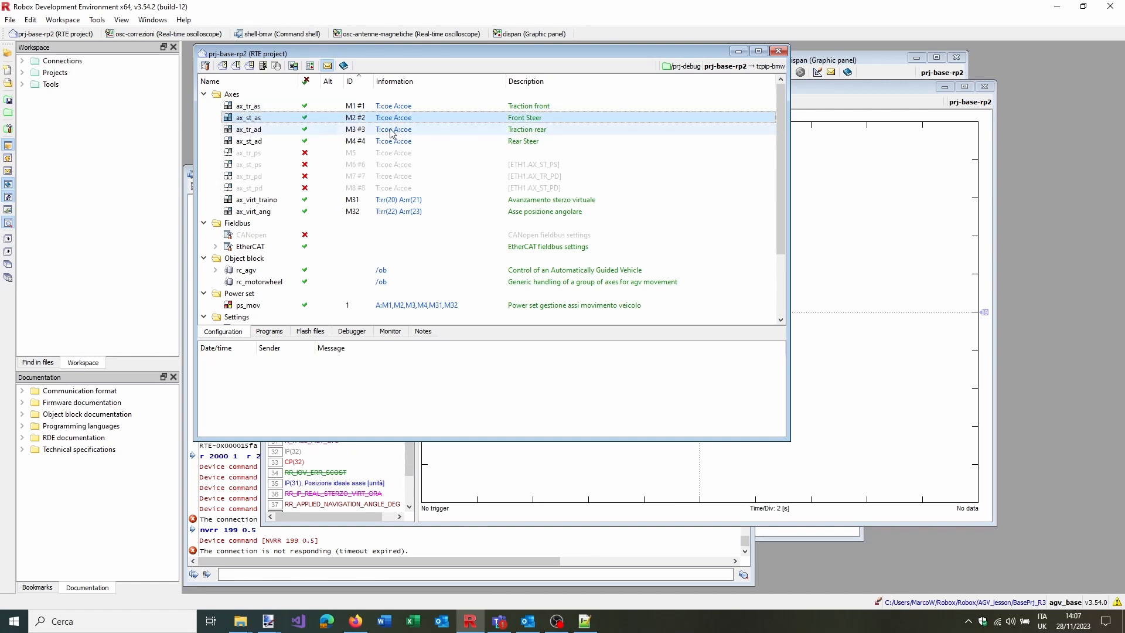
click(392, 129)
click(392, 141)
Enable the disabled axes ax_tr_ps, ax_st_ps, ax_tr_pd and ax_st_pd
click(391, 152)
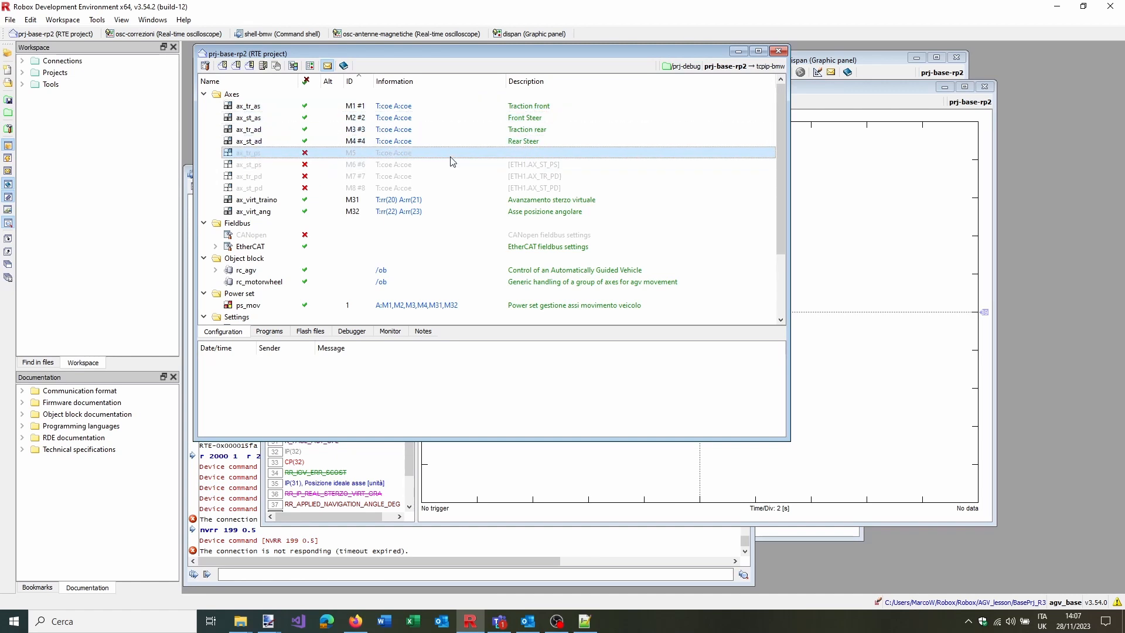
key(space)
key(Down)
key(space)
key(Down)
key(space)
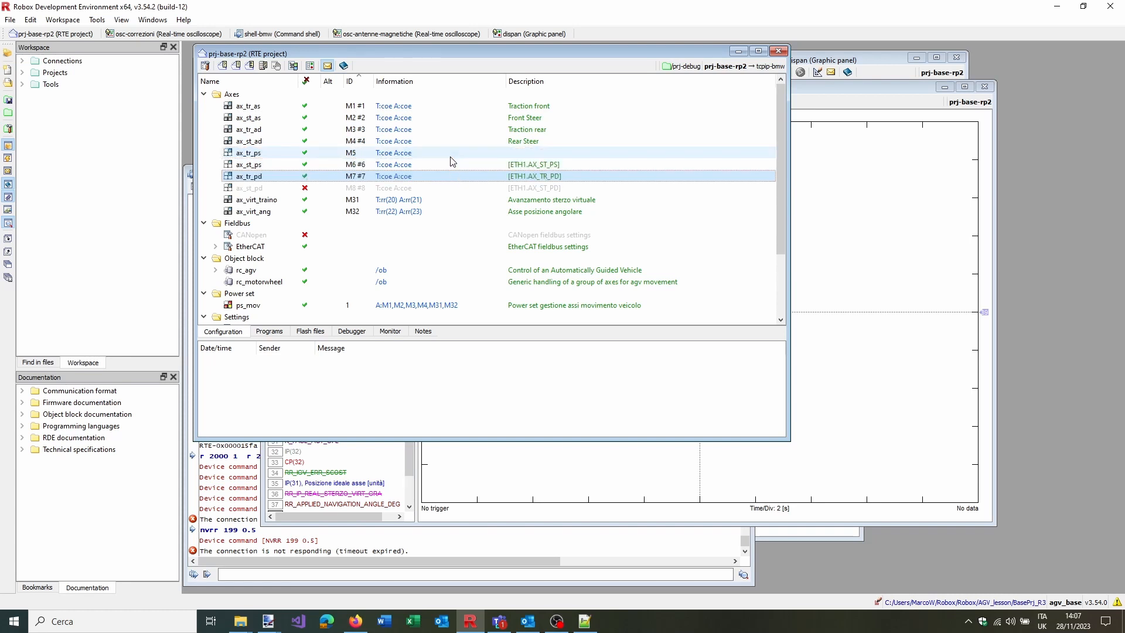
key(Down)
key(space)
Review the complete set of traction and steer axes from ax_tr_as to ax_st_pd
key(Up)
key(Up)
key(Up)
key(Up)
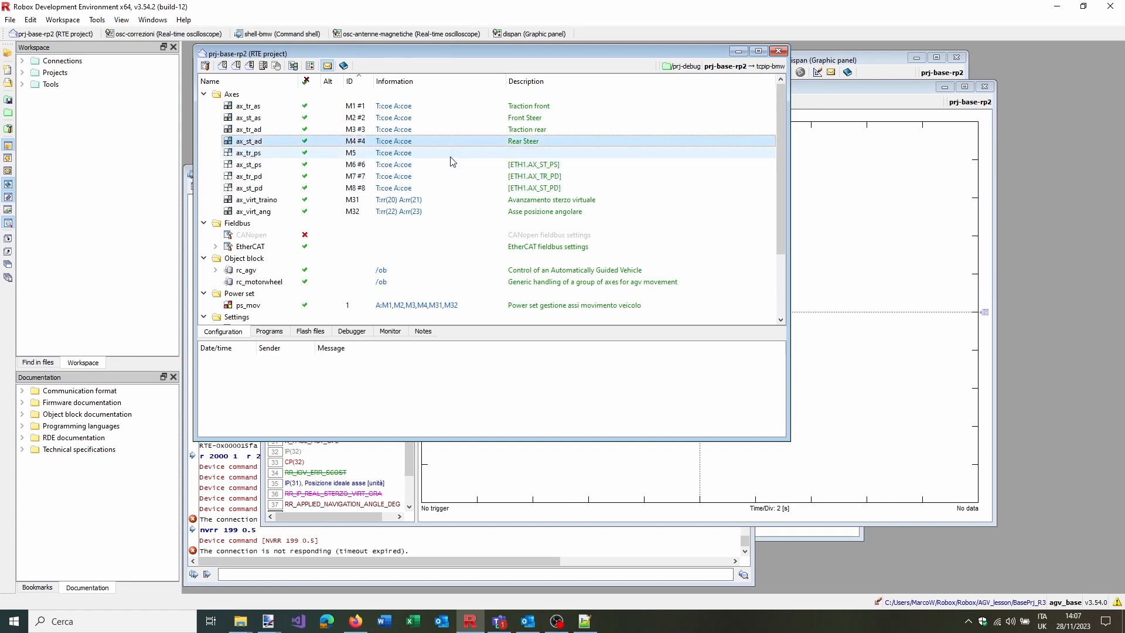
key(Up)
key(Up)
key(Up)
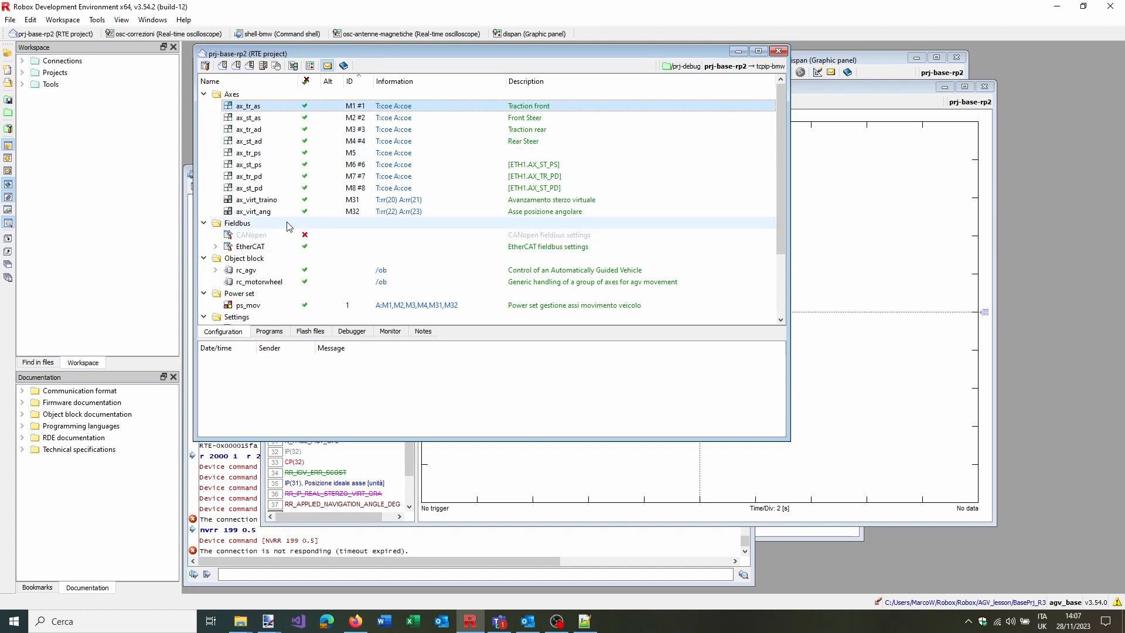
click(281, 188)
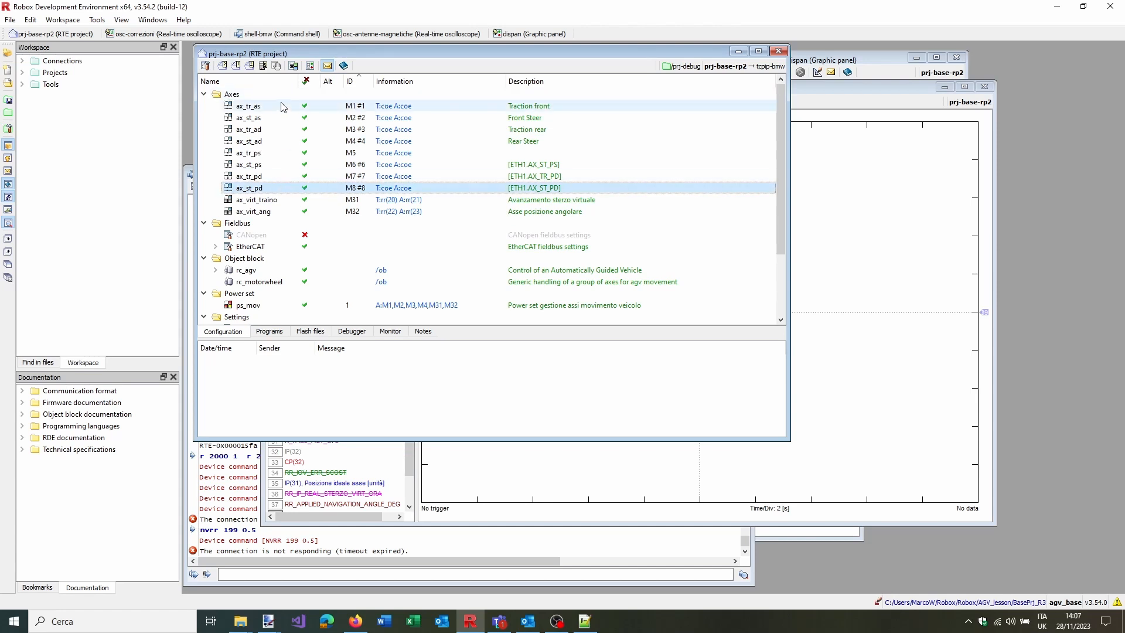
click(294, 153)
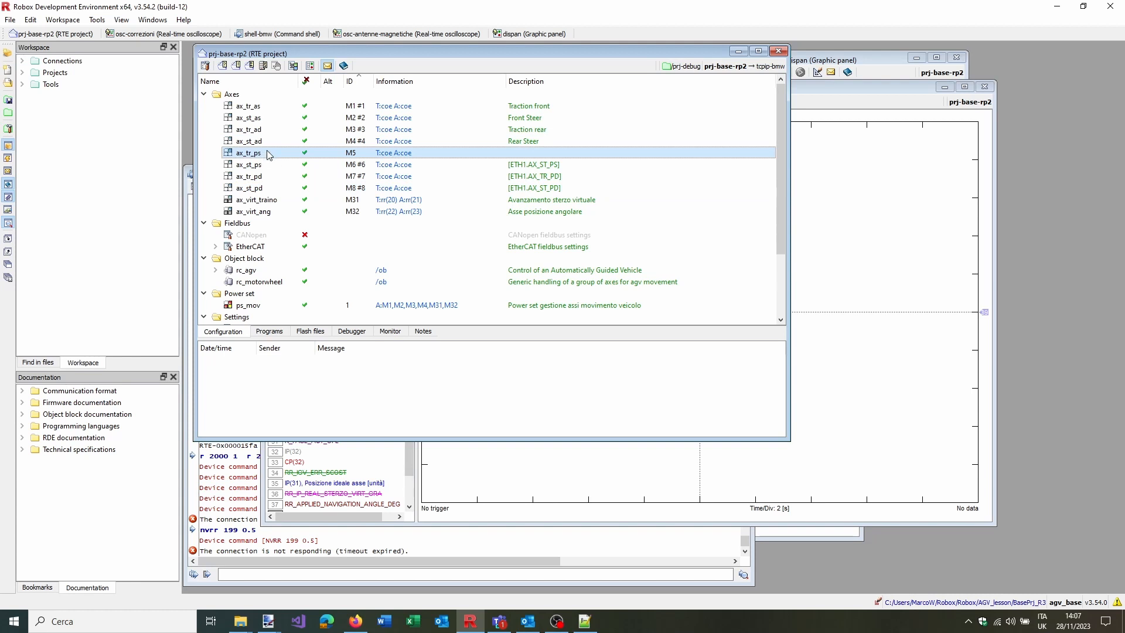
click(269, 188)
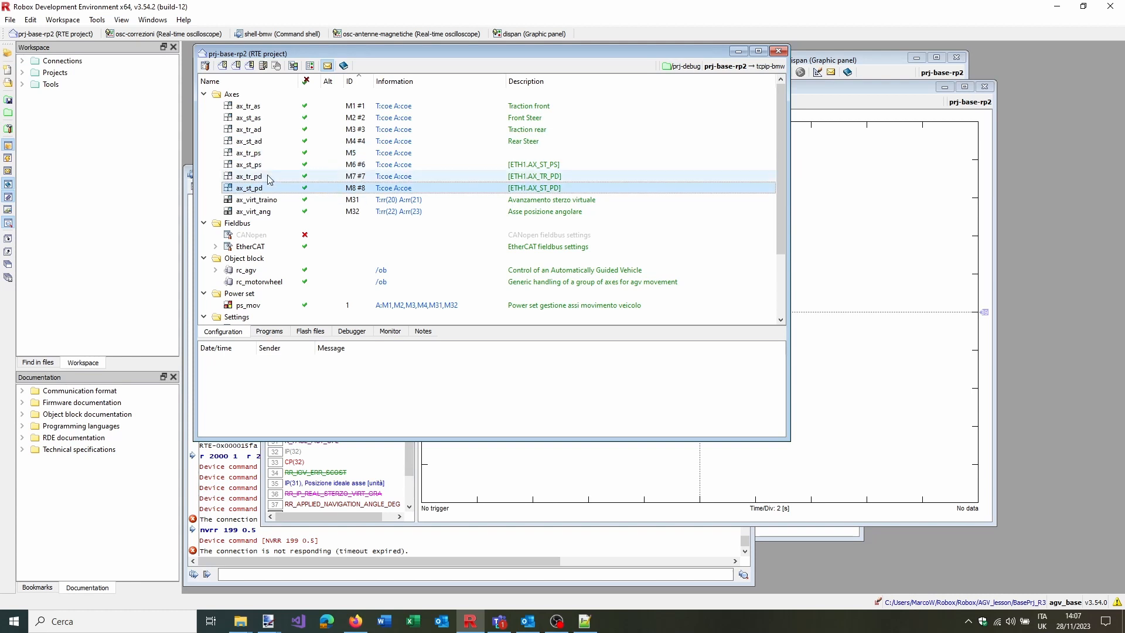
click(253, 153)
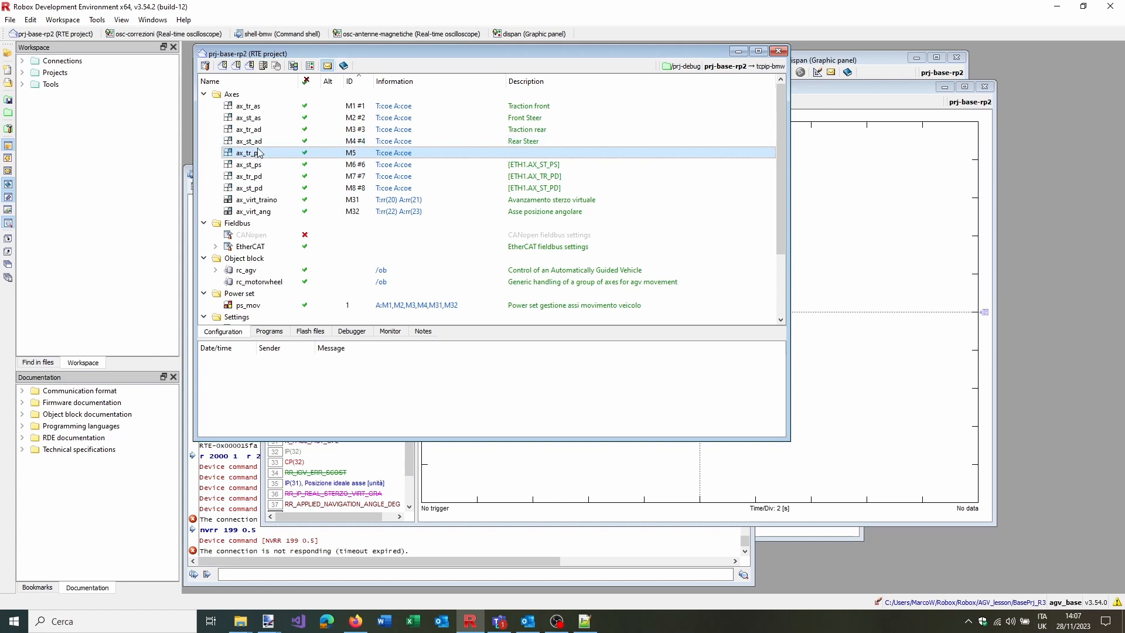
Open the Tongyi2Motorwheel fieldbus configuration under EtherCAT and save it as Tongyi4Motorwheel.fbc in the prj-debug folder
double_click(250, 246)
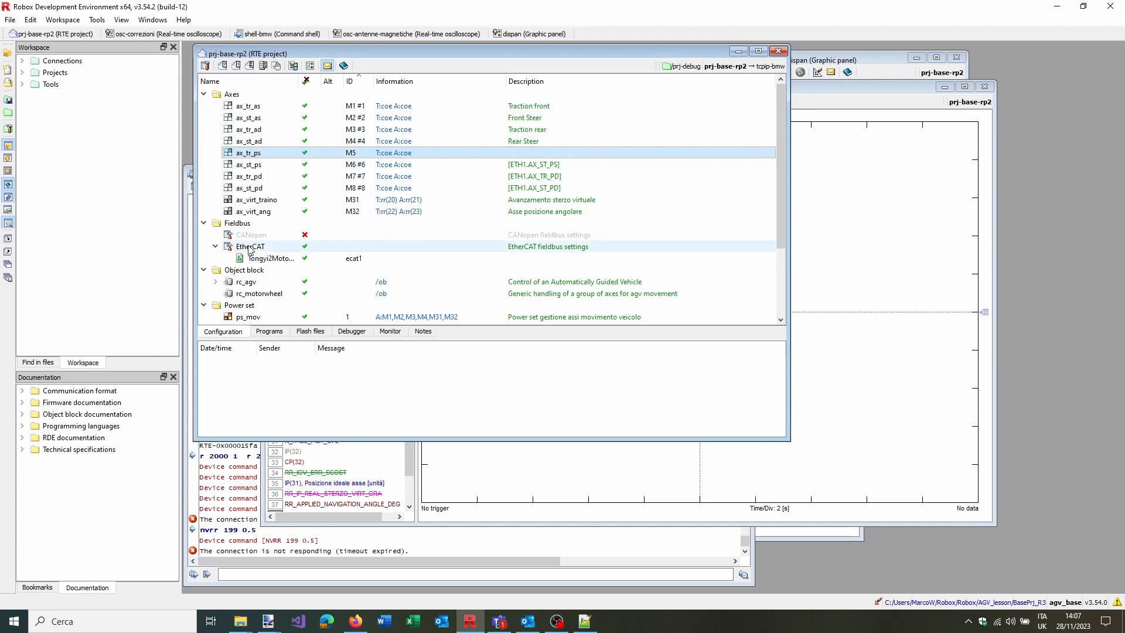
click(250, 248)
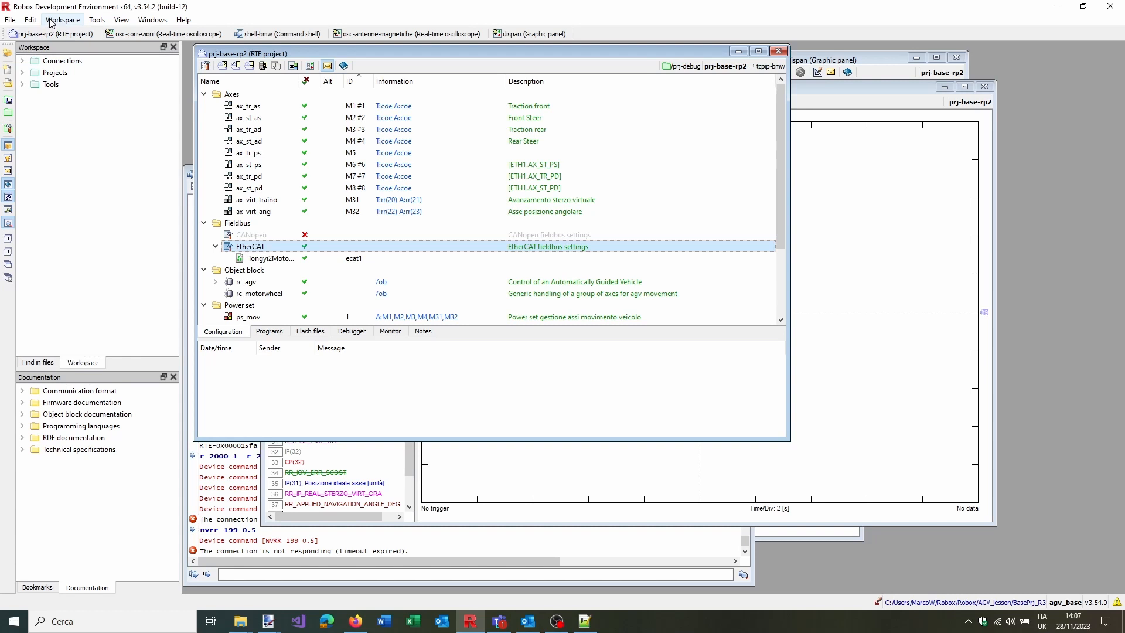
double_click(268, 261)
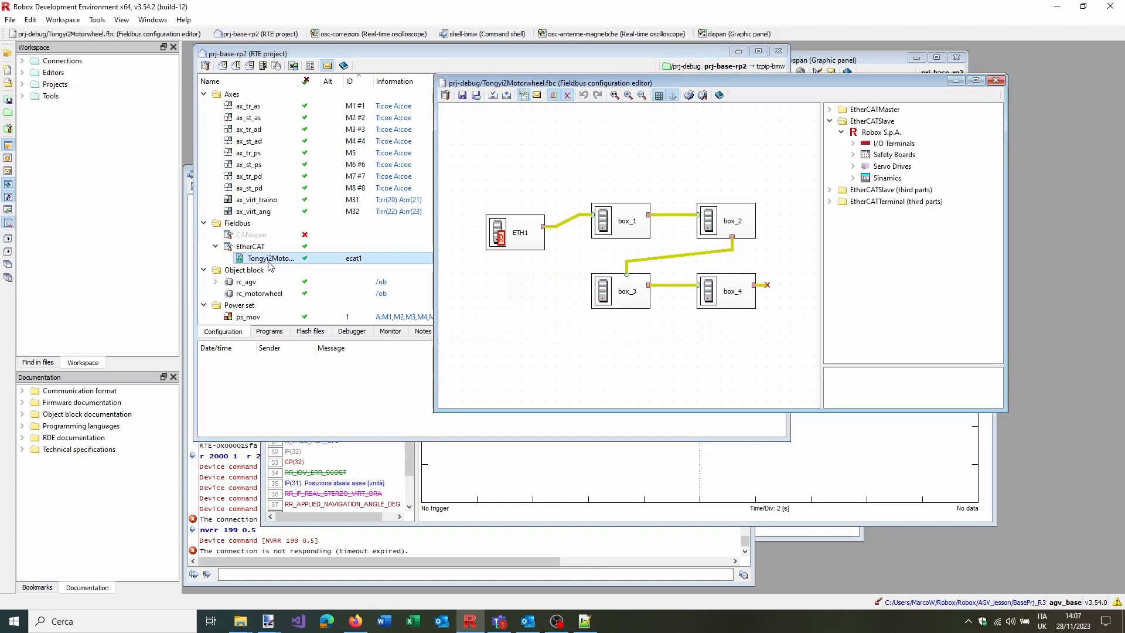
click(476, 97)
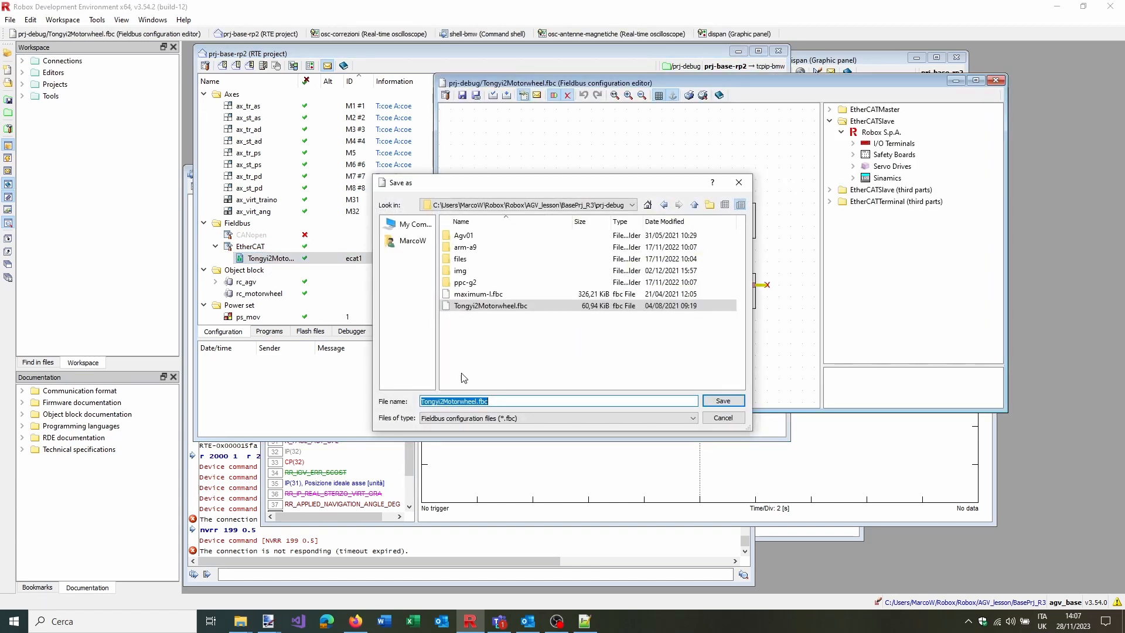
click(443, 400)
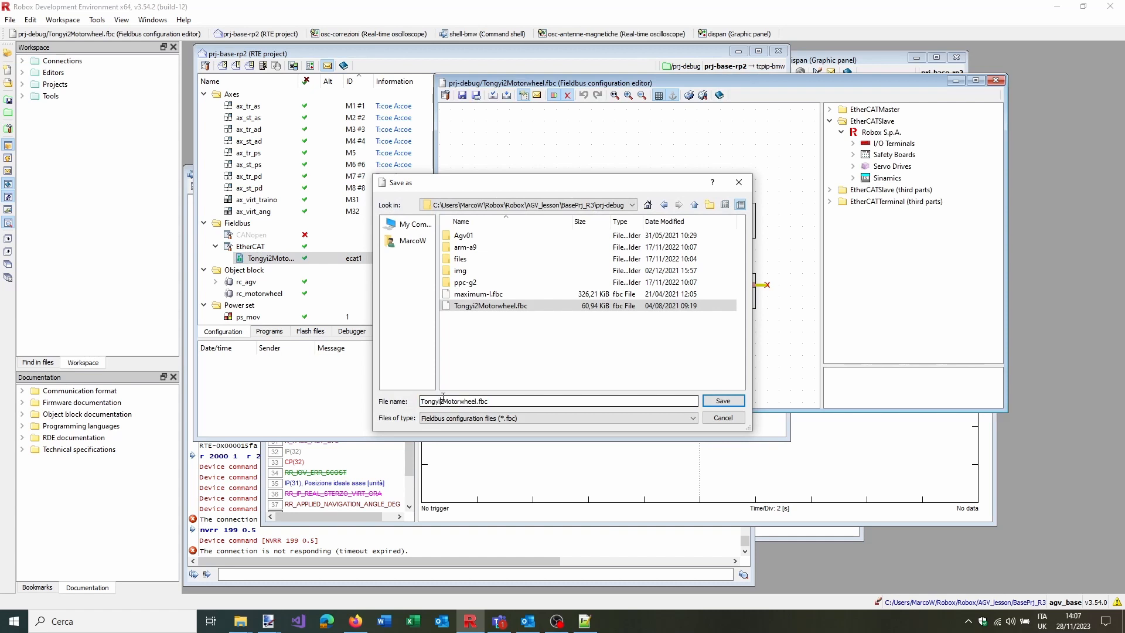
text(4)
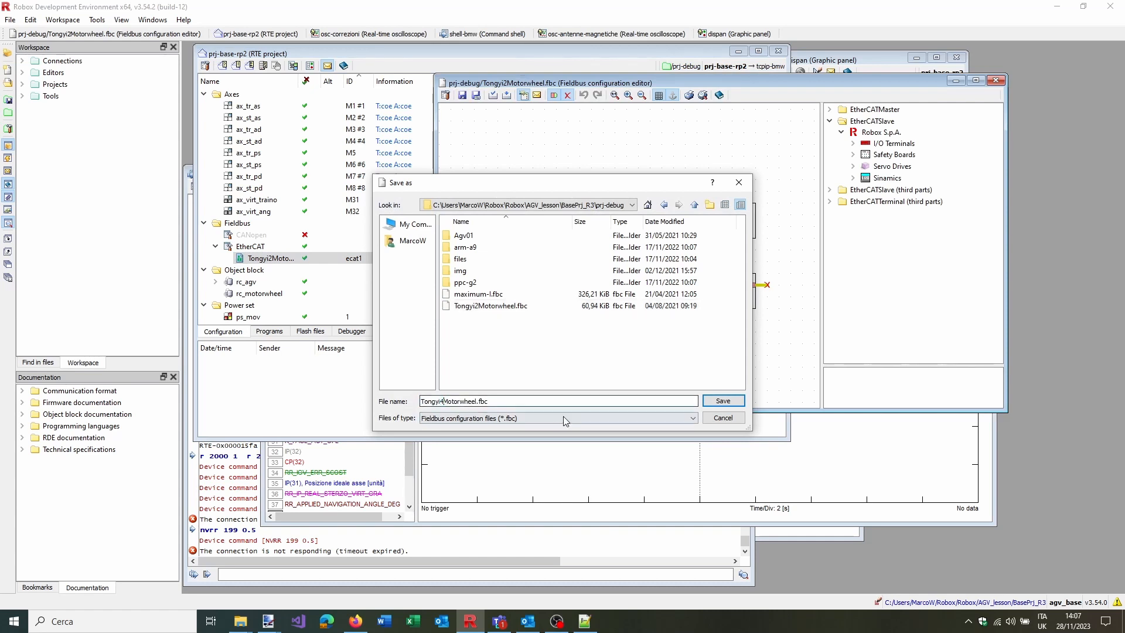
click(720, 400)
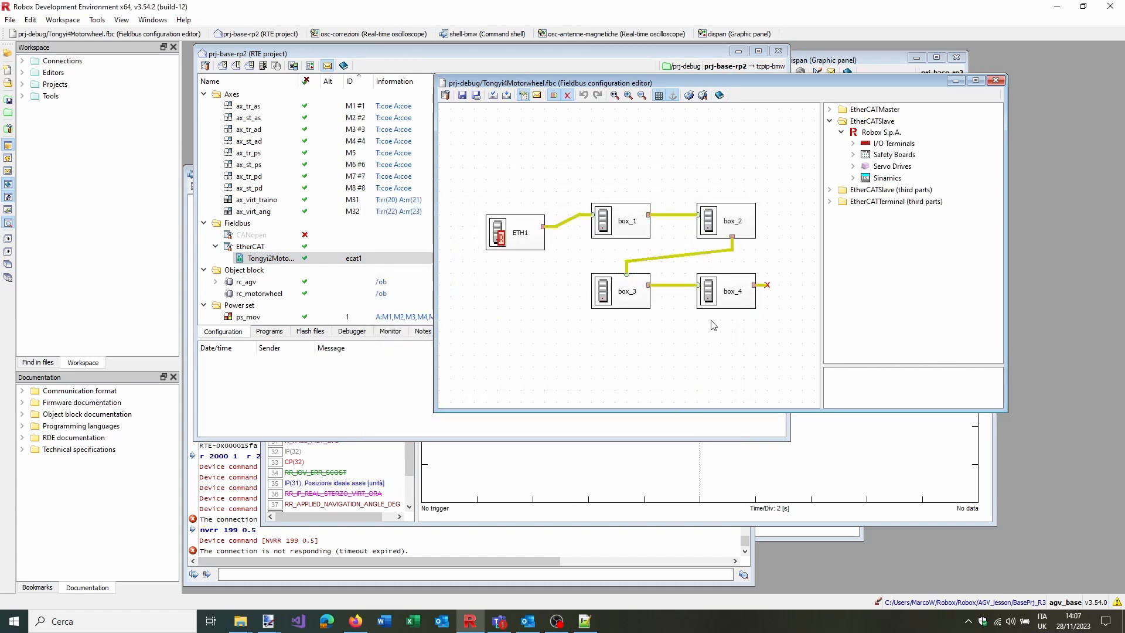
Enlarge the fieldbus editor window, check the ETH1 controller's cycle timing and close its settings without changes
drag(1004, 409, 1098, 534)
double_click(550, 301)
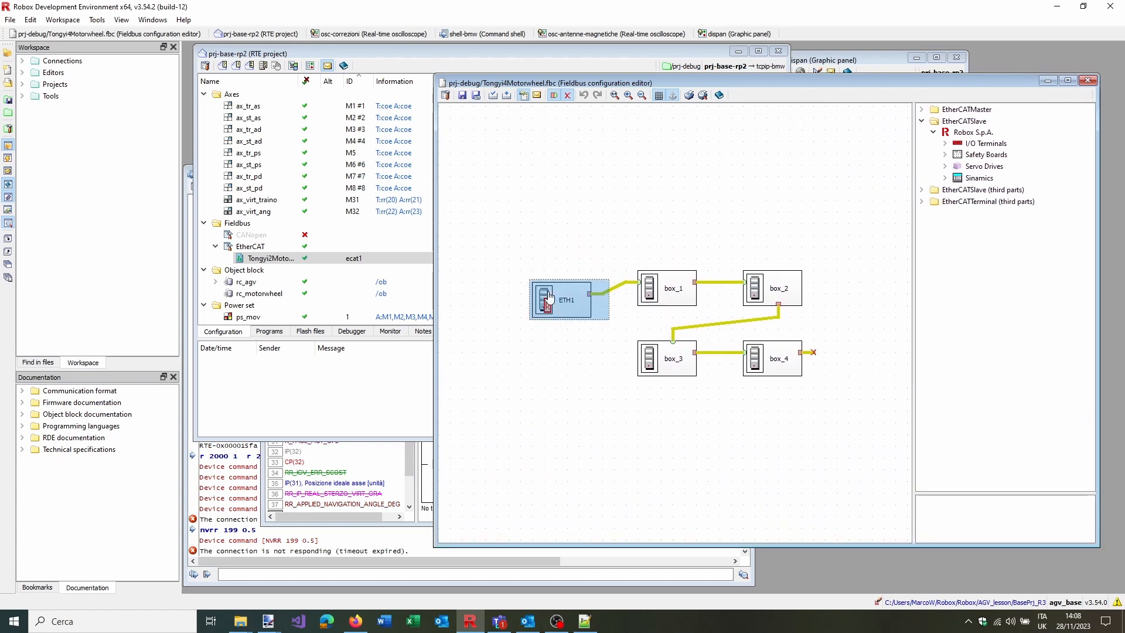
click(460, 363)
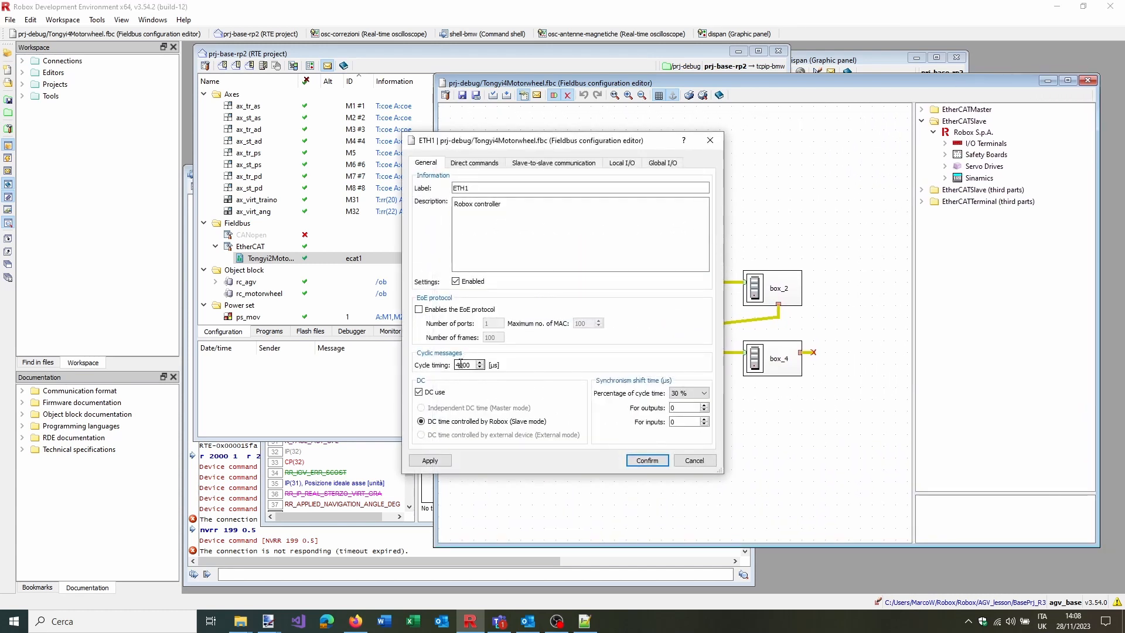
click(710, 140)
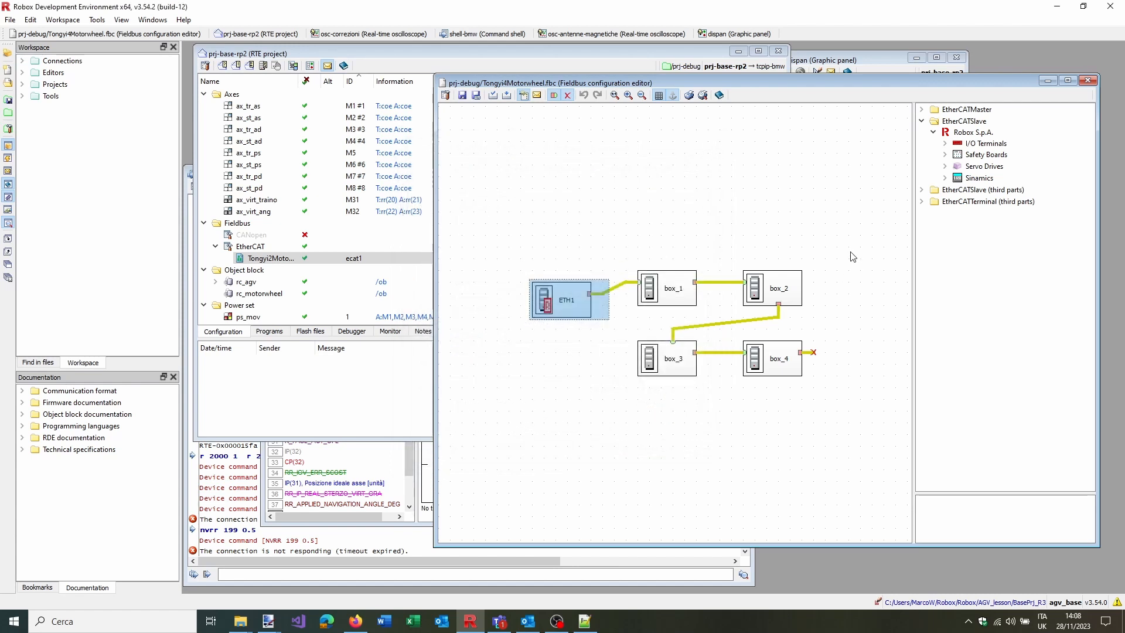
Paste four copies of the box_4 drive and arrange them in two rows of two below the existing boxes
click(677, 363)
click(759, 369)
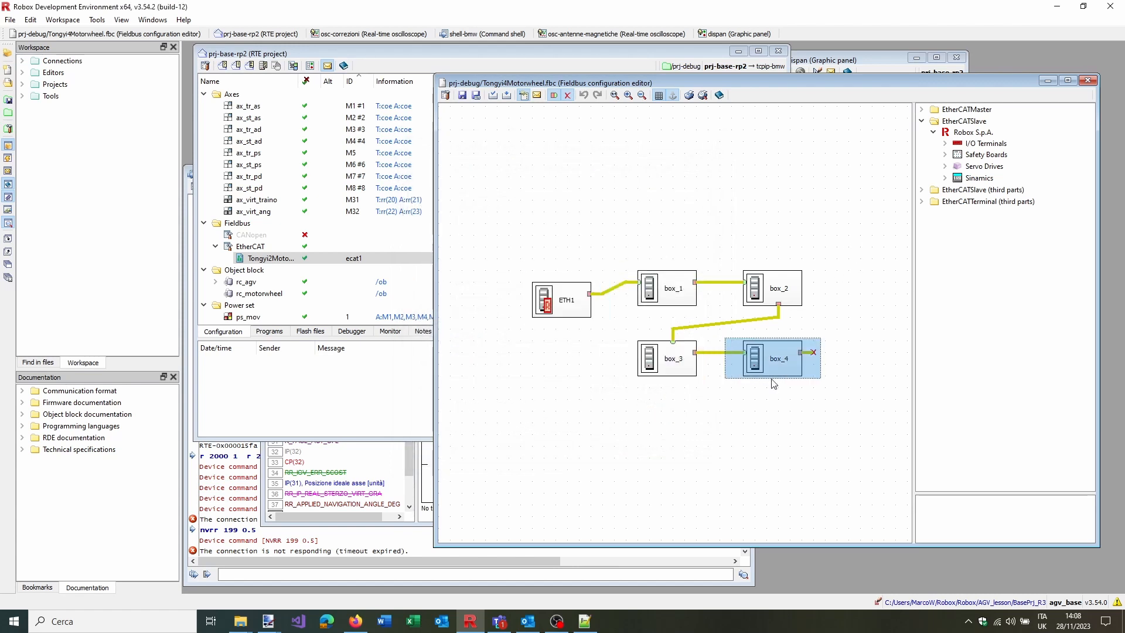
key(ctrl+v)
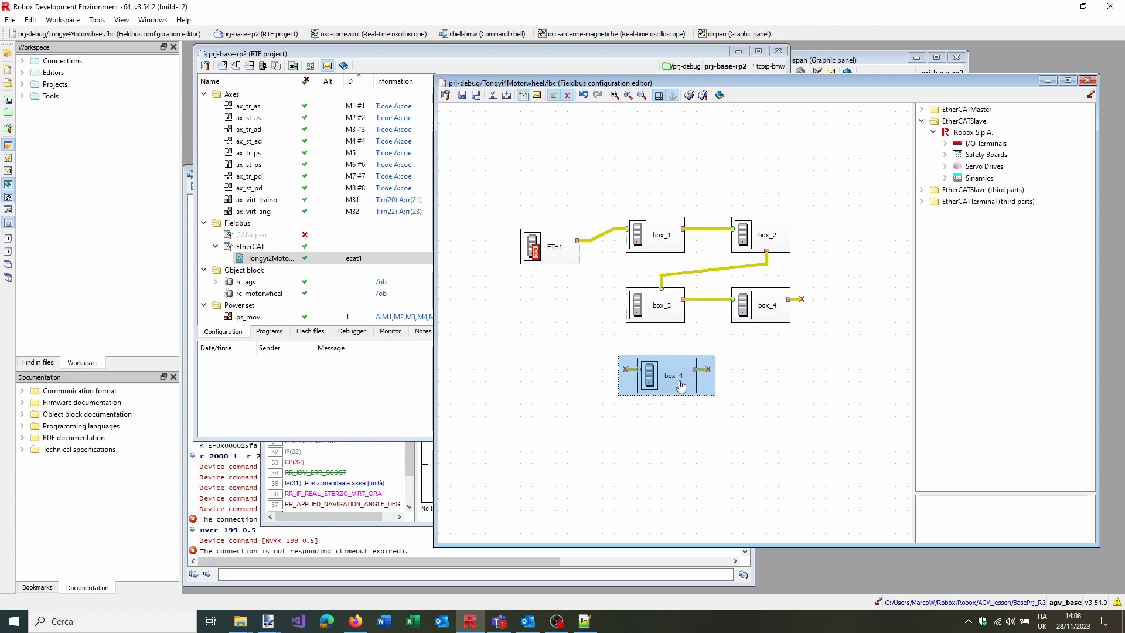
key(ctrl+v)
drag(792, 337, 765, 381)
key(ctrl+v)
drag(767, 343, 654, 440)
key(ctrl+v)
drag(811, 305, 788, 422)
click(811, 398)
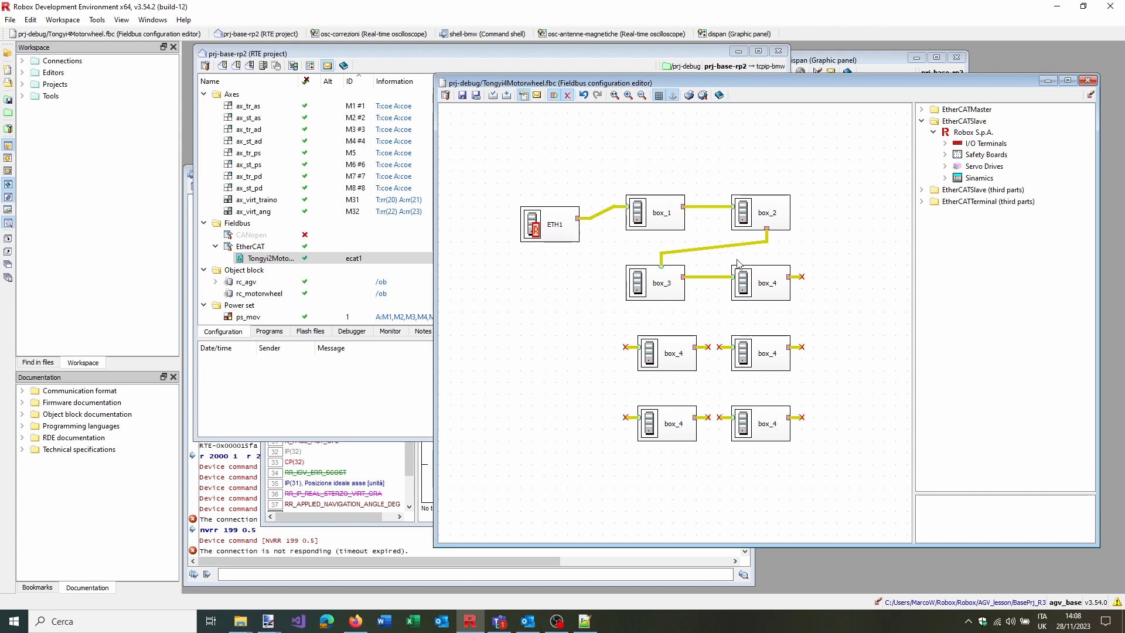
Connect the four added drive boxes in series after the existing box_4, routing each row's output to the next row
click(802, 276)
drag(804, 280, 731, 347)
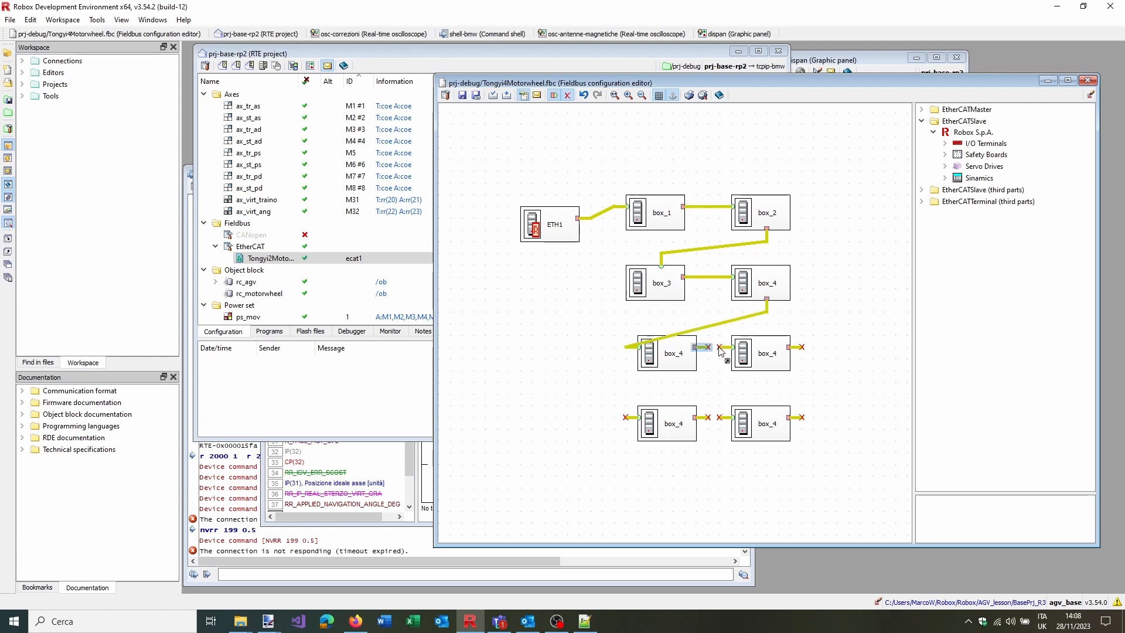
drag(802, 349, 638, 418)
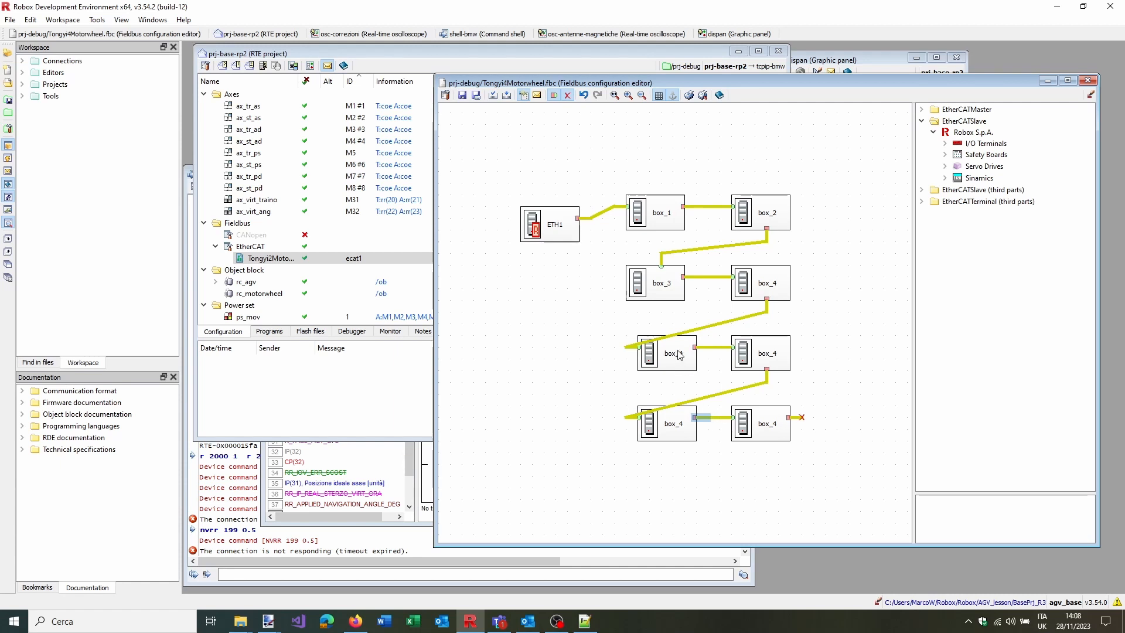
click(673, 354)
click(668, 427)
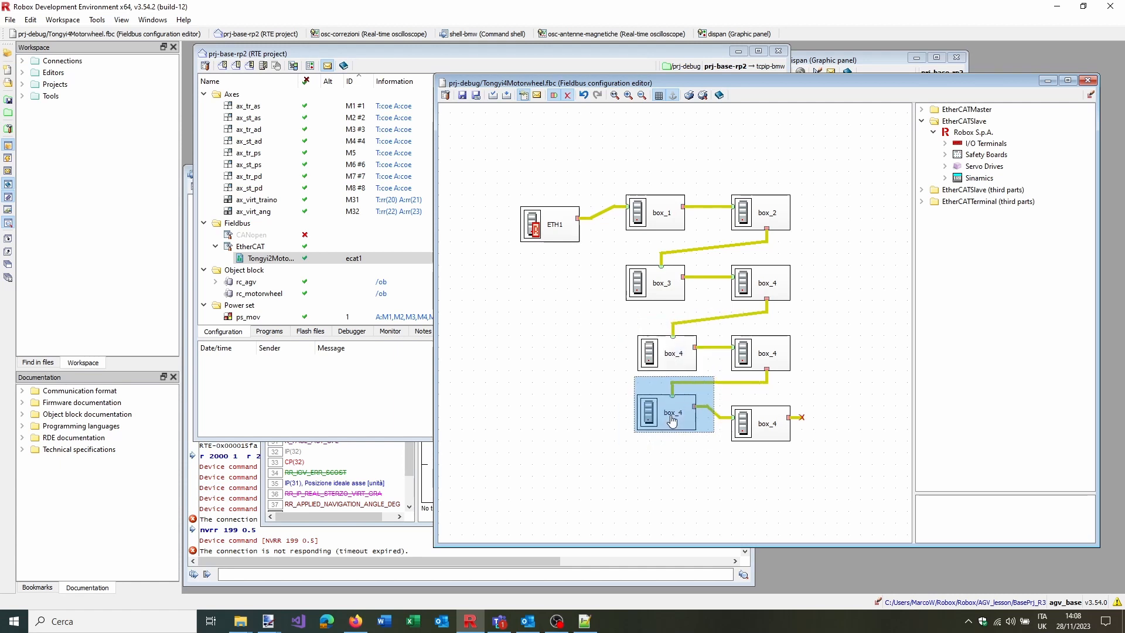
click(839, 338)
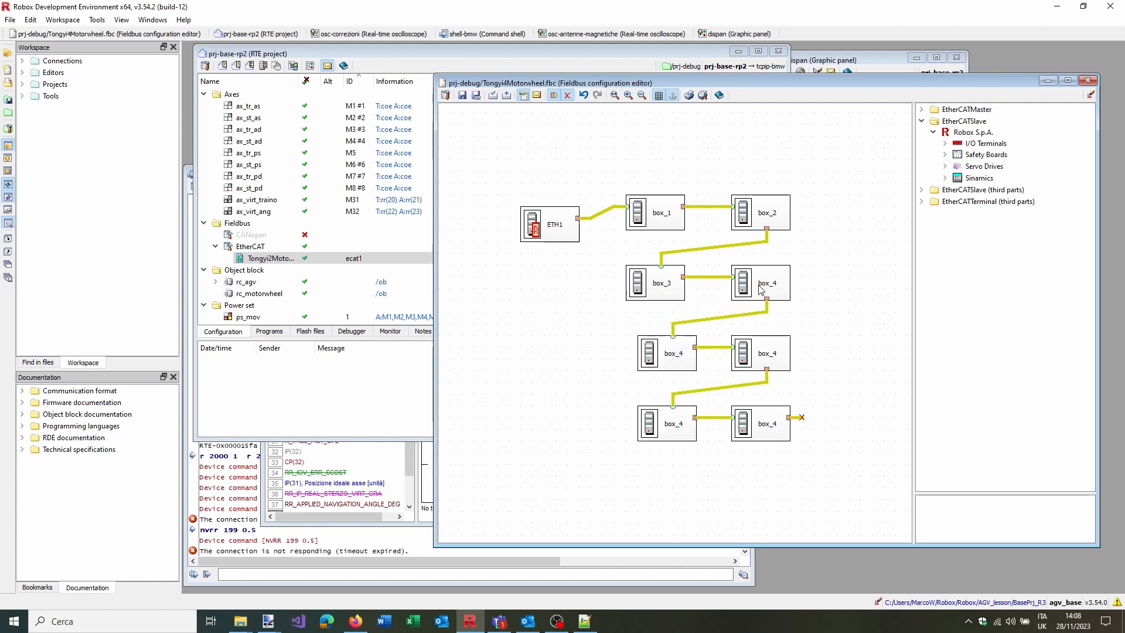
Relabel the two drive boxes in the third row as box_5 and box_6
click(679, 350)
double_click(678, 349)
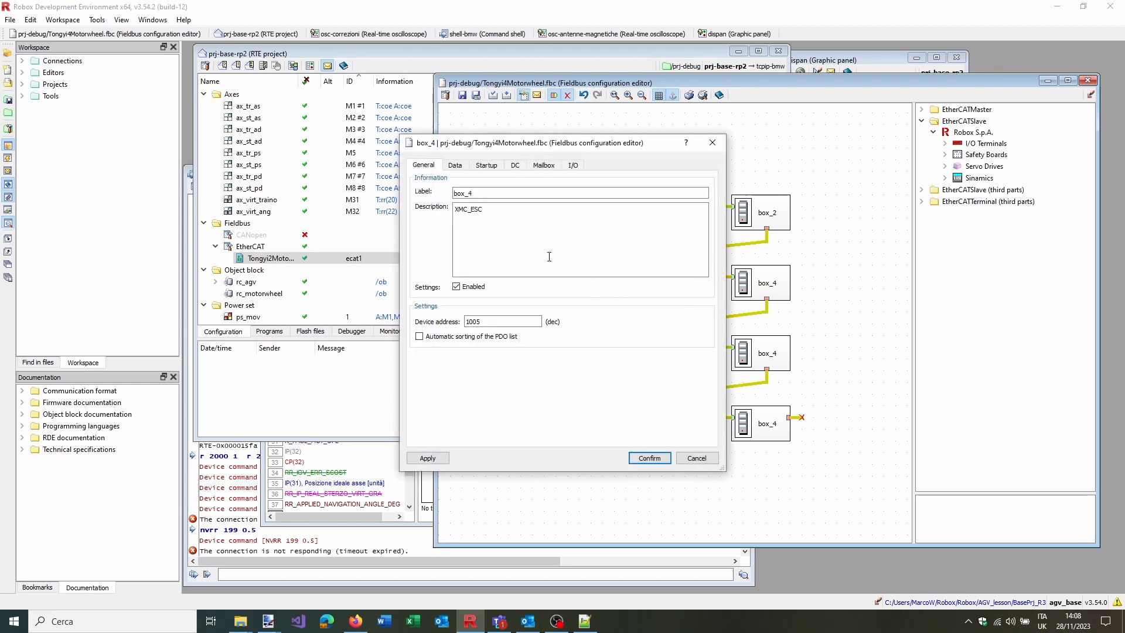
click(508, 197)
click(649, 458)
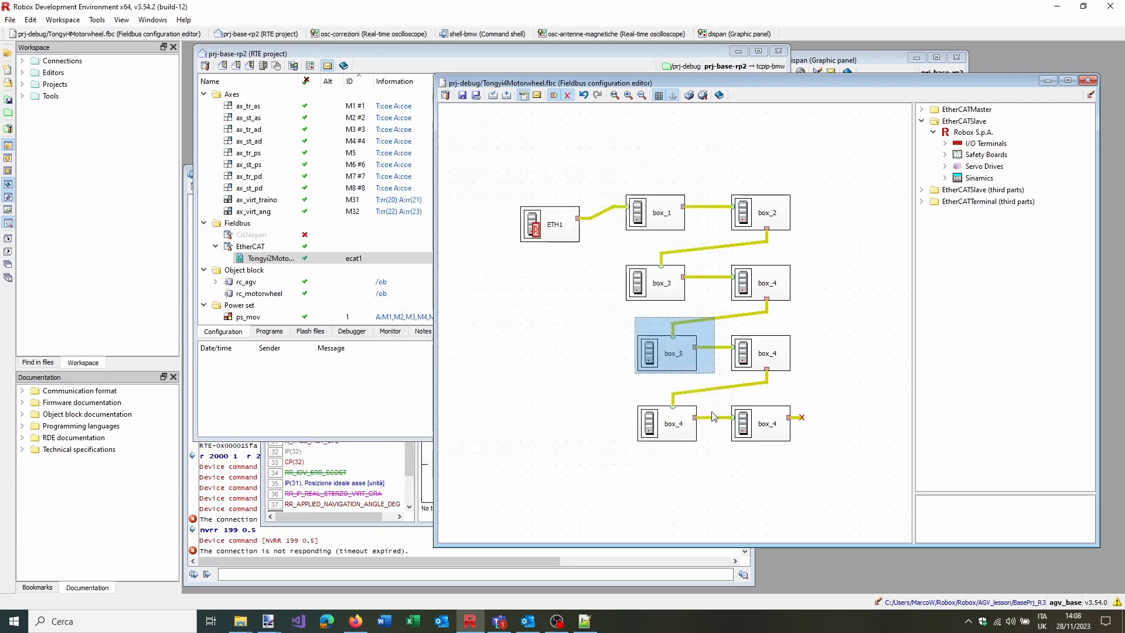
click(760, 353)
double_click(761, 353)
click(504, 193)
key(BackSpace)
text(6)
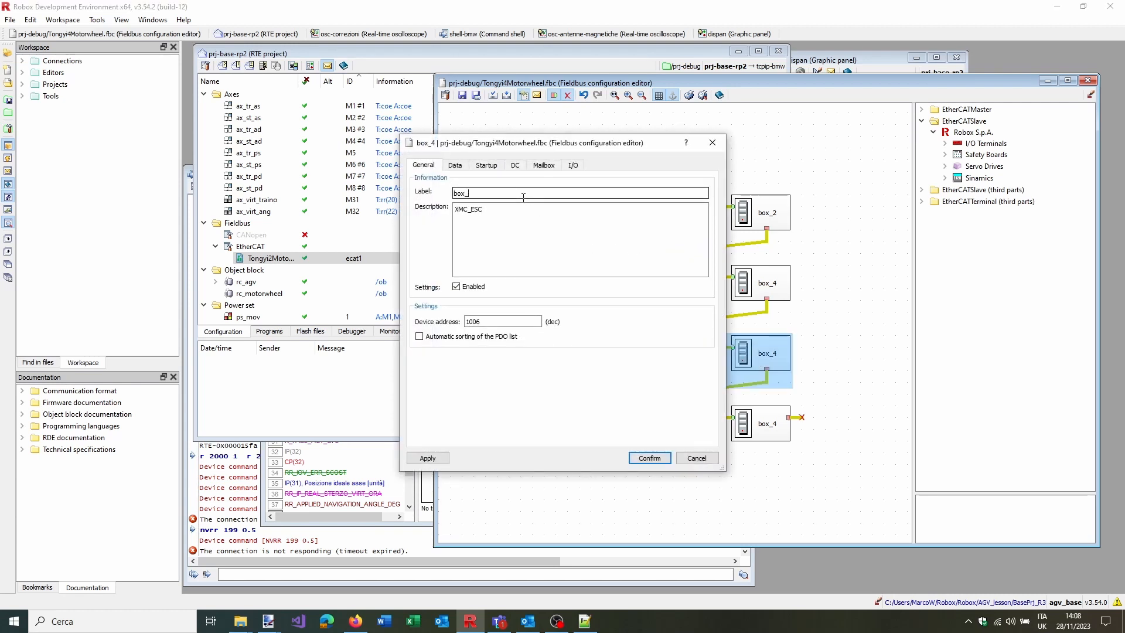
click(649, 457)
Relabel the two drive boxes in the last row as box_7 and box_8
click(657, 424)
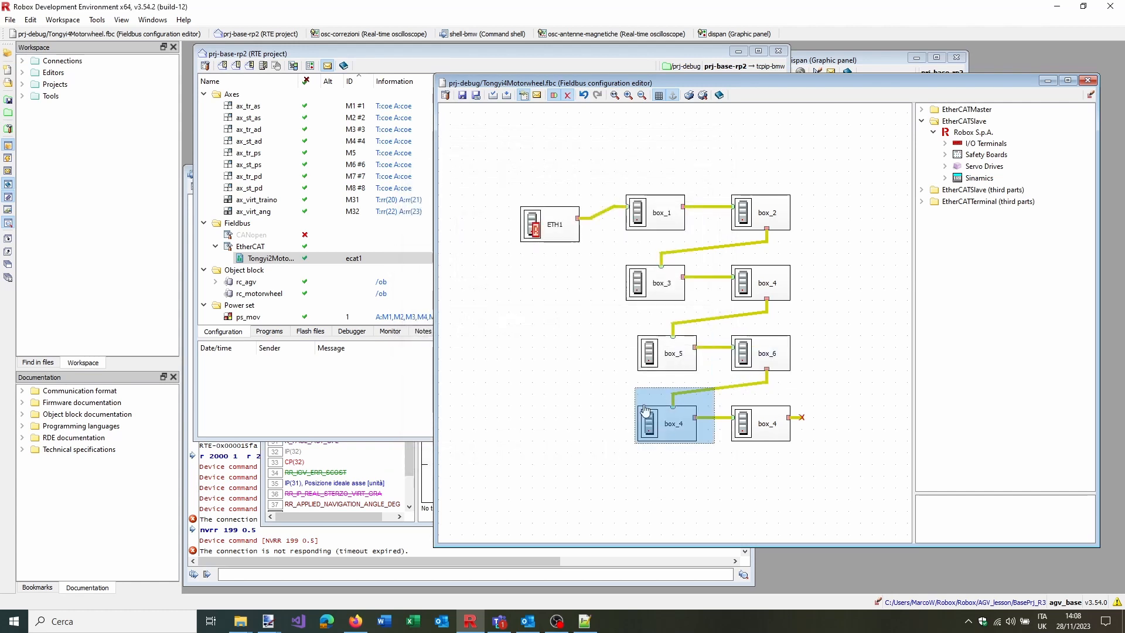
double_click(657, 424)
key(BackSpace)
text(7)
click(649, 458)
click(760, 423)
double_click(761, 424)
click(507, 193)
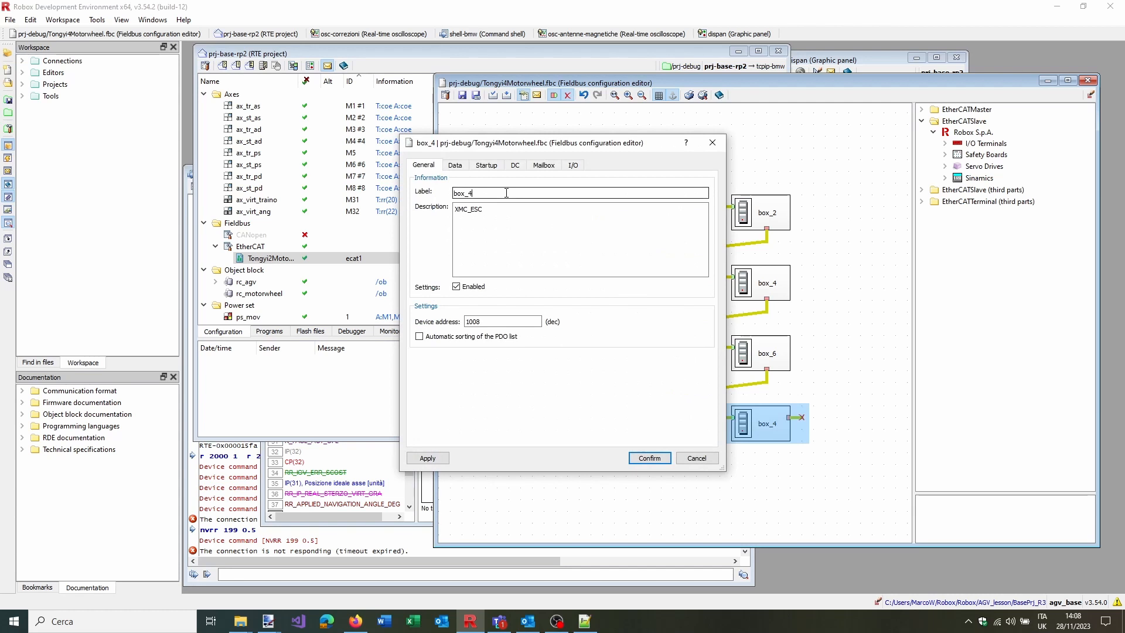
key(BackSpace)
text(8)
click(644, 457)
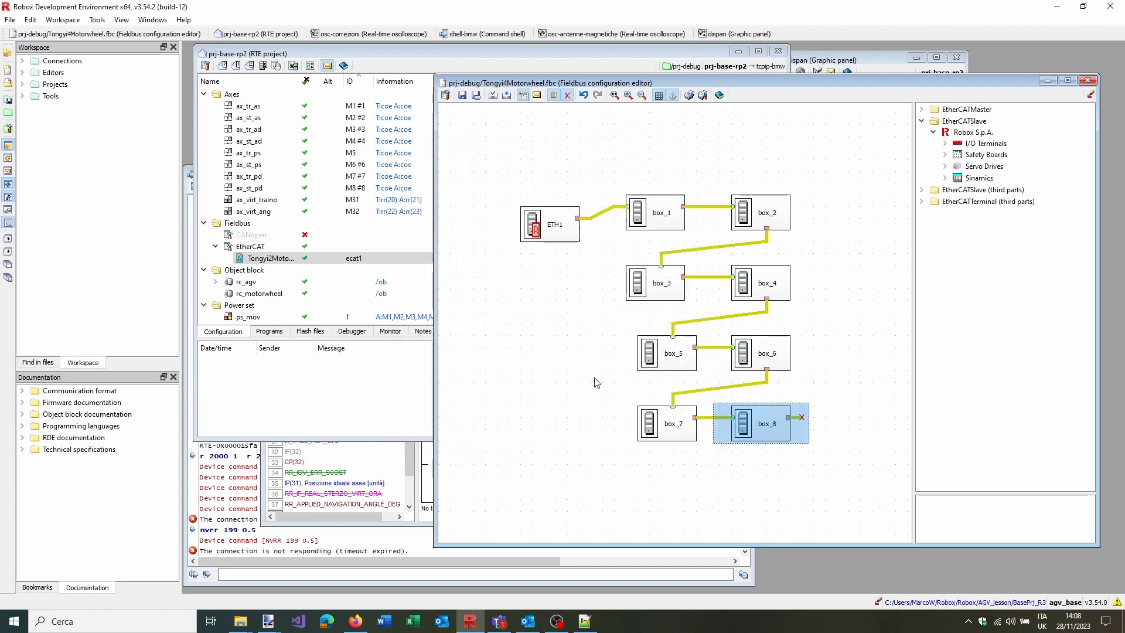
Align box_5 and box_7 beneath box_3, and save and close the fieldbus configuration
click(554, 317)
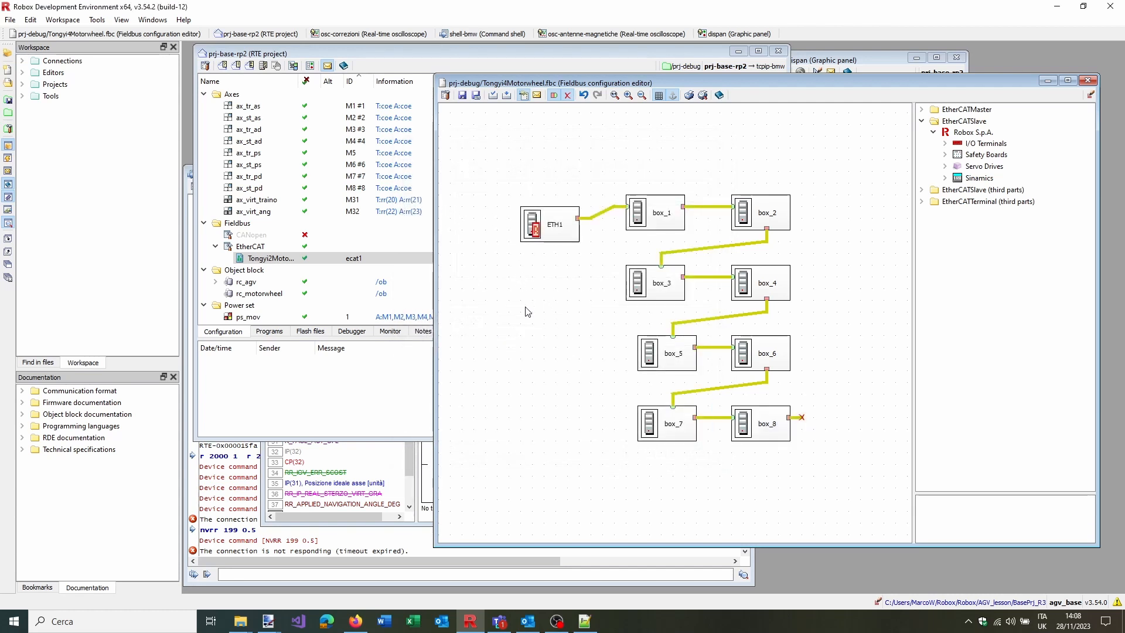
drag(586, 334, 637, 437)
click(583, 421)
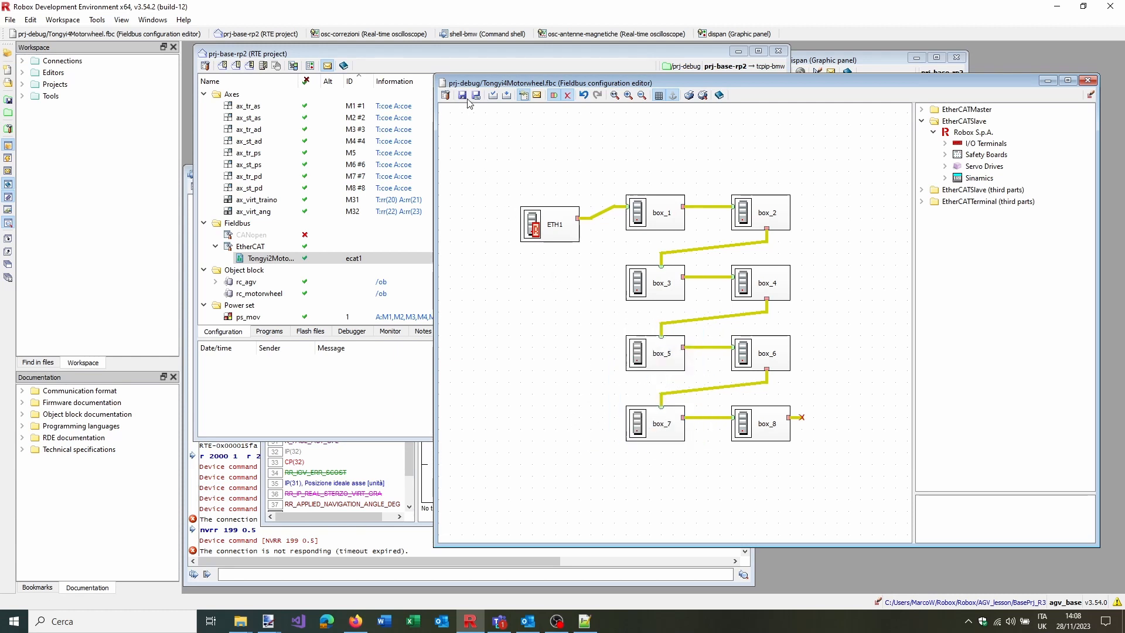
click(1087, 84)
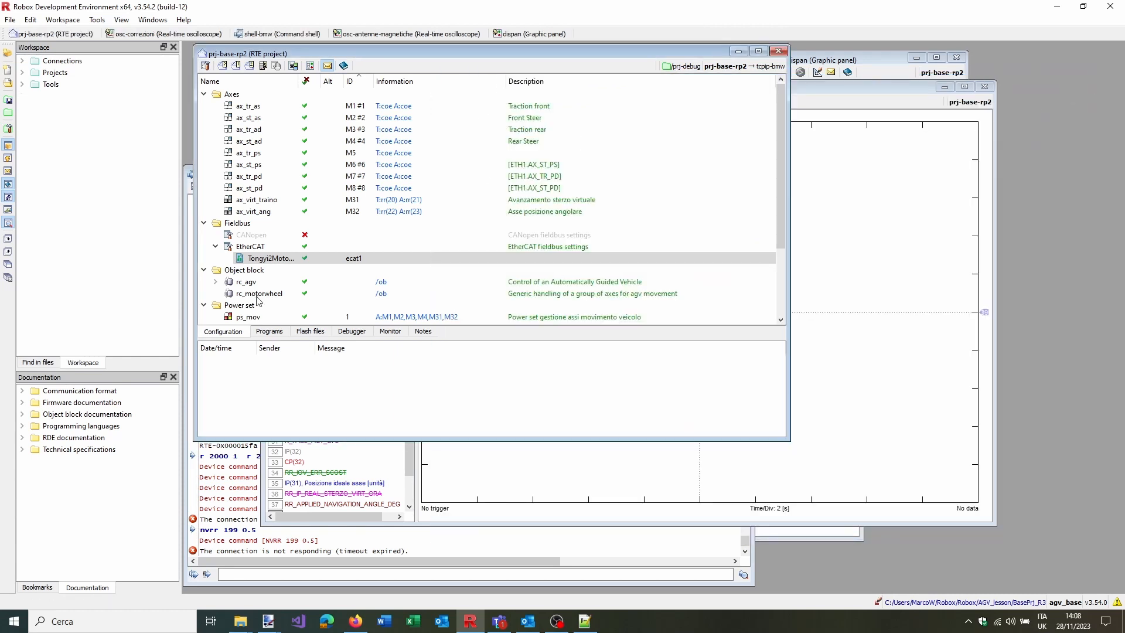
Assign Tongyi4Motorwheel.fbc to the ecat1 EtherCAT network with the description "4 motorwheels 8 axes"
double_click(264, 247)
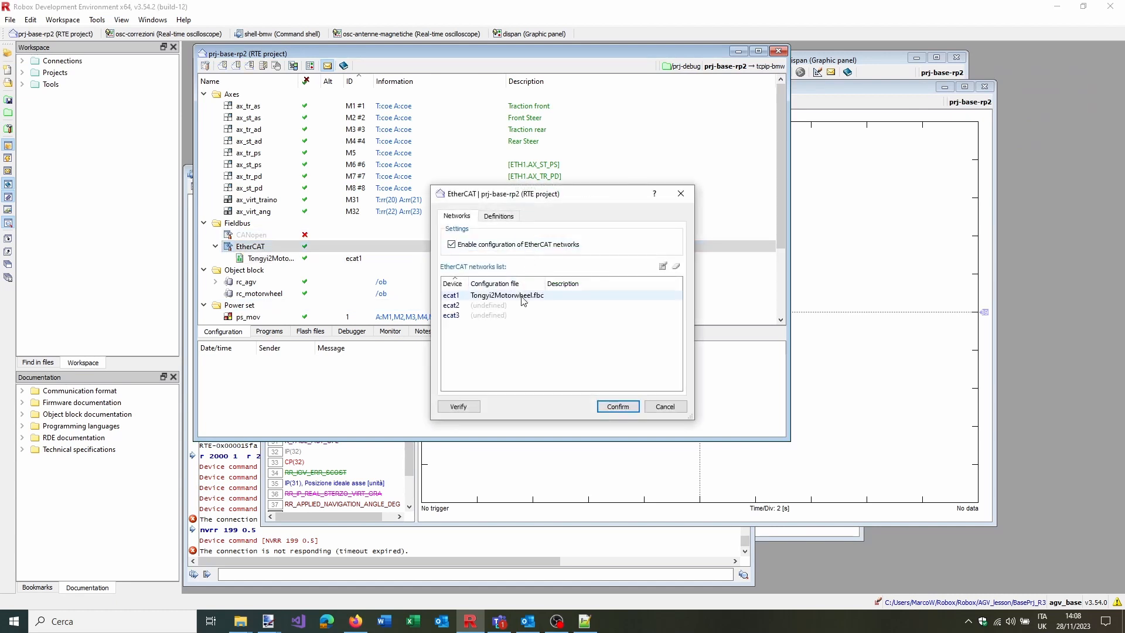
click(661, 266)
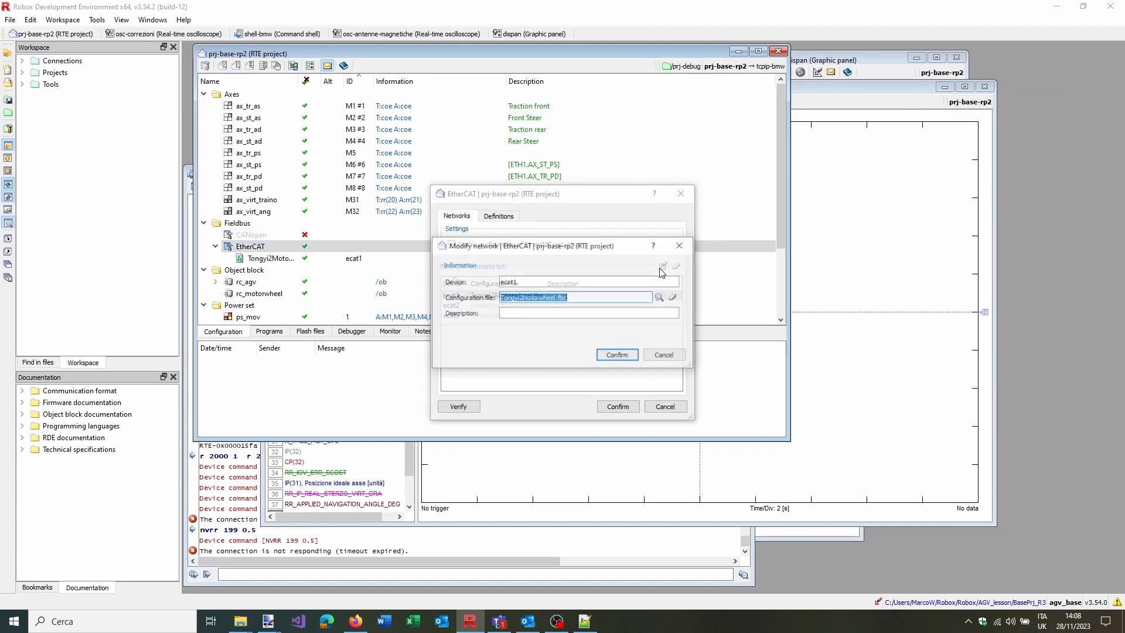
click(660, 297)
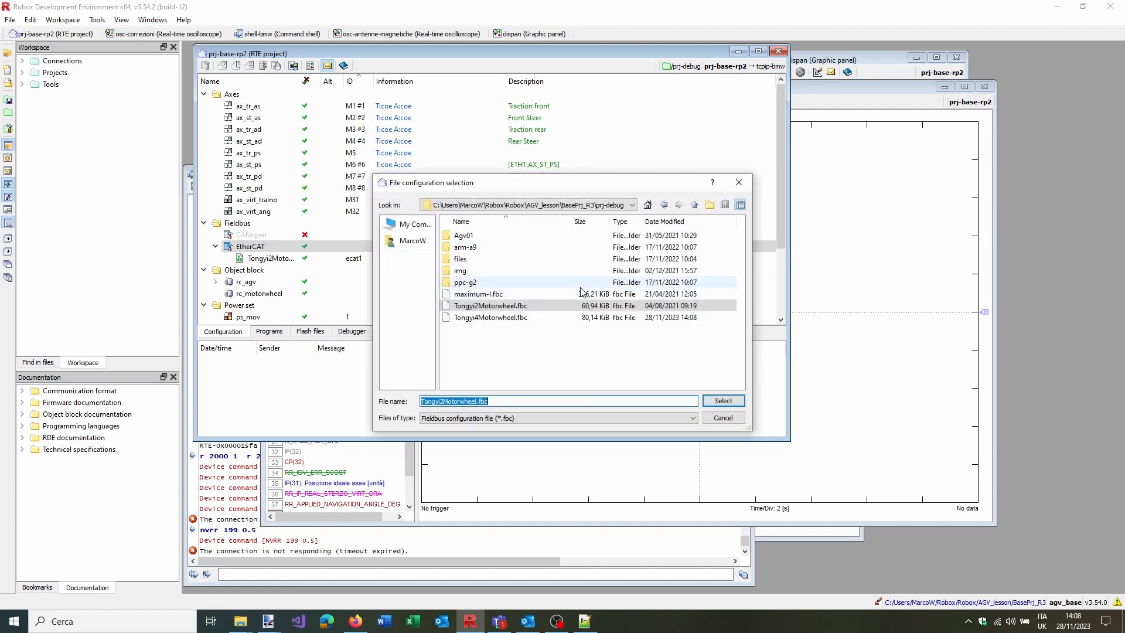
click(509, 317)
click(723, 402)
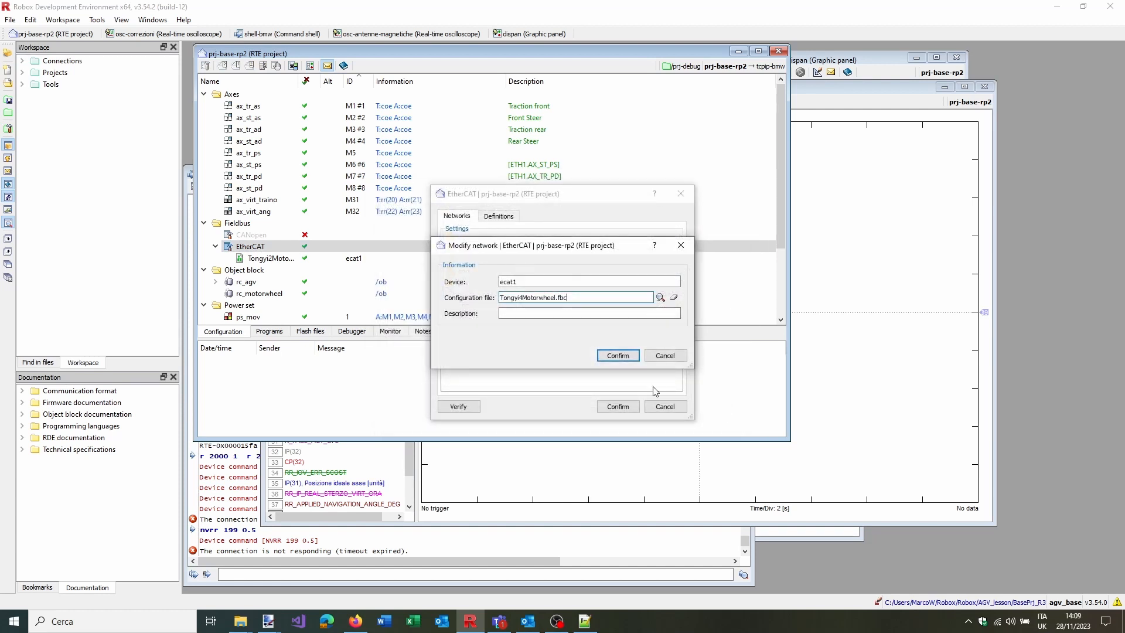
click(594, 313)
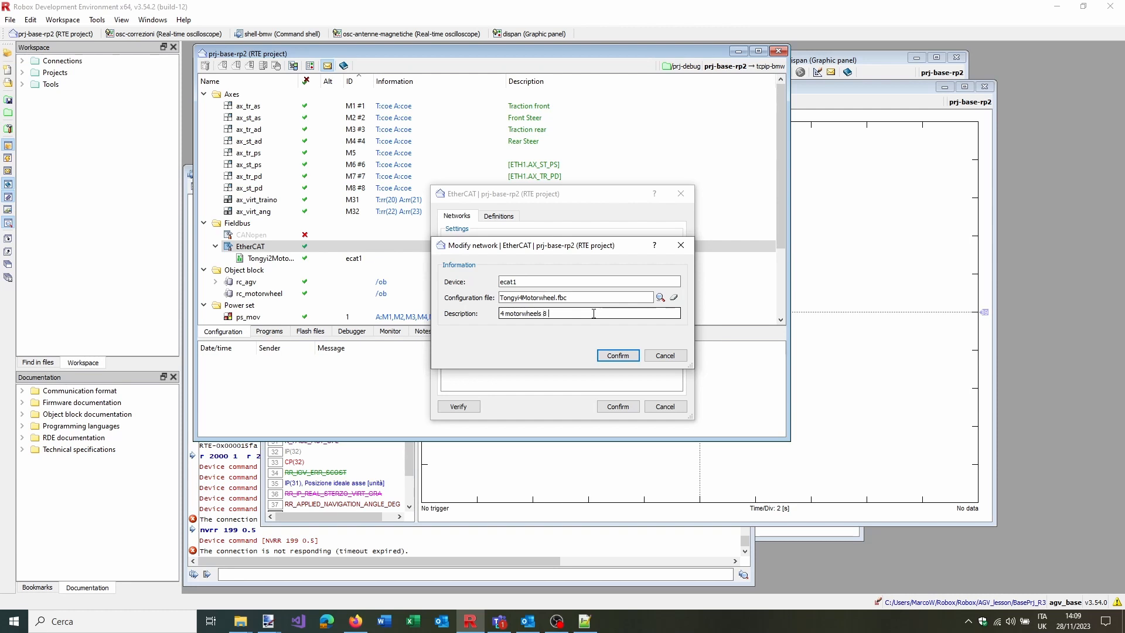
key(Return)
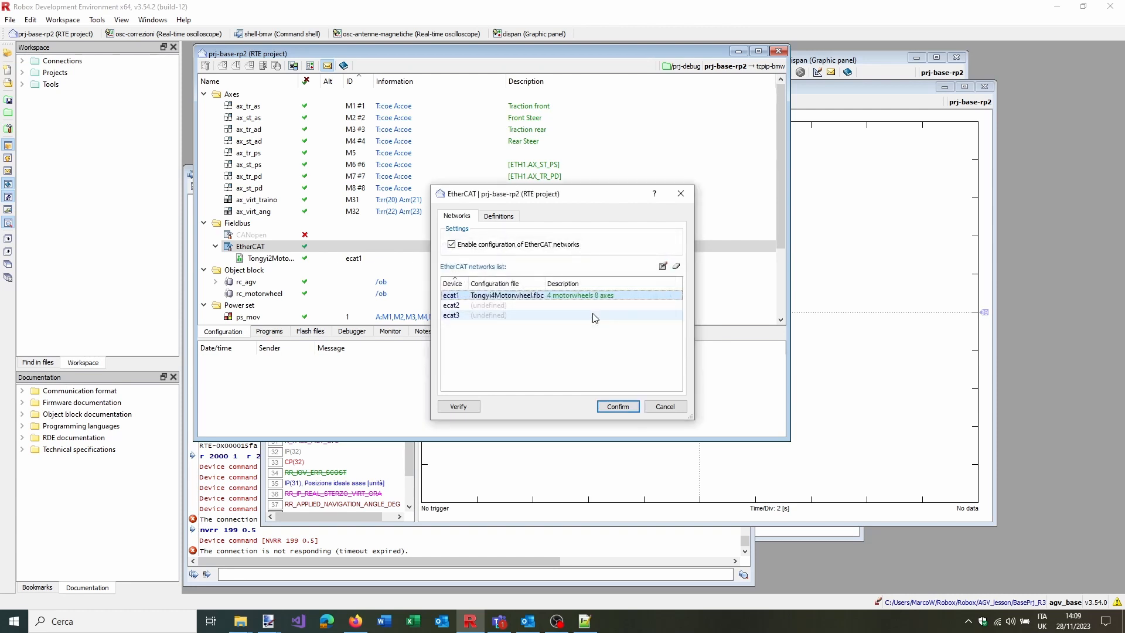
click(610, 407)
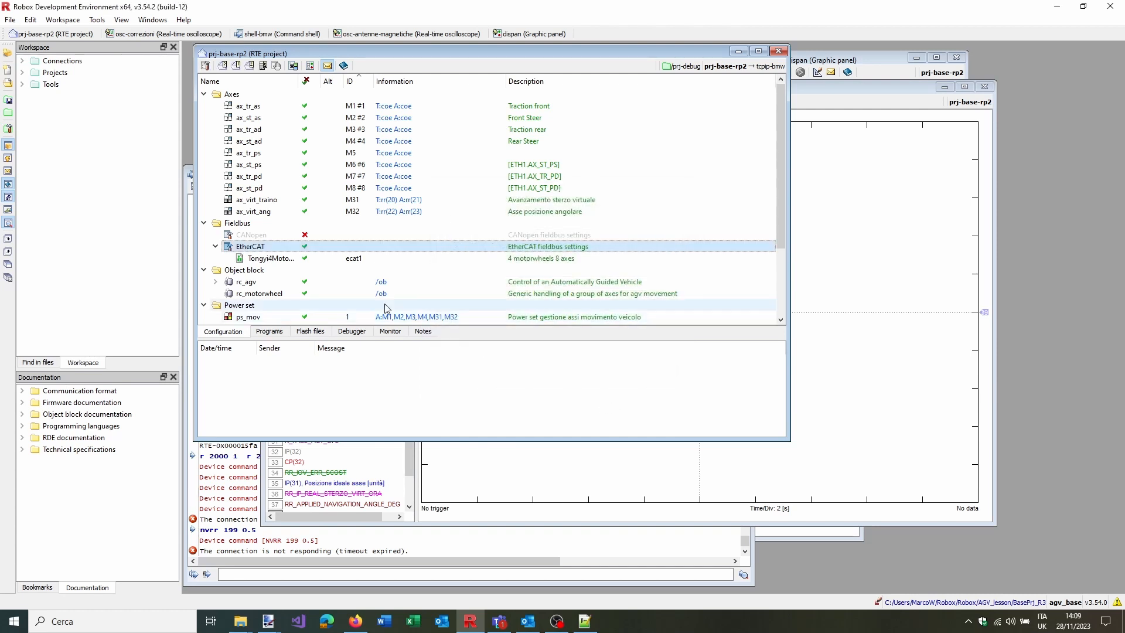
Widen the project's name column and check the fieldbus device and link settings of axis ax_tr_as without changes
drag(300, 82, 346, 82)
double_click(352, 109)
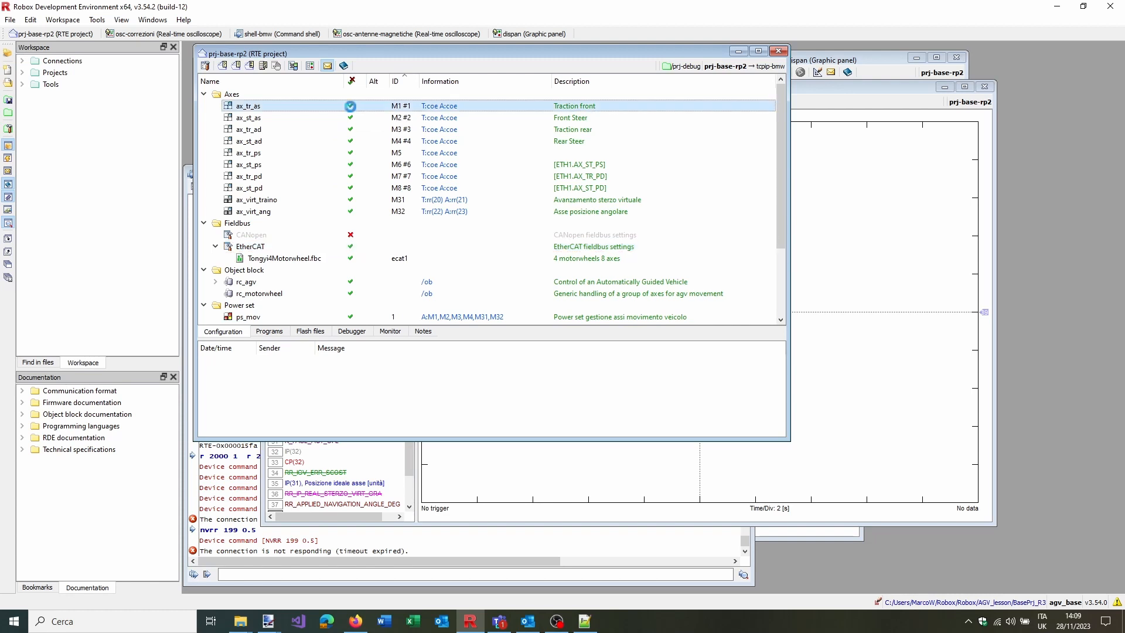
click(449, 174)
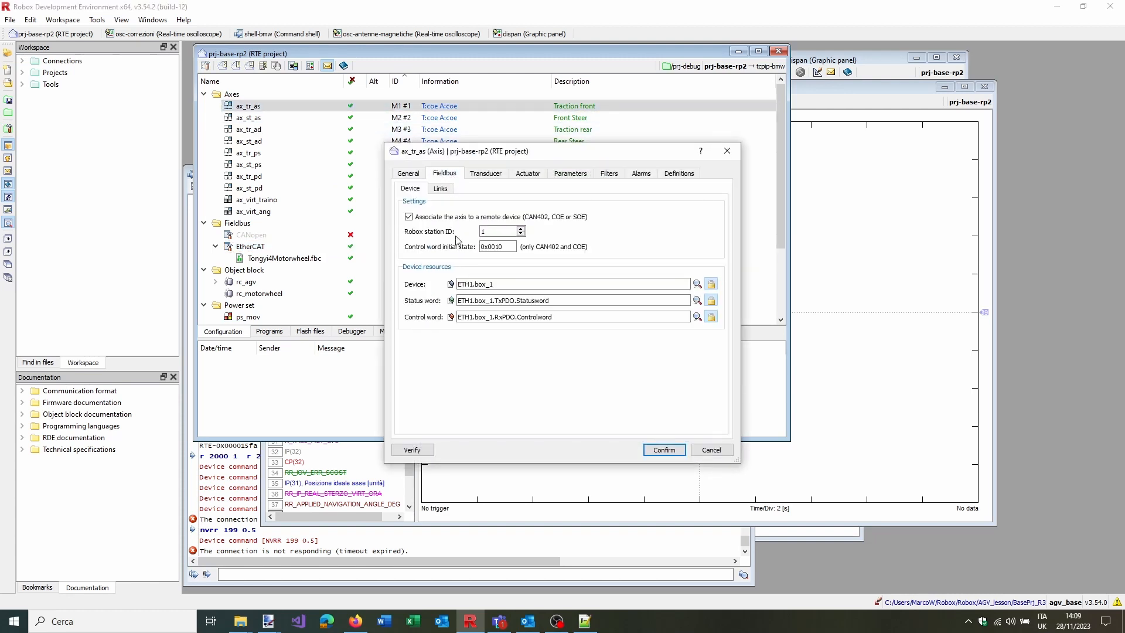
click(440, 188)
click(727, 150)
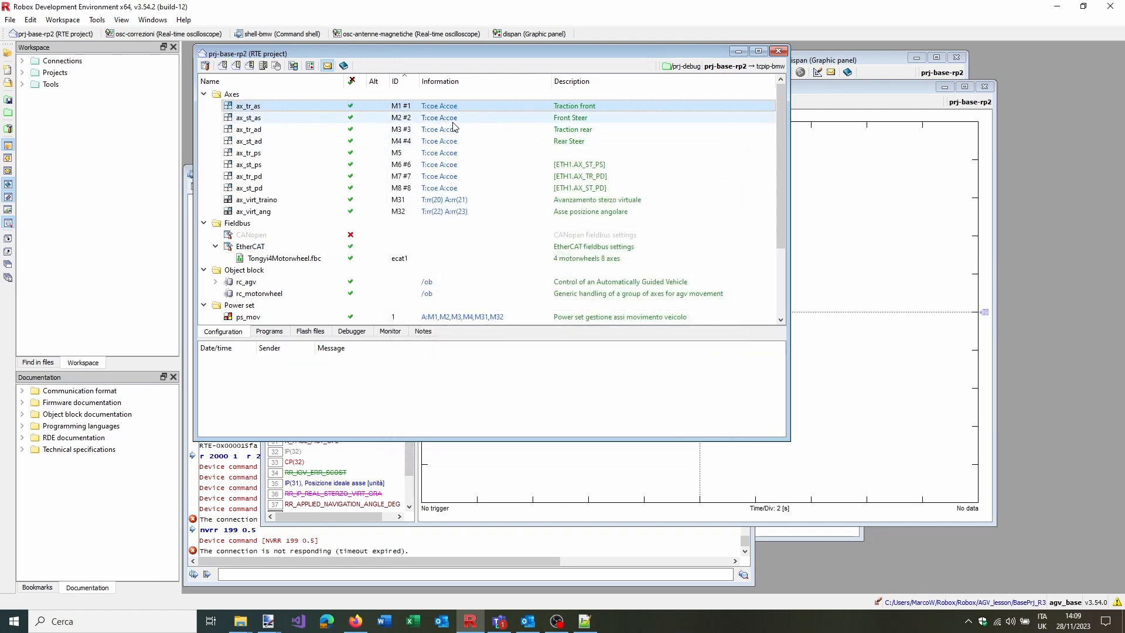
Set ETH1.box_5 as the fieldbus device of axis ax_tr_ps
double_click(444, 153)
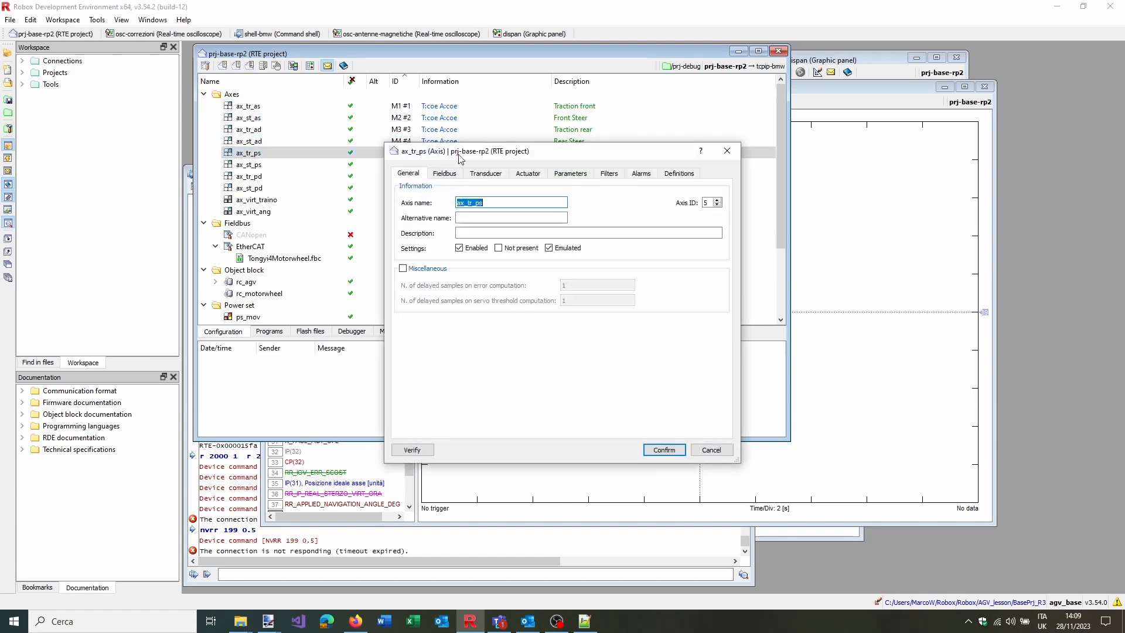
click(444, 174)
click(697, 285)
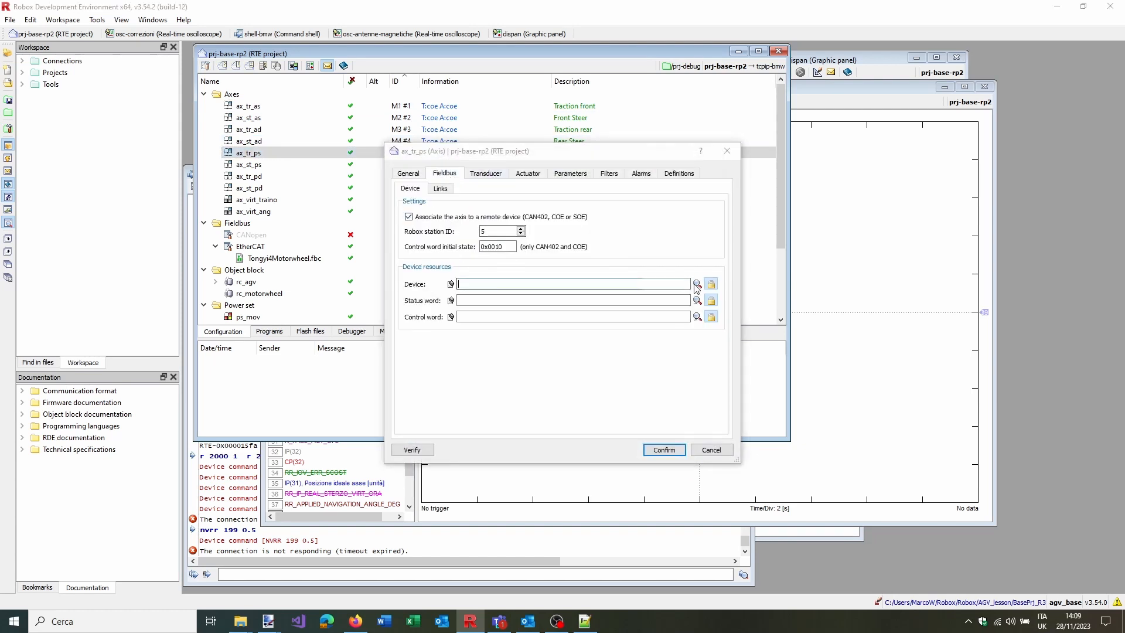
click(410, 208)
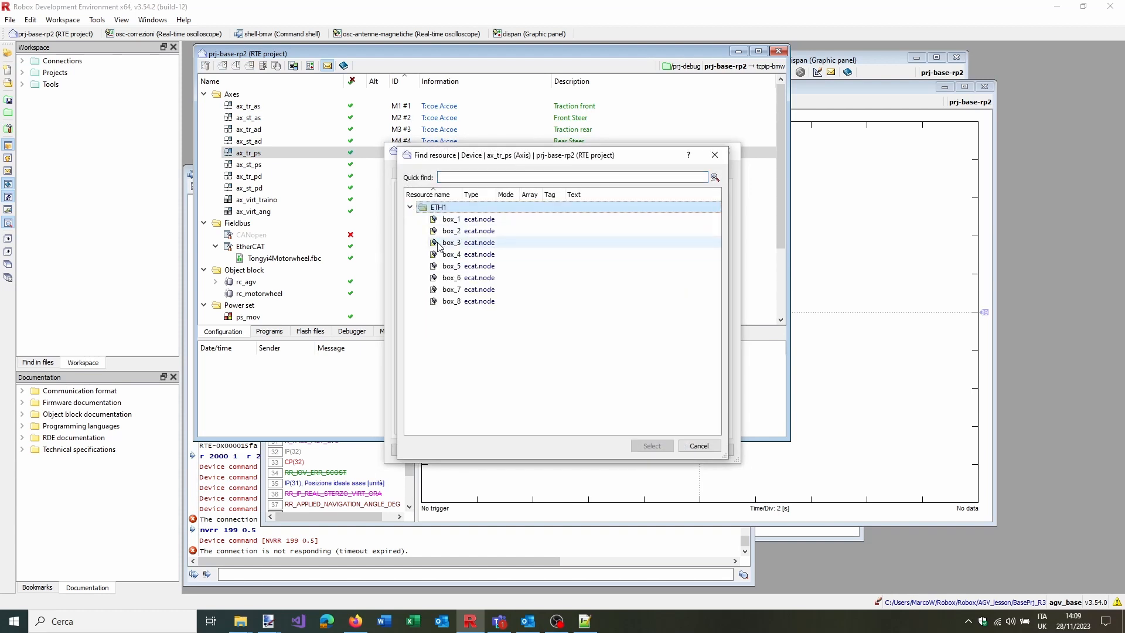
click(456, 267)
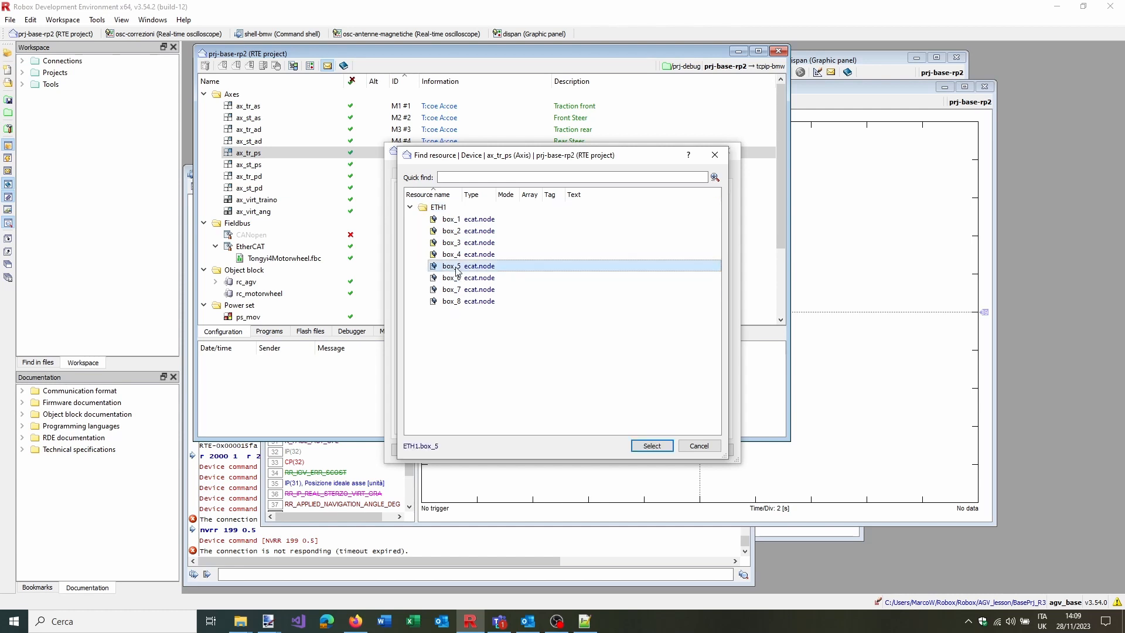
click(650, 448)
Link the ax_tr_ps status word to box_5's TxPDO Statusword and its control word to box_5's RxPDO Controlword
click(698, 296)
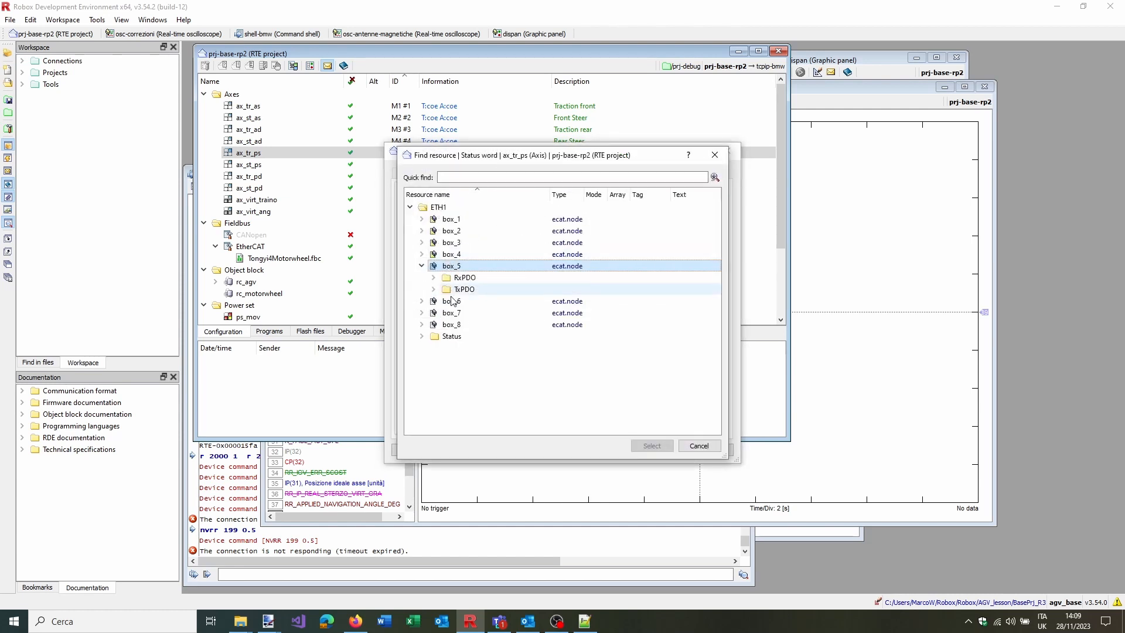
click(434, 290)
click(482, 337)
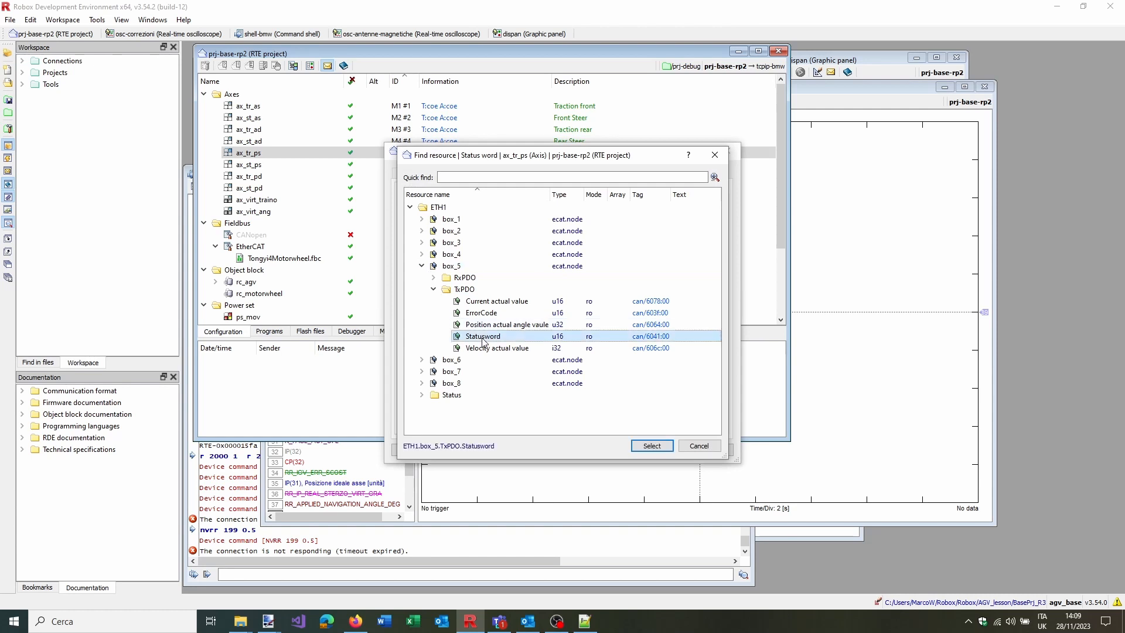
click(638, 447)
click(695, 314)
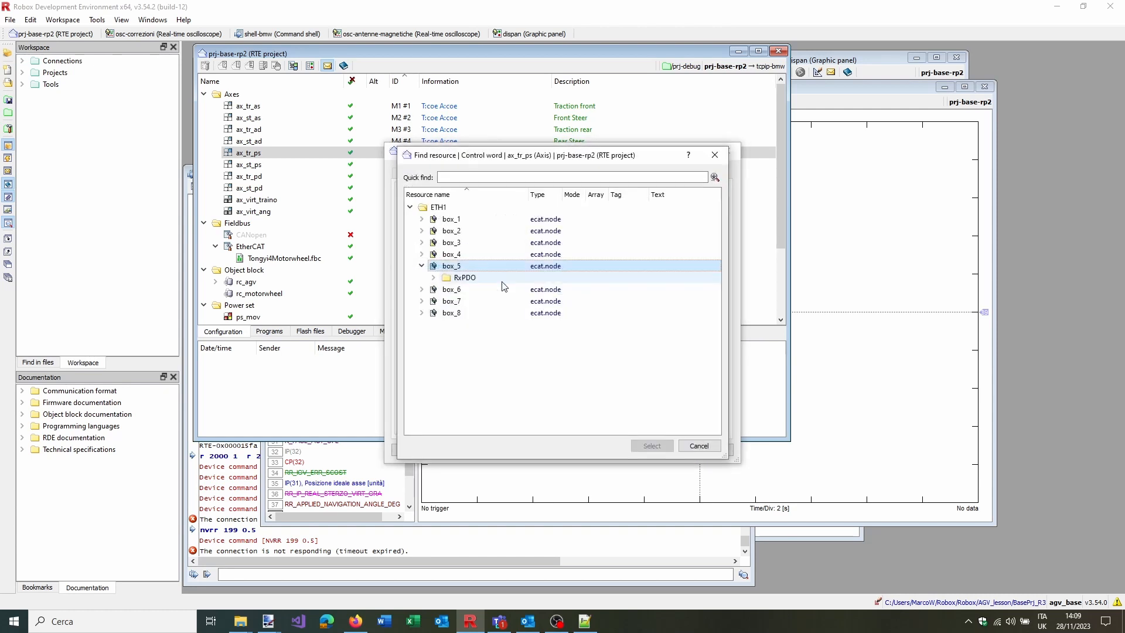
click(434, 277)
click(485, 289)
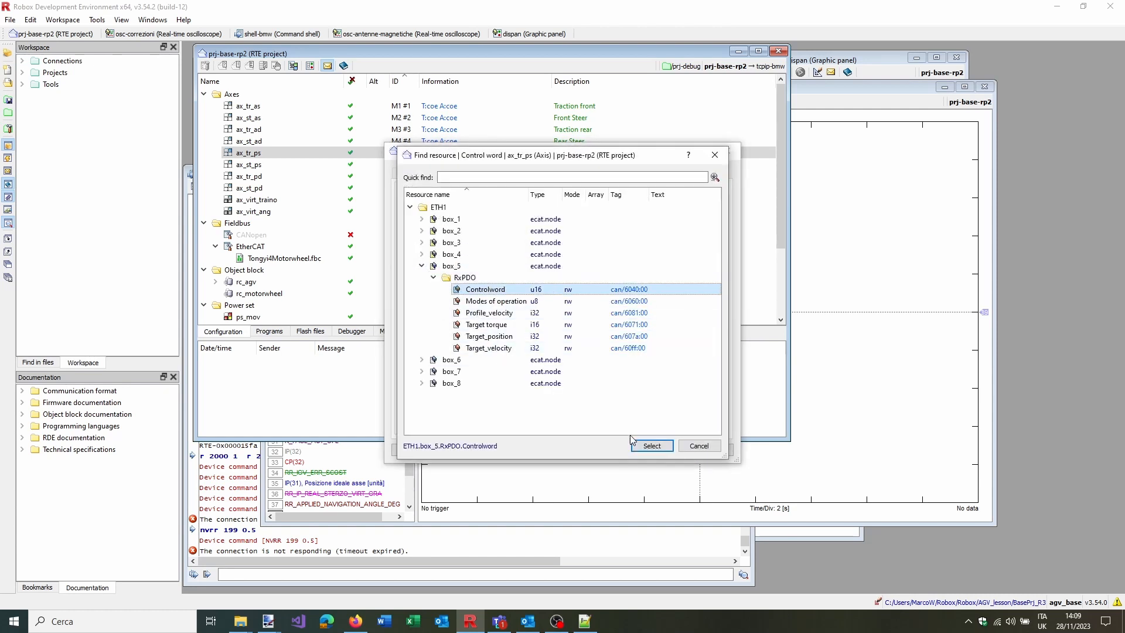
click(638, 445)
click(440, 188)
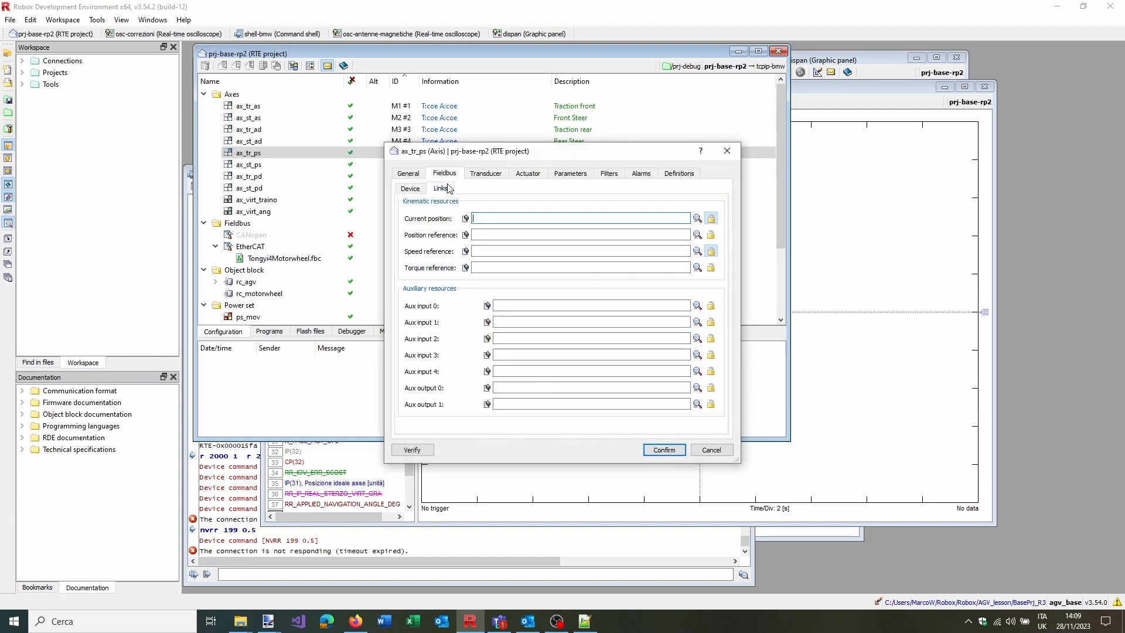
click(697, 218)
click(433, 278)
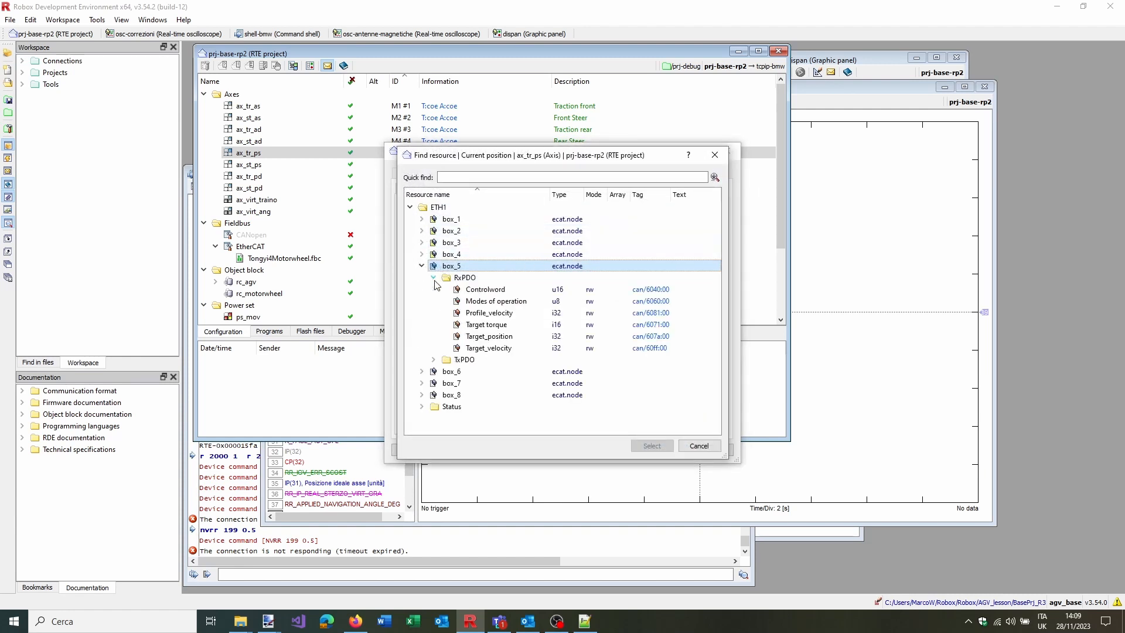
click(433, 359)
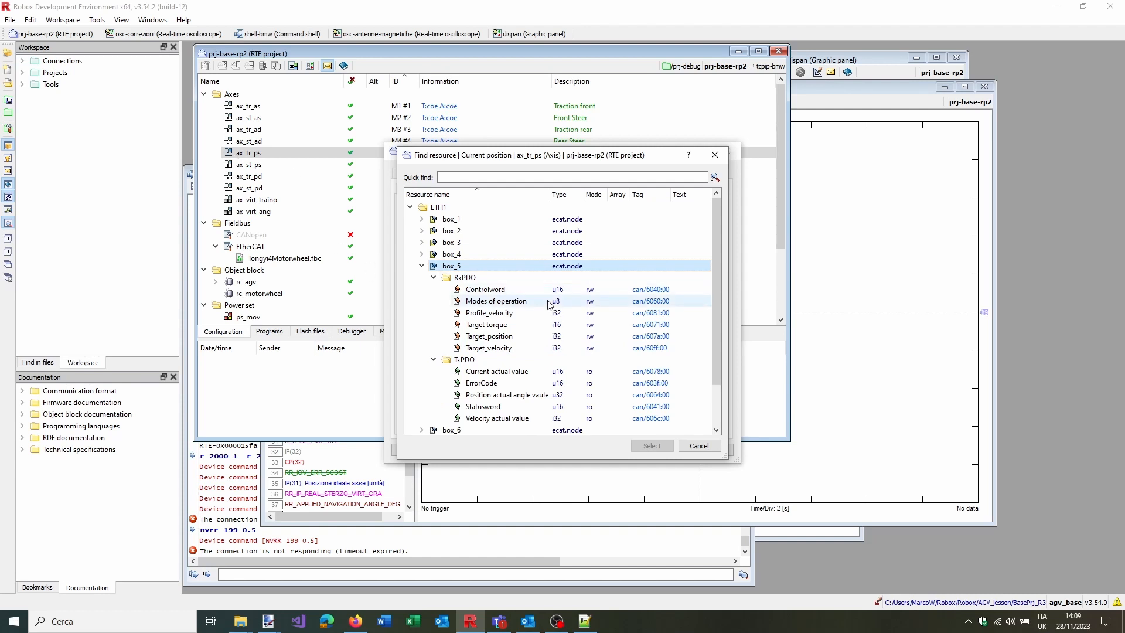
drag(565, 160, 734, 178)
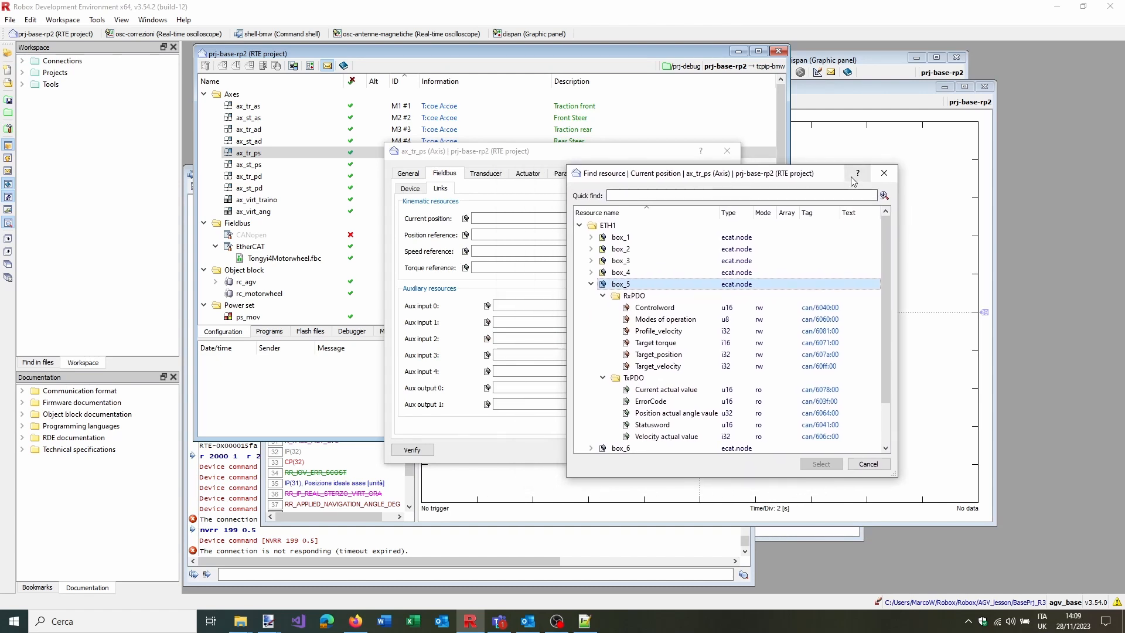
click(883, 173)
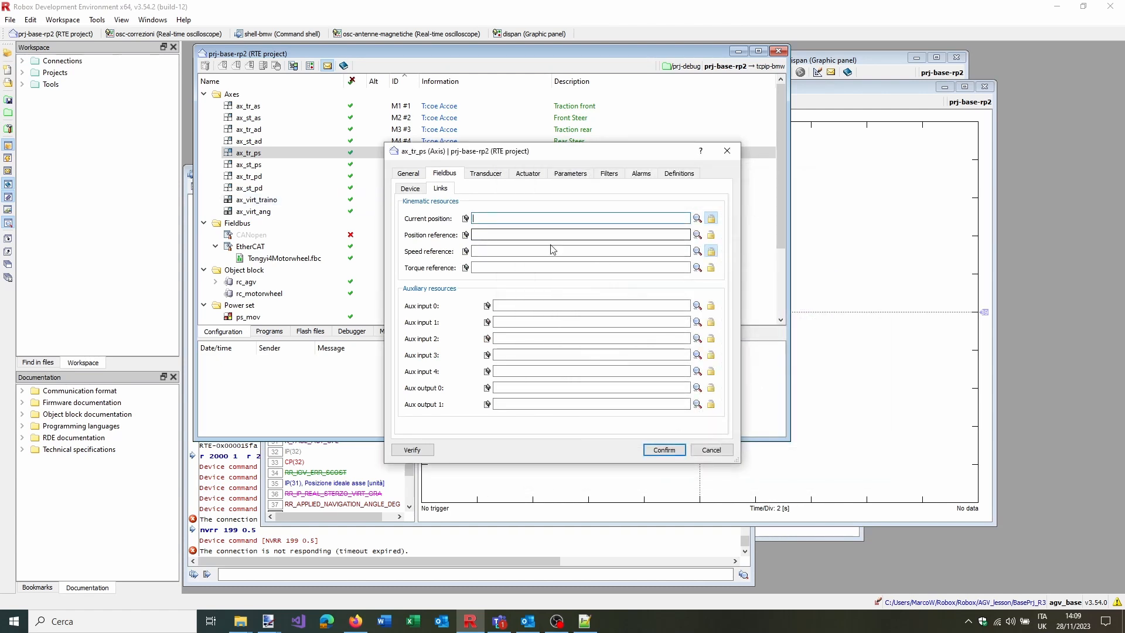
Link the speed reference of axis ax_tr_ps to box_5's RxPDO Target_velocity
click(697, 251)
click(435, 278)
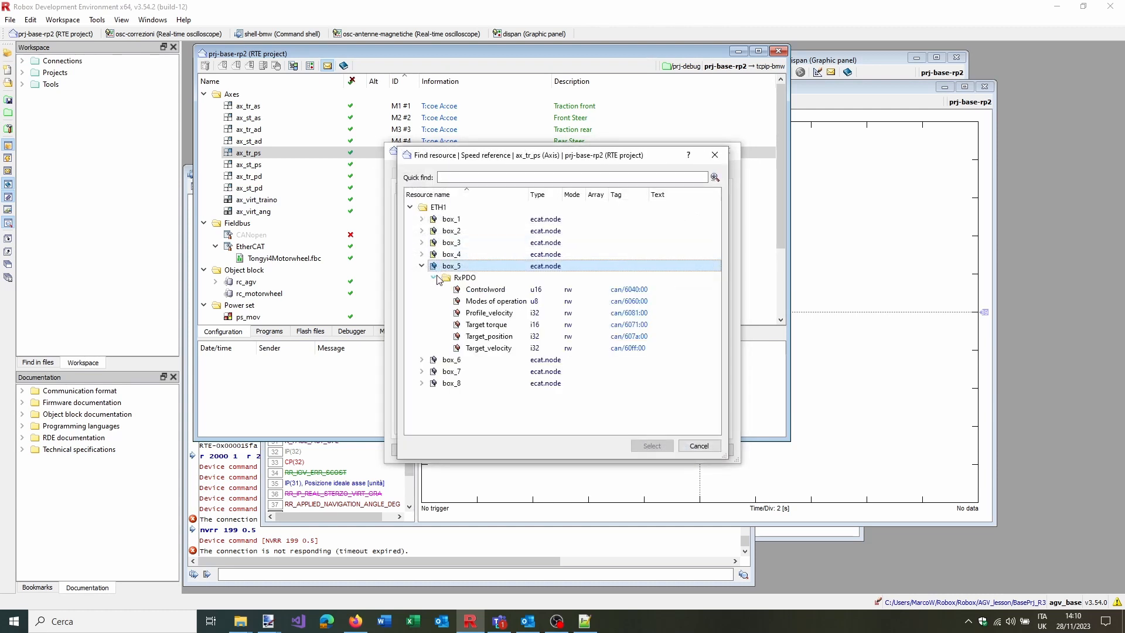
click(507, 349)
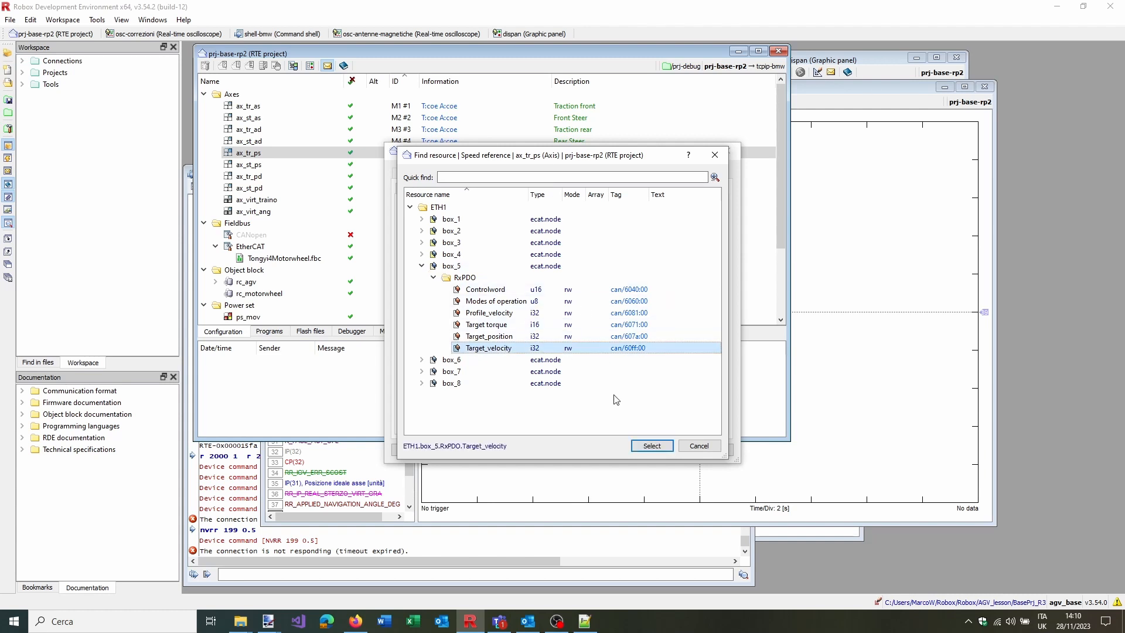
click(652, 446)
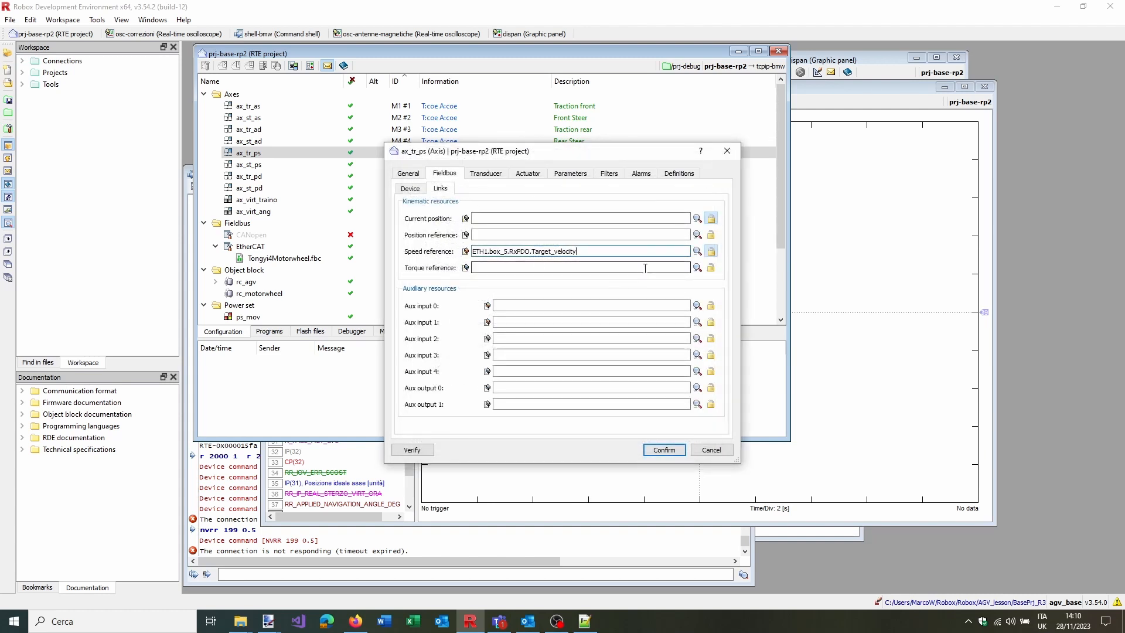
Link the current position of axis ax_tr_ps to box_5's TxPDO "Position actual angle vaule"
click(696, 219)
click(434, 289)
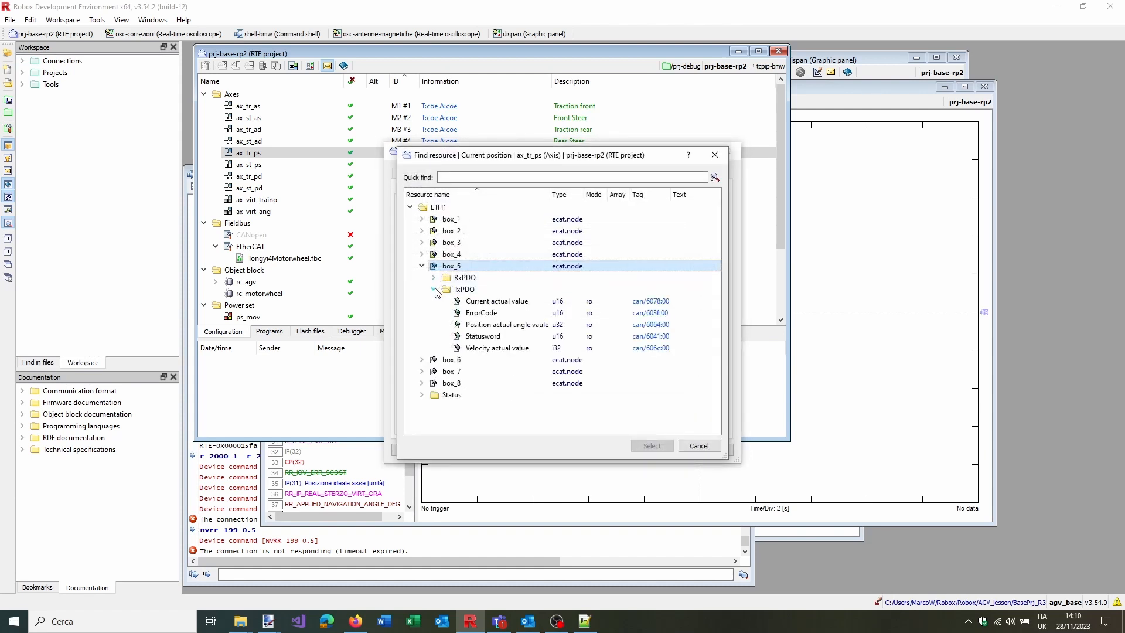
click(504, 302)
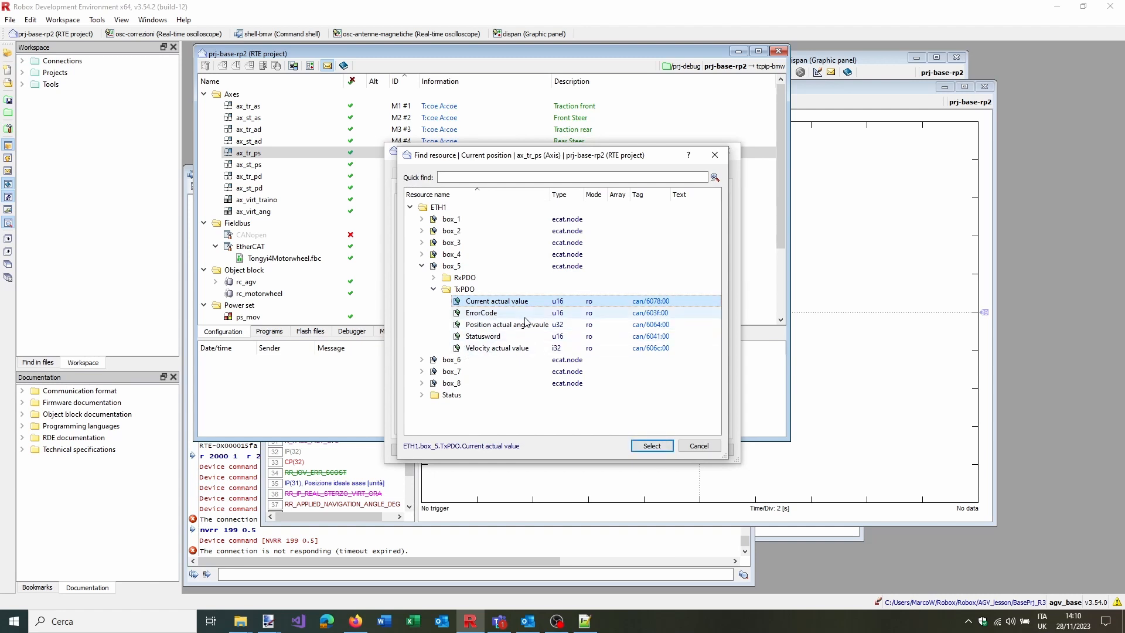
click(554, 325)
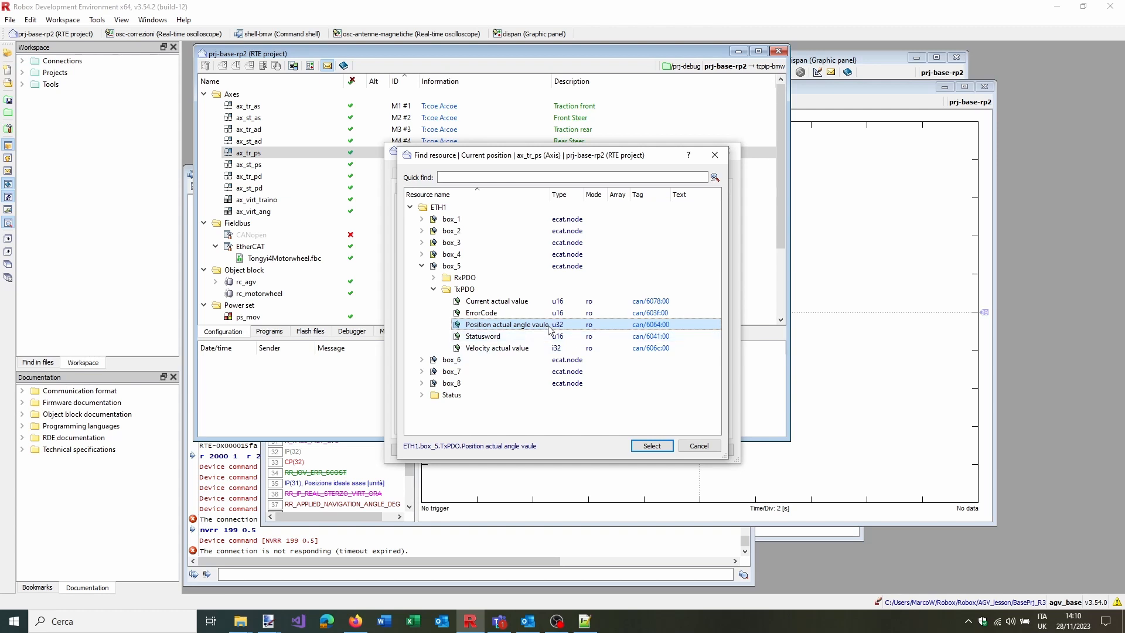
click(650, 446)
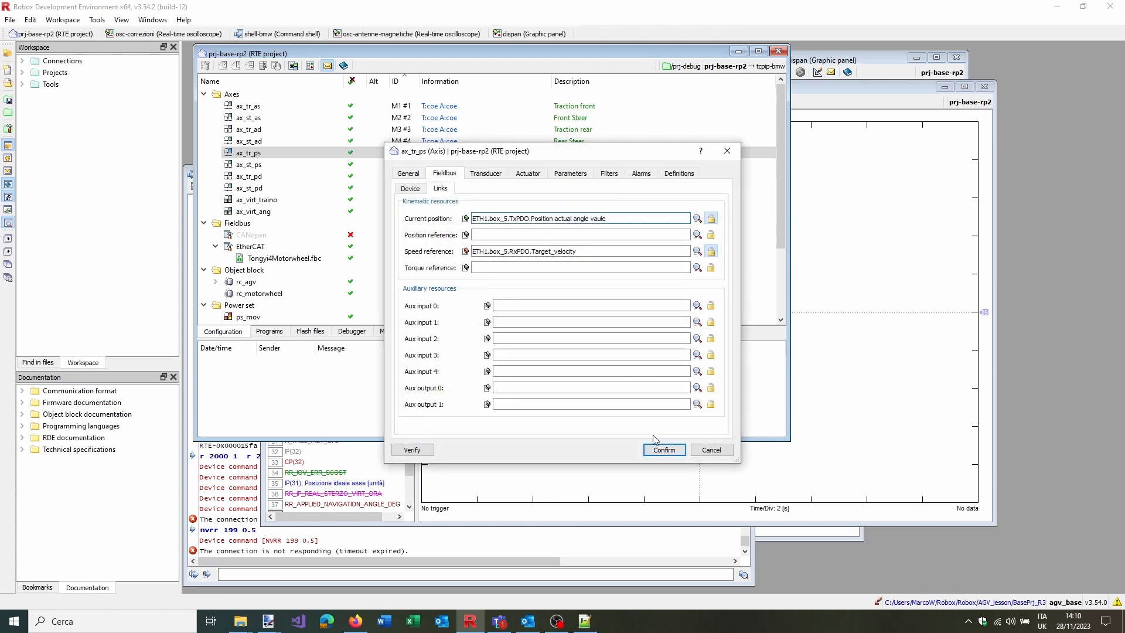
Review the actuator, transducer, parameter, filter, alarm and definition settings of ax_tr_ps, and confirm the axis configuration
click(514, 174)
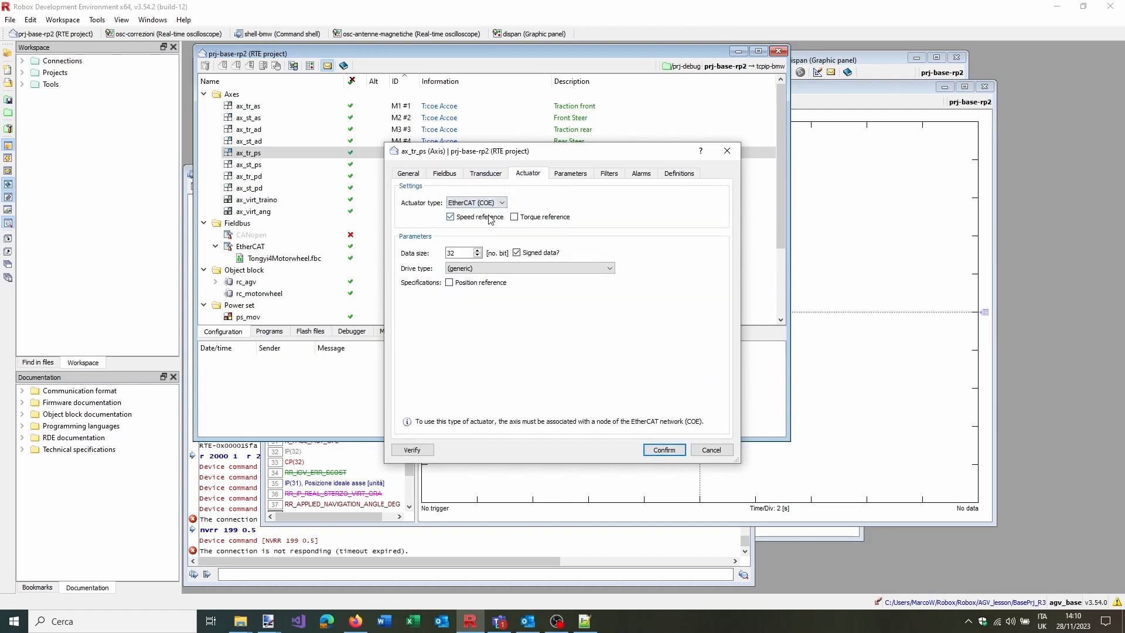
click(491, 176)
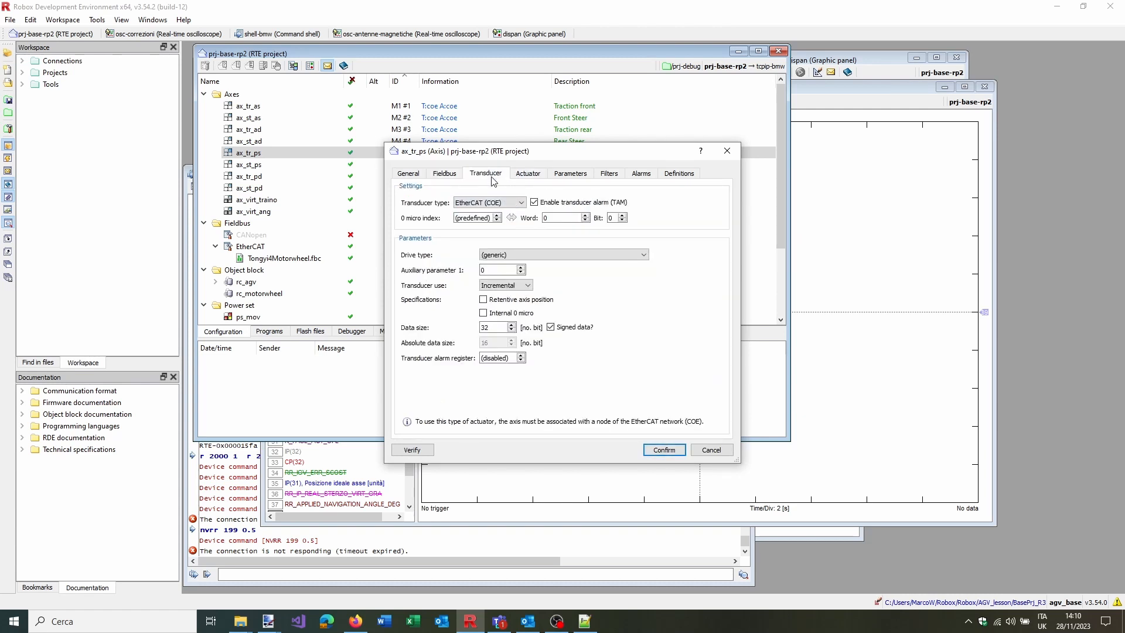
click(537, 174)
click(558, 174)
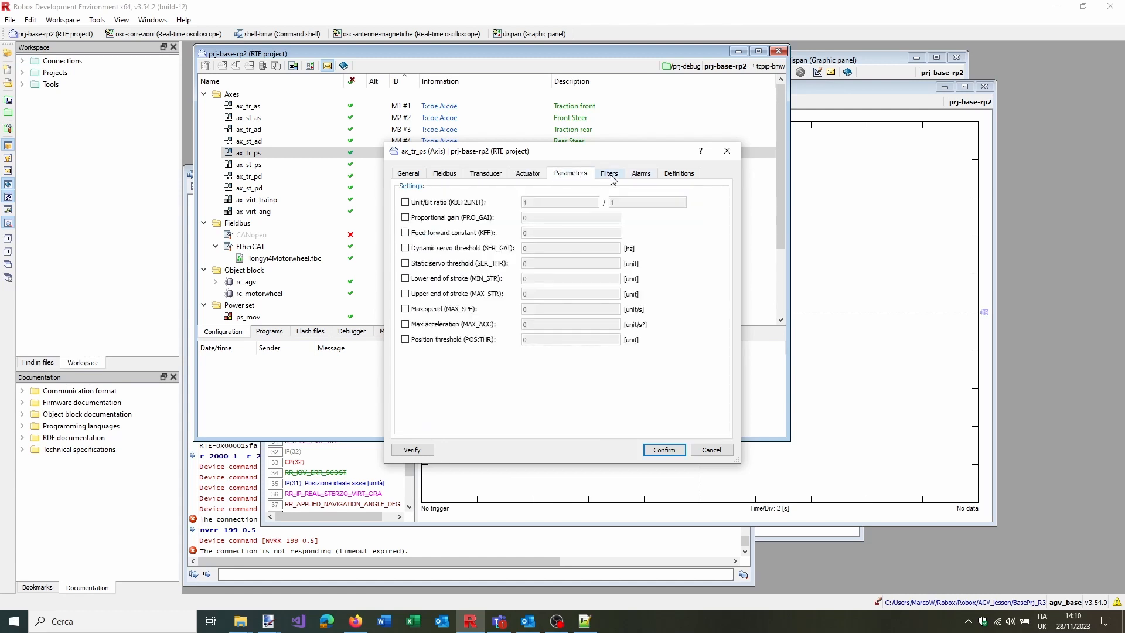
click(609, 174)
click(640, 174)
click(679, 174)
click(664, 449)
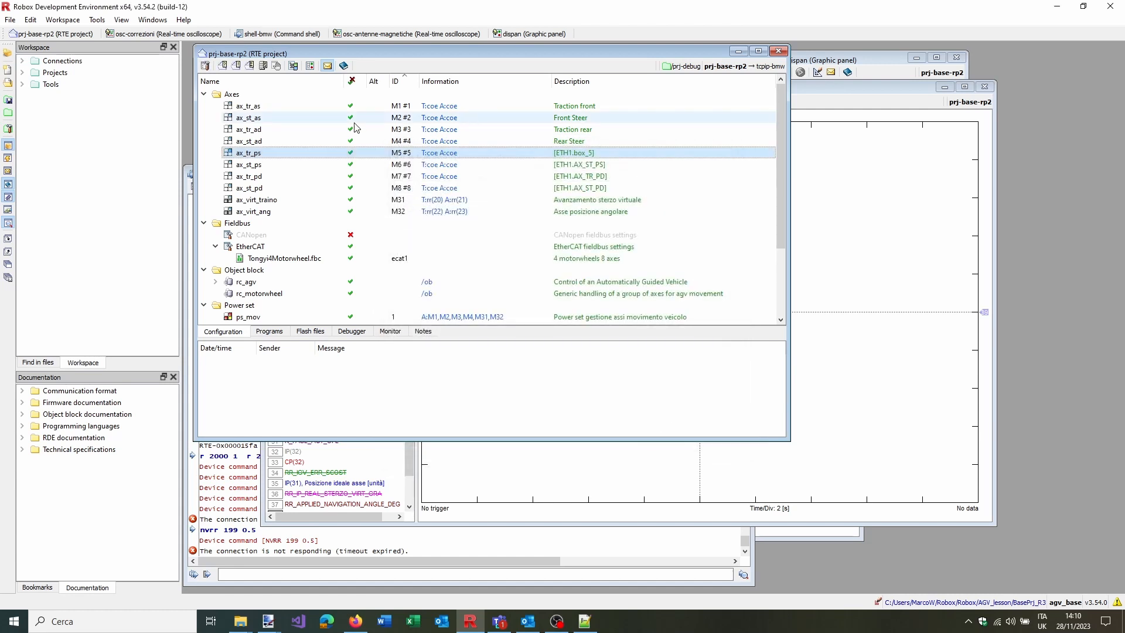
Set ETH1.box_6 as the fieldbus device of axis ax_st_ps
double_click(440, 169)
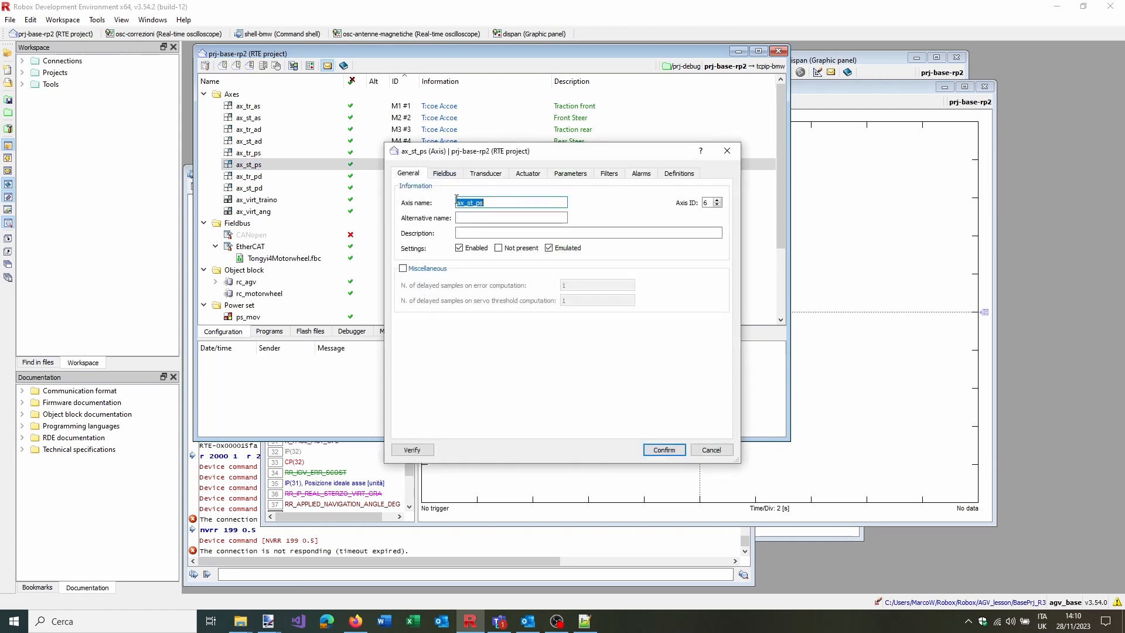
click(442, 174)
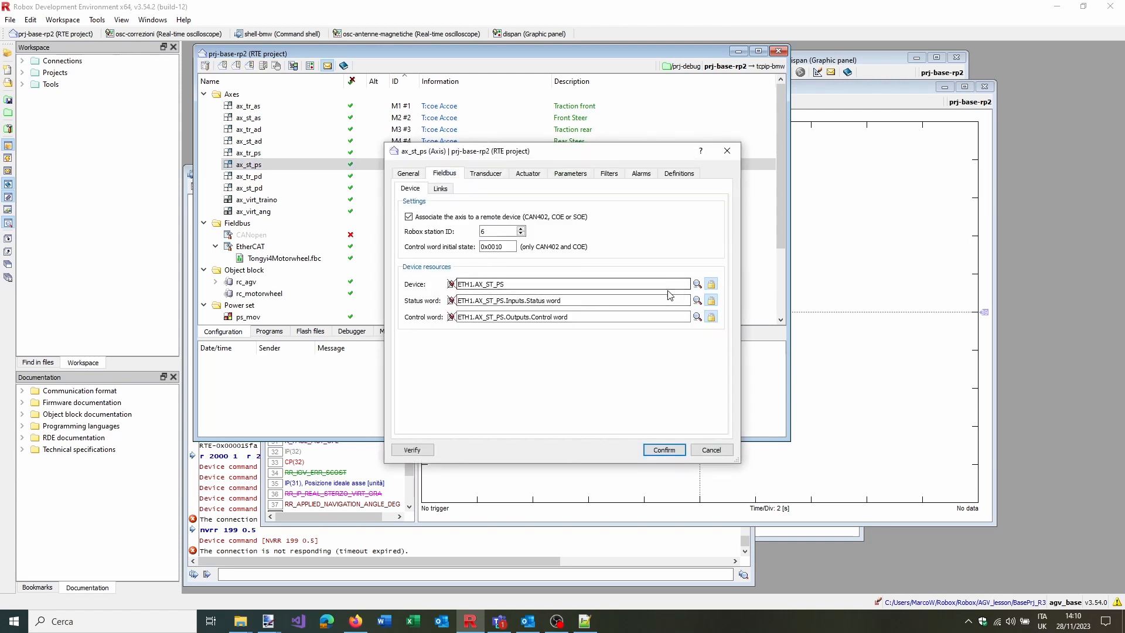
click(697, 284)
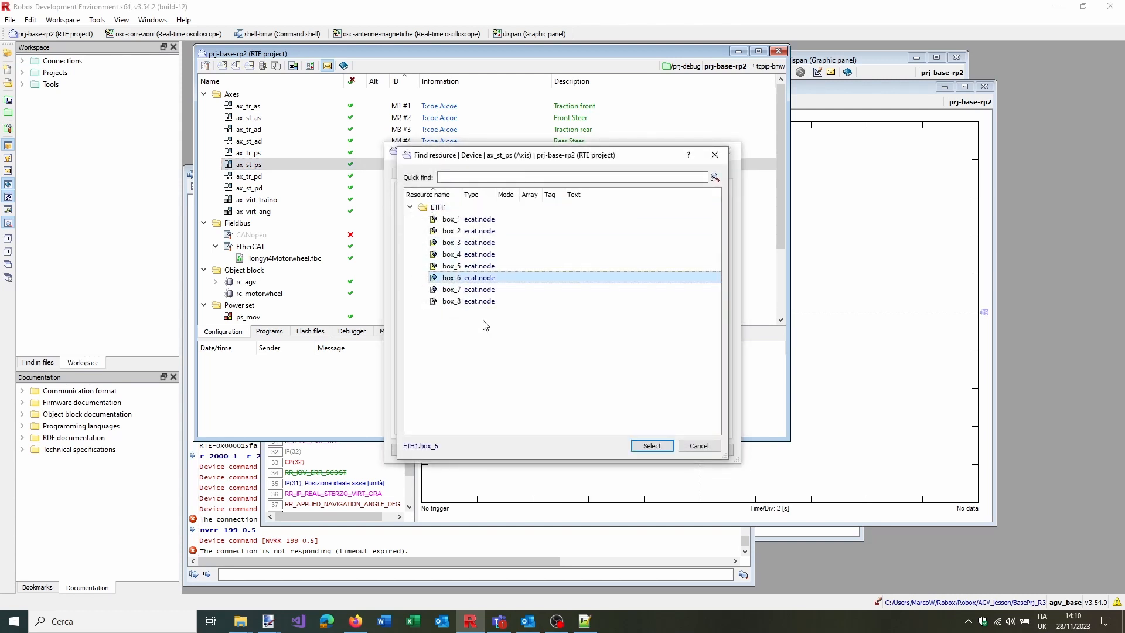
click(652, 446)
Link the status word of axis ax_st_ps to box_6's TxPDO Statusword
click(697, 296)
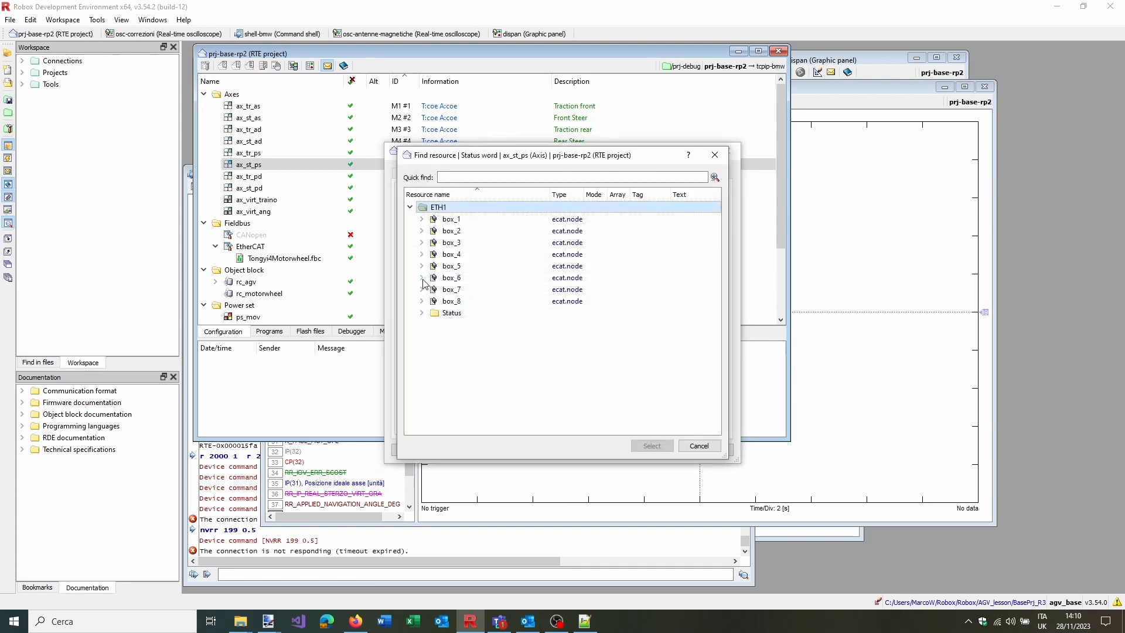
click(422, 277)
click(433, 300)
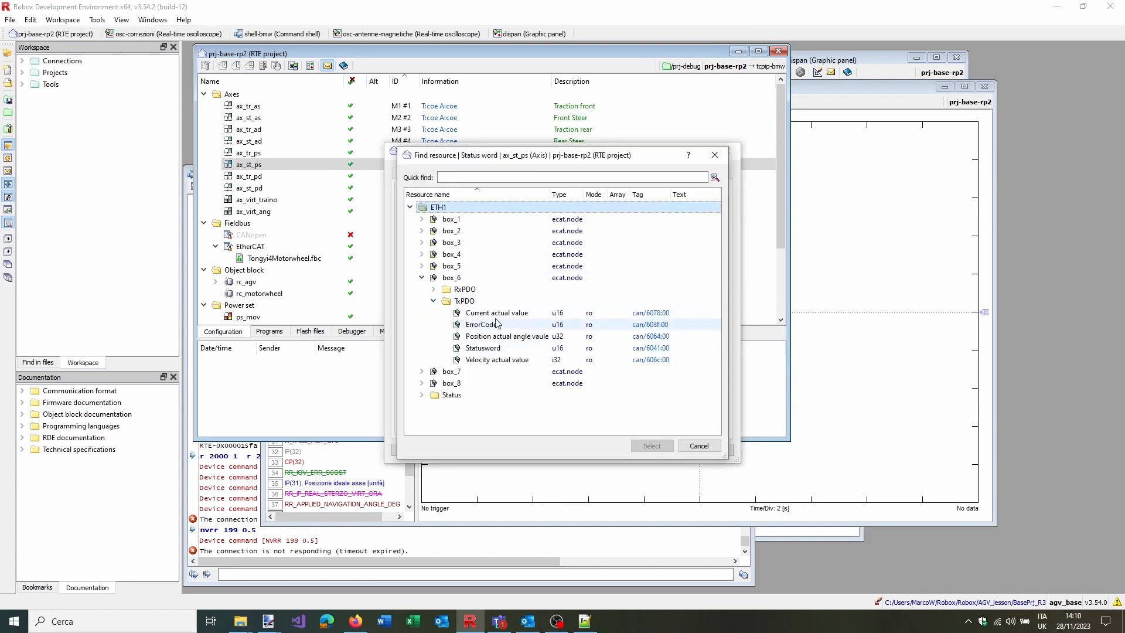
click(496, 348)
click(635, 447)
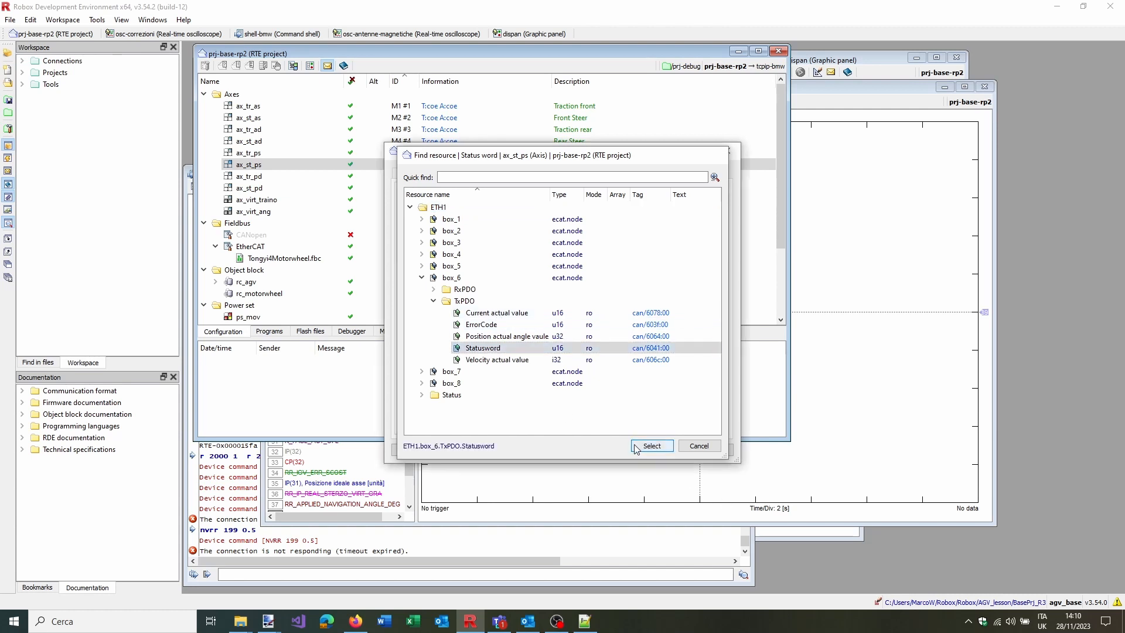
Link the control word of axis ax_st_ps to box_6's RxPDO Controlword
click(697, 321)
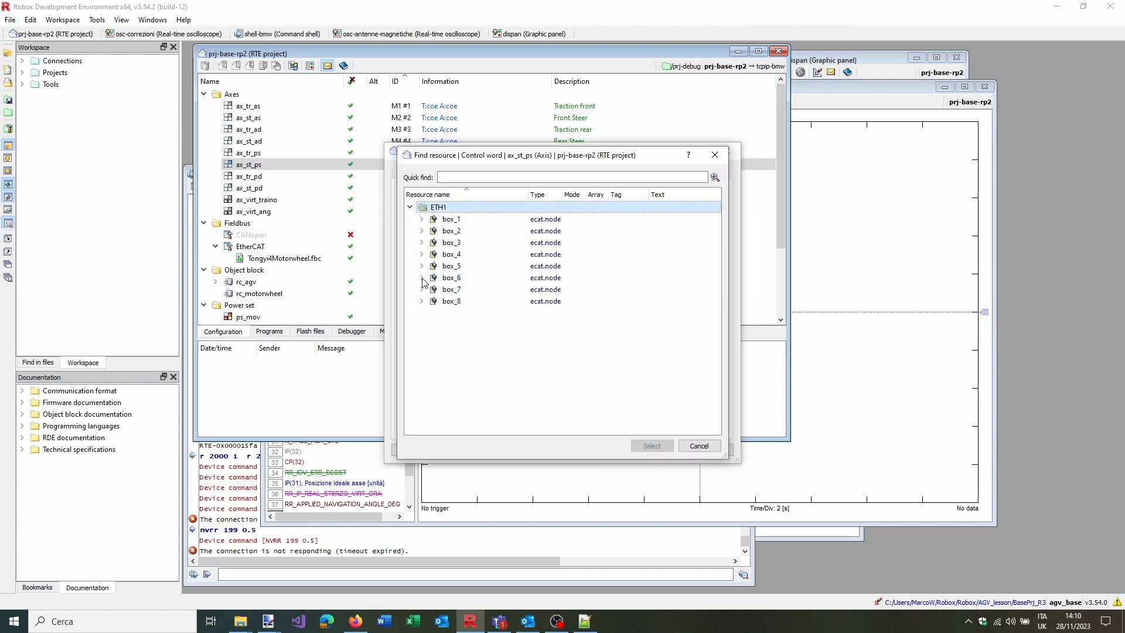
click(422, 278)
click(434, 288)
click(482, 301)
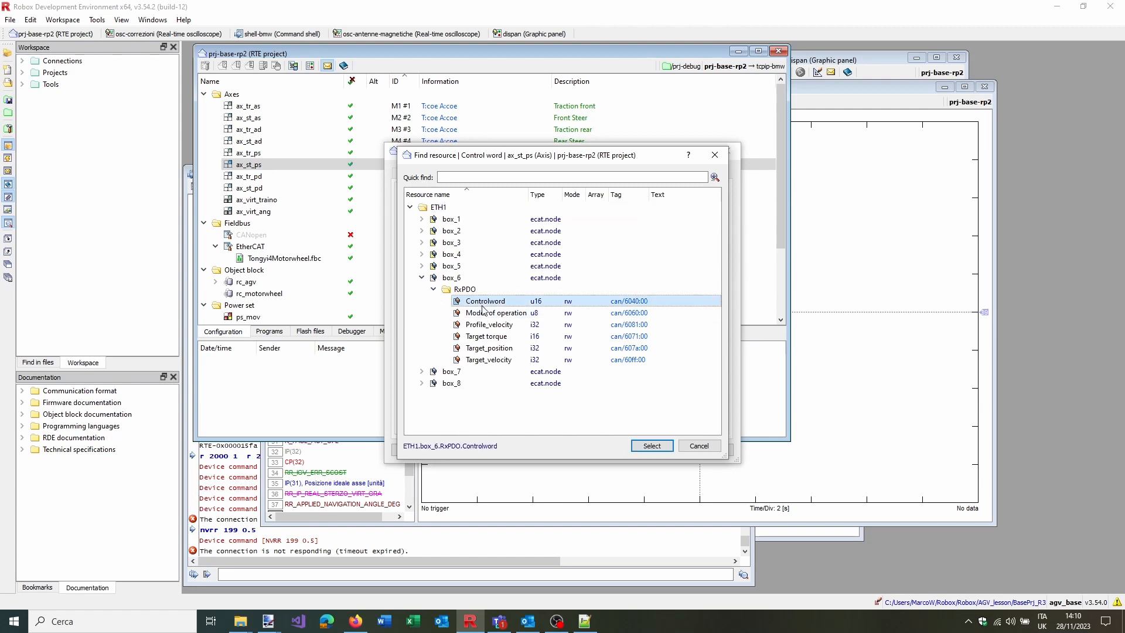
click(651, 446)
Link the current position of axis ax_st_ps to box_6's TxPDO "Position actual angle vaule"
click(440, 189)
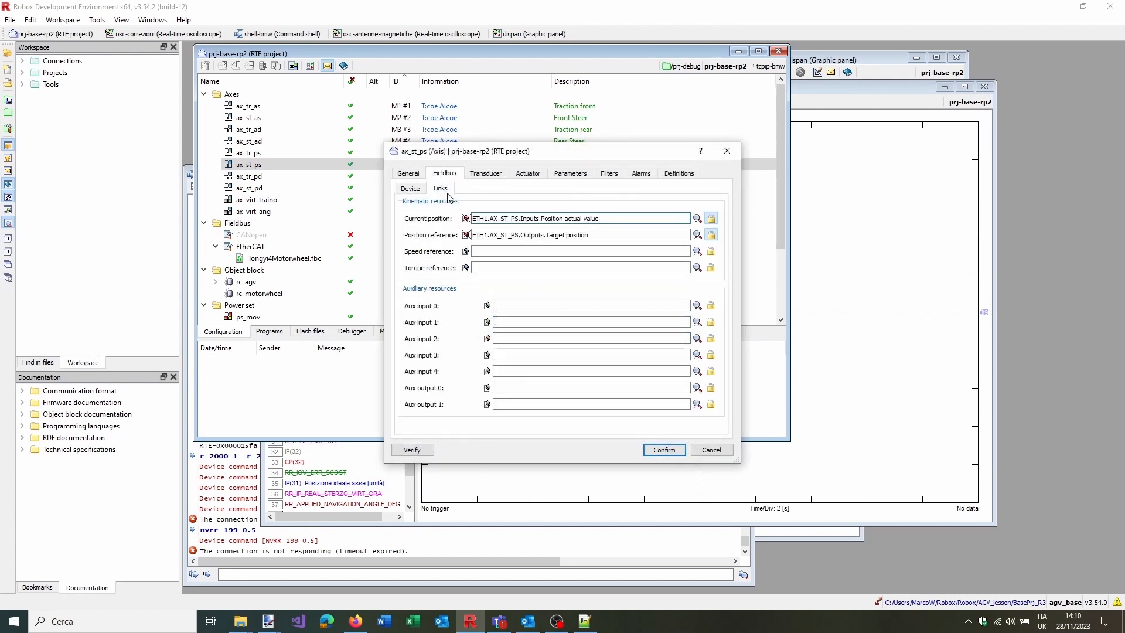
click(697, 220)
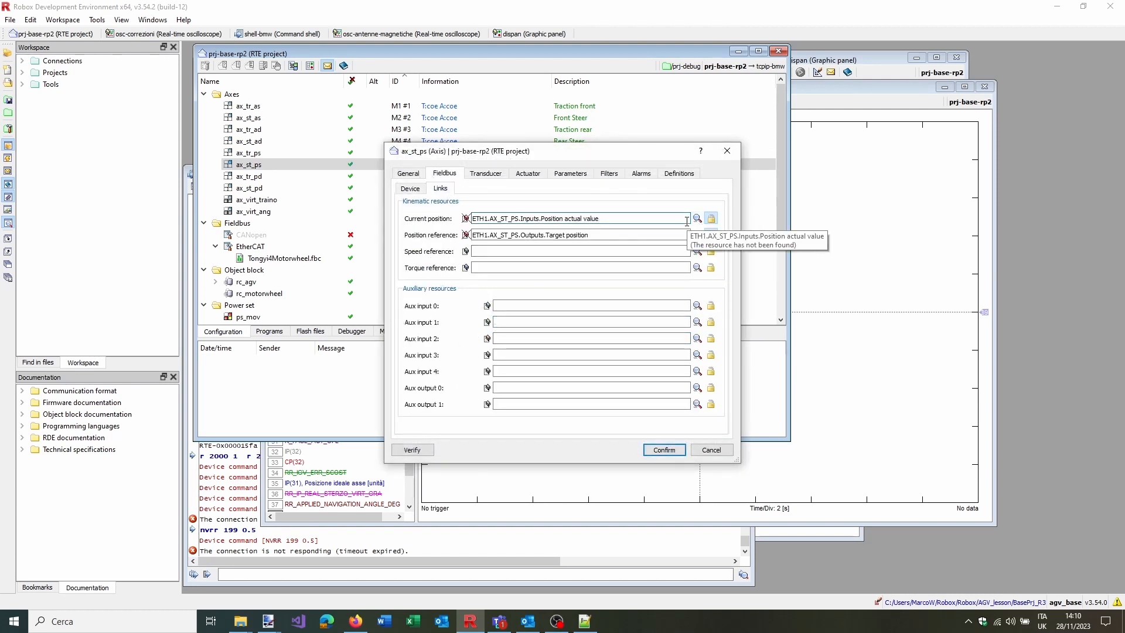
click(697, 218)
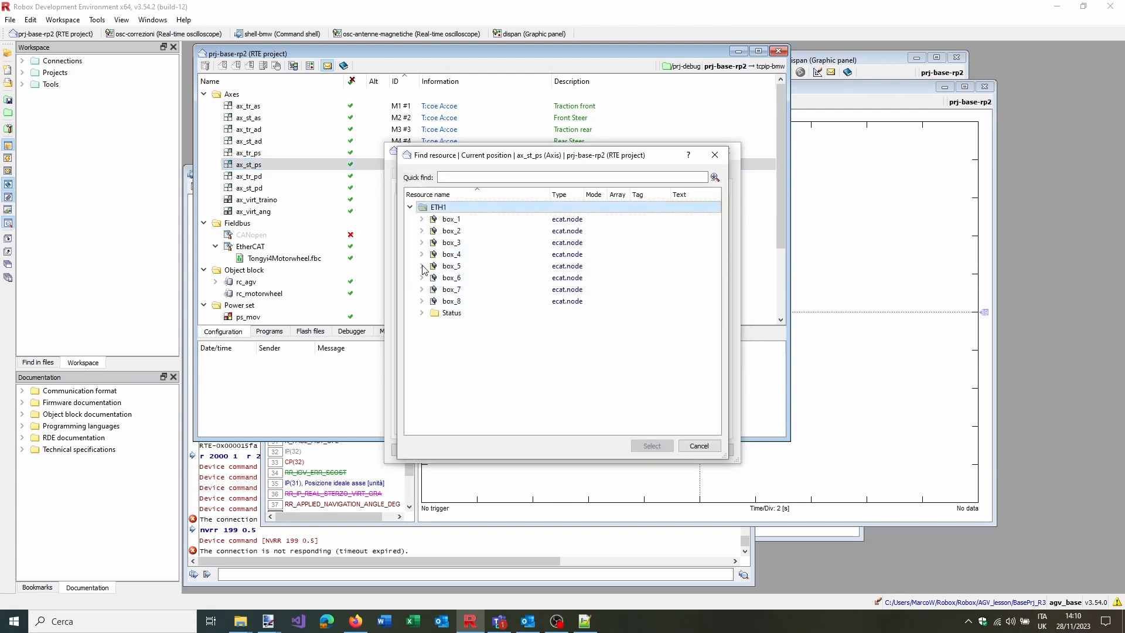
click(422, 277)
click(433, 288)
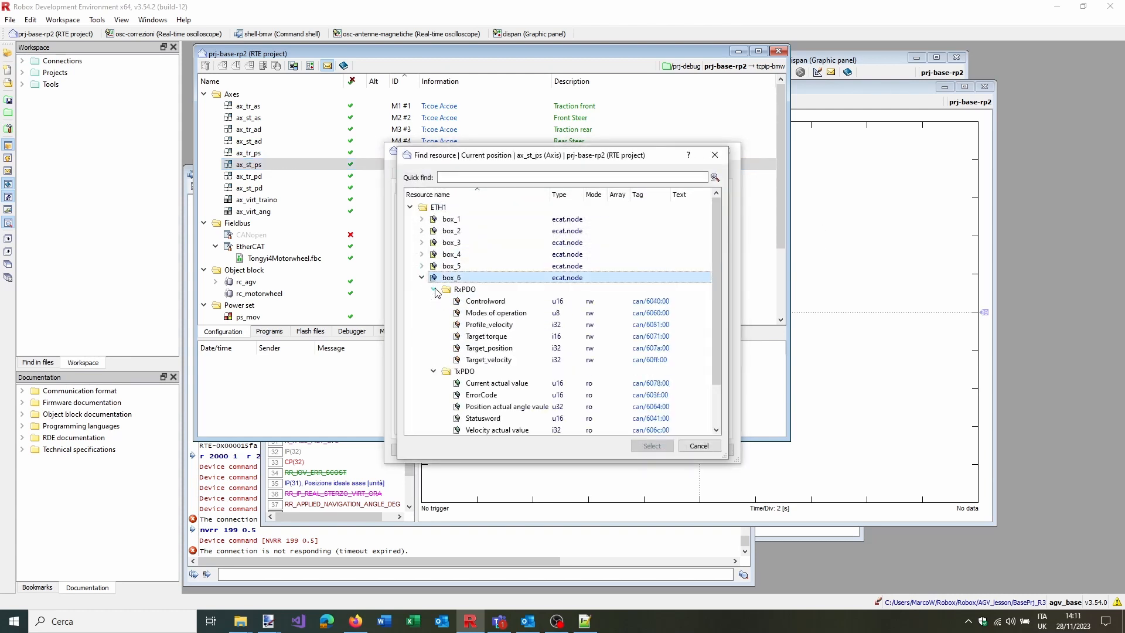
scroll(504, 322, down, 2)
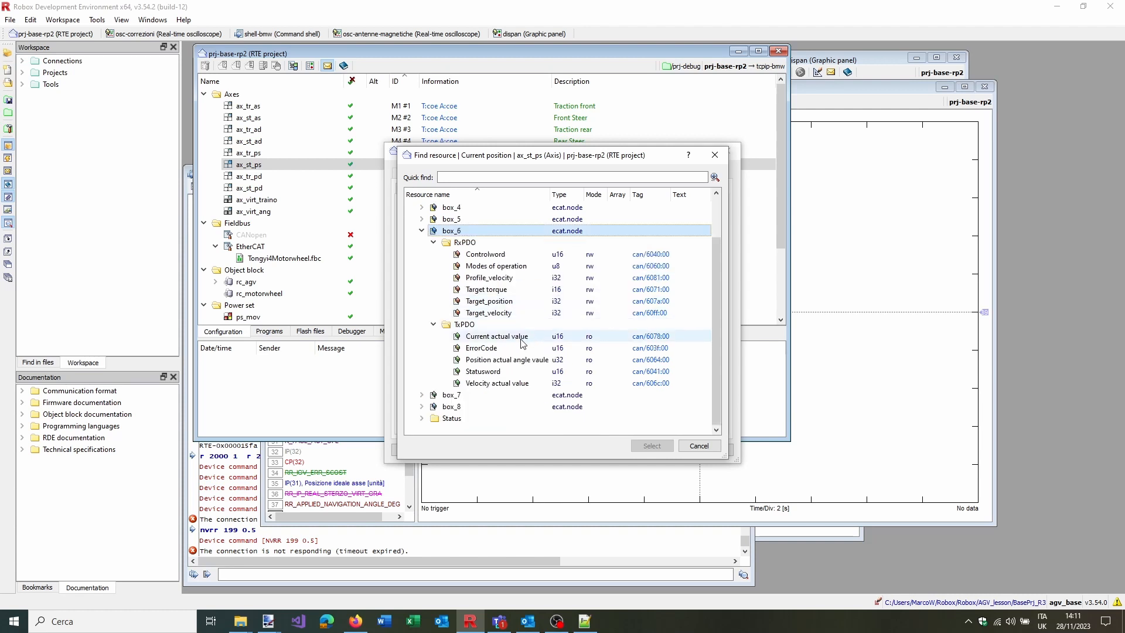
click(493, 337)
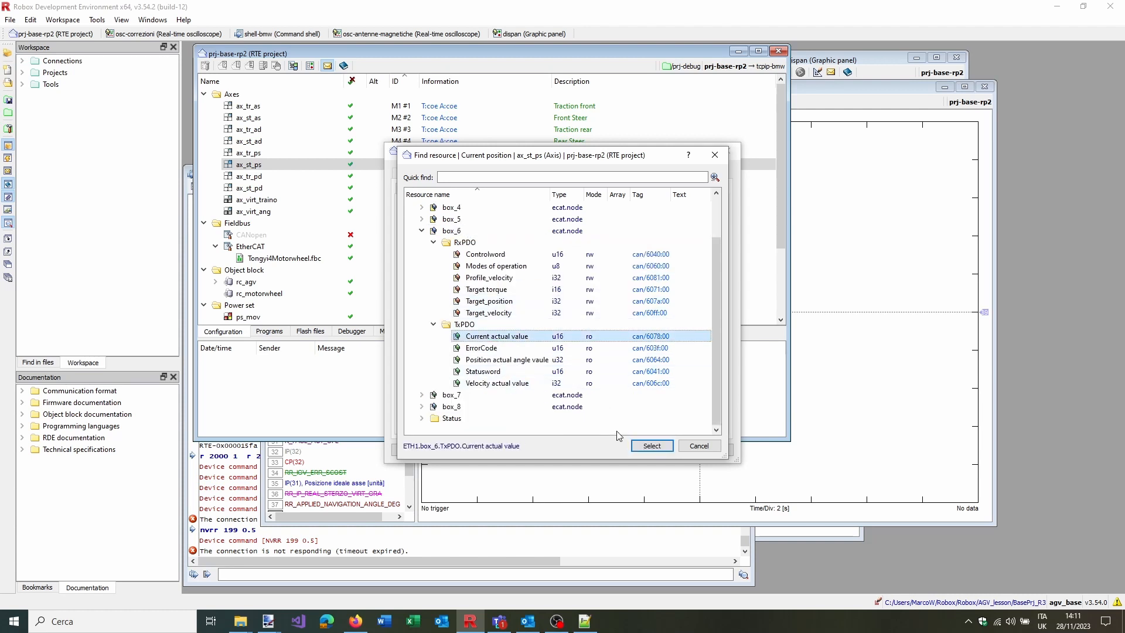
click(518, 361)
click(645, 447)
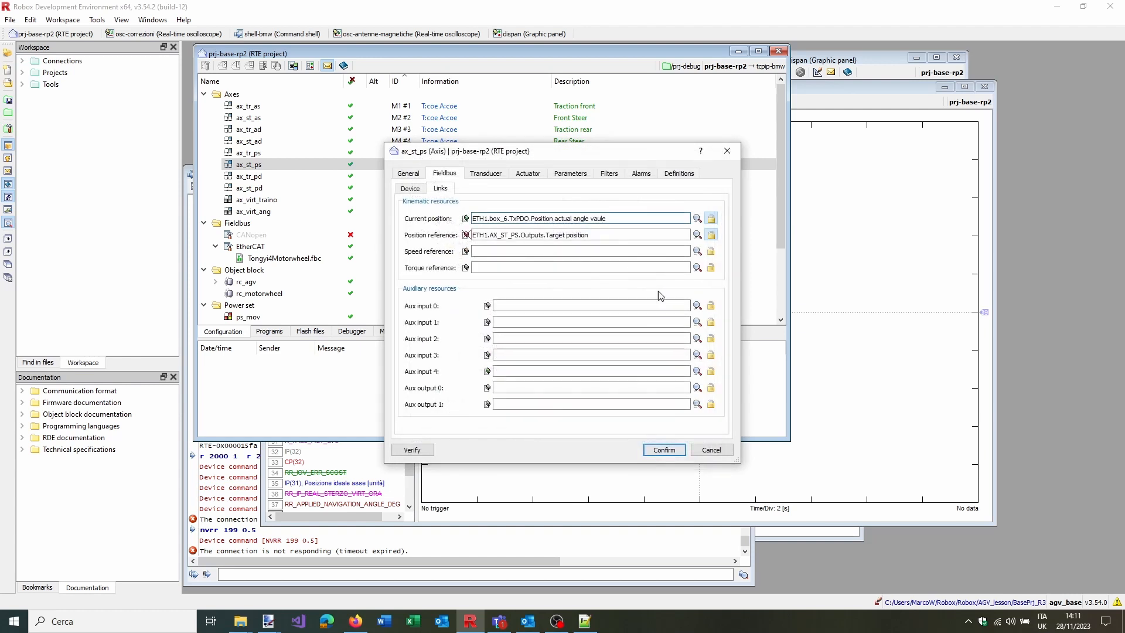
Link the position reference of axis ax_st_ps to box_6's RxPDO Target_position
click(697, 235)
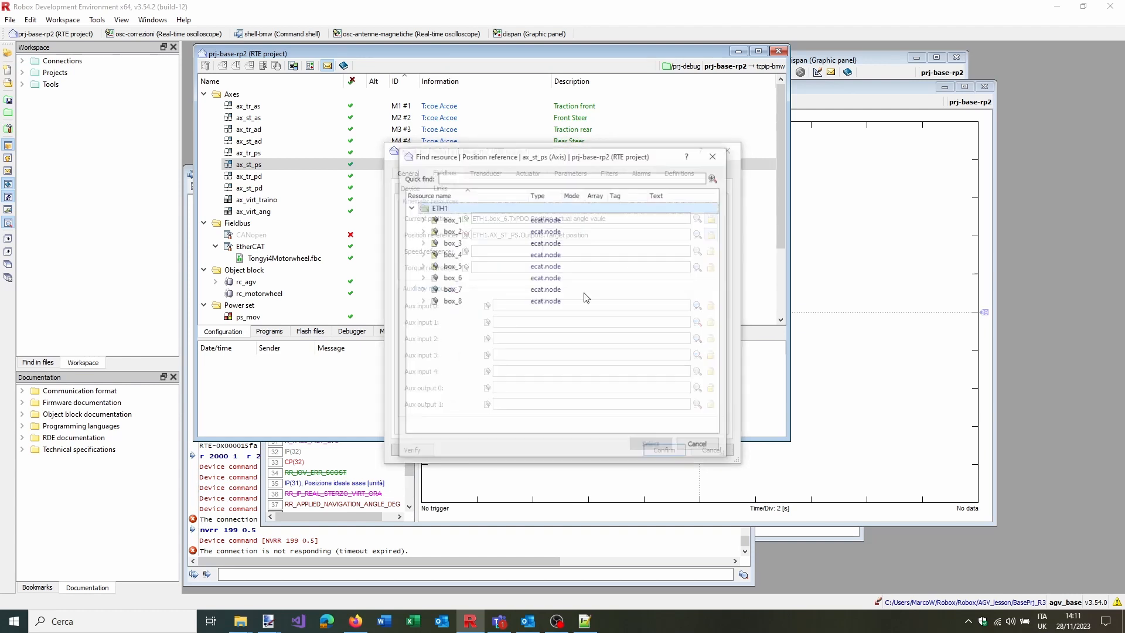
click(421, 277)
click(433, 290)
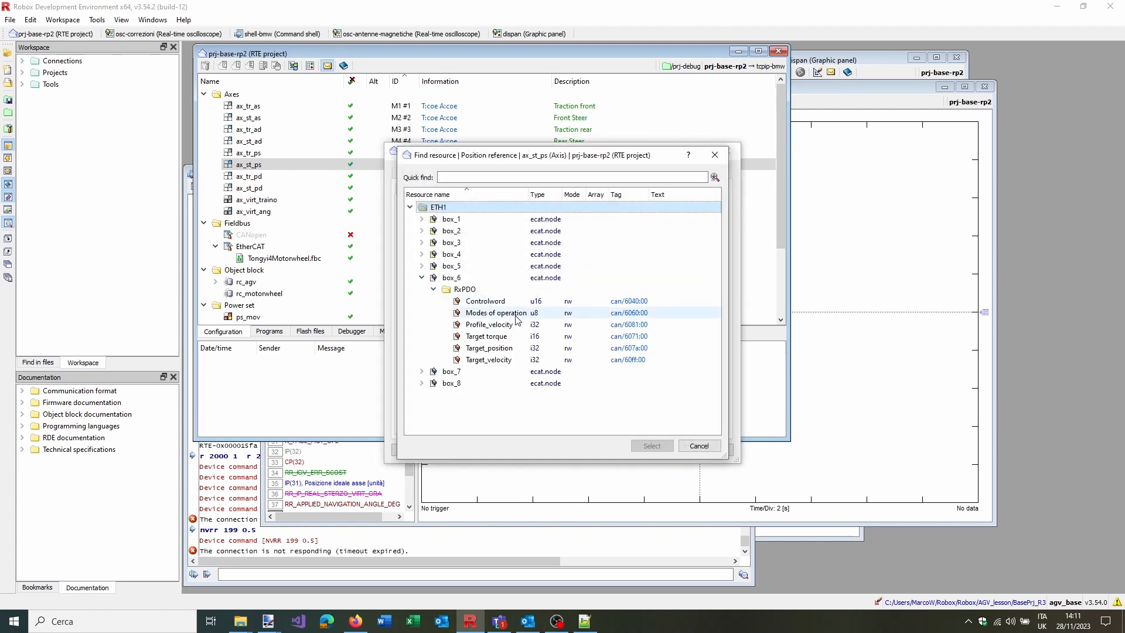
click(505, 351)
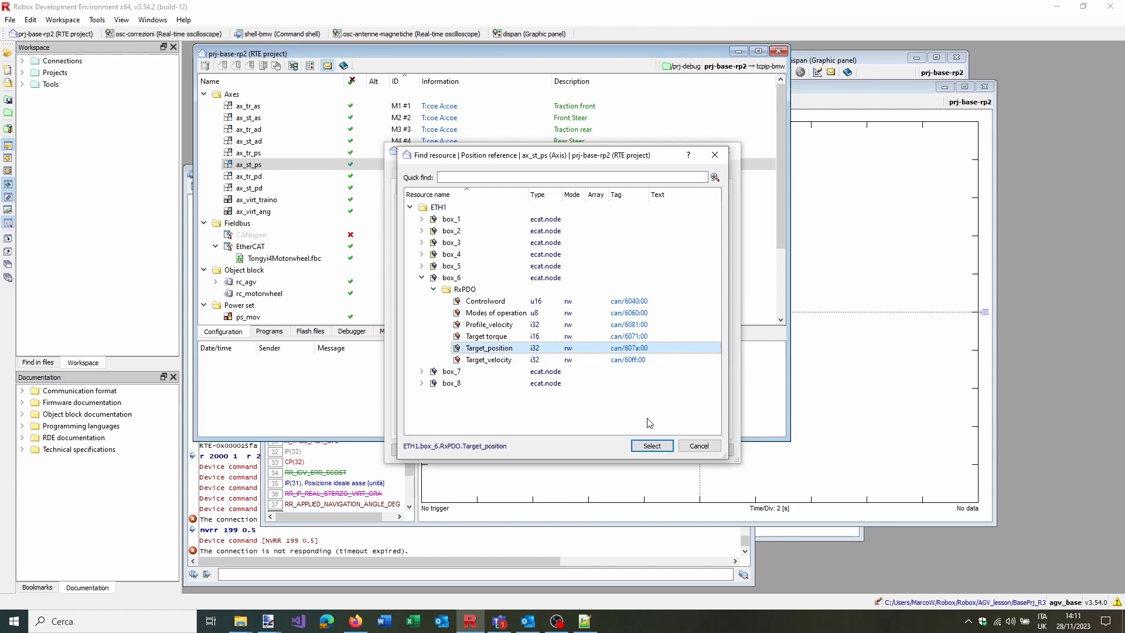
click(648, 446)
Check the actuator and transducer settings of axis ax_st_ps, then confirm the axis and update all its references to ETH1.box_6
click(527, 174)
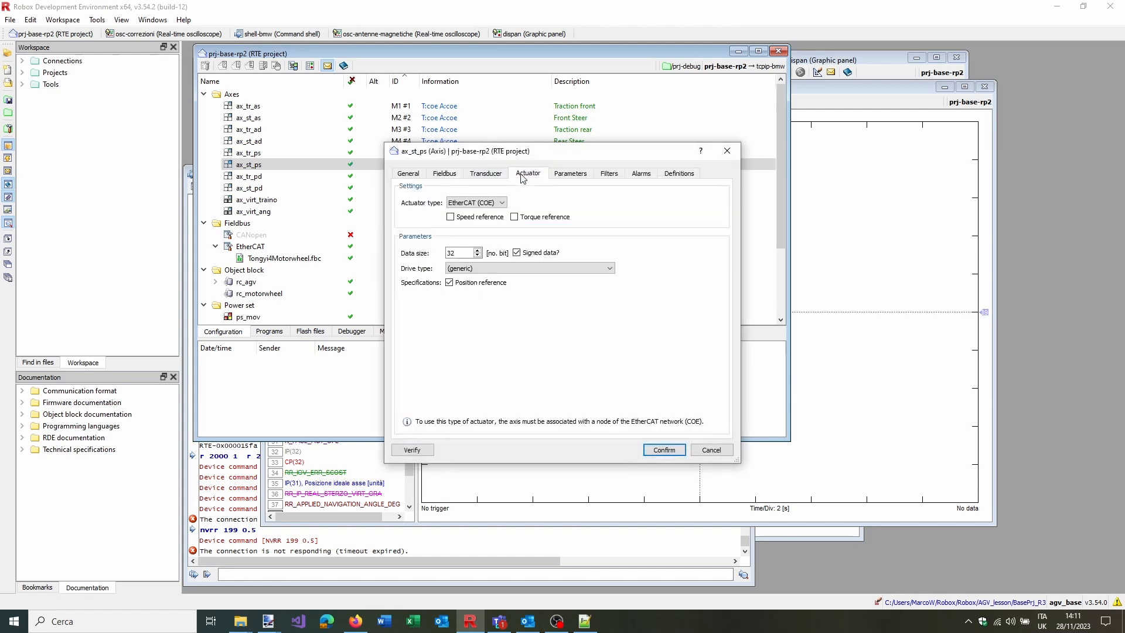
click(450, 282)
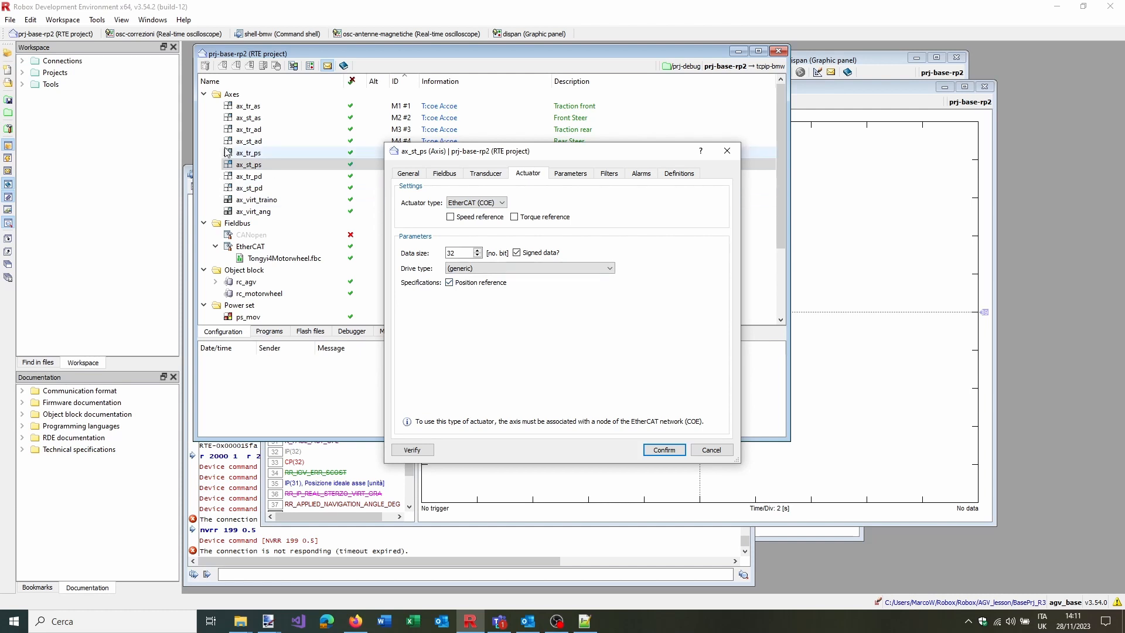
click(486, 175)
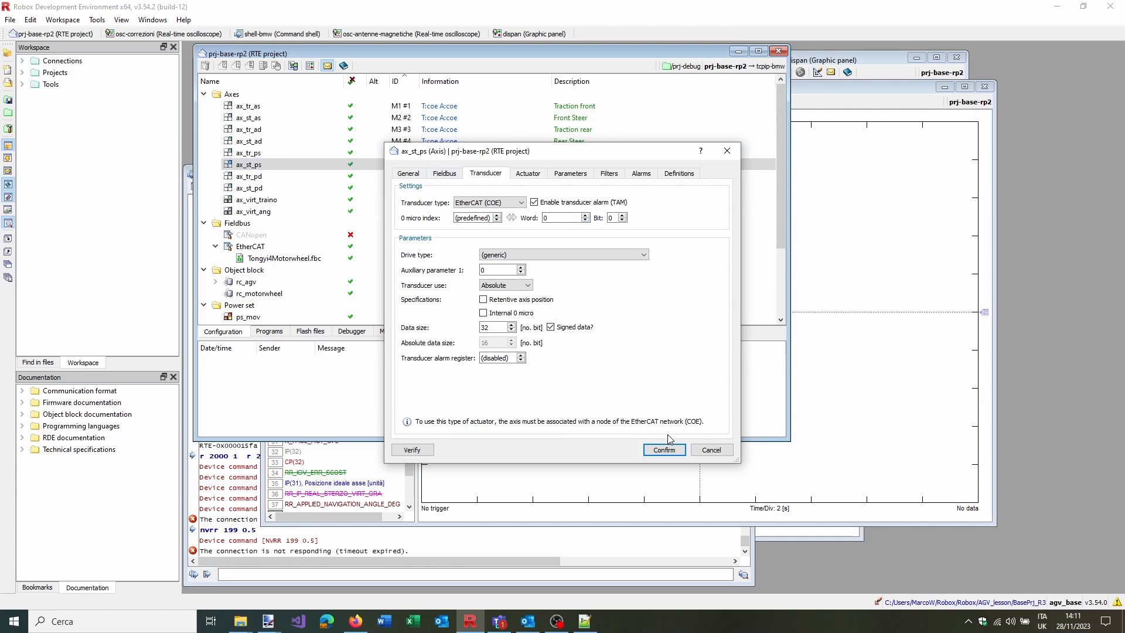
click(668, 450)
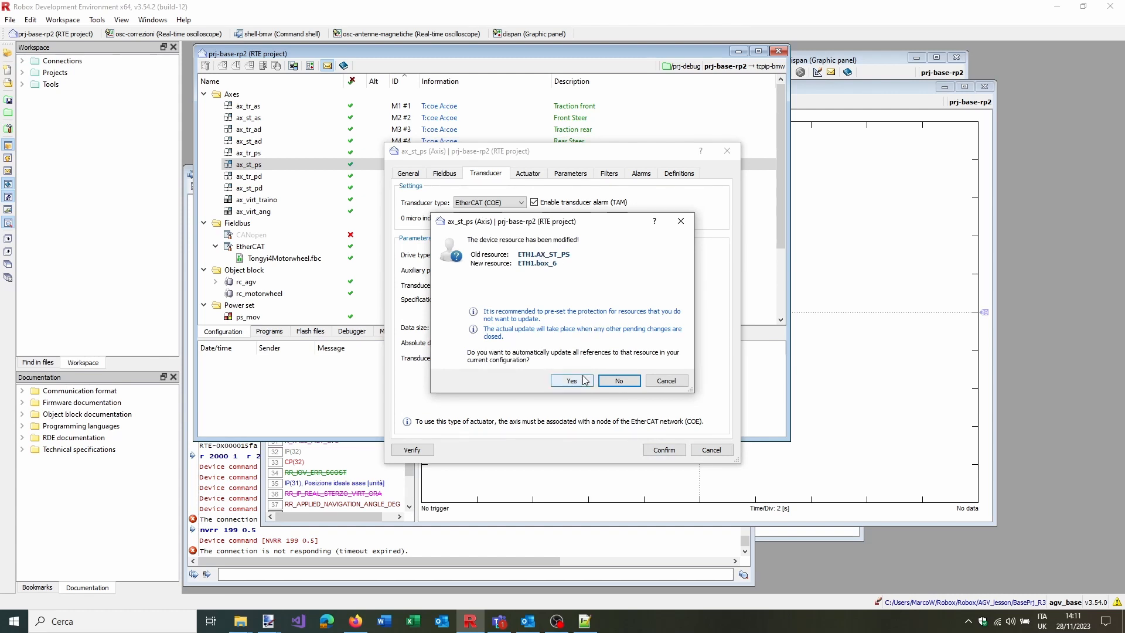
click(571, 381)
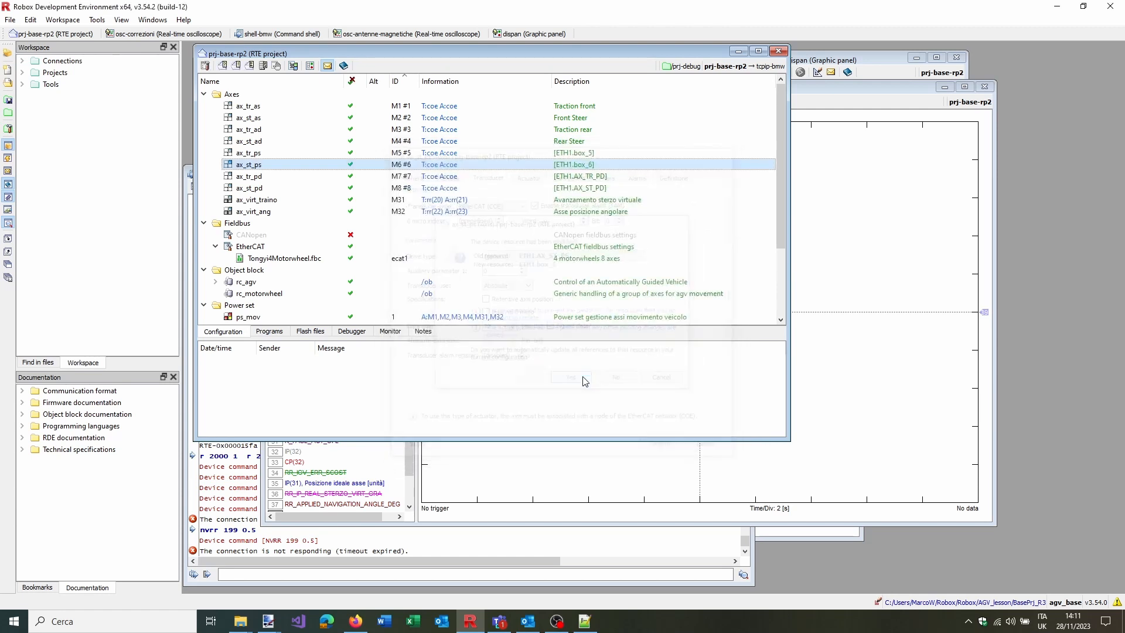
Assign box_7 as the fieldbus device of axis ax_tr_pd
double_click(458, 179)
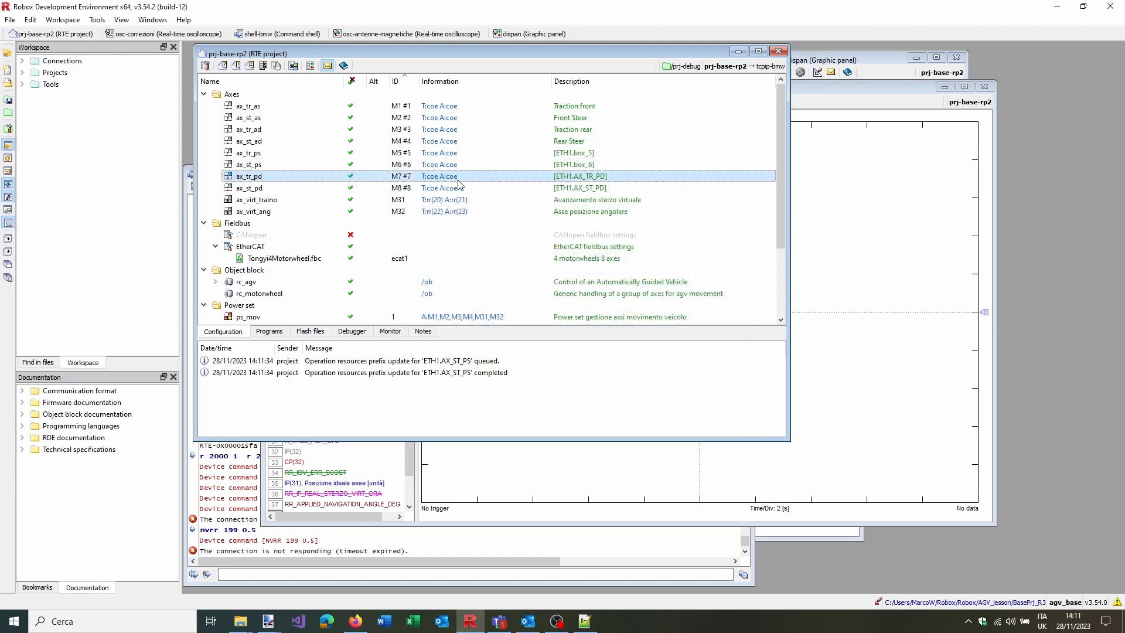
click(454, 174)
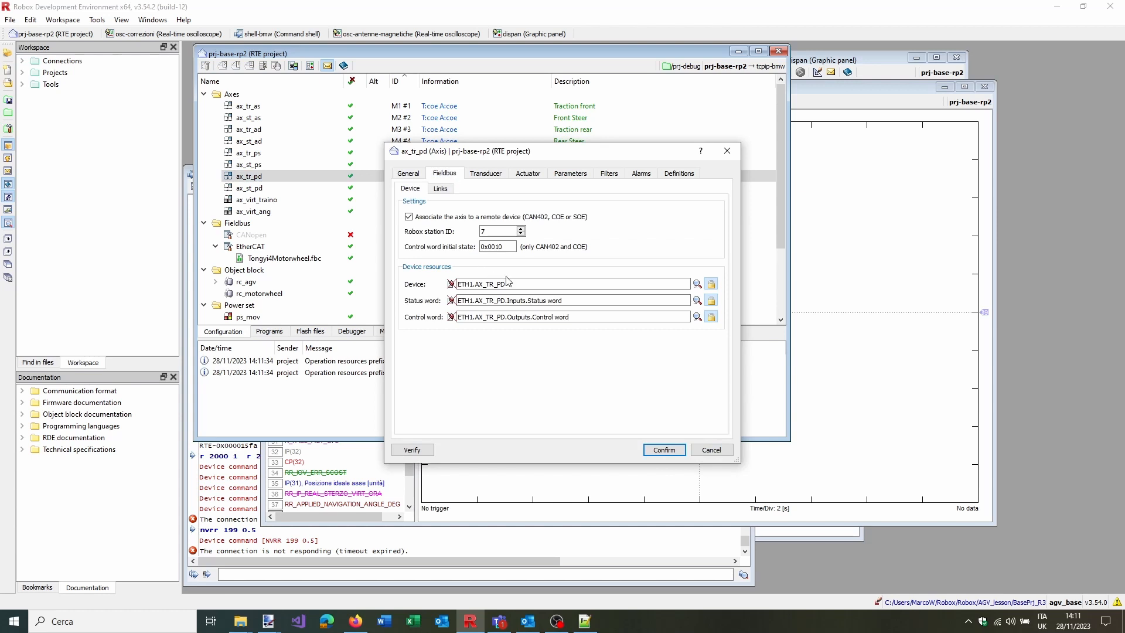
click(697, 284)
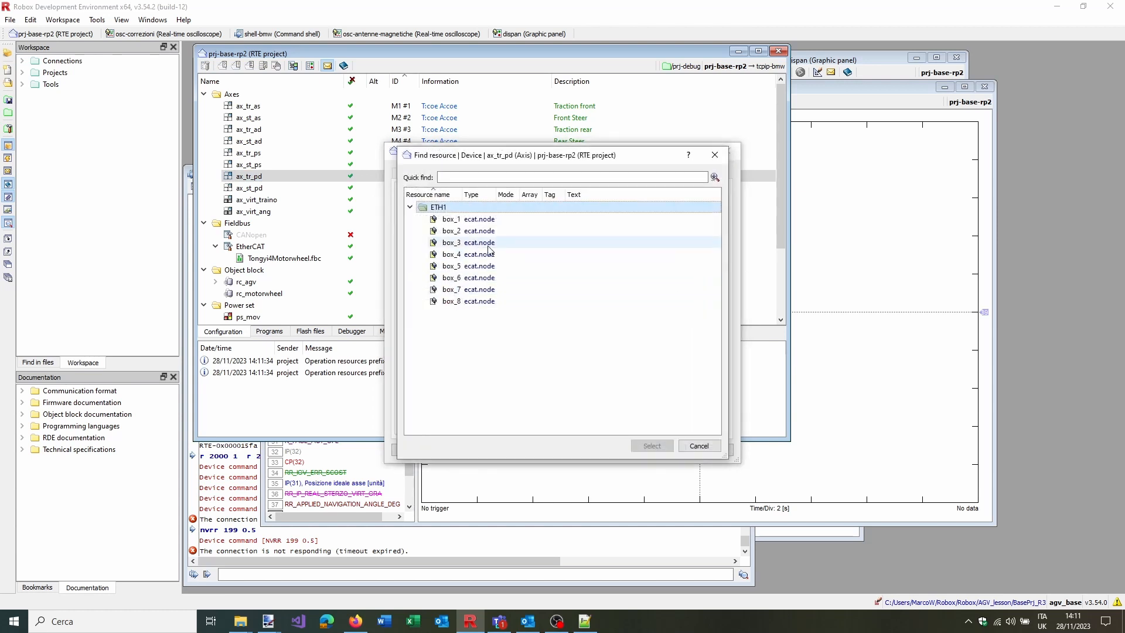
click(469, 290)
click(646, 446)
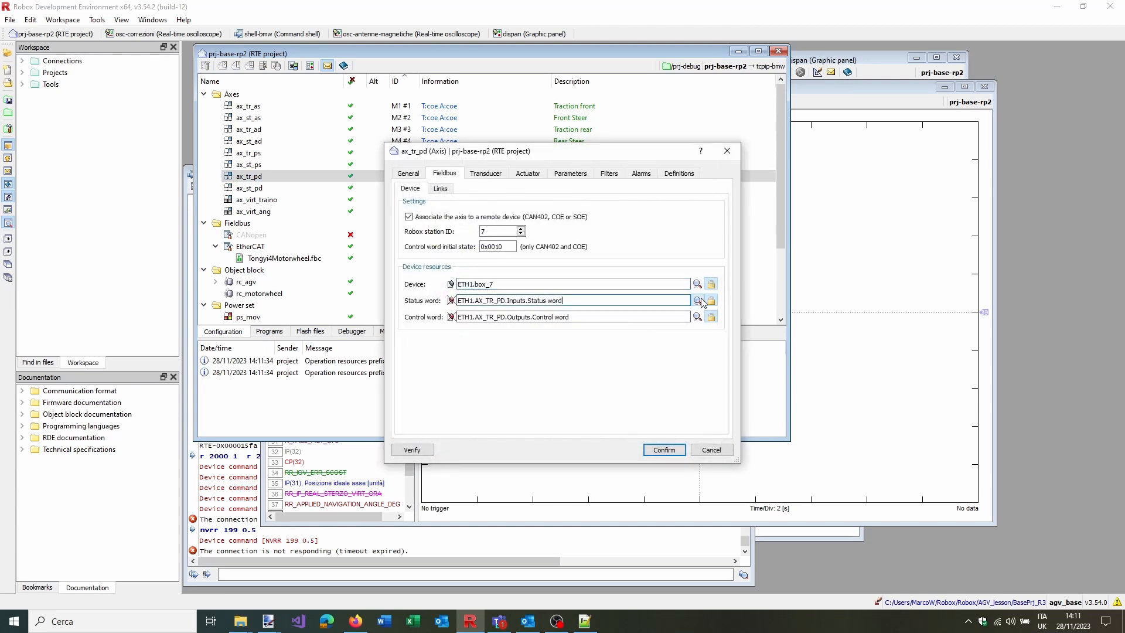
Link the status word of axis ax_tr_pd to box_7's TxPDO Statusword
click(697, 300)
click(422, 290)
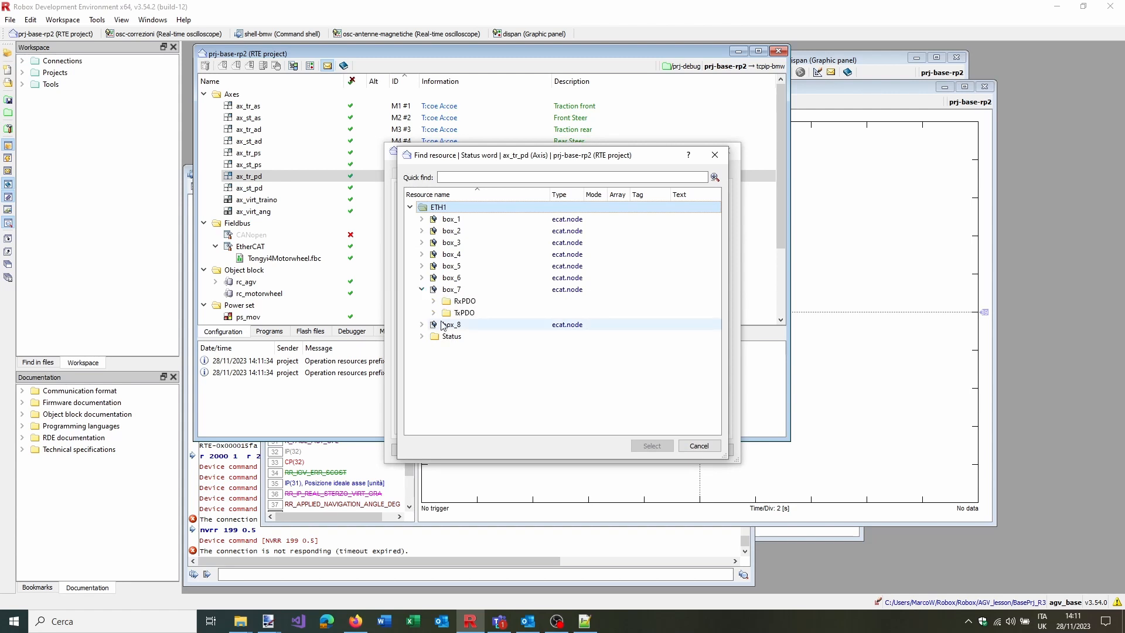
click(433, 312)
click(489, 360)
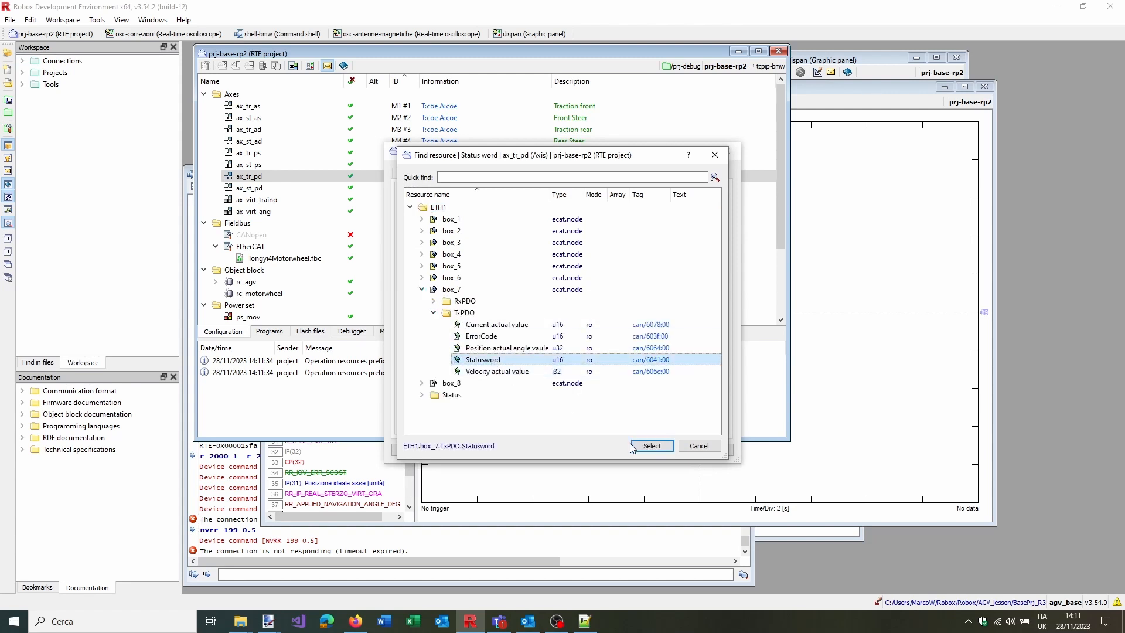
click(651, 446)
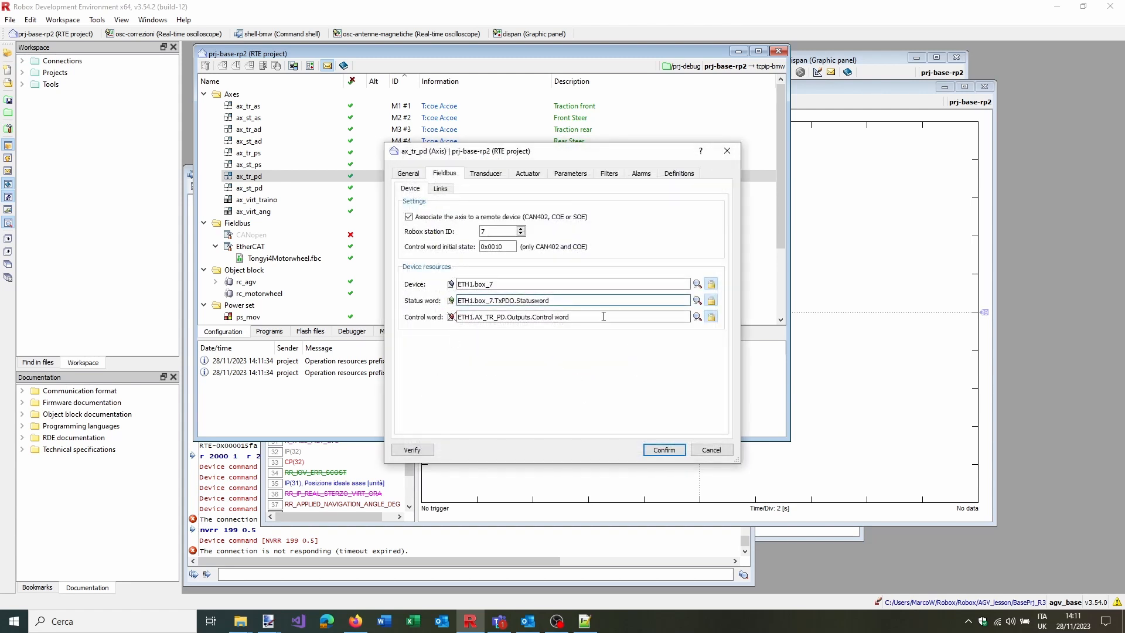
Link the control word of axis ax_tr_pd to box_7's RxPDO Controlword
click(697, 317)
click(422, 289)
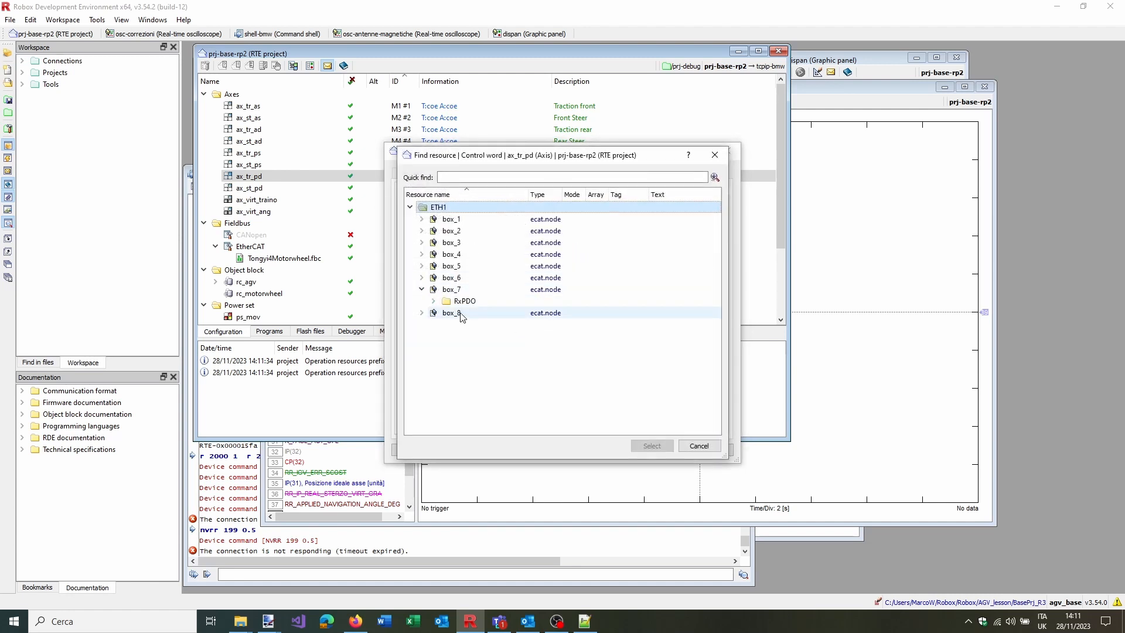
click(432, 301)
click(472, 314)
click(652, 446)
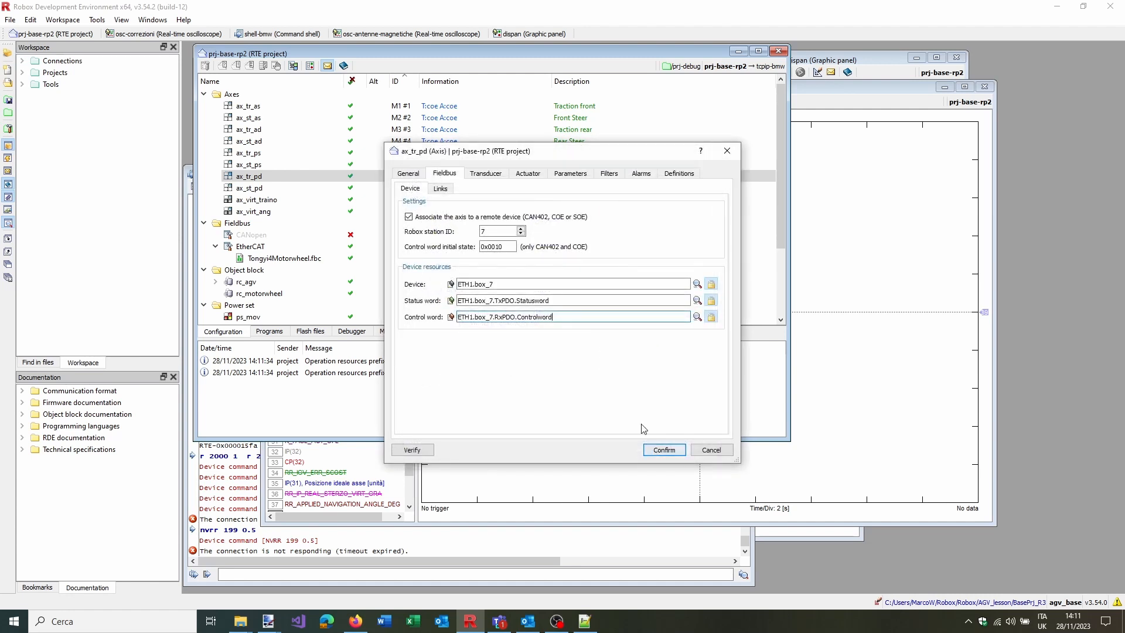
click(440, 189)
click(697, 218)
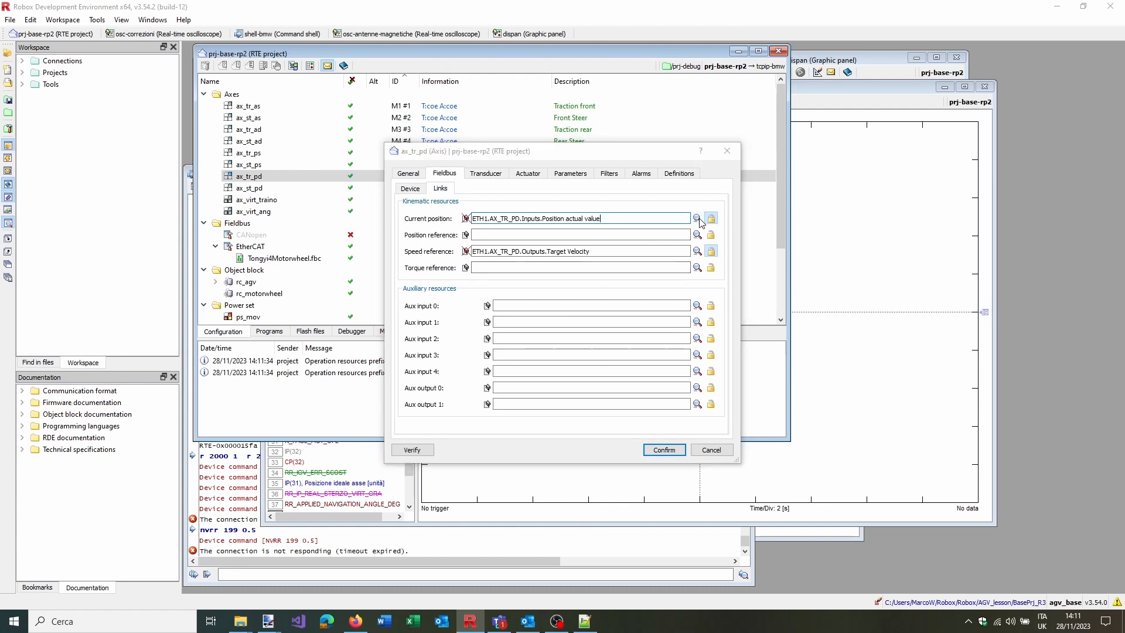
click(422, 289)
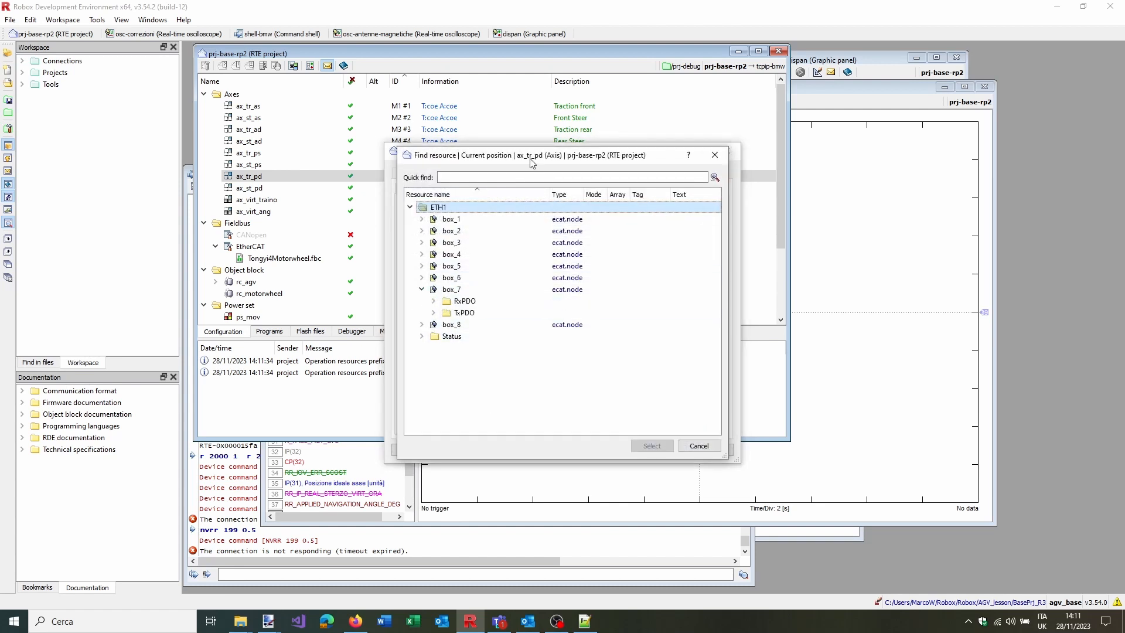
drag(532, 161, 658, 175)
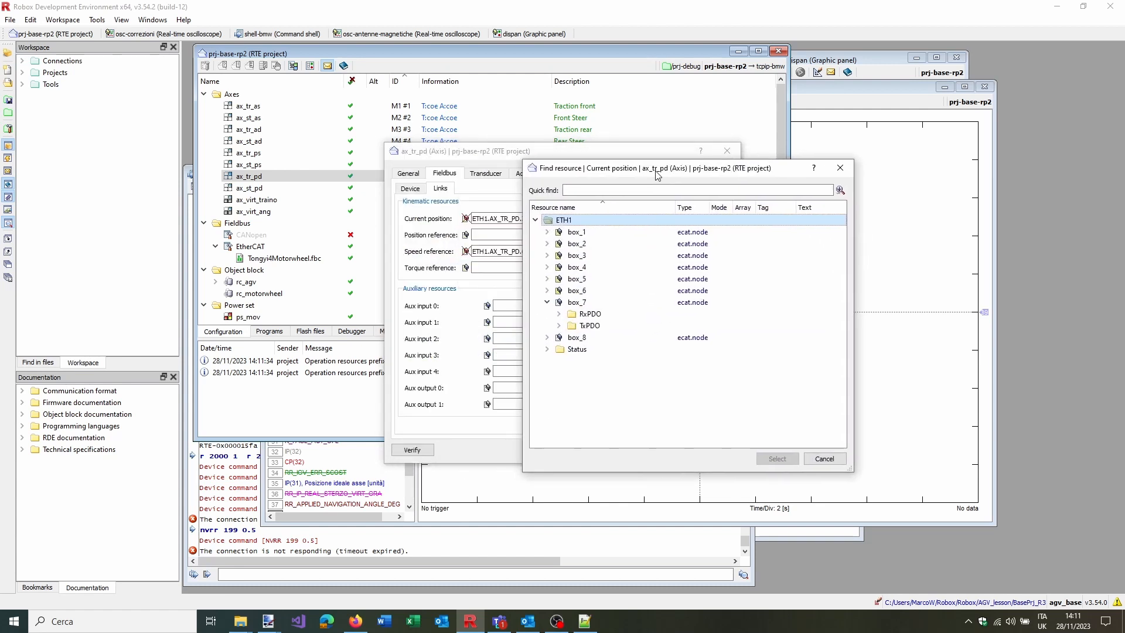
click(841, 168)
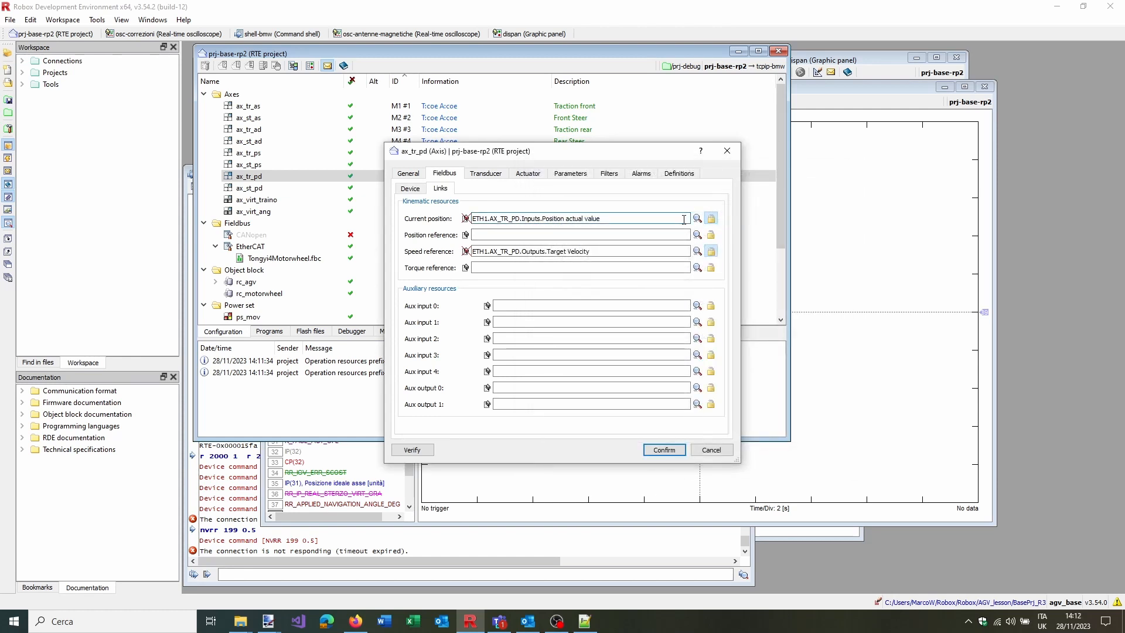
drag(622, 219, 353, 236)
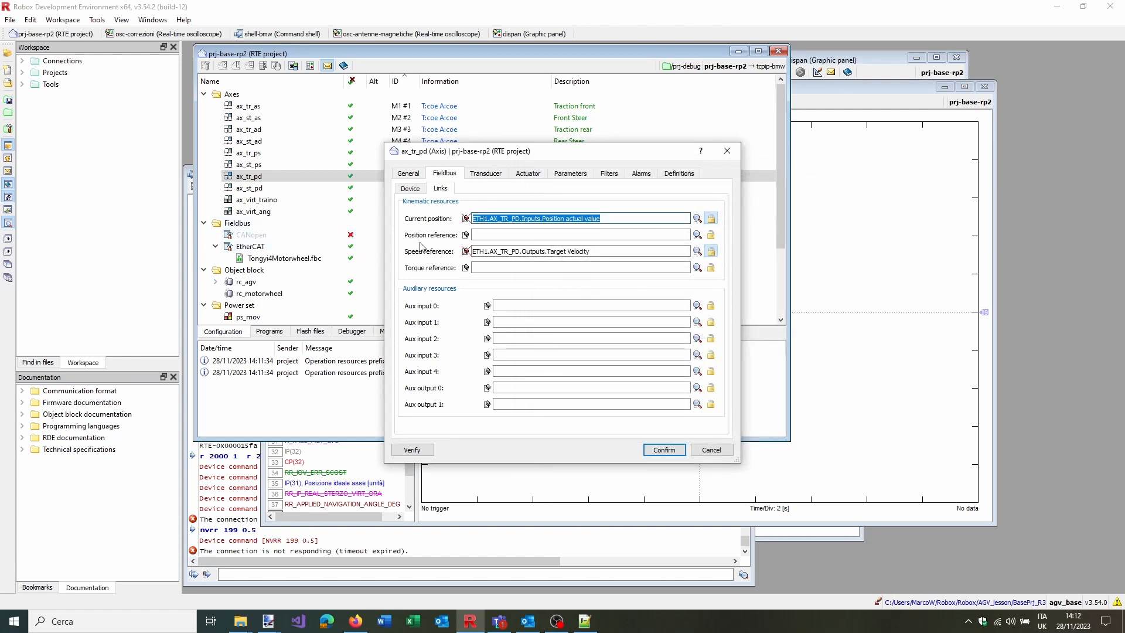
Link the current position of axis ax_tr_pd to box_7's TxPDO "Position actual angle vaule"
click(698, 218)
click(422, 290)
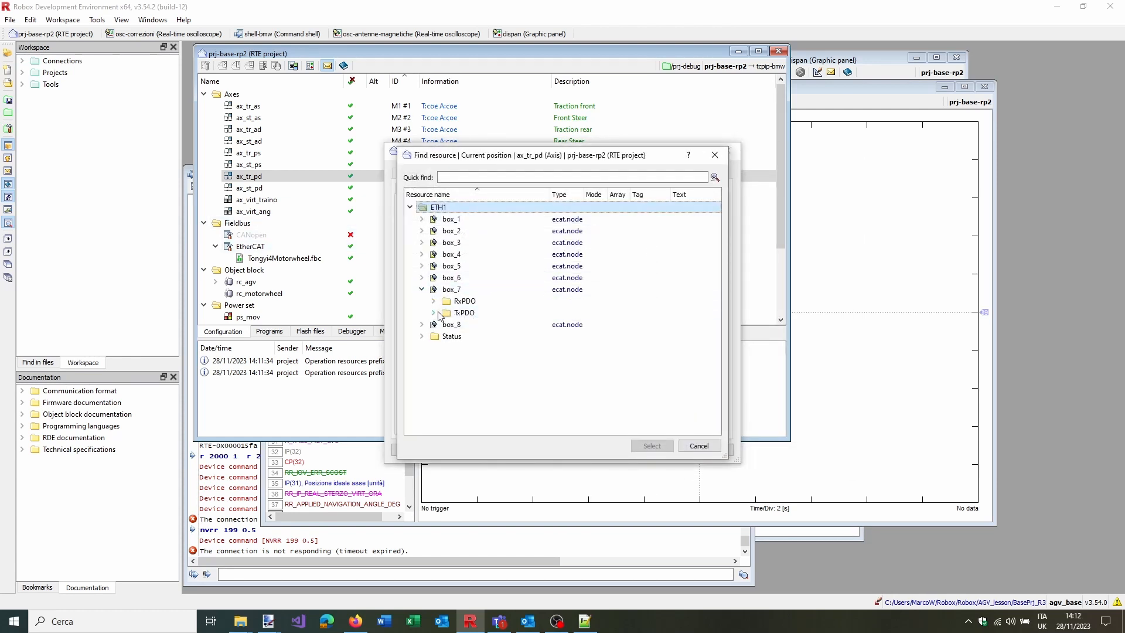
click(433, 313)
click(497, 349)
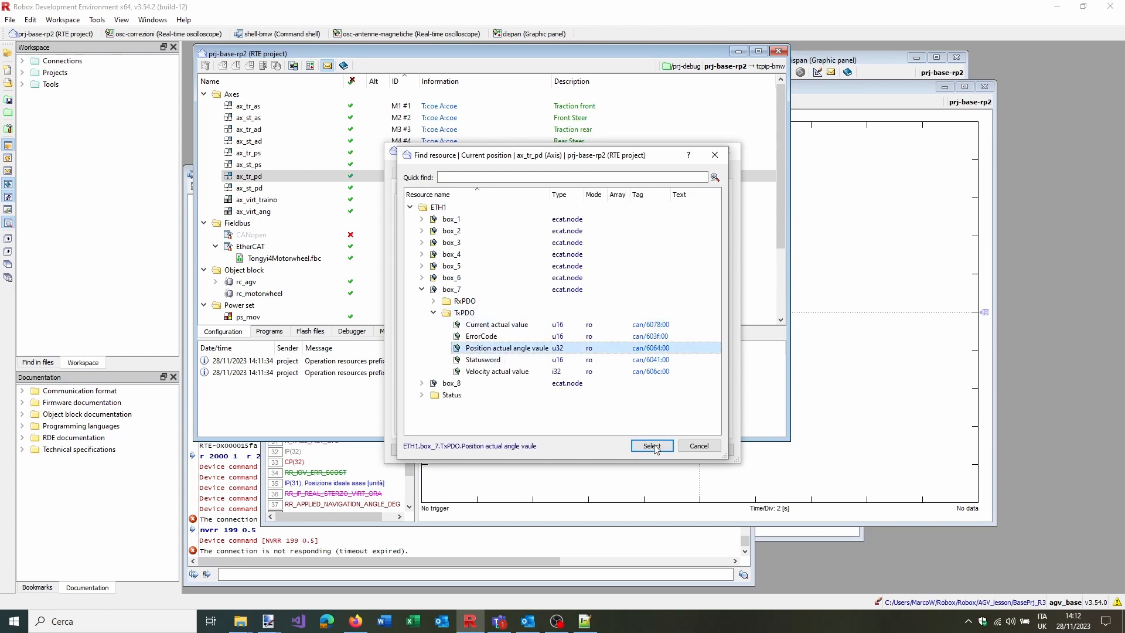
click(651, 446)
Link the speed reference of axis ax_tr_pd to box_7's RxPDO Target_velocity, and confirm the axis with all references updated to ETH1.box_7
click(580, 251)
text(ETH1.AX_TR_PD.Outputs.Target Velocity)
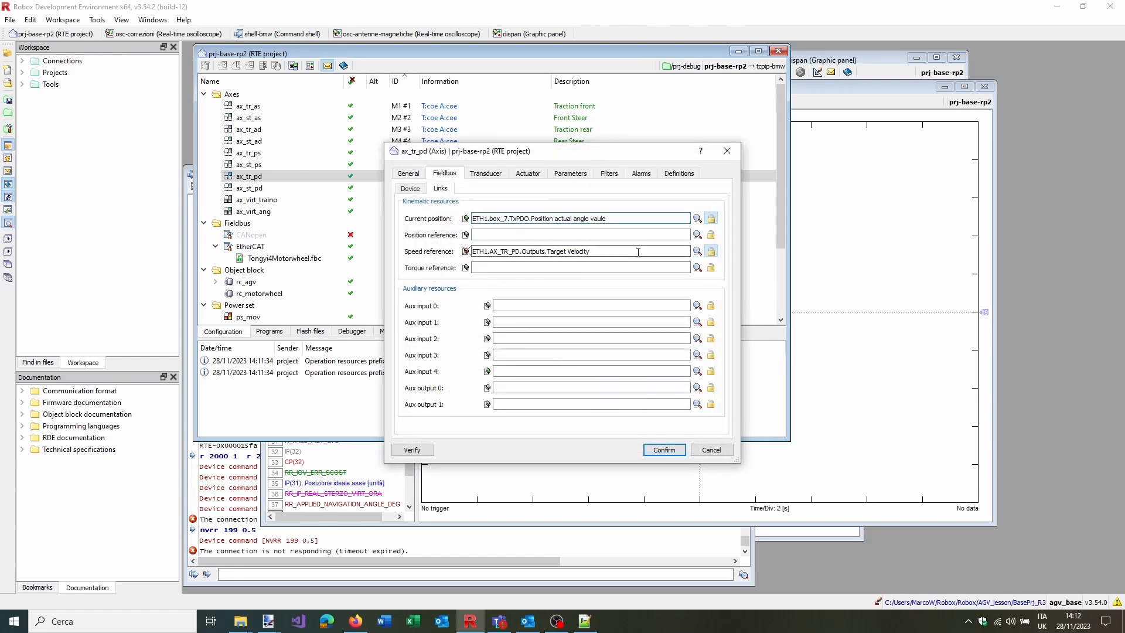
click(697, 251)
click(433, 300)
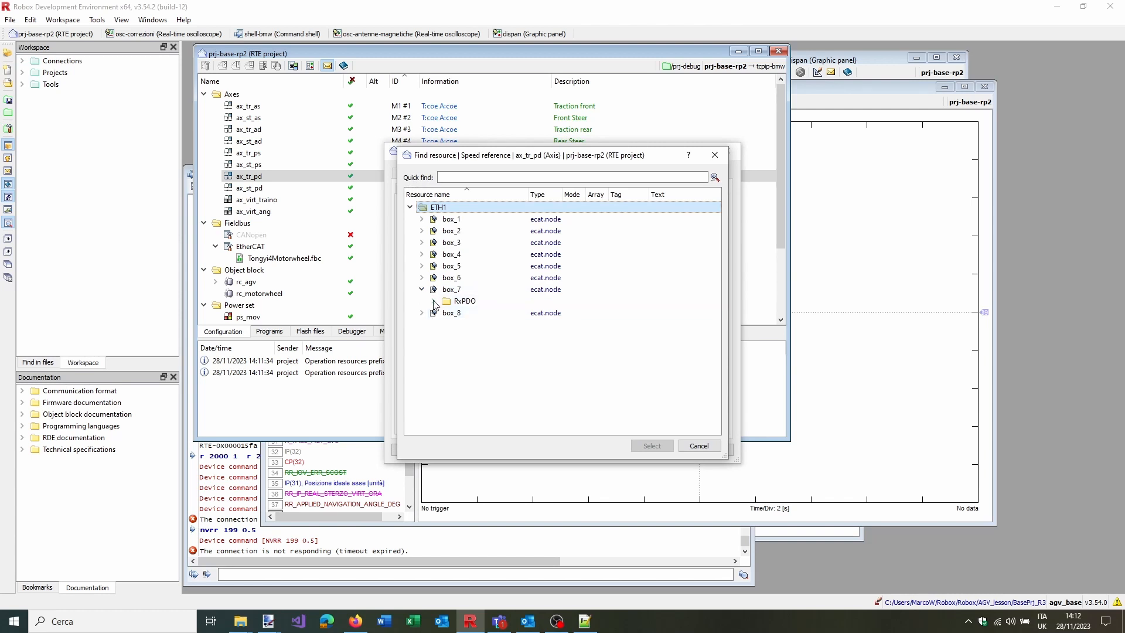
click(503, 371)
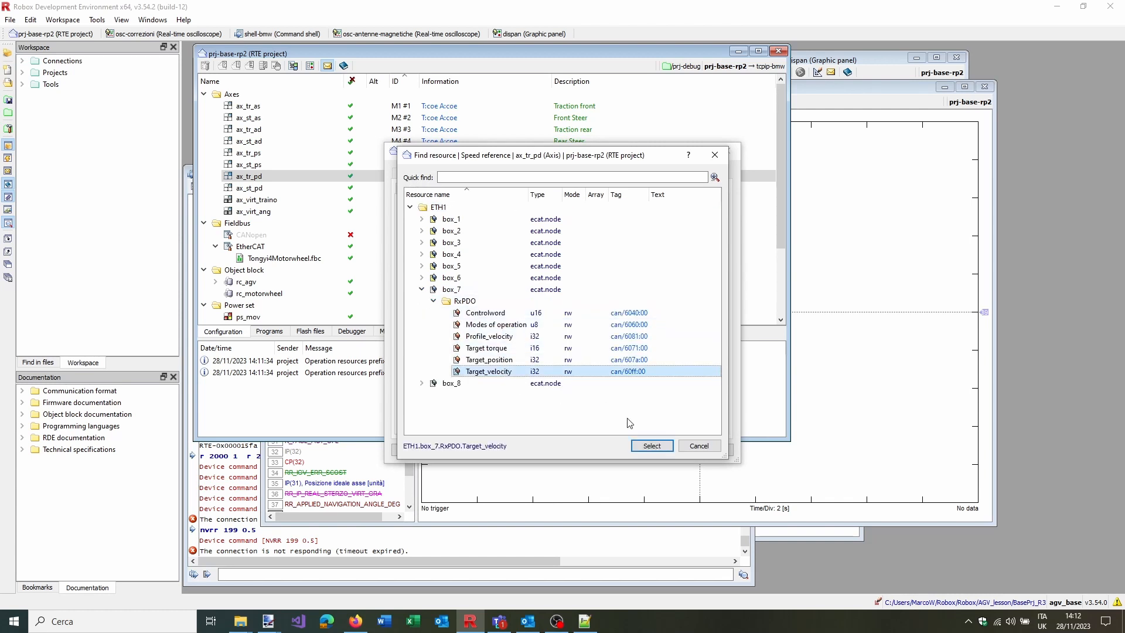
click(651, 446)
click(664, 450)
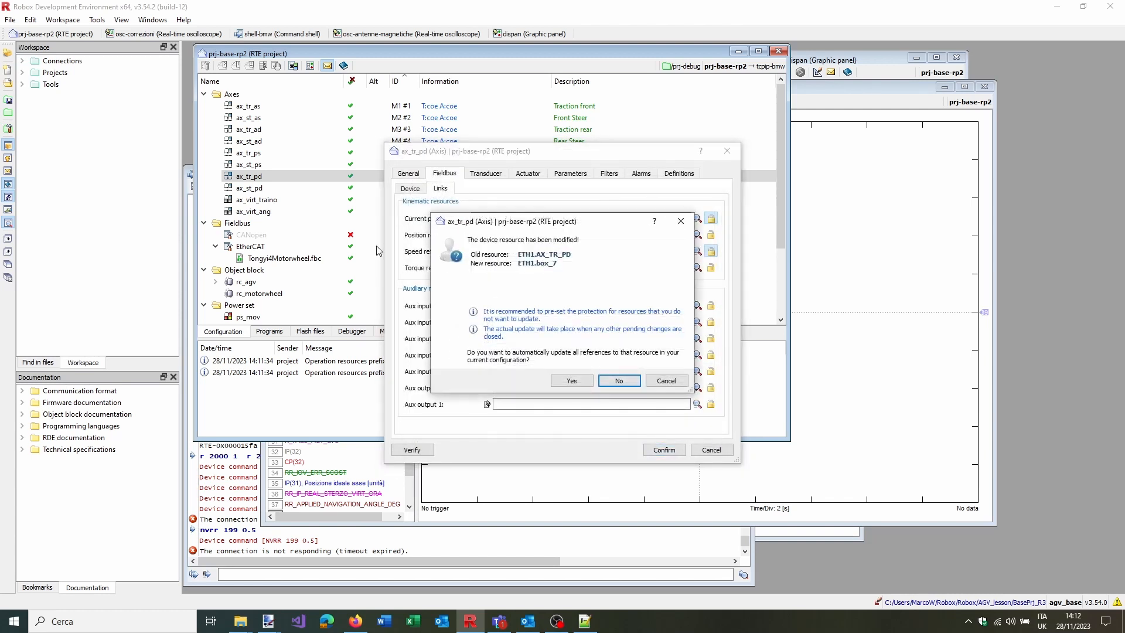
click(571, 381)
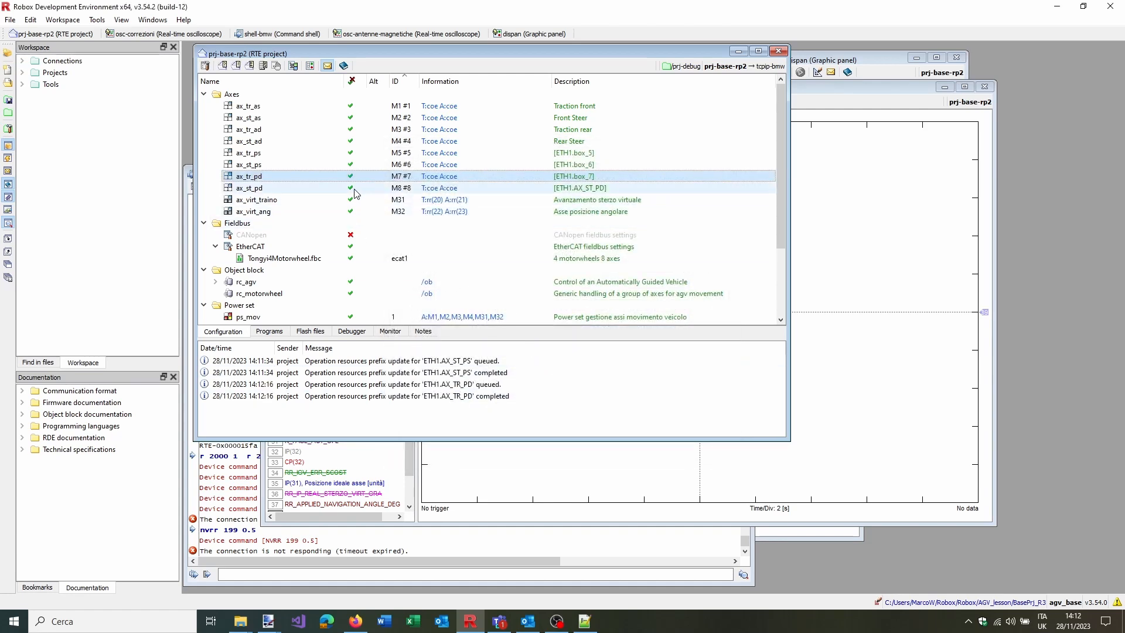
Assign box_8 as the fieldbus device of axis ax_st_pd
click(355, 188)
double_click(354, 189)
click(444, 173)
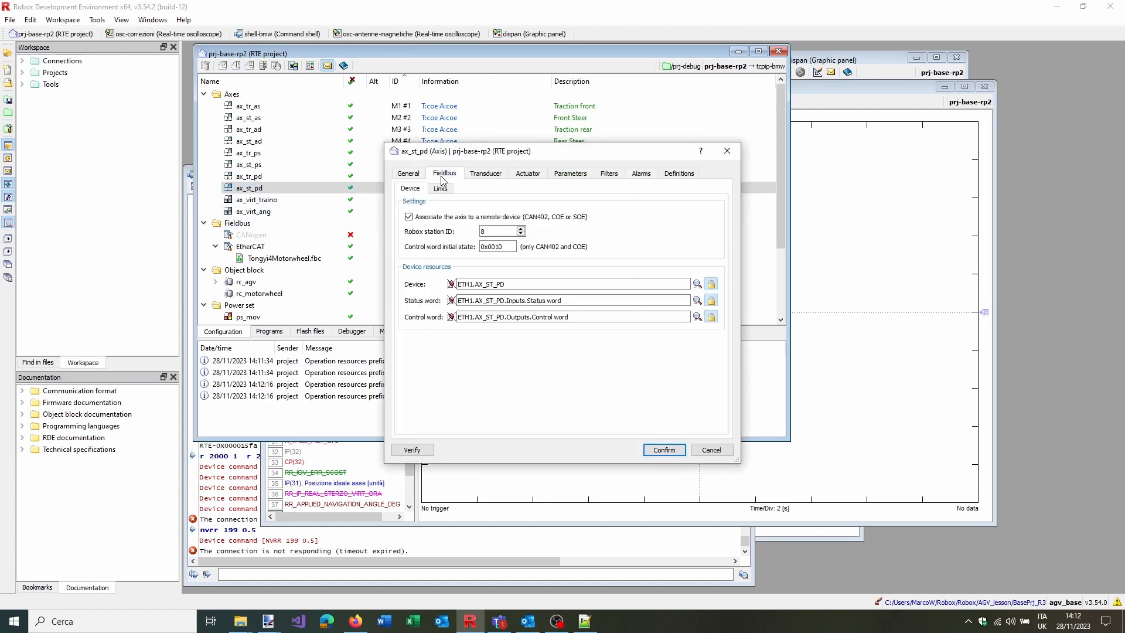
click(697, 284)
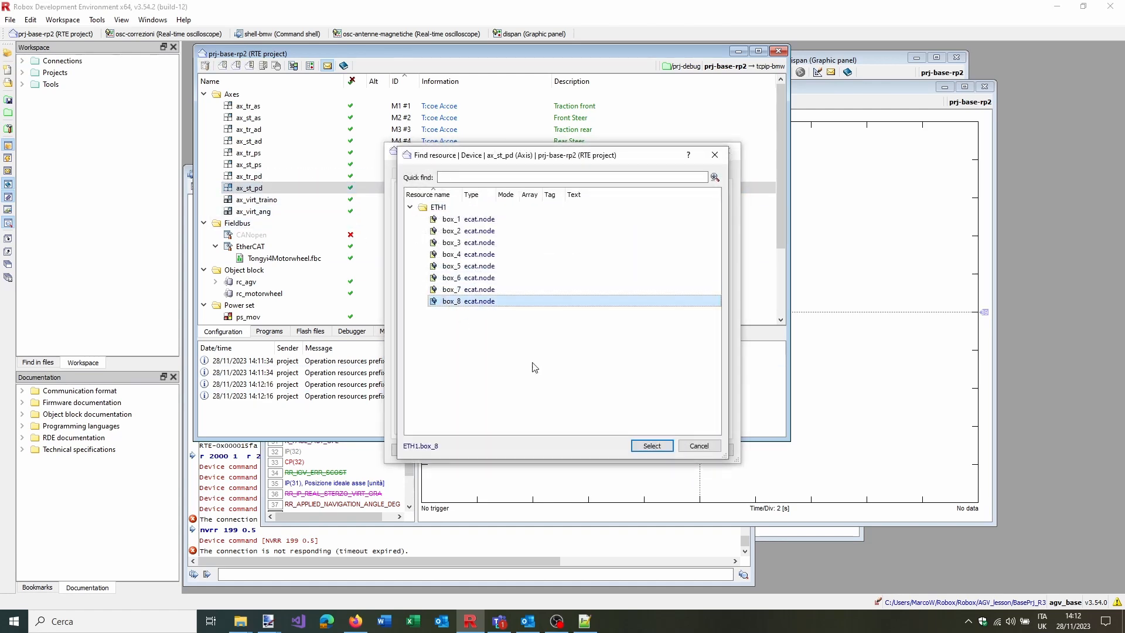
click(651, 445)
Link the status word of axis ax_st_pd to box_8's TxPDO Statusword
click(706, 300)
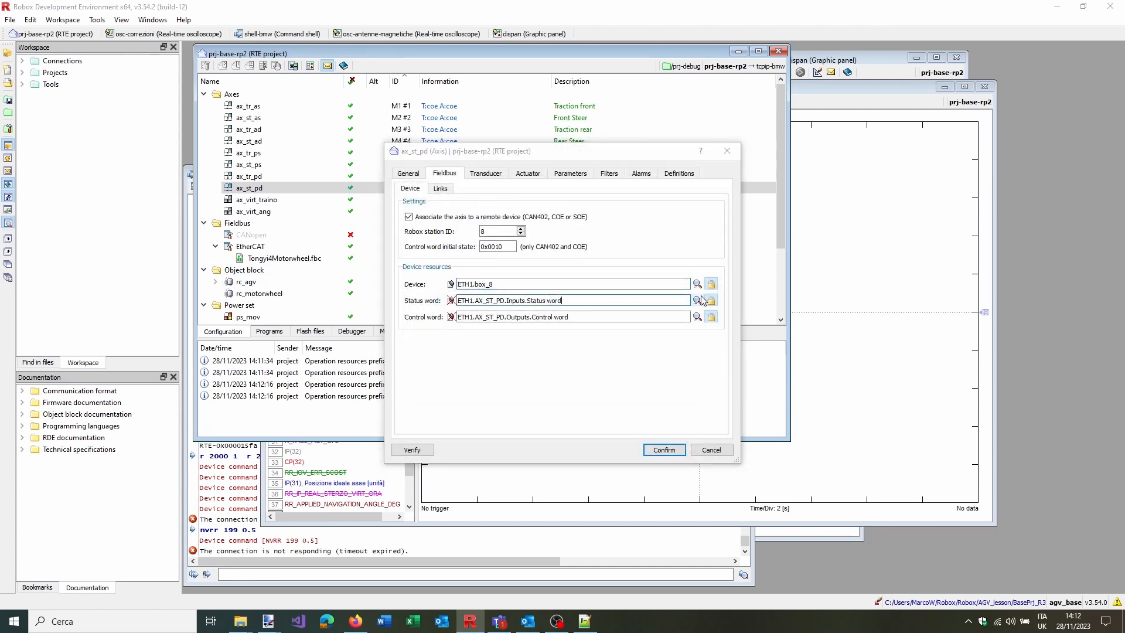
click(421, 300)
click(433, 324)
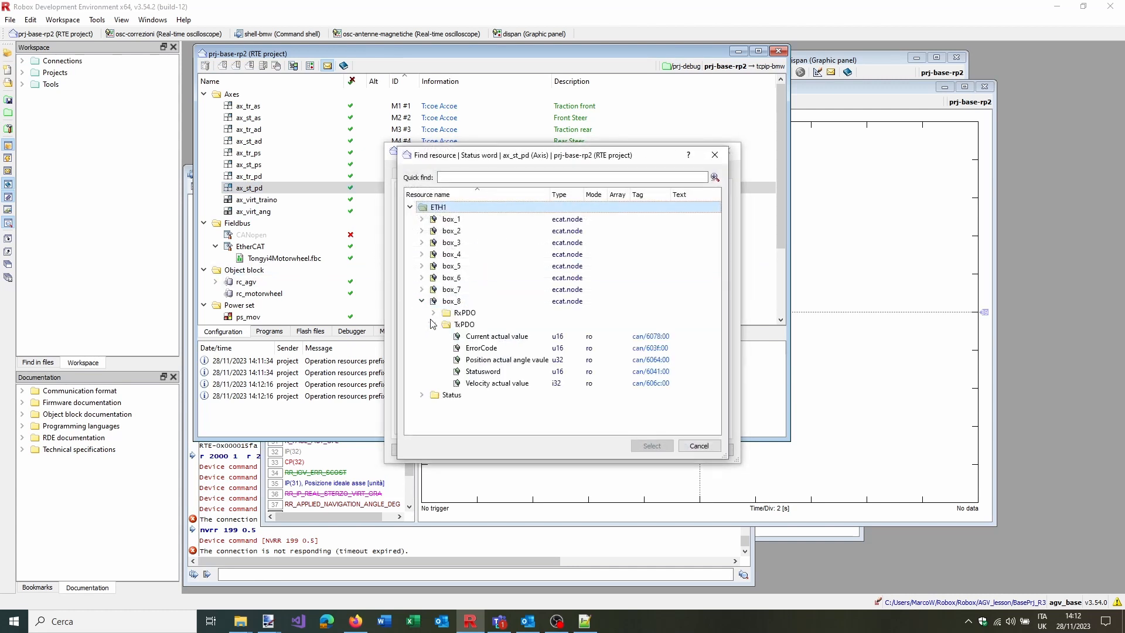
click(484, 371)
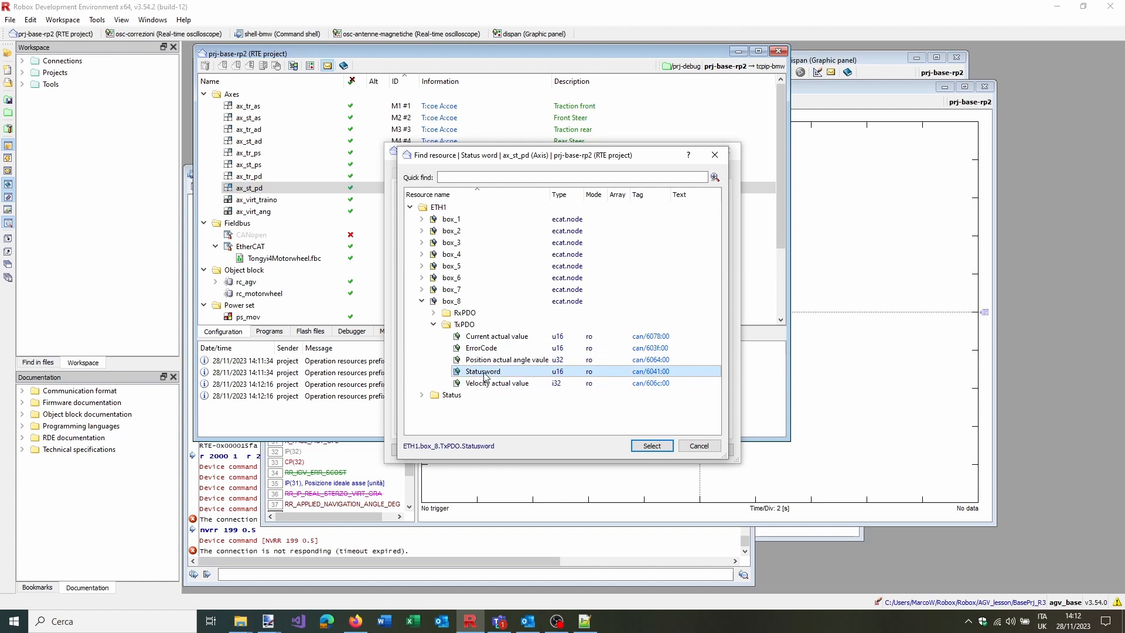
click(651, 445)
Link the control word of axis ax_st_pd to box_8's RxPDO Controlword
click(696, 316)
click(421, 289)
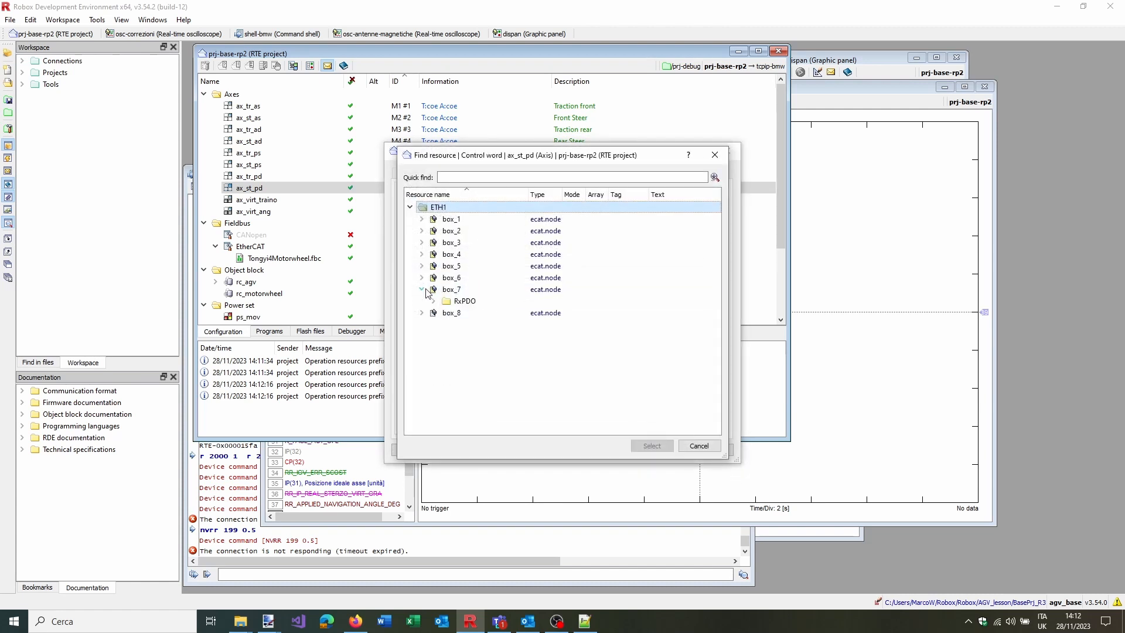
click(433, 300)
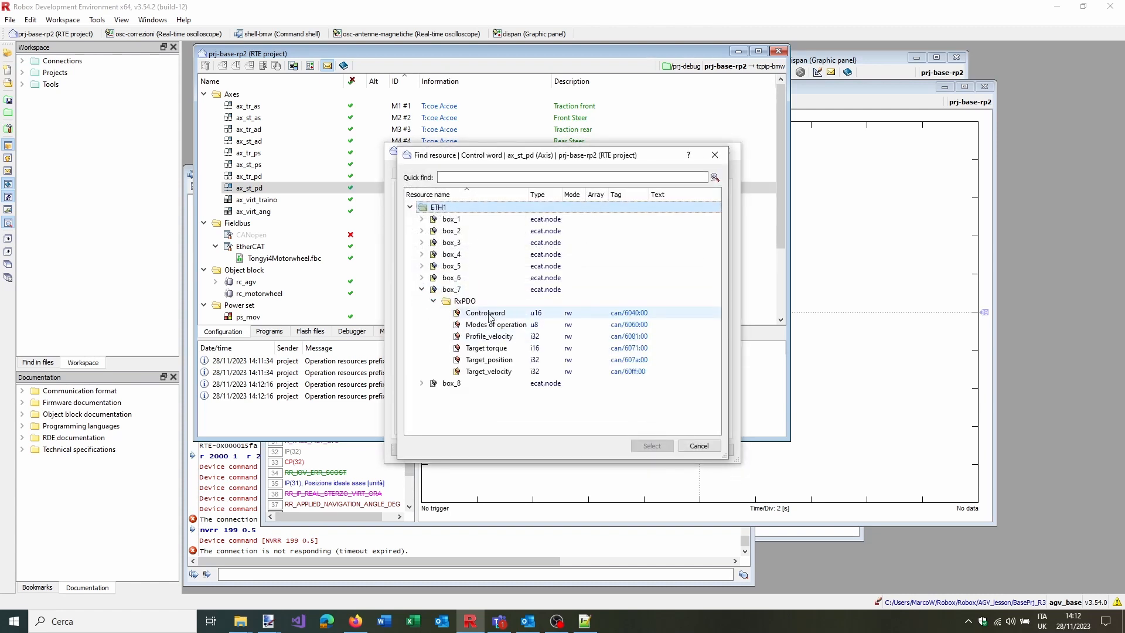
click(489, 315)
click(421, 382)
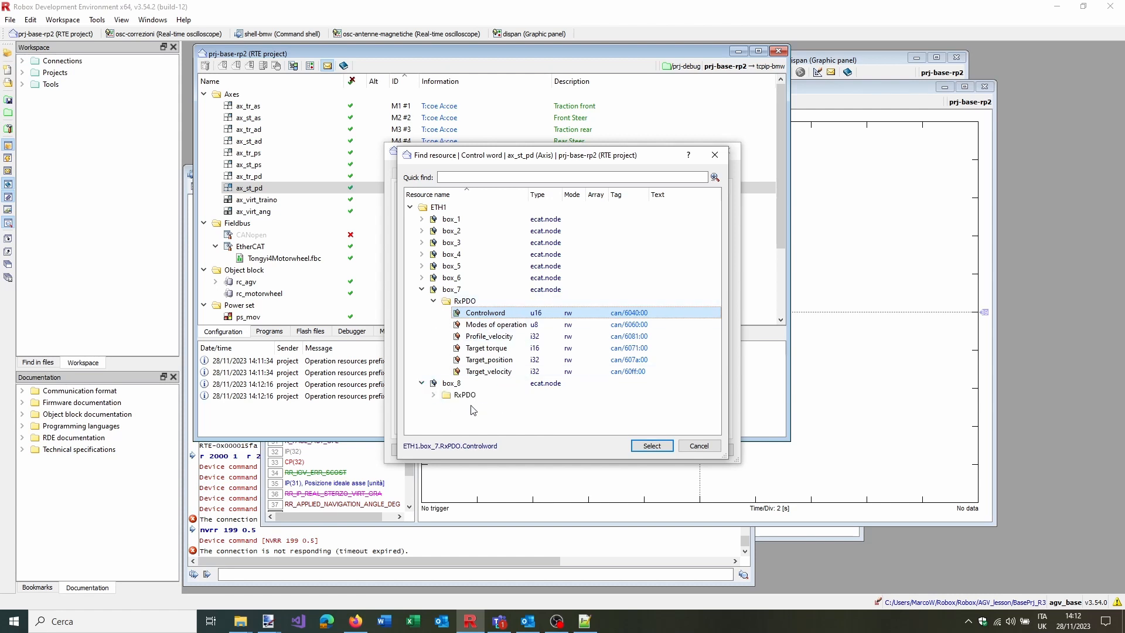
click(433, 394)
click(486, 406)
click(644, 443)
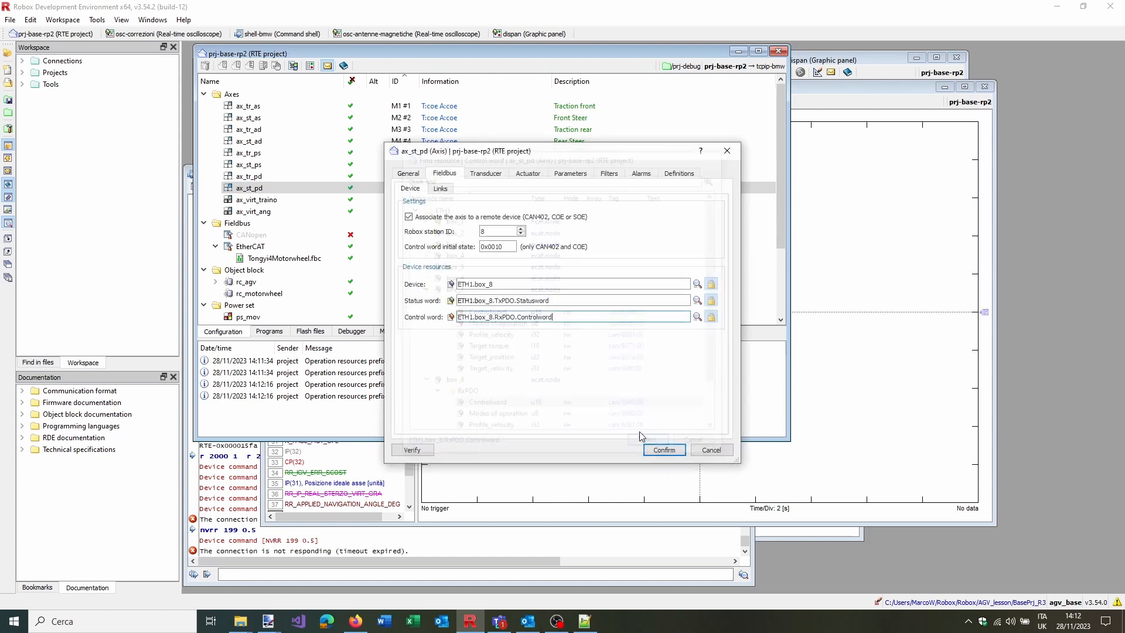
Link the current position of axis ax_st_pd to box_8's TxPDO Position actual angle vaule
click(440, 188)
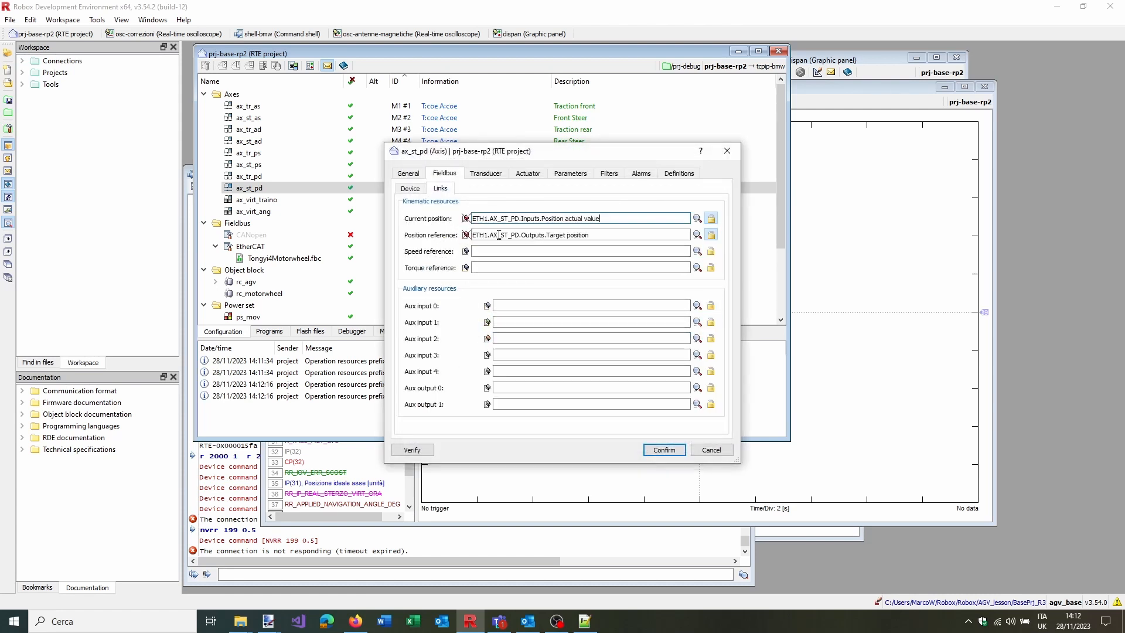
click(697, 218)
click(421, 301)
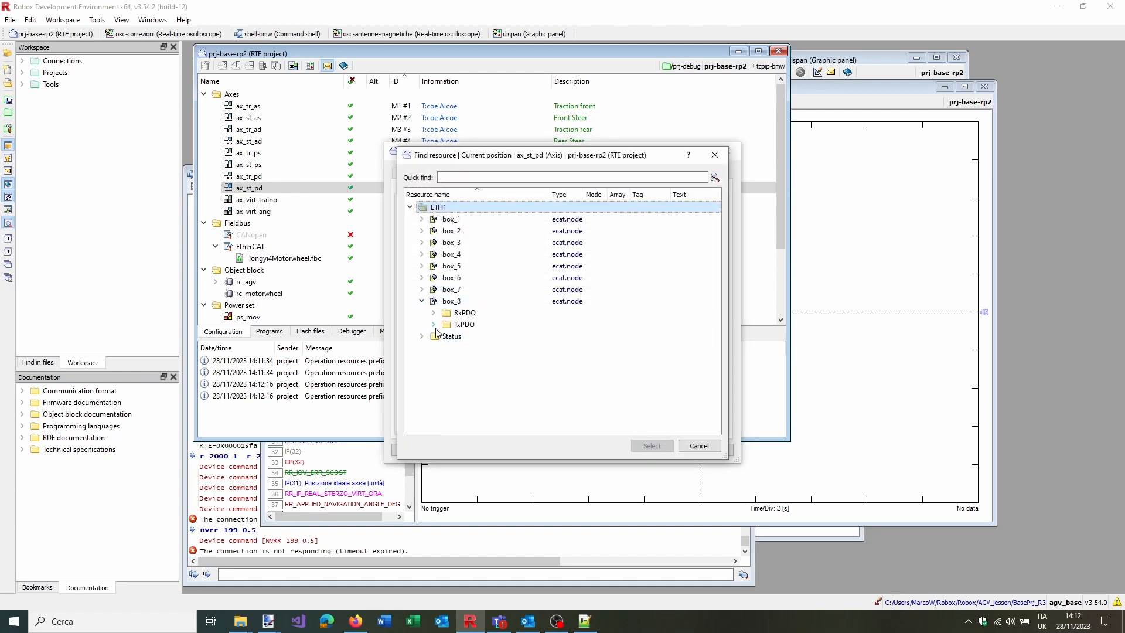
click(433, 324)
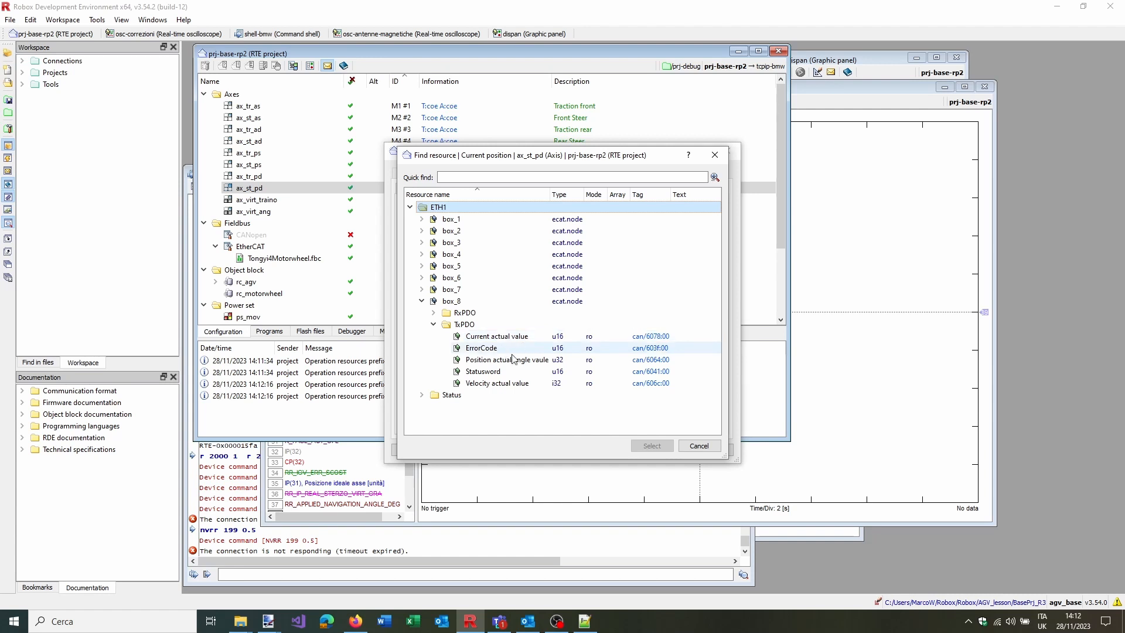
click(525, 360)
click(652, 445)
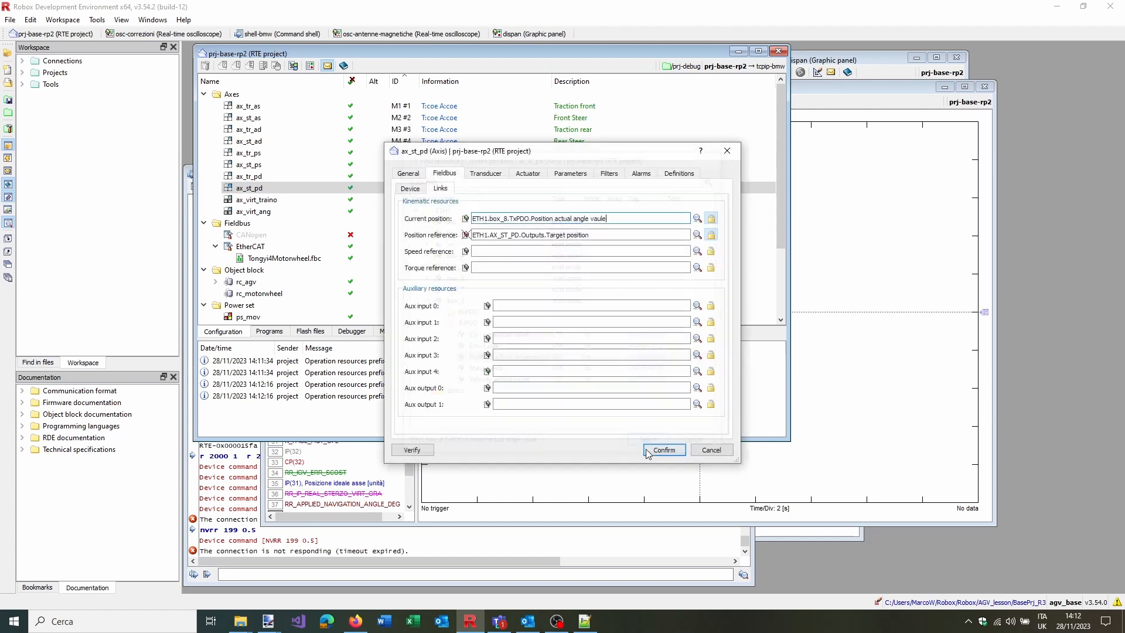
Link the position reference of axis ax_st_pd to box_8's RxPDO Target_position
click(698, 245)
click(422, 301)
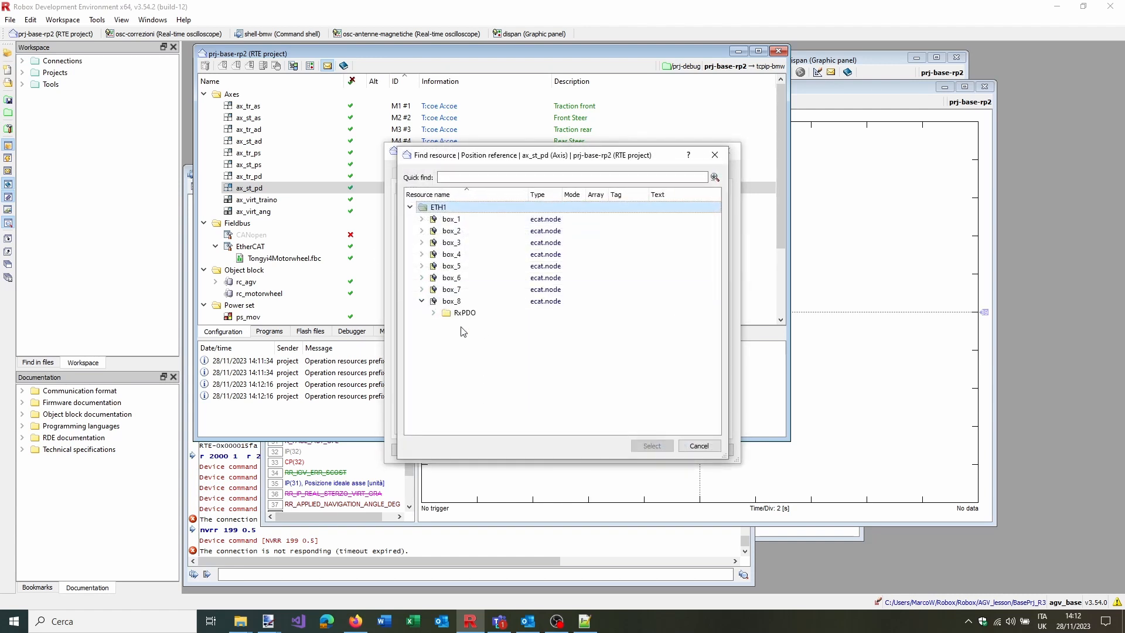
click(434, 313)
click(492, 372)
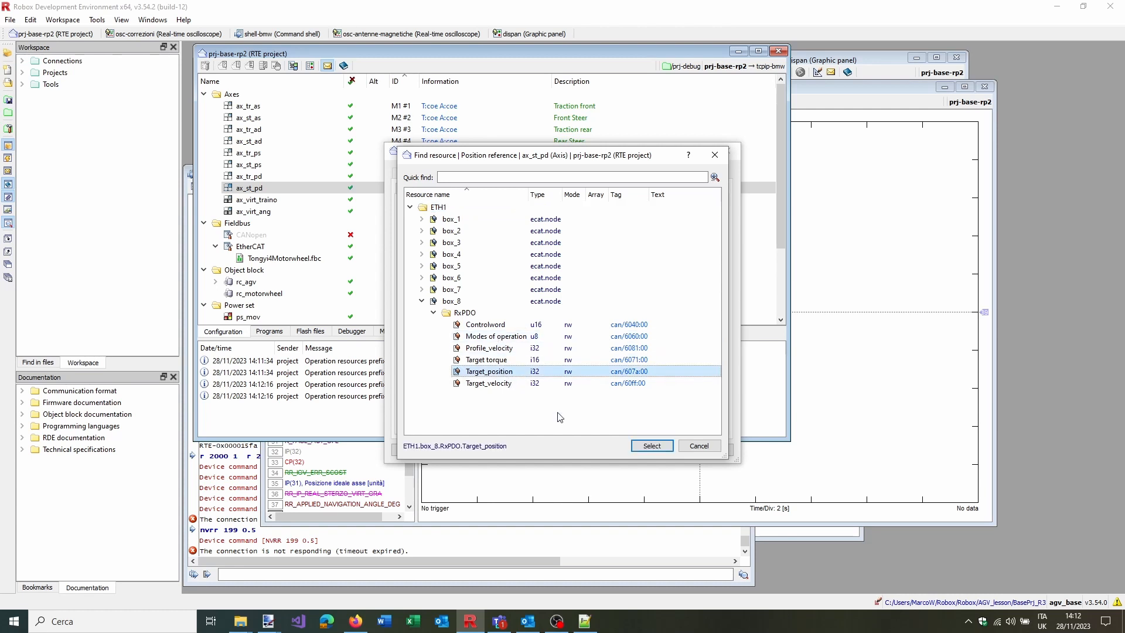
click(653, 446)
Check the remaining settings of axis ax_st_pd and confirm the axis with all references updated to ETH1.box_8
click(480, 172)
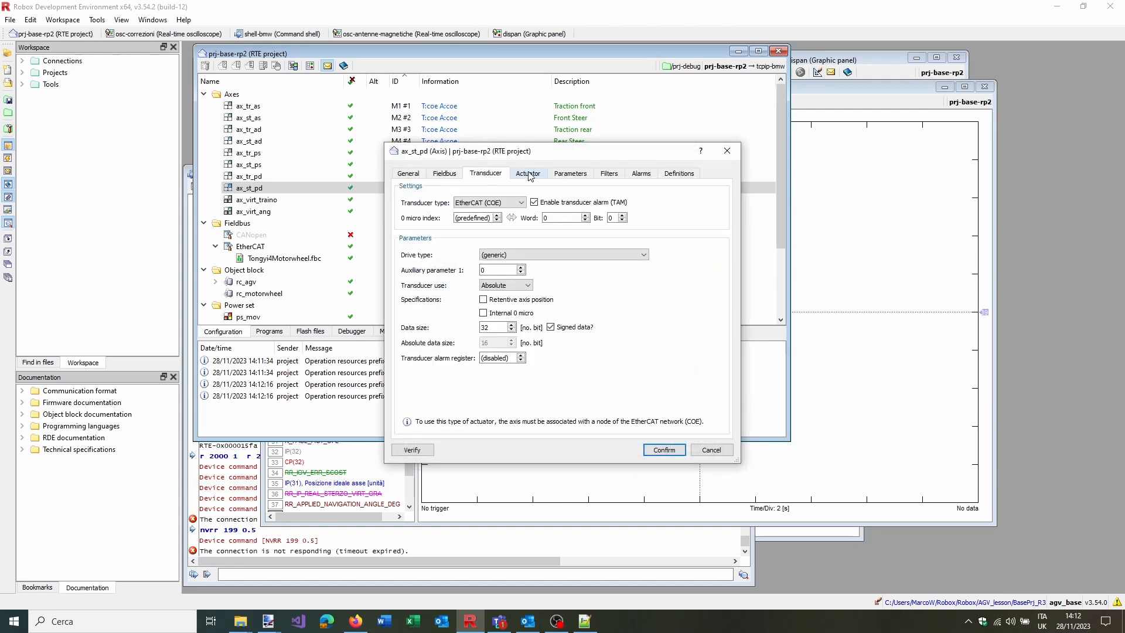
click(529, 175)
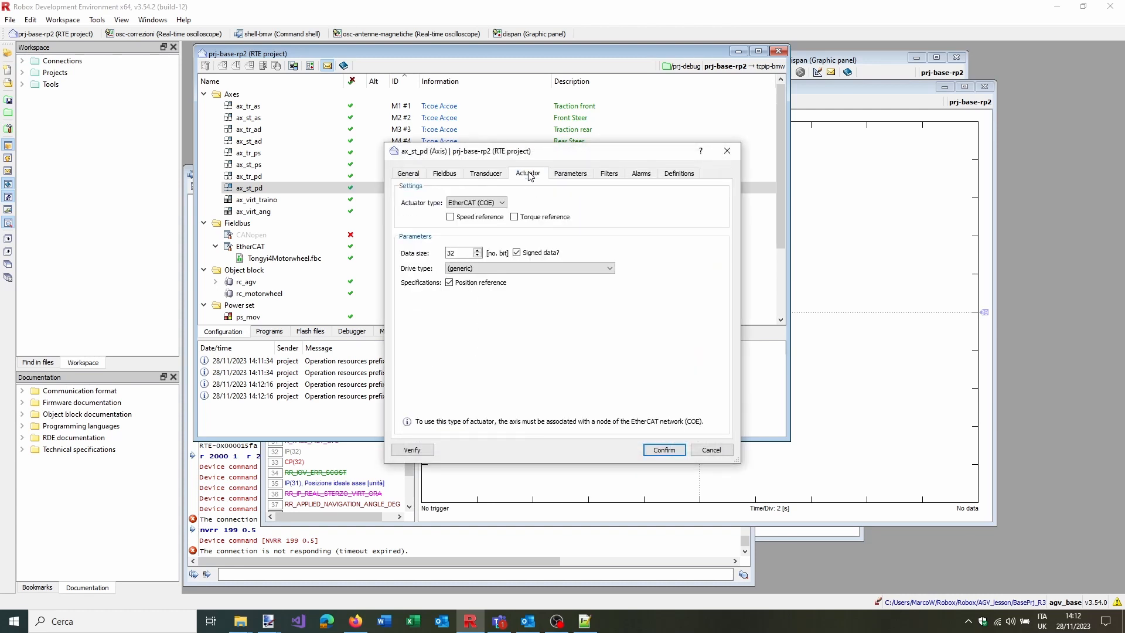
click(579, 172)
click(609, 173)
click(672, 176)
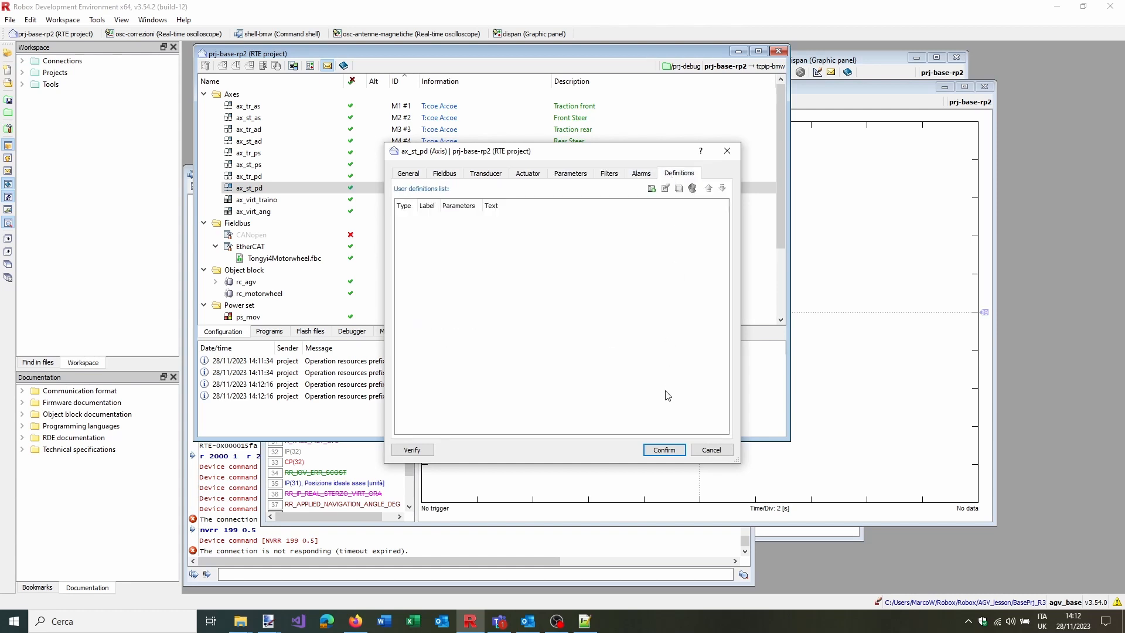
click(665, 450)
click(578, 380)
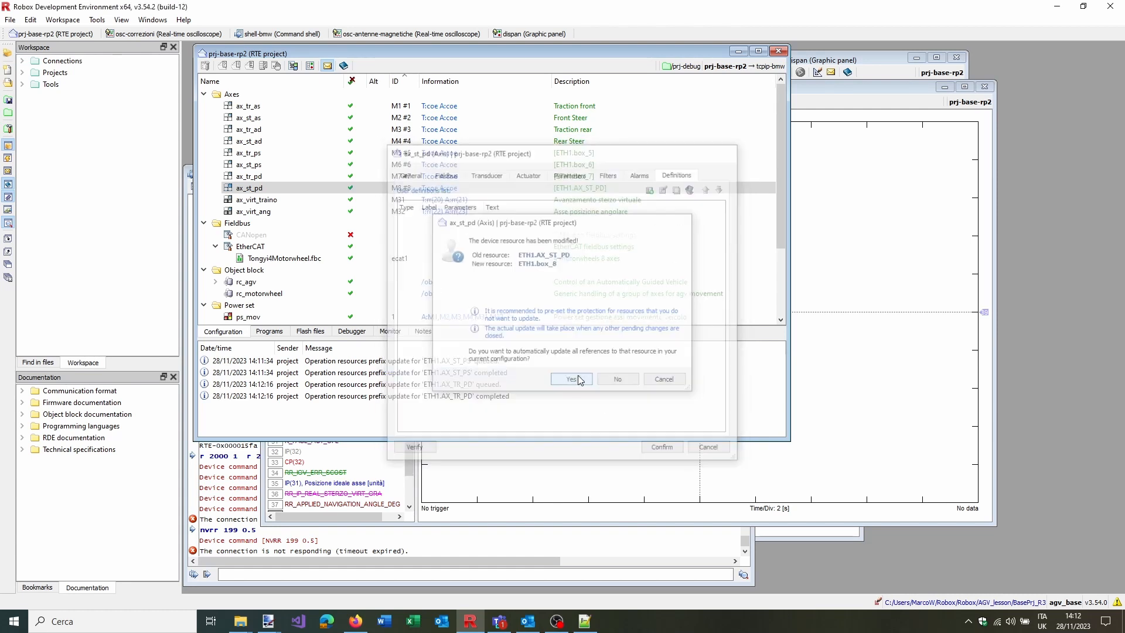
Open the axes list of power set ps_mov, and enlarge and reposition its window
scroll(465, 188, down, 3)
scroll(504, 176, up, 3)
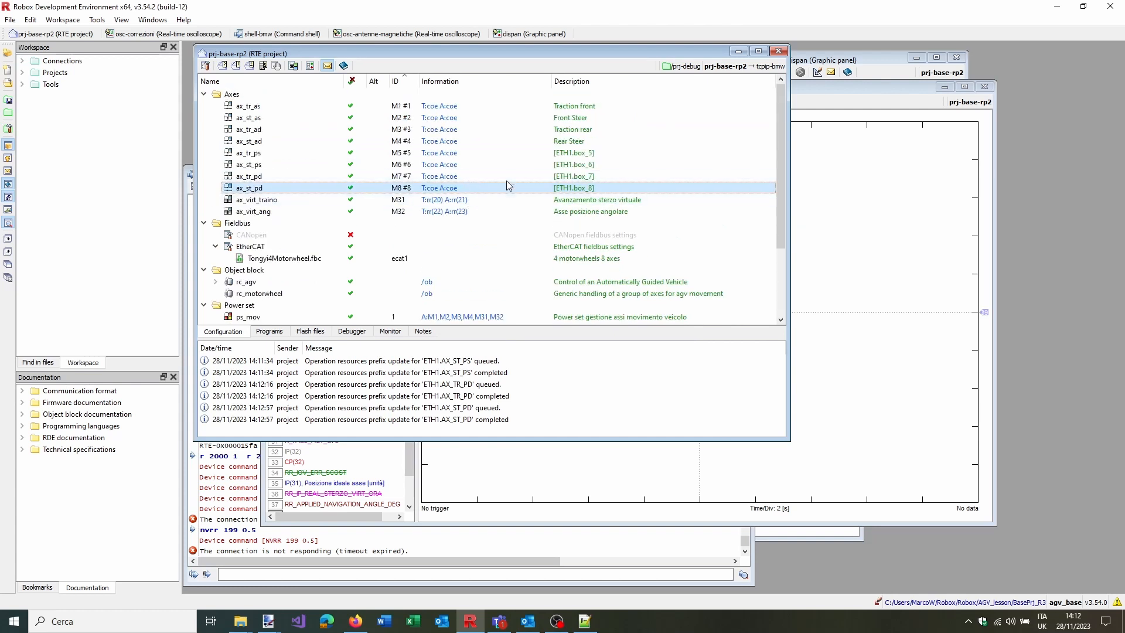
scroll(492, 146, down, 3)
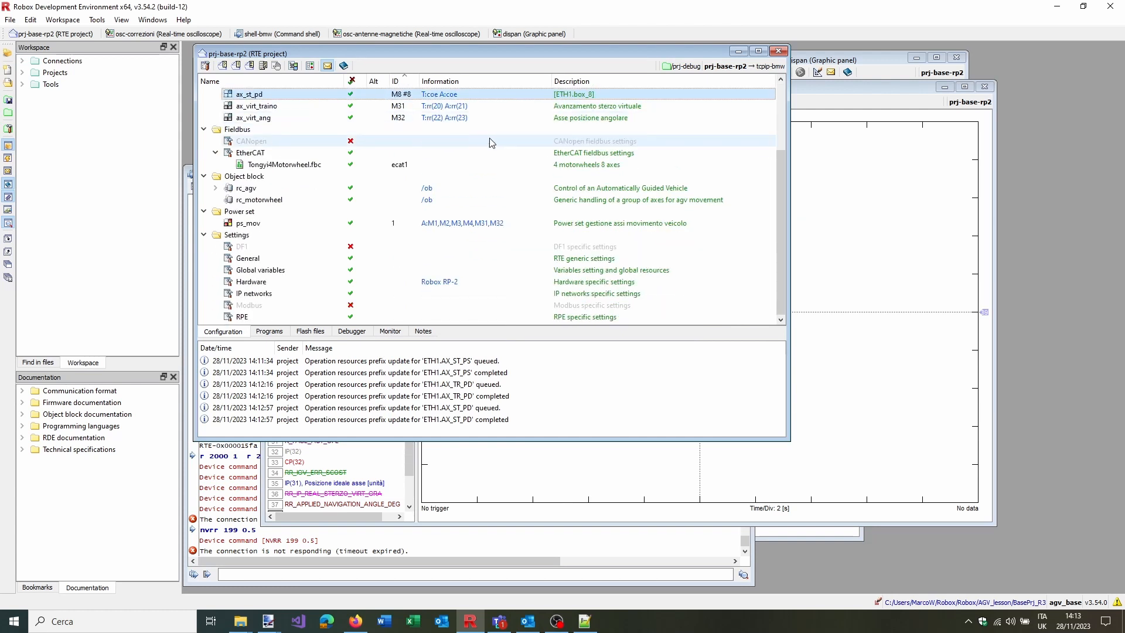
double_click(498, 224)
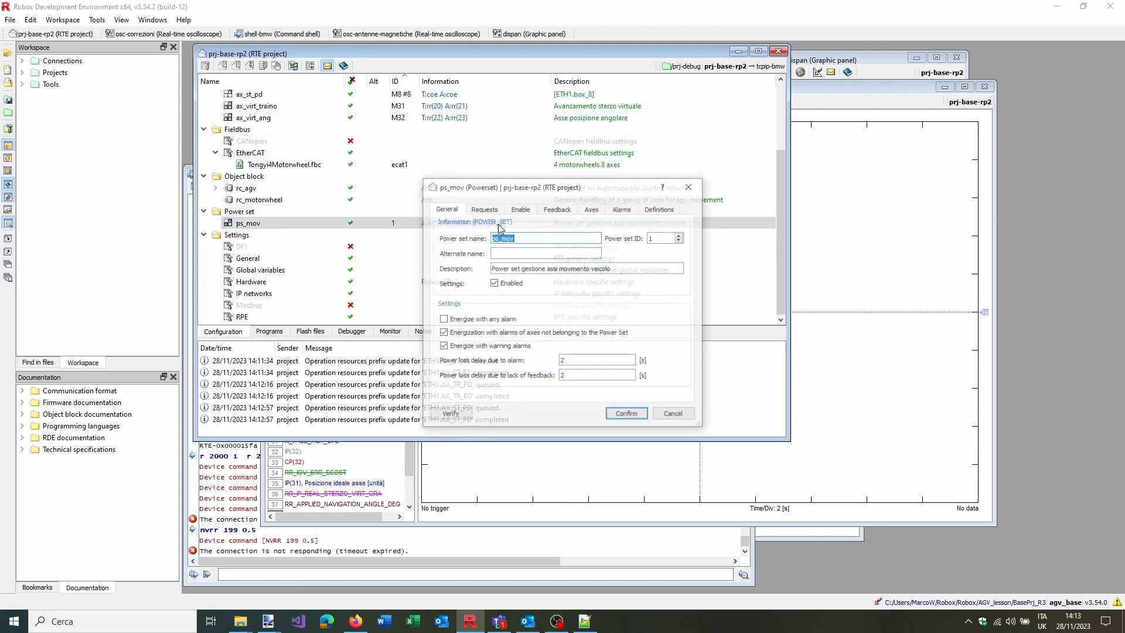
click(591, 210)
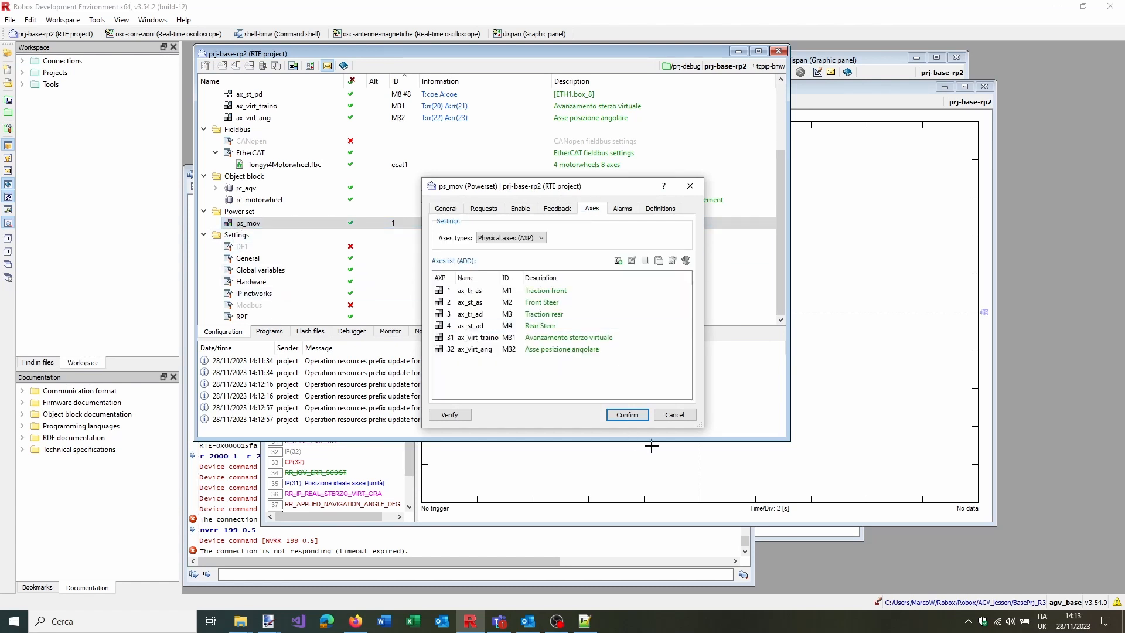
drag(713, 436, 780, 543)
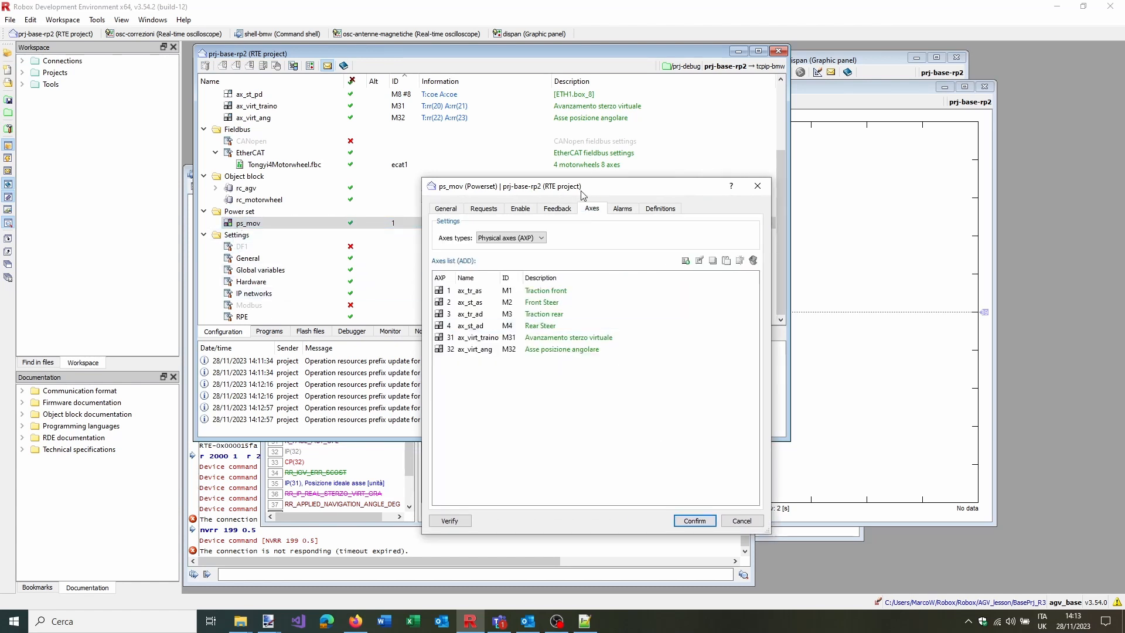
drag(585, 192, 554, 110)
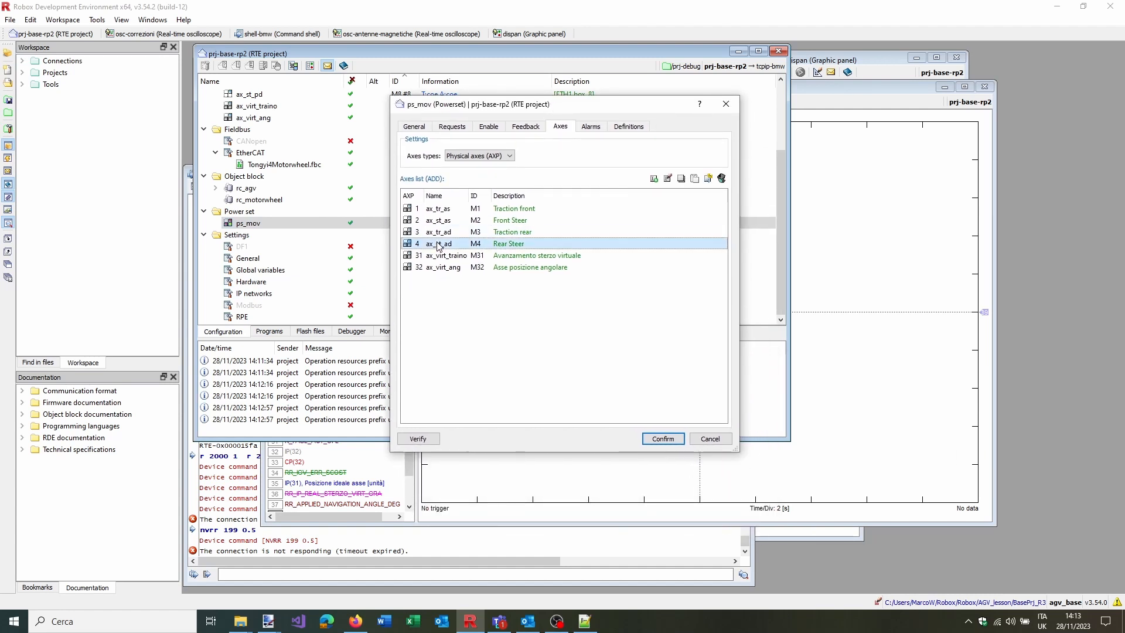
Examine the generic, enable and actuator settings of the existing axis ax_st_ad in power set ps_mov
double_click(446, 243)
click(486, 210)
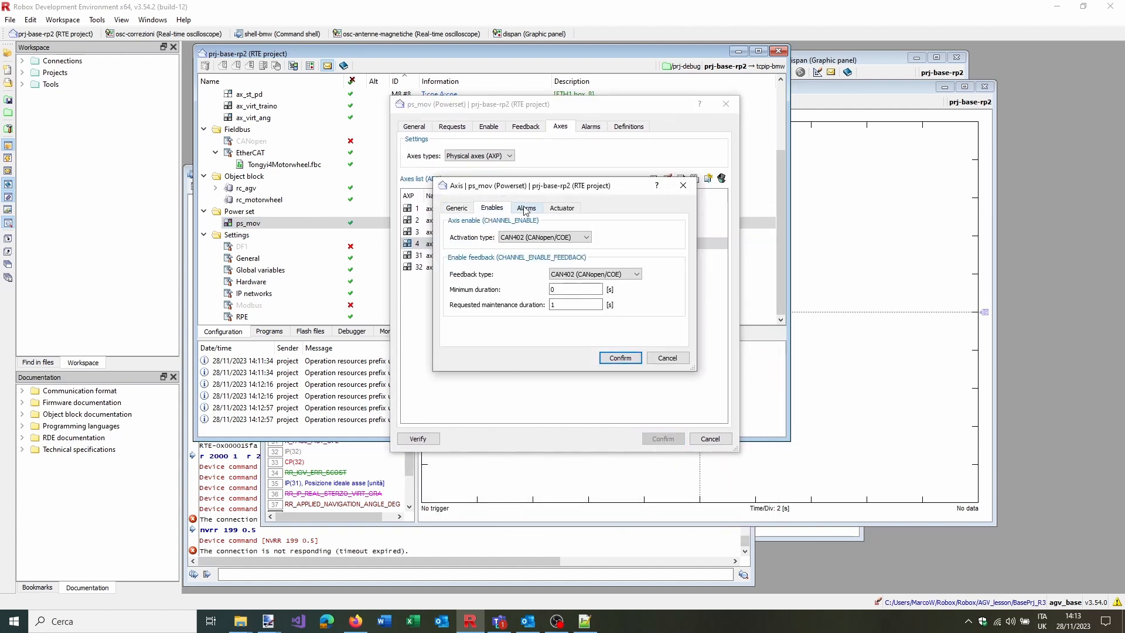
click(561, 208)
click(505, 210)
click(457, 210)
click(619, 358)
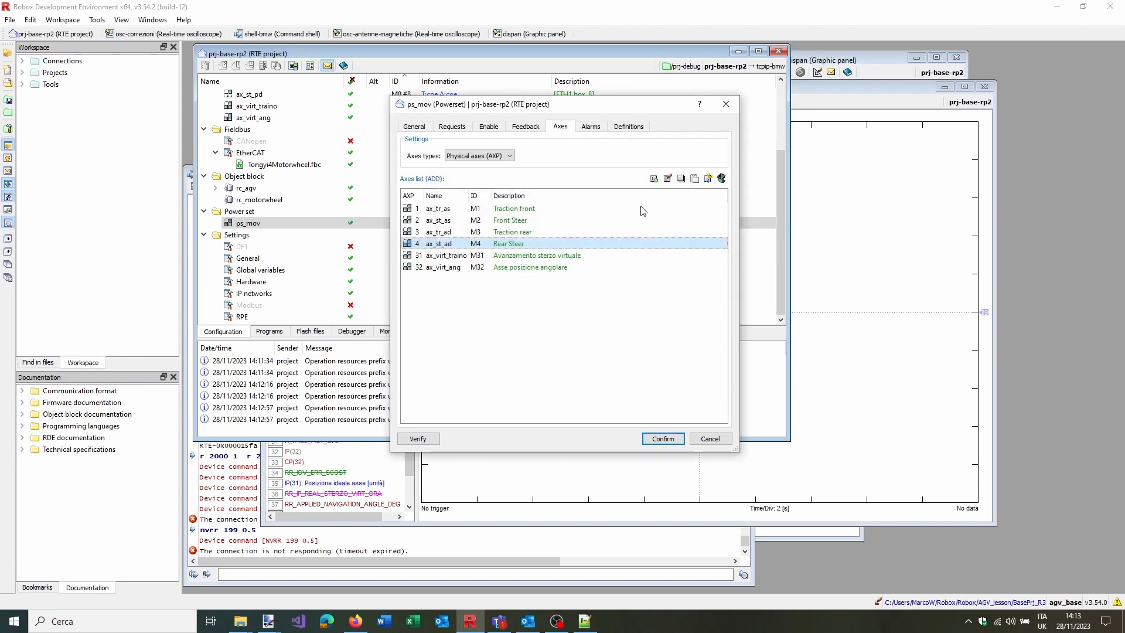
Add axis ax_tr_ps to power set ps_mov with alarm signalling and actuator reset set to CAN402 (CANopen/COE)
click(664, 179)
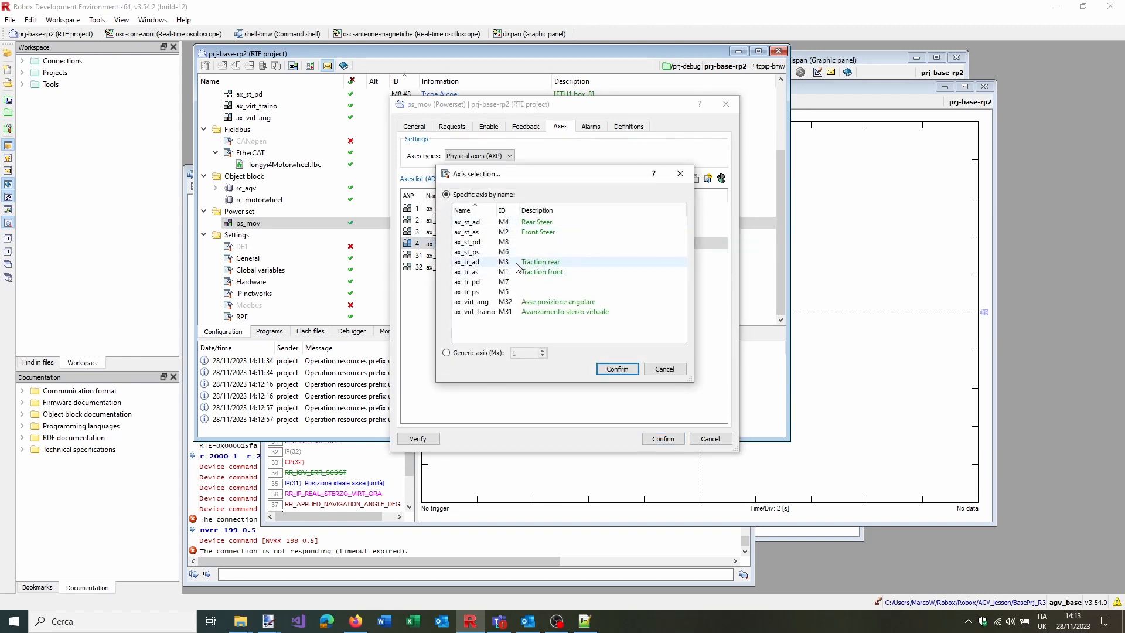
click(516, 291)
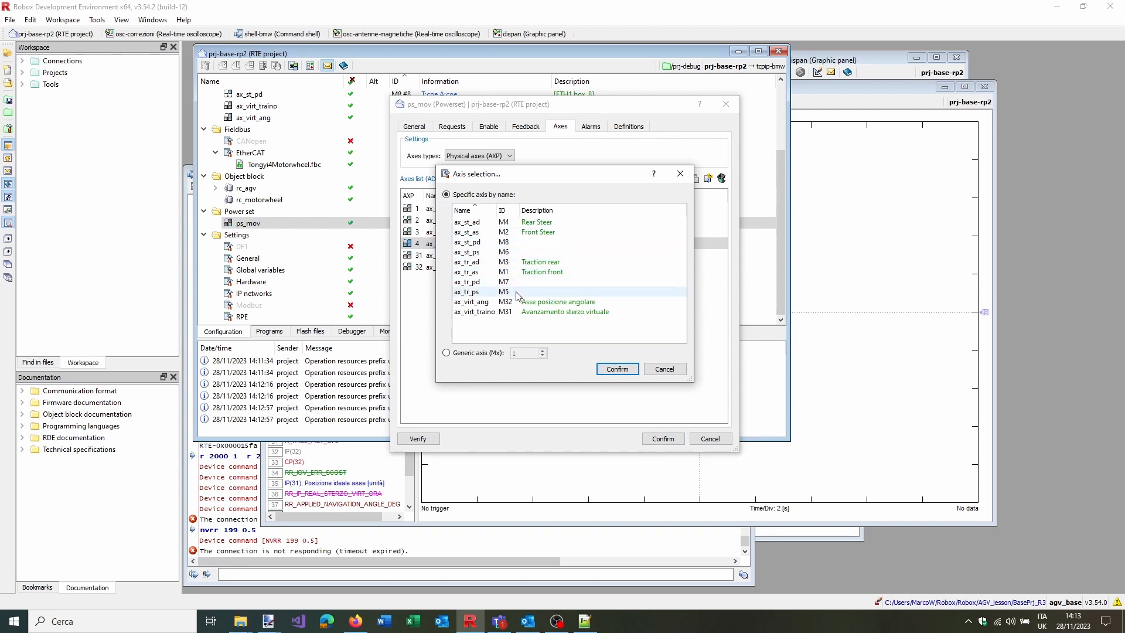
click(609, 371)
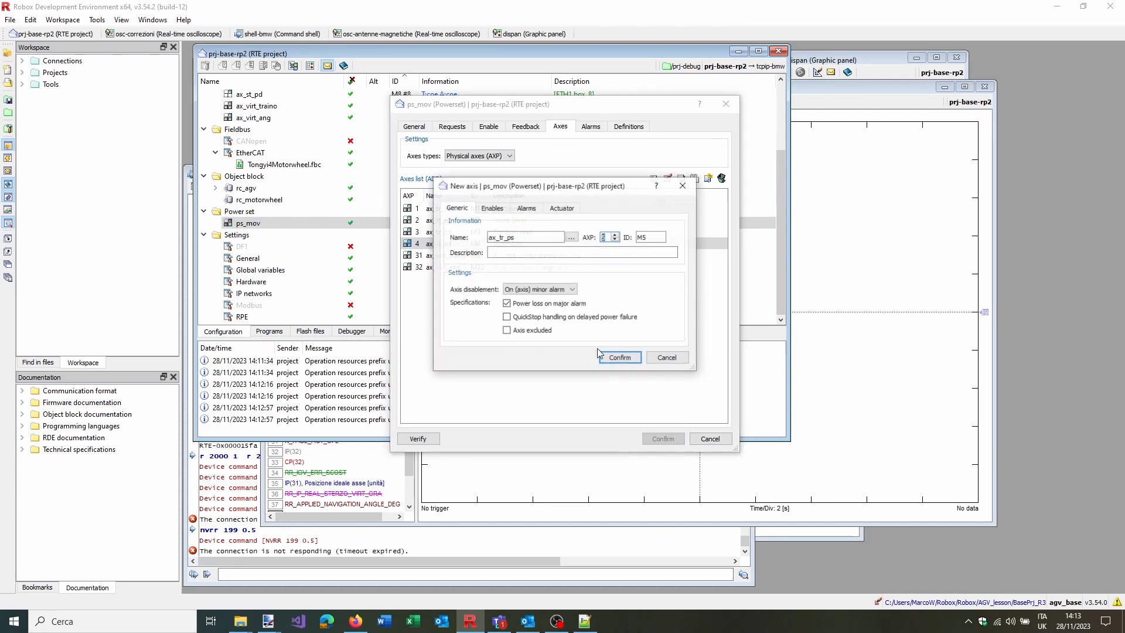
click(503, 209)
click(537, 209)
click(559, 238)
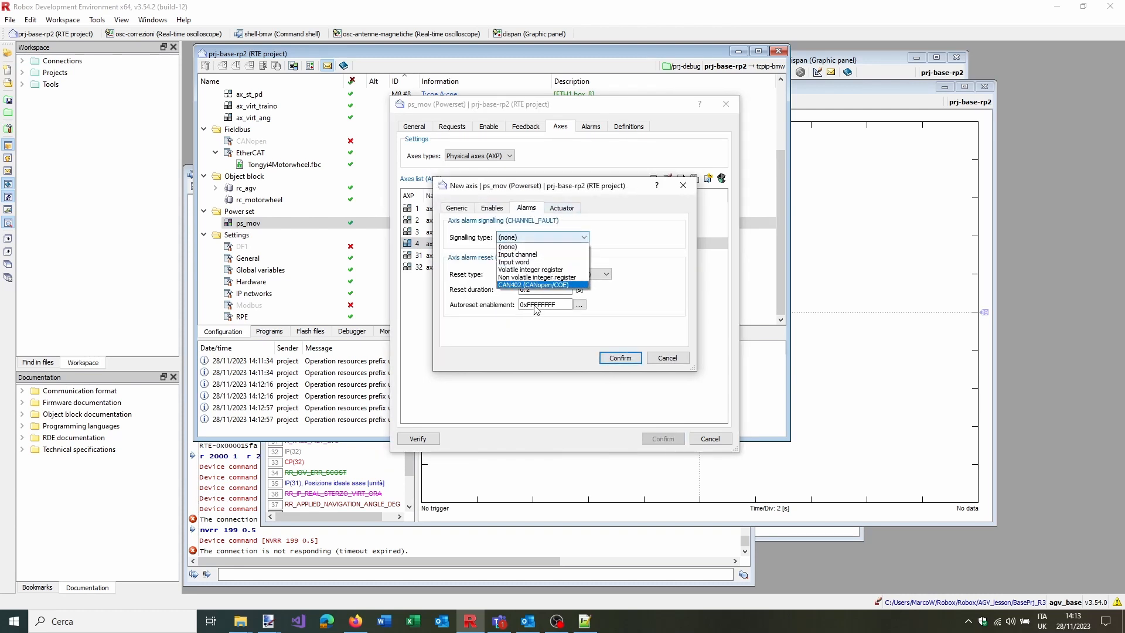
click(532, 285)
click(561, 208)
click(533, 237)
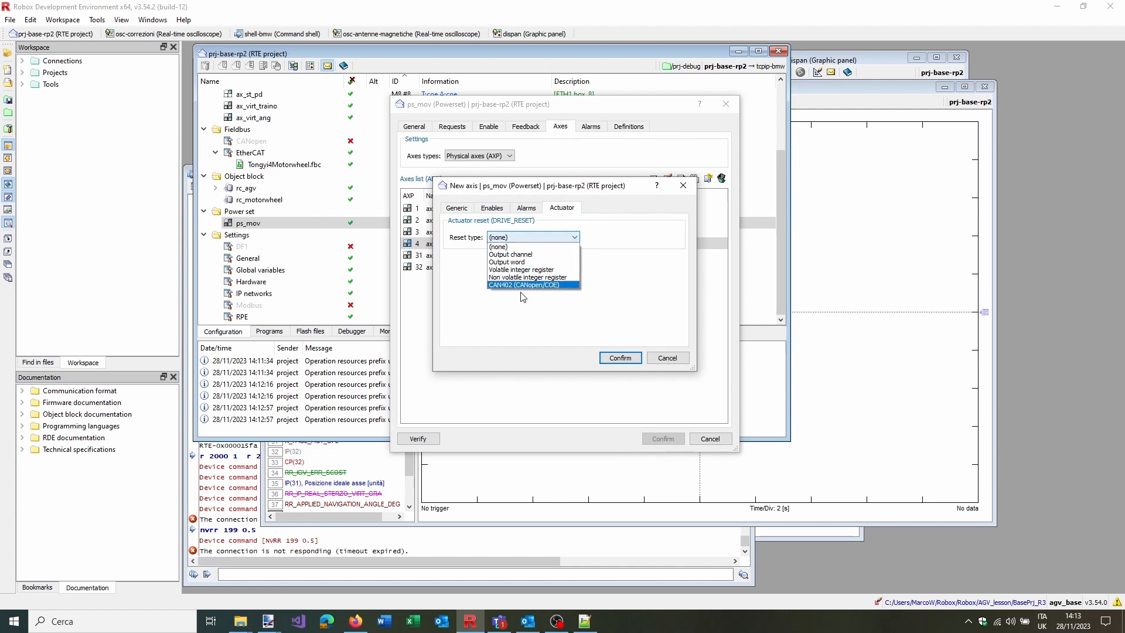
click(513, 285)
click(618, 357)
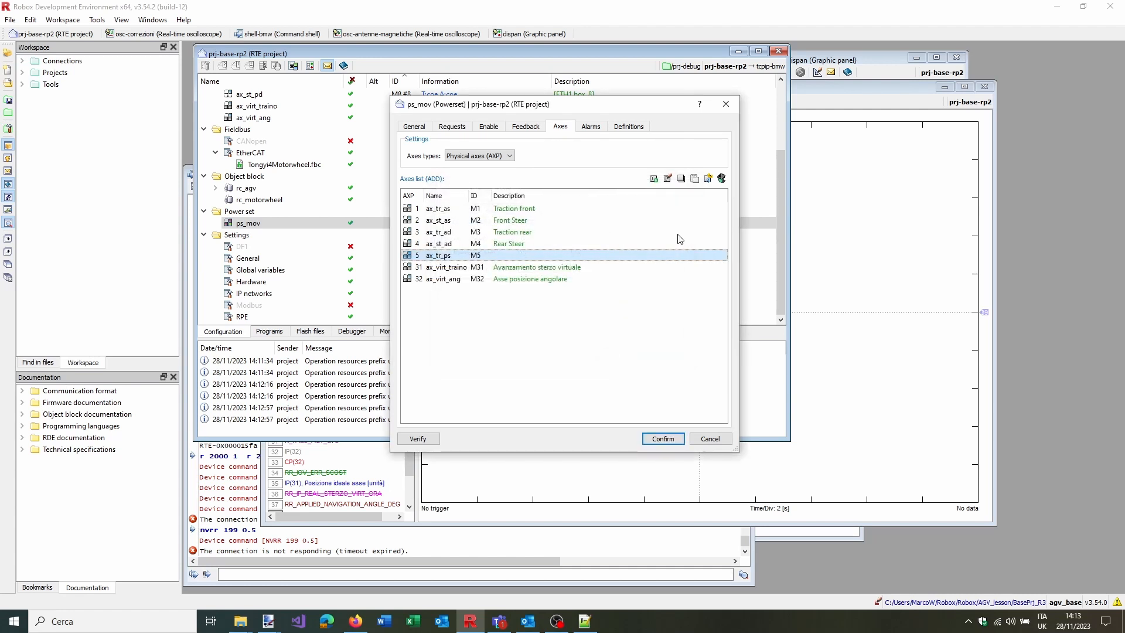
Add axis ax_st_ps to power set ps_mov with alarm signalling and actuator reset set to CAN402 (CANopen/COE)
click(654, 179)
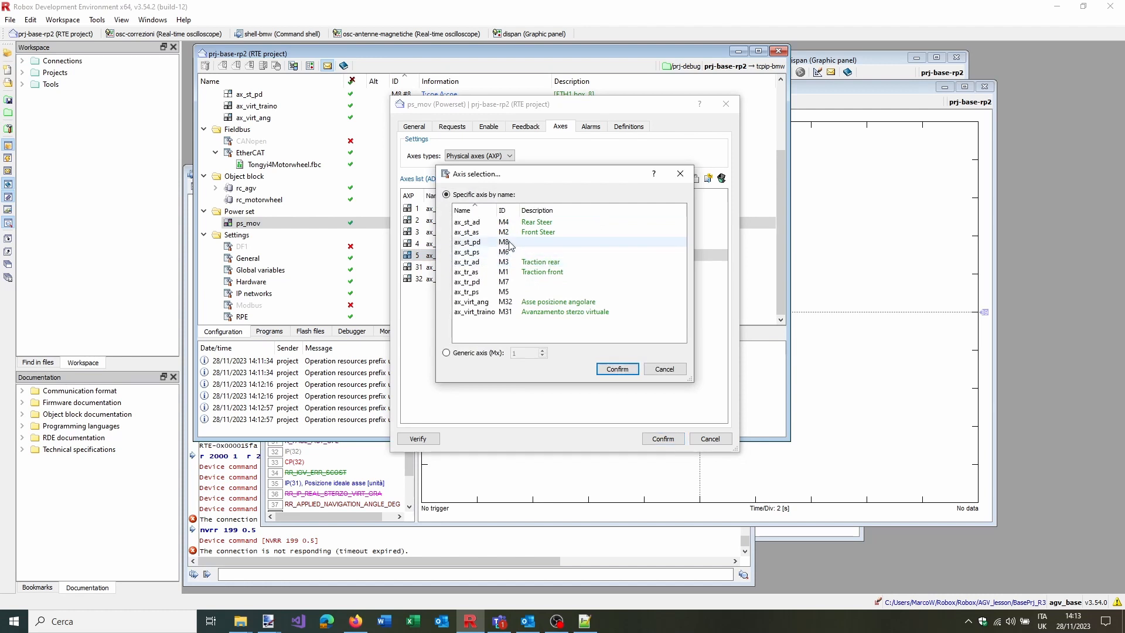
click(467, 252)
click(617, 369)
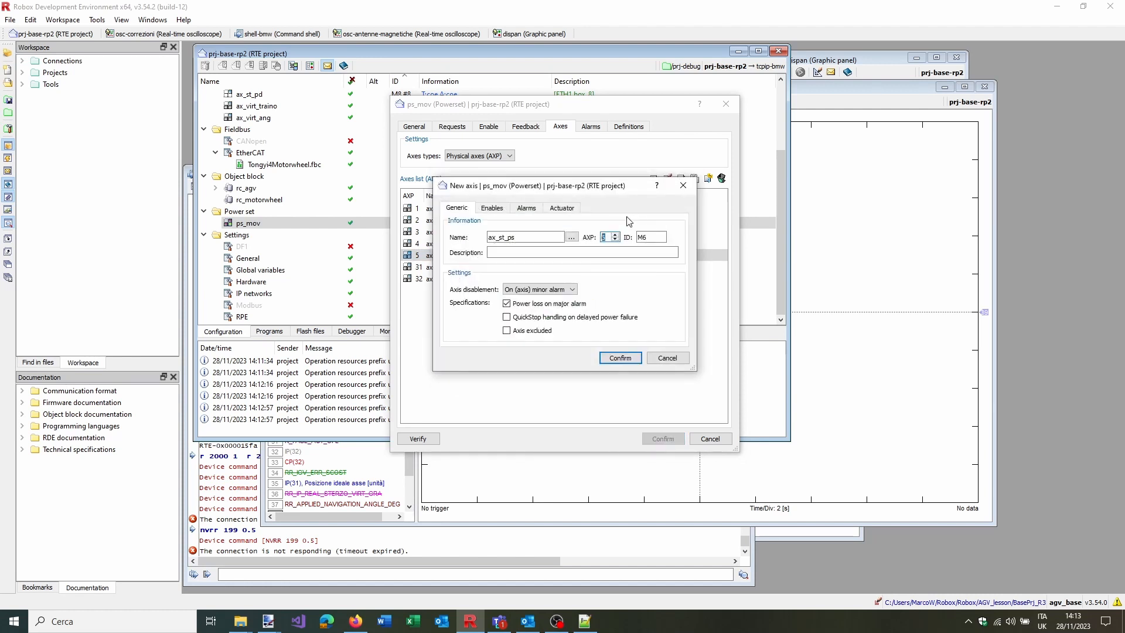
click(492, 208)
click(526, 208)
click(542, 237)
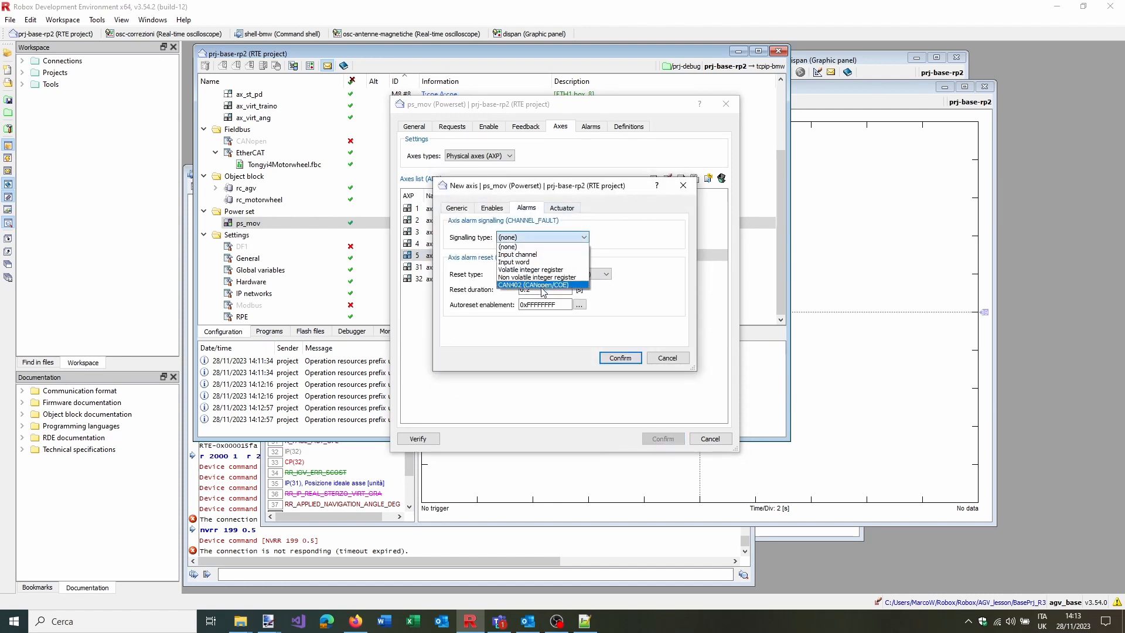
click(542, 285)
click(561, 208)
click(554, 236)
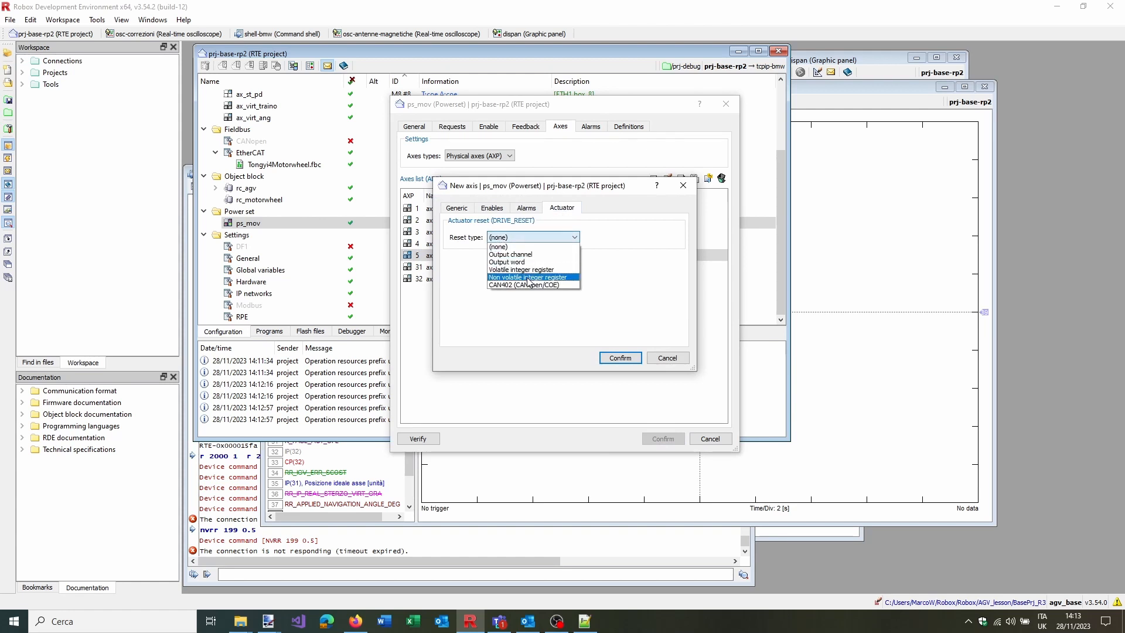
click(529, 287)
click(619, 357)
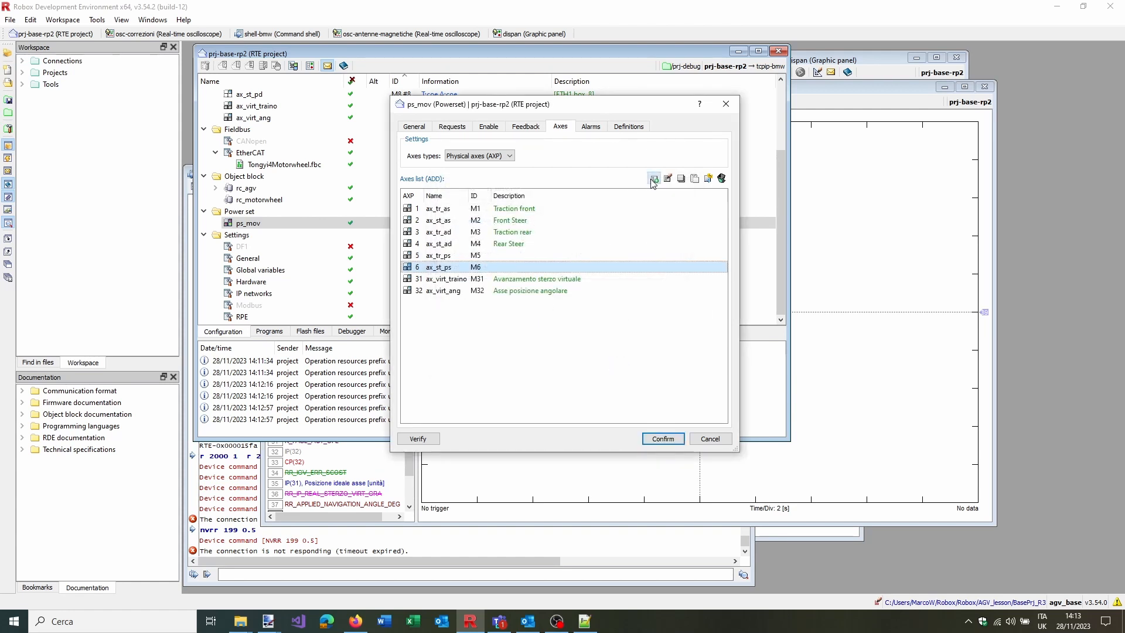
Add axis ax_tr_pd to power set ps_mov with alarm signalling and actuator reset set to CAN402 (CANopen/COE)
click(654, 179)
click(508, 282)
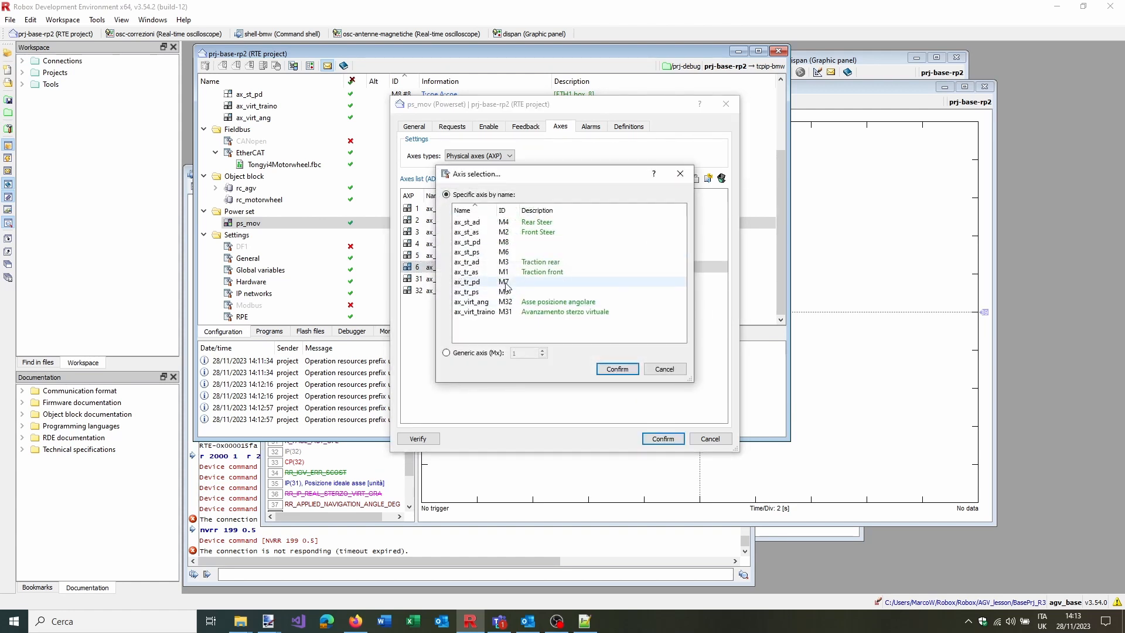
click(611, 371)
click(505, 209)
click(519, 207)
click(540, 237)
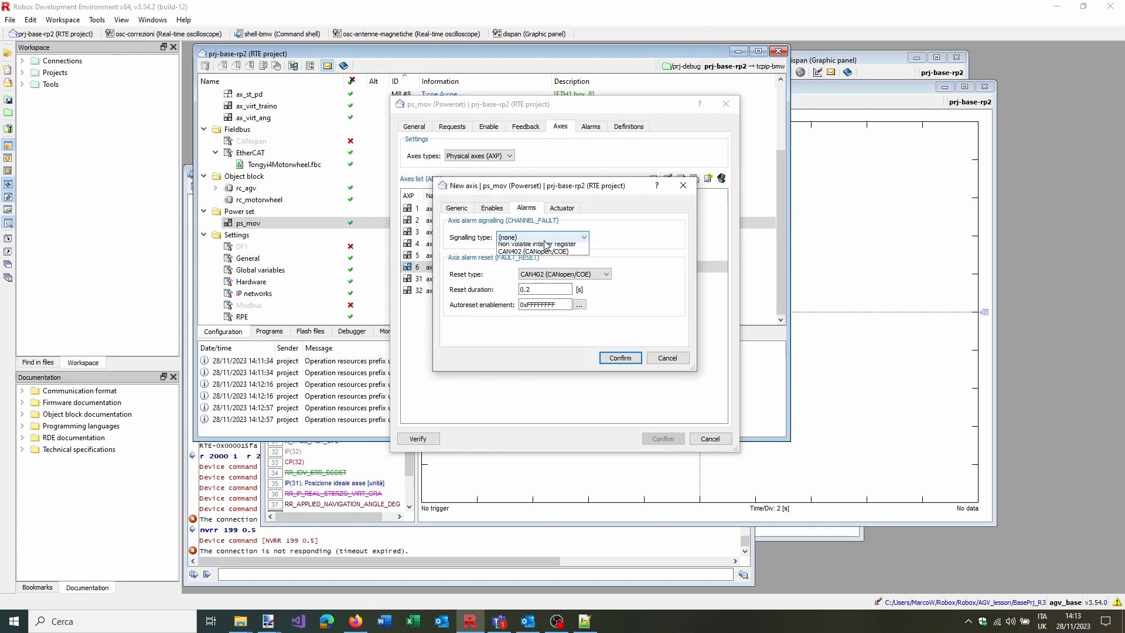
click(538, 286)
click(562, 208)
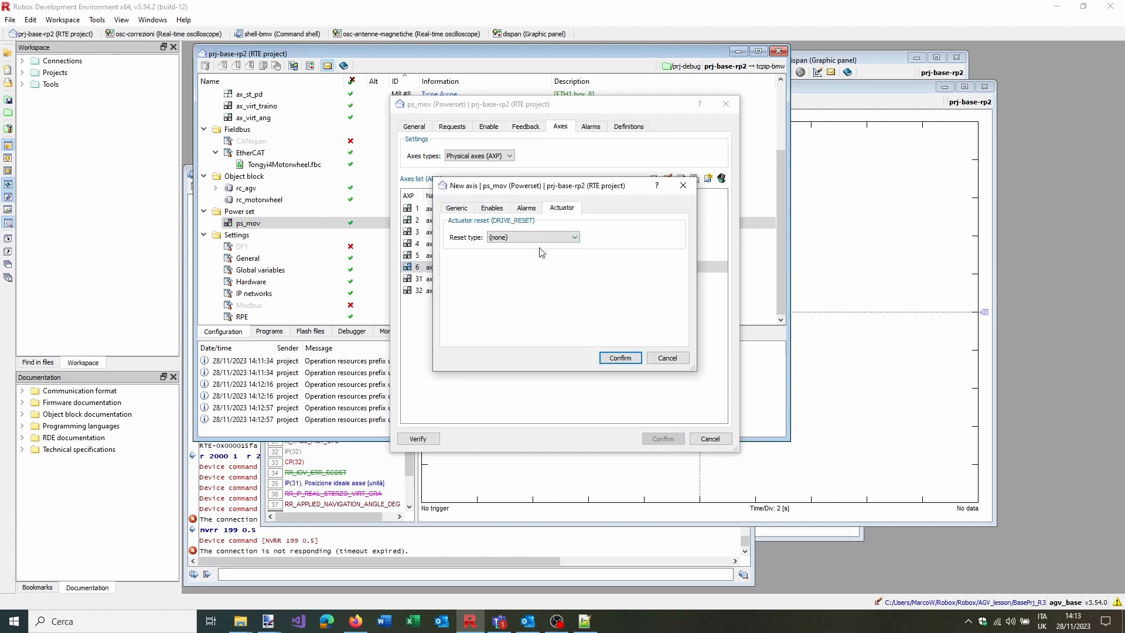
click(539, 236)
click(538, 286)
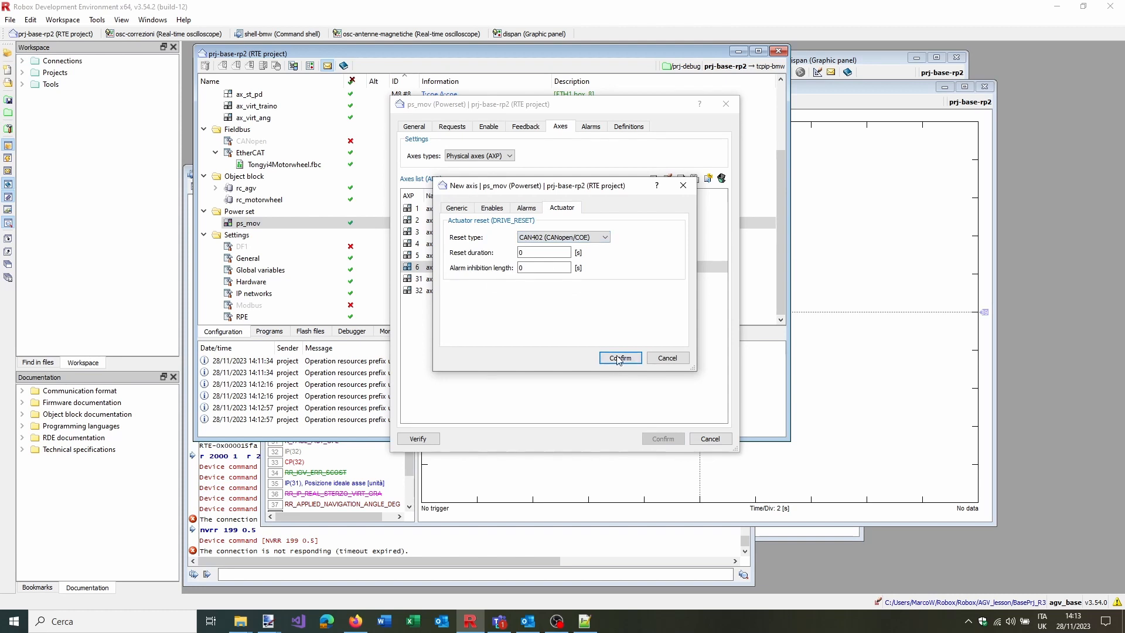
click(619, 358)
Add axis ax_st_pd to power set ps_mov with alarm signalling and actuator reset set to CAN402 (CANopen/COE)
click(654, 178)
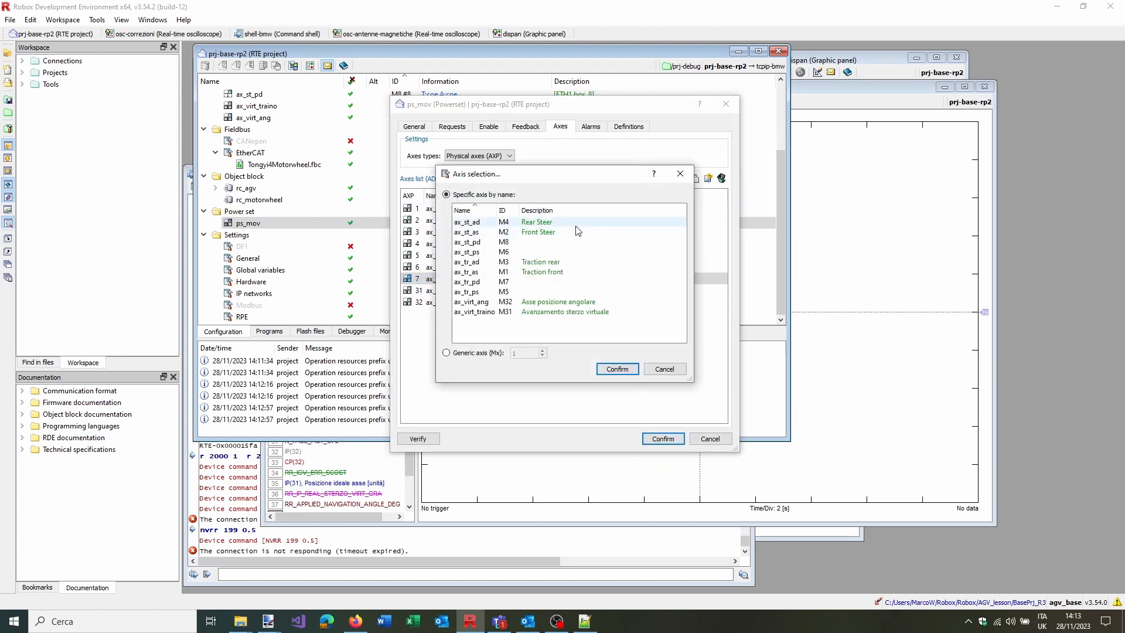
click(514, 243)
click(617, 368)
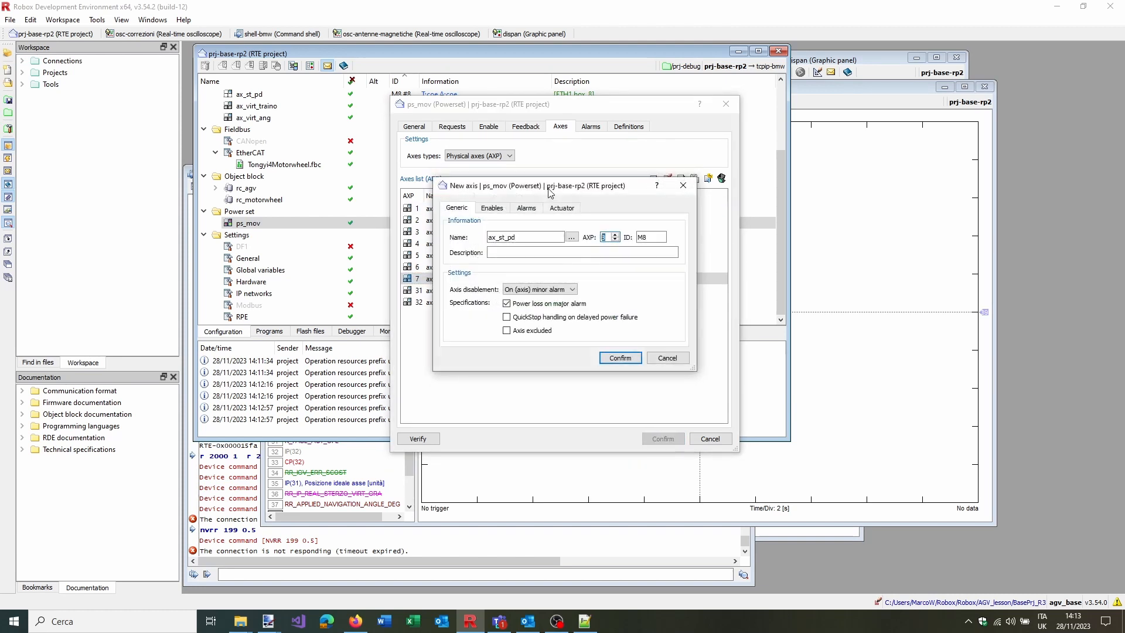
click(526, 207)
click(542, 237)
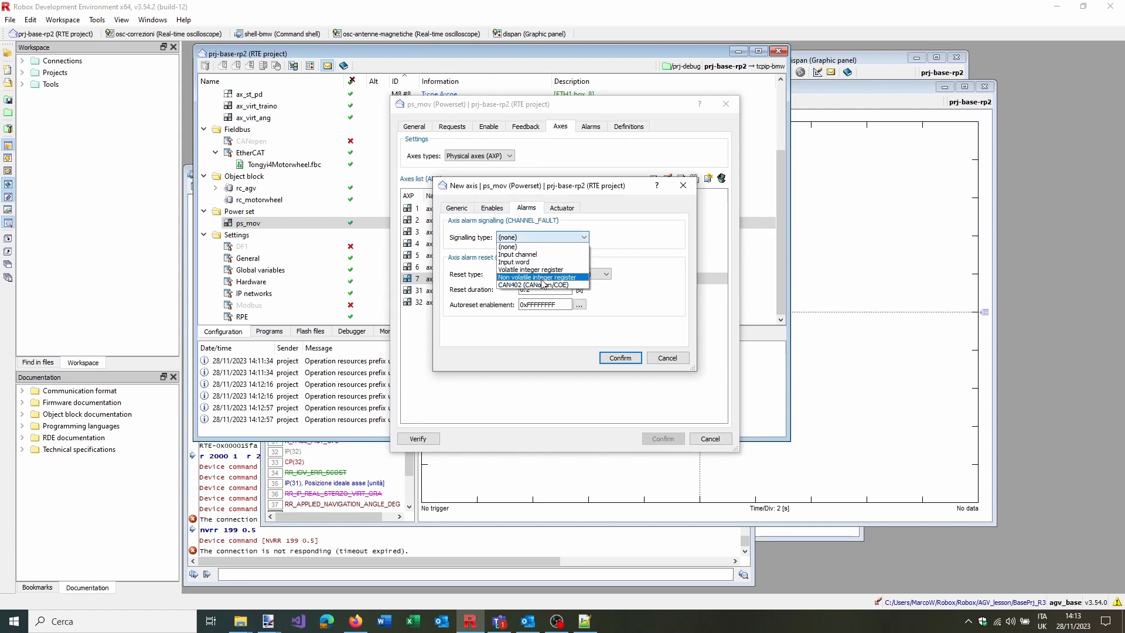
click(552, 271)
click(561, 208)
click(563, 236)
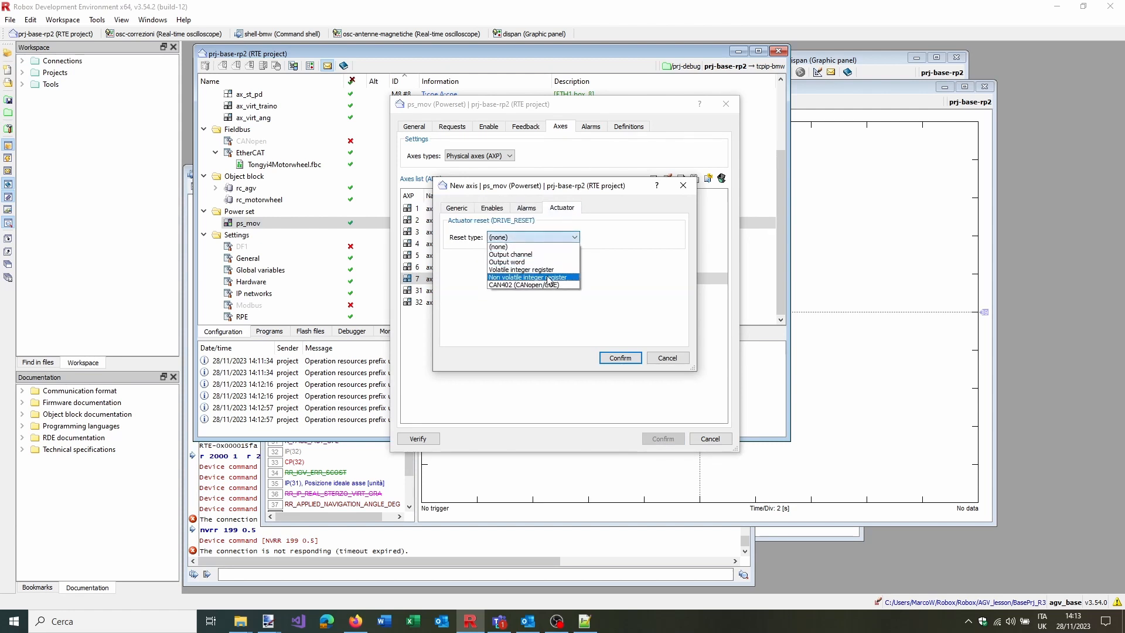
click(545, 280)
click(618, 358)
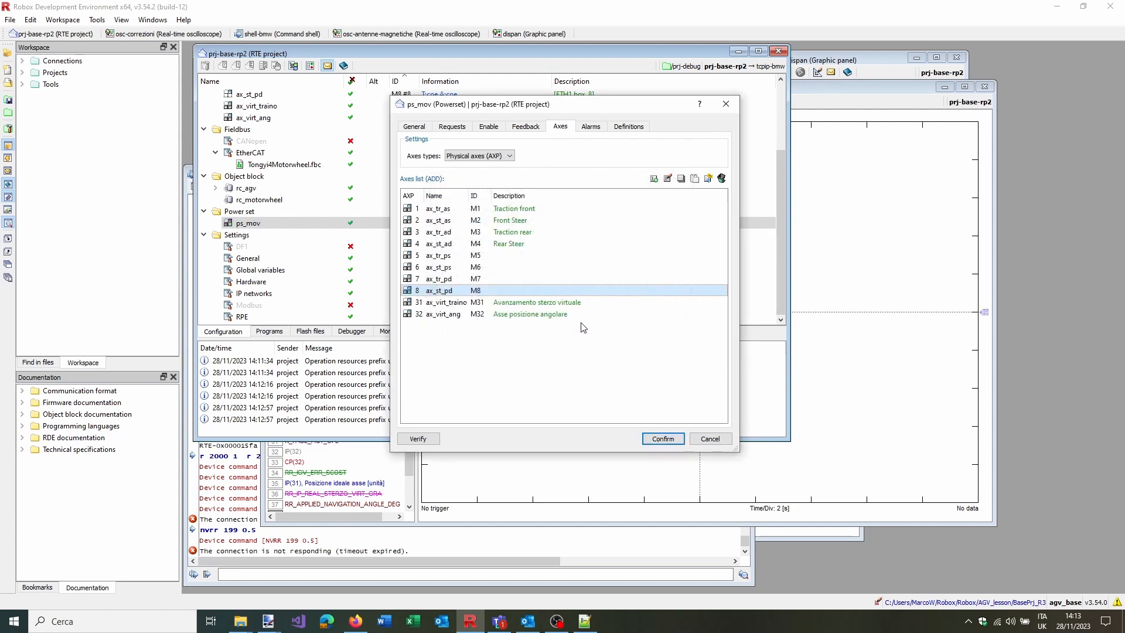
Check the alarm and definition settings of power set ps_mov, confirm its changes and save the workspace
click(589, 127)
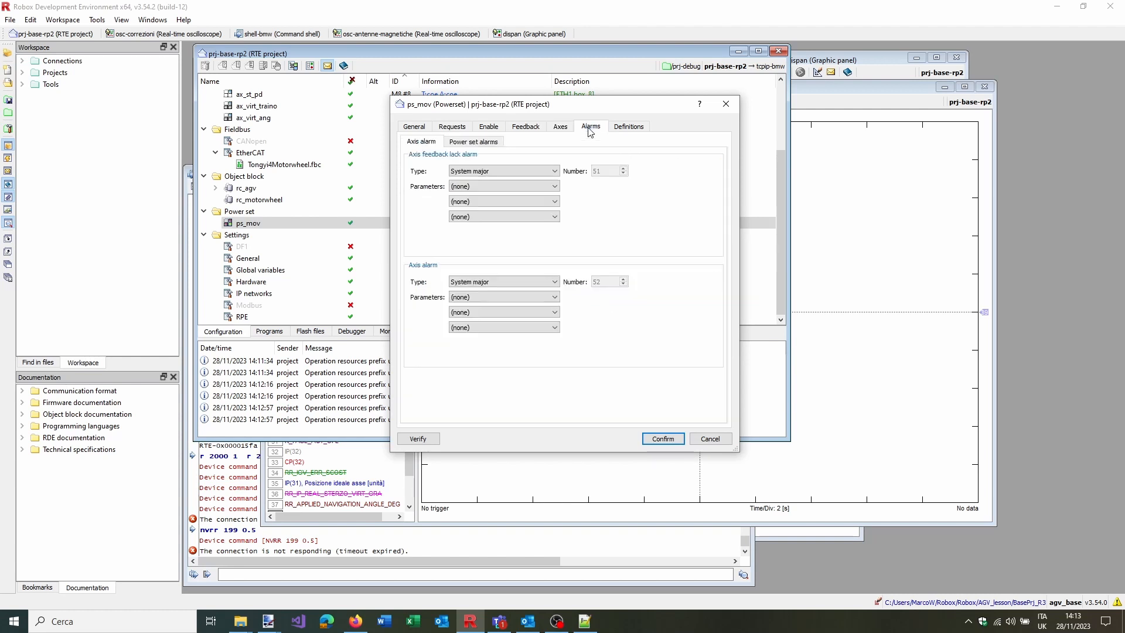
click(633, 128)
click(663, 440)
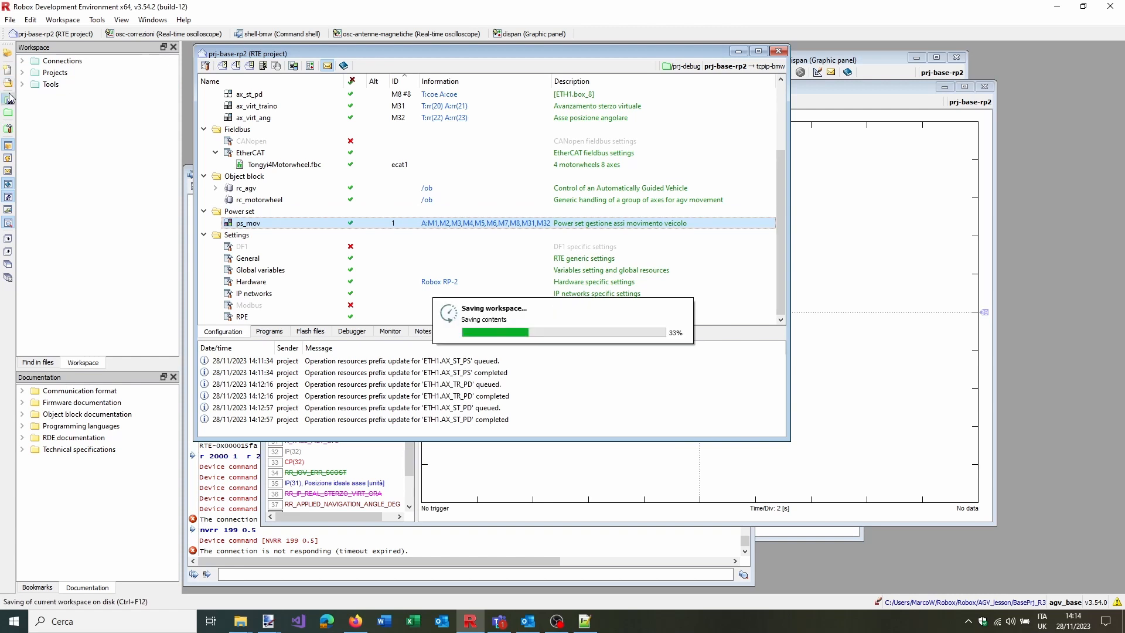
Remove the serial communication module and the 8+8 channel digital I+O module from the Axioline modules in the hardware settings
right_click(379, 210)
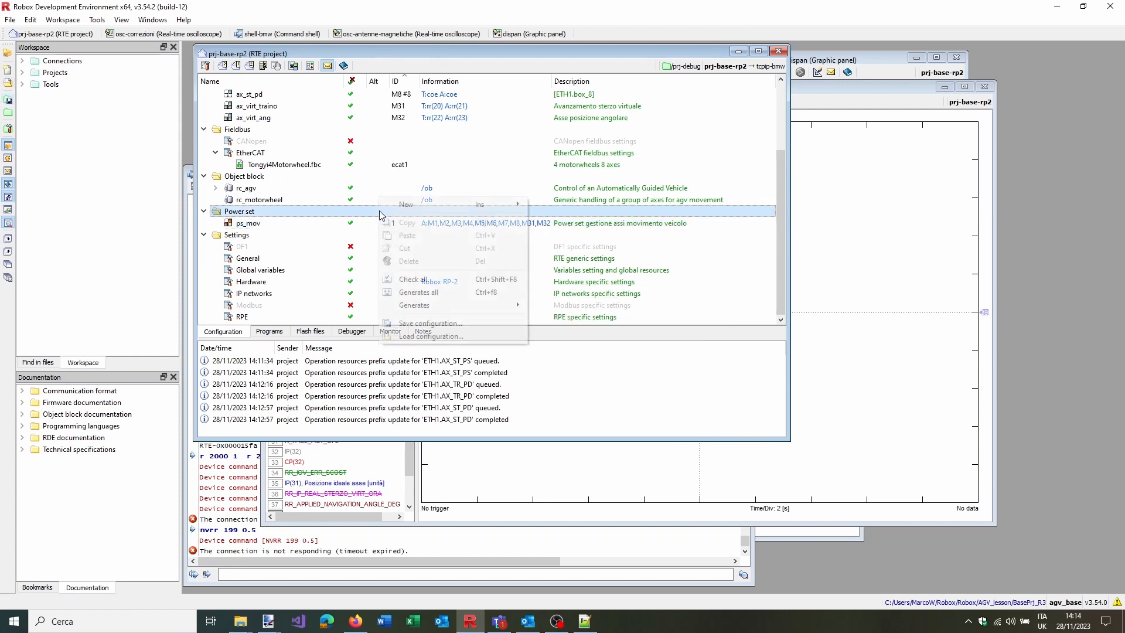
click(318, 213)
double_click(328, 282)
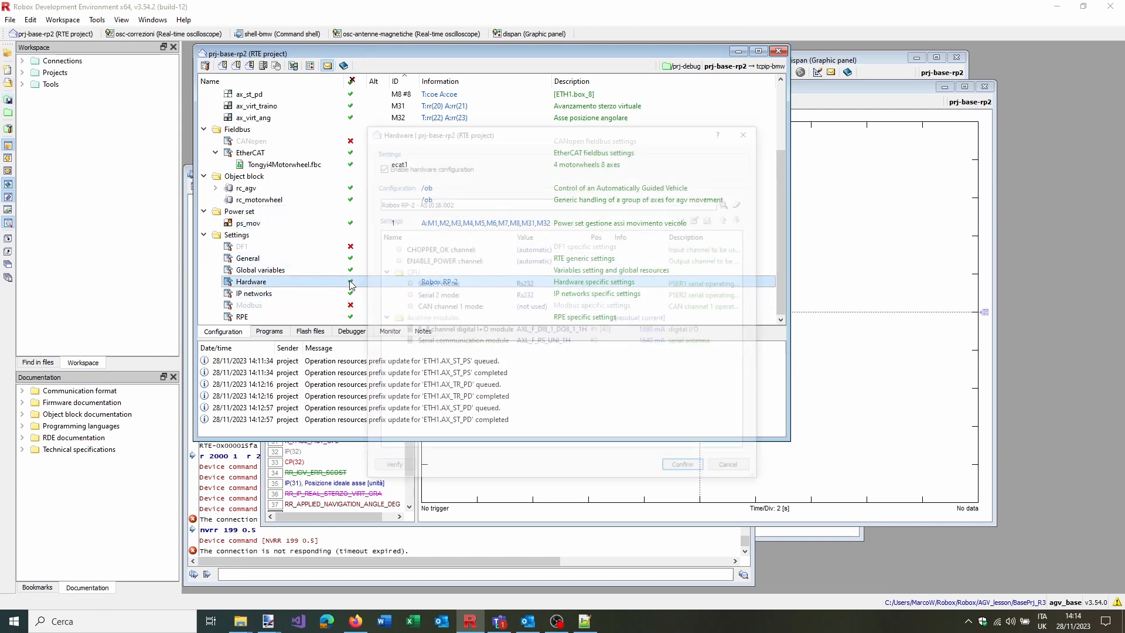
click(521, 332)
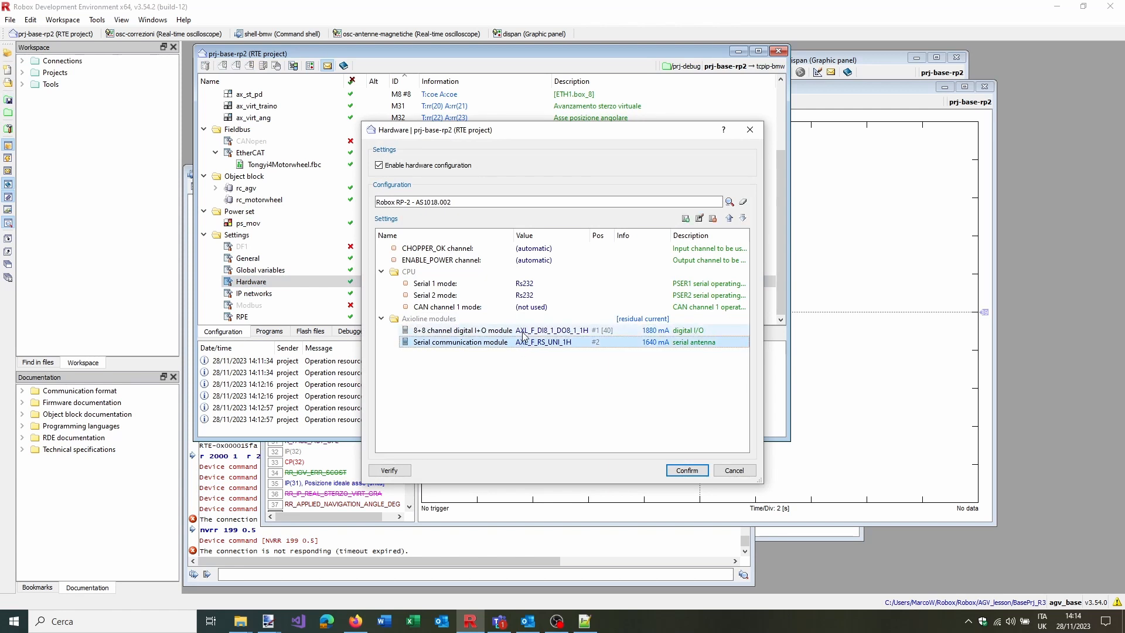
click(537, 343)
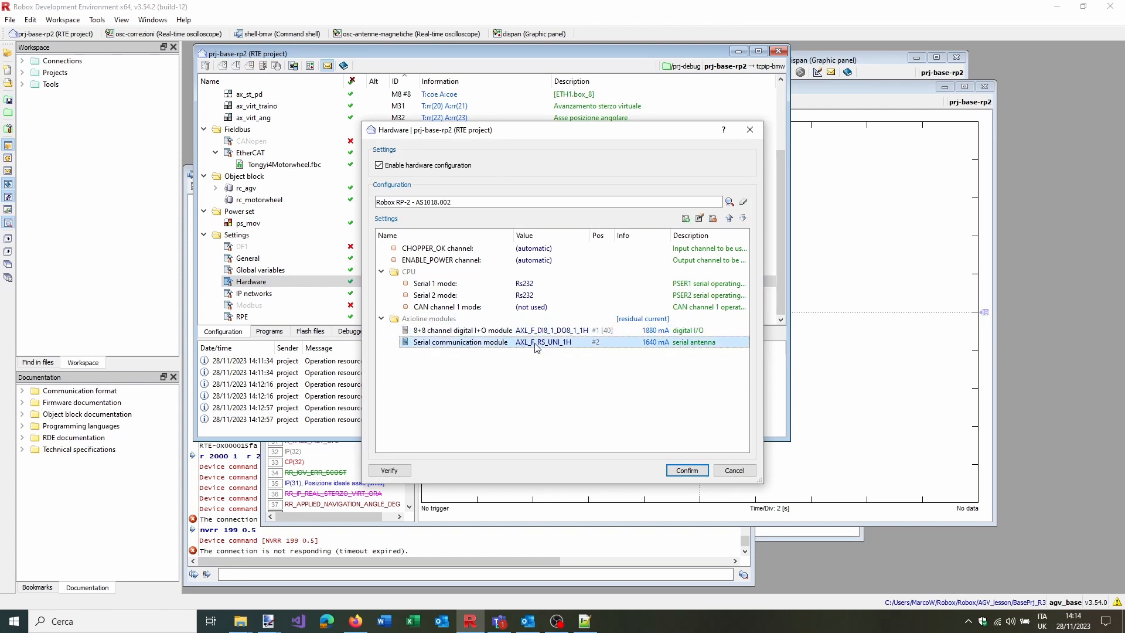
click(712, 219)
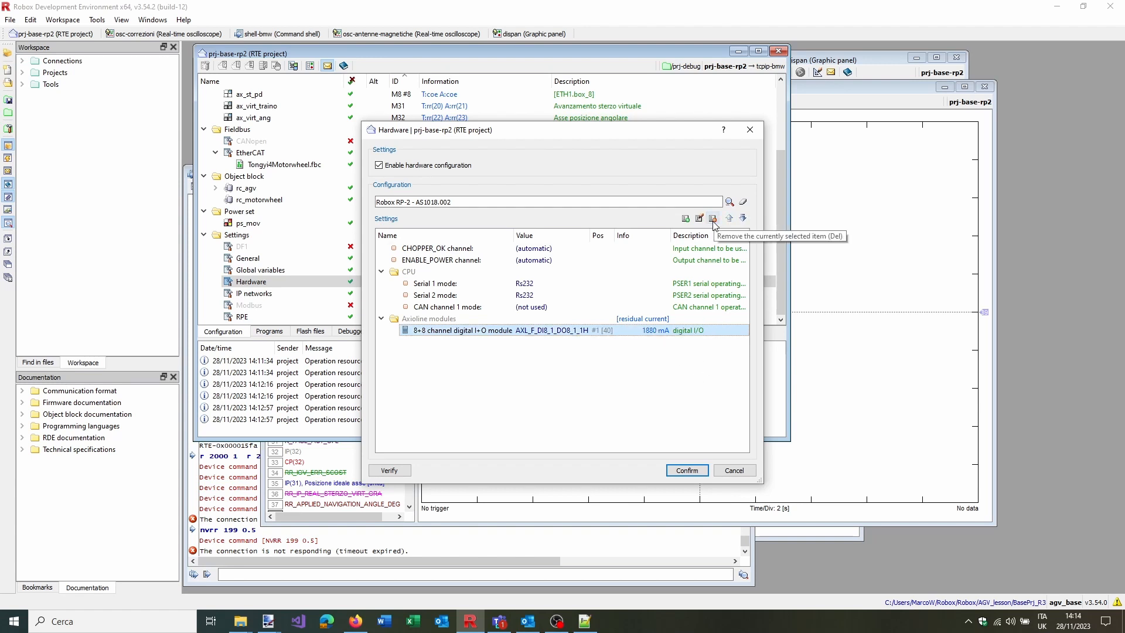
click(713, 219)
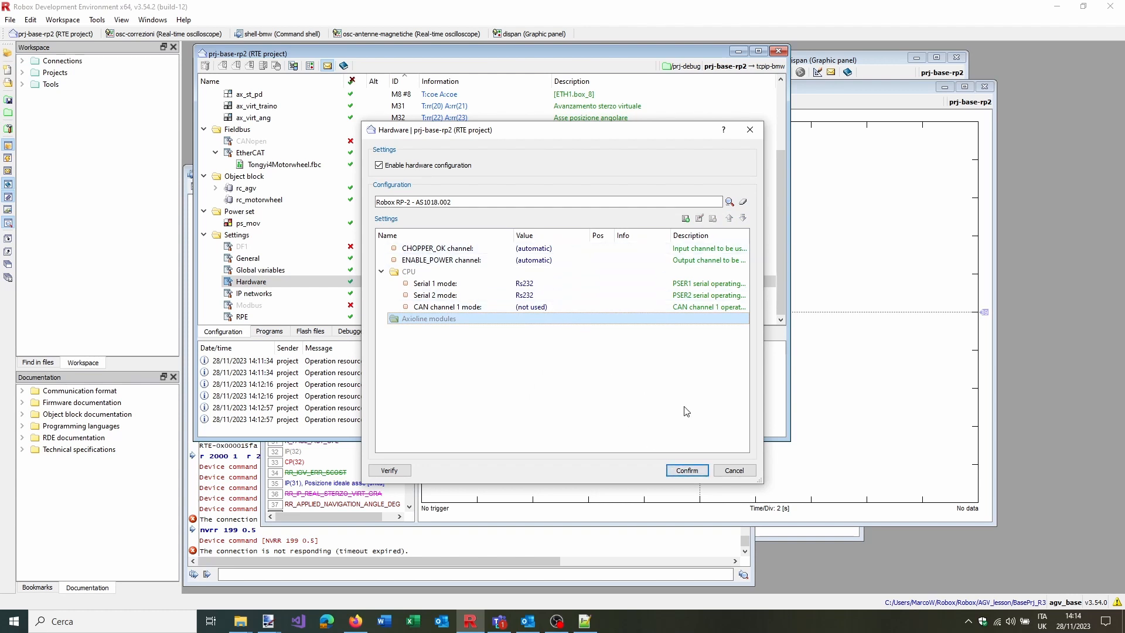
click(696, 469)
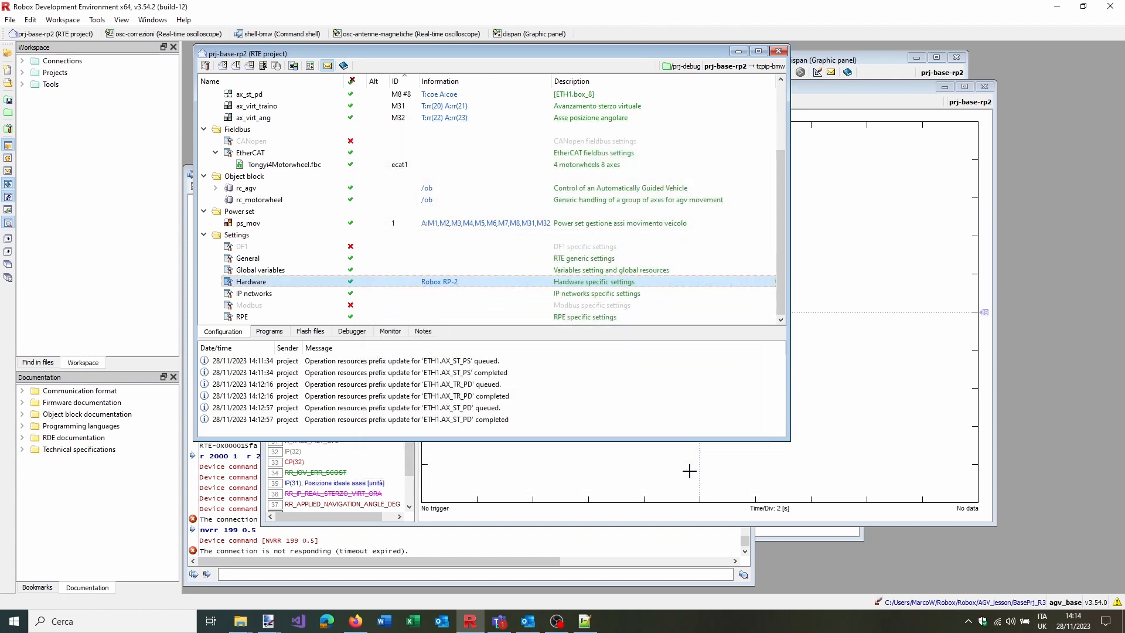
Examine the IP networks service settings, including the general, LAN, DHCP, DNS, NAT and PROXY services
double_click(374, 291)
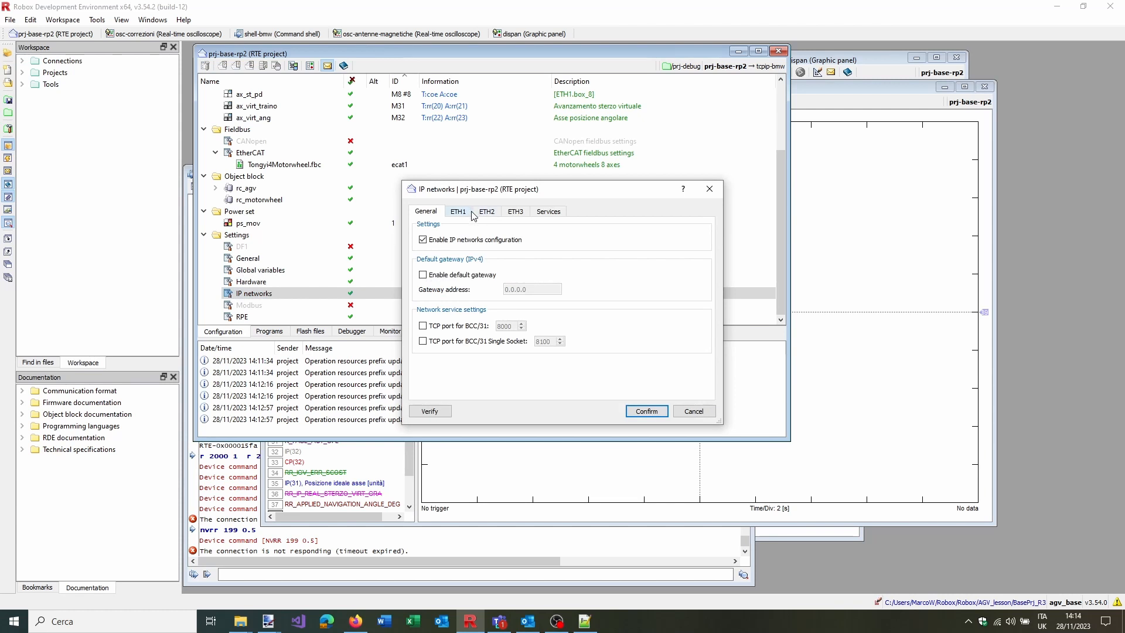
click(547, 212)
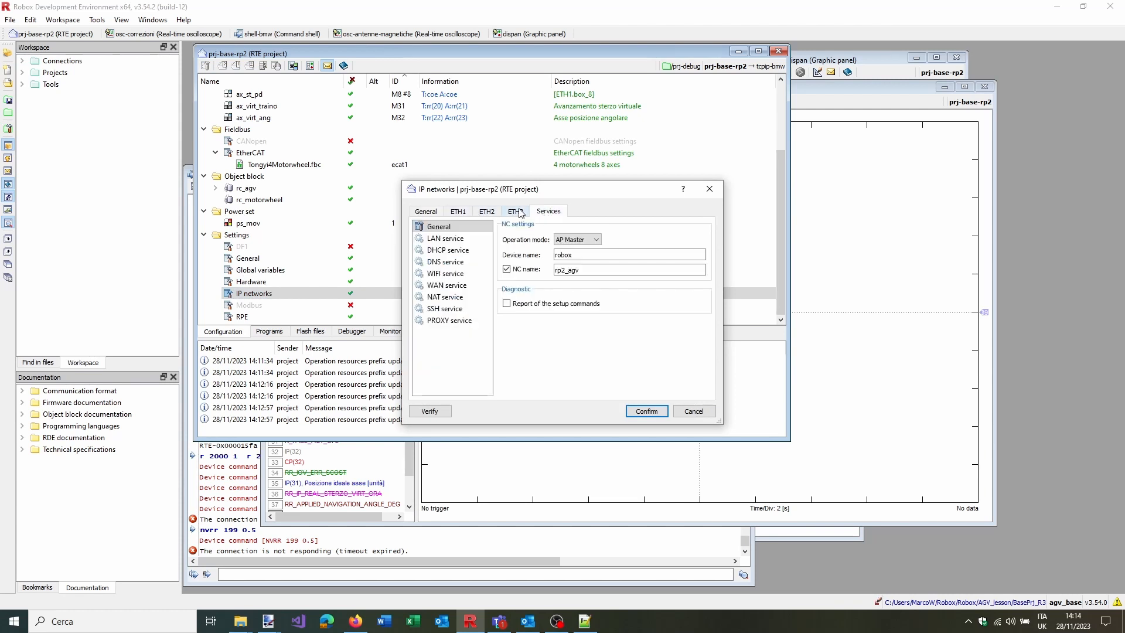
click(446, 238)
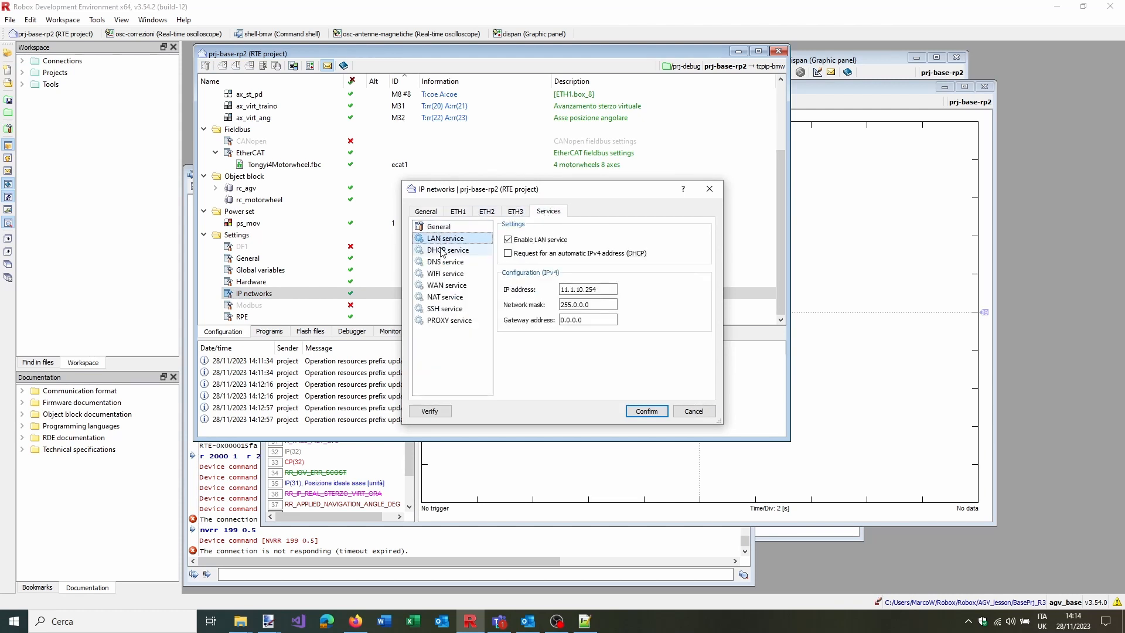
click(447, 251)
click(445, 262)
click(445, 297)
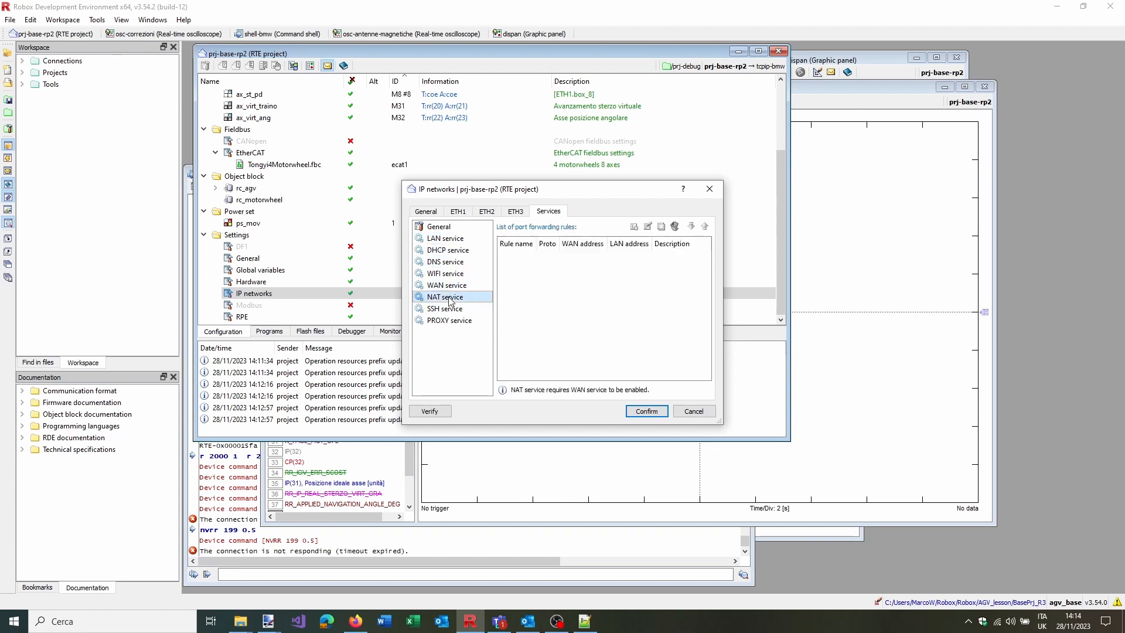
click(451, 320)
click(444, 239)
click(468, 228)
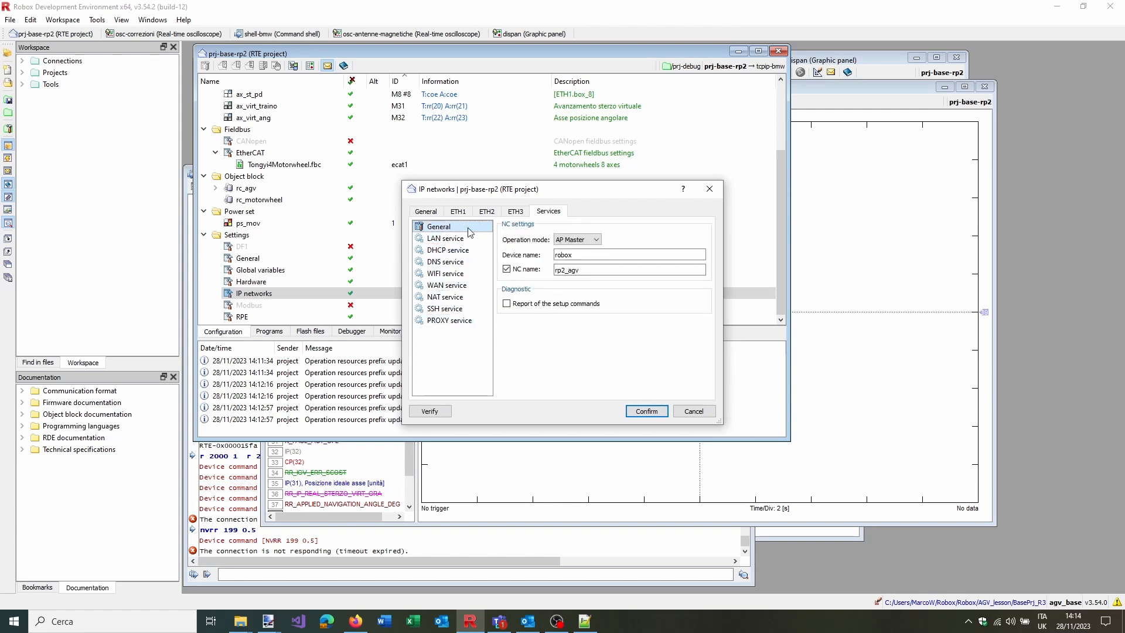
click(710, 188)
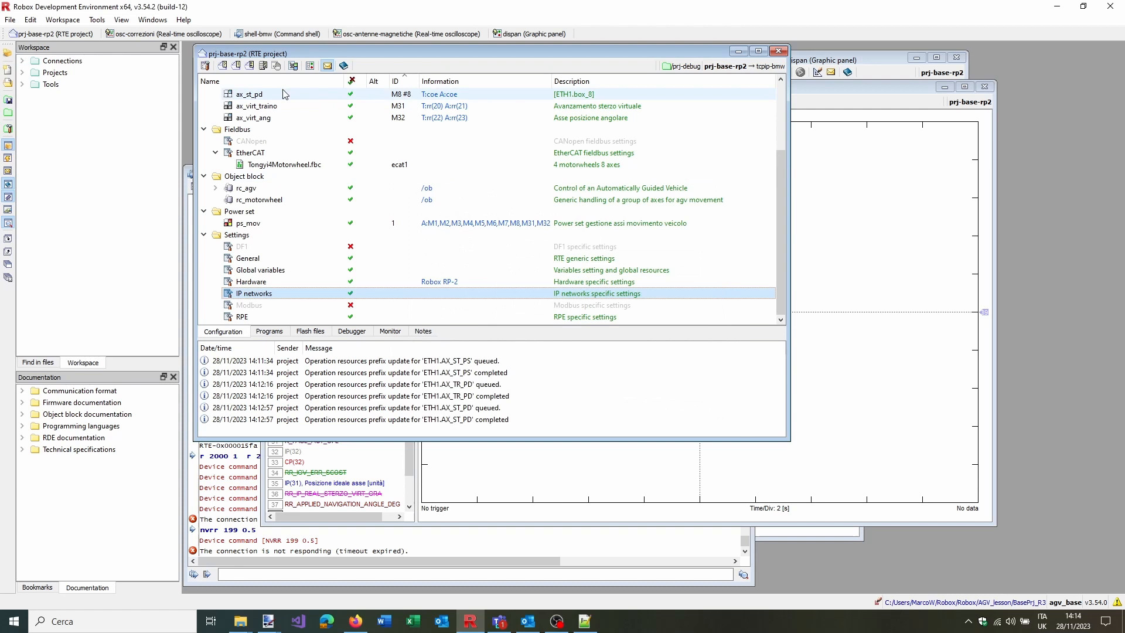
Disable the advanced configuration settings for IP networks in the project's RTE configuration settings, accepting removal of the related data
click(205, 65)
click(445, 200)
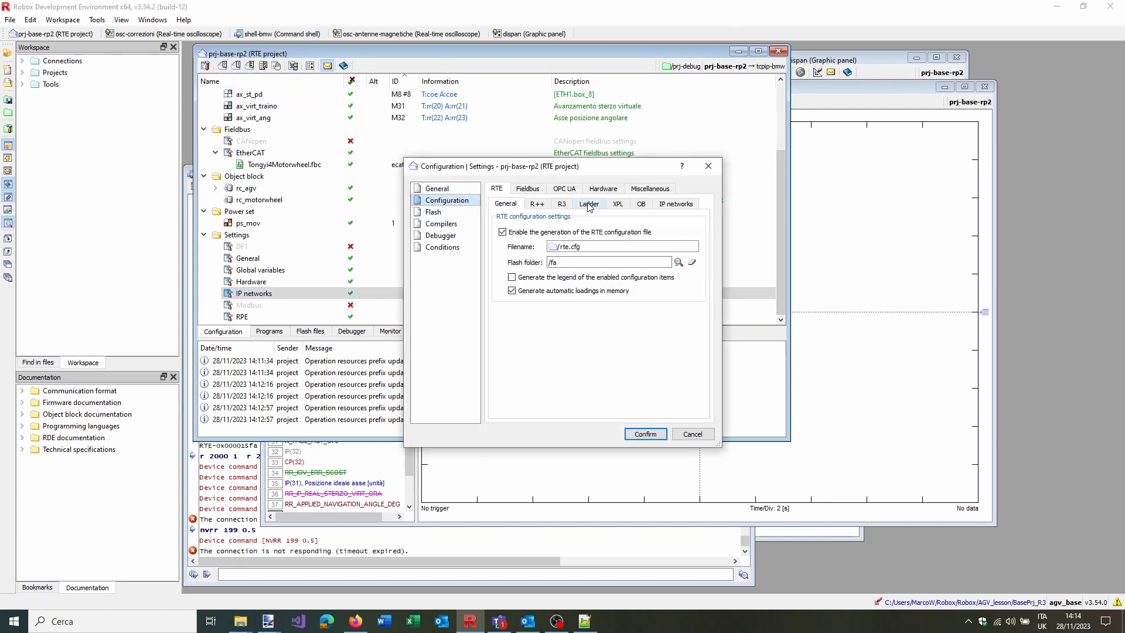
click(667, 205)
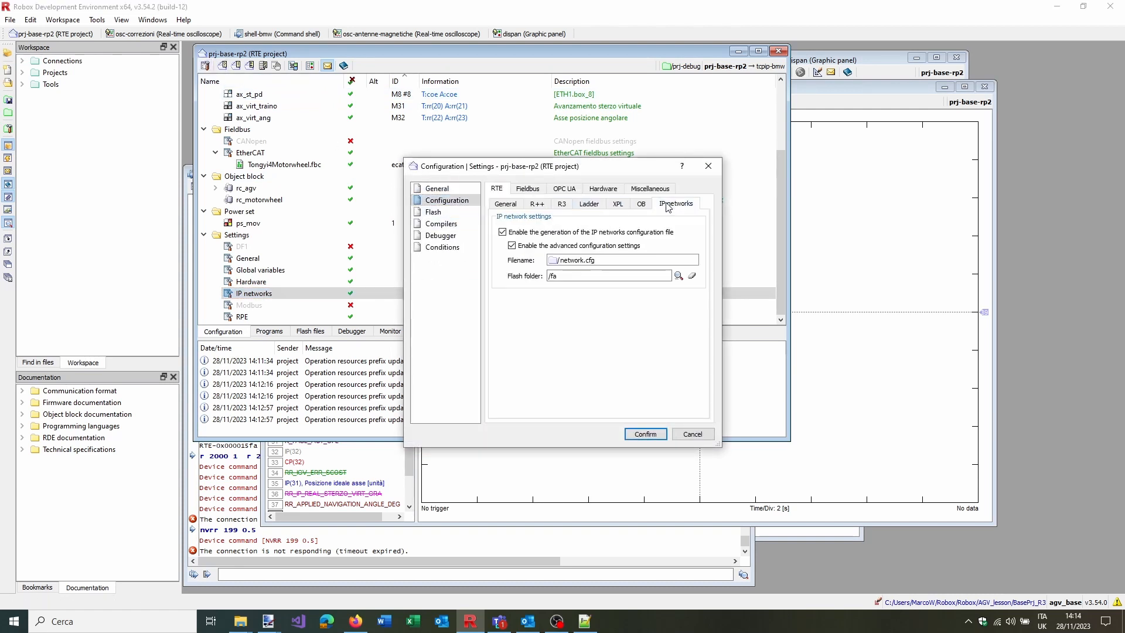
click(534, 234)
click(534, 234)
click(645, 436)
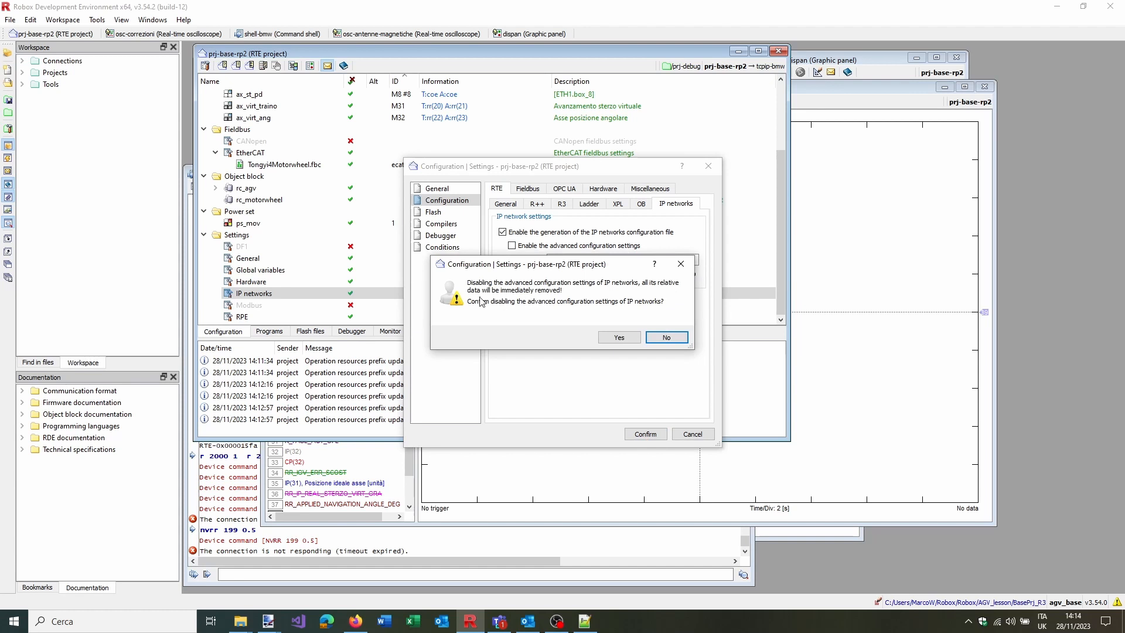
click(620, 338)
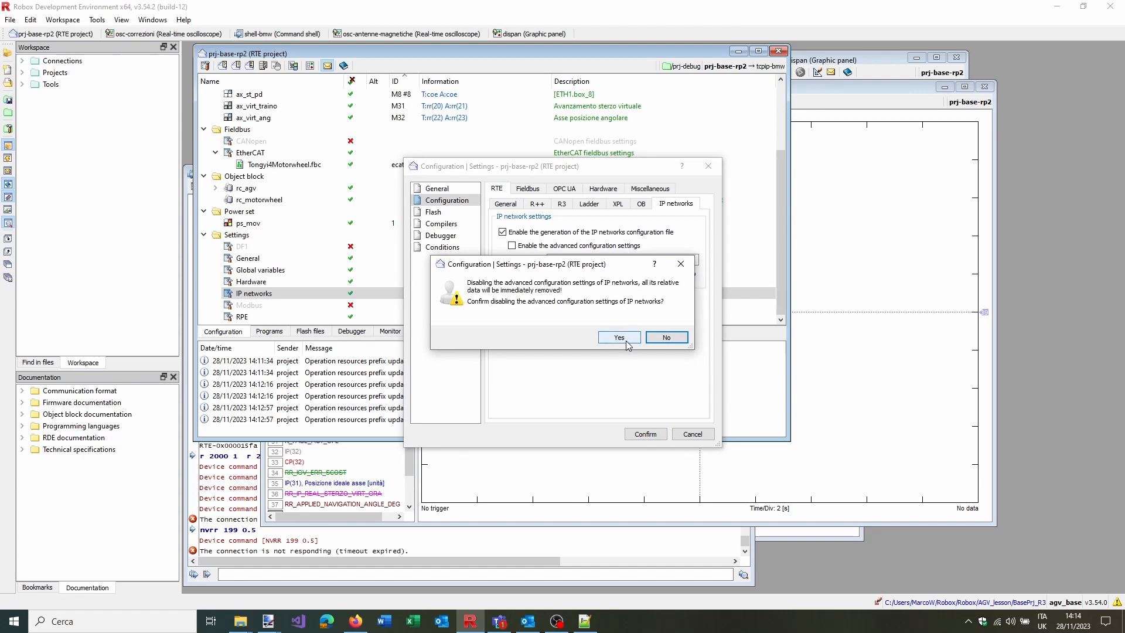
Set the ETH3 IP address to 10.0.33.1 and its network mask to 255.255.255.0 in the IP networks settings
double_click(306, 296)
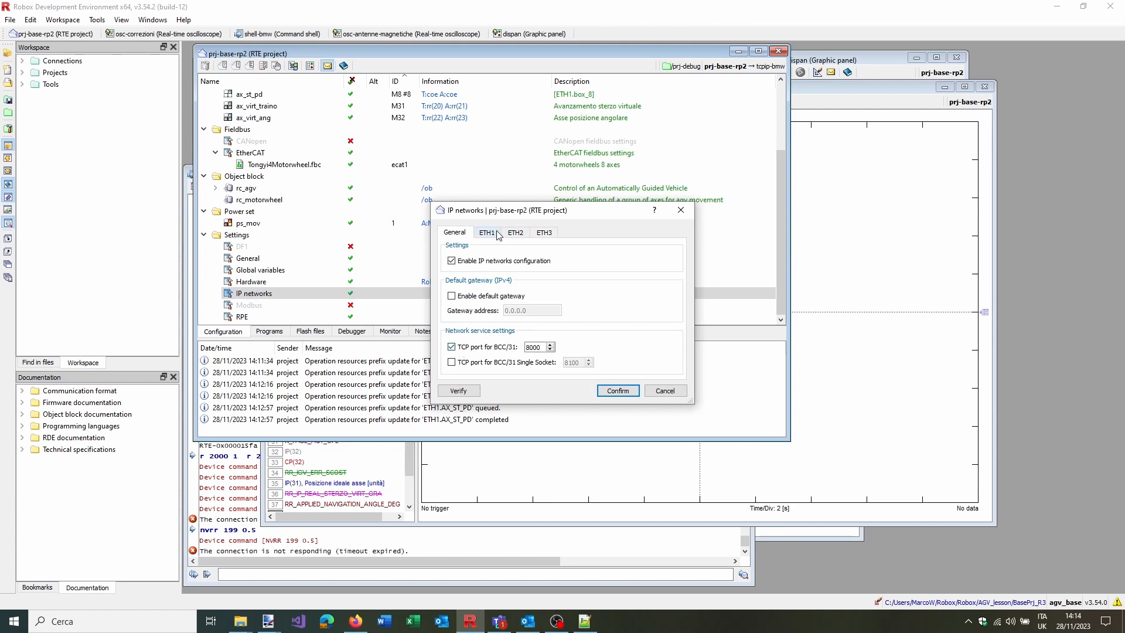
click(515, 232)
click(550, 234)
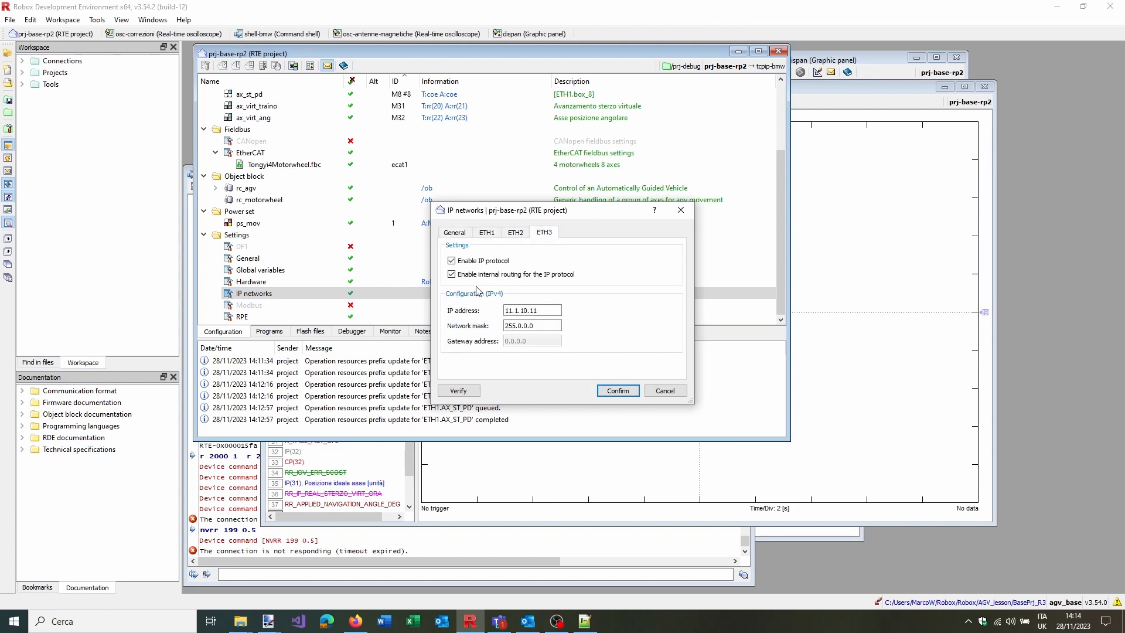
click(515, 232)
click(544, 232)
drag(542, 310, 451, 316)
text(10.0.33.1)
drag(536, 326, 509, 322)
click(612, 390)
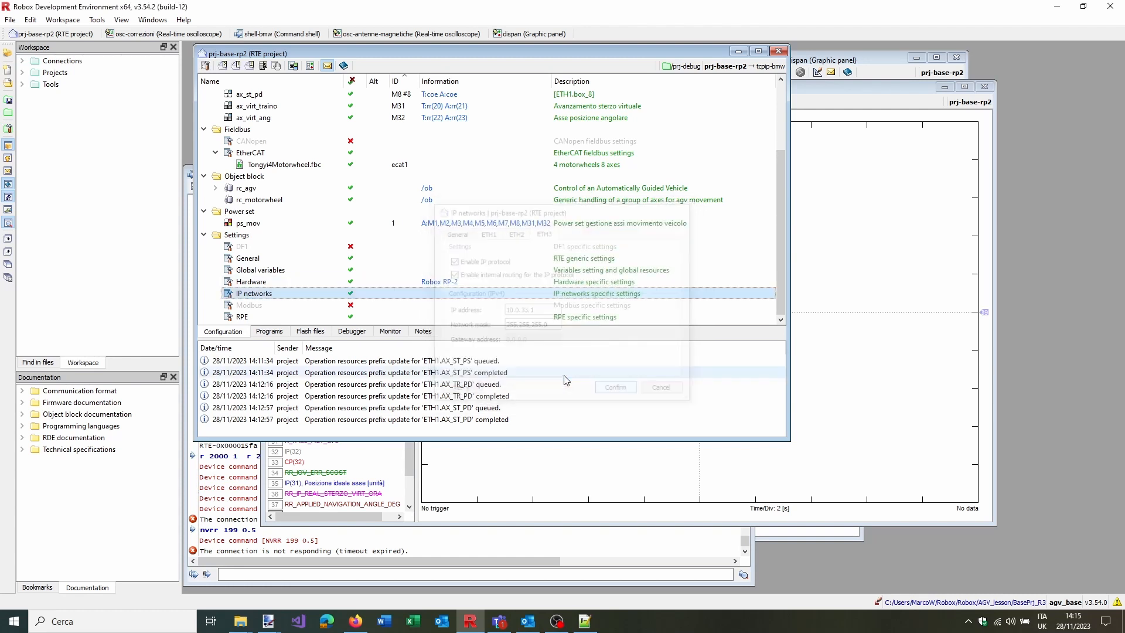
Generate all configuration files of the project and review its axes, EtherCAT configuration and power set ps_mov
right_click(357, 269)
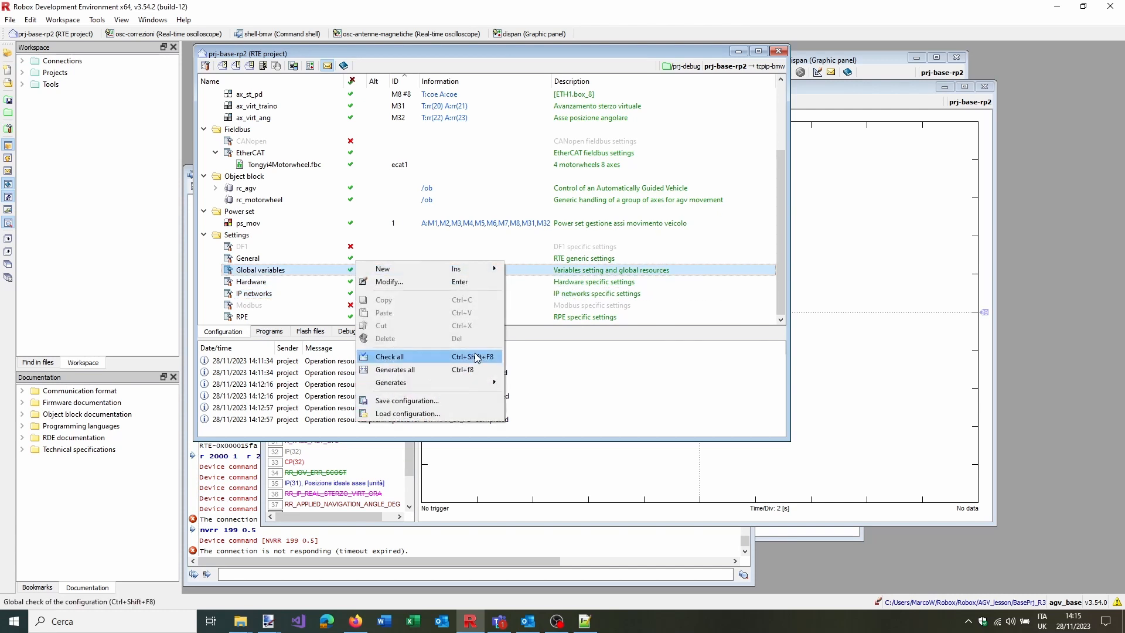
click(470, 363)
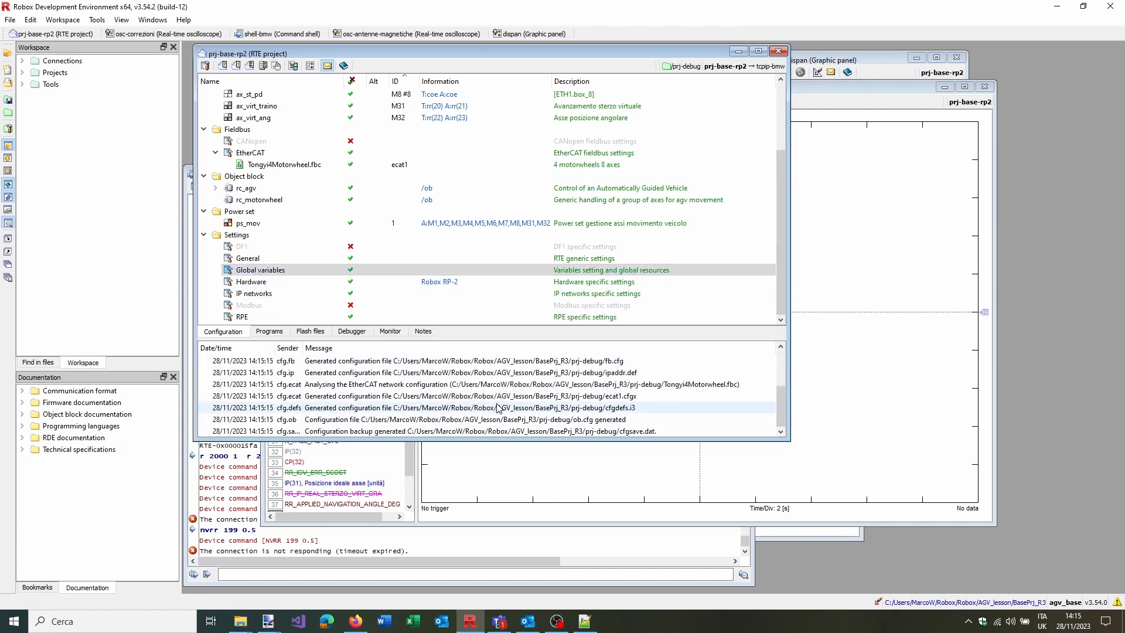
scroll(367, 170, up, 3)
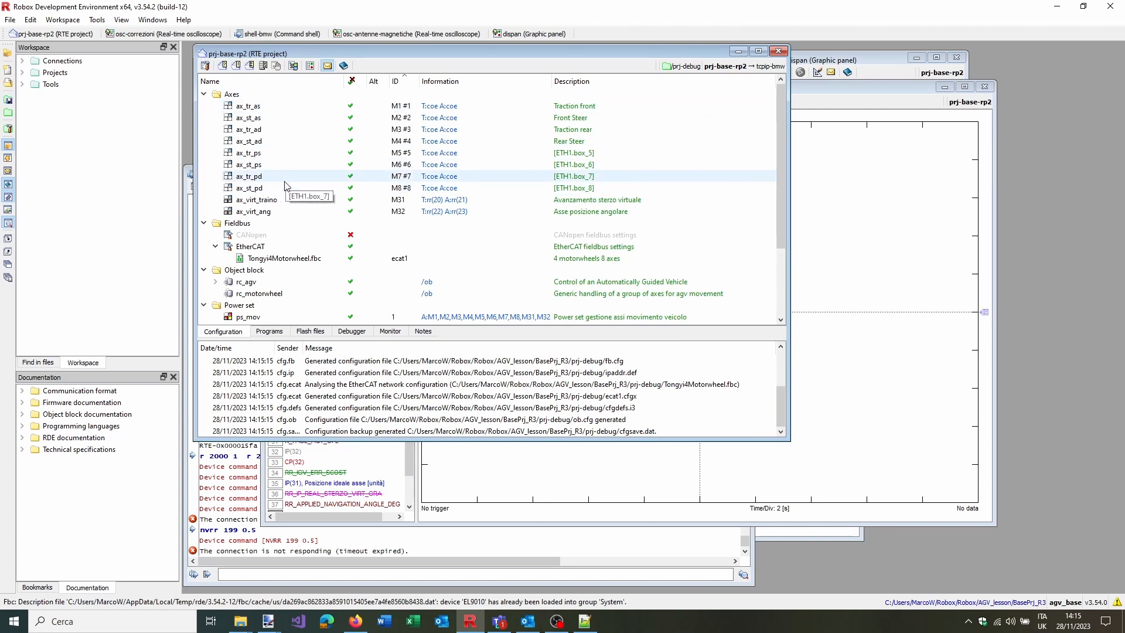
scroll(287, 186, down, 1)
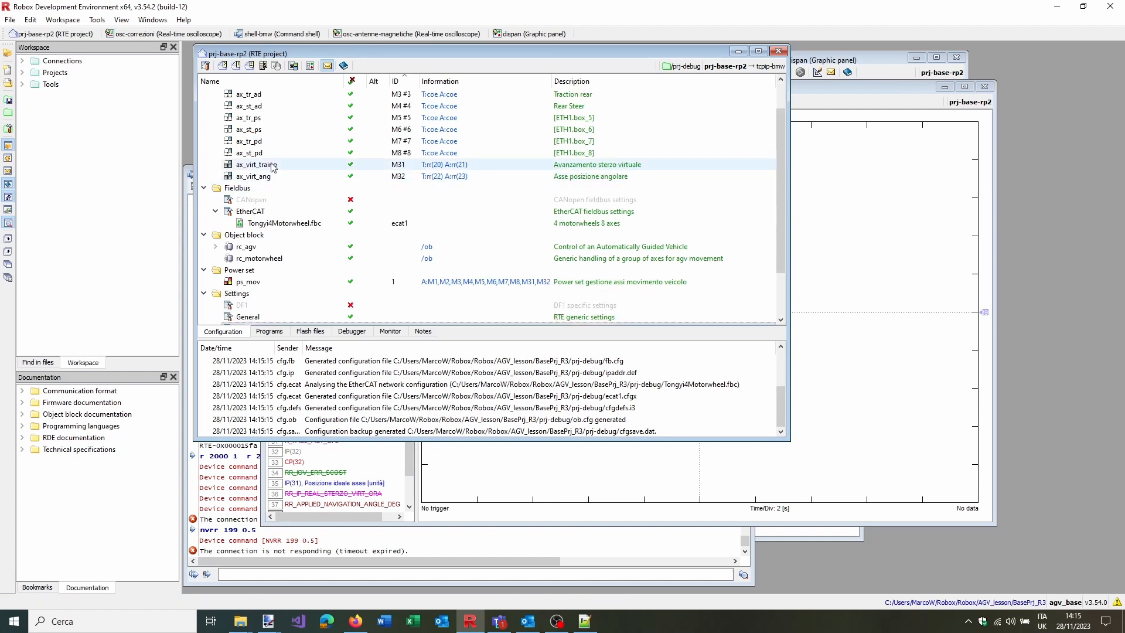
click(296, 224)
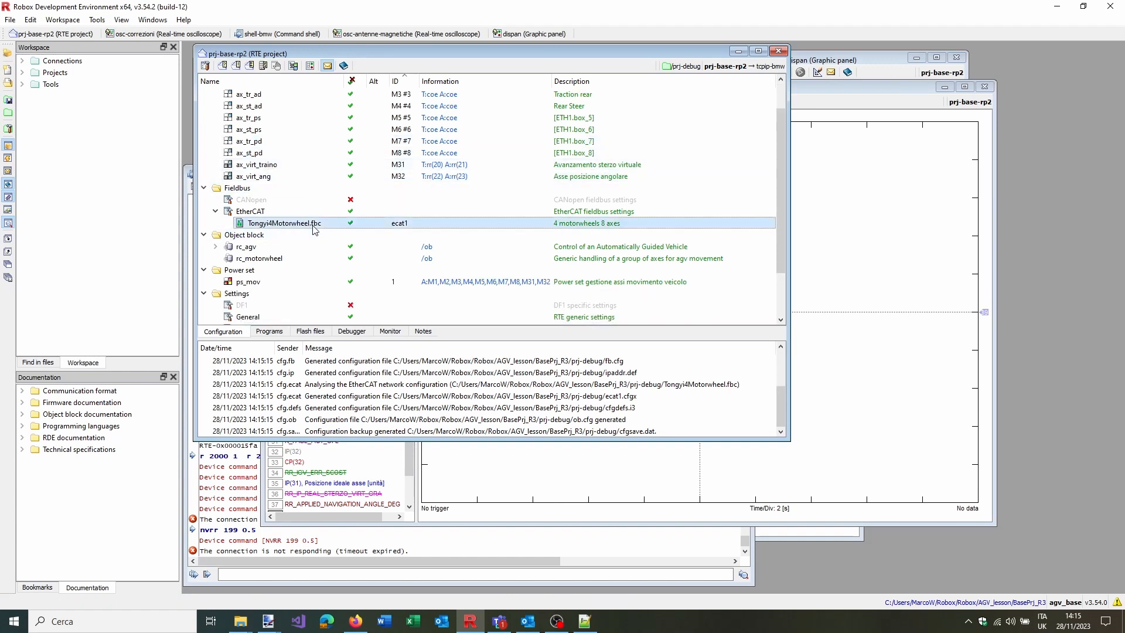
scroll(293, 225, down, 2)
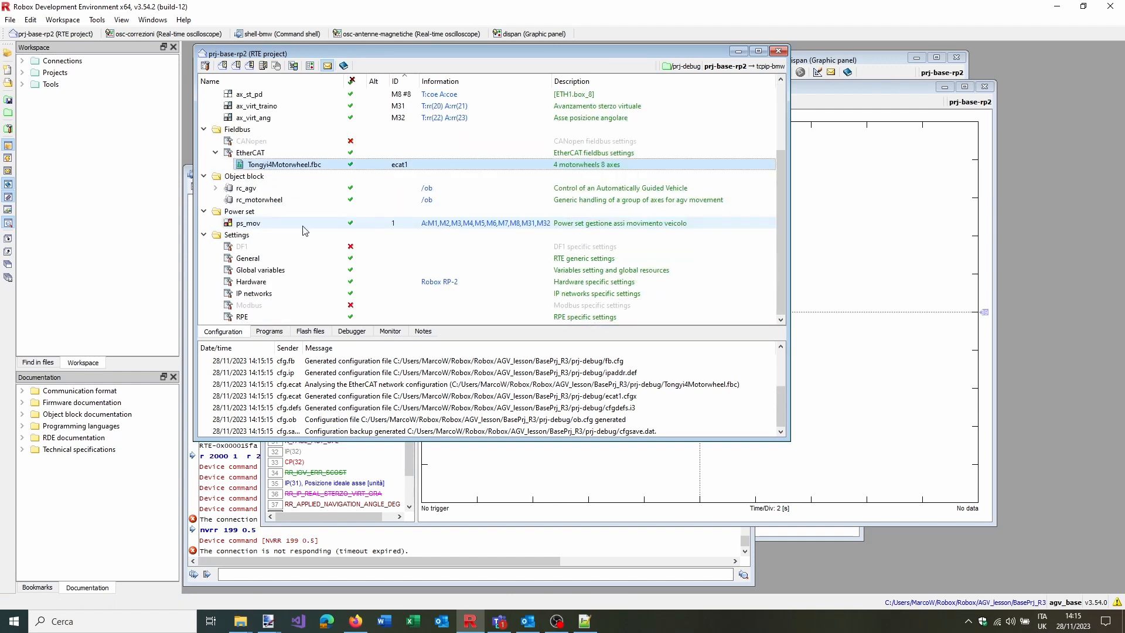
click(295, 226)
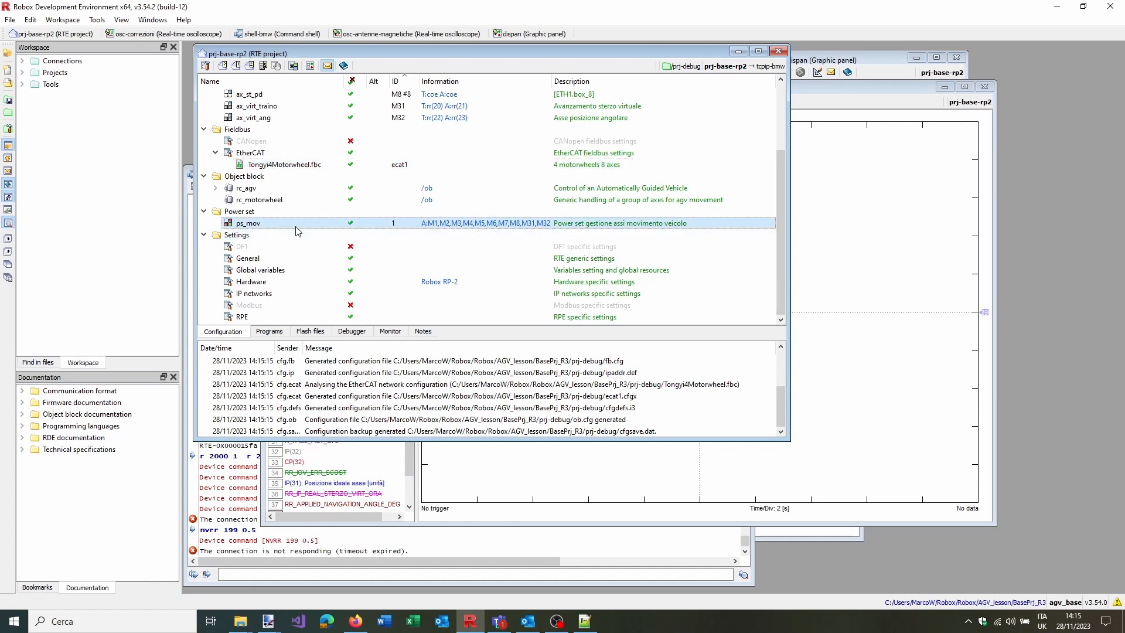
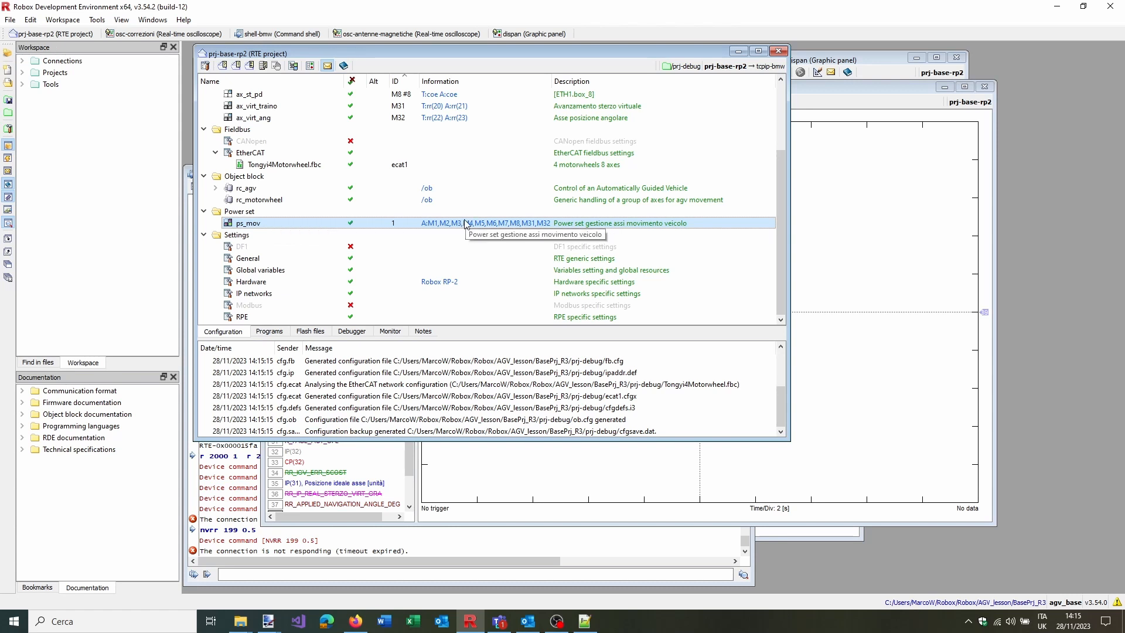
Review the project configuration, then open rules.r3, the source of the rules.elf program, in the code editor
scroll(467, 223, up, 3)
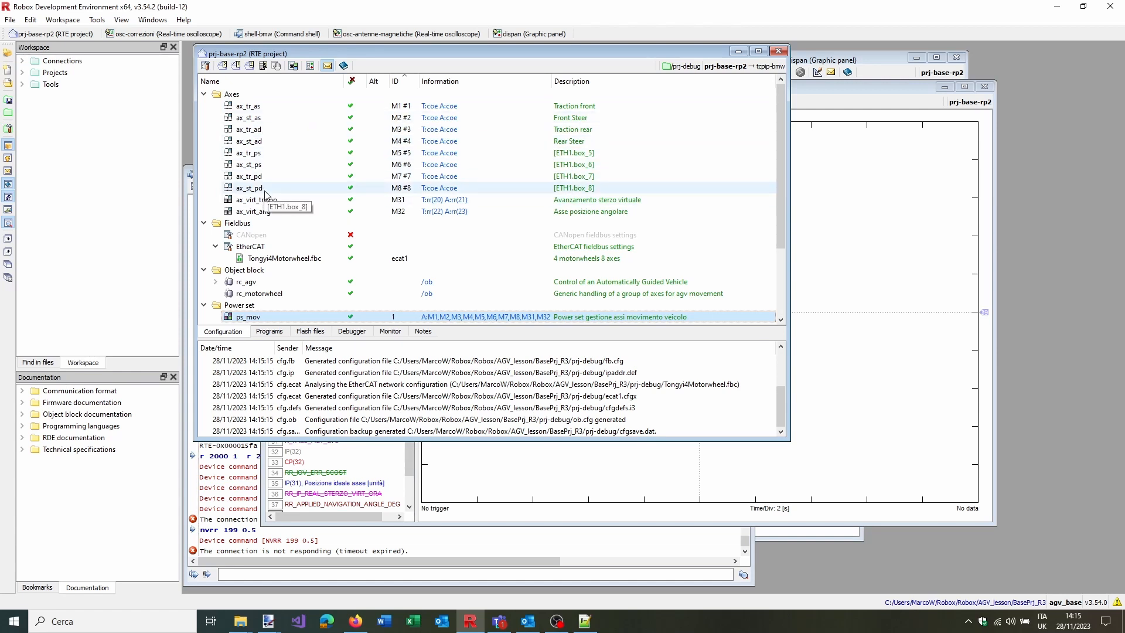
scroll(267, 192, down, 3)
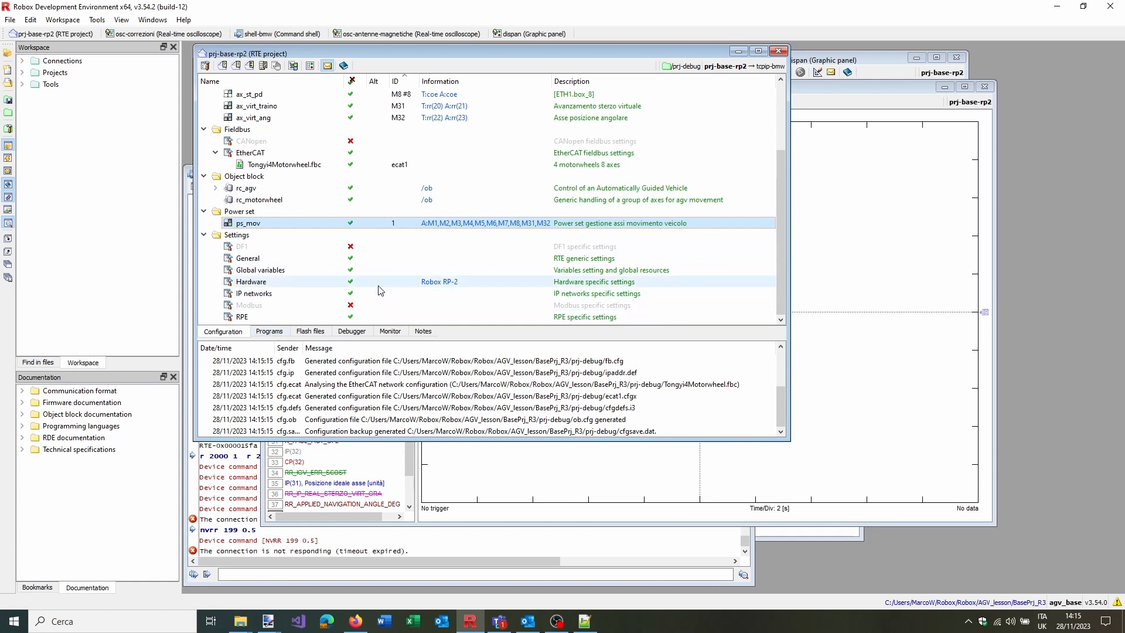
scroll(380, 290, up, 3)
scroll(376, 278, down, 3)
click(270, 332)
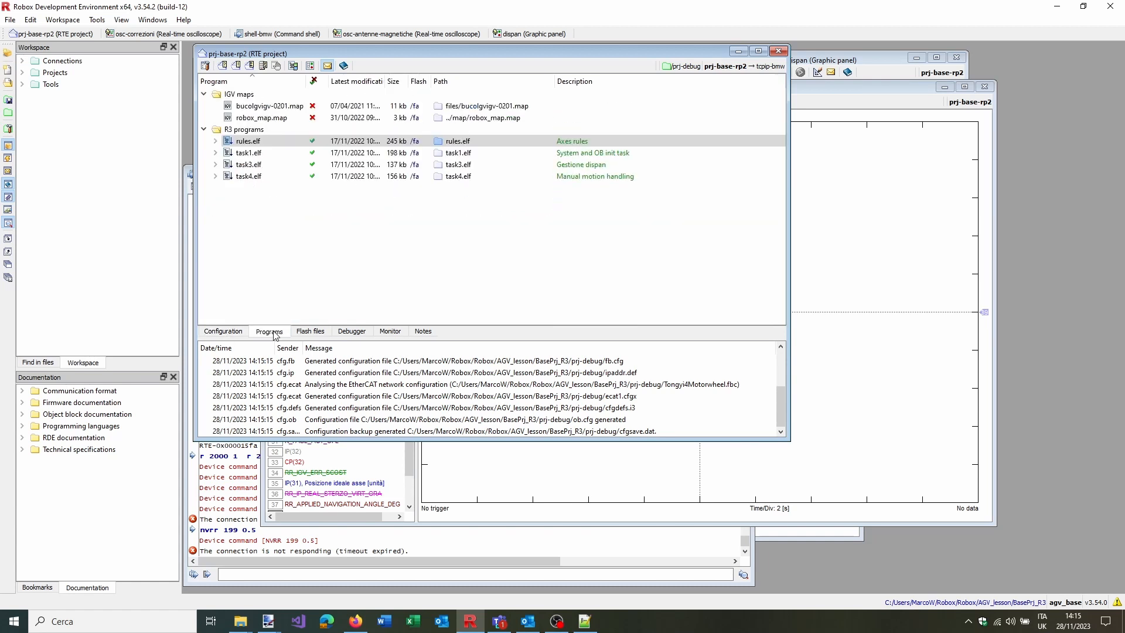
click(215, 141)
double_click(258, 152)
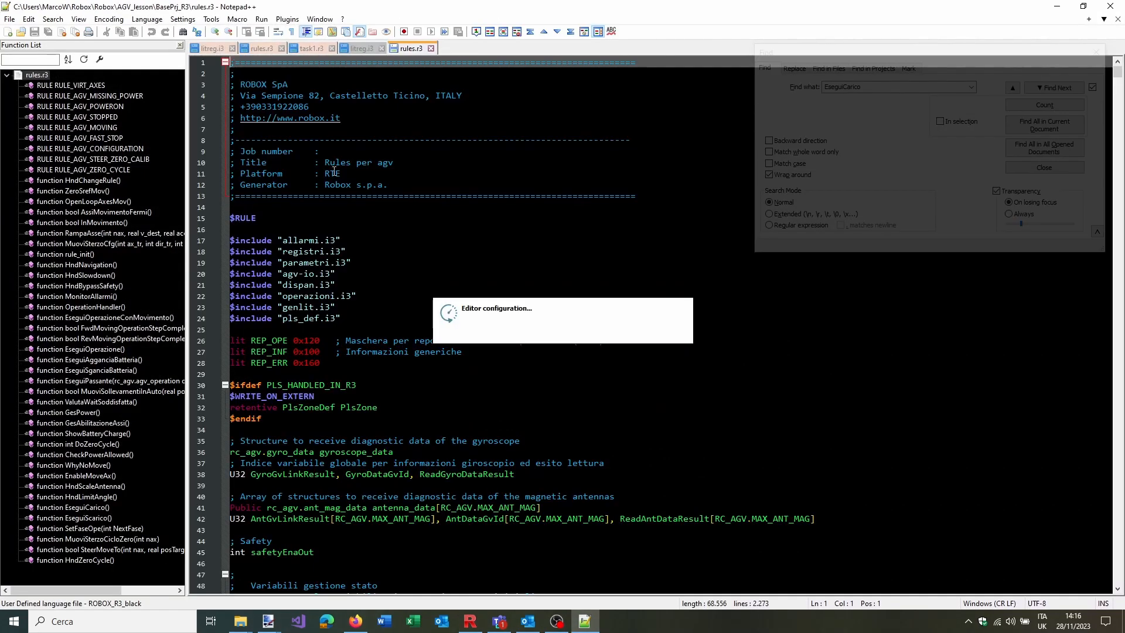
Examine RULE_AGV_MISSING_POWER and RULE_VIRT_AXES in rules.r3, including the axis masks MASK_AX_MOV and MASK_VIRT_AXES
click(141, 95)
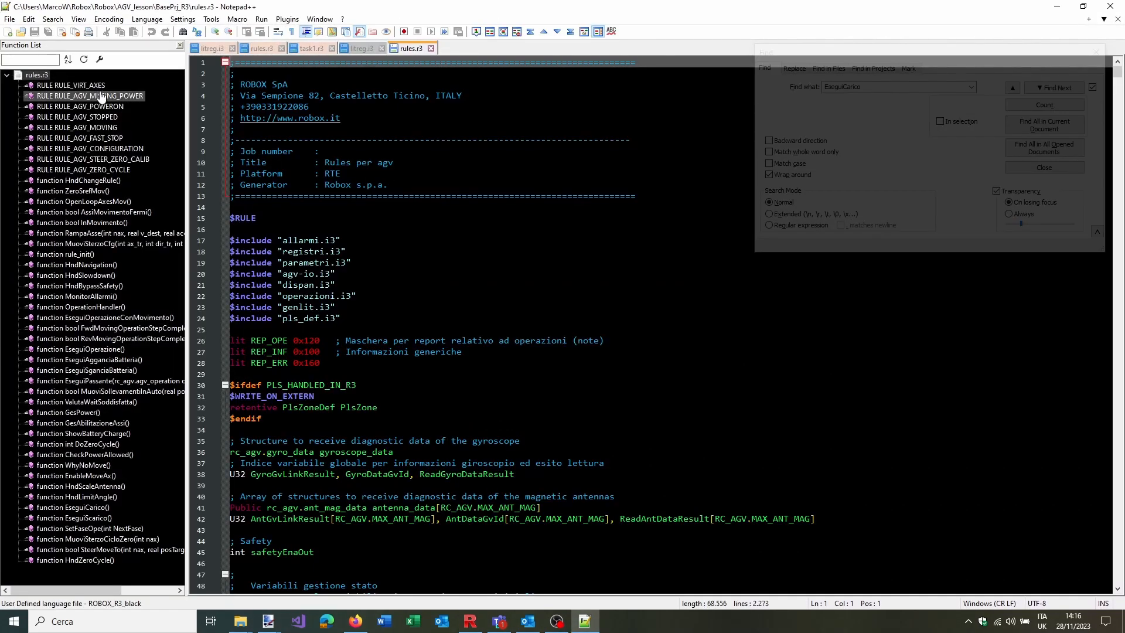
scroll(338, 341, down, 1)
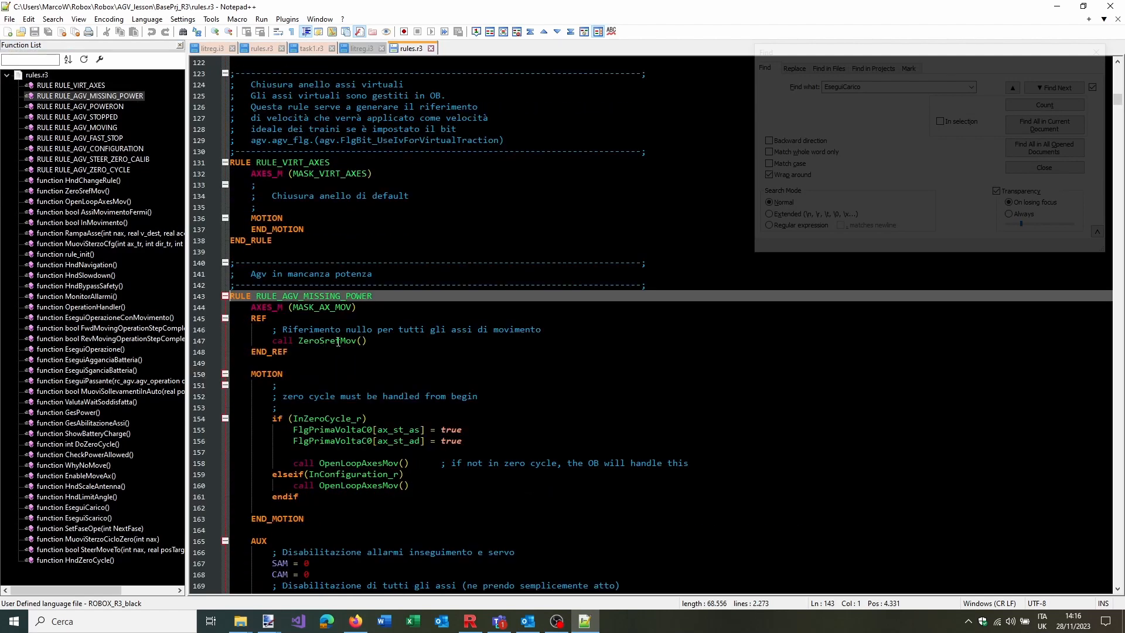
double_click(327, 311)
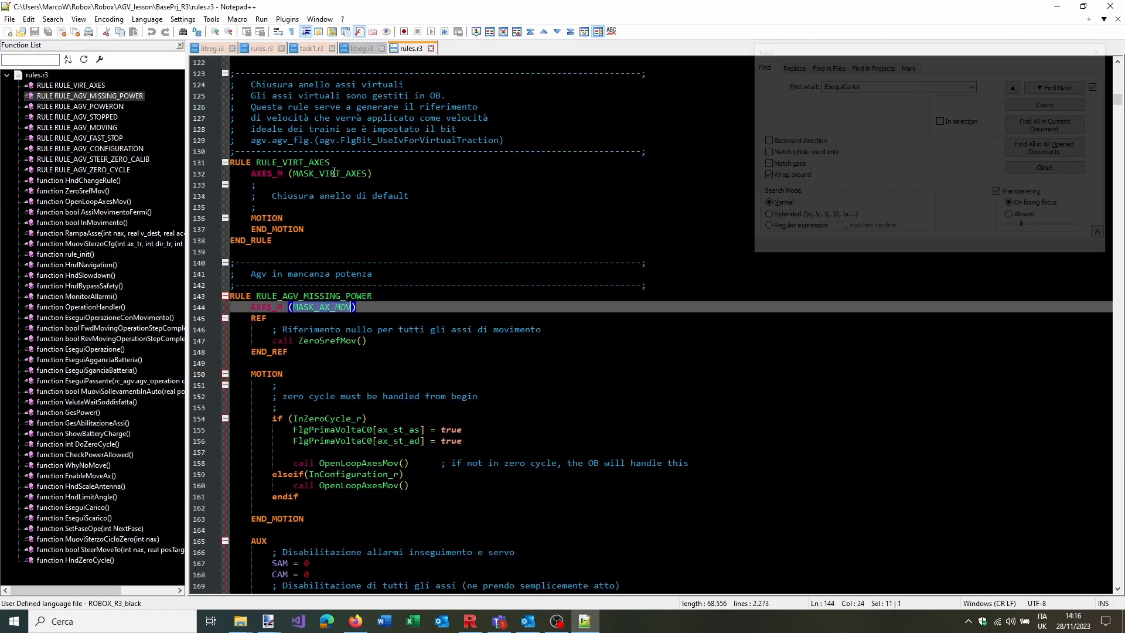
double_click(334, 172)
double_click(328, 307)
scroll(480, 294, down, 5)
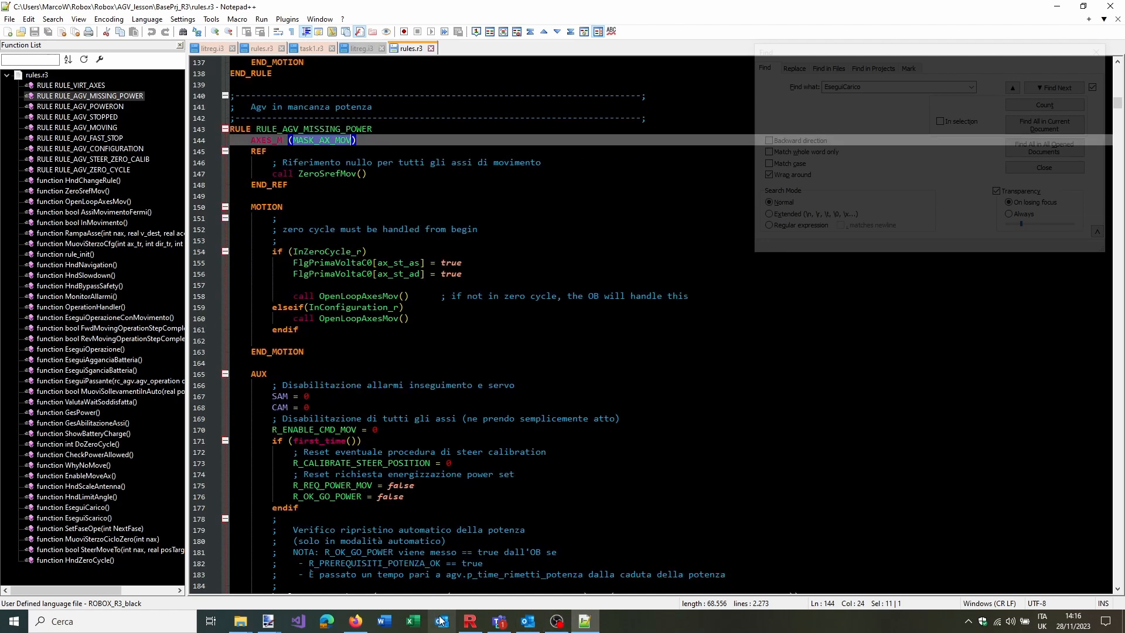
Switch to the RDE project, expand the include files of rules.r3, view parametri.i3 and close it again
click(460, 624)
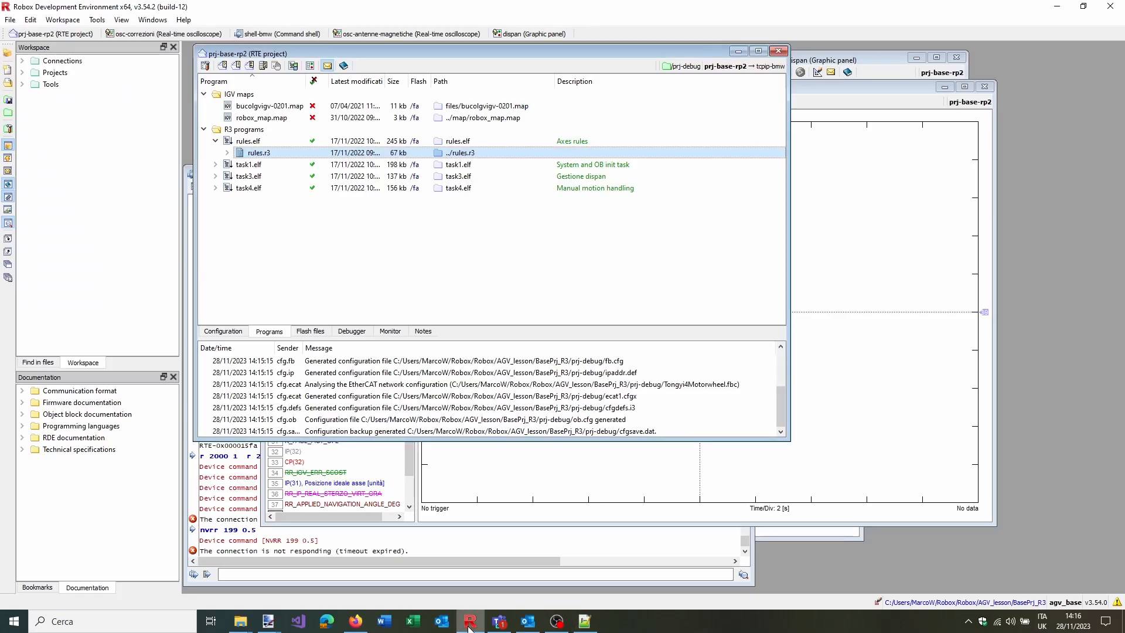
click(227, 153)
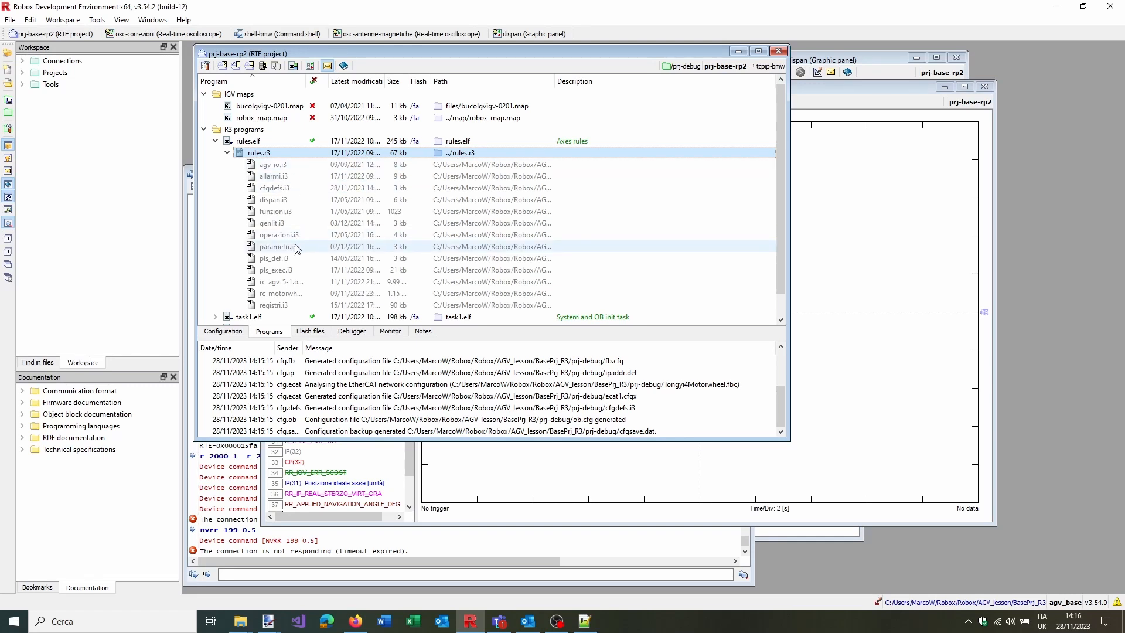
double_click(276, 247)
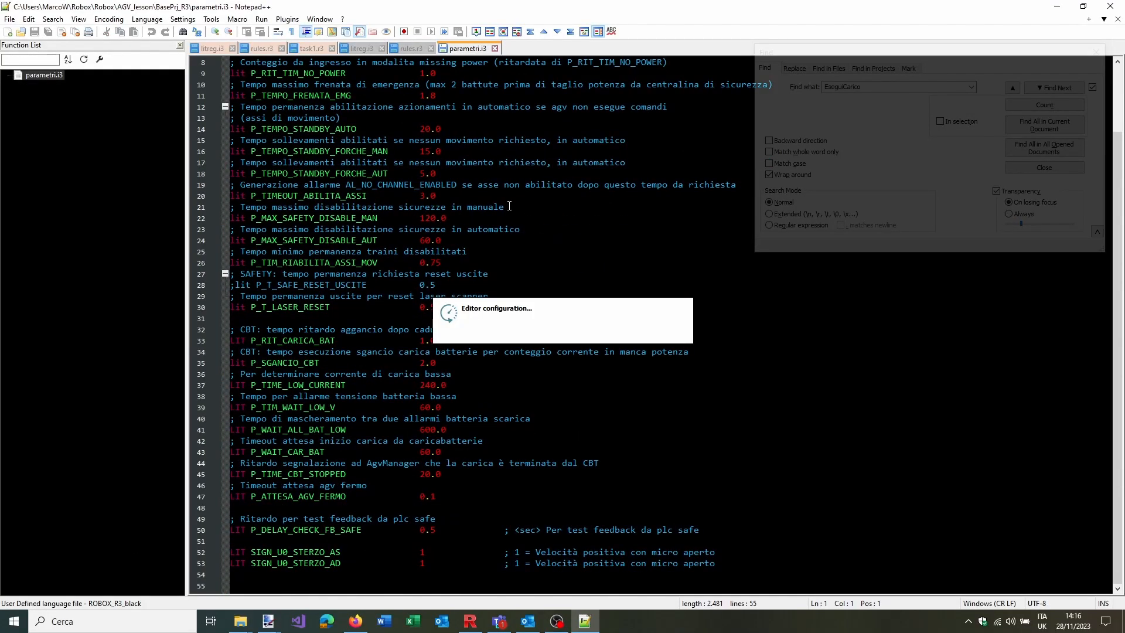
click(494, 48)
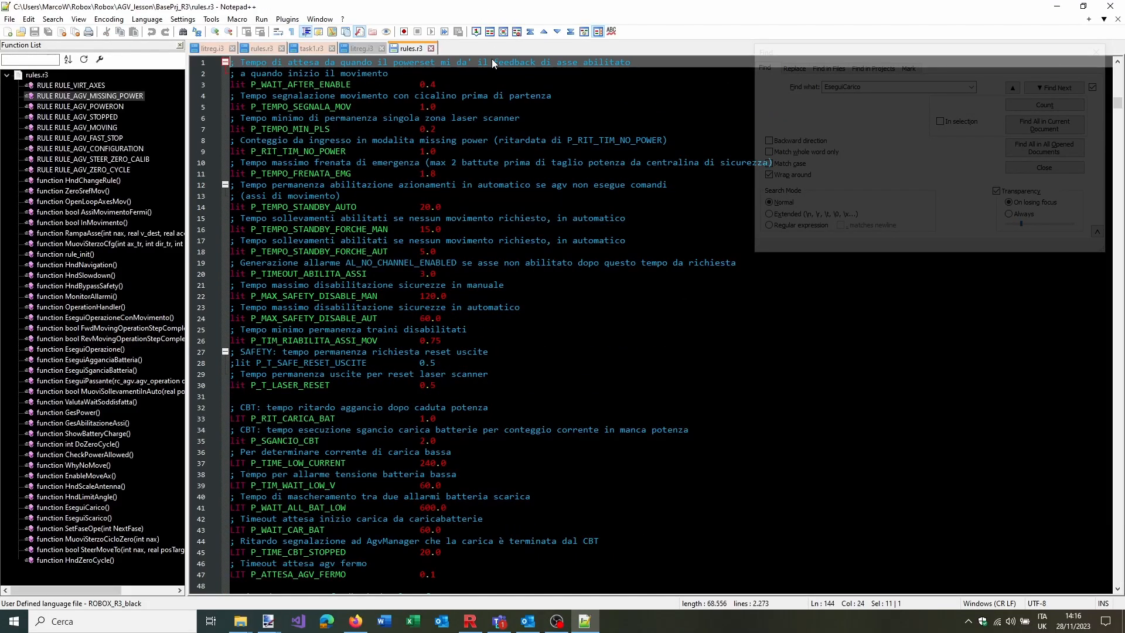
Examine the declarations above RULE_VIRT_AXES in rules.r3 and find the include line for genlit.i3
double_click(95, 86)
scroll(508, 267, up, 7)
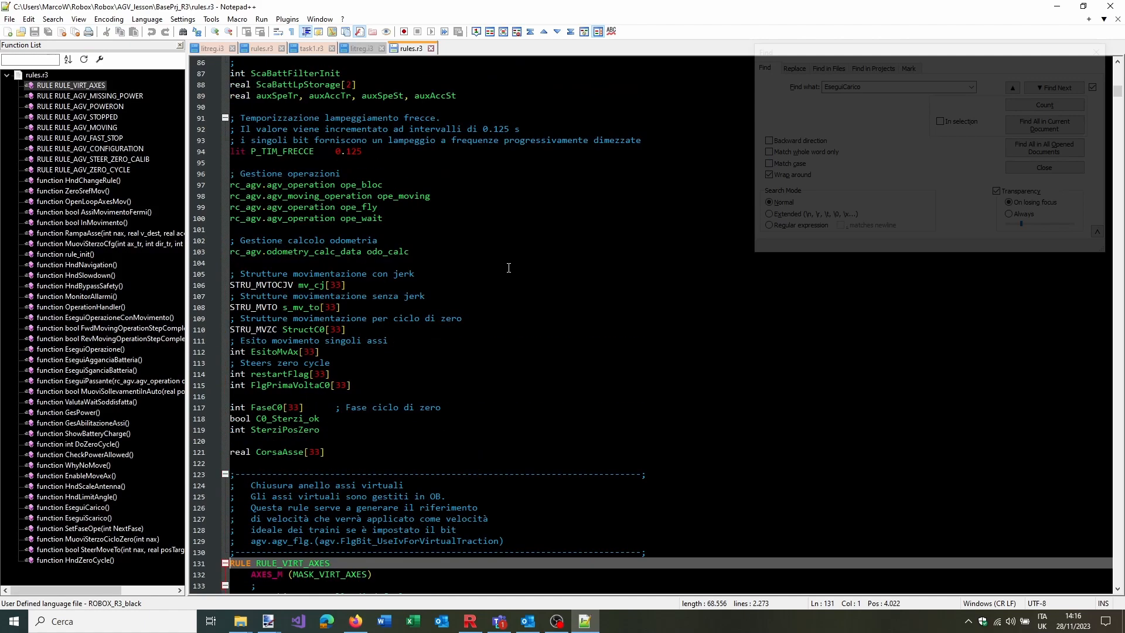
scroll(508, 268, up, 20)
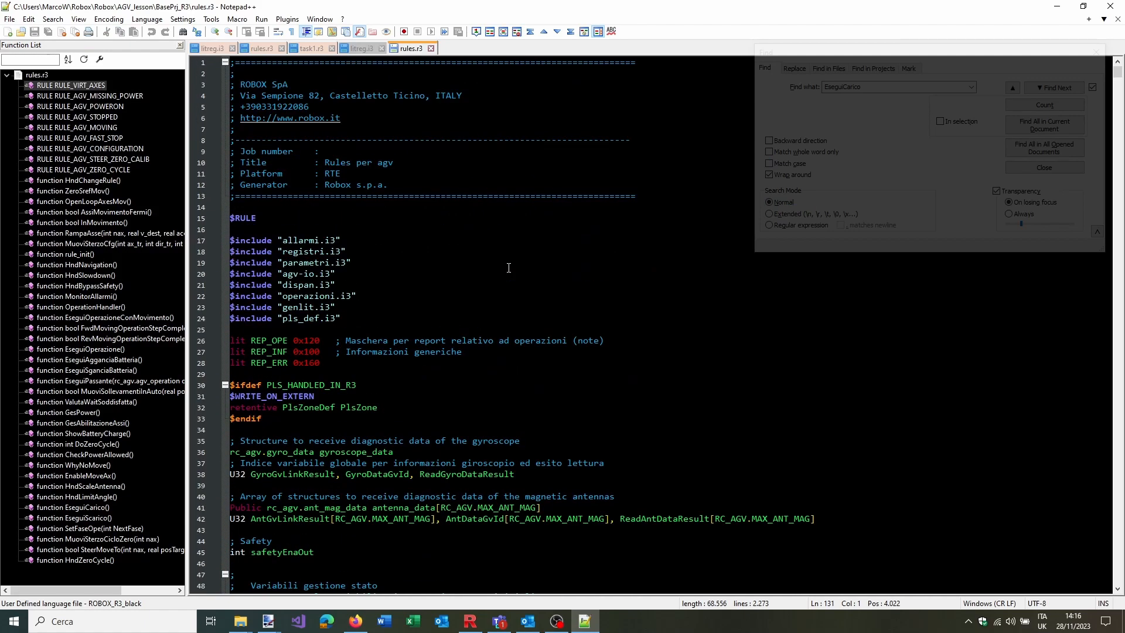
scroll(512, 263, down, 6)
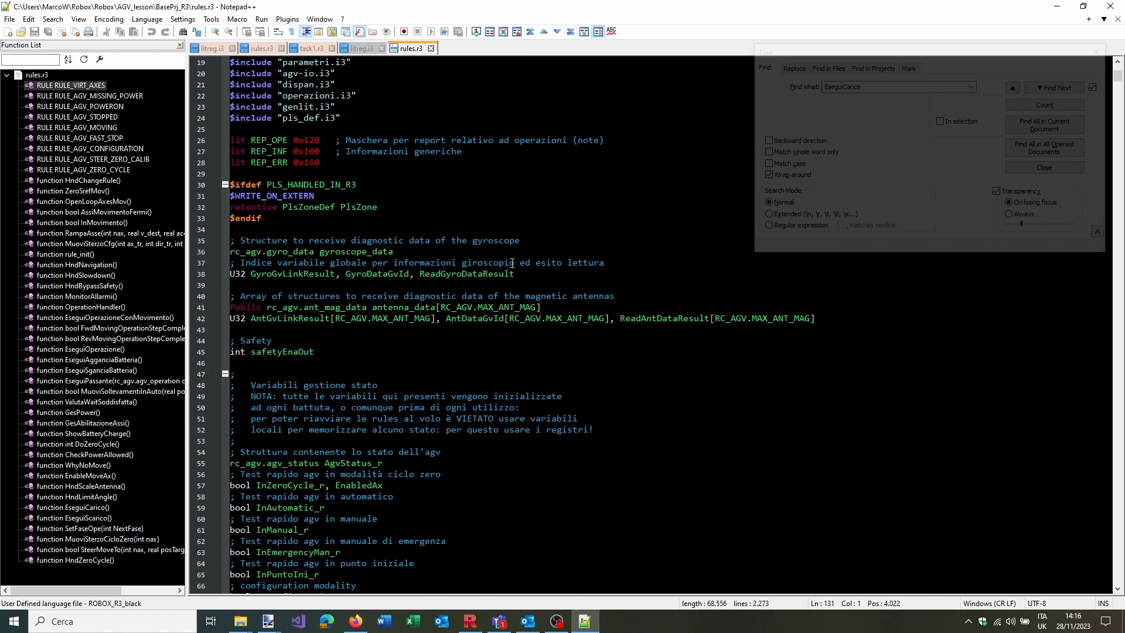
scroll(512, 263, down, 4)
scroll(512, 263, up, 7)
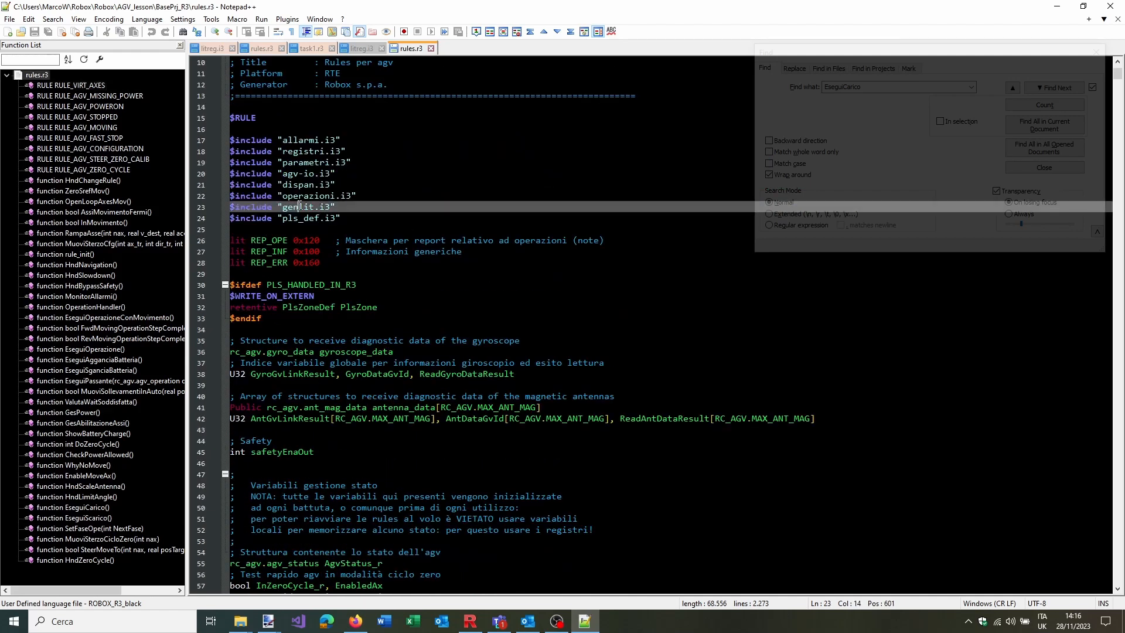
double_click(324, 208)
Open genlit.i3 from the RDE project's include files and select the second-to-last digit of the MASK_AX_TRACTIONS value
click(469, 621)
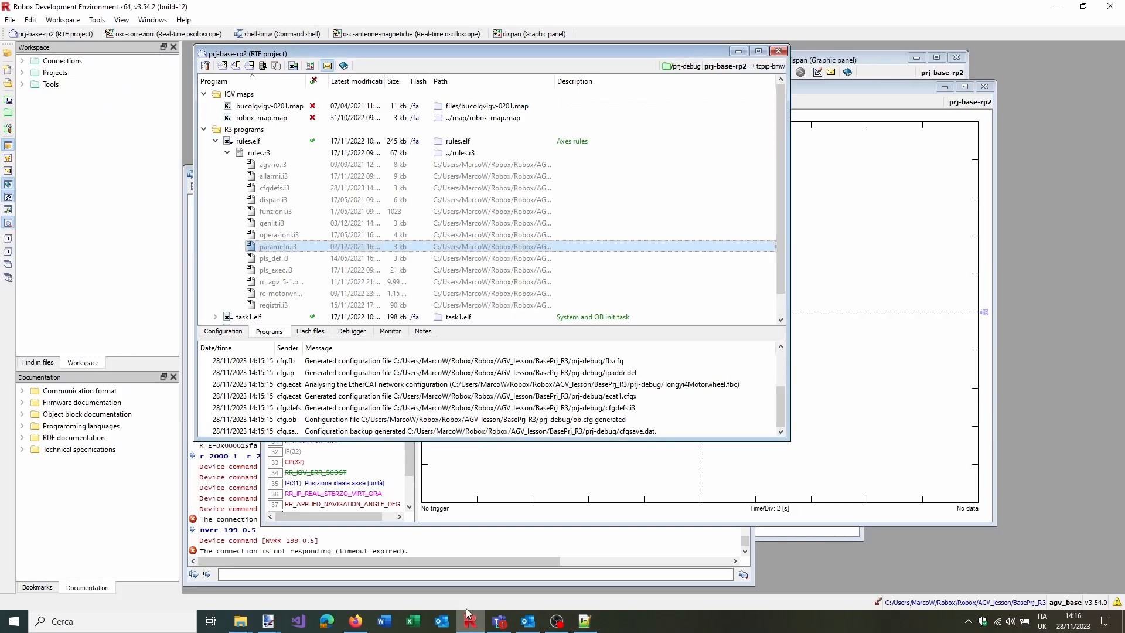
double_click(292, 221)
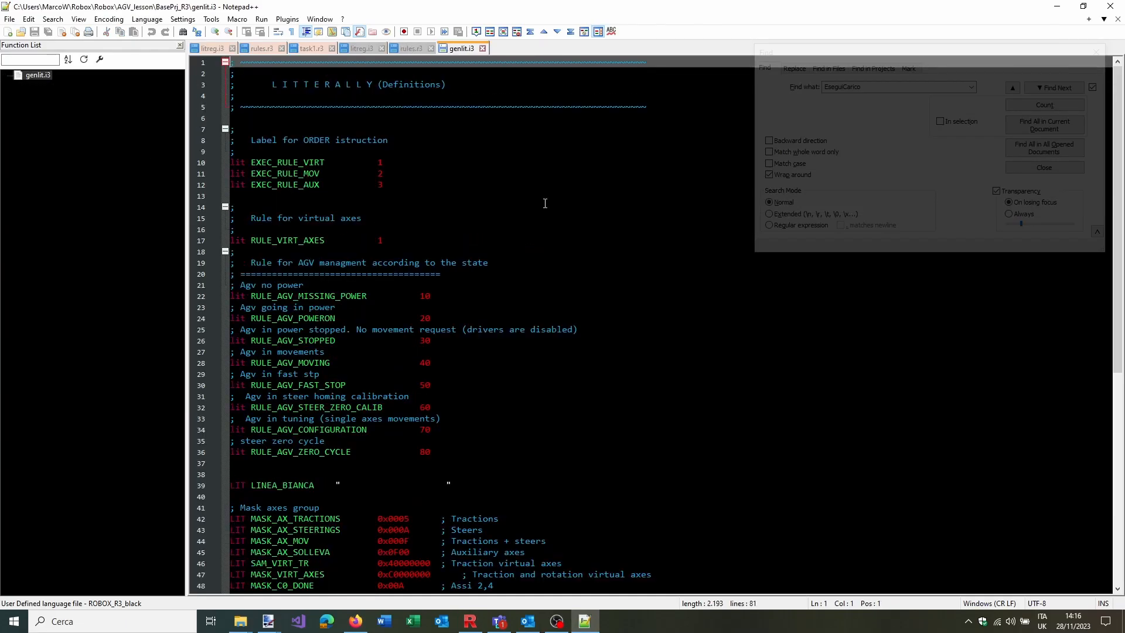
scroll(404, 198, down, 4)
scroll(523, 202, down, 4)
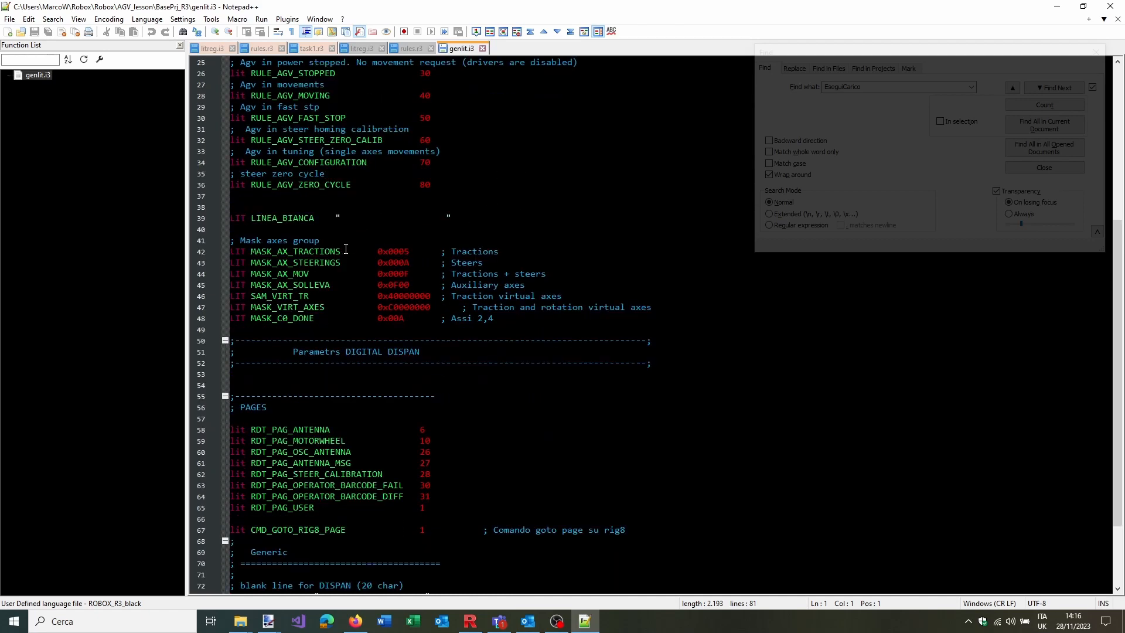
click(406, 252)
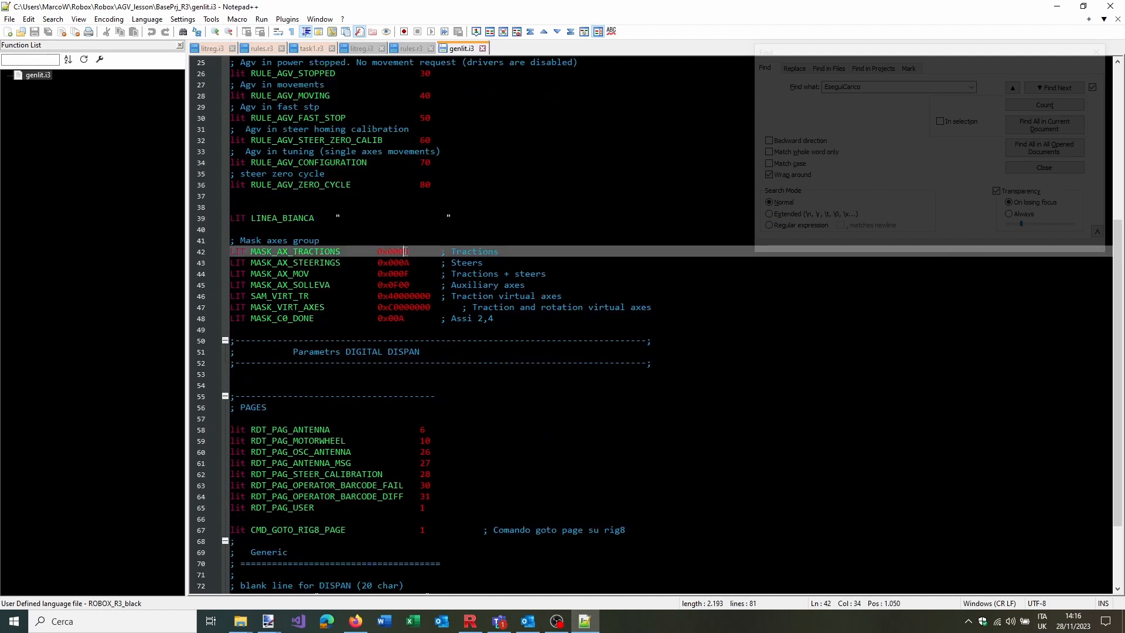
key(shift+Left)
Check the order of the traction axes ax_tr_as, ax_tr_ad, ax_tr_ps and ax_tr_pd in the RDE project configuration
click(481, 620)
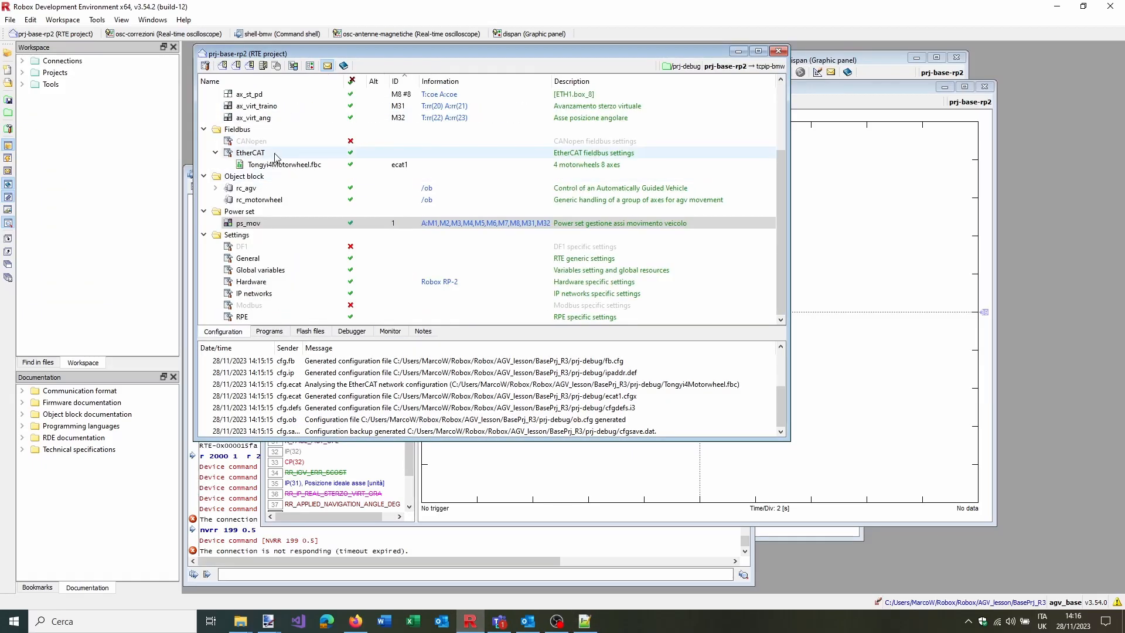
scroll(259, 118, up, 3)
click(258, 106)
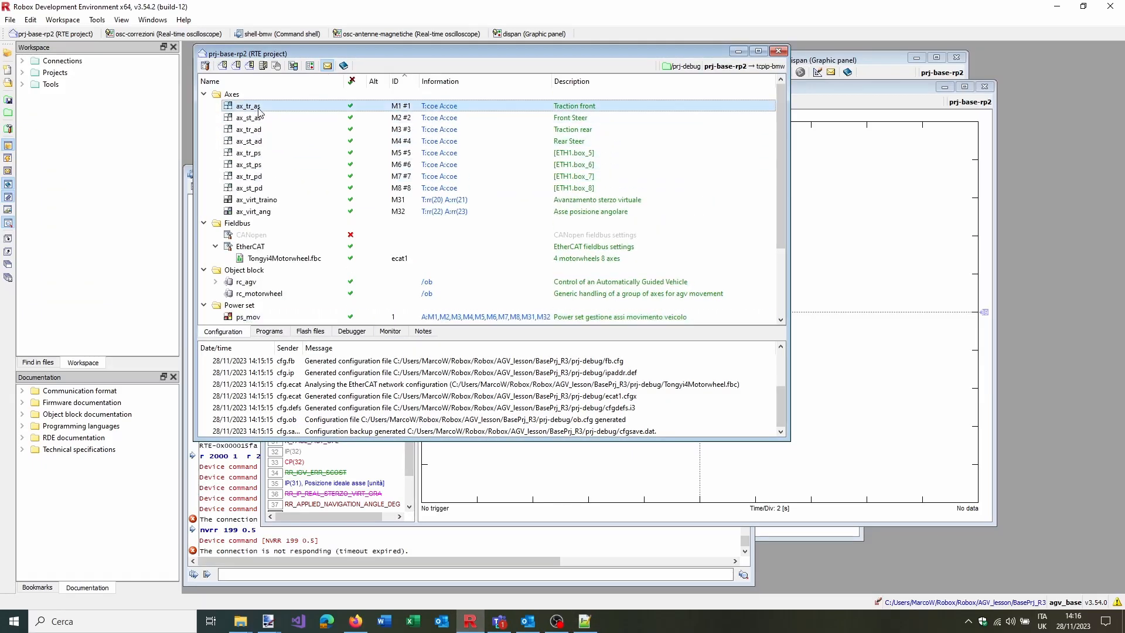
click(260, 130)
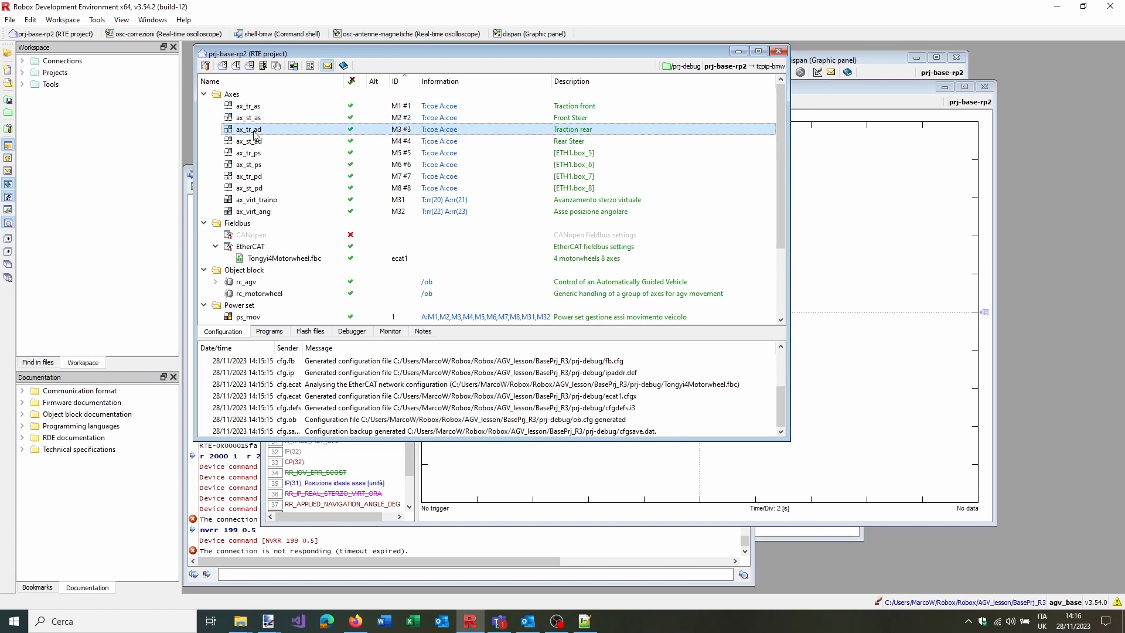
click(260, 121)
click(258, 107)
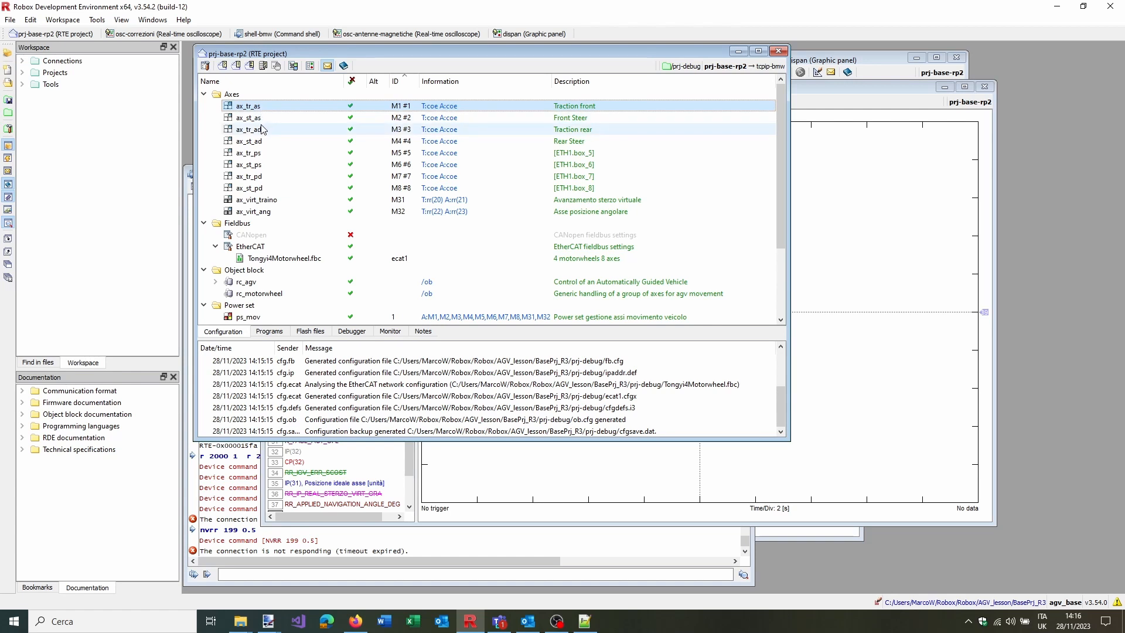
click(262, 129)
click(256, 107)
click(262, 132)
click(257, 108)
click(261, 130)
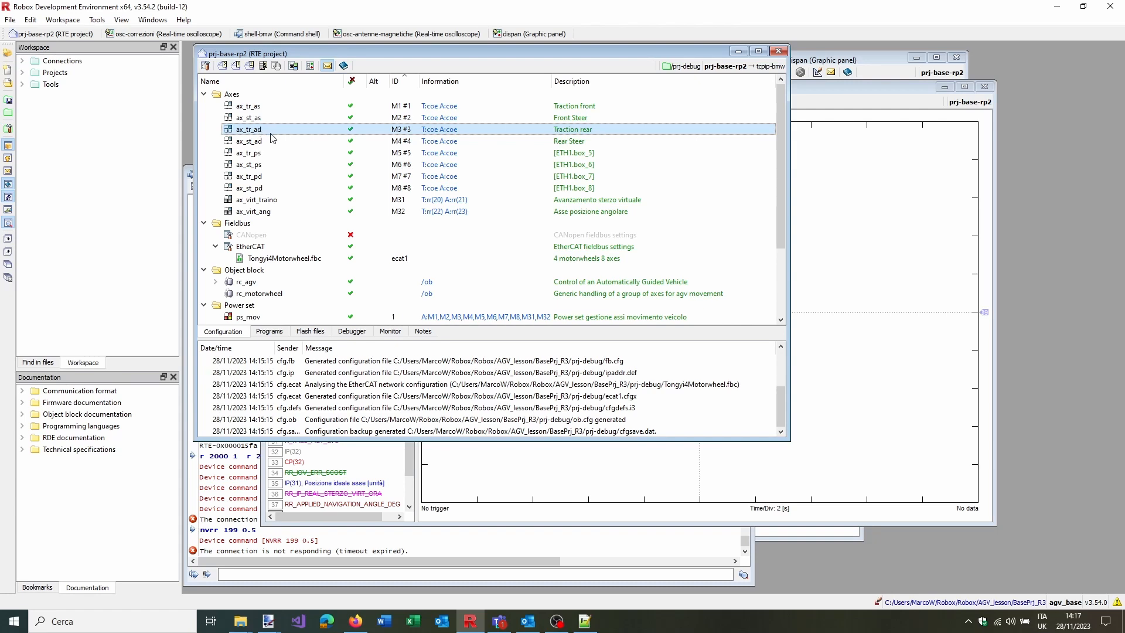
click(261, 154)
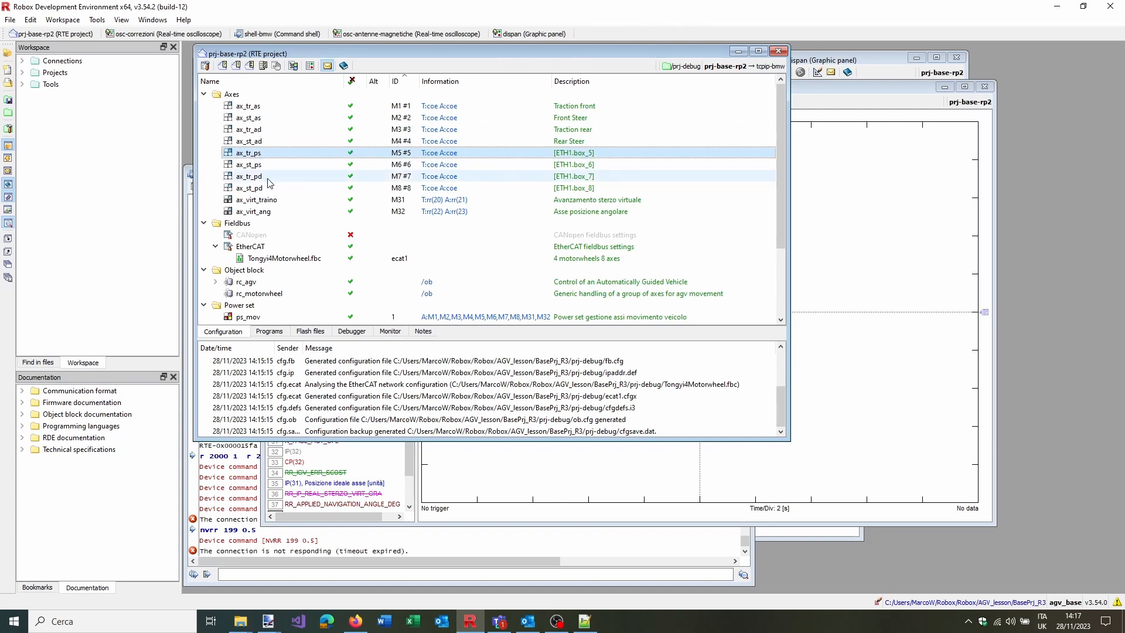
click(264, 176)
Back in genlit.i3, set MASK_AX_TRACTIONS to 0x0055, MASK_AX_STEERINGS to 0x00AA and MASK_AX_MOV to 0x00FF
click(584, 621)
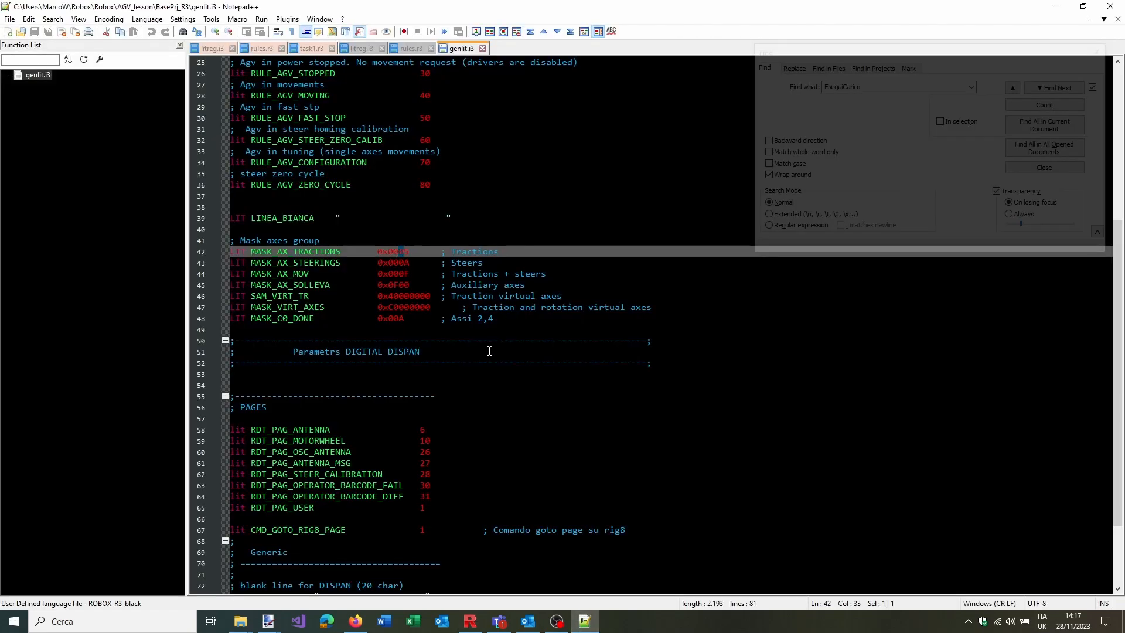
text(5)
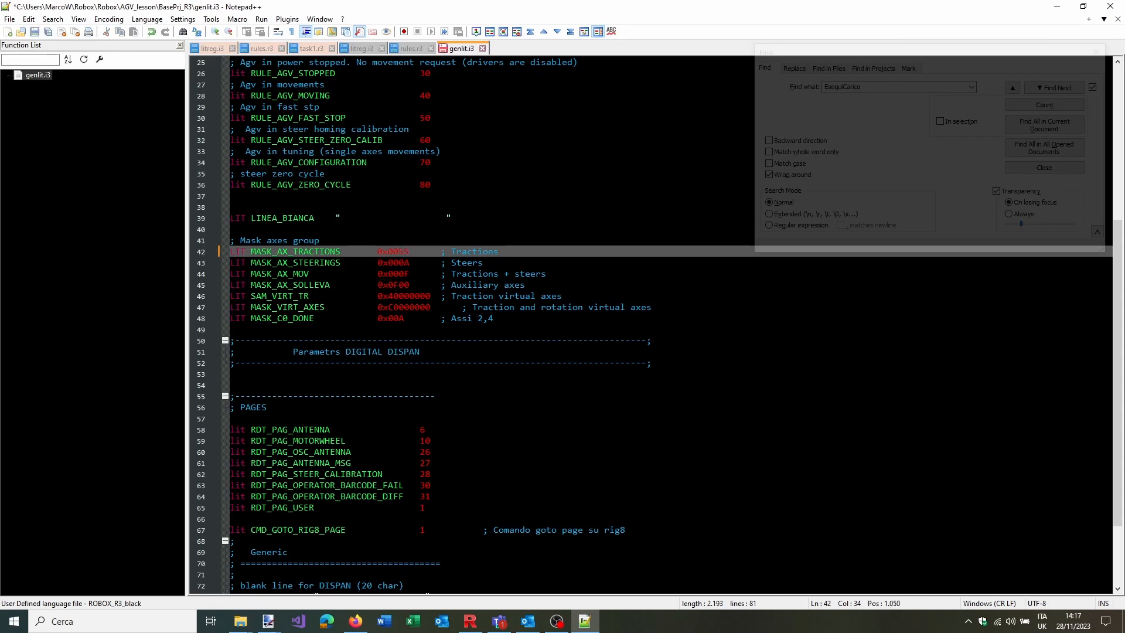
key(Down)
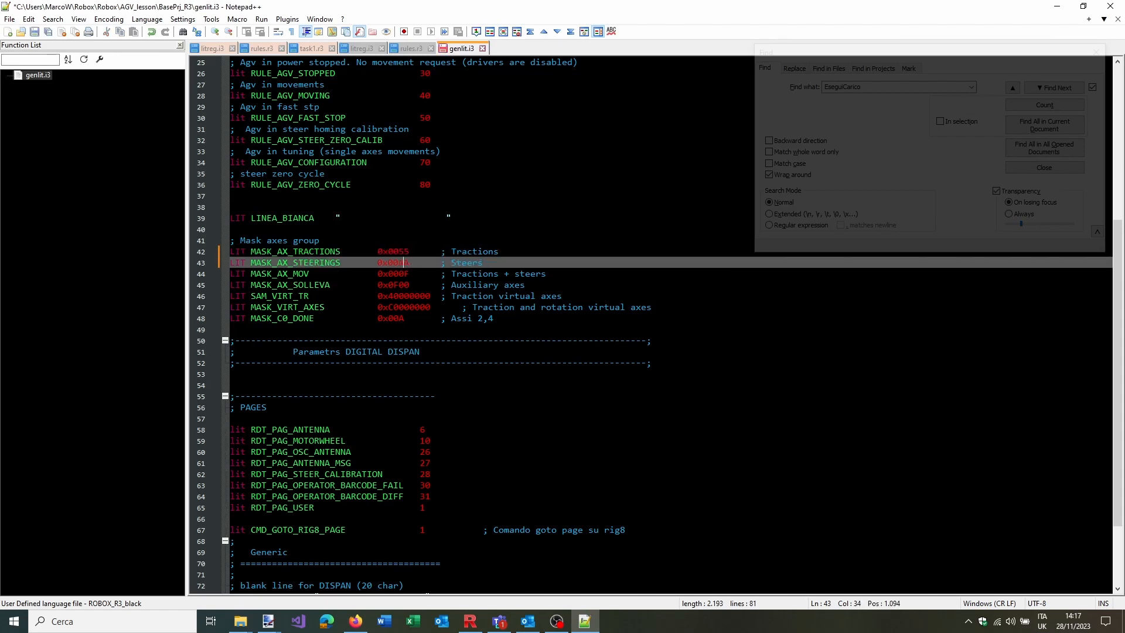
key(Down)
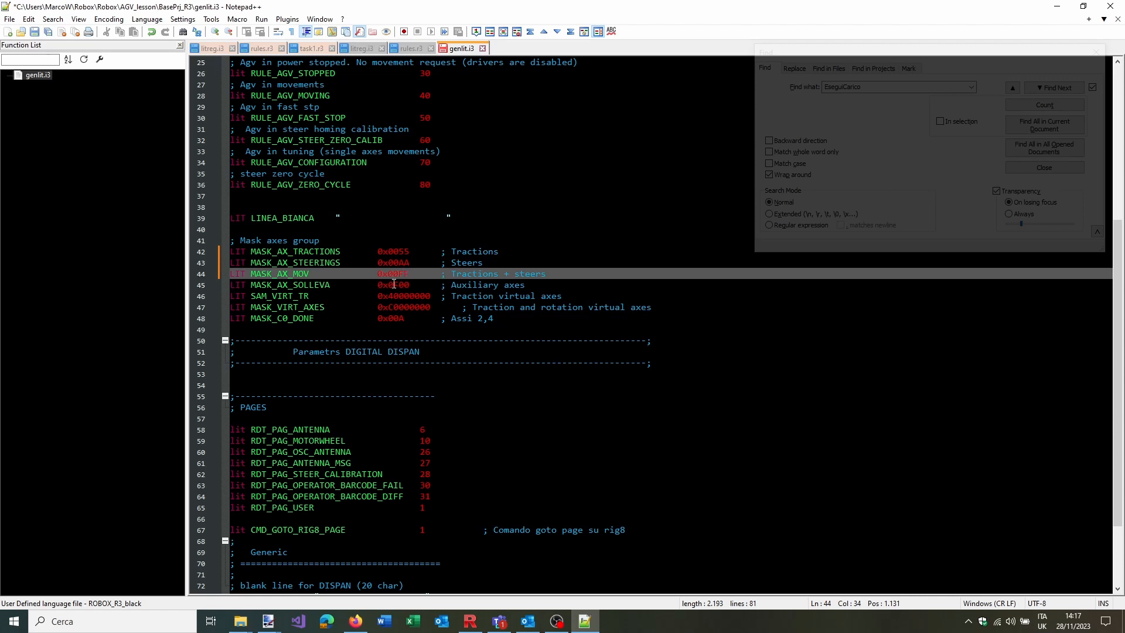
Examine the auxiliary and virtual axis masks MASK_AX_SOLLEVA, SAM_VIRT_TR and MASK_VIRT_AXES
double_click(304, 285)
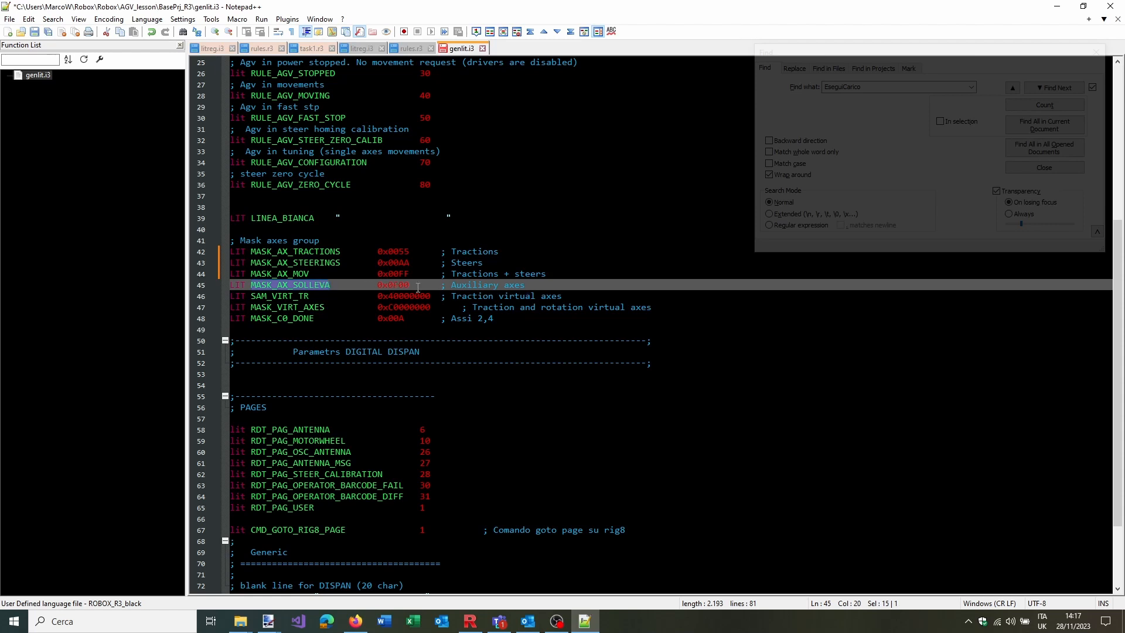
drag(393, 287, 401, 287)
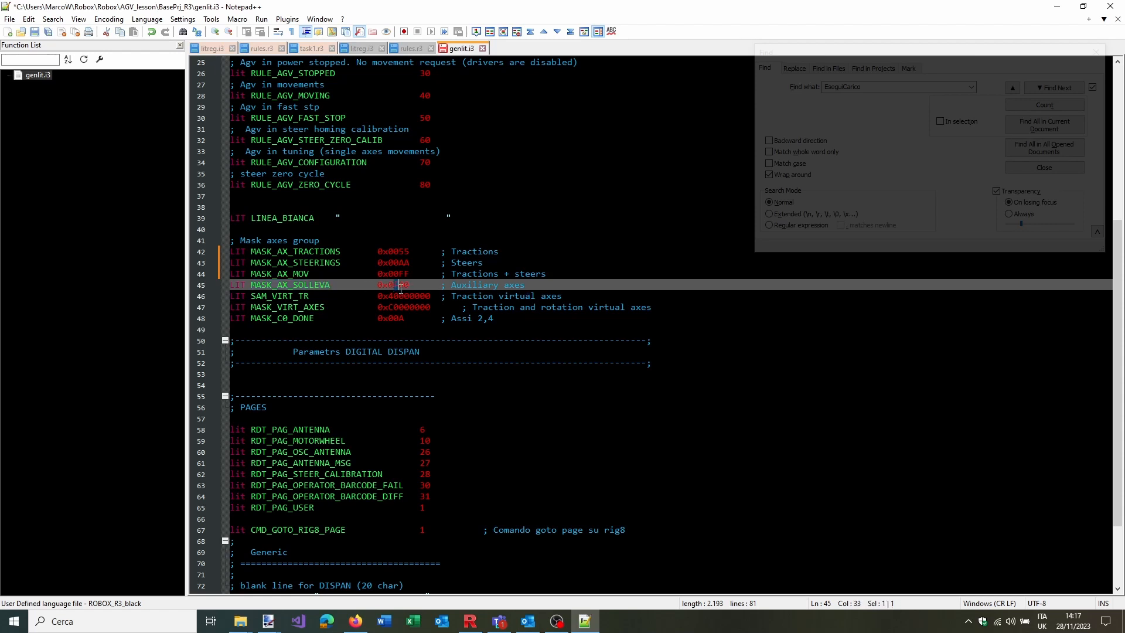
click(322, 287)
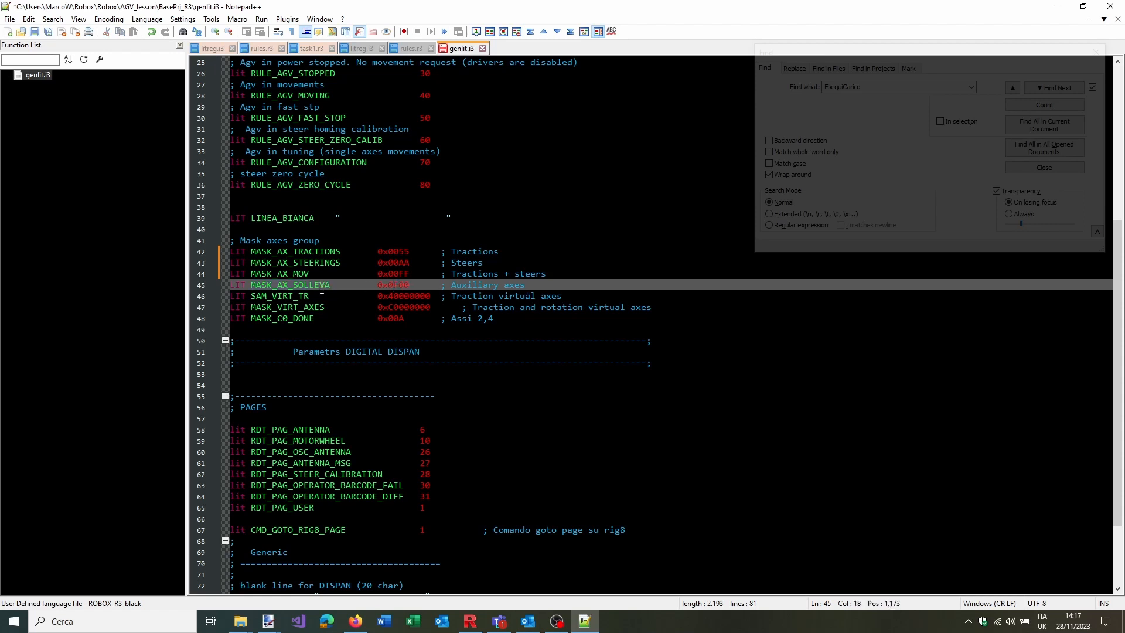
click(531, 287)
scroll(589, 287, down, 1)
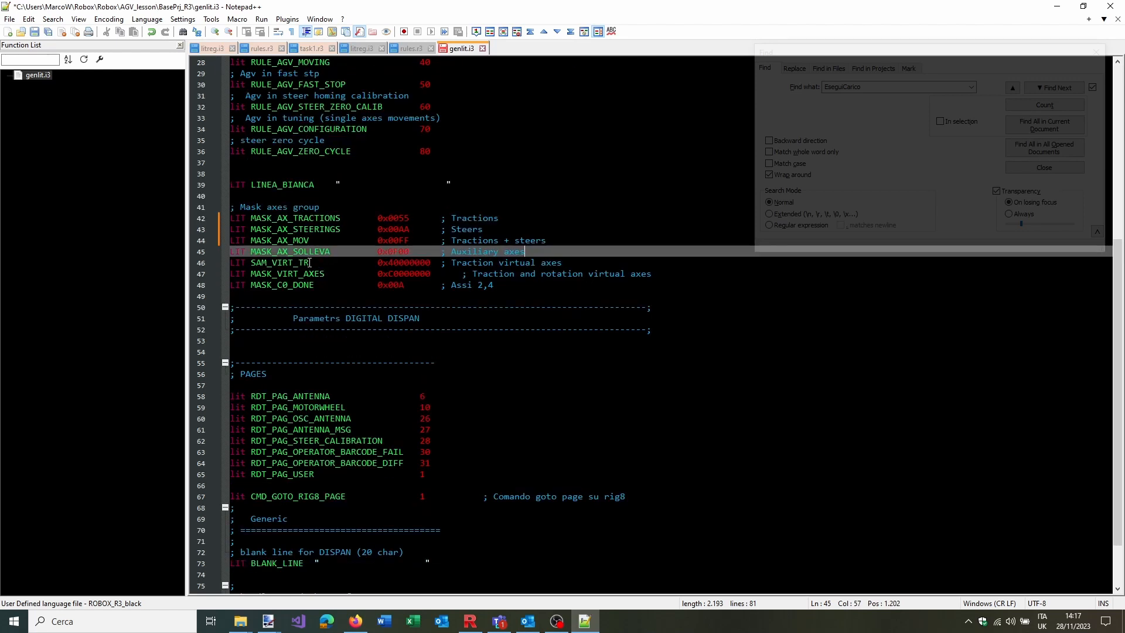
click(312, 263)
click(330, 274)
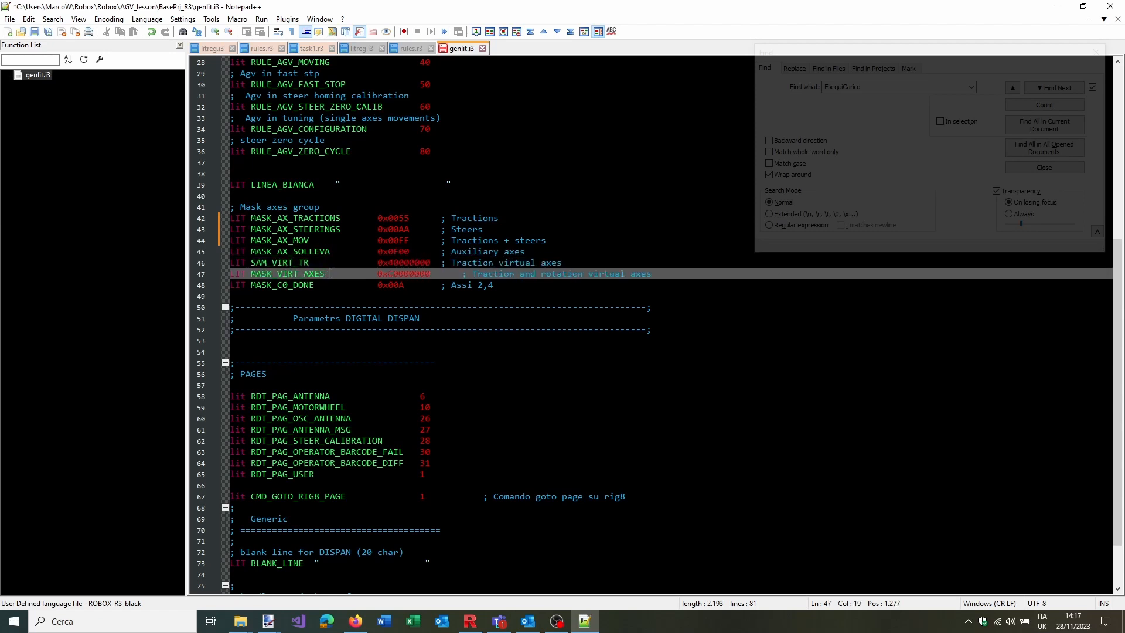
Set MASK_C0_DONE to 0x00AA and extend its comment to "Assi 2,4,6,8"
click(404, 285)
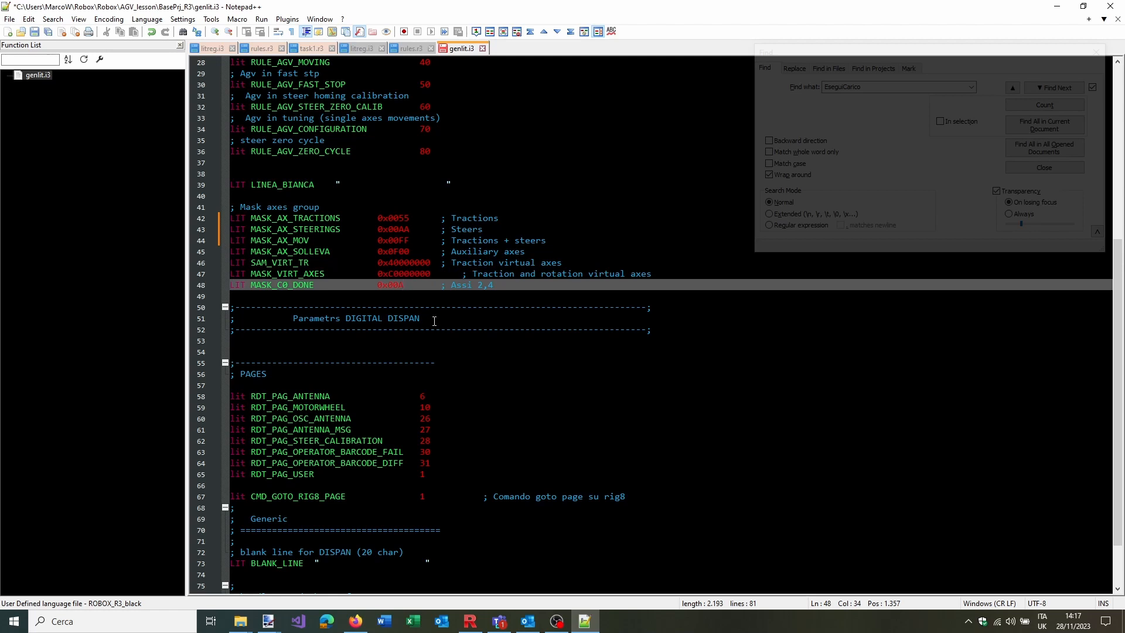
text(A)
double_click(317, 230)
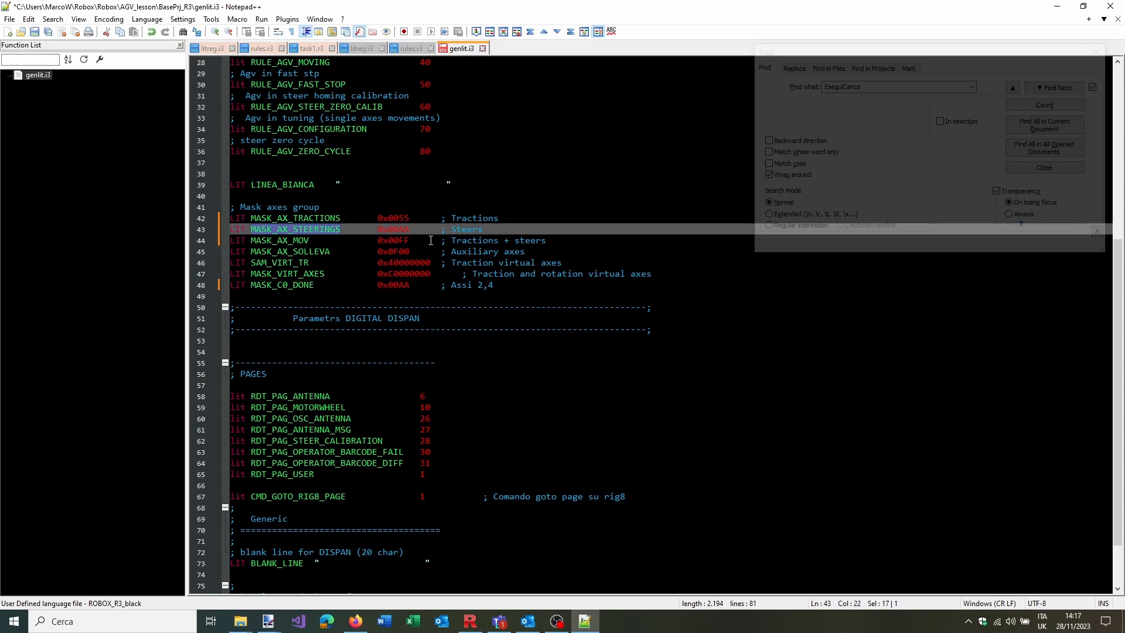
click(501, 285)
text(,6,8)
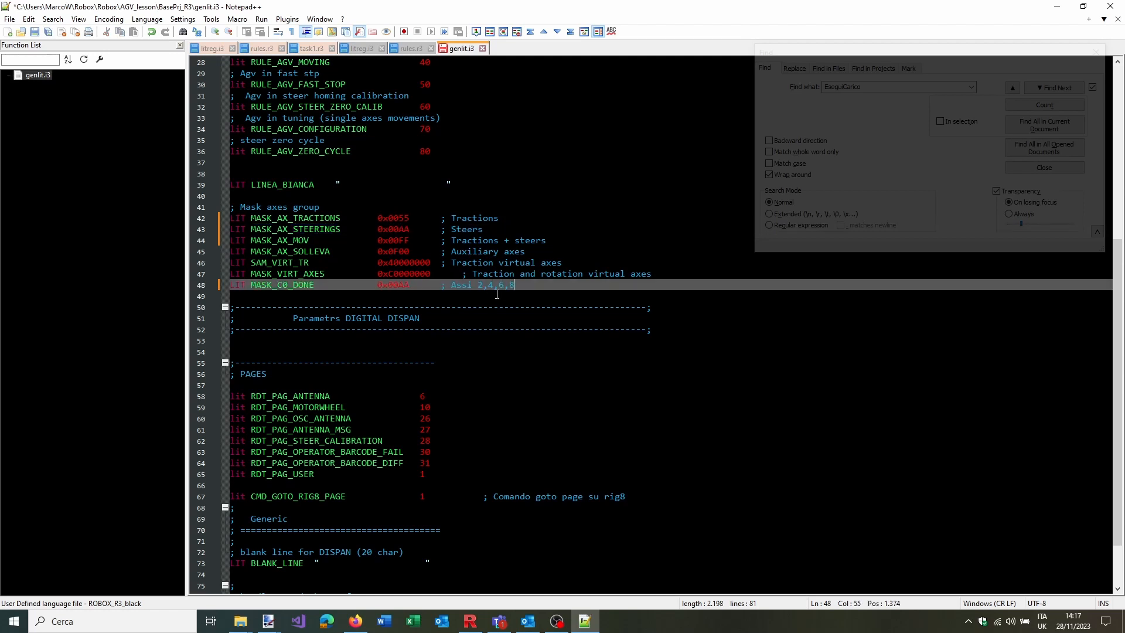
Review the RDT_PAG page-number definitions under PAGES in genlit.i3 and save the file
scroll(497, 294, down, 2)
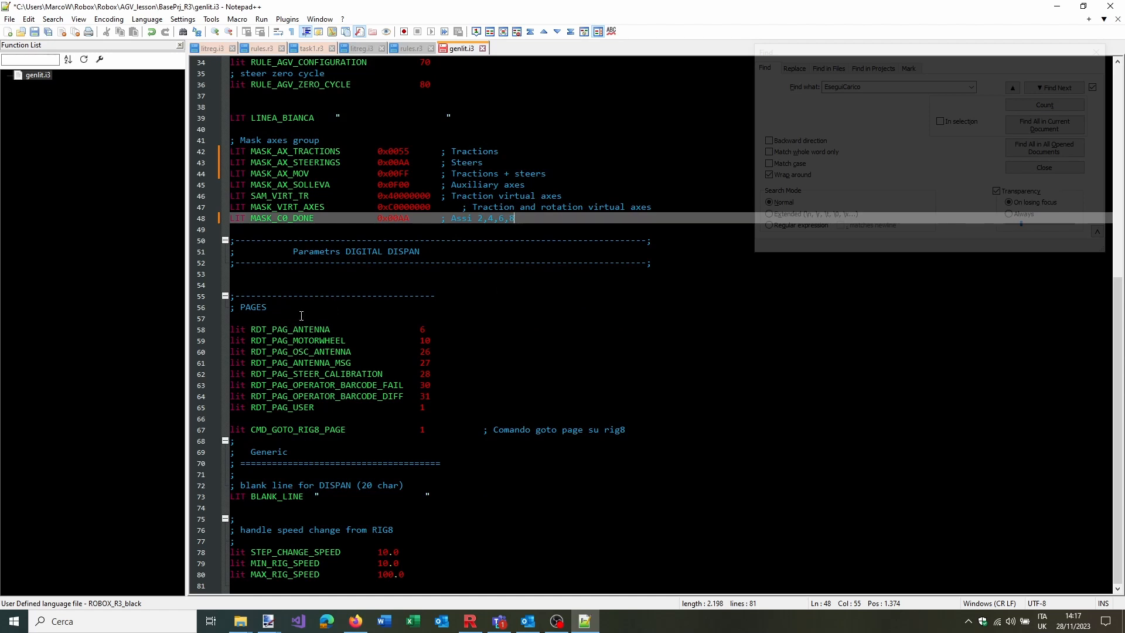
click(255, 308)
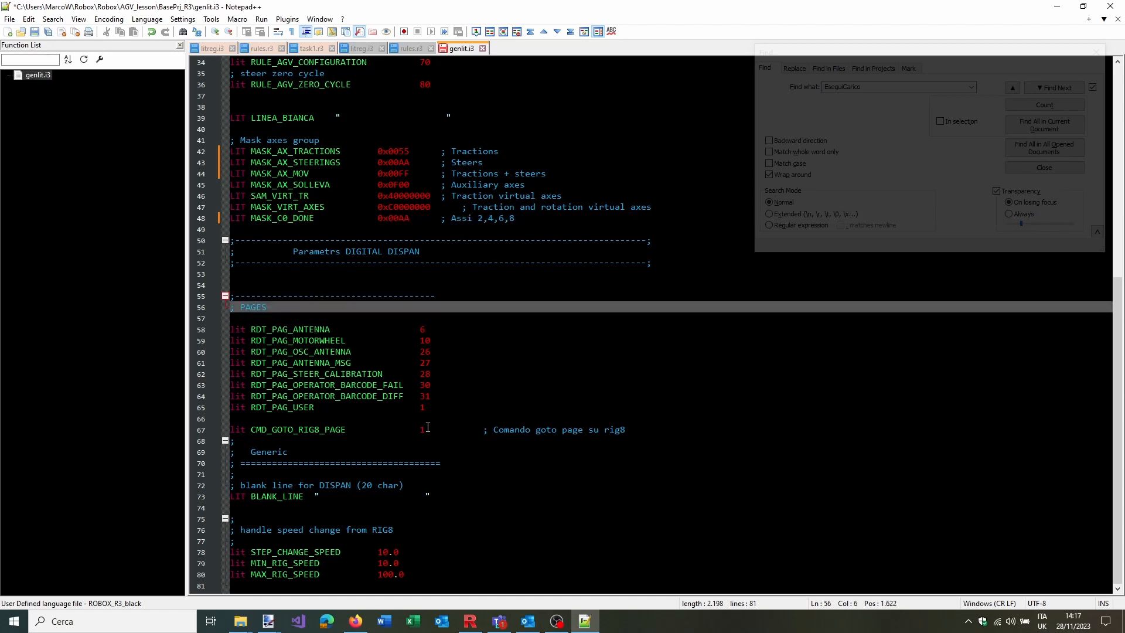
drag(334, 412, 230, 318)
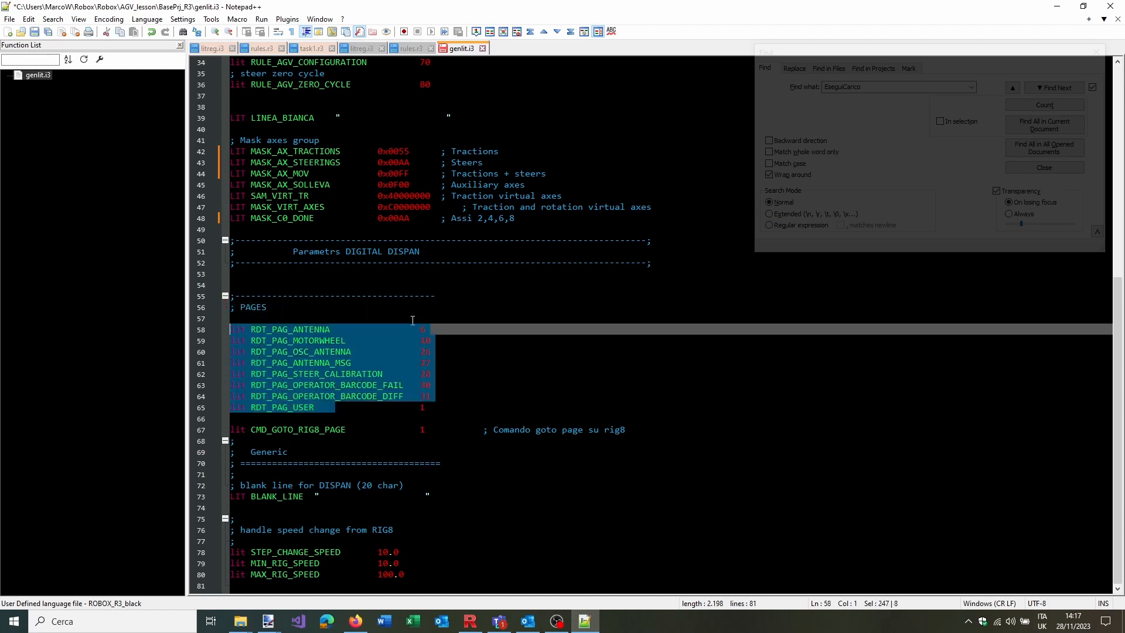
key(Left)
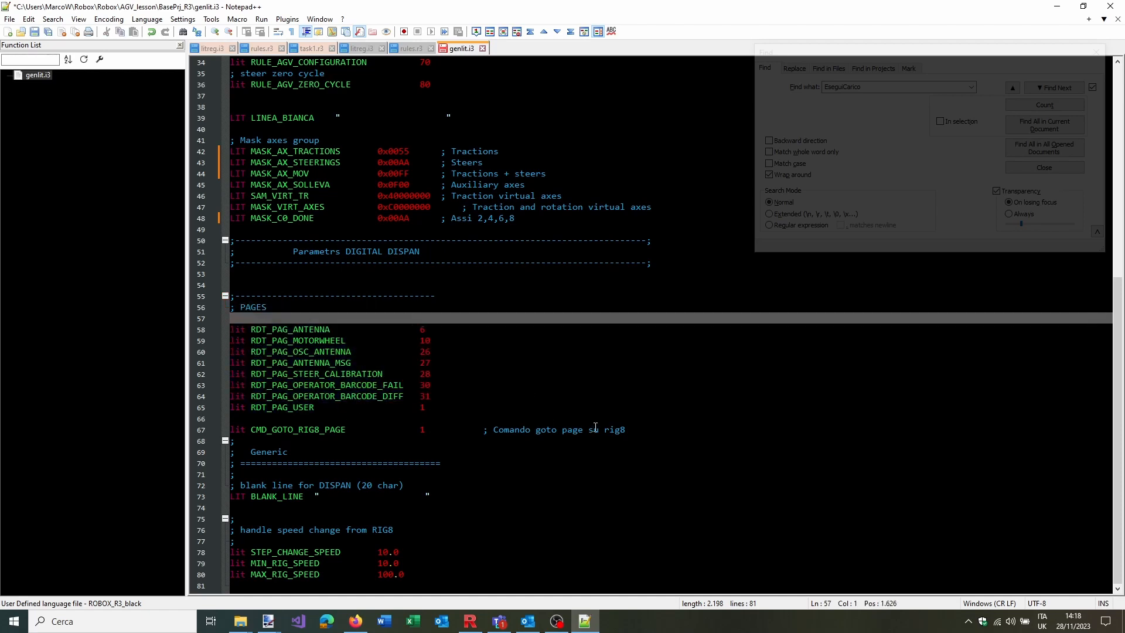
scroll(595, 427, up, 11)
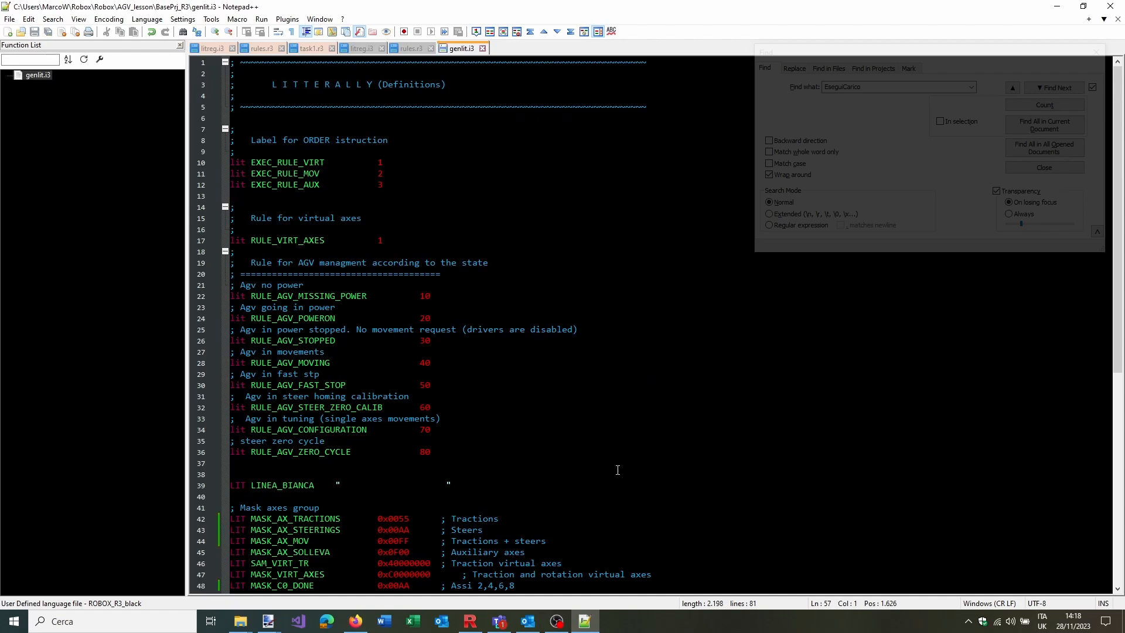
Switch to Robox Development Environment and open the task1.r3 source under task1.elf from the project's R3 programs
click(470, 621)
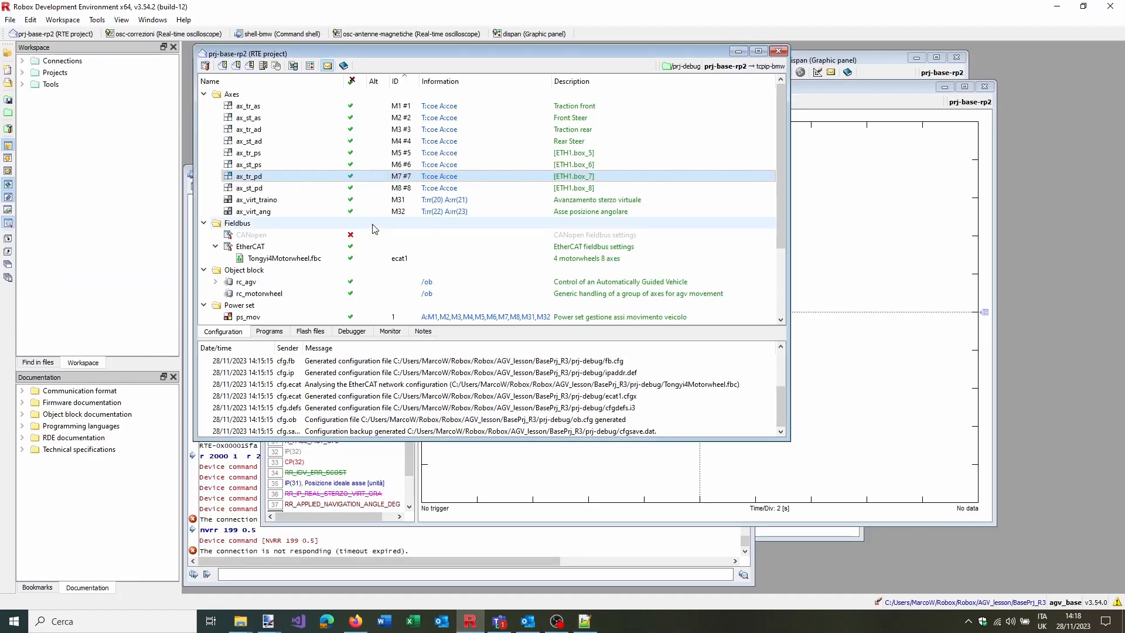
click(282, 332)
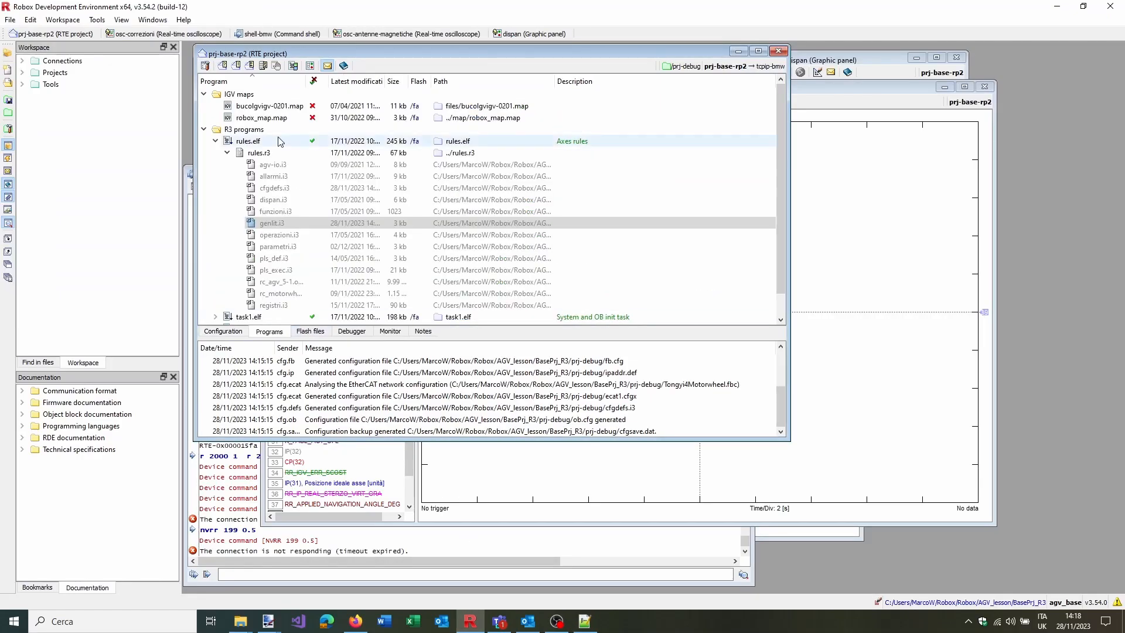
click(215, 141)
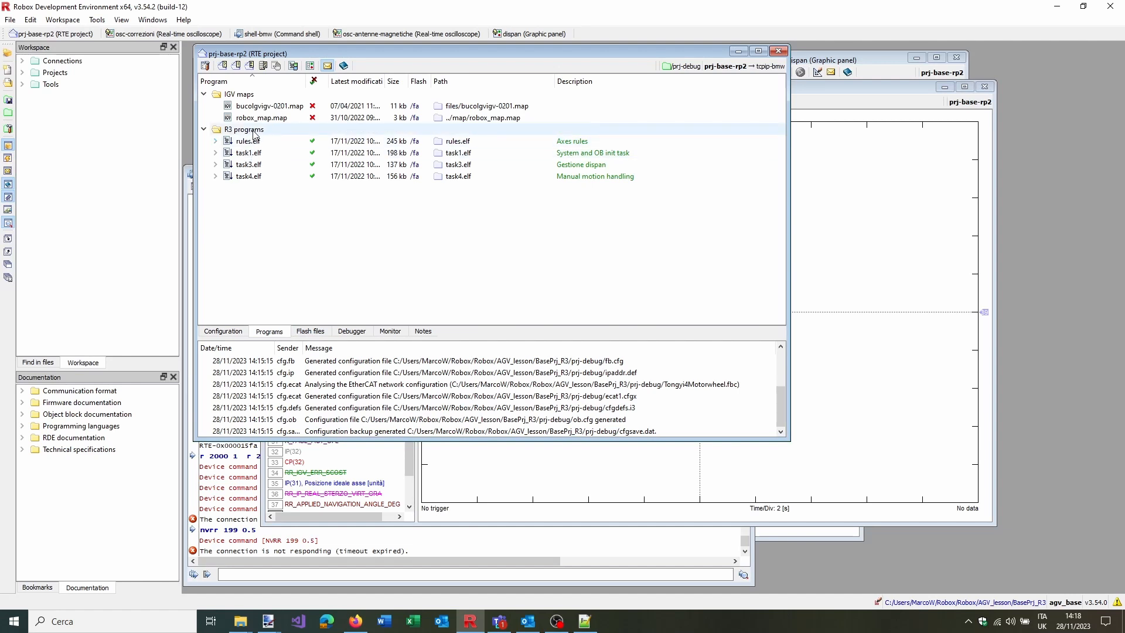
click(253, 131)
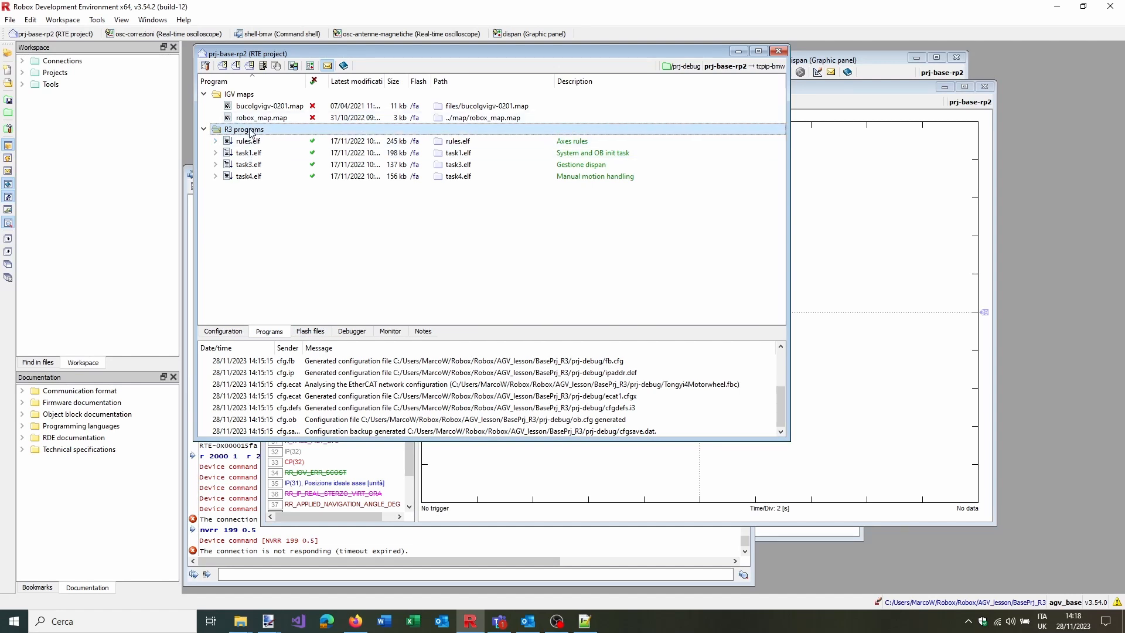
click(215, 153)
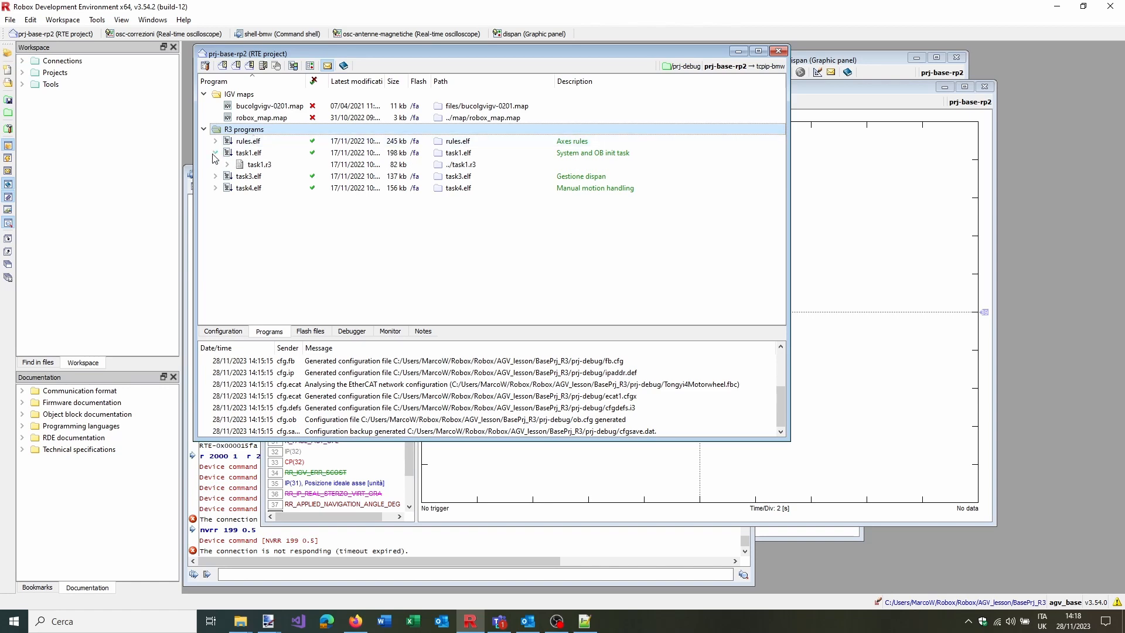
double_click(262, 168)
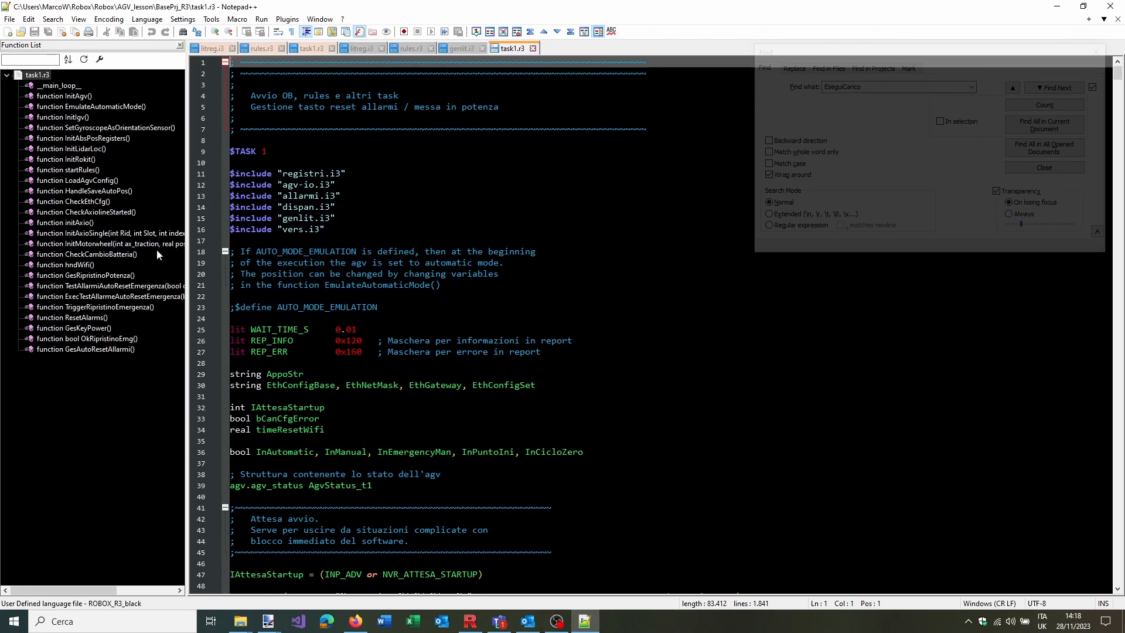
Go to the InitMotorwheel function in task1.r3 and examine its axis assignments, motorwheel structure and ax_traction cases
double_click(123, 244)
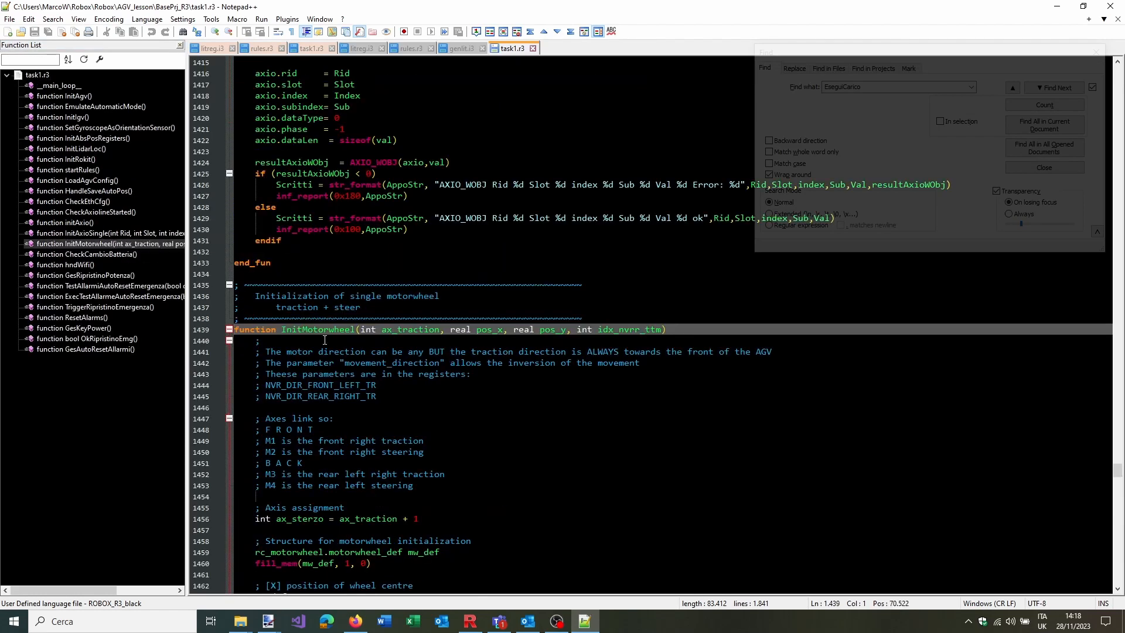
double_click(323, 330)
scroll(643, 273, down, 4)
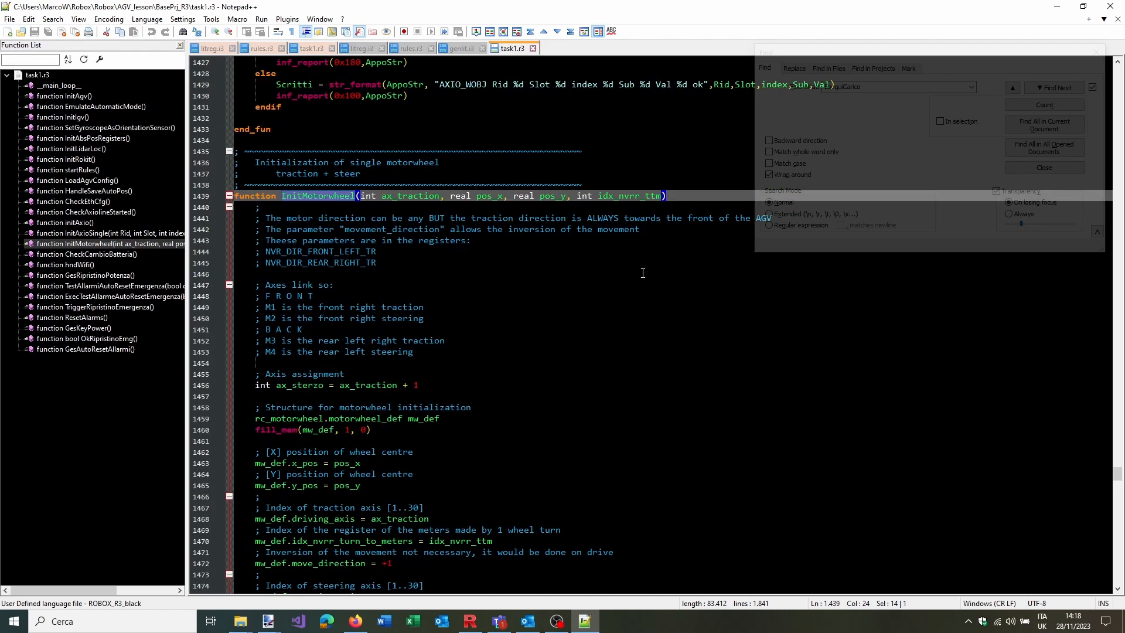
scroll(643, 273, down, 2)
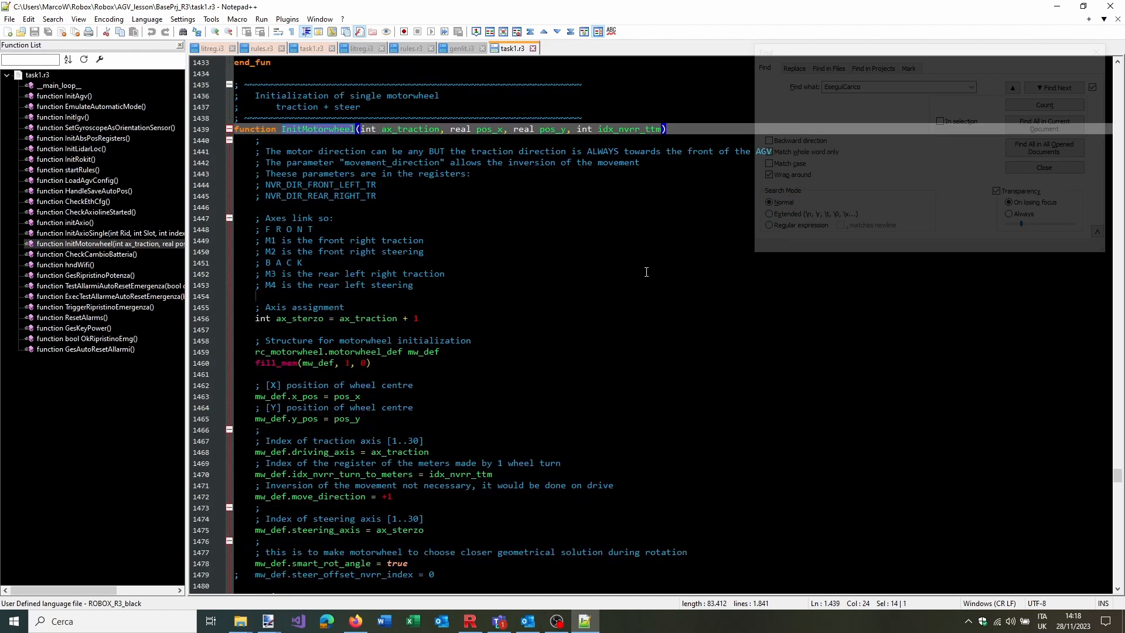
scroll(646, 271, down, 2)
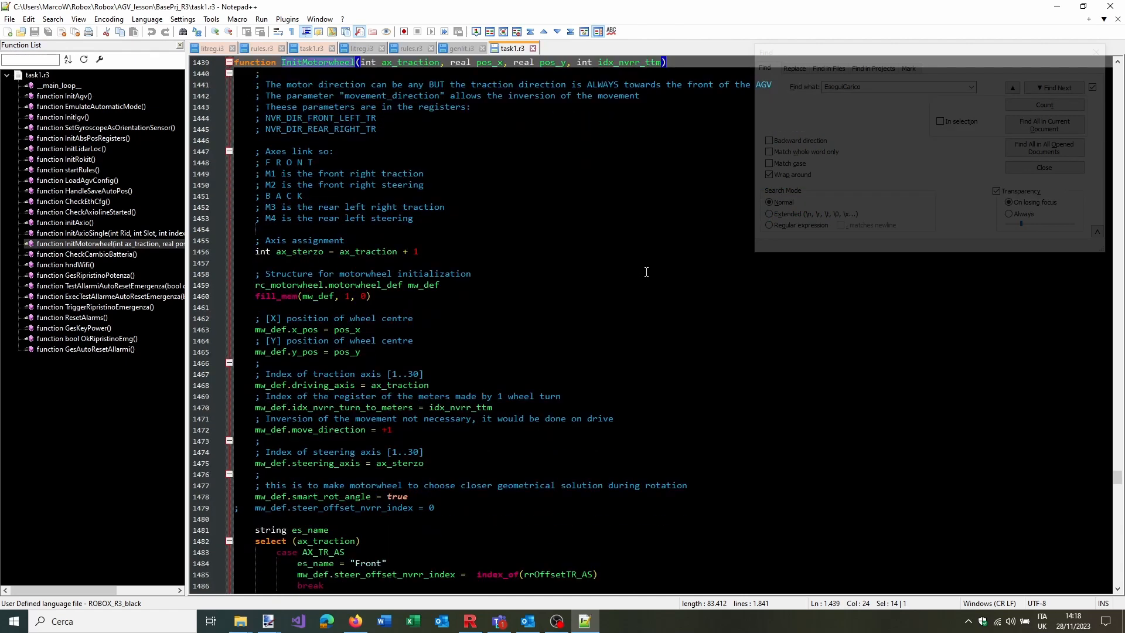
scroll(646, 272, up, 2)
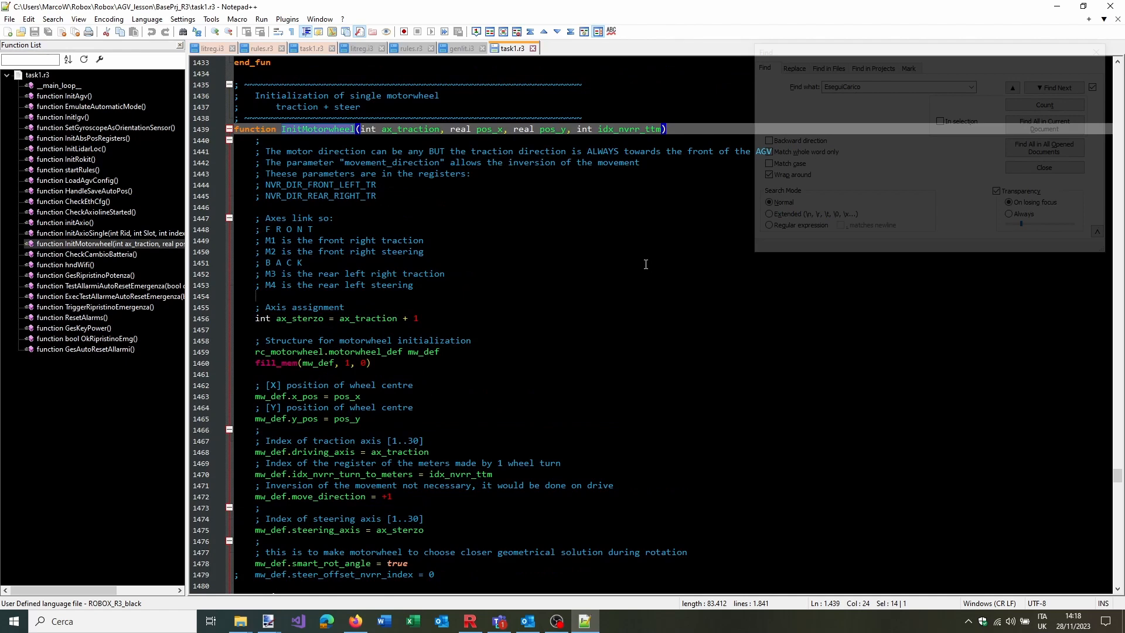
scroll(646, 264, down, 9)
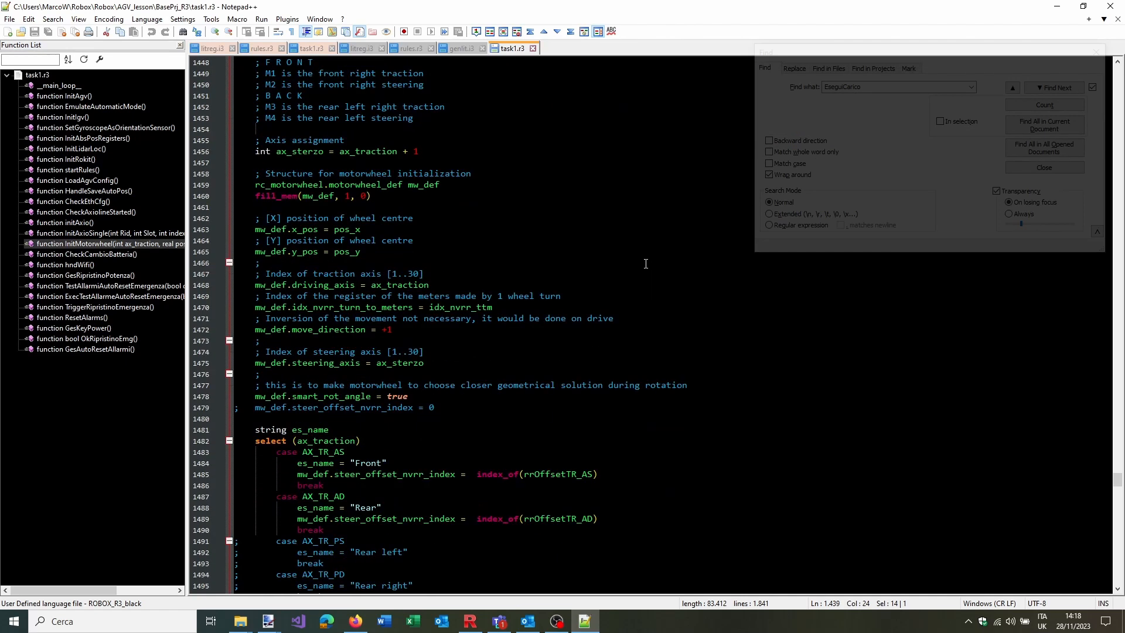
scroll(646, 264, down, 3)
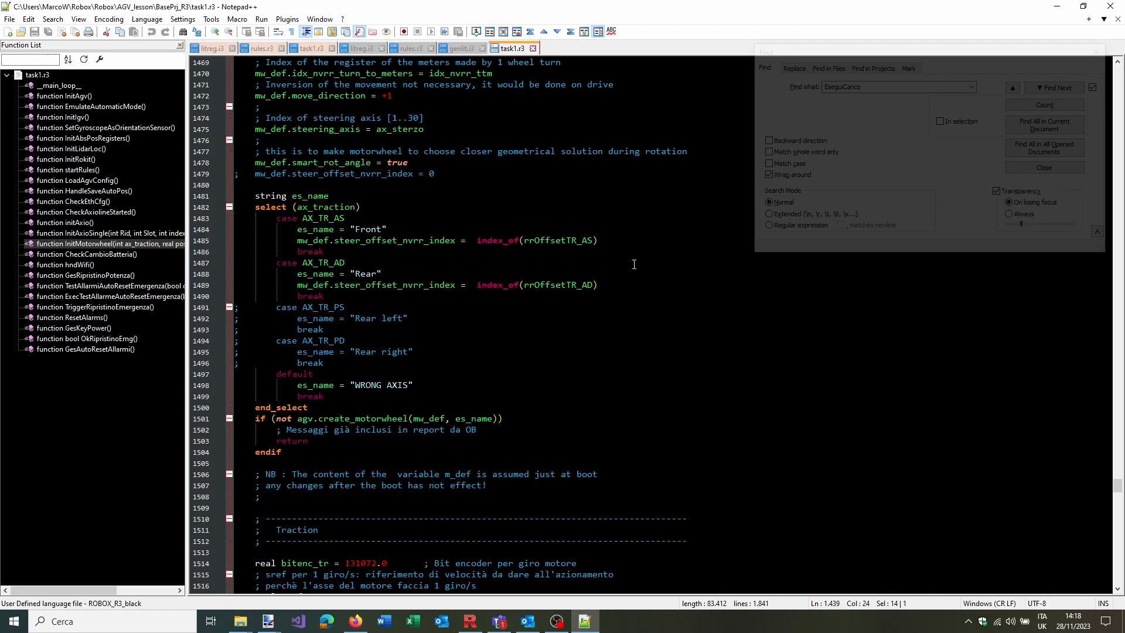
scroll(624, 263, up, 11)
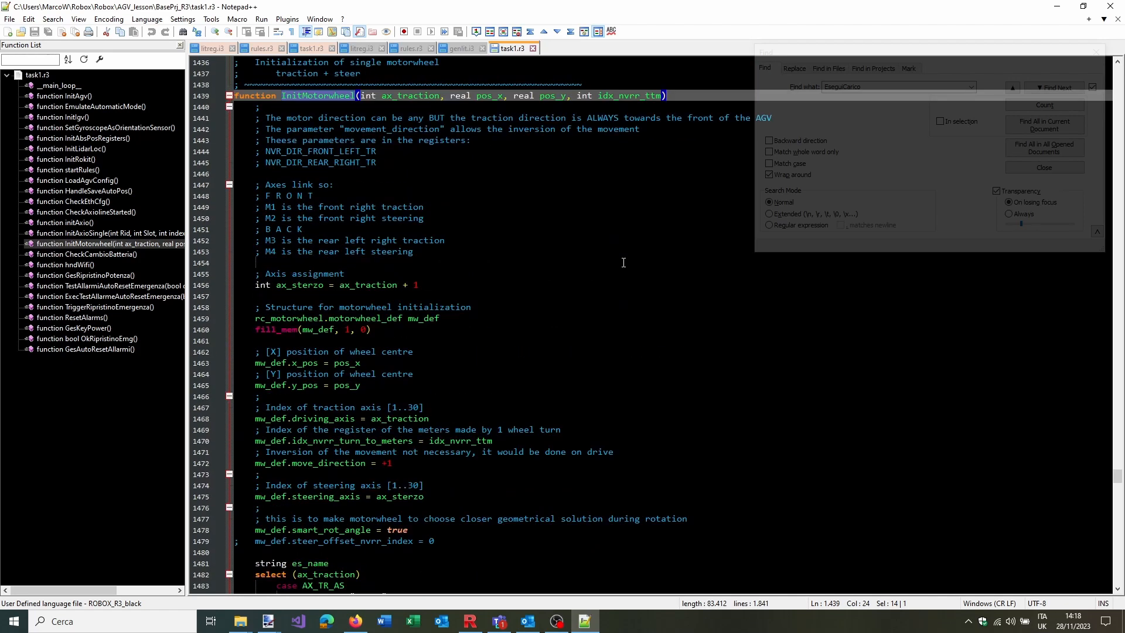
Examine the pos_x, pos_y and idx_nvrr_ttm parameters of InitMotorwheel and find where idx_nvrr_ttm is used
double_click(489, 95)
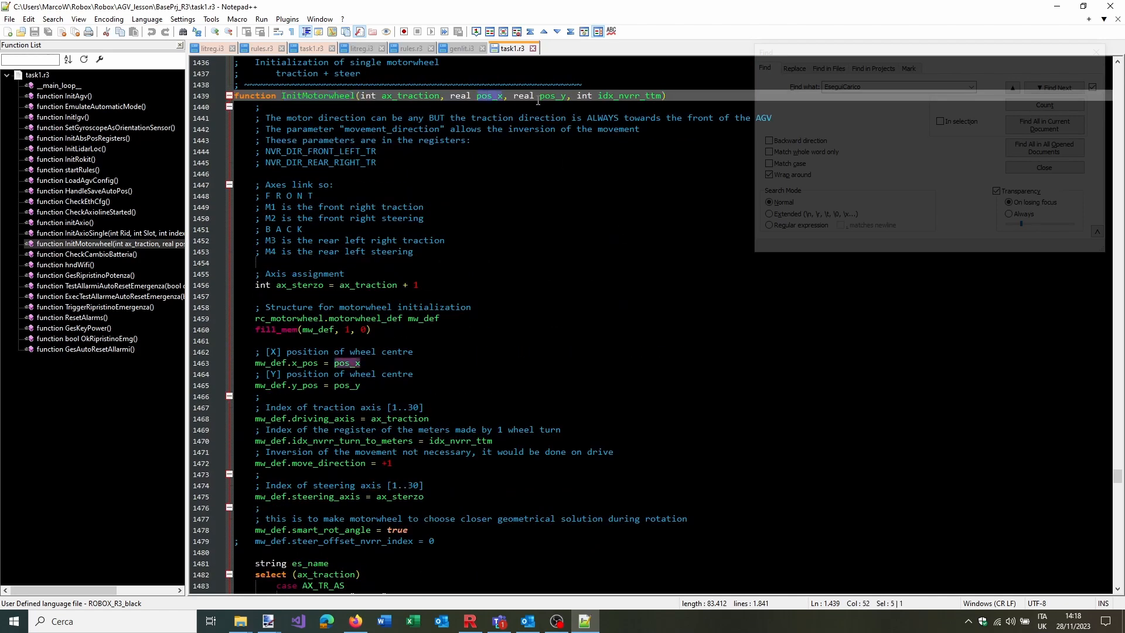
double_click(546, 95)
double_click(617, 95)
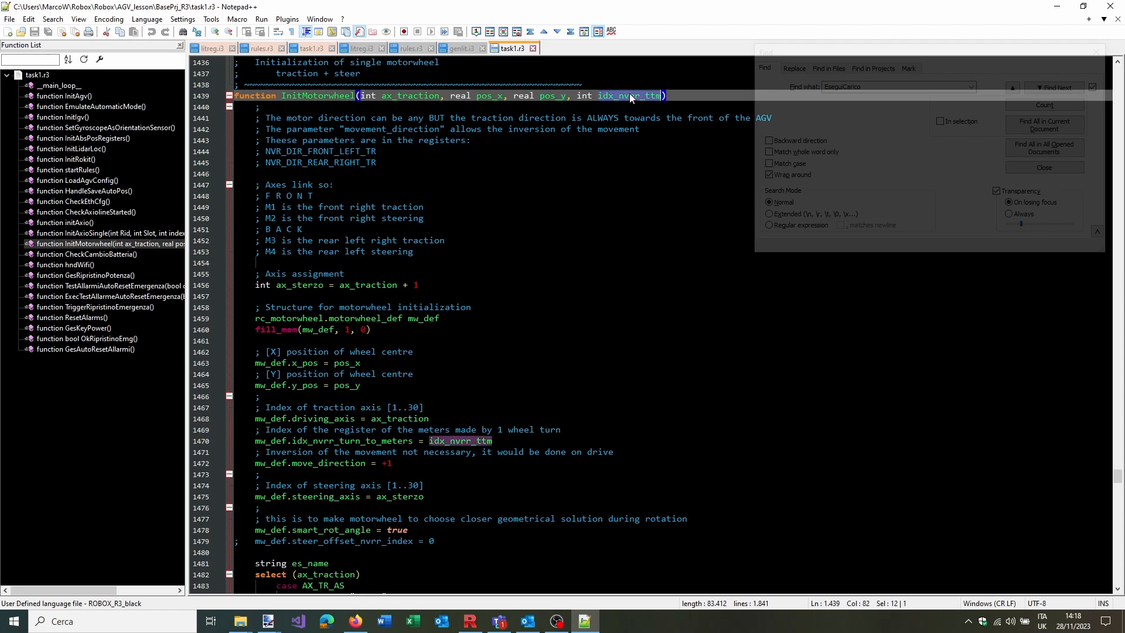
key(ctrl+f)
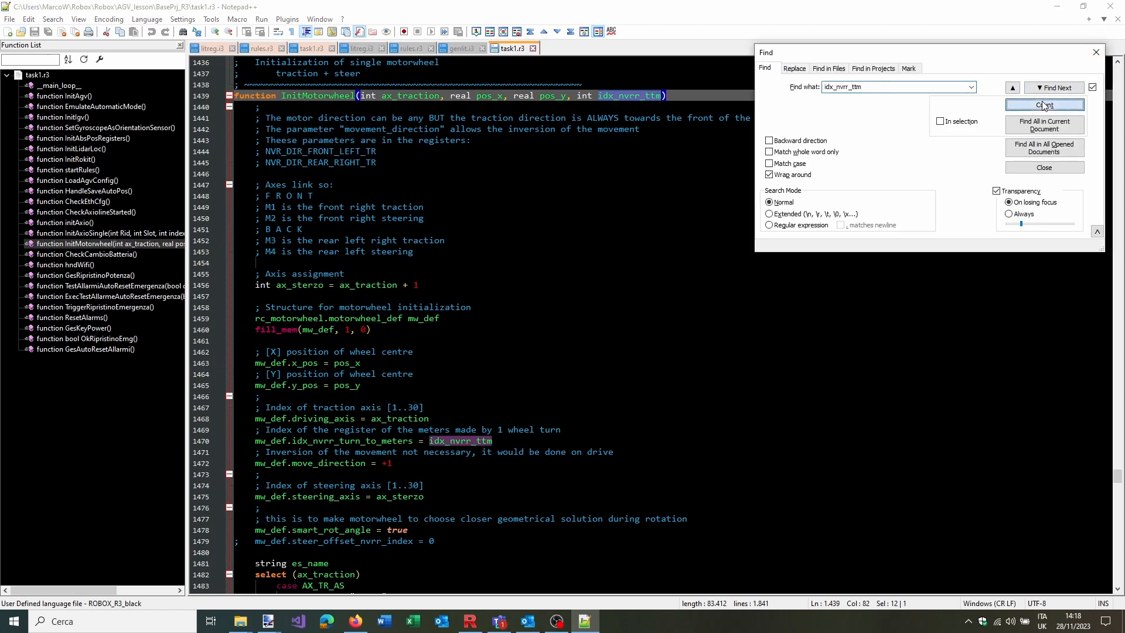
key(Return)
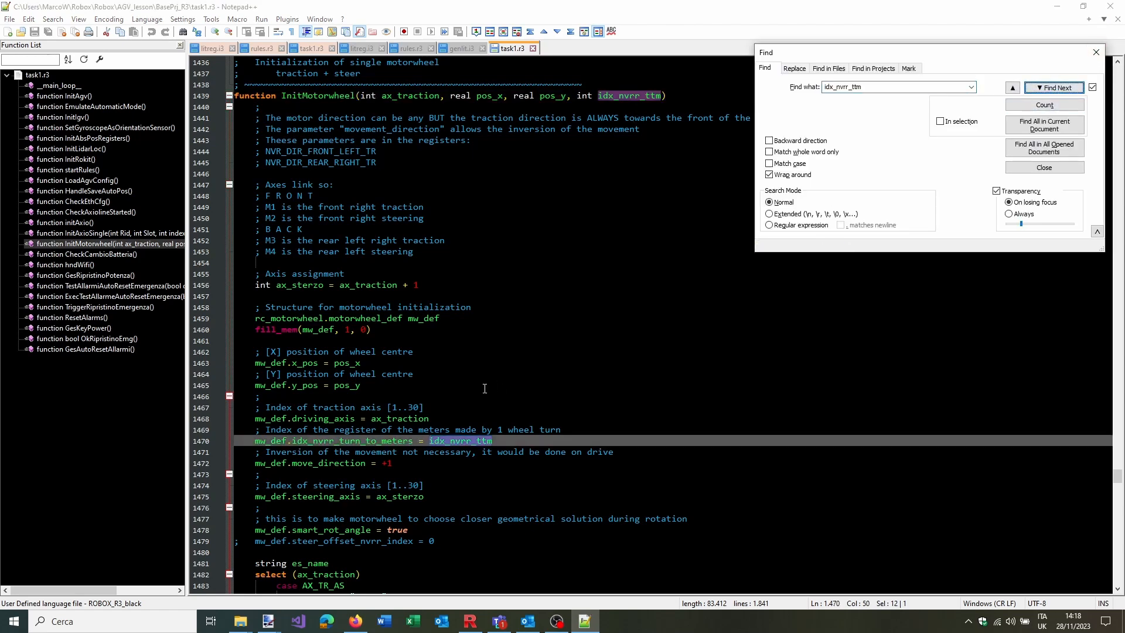
Read through the rest of InitMotorwheel, checking the Traction and Sterzo sections and the encoder bits value of bitenc_st
scroll(347, 360, down, 4)
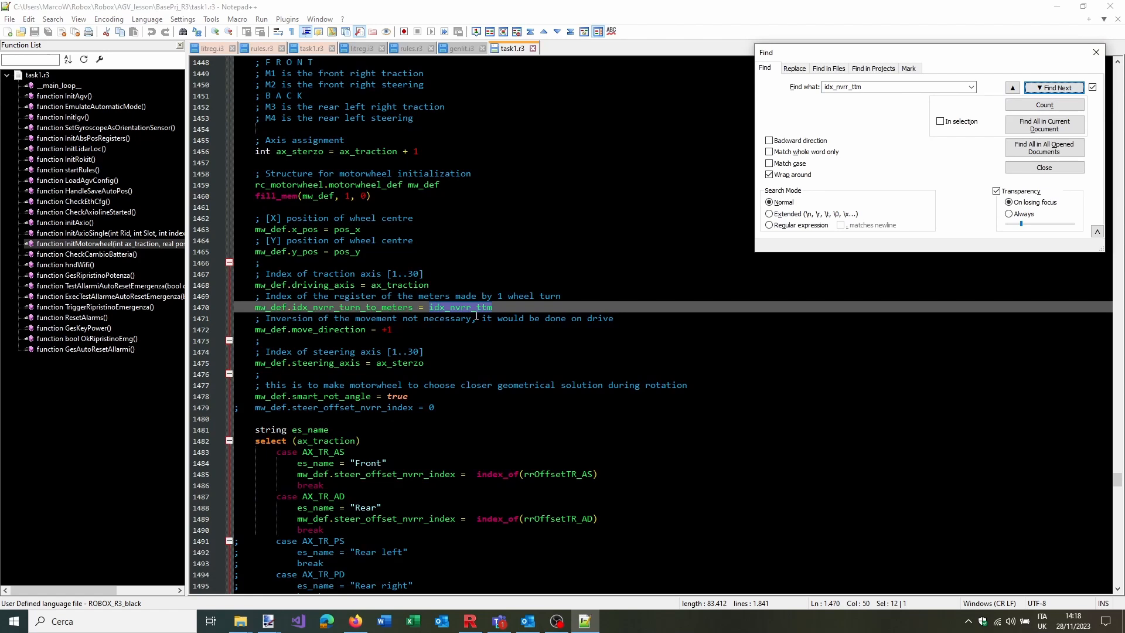
scroll(496, 308, down, 12)
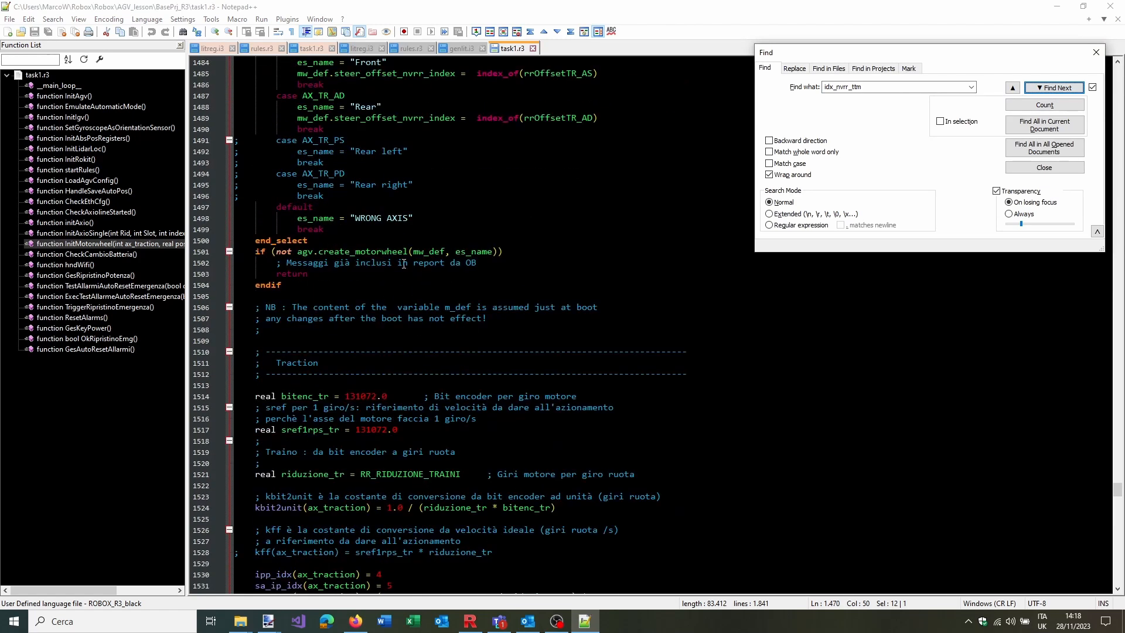
scroll(403, 264, down, 5)
scroll(407, 273, down, 5)
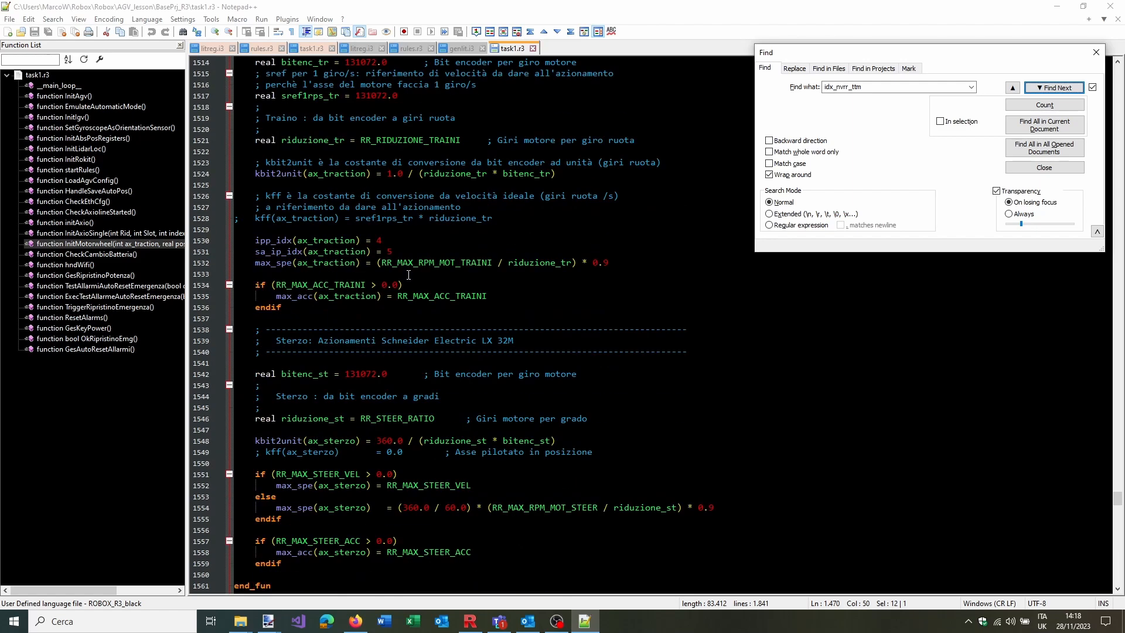
scroll(408, 275, down, 5)
scroll(408, 275, up, 2)
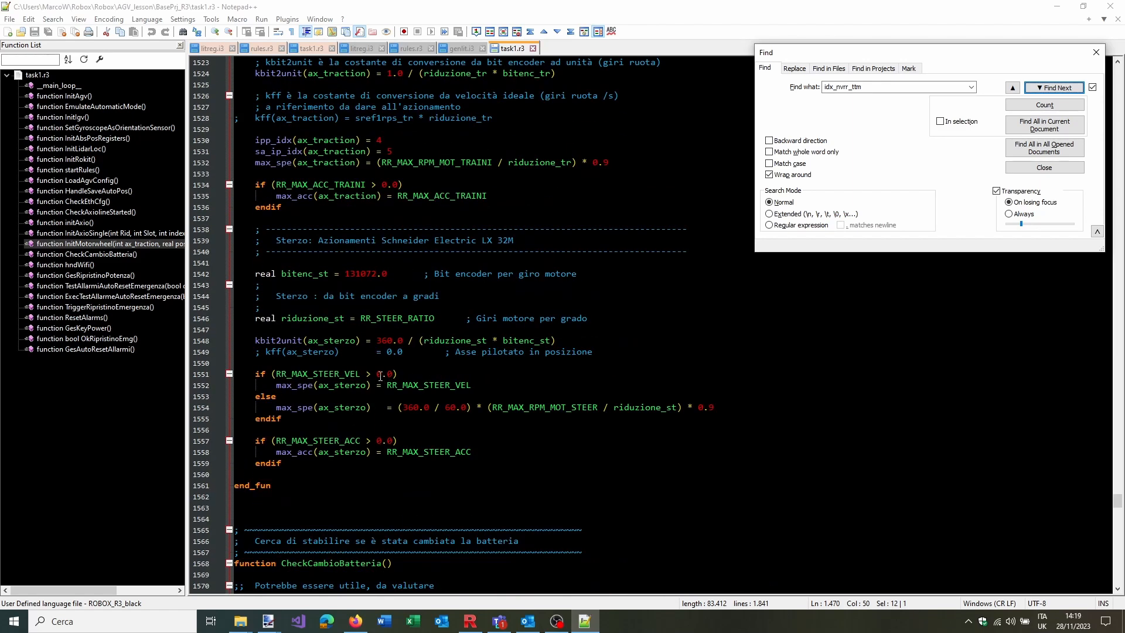
scroll(404, 410, up, 2)
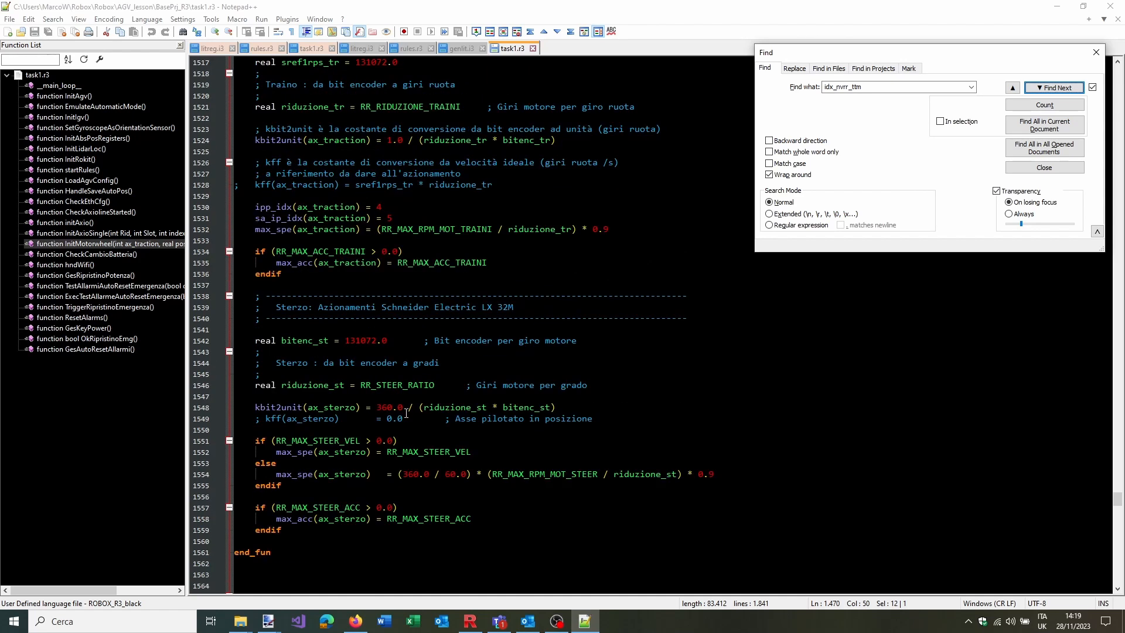
scroll(406, 413, up, 3)
click(364, 441)
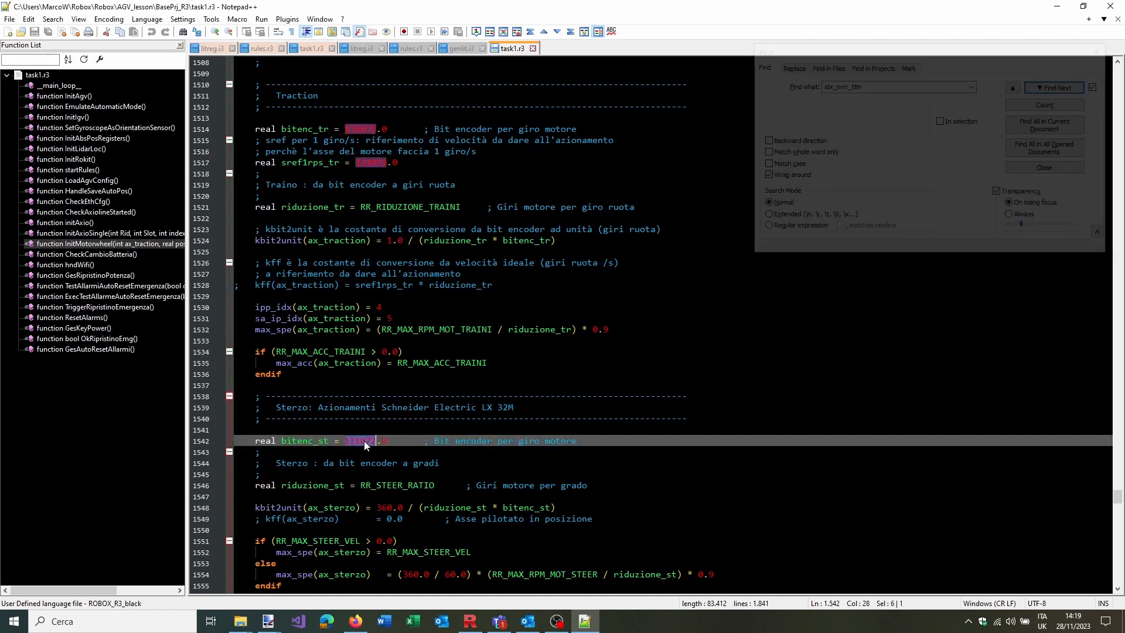
click(356, 429)
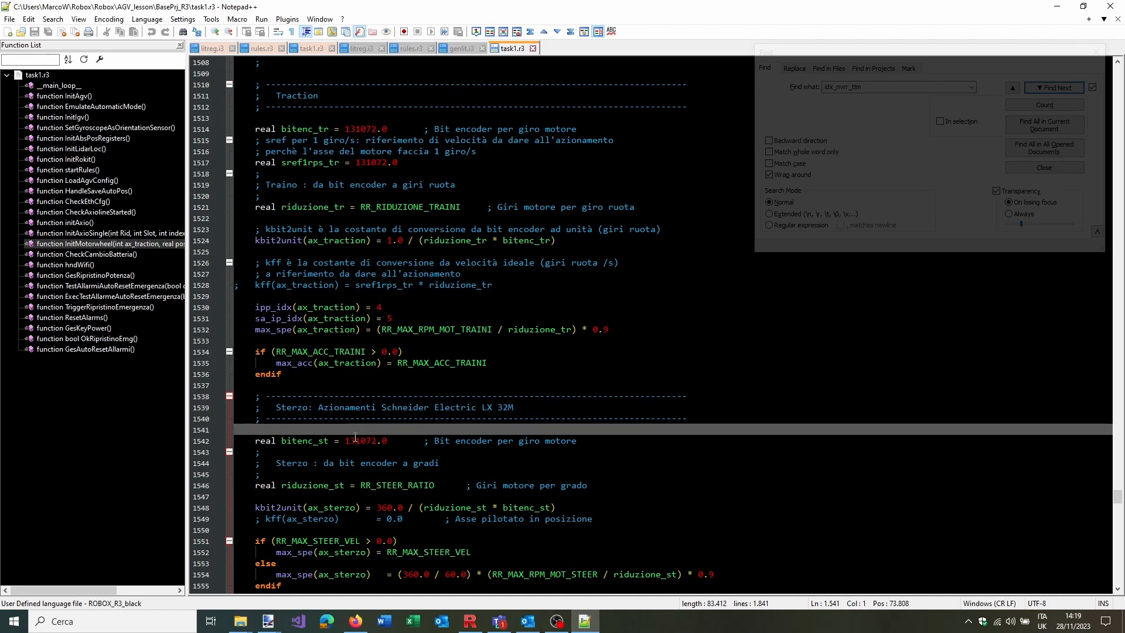
double_click(355, 440)
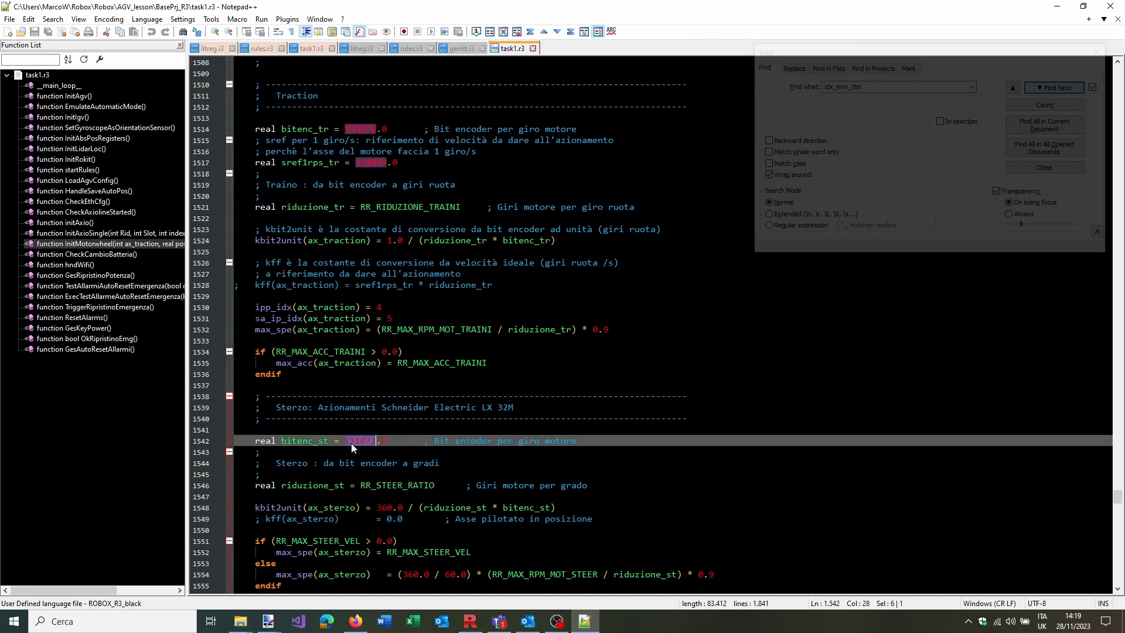
Examine the traction max_spe formula and the riduzione_tr definition based on RR_RIDUZIONE_TRAINI, including its motor-to-wheel turns comment
double_click(419, 330)
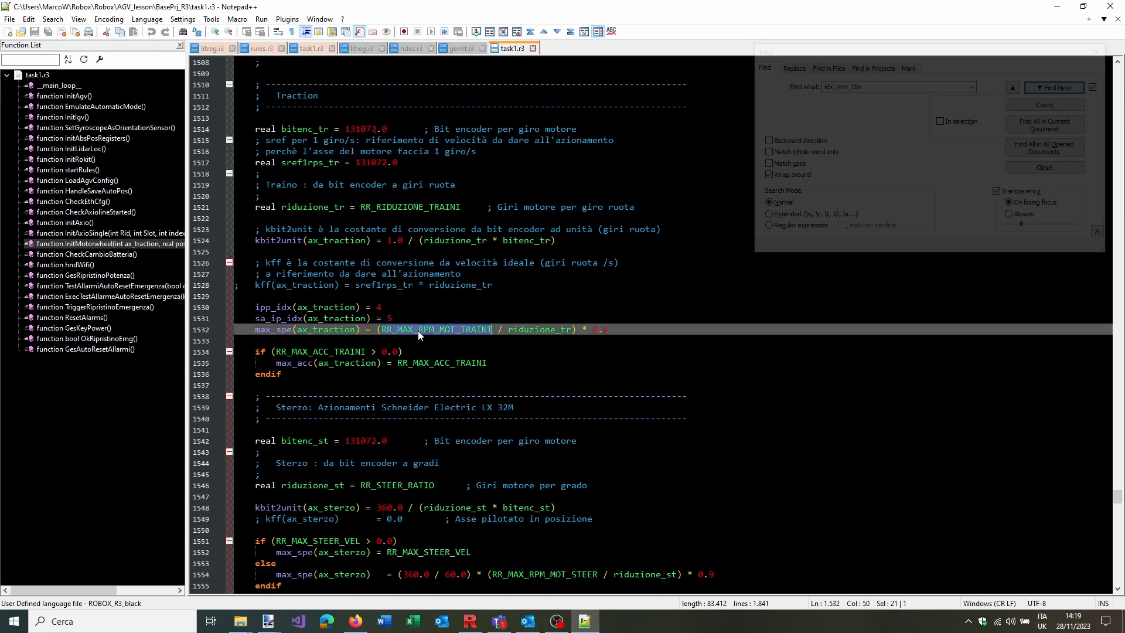
double_click(547, 329)
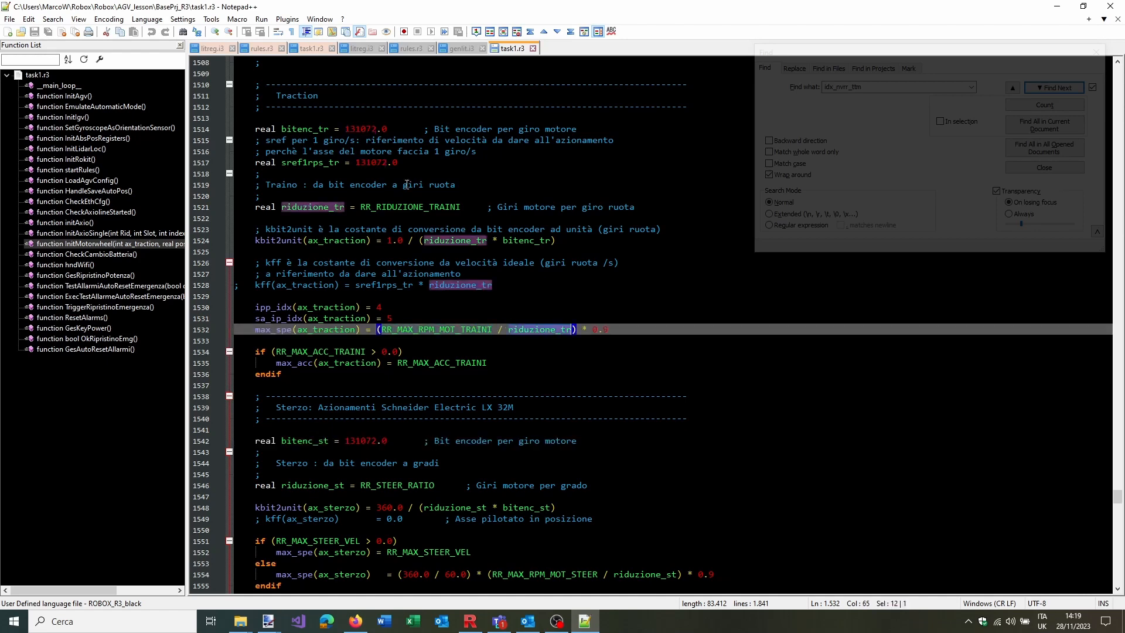
double_click(451, 207)
scroll(451, 214, up, 3)
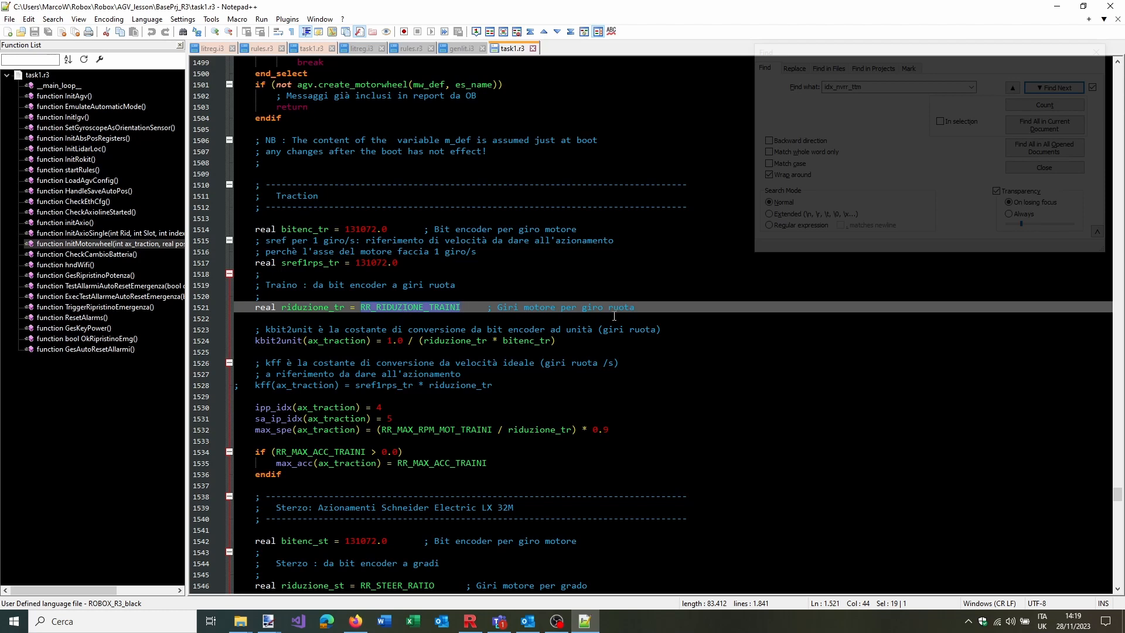
double_click(546, 309)
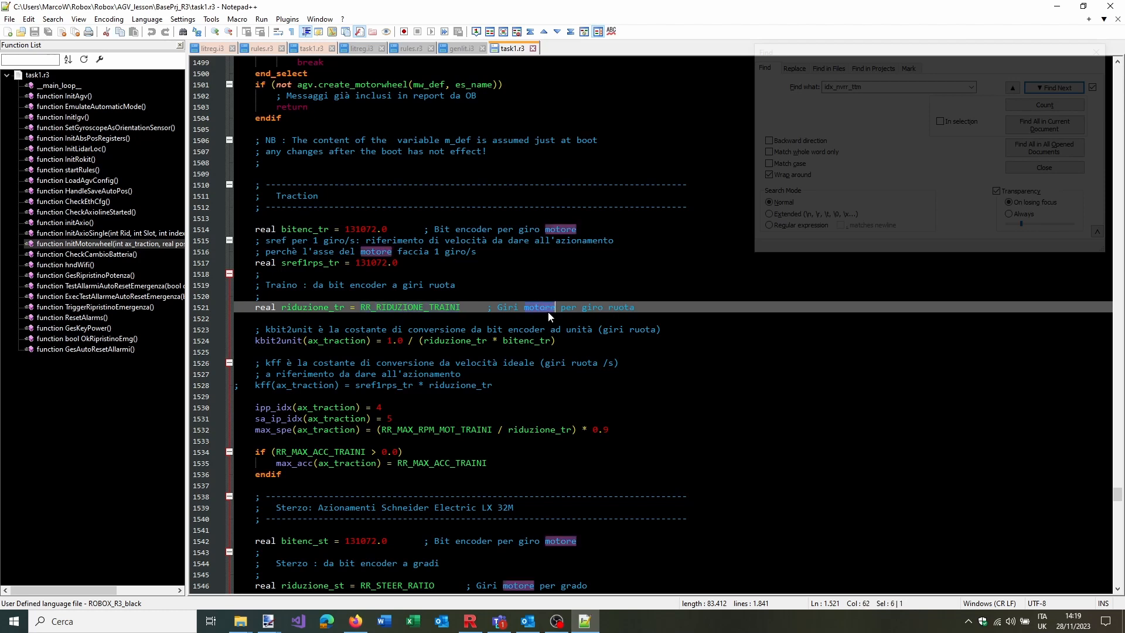
double_click(613, 308)
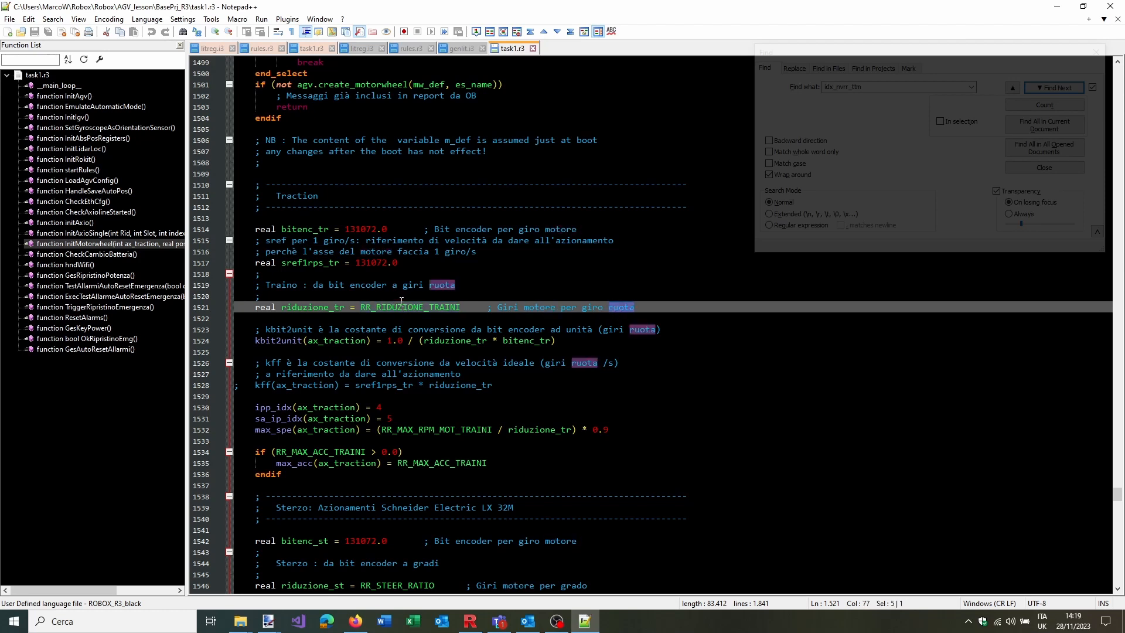
Uncomment the AX_TR_PS and AX_TR_PD cases in the ax_traction select block of InitMotorwheel
scroll(402, 301, up, 5)
scroll(401, 301, up, 5)
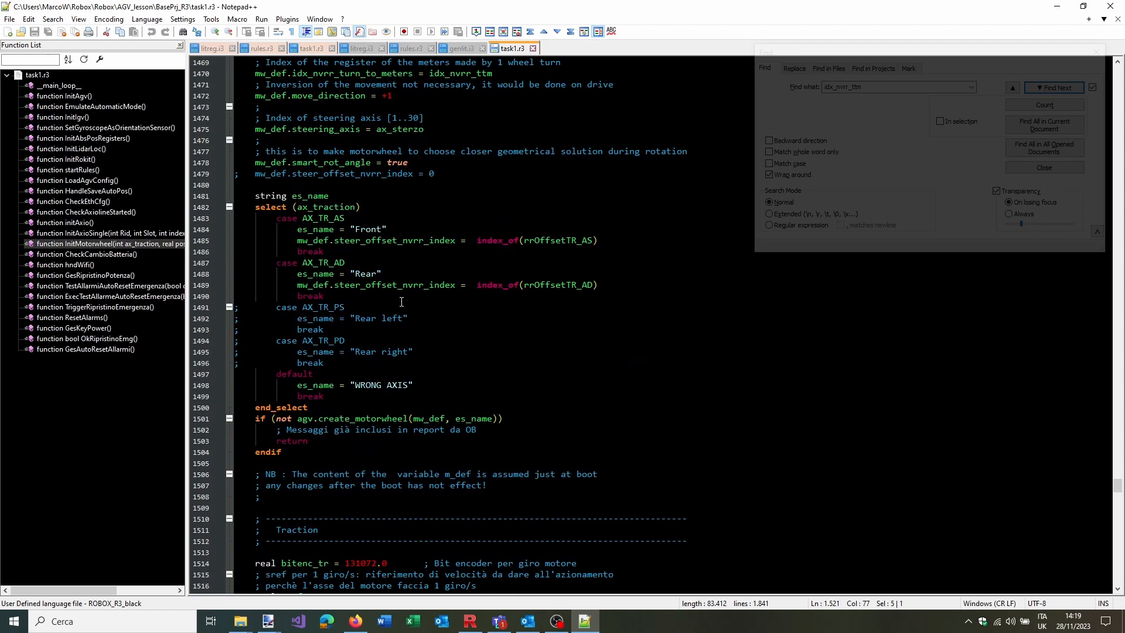
scroll(399, 300, up, 1)
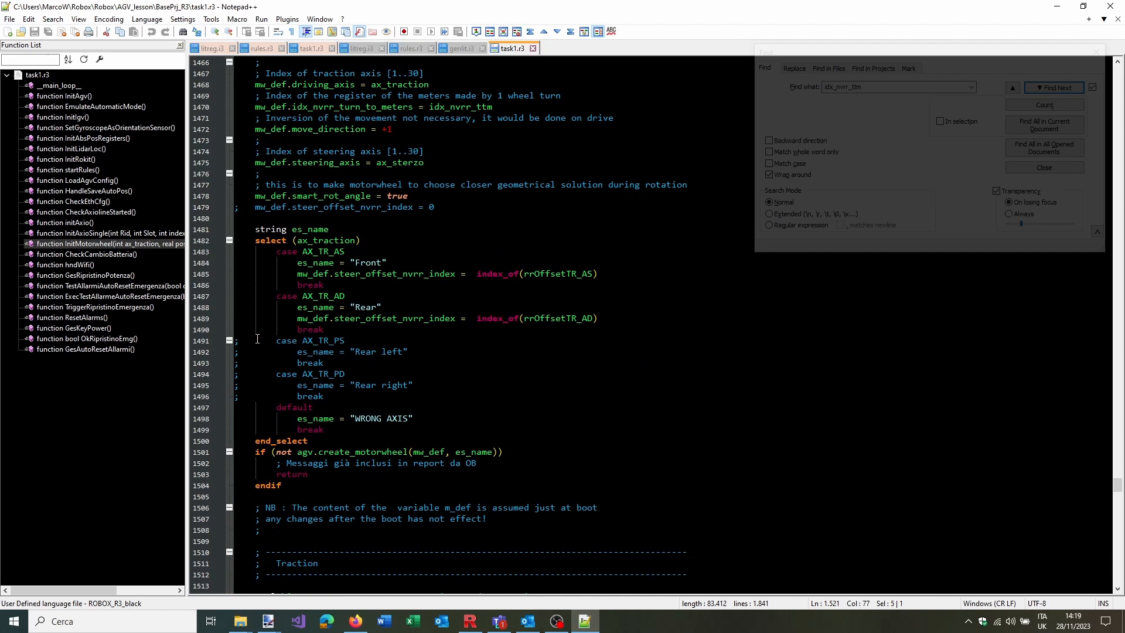
click(328, 341)
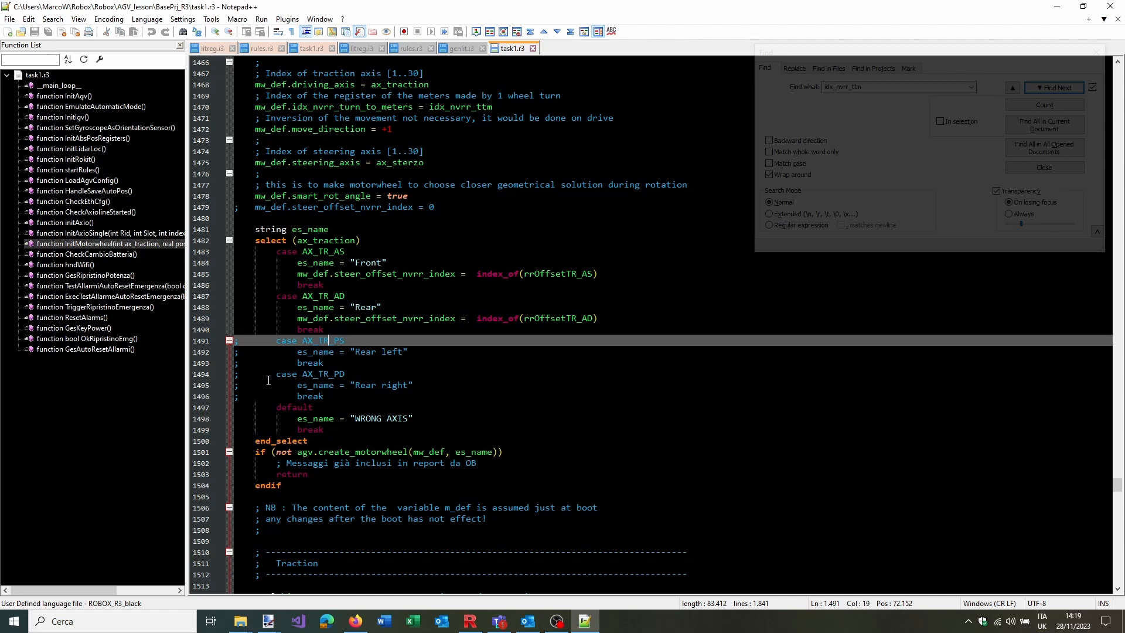
click(240, 396)
alt+shift+click(239, 343)
key(BackSpace)
click(359, 340)
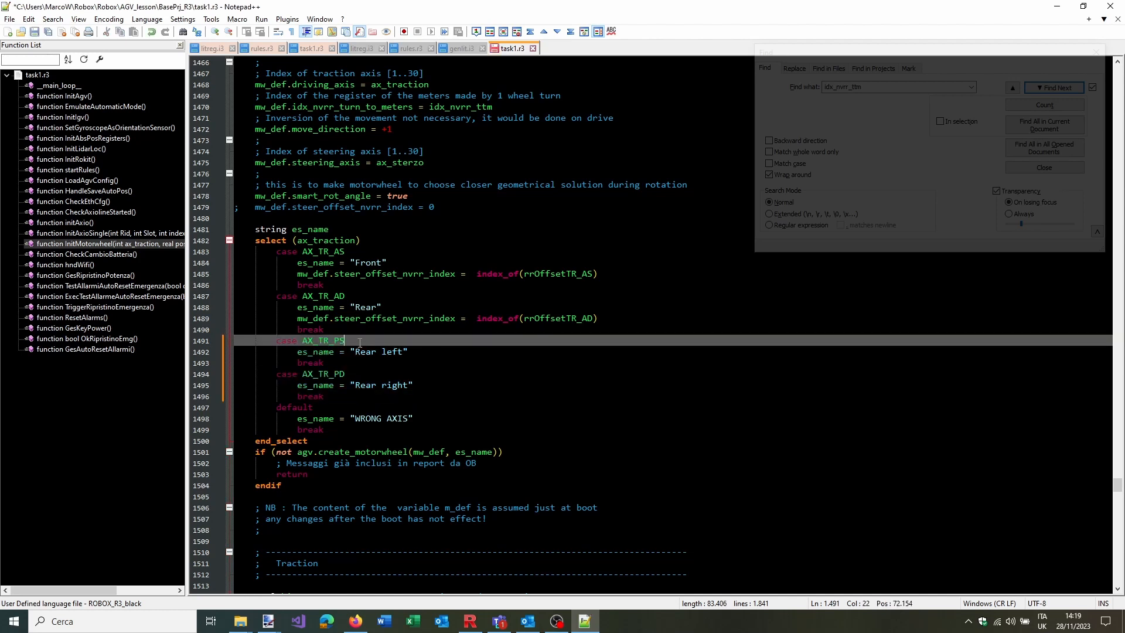
Set es_name to "Front left" in the AX_TR_AS case and to "Front right" in the AX_TR_AD case
click(385, 264)
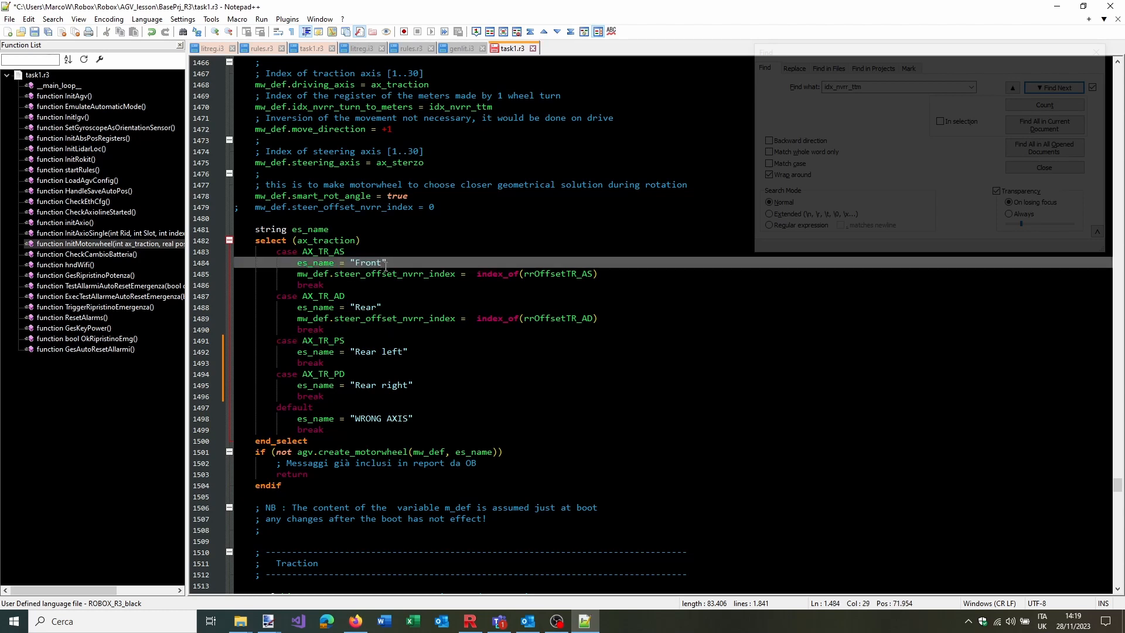
text(left)
key(Down)
key(Down)
key(Down)
key(Down)
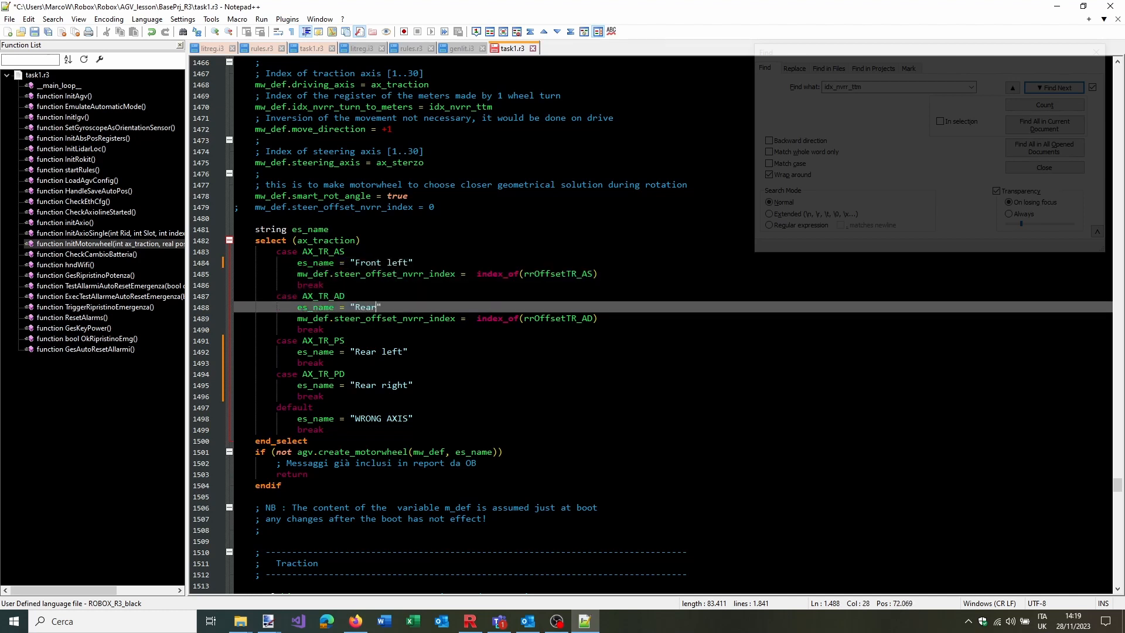
key(BackSpace)
key(BackSpace)
key(BackSpace)
key(BackSpace)
text(Front right)
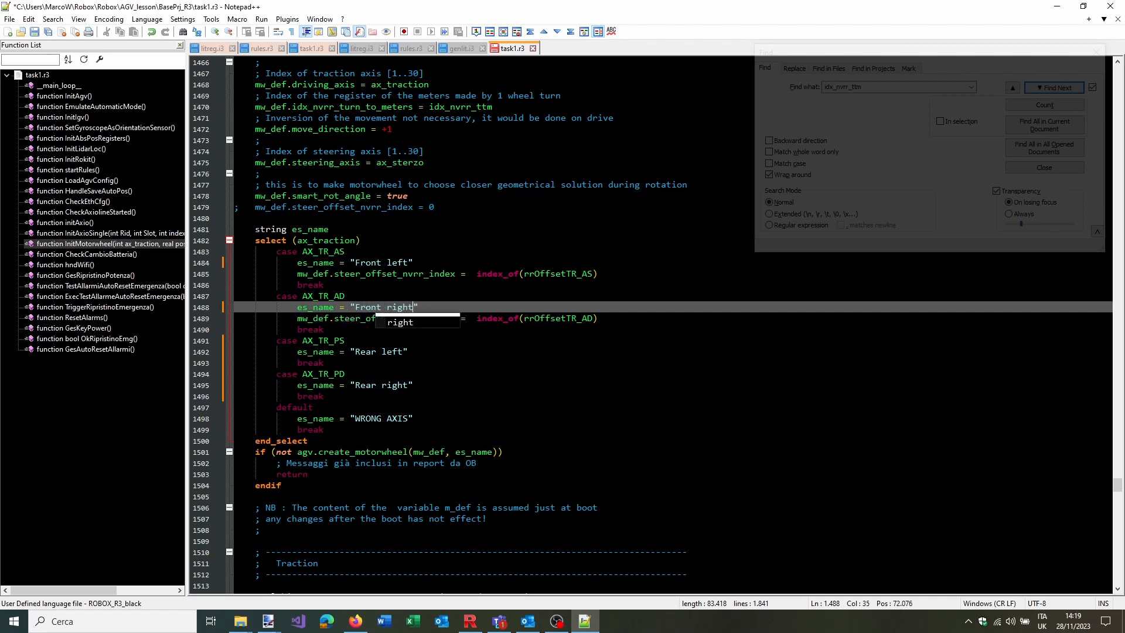
click(400, 288)
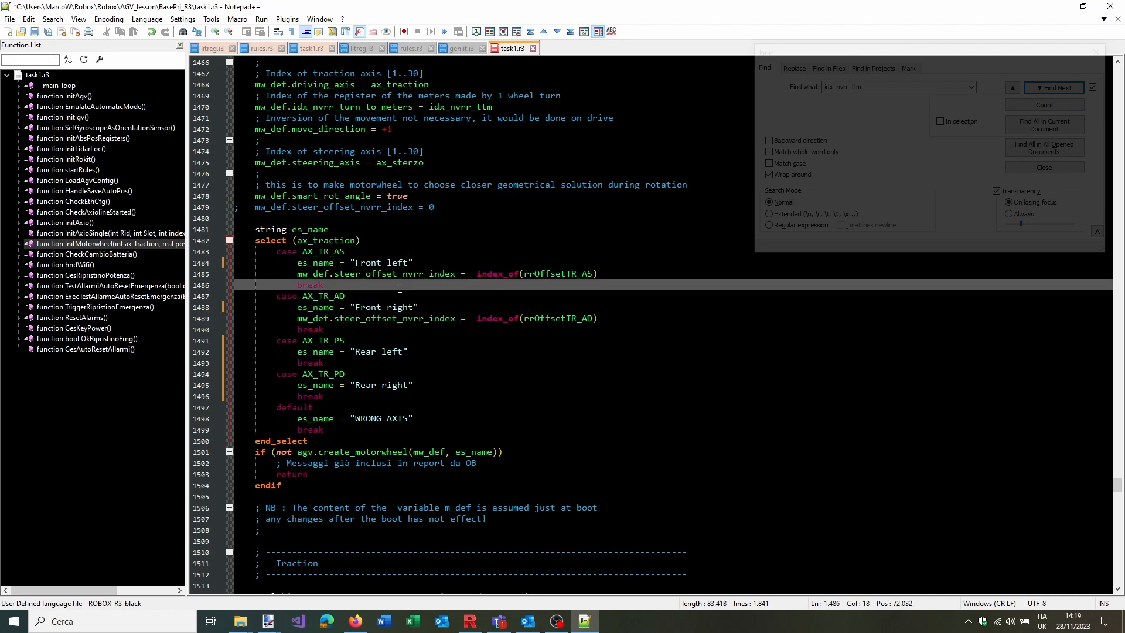
Examine the steer_offset_nvrr_index assignment and its rrOffsetTR_AD register in the AX_TR_AD case
click(413, 384)
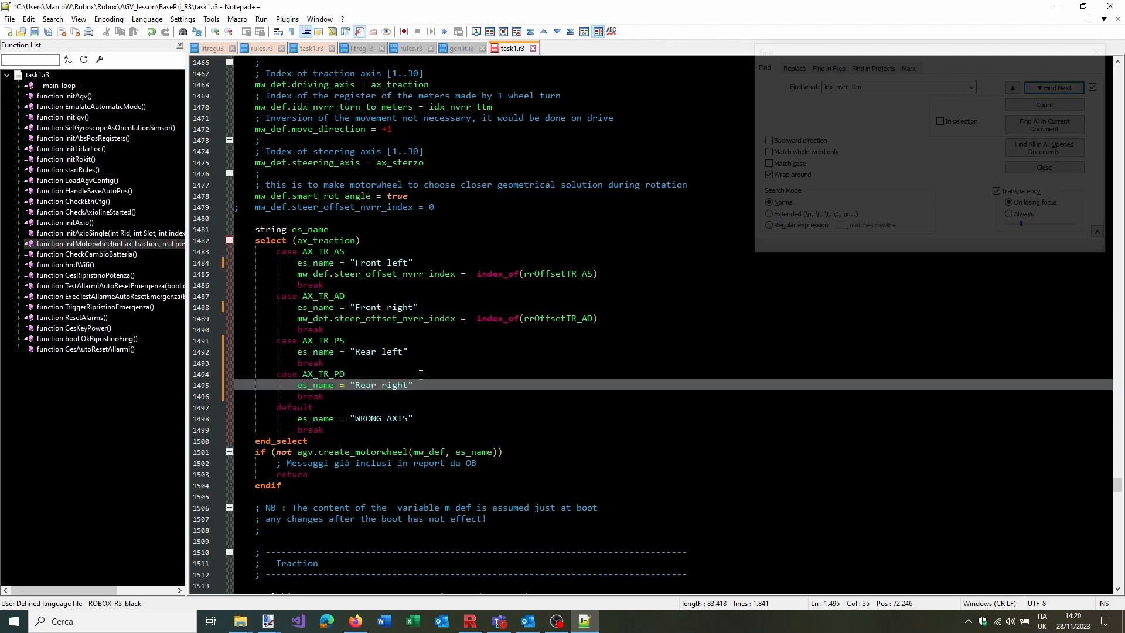
click(334, 320)
double_click(371, 320)
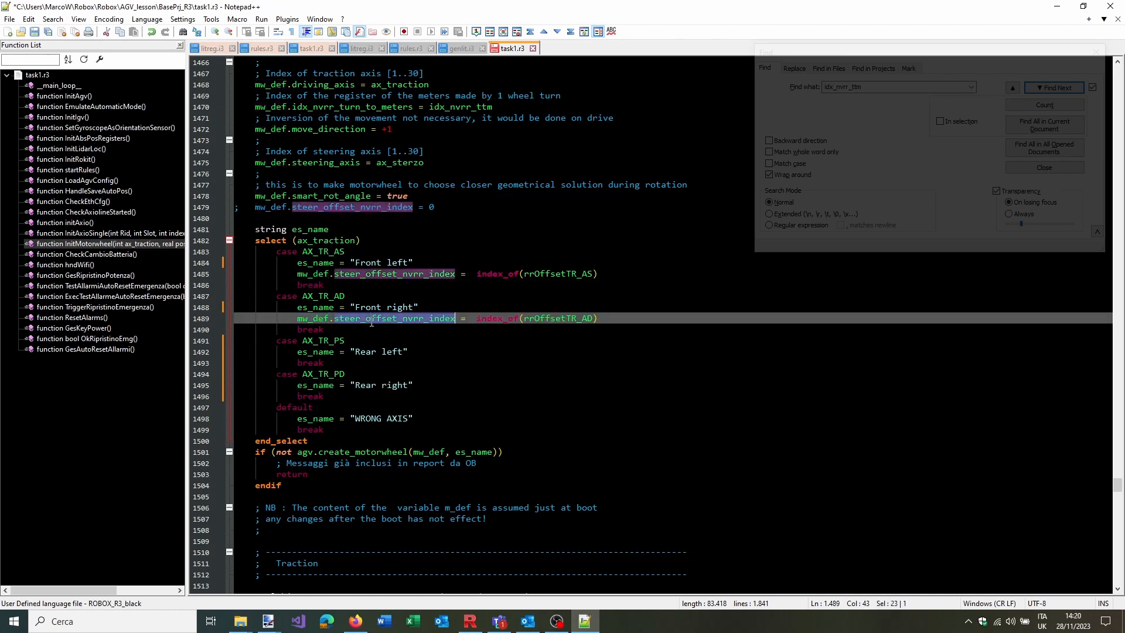
click(600, 316)
double_click(588, 319)
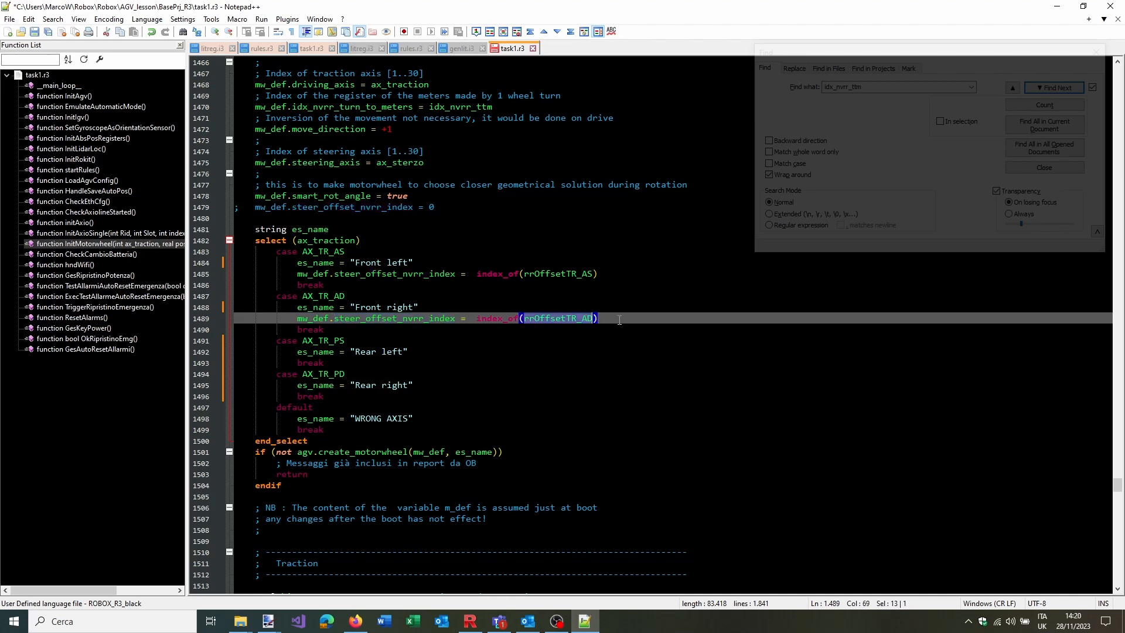
double_click(370, 318)
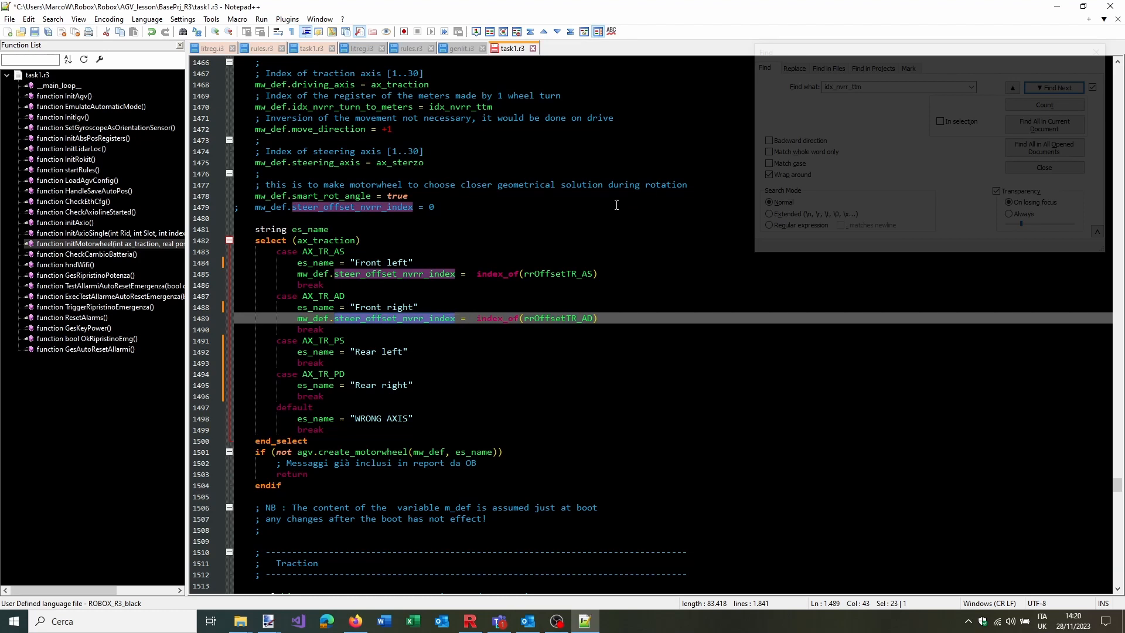
double_click(563, 319)
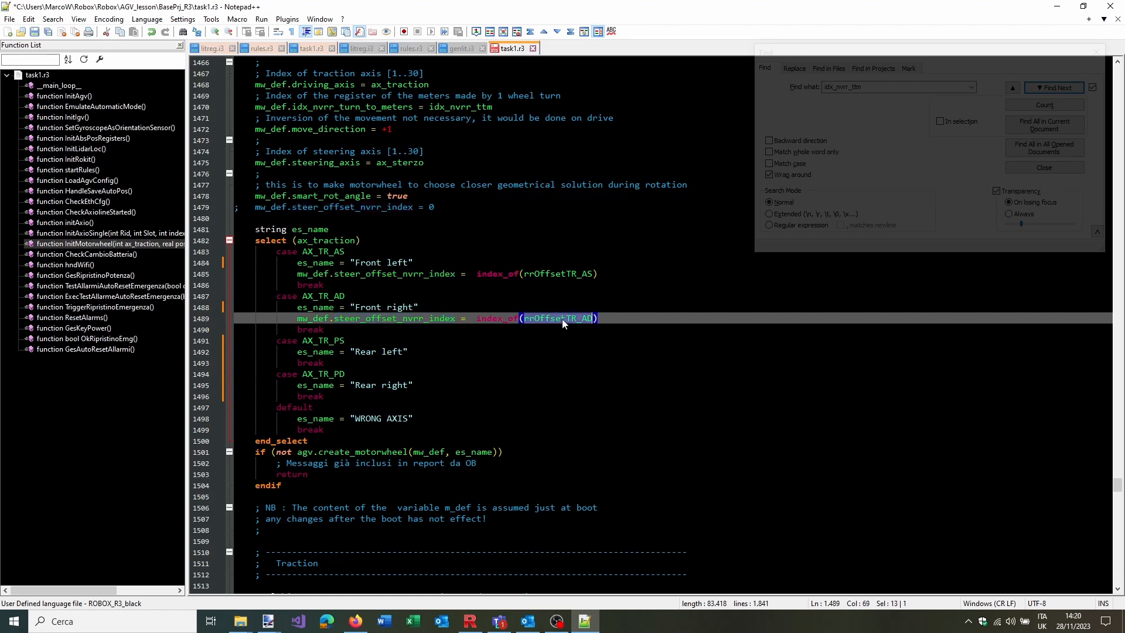
Find the calls to InitMotorwheel in InitAgv and uncomment the ones for AX_TR_PS and AX_TR_PD
scroll(638, 332, up, 13)
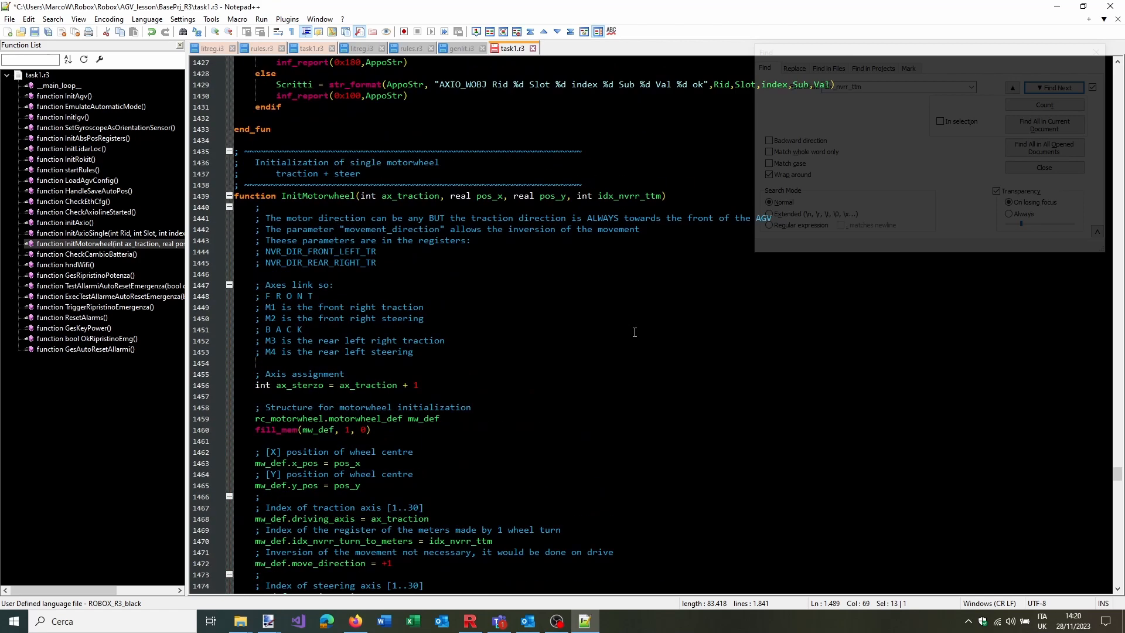
double_click(331, 193)
key(ctrl+f)
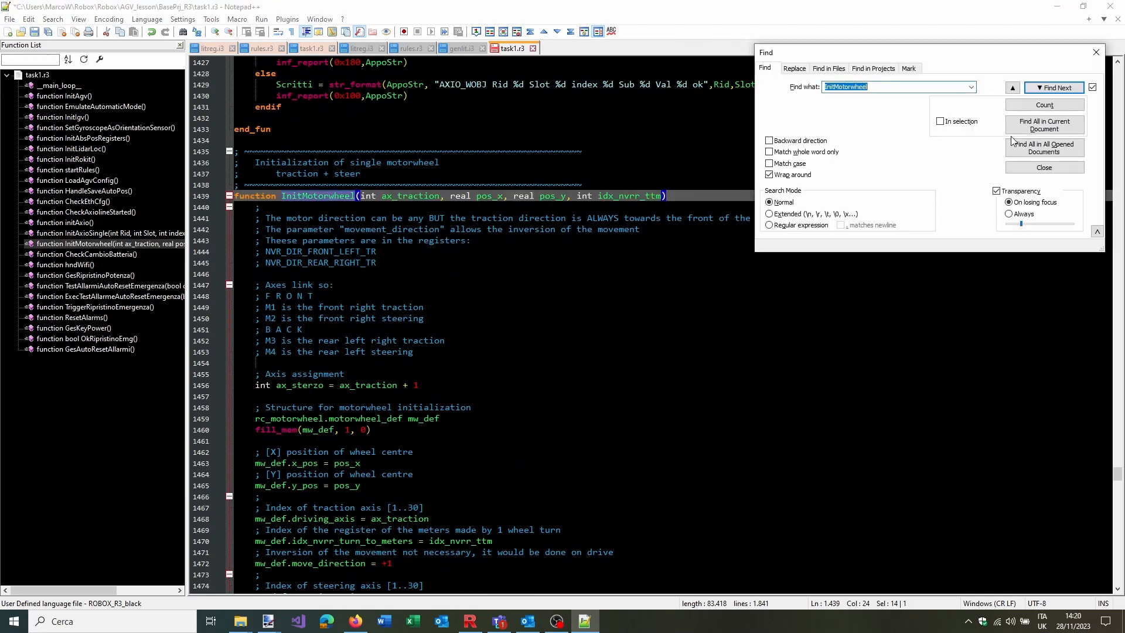
click(1012, 87)
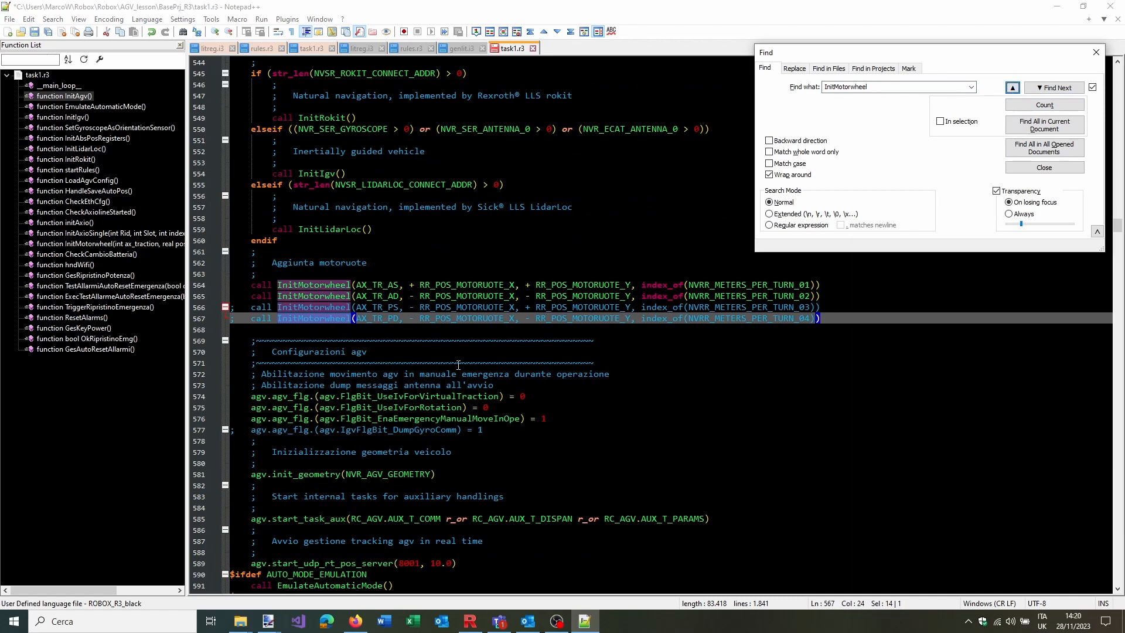
click(418, 273)
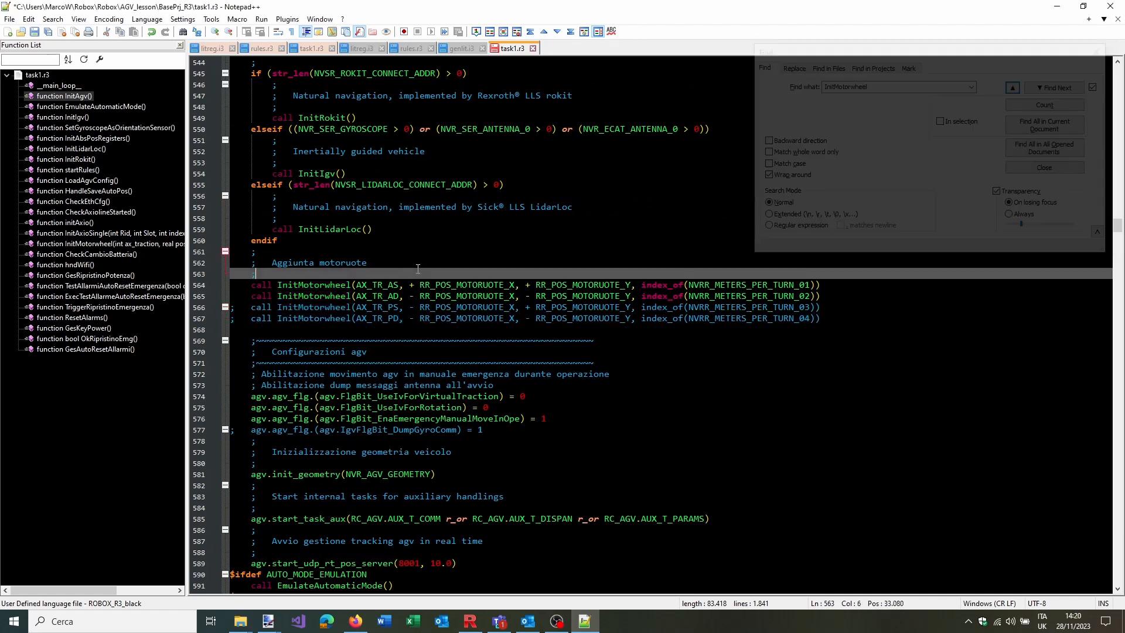
click(236, 304)
key(BackSpace)
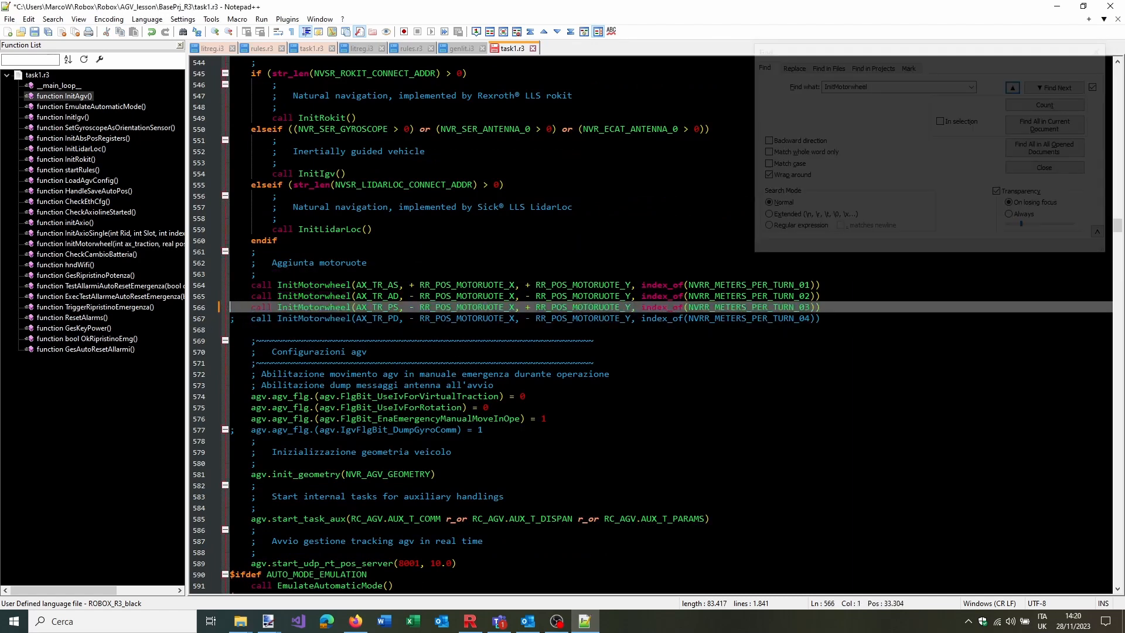
key(Down)
key(Delete)
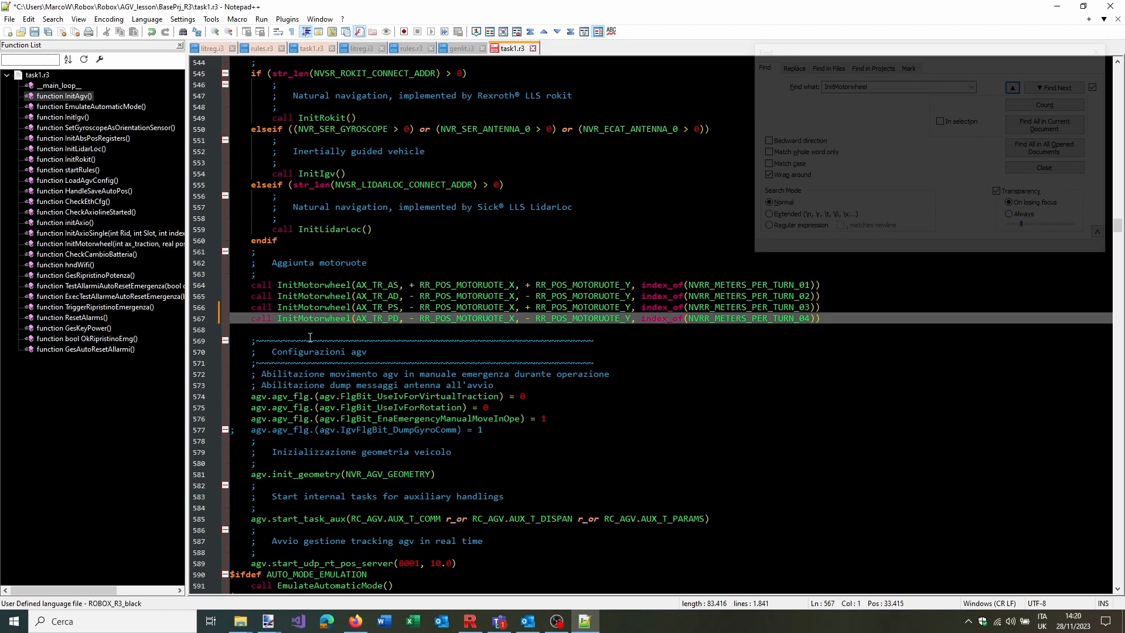
Change the sign of RR_POS_MOTORUOTE_X to plus in the AX_TR_AD call and check the position signs of the other motorwheel calls
double_click(451, 296)
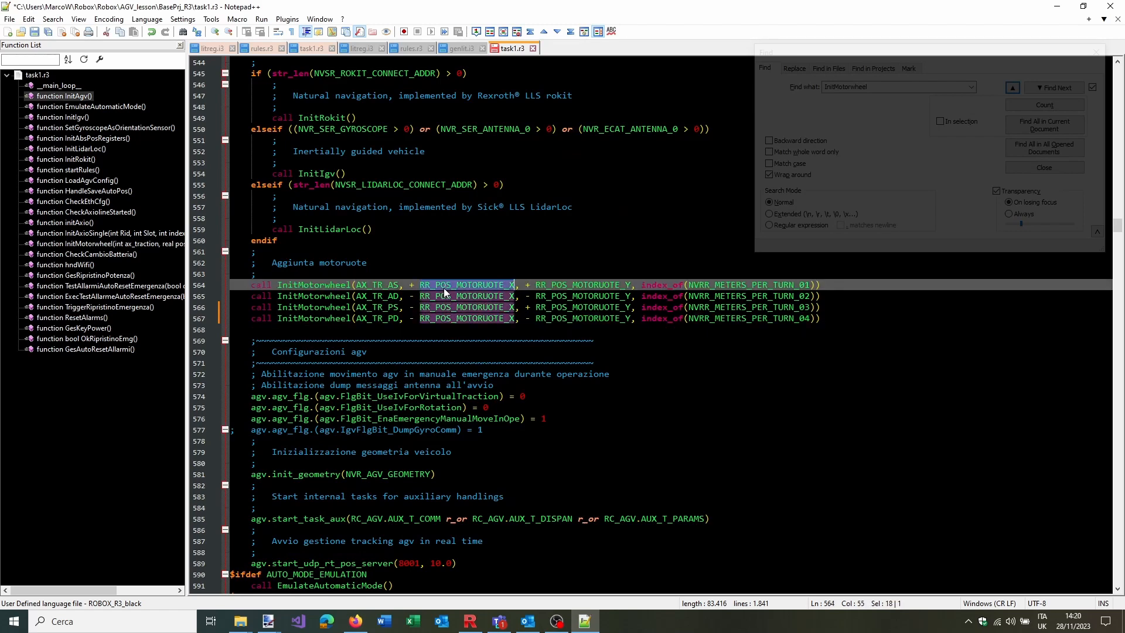
double_click(549, 286)
double_click(472, 297)
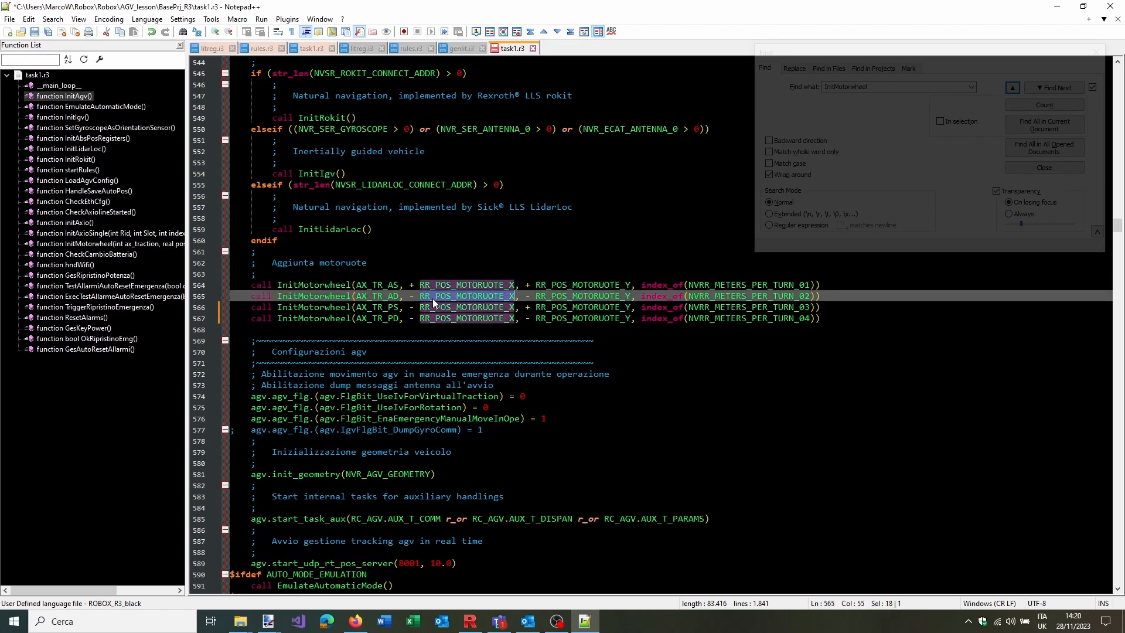
click(413, 296)
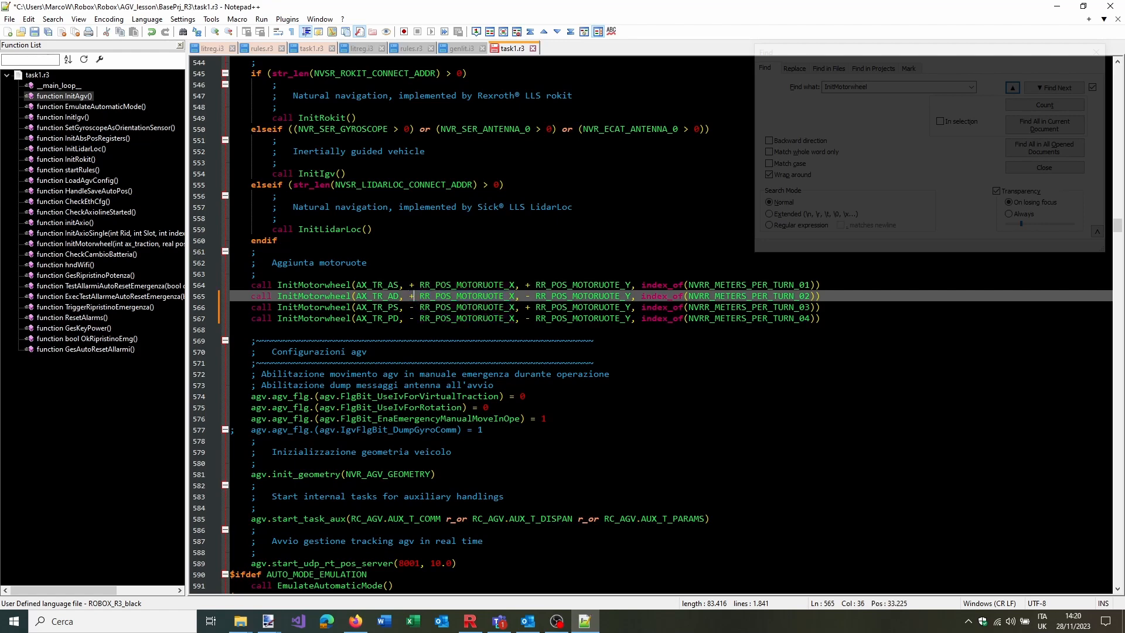
click(552, 297)
click(478, 307)
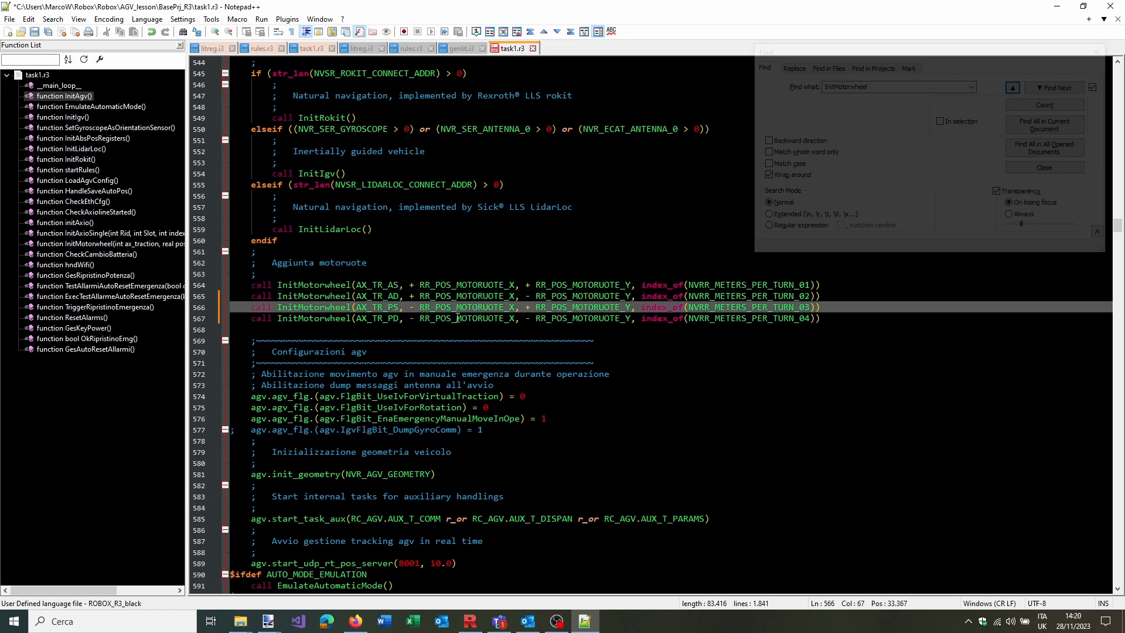
click(577, 318)
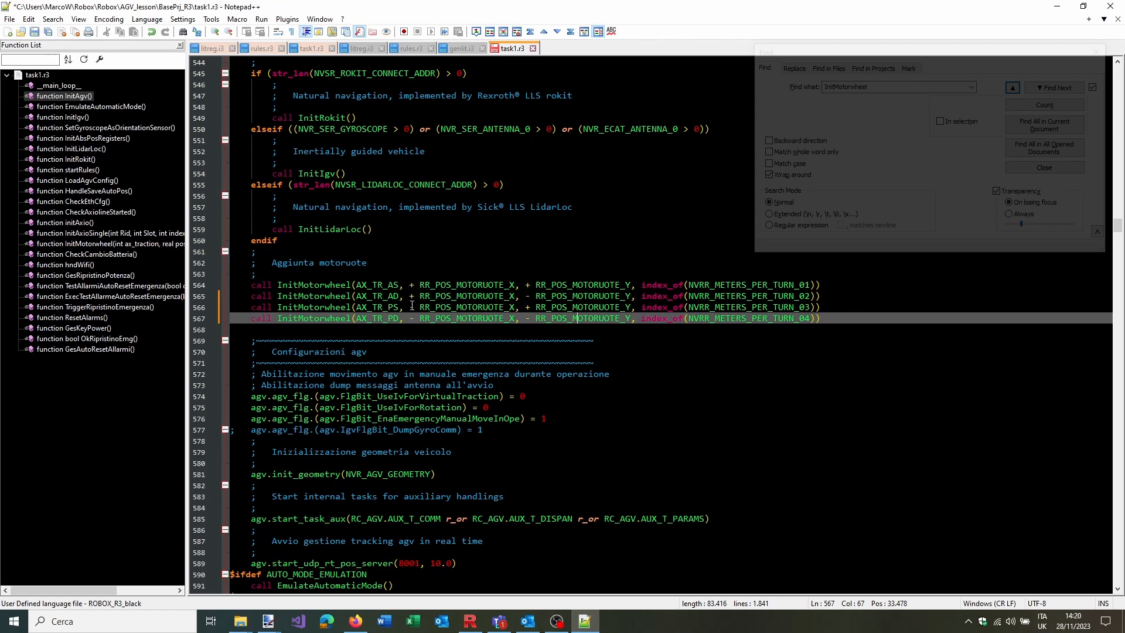
click(627, 254)
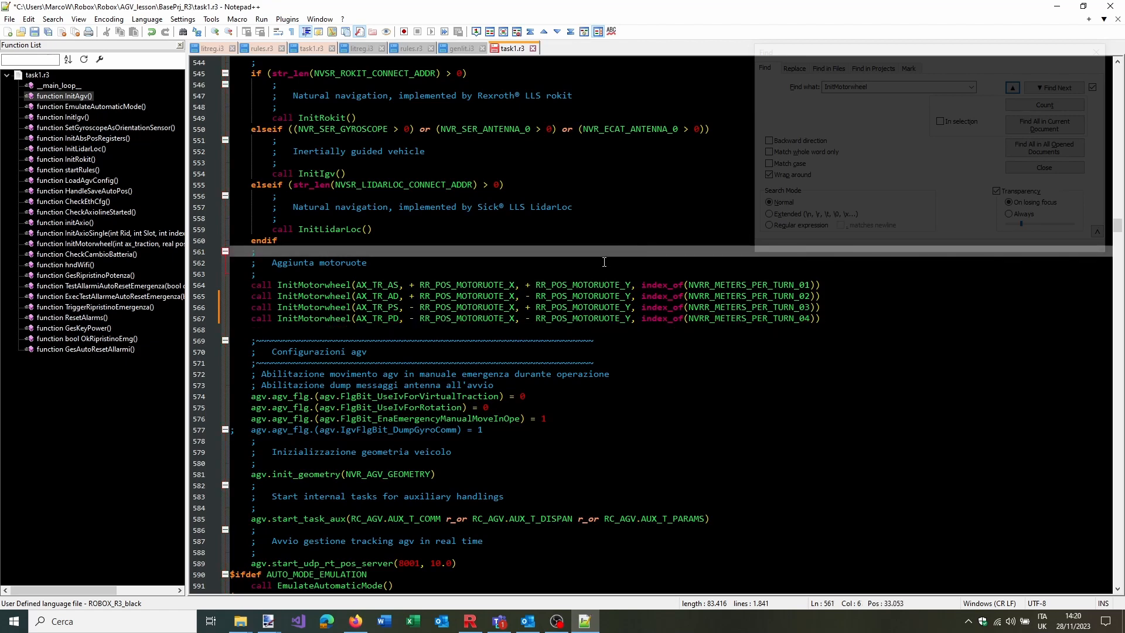
Search for the InitMotorwheel function definition and copy the register name rrOffsetTR_AD from its AX_TR_AD case
double_click(339, 308)
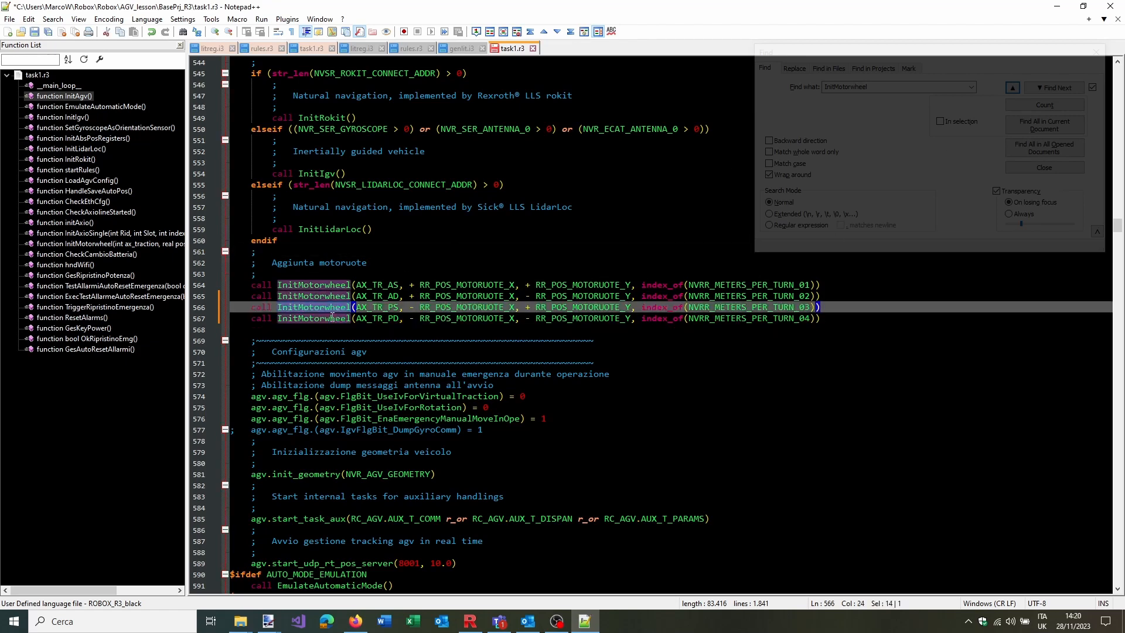
key(ctrl+f)
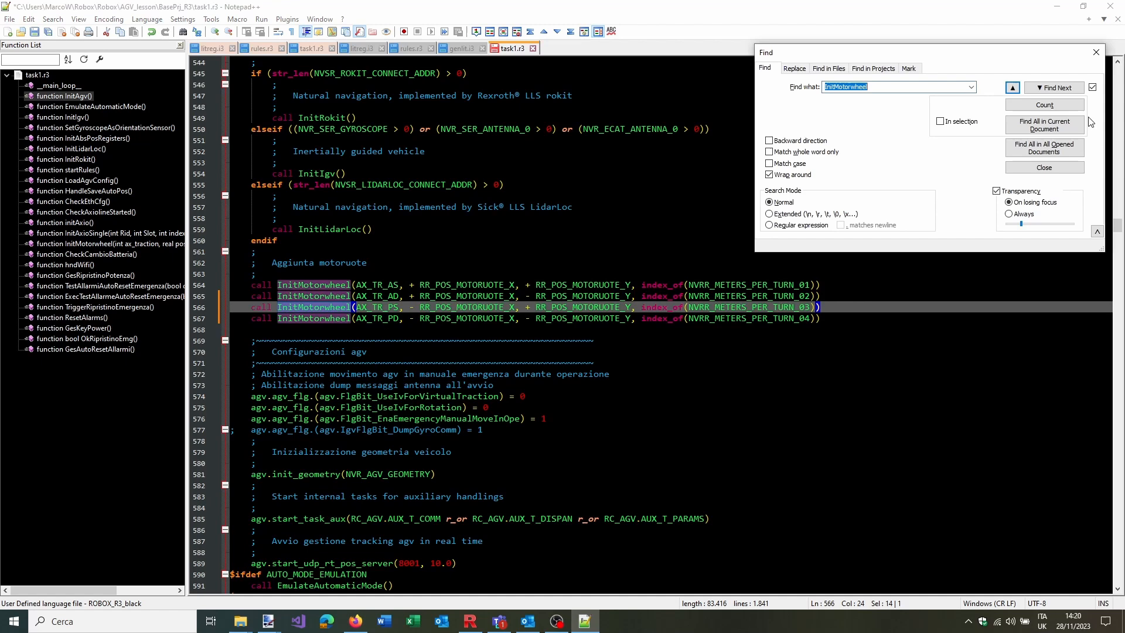
click(1045, 88)
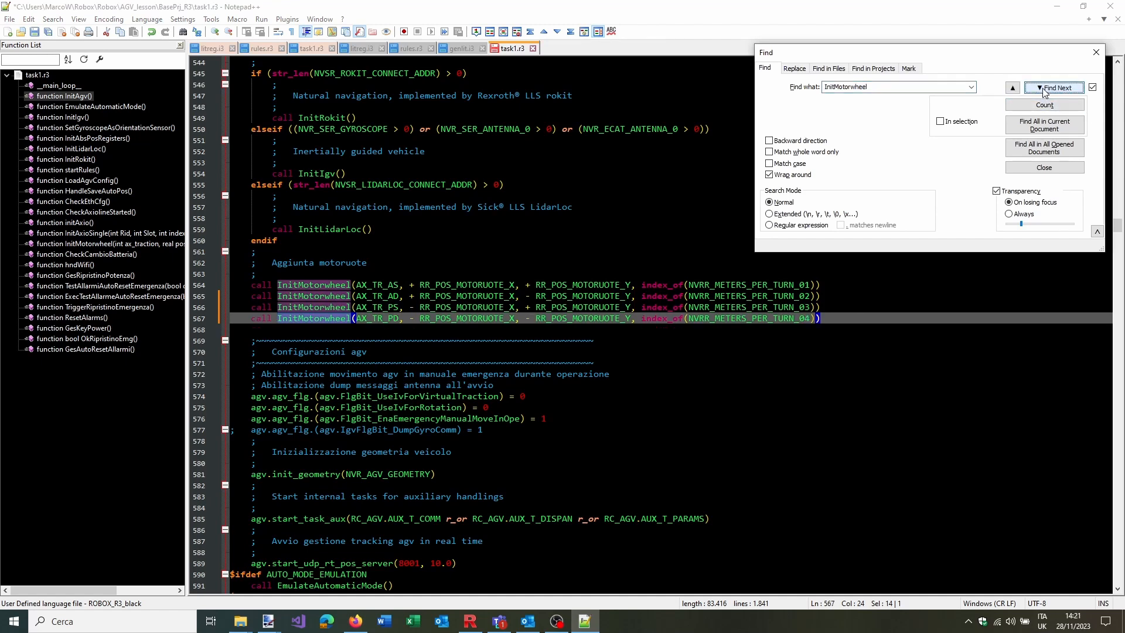
click(1044, 88)
click(1012, 88)
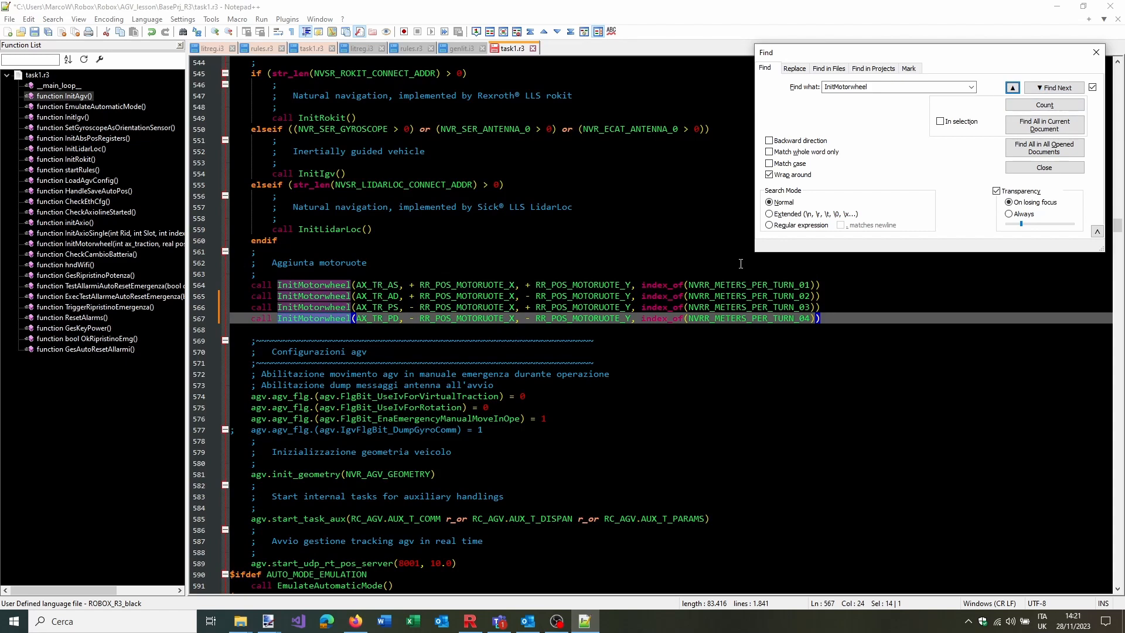
click(1067, 87)
scroll(332, 366, down, 4)
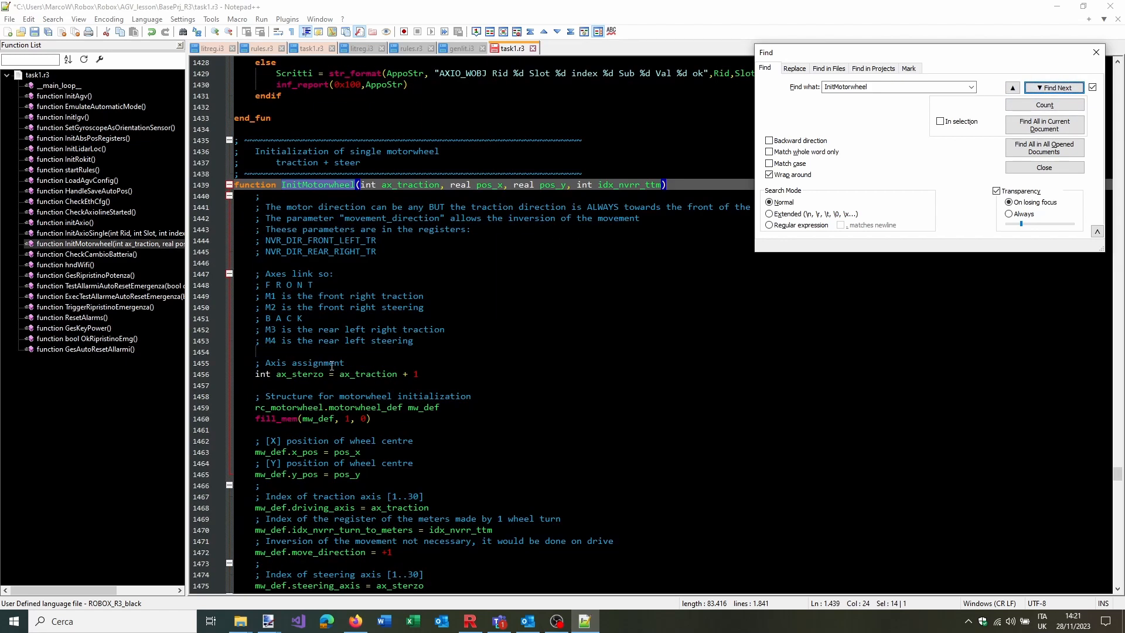
scroll(331, 366, down, 17)
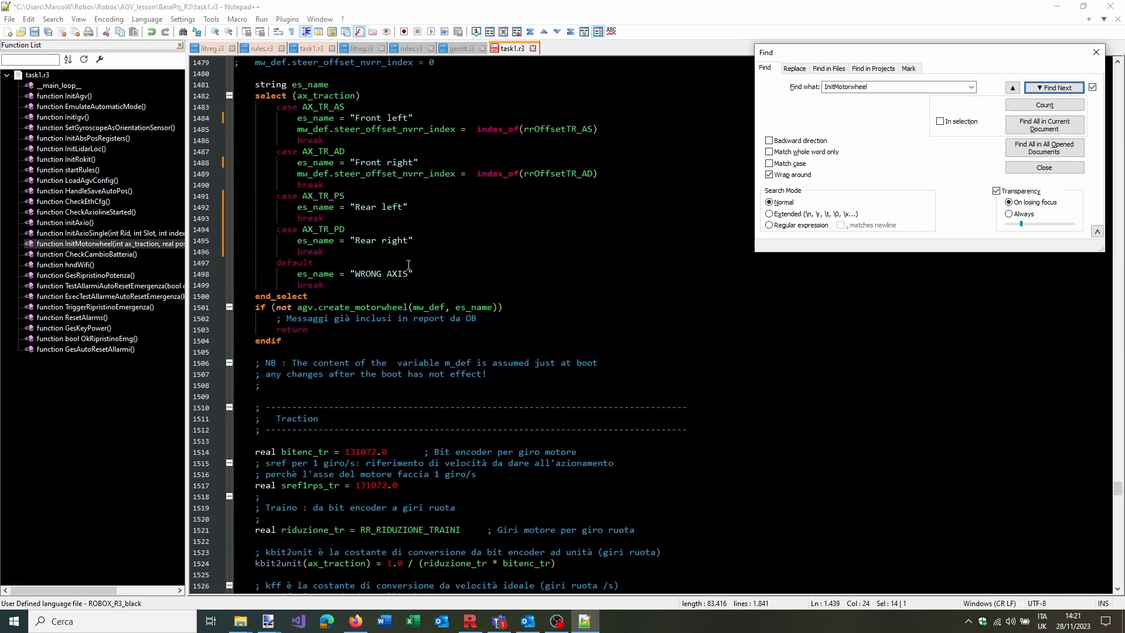
double_click(563, 175)
key(ctrl+c)
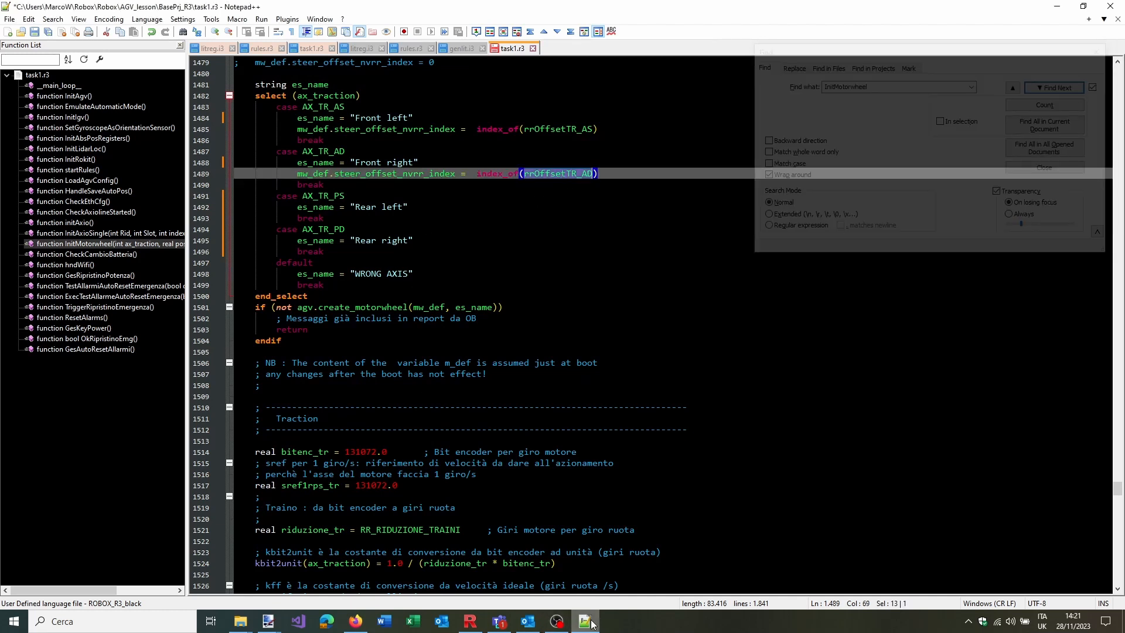
Switch to Robox Development Environment, open registri.i3 from the task1.r3 includes and find the rrOffsetTR_AD register definition
click(470, 621)
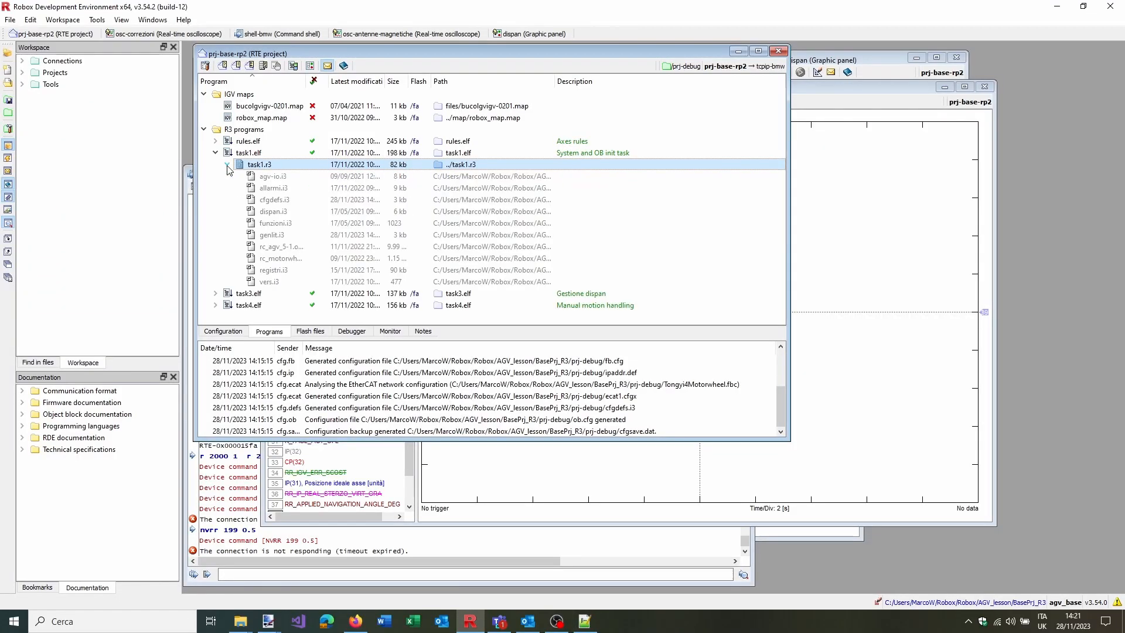
double_click(273, 269)
click(1040, 58)
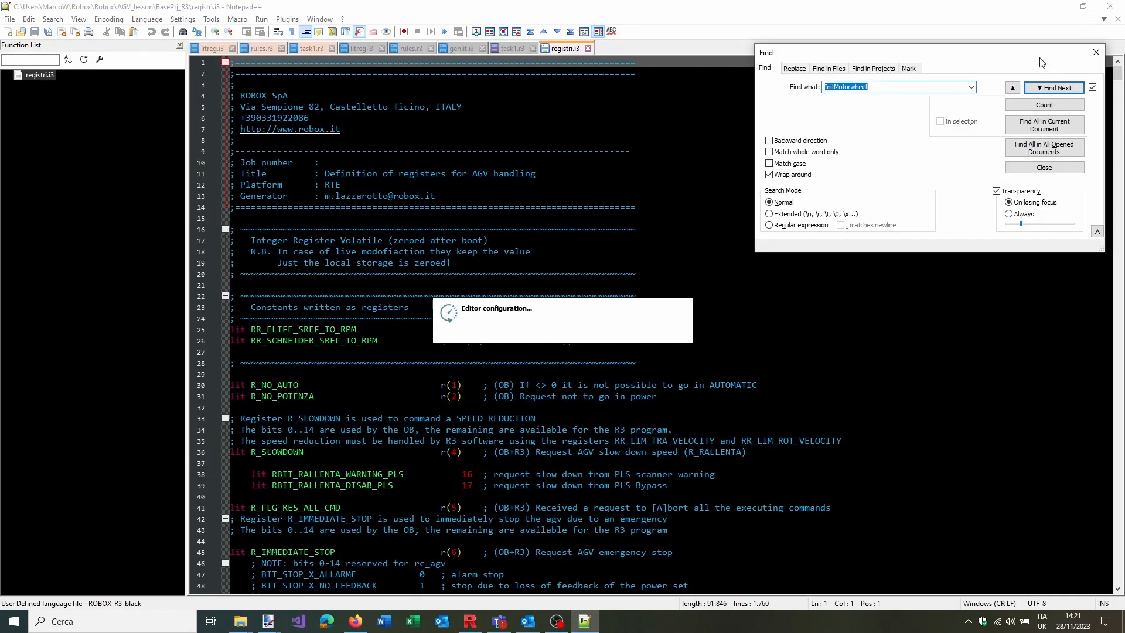
key(ctrl+v)
click(1048, 91)
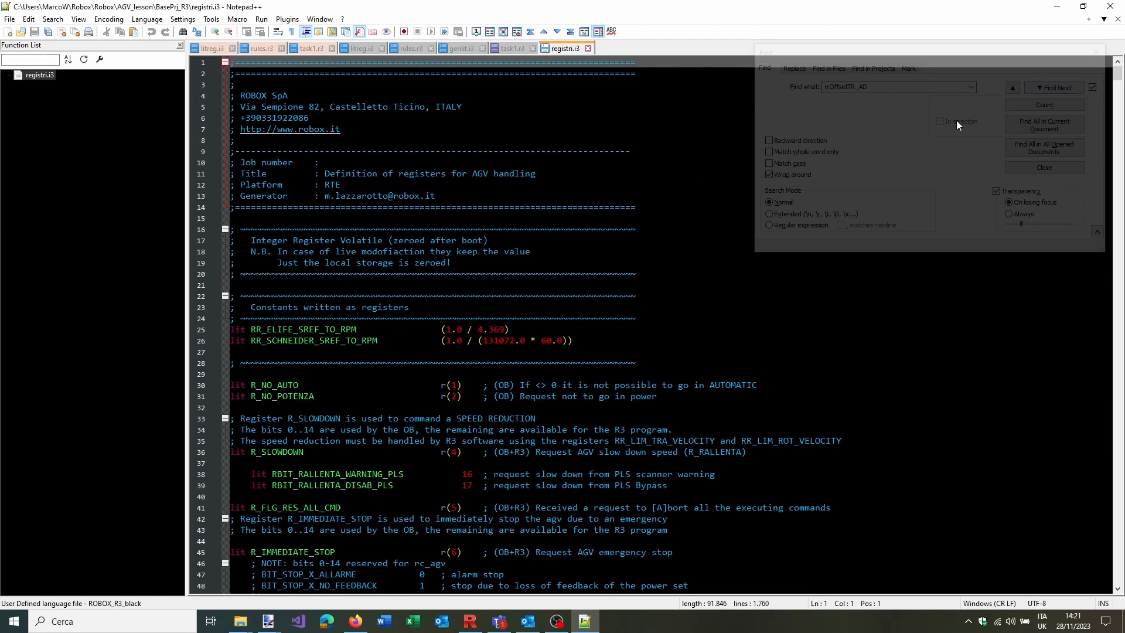
click(1027, 102)
click(1048, 88)
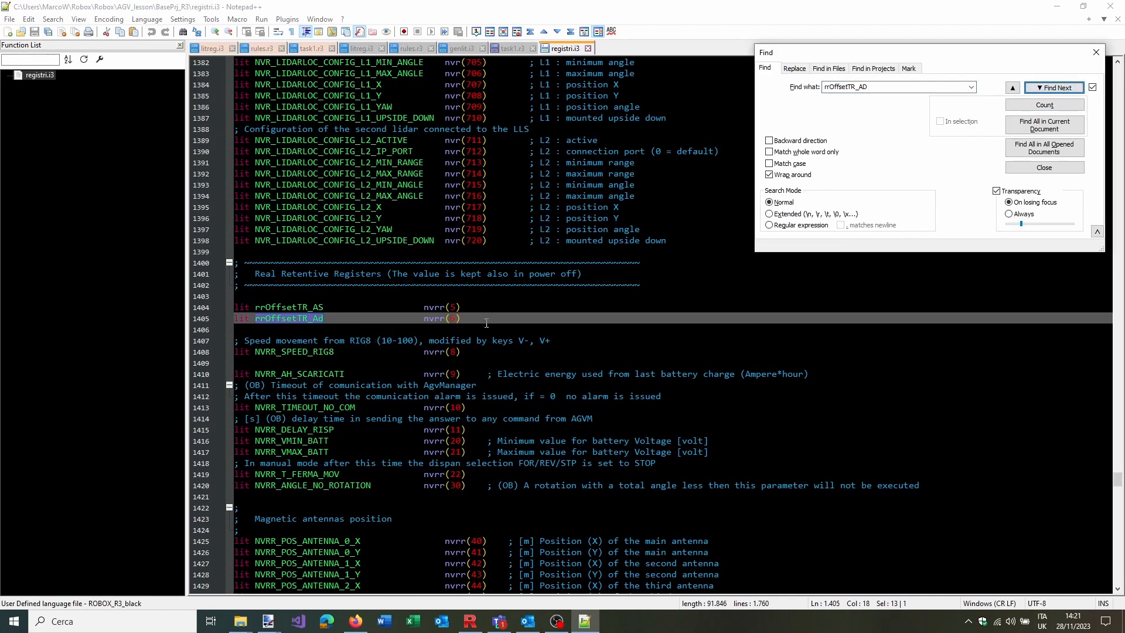
scroll(480, 317, down, 2)
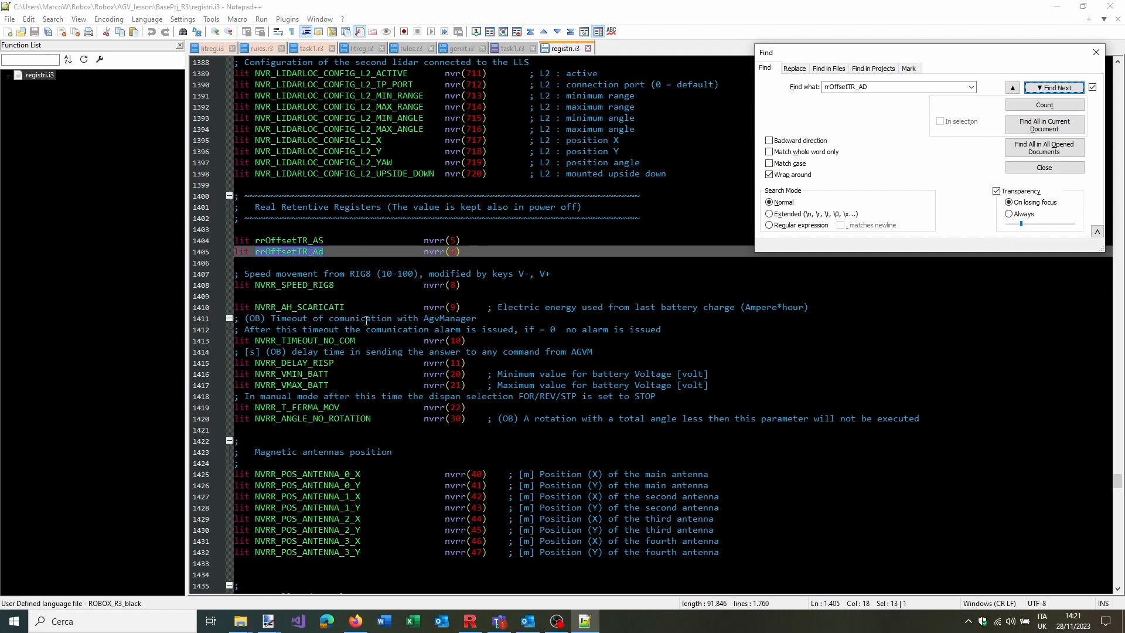
In task1.r3, copy the commented steer_offset_nvrr_index = 0 assignment into the AX_TR_PS case below the "Rear left" name
click(512, 48)
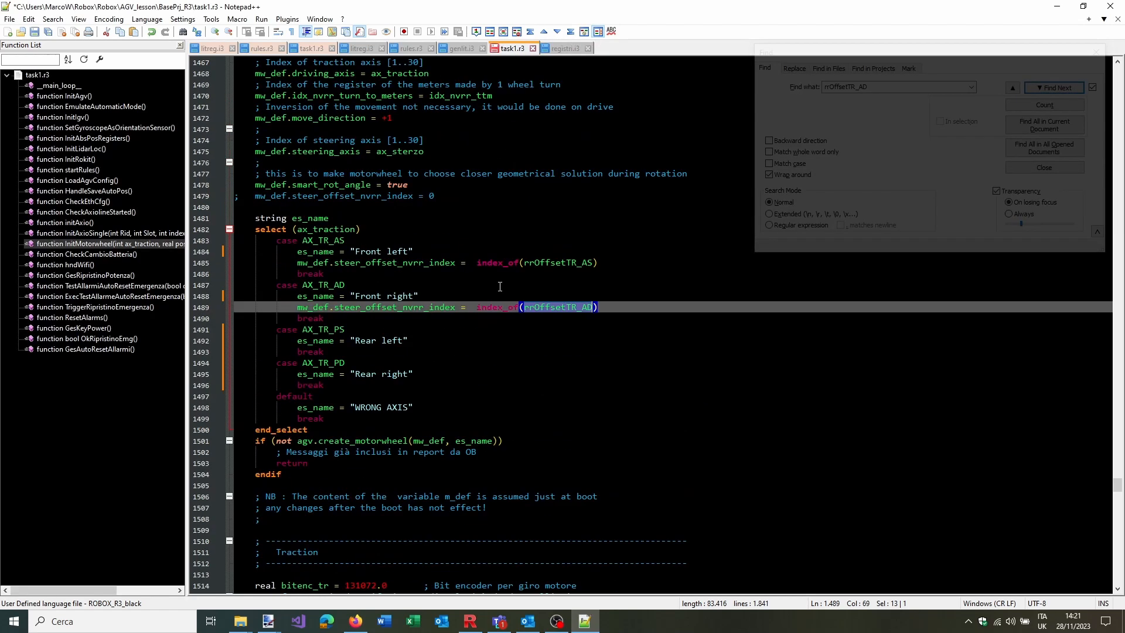
double_click(410, 307)
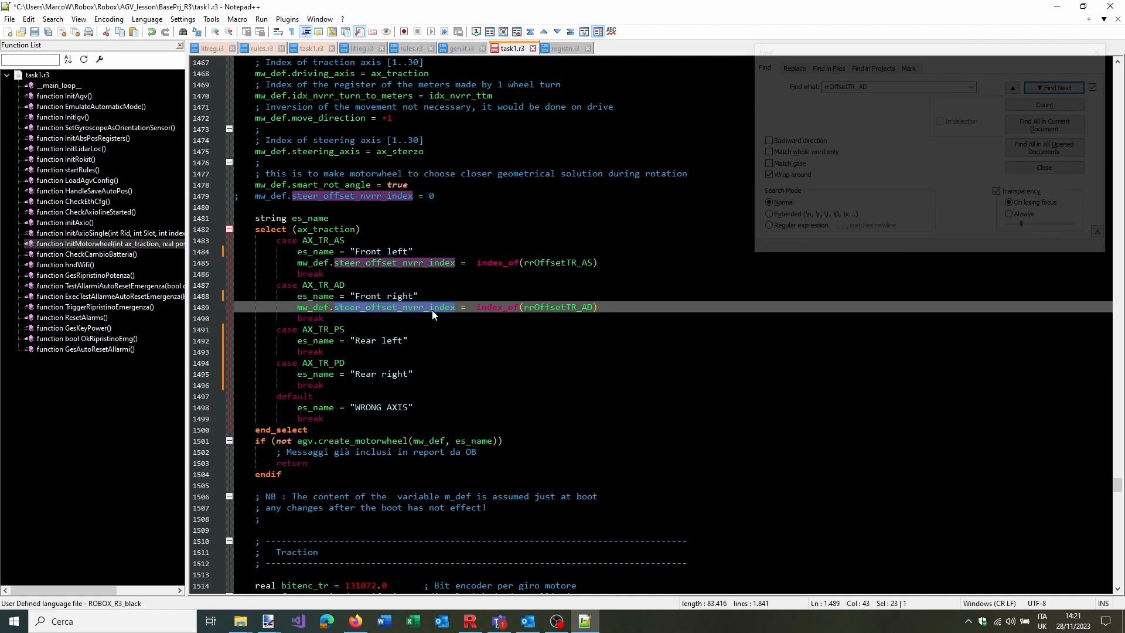
click(392, 196)
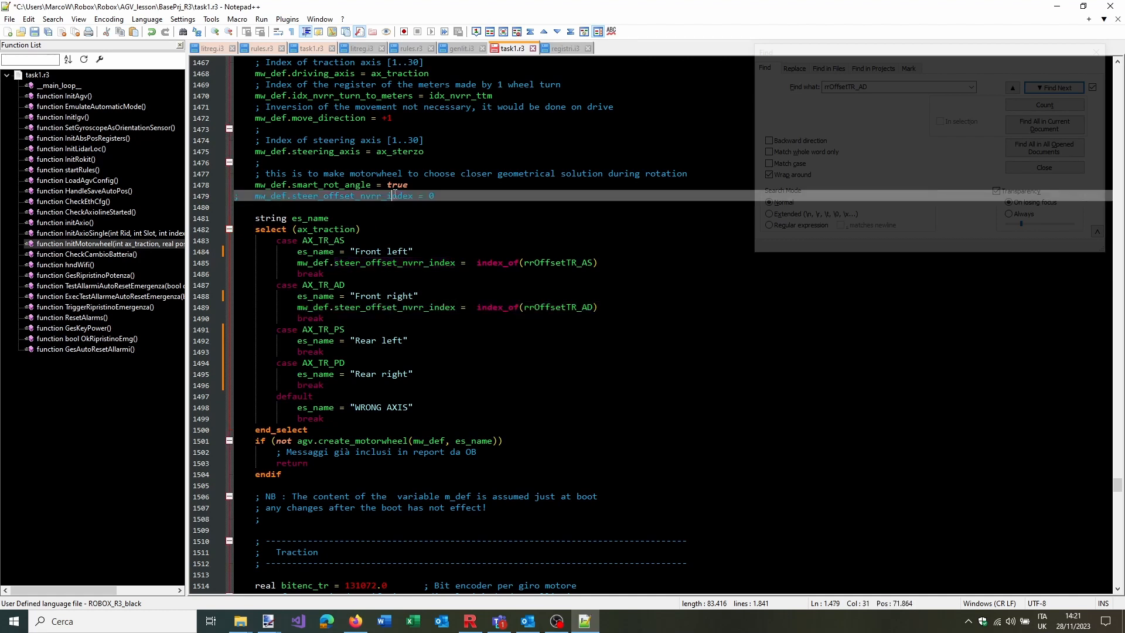
drag(434, 195, 256, 196)
key(ctrl+c)
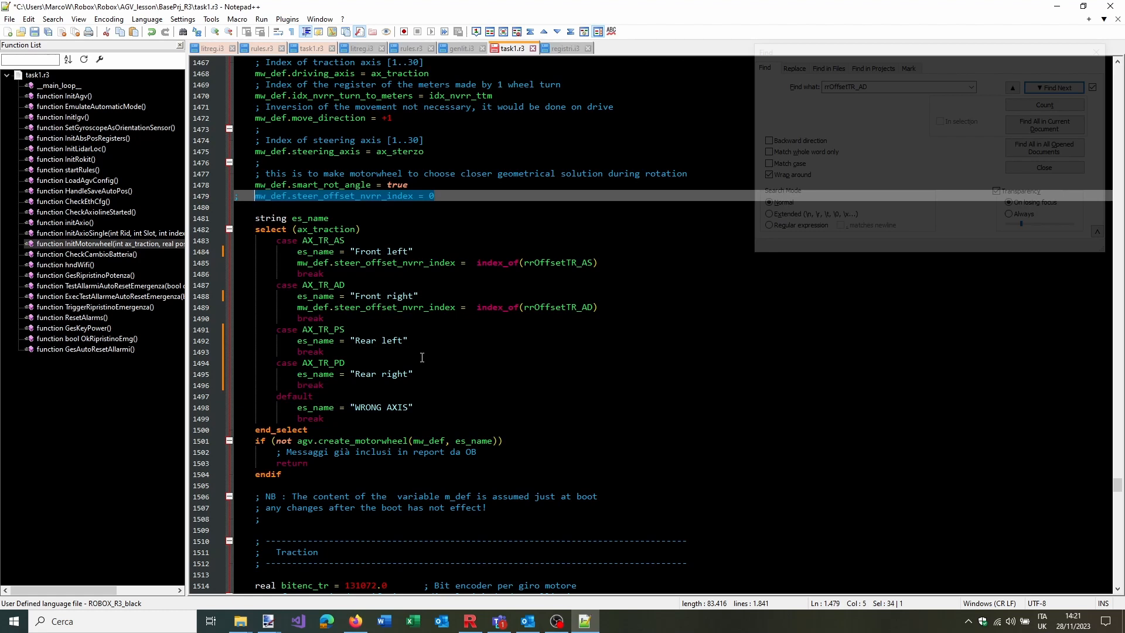
click(422, 342)
key(Return)
key(ctrl+v)
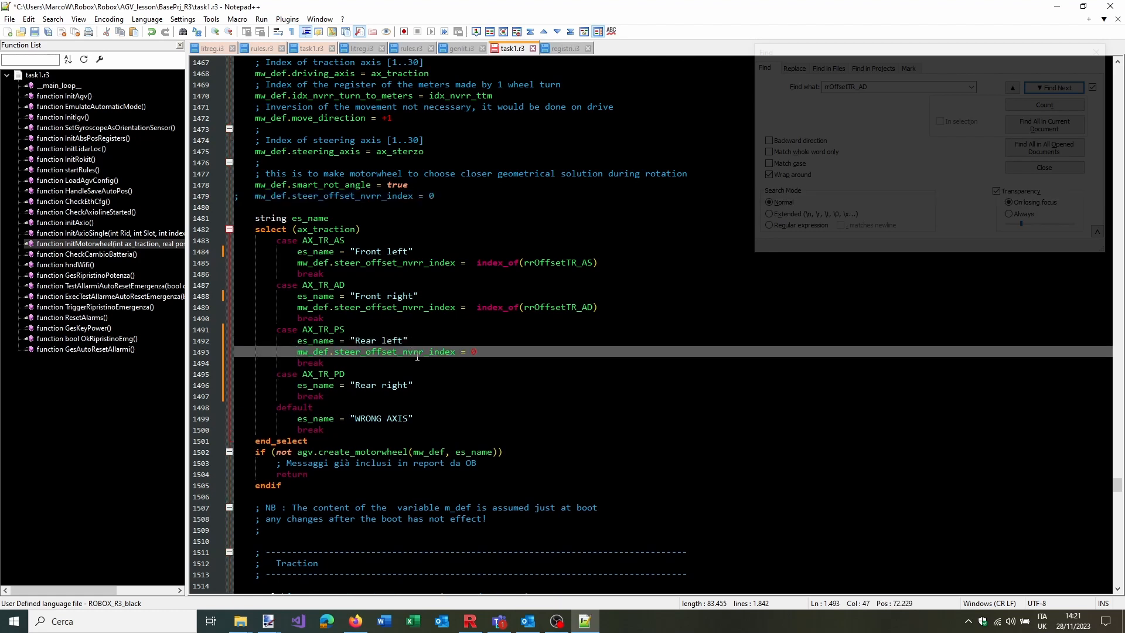
Add the same steer_offset_nvrr_index = 0 assignment to the AX_TR_PD case below the "Rear right" name and save task1.r3
click(419, 385)
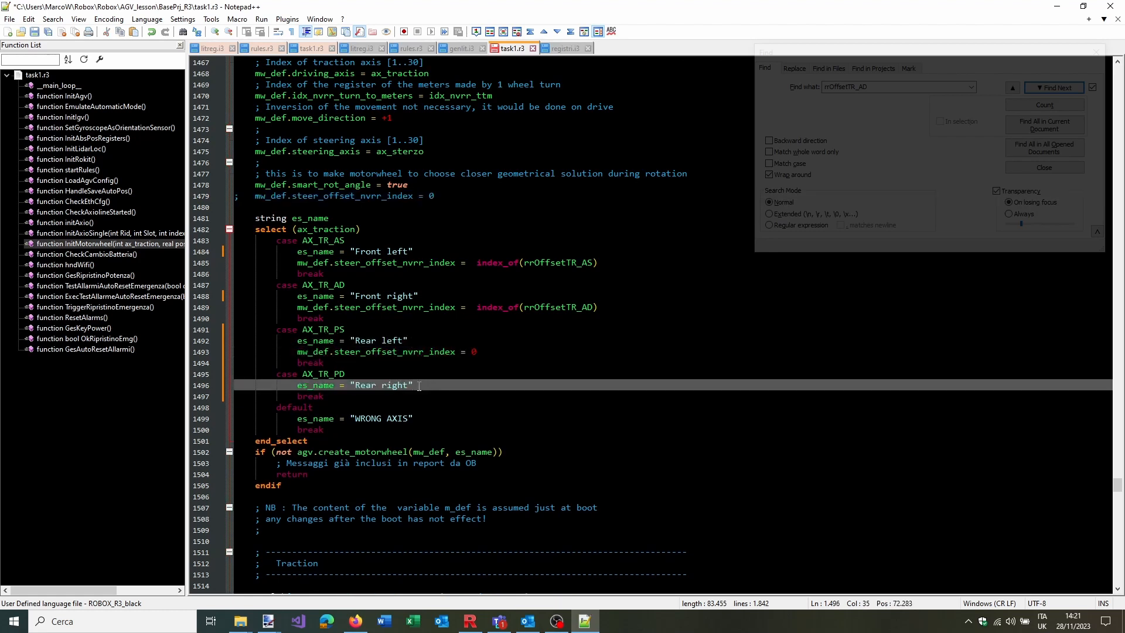
key(Return)
key(ctrl+v)
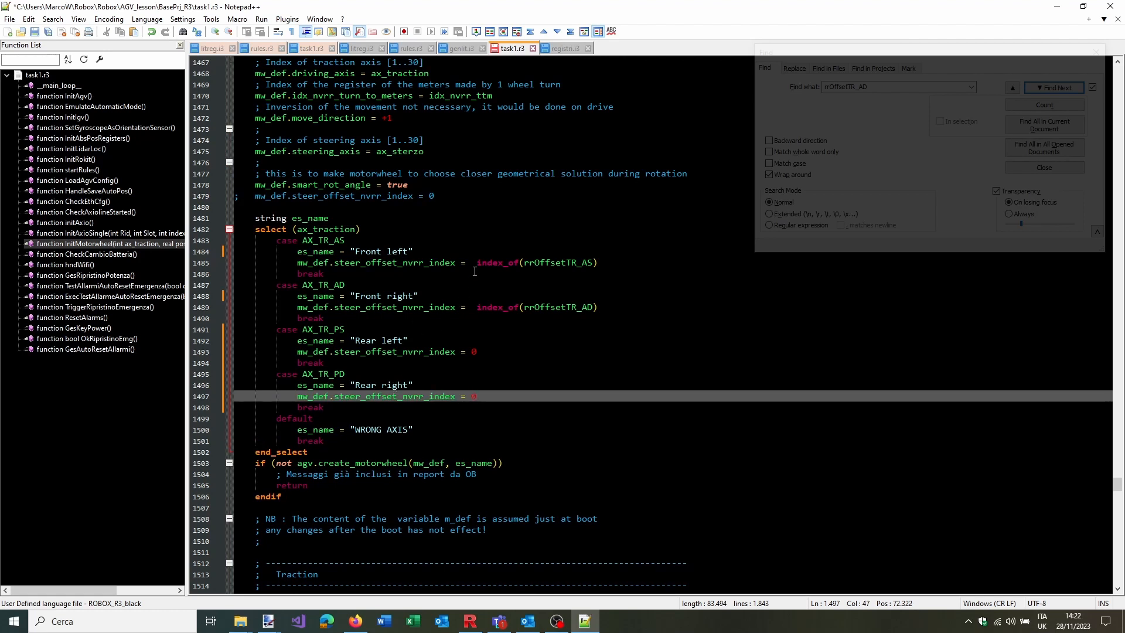
key(ctrl+s)
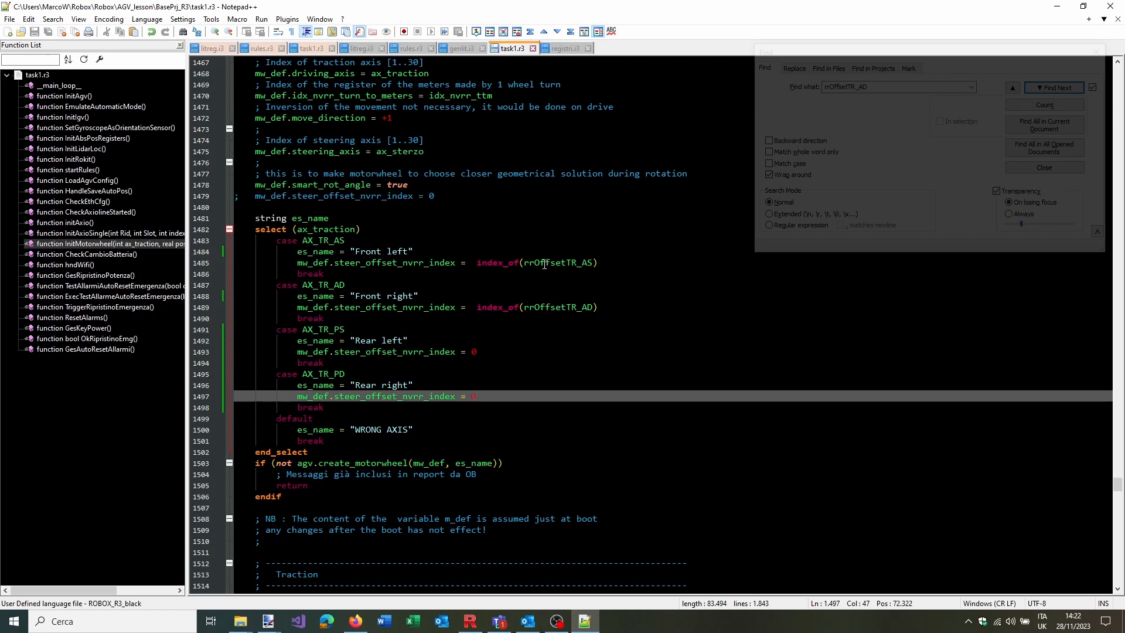
Examine the nvrr numbers used in the Real Retentive Registers section of registri.i3, around the steering offset definitions
click(564, 48)
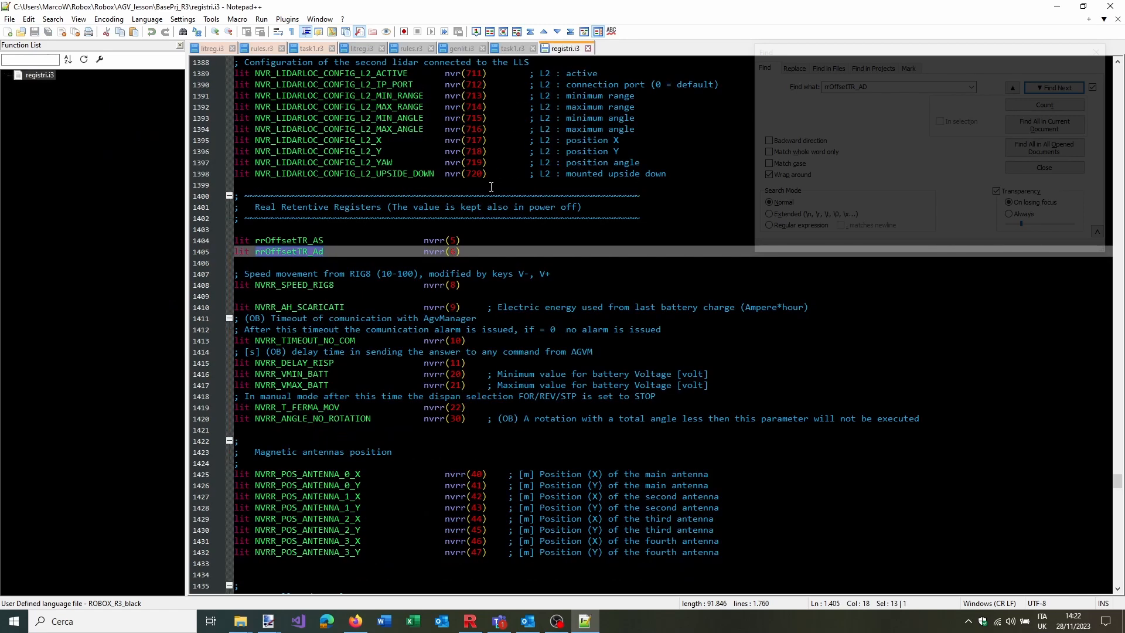
click(465, 252)
click(457, 241)
scroll(470, 251, up, 7)
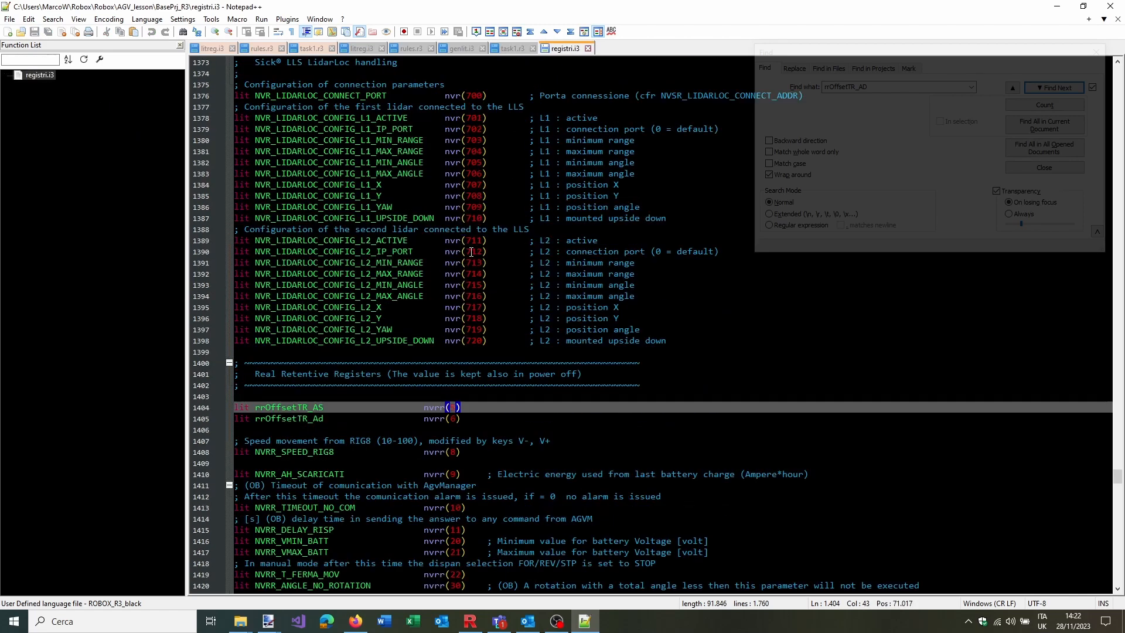
scroll(471, 251, down, 7)
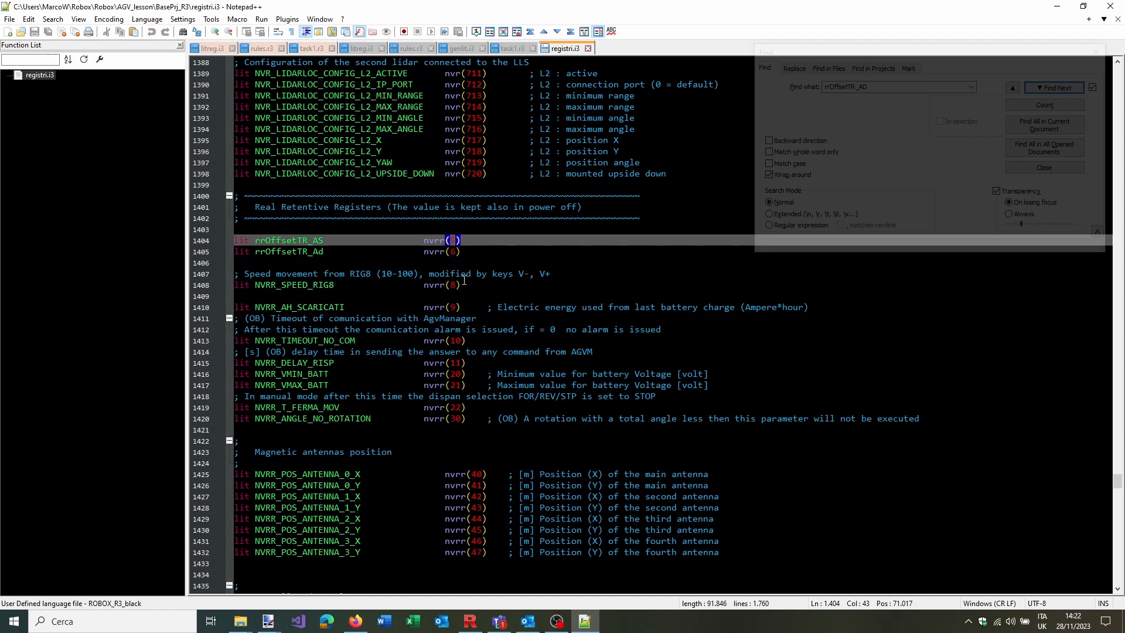
click(464, 282)
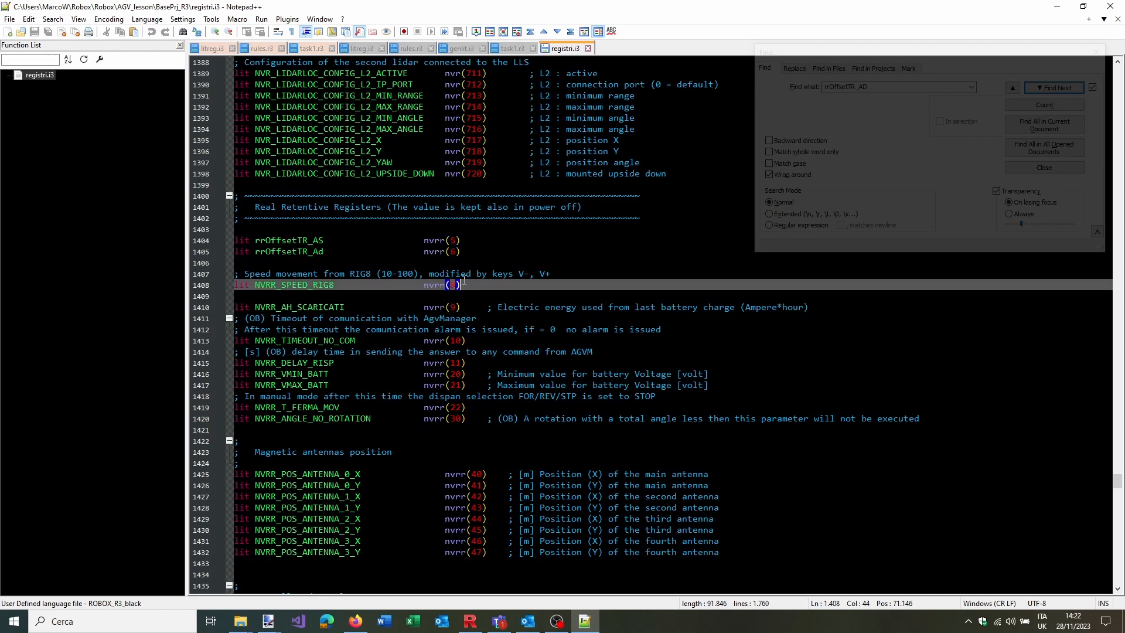
click(475, 431)
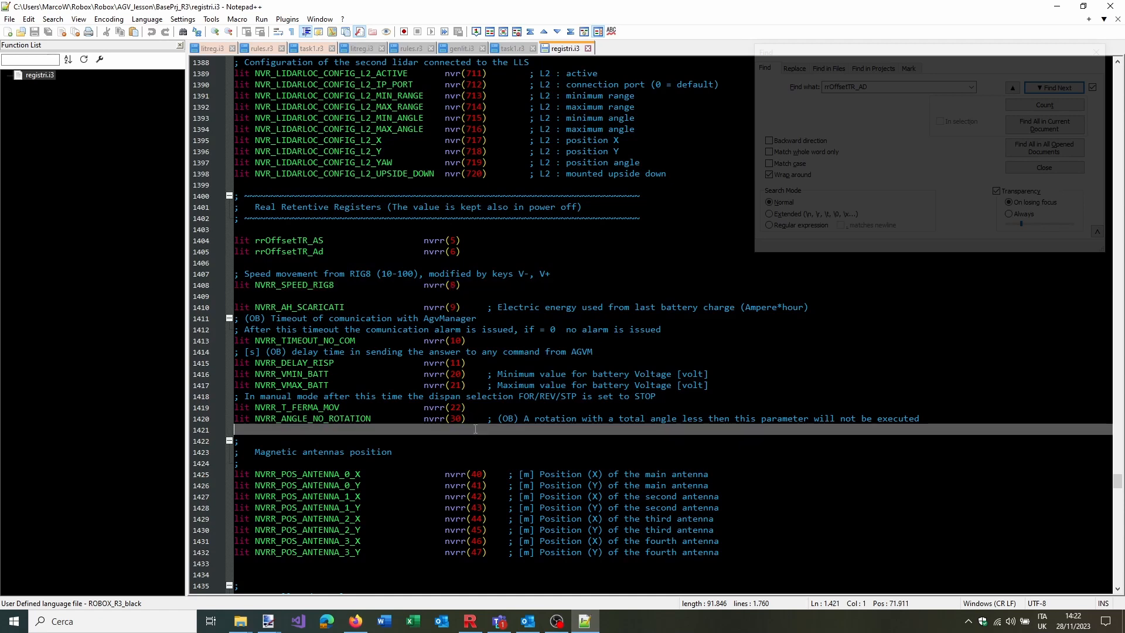
click(463, 233)
scroll(463, 233, up, 11)
scroll(462, 238, down, 10)
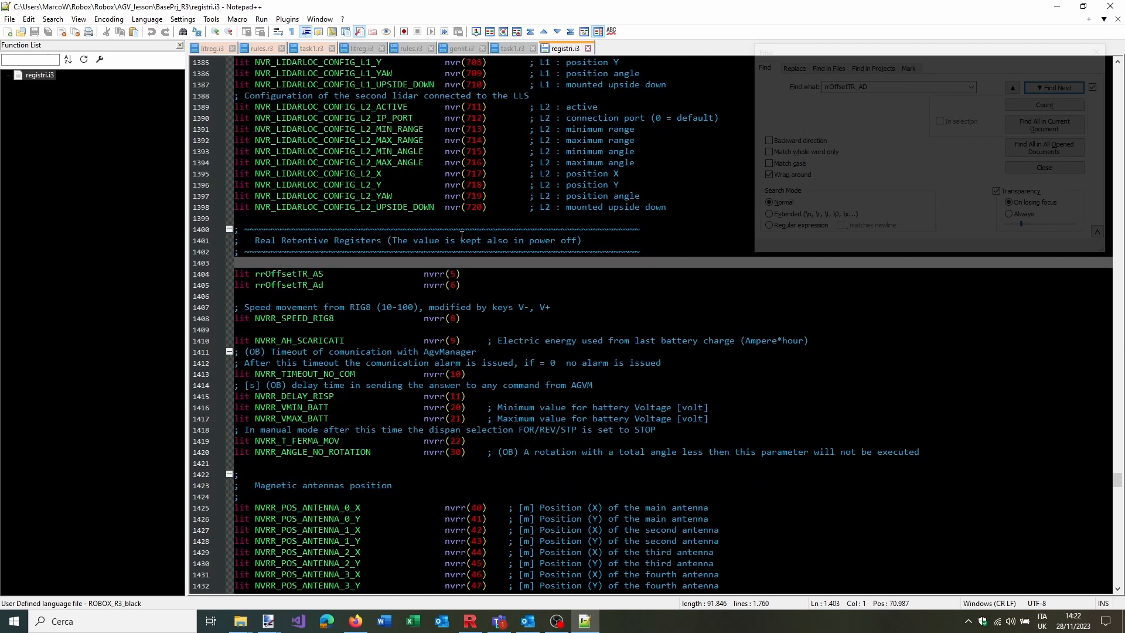
Count the occurrences of nvrr(4) and nvrr(3) in registri.i3 to check whether these registers are free
drag(421, 273, 461, 274)
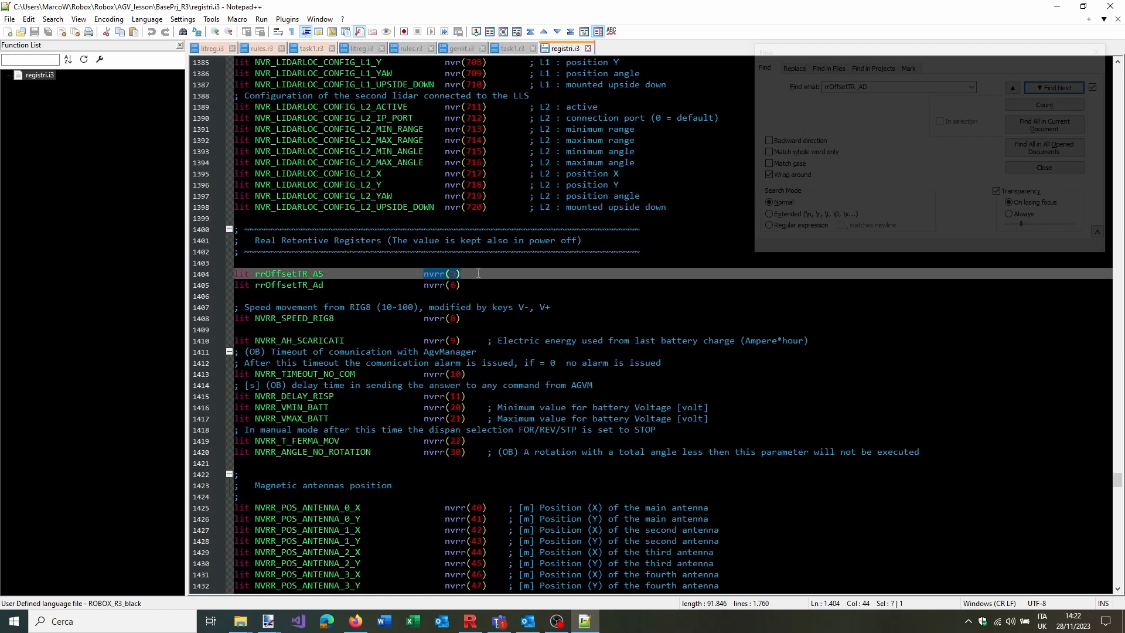
key(ctrl+f)
click(903, 91)
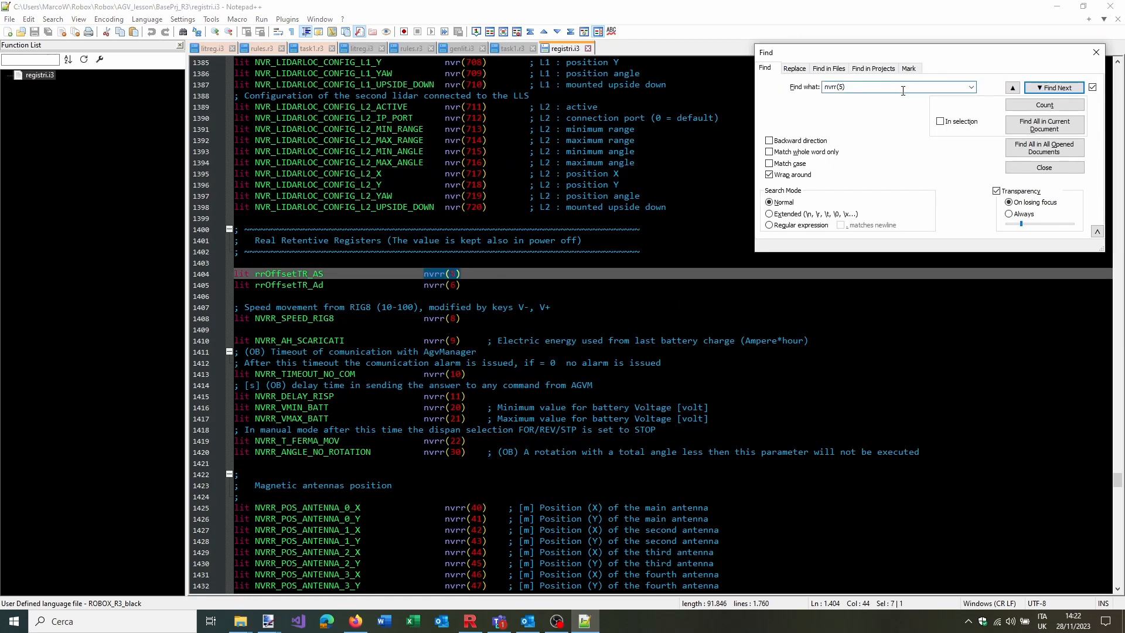
key(BackSpace)
key(BackSpace)
text(4))
click(1023, 104)
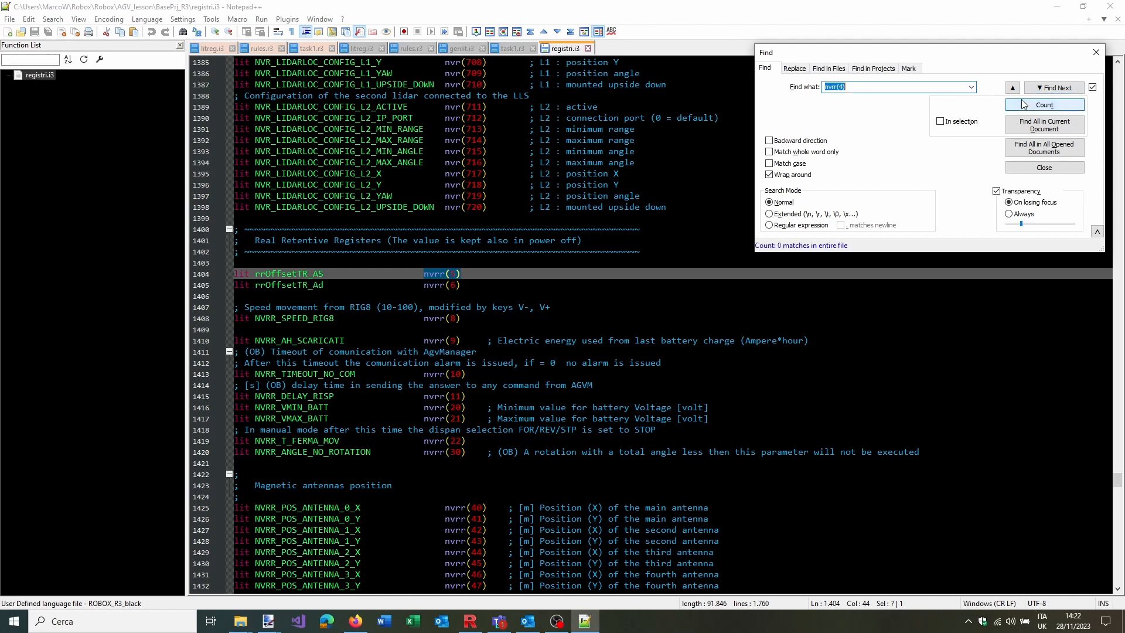
click(866, 89)
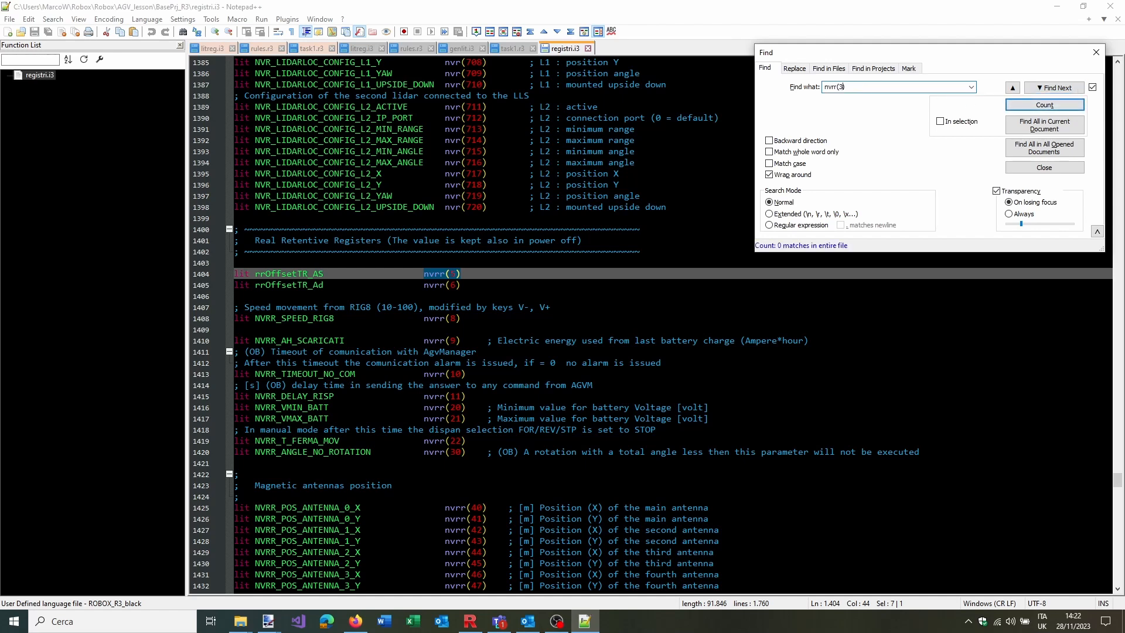
click(1040, 106)
Duplicate the two rrOffsetTR register definitions above the originals and assign the copies to nvrr(3) and nvrr(4)
drag(469, 291, 466, 265)
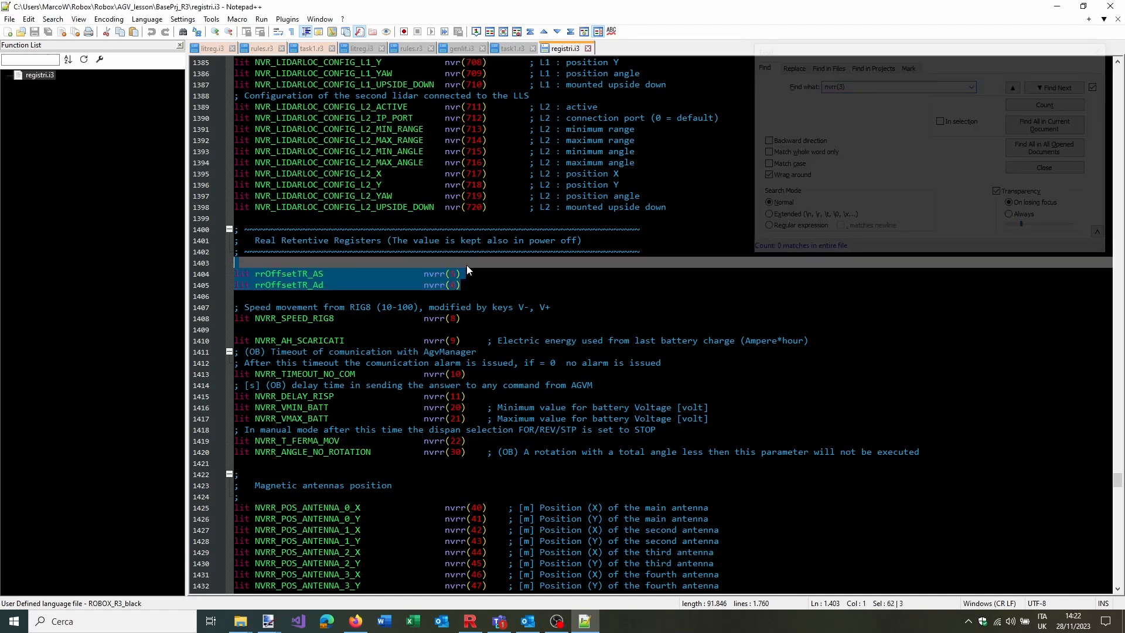
key(ctrl+c)
click(469, 263)
key(ctrl+v)
key(Left)
key(BackSpace)
text(3)
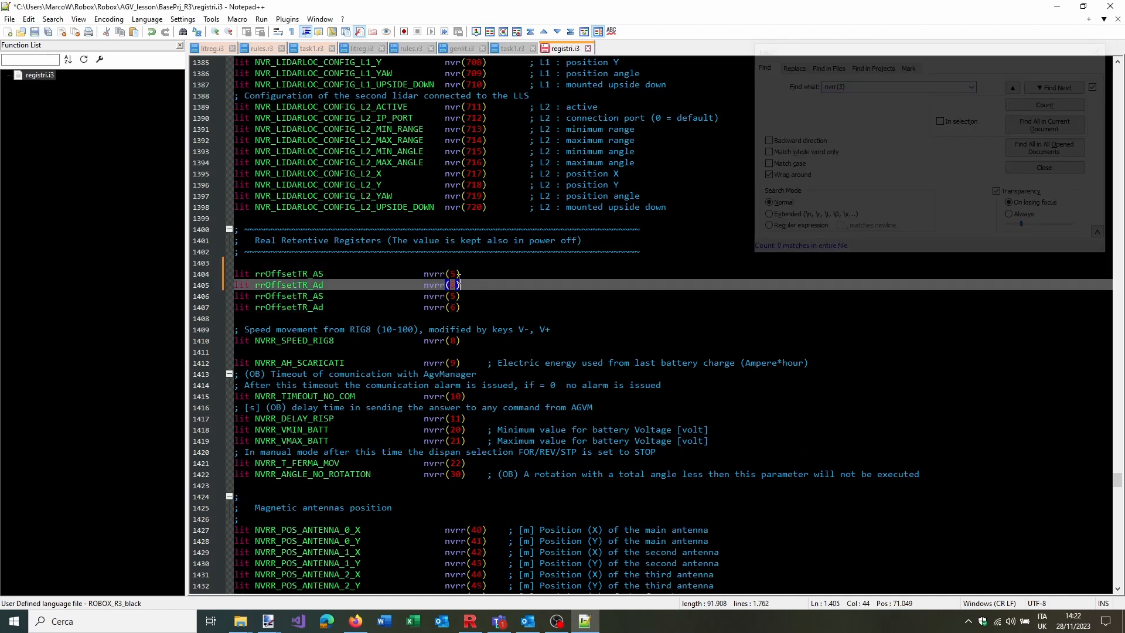
key(Up)
key(Down)
Rename the offset registers at nvrr(5) and nvrr(6) to rrOffsetTR_PS and rrOffsetTR_Pd and check the name suffixes
click(320, 297)
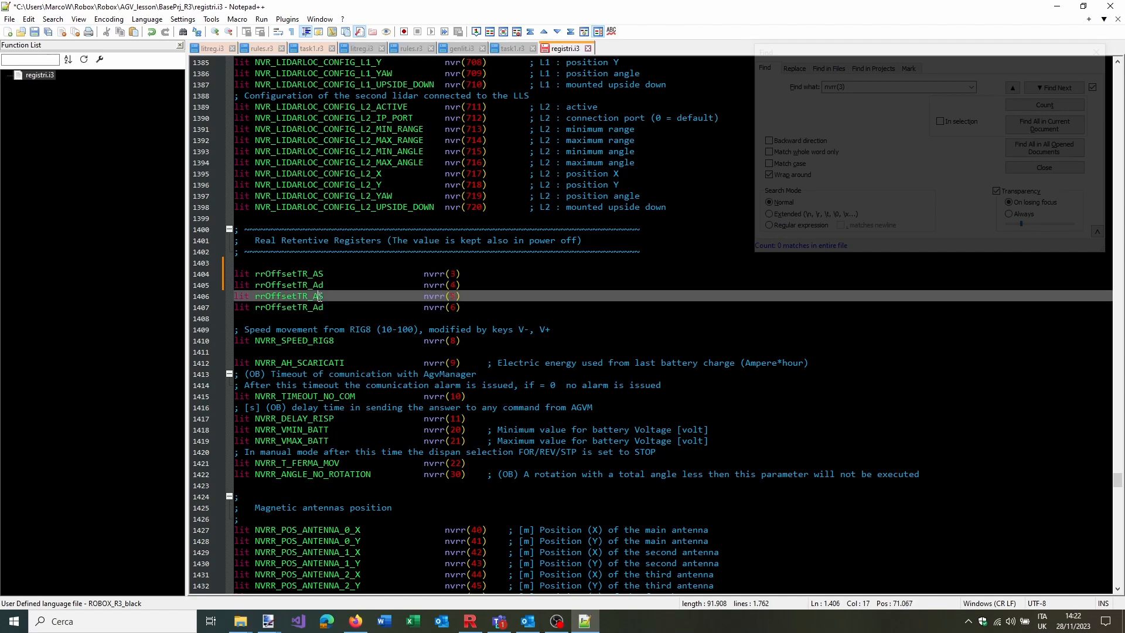
key(alt+shift+Down)
key(alt+shift+Left)
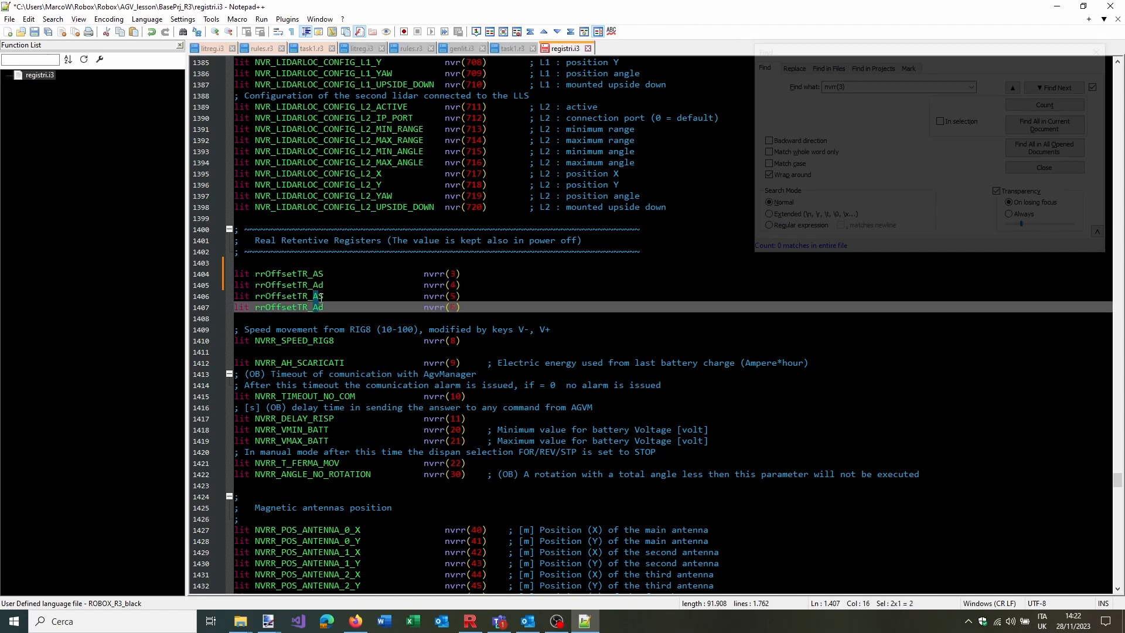
text(P)
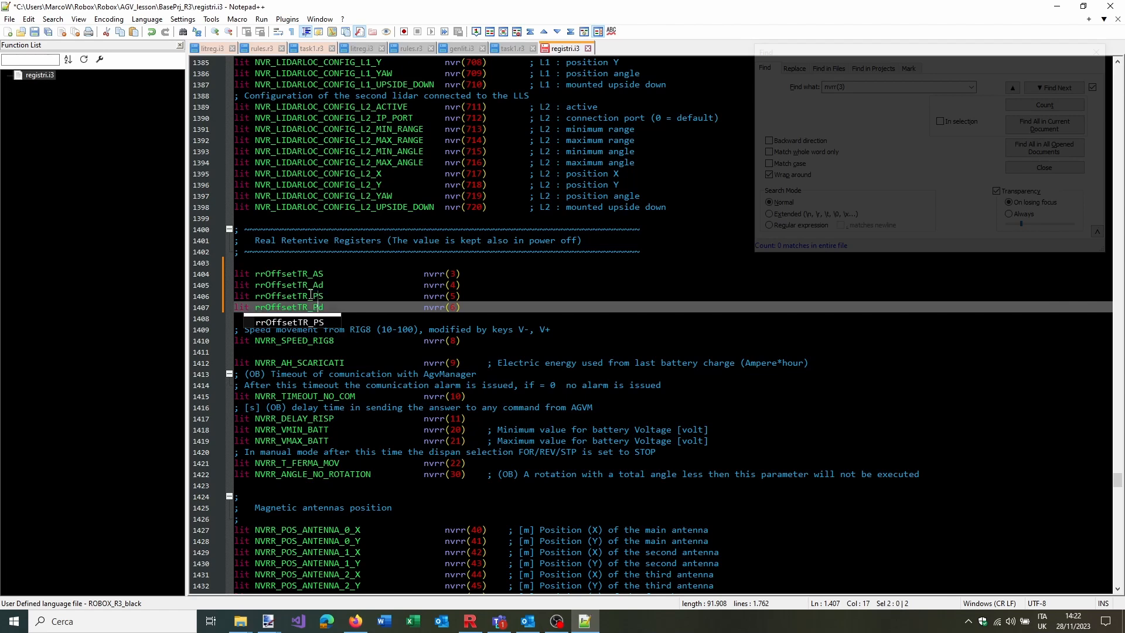
click(319, 274)
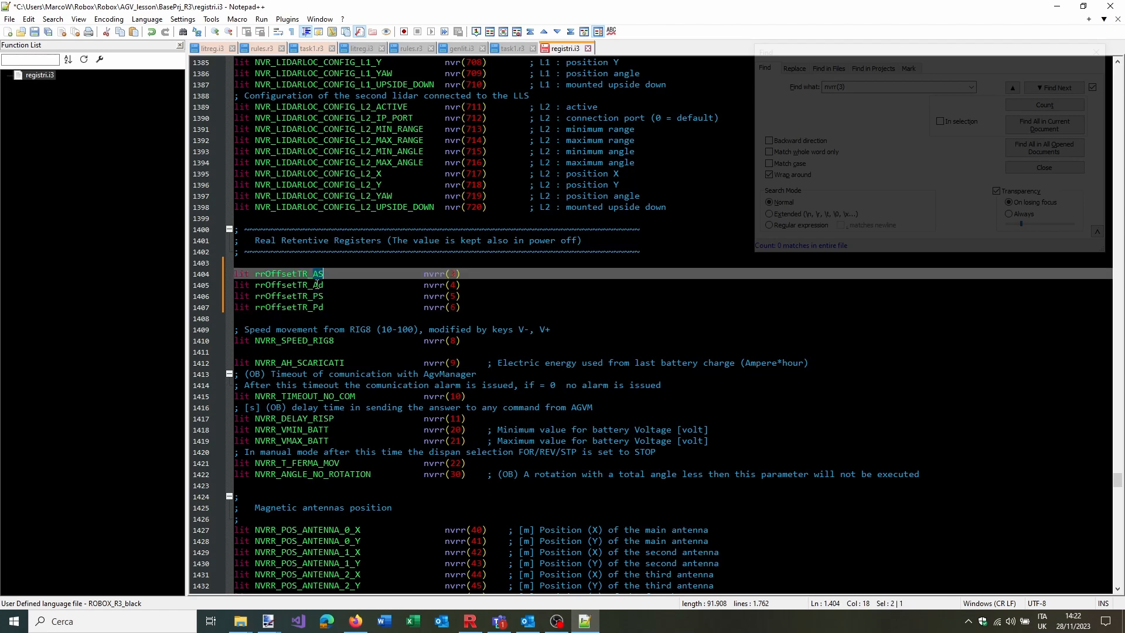
drag(313, 285, 323, 307)
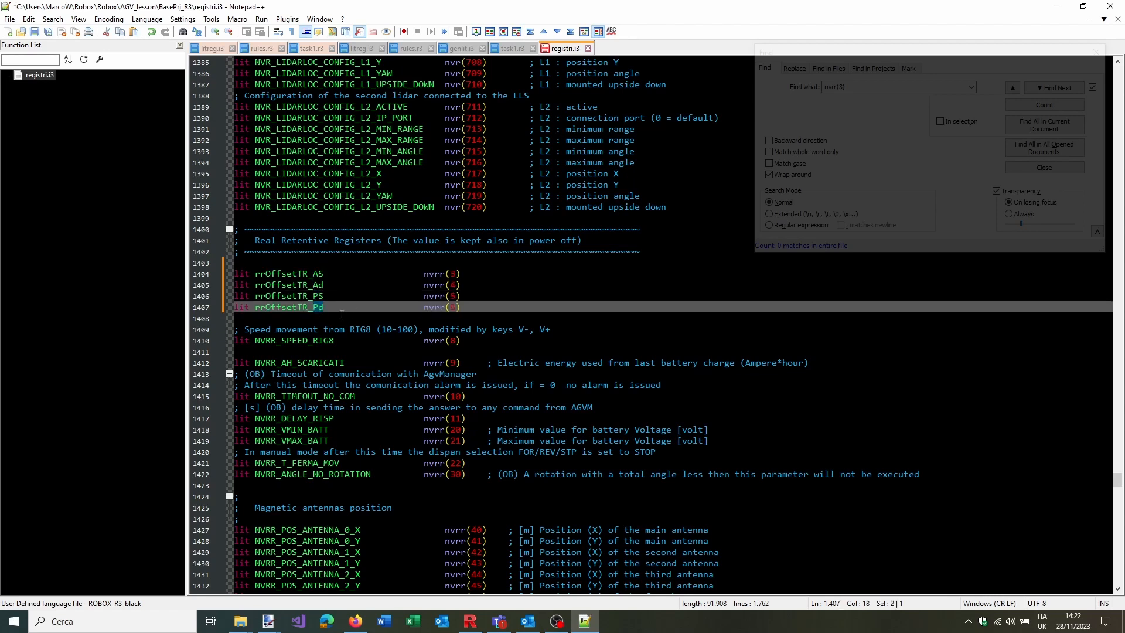
In task1.r3, replace the 0 in the AX_TR_PS and AX_TR_PD steering offset assignments with index_of(rrOffsetTR_AD)
click(497, 50)
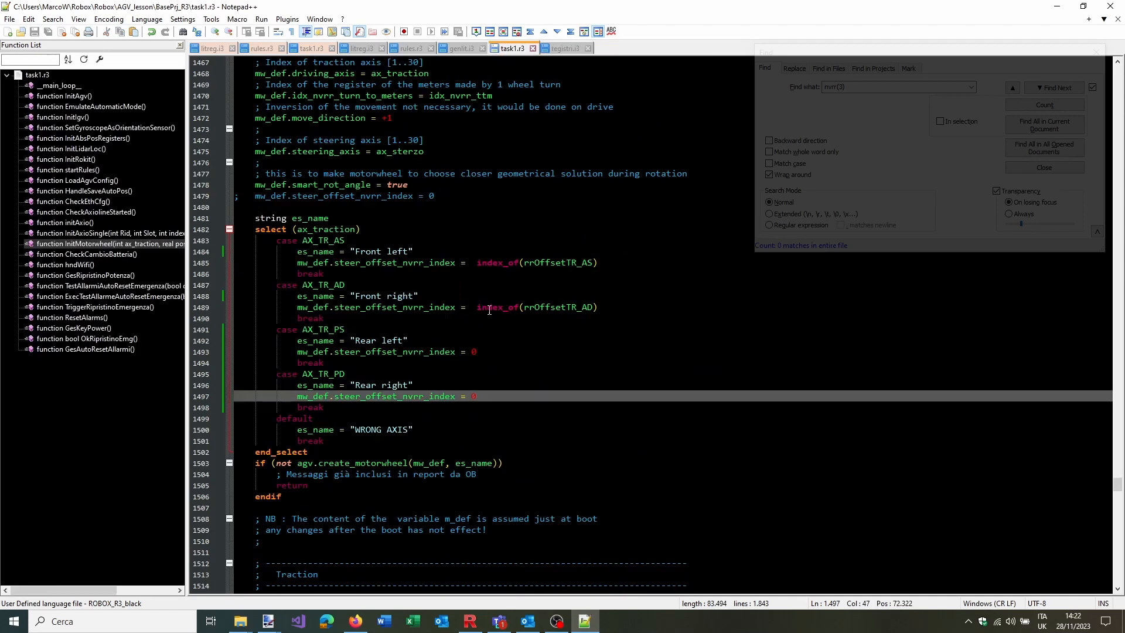
drag(477, 307, 619, 305)
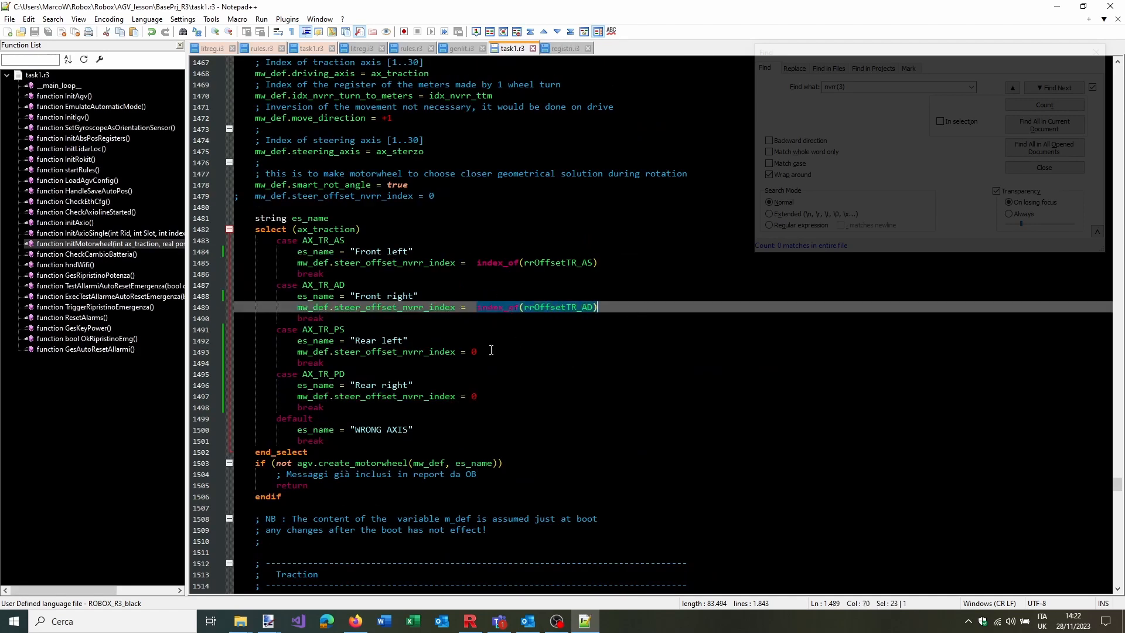
double_click(473, 351)
key(ctrl+v)
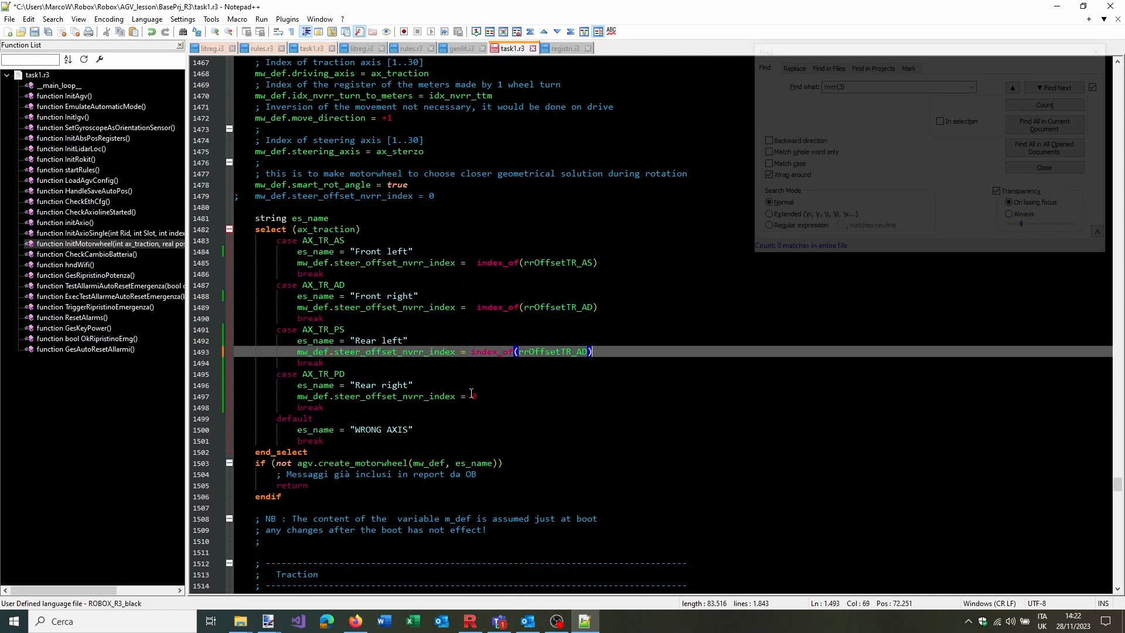
double_click(473, 396)
key(ctrl+v)
Change the register names in the rear cases to rrOffsetTR_PS for AX_TR_PS and rrOffsetTR_PD for AX_TR_PD
drag(577, 351, 581, 351)
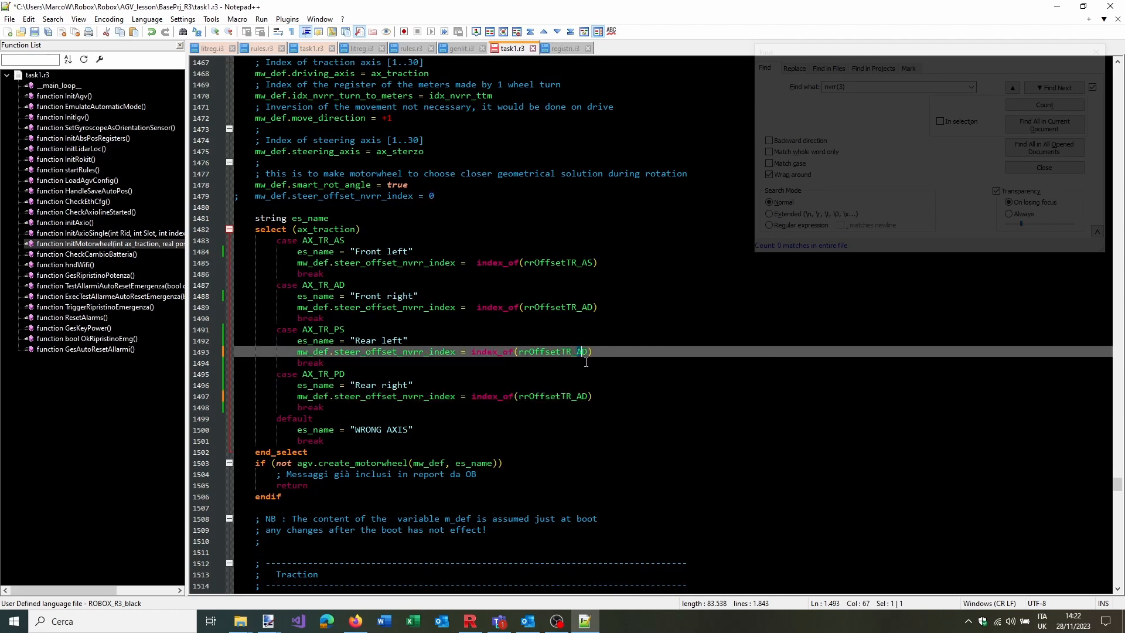
text(P)
key(Delete)
text(S)
click(583, 397)
key(BackSpace)
text(P)
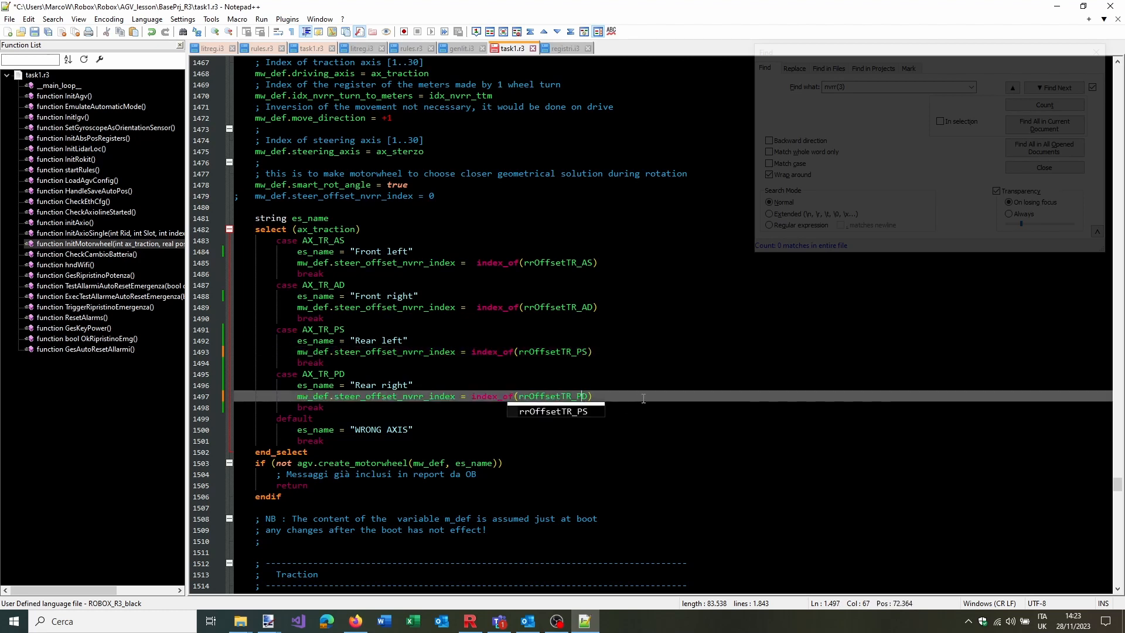
Save the steering offset register changes in task1.r3
click(614, 357)
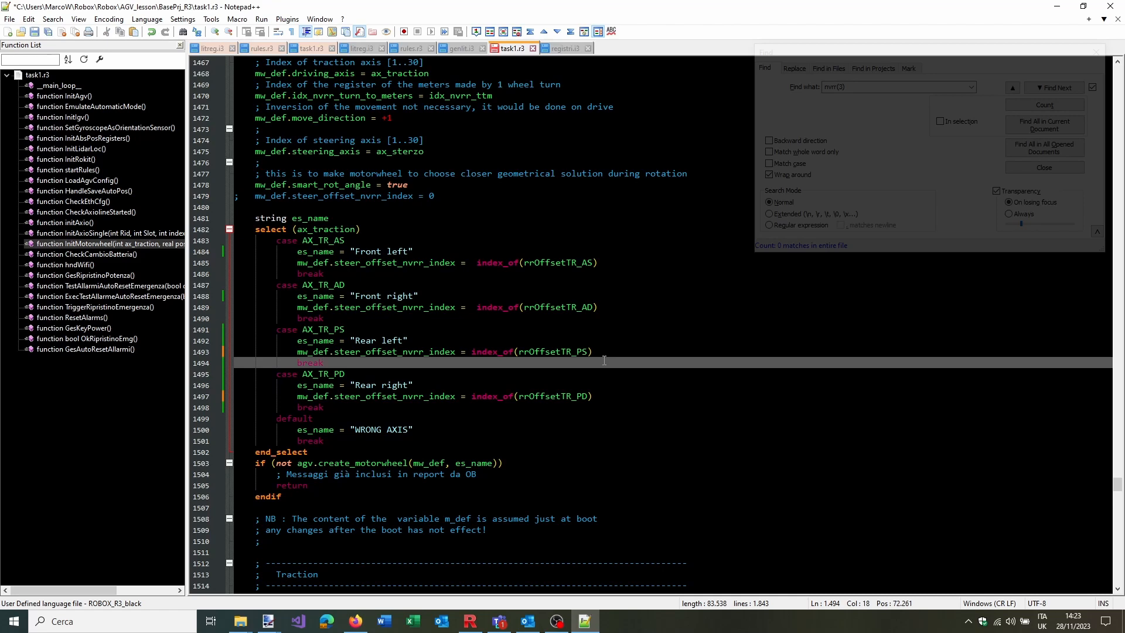
key(ctrl+s)
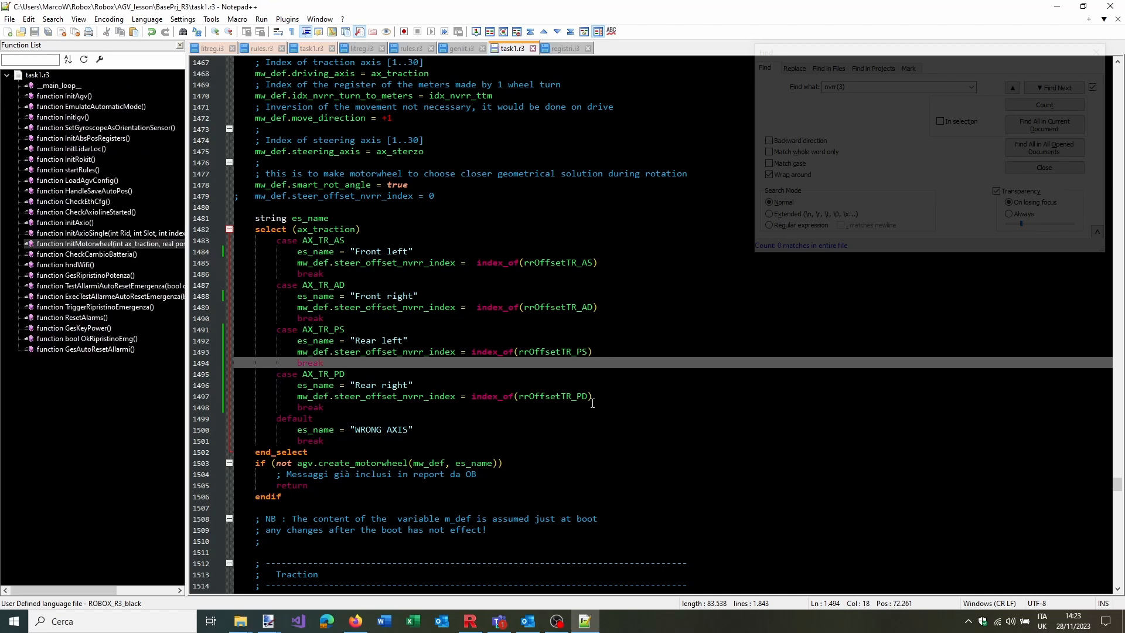
Switch to Robox Development Environment and open lostreg.stp from the /fb folder of the project's flash files
mouse_move(470, 620)
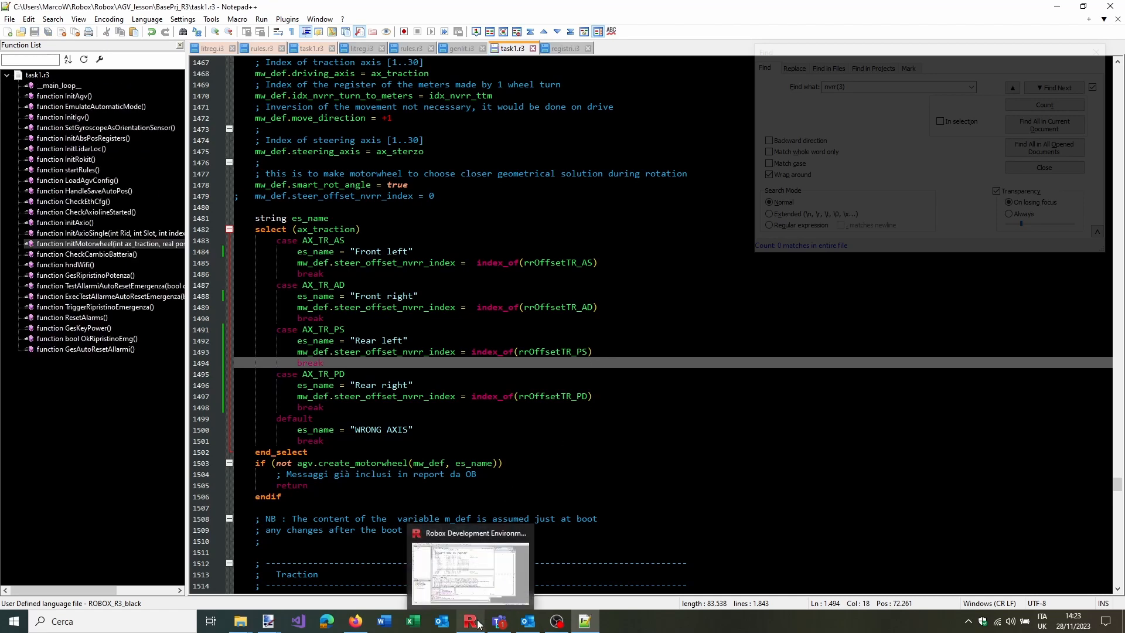
click(483, 592)
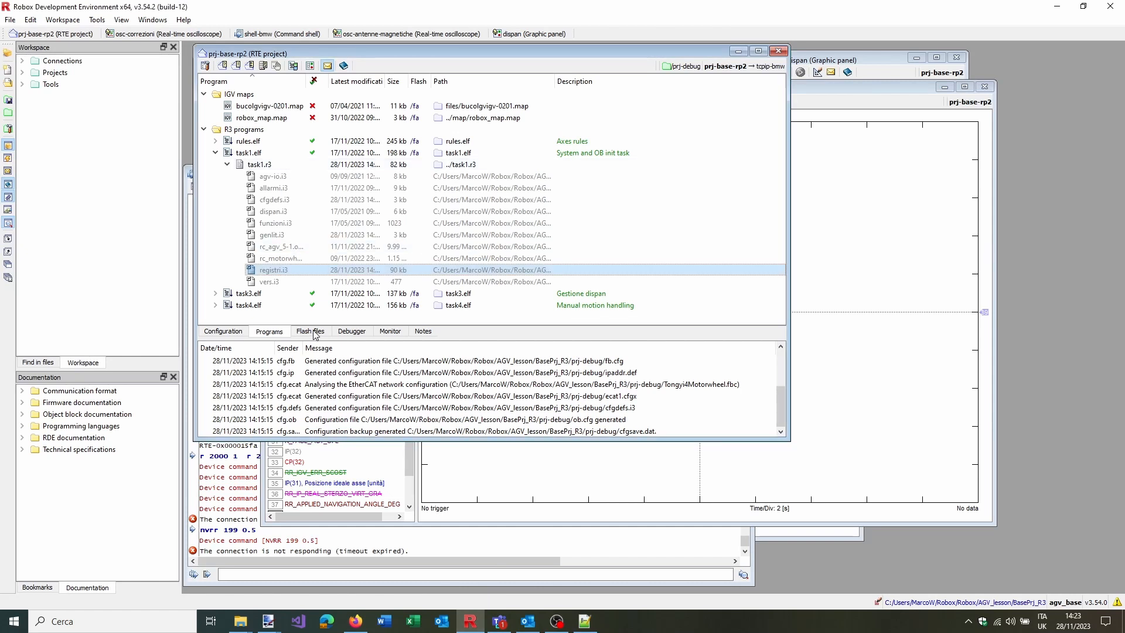
click(246, 296)
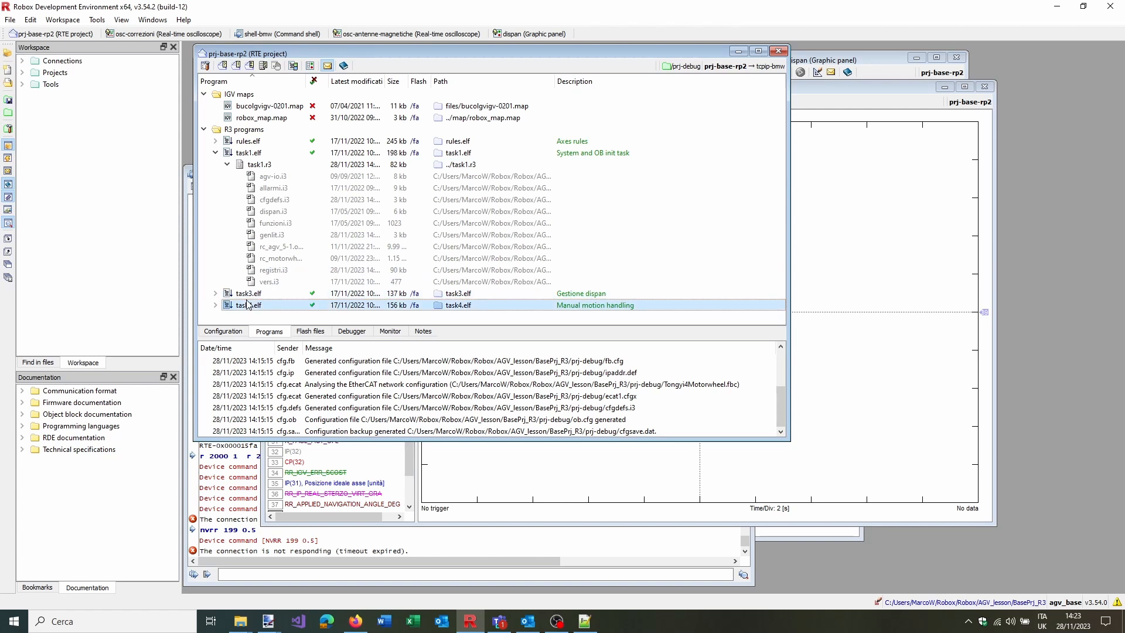
click(251, 305)
click(311, 332)
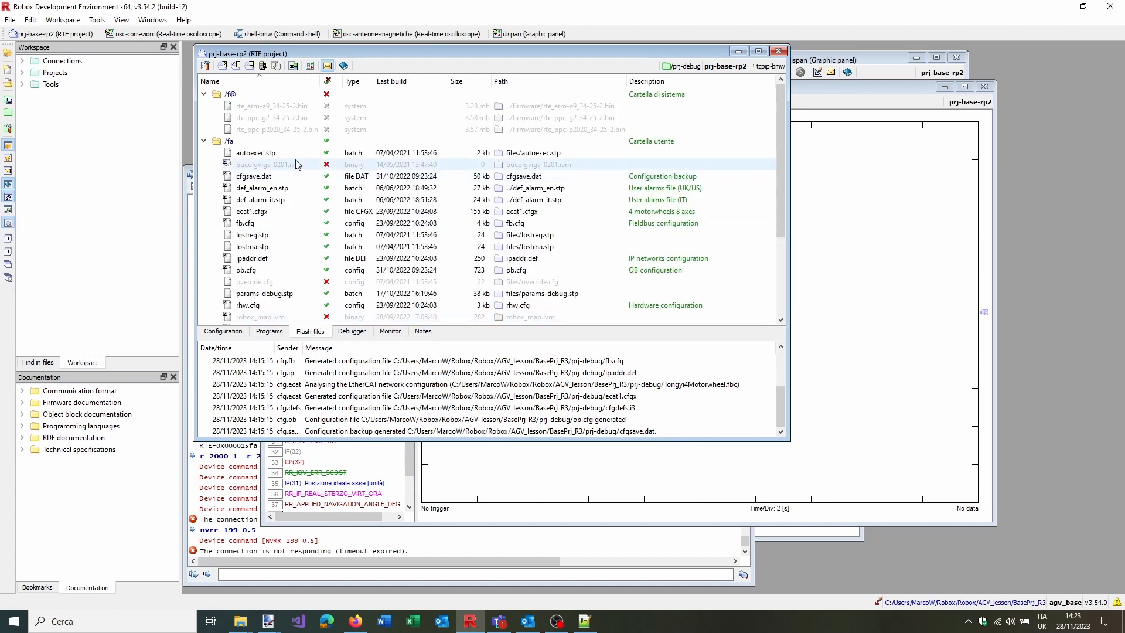
scroll(297, 164, down, 2)
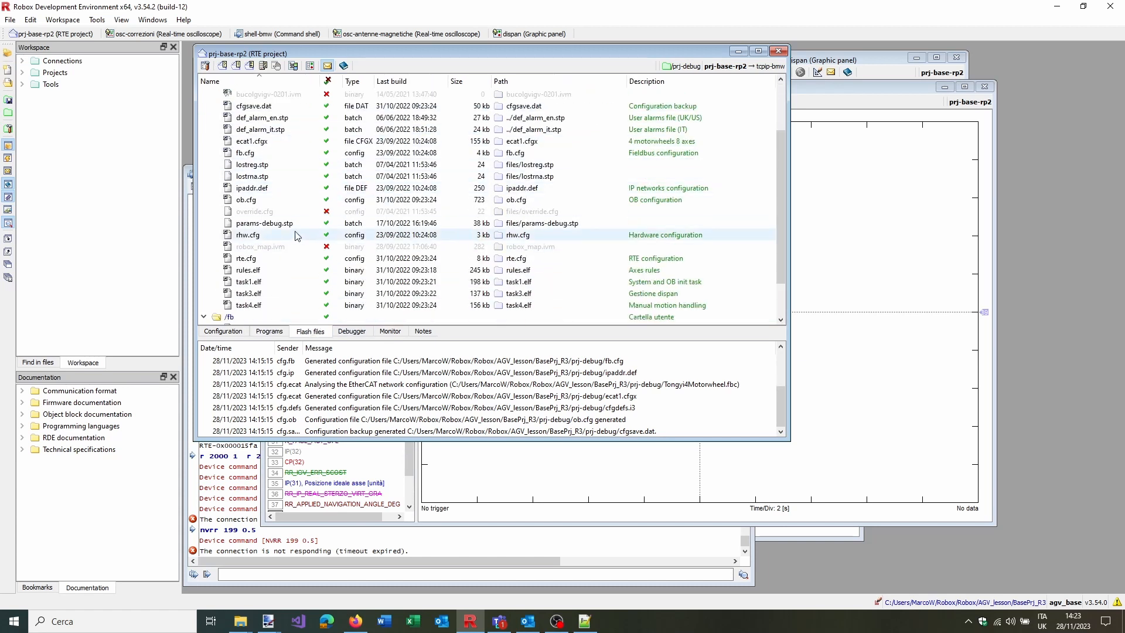
scroll(295, 235, down, 2)
click(254, 282)
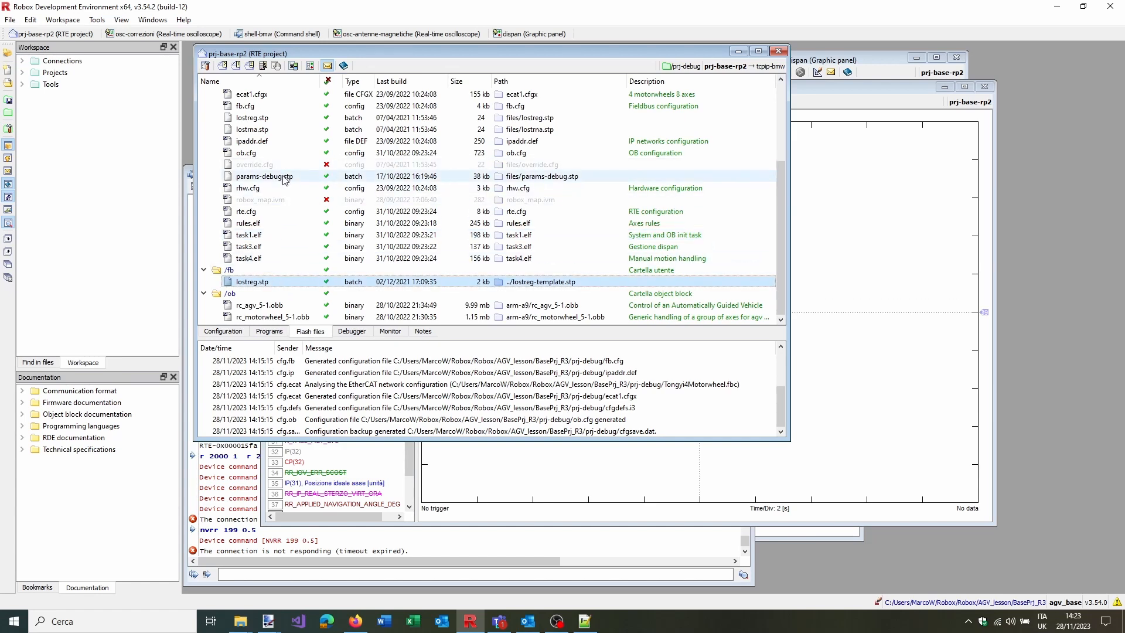
double_click(279, 282)
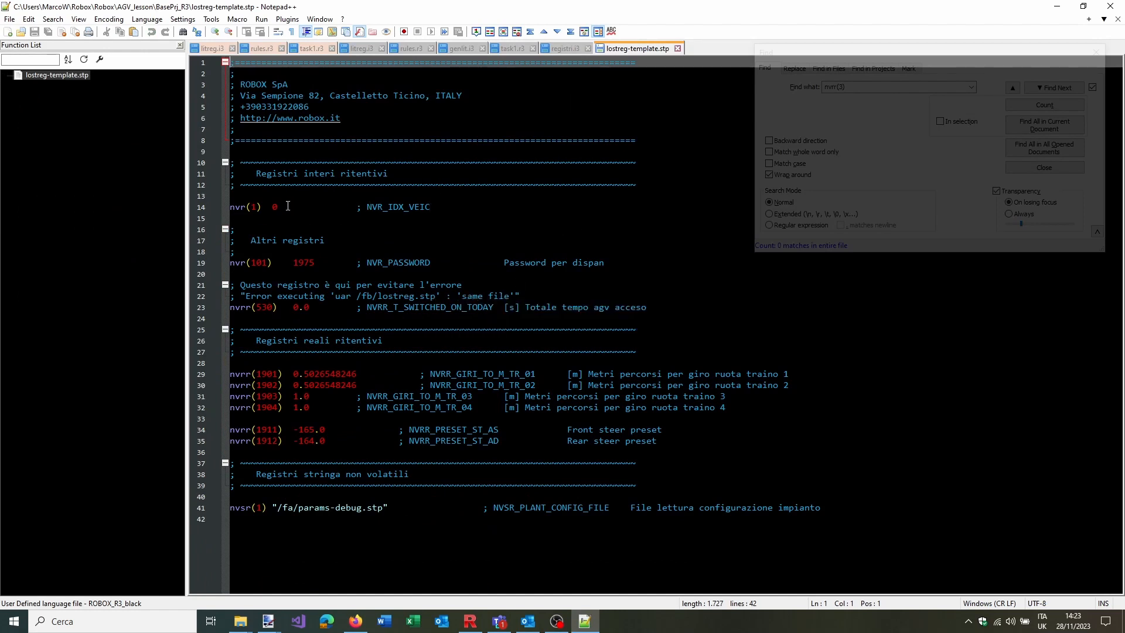
Examine the NVR_IDX_VEIC vehicle index and the NVSR_PLANT_CONFIG_FILE path in lostreg-template.stp
click(458, 207)
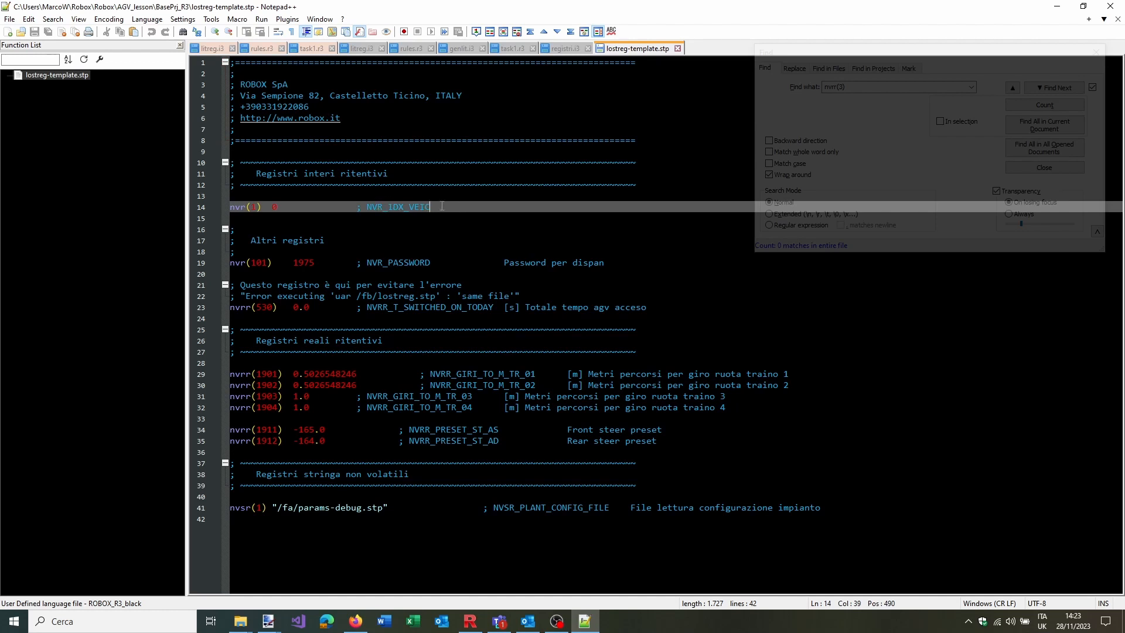
double_click(274, 207)
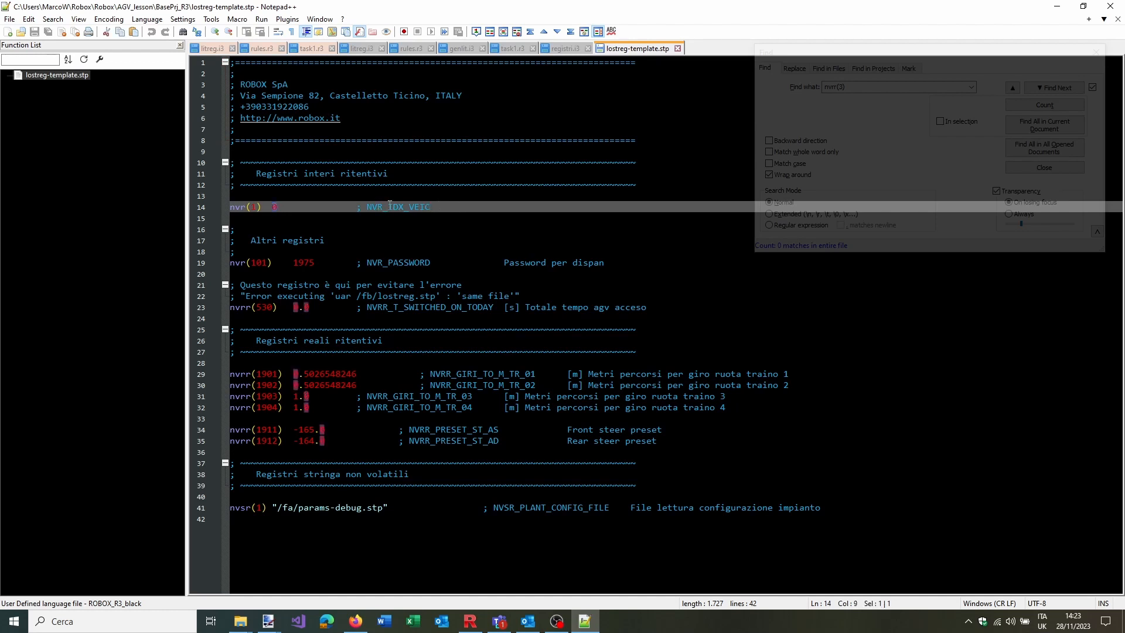
click(444, 206)
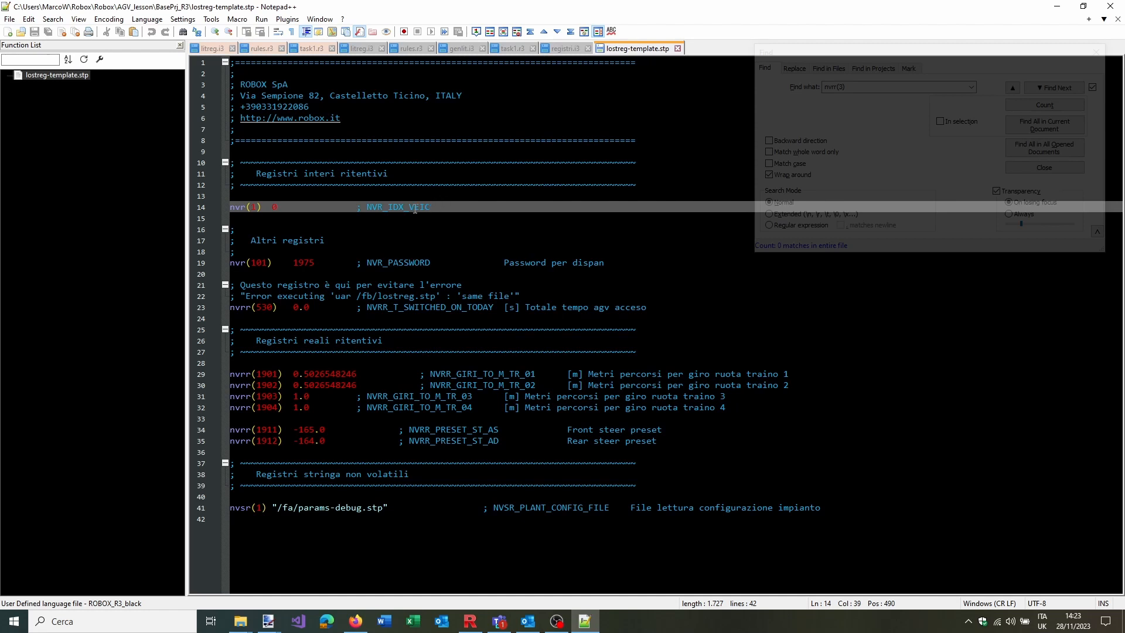
double_click(277, 204)
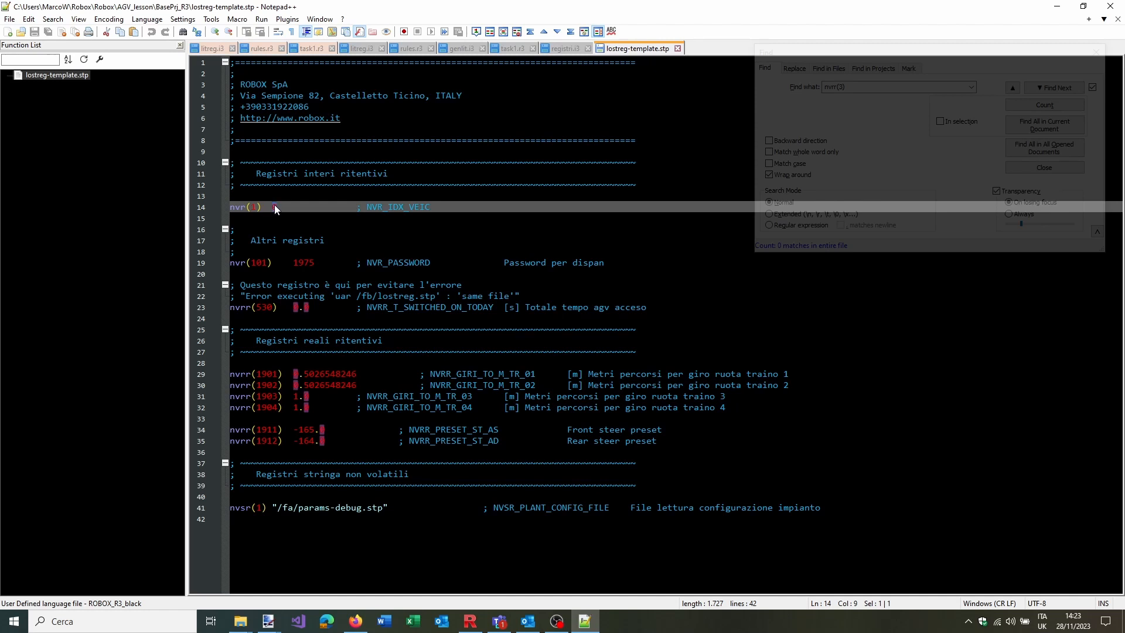
click(294, 209)
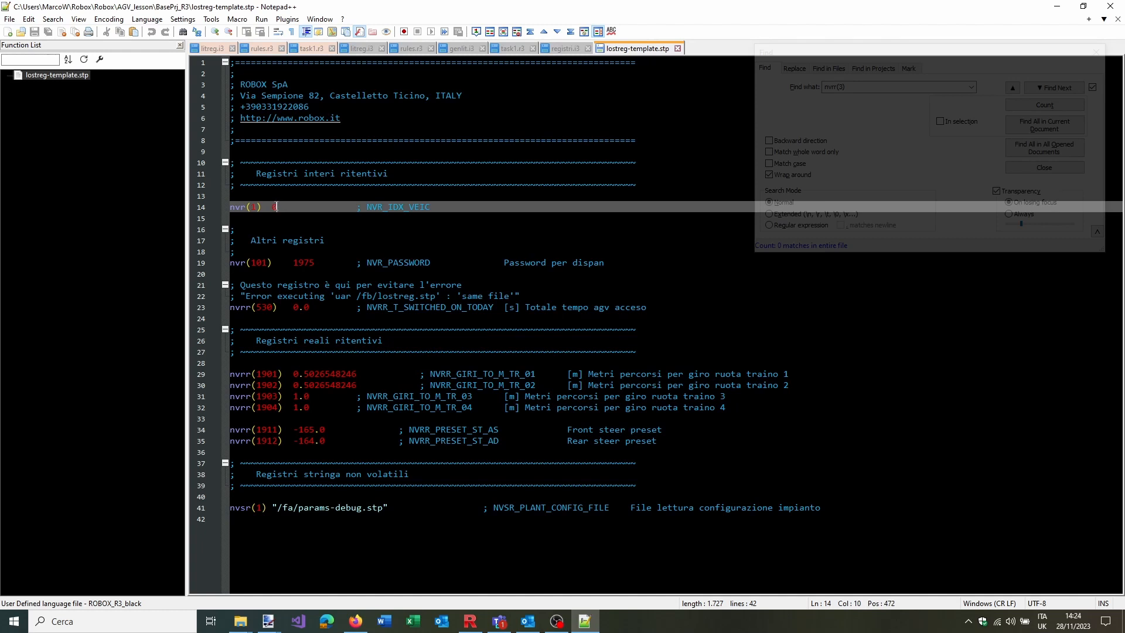
double_click(277, 206)
click(290, 205)
drag(298, 506, 403, 505)
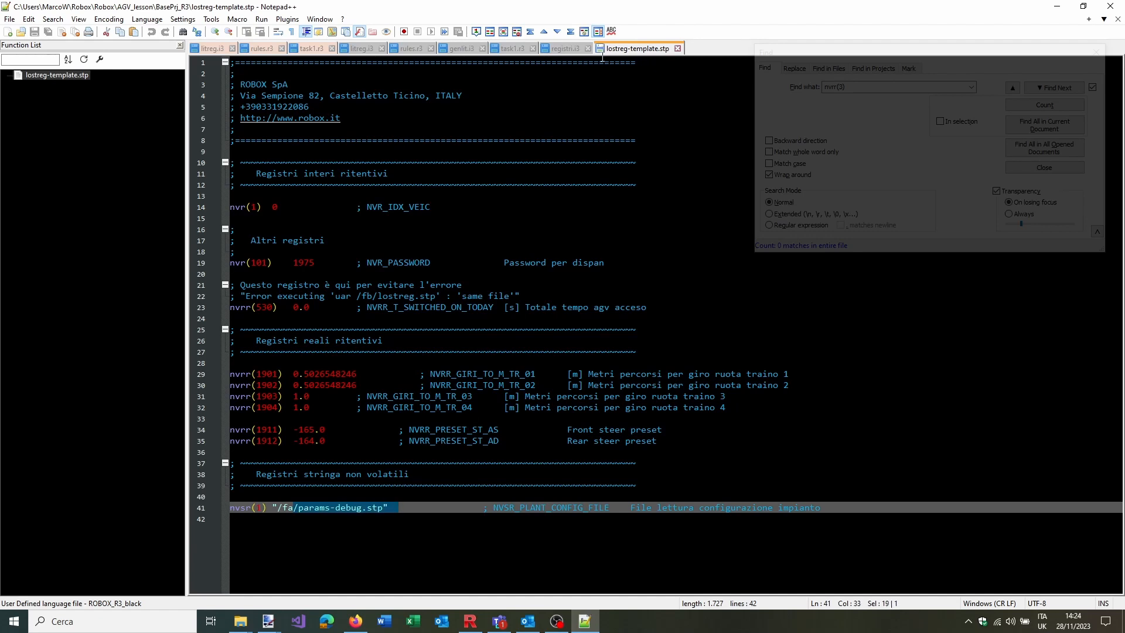
Close lostreg-template.stp and open params-debug.stp from the project's flash files in Robox Development Environment
click(678, 48)
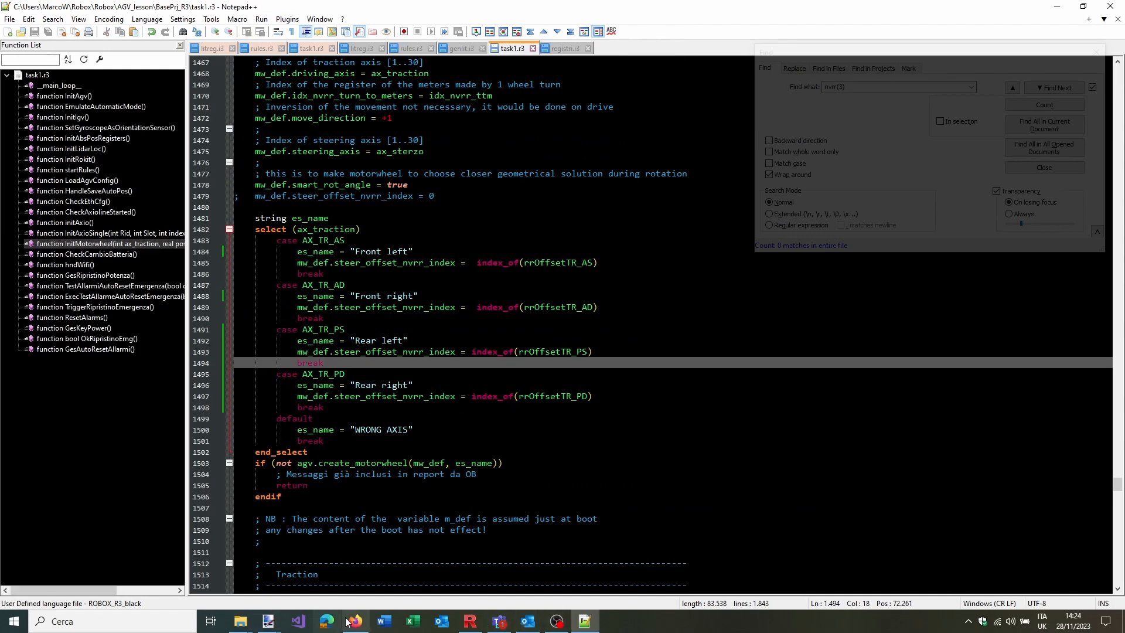
click(470, 621)
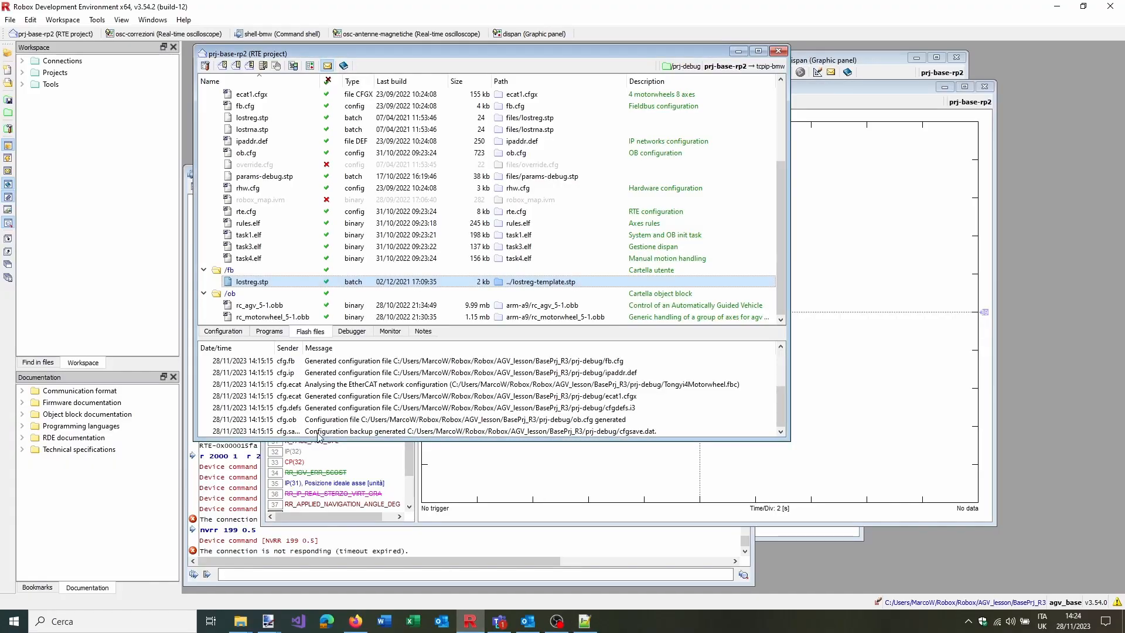
double_click(295, 177)
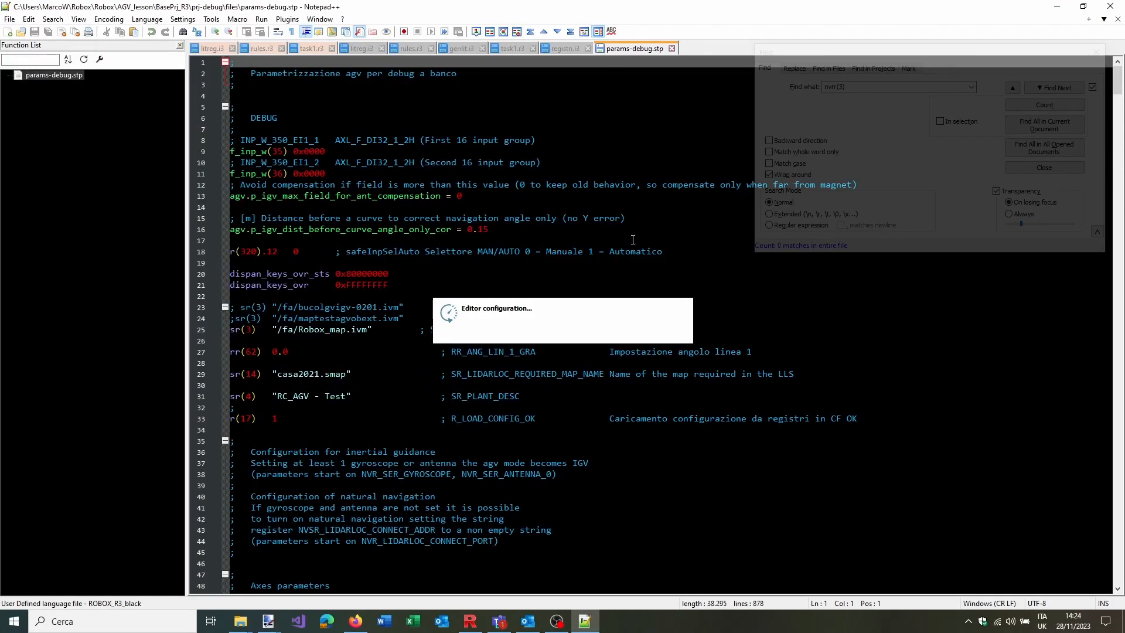
Examine params-debug.stp, covering the SR_MAP_FILE setting and the axis, rc_agv, vehicle geometry, communication and gyroscope parameters
scroll(633, 233, down, 2)
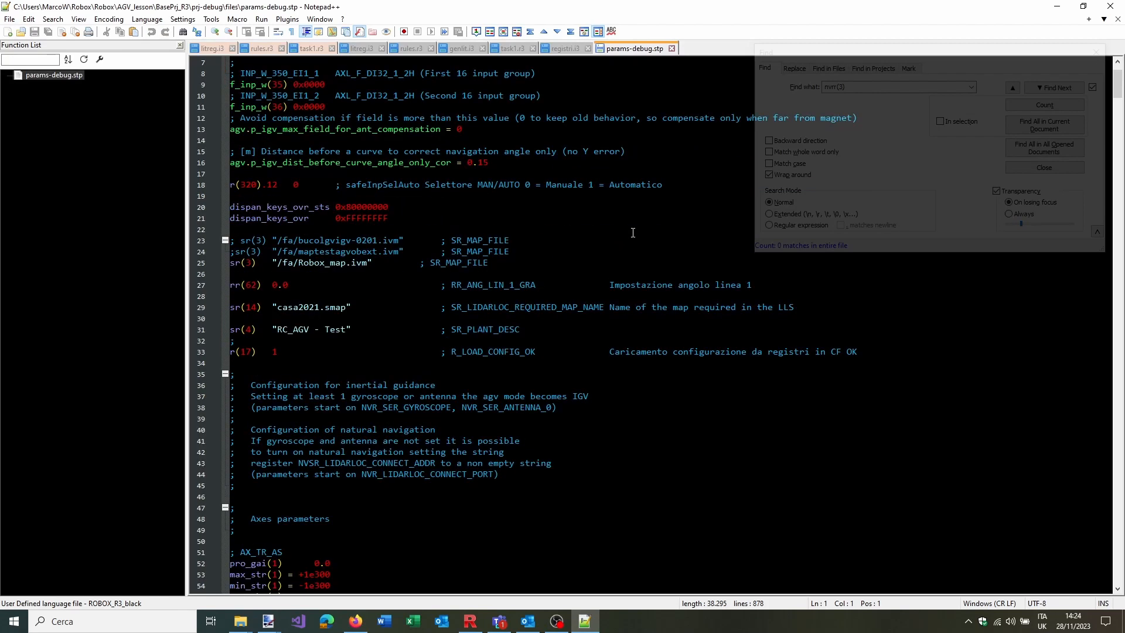
double_click(329, 262)
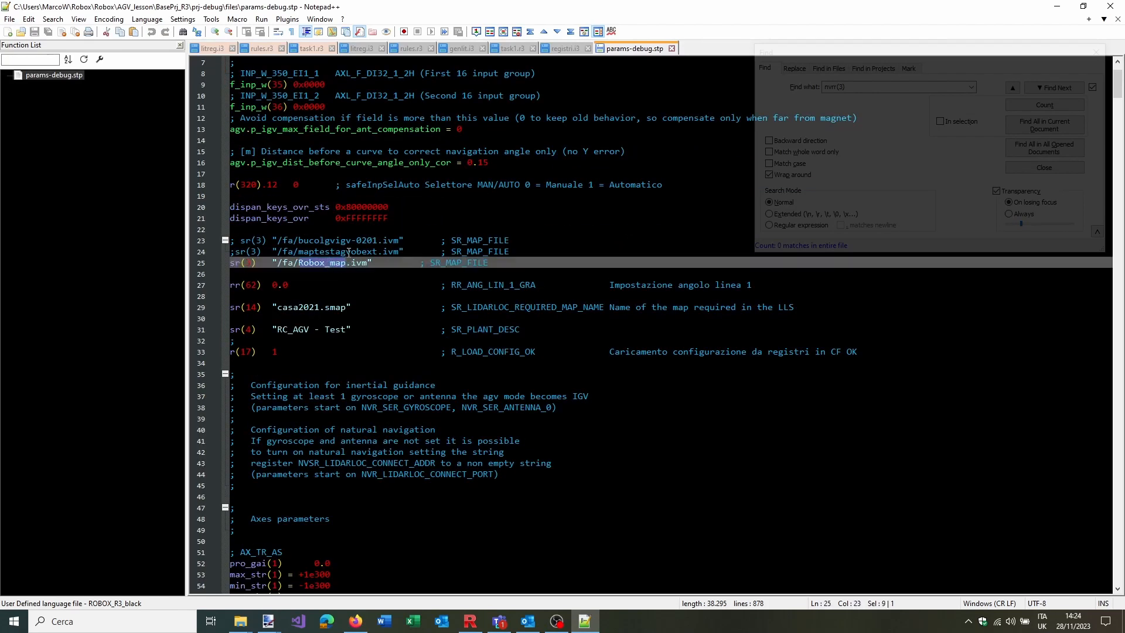
scroll(348, 252, down, 2)
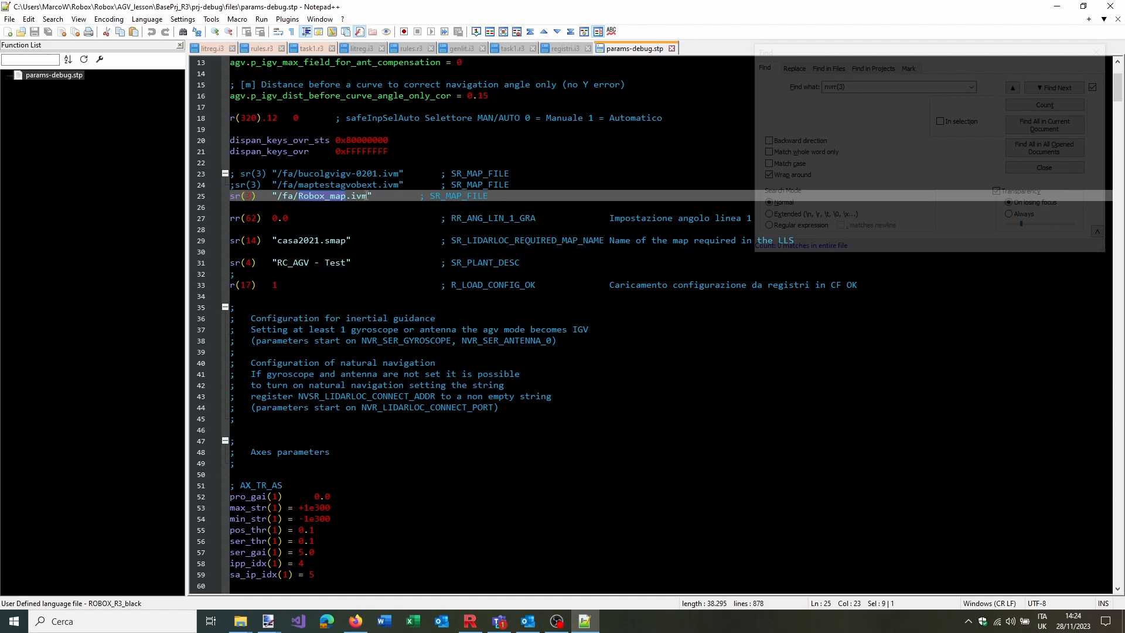
double_click(360, 195)
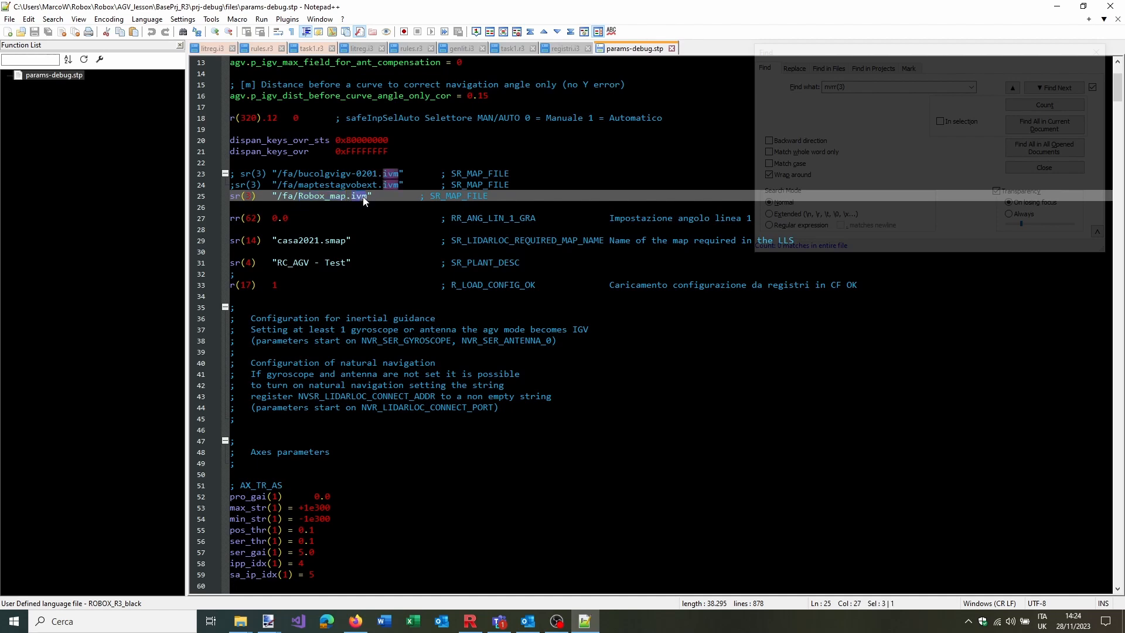
scroll(366, 198, down, 5)
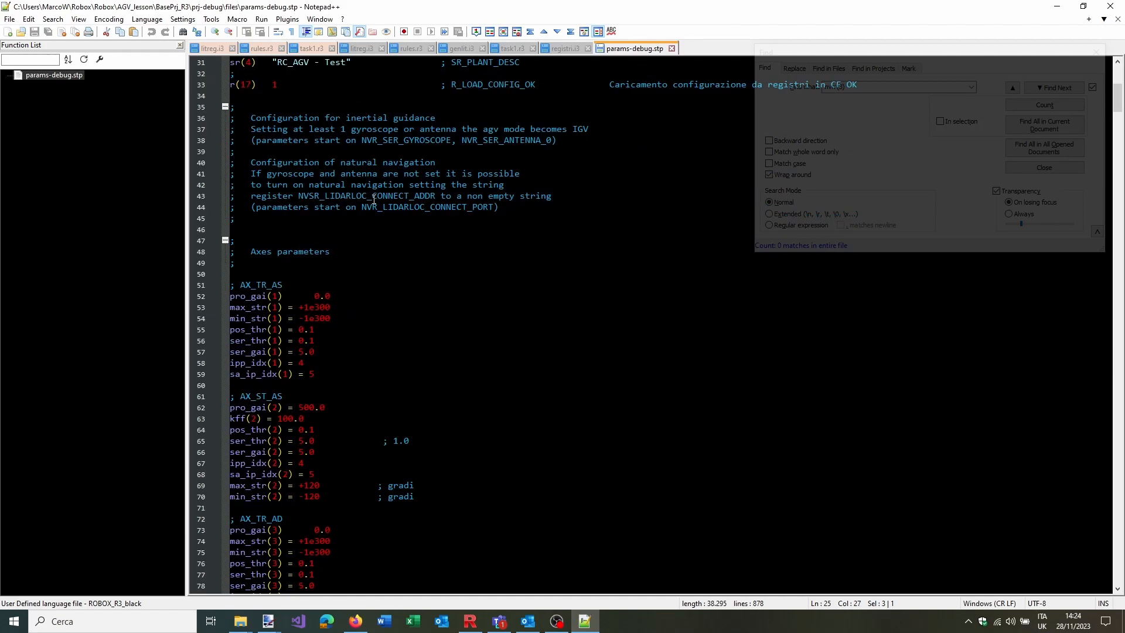
scroll(374, 199, up, 2)
scroll(374, 200, down, 20)
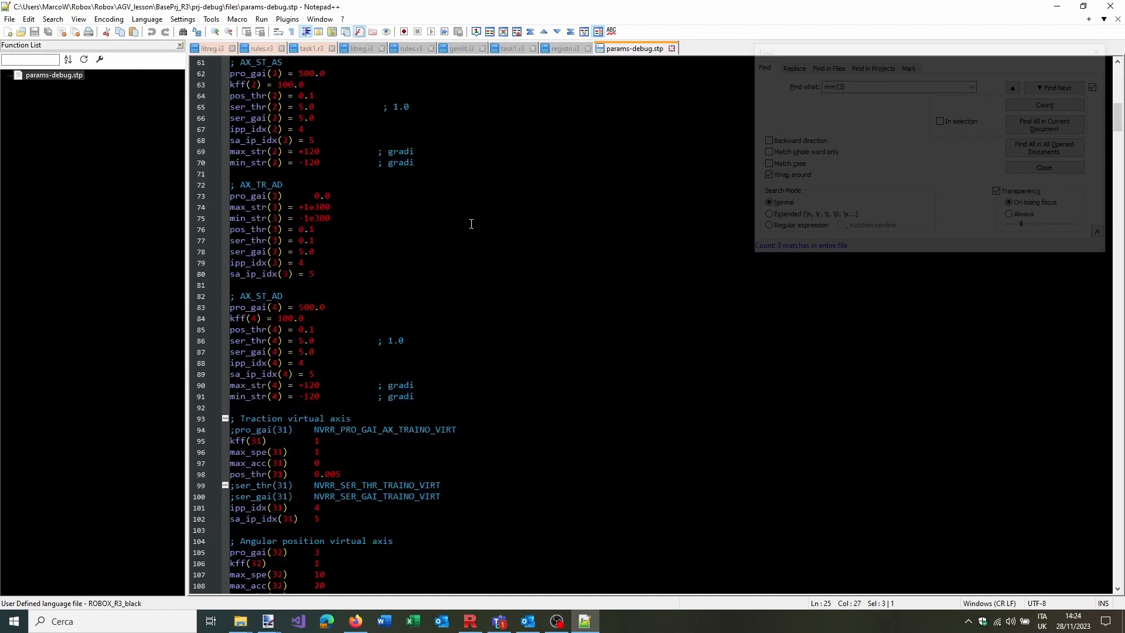
scroll(471, 223, down, 14)
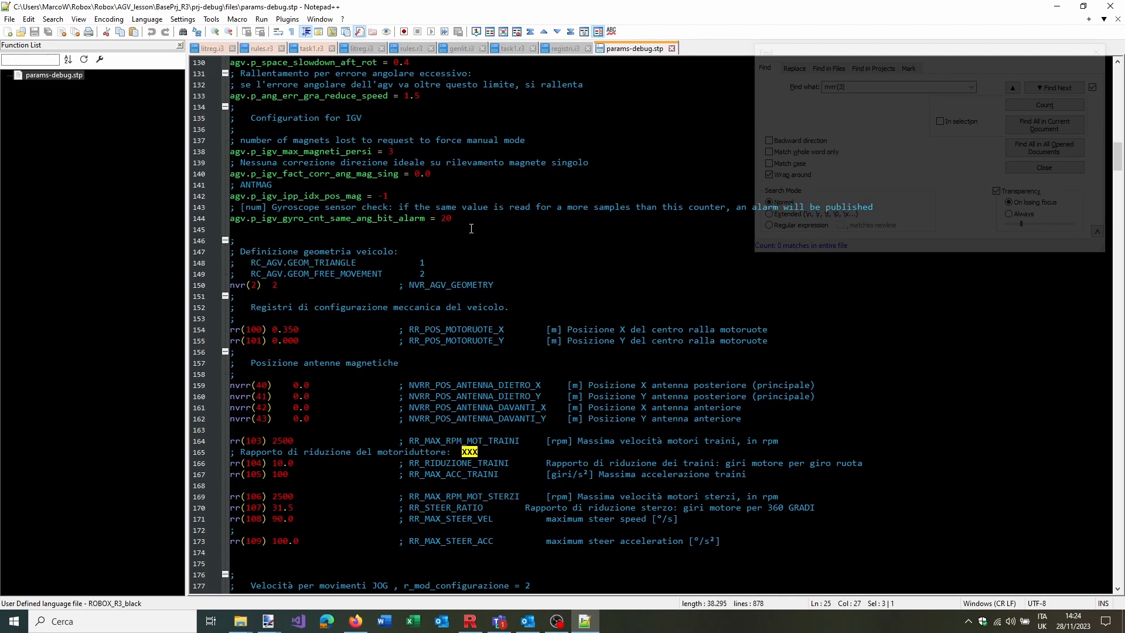
scroll(471, 228, up, 8)
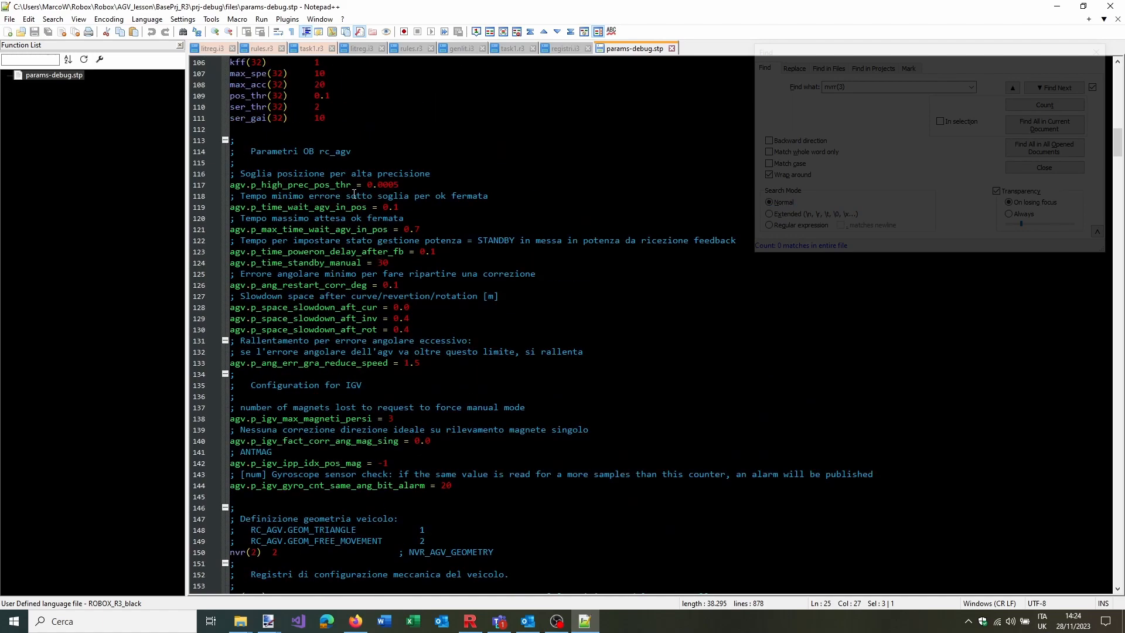
scroll(356, 240, down, 11)
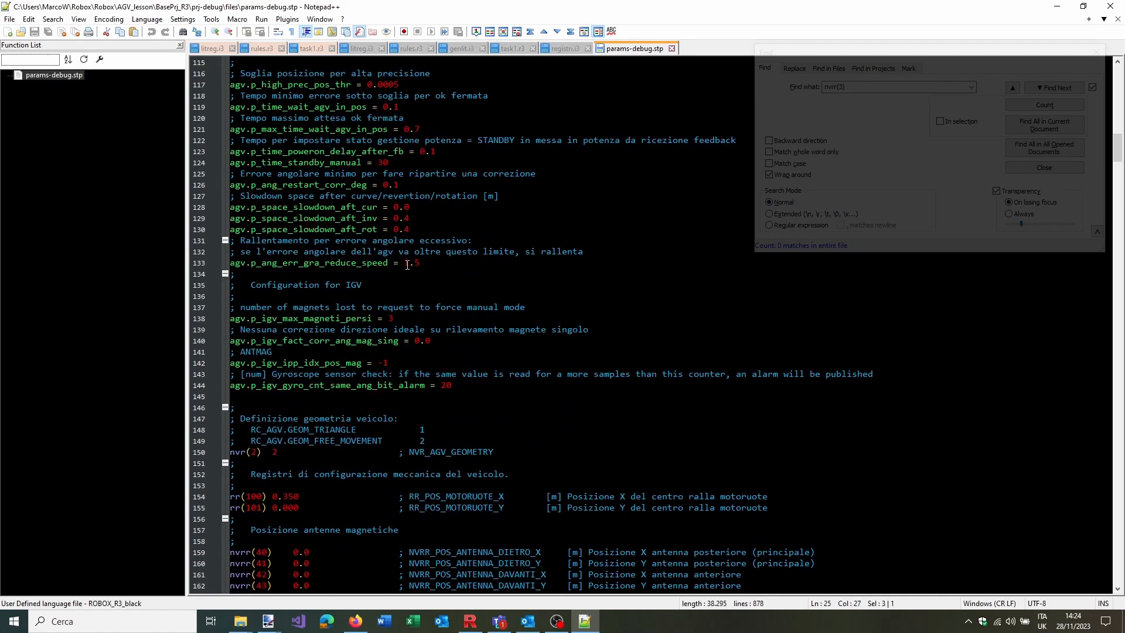
scroll(420, 268, down, 4)
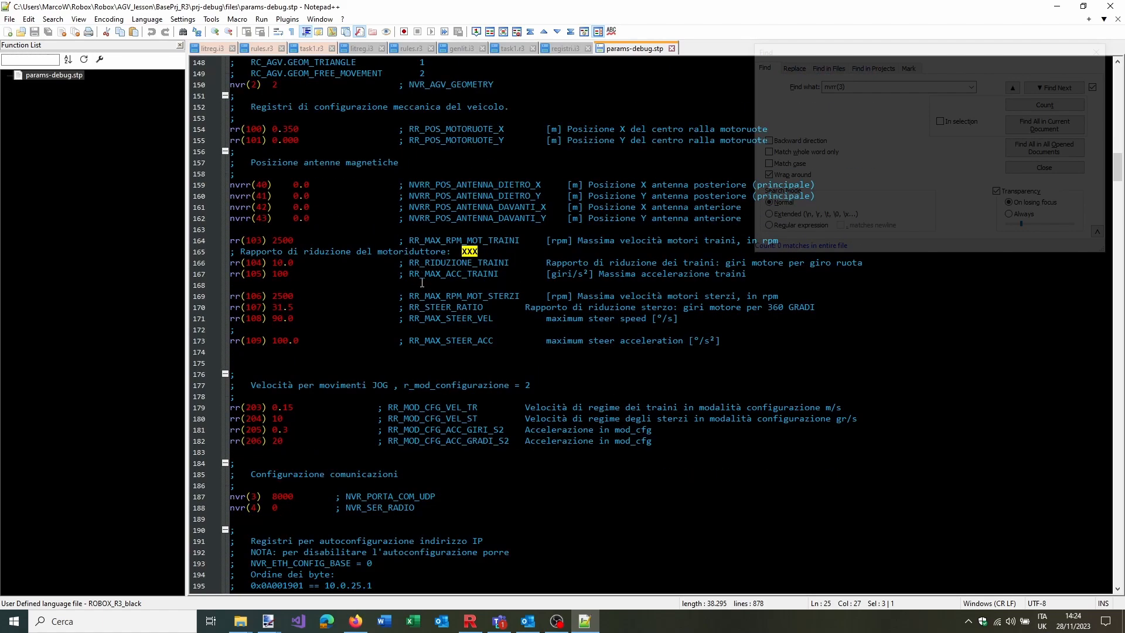
scroll(428, 280, down, 10)
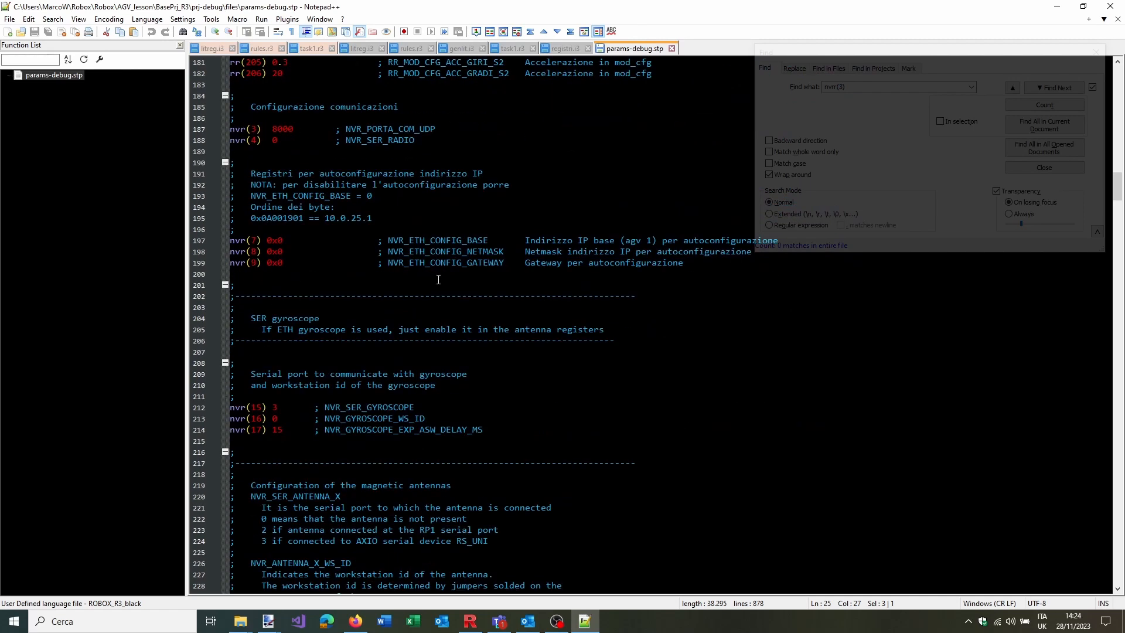
scroll(438, 280, down, 2)
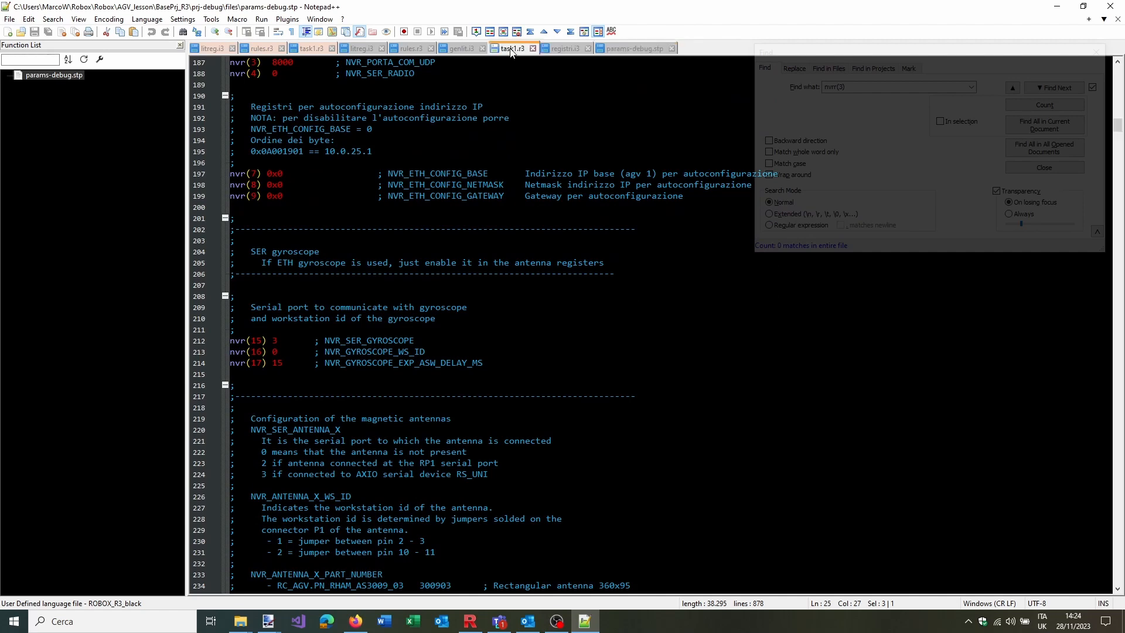
In task1.r3, search backward for InitMotorwheel from its function definition to locate the motorwheel calls in InitAgv
click(512, 49)
scroll(376, 422, up, 14)
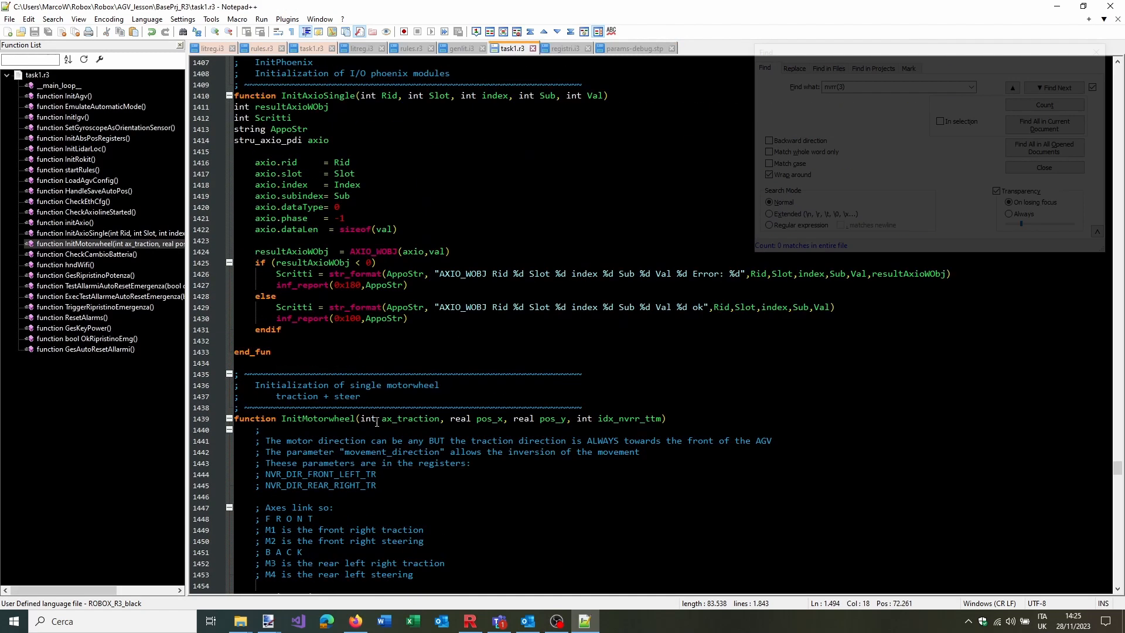
double_click(343, 420)
key(ctrl+f)
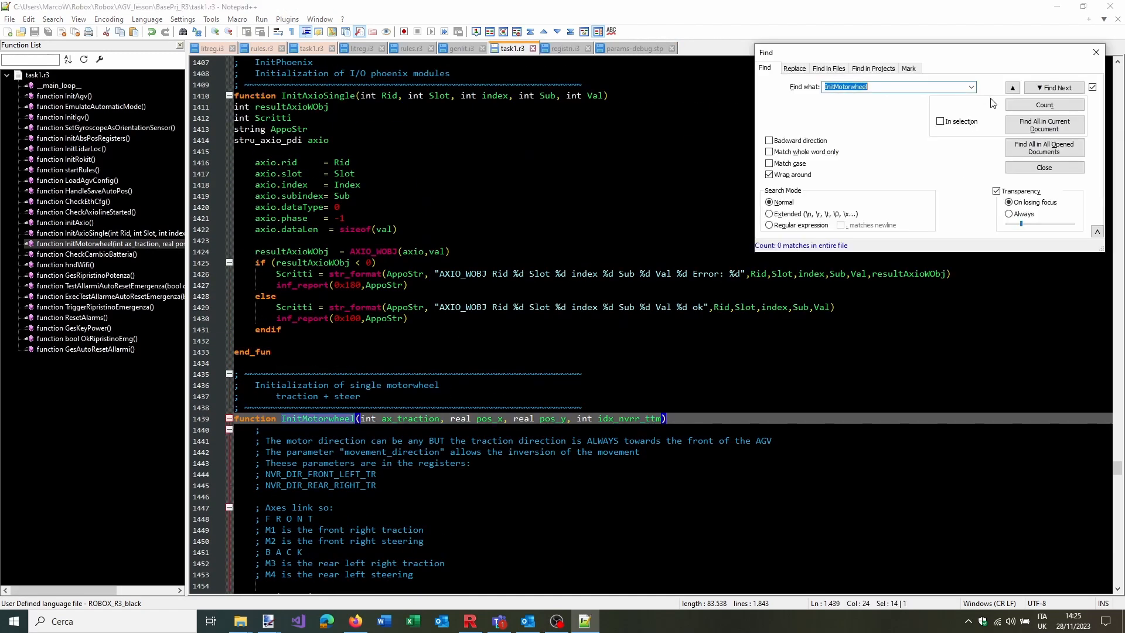
click(1012, 89)
click(1011, 89)
Search params-debug.stp for RR_POS_MOTORUOTE_X, the X position register used in the InitMotorwheel calls
double_click(478, 284)
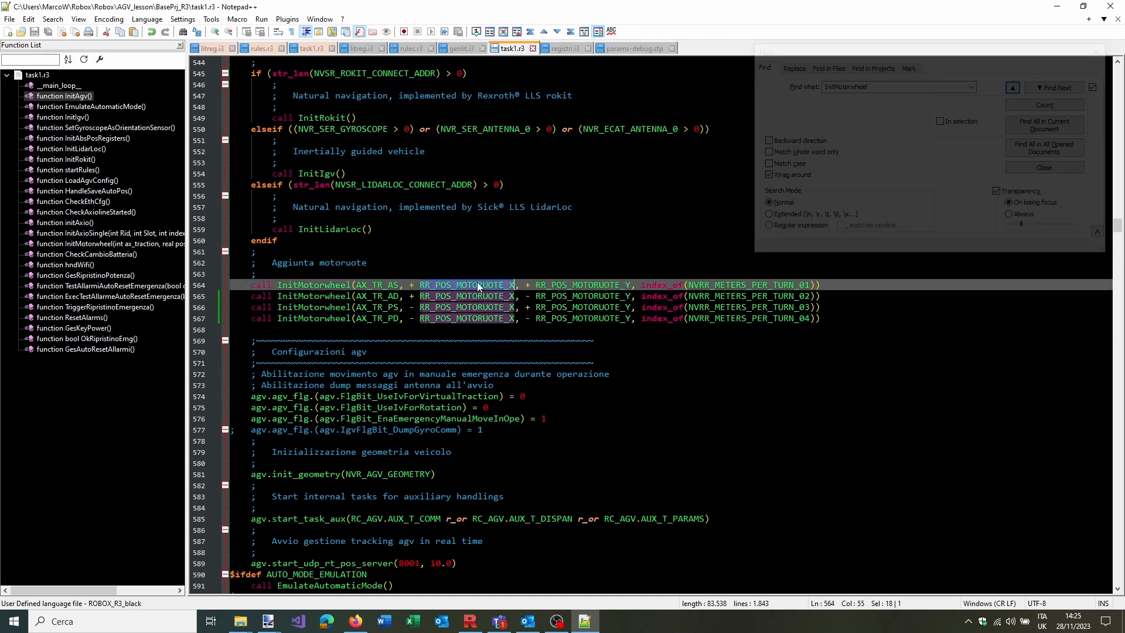
key(ctrl+f)
click(639, 48)
click(1044, 105)
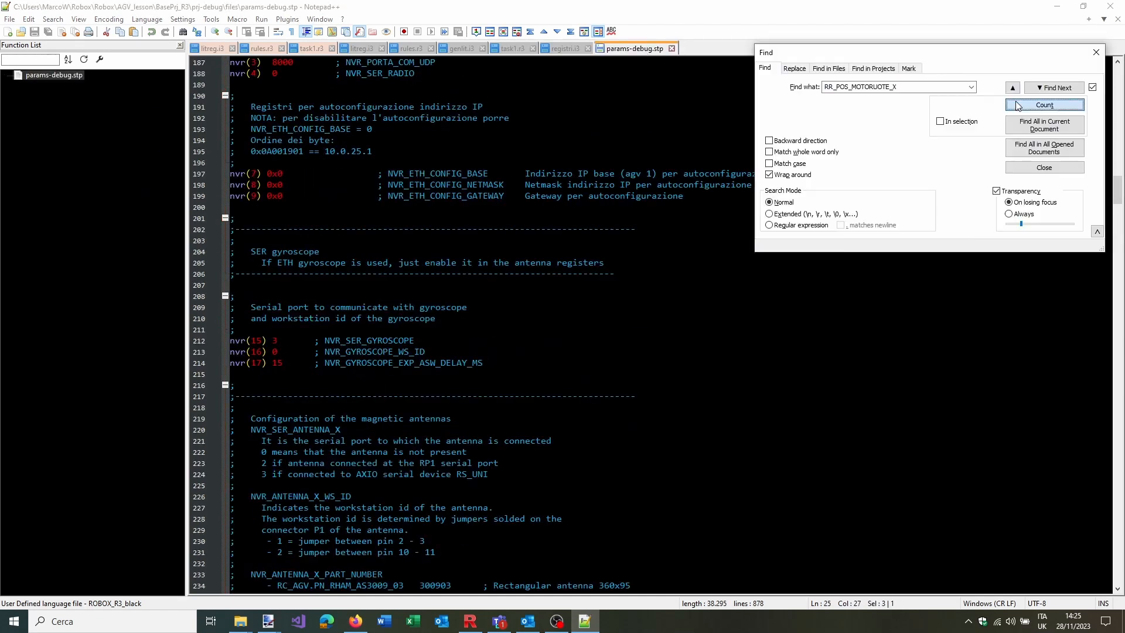
click(1049, 91)
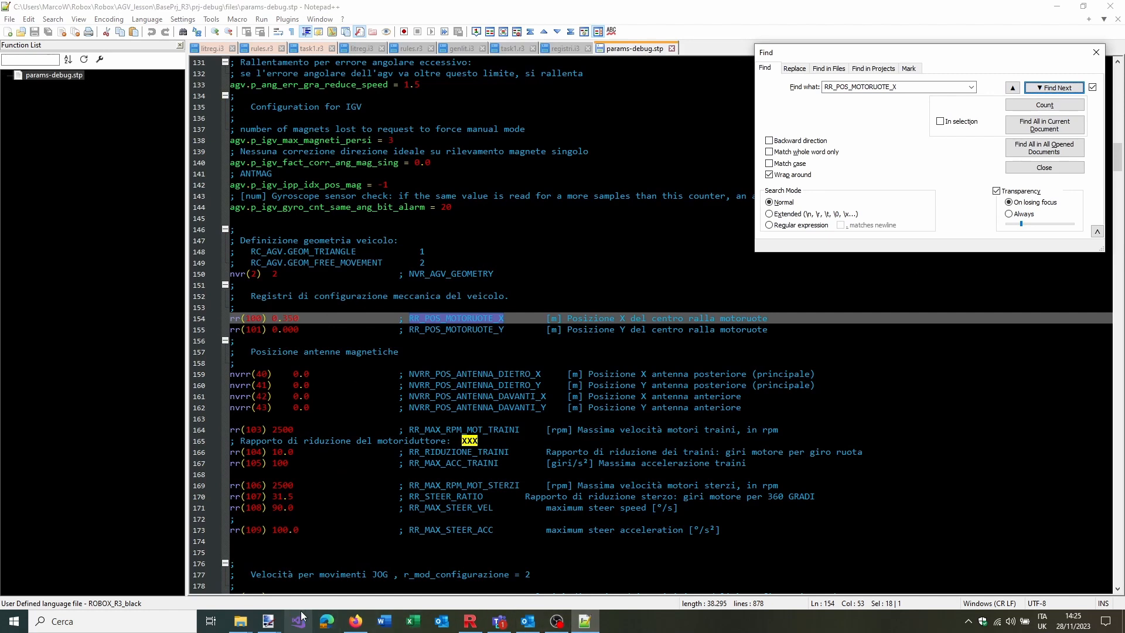
Switch to the four-wheel vehicle drawing in paint.net and set the Line/Curve tool to a solid style with a filled arrowhead end
click(270, 621)
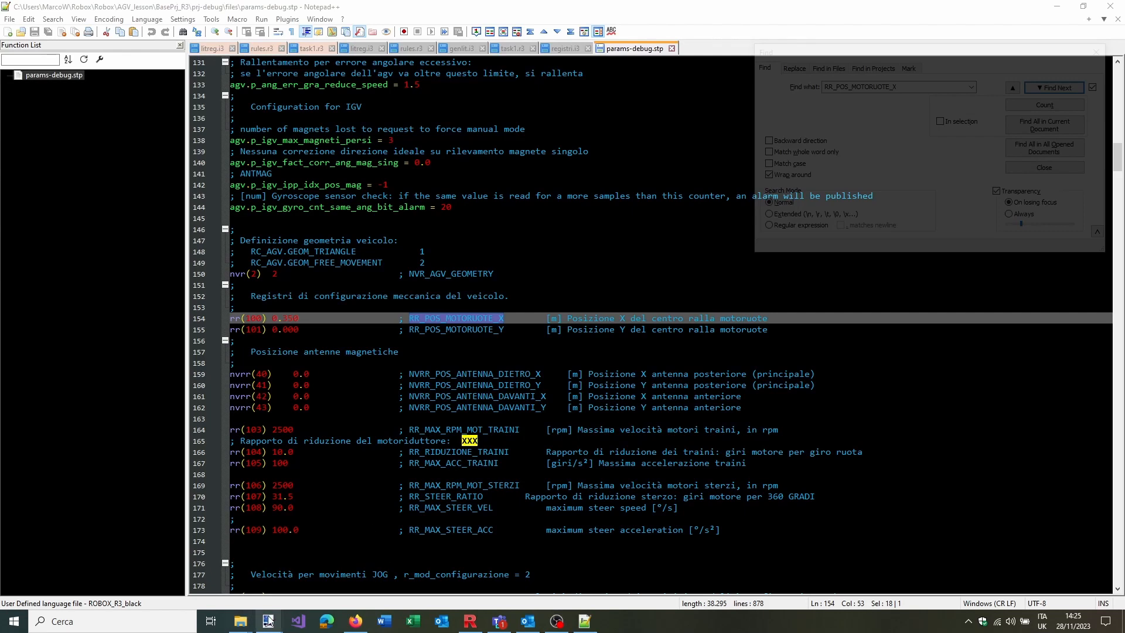
mouse_move(268, 620)
click(304, 586)
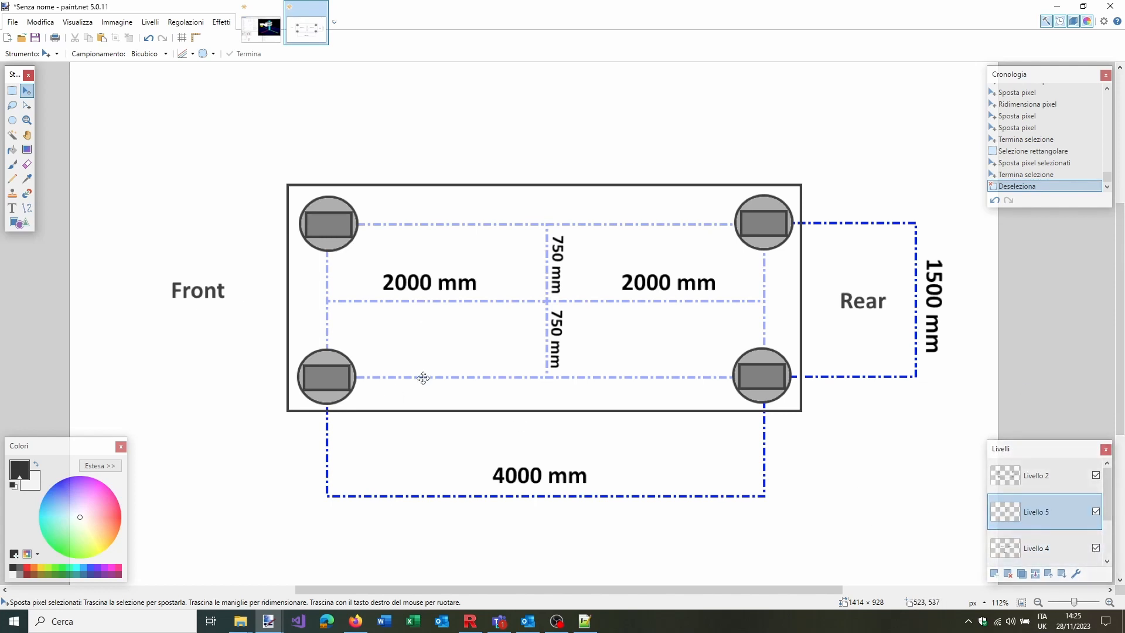
click(26, 208)
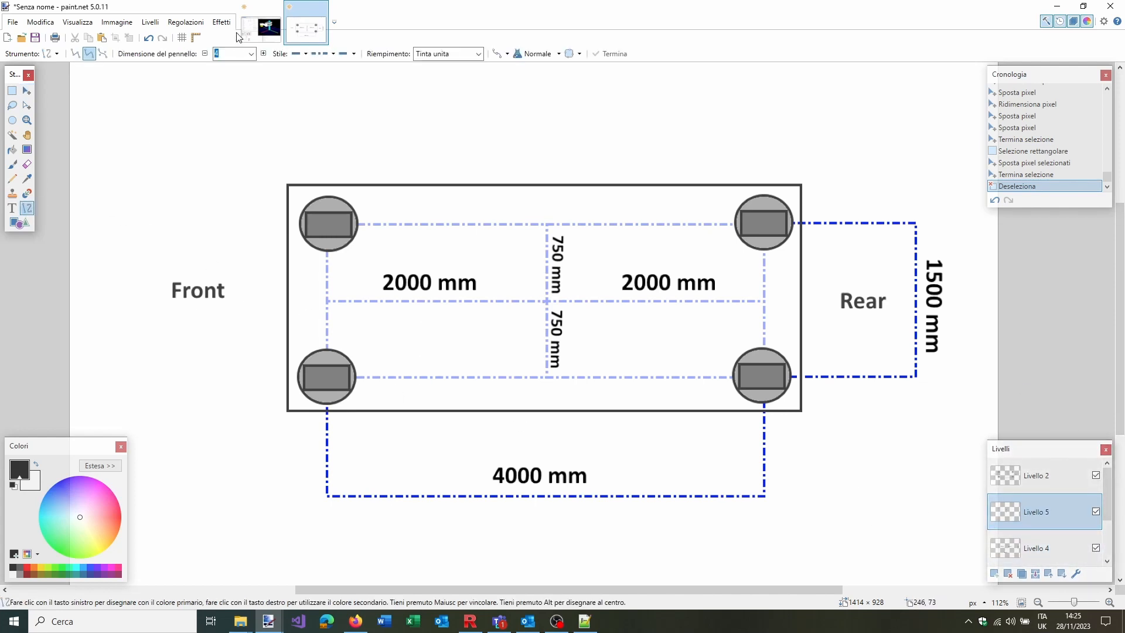
click(332, 54)
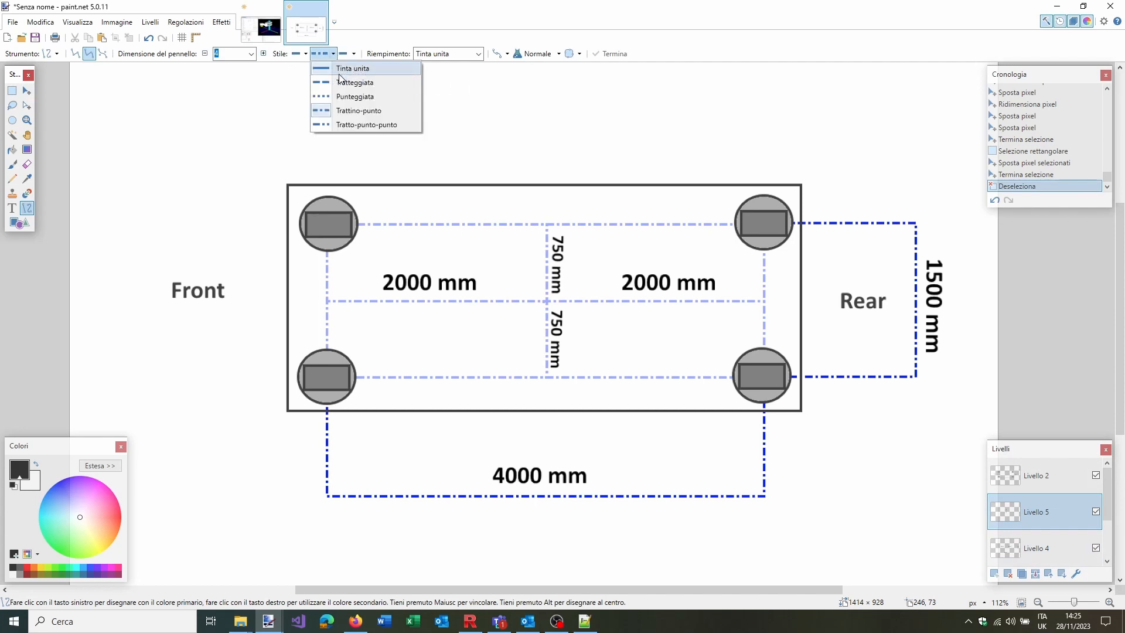
click(340, 72)
click(352, 53)
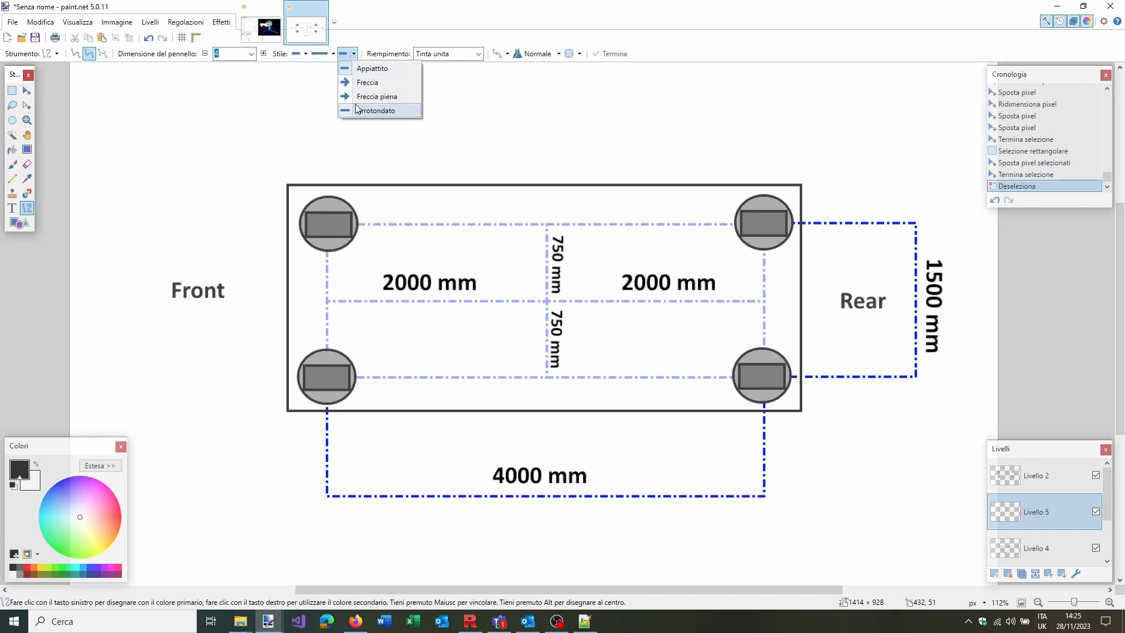
click(358, 110)
click(355, 54)
click(354, 87)
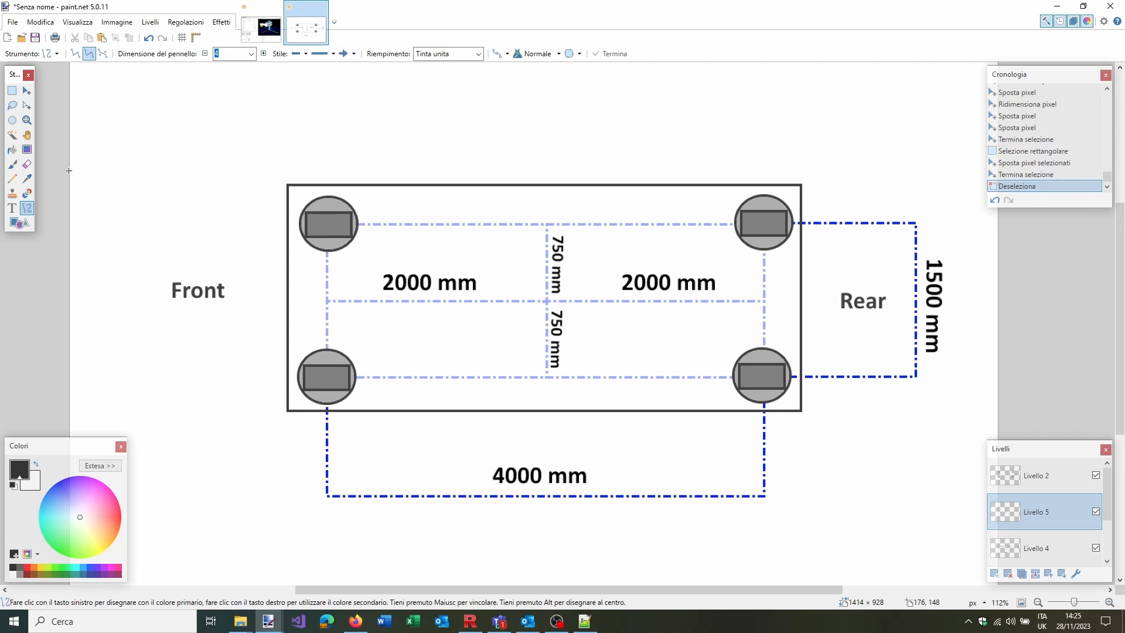
Below the Front label, draw a red forward-pointing arrow about 213 px long and a green upward arrow about 186 px long crossing its tail
click(14, 565)
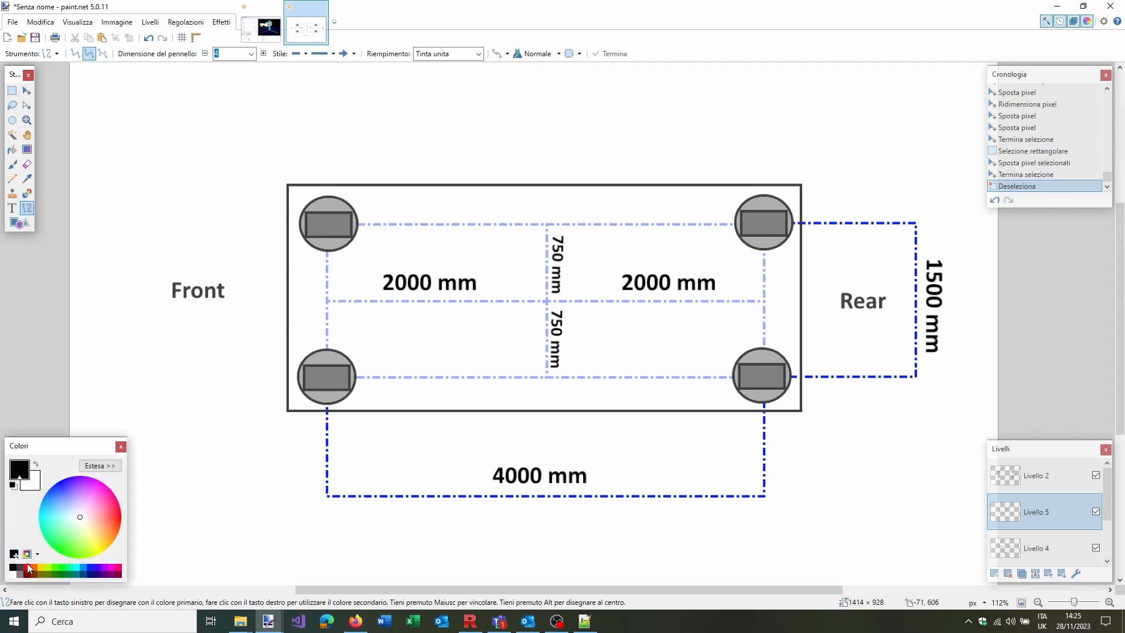
click(26, 567)
drag(239, 329, 100, 329)
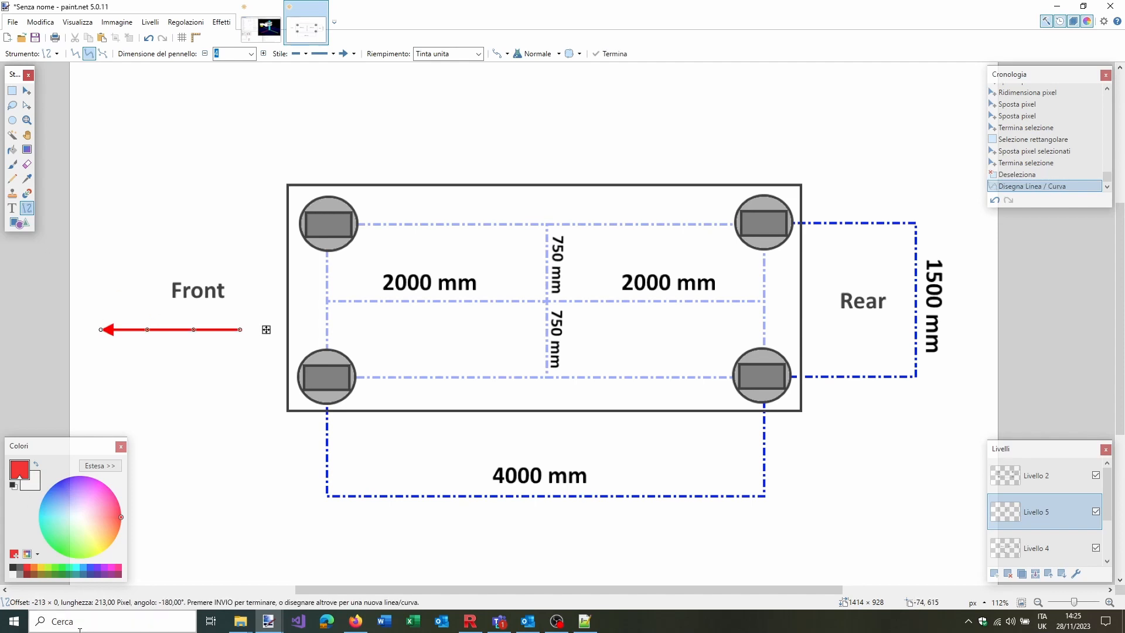
click(63, 567)
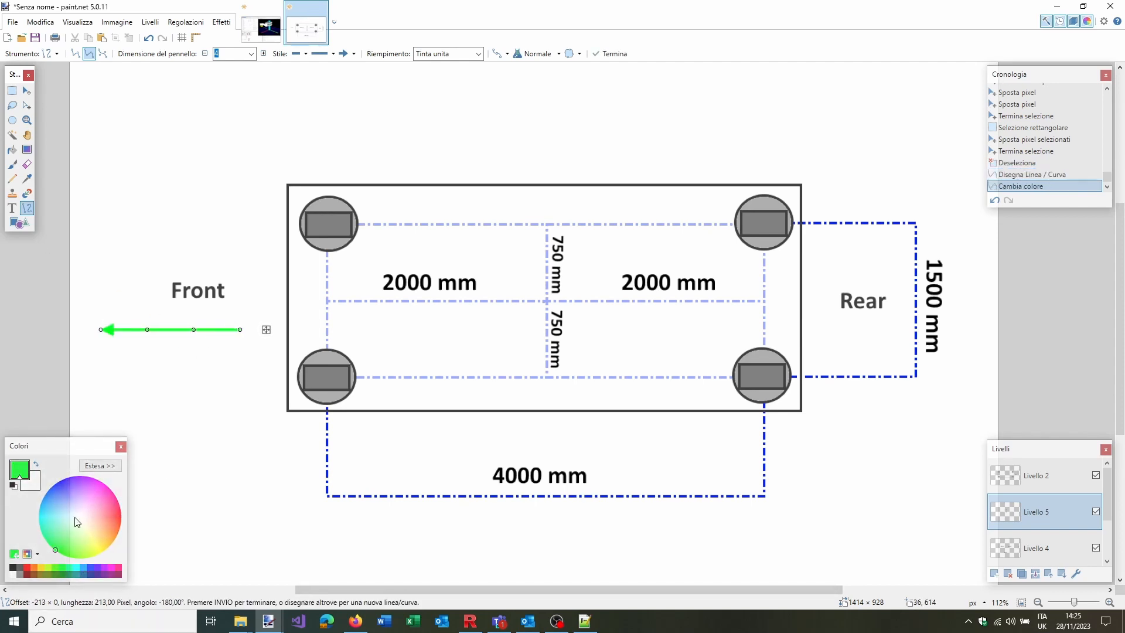
click(27, 567)
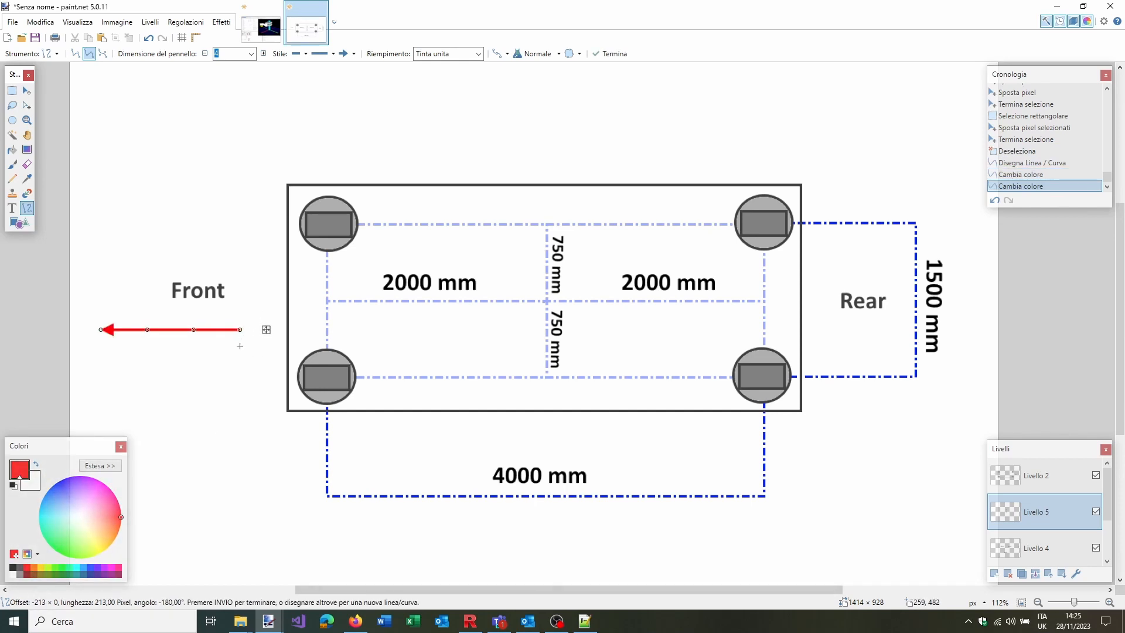
drag(240, 345, 240, 224)
click(55, 568)
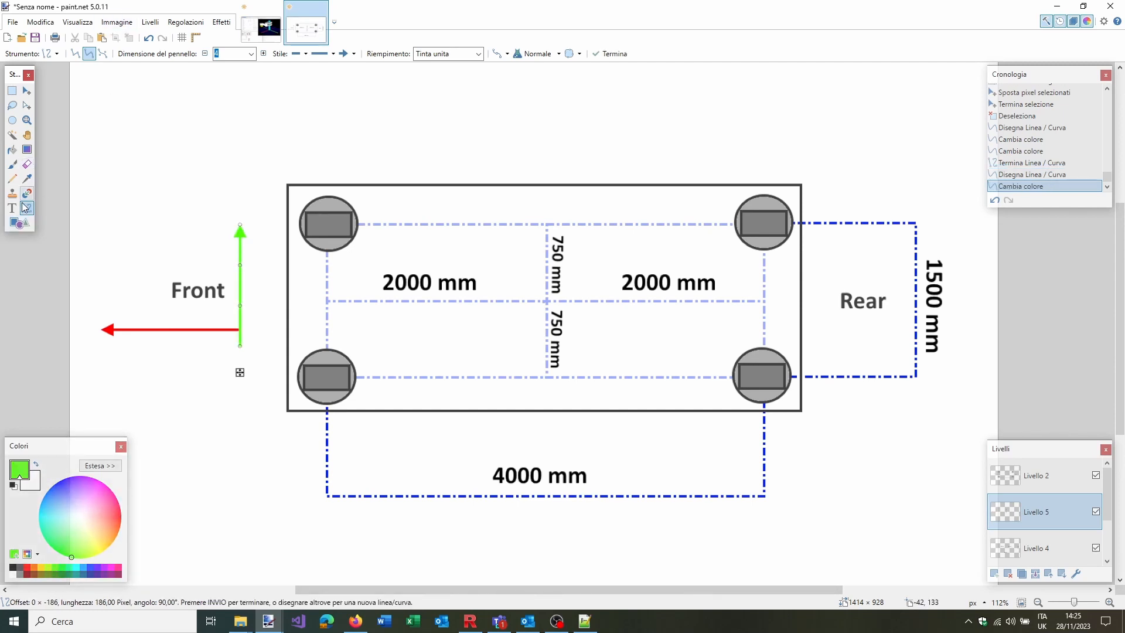
click(18, 223)
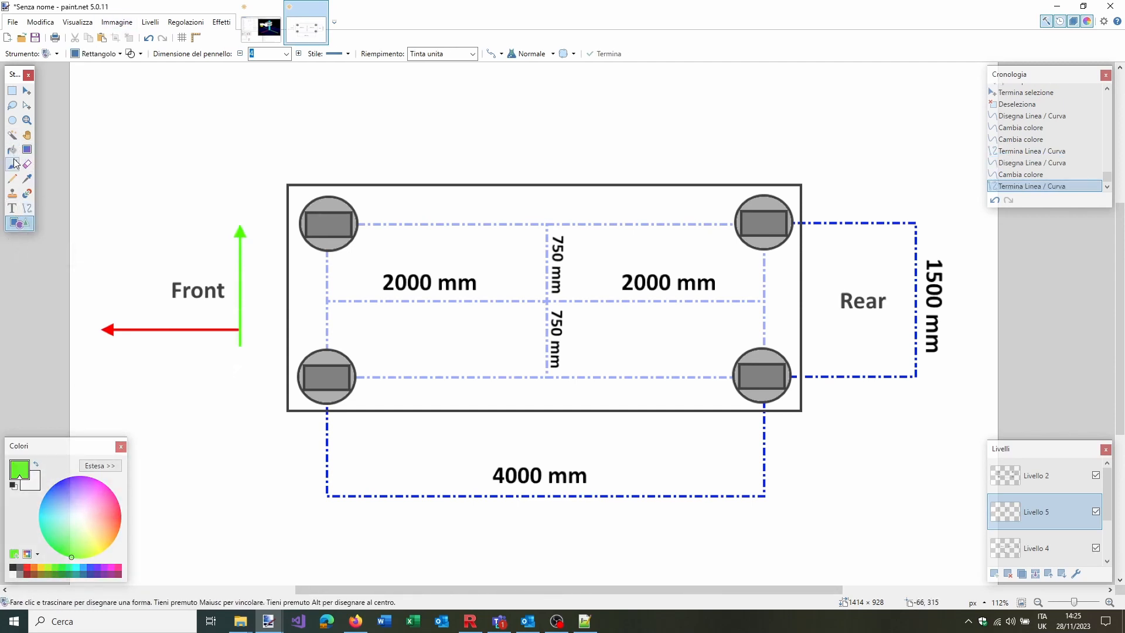
Paint a small blue circle with a centre dot where the red and green arrows meet, using the Paintbrush
click(12, 164)
click(92, 567)
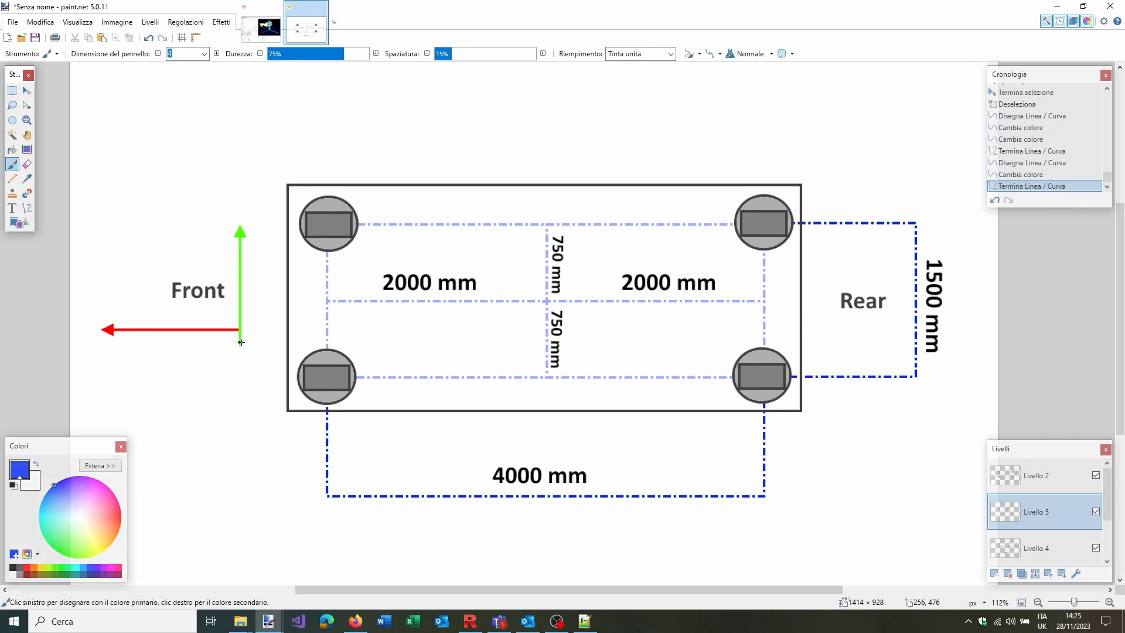
mouse_move(245, 334)
mouse_down()
mouse_move(232, 332)
mouse_move(243, 317)
mouse_move(248, 335)
mouse_move(241, 329)
mouse_up()
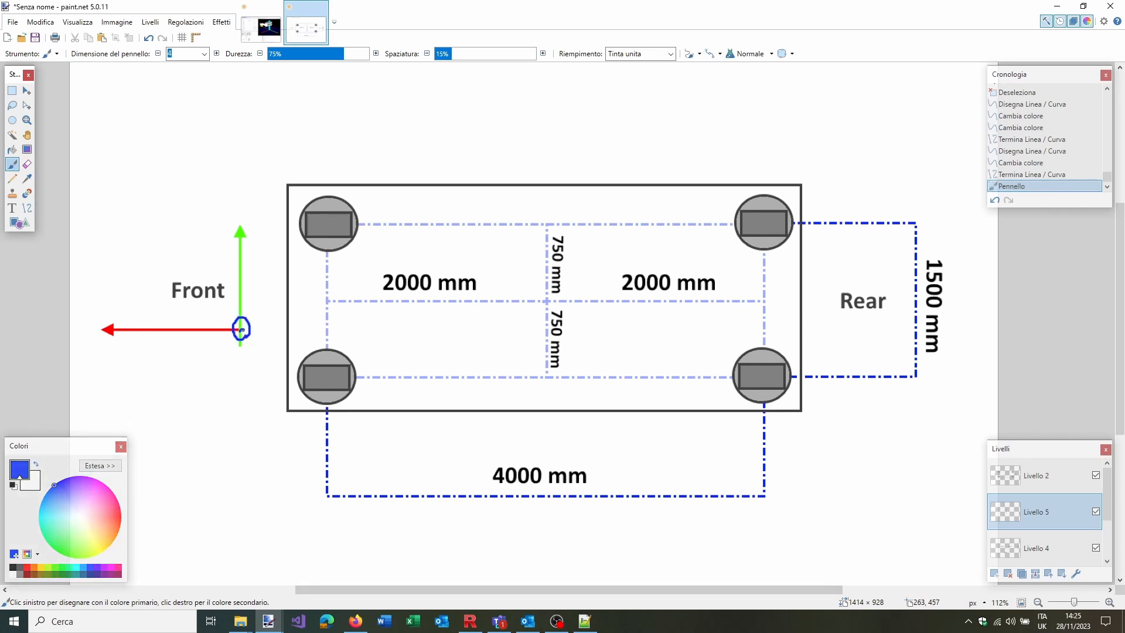
click(240, 330)
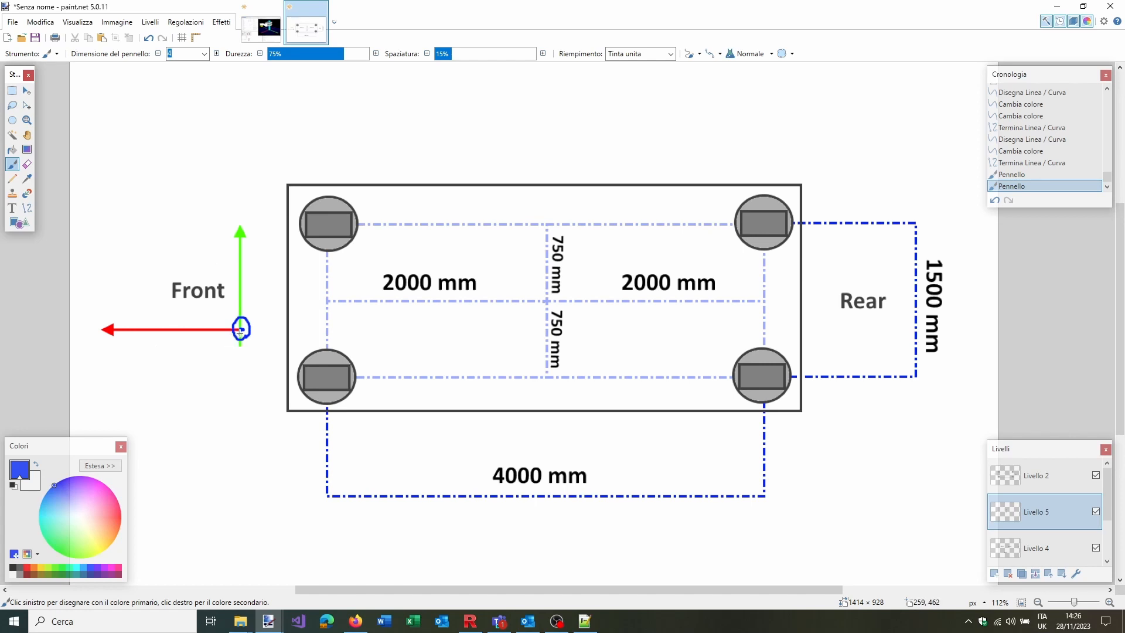
Add dark grey text labels: x at the red arrow's head, y at the green arrow's head and z beside the blue circle
click(12, 208)
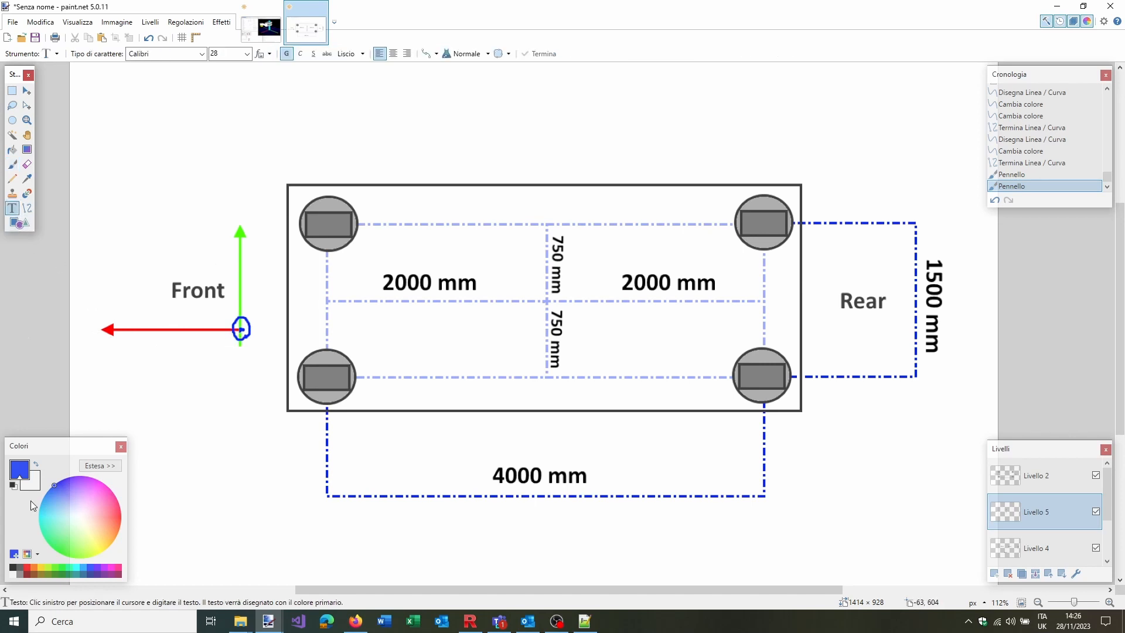
click(21, 567)
click(111, 296)
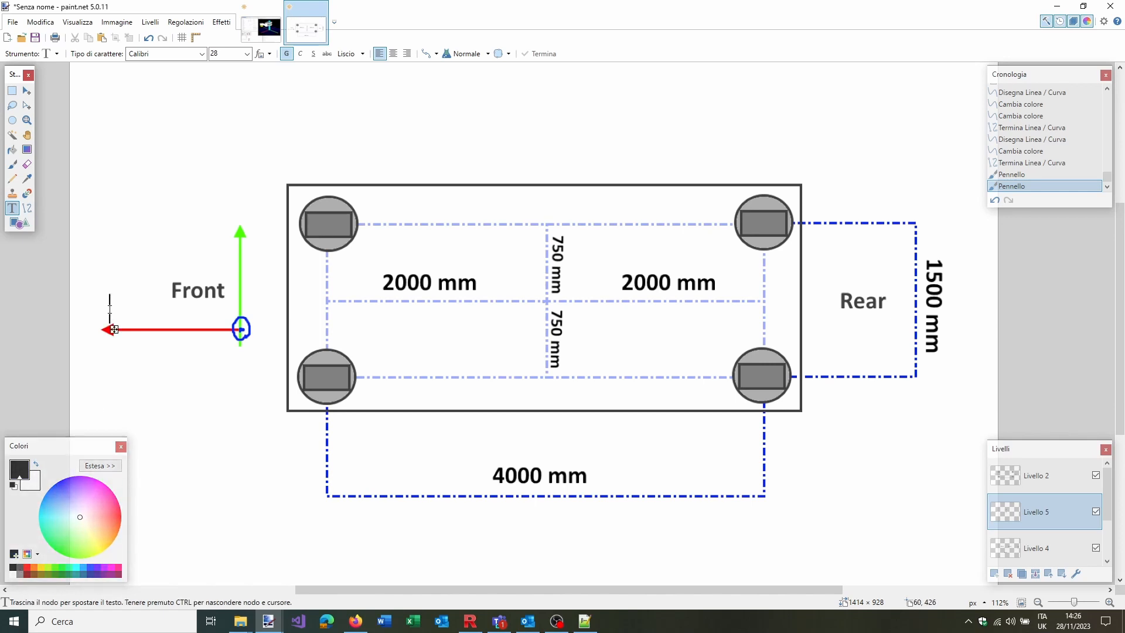
text(x)
click(207, 226)
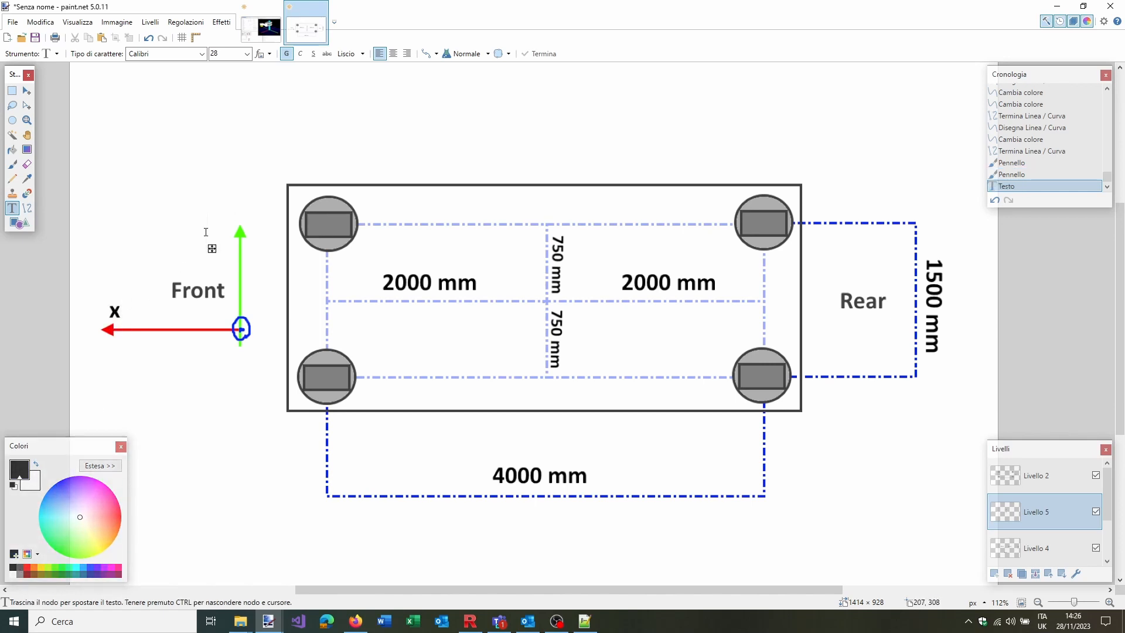
text(y)
click(263, 339)
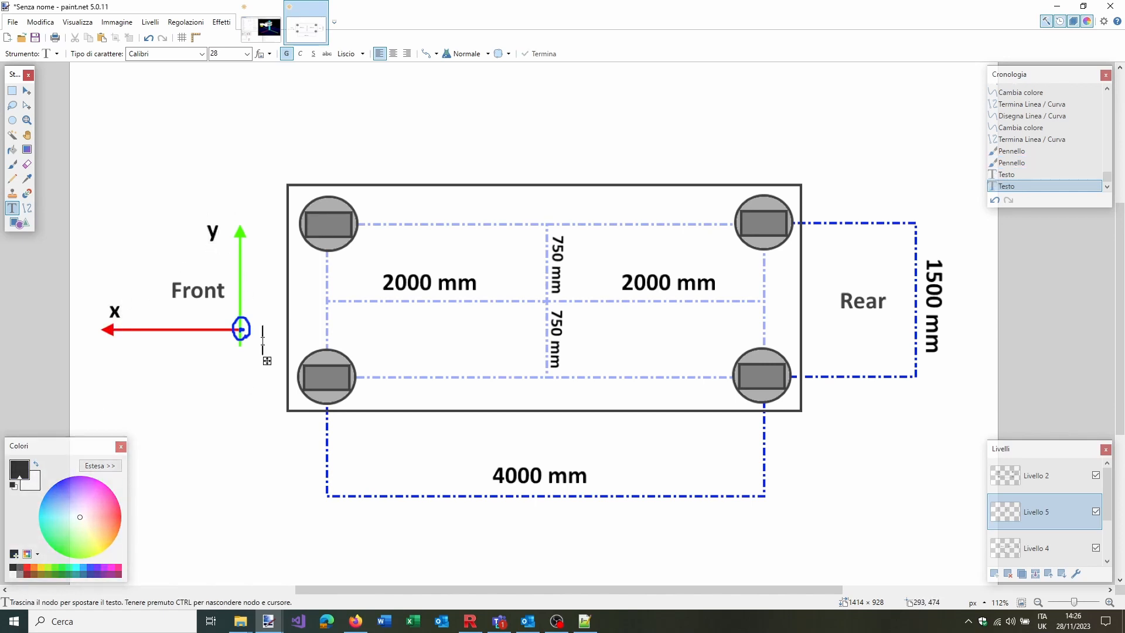
text(z)
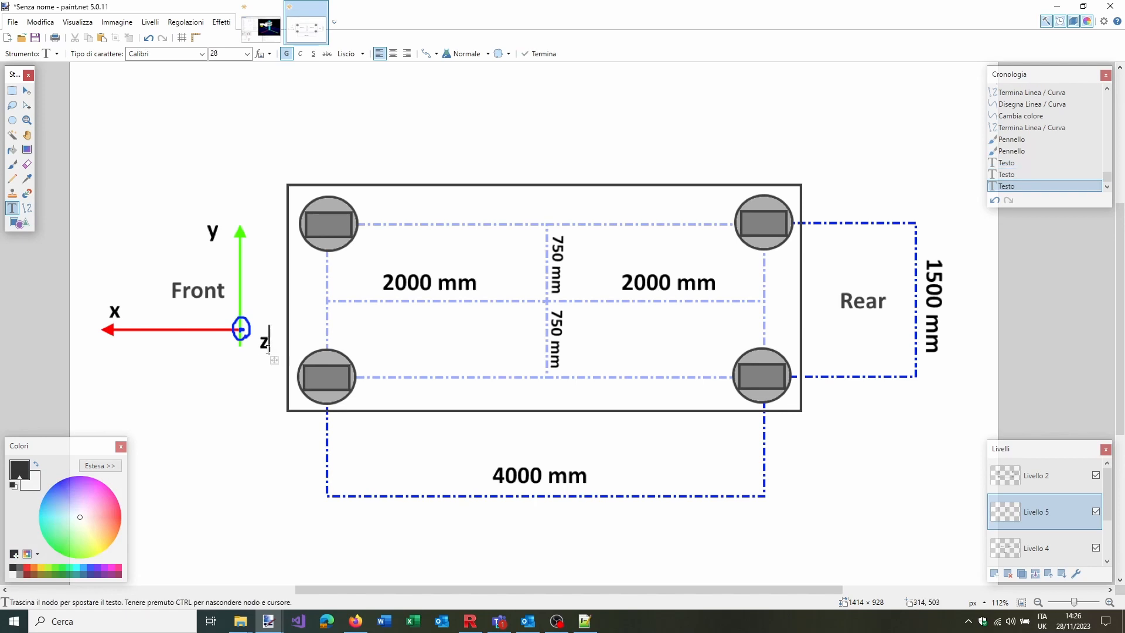
click(12, 90)
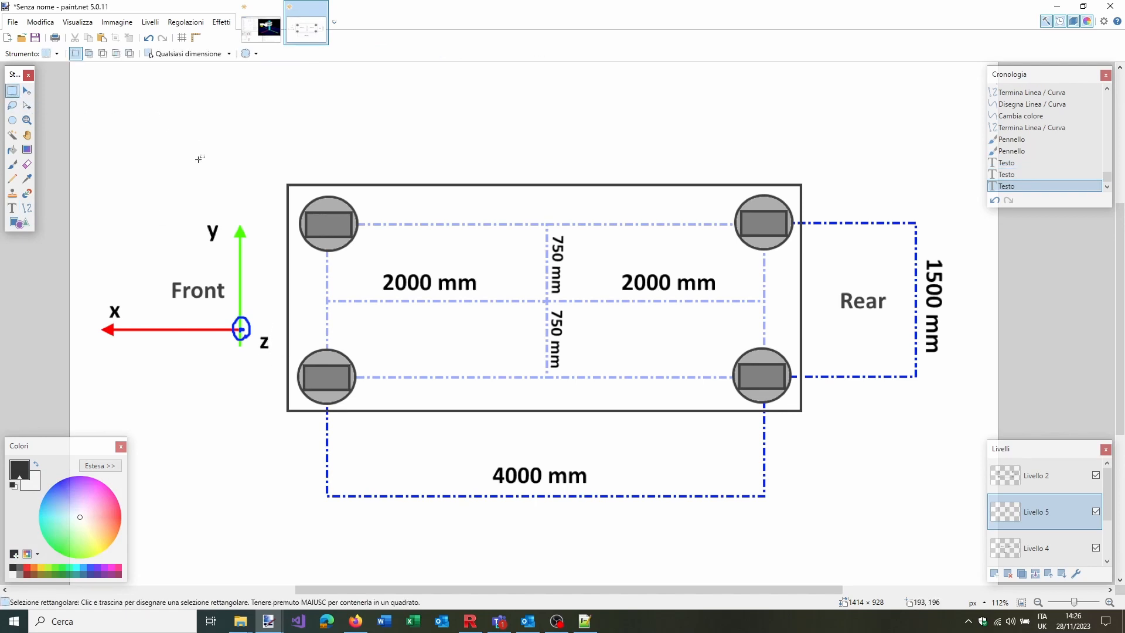
Switch to Notepad++ and examine the AX_TR_AS axis in the first InitMotorwheel call of task1.r3
click(584, 621)
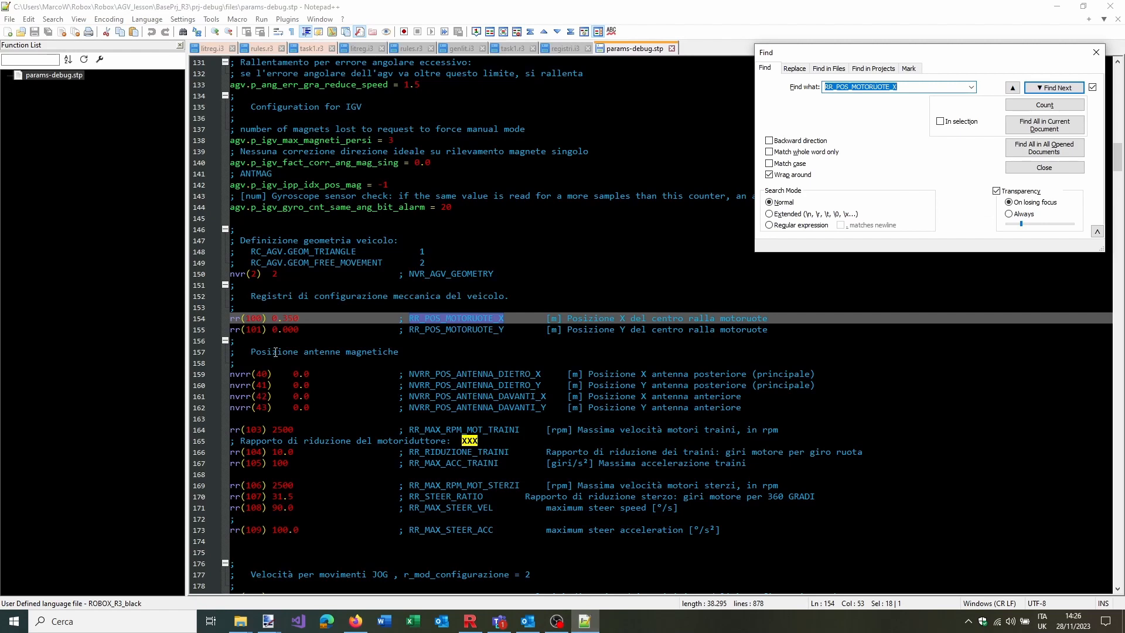
click(515, 48)
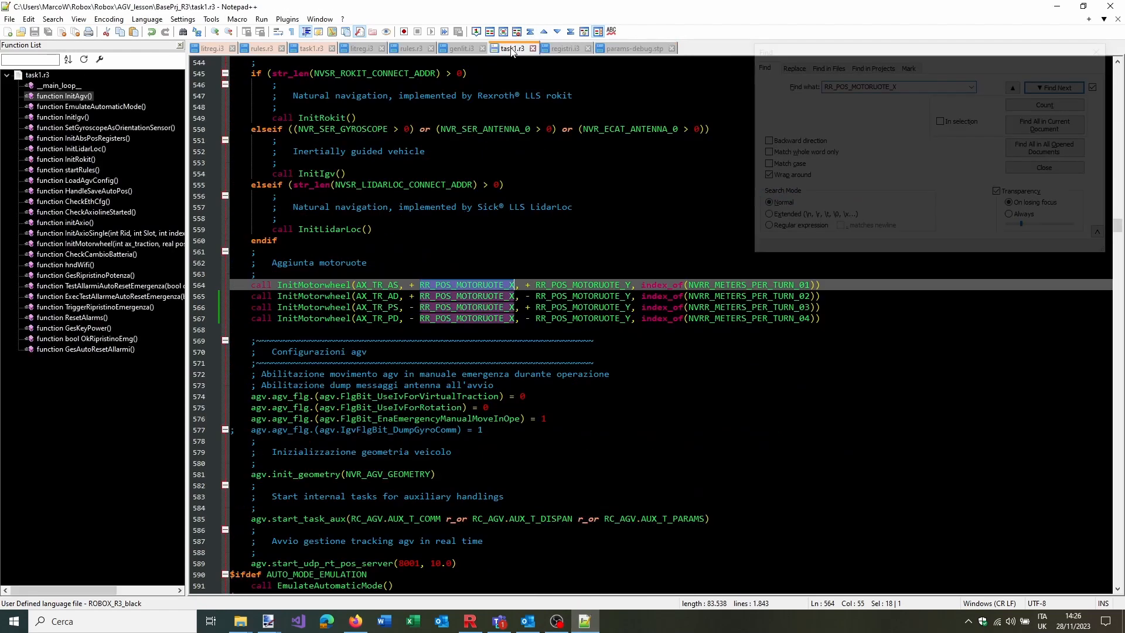
double_click(377, 285)
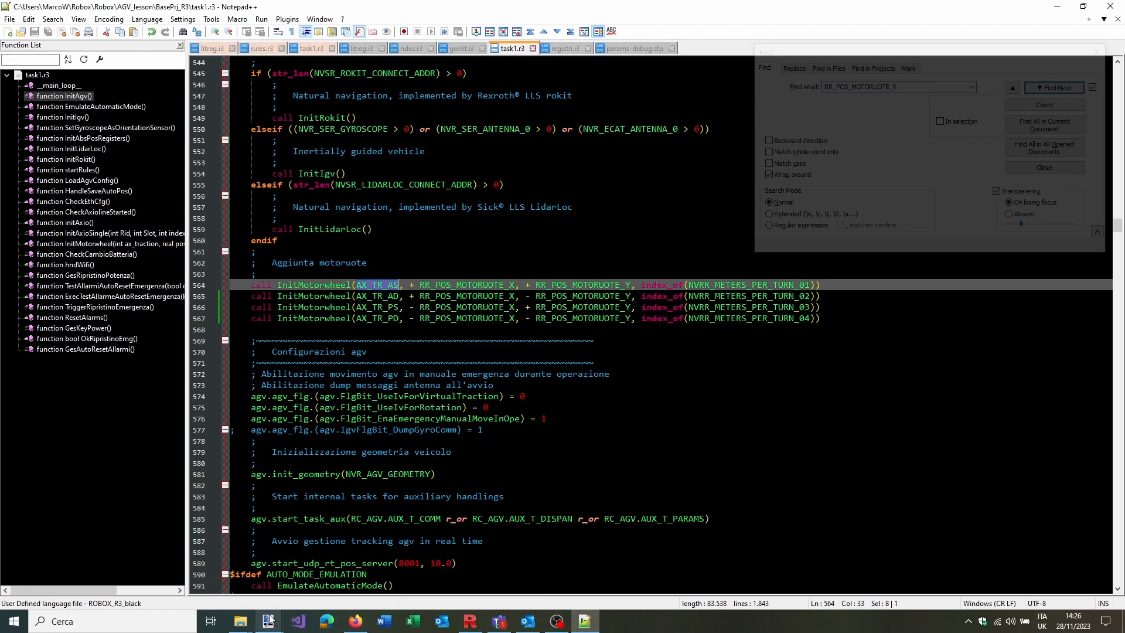
Return to the vehicle drawing in paint.net and move the y label below the red x arrow
mouse_move(268, 621)
click(309, 587)
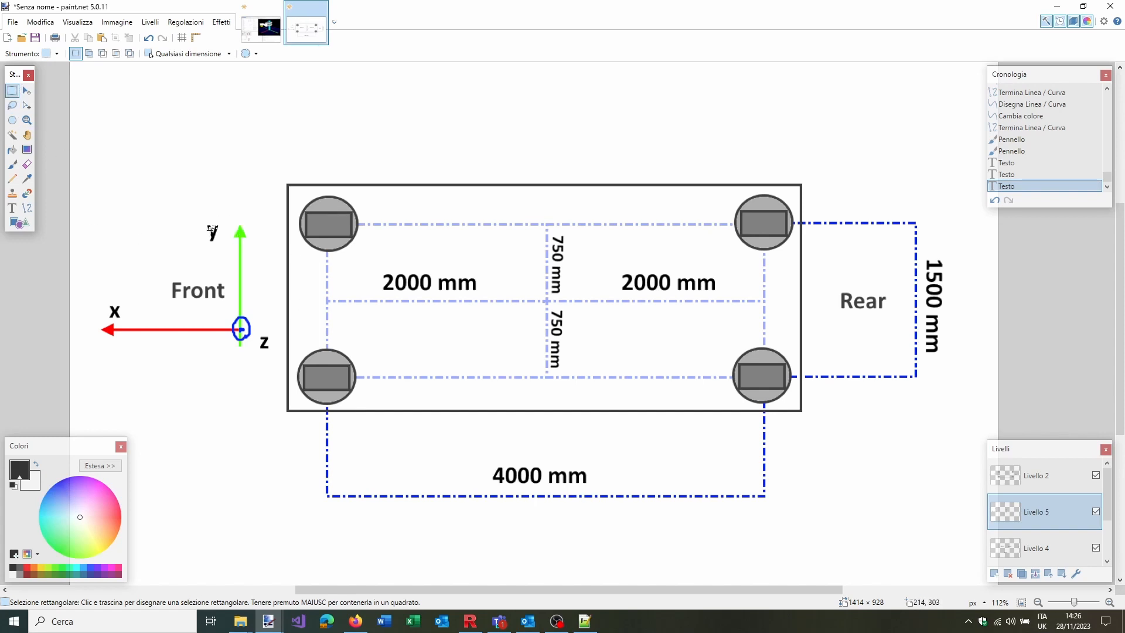
drag(194, 211, 243, 415)
key(m)
key(s)
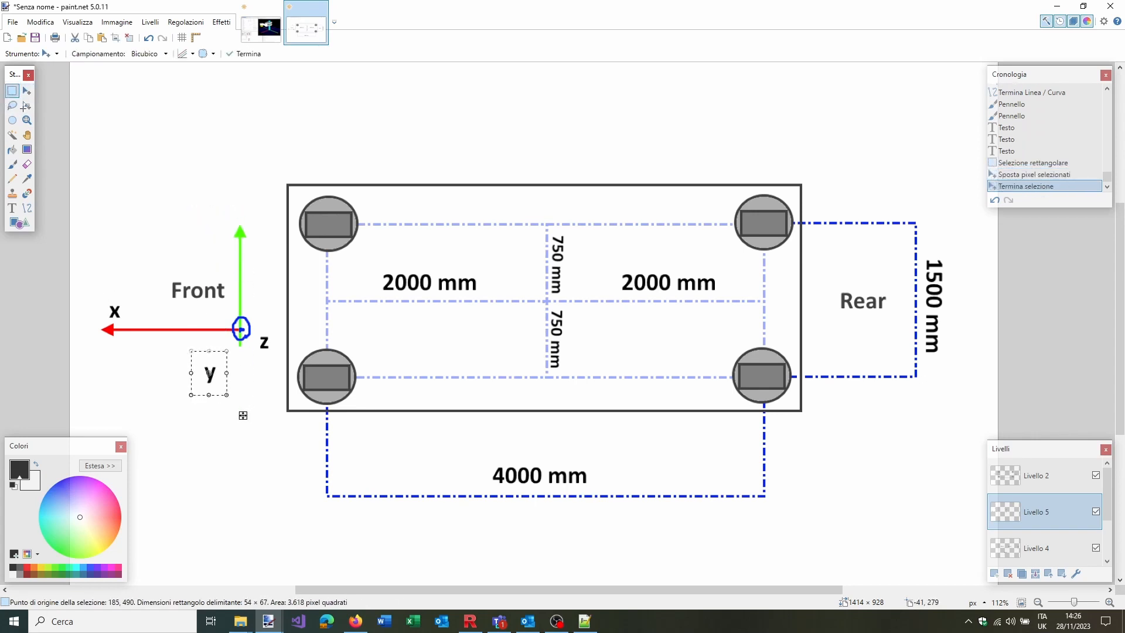
Rotate the green y arrow about 179° so it points down, and move it below the blue origin circle beside the y label
click(232, 215)
drag(231, 215, 256, 312)
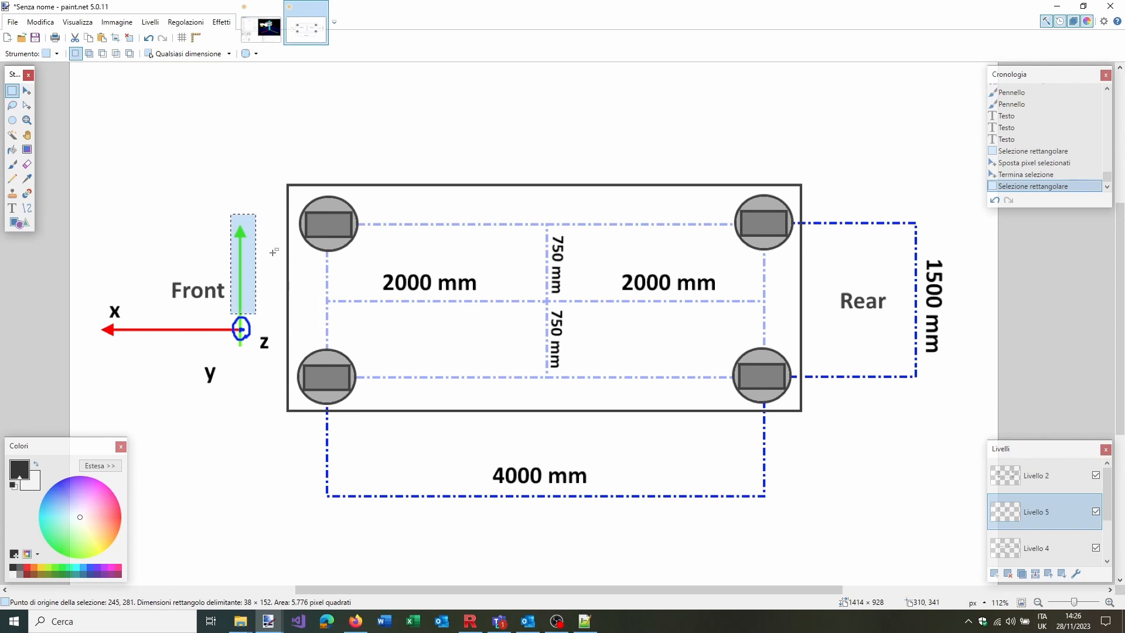
key(m)
drag(252, 226, 212, 394)
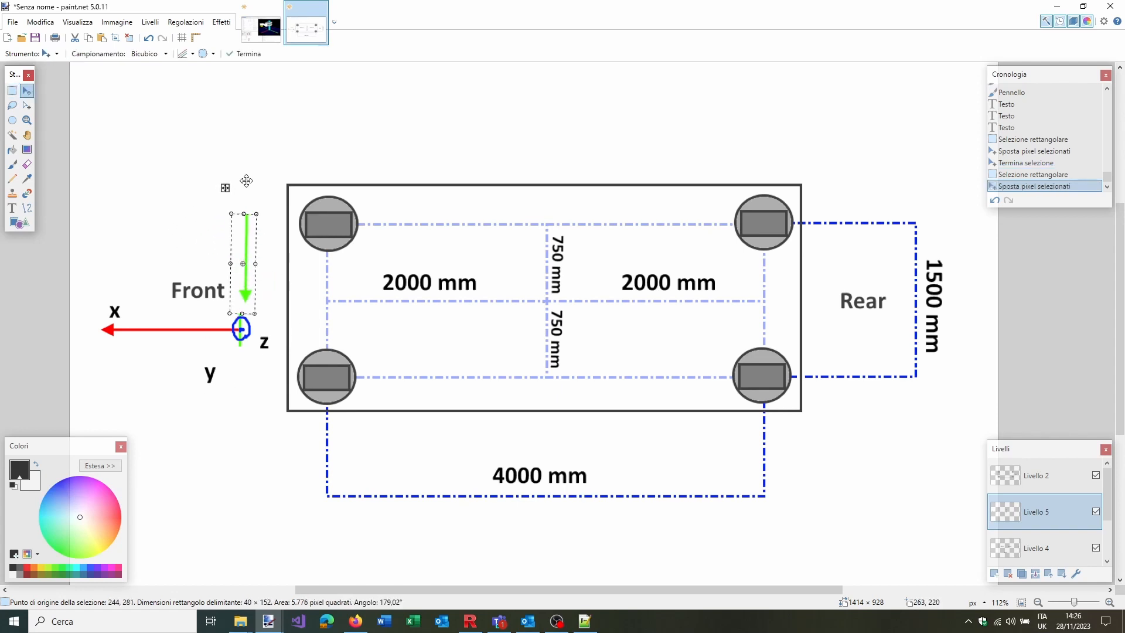
drag(241, 225, 234, 354)
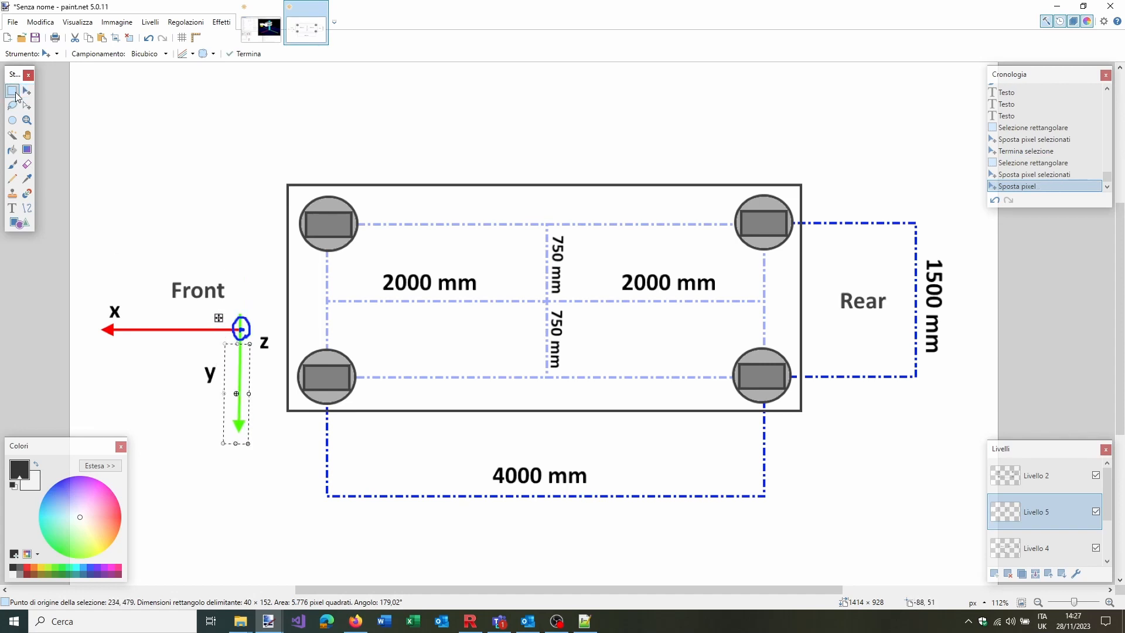
click(11, 90)
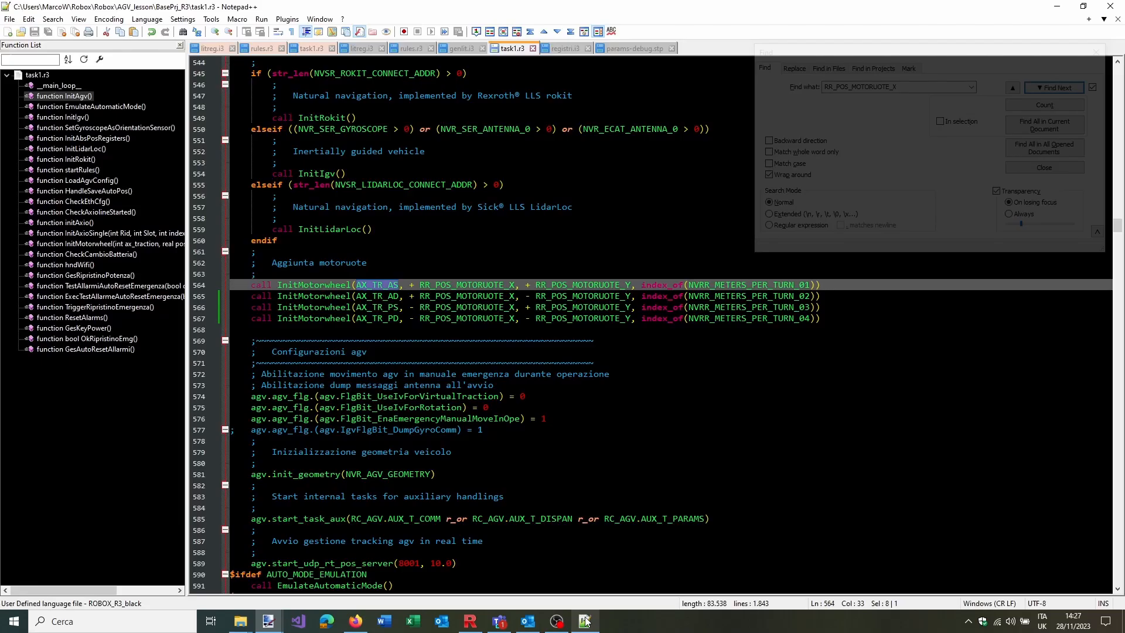
Switch to params-debug.stp in Notepad++ and set rr(100), RR_POS_MOTORUOTE_X, to 2.000
click(584, 621)
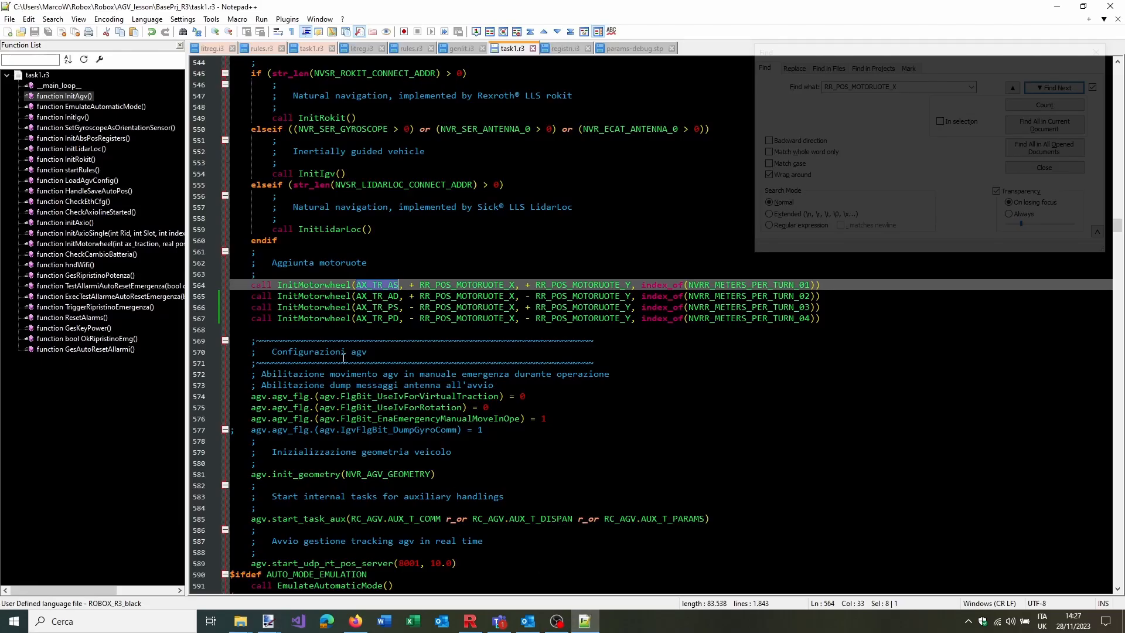
click(615, 49)
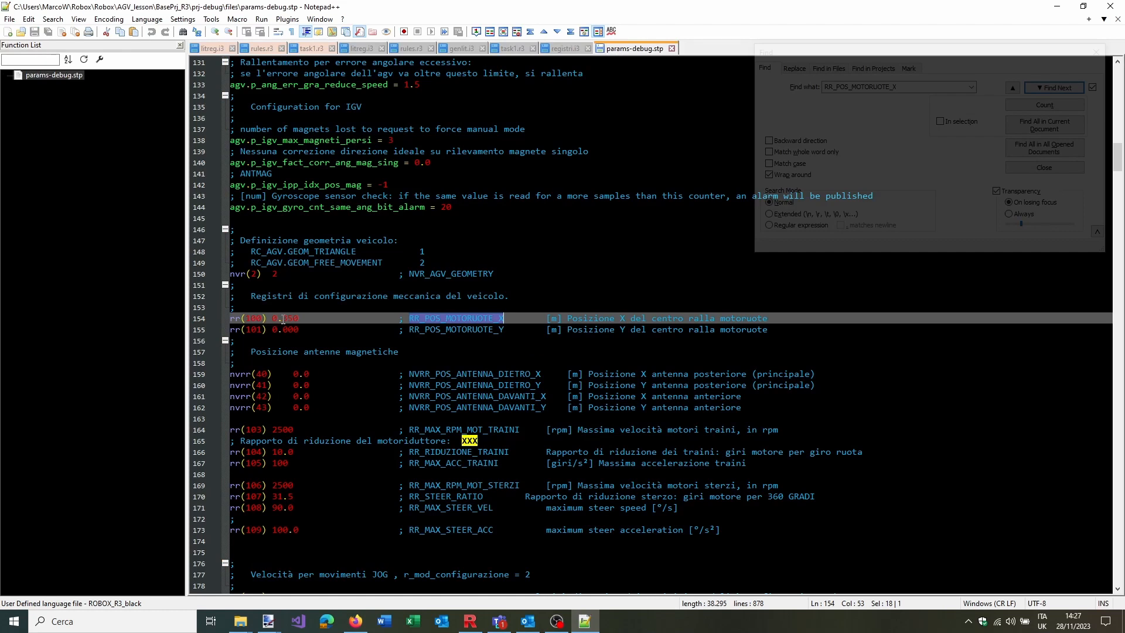
double_click(276, 318)
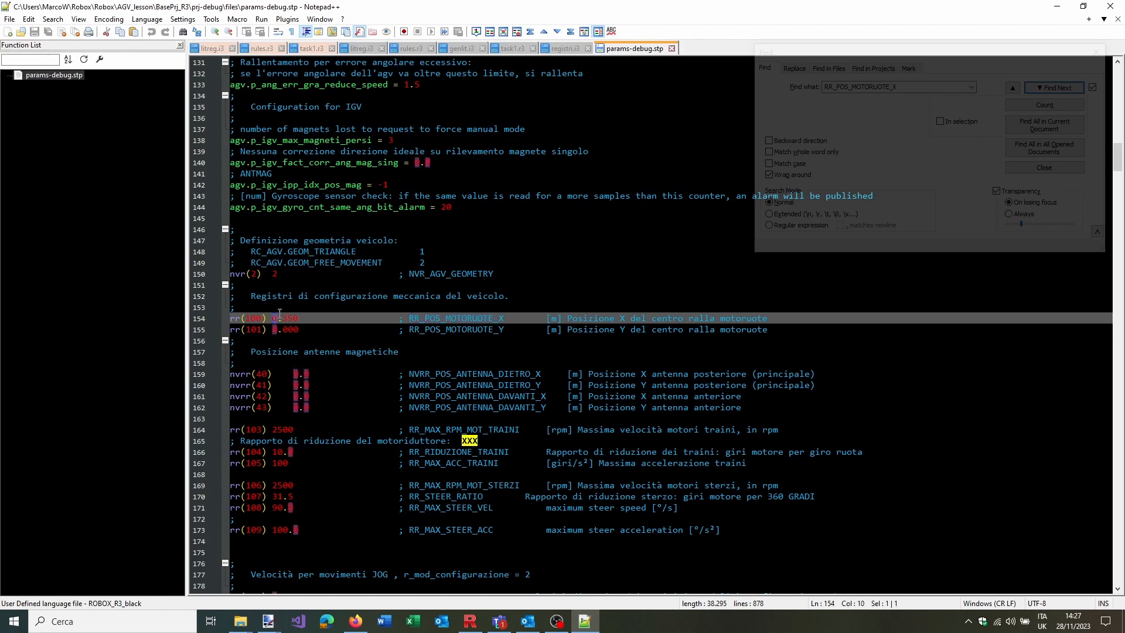
text(2)
key(Delete)
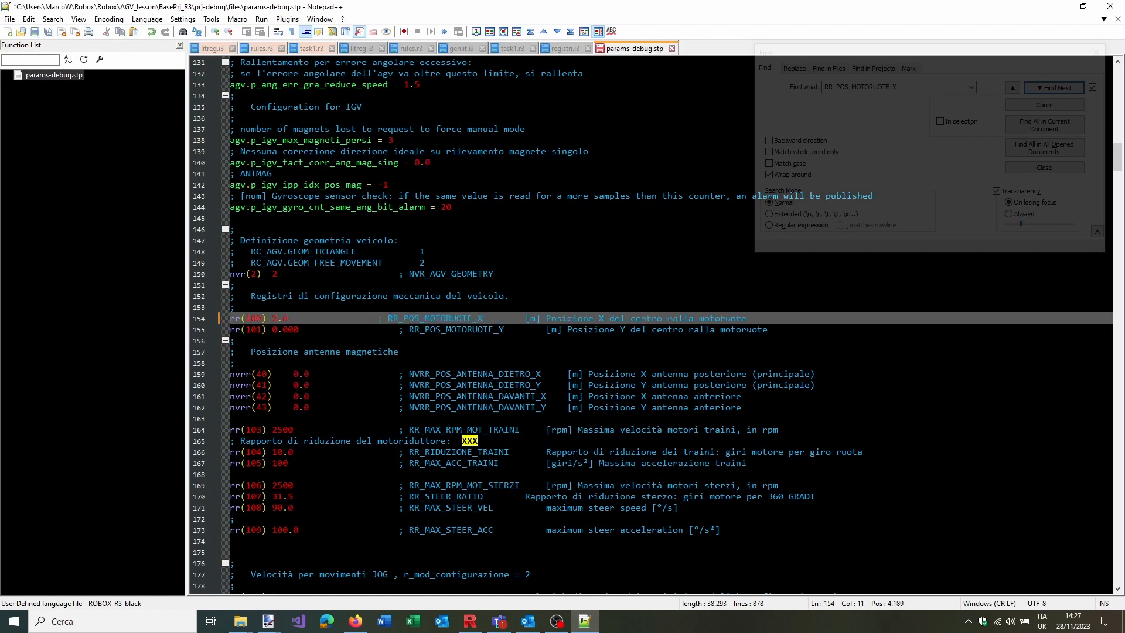
text(00)
key(Down)
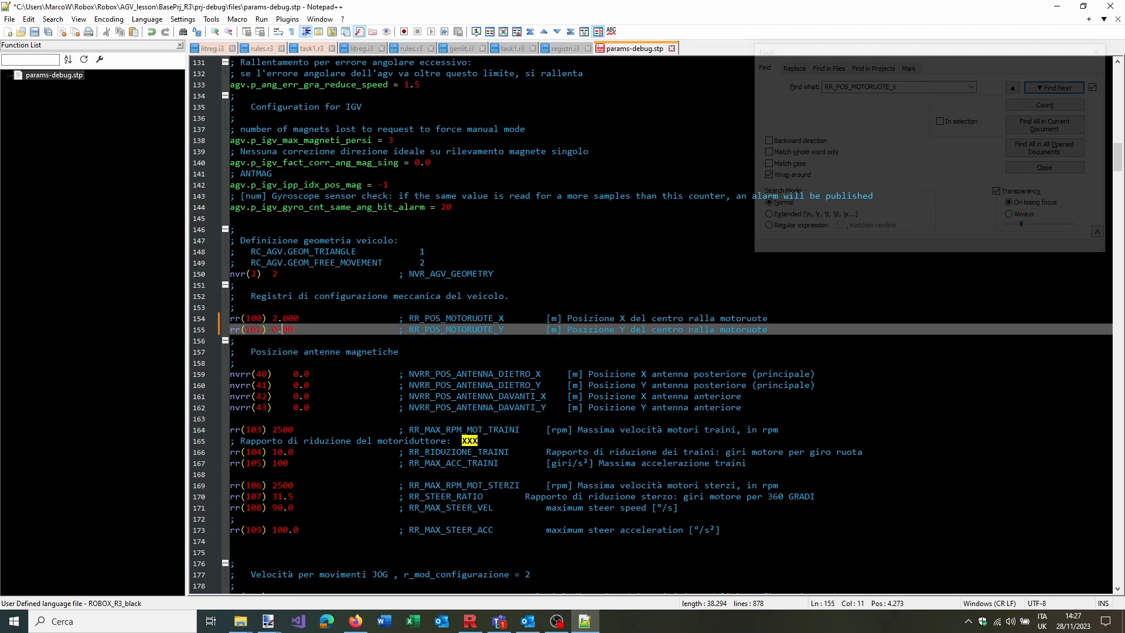
Set rr(101), RR_POS_MOTORUOTE_Y, to 0.750 and save params-debug.stp
text(75)
click(398, 304)
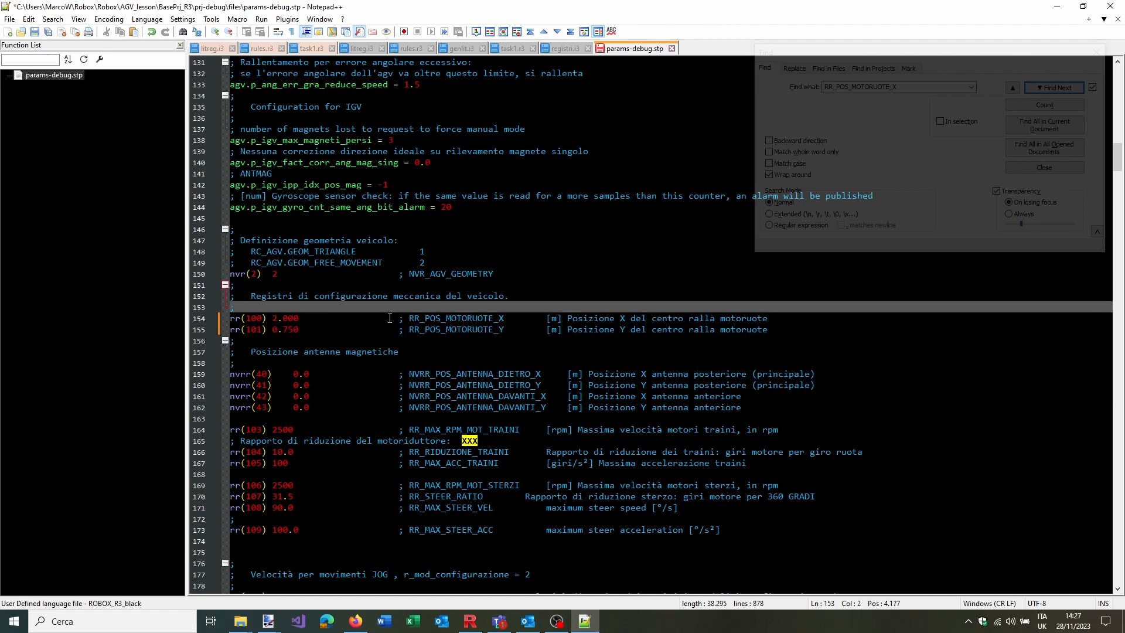
key(ctrl+s)
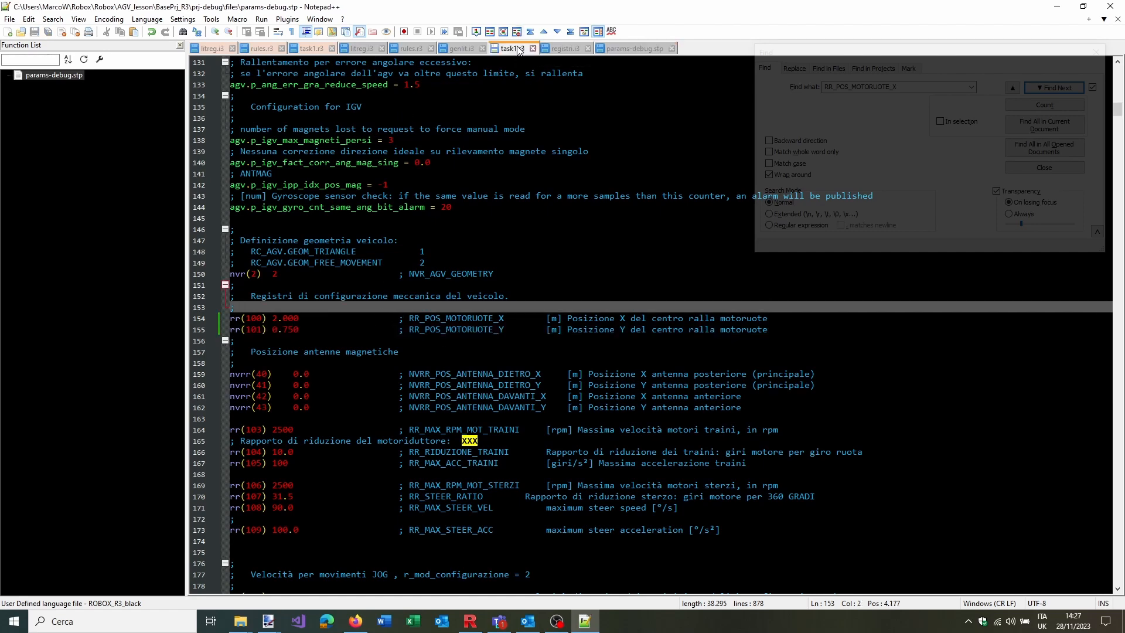
Examine the signs of the X and Y position arguments in the four InitMotorwheel calls of task1.r3
click(512, 48)
click(456, 285)
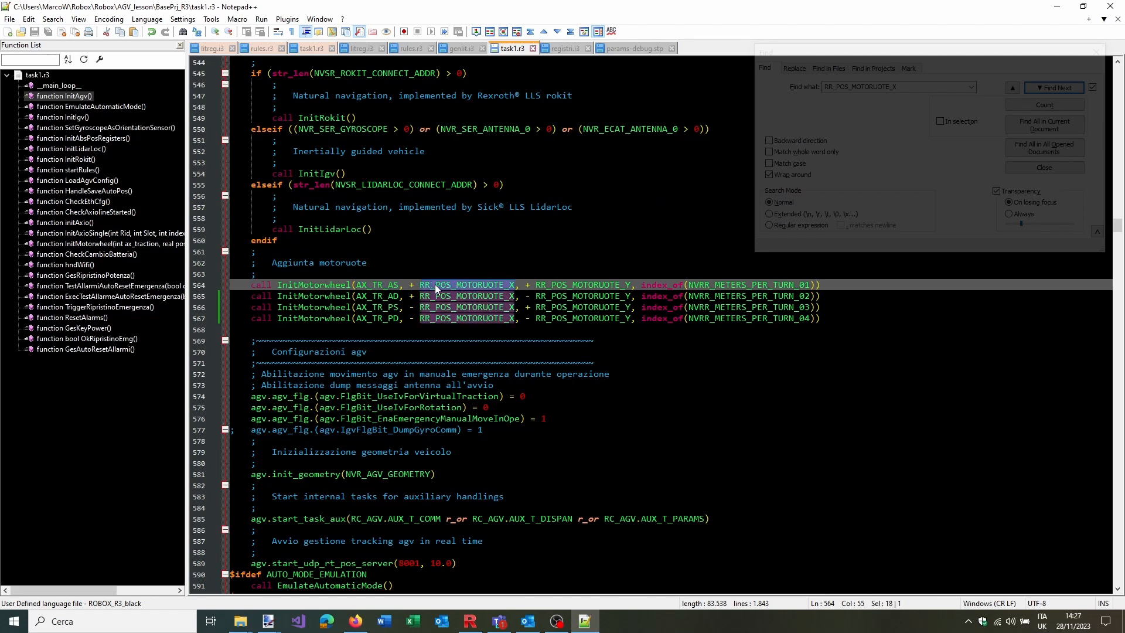
drag(408, 285, 620, 285)
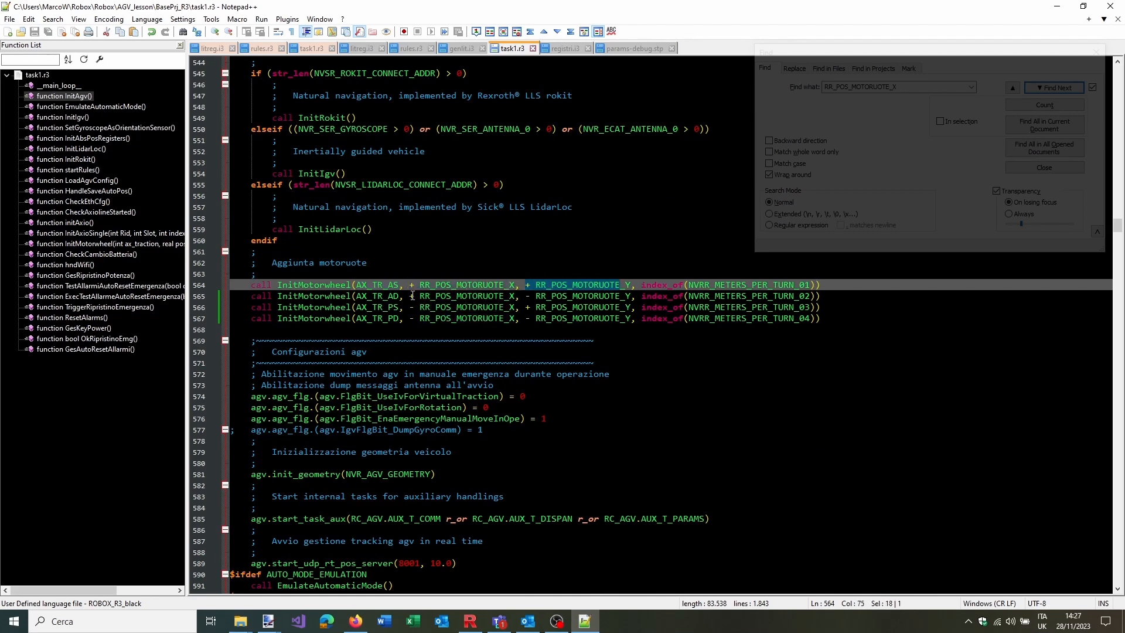
drag(409, 296, 631, 300)
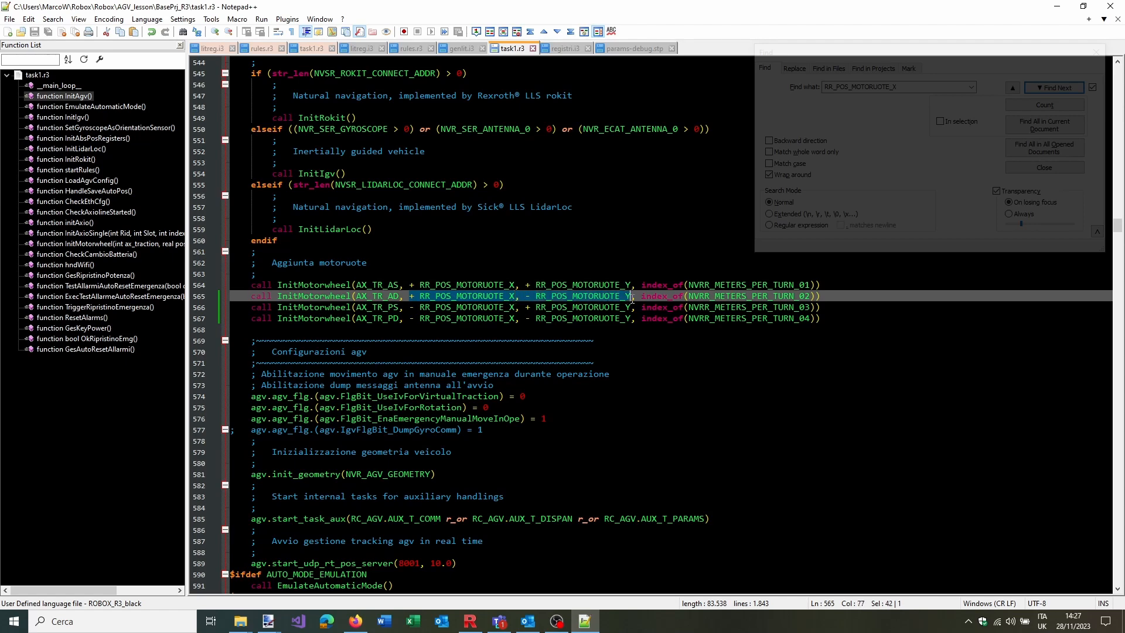
click(409, 304)
drag(410, 319, 631, 318)
click(519, 218)
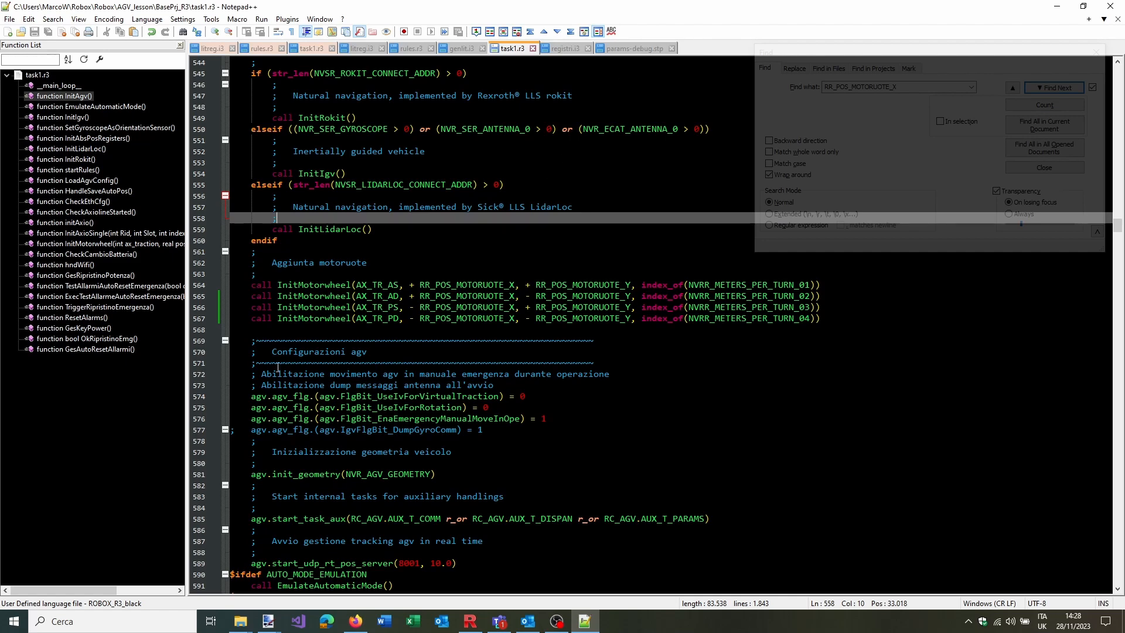
double_click(314, 284)
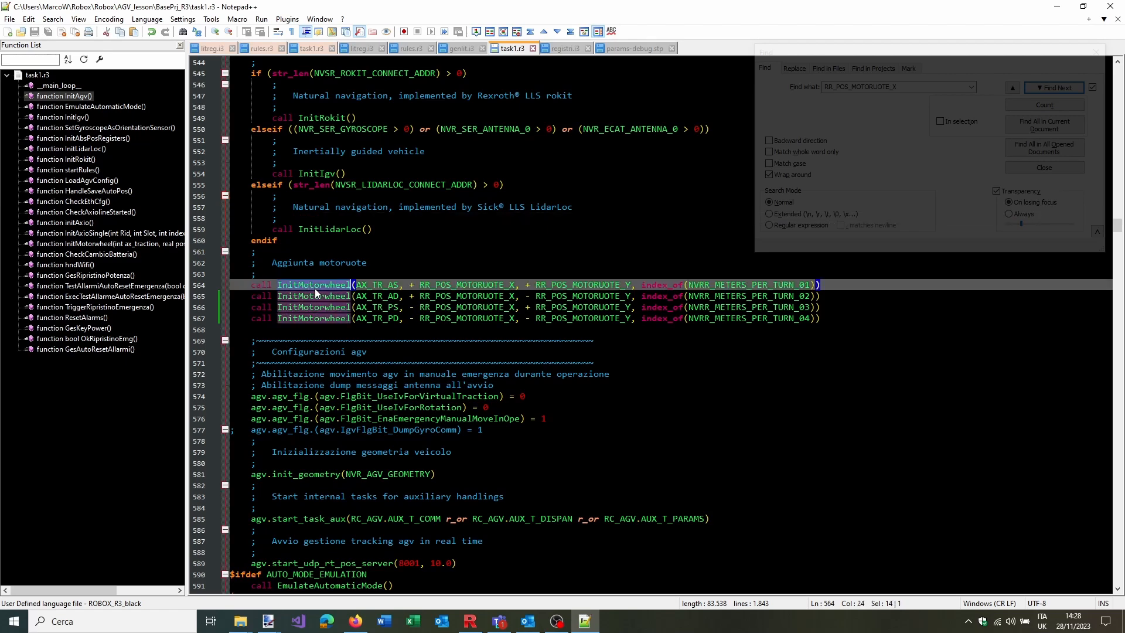
click(346, 273)
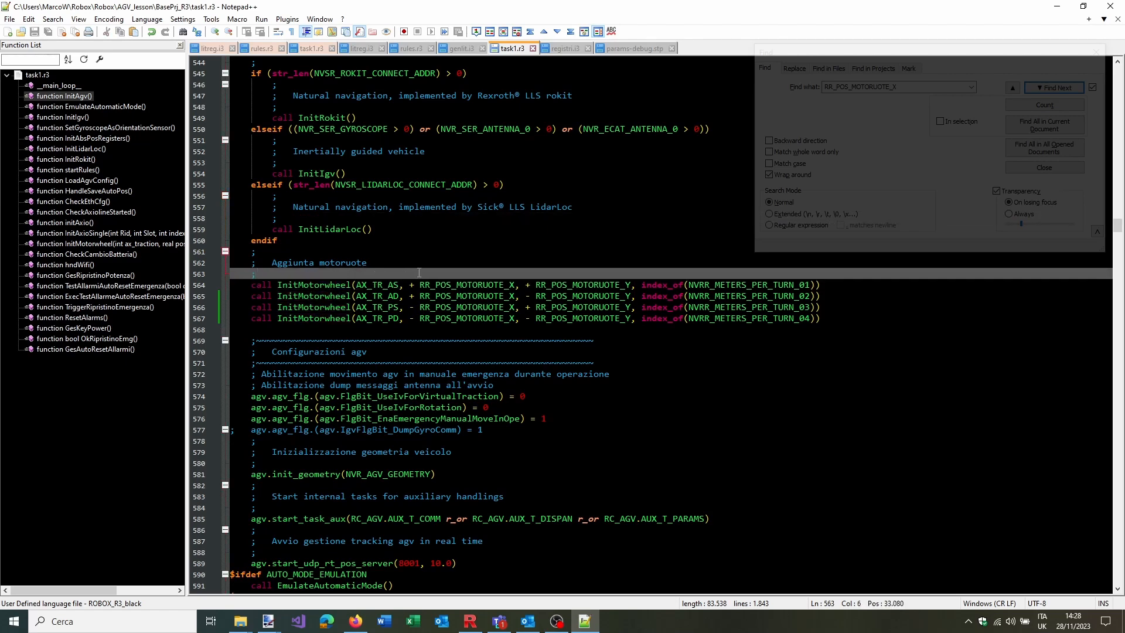
Examine the rear and front magnetic antenna position registers, nvrr(40) to nvrr(43), in params-debug.stp
click(637, 49)
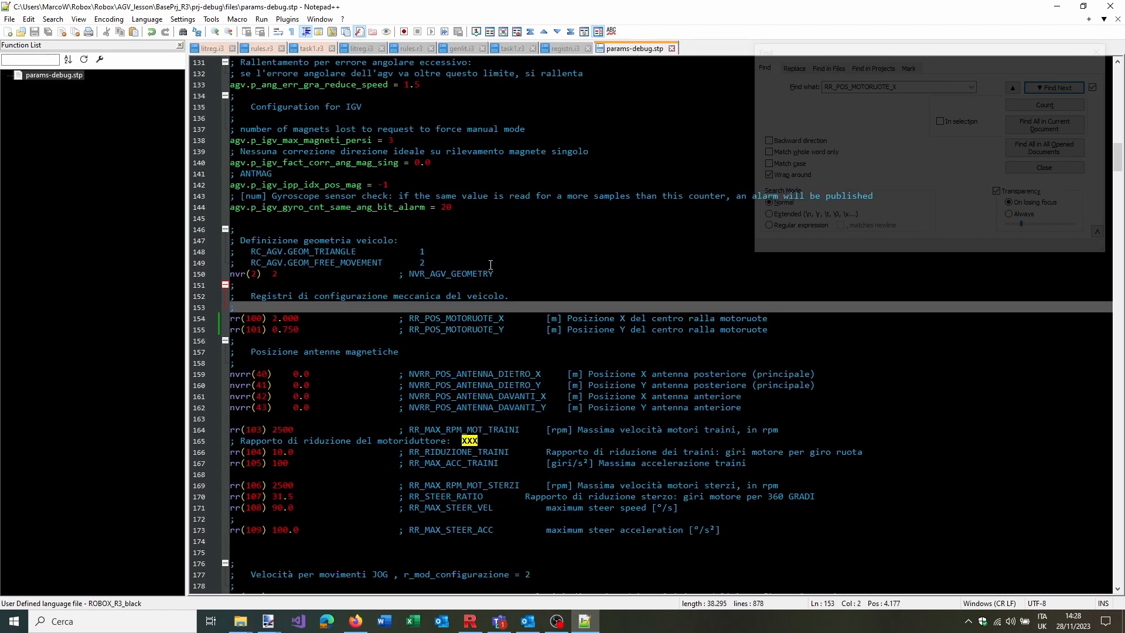
scroll(492, 264, down, 1)
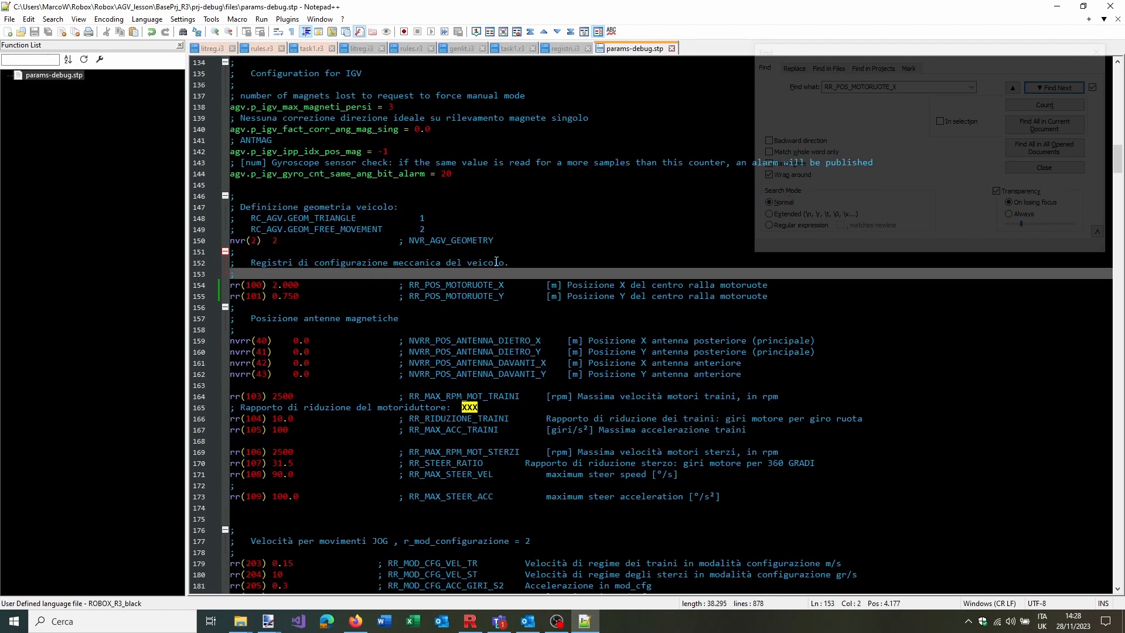
click(403, 319)
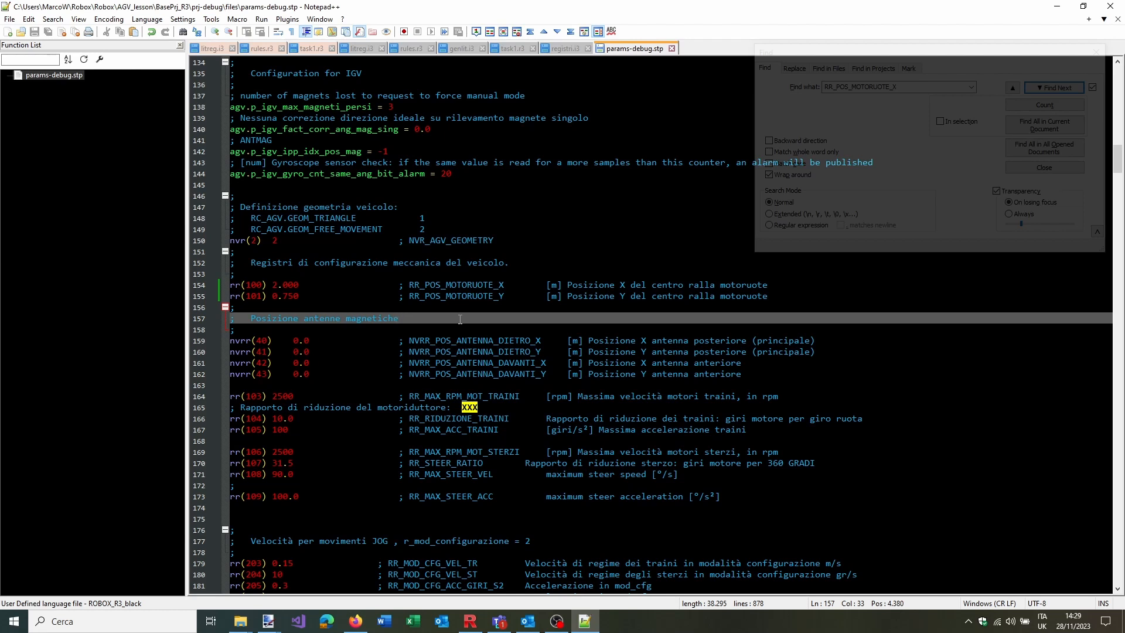
click(462, 342)
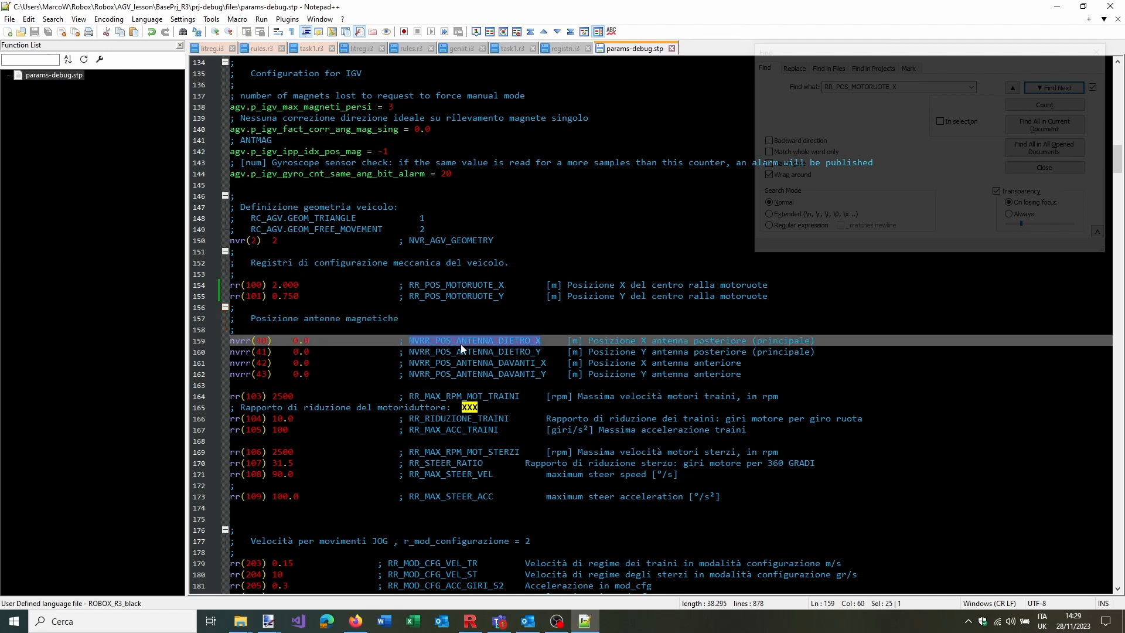
click(460, 352)
double_click(455, 363)
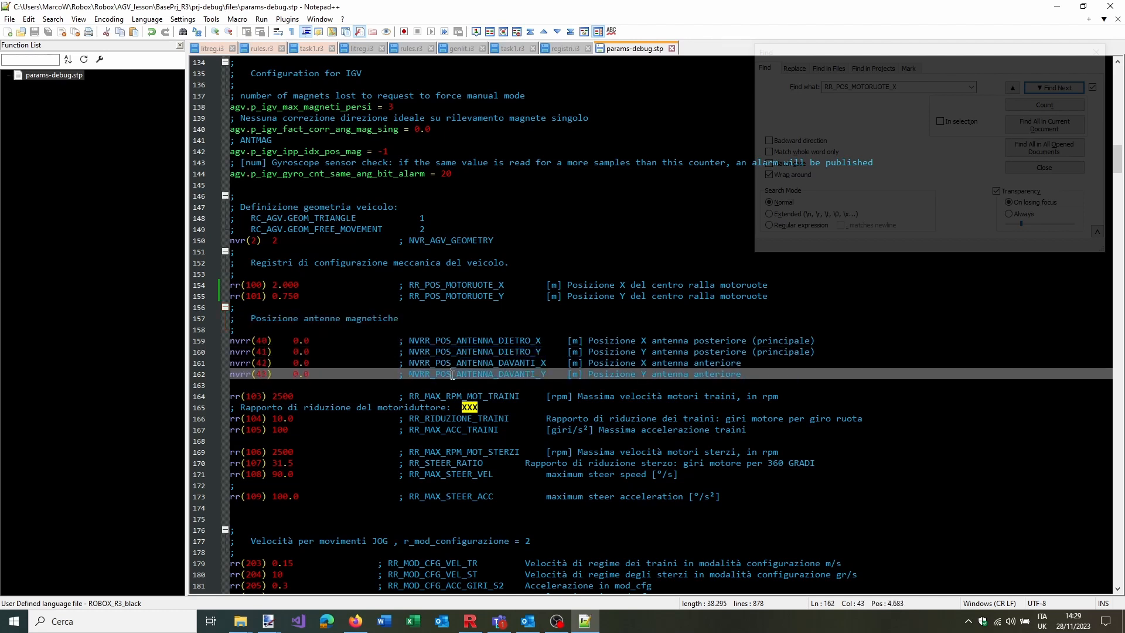
double_click(445, 375)
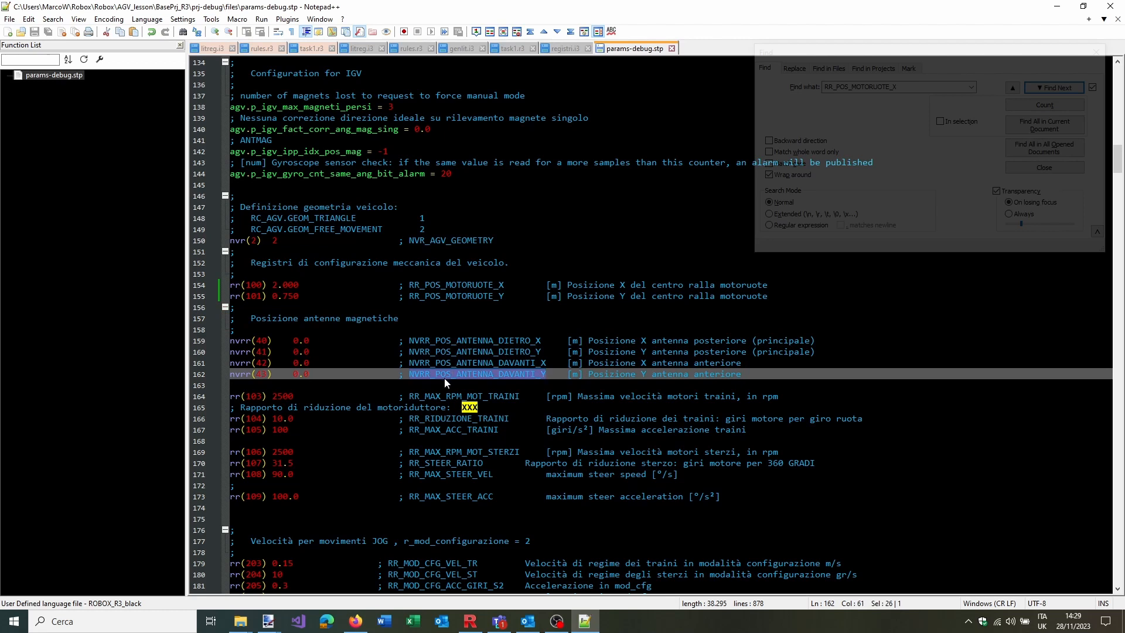
double_click(472, 341)
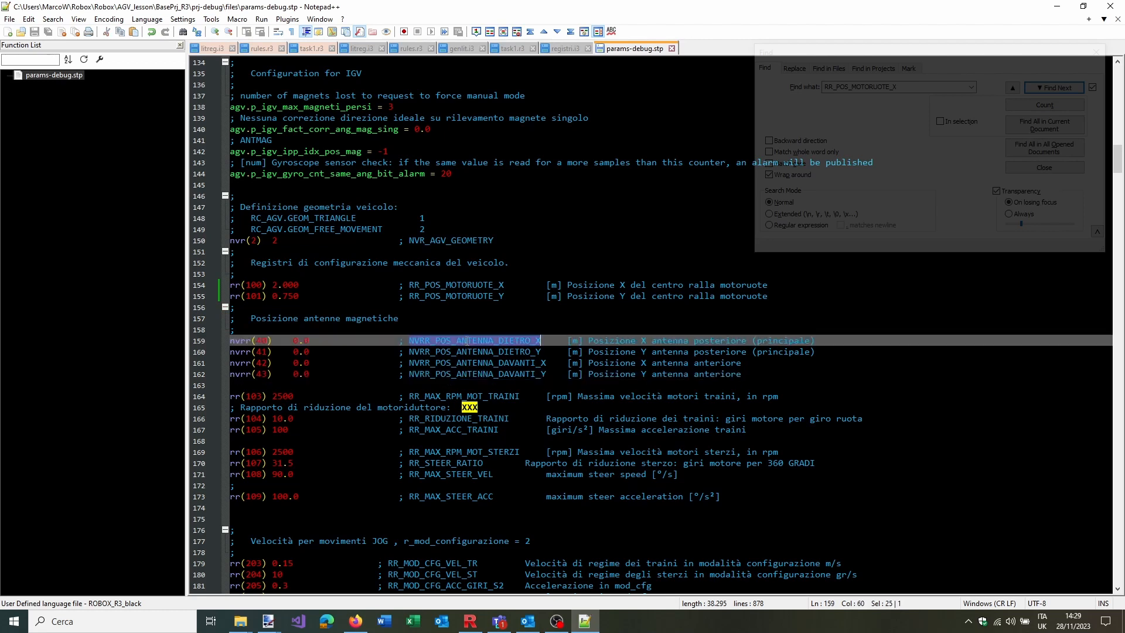
click(495, 352)
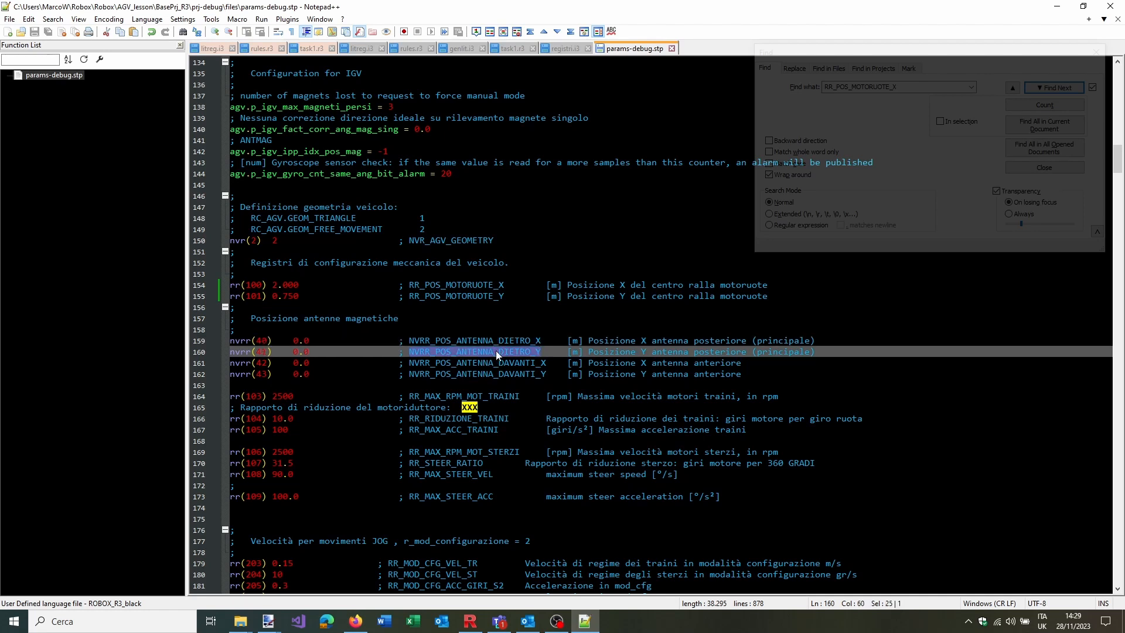
double_click(497, 351)
double_click(495, 363)
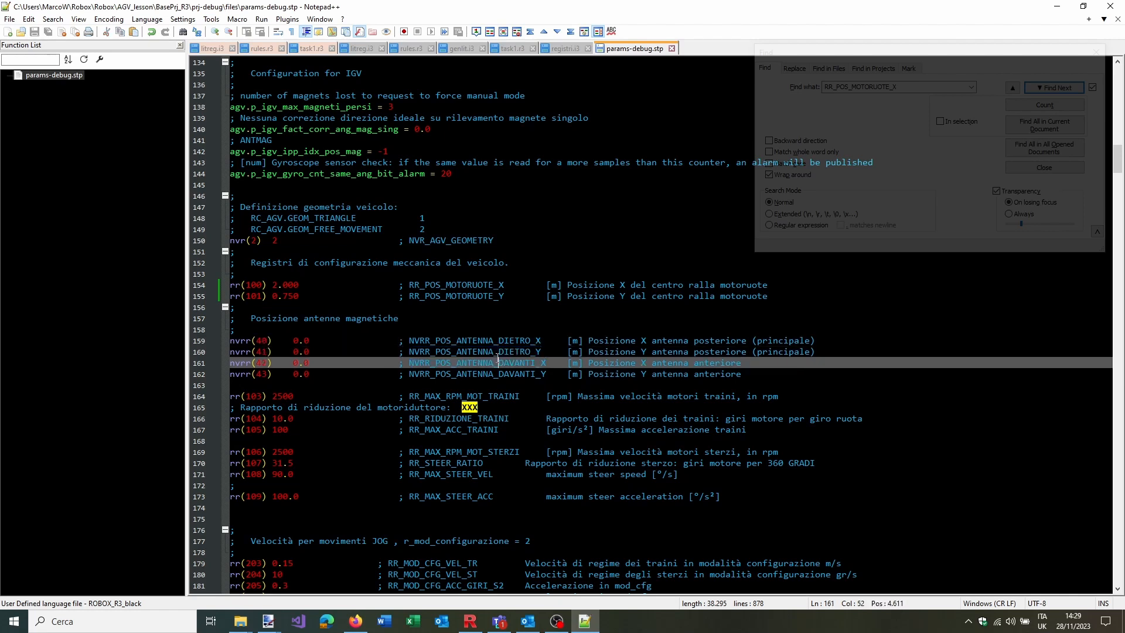
double_click(493, 373)
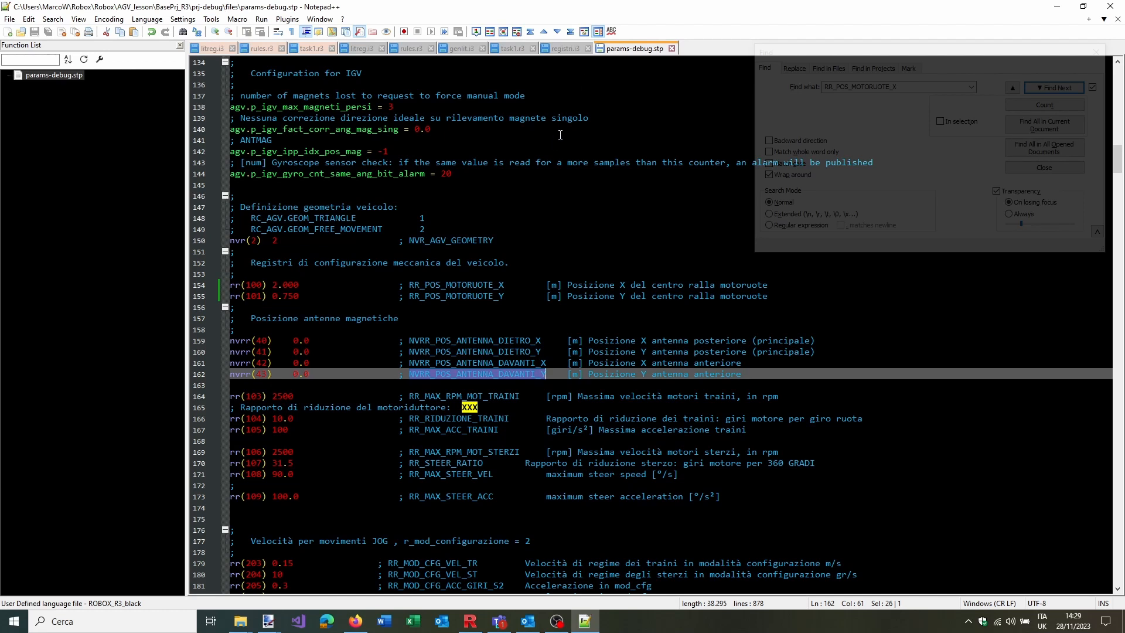
Copy the register name NVRR_POS_ANTENNA_DIETRO_X from params-debug.stp, search task1.r3 for it and count its matches
double_click(492, 341)
key(ctrl+c)
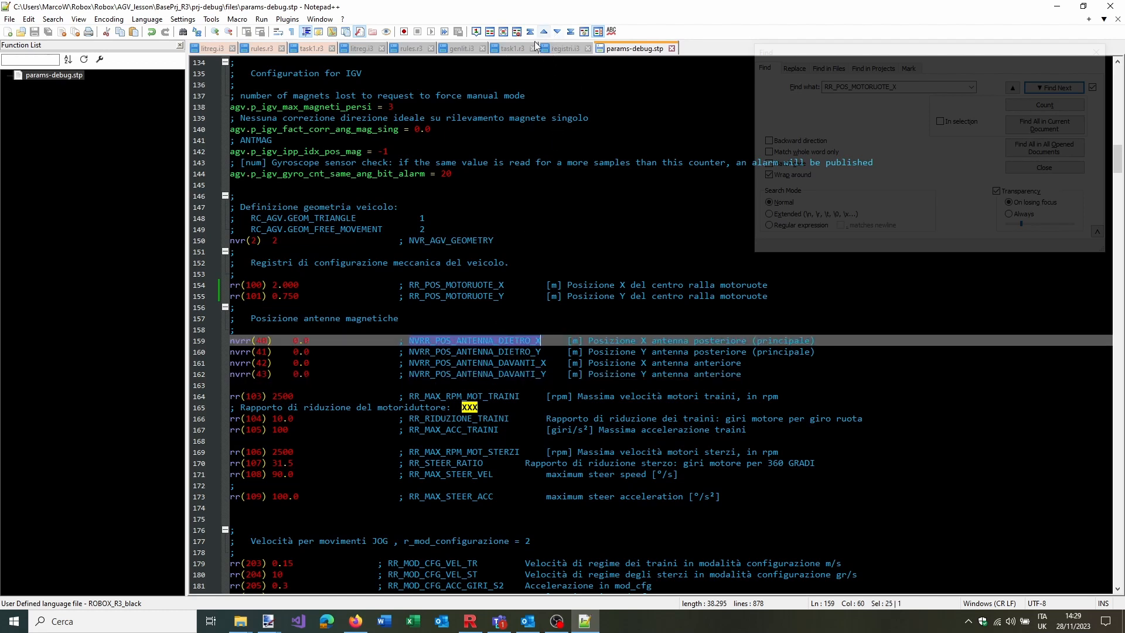
click(516, 48)
click(907, 226)
key(ctrl+v)
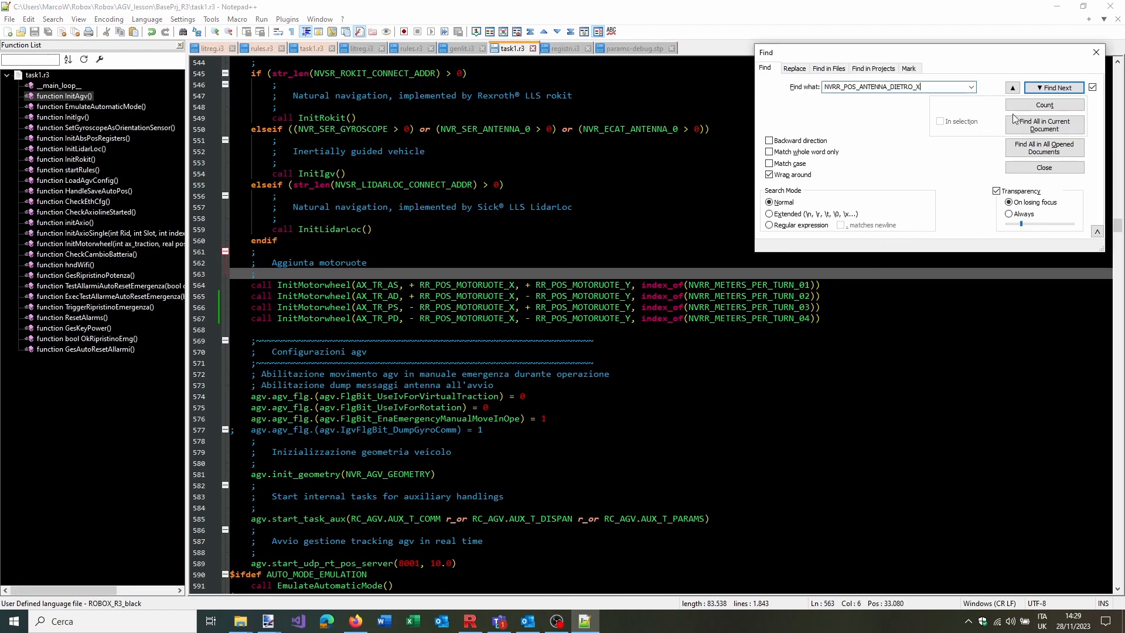
key(Return)
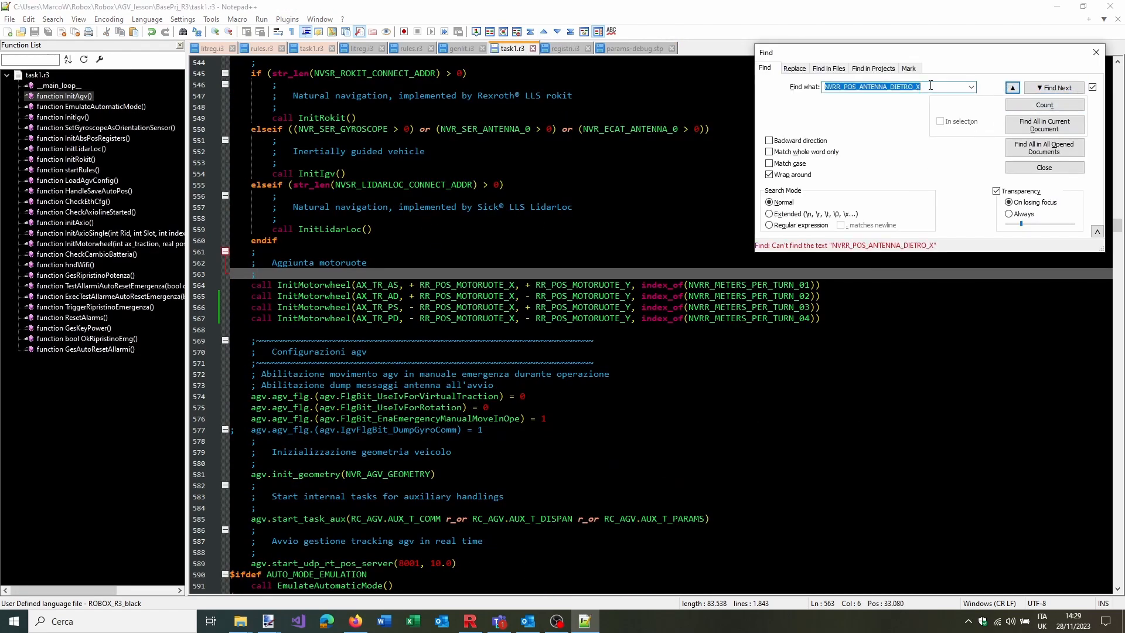
click(1044, 105)
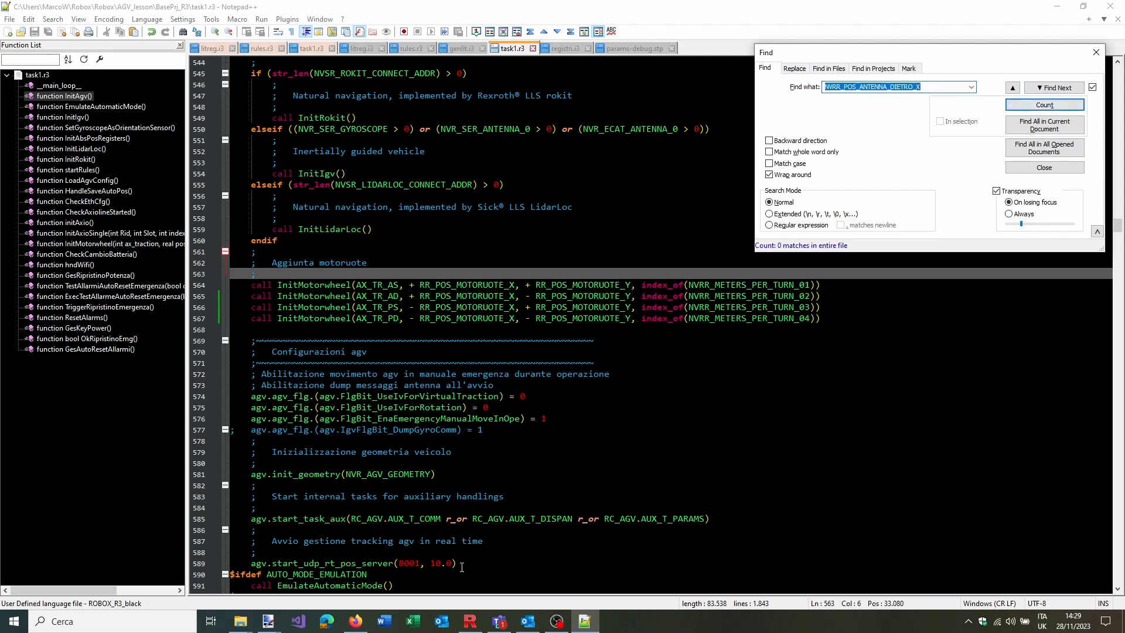
Switch to Robox Development Environment and search the project files for NVRR_POS_ANTENNA_DIETRO_X
click(471, 620)
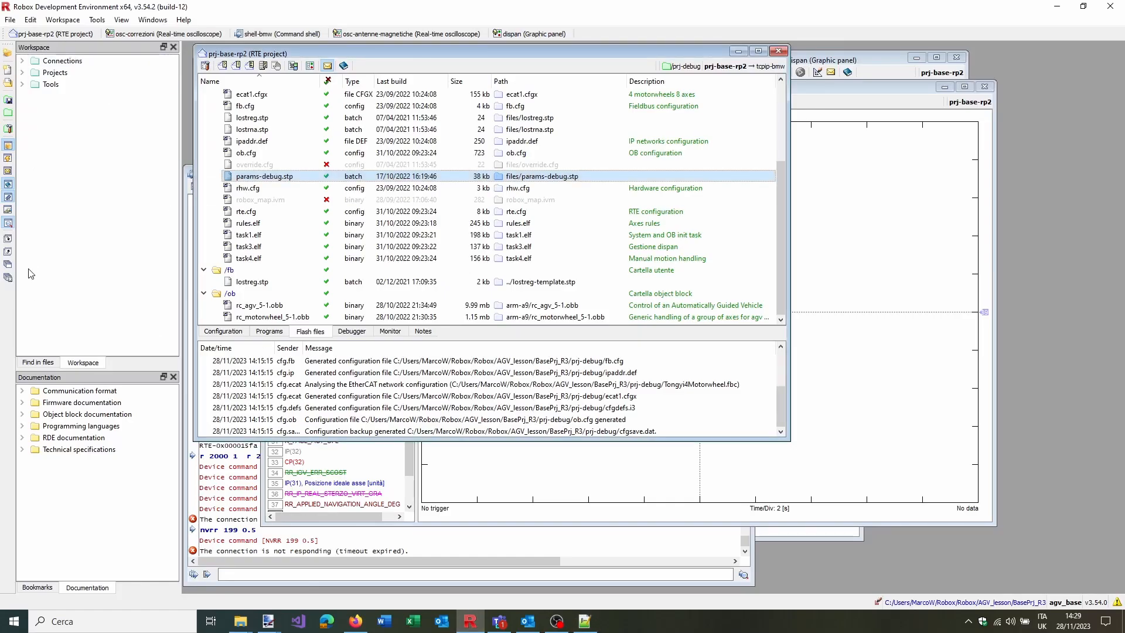
click(37, 362)
click(66, 62)
key(ctrl+v)
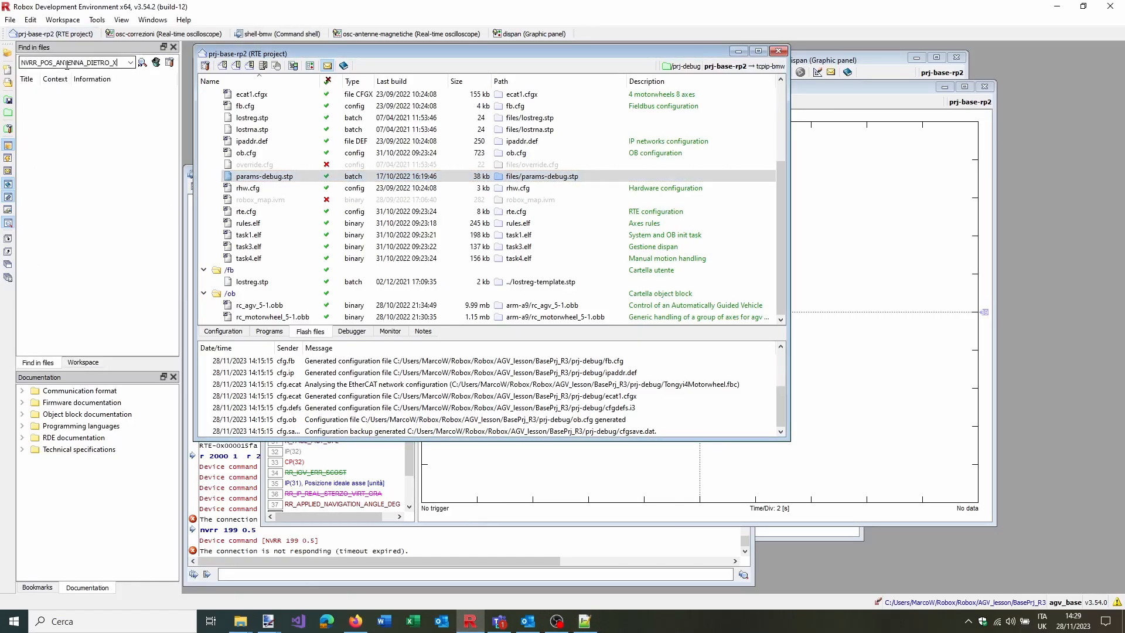
key(Return)
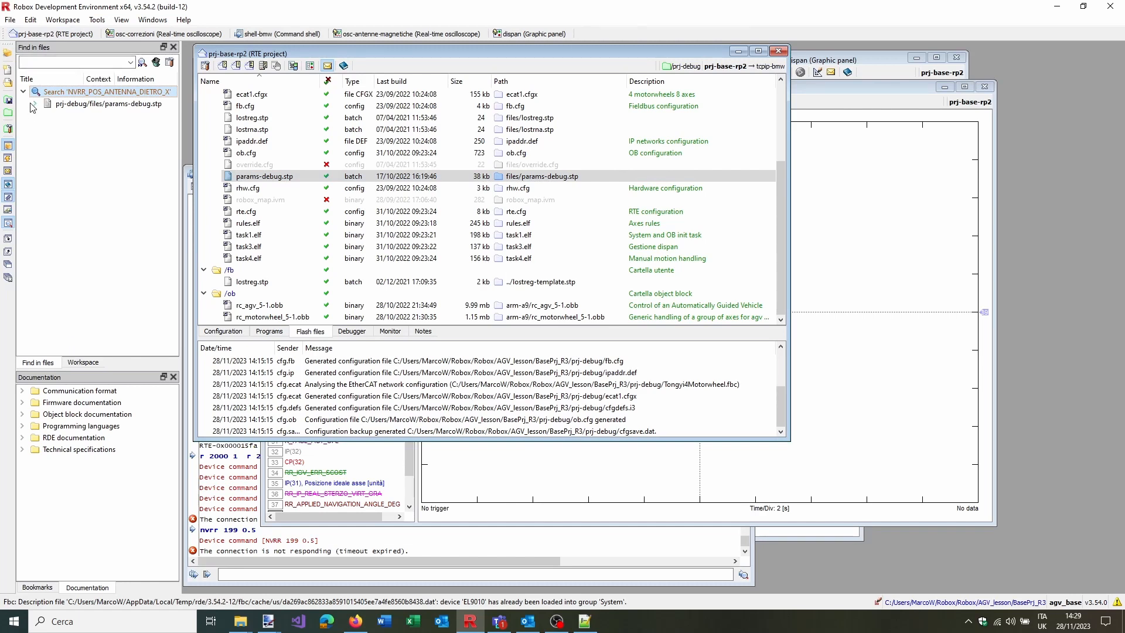
Return to task1.r3 in Notepad++ and examine the navigation mode conditions in InitAgv, including the InitIgv call for inertially guided vehicles
click(584, 621)
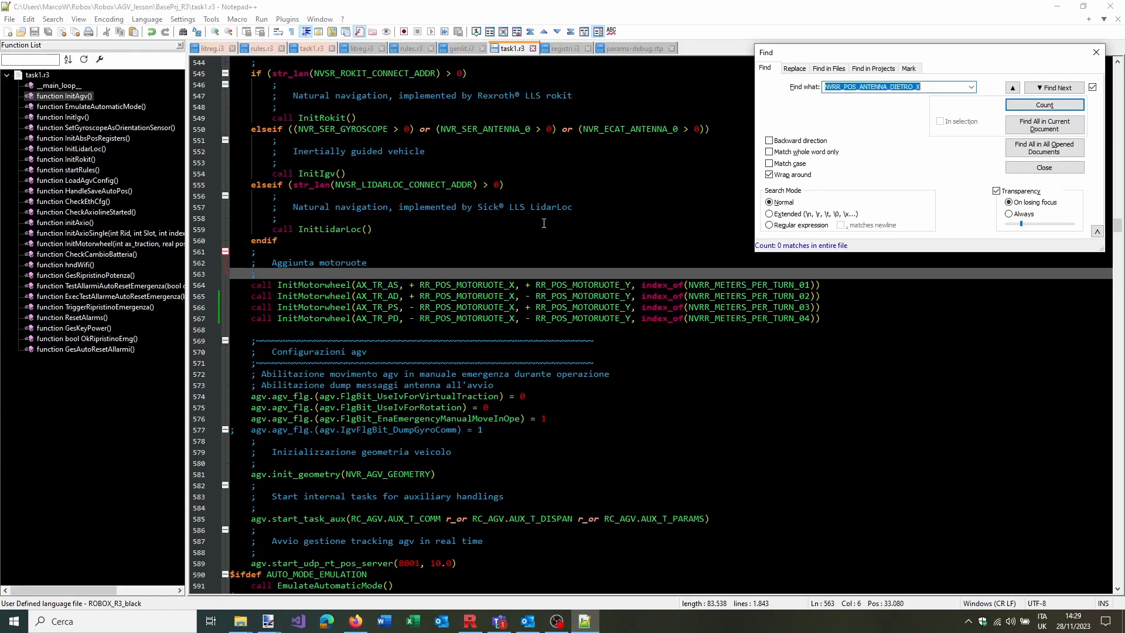
click(560, 239)
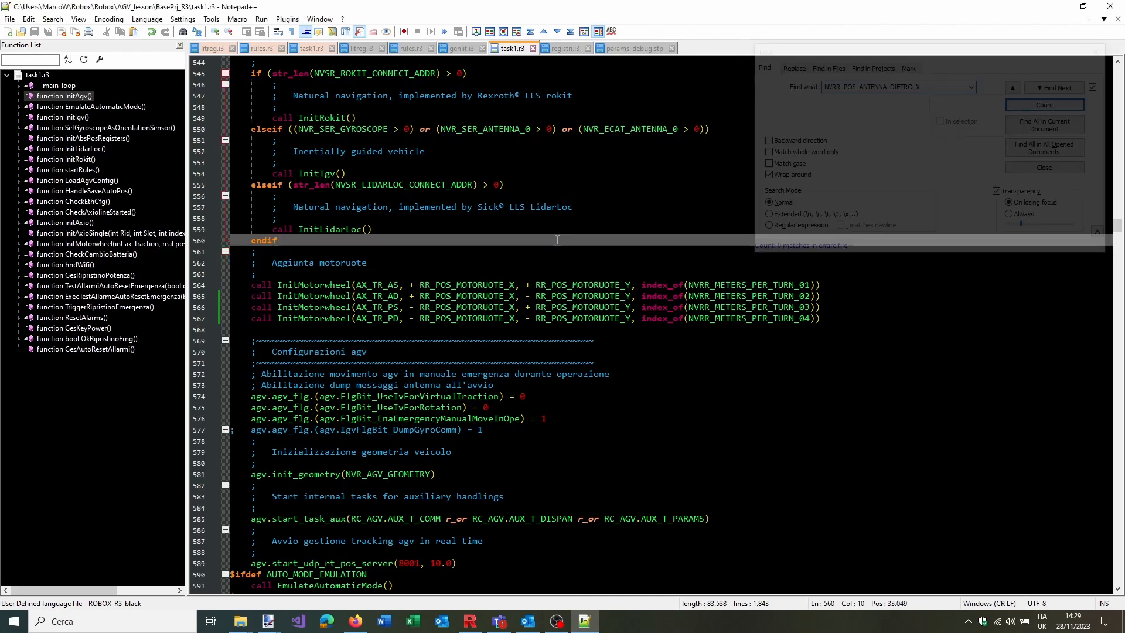
scroll(547, 225, down, 2)
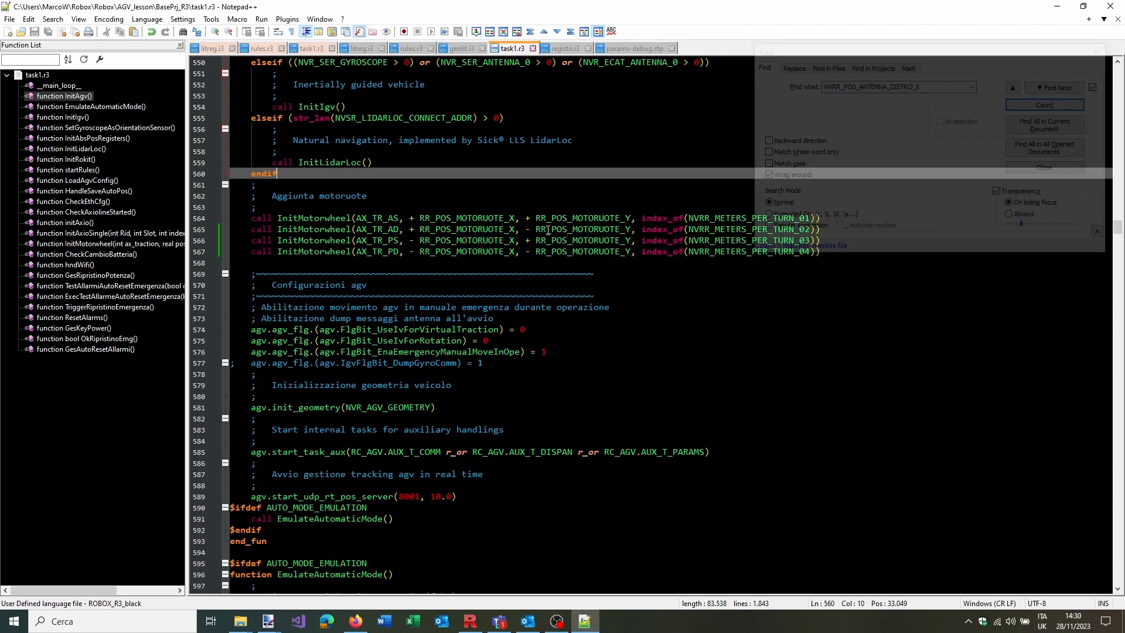
scroll(504, 306, up, 20)
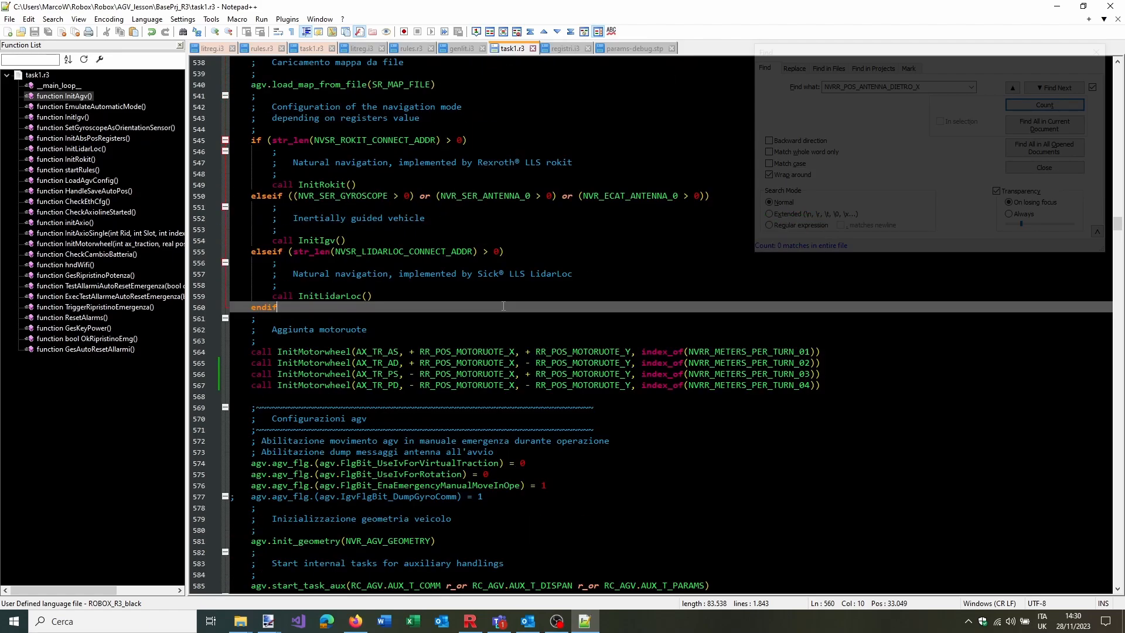
scroll(504, 306, up, 8)
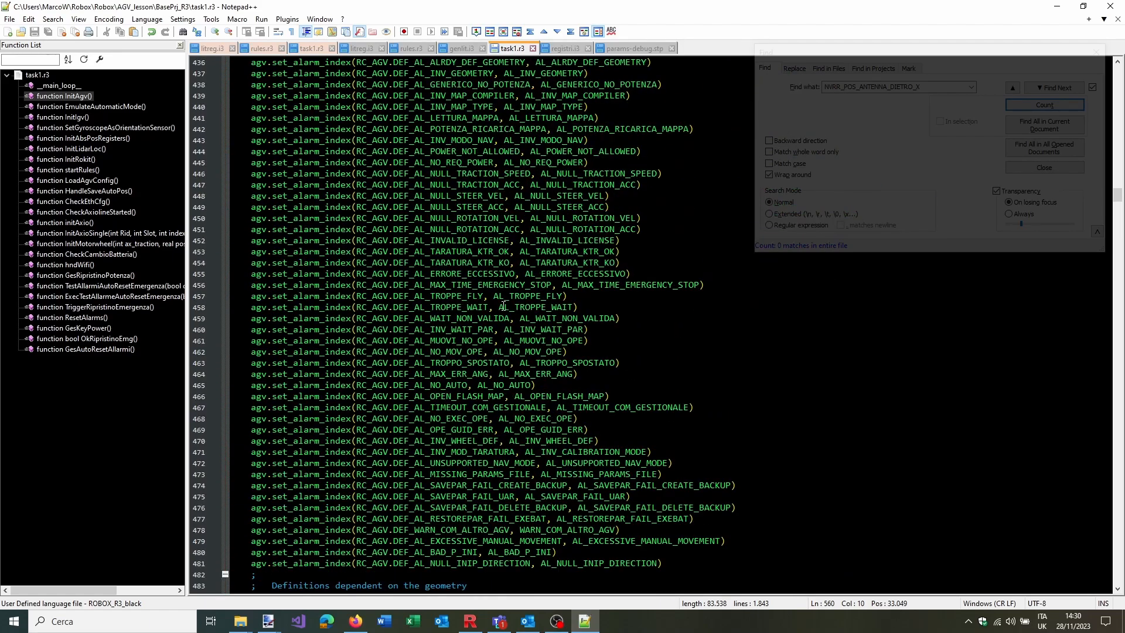
scroll(508, 300, down, 20)
scroll(510, 297, down, 14)
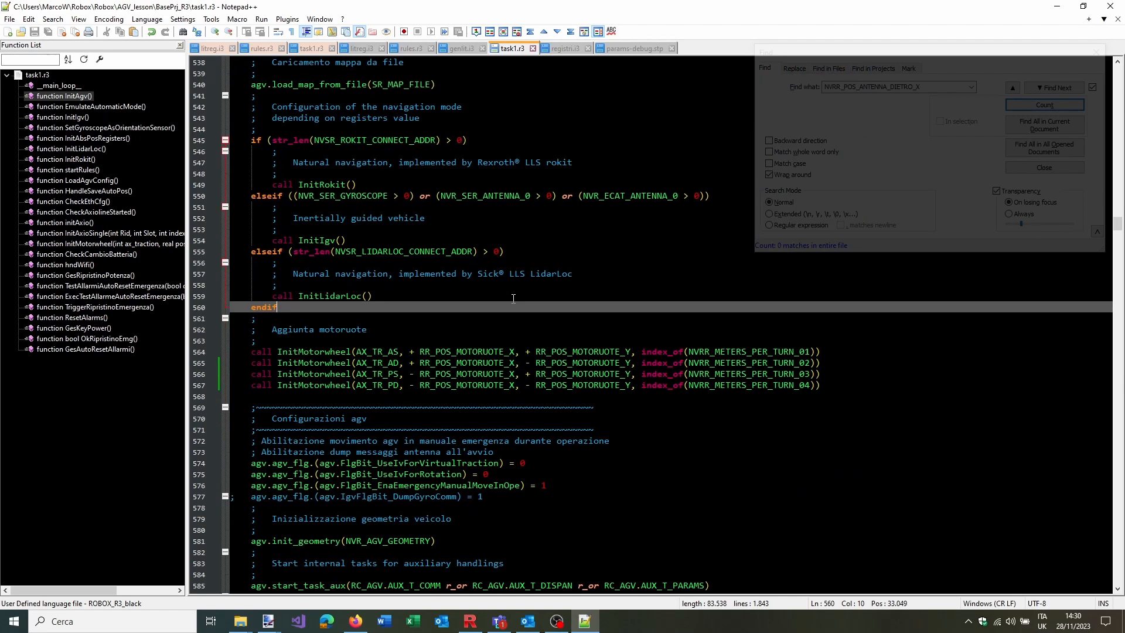
scroll(513, 298, down, 1)
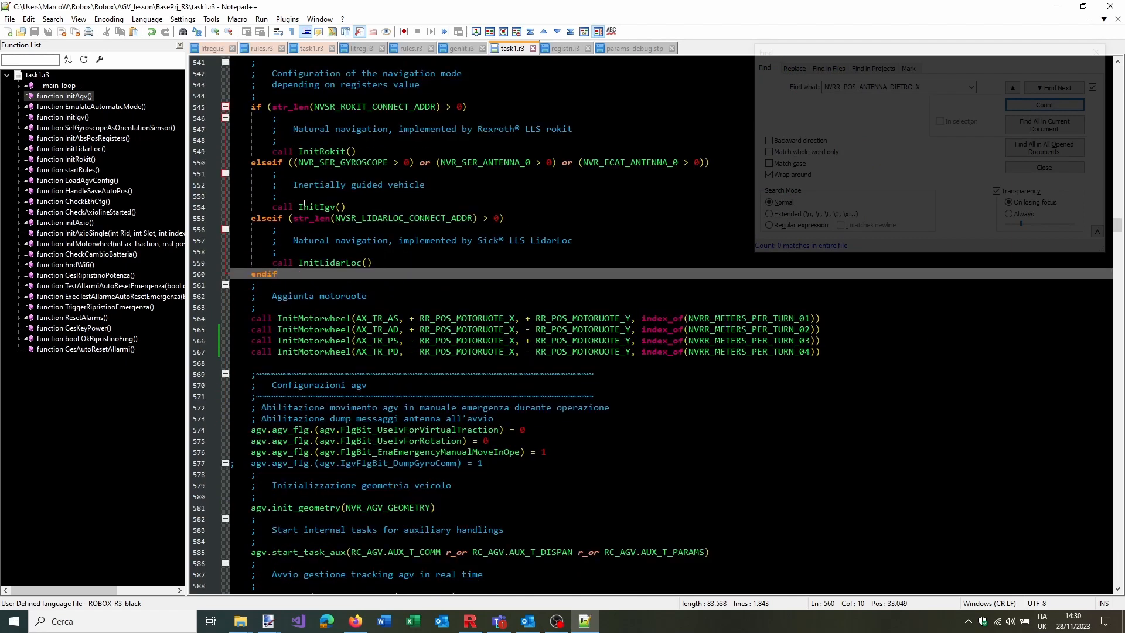
double_click(304, 207)
scroll(425, 234, up, 4)
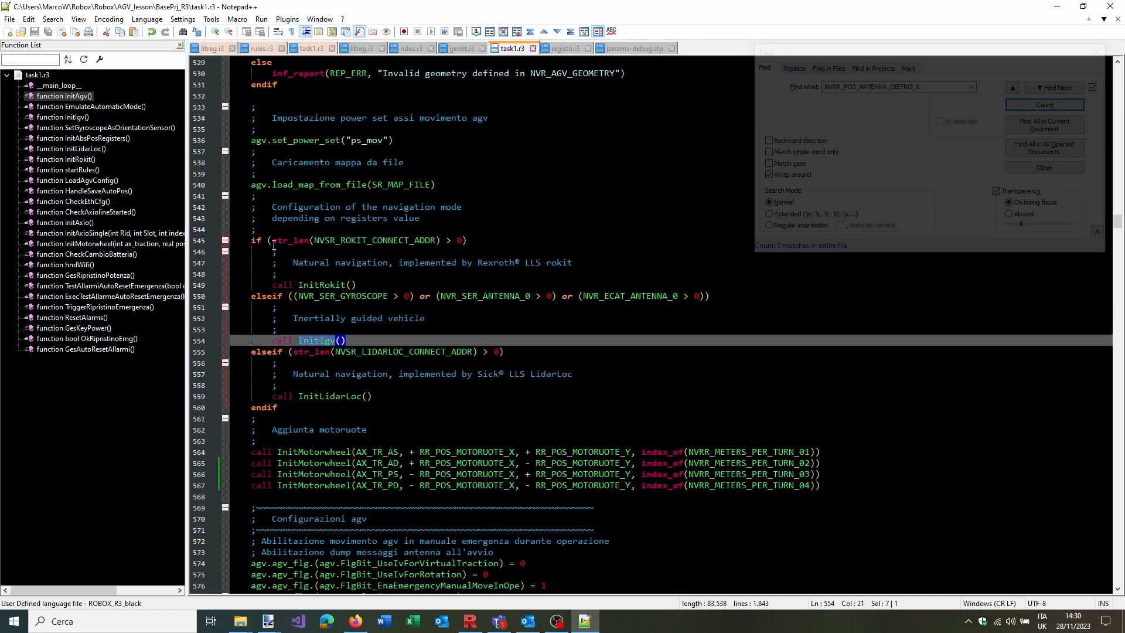
drag(251, 240, 459, 411)
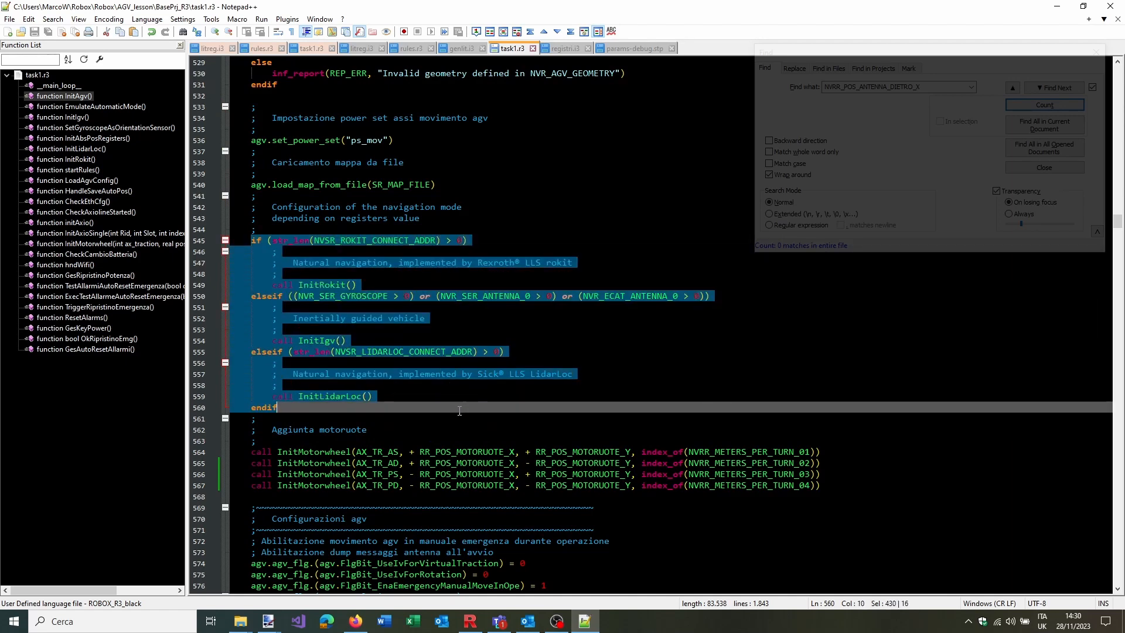
click(429, 336)
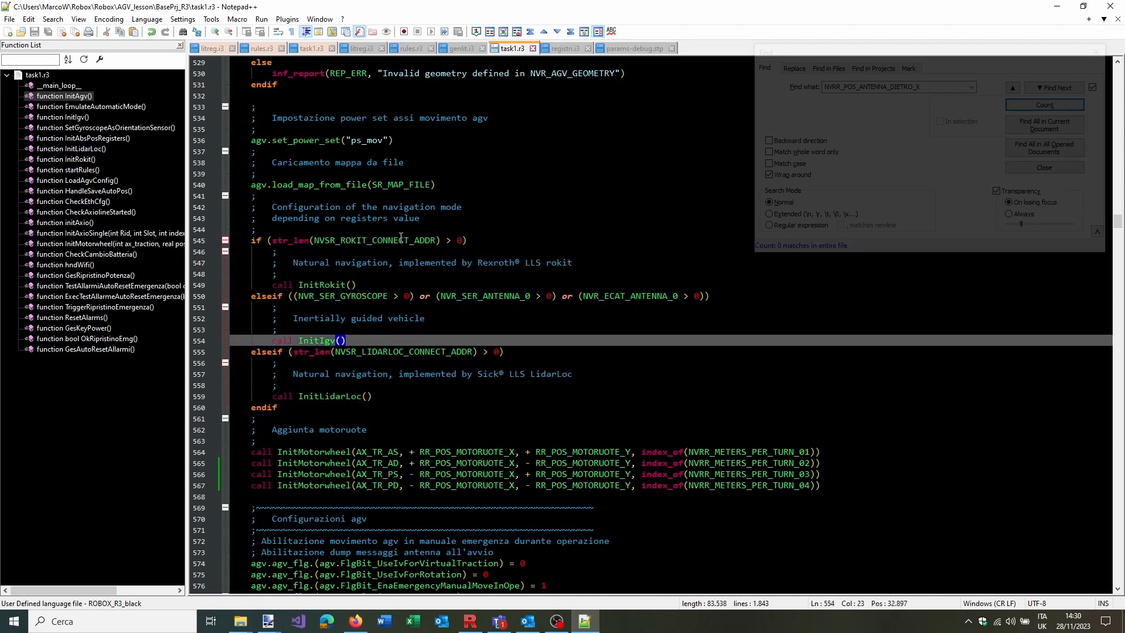
Examine the navigation mode branches in InitAgv that call InitRokit, InitIgv and InitLidarLoc, including the registers that select each one
double_click(327, 285)
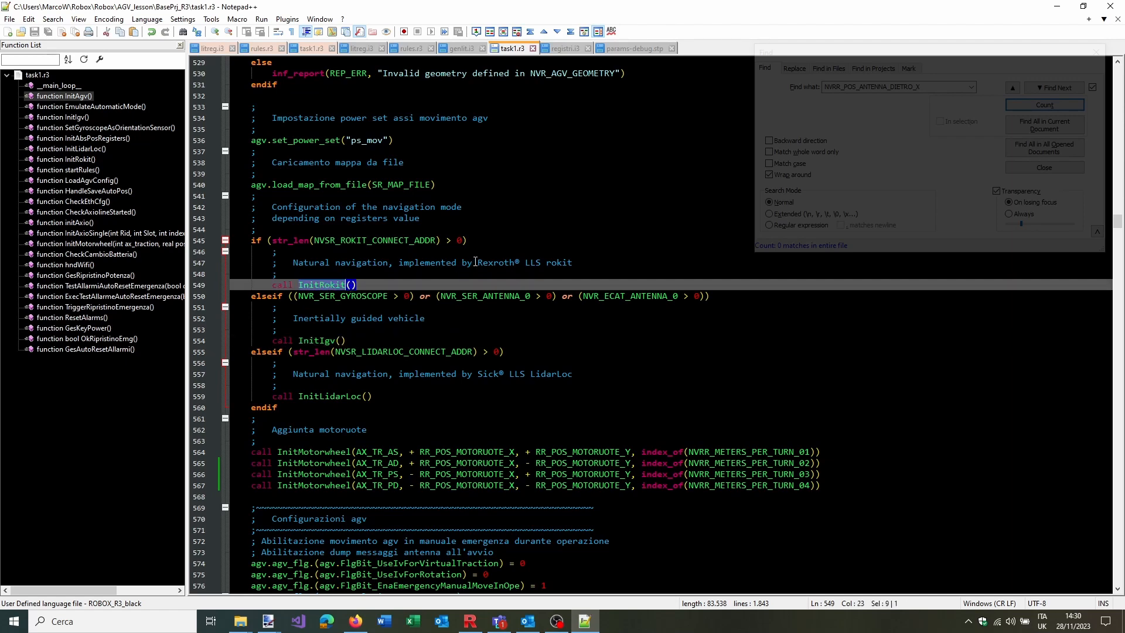
drag(477, 262, 569, 260)
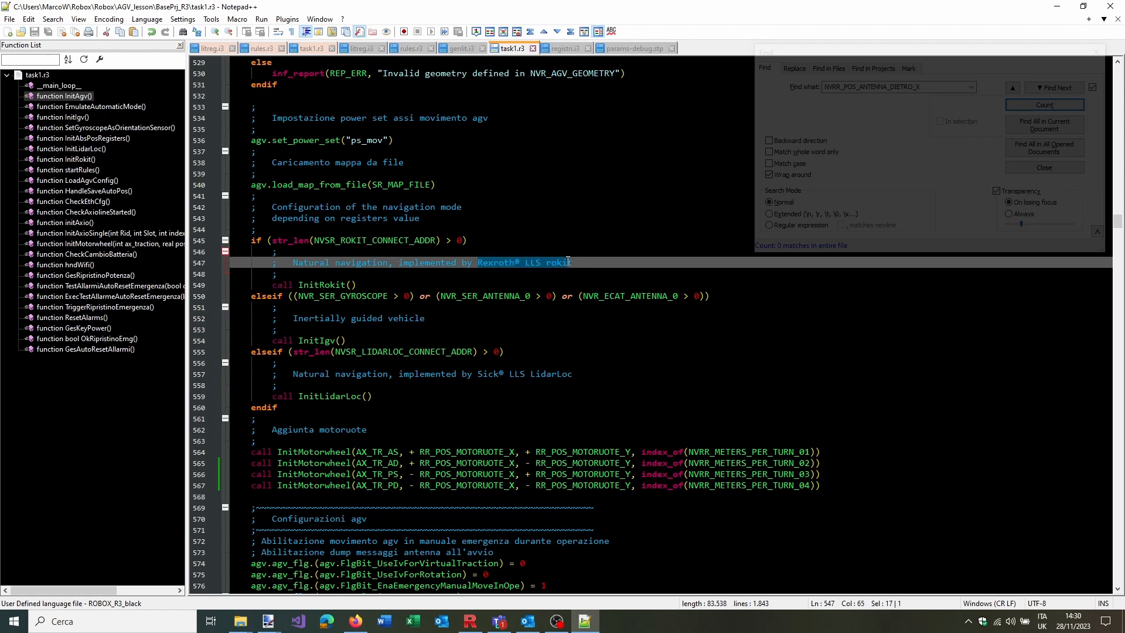
click(327, 284)
double_click(327, 284)
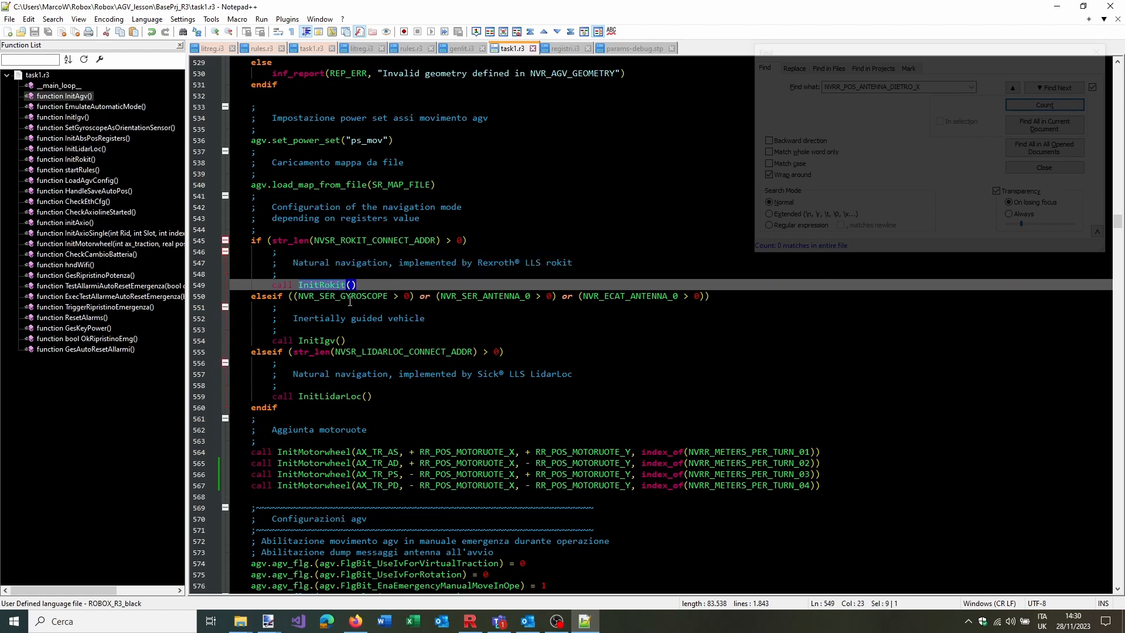
double_click(326, 341)
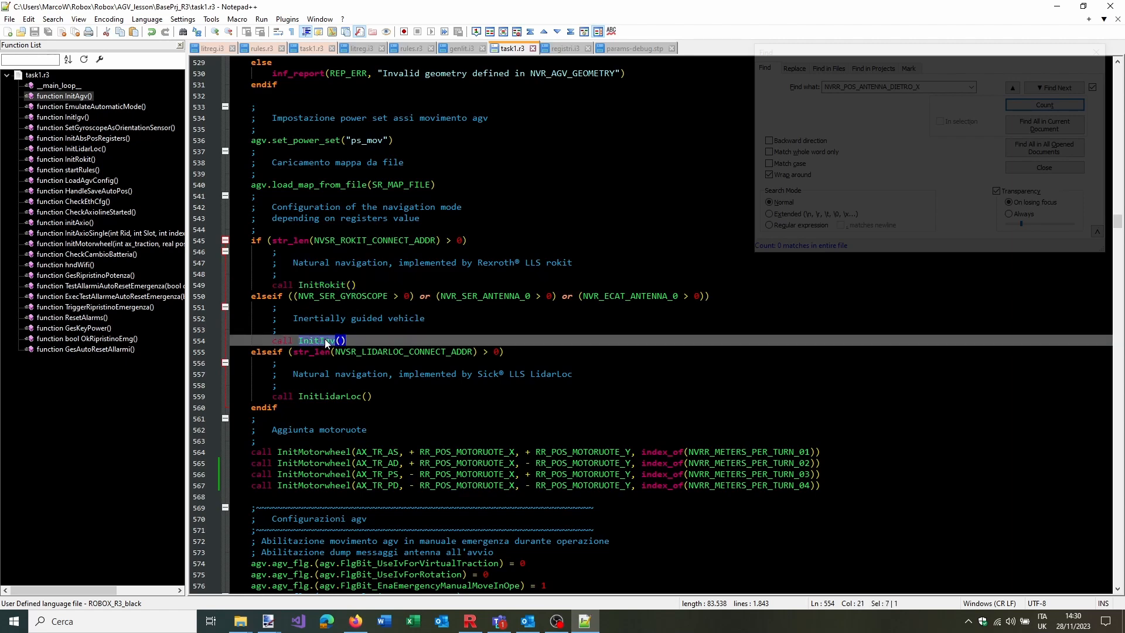
double_click(598, 297)
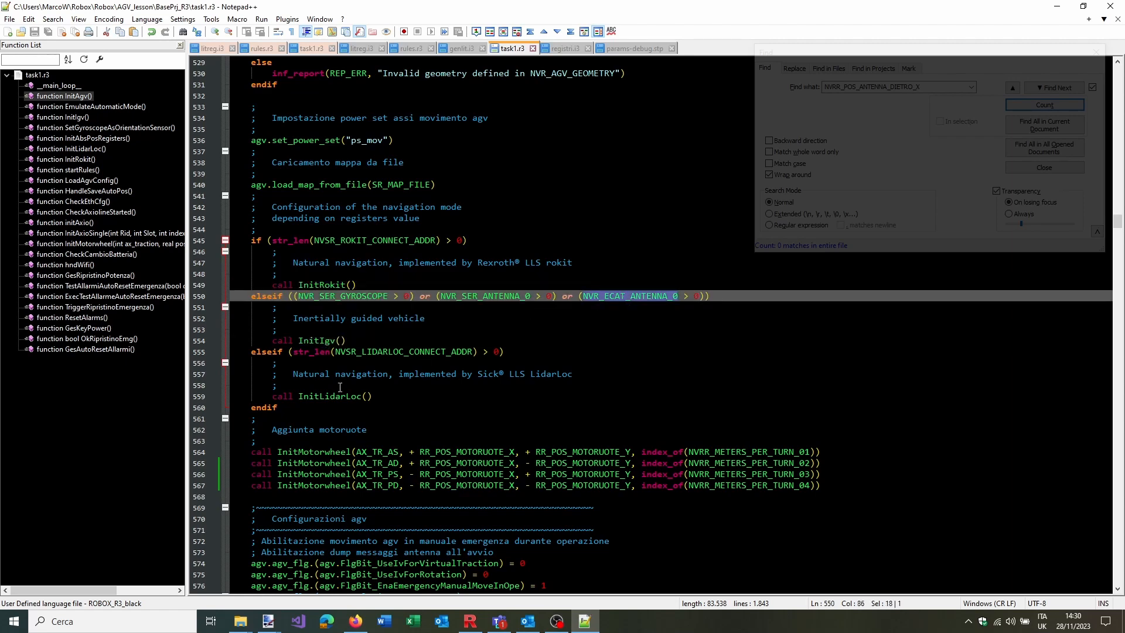
double_click(381, 351)
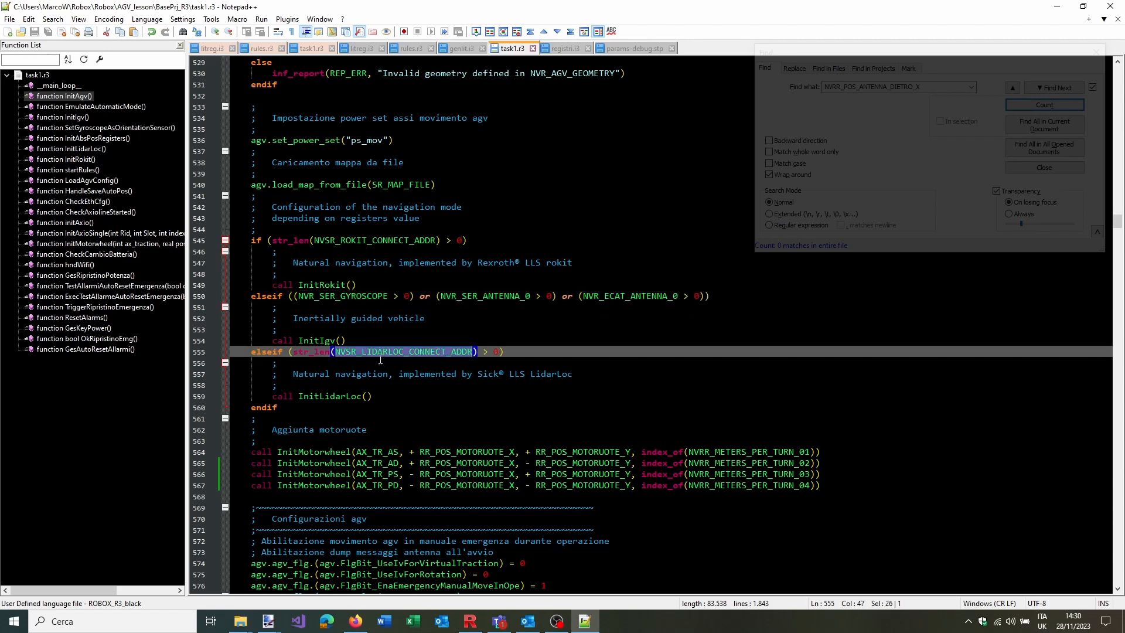
double_click(323, 397)
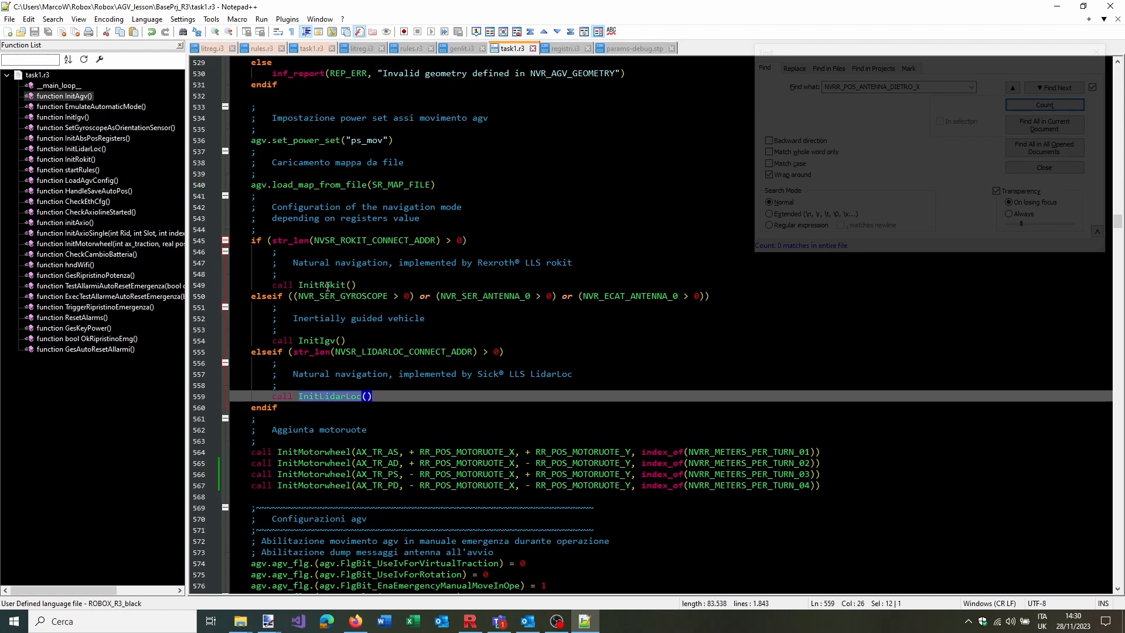
Find the InitIgv function definition in task1.r3 and examine its gyroscope and magnetic antenna setup
double_click(313, 340)
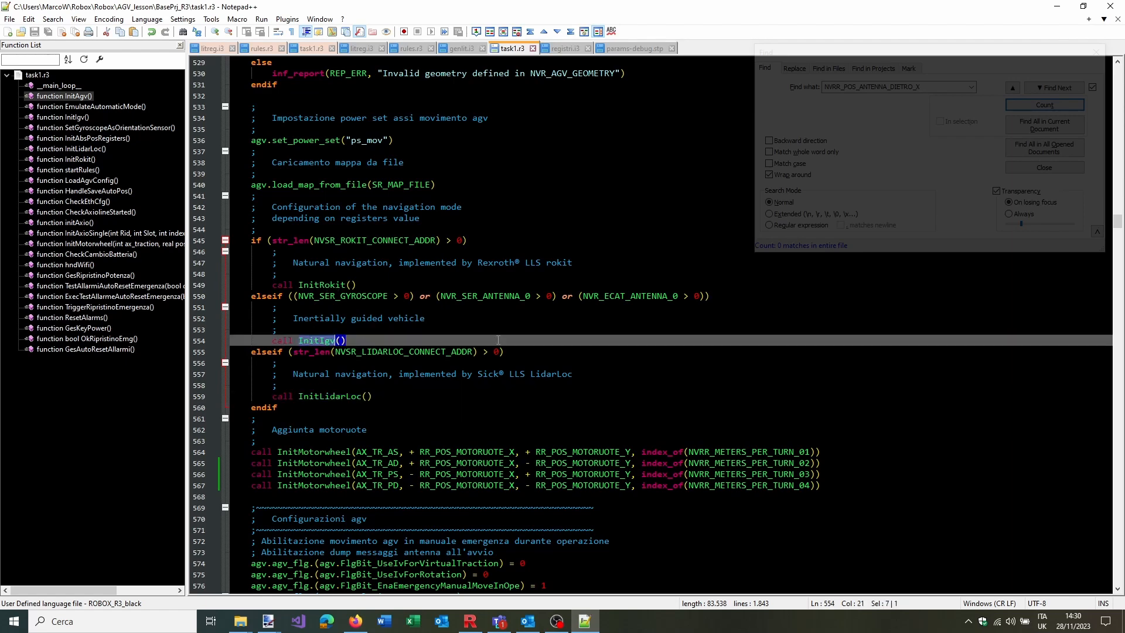
key(ctrl+f)
click(1054, 87)
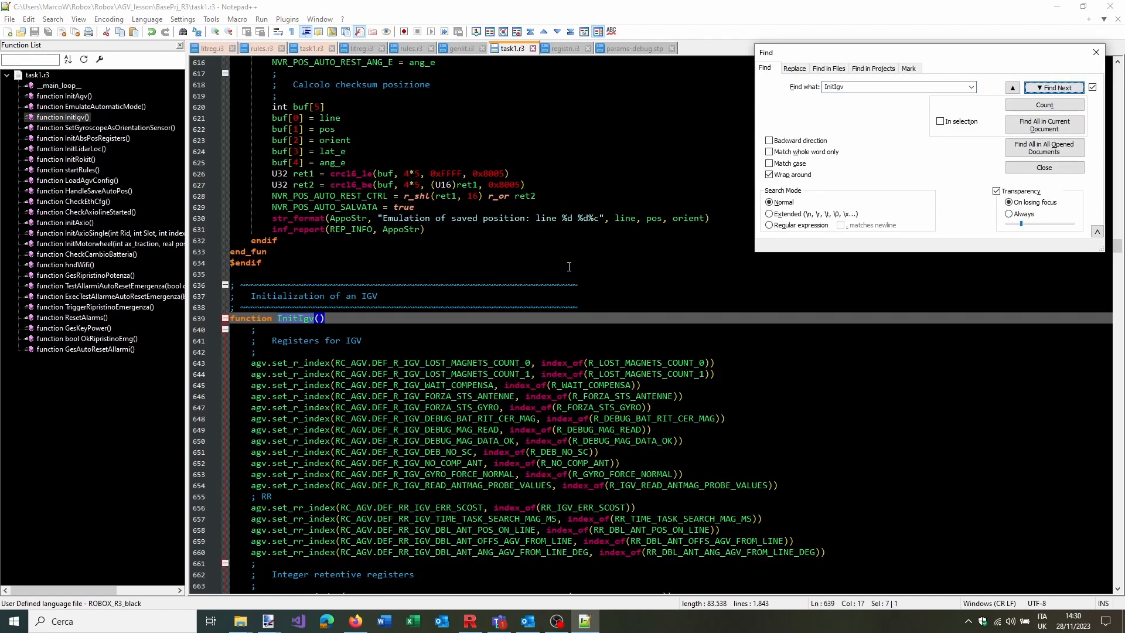
scroll(570, 276, down, 9)
scroll(570, 275, down, 20)
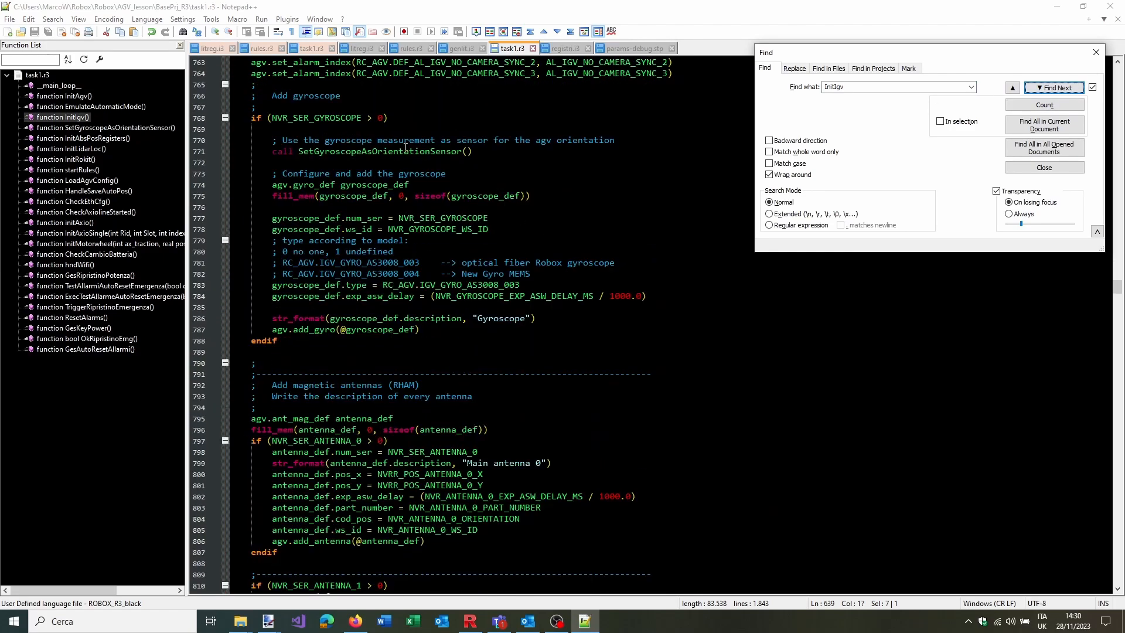
scroll(409, 145, down, 6)
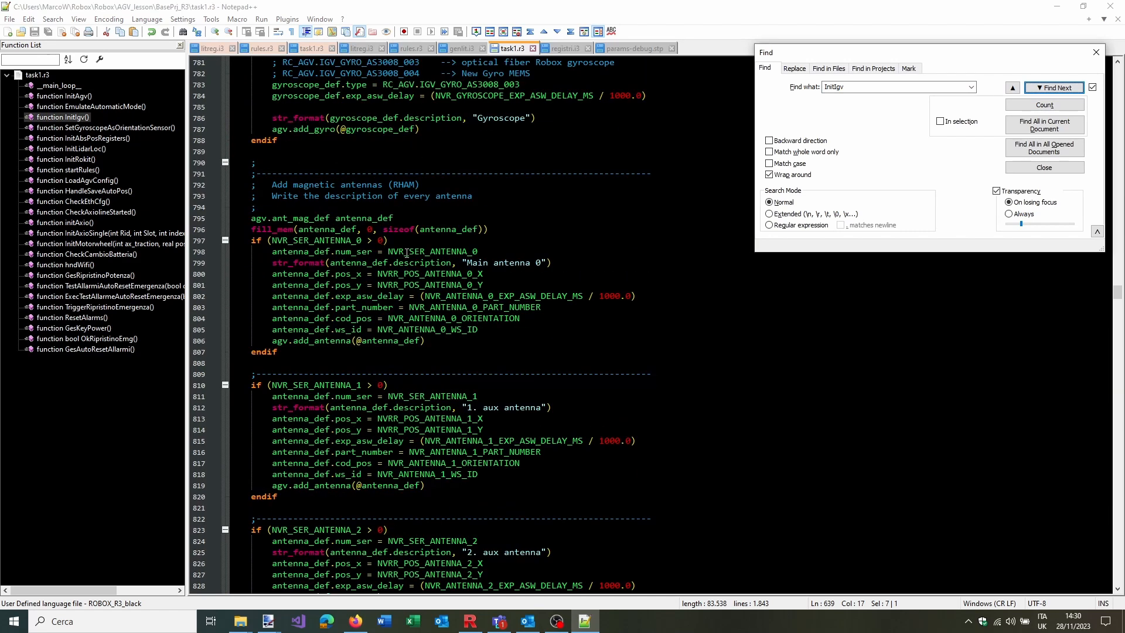
Look up NVRR_POS_ANTENNA_0_X in registri.i3 and compare its register with the antenna position entries in params-debug.stp
double_click(433, 275)
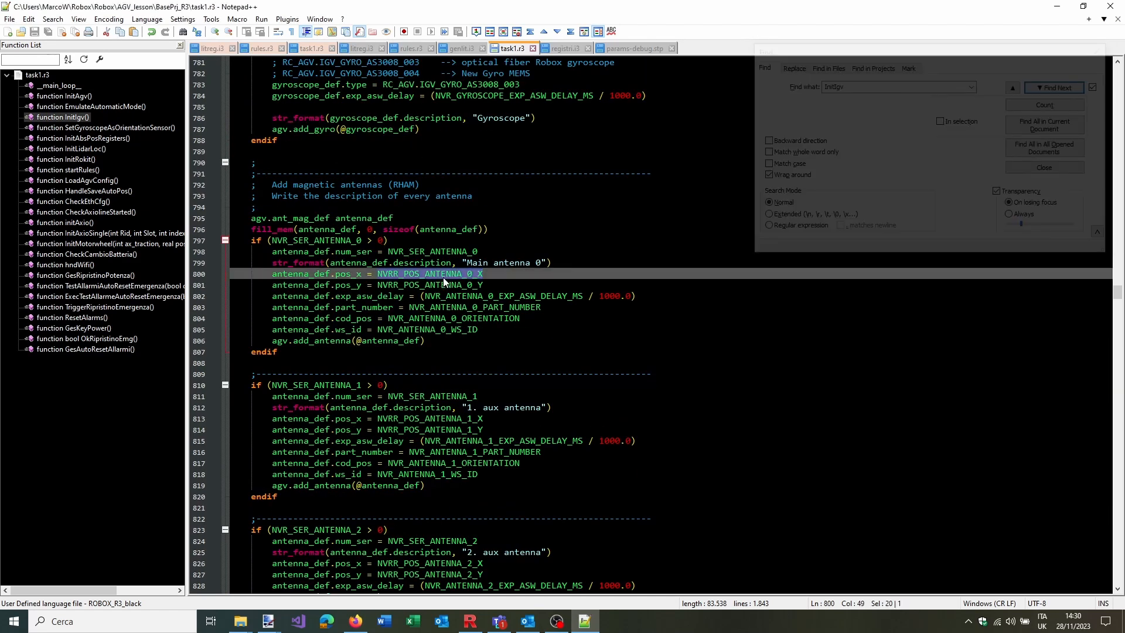
key(ctrl+f)
click(565, 48)
click(1028, 103)
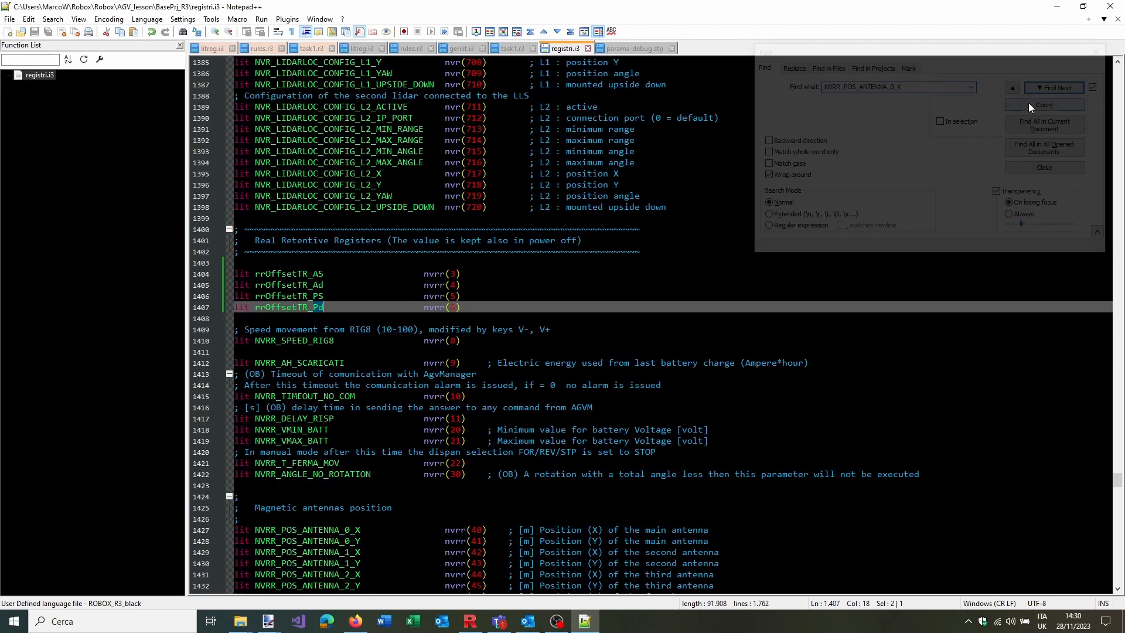
click(1048, 91)
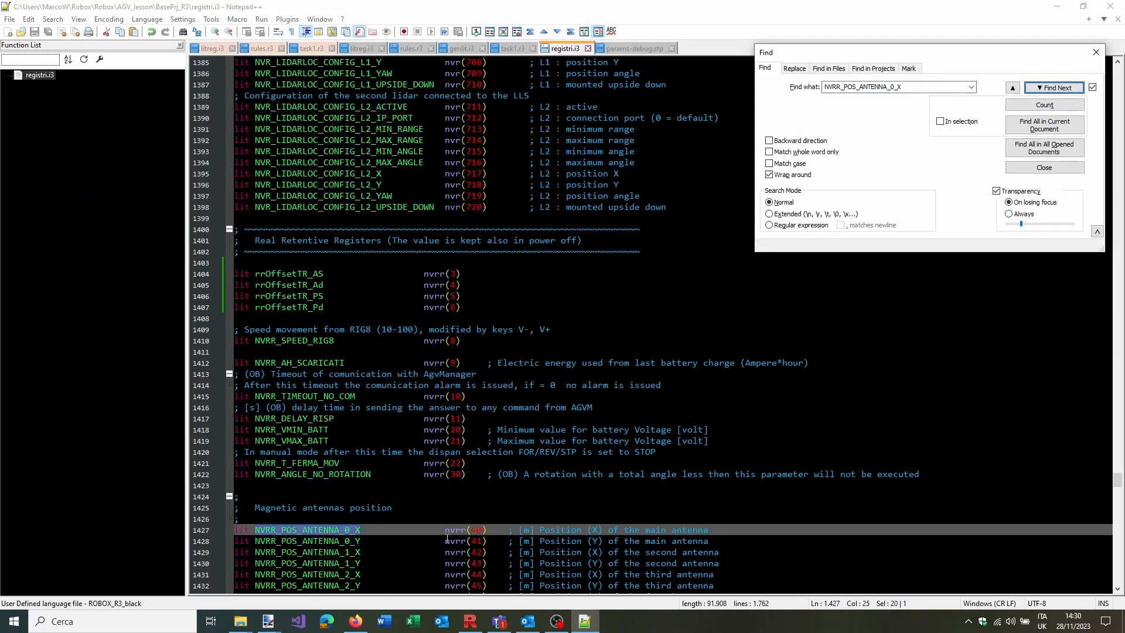
scroll(484, 388, down, 6)
click(651, 47)
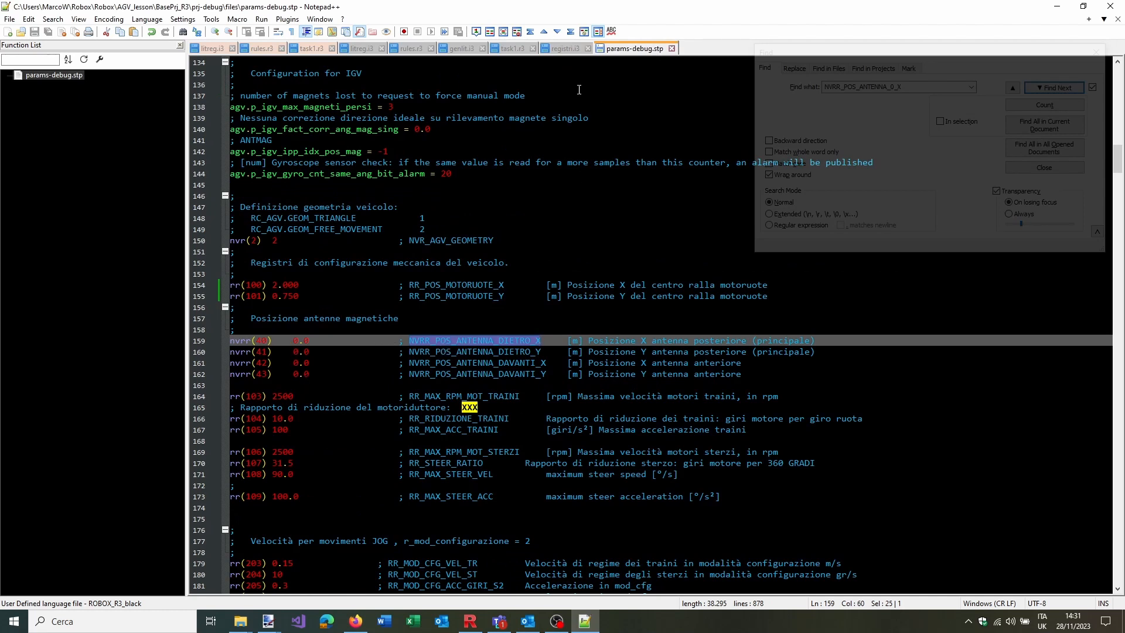
Find NVR_SER_ANTENNA_0 from task1.r3 in params-debug.stp, set its register nvr(18) to 0 and save the file
click(509, 48)
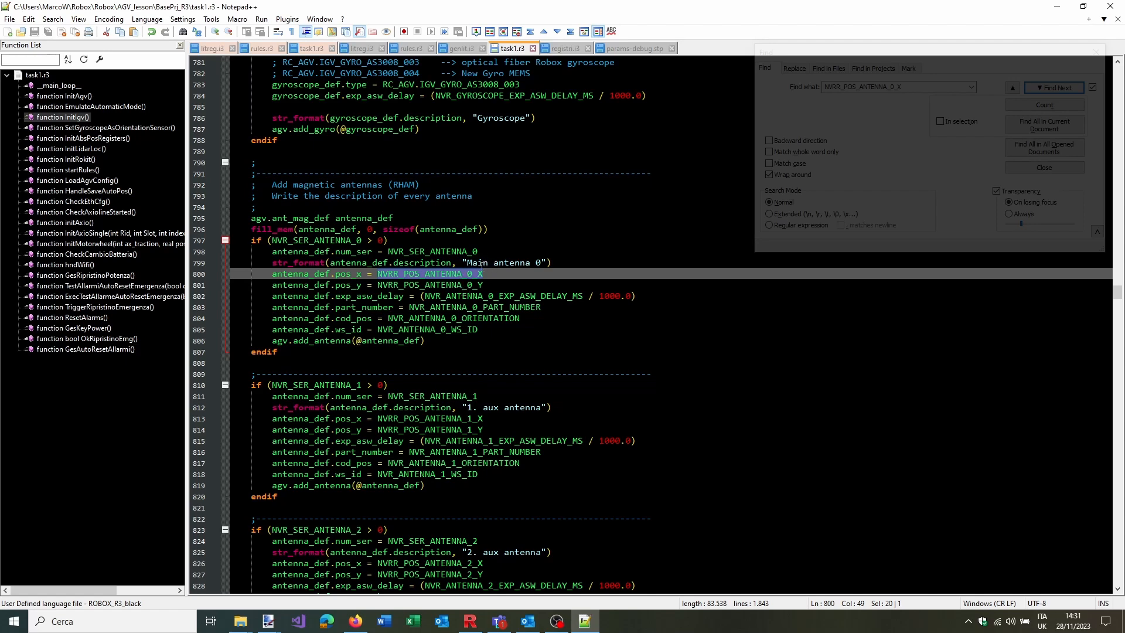
double_click(316, 240)
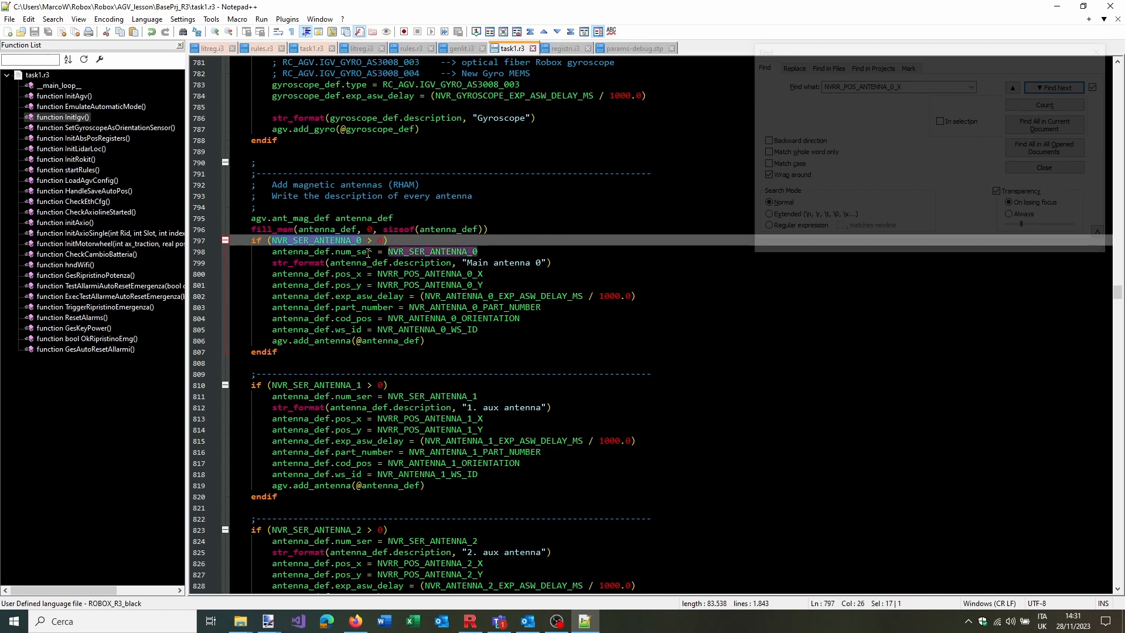
key(ctrl+f)
click(613, 46)
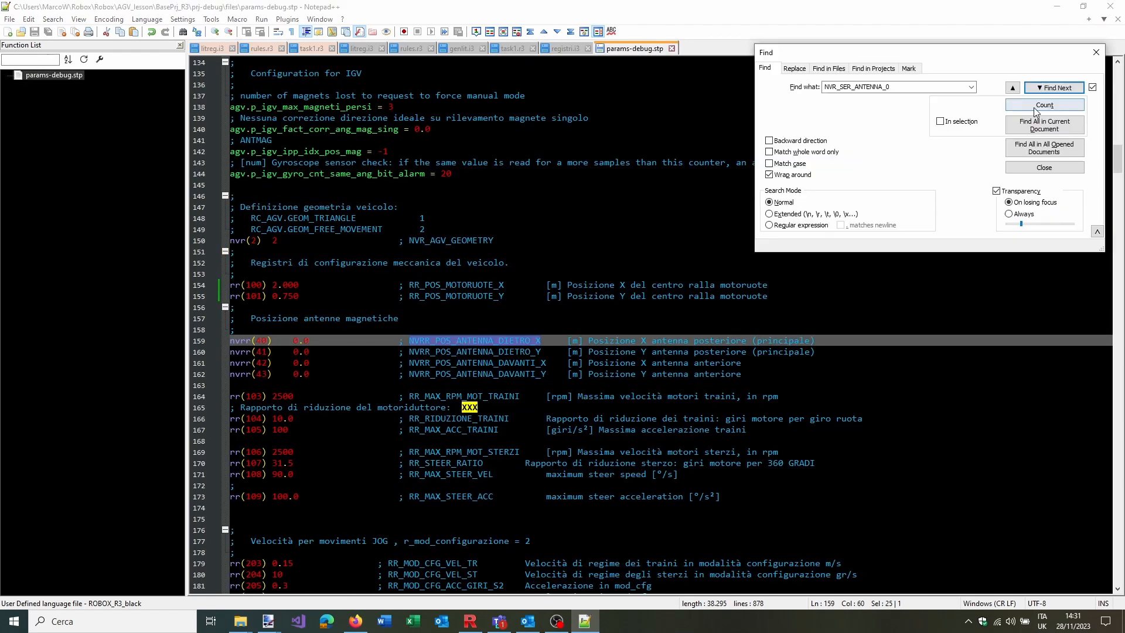
click(1053, 87)
scroll(475, 271, down, 4)
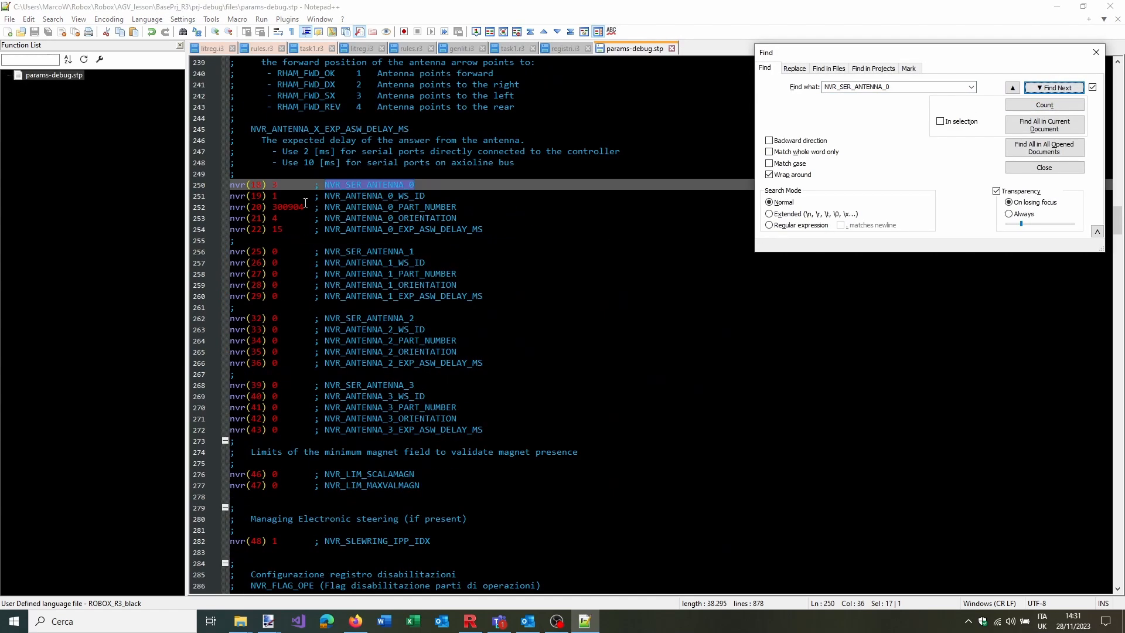
drag(279, 185, 274, 185)
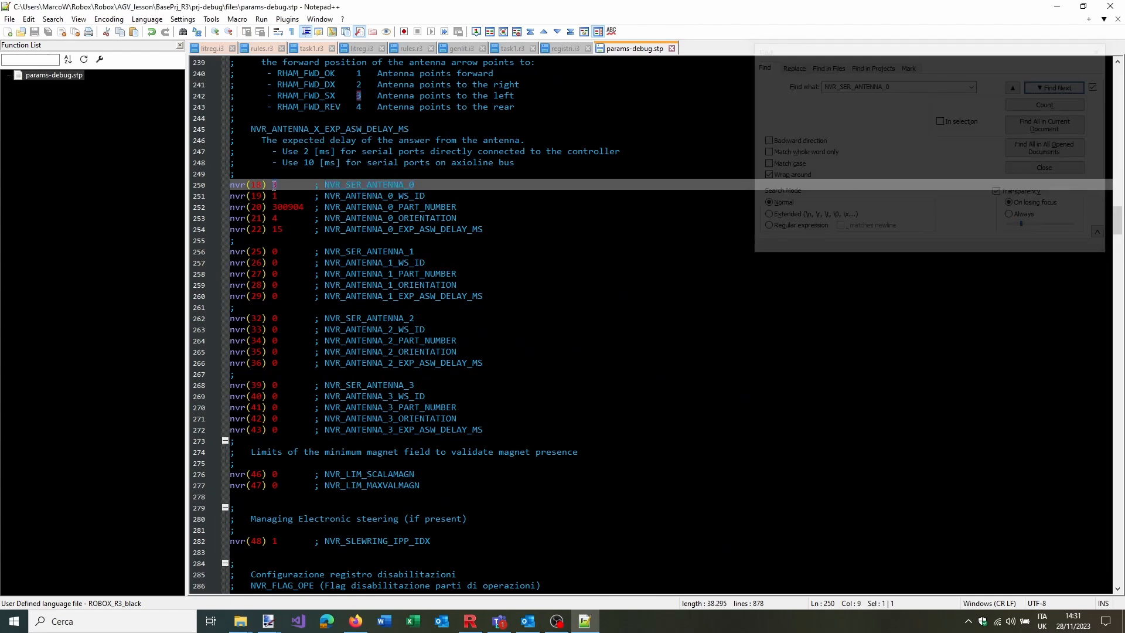
text(0)
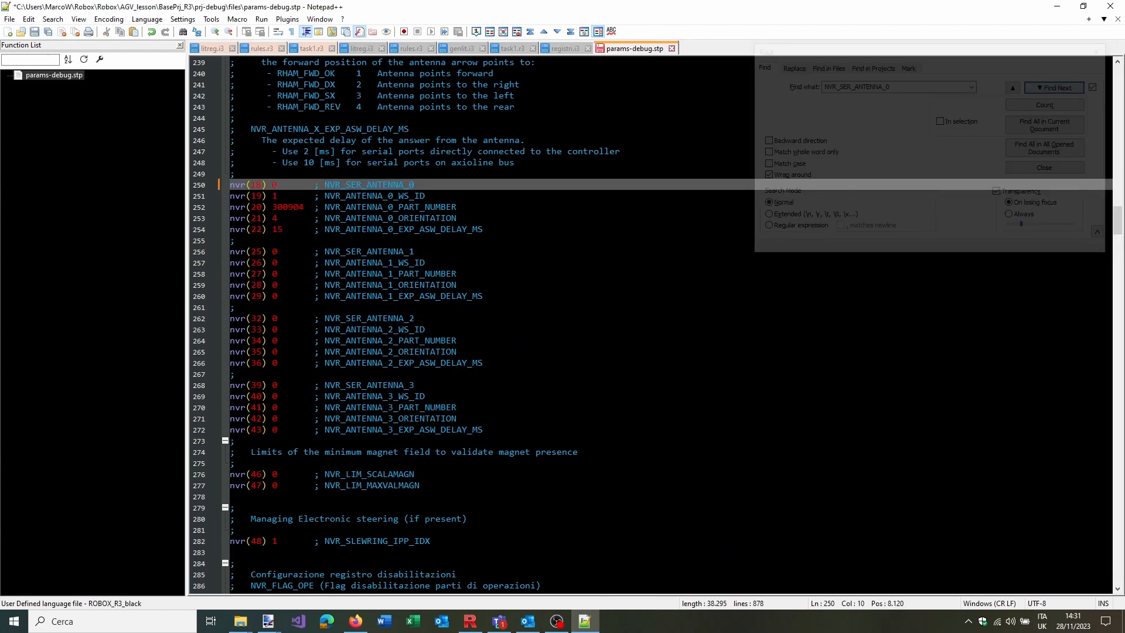
key(ctrl+s)
Set the NVR_SER_GYROSCOPE register nvr(15) to 0 in params-debug.stp and save the file
scroll(463, 257, up, 10)
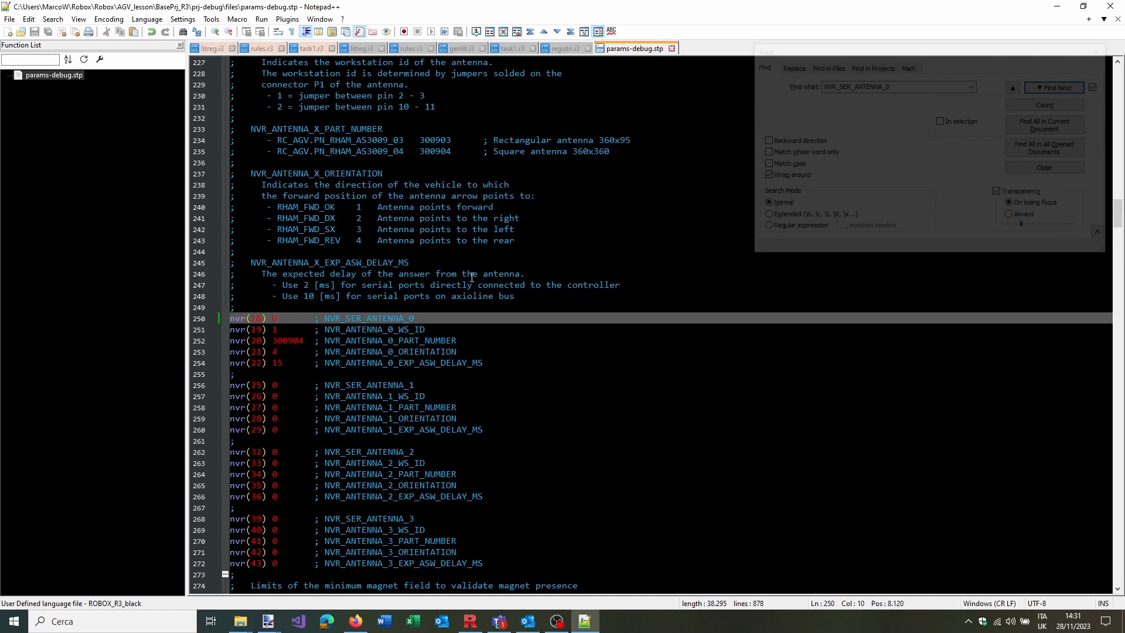
scroll(440, 274, up, 6)
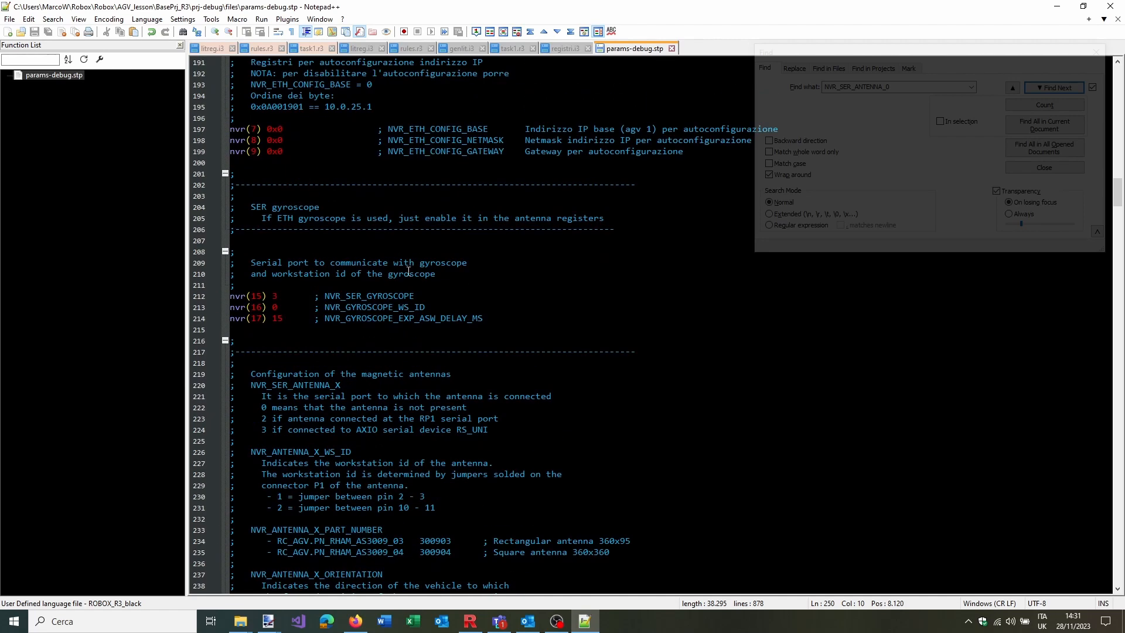
double_click(275, 296)
text(0)
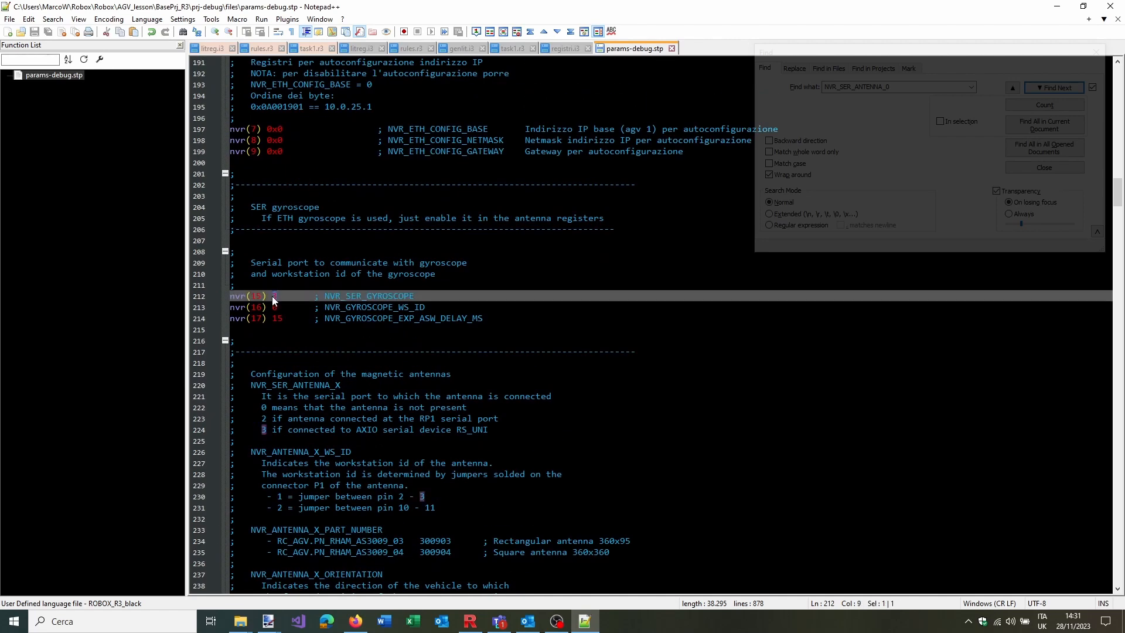
key(ctrl+s)
Review the antenna registers in params-debug.stp against the main and auxiliary antenna blocks of InitIgv in task1.r3
scroll(409, 296, down, 15)
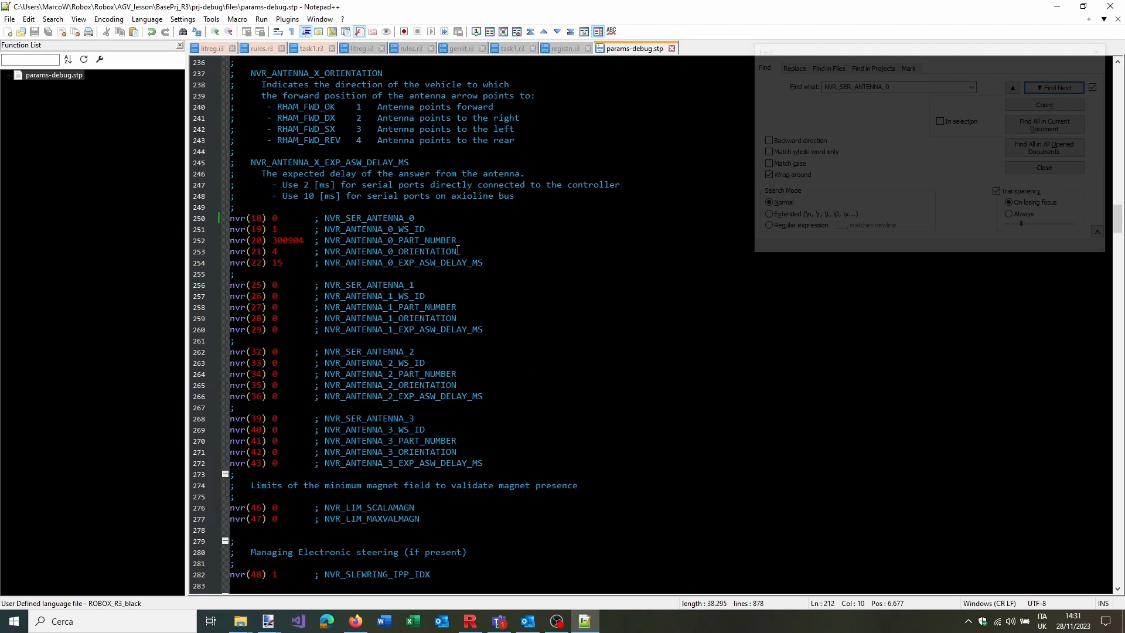
scroll(458, 250, down, 3)
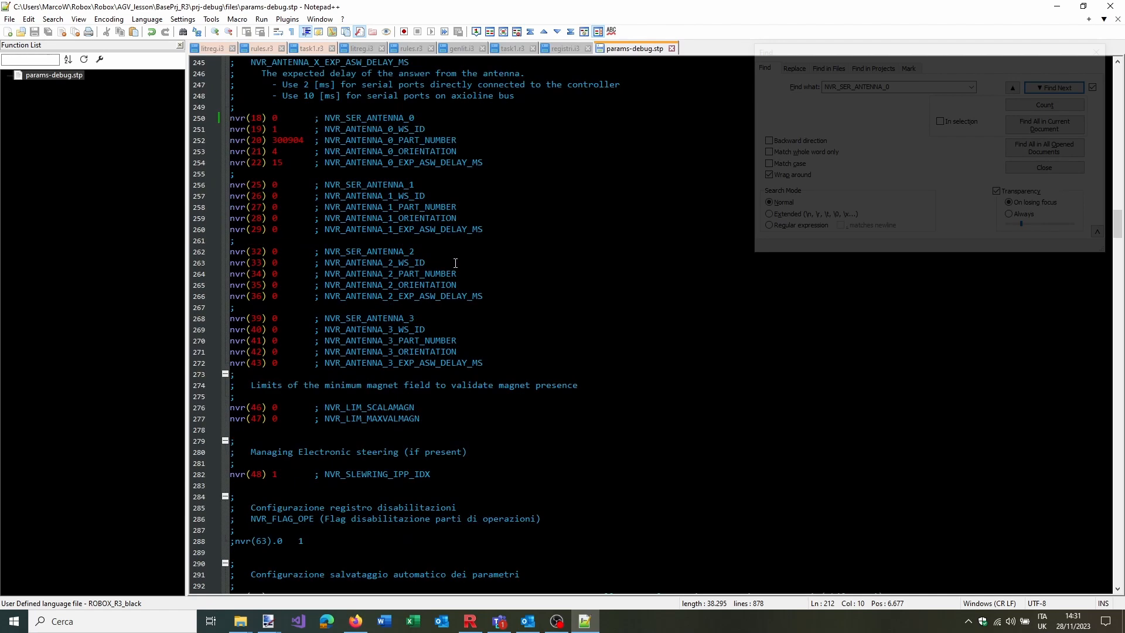
scroll(454, 264, up, 2)
click(508, 49)
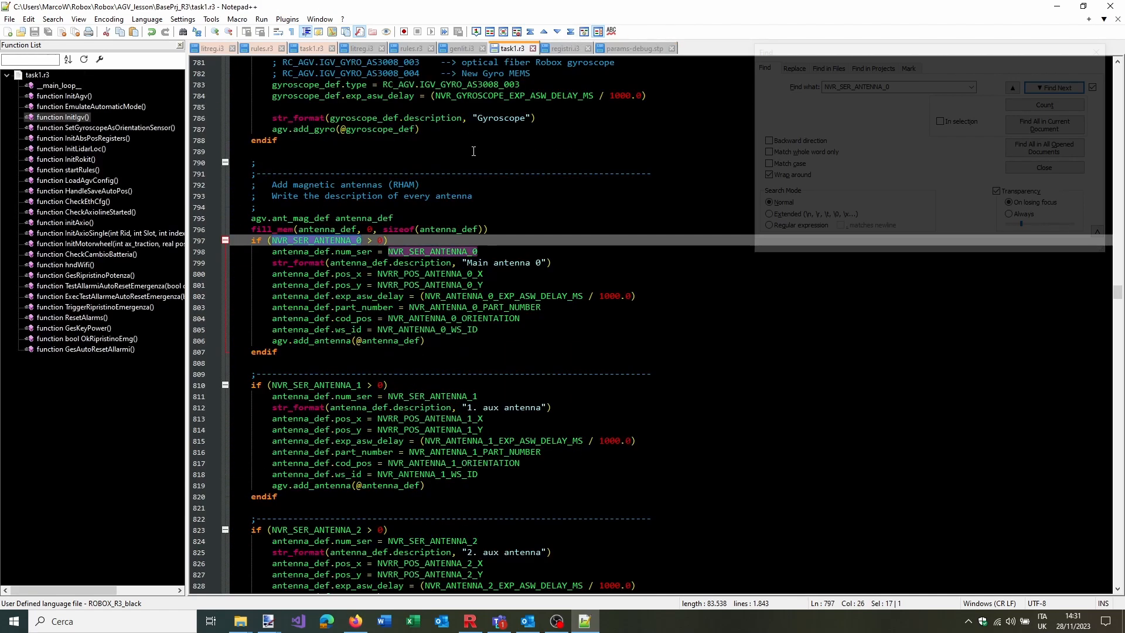
scroll(350, 381, down, 5)
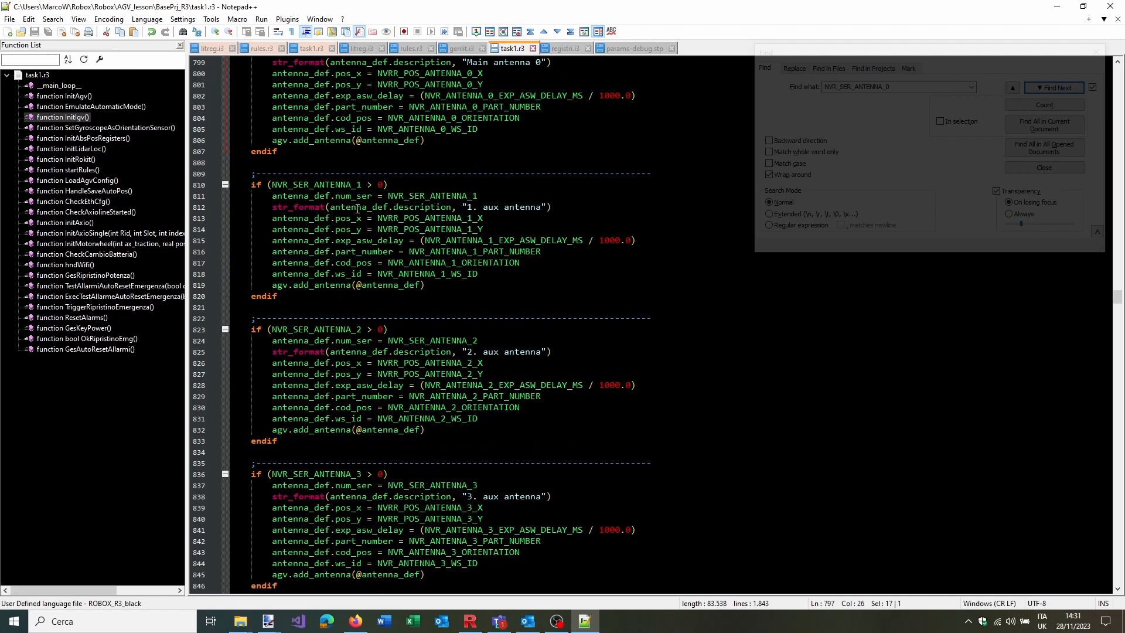
scroll(361, 217, up, 5)
Search for NVR_SER_ANTENNA_0 in registri.i3 and params-debug.stp to compare the antenna register lists
key(ctrl+f)
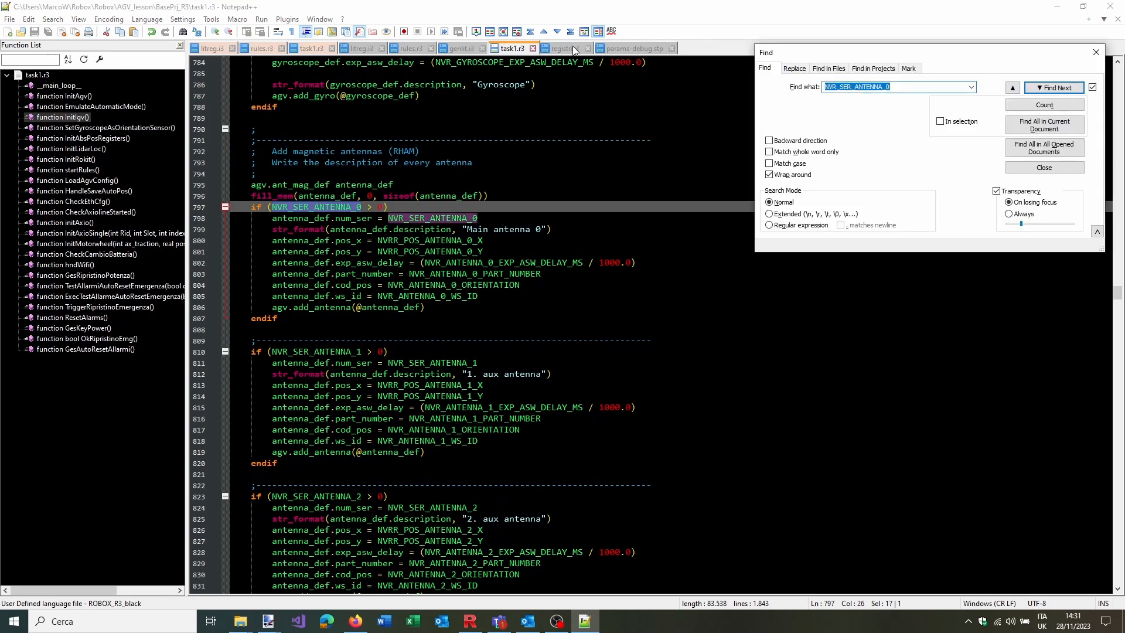
click(572, 48)
click(1049, 88)
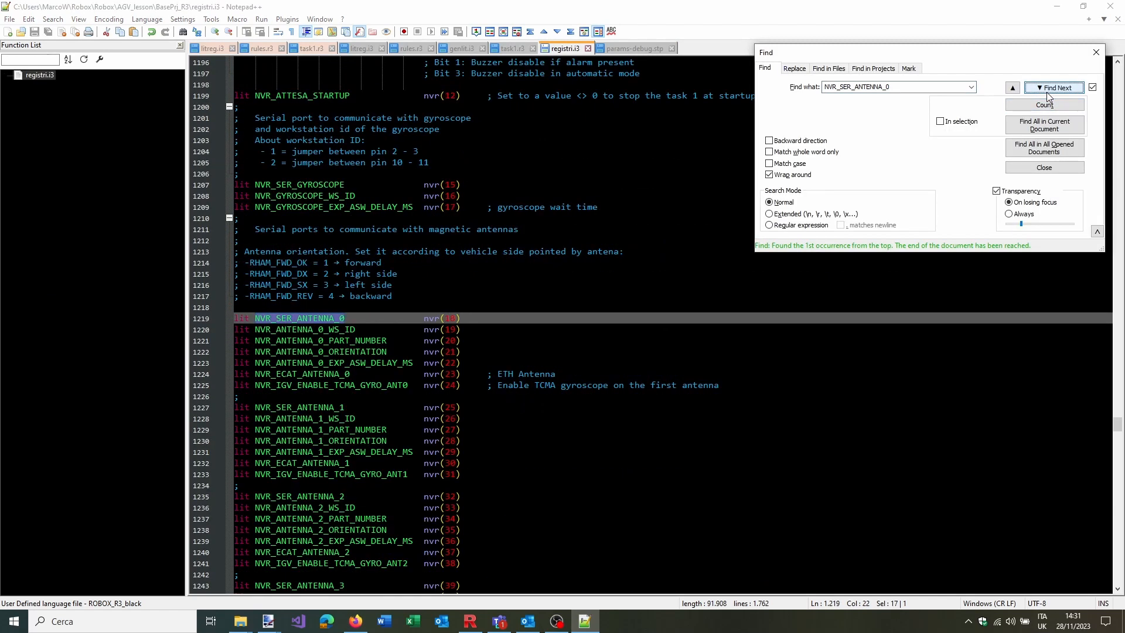
click(636, 49)
click(1053, 88)
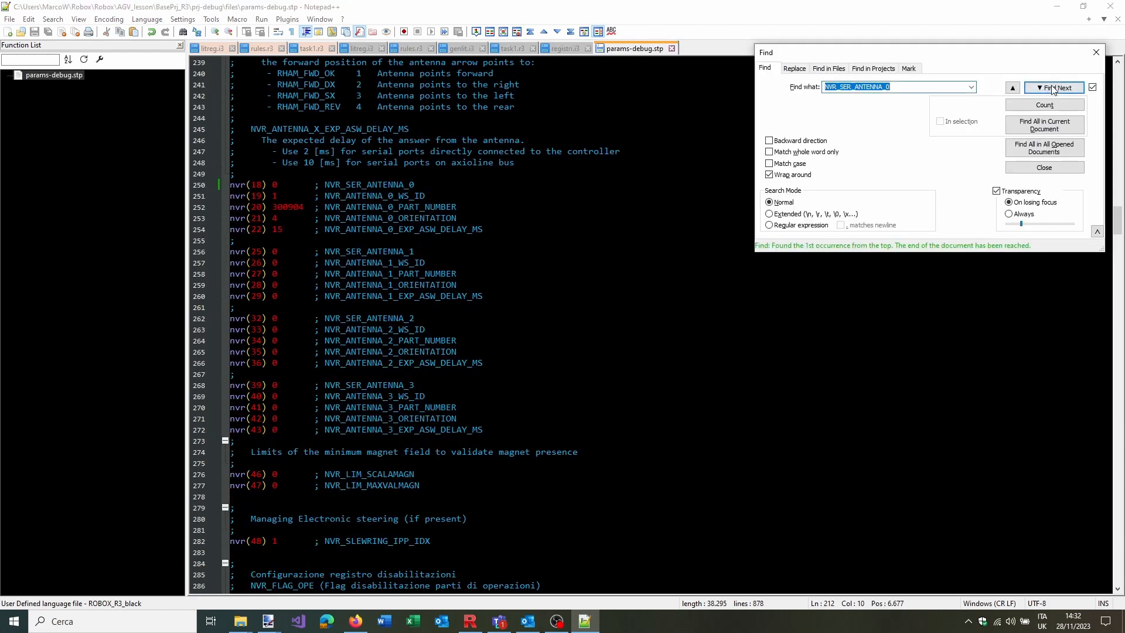
click(1052, 88)
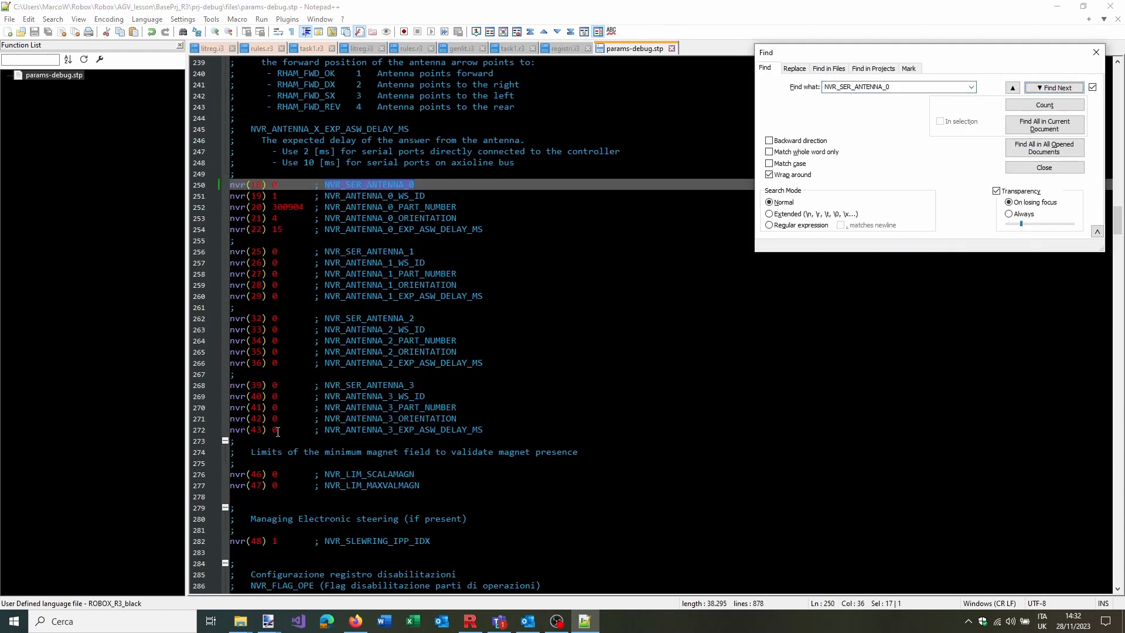
scroll(337, 480, down, 2)
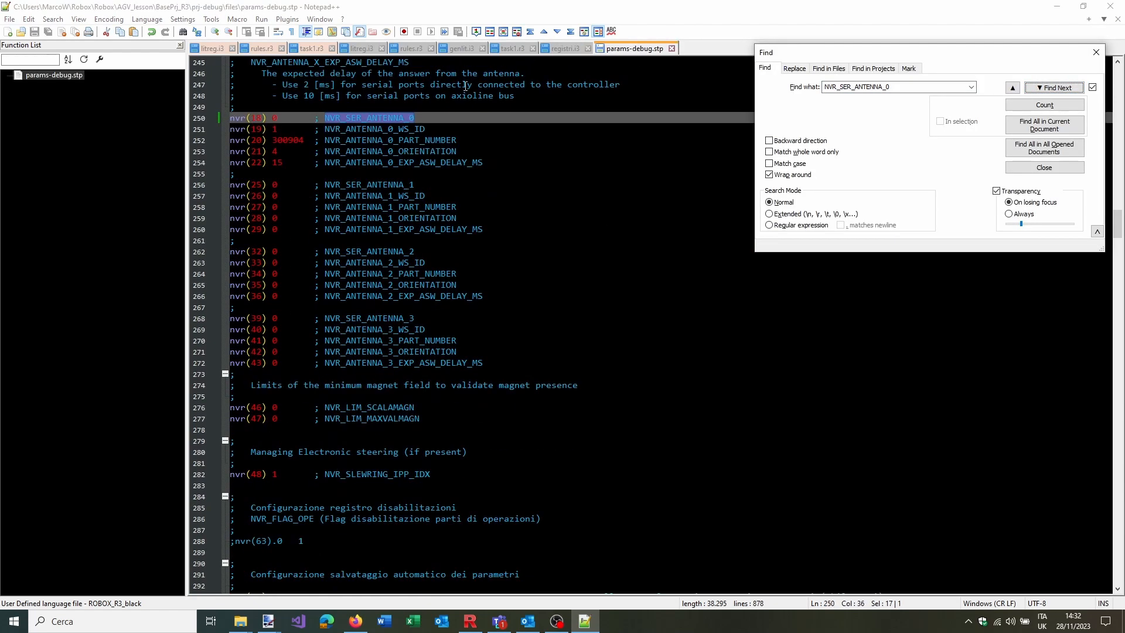
Return to task1.r3 and look through the gyroscope and antenna definitions in InitIgv
click(520, 49)
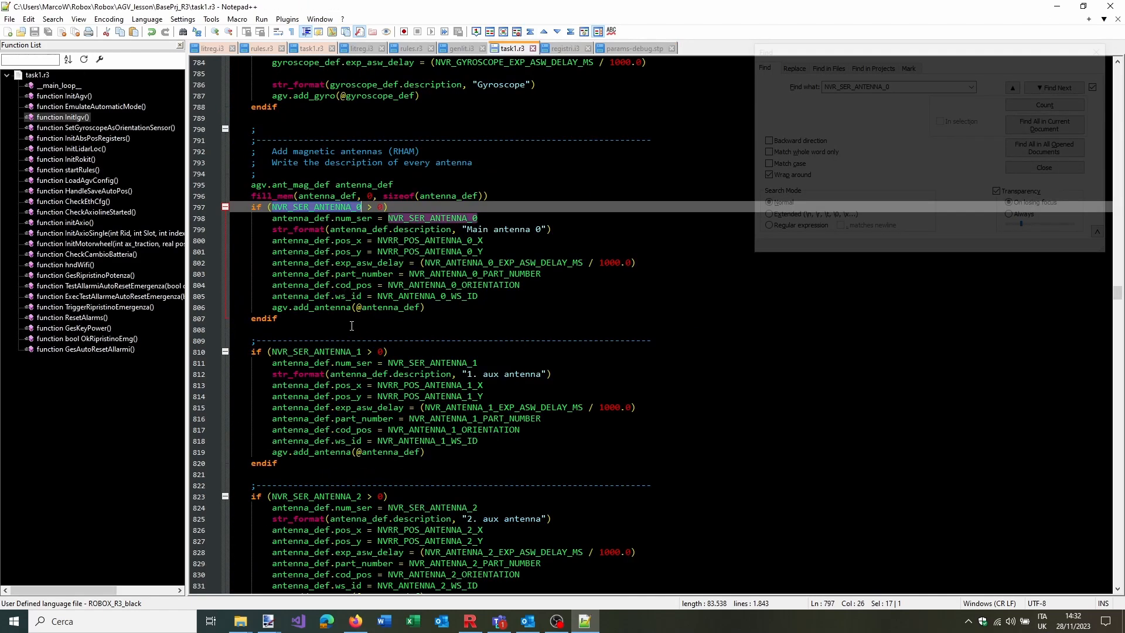
scroll(342, 295, down, 5)
scroll(351, 327, down, 9)
scroll(352, 327, up, 19)
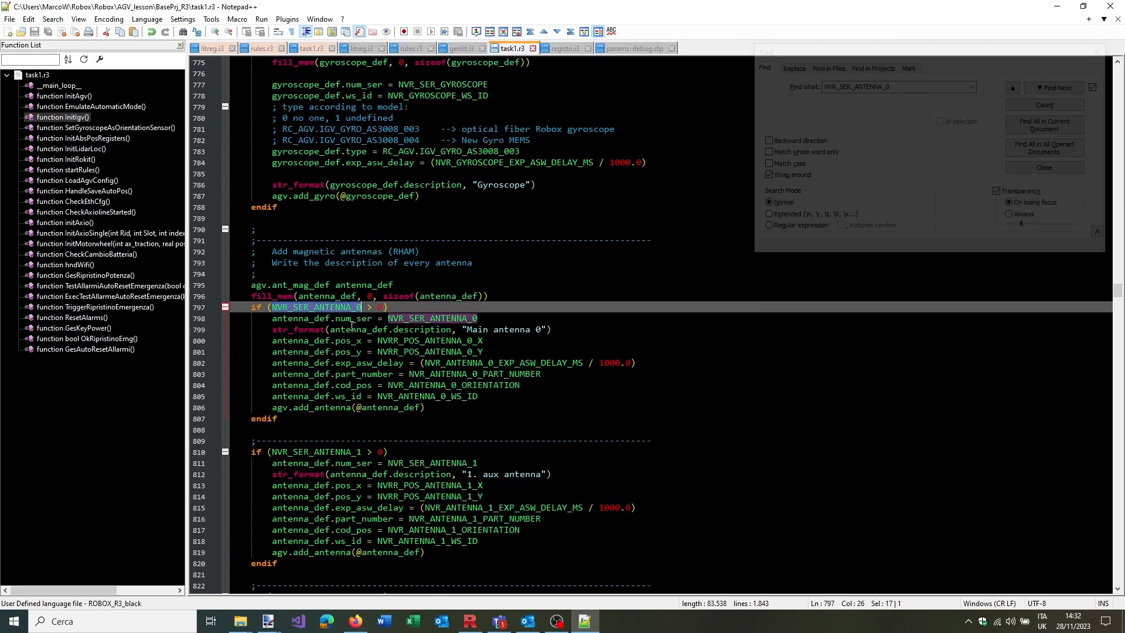
Search params-debug.stp for the NVR_SER_GYROSCOPE register used in task1.r3 and check its definition in registri.i3
scroll(351, 326, up, 4)
double_click(336, 185)
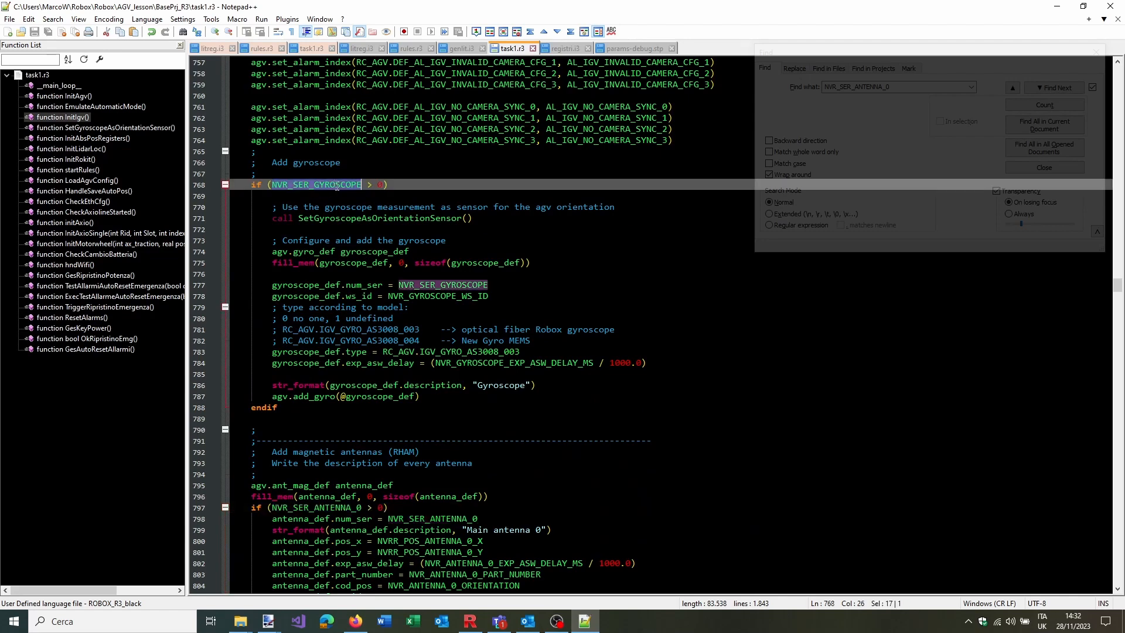
key(ctrl+f)
click(635, 48)
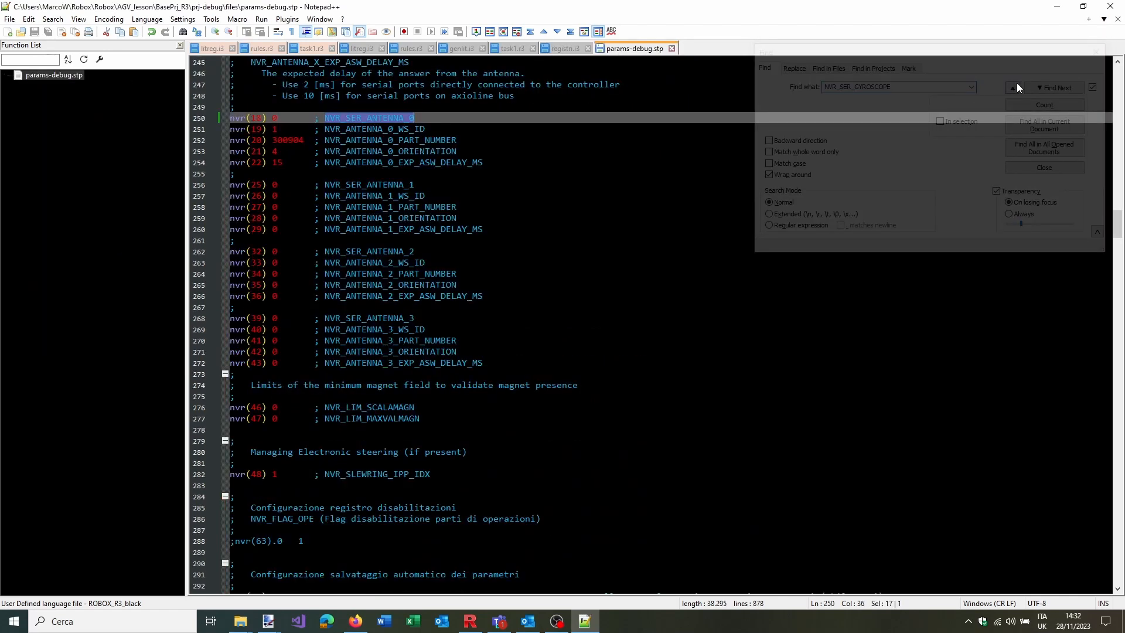
click(1017, 88)
click(564, 49)
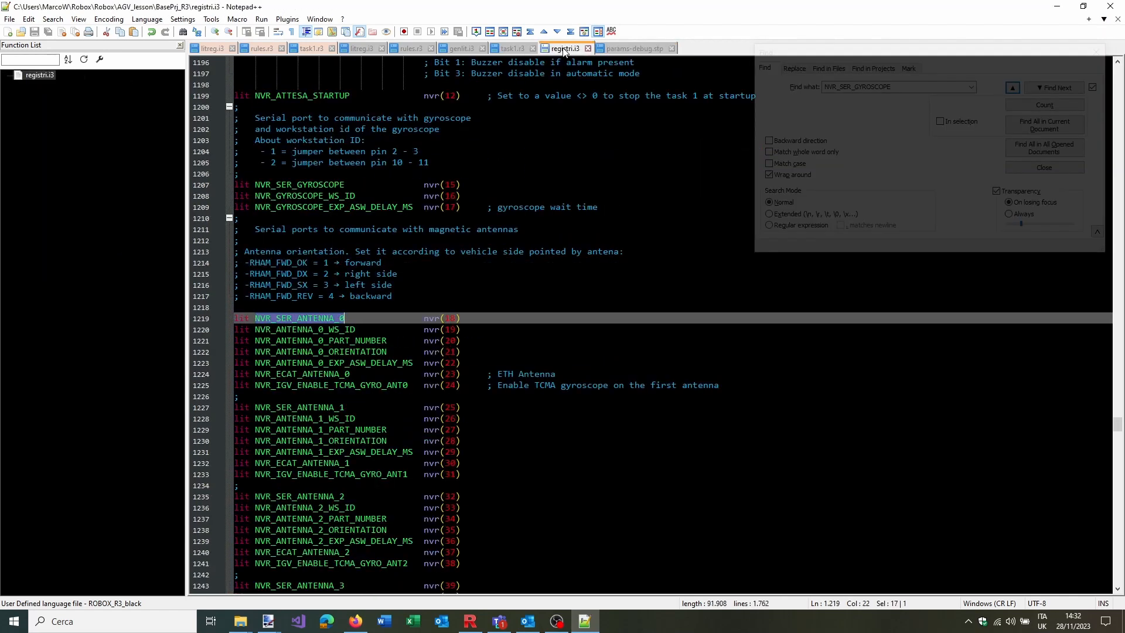
click(511, 50)
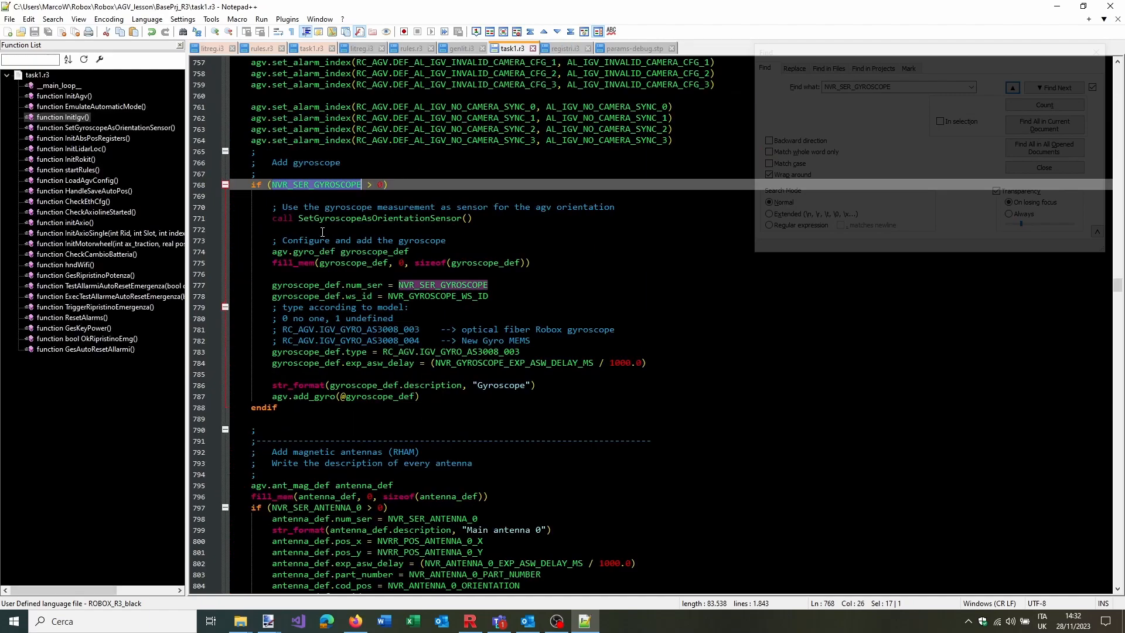
Find where InitIgv is called in the navigation mode configuration of task1.r3, starting from its function definition
scroll(321, 258, up, 20)
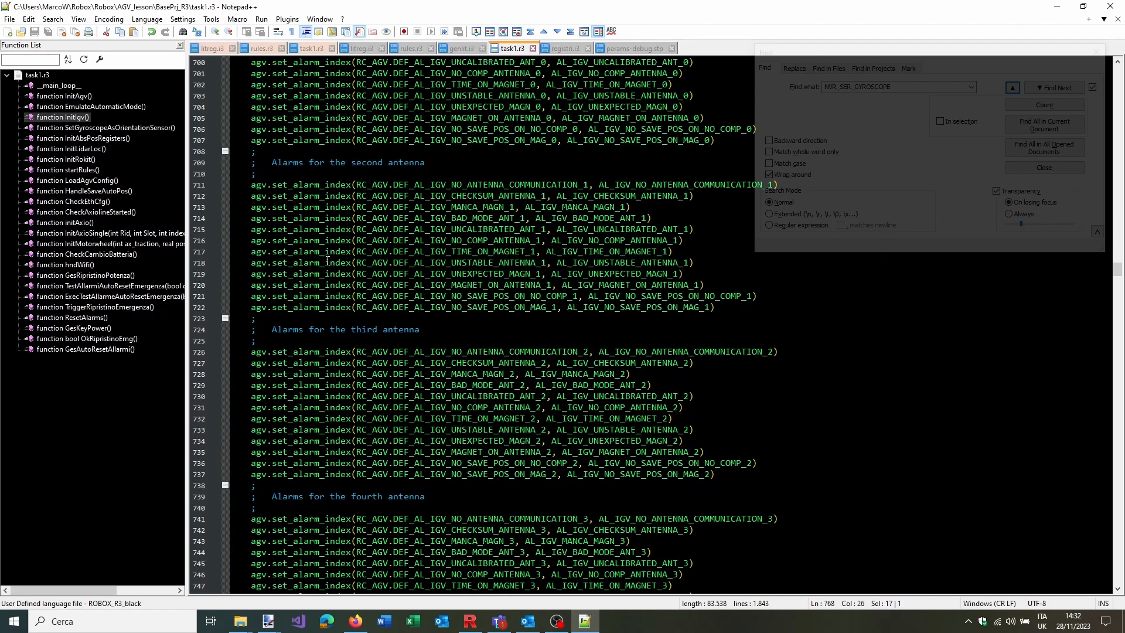
scroll(329, 262, up, 1)
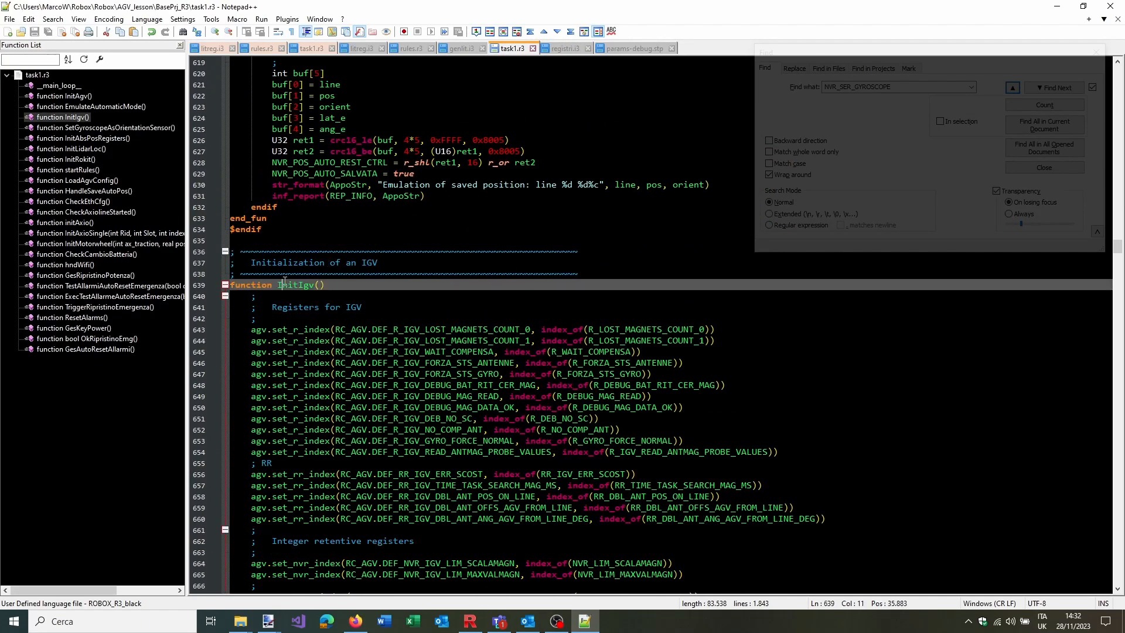
double_click(296, 284)
key(ctrl+f)
click(1012, 88)
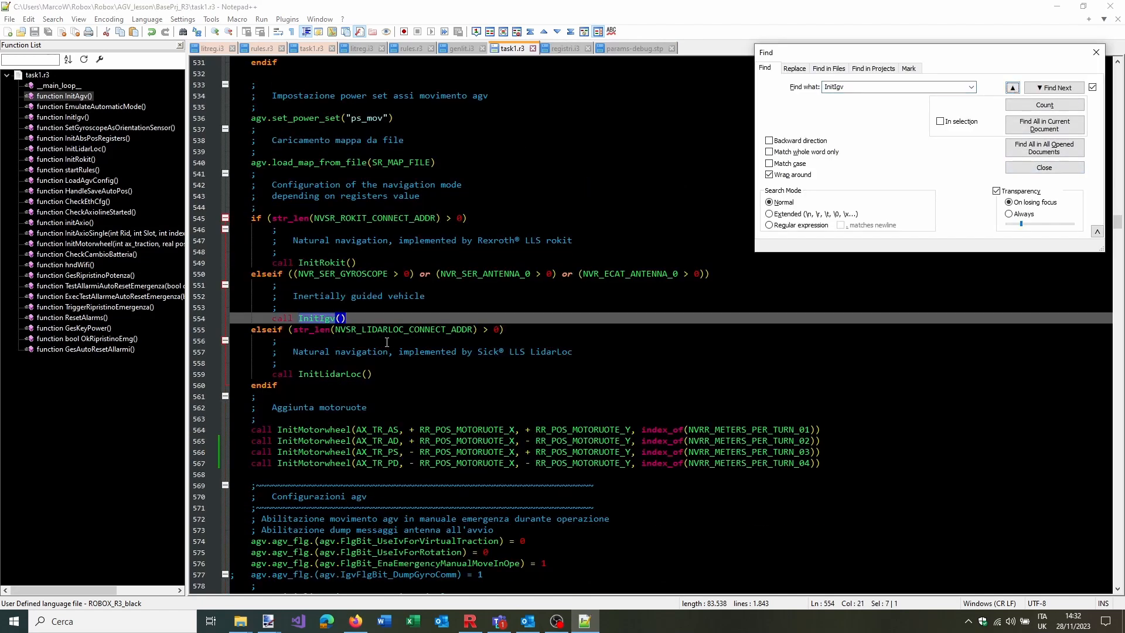
Search params-debug.stp for NVSR_LIDARLOC_CONNECT_ADDR and review the lidar-loc connection port and address registers
double_click(354, 330)
key(ctrl+f)
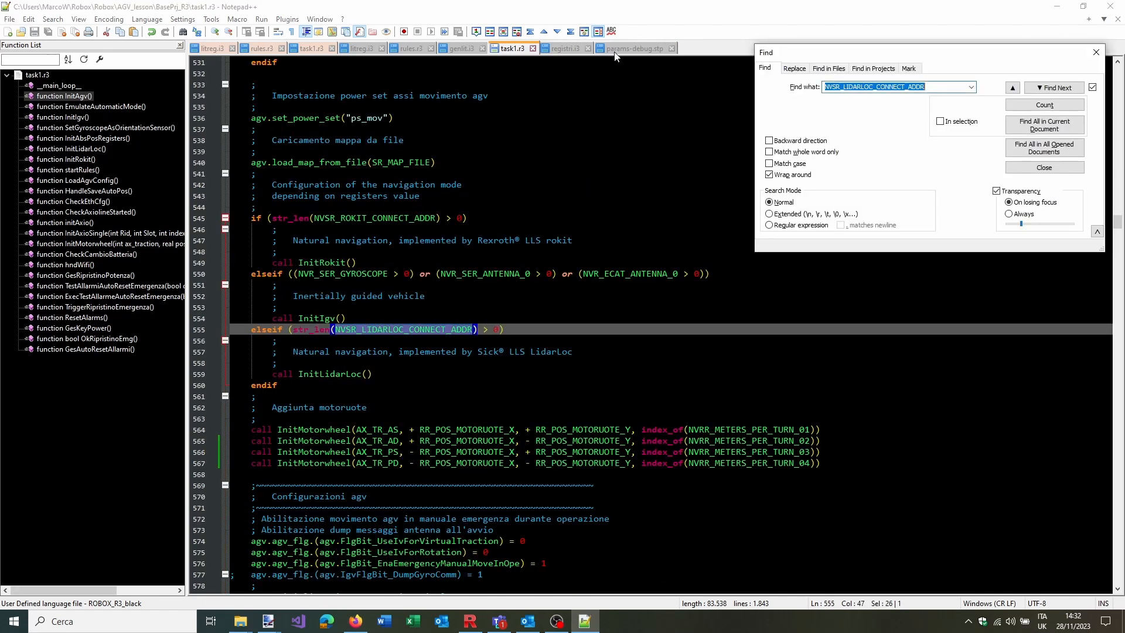
click(622, 49)
click(1037, 89)
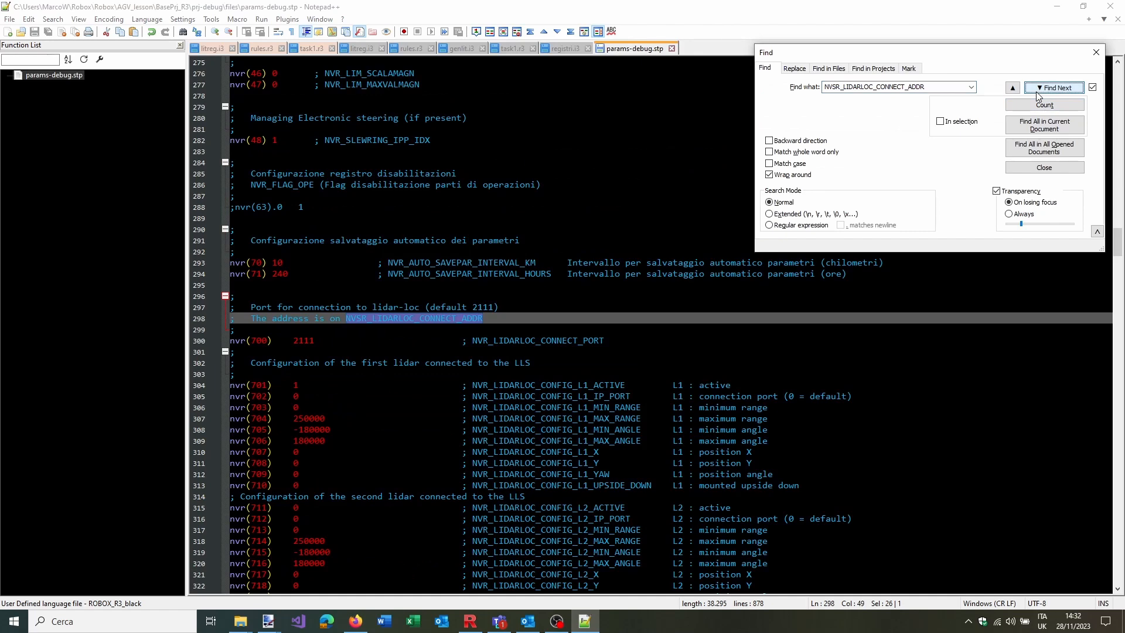
click(1036, 89)
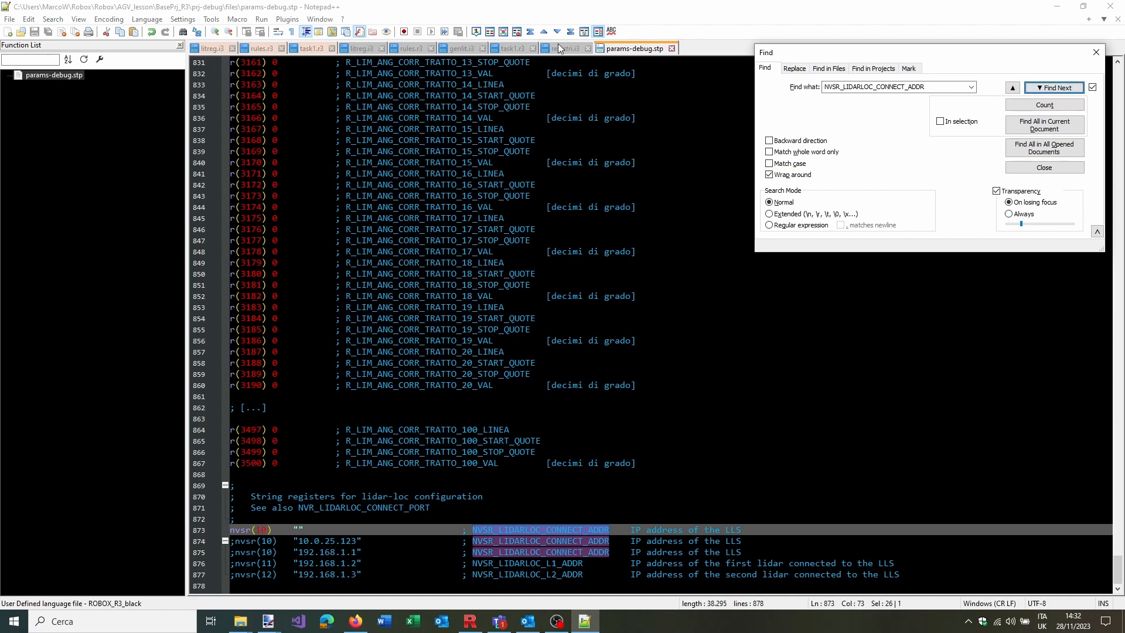
click(520, 49)
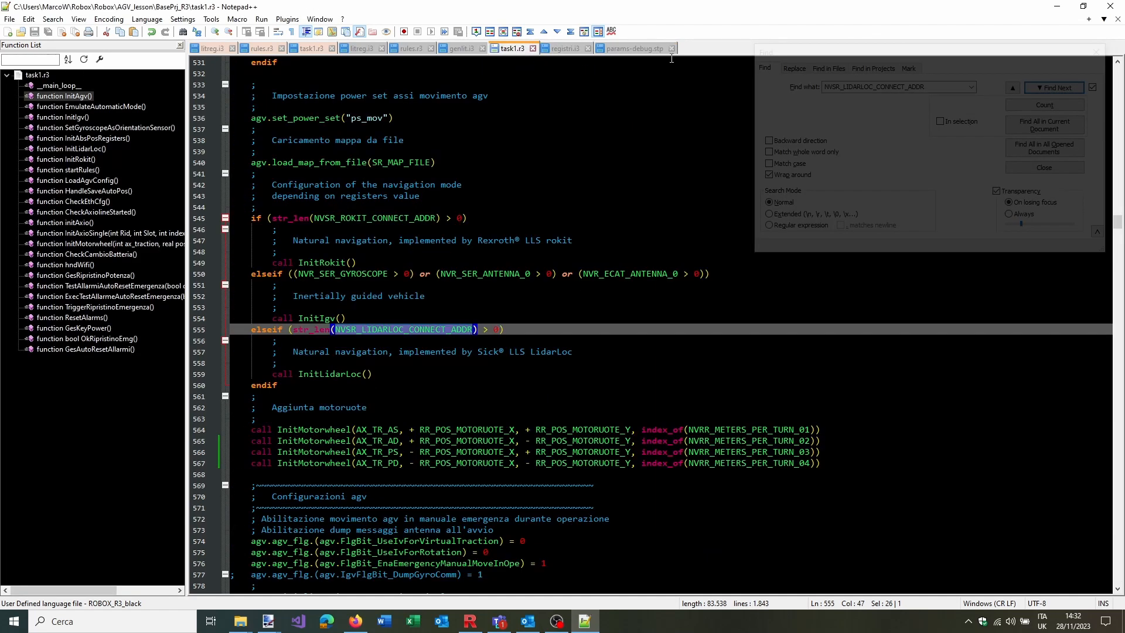
click(646, 51)
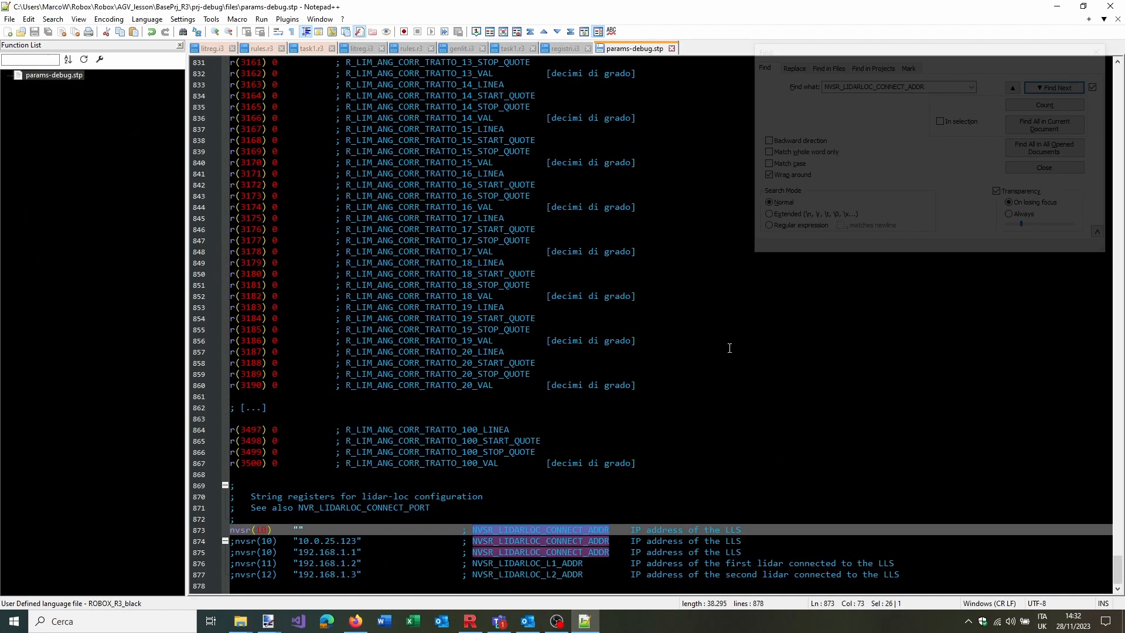
click(1015, 87)
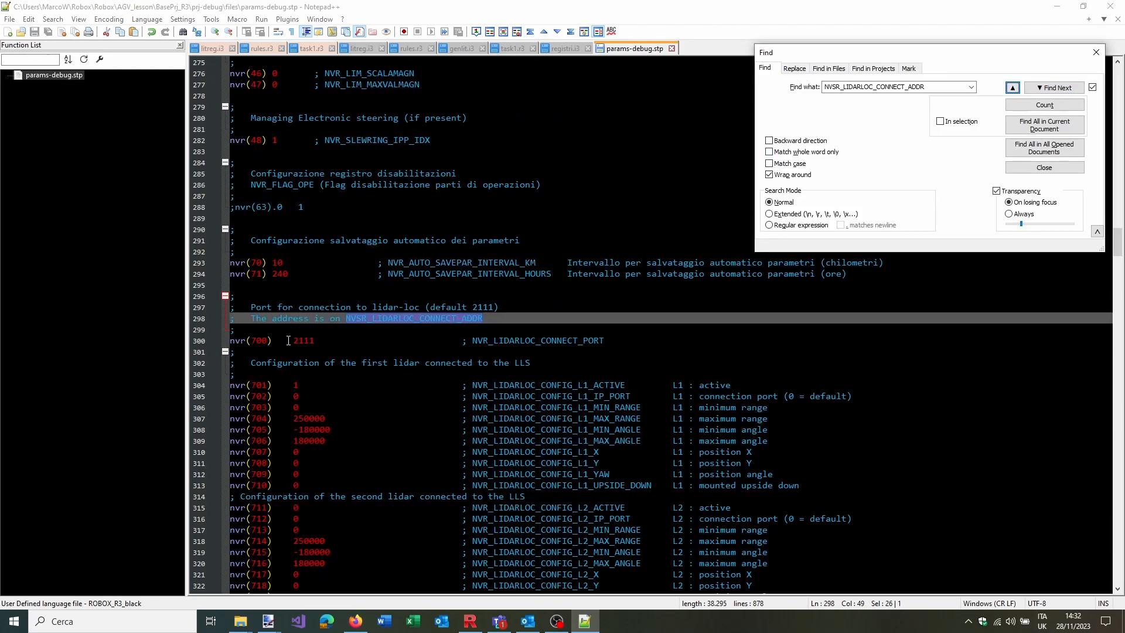
Compare the LidarLoc condition in task1.r3 with the nvsr(10) address entry at the end of params-debug.stp
click(508, 51)
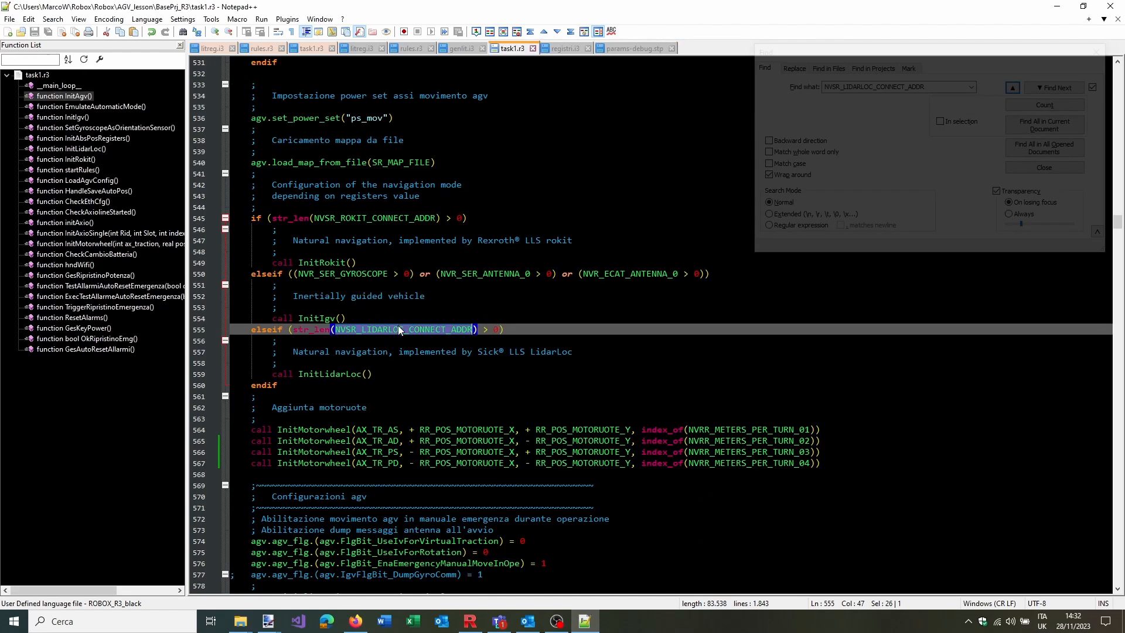
click(633, 49)
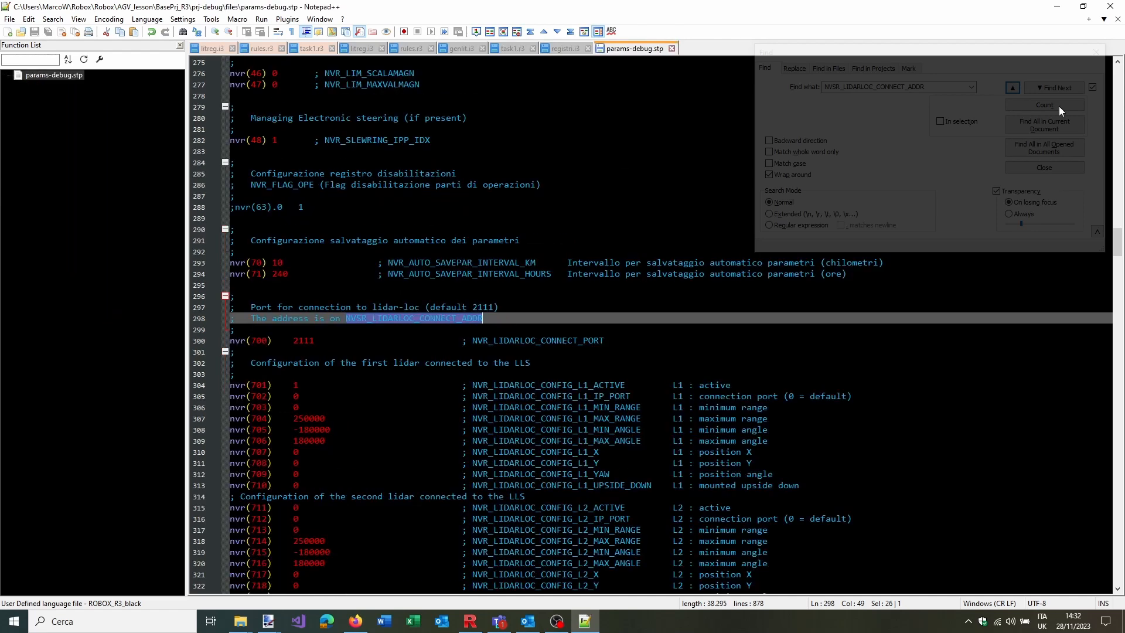
click(1055, 88)
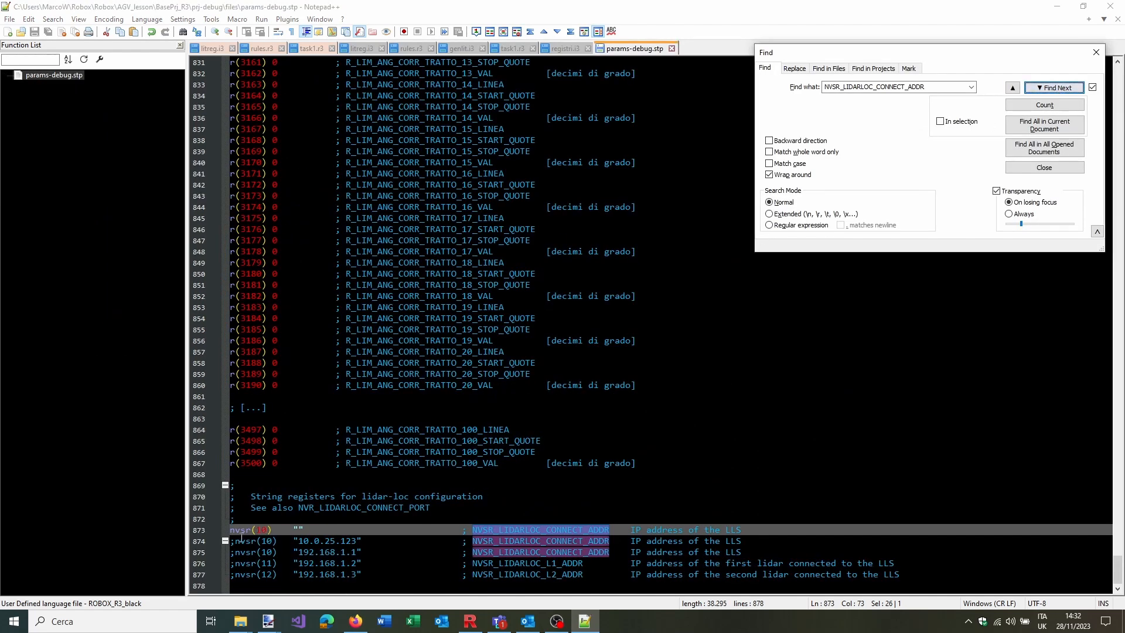
click(555, 49)
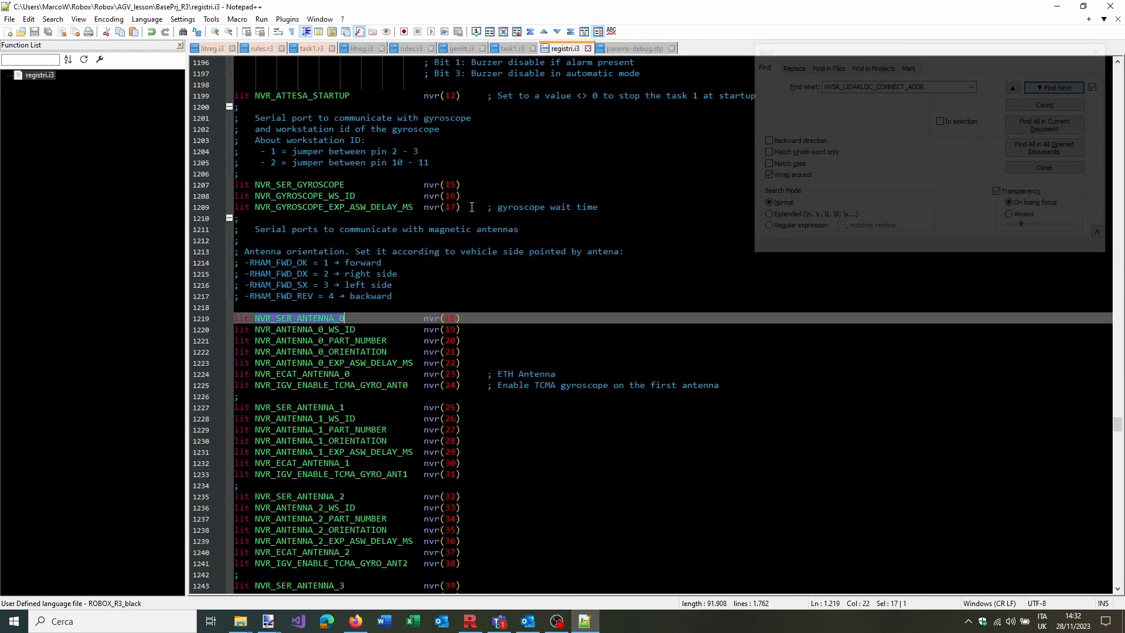
Search for NVSR_ROKIT_CONNECT_ADDR from the task1.r3 navigation condition in params-debug.stp and registri.i3
click(505, 48)
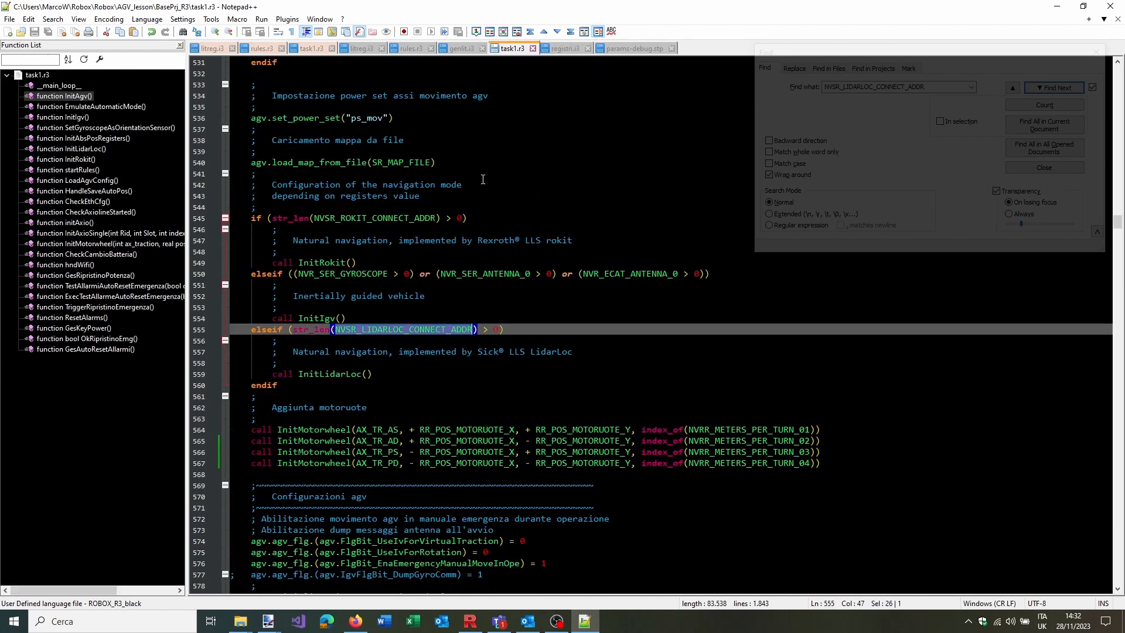
double_click(379, 219)
key(ctrl+f)
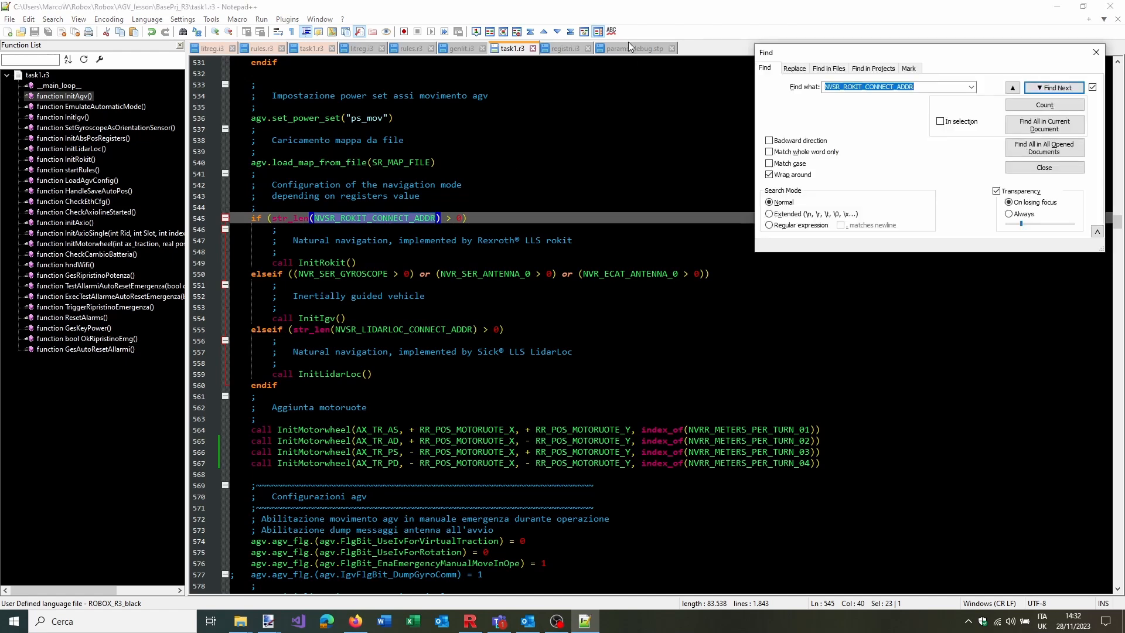
click(627, 48)
click(1053, 88)
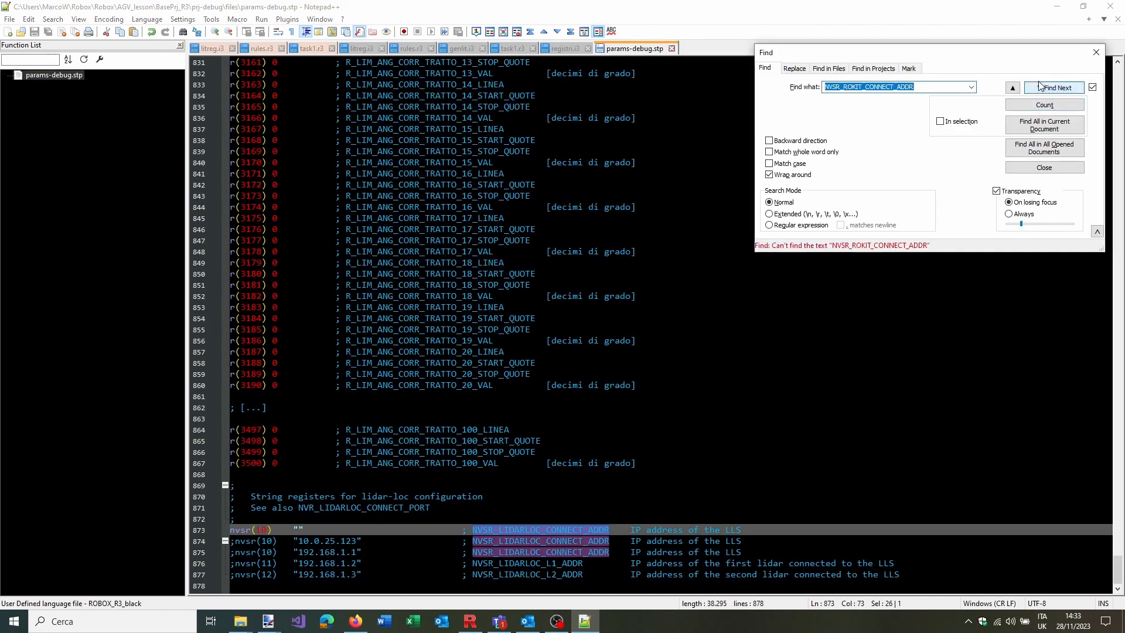
click(1030, 106)
click(563, 48)
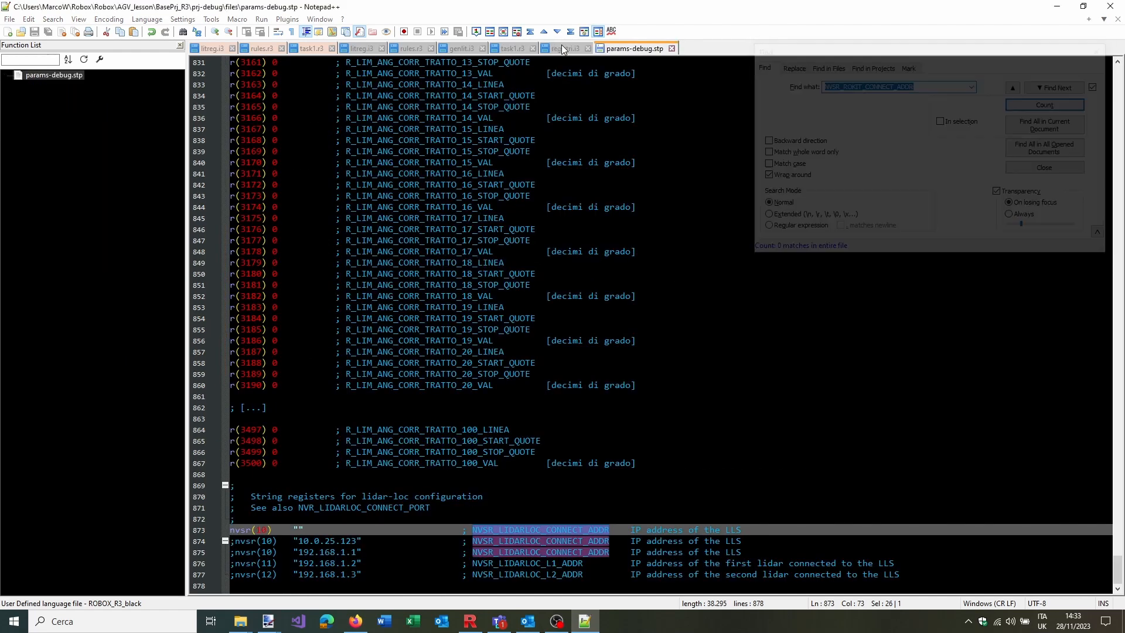
click(1029, 106)
click(1039, 87)
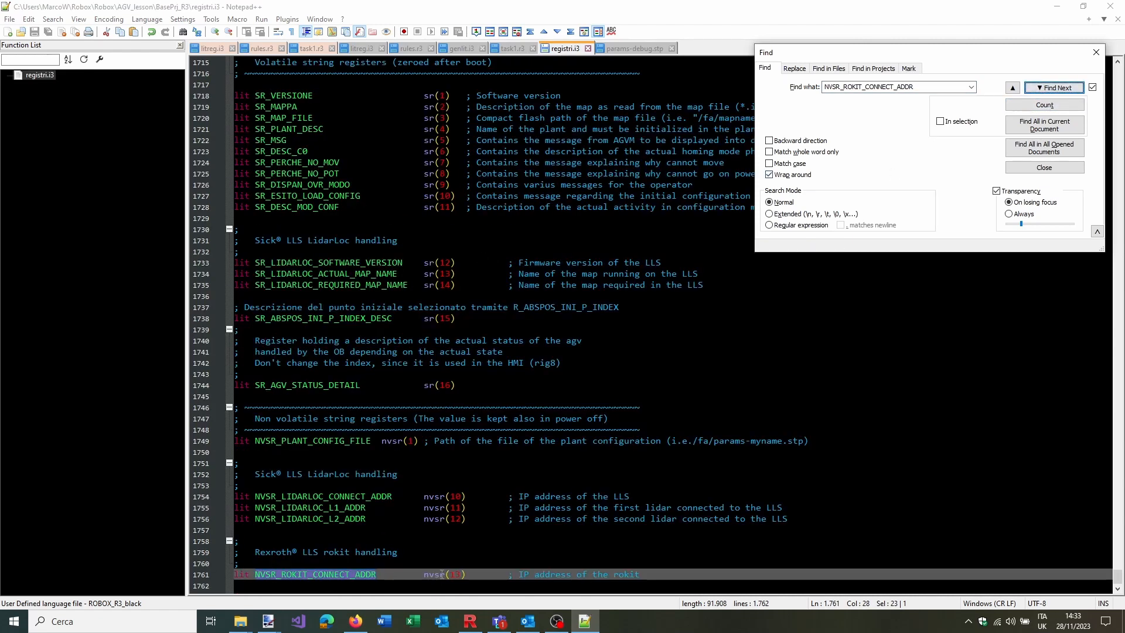
Check the string registers at the end of params-debug.stp, close that file and return to task1.r3
click(634, 48)
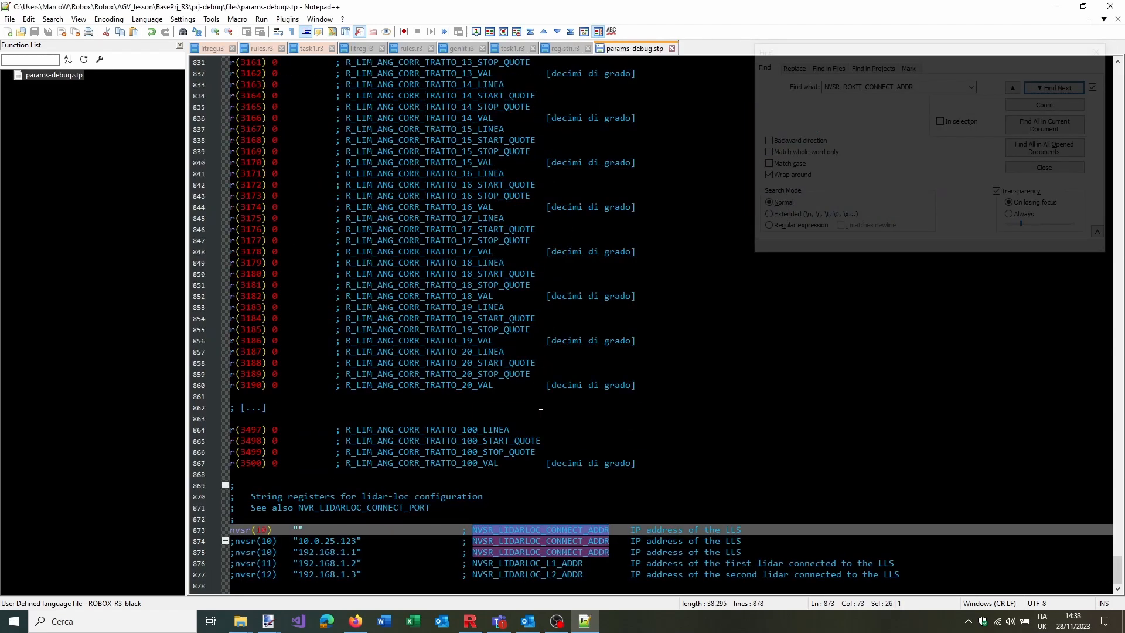
click(267, 585)
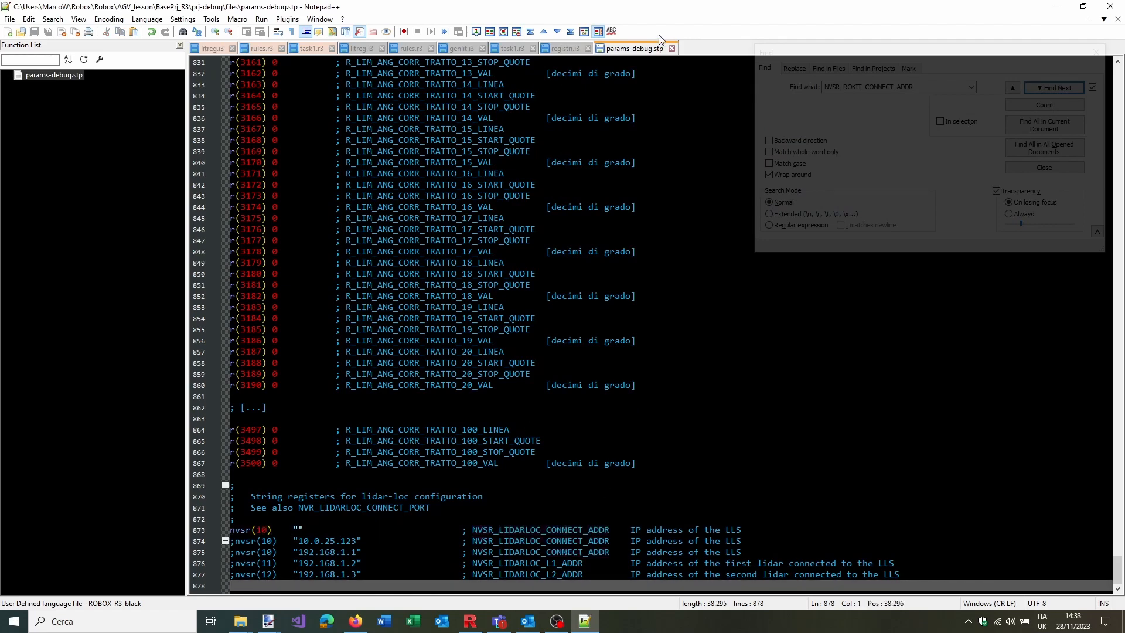
click(671, 48)
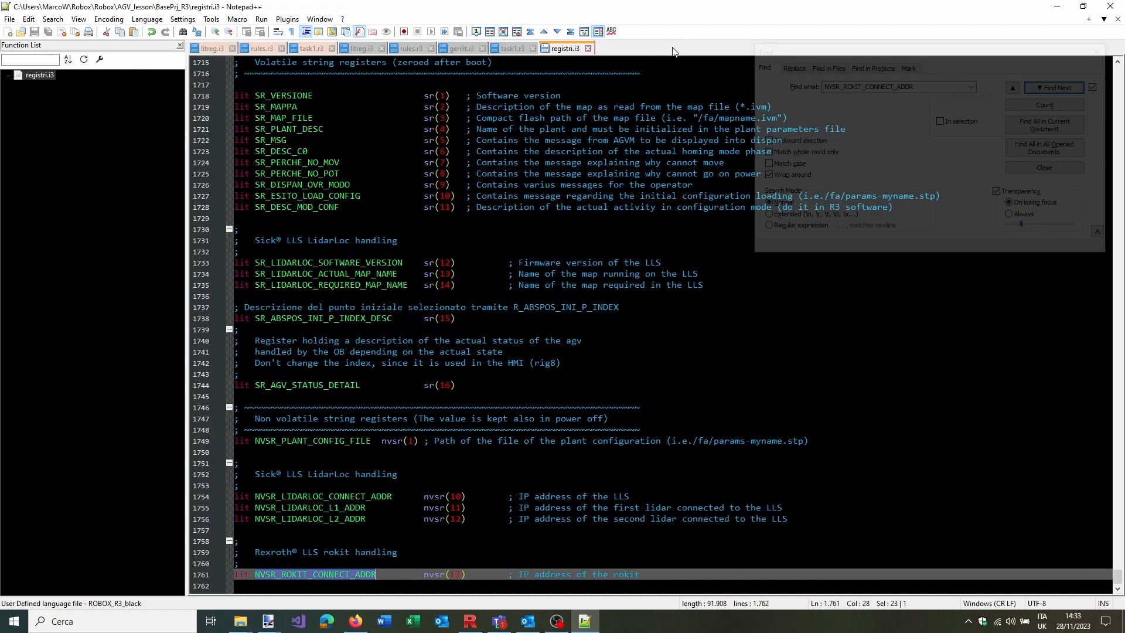
click(512, 48)
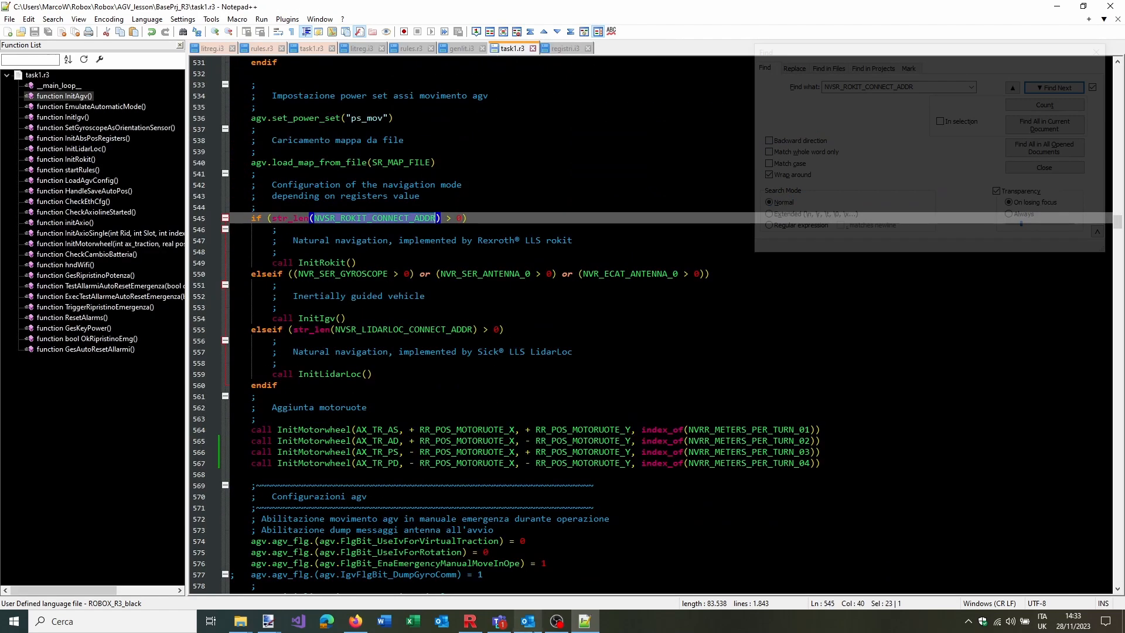
Switch to Robox Development Environment and compile all R3 programs of the prj-base-rp2 project
click(470, 621)
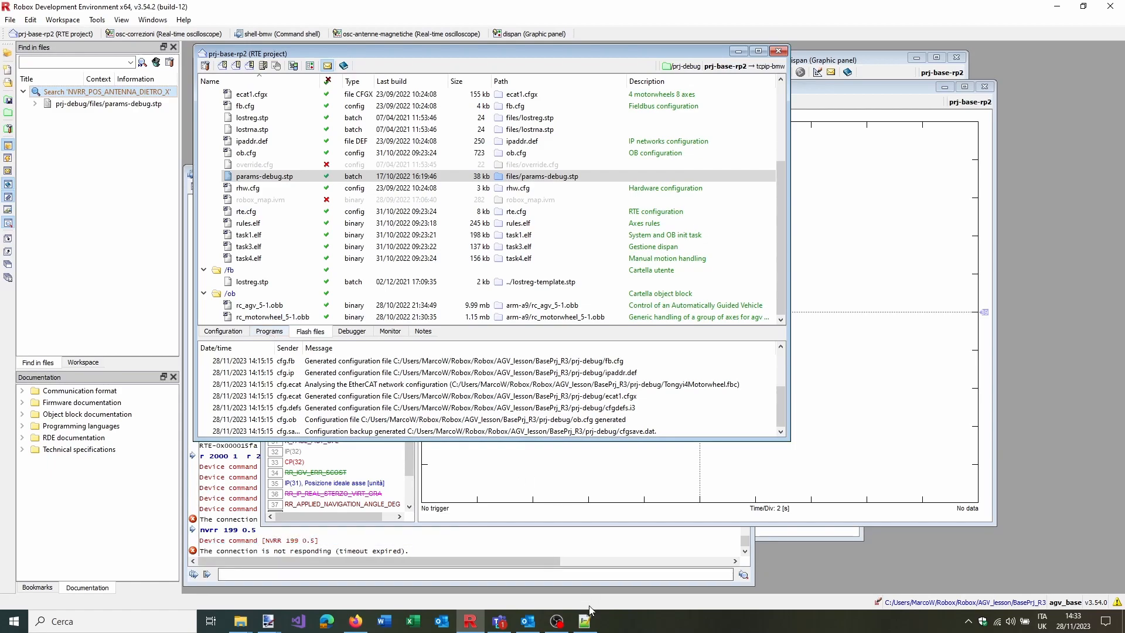
click(584, 621)
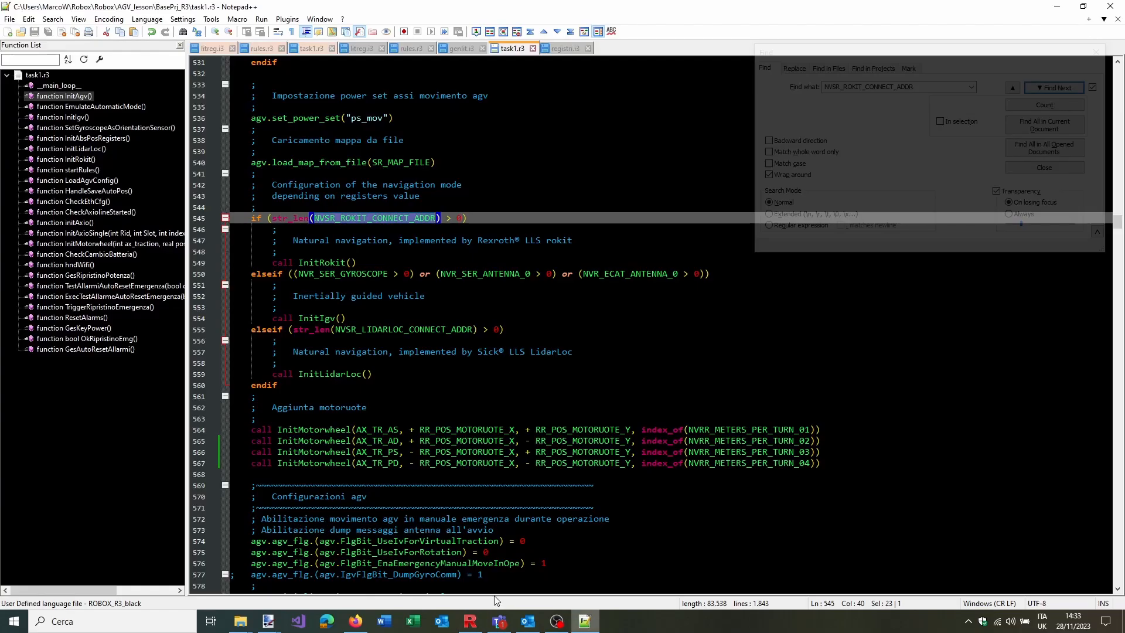
click(471, 620)
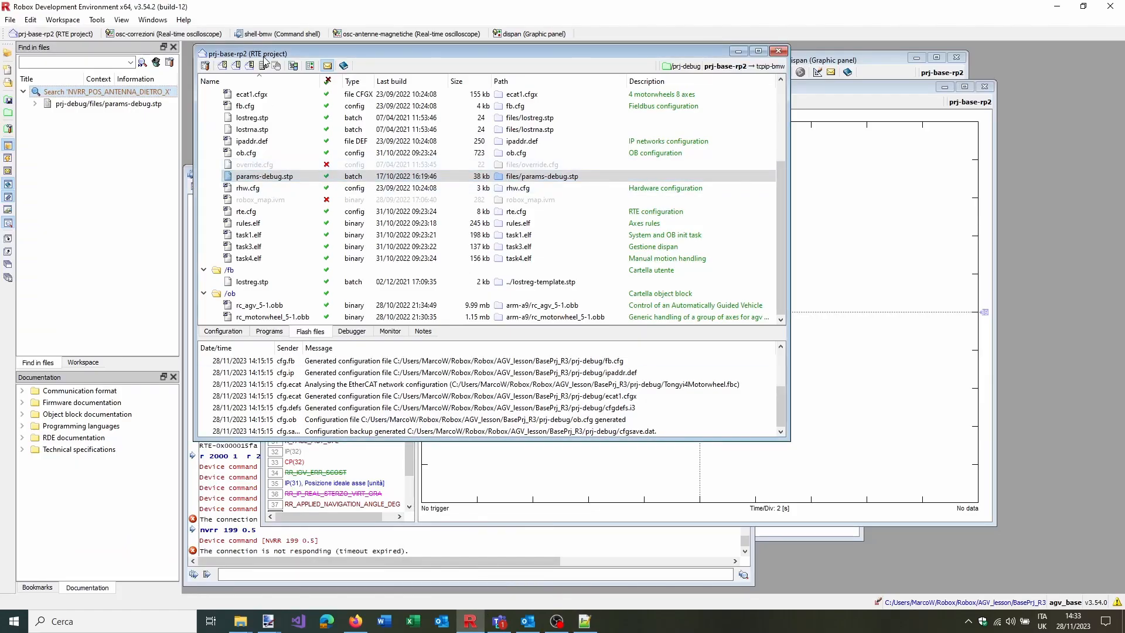
click(277, 333)
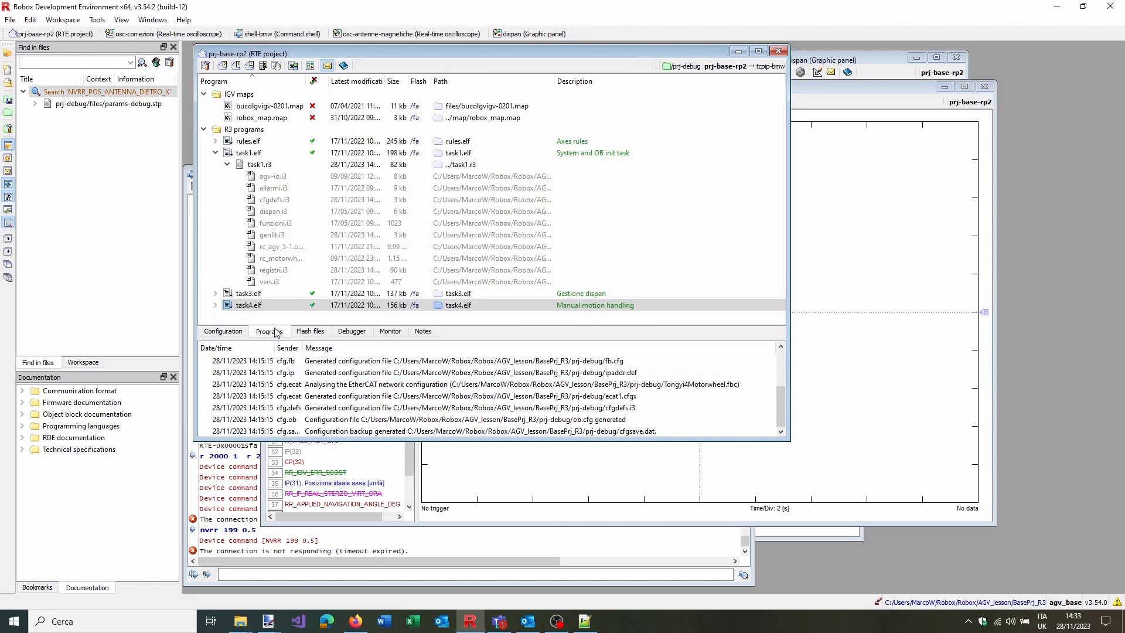
click(215, 152)
right_click(243, 129)
click(301, 194)
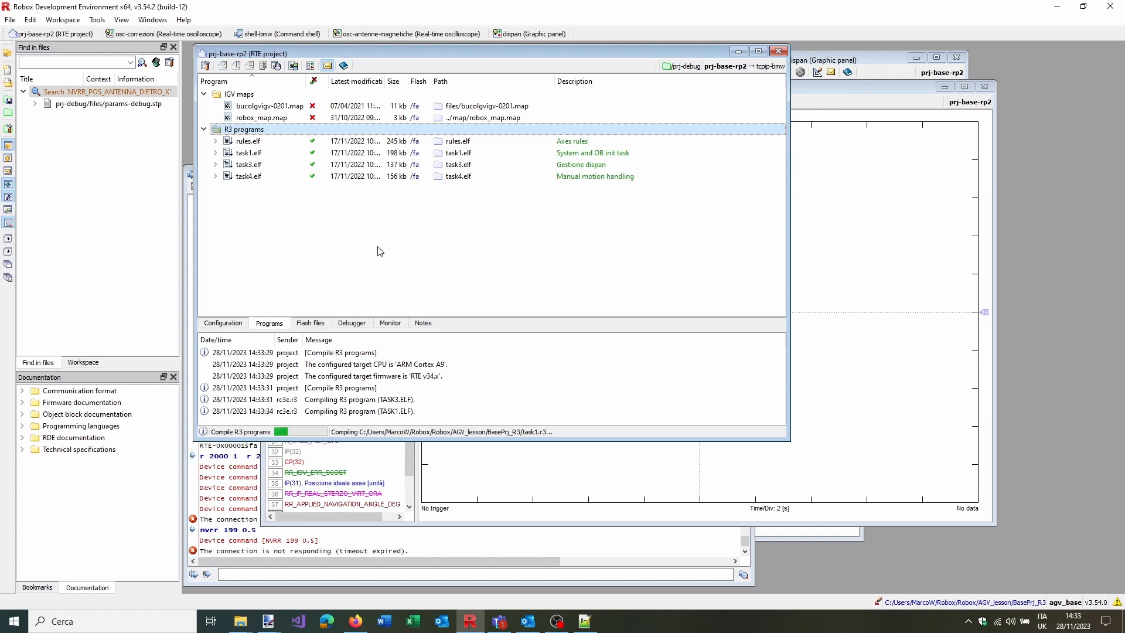
Open task3.r3 from the R3 programs, review the hndRDT_Agv function through to its end, and close the file
click(215, 165)
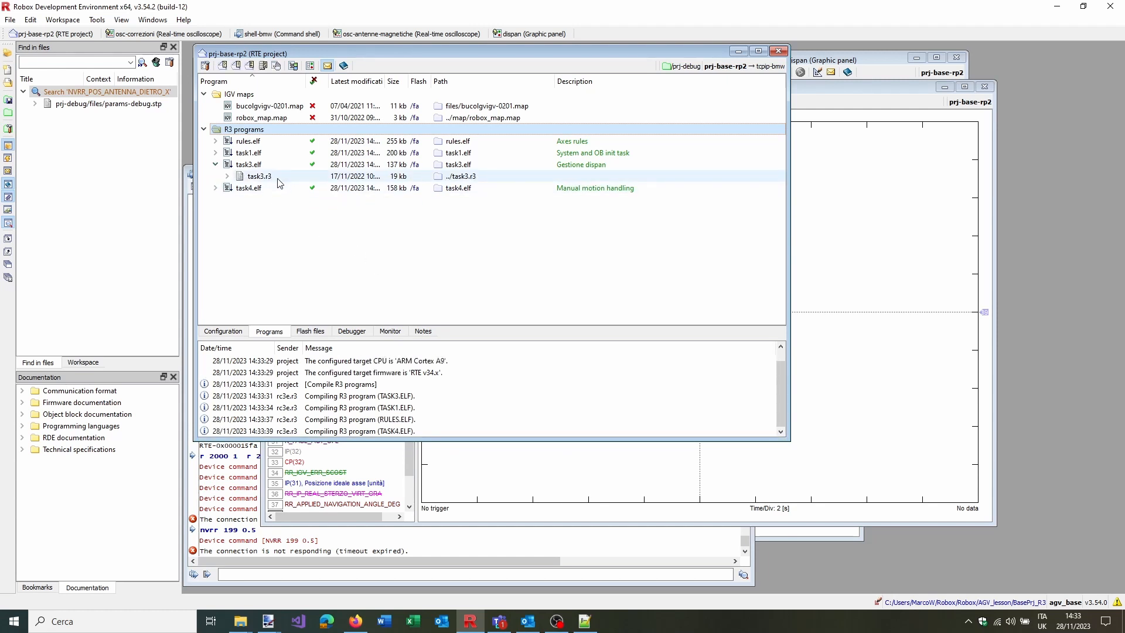
double_click(278, 178)
click(110, 118)
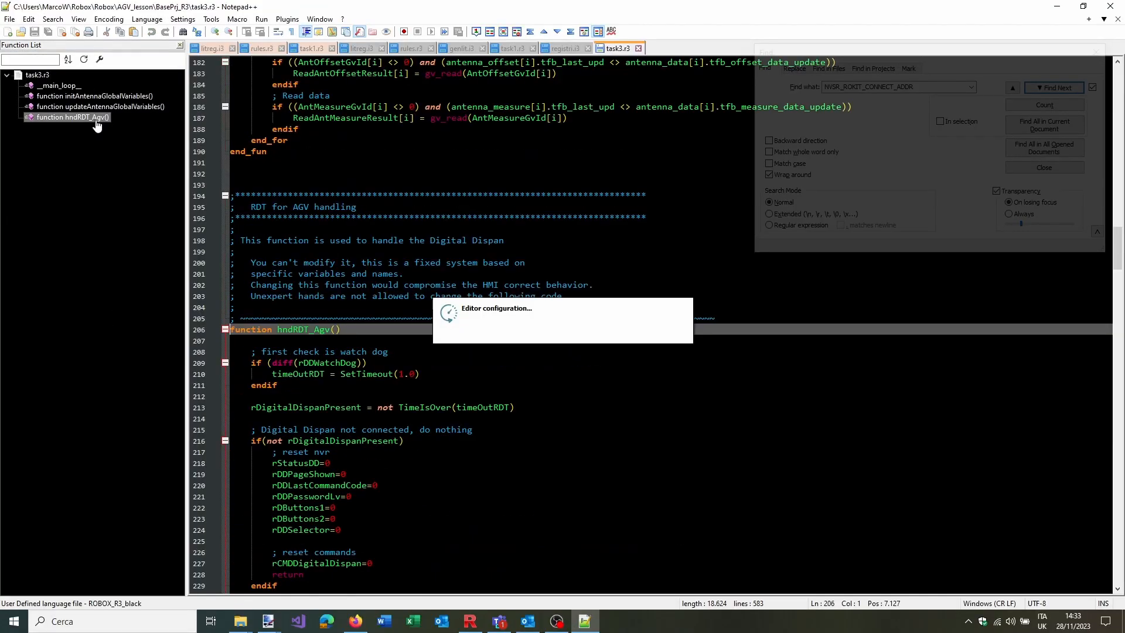
scroll(580, 239, down, 5)
scroll(593, 236, down, 2)
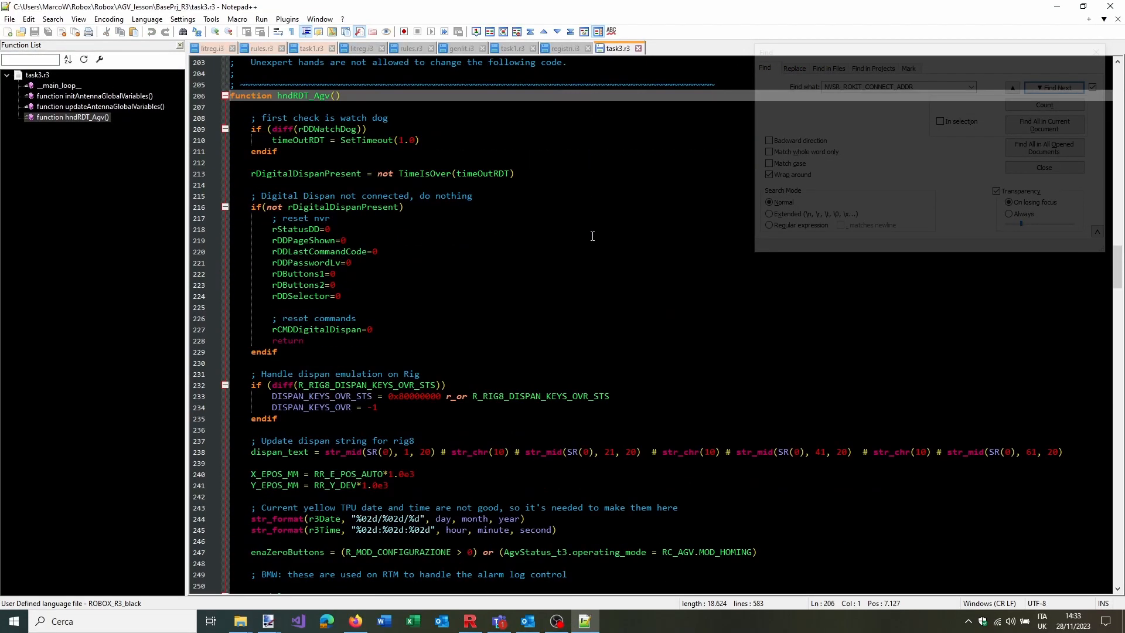
scroll(593, 236, down, 20)
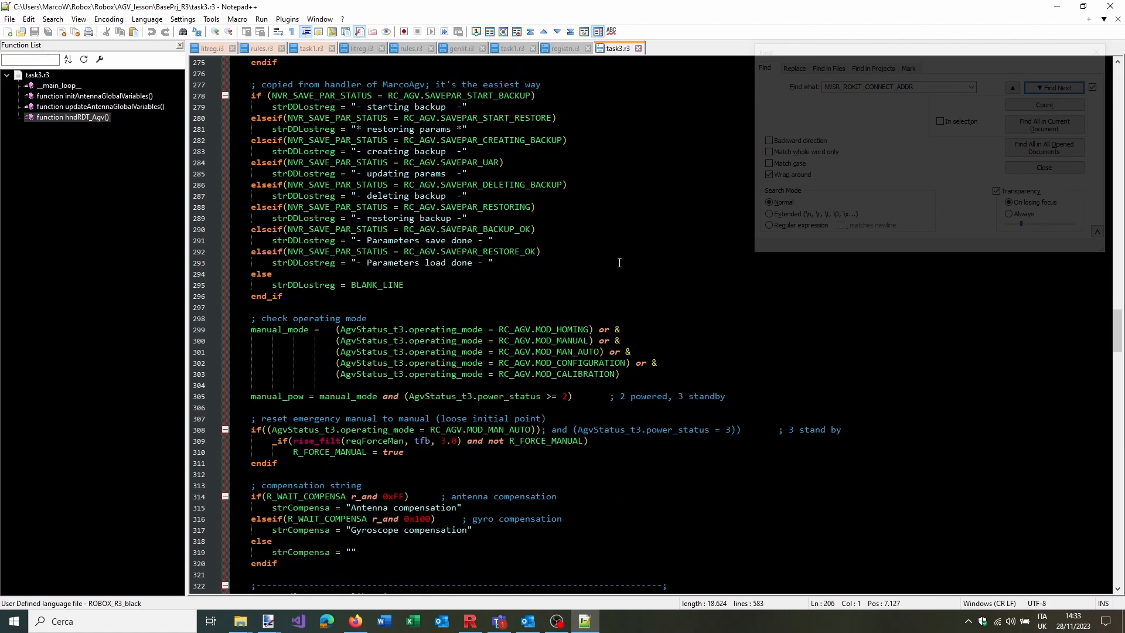
scroll(628, 266, down, 20)
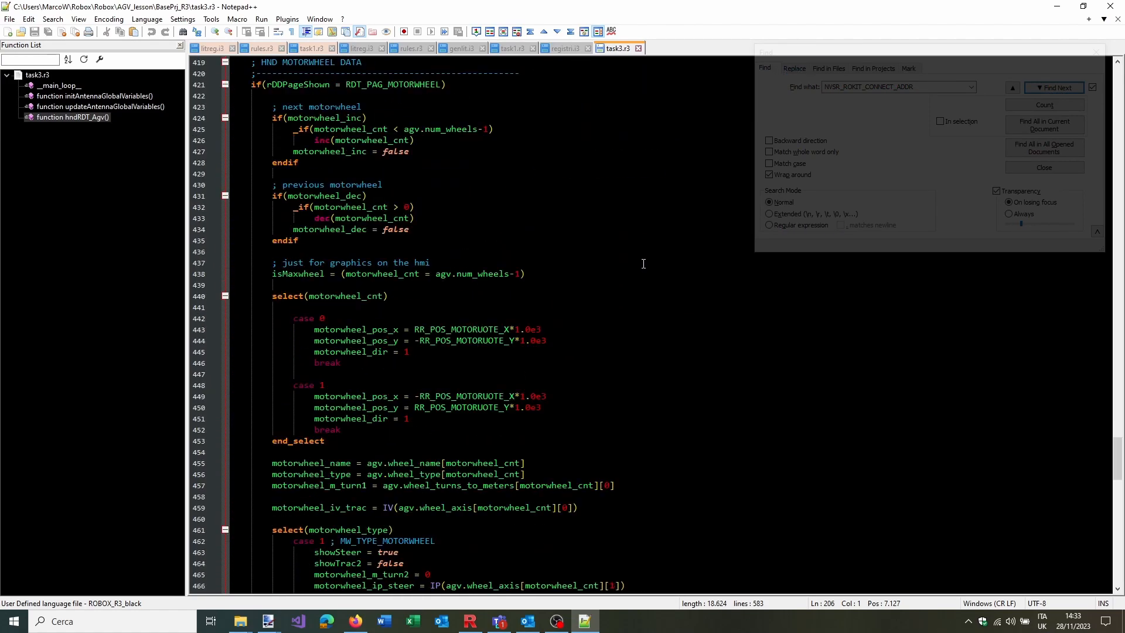
scroll(644, 256, down, 18)
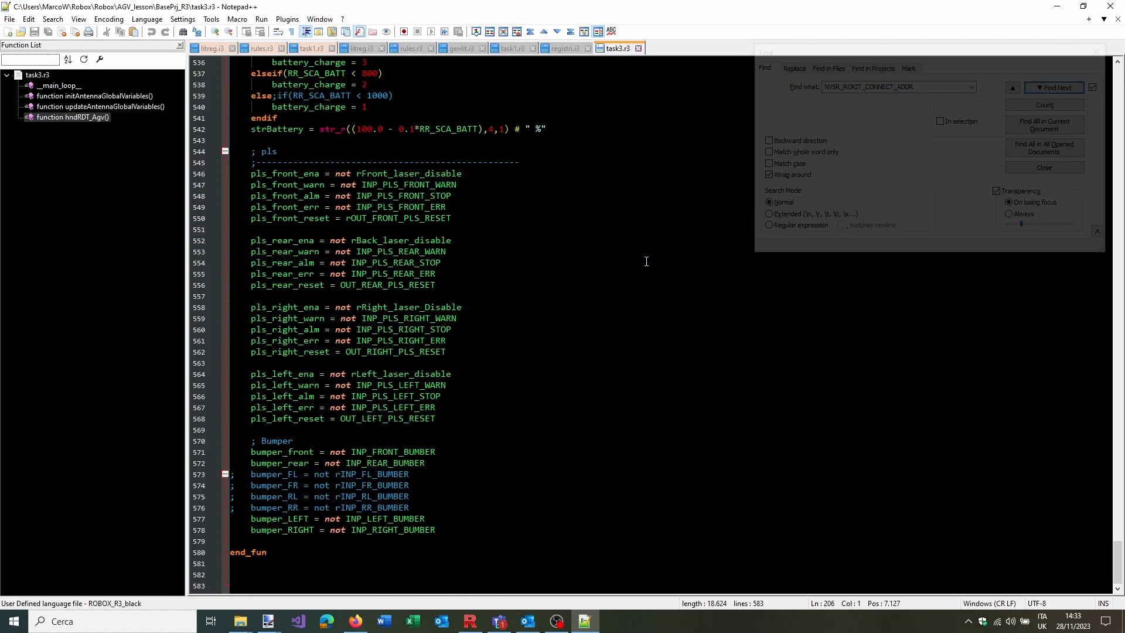
click(638, 48)
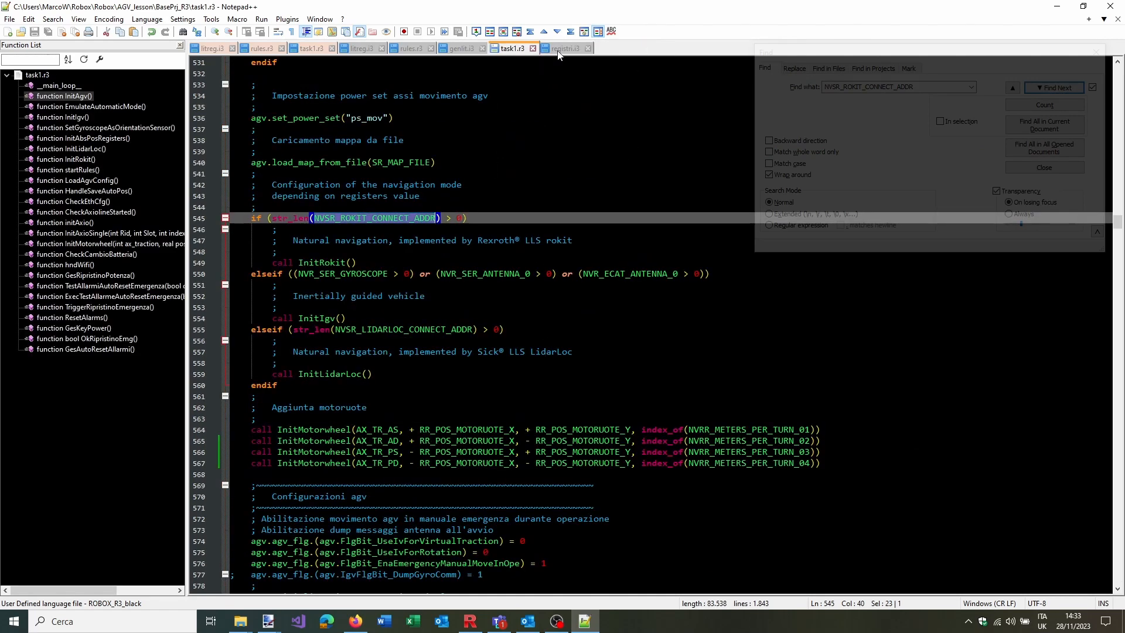
Return to Robox Development Environment and resize the program list columns so the full last-modification dates fit
click(470, 621)
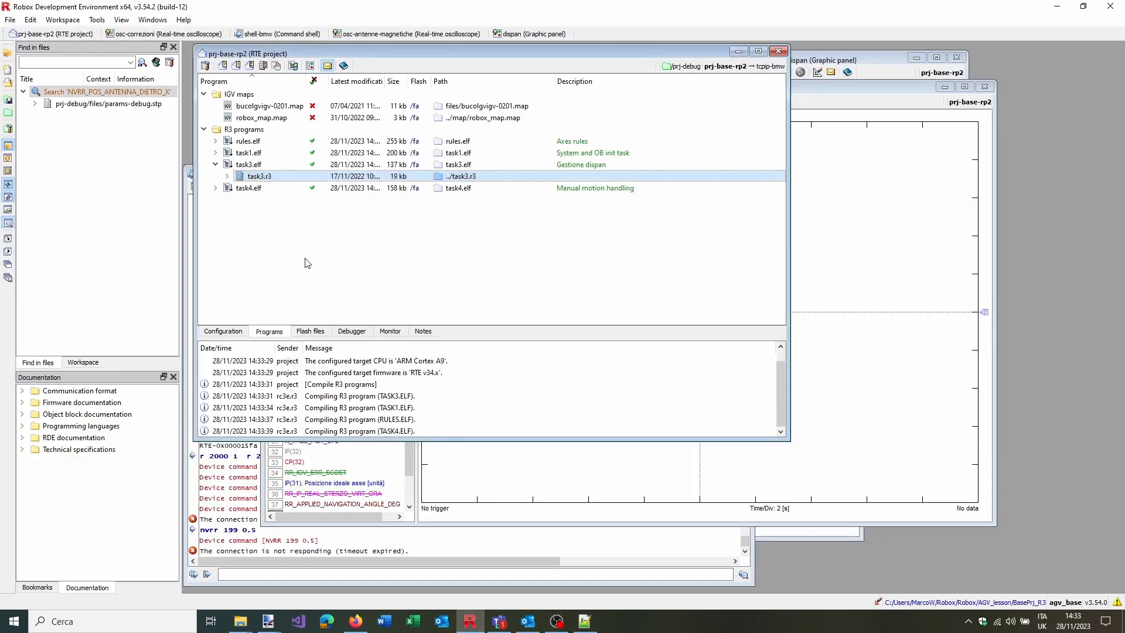
drag(432, 79, 408, 82)
mouse_move(326, 82)
mouse_down()
mouse_move(337, 80)
mouse_move(316, 82)
mouse_up()
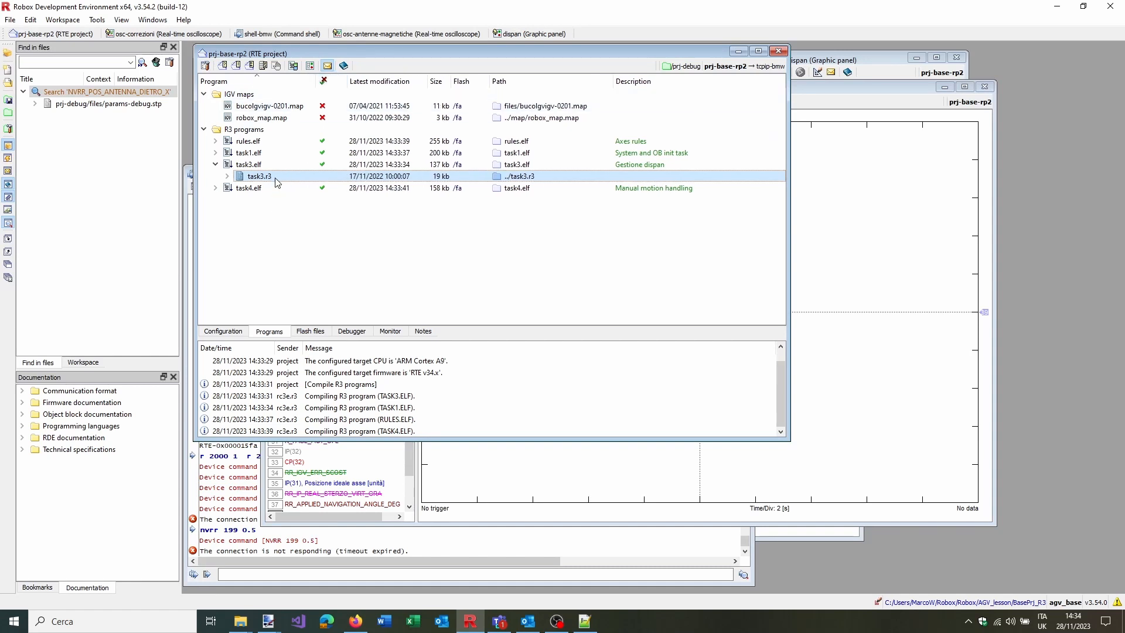
Reopen task3.r3 and examine the end of hndRDT_Agv and its call in the main loop
double_click(259, 177)
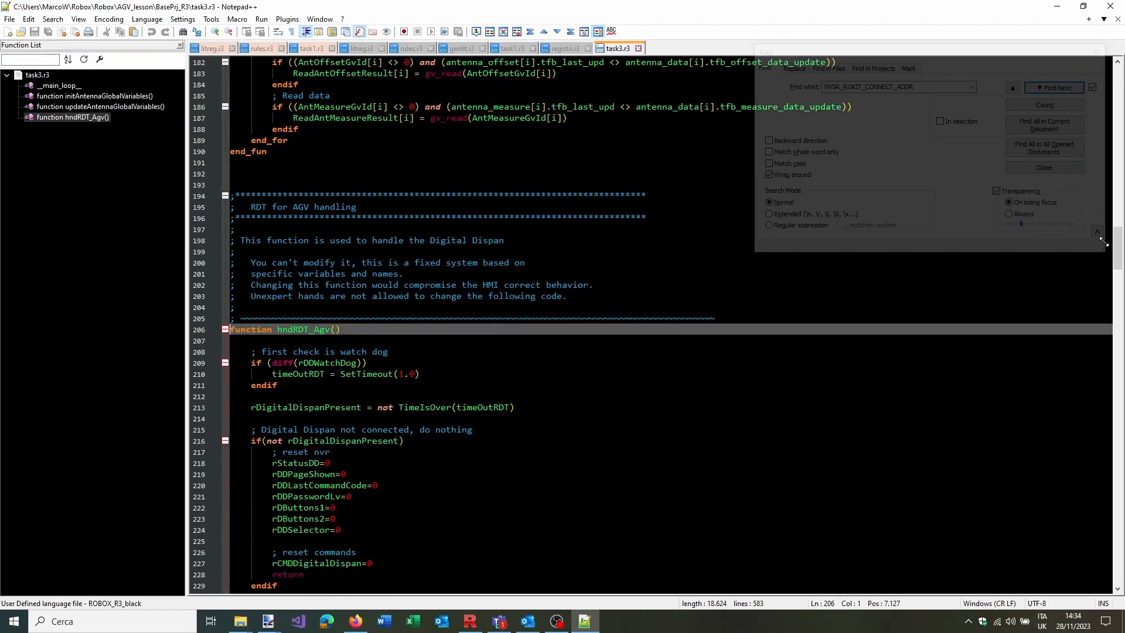
drag(1117, 236, 1122, 549)
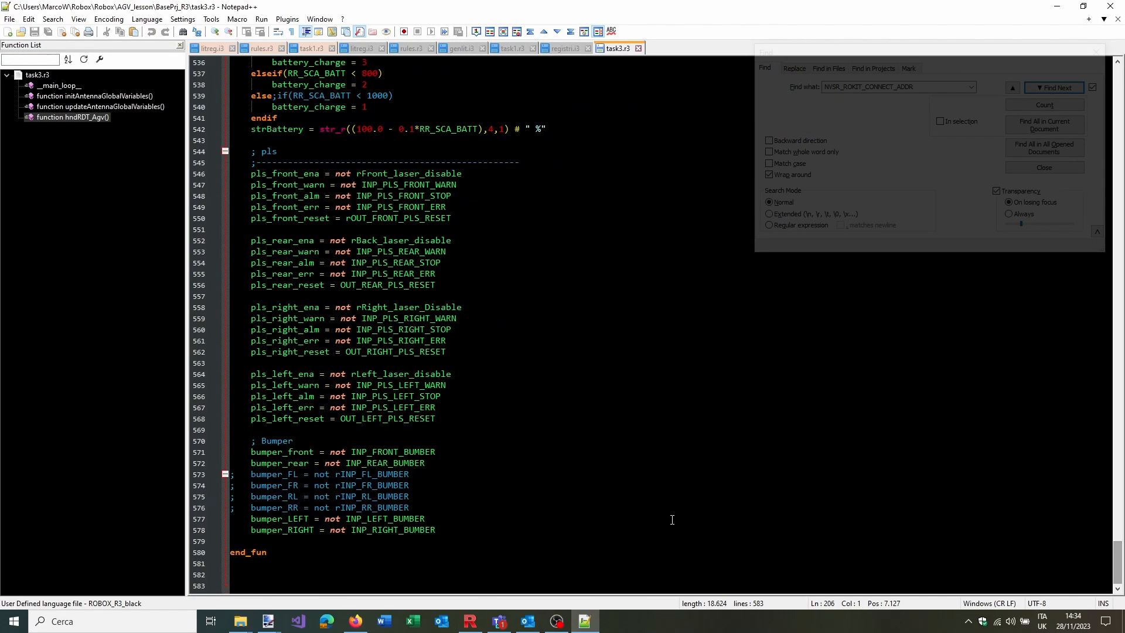
click(437, 537)
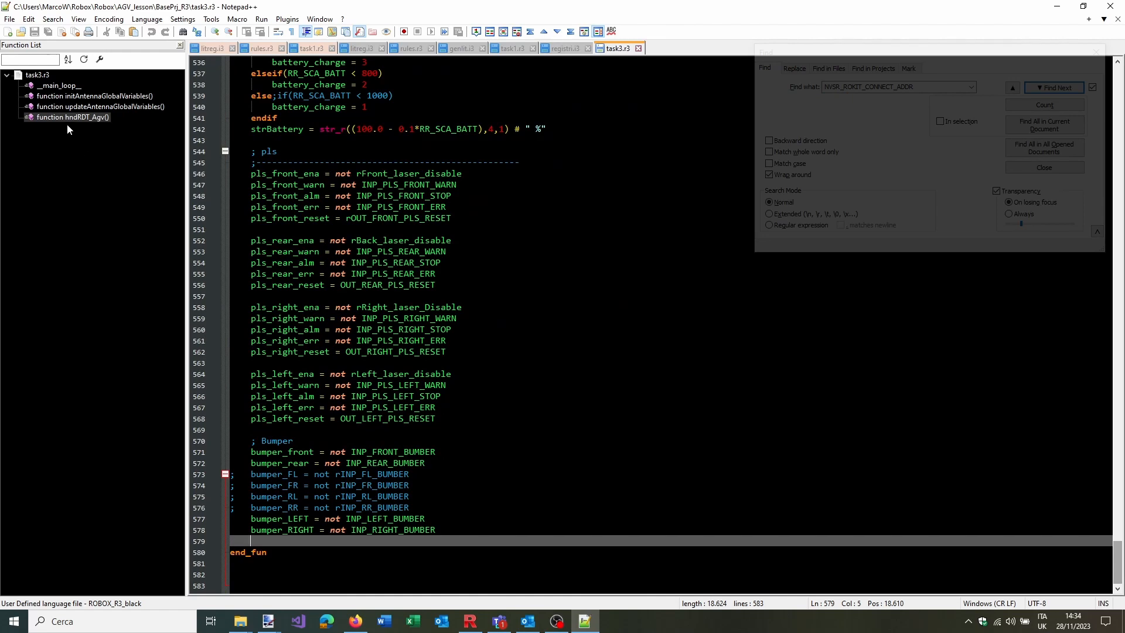
double_click(66, 96)
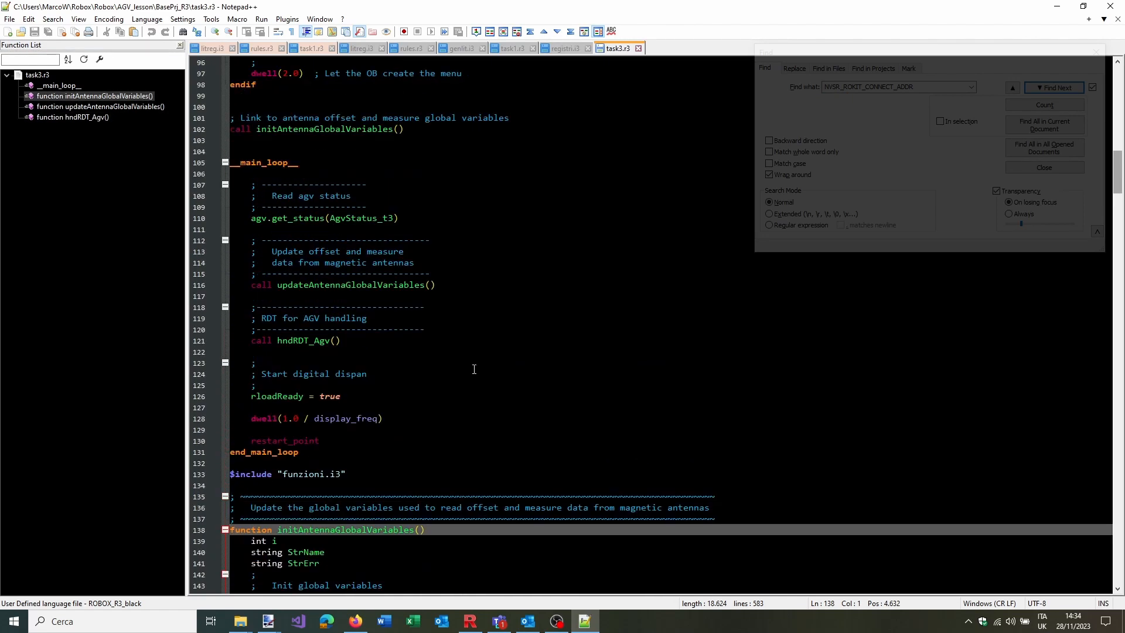
double_click(304, 339)
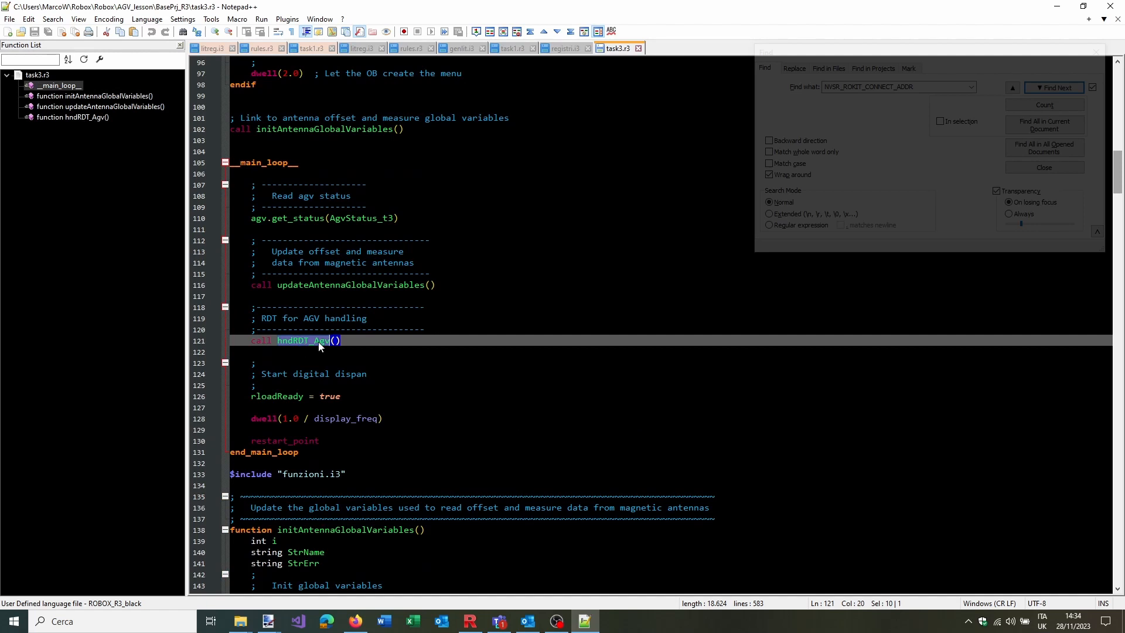
click(353, 341)
click(315, 354)
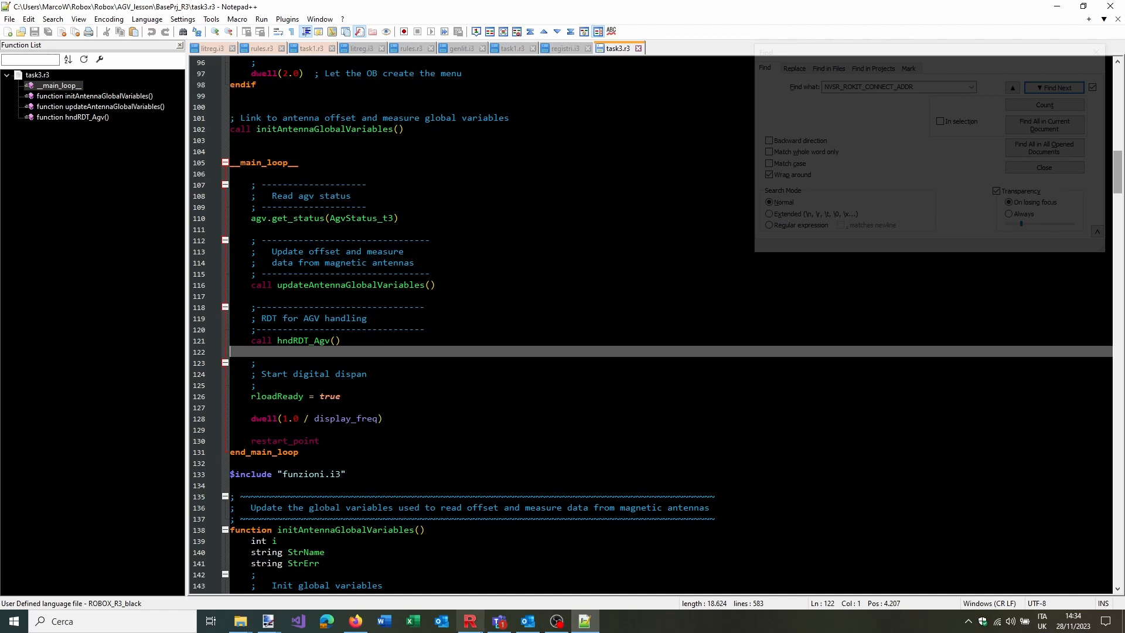
Switch to Robox Development Environment, show the workspace tree and check the connections available in the prj-base-rp2 project settings
click(470, 621)
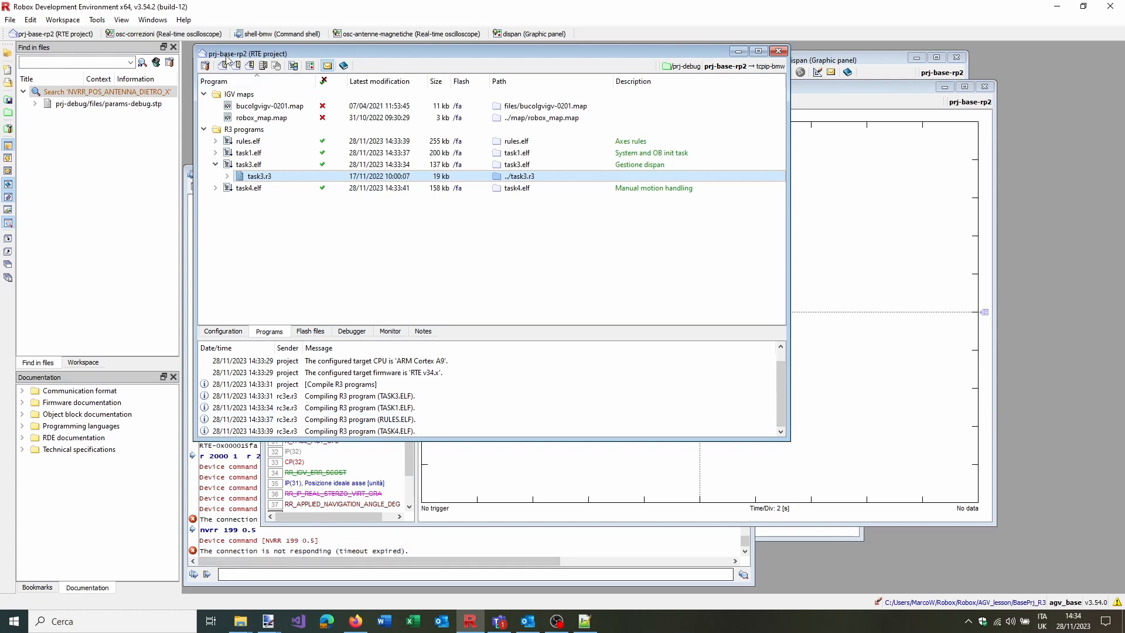
click(84, 362)
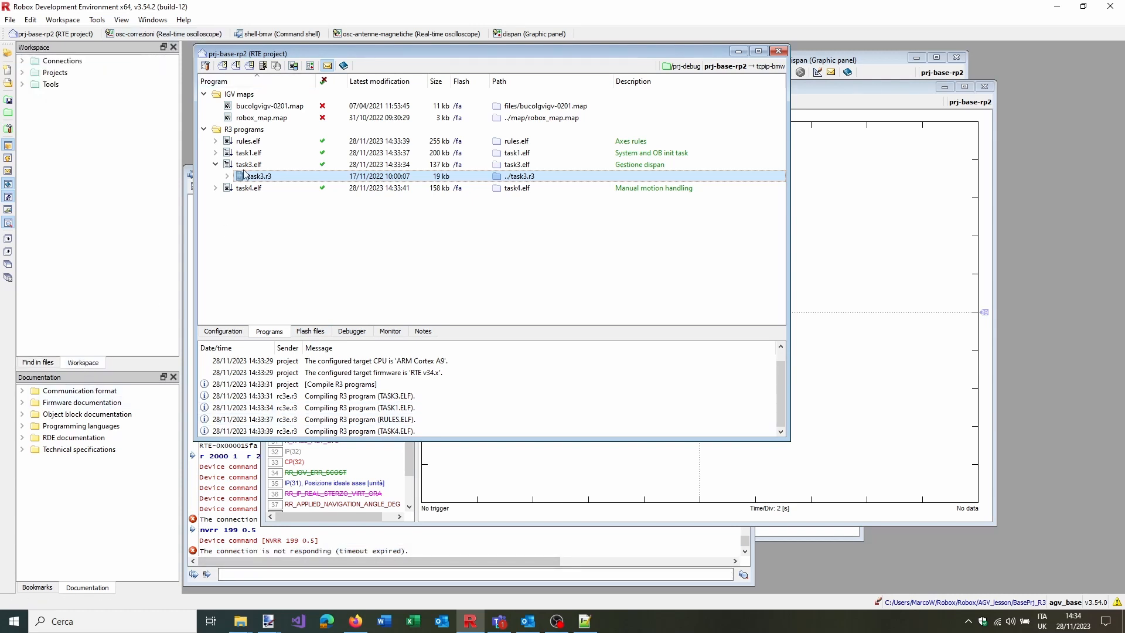
click(205, 65)
click(649, 207)
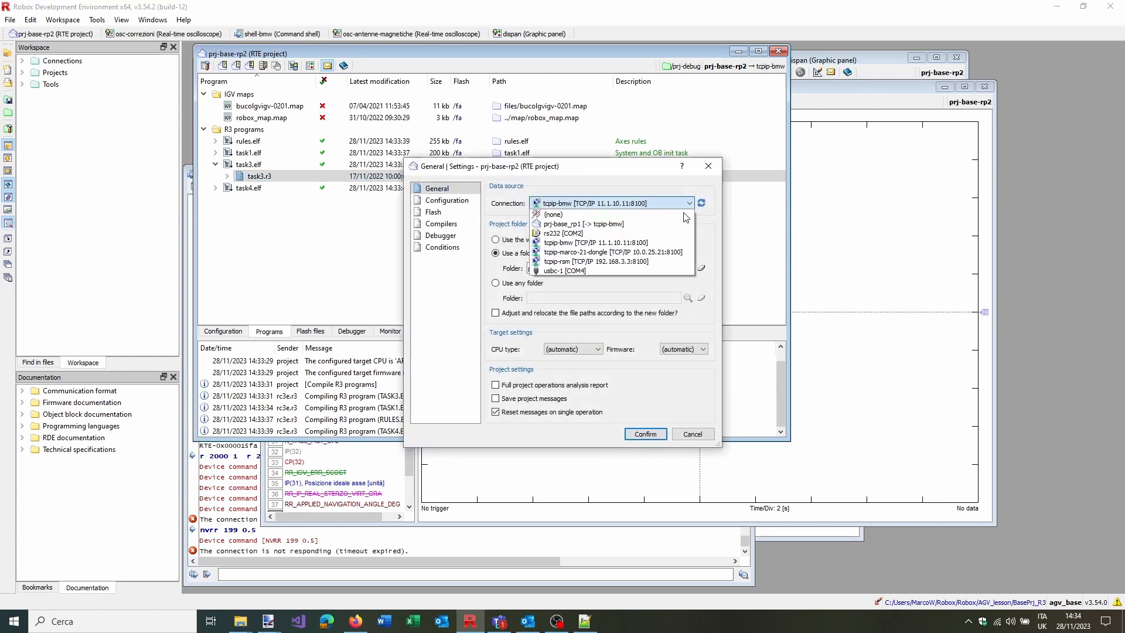
click(710, 167)
click(708, 167)
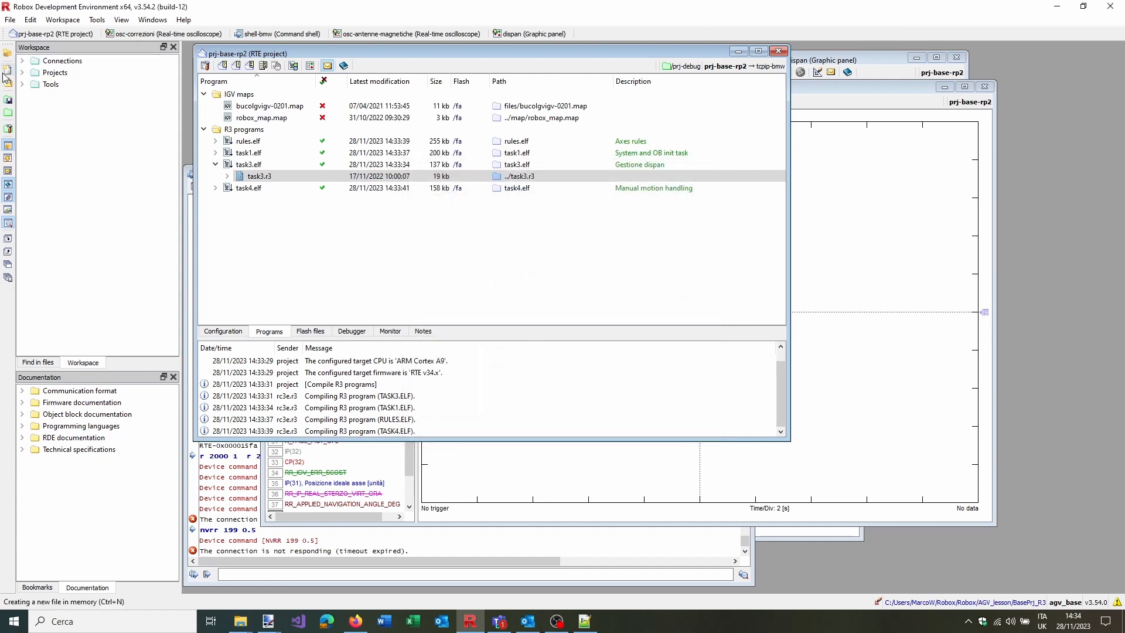
Set the tcpip-bmw connection's IP address to 10.0.33.1 and confirm it as the data source of prj-base-rp2
click(22, 61)
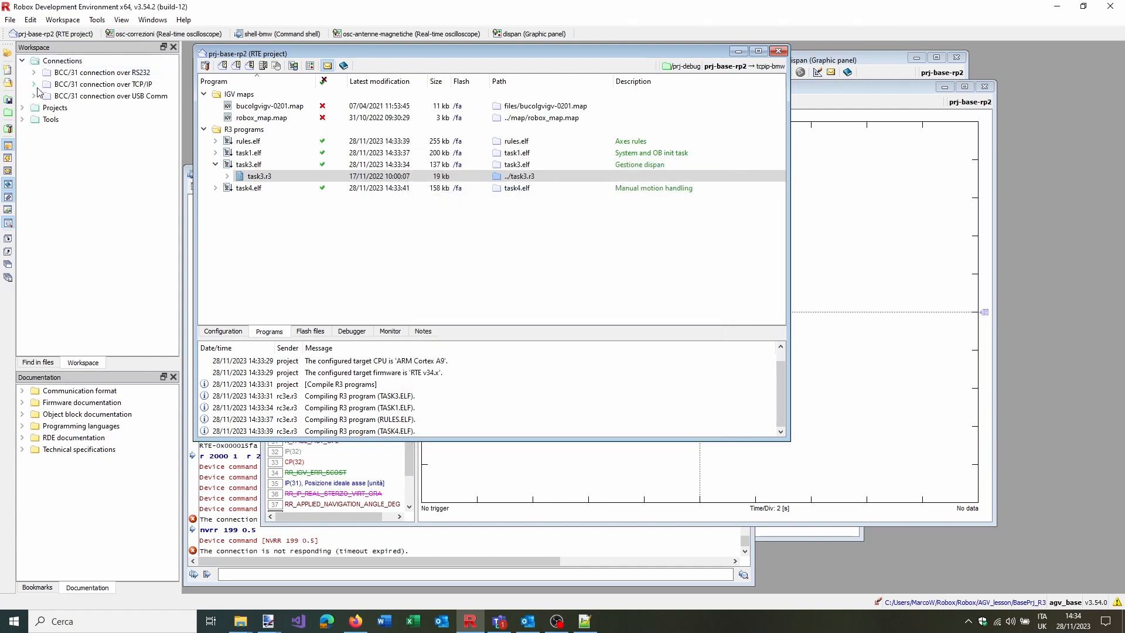
click(33, 84)
double_click(146, 95)
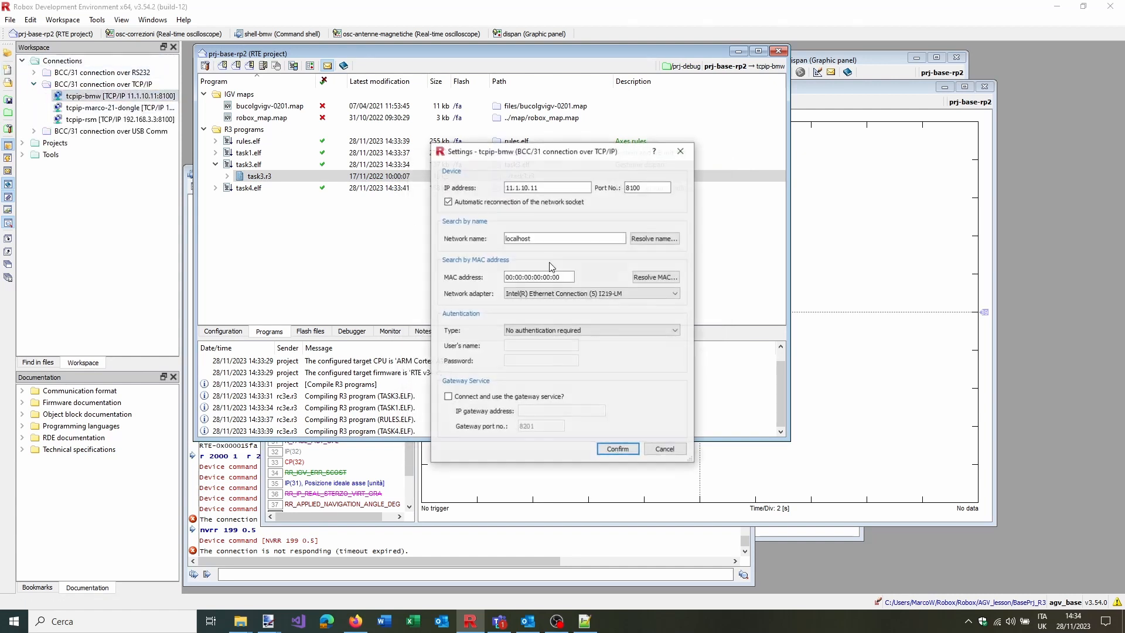
text(10)
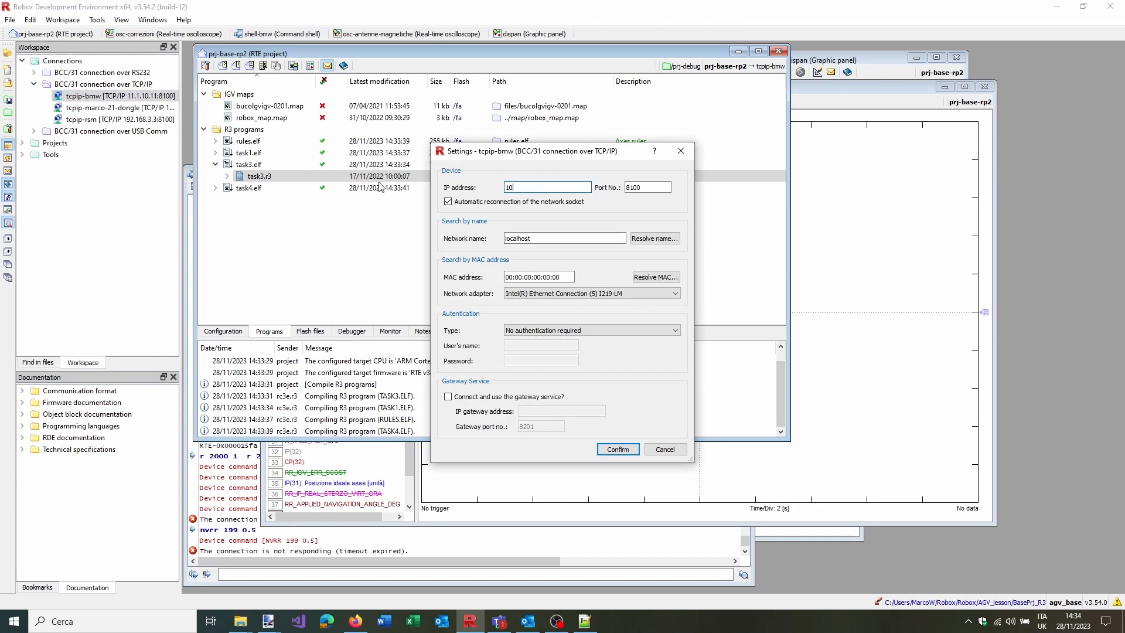
text(.0.33.1)
click(614, 450)
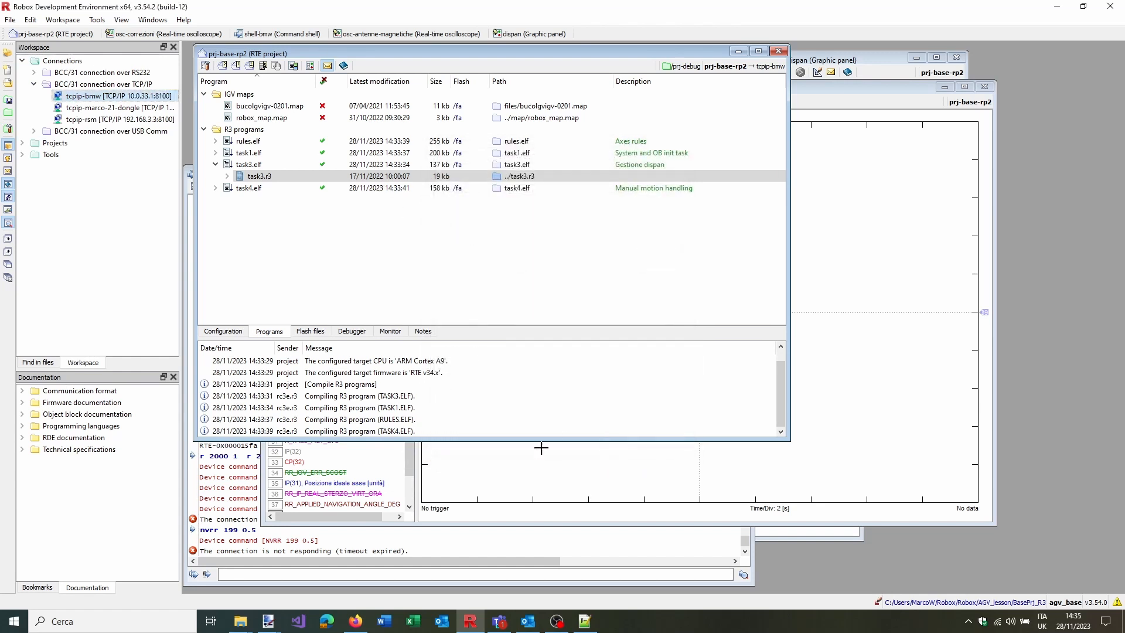
click(205, 66)
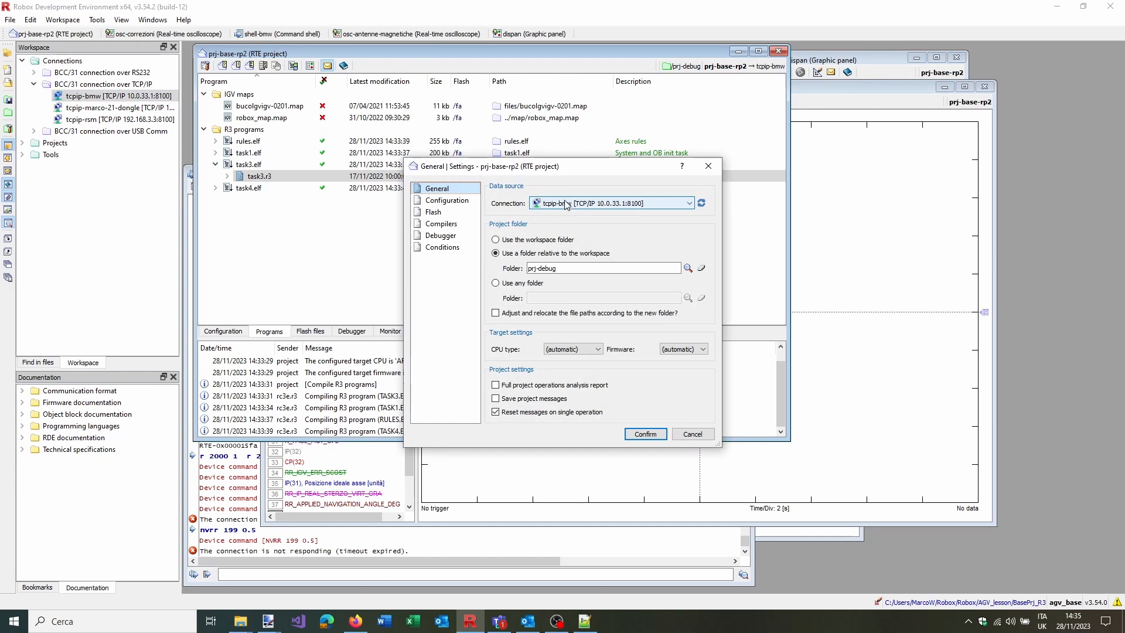
click(642, 436)
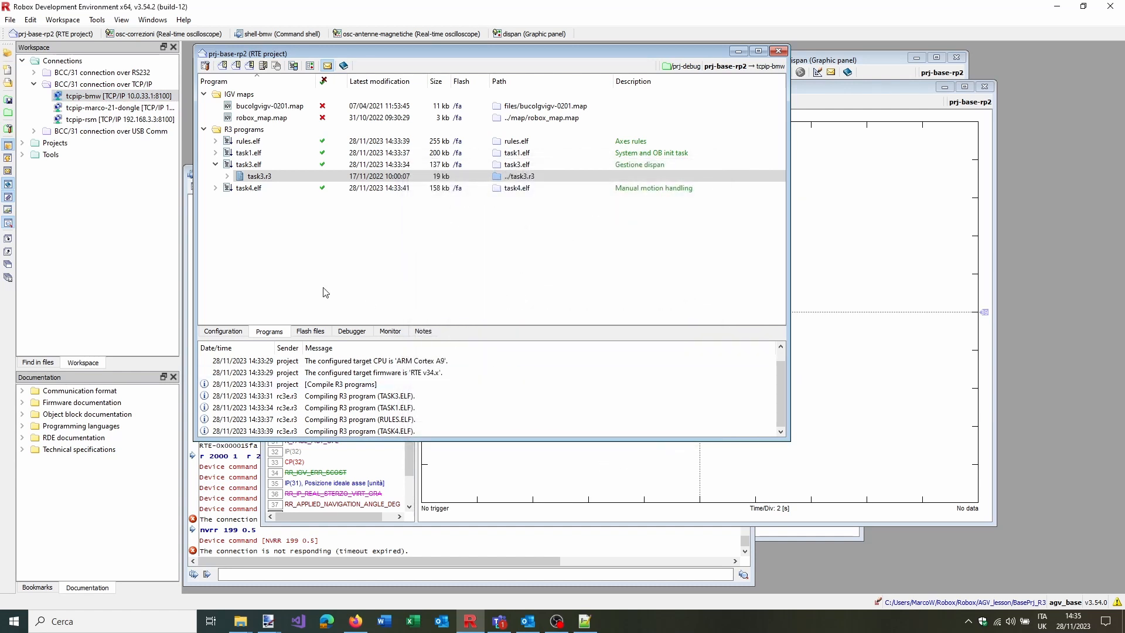
Show the project's configuration and try to list the alarm stack with als in the shell-bmw command shell
click(223, 331)
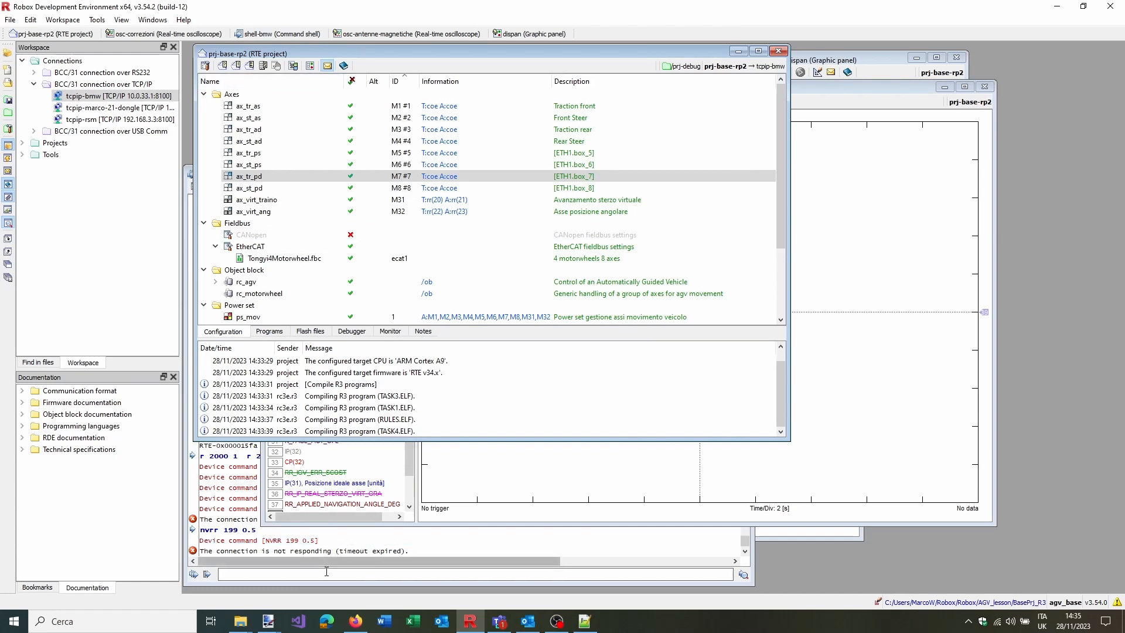
click(328, 567)
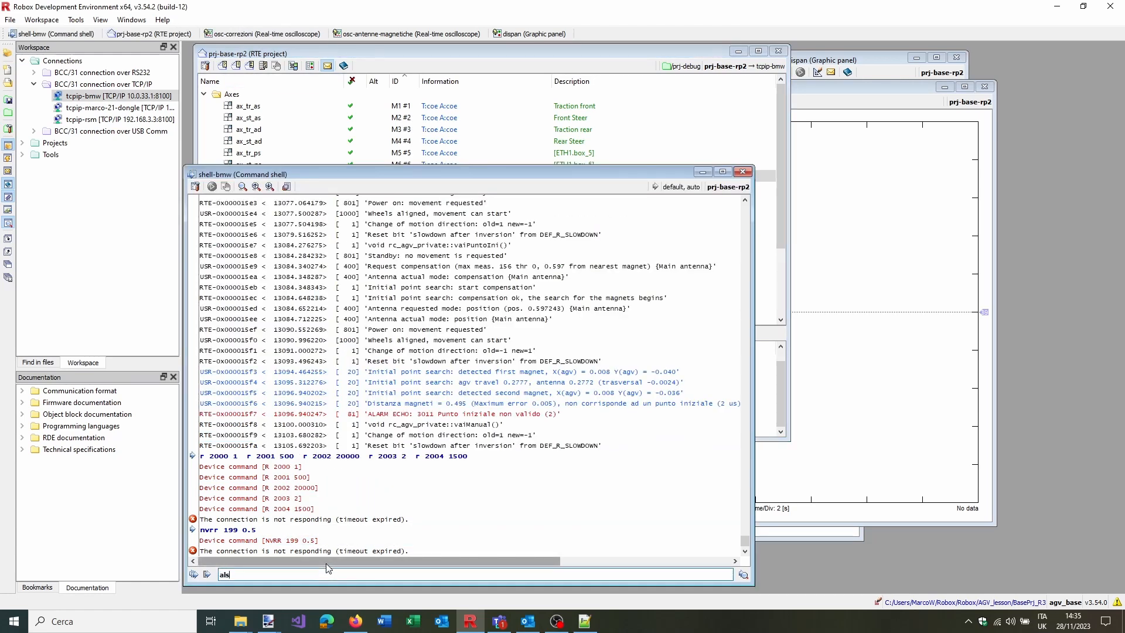
key(Return)
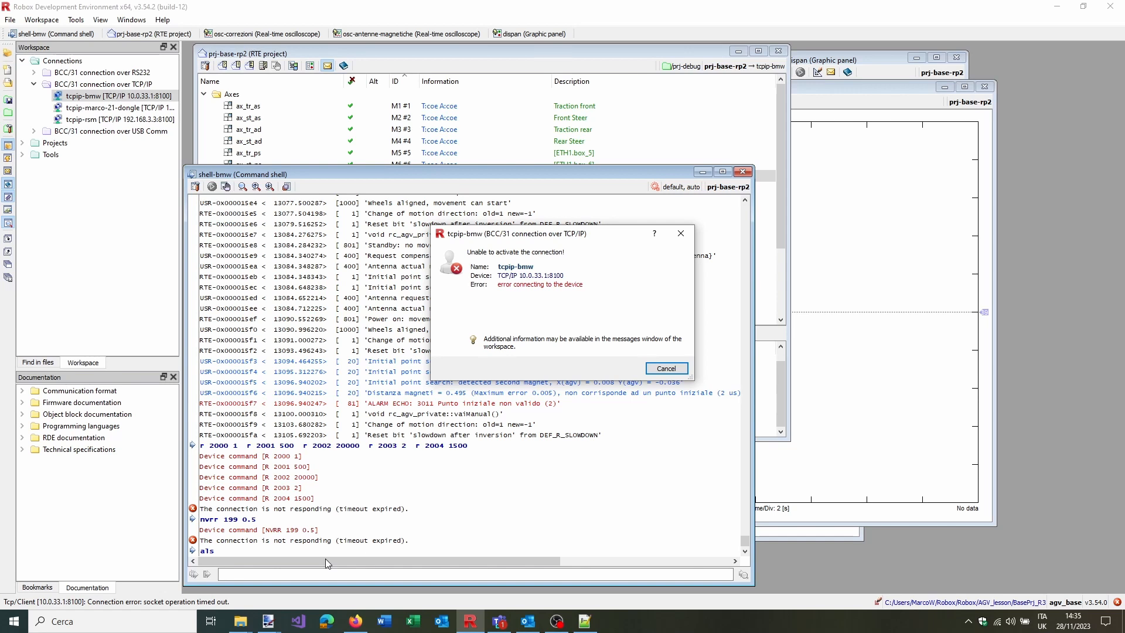
key(Escape)
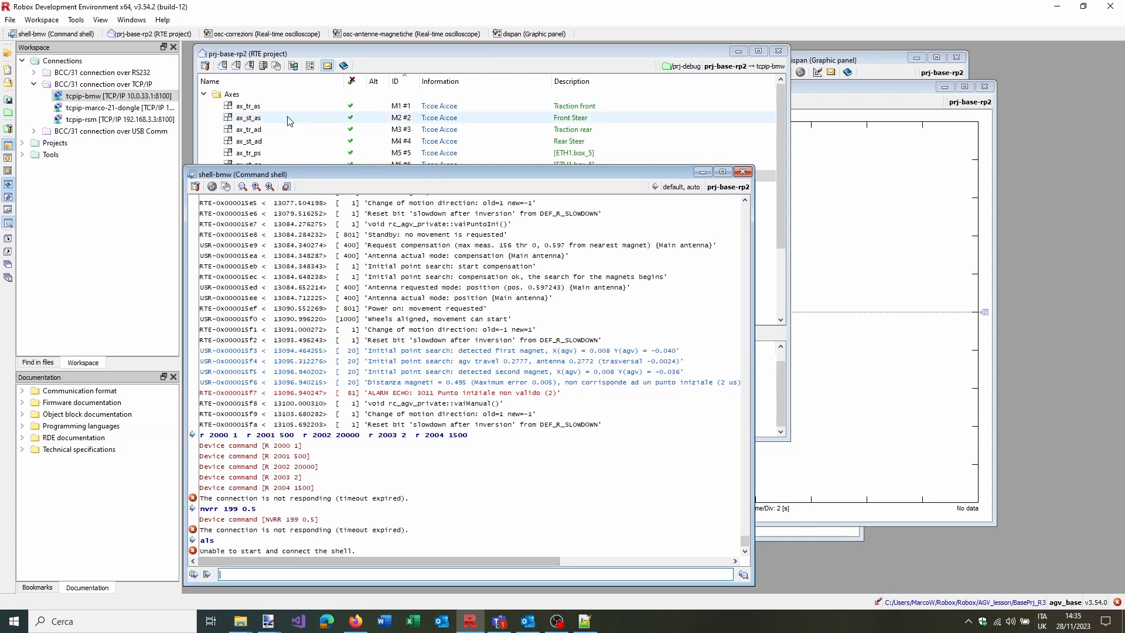
Run als again in the shell-bmw command shell, followed by power_allowed = 0
click(494, 54)
click(537, 574)
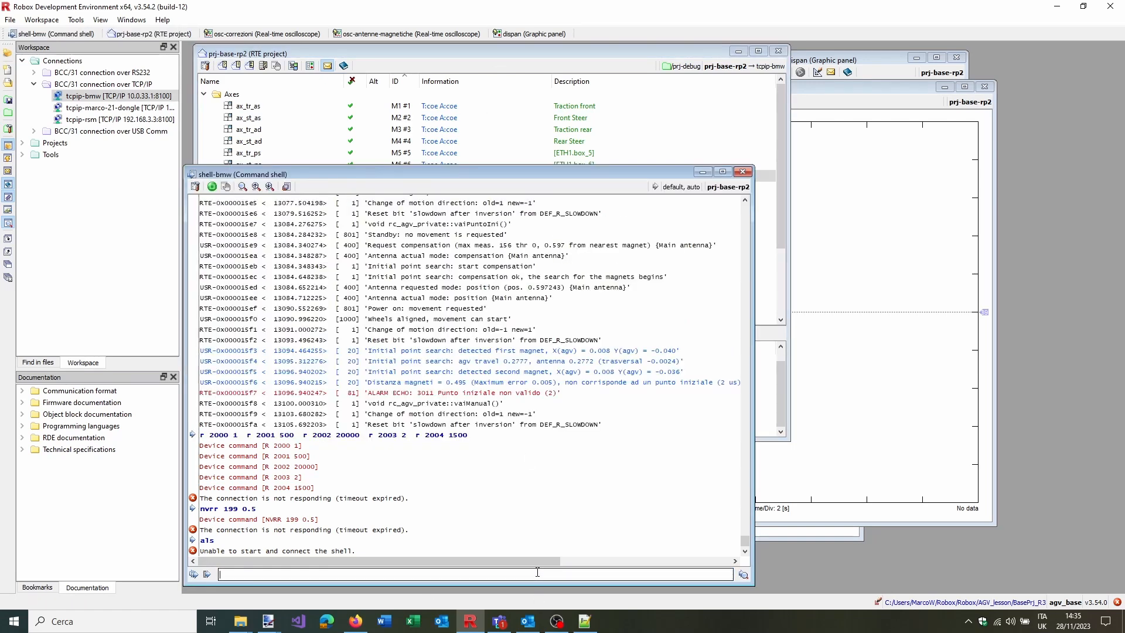
text(als)
key(Return)
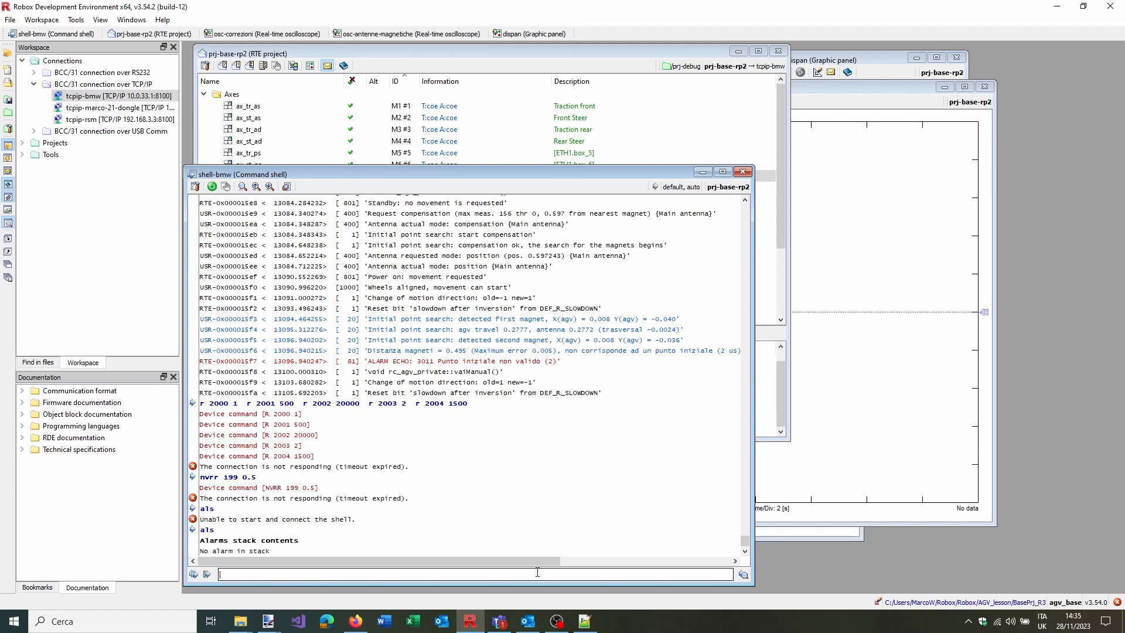
key(Return)
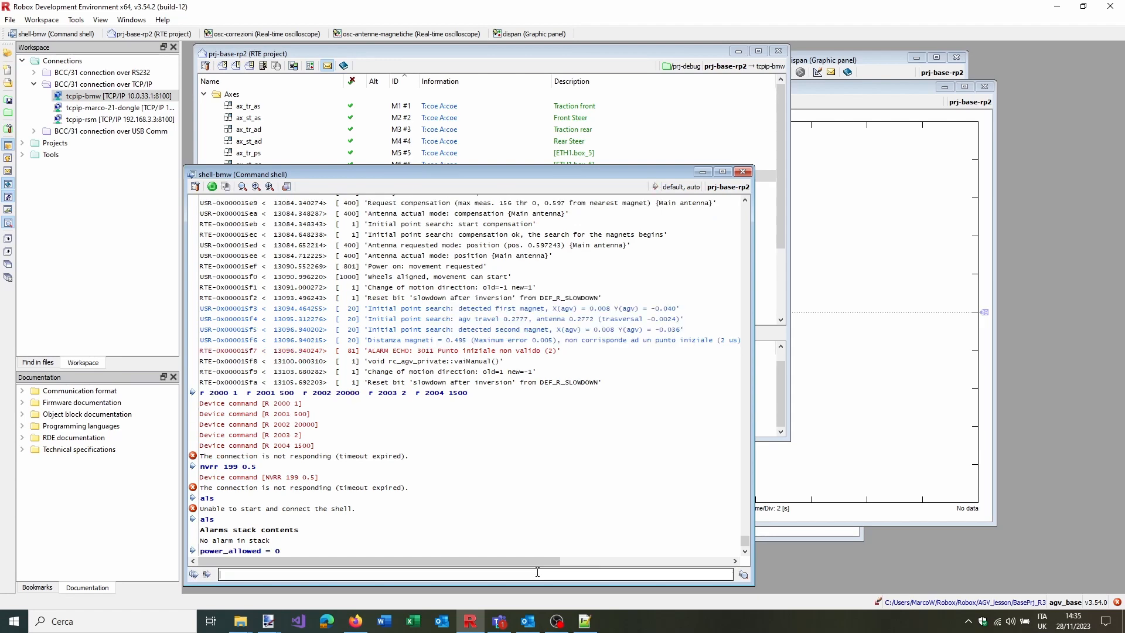
Show the flash files of prj-base-rp2 and examine the ARM A9, PPC G2 and PPC P2020 firmware files in /f@
click(274, 54)
click(320, 332)
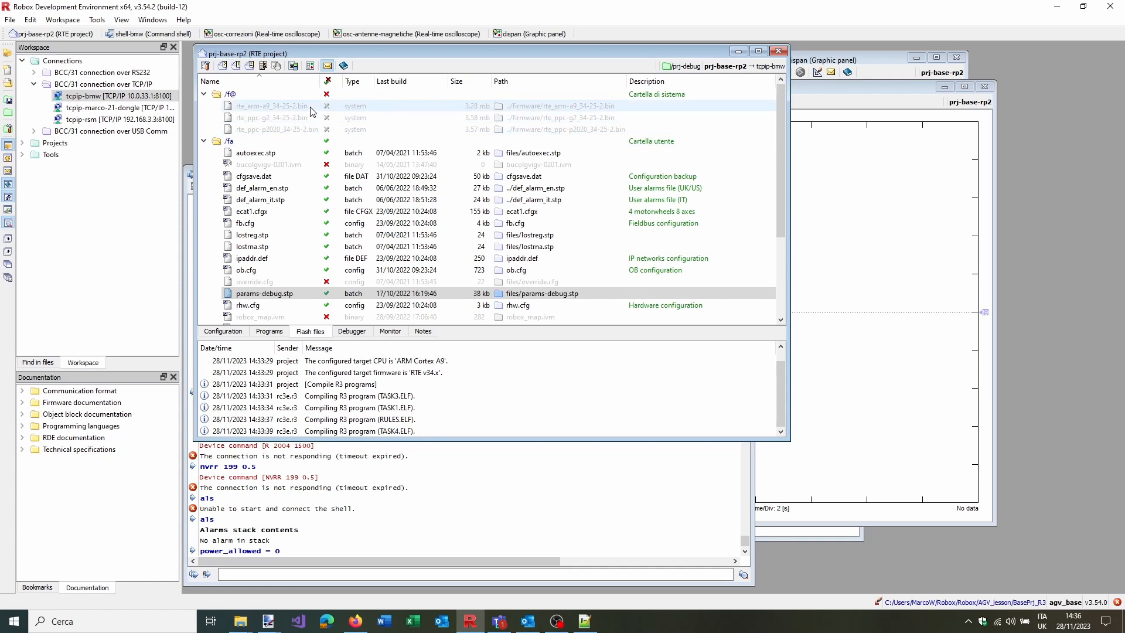
click(294, 108)
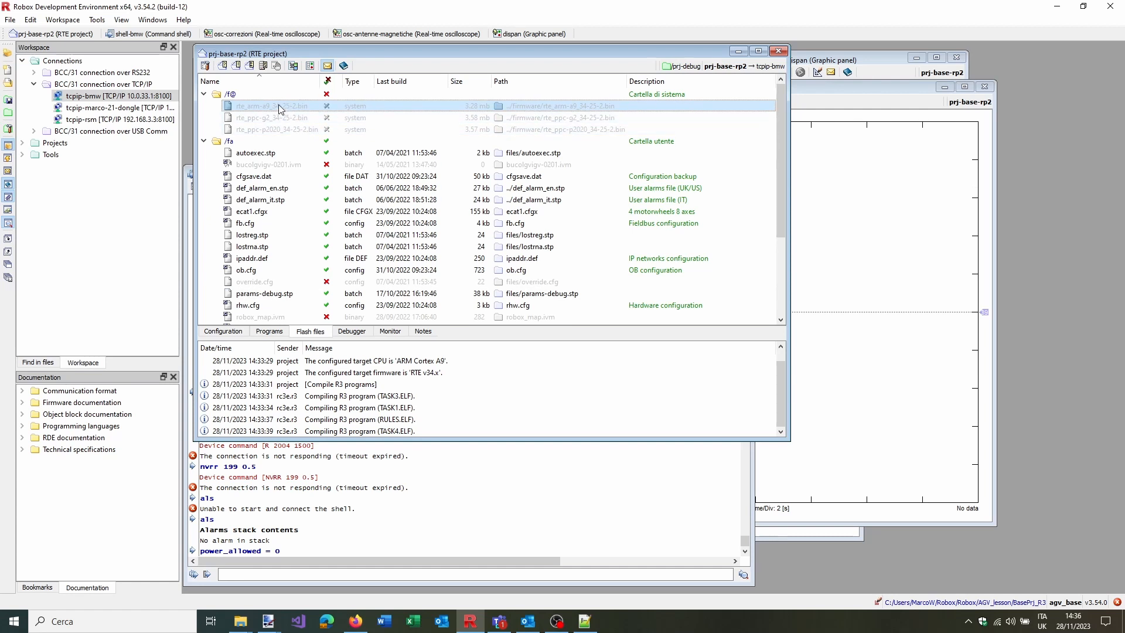
click(277, 118)
click(278, 131)
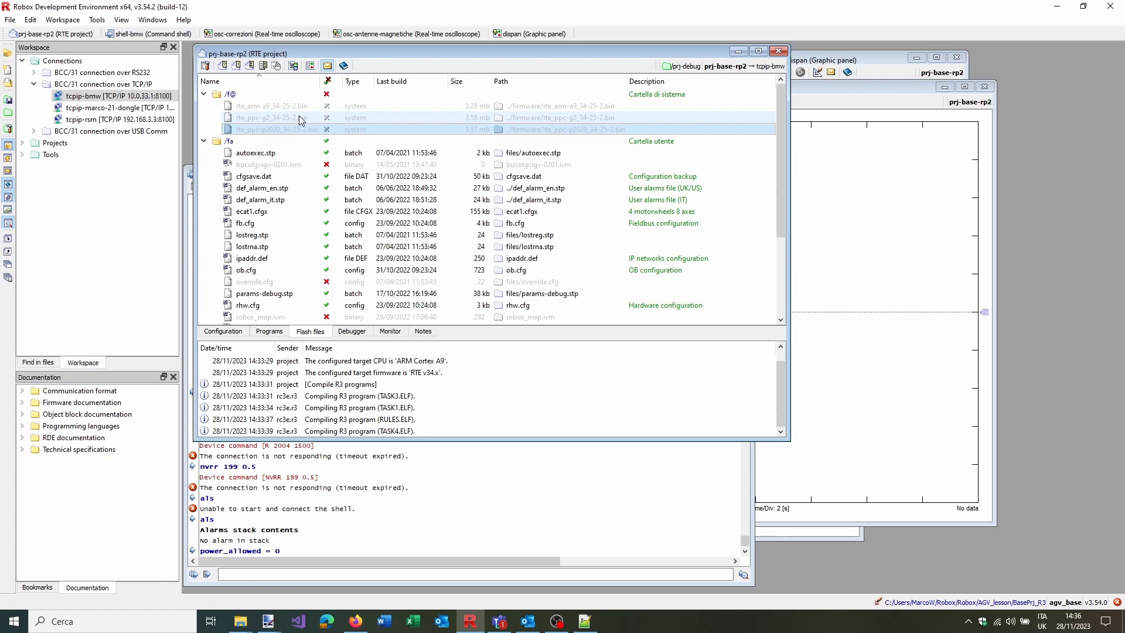
Switch from Robox Development Environment to Robox Software Setup and show the complete product catalog
click(300, 120)
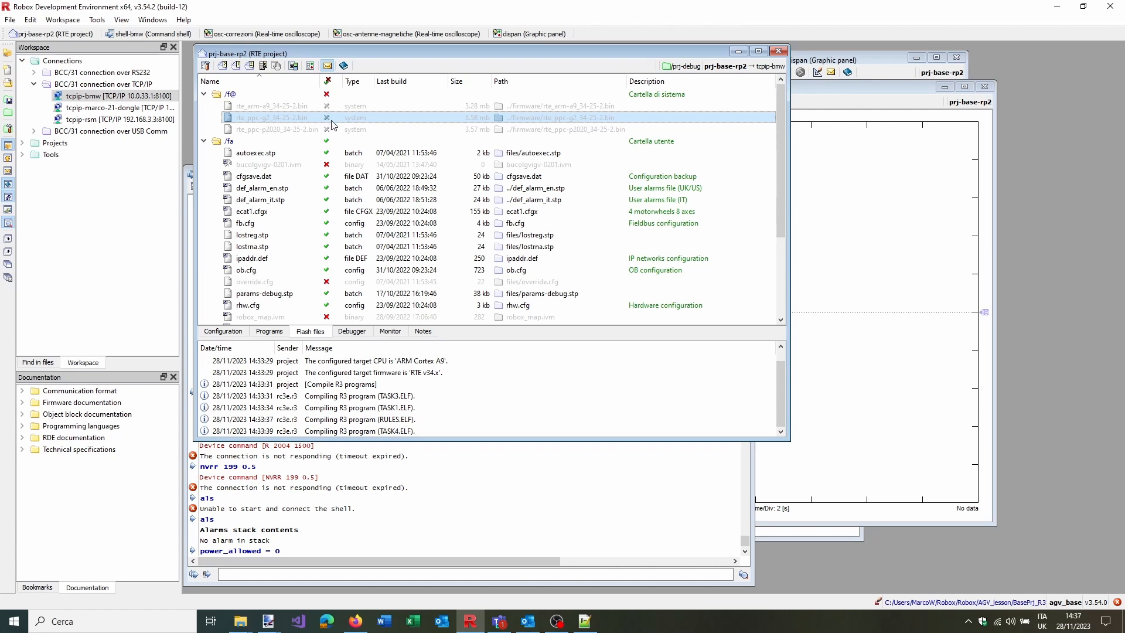
click(1056, 11)
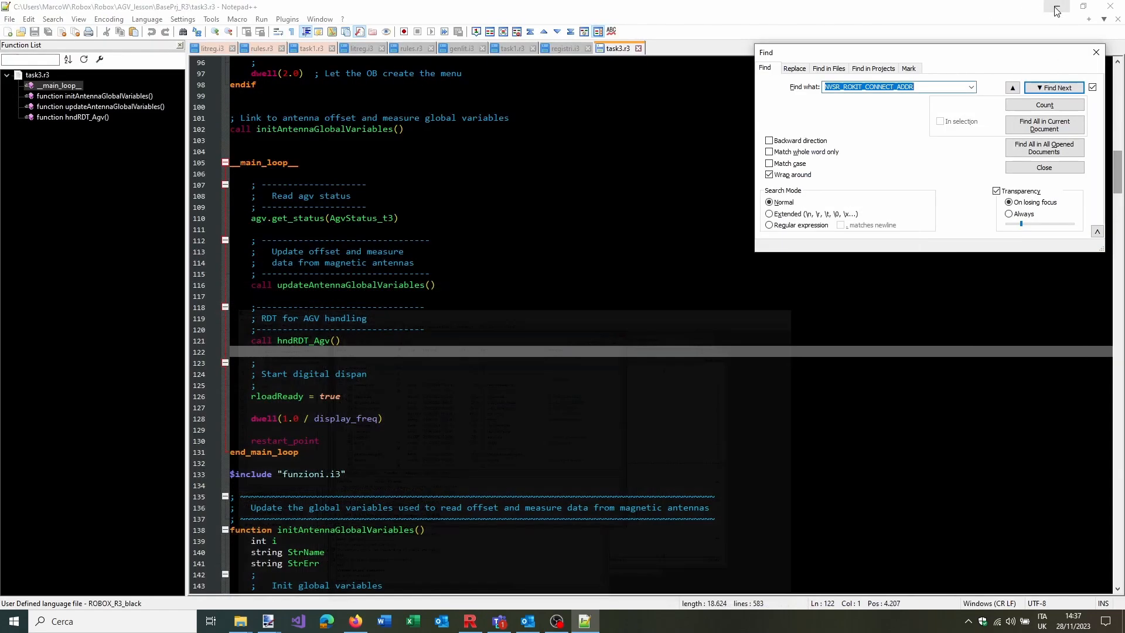
click(1056, 11)
click(1056, 11)
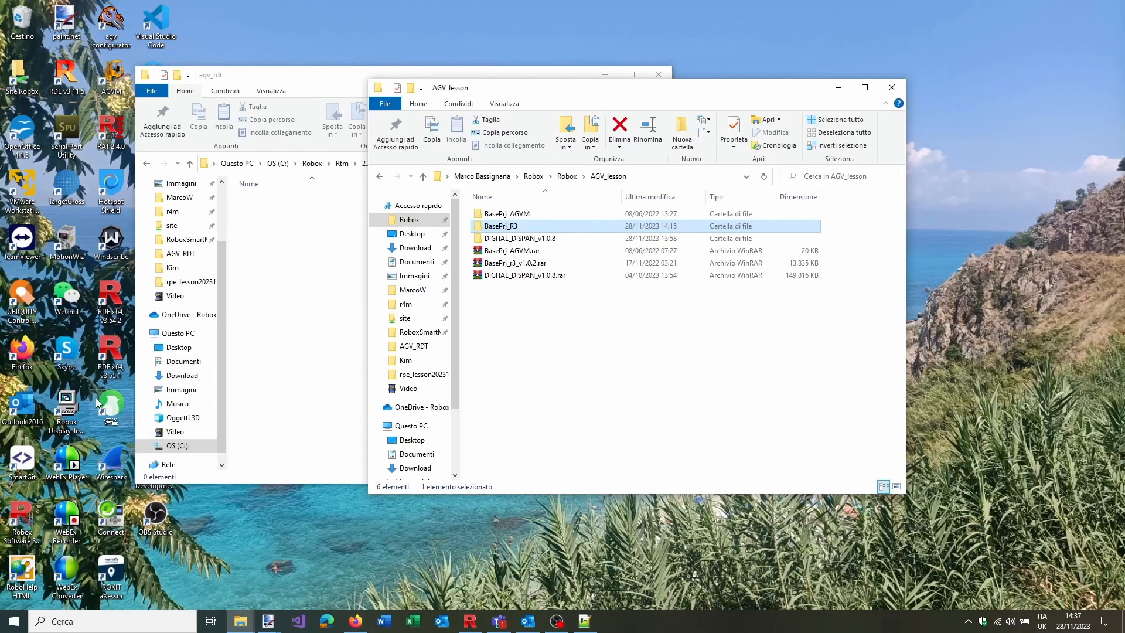
click(30, 523)
double_click(31, 523)
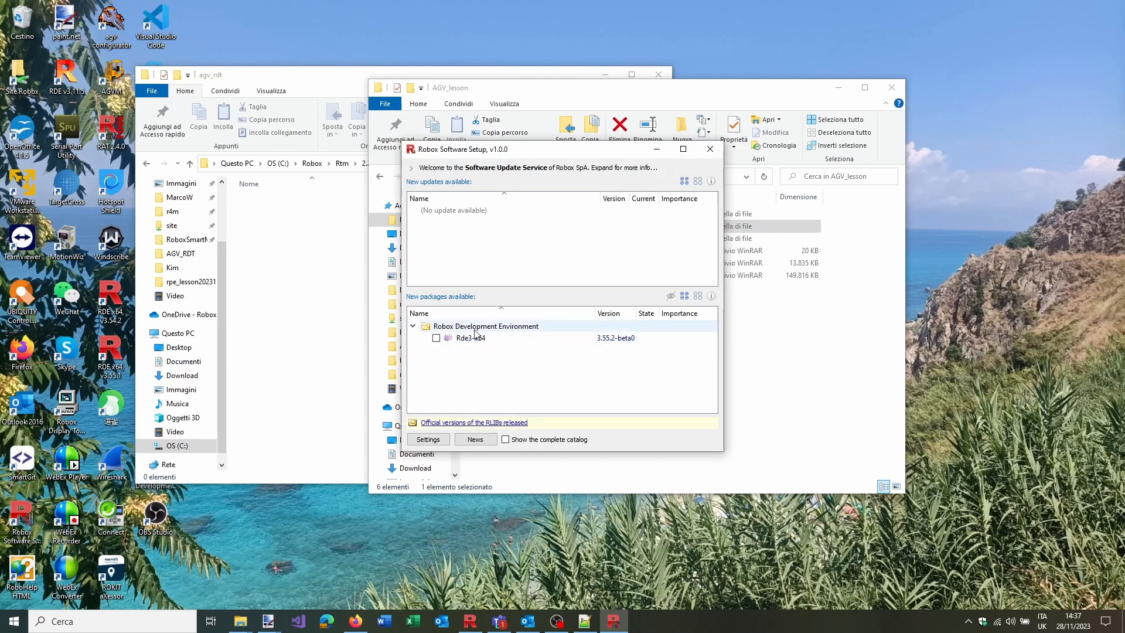
click(505, 440)
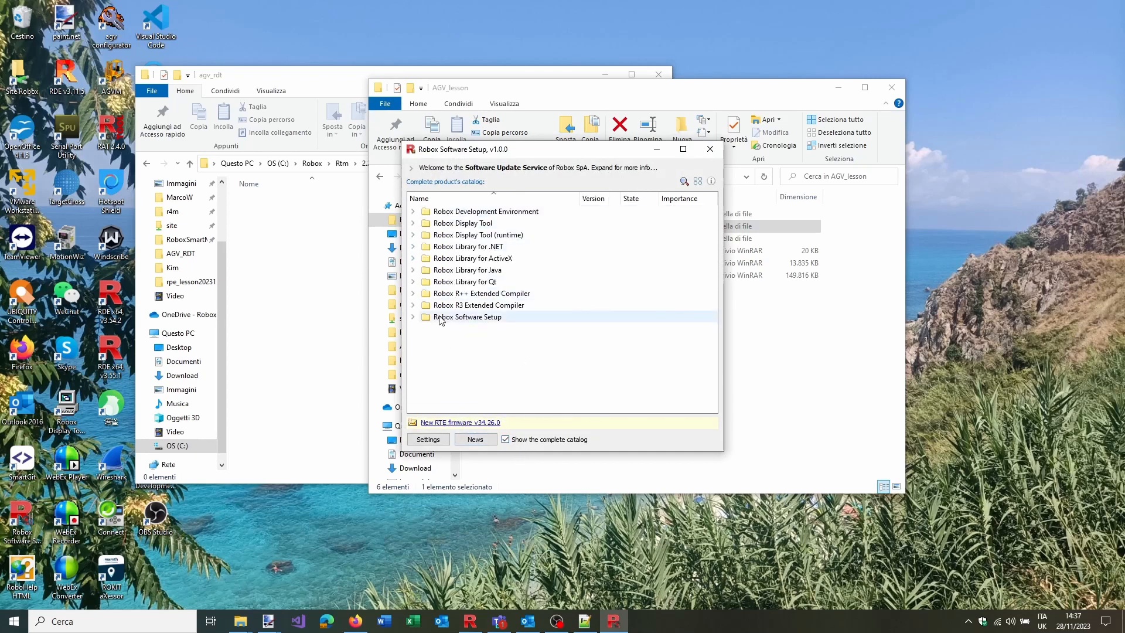
Examine the Rtm versions of Robox Display Tool (runtime), briefly marking version 2.2.12-1 and unmarking it again
click(413, 234)
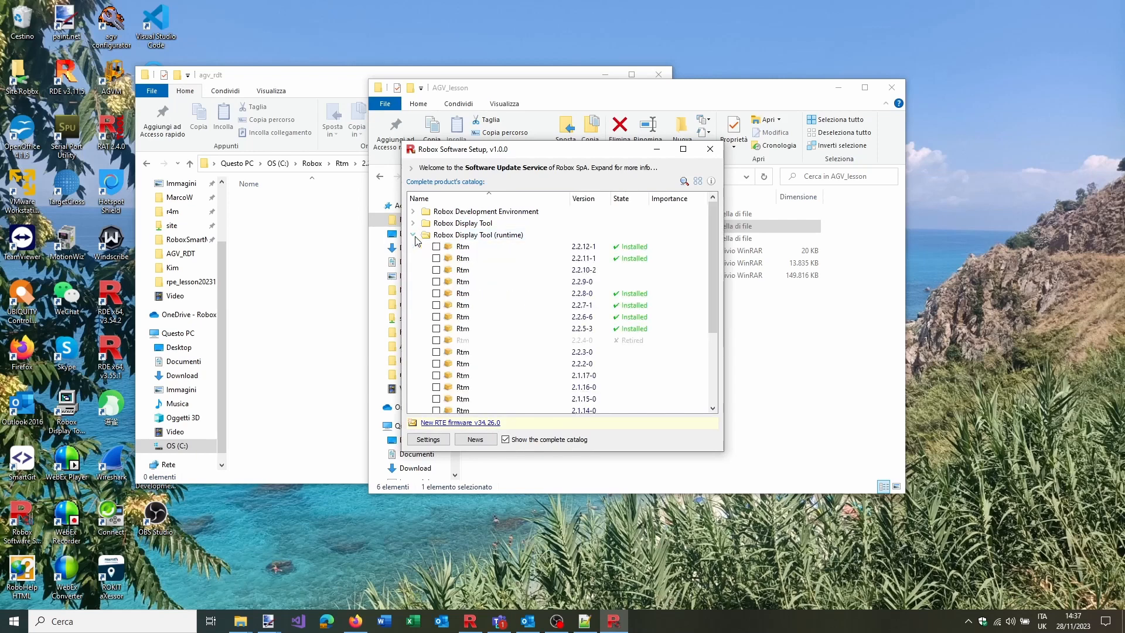
click(508, 237)
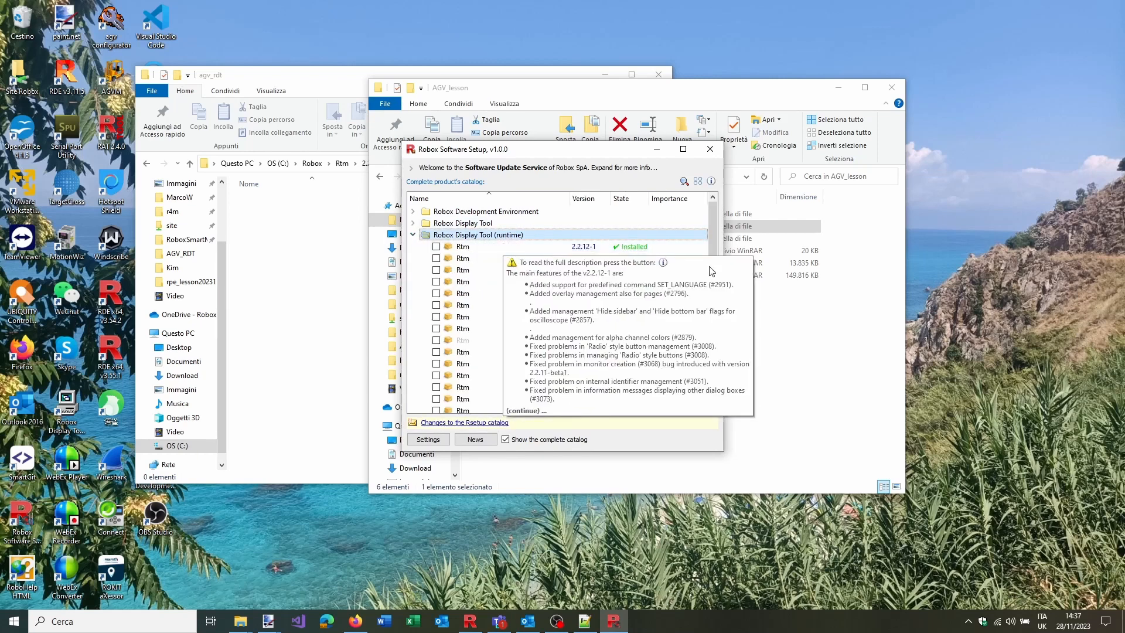
click(595, 246)
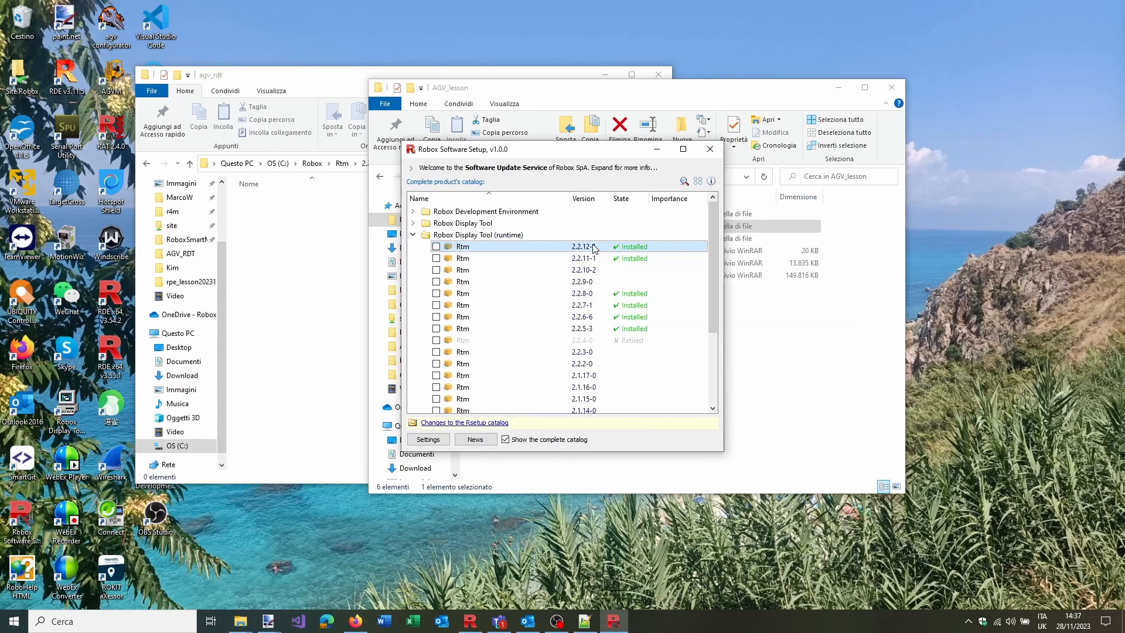
click(436, 246)
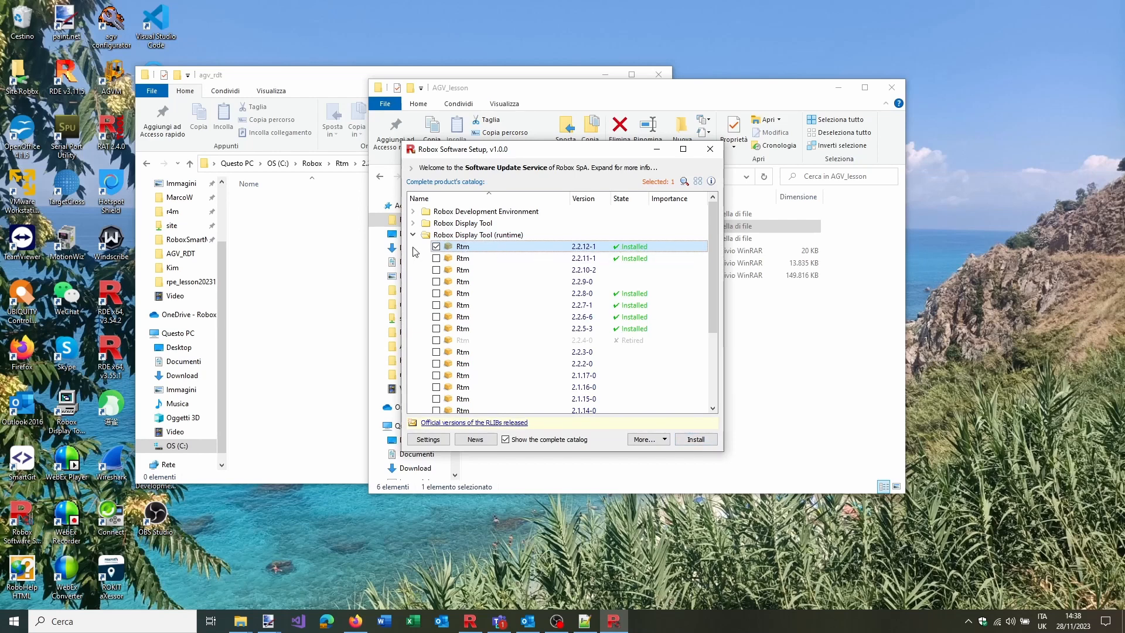
click(436, 247)
click(412, 235)
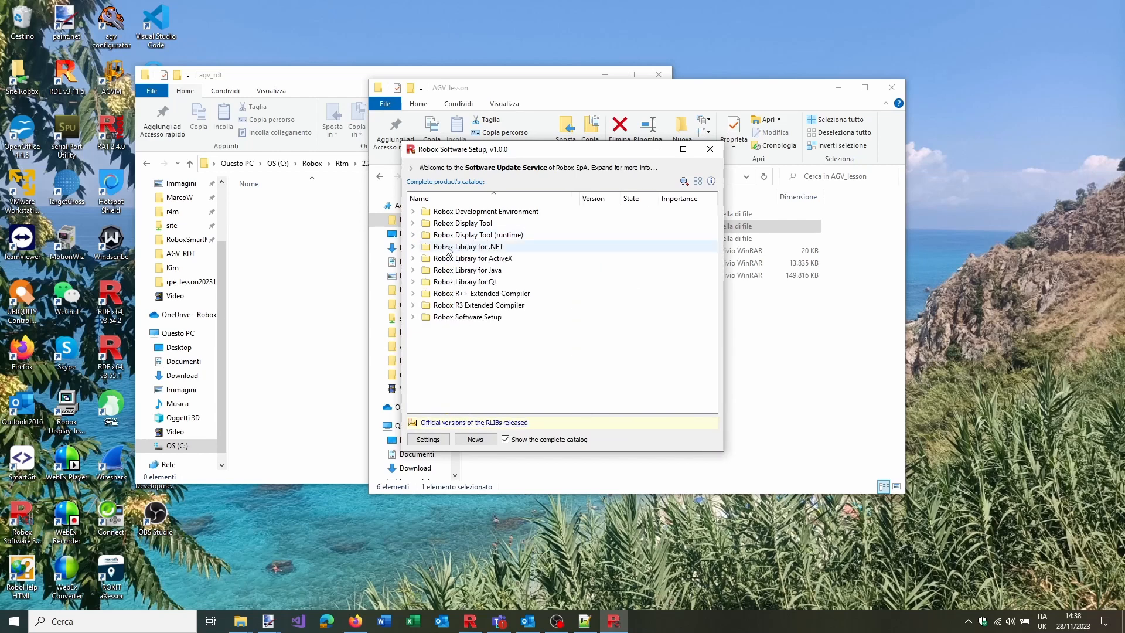
Examine the available Rdt versions of Robox Display Tool and the Rde3-x64 versions of Robox Development Environment
click(414, 223)
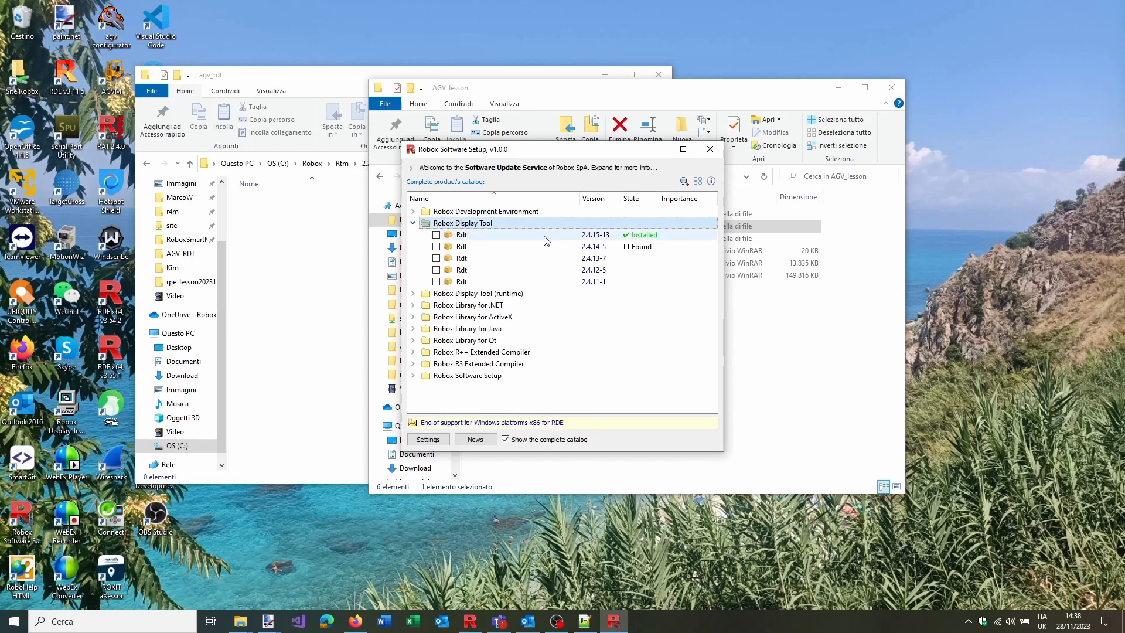
click(450, 235)
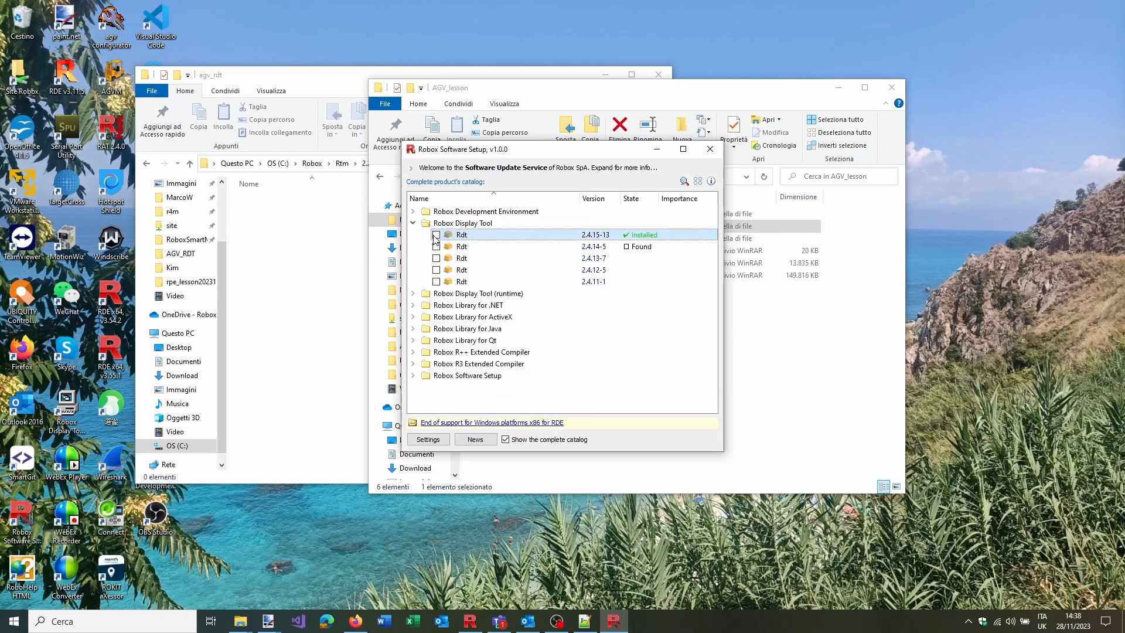
click(413, 223)
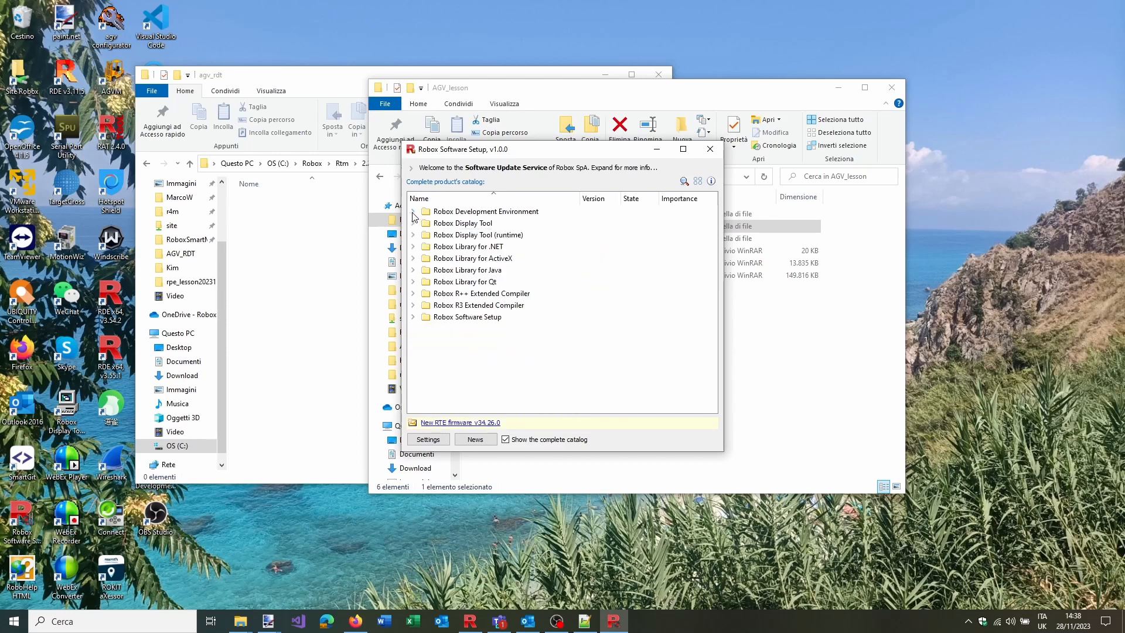
click(413, 211)
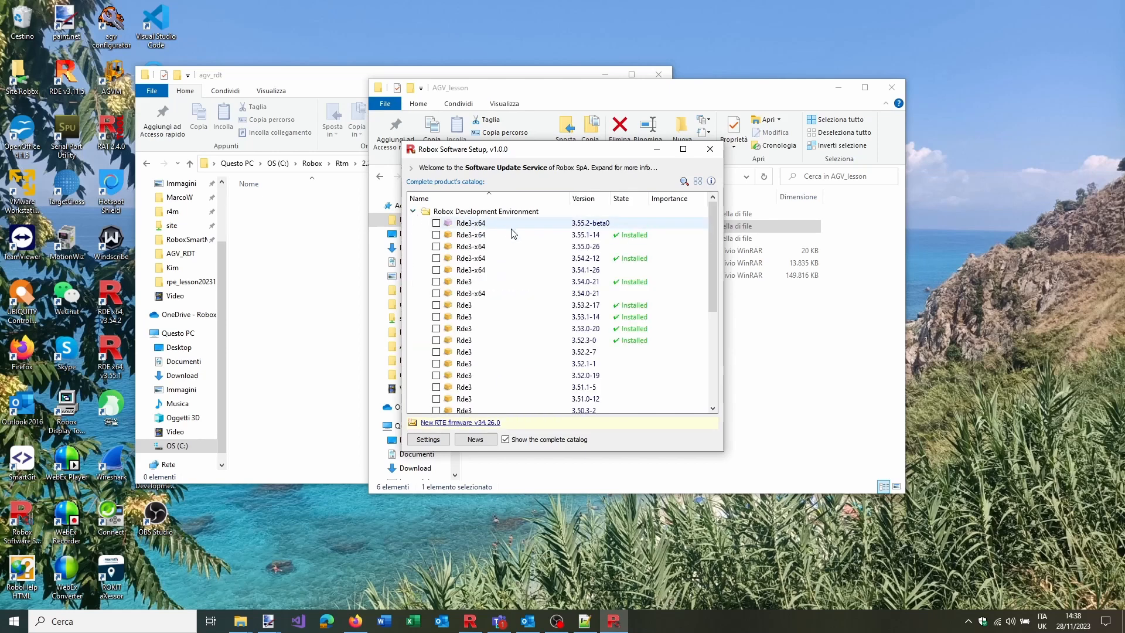
click(597, 247)
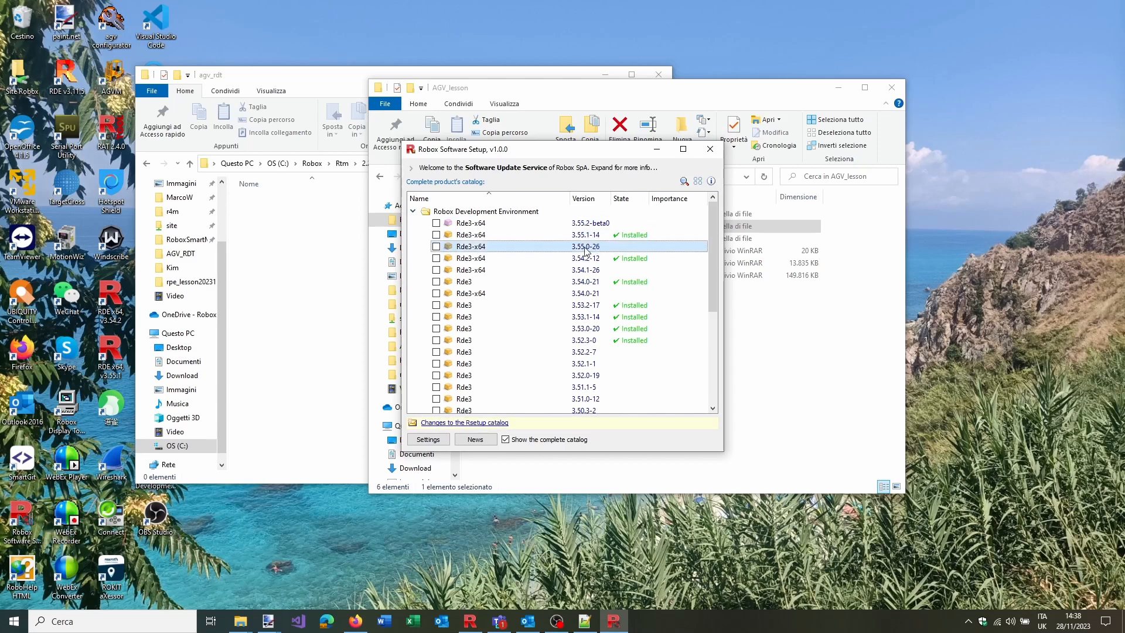
click(588, 232)
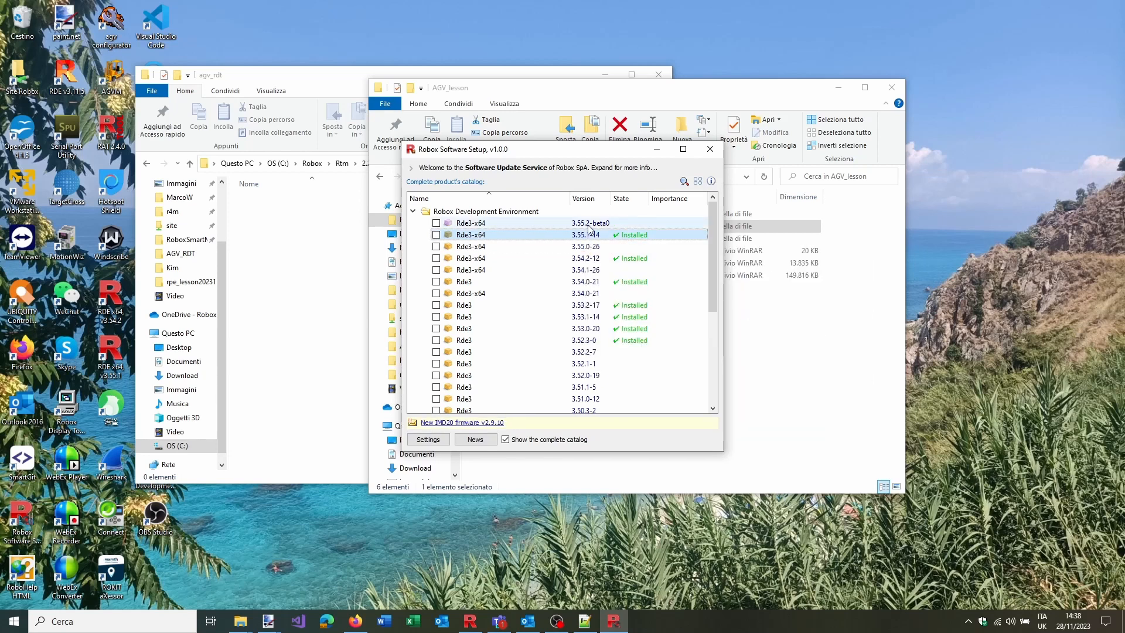
click(415, 212)
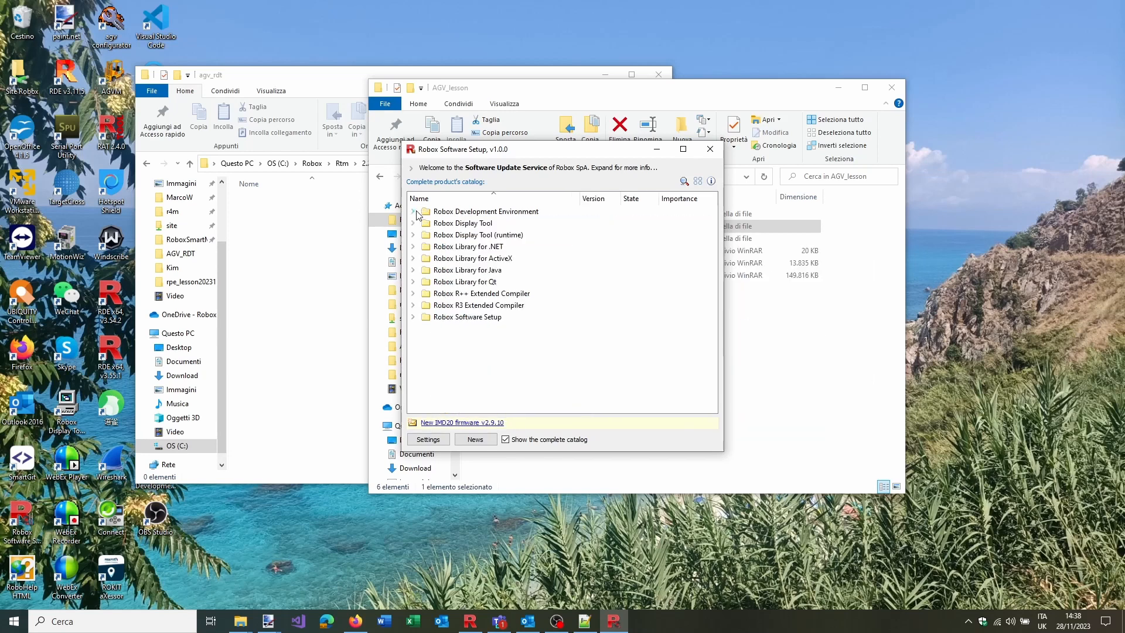
Review the Rdt versions again, then the Robox Development Environment, Display Tool and Display Tool (runtime) catalog entries
click(414, 224)
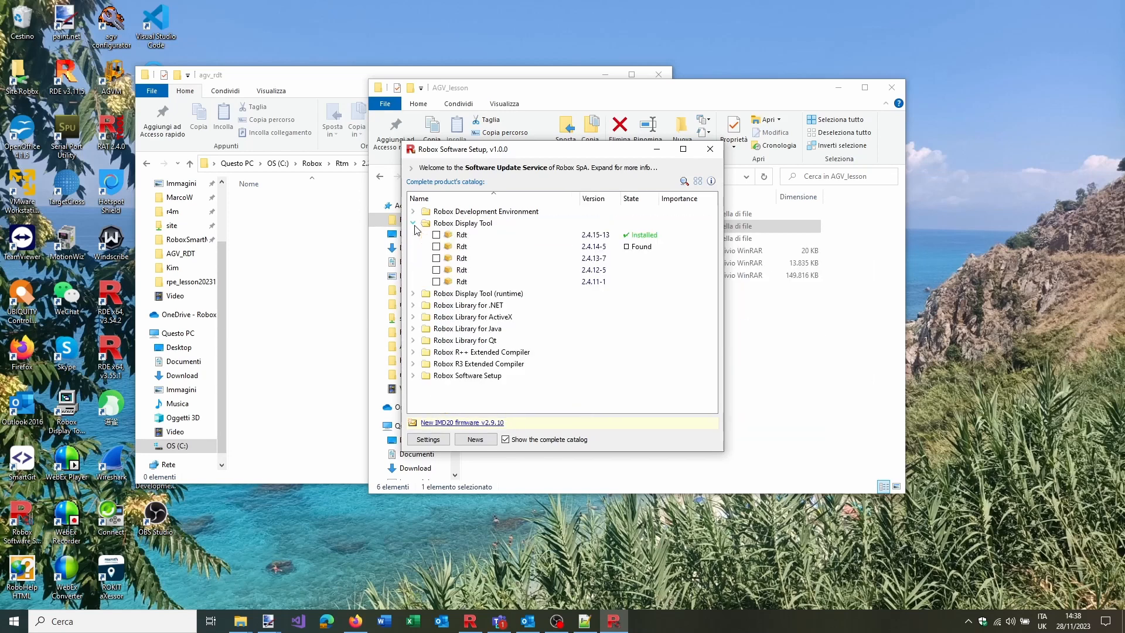
click(475, 236)
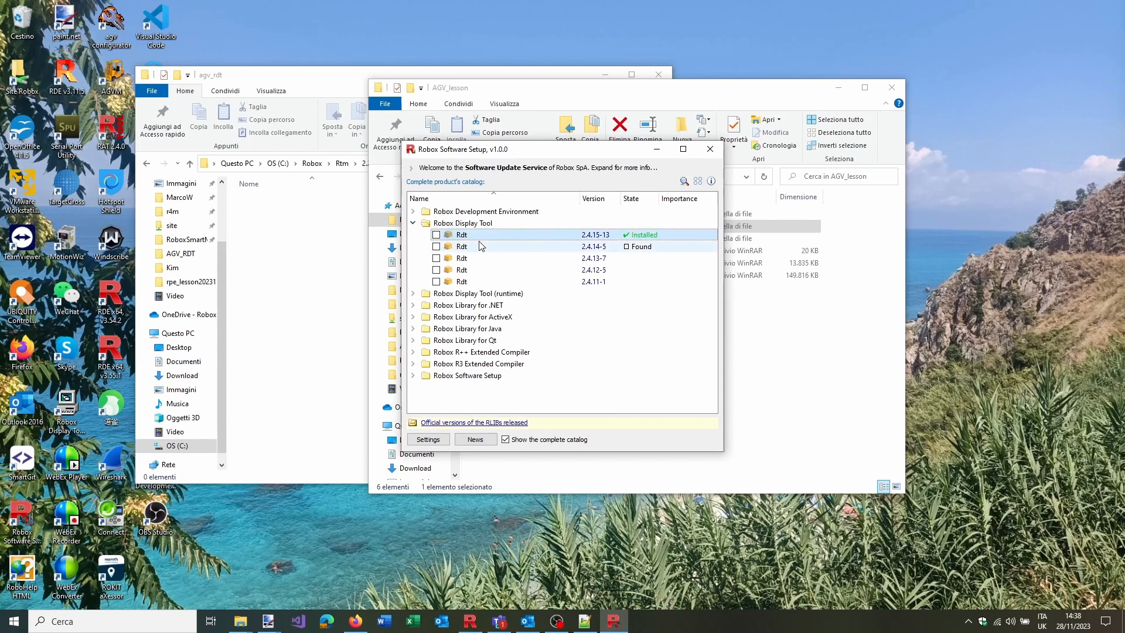
click(413, 224)
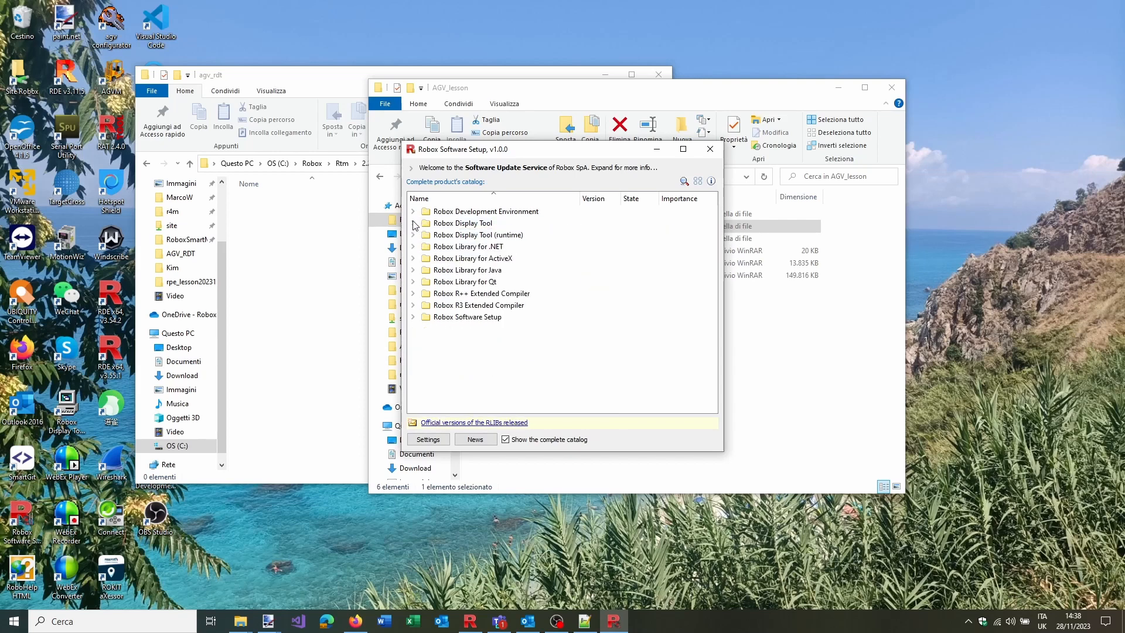
click(487, 234)
click(479, 225)
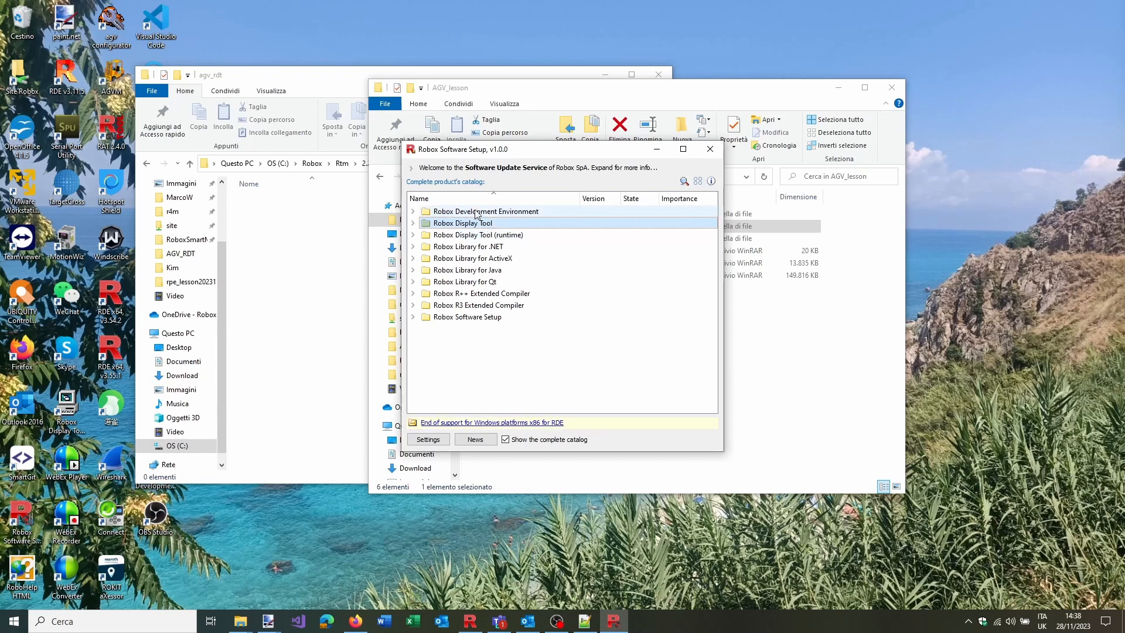
click(476, 212)
click(473, 224)
click(468, 236)
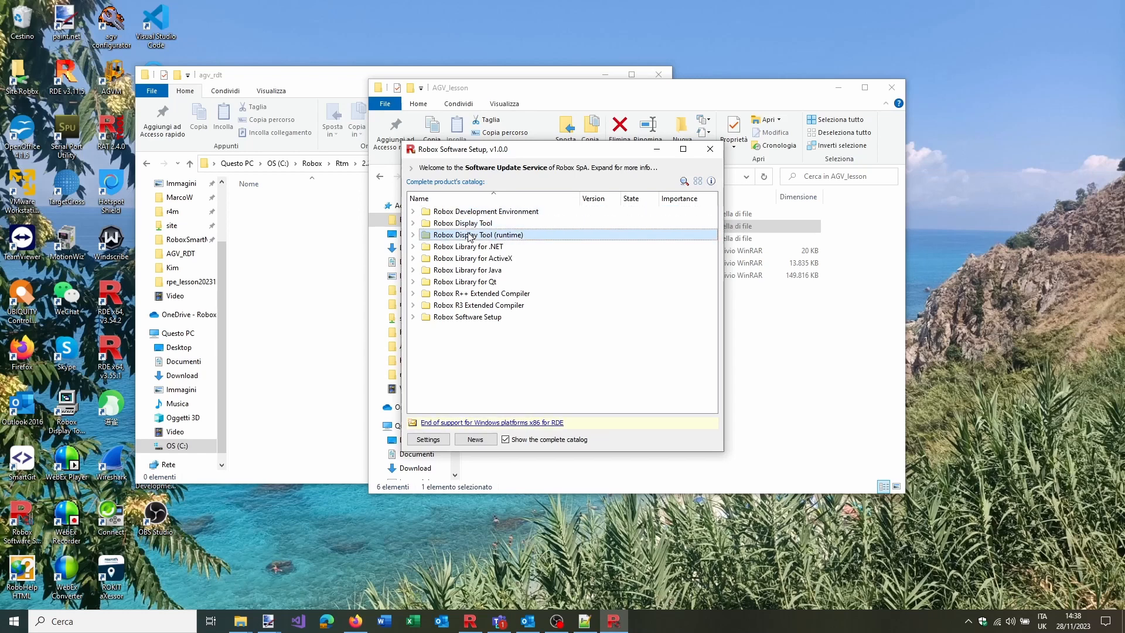
Show the details of the RTE firmware v34.28.4 news, mark rte_ppc-g2_34-28-4.zip for download and close Robox Software Setup
click(475, 439)
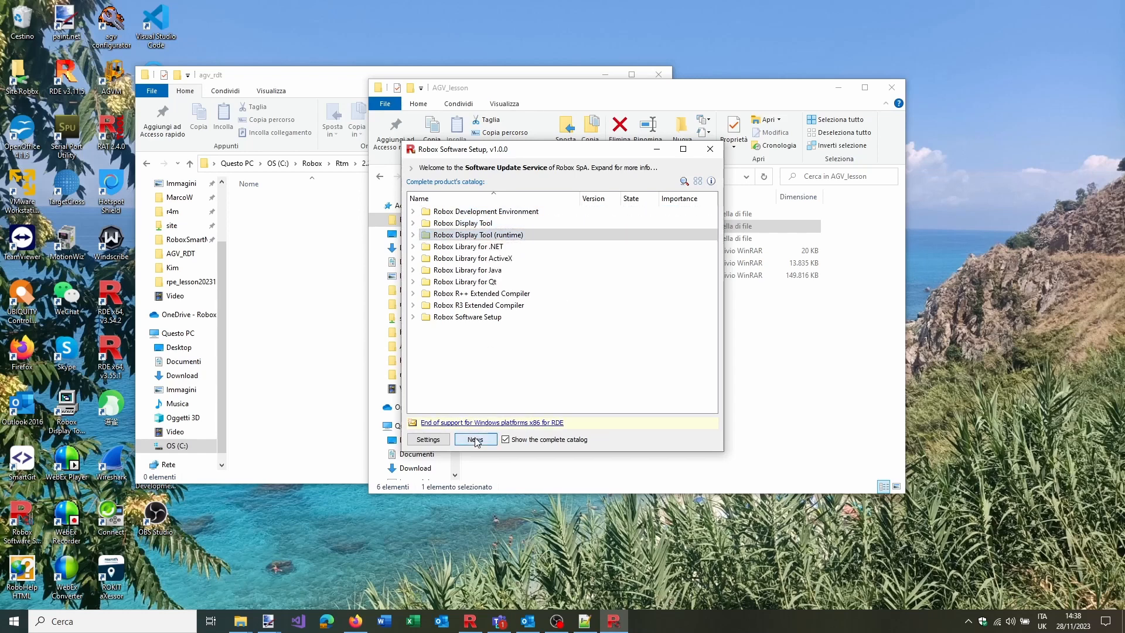
click(495, 234)
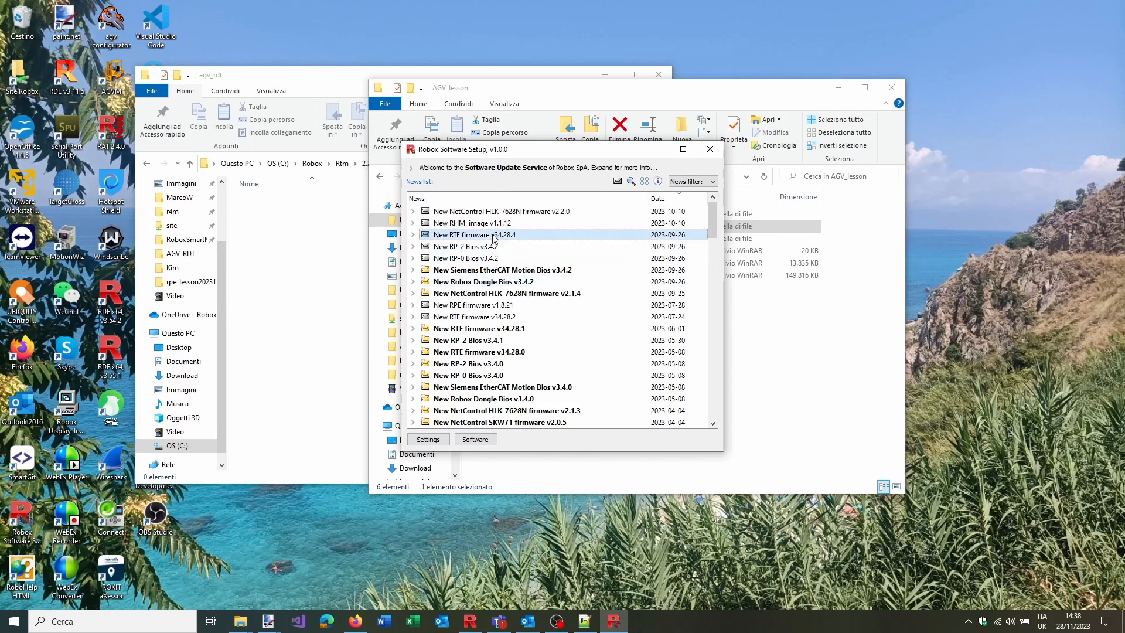
click(413, 234)
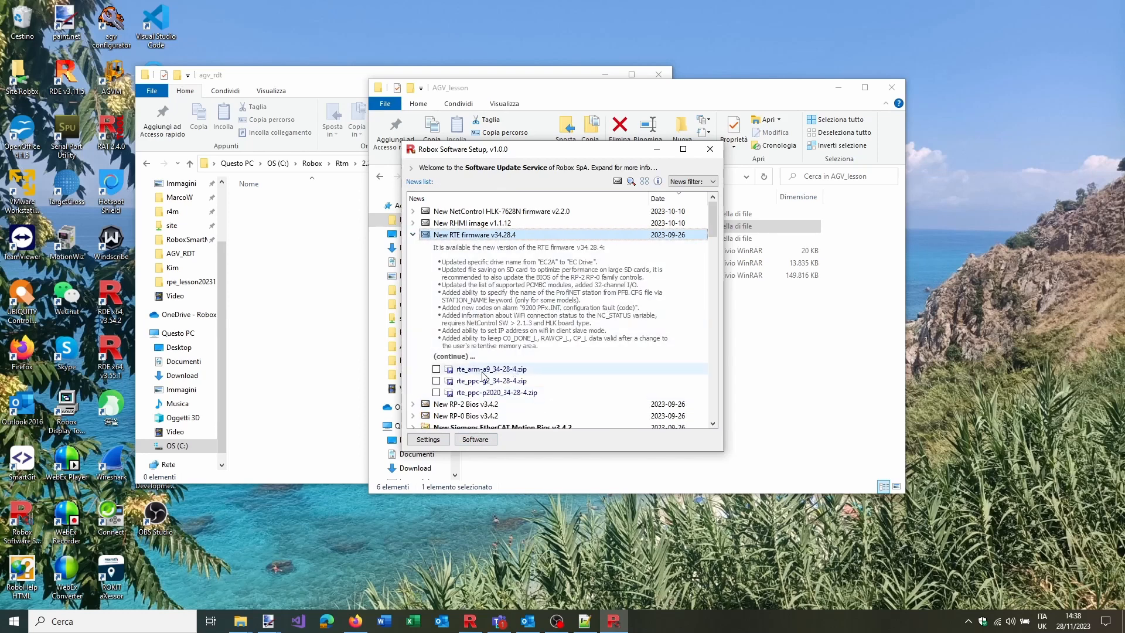
click(436, 381)
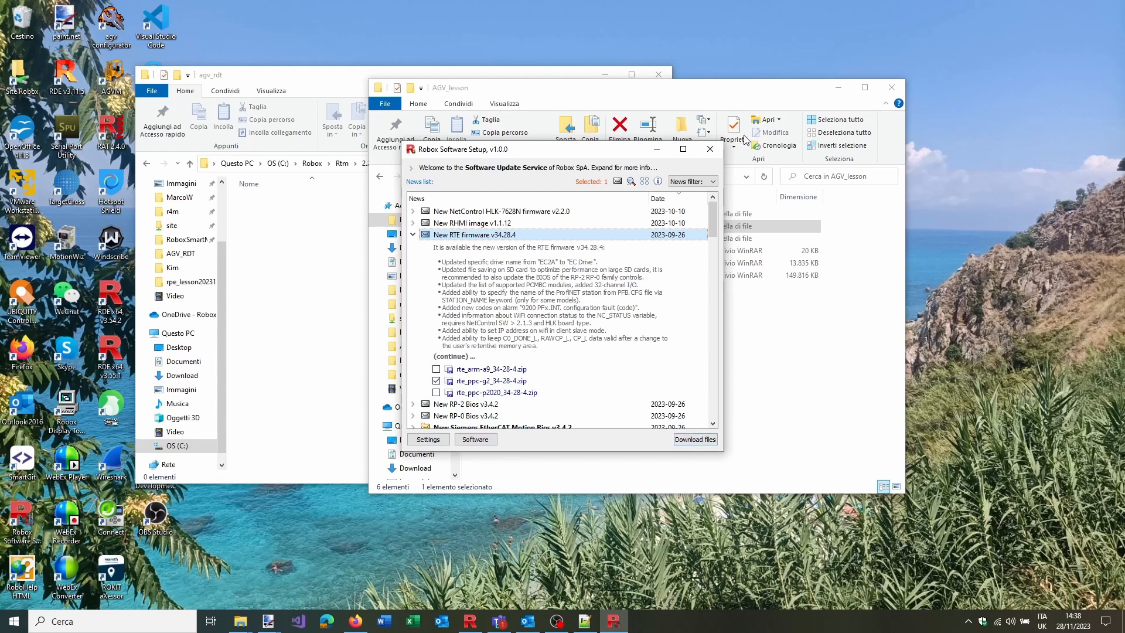
click(710, 149)
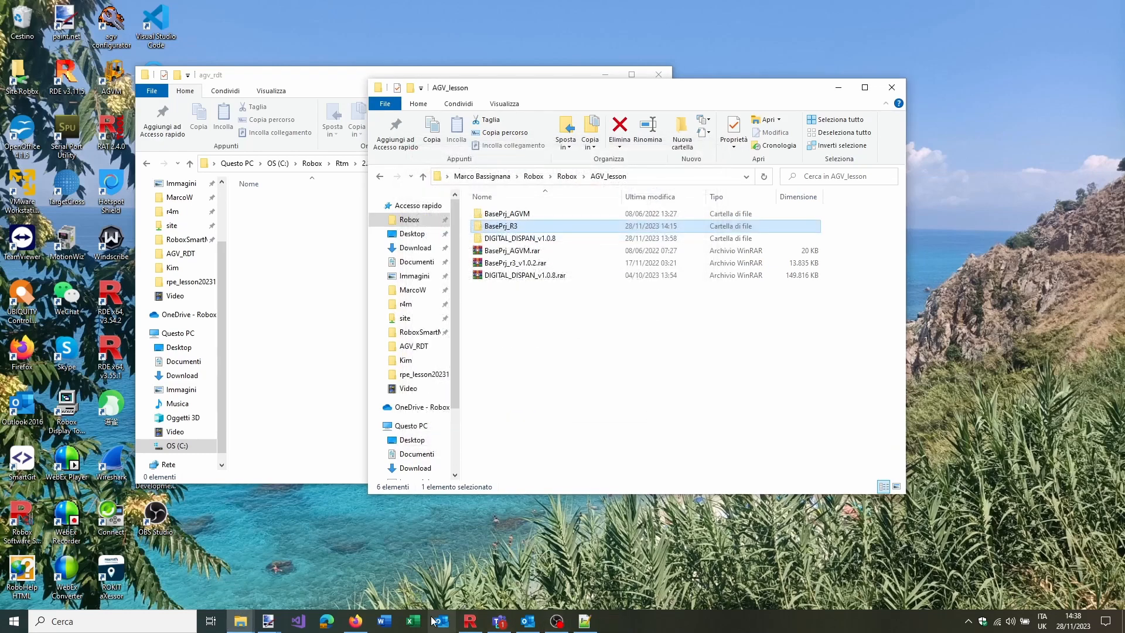
Switch back to Robox Development Environment and examine the firmware files in /f@ and the other flash files of prj-base-rp2
click(470, 621)
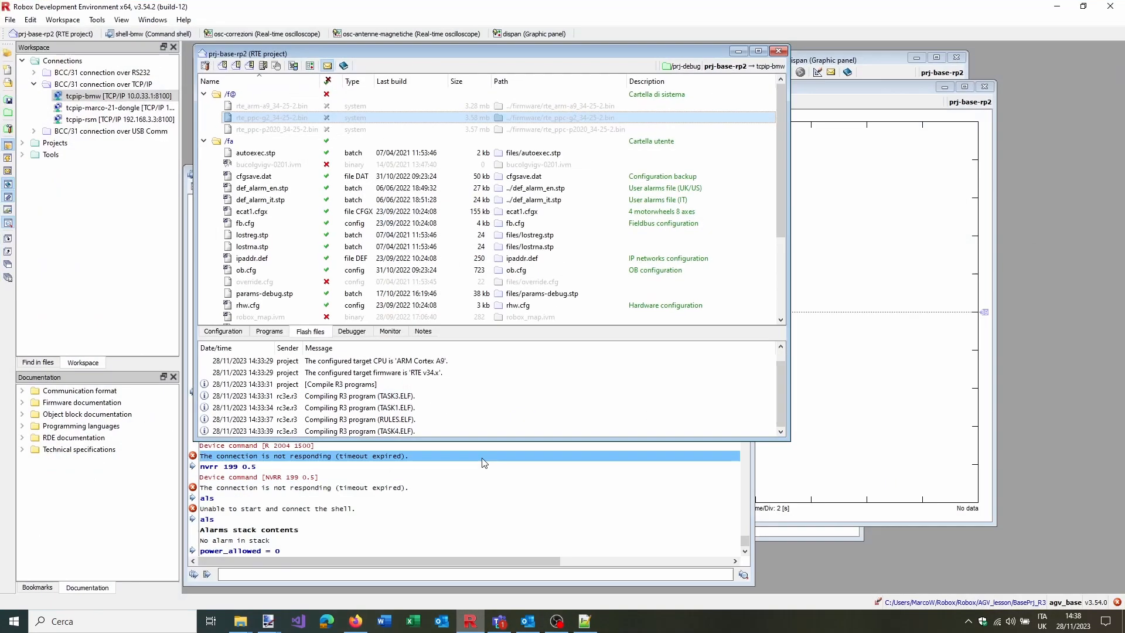
click(300, 105)
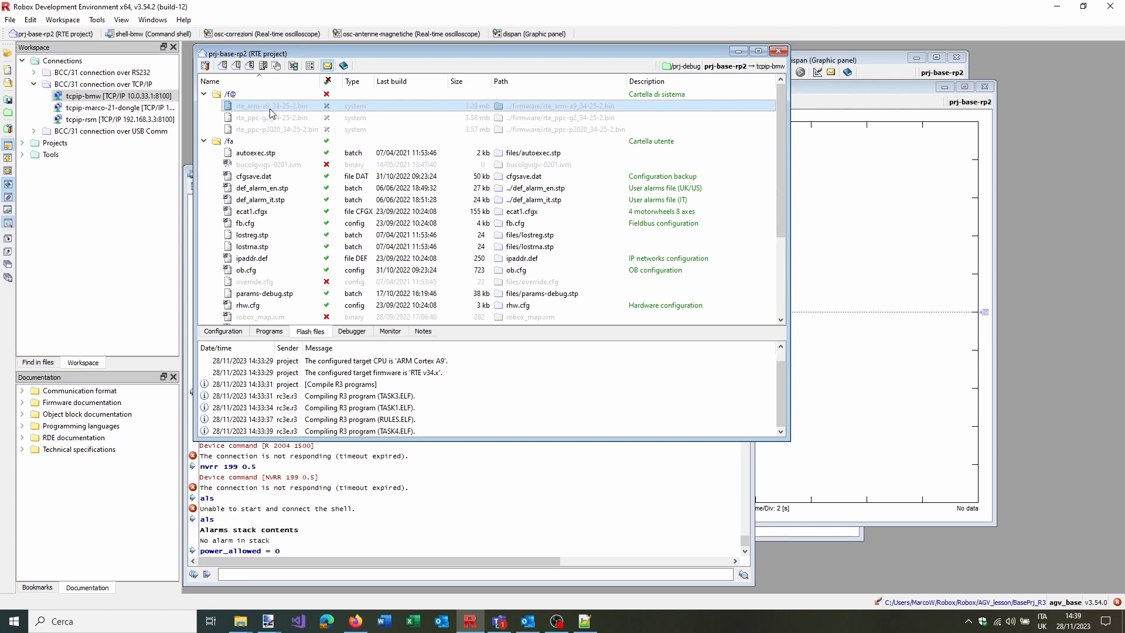
click(276, 122)
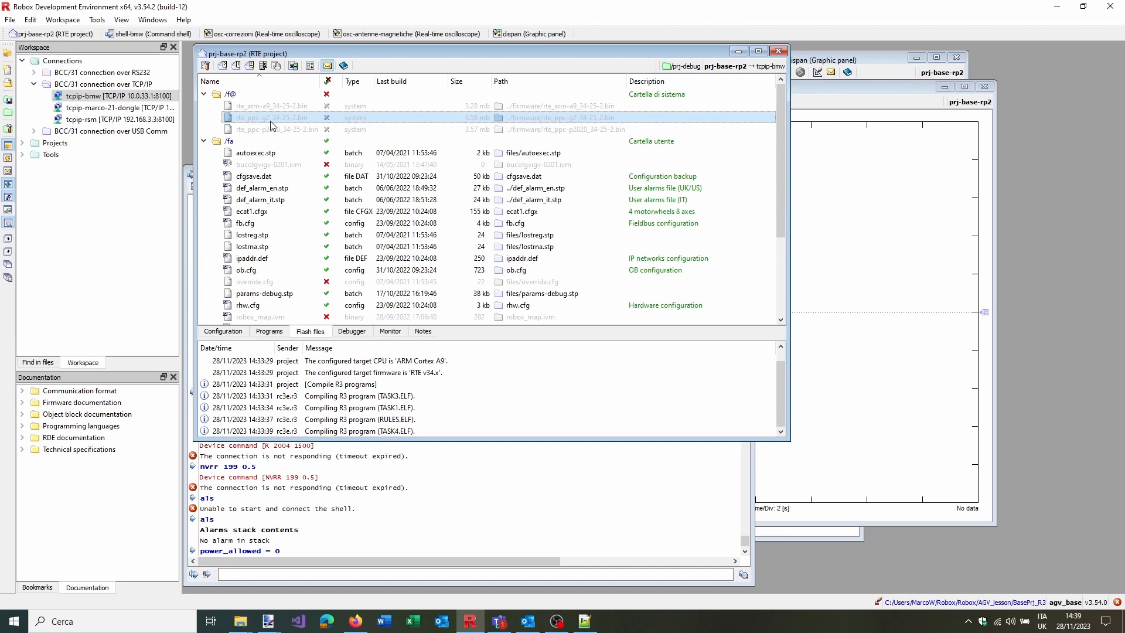
click(283, 131)
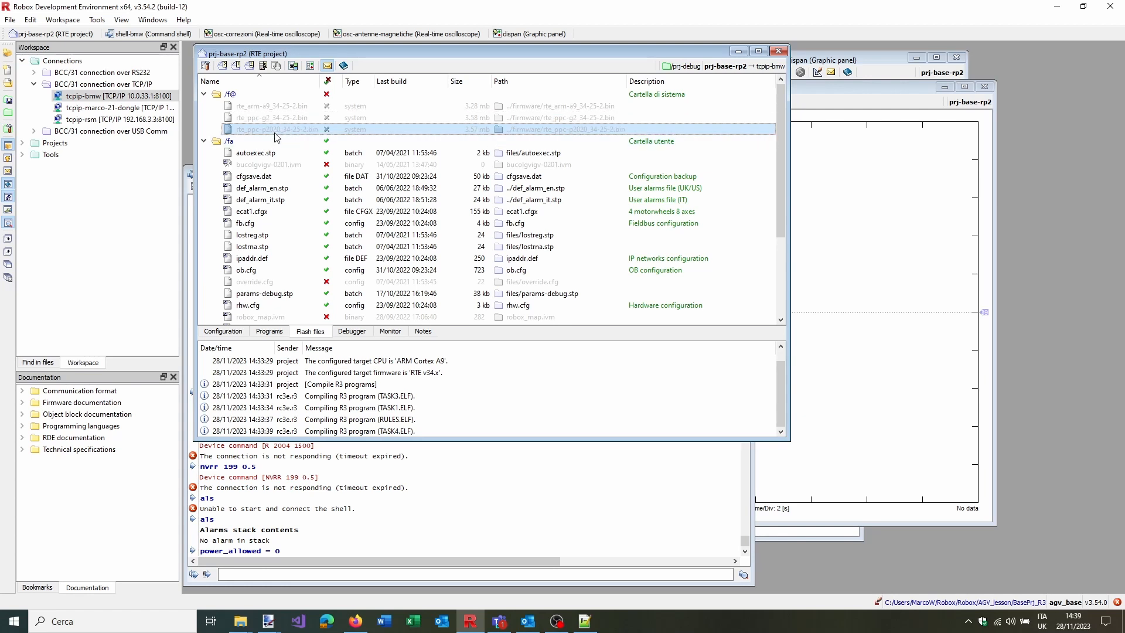
click(294, 119)
click(302, 110)
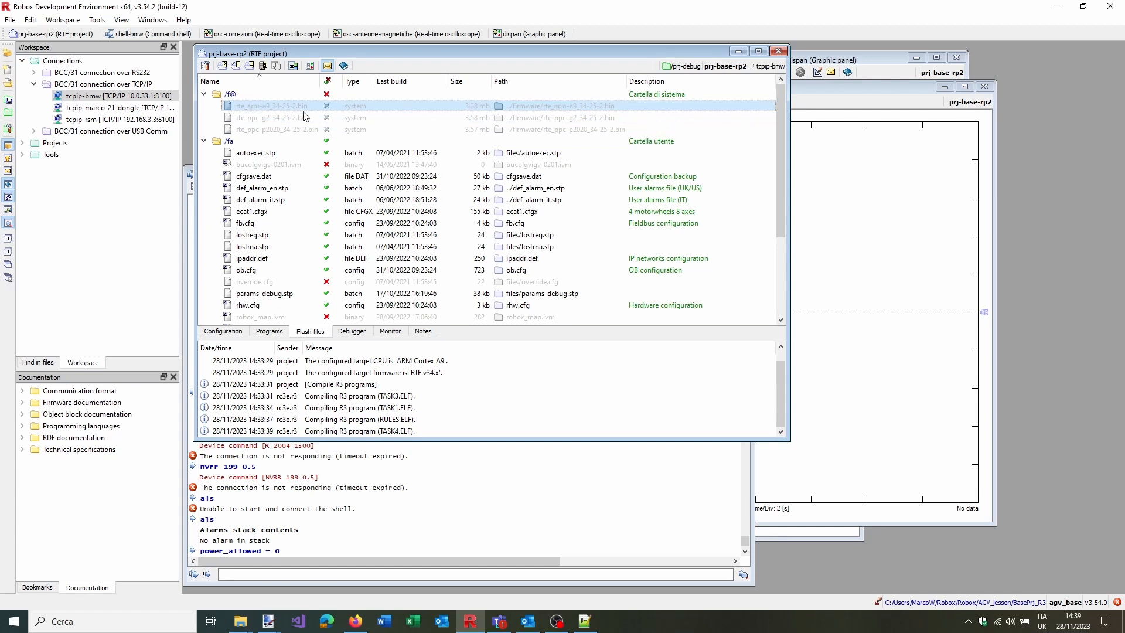
click(340, 120)
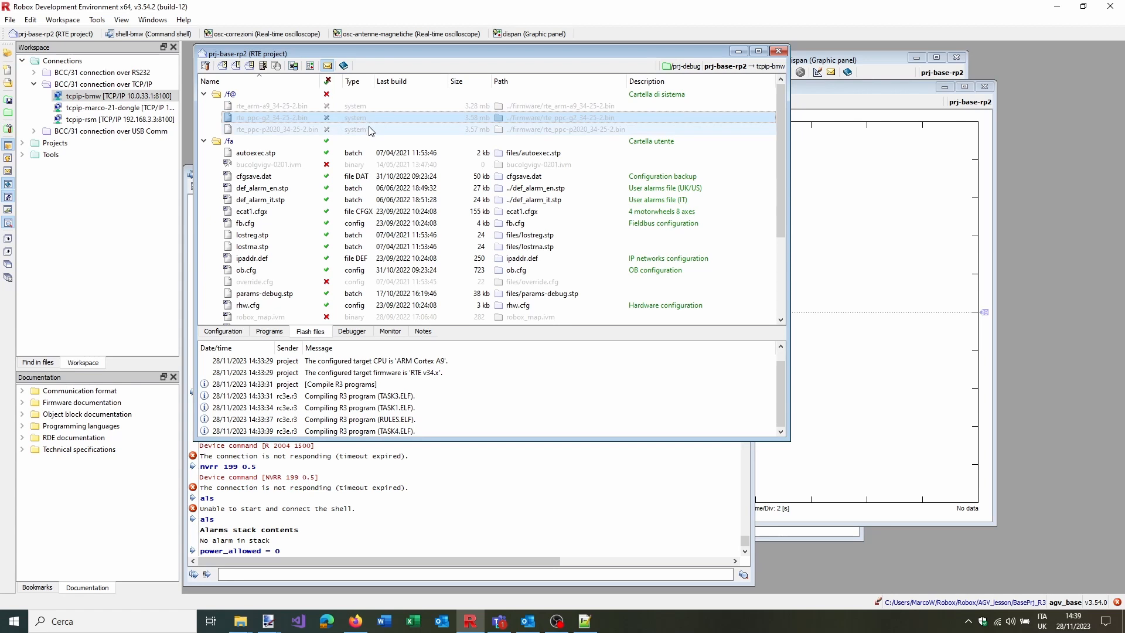
scroll(369, 130, down, 4)
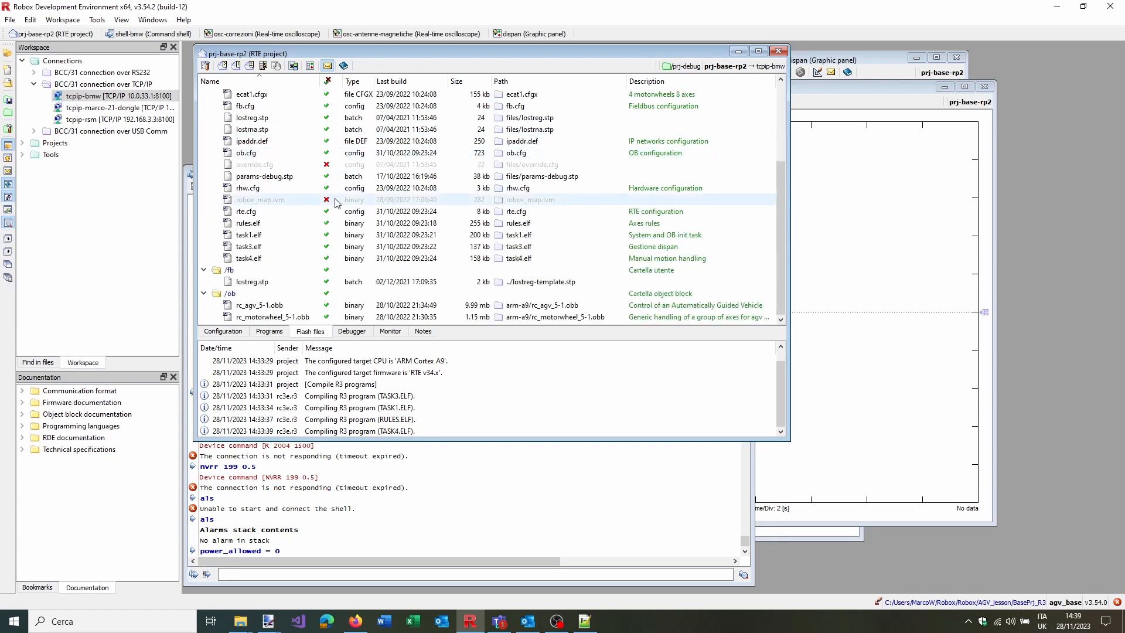
scroll(337, 201, up, 2)
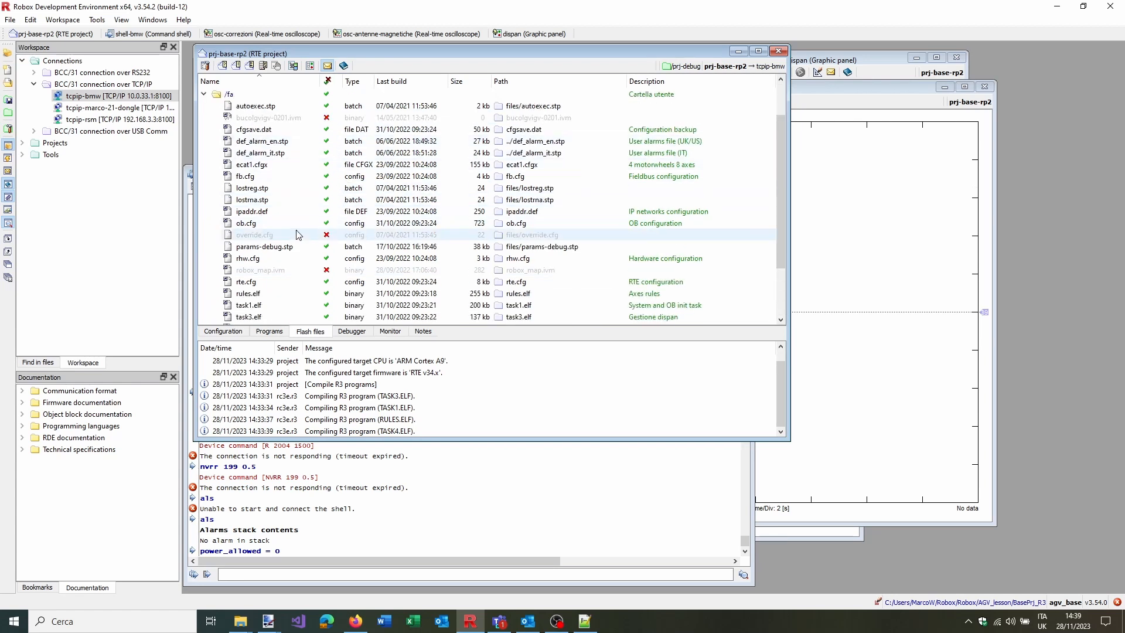
Include override.cfg in the flash files to load, and exclude it again
click(281, 273)
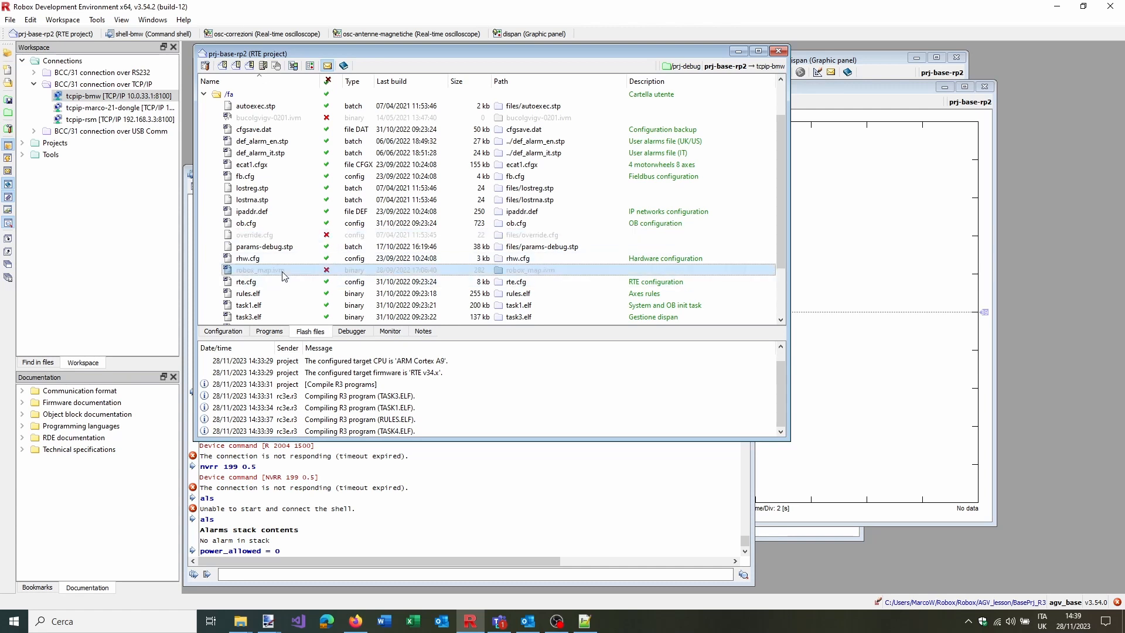
click(290, 236)
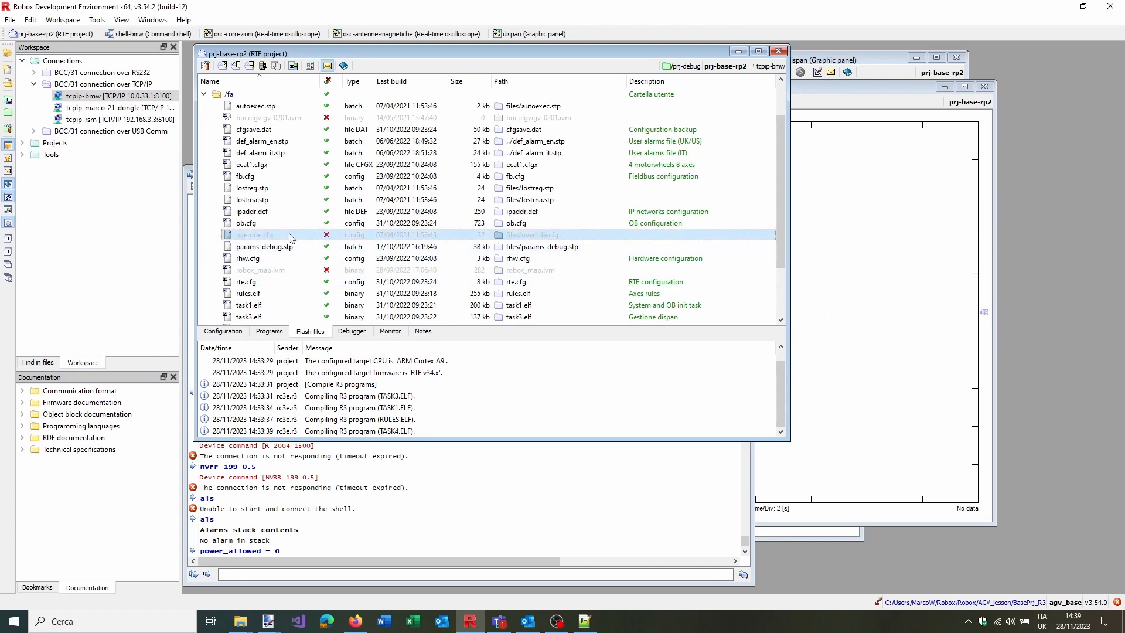
click(327, 235)
click(327, 239)
click(327, 239)
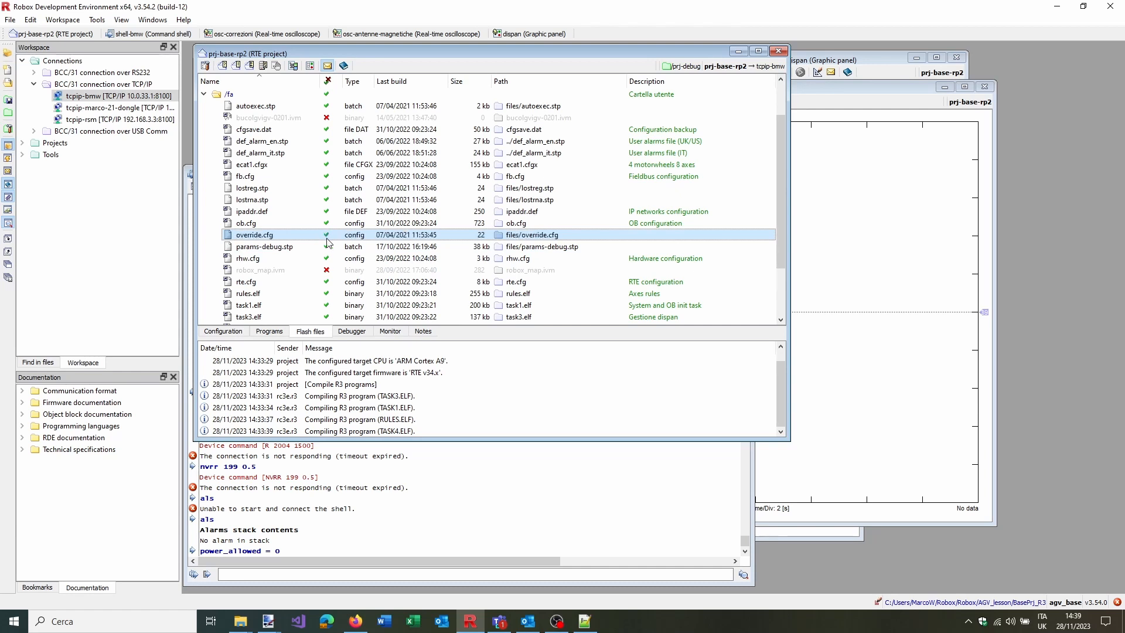
click(327, 239)
Rebuild prj-base-rp2 with flash folders /fa, /fb and /ob but not /f@, rebooting the device at the end
scroll(327, 240, up, 2)
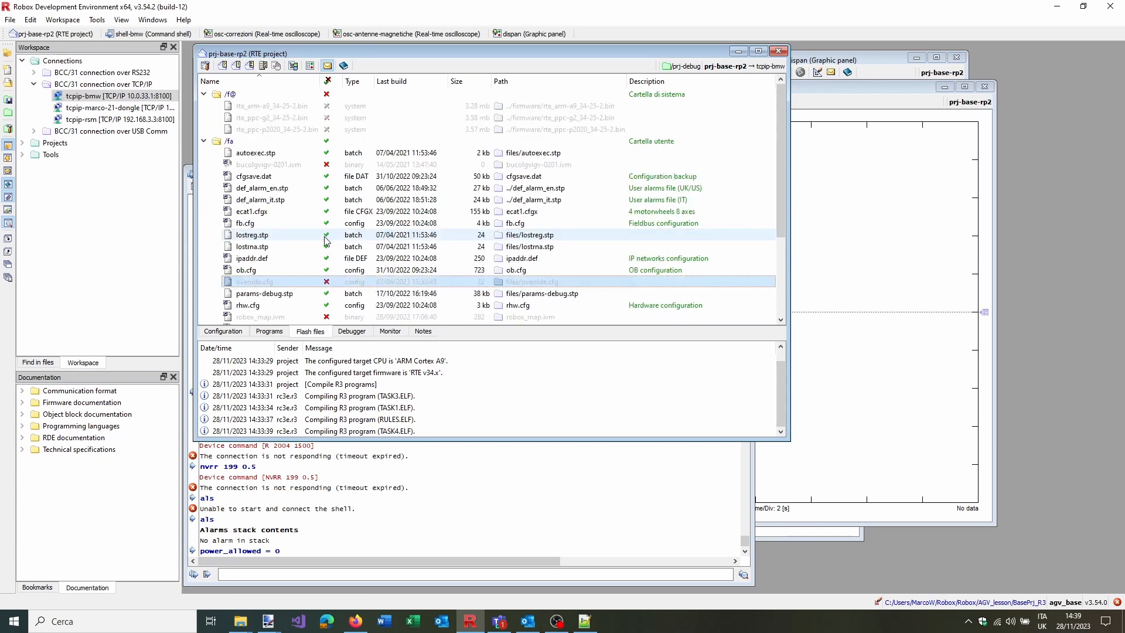
click(249, 92)
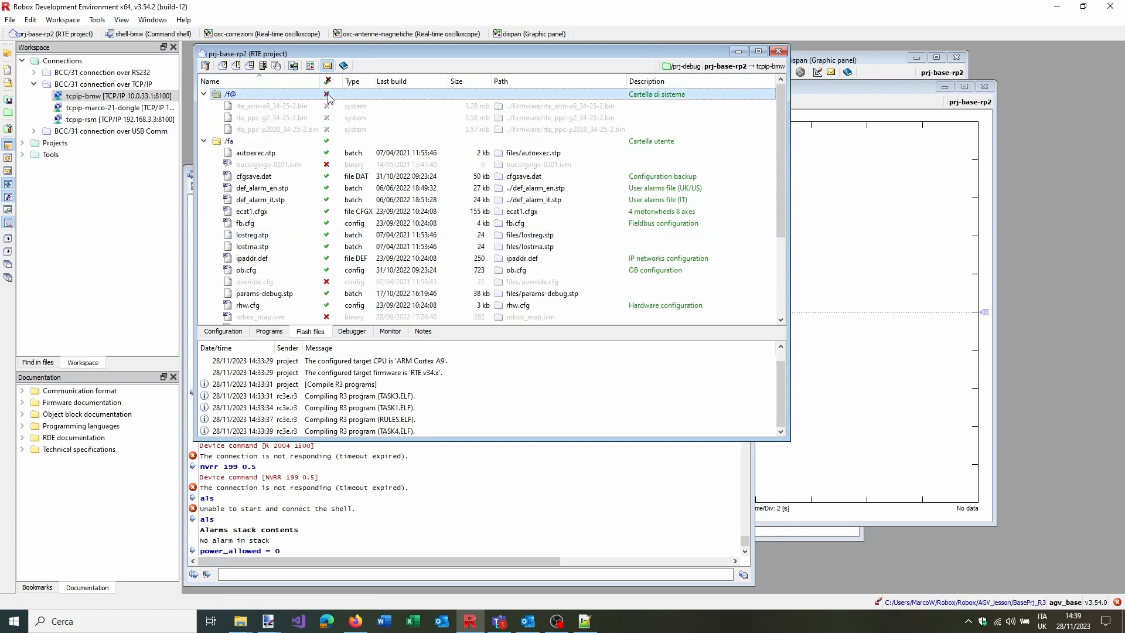
scroll(302, 113, down, 4)
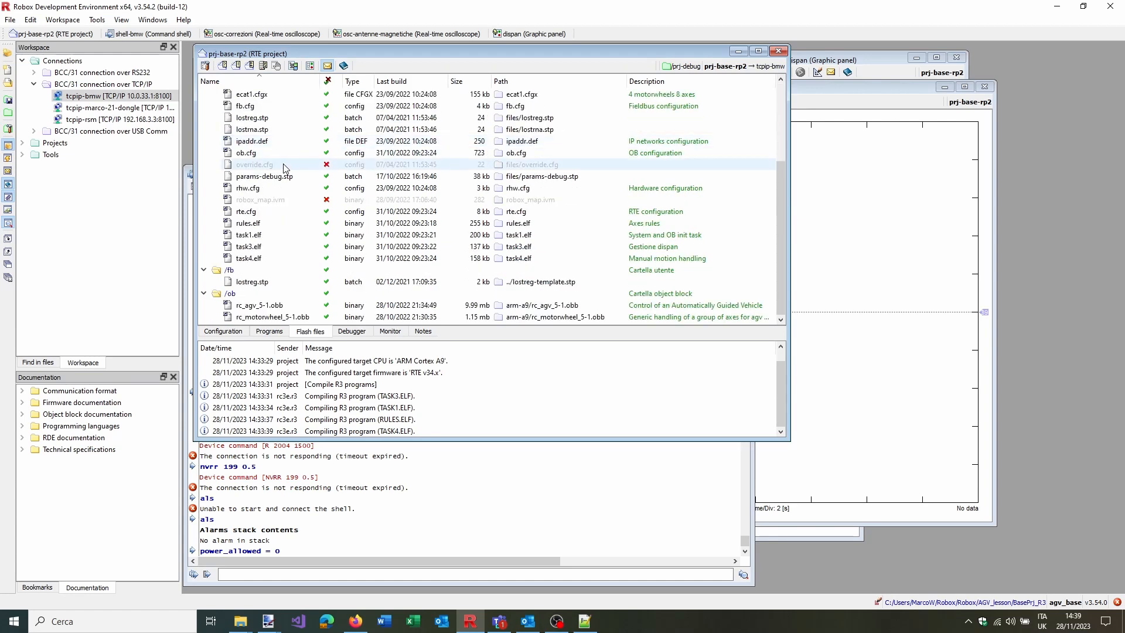
click(240, 66)
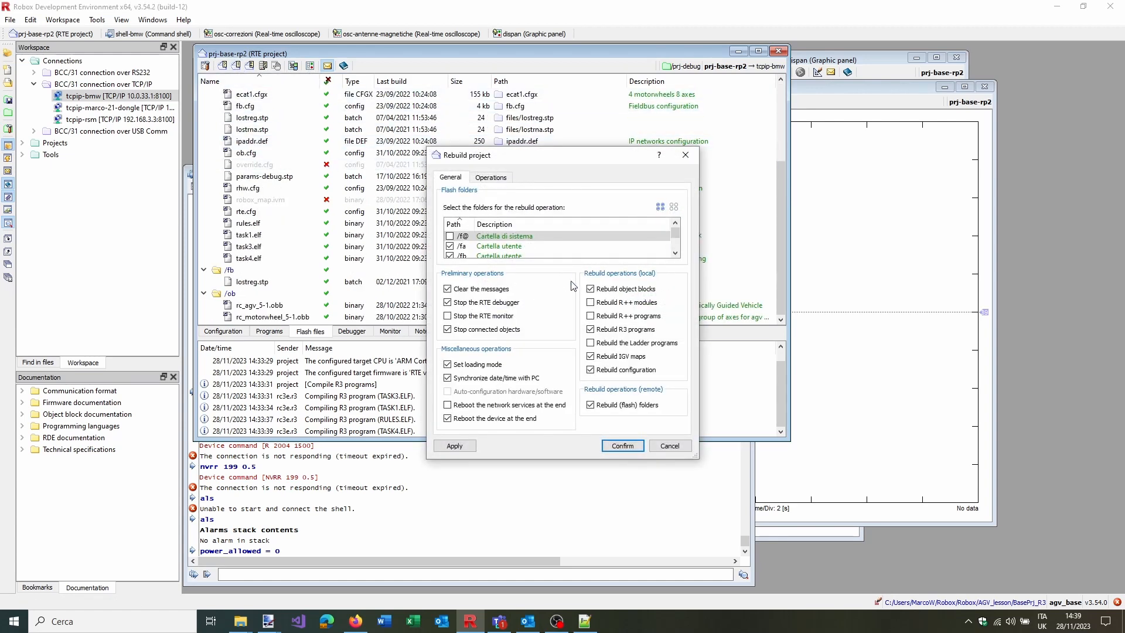
drag(579, 458, 590, 541)
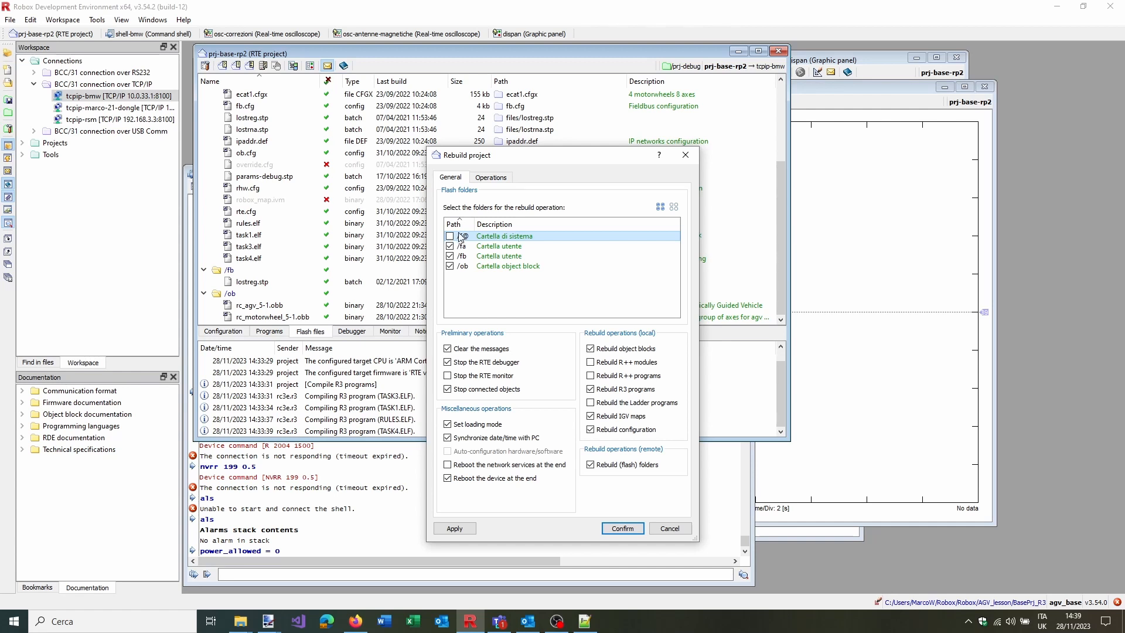
drag(513, 162, 543, 122)
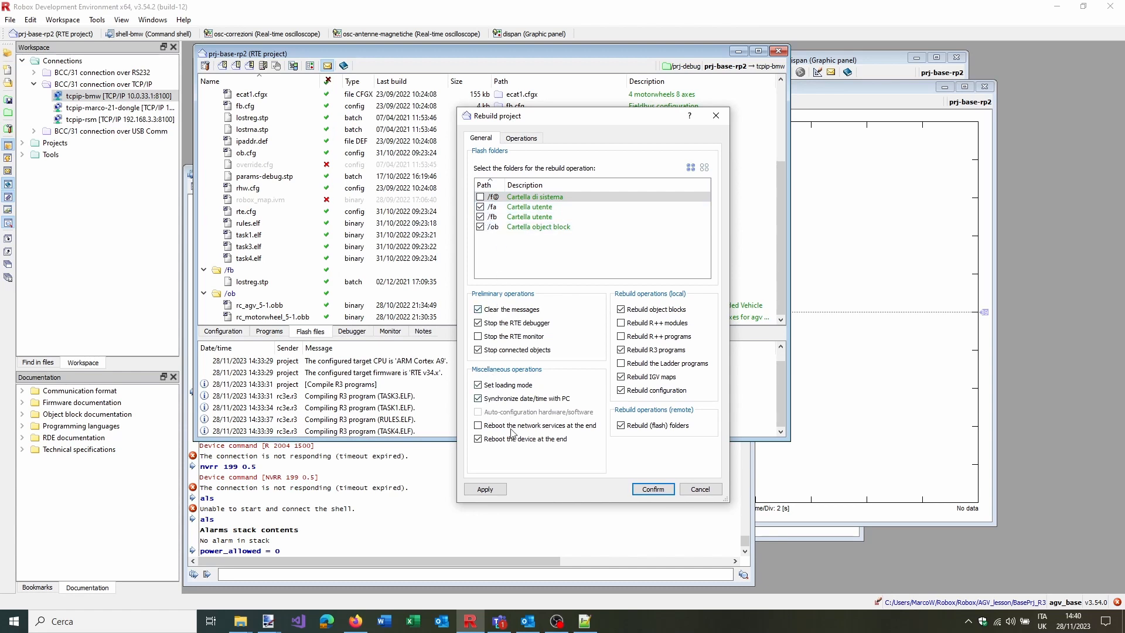
click(653, 489)
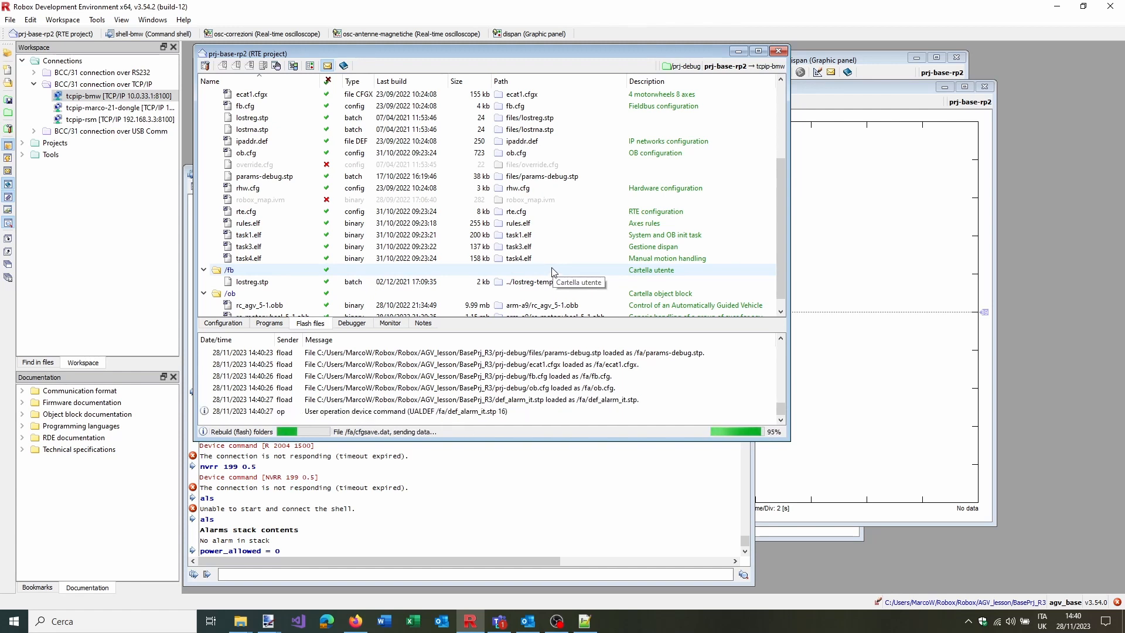
Inspect the img subfolder of prj-debug in the BasePrj_R3 workspace folder, and close the folder window
click(95, 22)
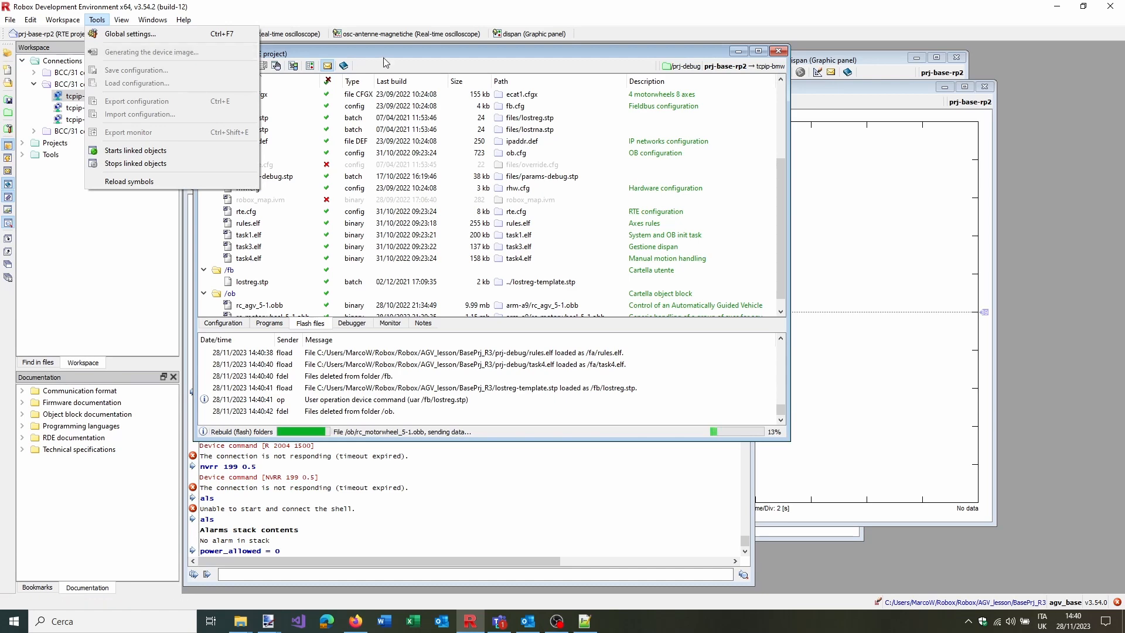
click(424, 58)
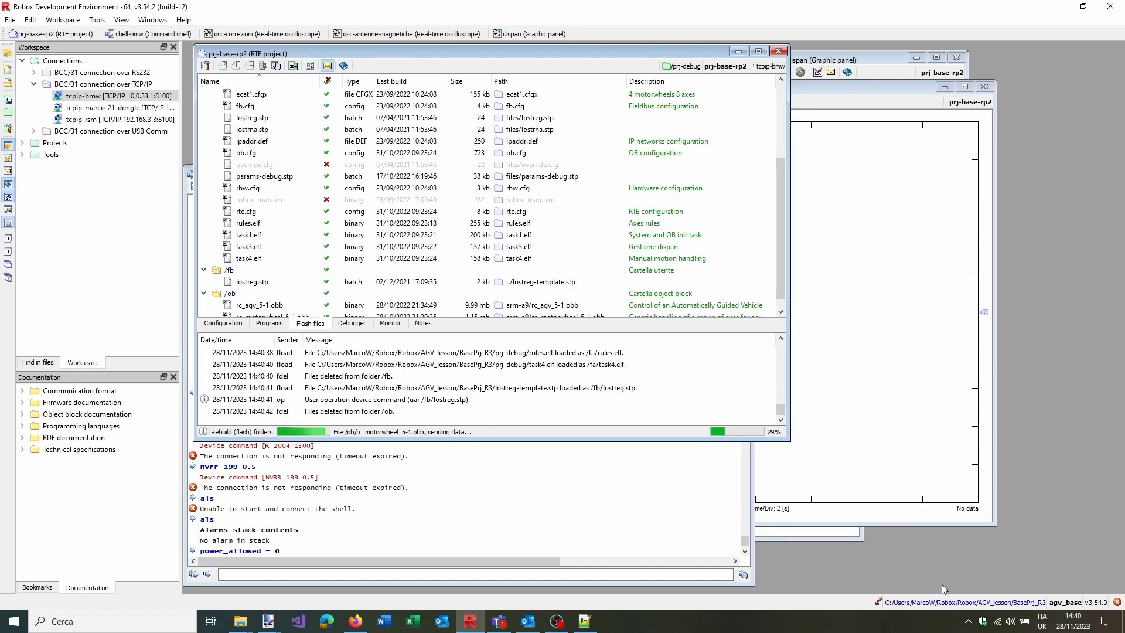
click(949, 602)
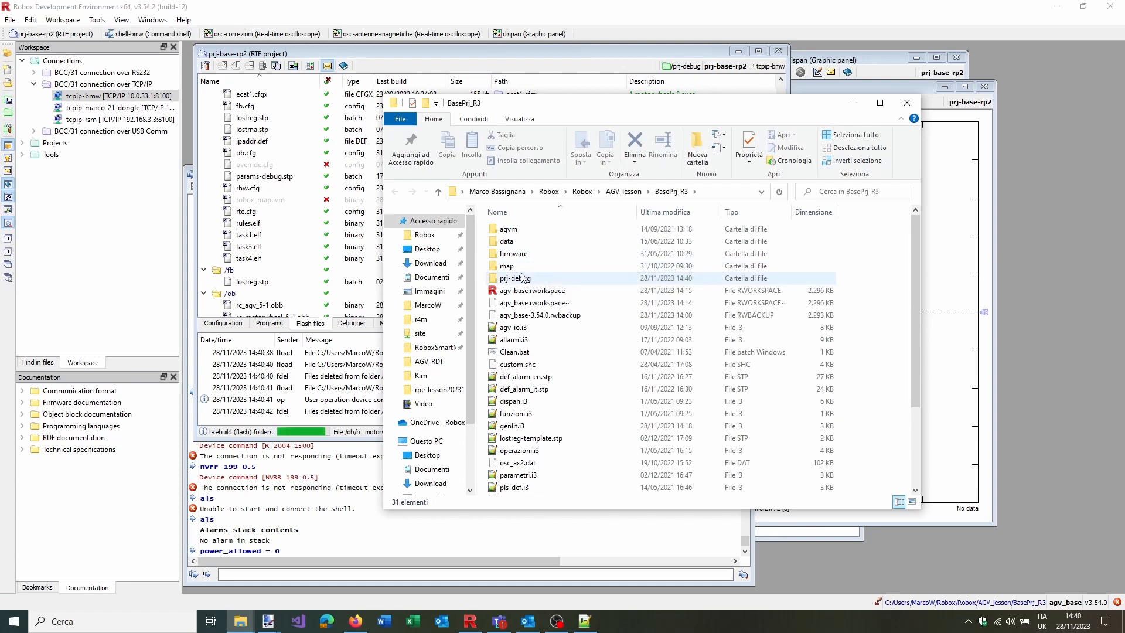
double_click(523, 278)
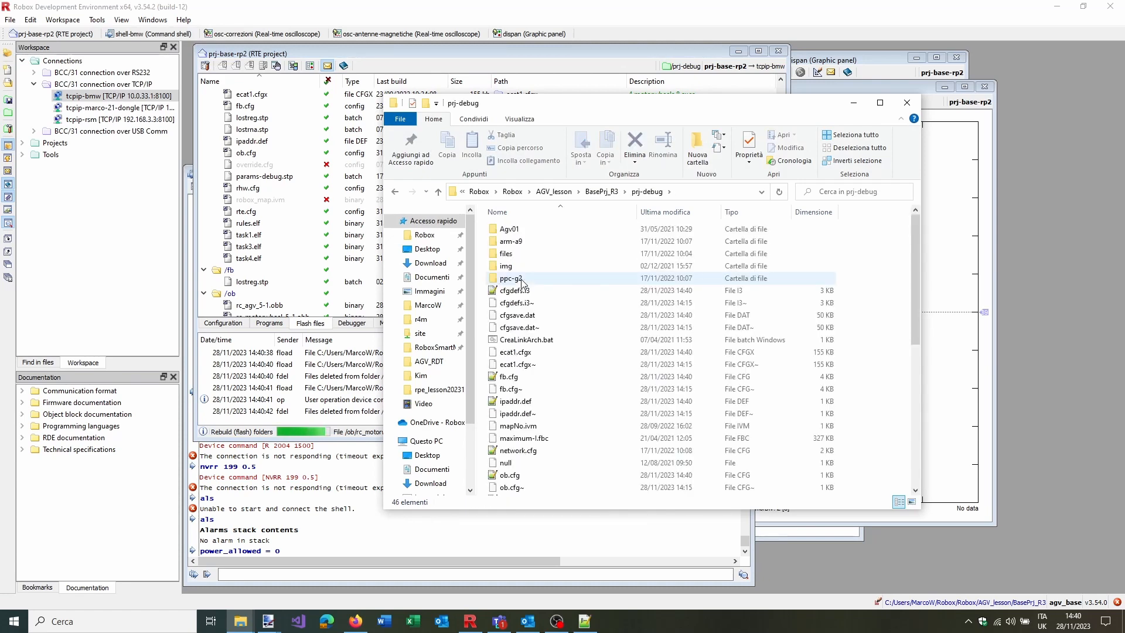
click(517, 268)
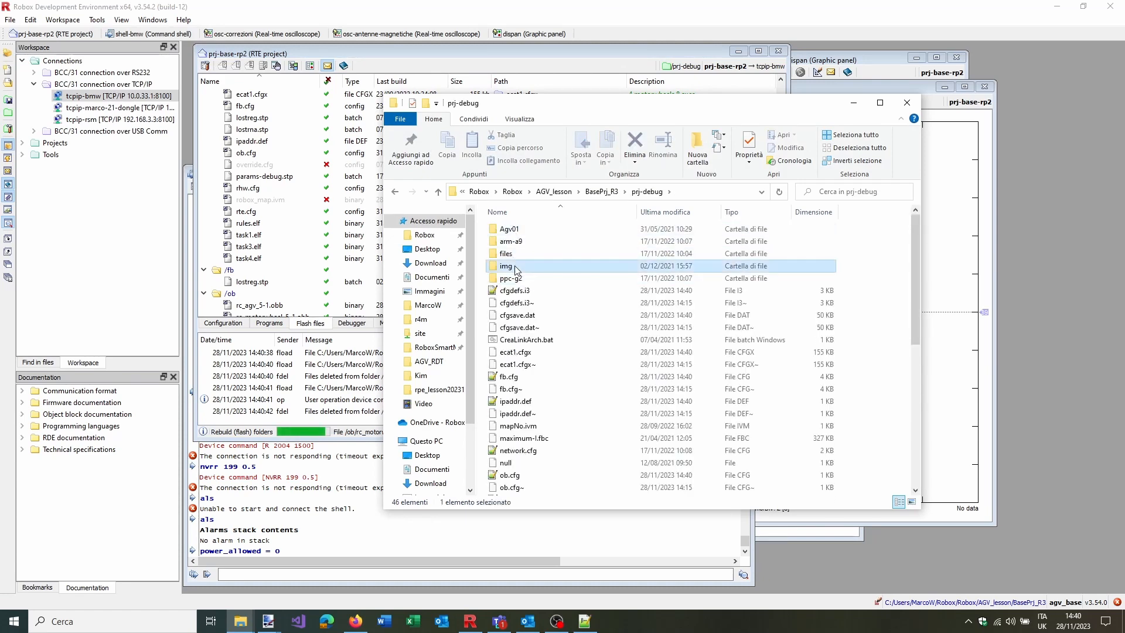
double_click(517, 268)
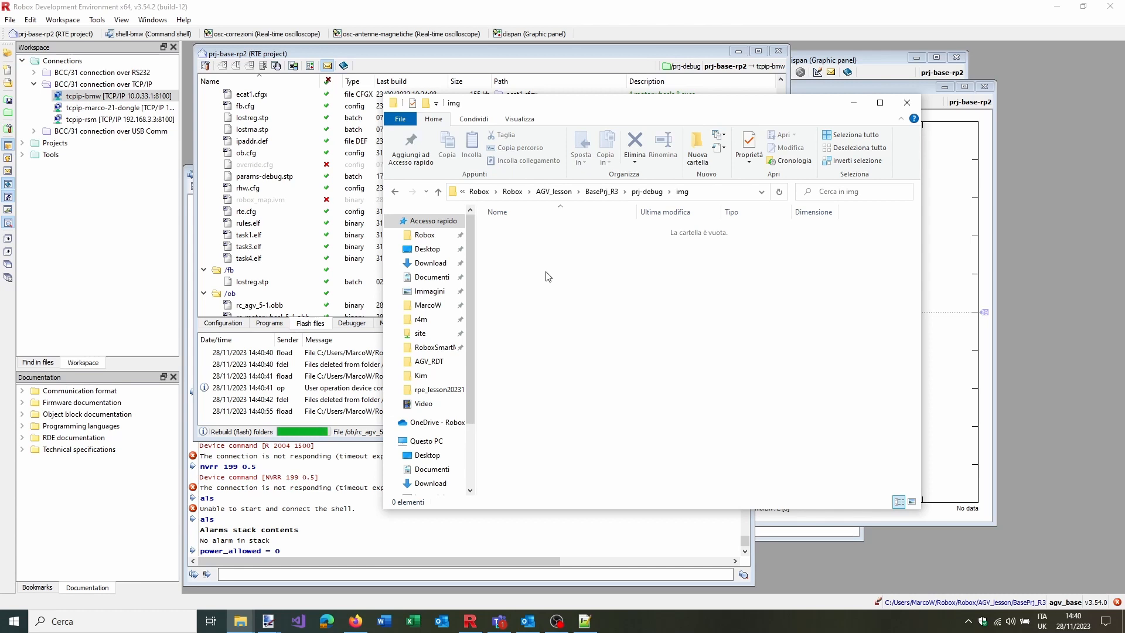
drag(469, 279, 465, 414)
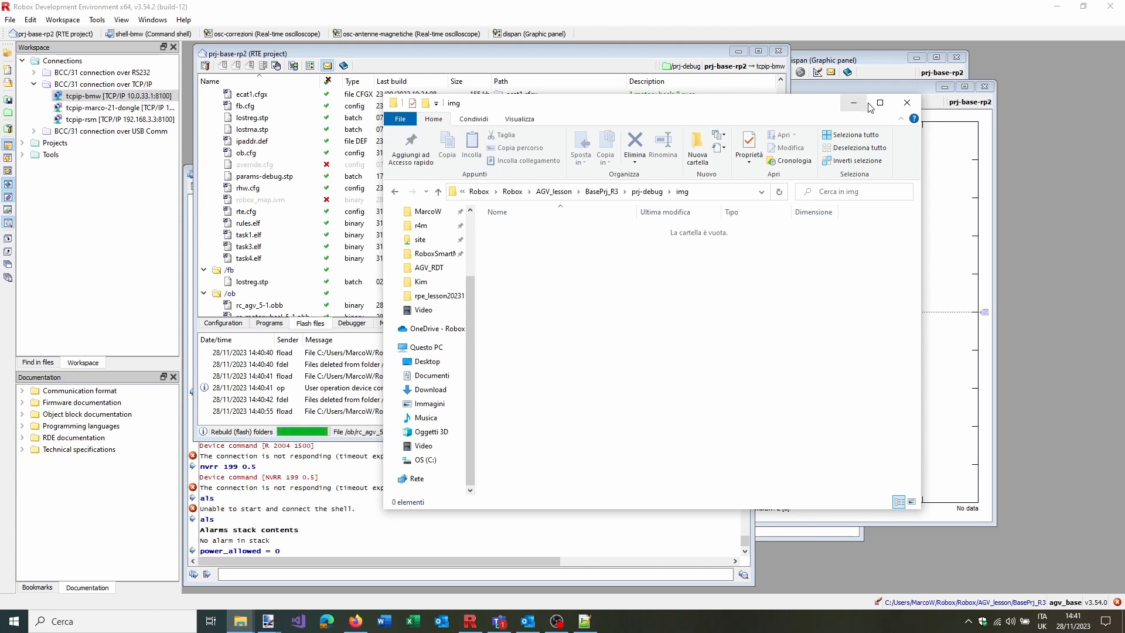
click(906, 106)
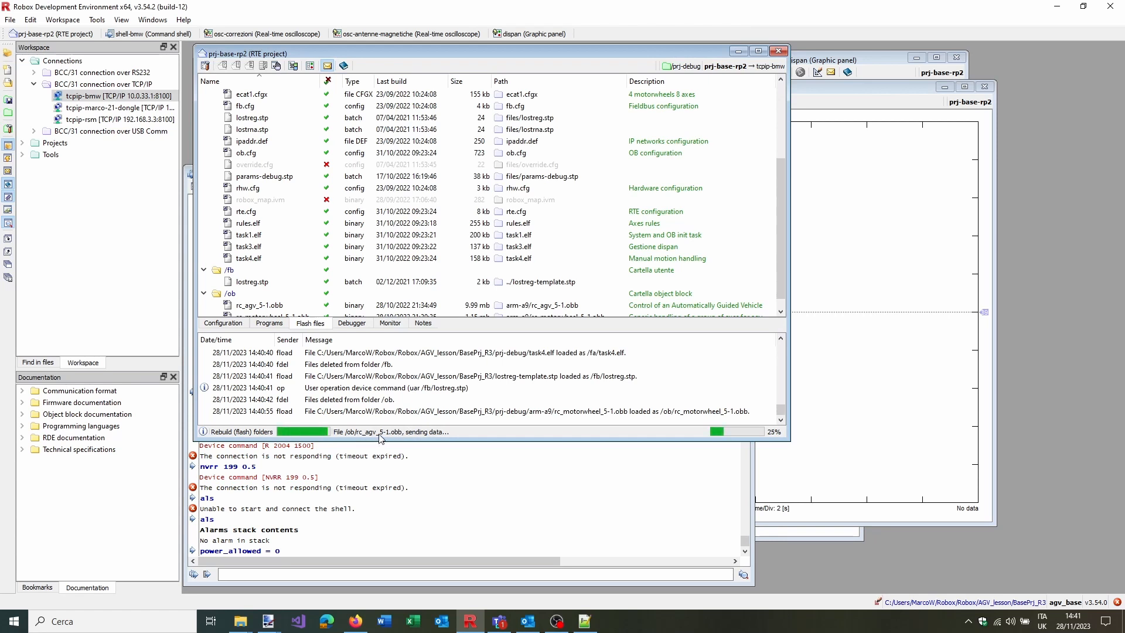
Examine the axes, fieldbus, object block and power set configuration of prj-base-rp2
scroll(351, 226, down, 1)
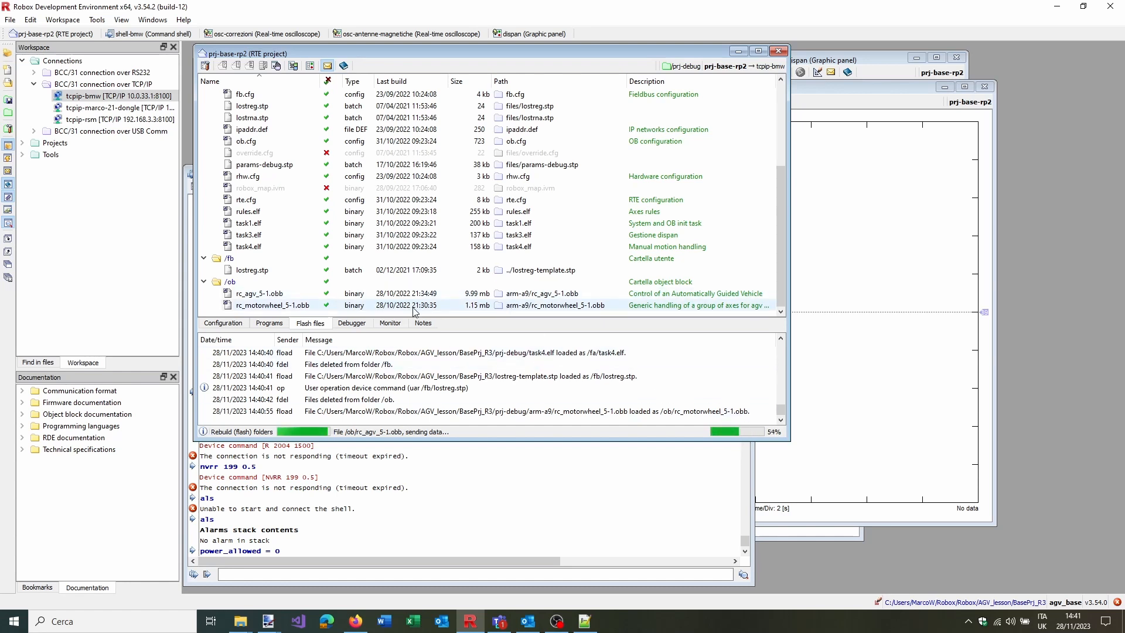
click(239, 324)
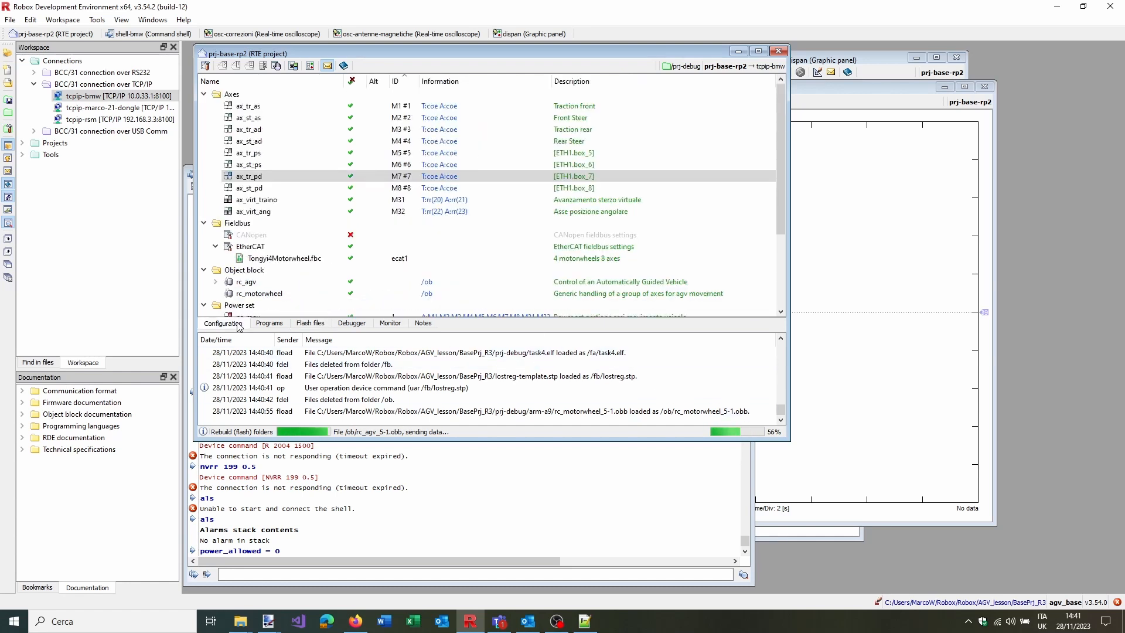
scroll(331, 290, down, 5)
scroll(344, 286, up, 3)
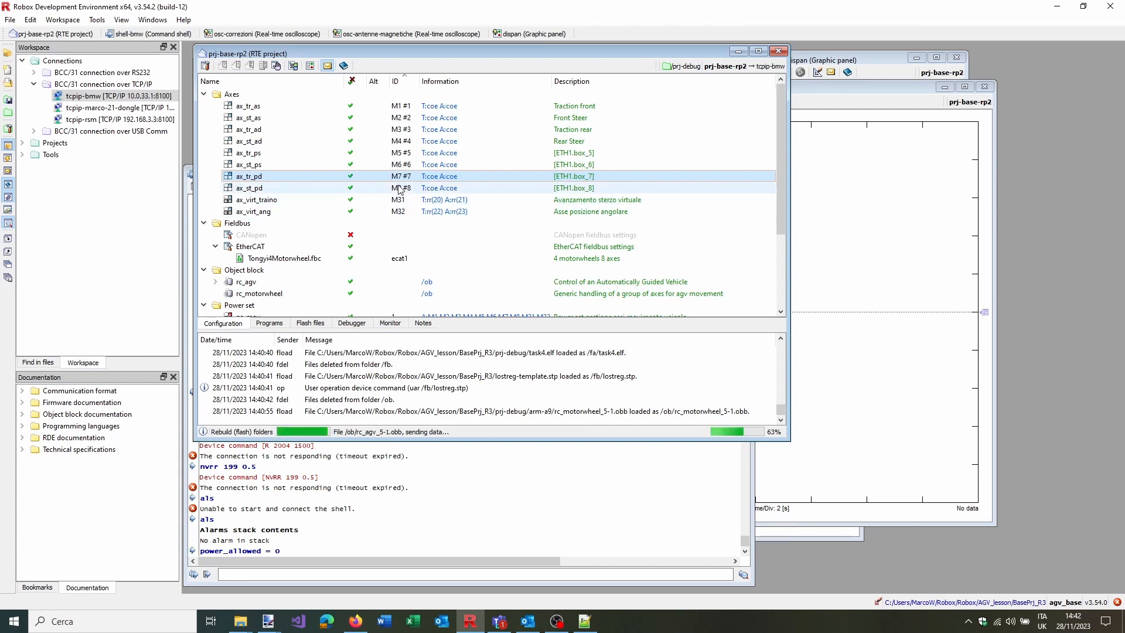
click(399, 188)
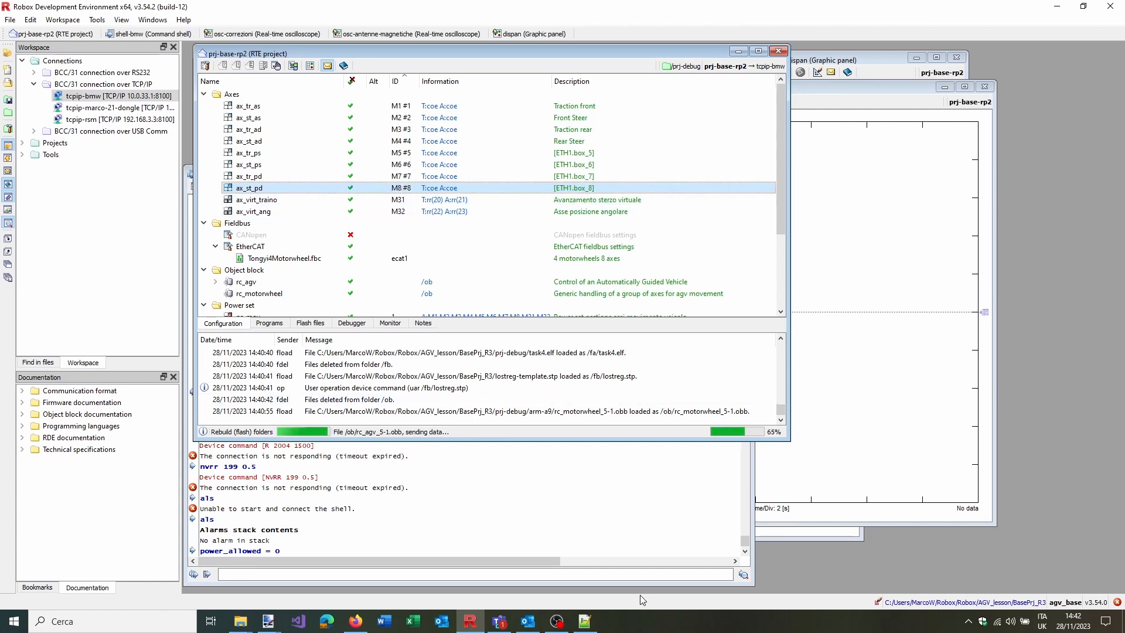
Switch to the agv_rdt and AGV_lesson folder windows, and list the AGV folder of DIGITAL_DISPAN_v1.0.8 by modification date
mouse_move(240, 620)
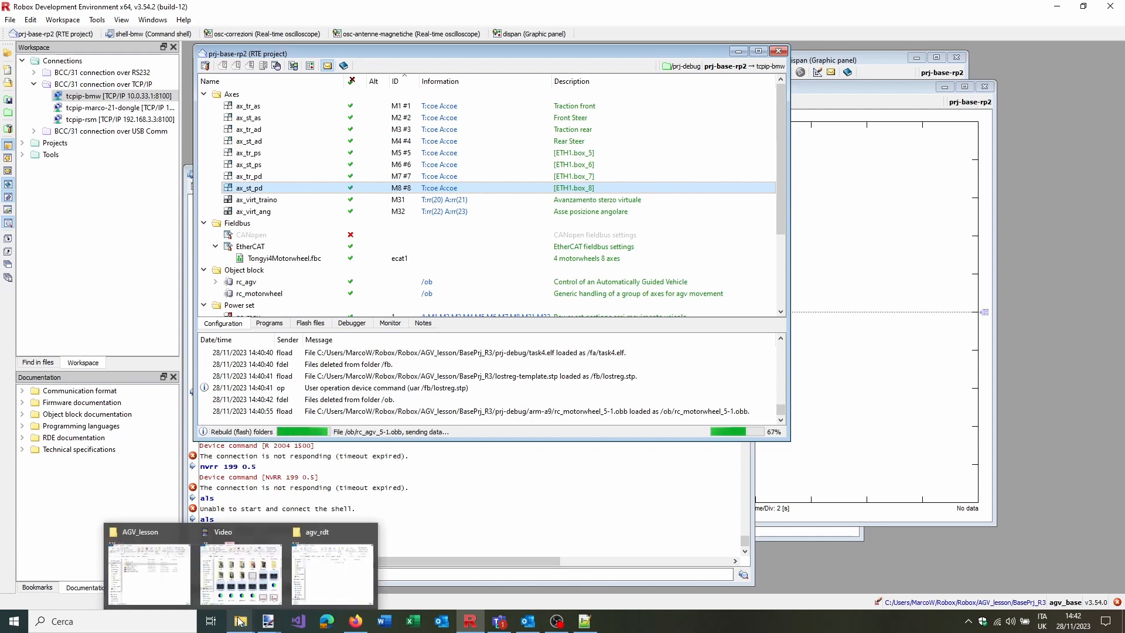
click(348, 547)
click(165, 573)
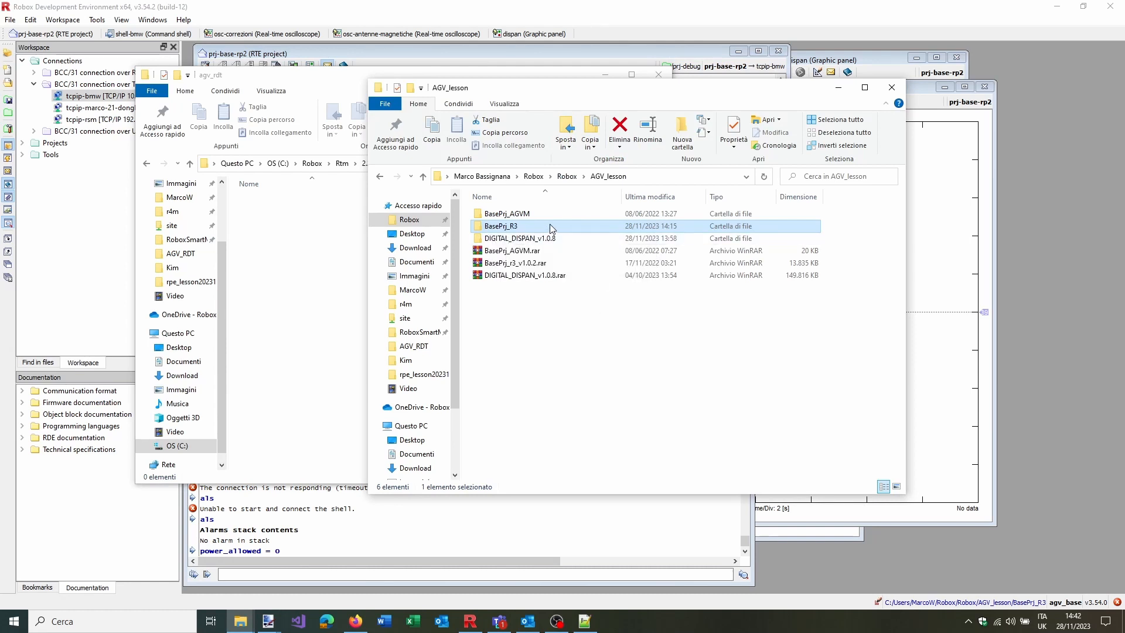
mouse_move(551, 230)
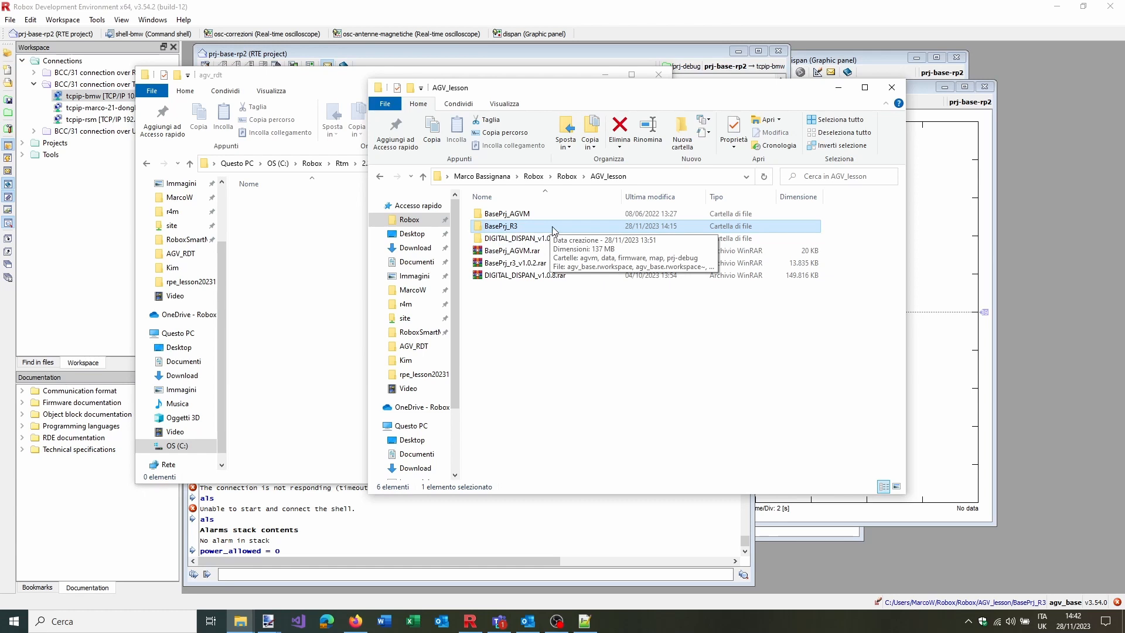
click(551, 239)
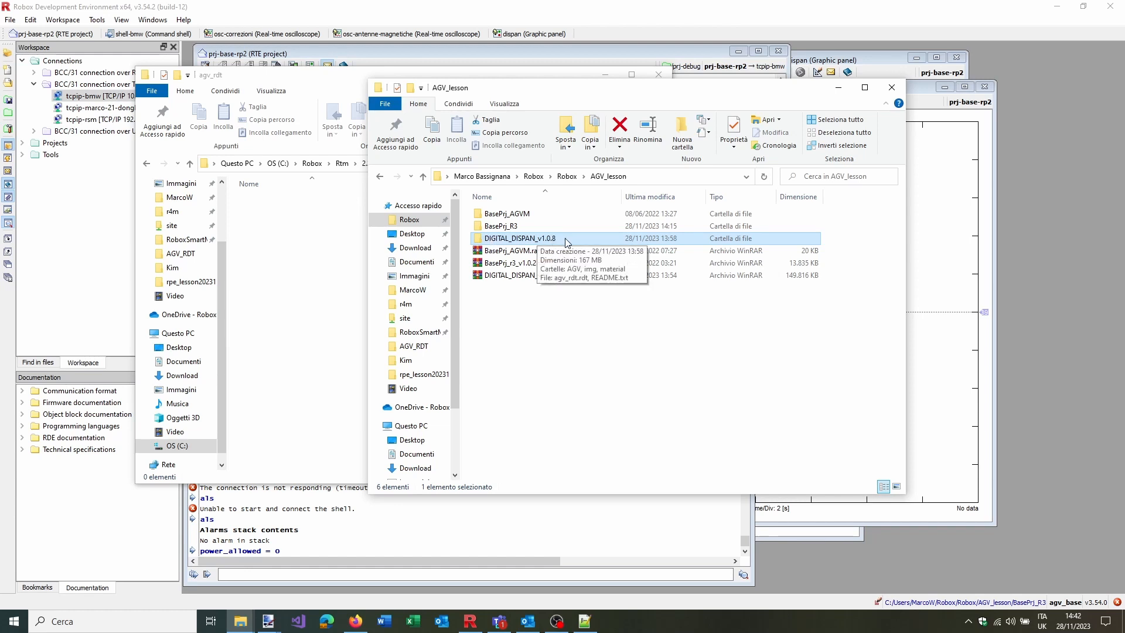
click(566, 240)
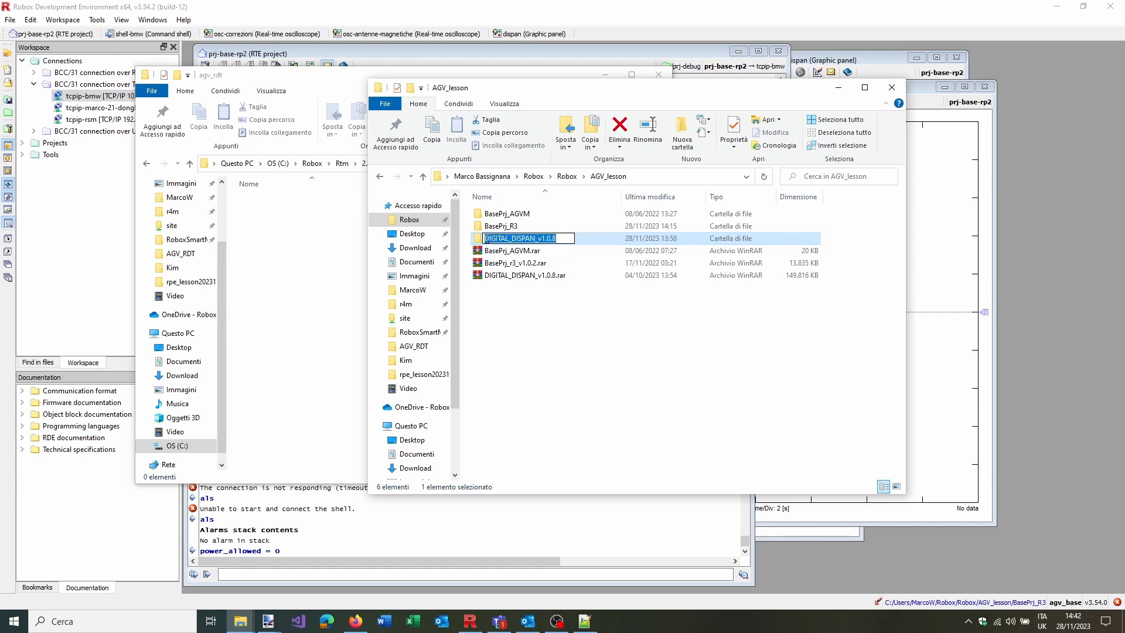
double_click(485, 241)
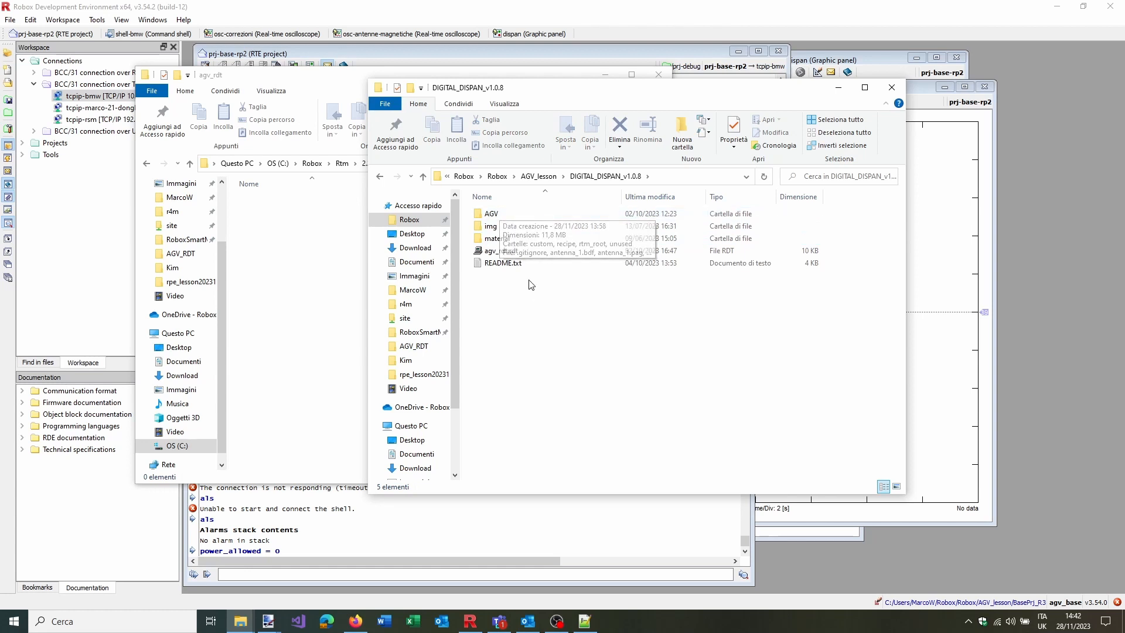
double_click(523, 215)
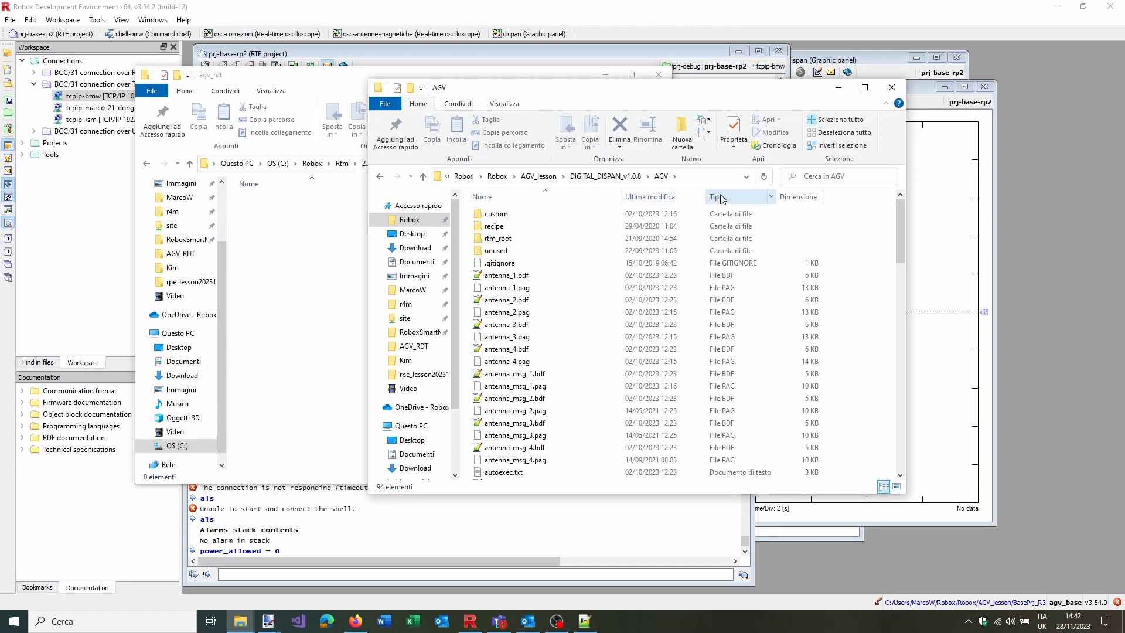
click(675, 198)
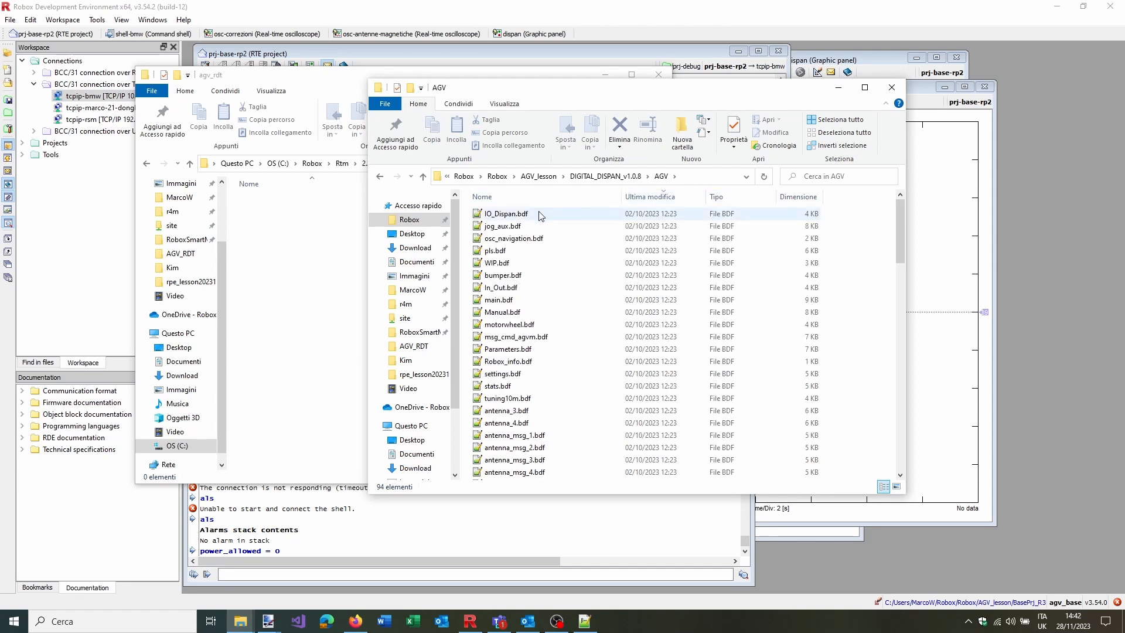
Copy the files from IO_Dispan.bdf through rdt_variable.bdf into the agv_rdt folder under Rtm 2.2.12 projects
click(512, 218)
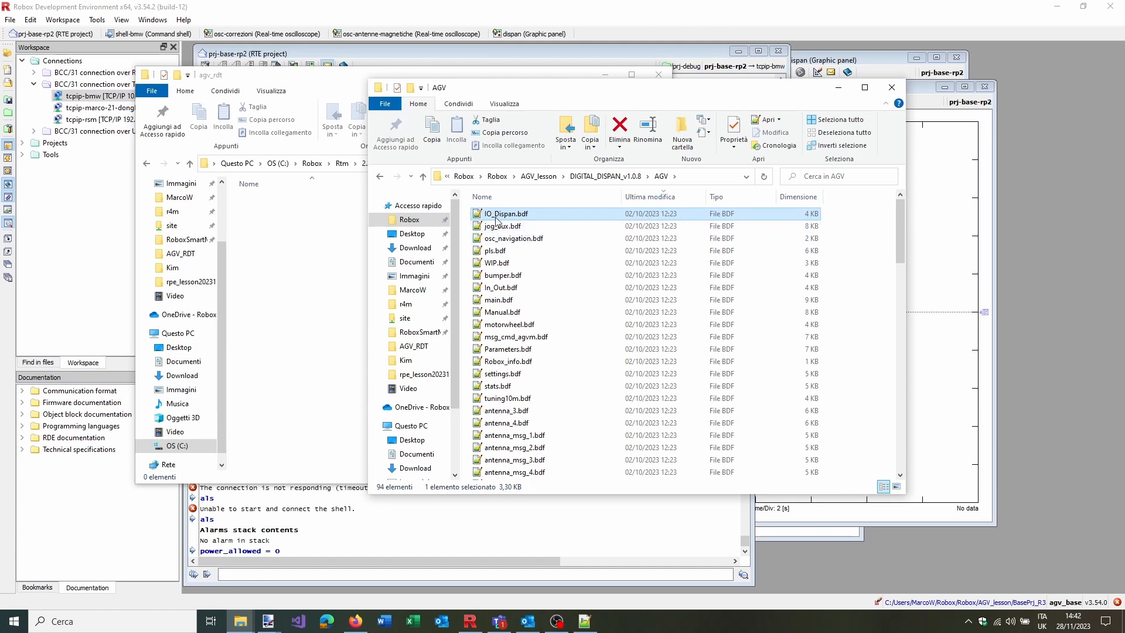
scroll(503, 246, down, 10)
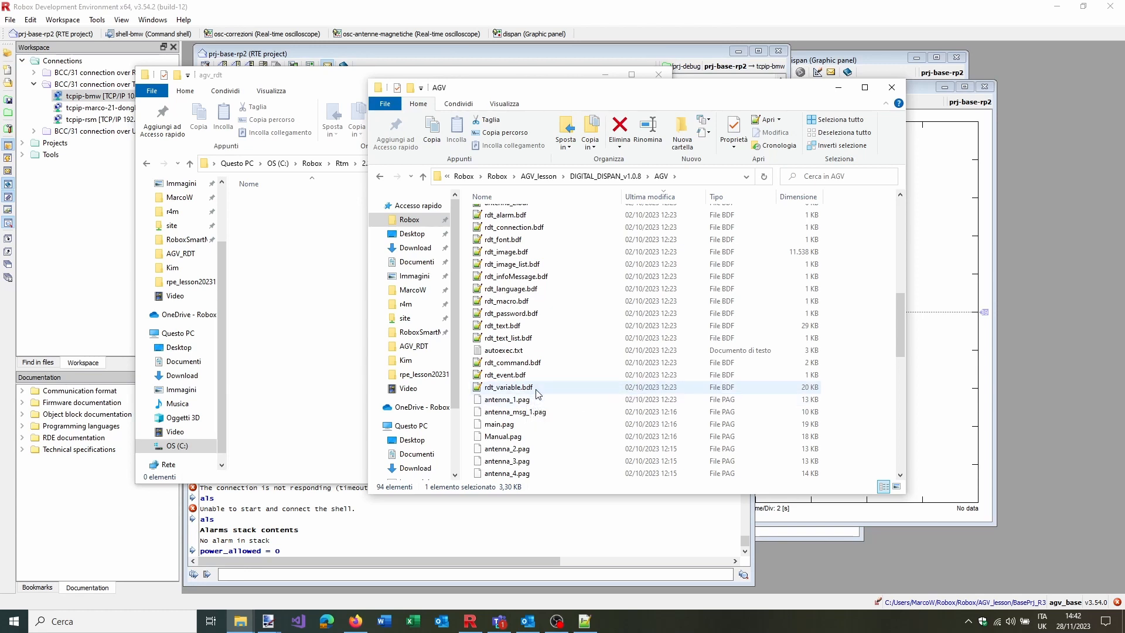
shift+click(535, 387)
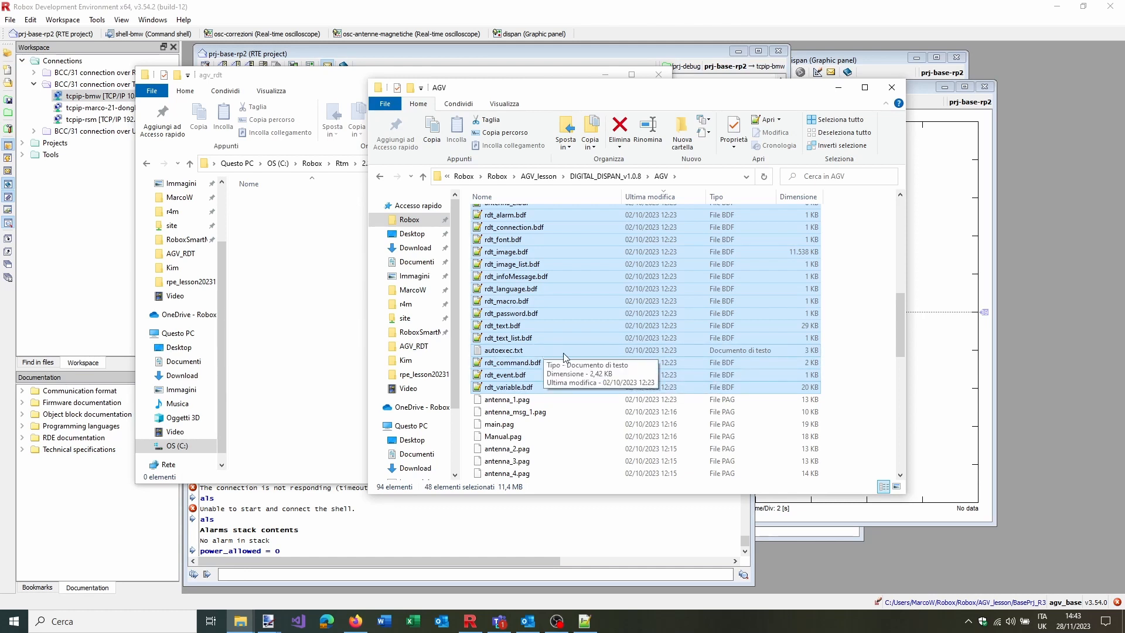
scroll(579, 363, up, 10)
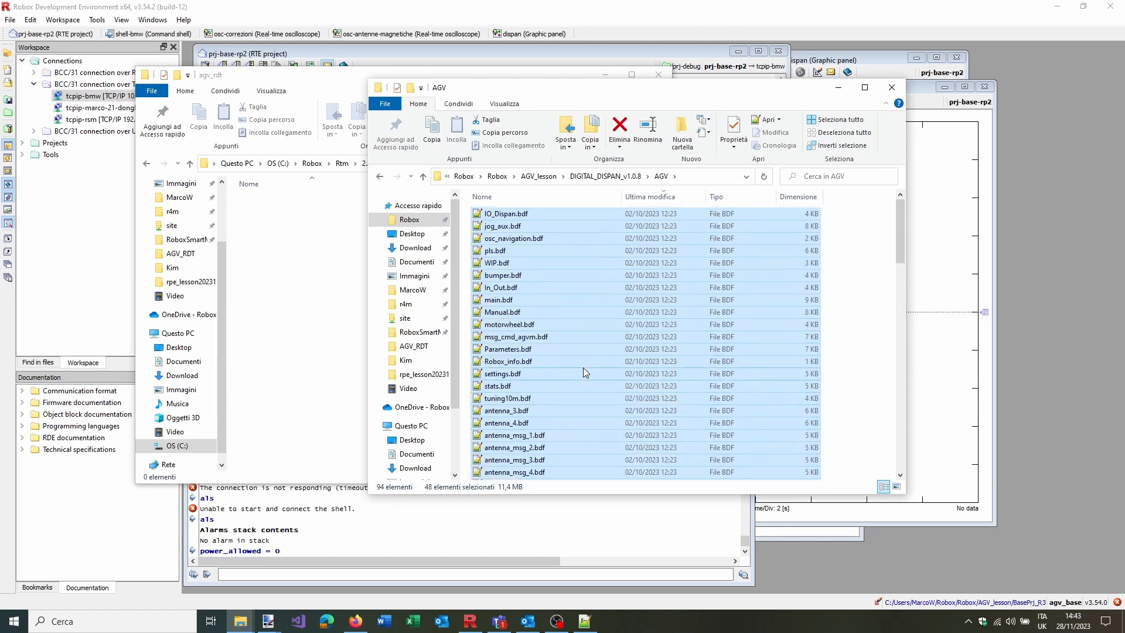
key(ctrl+c)
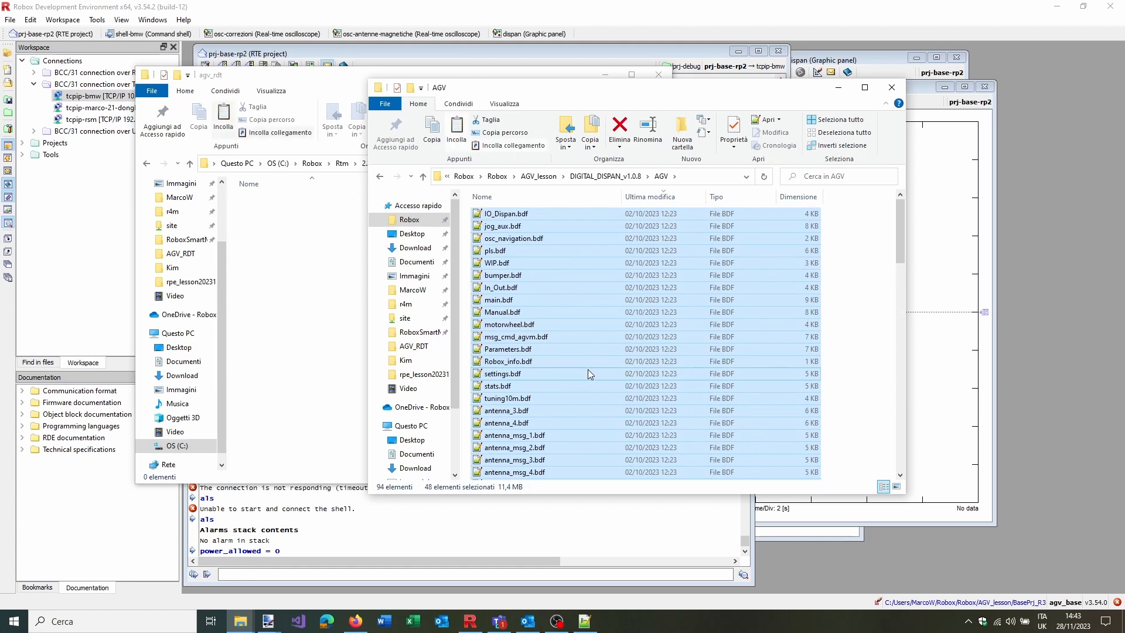
click(283, 288)
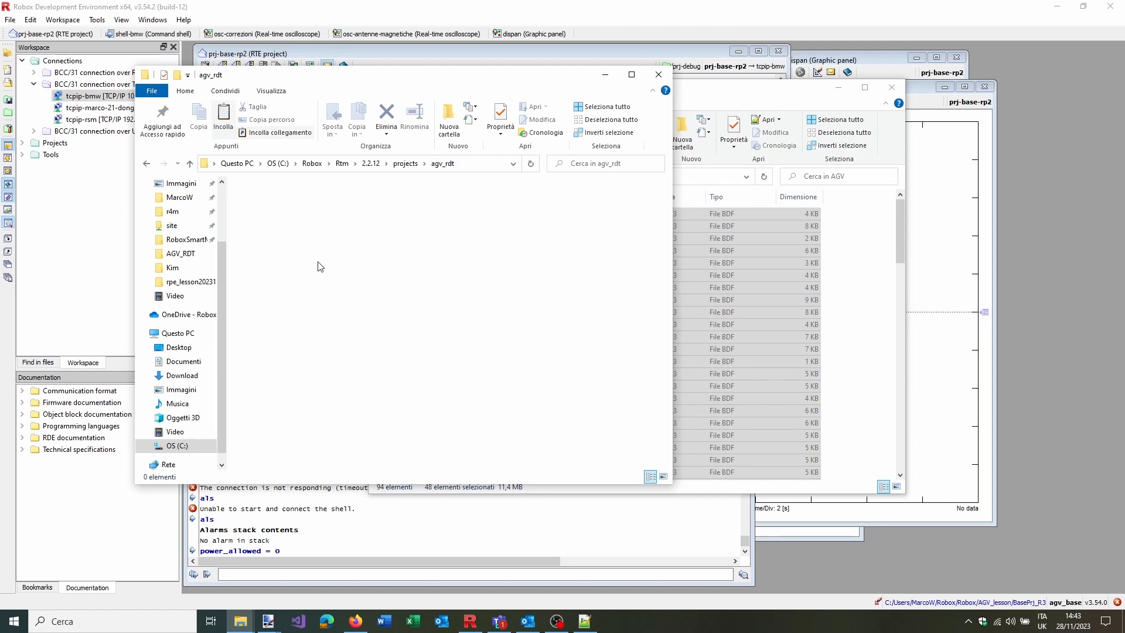
key(ctrl+v)
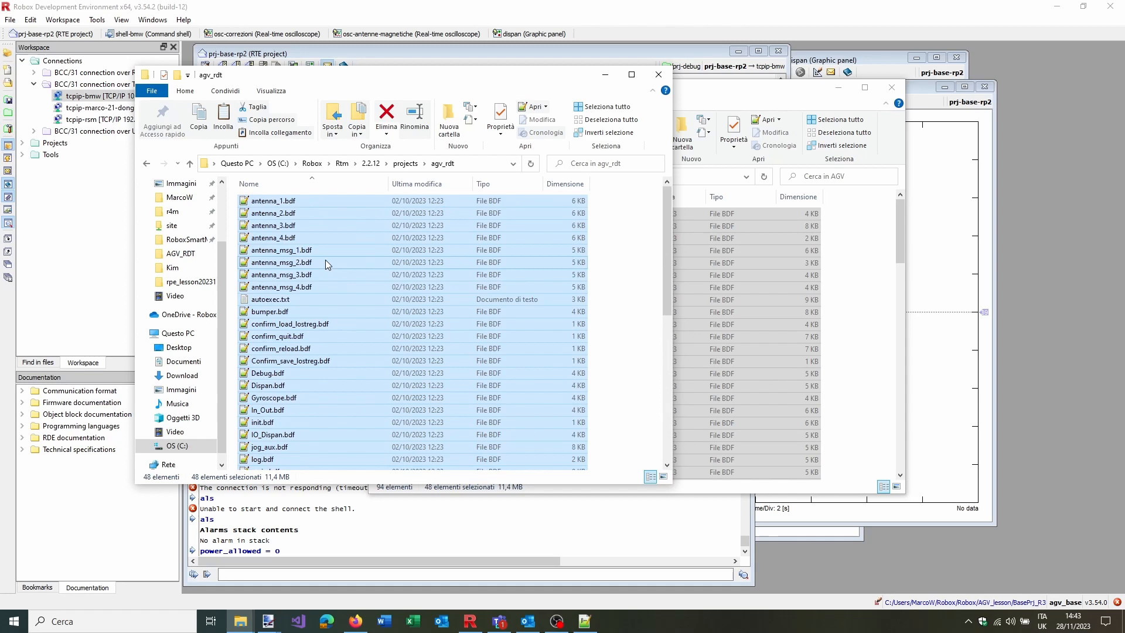
Check agv_rdt in the projects folder, reopen it and create a new folder inside
click(406, 164)
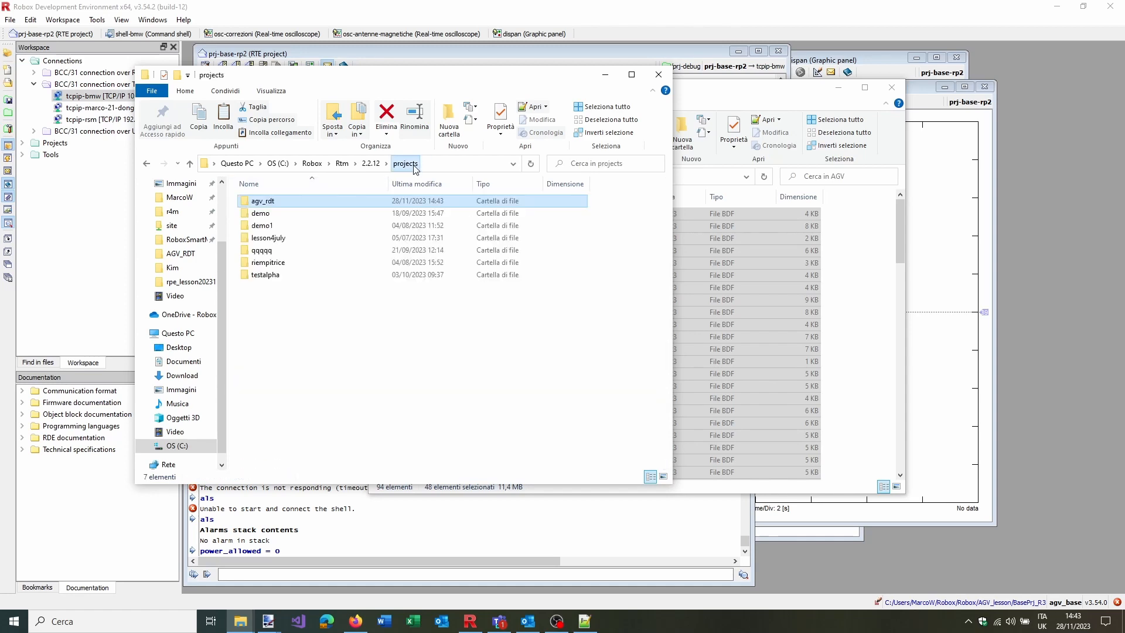
double_click(260, 203)
click(448, 130)
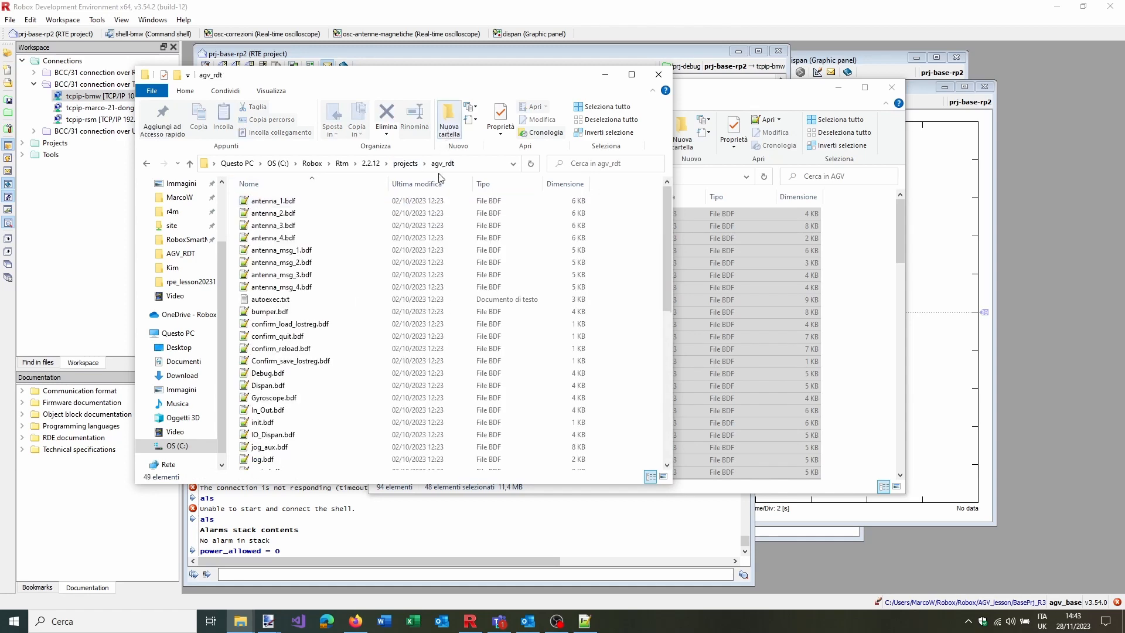
Name the new folder inside agv_rdt "project"
text(pr)
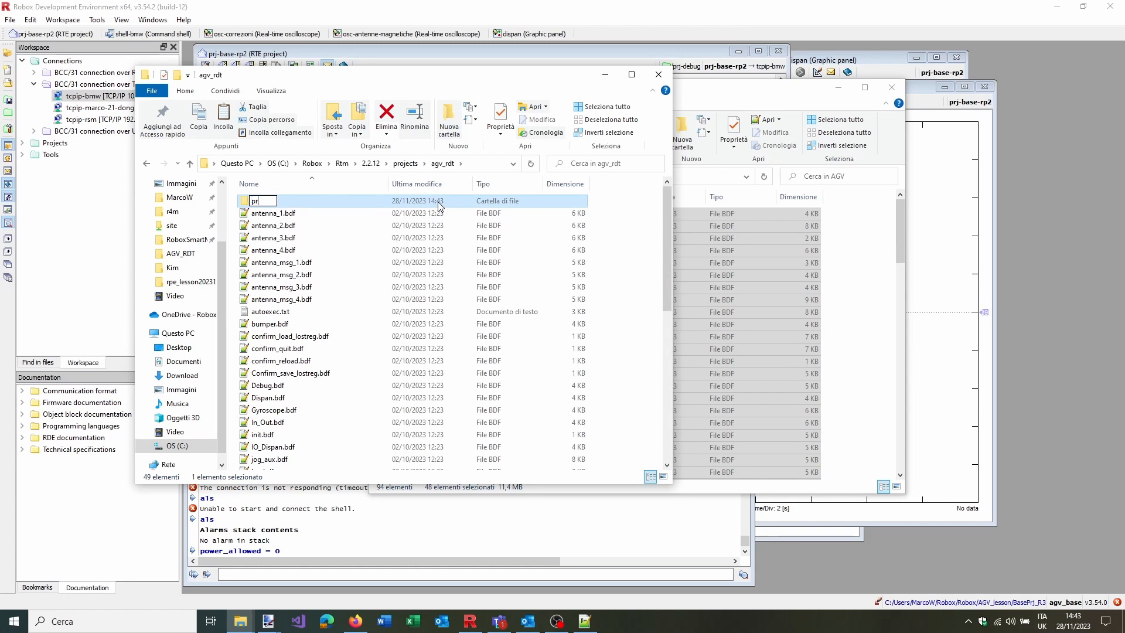
text(oject)
key(Return)
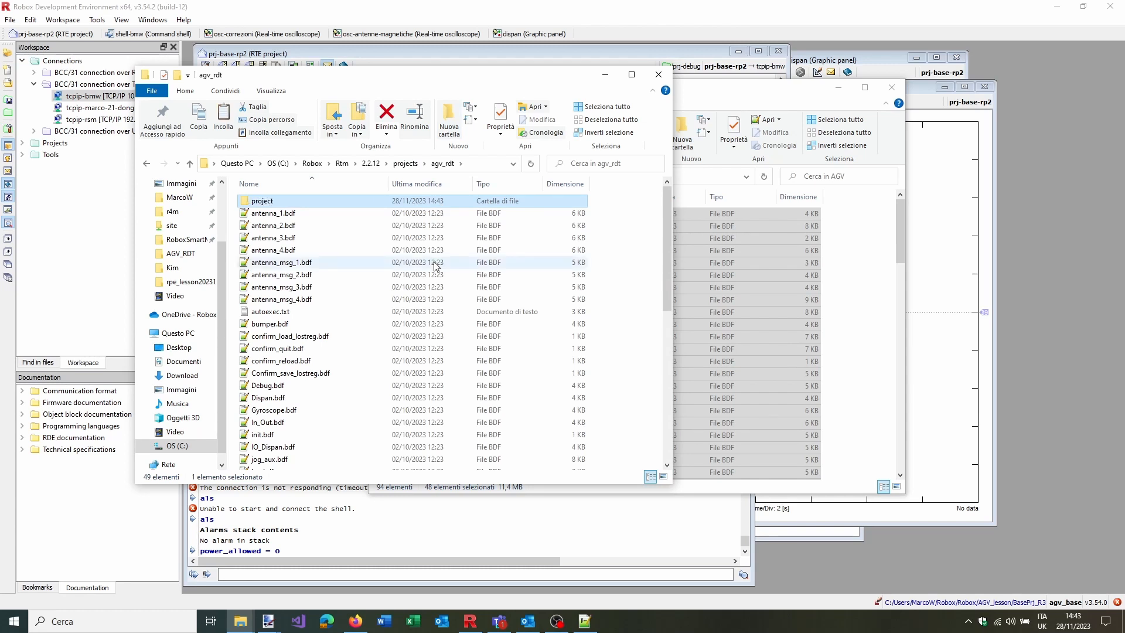
Move all the other files in agv_rdt into the project folder
click(283, 225)
key(ctrl+a)
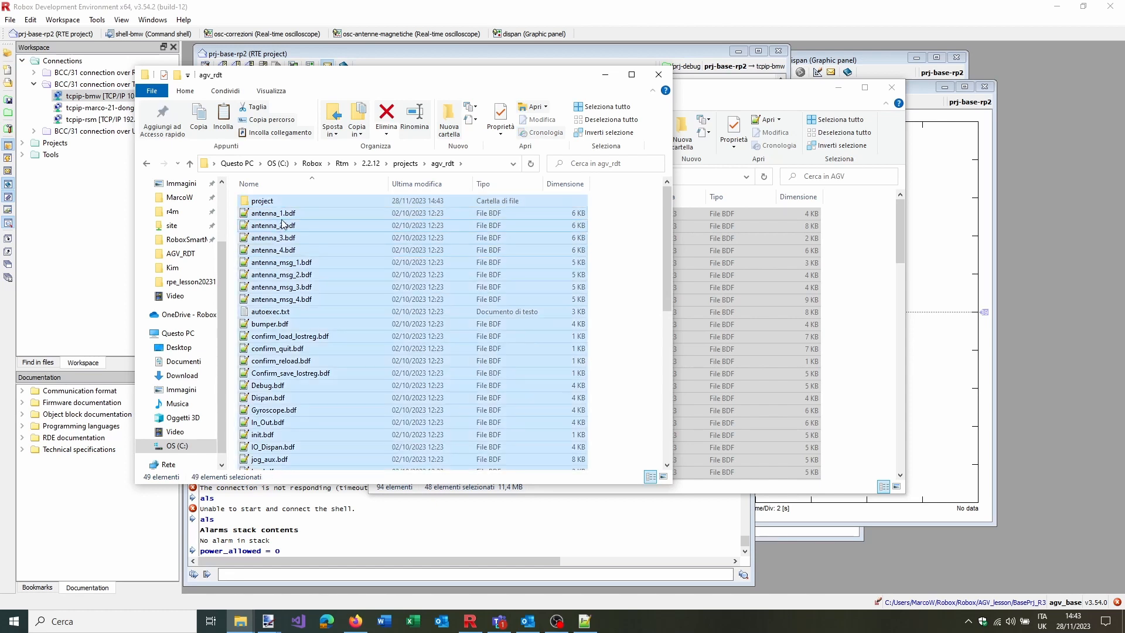
ctrl+click(266, 201)
drag(273, 221, 269, 204)
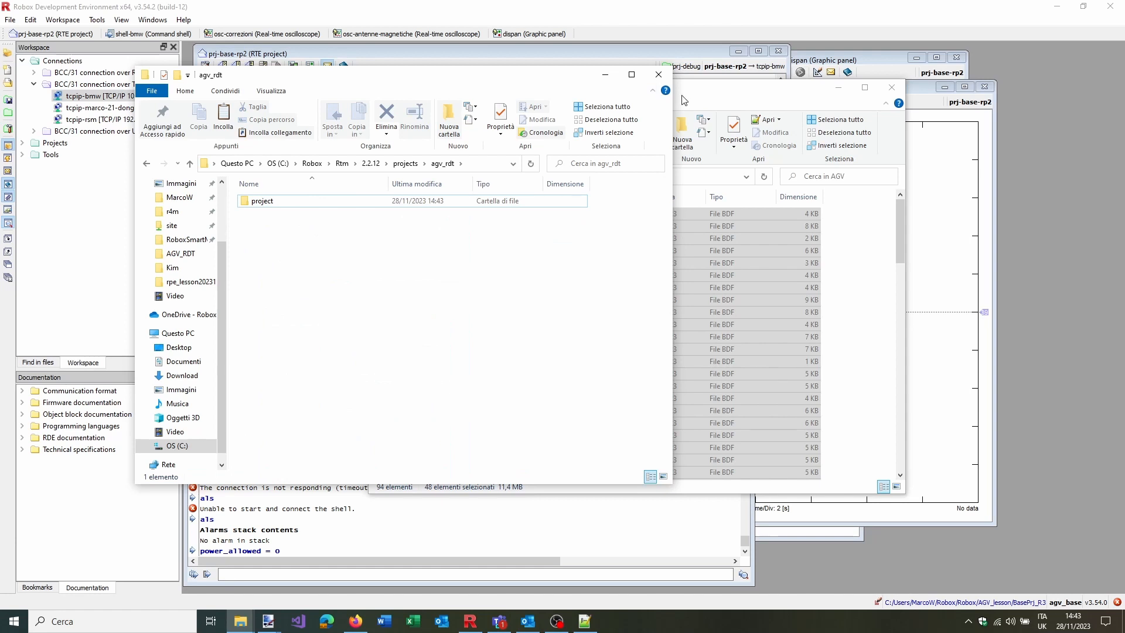
Go back to the DIGITAL_DISPAN_v1.0.8 folder and check the contents of its material subfolder
click(682, 100)
click(644, 176)
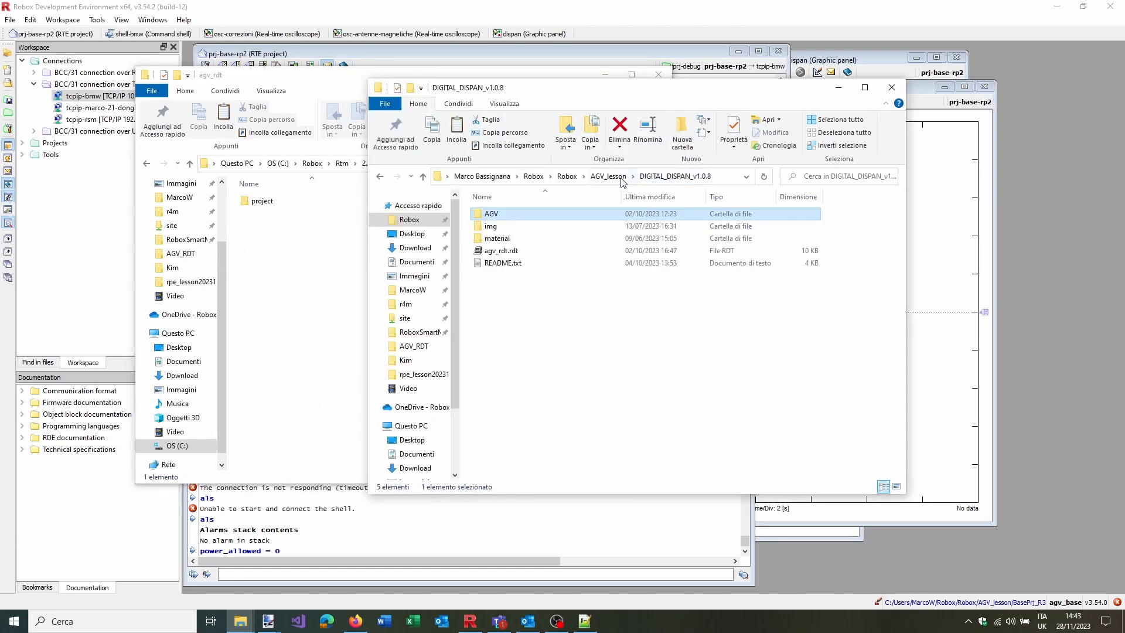
double_click(507, 240)
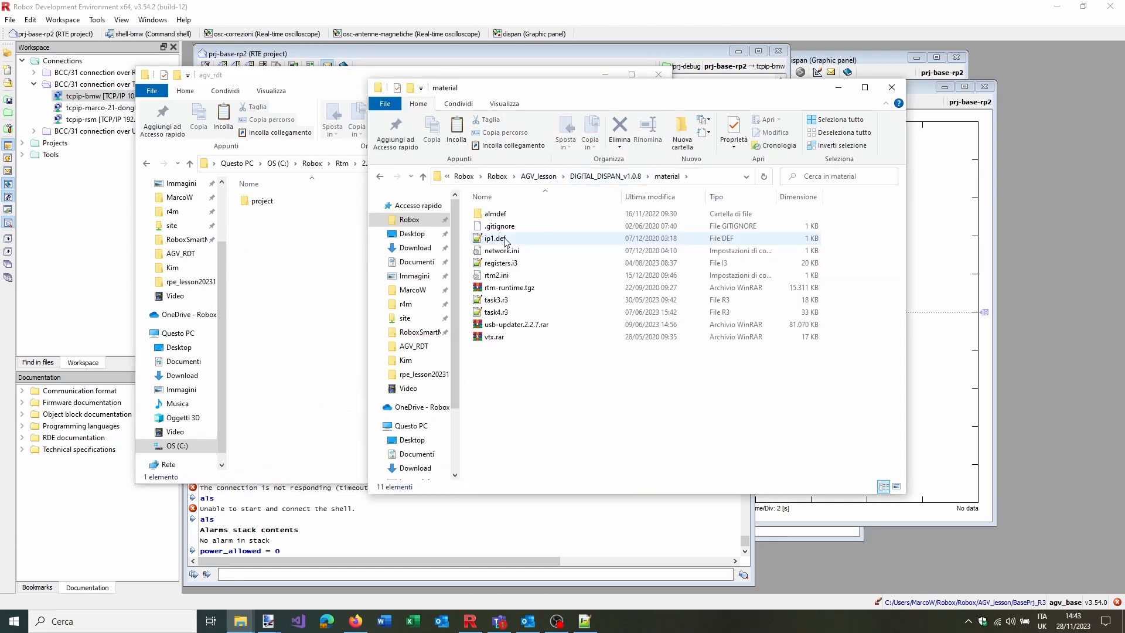
click(592, 175)
Open README.txt and read the sections on updating RTM, loading the project, IP address and ALMDEF texts
double_click(515, 264)
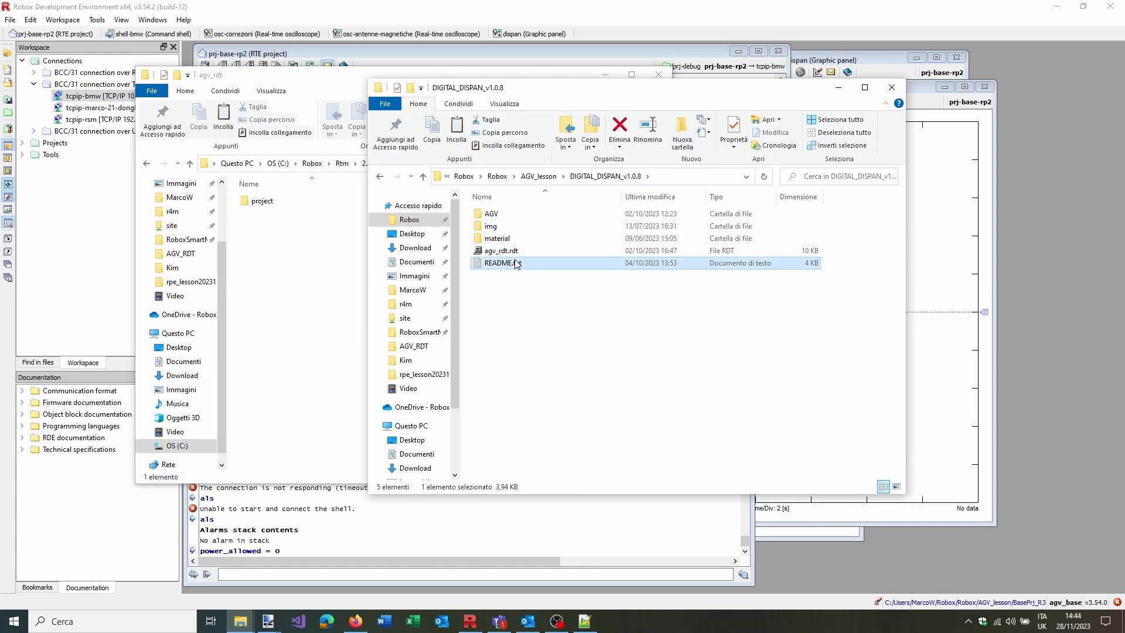
drag(513, 262, 547, 232)
scroll(569, 303, down, 15)
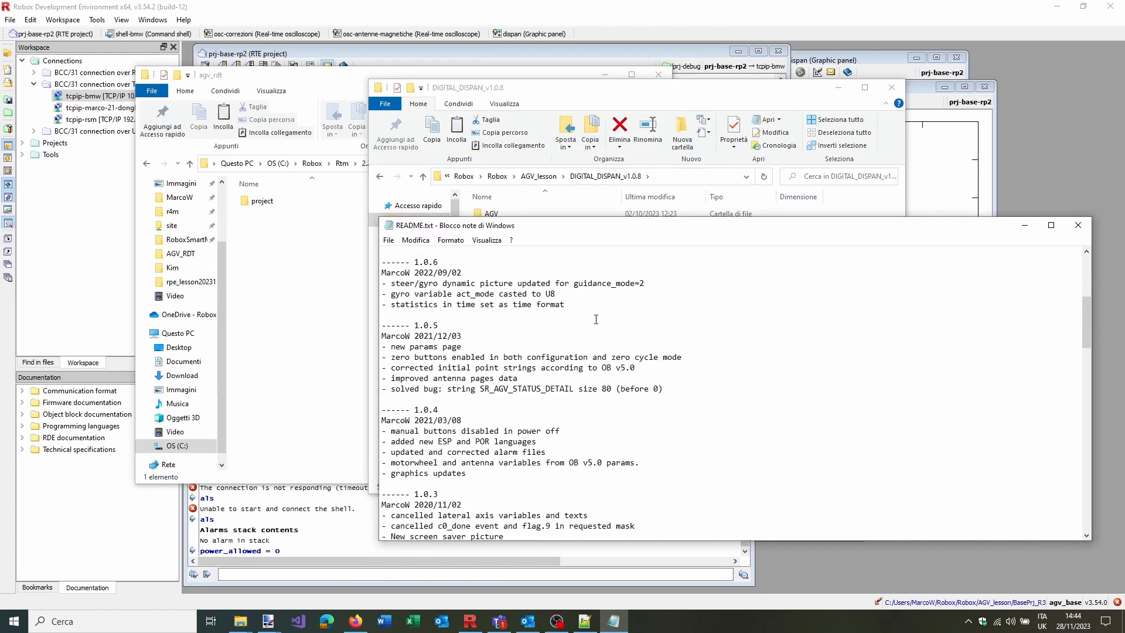
scroll(603, 322, up, 4)
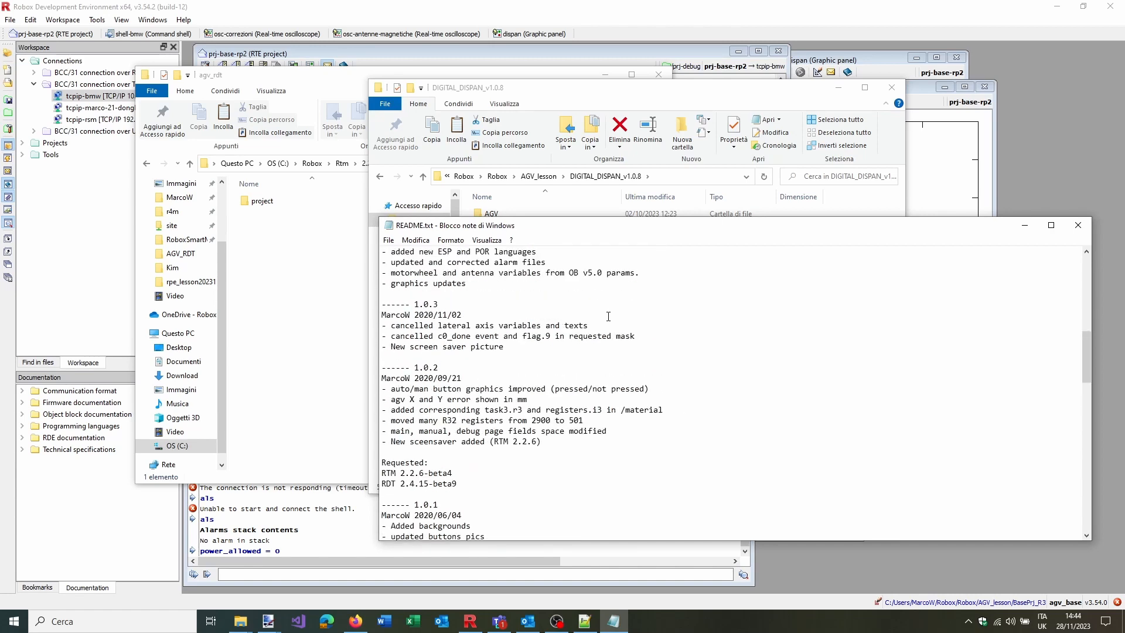
scroll(606, 321, down, 8)
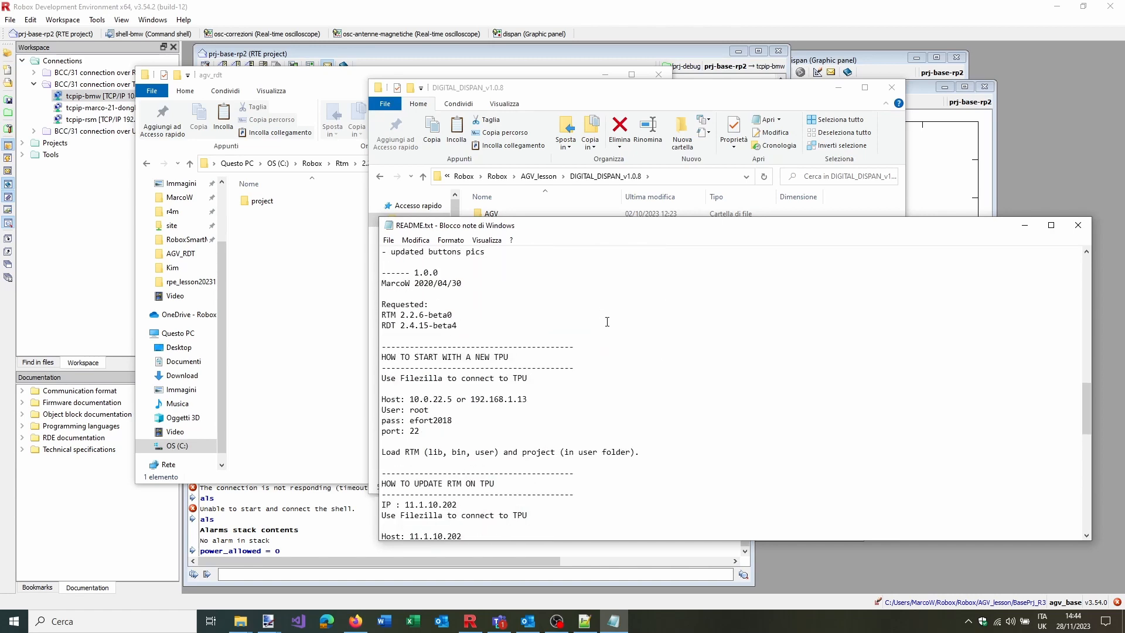
scroll(609, 328, down, 4)
scroll(613, 337, down, 5)
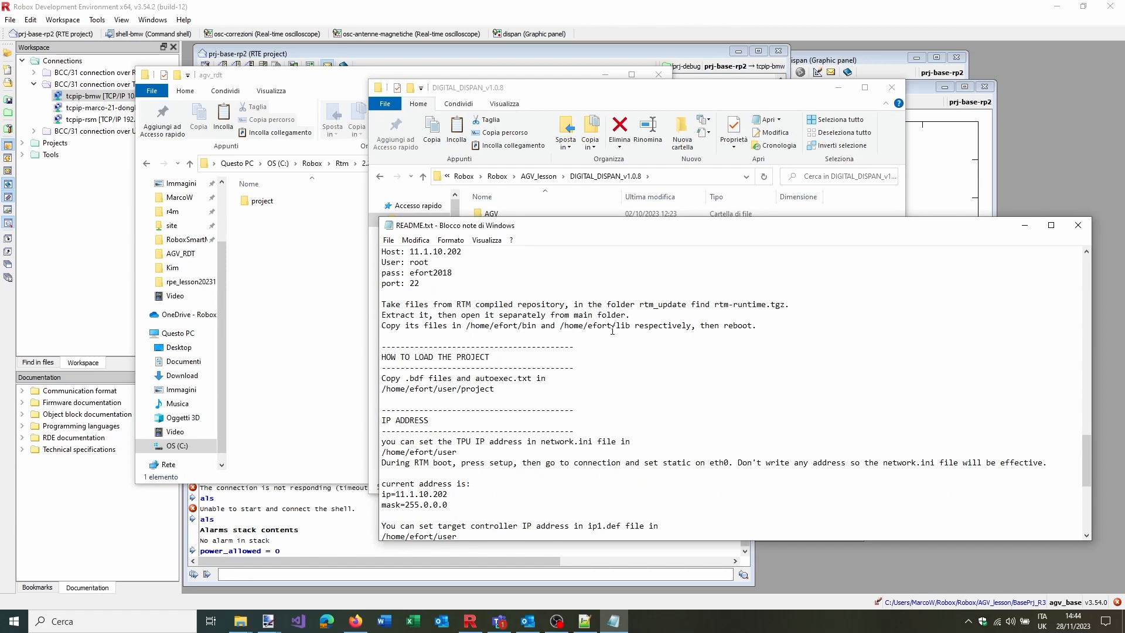
scroll(621, 329, up, 2)
scroll(645, 329, up, 4)
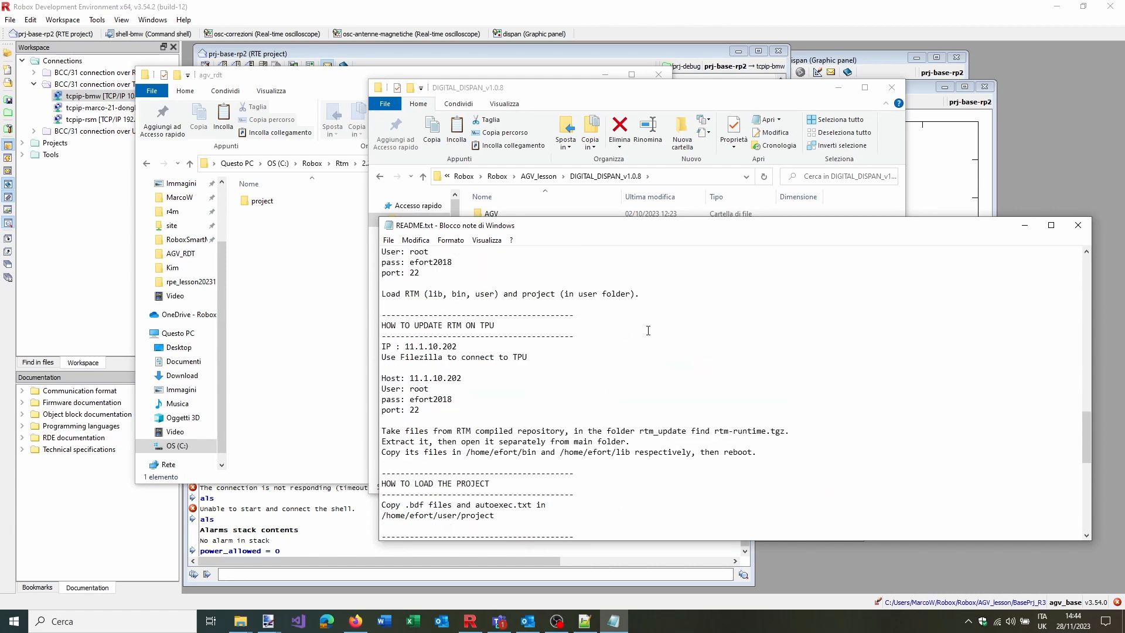
scroll(647, 331, down, 3)
scroll(657, 333, down, 1)
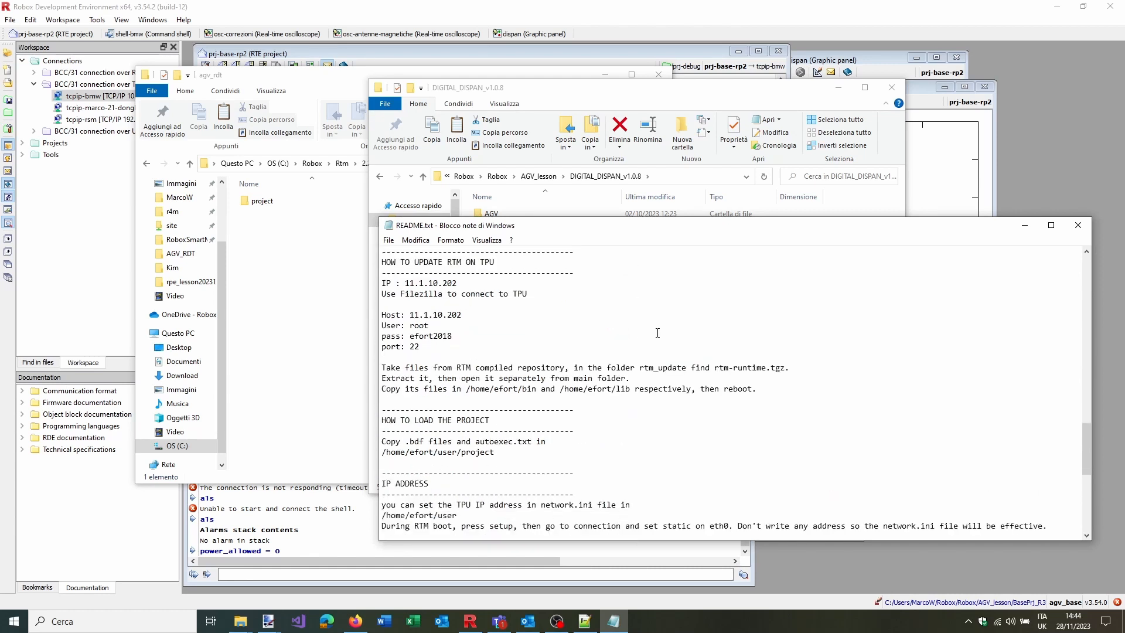
scroll(665, 333, down, 2)
scroll(669, 334, down, 3)
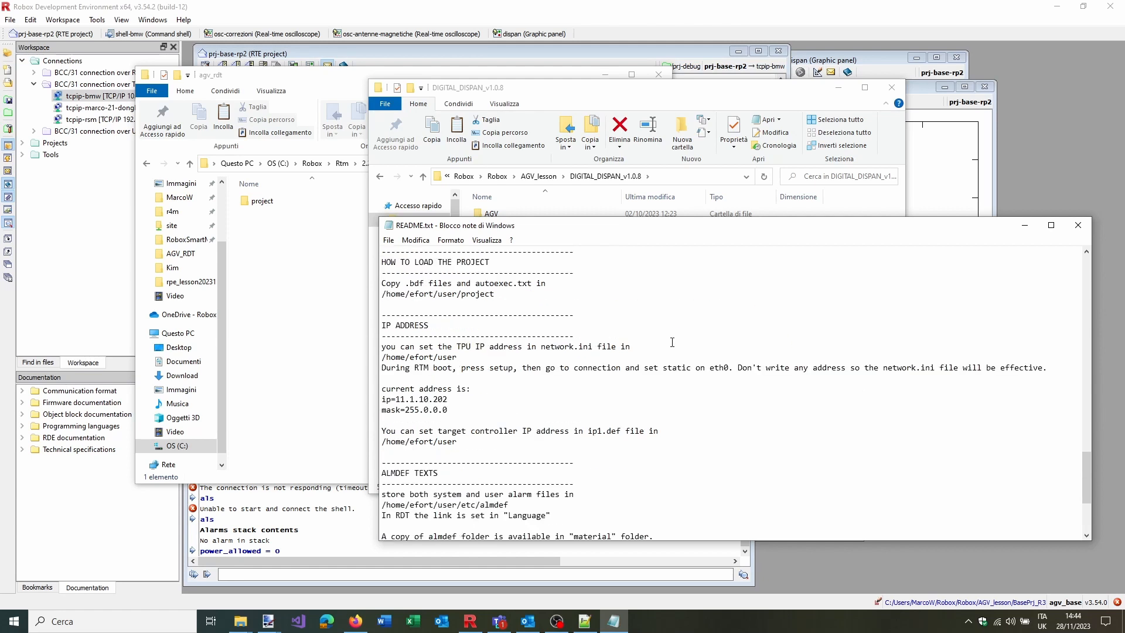
scroll(676, 334, up, 1)
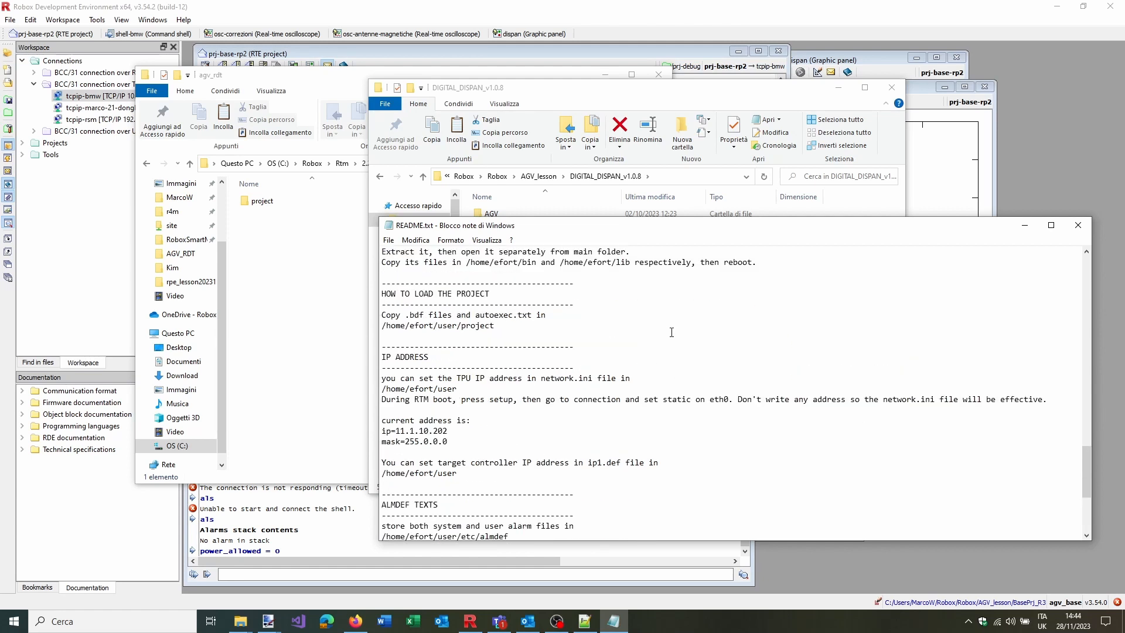
scroll(673, 334, down, 3)
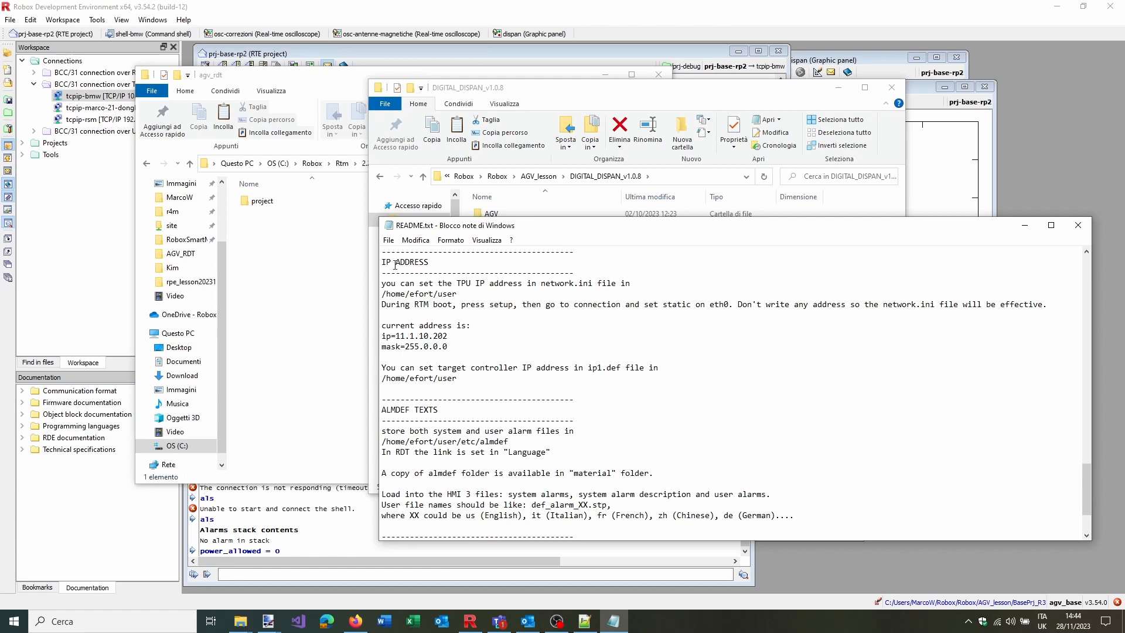
Copy ip1.def from the material folder of DIGITAL_DISPAN_v1.0.8 into the agv_rdt folder
click(638, 104)
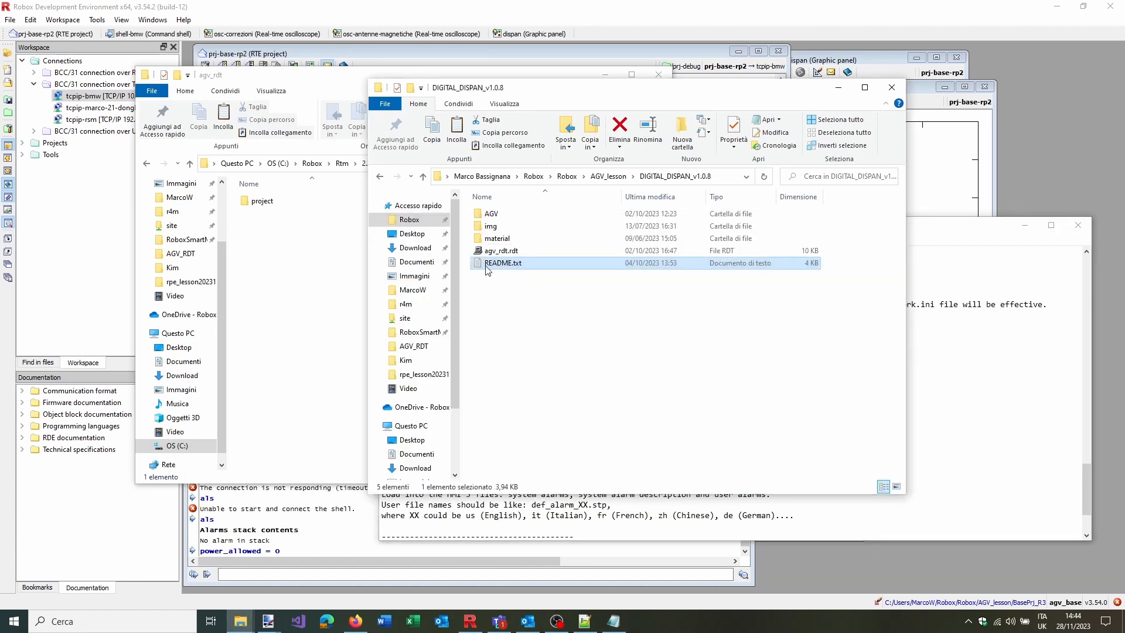
double_click(493, 239)
click(495, 238)
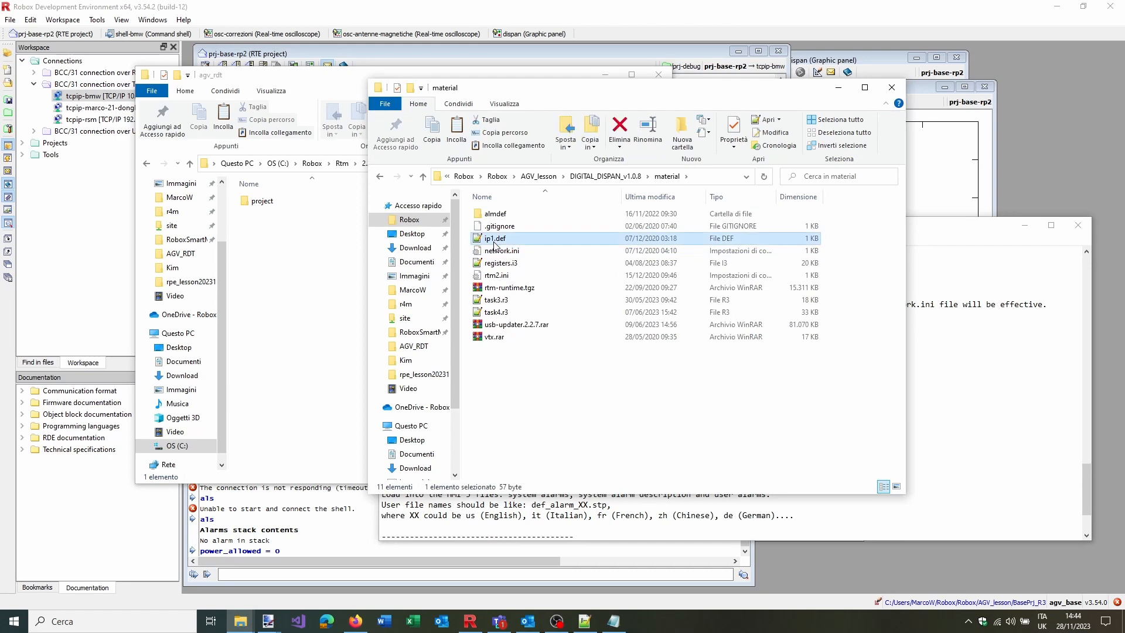
click(303, 281)
key(ctrl+v)
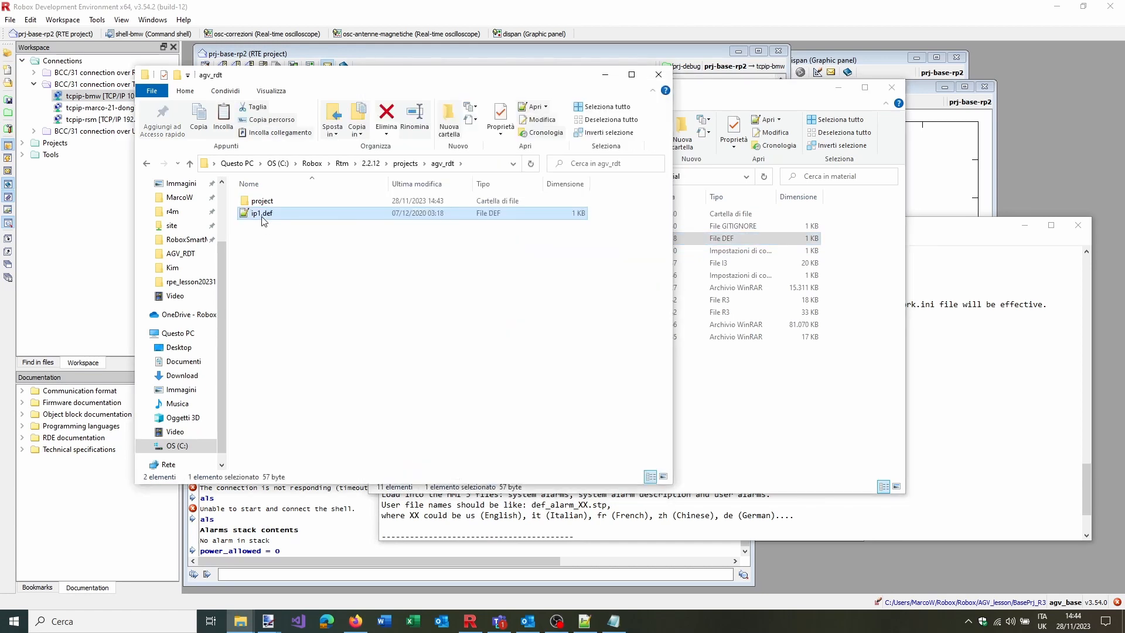
Set the controller IP in the copied ip1.def to 10.0.33.1 in Notepad++, then save and close the file
double_click(262, 215)
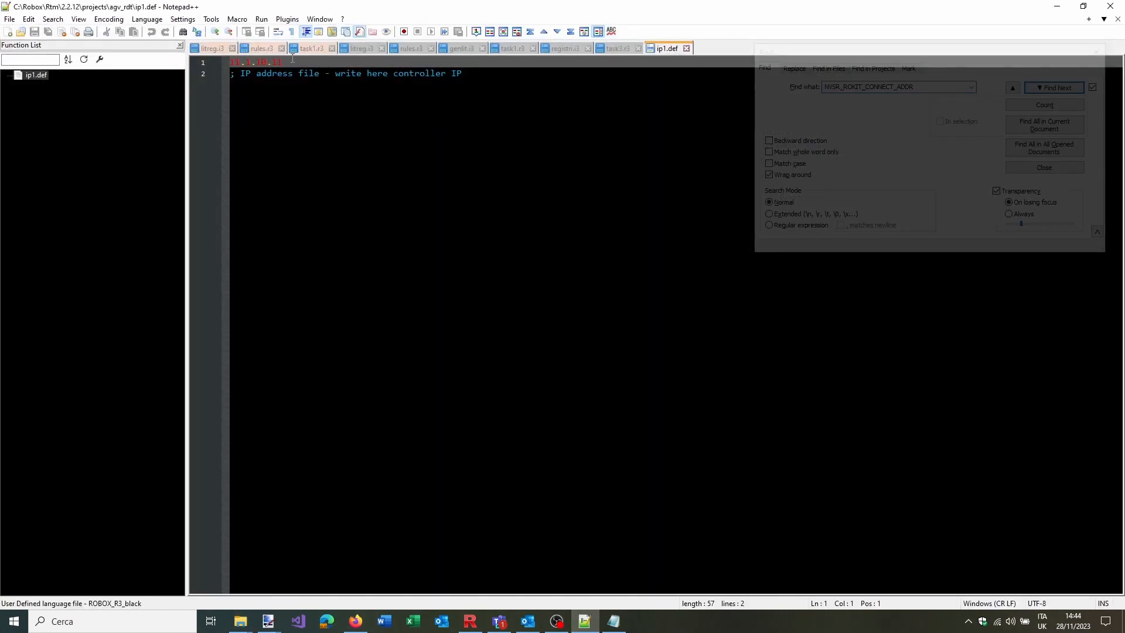
drag(292, 59, 209, 54)
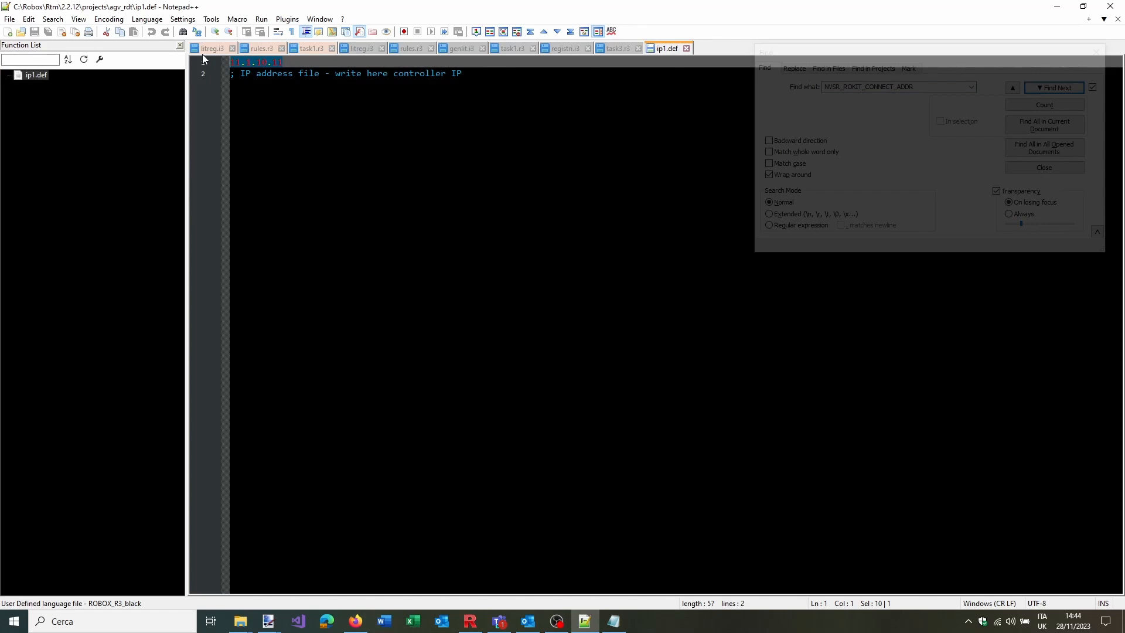
text(10.0.33.1)
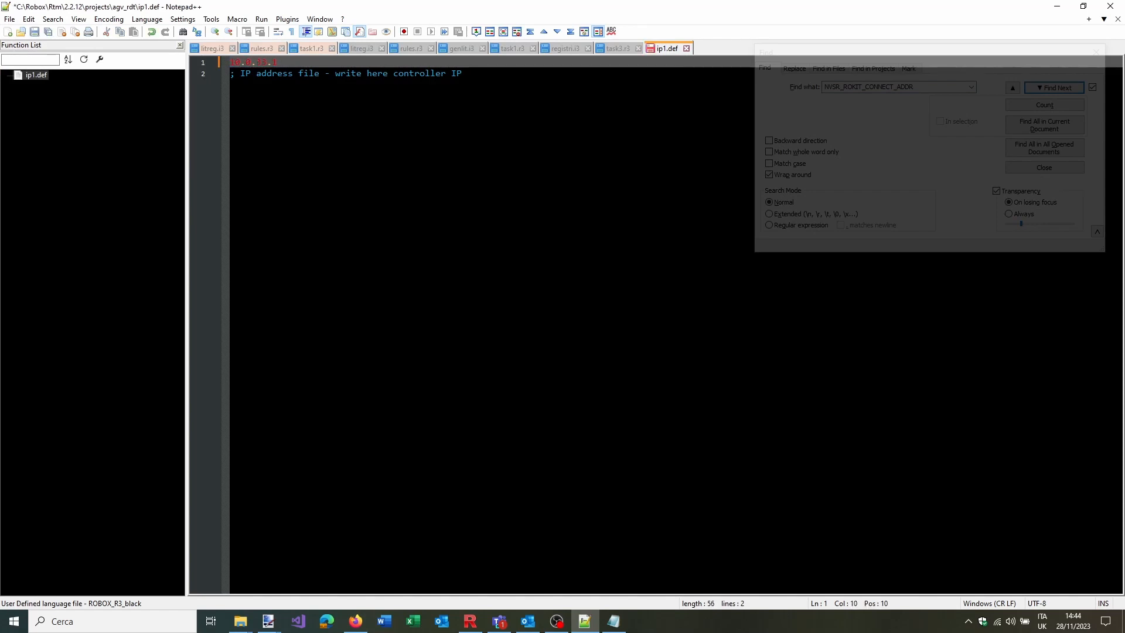
key(ctrl+s)
click(685, 49)
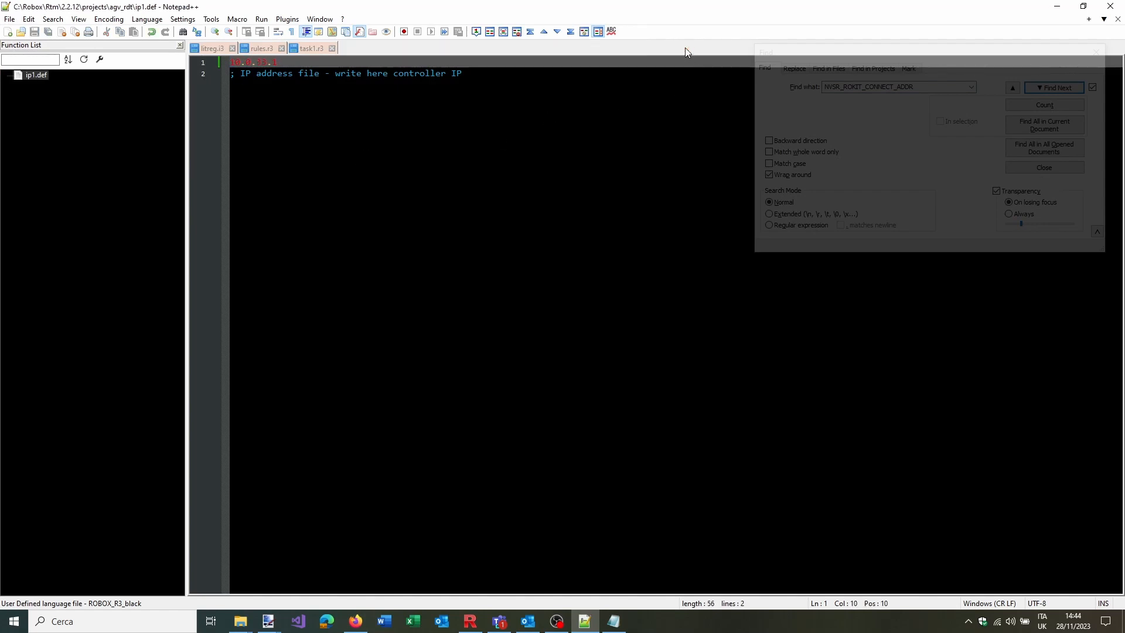
click(1056, 7)
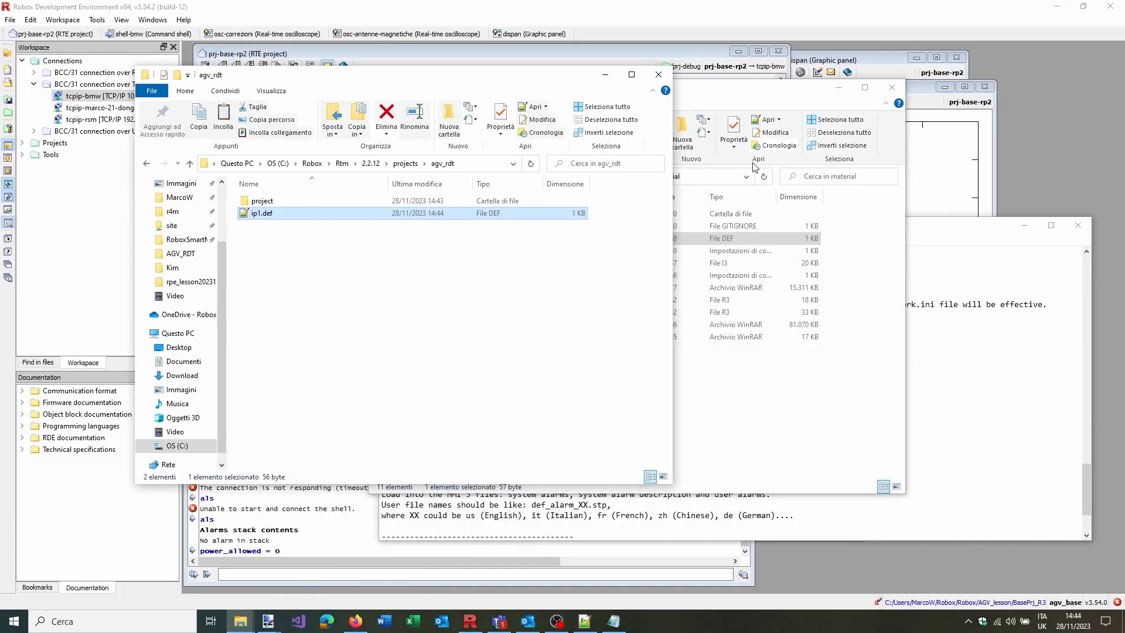
Copy the almdef folder from the material folder into agv_rdt
click(761, 93)
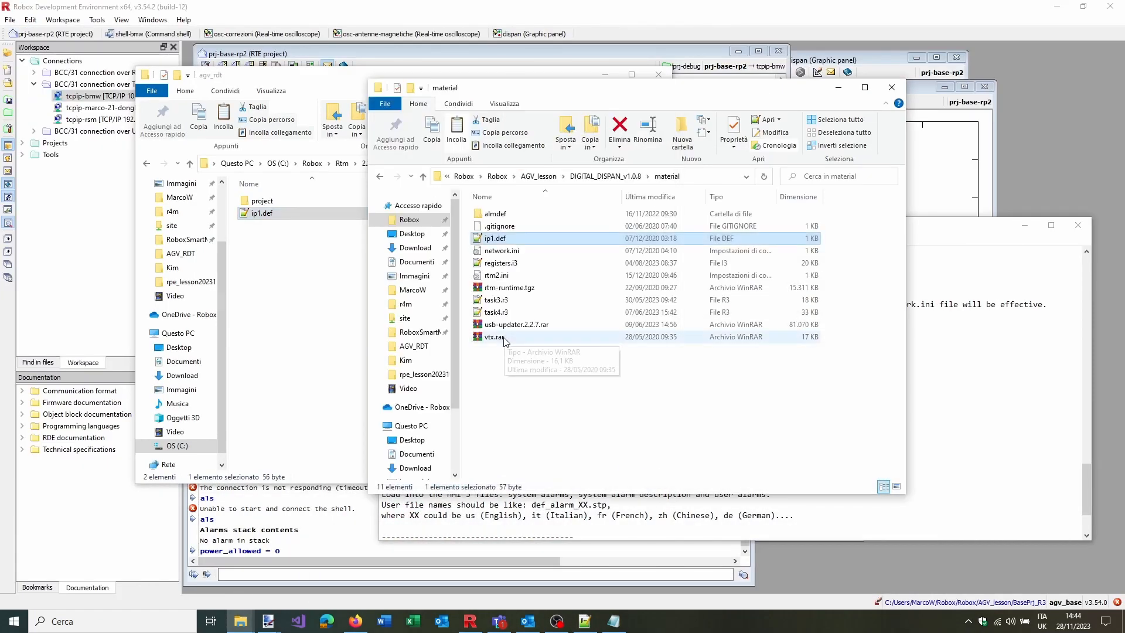
click(507, 212)
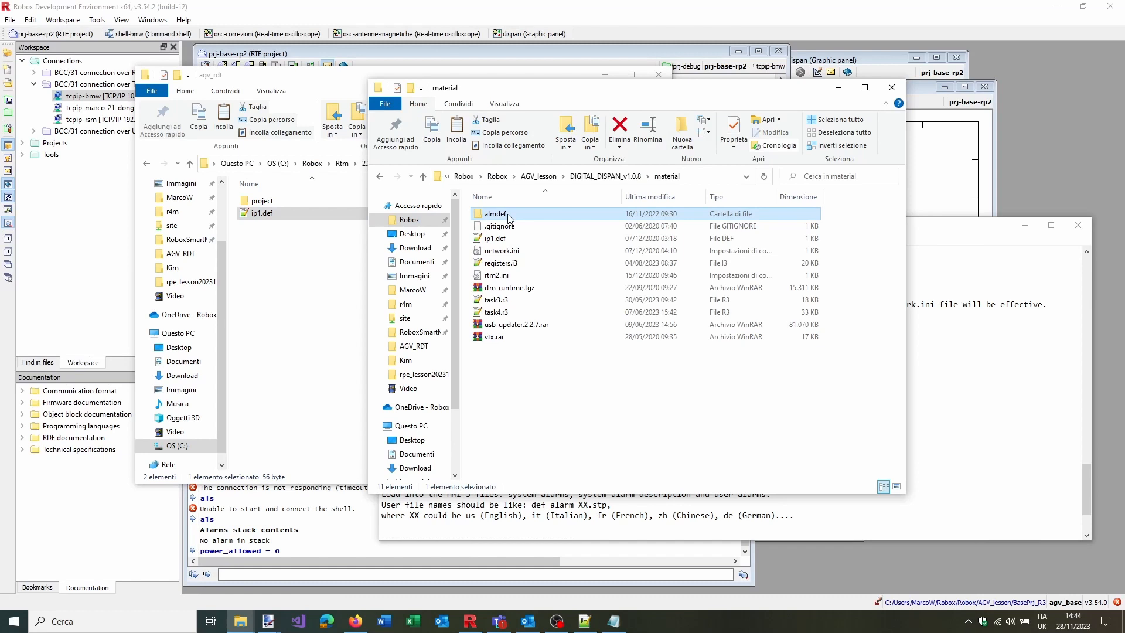
drag(508, 214, 330, 279)
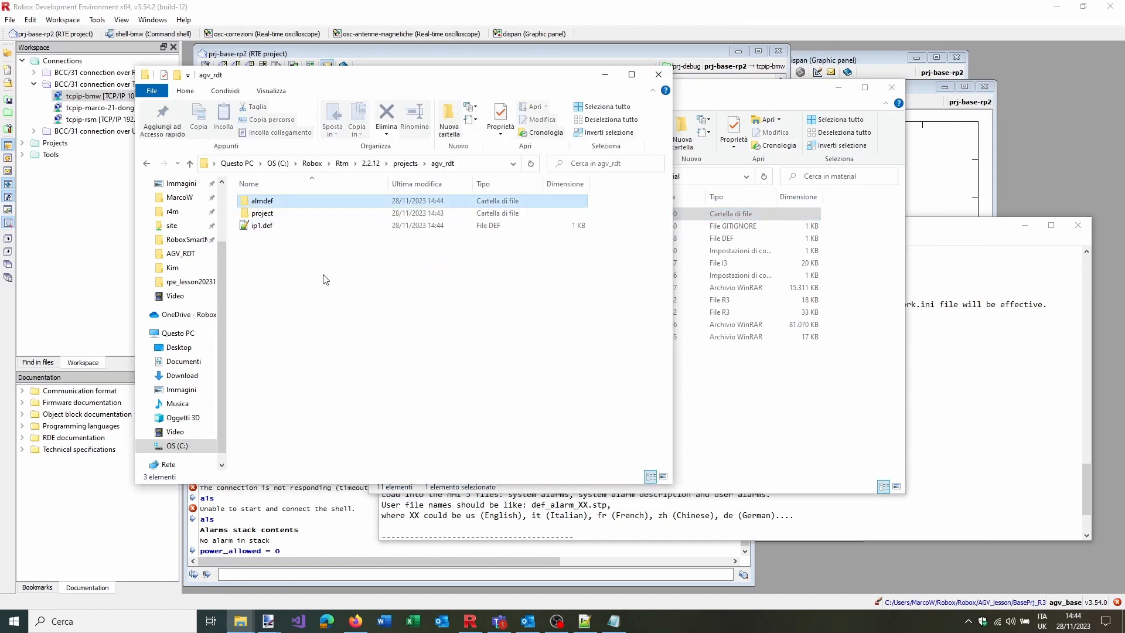
Open the copied almdef folder in agv_rdt and locate the user alarm files def_alarm_en.stp and def_alarm_it.stp
drag(352, 79, 557, 141)
double_click(494, 263)
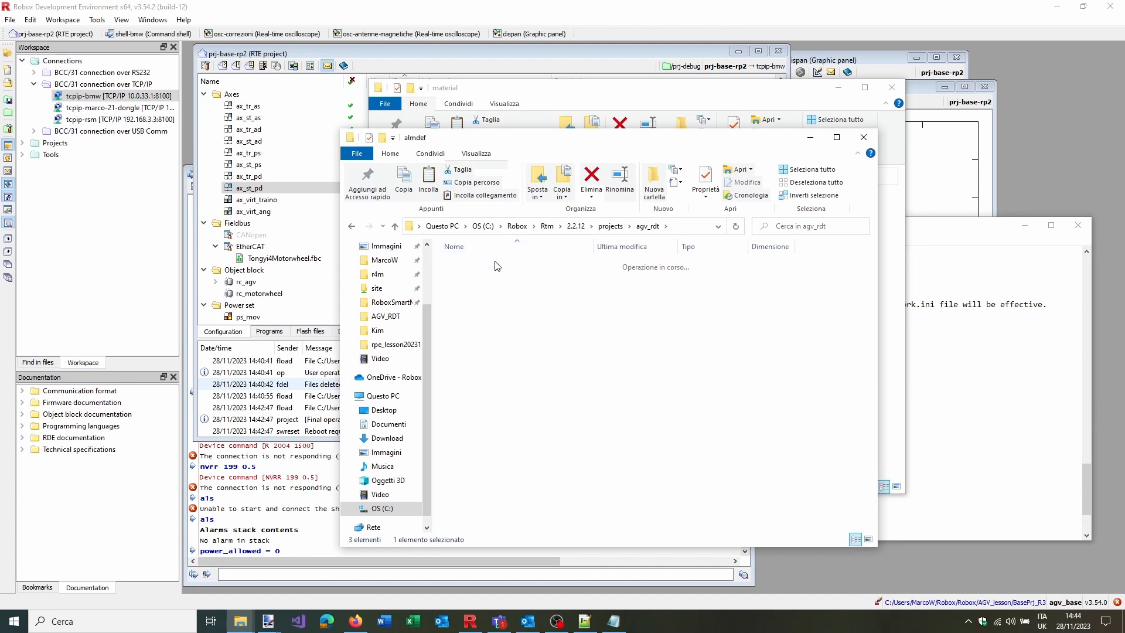
click(479, 399)
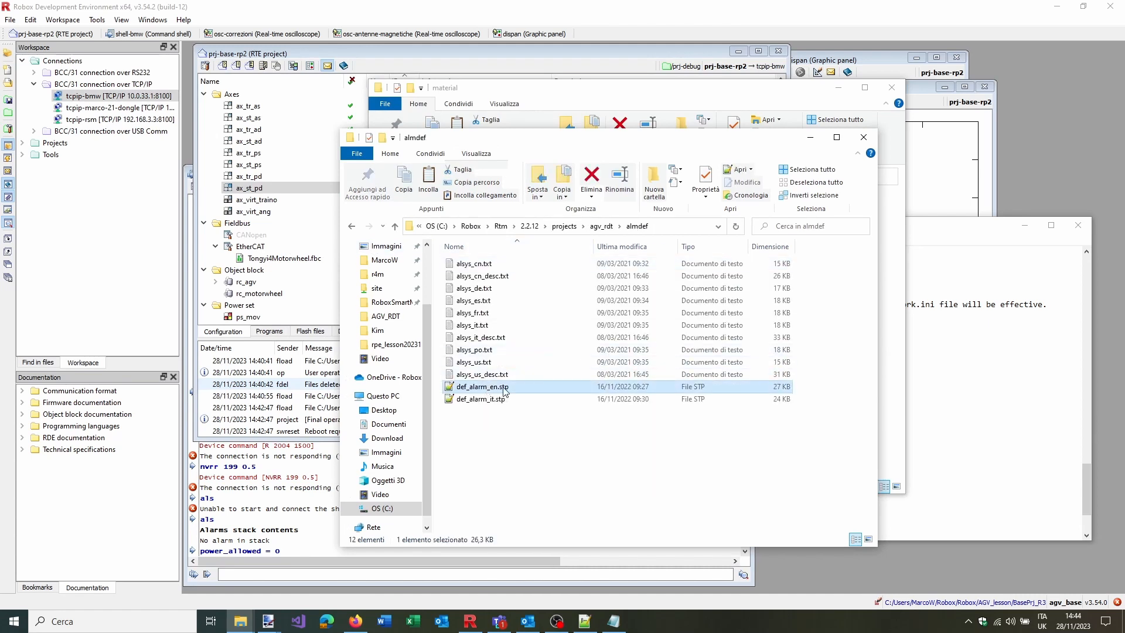
Switch to Robox Development Environment and find def_alarm_en.stp and def_alarm_it.stp among the flash files of prj-base-rp2
click(324, 331)
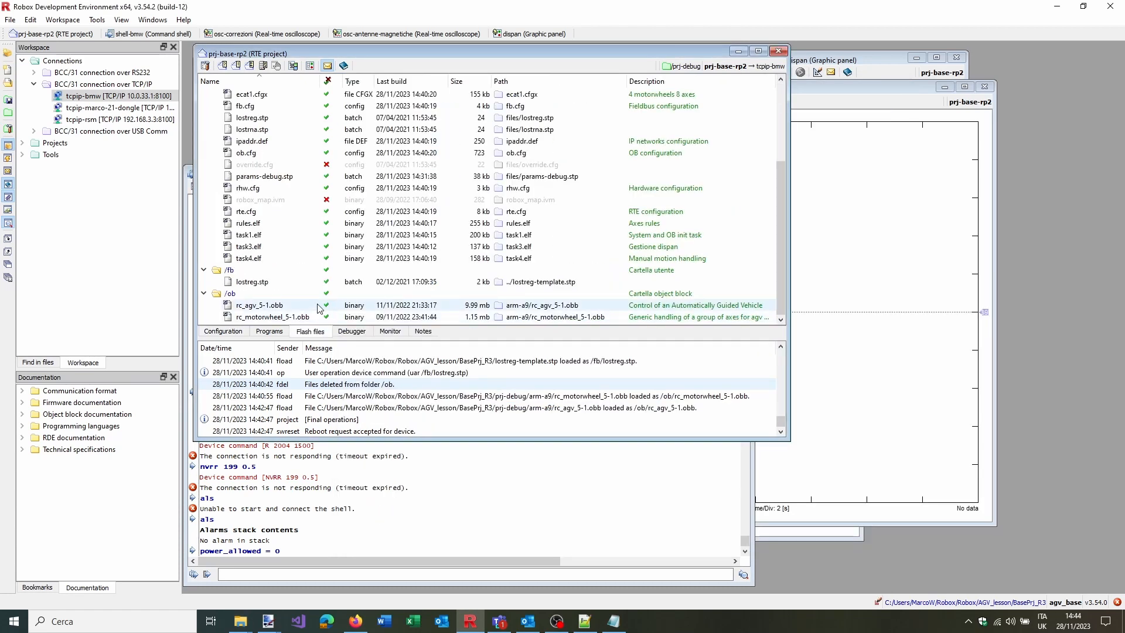
scroll(343, 287, up, 4)
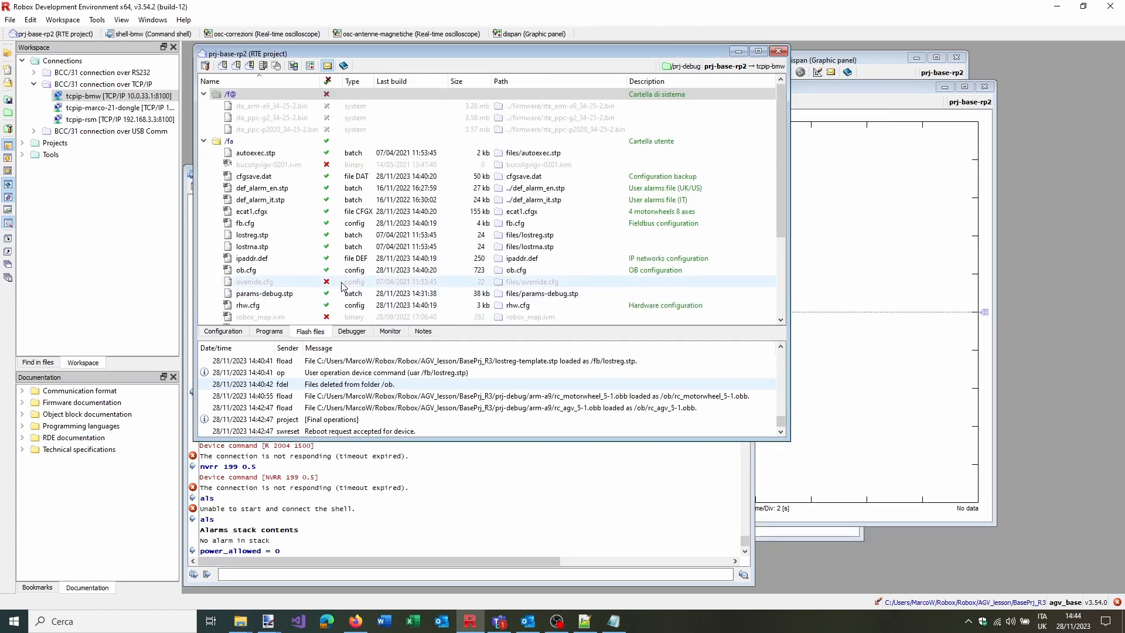
click(273, 190)
click(275, 199)
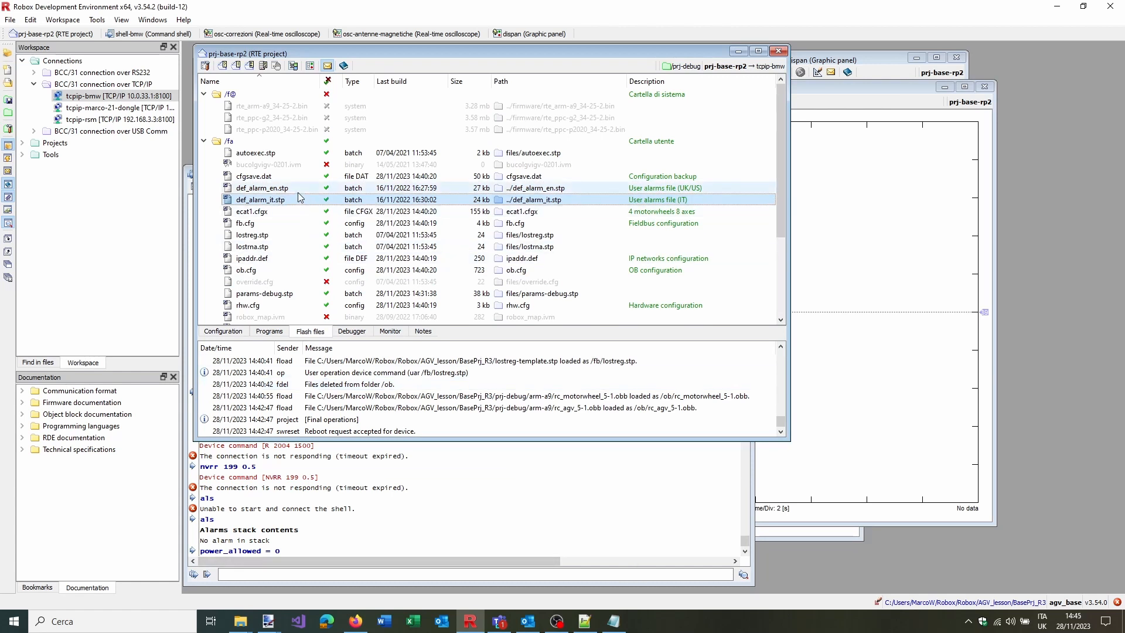
click(291, 190)
click(287, 200)
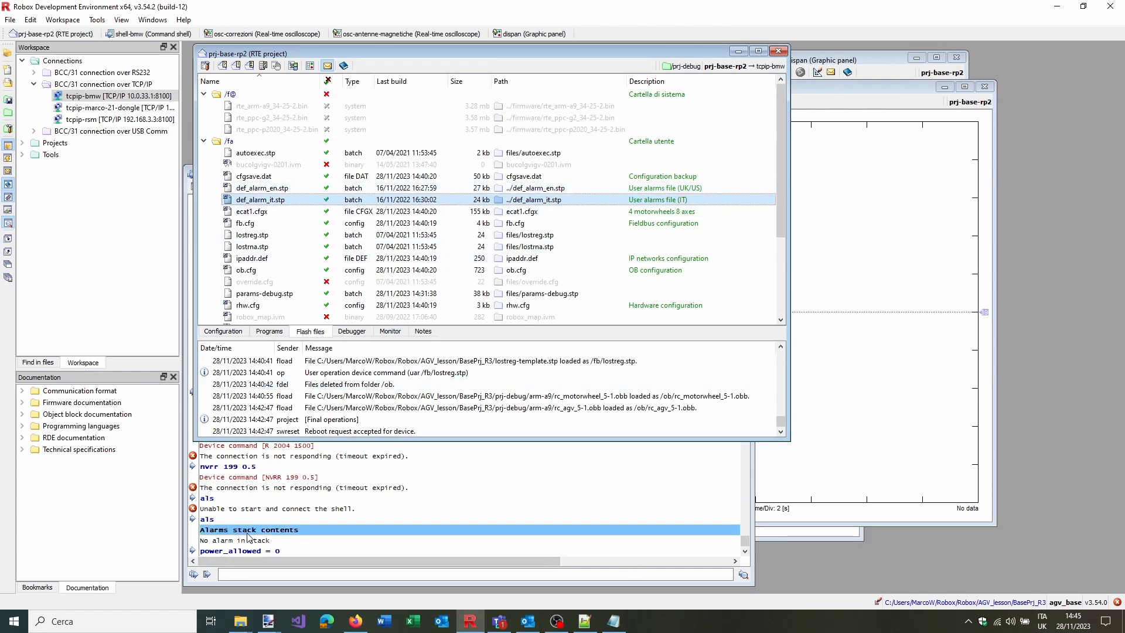
Return to the almdef folder in File Explorer and compare its def_alarm files with those in the RTE project
mouse_move(240, 621)
click(348, 583)
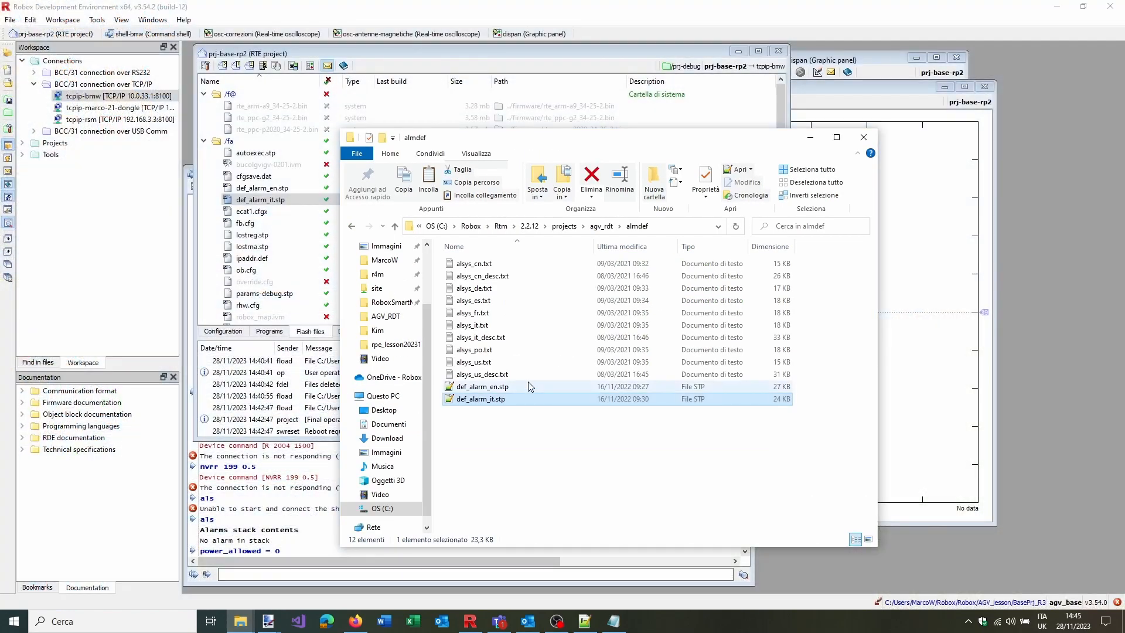
click(517, 399)
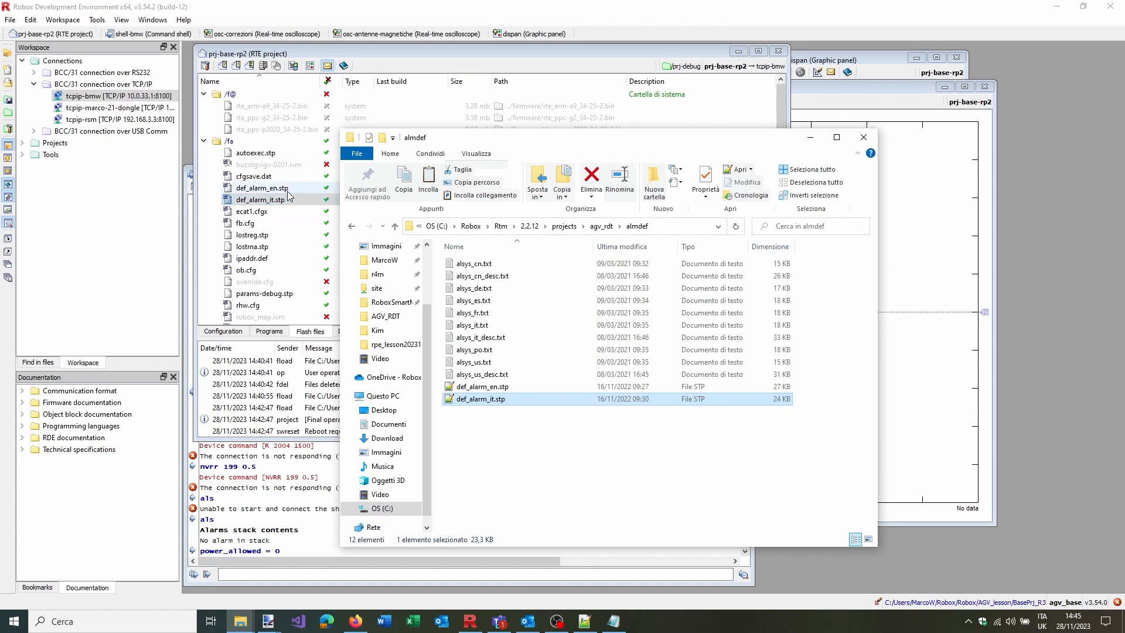
Go back to the agv_rdt folder, check the ALMDEF TEXTS notes in README.txt and close the file
click(495, 417)
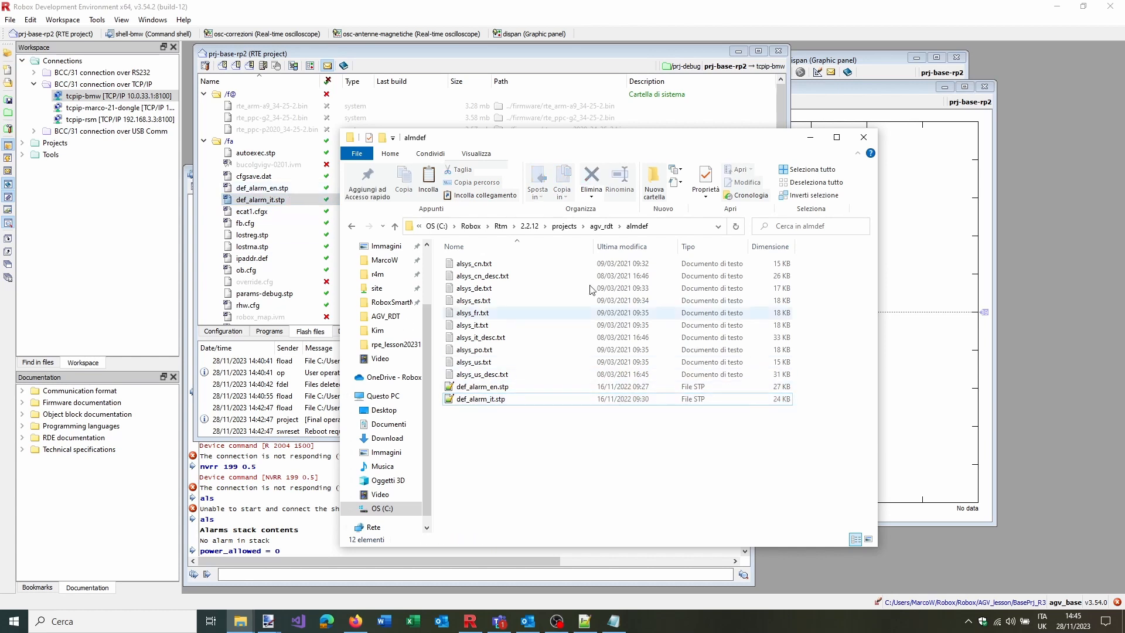
click(601, 226)
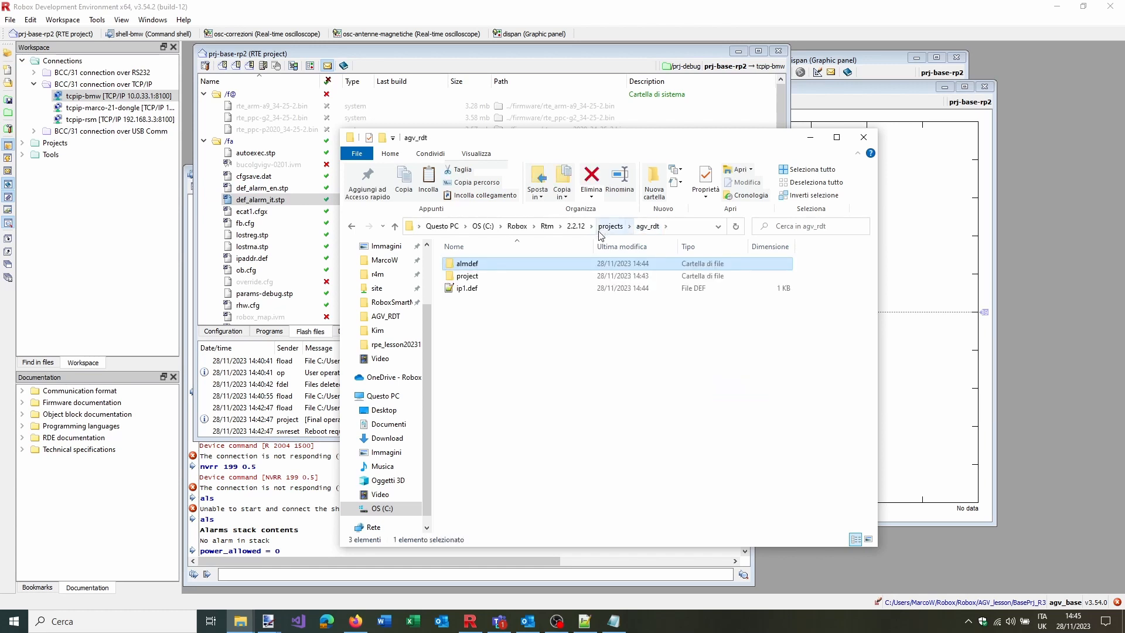
drag(617, 147, 441, 132)
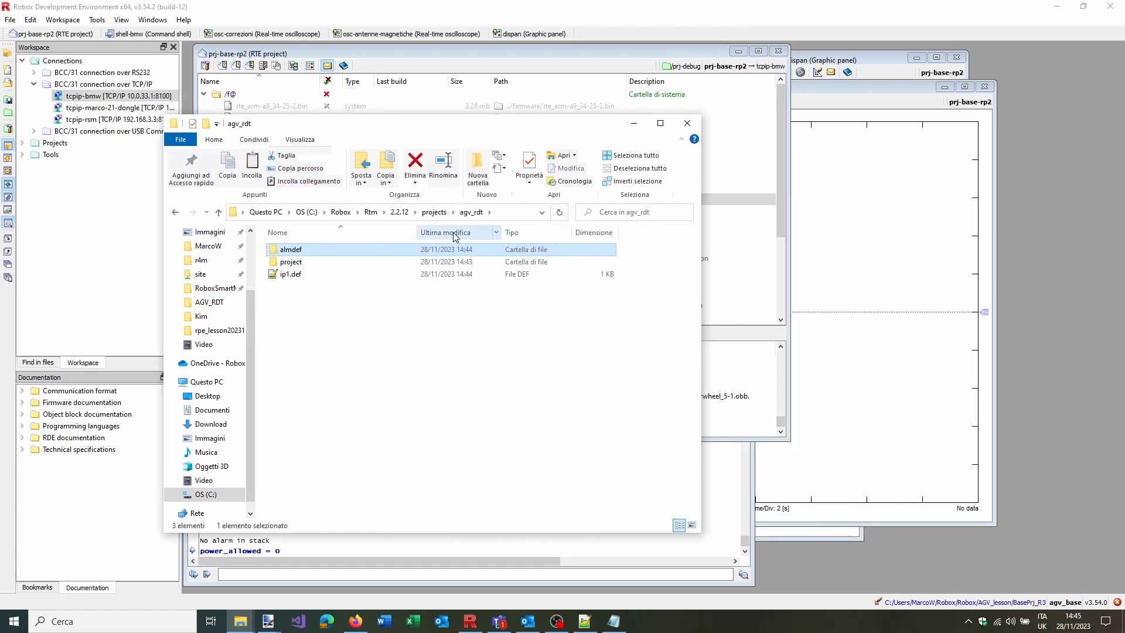
click(615, 622)
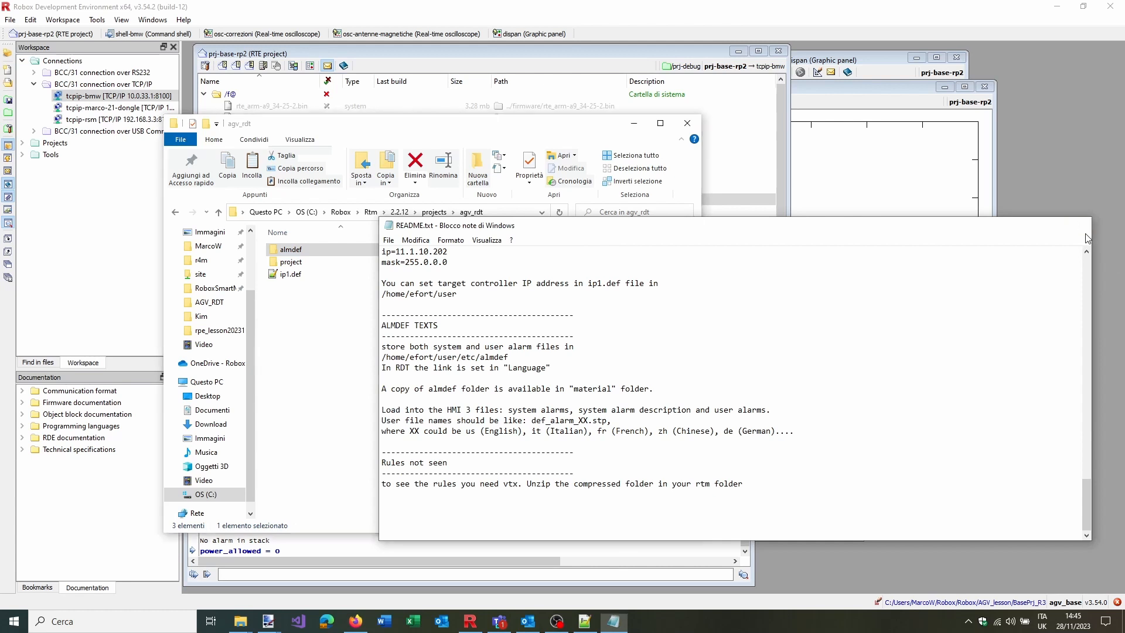
click(1077, 226)
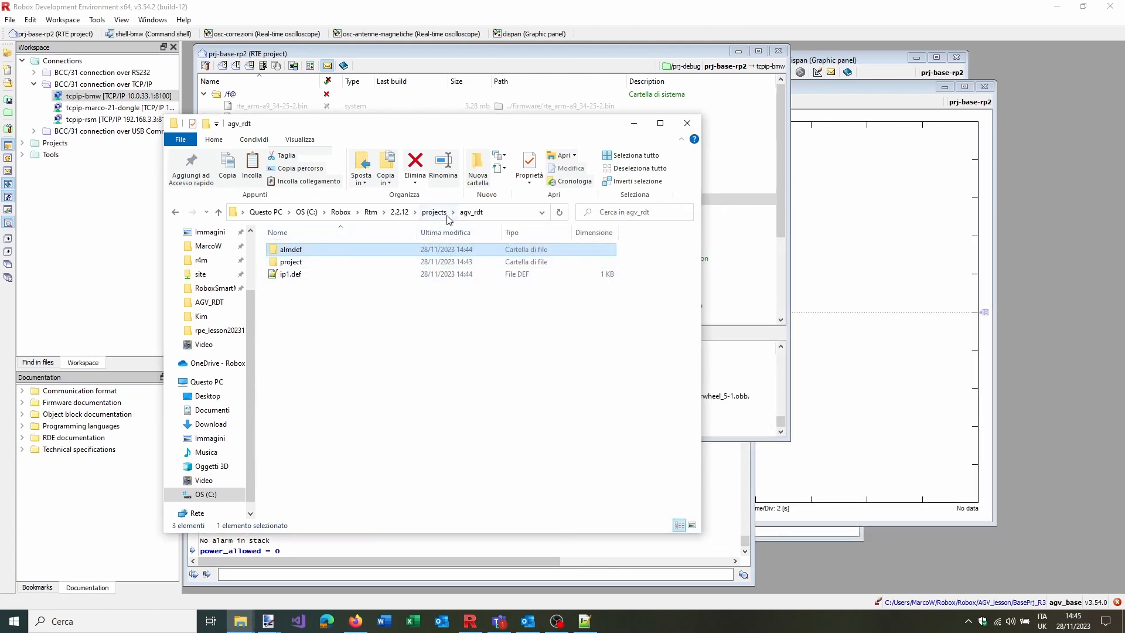
Open rtm2.ini in the Rtm 2.2.12 folder, check the project name in its WorkingDirectory entry and close the file
click(399, 211)
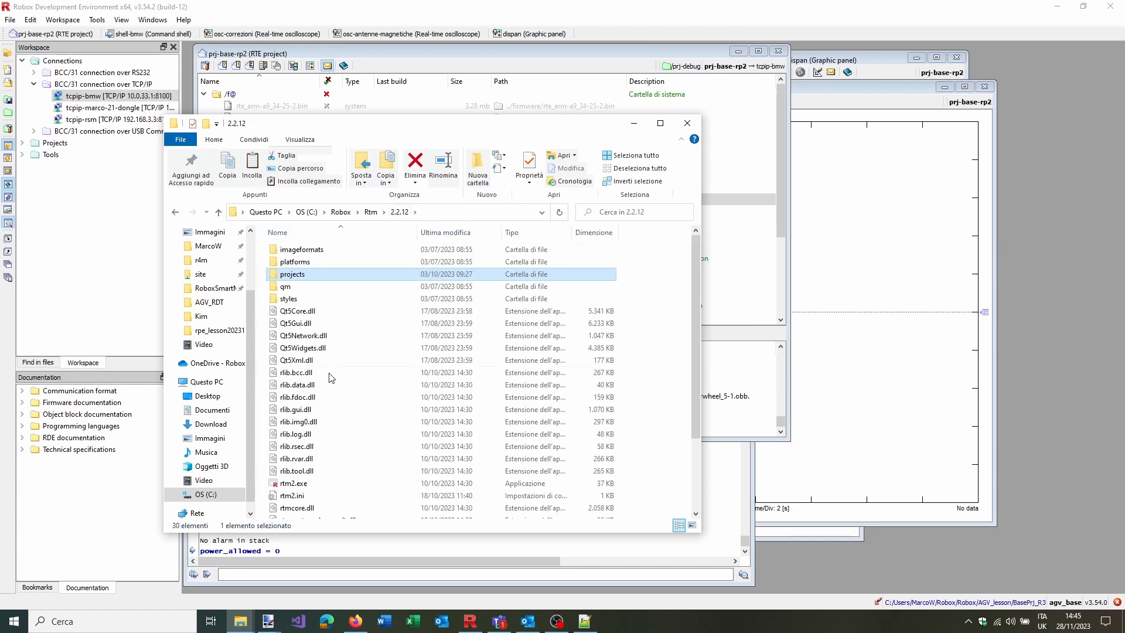
click(296, 484)
scroll(288, 419, down, 2)
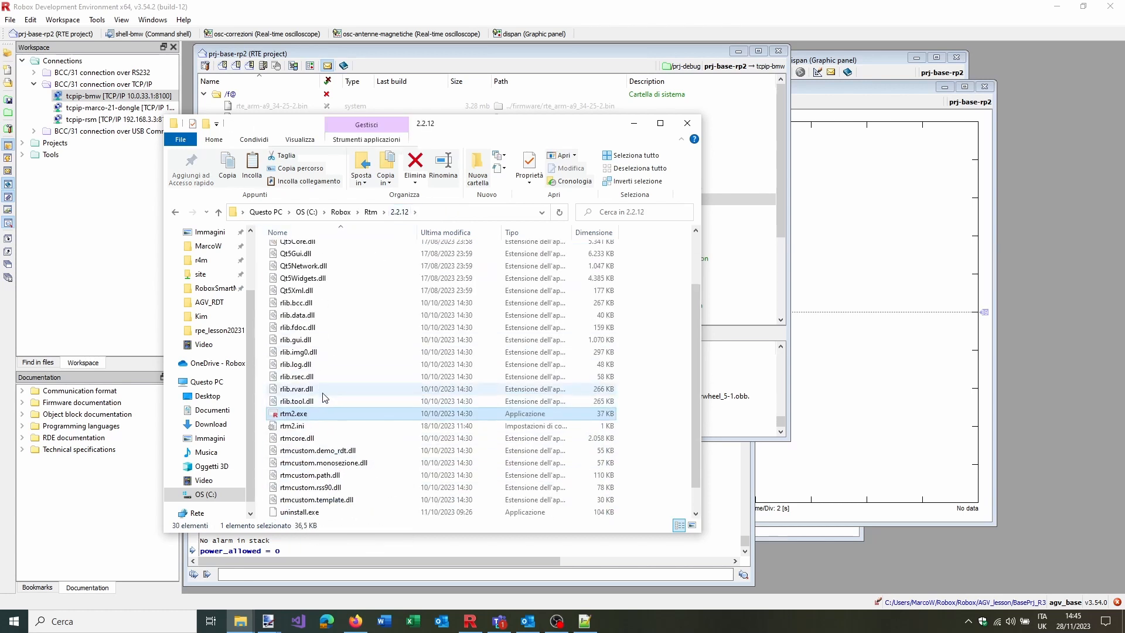
mouse_move(287, 415)
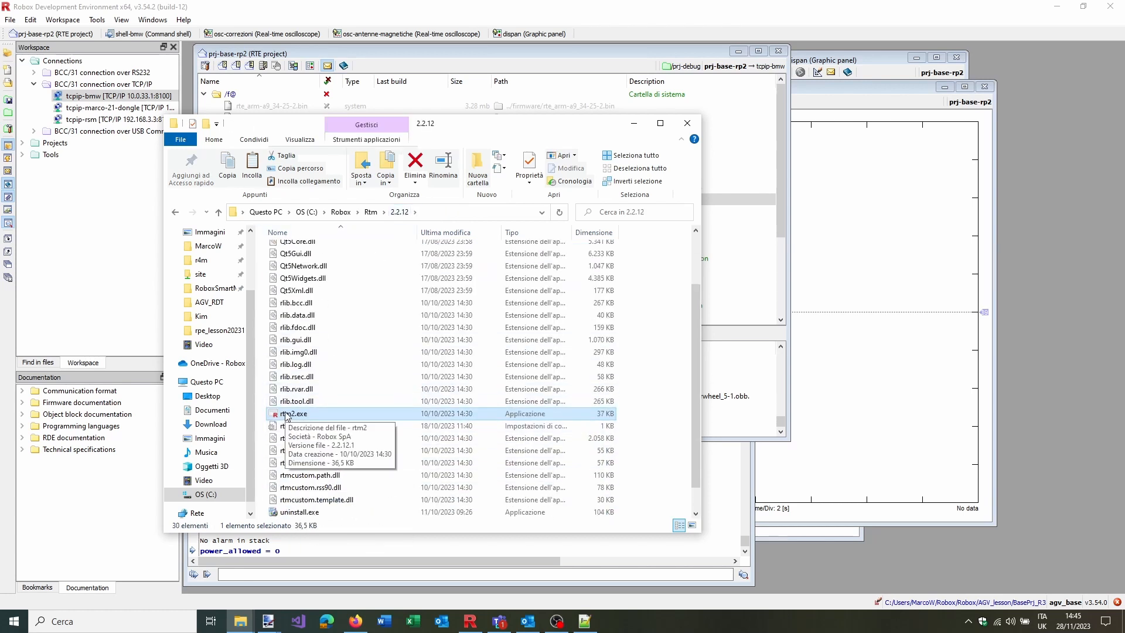
click(288, 430)
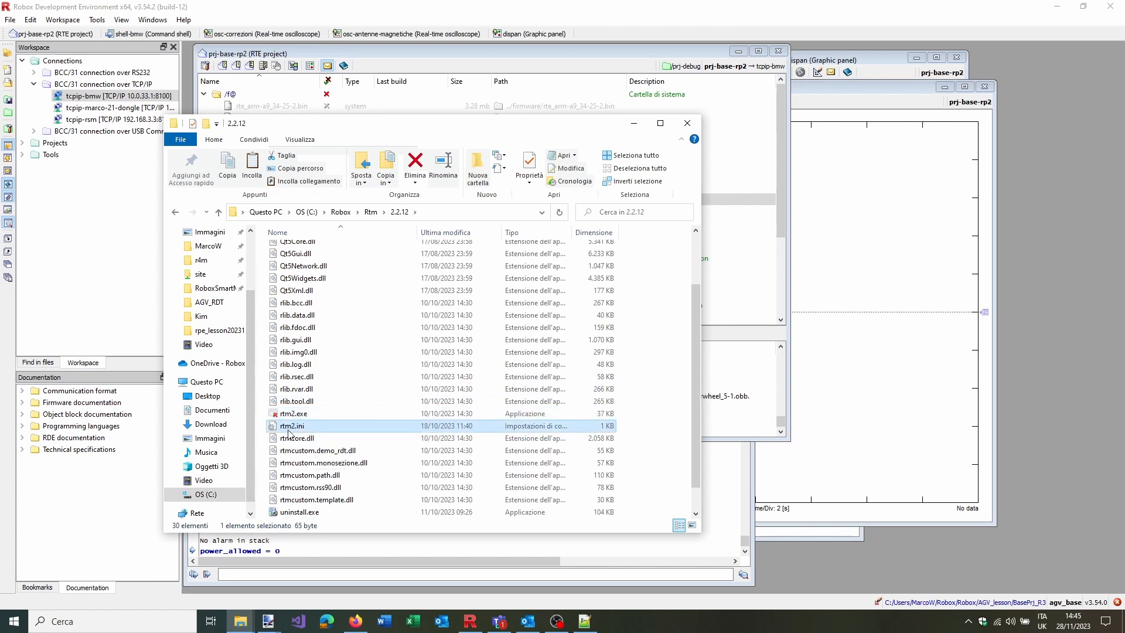
double_click(288, 430)
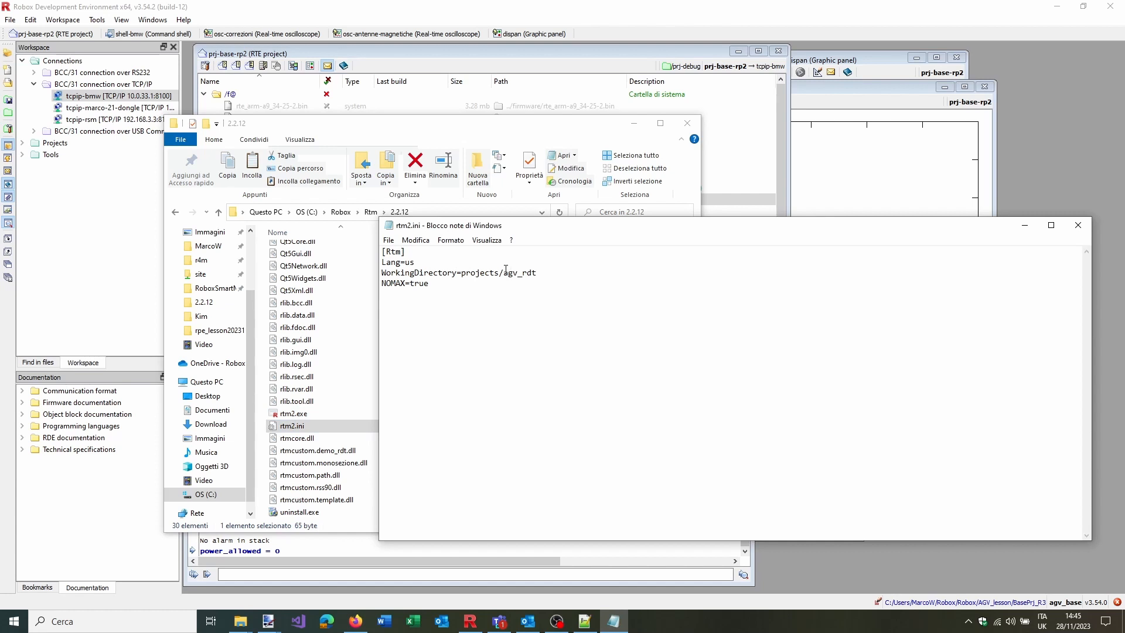
drag(506, 269, 534, 269)
click(1078, 225)
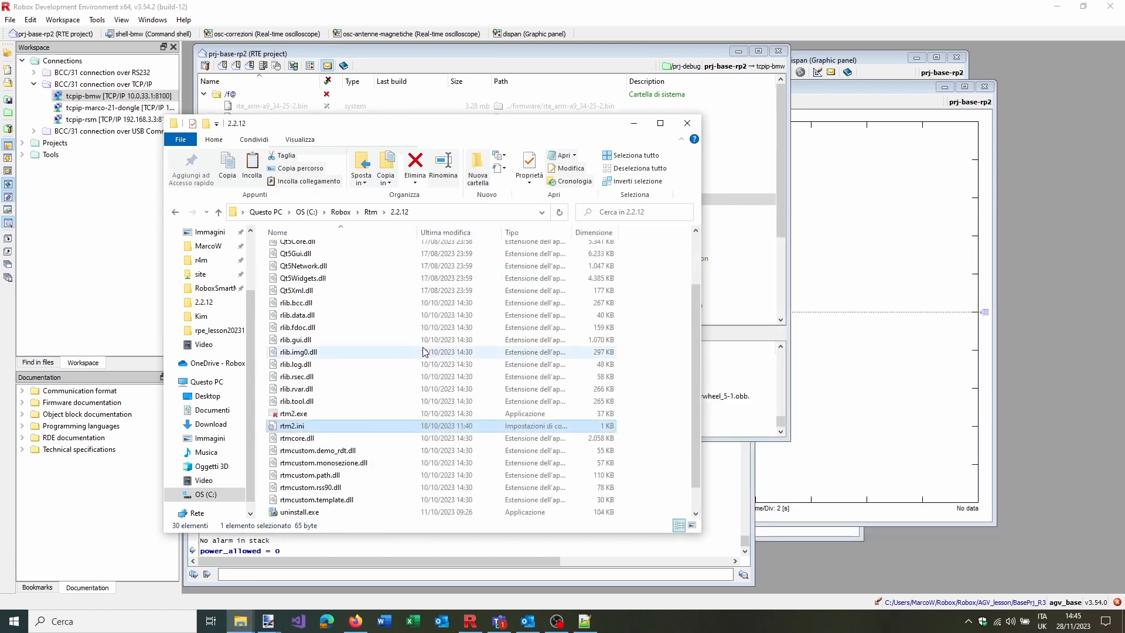
Launch rtm2.exe from the 2.2.12 folder and reset the Alarm History loss alarm in the AGV Dispan panel
click(273, 415)
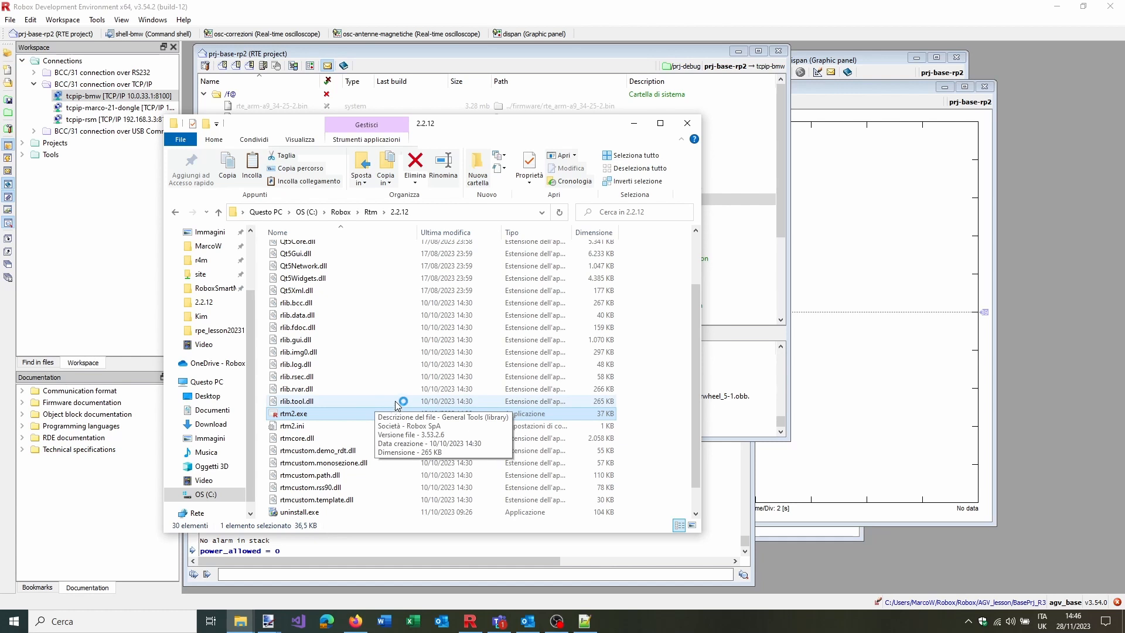
double_click(353, 418)
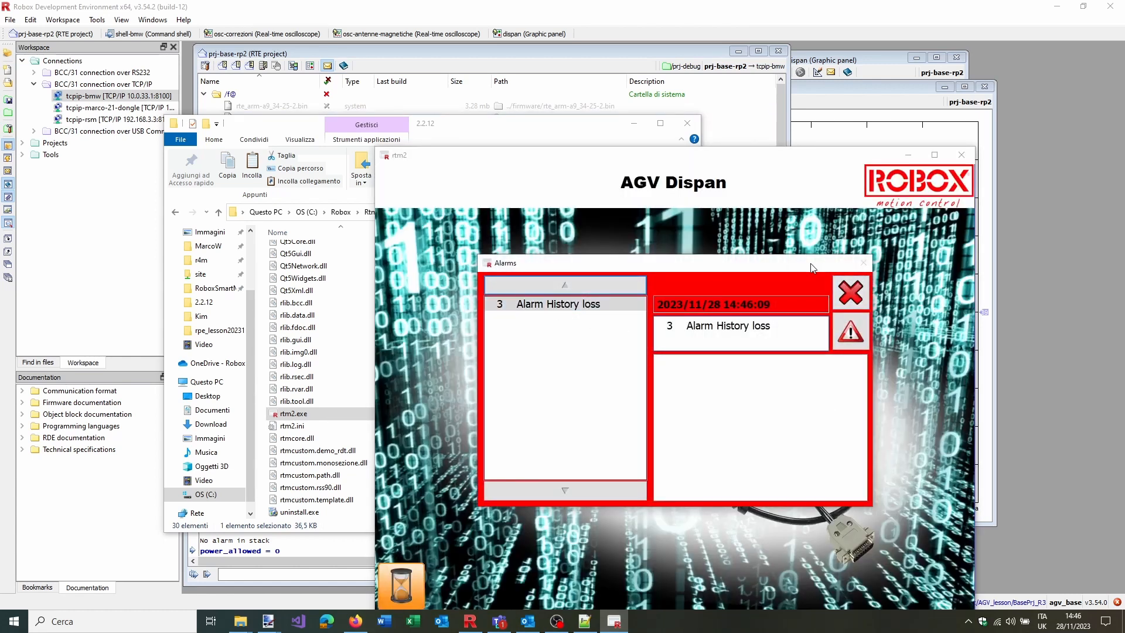
click(849, 292)
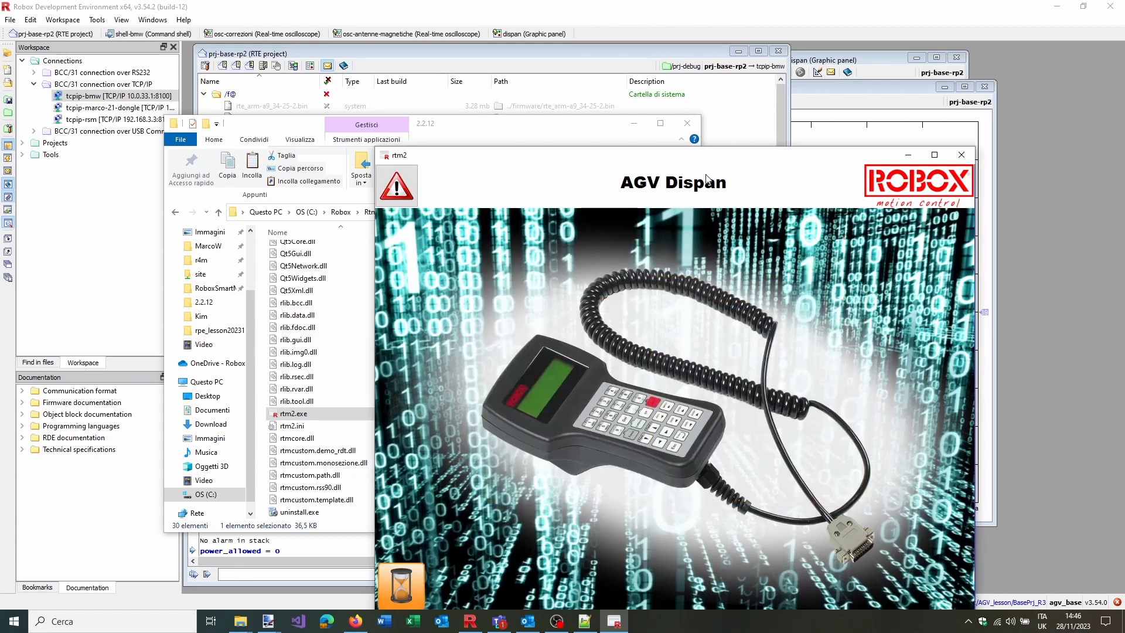
drag(702, 159, 435, 63)
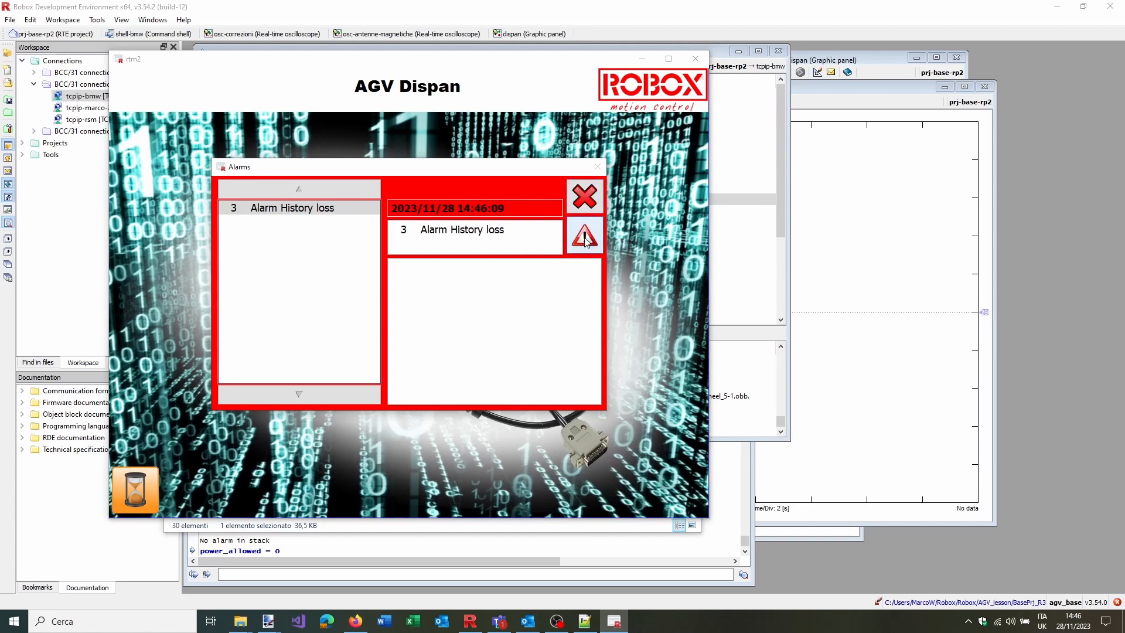
click(584, 237)
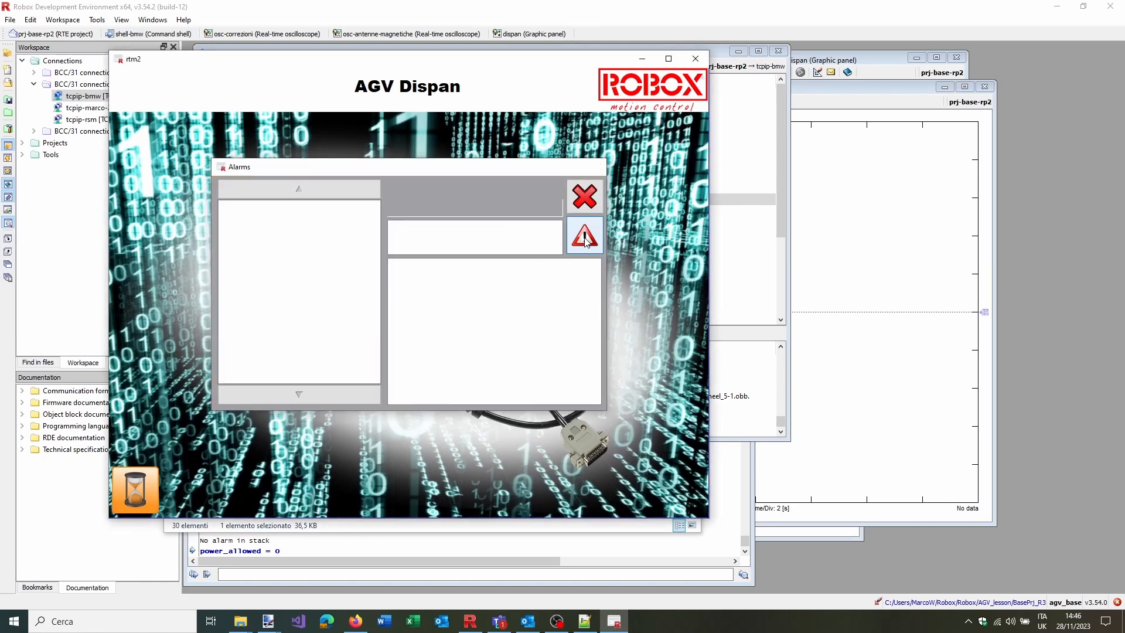
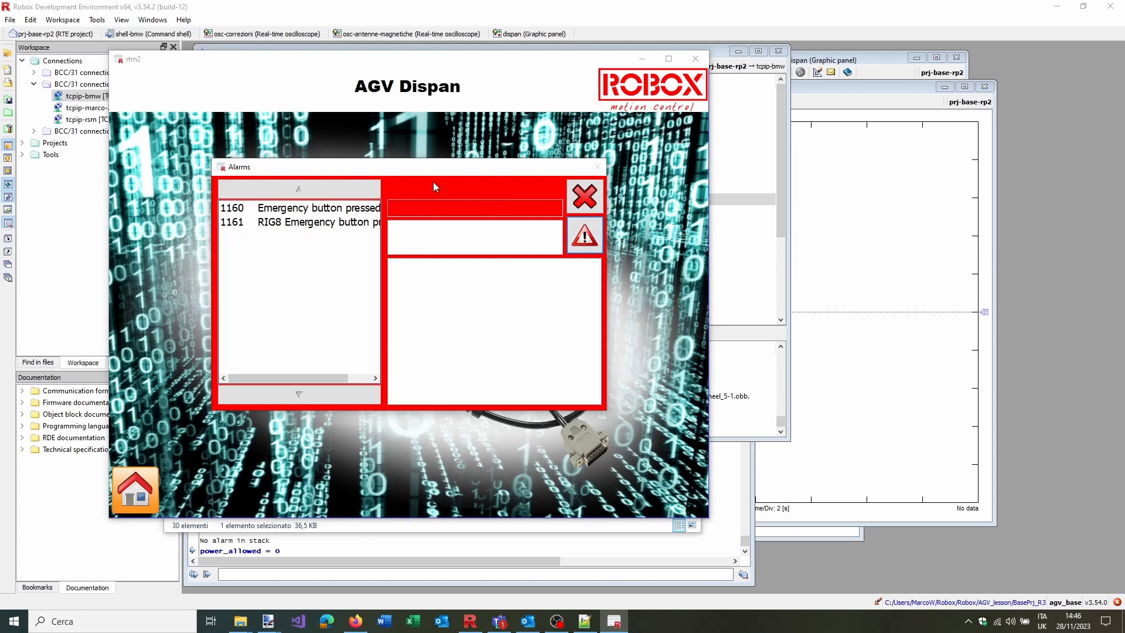
Examine the details of emergency button alarms 1160 and 1161 in the Alarms window, then close it and return to Robox Development Environment
drag(441, 172, 362, 148)
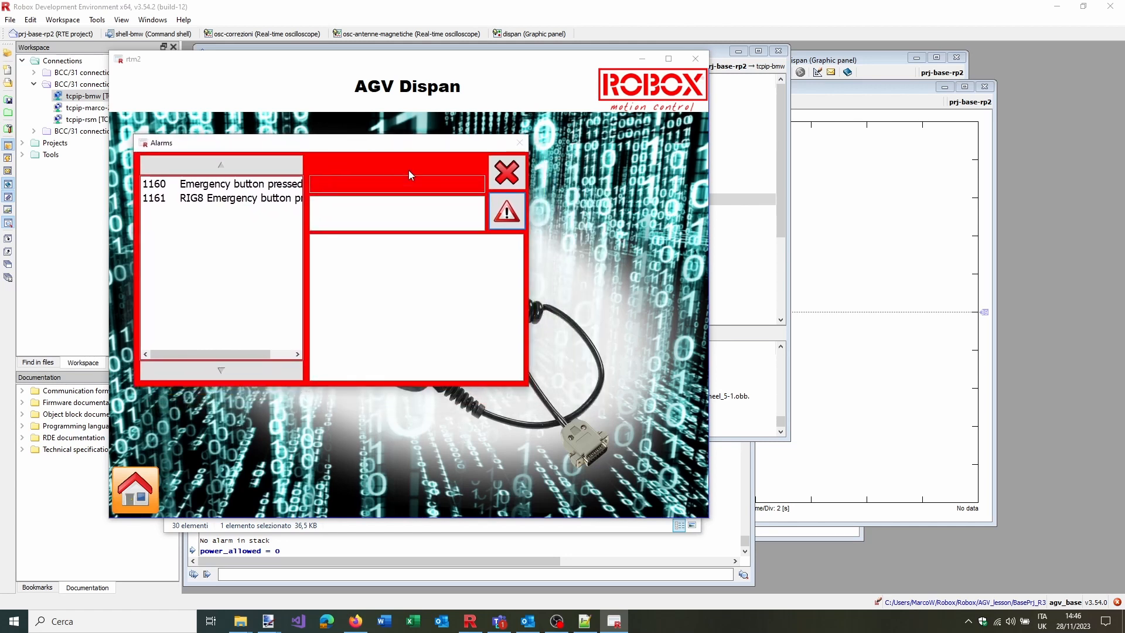
click(249, 185)
click(229, 198)
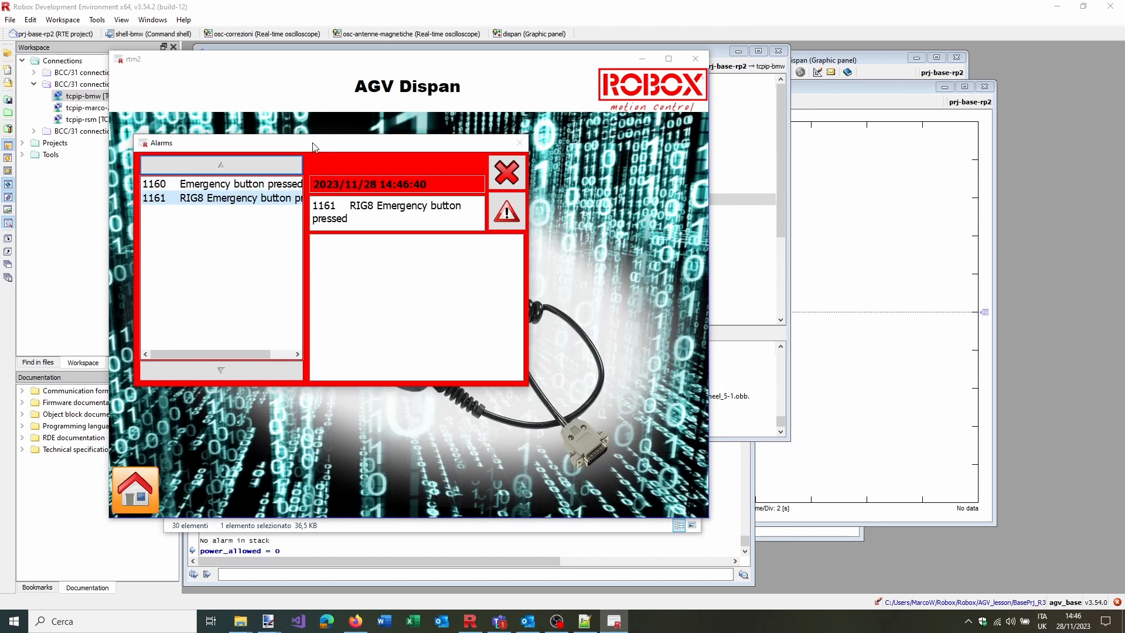
click(267, 185)
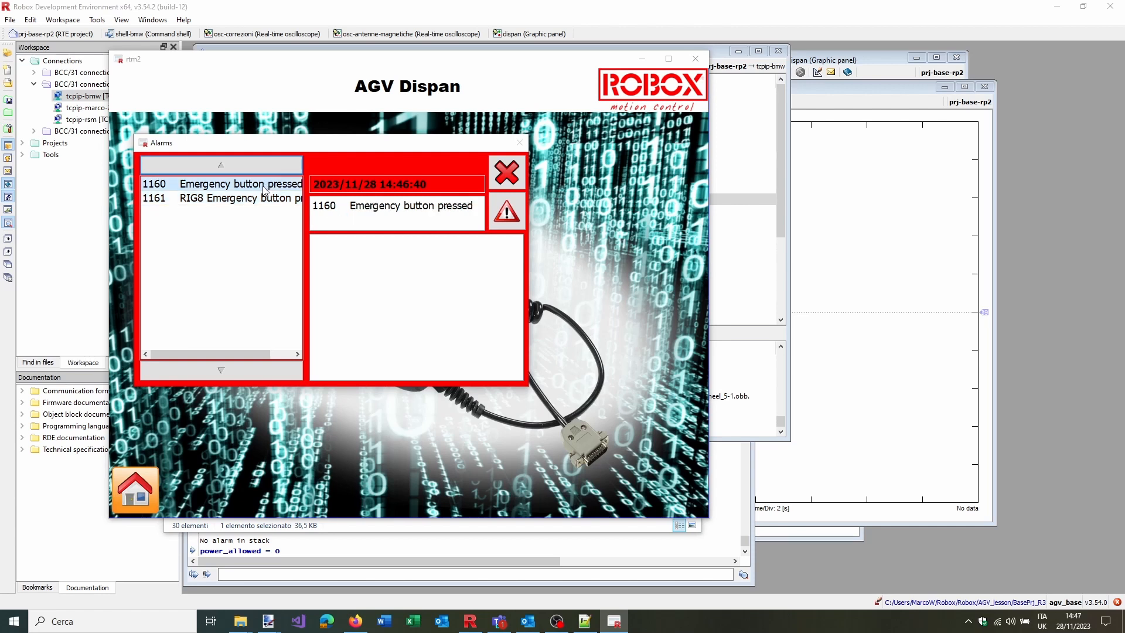
click(261, 198)
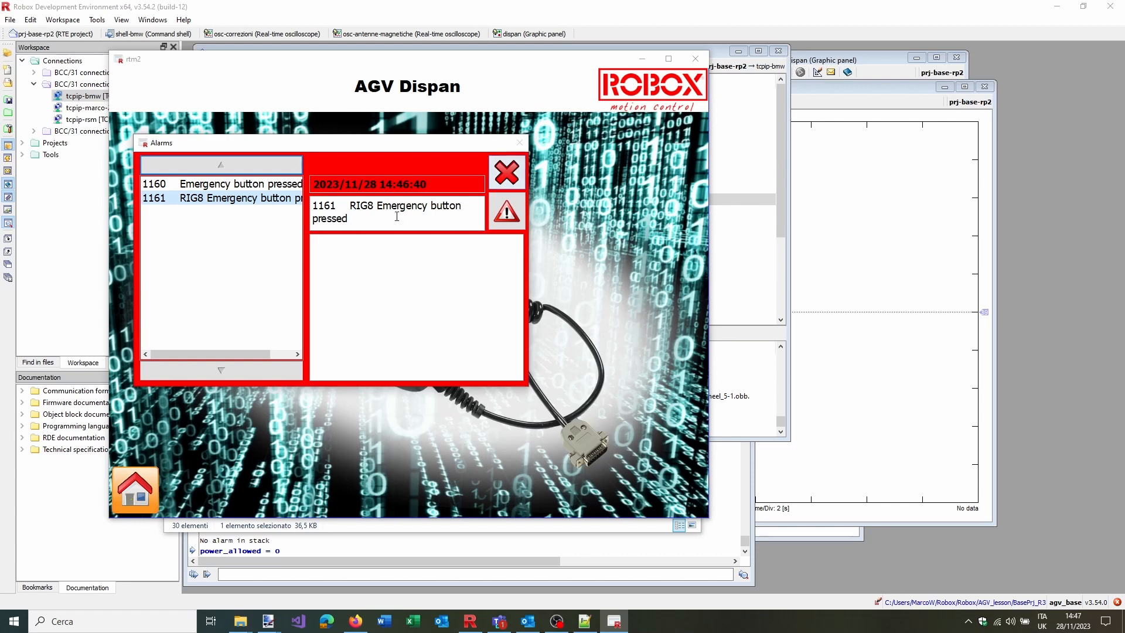
drag(350, 206, 374, 206)
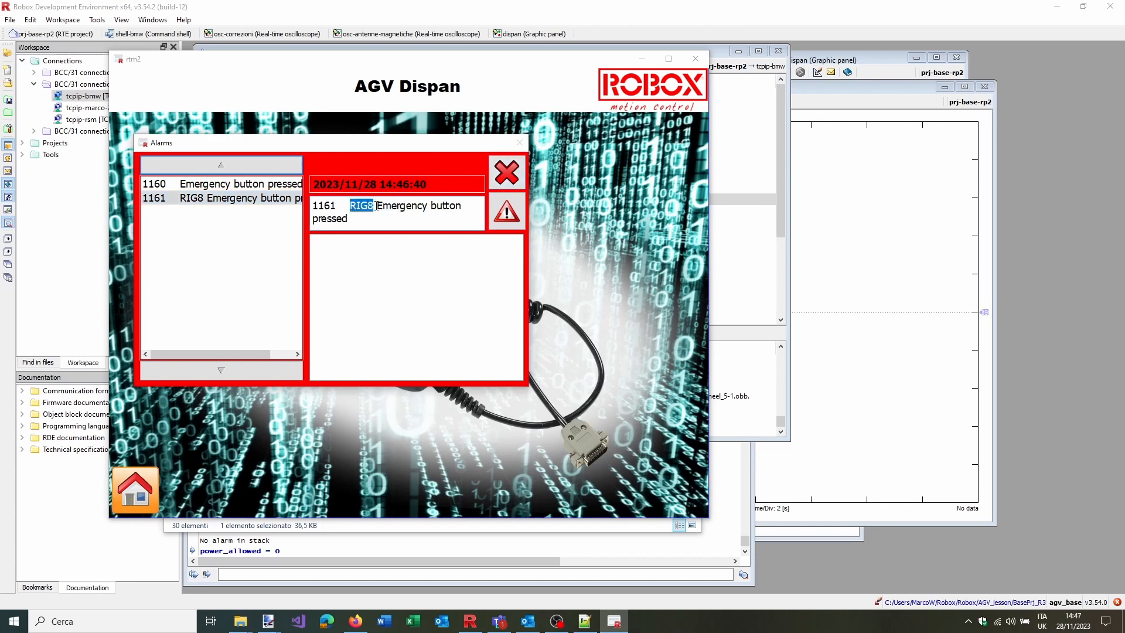
click(375, 207)
click(497, 173)
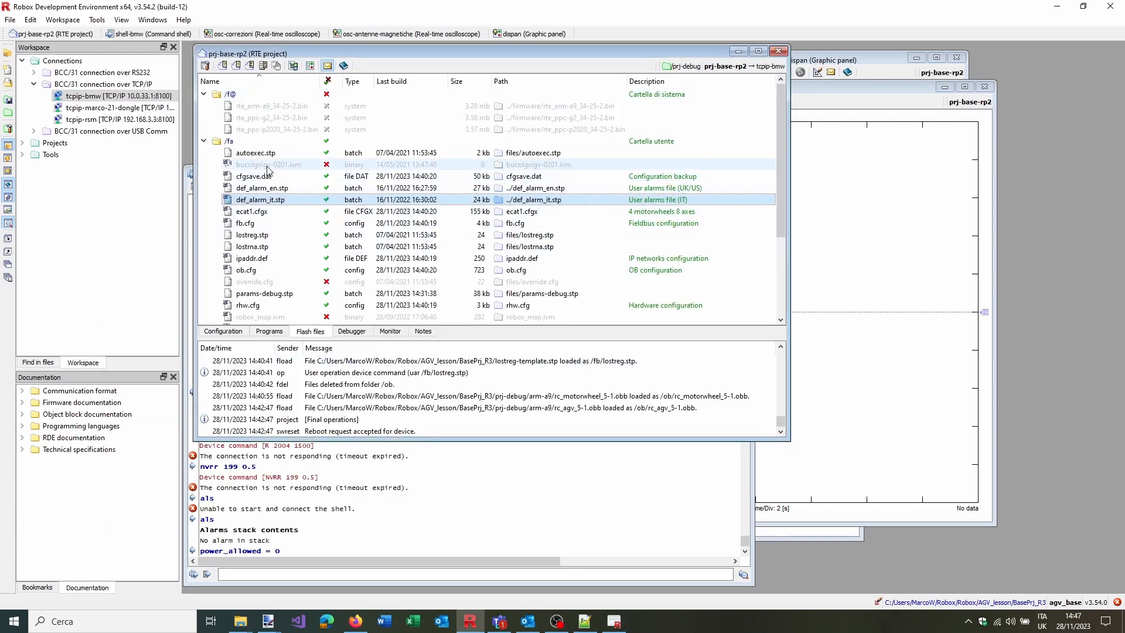
Open override.cfg from the flash files of prj-base-rp2, inspect its content, close it and select the /fa folder
scroll(287, 228, down, 1)
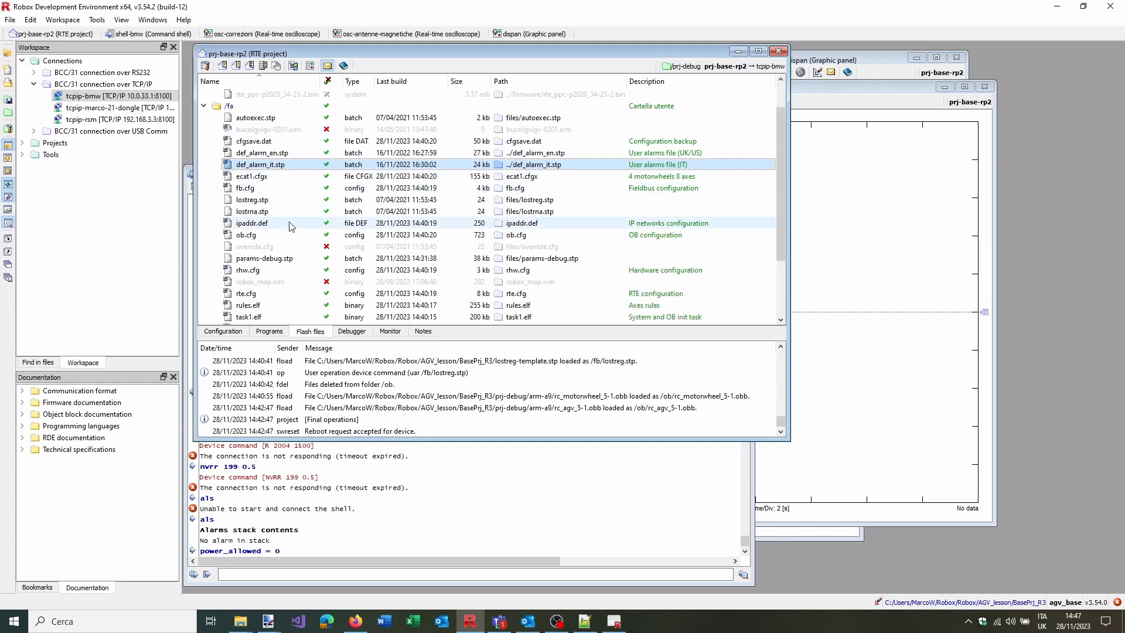
scroll(293, 228, down, 1)
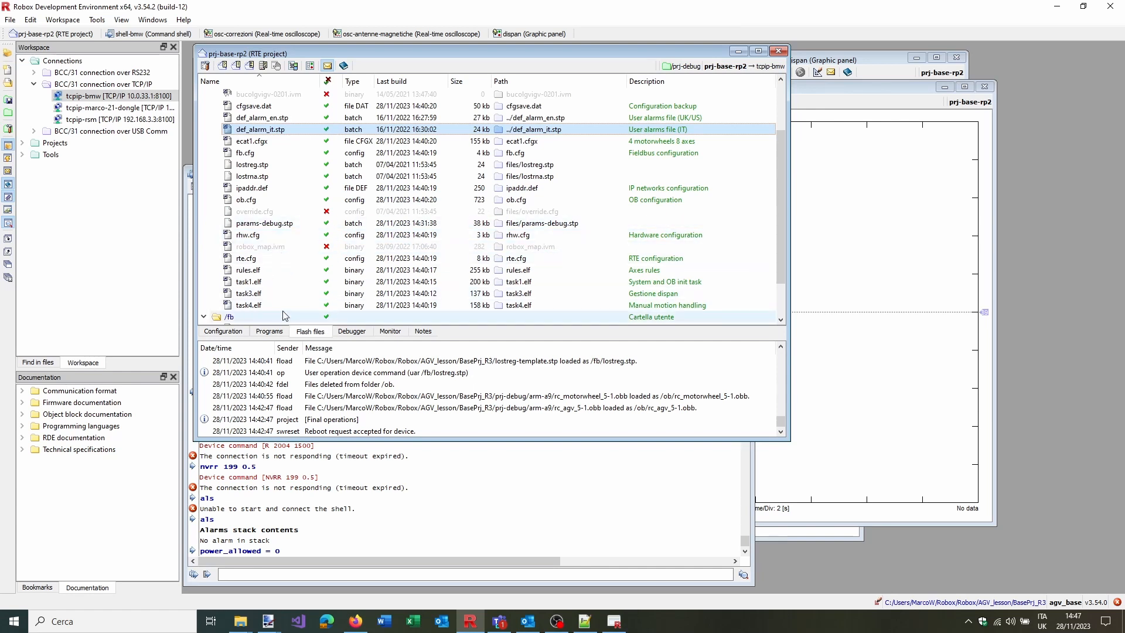
double_click(281, 212)
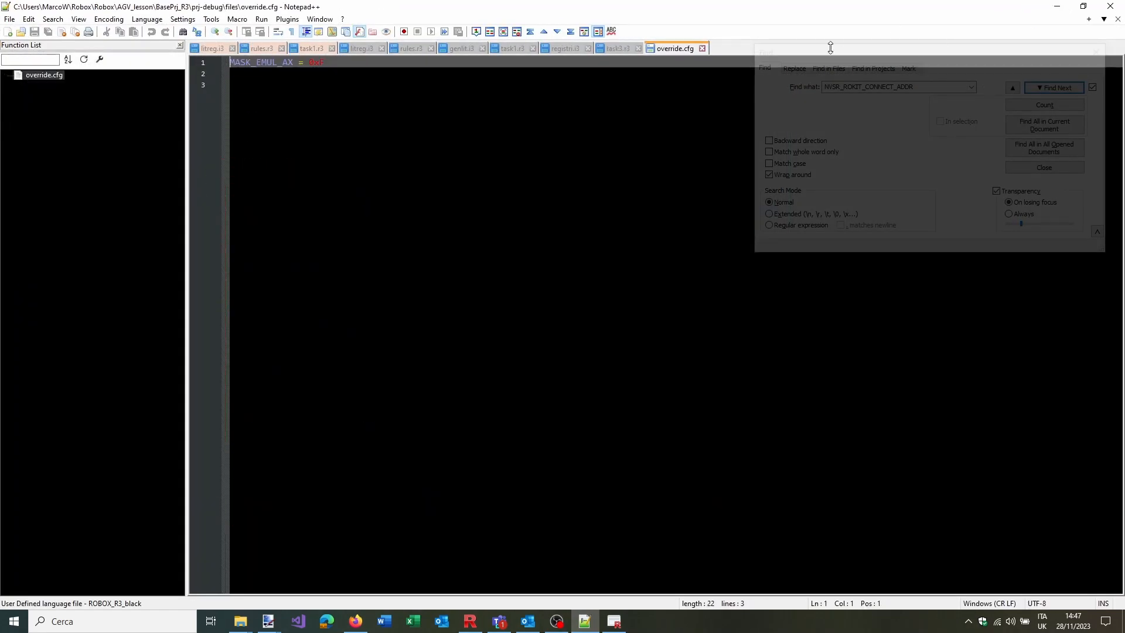
click(702, 48)
click(1057, 6)
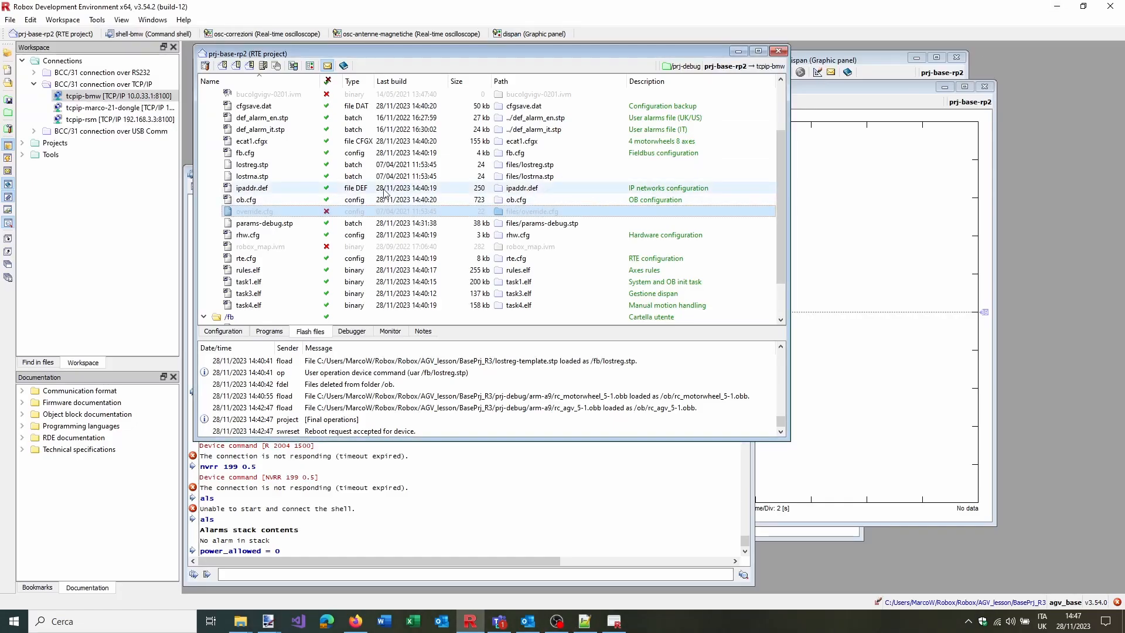
scroll(257, 249, up, 2)
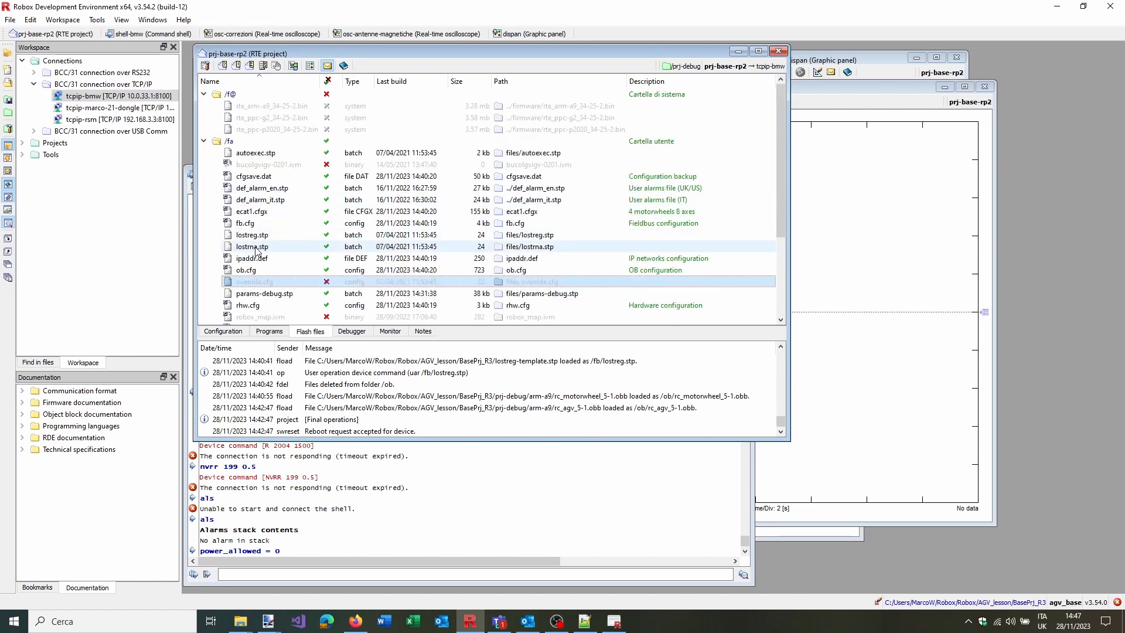
click(261, 201)
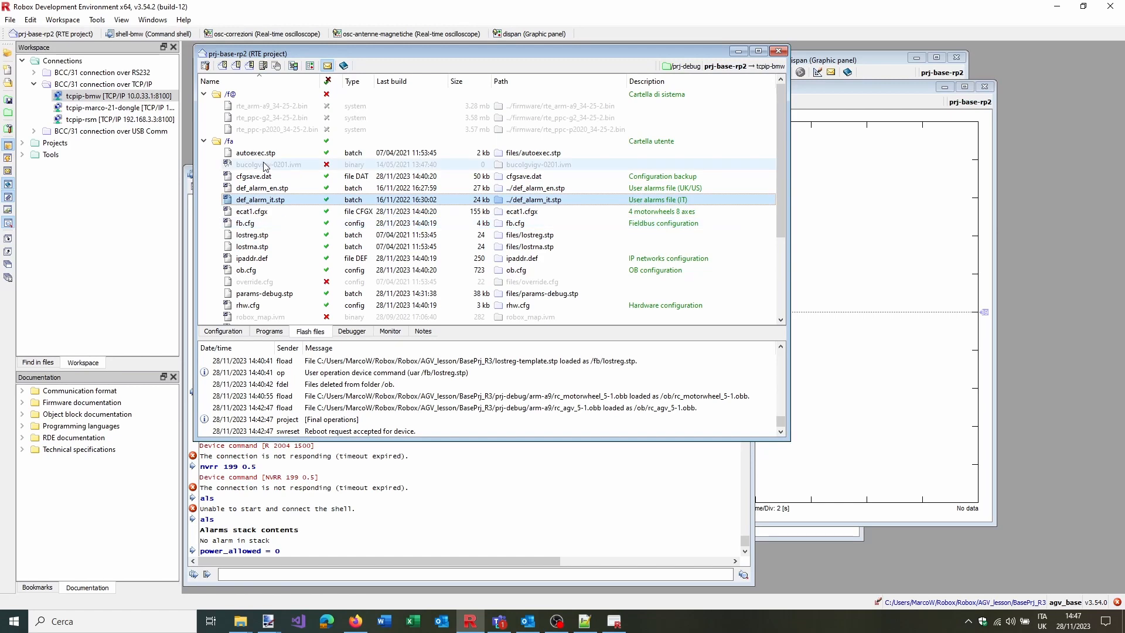
click(287, 143)
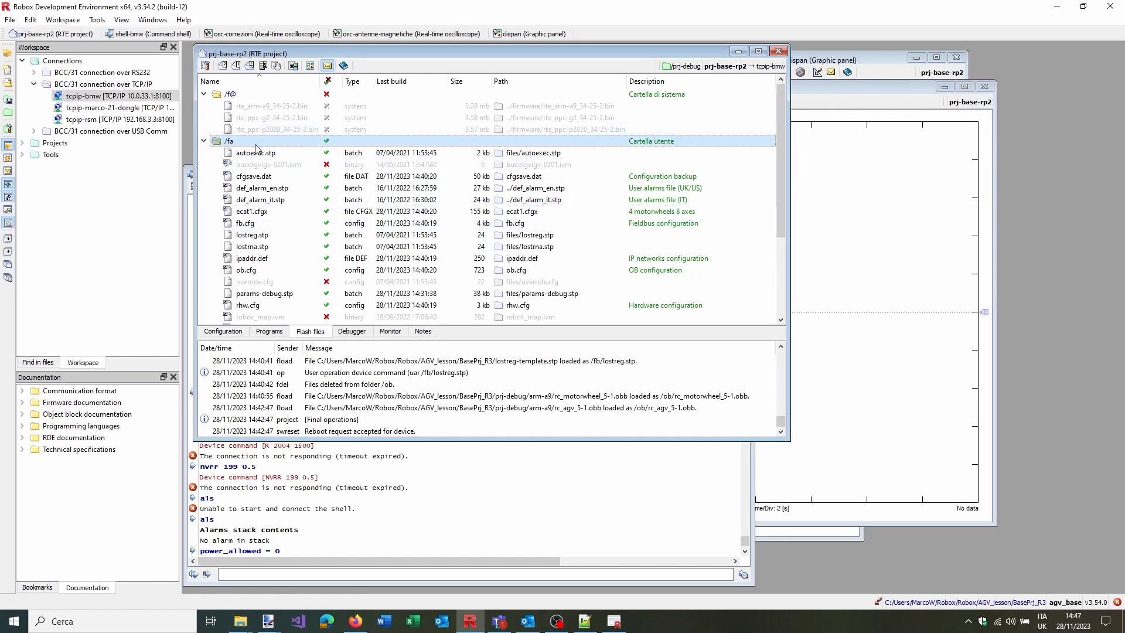
Switch to Notepad++, create a new file and write the comment "; debug file, use it in simulation"
click(586, 621)
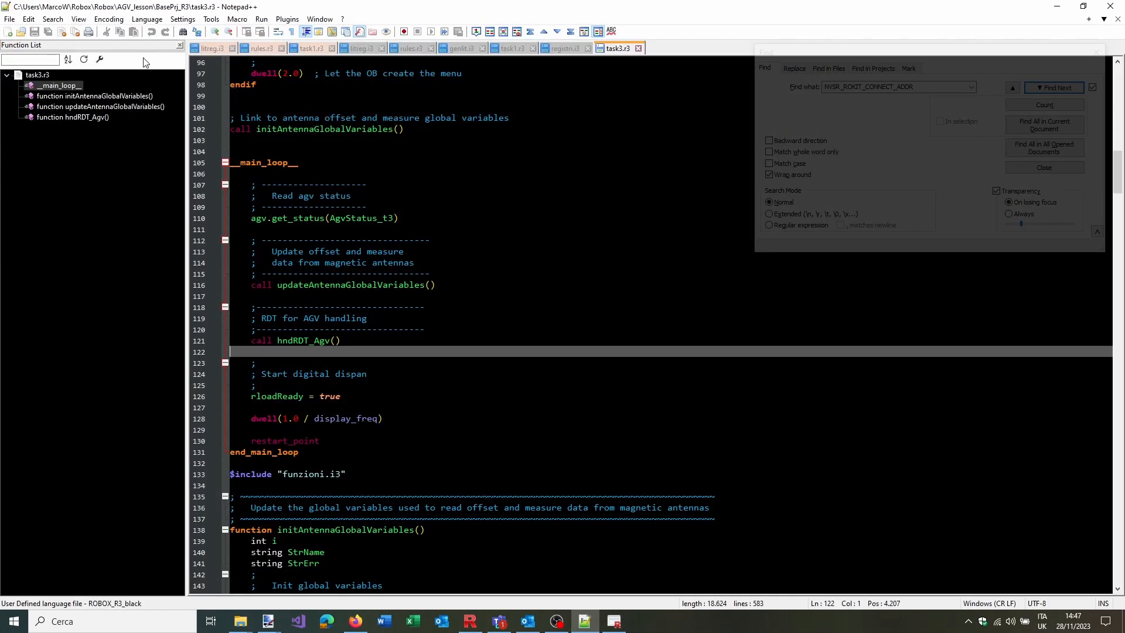
click(8, 32)
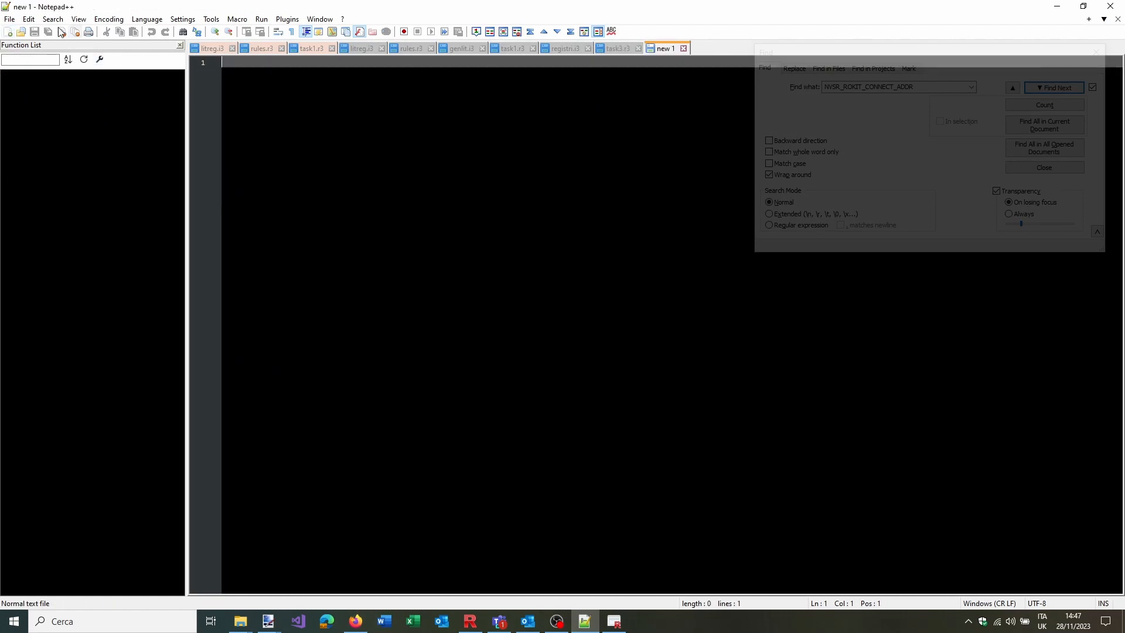
text(; debug file, use it in)
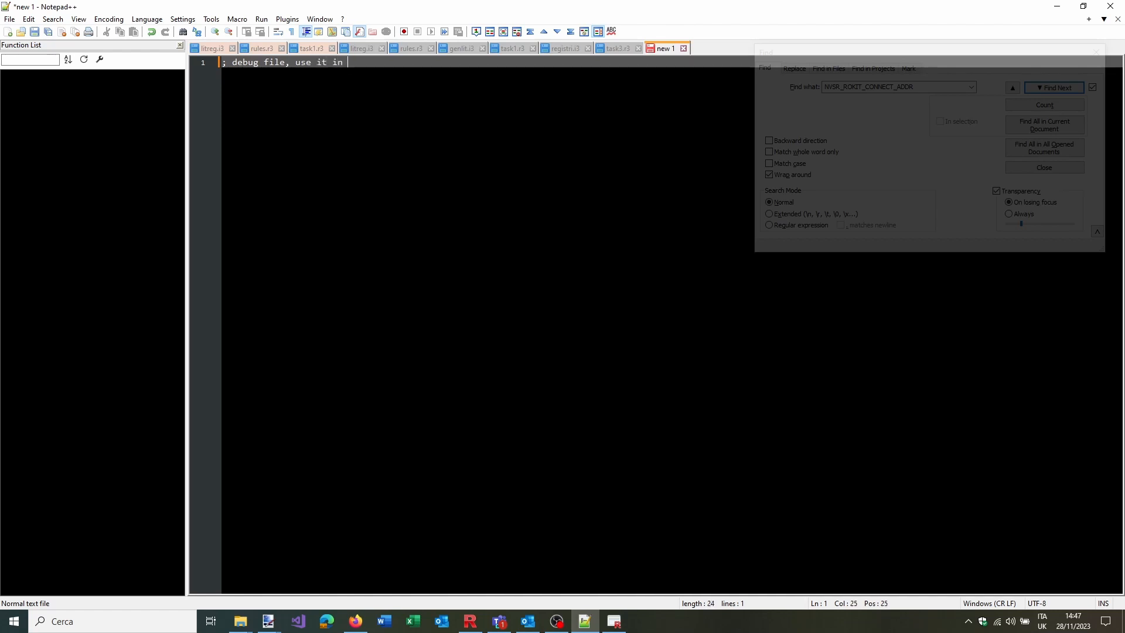
text( simukat)
key(BackSpace)
text(l)
Frame the comment with a ";" line above and below, and add blank lines beneath the header
key(Home)
text(;)
key(Return)
key(End)
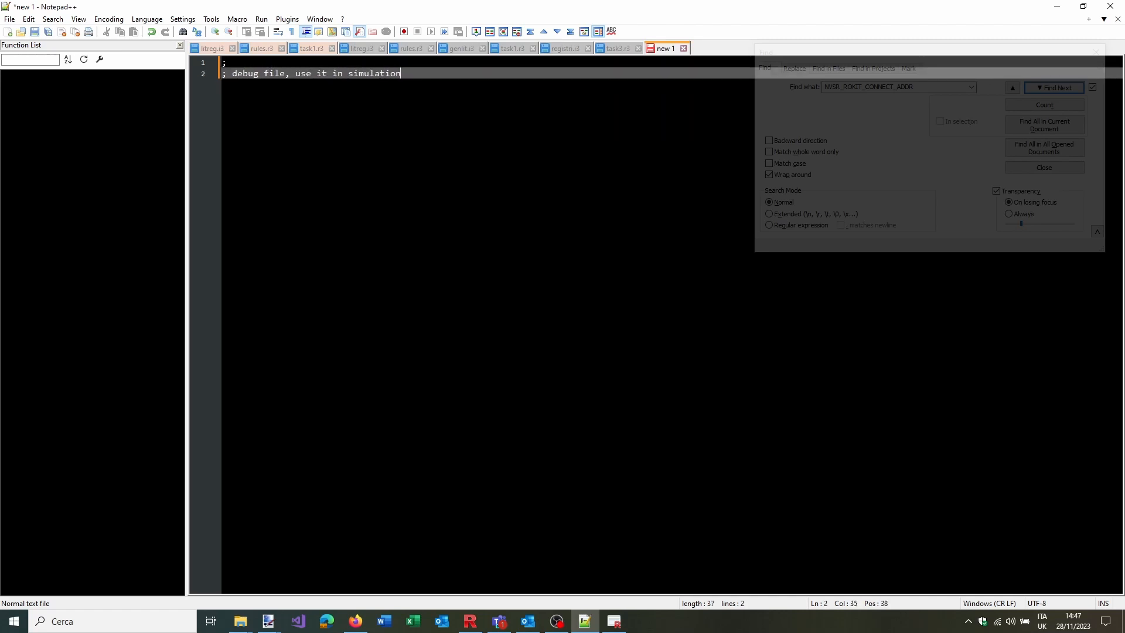
key(Return)
key(Return)
key(Return)
key(Return)
key(Up)
key(Up)
key(Up)
text(;)
key(Down)
key(Down)
key(Down)
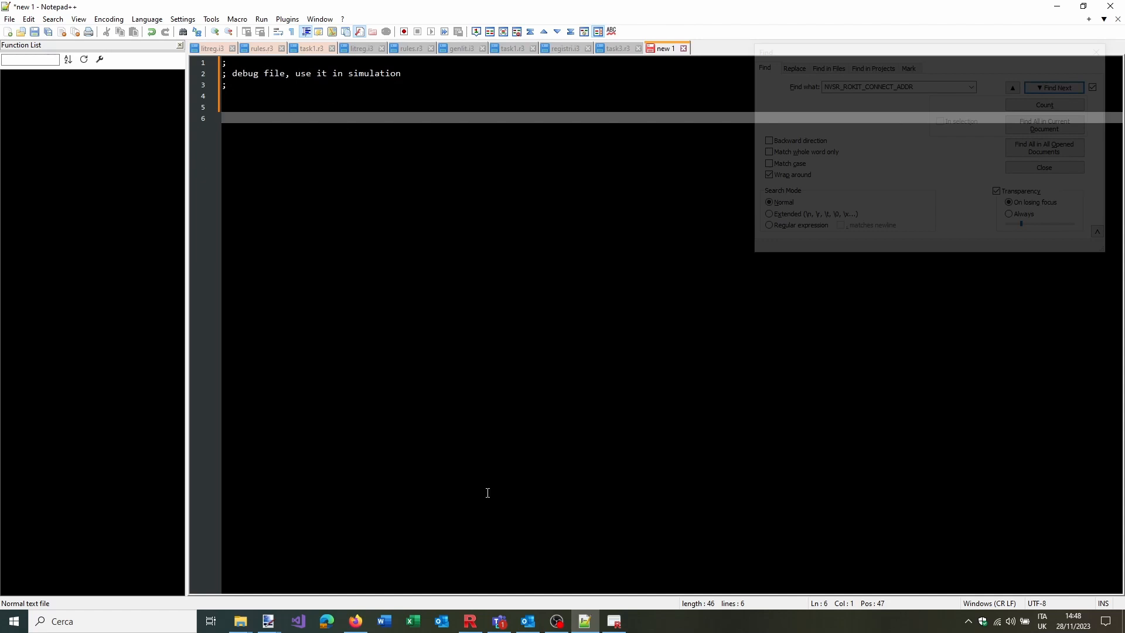
Switch to the AGV Dispan panel to review its emergency alarms, return to Robox Development Environment and close the Alarms window
click(470, 622)
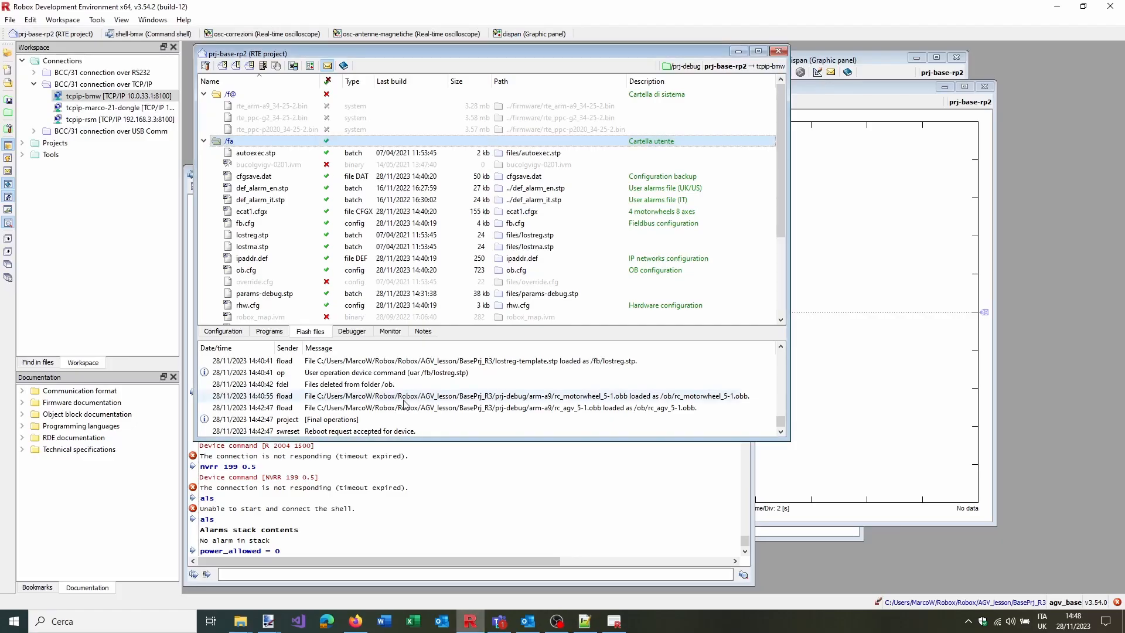
click(610, 619)
click(132, 97)
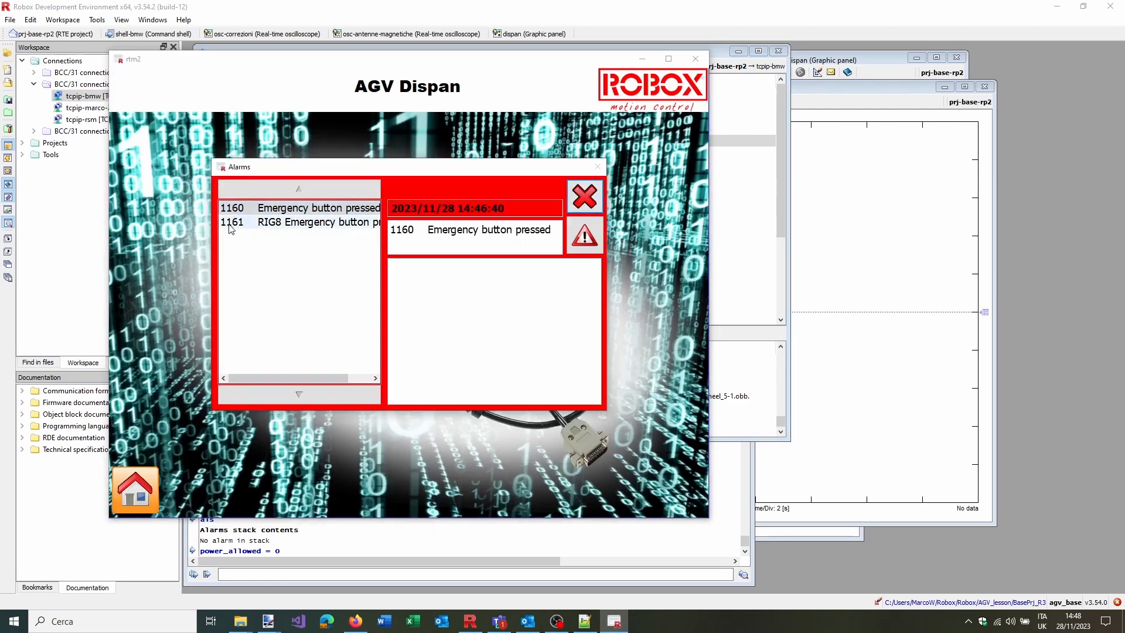
click(249, 16)
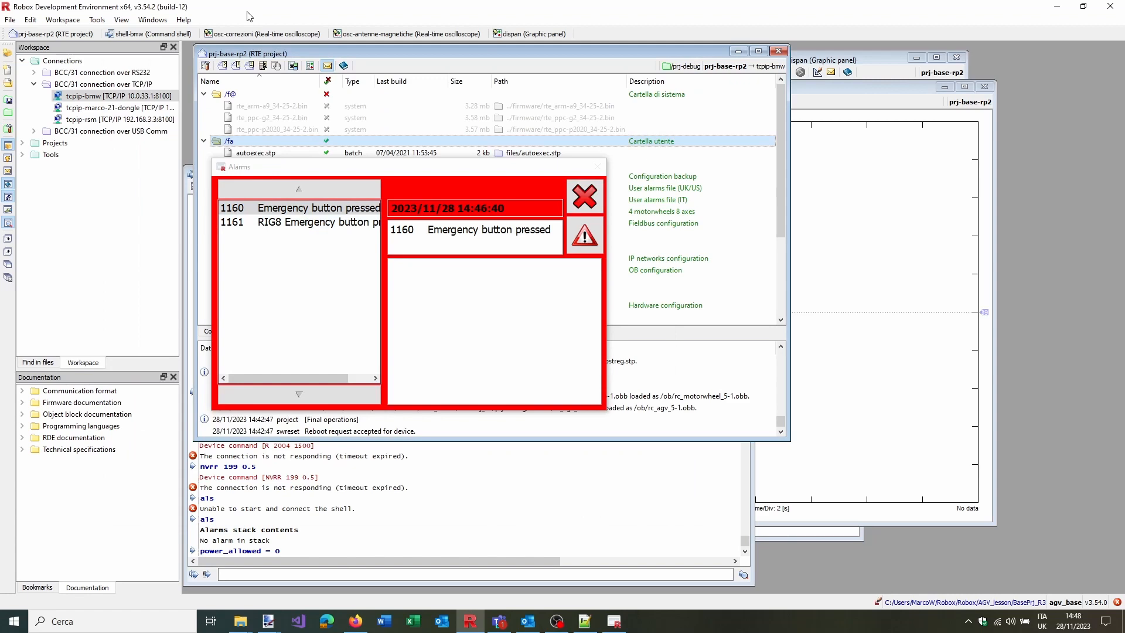
click(584, 197)
Open allarmi.i3 from the task3.r3 includes of prj-base-rp2 and go to its emergency alarm literals
click(717, 63)
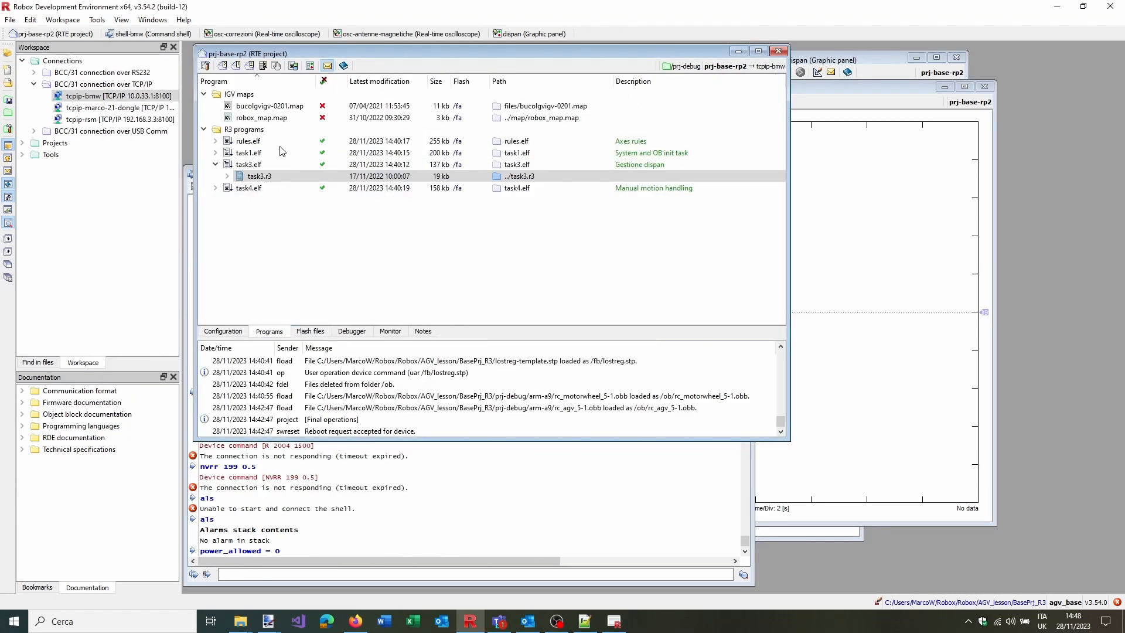
click(226, 176)
double_click(273, 199)
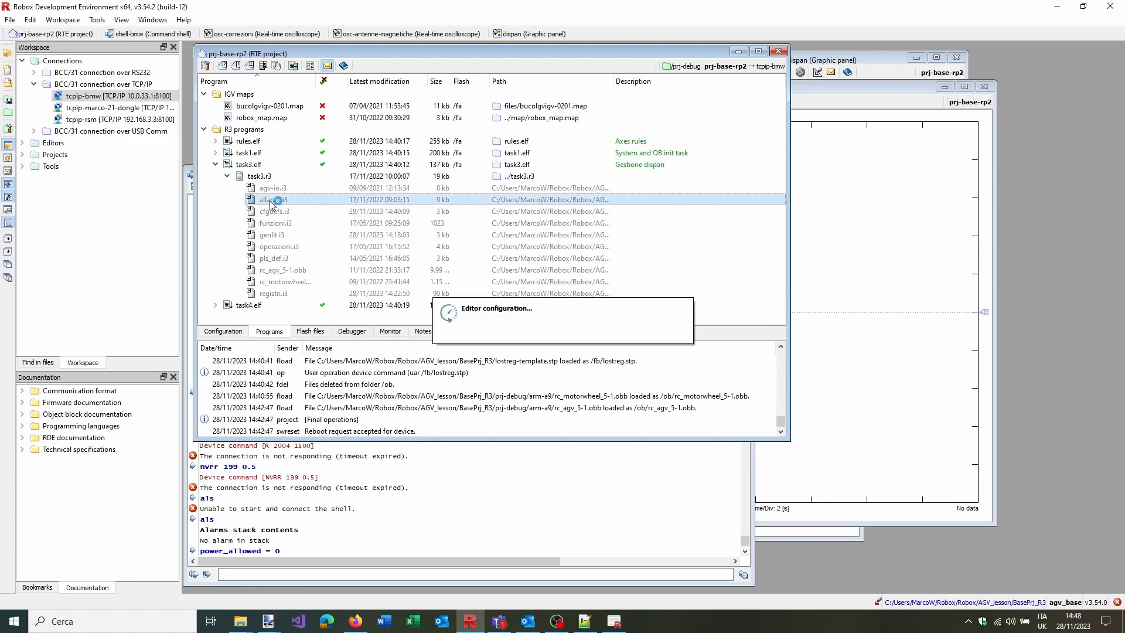
scroll(481, 184, down, 20)
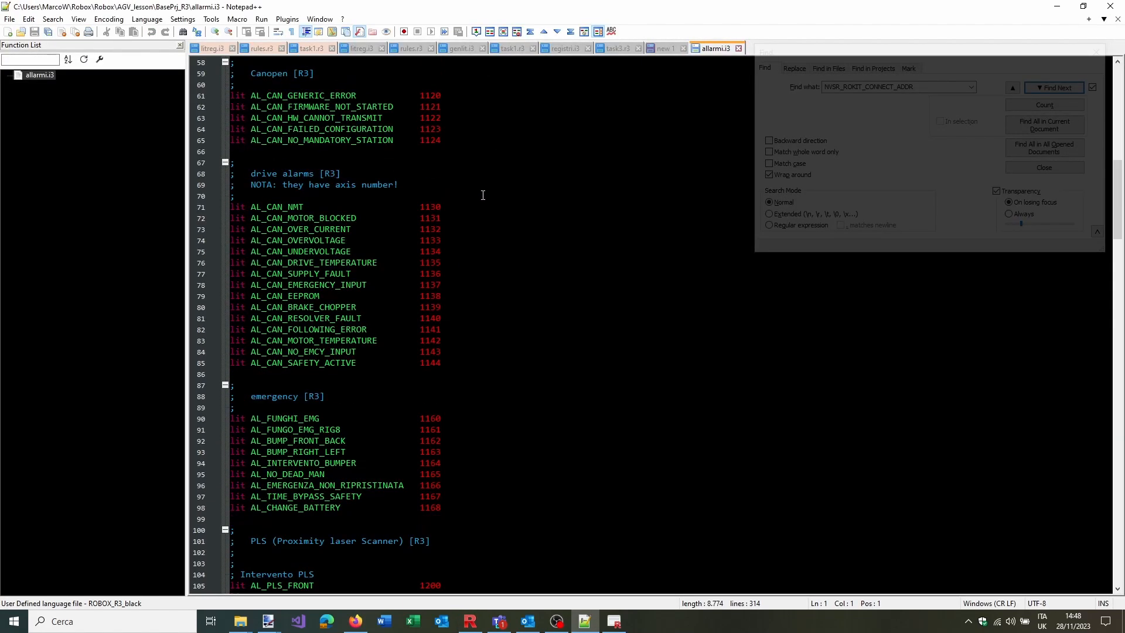
Copy the AL_FUNGHI_EMG literal and find all its occurrences in allarmi.i3
double_click(305, 218)
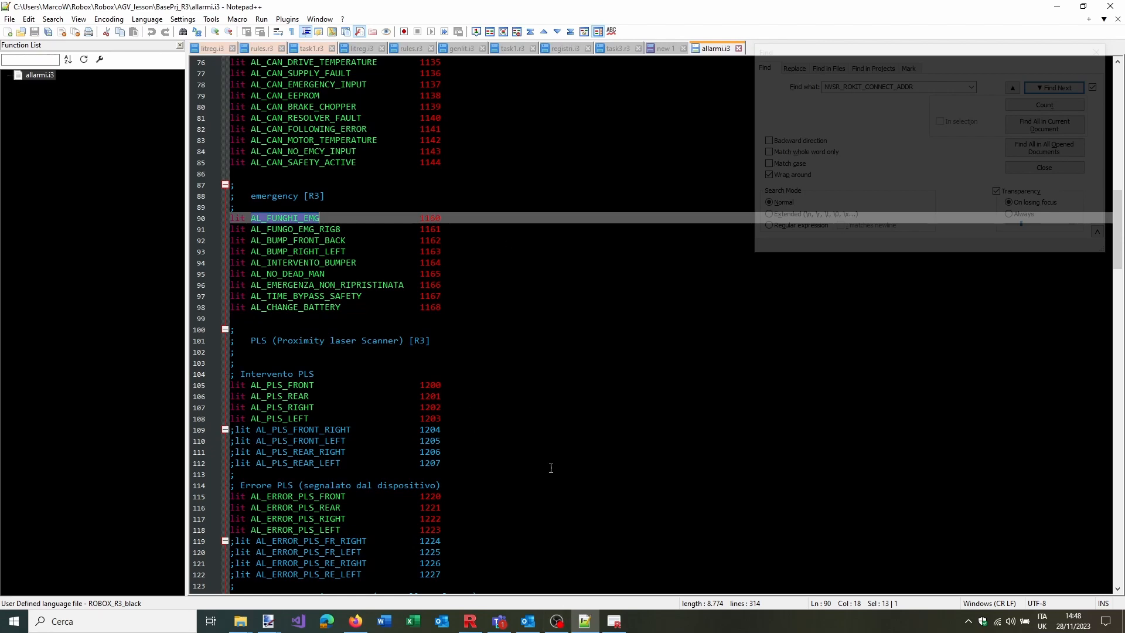
key(ctrl+f)
key(ctrl+c)
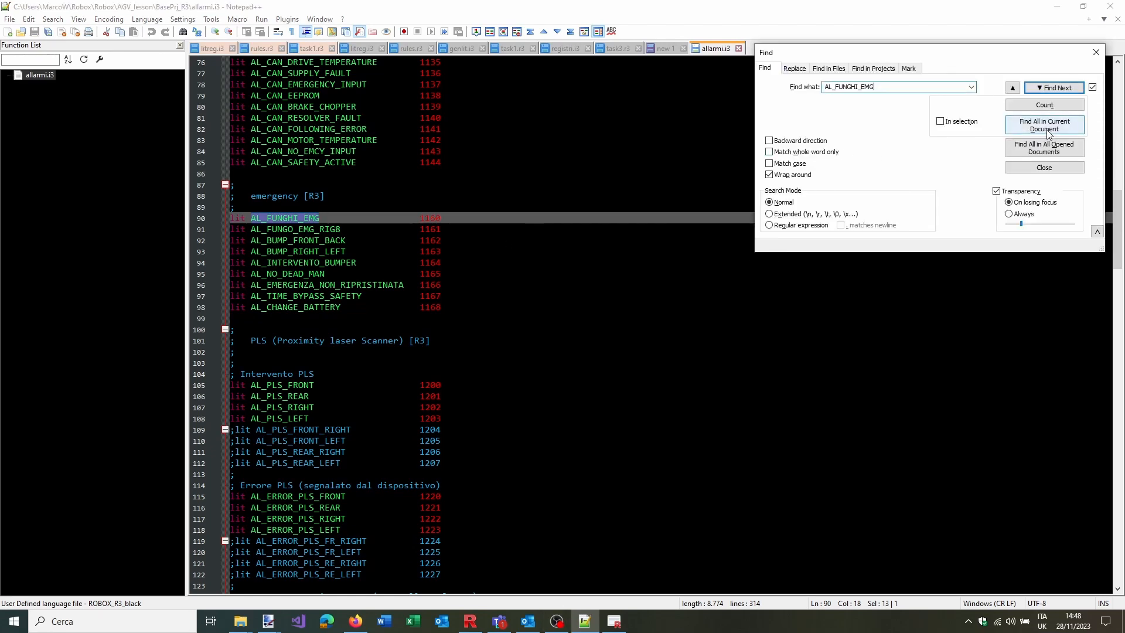
click(1047, 128)
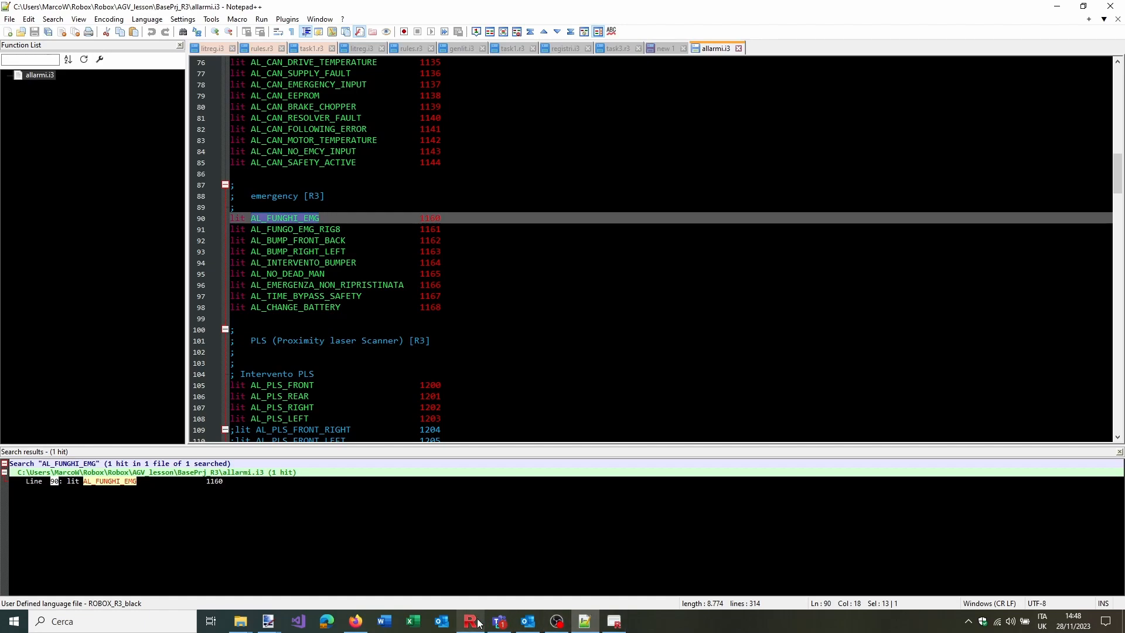
In Robox Development Environment, search the project files for AL_FUNGHI_EMG, open its occurrence in rules.r3 and close the old search results
mouse_move(477, 622)
click(476, 593)
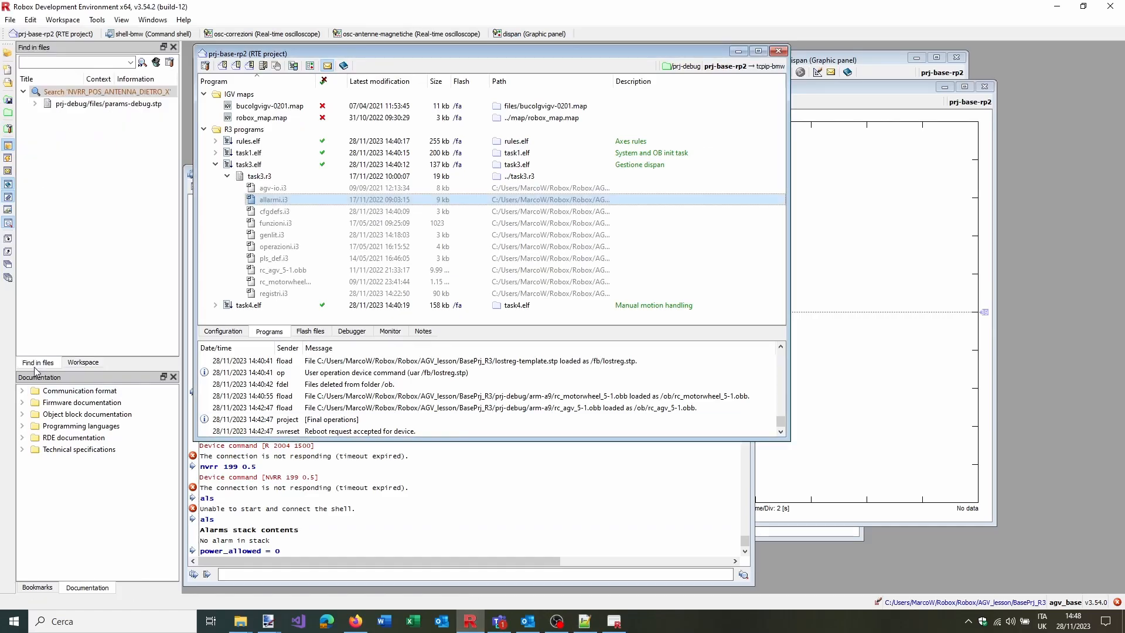
click(97, 63)
key(ctrl+v)
key(Return)
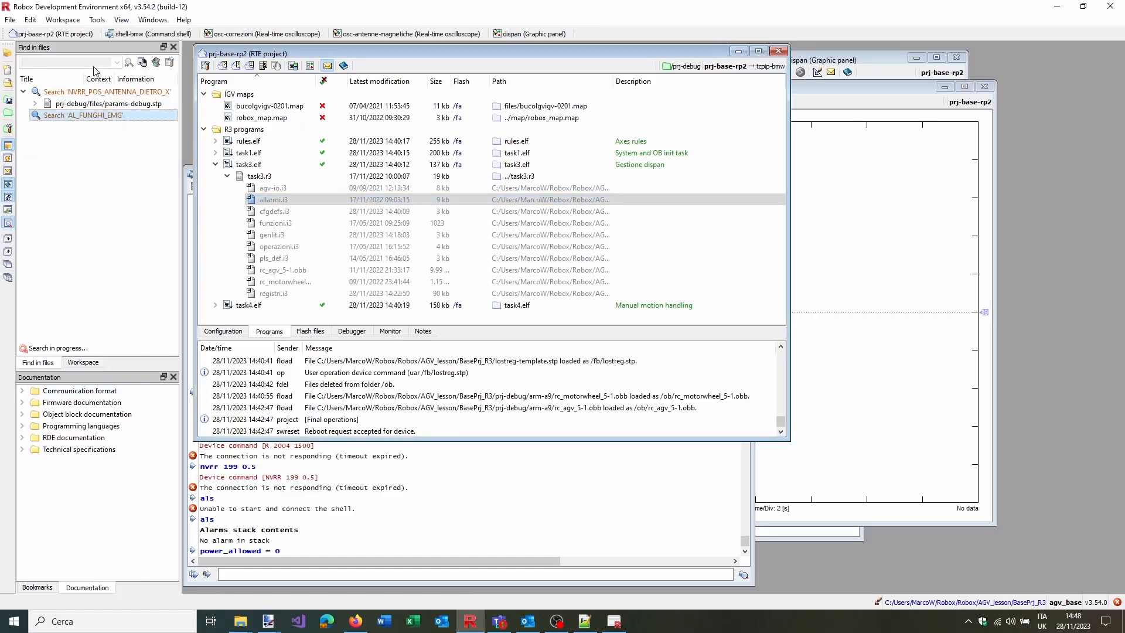
click(36, 174)
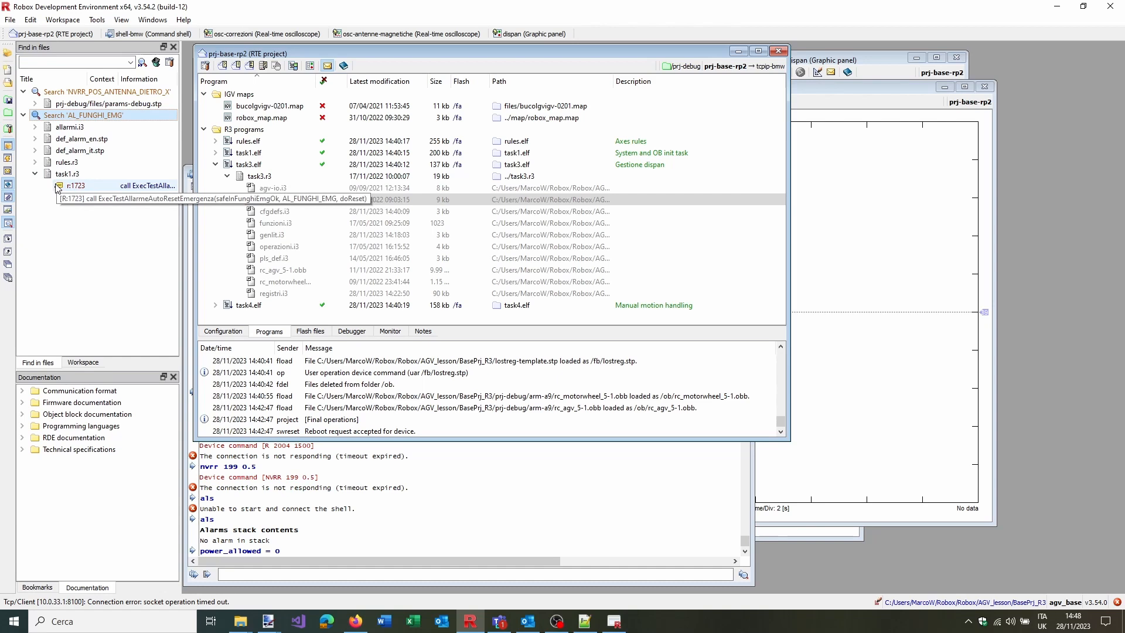
click(35, 162)
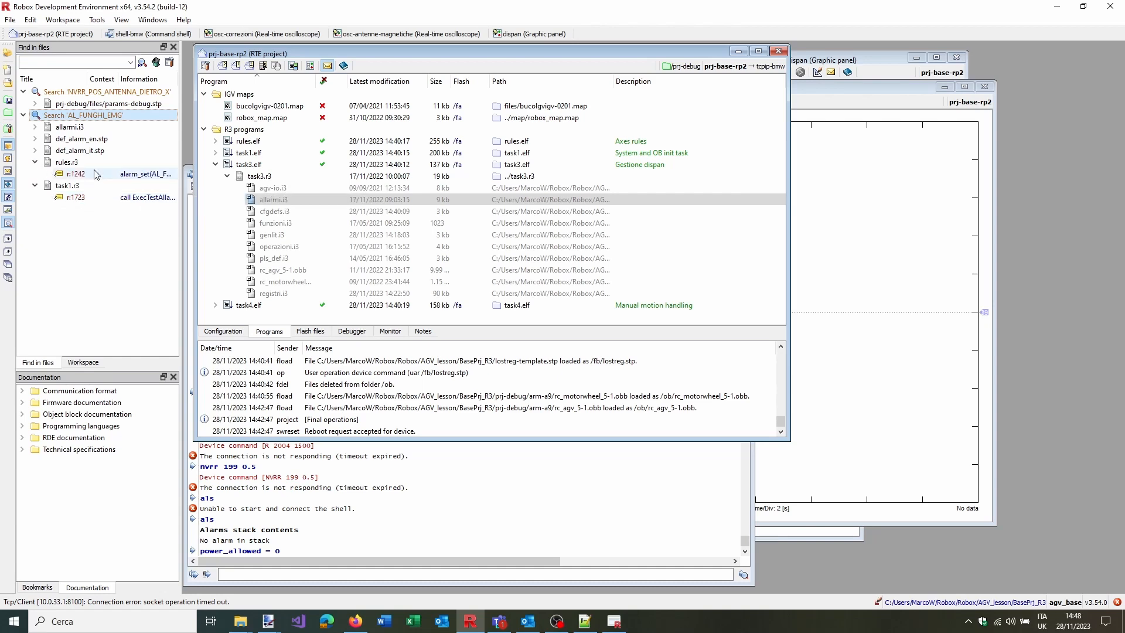
double_click(148, 175)
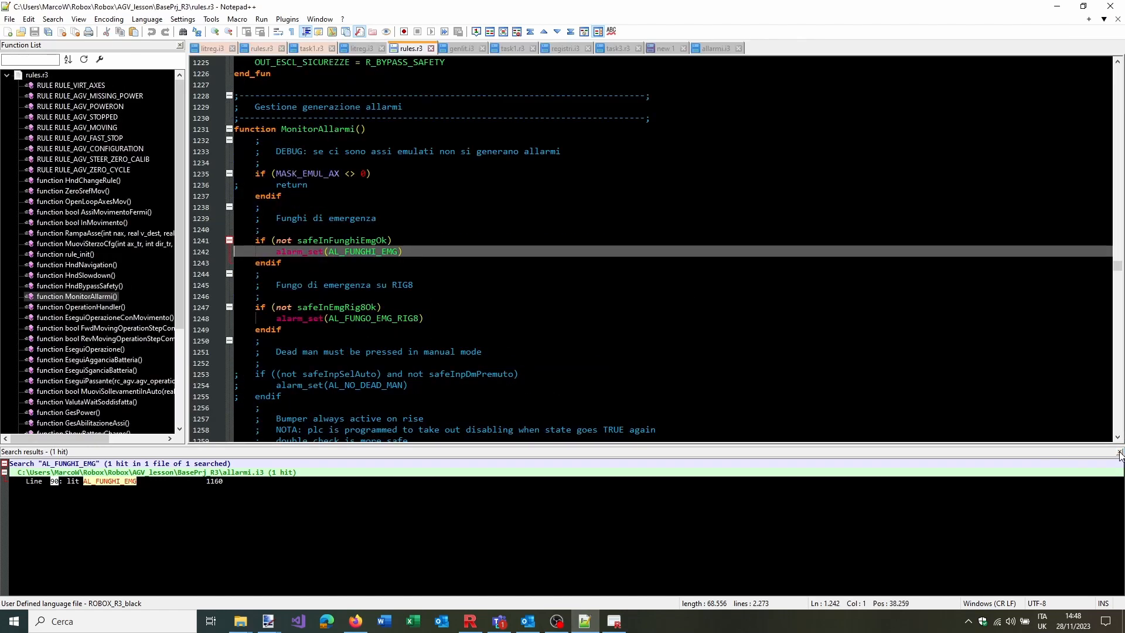
click(1119, 453)
Search backward through rules.r3 for the safeInFunghiEmgOk condition that triggers the emergency button alarm
double_click(343, 241)
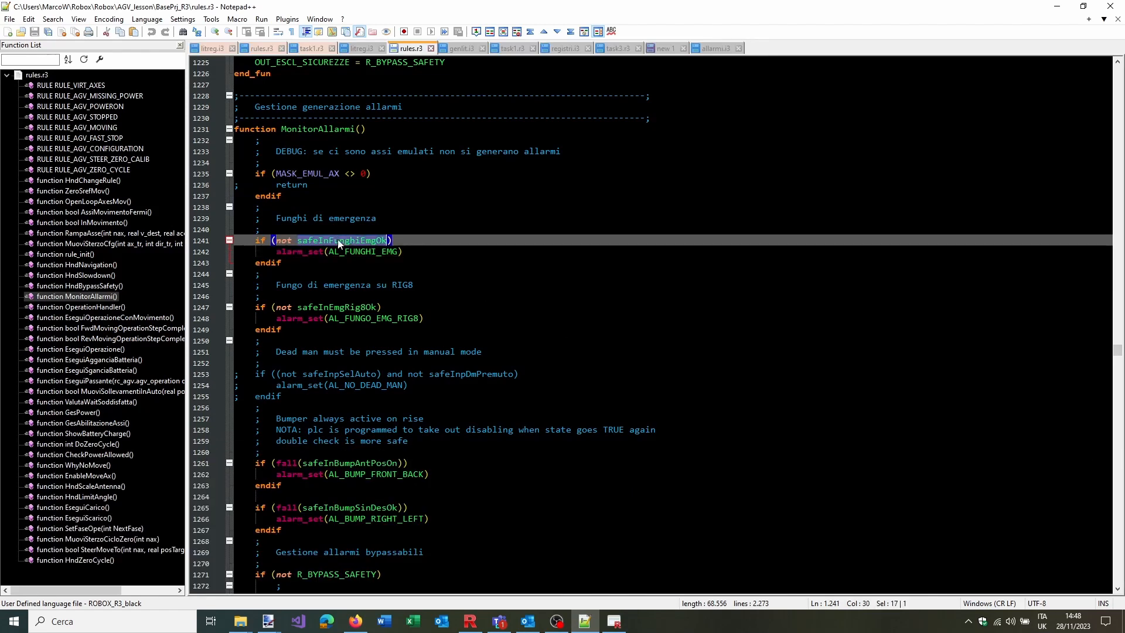
scroll(352, 240, up, 5)
key(ctrl+f)
click(1023, 106)
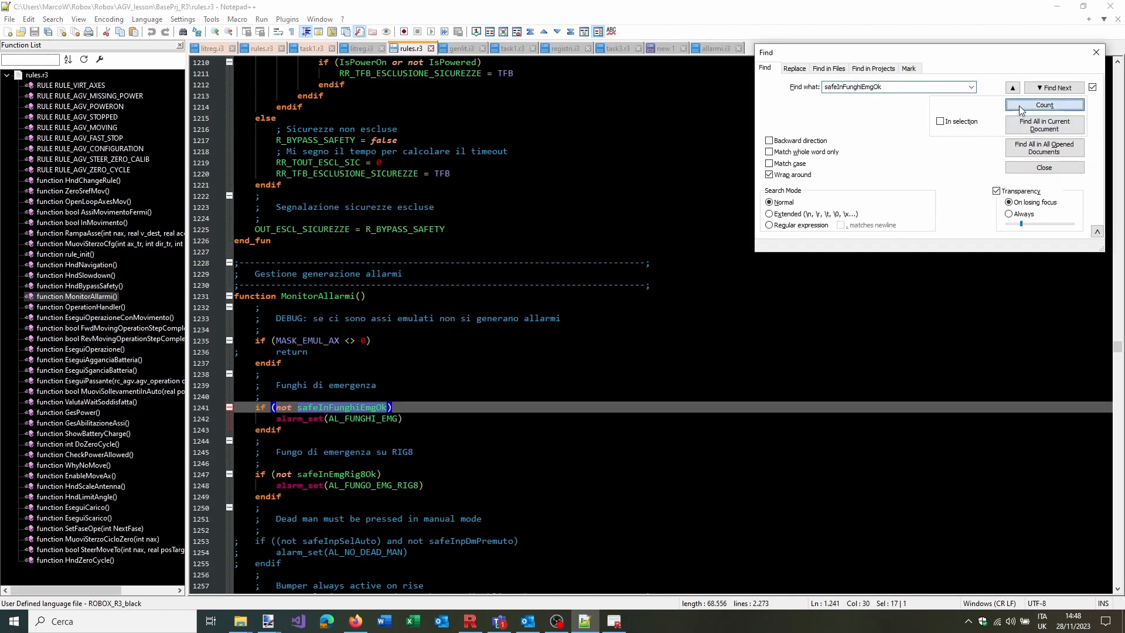
click(1011, 89)
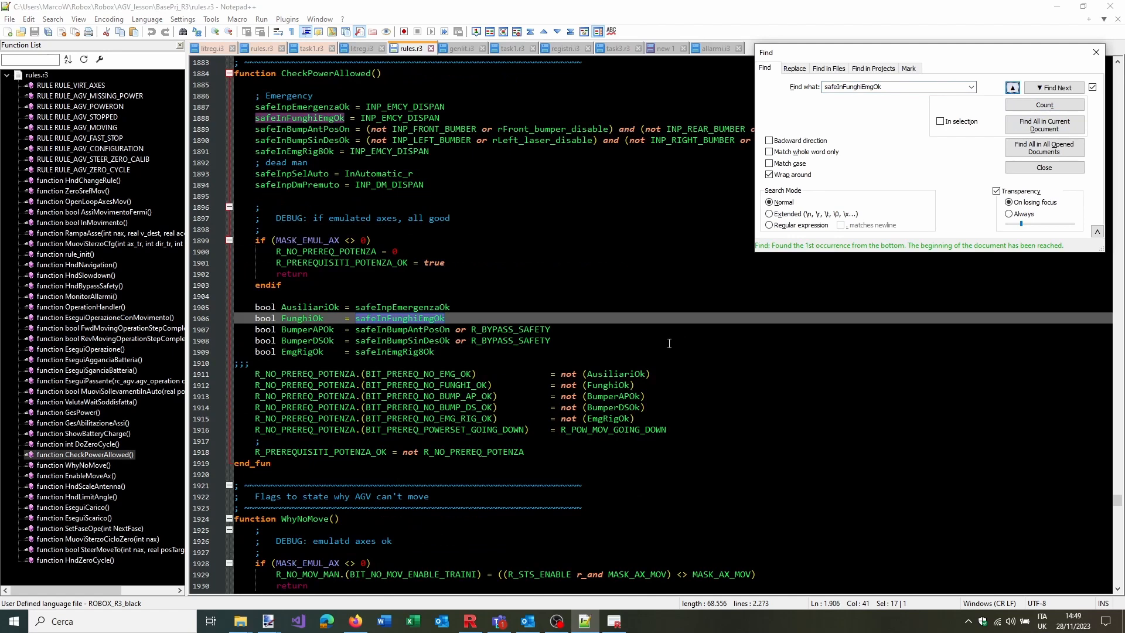
Examine the emergency and bumper input assignments in the CheckPowerAllowed function and copy the name INP_EMCY_DISPAN
scroll(417, 182, up, 2)
double_click(382, 173)
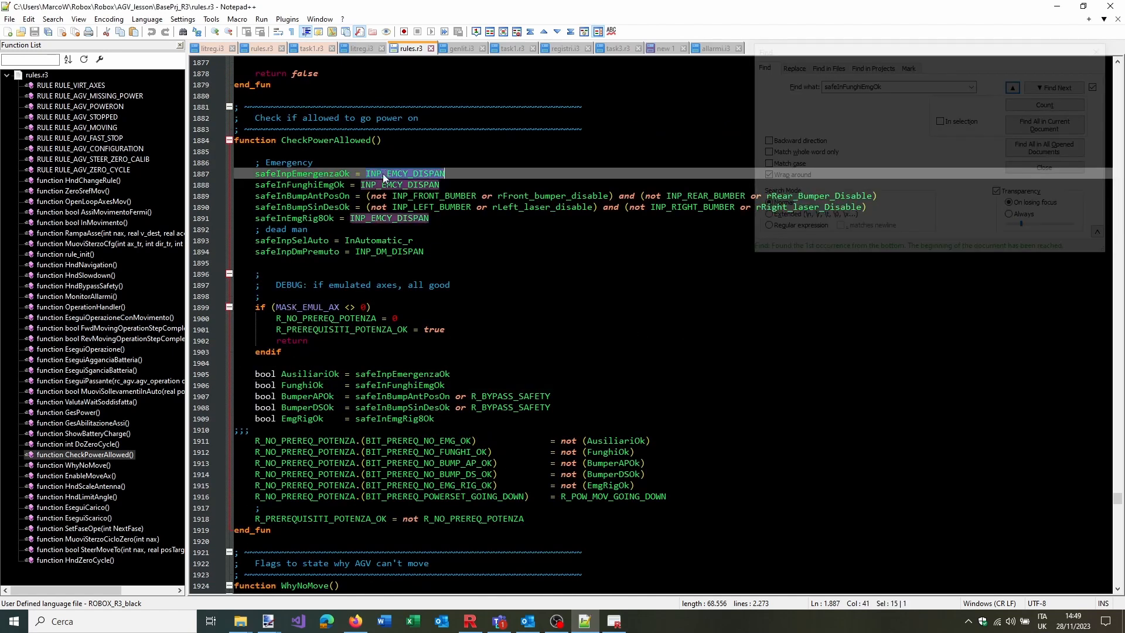
scroll(506, 329, up, 3)
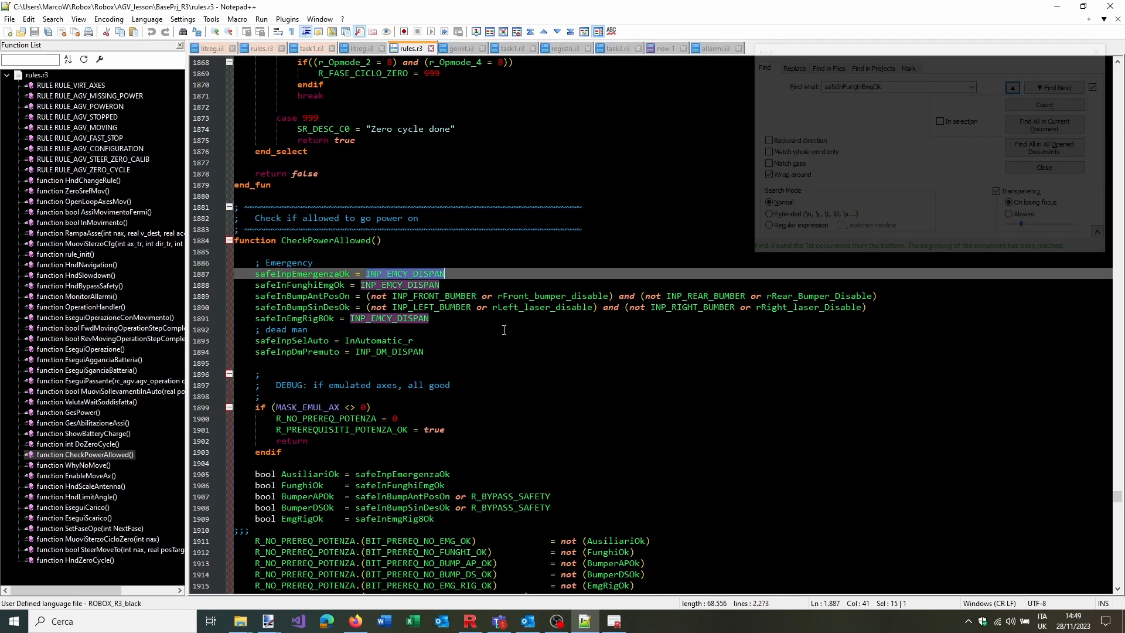
double_click(456, 298)
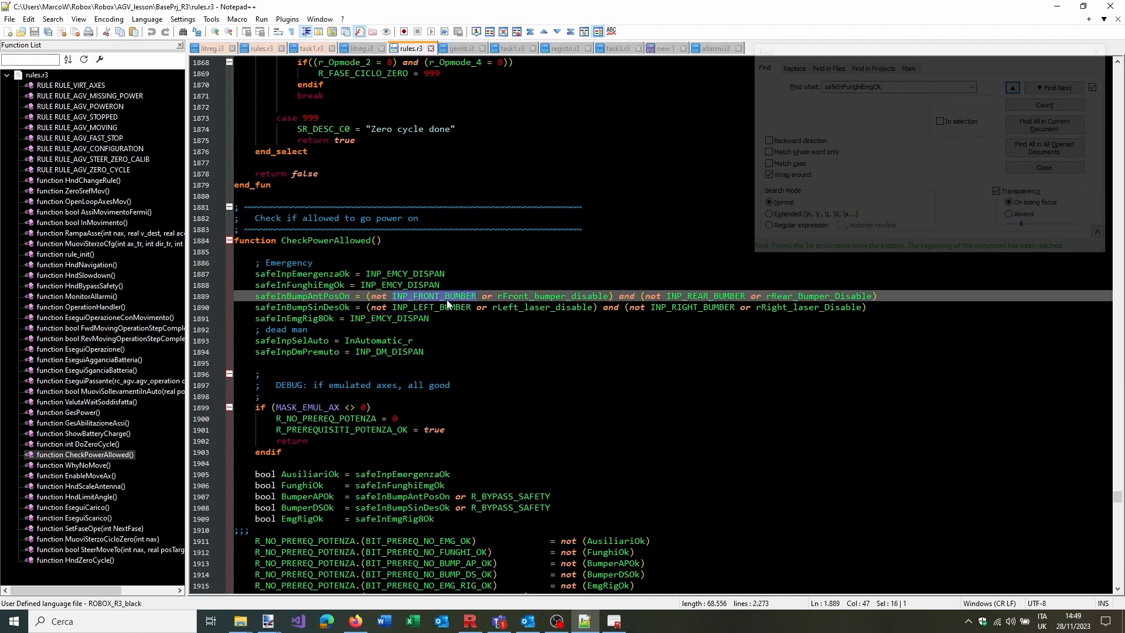
double_click(449, 307)
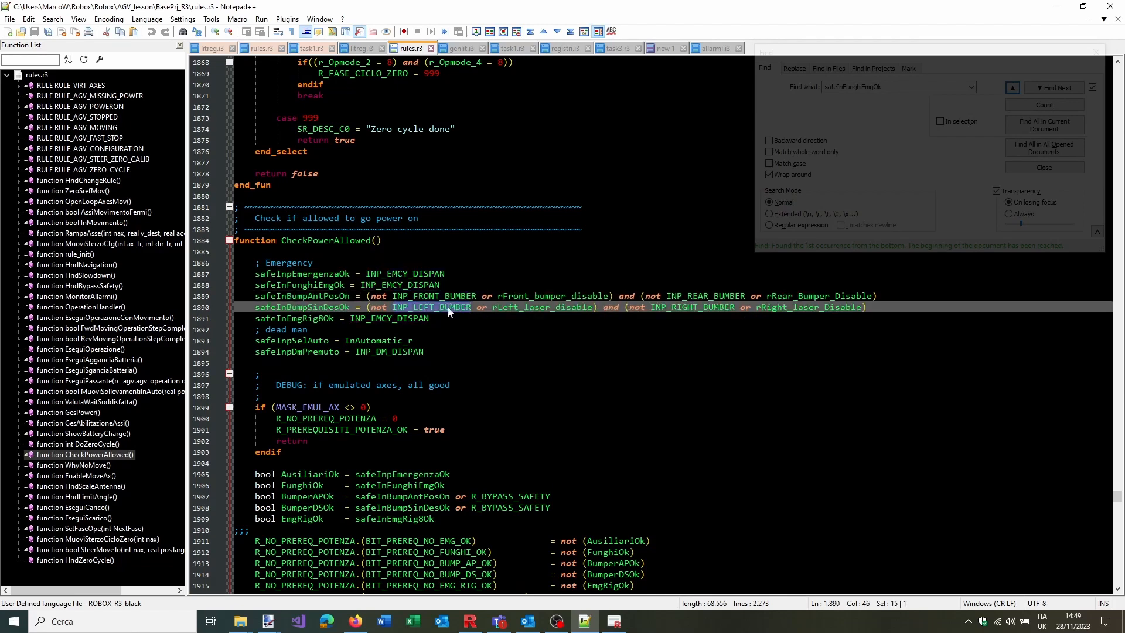
click(559, 307)
double_click(558, 307)
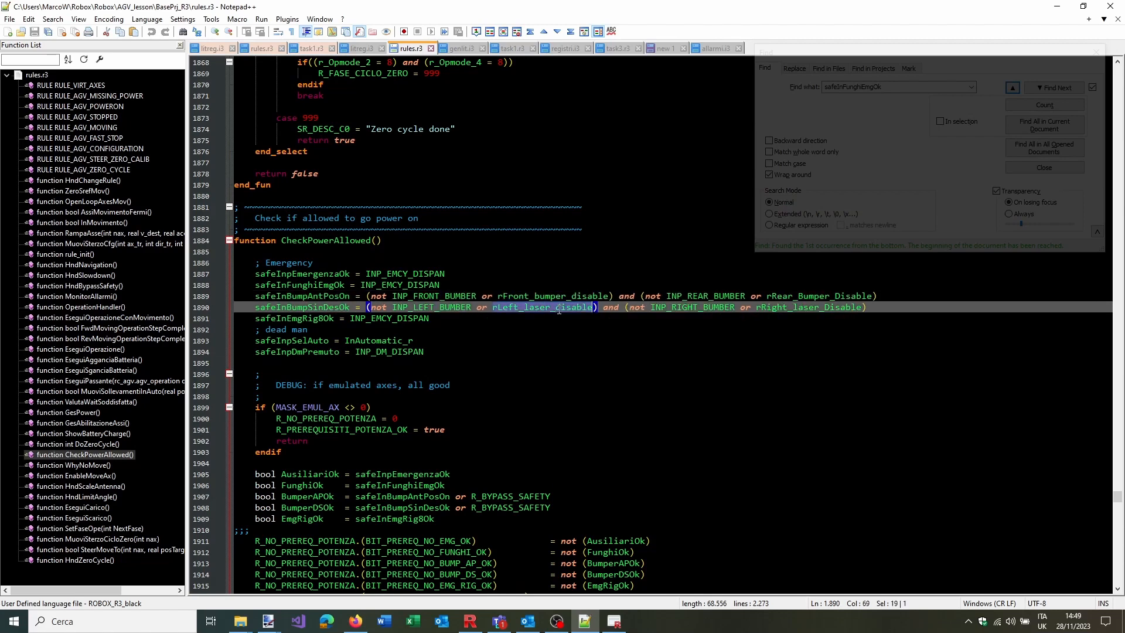
double_click(405, 317)
key(ctrl+c)
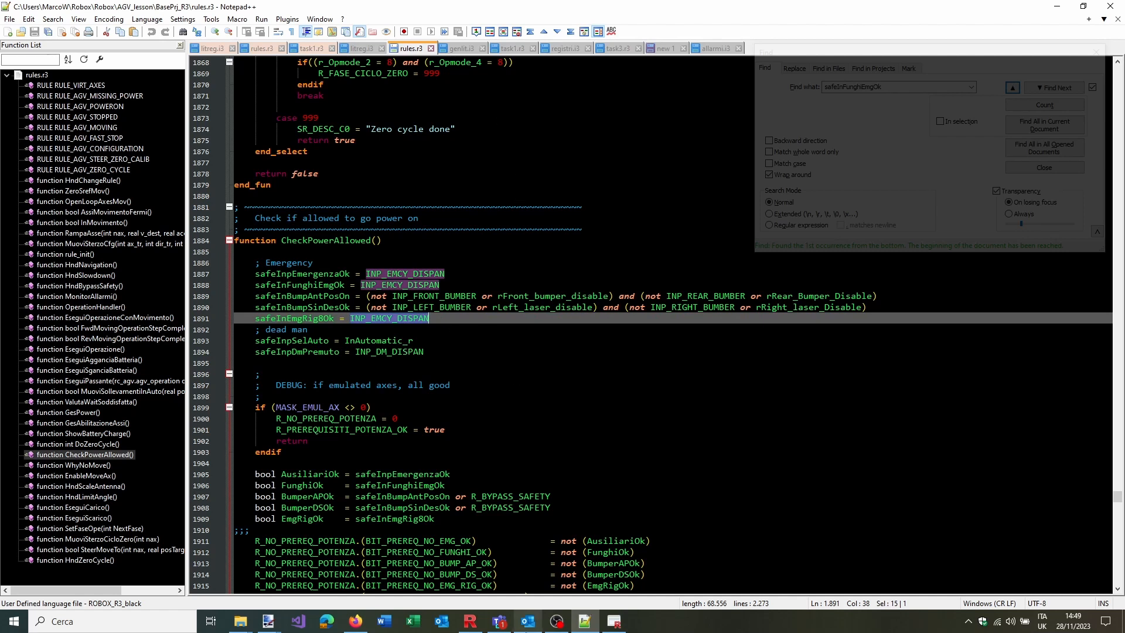
Open agv-io.i3 from the project, find the INP_EMCY_DISPAN definition and move the Find window off the input list
click(470, 618)
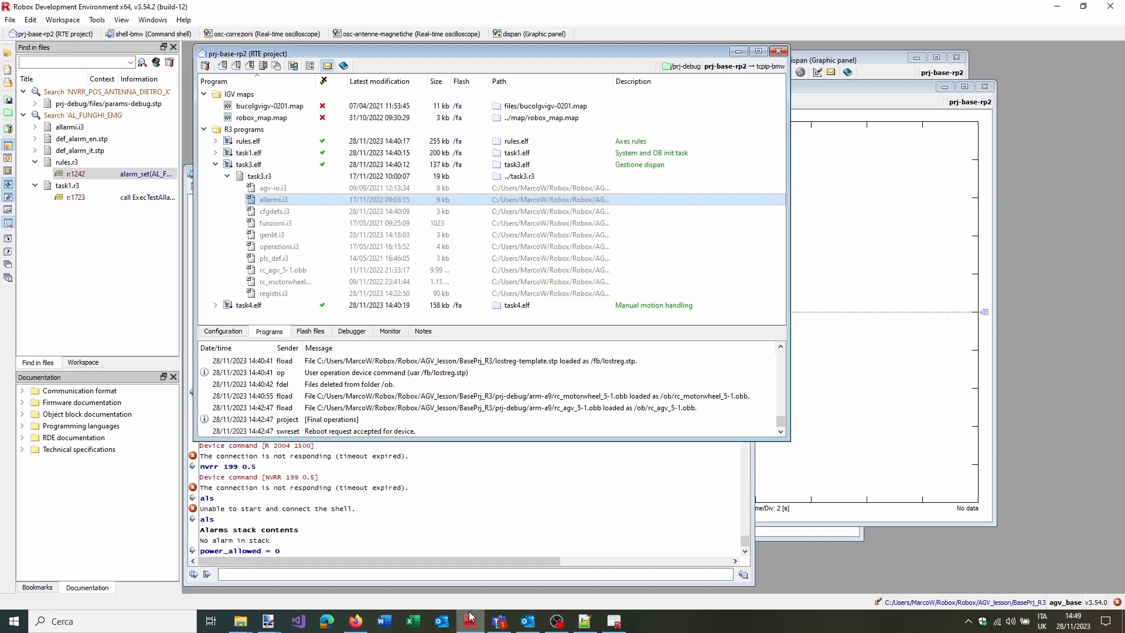
double_click(287, 187)
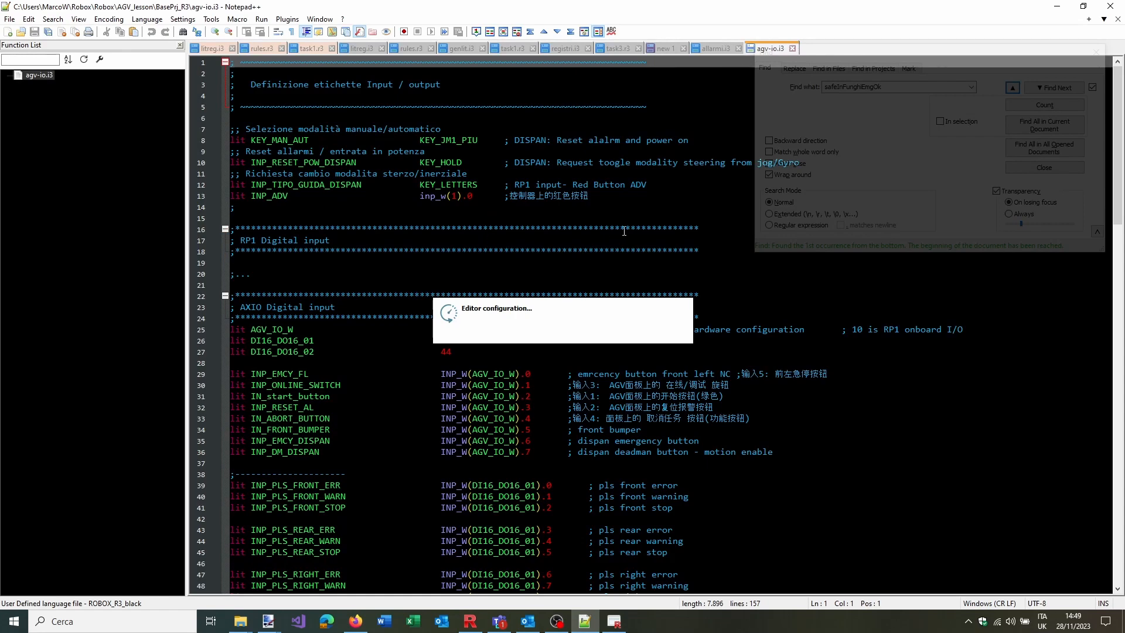
key(ctrl+f)
key(ctrl+v)
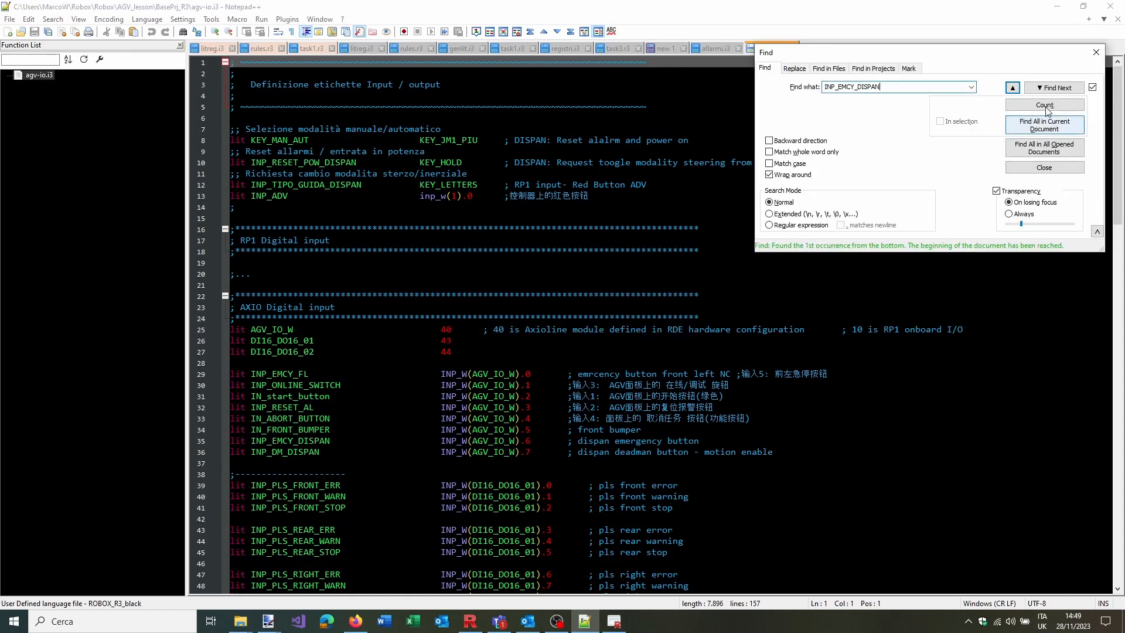
key(Return)
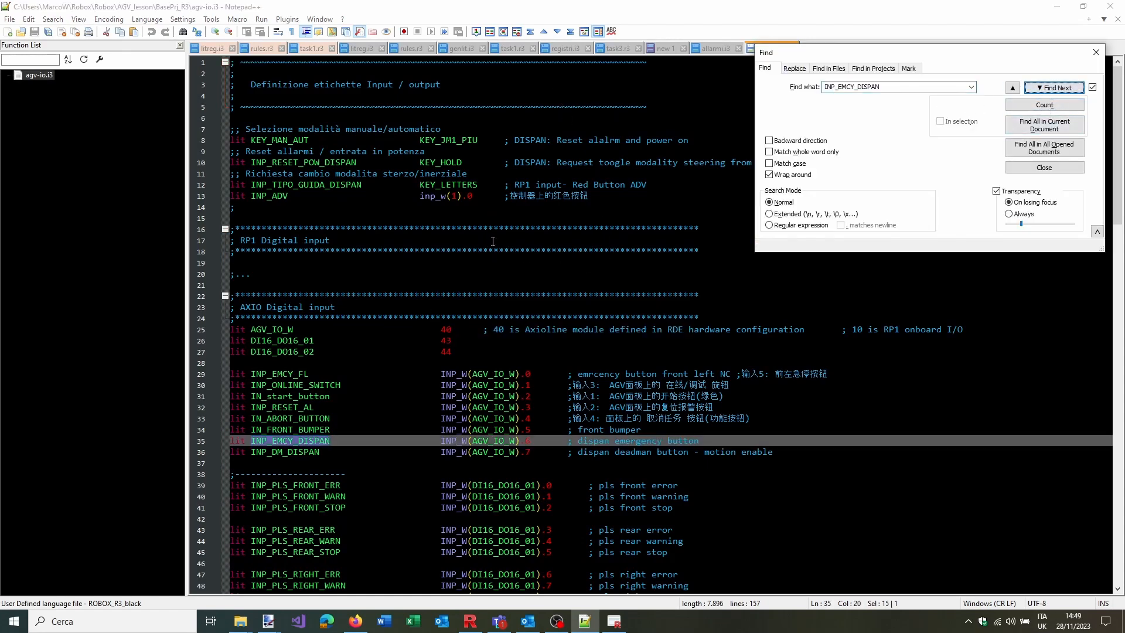
scroll(477, 240, down, 4)
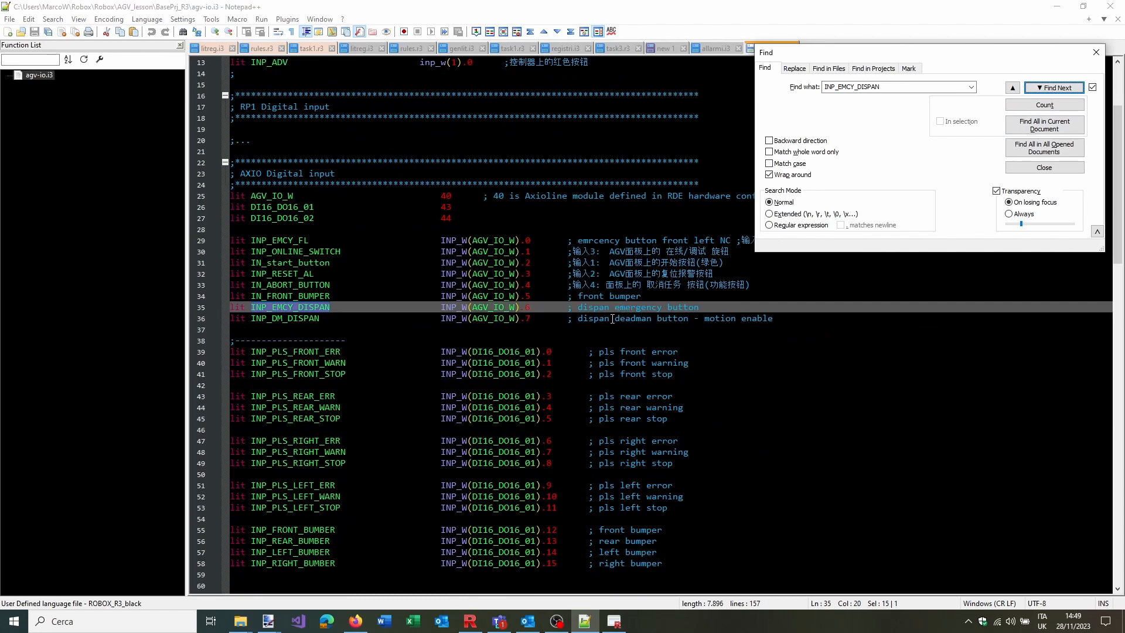
drag(802, 54, 801, 137)
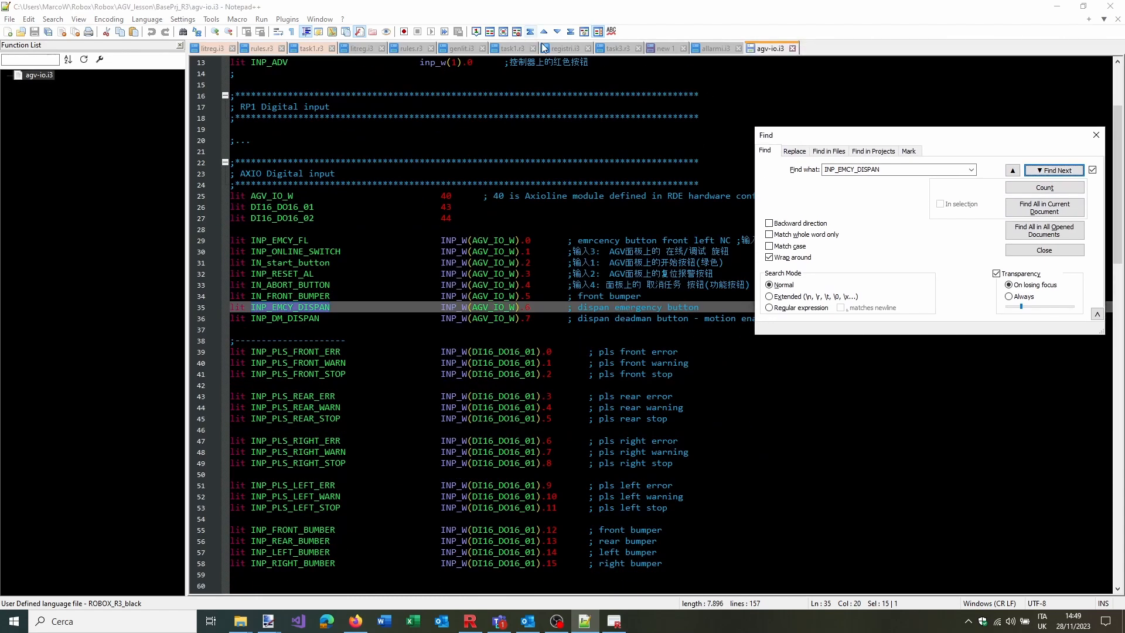
Look through registri.i3 and allarmi.i3 for comparison and return to agv-io.i3
click(564, 53)
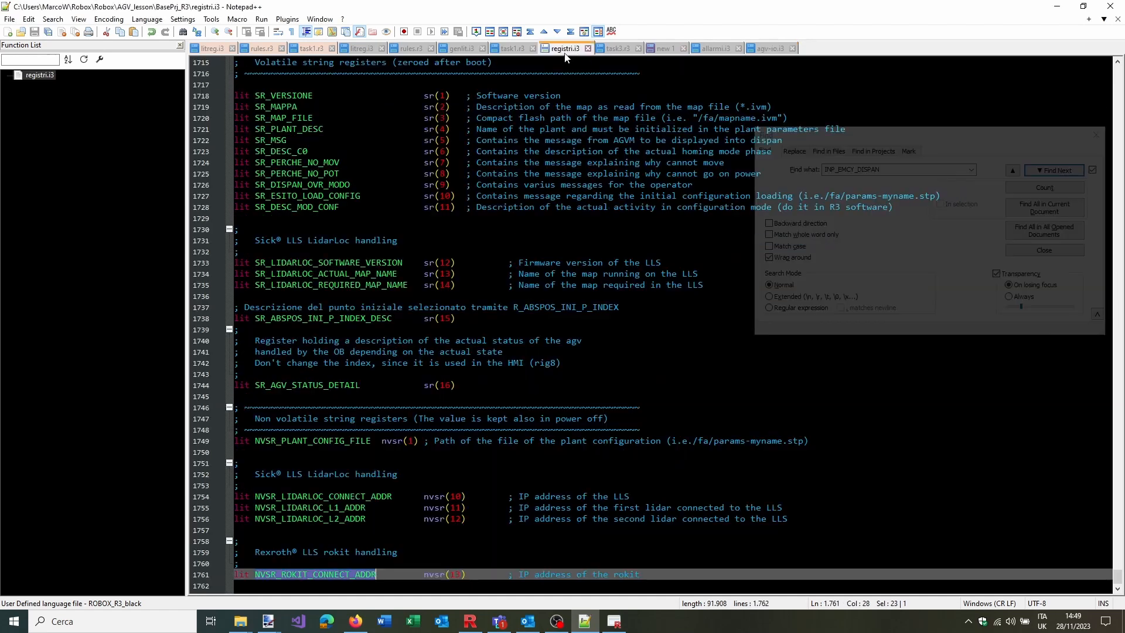
click(770, 49)
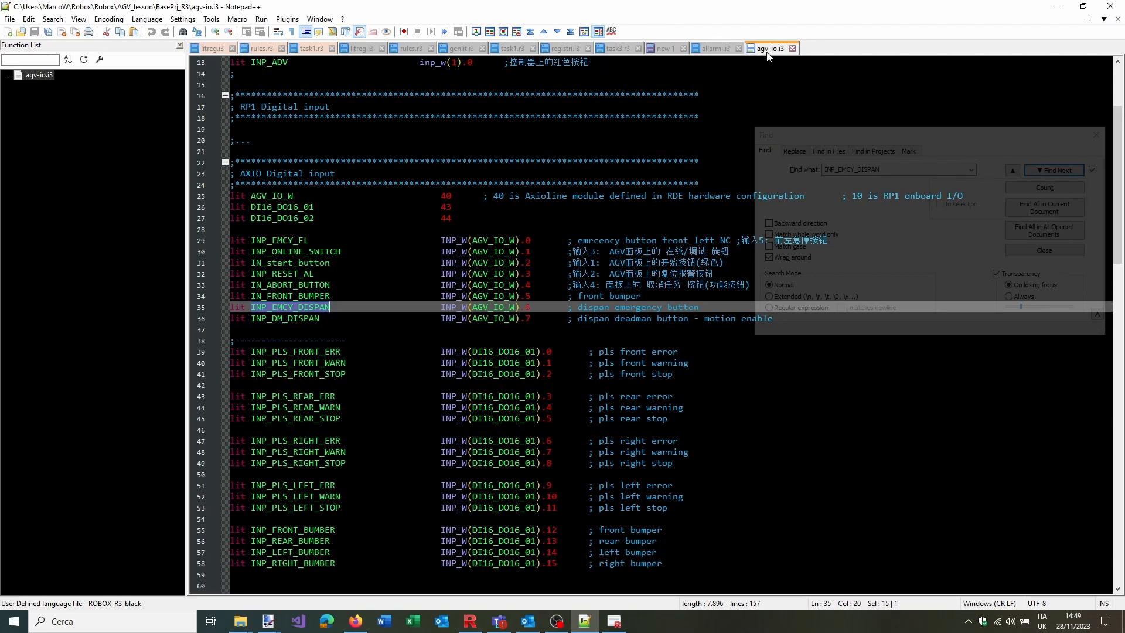
click(718, 53)
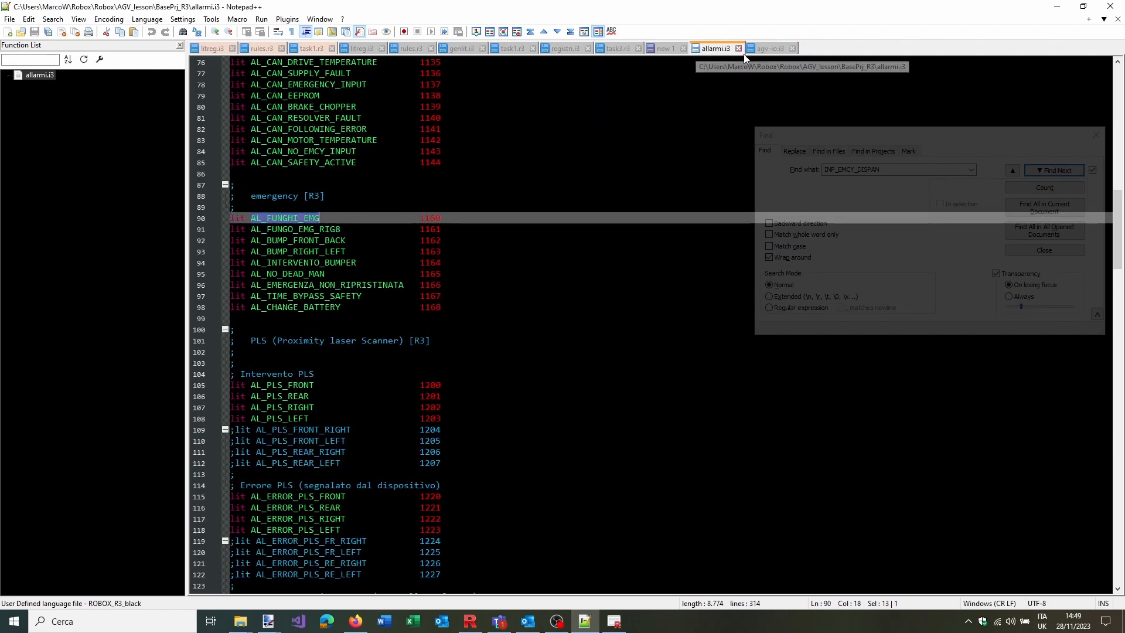
click(771, 47)
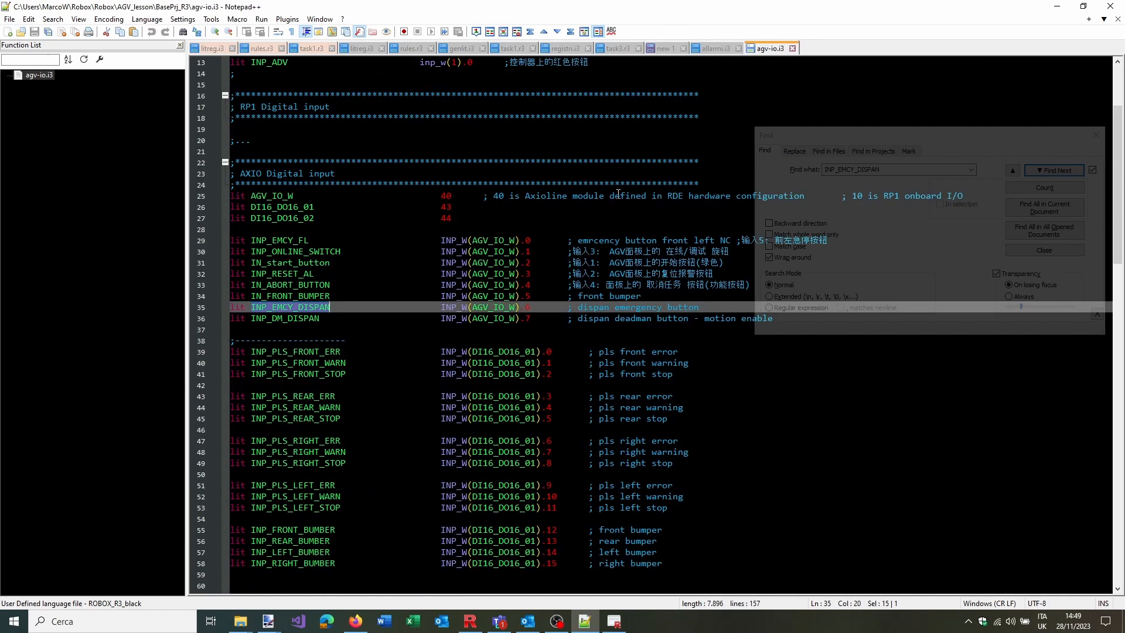
Examine the INP_EMCY_DISPAN definition line in agv-io.i3, including its AGV_IO_W input word
double_click(486, 310)
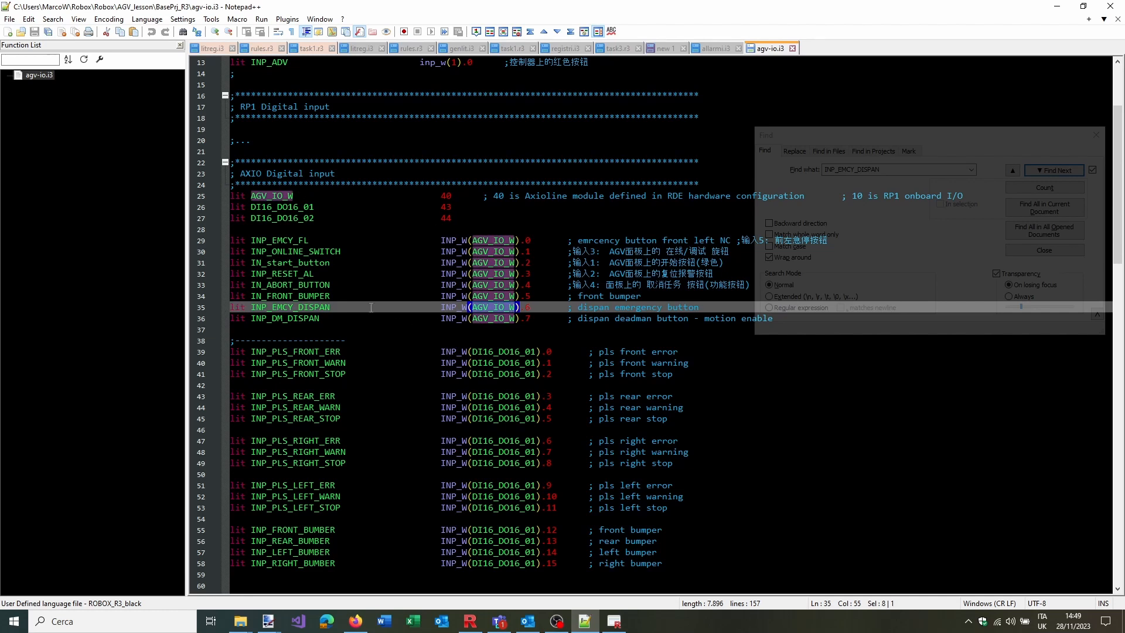
drag(704, 306, 217, 306)
double_click(505, 305)
double_click(284, 306)
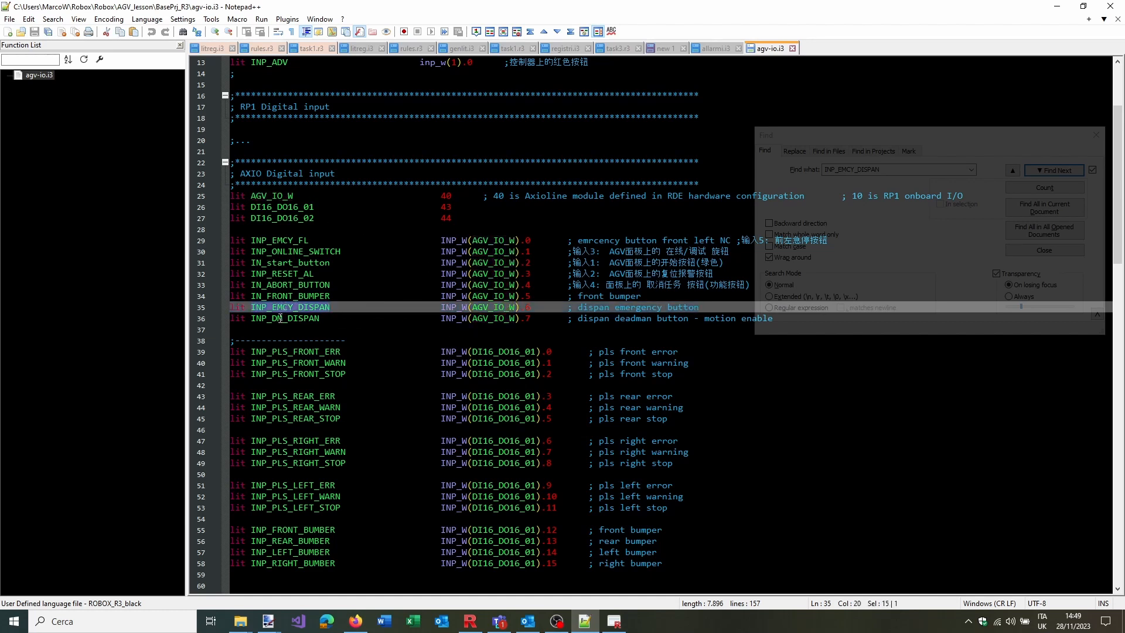
Copy the INP_EMCY_DISPAN and INP_DM_DISPAN definition lines from agv-io.i3 into the new debug file below its header comment
double_click(280, 318)
scroll(653, 413, up, 2)
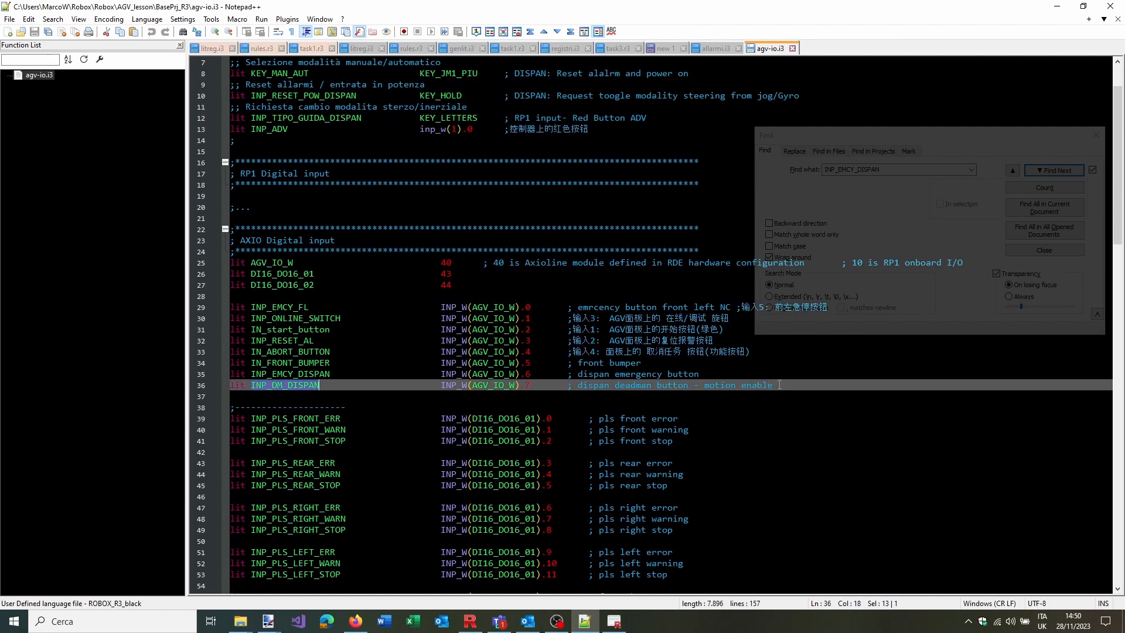
drag(779, 385, 160, 374)
key(ctrl+c)
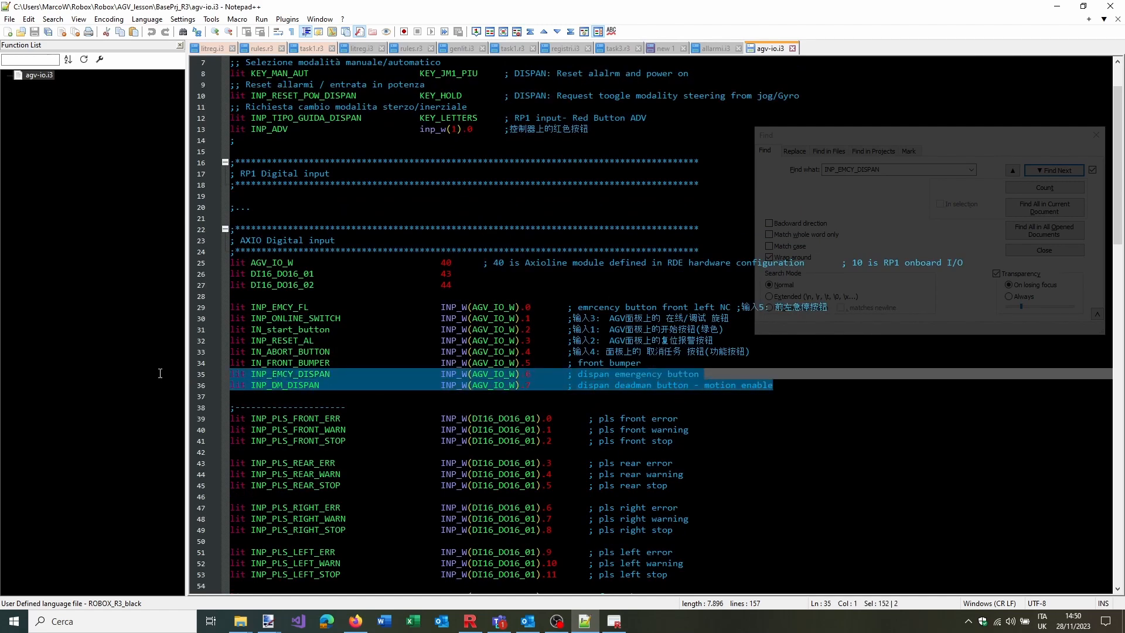
double_click(497, 375)
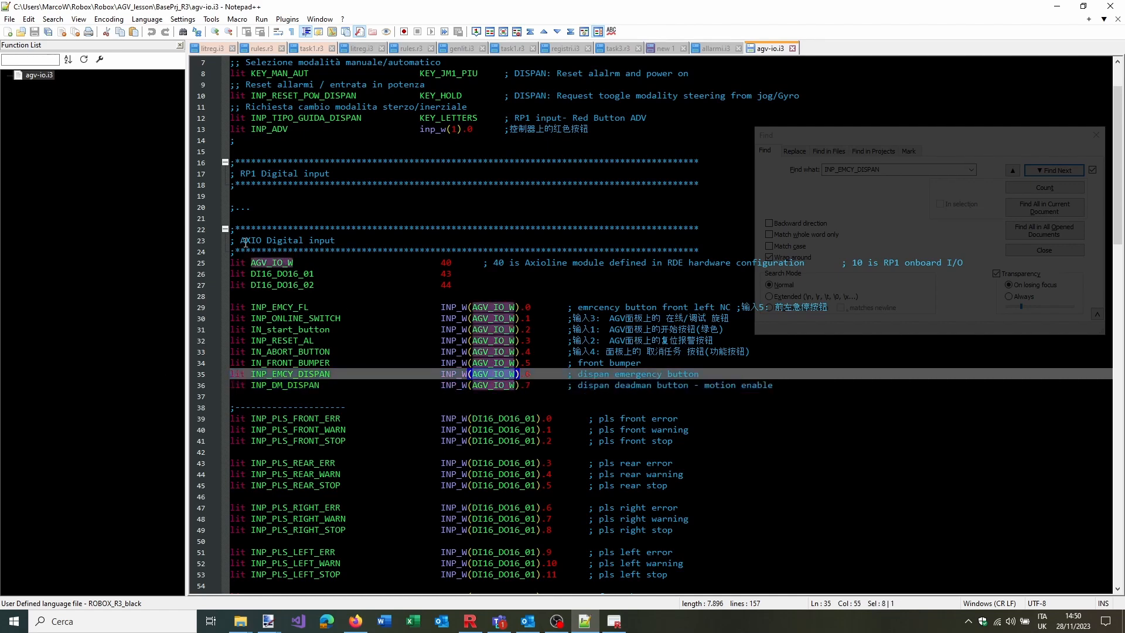
click(664, 49)
key(ctrl+v)
click(257, 108)
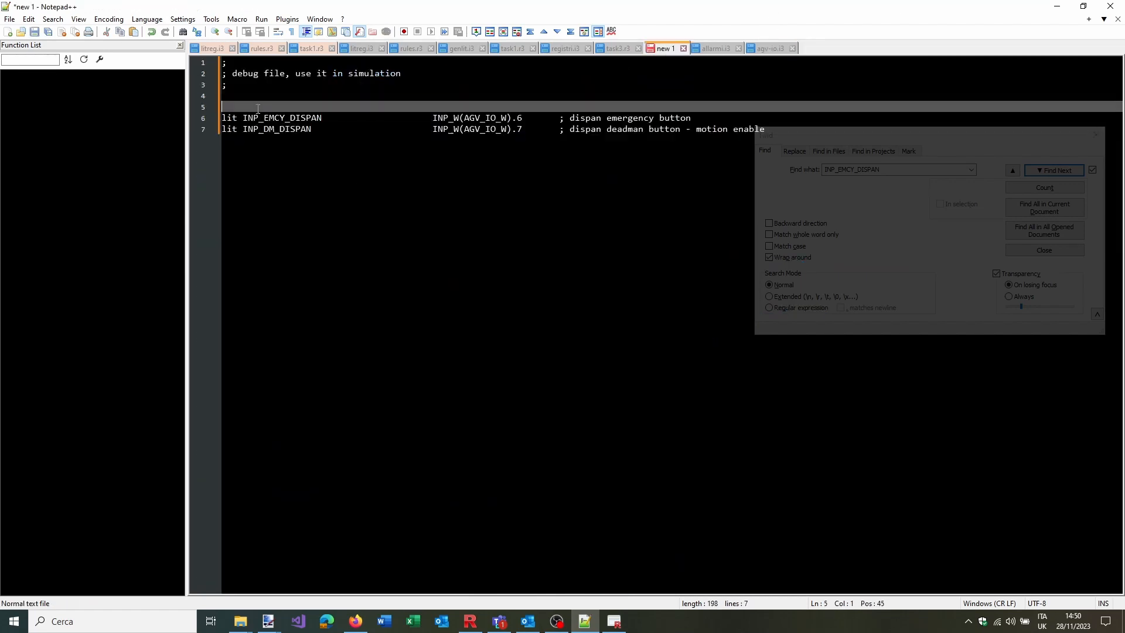
Set a column cursor before both pasted lines and save the file as debug.stp with type All types in the BasePrj_R3 folder
key(Down)
key(alt+shift+Down)
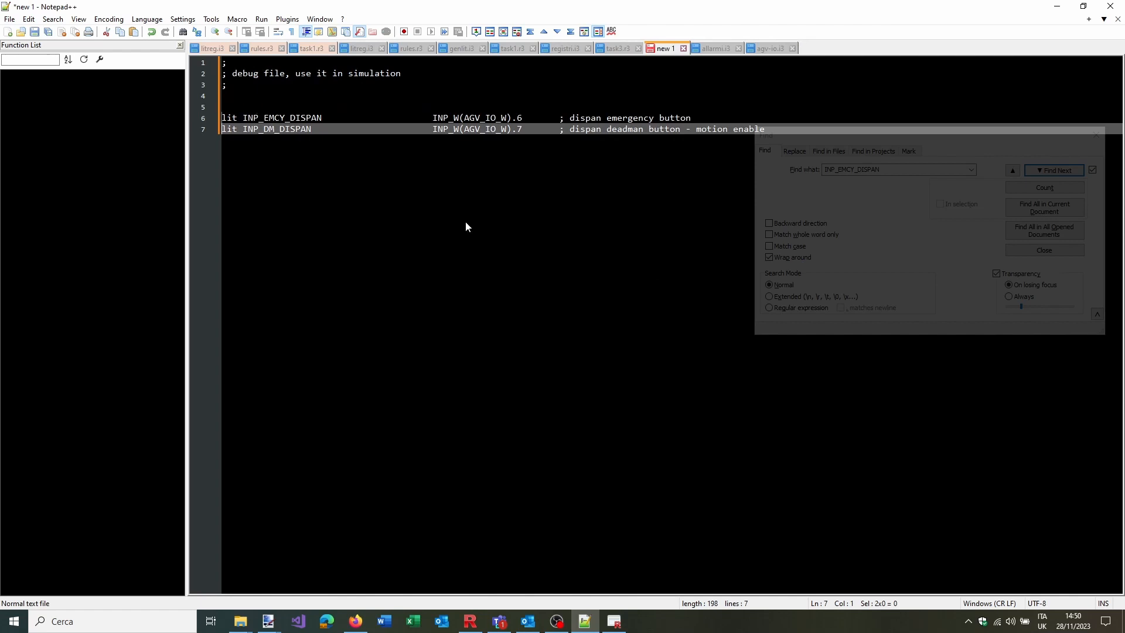
key(ctrl+s)
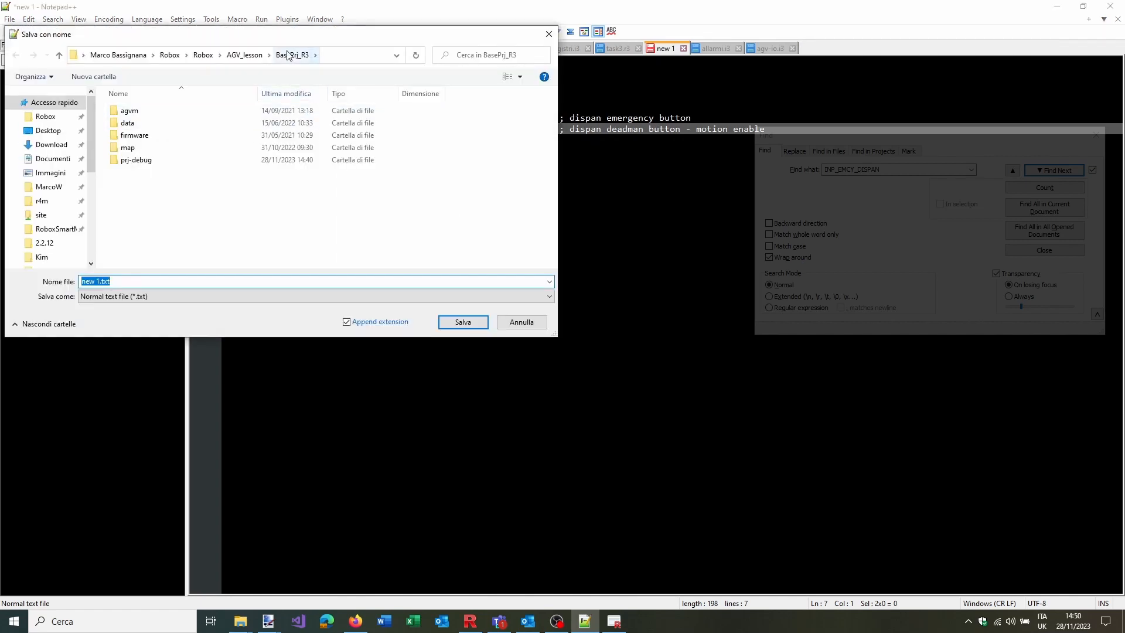
click(157, 162)
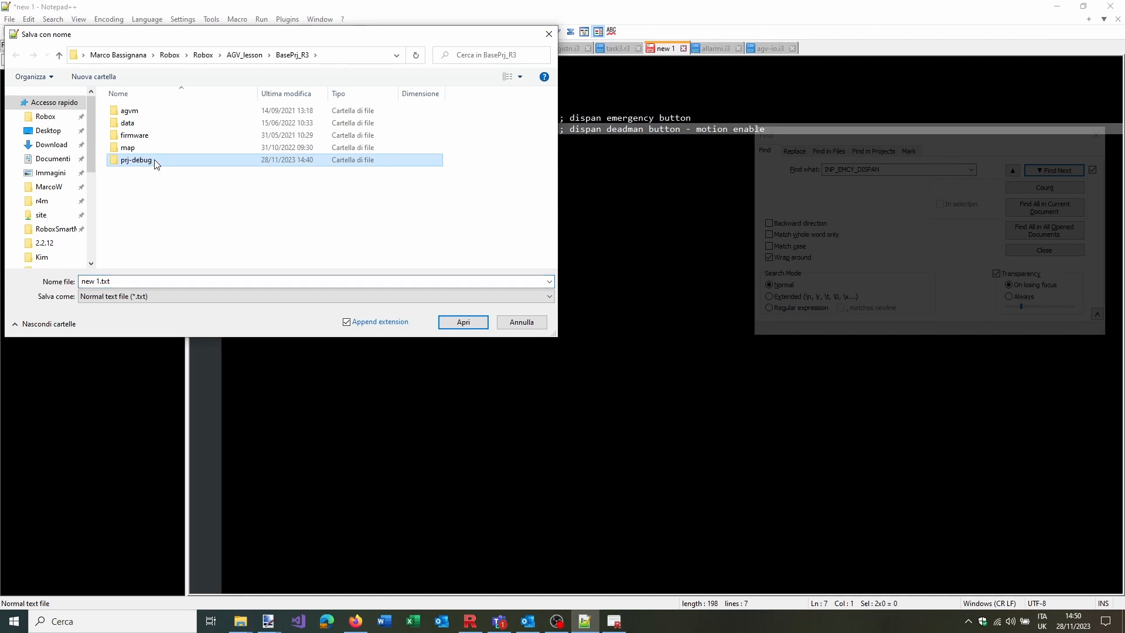
click(150, 295)
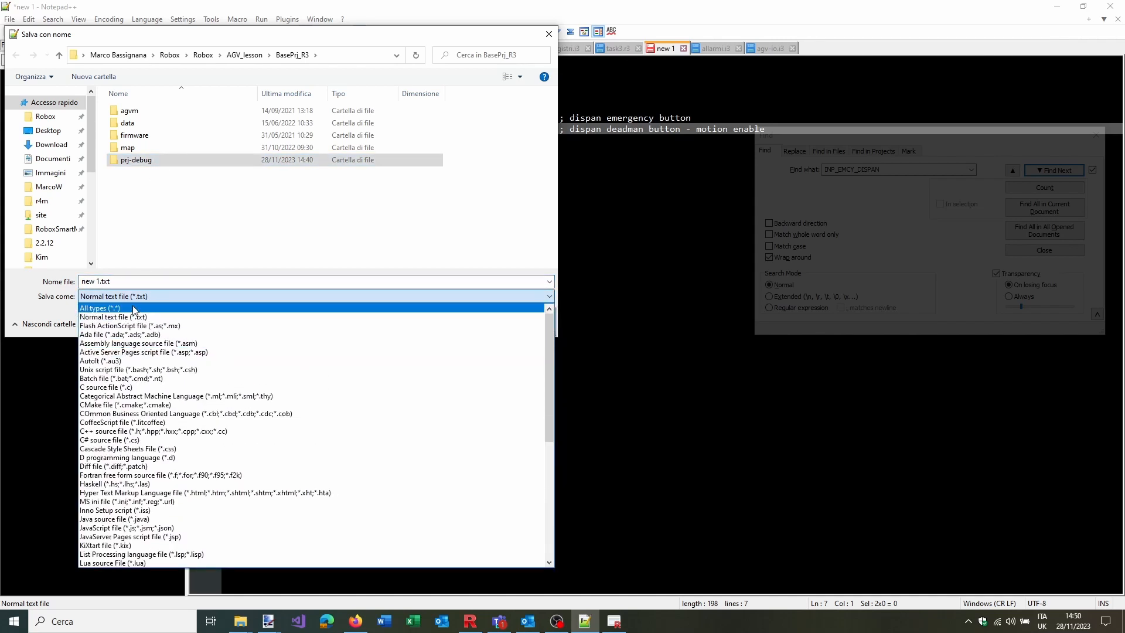
click(96, 307)
text(de)
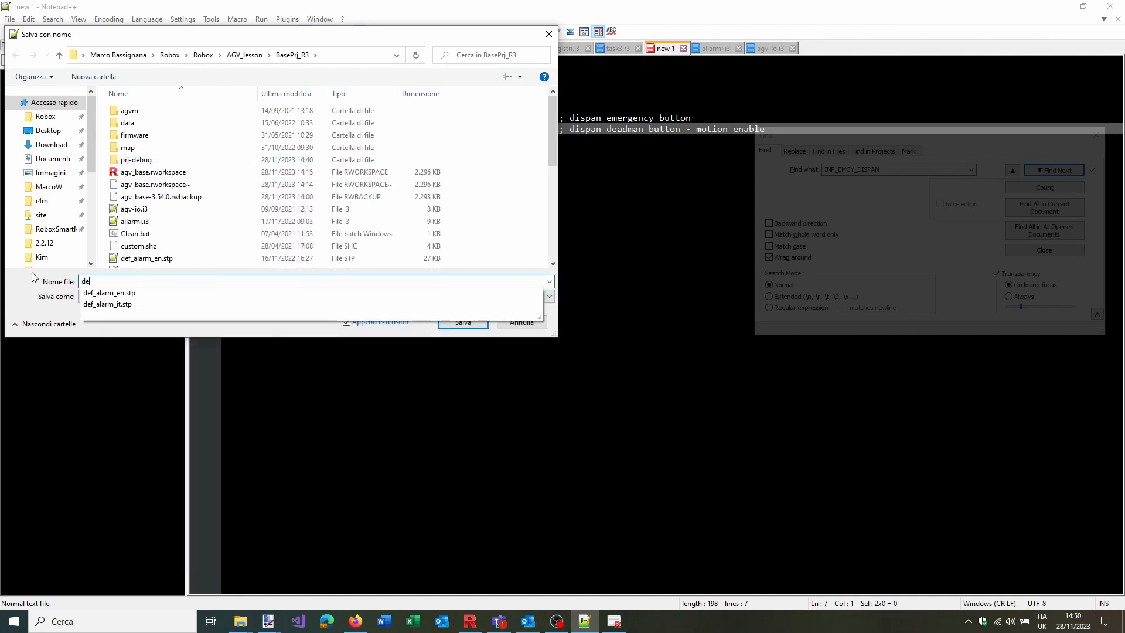
text(bug.stp)
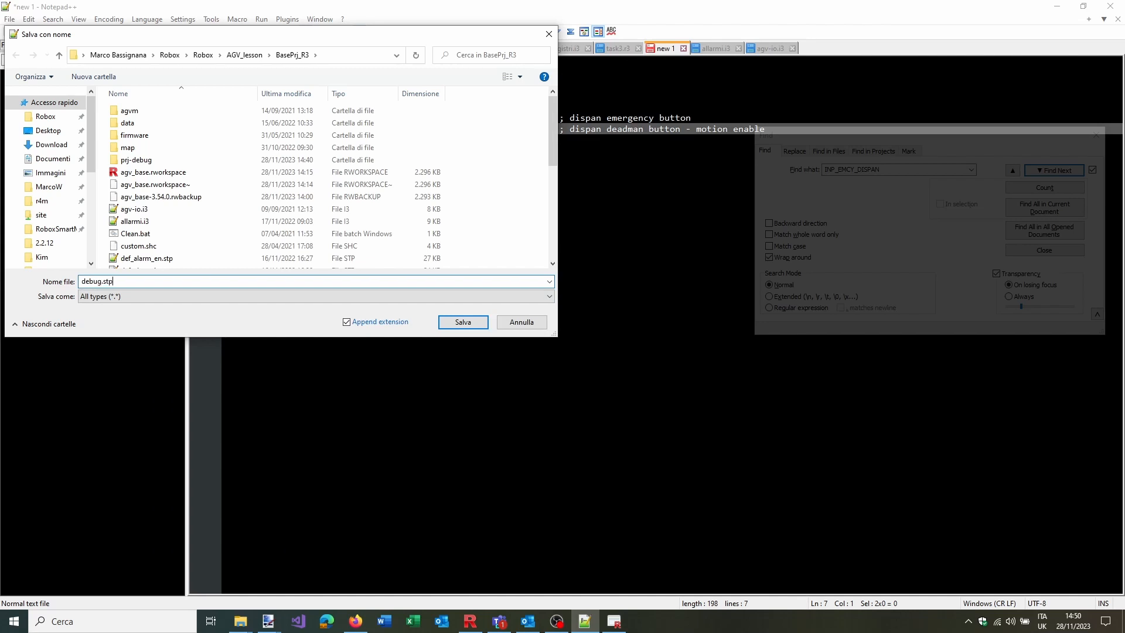
scroll(233, 200, down, 1)
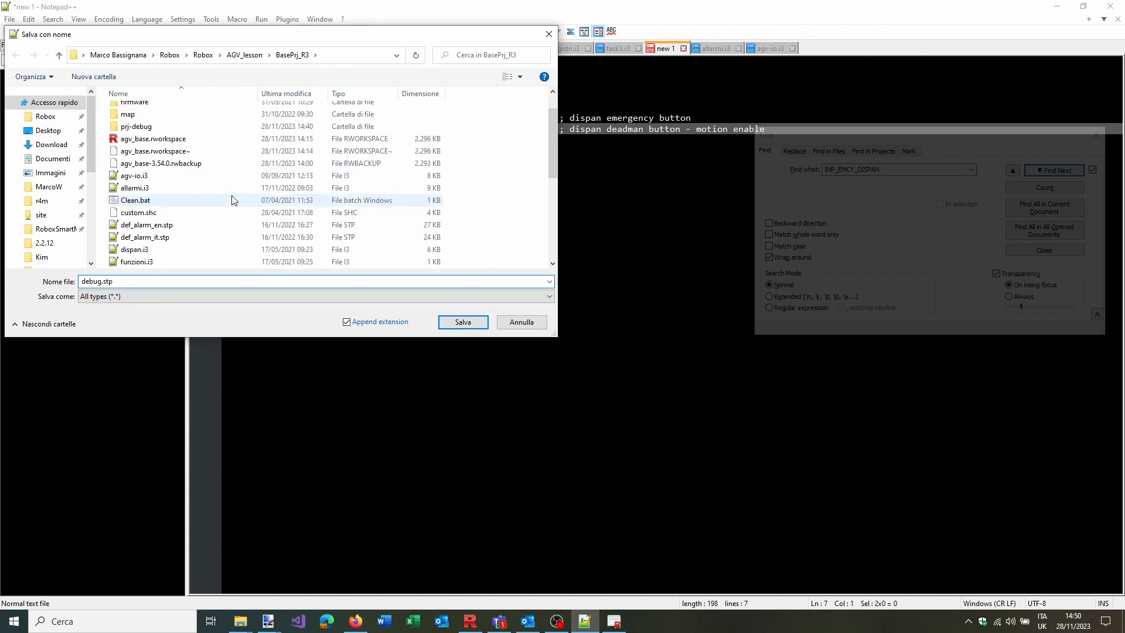
scroll(235, 202, down, 3)
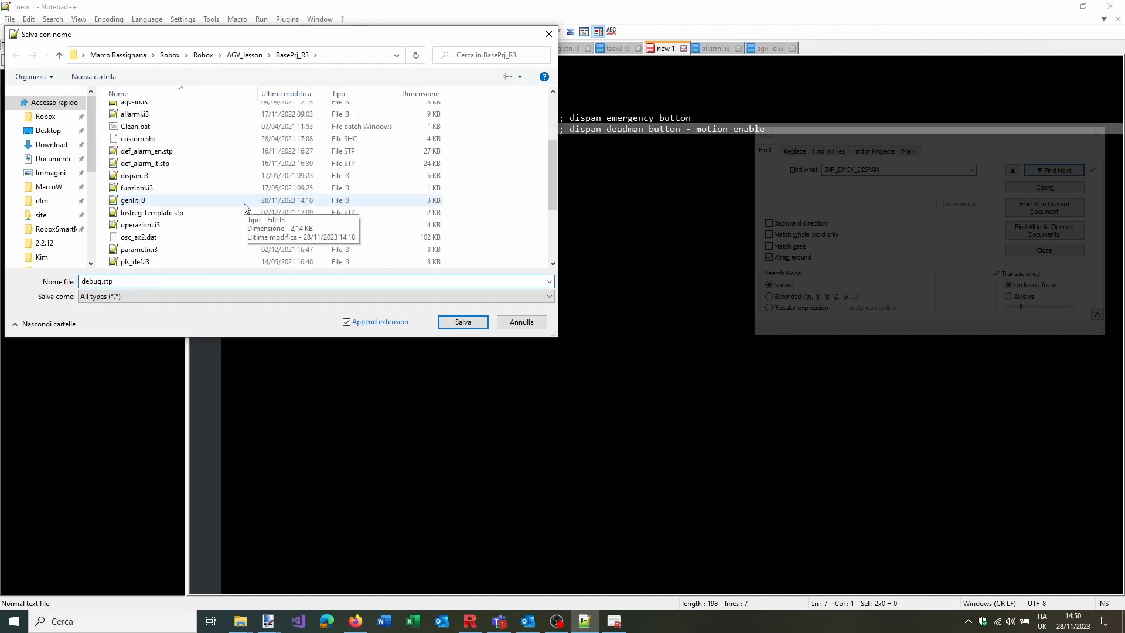
scroll(244, 208, down, 1)
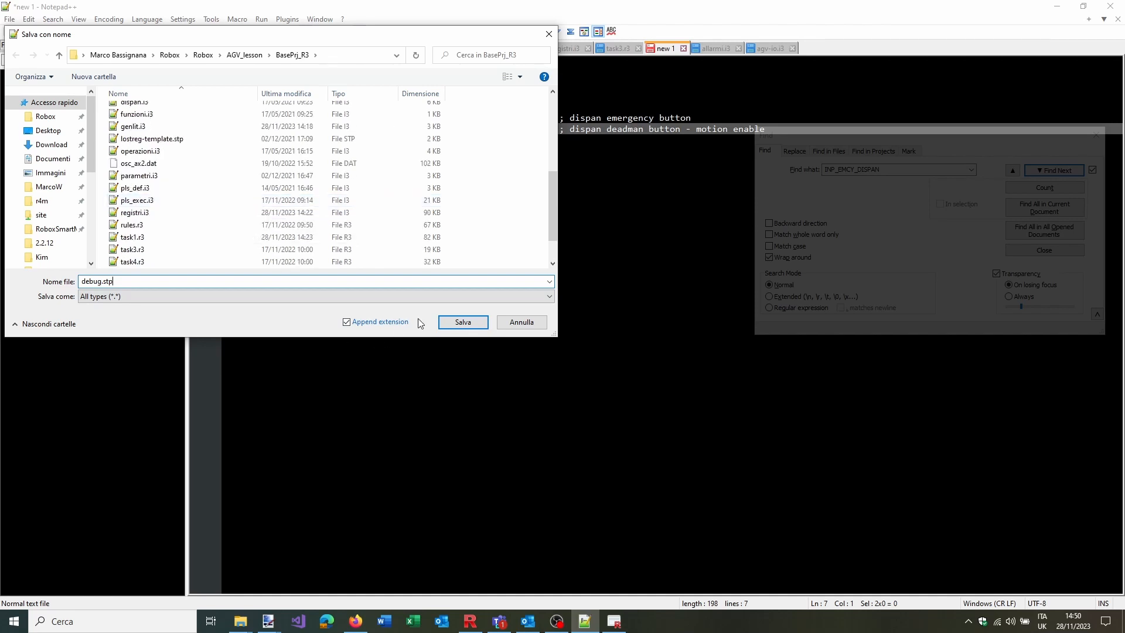
click(461, 323)
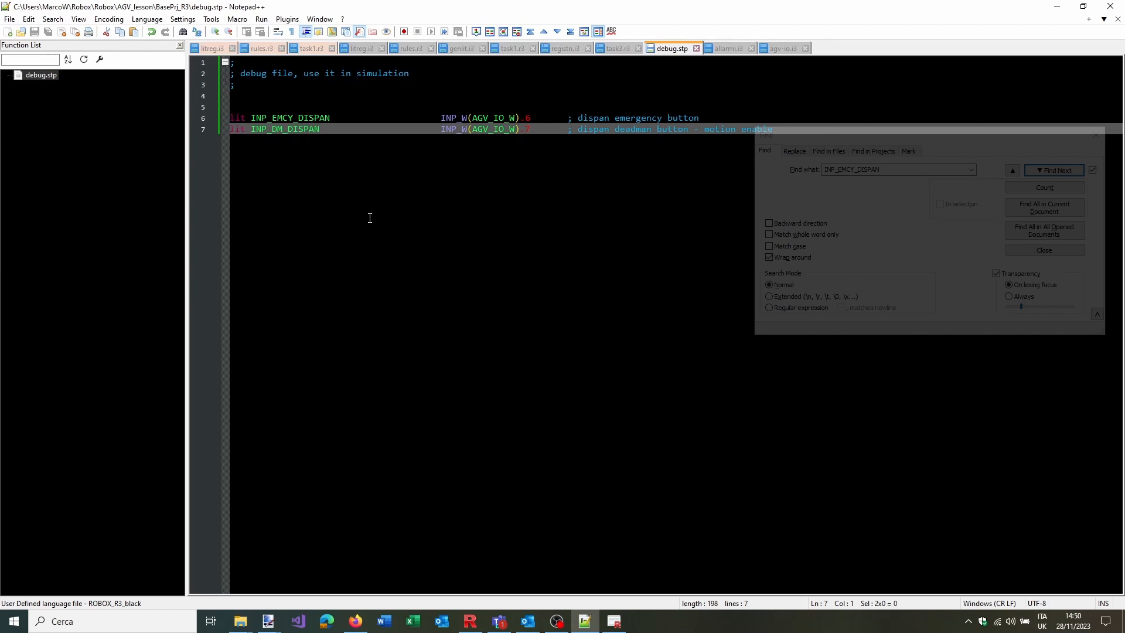
Insert "inp_w(40).6 = 1" before both input definitions and turn the original definitions into comments with a semicolon
text(inp)
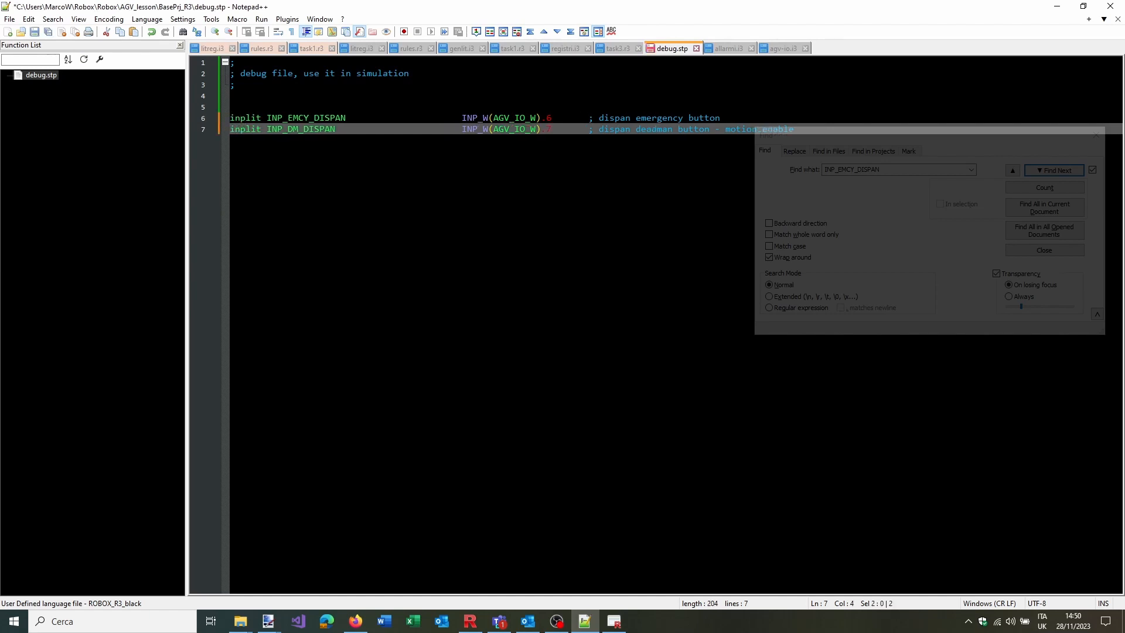
text(_w(40))
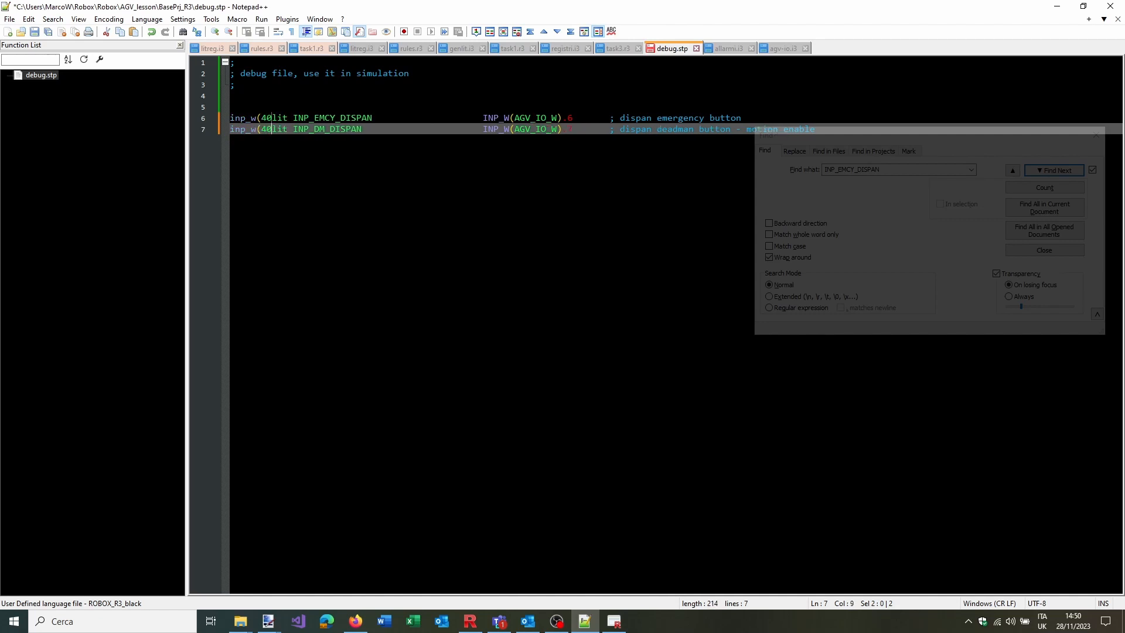
text(.6)
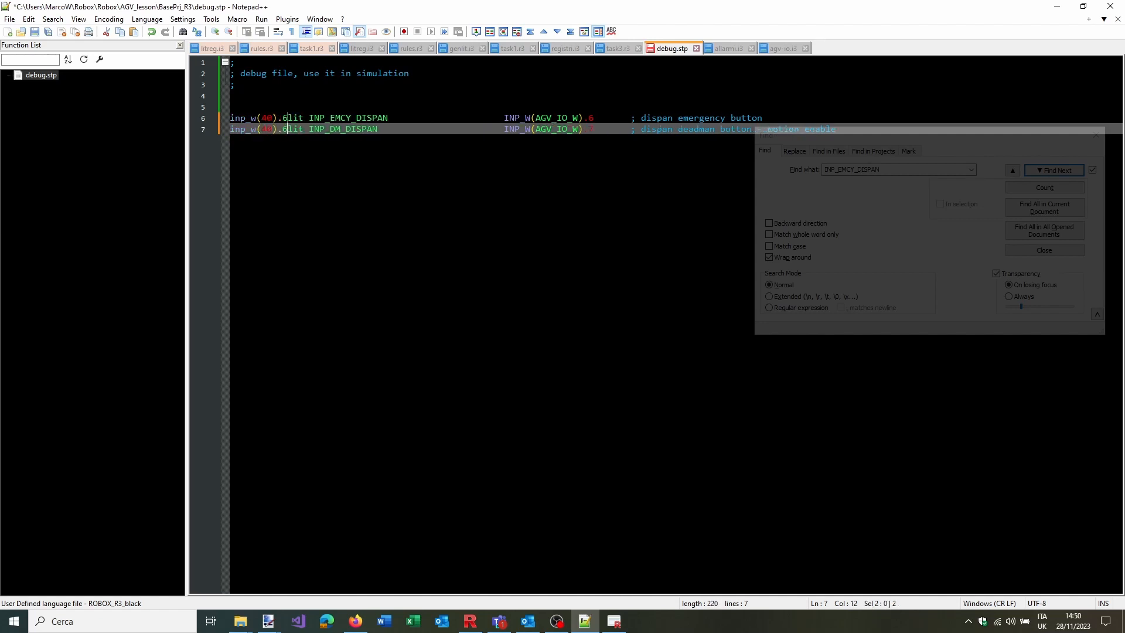
text( = 1)
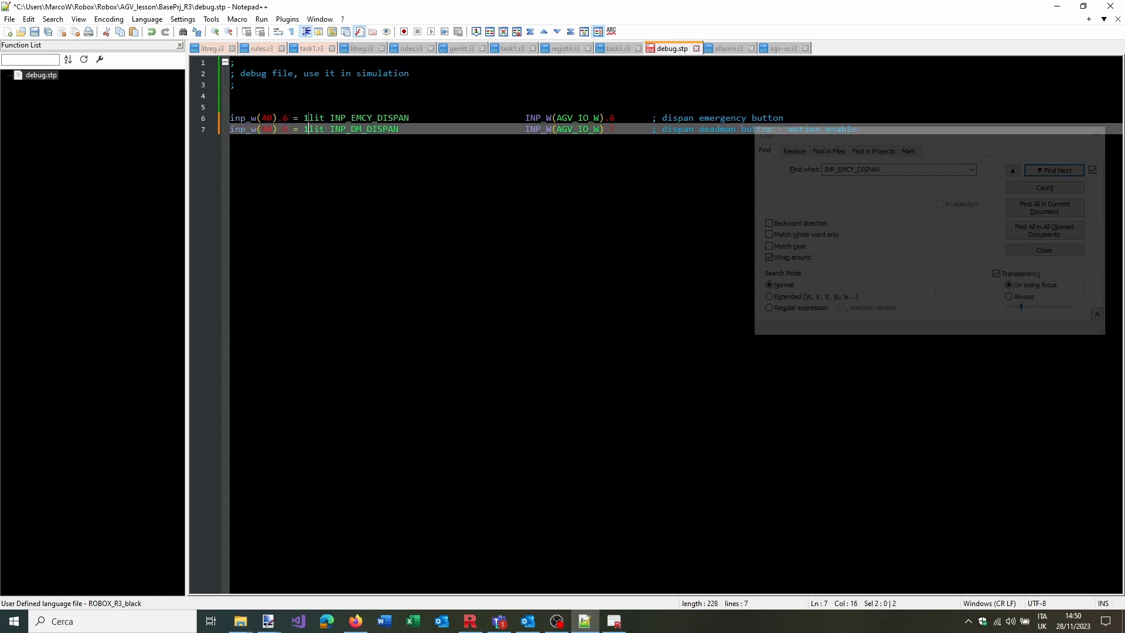
key(Tab)
key(Tab)
text(;)
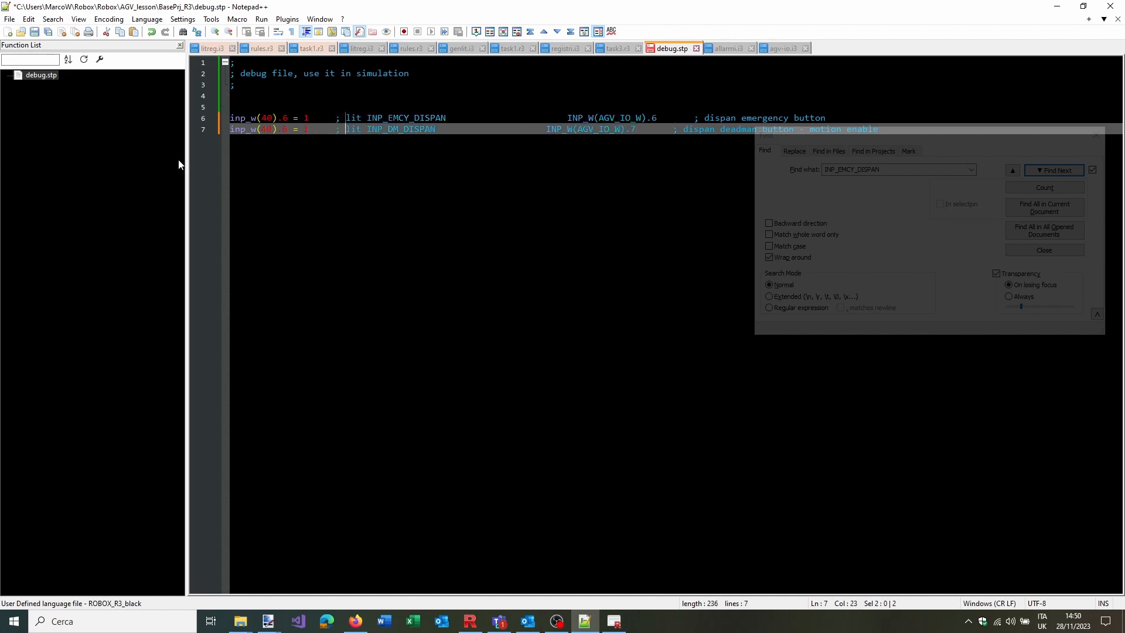
Change the deadman button assignment to inp_w(40).7, add three blank lines below it and save debug.stp
click(288, 129)
key(BackSpace)
text(7)
key(ctrl+s)
click(291, 85)
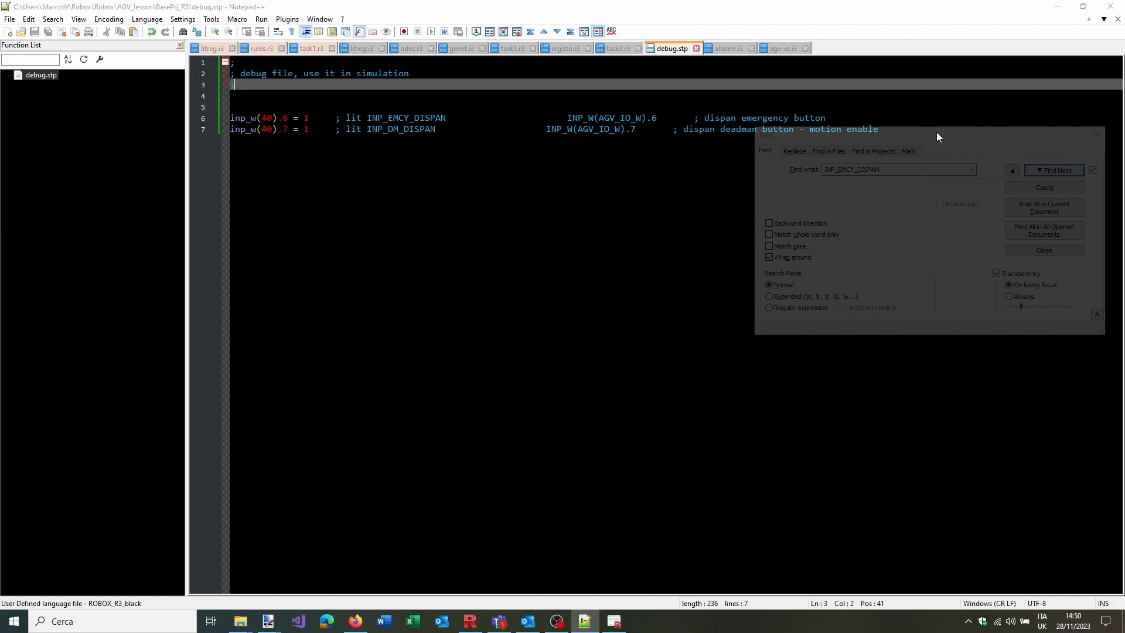
drag(936, 132, 940, 147)
click(921, 128)
key(Return)
key(Return)
key(Return)
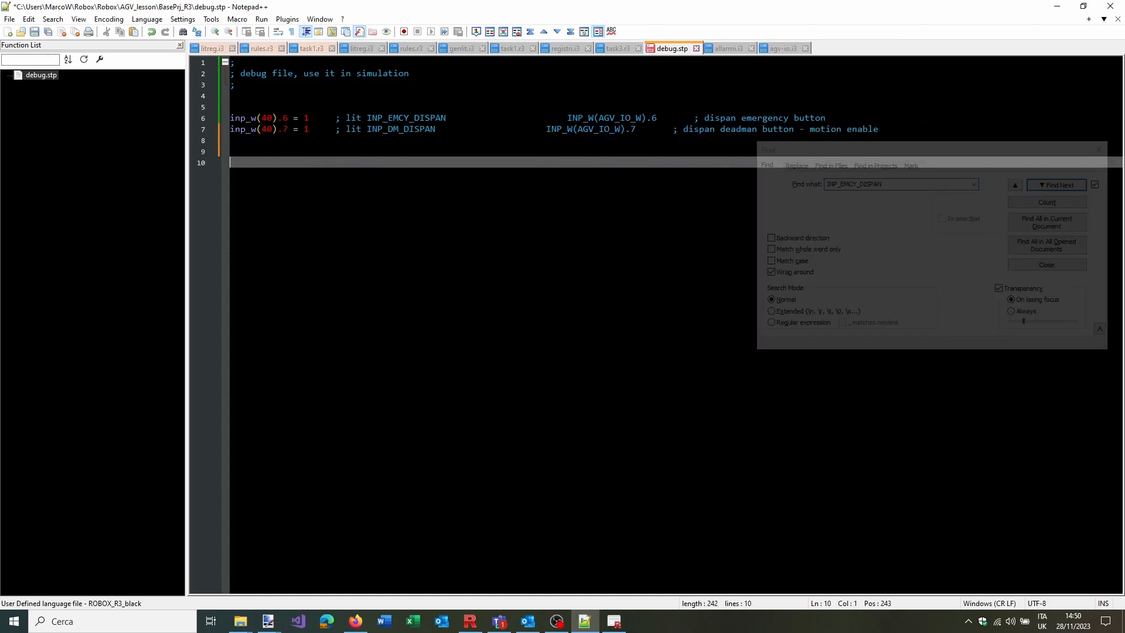
key(ctrl+s)
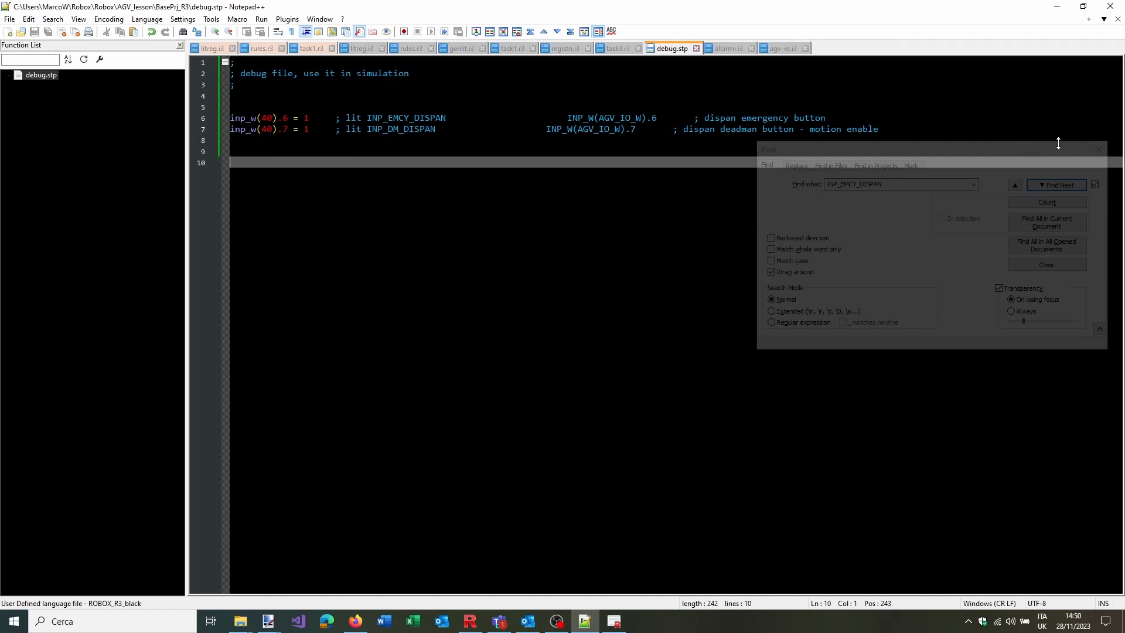
Close the Find window and delete one space before INP_W(AGV_IO_W).6 in the emergency button comment
click(1098, 150)
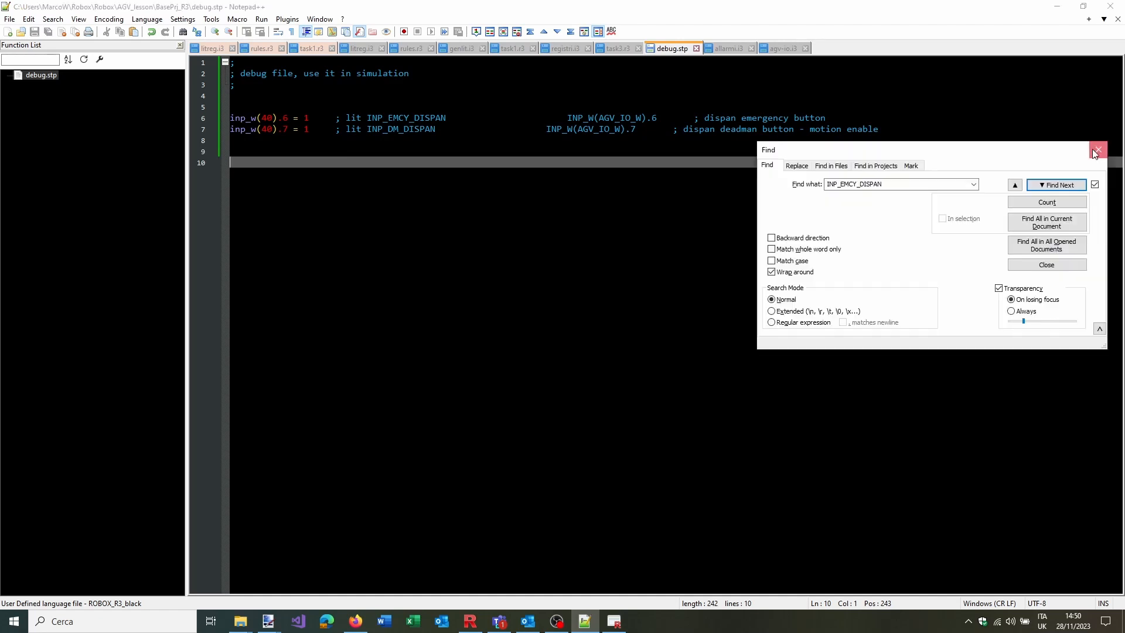
click(537, 118)
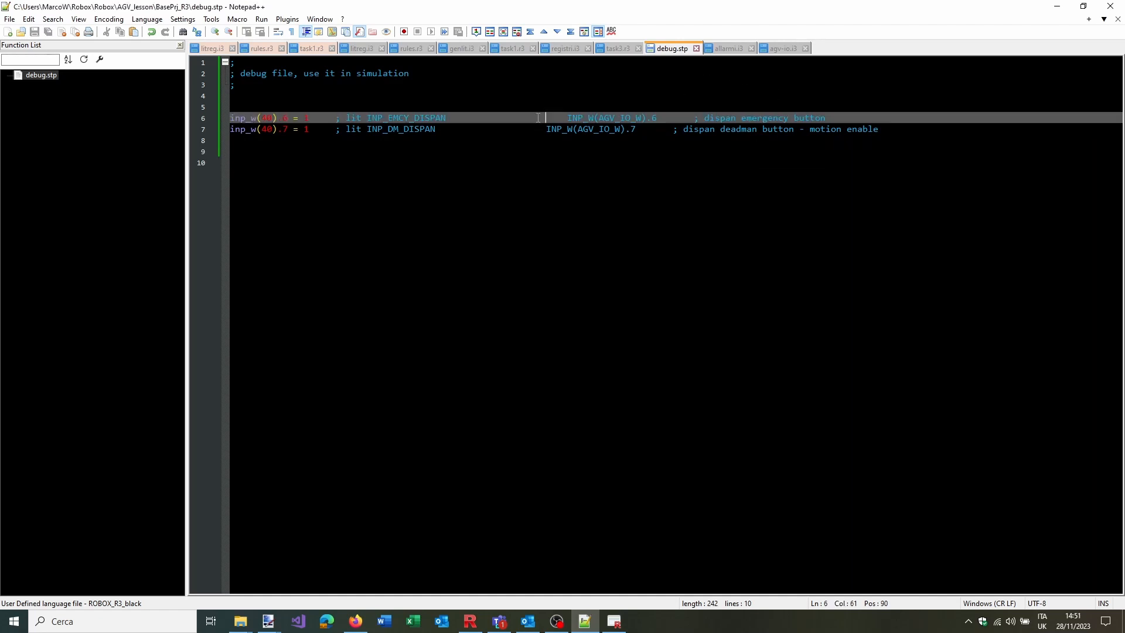
key(Delete)
Switch to Robox Development Environment, add debug.stp from BasePrj_R3 to the project's /fa flash folder and load it to the device
click(470, 621)
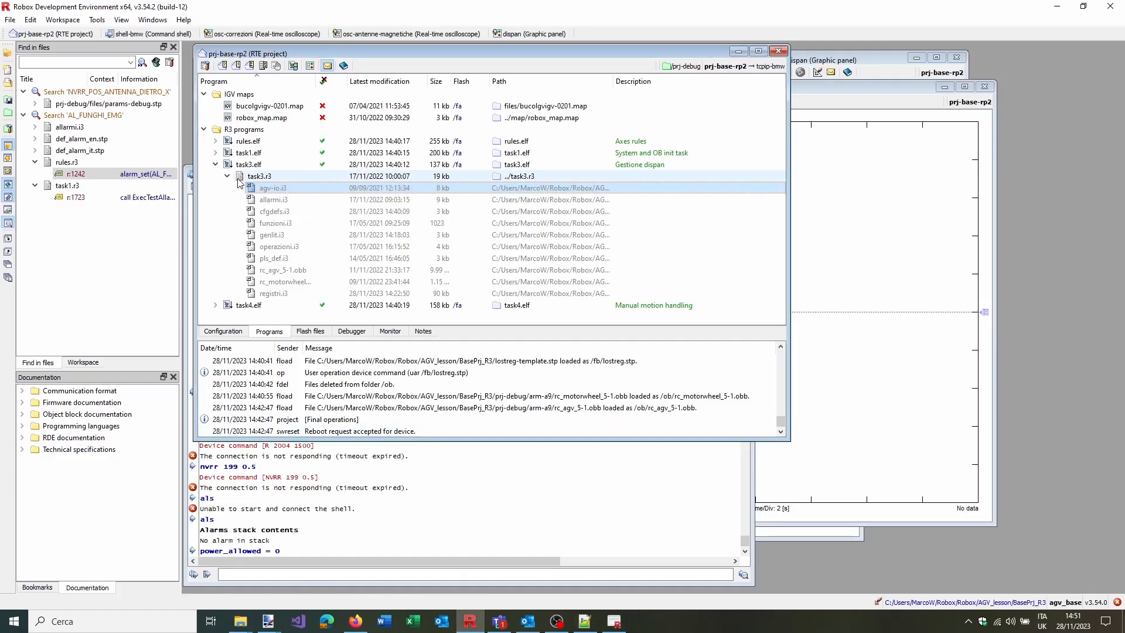
click(311, 331)
click(235, 143)
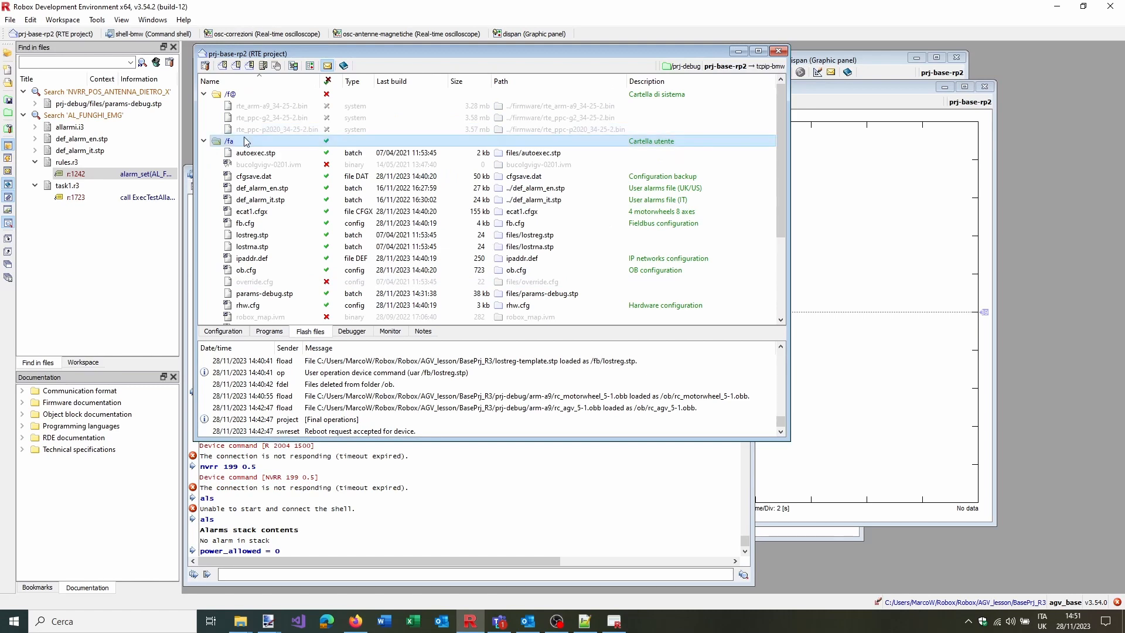
right_click(235, 130)
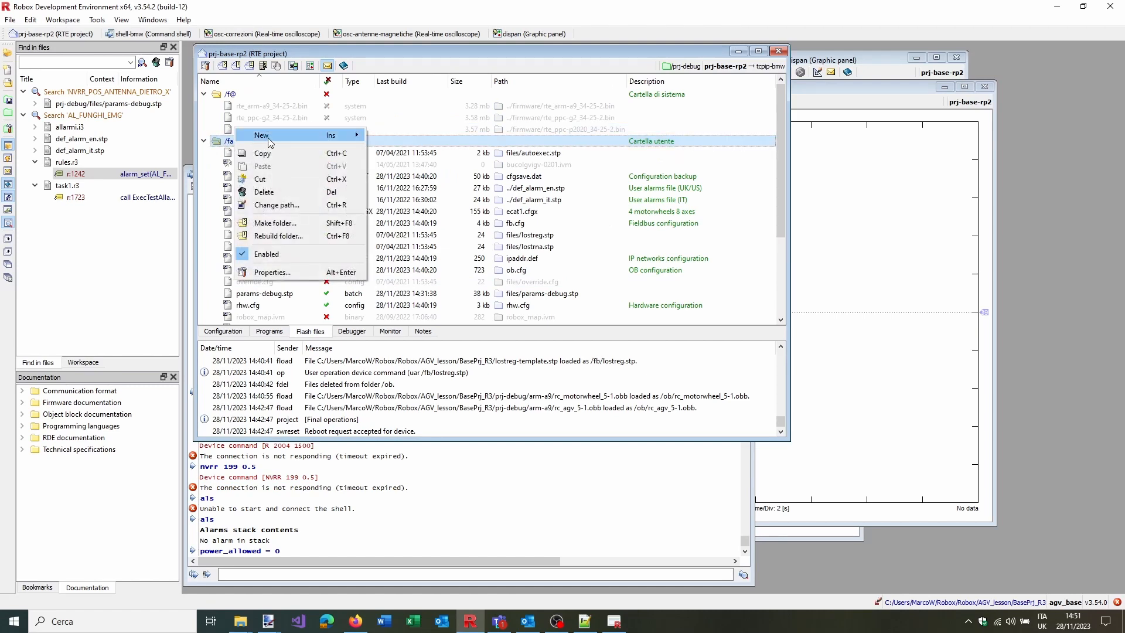
mouse_move(345, 135)
click(412, 150)
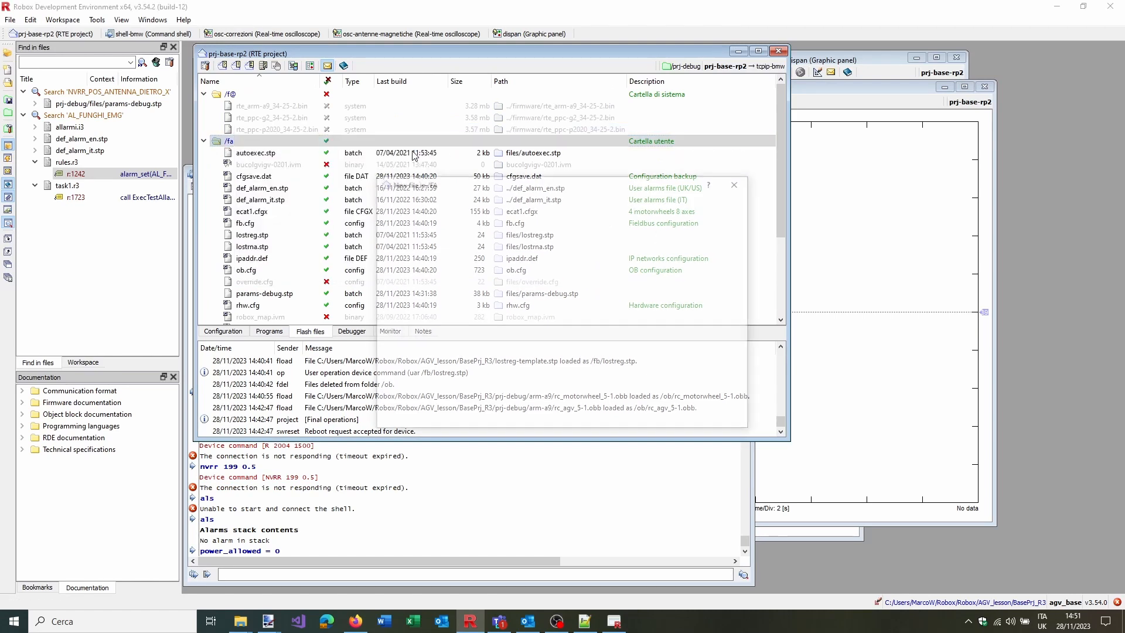
click(482, 319)
click(469, 376)
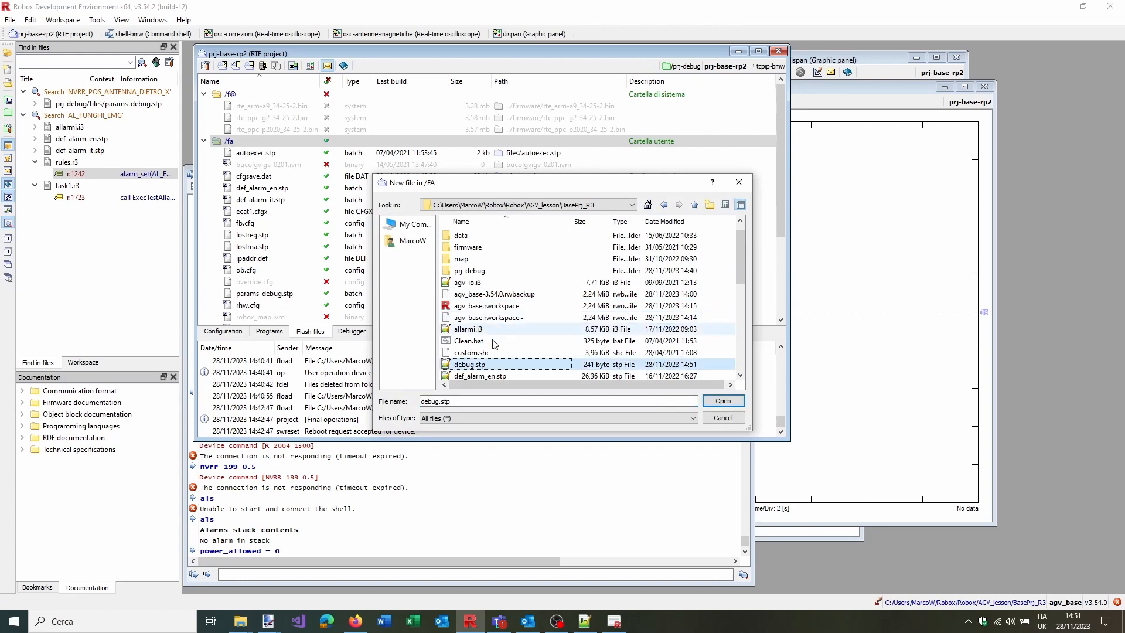
click(722, 401)
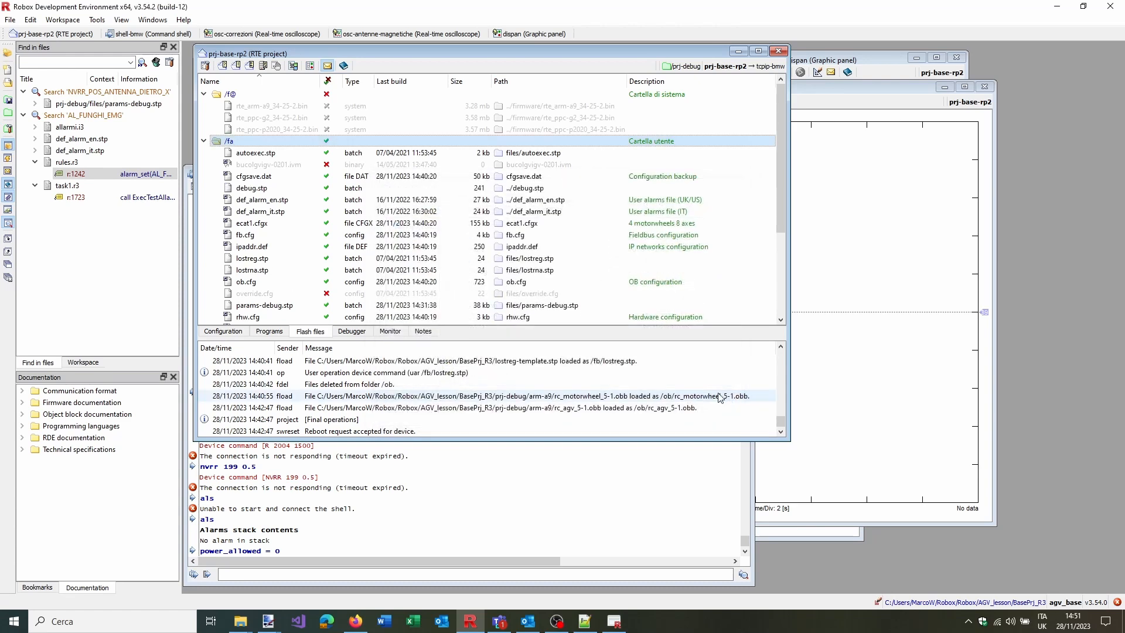
right_click(259, 192)
click(327, 273)
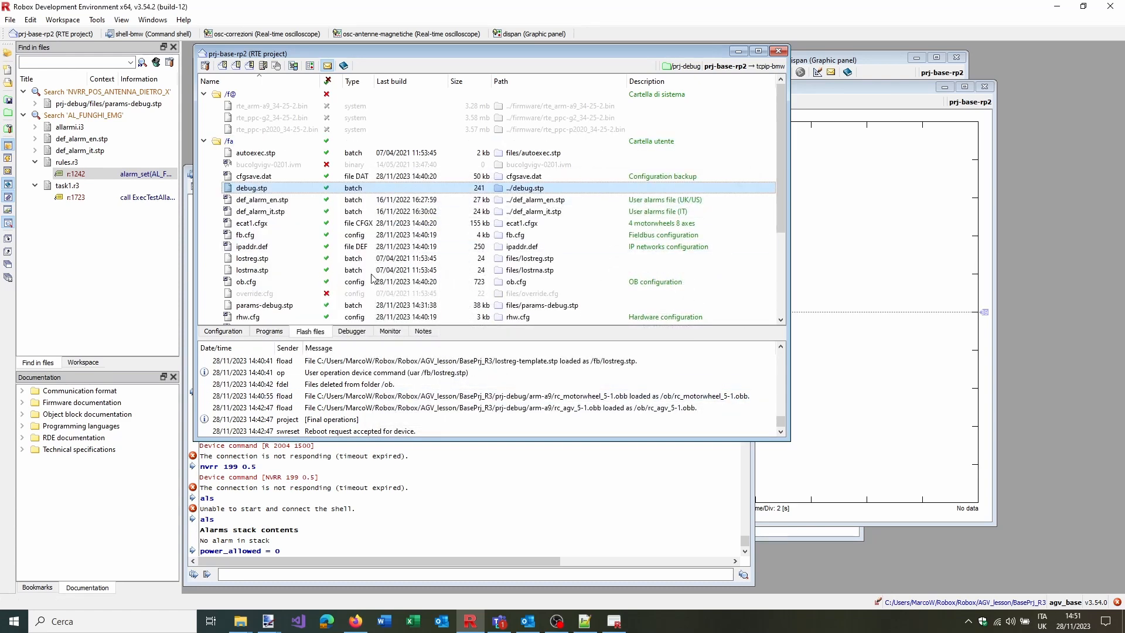
Run "exebat /fa/debug.stp" in the command shell, check its result line and bring up the AGV Dispan panel
click(455, 574)
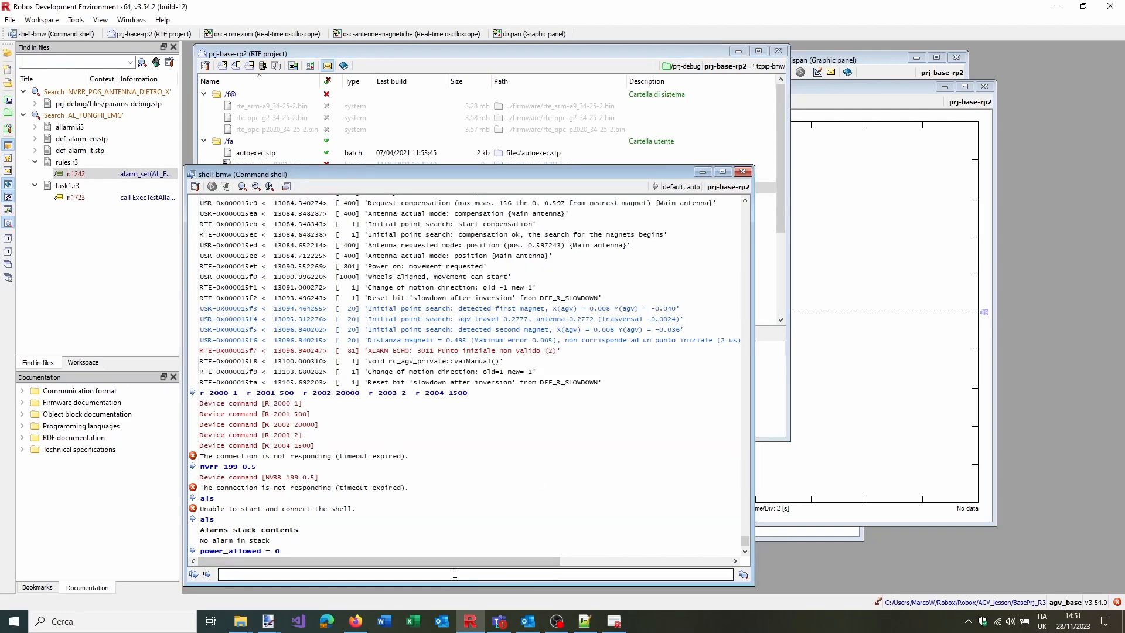
text(exebat /fa/debug.stp)
key(Return)
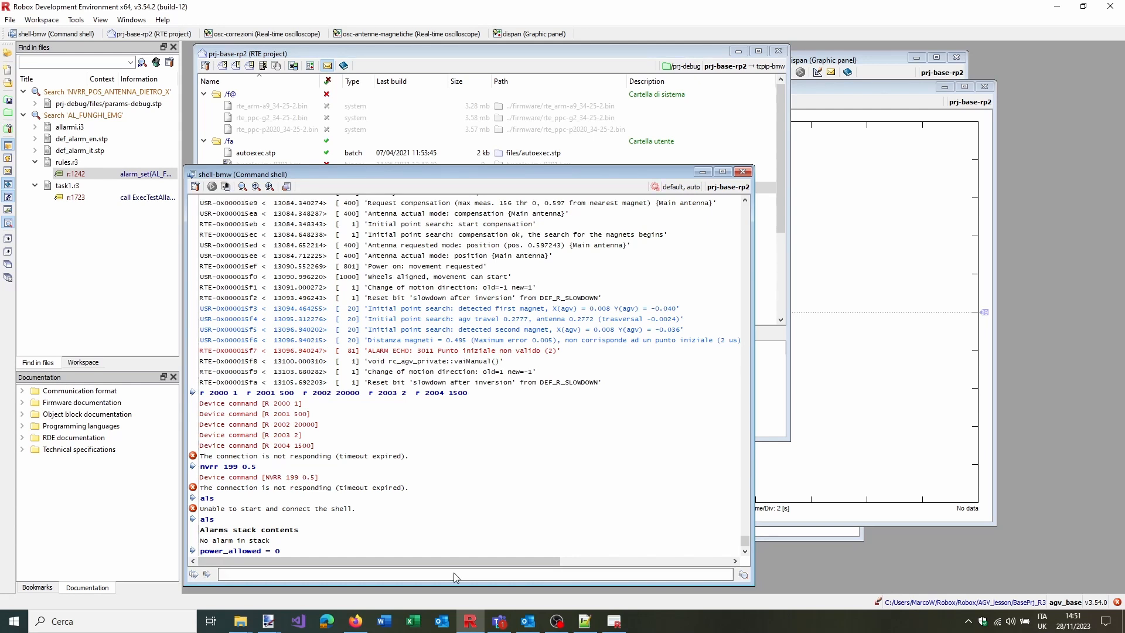
click(268, 551)
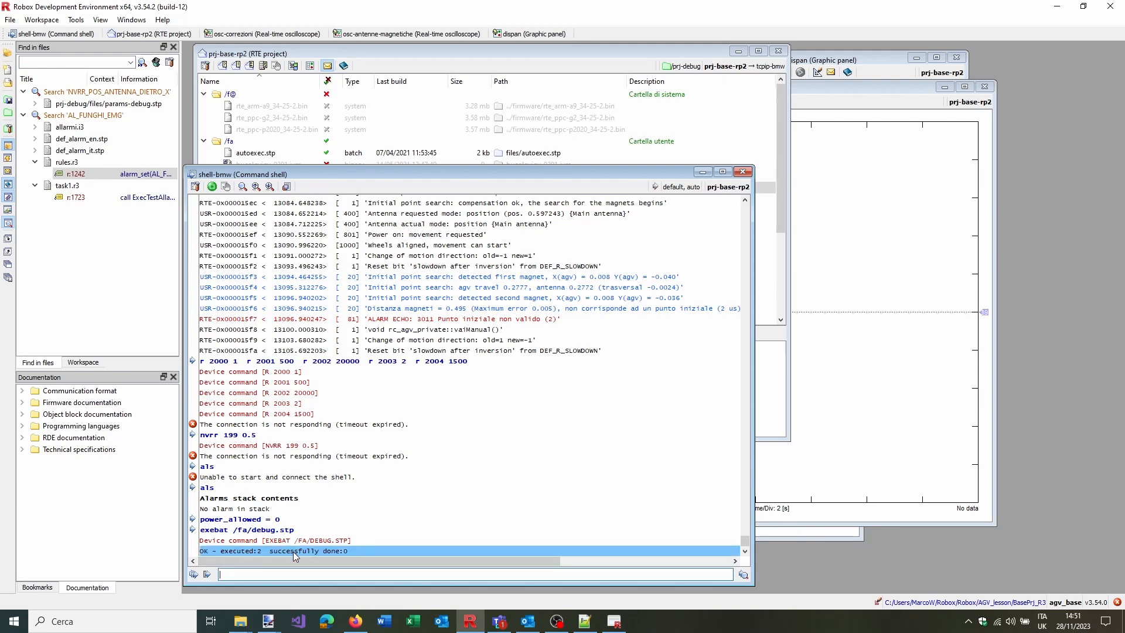
click(615, 622)
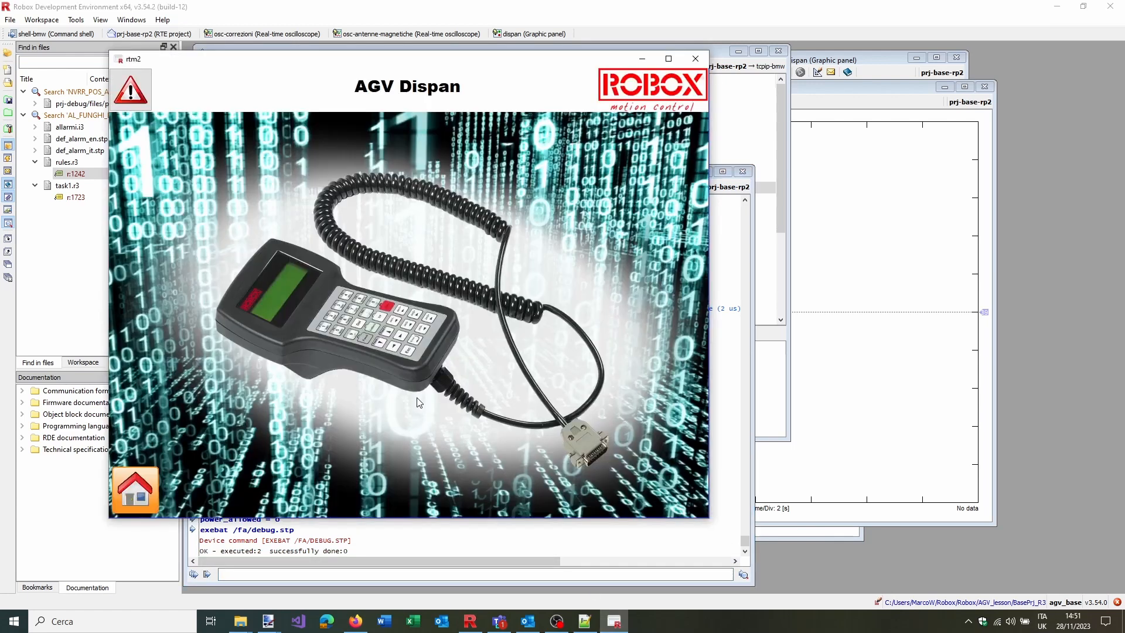
View the AGV Dispan alarm list, switch to Notepad++ and prefix both inp_w(40) lines in debug.stp with f_
click(132, 91)
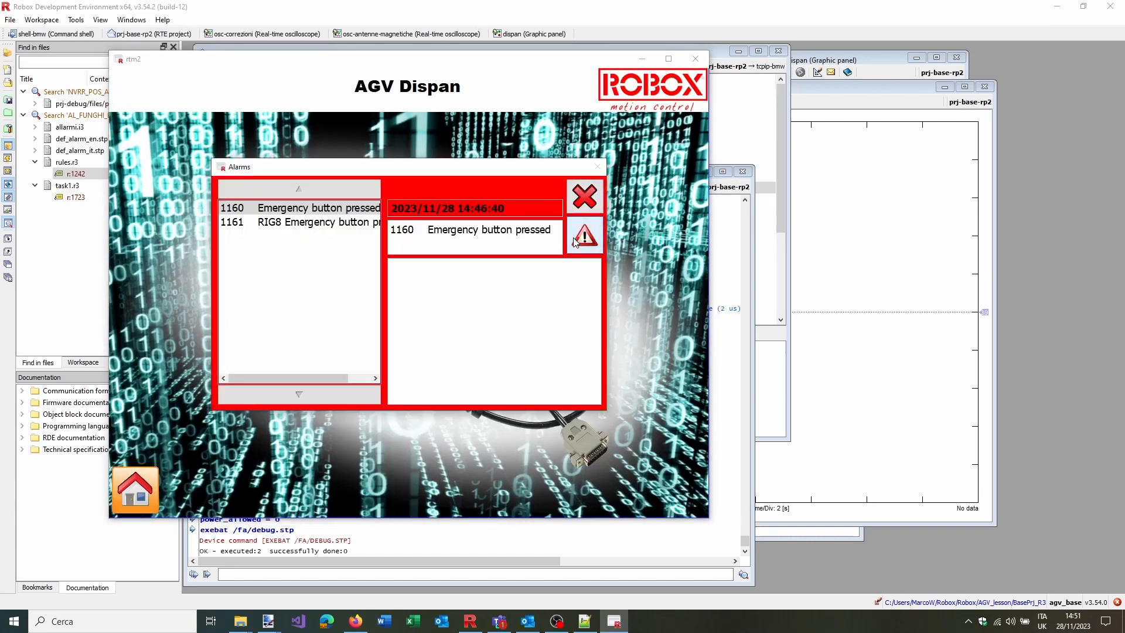
click(584, 621)
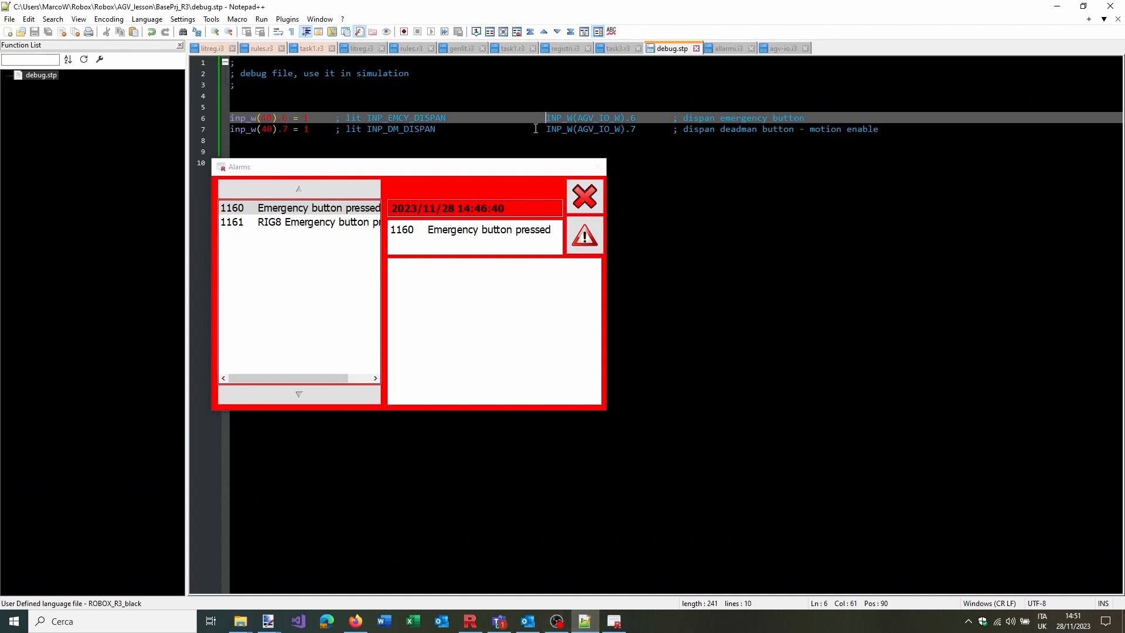
key(Home)
key(alt+shift+Down)
text(F)
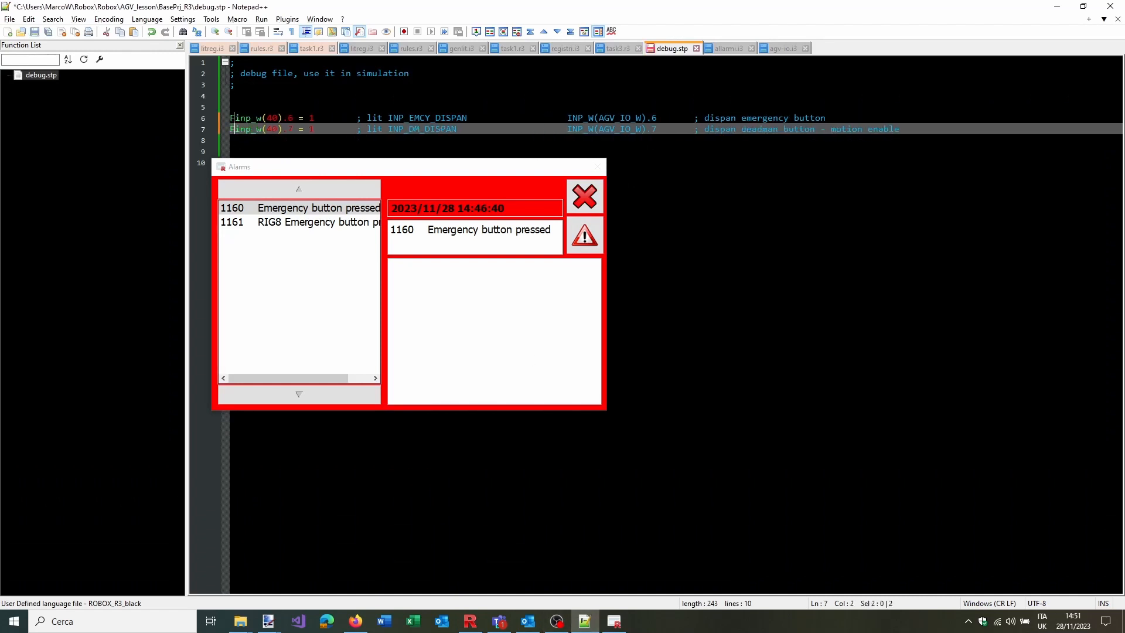
key(BackSpace)
text(f_)
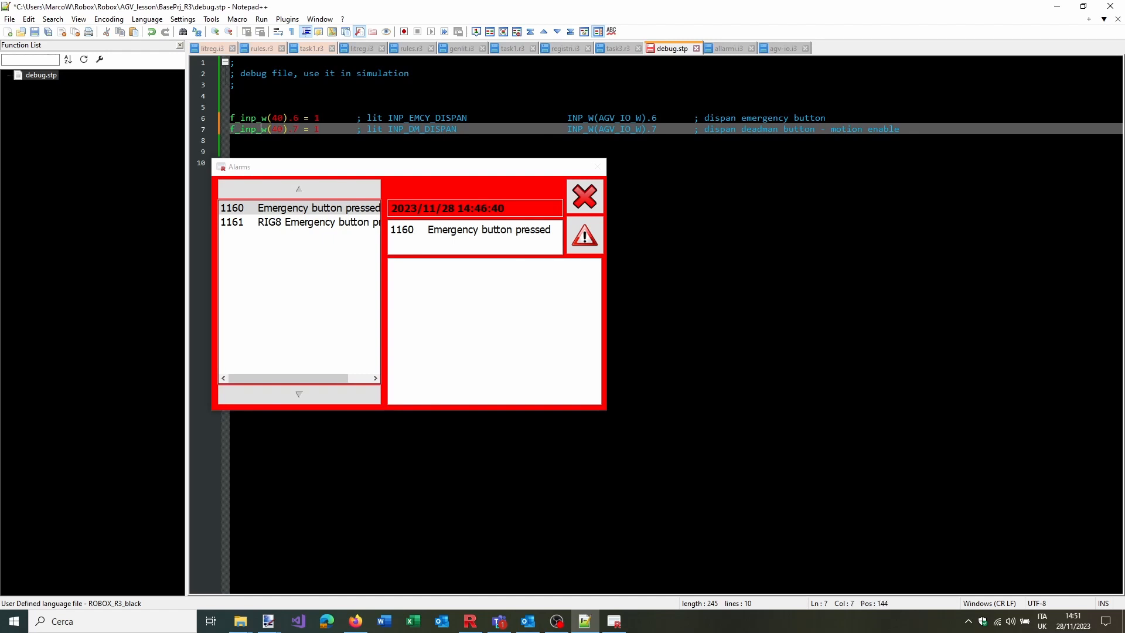
Replace the opening parenthesis before 40 with a space in both f_inp_w lines and delete the ").6" and ").7" suffixes
key(Right)
key(Right)
key(Right)
key(Right)
key(Up)
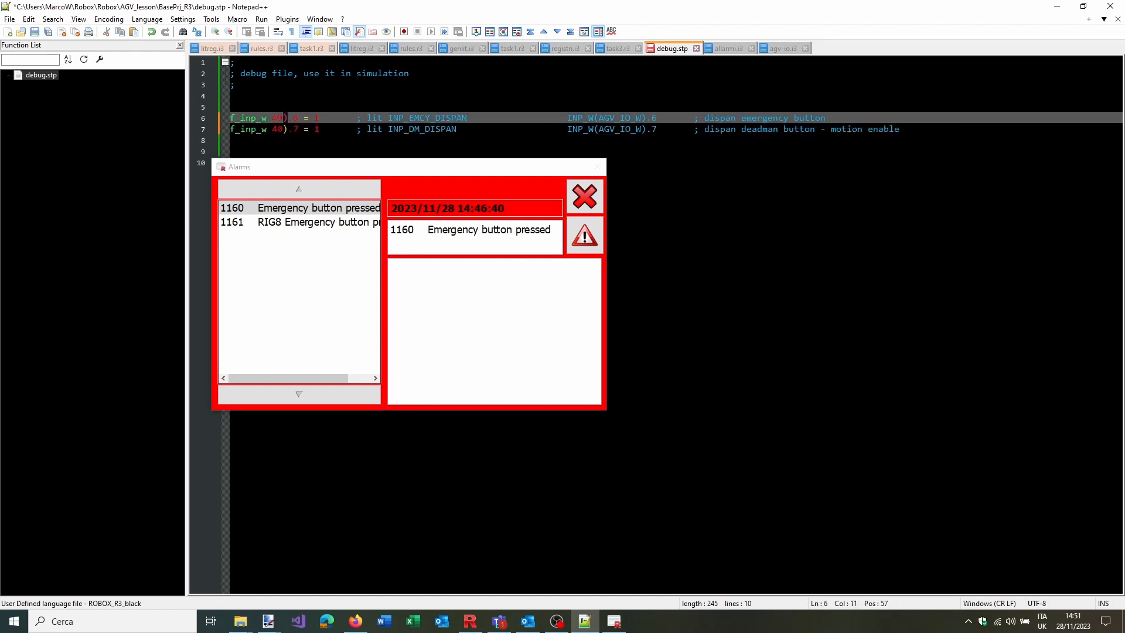
key(Left)
key(Left)
key(Left)
key(Right)
key(Right)
key(alt+shift+Down)
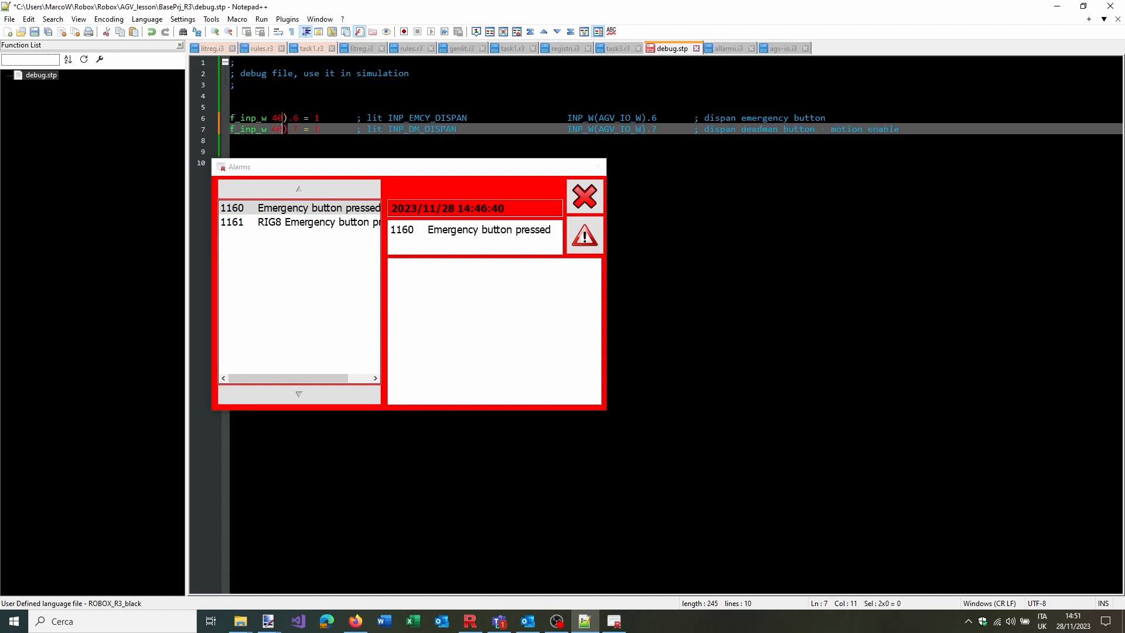
key(Delete)
key(Delete)
key(Delete)
key(Escape)
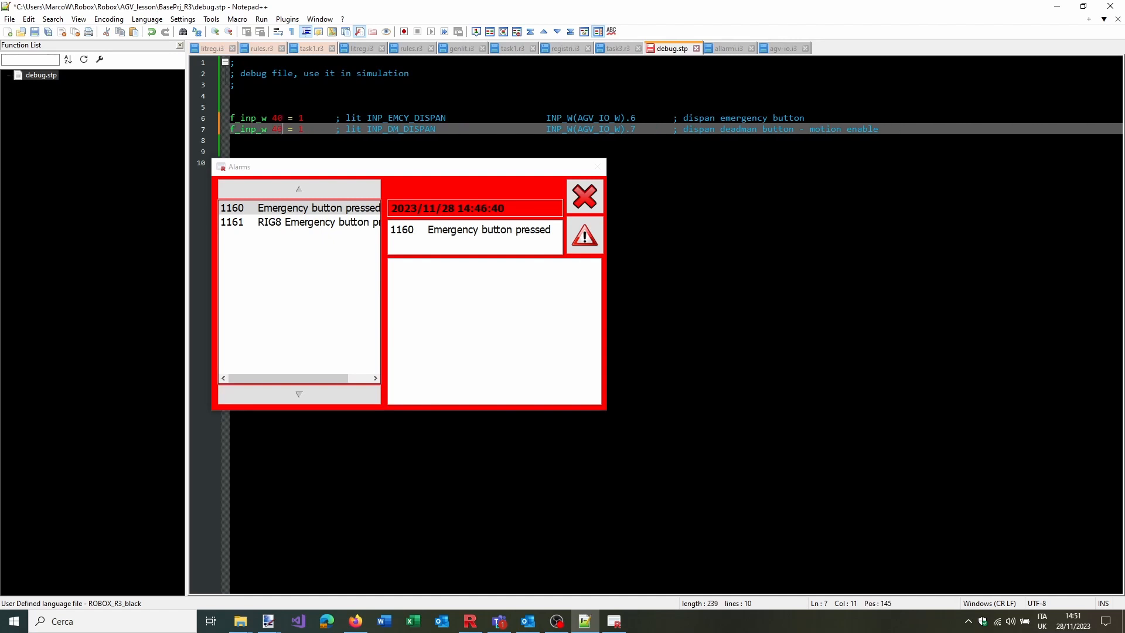
Remove "= 1" from the emergency button line and comment out the deadman button line with a semicolon
key(Up)
key(Right)
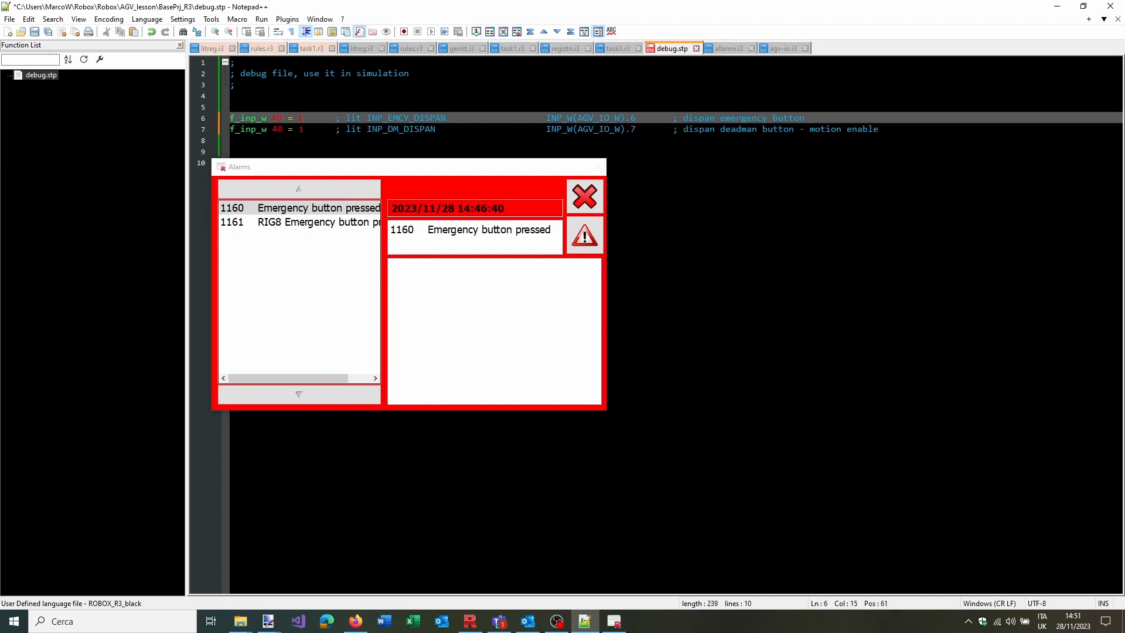
key(BackSpace)
key(BackSpace)
key(Down)
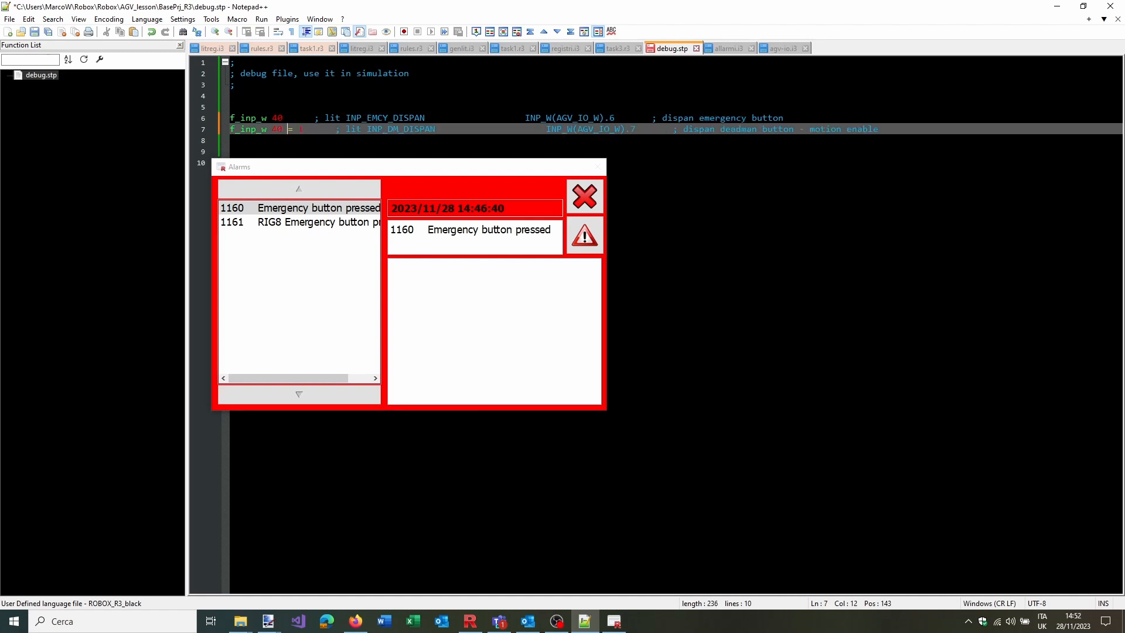
key(Home)
text(;)
Complete the emergency button line as "f_inp_w 40 0xC0" and save debug.stp
key(Up)
key(Right)
key(Right)
key(Right)
key(Right)
key(Right)
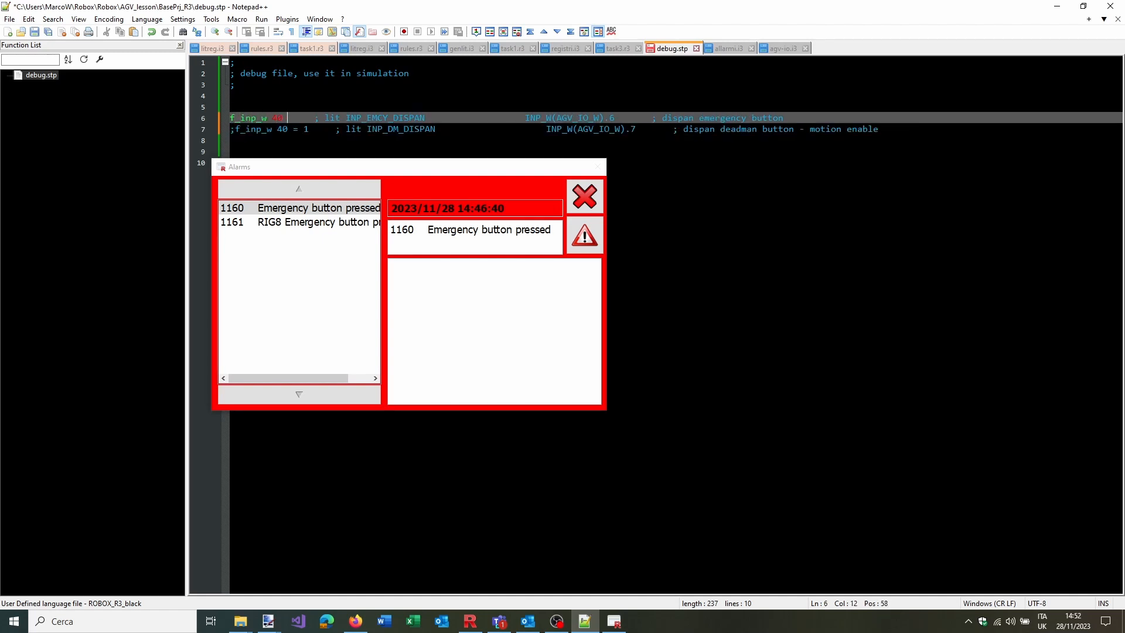
text(0x00)
key(ctrl+s)
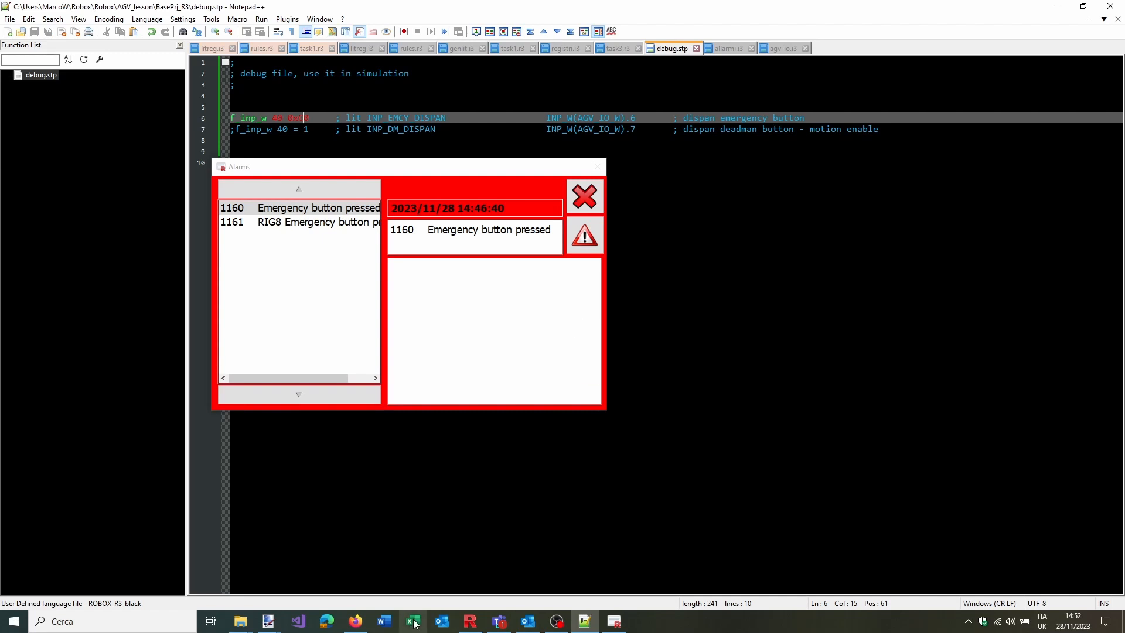
Copy "f_inp_w 40 0xC0" into the Robox Development Environment command shell, run it and read the input word back with "dv inp_w 40"
drag(314, 117, 212, 120)
key(ctrl+c)
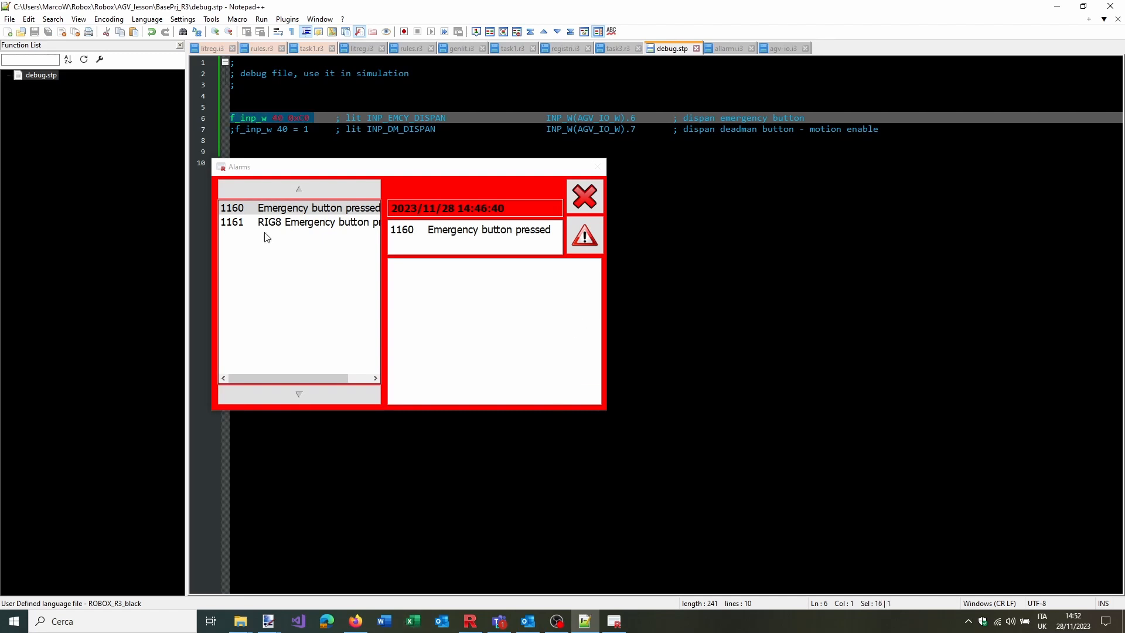
click(470, 621)
click(406, 574)
key(ctrl+v)
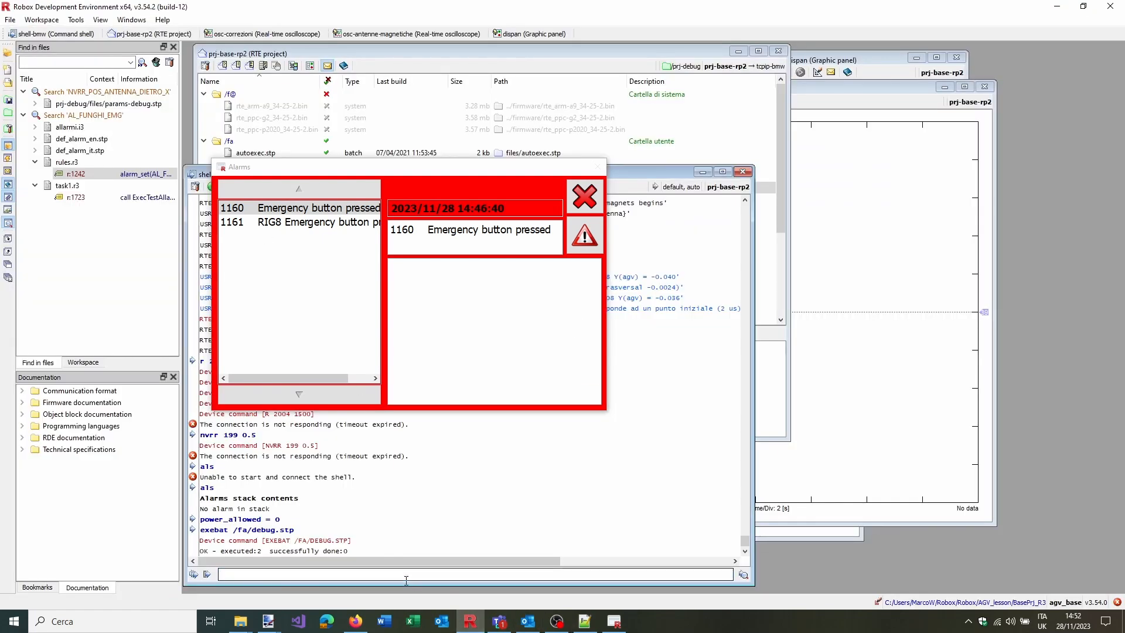
key(Return)
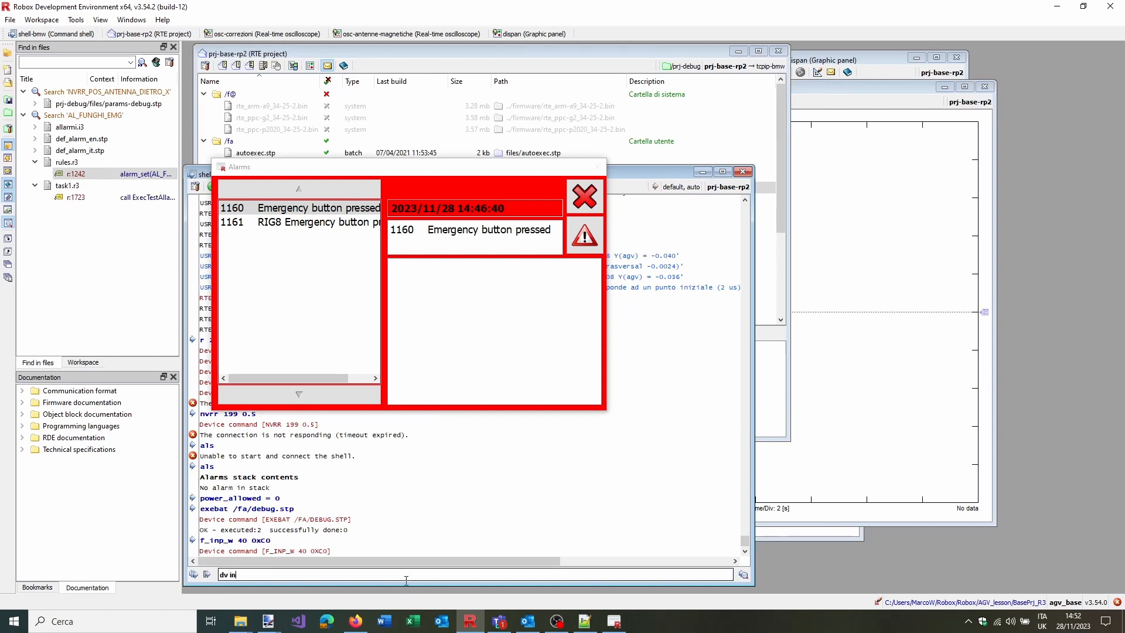
key(Return)
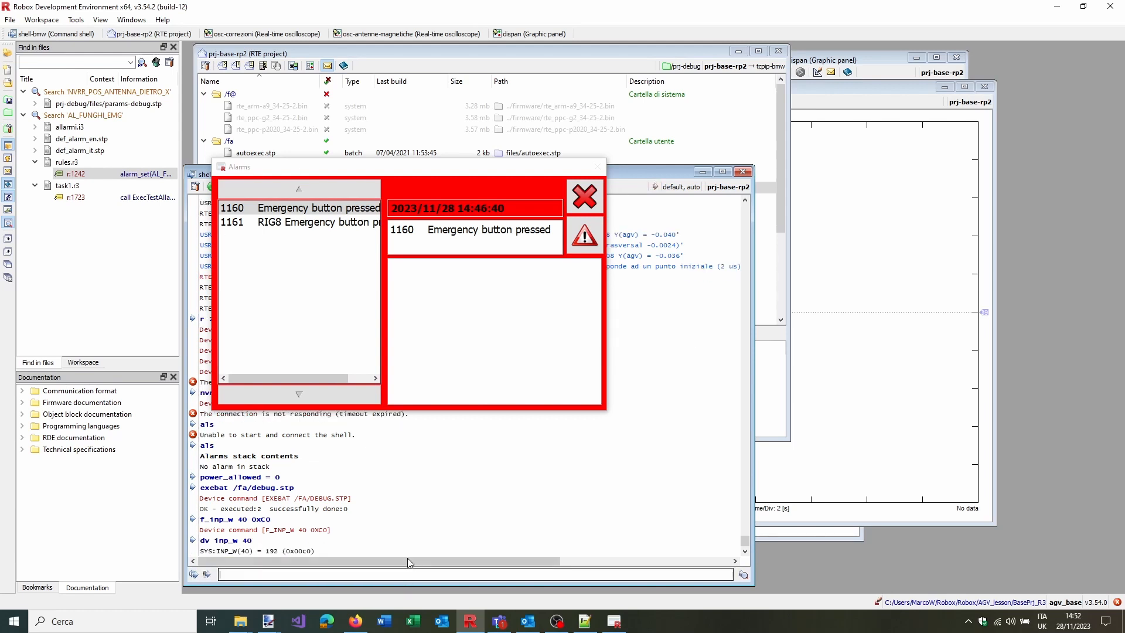
Reset the emergency alarms in AGV Dispan, switch the AGV to manual mode on the manual movement page and return to the home page
click(516, 170)
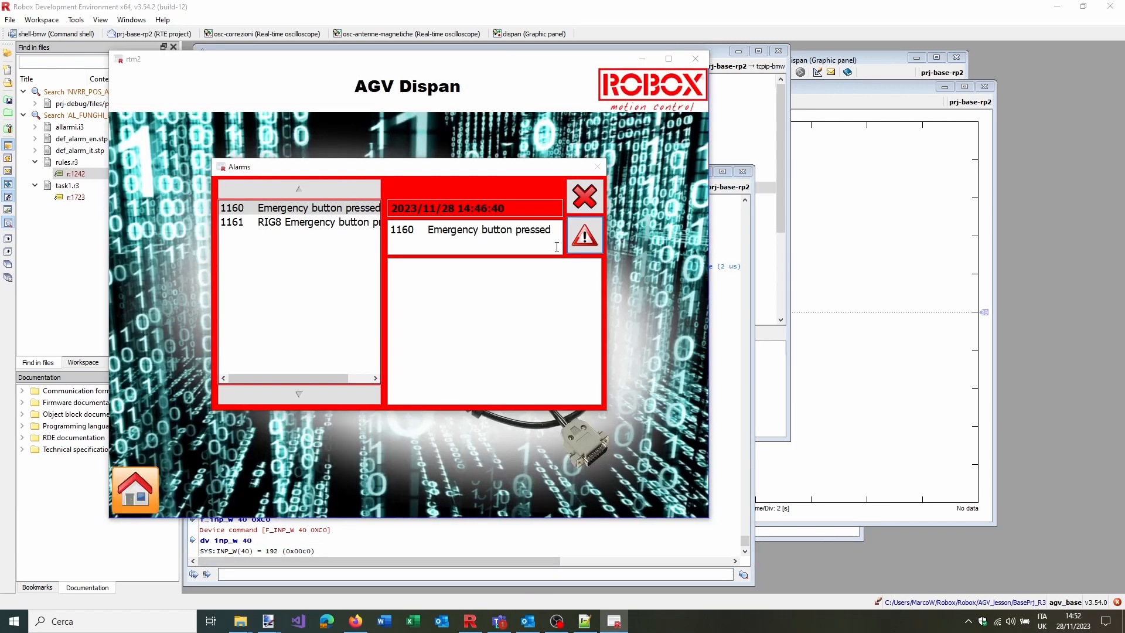
click(584, 235)
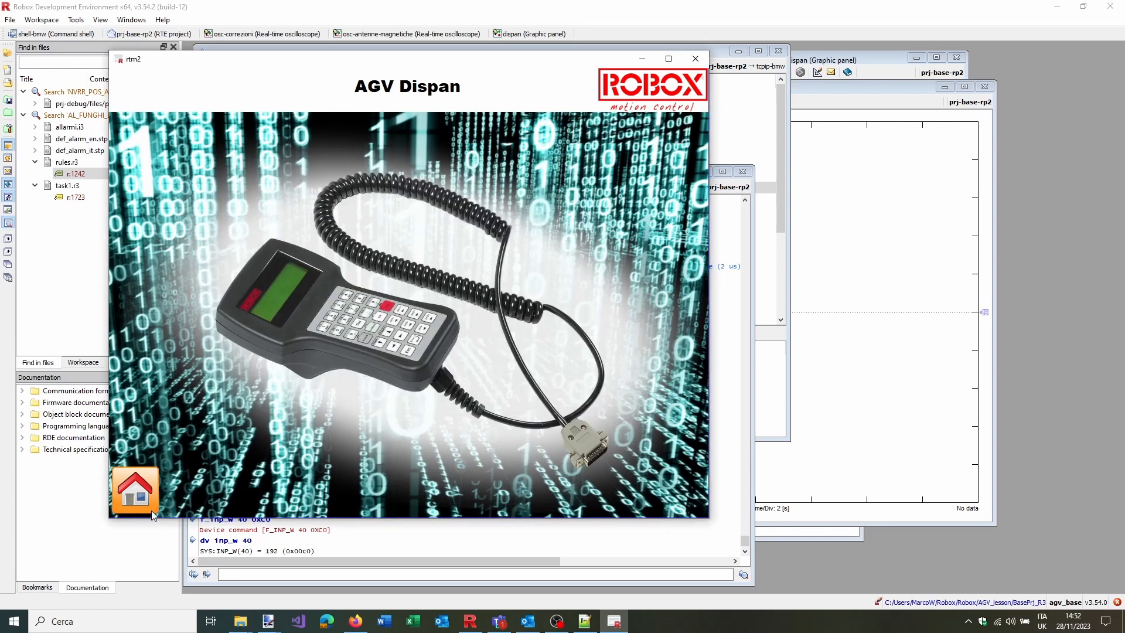
click(133, 496)
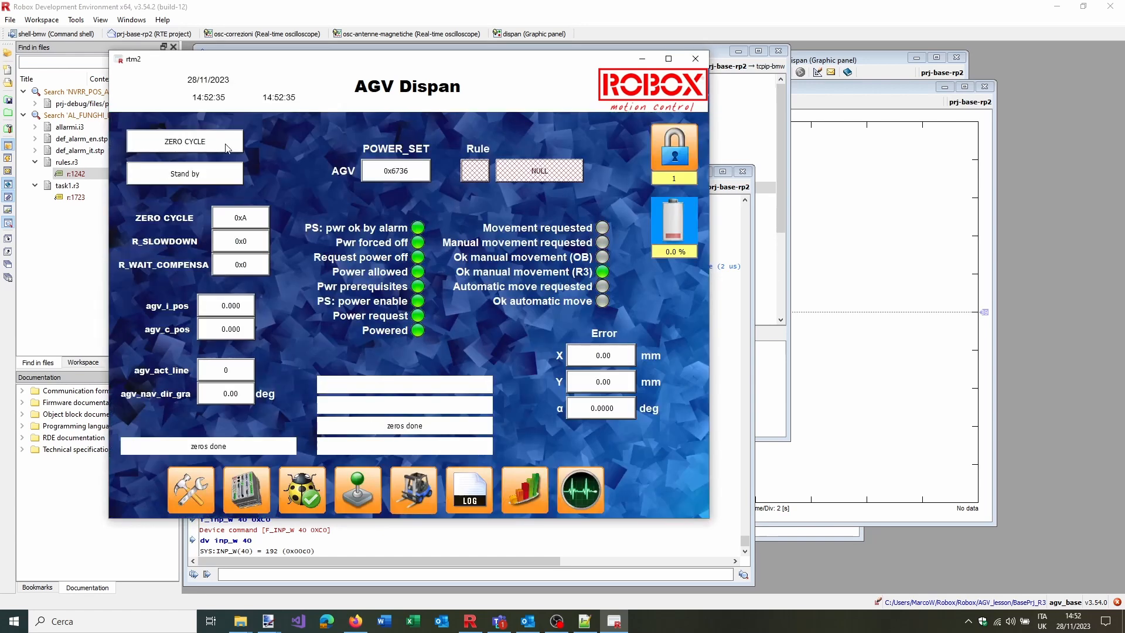
click(357, 490)
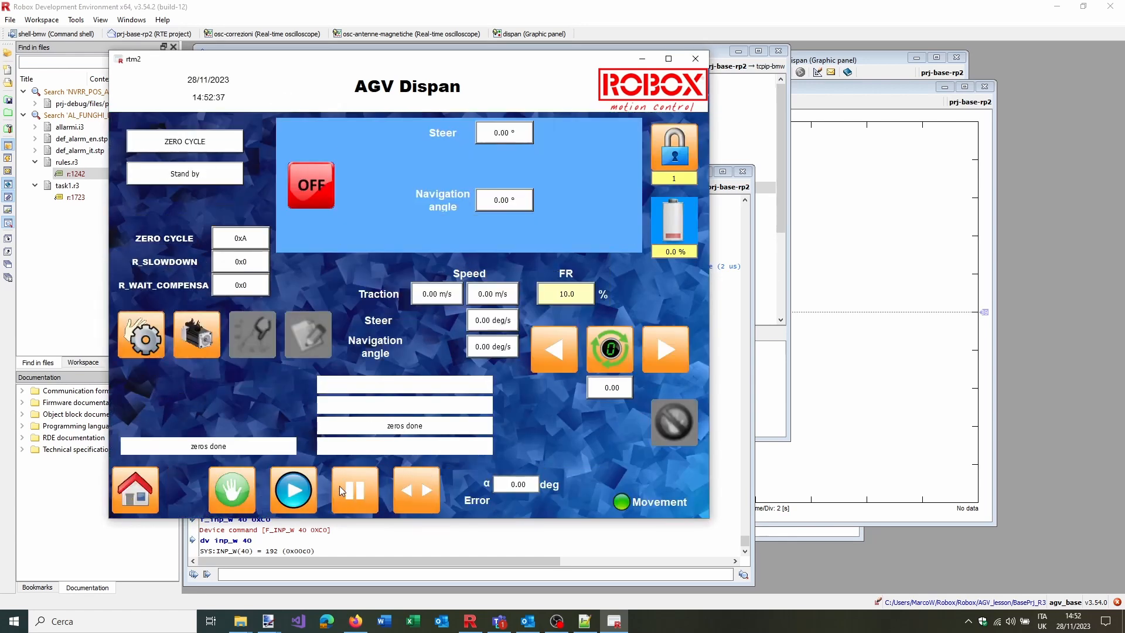
click(149, 491)
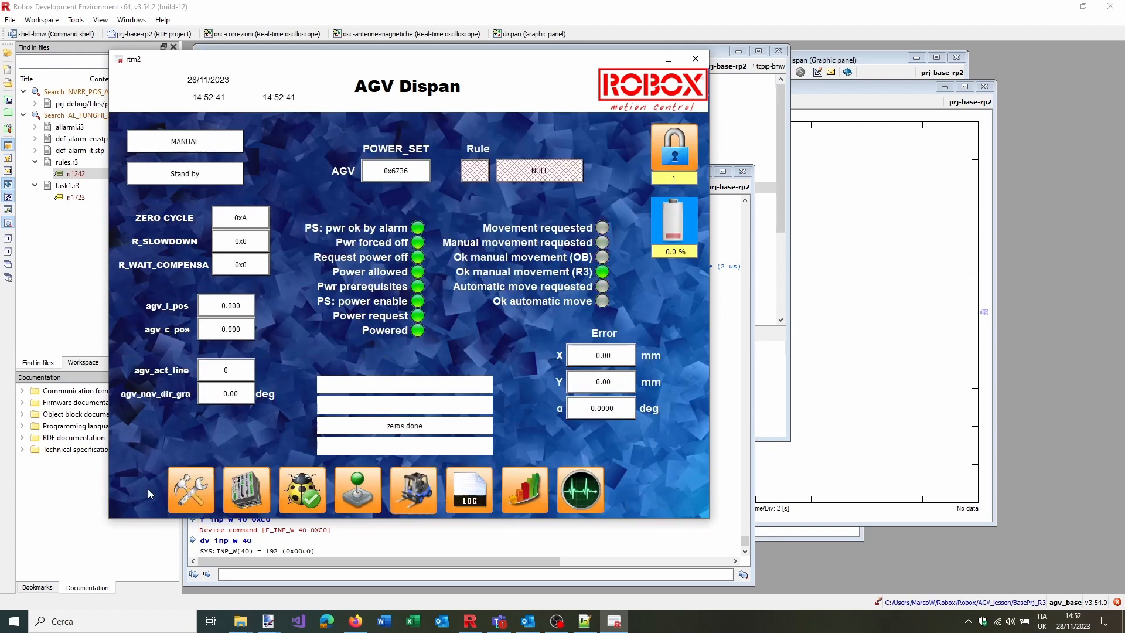
Run "c0_done = 0xaa" in the command shell and check the zero cycle value on AGV Dispan's manual and home pages, moving the panel beside the shell
click(405, 578)
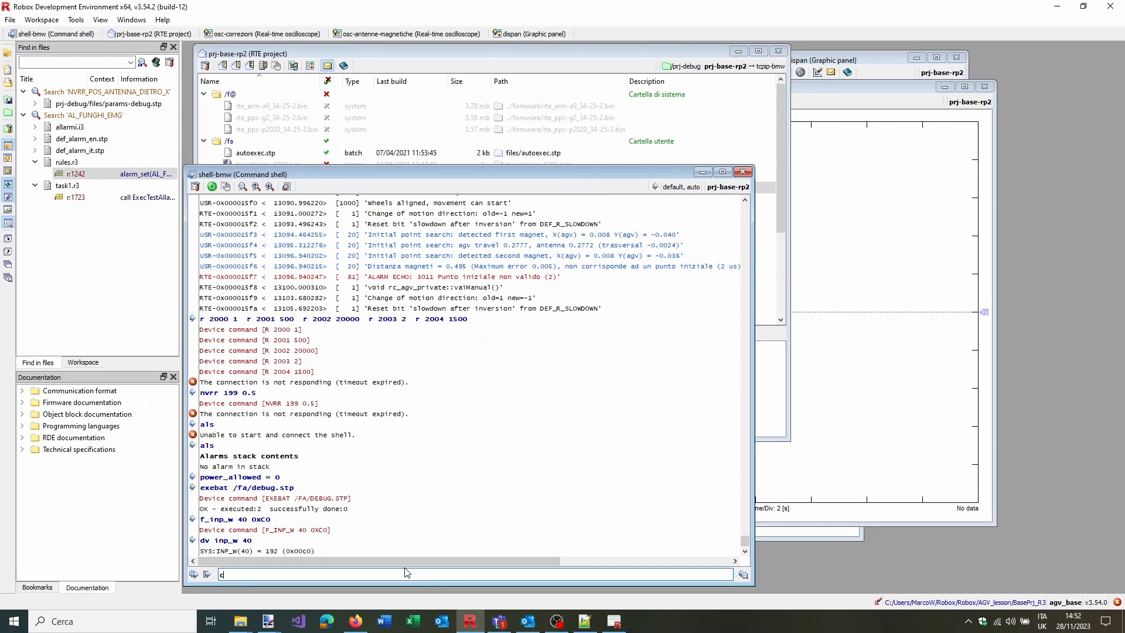
text(c0_done = 0xaa)
key(Return)
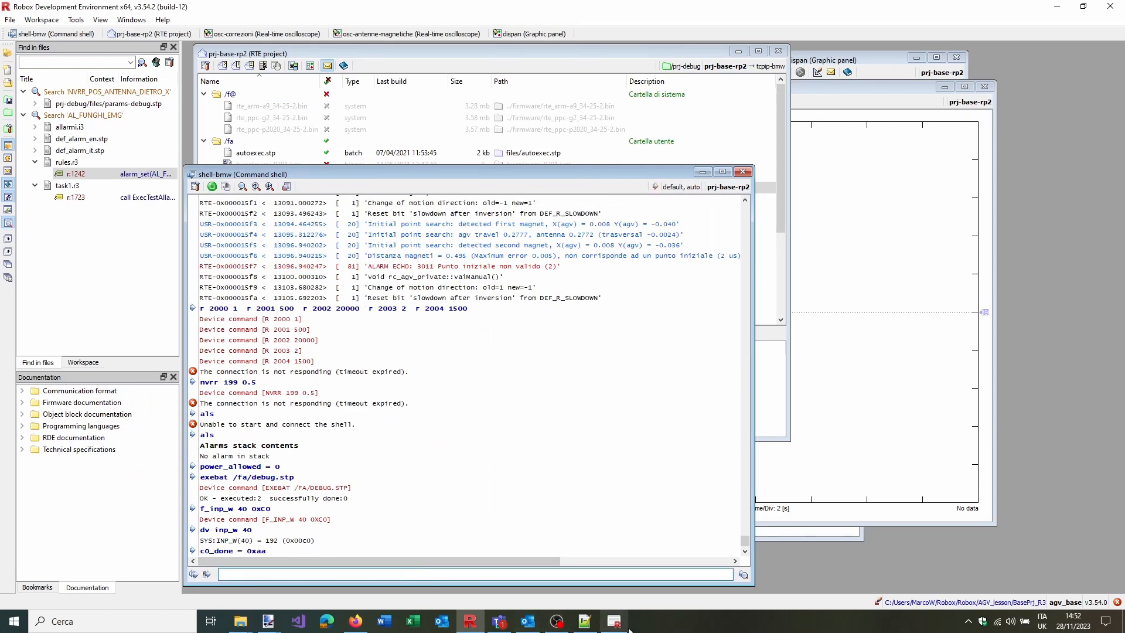
click(622, 625)
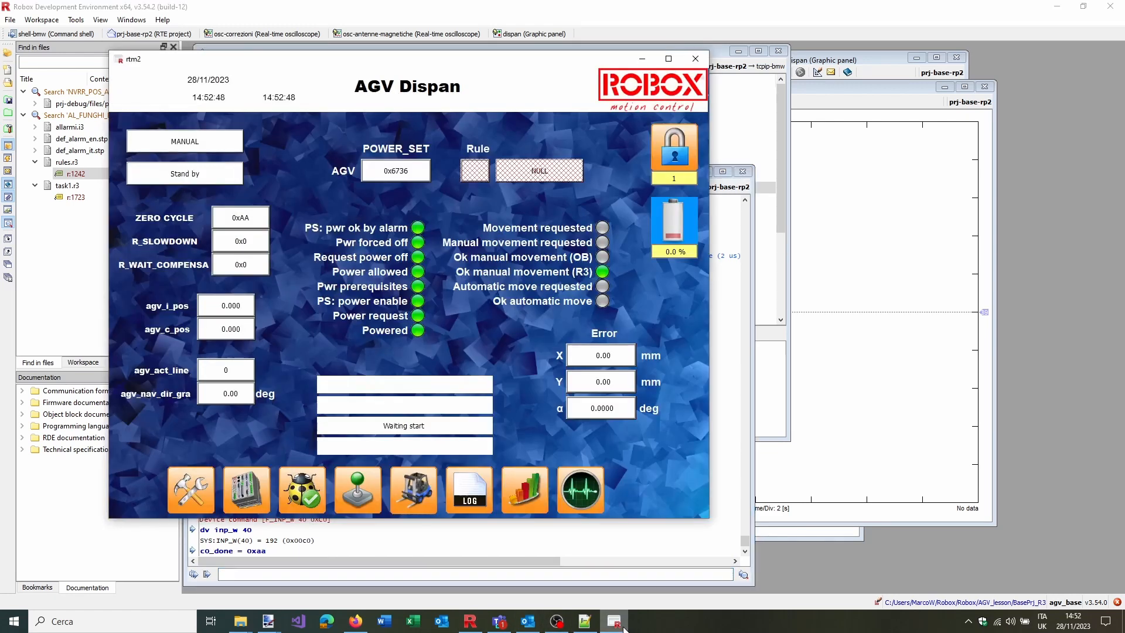
click(356, 482)
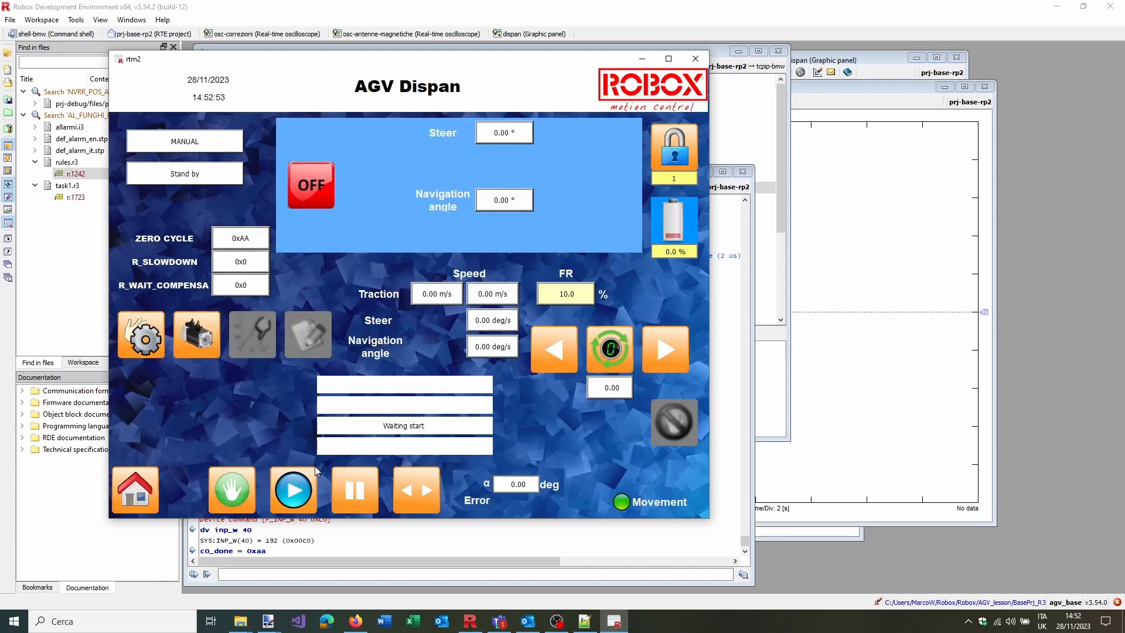
drag(379, 63, 760, 62)
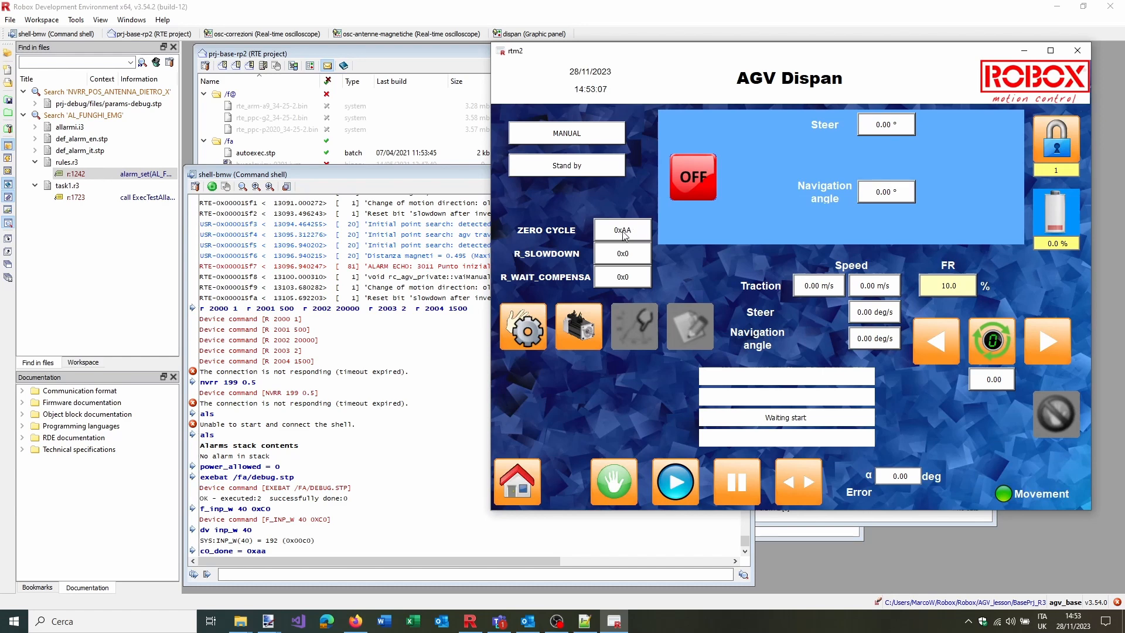
click(526, 466)
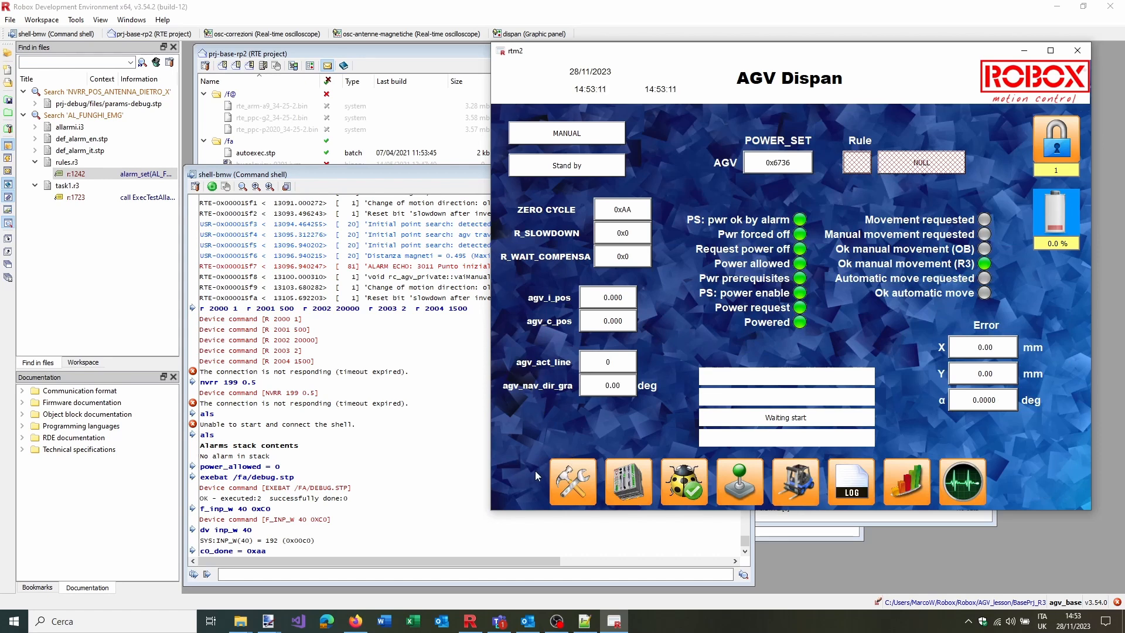
Run "f_inp_w 40 0" in the command shell to drop the forced inputs, and check and close the AGV Dispan alarm window
click(244, 542)
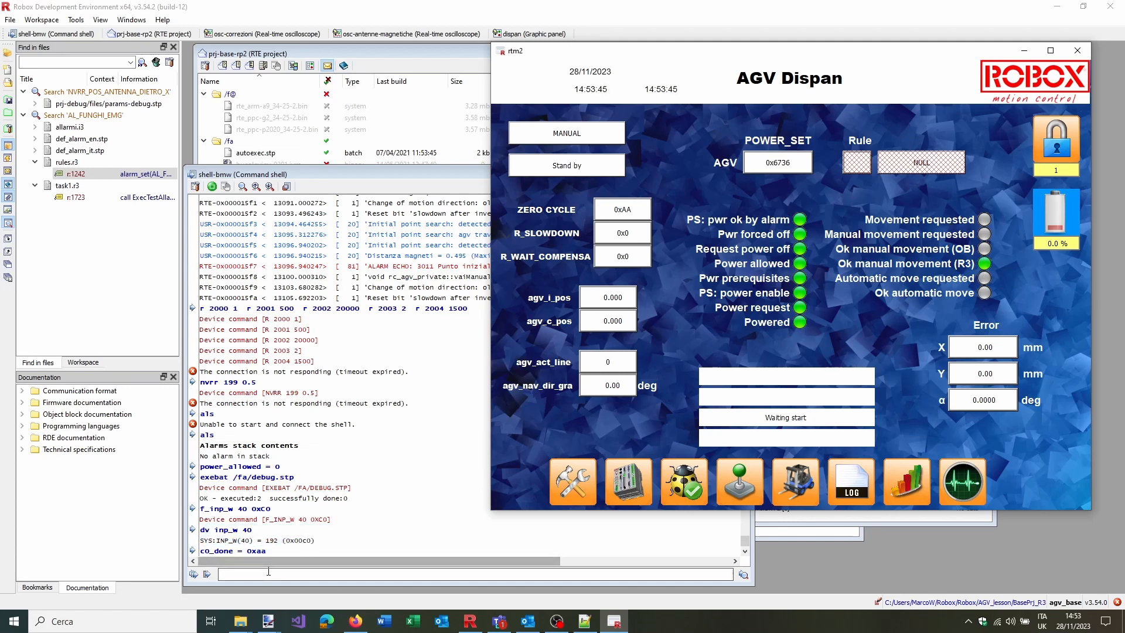
click(250, 550)
click(252, 540)
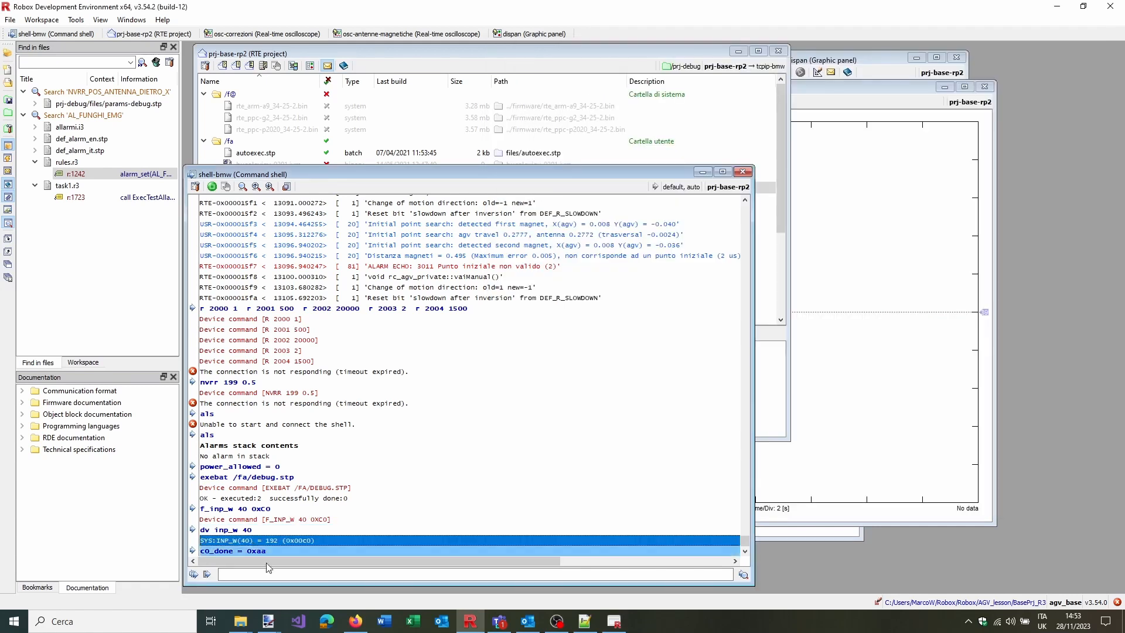
click(280, 578)
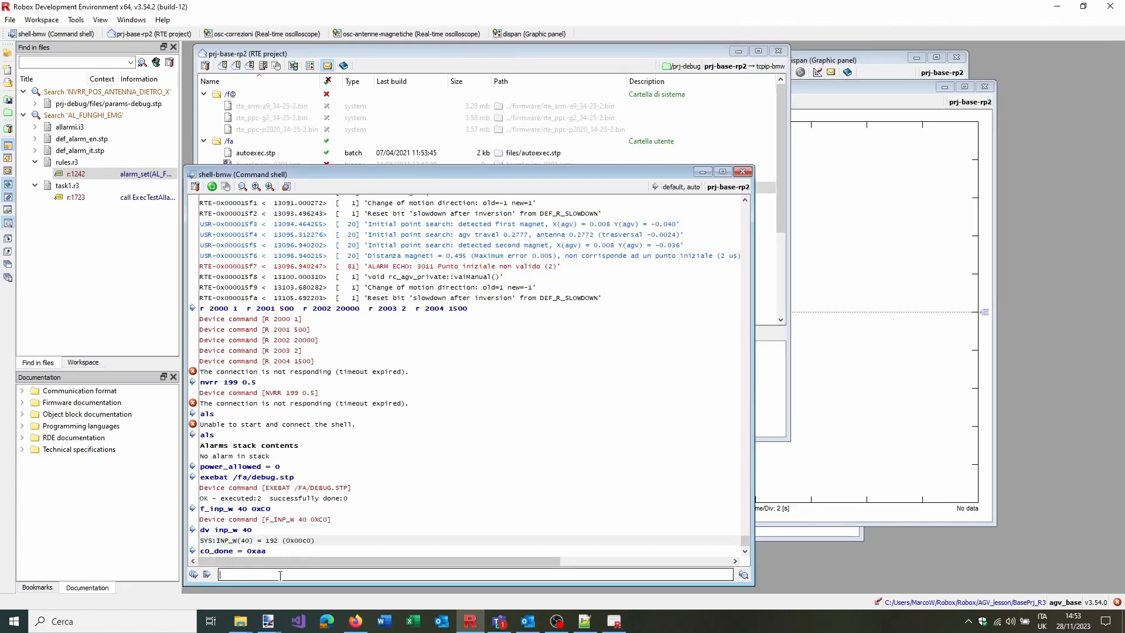
text(SYS:INP_W(40) = 192 (0x00c0))
drag(279, 574, 143, 568)
click(235, 510)
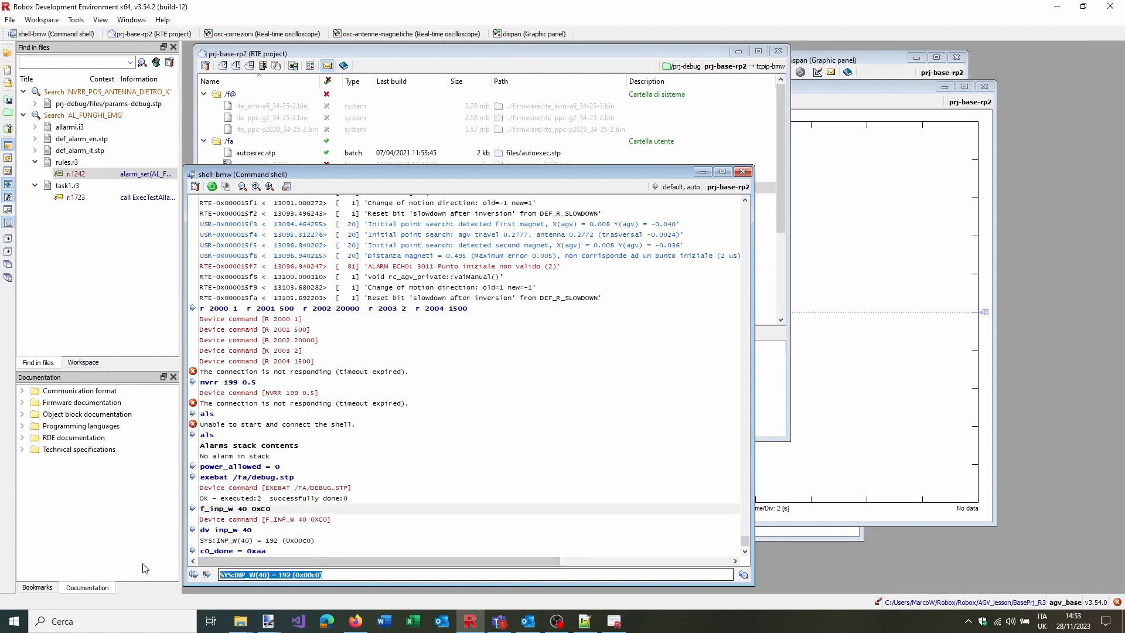
key(ctrl+v)
key(BackSpace)
key(BackSpace)
key(Return)
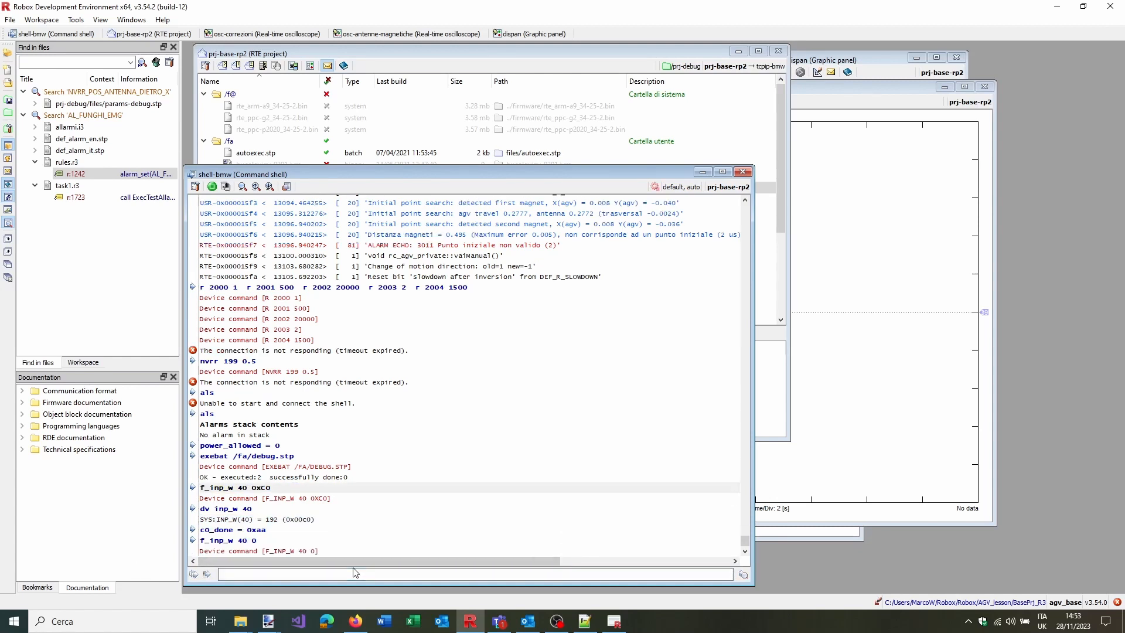
click(614, 621)
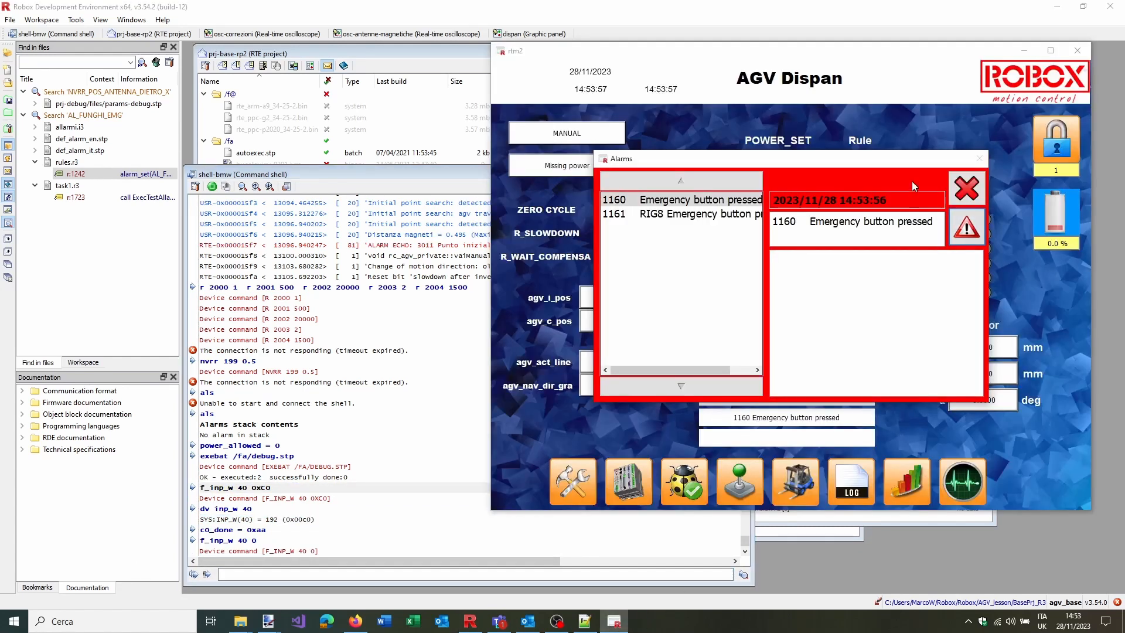
click(963, 192)
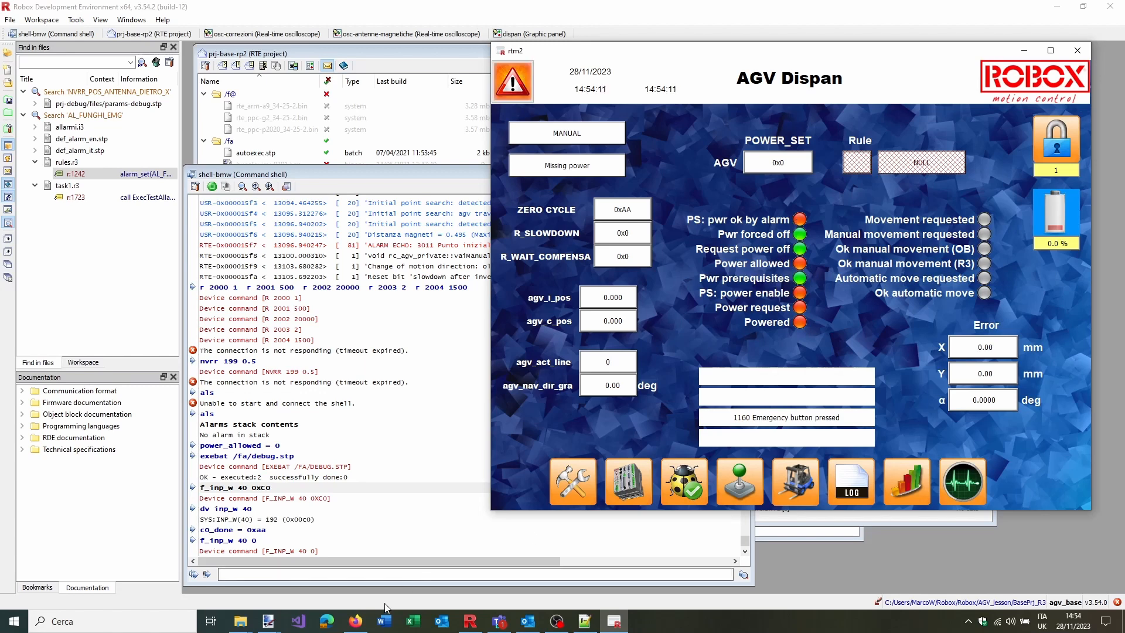
Recall the earlier "f_inp_w 40 0xC0" command in the shell and run it again to force the inputs
click(386, 575)
key(Up)
key(Up)
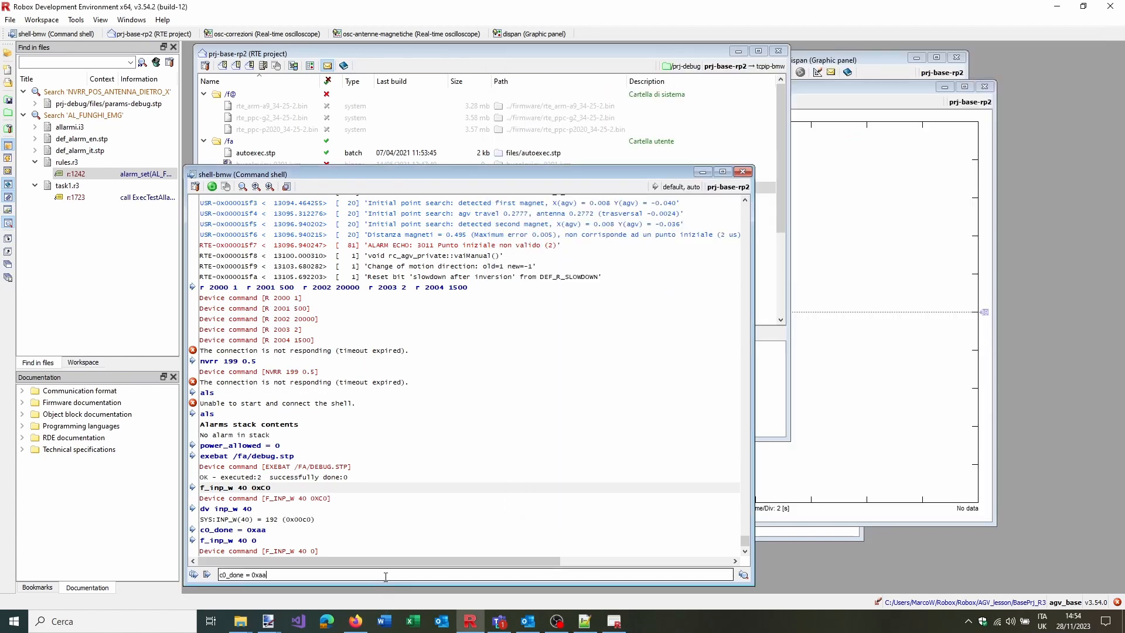
key(Up)
key(Up)
key(Return)
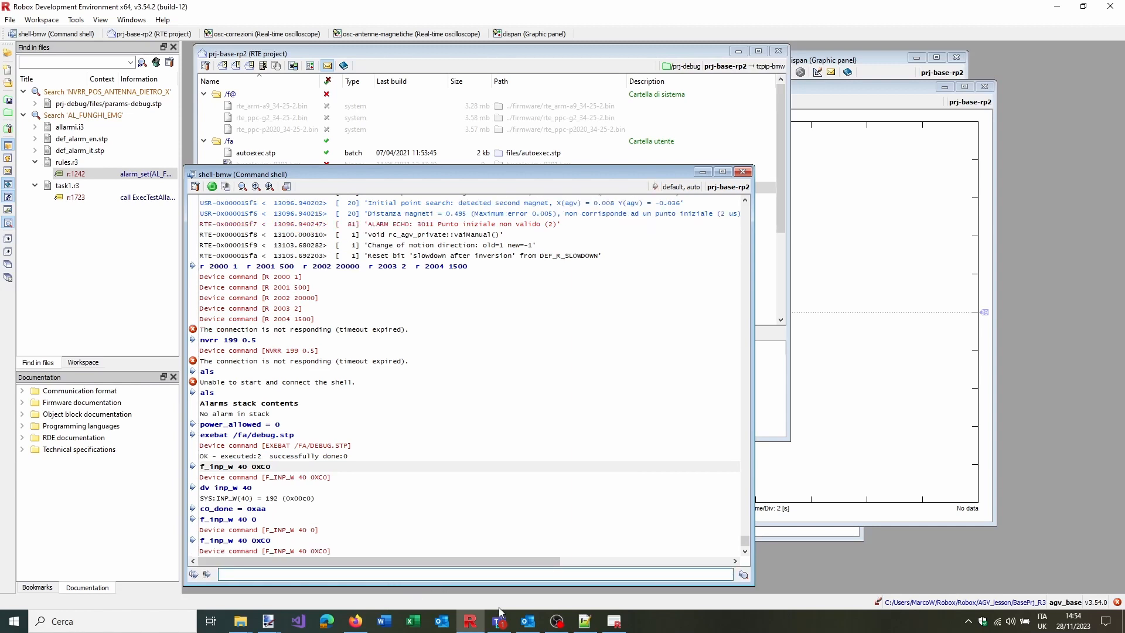
Check debug.stp in Notepad++, return to Robox Development Environment and load debug.stp from the prj-base-rp2 project into flash
click(585, 621)
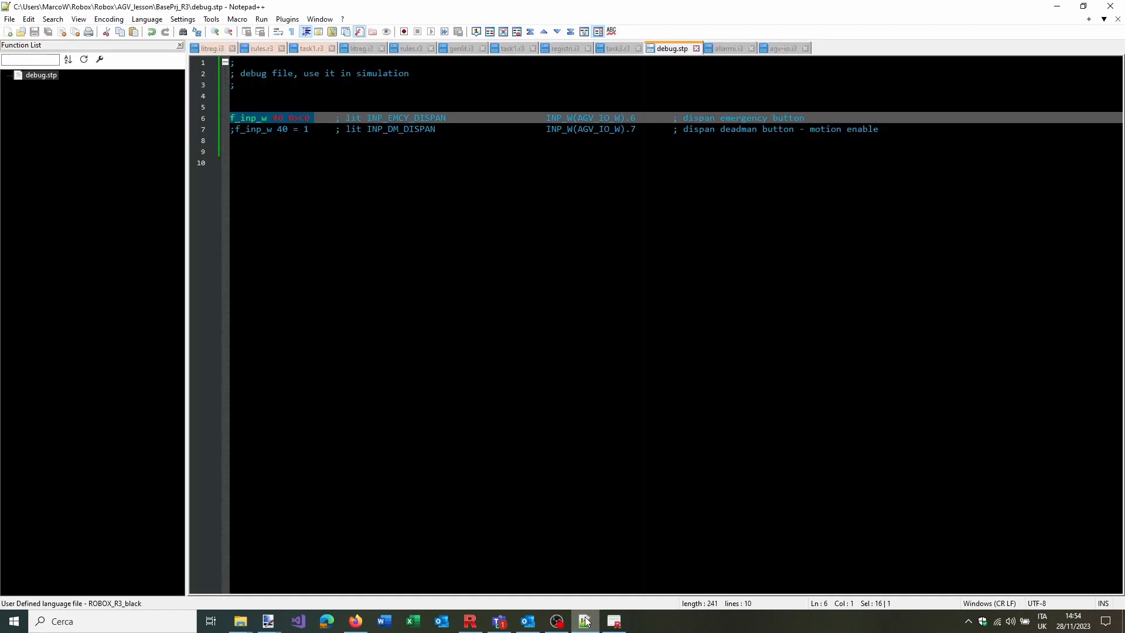
click(470, 621)
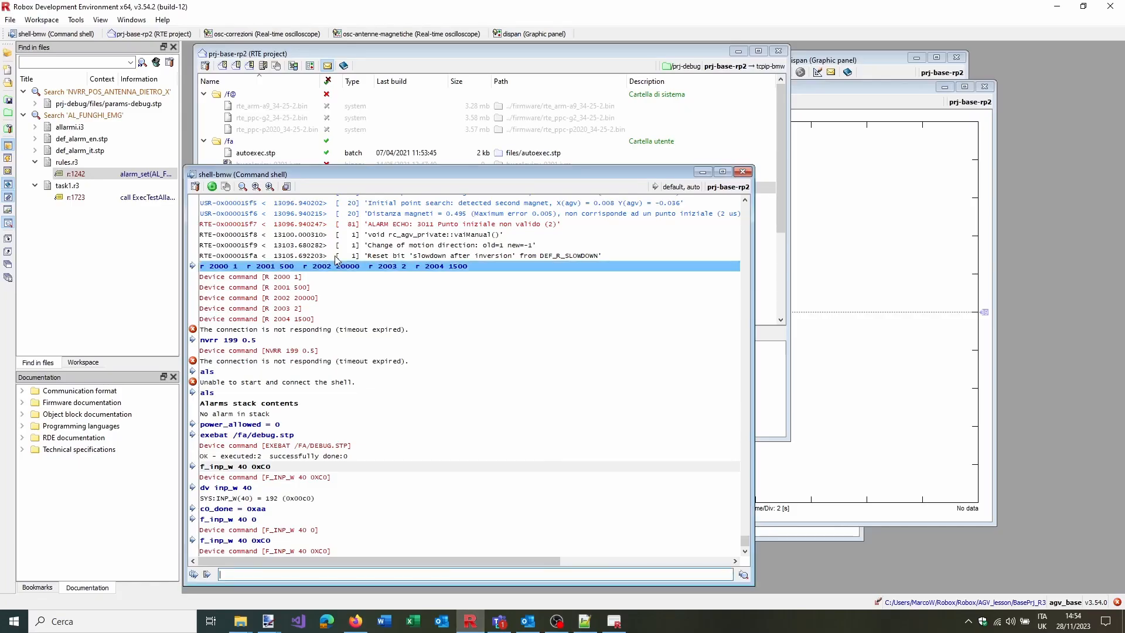
click(296, 85)
right_click(265, 187)
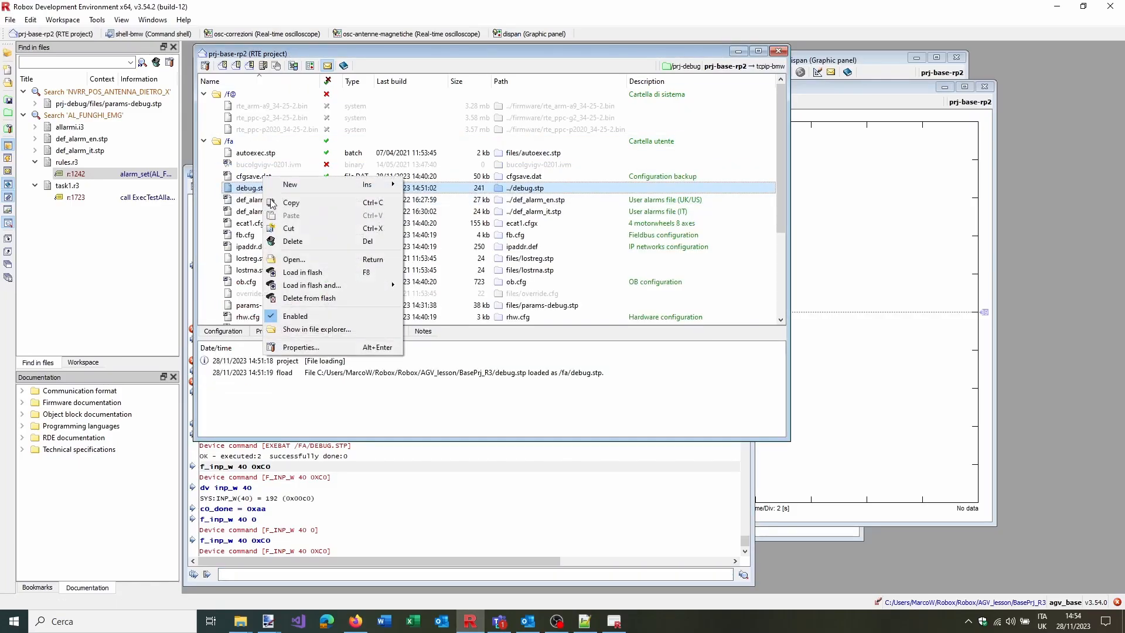
click(316, 272)
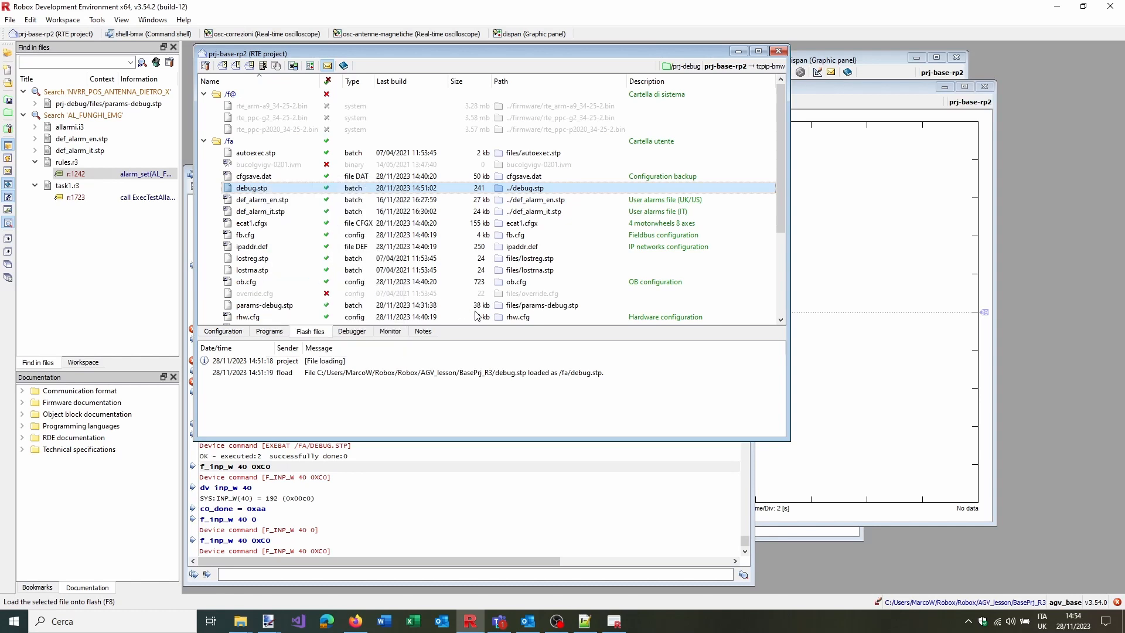
click(555, 324)
Delete all searches from the Find in files list and show the Workspace tree
click(157, 64)
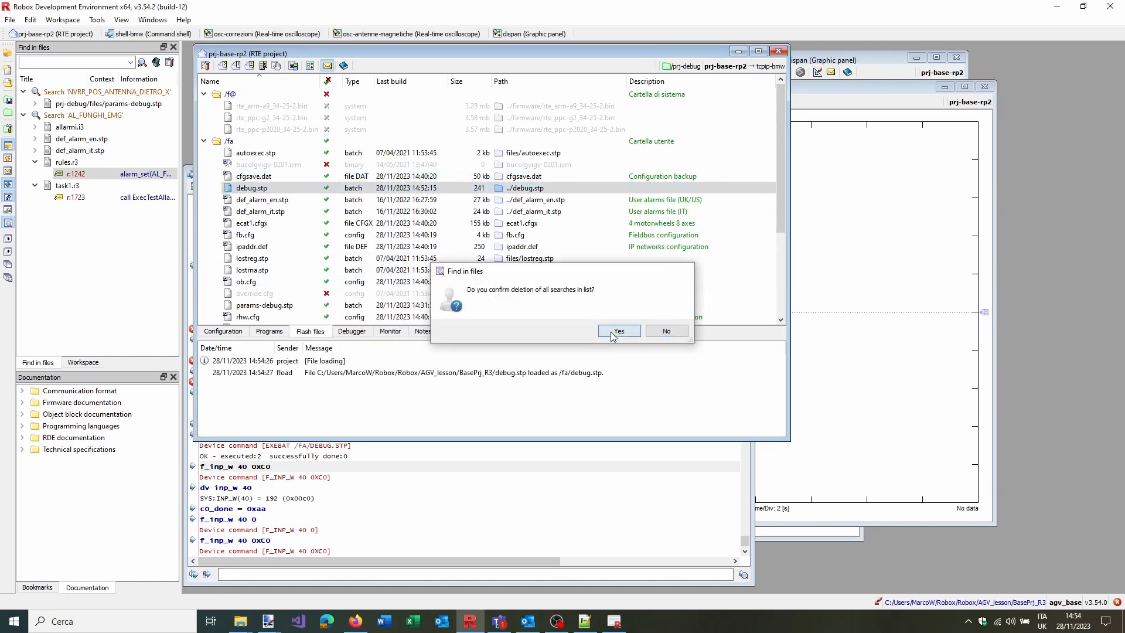
click(647, 329)
click(94, 362)
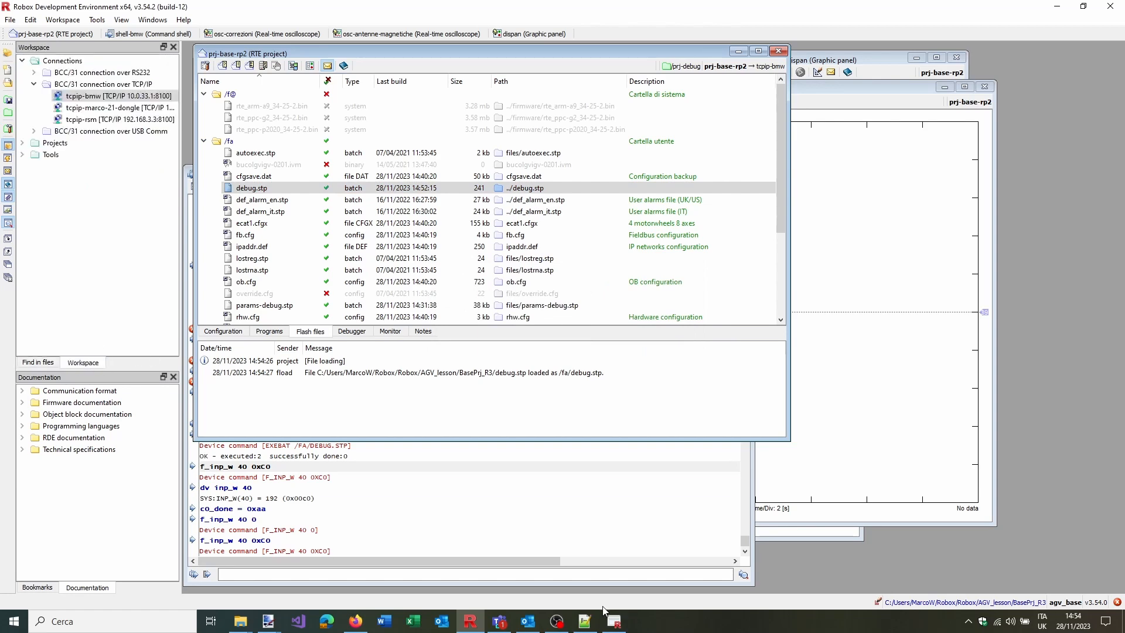
Switch to the AGV Dispan panel and reset the active emergency alarm
click(613, 622)
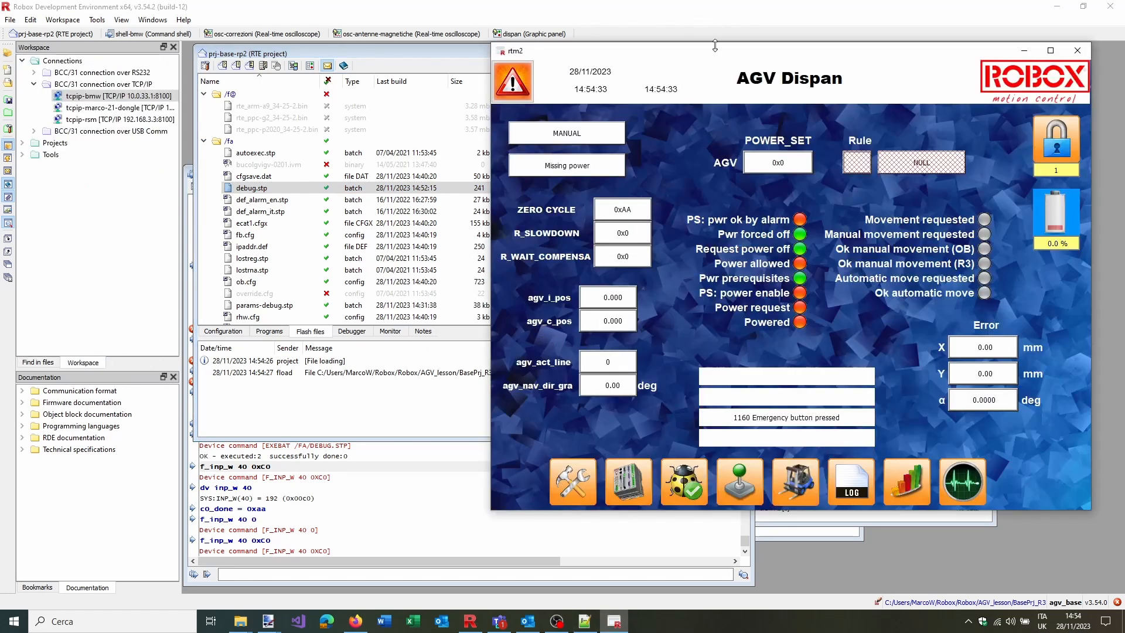
click(503, 86)
click(966, 228)
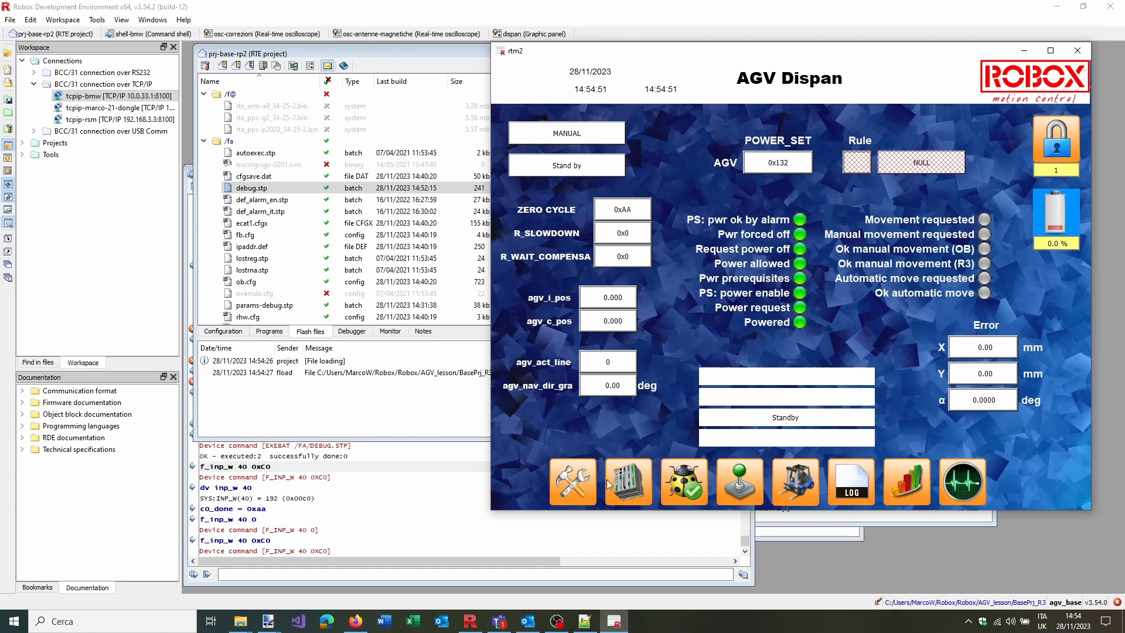
Move the AGV Dispan window slightly upward and return from the pendant picture screen to the home page
click(1060, 490)
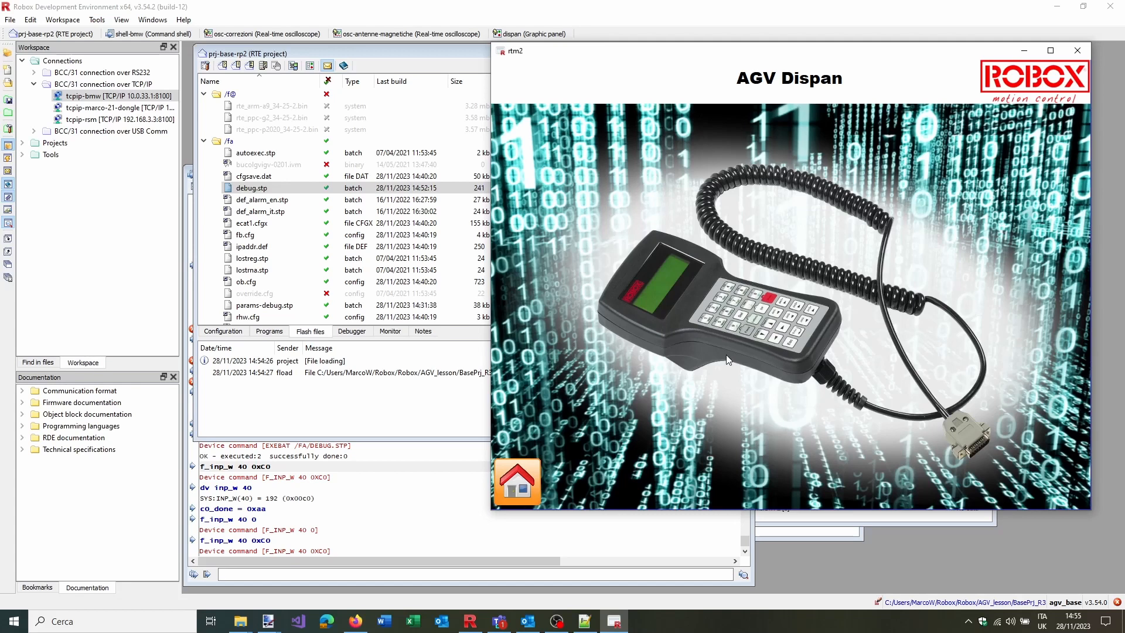
mouse_move(752, 55)
mouse_down()
mouse_move(684, 127)
mouse_move(710, 44)
mouse_move(740, 38)
mouse_up()
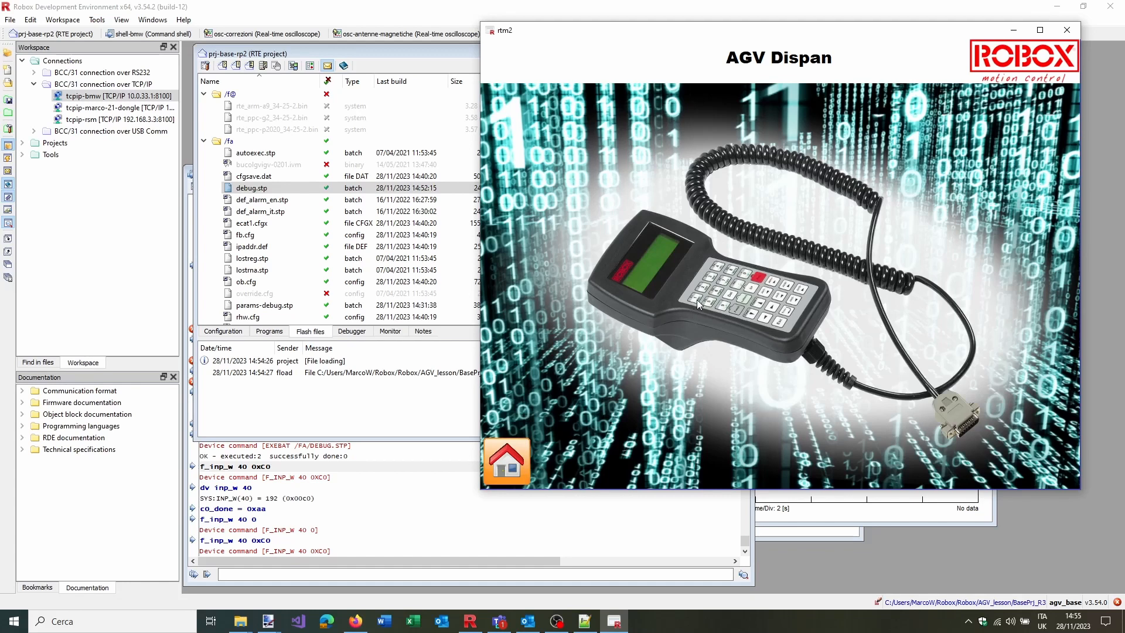
click(521, 463)
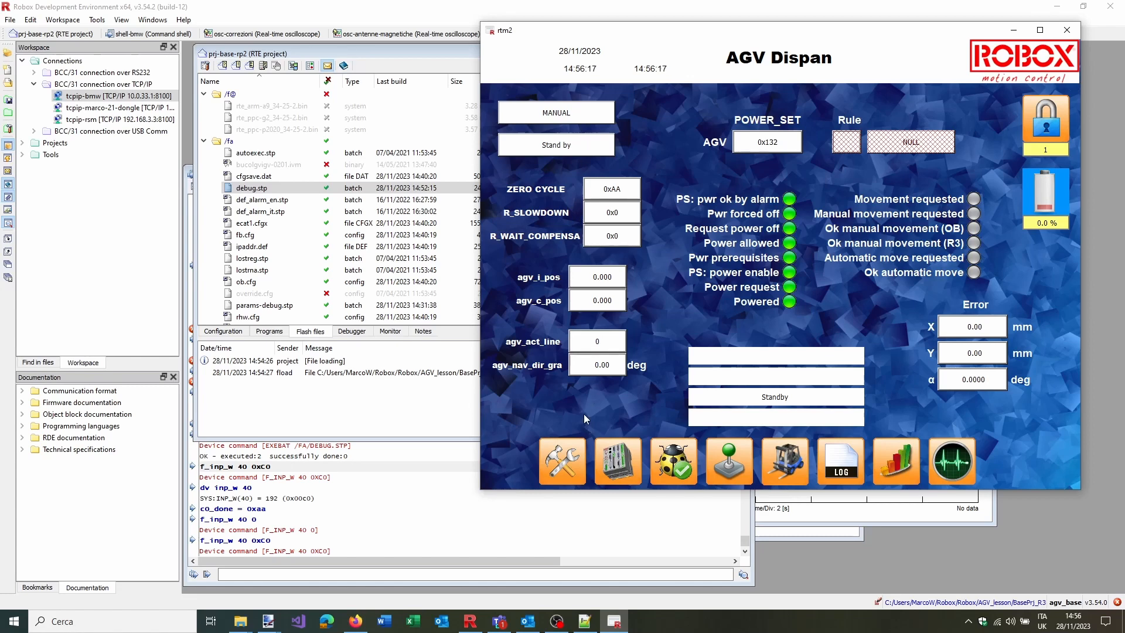
Try the setup page in Italian, French, Spanish, Portuguese, German and Chinese, then restore English and return to the home page
click(560, 468)
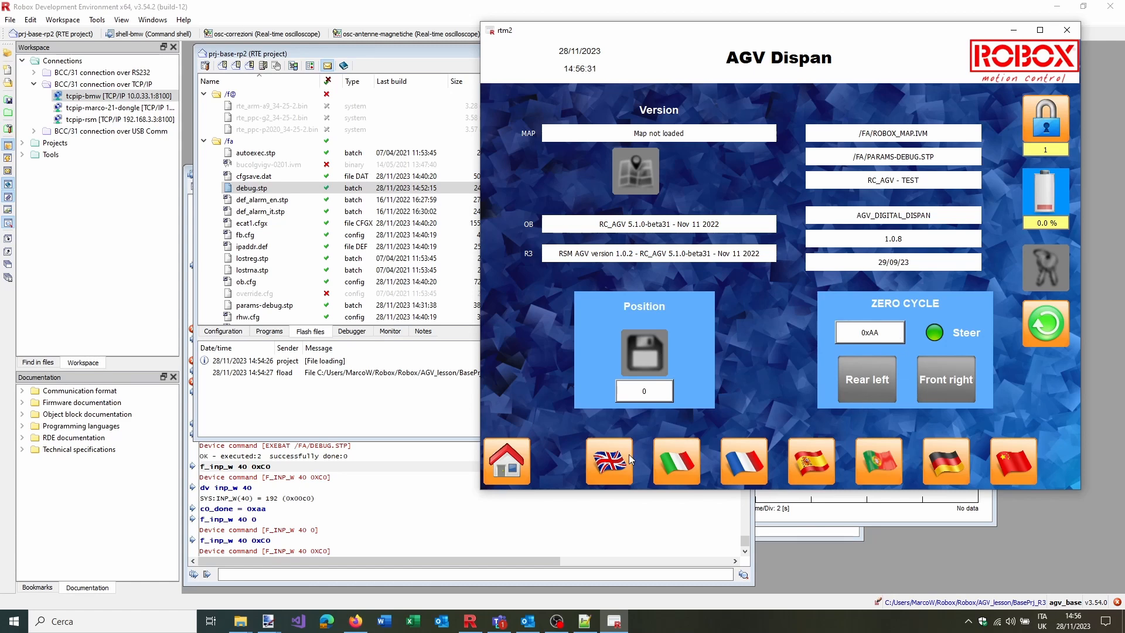
click(677, 461)
click(742, 461)
click(807, 463)
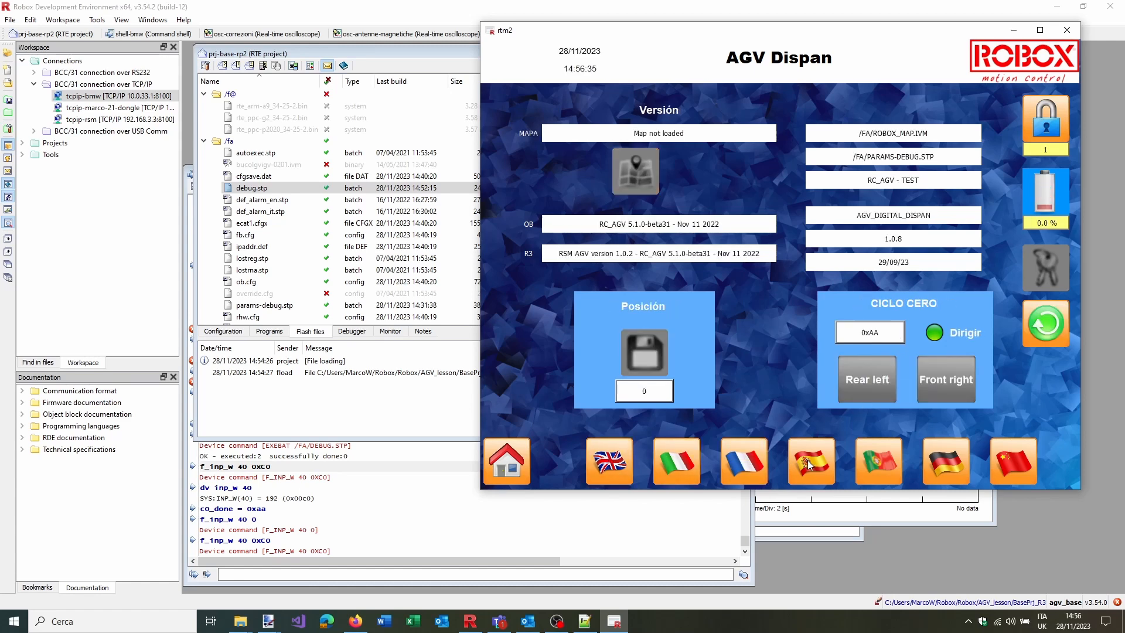
click(893, 464)
click(938, 464)
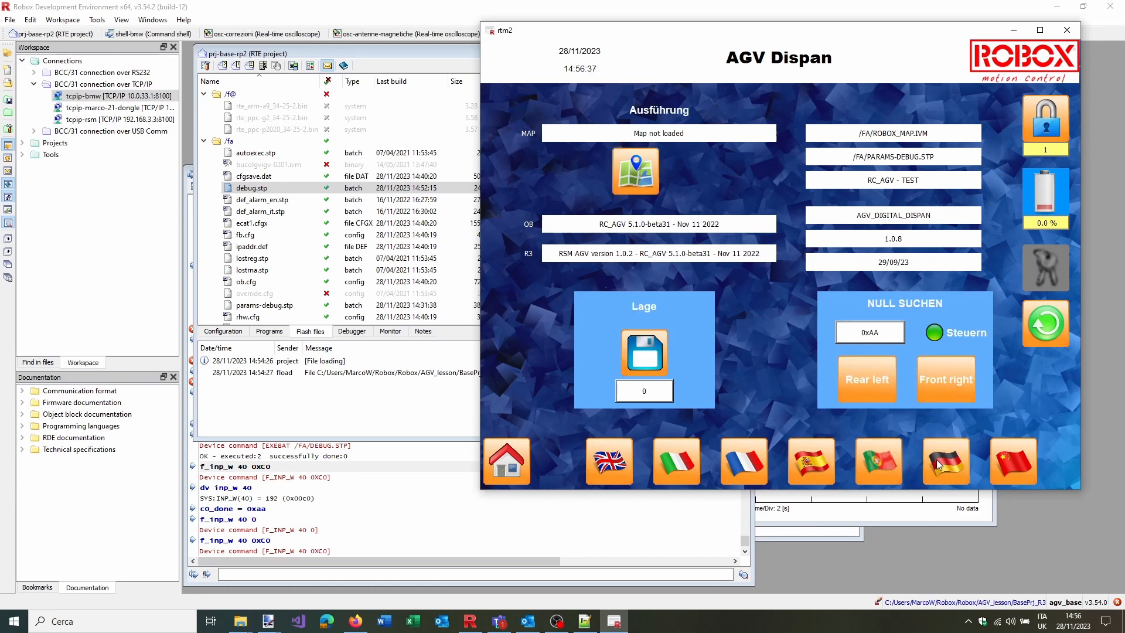
click(1007, 459)
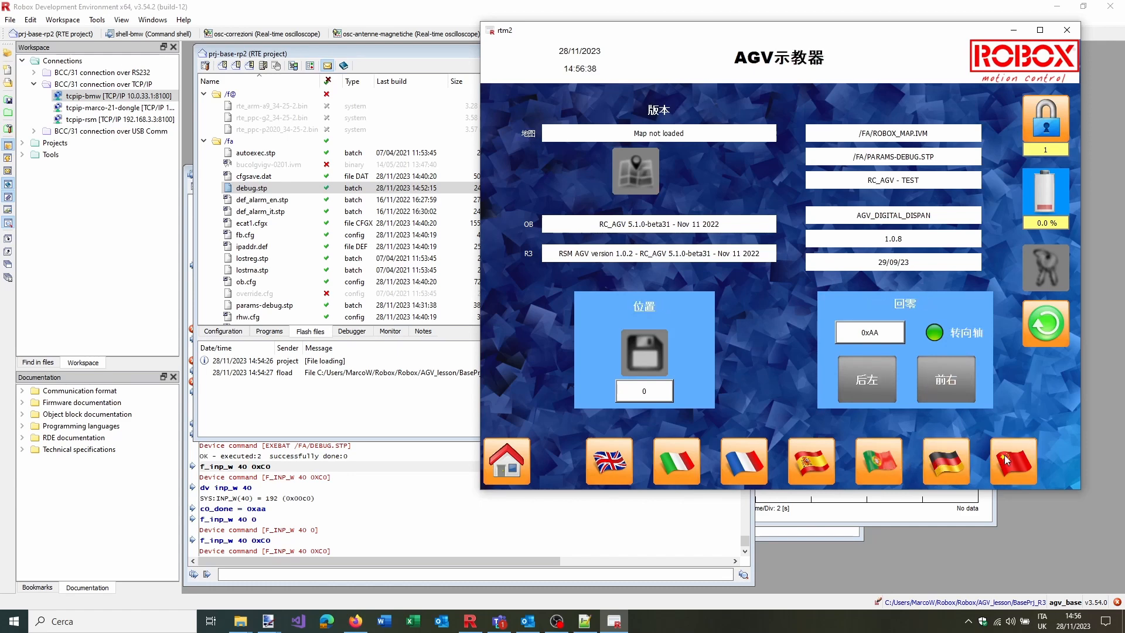
click(621, 454)
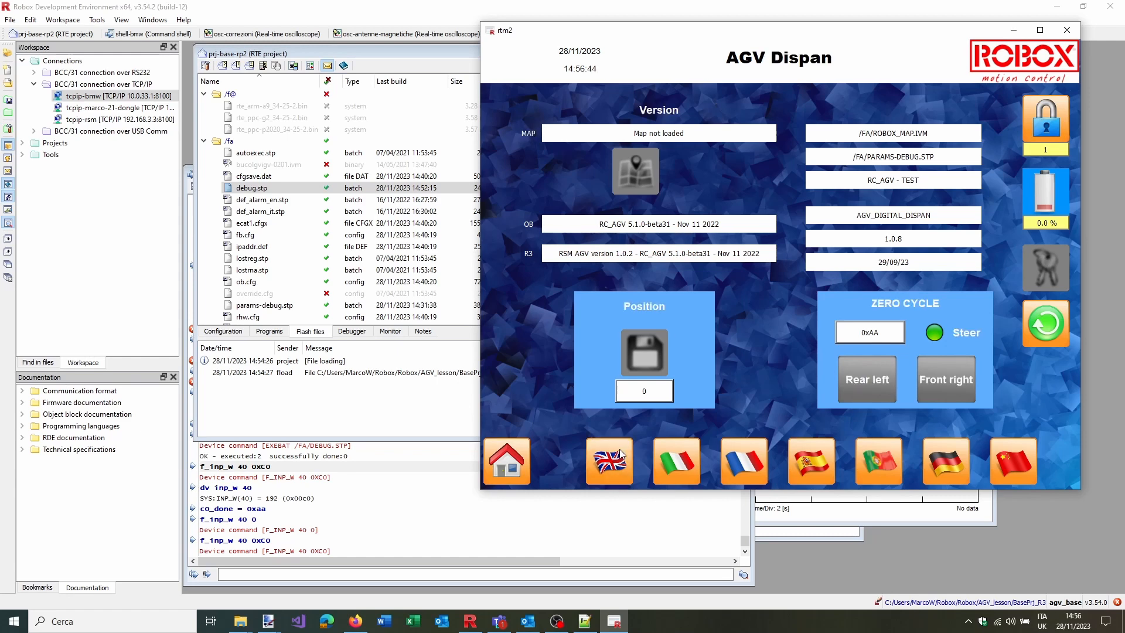
click(519, 452)
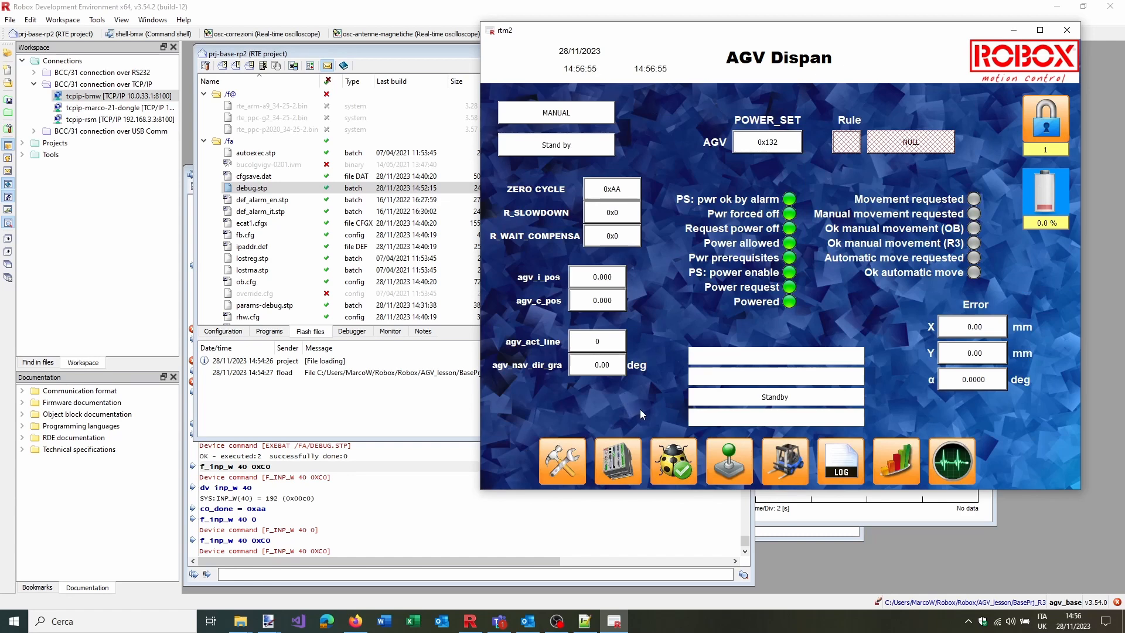
Examine the inp_w and out_w signals and the pendant key page under I/O, and return to the home page
click(632, 460)
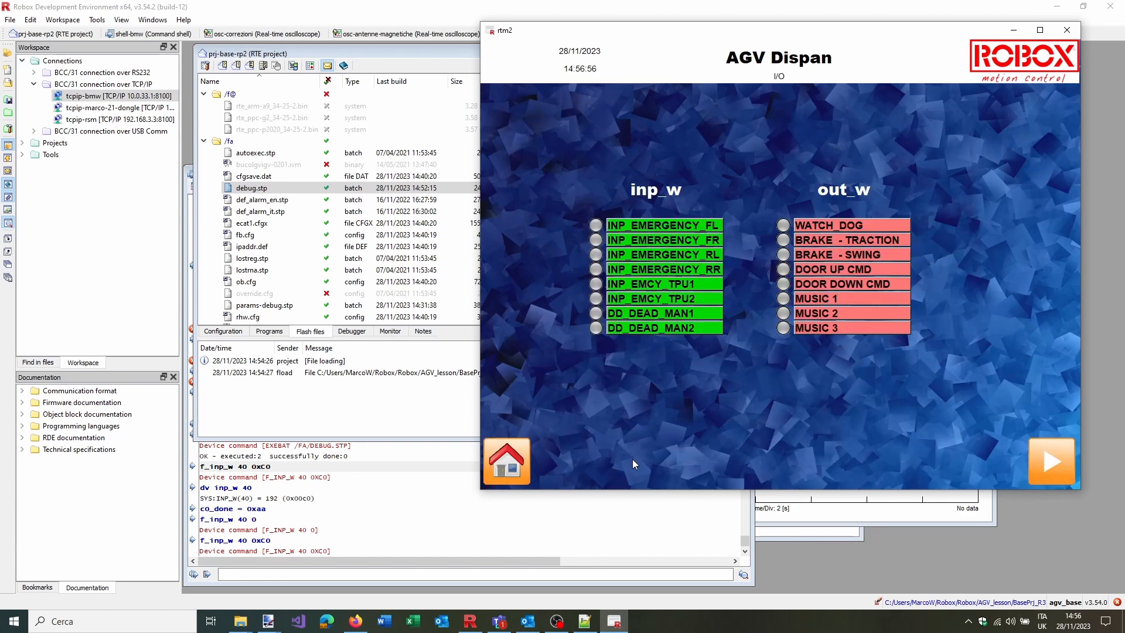
click(1057, 465)
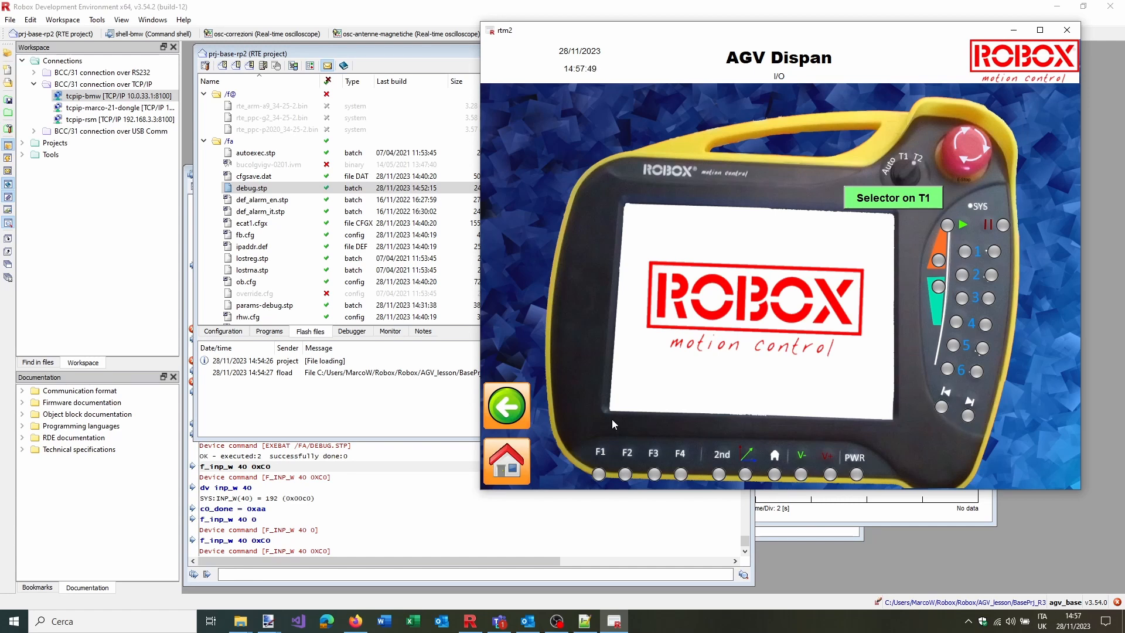
click(514, 395)
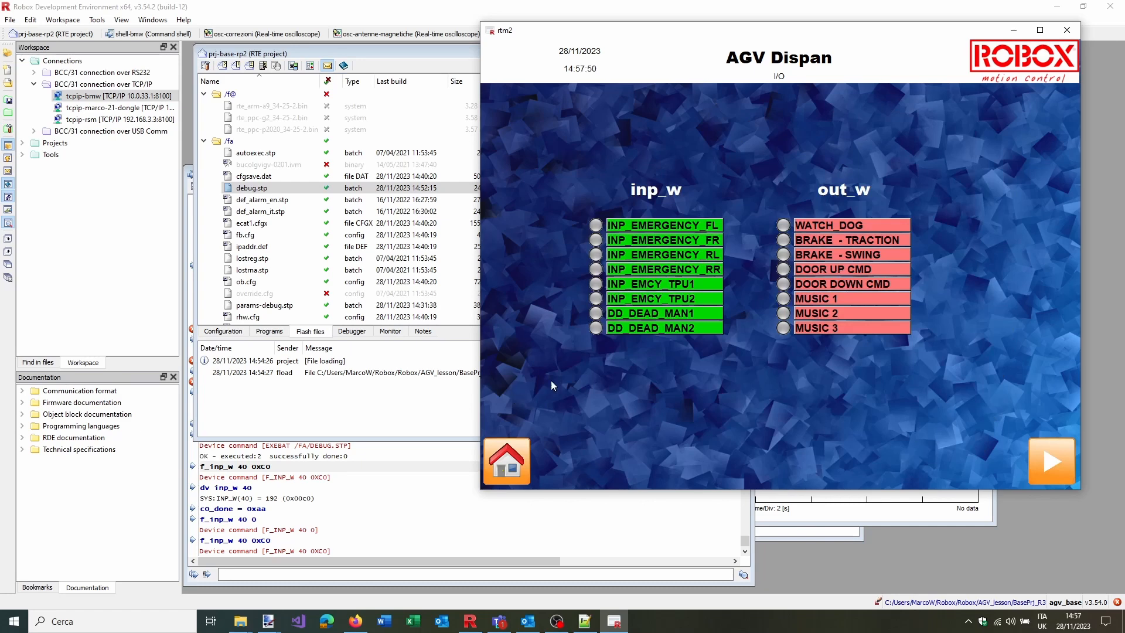
click(520, 456)
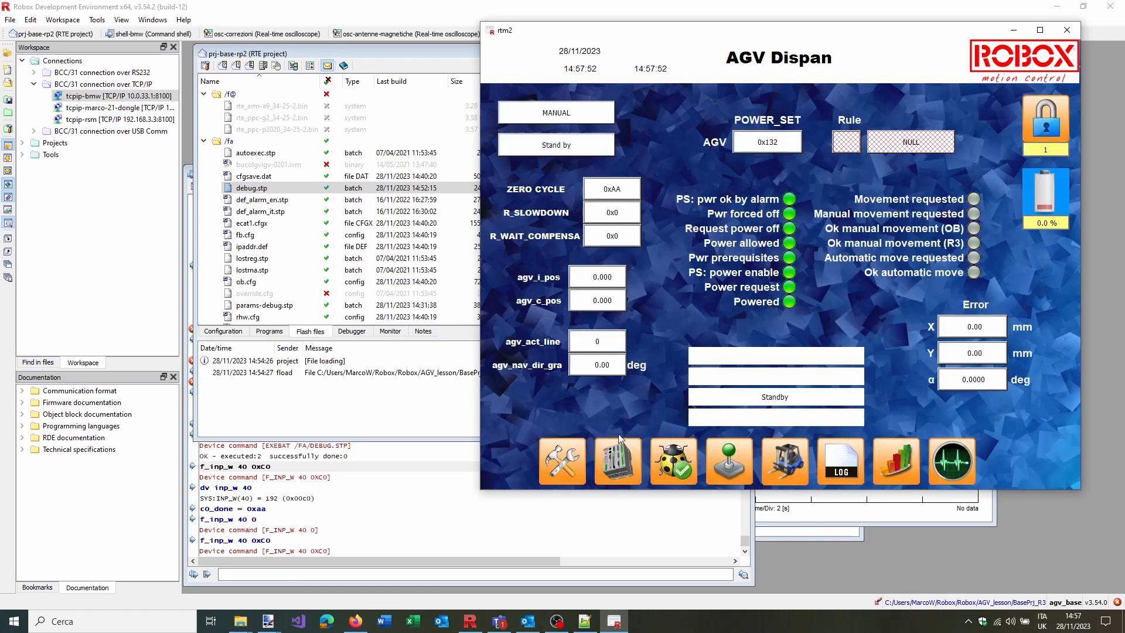
Open the AGV Dispan debug page and enter the access password to unlock its protected functions
click(677, 474)
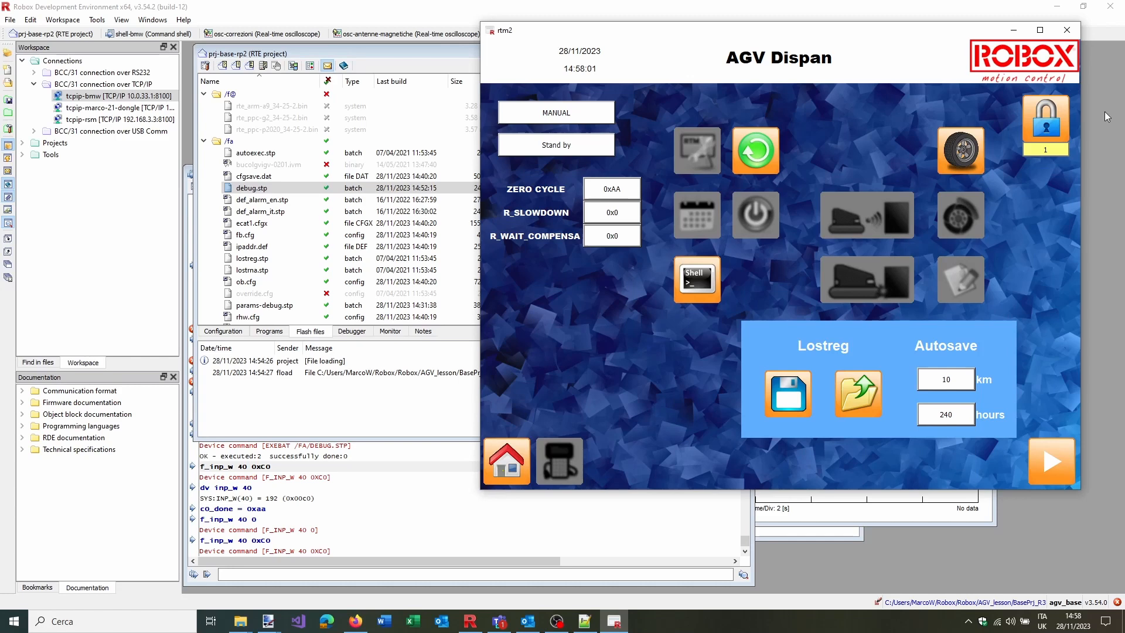
click(1057, 123)
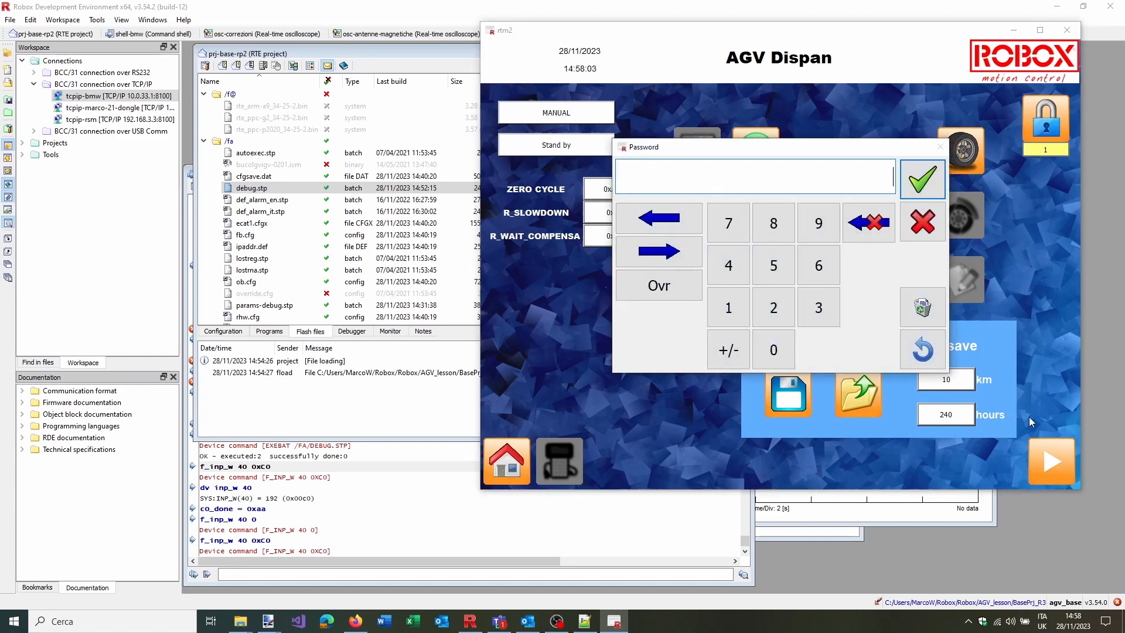
text(********)
key(Return)
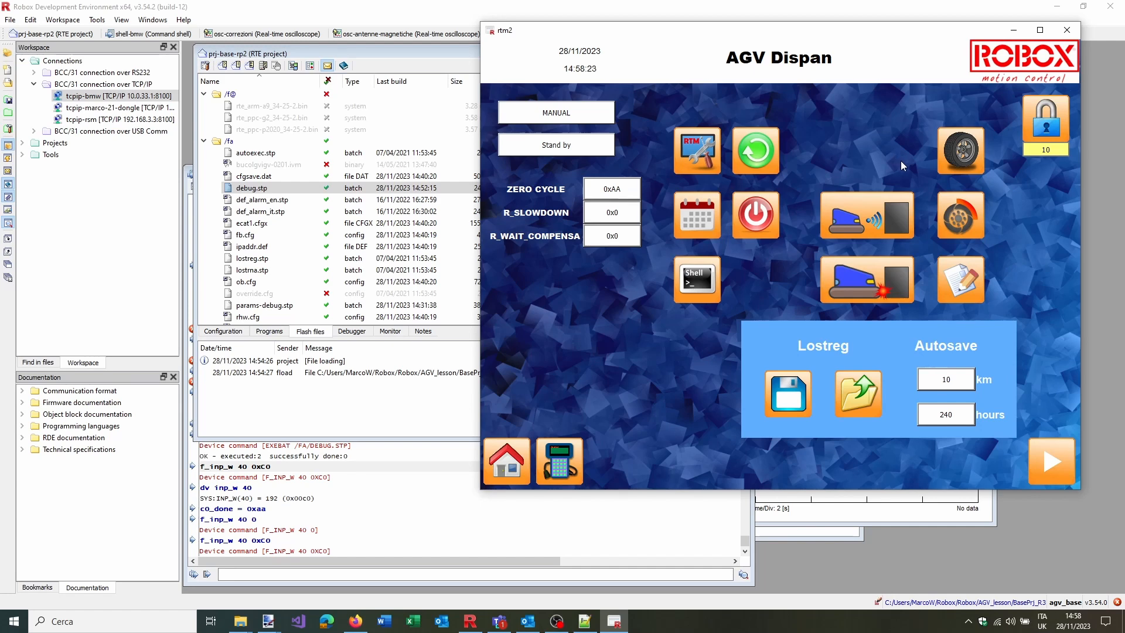
Examine the name, type, X/Y position, direction and steer angle of each motorwheel, and return to the debug page
click(973, 156)
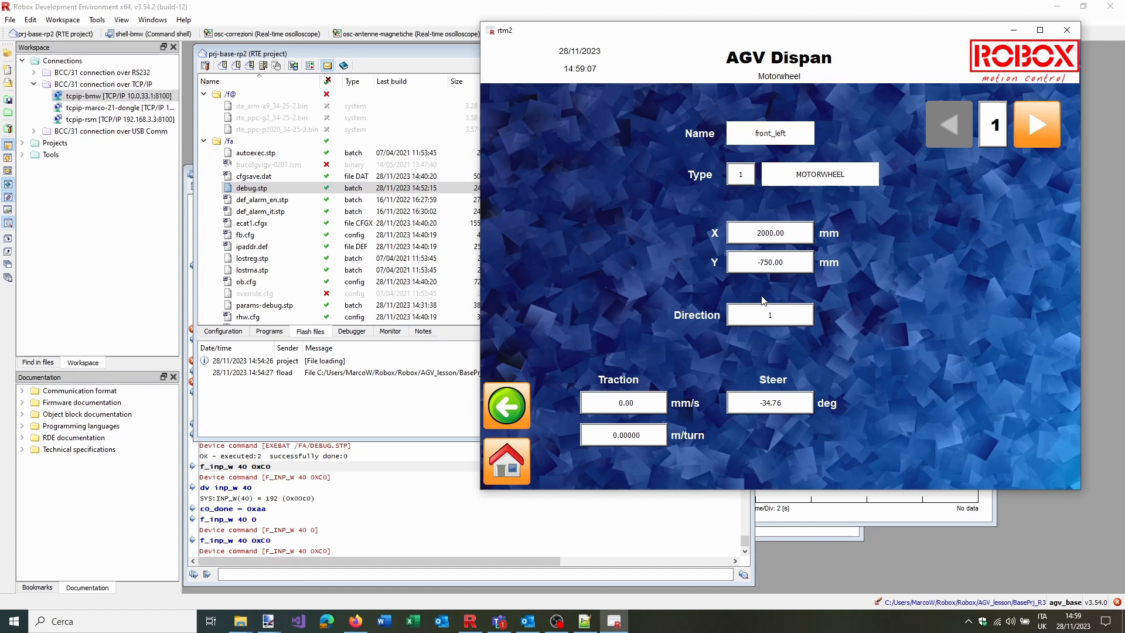
click(1046, 139)
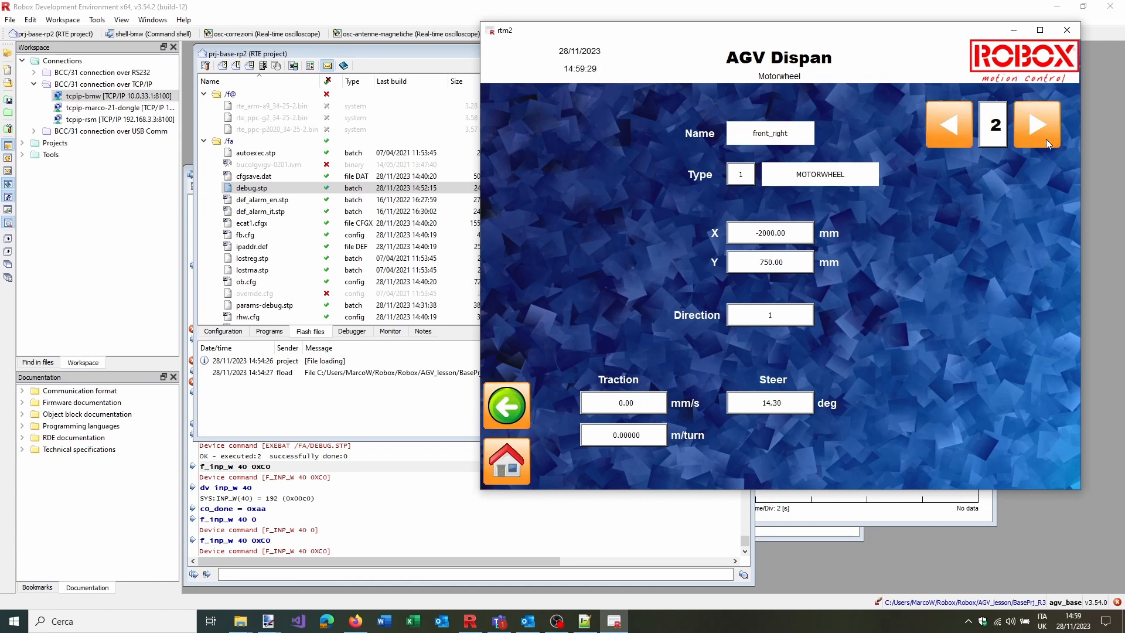
click(1046, 138)
click(1046, 139)
click(936, 139)
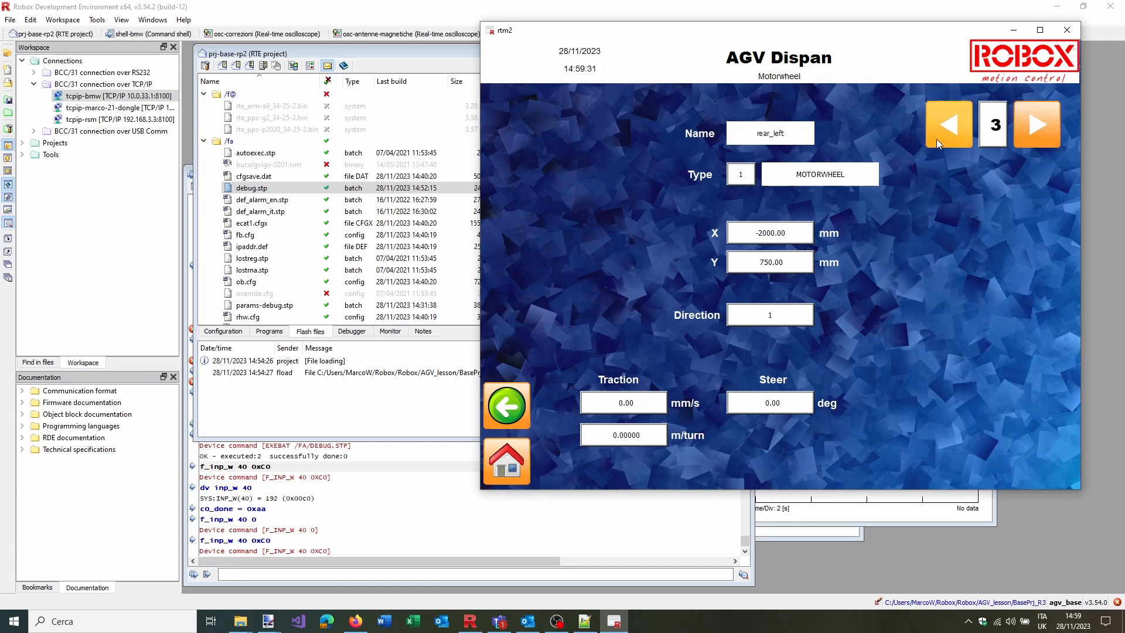
click(936, 139)
click(936, 139)
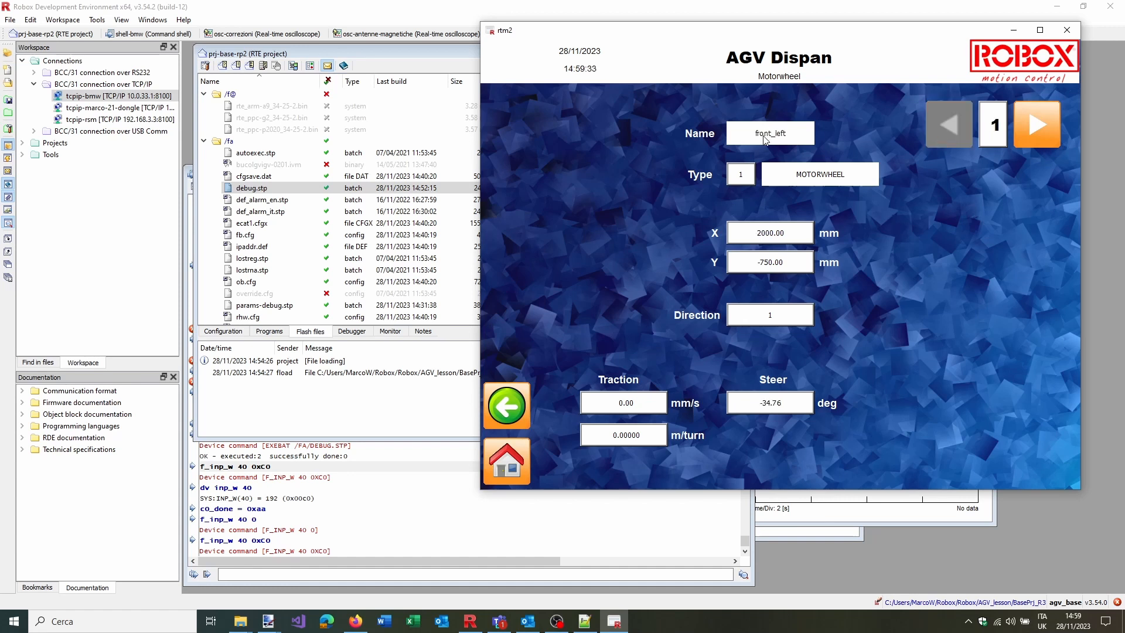
click(1045, 126)
click(1045, 126)
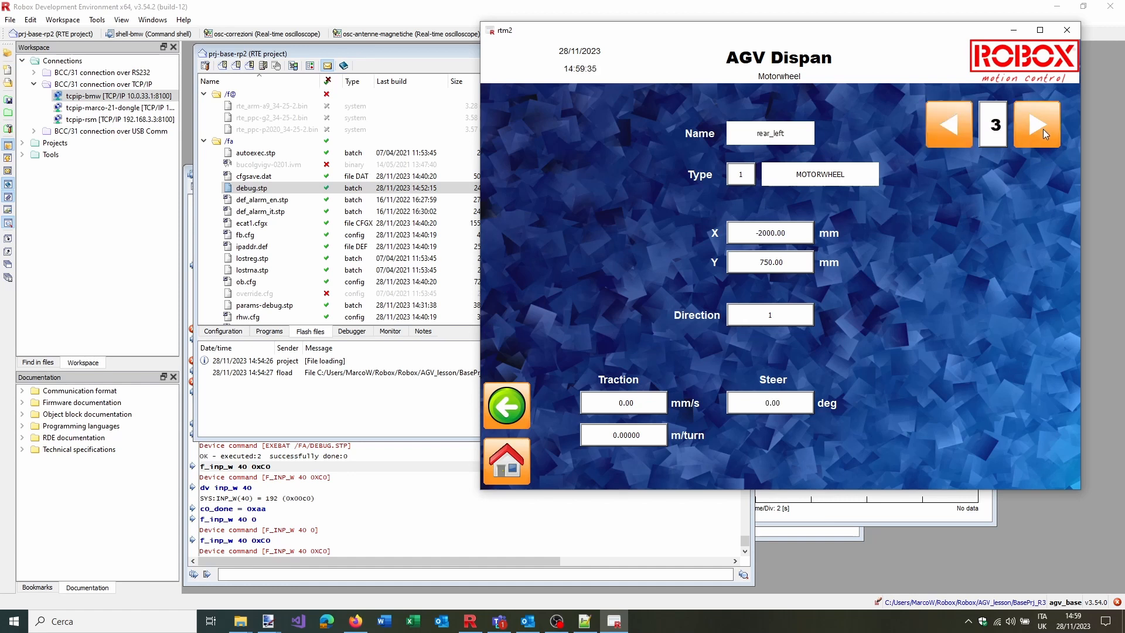
click(1044, 132)
click(955, 131)
click(955, 131)
click(954, 127)
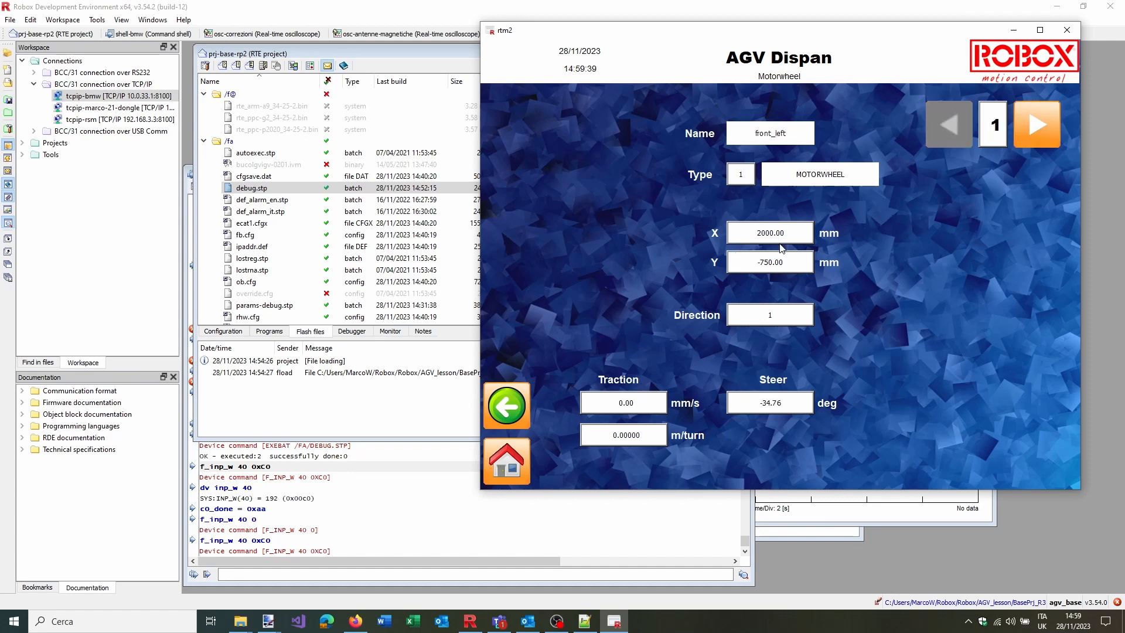
click(1030, 132)
click(1029, 132)
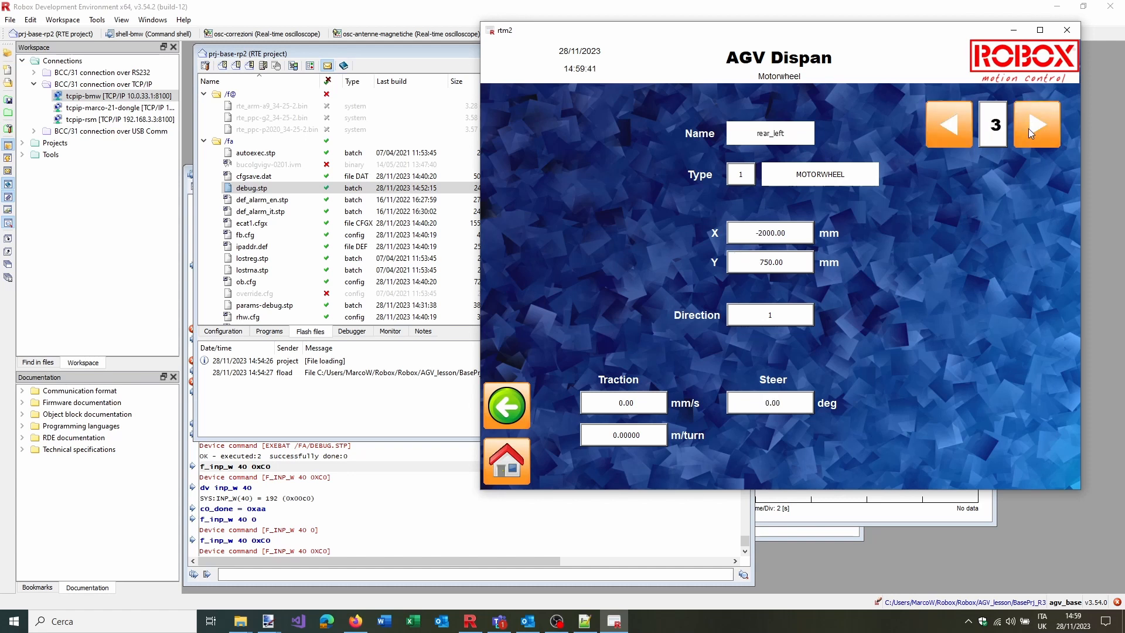
click(1029, 130)
click(955, 130)
click(955, 130)
click(955, 130)
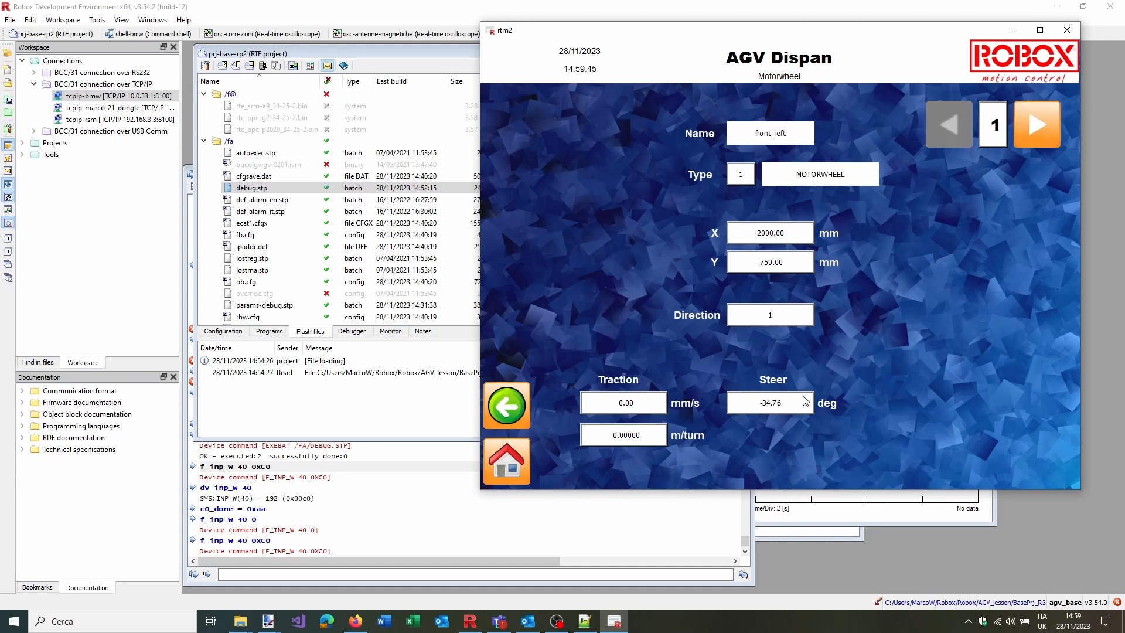
click(523, 410)
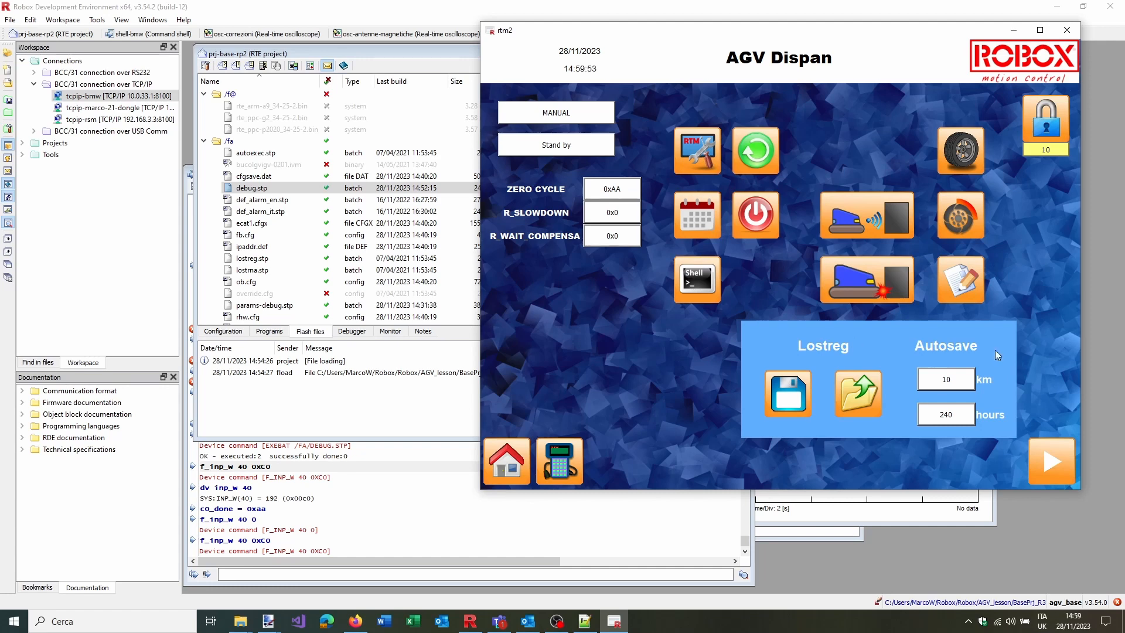
Open the Parameters page from the debug page and set the automatic forward speed to 0.5 m/s
click(959, 289)
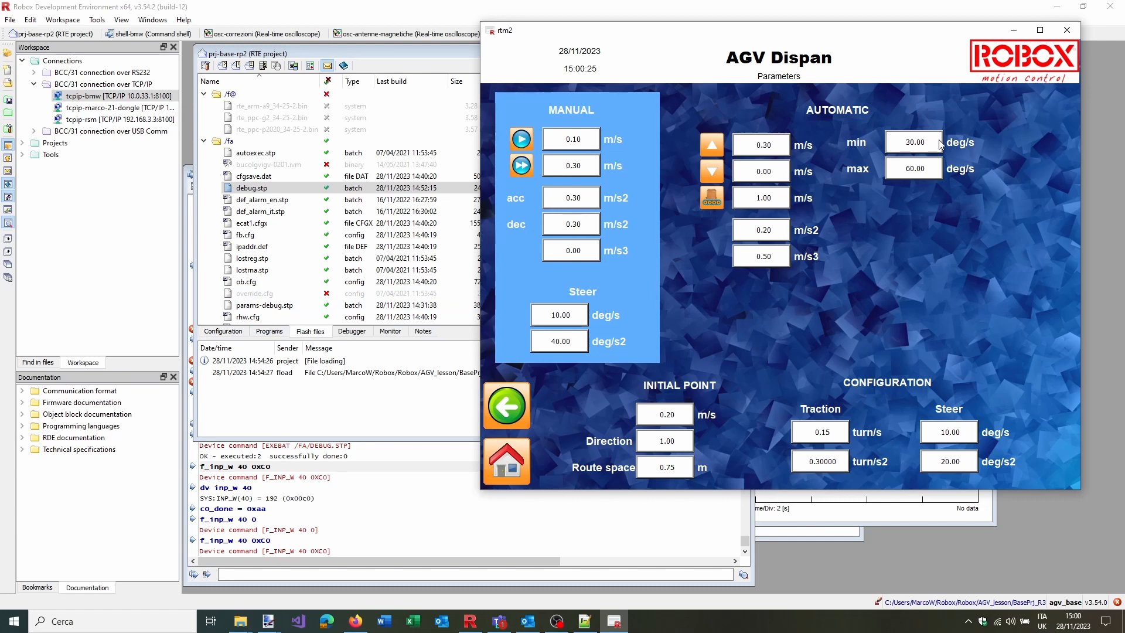
click(768, 149)
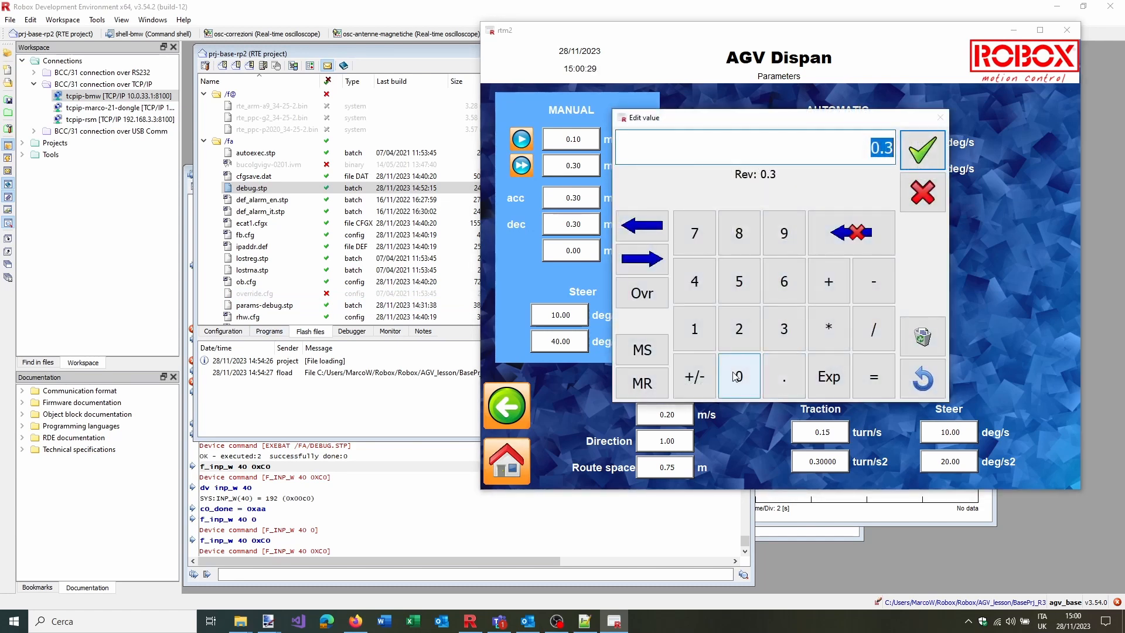
click(759, 376)
click(784, 377)
click(738, 281)
click(918, 153)
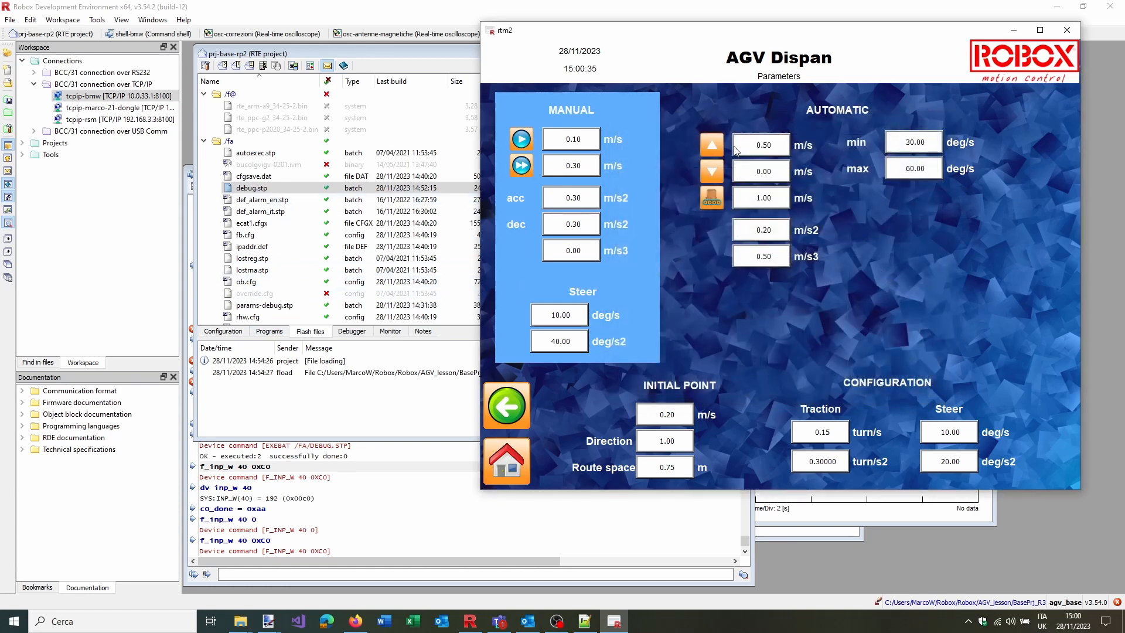
Open params-debug.stp from the flash files, set NVRR_MAX_VEL_TRA_AUTO, nvrr(102), to 0.5 and save the file
double_click(273, 306)
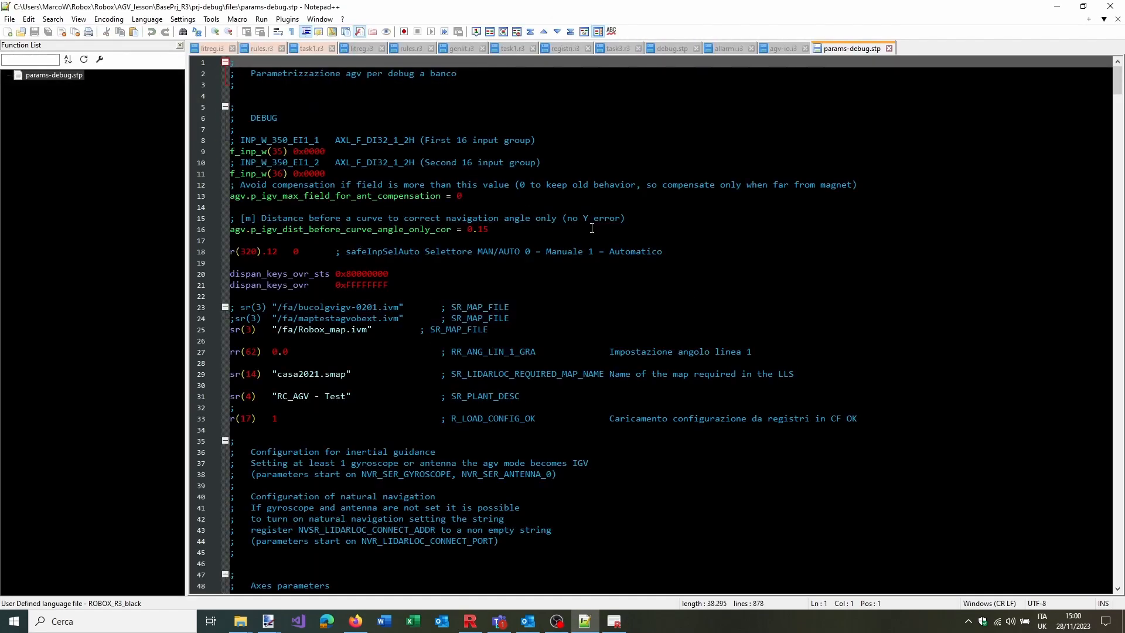
scroll(608, 268, down, 20)
scroll(658, 295, down, 14)
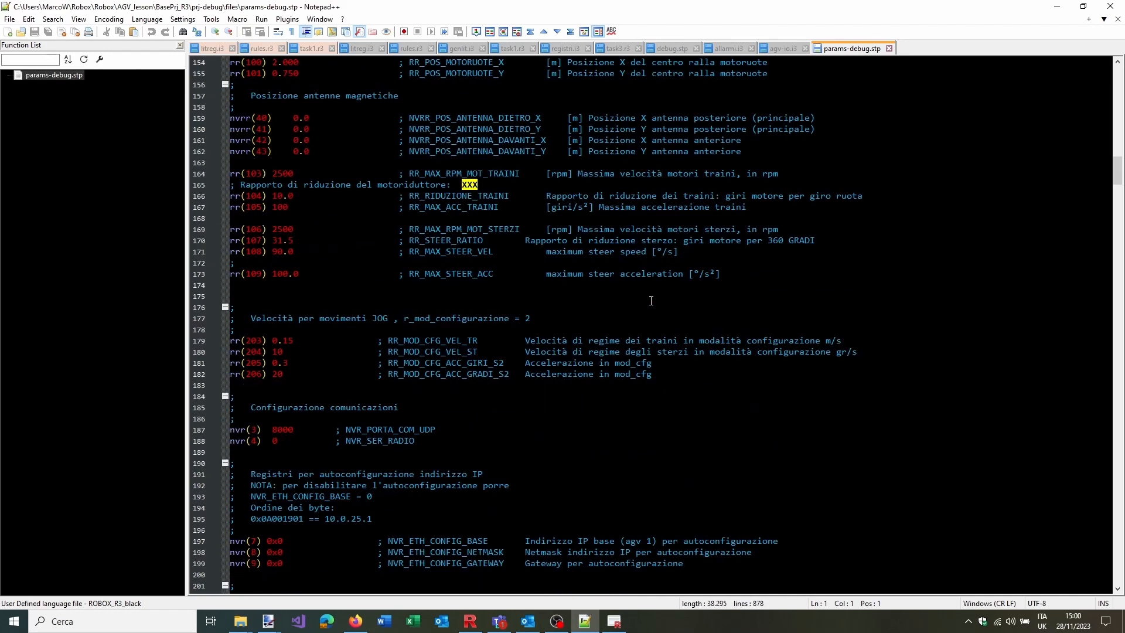
scroll(643, 295, up, 4)
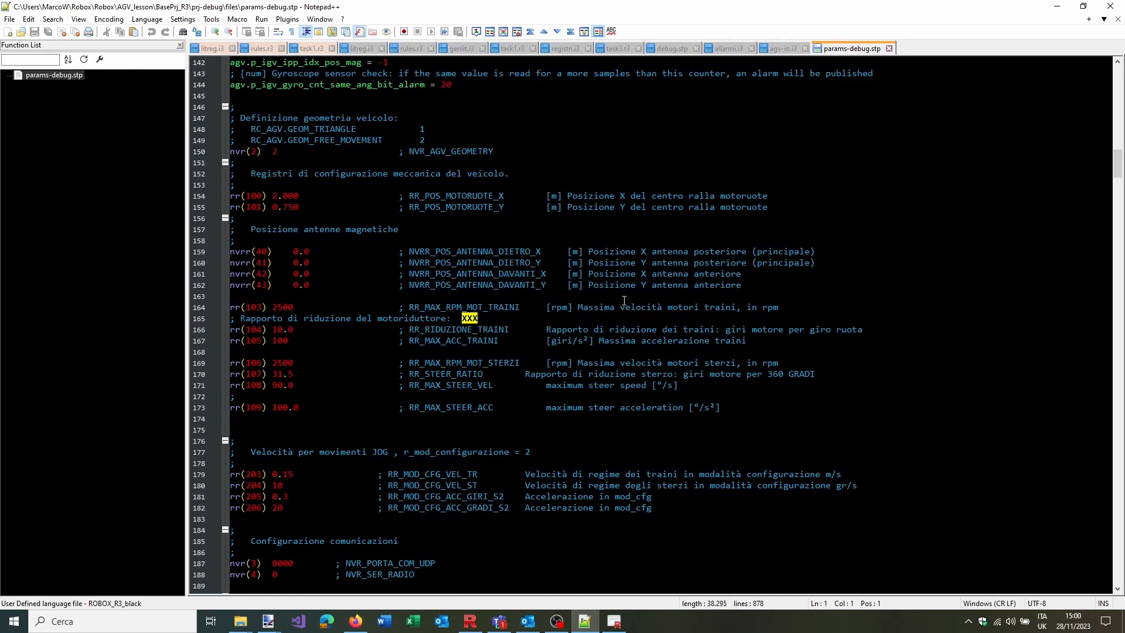
scroll(624, 301, down, 12)
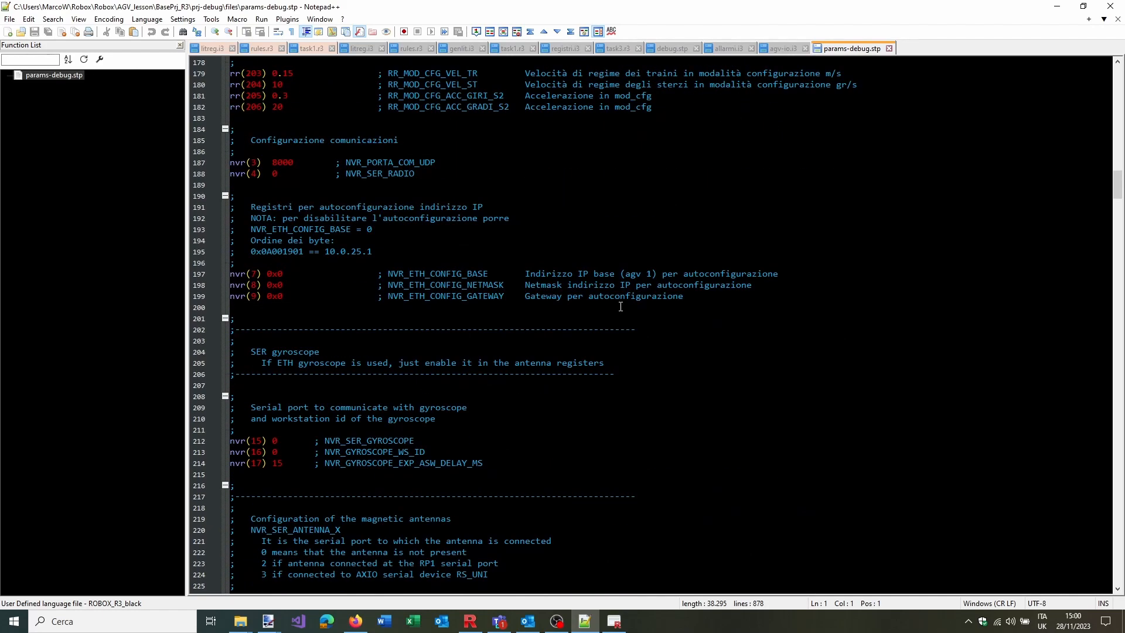
scroll(641, 284, down, 20)
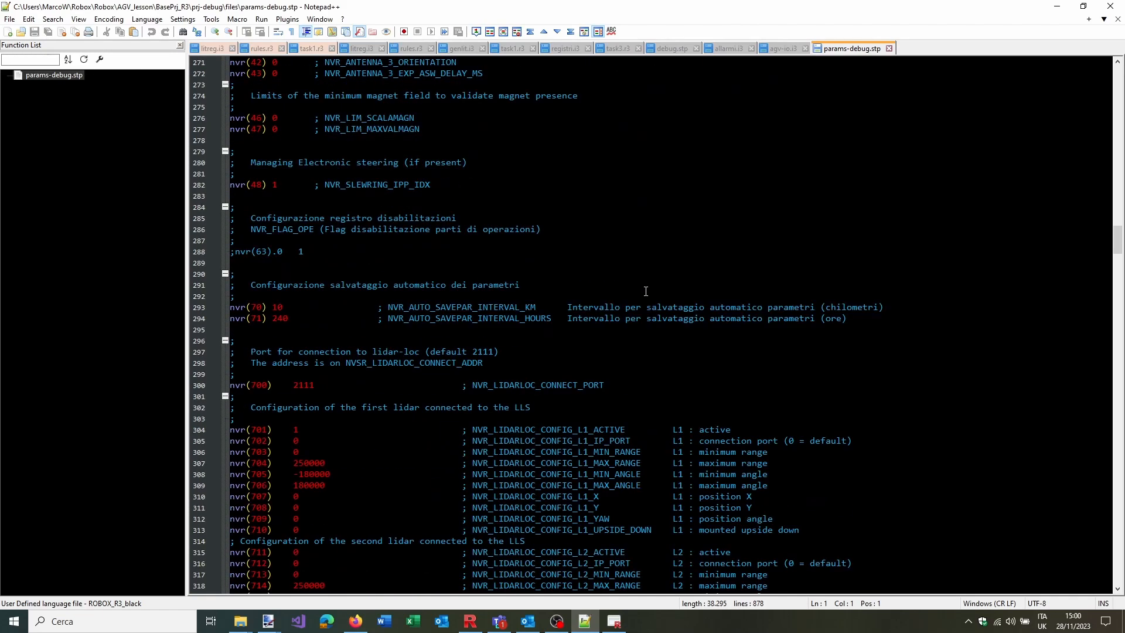
scroll(642, 283, down, 4)
scroll(643, 284, down, 12)
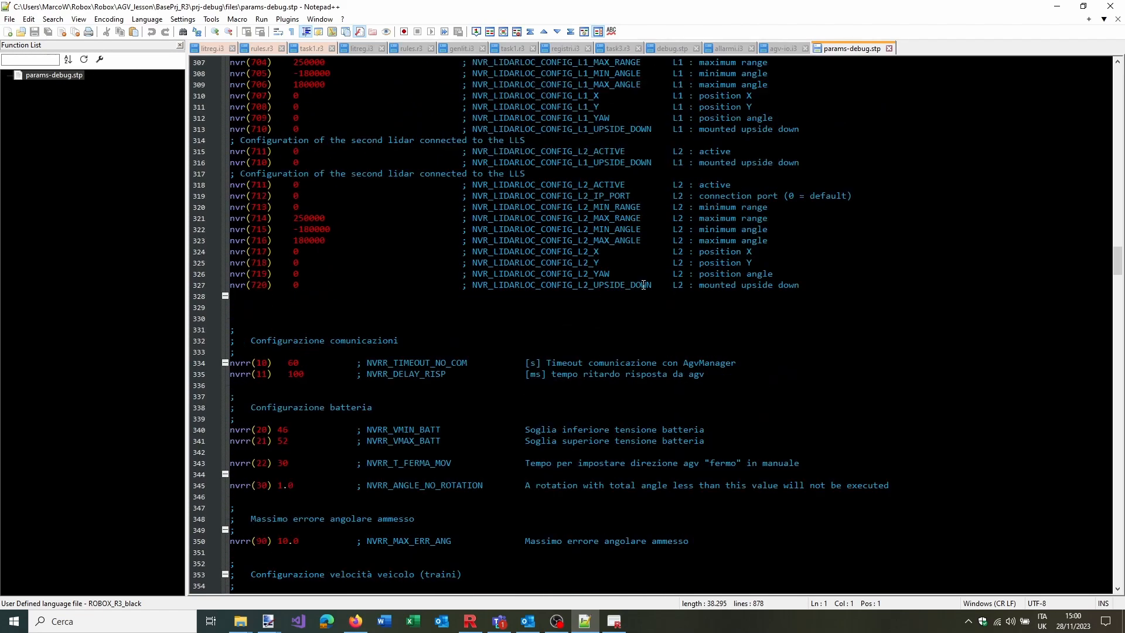
scroll(636, 277, down, 4)
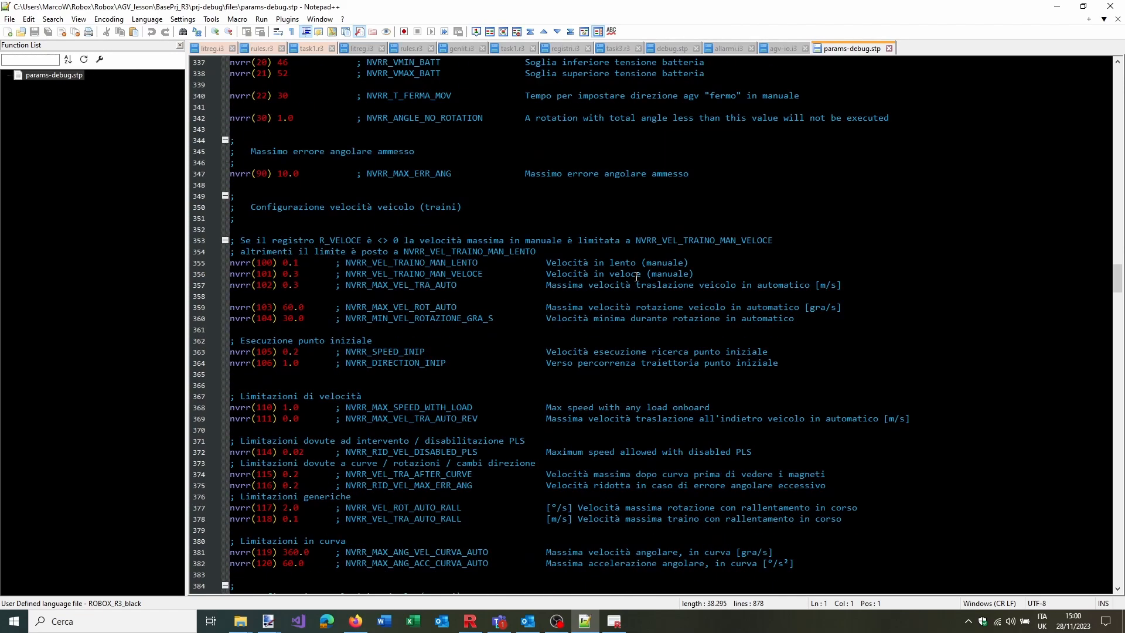
click(396, 274)
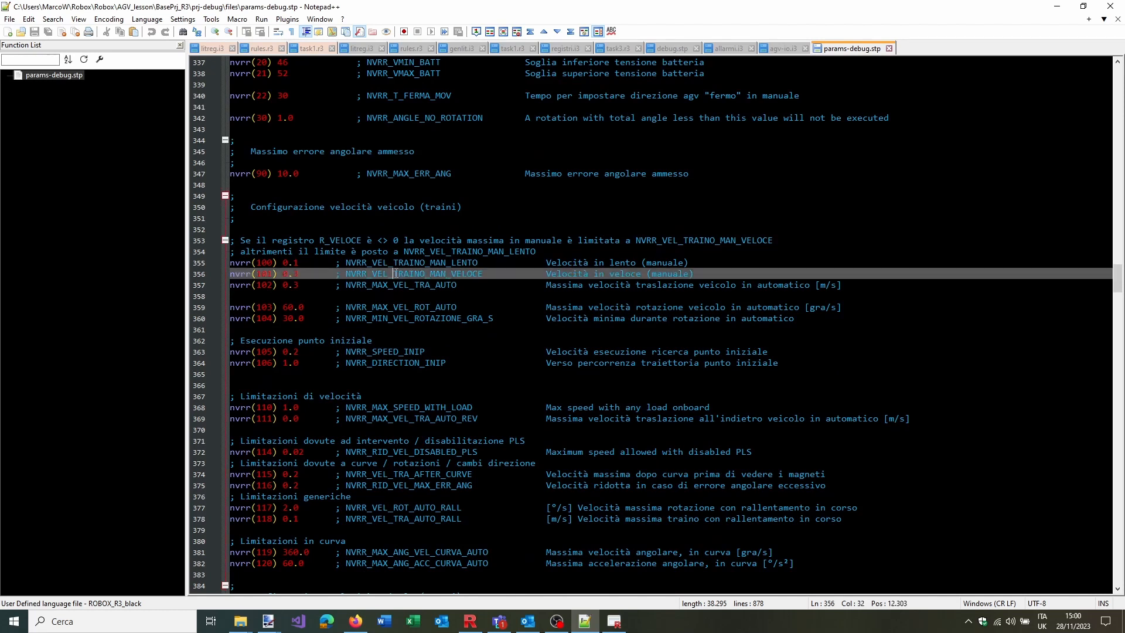
click(297, 285)
drag(297, 285, 293, 284)
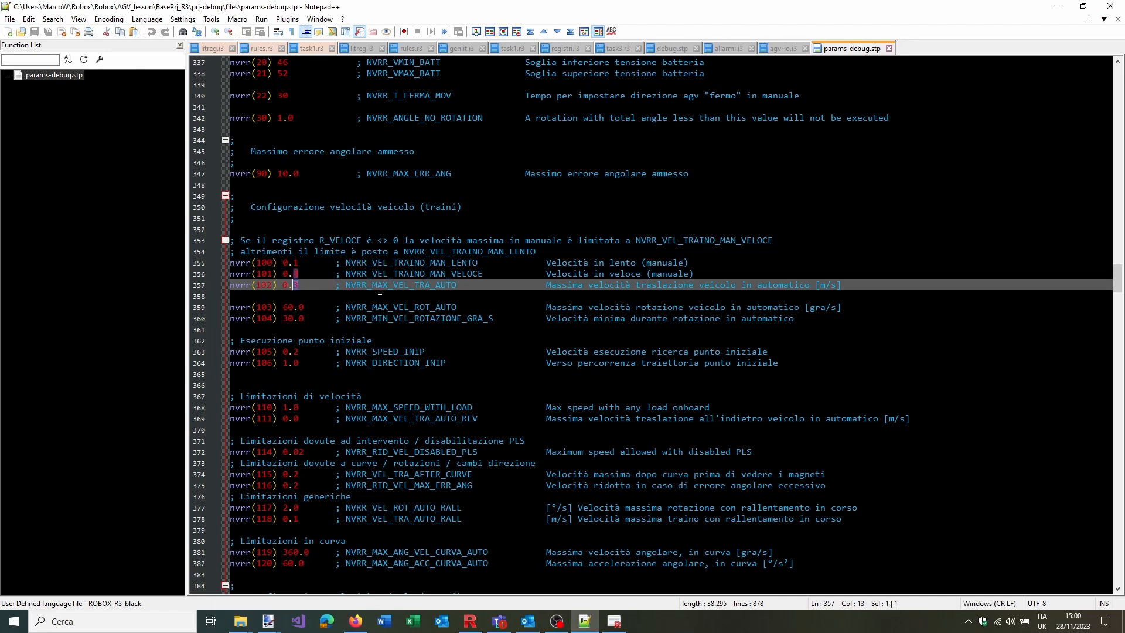
text(5)
key(ctrl+s)
Compare the file with AGV Dispan's automatic speed, try 0.3 for NVRR_MAX_VEL_TRA_AUTO in params-debug.stp, and undo that edit
click(613, 621)
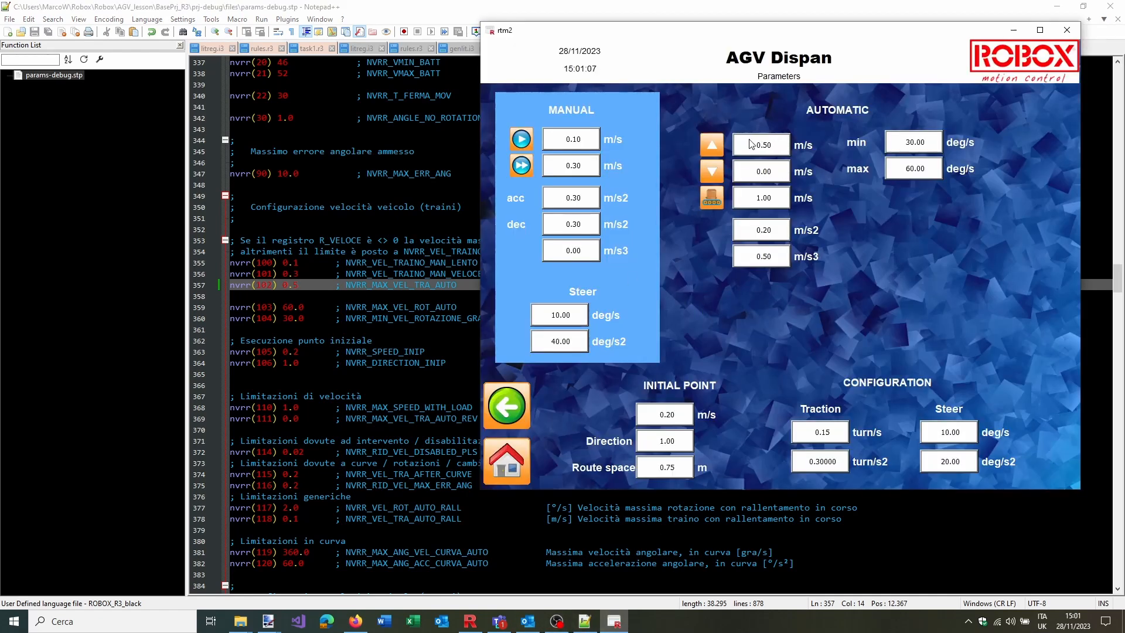
click(307, 286)
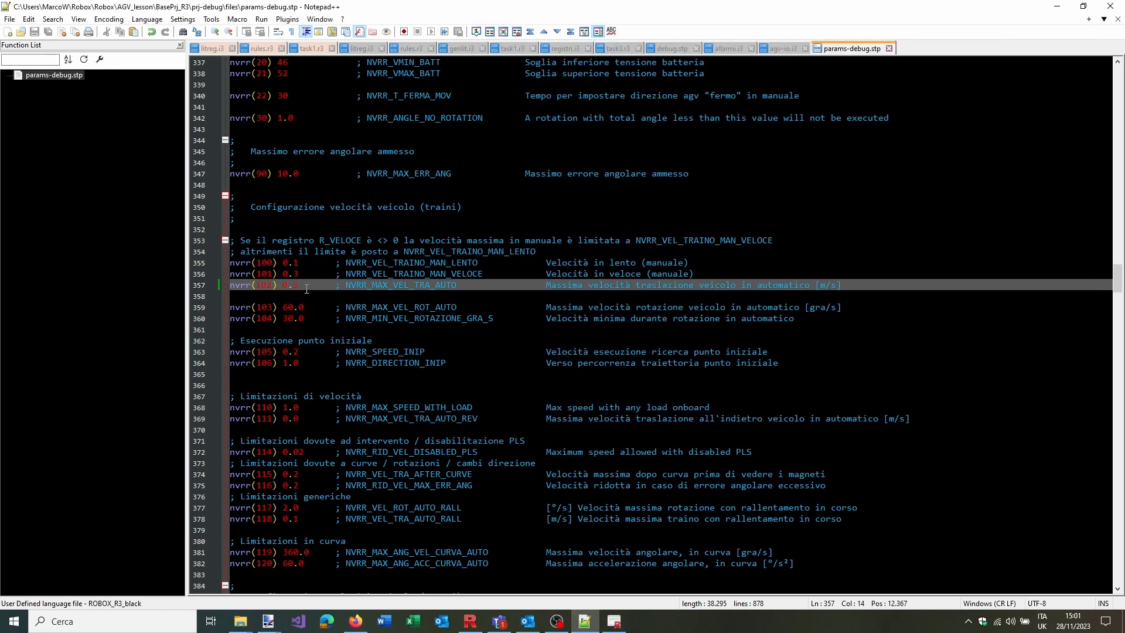
key(BackSpace)
text(3)
key(ctrl+z)
key(ctrl+z)
Close params-debug.stp in the editor and load it into the controller's flash from the Robox Development Environment project
click(888, 49)
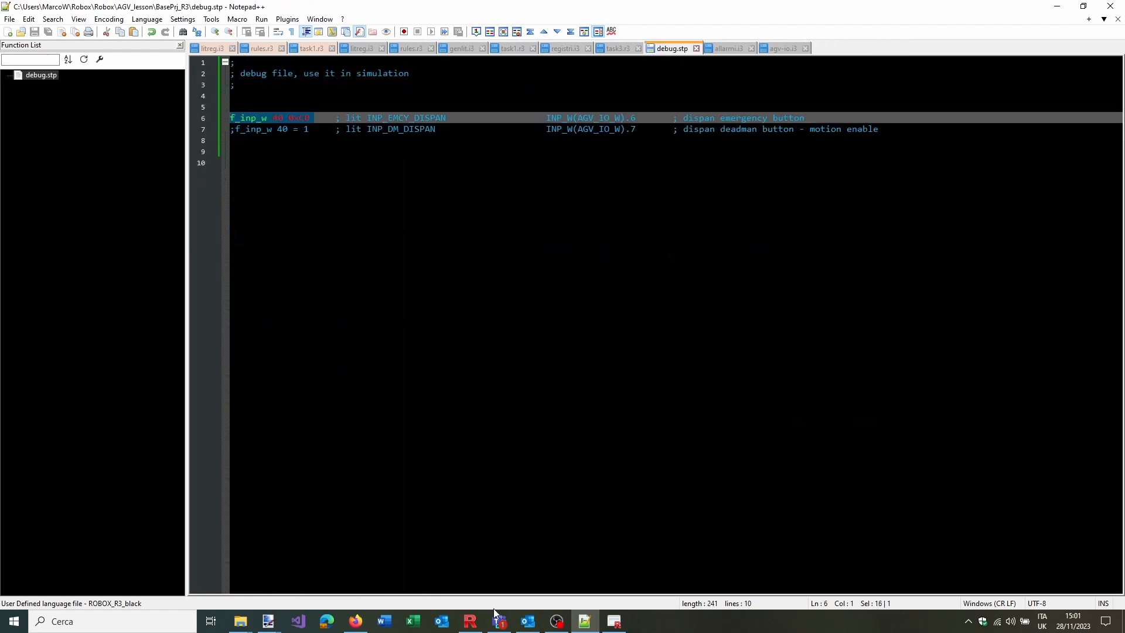
click(470, 620)
right_click(285, 302)
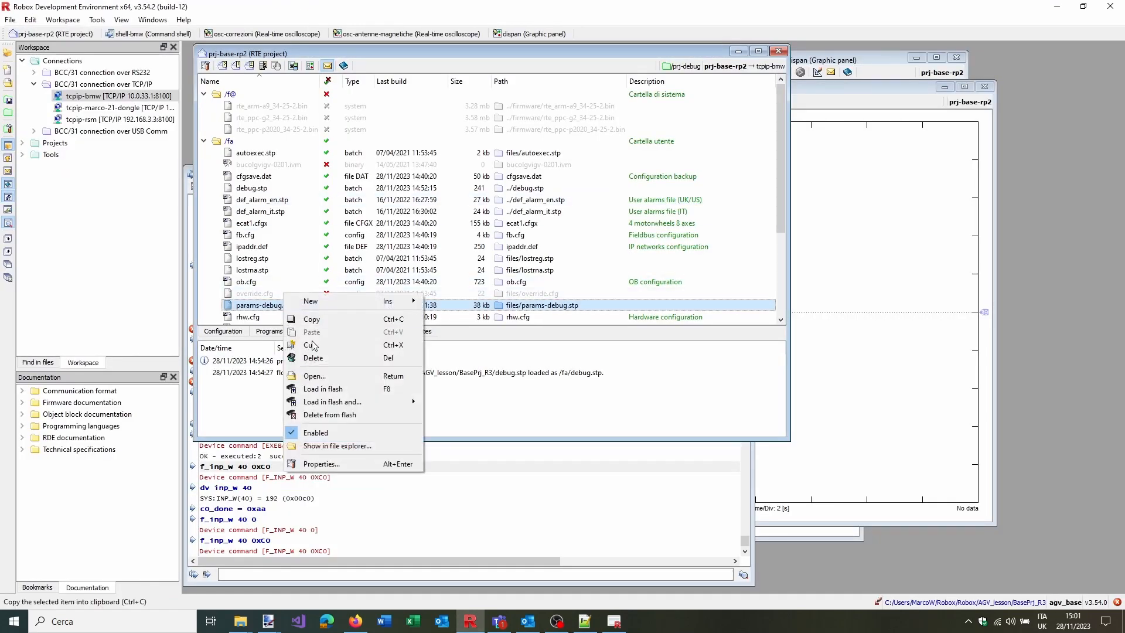
click(351, 389)
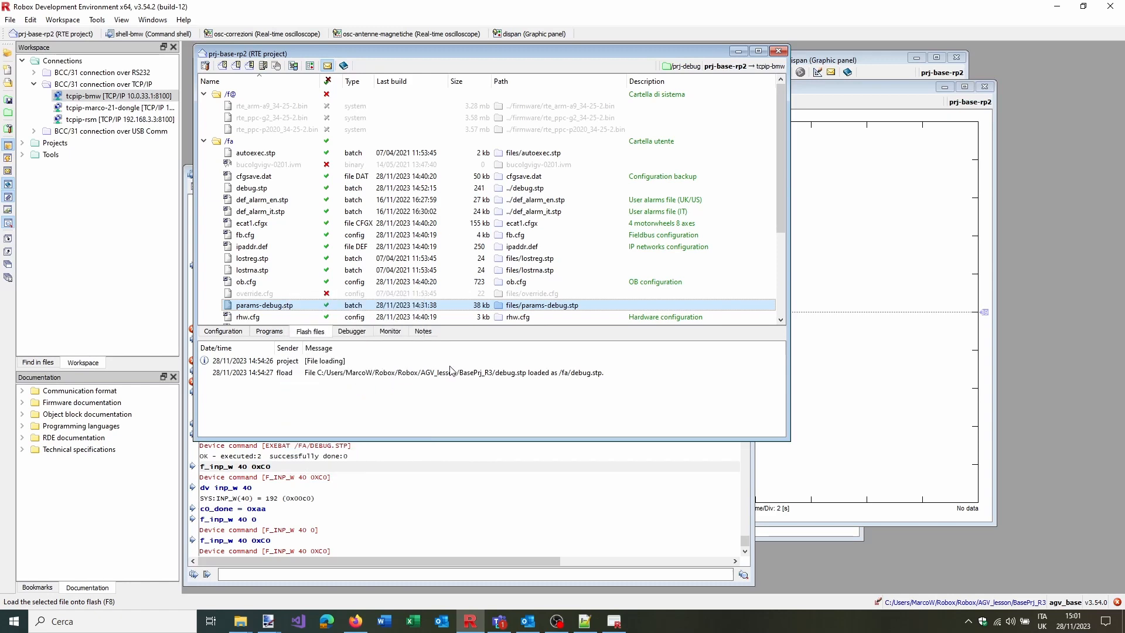
click(612, 326)
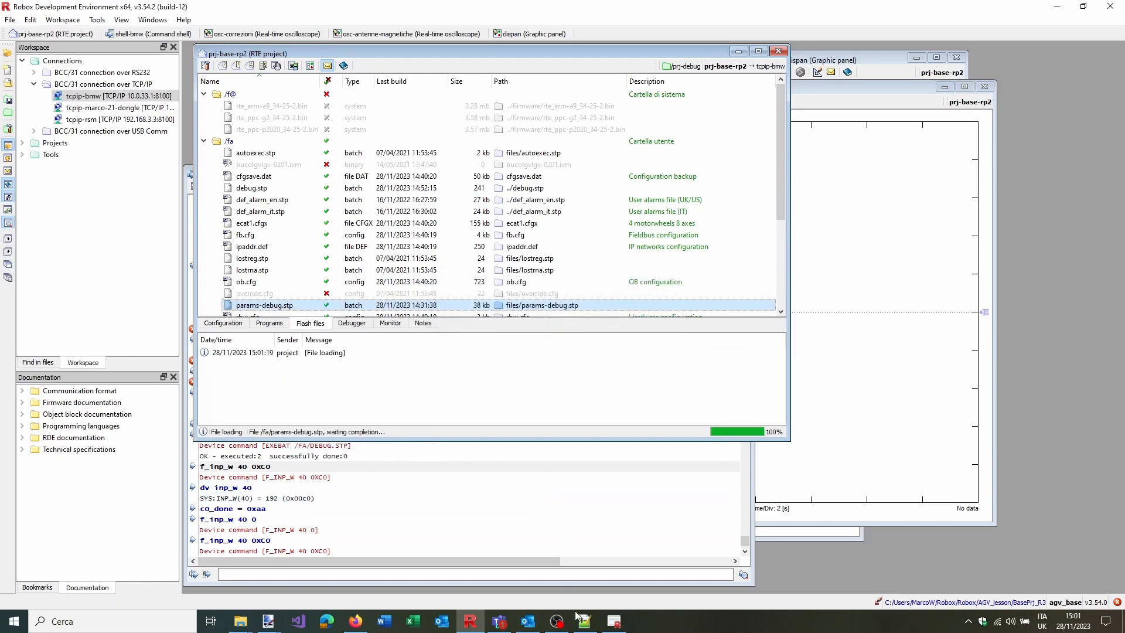
Switch to AGV Dispan, check the automatic forward speed on the Parameters page, and return to the home page
click(613, 620)
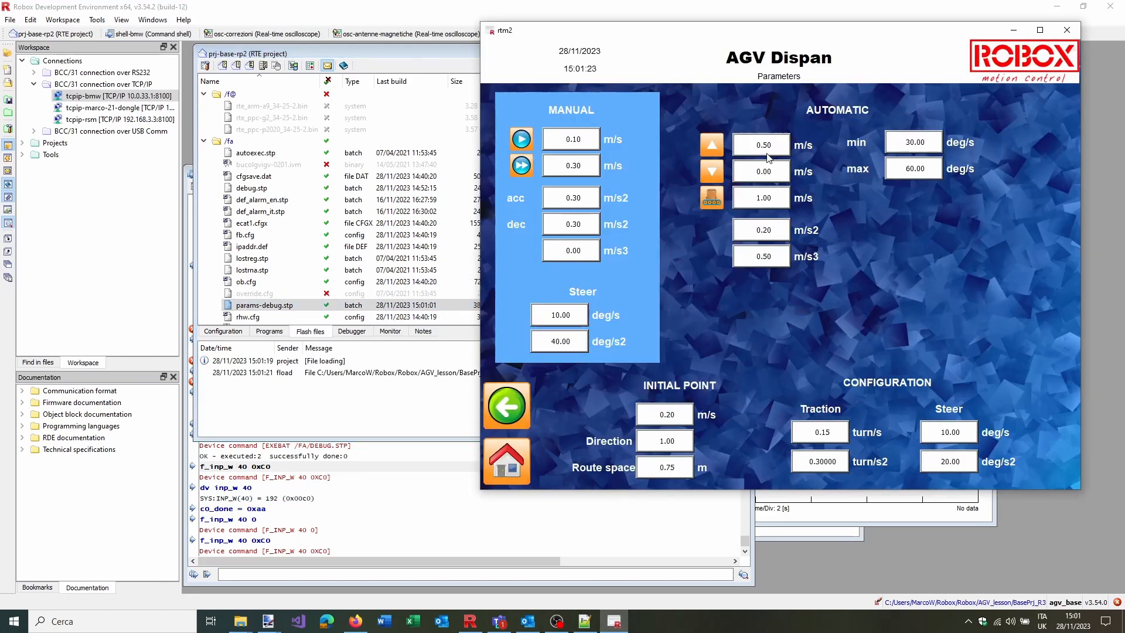
click(501, 396)
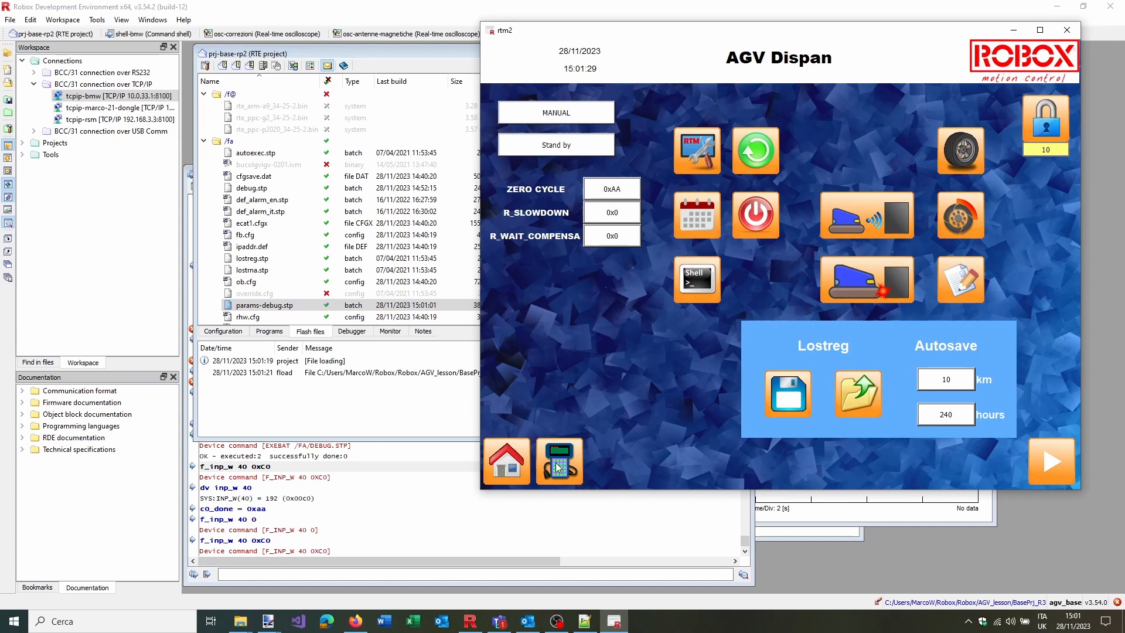
click(525, 465)
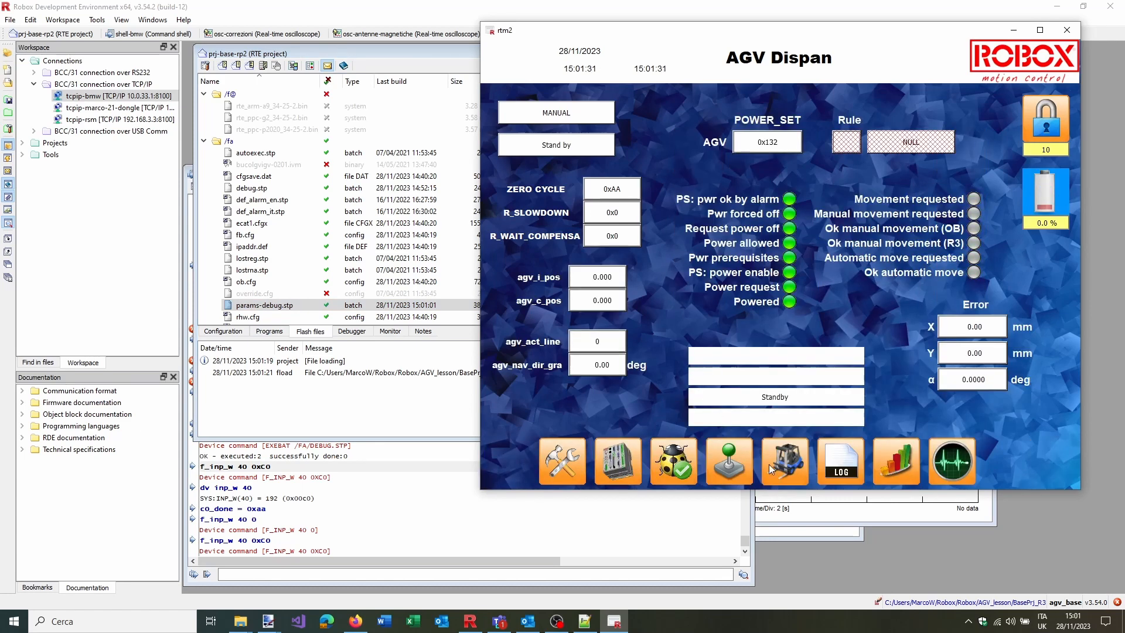
Open the AGV messages and commands page, set the Agv number to 1, and return to the home page
click(786, 456)
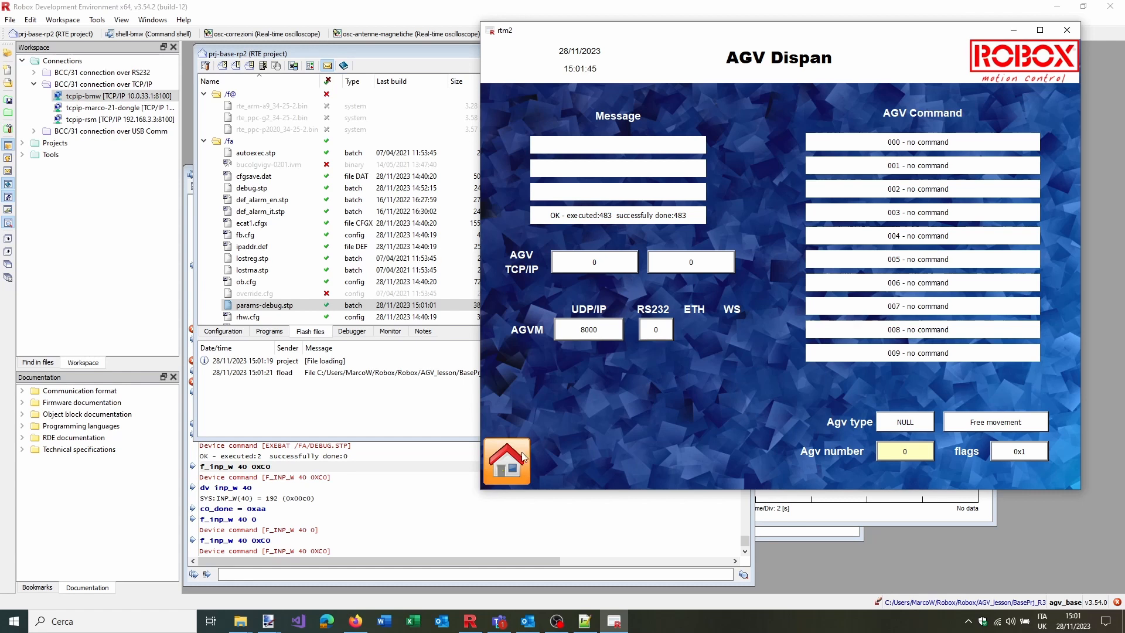
click(906, 455)
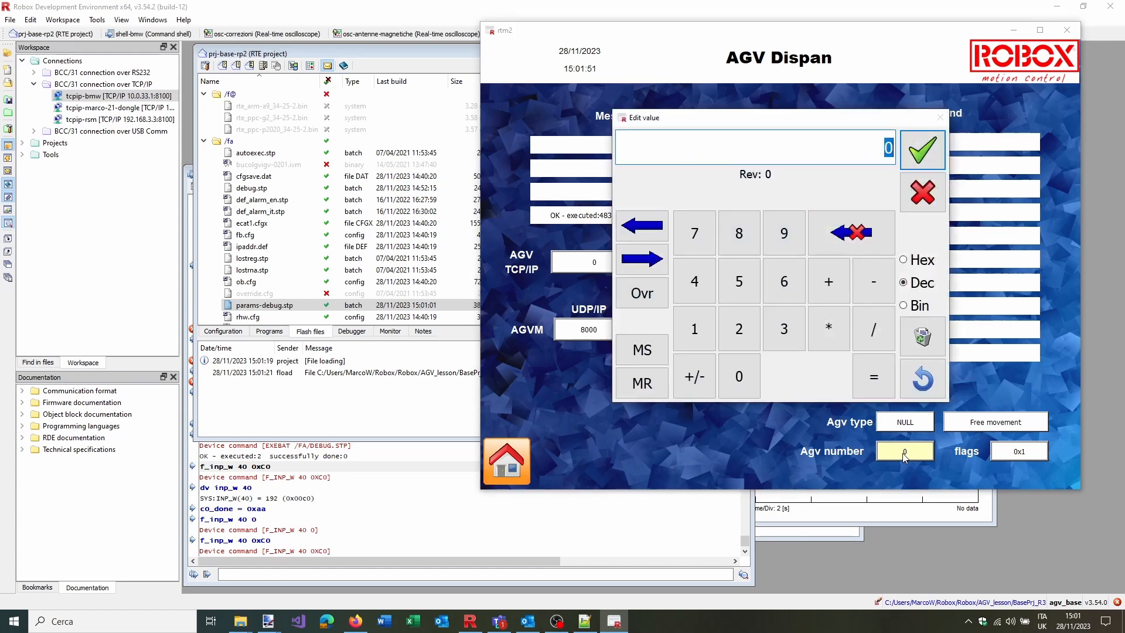
click(695, 331)
click(923, 150)
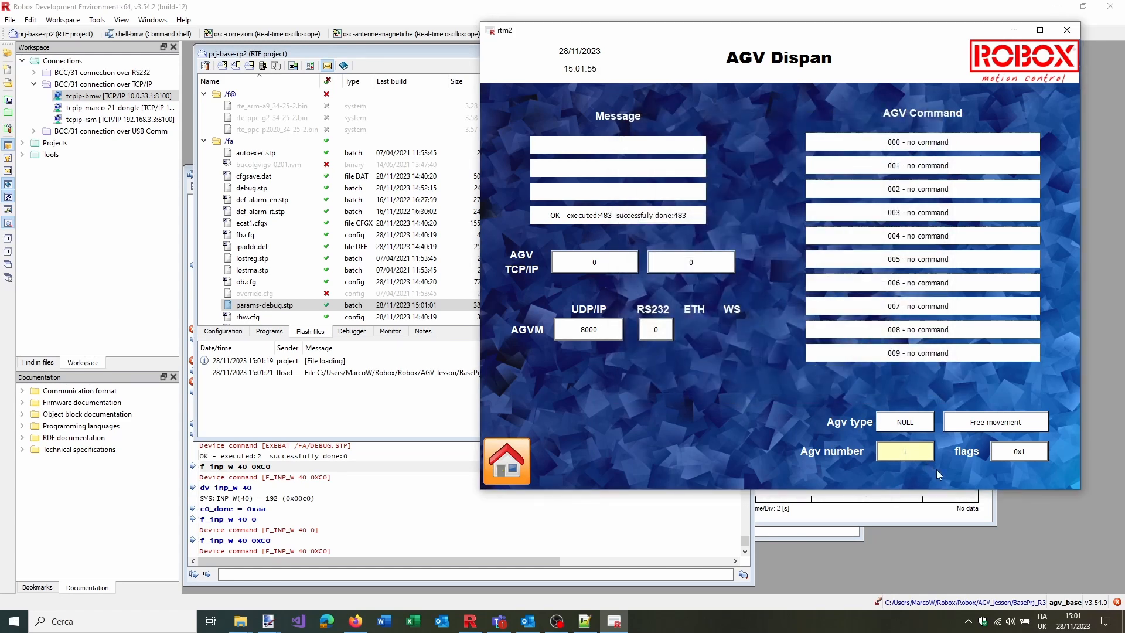
click(509, 461)
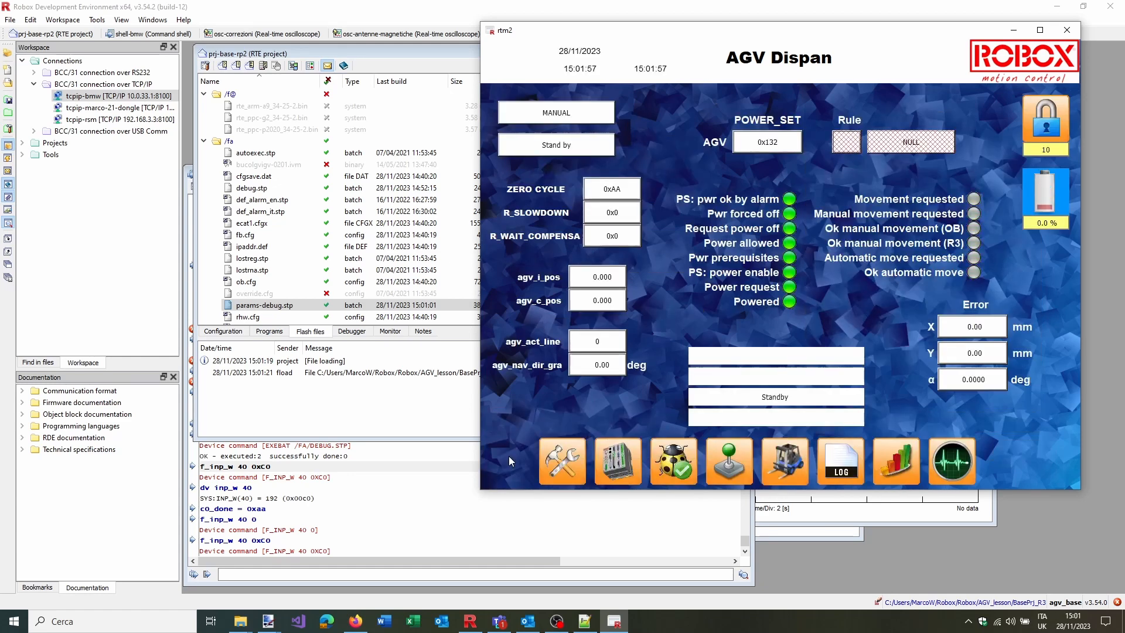
Open the alarm log and examine the code, date and text of its individual messages
click(838, 464)
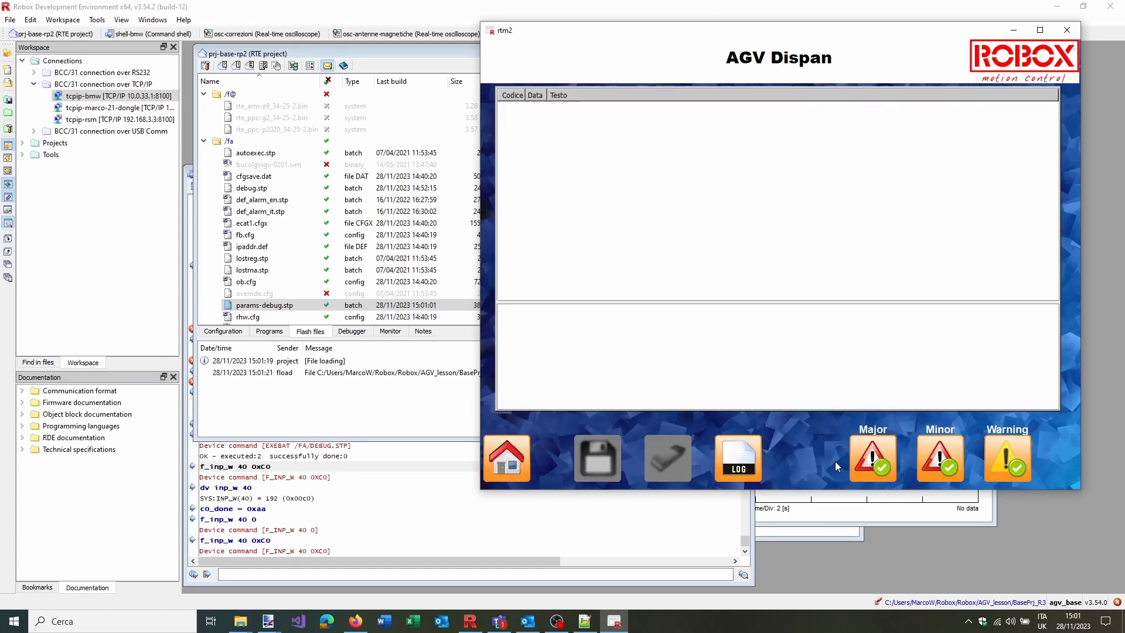
click(647, 111)
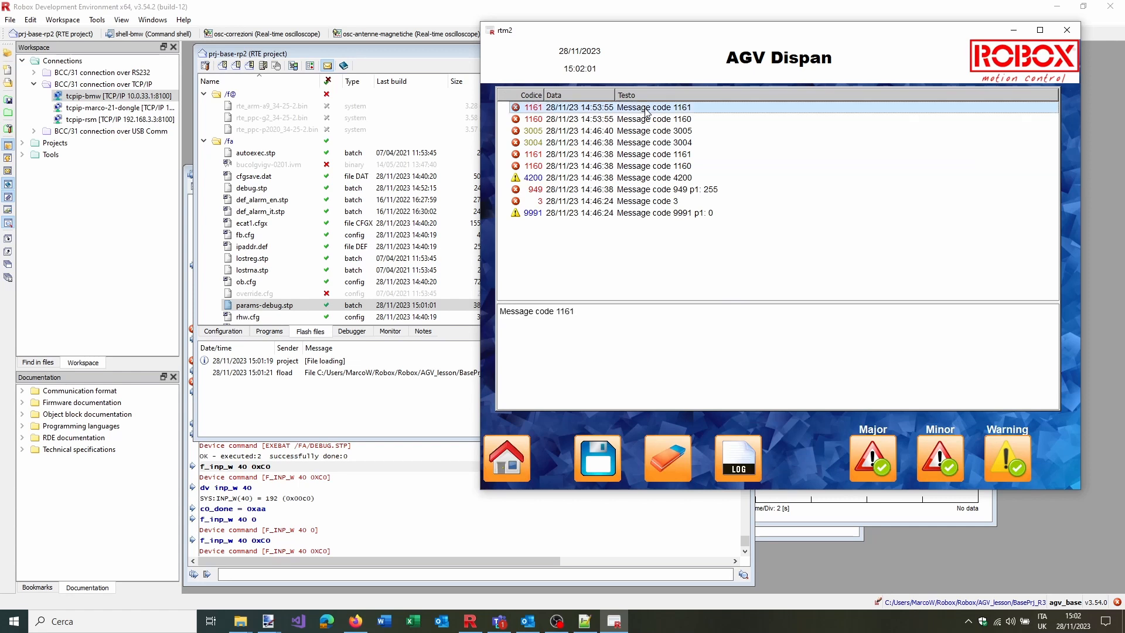
click(644, 119)
click(641, 142)
click(640, 154)
click(637, 165)
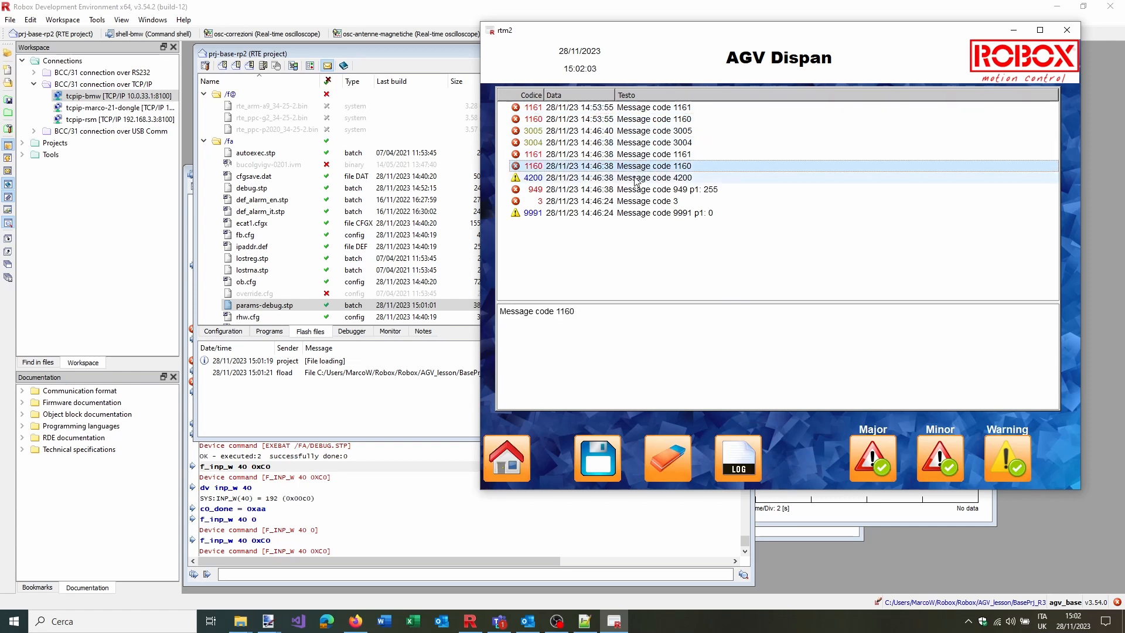
click(636, 178)
click(633, 190)
click(629, 201)
click(627, 212)
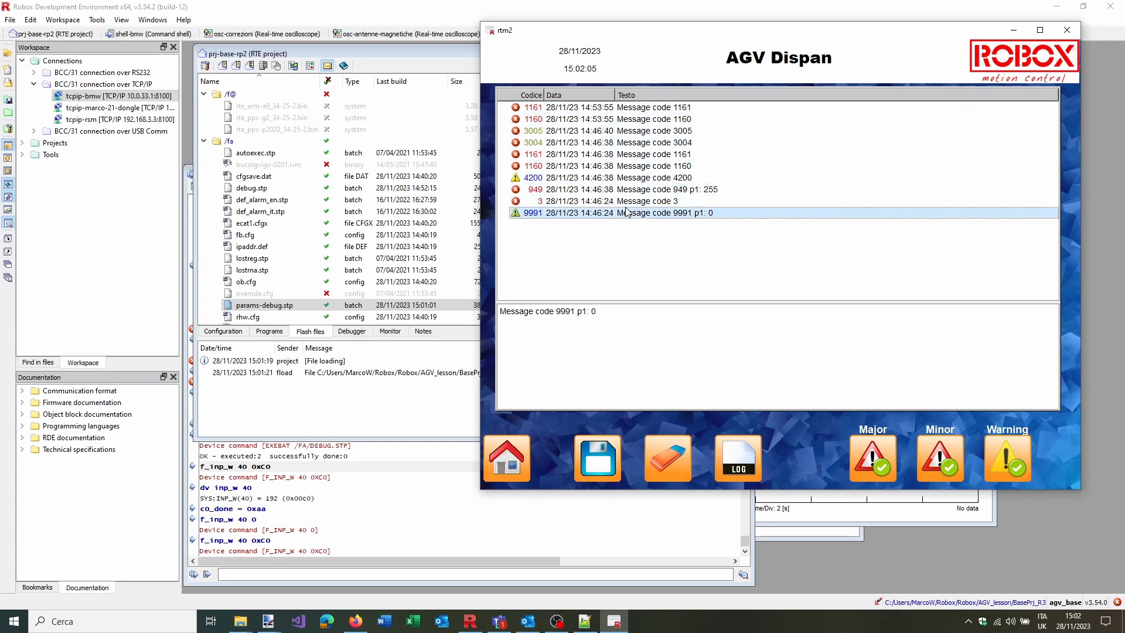
click(625, 201)
click(630, 189)
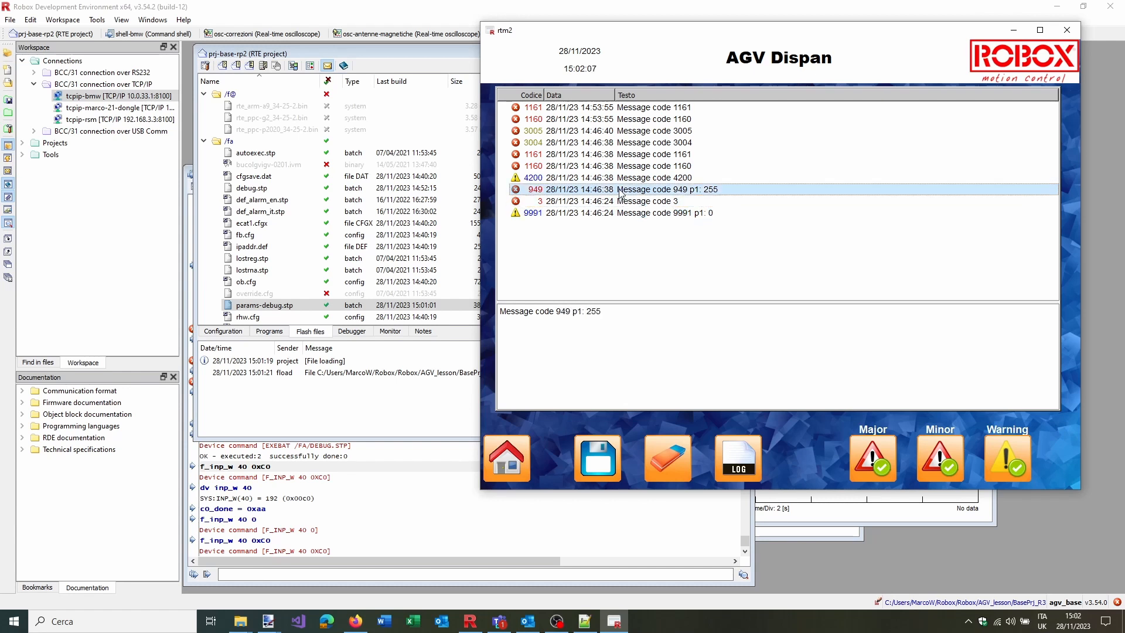
click(635, 166)
click(641, 119)
key(Up)
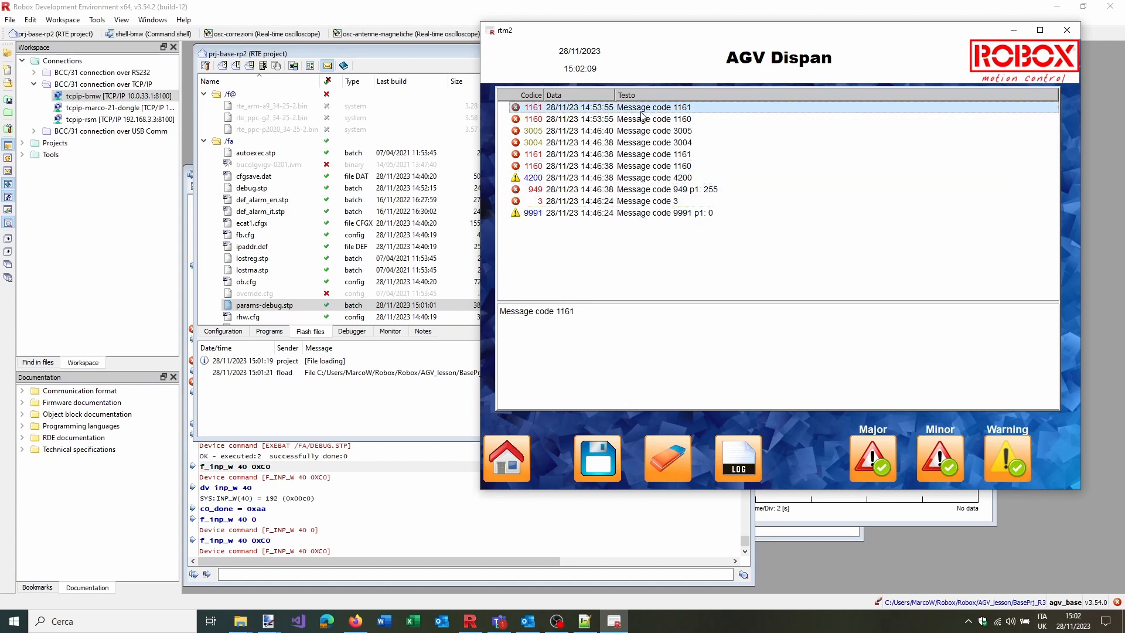
click(638, 142)
click(630, 177)
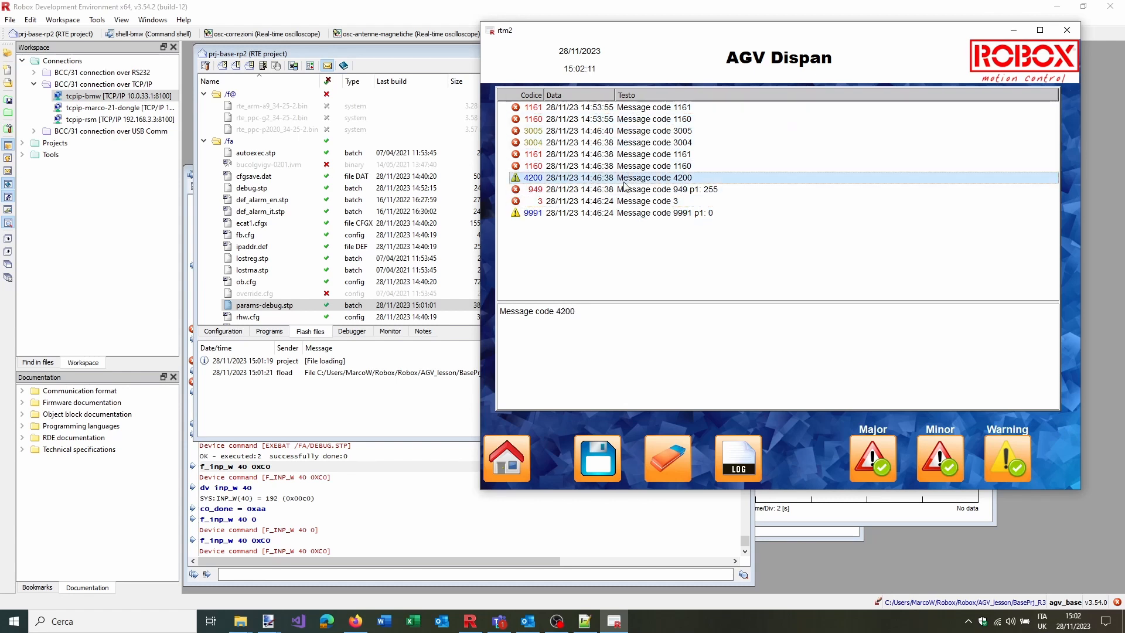
click(621, 214)
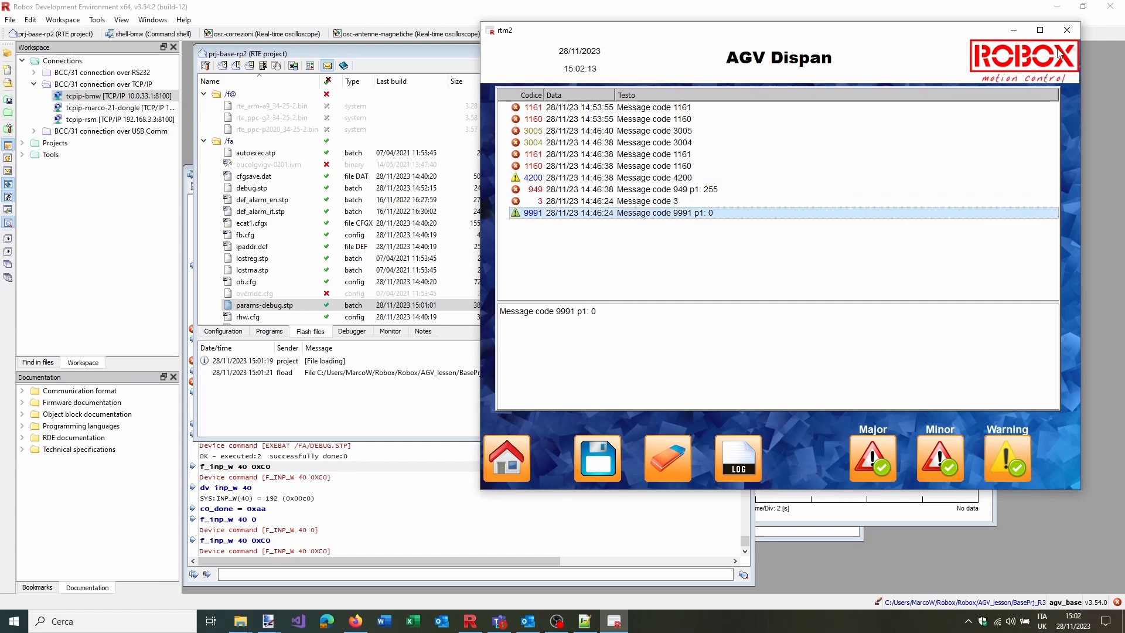
Close AGV Dispan, switch to File Explorer, and open the agv_rdt project folder inside the 2.2.12 projects folder
click(1066, 30)
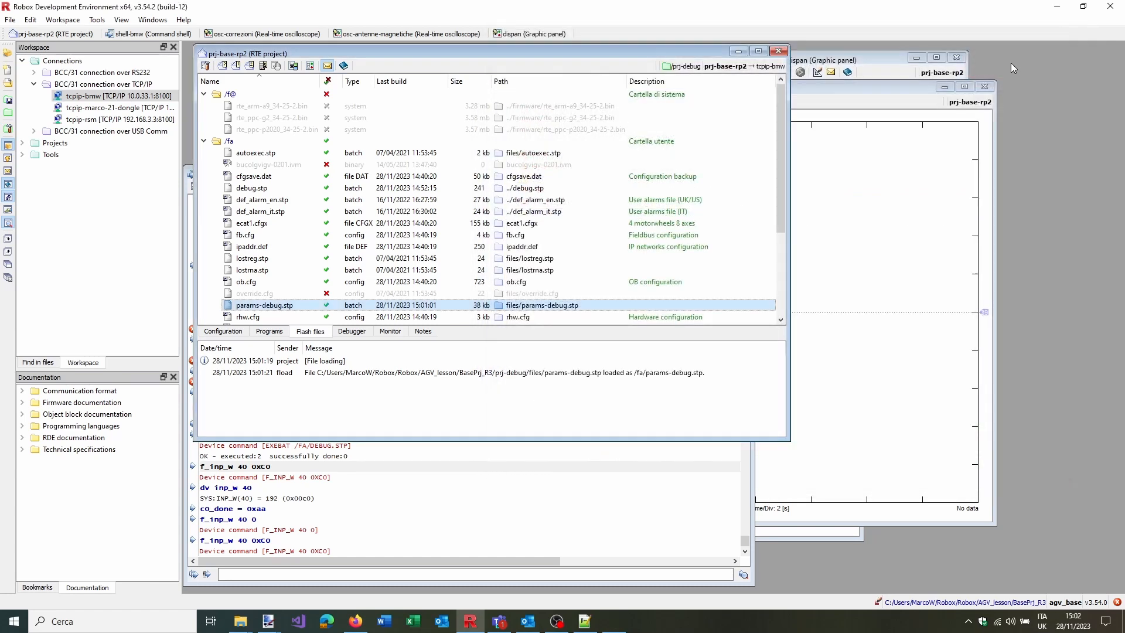
click(240, 621)
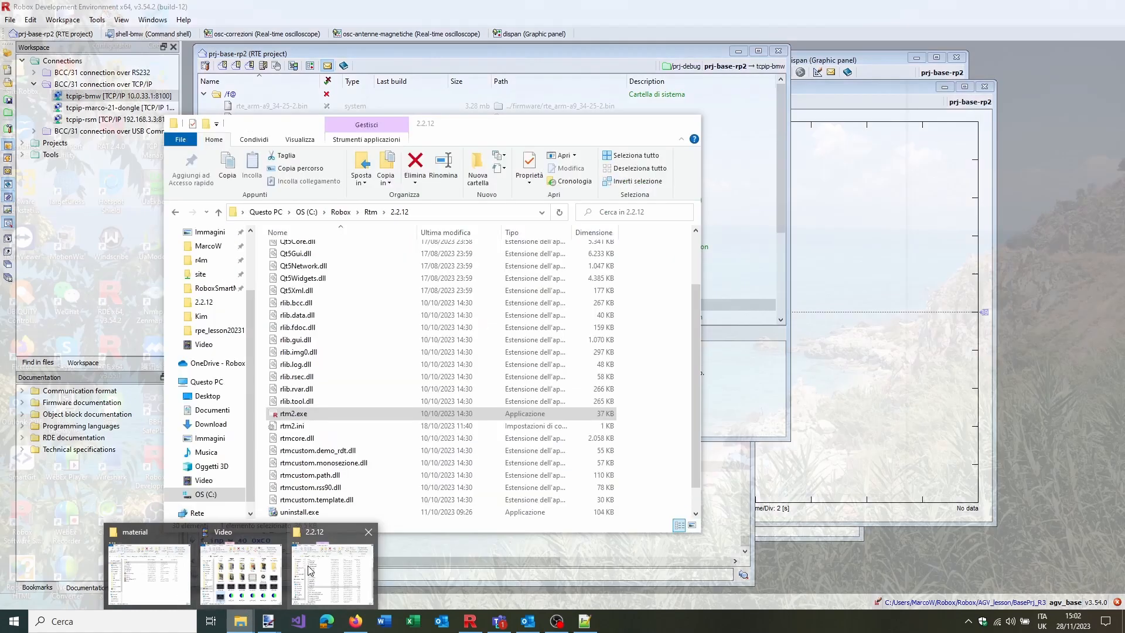
click(329, 573)
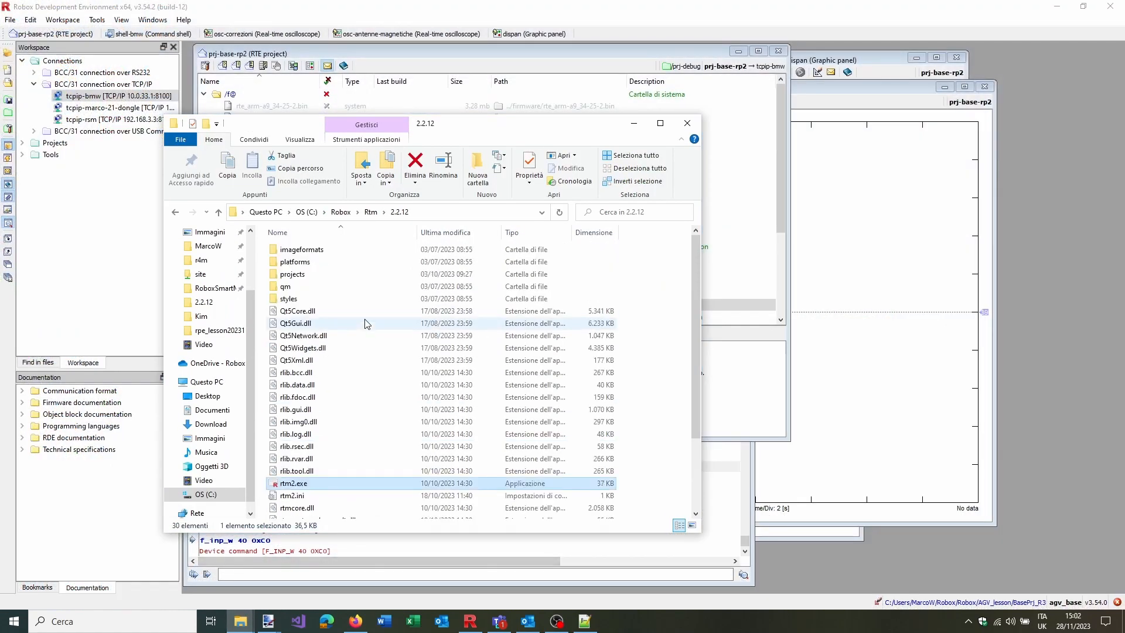
double_click(301, 275)
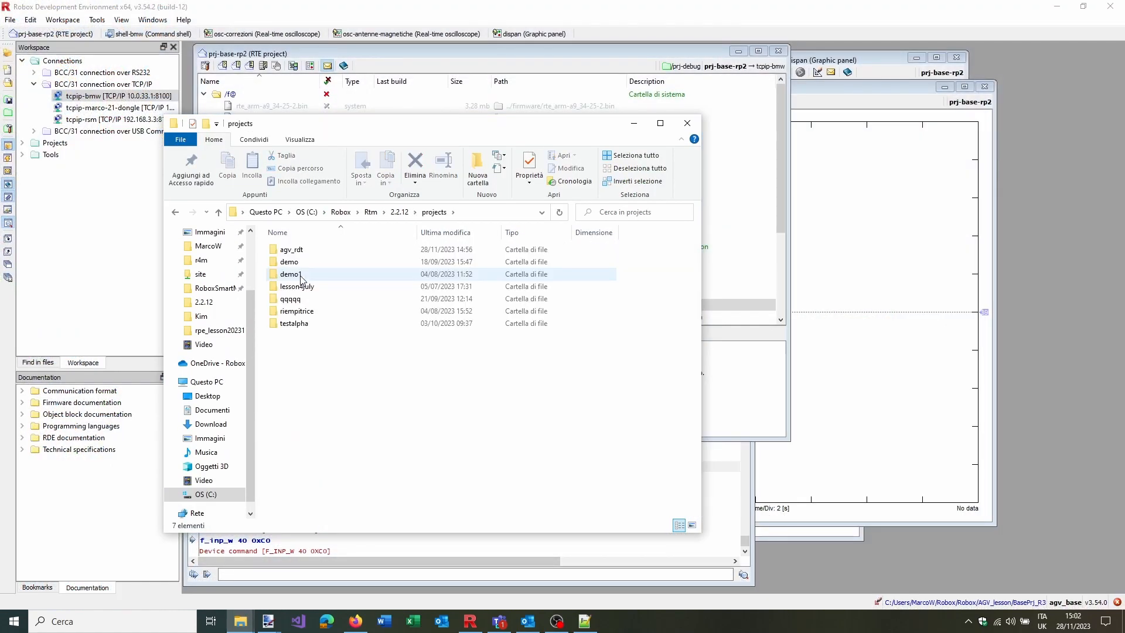
double_click(291, 250)
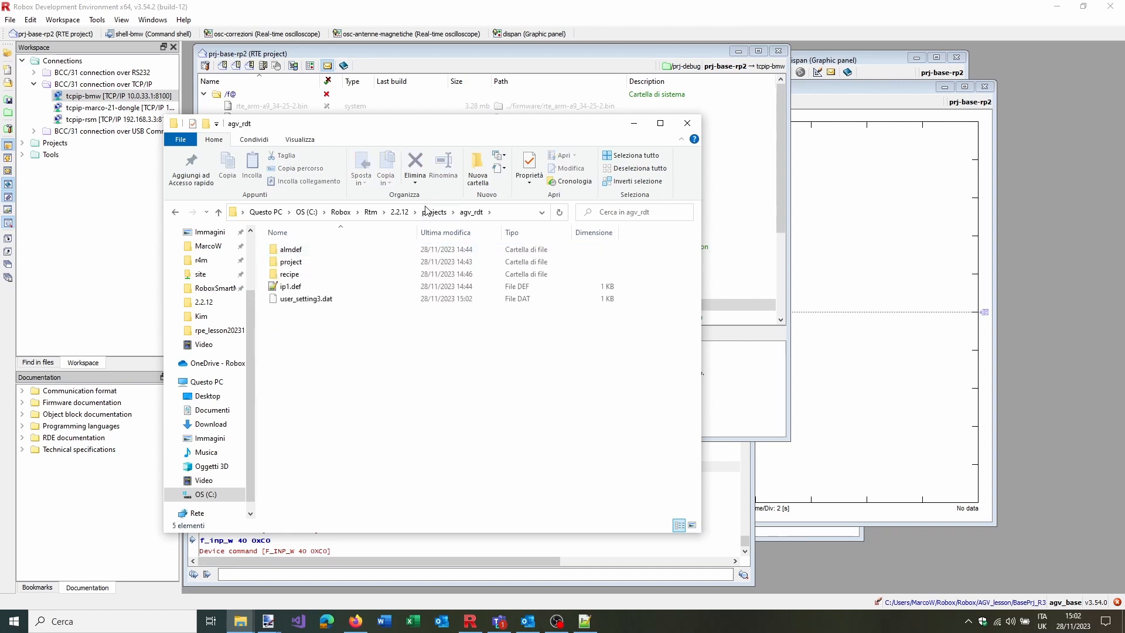
Create a folder named etc in agv_rdt and move the almdef folder into it
click(477, 168)
text(e)
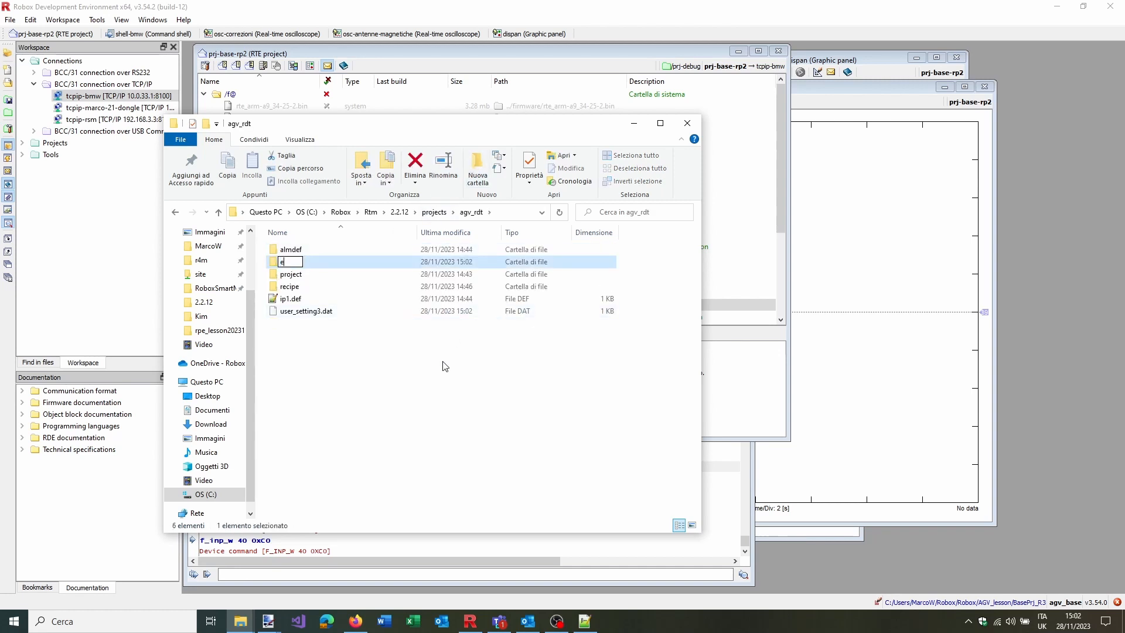
text(tc)
key(Return)
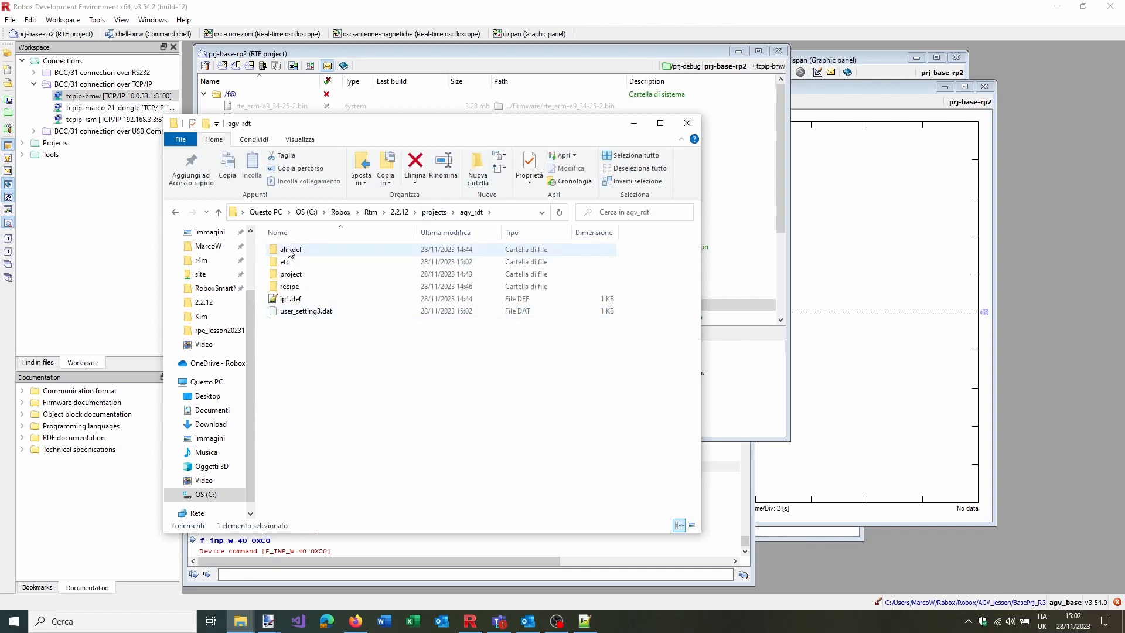
drag(289, 253, 292, 265)
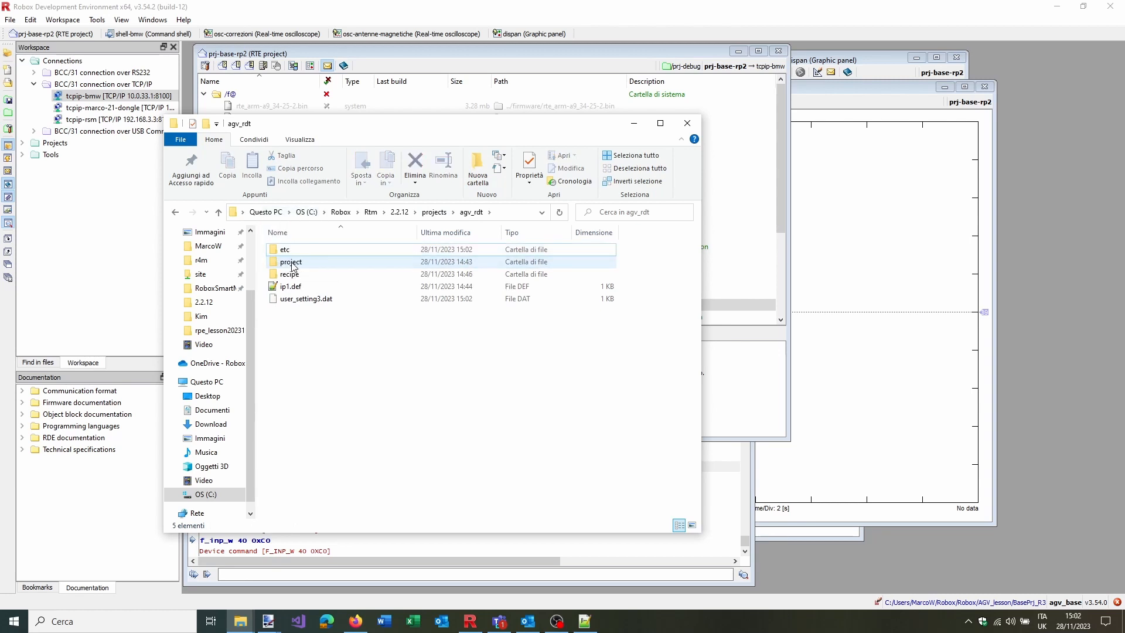
Relaunch rtm2.exe from the 2.2.12 folder, start AGV Dispan, and go to its home page
click(398, 212)
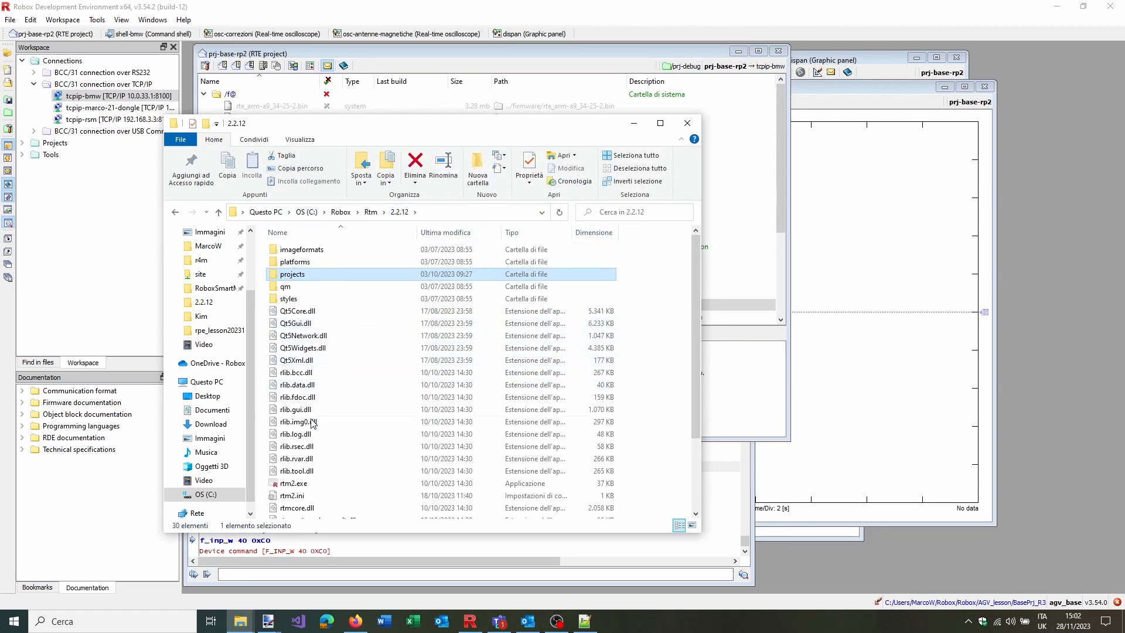
double_click(293, 483)
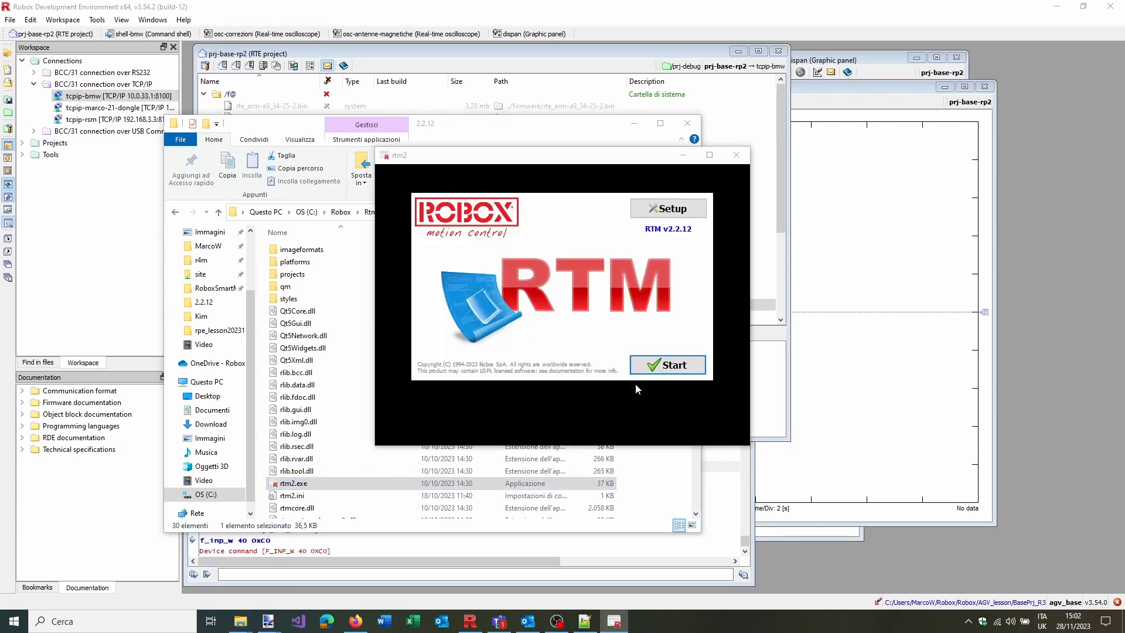
click(655, 363)
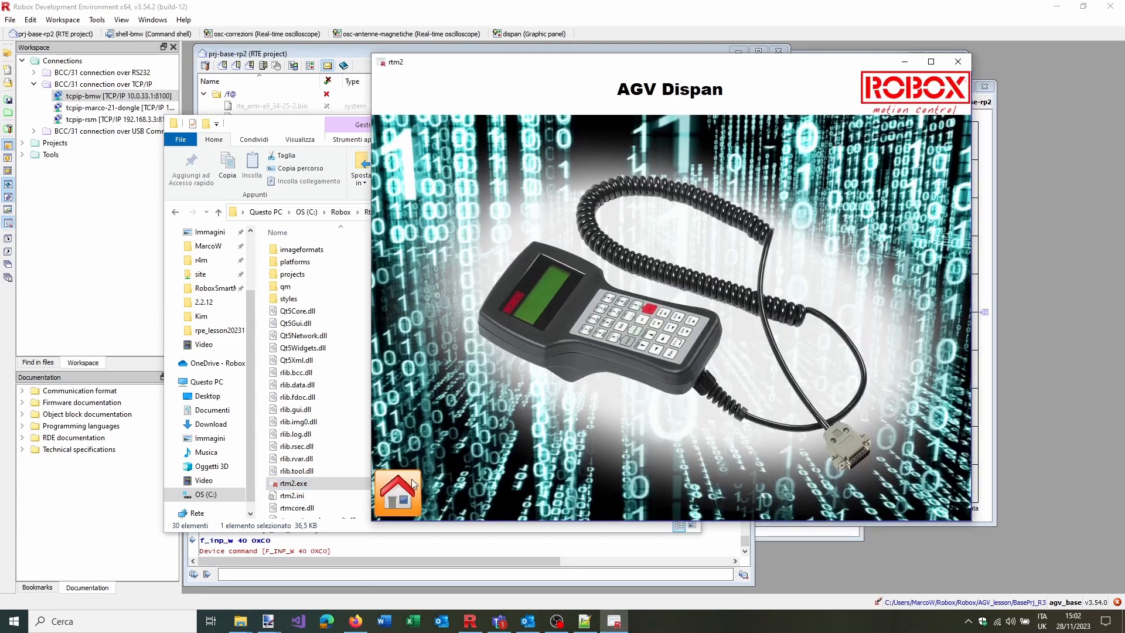
click(410, 480)
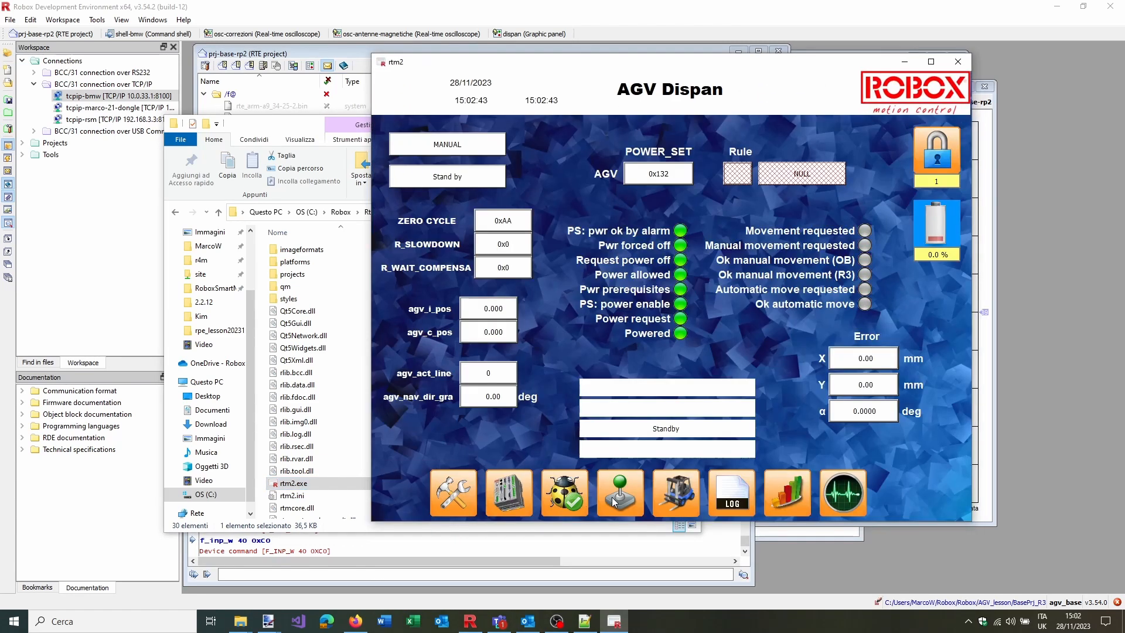
Open the alarm log and examine the descriptions, causes and remedies of its individual messages
click(717, 494)
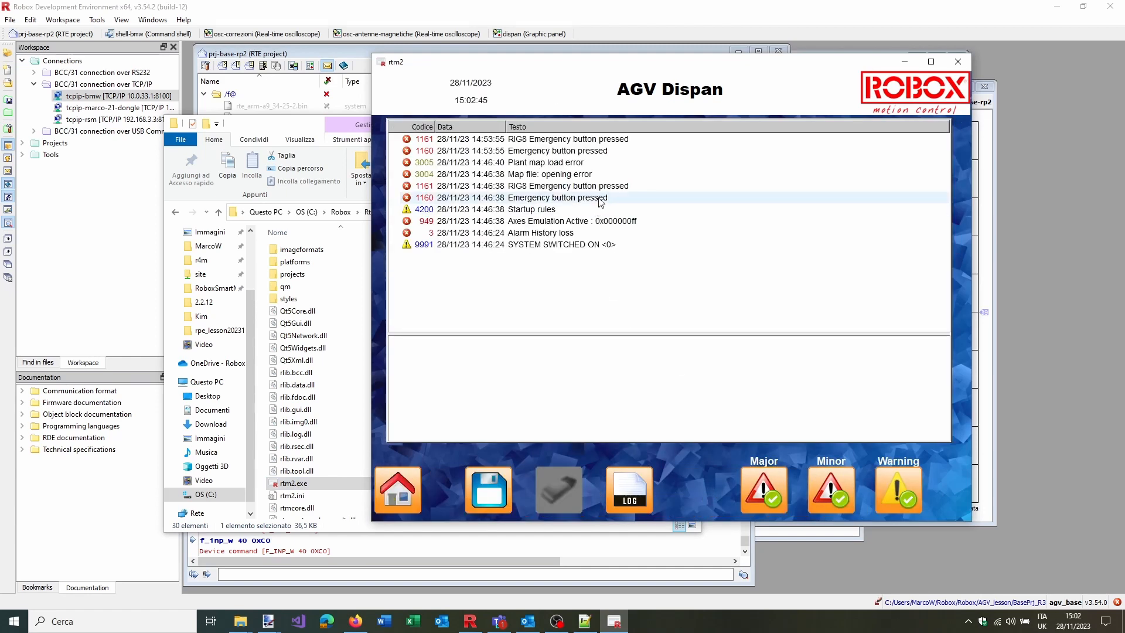
click(563, 139)
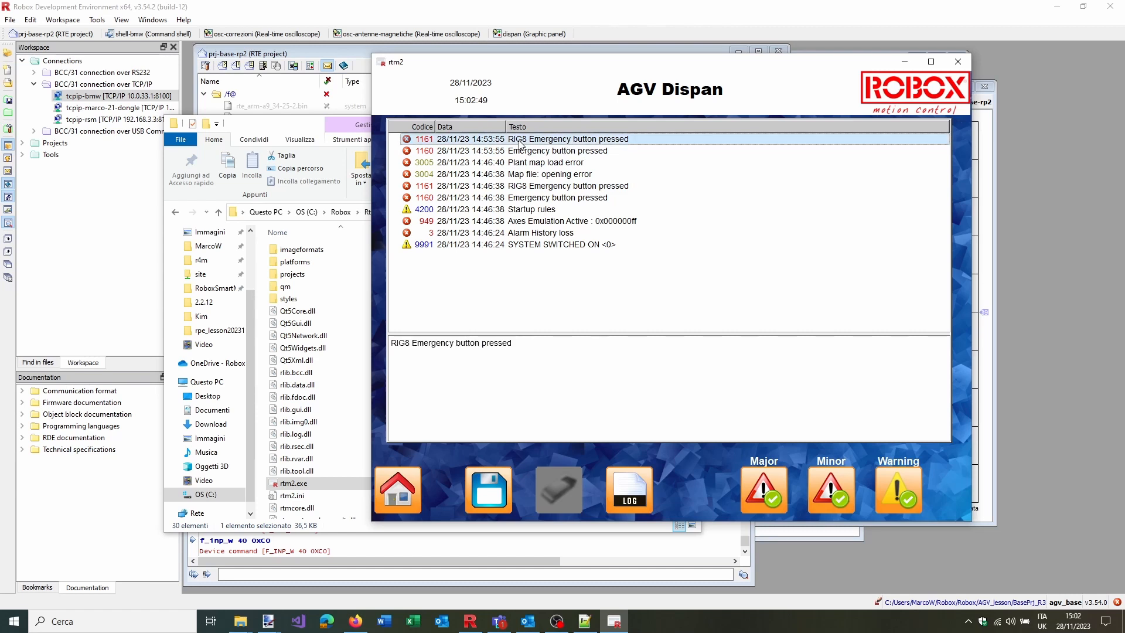
click(532, 151)
click(532, 163)
click(532, 185)
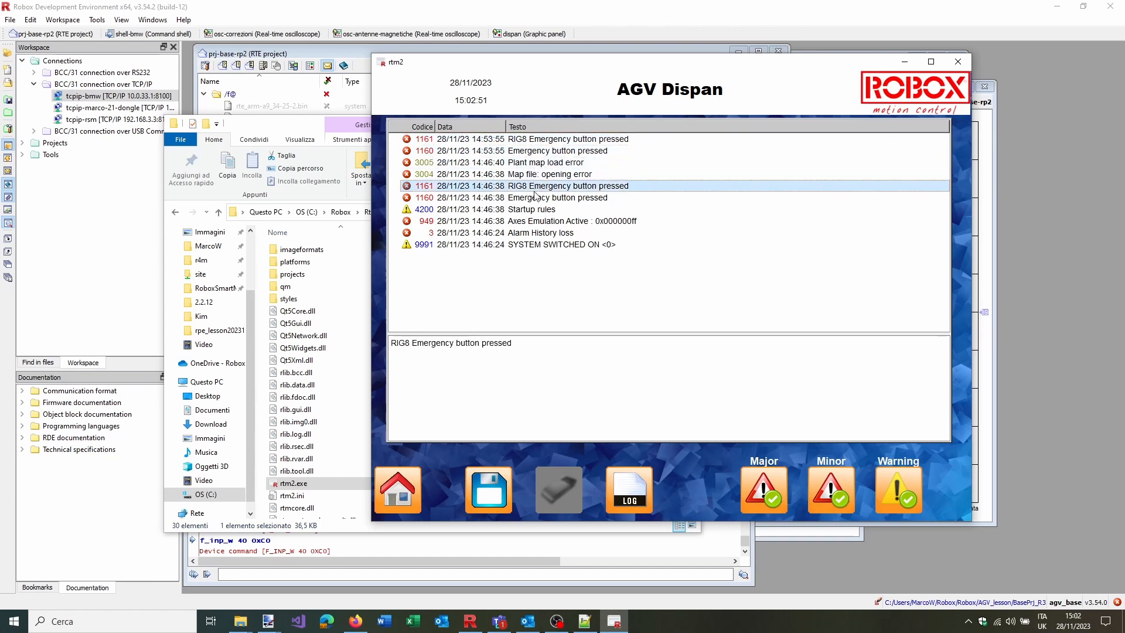
click(532, 197)
click(528, 221)
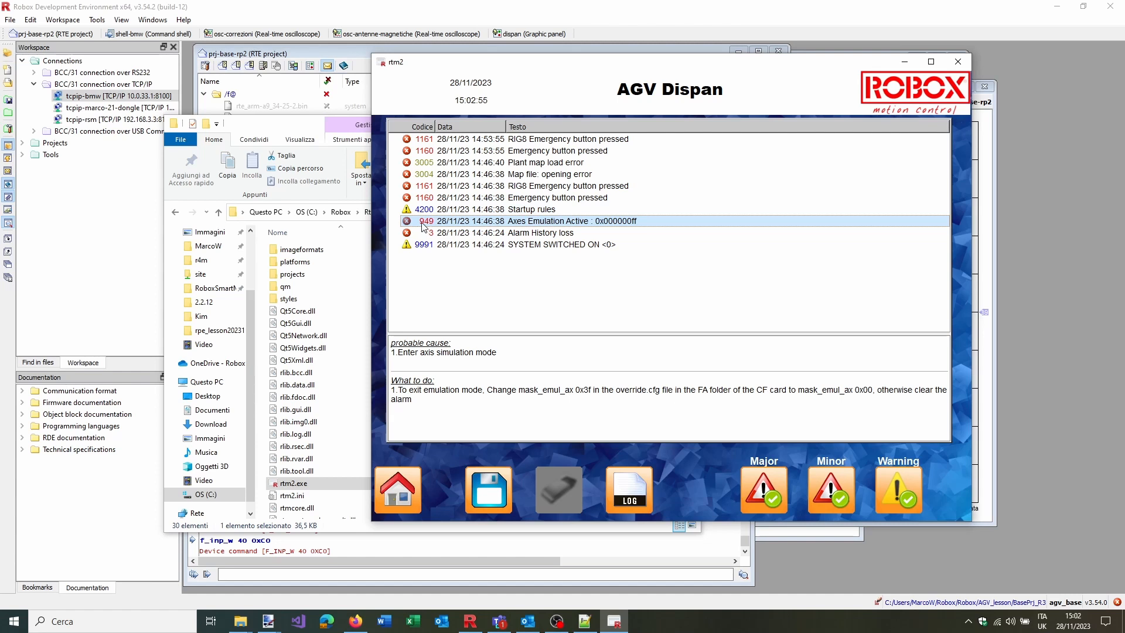
click(438, 233)
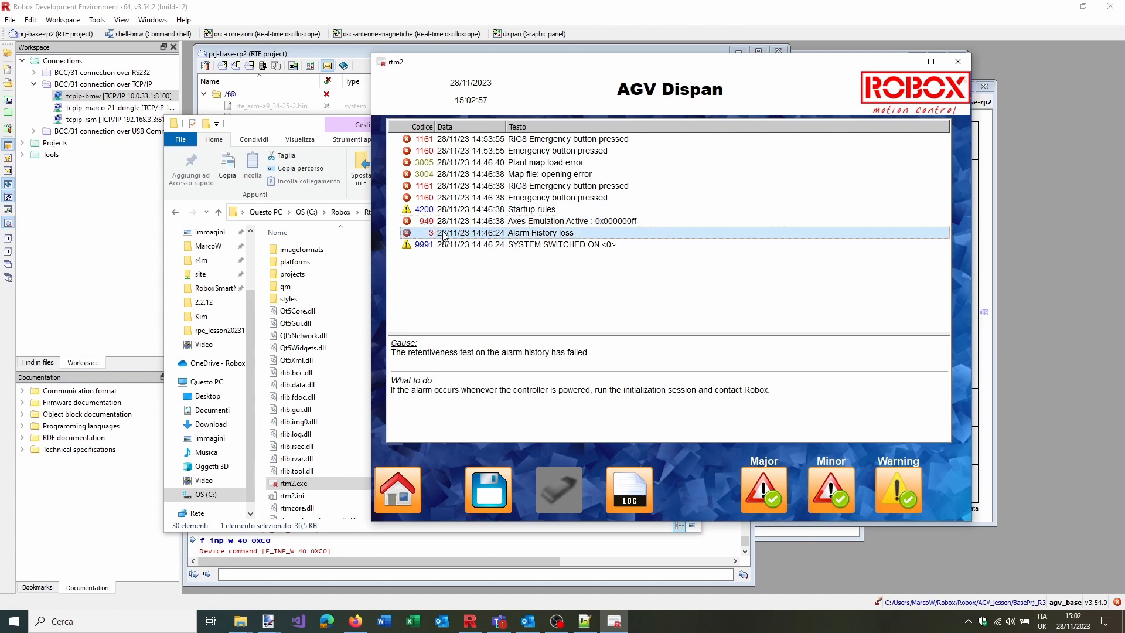
click(441, 221)
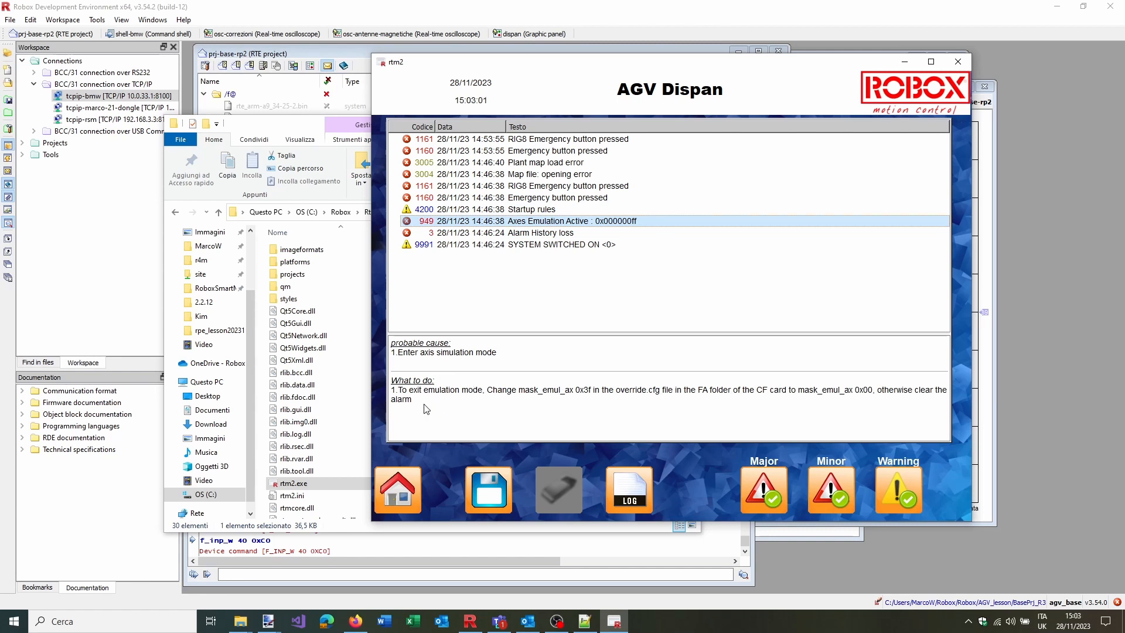
click(502, 174)
click(503, 162)
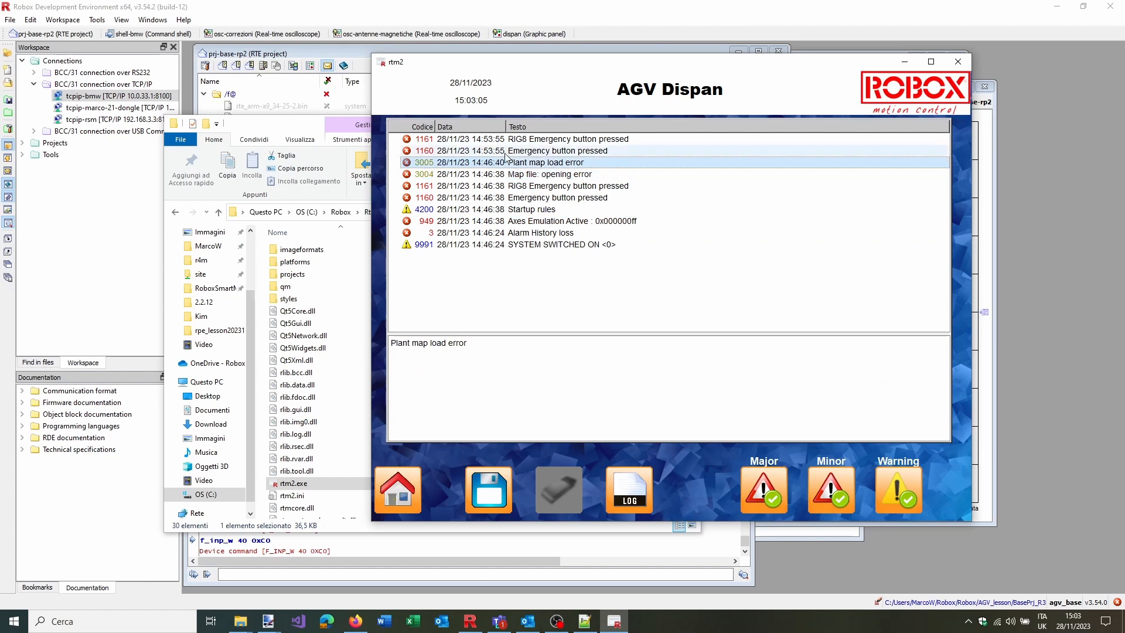
click(503, 141)
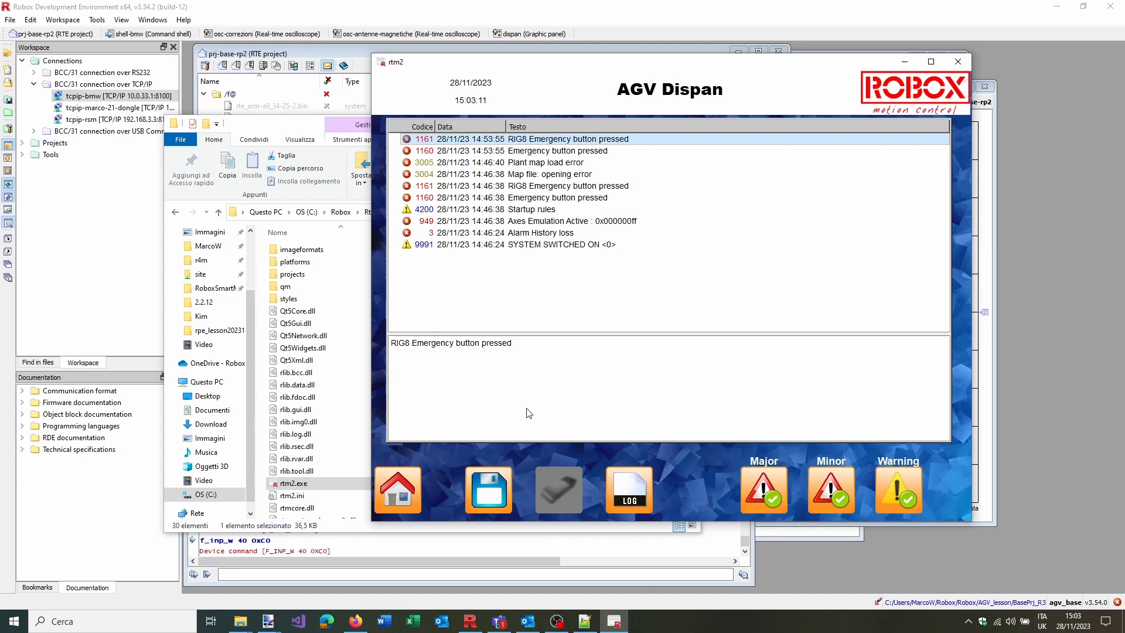
Select the Alarm History loss message, then hide the alarm log's detail pane and show it again
click(630, 495)
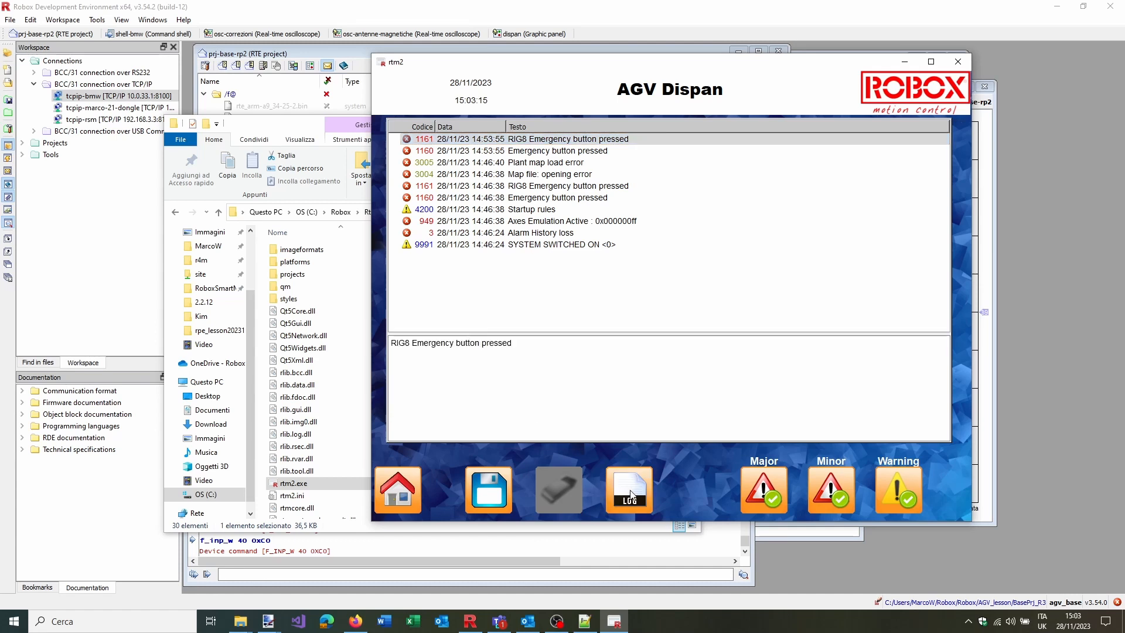
click(457, 233)
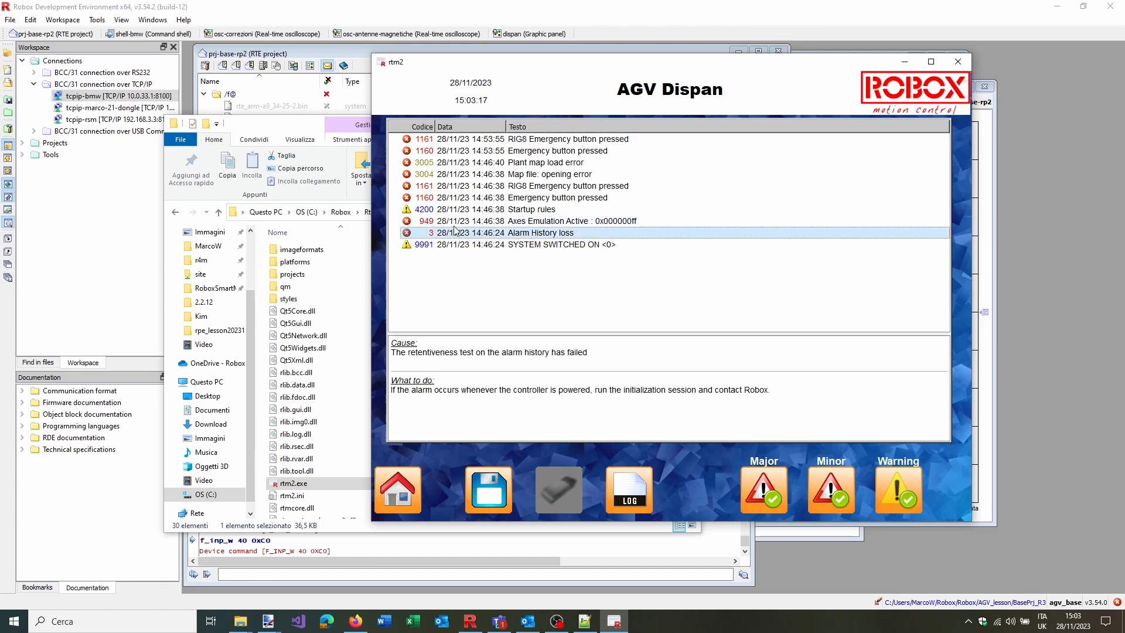
click(629, 492)
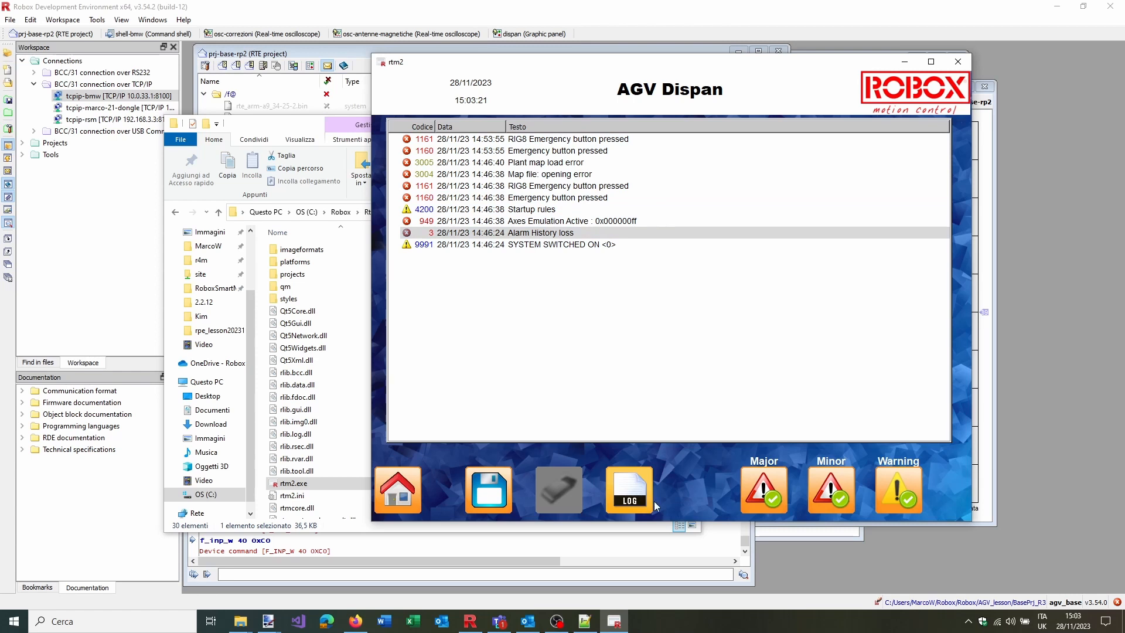
click(627, 490)
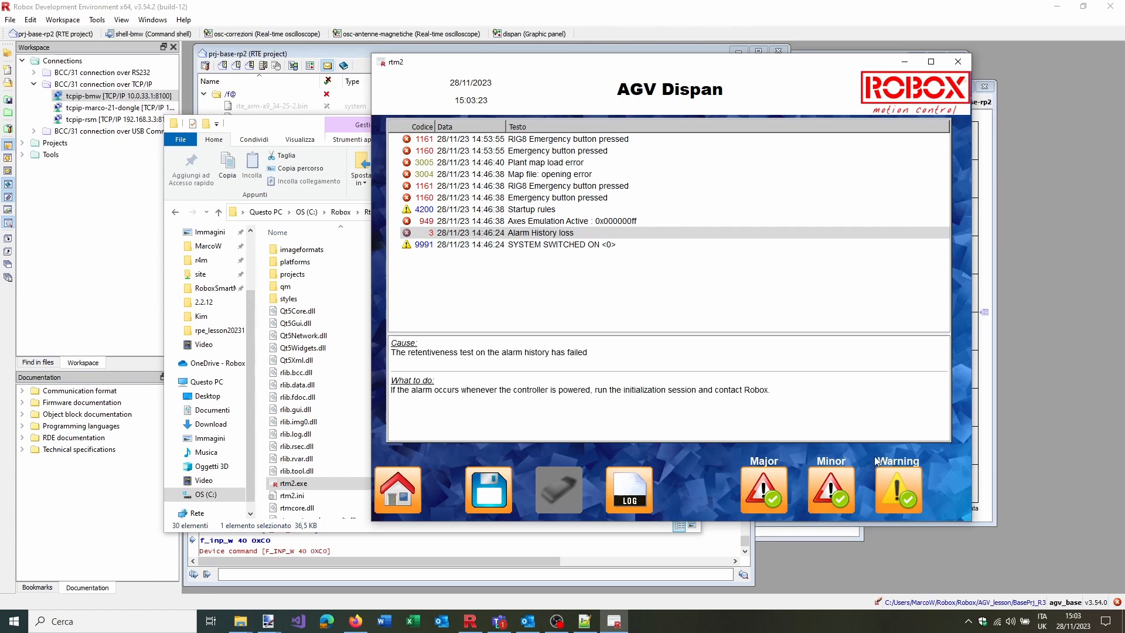
Filter the Warning, Minor and Major messages out of the alarm log one category at a time, restoring each
click(895, 487)
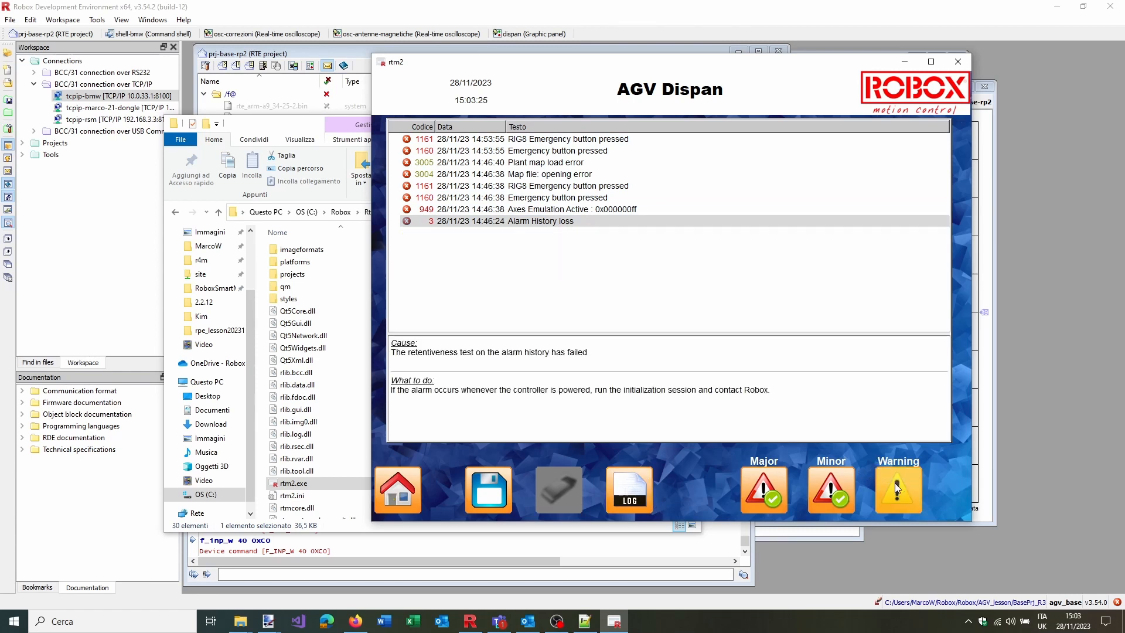
click(895, 487)
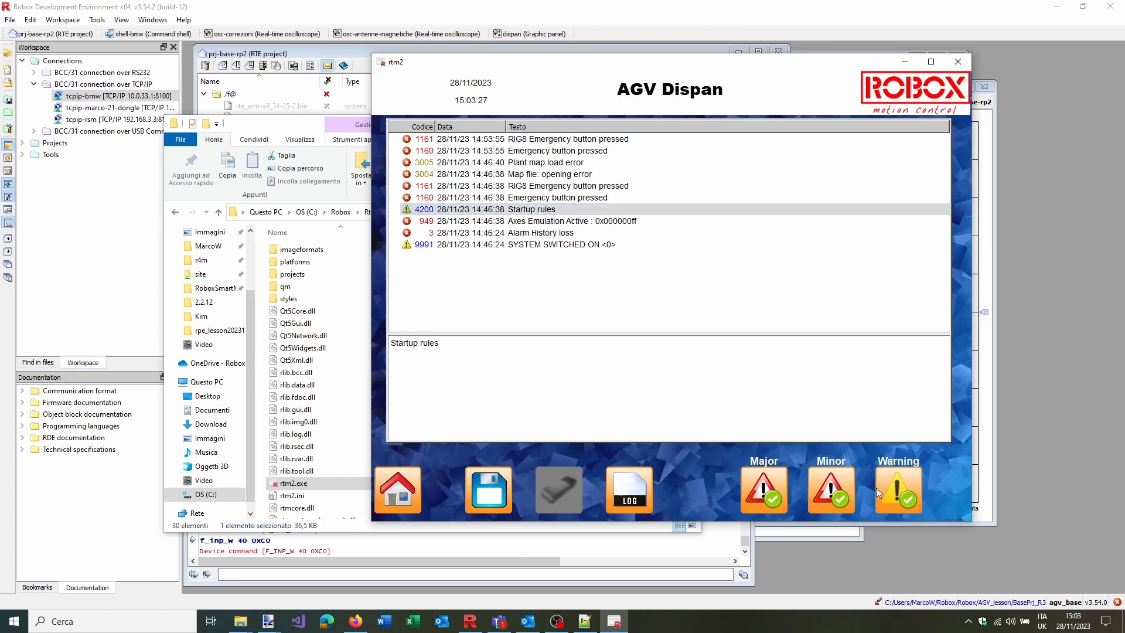
click(486, 174)
click(821, 491)
click(821, 491)
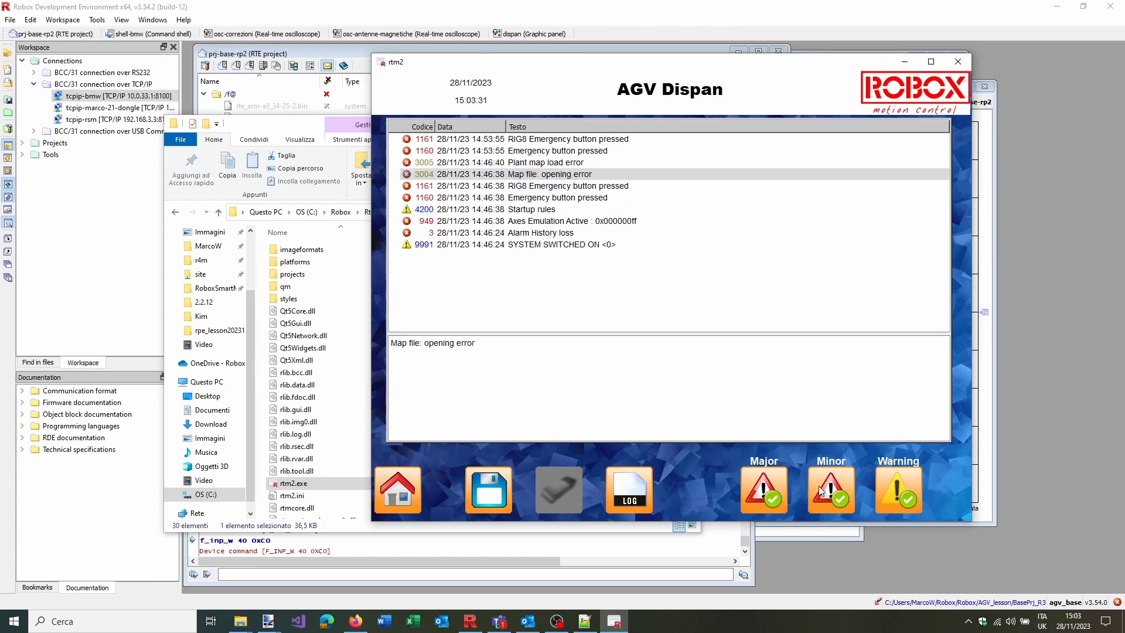
click(783, 486)
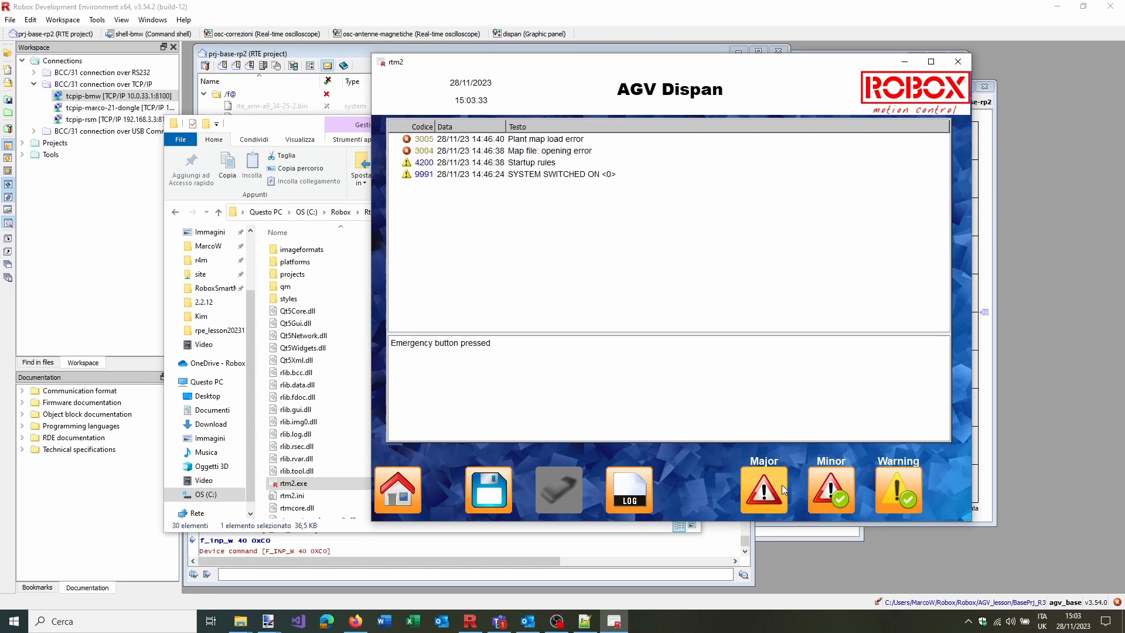
click(783, 490)
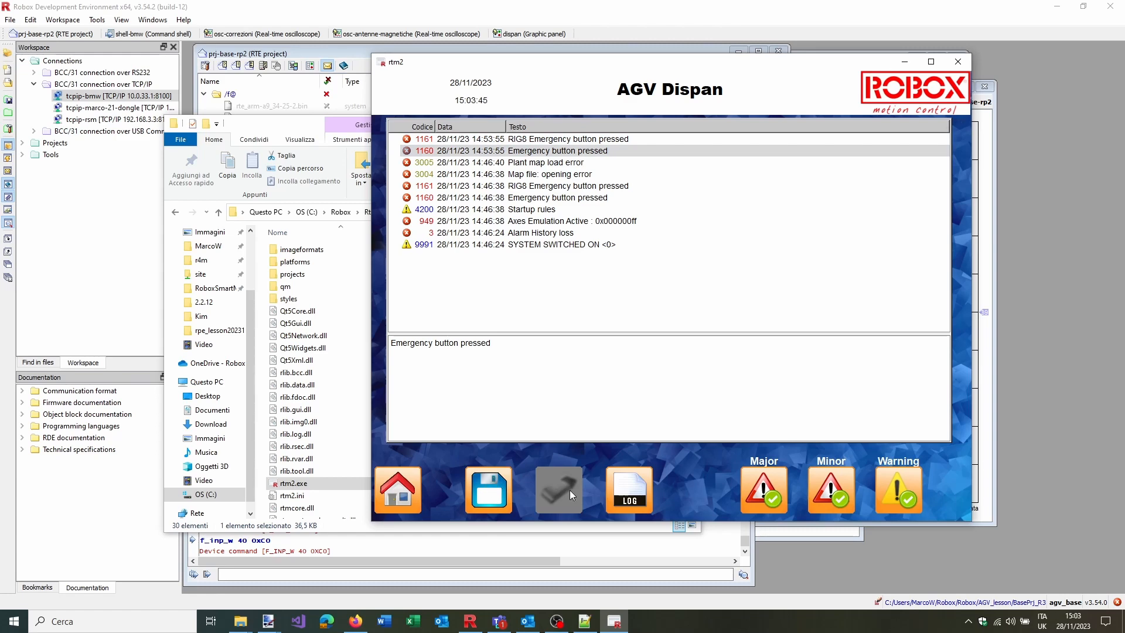
Return to the home page and submit the access password to raise the user level
click(391, 491)
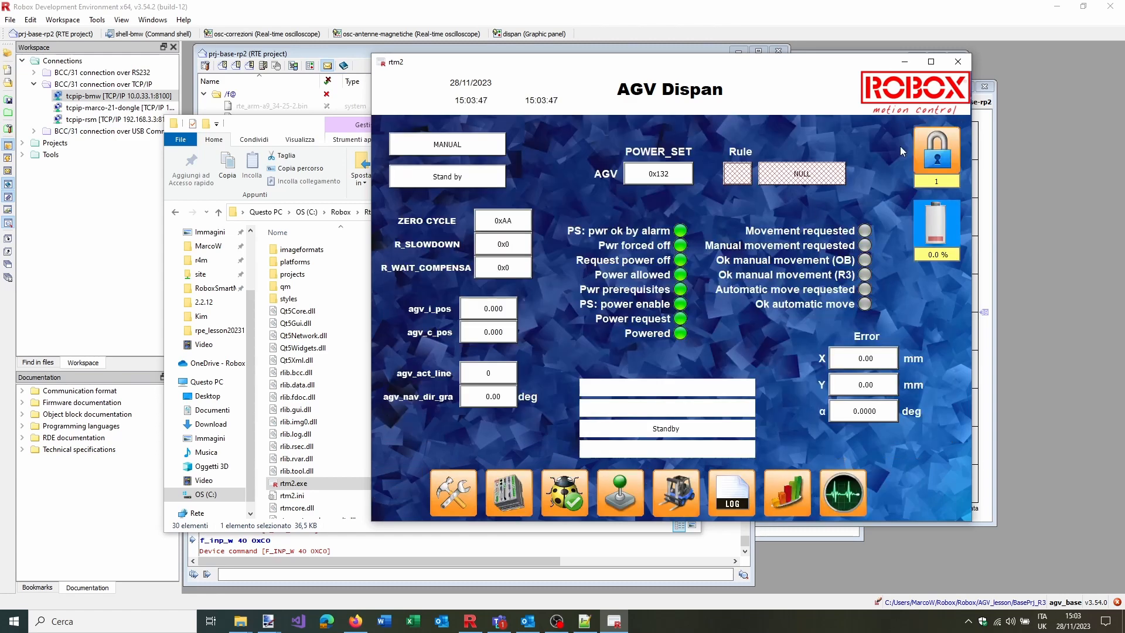
click(935, 154)
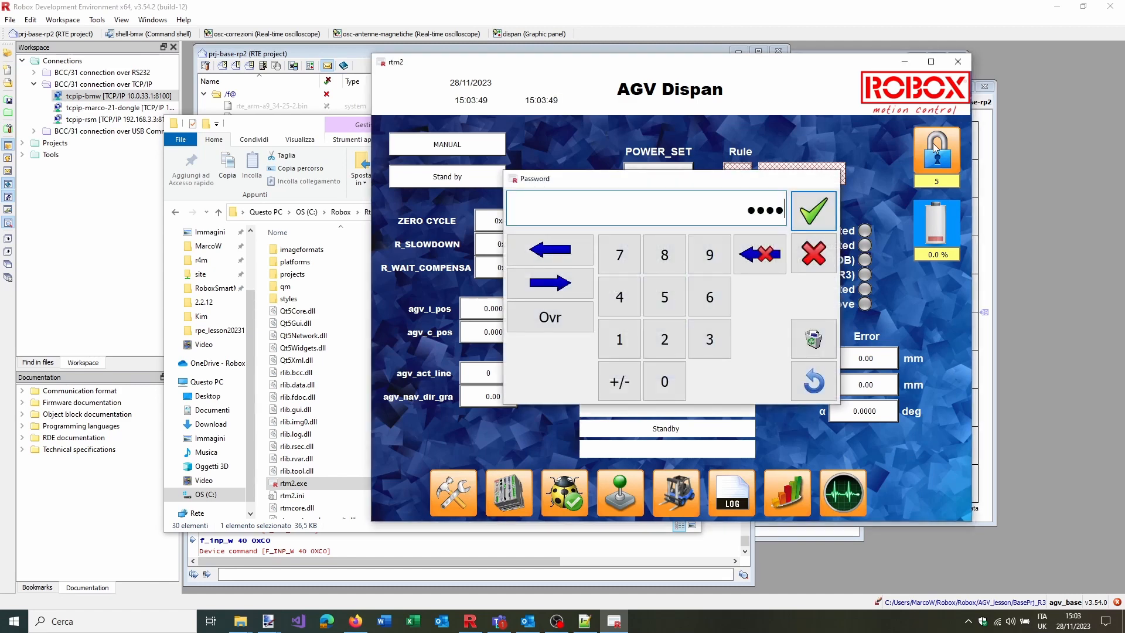
key(Return)
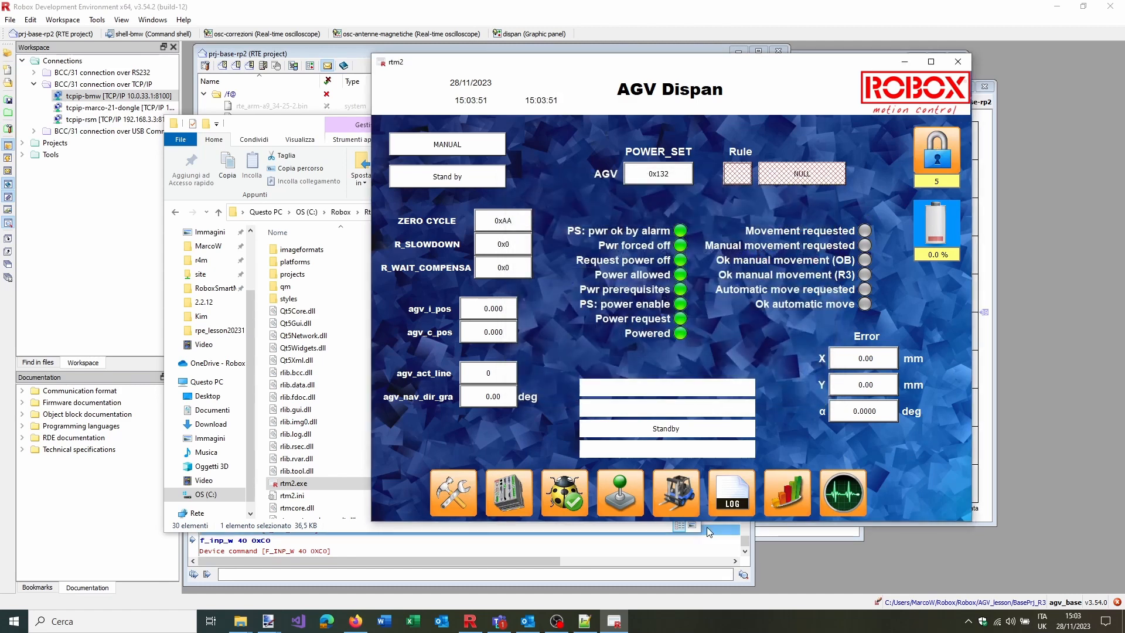
Open the alarm log, request clearing of all event log messages, and decline the deletion
click(732, 489)
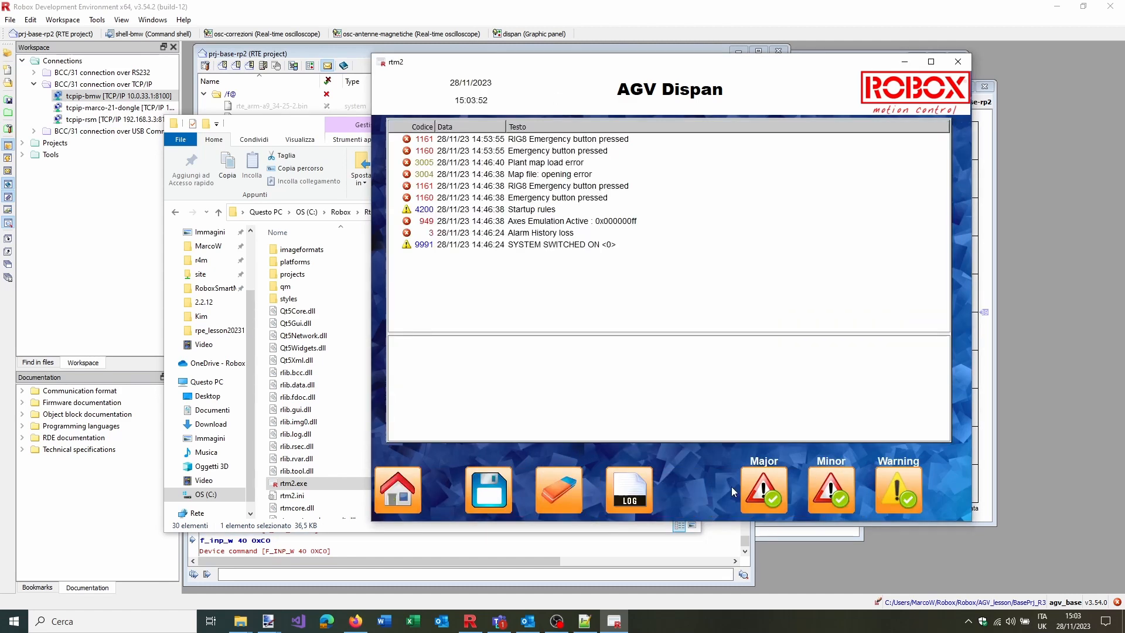
click(551, 491)
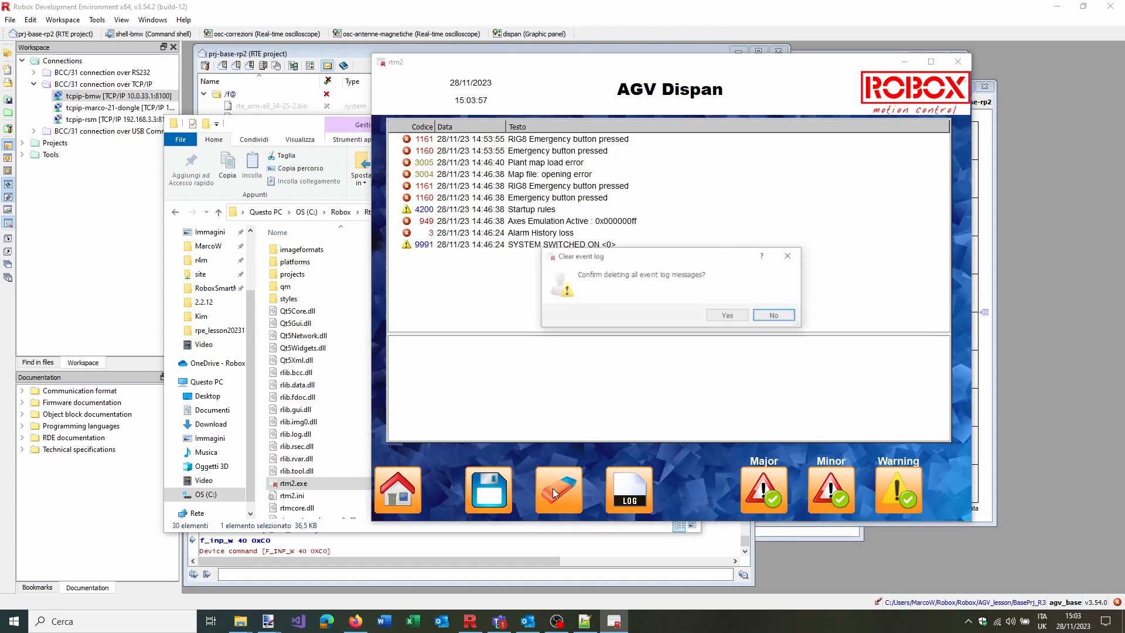
click(779, 317)
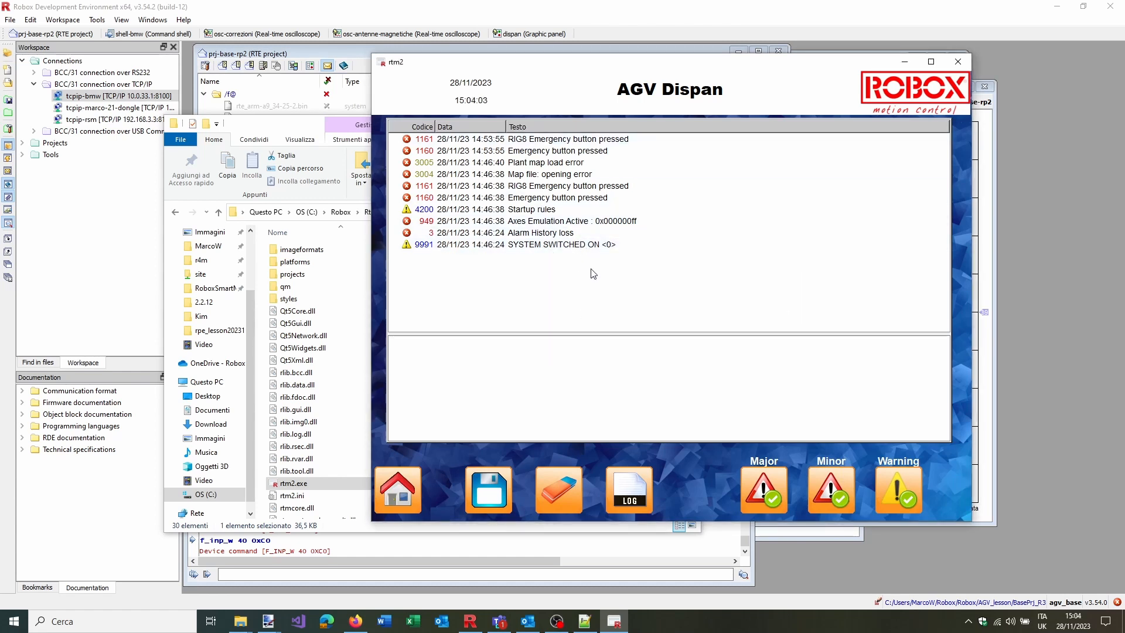
Leave the alarm log, review the statistics page for operating times and travelled distances, and return to the home page
click(397, 495)
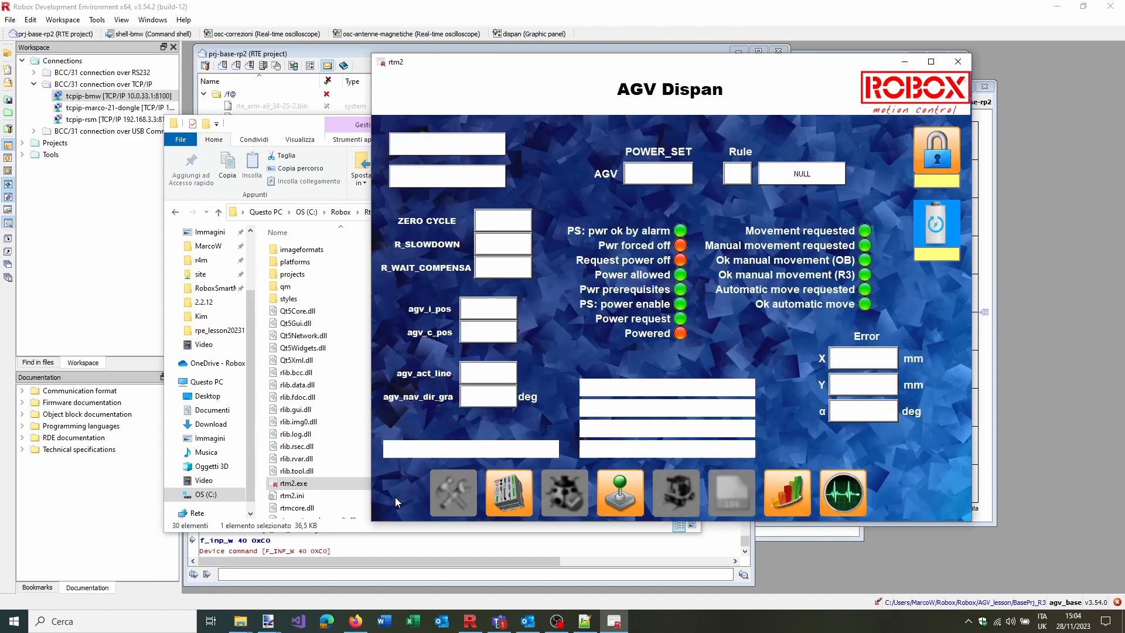
click(788, 494)
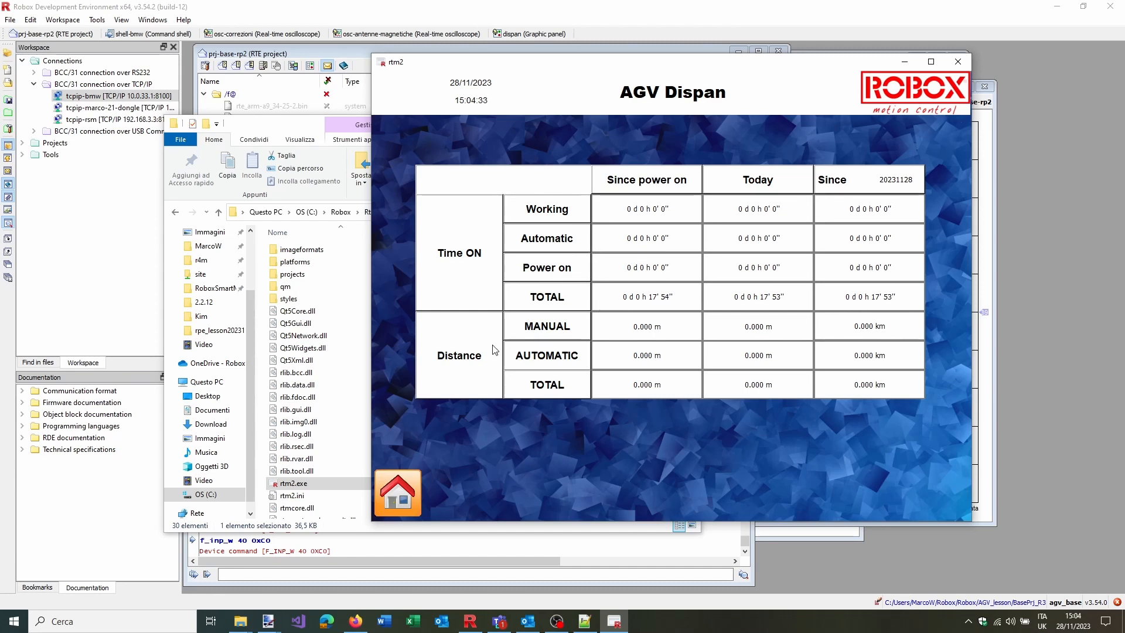
click(416, 498)
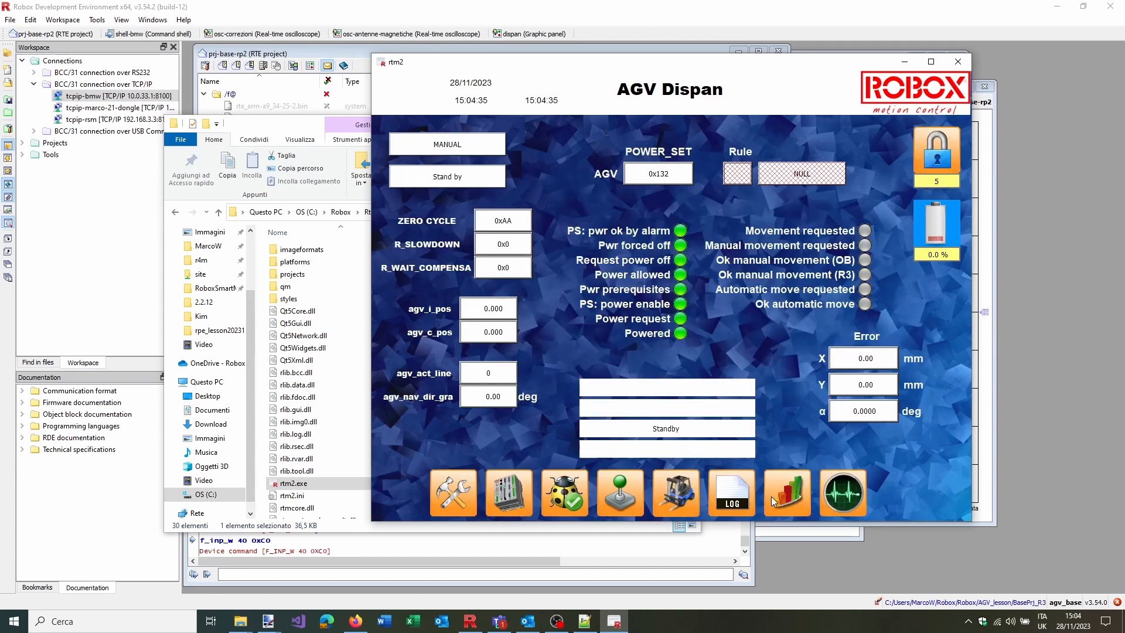
Open the oscilloscope page, select channels CH 1 through CH 5 in turn to examine their traces, and return to the home page
click(842, 503)
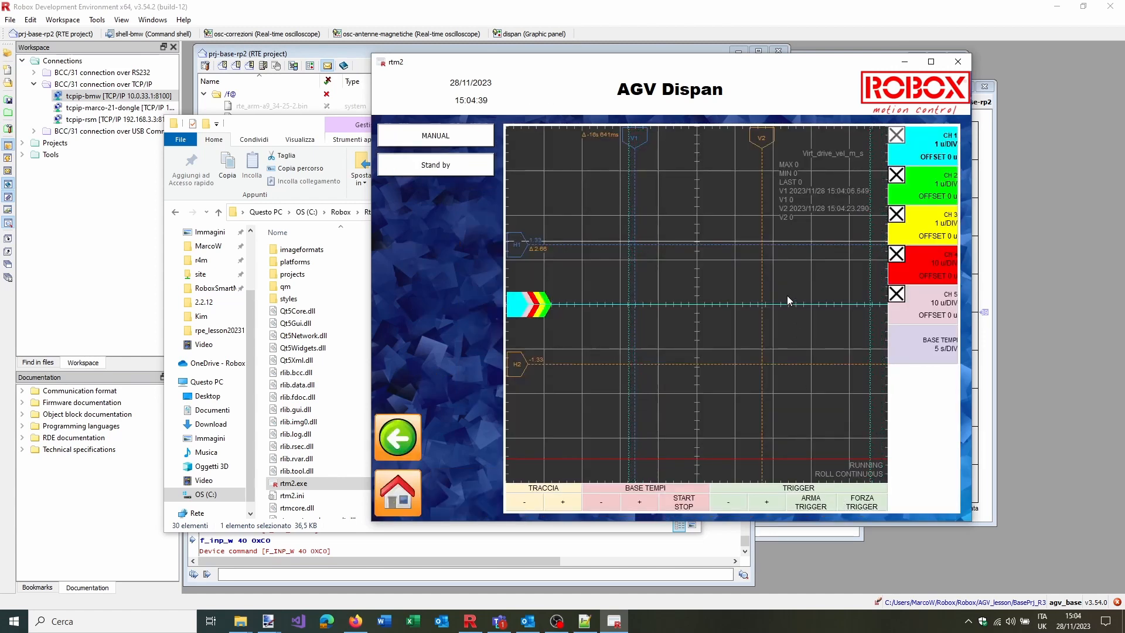
click(946, 188)
click(938, 147)
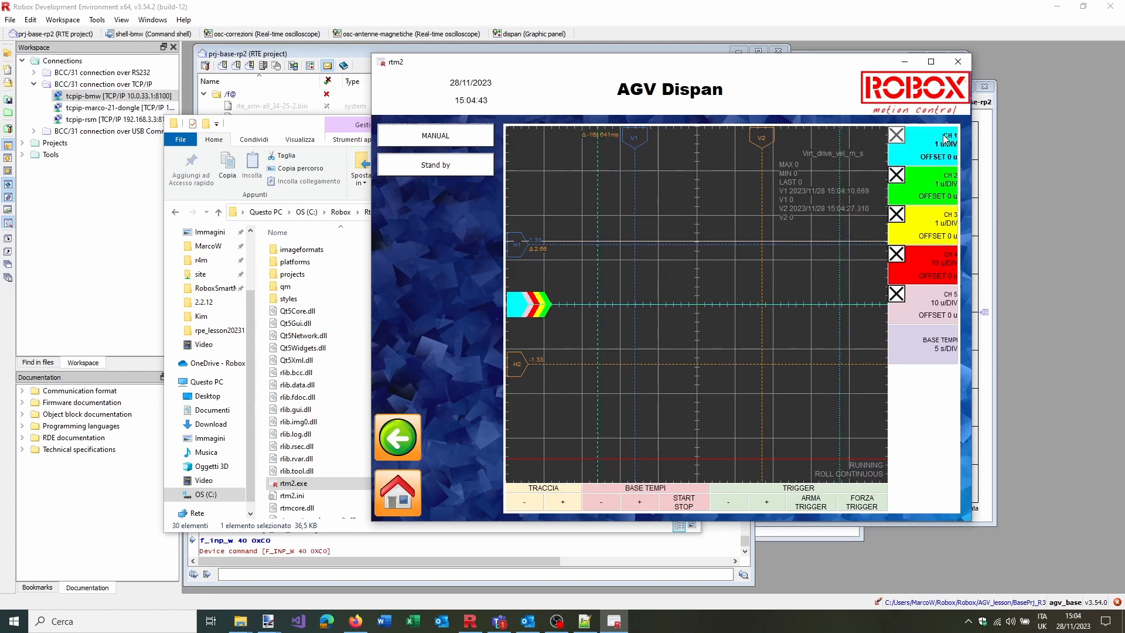
click(944, 181)
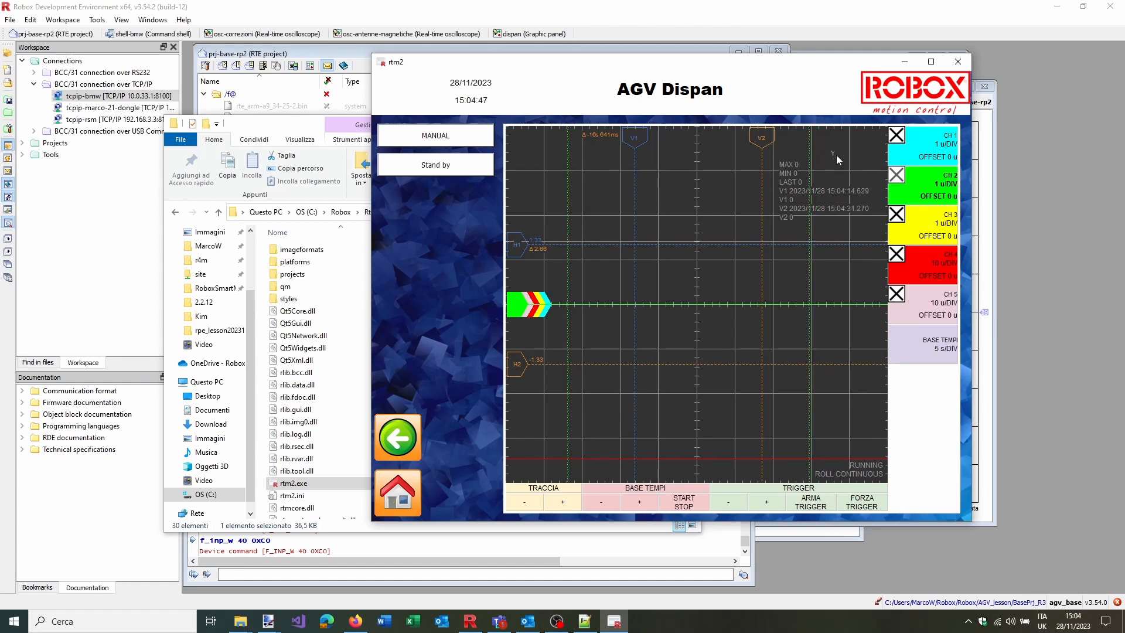
click(900, 214)
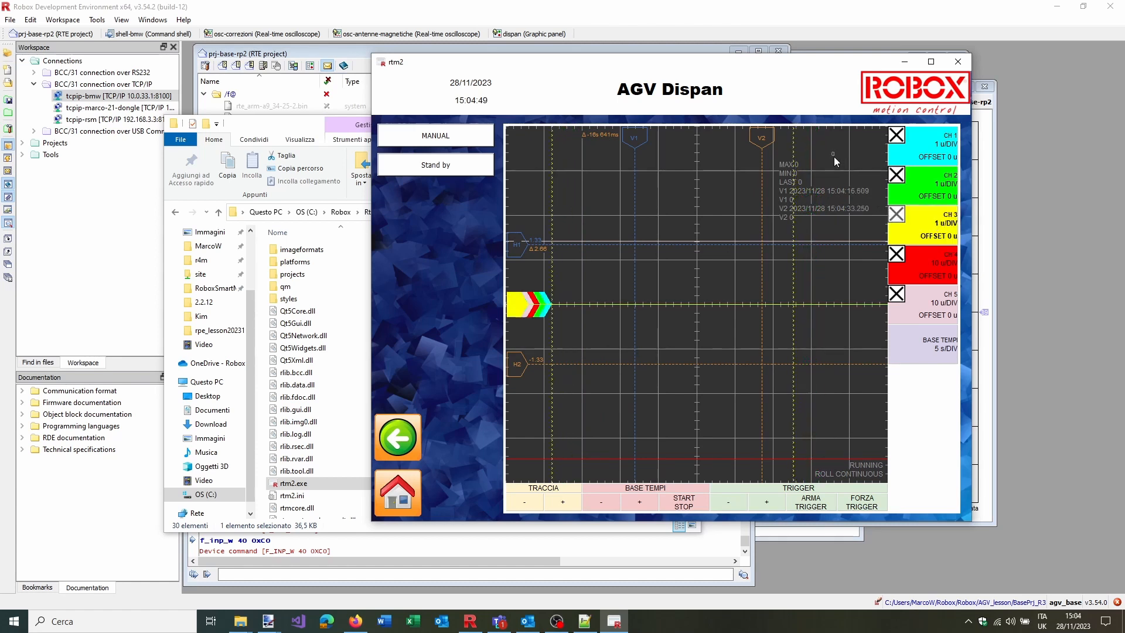
click(940, 264)
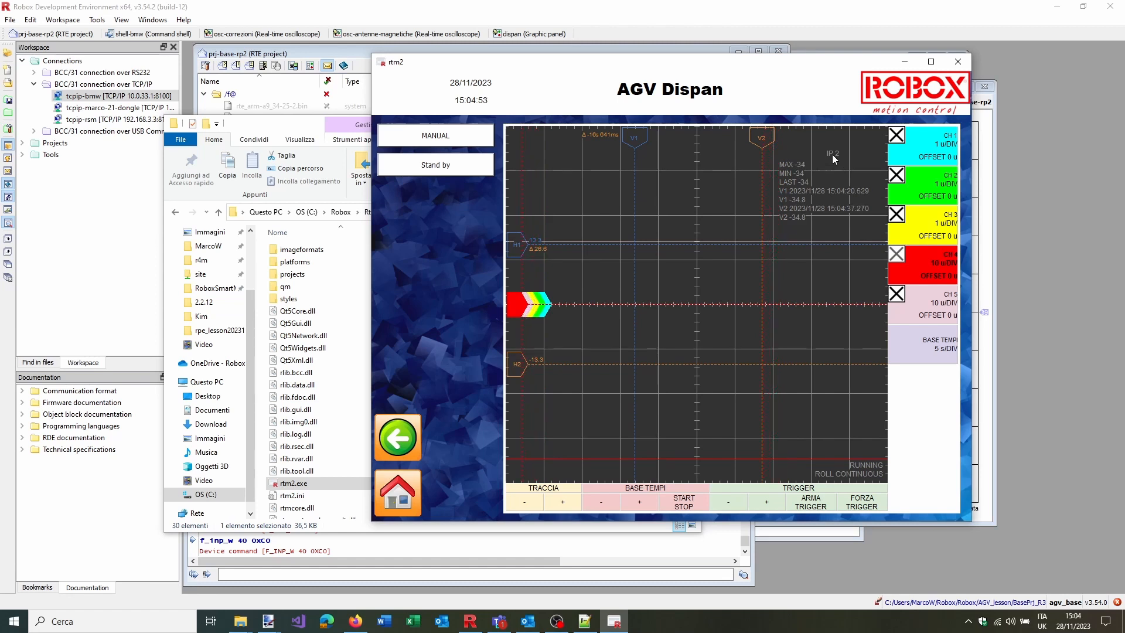
click(939, 305)
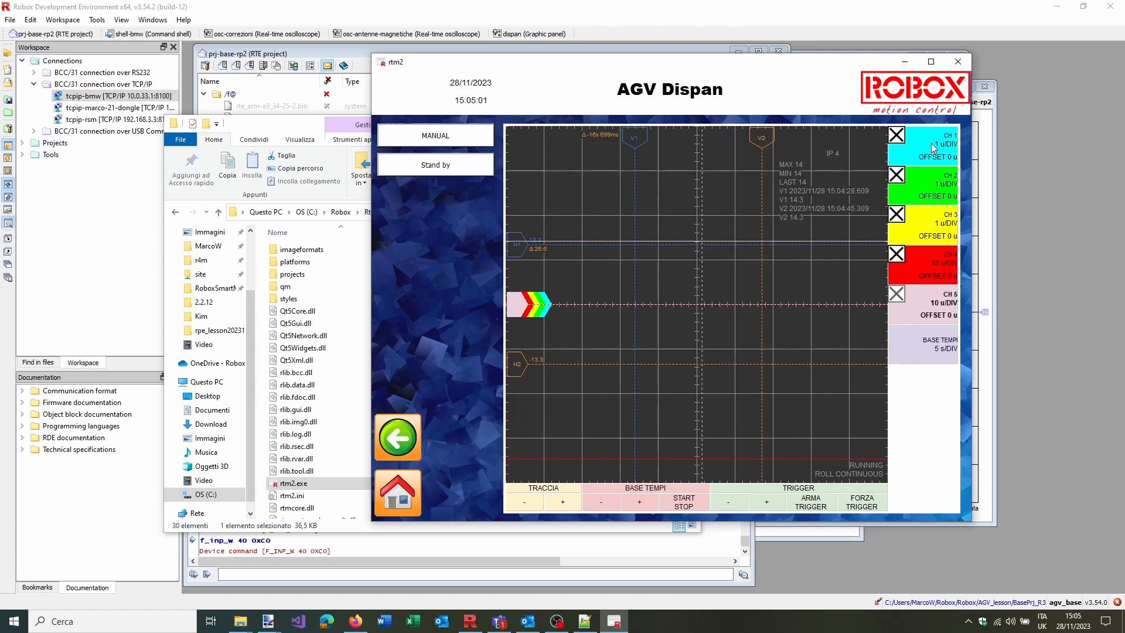
click(414, 449)
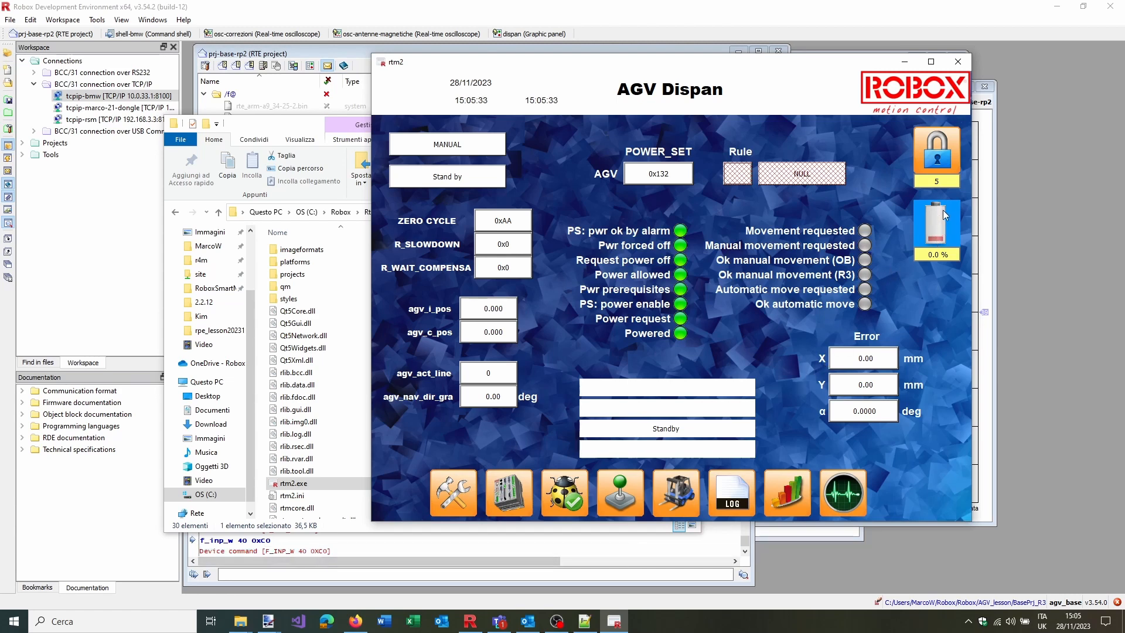
Switch to Notepad++, close debug.stp, allarmi.i3 and agv-io.i3, and bring up task3.r3
click(585, 621)
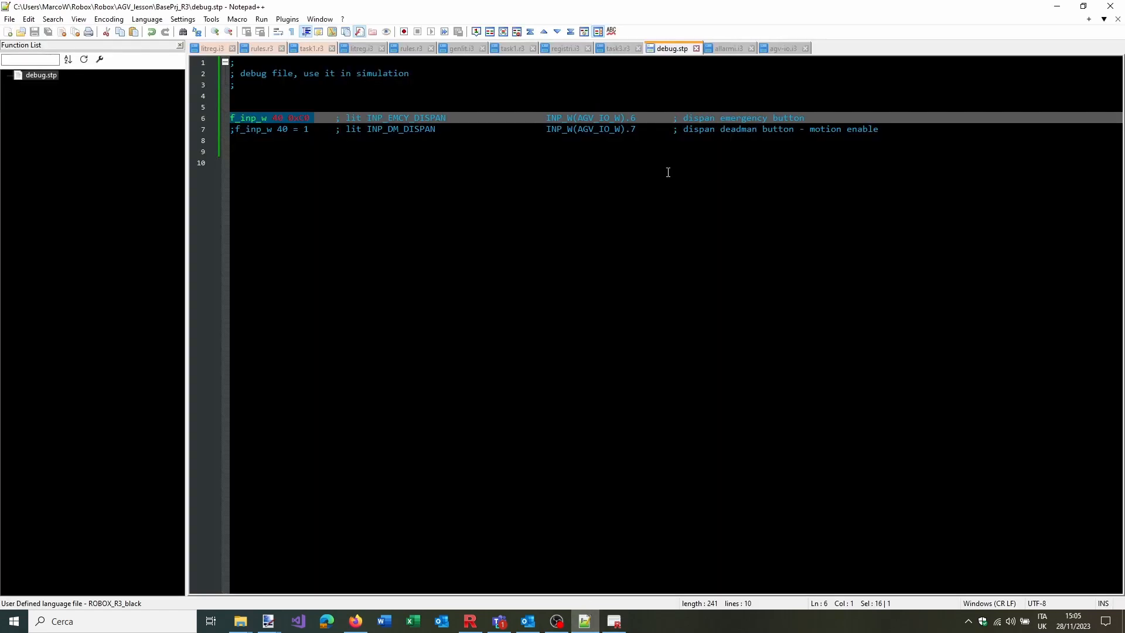
click(696, 48)
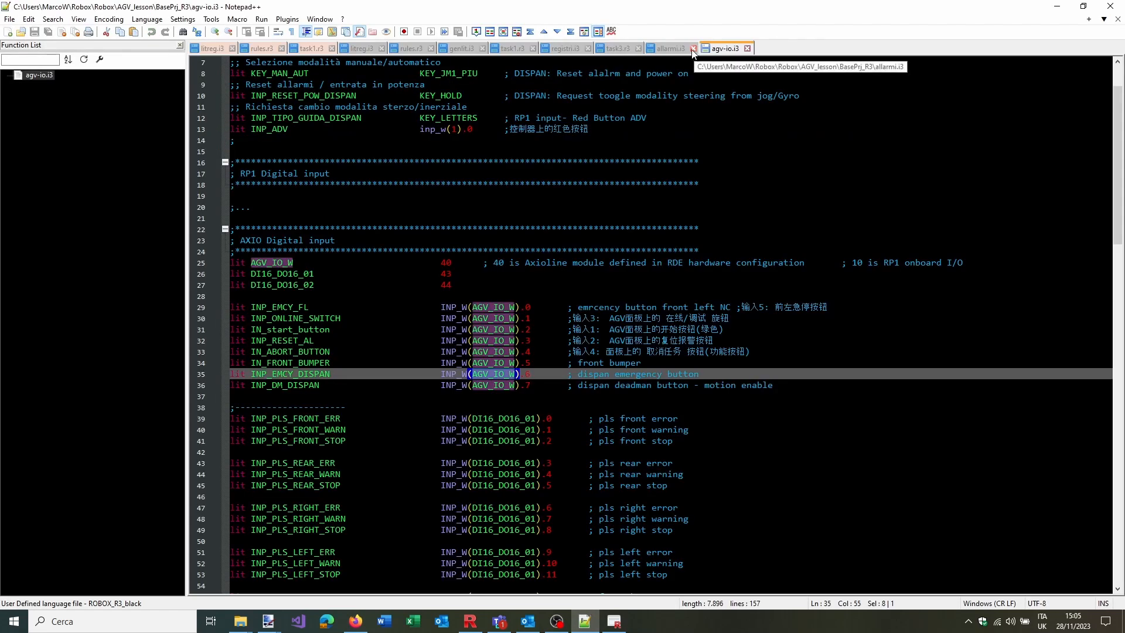
click(692, 48)
click(690, 49)
click(619, 50)
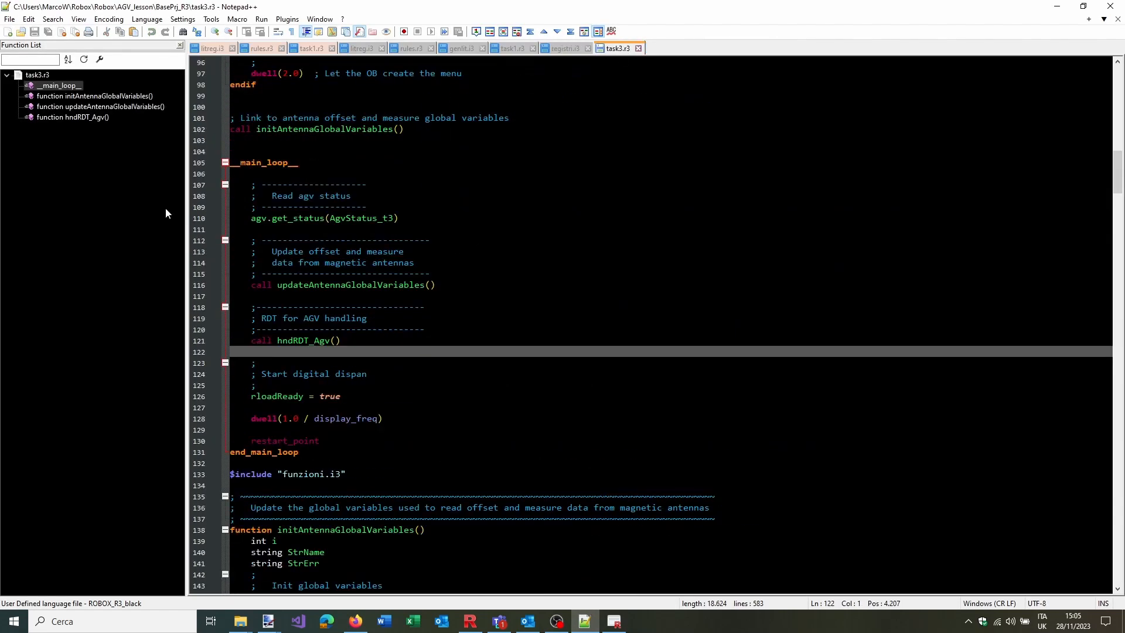
Find the battery section of the hndRDT_Agv() function and highlight every use of RR_SCA_BATT and battery_charge
double_click(73, 117)
scroll(597, 390, down, 13)
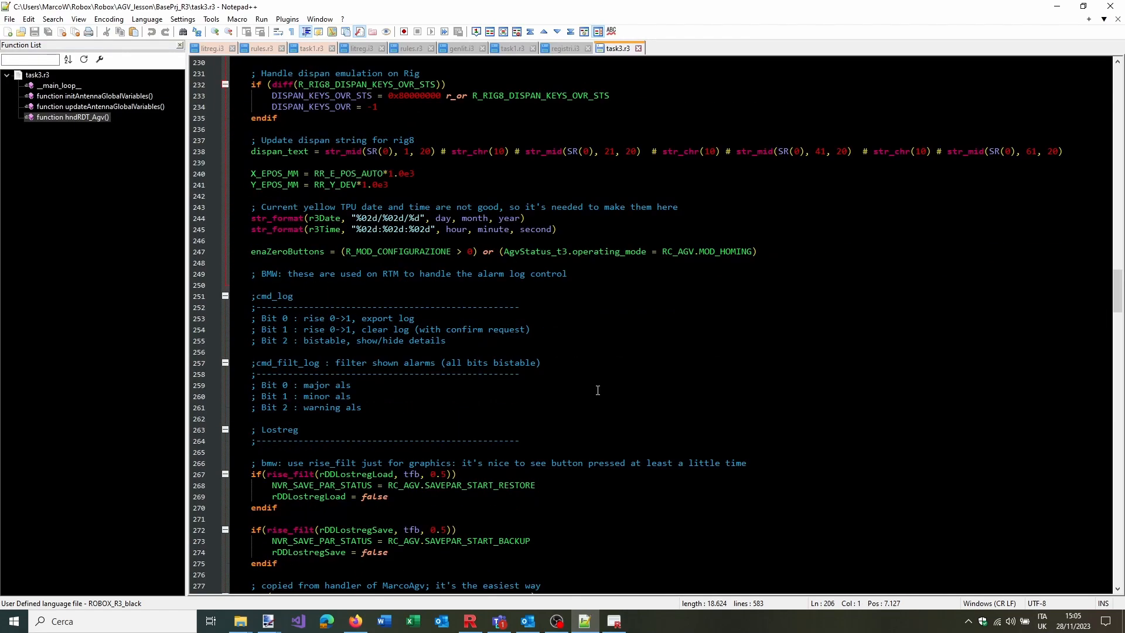
scroll(597, 390, down, 20)
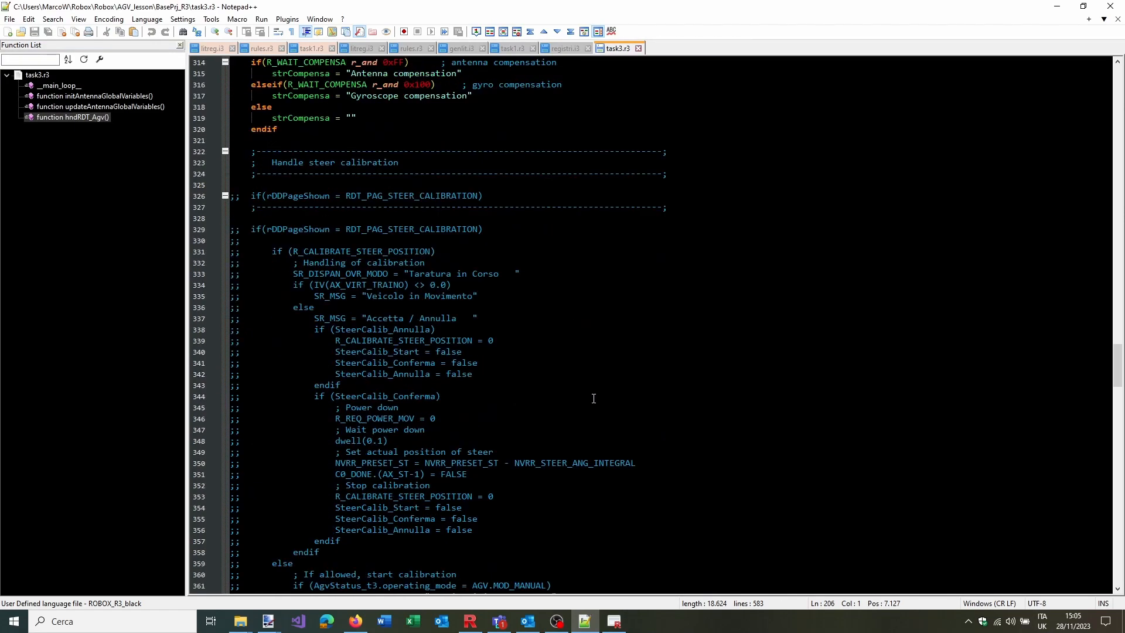
scroll(593, 398, down, 20)
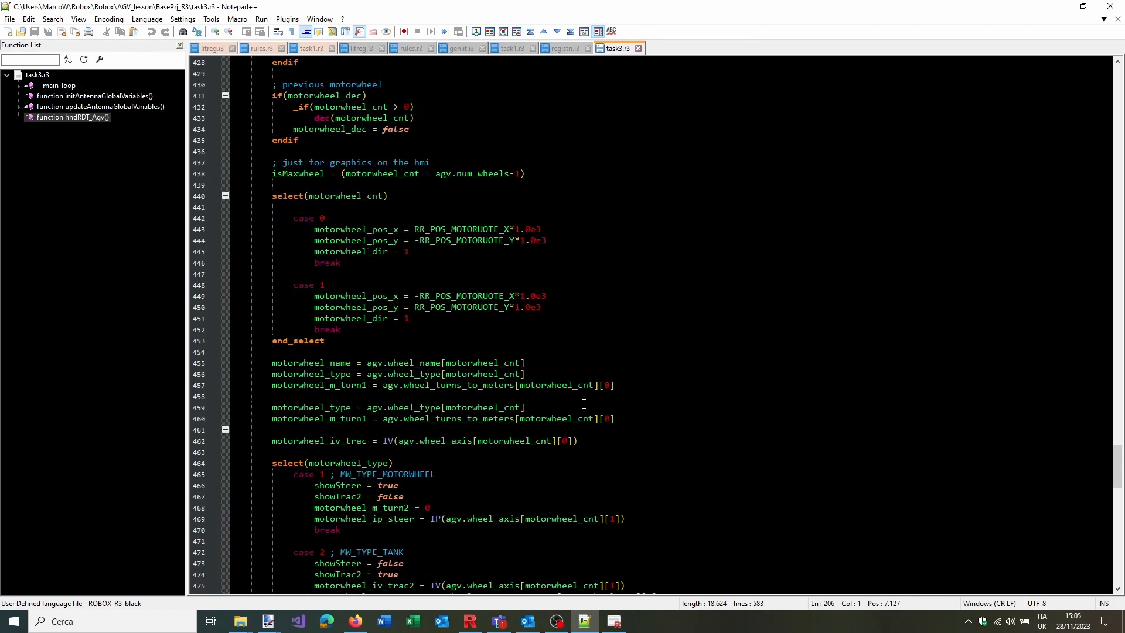
scroll(586, 402, down, 7)
scroll(591, 401, down, 20)
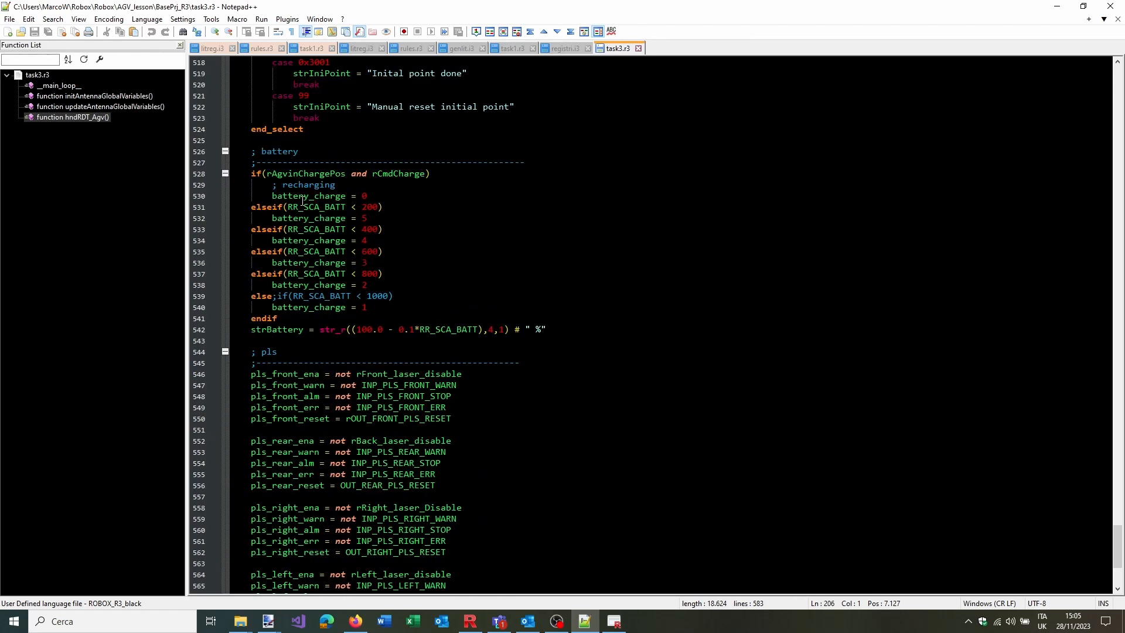
double_click(304, 208)
scroll(376, 281, up, 2)
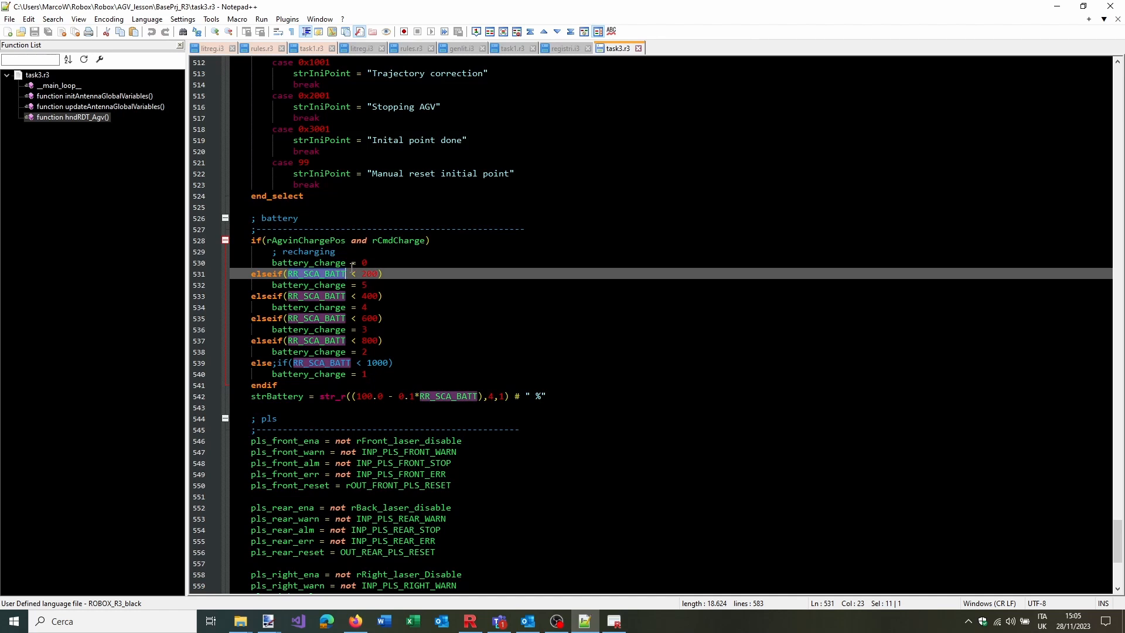
double_click(323, 285)
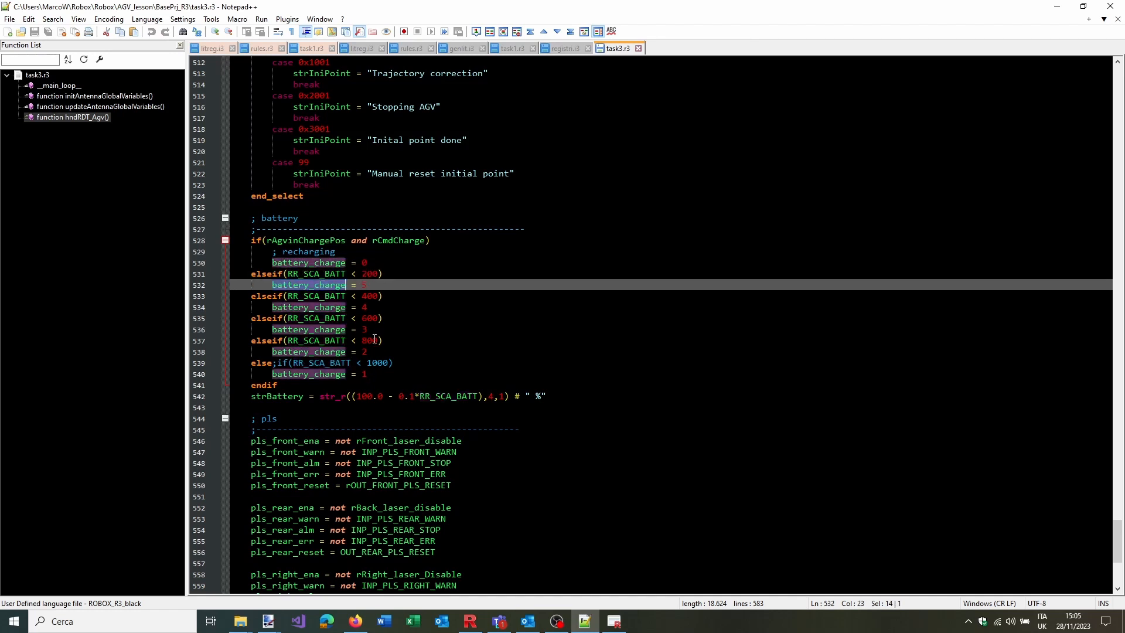
Switch back to AGV Dispan, issue the hand command on the manual movement page, and dismiss the alarm window
click(586, 624)
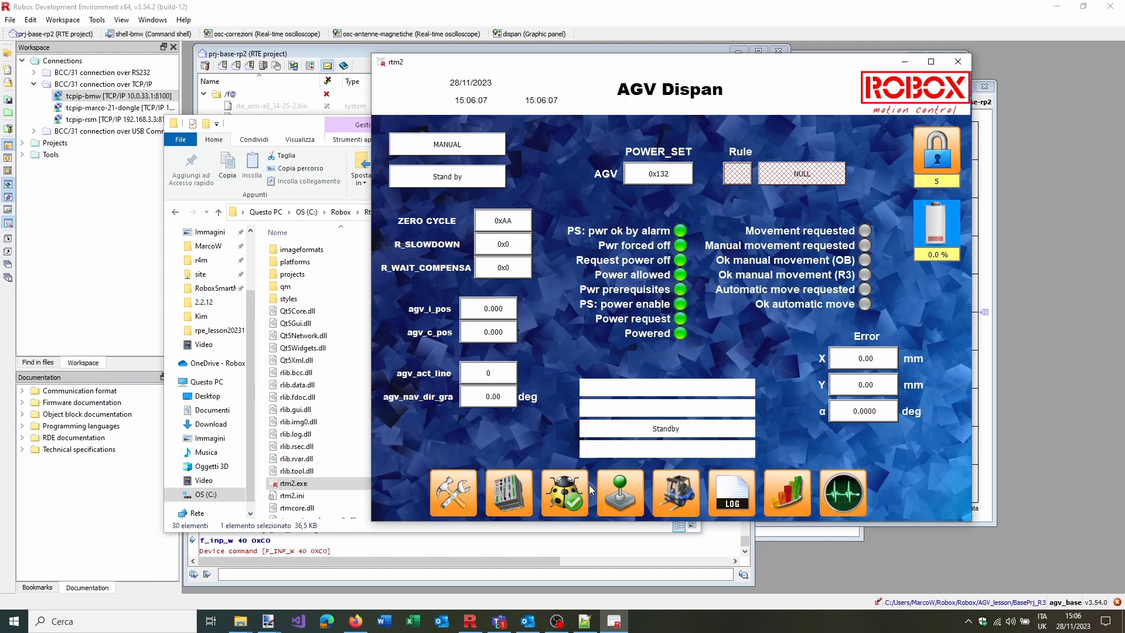
click(624, 507)
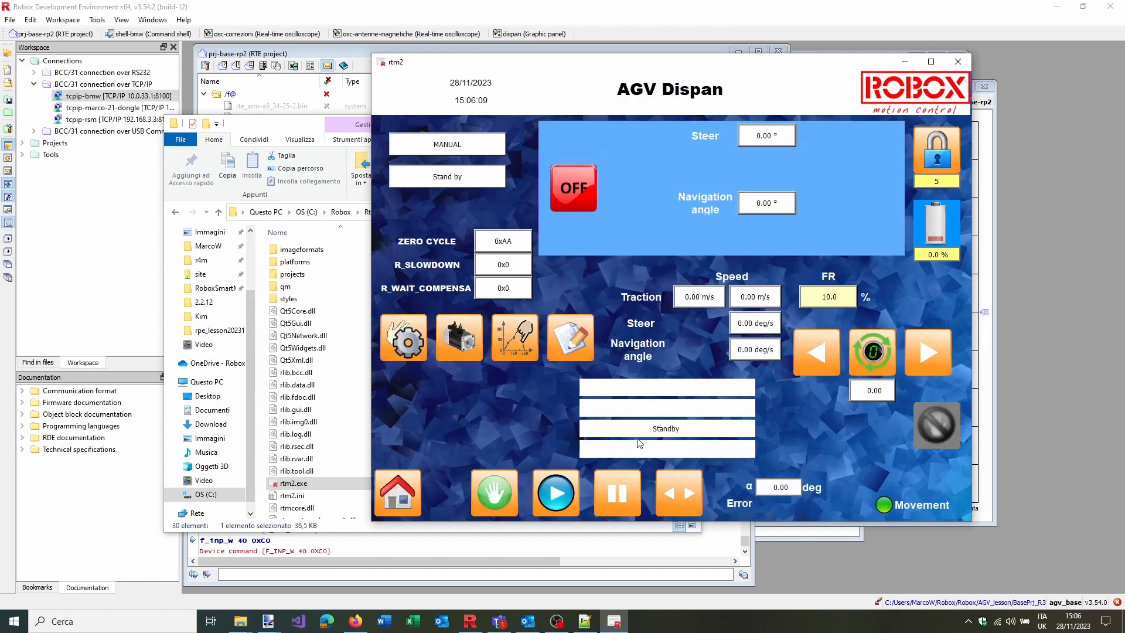
click(495, 495)
click(700, 430)
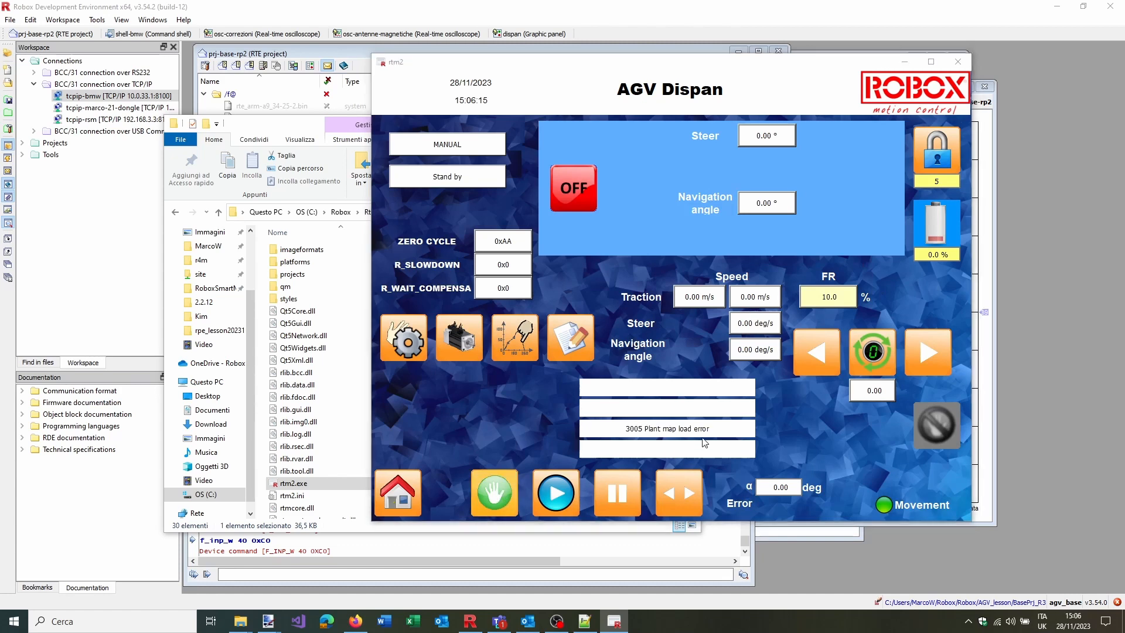
click(857, 199)
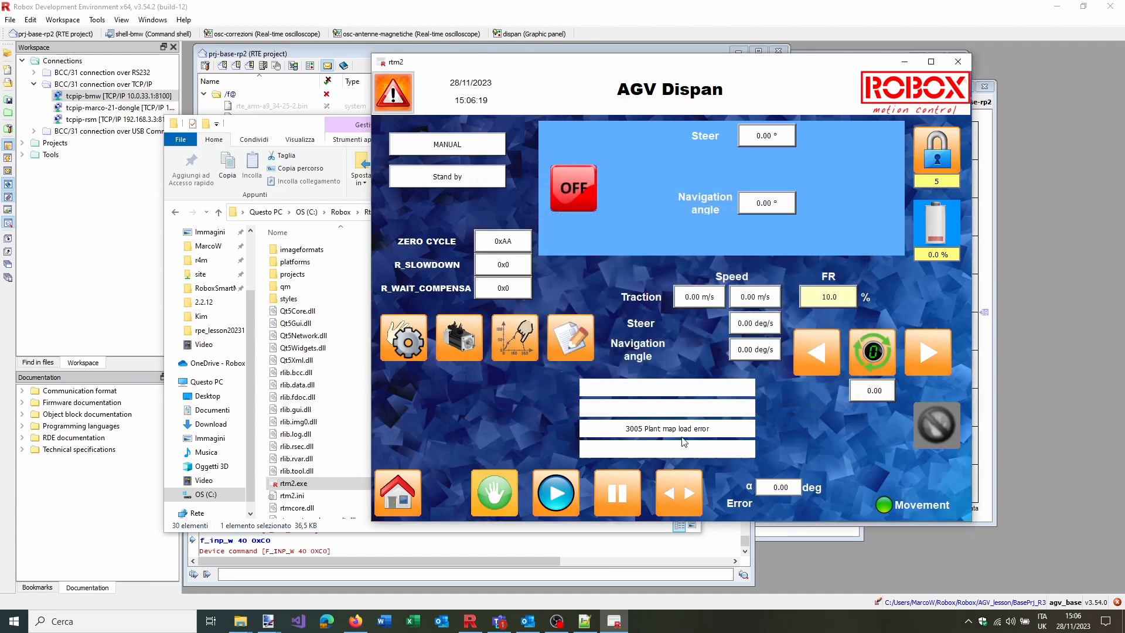
Try the start and pause commands on the manual page, then acknowledge the active alarms and close the alarm window
click(561, 503)
click(625, 500)
click(394, 94)
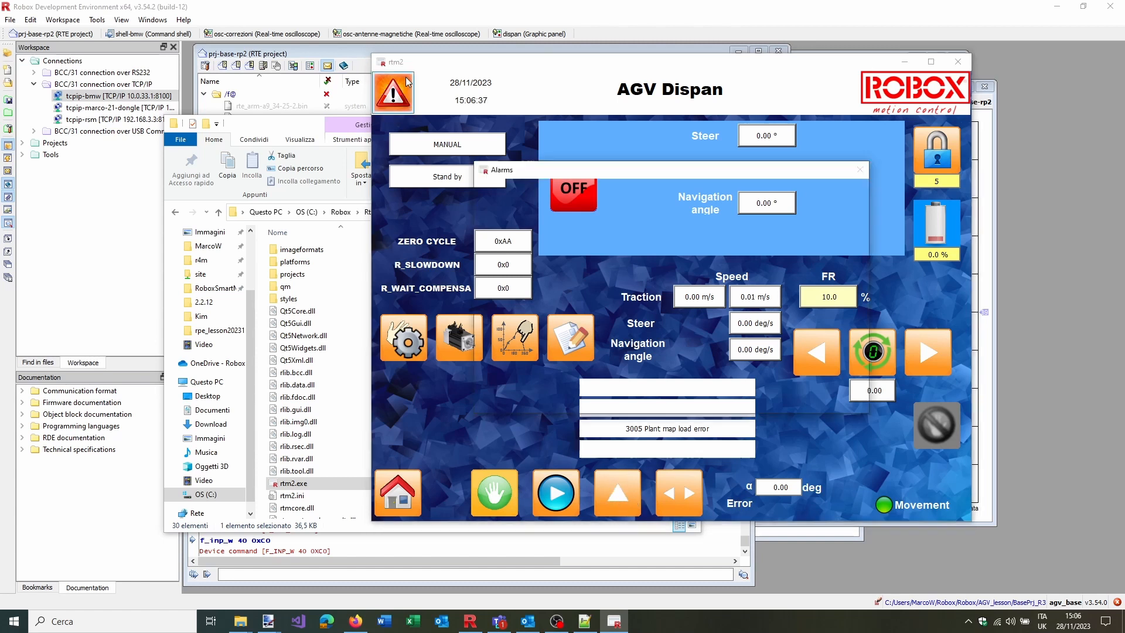
click(835, 249)
click(837, 207)
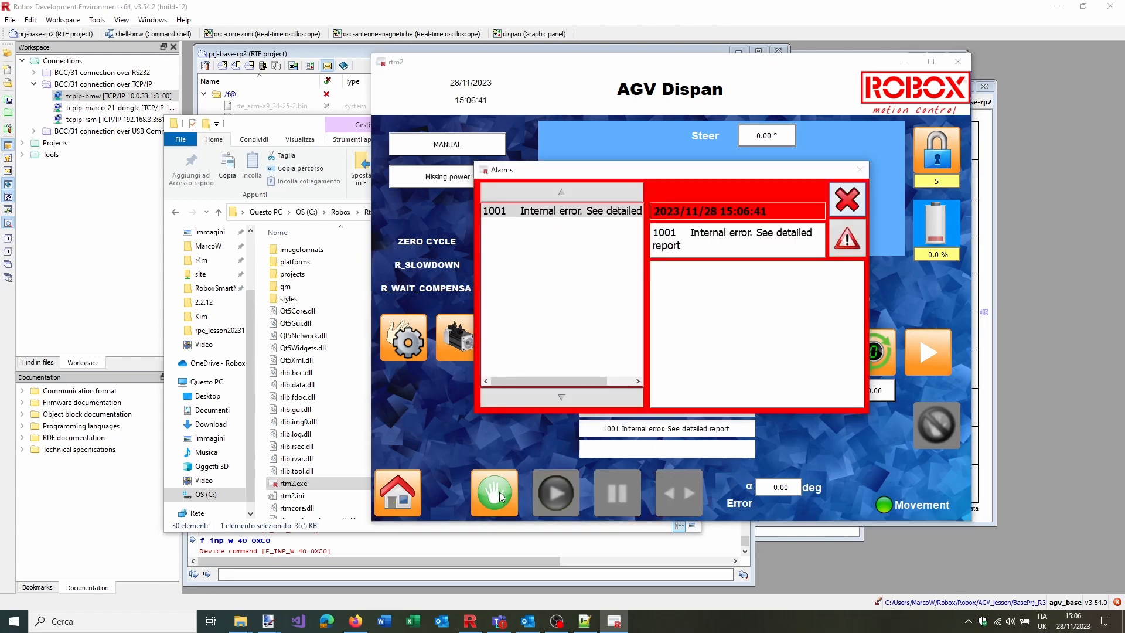
click(855, 198)
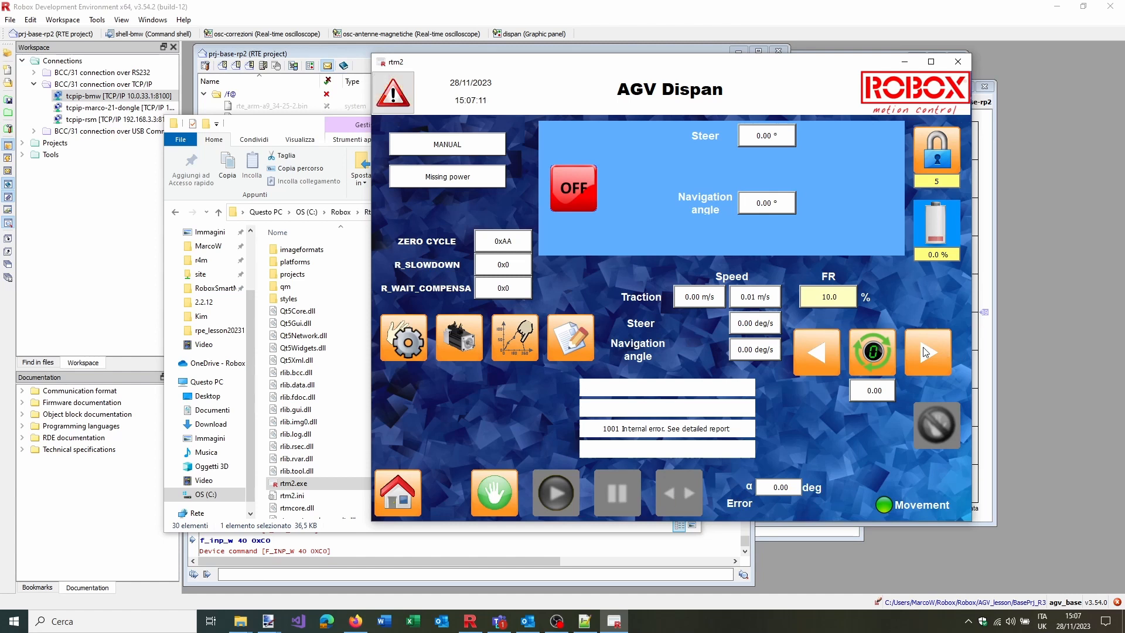
Try the manual steering command and its zero-return control, then operate the OFF switch
click(818, 360)
click(878, 359)
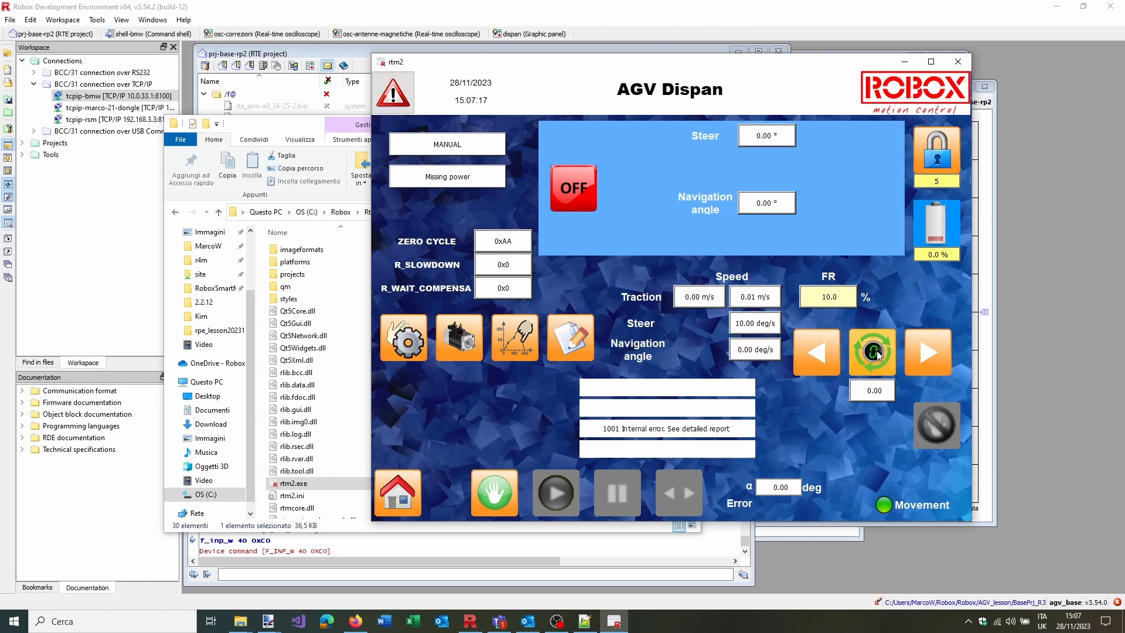
click(878, 355)
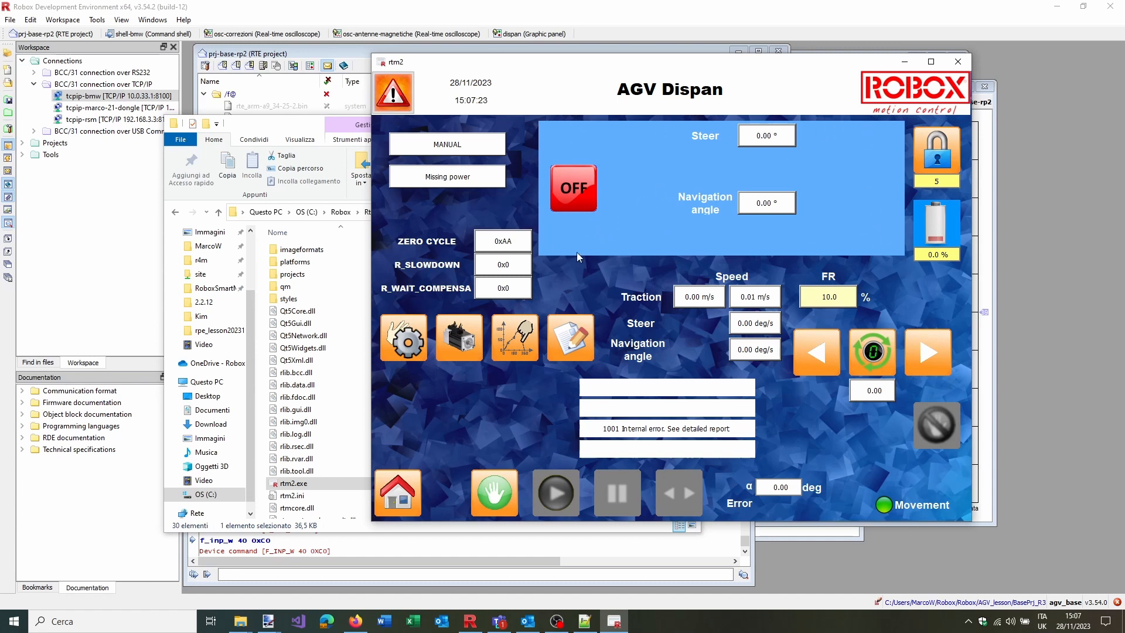
click(581, 196)
Toggle the AGV between CONFIGURATION and MANUAL mode several times, finishing in MANUAL, and open the individual motor movement page
click(414, 335)
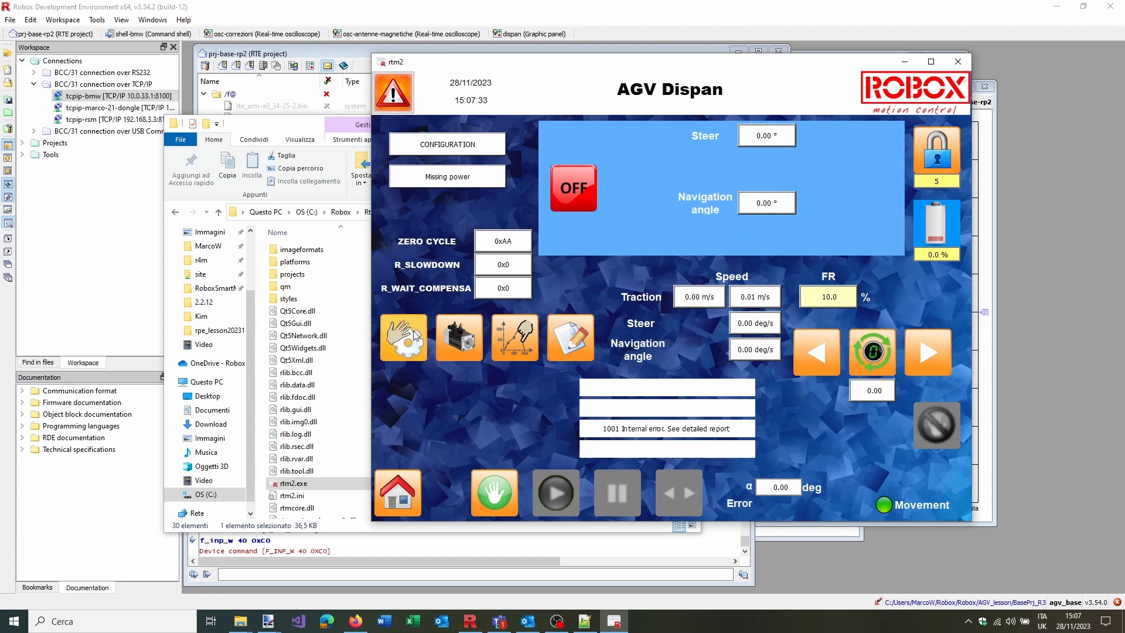
click(414, 338)
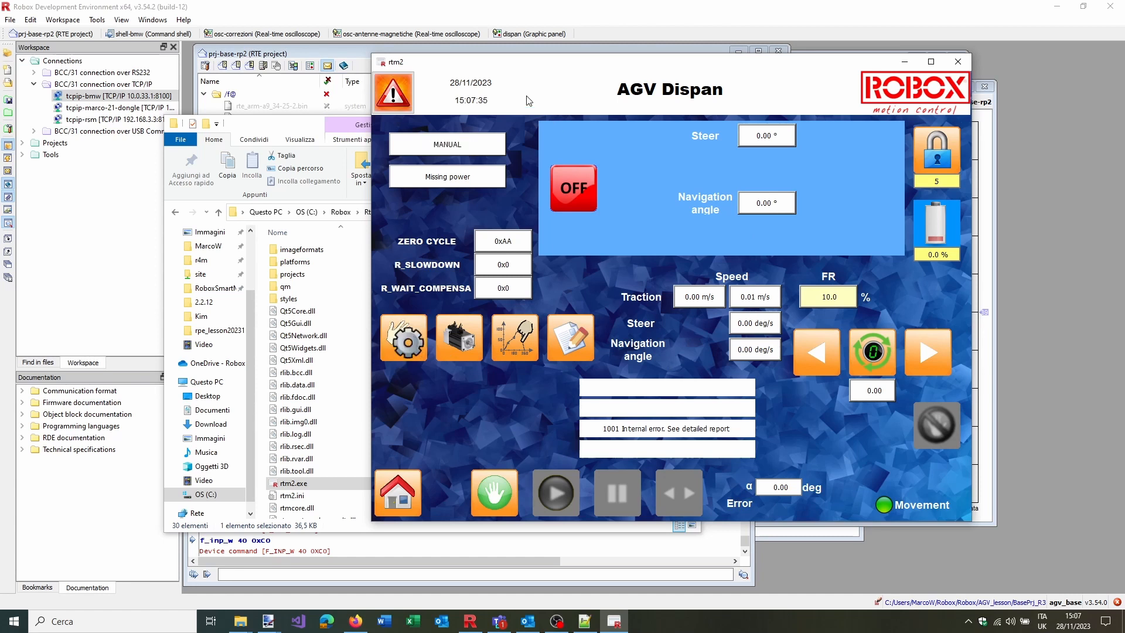
click(403, 334)
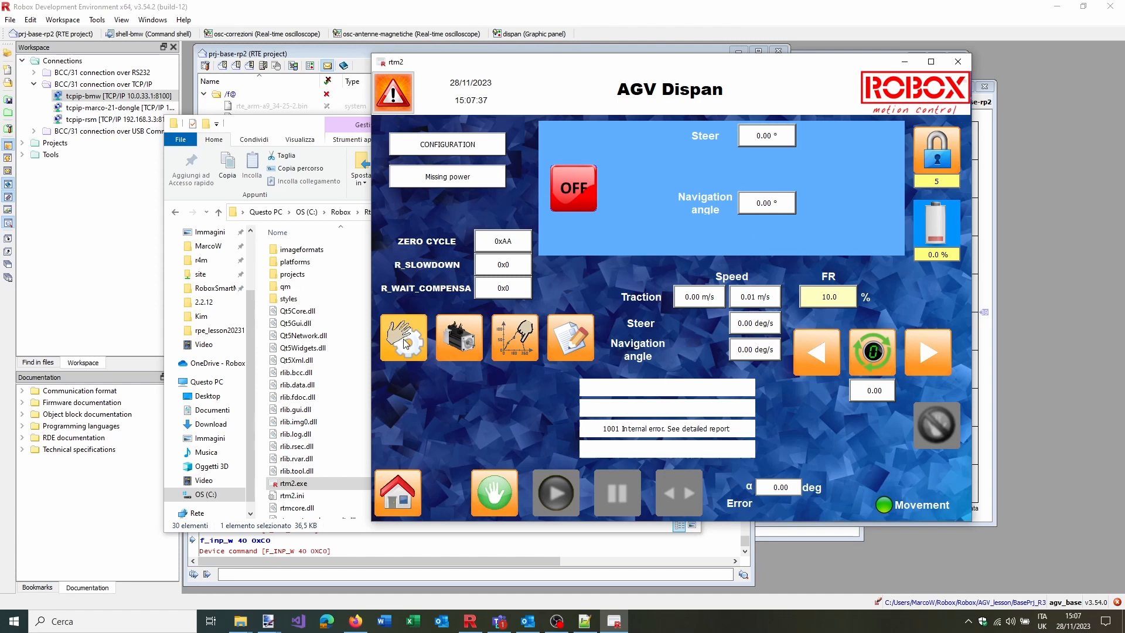
click(404, 343)
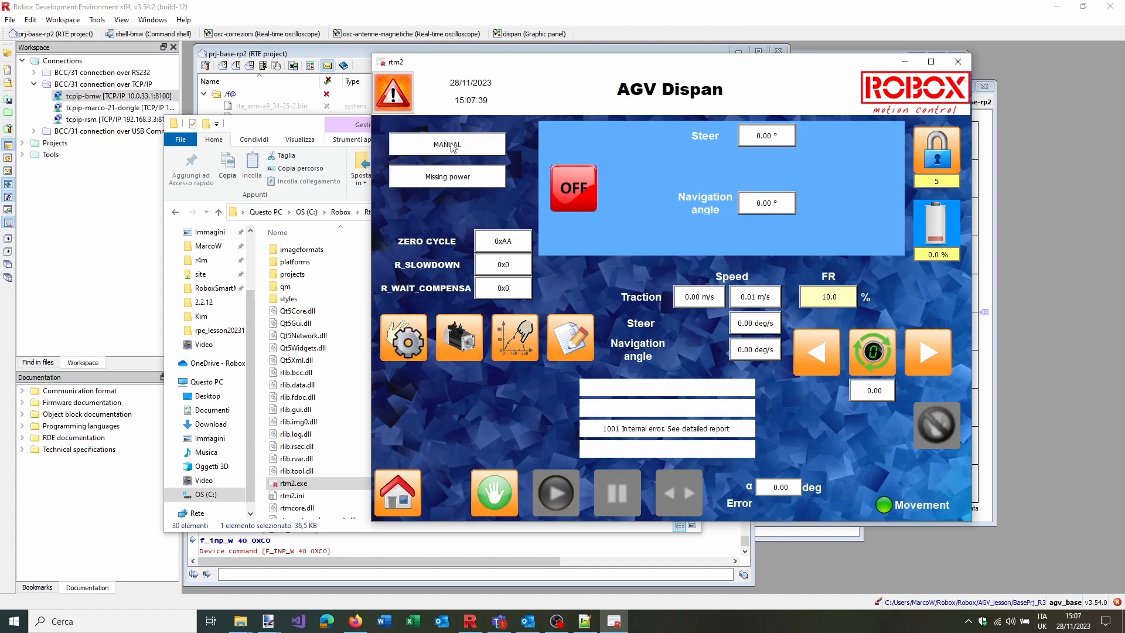
click(408, 329)
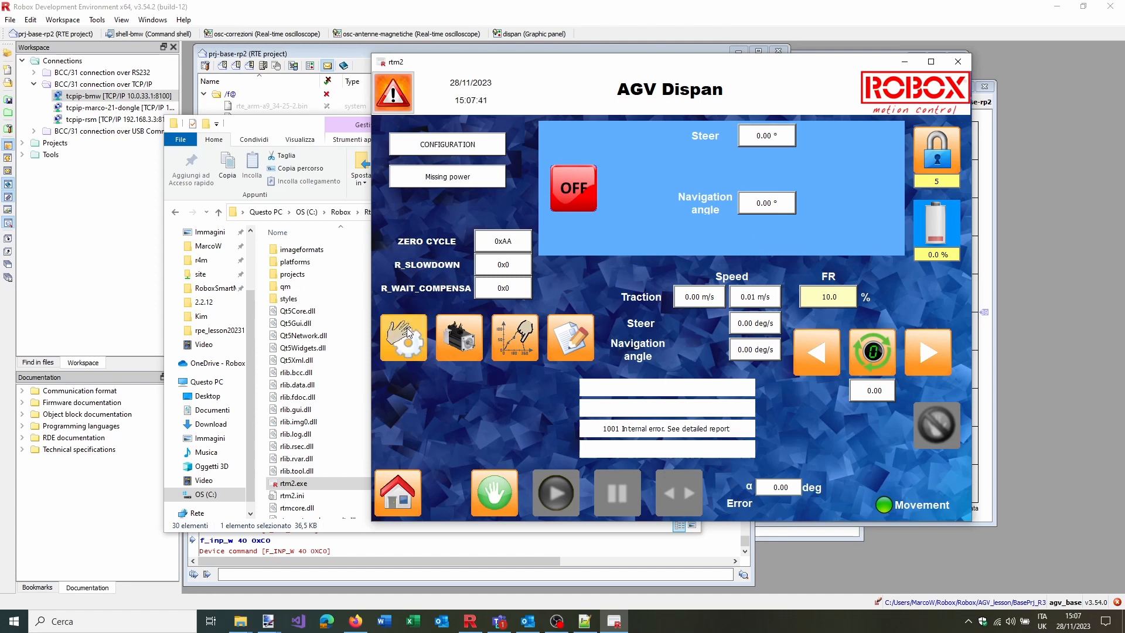
click(409, 330)
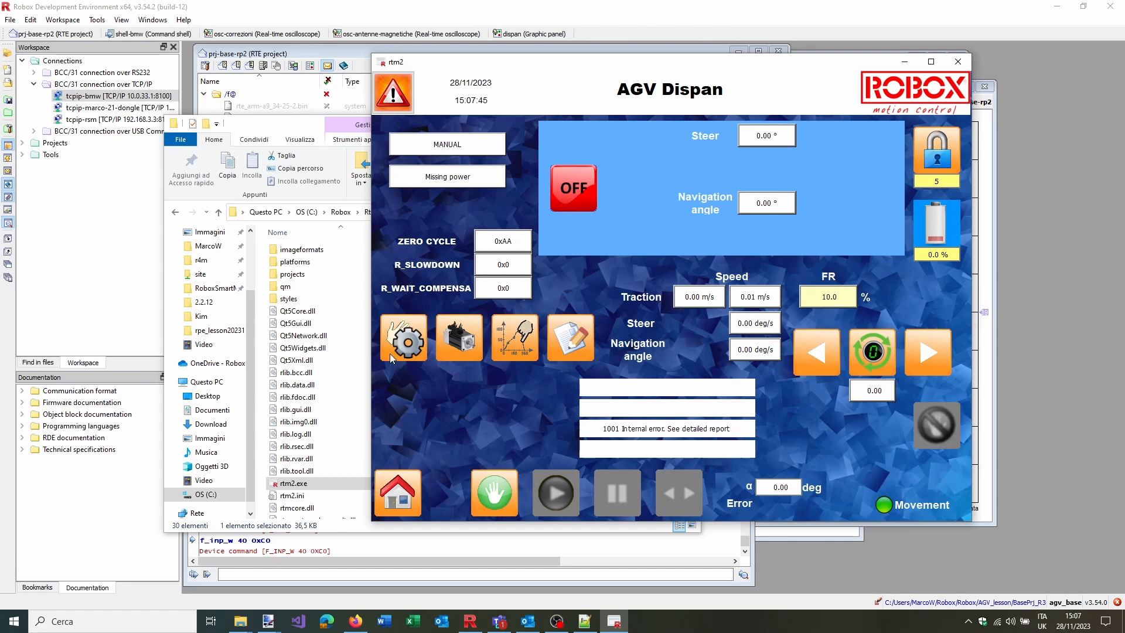
click(468, 350)
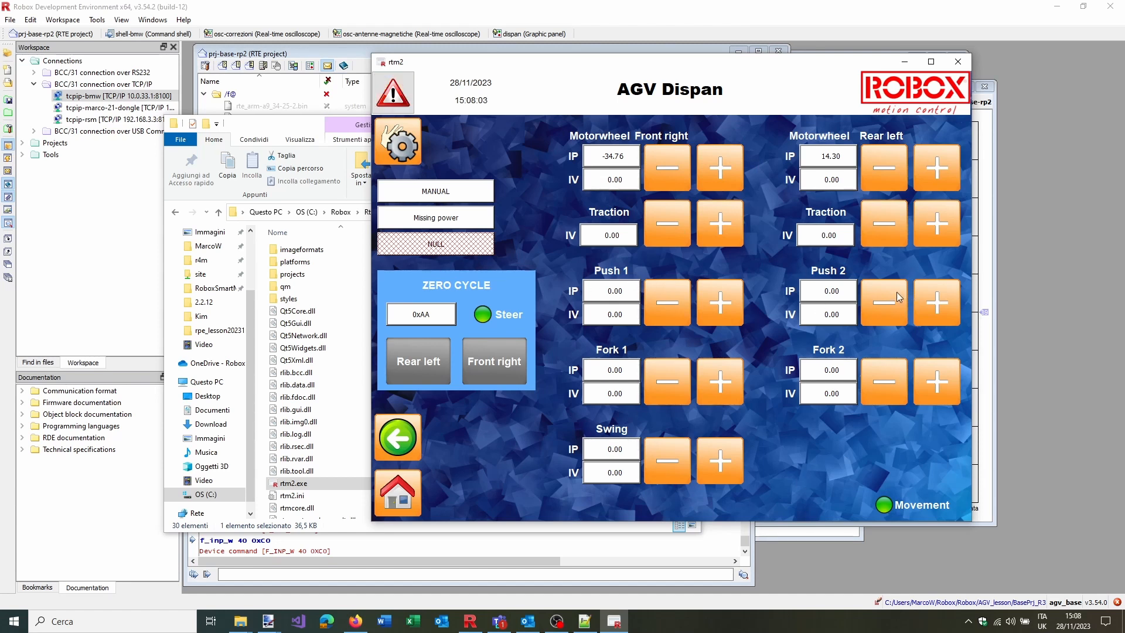
Review the Parameters page and the distance and route space page from the manual movement page, and return to the home page
click(387, 420)
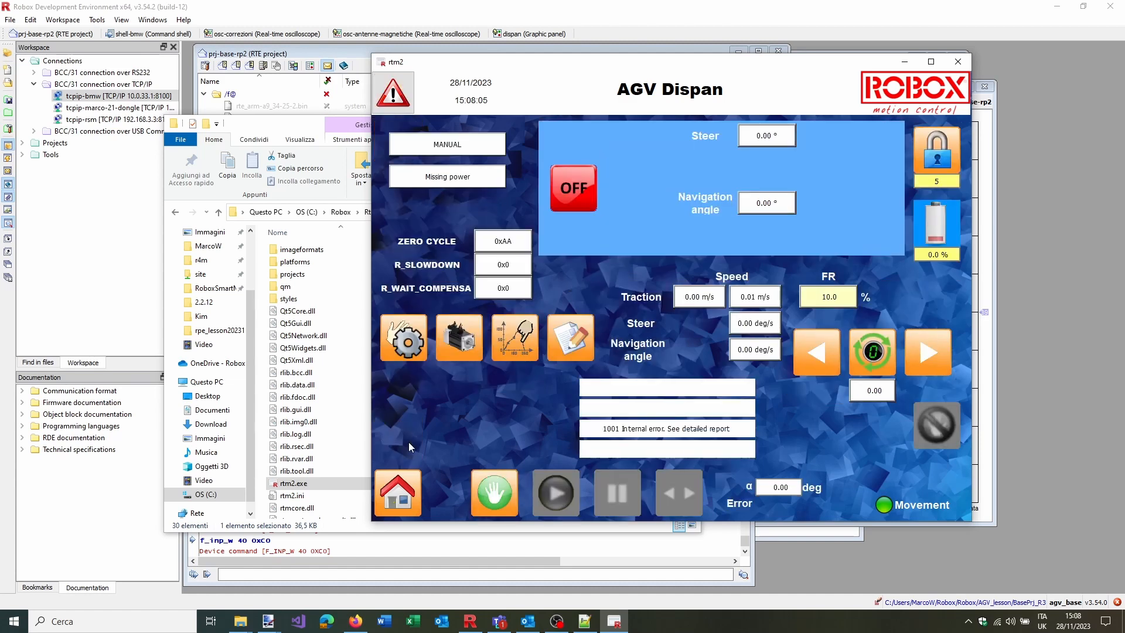
click(573, 337)
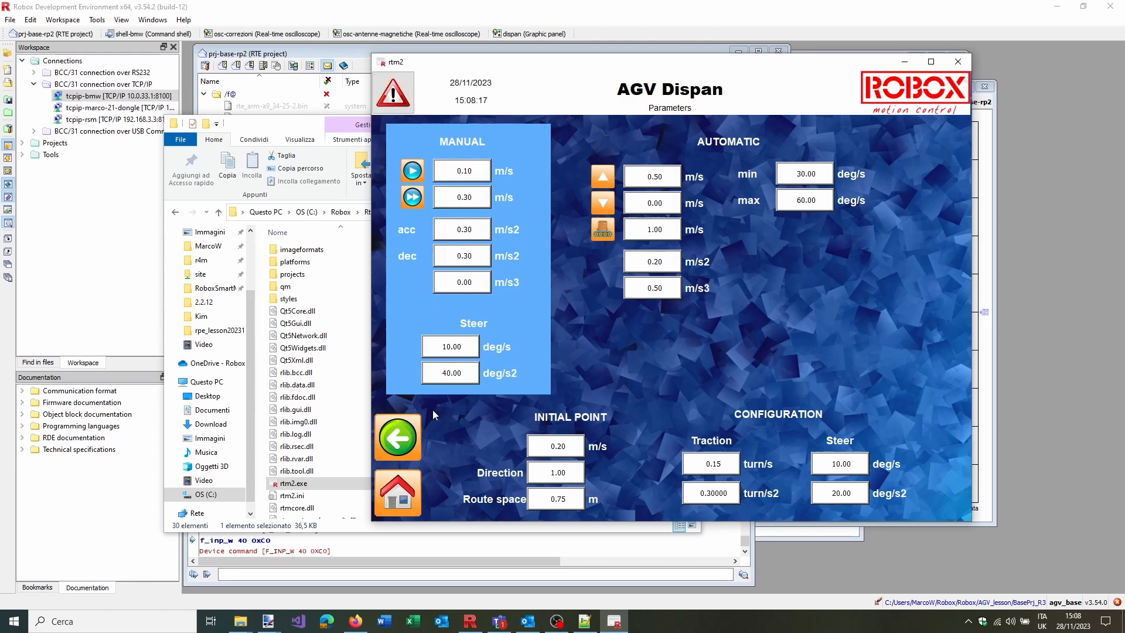
click(406, 434)
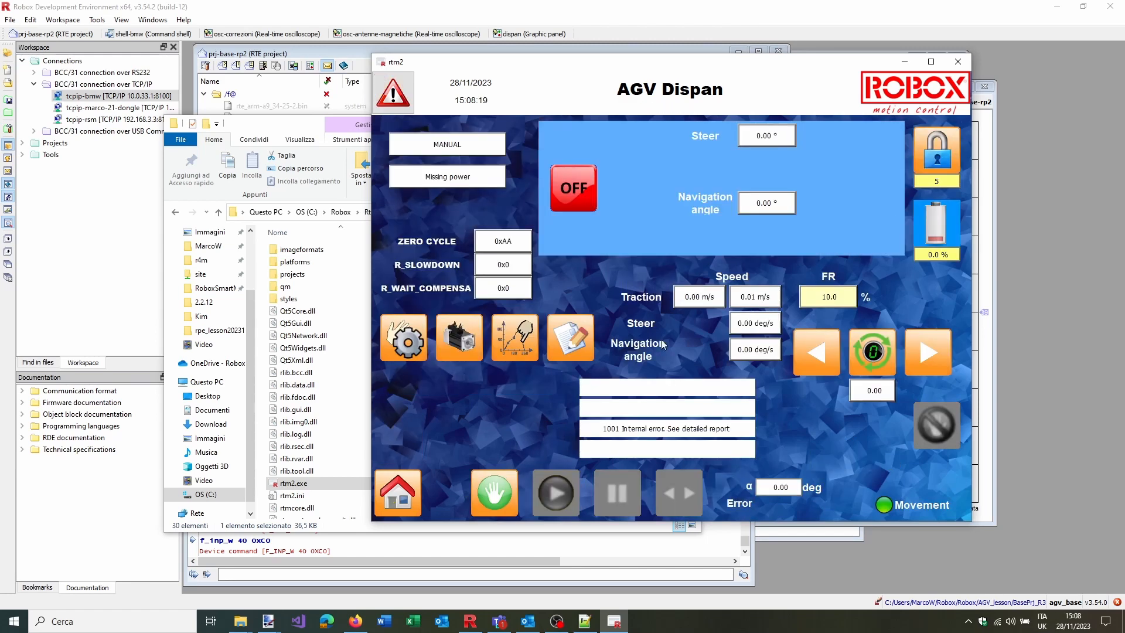
click(515, 340)
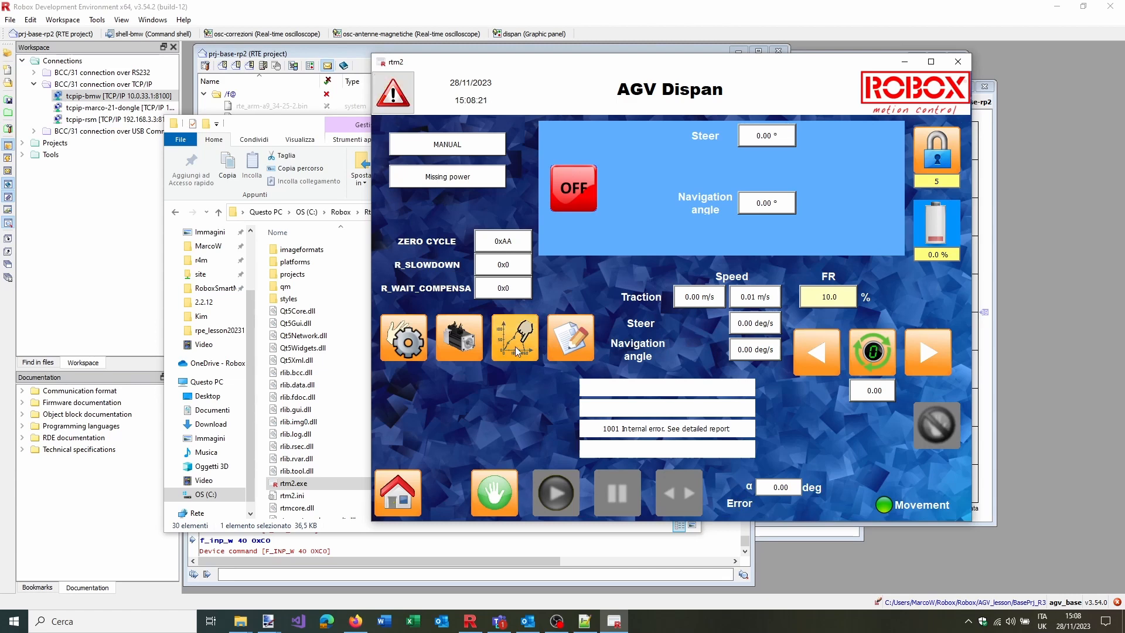
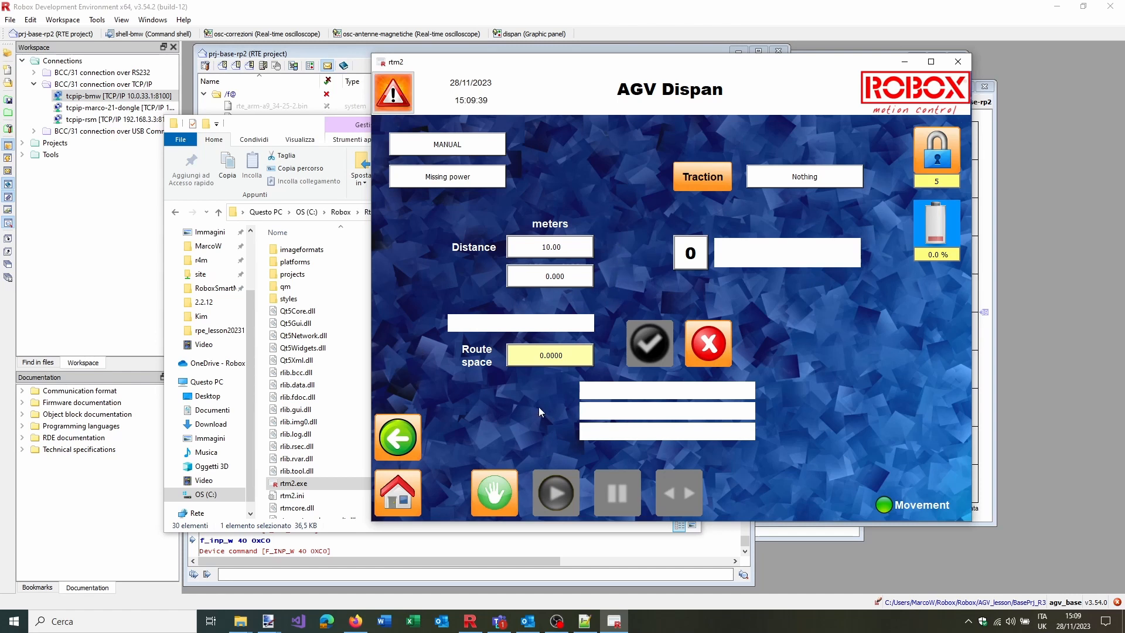
click(396, 438)
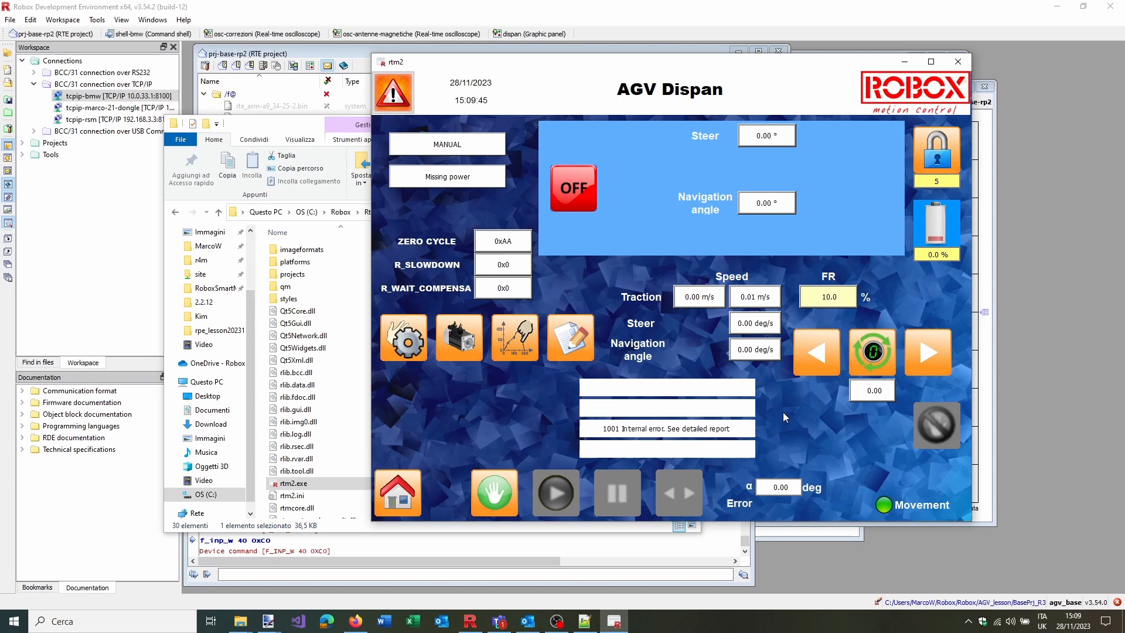
click(417, 481)
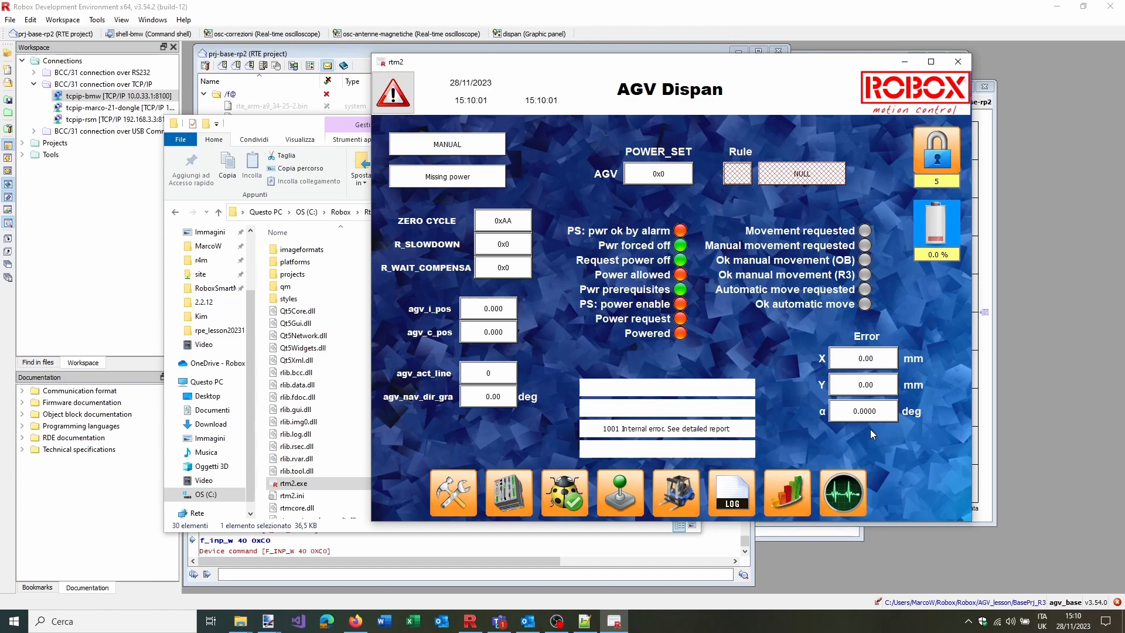
Locate agv_rdt.rdt in the DIGITAL_DISPAN_v1.0.8 folder in File Explorer, then switch back to AGV Dispan
click(240, 620)
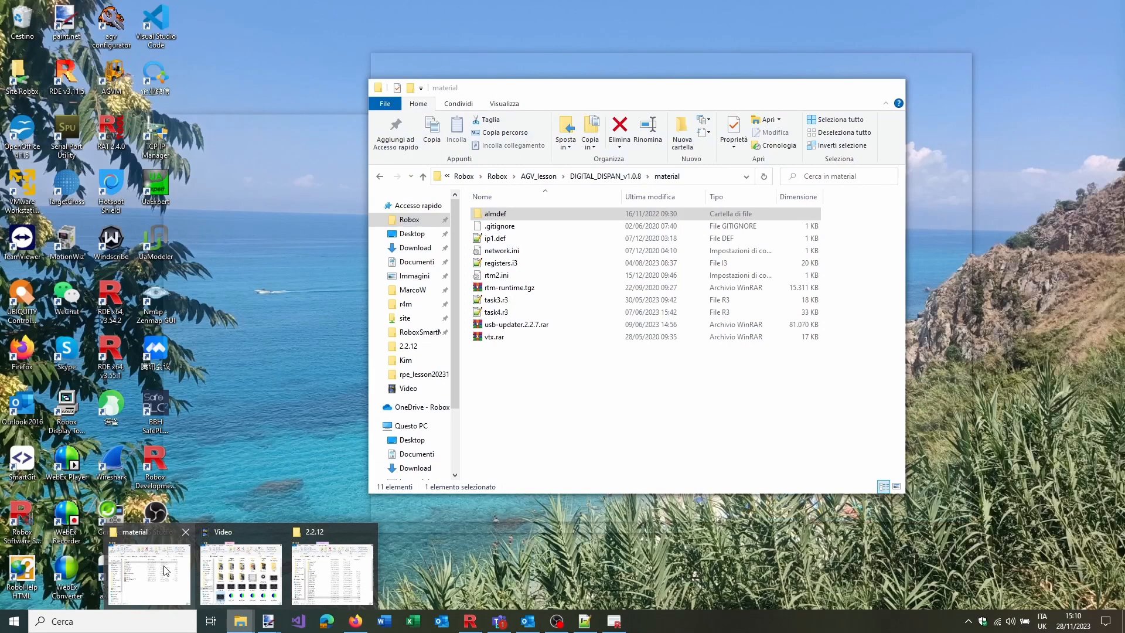
click(146, 571)
click(609, 175)
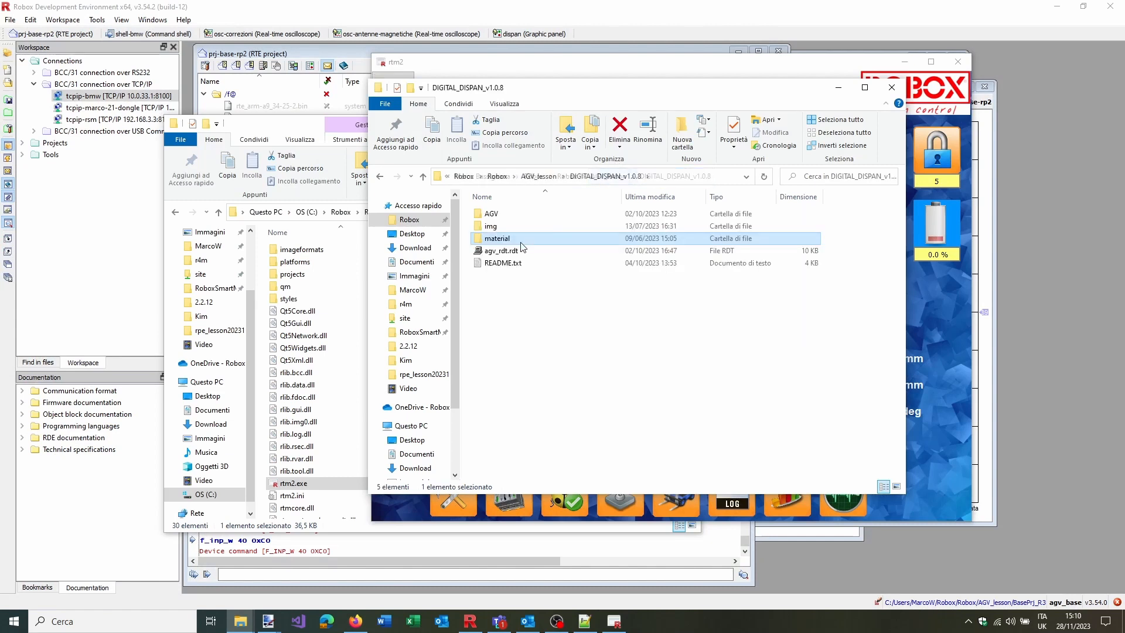
click(497, 256)
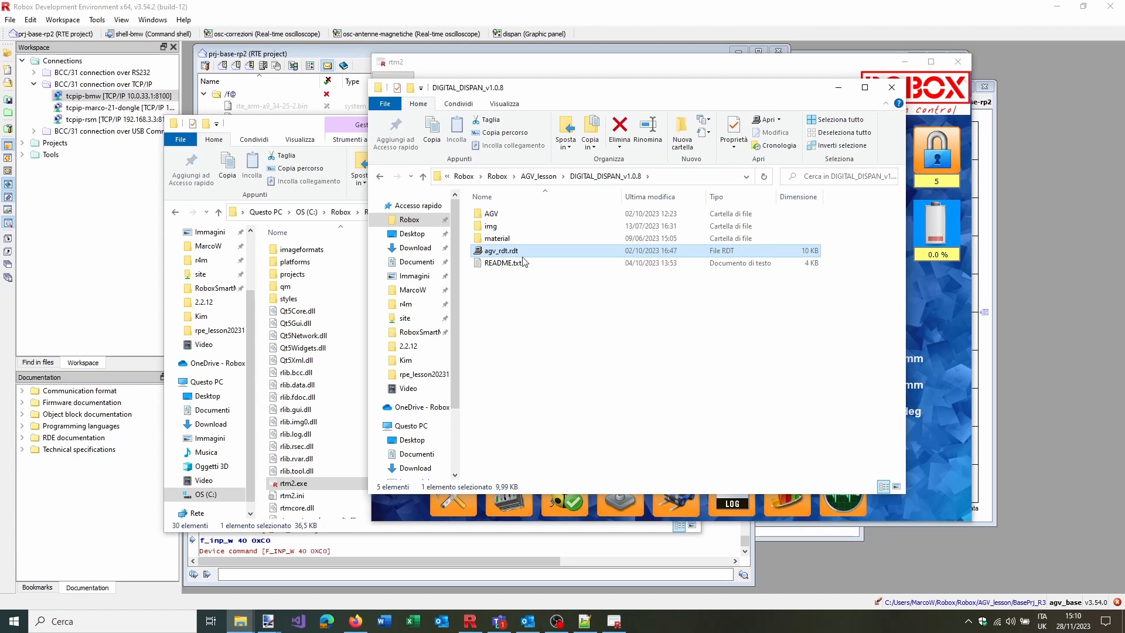
drag(789, 95, 764, 111)
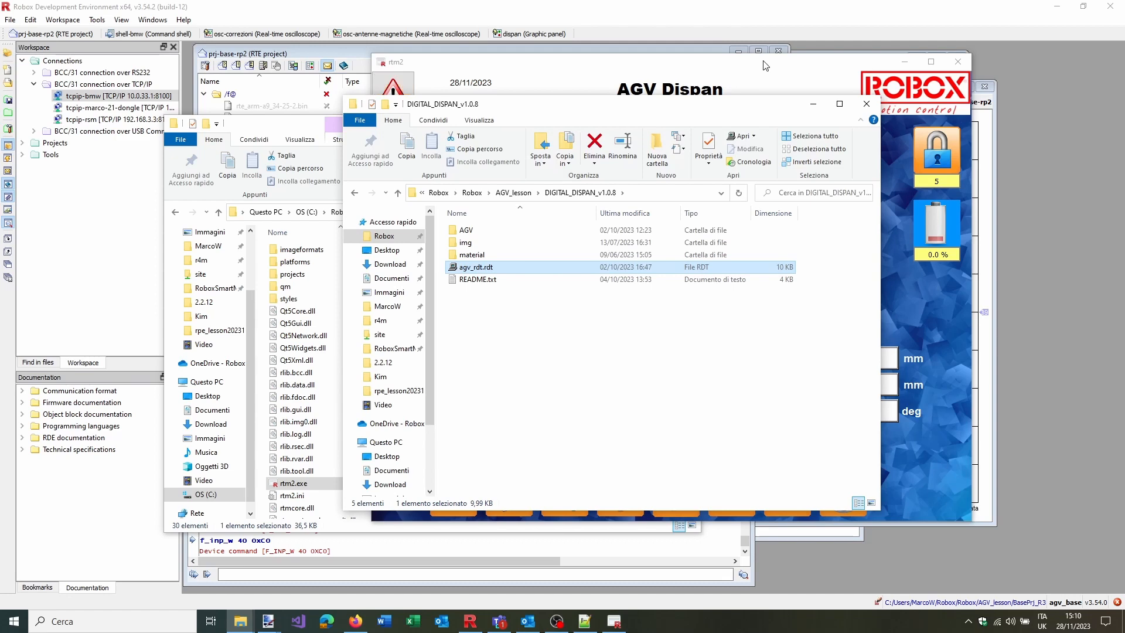
click(765, 66)
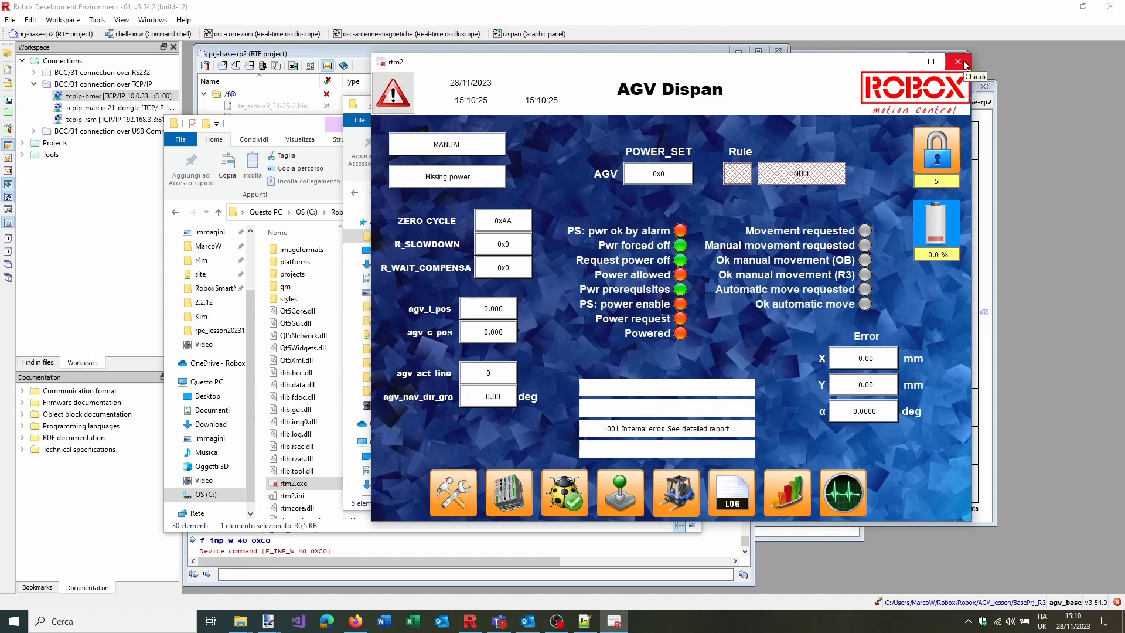
Open the manual movement page and toggle the AGV between CONFIGURATION and MANUAL, finishing in MANUAL on the individual motor page
click(621, 505)
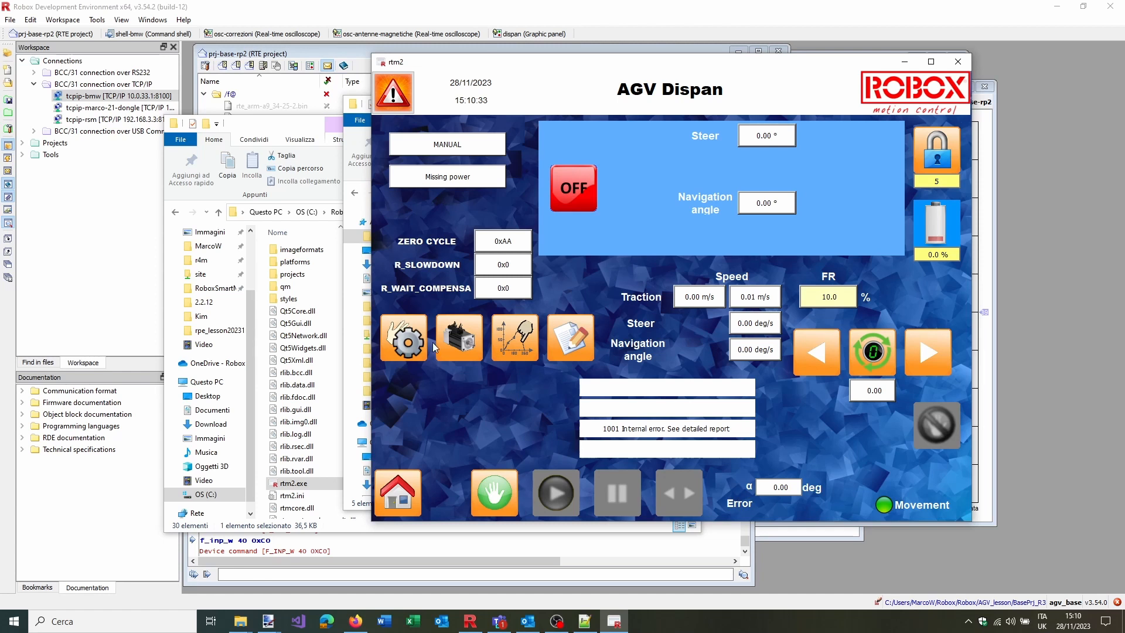
click(414, 338)
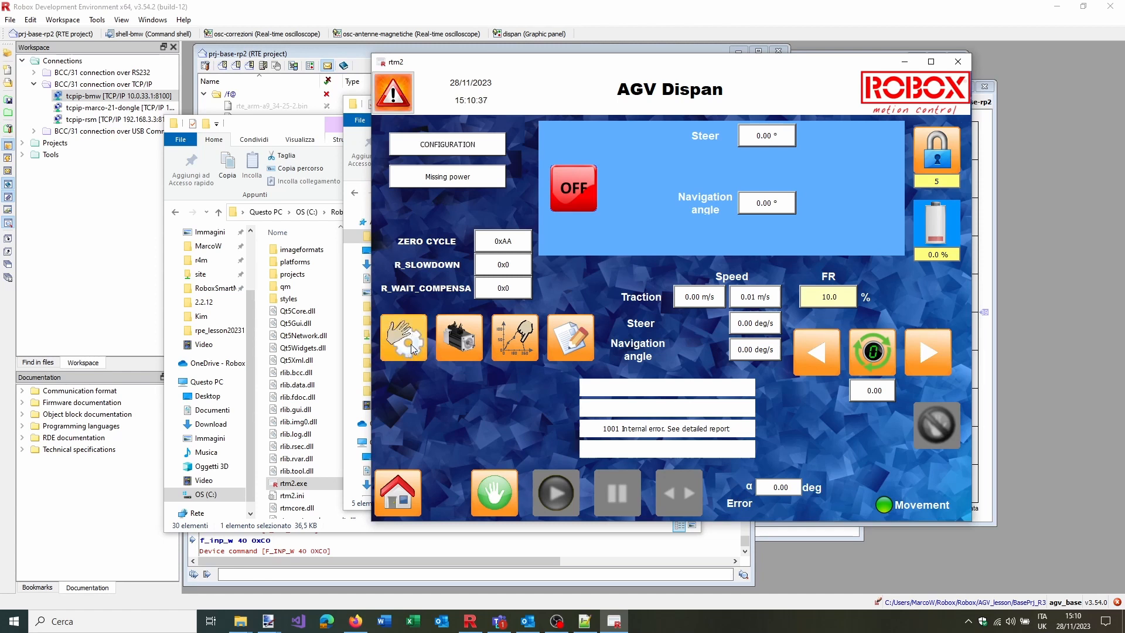
click(410, 353)
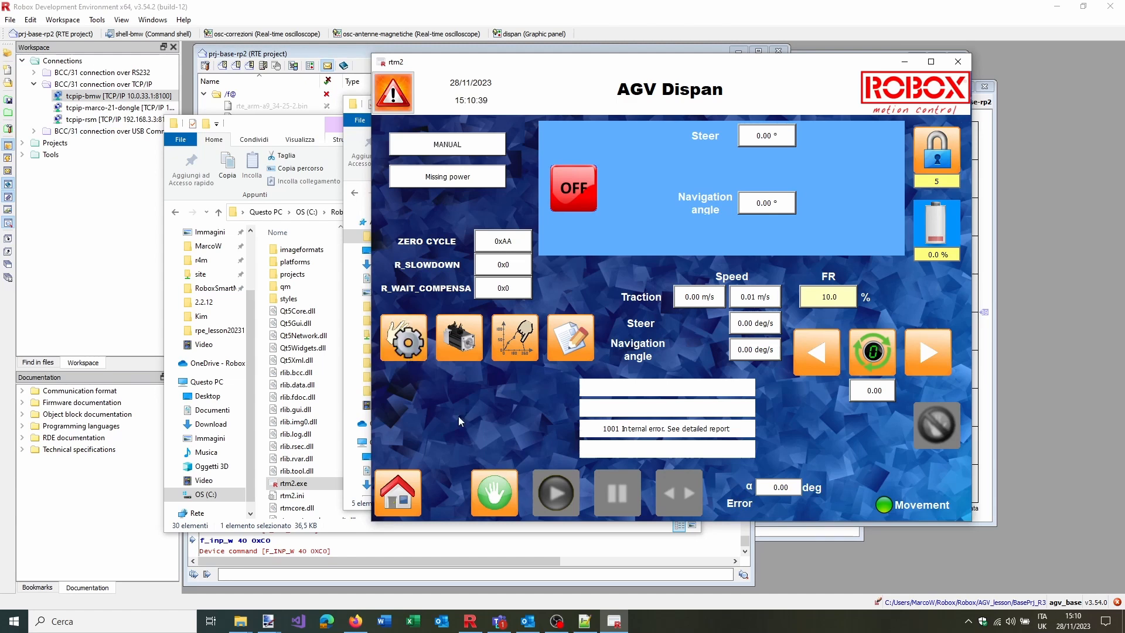
click(417, 354)
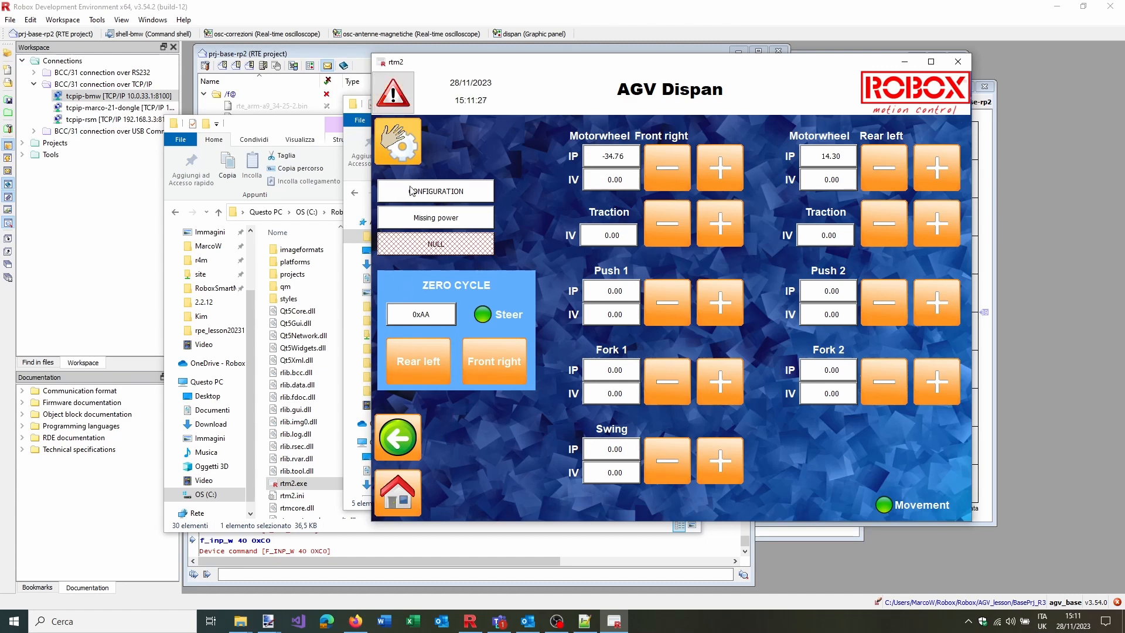
click(403, 148)
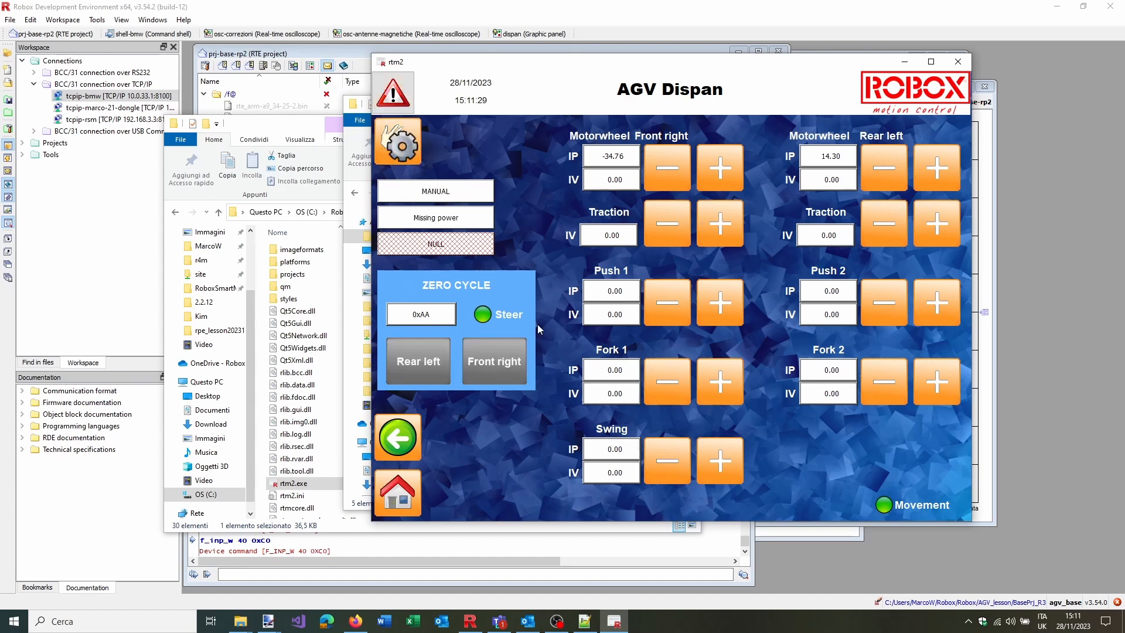
Leave the individual motor page, view the distance and route space page, and return to the manual movement page
click(408, 432)
click(515, 338)
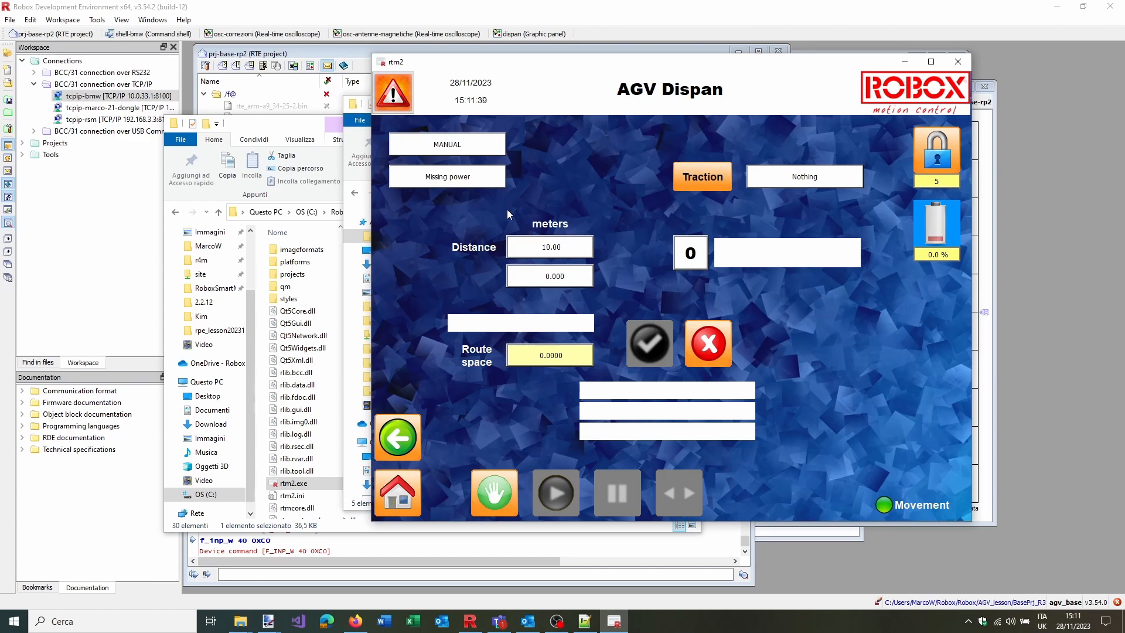
click(398, 437)
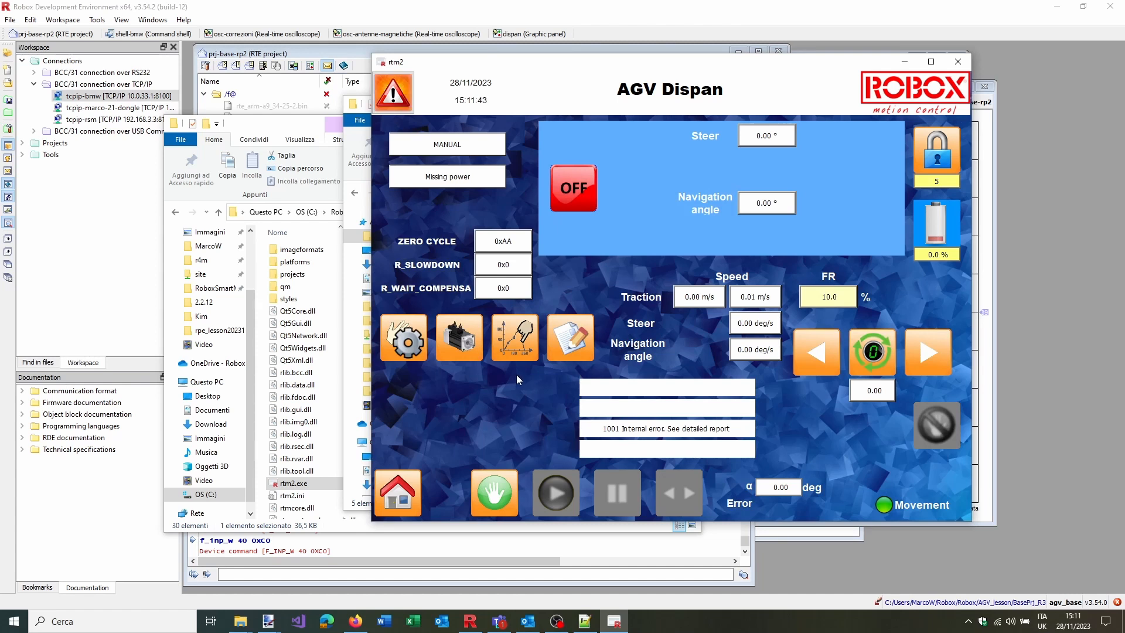
Toggle the AGV mode on the manual movement page, finishing in CONFIGURATION, and open the individual motor movement page
click(416, 351)
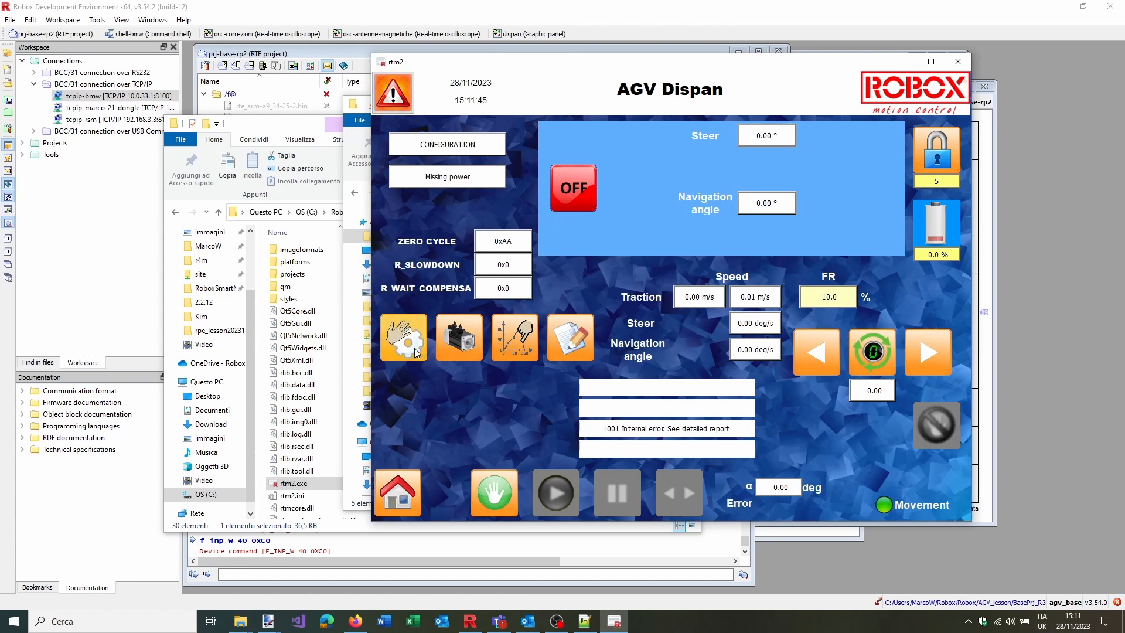
click(414, 349)
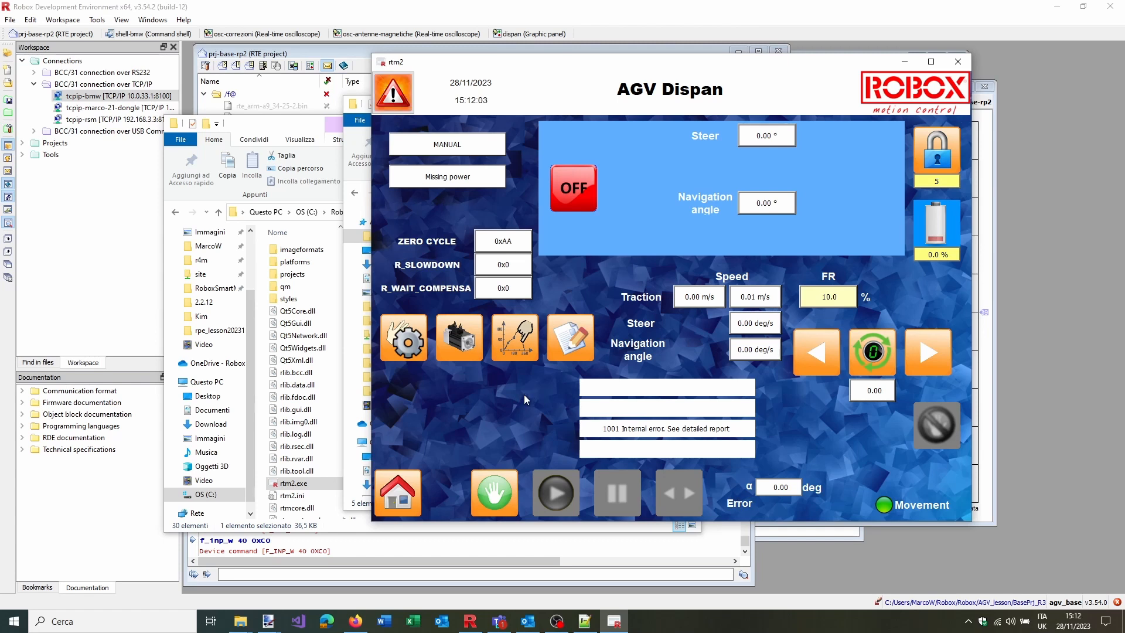
click(416, 349)
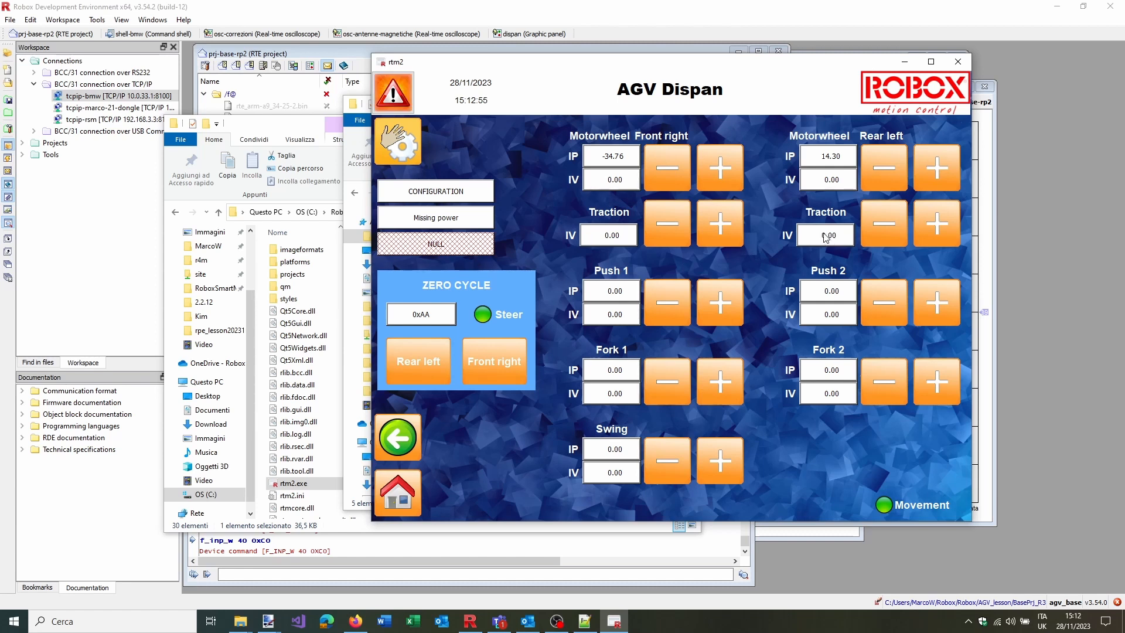
Query the first axis position with dv cp 1 in the shell-bmw command shell, then switch back to AGV Dispan
click(346, 572)
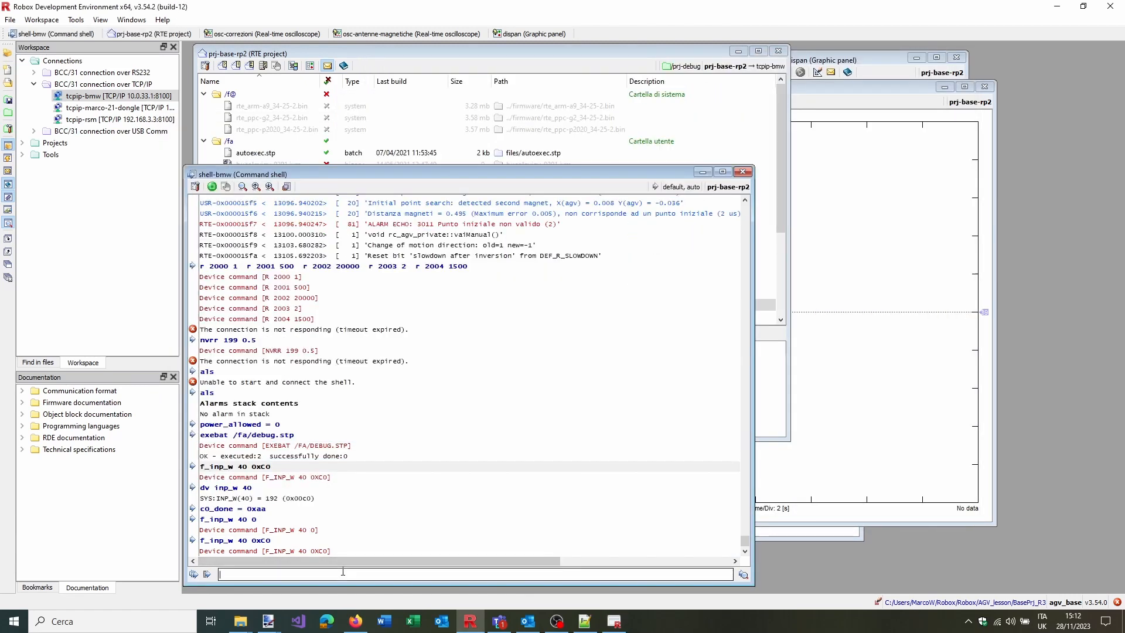
text(dv cp 1)
key(Return)
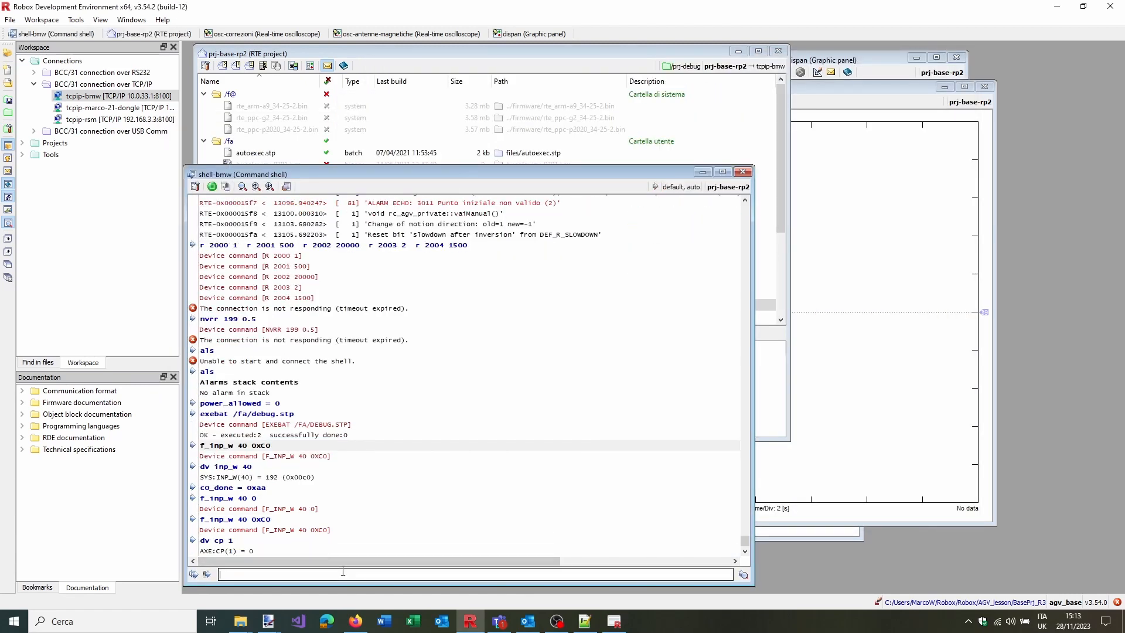
click(616, 624)
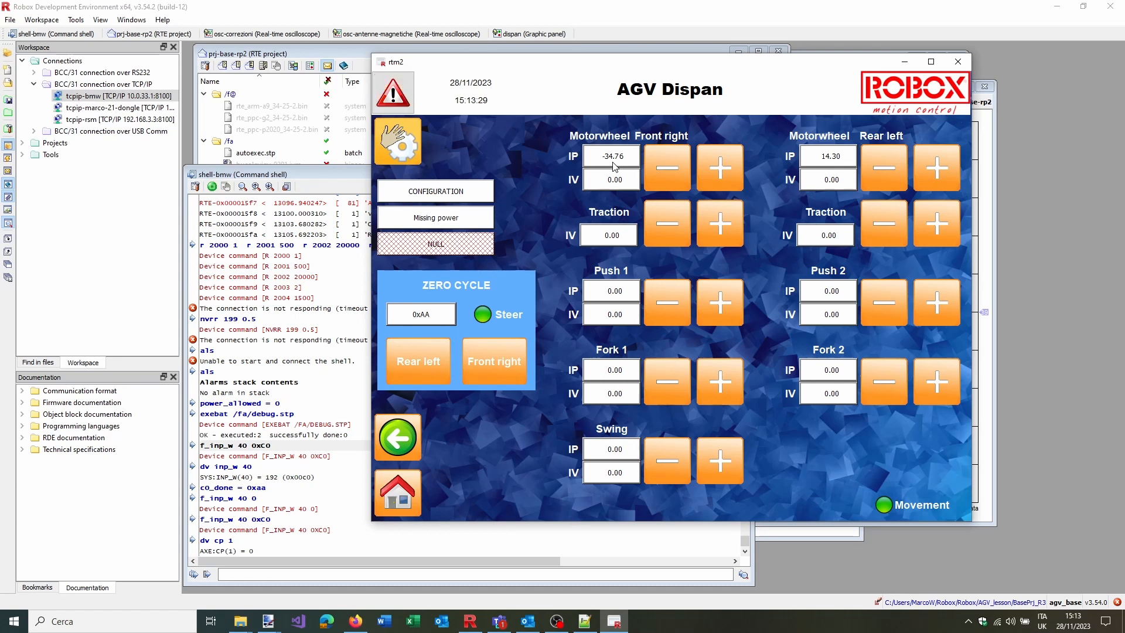
Return the AGV to MANUAL mode and review the Parameters page from the manual movement page
click(404, 145)
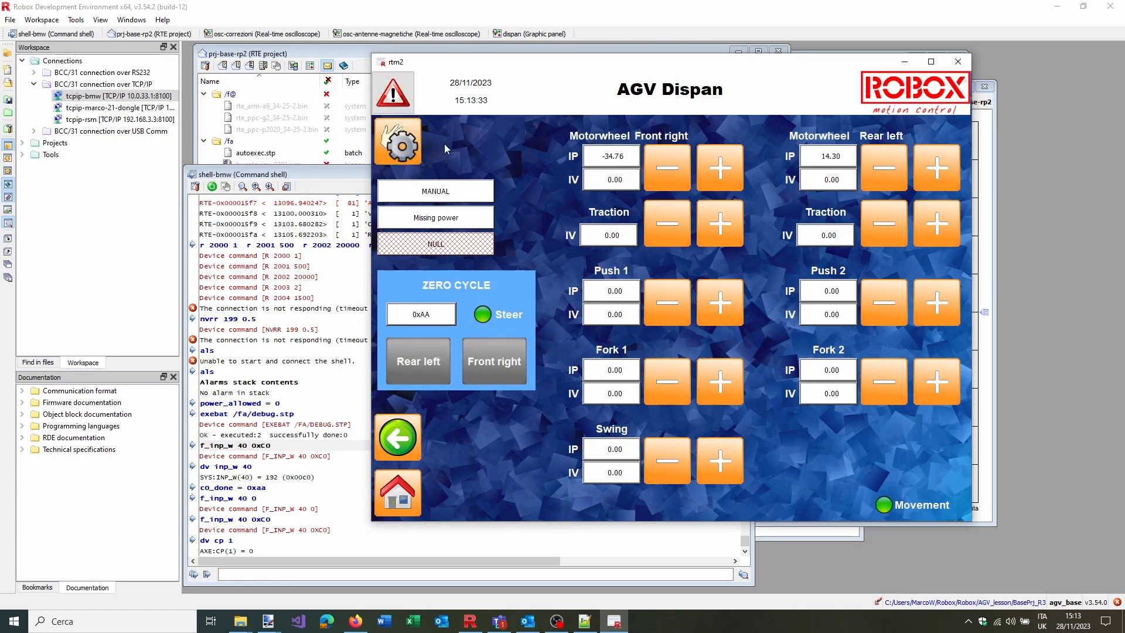
click(398, 437)
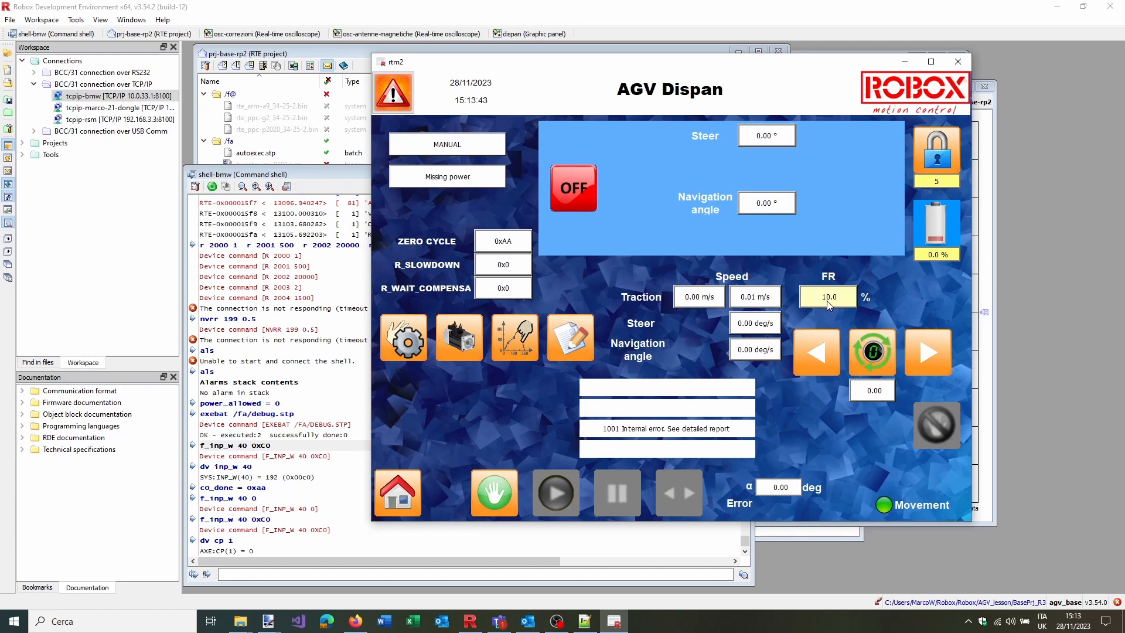
click(573, 343)
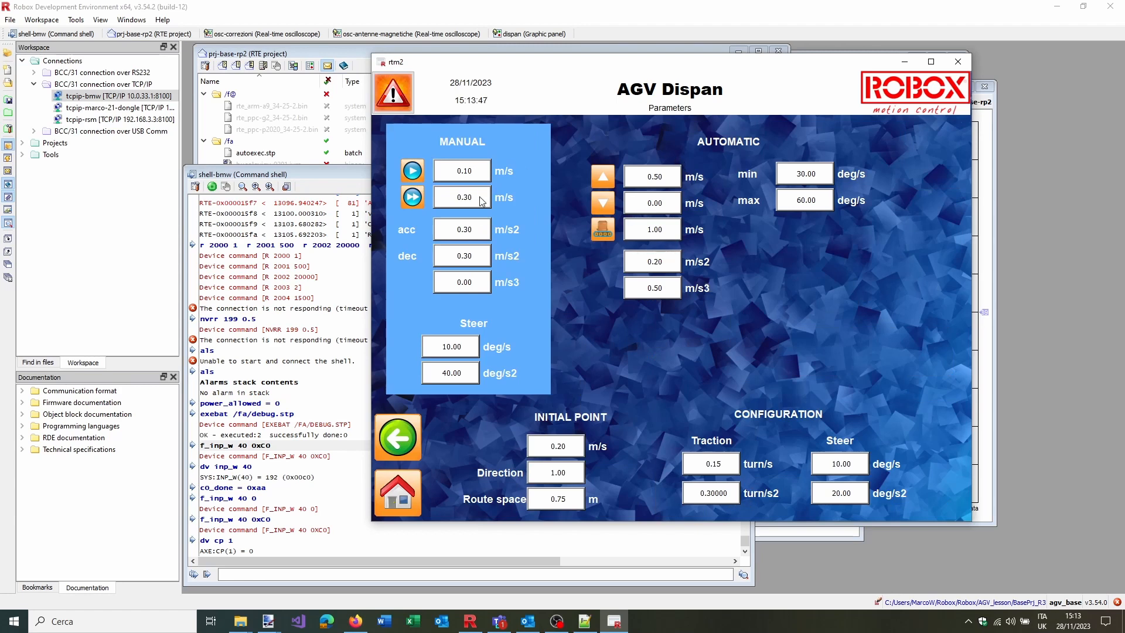
click(408, 493)
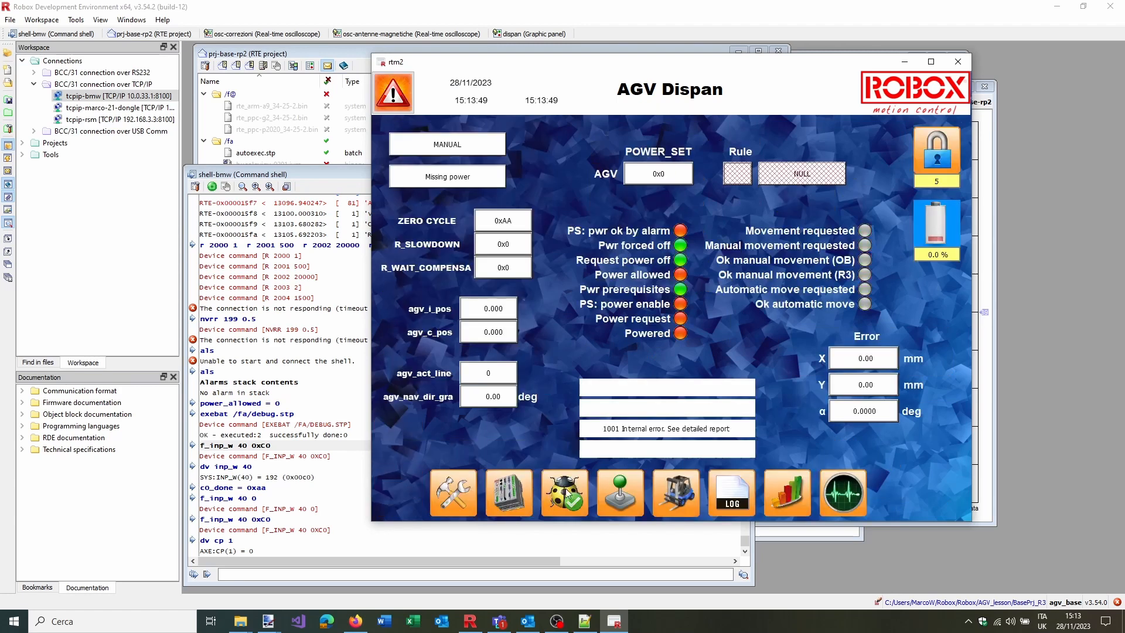
click(551, 496)
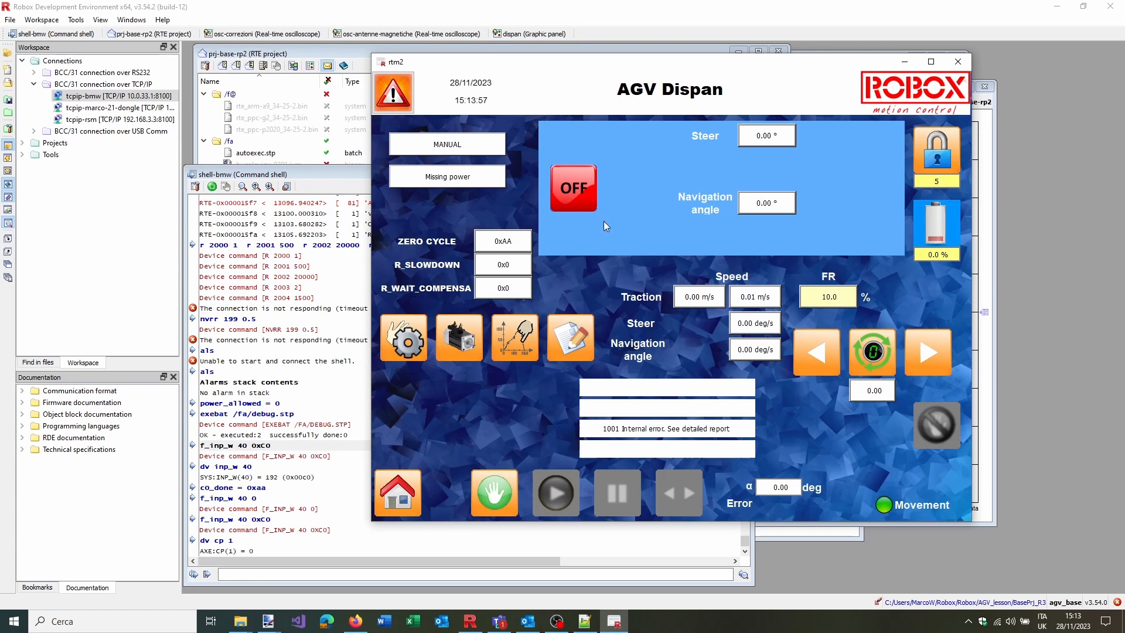
click(570, 337)
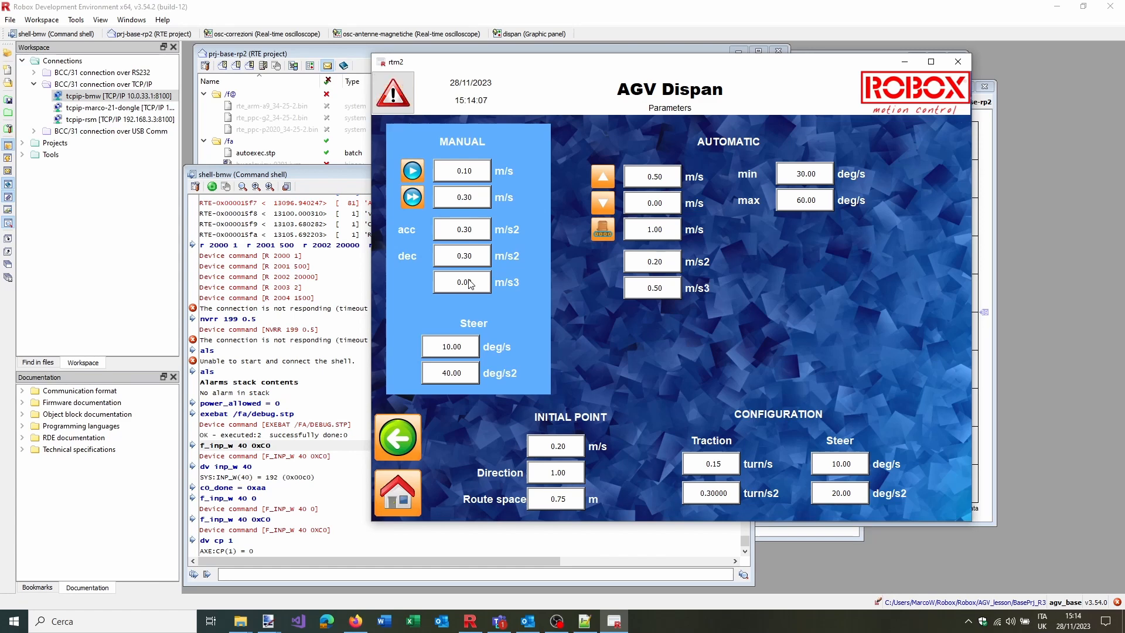
click(396, 440)
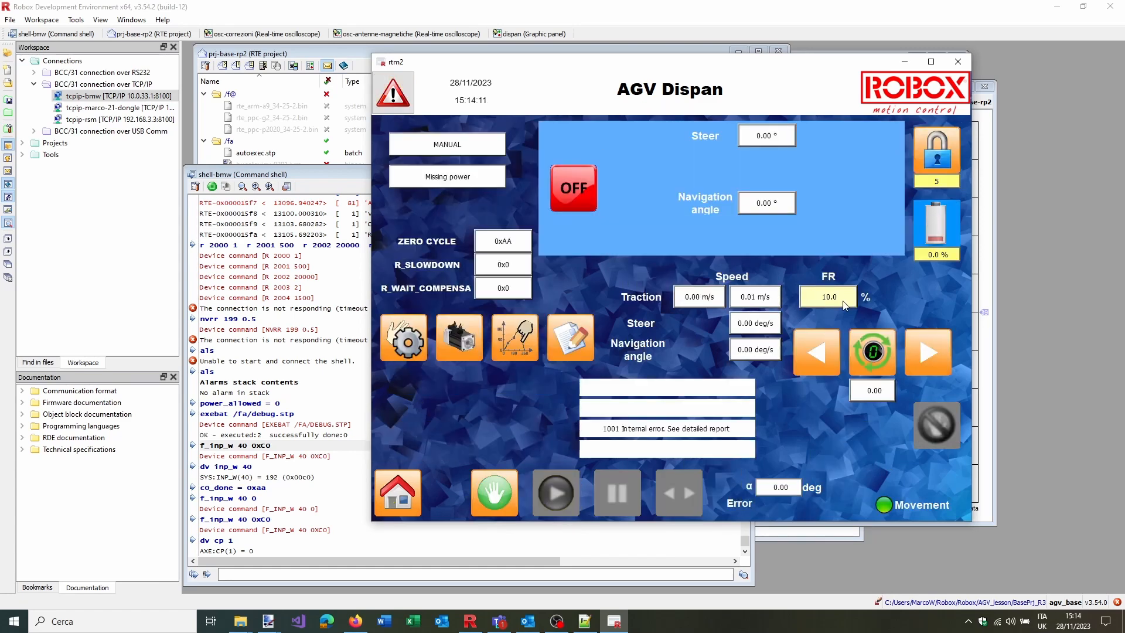
Set the FR speed percentage to 100 on the manual movement page and return to the home page
click(826, 297)
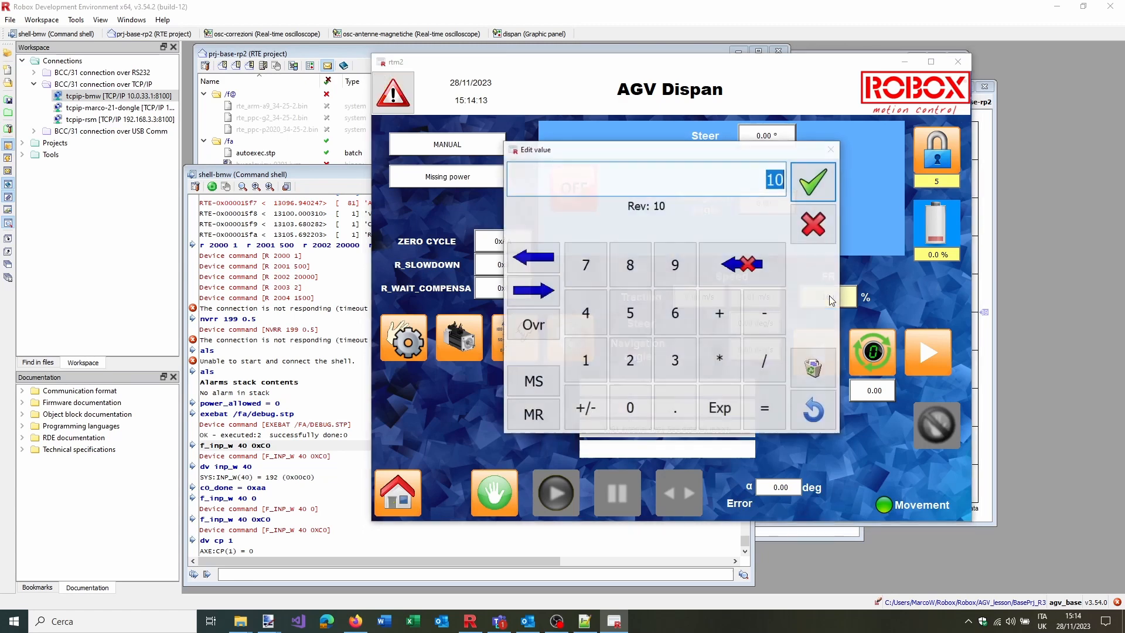
click(593, 371)
double_click(643, 406)
click(813, 181)
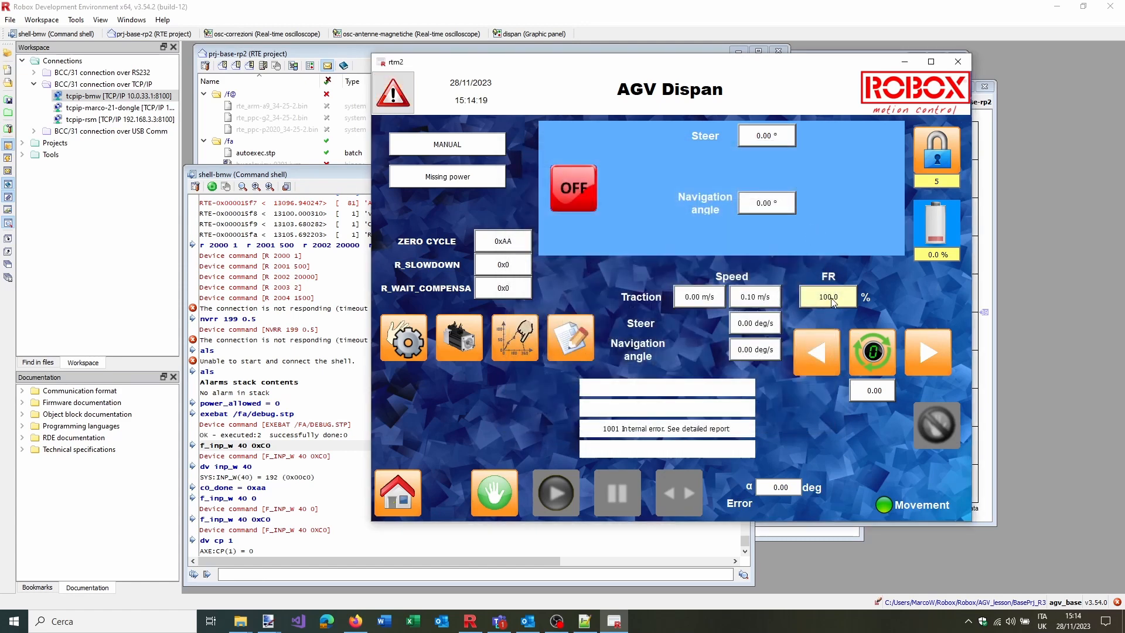
click(391, 486)
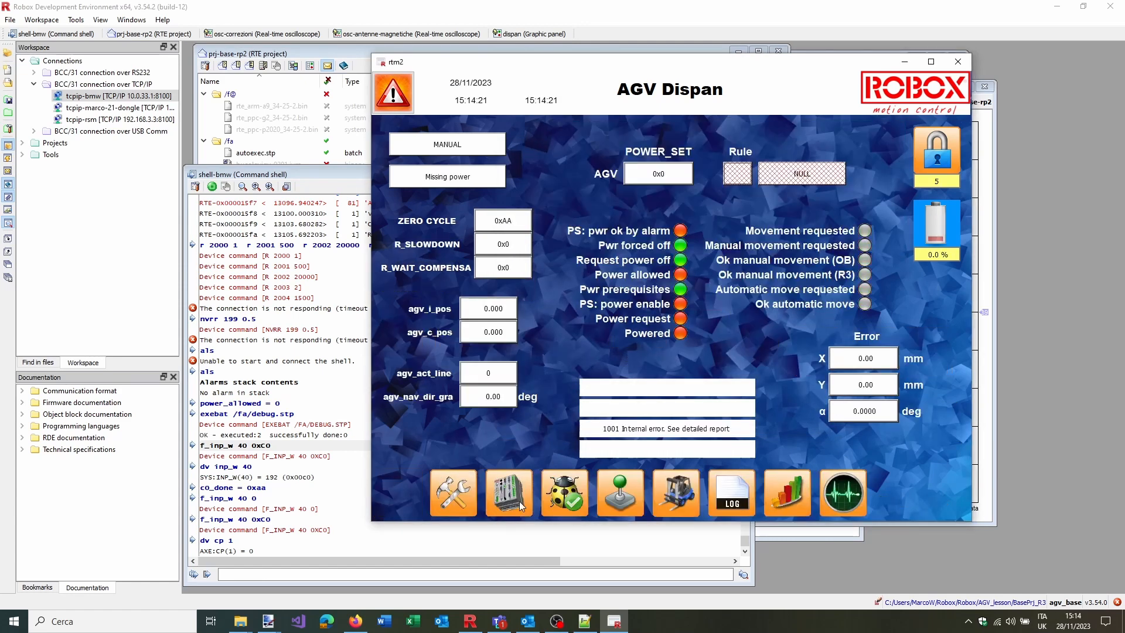
Browse the AGV Dispan panel's auxiliary, I/O and teach pendant pages
click(566, 496)
click(938, 484)
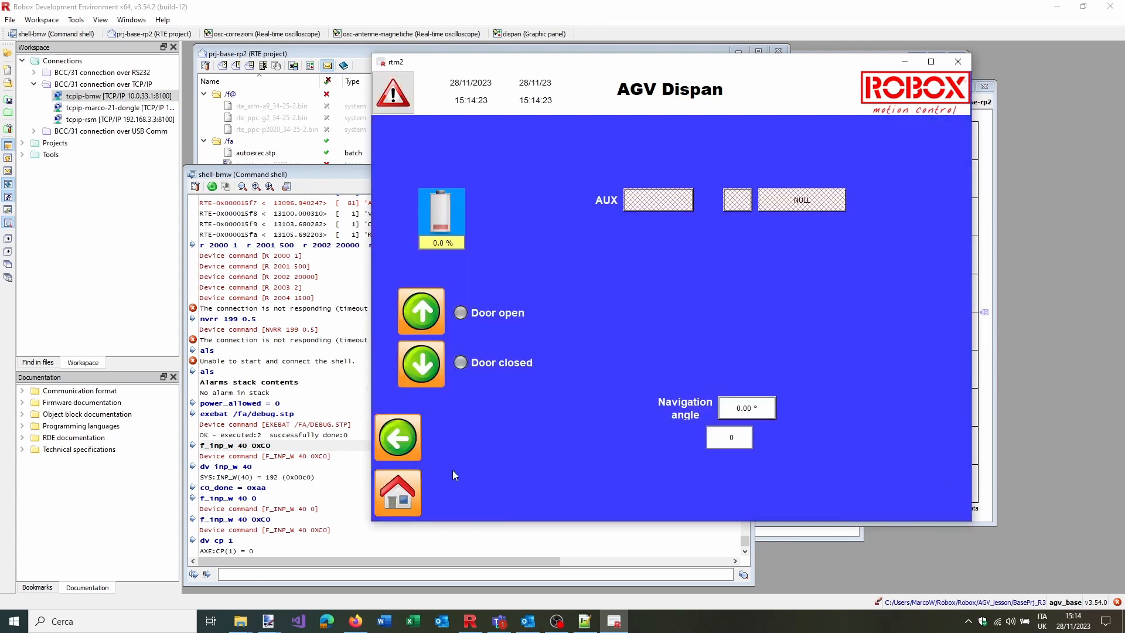
click(402, 492)
click(506, 493)
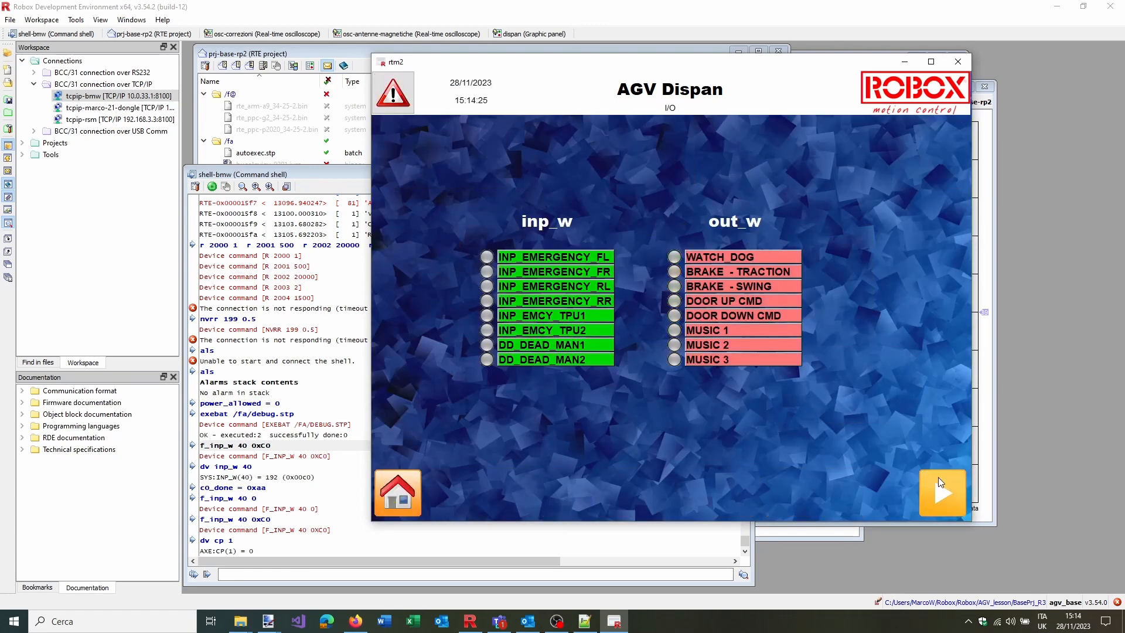
click(937, 484)
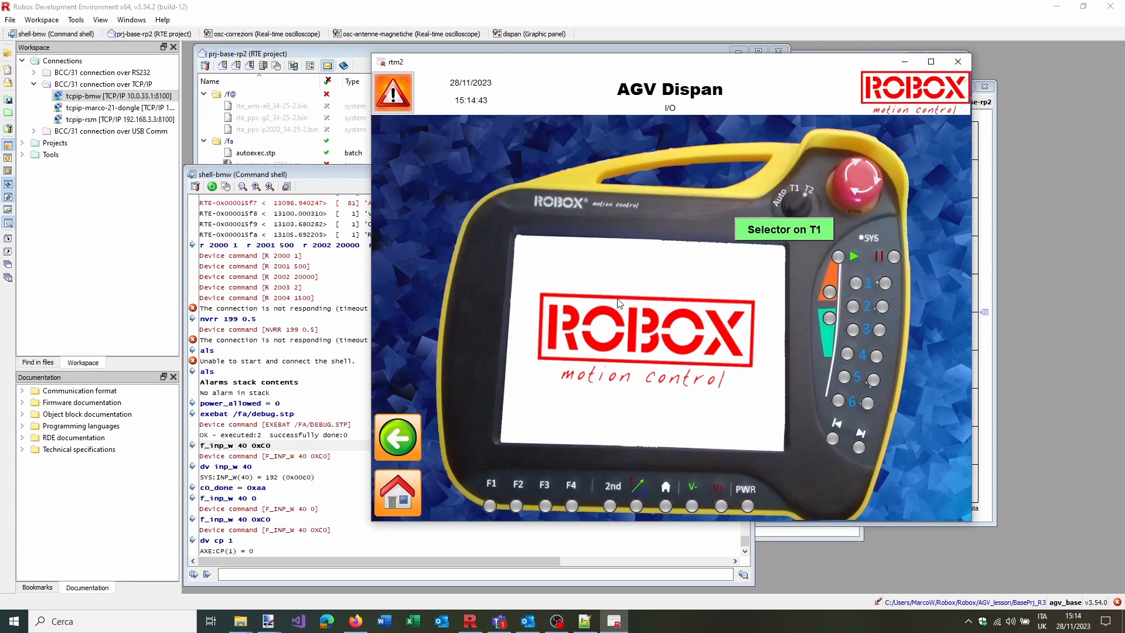
drag(827, 67, 917, 85)
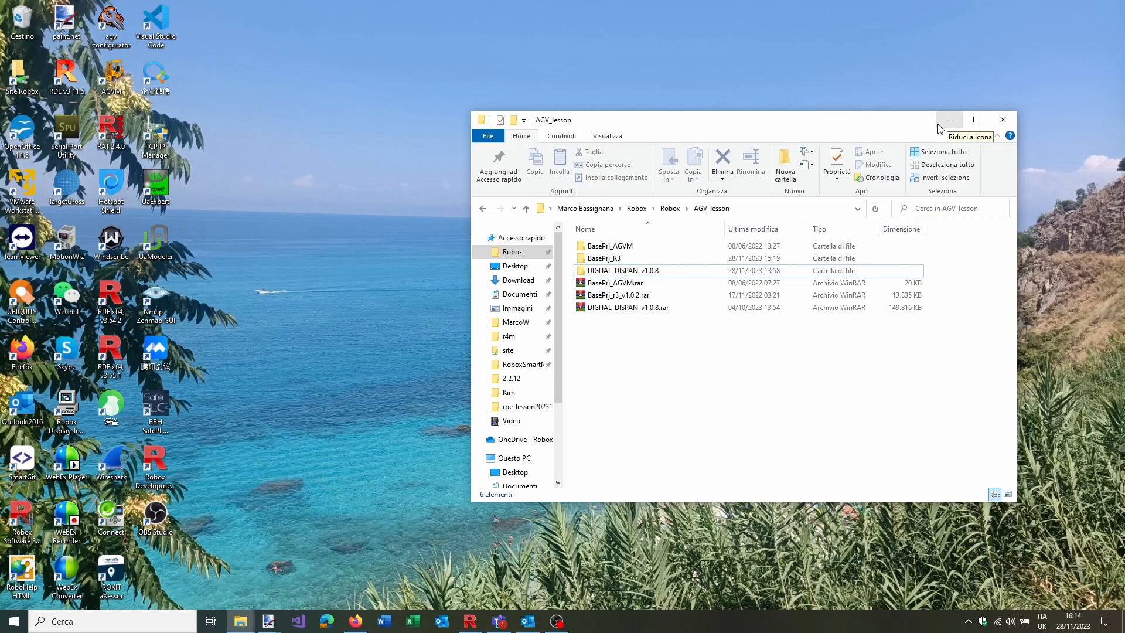
Launch the agv configurator, quit the Demo 3 Yellow AGV configuration without saving, and relaunch the configurator
double_click(124, 36)
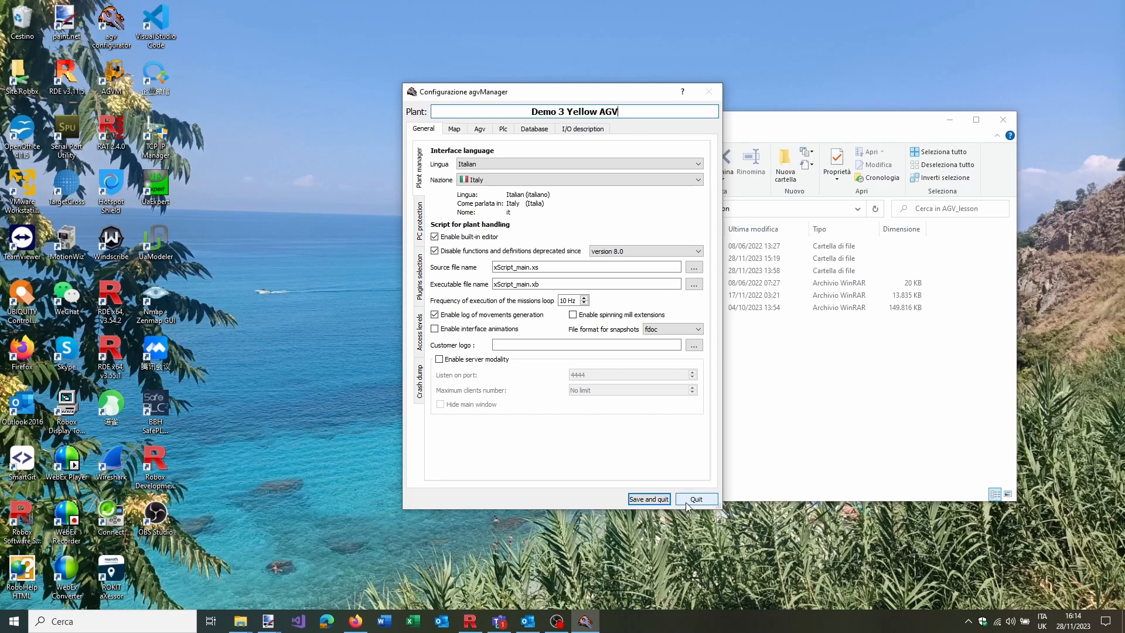
click(688, 501)
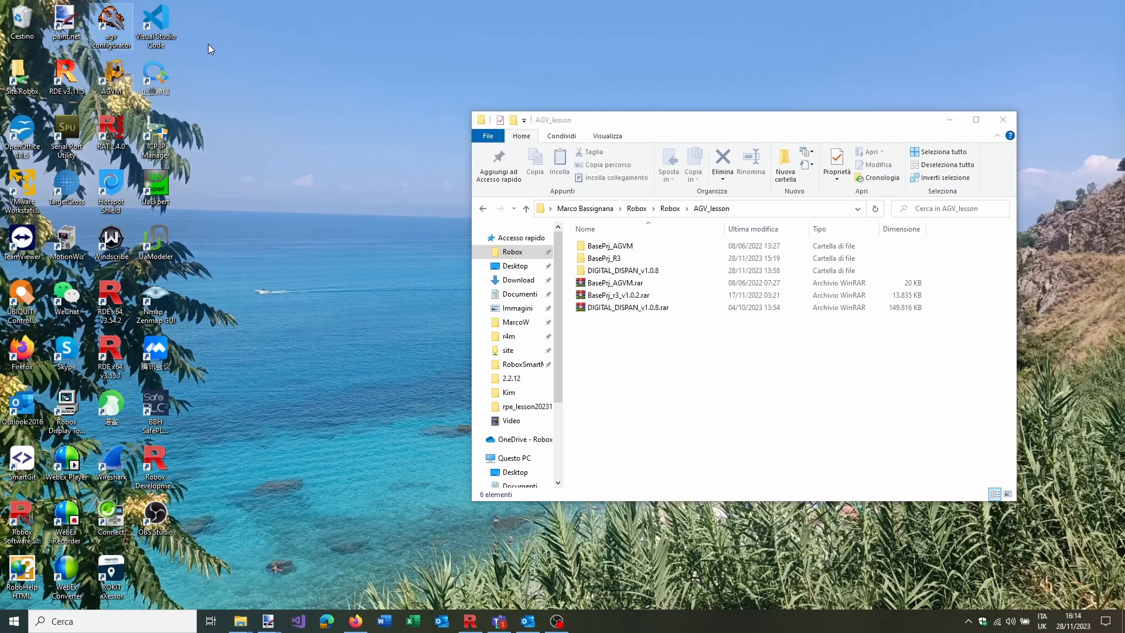
key(Return)
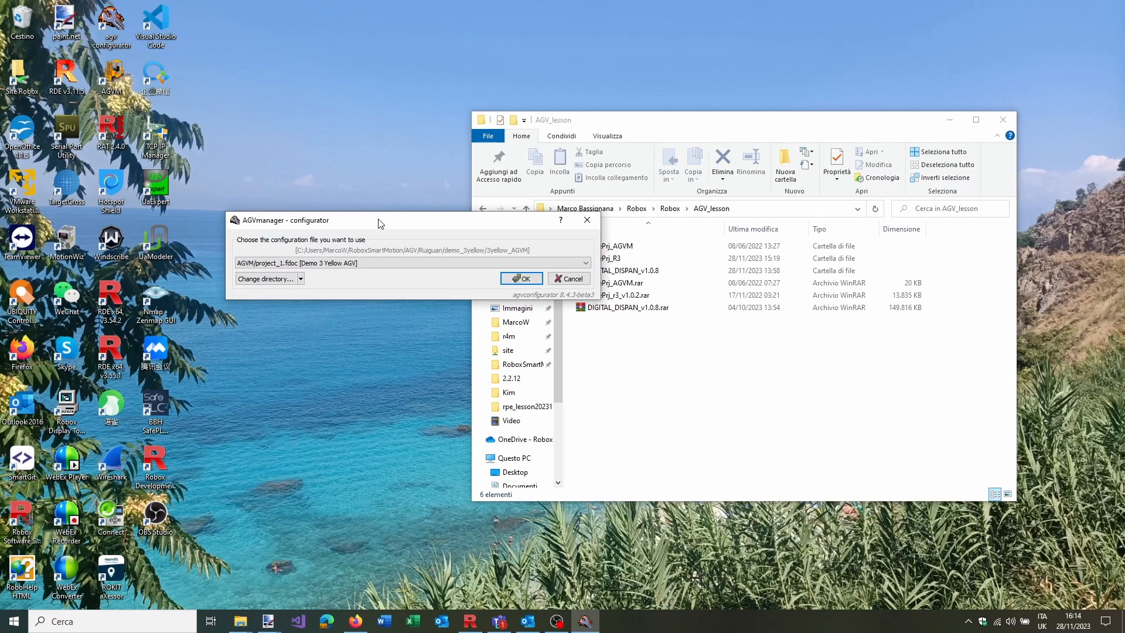
Change the plant base directory to the AGV_lesson folder and open the configuration file BasePrj_AGVM/project_1.fdoc
click(281, 280)
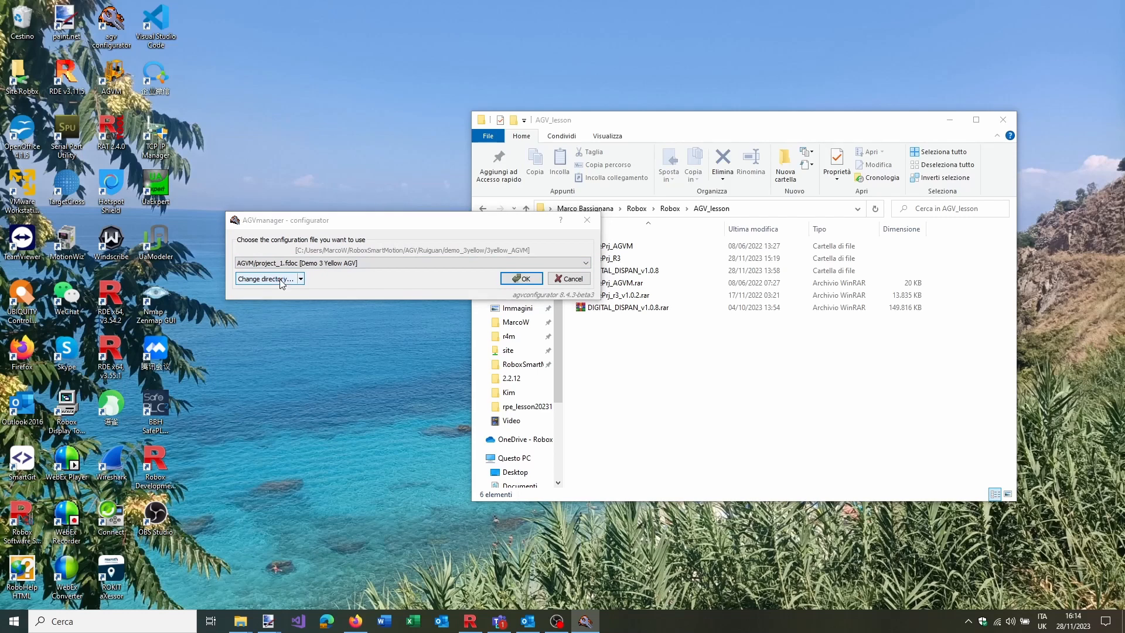
click(757, 206)
key(ctrl+c)
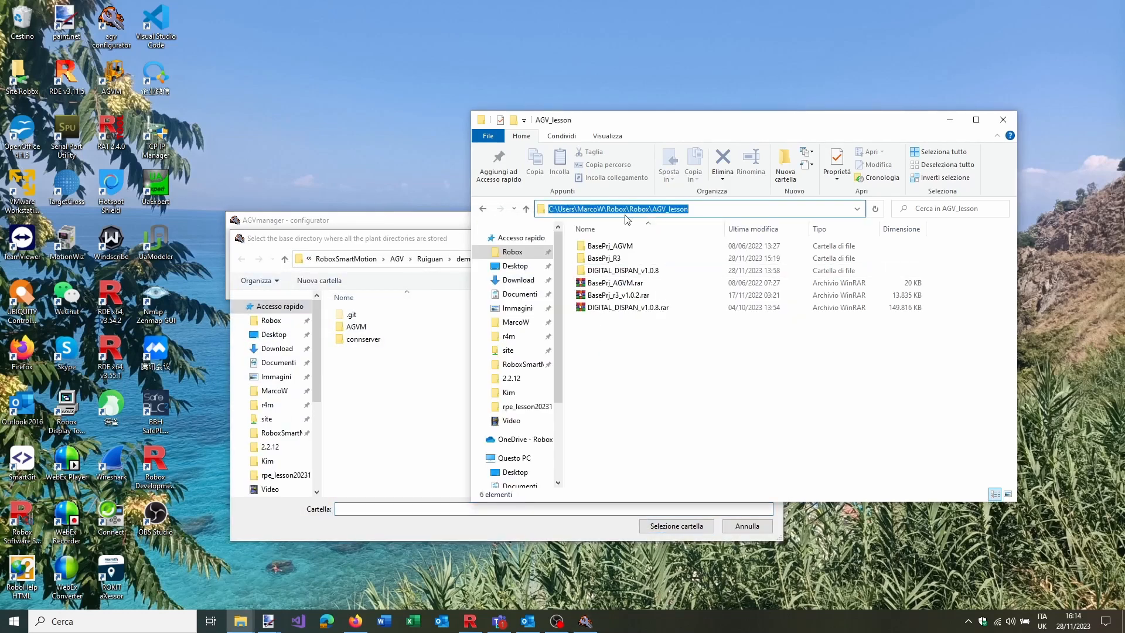
click(437, 241)
click(579, 259)
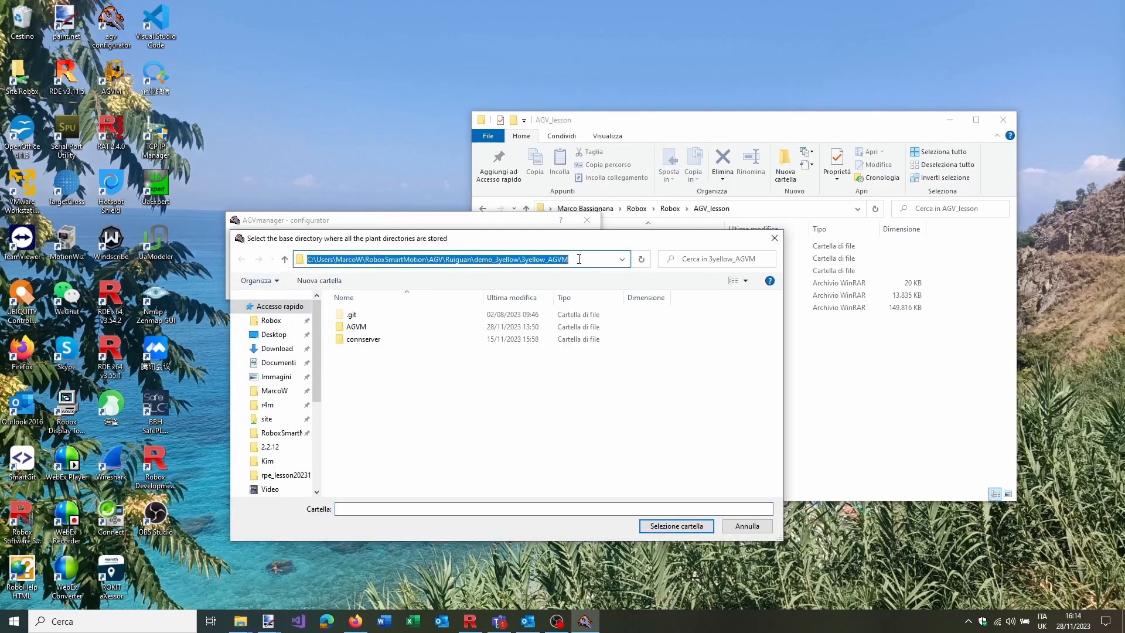
key(ctrl+v)
key(Return)
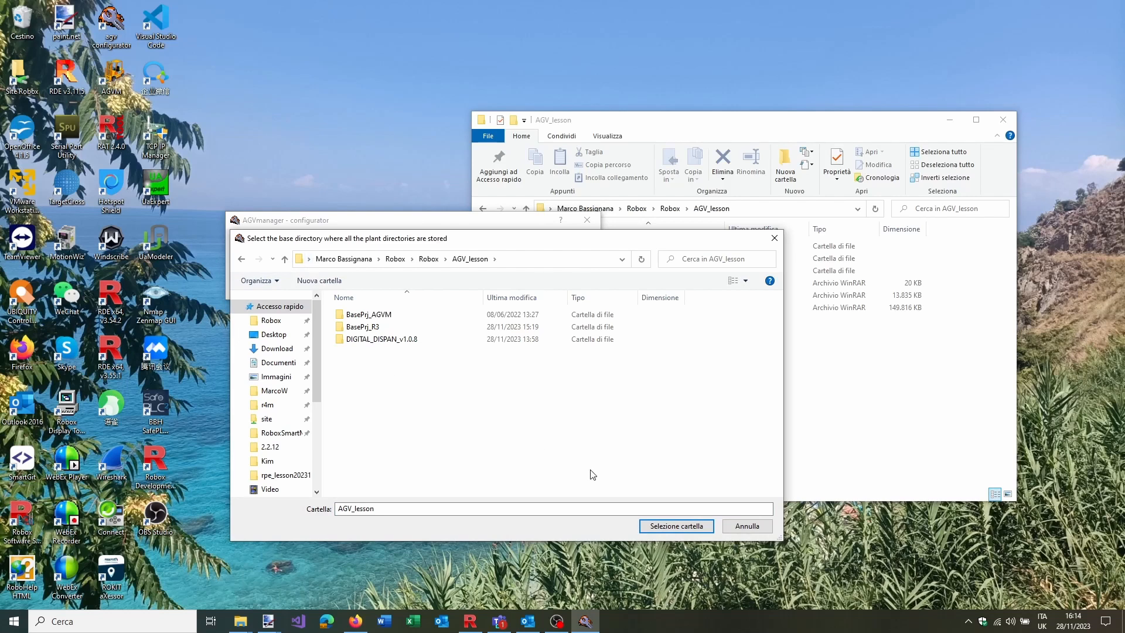
click(676, 525)
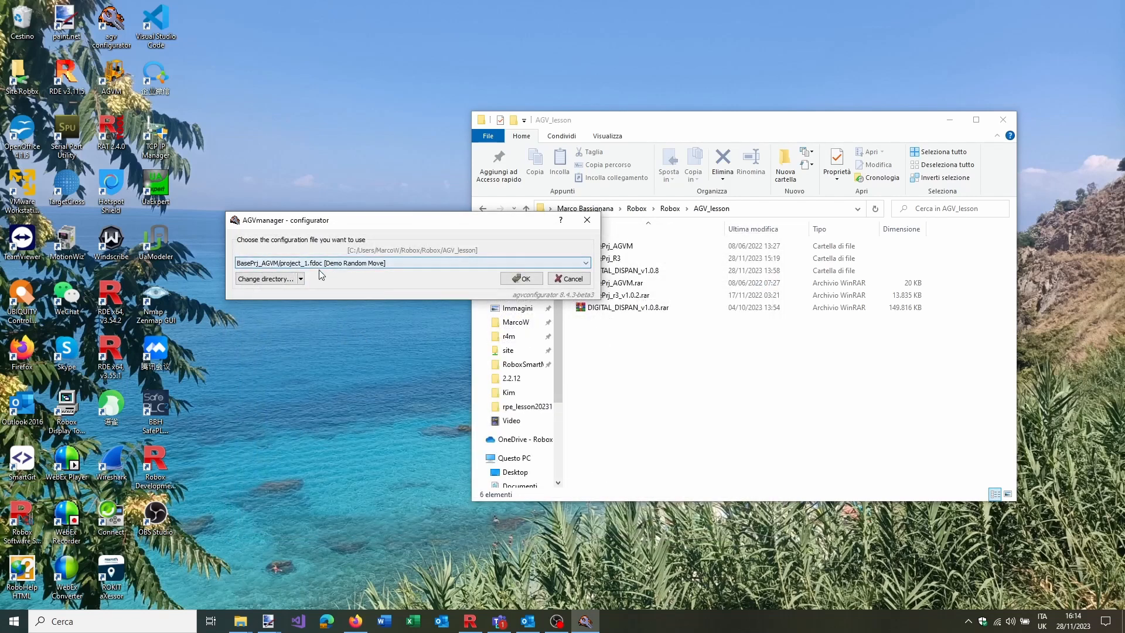
click(521, 279)
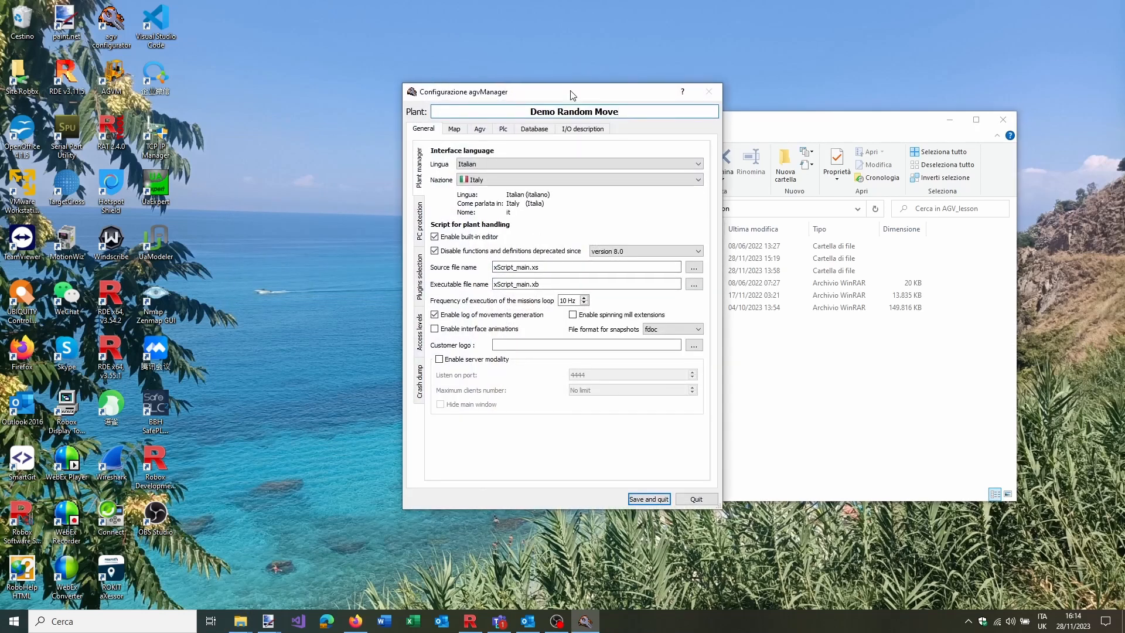
Rename the plant to "Demo AGV 28/11/2023" and set the interface language to English
drag(573, 95, 468, 106)
key(ctrl+a)
key(BackSpace)
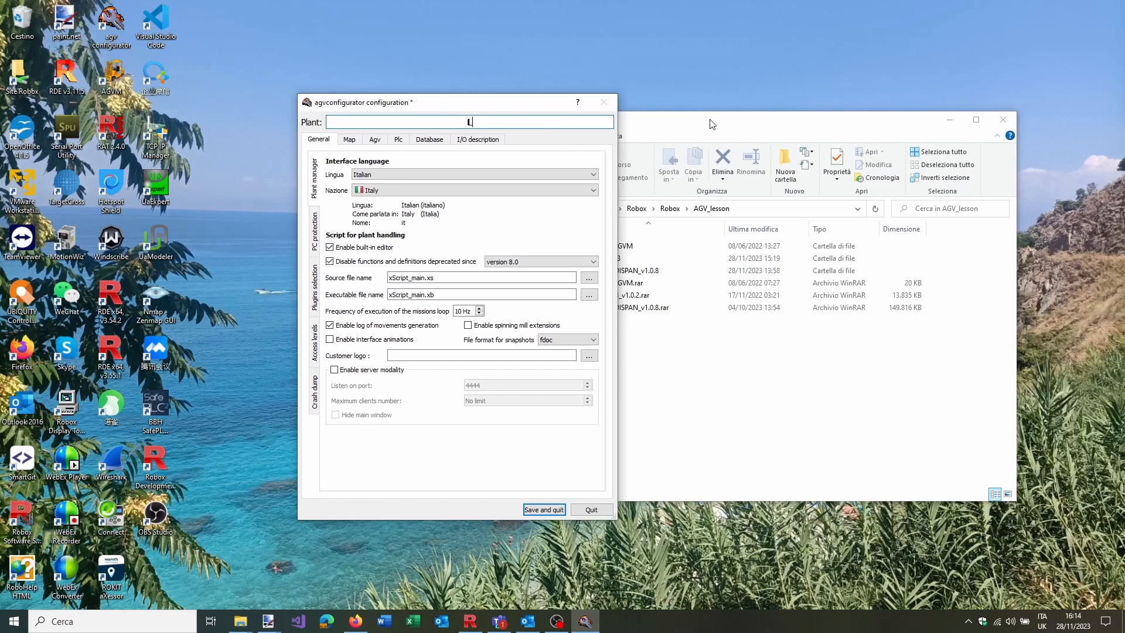
text(Demo AGV 28/11/)
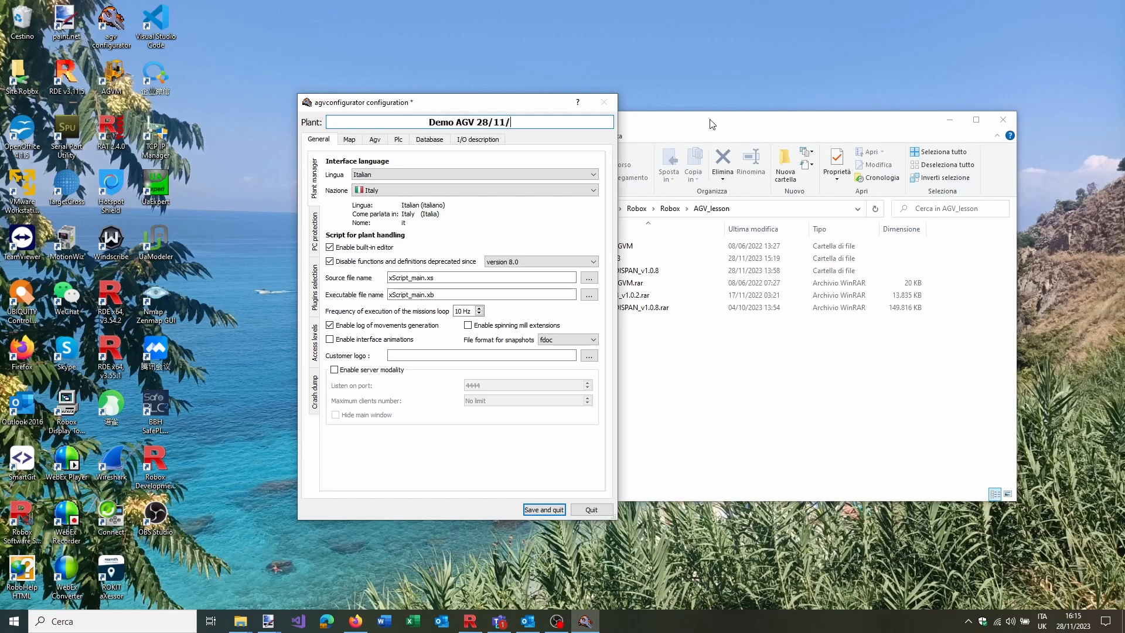
text(2023)
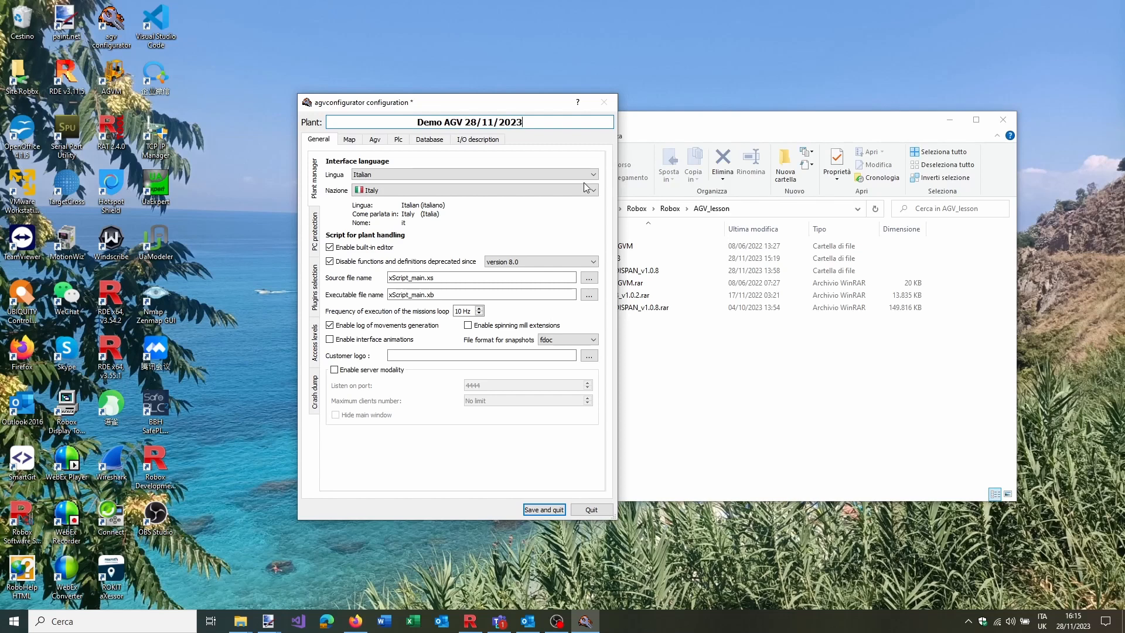
click(570, 174)
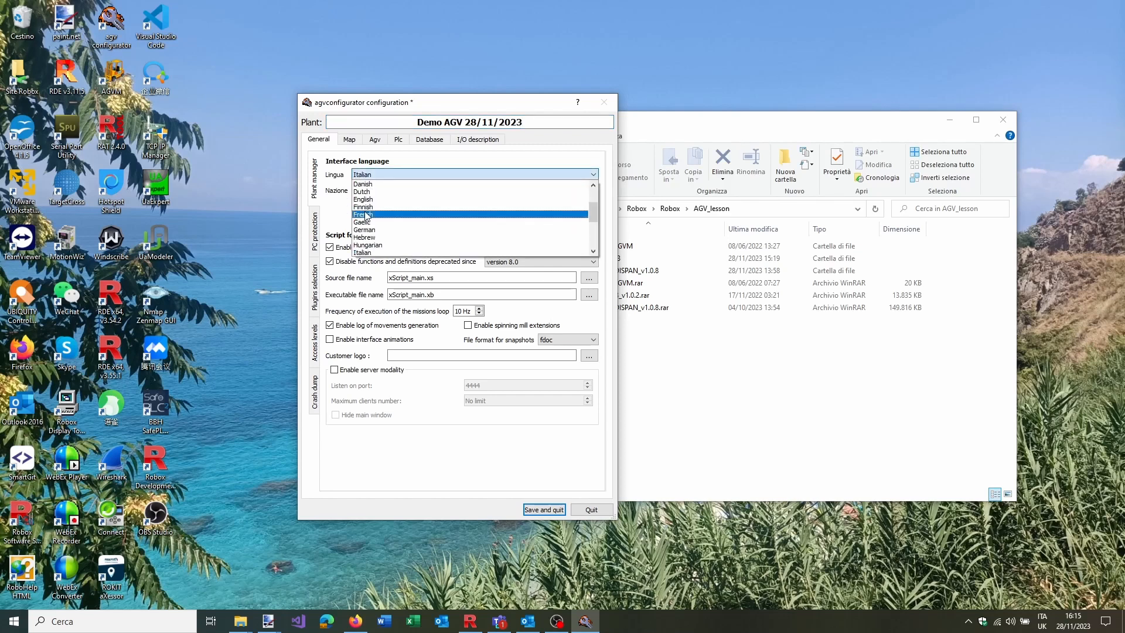
click(399, 199)
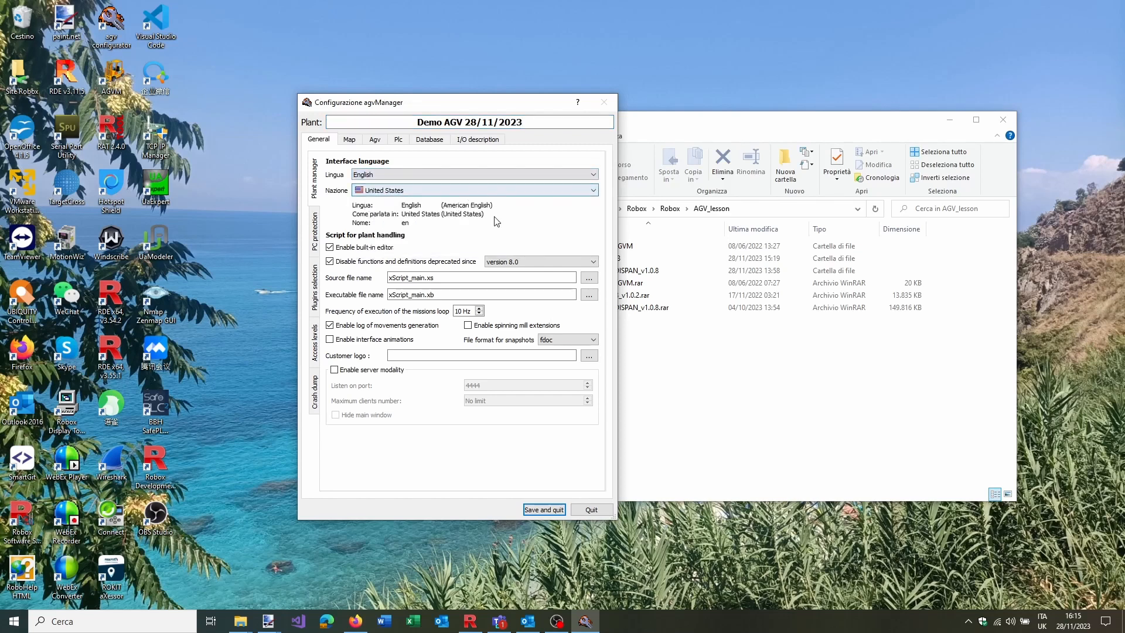
Open the BasePrj_AGVM folder in the file explorer and arrange the configurator beside it to view the project files
click(771, 123)
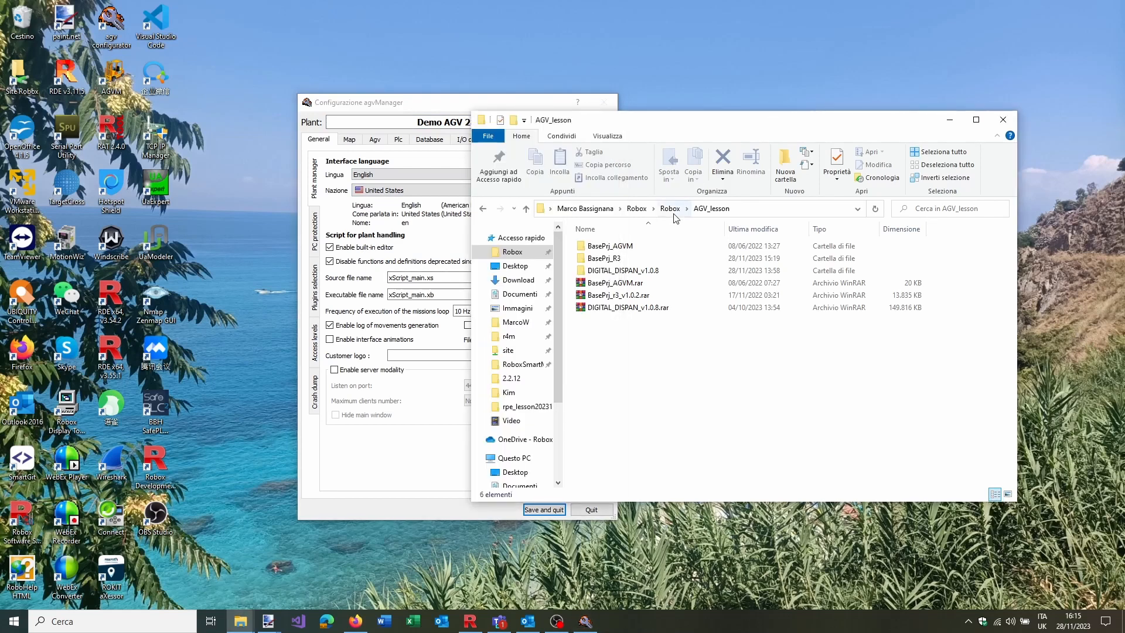
click(638, 248)
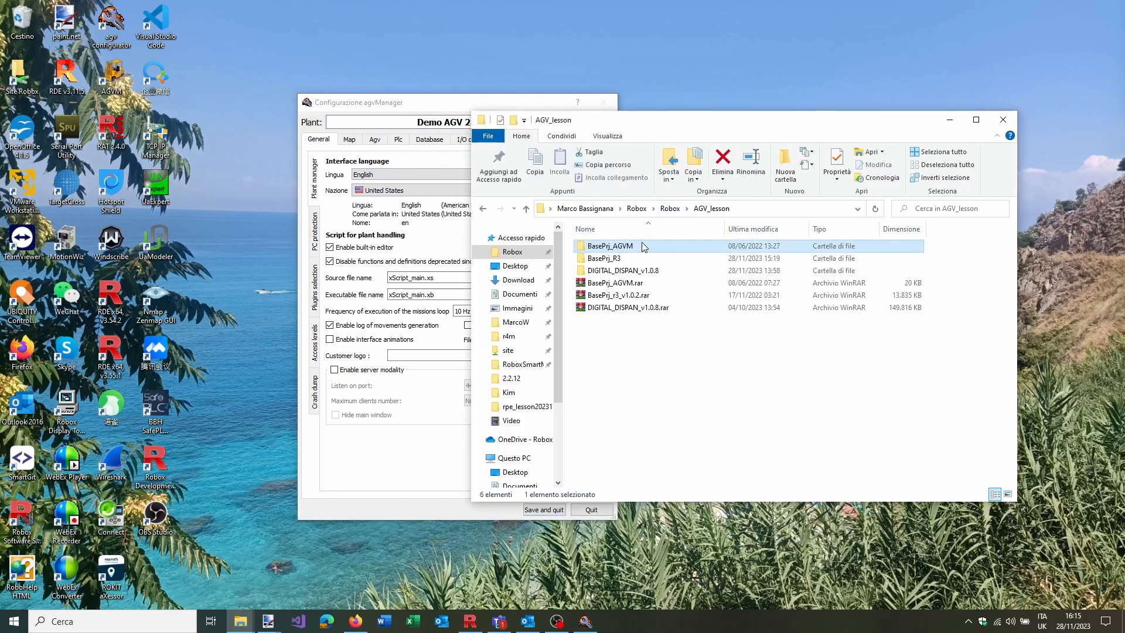
double_click(644, 247)
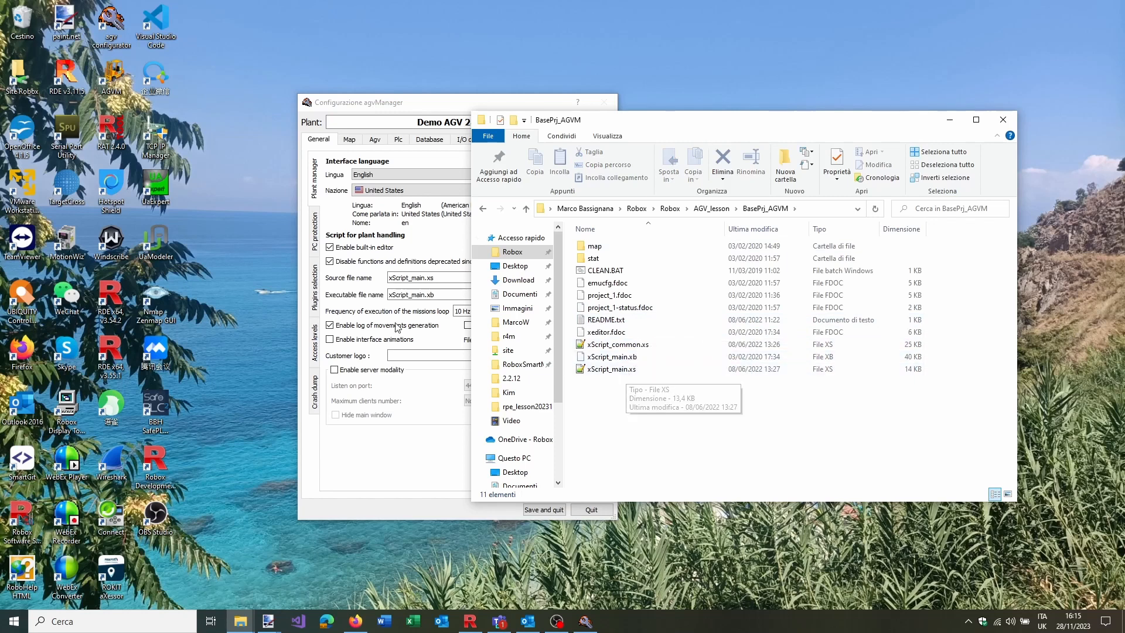
drag(454, 96, 377, 103)
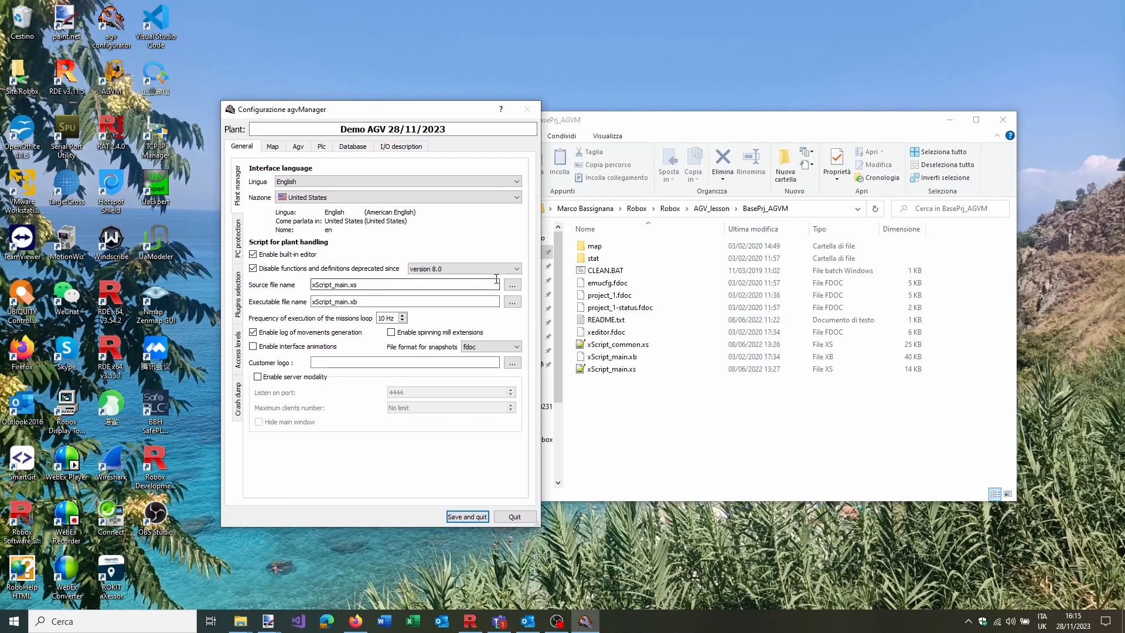
Review the PC protection, plugin selection, access level, crash dump and map visualization settings
click(240, 236)
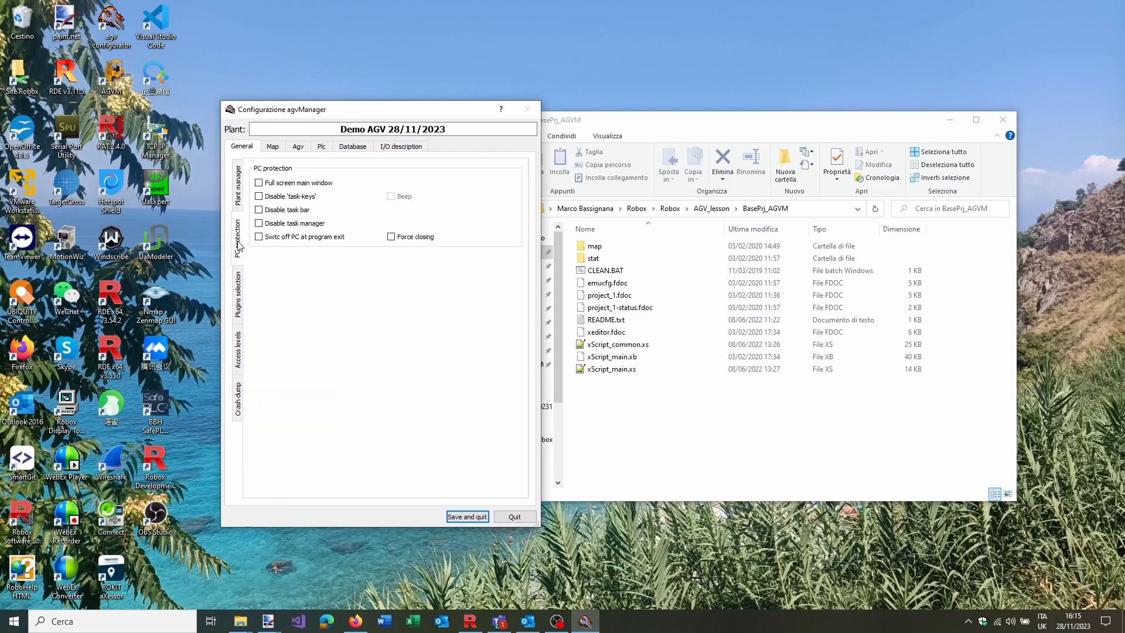
click(239, 282)
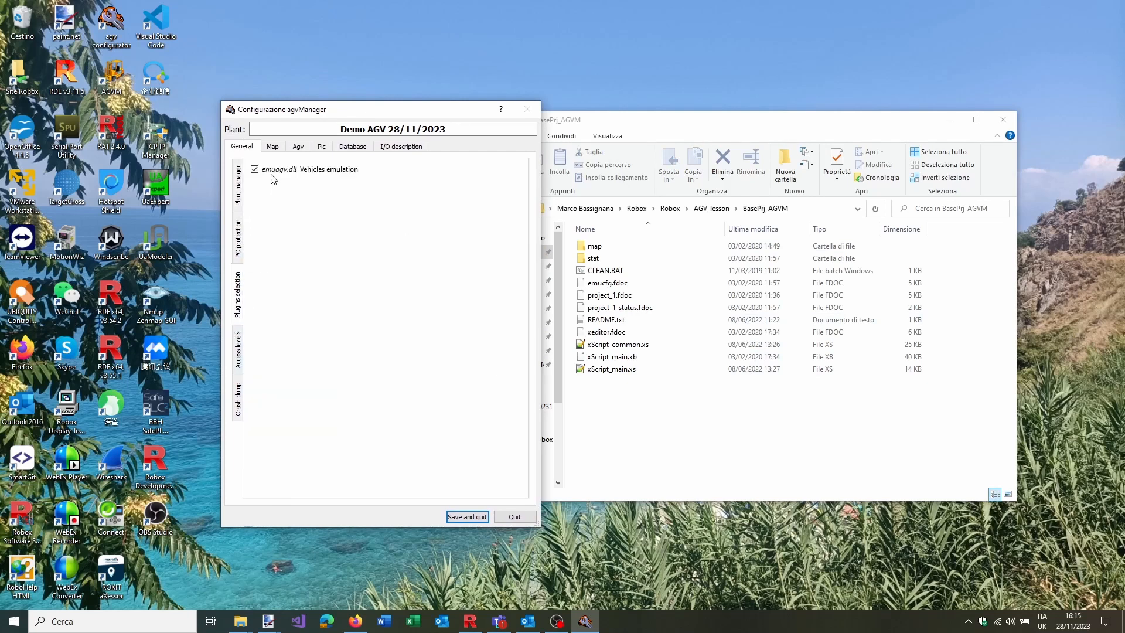
click(237, 352)
click(239, 394)
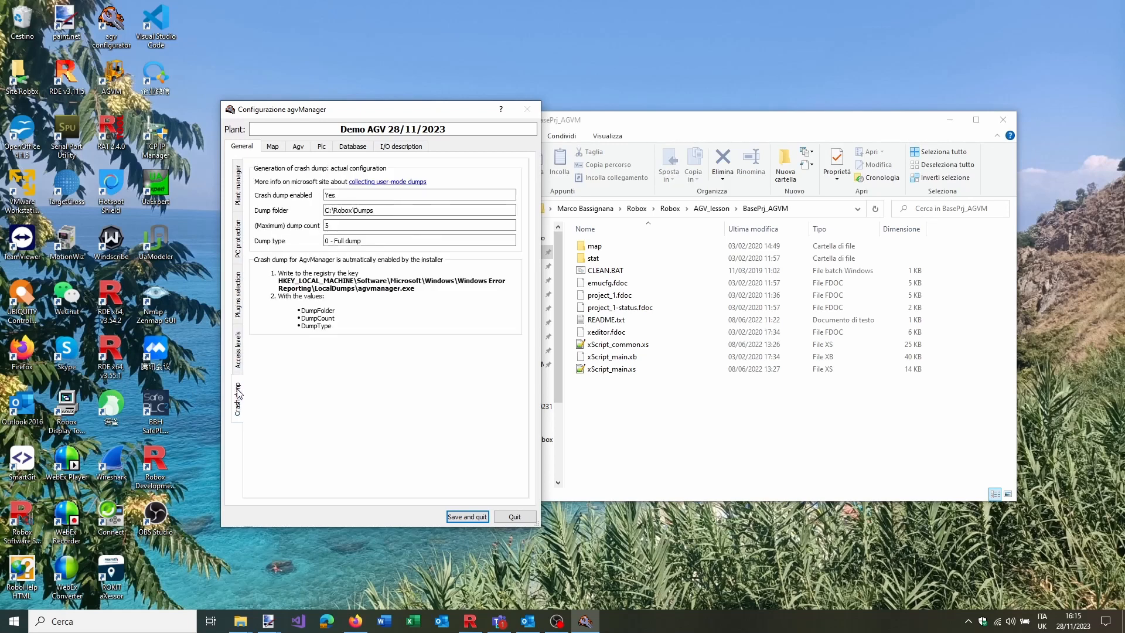
click(266, 151)
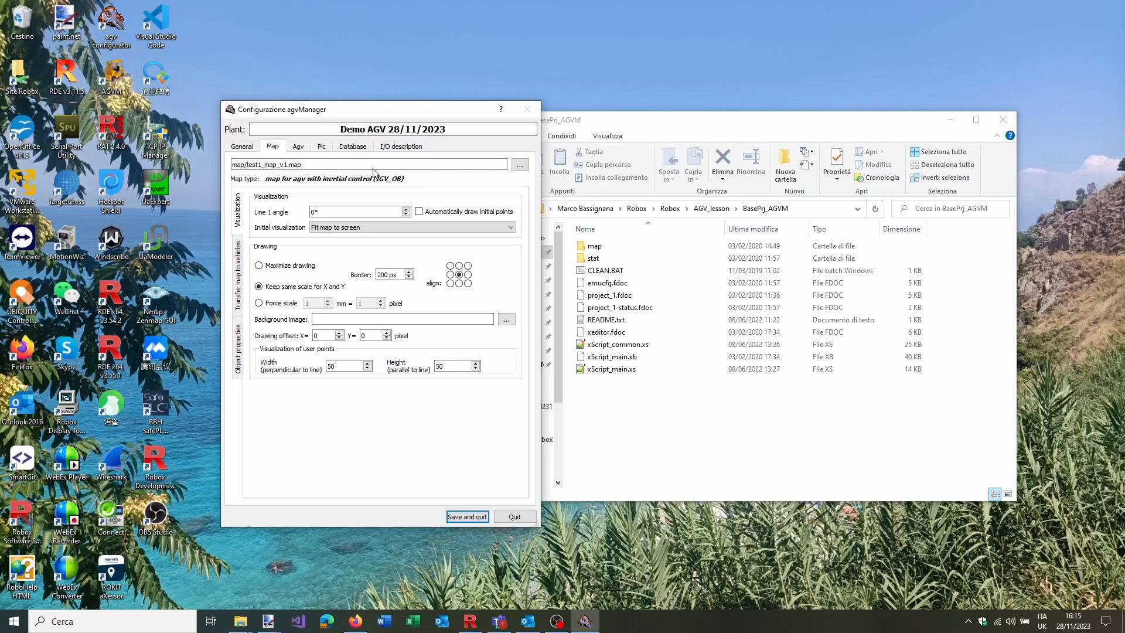
Check the contents of the project's map folder and enable loading the map to vehicles in the configurator
double_click(595, 246)
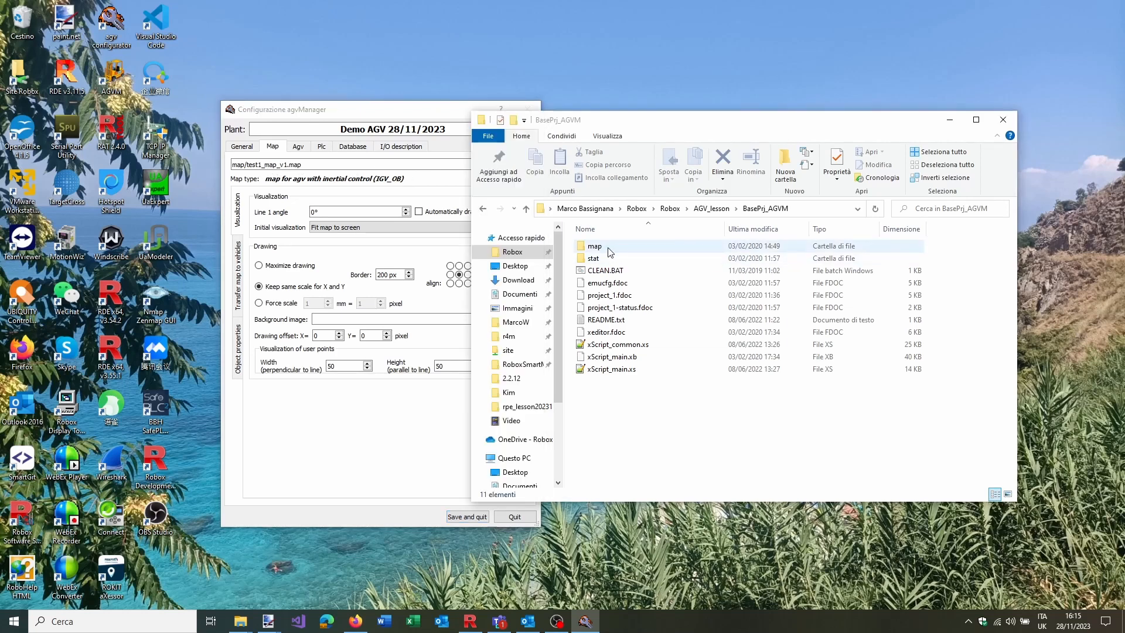
click(370, 115)
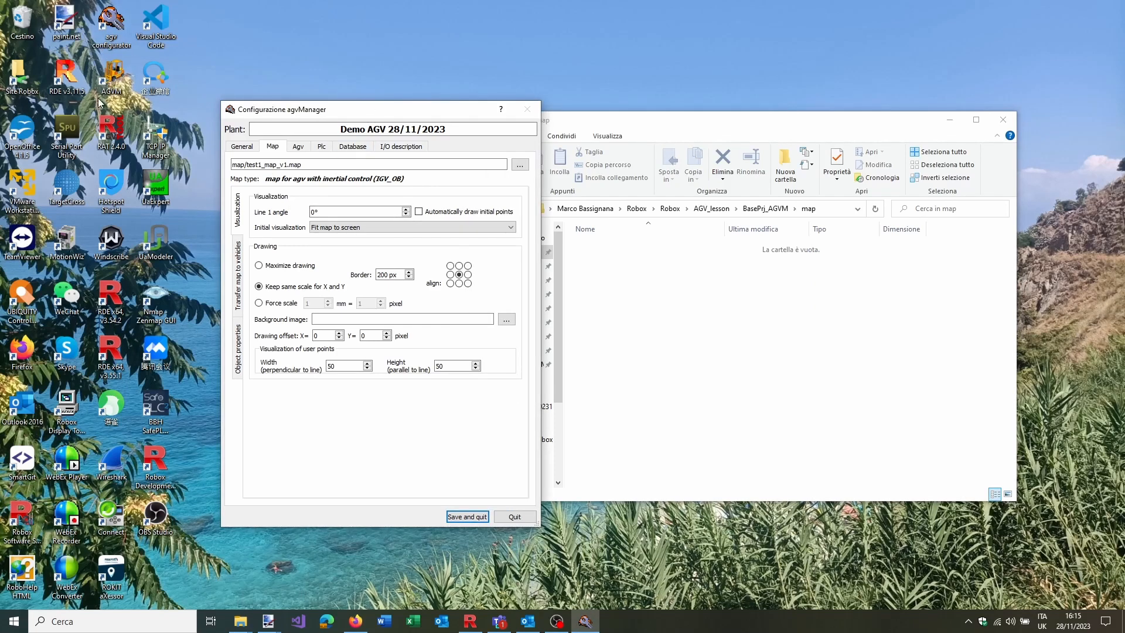
click(240, 268)
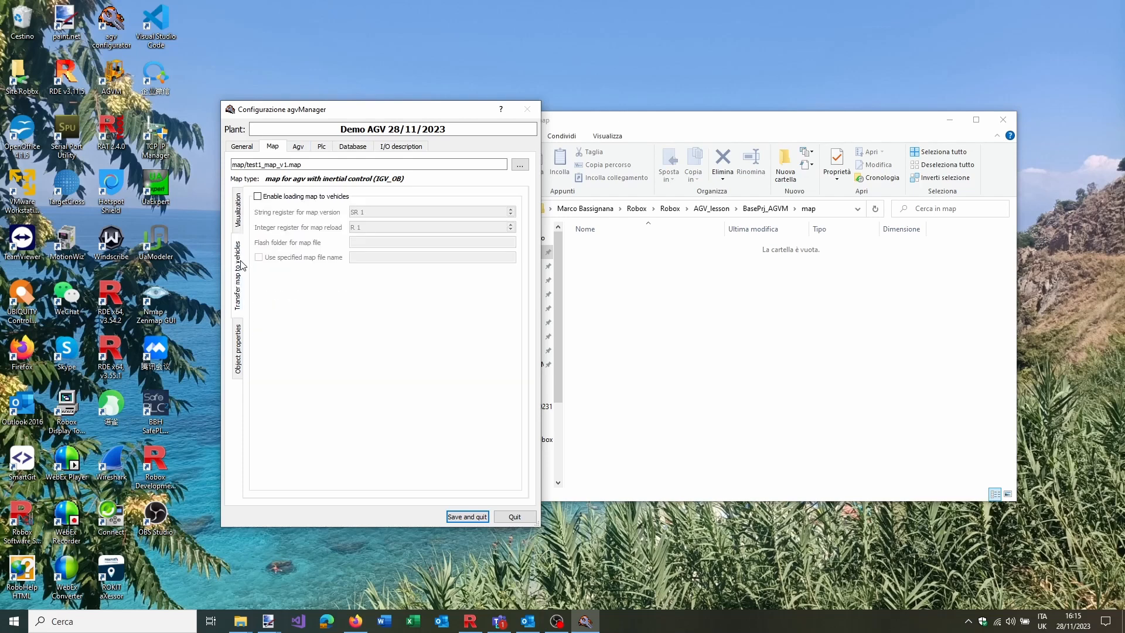
click(298, 198)
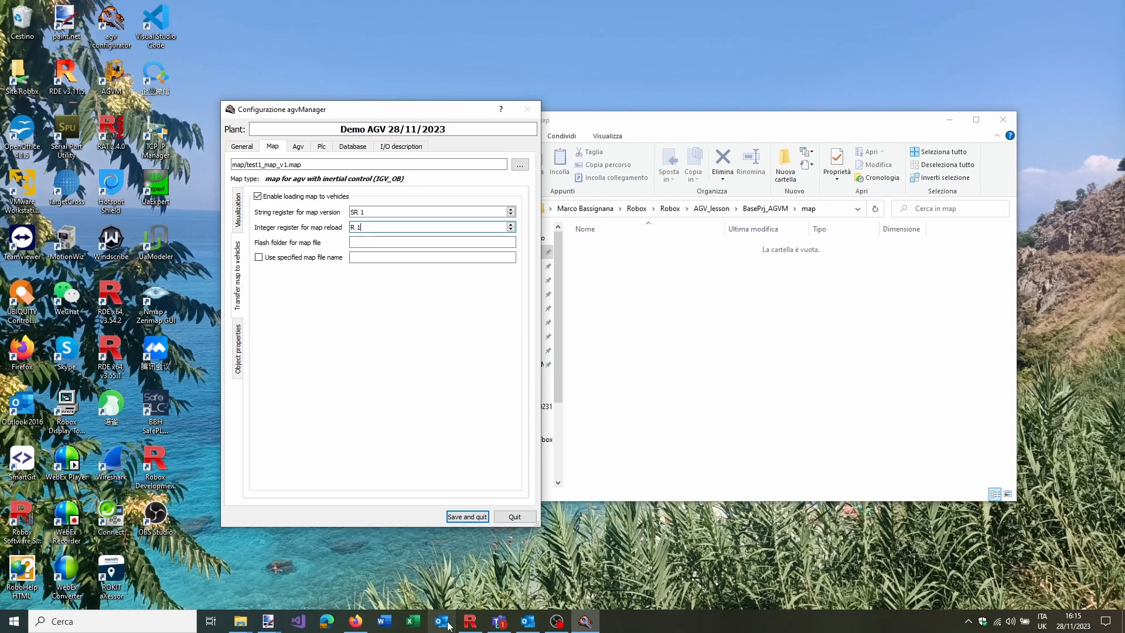
Switch to the Robox Development Environment and open the registri.i3 file included by rules.r3 in the prj-base-rp2 project
mouse_move(467, 622)
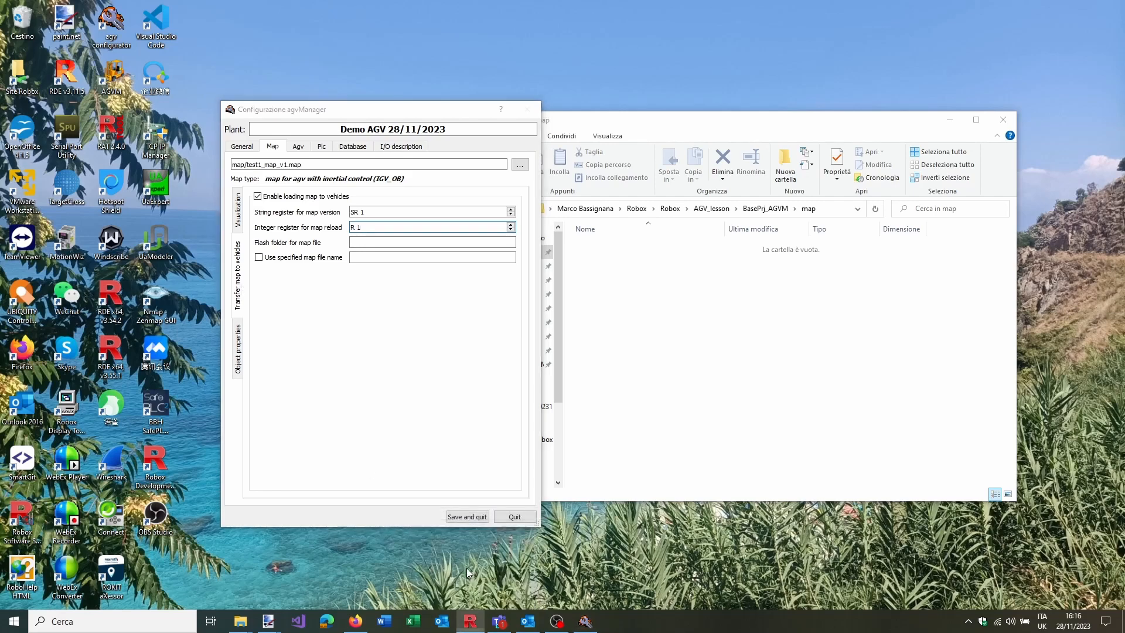
click(467, 568)
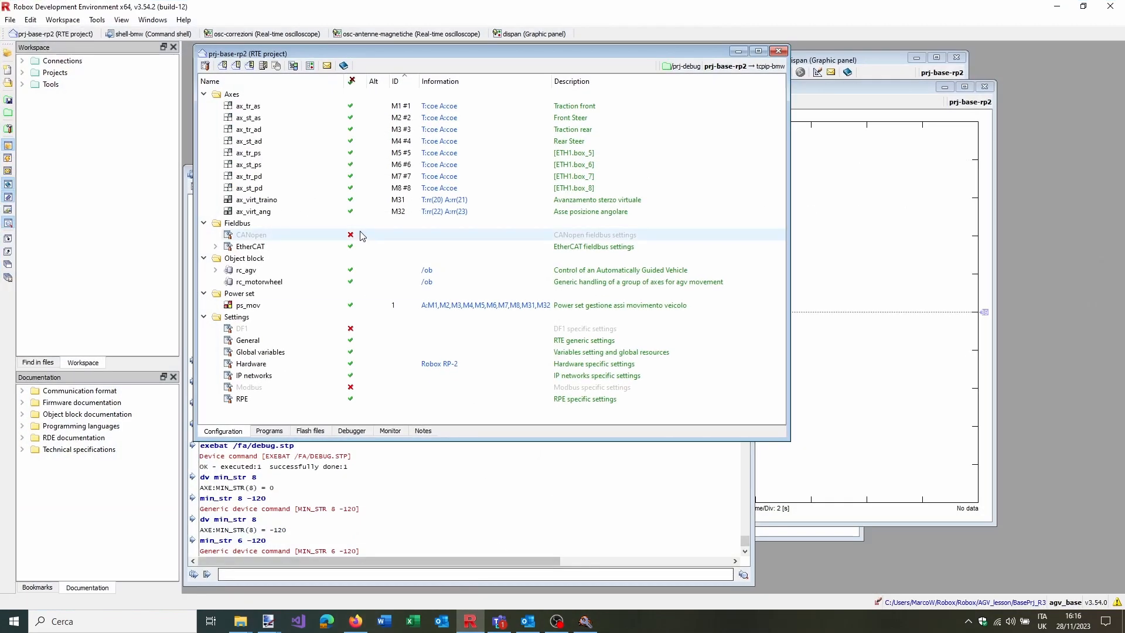
click(270, 432)
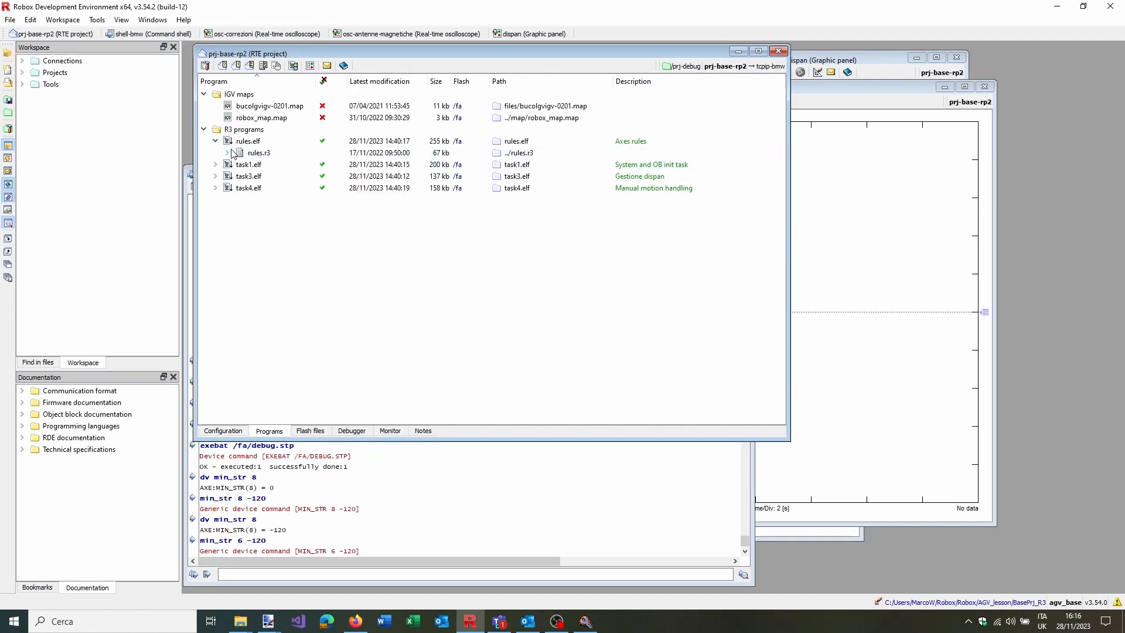
click(227, 152)
double_click(293, 303)
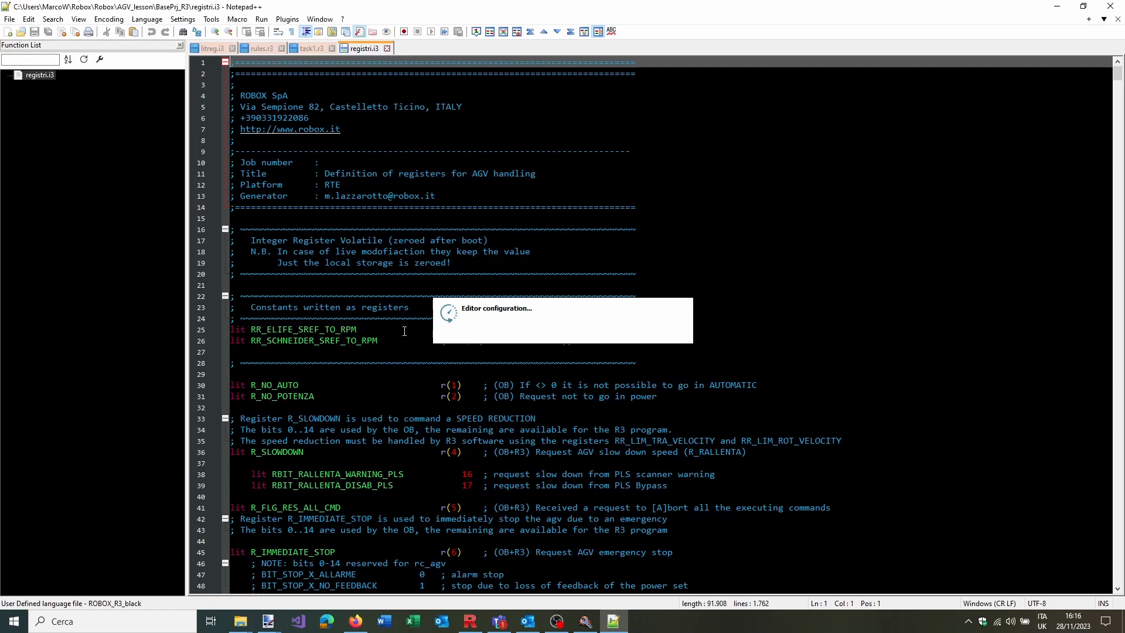
Look up the R_TRIGGER_RICARICA_MAPPA register in registri.i3 and set the configurator's integer register for map reload to R 19
scroll(404, 331, down, 13)
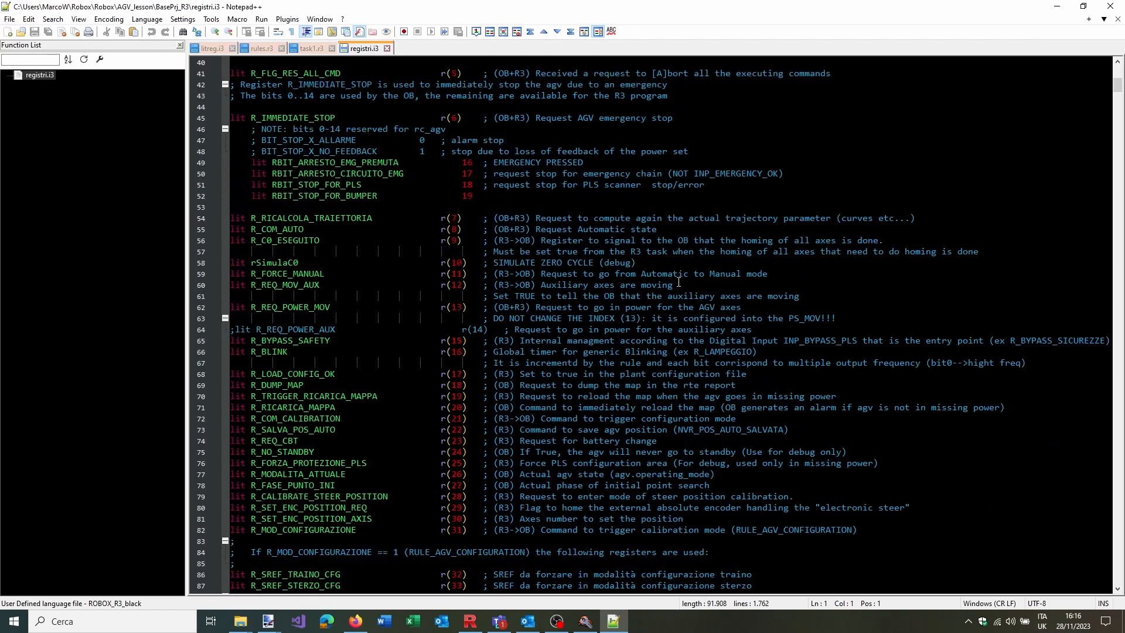
scroll(678, 282, down, 2)
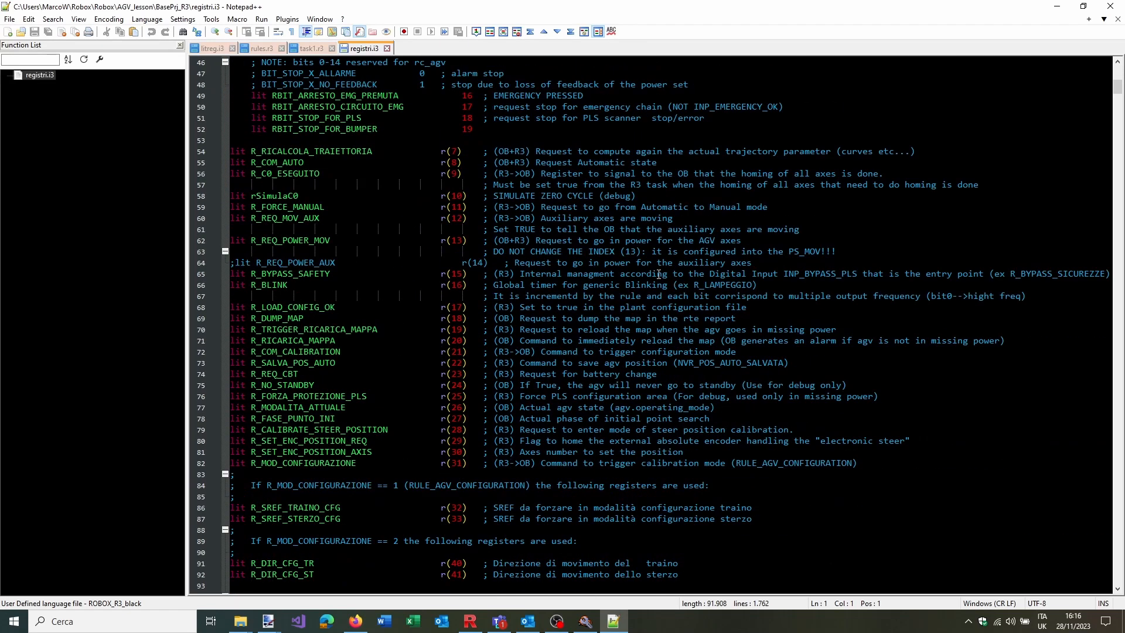
double_click(342, 330)
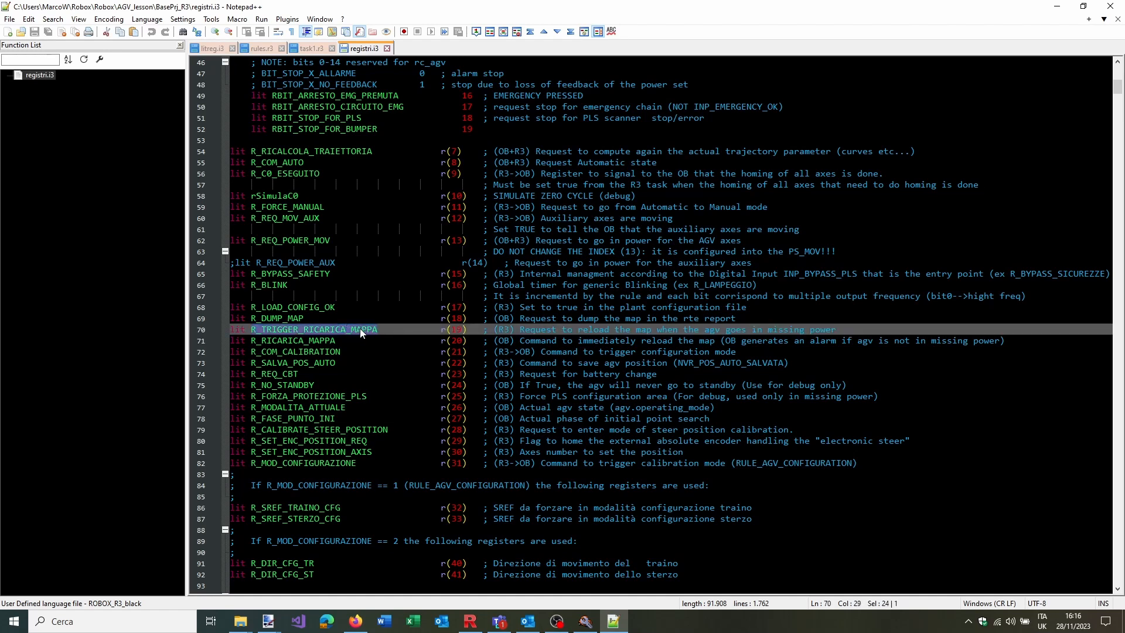
drag(520, 328, 843, 331)
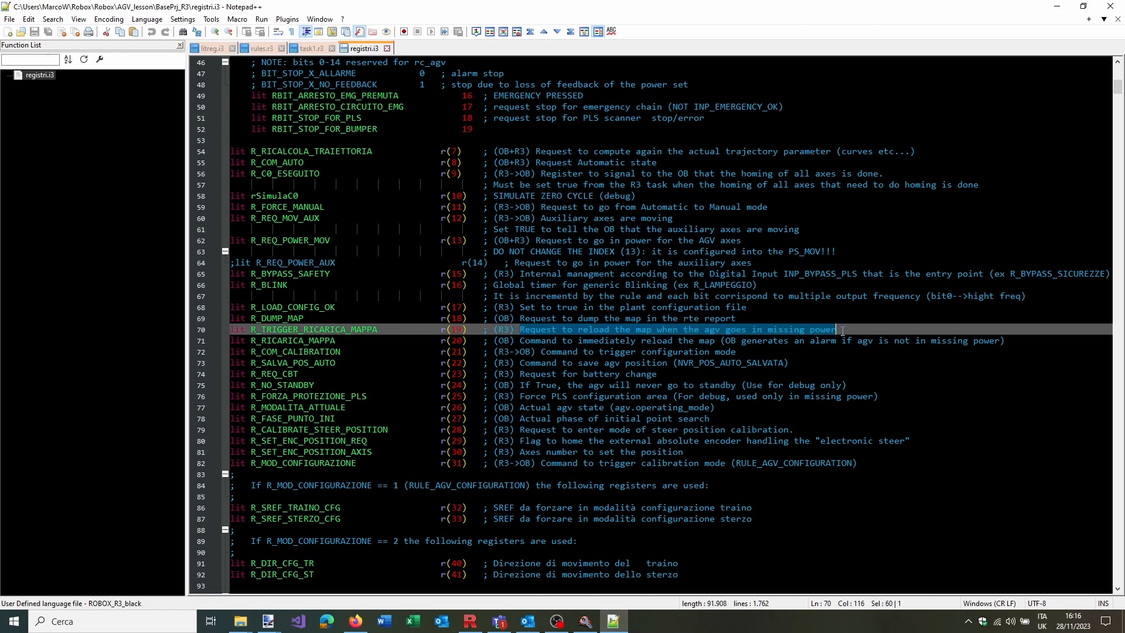
click(585, 620)
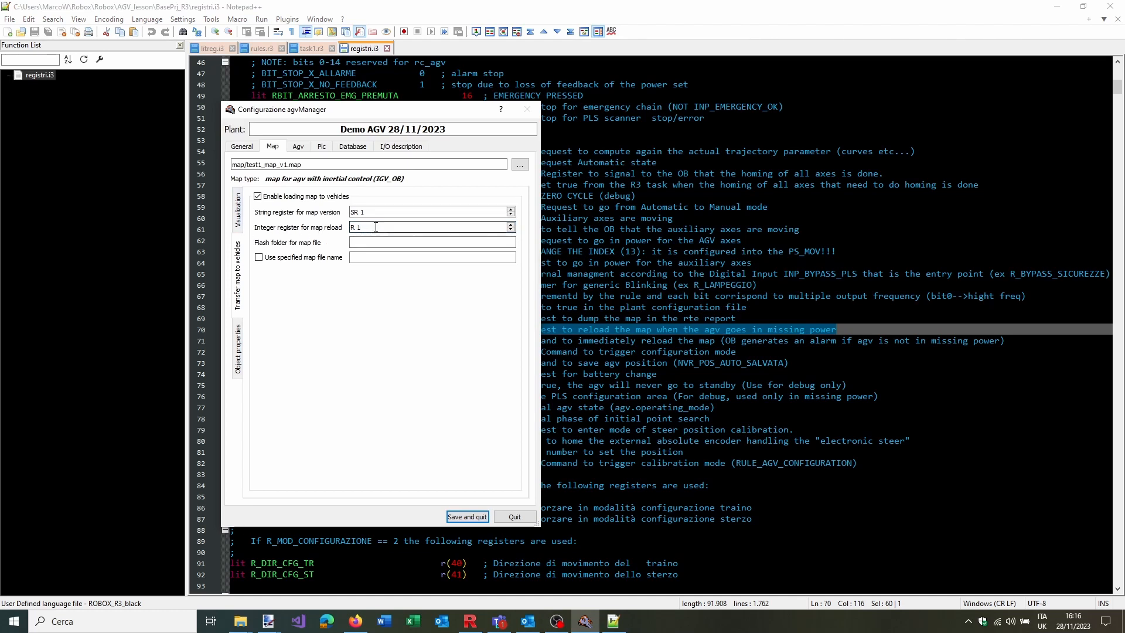
click(384, 226)
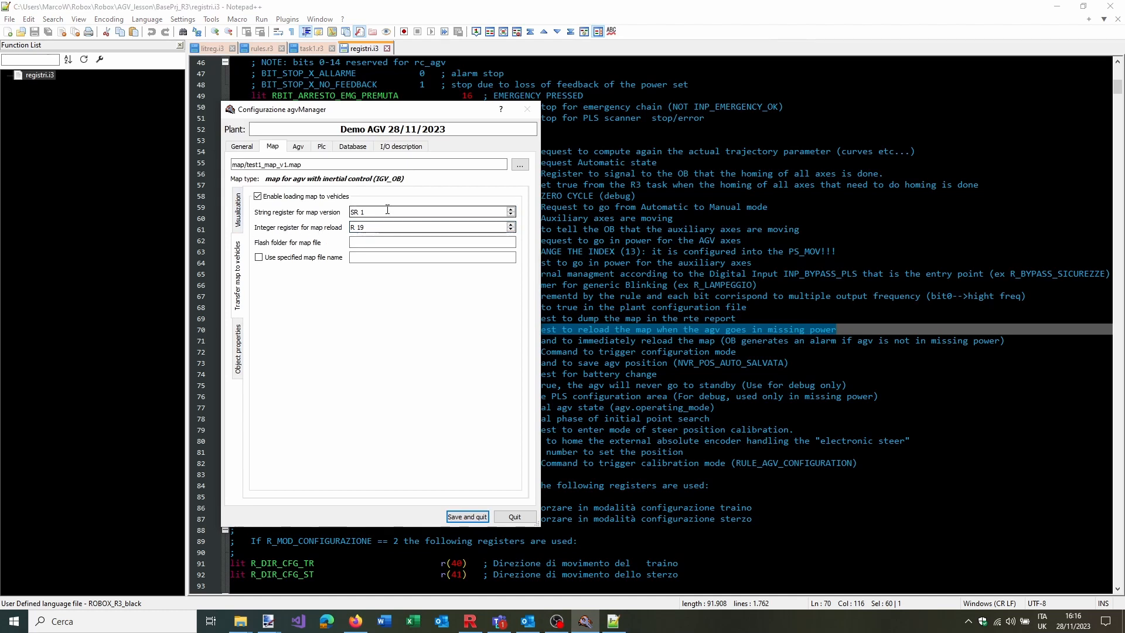
Look up SR_MAP_FILE among the volatile string registers and set the configurator's string register for map version to SR 3
click(385, 212)
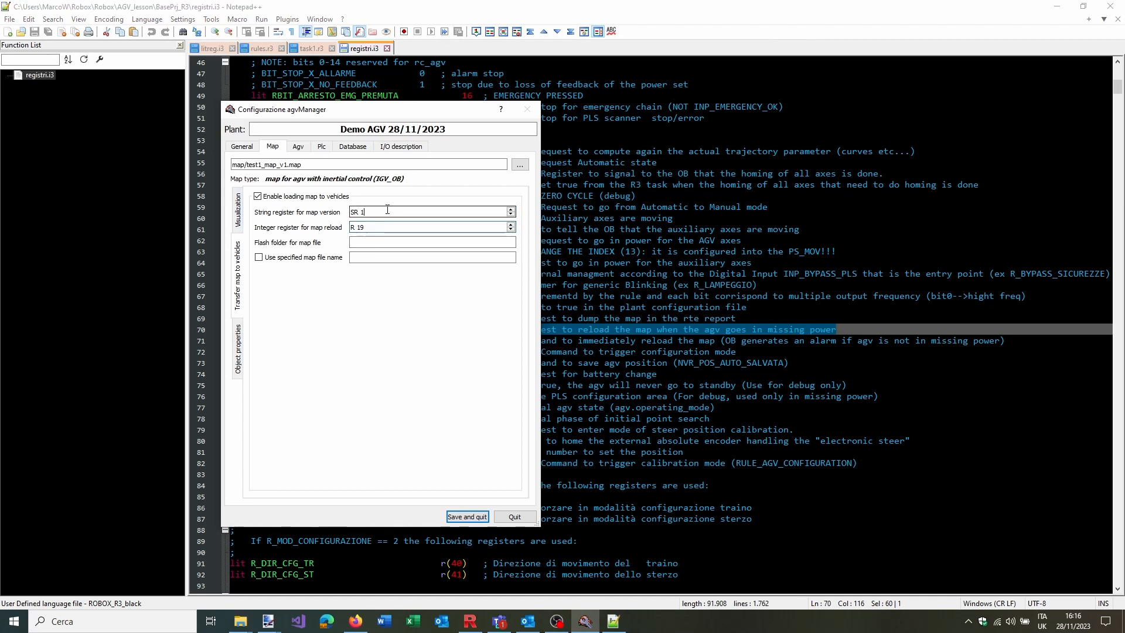
click(532, 16)
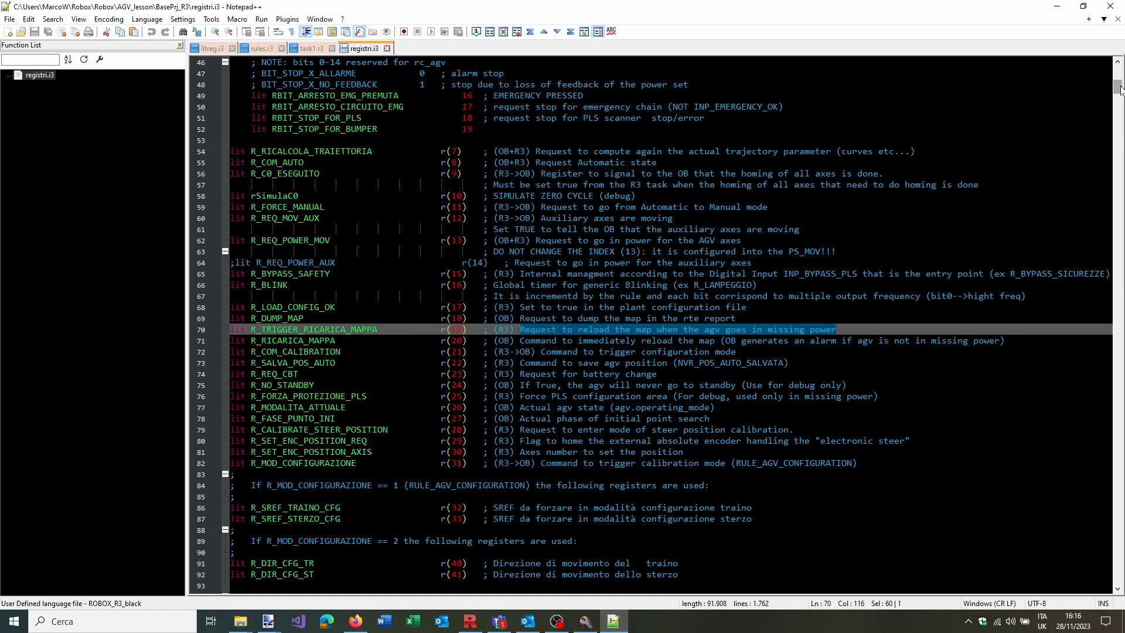
drag(1120, 89, 1120, 599)
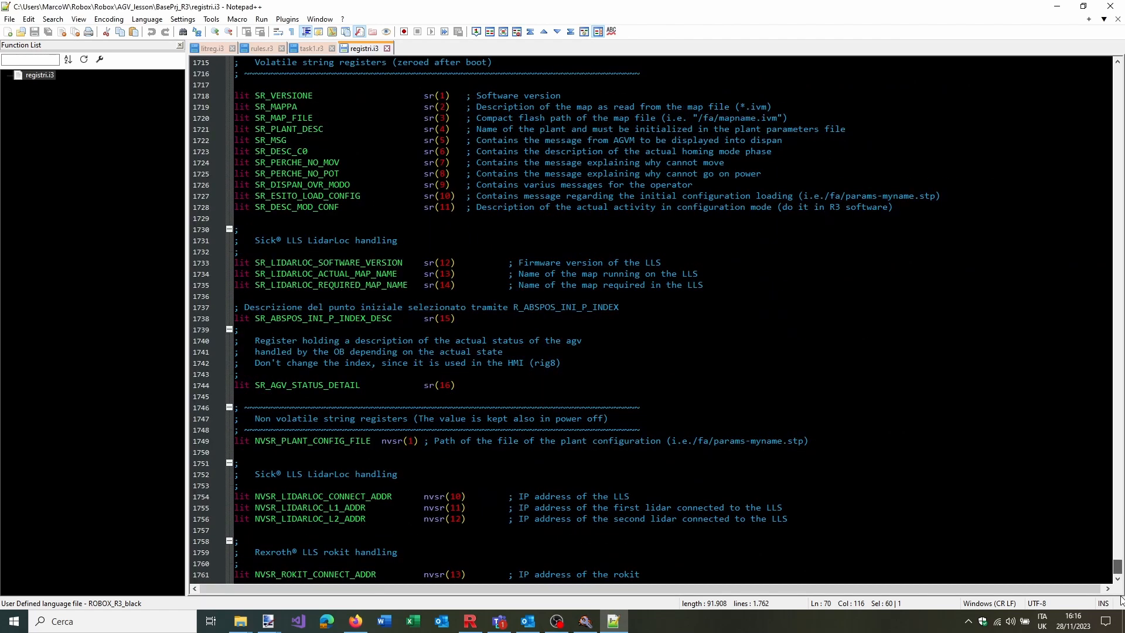
scroll(652, 354, up, 5)
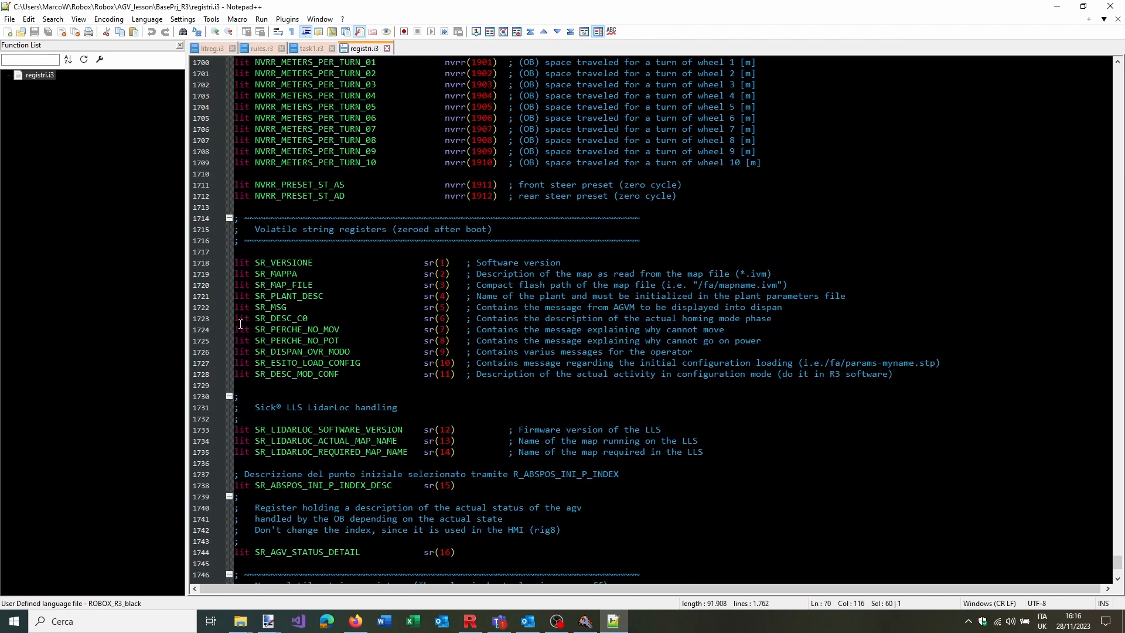
click(279, 273)
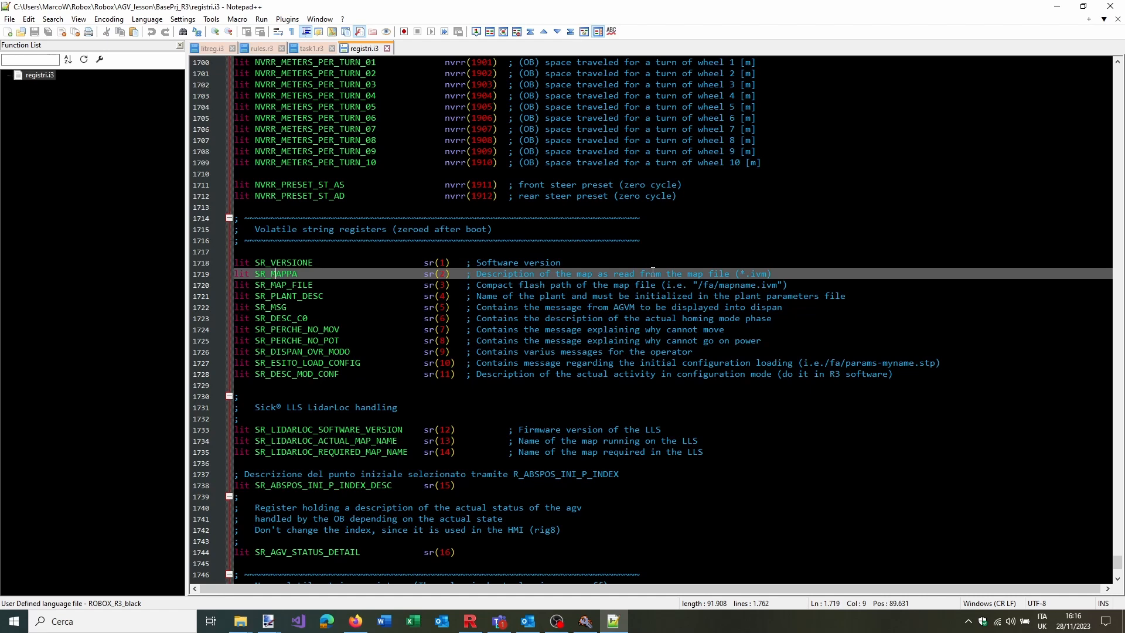
click(597, 286)
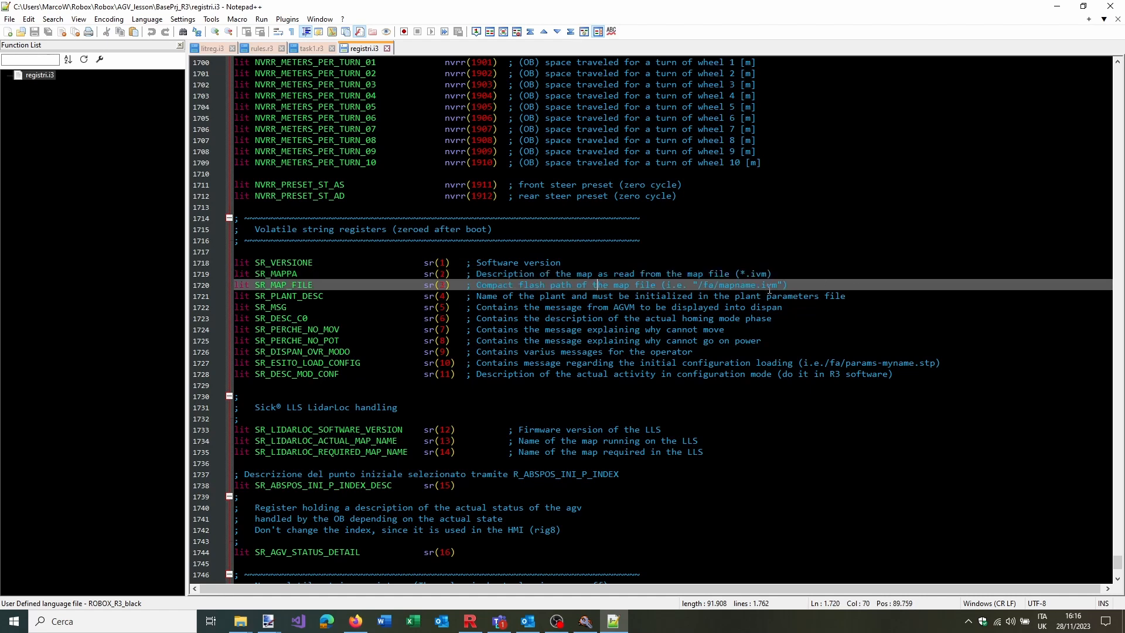
click(789, 282)
click(585, 621)
scroll(400, 218, up, 2)
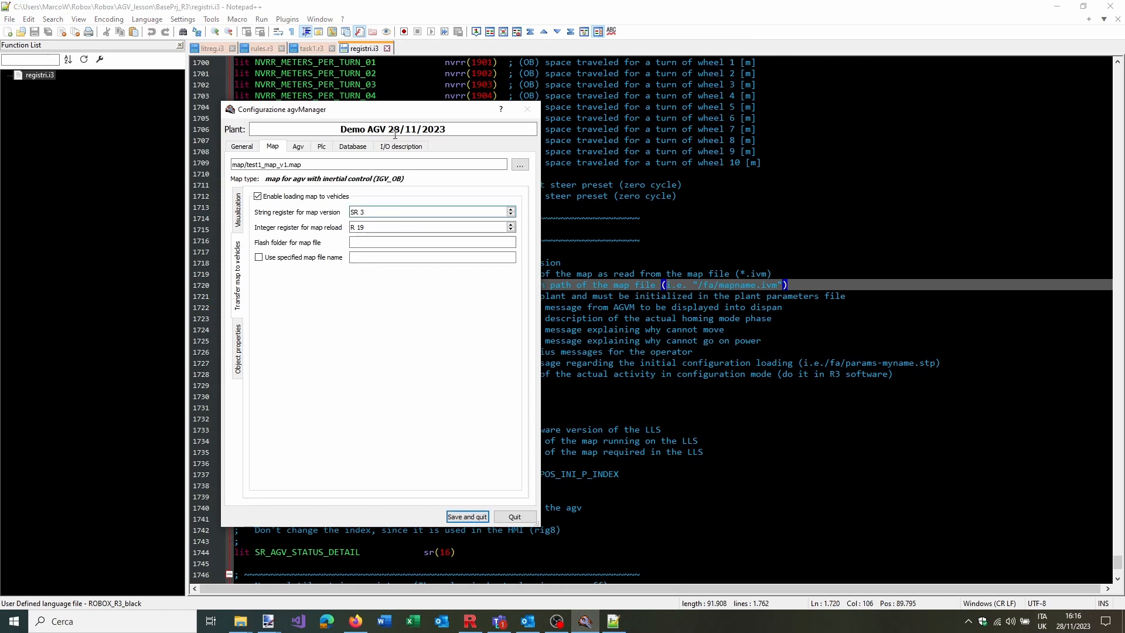
drag(397, 114, 912, 388)
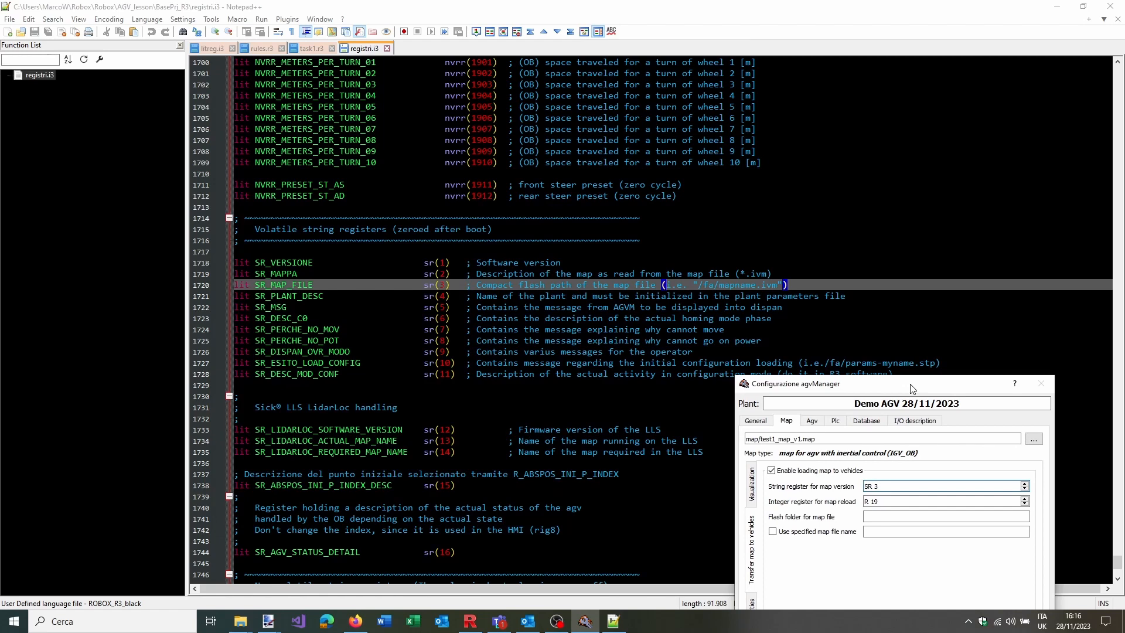
drag(912, 388, 375, 98)
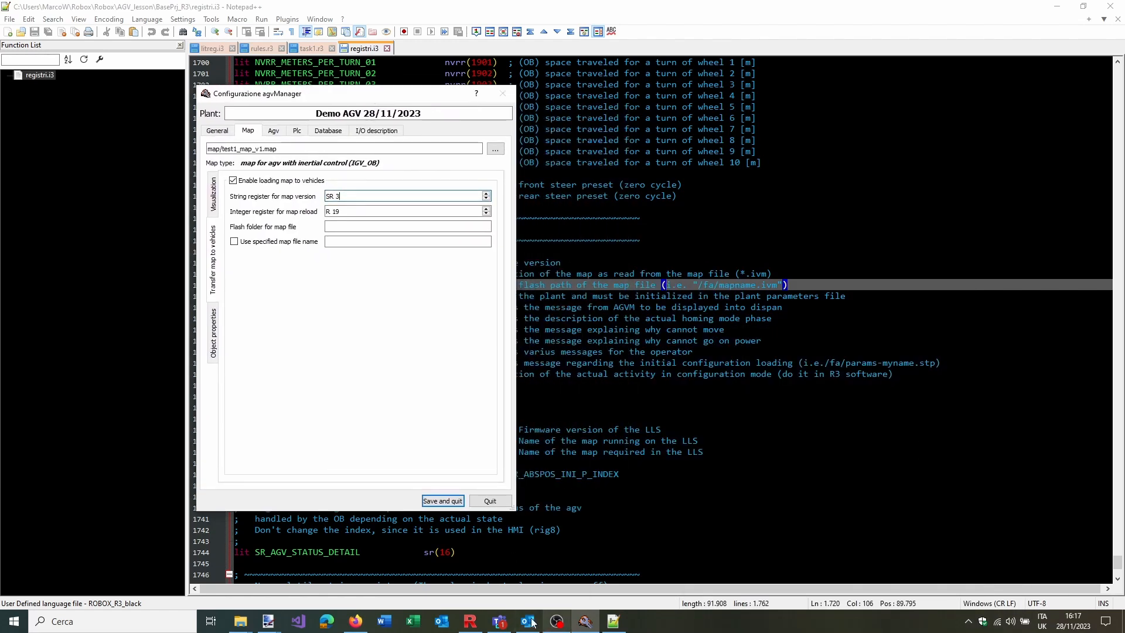
Query string register 1 with "dv sr 1" in the Robox Development Environment command shell, repeating the command after dismissing the connection error
click(470, 620)
click(615, 575)
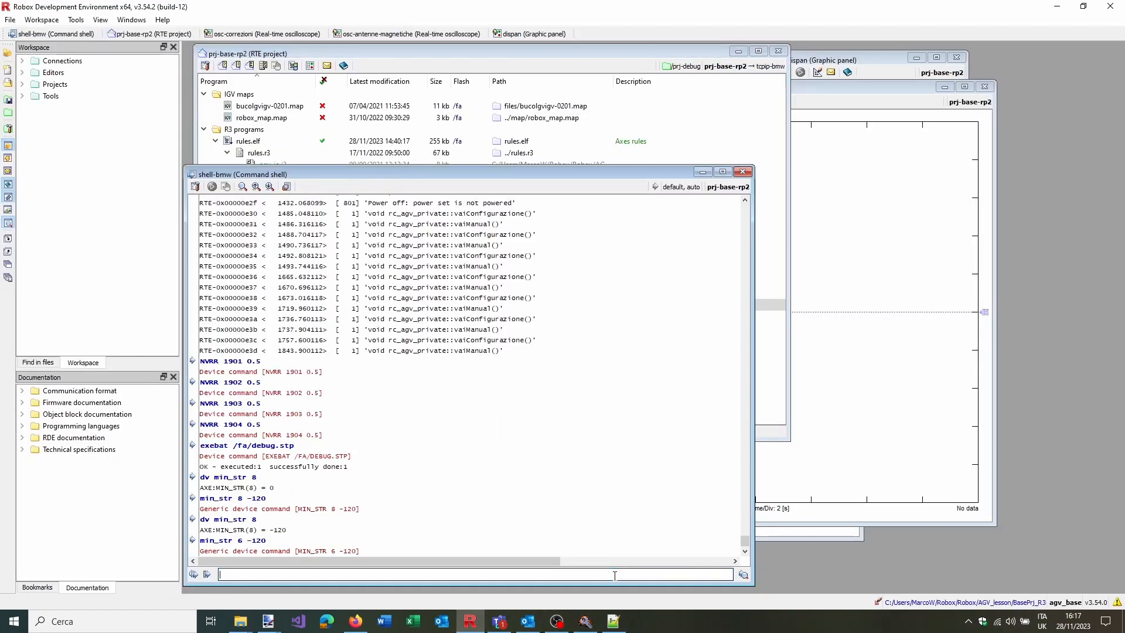
text(dv sr 1)
key(Return)
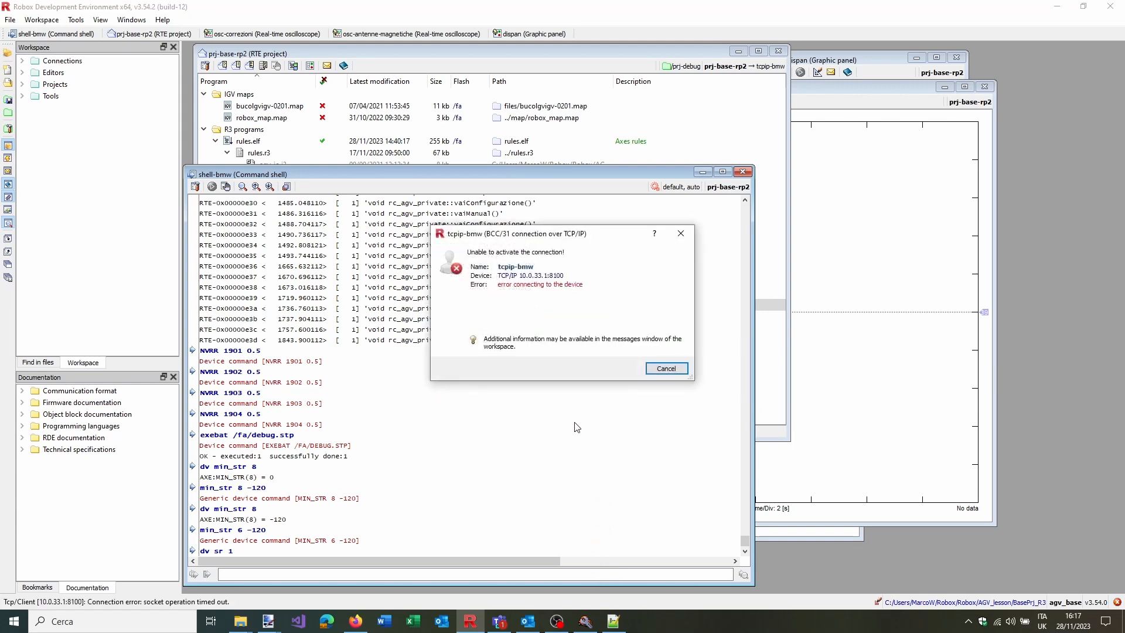
click(666, 371)
key(Up)
key(Return)
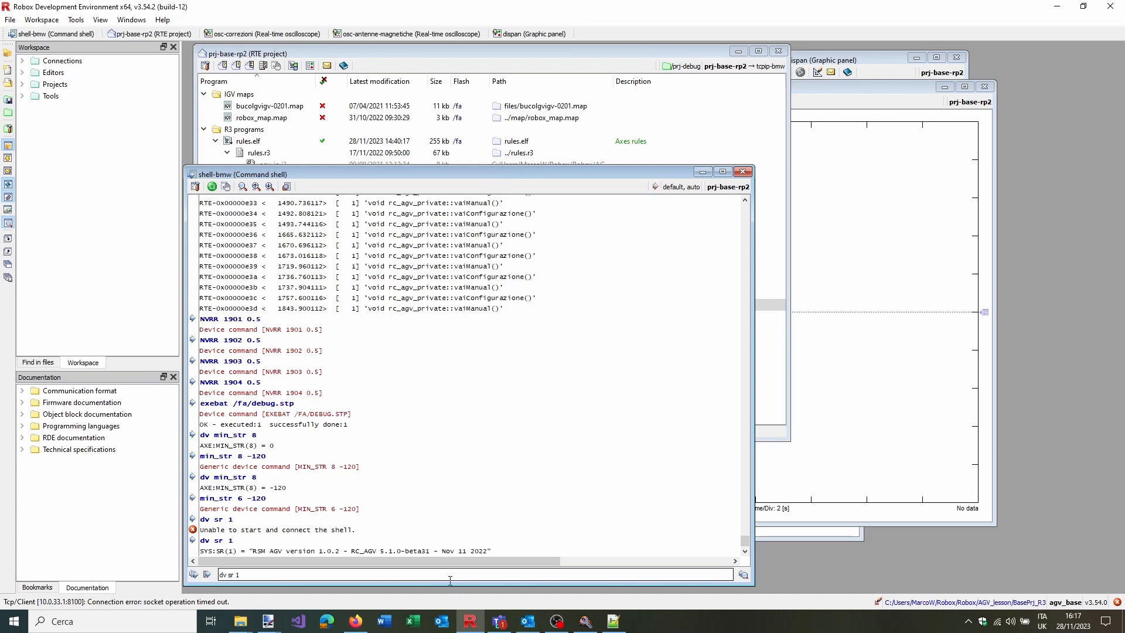
Query string registers 2 and 3 in the command shell with "dv sr 2" and "dv sr 3"
key(BackSpace)
text(2)
key(Return)
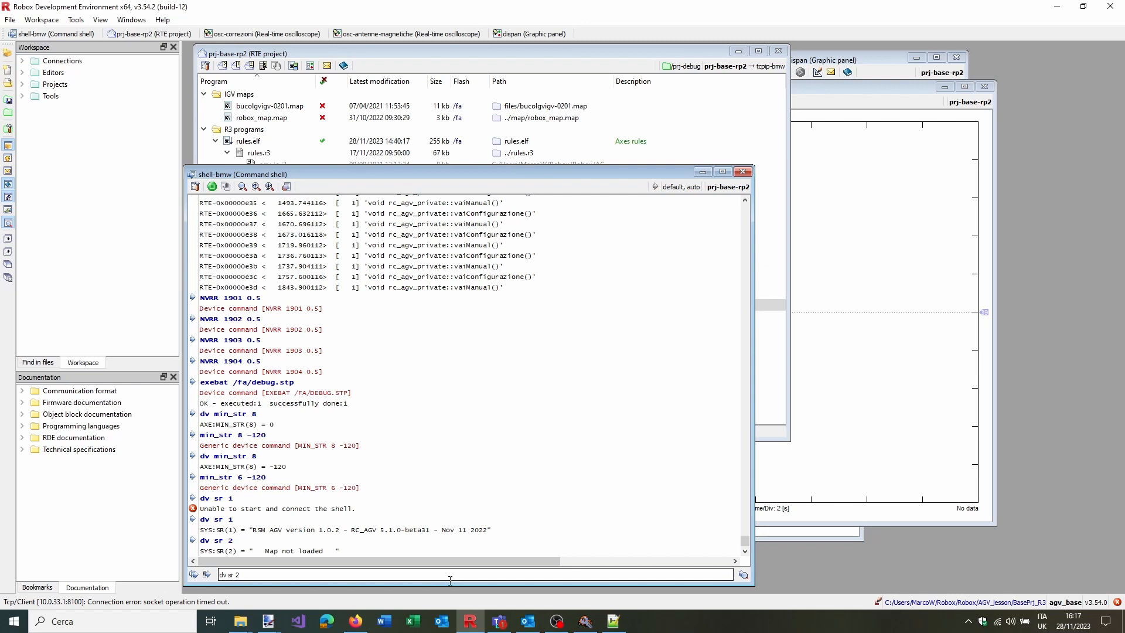
key(BackSpace)
text(3)
key(Return)
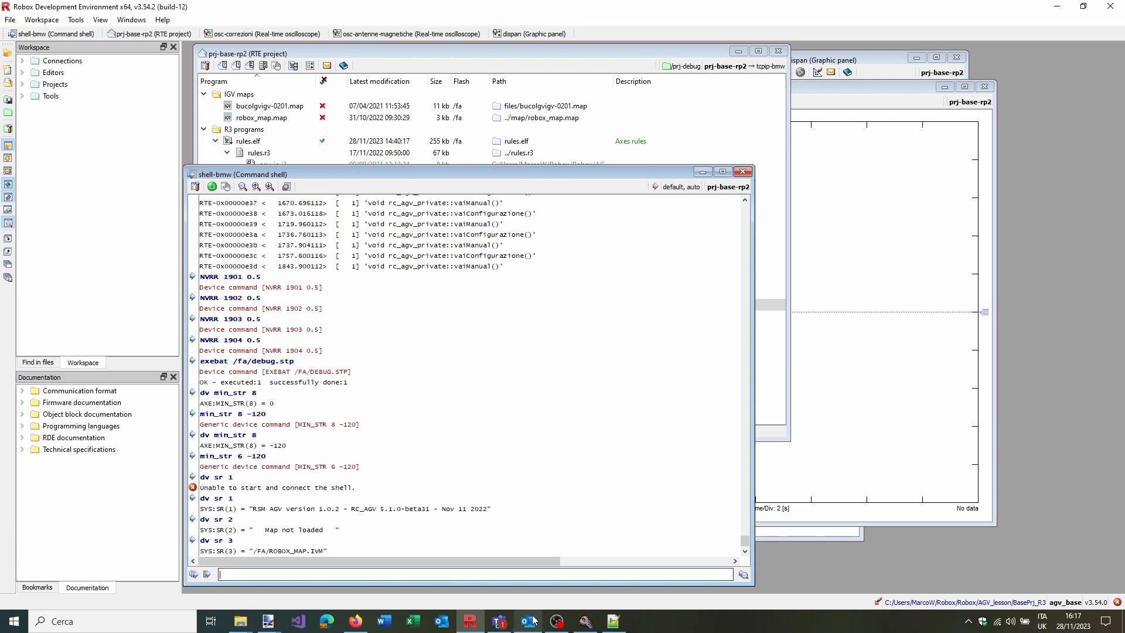
Return to the agv configurator and review the map transfer registers and the storage settings for map object properties
click(585, 621)
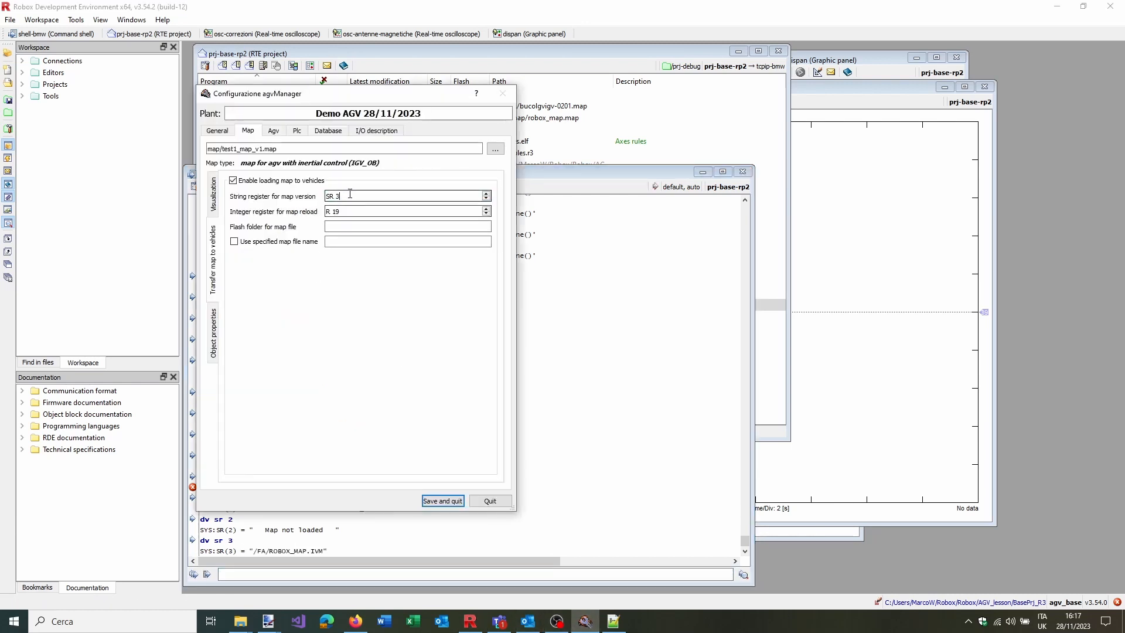
click(353, 212)
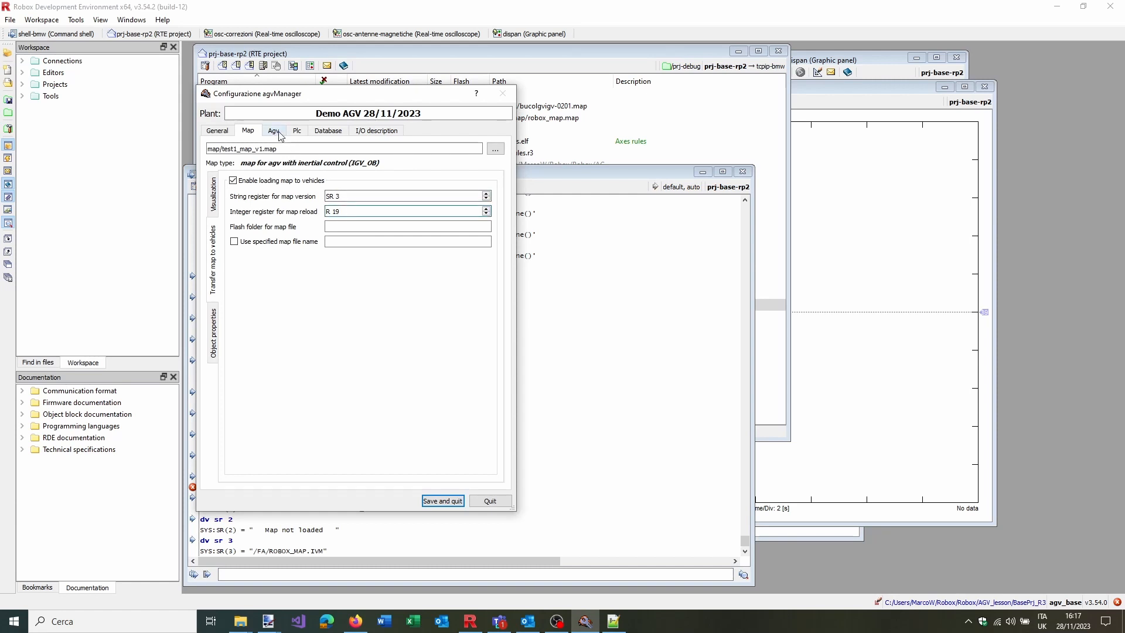
click(214, 333)
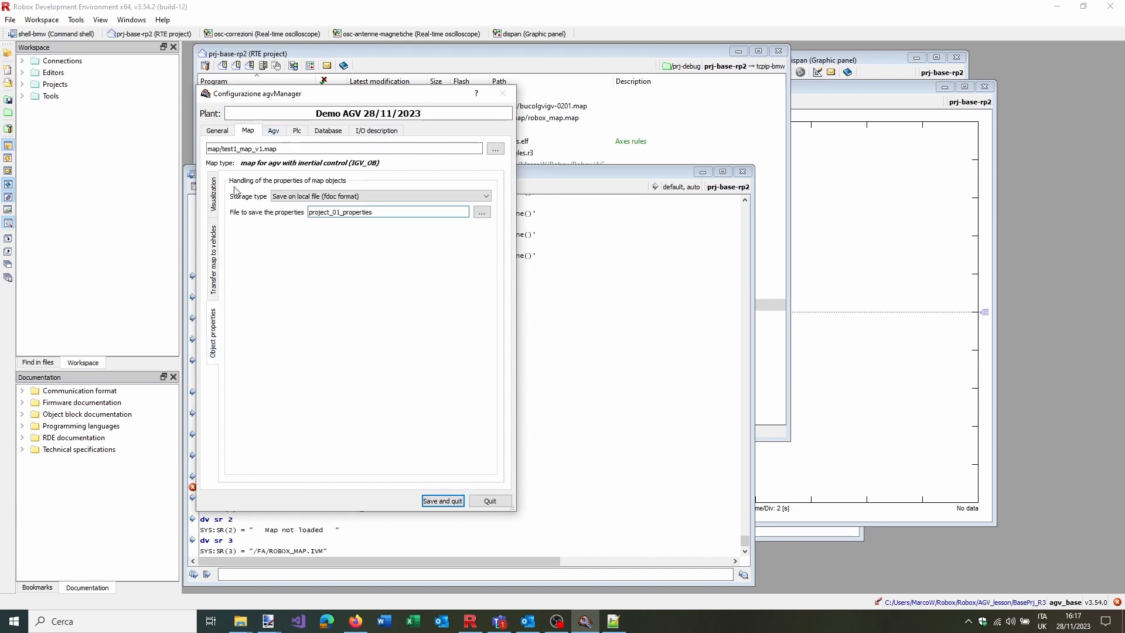
click(213, 249)
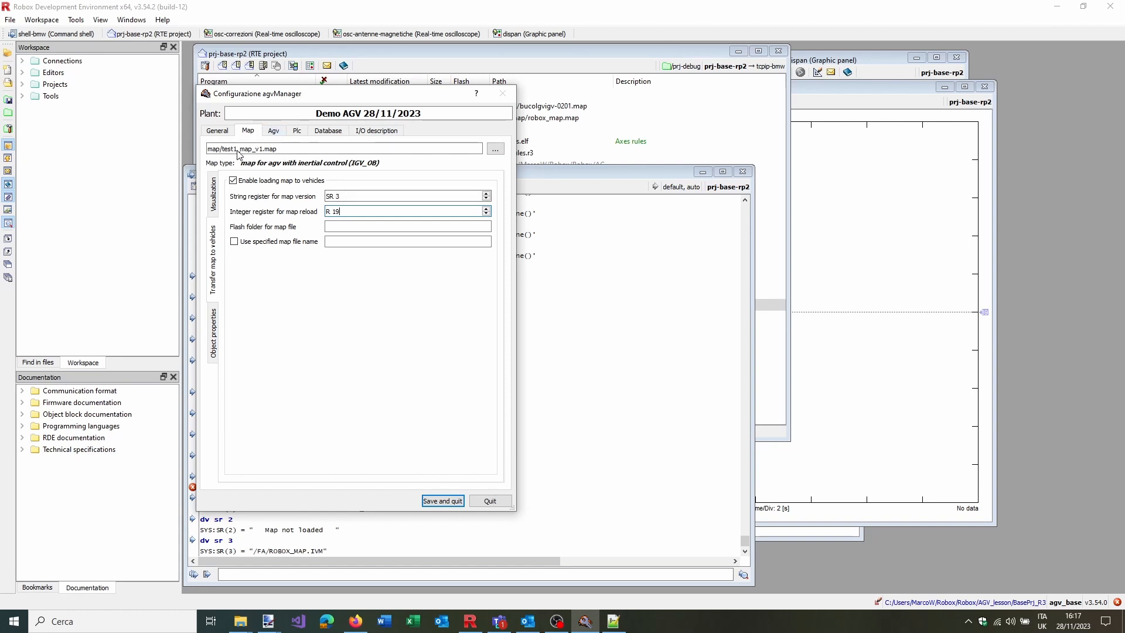
Set the base agv address to 10.0.33.1 and keep Ethernet (tcp/ip or udp) as the agv communication type
click(273, 132)
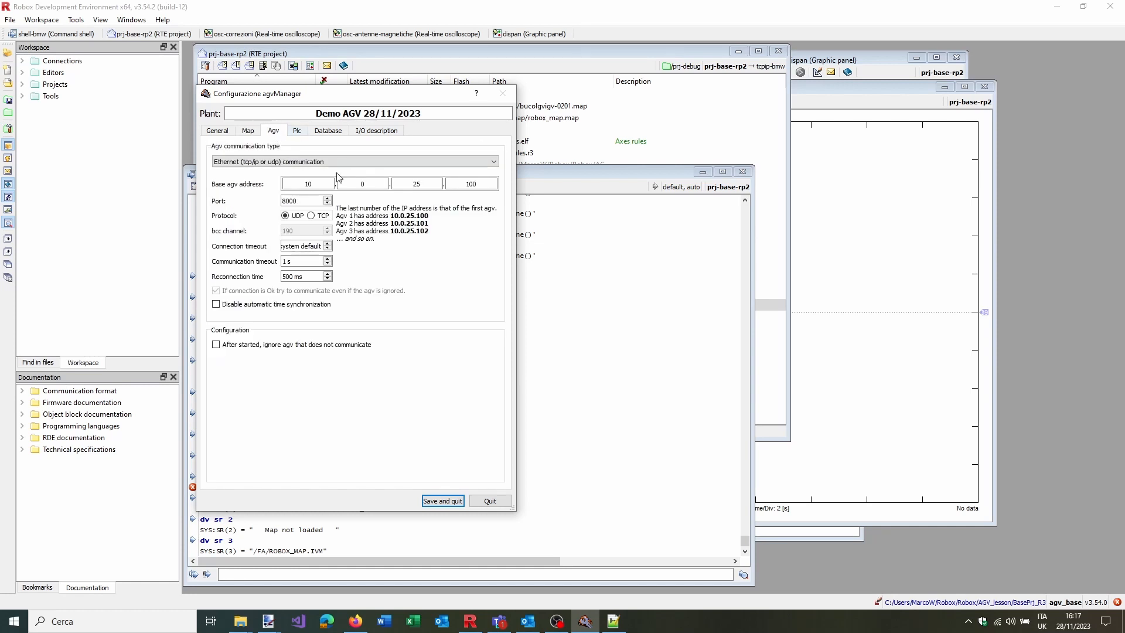
double_click(435, 181)
text(33)
click(484, 183)
key(BackSpace)
key(BackSpace)
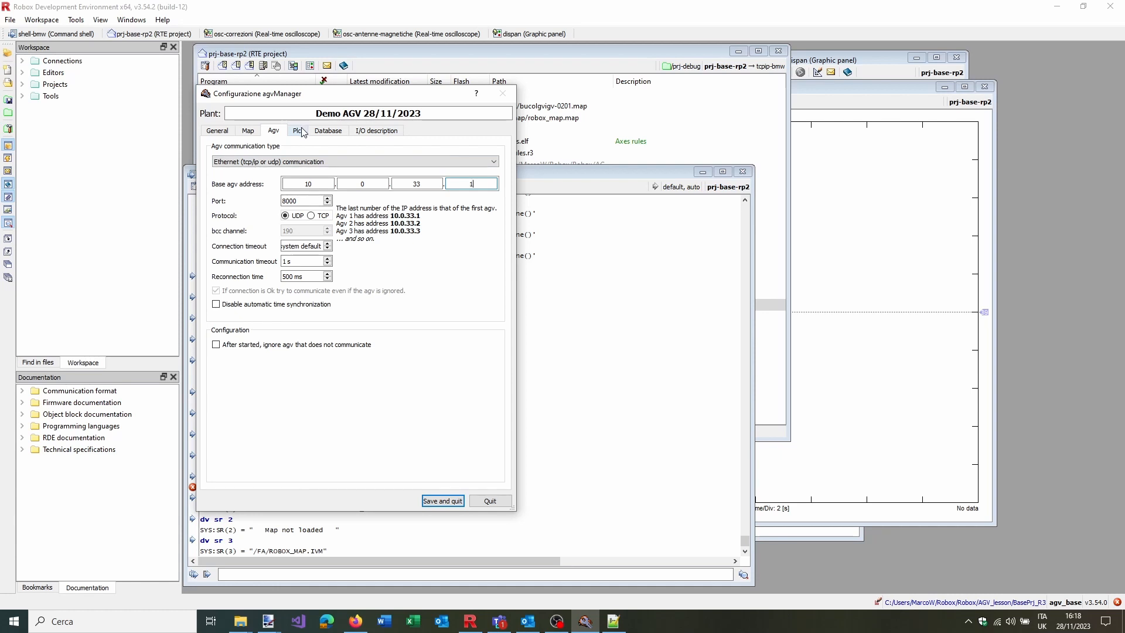
click(316, 161)
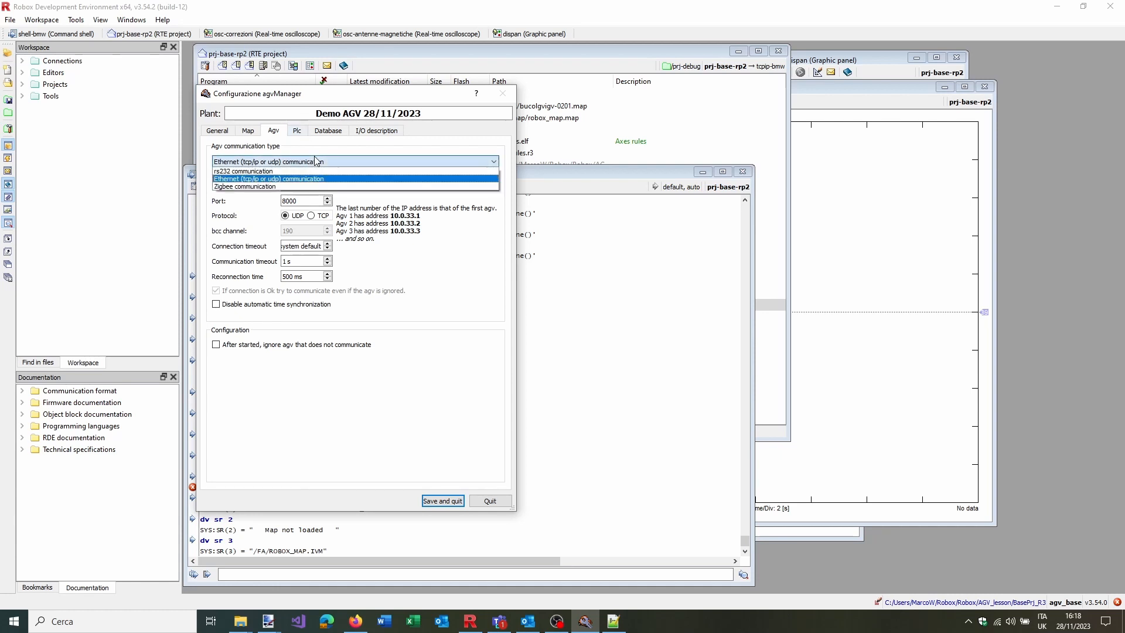
click(295, 179)
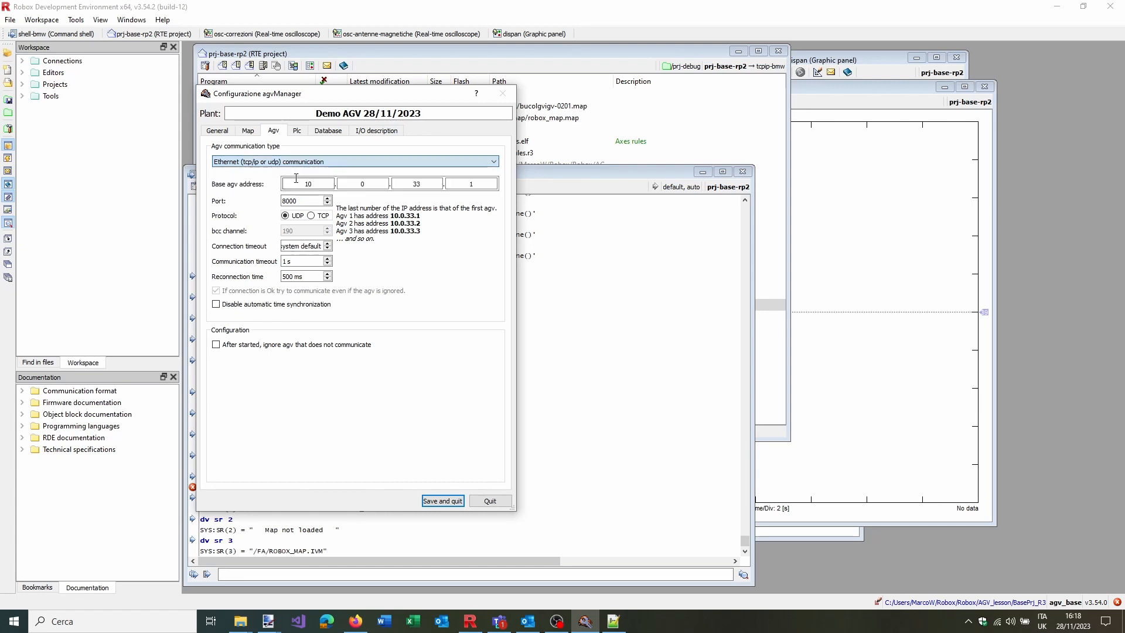
Review the PLC, database and I/O description settings, then save the plant configuration and quit the configurator
click(297, 130)
click(337, 132)
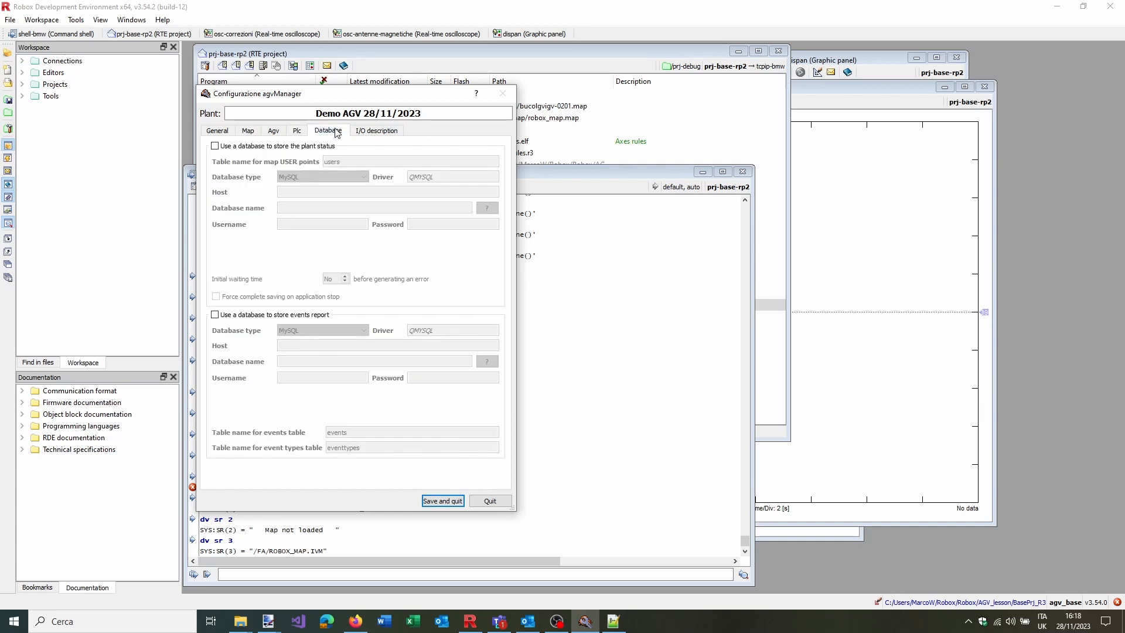
click(376, 130)
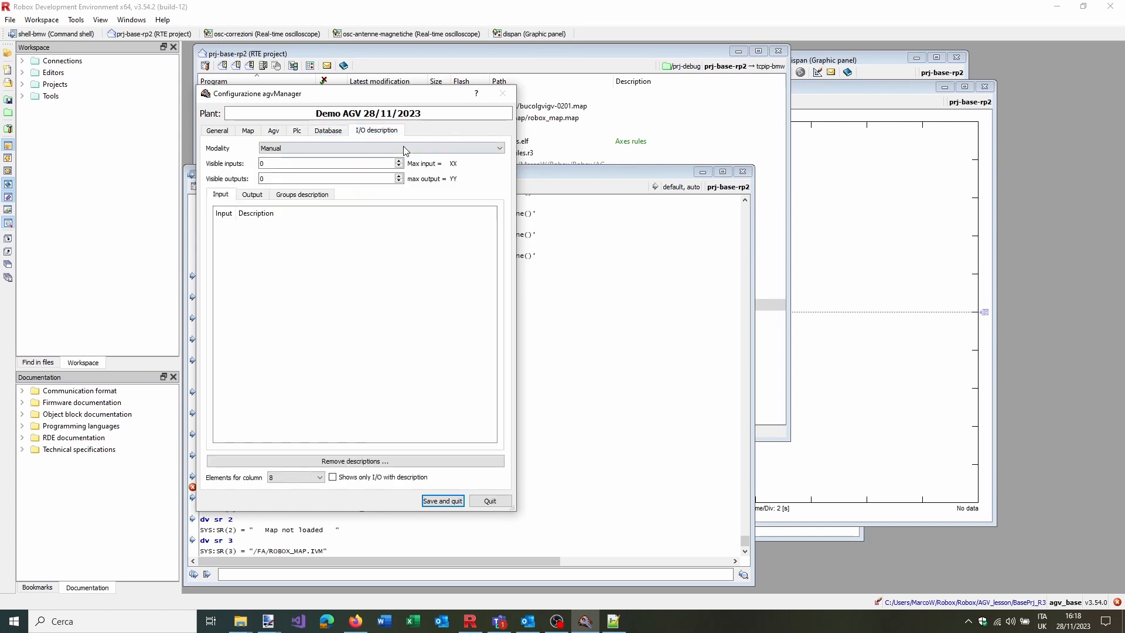
click(439, 503)
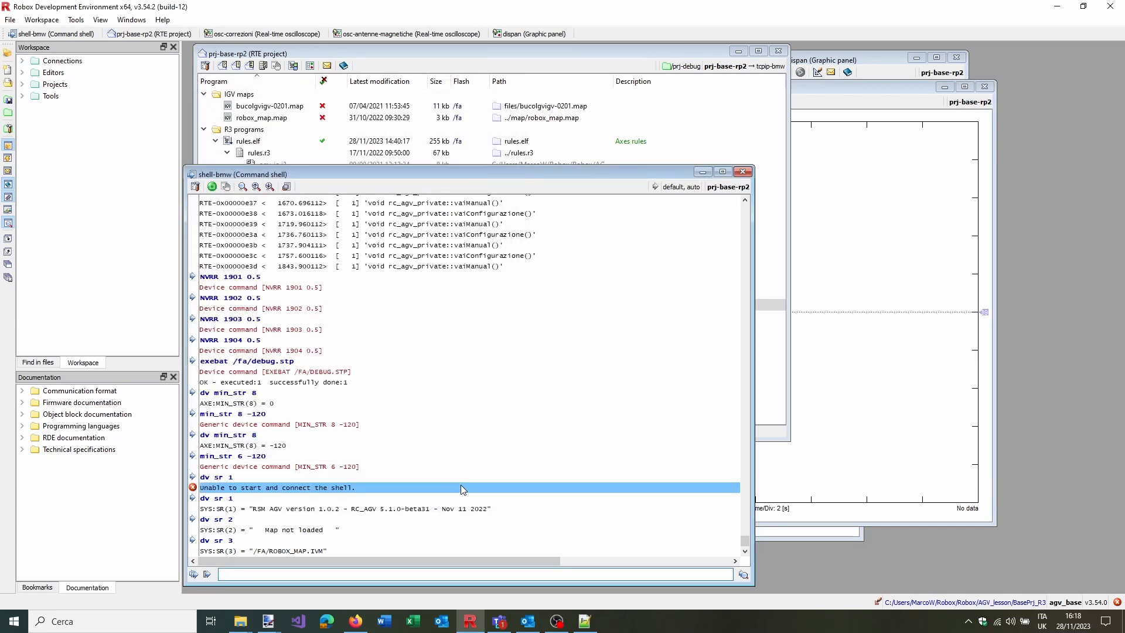
Highlight the string register 3 reply in the command shell, then switch to Robox Agv Tool
click(287, 551)
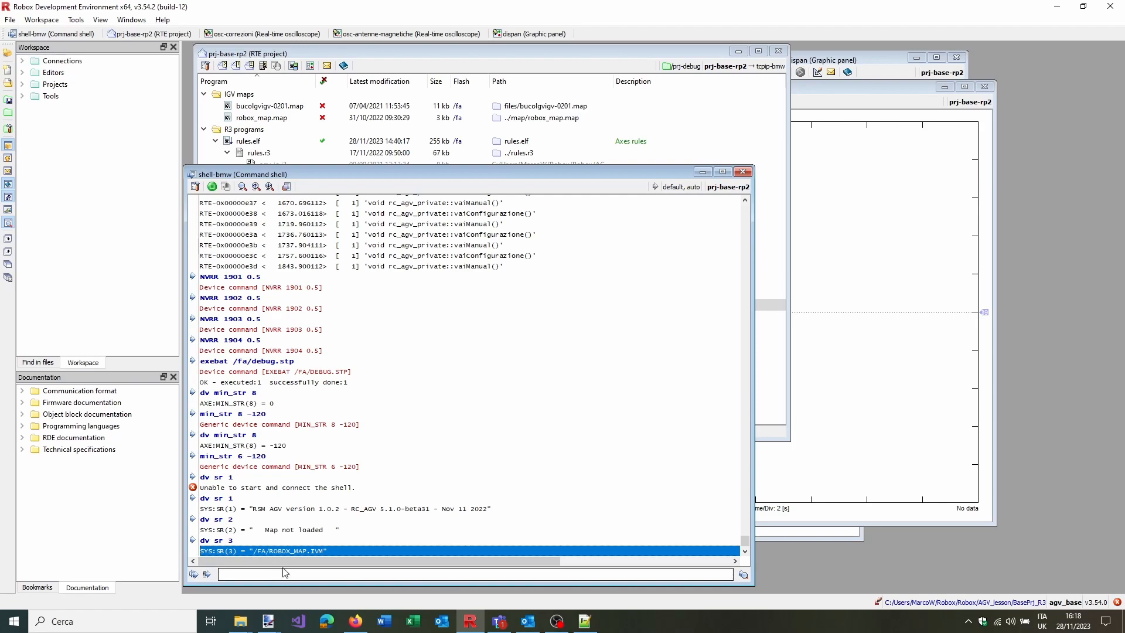
click(1058, 6)
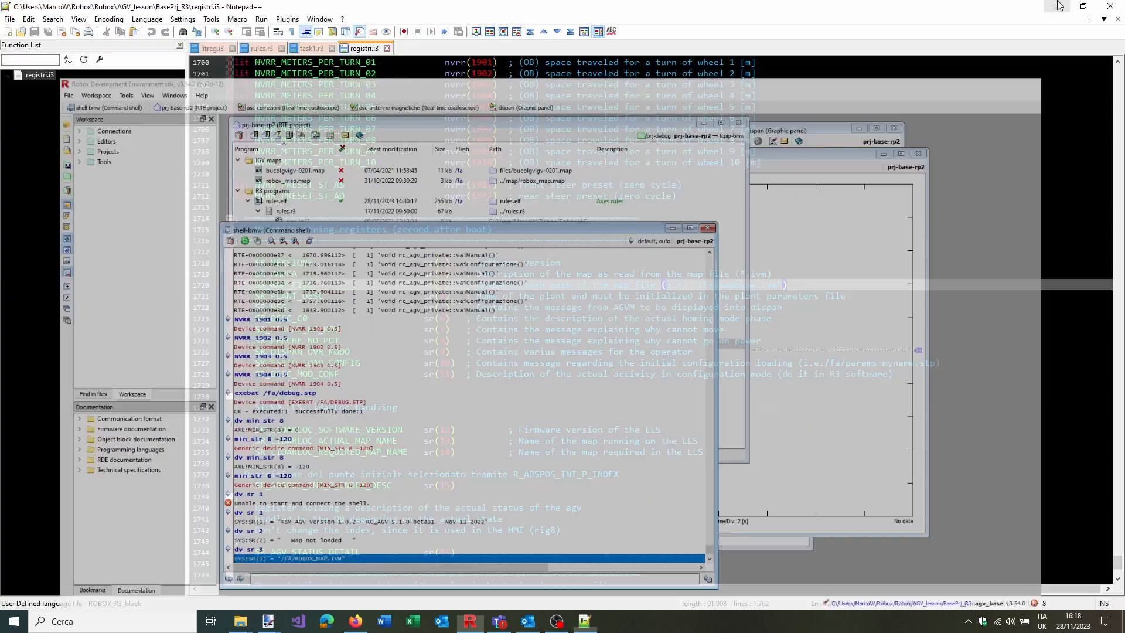
click(1058, 6)
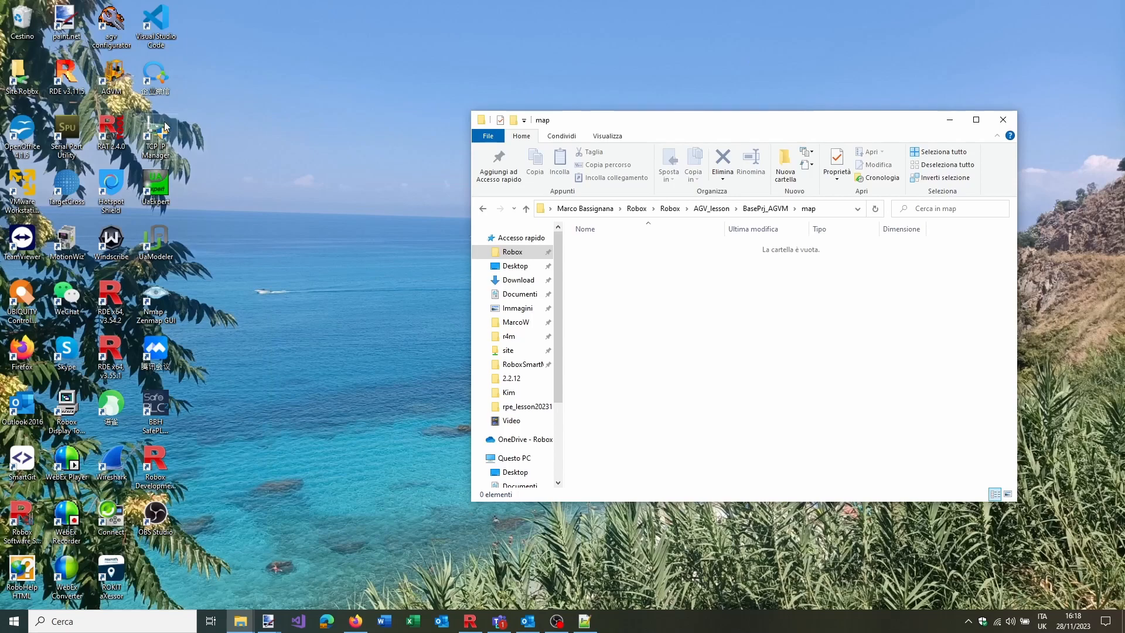
double_click(111, 130)
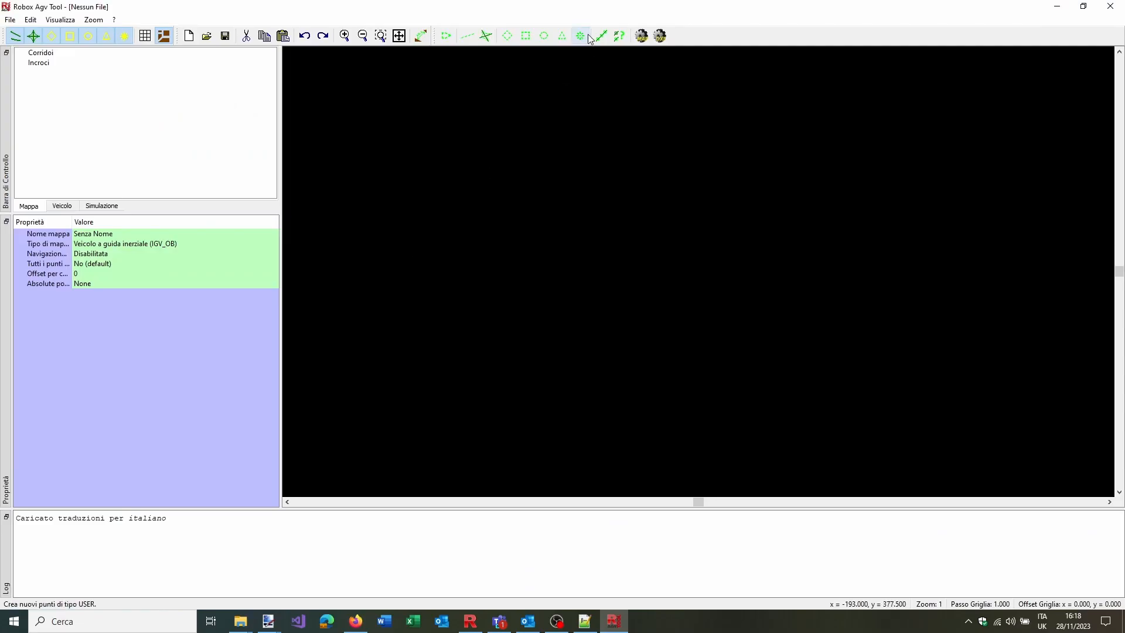
Draw a horizontal corridor from about (-474, -15.5) to about (-140, -15.5) on the empty map
click(467, 35)
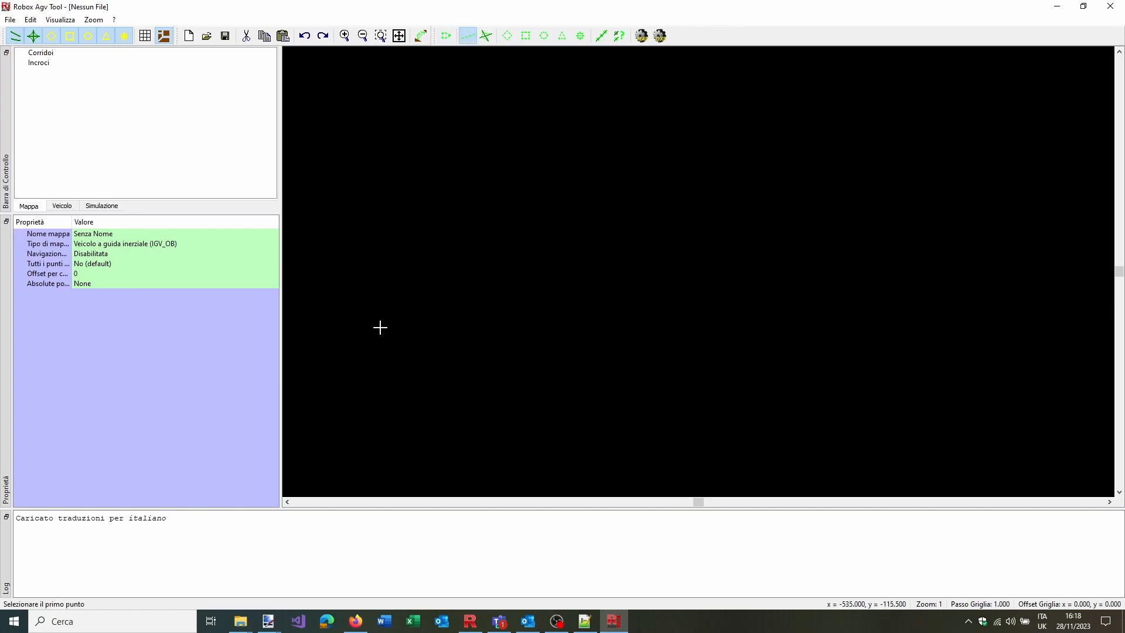
click(420, 280)
click(616, 280)
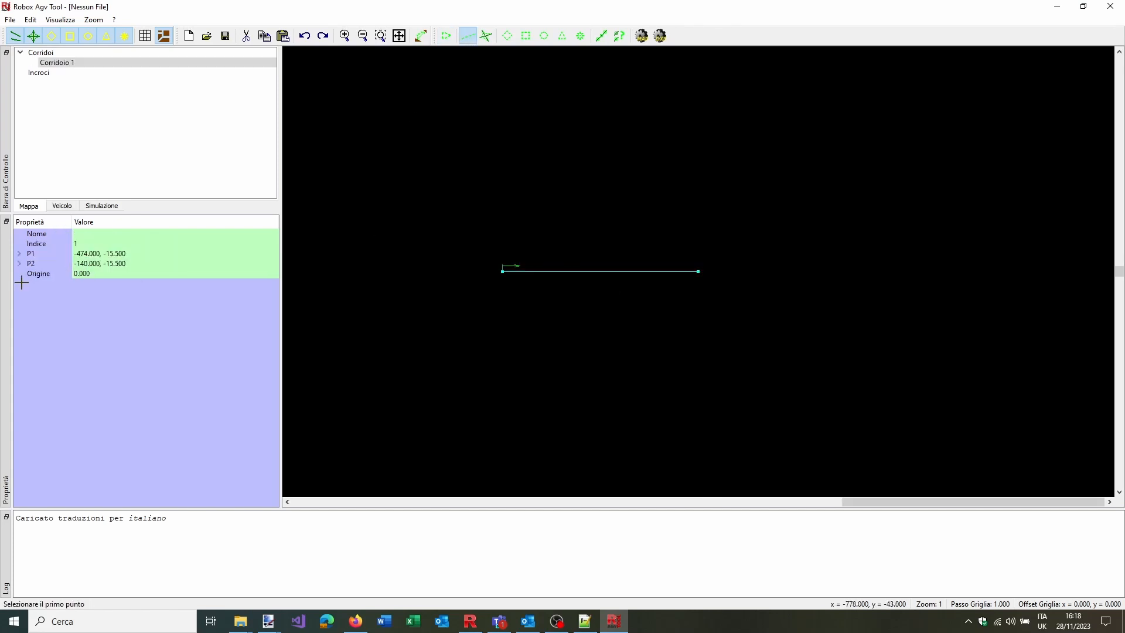
Set the corridor's start point P1 to x 0 and y 0
click(18, 262)
click(17, 253)
click(117, 263)
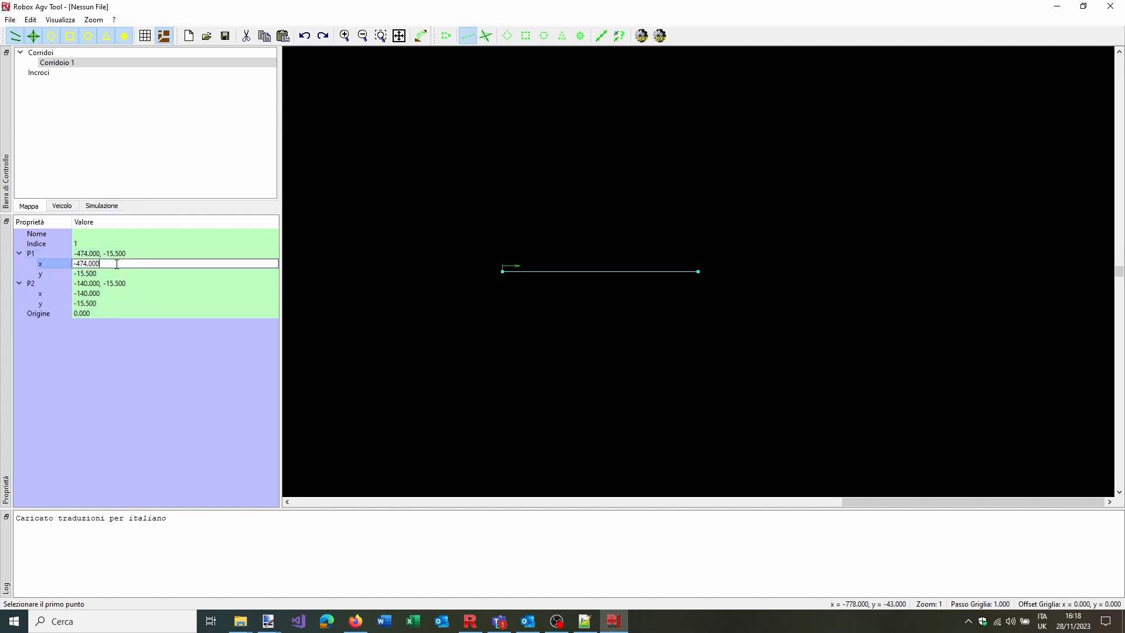
click(38, 263)
text(0)
key(Tab)
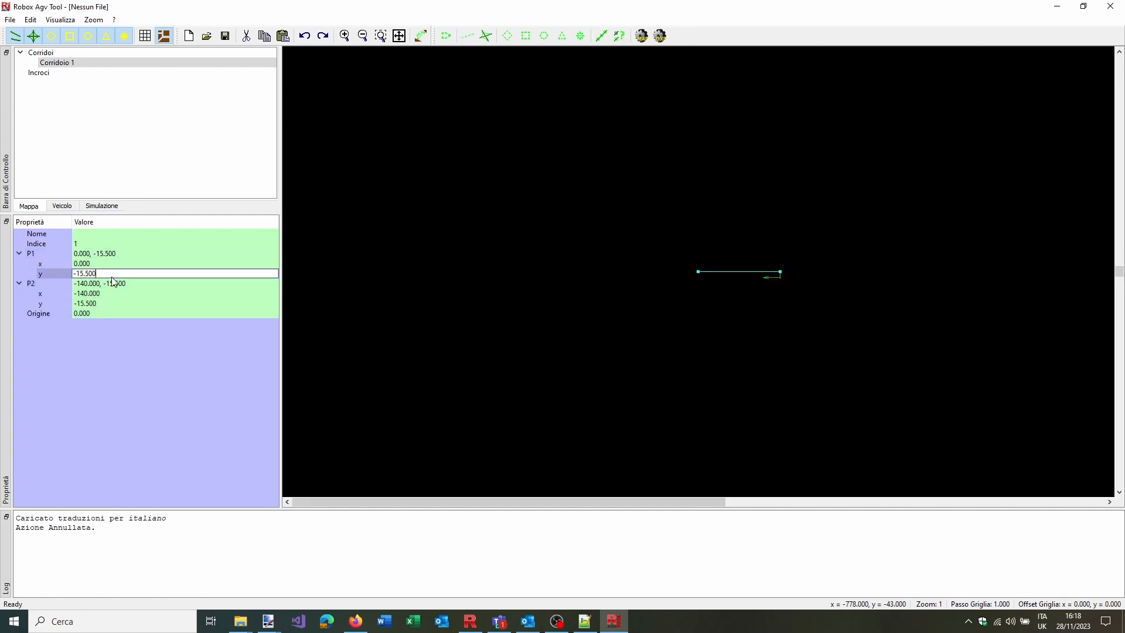
text(0)
Set the corridor's end point P2 to x 20 and y 0
click(113, 295)
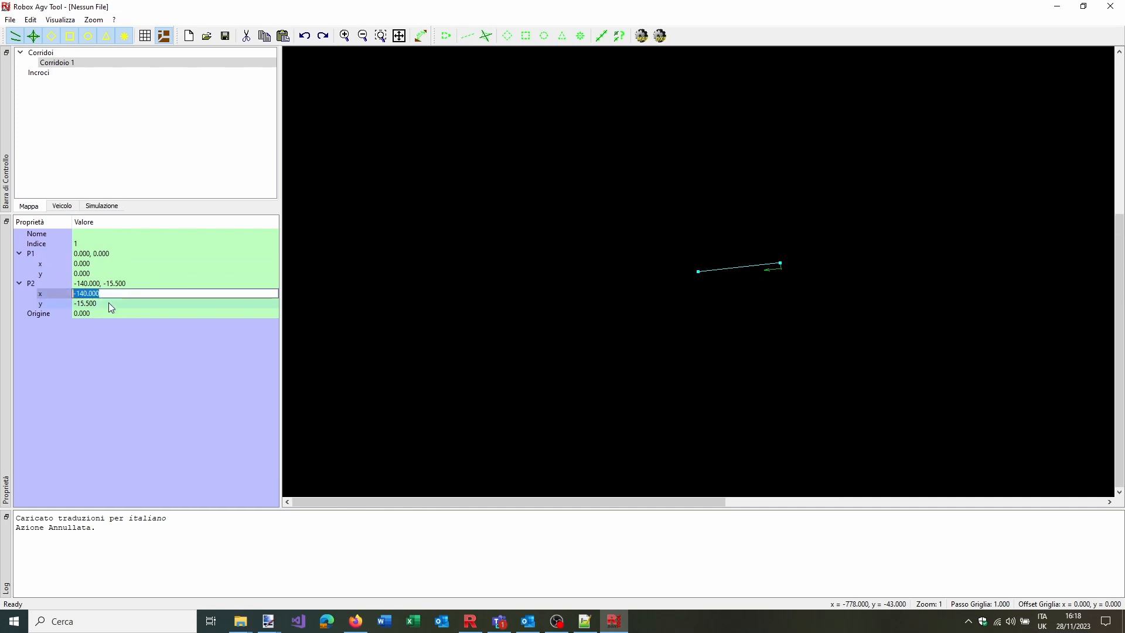
text(12)
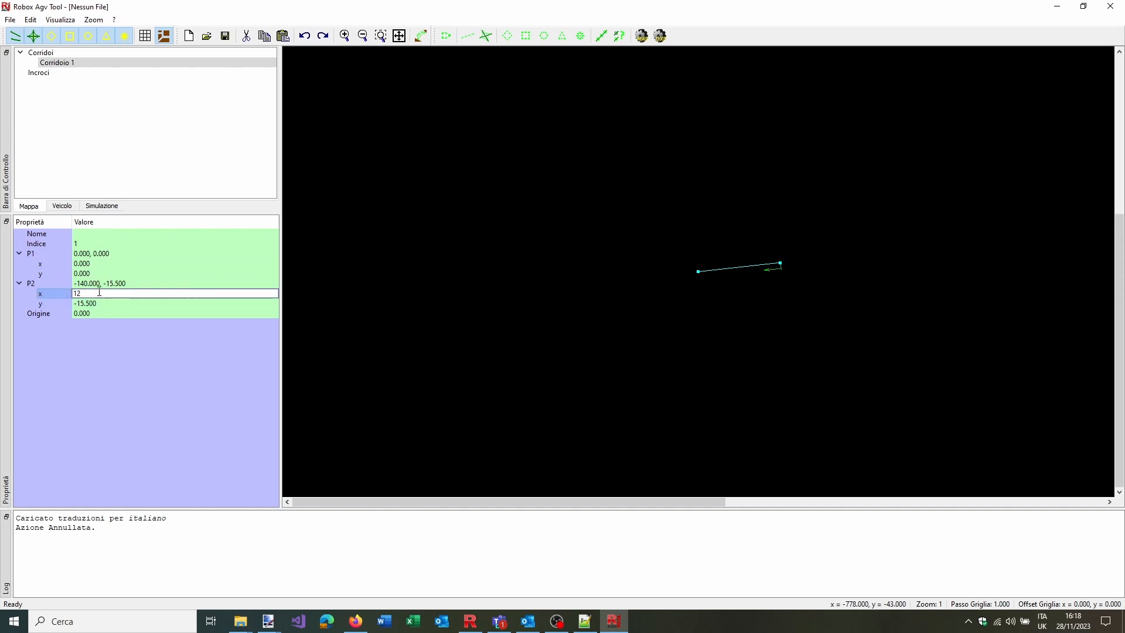
text(0)
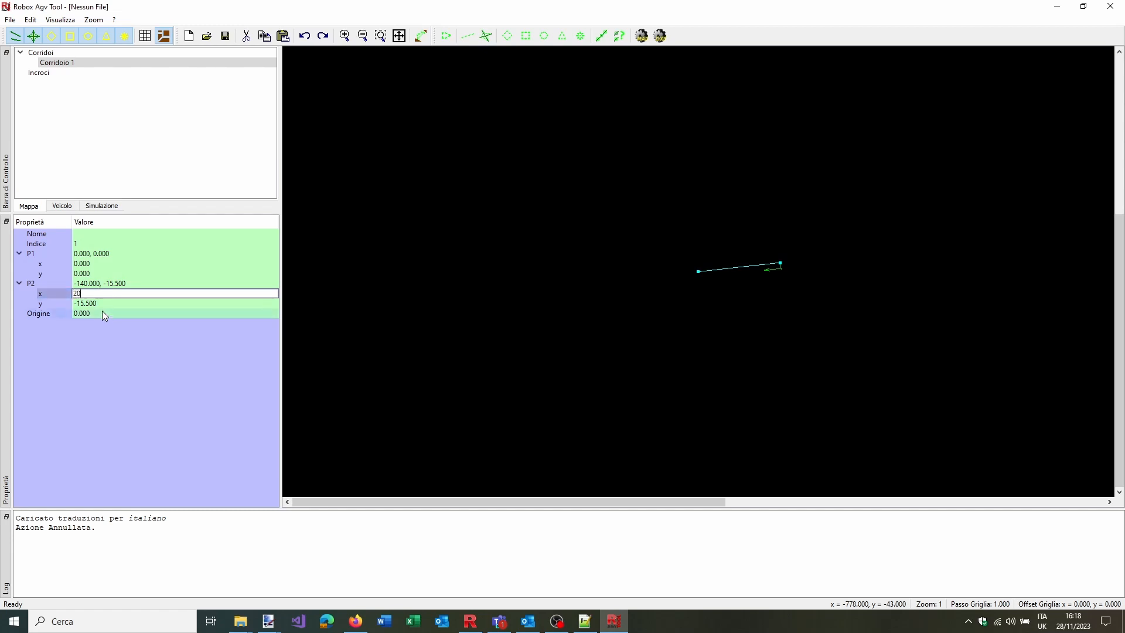
key(Tab)
text(0)
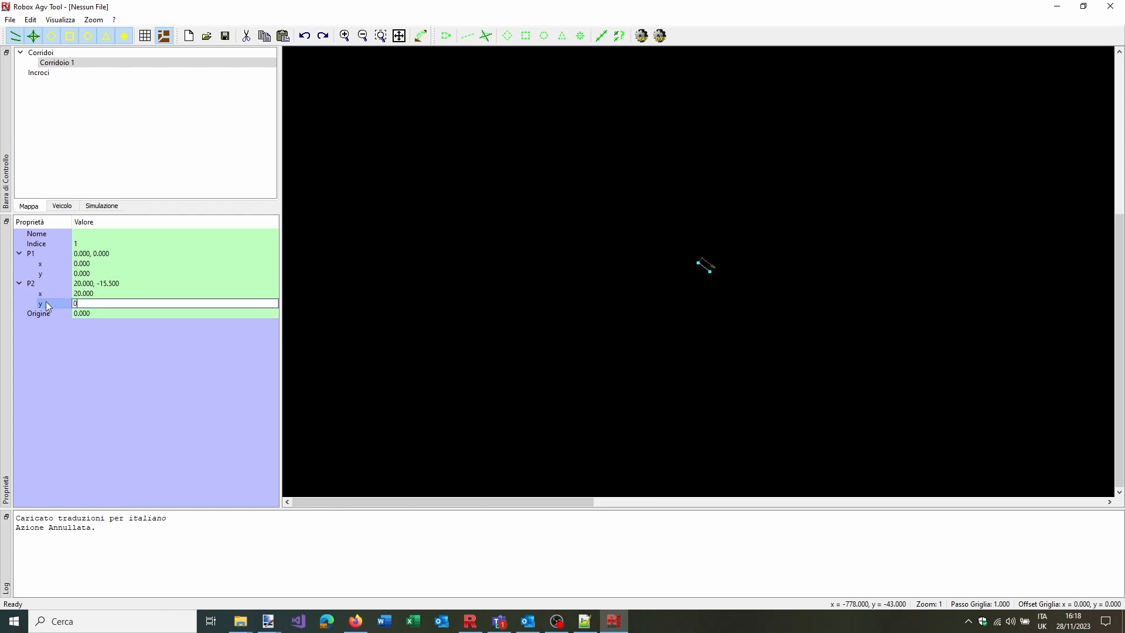
key(Tab)
scroll(627, 272, up, 11)
scroll(627, 272, up, 5)
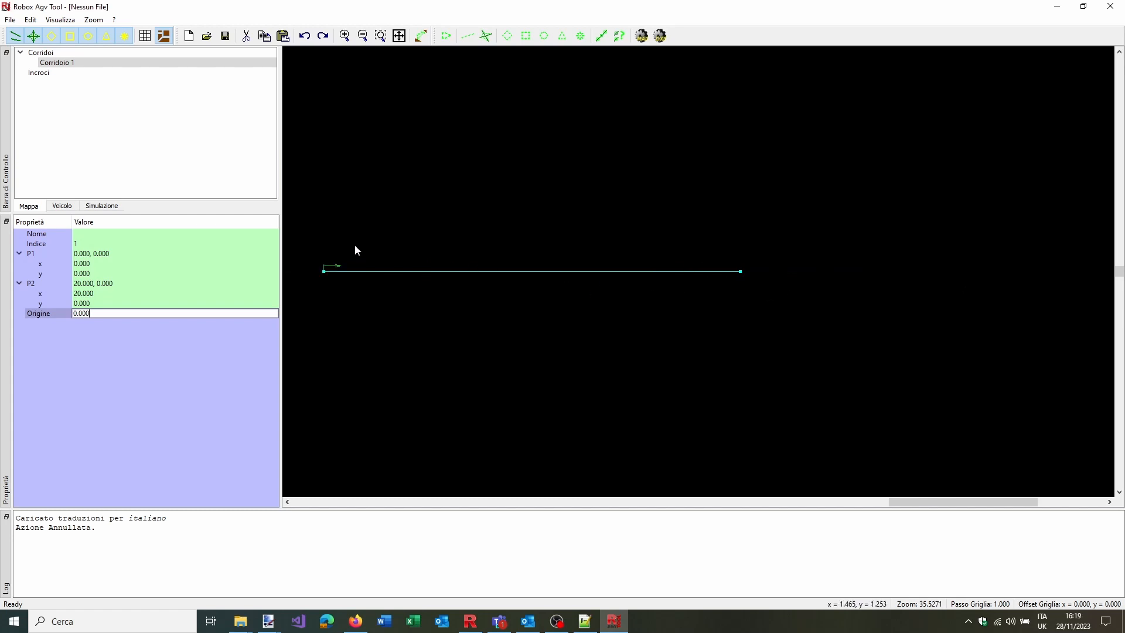
scroll(387, 221, up, 2)
click(468, 37)
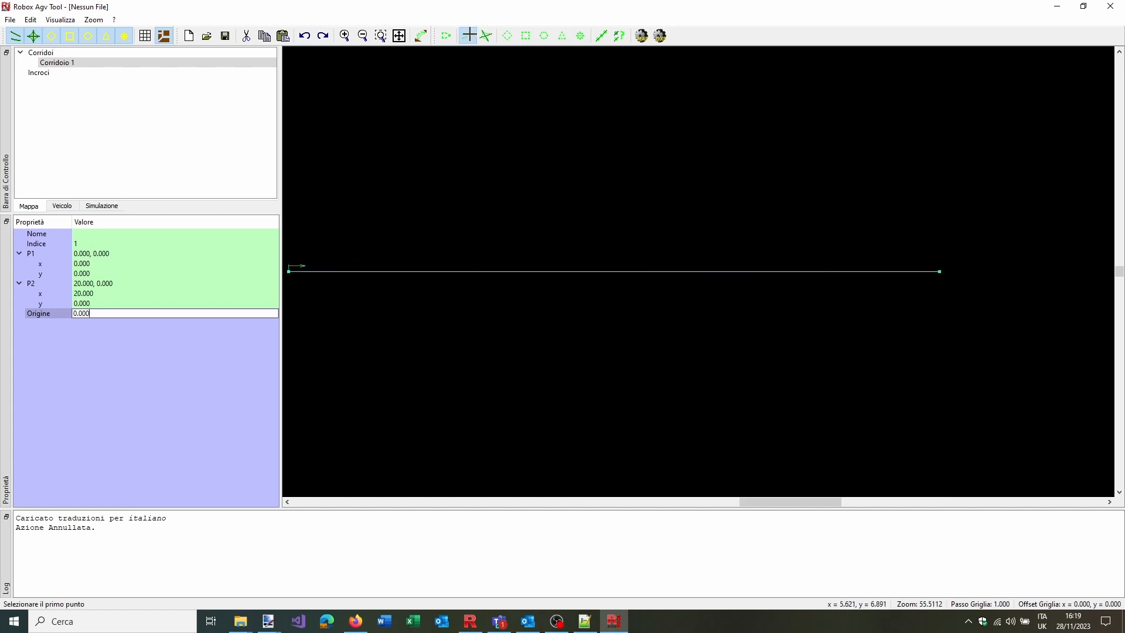
scroll(610, 251, down, 2)
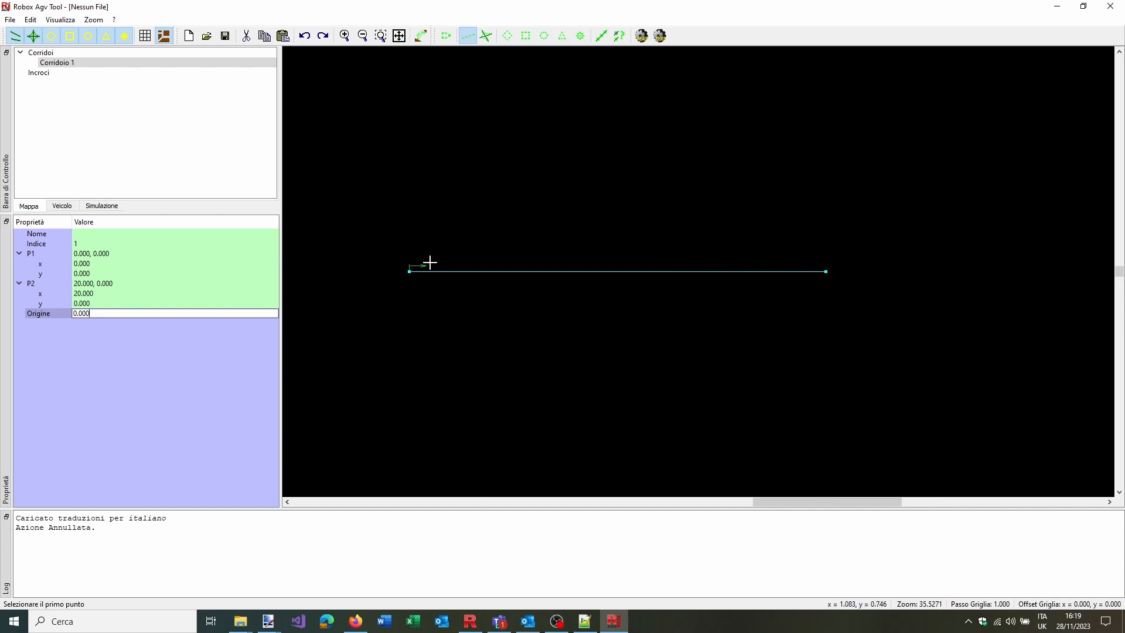
key(Escape)
Place a GENERIC point on the first corridor at about 0.13 from its start
scroll(412, 271, up, 3)
click(526, 35)
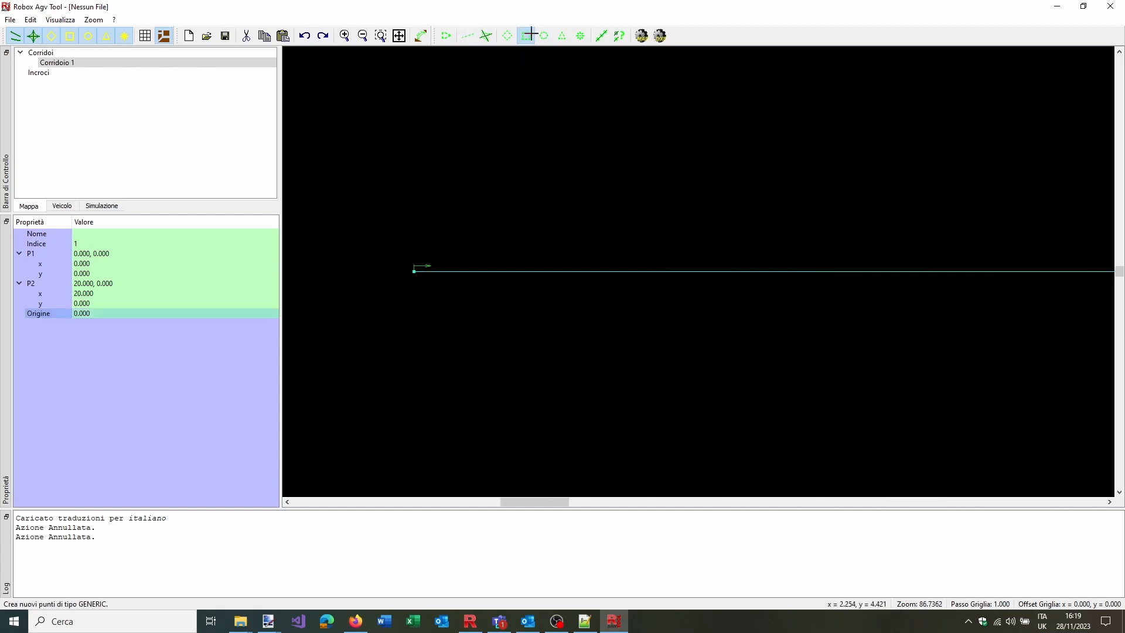
click(420, 270)
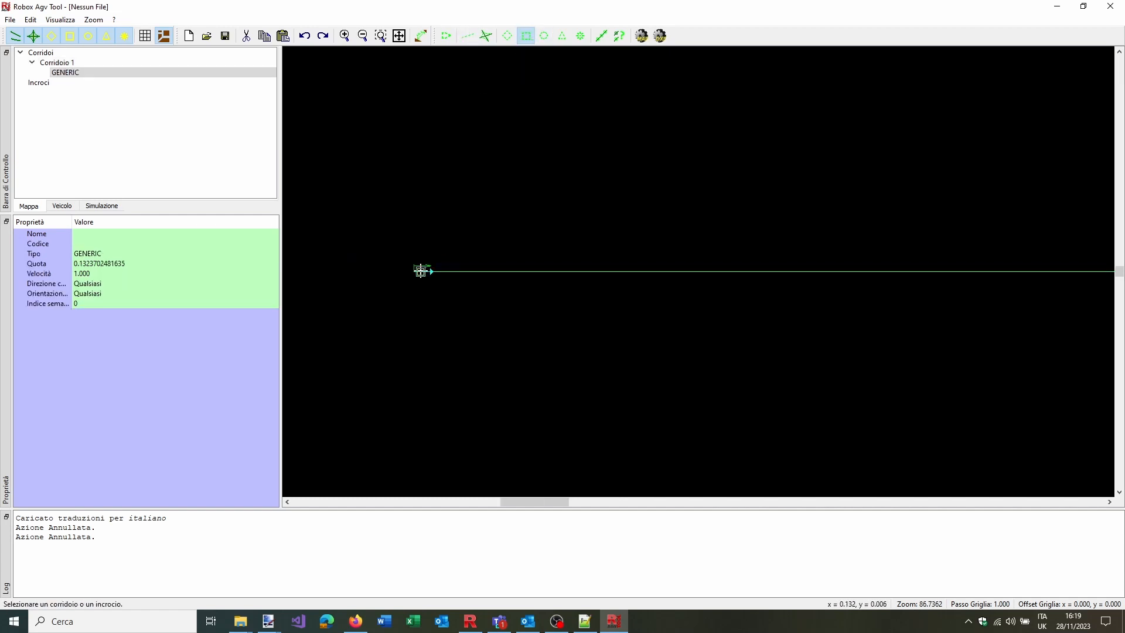
Set the GENERIC point's position along the corridor (Quota) to 0.1 and deselect the point
click(120, 264)
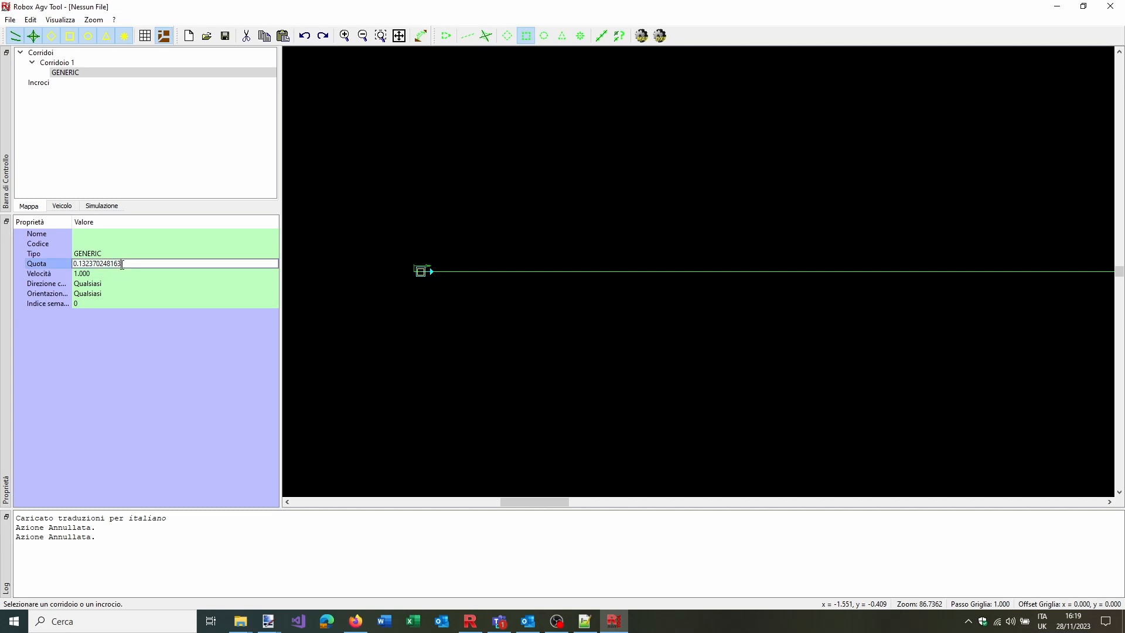
key(BackSpace)
key(BackSpace)
key(BackSpace)
key(BackSpace)
key(BackSpace)
key(BackSpace)
key(BackSpace)
key(BackSpace)
key(BackSpace)
key(Return)
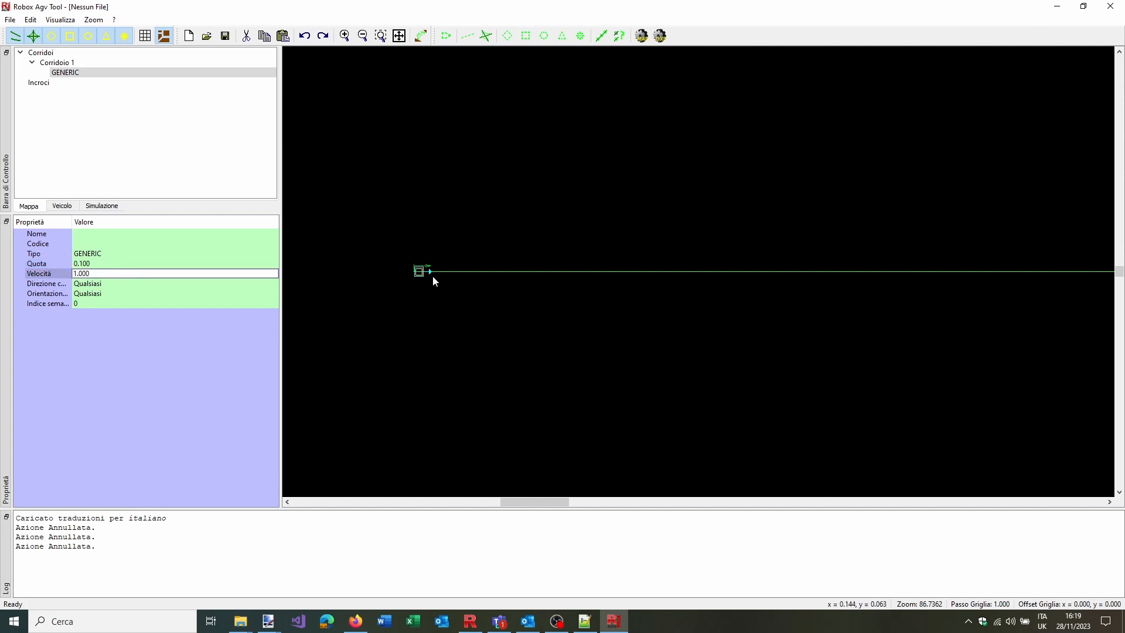
scroll(422, 267, up, 3)
scroll(351, 262, down, 3)
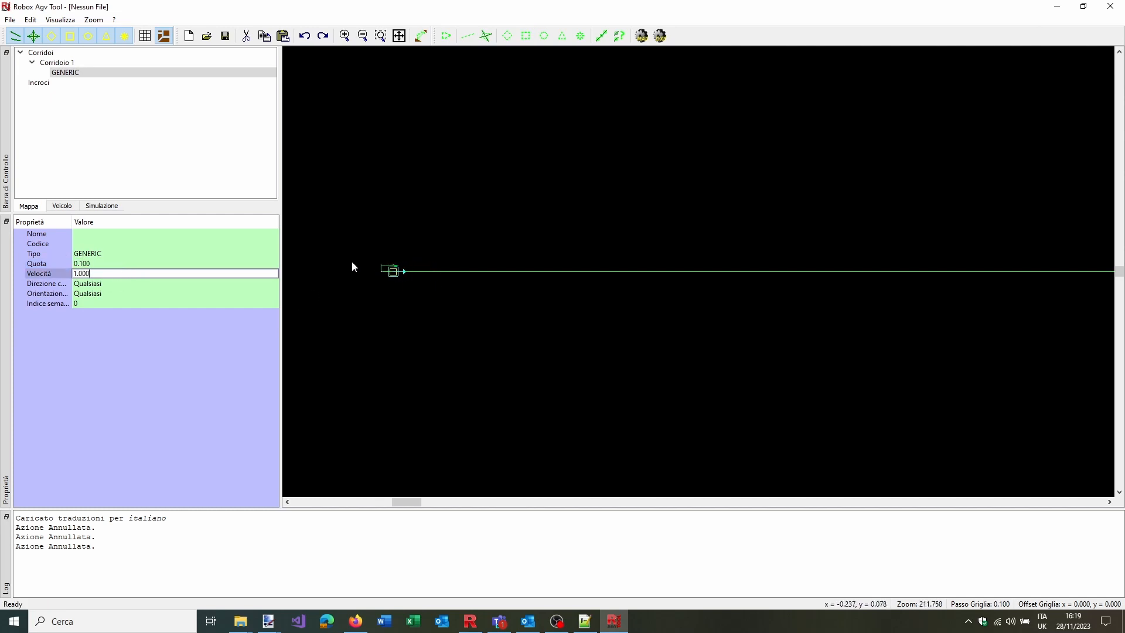
click(398, 296)
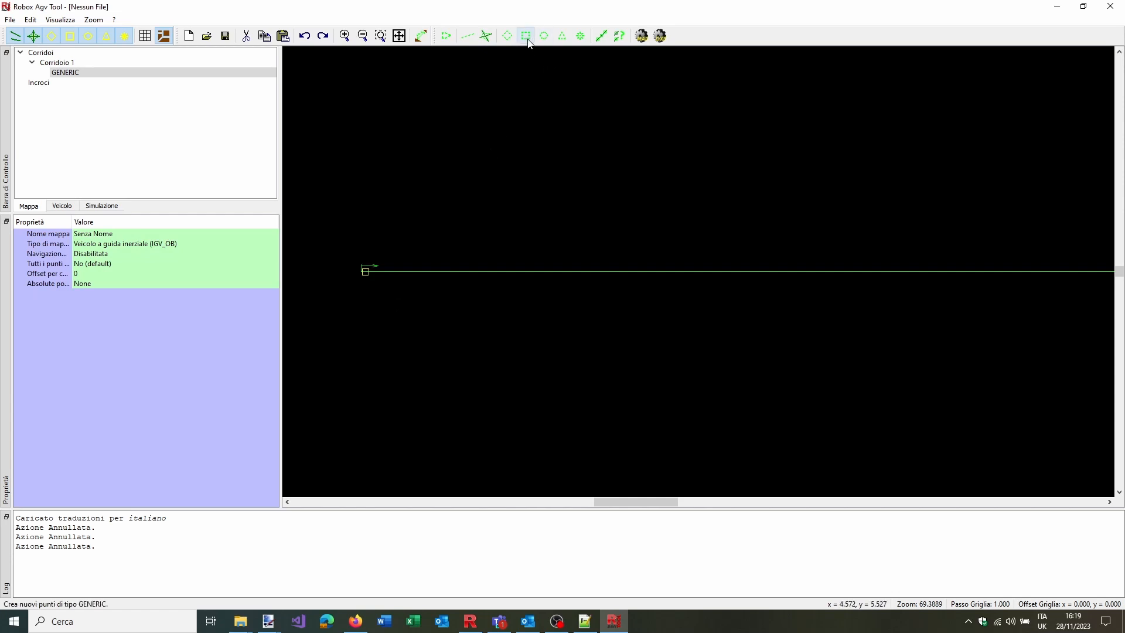
Add a USER point on the first corridor at about 2.55 from its start, with code 200 and name Park
click(580, 36)
click(466, 271)
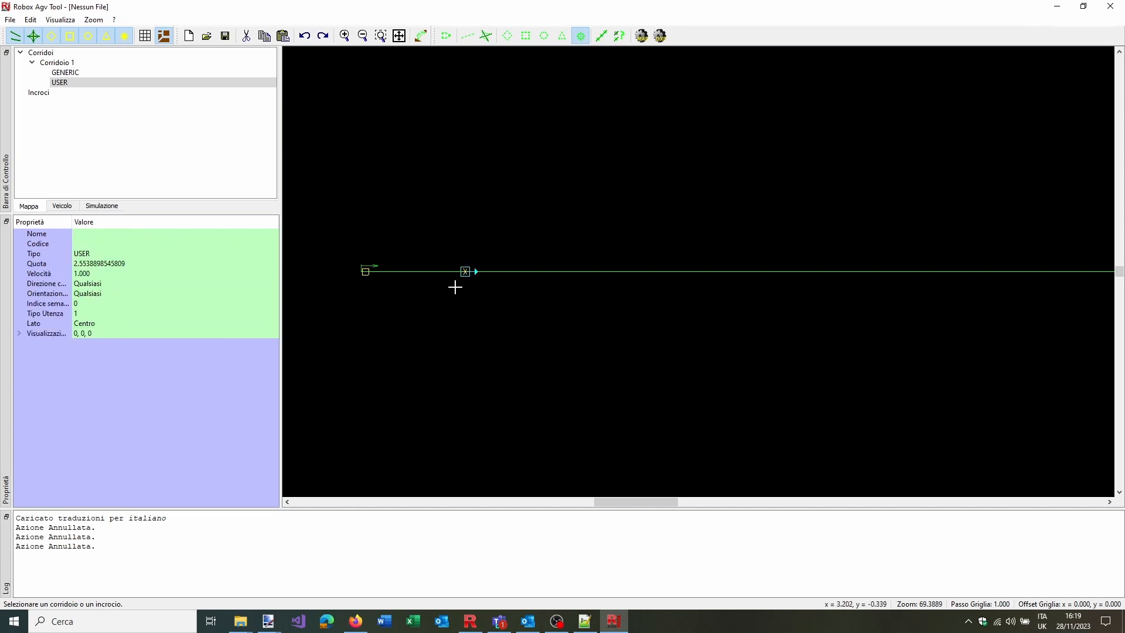
click(156, 245)
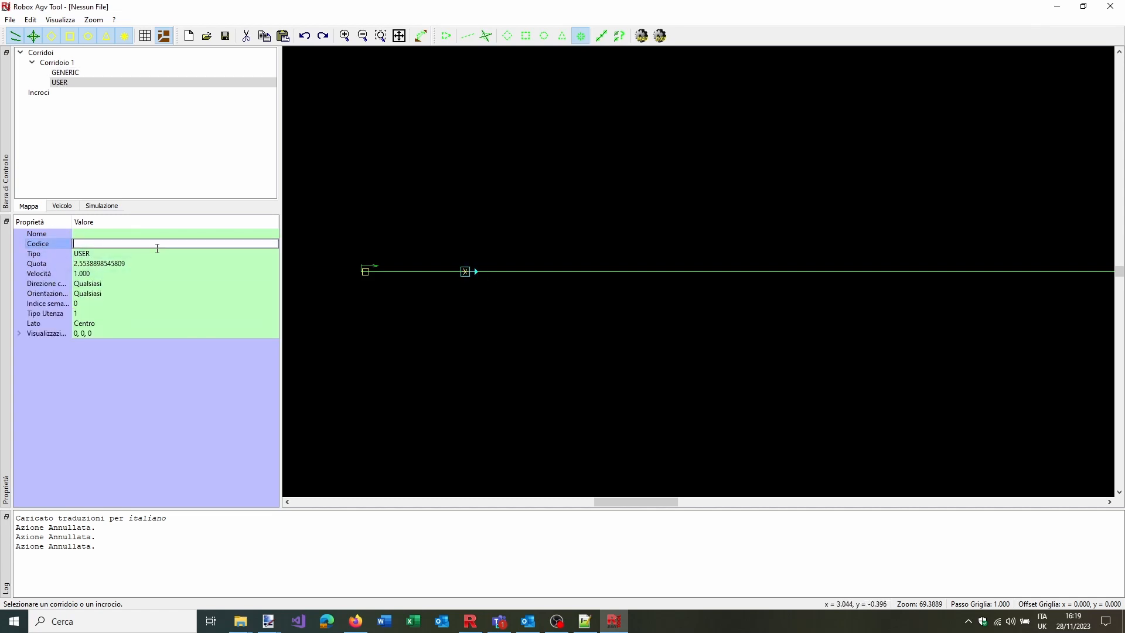
text(200)
key(Return)
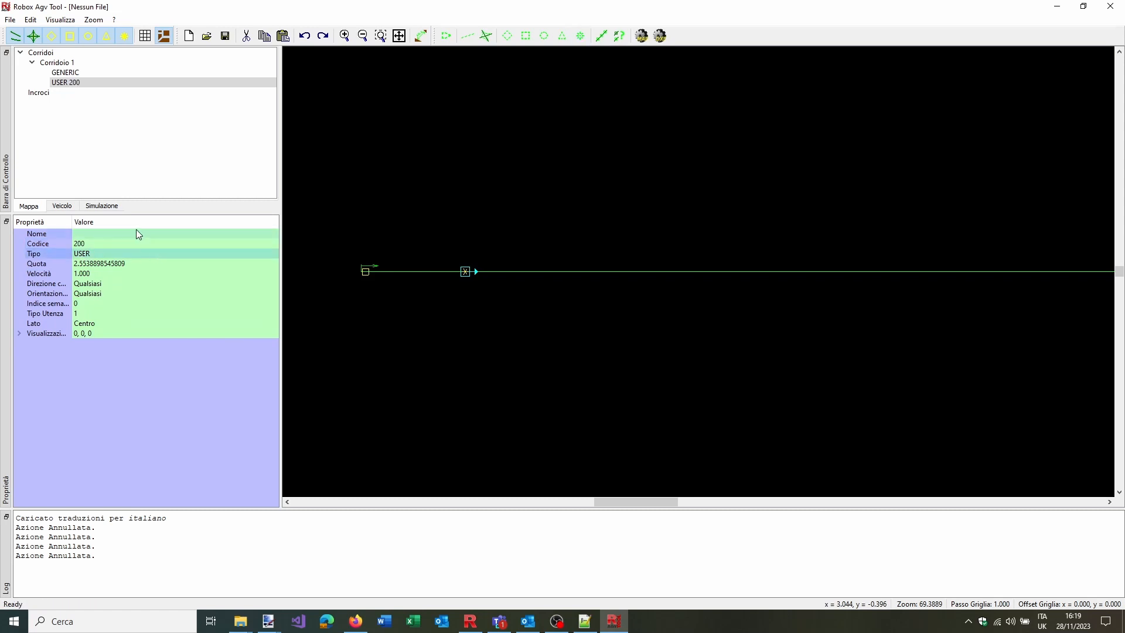
click(136, 233)
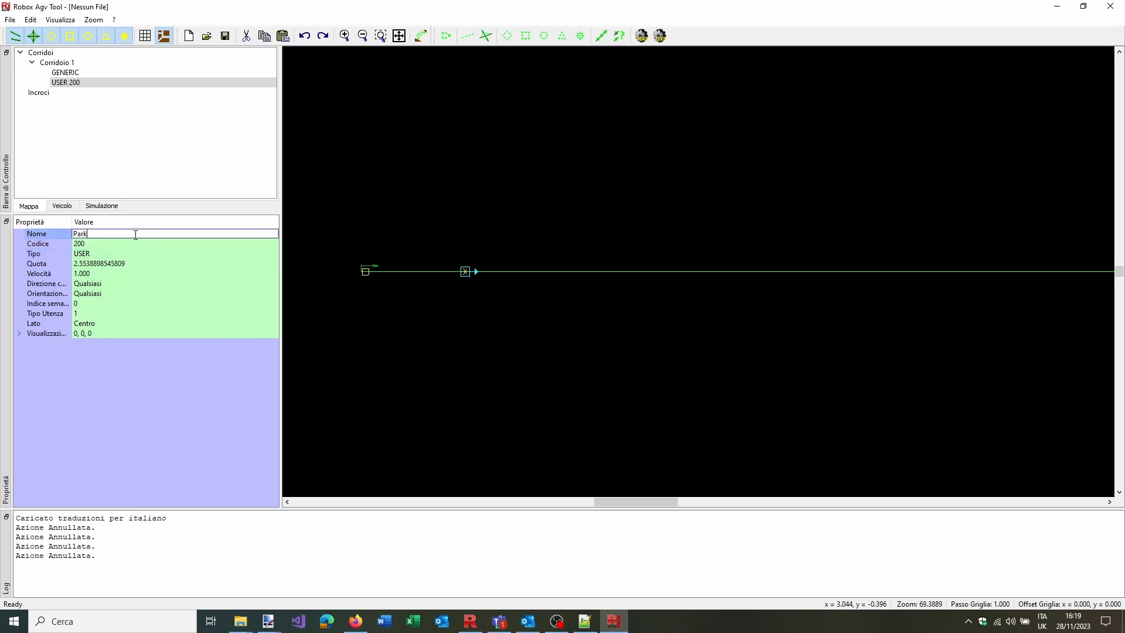
key(Tab)
Set the Park point's position along the corridor (Quota) to 1
click(143, 262)
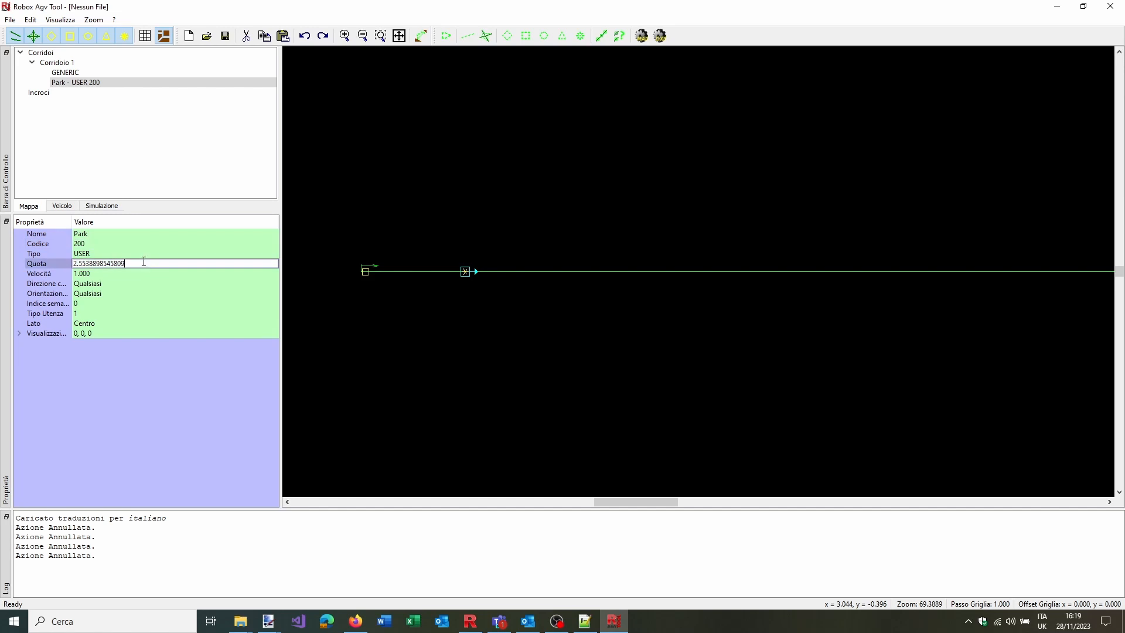
drag(144, 263, 43, 262)
text(1)
key(Tab)
Draw a vertical corridor crossing the first one at x about 2.77, from y about -1.32 to about 5.76
scroll(420, 191, down, 5)
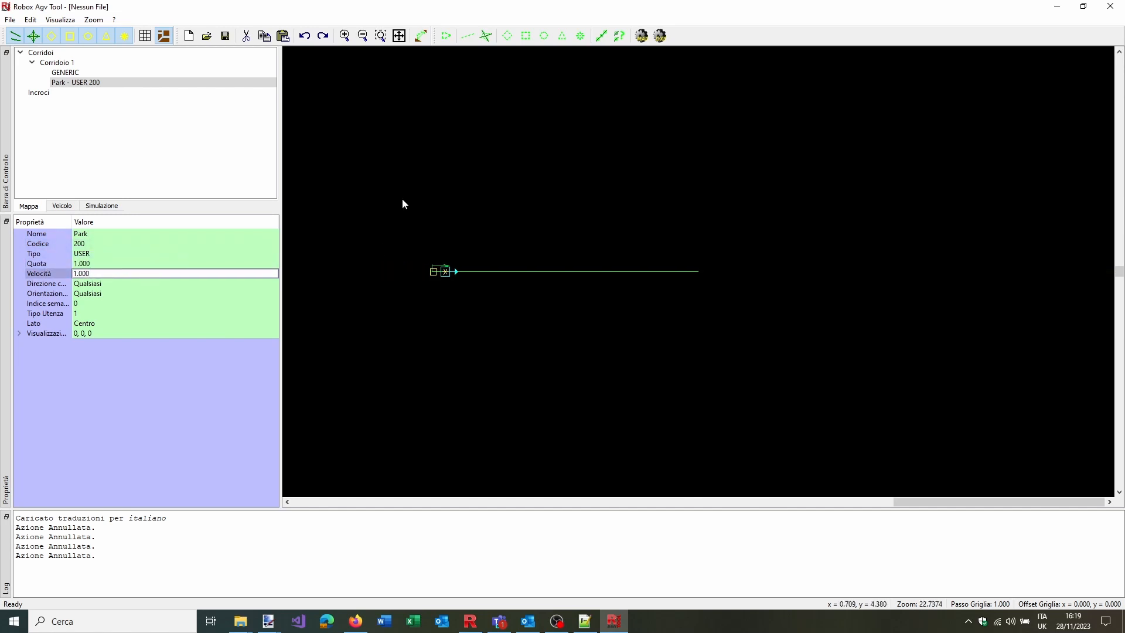
scroll(402, 198, up, 3)
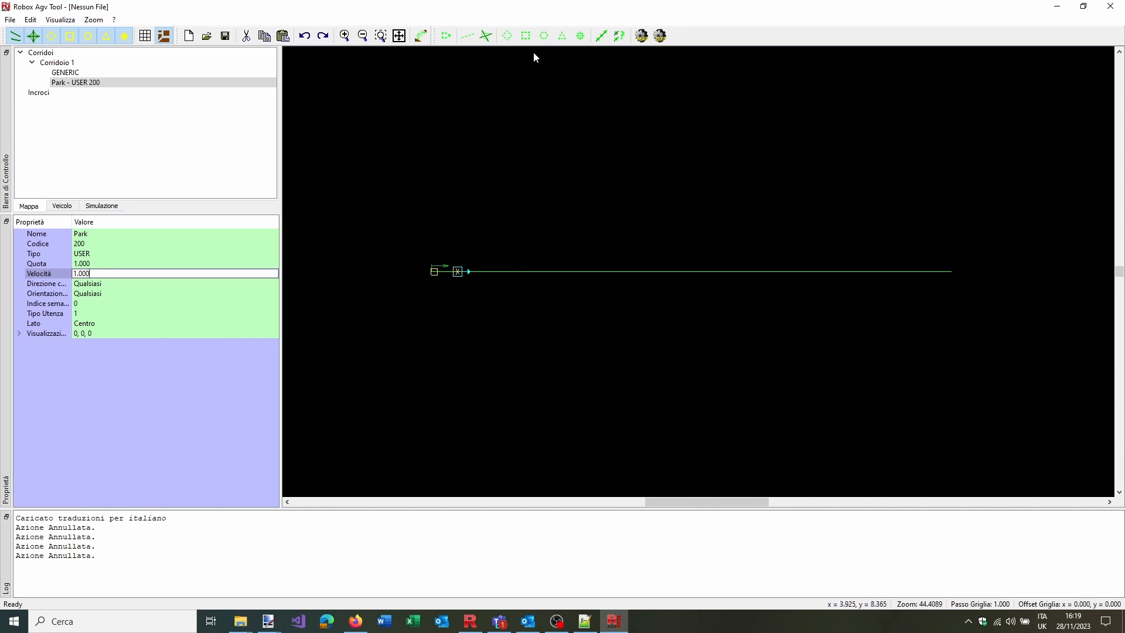
scroll(515, 59, up, 1)
click(467, 36)
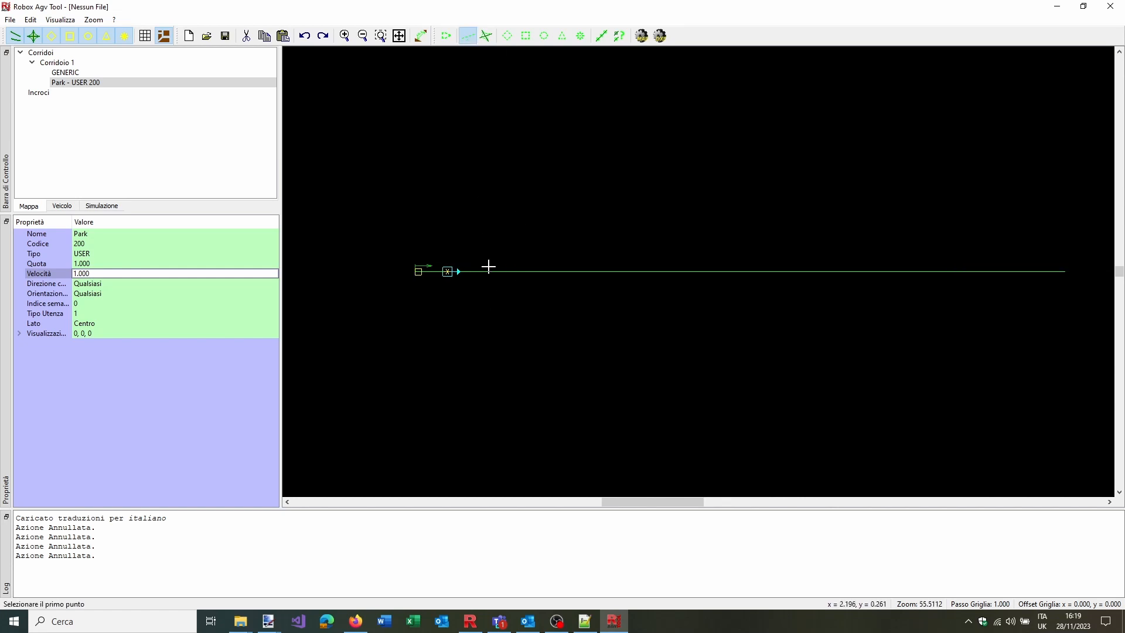
click(505, 314)
click(511, 84)
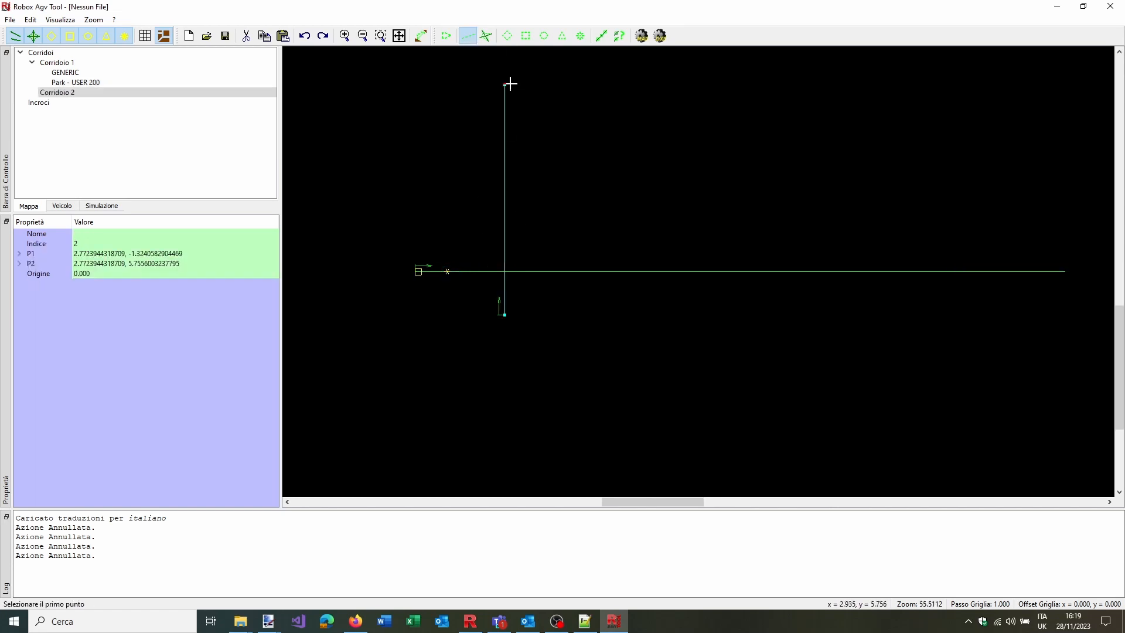
Draw a horizontal corridor at y about 4.89 and a vertical one at x about 18.19 to close the rectangular layout
click(408, 112)
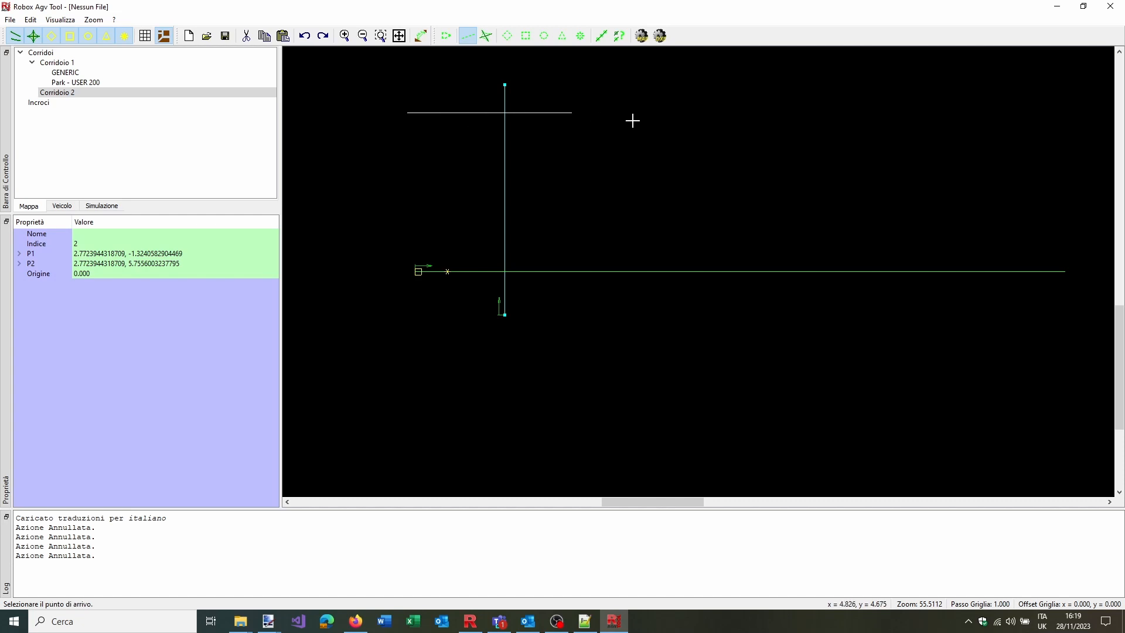
click(1055, 119)
click(1006, 317)
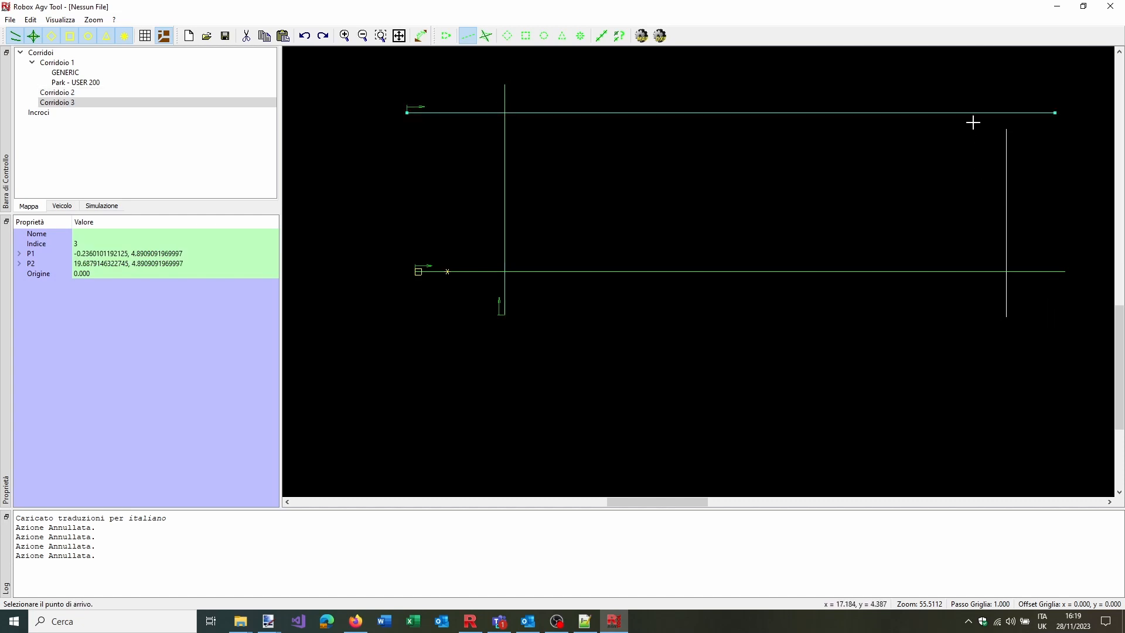
click(990, 64)
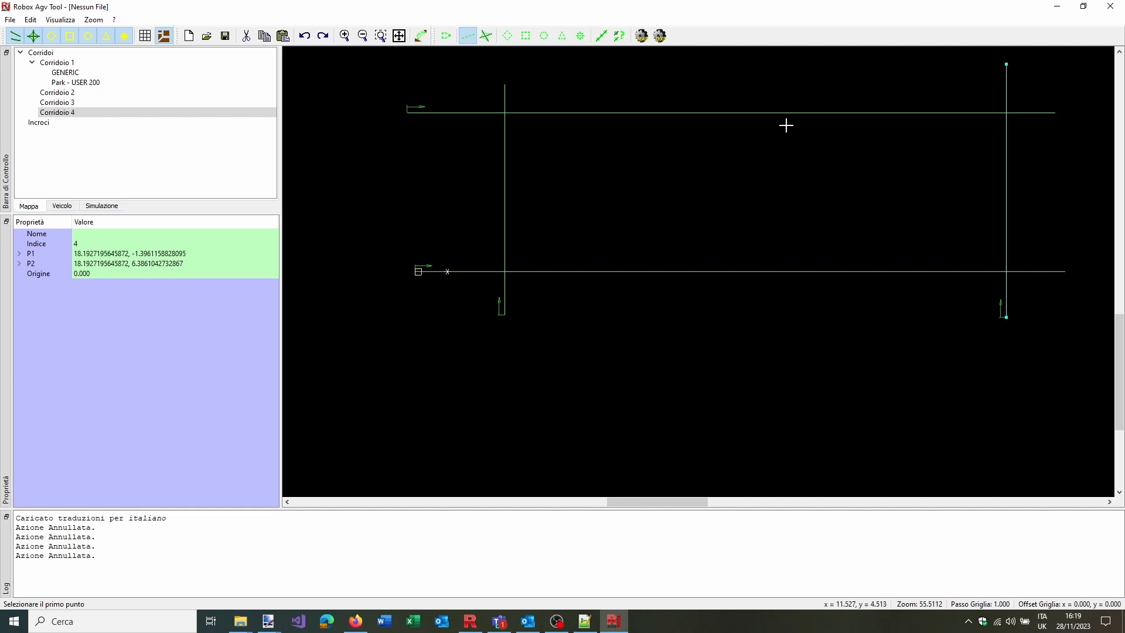
key(Escape)
Create intersections at all four crossings between the two horizontal and the two vertical corridors
click(486, 36)
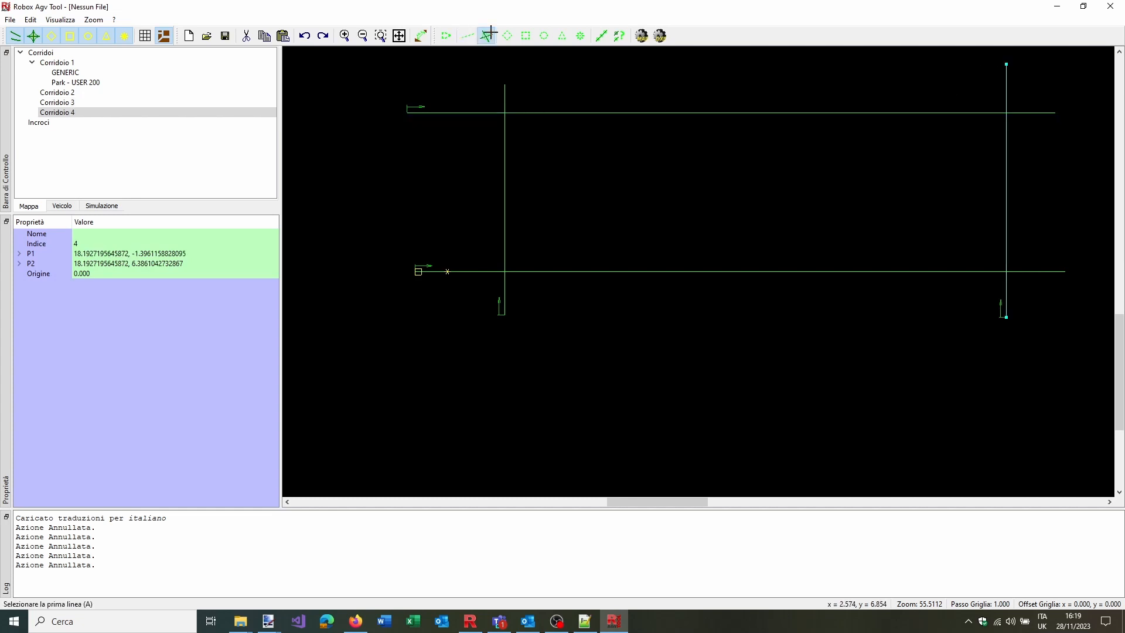
click(470, 272)
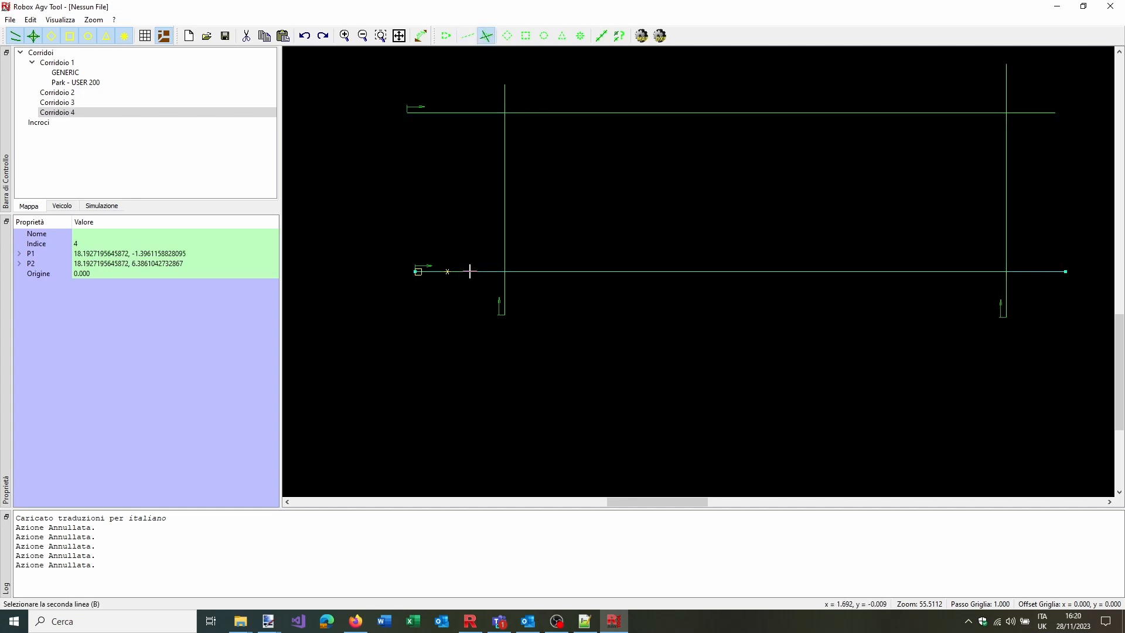
click(503, 247)
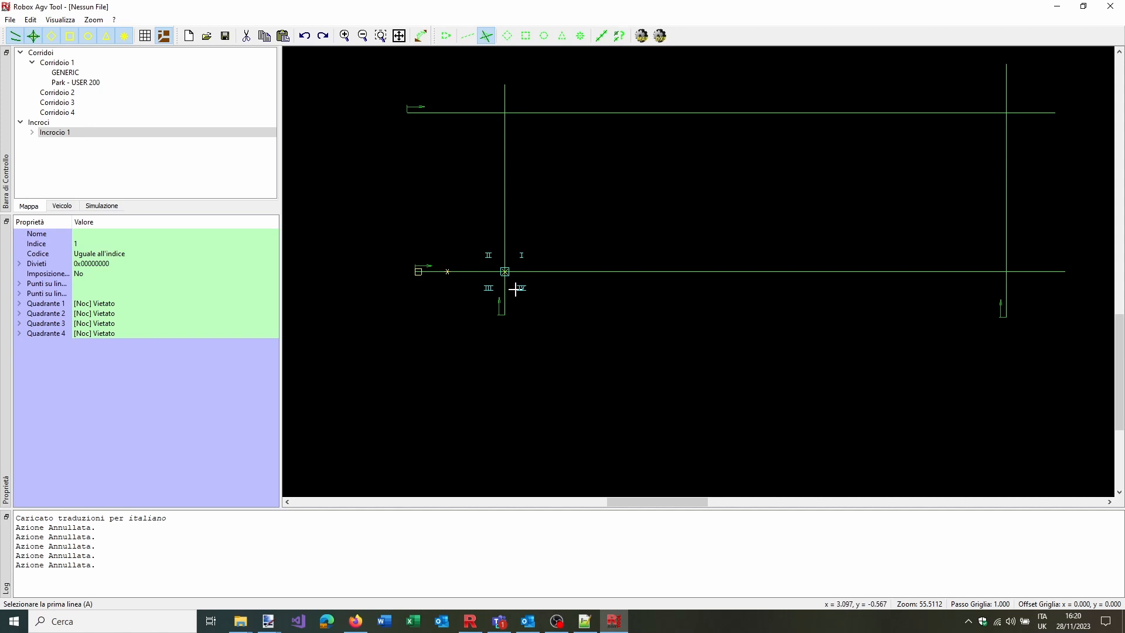
click(489, 113)
click(505, 98)
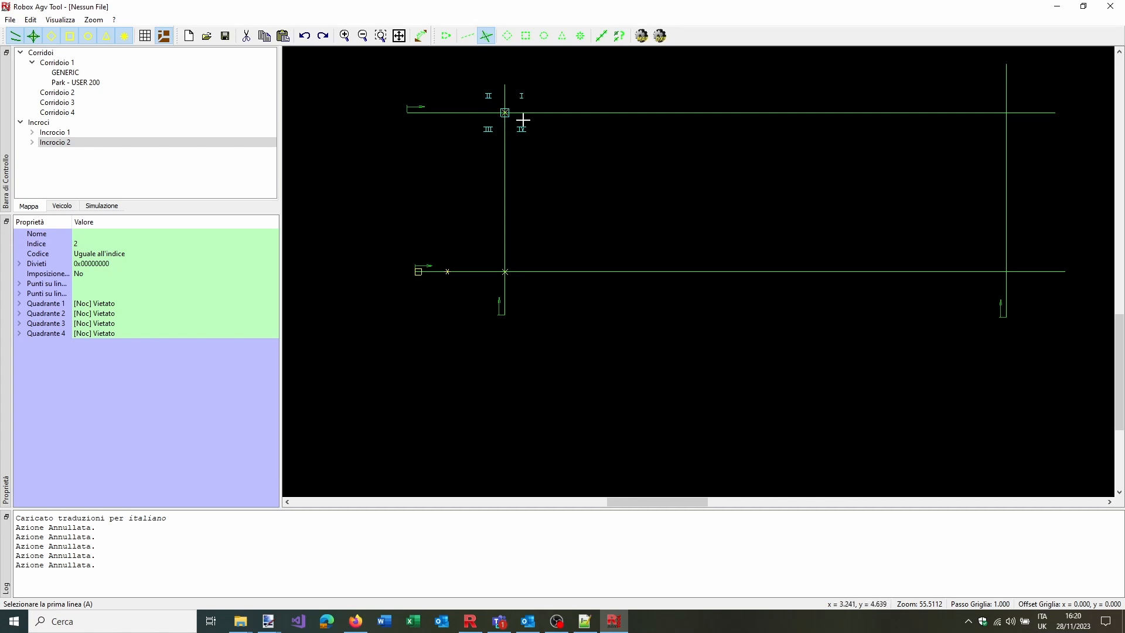
click(997, 111)
click(1006, 95)
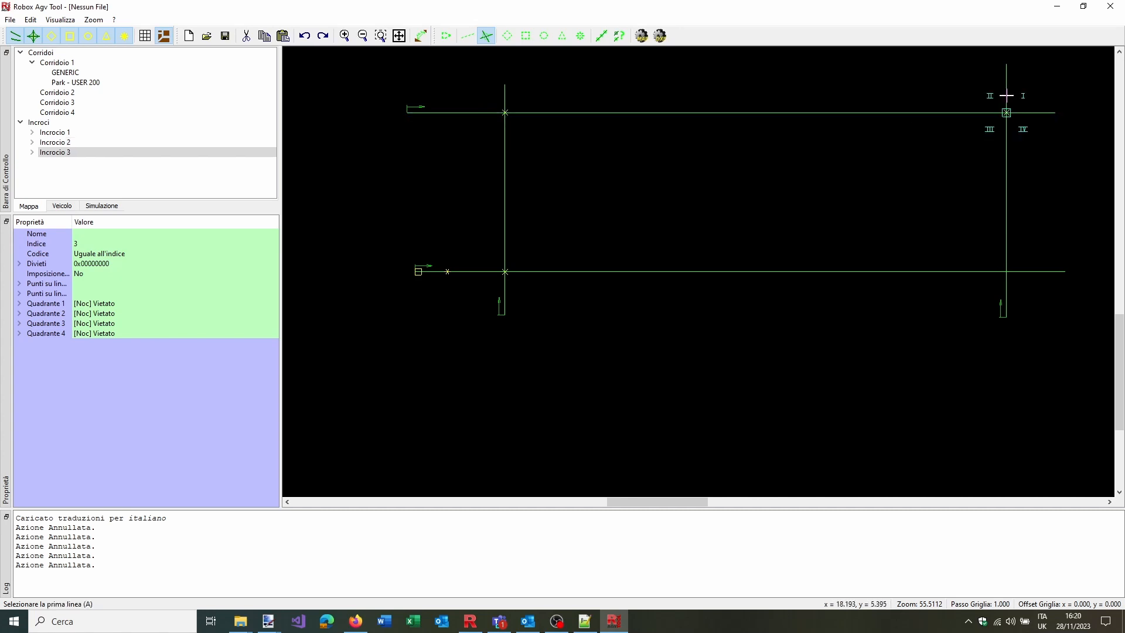
click(987, 273)
click(1005, 250)
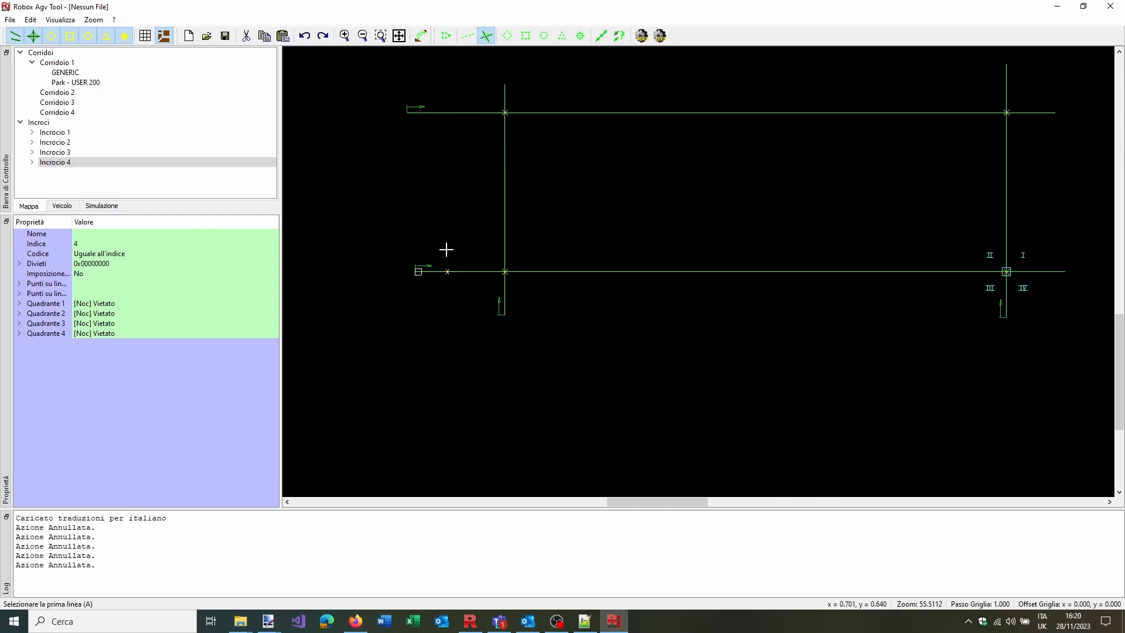
key(Escape)
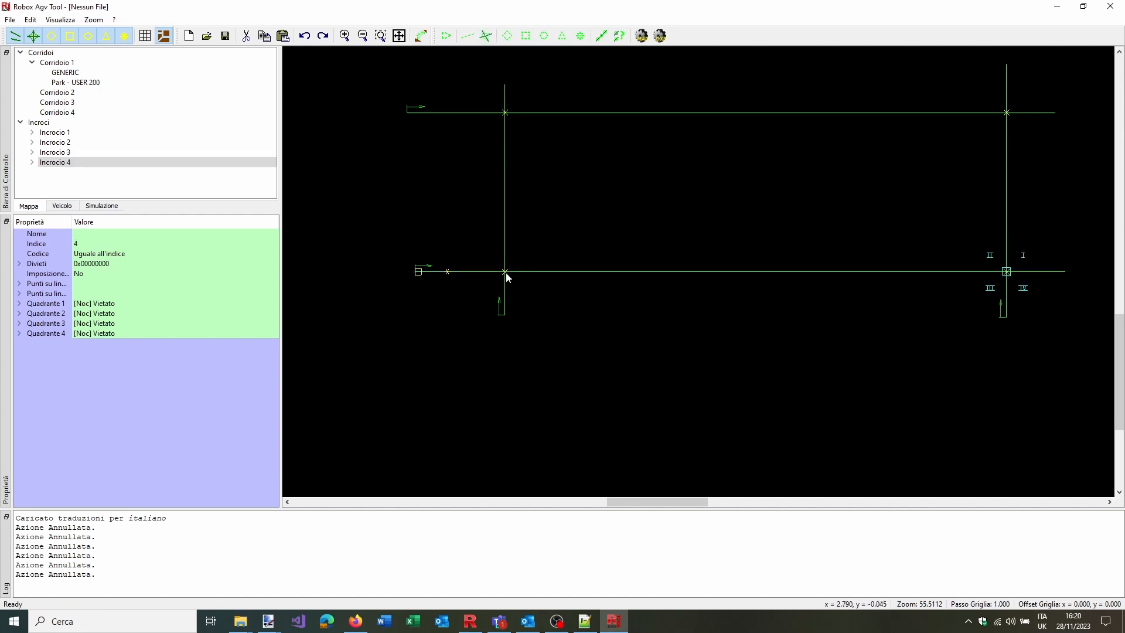
Set Quadrante 1 of the lower-left intersection (Incrocio 1) to passage mode Curva with a speed of 0.3 m/s
click(504, 273)
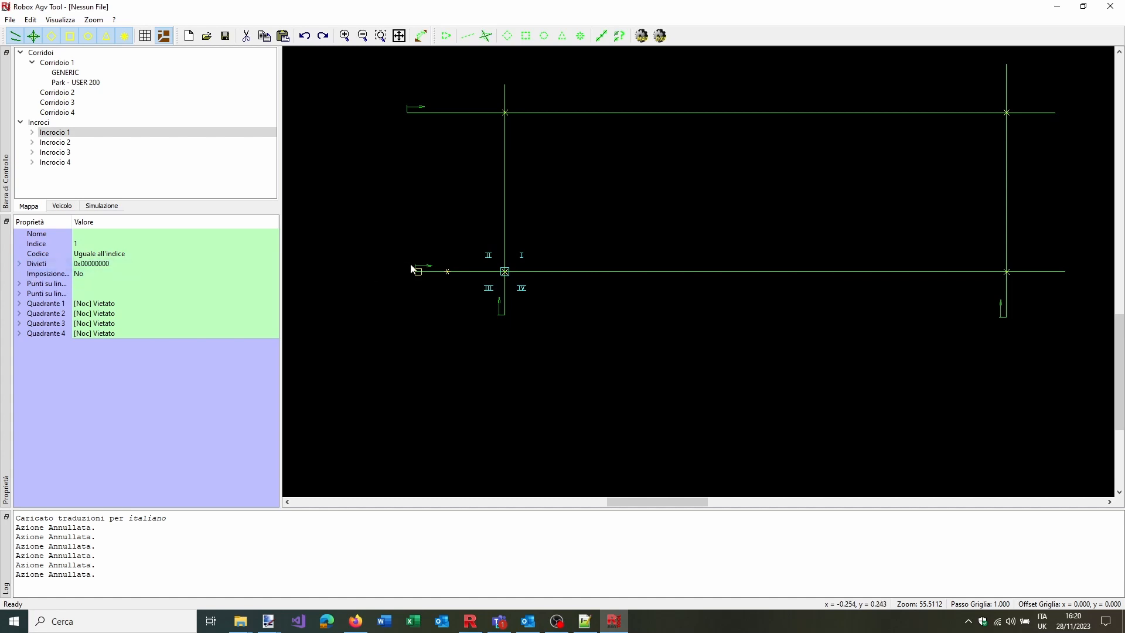
click(19, 304)
click(108, 313)
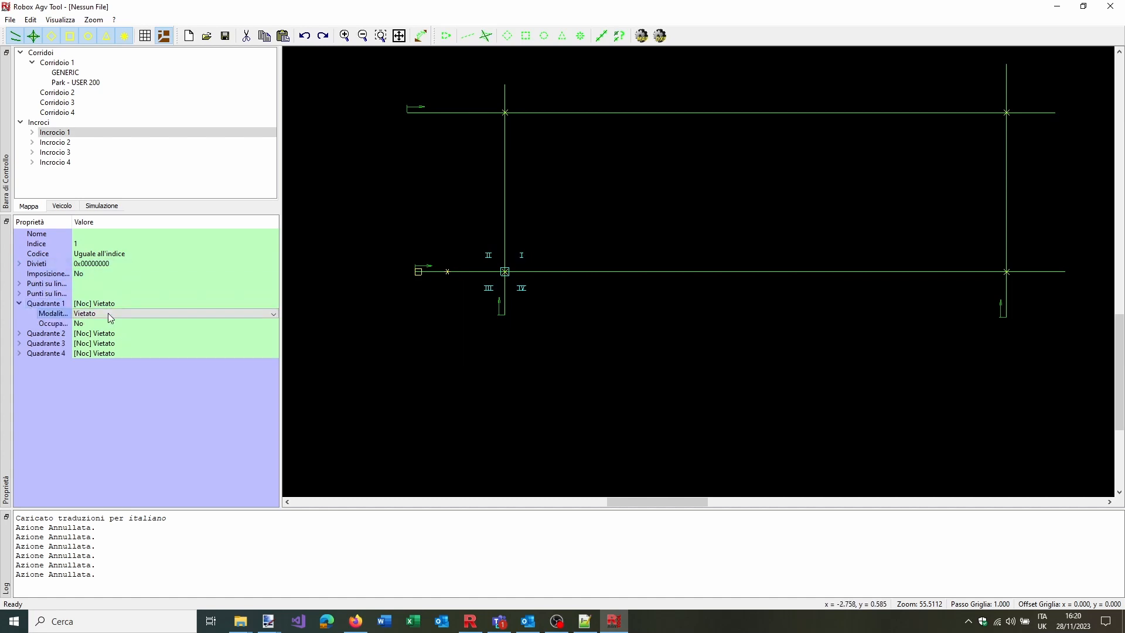
click(108, 313)
click(103, 331)
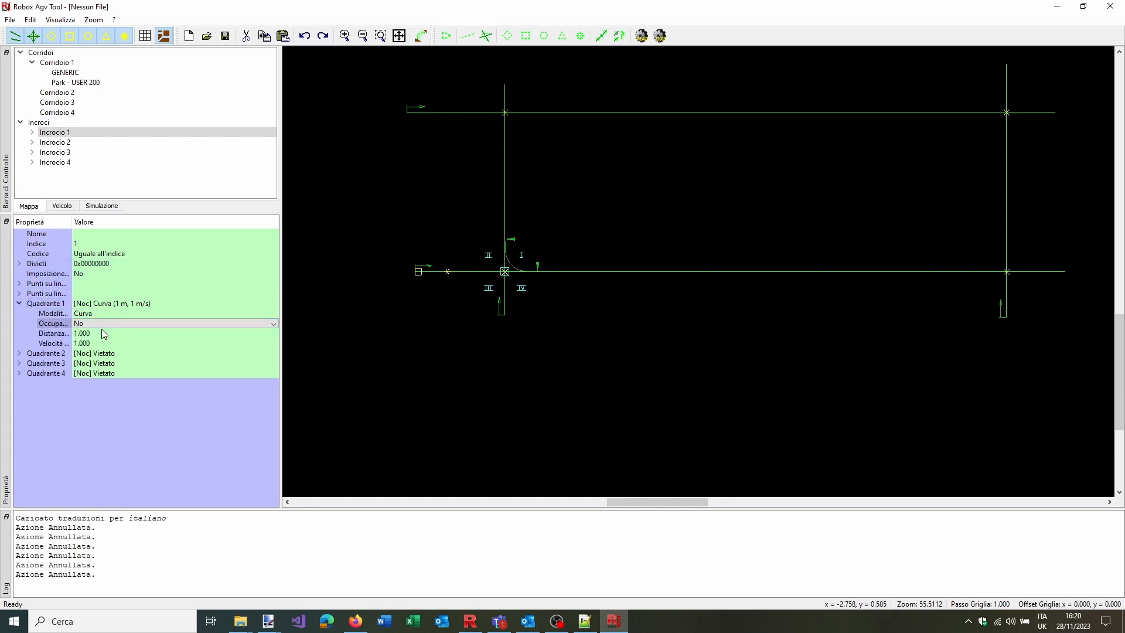
click(105, 343)
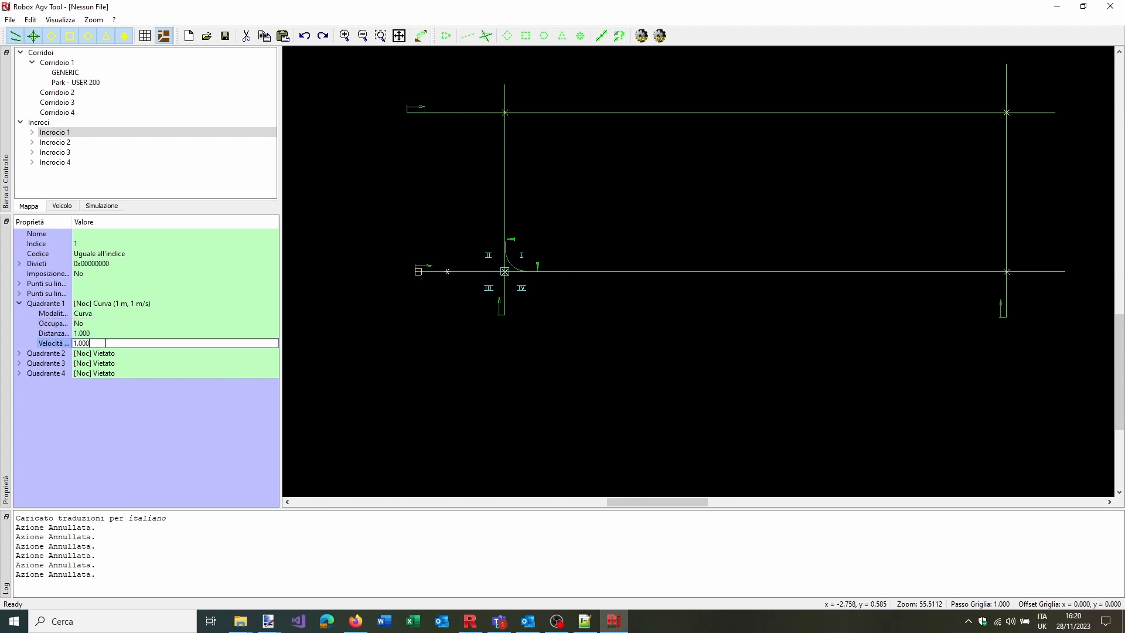
text(0.3)
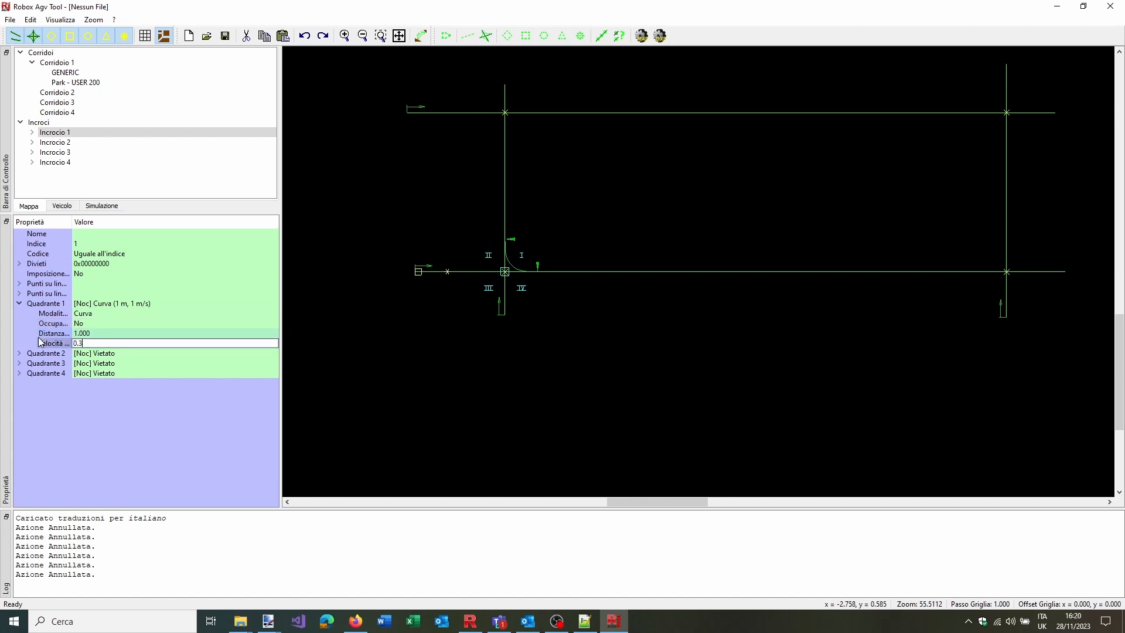
key(Return)
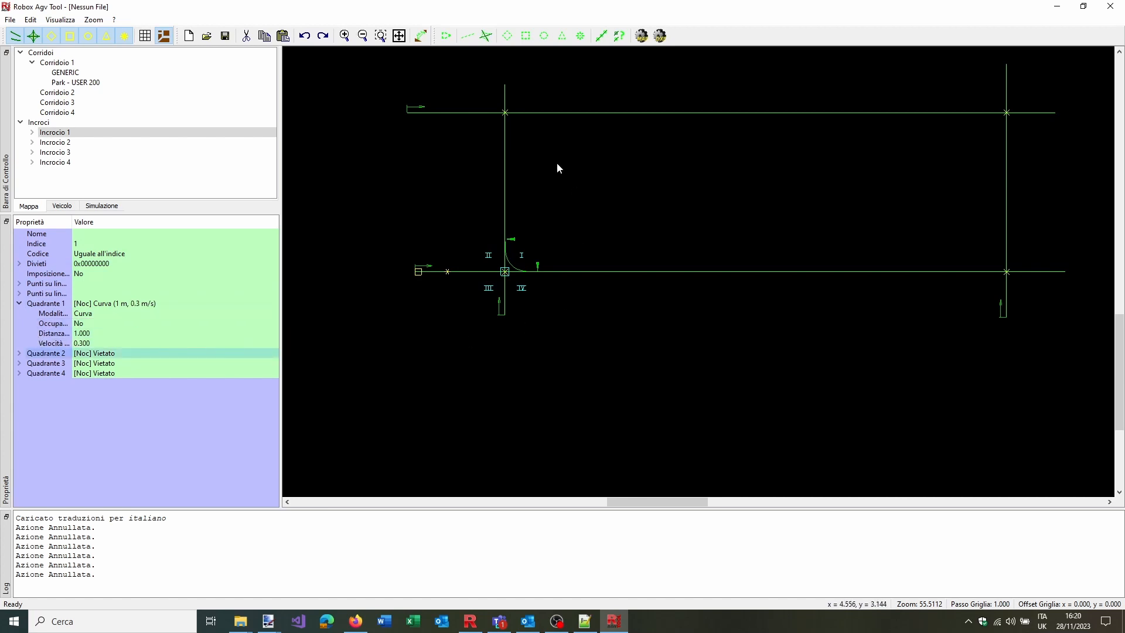
Set the passage mode of Quadrante 4 to Curva for the upper-left intersection (Incrocio 2)
click(518, 118)
click(505, 112)
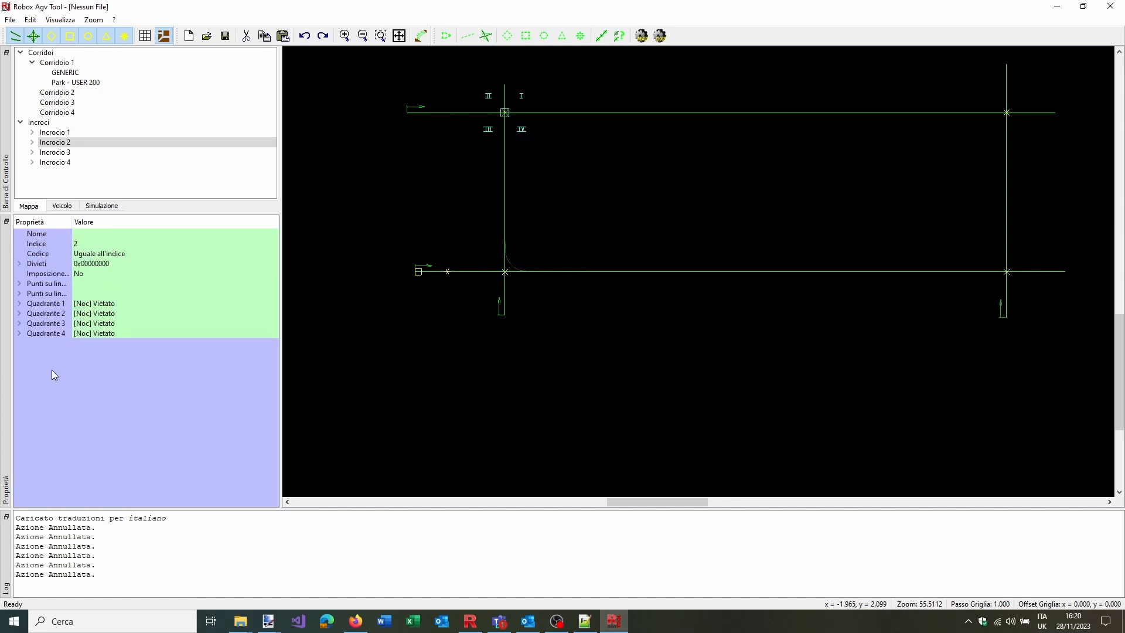
click(19, 334)
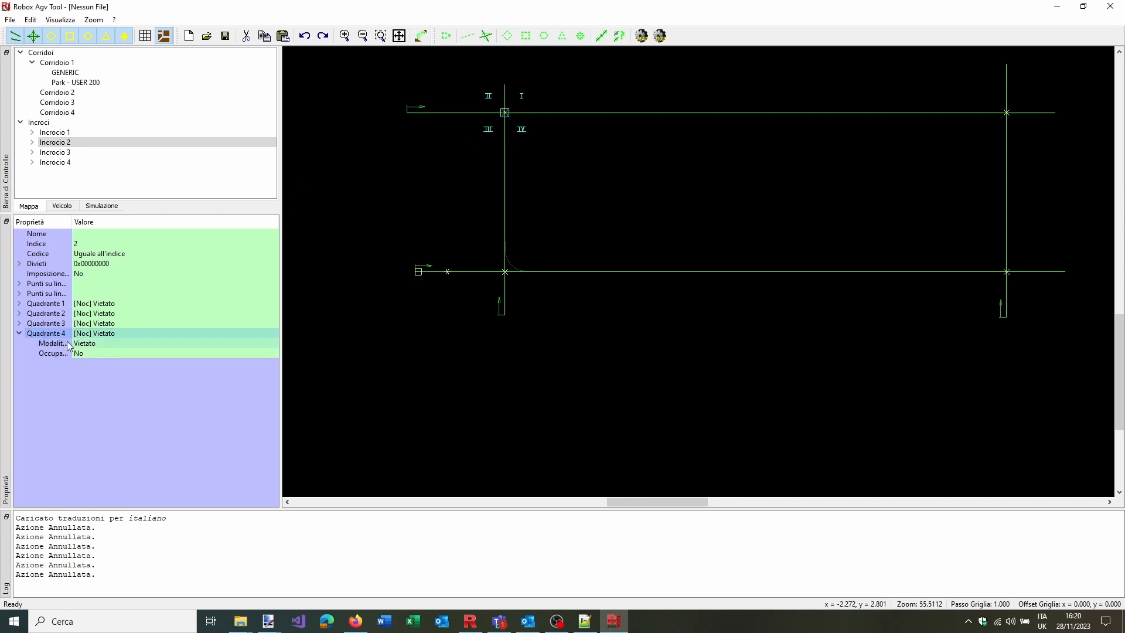
click(32, 19)
mouse_move(10, 22)
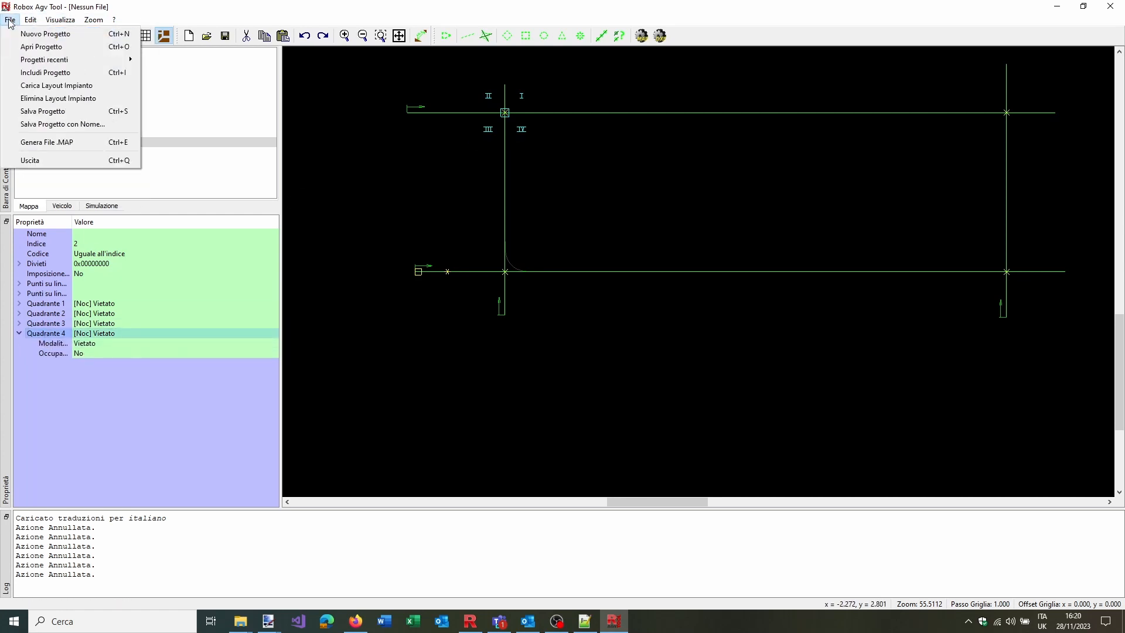
mouse_move(118, 27)
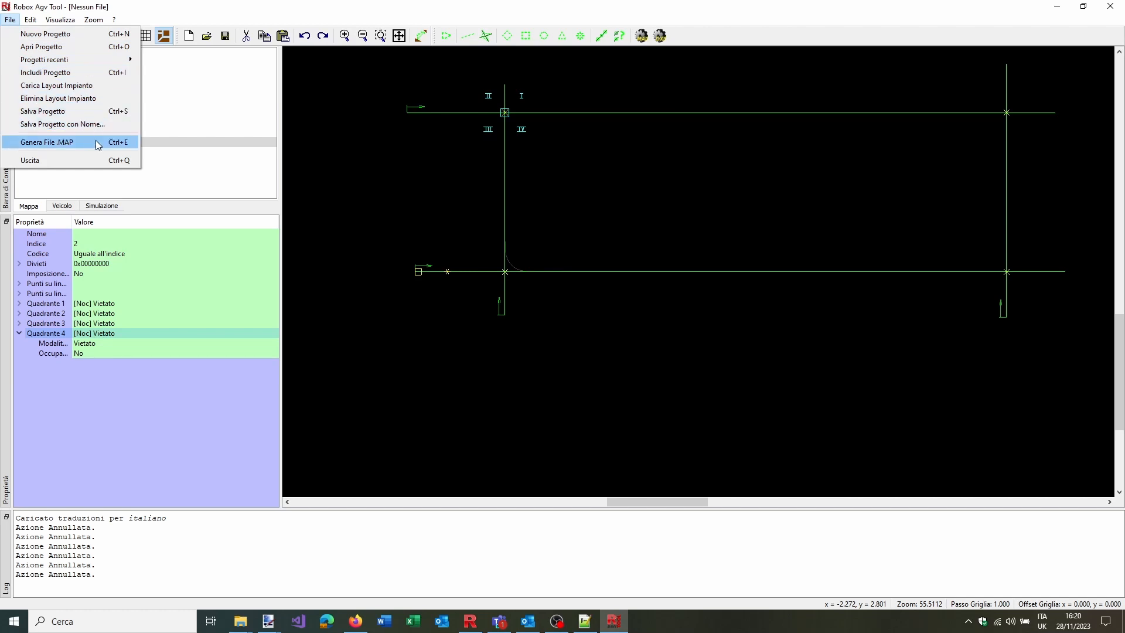
click(19, 335)
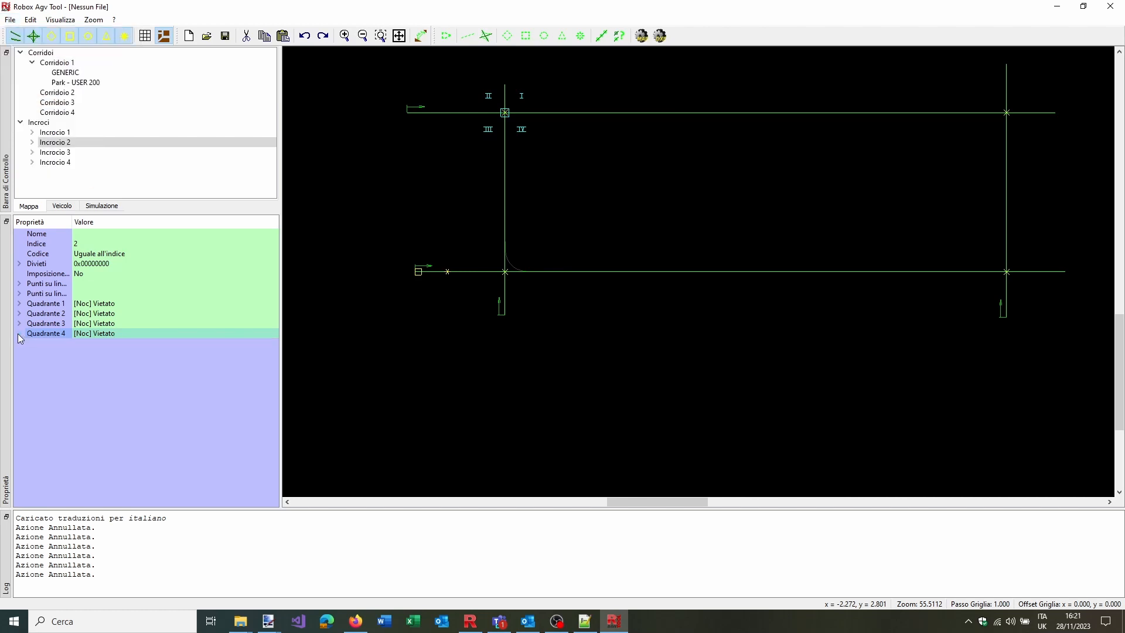
click(19, 334)
click(52, 345)
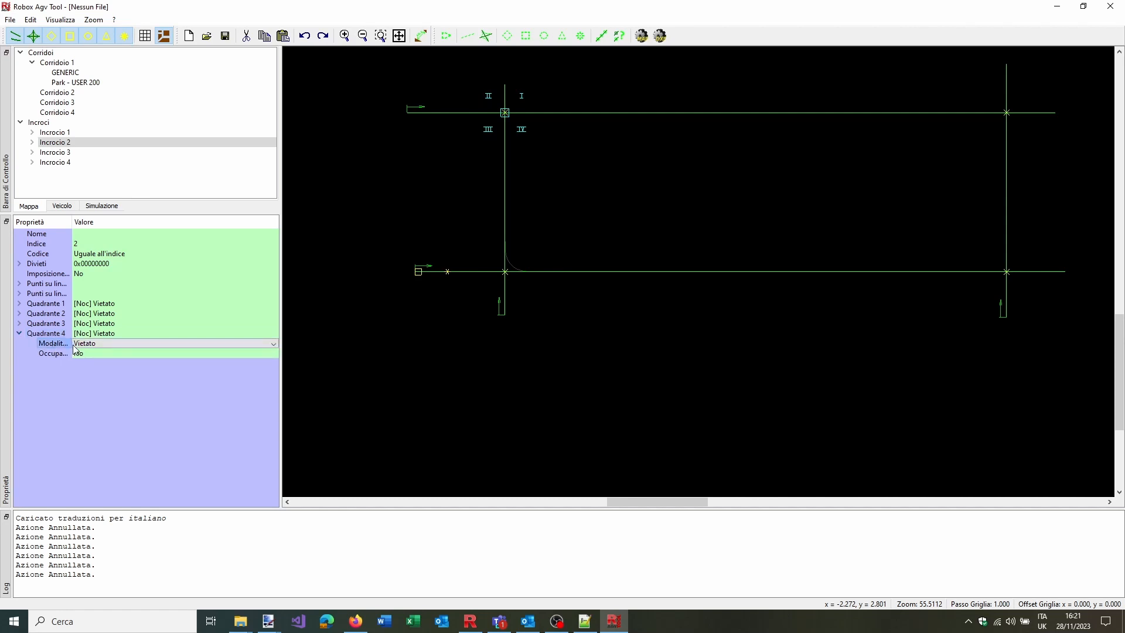
click(98, 345)
click(93, 361)
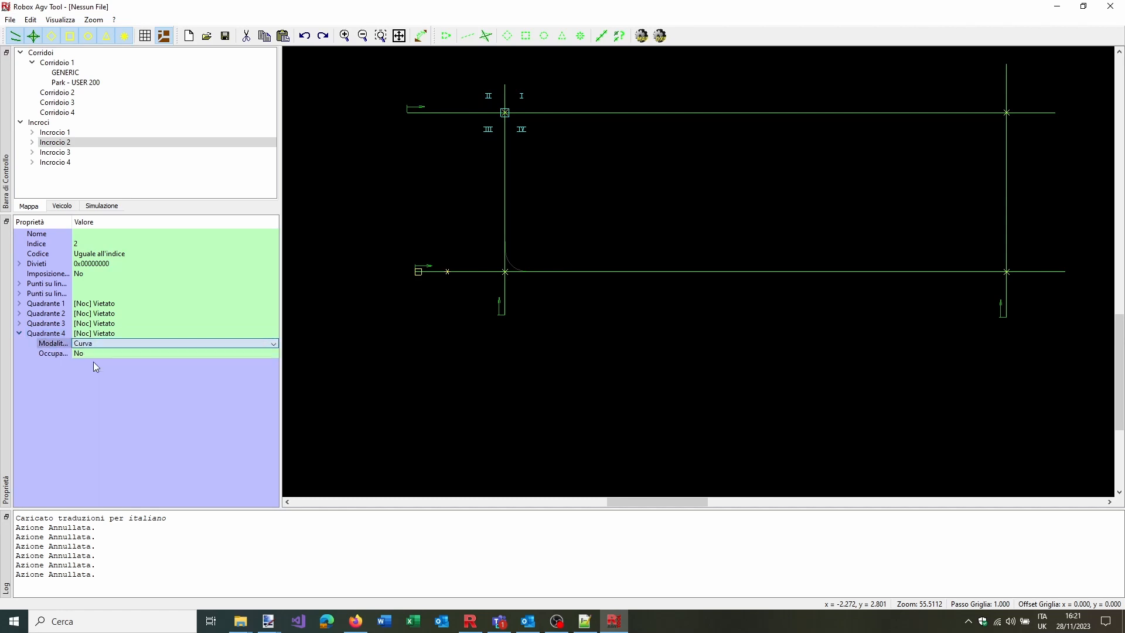
Widen the property name column and set the curve speed of Quadrante 4 on Incrocio 2 to 0.3 m/s
drag(72, 240, 115, 242)
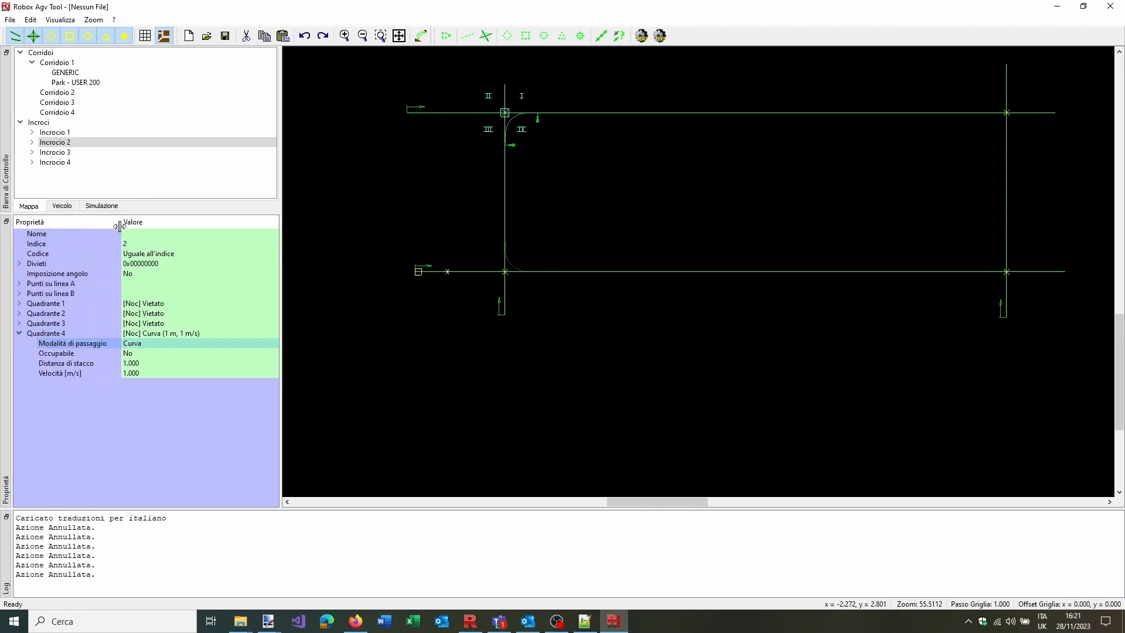
click(141, 346)
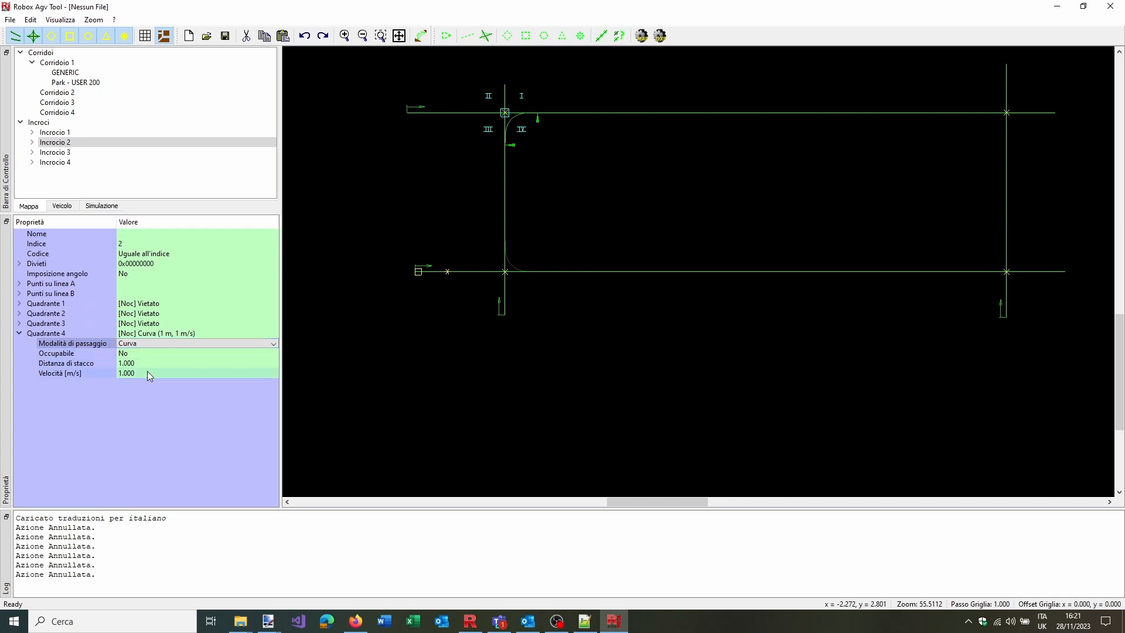
click(147, 373)
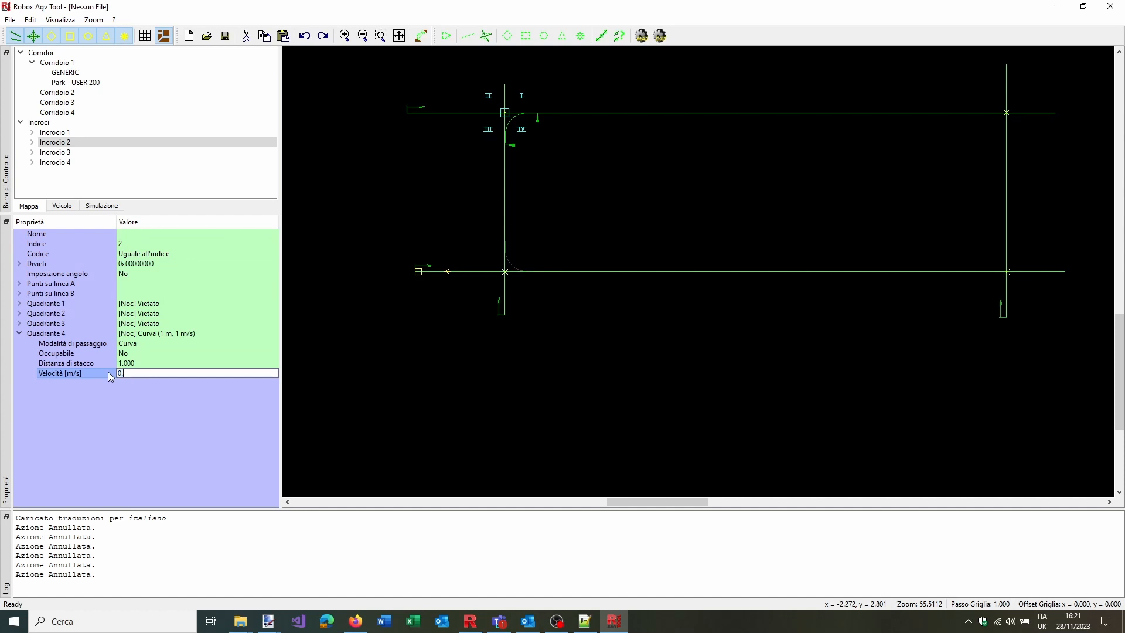
text(0.3)
key(Return)
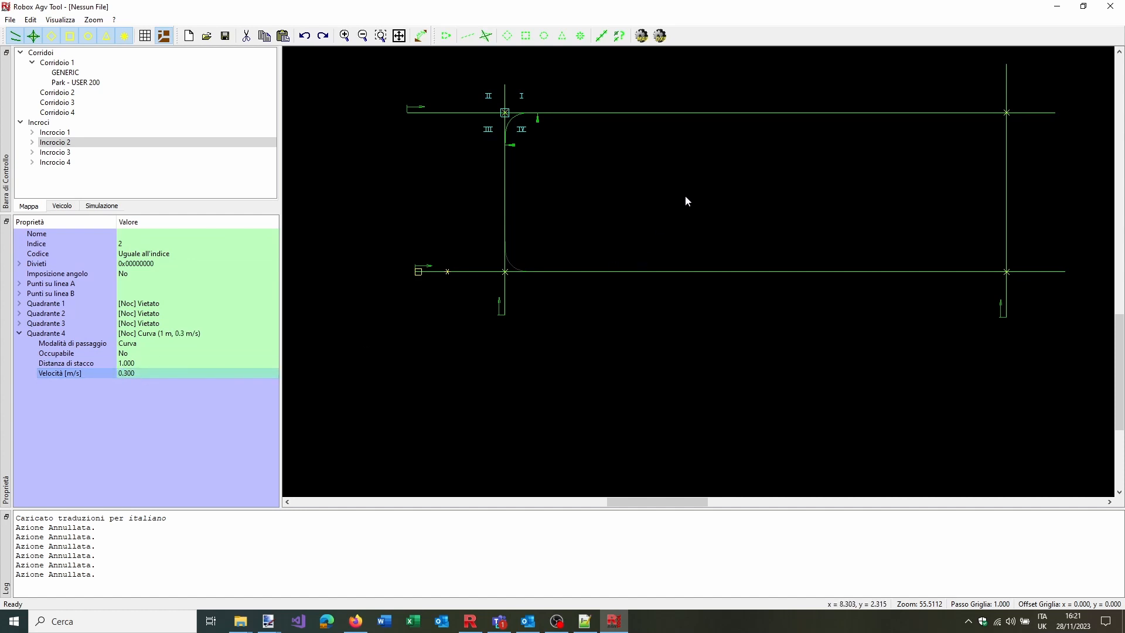
Set Quadrante 3 of the upper-right intersection (Incrocio 3) to passage mode Curva with a speed of 0.3 m/s
click(989, 113)
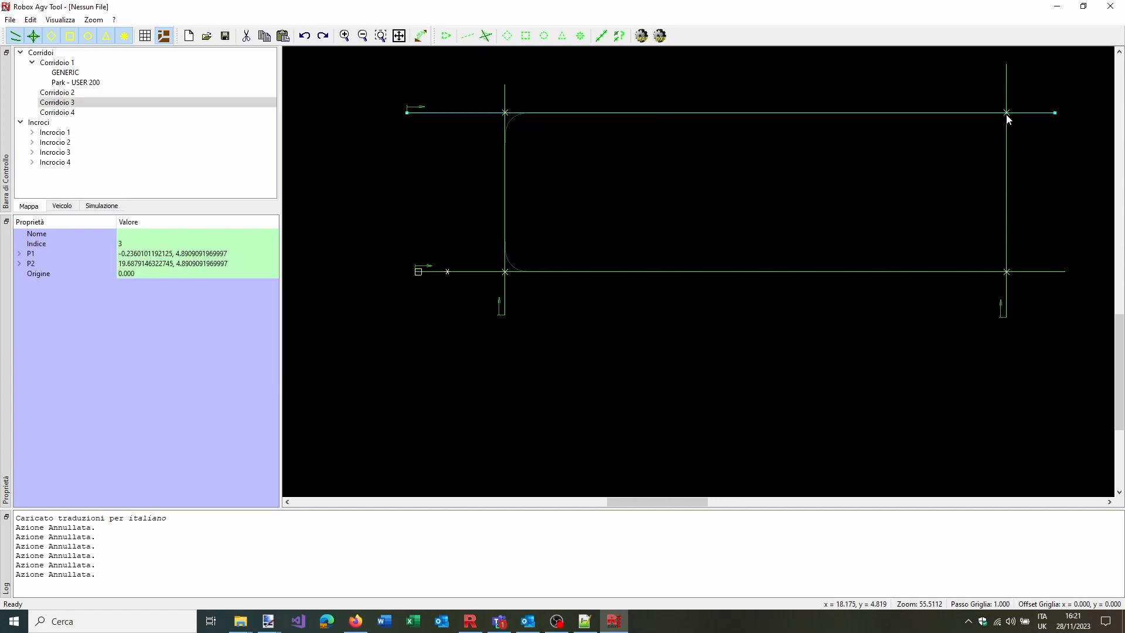
click(1006, 113)
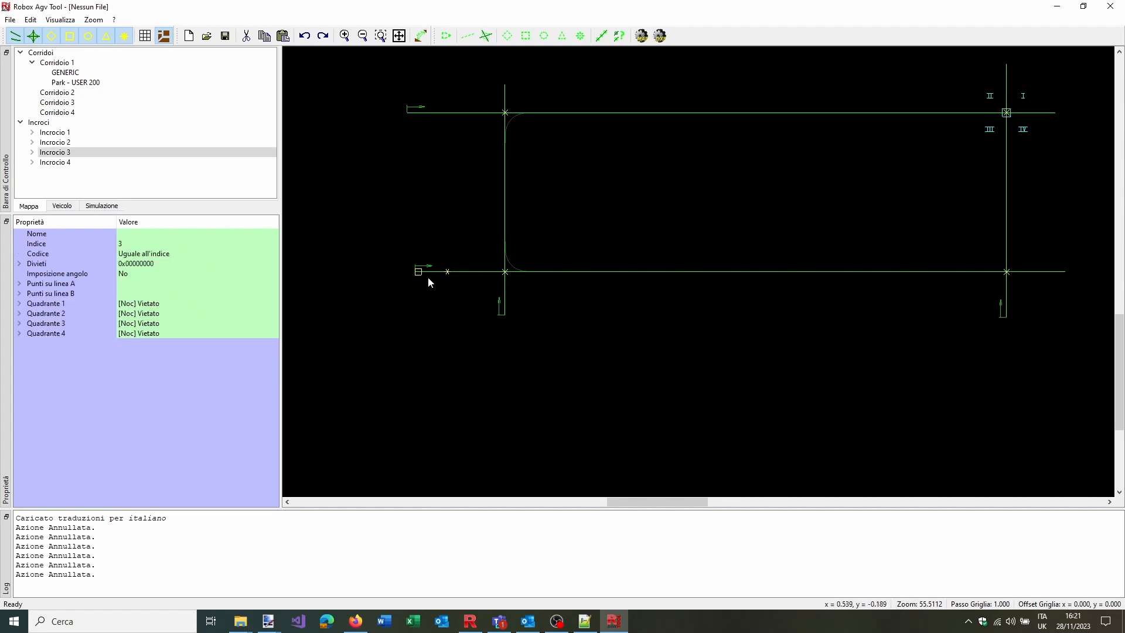
click(19, 324)
click(180, 335)
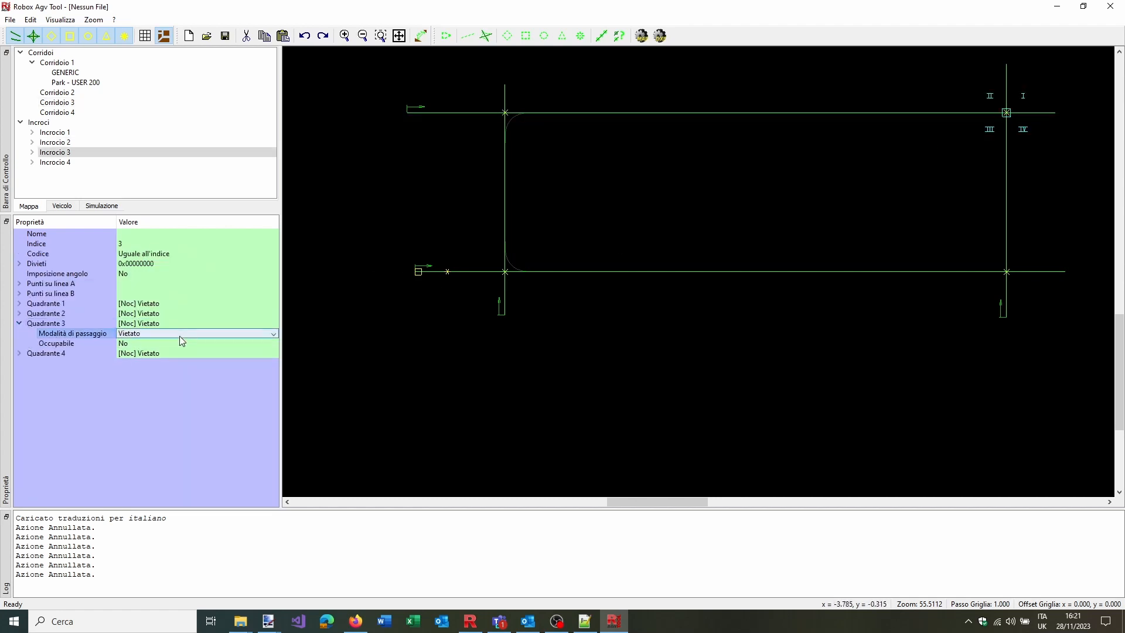
click(180, 335)
click(139, 351)
key(Tab)
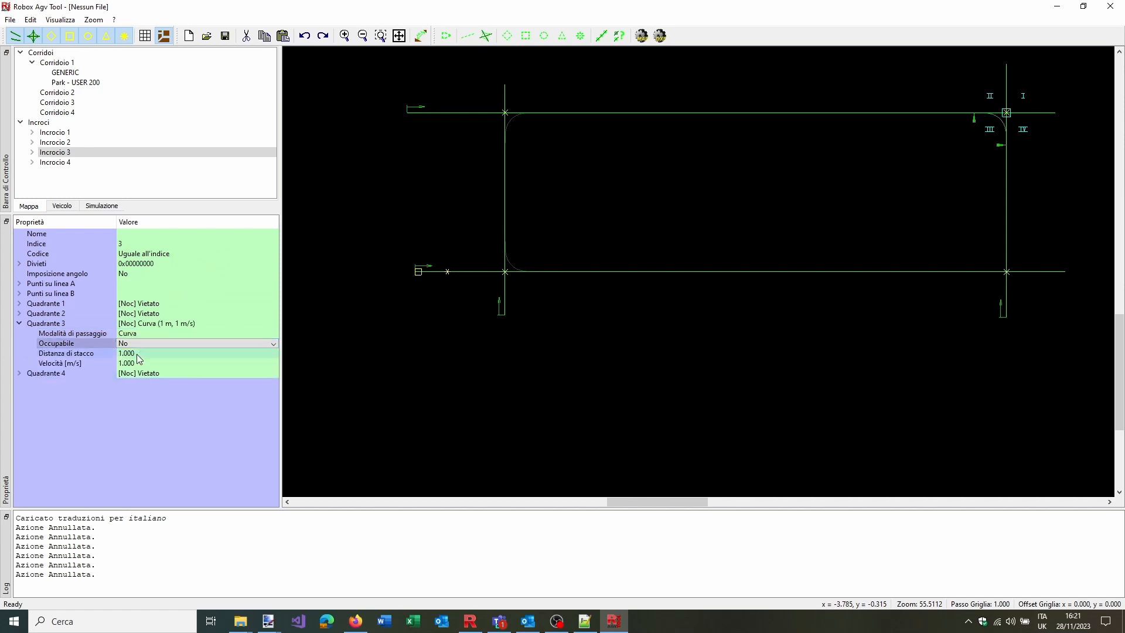
click(147, 363)
drag(114, 363, 100, 364)
text(0.3)
key(Return)
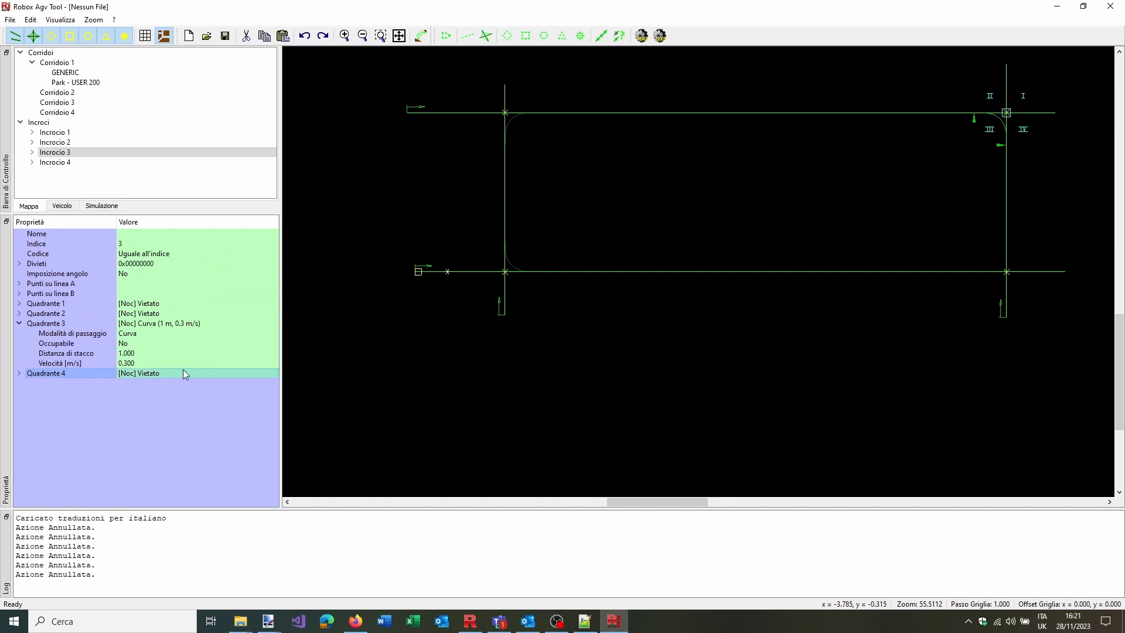
Set Quadrante 2 of the lower-right intersection (Incrocio 4) to passage mode Curva with a speed of 0.3 m/s
click(984, 271)
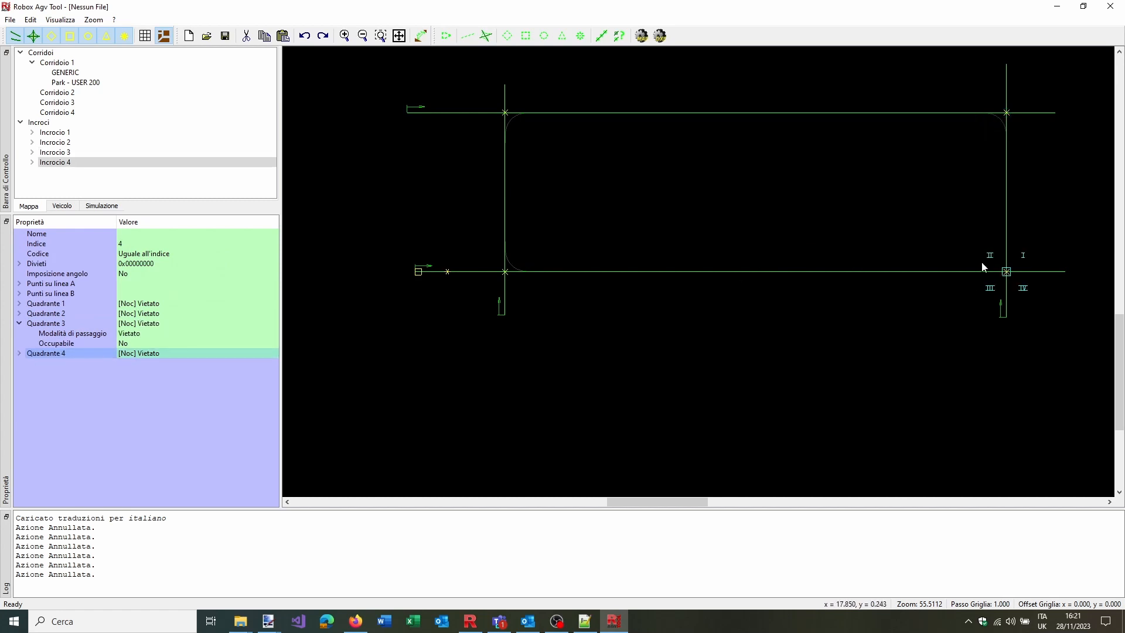
click(20, 313)
click(140, 323)
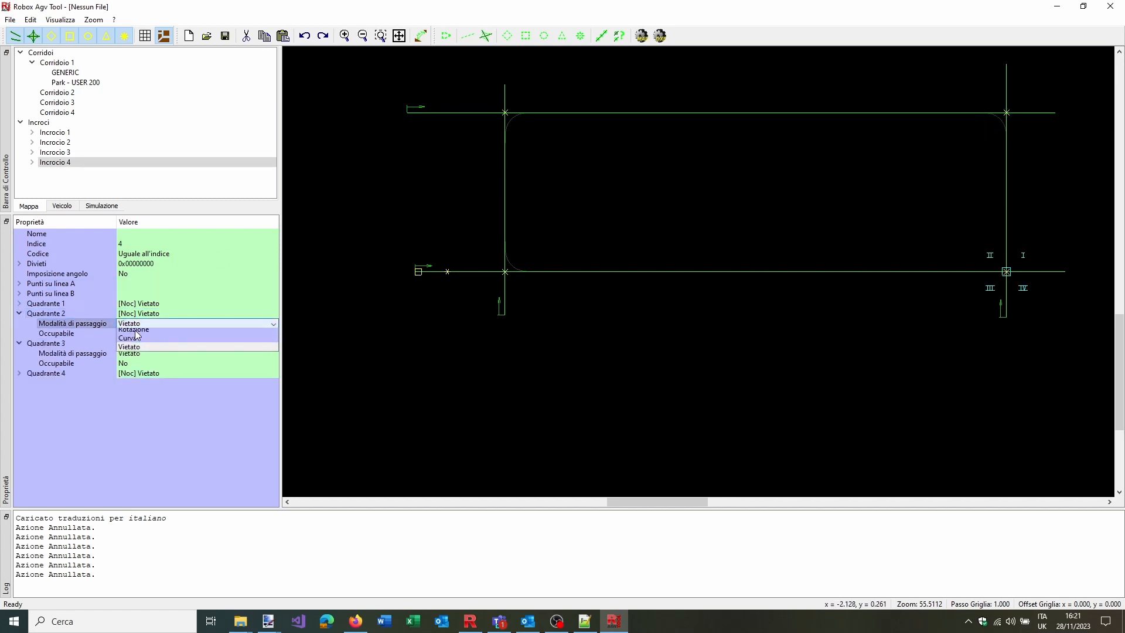
click(140, 343)
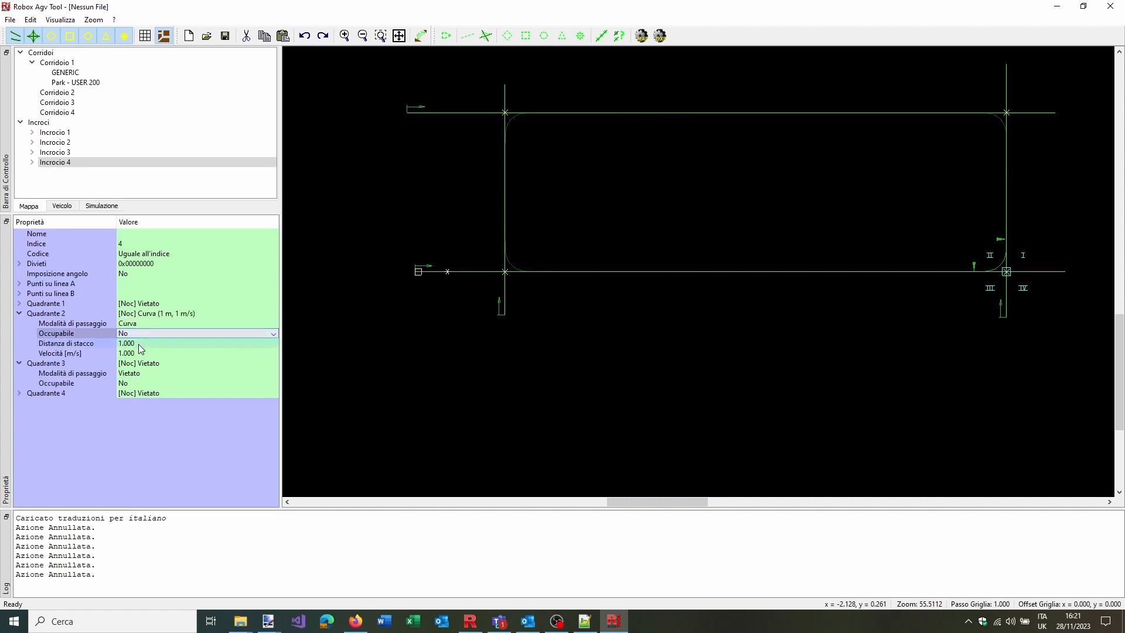
click(144, 353)
drag(144, 354, 102, 355)
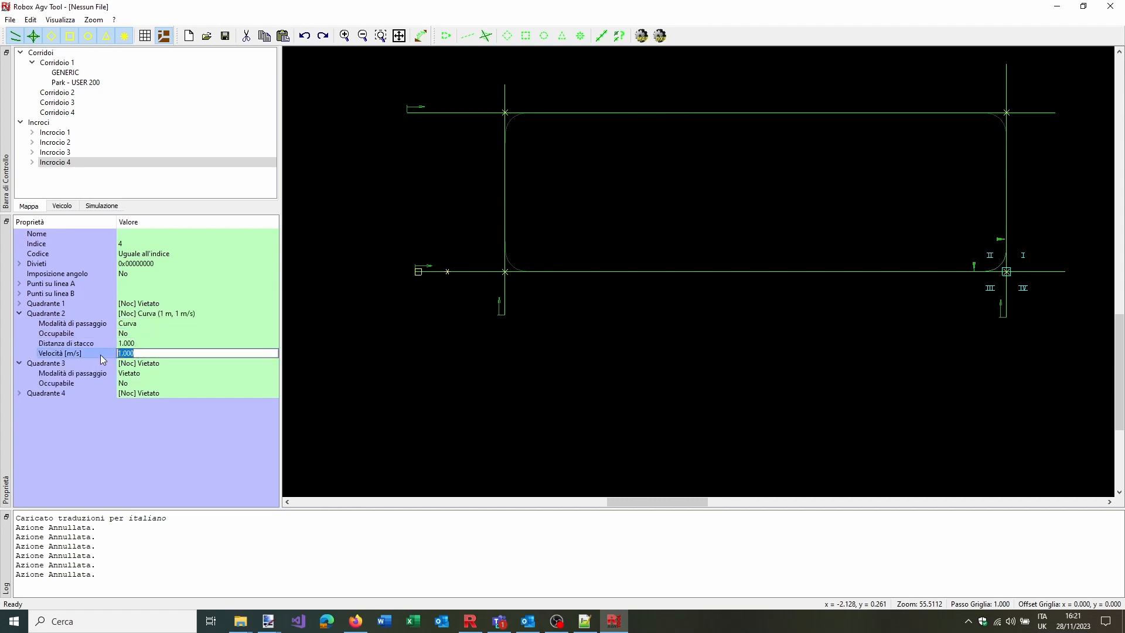
key(Return)
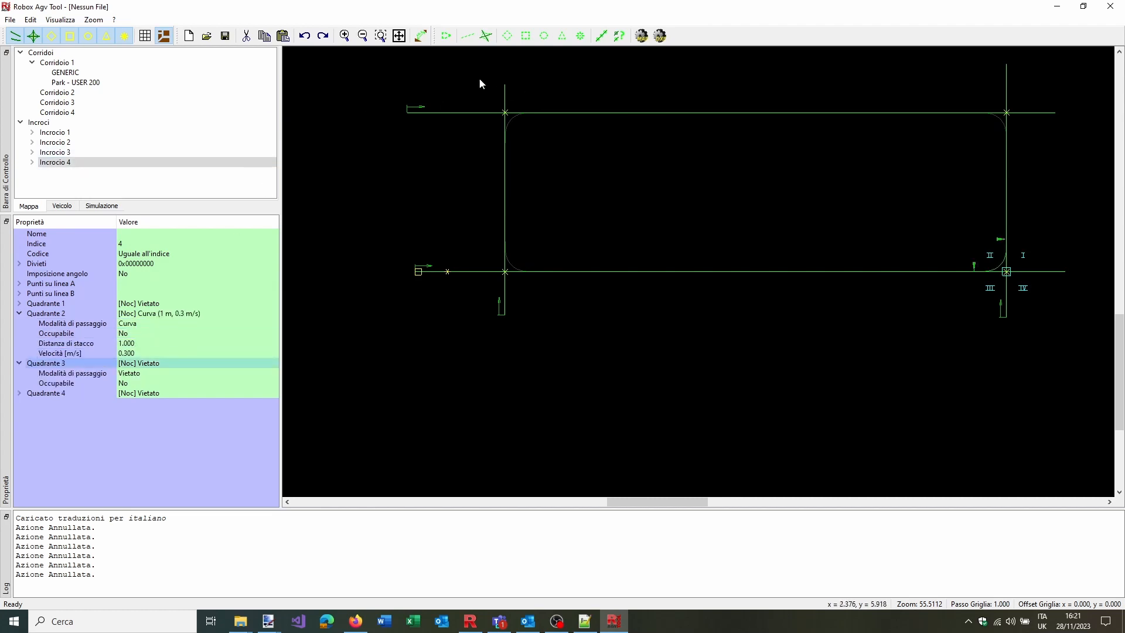
drag(444, 75, 1004, 357)
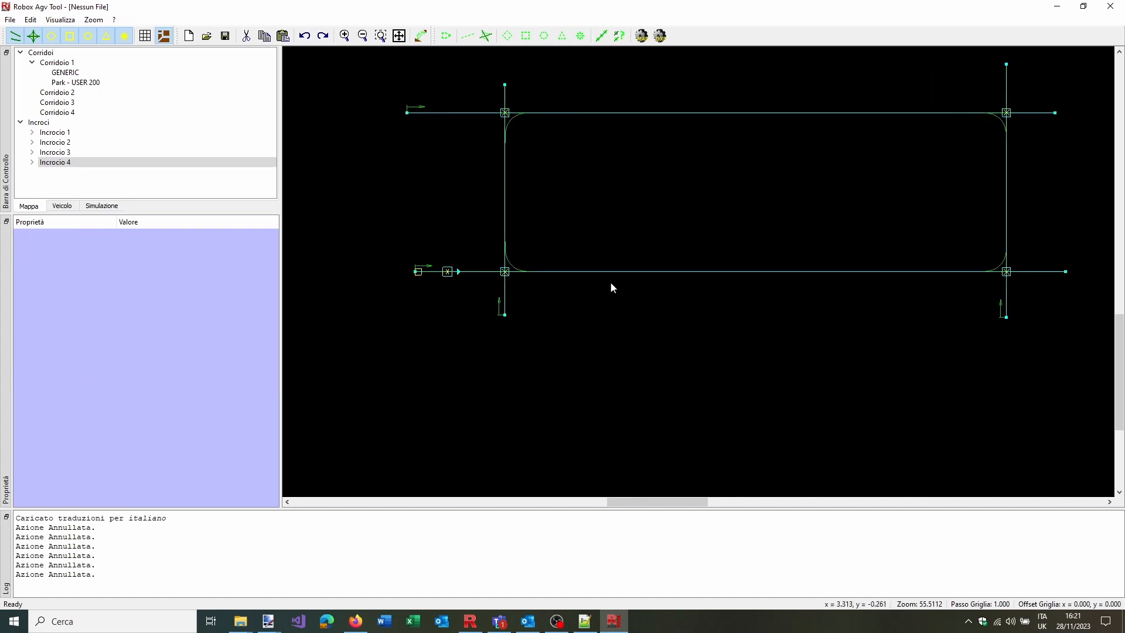
click(601, 208)
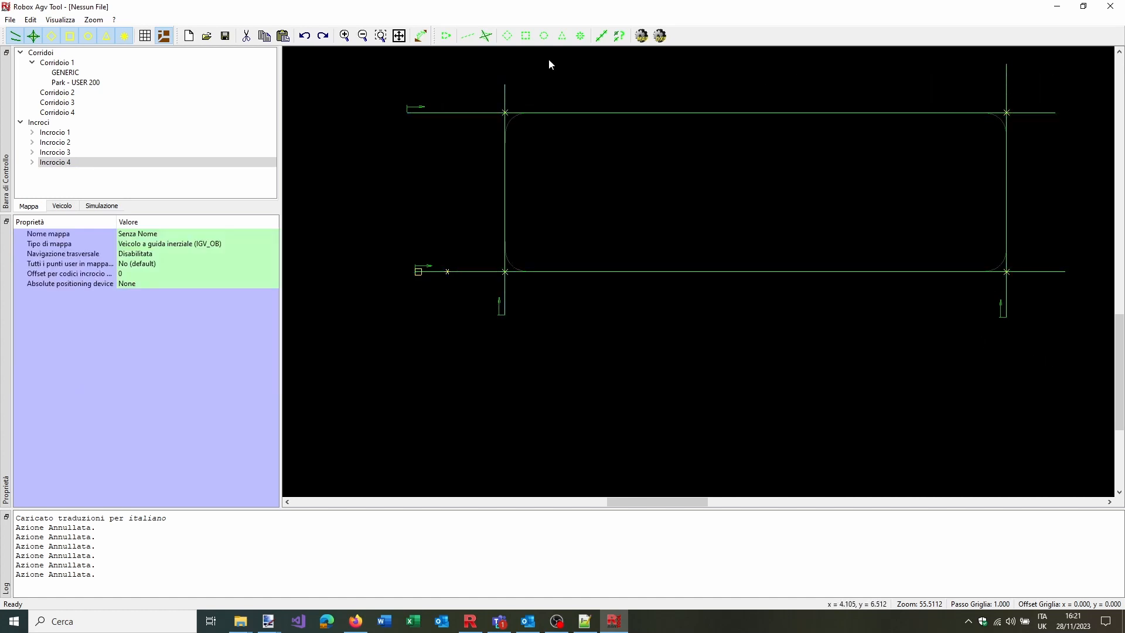
Add a USER point on the lower horizontal corridor (Corridoio 1) with Quota 6 and code 20
click(580, 36)
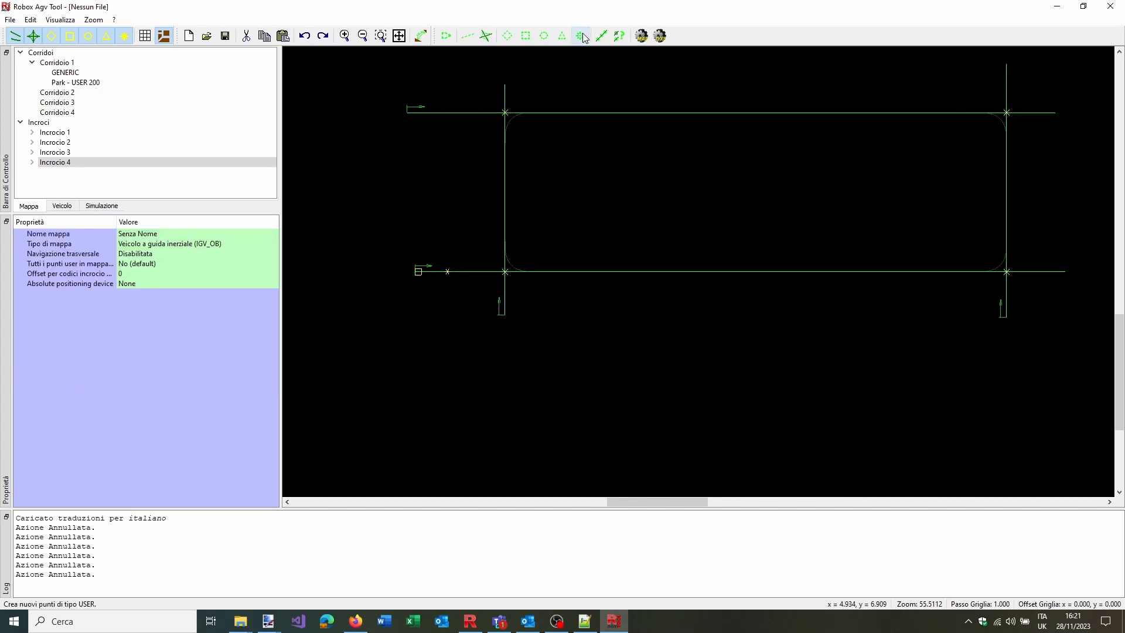
click(614, 271)
click(187, 263)
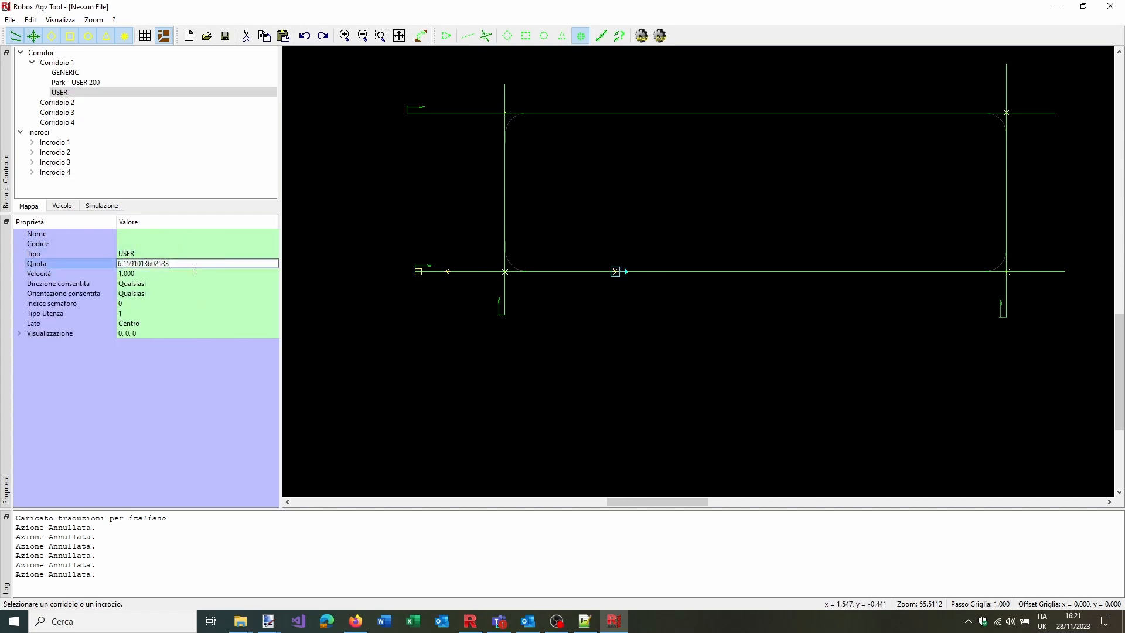
text(6)
key(Return)
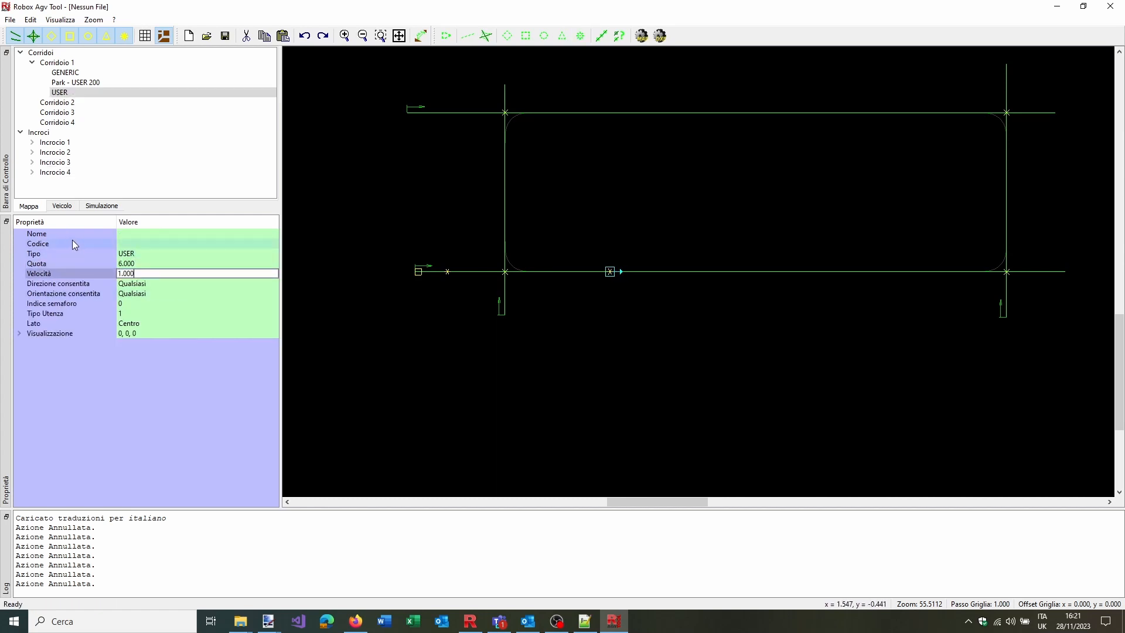
click(140, 243)
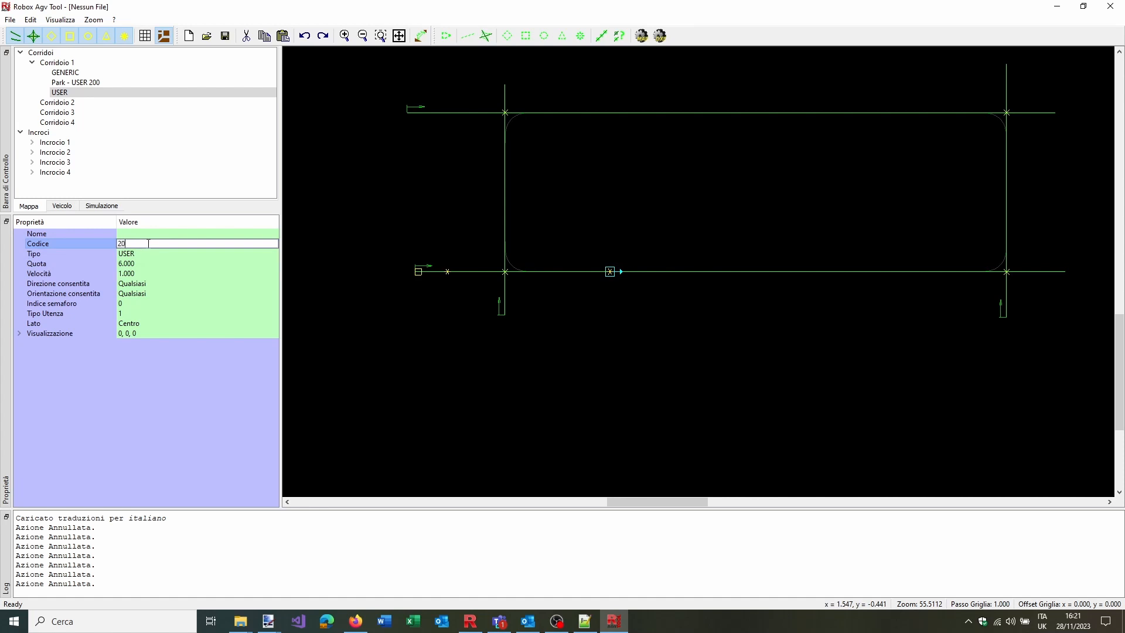
click(184, 255)
Add a second USER point on Corridoio 1, beyond USER 20, and set its Quota to 11
click(580, 35)
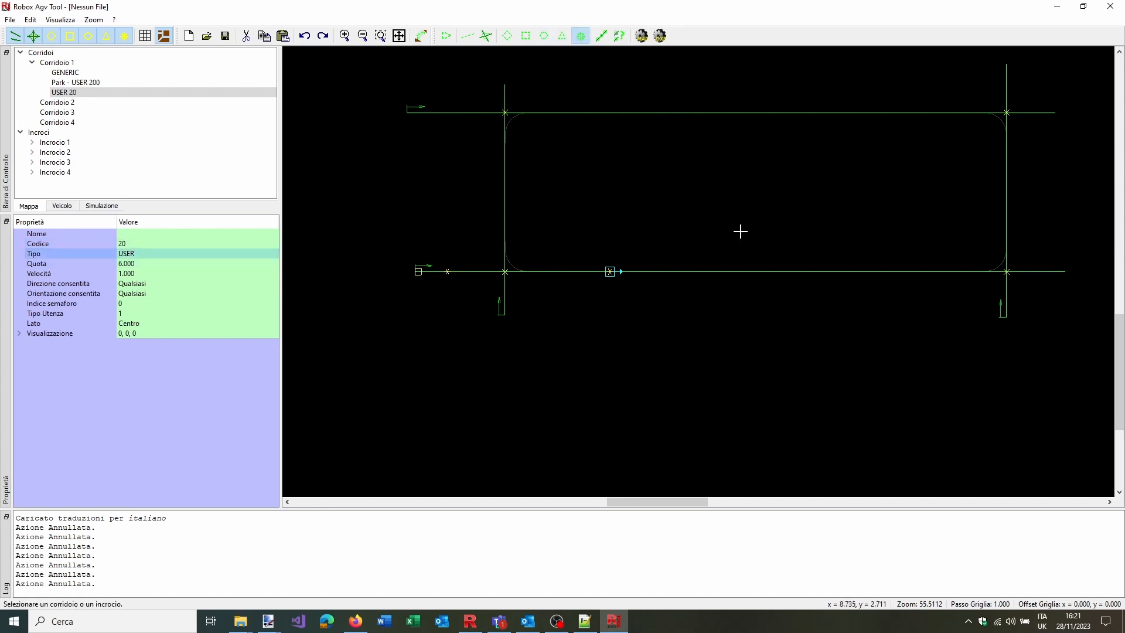
click(770, 271)
click(152, 264)
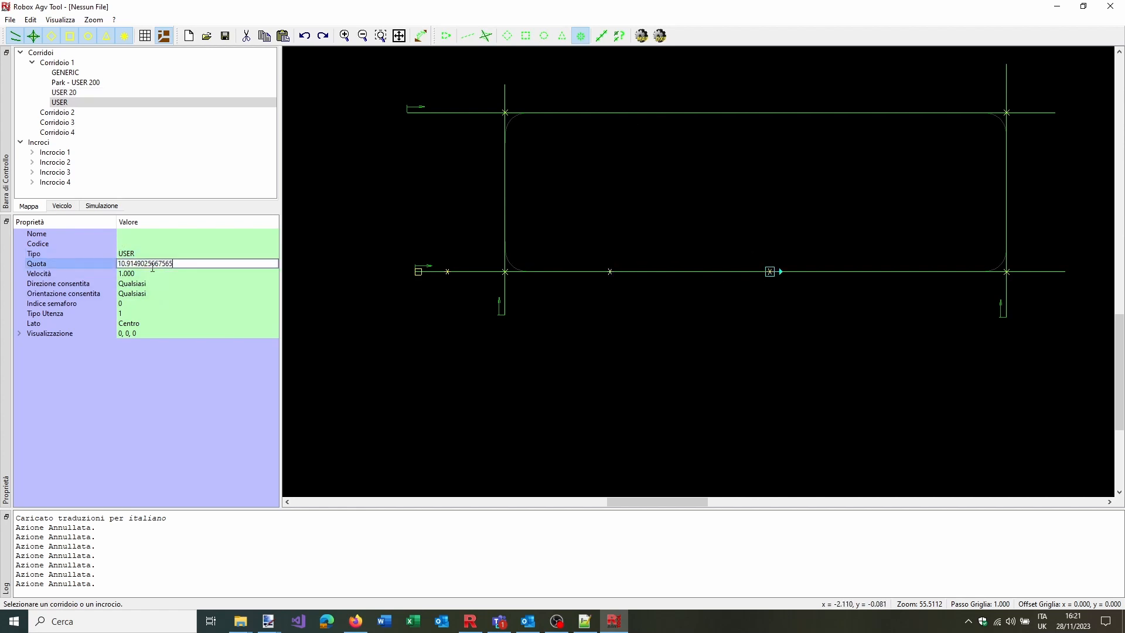
drag(200, 265, 127, 264)
text(11)
key(Return)
Set the code of the new USER point to 11
click(138, 244)
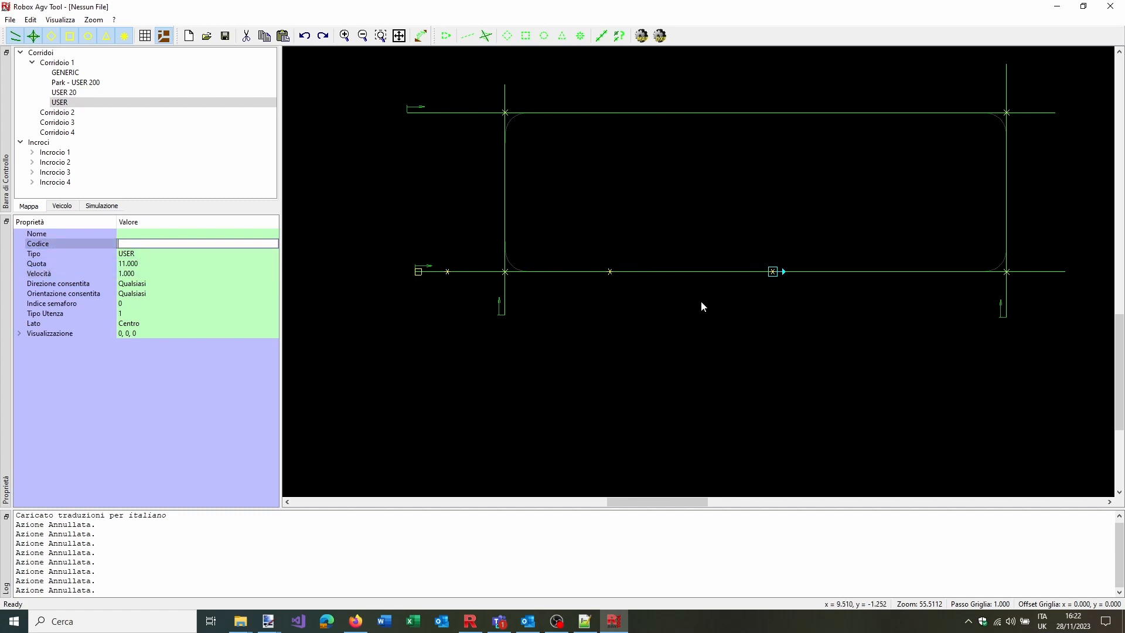
text(11)
key(Return)
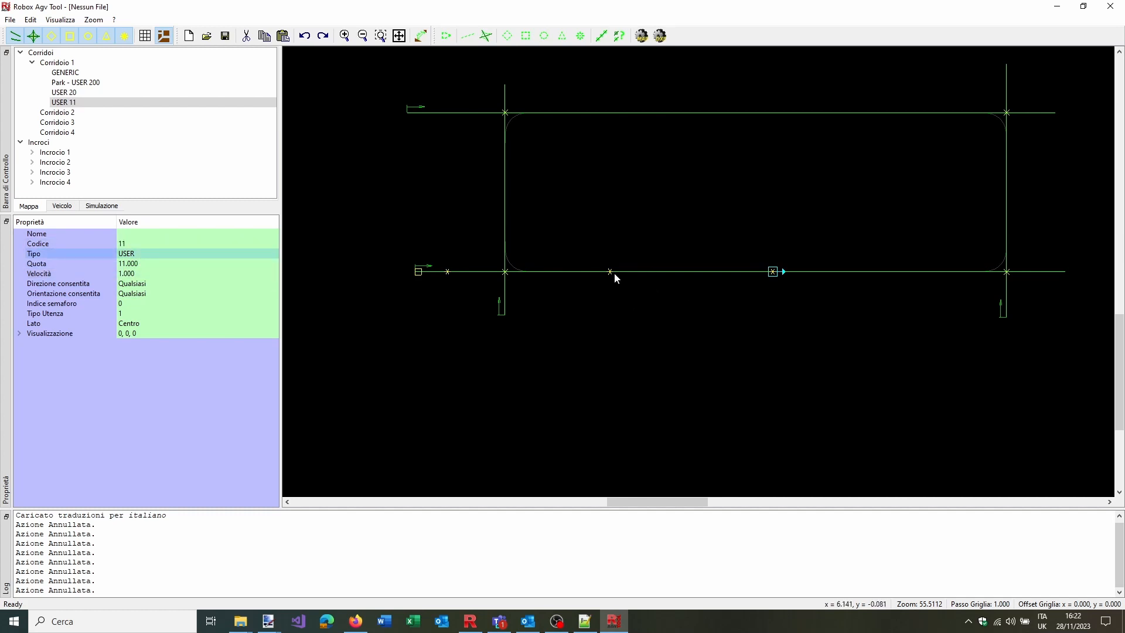
Change the code of the second USER point to 21
click(174, 244)
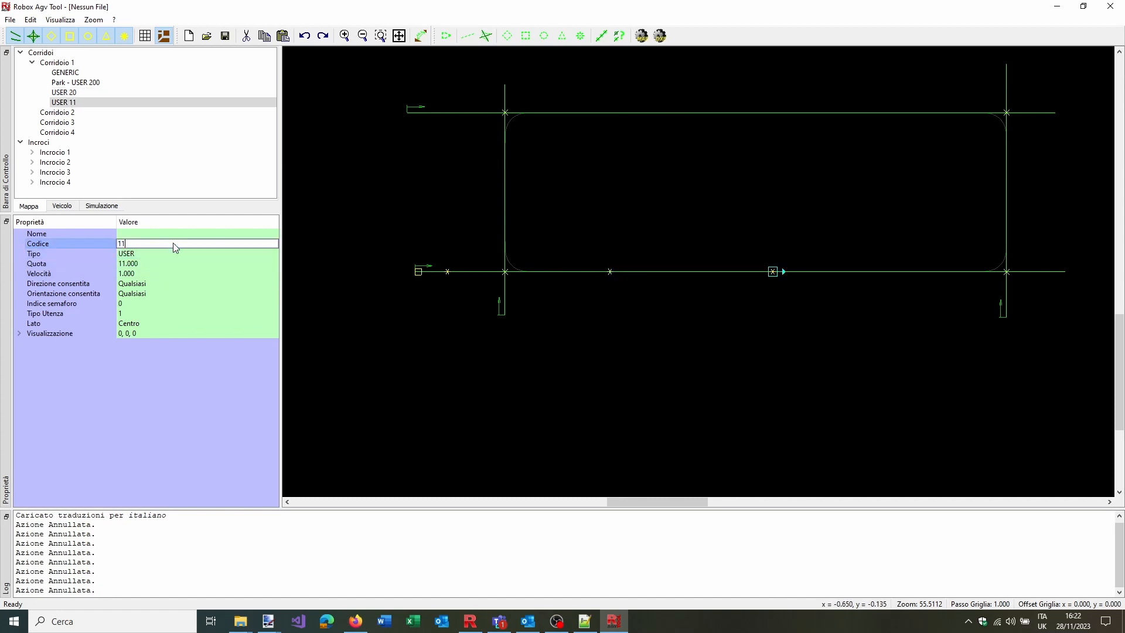
drag(136, 240, 68, 237)
text(21)
key(Return)
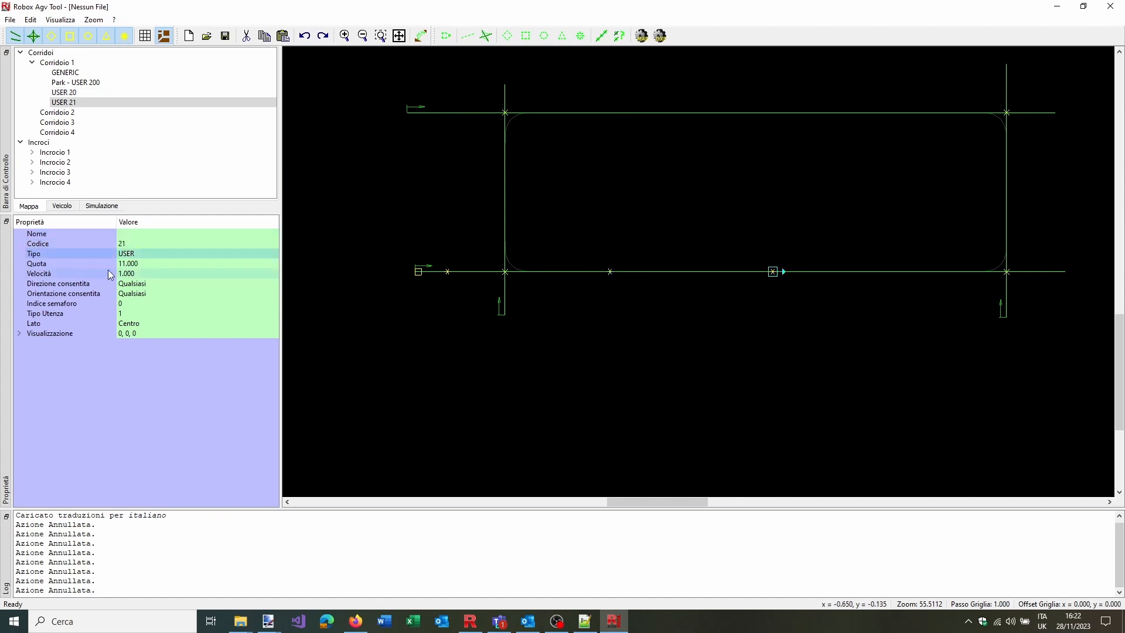
click(135, 232)
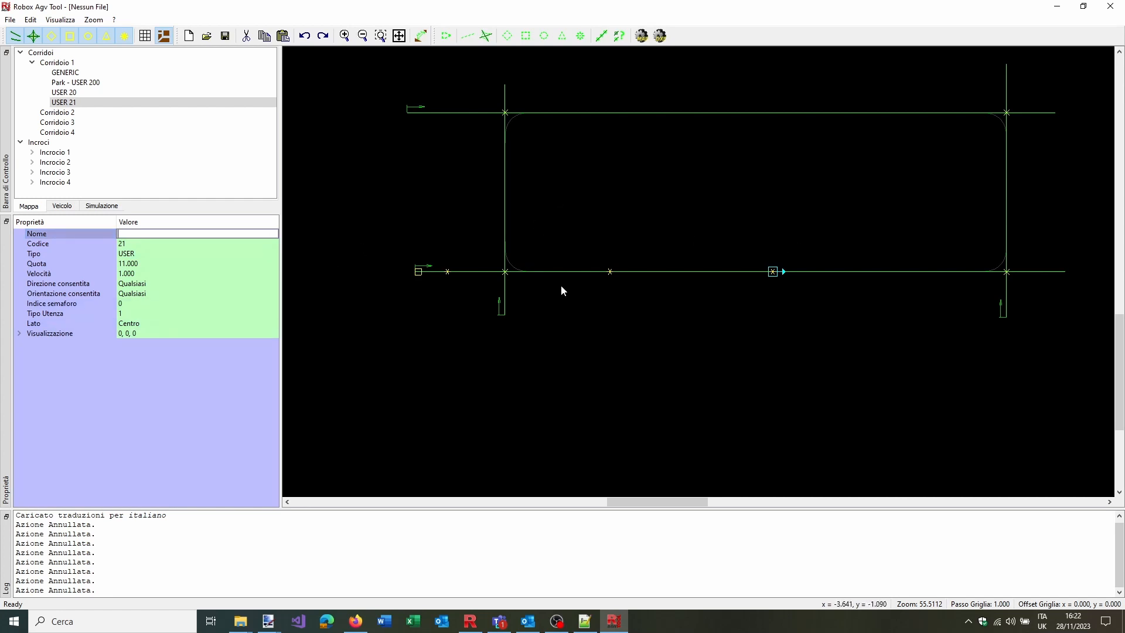
click(175, 243)
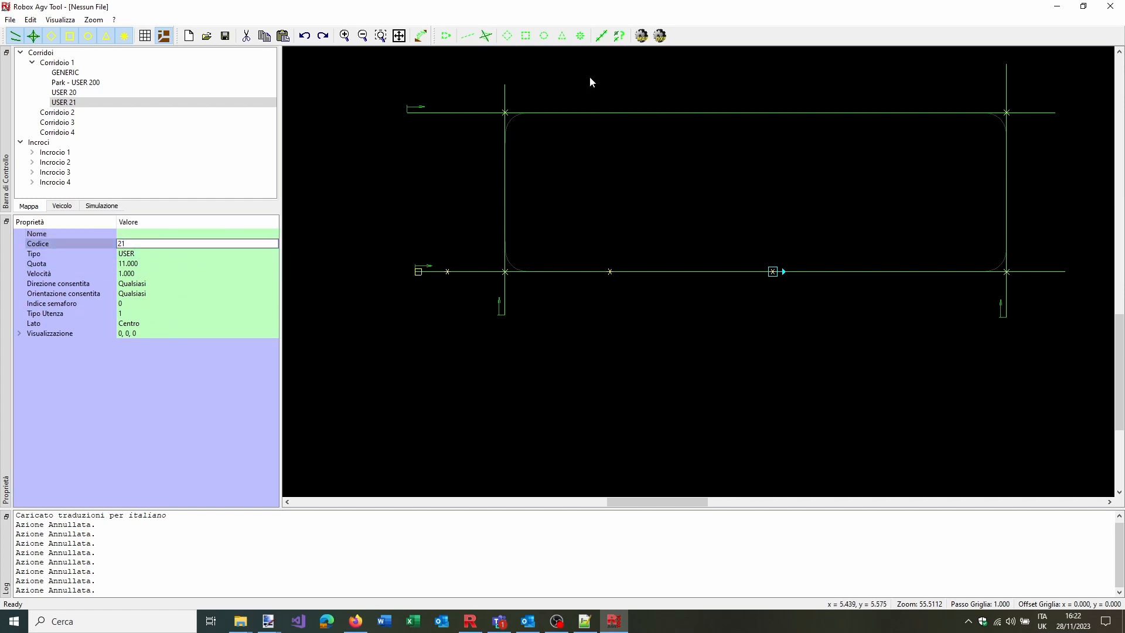
Add a GENERIC point on Corridoio 1 beyond USER 21 and set its Quota to 12
click(525, 36)
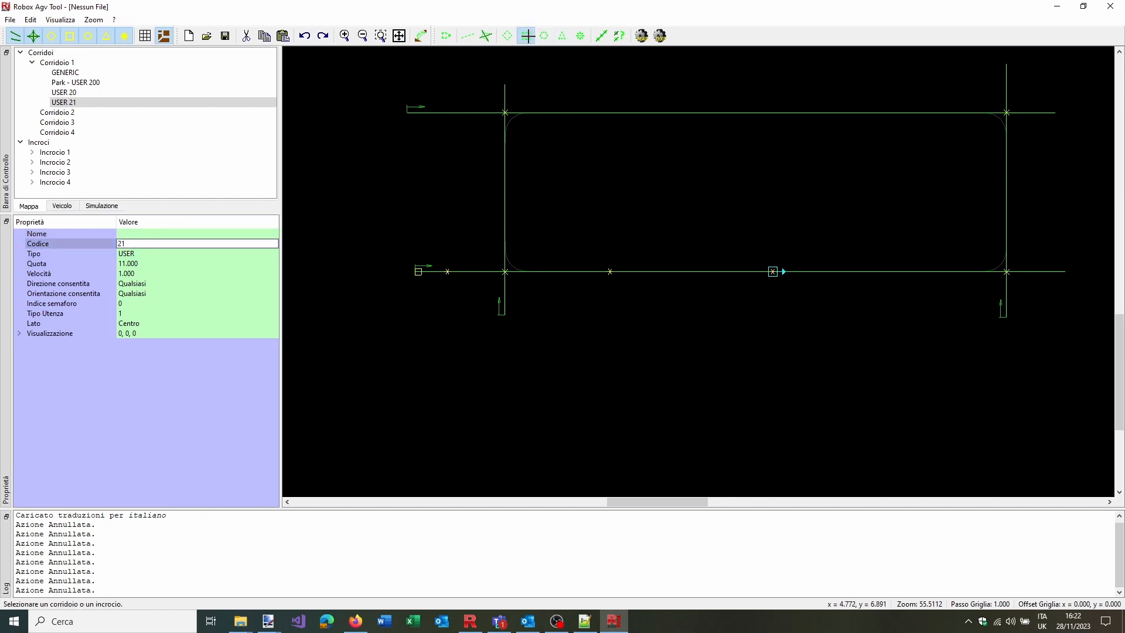
click(867, 272)
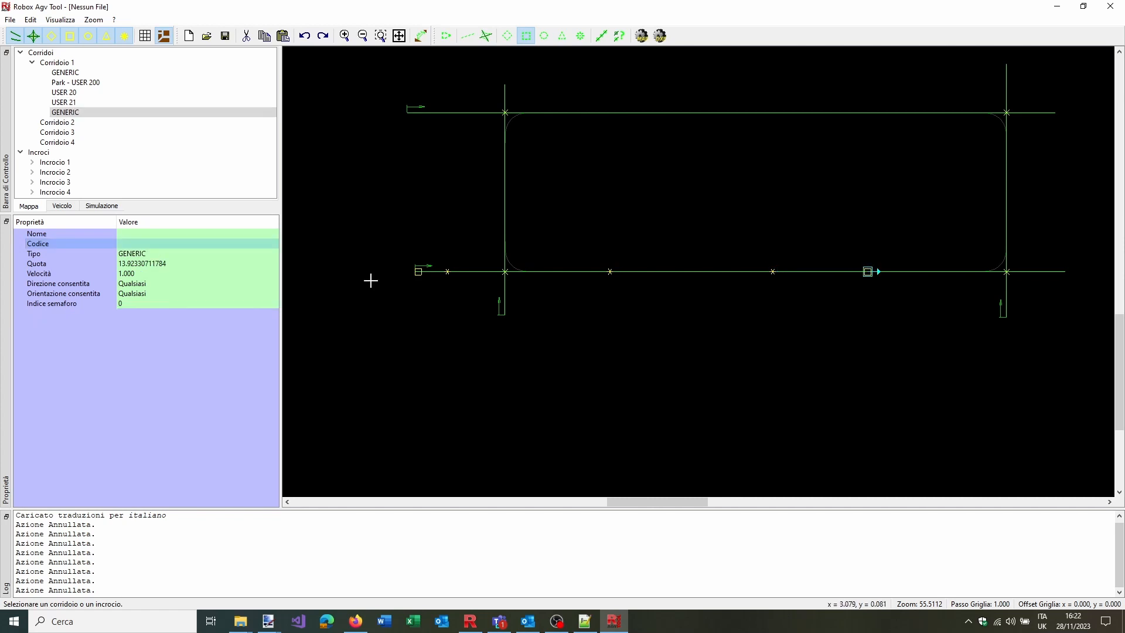
click(170, 264)
drag(170, 263, 125, 256)
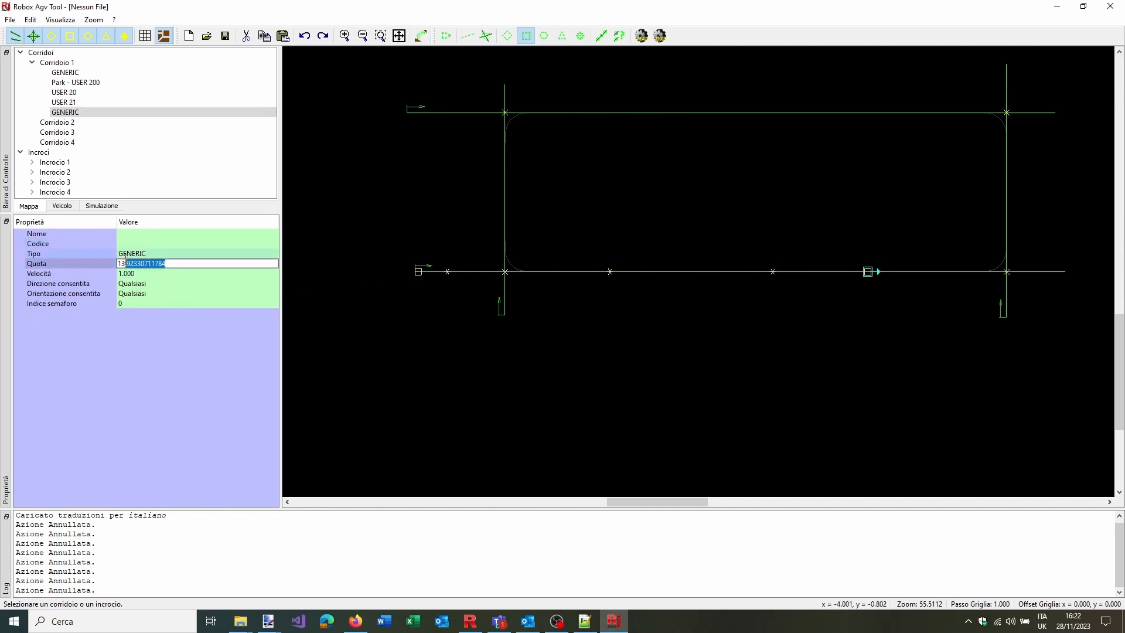
text(2)
key(Return)
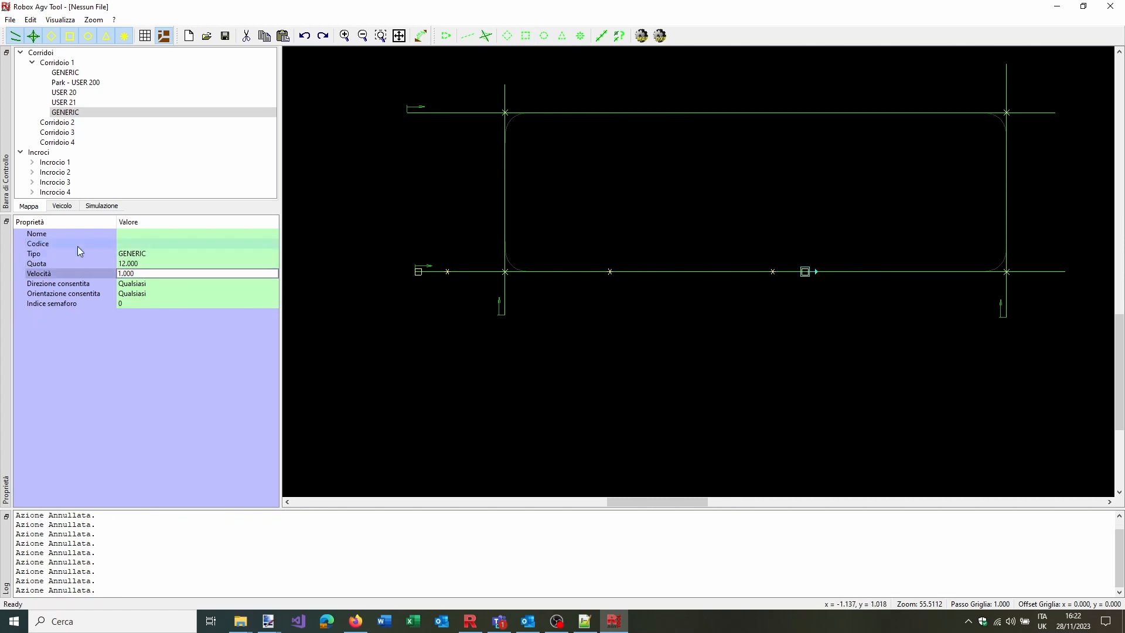
Change the Quota of the new GENERIC point to 12.5
click(136, 261)
drag(126, 262, 152, 263)
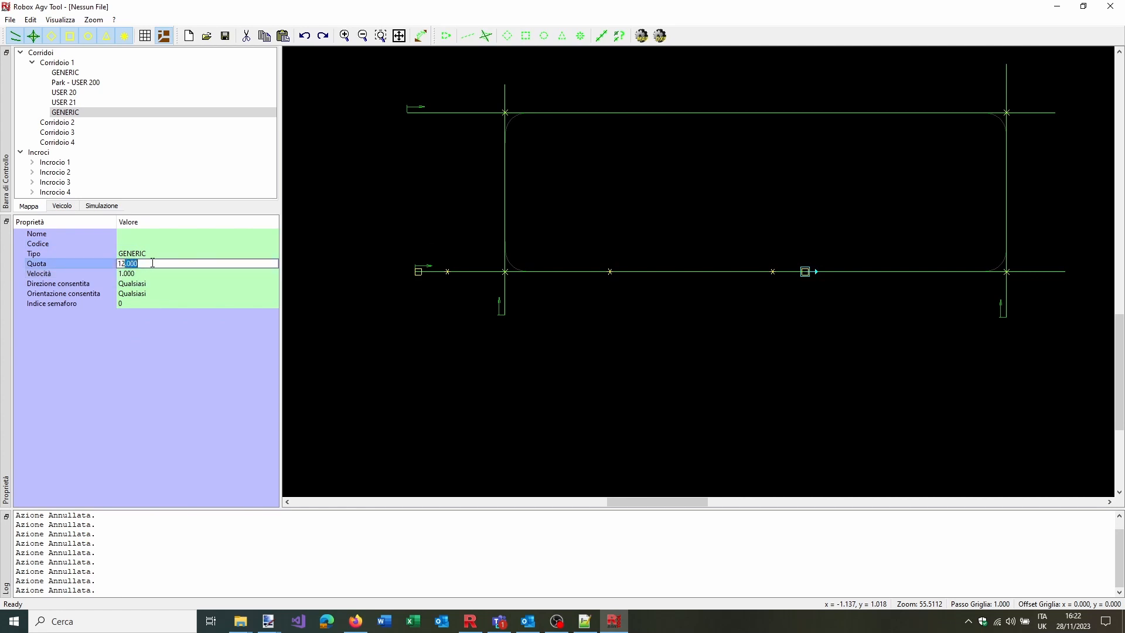
text(.5)
key(Return)
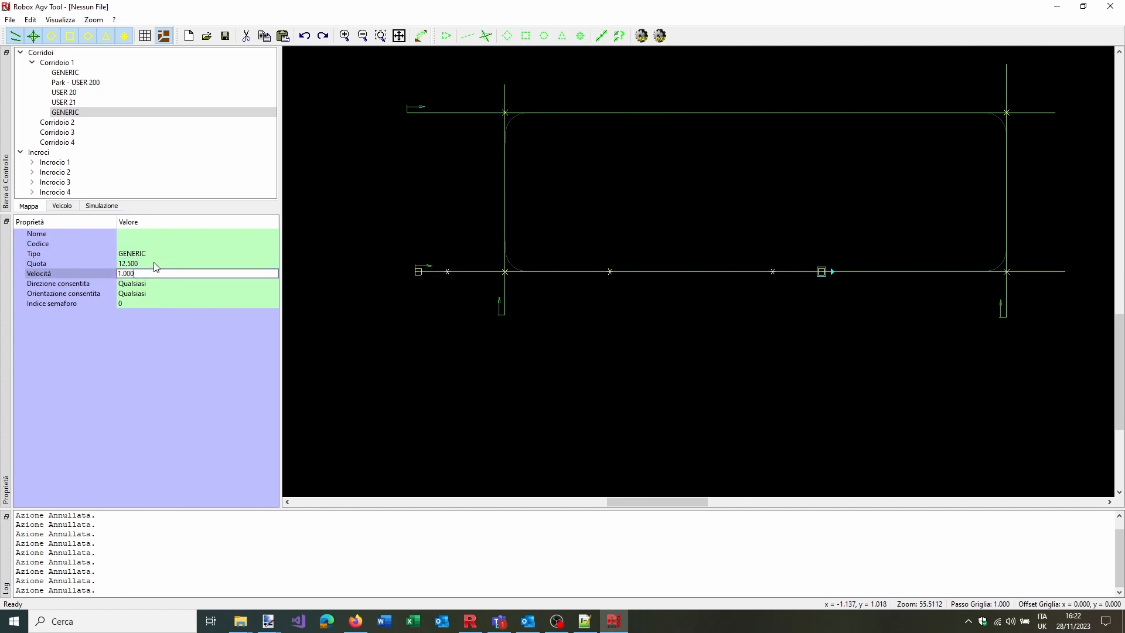
Add another GENERIC point on Corridoio 1, before the lower-right intersection, and set its Quota to 15
click(526, 36)
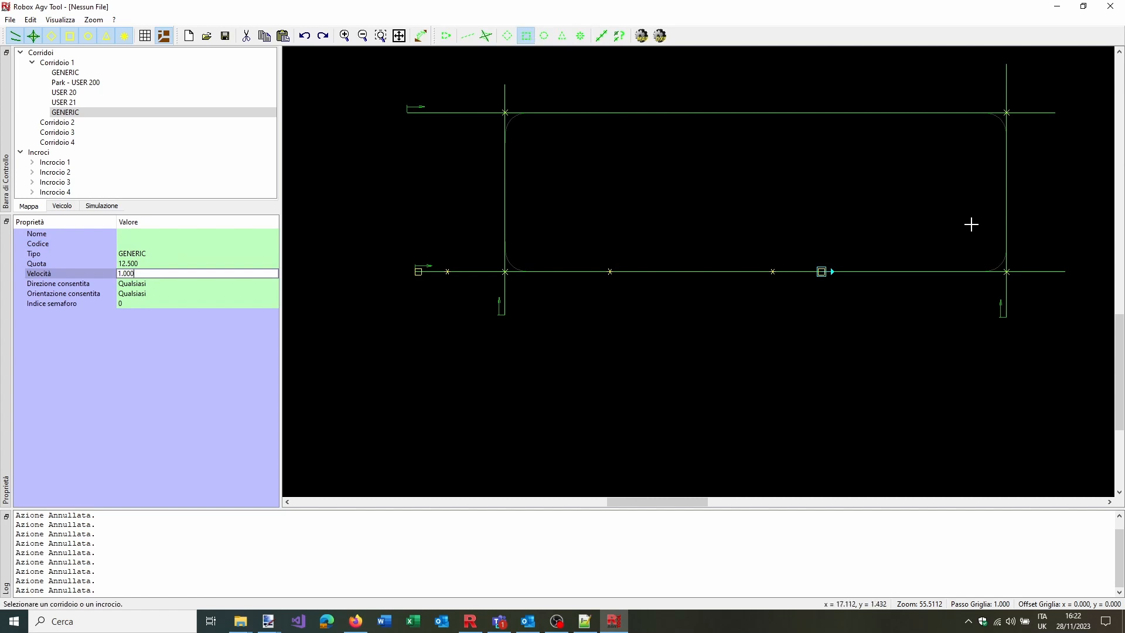
click(925, 270)
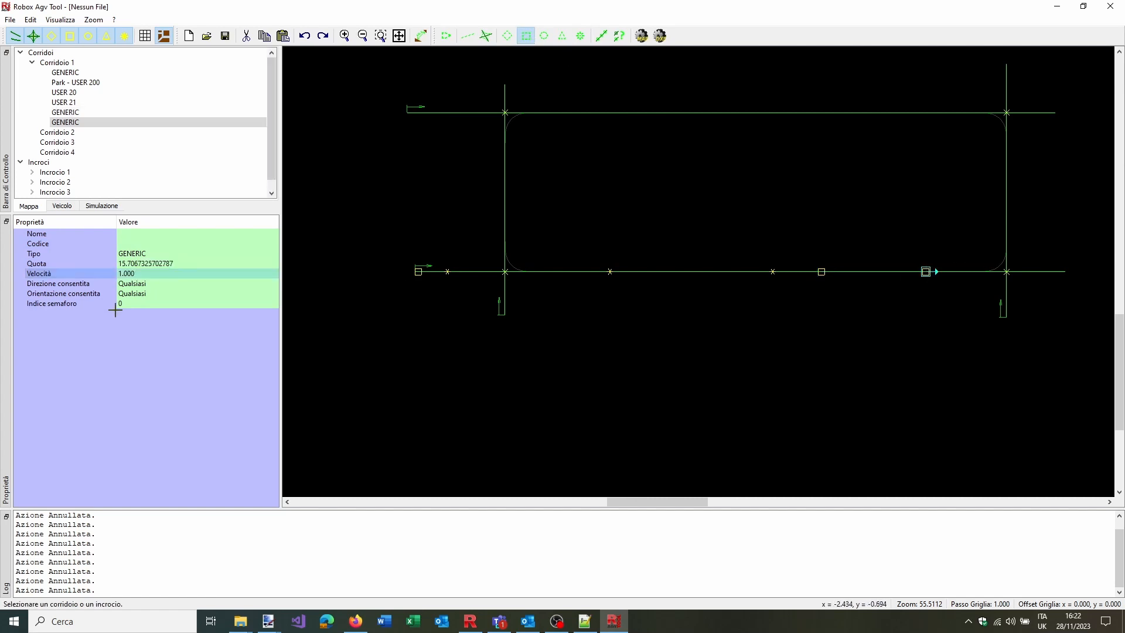
click(127, 263)
drag(126, 263, 232, 264)
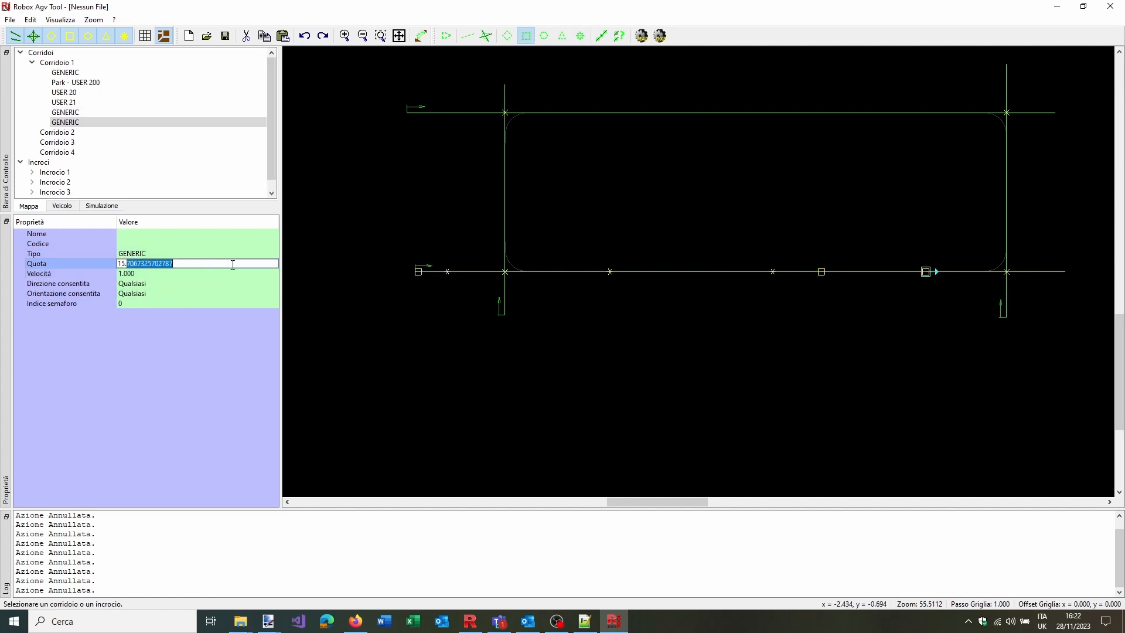
text(0)
key(Tab)
Set the allowed direction (Direzione consentita) of the two new GENERIC points together to Avanti
drag(942, 291, 816, 280)
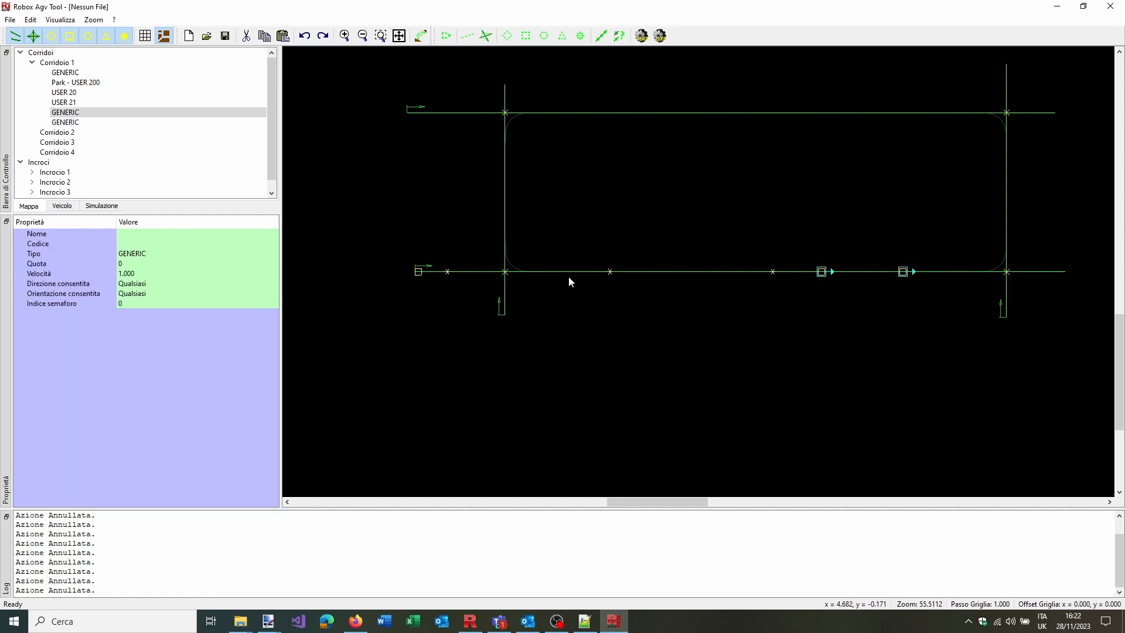
click(134, 303)
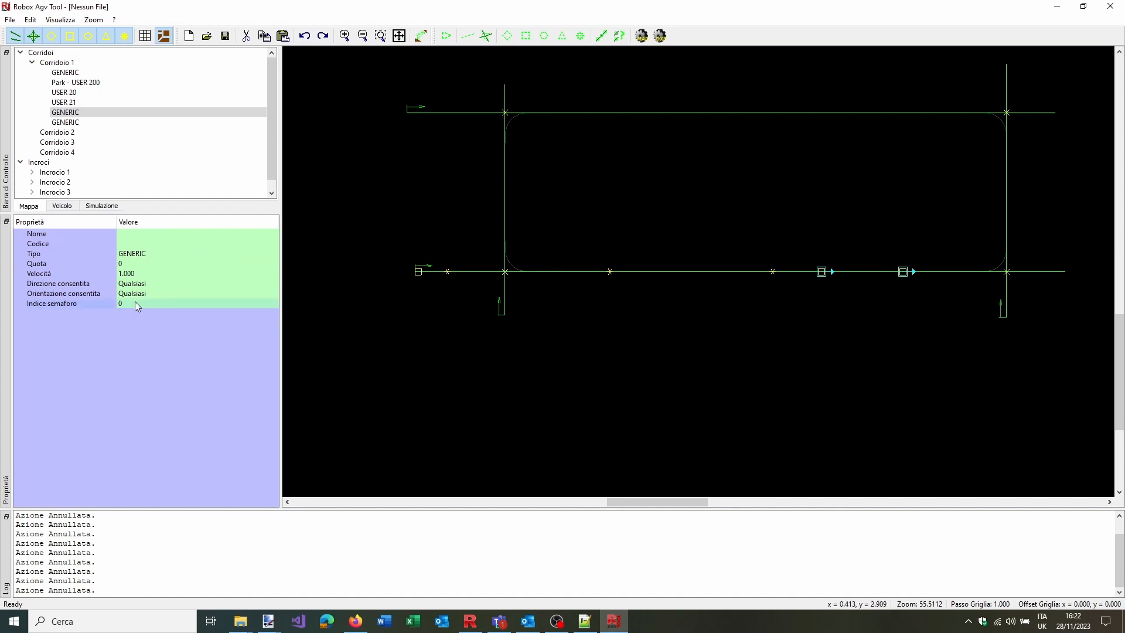
click(146, 284)
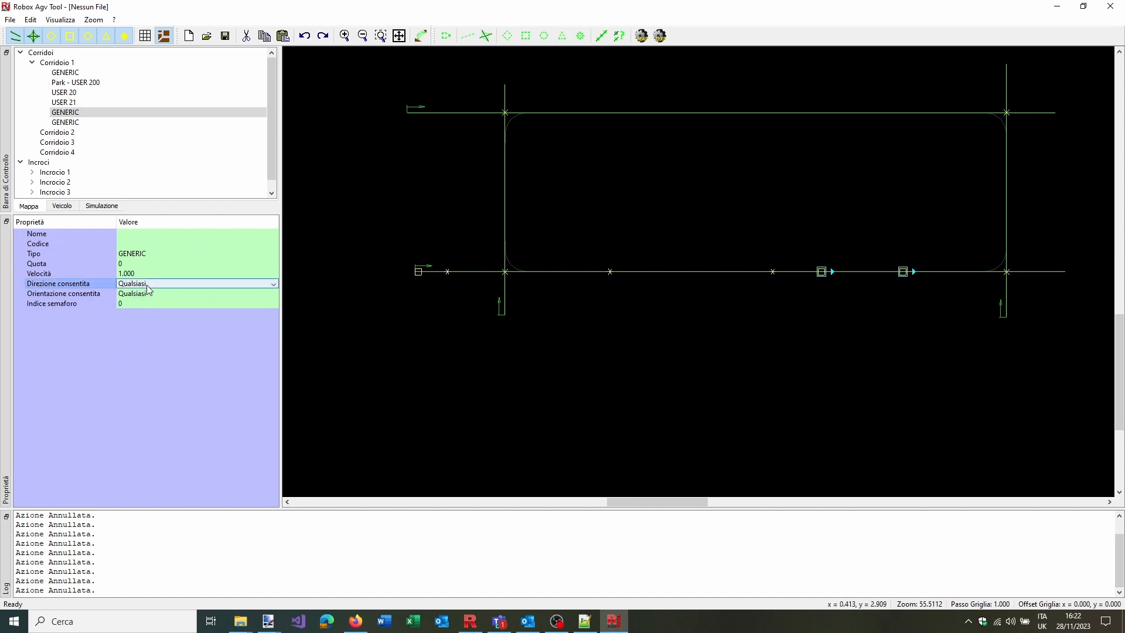
click(150, 284)
click(136, 298)
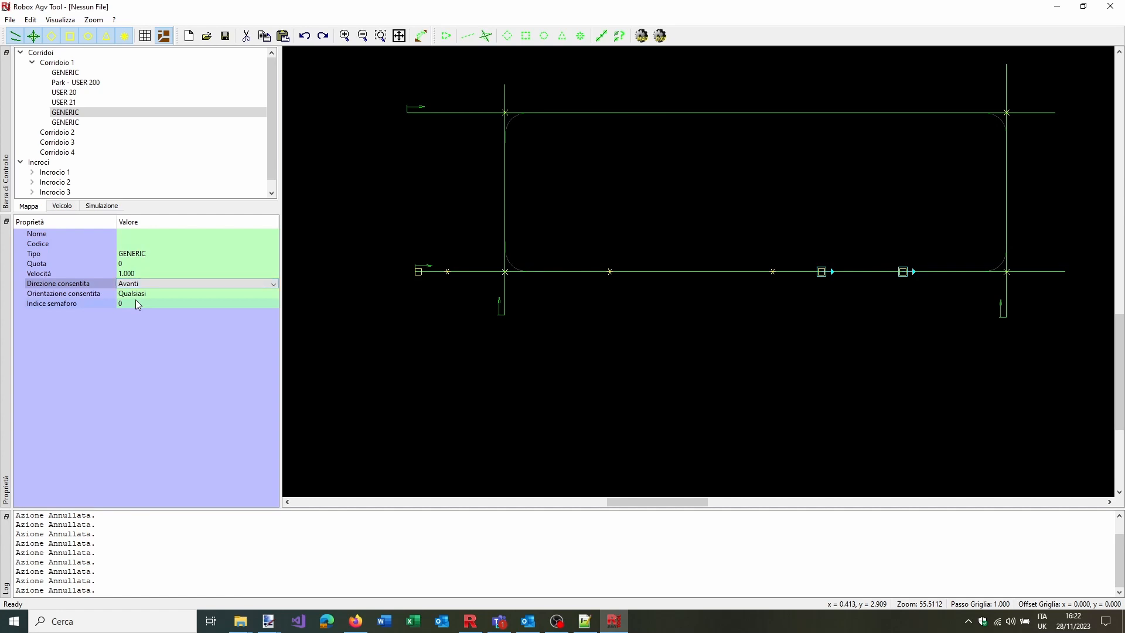
click(136, 298)
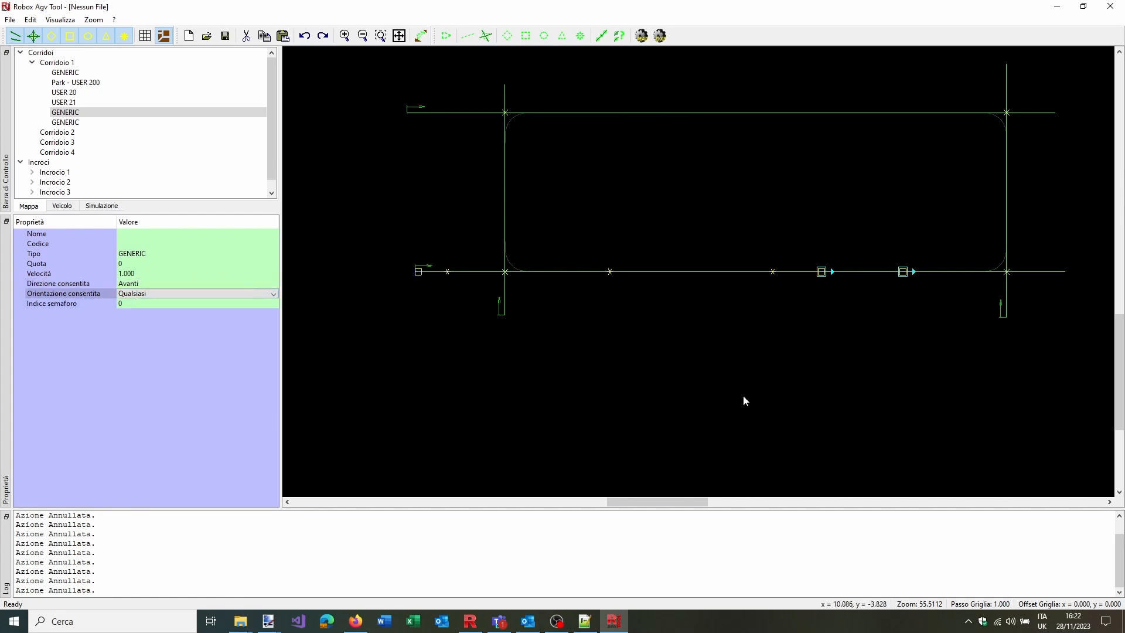
click(922, 305)
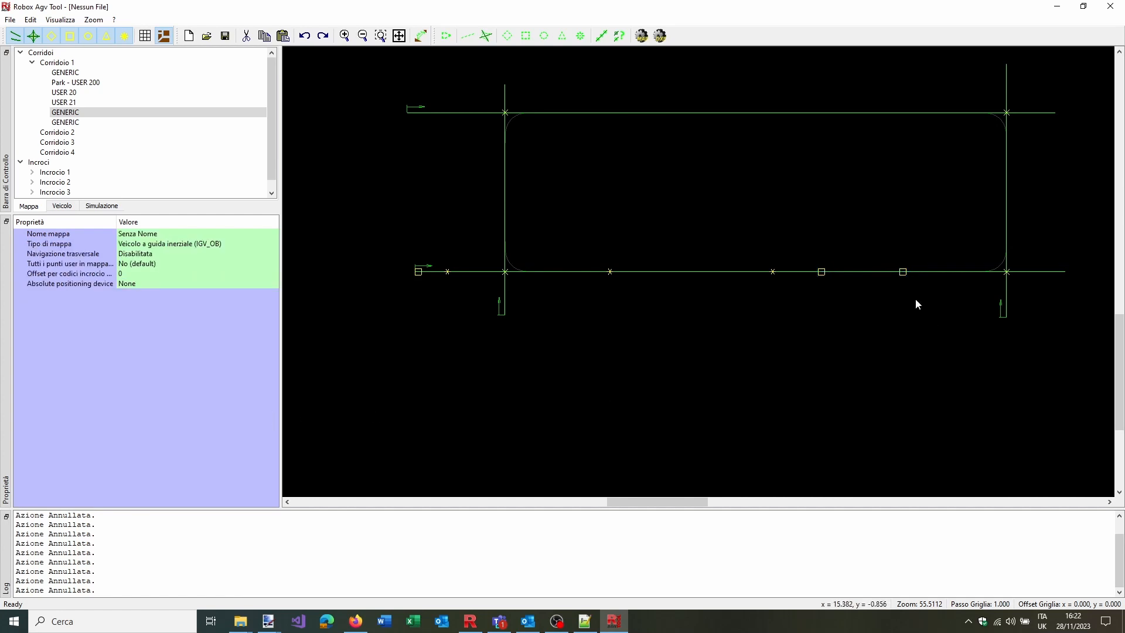
Start saving the project and copy the path of the BasePrj_AGVM map folder from File Explorer
click(225, 36)
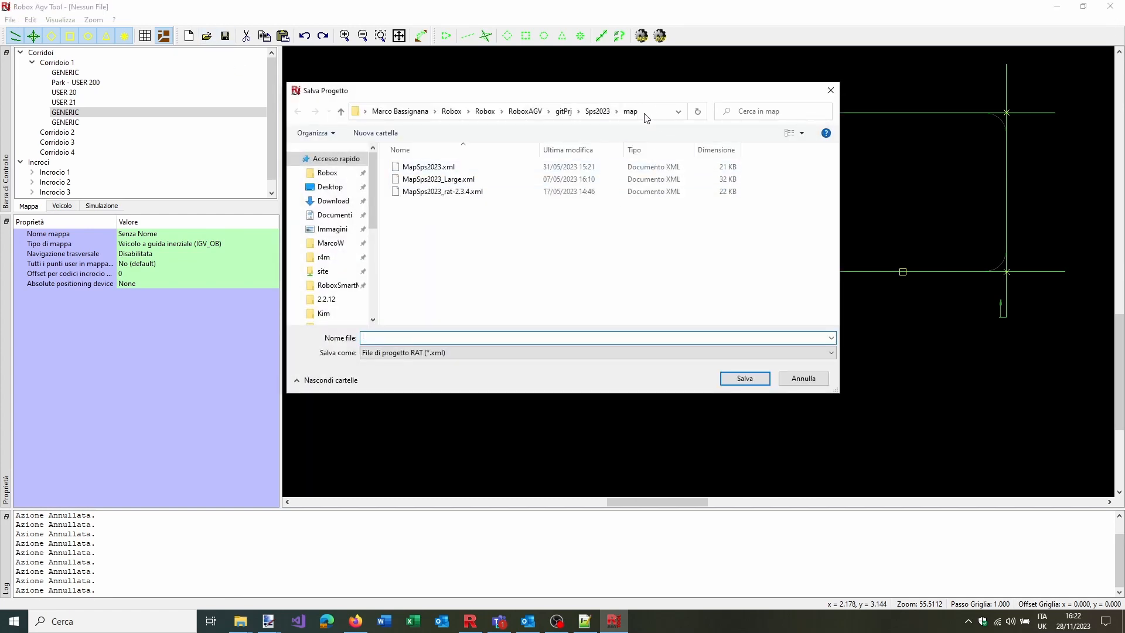
click(245, 621)
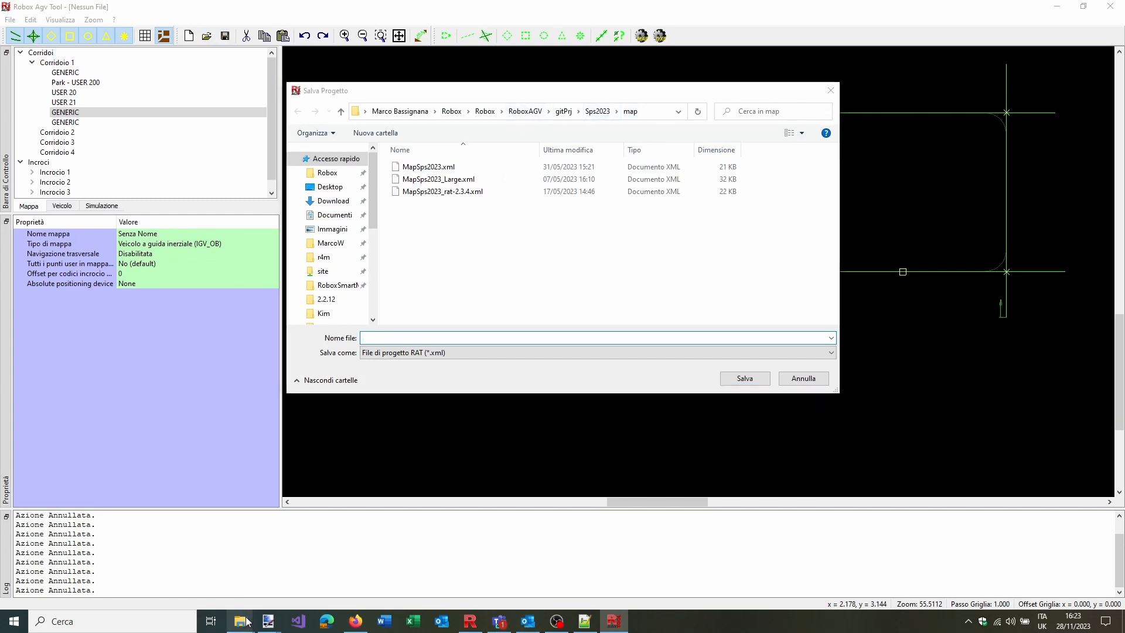
click(120, 574)
click(831, 207)
key(ctrl+c)
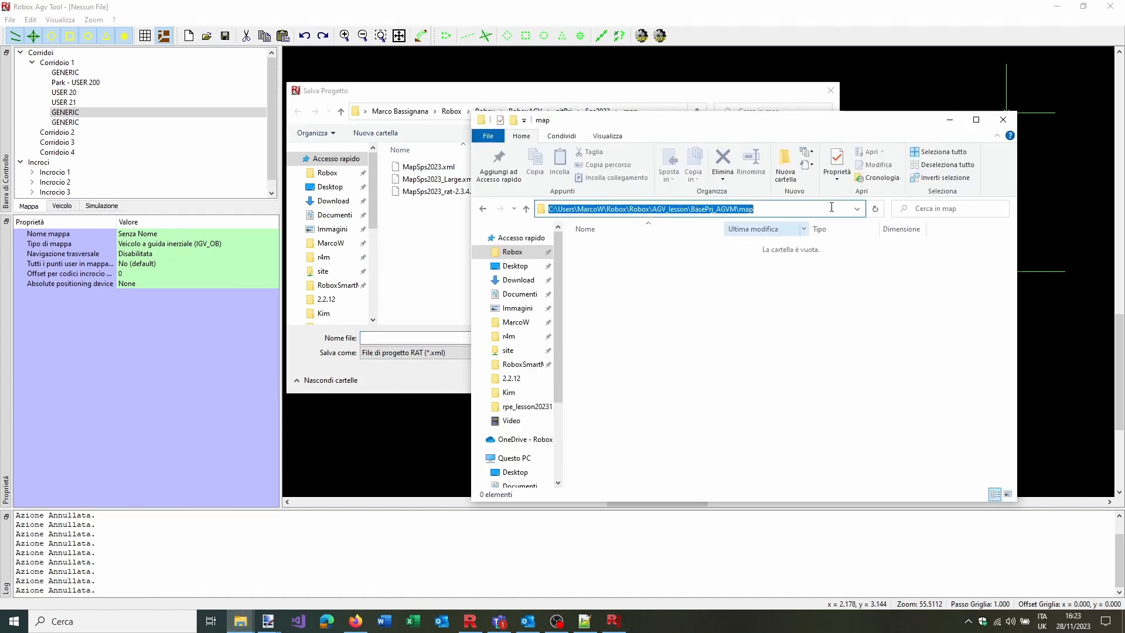
Save the project as Robox_map in the BasePrj_AGVM map folder, using the copied folder path
click(622, 95)
click(656, 111)
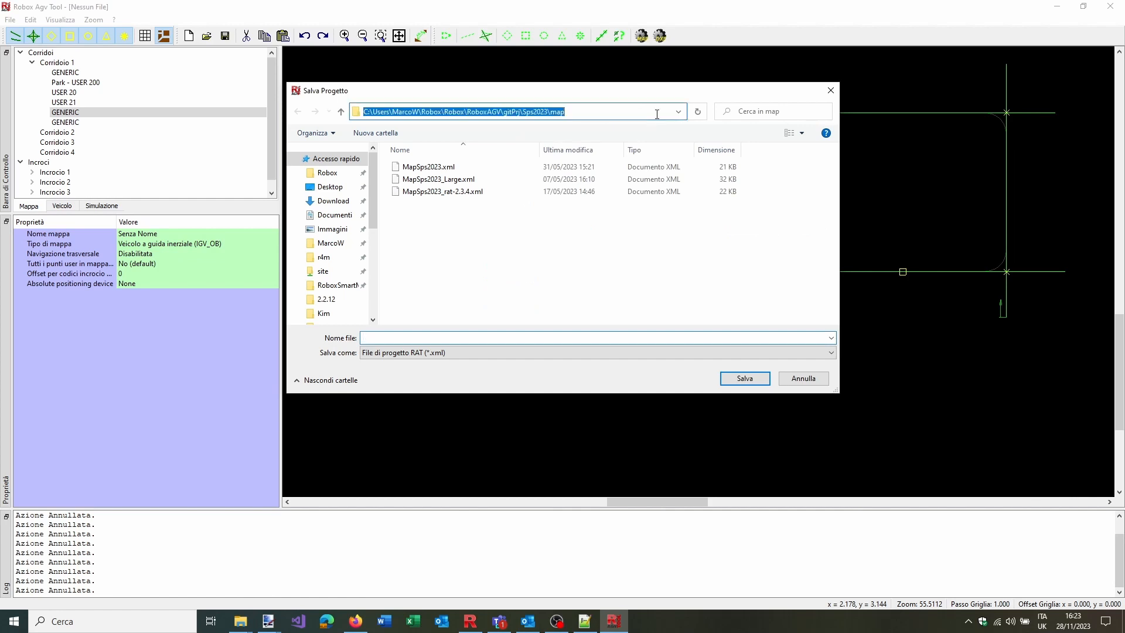
key(ctrl+v)
key(Return)
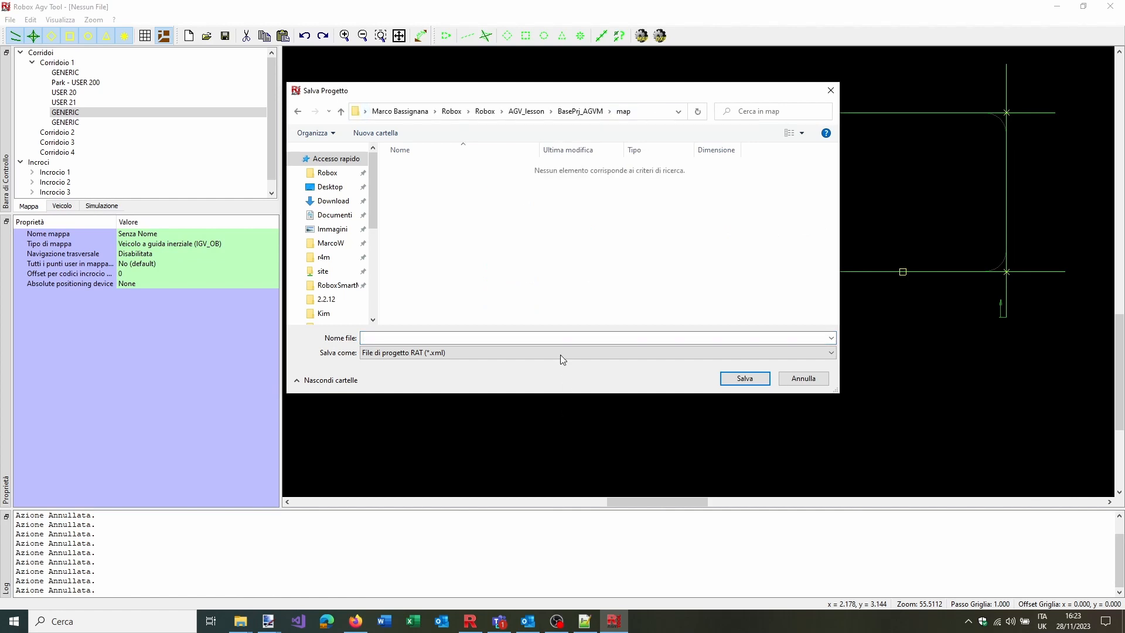
click(556, 338)
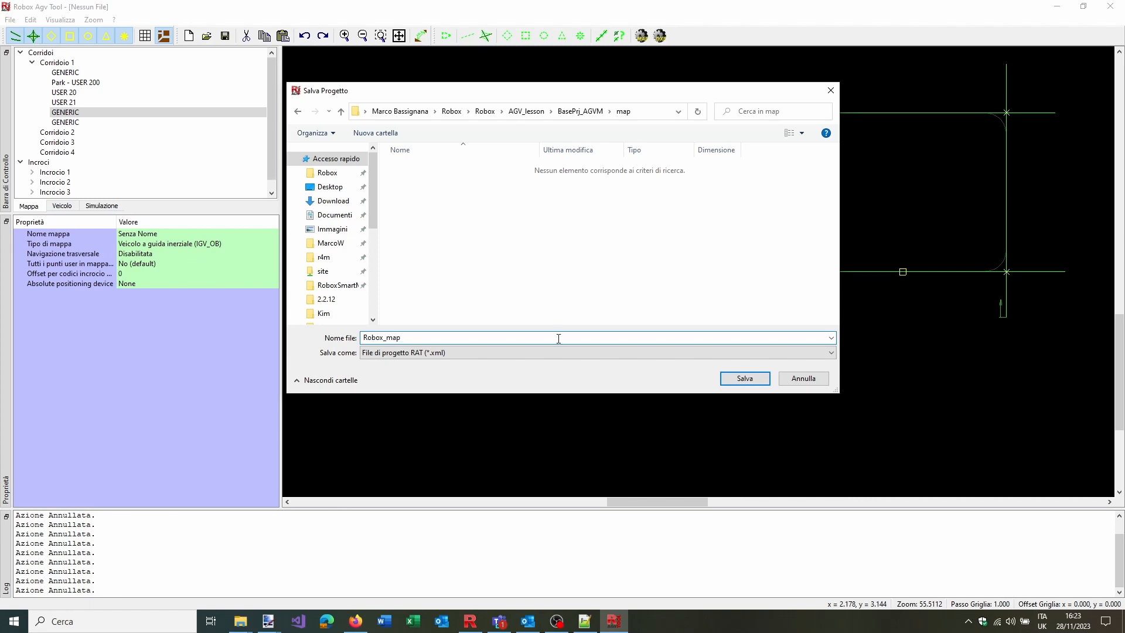
click(760, 377)
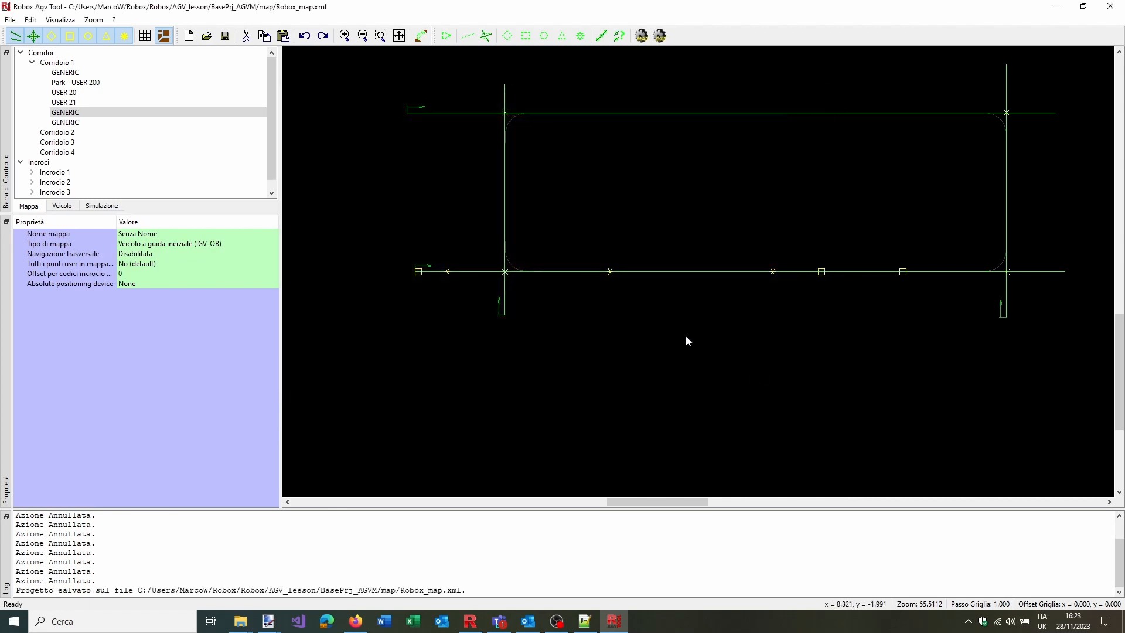
Generate the map file Robox_map in the project directory, and save and close the project
click(641, 36)
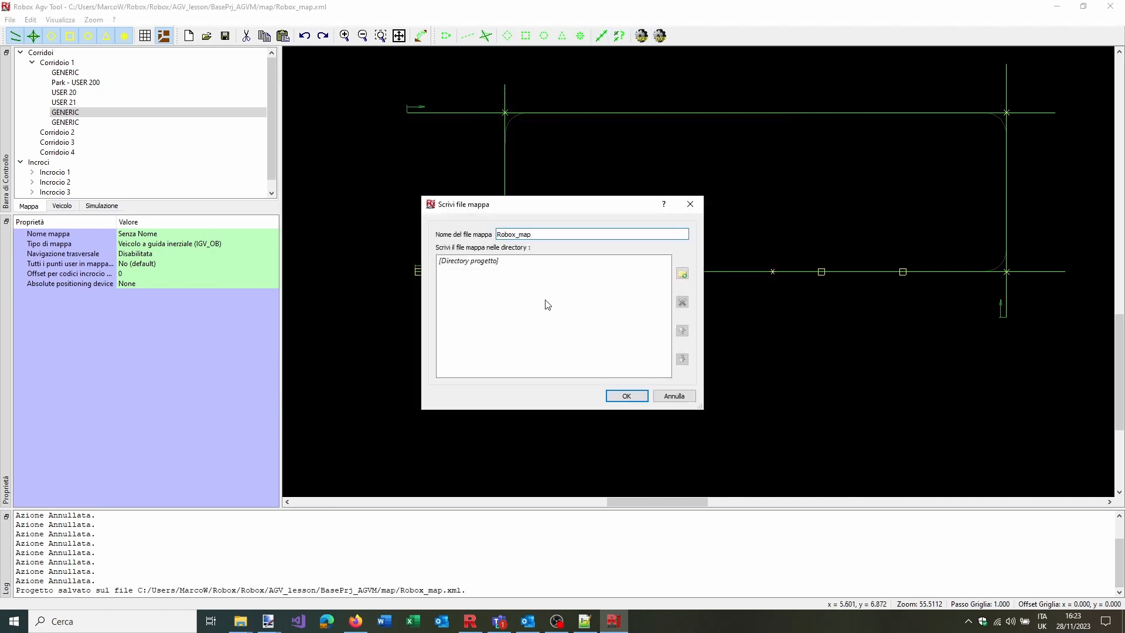
click(626, 396)
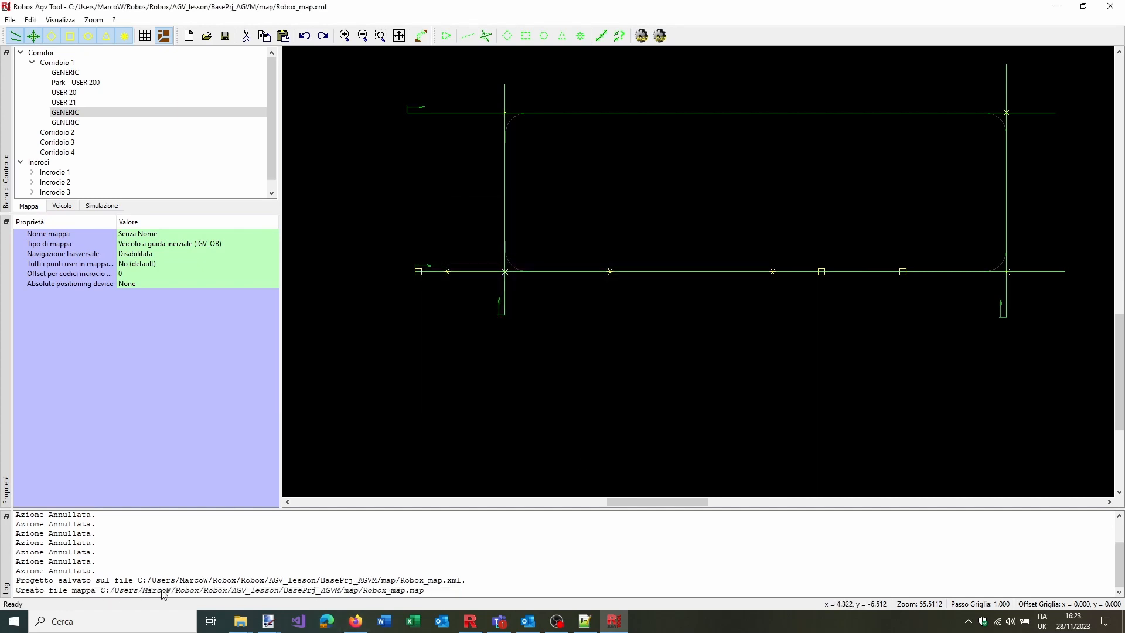
click(225, 35)
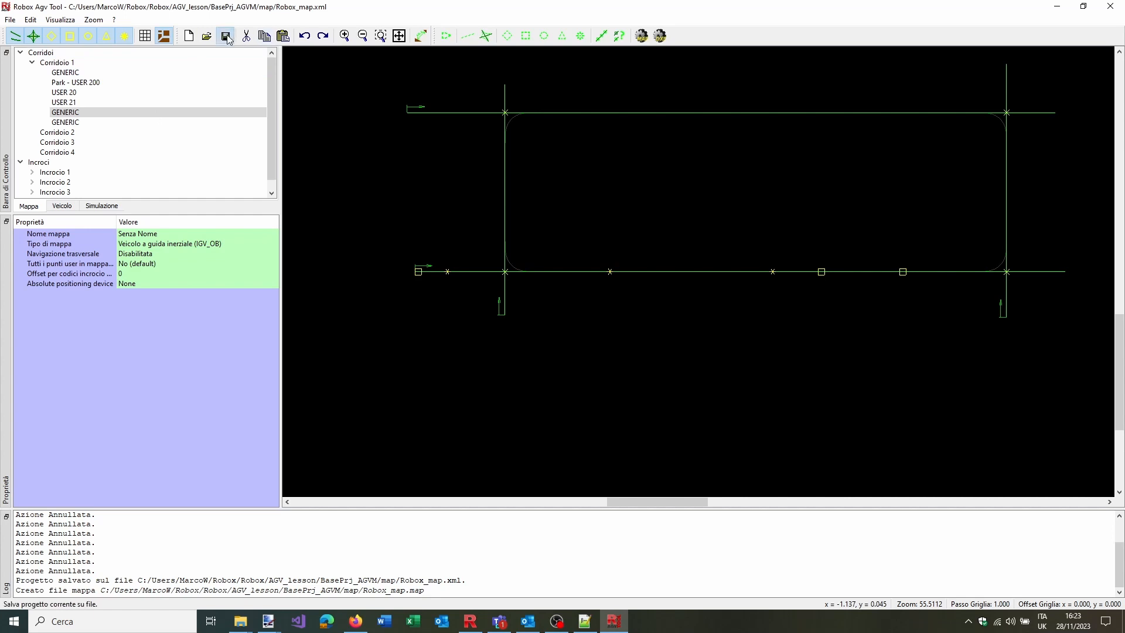
click(1110, 8)
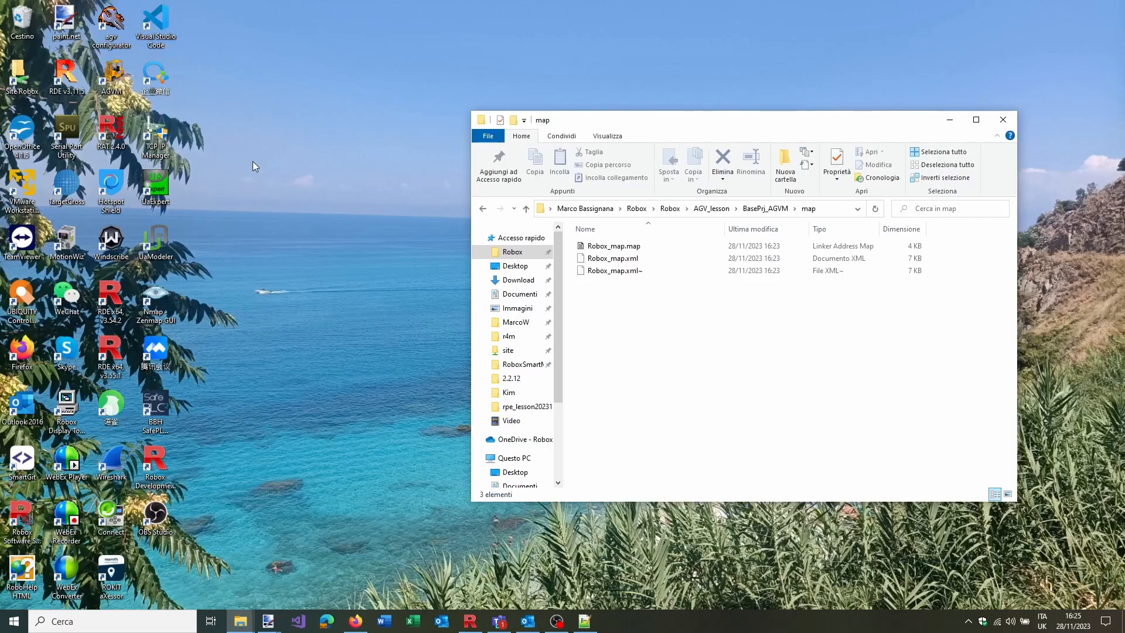
Inspect the launch target and its -us option in the properties of the RAT 2.4.0 desktop shortcut
right_click(115, 141)
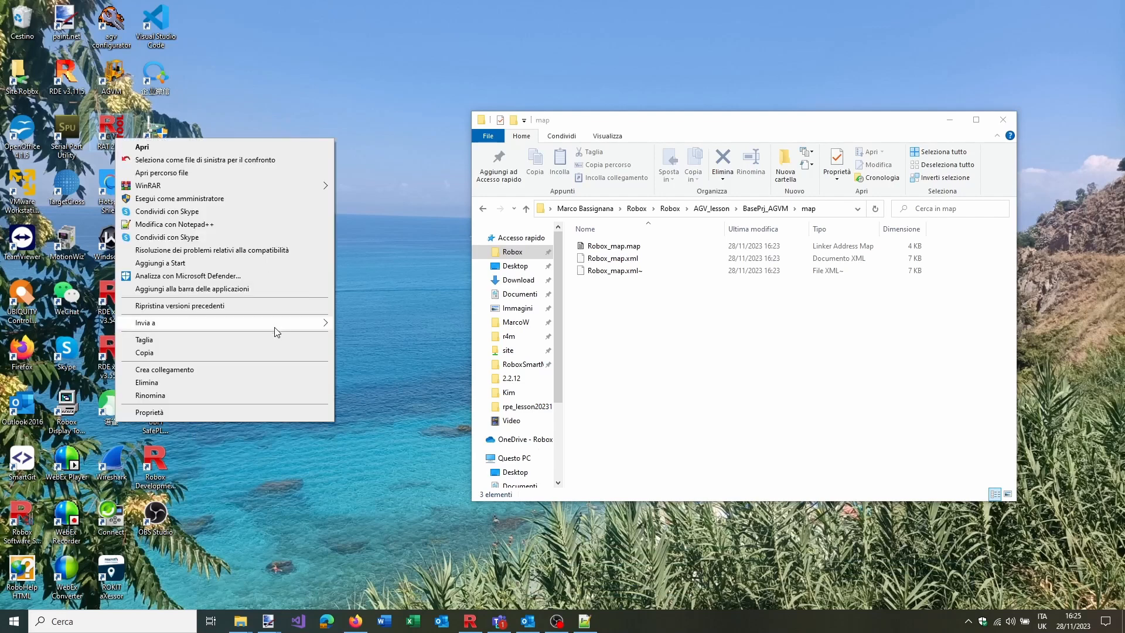
click(257, 415)
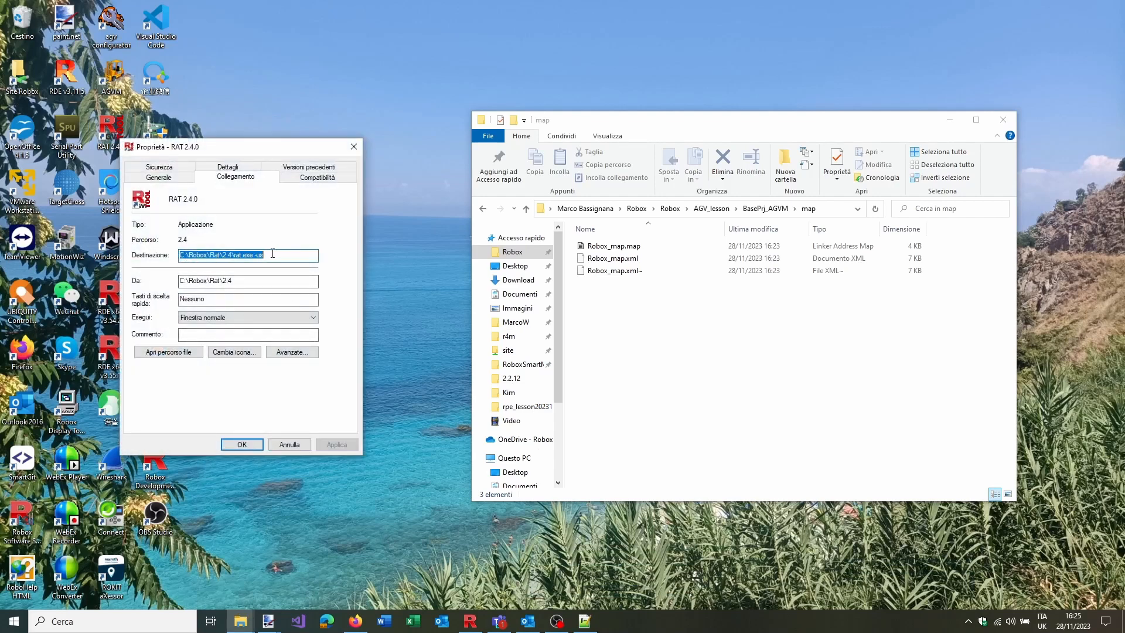
click(274, 254)
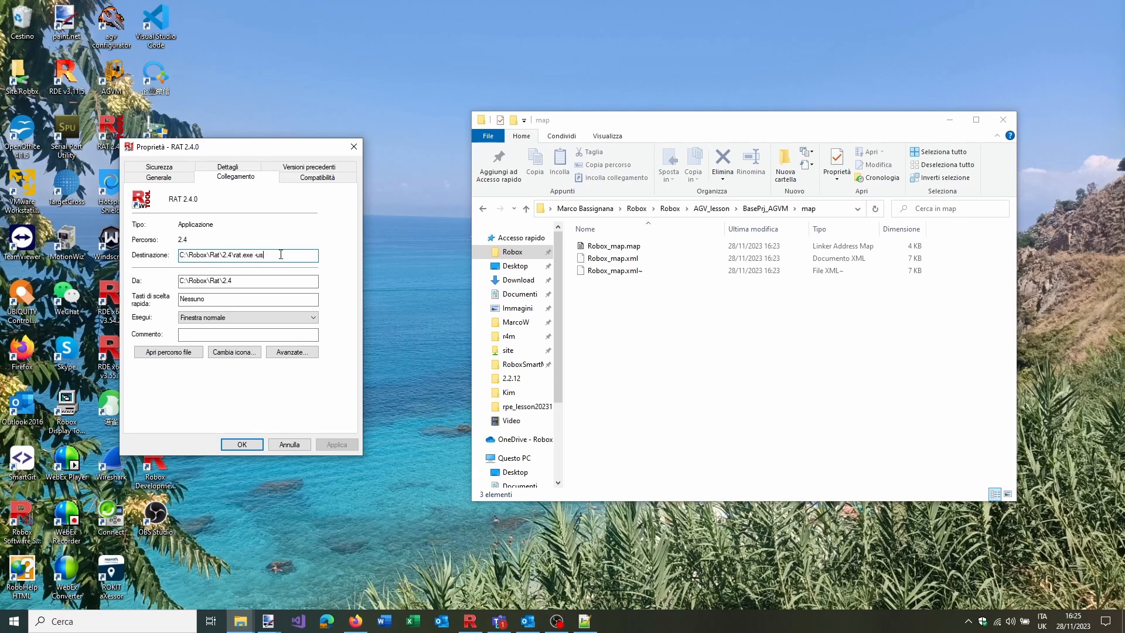
click(248, 445)
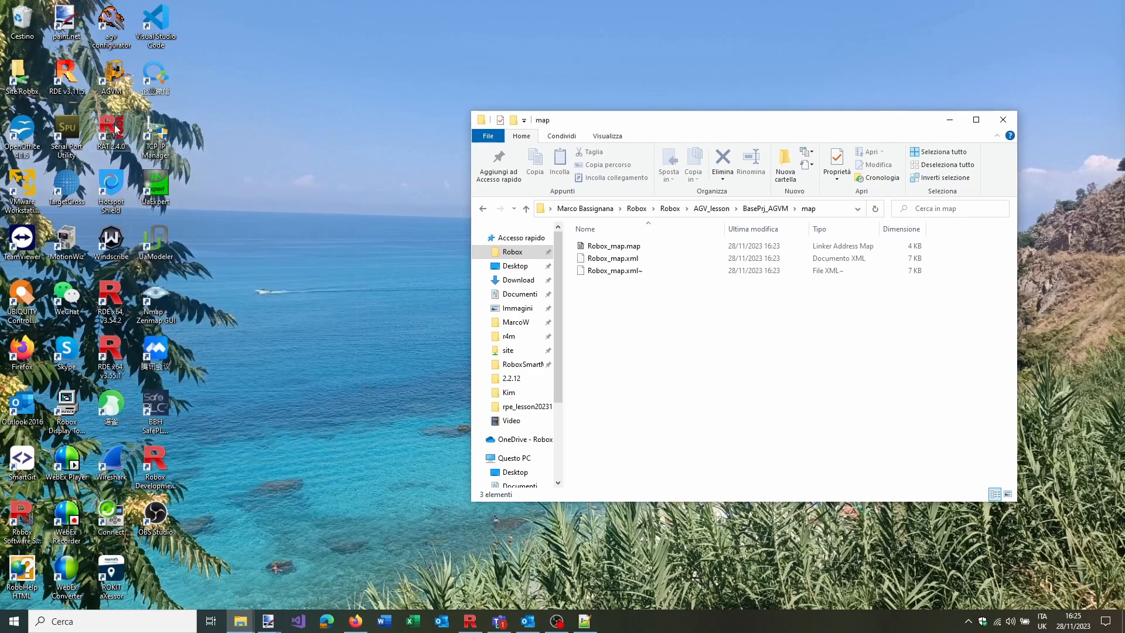
Start RAT 2.4.0 from the desktop and reopen the recent project Robox_map.xml
double_click(111, 127)
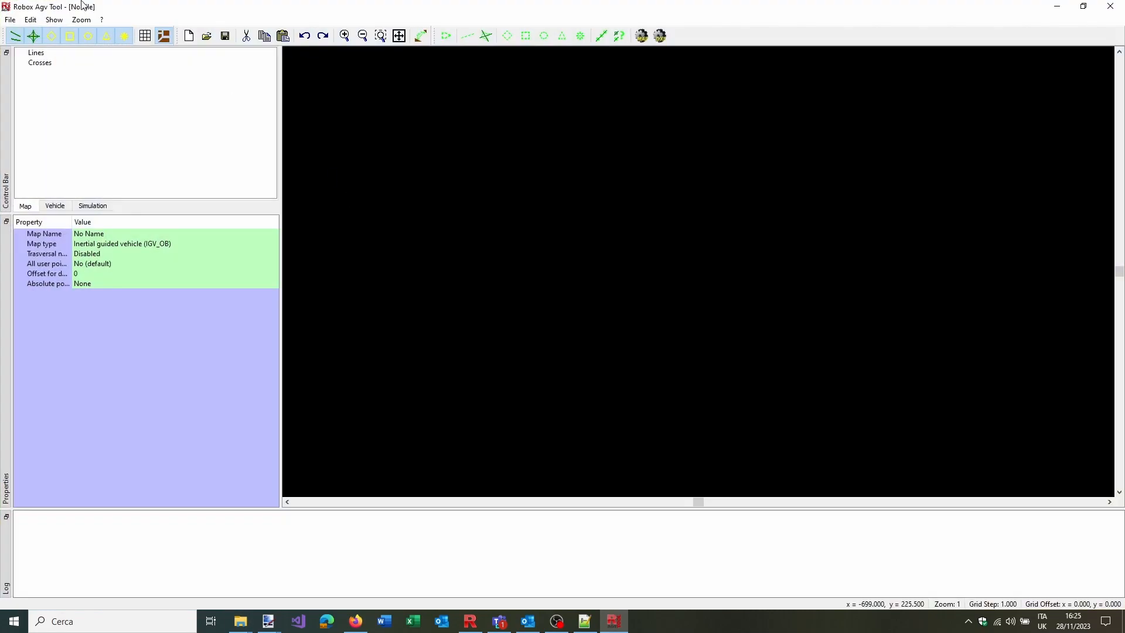
click(10, 20)
mouse_move(100, 59)
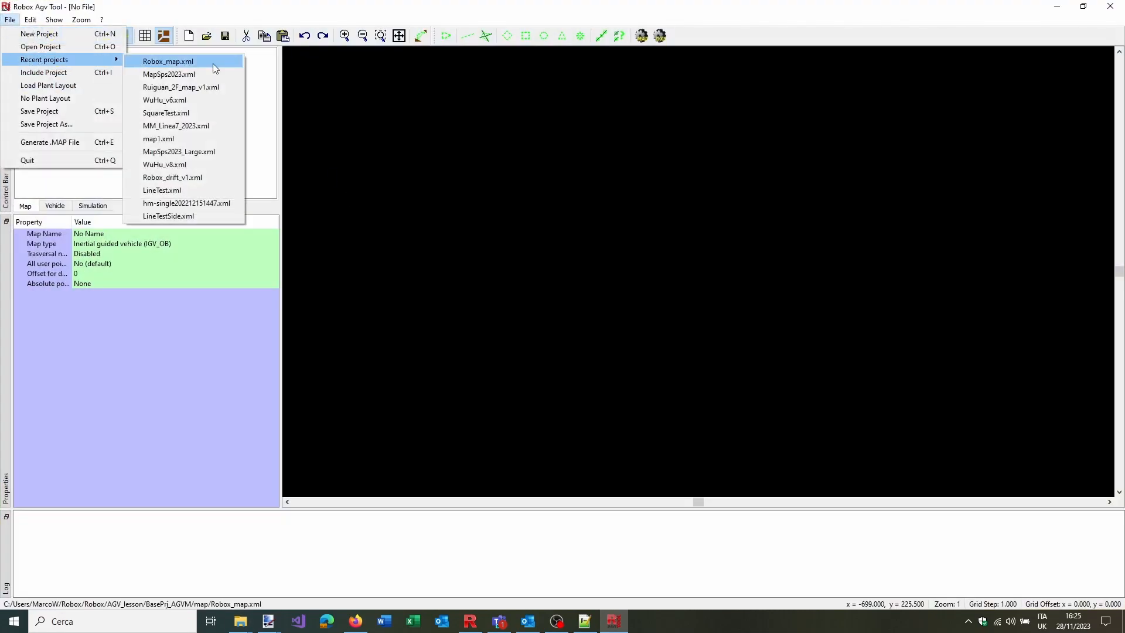
click(213, 63)
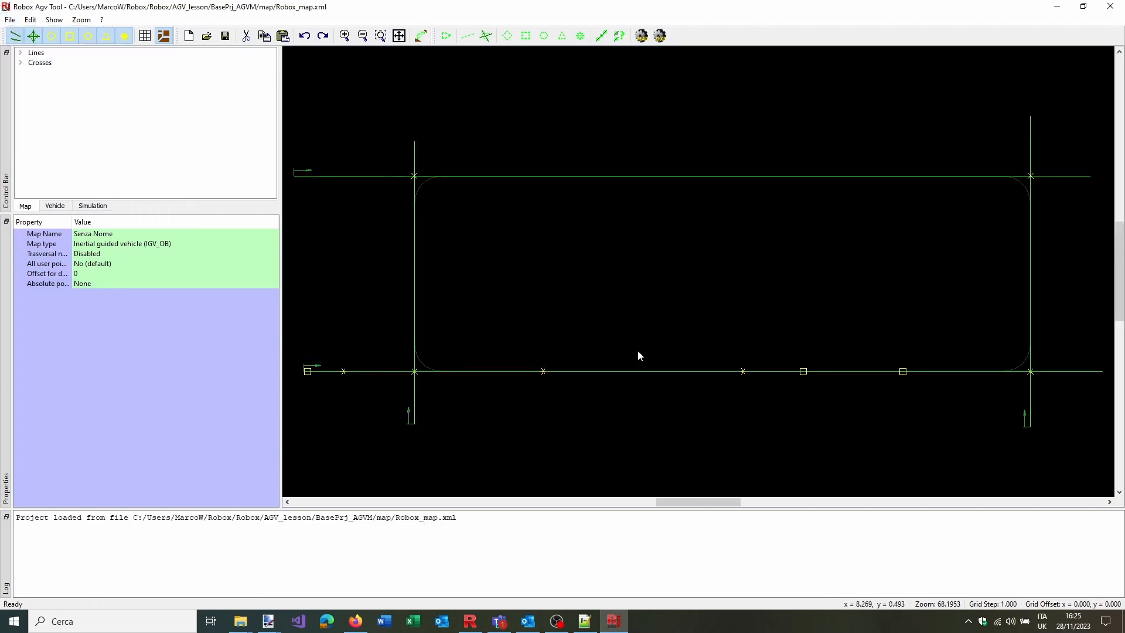
Set the Allowed Orientation of the two GENERIC points before the lower-right intersection on Line 1 to Front
click(902, 376)
mouse_move(935, 390)
mouse_down()
mouse_move(832, 389)
mouse_move(789, 372)
mouse_up()
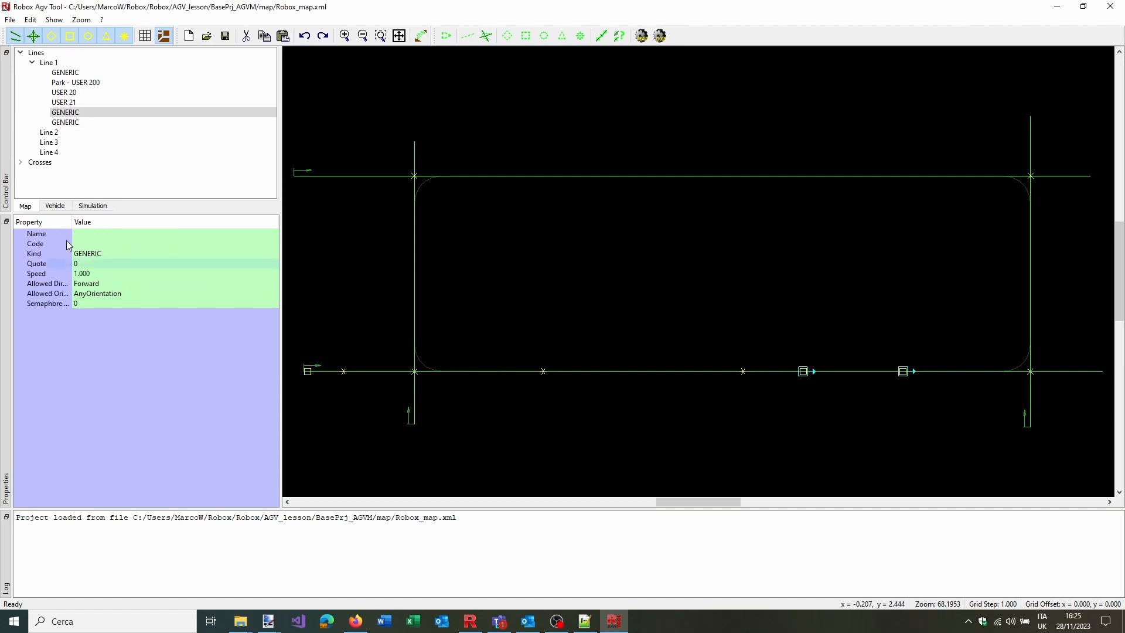
drag(71, 222, 101, 223)
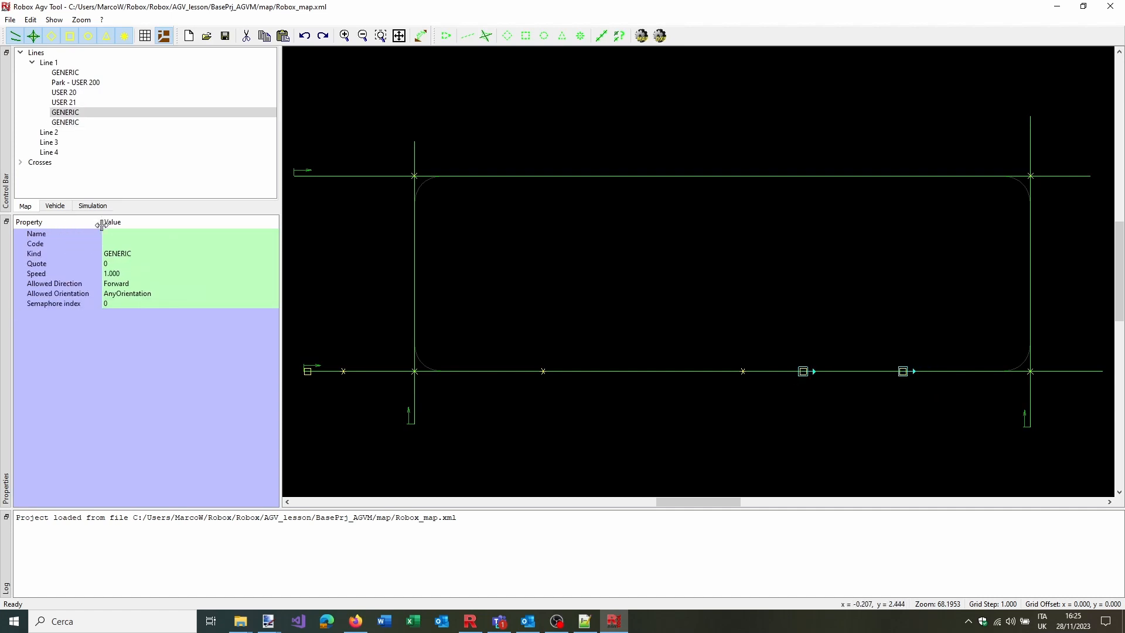
click(146, 293)
click(146, 293)
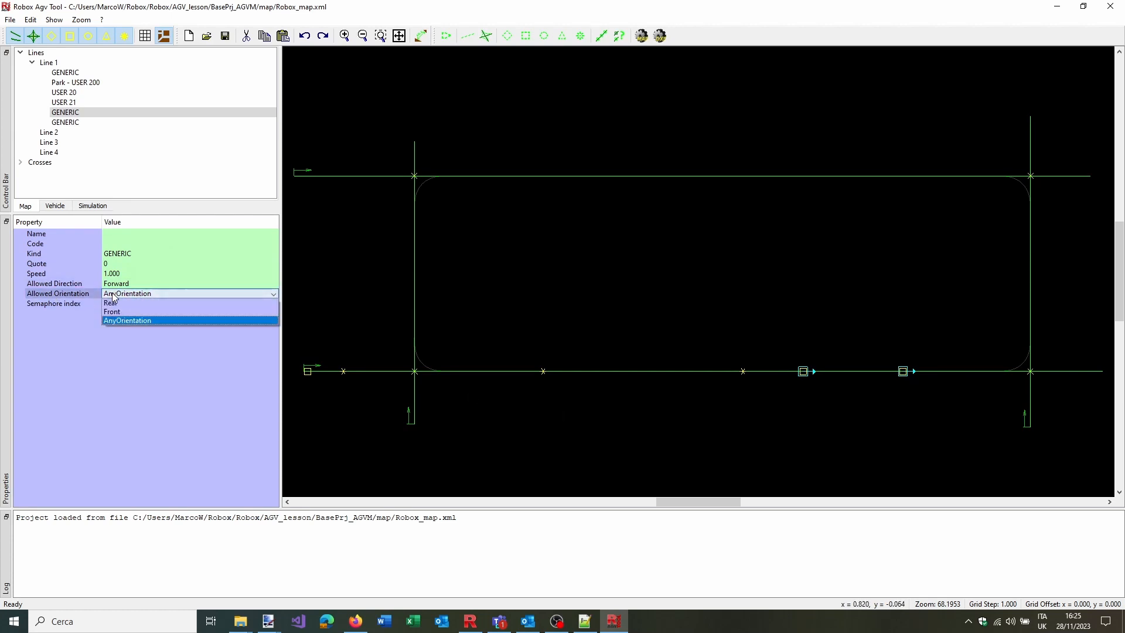
click(119, 306)
click(118, 307)
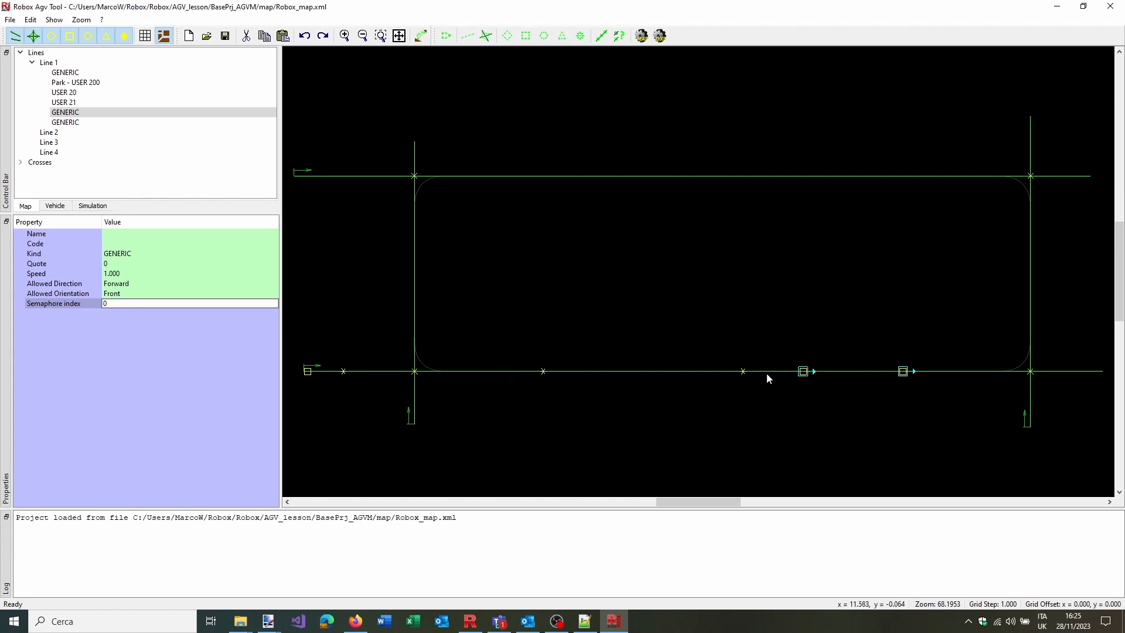
click(826, 264)
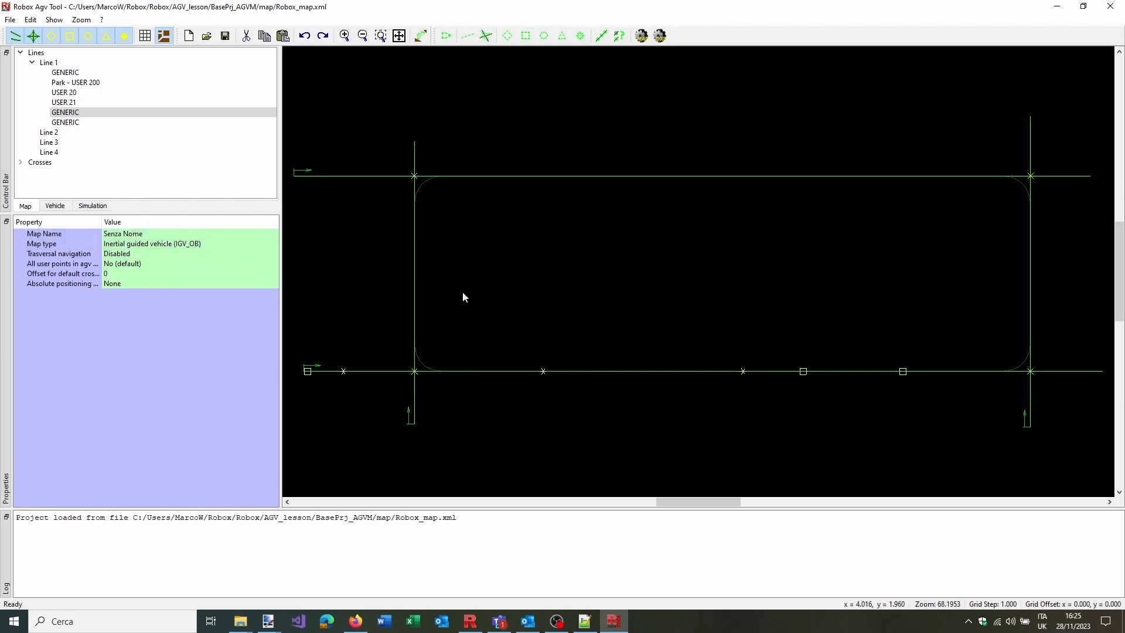
Place an AGV outside the circuit, before the start of the upper corridor, at about x -3.3, y 5.07
click(446, 35)
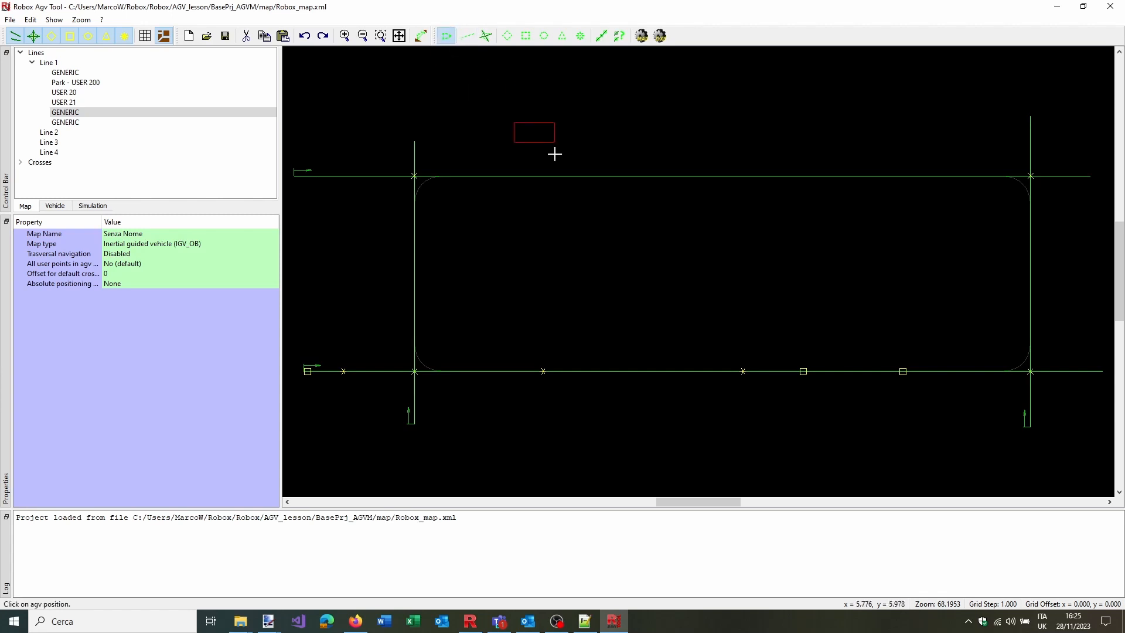
scroll(607, 234, down, 2)
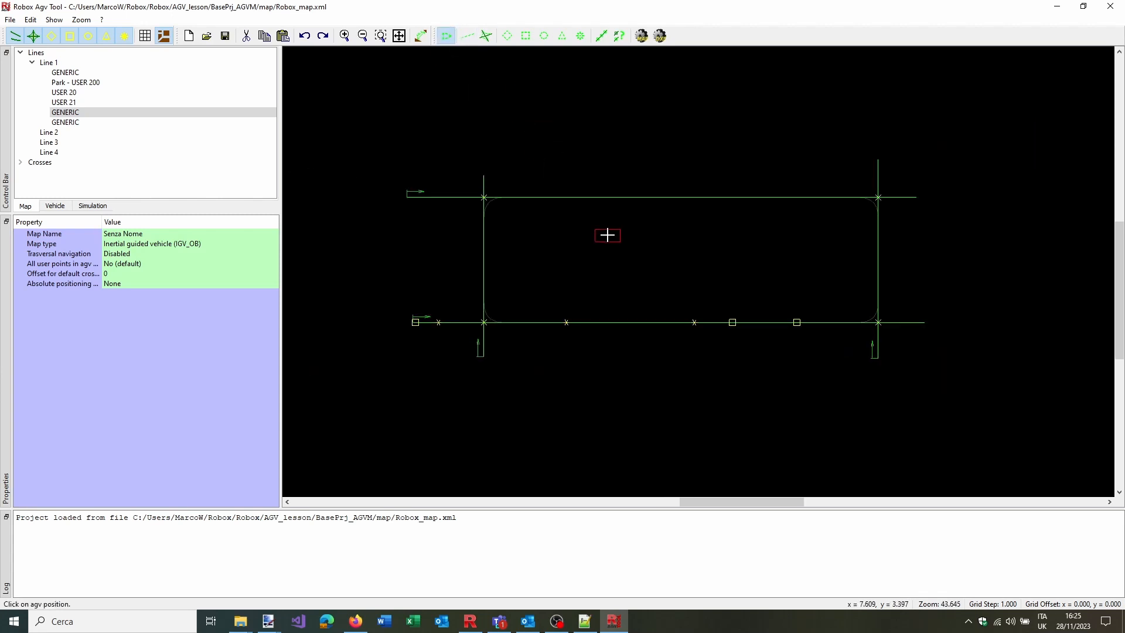
click(330, 195)
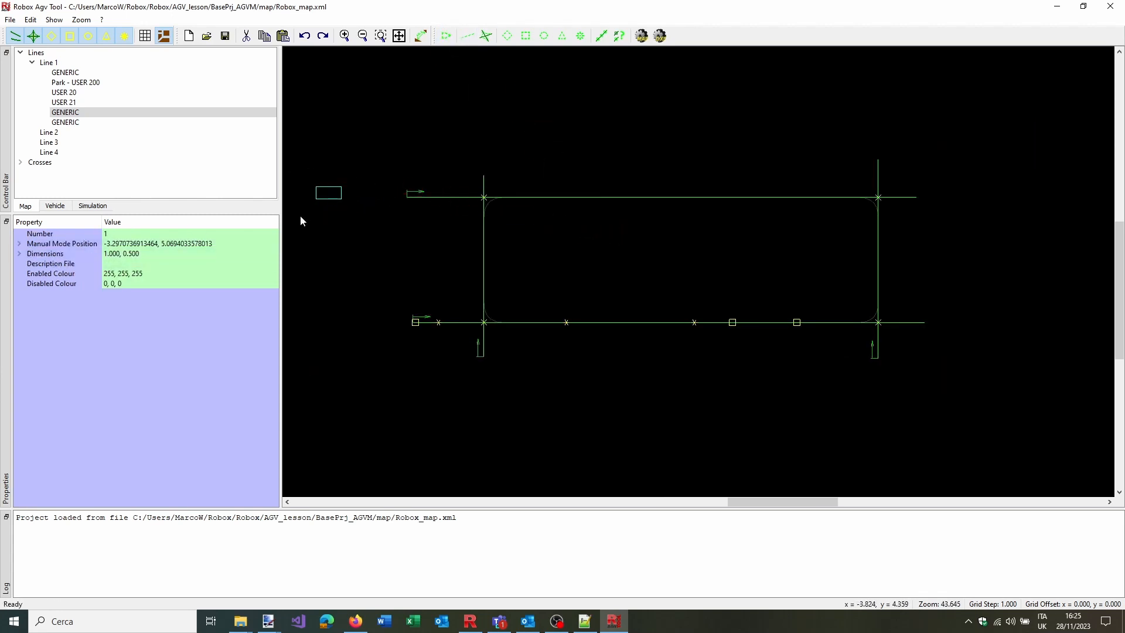
Expand the AGV's Dimensions and set its Enabled Colour to blue (0, 85, 255)
click(19, 253)
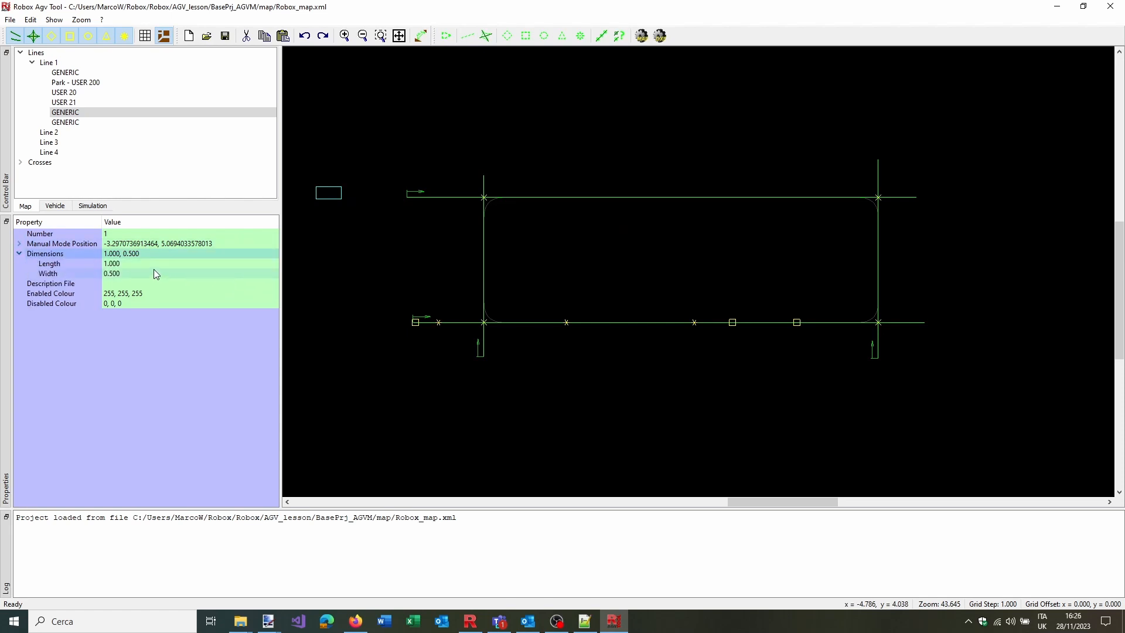
click(151, 294)
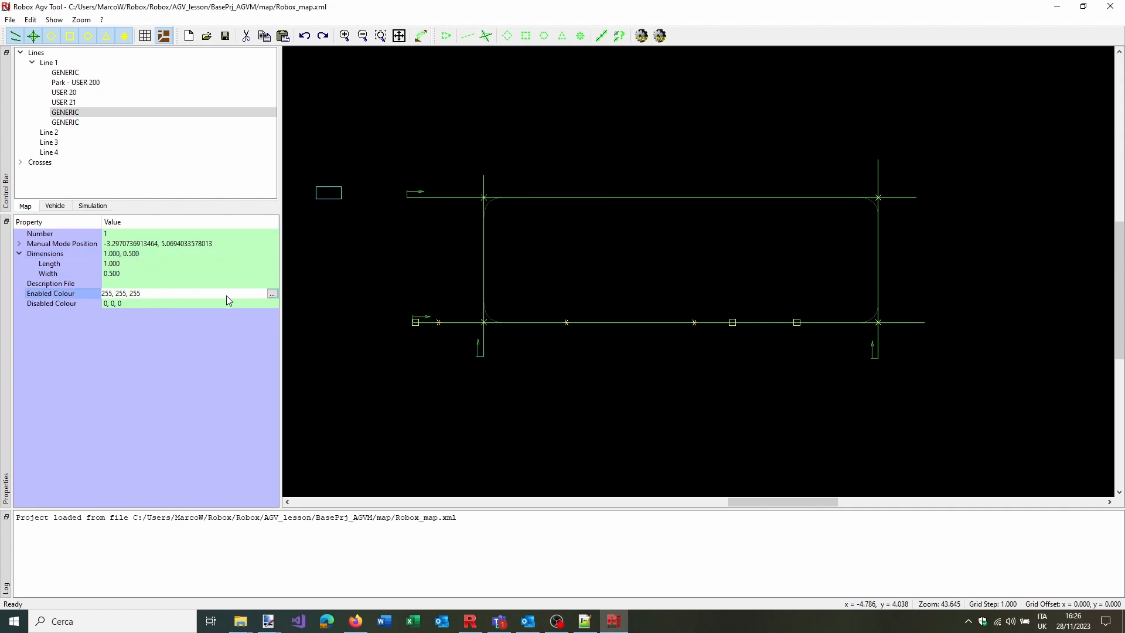
click(272, 294)
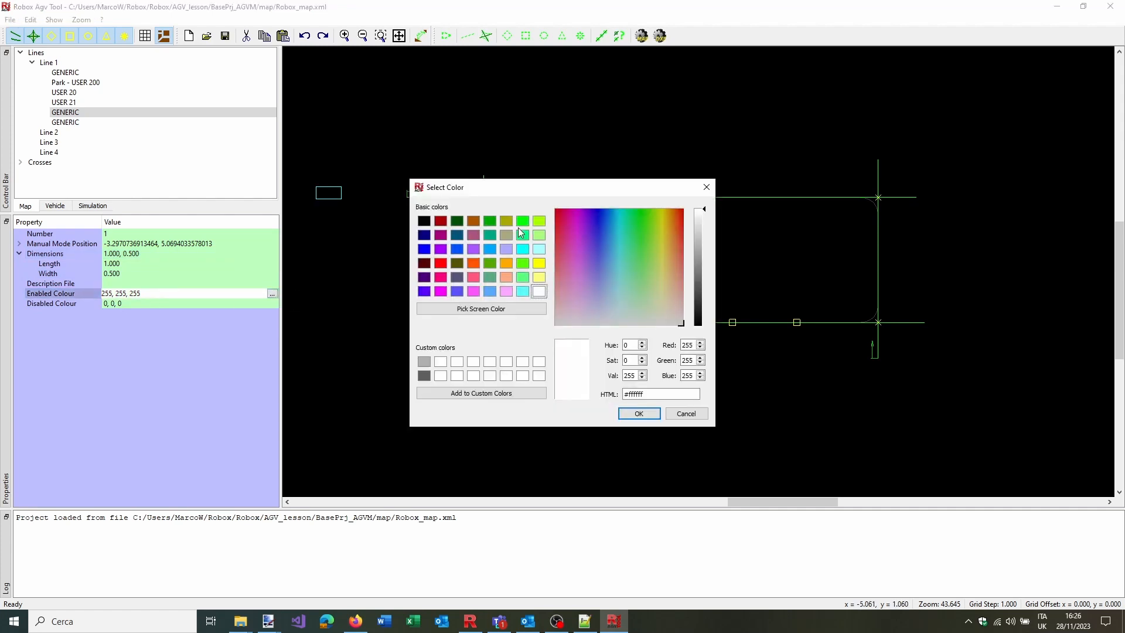
click(457, 249)
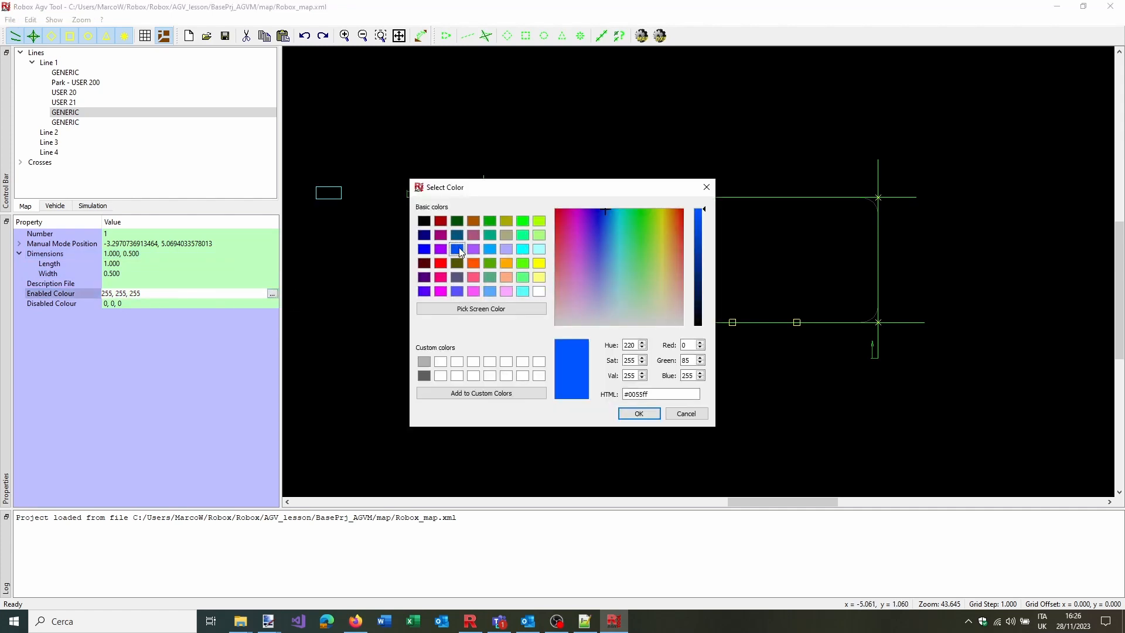
click(639, 413)
click(159, 293)
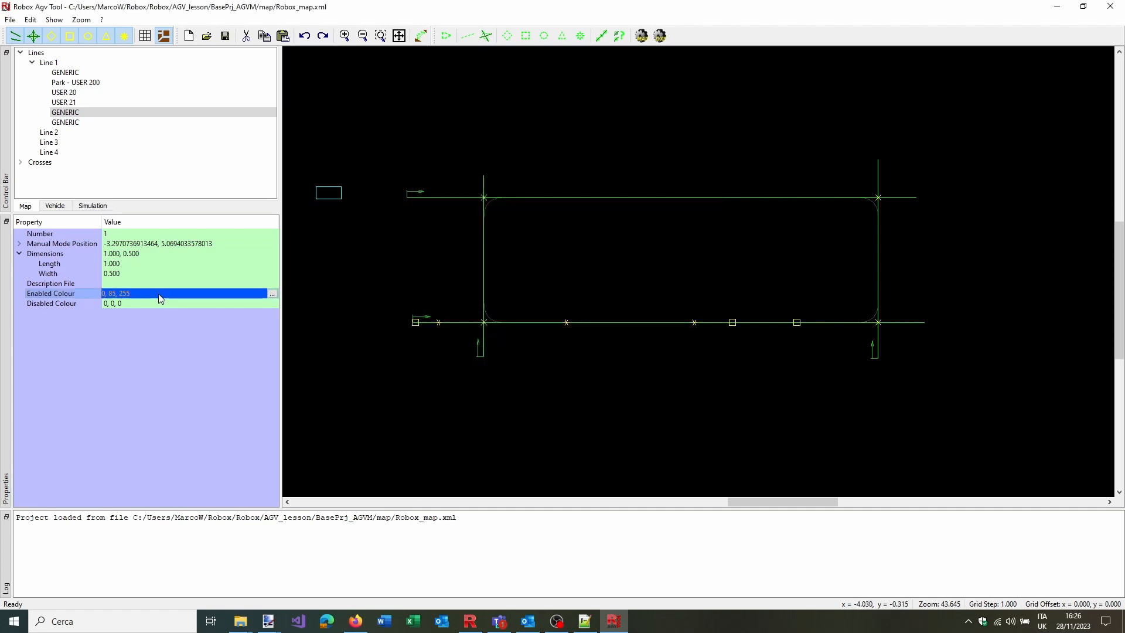
click(155, 305)
click(153, 296)
Open the AGV's Length for editing and examine the vehicle's dimensions in the paint.net drawing
click(188, 273)
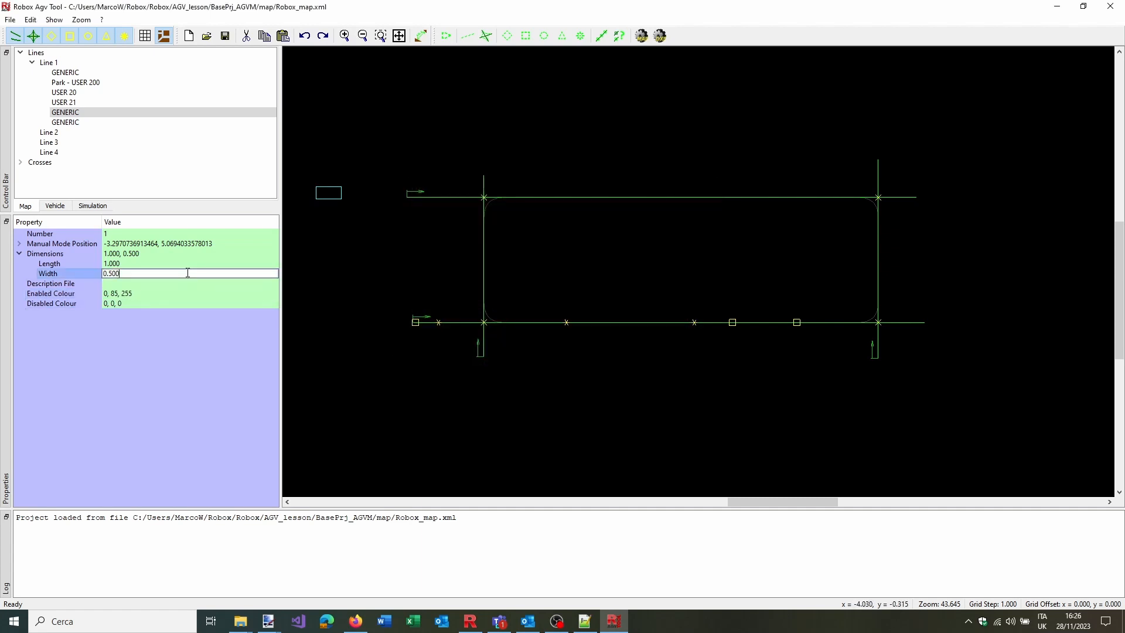
click(130, 263)
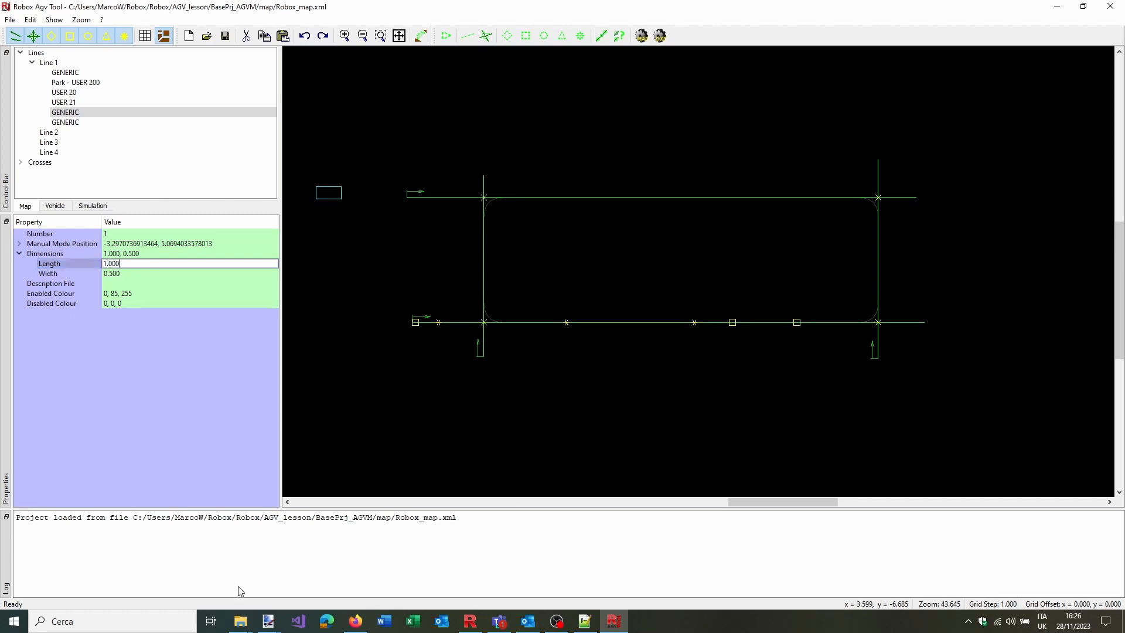
mouse_move(268, 621)
click(271, 579)
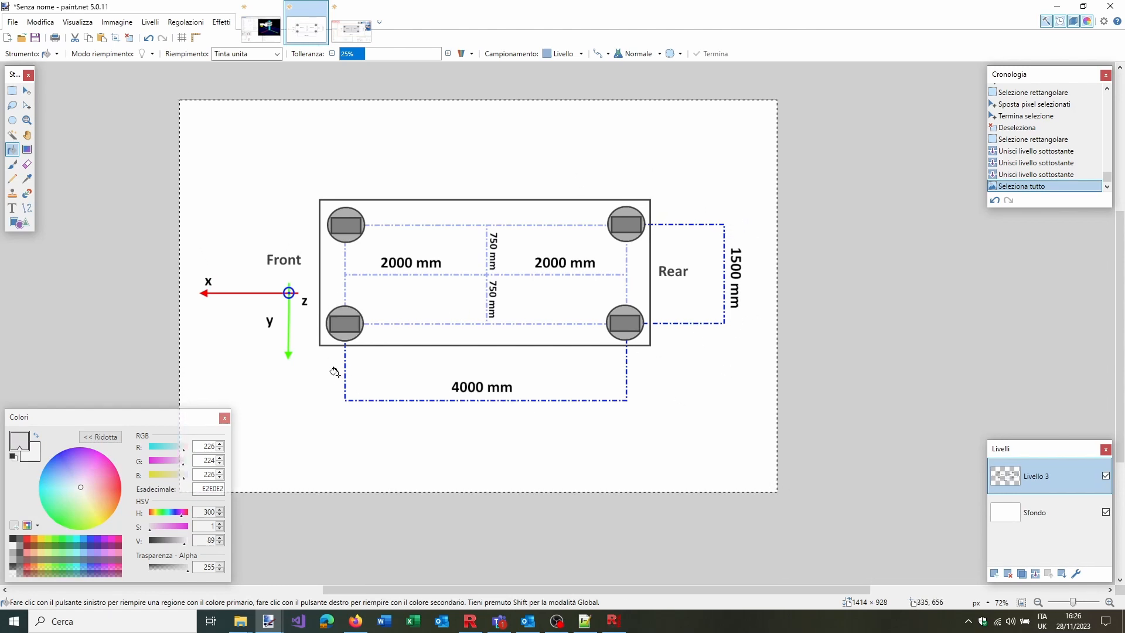
click(102, 437)
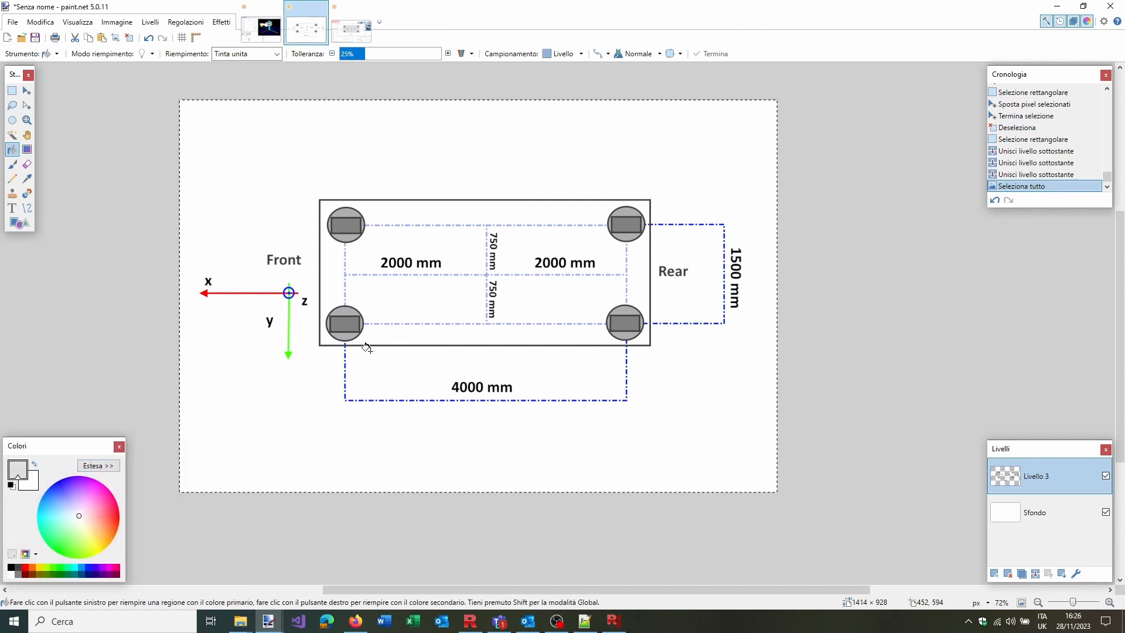
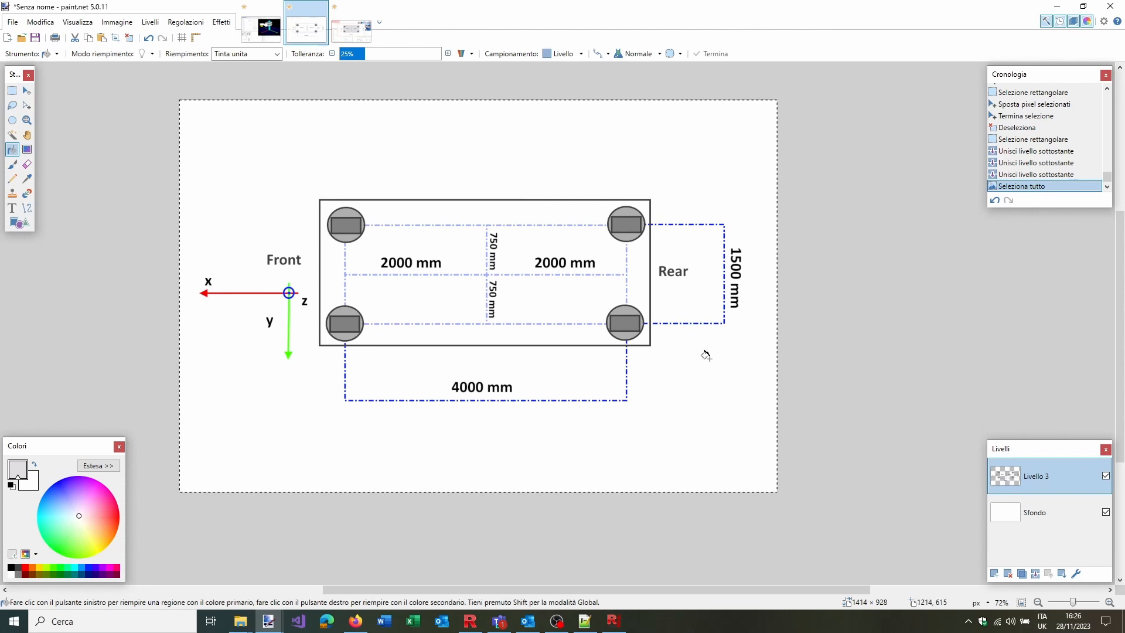
click(1057, 5)
Set the AGV's Length to 4.5 and its Width to 2
key(ctrl+a)
text(4.5)
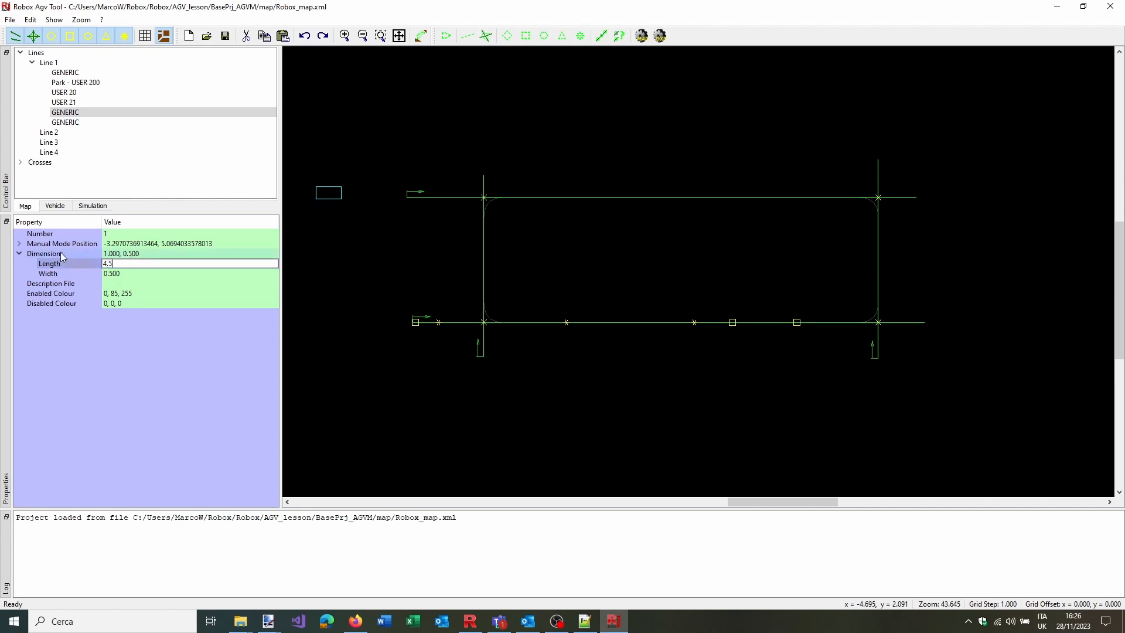
key(Tab)
drag(130, 273, 5, 263)
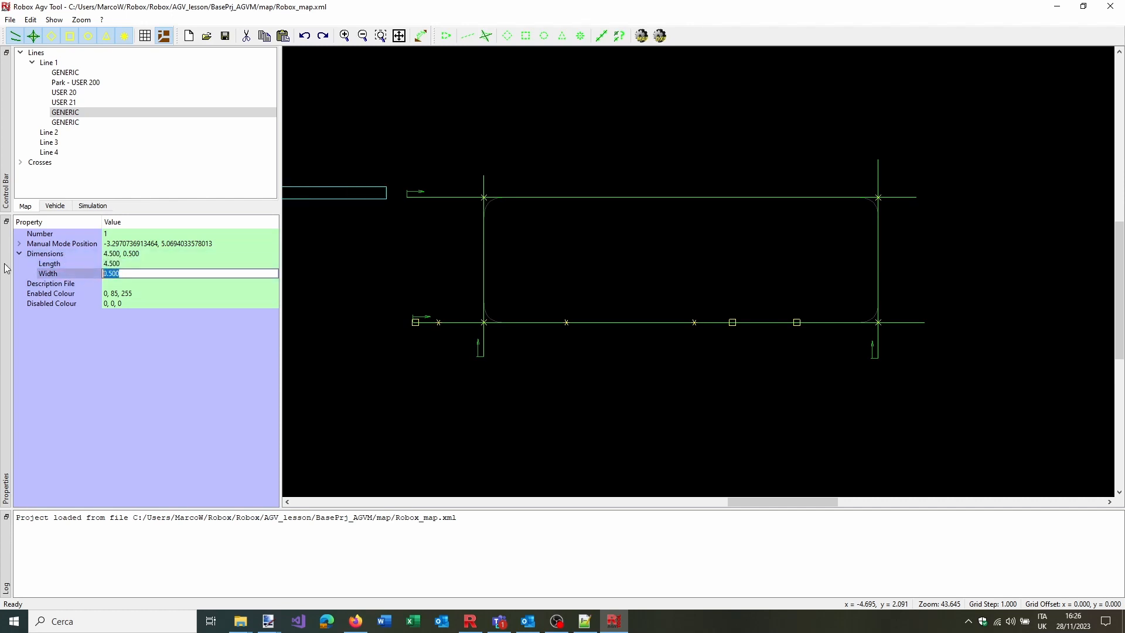
text(2)
key(Tab)
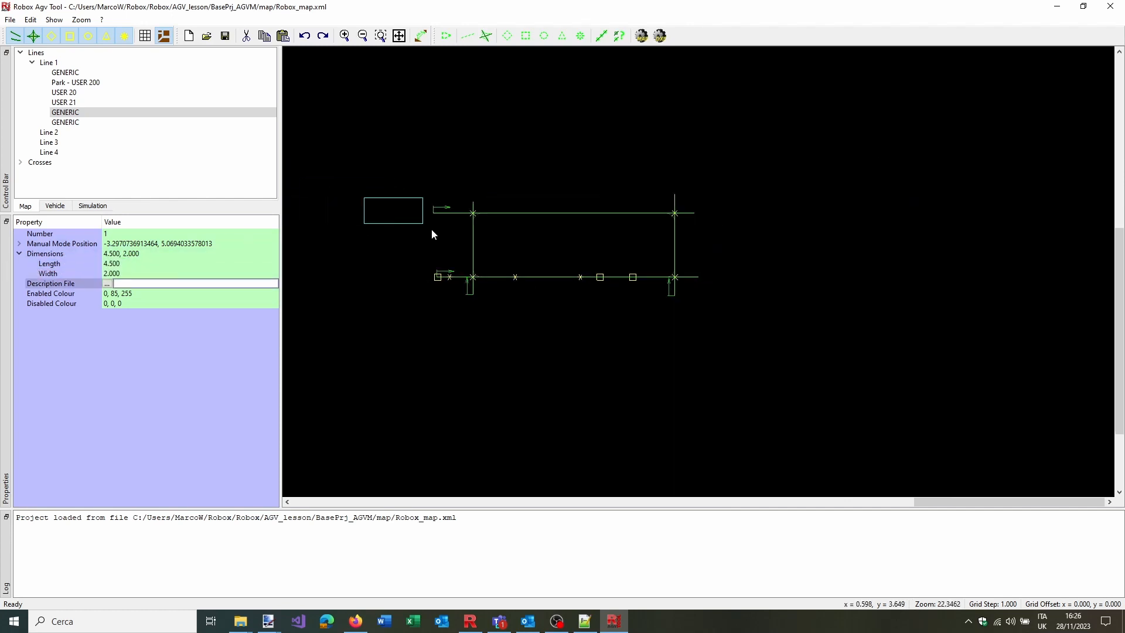
scroll(432, 228, down, 1)
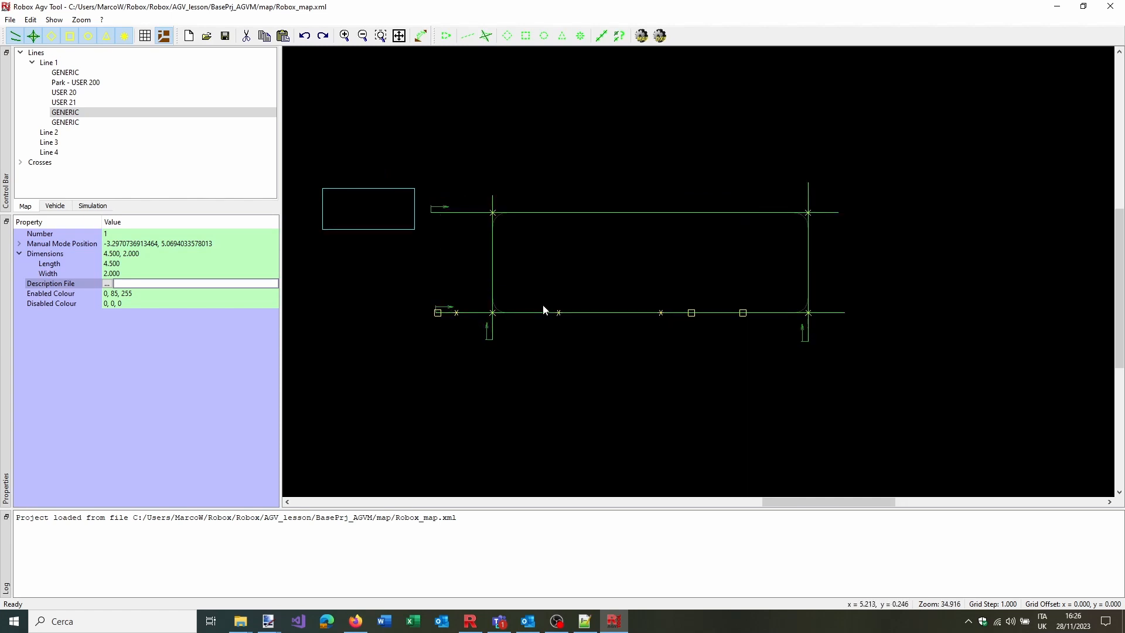
Set the Takeoff distance of the Quadrant 1 curve at the lower-left intersection, Cross 1, to 2
click(625, 274)
scroll(524, 316, up, 1)
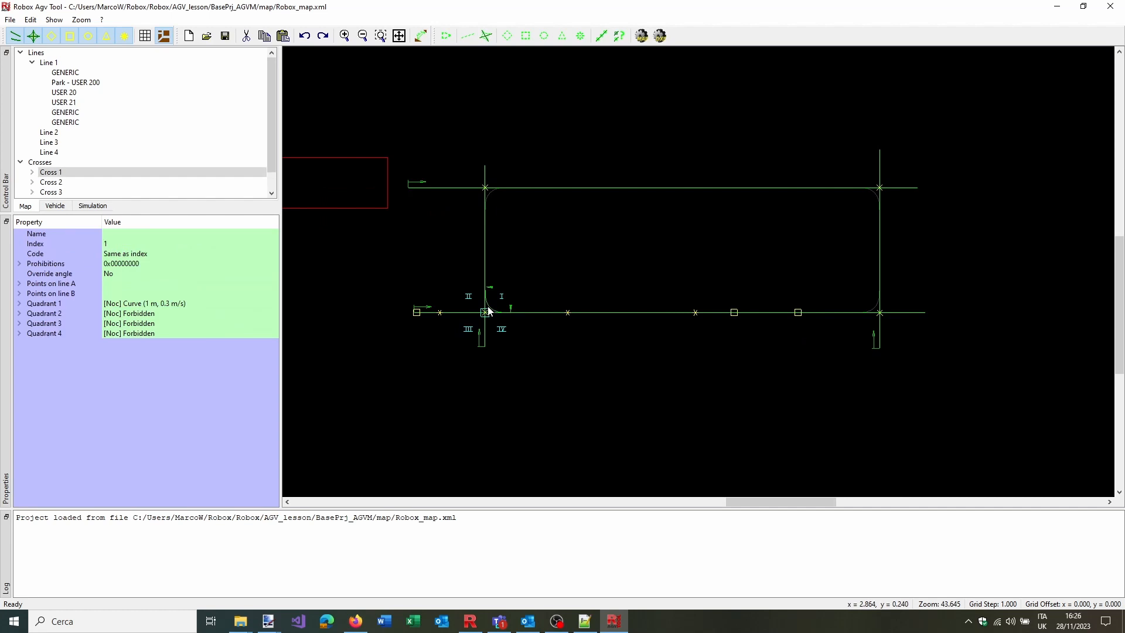
click(19, 304)
click(120, 333)
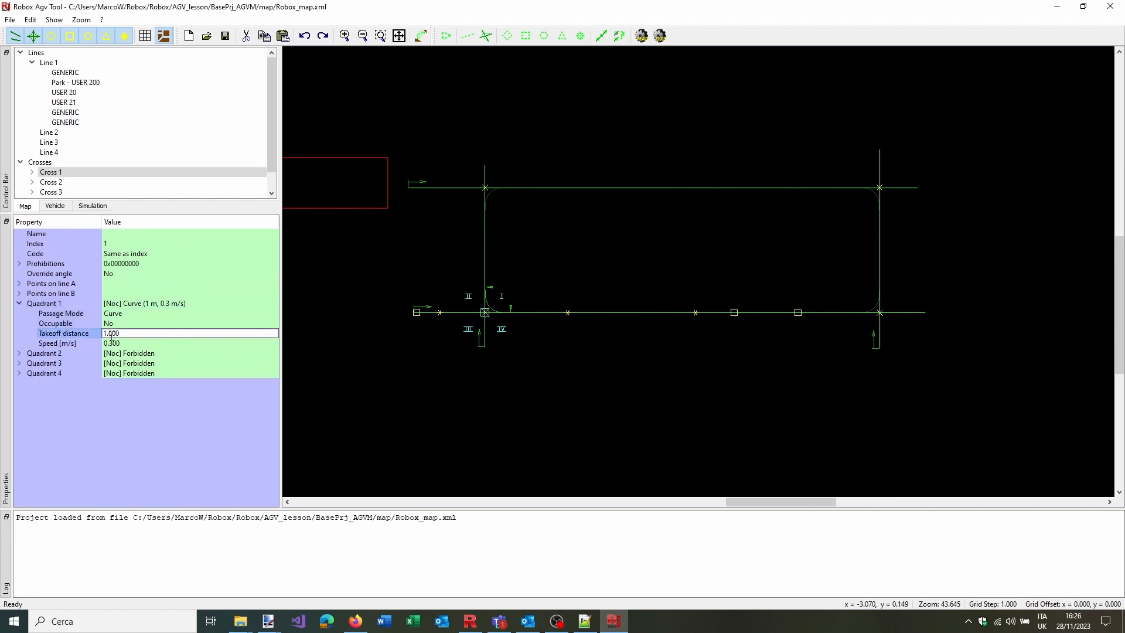
drag(110, 334, 99, 336)
text(2)
key(Tab)
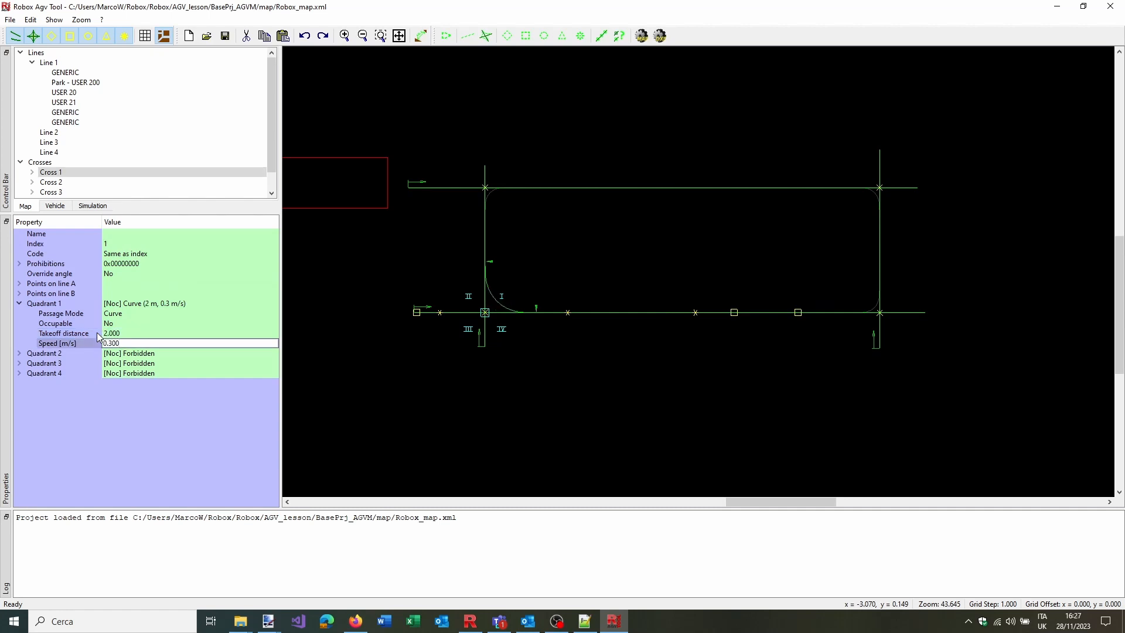
Set the Takeoff distance of the Quadrant 4 curve at the upper-left intersection, Cross 2, to 2
click(487, 192)
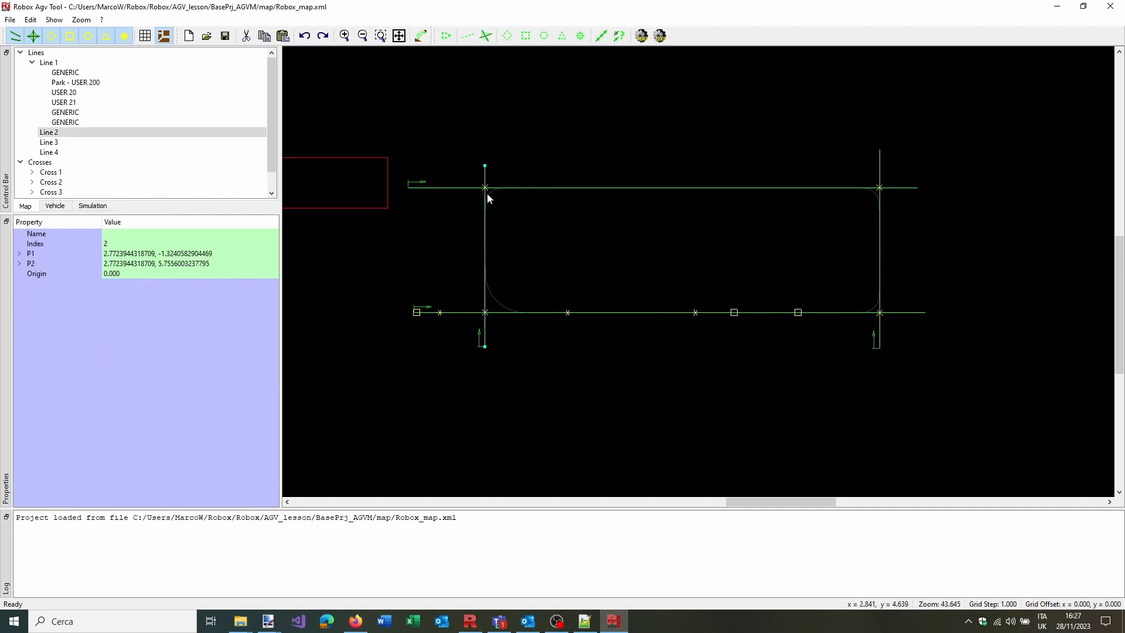
click(486, 190)
click(20, 334)
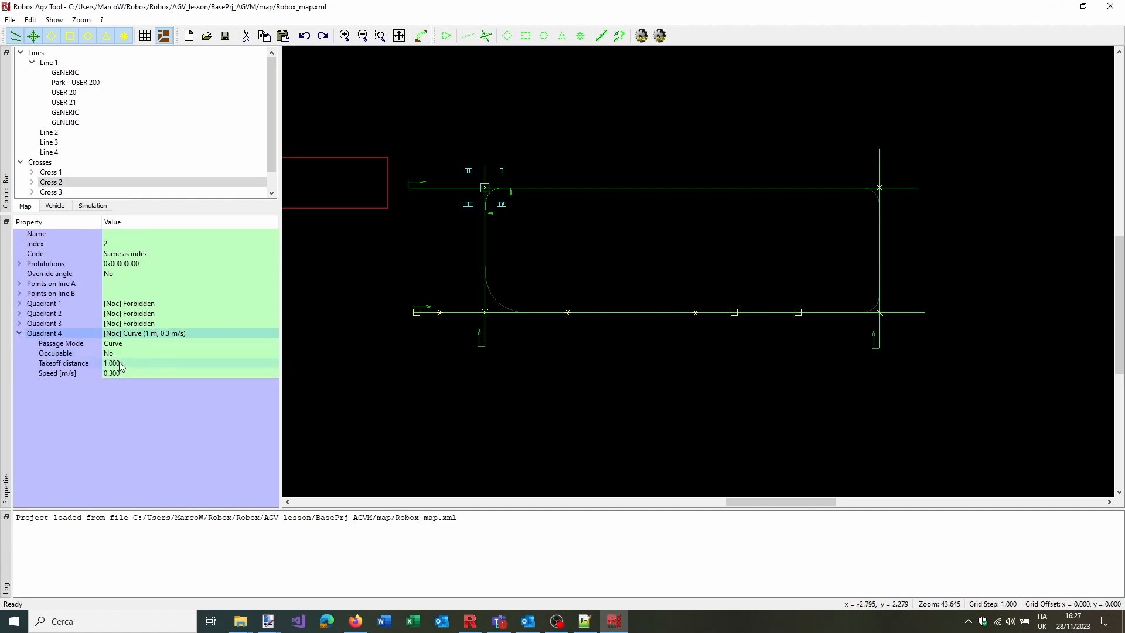
click(119, 364)
text(2)
key(Return)
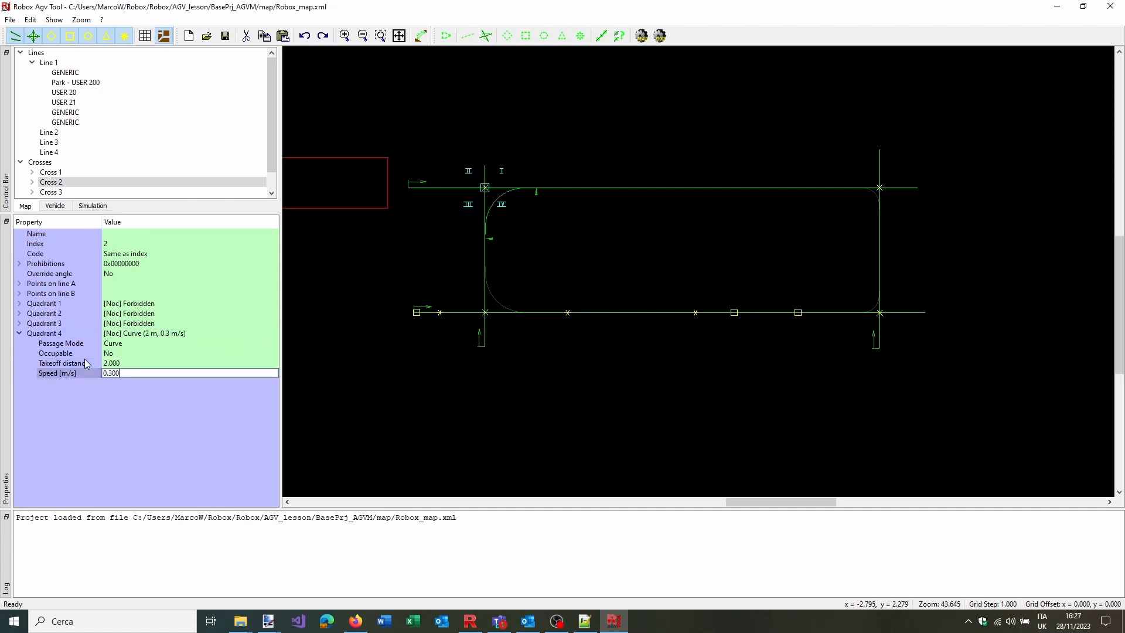
Set the Takeoff distance of the Quadrant 3 curve at the upper-right intersection, Cross 3, to 2
click(879, 188)
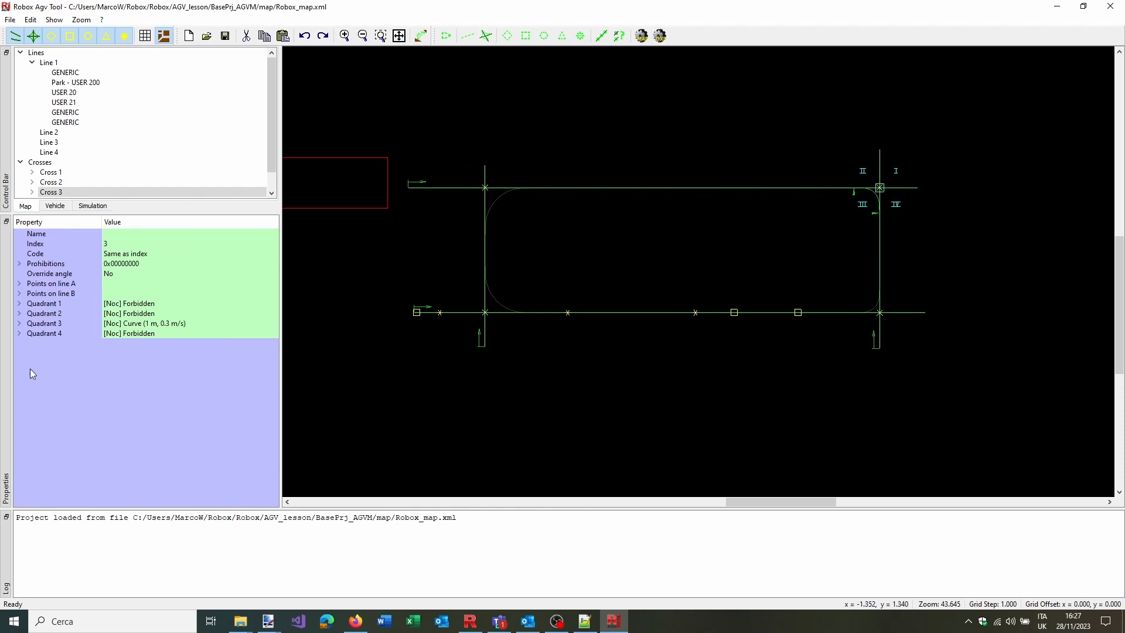
click(21, 323)
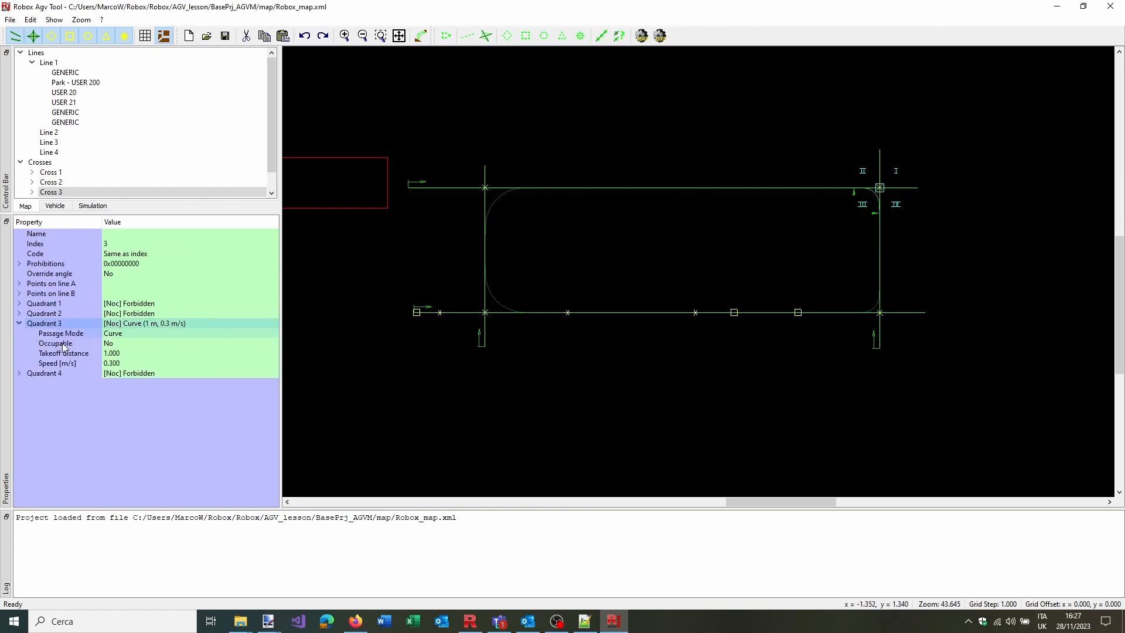
click(153, 352)
double_click(153, 352)
text(2)
key(Return)
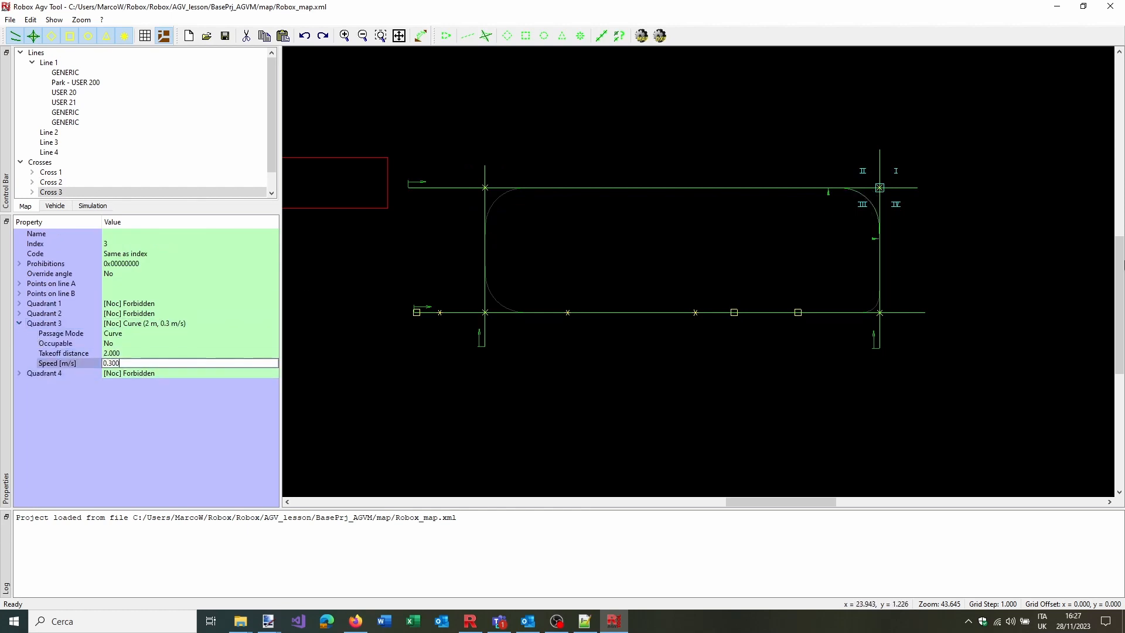
Set the Takeoff distance of the Quadrant 2 curve at the lower-right intersection, Cross 4, to 2
click(877, 312)
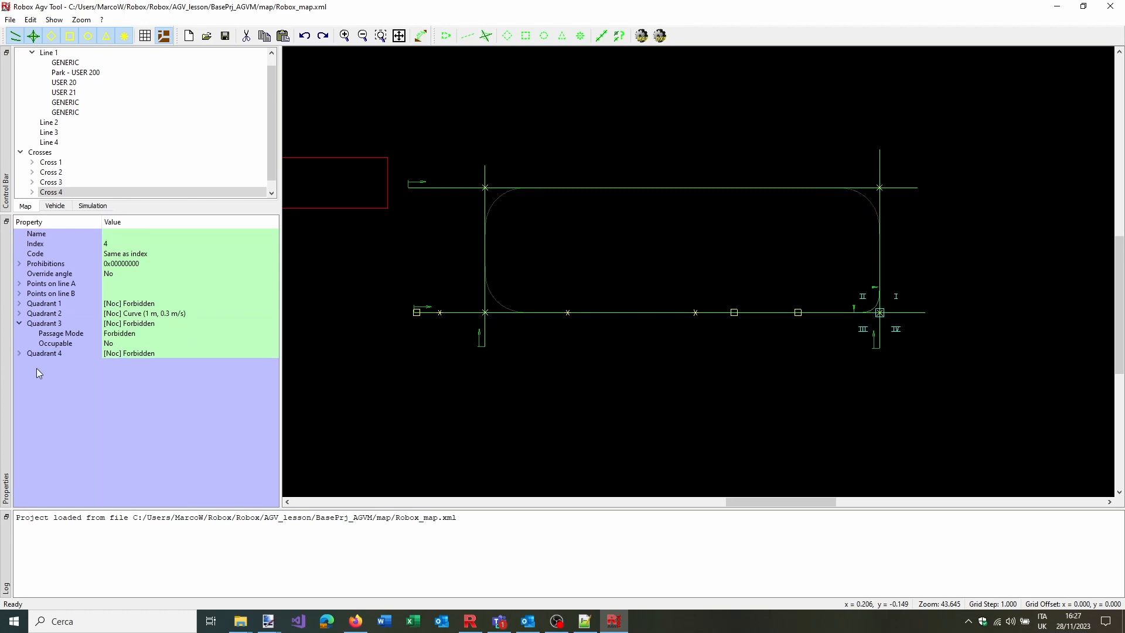
click(20, 314)
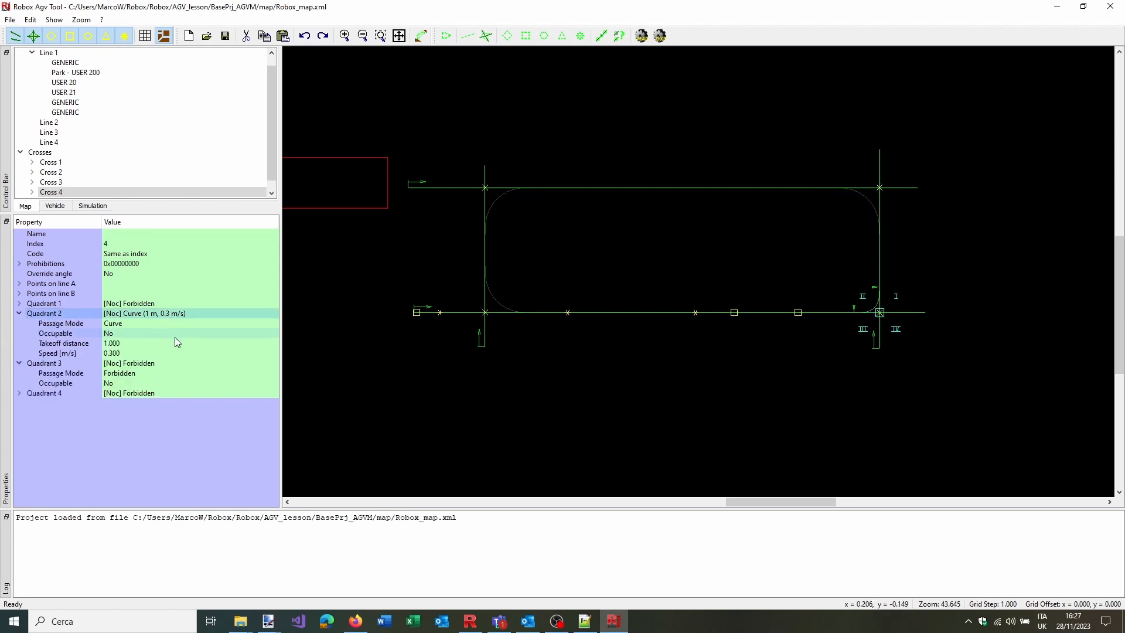
click(138, 343)
click(76, 336)
click(88, 343)
click(127, 343)
text(1)
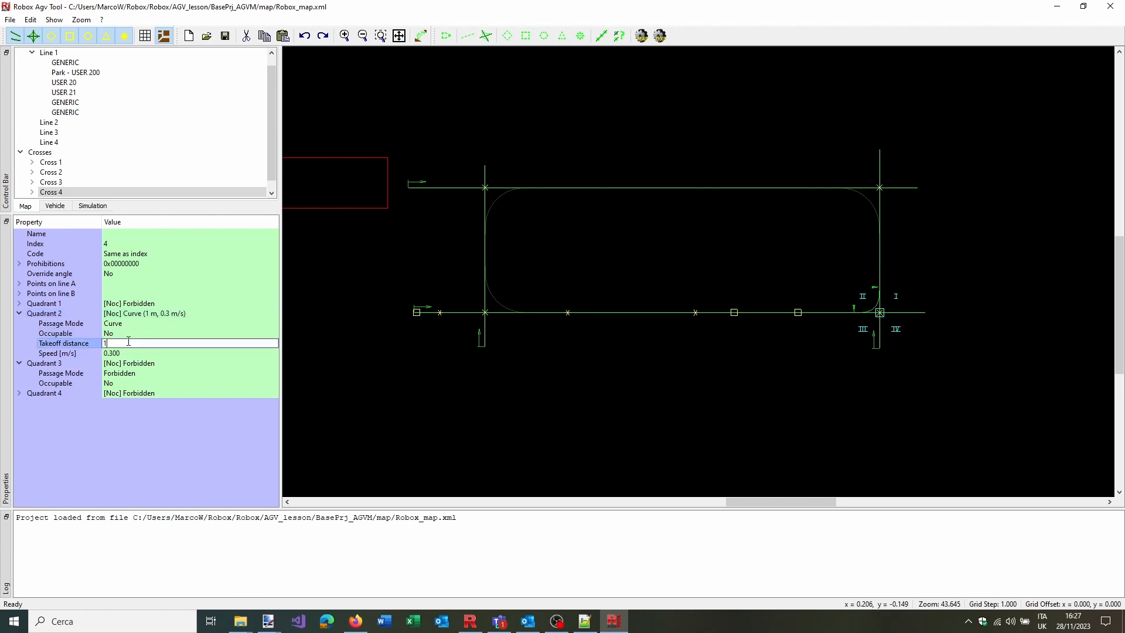
text(2)
key(Tab)
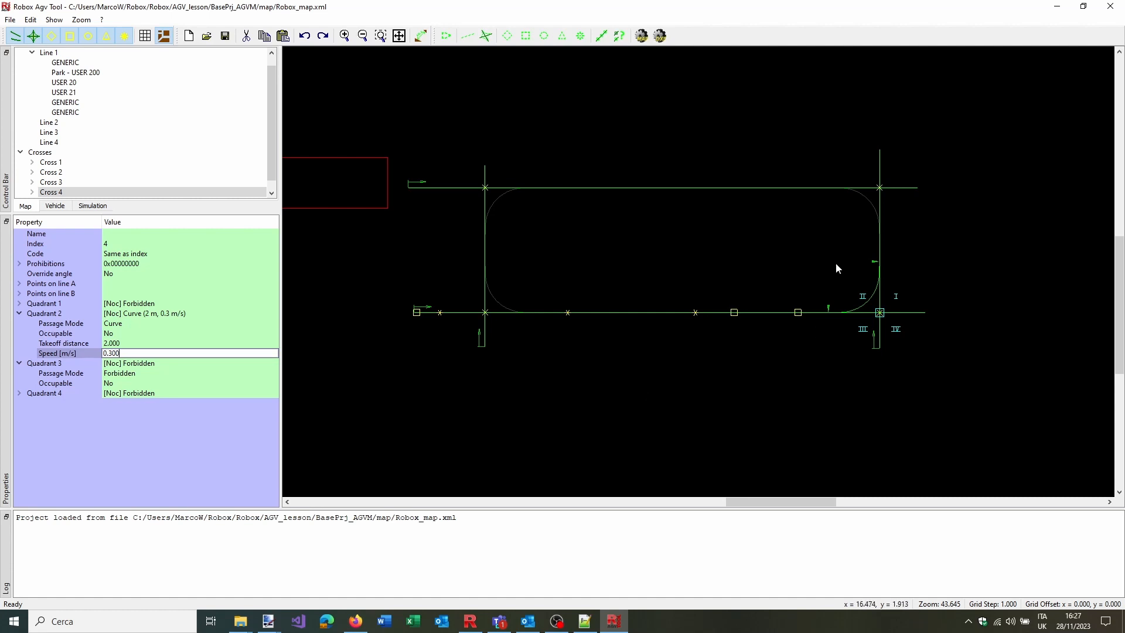
Add a GENERIC point on Line 4 between the two right-hand curves and set its Quote to 4
scroll(870, 238, up, 2)
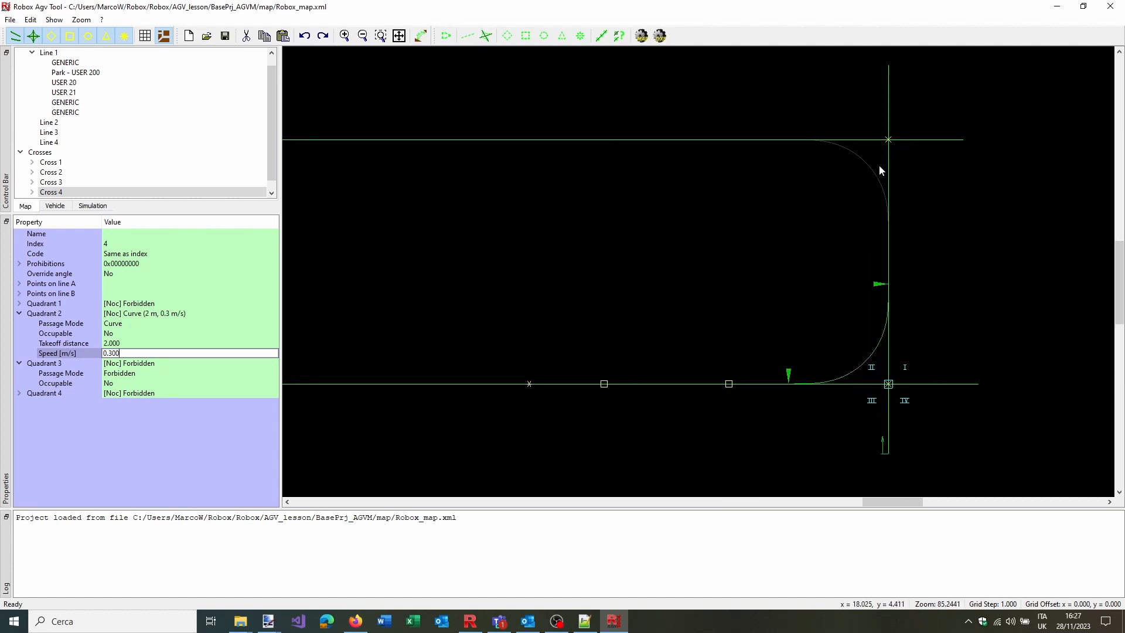
click(888, 140)
scroll(943, 280, up, 2)
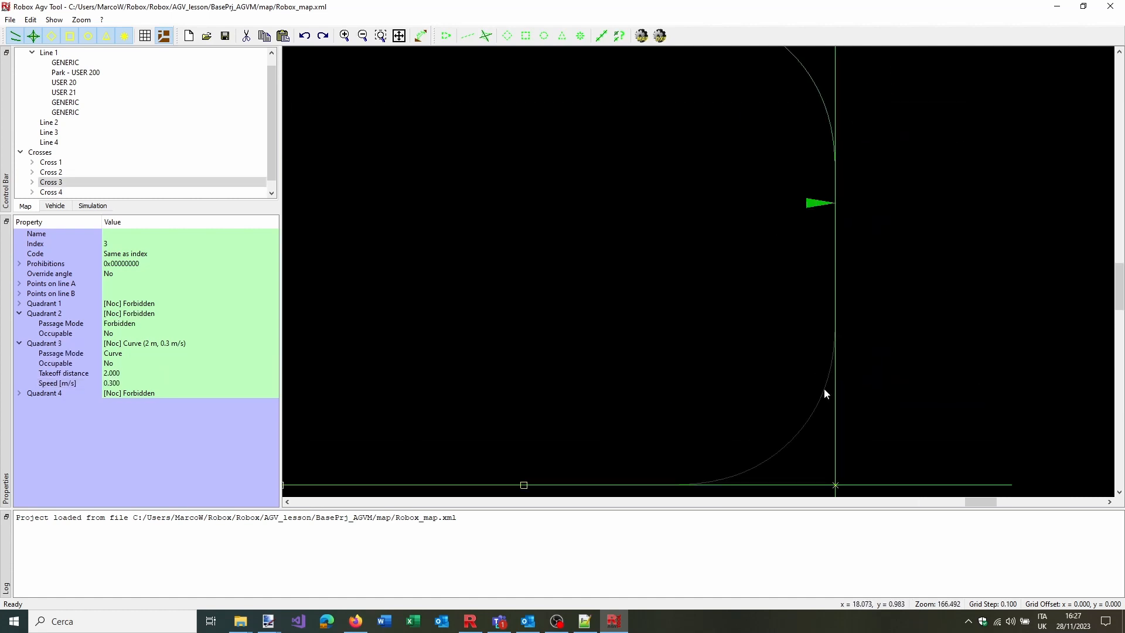
click(823, 388)
click(810, 76)
click(524, 35)
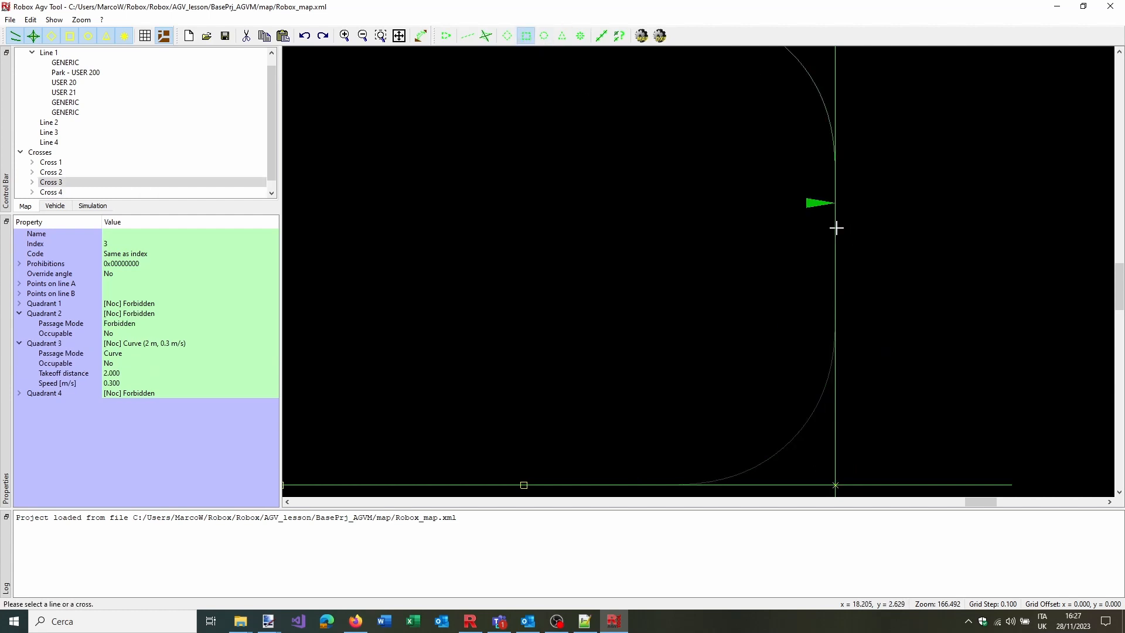
click(836, 227)
click(180, 263)
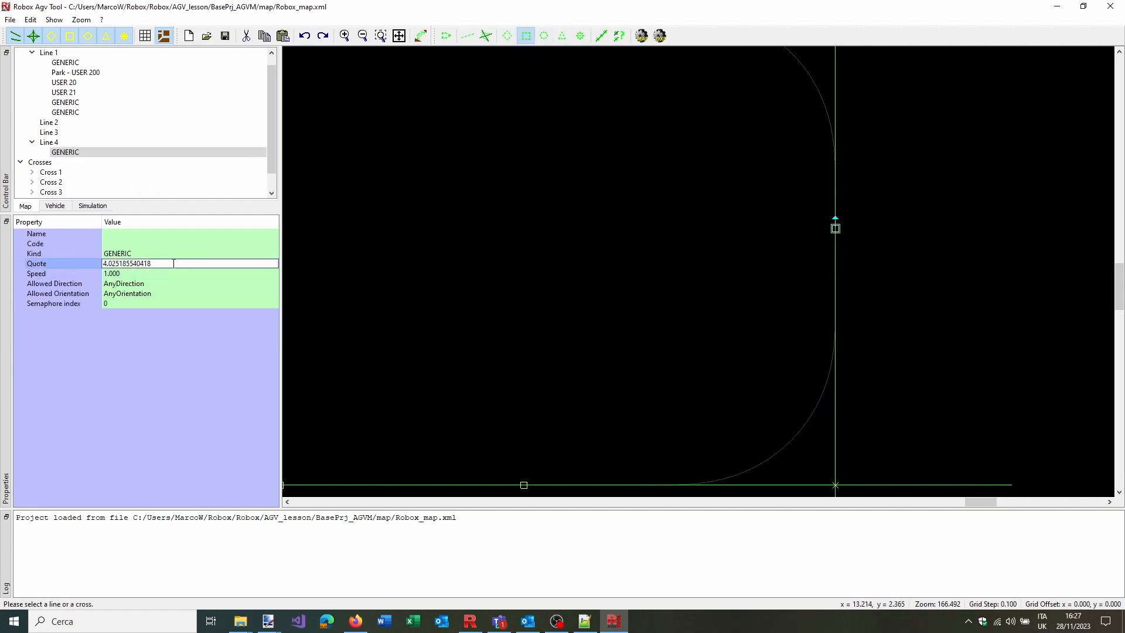
drag(173, 264, 117, 261)
key(BackSpace)
key(BackSpace)
key(BackSpace)
key(Tab)
scroll(947, 296, down, 3)
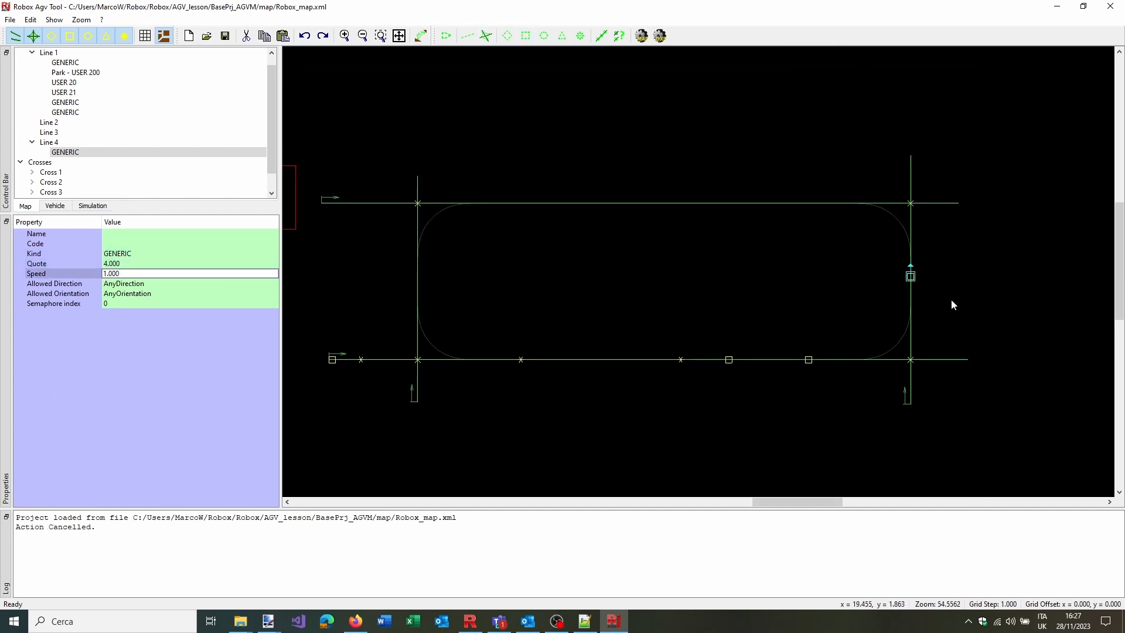
Add a GENERIC point on Line 3 just before the upper-right curve and set its Quote to 15.5
click(951, 298)
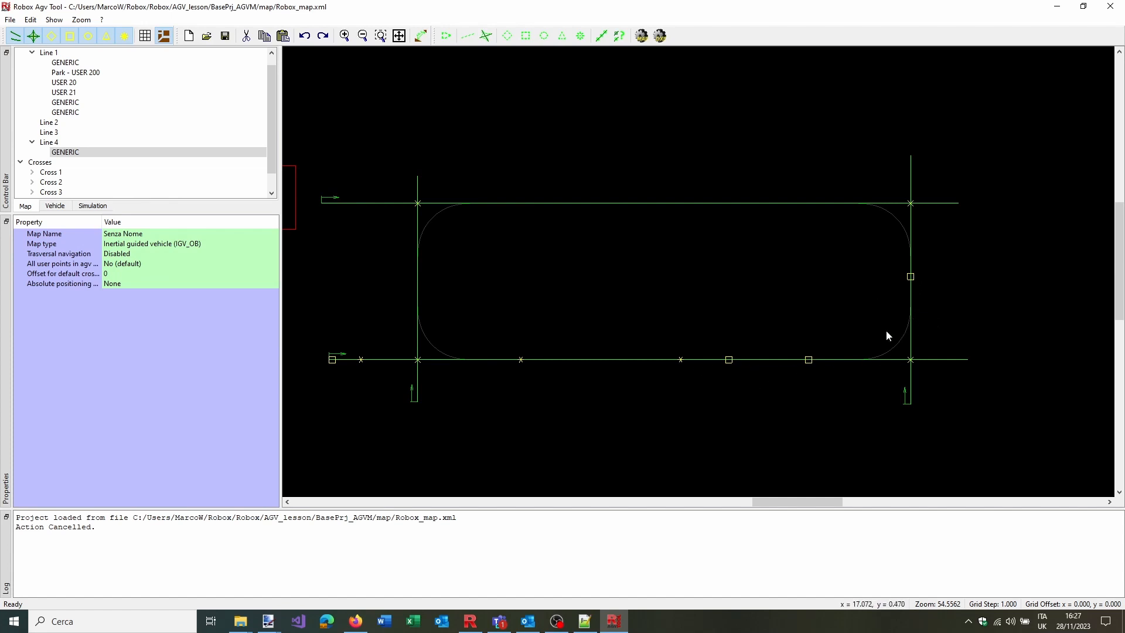
click(888, 213)
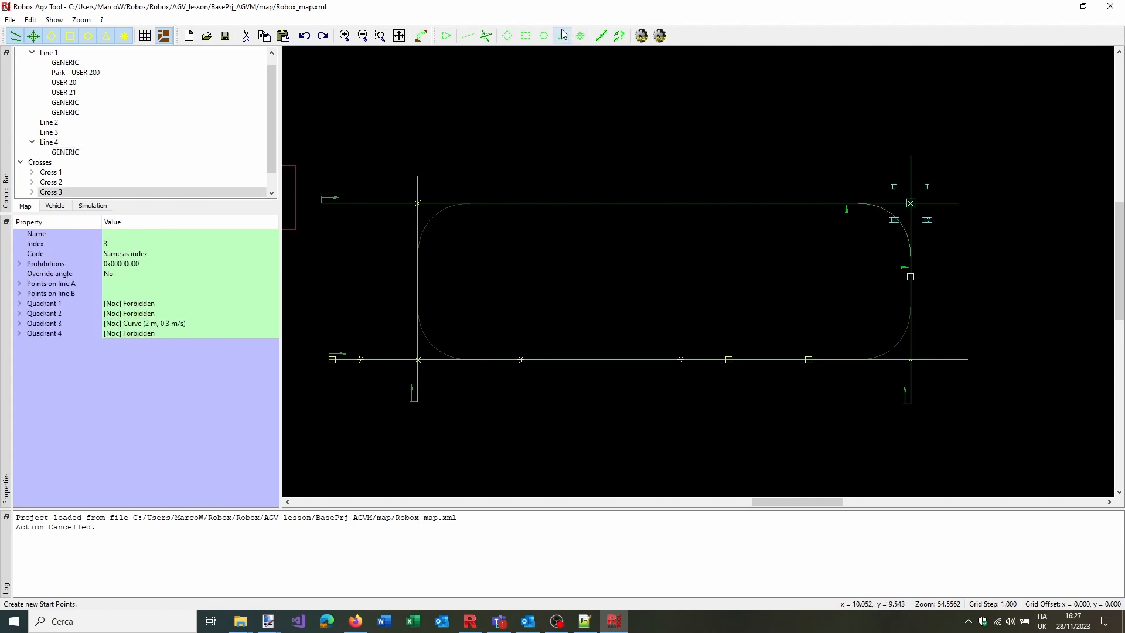
click(525, 36)
click(817, 199)
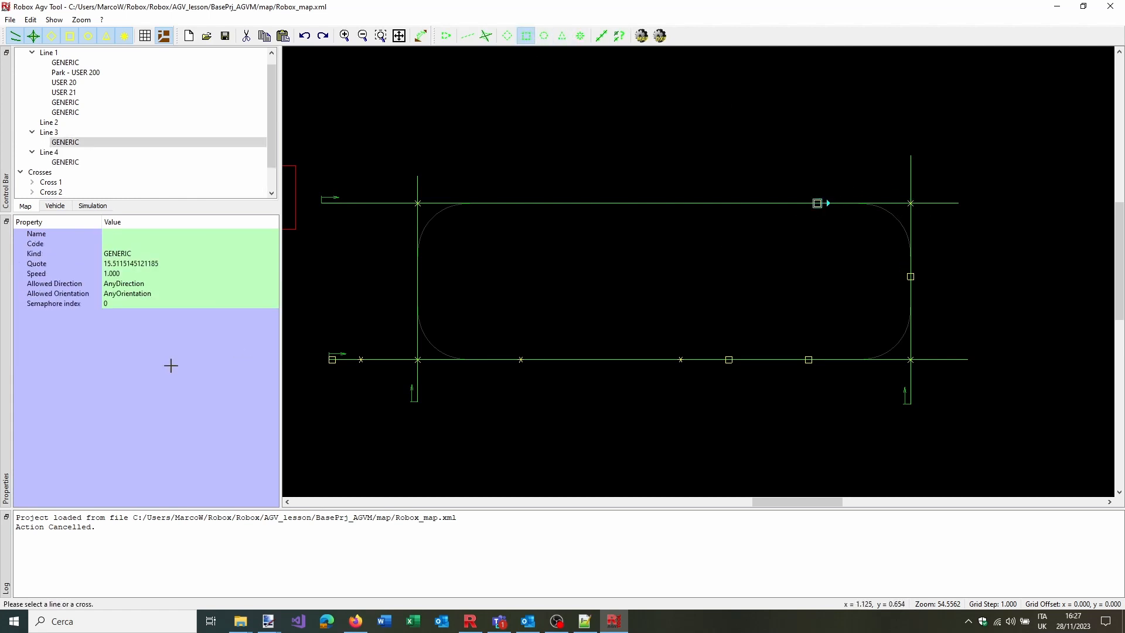
click(122, 264)
drag(116, 263, 206, 264)
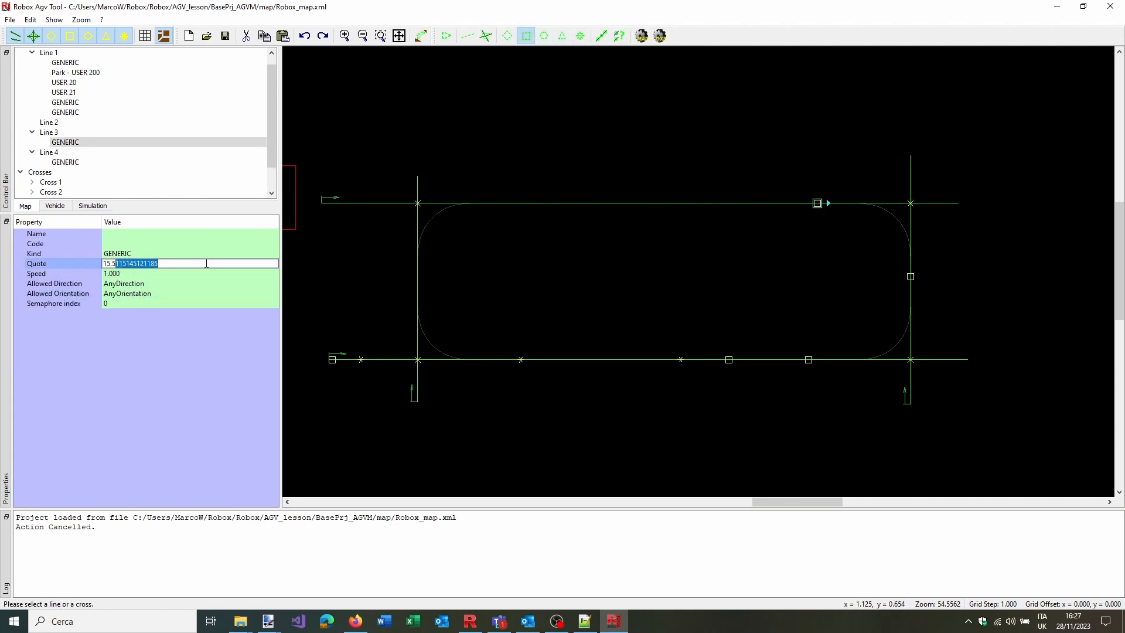
key(BackSpace)
key(Tab)
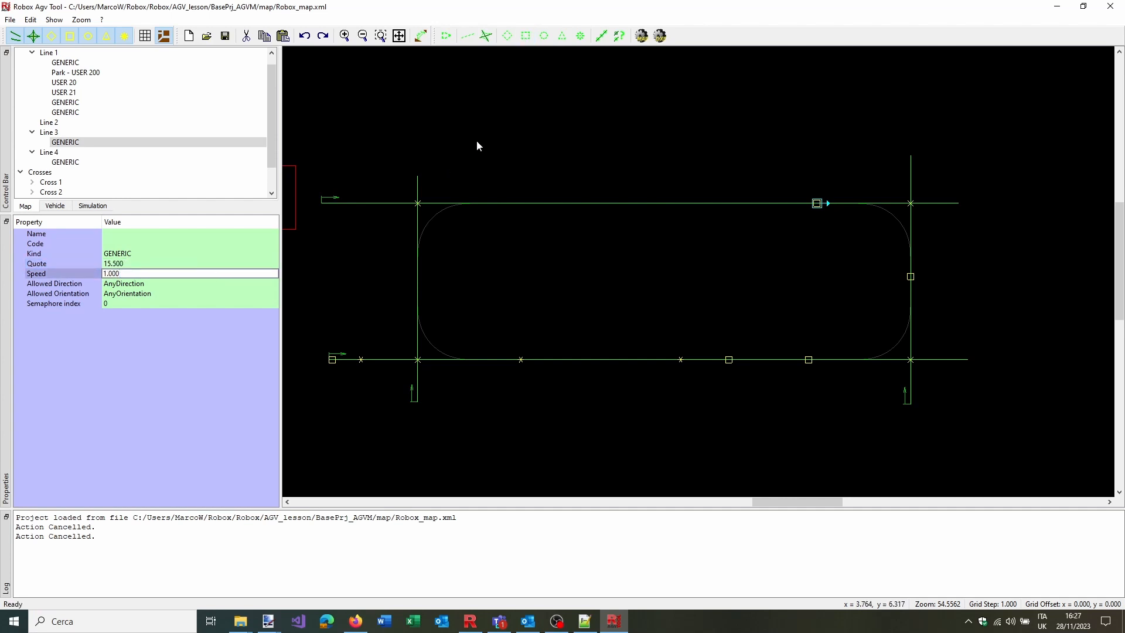
Add a USER point on Line 3 before the GENERIC point, with Code 10 and Quote 12
click(579, 35)
click(715, 209)
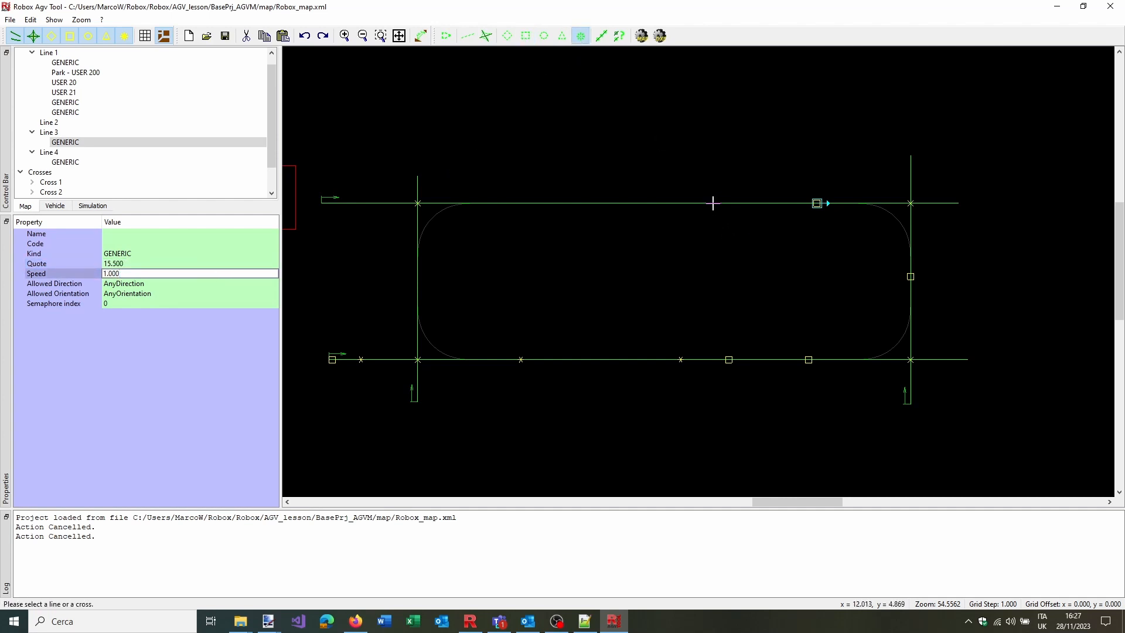
click(147, 242)
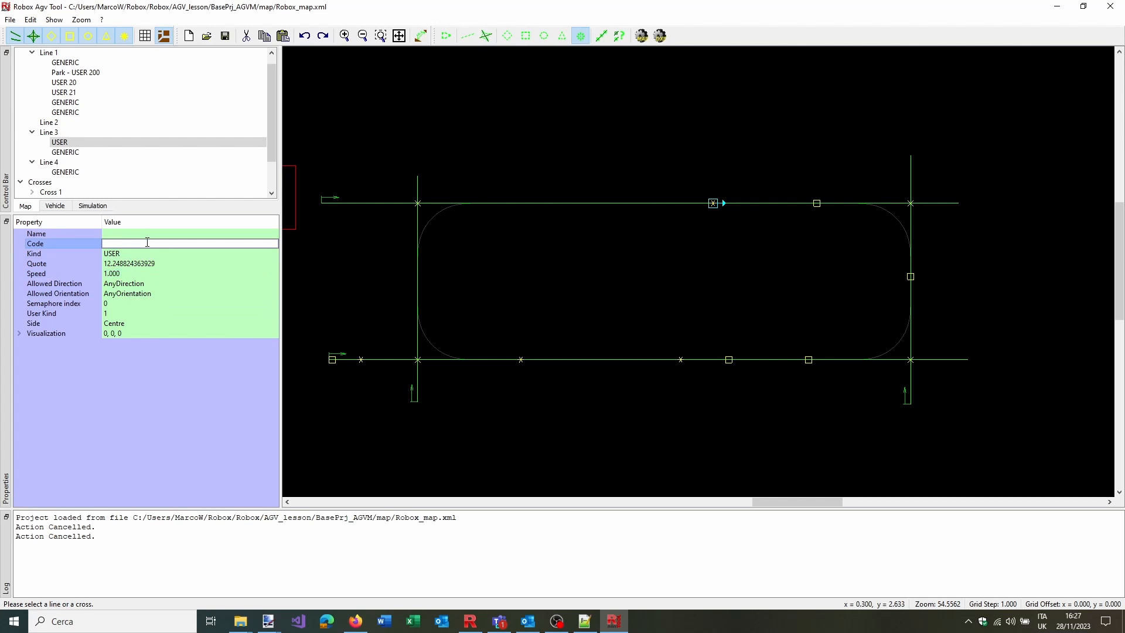
text(10)
key(Return)
click(151, 263)
drag(165, 261, 113, 262)
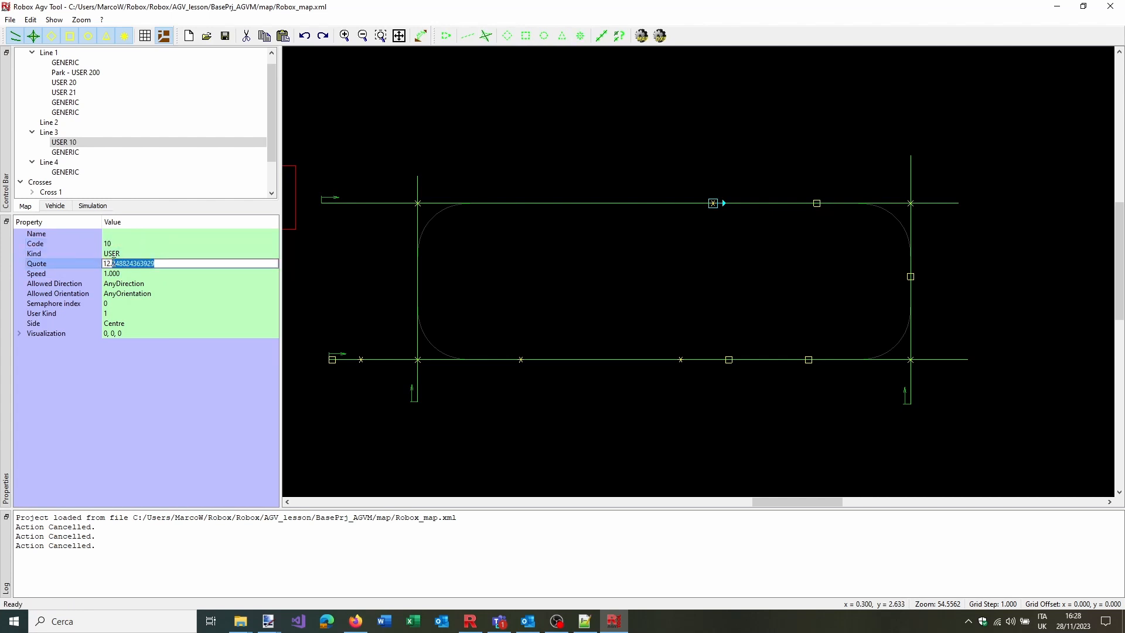
key(BackSpace)
key(Tab)
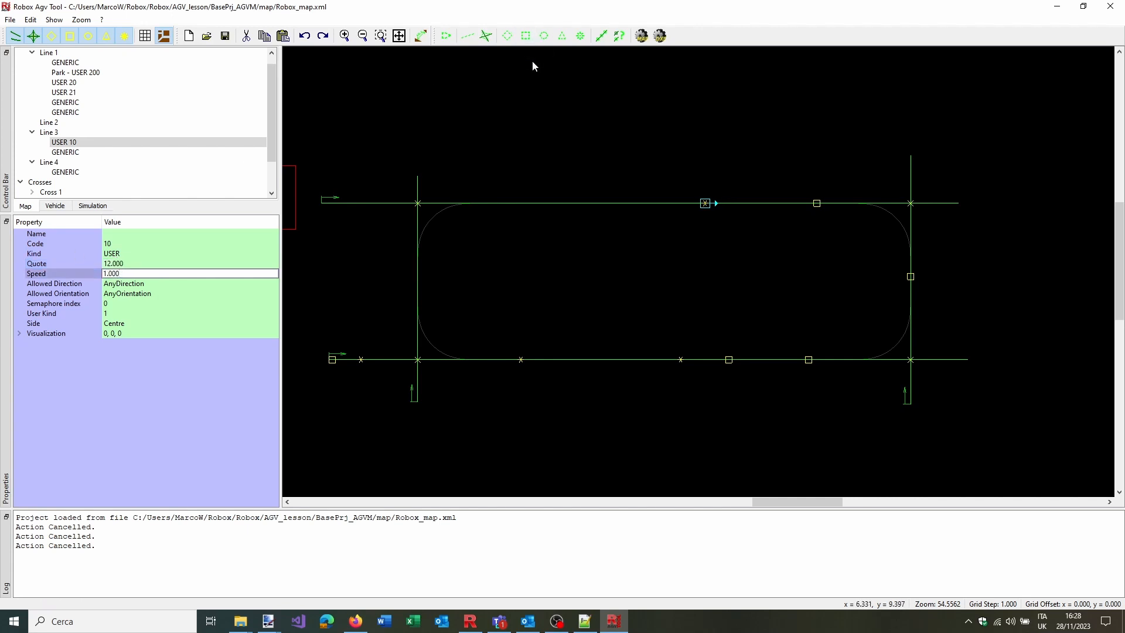
Add two more USER points on Line 3 before USER 10, at quotes of about 8.64 and 6.44
click(579, 35)
click(597, 202)
click(528, 203)
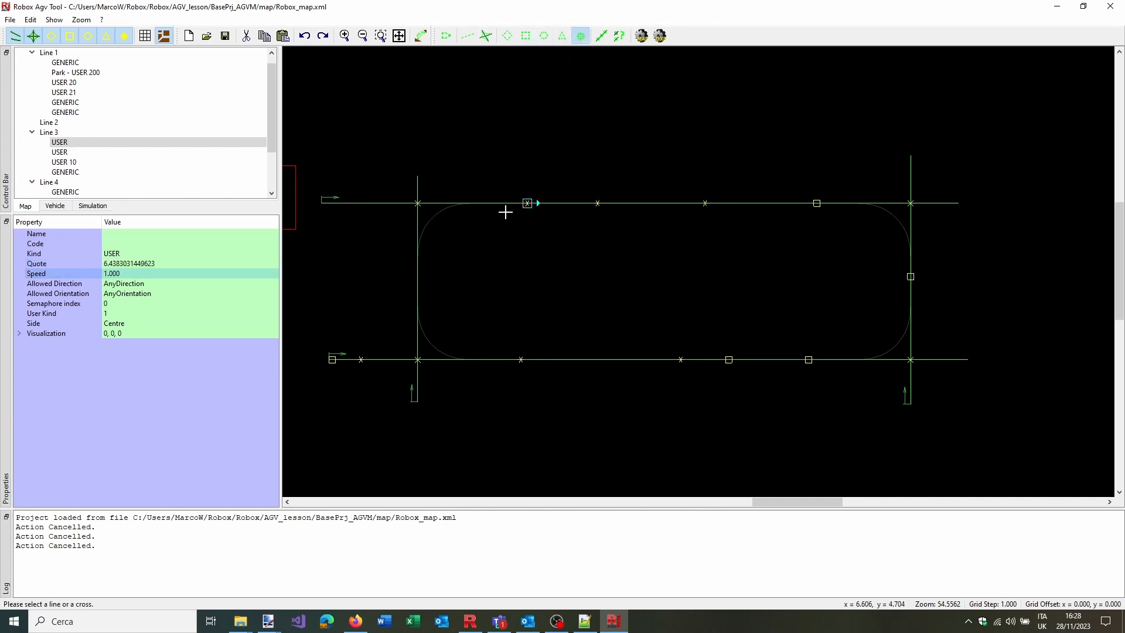
key(Escape)
Set the Quote of the uncoded USER point nearest USER 10 on Line 3 to 1
click(598, 204)
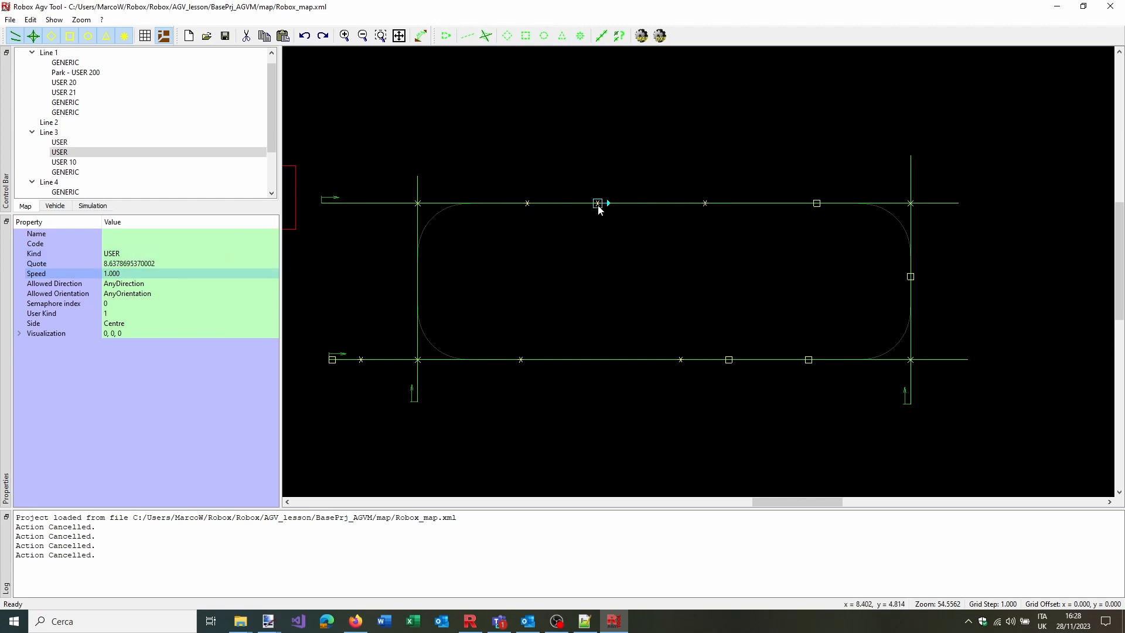
click(172, 264)
drag(172, 264, 72, 262)
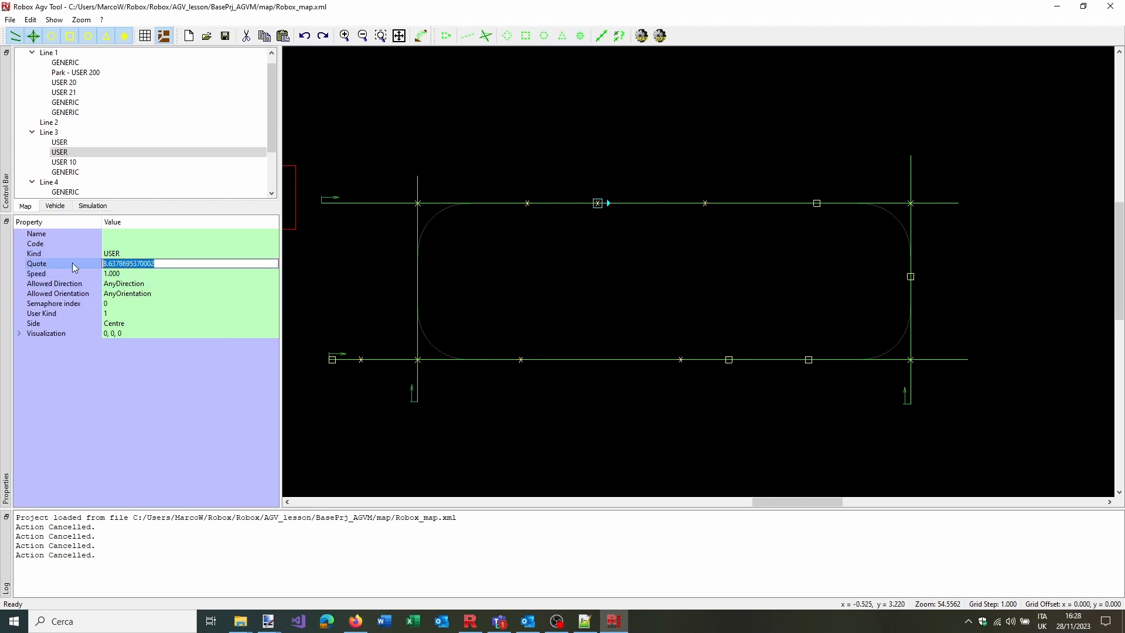
text(1)
key(Return)
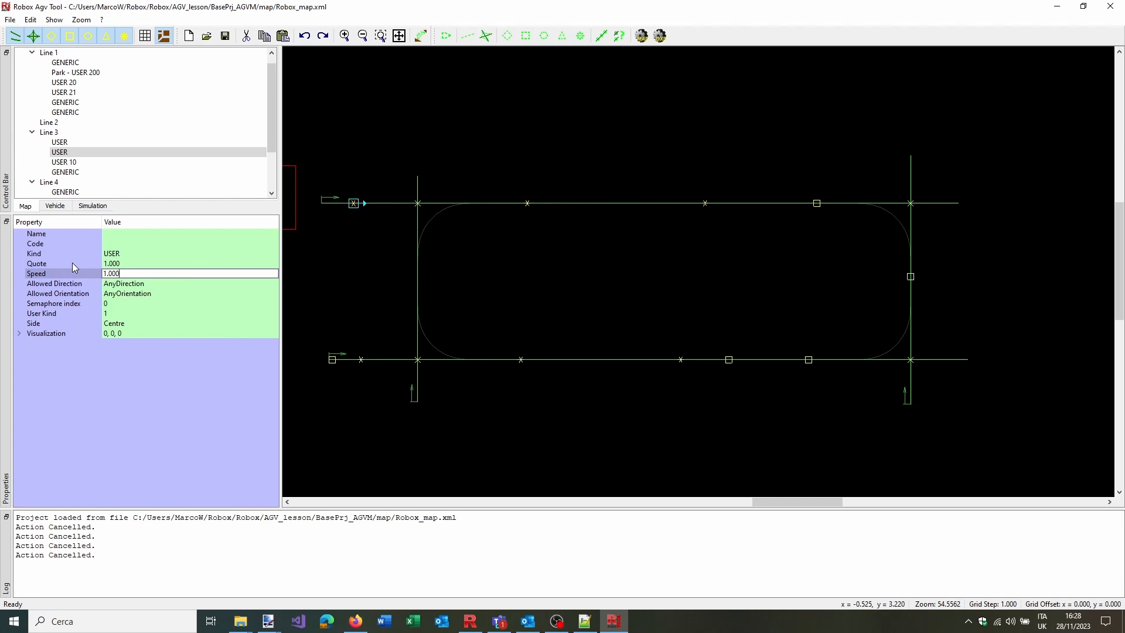
Set the Quote of the selected uncoded USER point on Line 3 to 10
click(72, 263)
click(123, 265)
drag(123, 264, 83, 268)
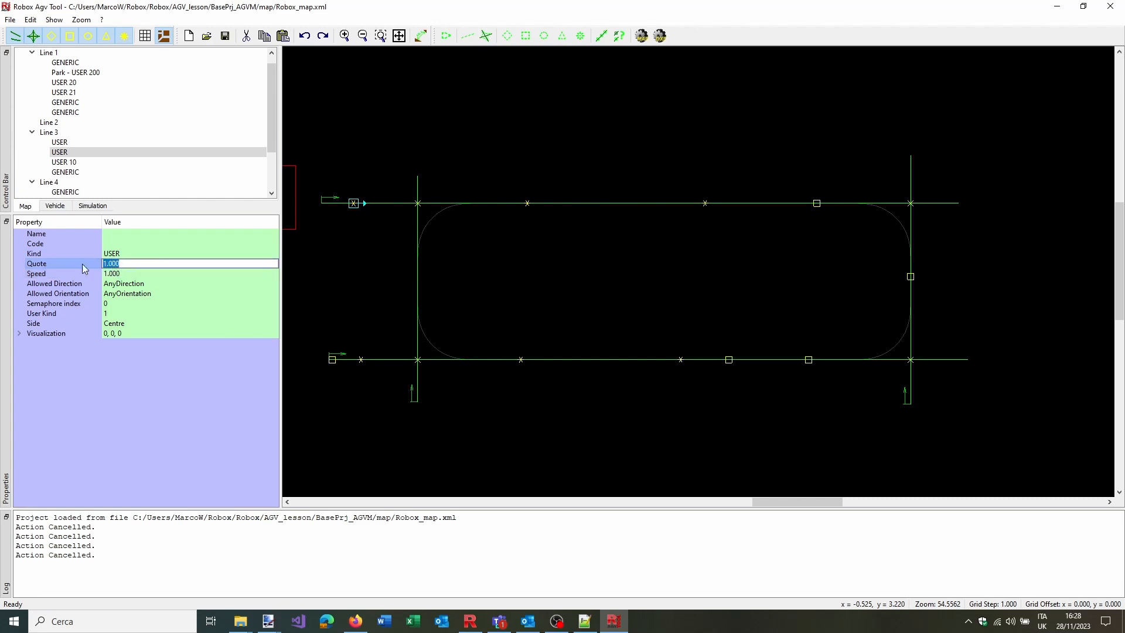
text(10)
key(Return)
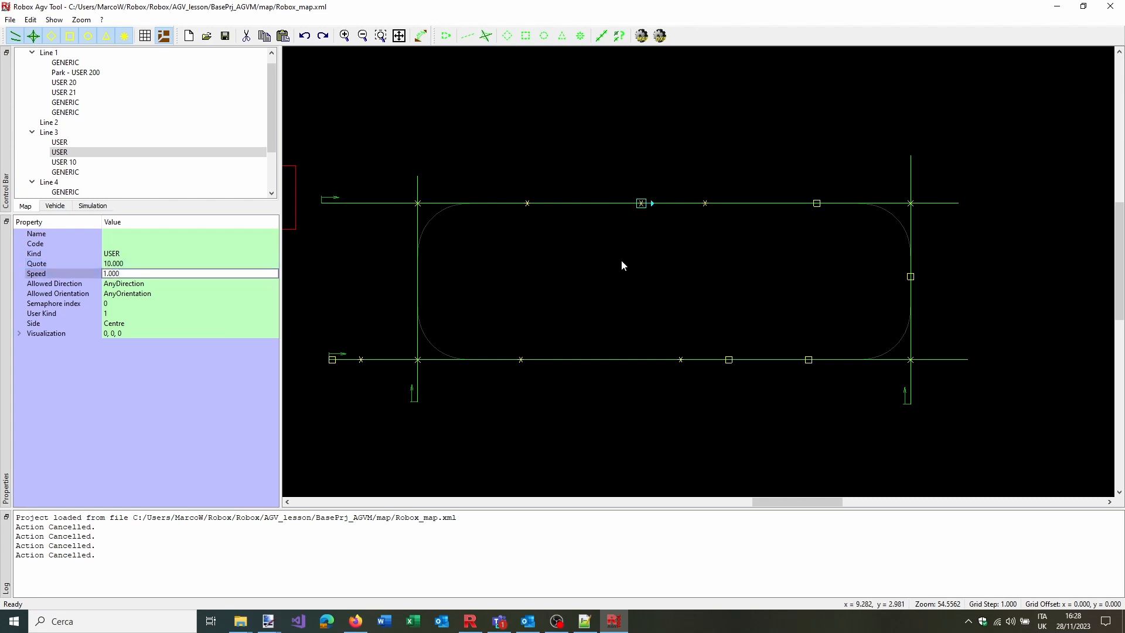
Give the first USER point on Line 3 a Quote of 8 and Code 12
click(527, 203)
click(146, 263)
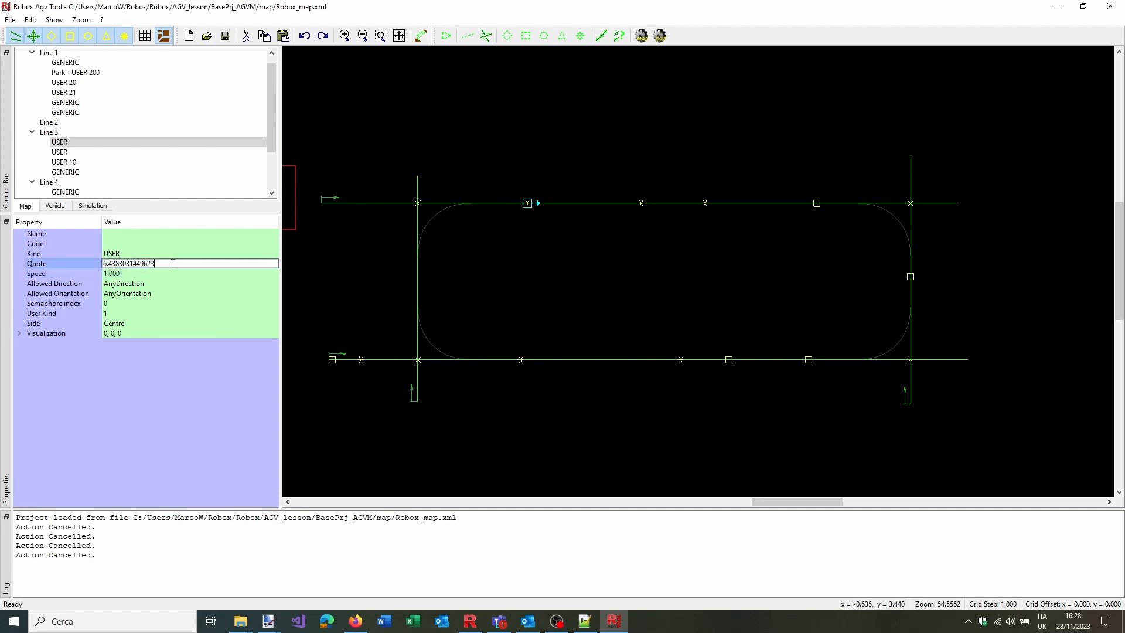
drag(155, 264, 21, 268)
text(8)
key(Return)
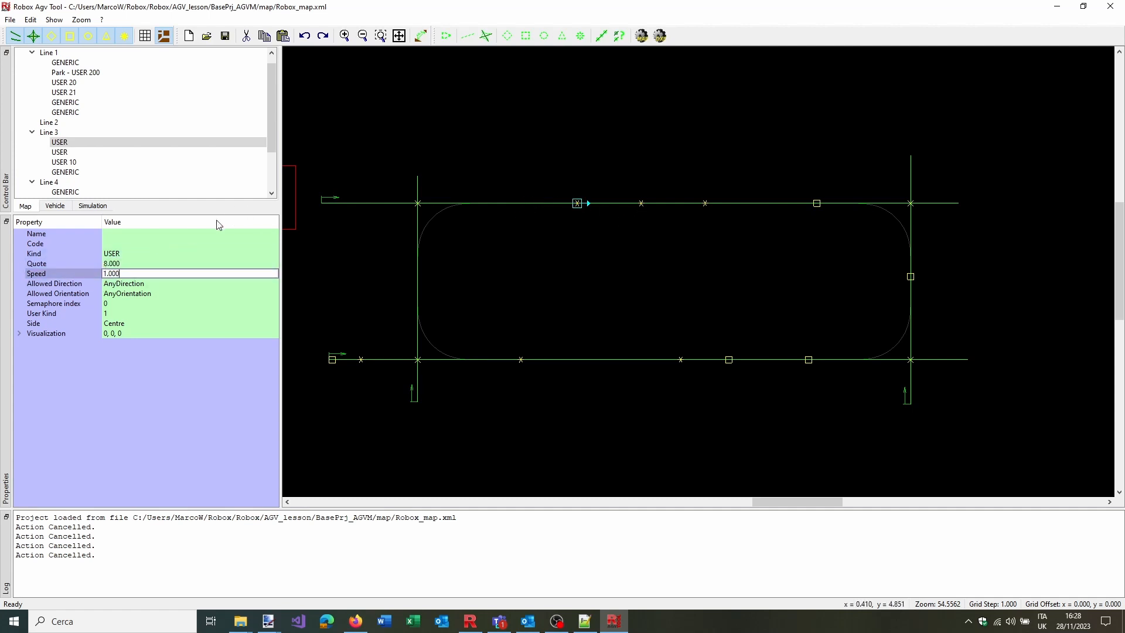
click(180, 244)
text(12)
key(Return)
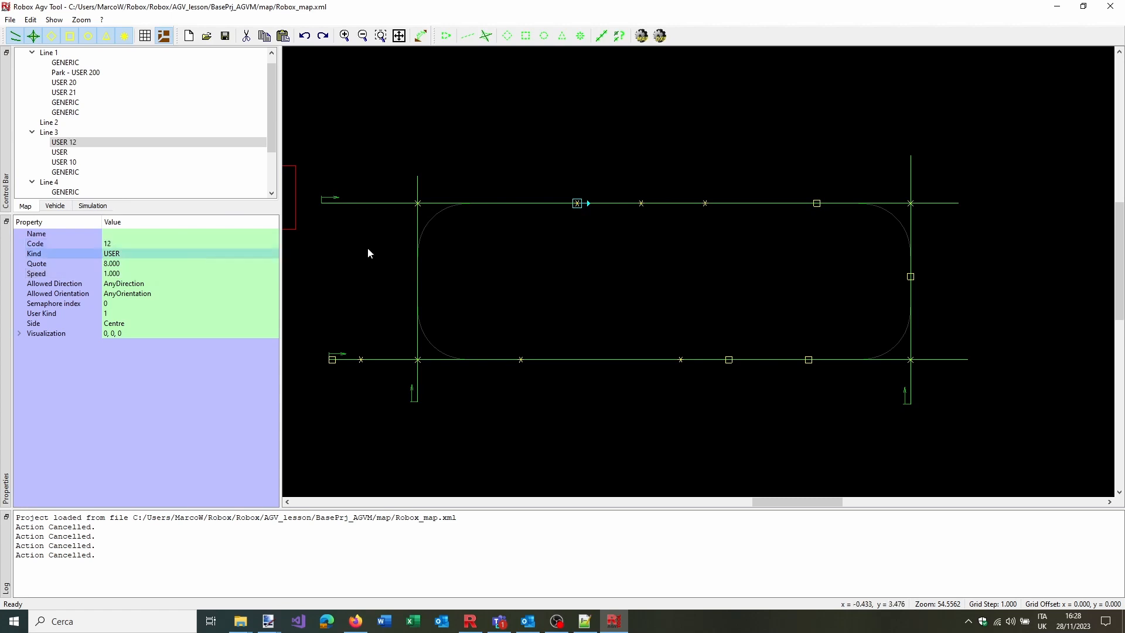
Assign Code 11 to the uncoded USER point between USER 12 and USER 10 on Line 3
click(639, 211)
click(641, 204)
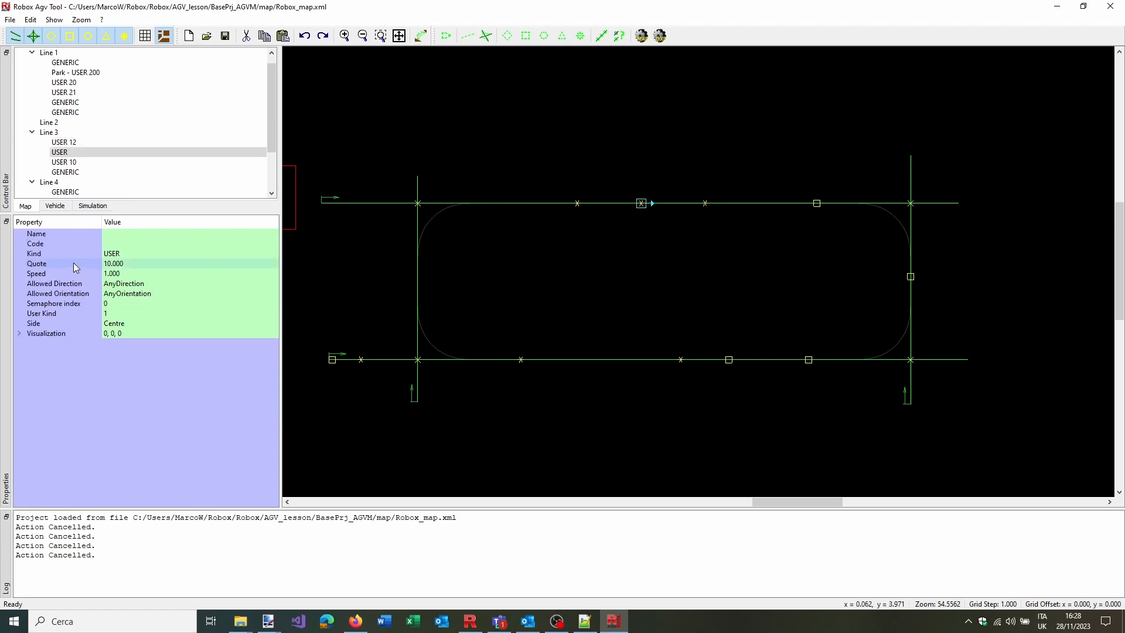
click(120, 245)
text(11)
key(Return)
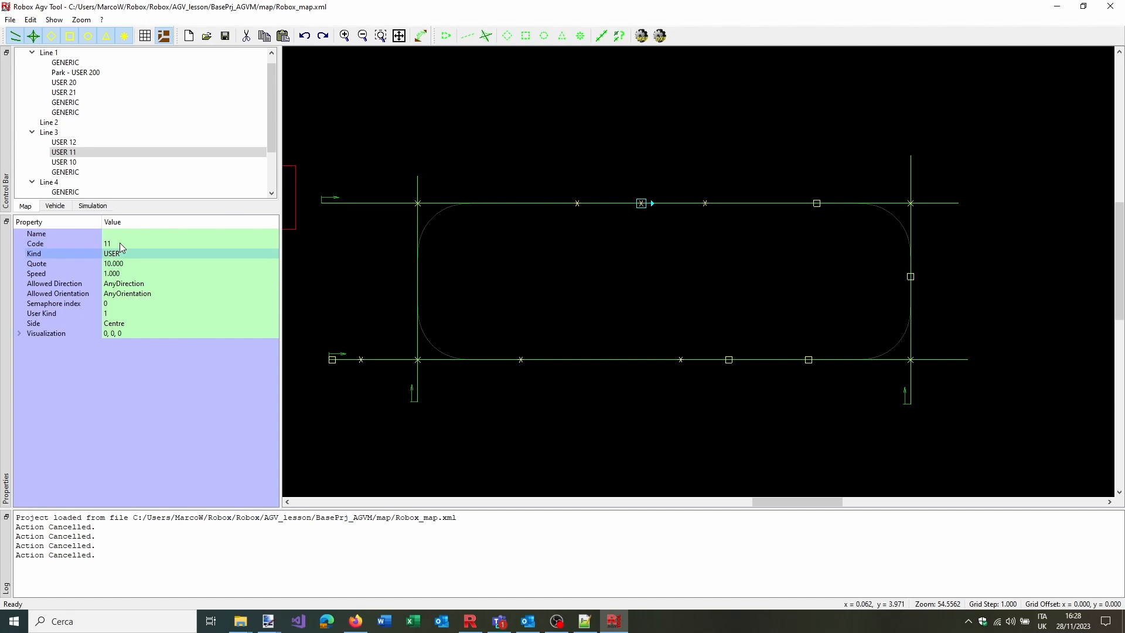
Add a GENERIC point on Line 3 between the upper-left curve and USER 12, with its Quote set to 6
click(526, 35)
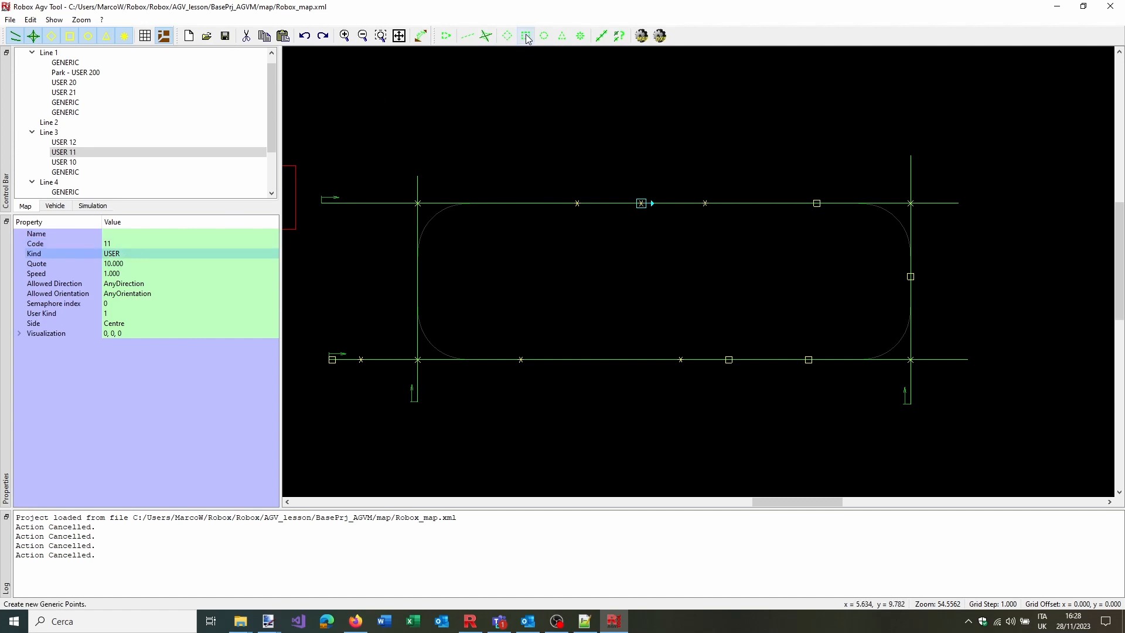
click(513, 203)
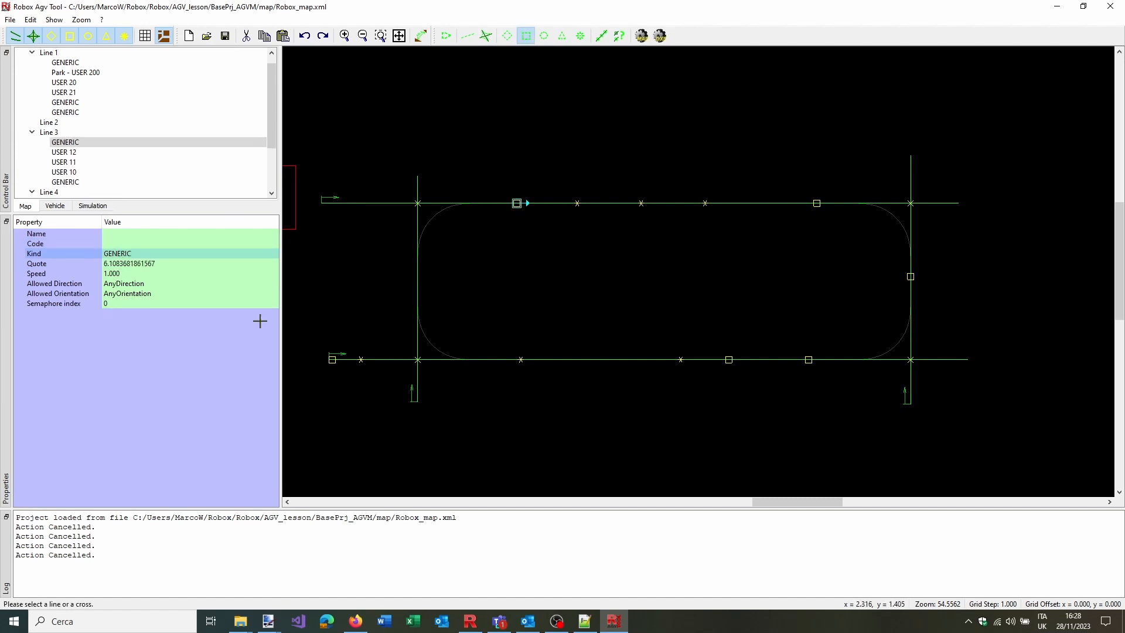
click(173, 264)
drag(156, 264, 112, 264)
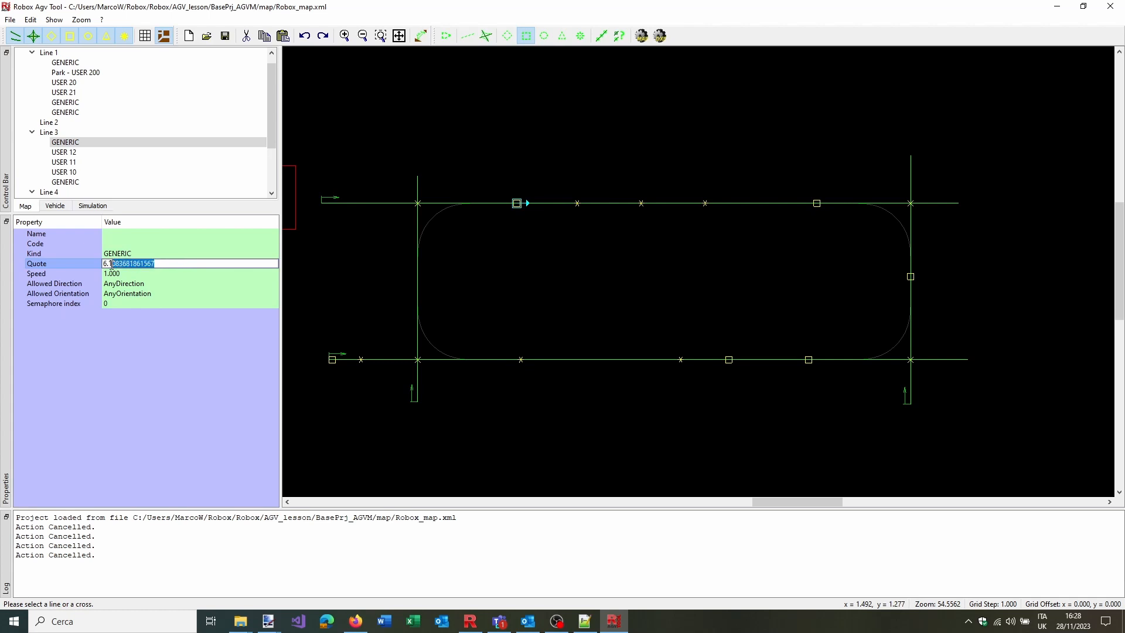
text(0)
key(Tab)
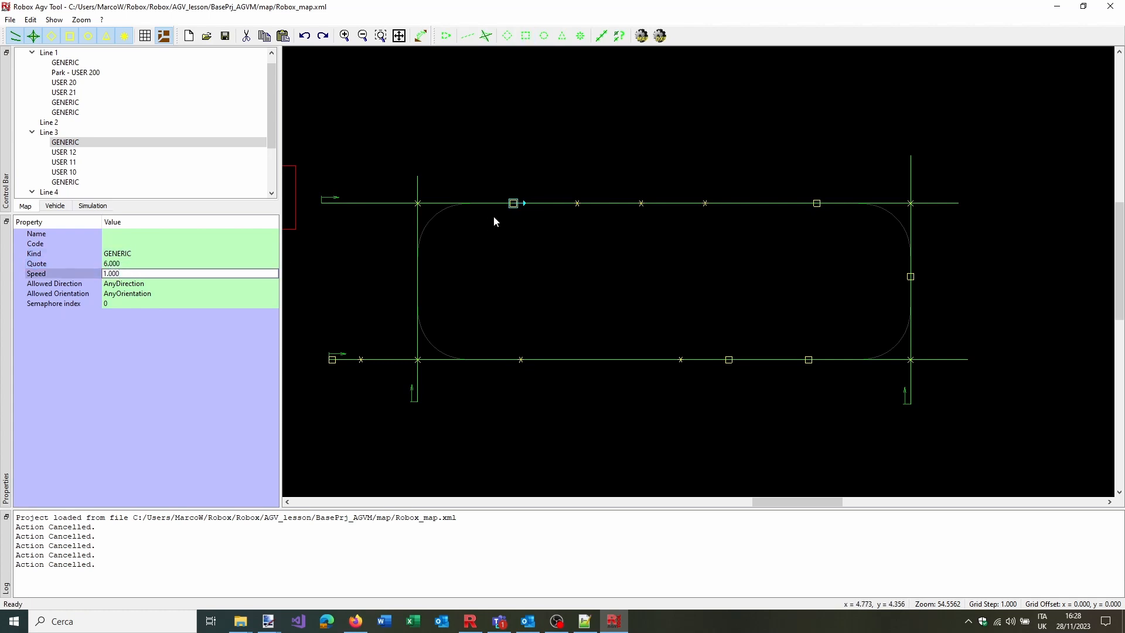
Add a GENERIC point on Line 2 between its two curves, set its Quote to 4, and check it against the Cross 1 curve
click(437, 208)
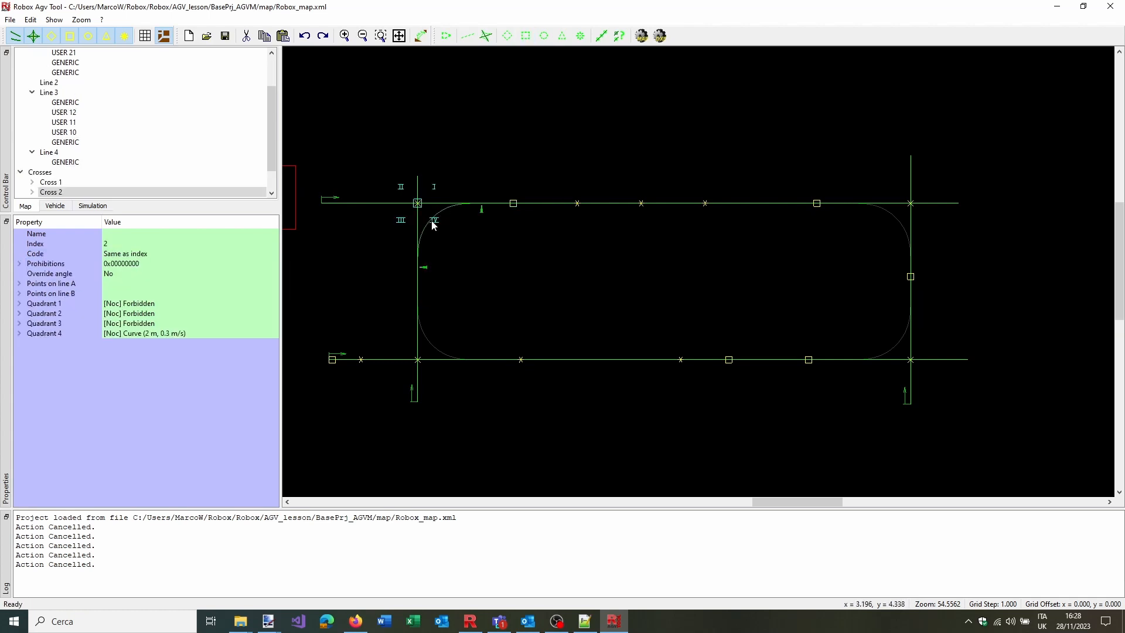
click(525, 35)
scroll(409, 294, up, 6)
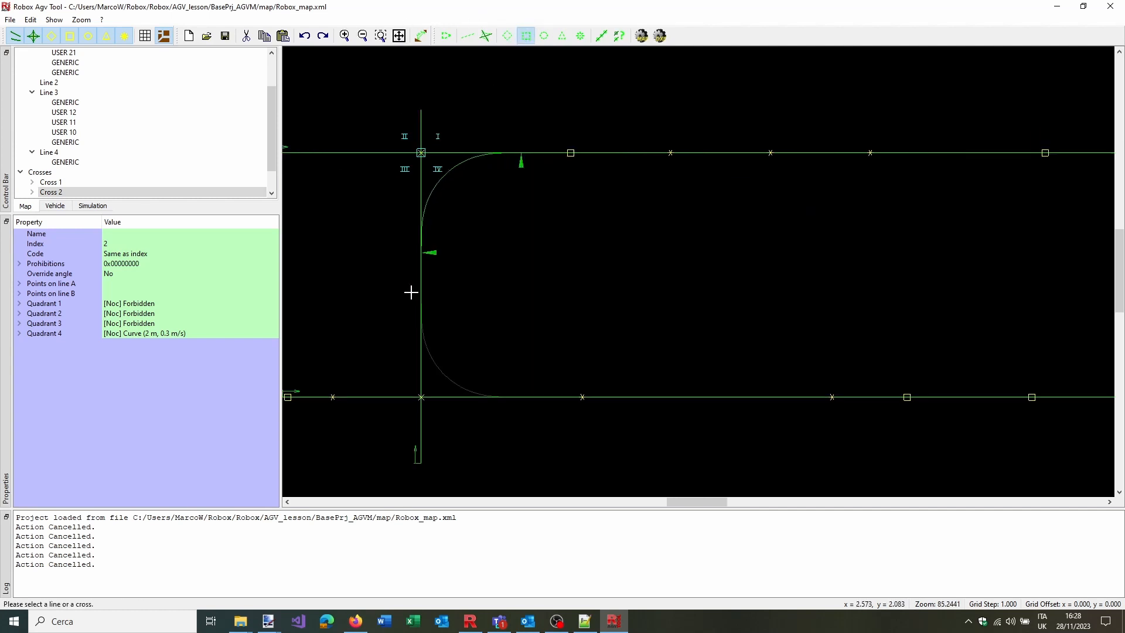
click(427, 233)
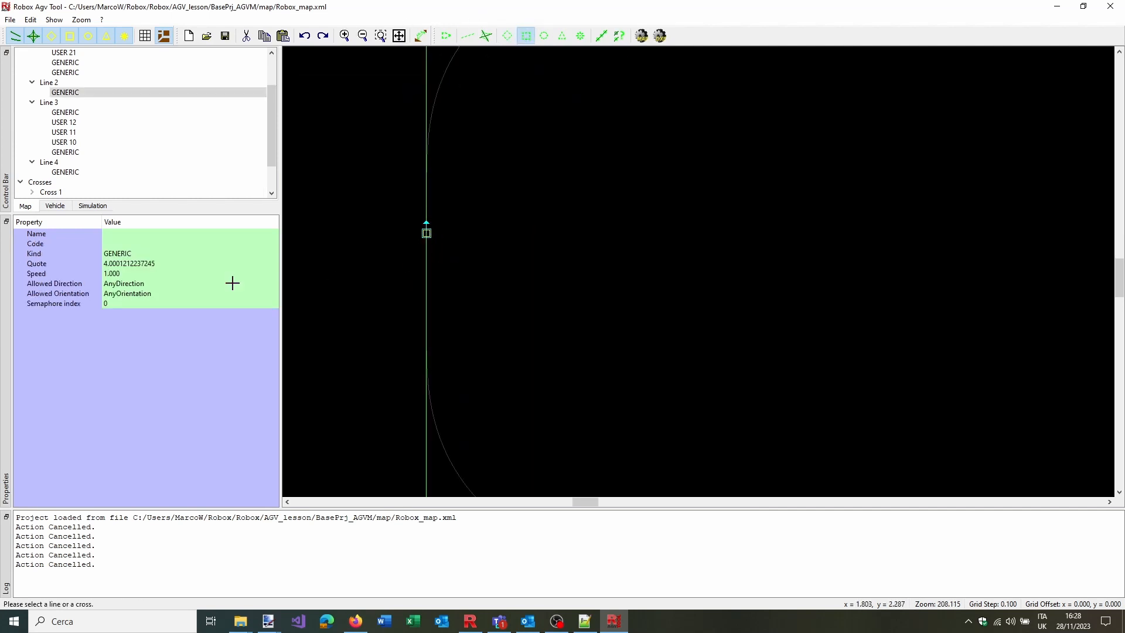
double_click(142, 263)
drag(118, 264, 251, 262)
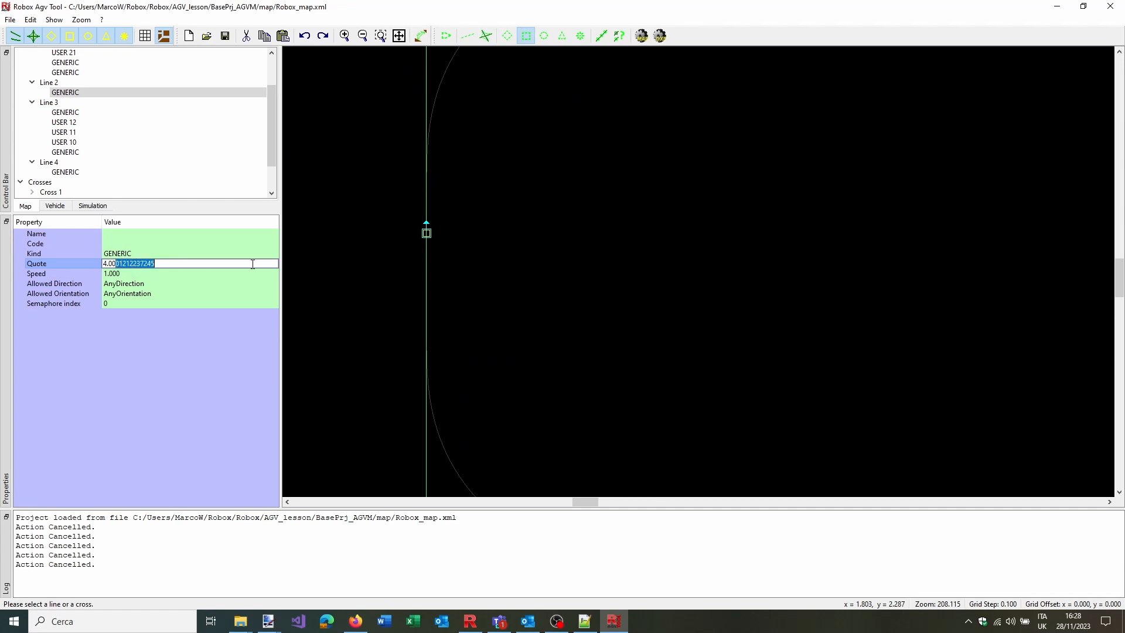
key(BackSpace)
key(Tab)
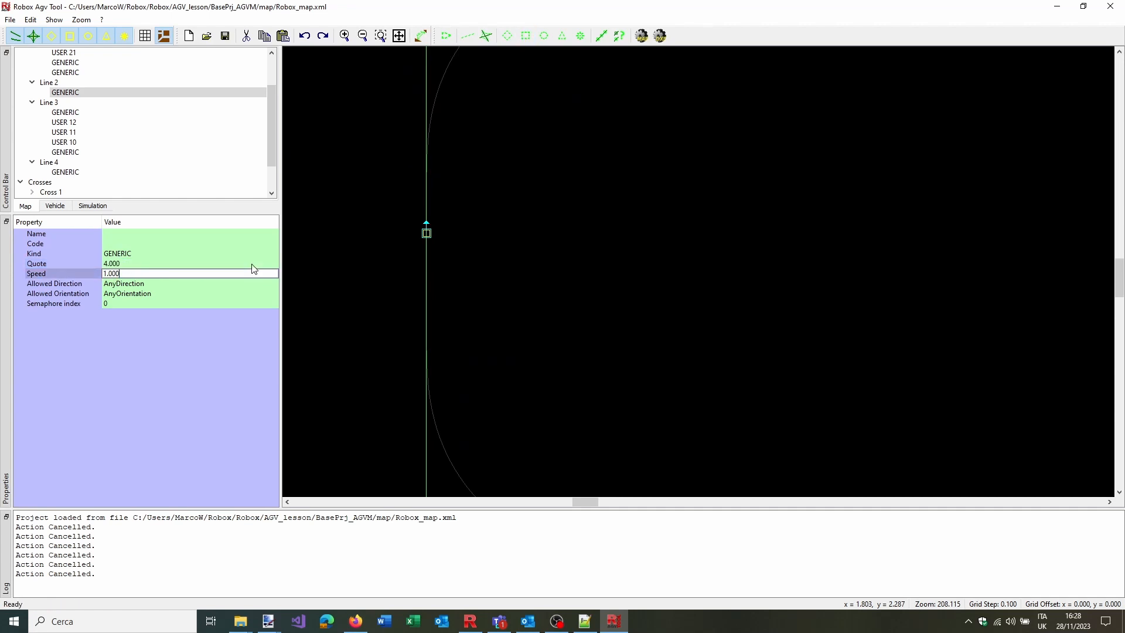
click(438, 420)
click(434, 424)
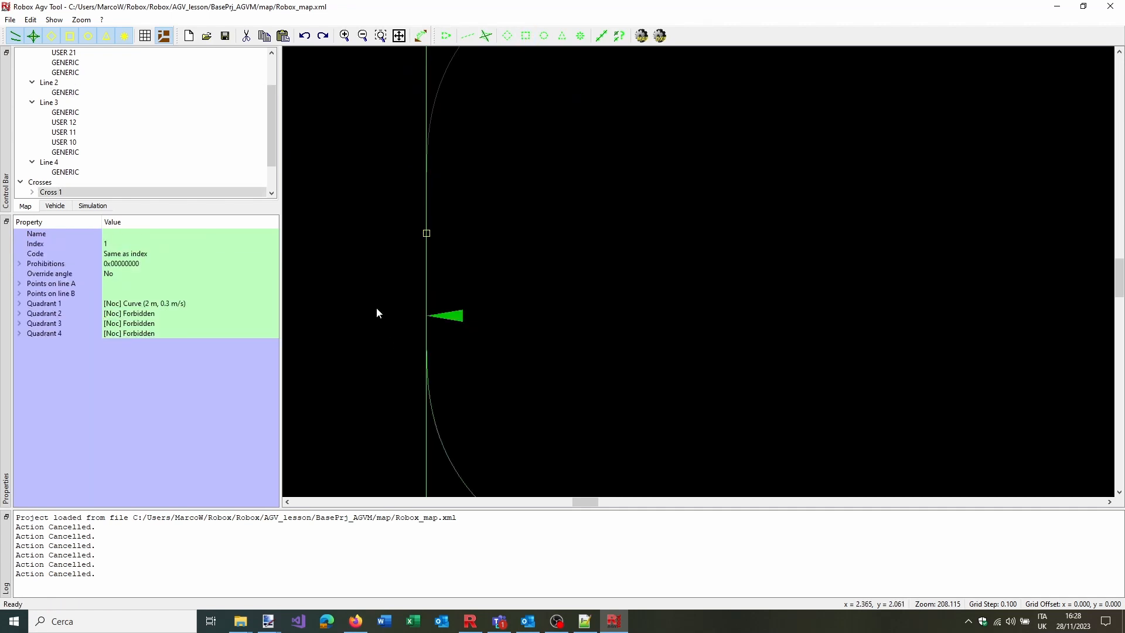
scroll(364, 308, down, 9)
scroll(411, 309, up, 3)
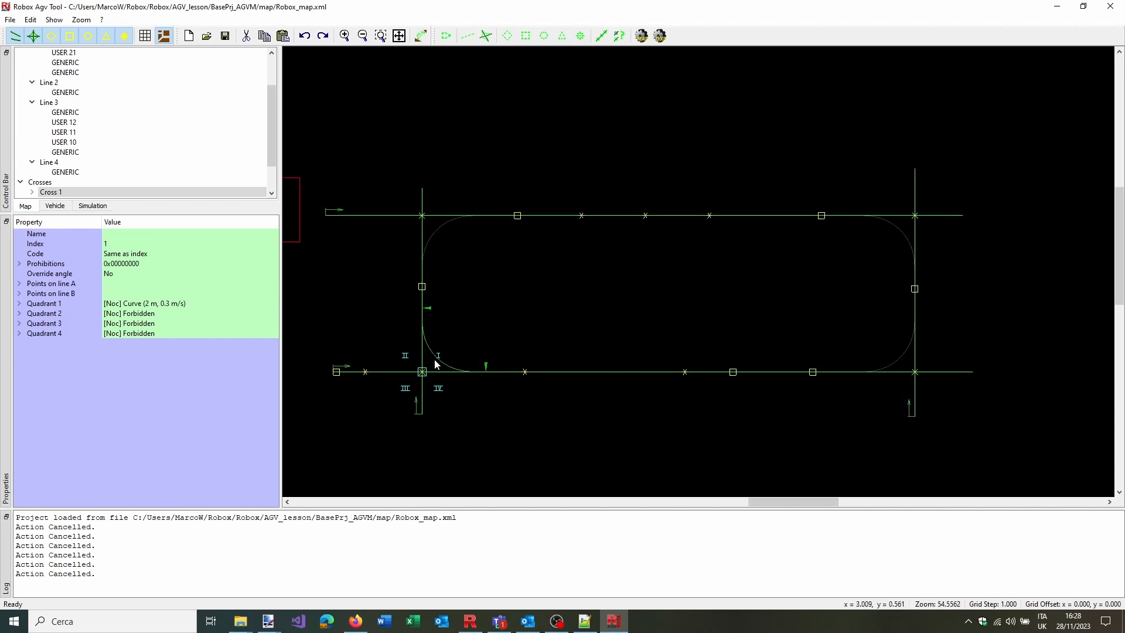
Add a GENERIC point on Line 1 between USER 20 and USER 21, with its Quote set to 8.5
click(505, 307)
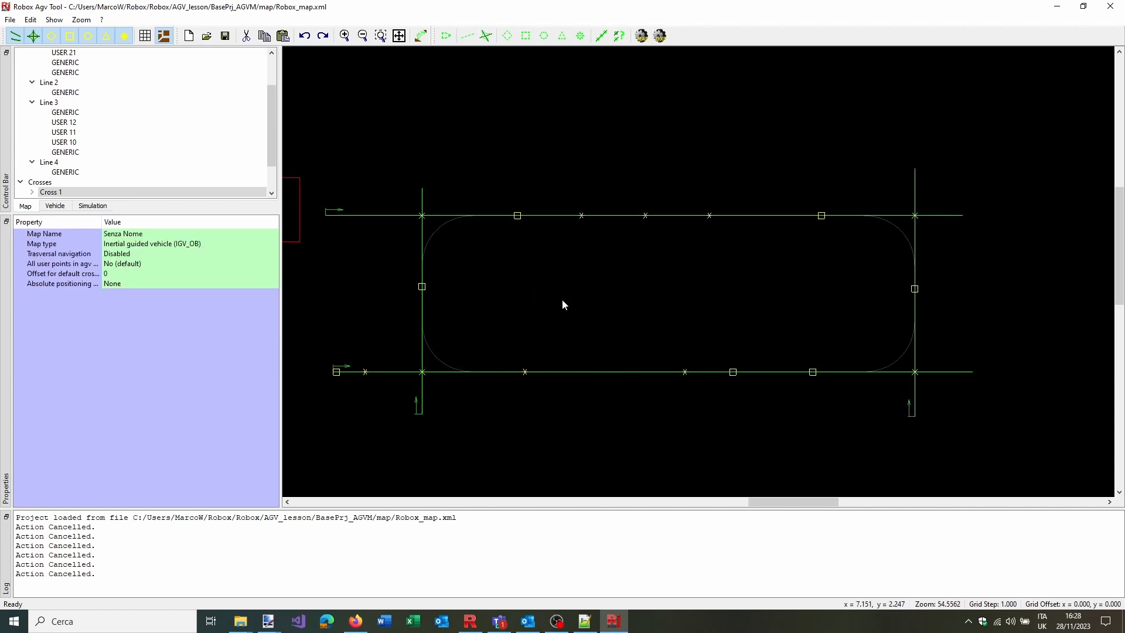
click(525, 36)
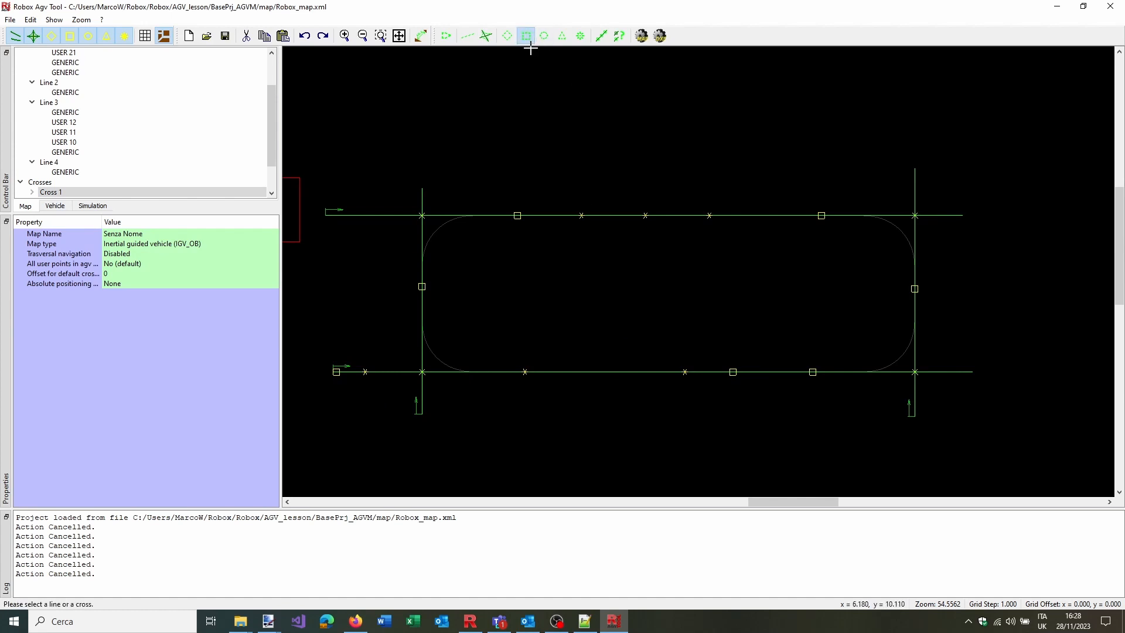
click(615, 372)
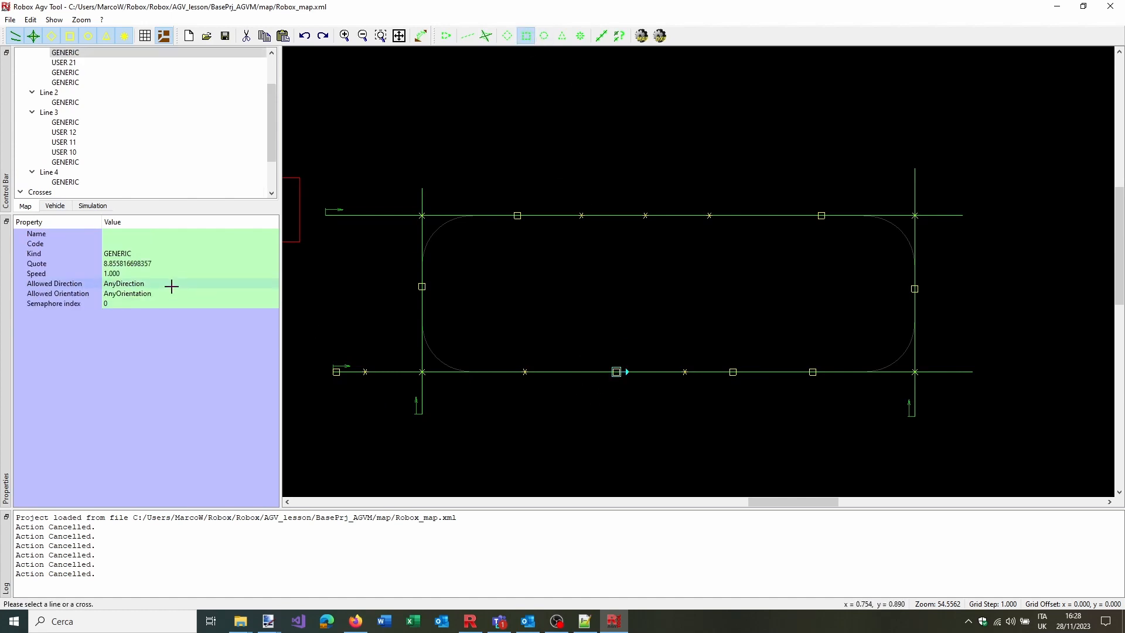
click(82, 263)
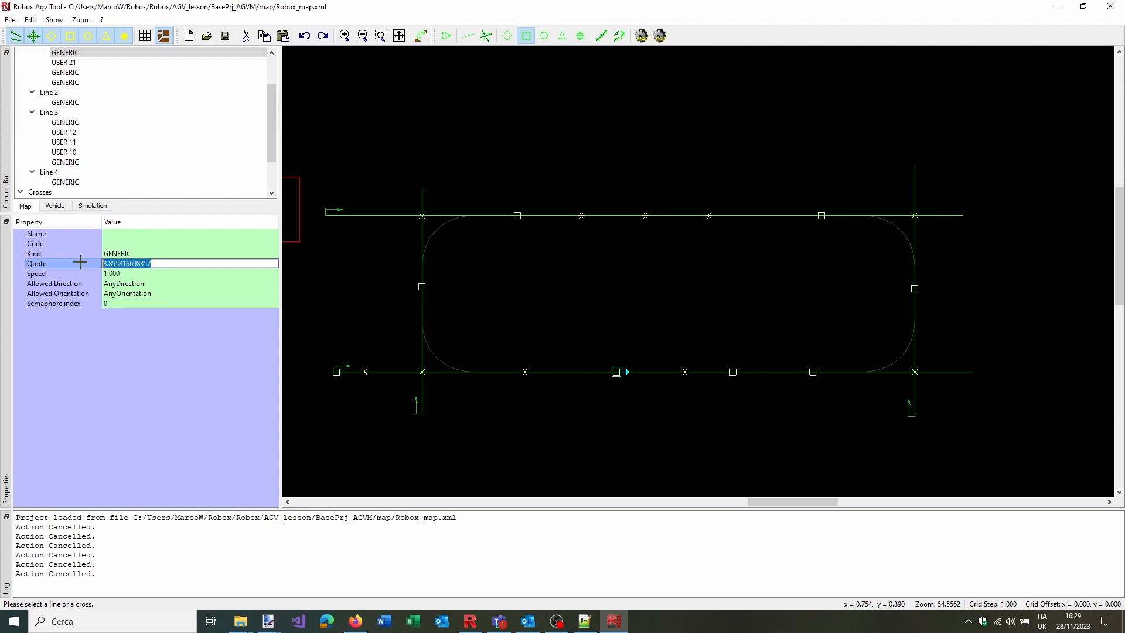
text(8.5)
key(Tab)
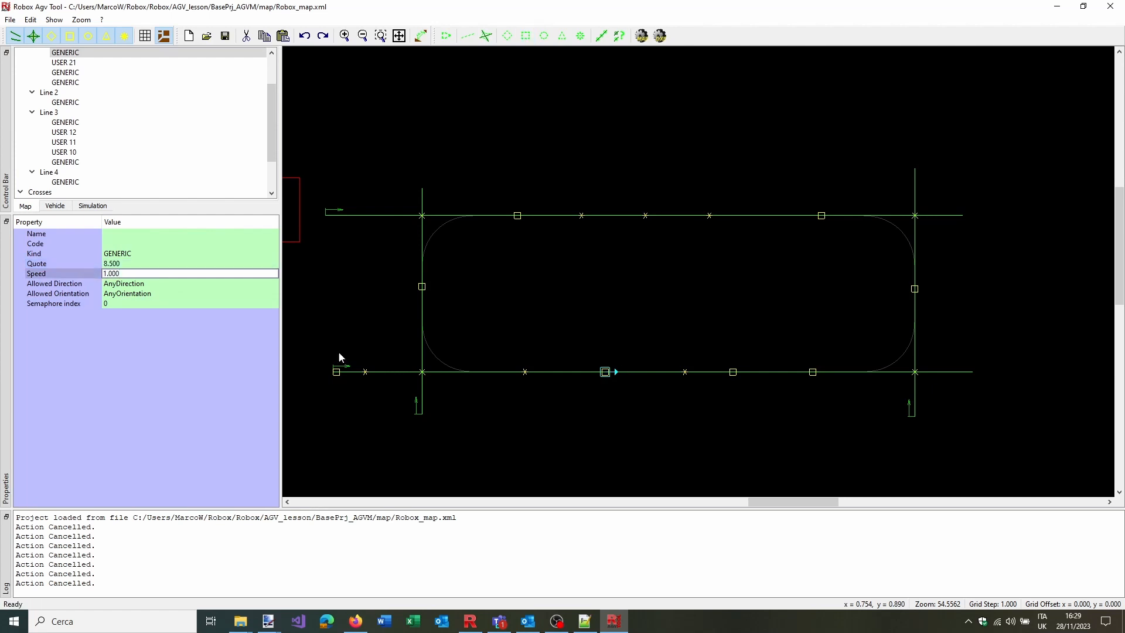
click(701, 332)
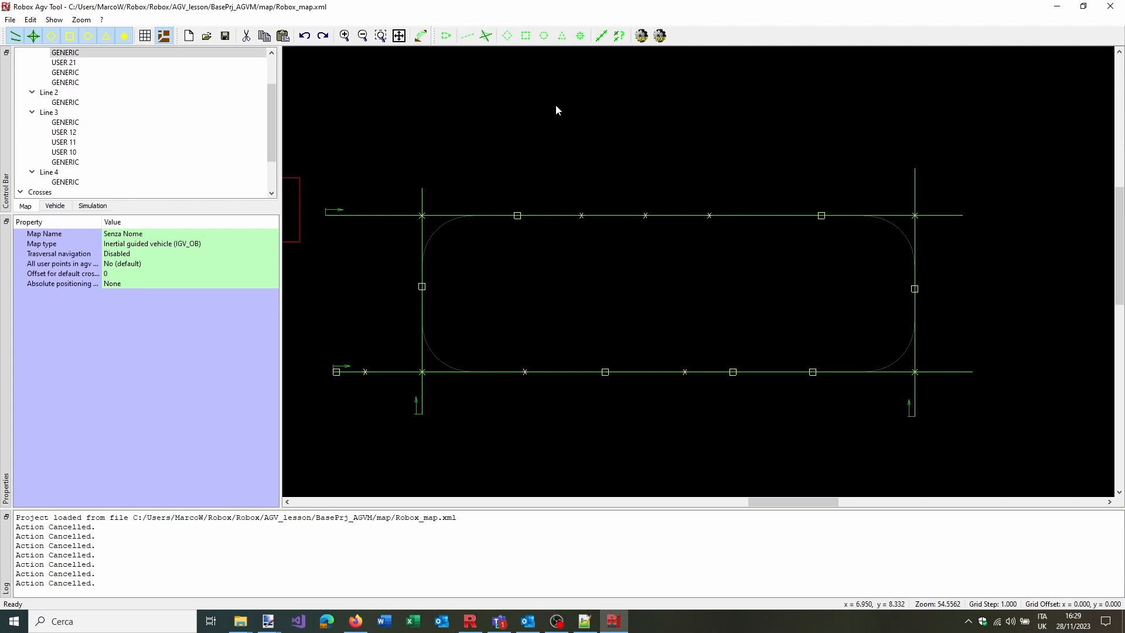
Add a USER point on Line 1 beyond its crossing with Line 4, with Code 201 and Name Park1
click(580, 35)
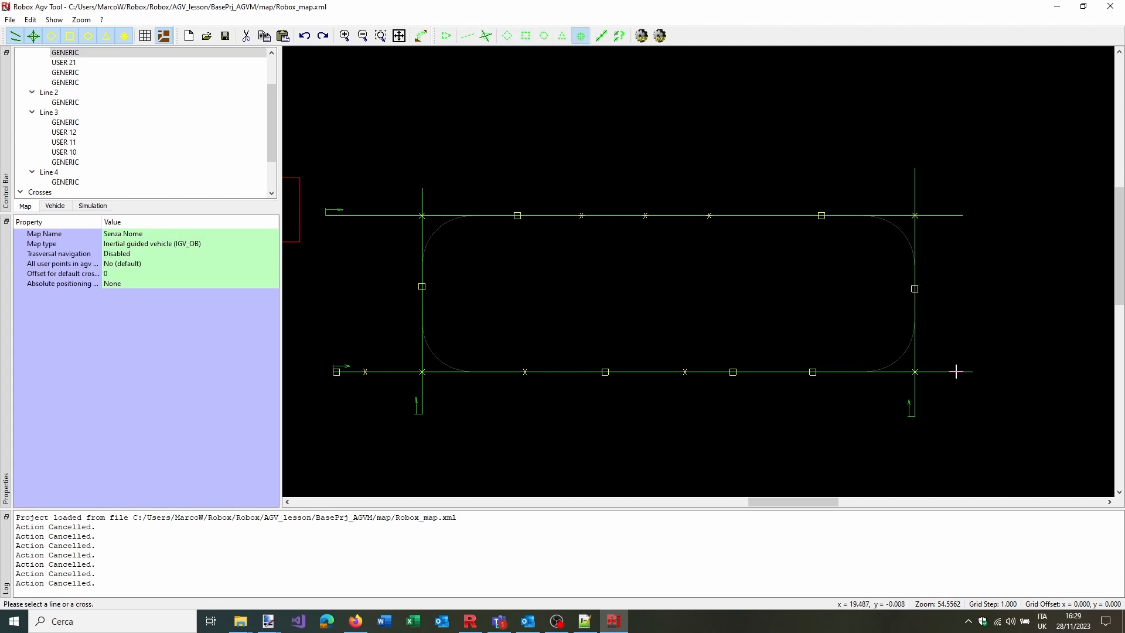
click(955, 372)
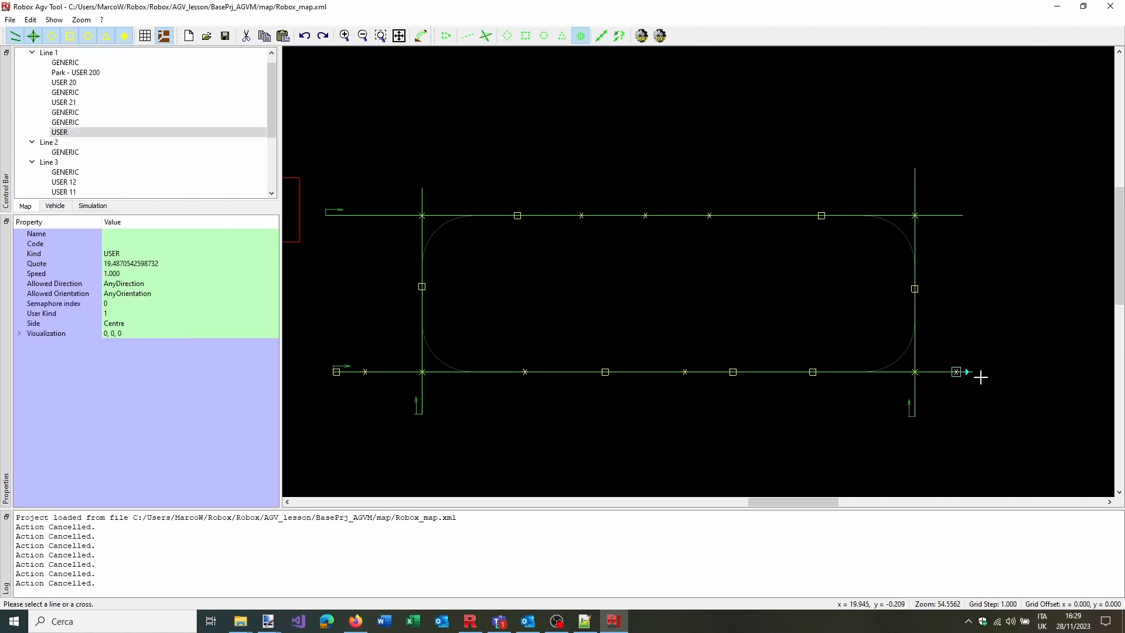
click(146, 241)
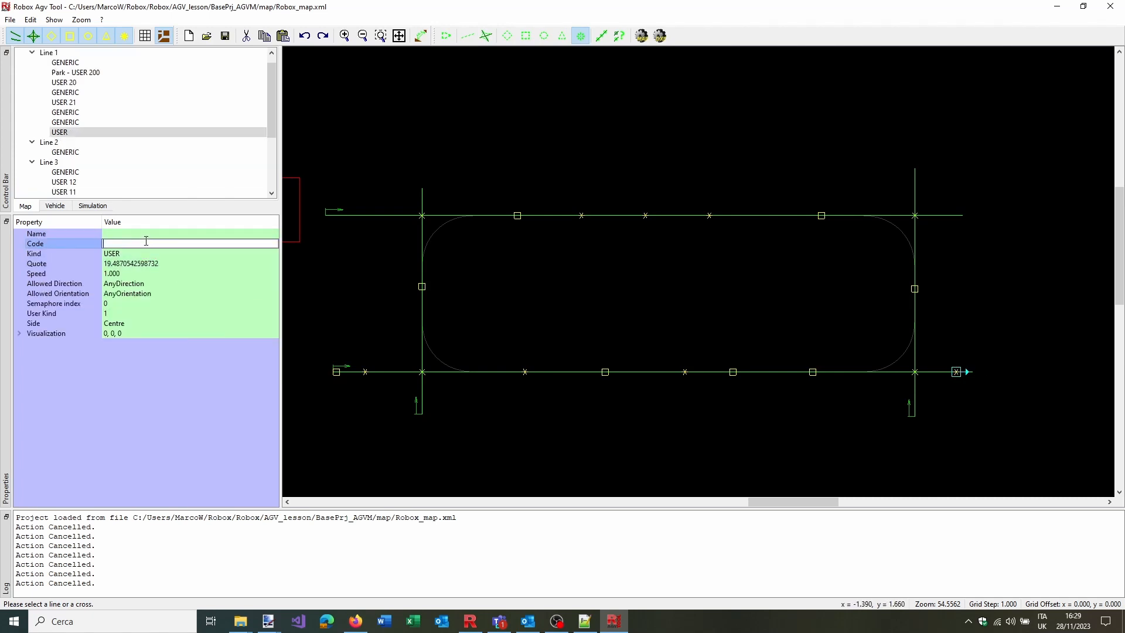
text(201)
key(Return)
click(141, 233)
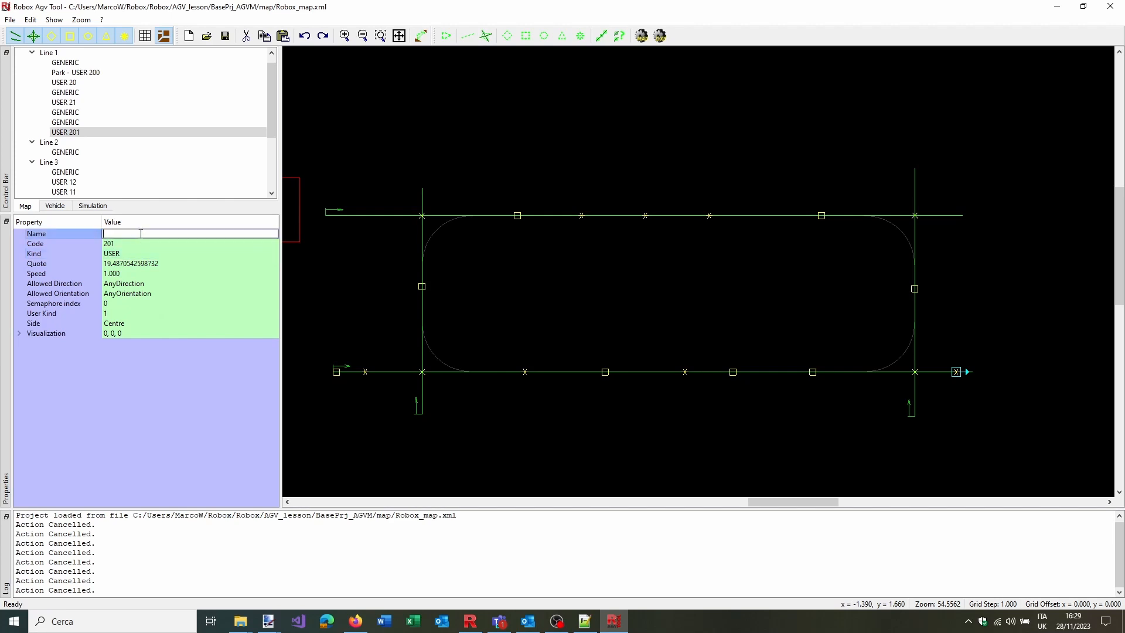
text(Park1)
key(Return)
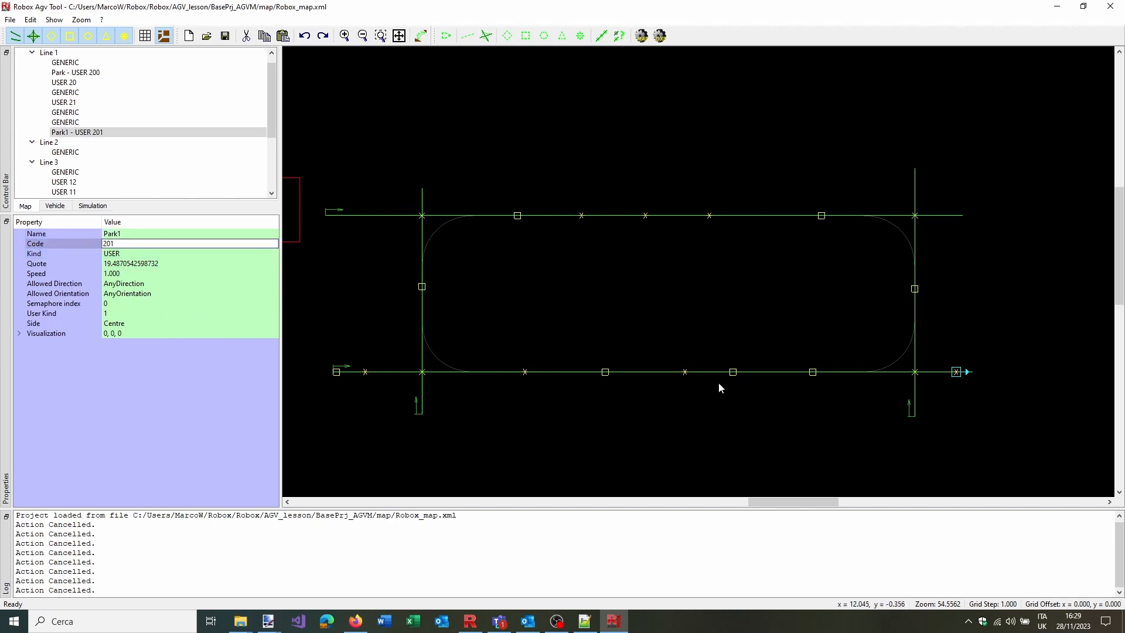
Set the Quote of the Park1 point on Line 1 to 19.5
click(120, 264)
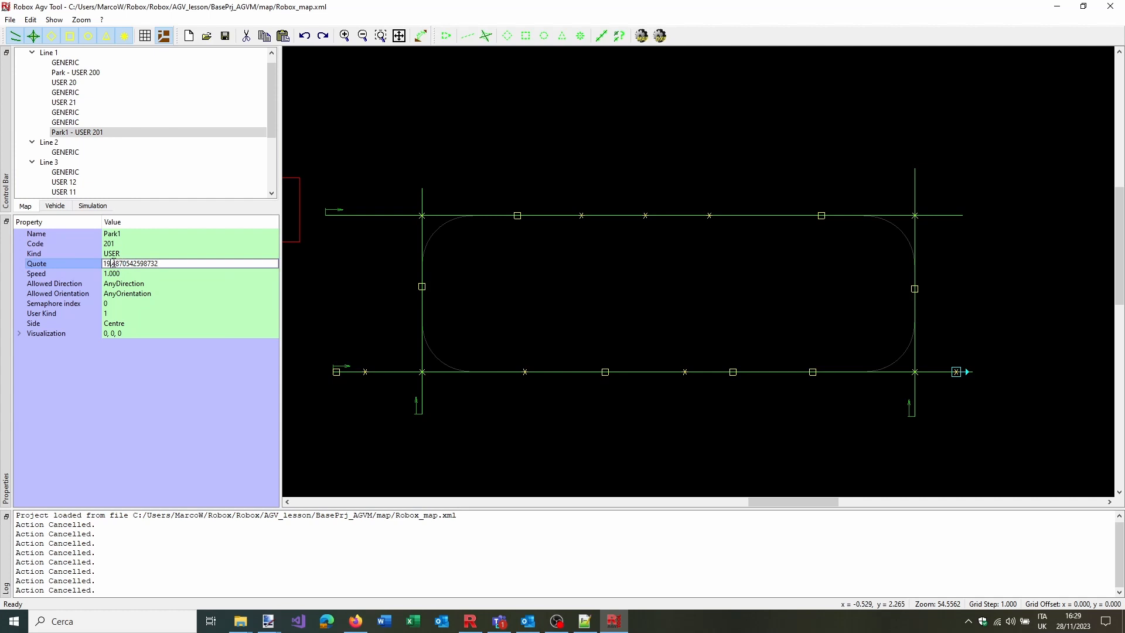
drag(113, 264, 277, 264)
text(5)
click(277, 273)
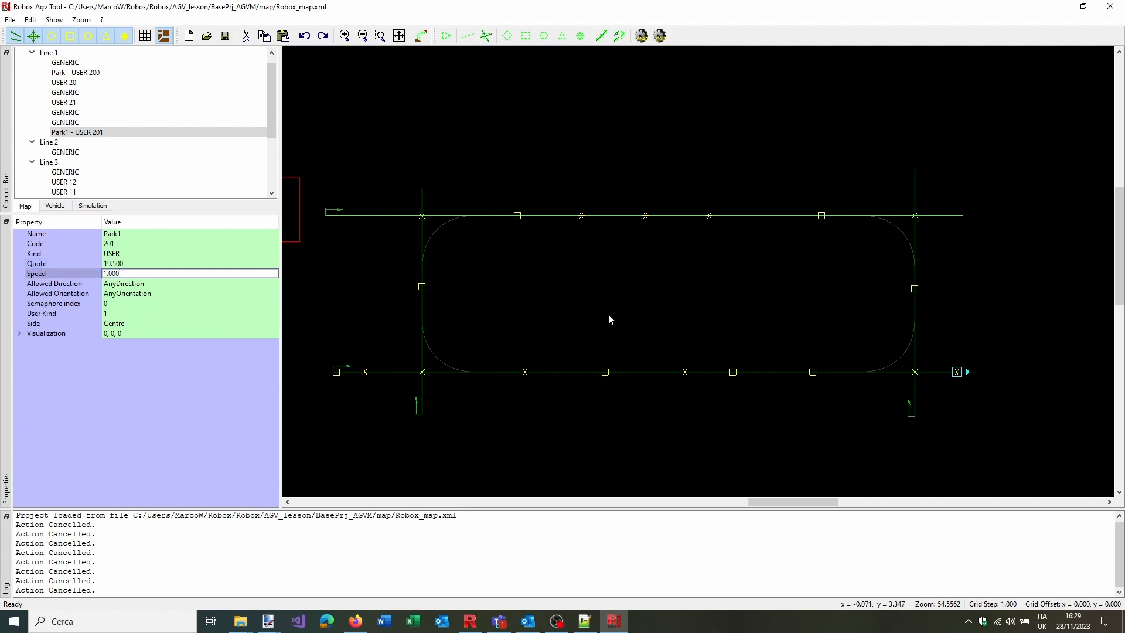
Set the Passage Mode of Quadrant 1 at Cross 4 to Rotation
scroll(938, 373, up, 4)
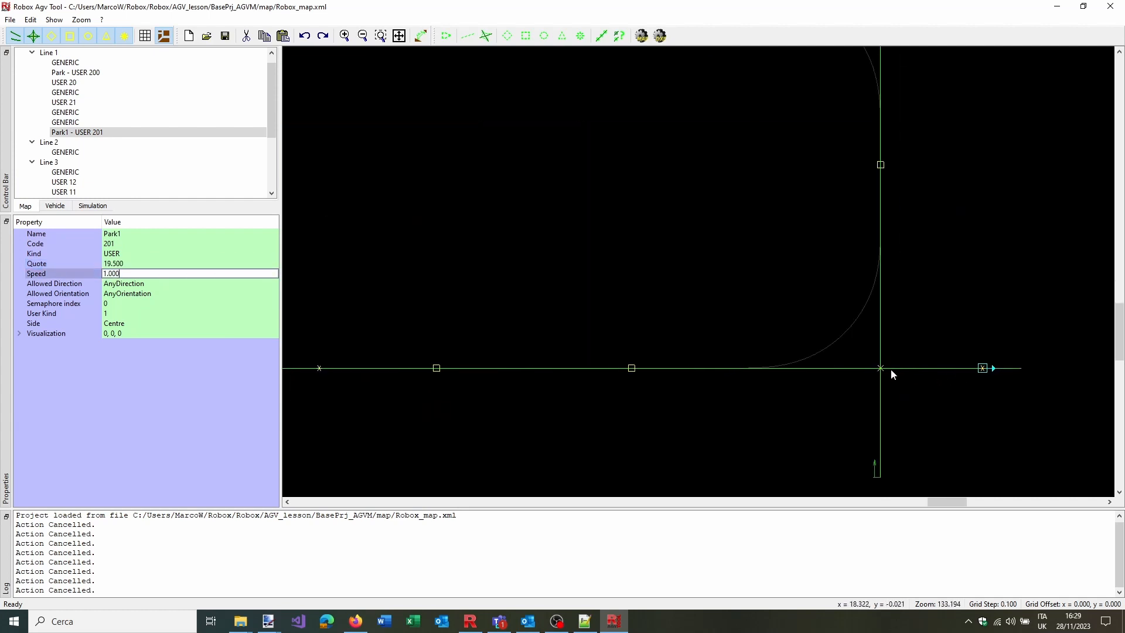
click(882, 368)
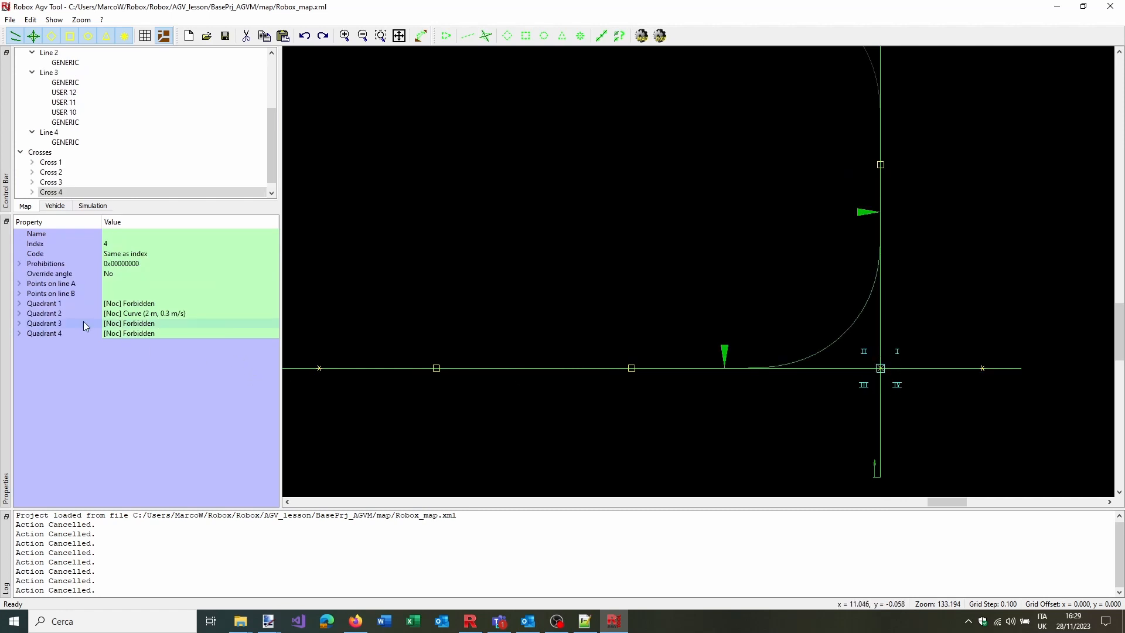
click(20, 303)
click(194, 312)
click(195, 312)
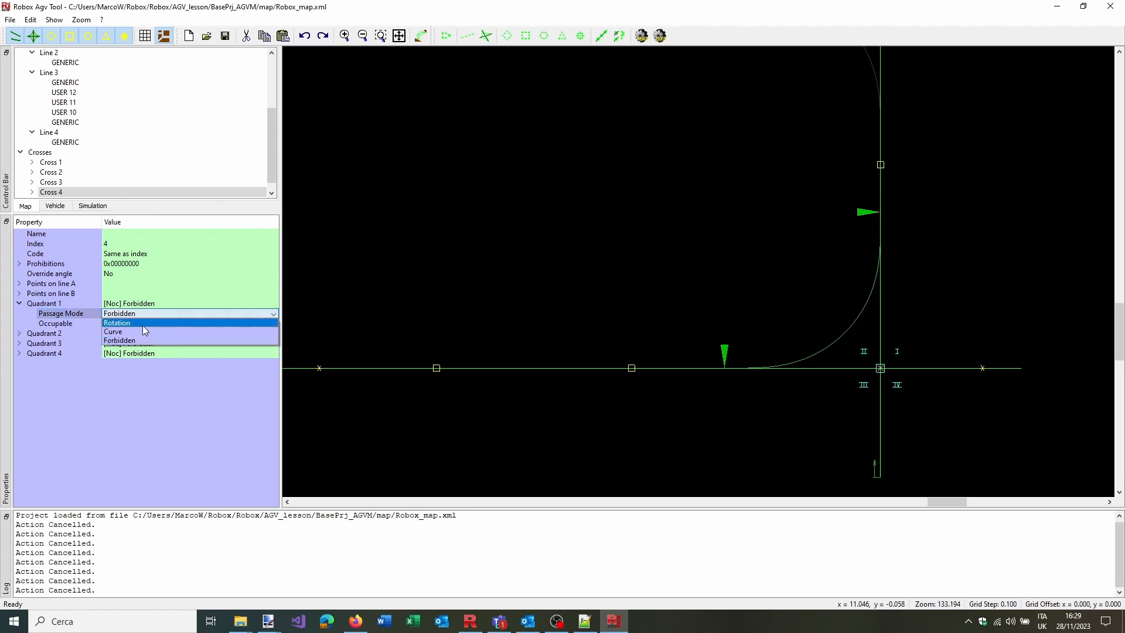
click(138, 326)
click(137, 326)
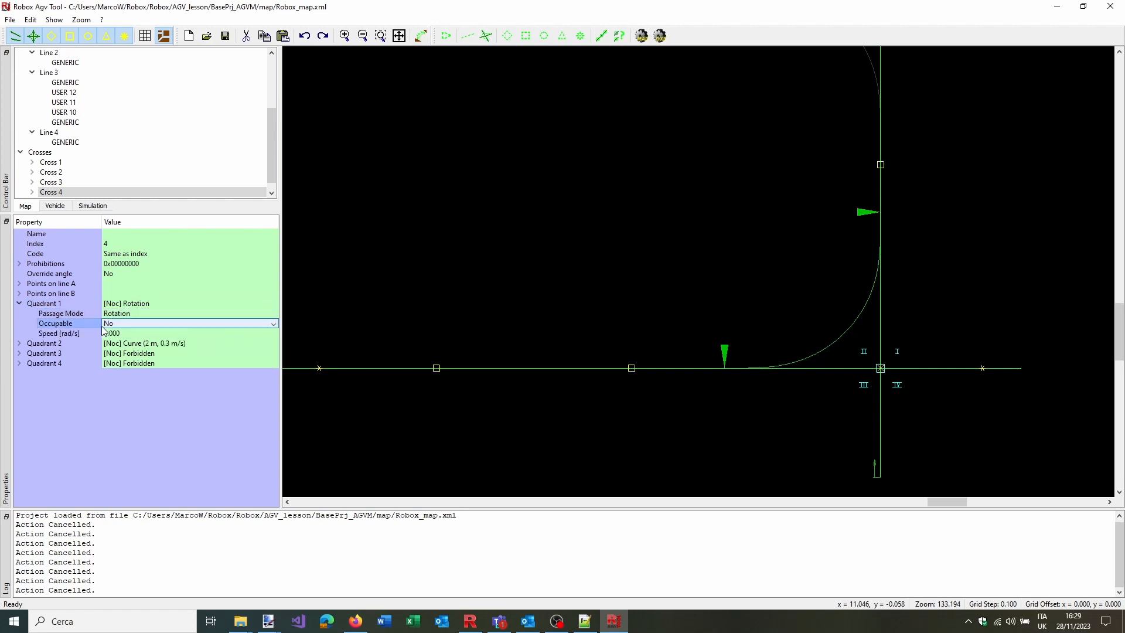
Set the Passage Mode of Quadrant 3 at Cross 4 to Rotation
click(21, 354)
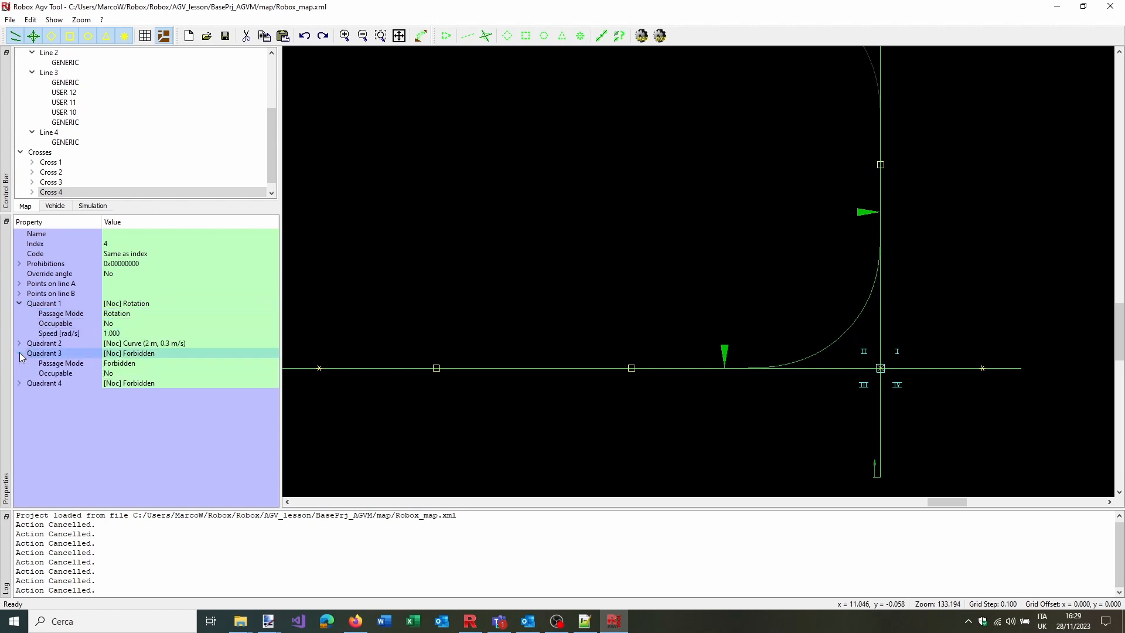
click(108, 364)
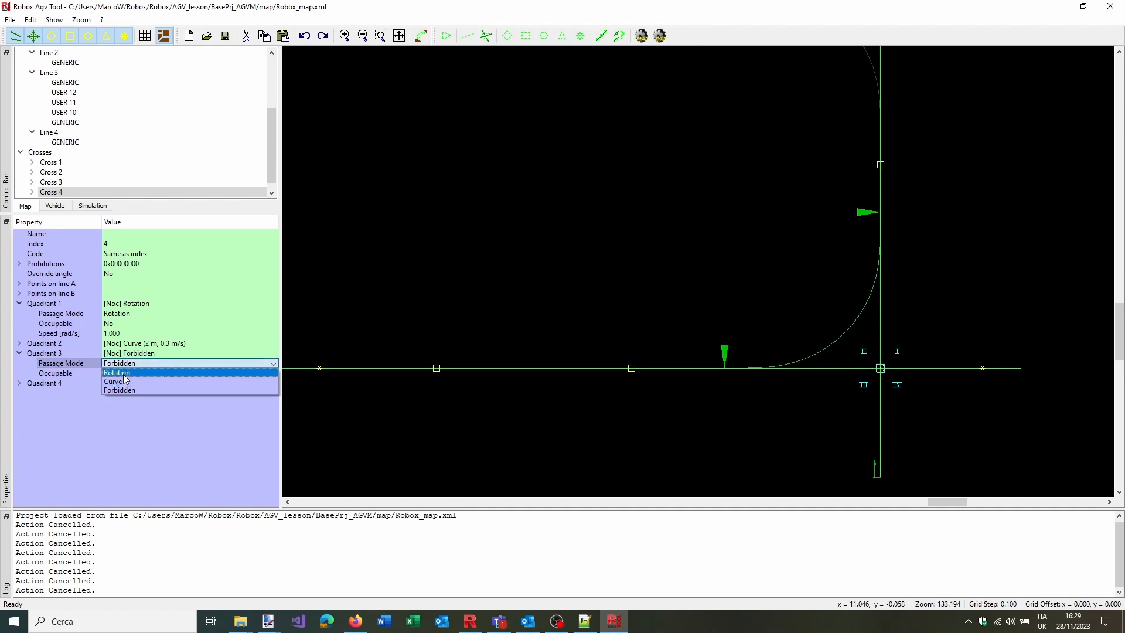
click(120, 381)
click(120, 375)
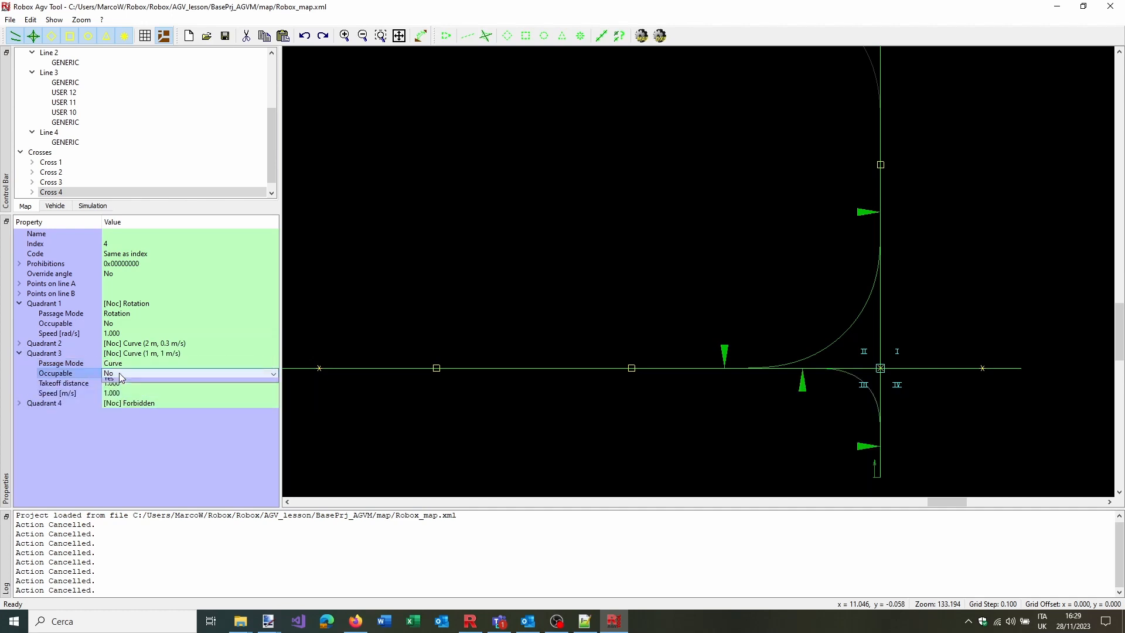
click(118, 363)
click(117, 373)
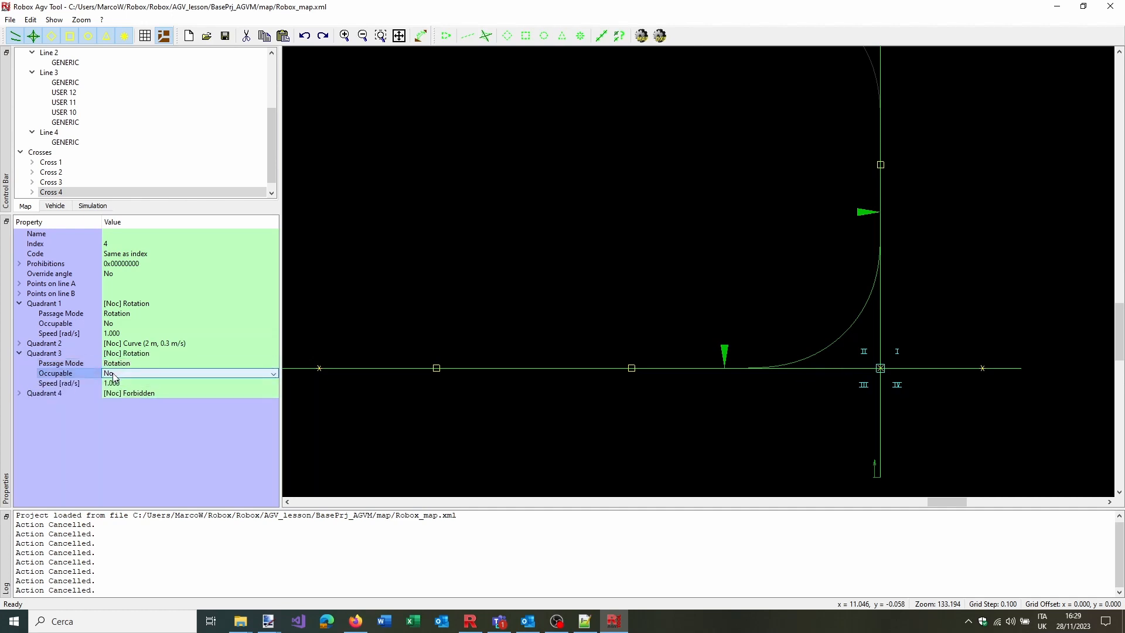
Set the Passage Mode of Quadrant 4 at Cross 4 to Rotation
click(20, 393)
click(118, 403)
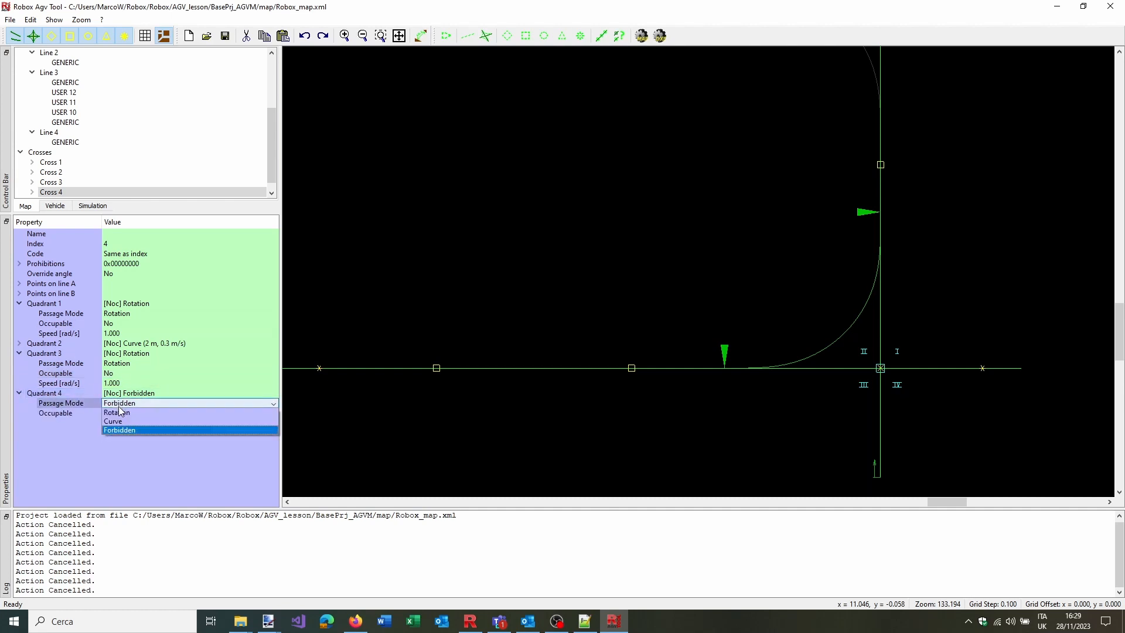
click(120, 411)
click(117, 413)
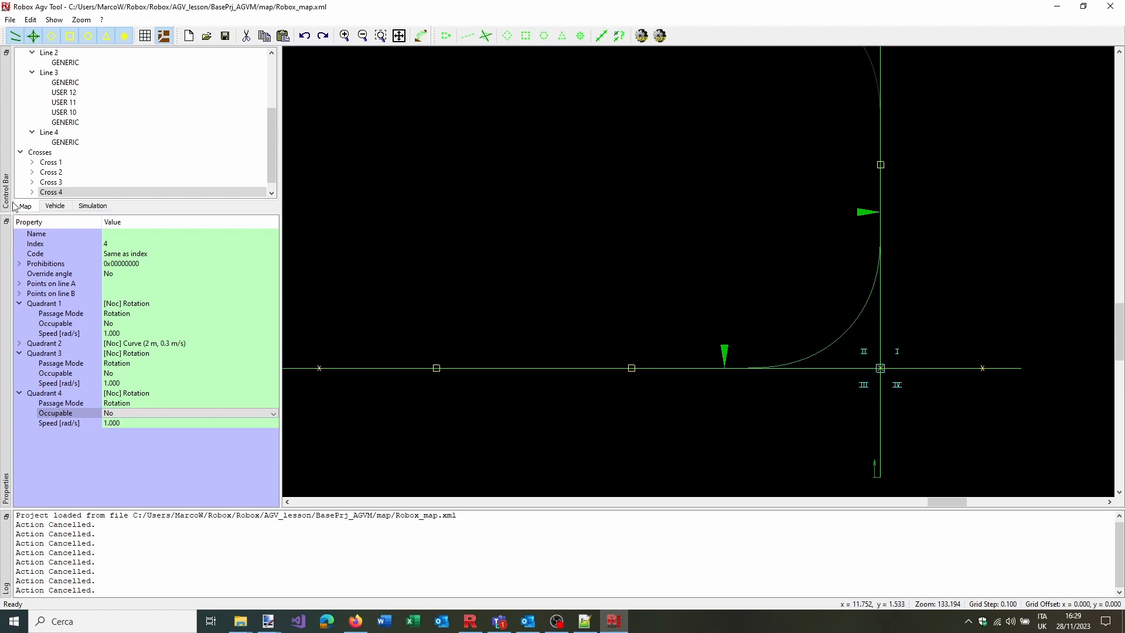
Set the Map Name in the general map properties to RoboxMapDemo28112023_1630
click(606, 251)
scroll(989, 351, down, 5)
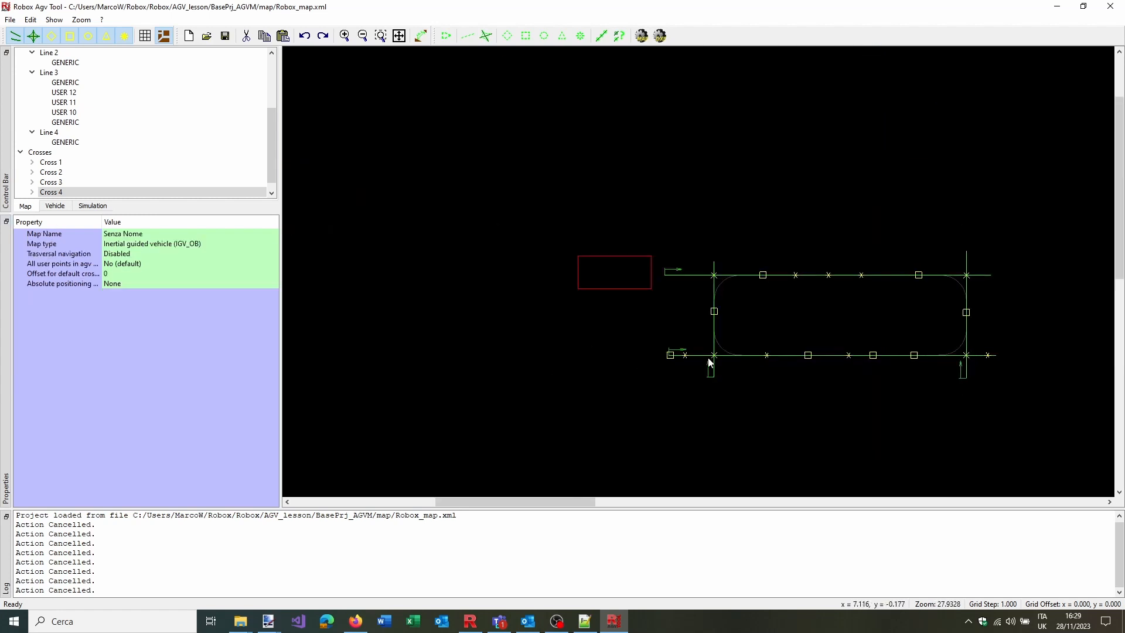
scroll(994, 384, up, 1)
click(195, 234)
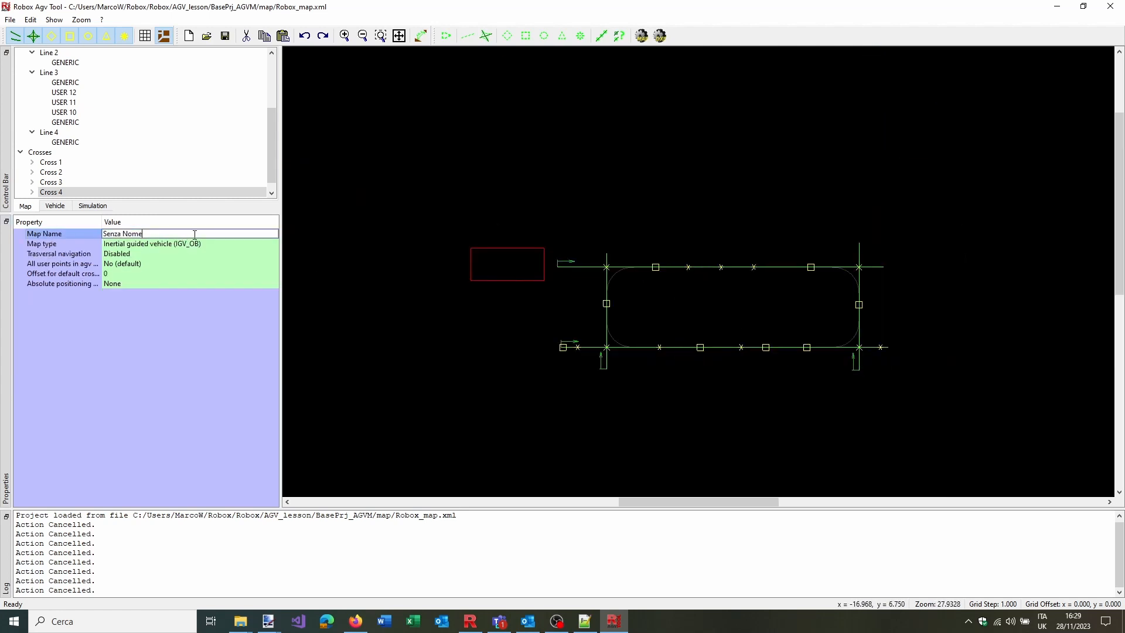
click(44, 231)
text(RoboxMapDemo28112023_)
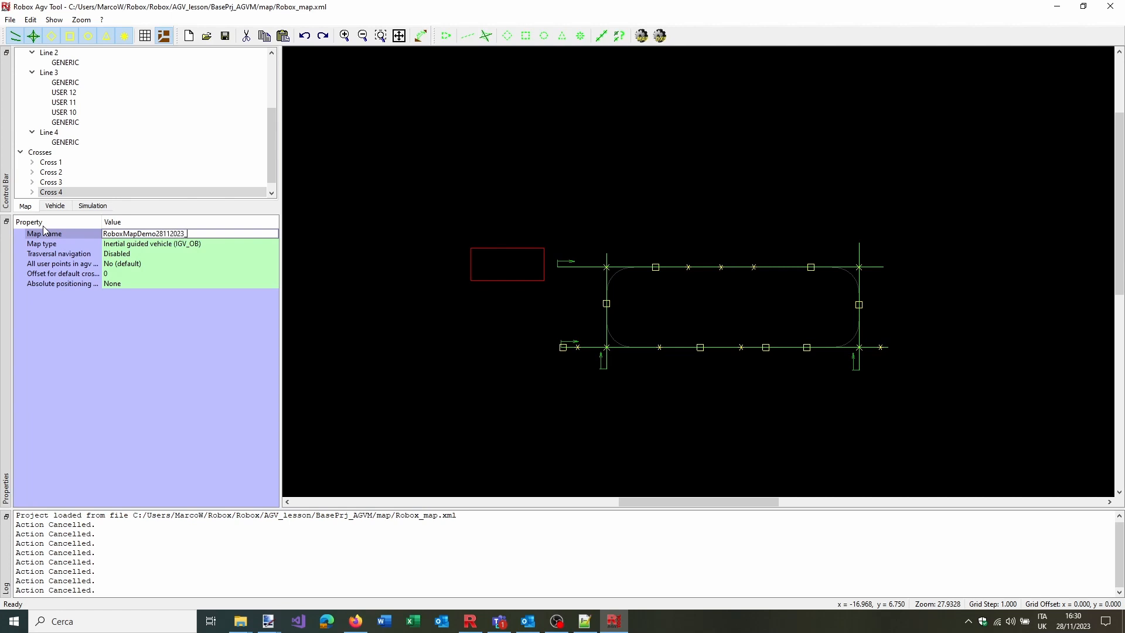
text(0)
key(Return)
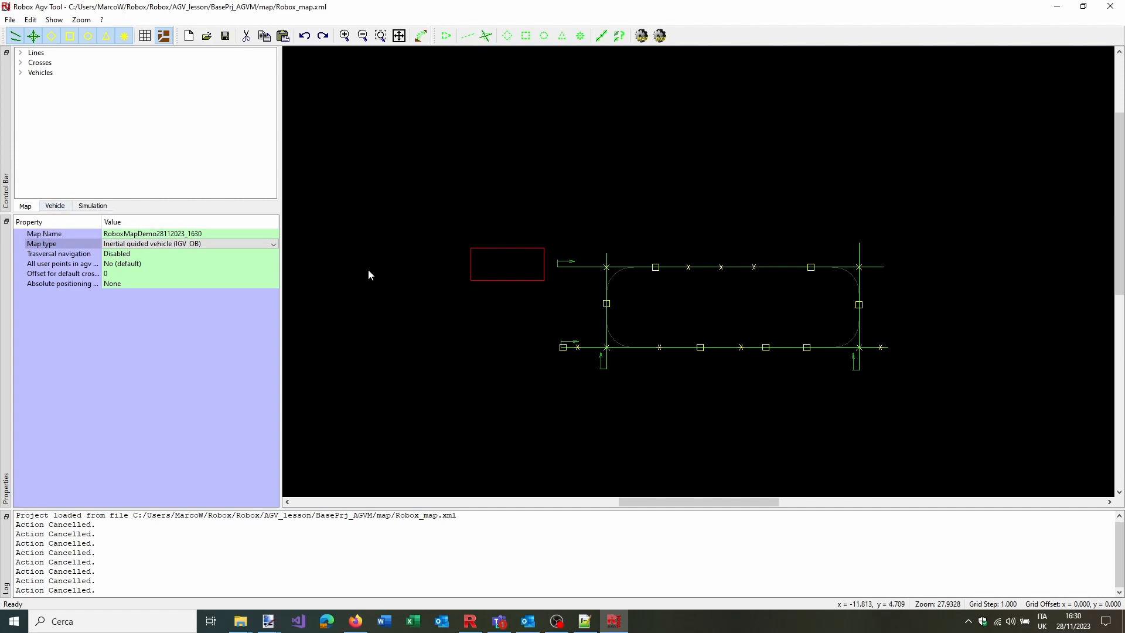
Set Trasversal navigation to Enabled for the map and widen the property name column
click(123, 253)
click(123, 254)
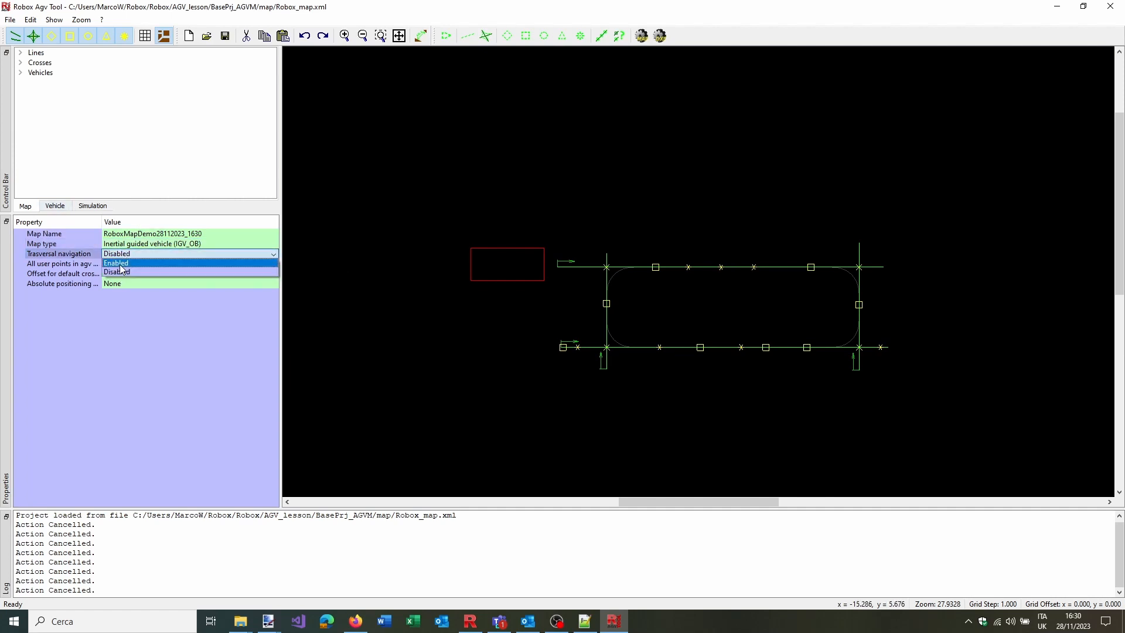
click(121, 264)
drag(101, 223, 130, 225)
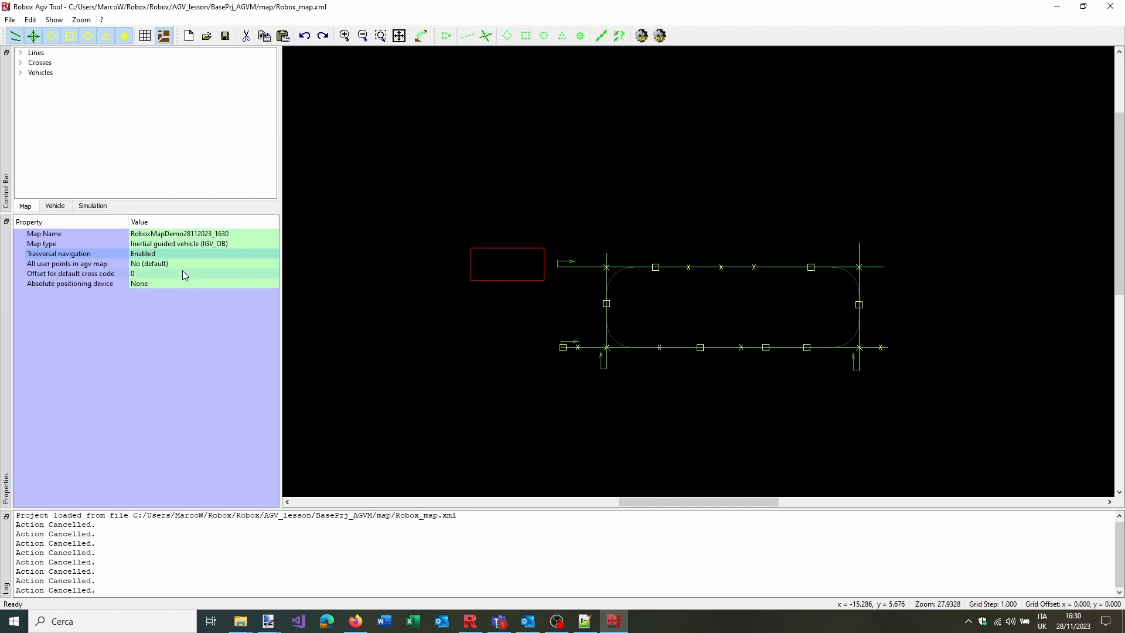
Review the vehicle's properties, including its Configuration Type, and the simulation view, and return to the map
click(56, 206)
scroll(413, 262, down, 4)
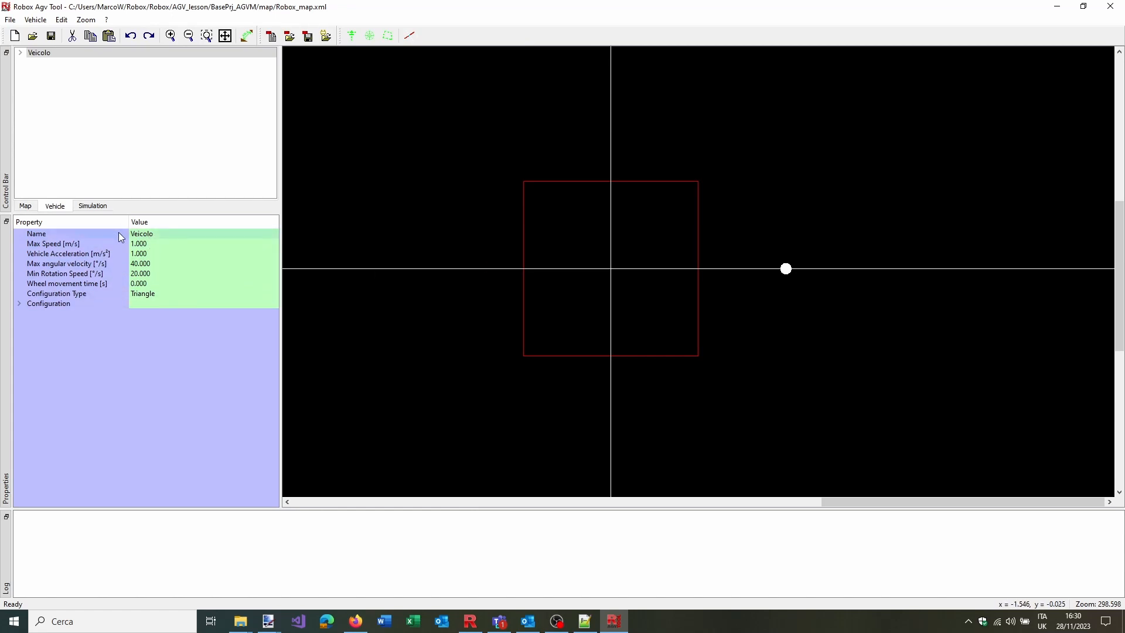
click(135, 292)
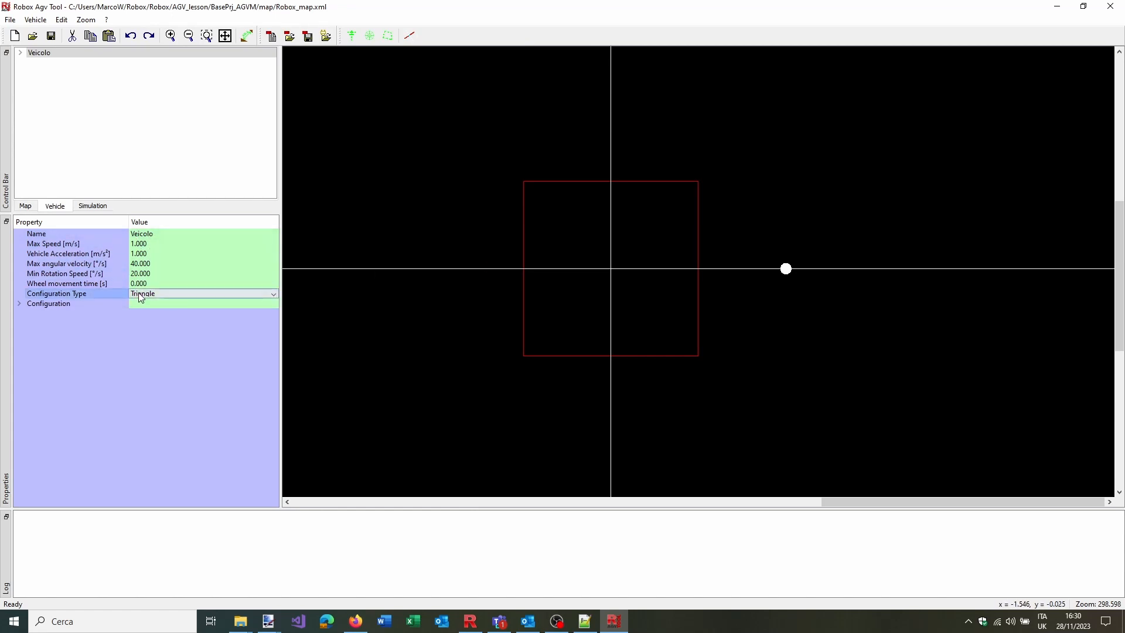
click(145, 293)
click(145, 293)
click(84, 203)
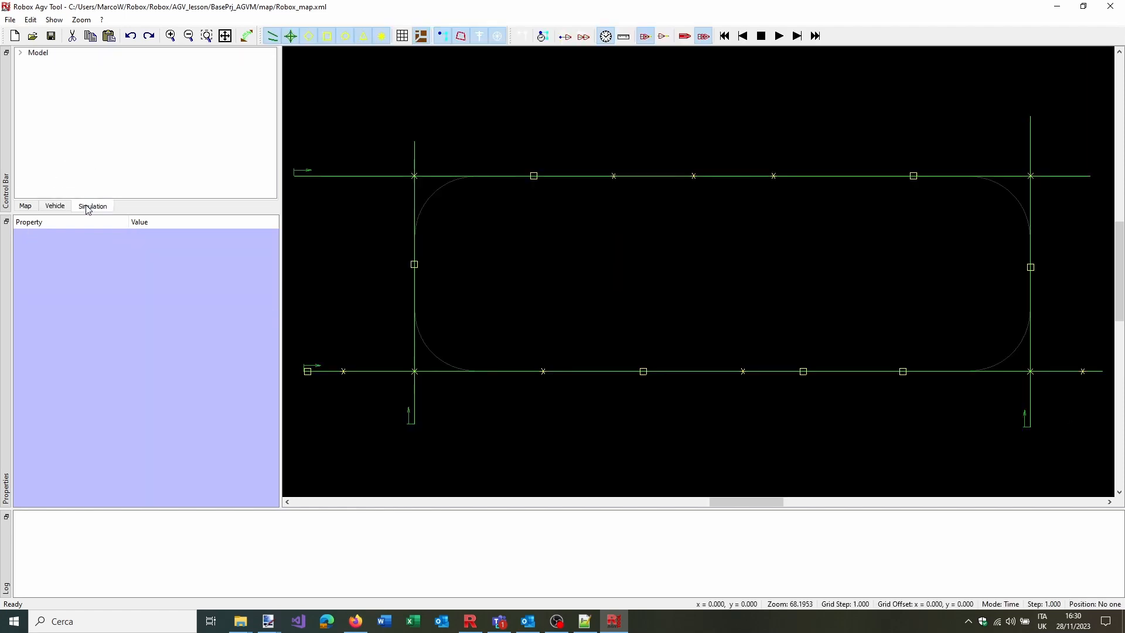
click(29, 206)
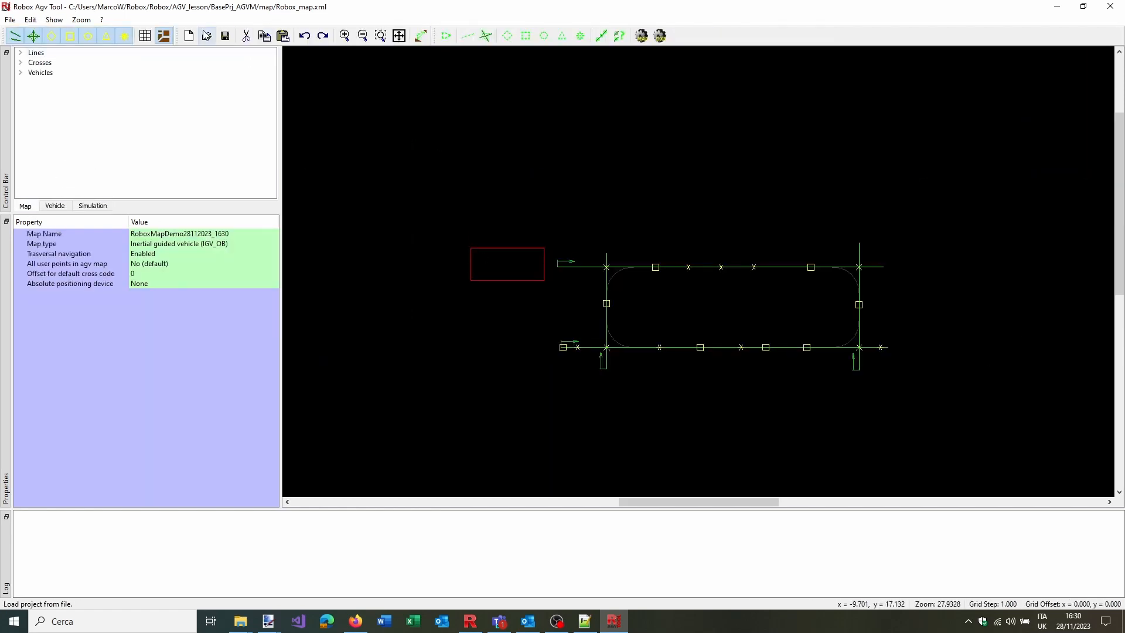
Save the project and write the map file Robox_map.map to the project directory
click(225, 36)
click(641, 35)
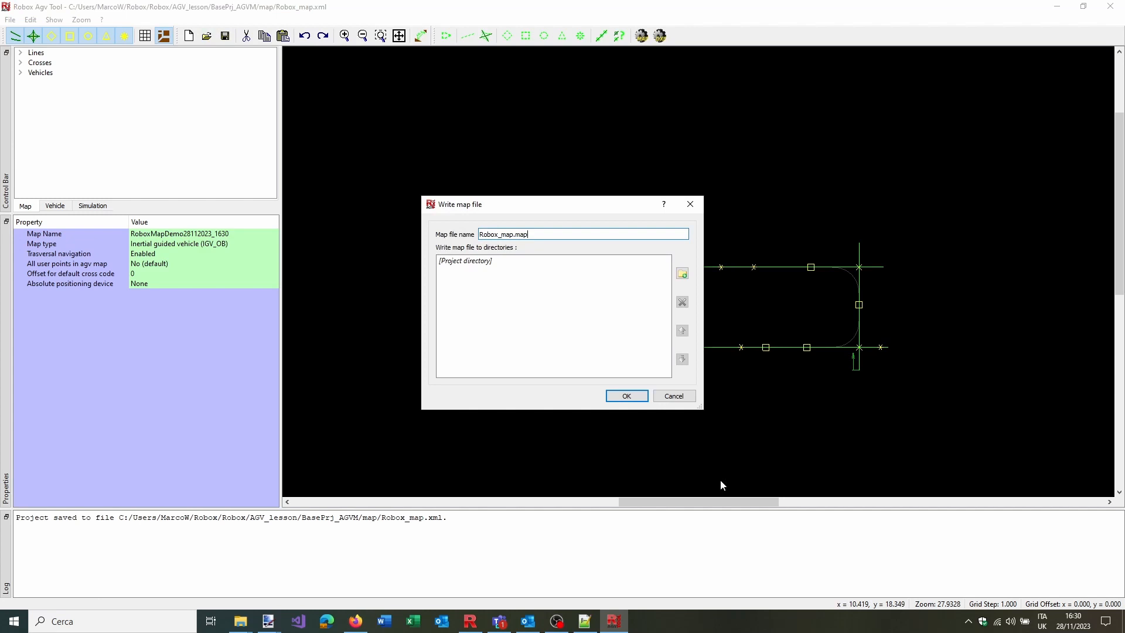
click(628, 396)
Switch to the agvManager configurator, select Robox_map.map as the plant's map file, and save the configuration
click(609, 624)
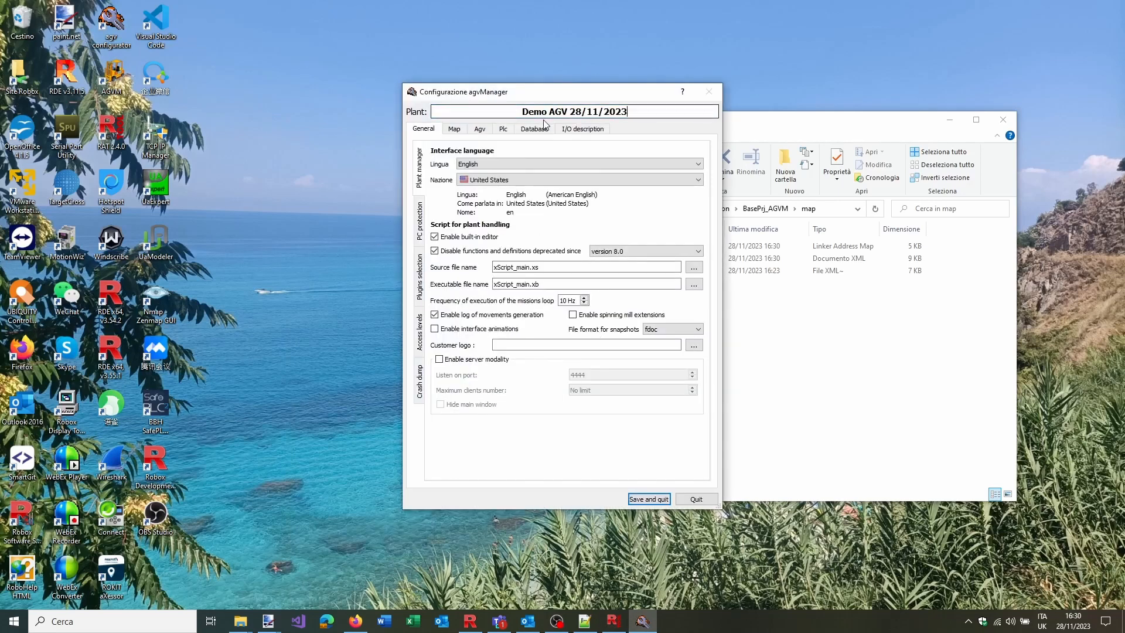
click(454, 130)
click(700, 150)
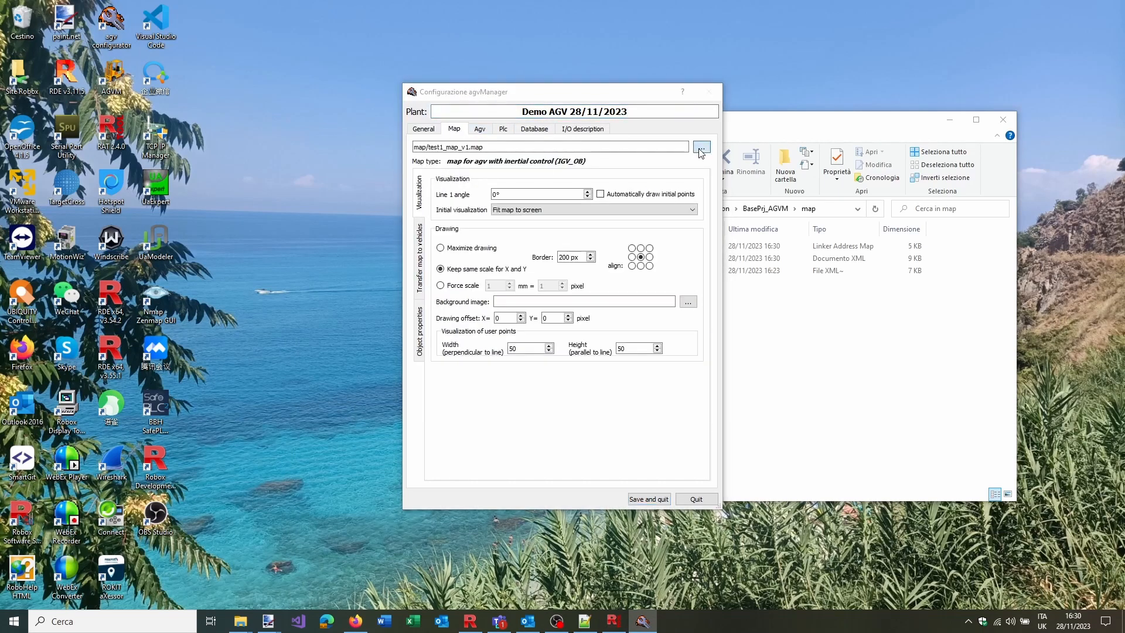
click(537, 189)
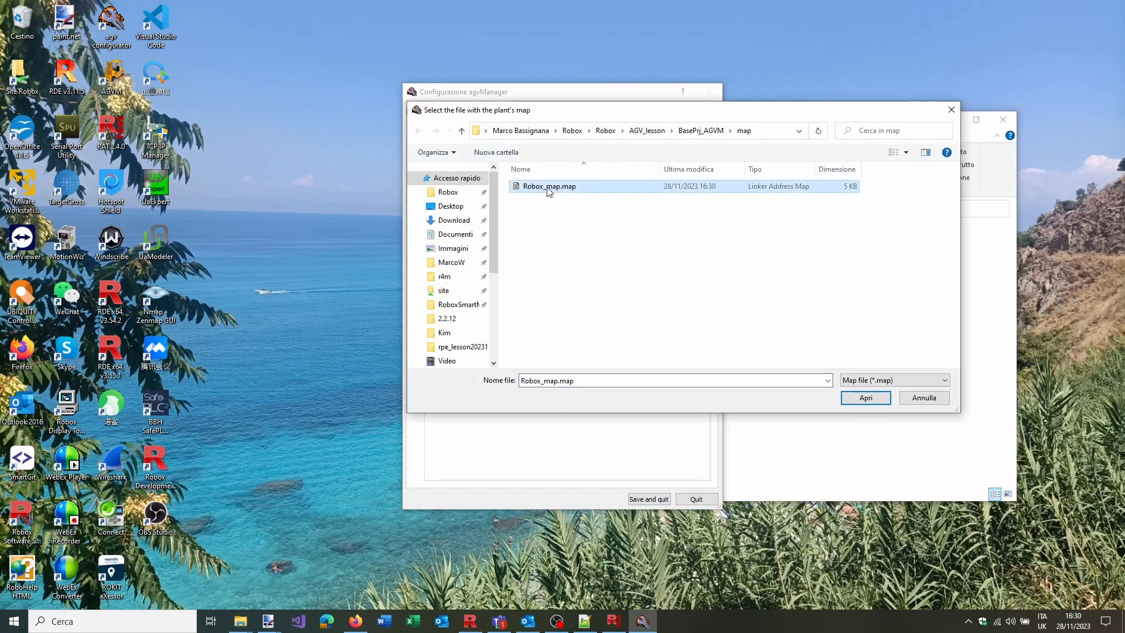
click(862, 399)
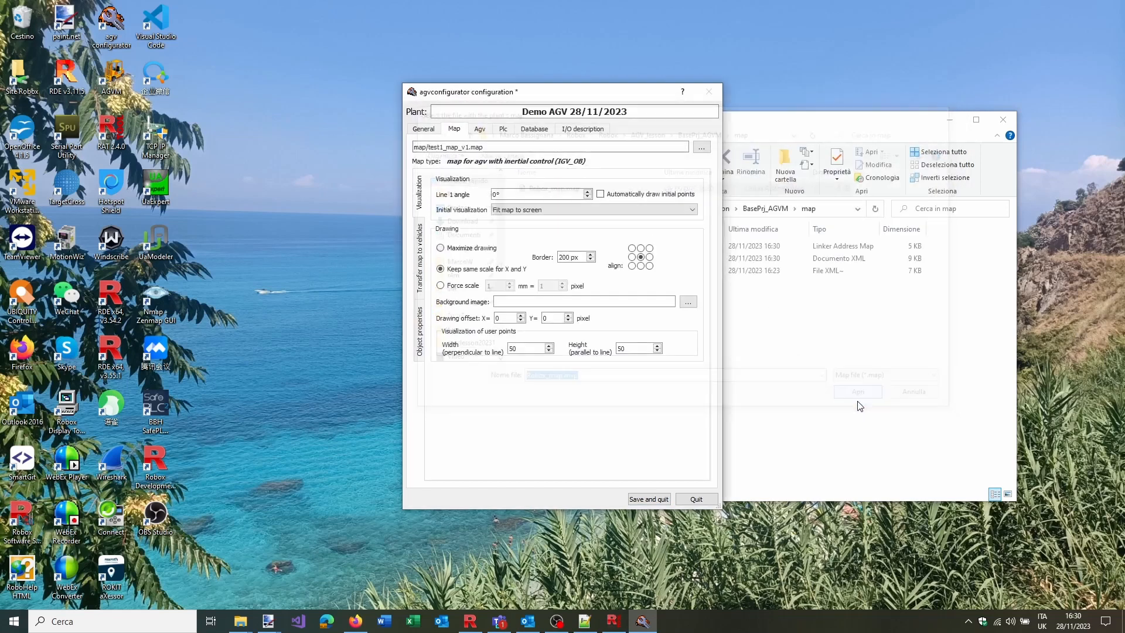
click(647, 499)
Launch AgvManager and recompile the xScript_main management script using the Installatore access level
click(125, 80)
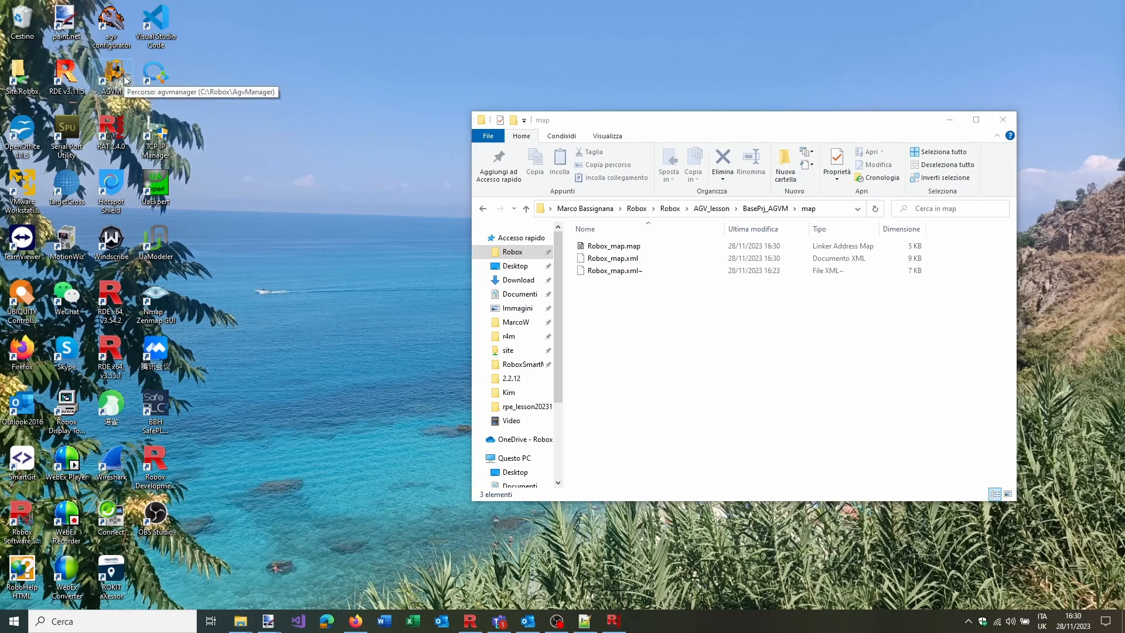
double_click(124, 80)
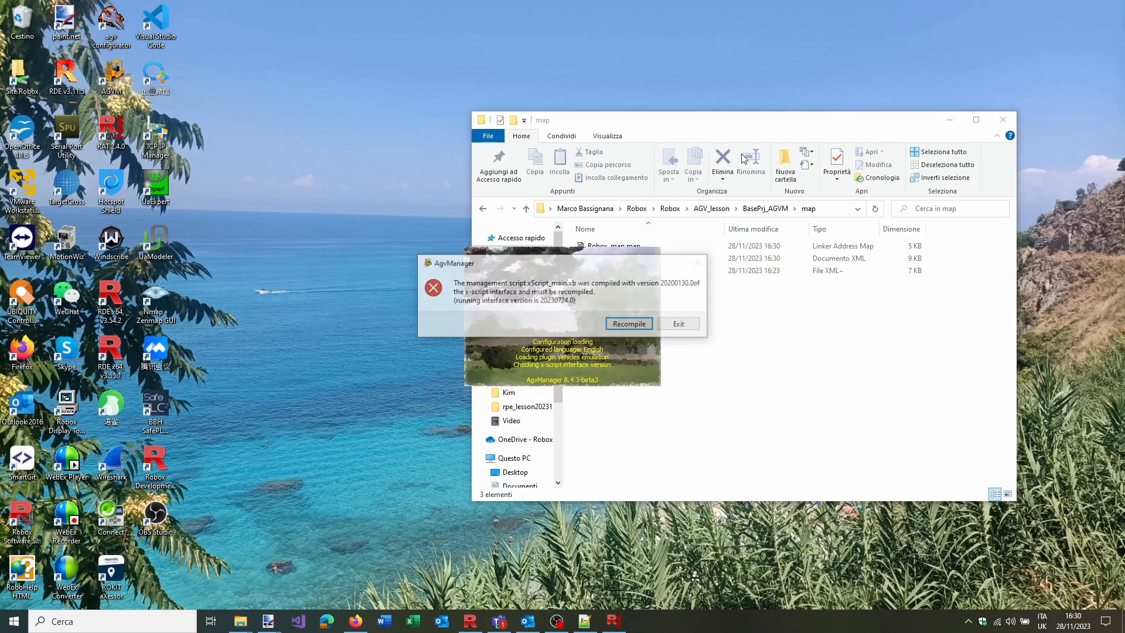
click(637, 326)
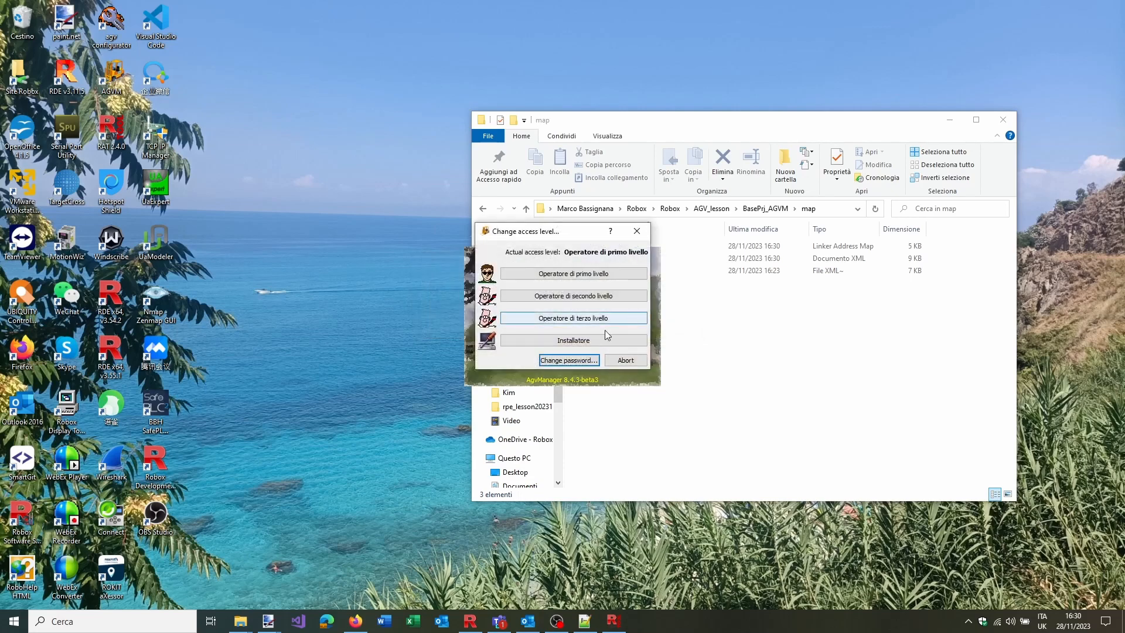
click(574, 341)
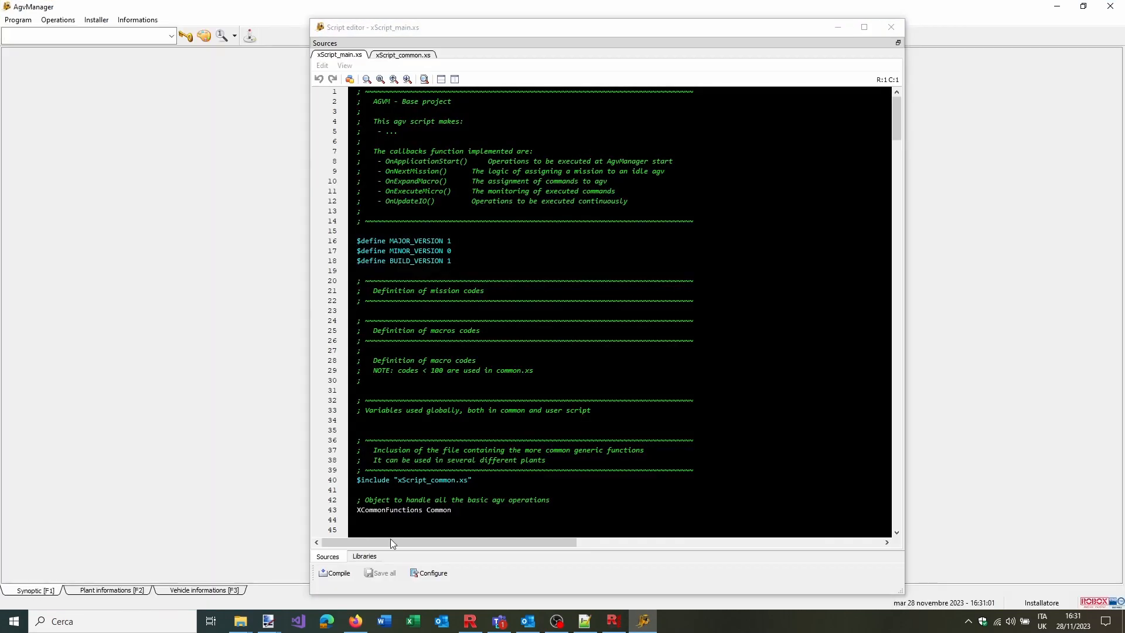
click(335, 574)
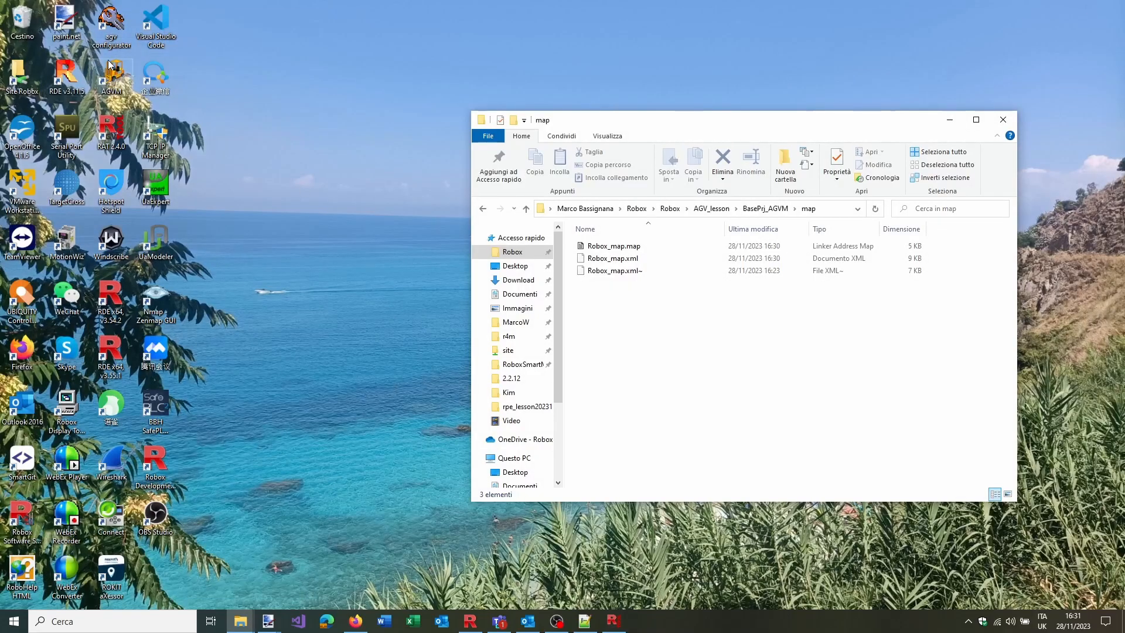
Relaunch AgvManager and change the access level to Installatore
click(111, 64)
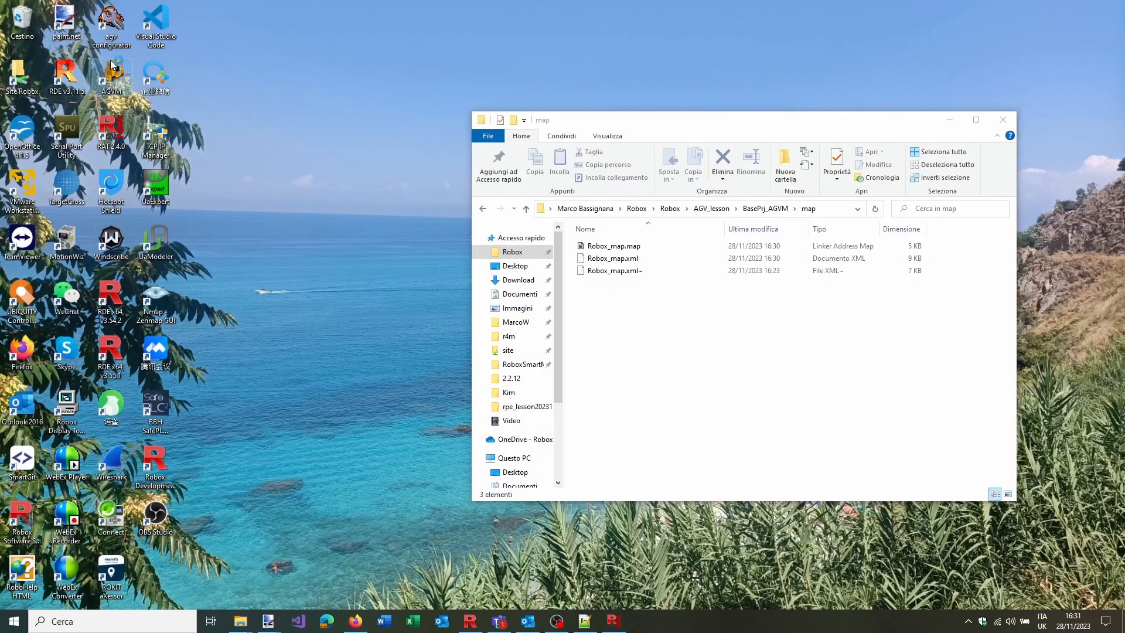
double_click(111, 64)
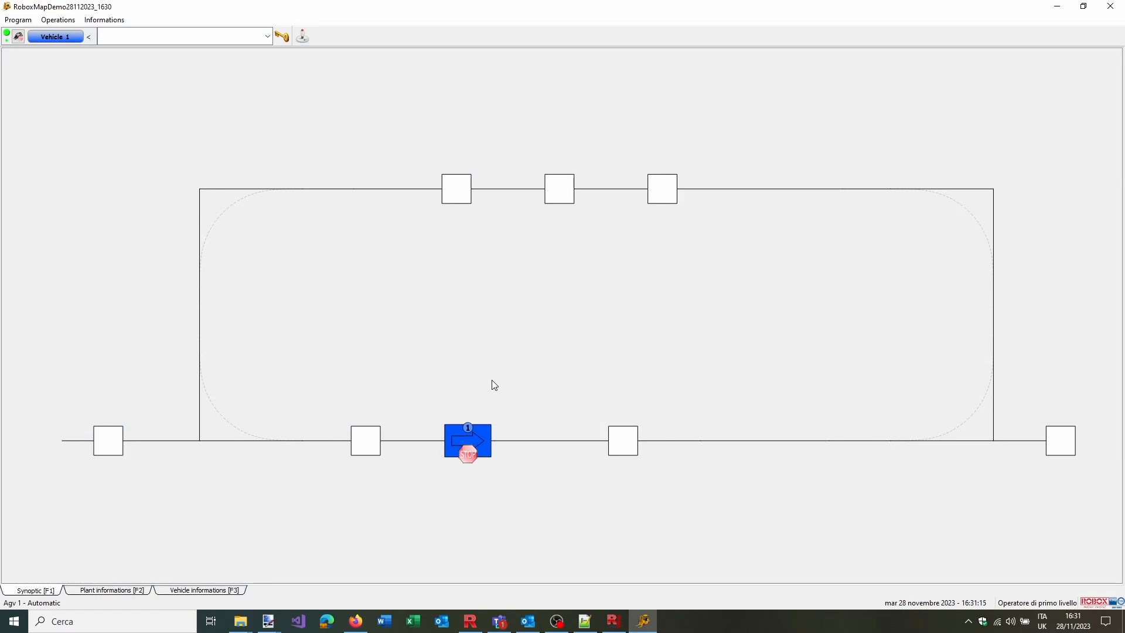
click(282, 35)
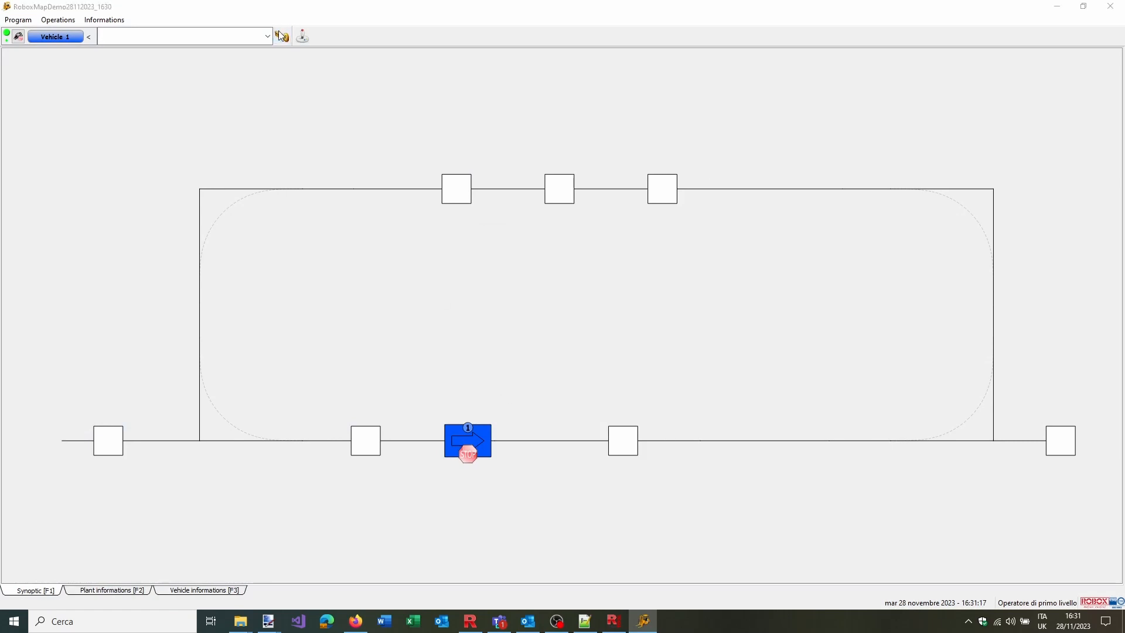
click(575, 349)
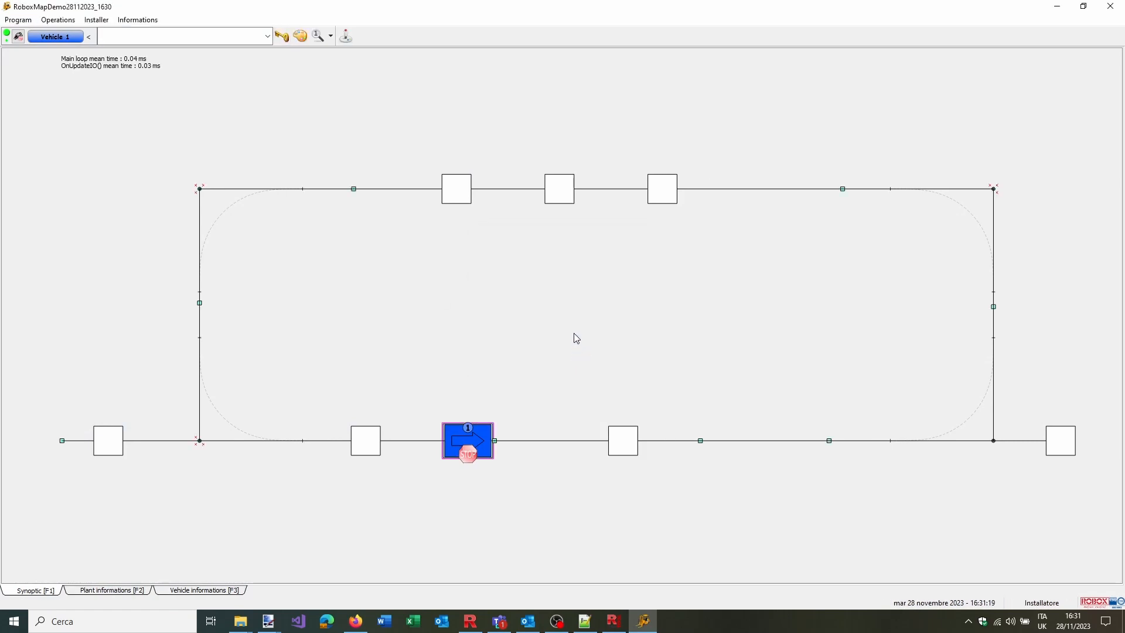
Review the available access levels and check the status details of Vehicle 1 on the synoptic
click(282, 36)
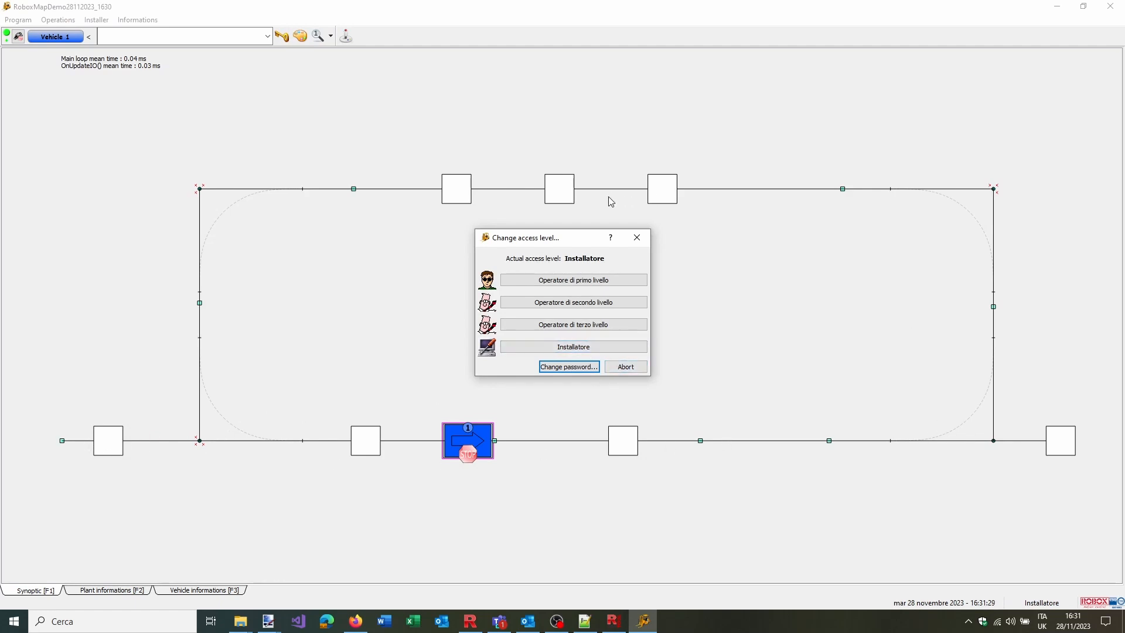
click(626, 368)
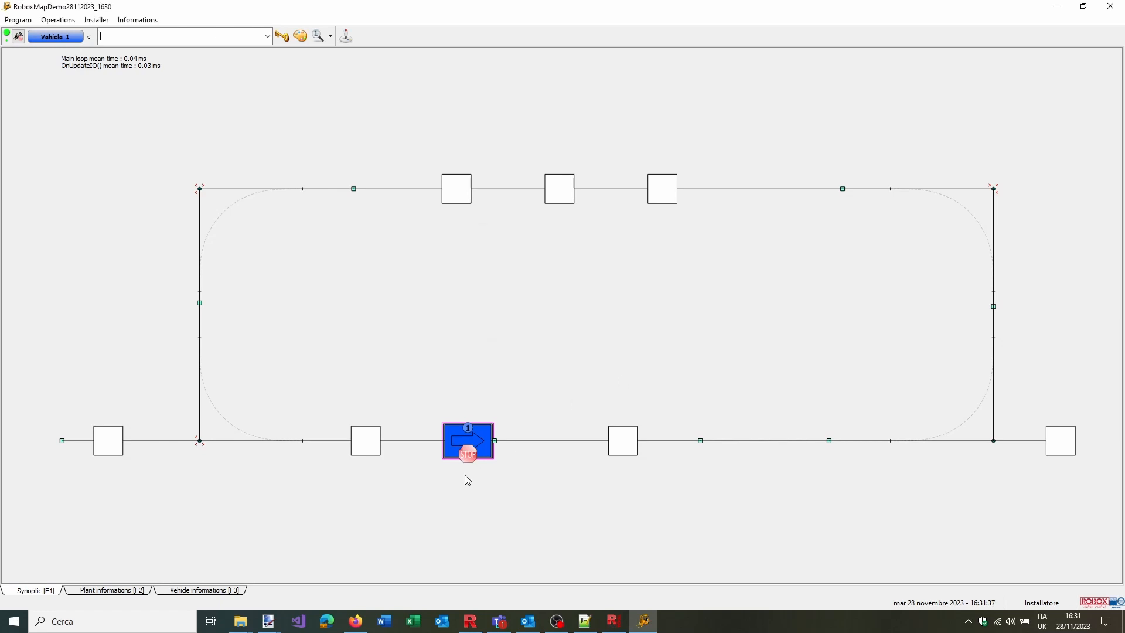
mouse_move(467, 461)
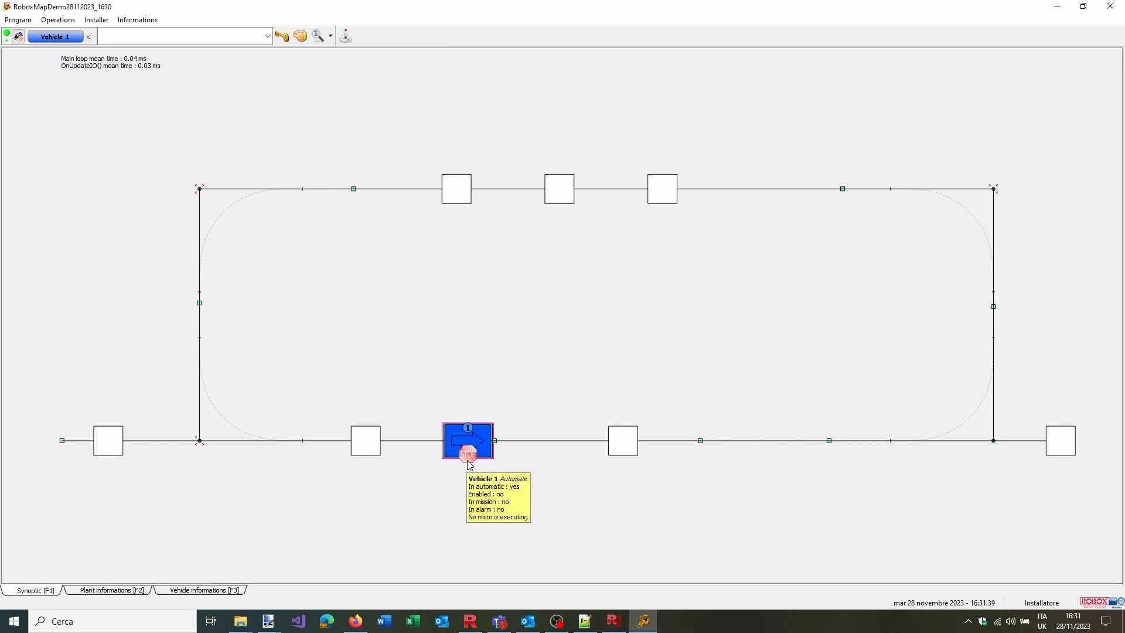
drag(468, 462, 455, 492)
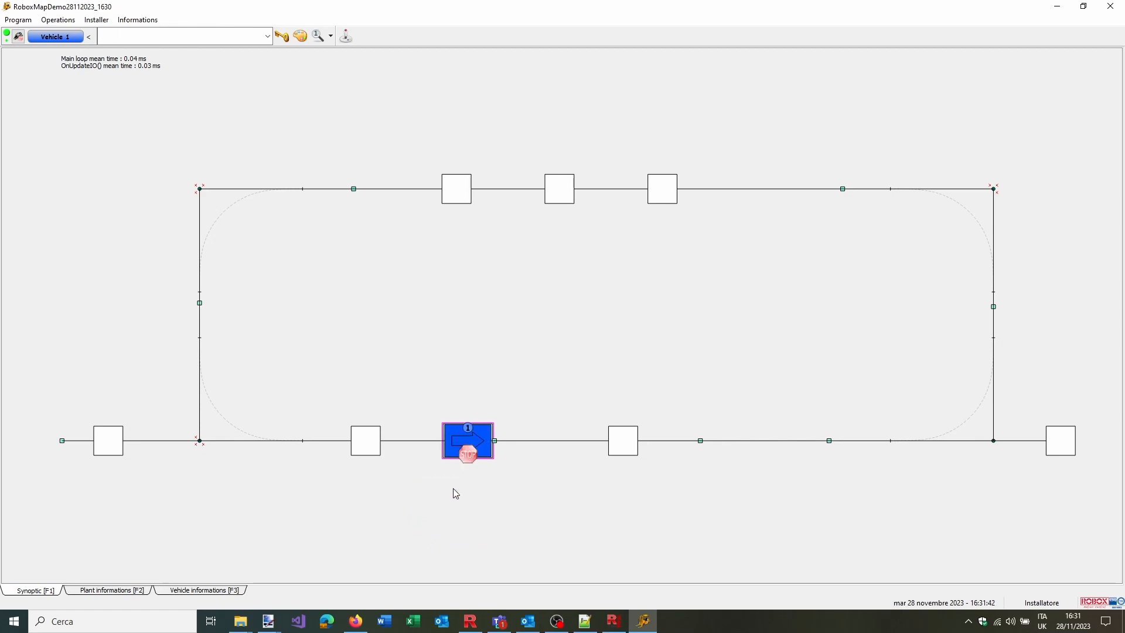
Open the AGV emulation control and look over its configuration and Vehicle 1 settings
click(345, 39)
drag(605, 238, 787, 107)
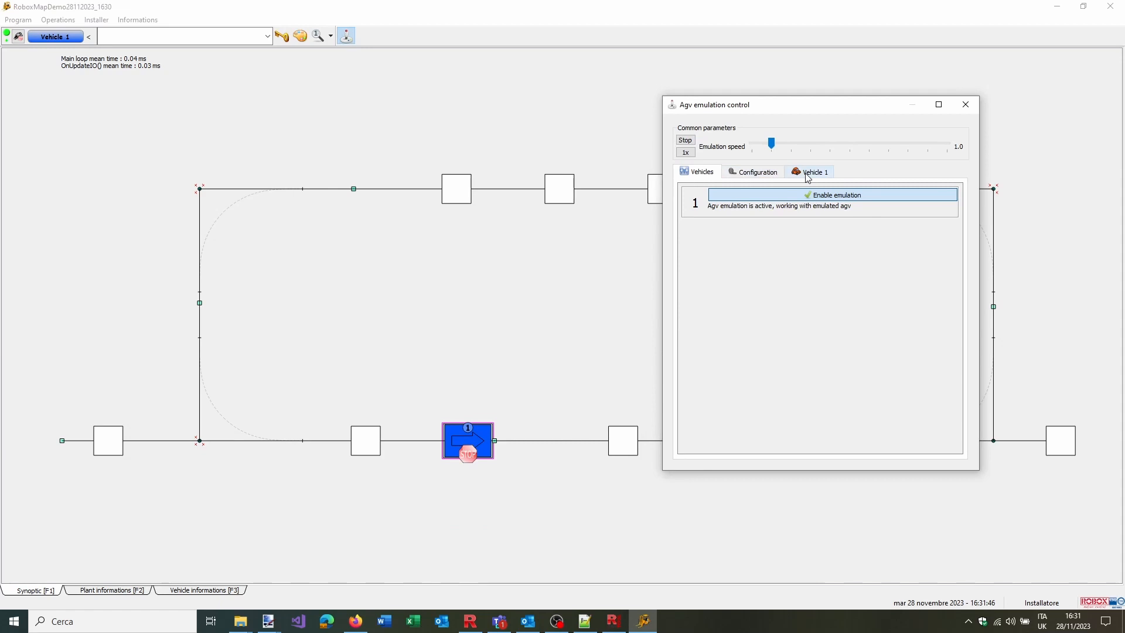
click(748, 174)
click(821, 173)
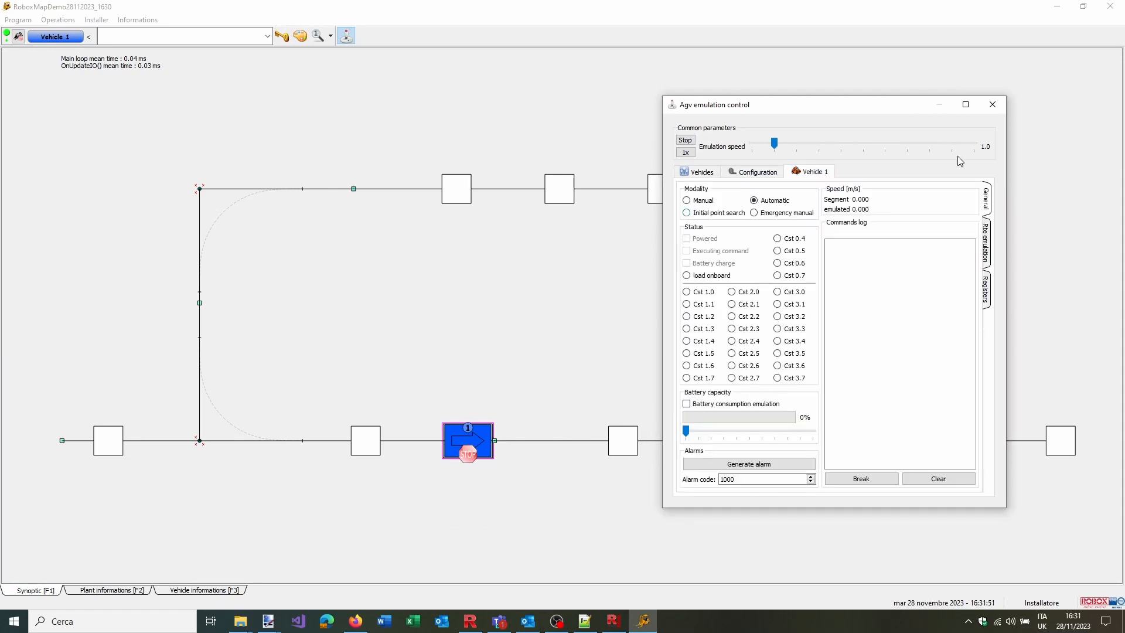
click(992, 105)
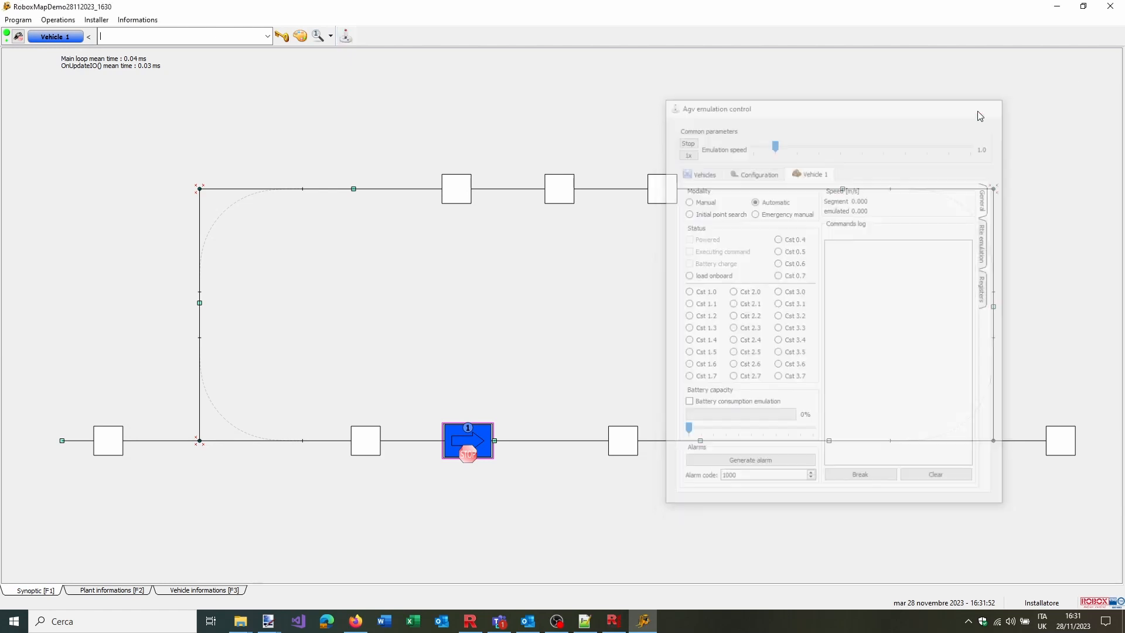
Reopen the AGV emulation control and put emulated Vehicle 1 into initial point search mode
click(346, 37)
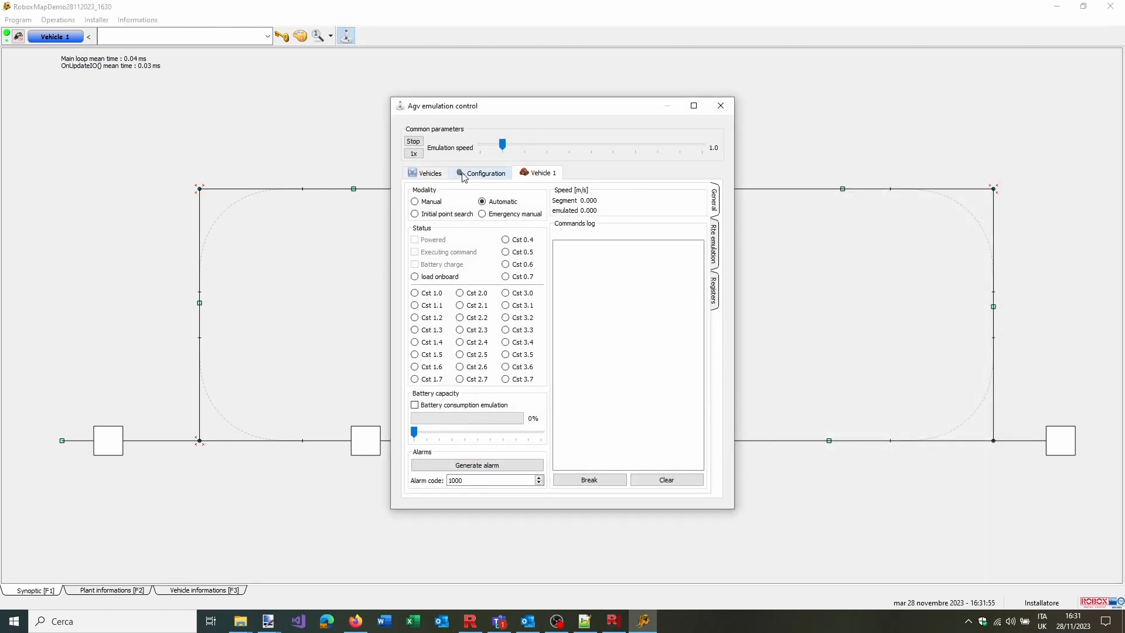
drag(611, 109, 861, 112)
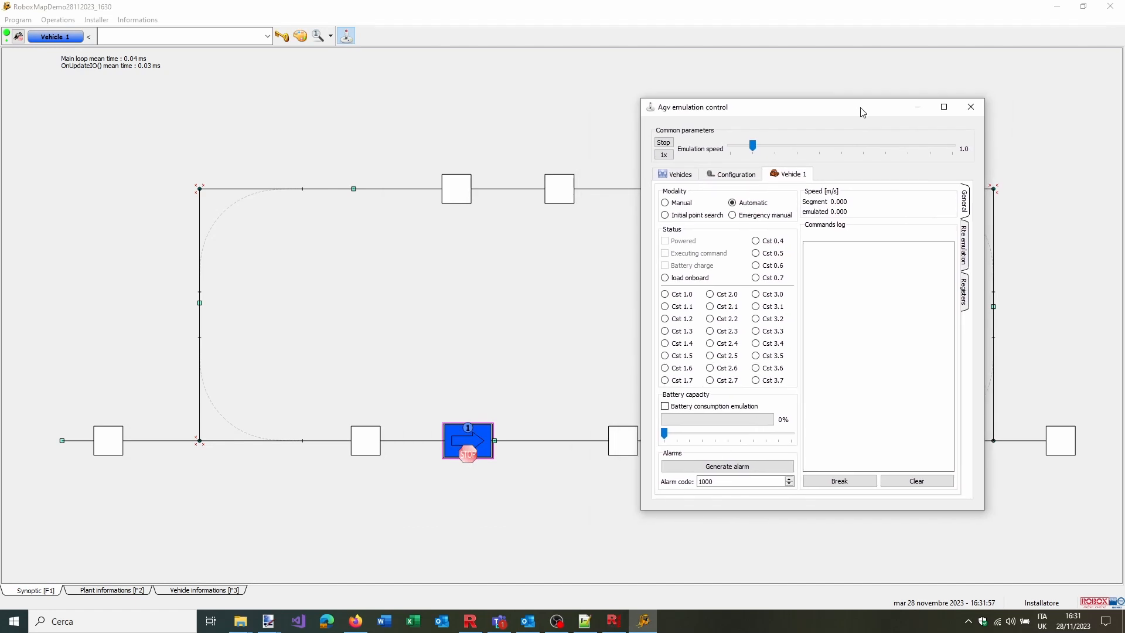
click(692, 217)
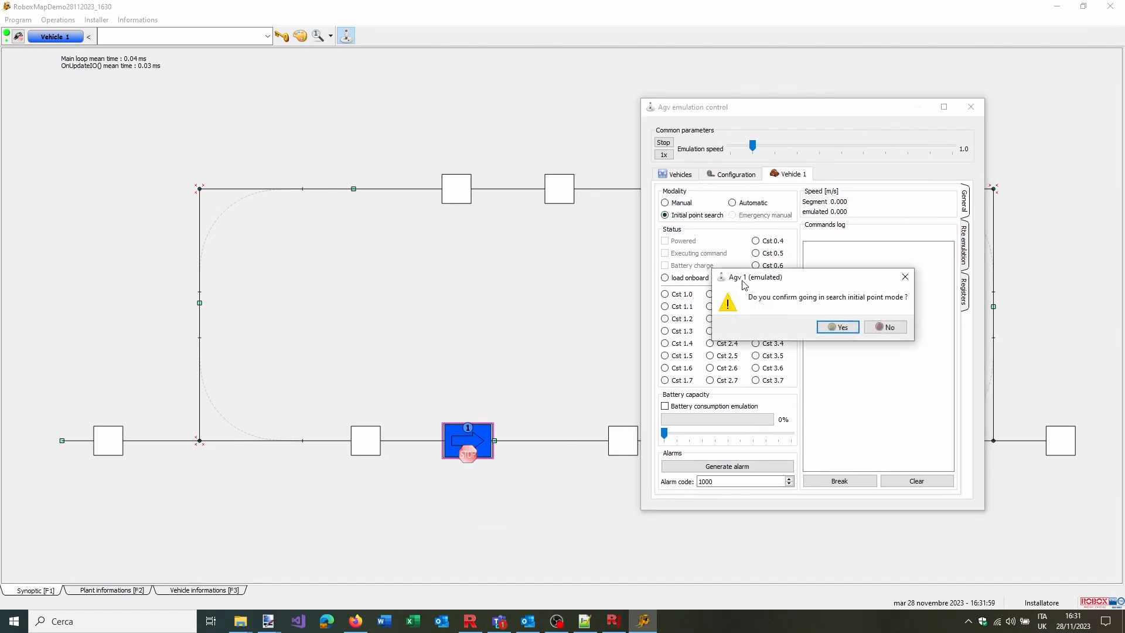
click(836, 332)
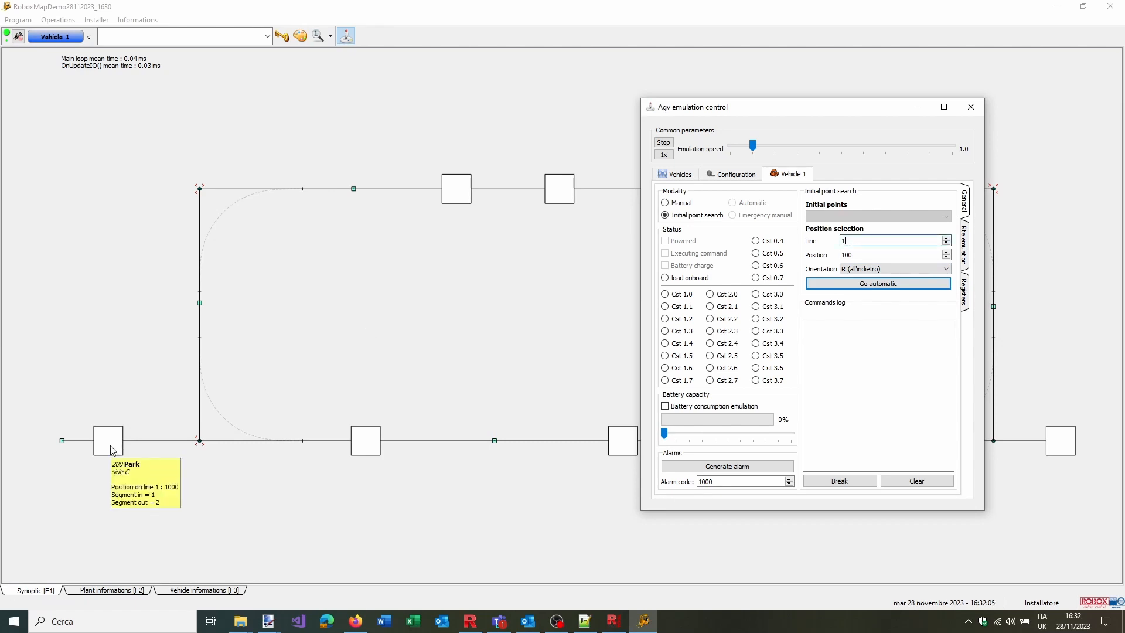
Place Vehicle 1 on line 1 at position 1000 with orientation F (in avanti), and return it to automatic mode
mouse_move(107, 450)
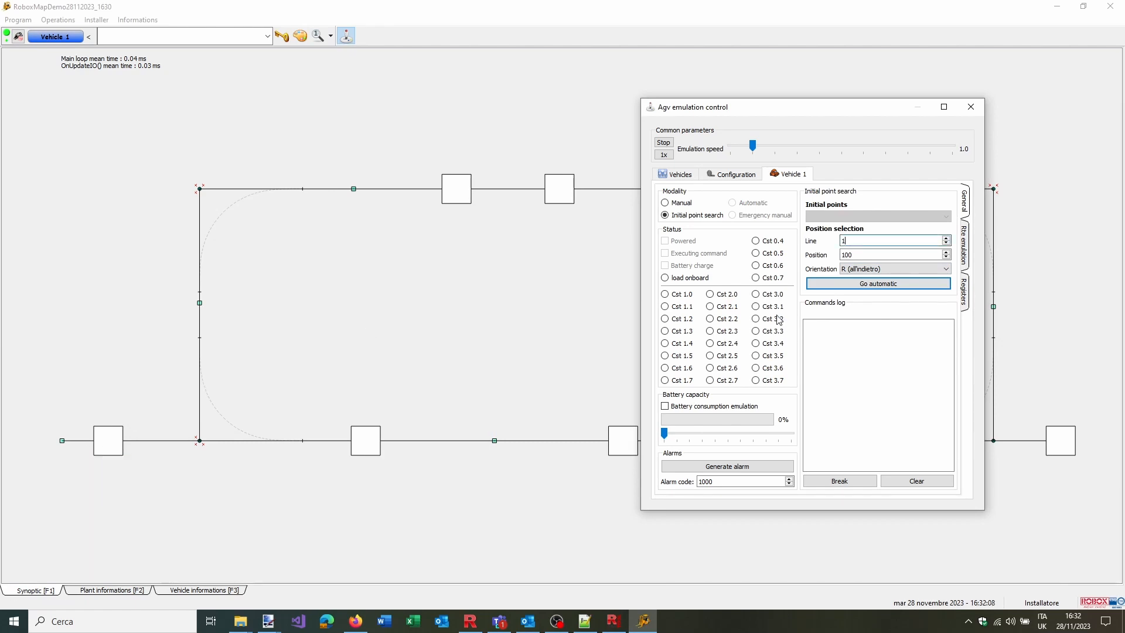
click(865, 253)
text(0)
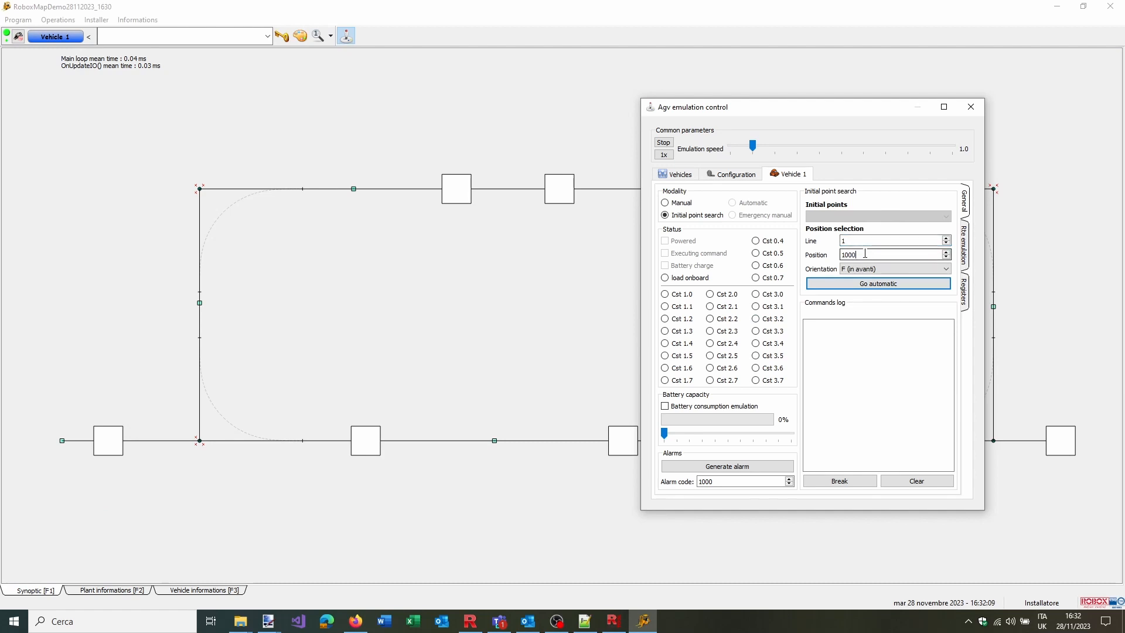
click(866, 284)
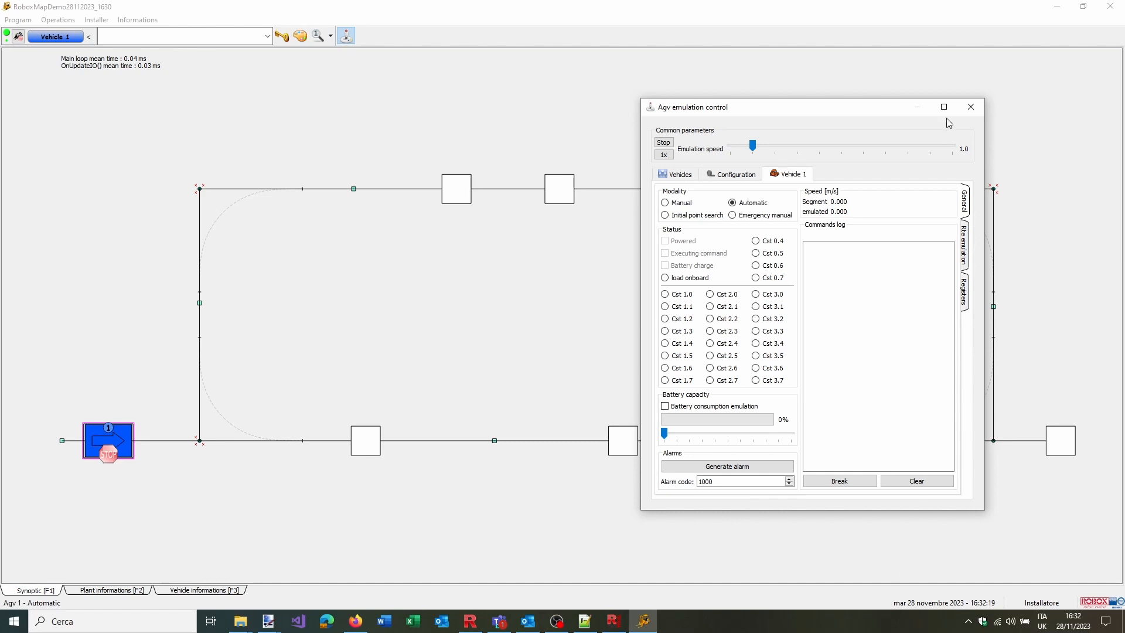
click(970, 107)
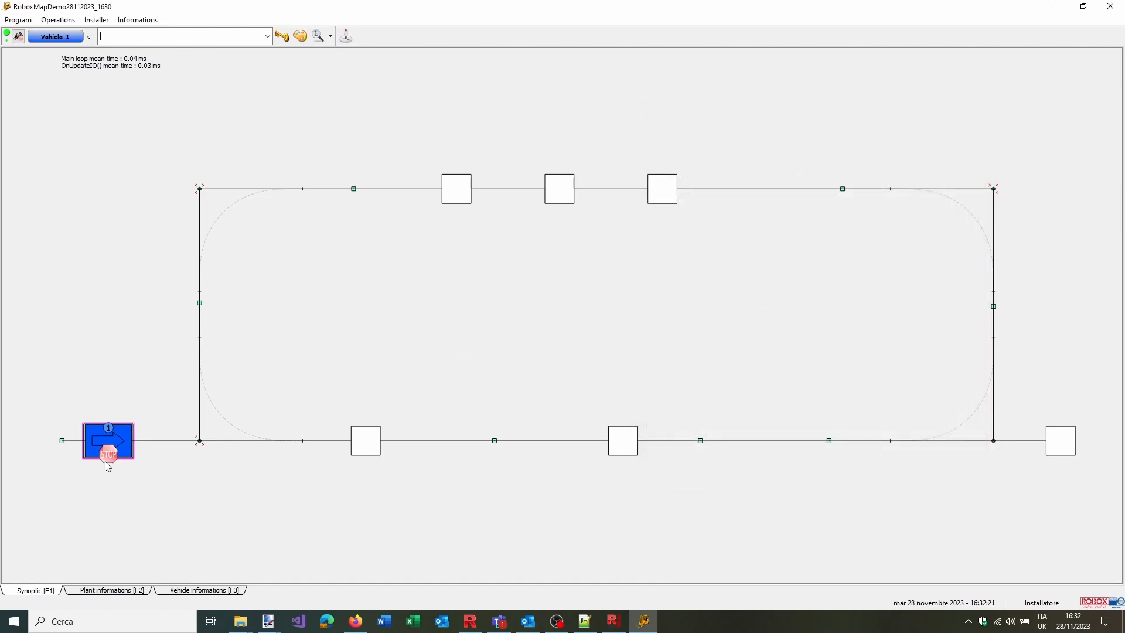
Send Vehicle 1 from its Park position to Park1 at the far end of the lower line
drag(108, 464, 1065, 450)
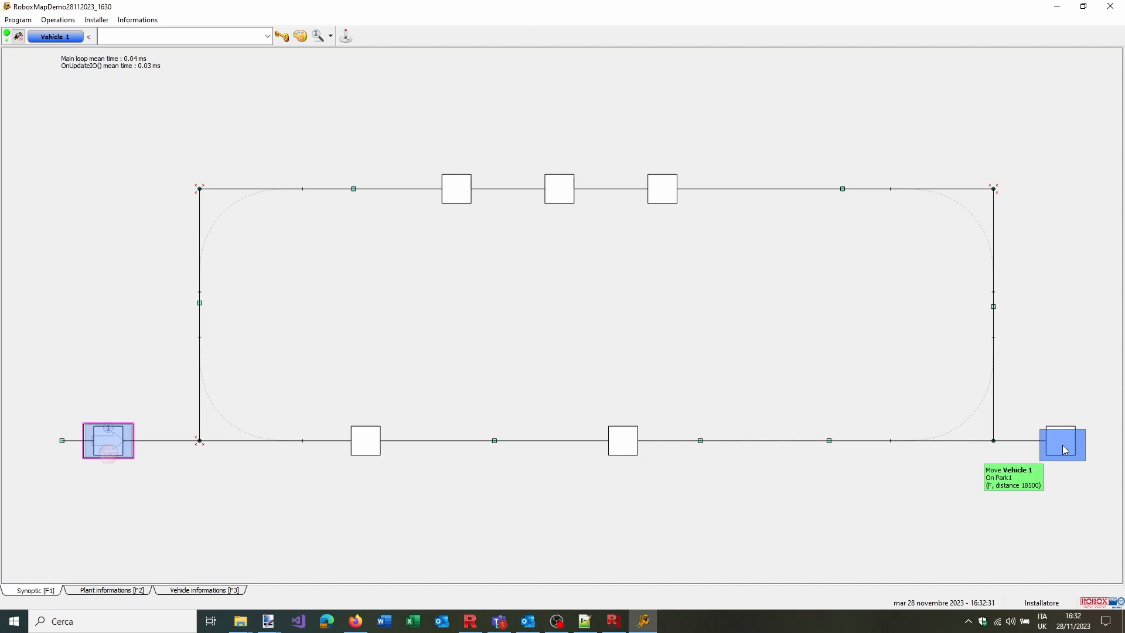
drag(1063, 445, 1063, 444)
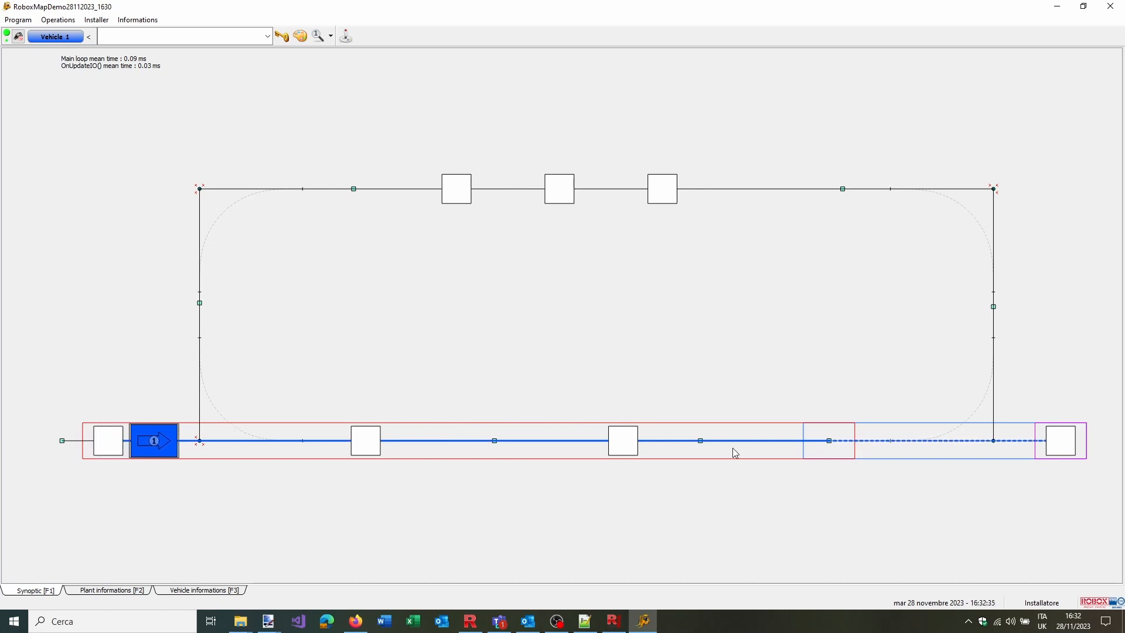
mouse_move(829, 441)
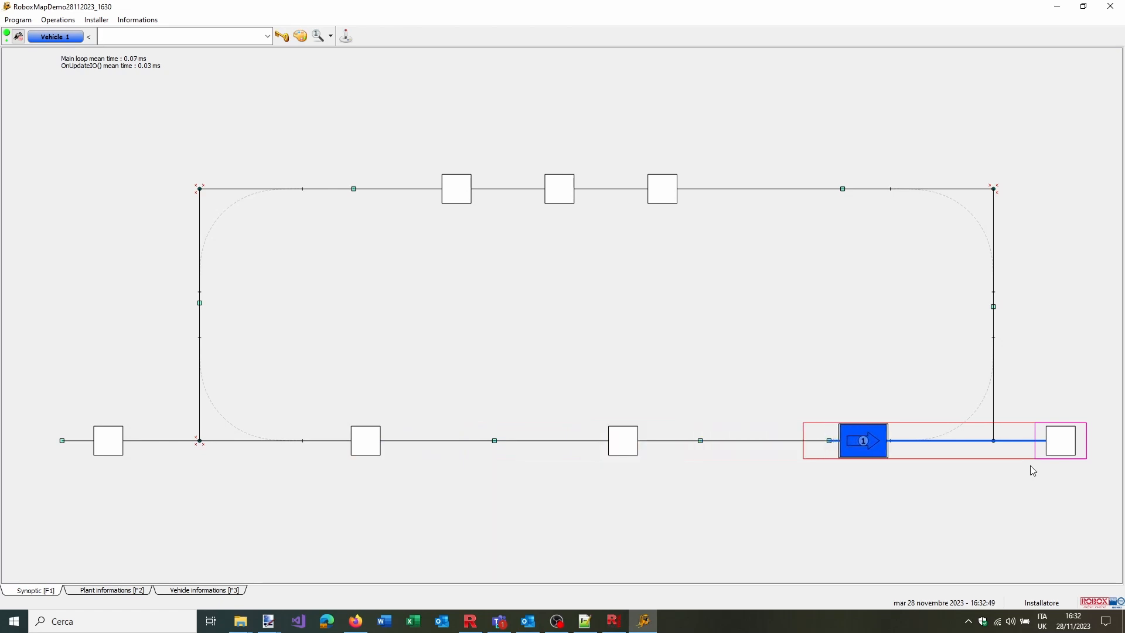
Exit AgvManager, switch to the agv configurator, and open the settings for transferring the map to vehicles
click(97, 21)
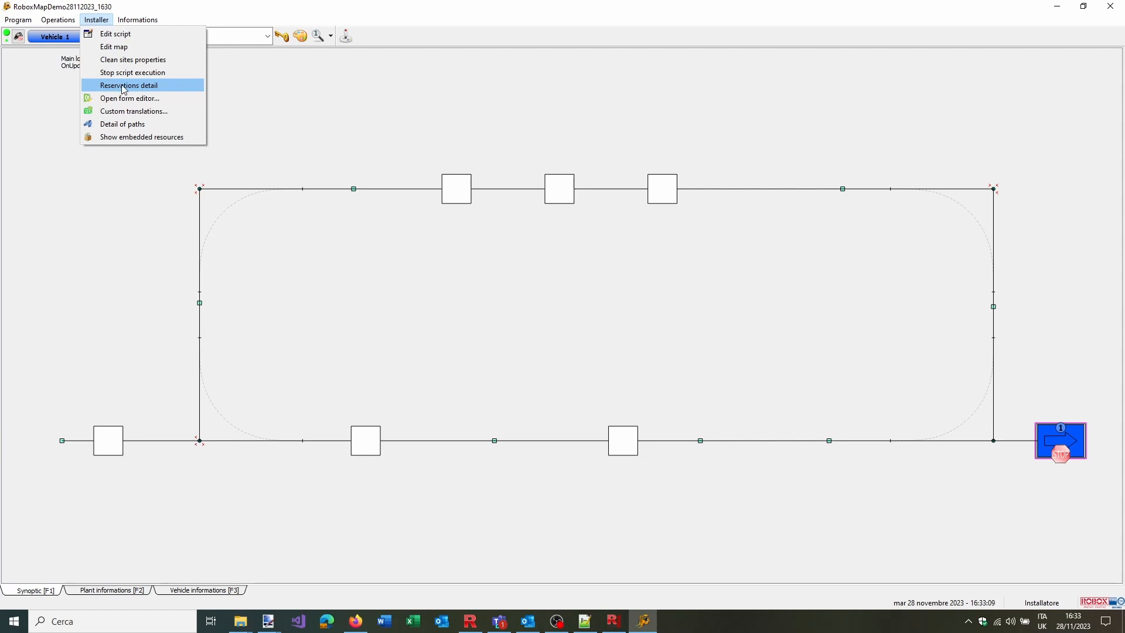
click(469, 133)
click(1110, 6)
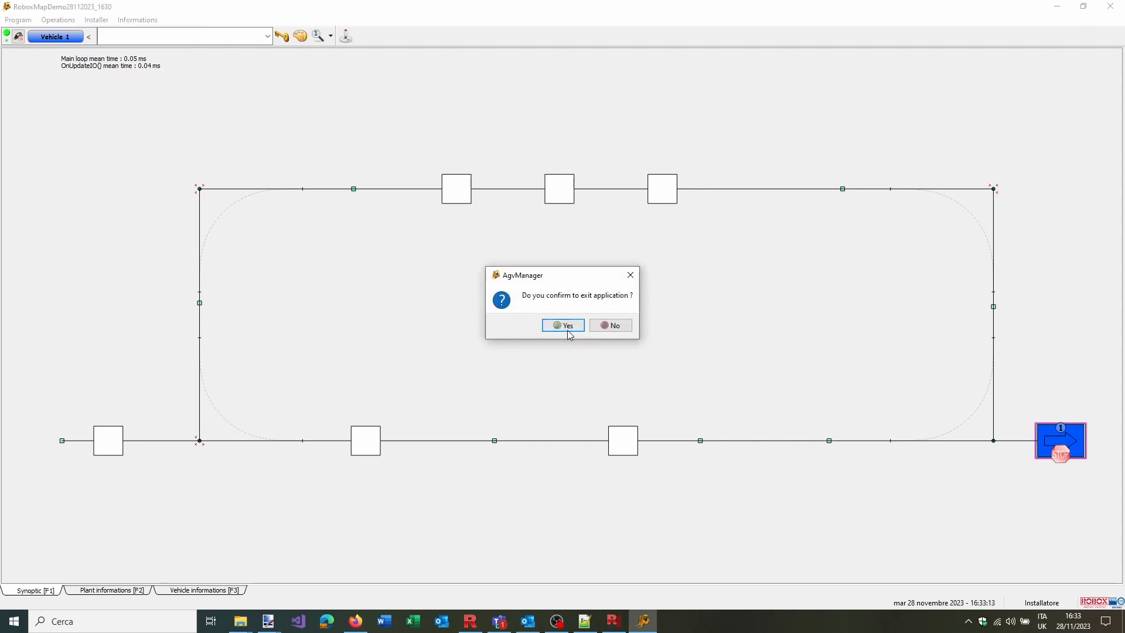
click(564, 324)
double_click(111, 28)
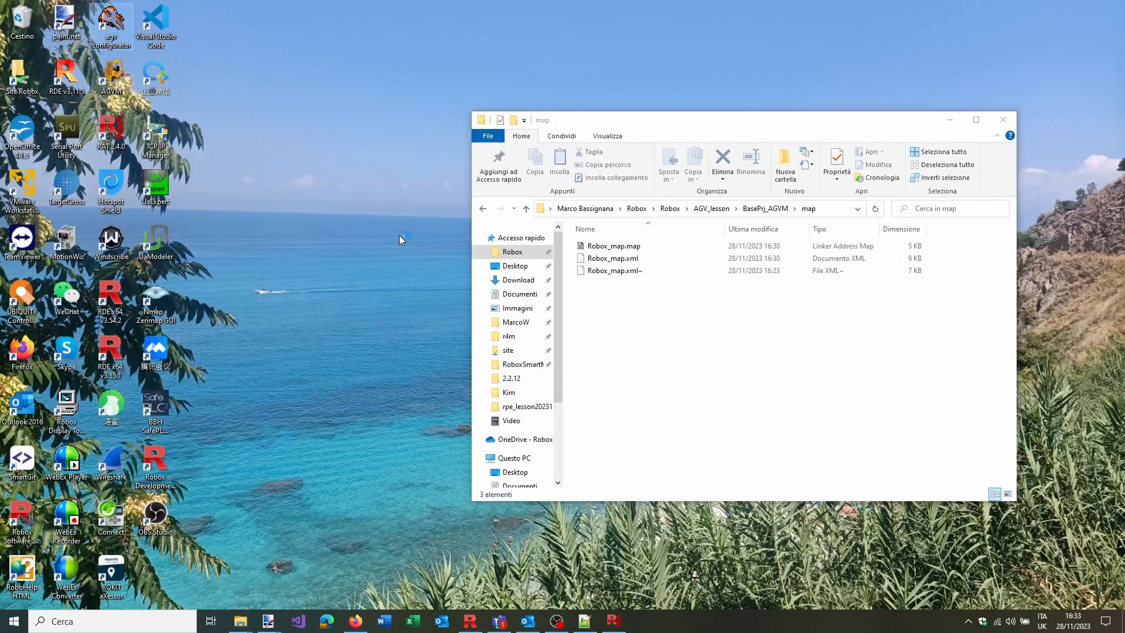
click(463, 131)
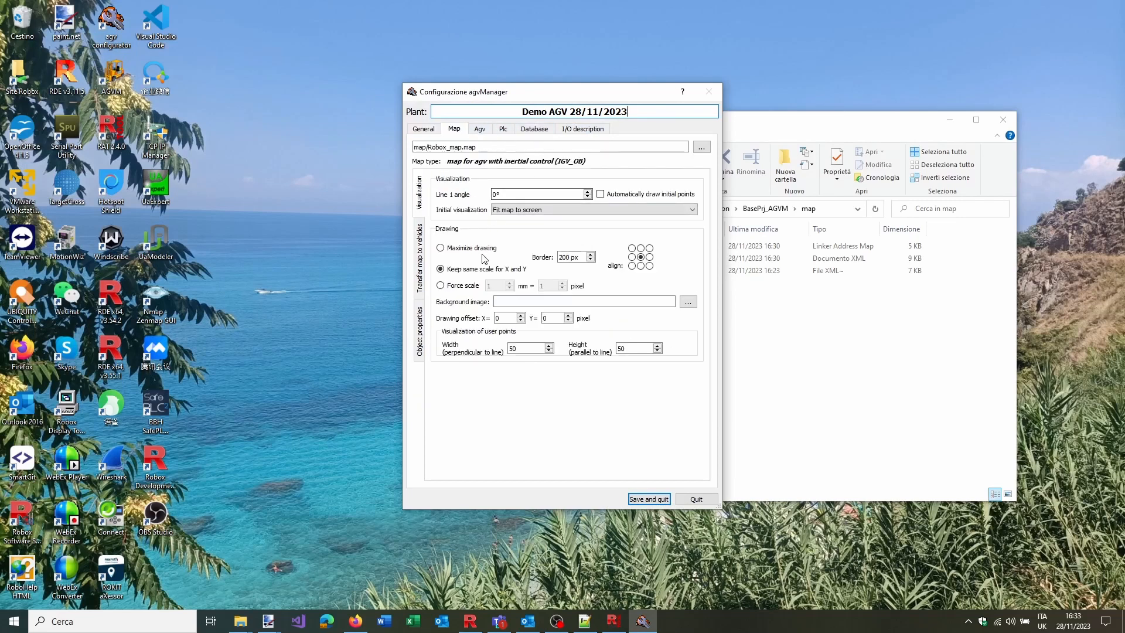
click(420, 274)
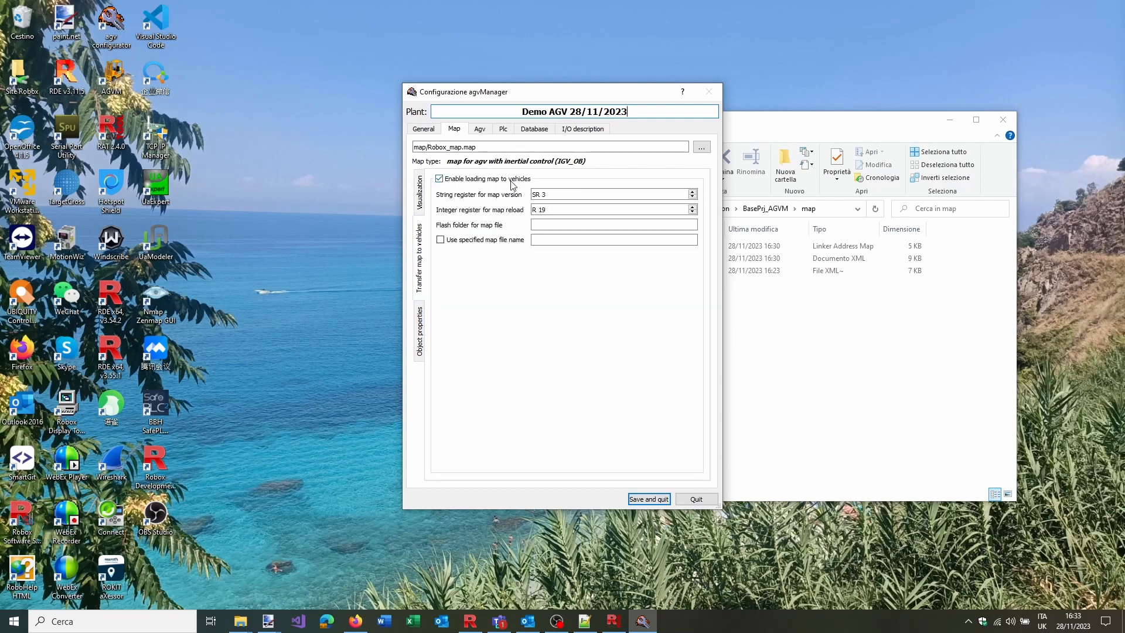
Set the flash folder for the map file to fa and save the configuration
click(550, 223)
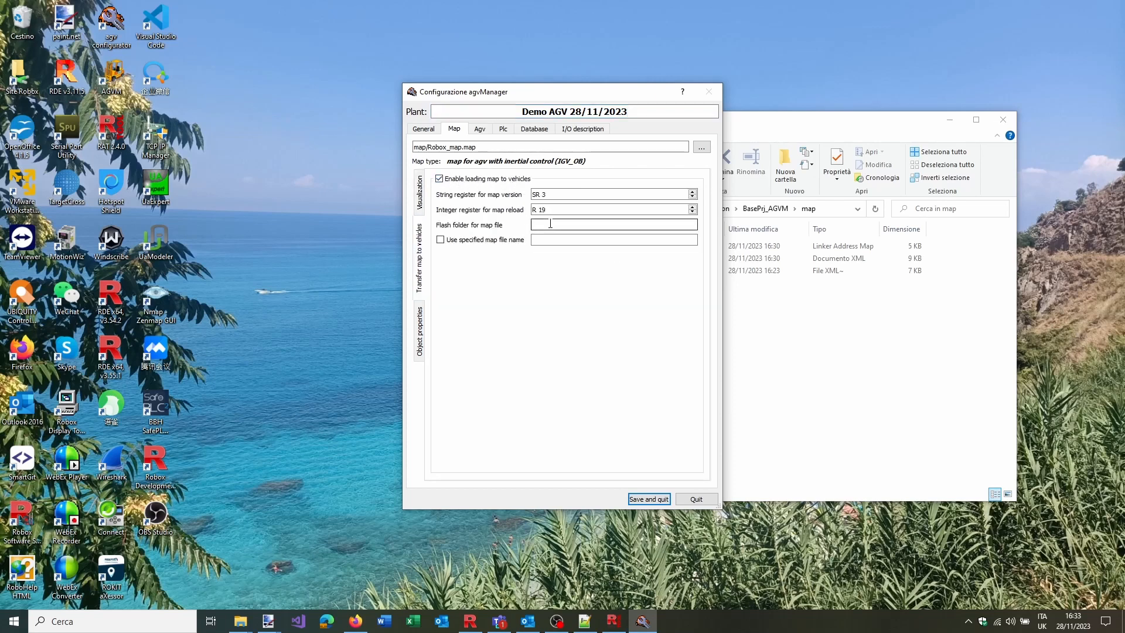
text(fa)
click(553, 240)
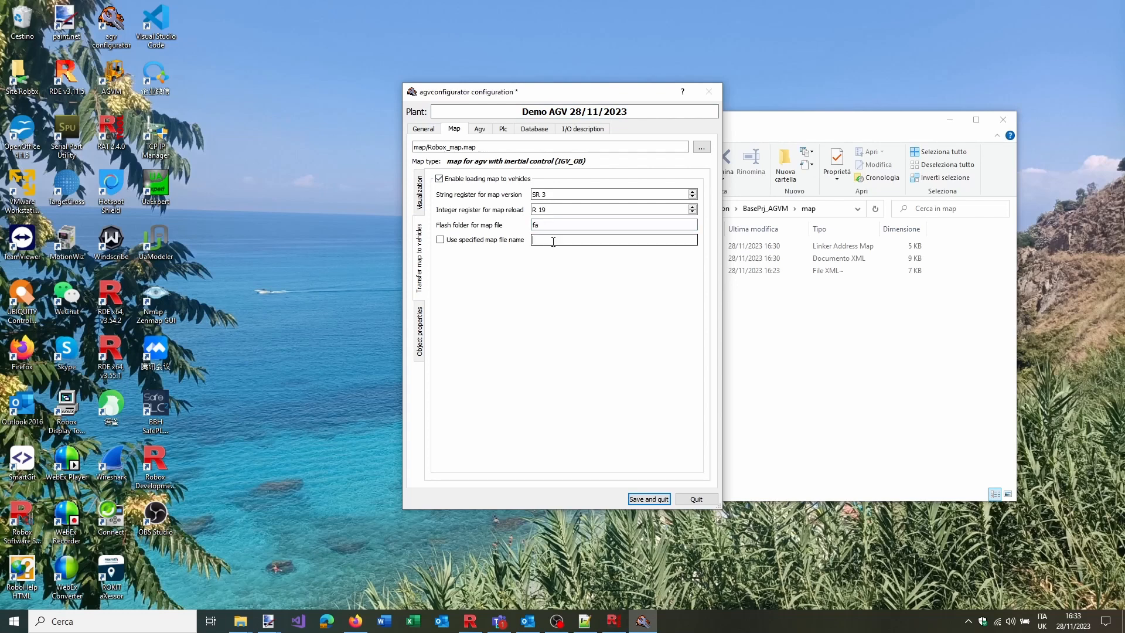
click(551, 227)
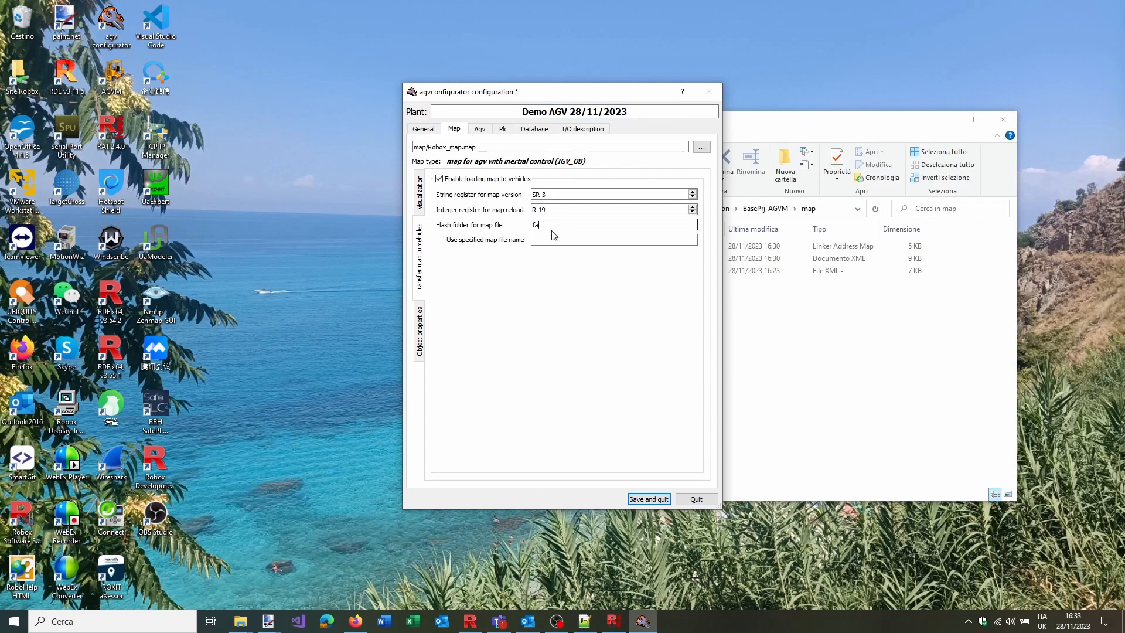
click(546, 240)
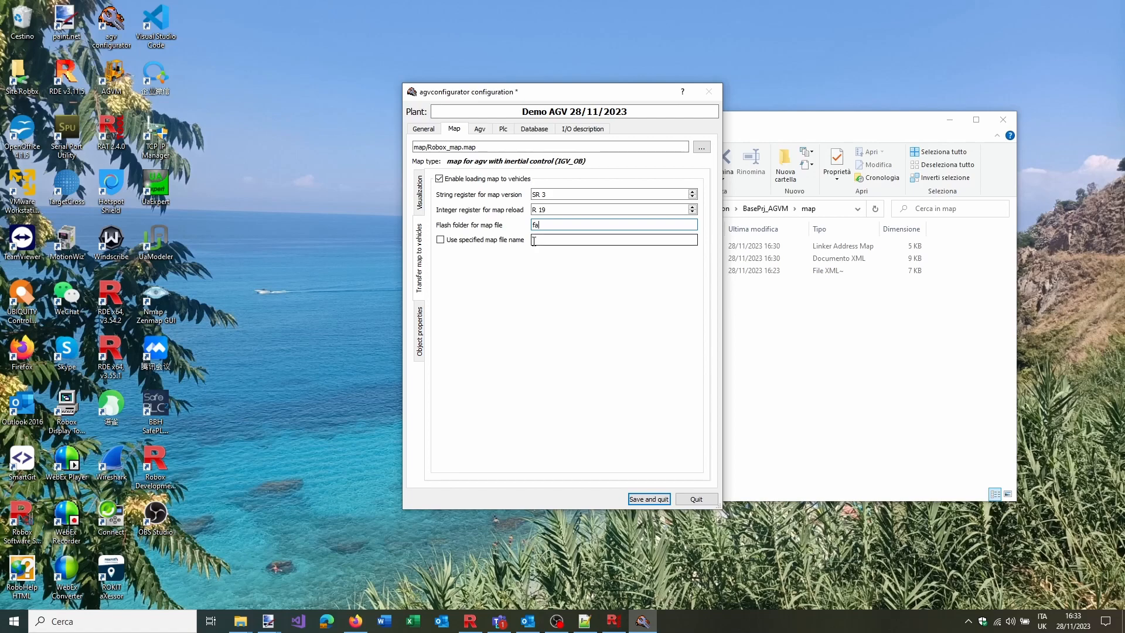
click(666, 502)
Launch AgvManager again and switch the access level to Installatore
double_click(111, 74)
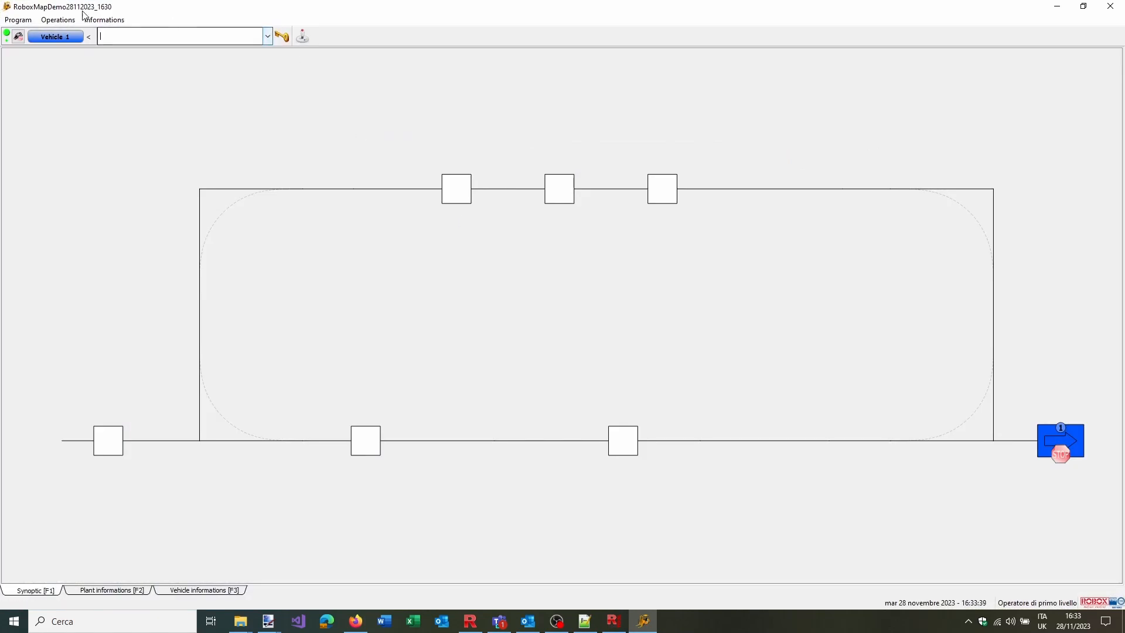
click(280, 37)
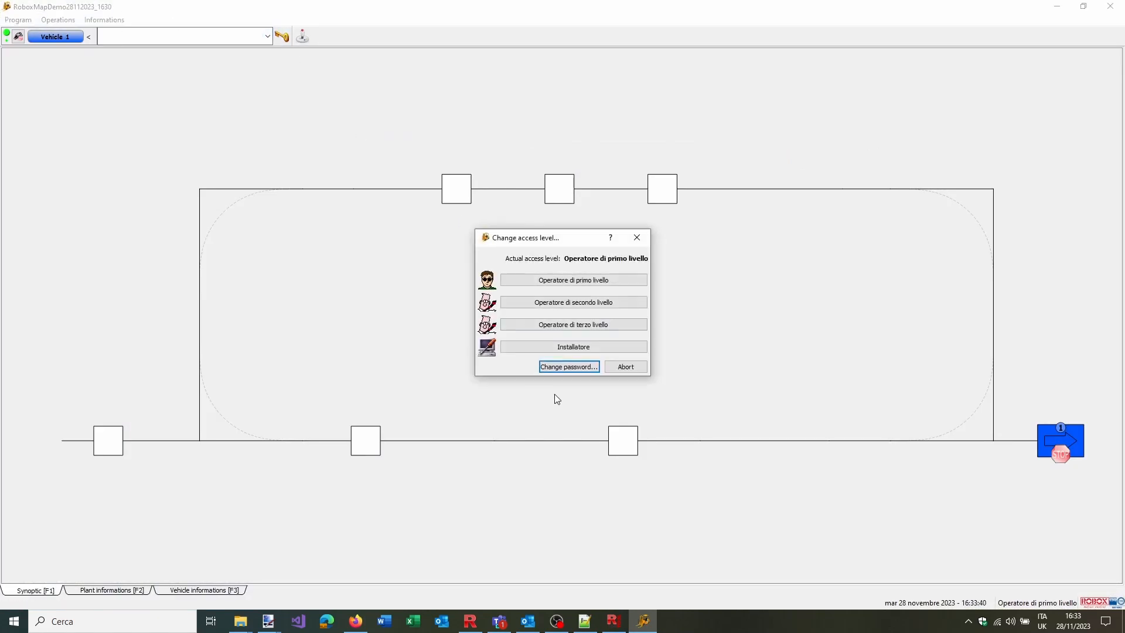
click(550, 347)
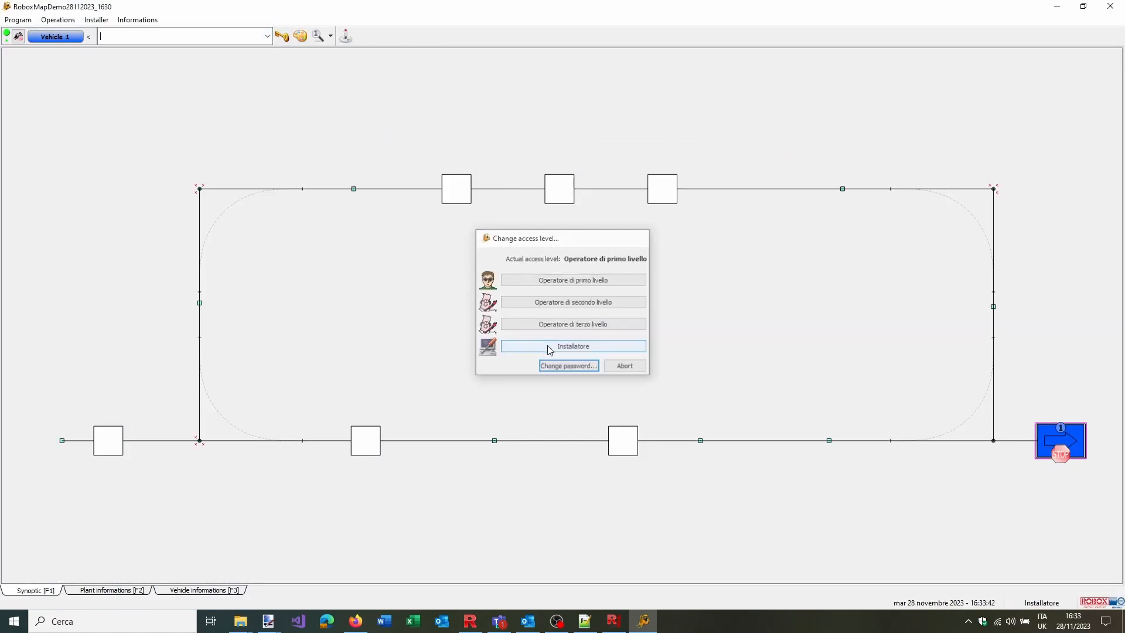
Review the plant information messages, including the map parameters and the Robox_map.MAP compilation, and return to the synoptic
click(97, 21)
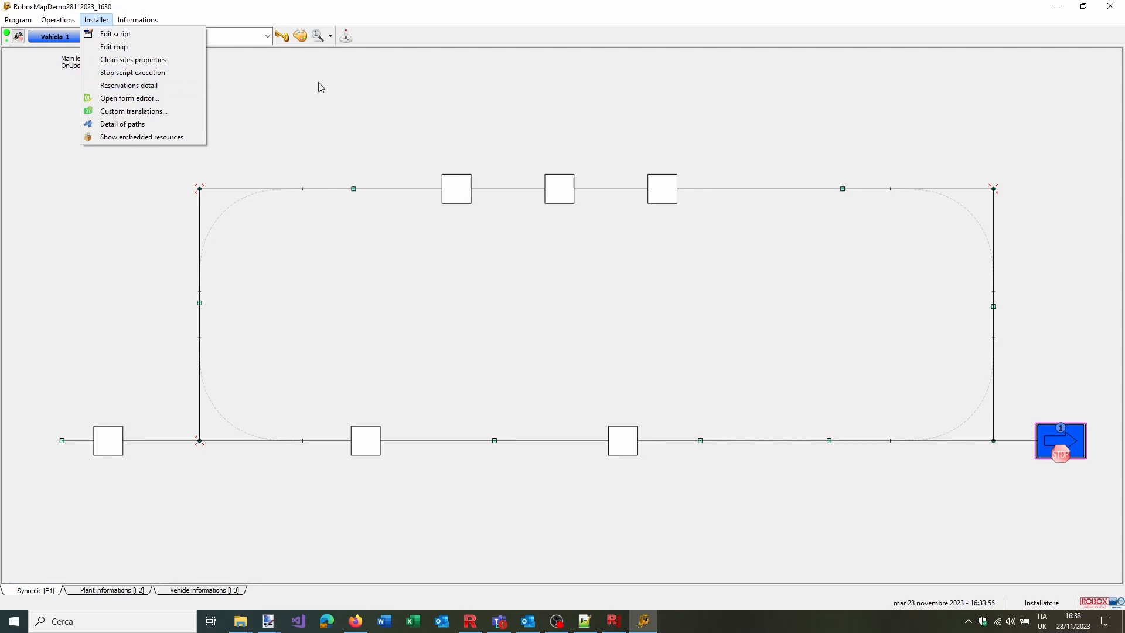
click(387, 84)
click(104, 591)
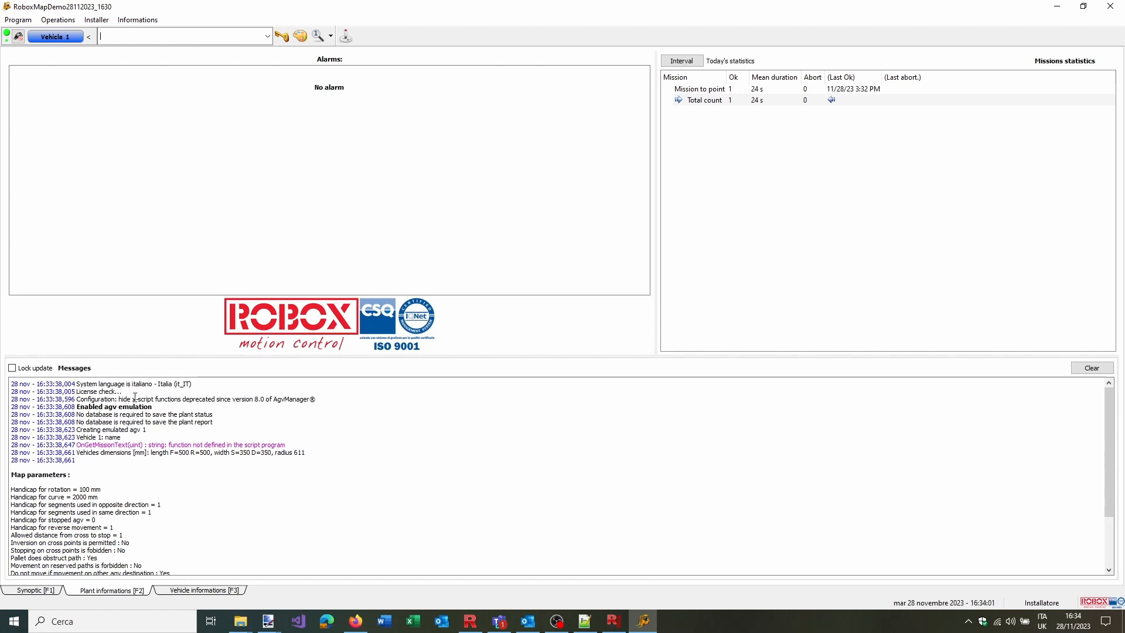
scroll(127, 414, down, 3)
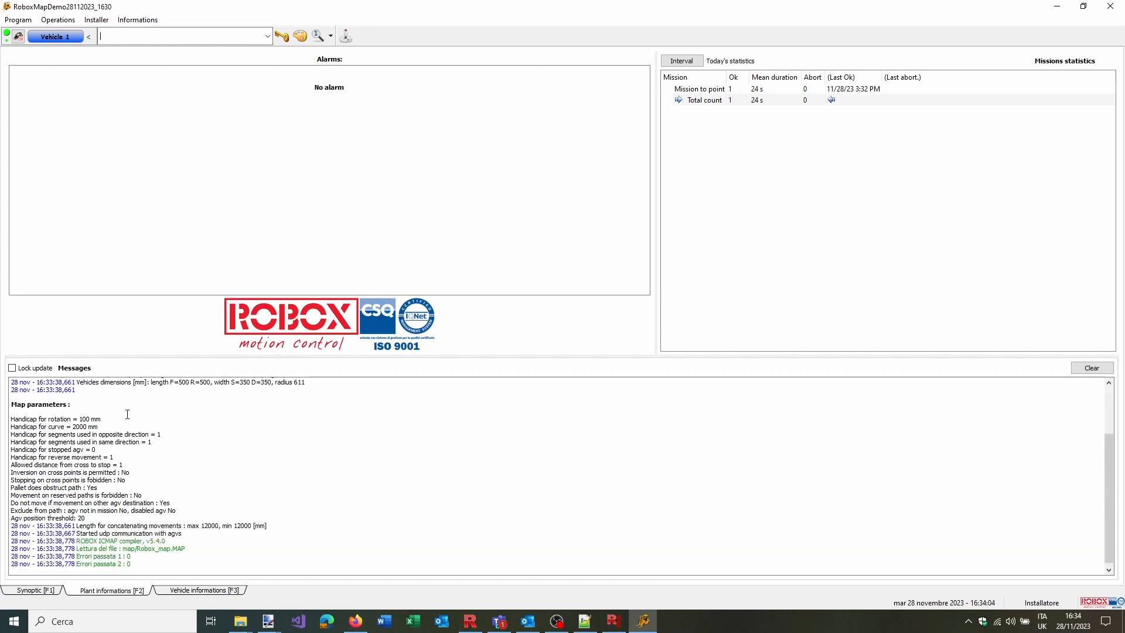
scroll(117, 413, up, 3)
scroll(99, 410, down, 3)
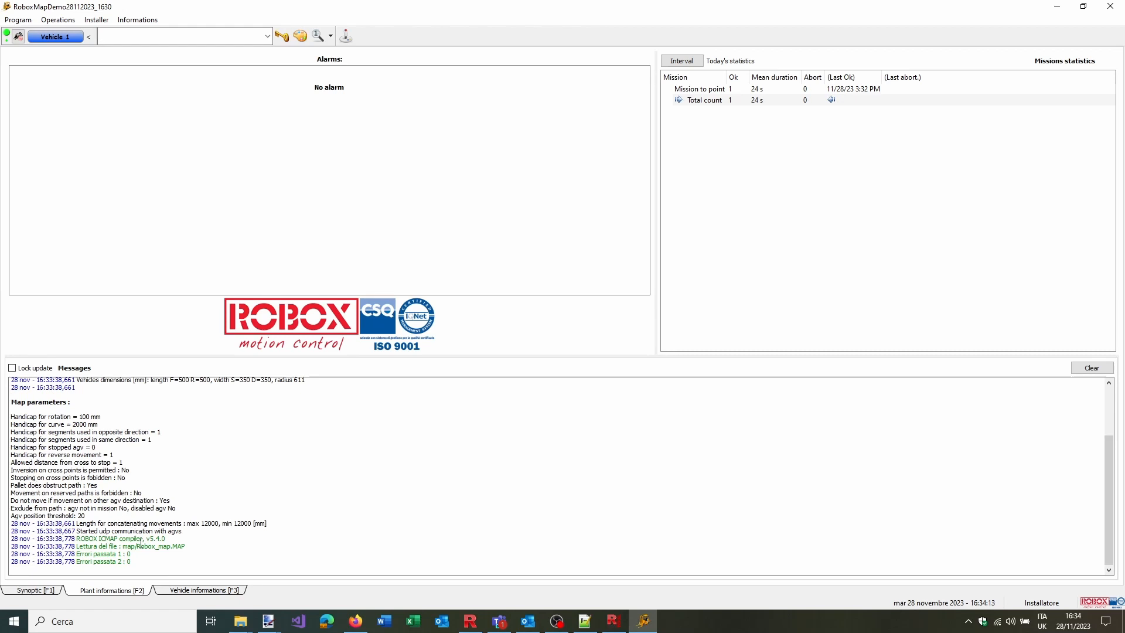
drag(185, 546, 133, 549)
scroll(140, 539, up, 3)
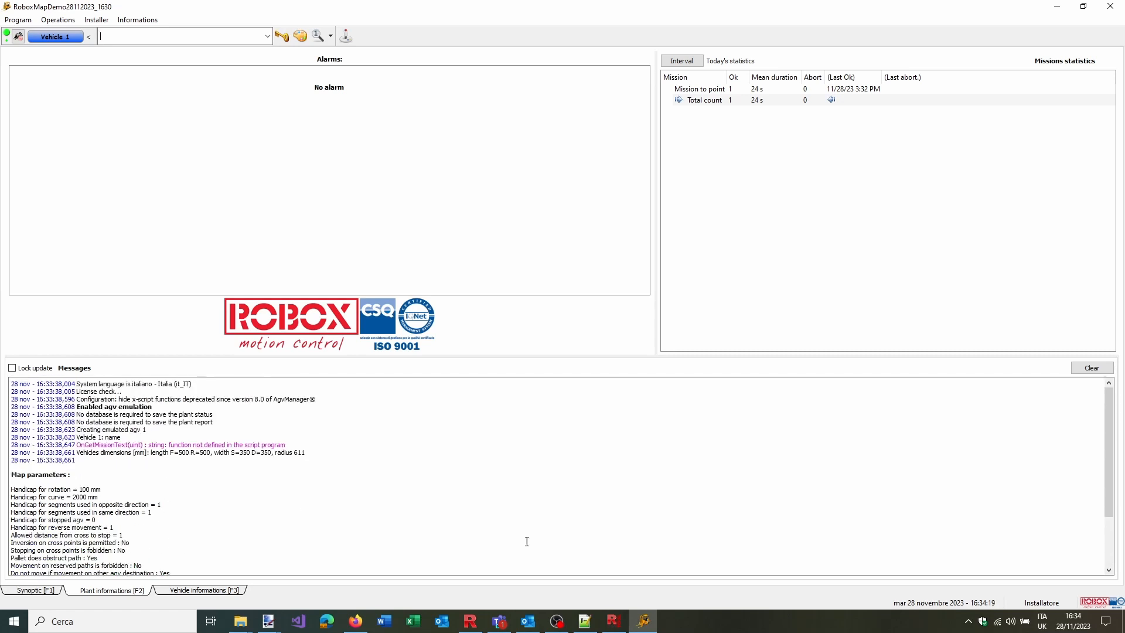
click(17, 592)
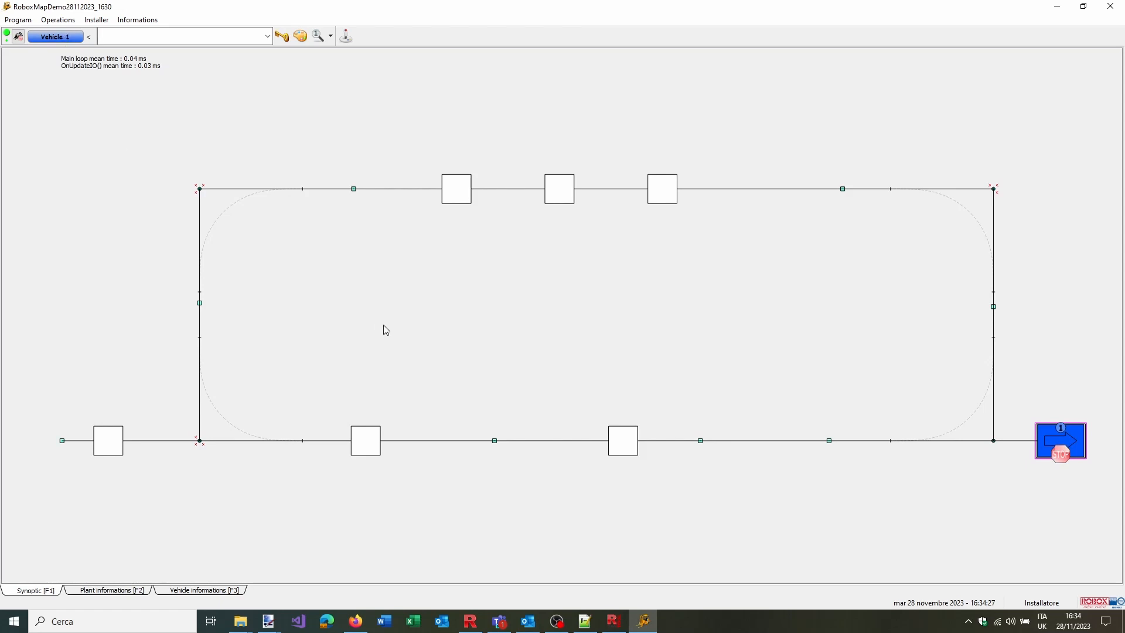
Switch to Robox Development Environment, inspect the shell-bmw output for the SR 3 map path, and return to AgvManager
click(470, 621)
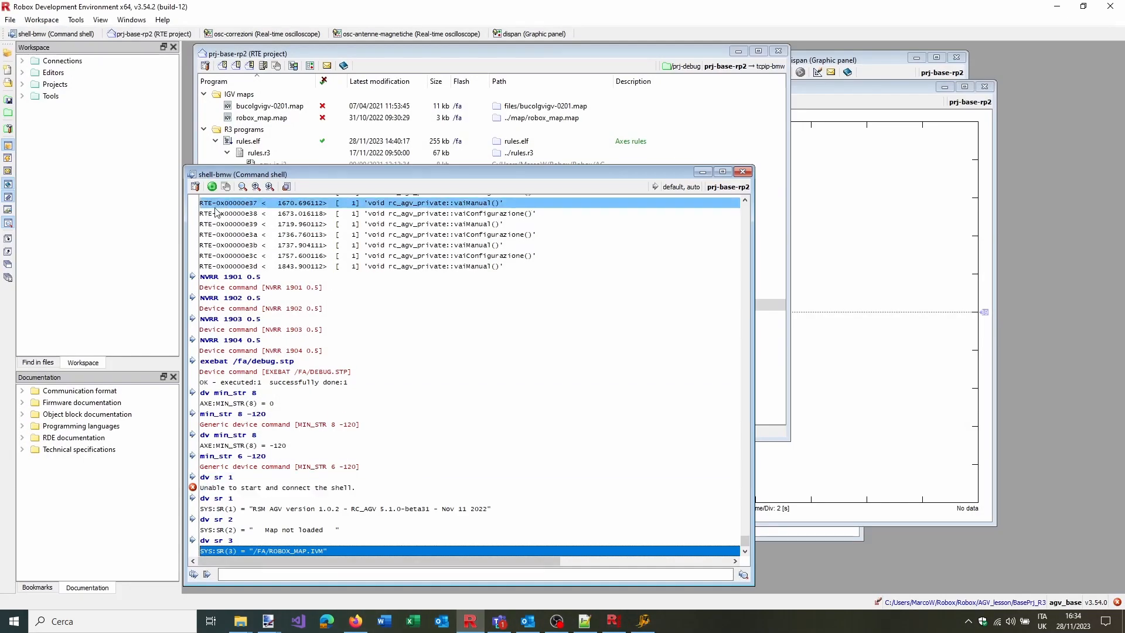
click(255, 225)
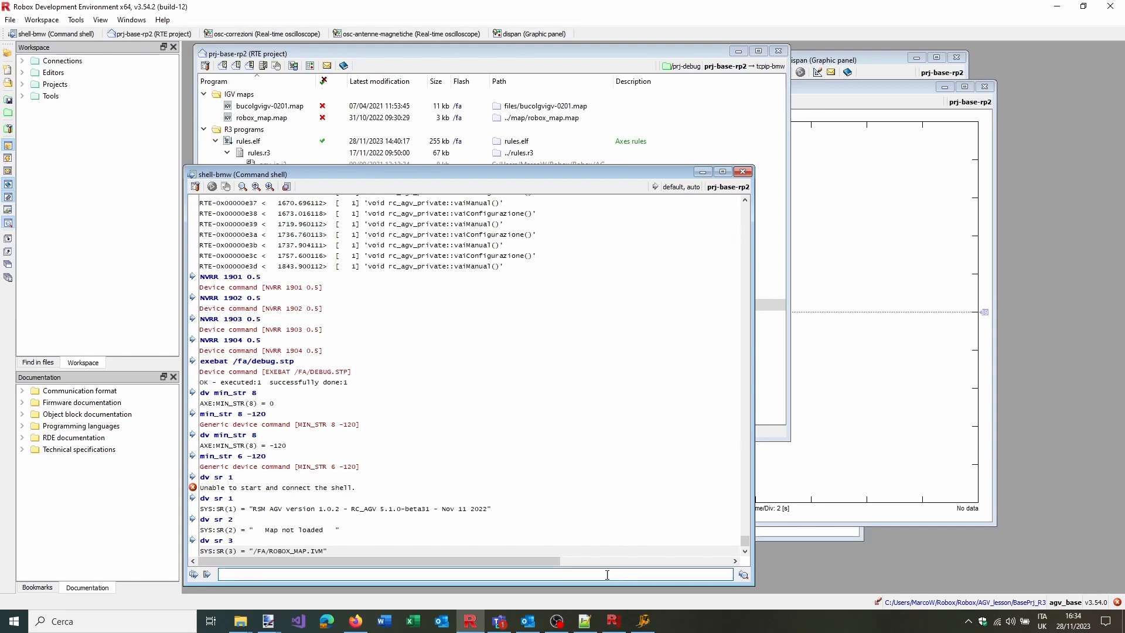
click(650, 618)
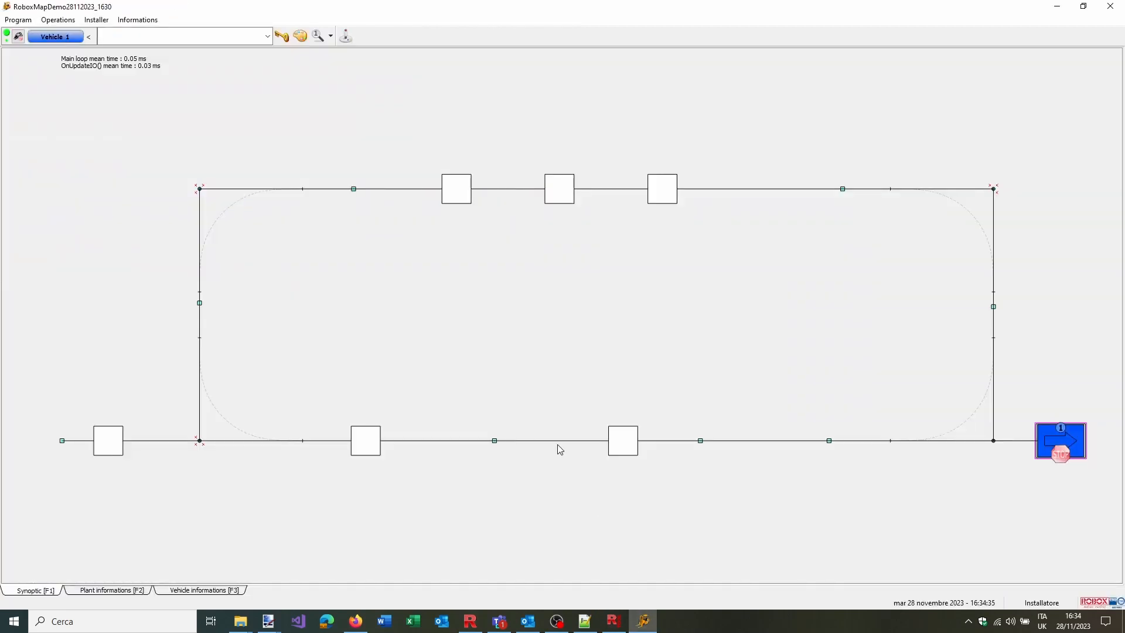
Try to move Vehicle 1 from its park position to the user point on the right-hand vertical line of the loop
mouse_move(1074, 432)
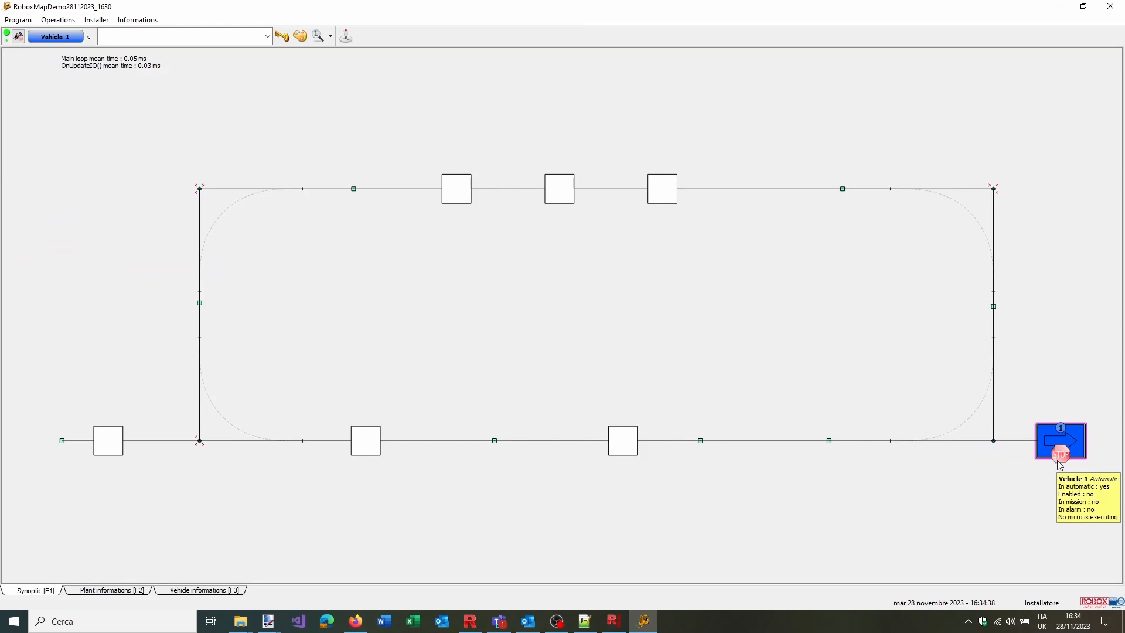
drag(1015, 478, 991, 306)
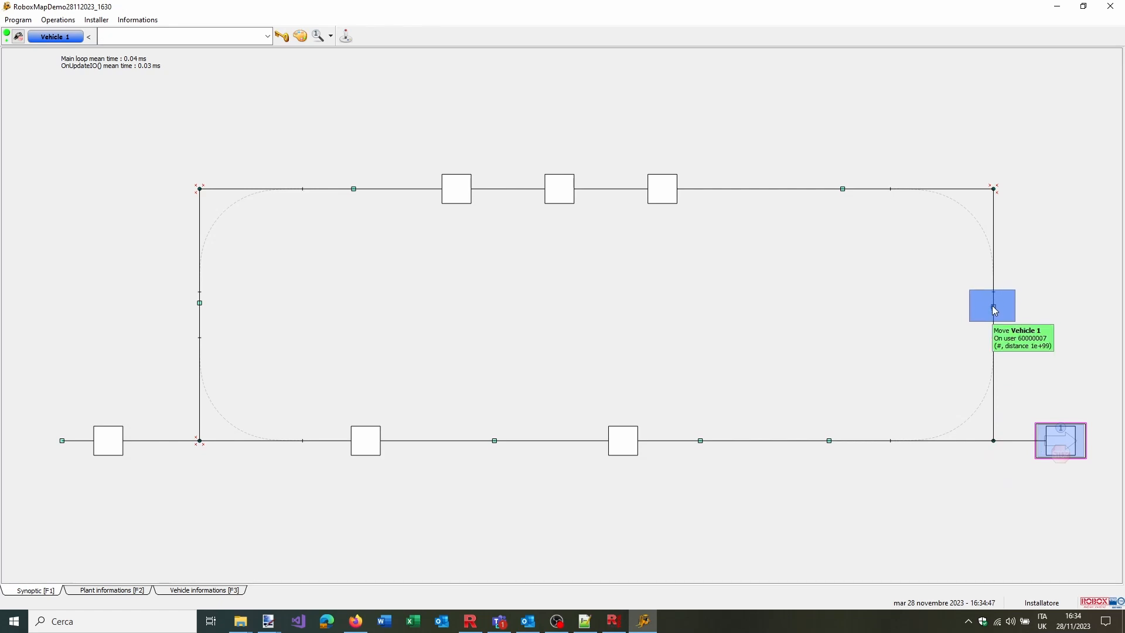
drag(993, 305, 1060, 504)
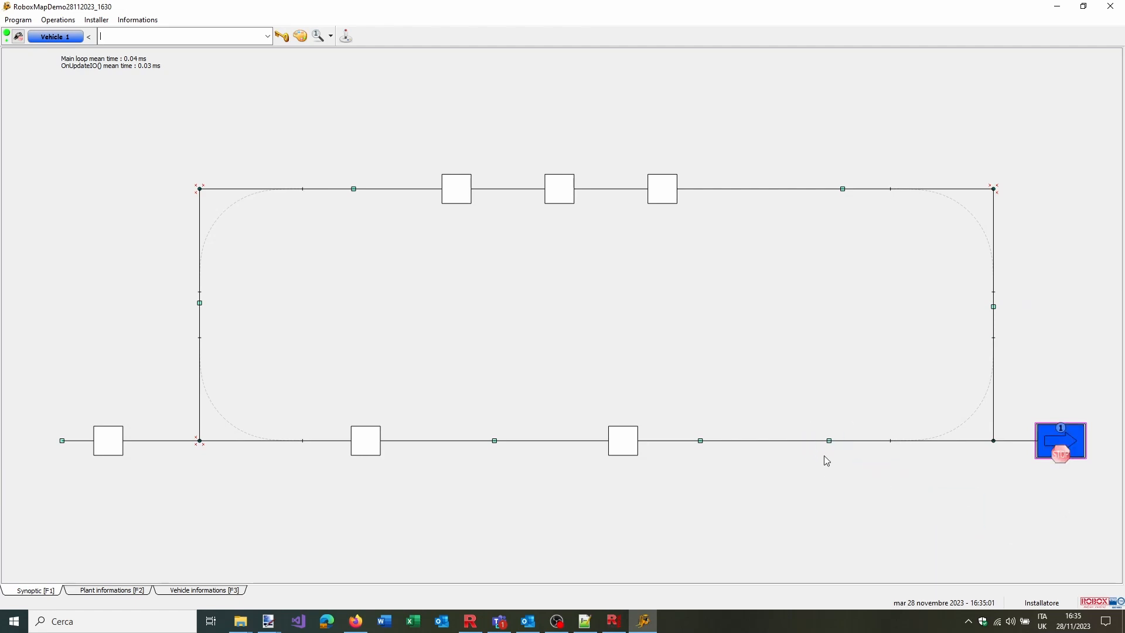
Switch to Robox Agv Tool, inspect the properties of Line 1's GENERIC point just before the right-hand cross, and return to AgvManager
click(610, 622)
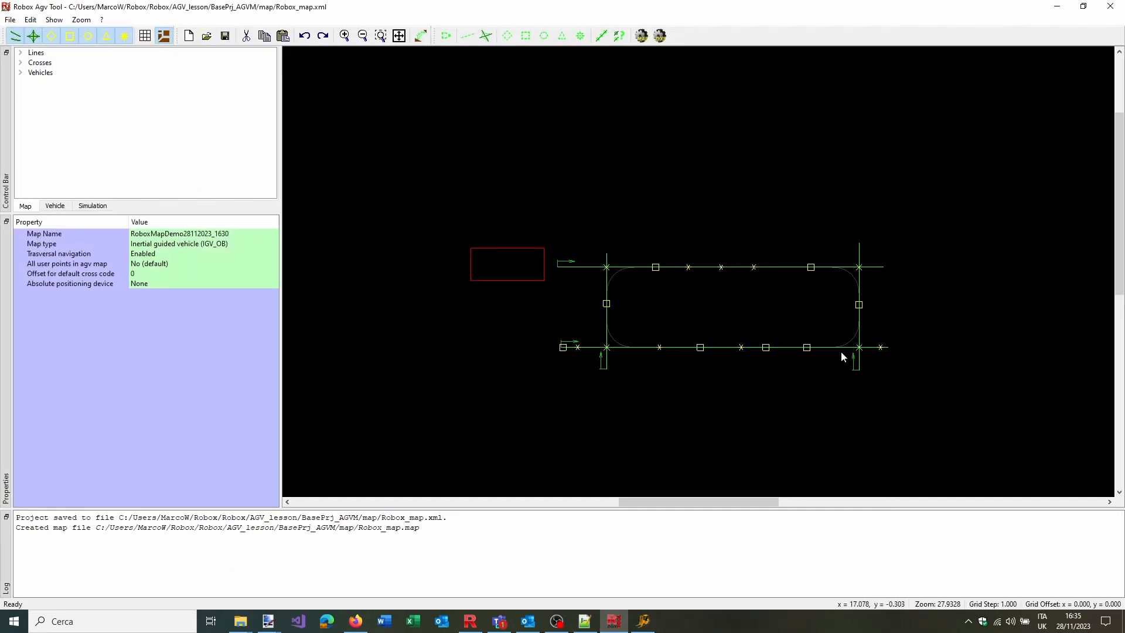
scroll(841, 350, up, 3)
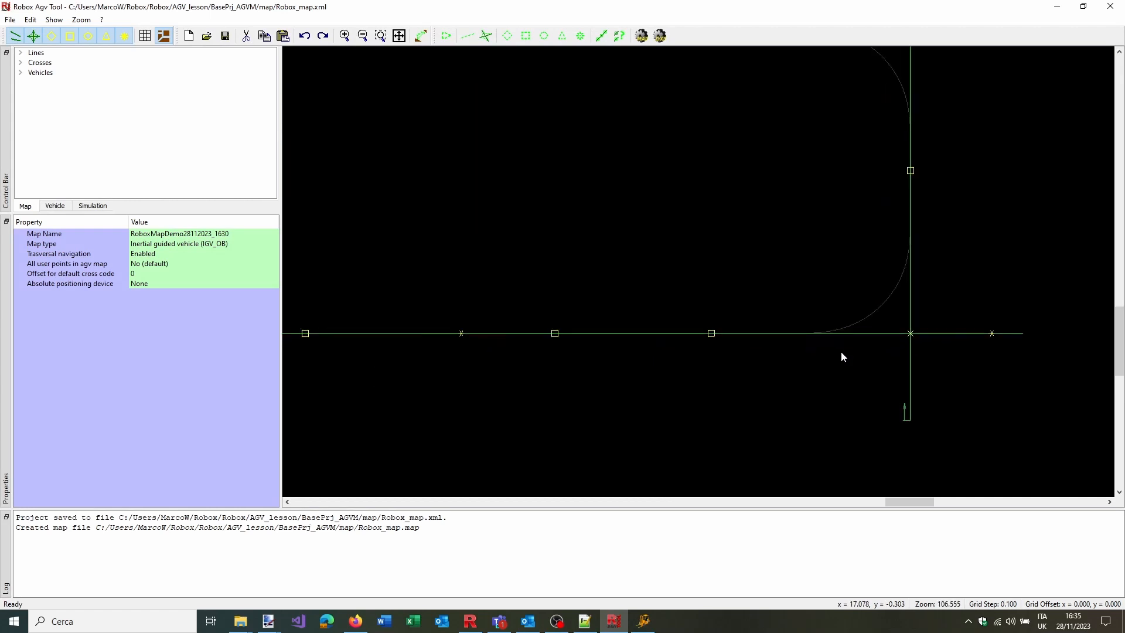
click(711, 333)
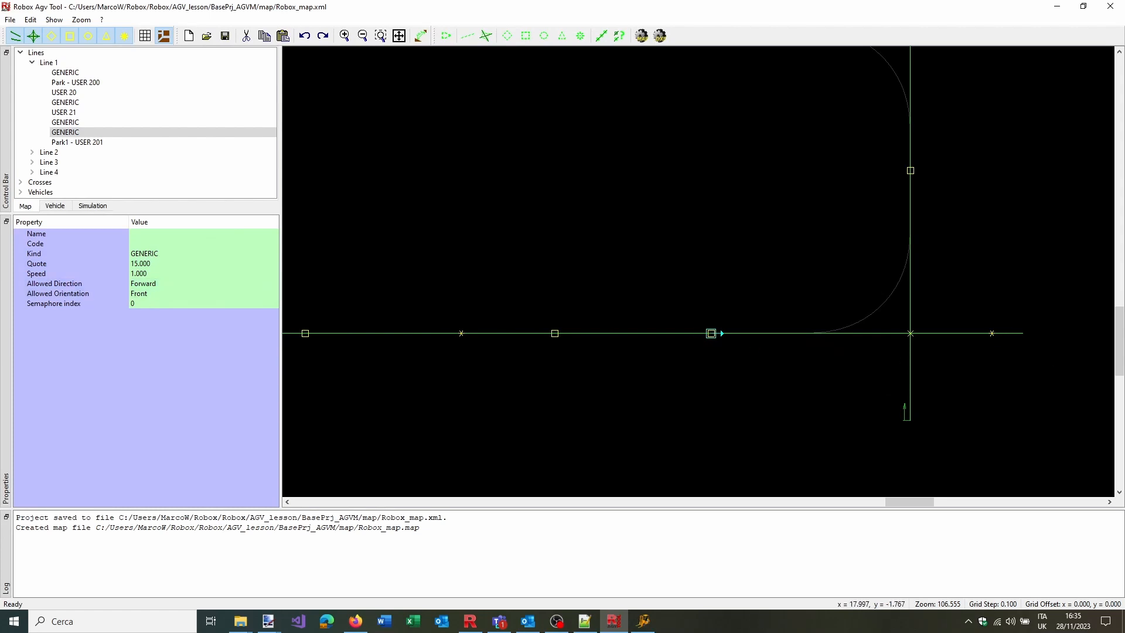
click(638, 621)
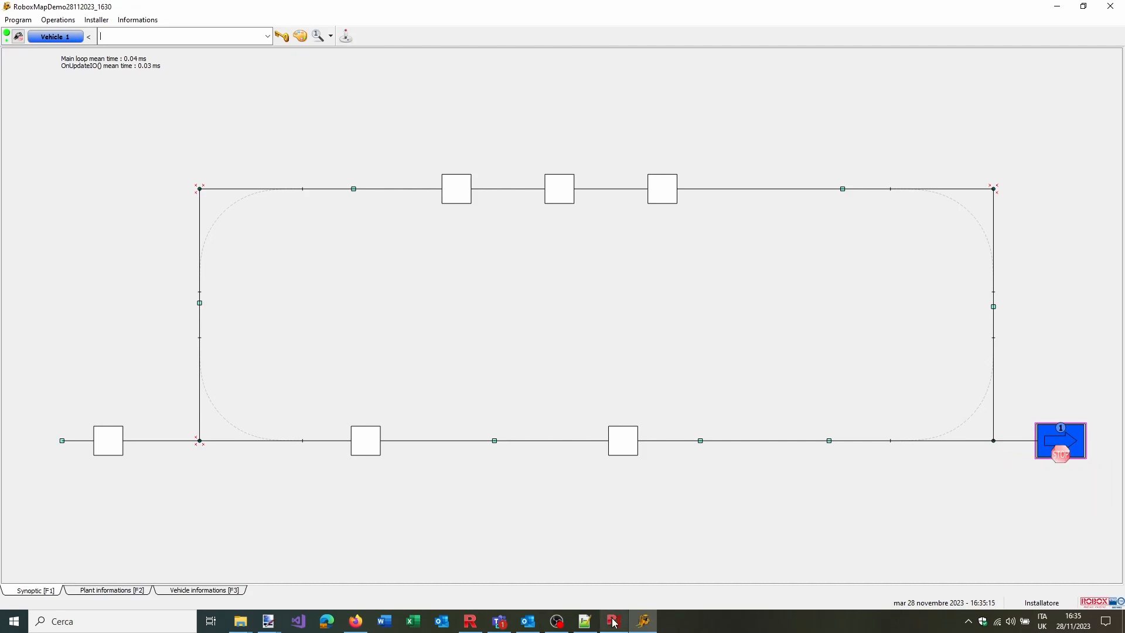
Reopen Robox Agv Tool, examine the route from the start of Line 1 to its last GENERIC point, and switch back to AgvManager
key(alt+Tab)
scroll(978, 386, down, 3)
scroll(666, 364, up, 5)
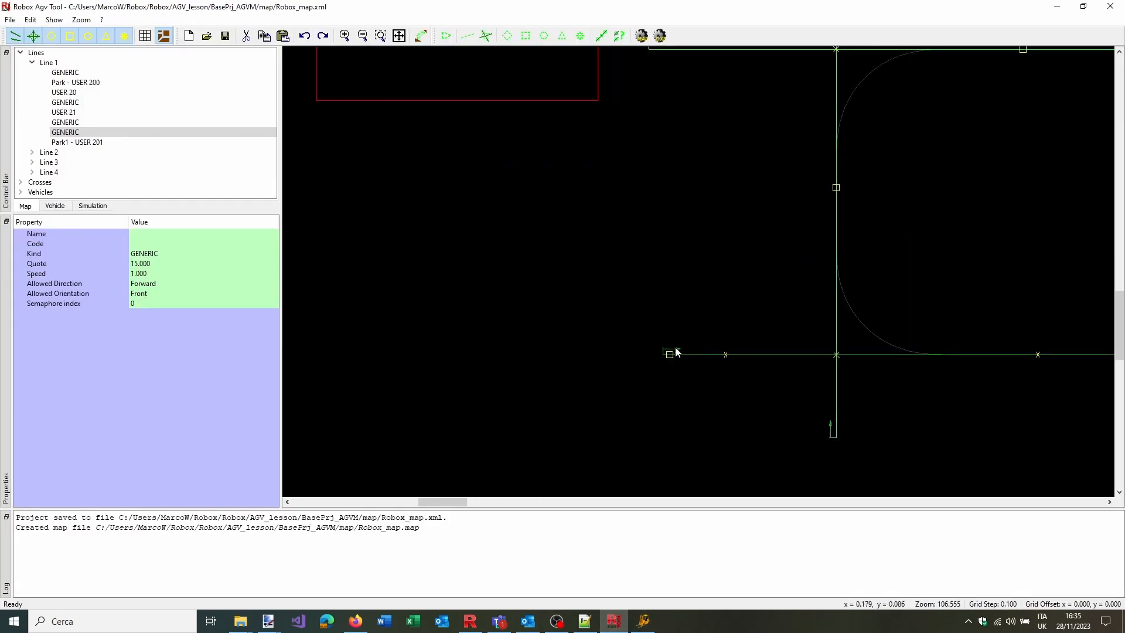
scroll(756, 352, down, 6)
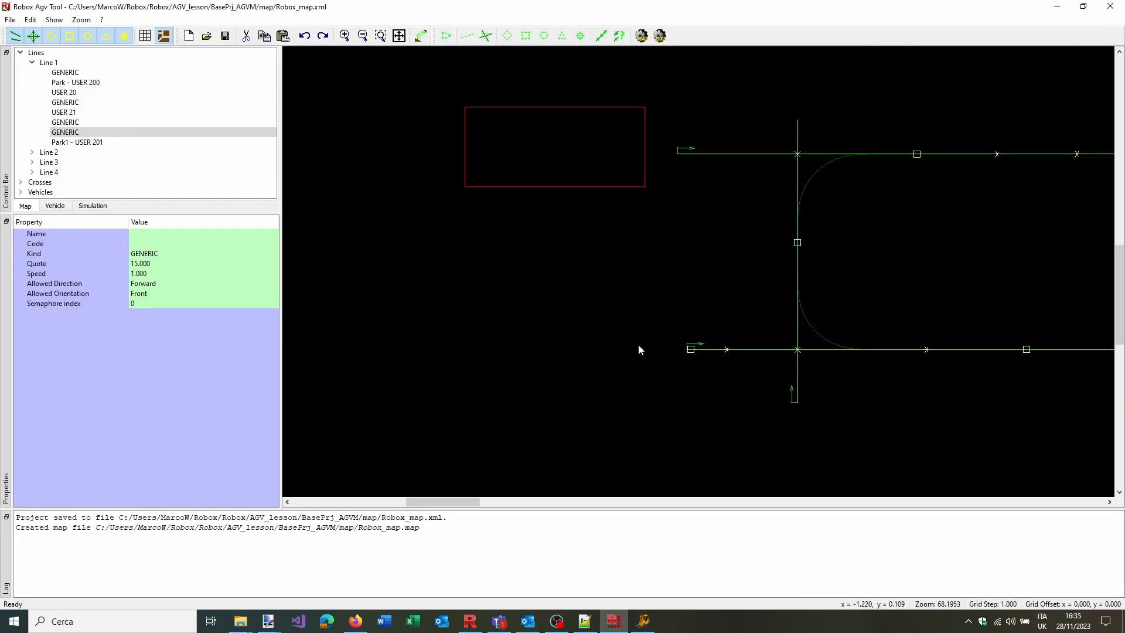
scroll(766, 326, up, 2)
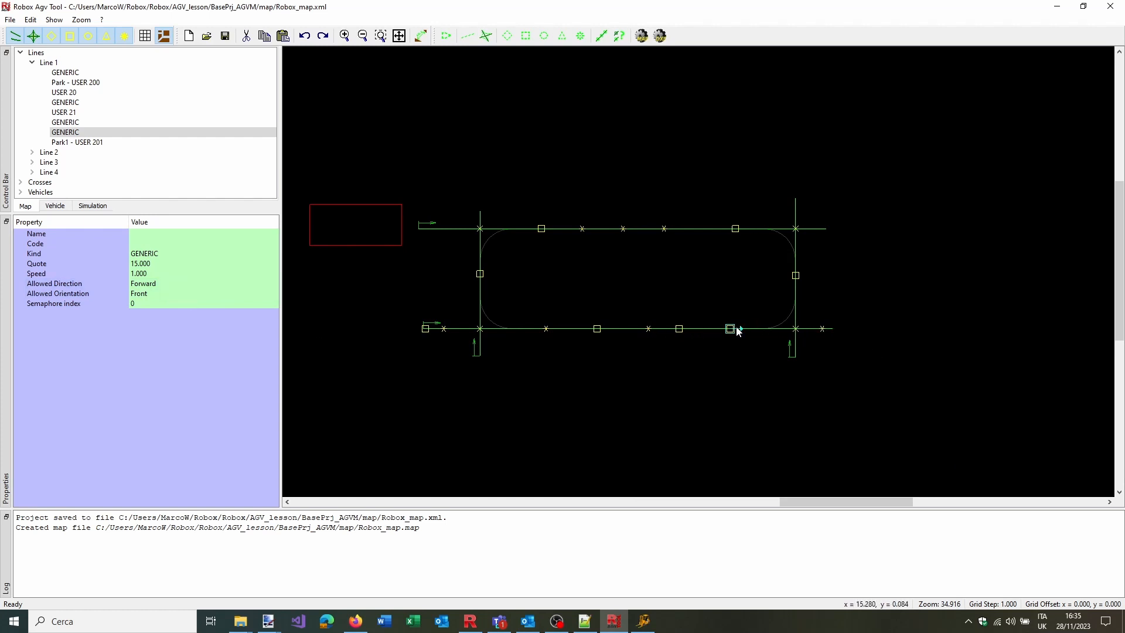
scroll(743, 332, up, 2)
click(644, 618)
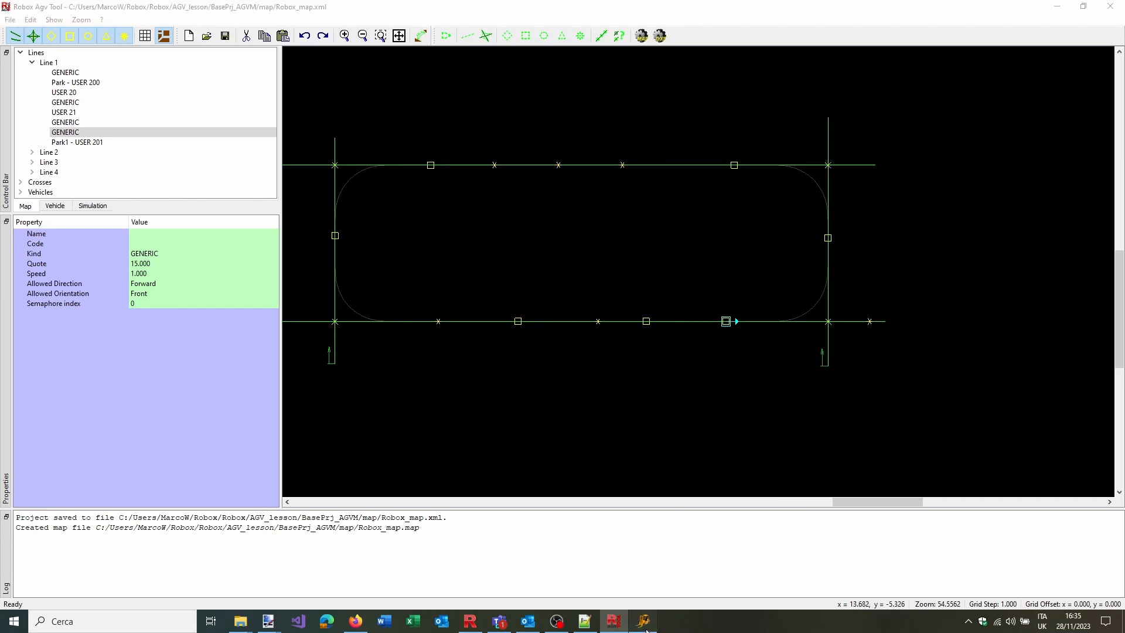
Check Vehicle 1 in the plant synoptic, and inspect the quadrant 2 curve settings of Cross 4 in Robox Agv Tool
mouse_move(1064, 455)
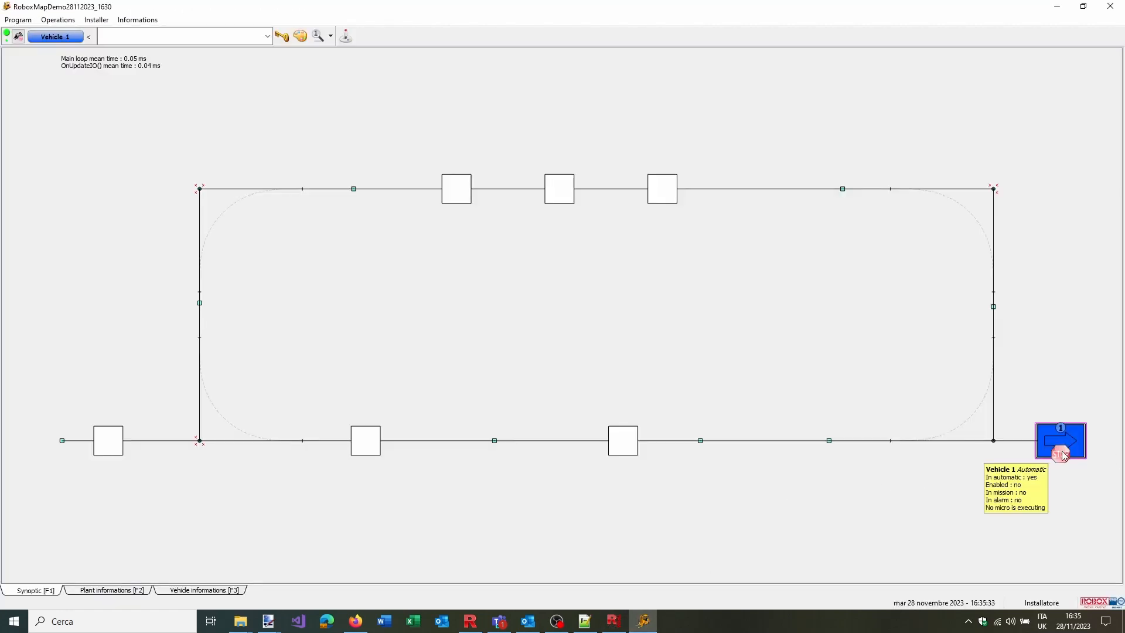
drag(1064, 454, 1037, 495)
click(613, 621)
scroll(827, 326, up, 5)
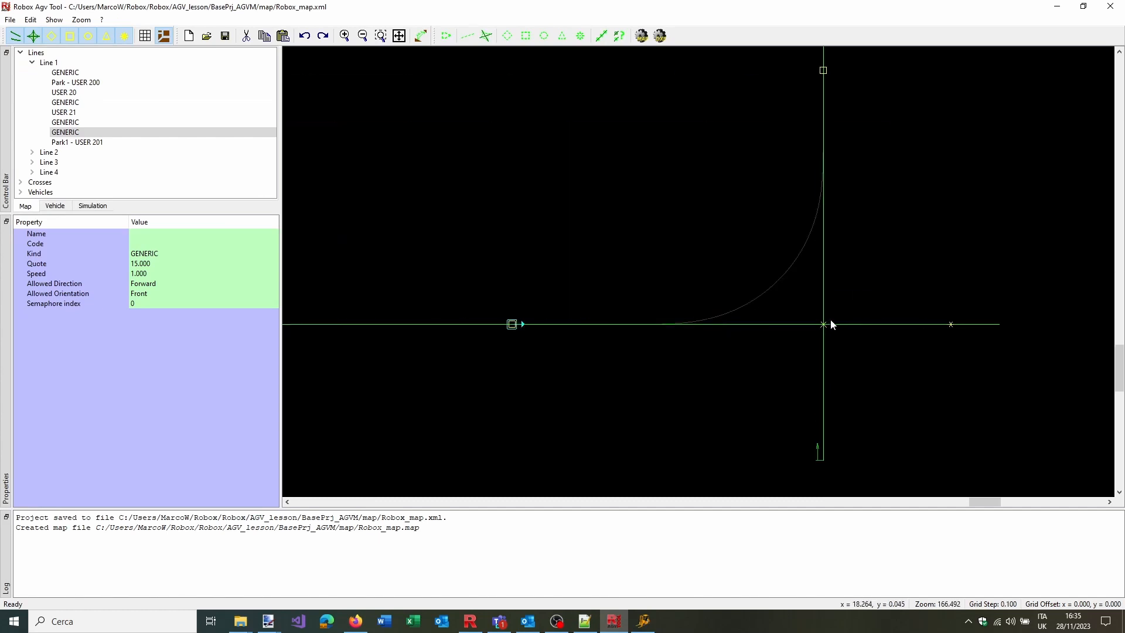
click(825, 326)
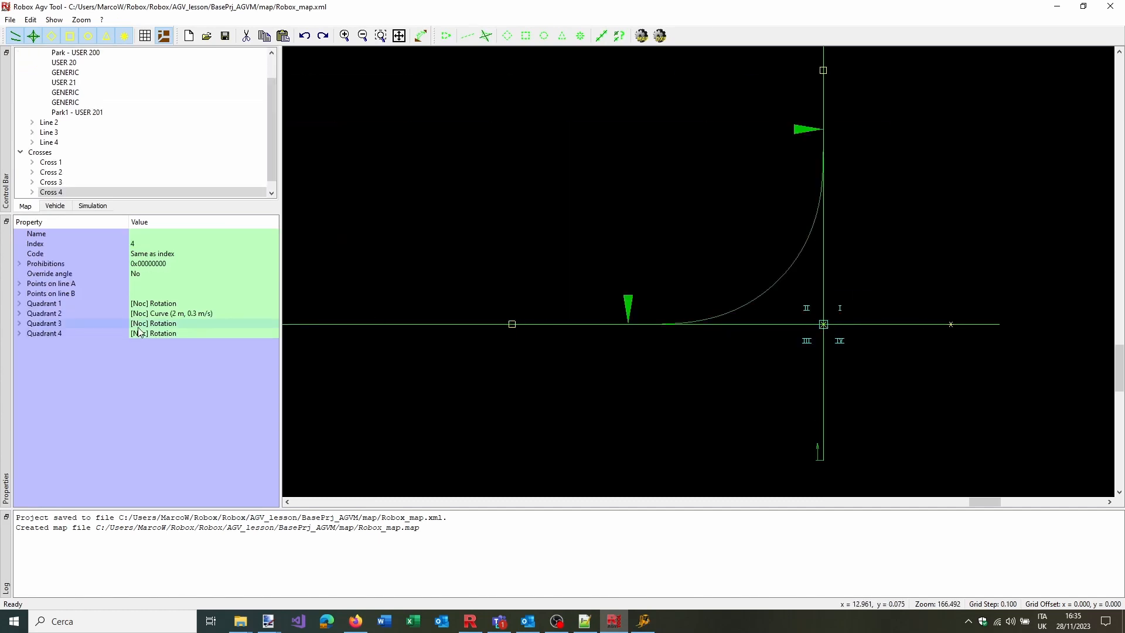
click(186, 316)
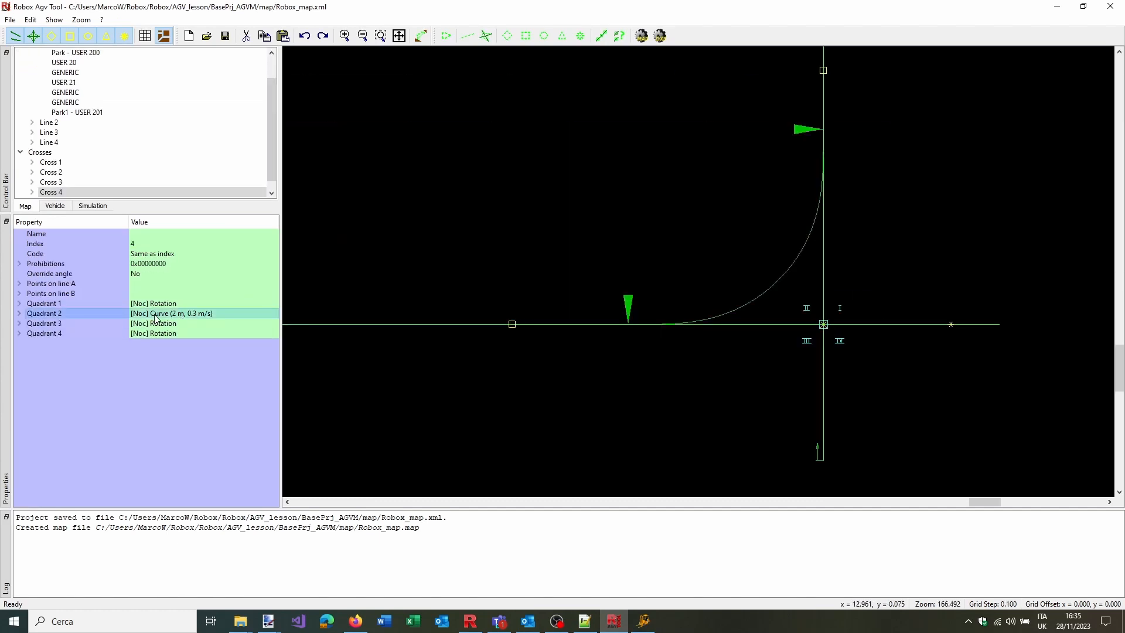
click(24, 315)
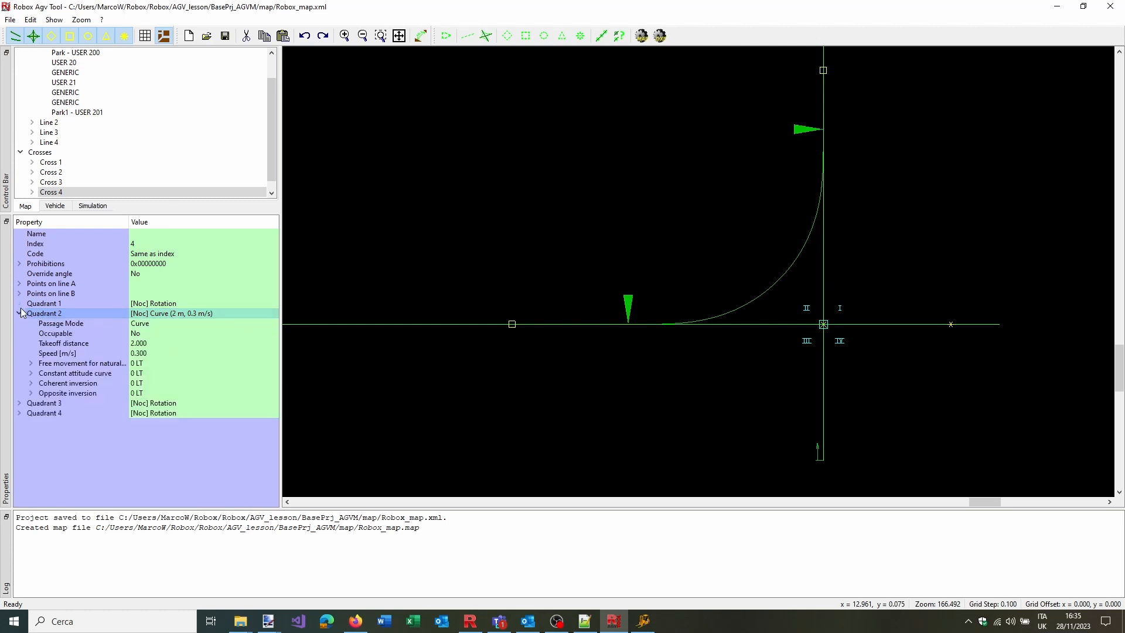
click(20, 313)
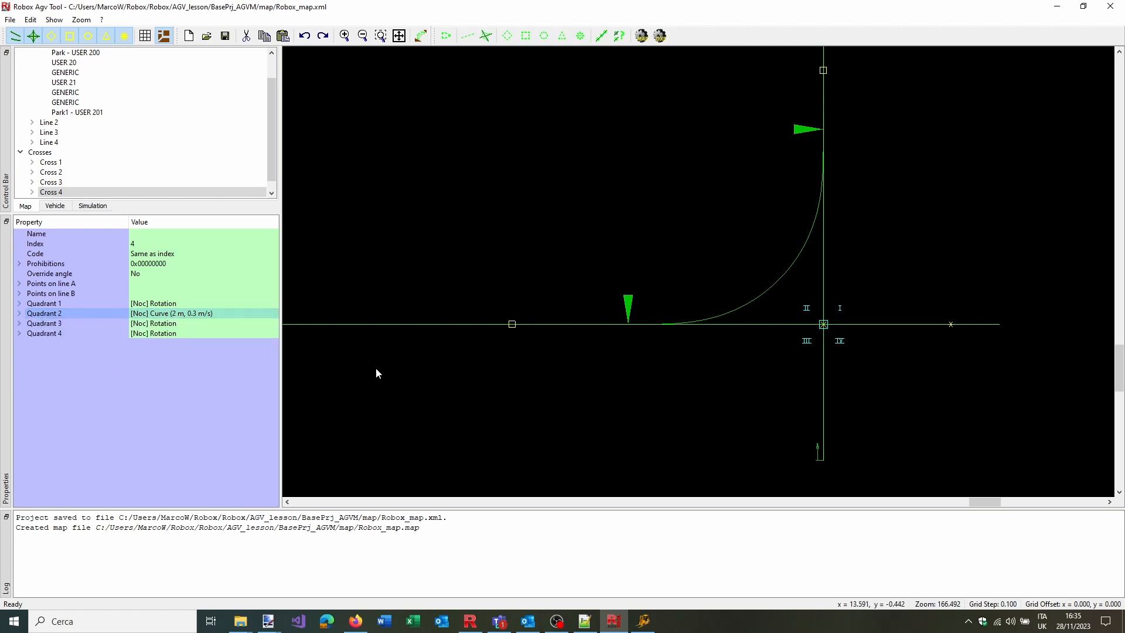
Set the vehicle's max angular velocity to 120 and its min rotation speed to 60
click(56, 206)
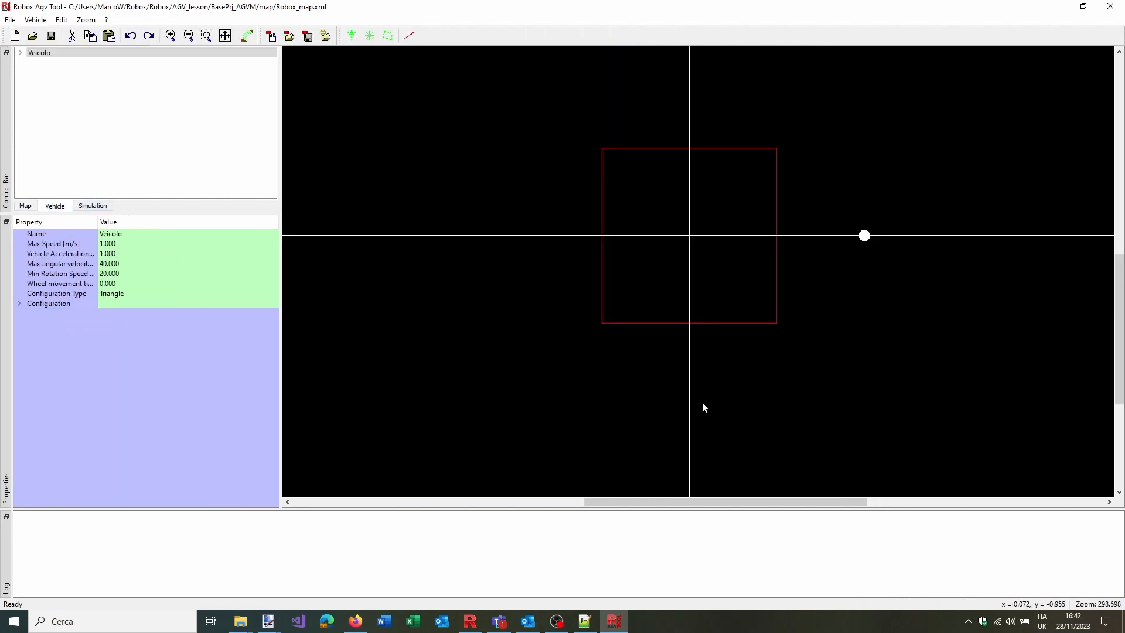
click(108, 265)
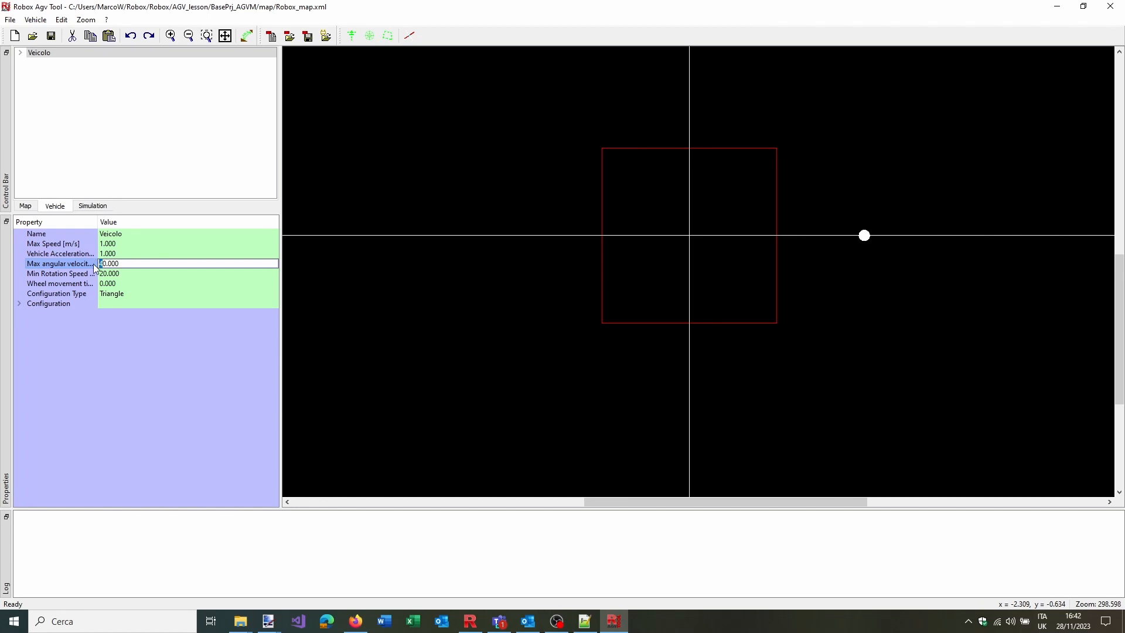
text(12)
click(103, 274)
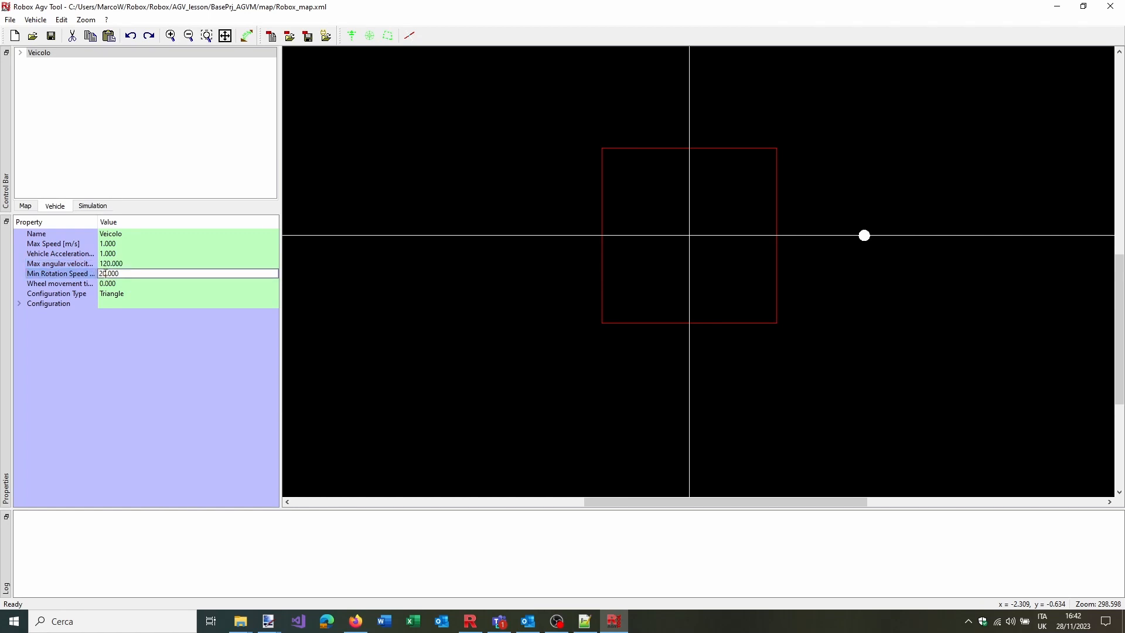
click(110, 283)
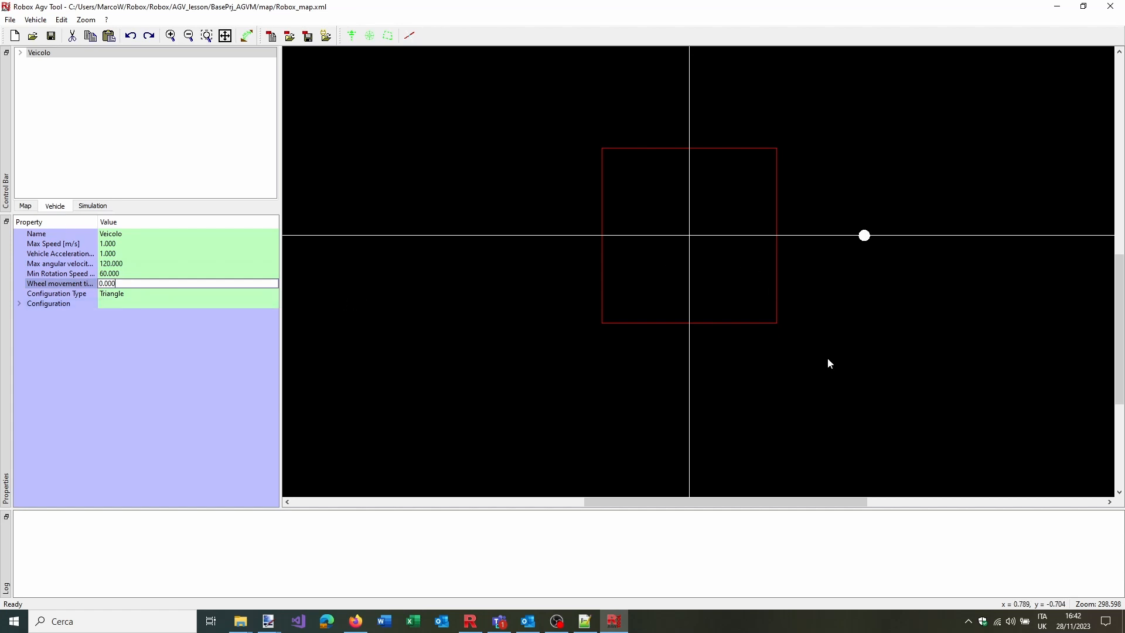
Make quadrants 1 and 4 of Cross 4, at the map's lower-right corner, occupable
click(24, 206)
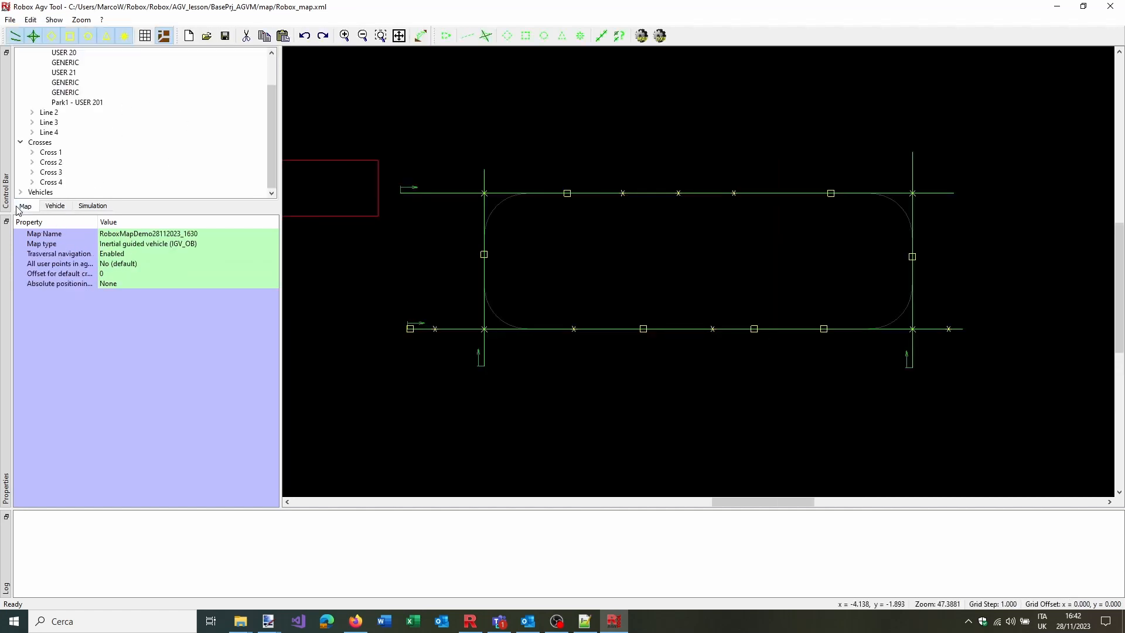
click(915, 330)
click(914, 330)
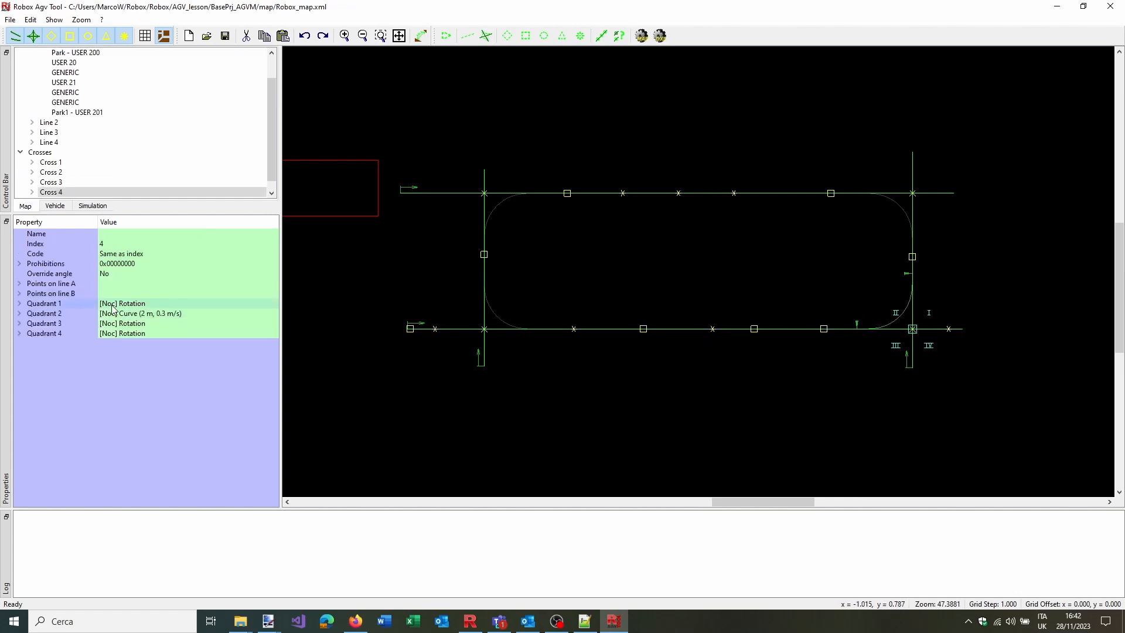
click(19, 333)
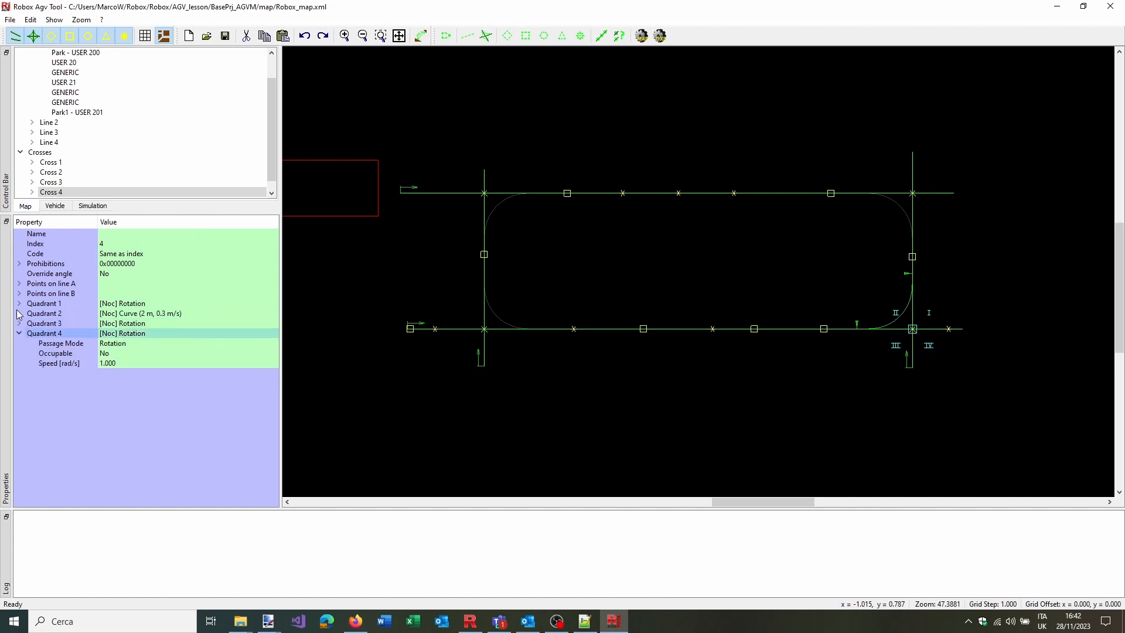
click(20, 303)
click(140, 323)
click(141, 323)
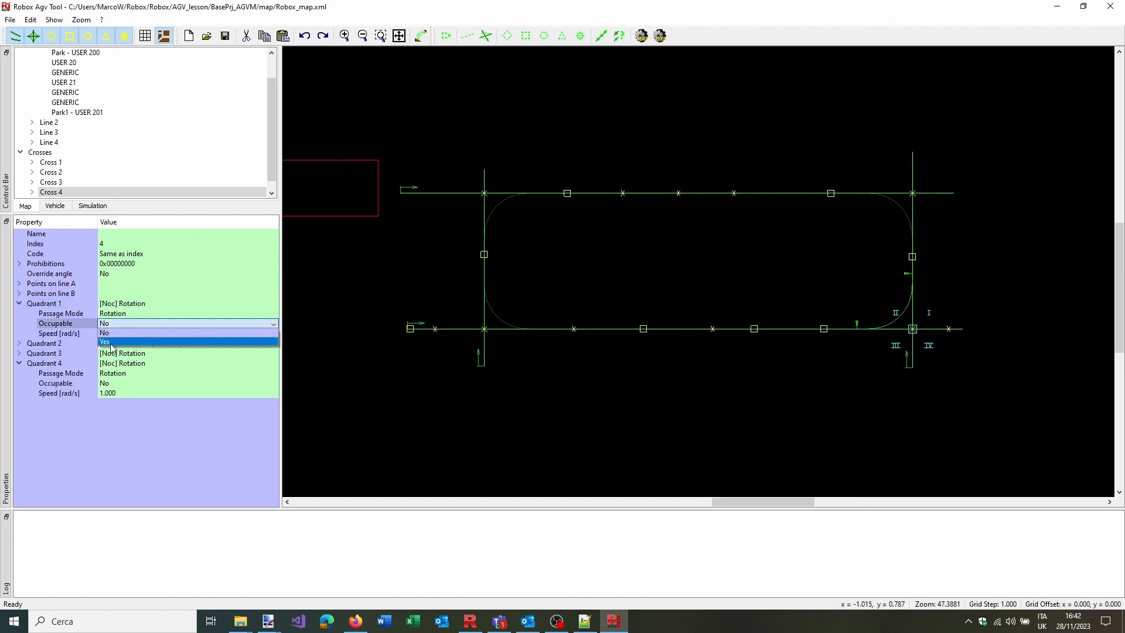
click(117, 342)
click(117, 383)
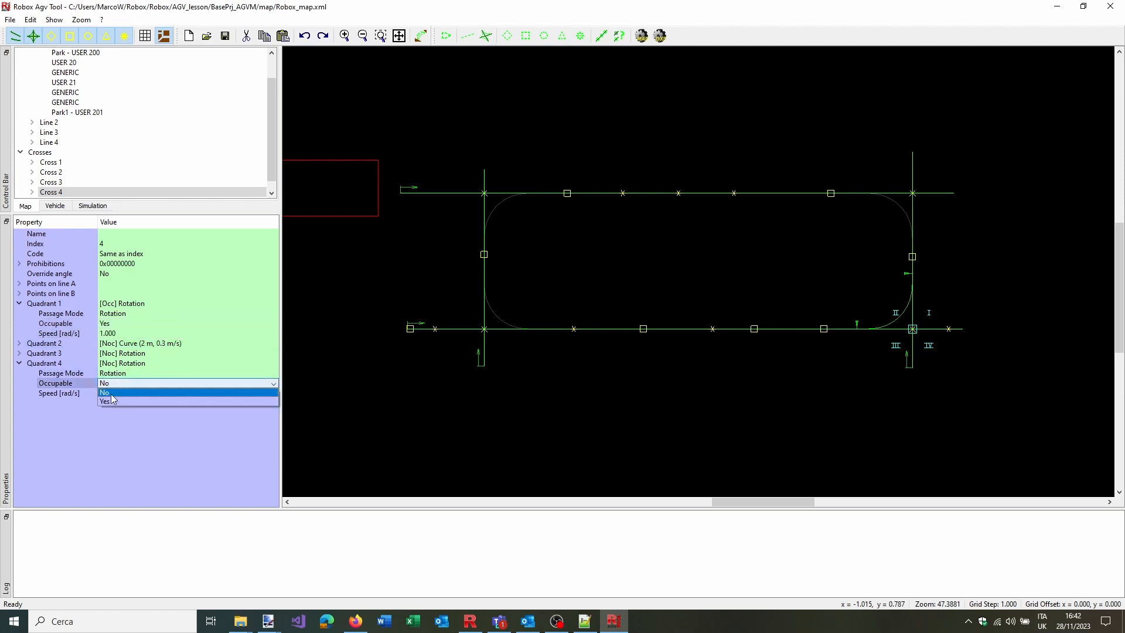
click(111, 402)
Make the rotation in quadrant 3 of Cross 4 occupable
click(20, 353)
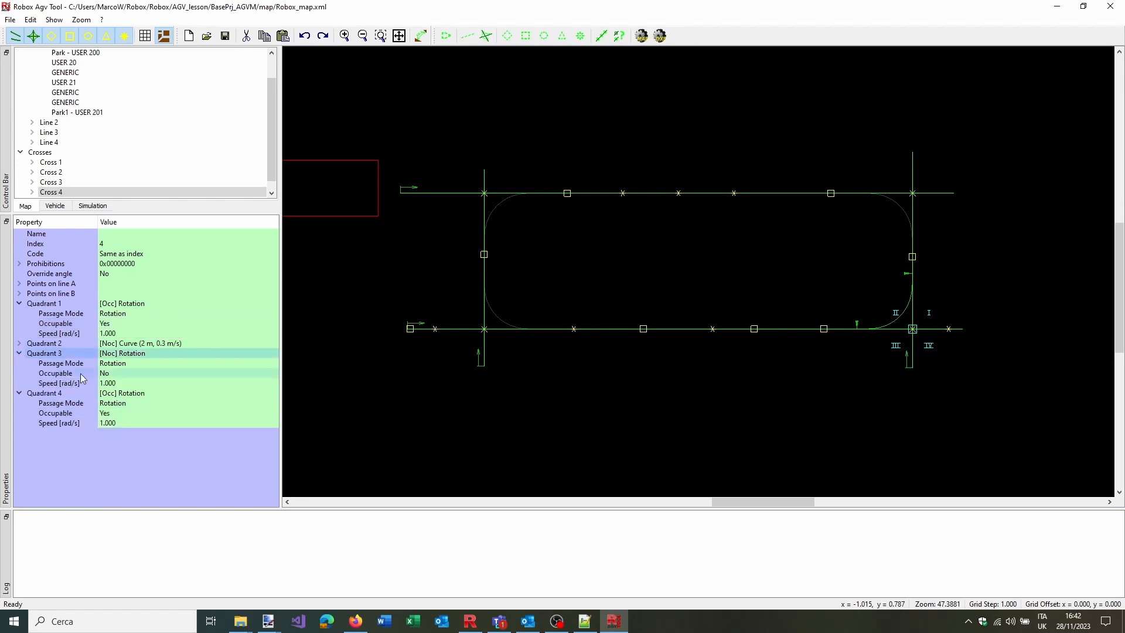
click(126, 373)
click(117, 373)
click(117, 390)
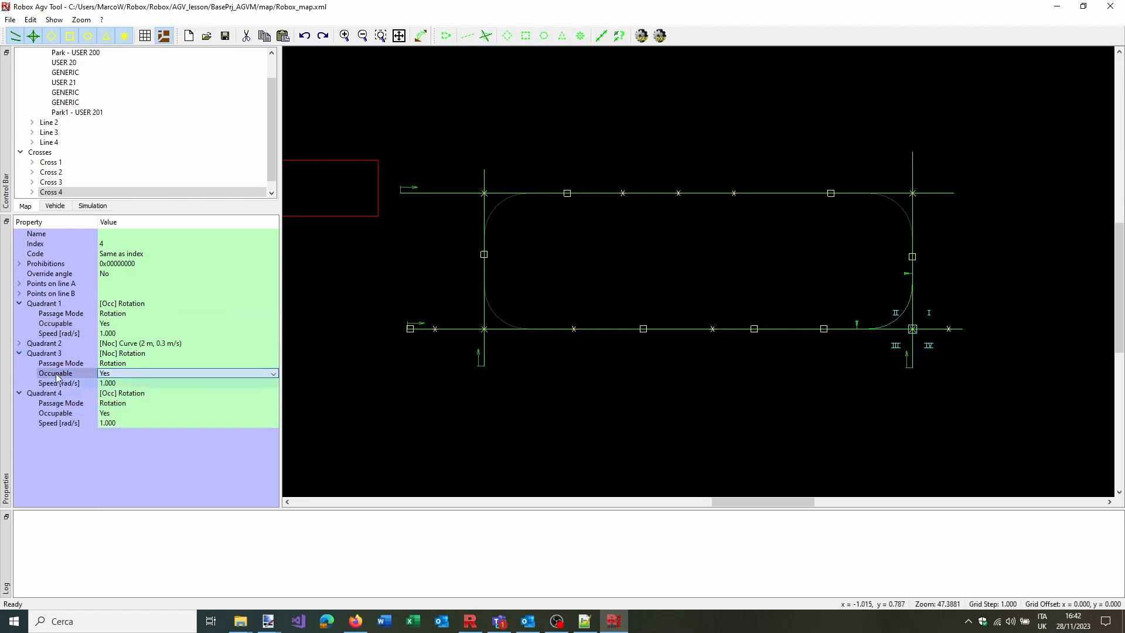
Make the curve in quadrant 2 of Cross 4 occupable and close the cross's quadrant settings
click(19, 343)
click(142, 363)
click(142, 363)
click(122, 383)
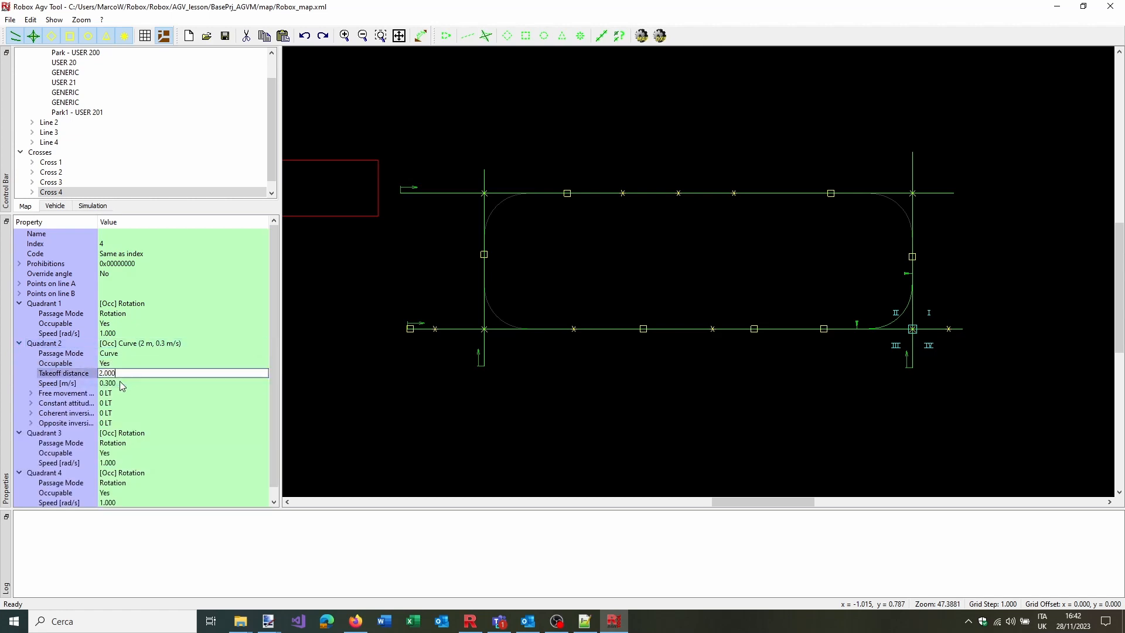
click(19, 303)
click(19, 313)
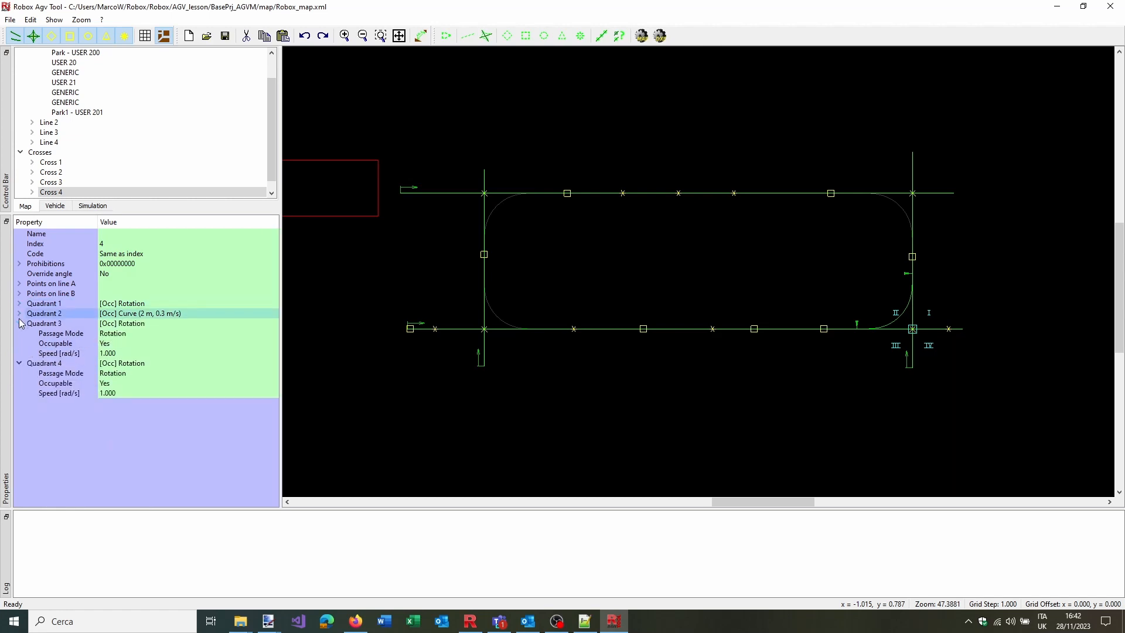
click(19, 323)
click(19, 323)
click(19, 323)
click(19, 333)
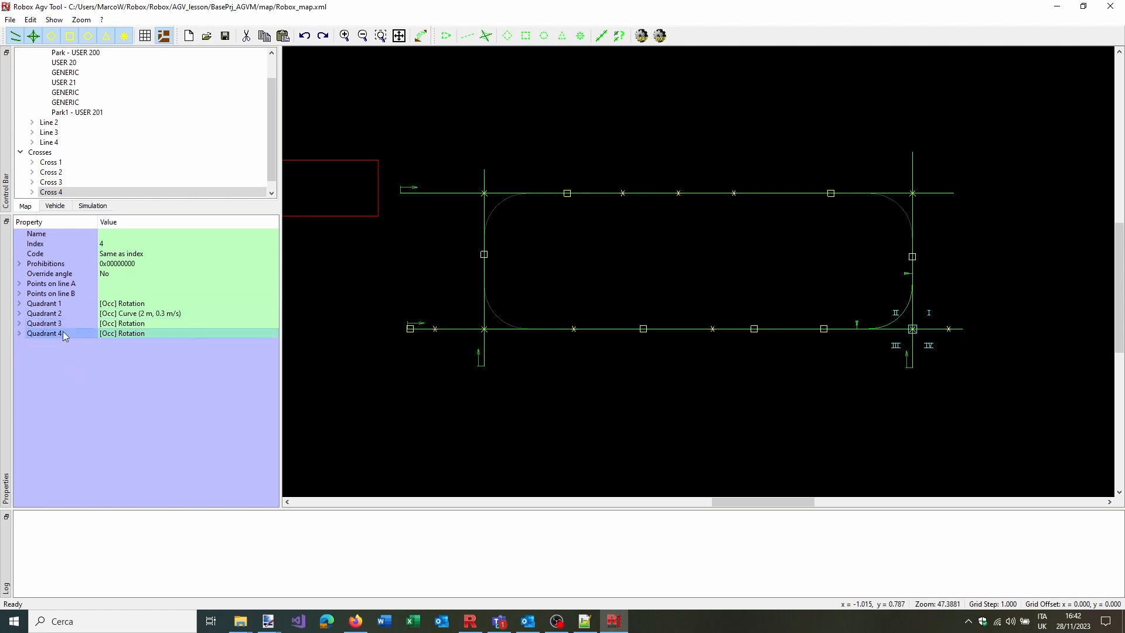
click(589, 281)
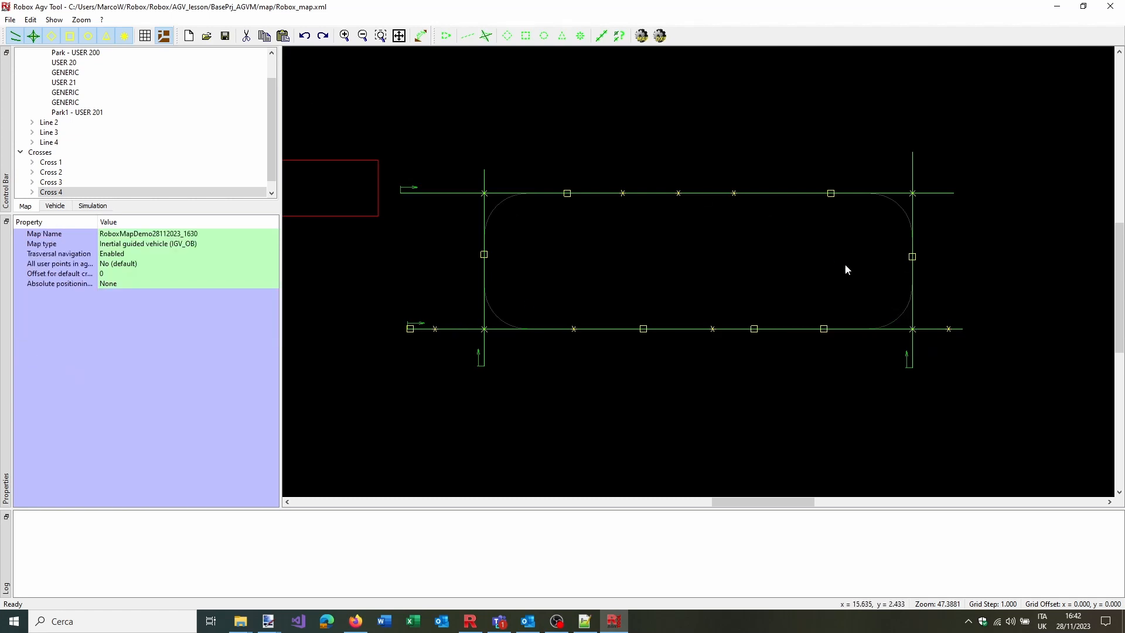
Add a generic point on Line 1 beyond Park1 and set its quote to 20
scroll(945, 330, up, 5)
scroll(1024, 340, up, 3)
click(891, 332)
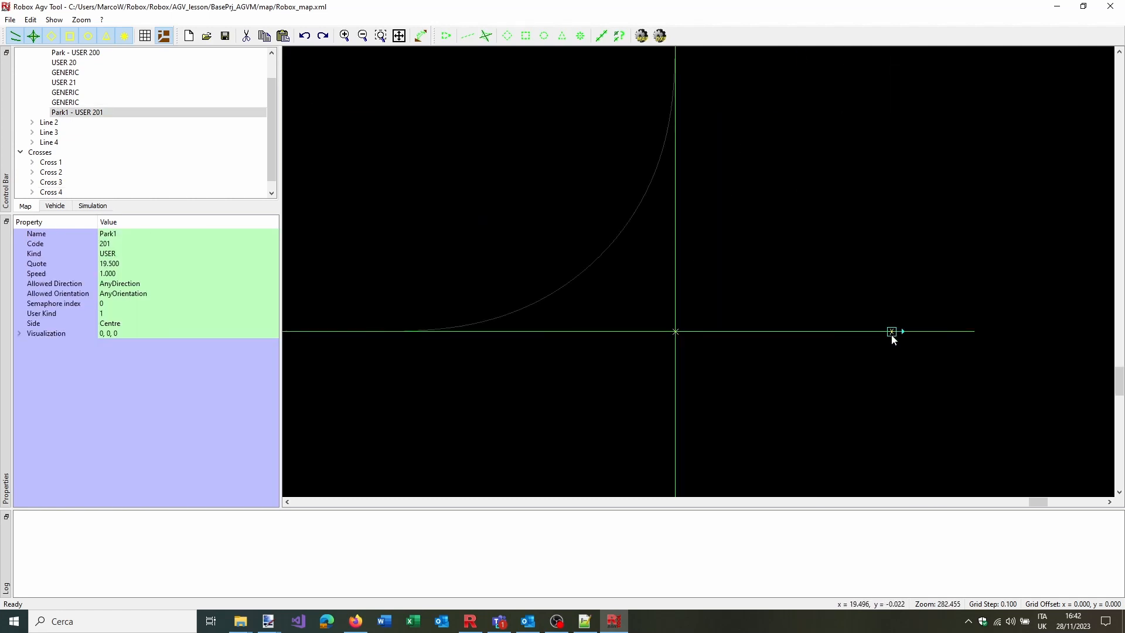
click(526, 36)
click(950, 332)
click(100, 265)
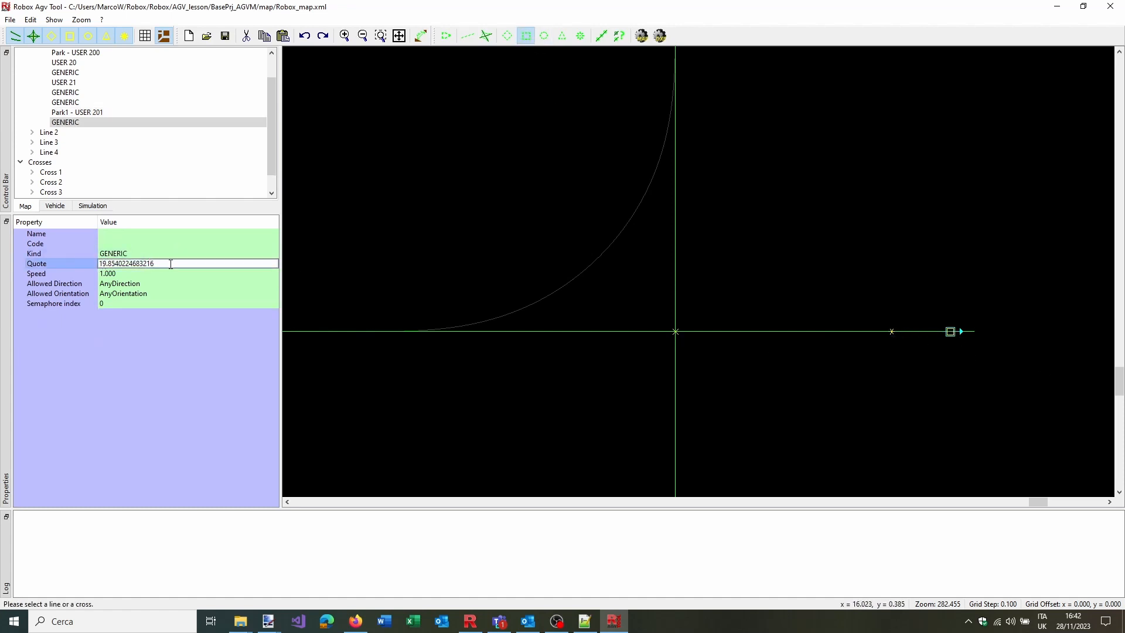
drag(163, 264, 79, 264)
text(20)
click(81, 270)
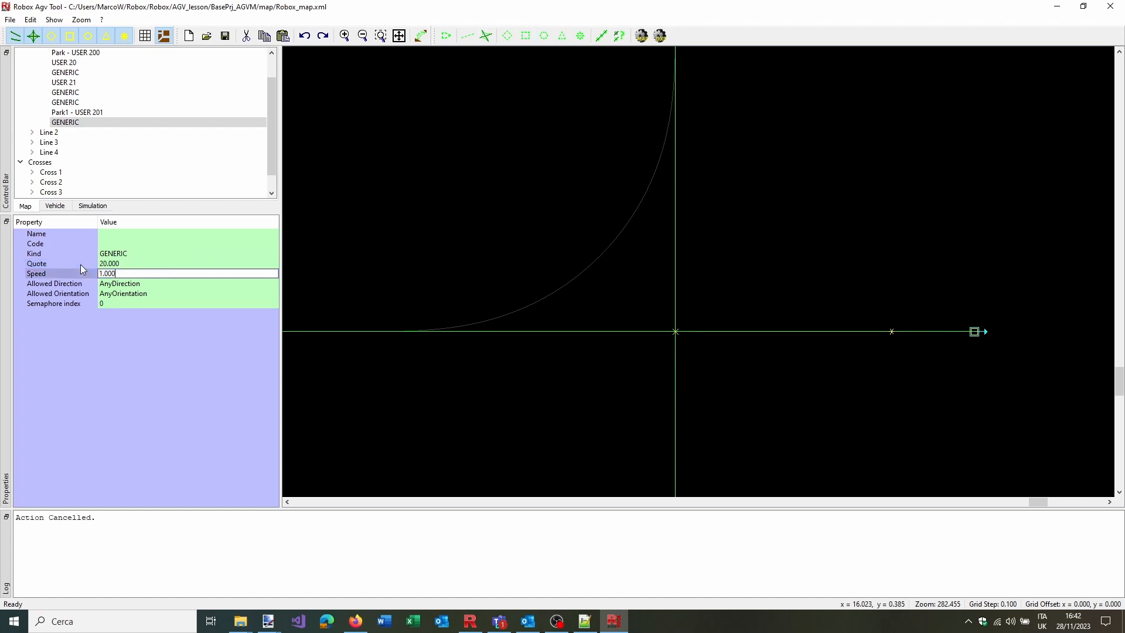
Rename the map as RoboxMapDemo28112023_1642
scroll(798, 349, down, 6)
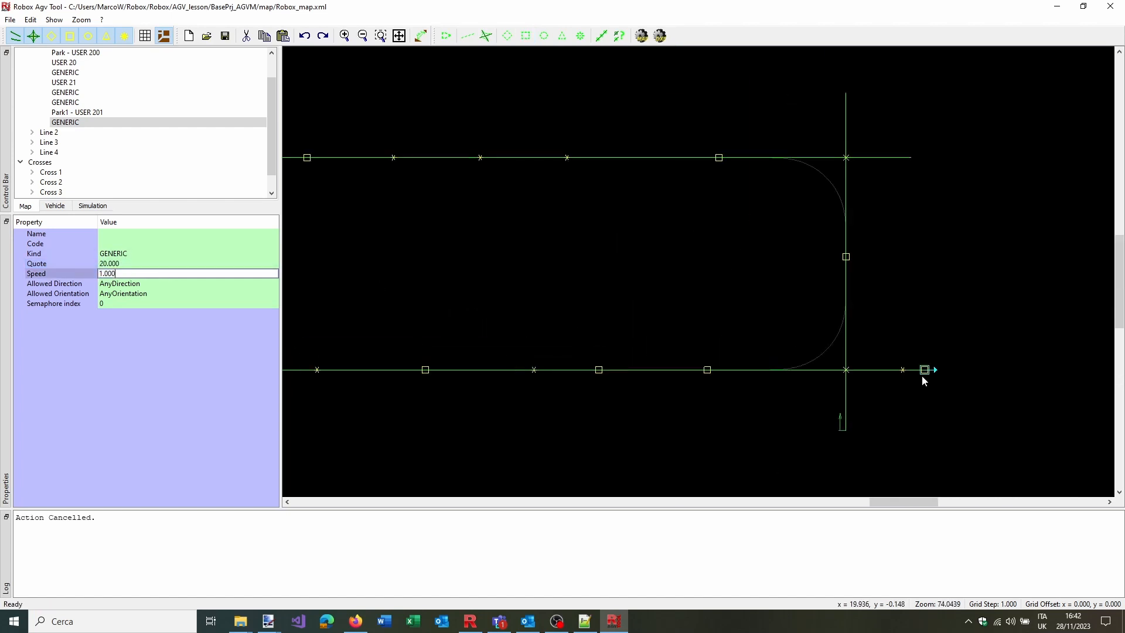
click(983, 393)
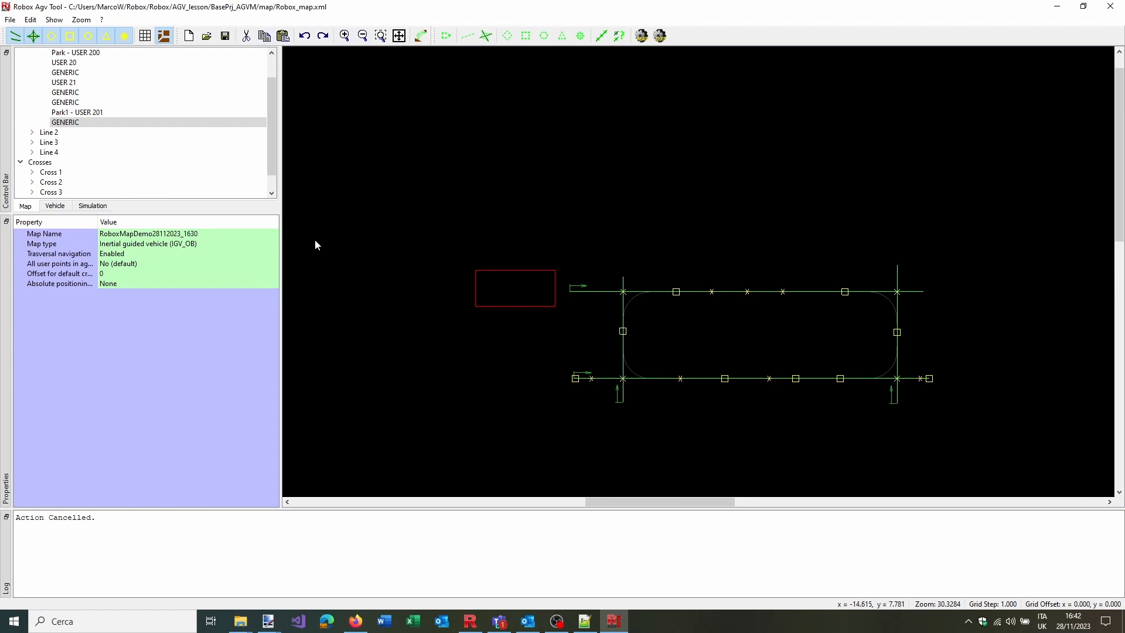
click(229, 233)
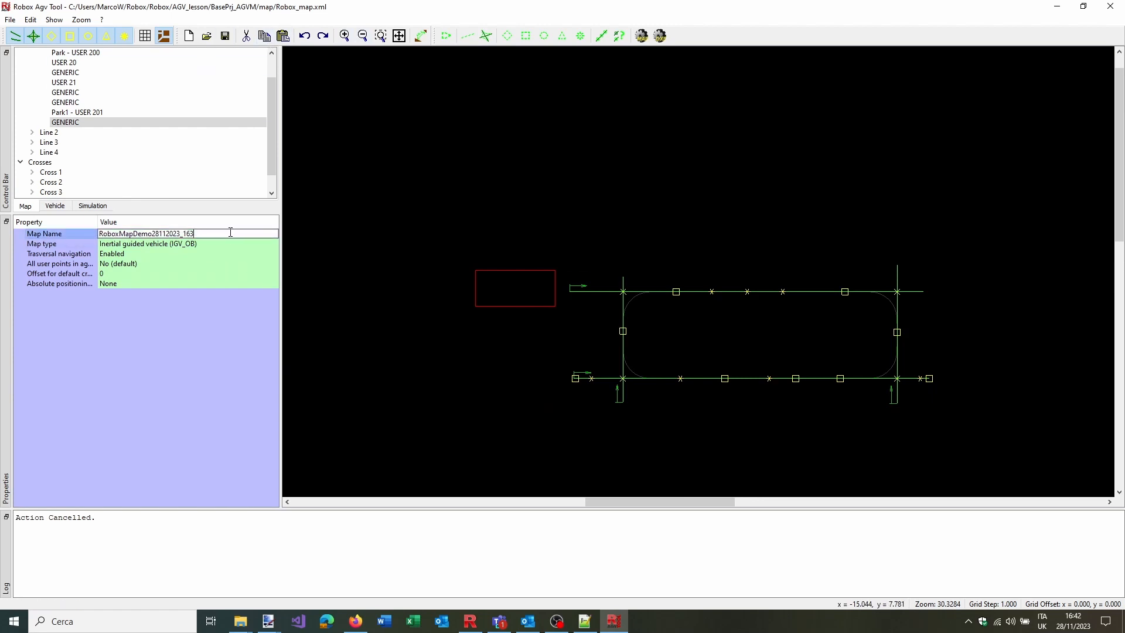
key(Tab)
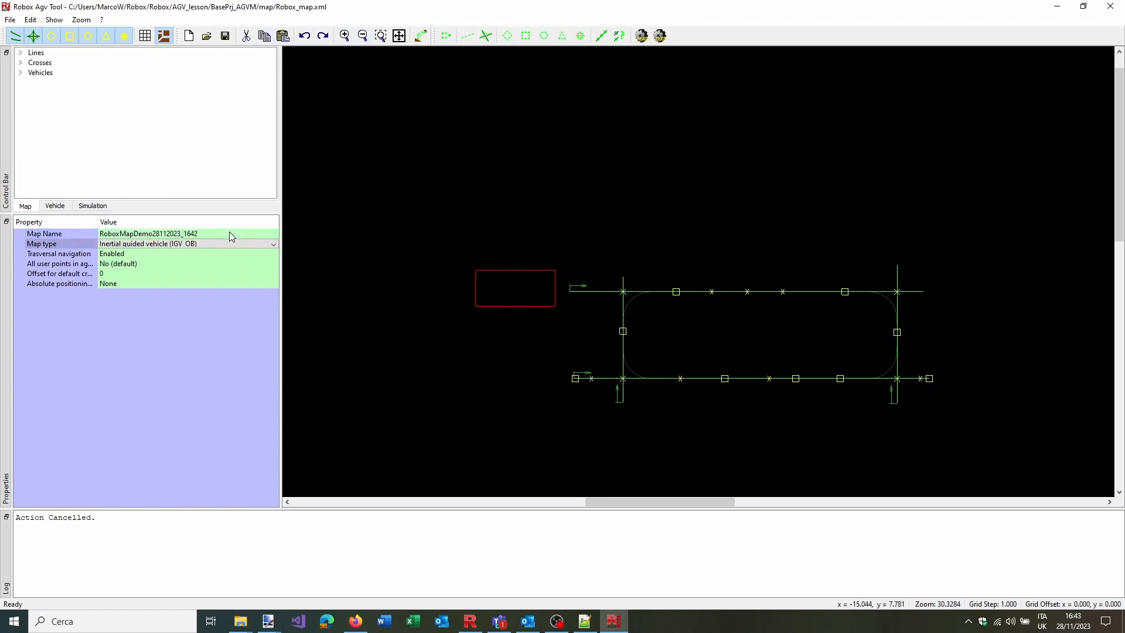
Save the project and write the map file Robox_map.map to the project directory
click(226, 37)
click(642, 36)
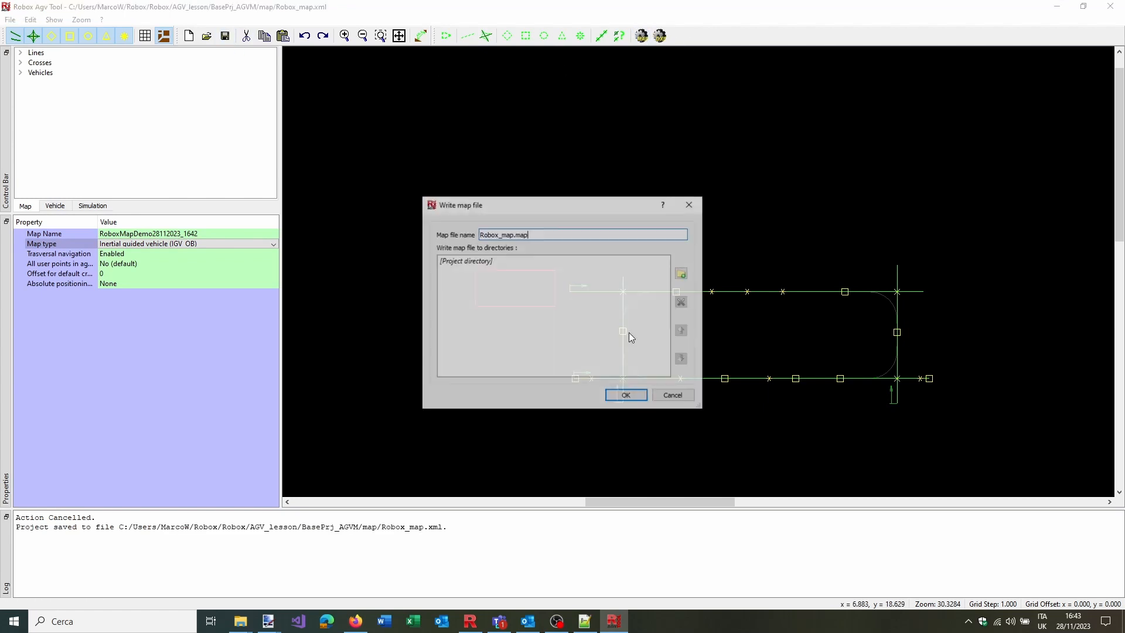
click(627, 396)
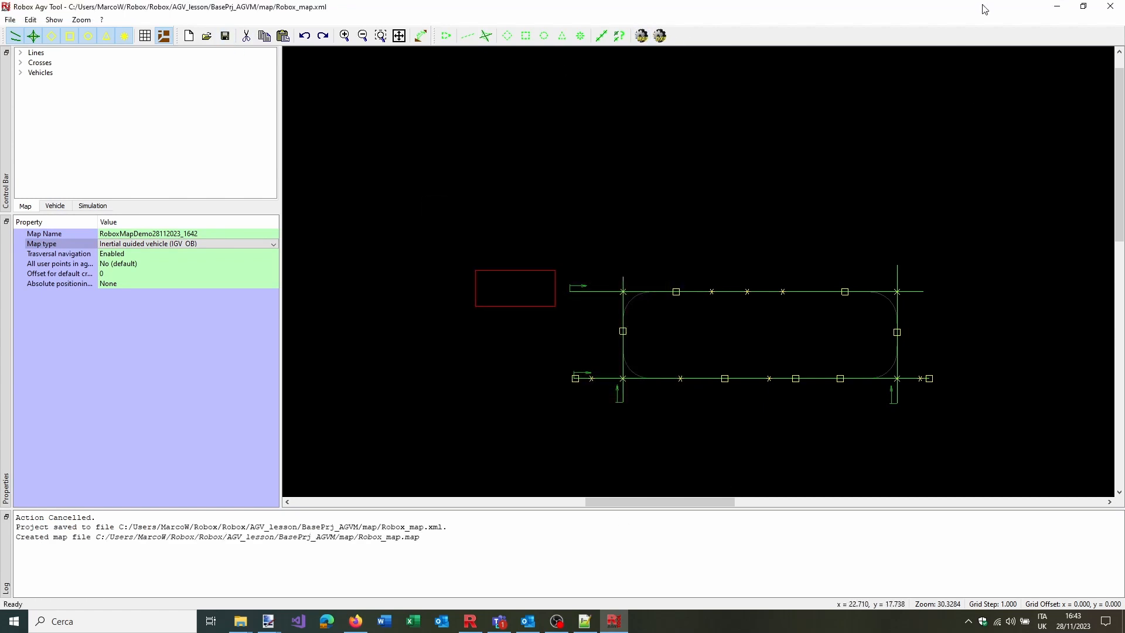
Launch AGVM from the desktop and bring its synoptic window to the front
click(1057, 7)
click(1057, 7)
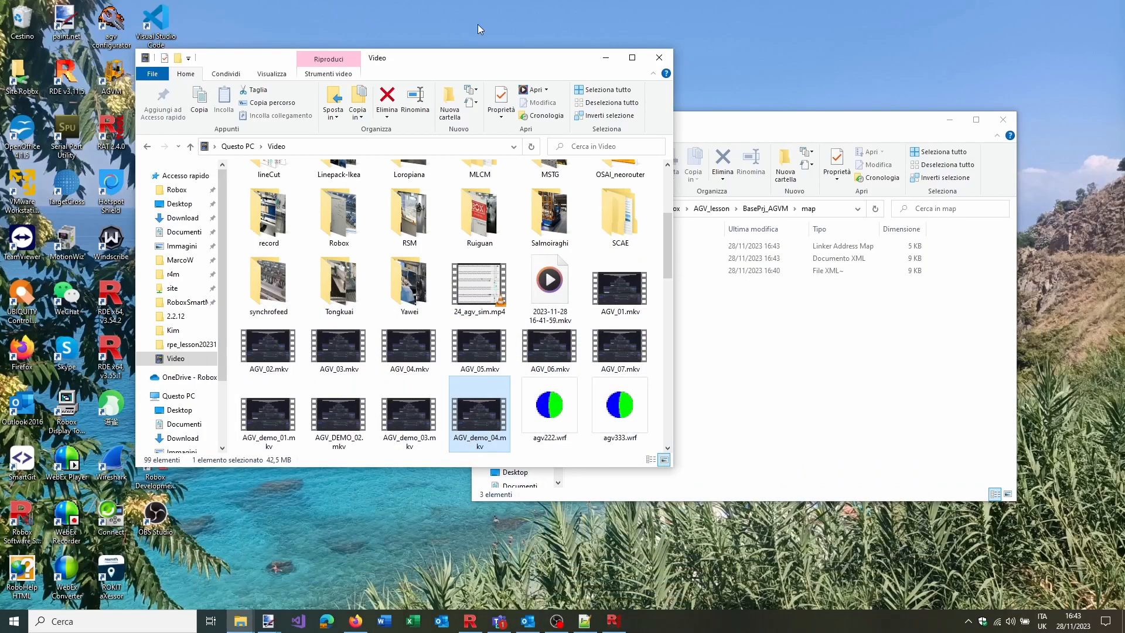
double_click(122, 78)
click(607, 59)
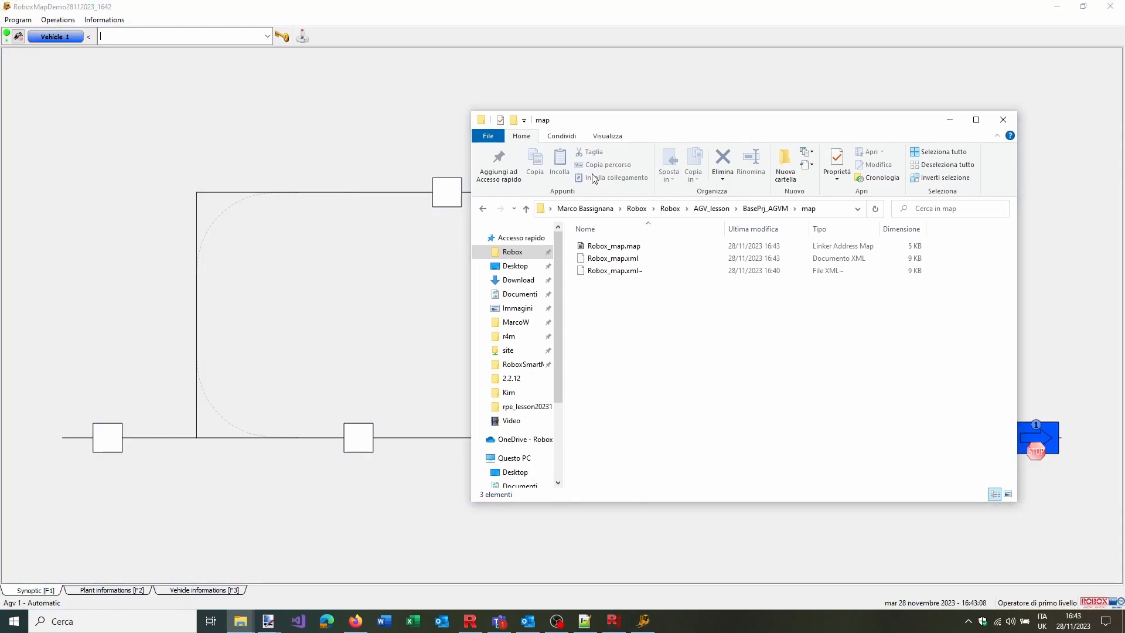
click(543, 37)
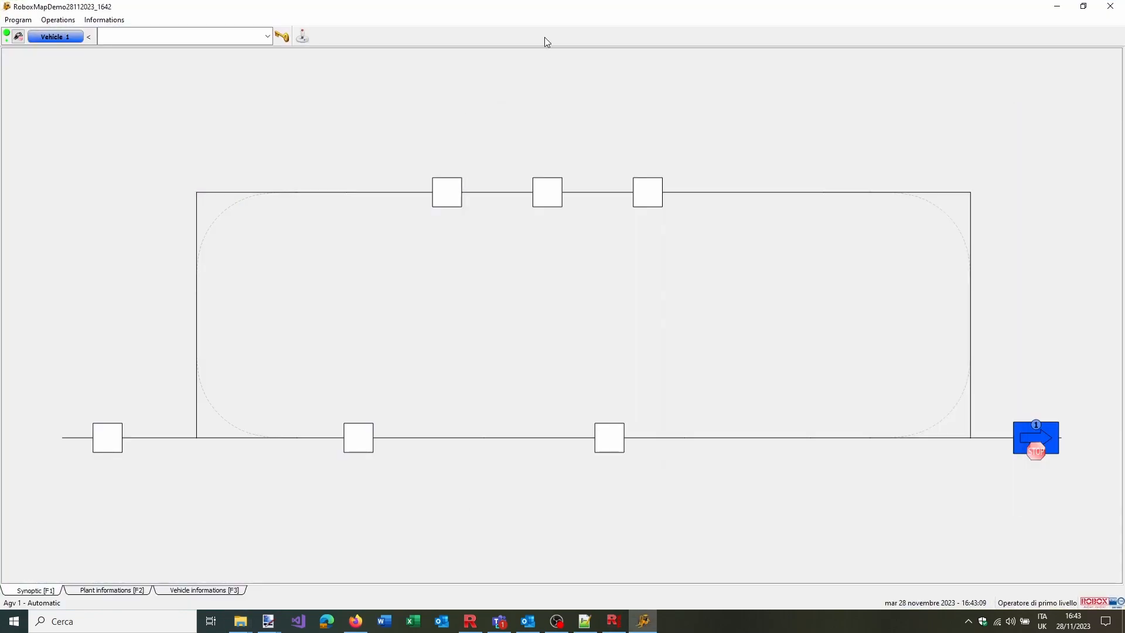
Change the access level to Installatore and send Vehicle 1 to the generic point midway along the right vertical line
click(281, 37)
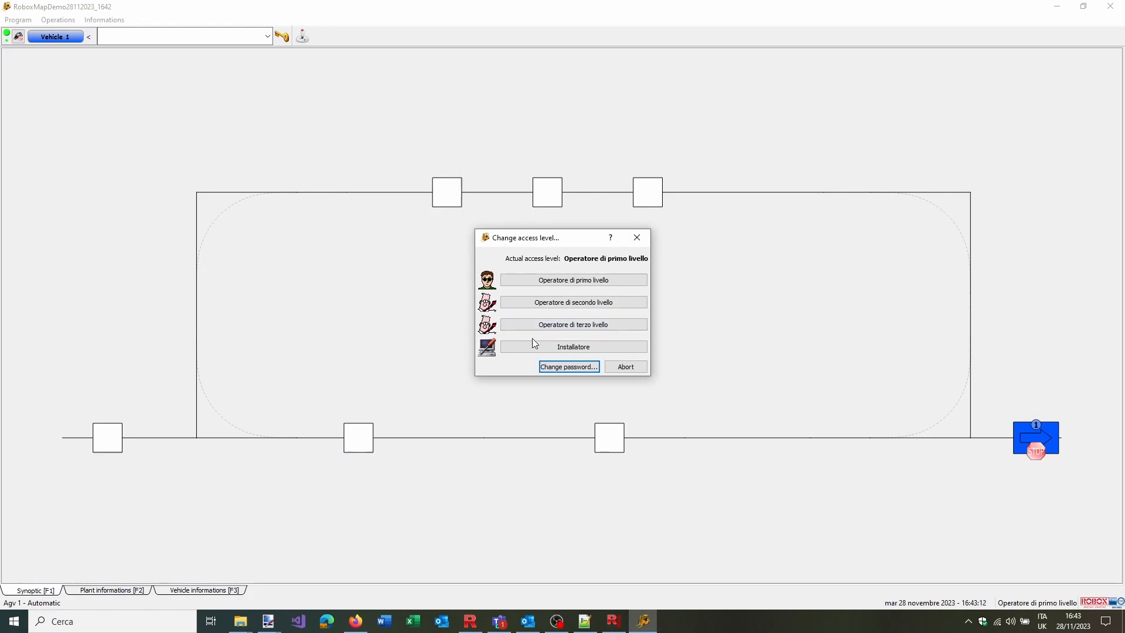
click(545, 346)
drag(1033, 455, 971, 307)
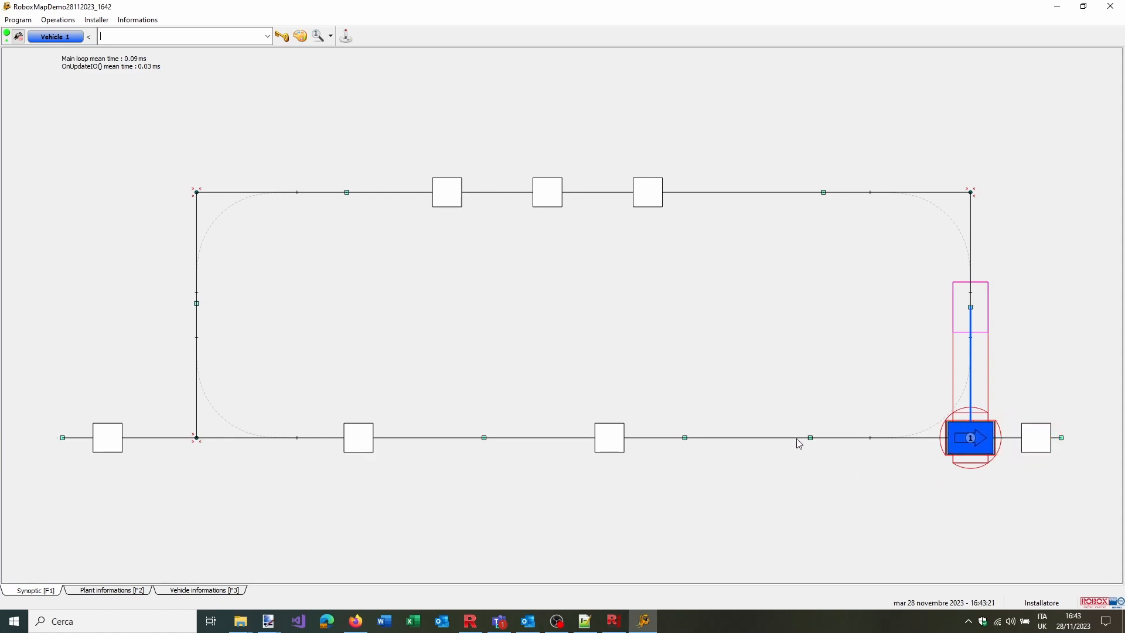
Open the AGV emulation control on the Vehicle 1 details and move its window clear of the vehicle on the map
mouse_move(810, 442)
click(346, 36)
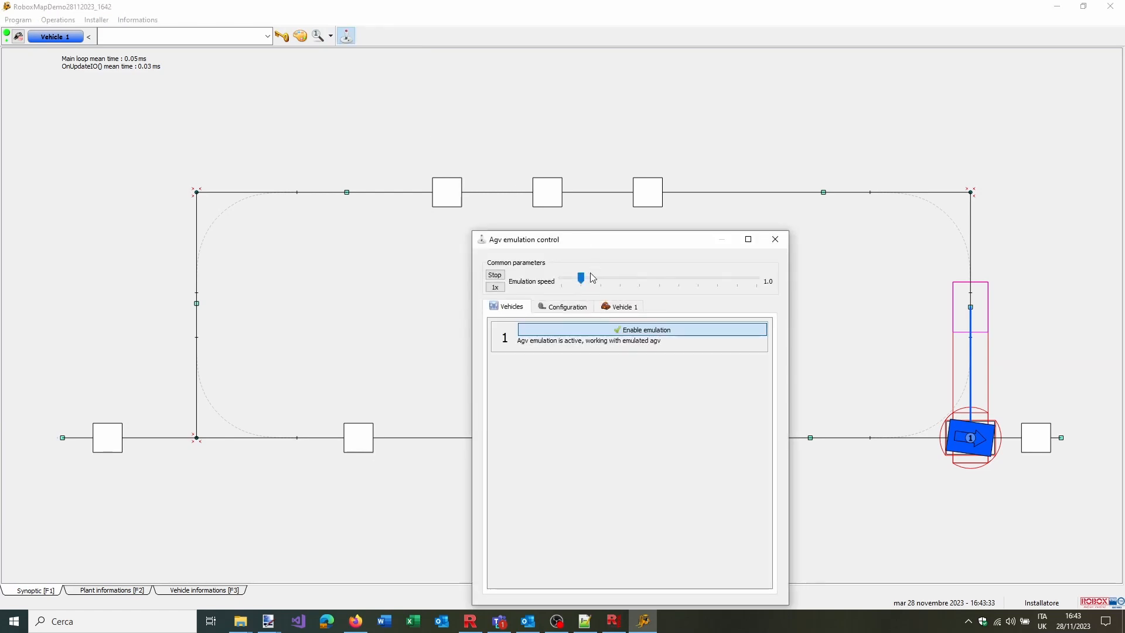
click(620, 306)
drag(630, 241, 534, 86)
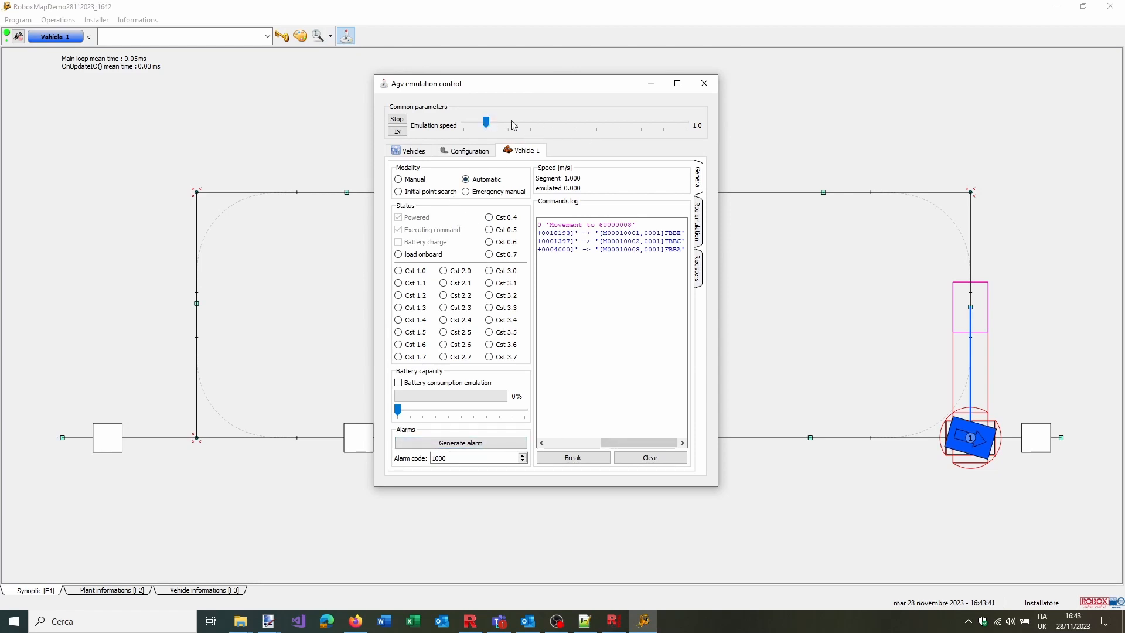
Raise the emulation speed to 10.0 until Vehicle 1 reaches its destination, restore it to 1.0 and close the emulation control
click(606, 124)
click(609, 125)
click(655, 129)
click(662, 128)
click(662, 128)
click(663, 129)
click(662, 129)
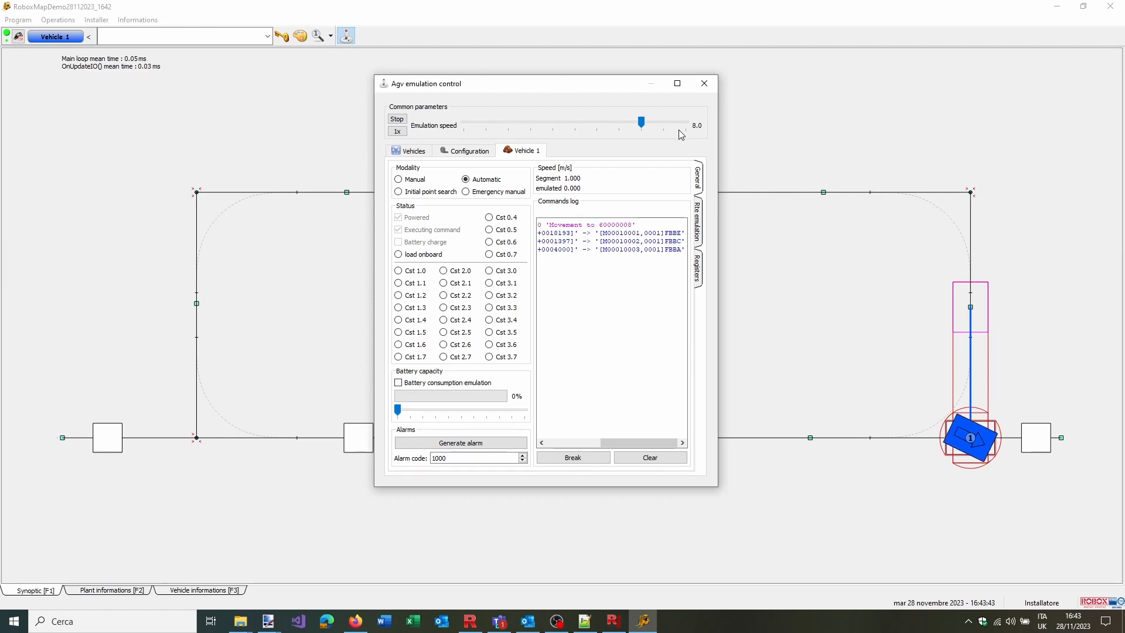
click(683, 129)
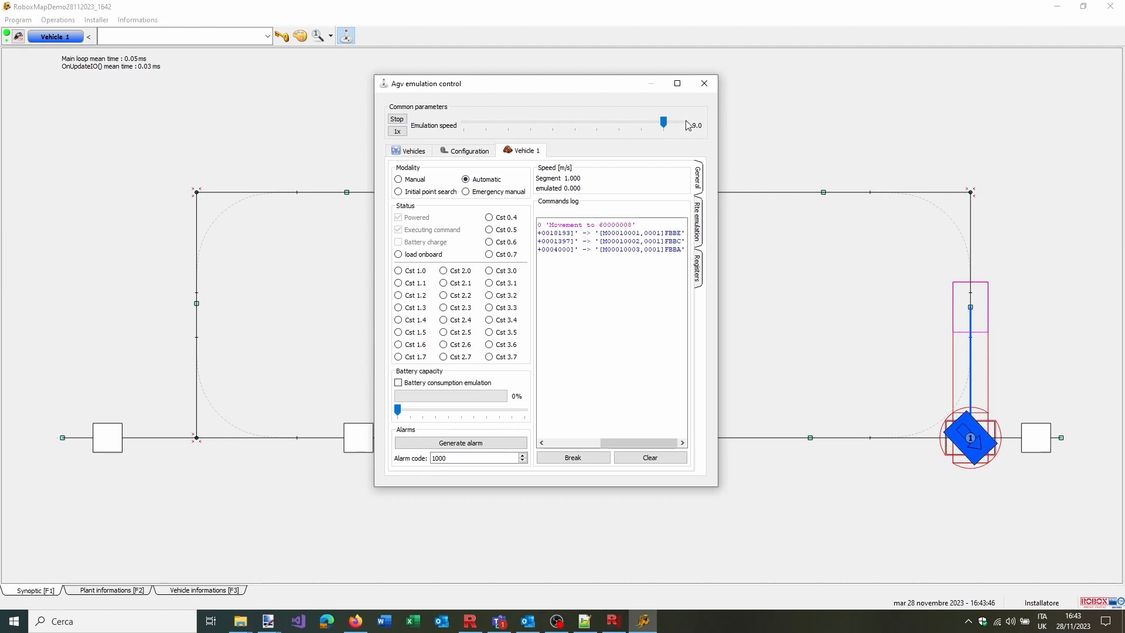
click(688, 126)
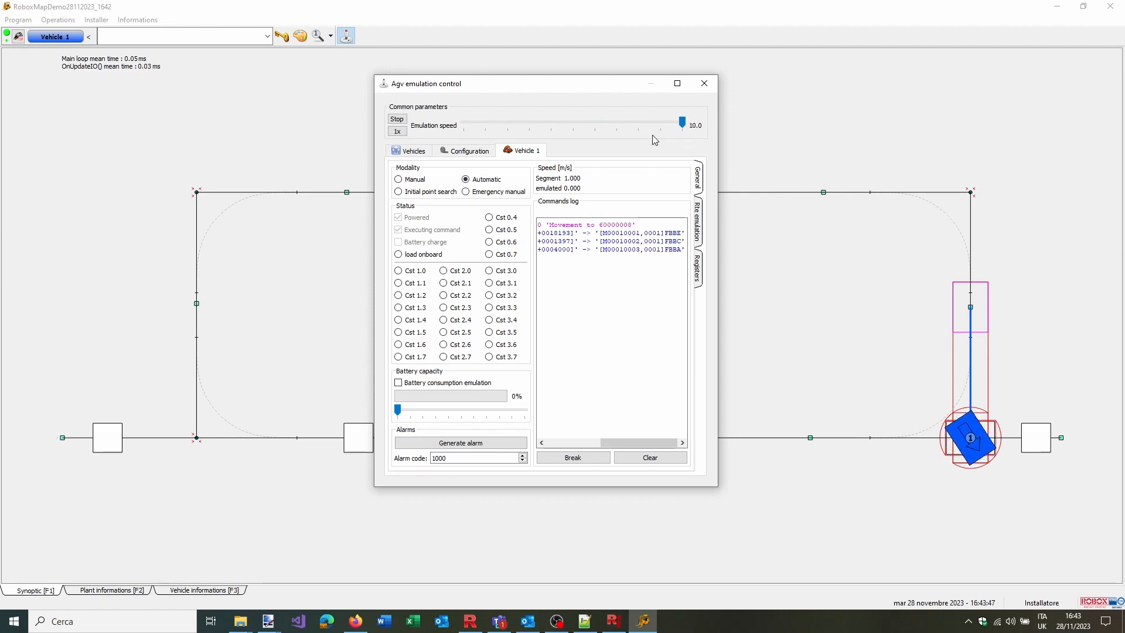
click(469, 121)
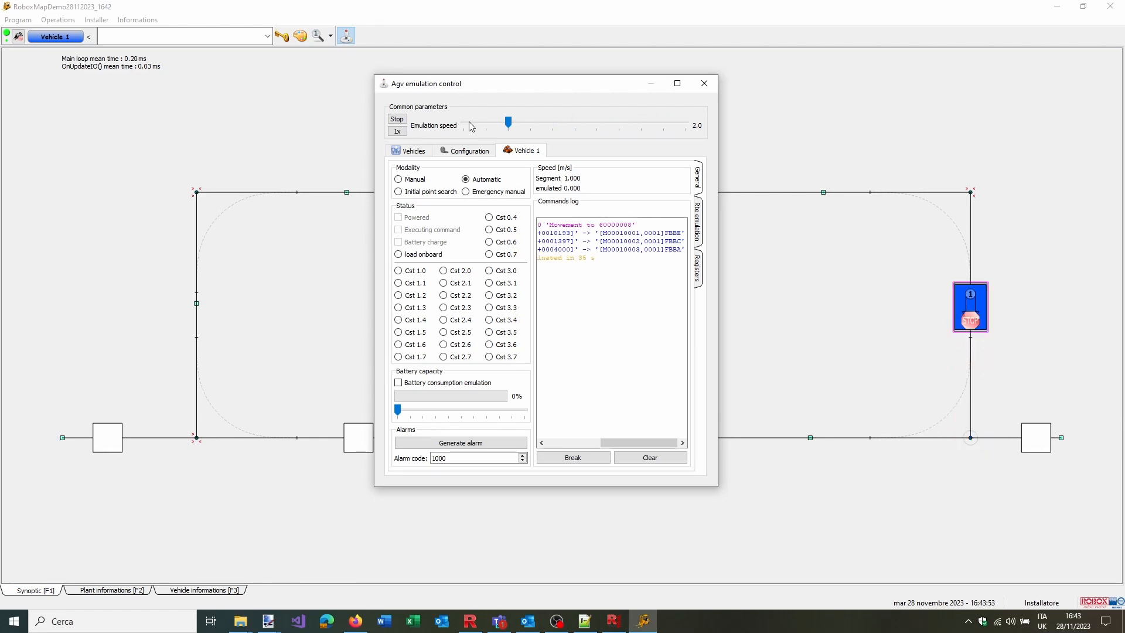
click(704, 83)
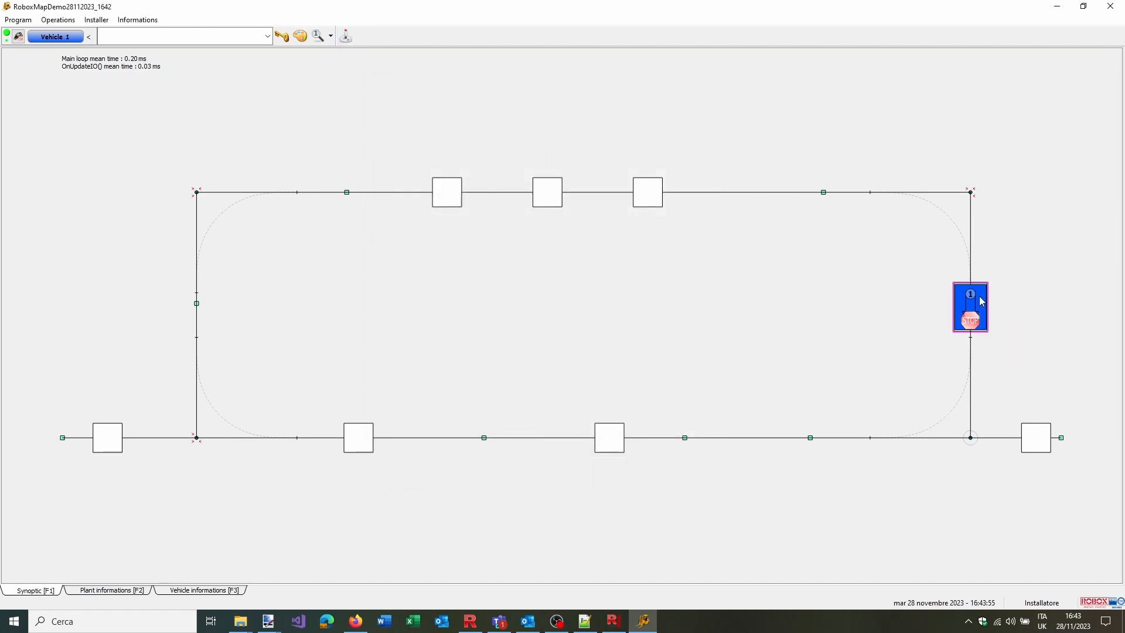
Send Vehicle 1 to generic point 60000006 near the left end of the upper horizontal line and let it arrive
drag(982, 301, 345, 194)
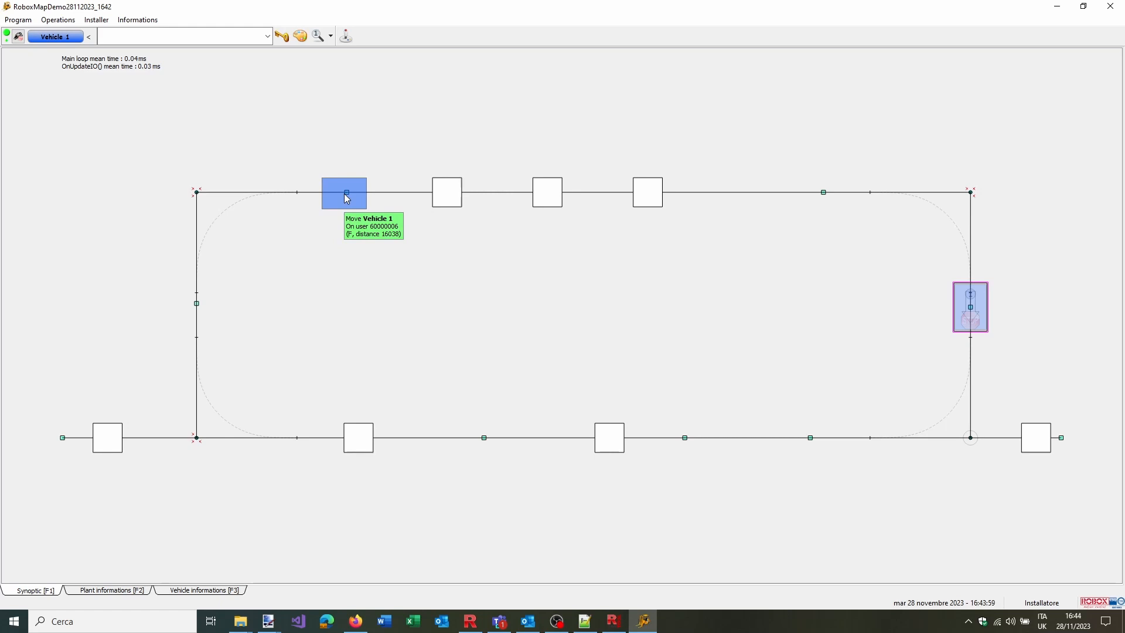
drag(347, 198, 347, 198)
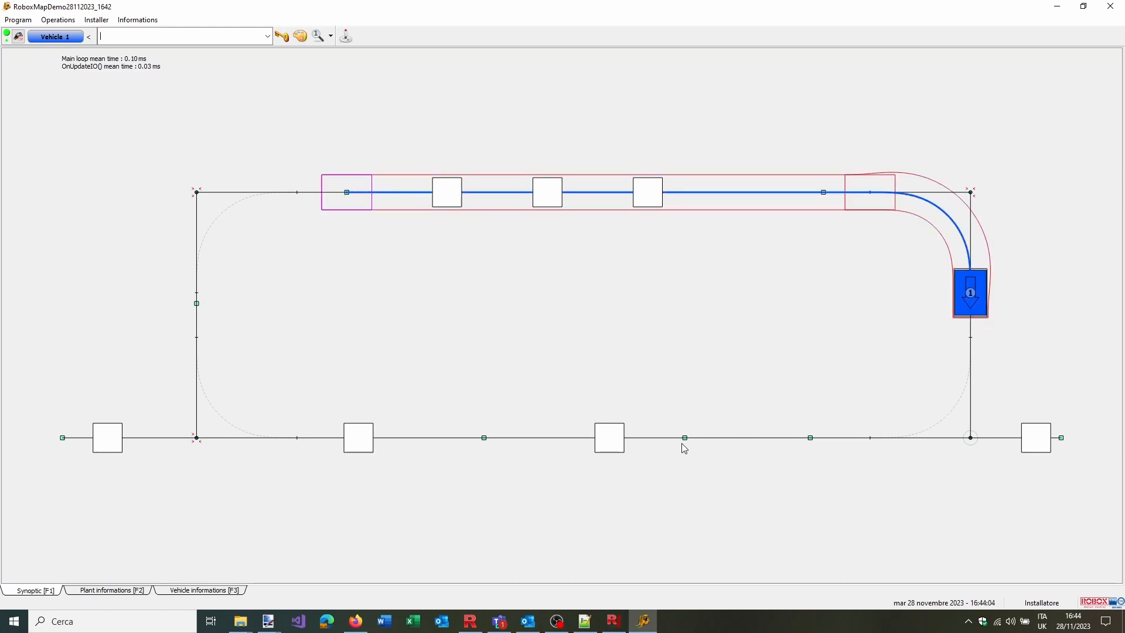
mouse_move(687, 442)
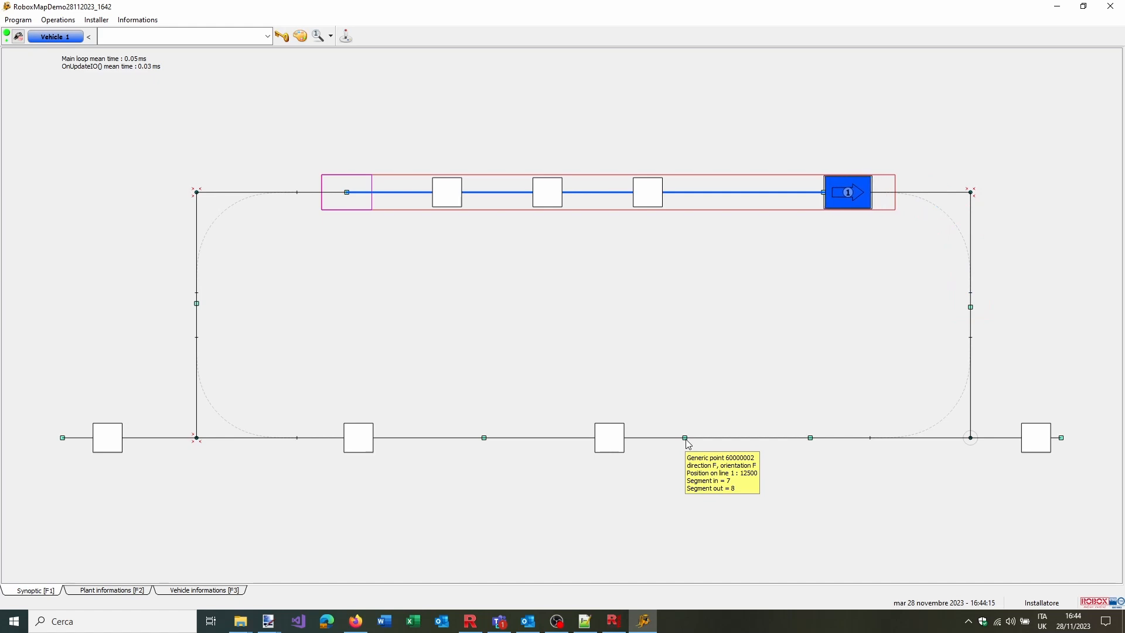
mouse_move(486, 440)
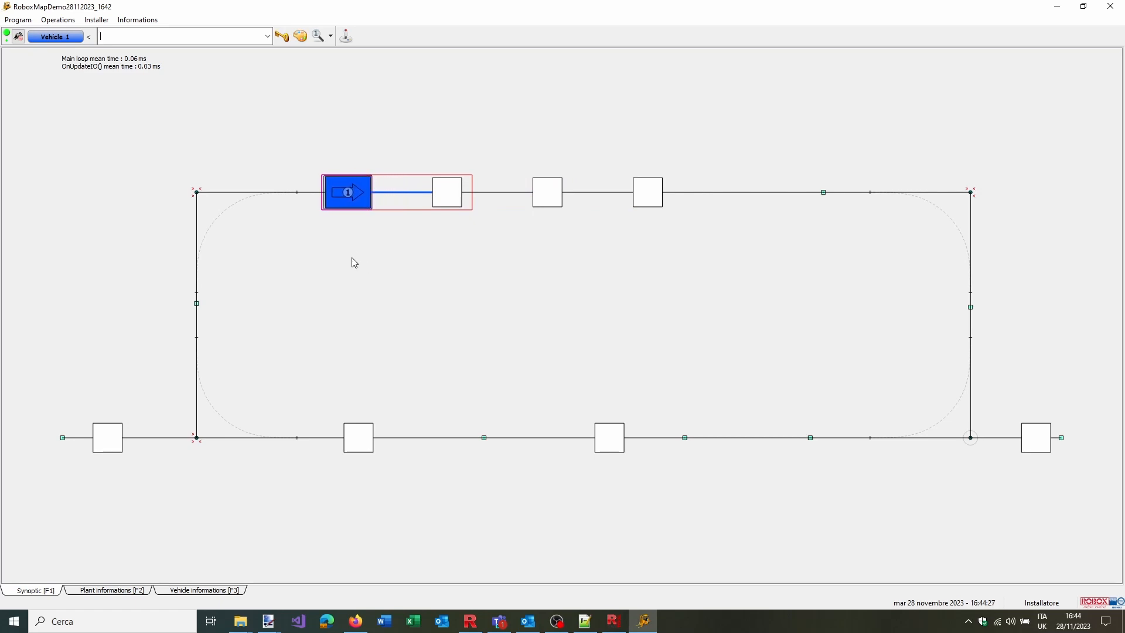
mouse_move(346, 213)
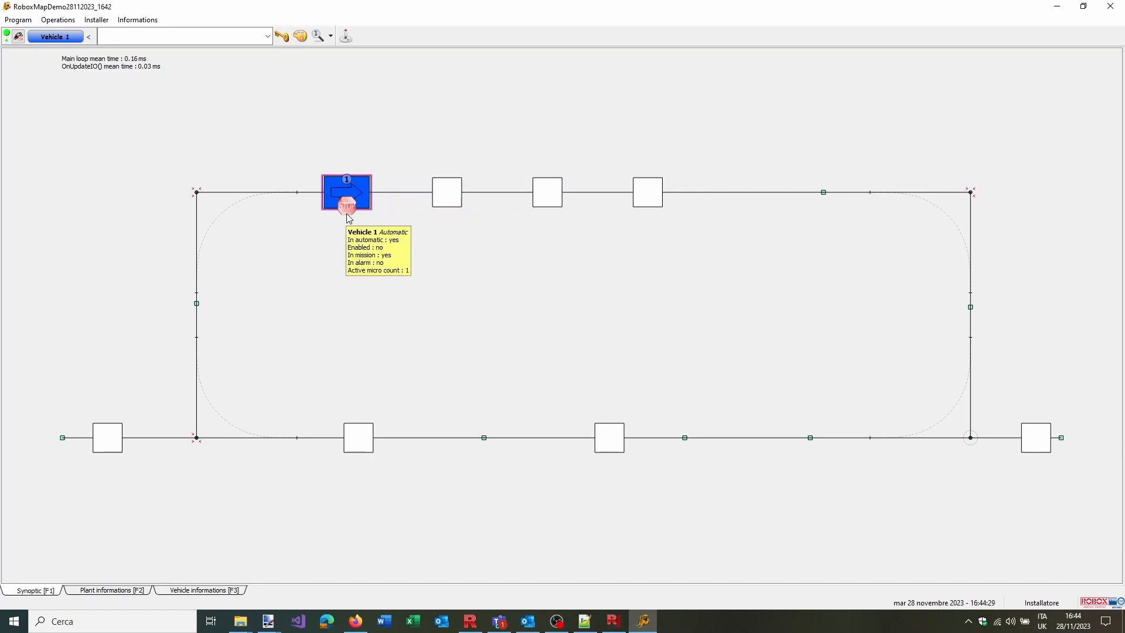
Send Vehicle 1 to generic point 60000003 on the right part of the lower horizontal line
drag(346, 213, 814, 443)
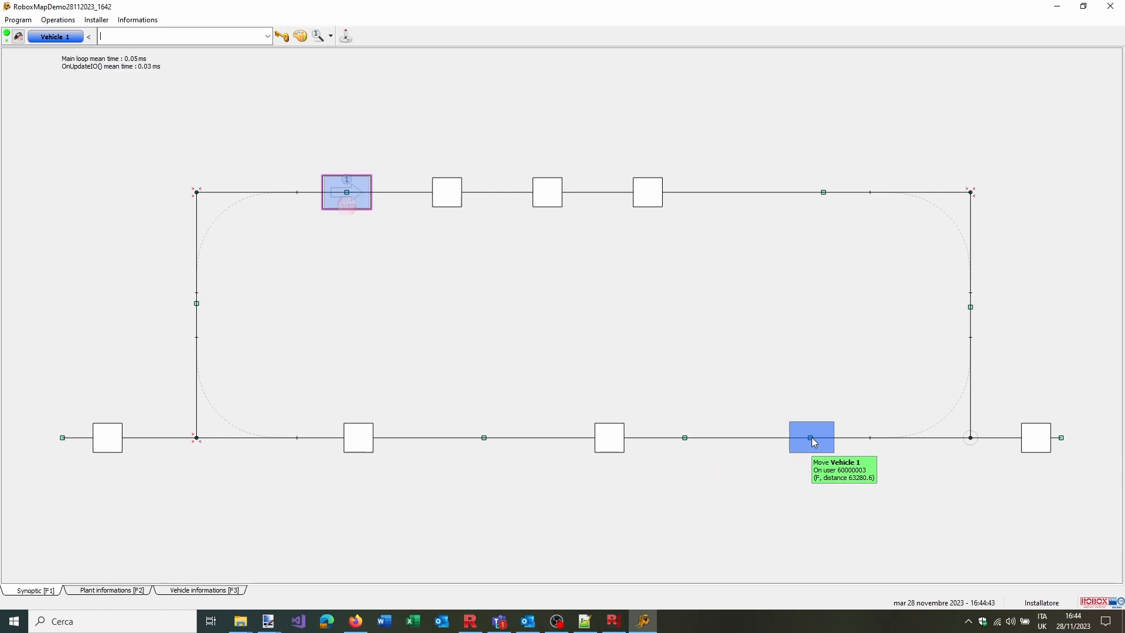
drag(812, 439, 812, 439)
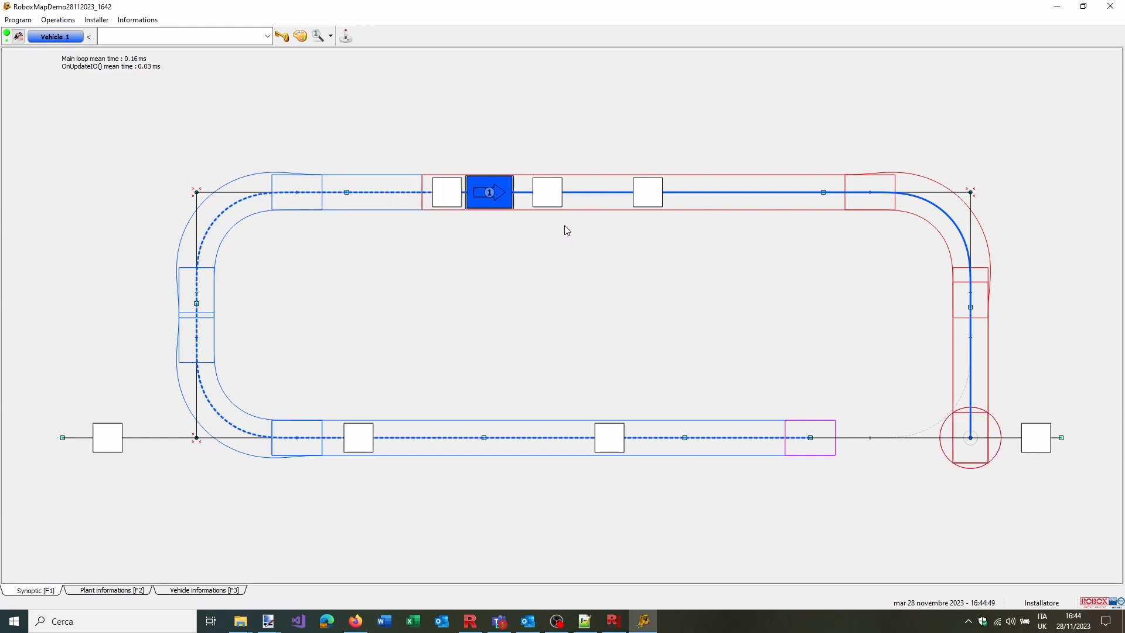
mouse_move(972, 308)
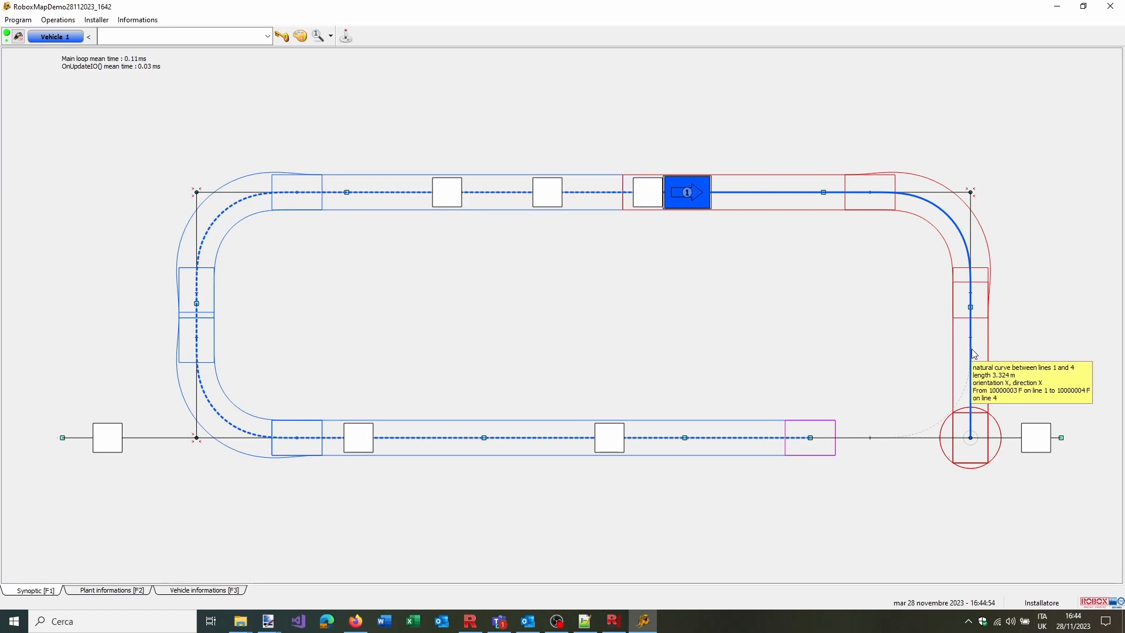
Reopen the AGV emulation control and raise the emulation speed to 10.0 while Vehicle 1 travels and turns
click(345, 35)
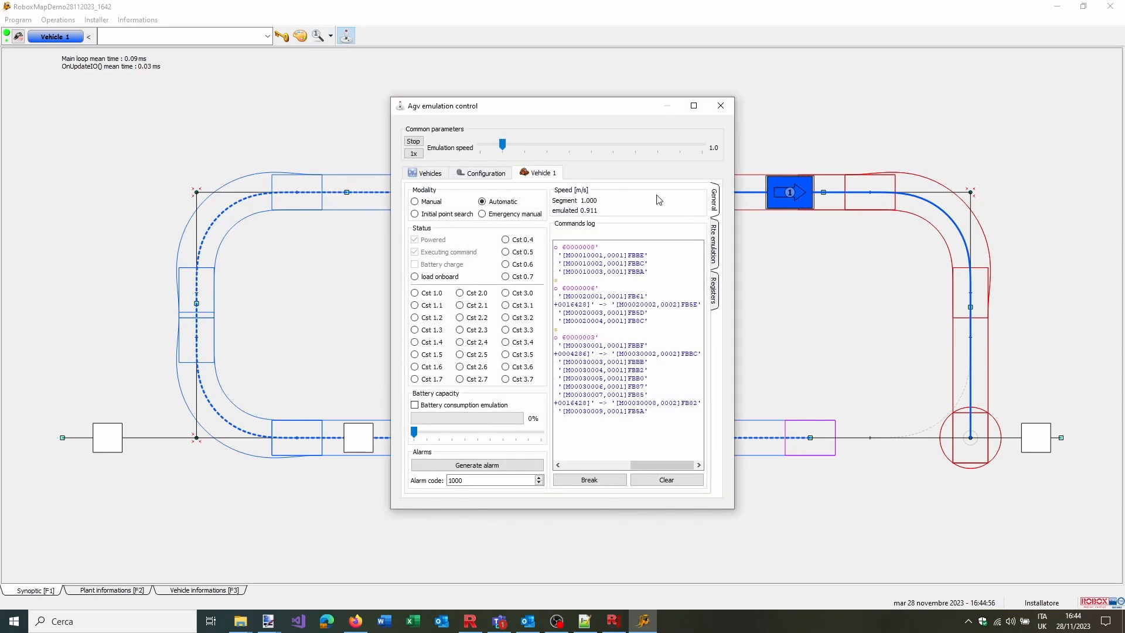
click(671, 148)
click(677, 145)
click(684, 146)
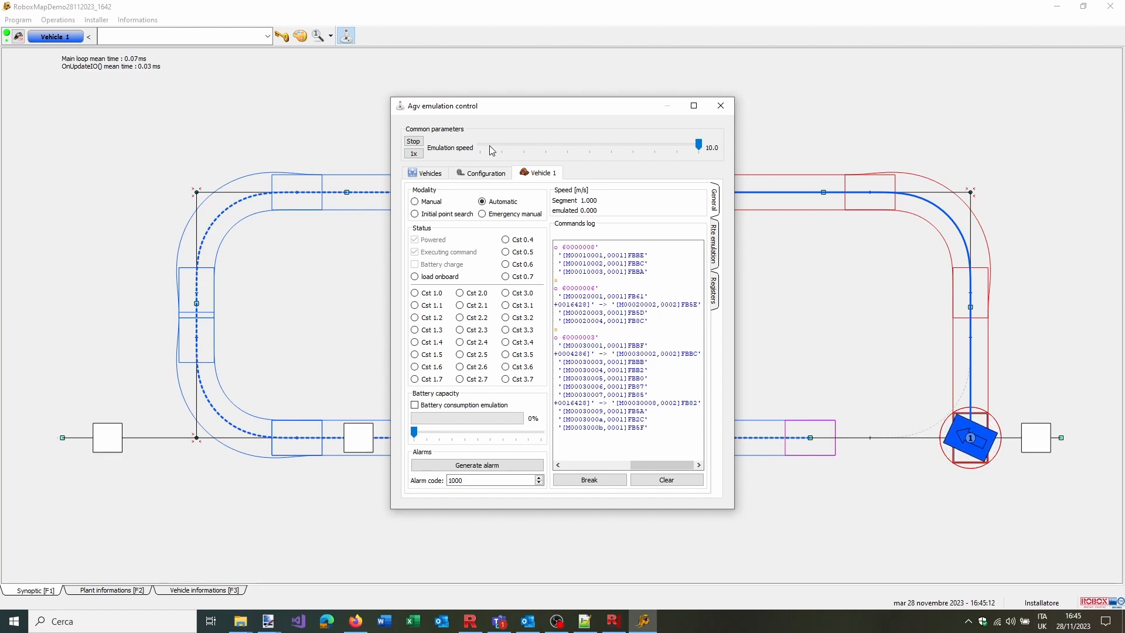
scroll(490, 145, down, 3)
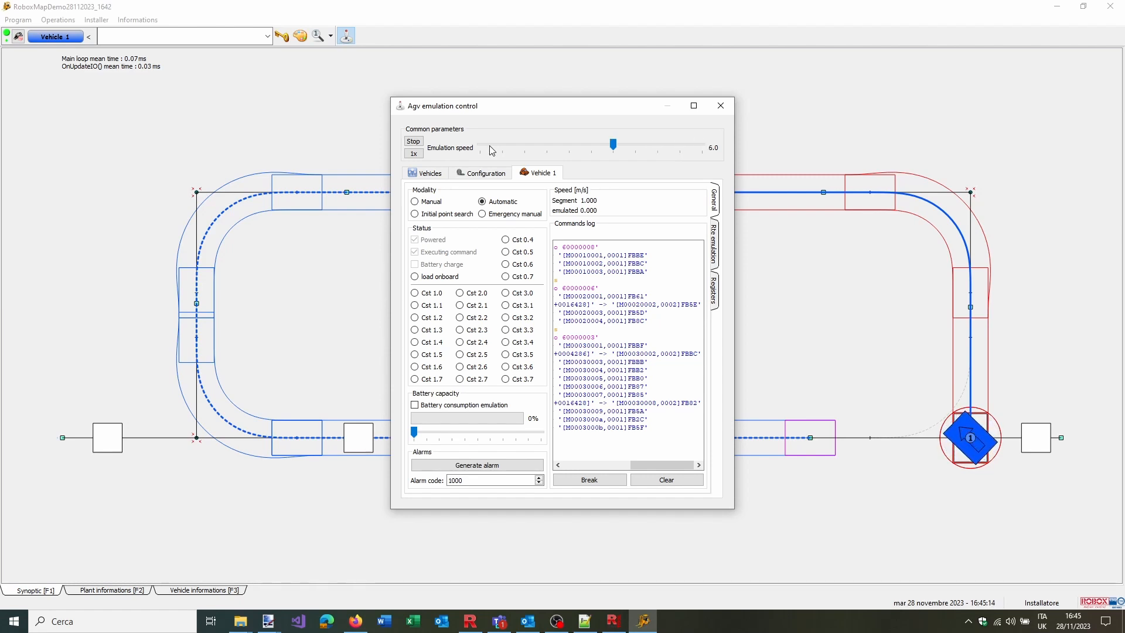
scroll(489, 146, down, 3)
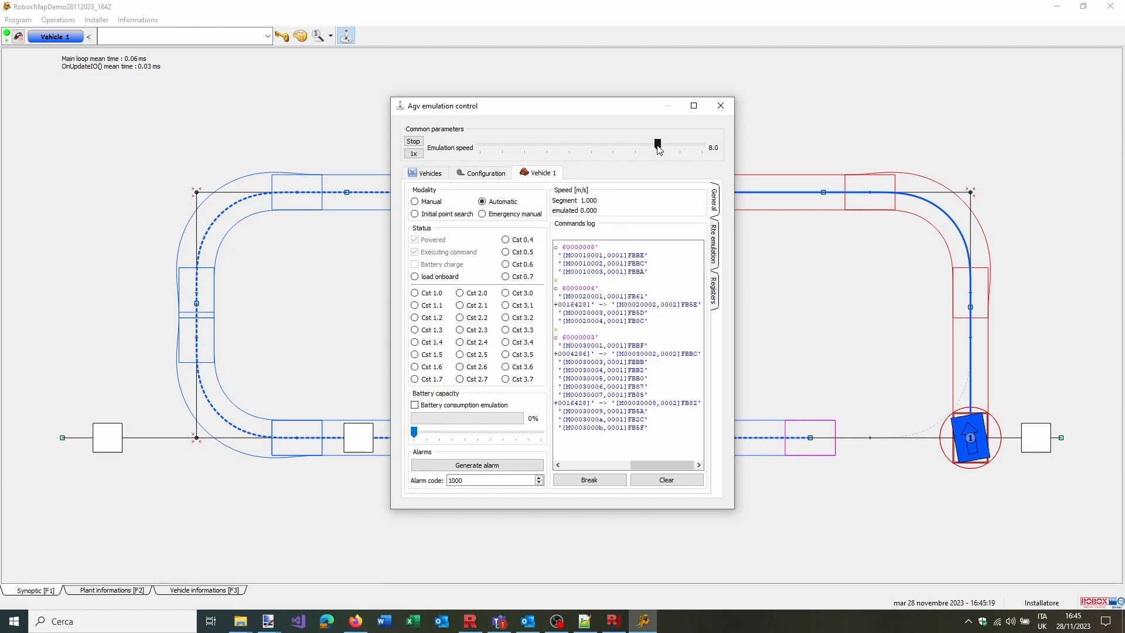
click(696, 145)
click(696, 145)
Lower the emulation speed to 4.0 and close the emulation control
click(501, 145)
click(501, 144)
click(502, 144)
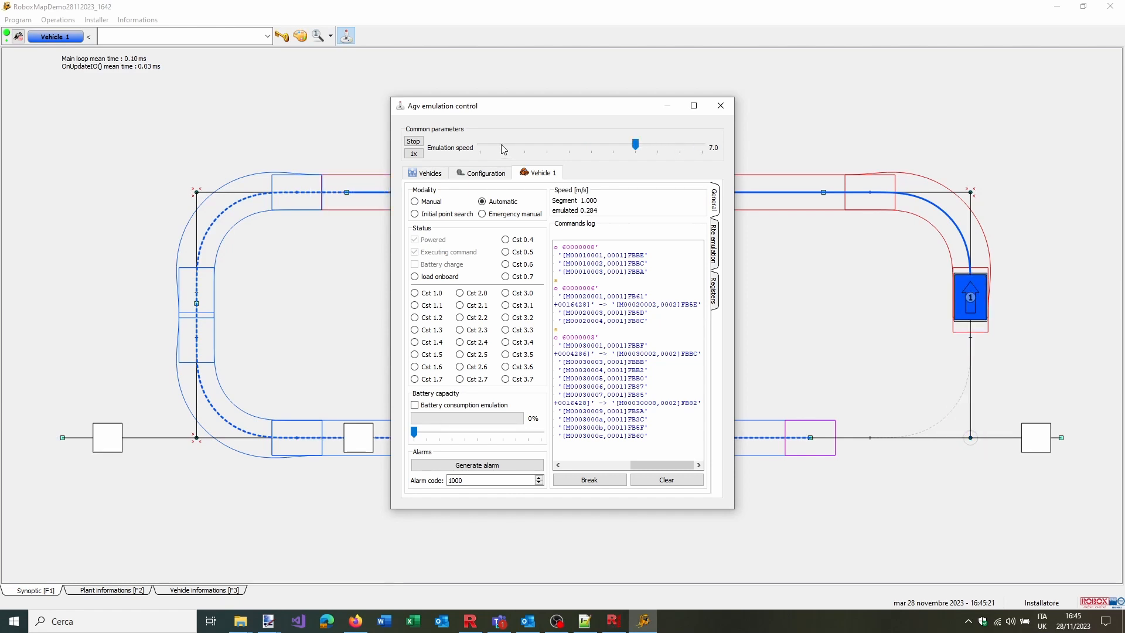
click(501, 144)
click(501, 145)
click(502, 144)
click(501, 144)
click(574, 145)
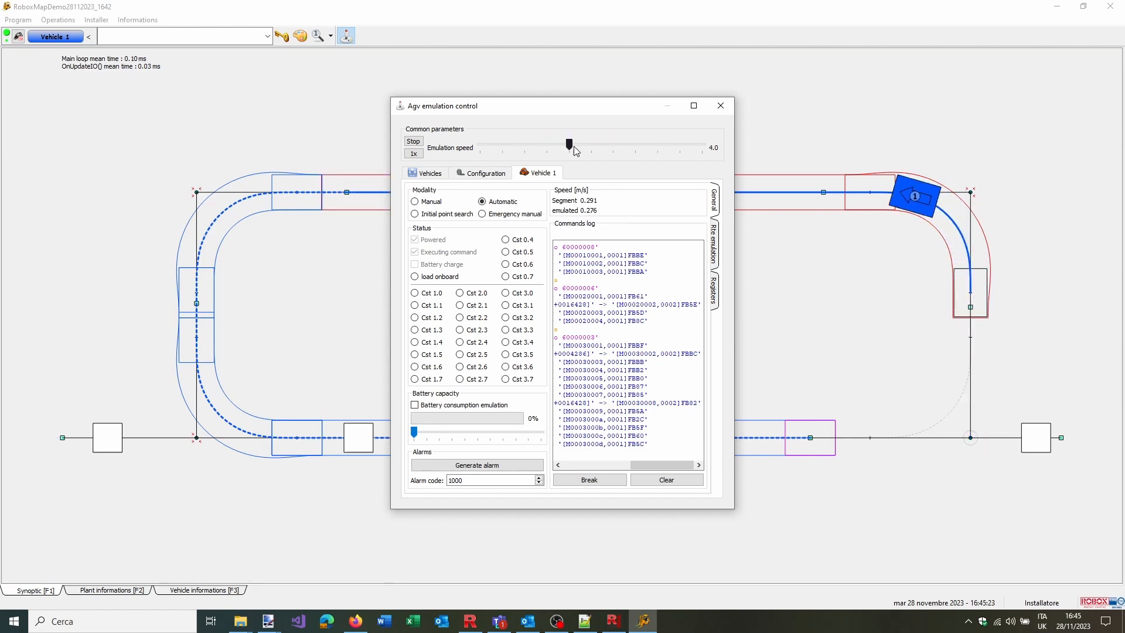
click(575, 146)
click(720, 106)
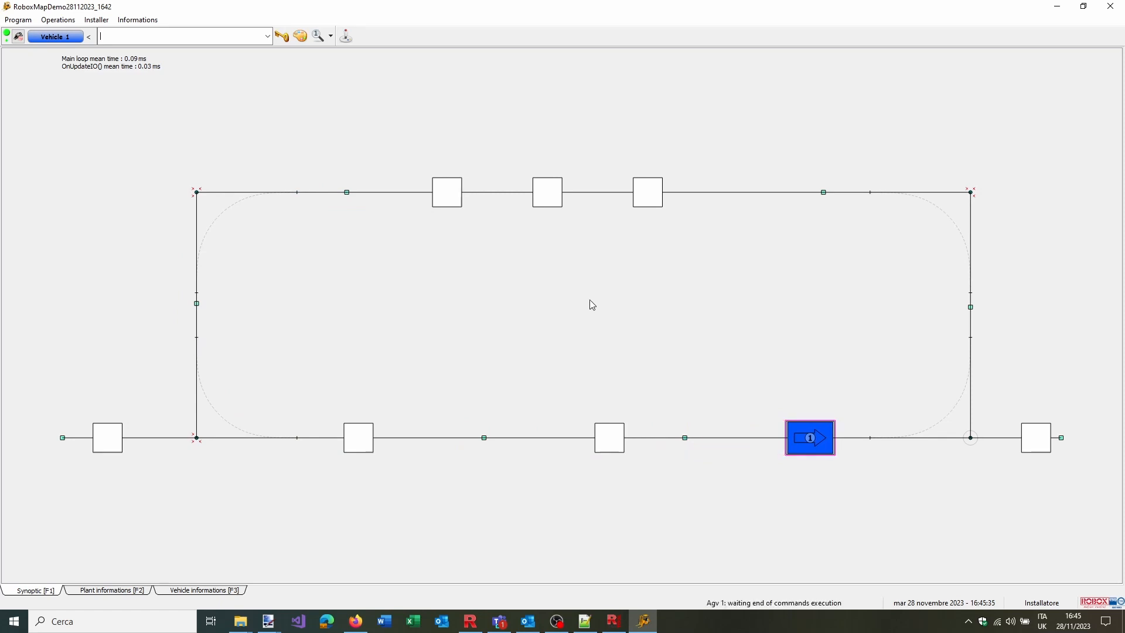
Exit the AGV manager, confirming the exit, and return to the BasePrj_AGVM project folder
click(97, 20)
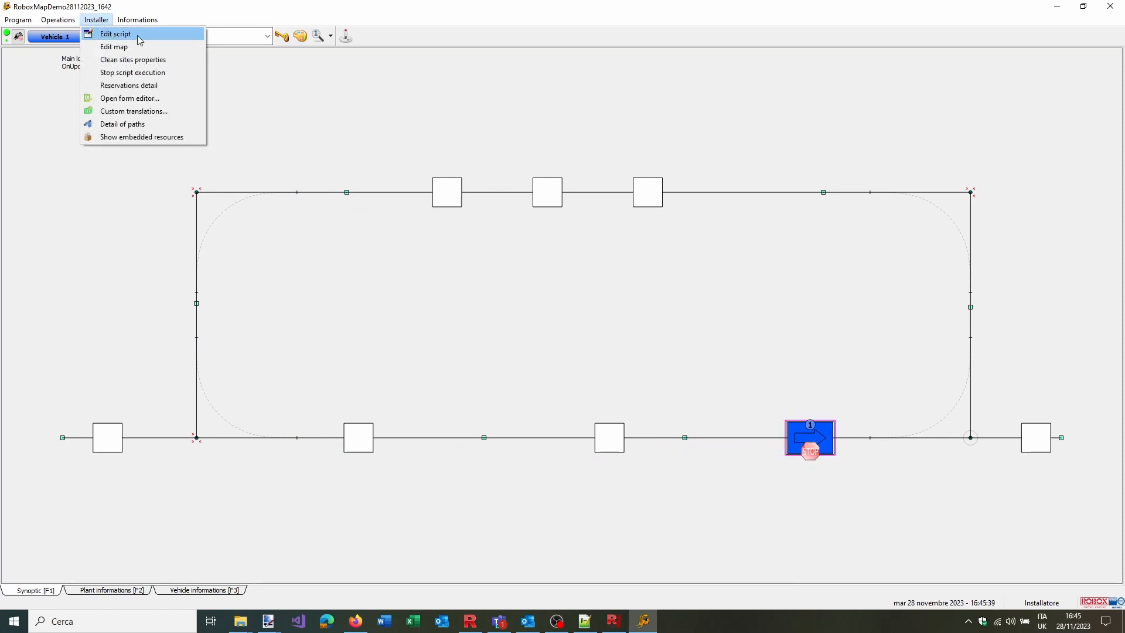
click(416, 121)
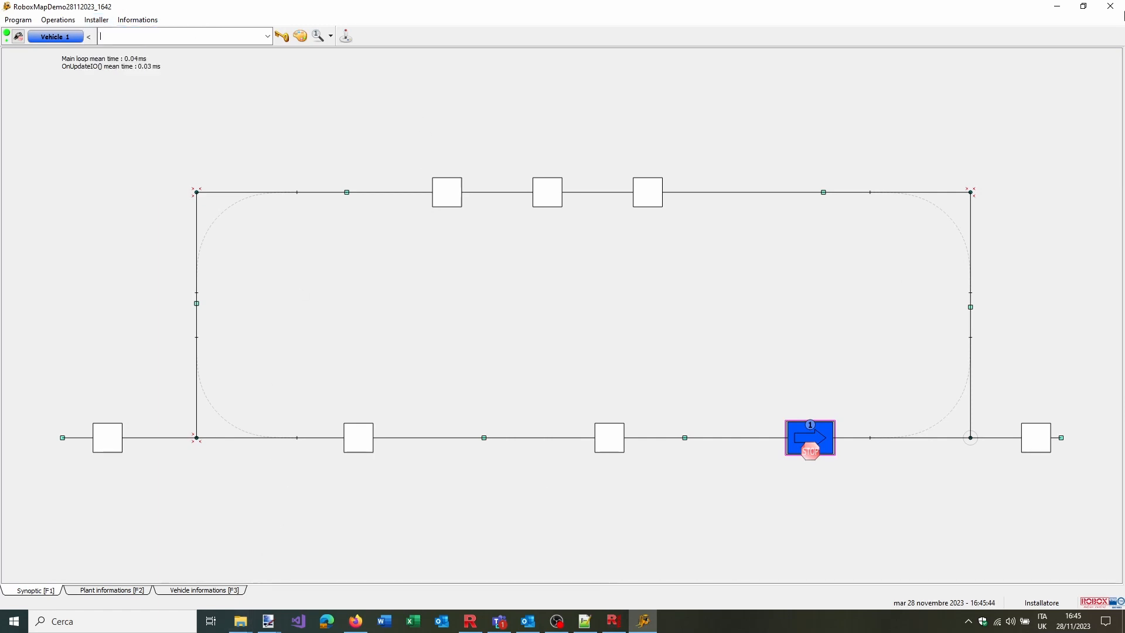
click(1110, 6)
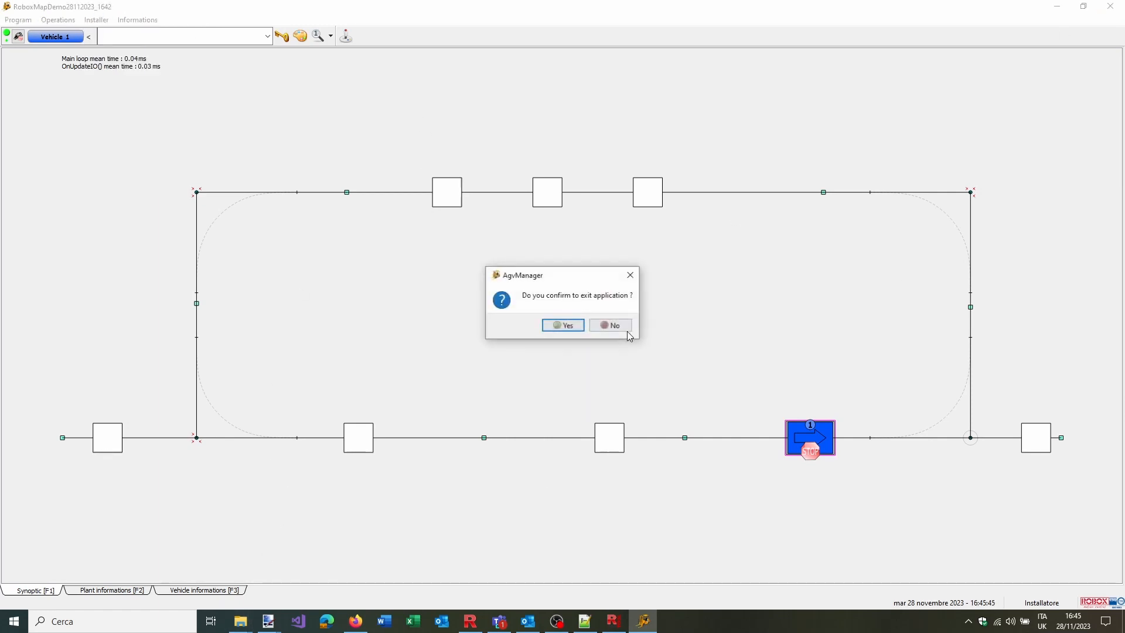
click(563, 326)
click(763, 210)
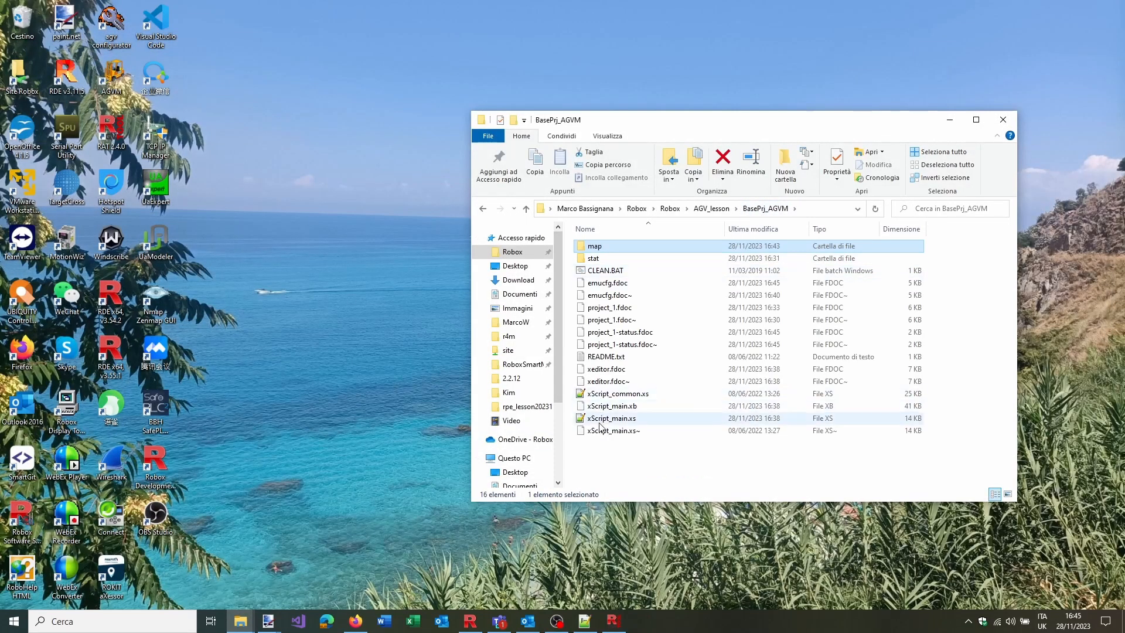
Open xScript_main.xs and xScript_common.xs from the BasePrj_AGVM folder in Notepad++, closing the unneeded 2.2.12 folder window
double_click(611, 418)
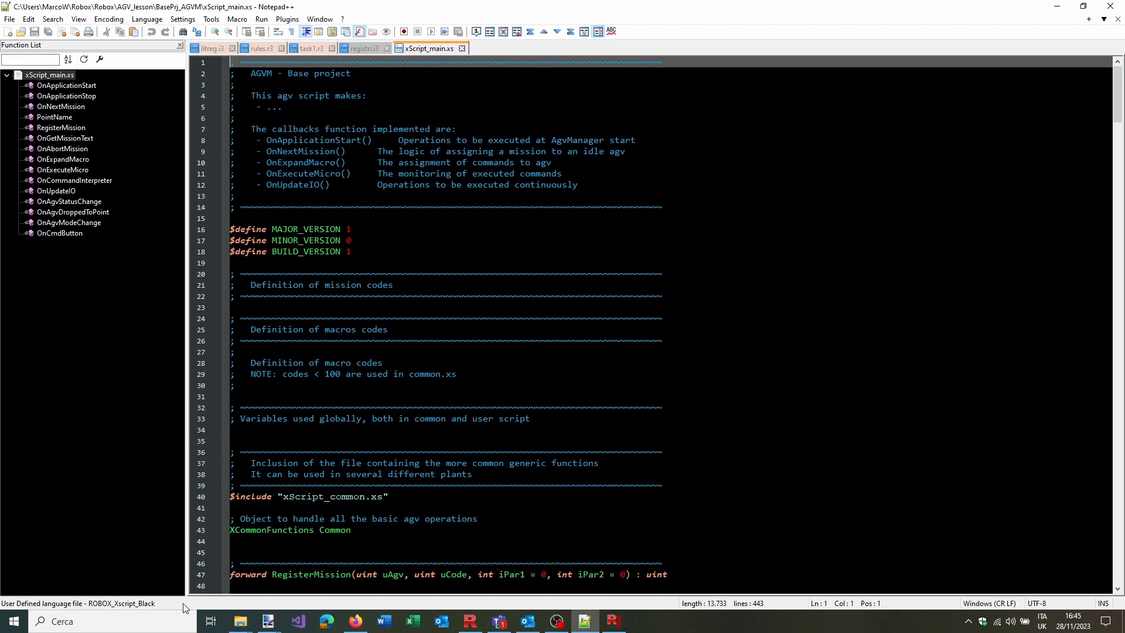
mouse_move(240, 621)
mouse_move(327, 586)
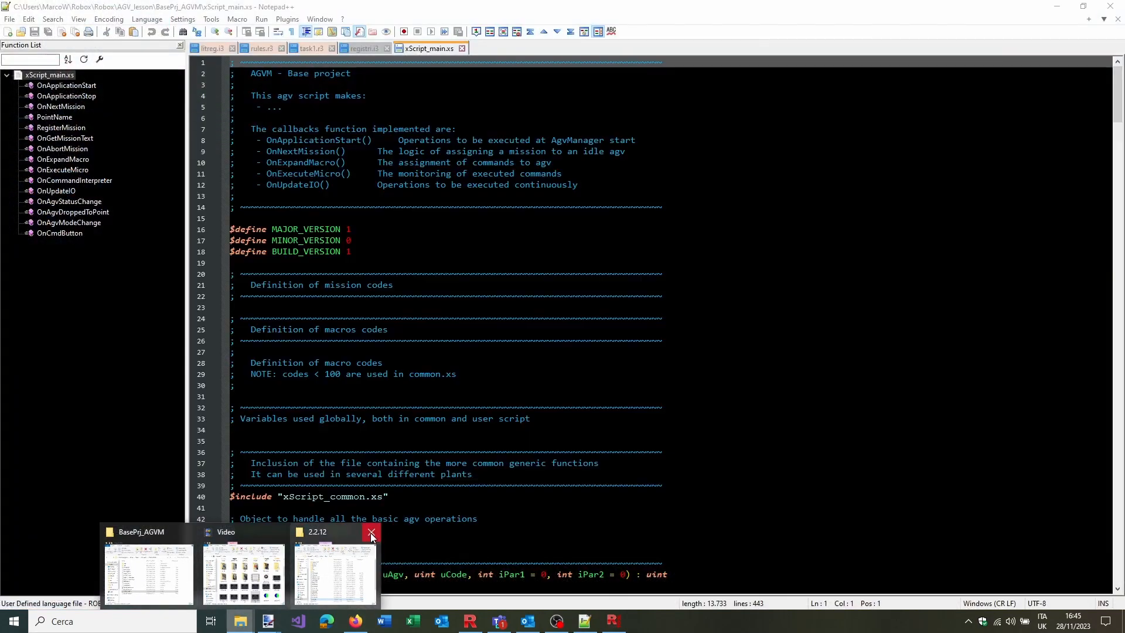
click(371, 531)
click(217, 570)
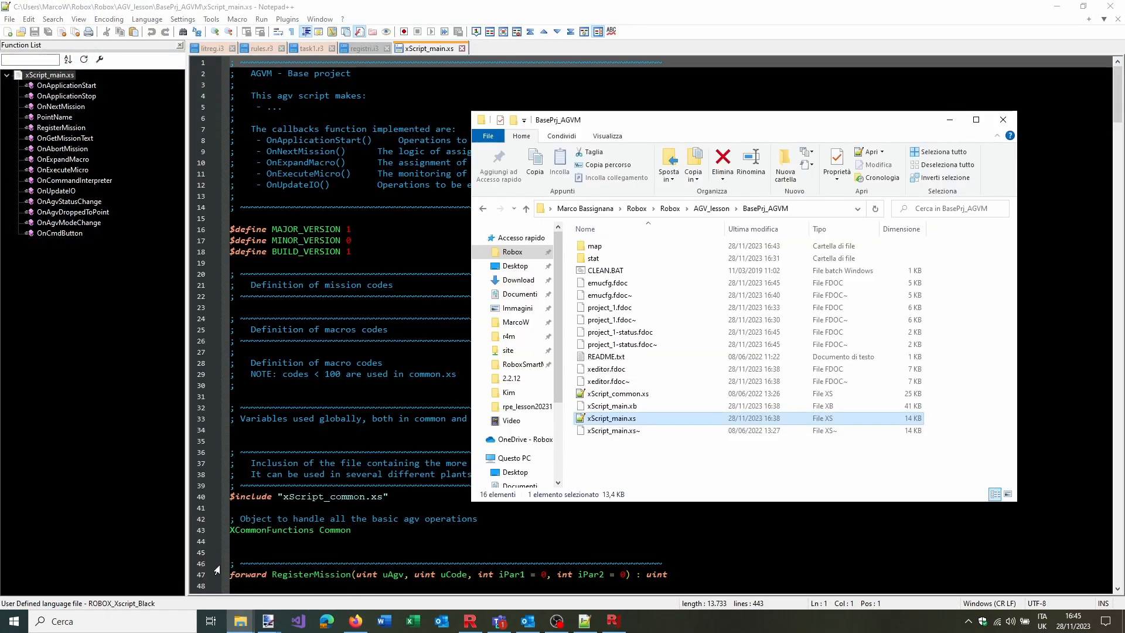
click(632, 394)
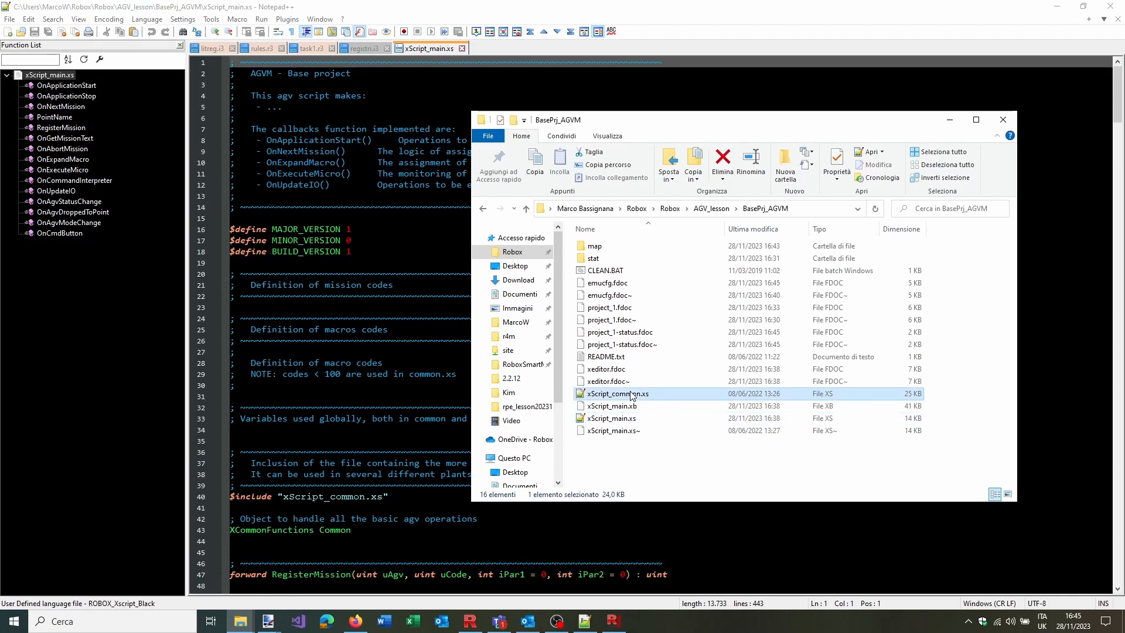
double_click(632, 395)
Move xScript_common.xs to the other view so it sits beside xScript_main.xs
right_click(494, 51)
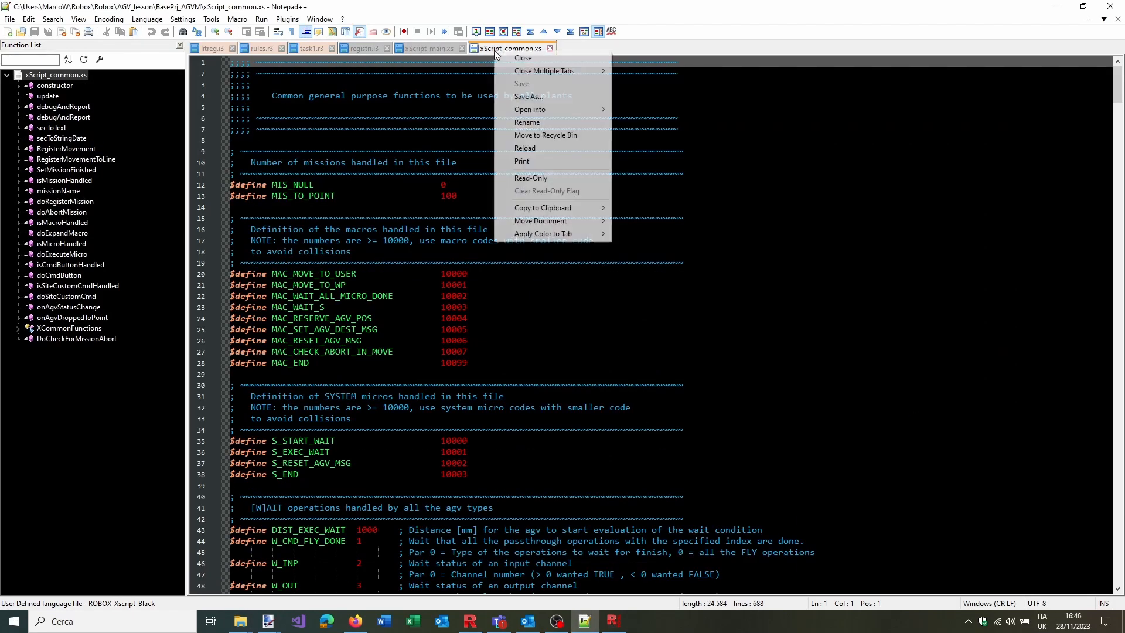
mouse_move(580, 222)
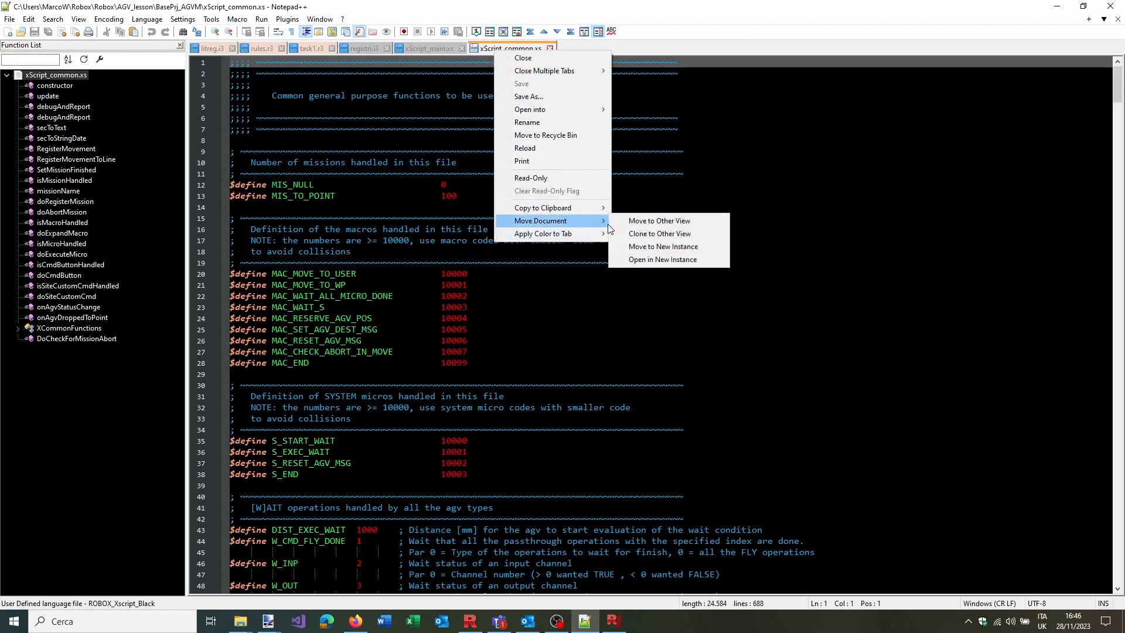
click(641, 220)
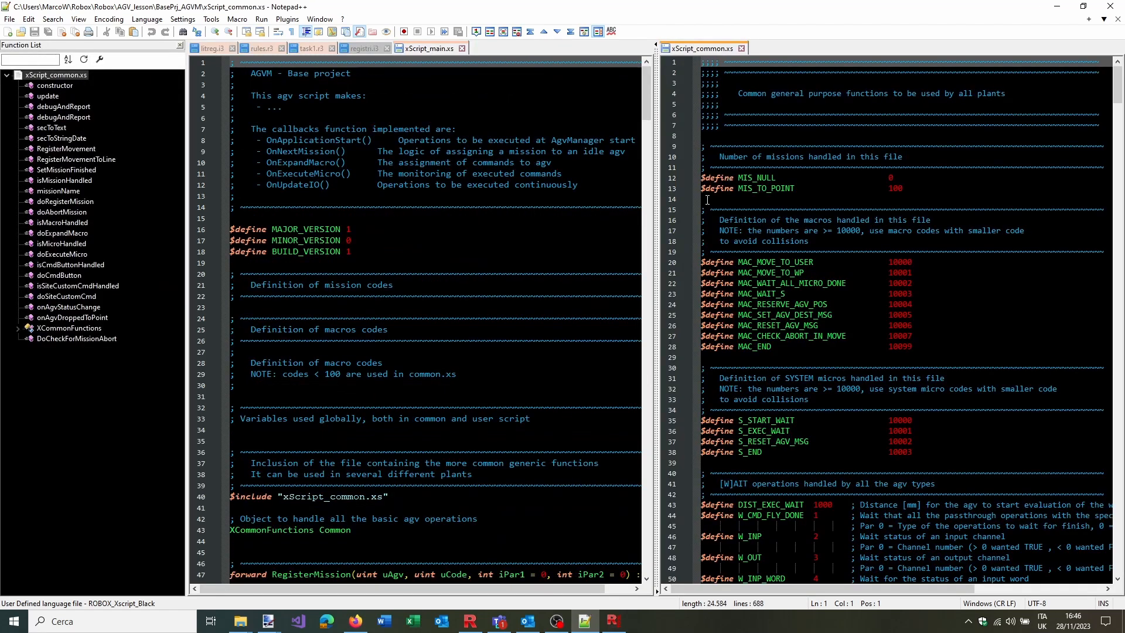
Examine the mission, macro, system micro and wait definitions at the start of xScript_common.xs
scroll(880, 178, down, 6)
scroll(886, 188, up, 6)
click(886, 180)
scroll(894, 176, down, 8)
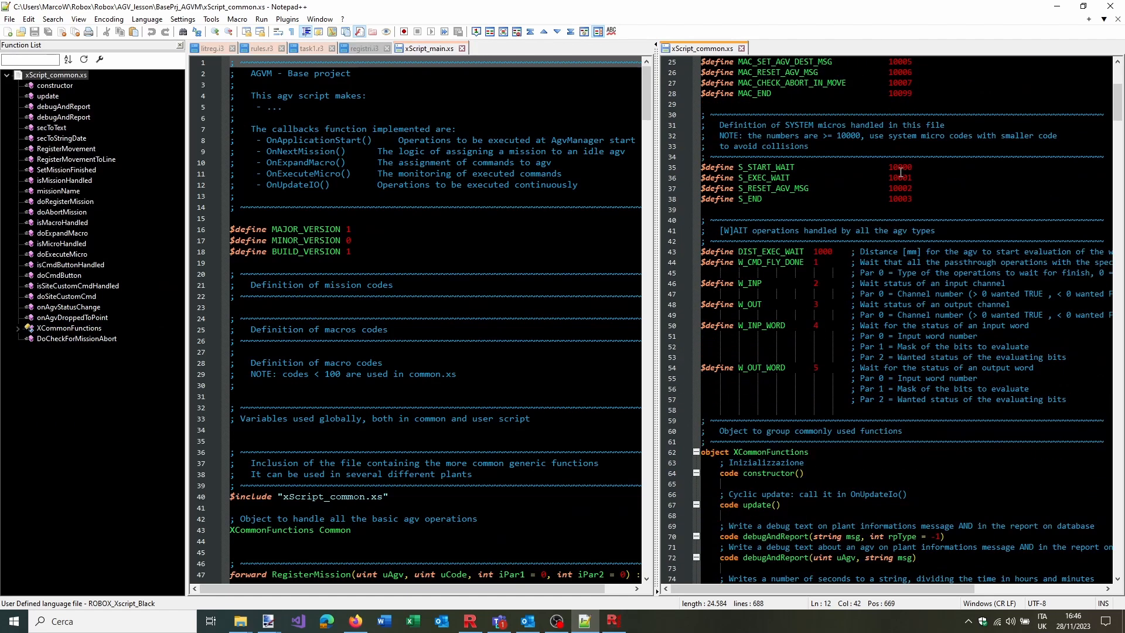
scroll(902, 174, up, 8)
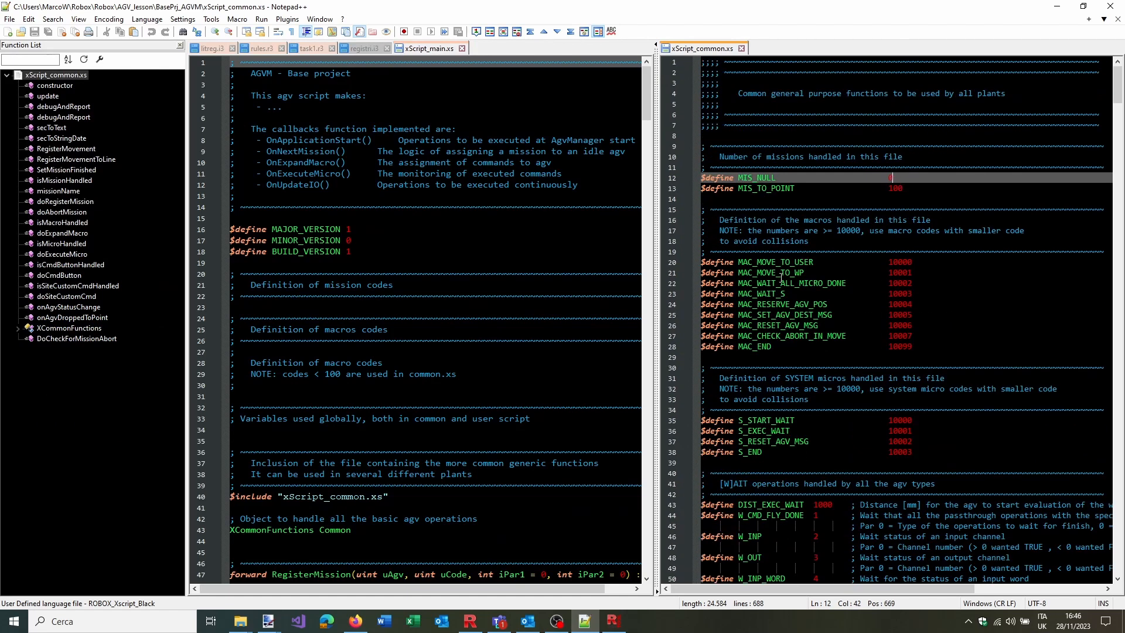
Examine the XCommonFunctions object and the doExpandMacro macro cases in xScript_common.xs, from MAC_END back to MAC_MOVE_TO_USER, and return to the file's start
scroll(781, 278, down, 3)
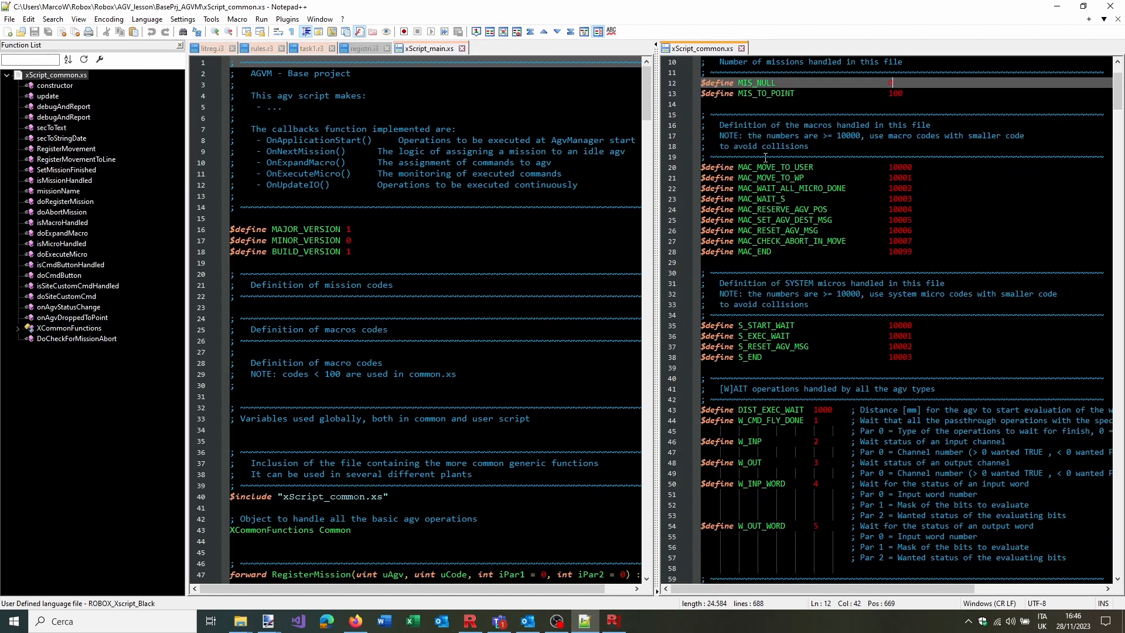
scroll(856, 199, down, 5)
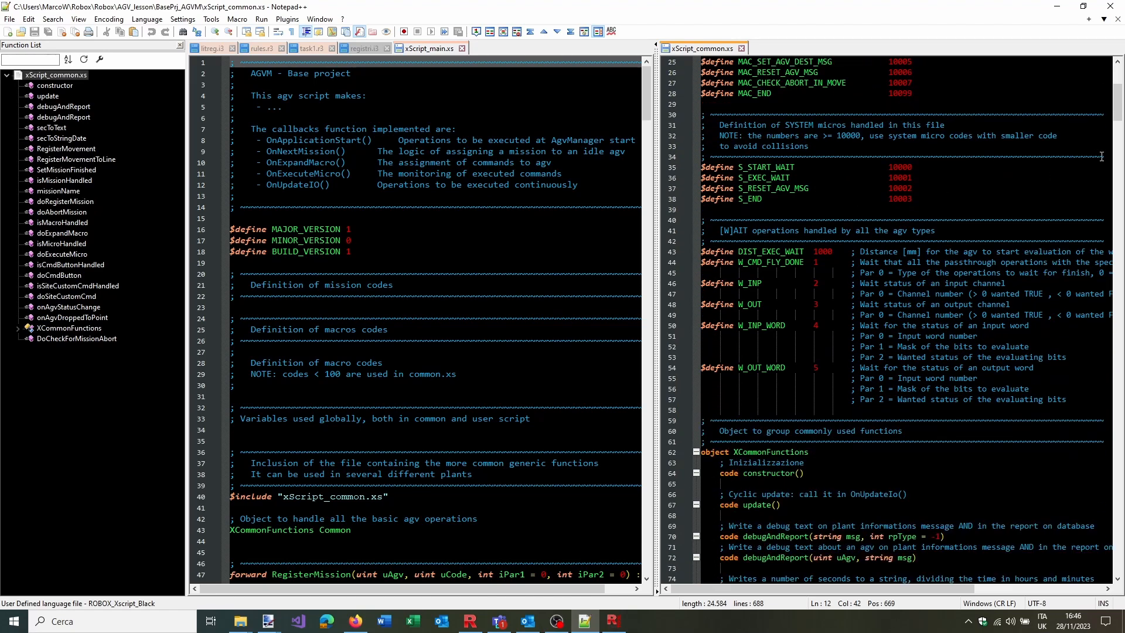
scroll(1107, 159, down, 2)
drag(1119, 110, 1118, 291)
drag(1117, 311, 1118, 416)
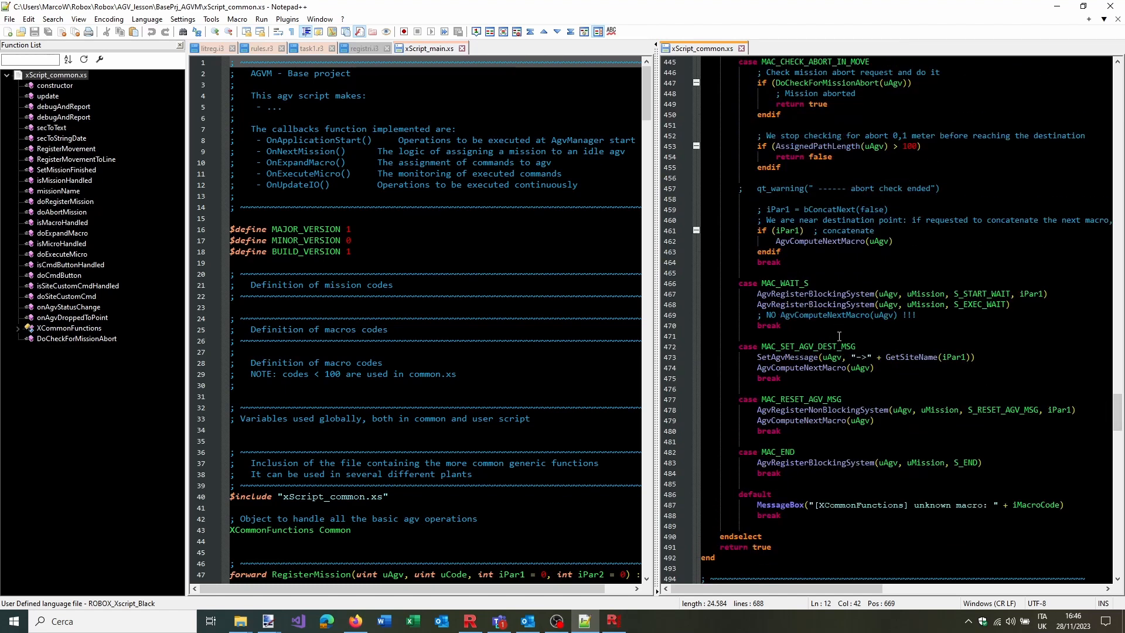
scroll(867, 351, up, 1)
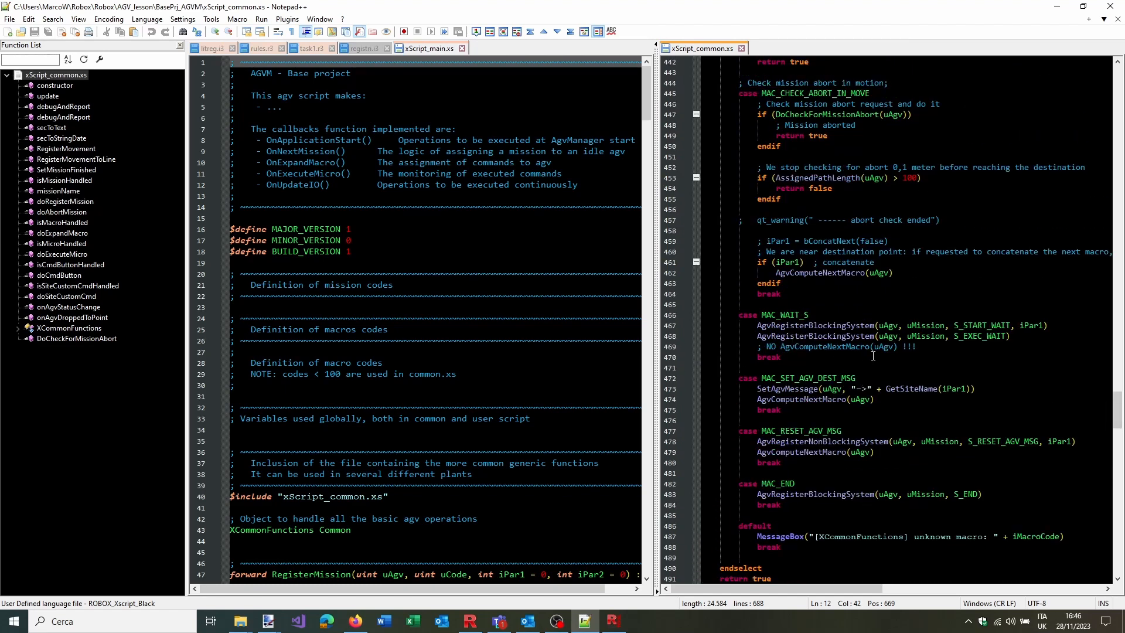
scroll(872, 421, up, 9)
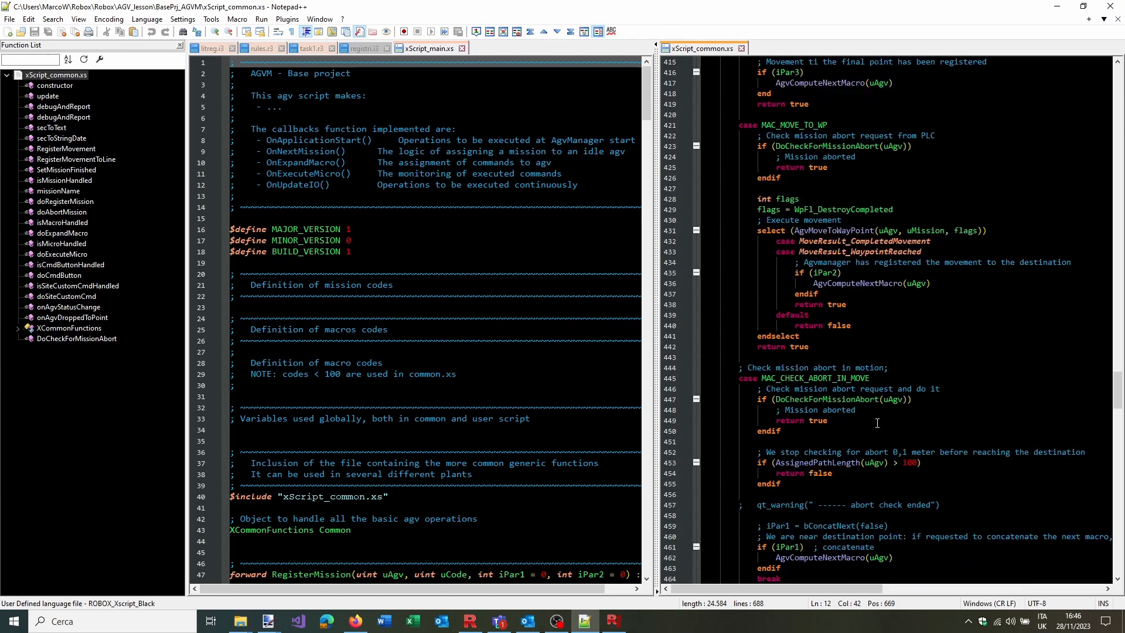
scroll(876, 407, up, 6)
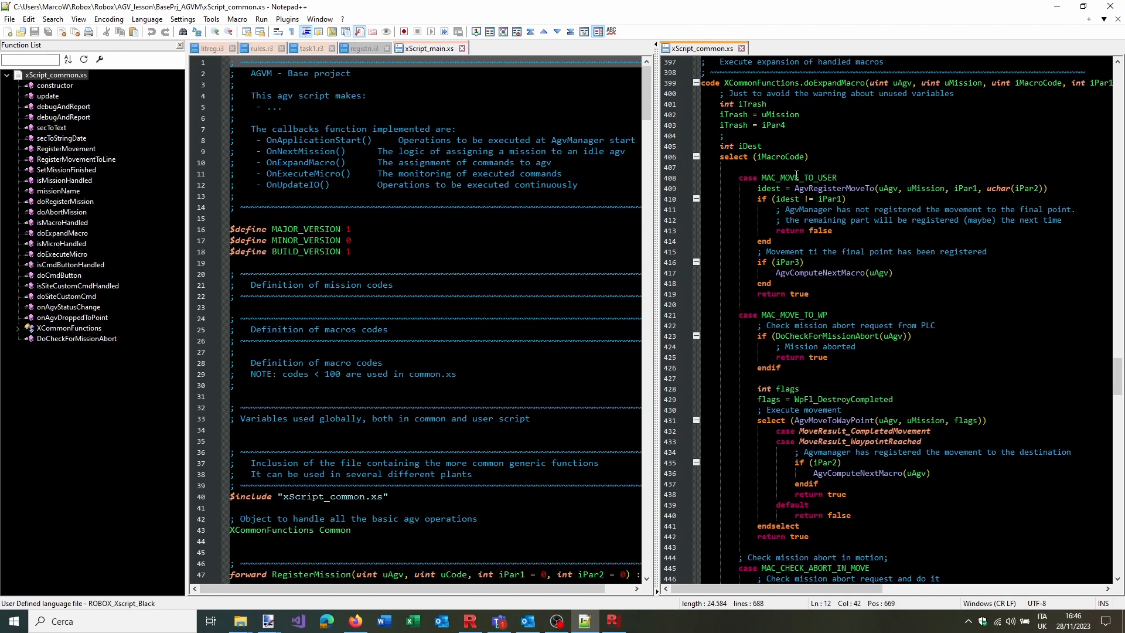
drag(1118, 384, 1119, 82)
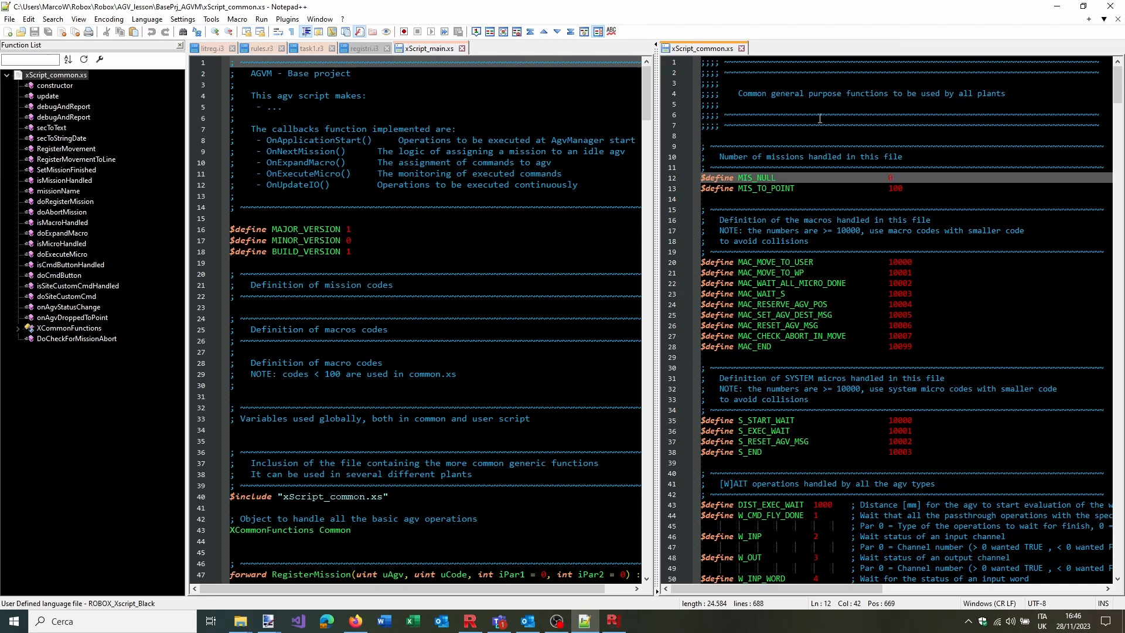
Examine the definitions and the OnApplicationStart map parameters in xScript_main.xs, widening its view to read the comments
click(466, 185)
scroll(465, 186, down, 4)
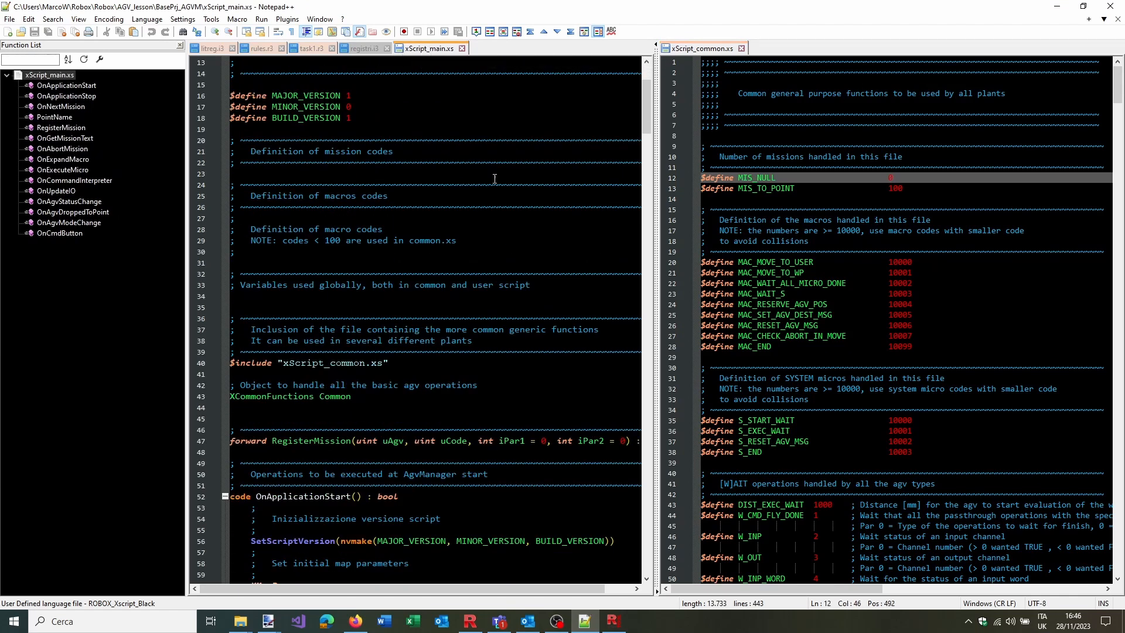
scroll(495, 179, up, 4)
scroll(470, 176, down, 15)
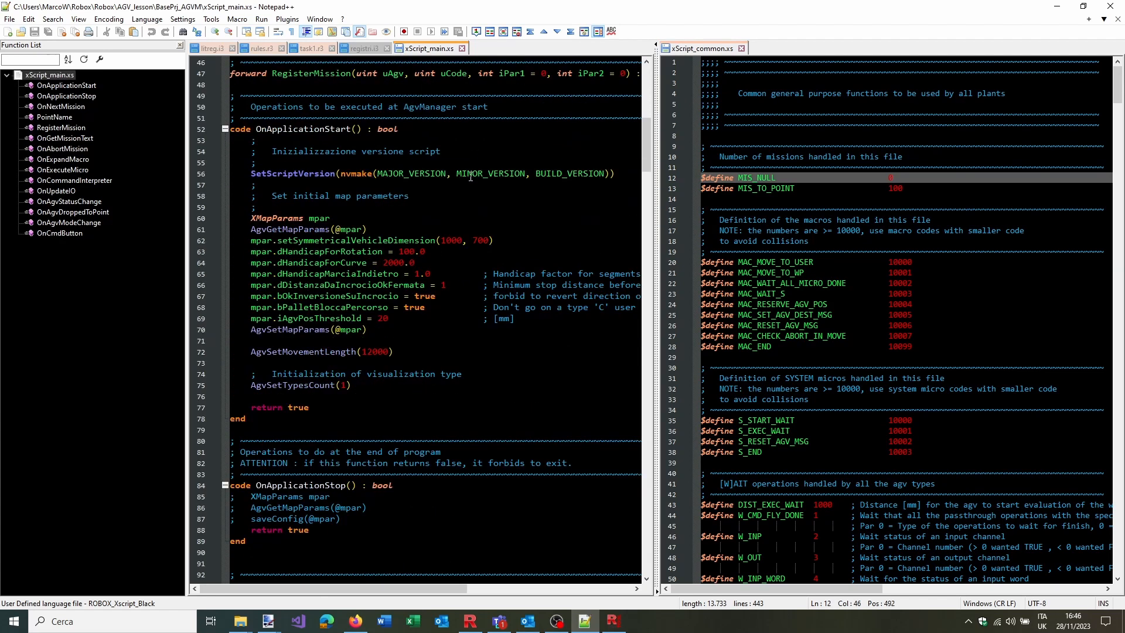
scroll(417, 190, up, 2)
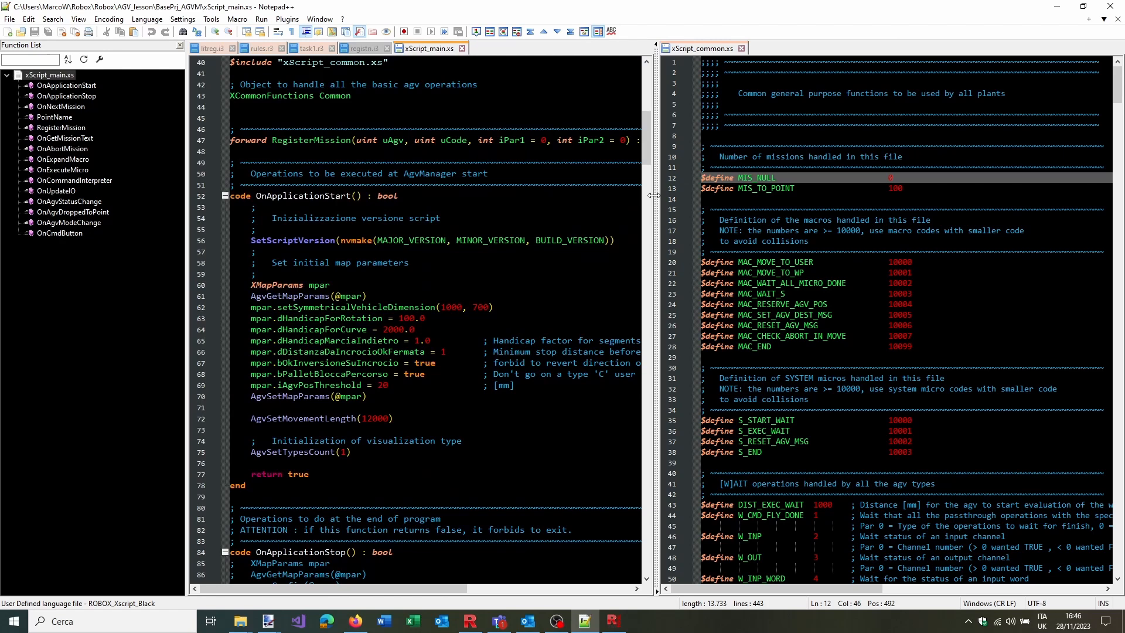
drag(652, 195, 714, 201)
scroll(394, 284, up, 3)
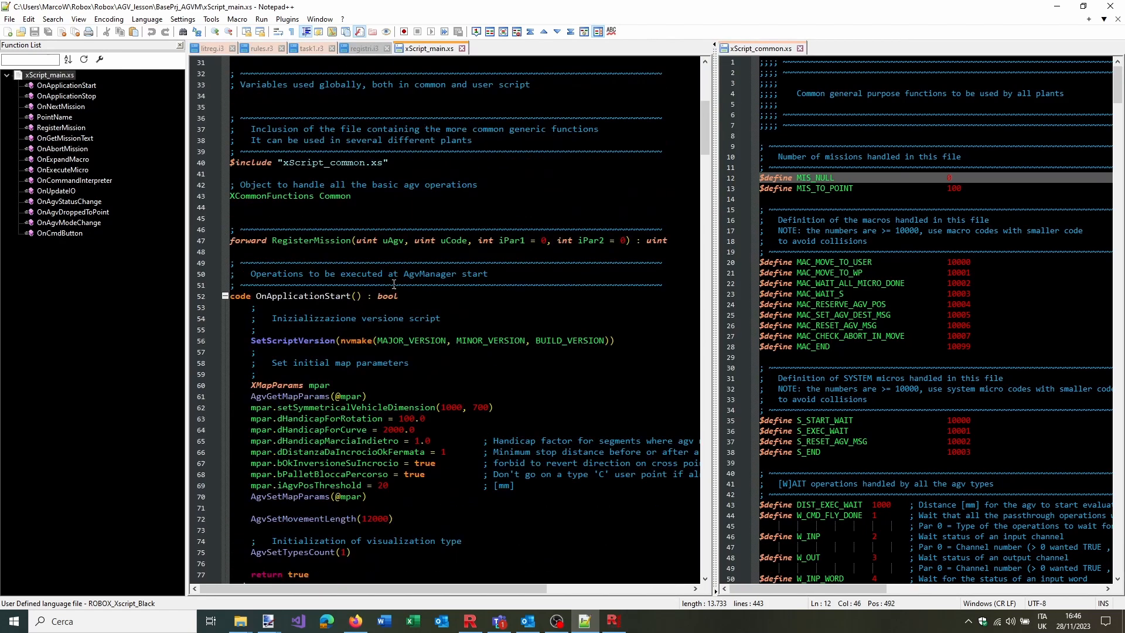
scroll(374, 314, down, 3)
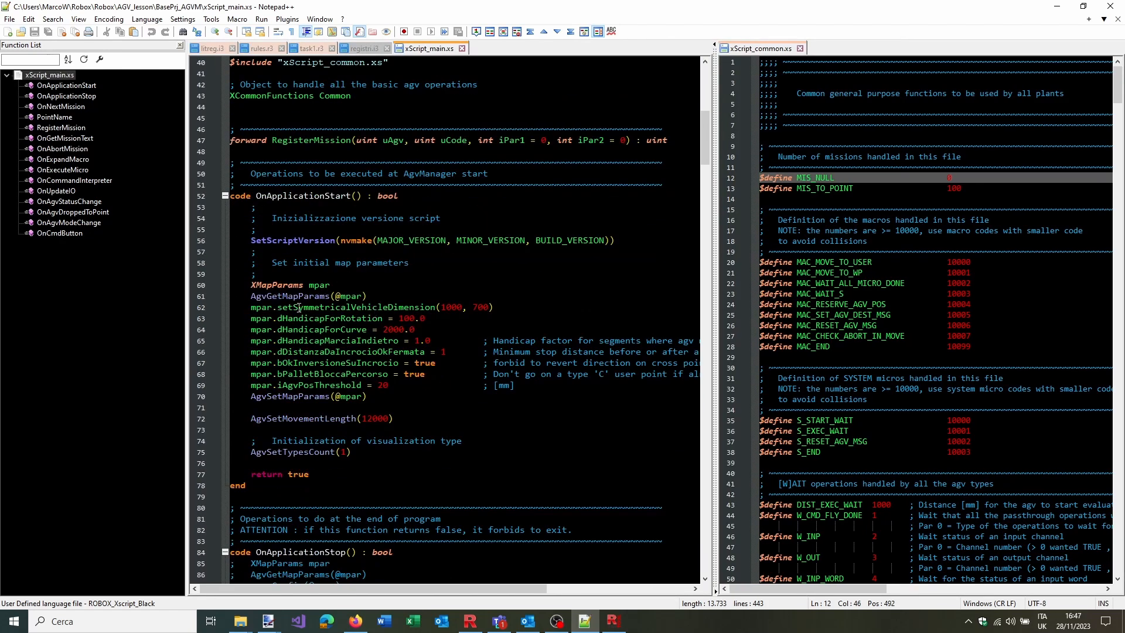
Set the setSymmetricalVehicleDimension arguments in OnApplicationStart to 4500 and 750
drag(442, 306, 451, 307)
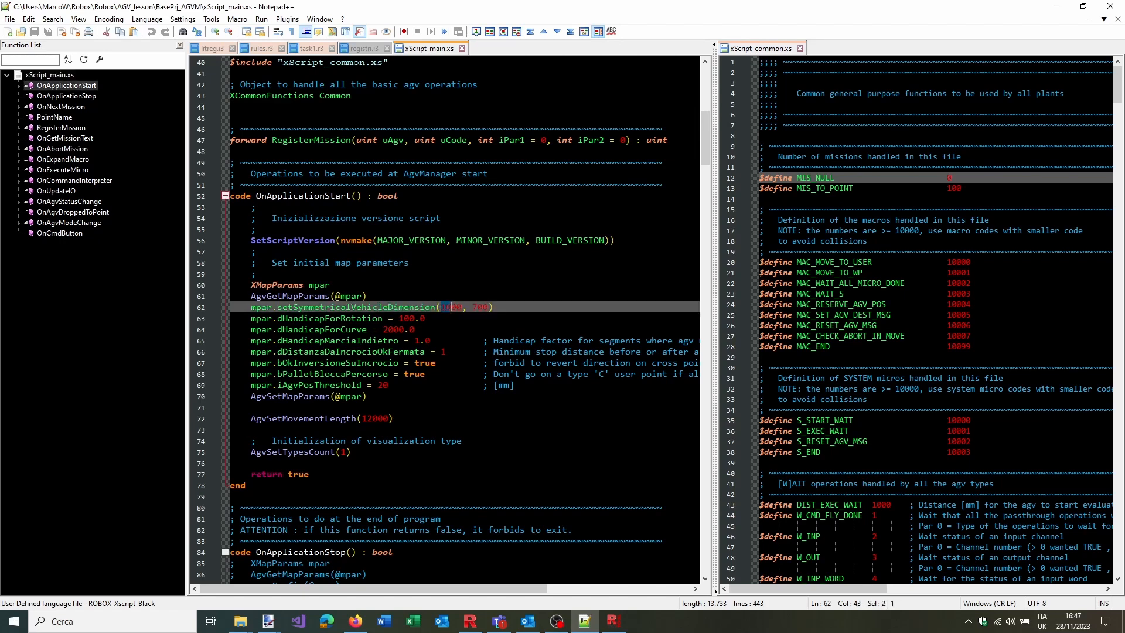
text(45)
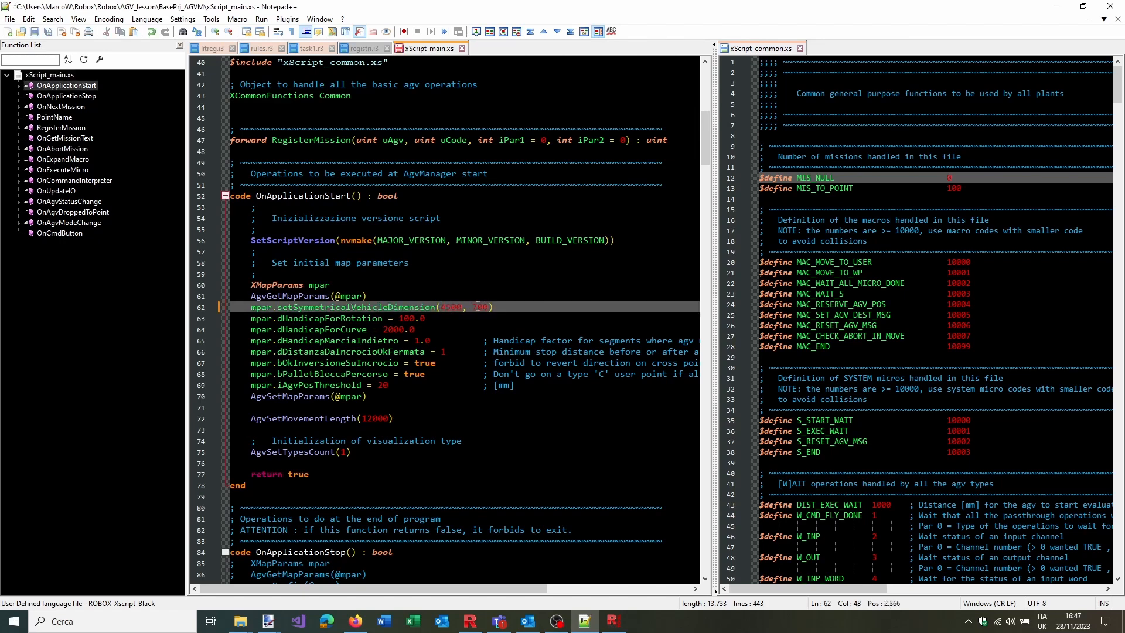
drag(478, 307, 474, 307)
key(Right)
text(5)
click(364, 318)
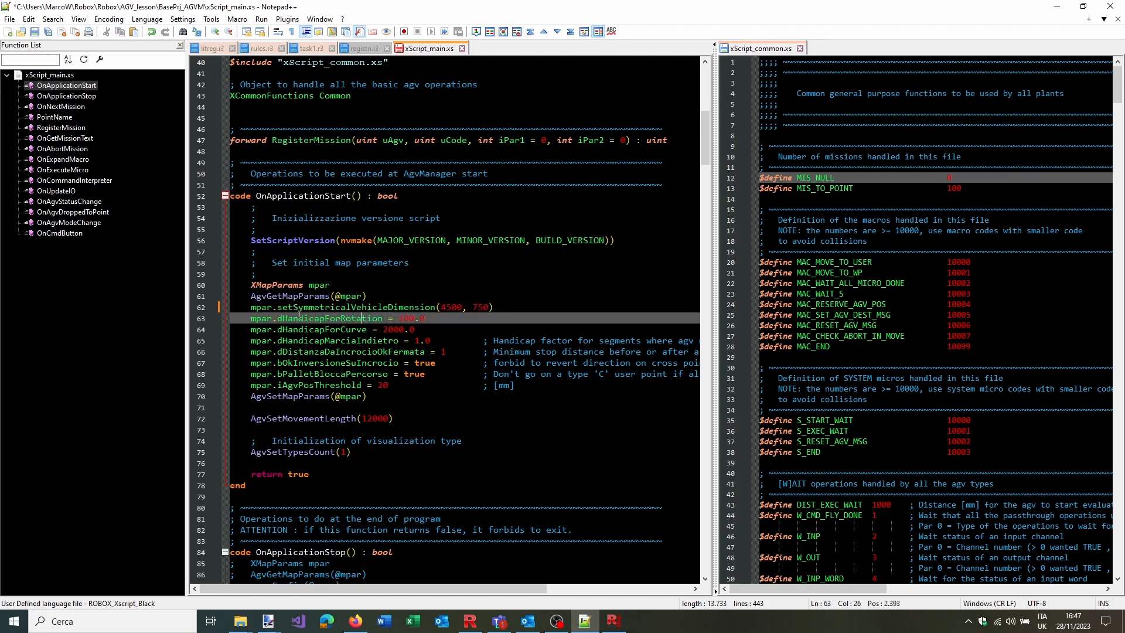
Set dHandicapForRotation to 1000.0 and dHandicapForCurve to 200.0 in OnApplicationStart, and save xScript_main.xs
click(341, 332)
click(340, 320)
double_click(330, 318)
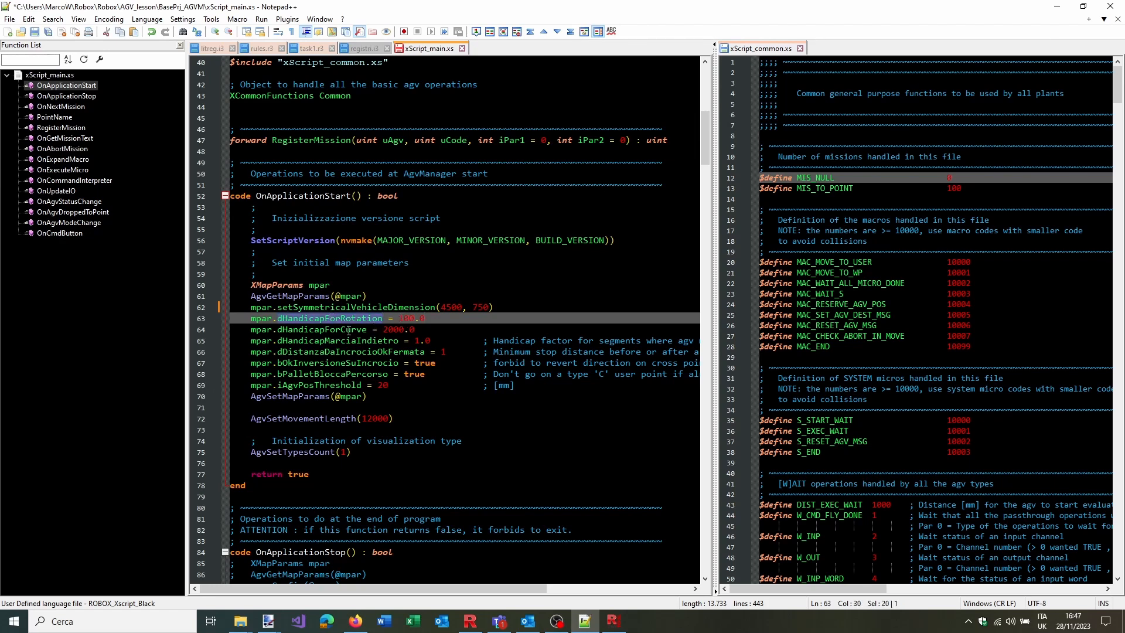
click(350, 331)
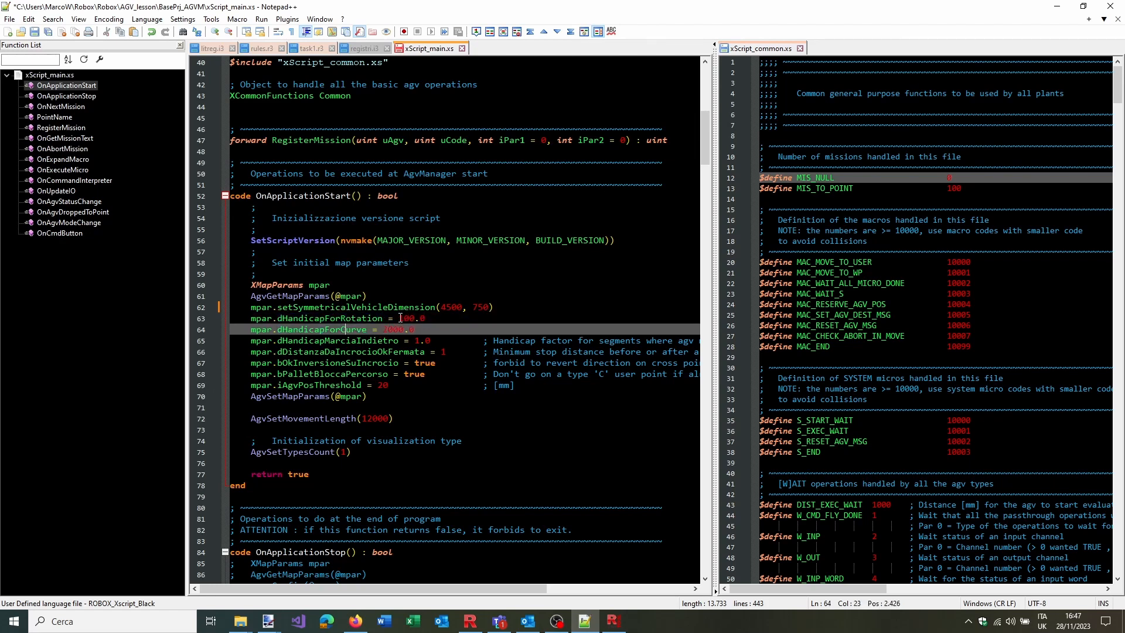
drag(401, 318, 407, 319)
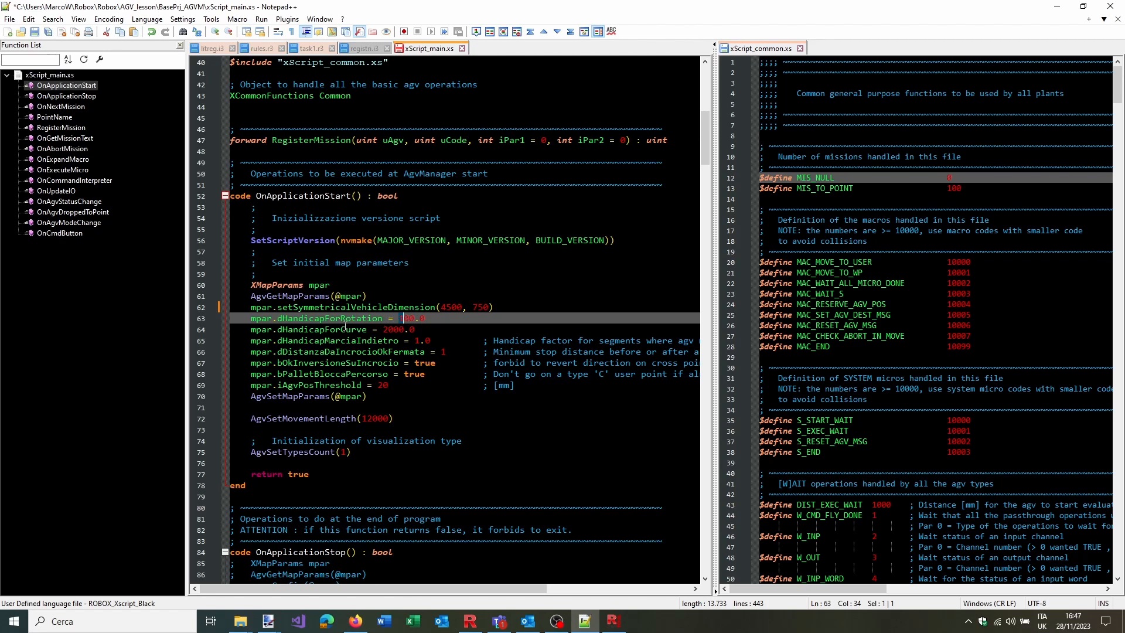
click(404, 329)
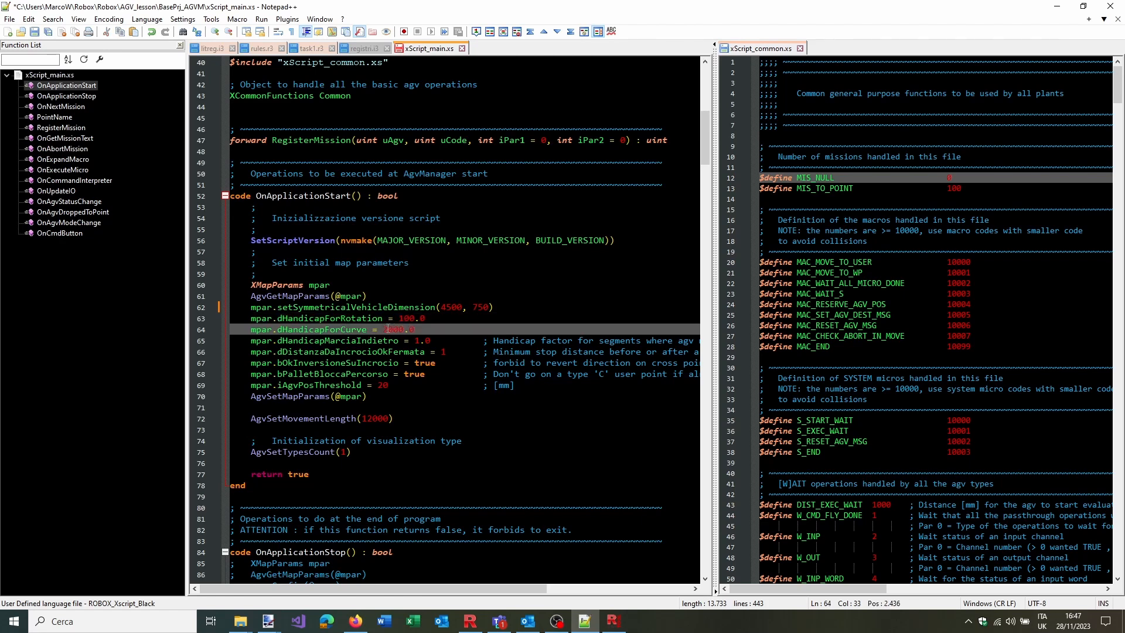
key(Left)
click(399, 318)
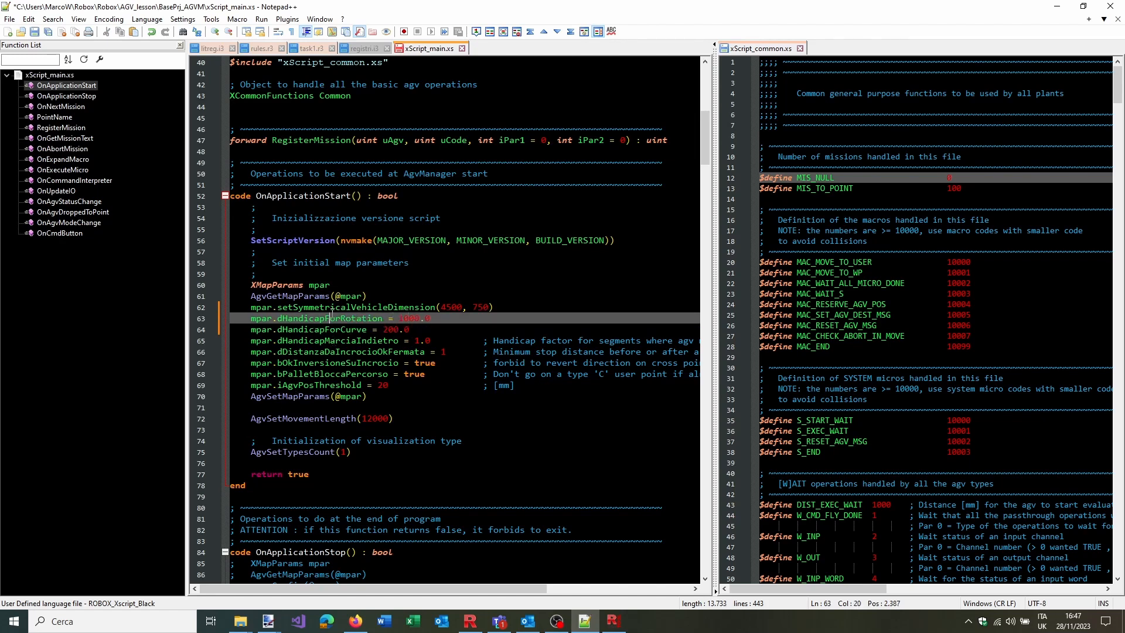
click(414, 303)
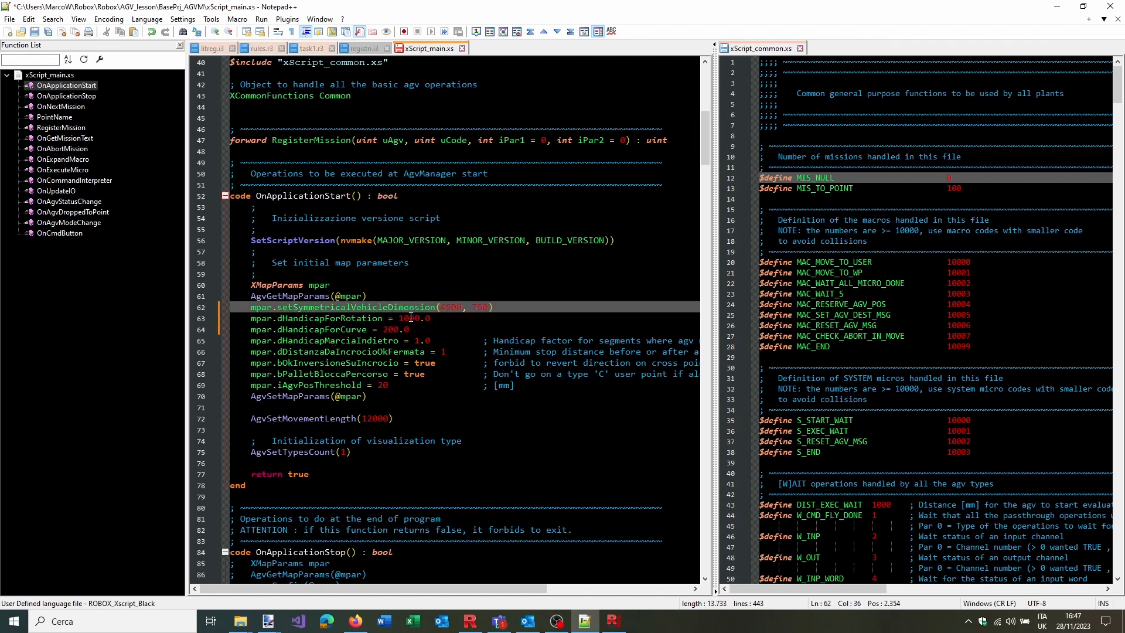
click(437, 318)
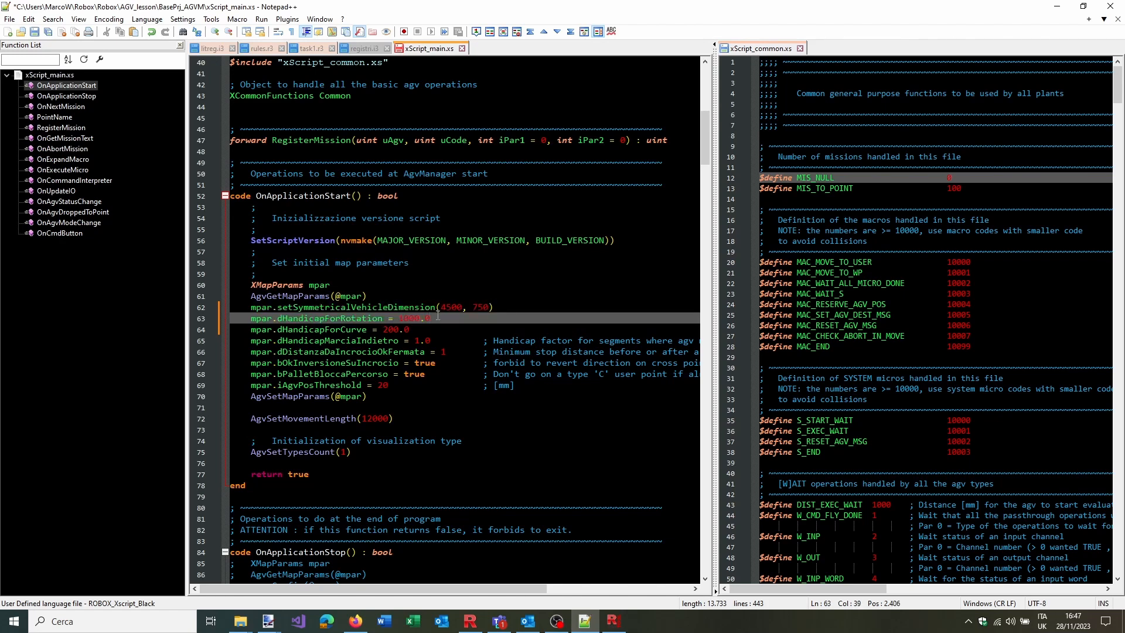
click(432, 331)
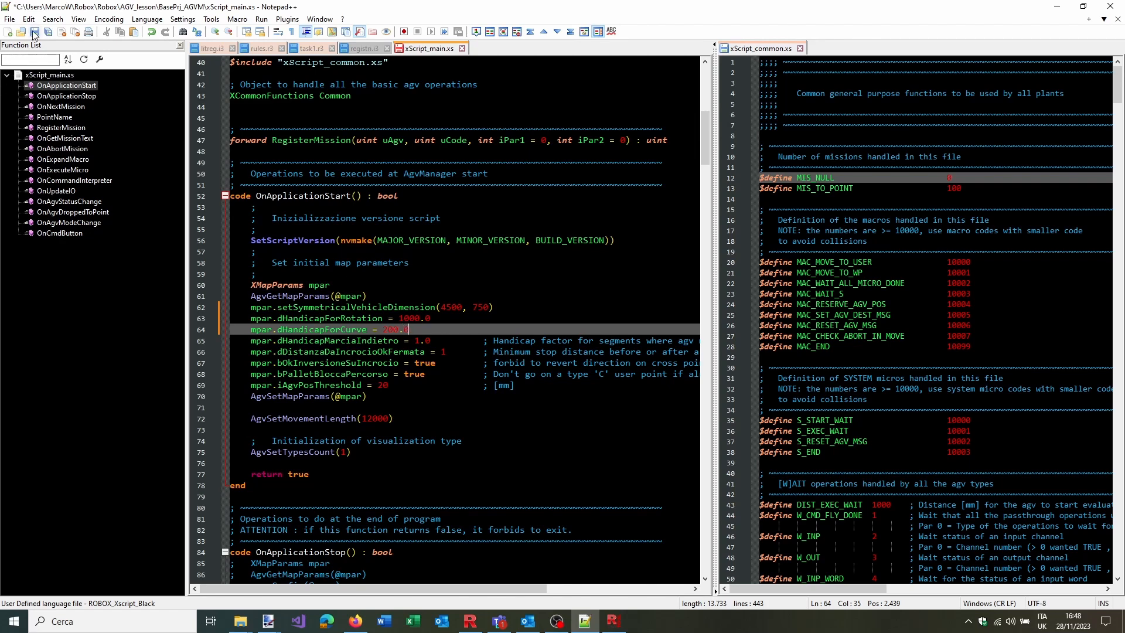
key(ctrl+s)
Switch to Robox Agv Tool and draw two roughly horizontal lines above the existing loop, the lower one at y about 8.8
click(613, 621)
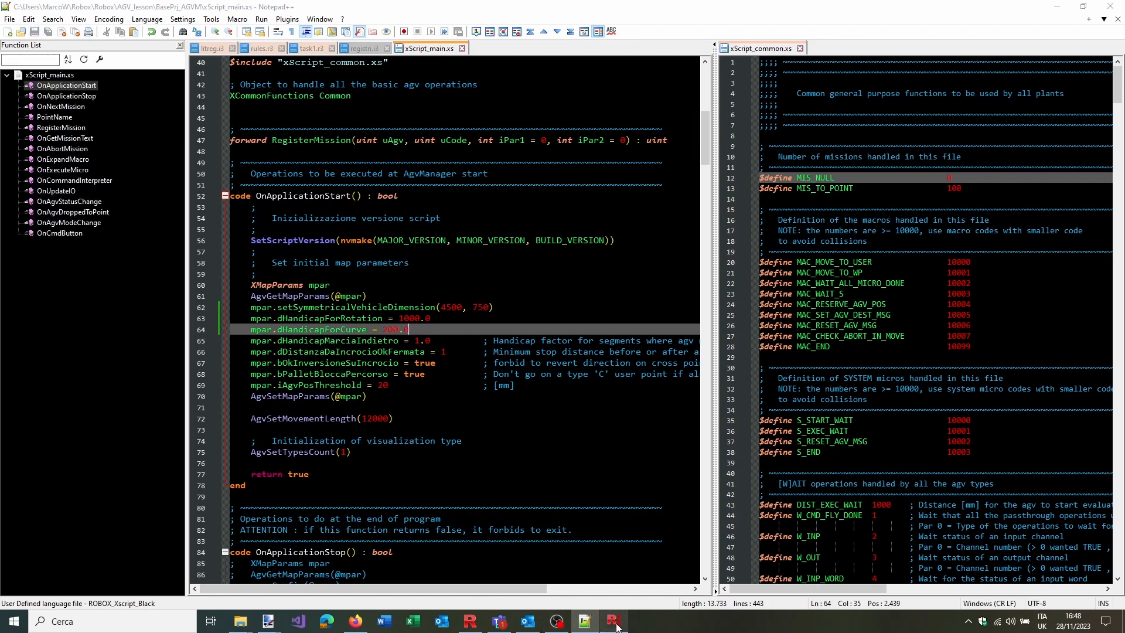
click(467, 36)
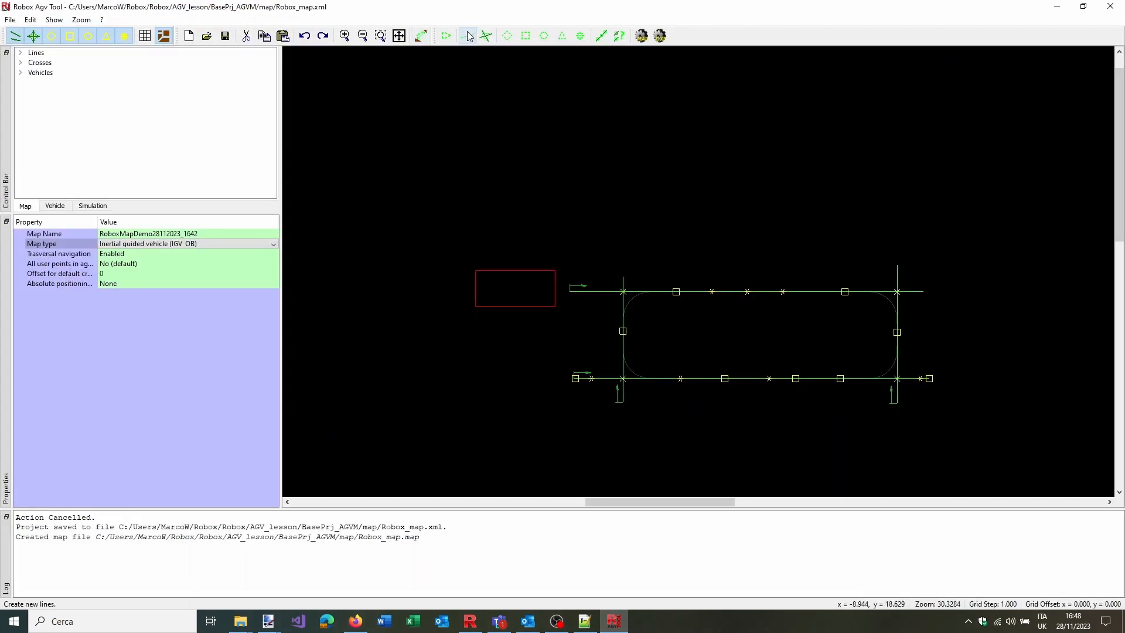
click(927, 221)
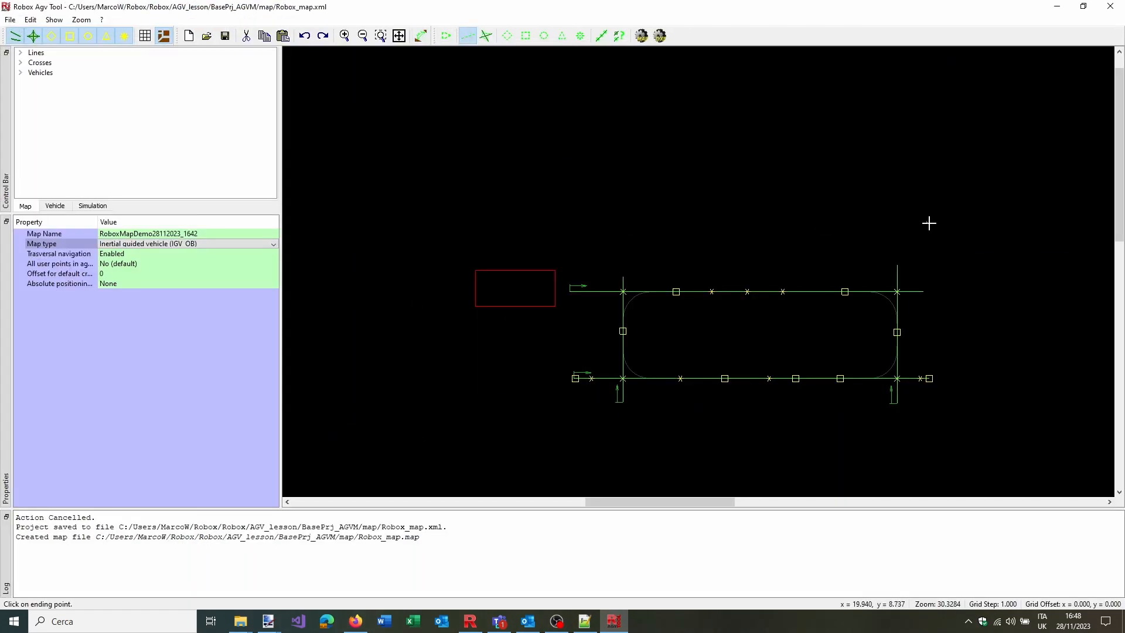
click(563, 223)
click(928, 134)
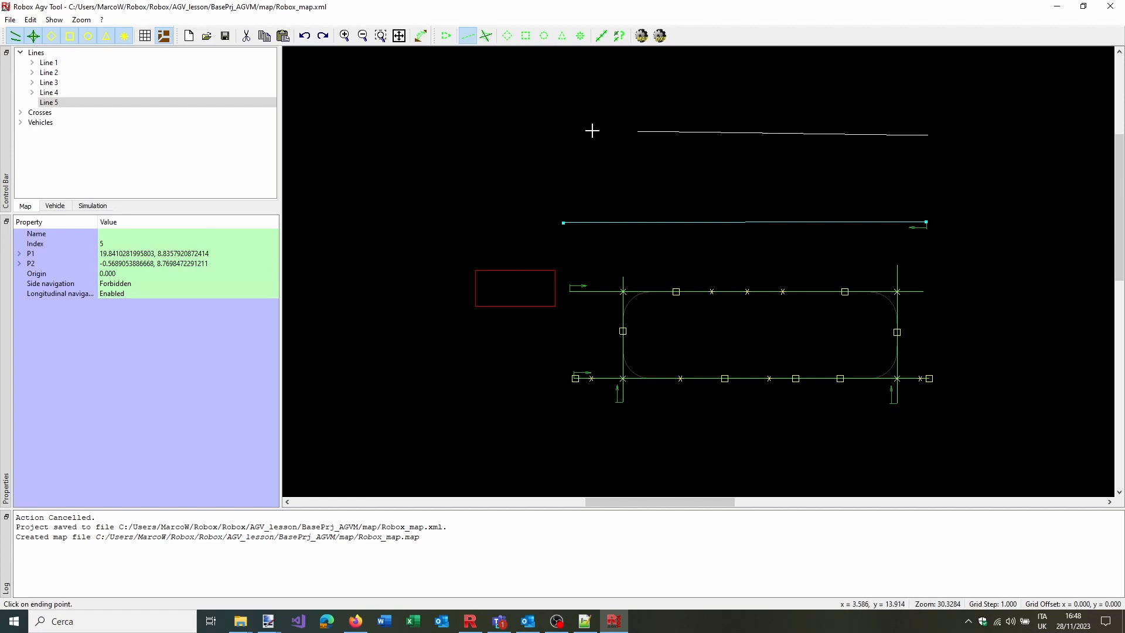
click(546, 145)
Draw four roughly vertical lines crossing the new horizontal lines, at x about 2, 7.6, 14.5 and 18
click(613, 101)
click(604, 317)
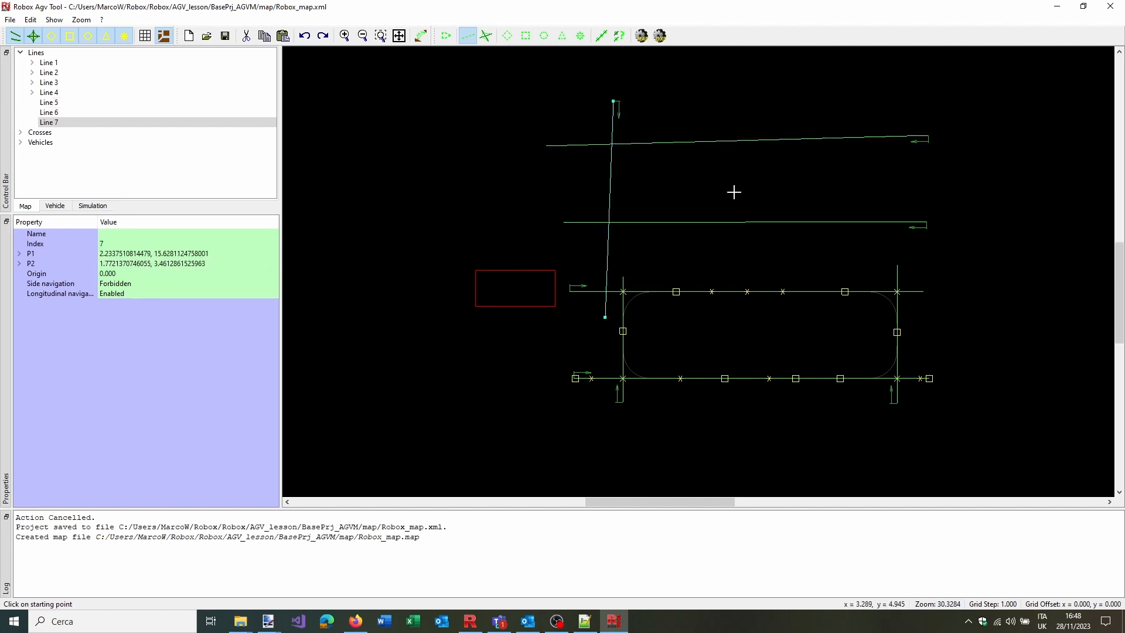
click(707, 111)
click(711, 426)
click(827, 82)
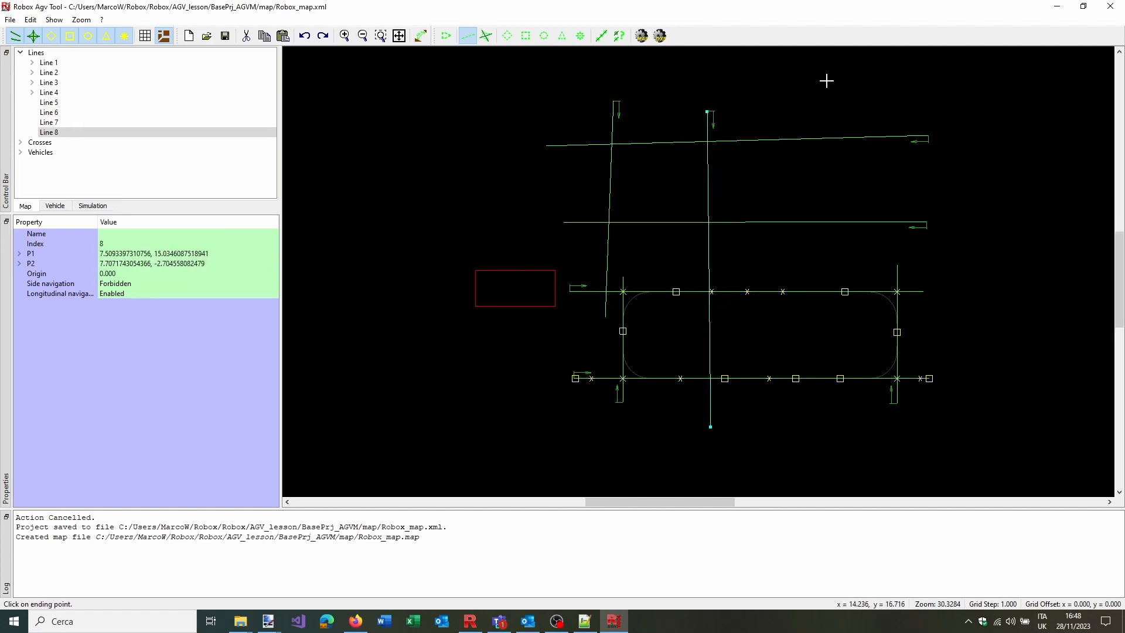
click(836, 466)
click(889, 100)
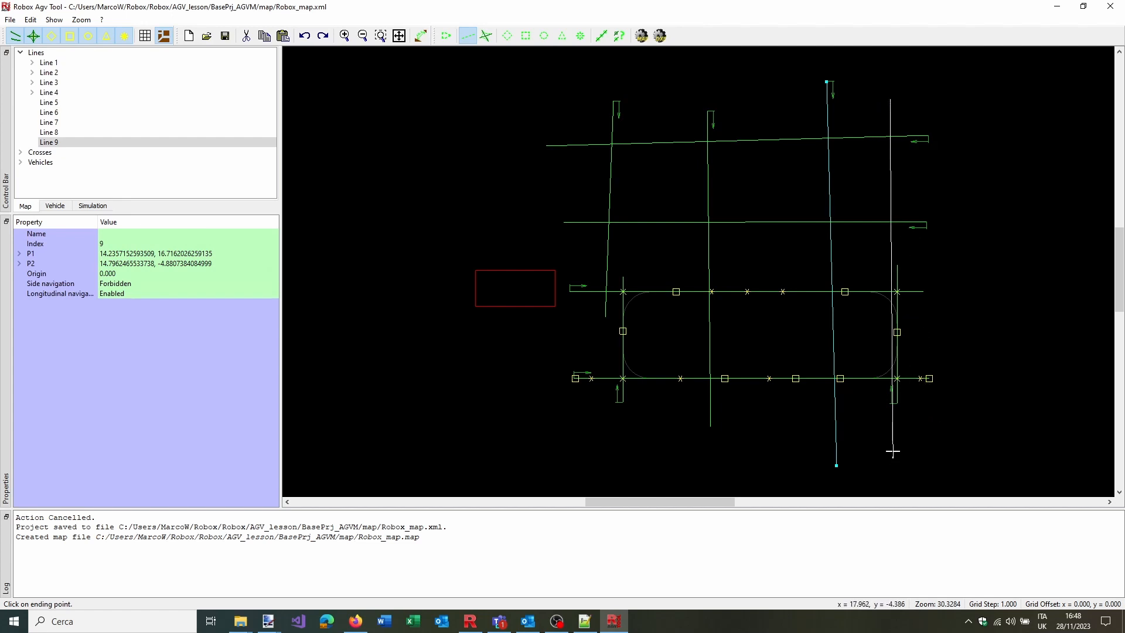
click(897, 273)
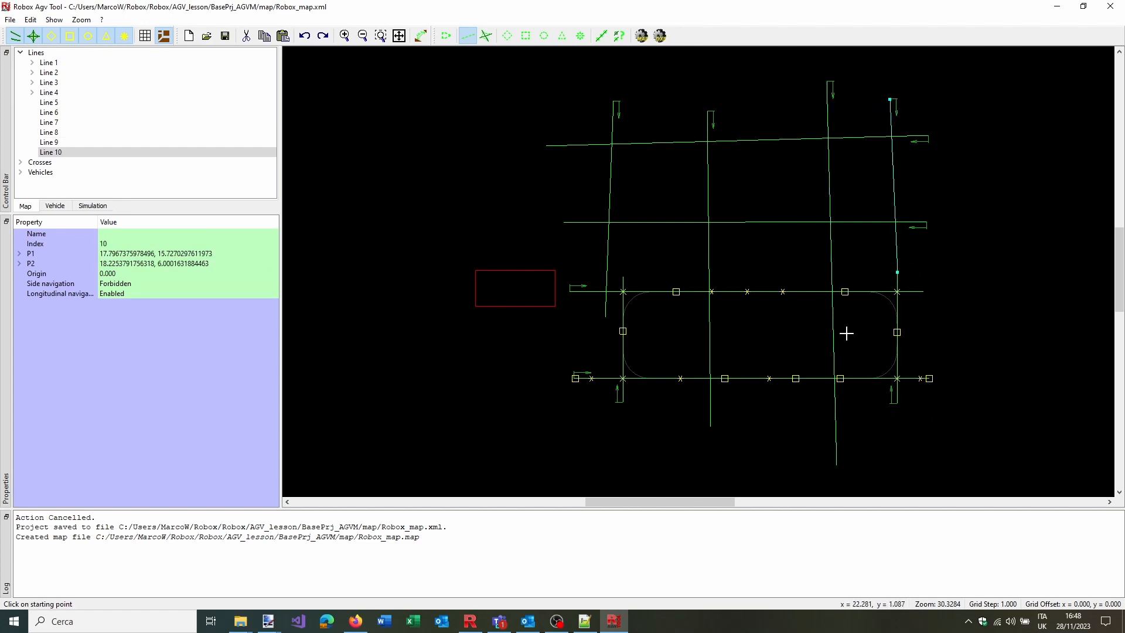
Place a user point near the upper end of the rightmost new vertical line, at a quote of about 1.09
click(580, 36)
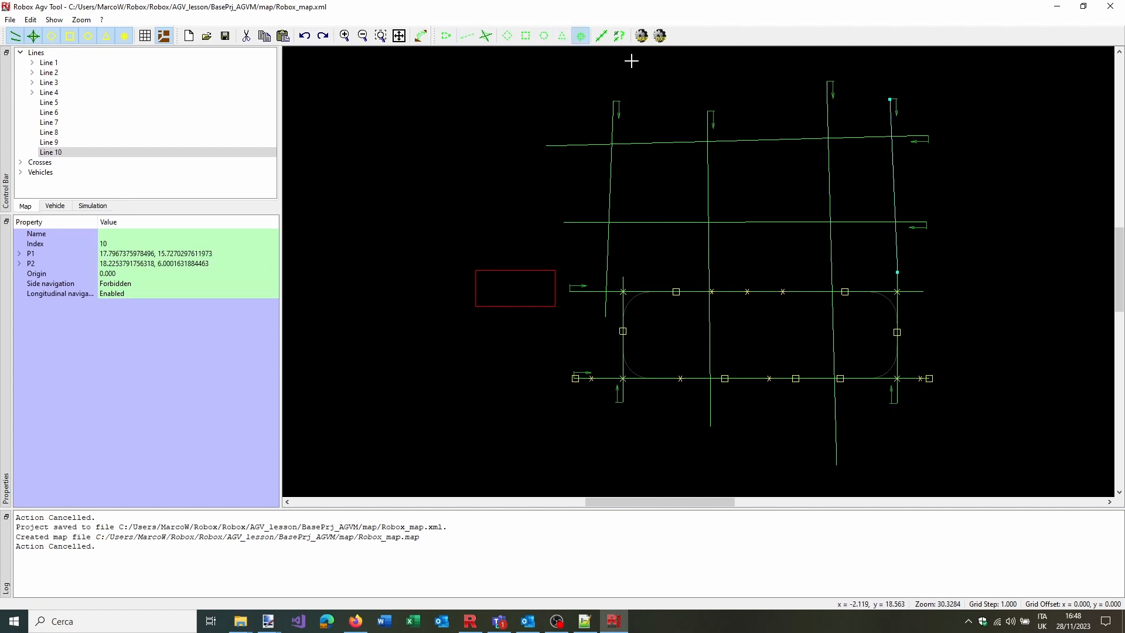
click(889, 118)
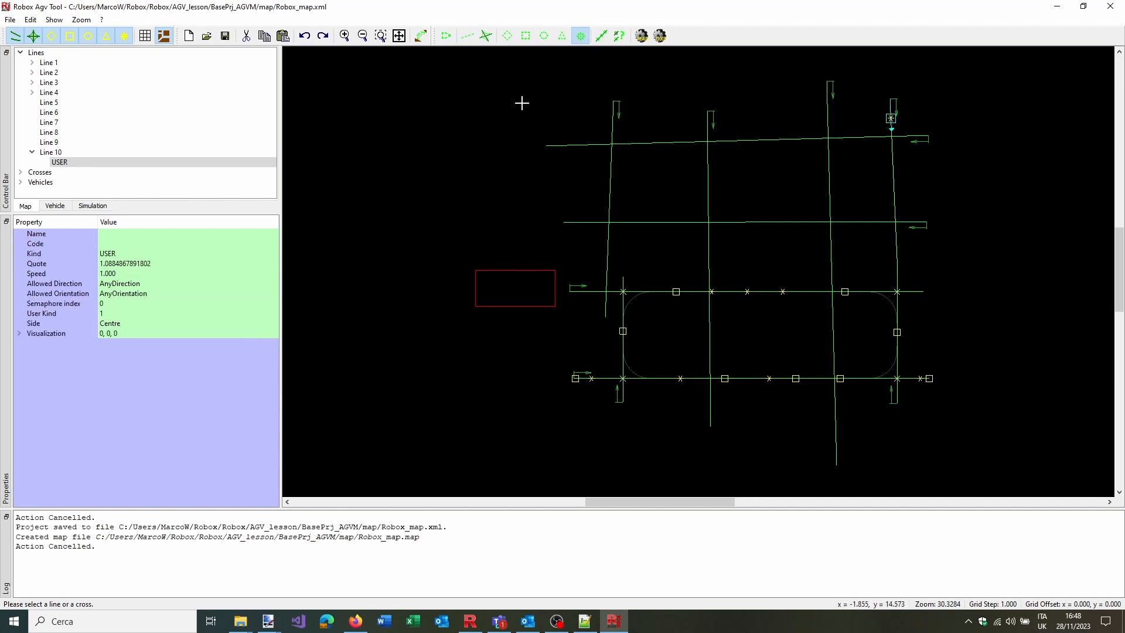
Measure the distance from the Park user point on the lowest horizontal line to the new user point on the rightmost vertical line
click(420, 37)
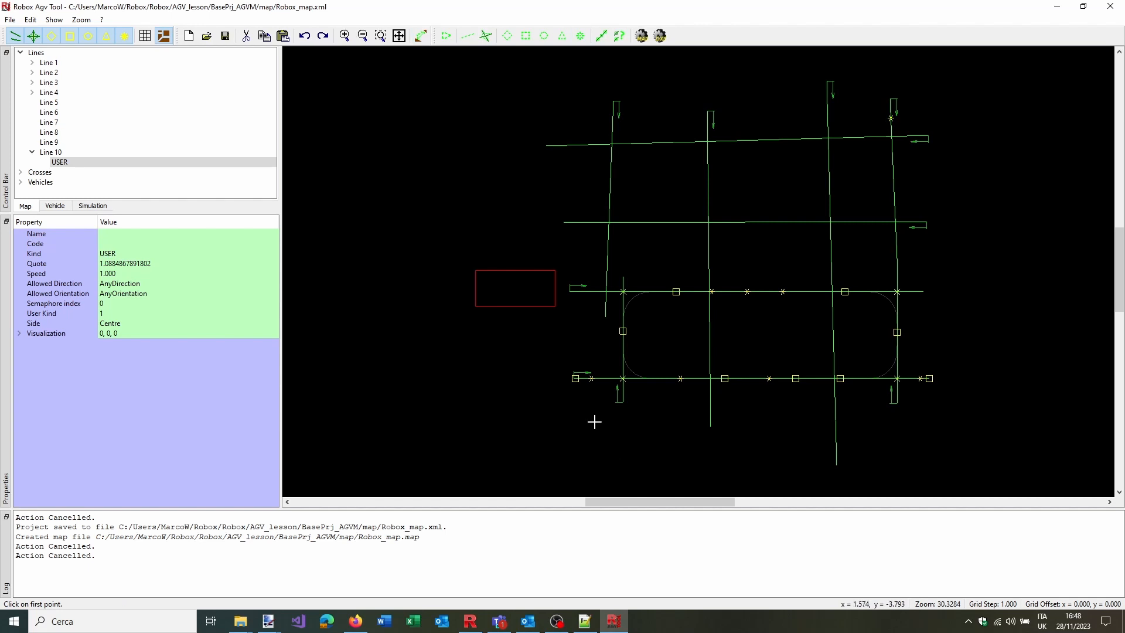
click(591, 378)
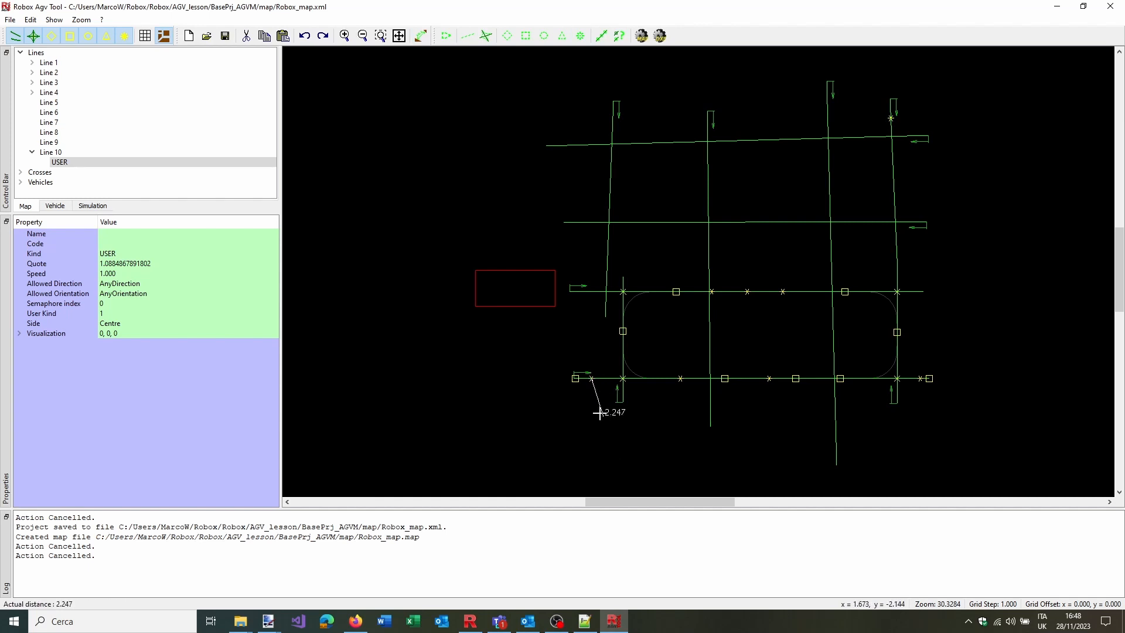
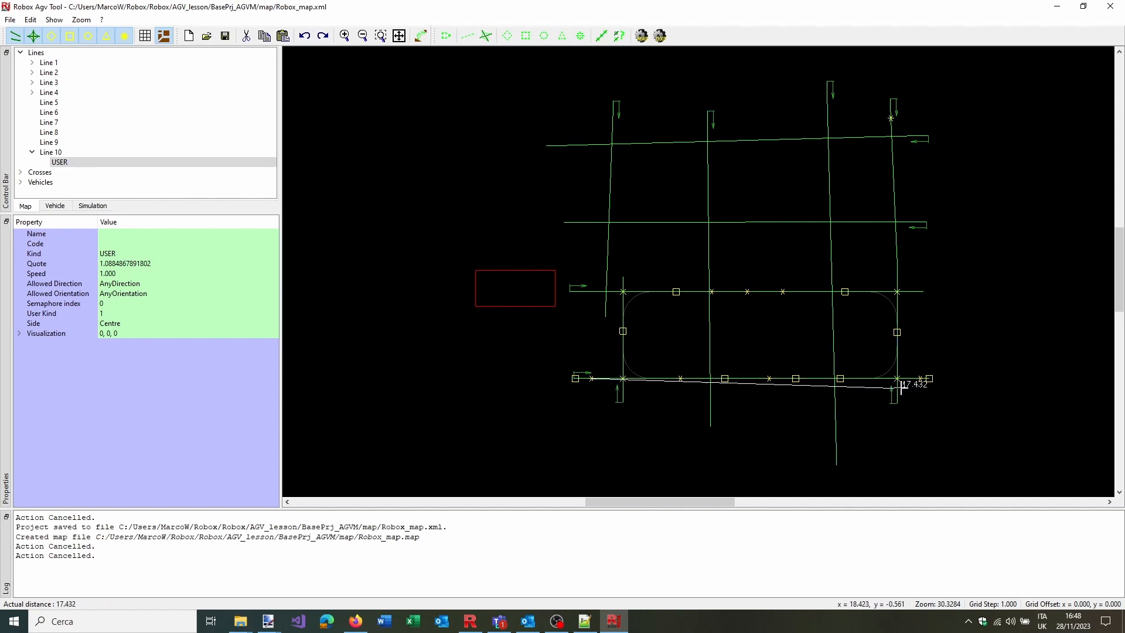
click(891, 119)
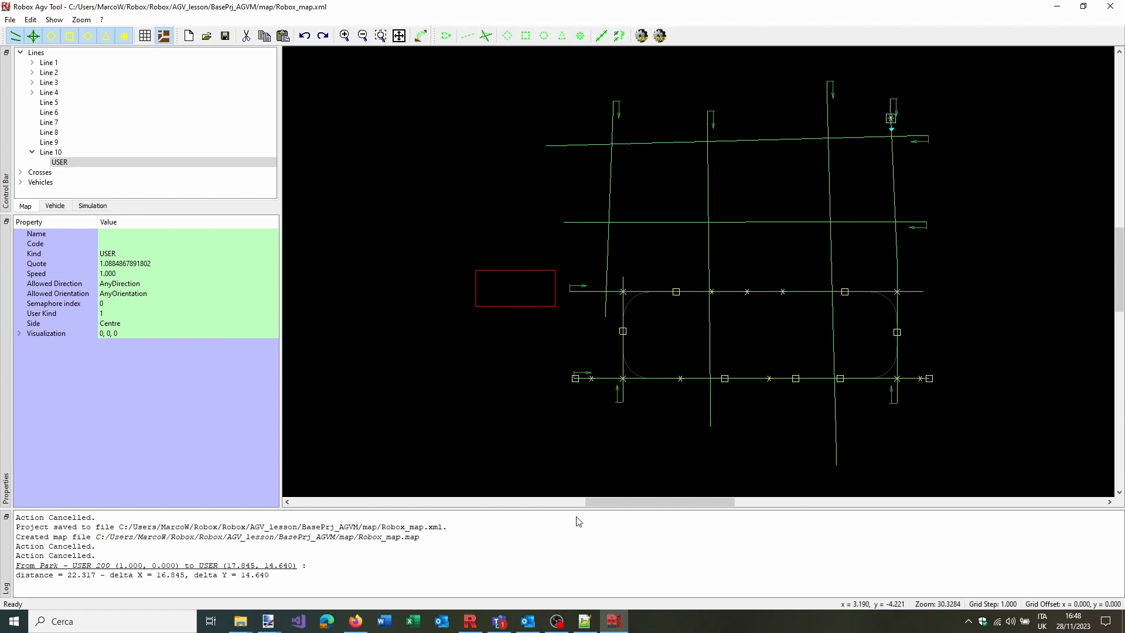
Switch to Notepad++, set dHandicapMarciaIndietro to 1.5 in OnApplicationStart, and save xScript_main.xs
click(585, 621)
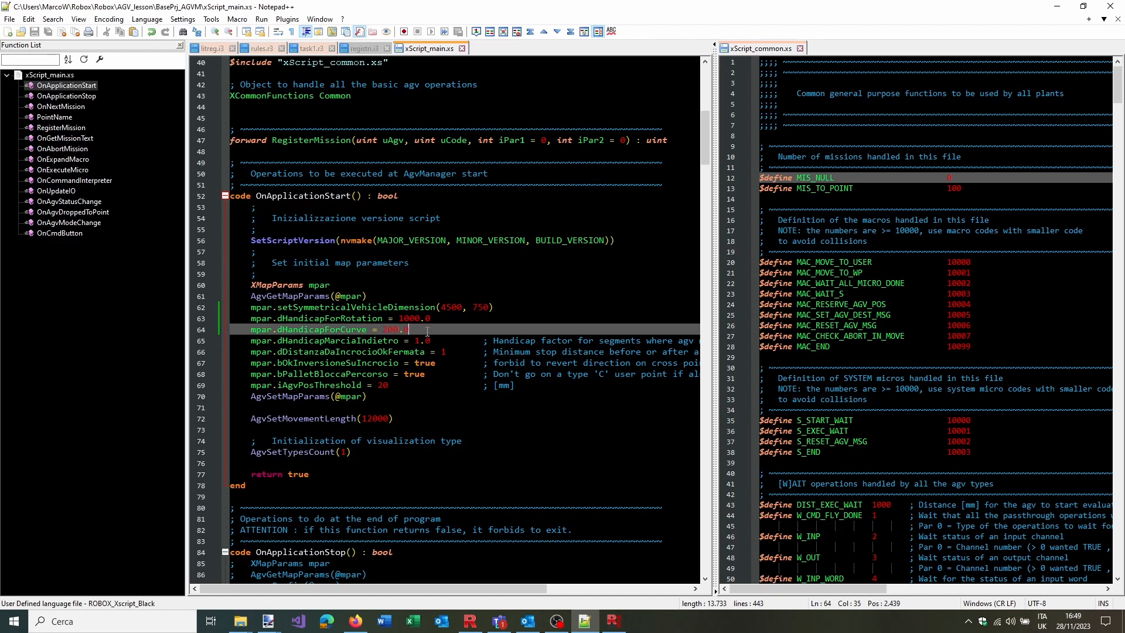
click(614, 621)
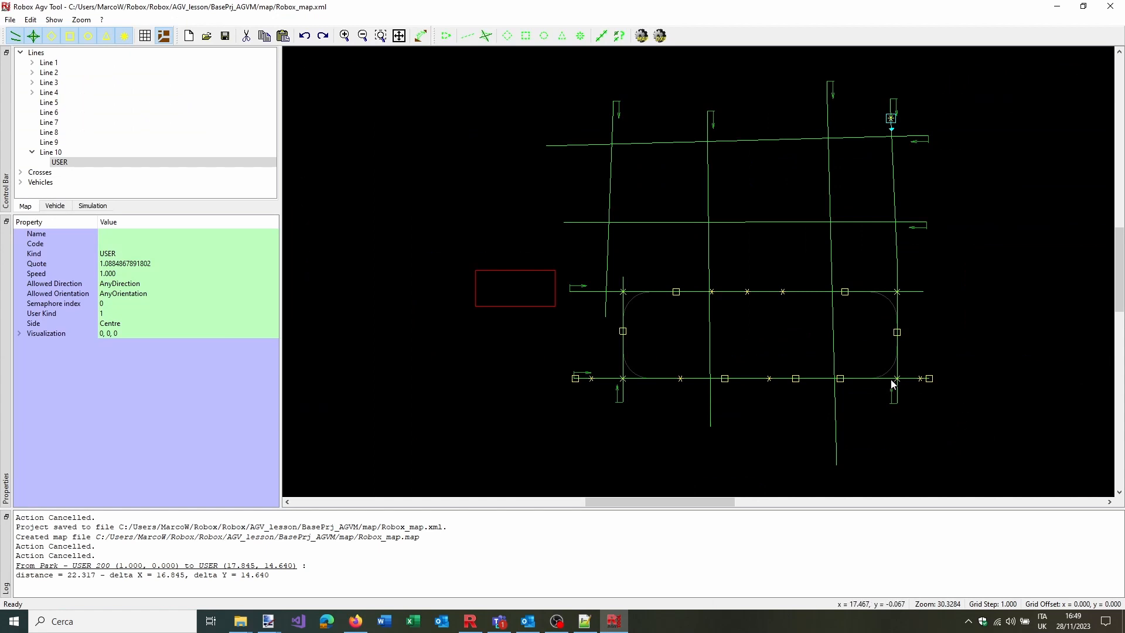
click(583, 624)
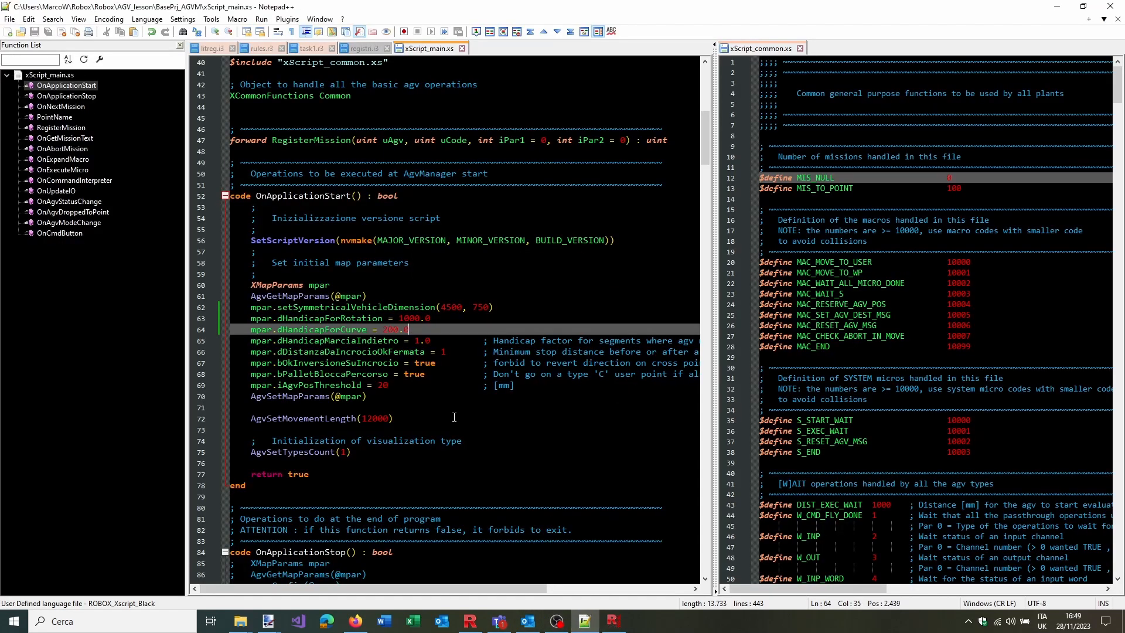
click(351, 341)
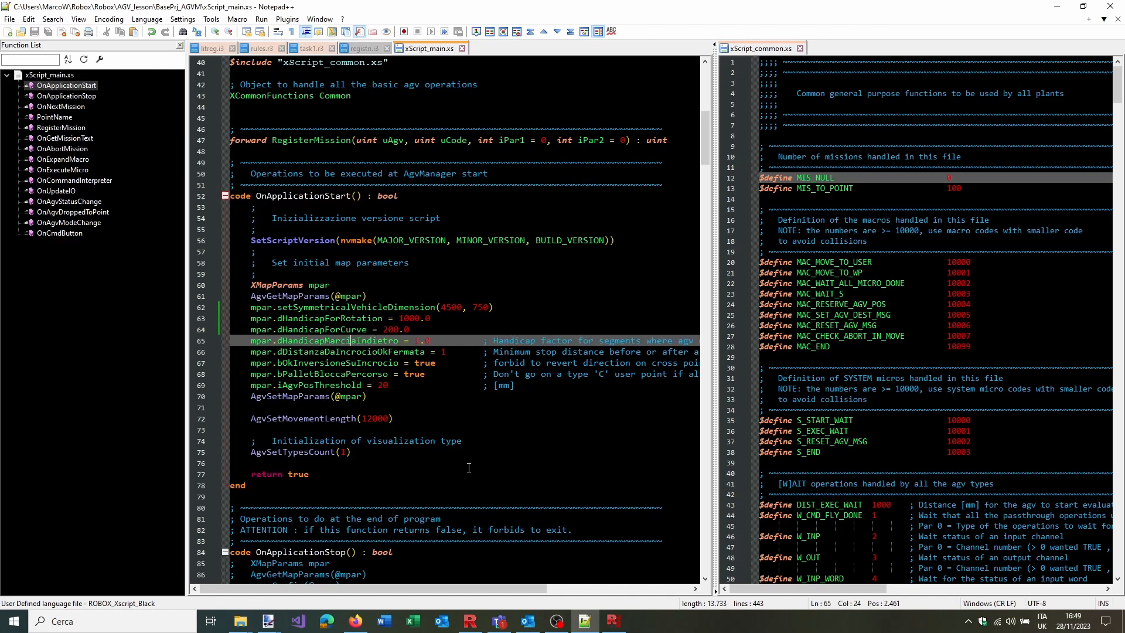
drag(446, 589, 407, 586)
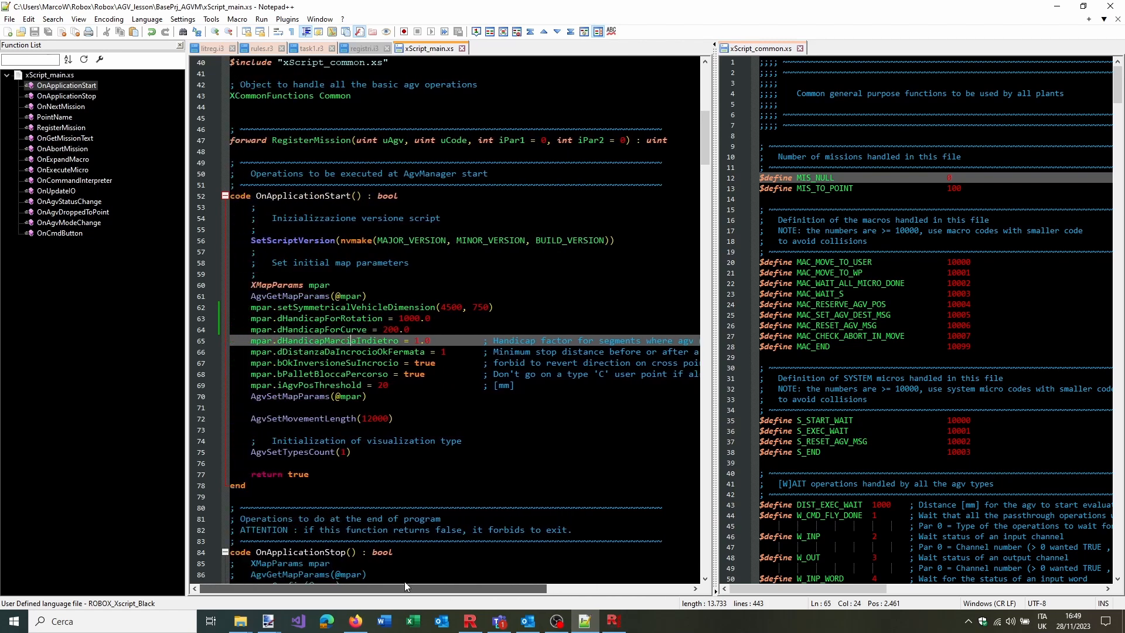
click(429, 340)
drag(429, 341, 426, 341)
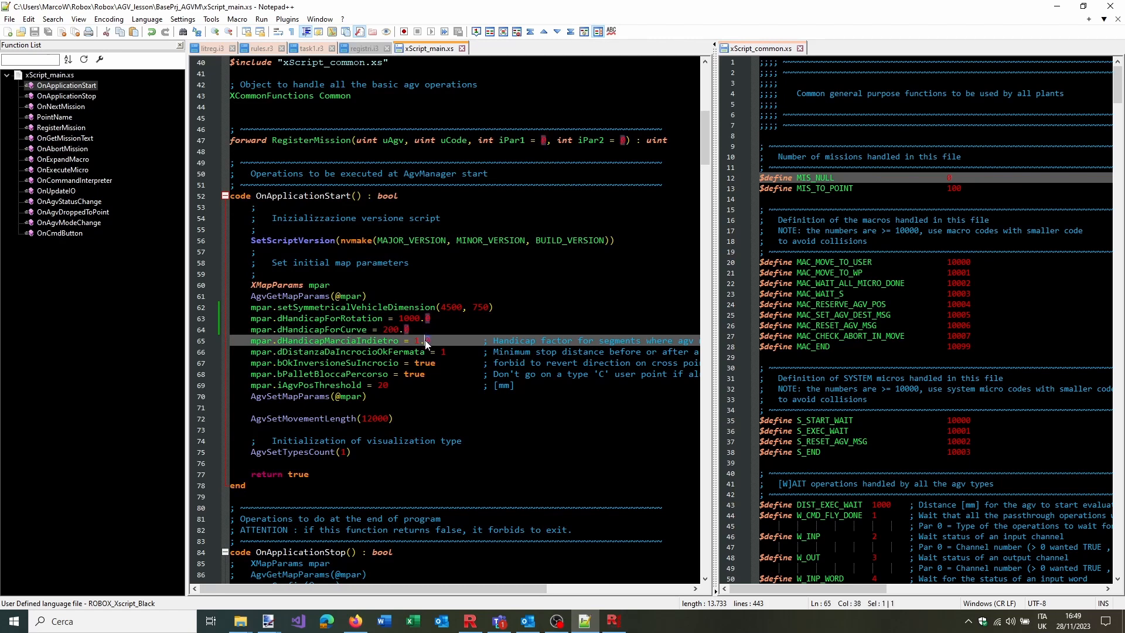
text(5)
click(461, 332)
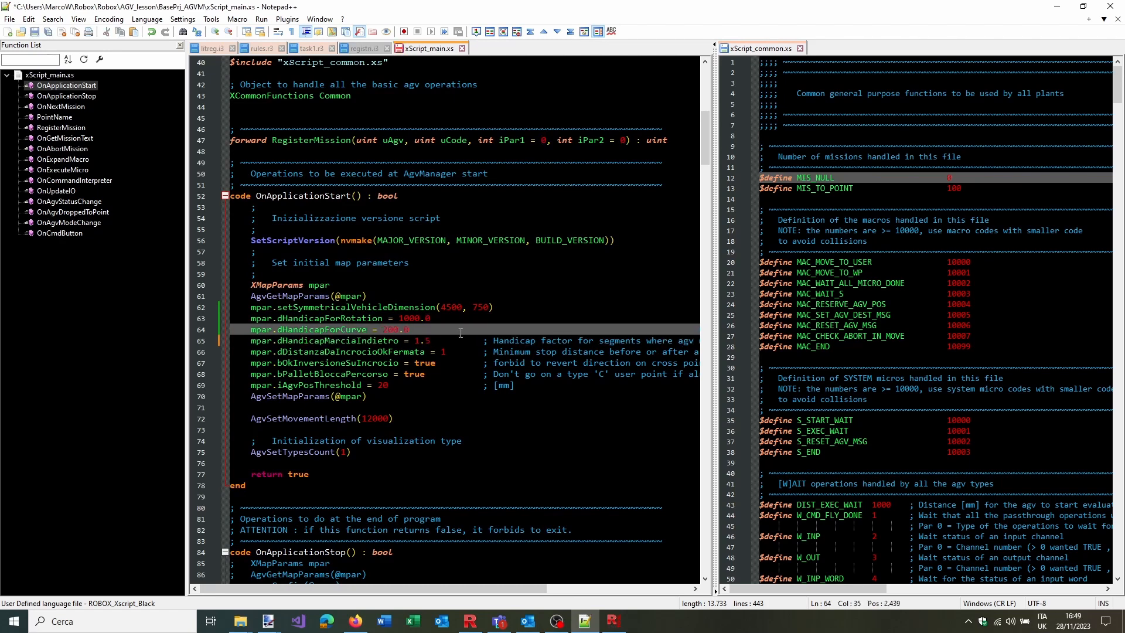
key(ctrl+s)
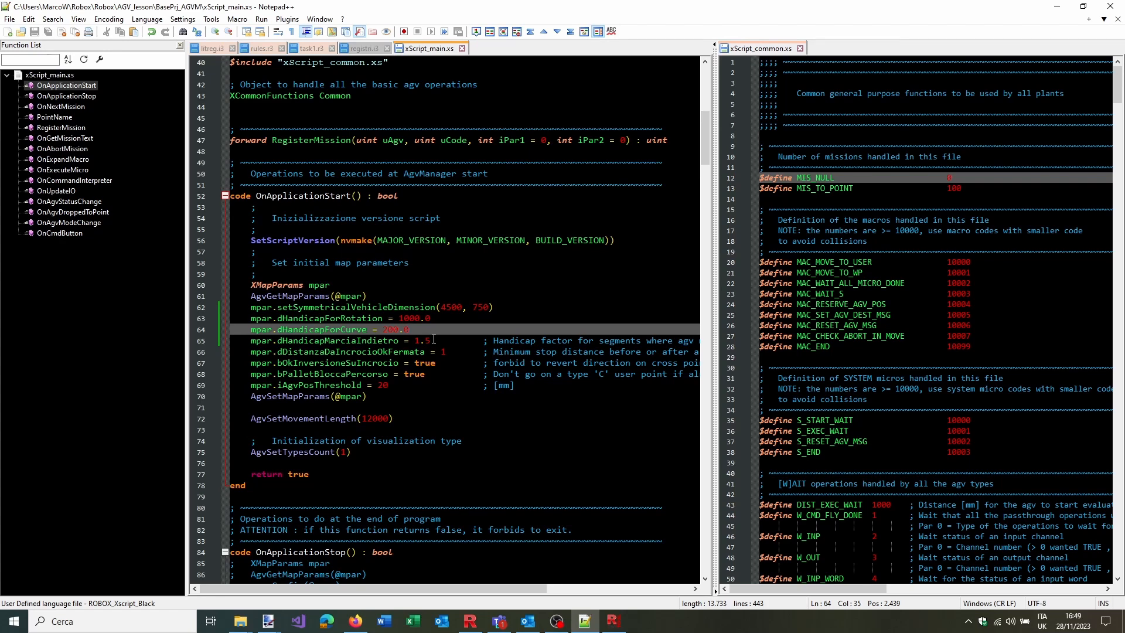
Examine the dDistanzaDaIncrocioOkFermata setting and read its full comment in OnApplicationStart
click(434, 339)
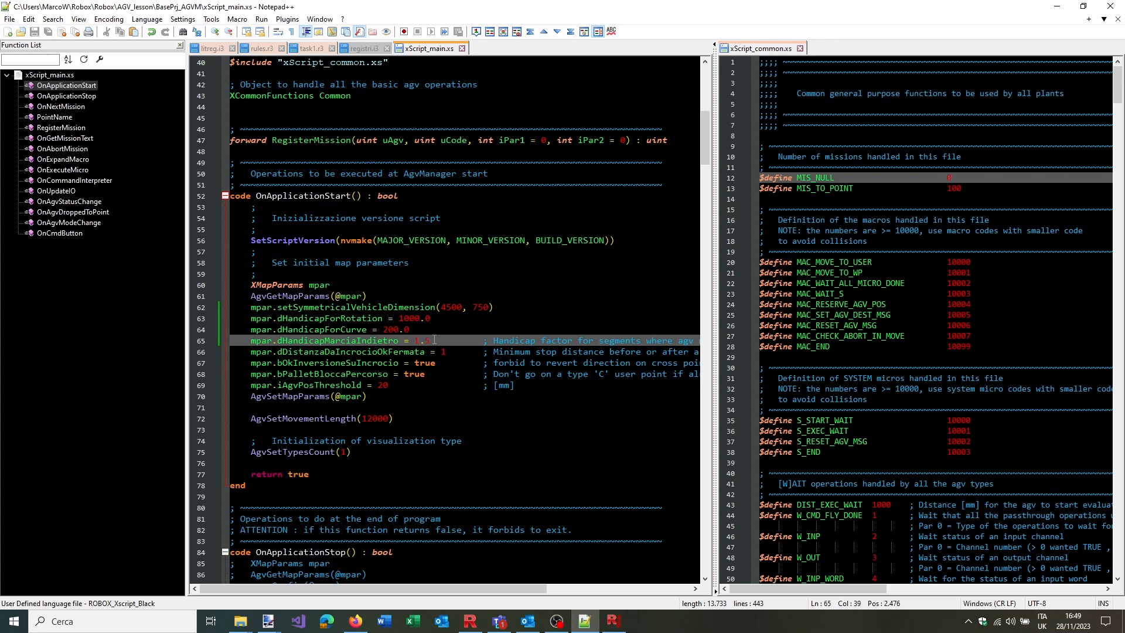
click(367, 351)
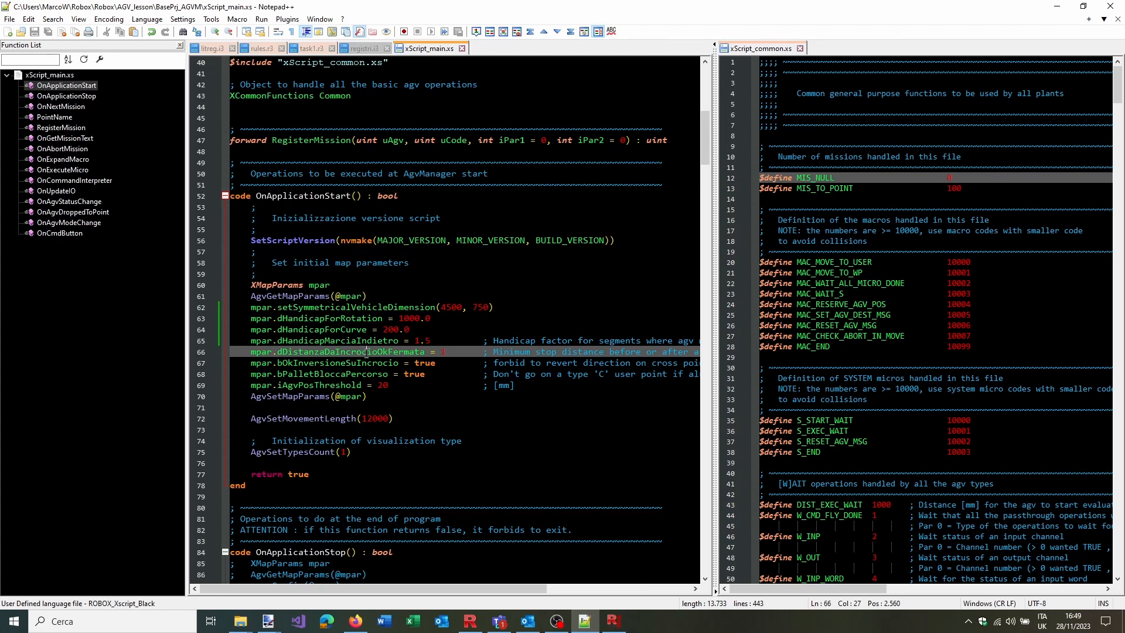
double_click(371, 352)
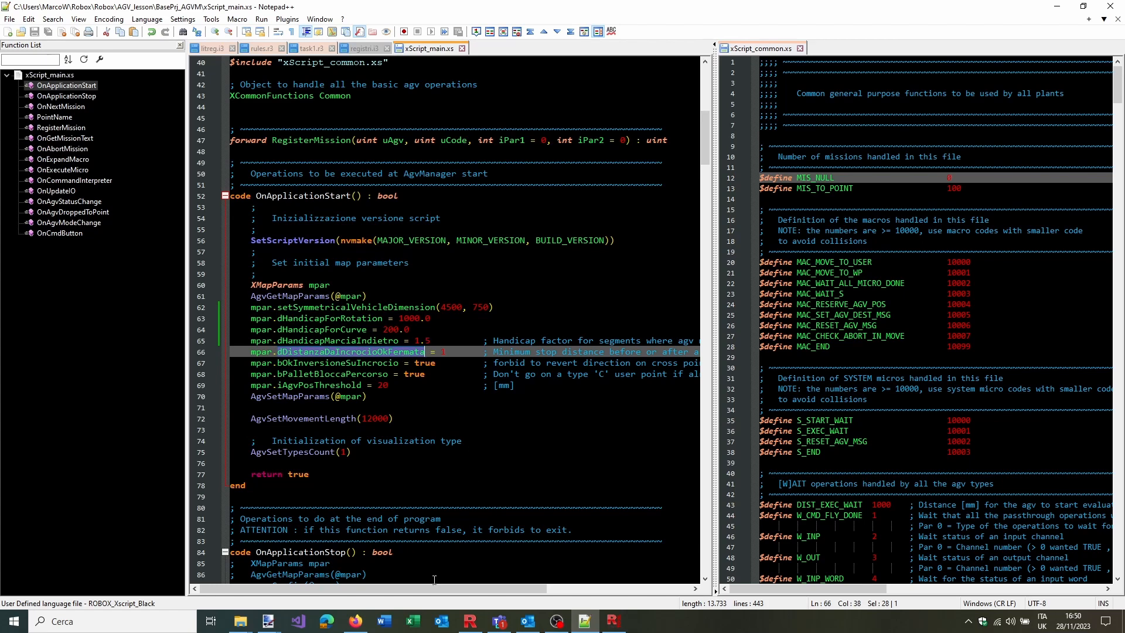
drag(432, 588, 575, 586)
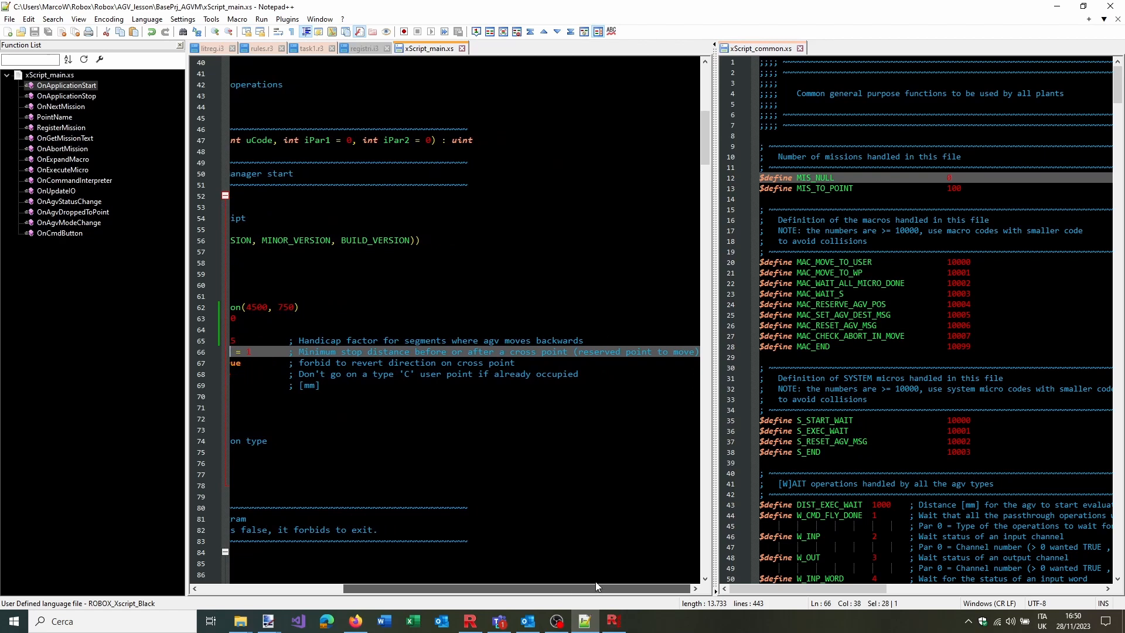
drag(614, 582, 402, 570)
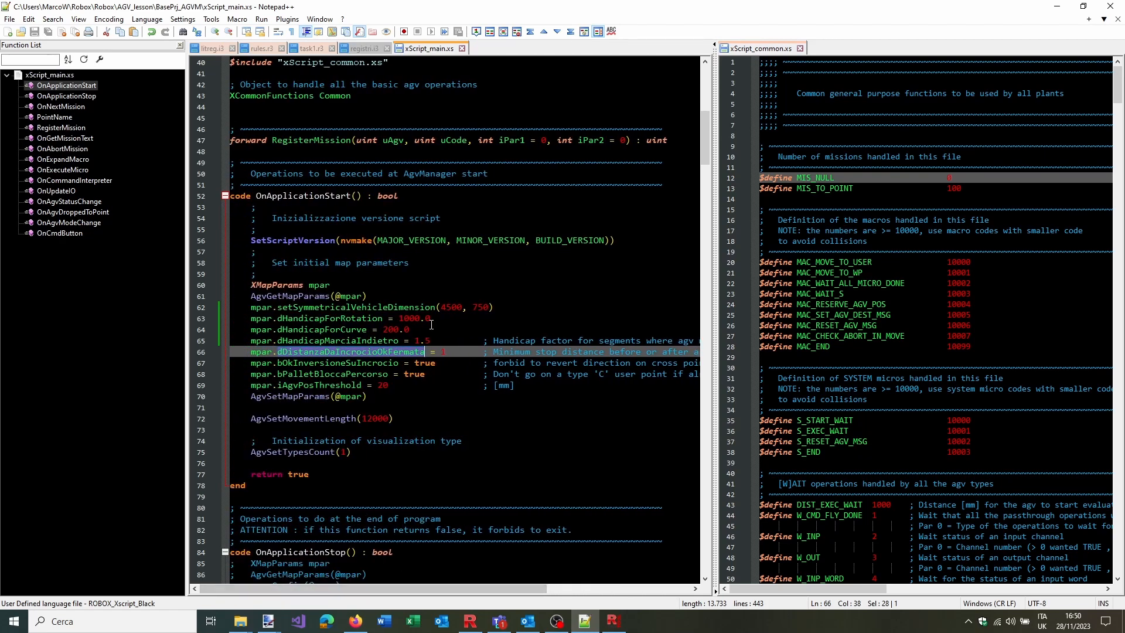
click(445, 352)
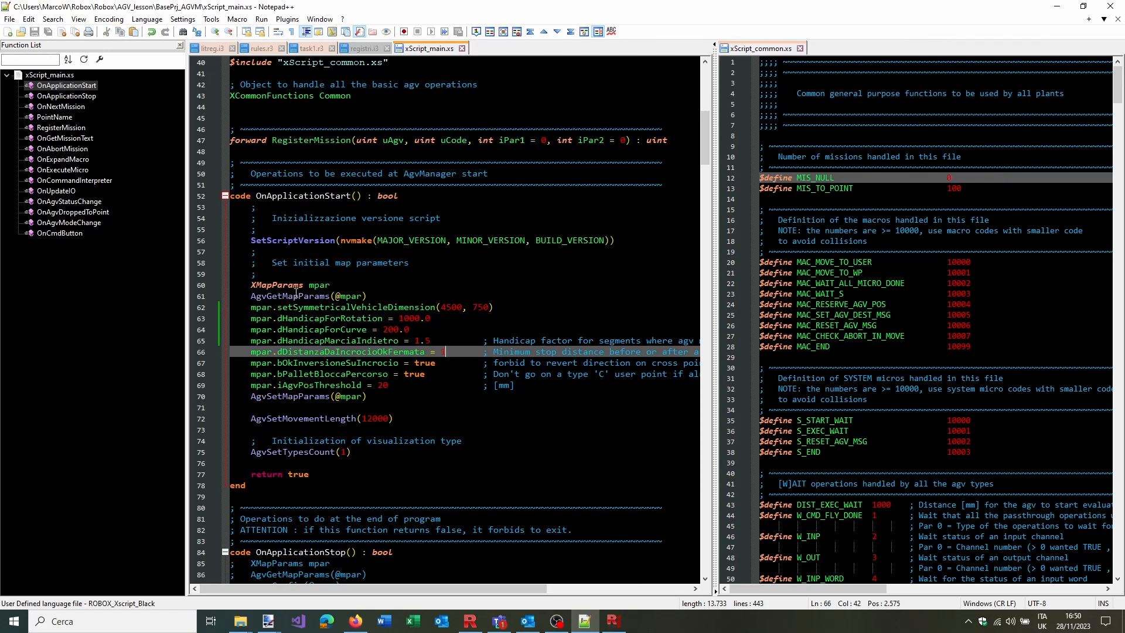
Look up XMapParams in the Qt Assistant help, search for "ddista", read the ddistanzadaincrociookfermata entry, and close the help
click(284, 285)
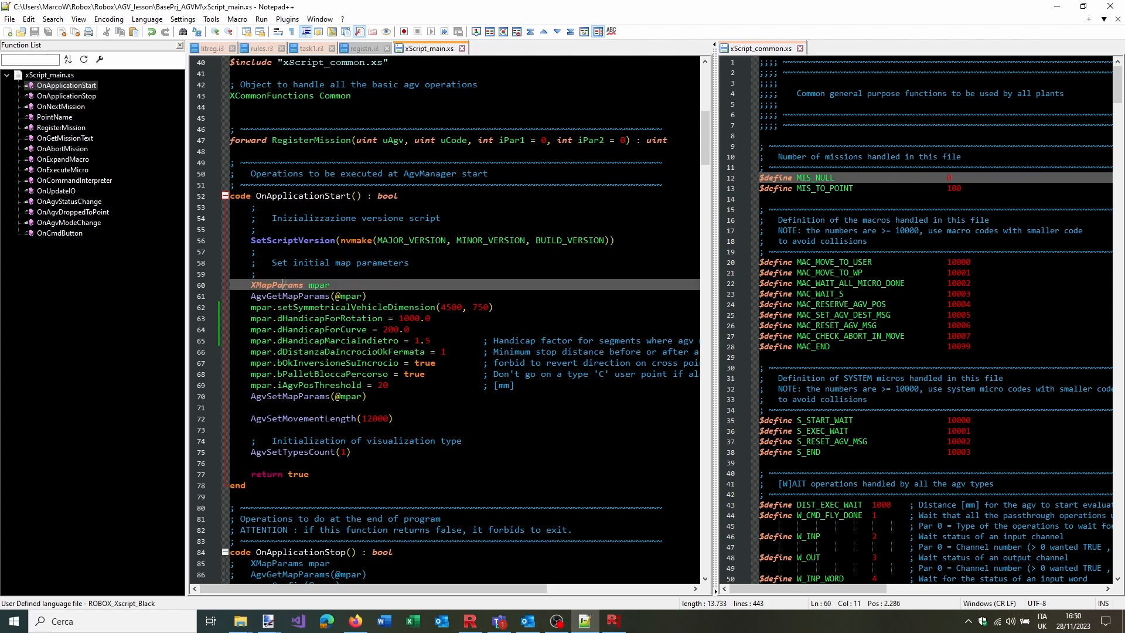
double_click(283, 285)
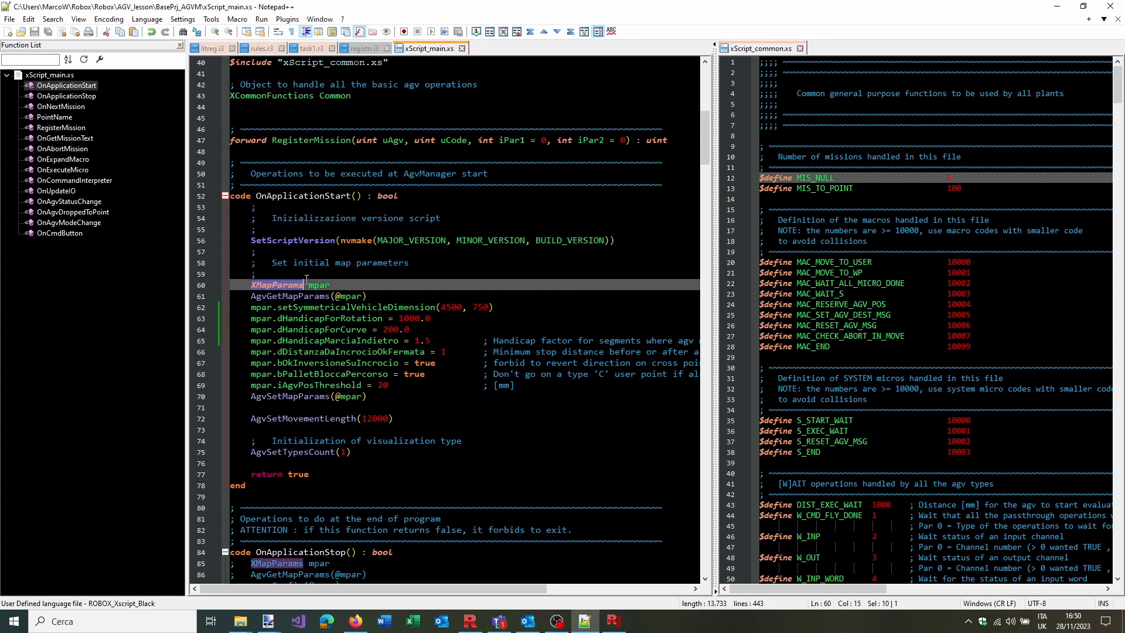
key(F1)
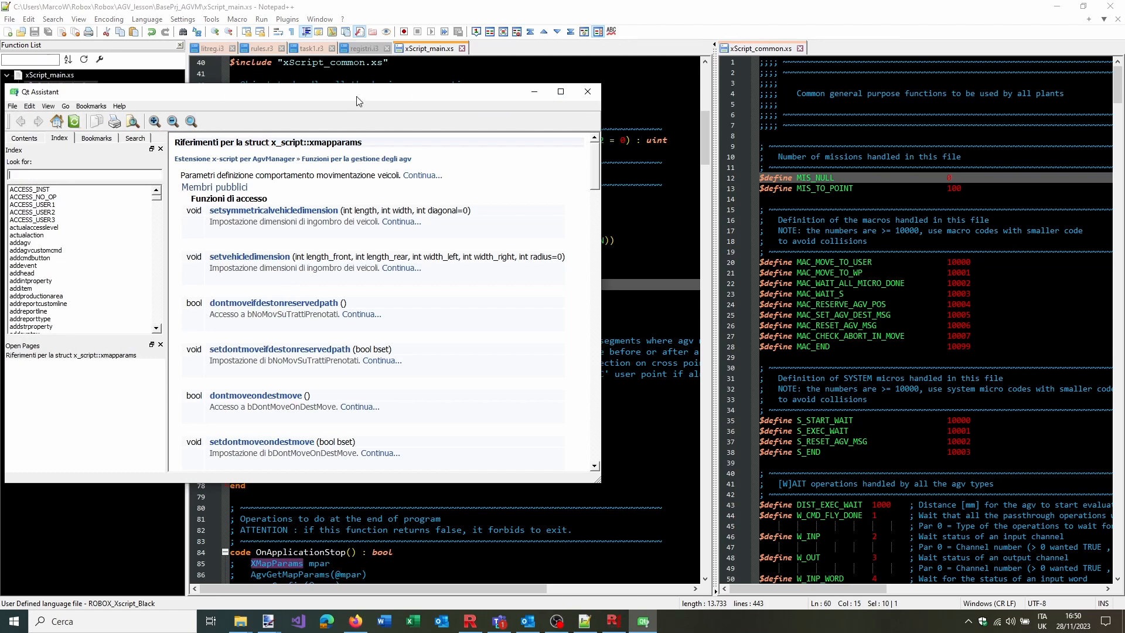
drag(363, 102, 814, 139)
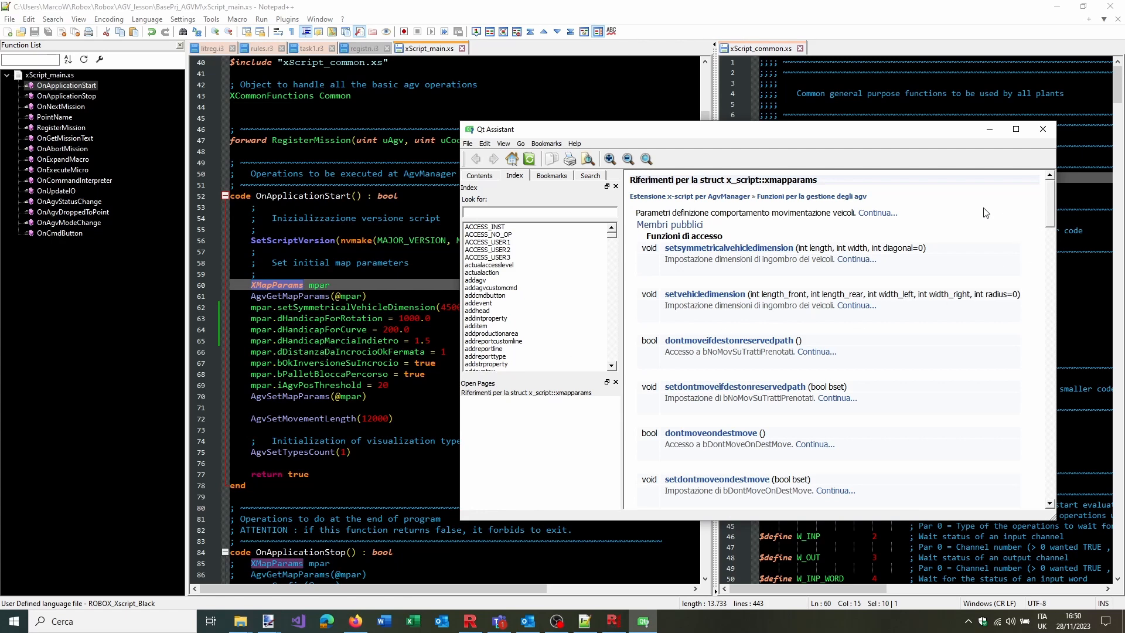
key(ctrl+f)
text(ddista)
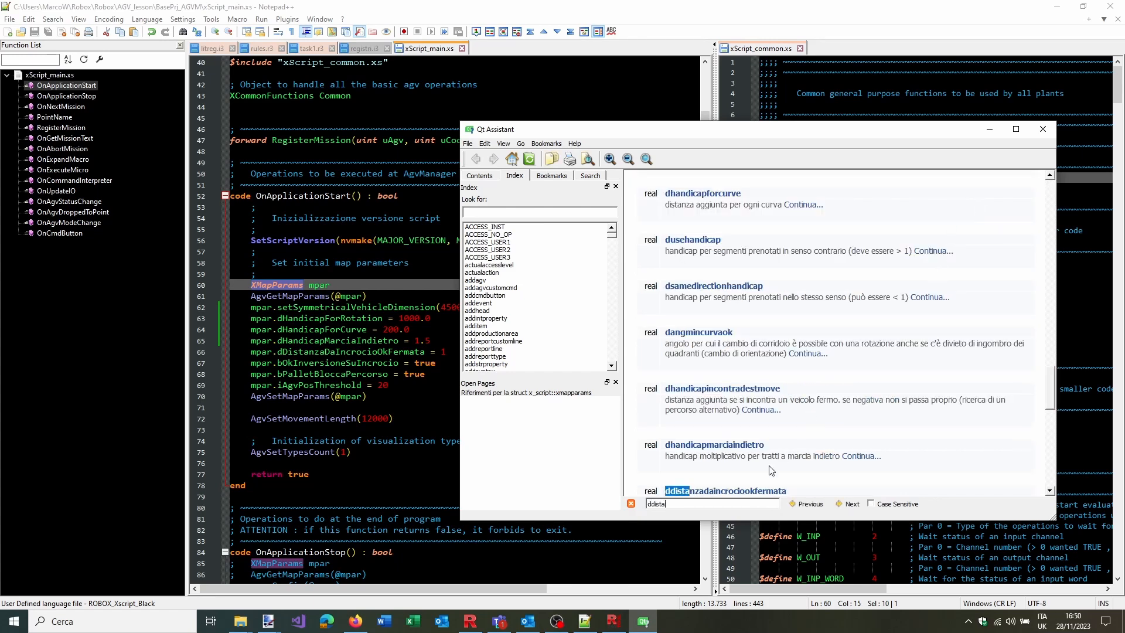
click(761, 494)
scroll(753, 493, down, 1)
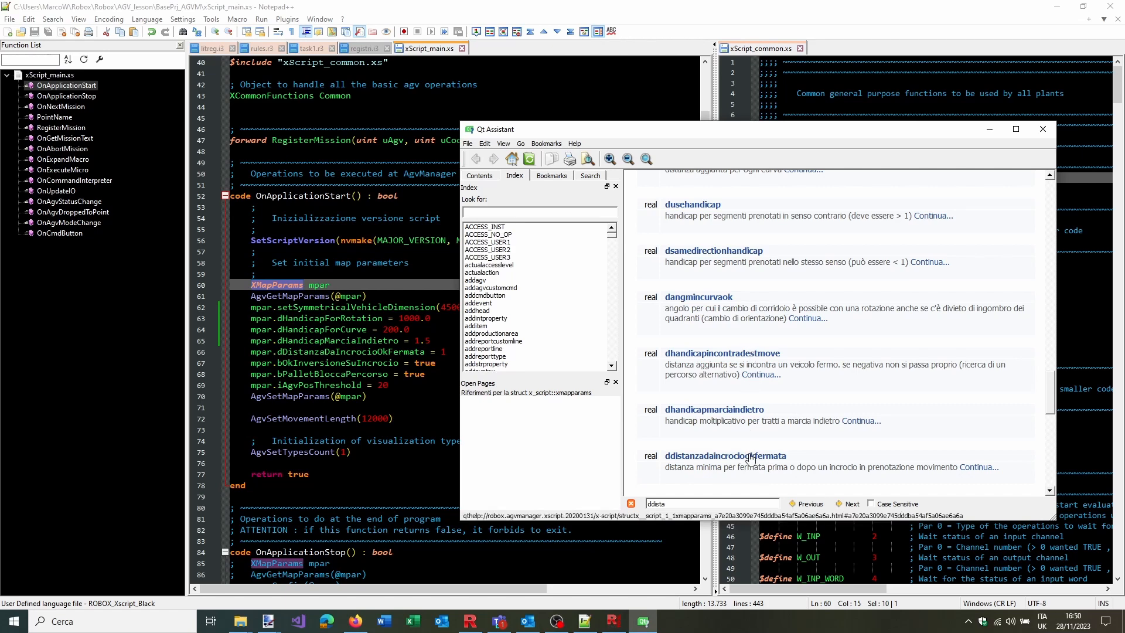
click(750, 456)
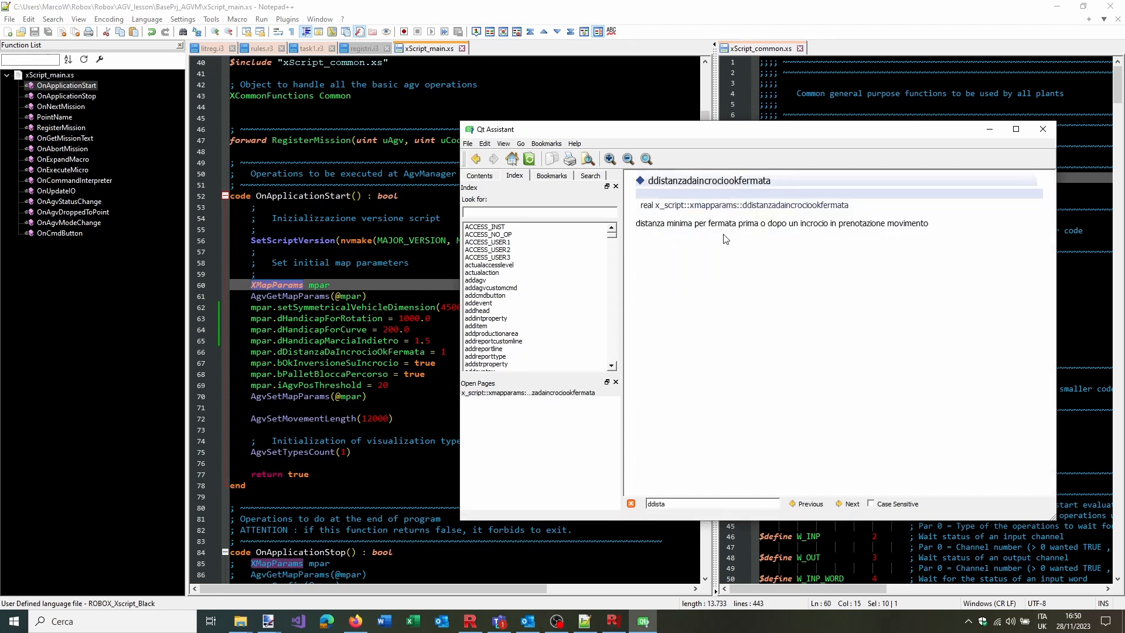
click(1042, 130)
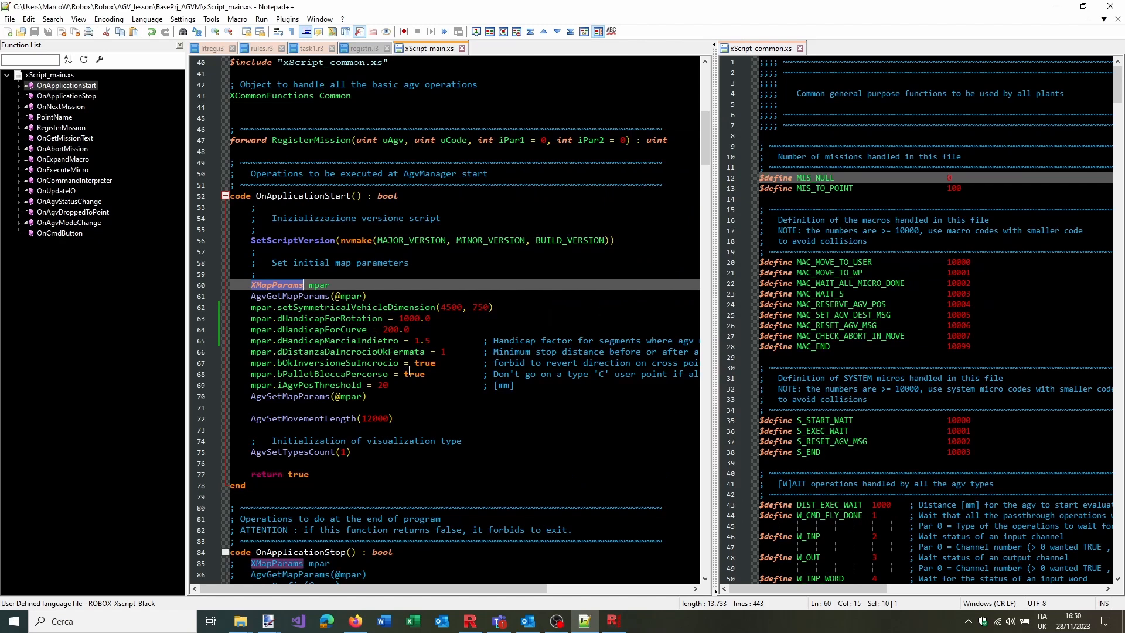
Review the dDistanzaDaIncrocioOkFermata value and the bOkInversioneSuIncrocio setting in OnApplicationStart
click(438, 352)
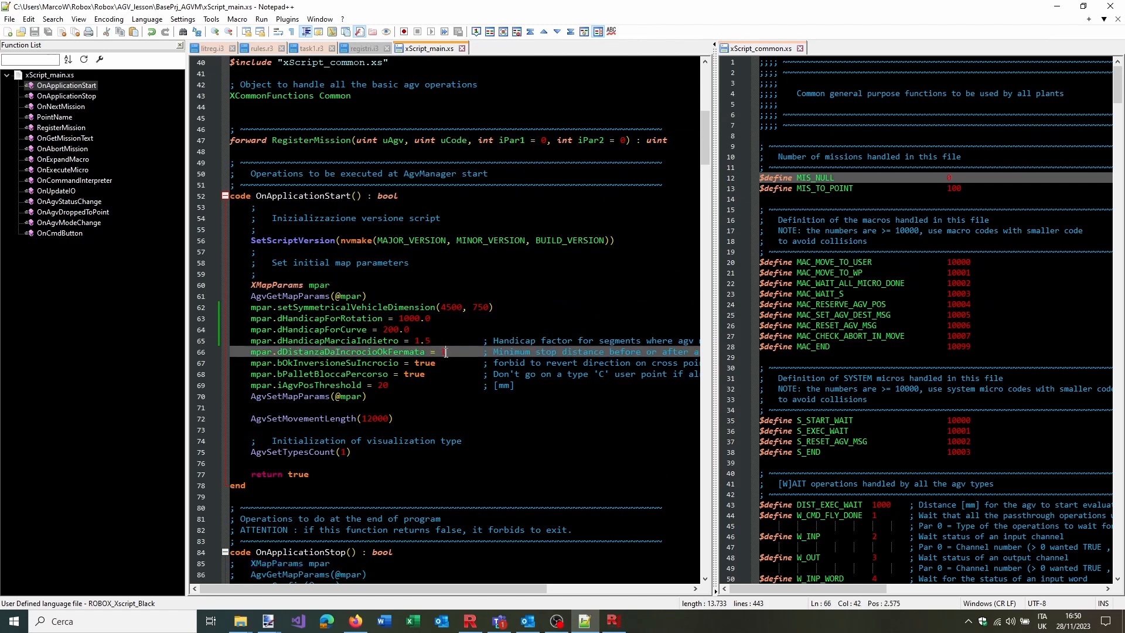
click(361, 363)
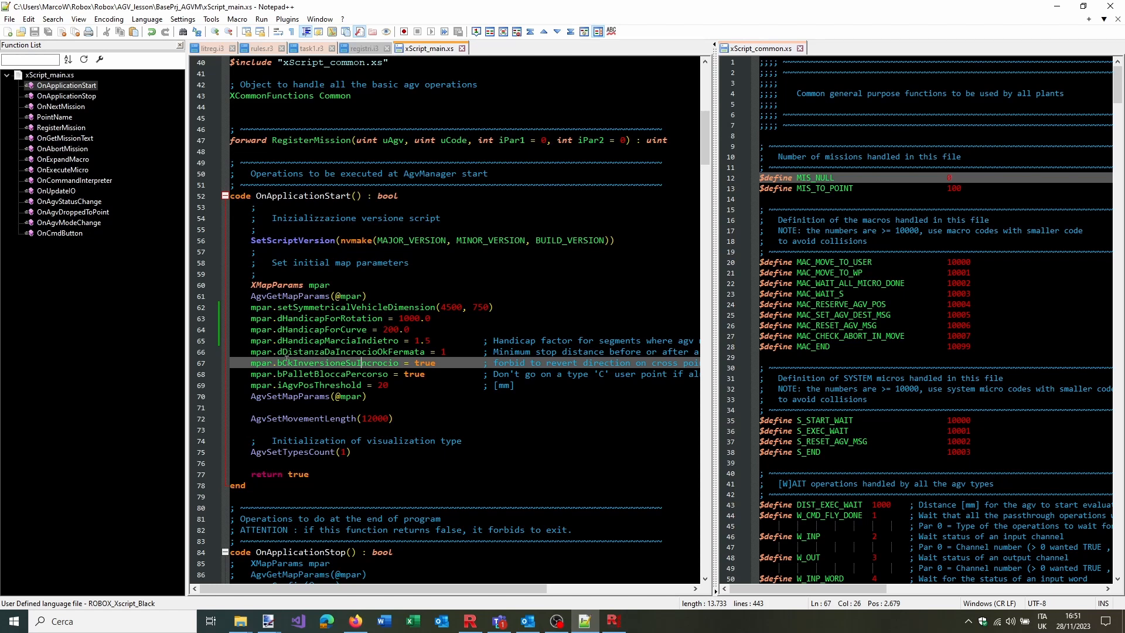
drag(279, 362, 400, 363)
click(414, 363)
double_click(428, 364)
Set bPalletBloccaPercorso to false in OnApplicationStart and save xScript_main.xs
double_click(305, 376)
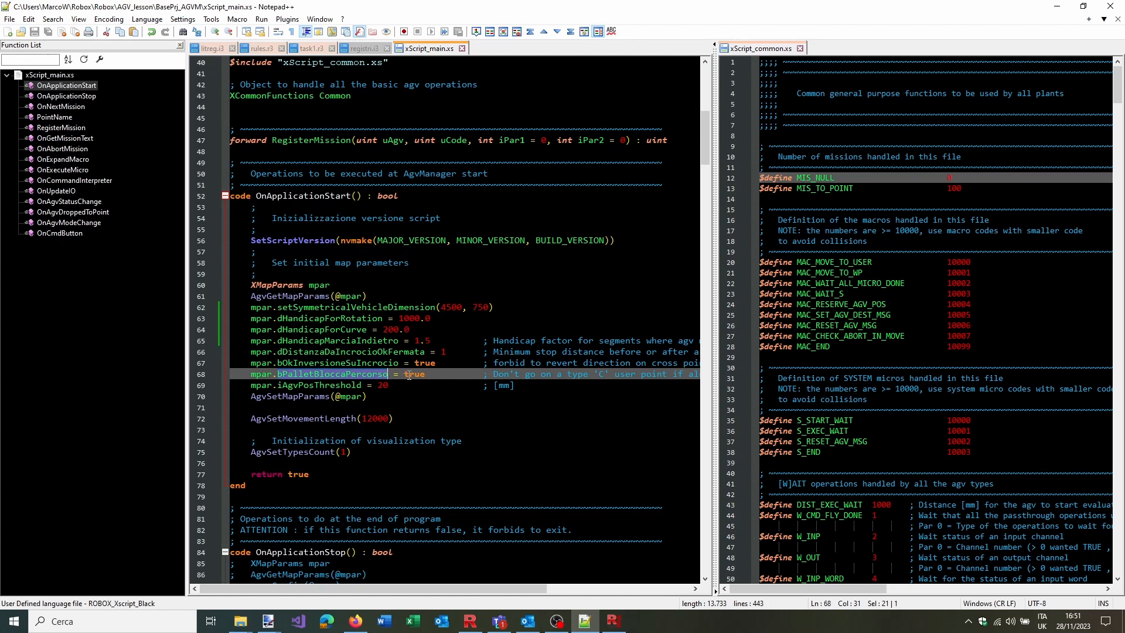
double_click(409, 375)
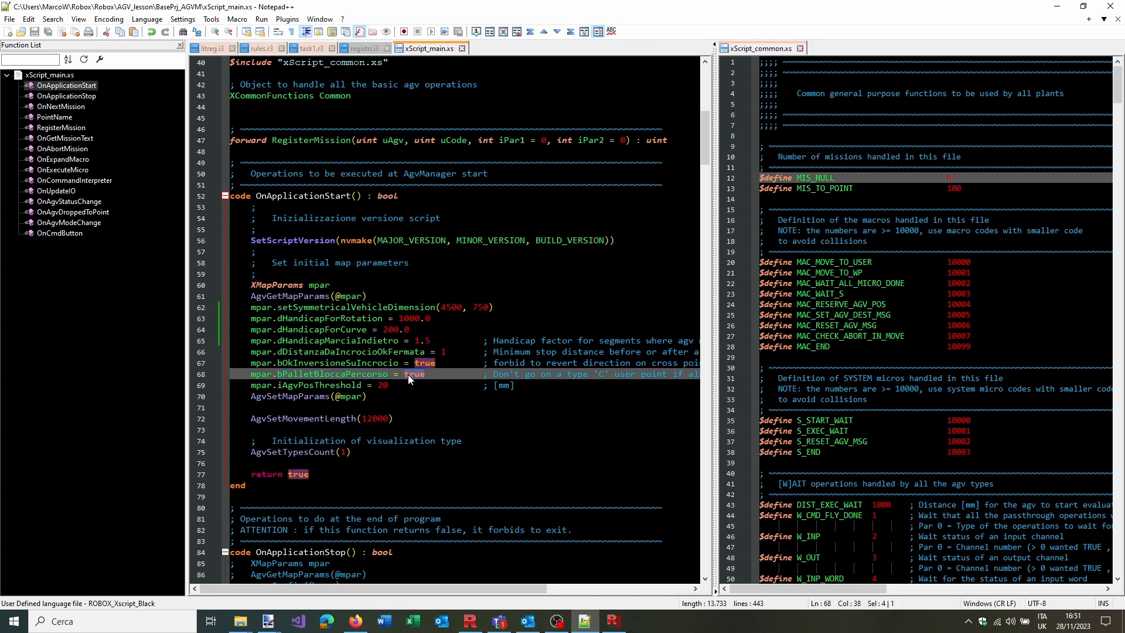
text(false)
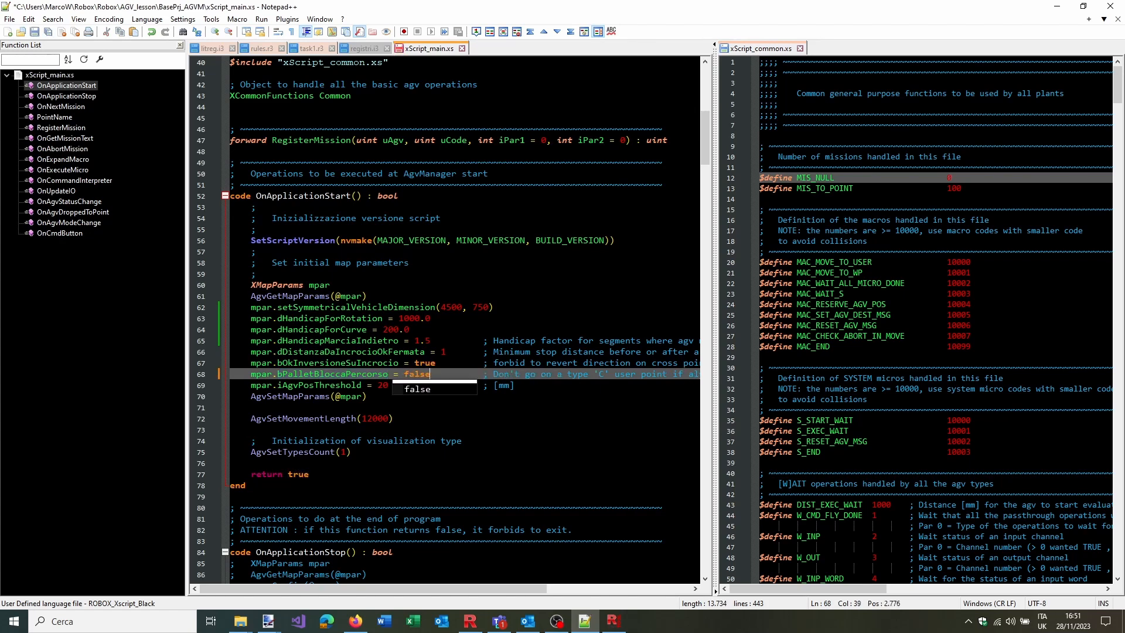
key(ctrl+s)
click(467, 375)
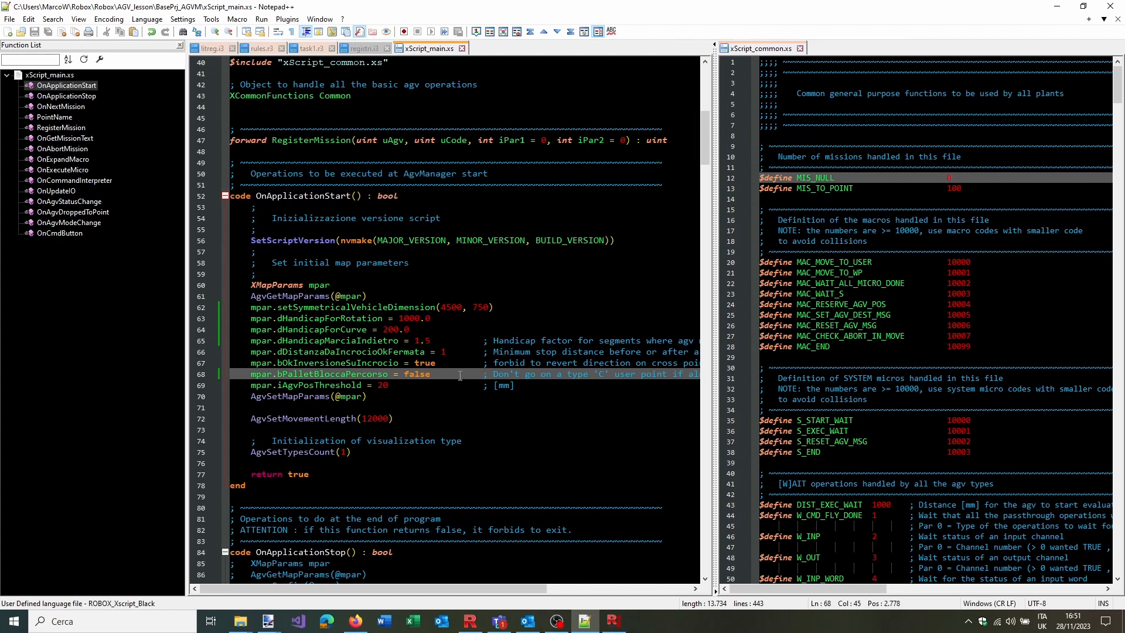
Switch to Robox Agv Tool and undo the added user point and the six extra lines, leaving only the original loop
click(614, 621)
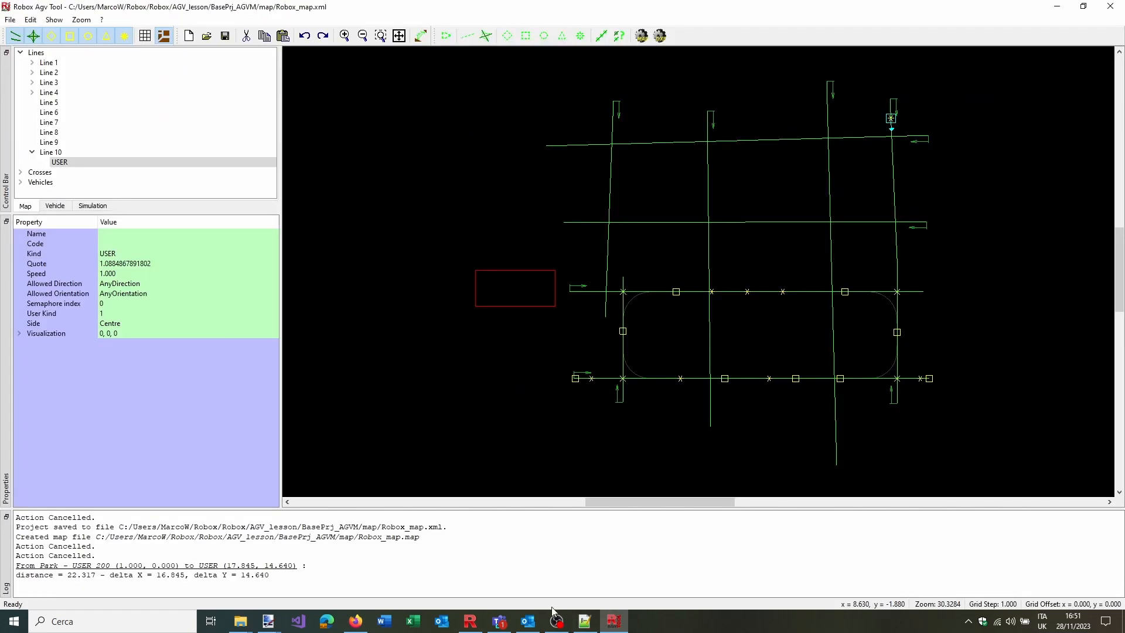
click(966, 213)
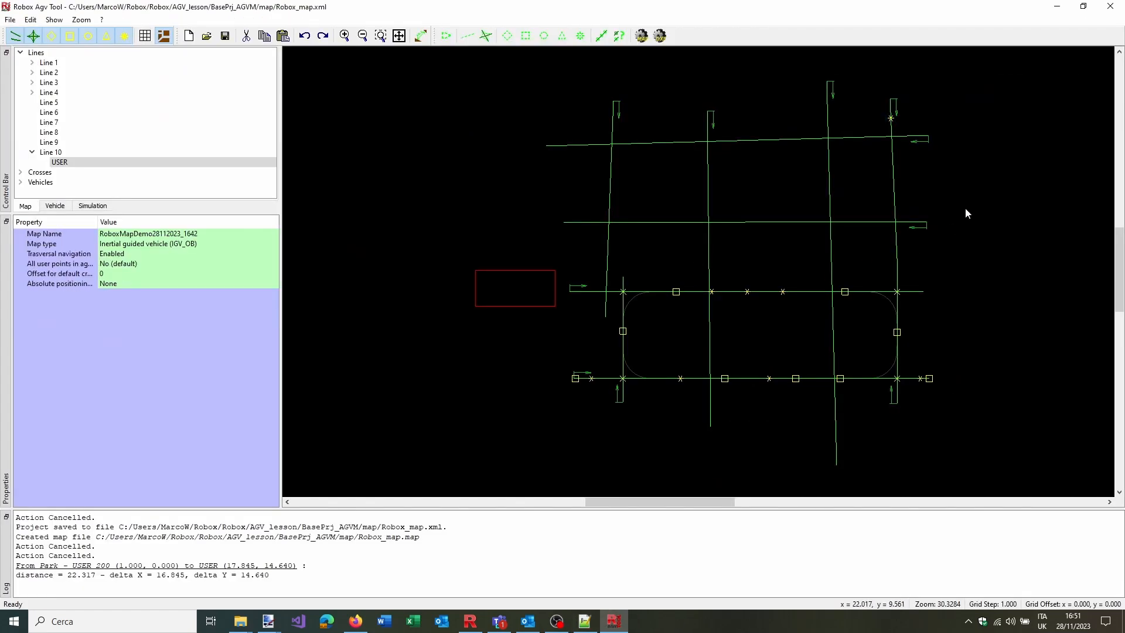
click(308, 35)
click(308, 35)
click(309, 35)
click(309, 36)
click(308, 36)
click(309, 35)
click(308, 35)
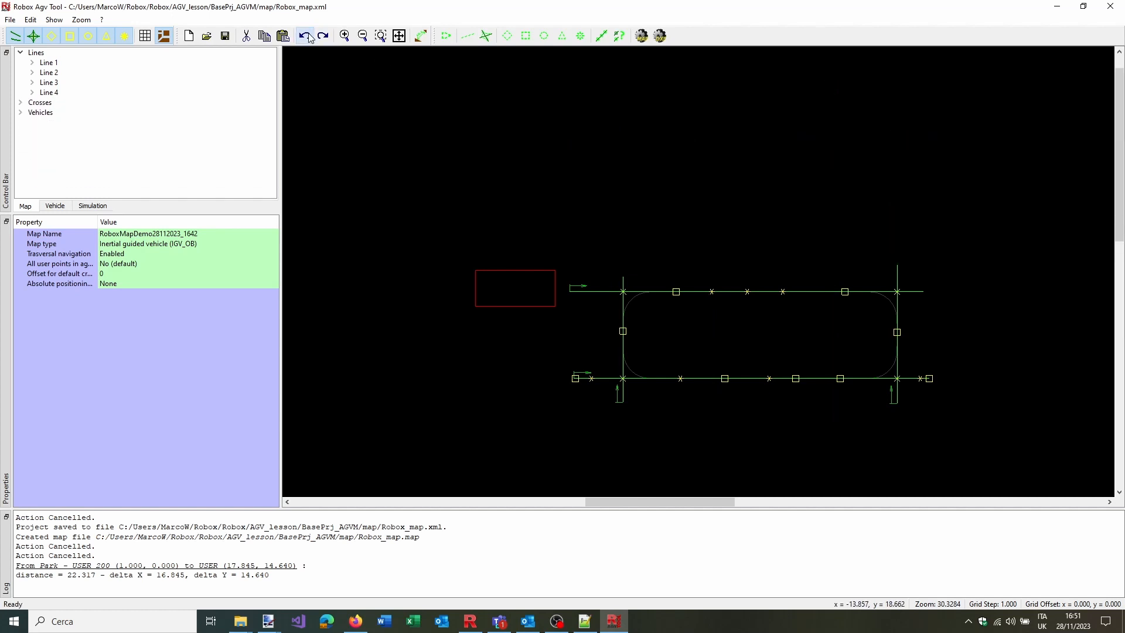
Inspect user point 10 on Line 3 of the map and switch back to xScript_main.xs in Notepad++
scroll(807, 295, up, 3)
click(749, 285)
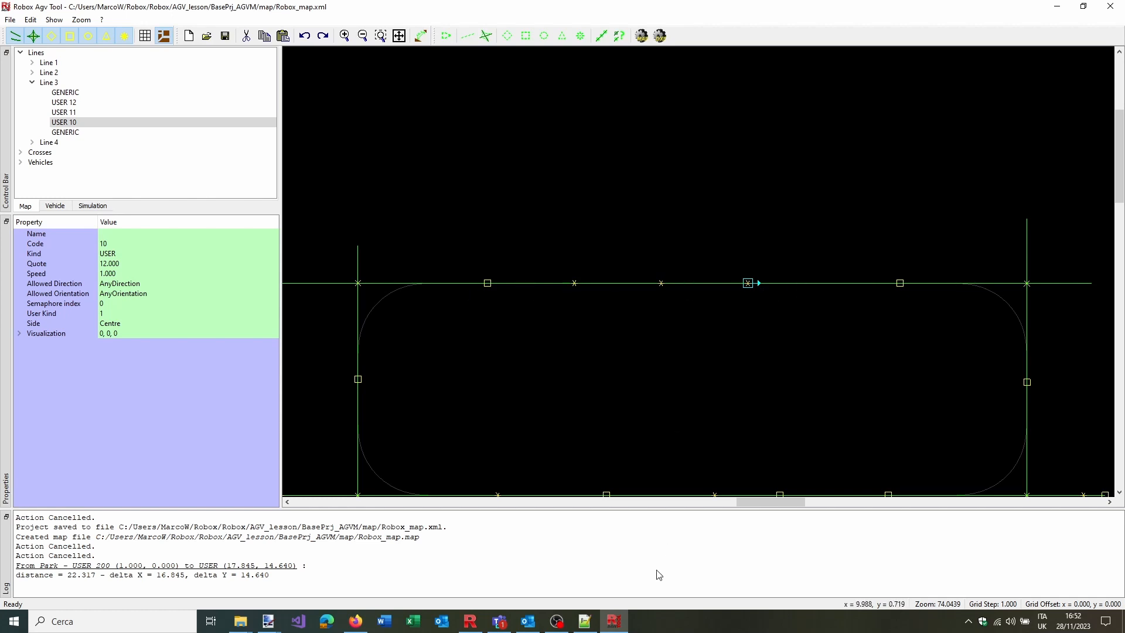
click(589, 622)
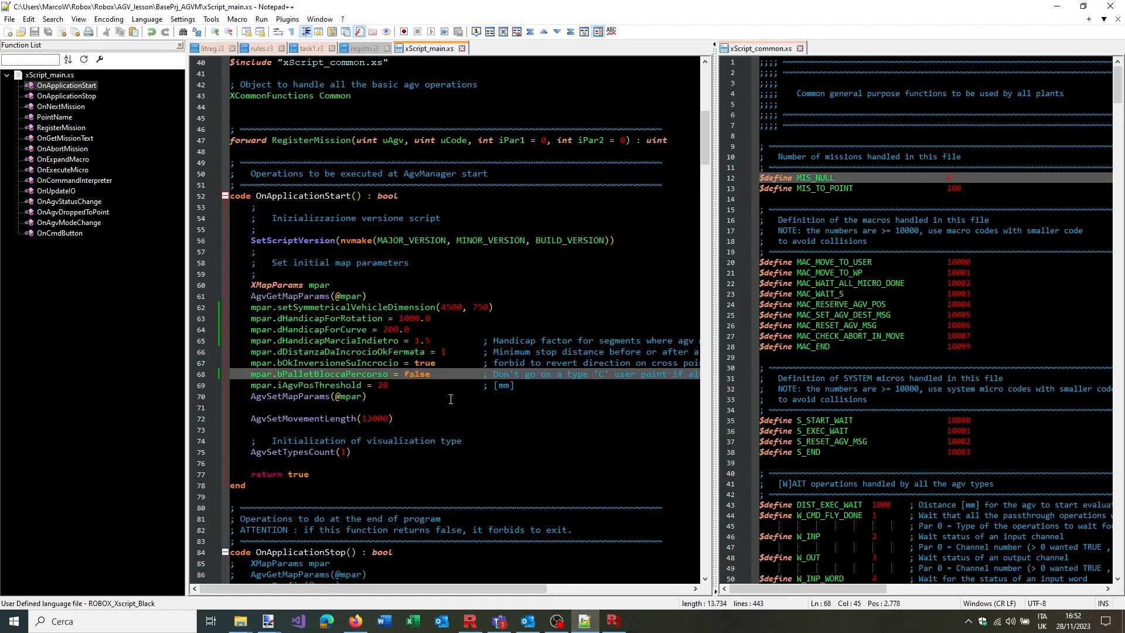
Review the iAgvPosThreshold setting and the AgvSetMapParams call in OnApplicationStart
double_click(322, 386)
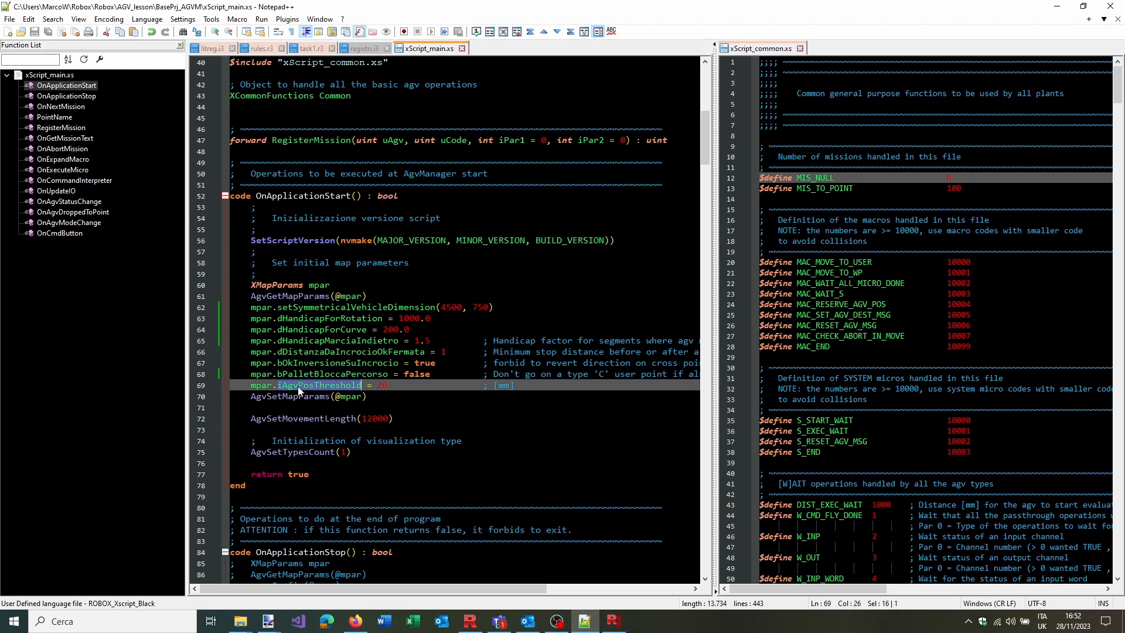
scroll(298, 385, down, 1)
click(419, 349)
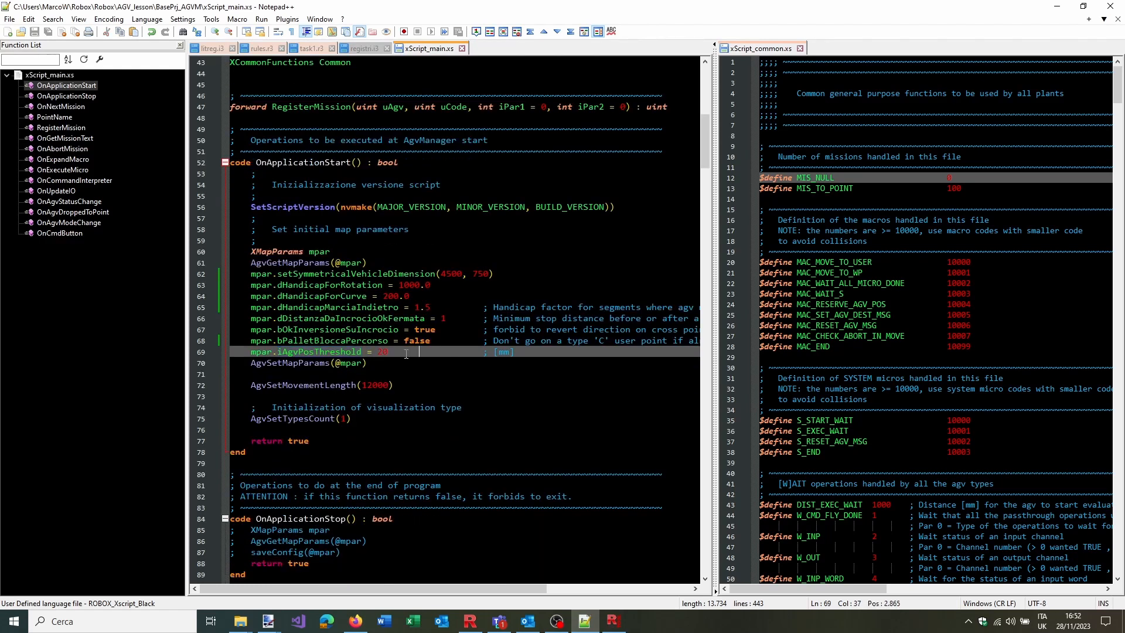
click(581, 350)
click(316, 364)
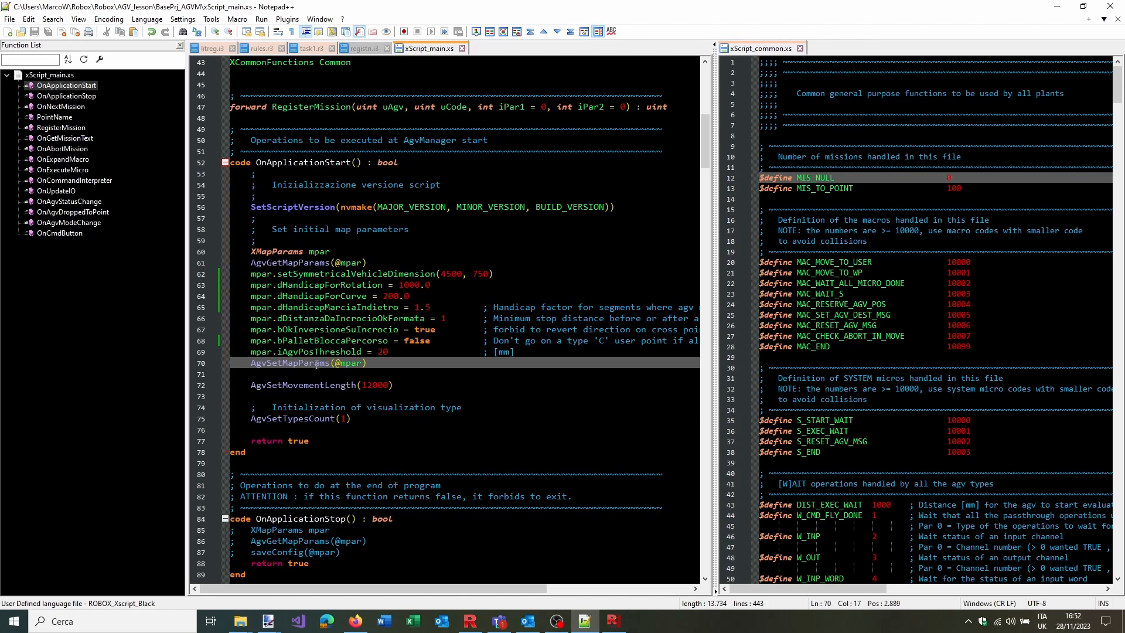
Set the AgvSetMovementLength argument to 7000 in OnApplicationStart and save xScript_main.xs
double_click(313, 384)
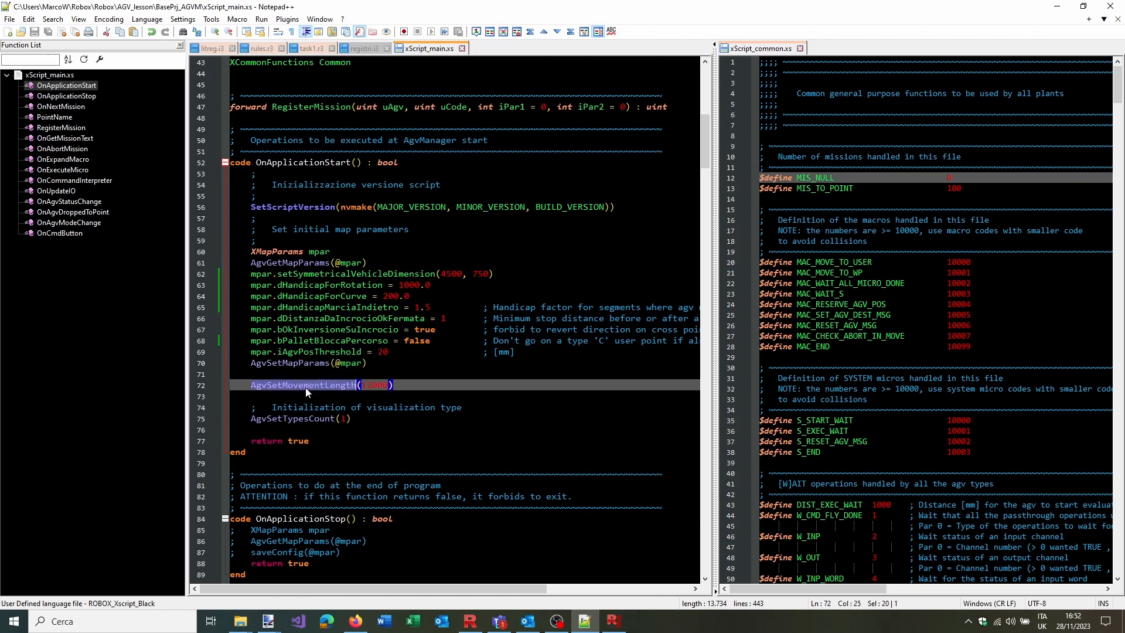
click(372, 391)
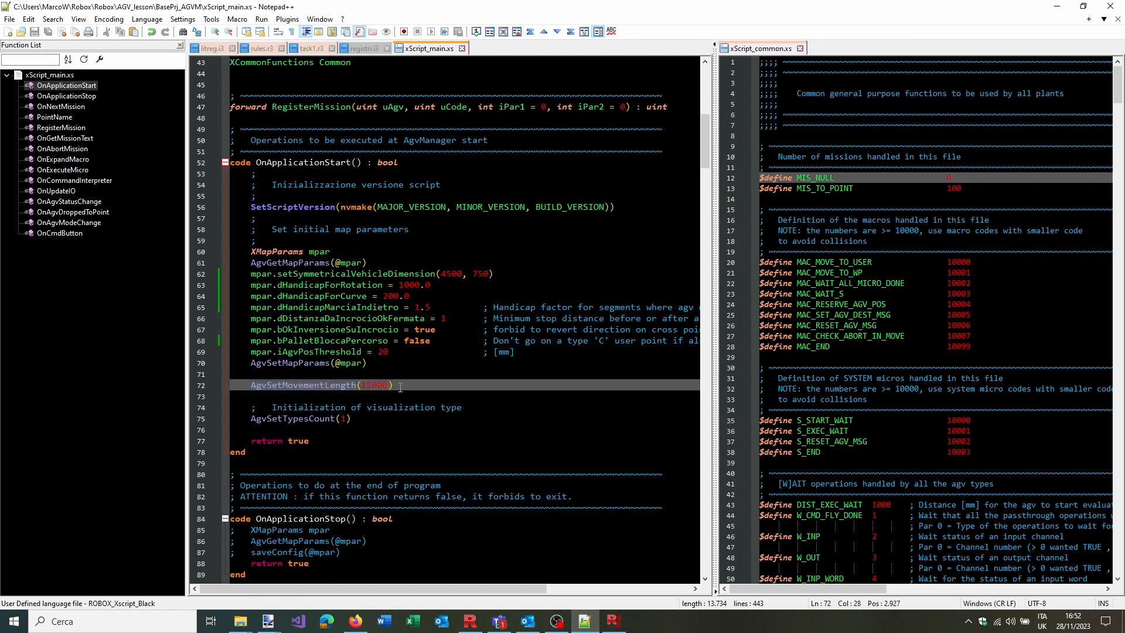
key(BackSpace)
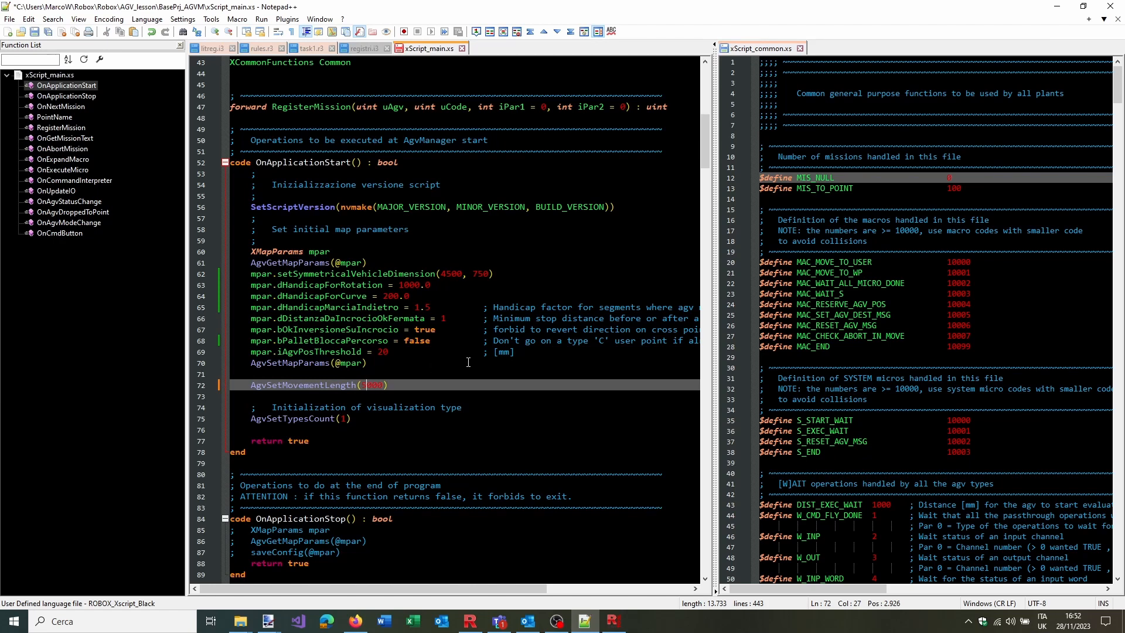
key(ctrl+s)
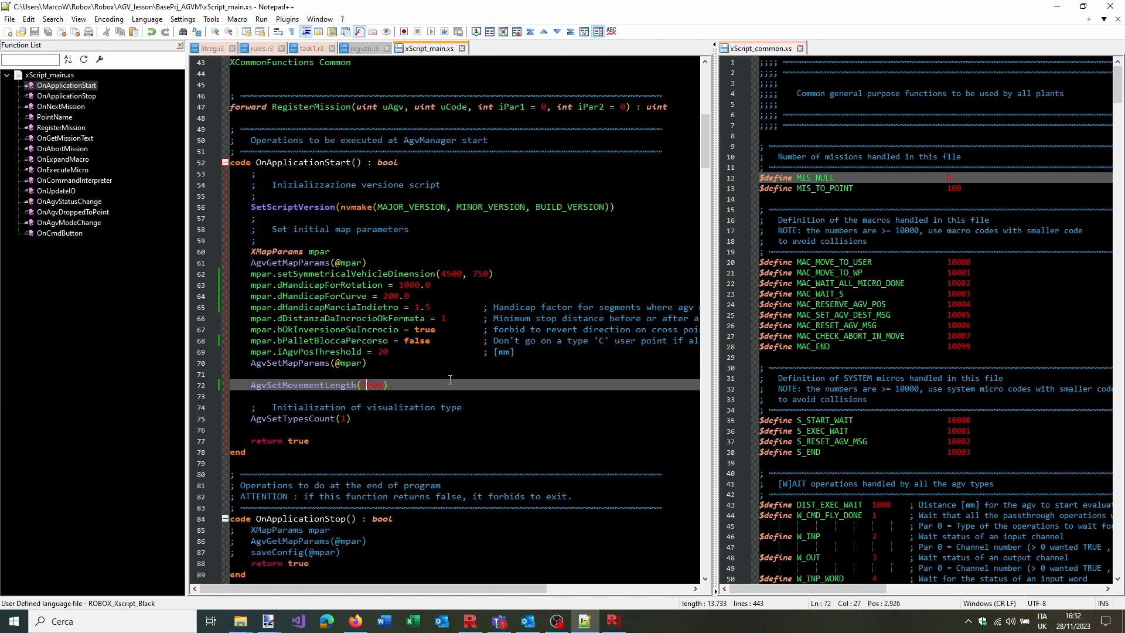
Review the commented-out AgvGetMapParams and saveConfig lines in OnApplicationStop
scroll(445, 375, down, 4)
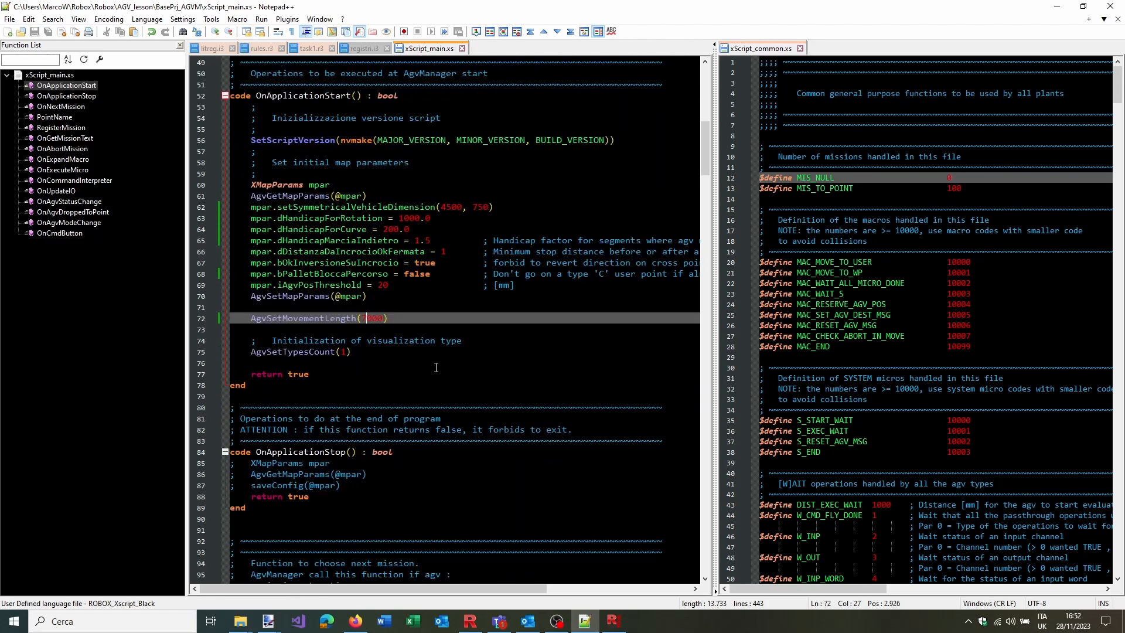
scroll(430, 311, down, 3)
click(436, 305)
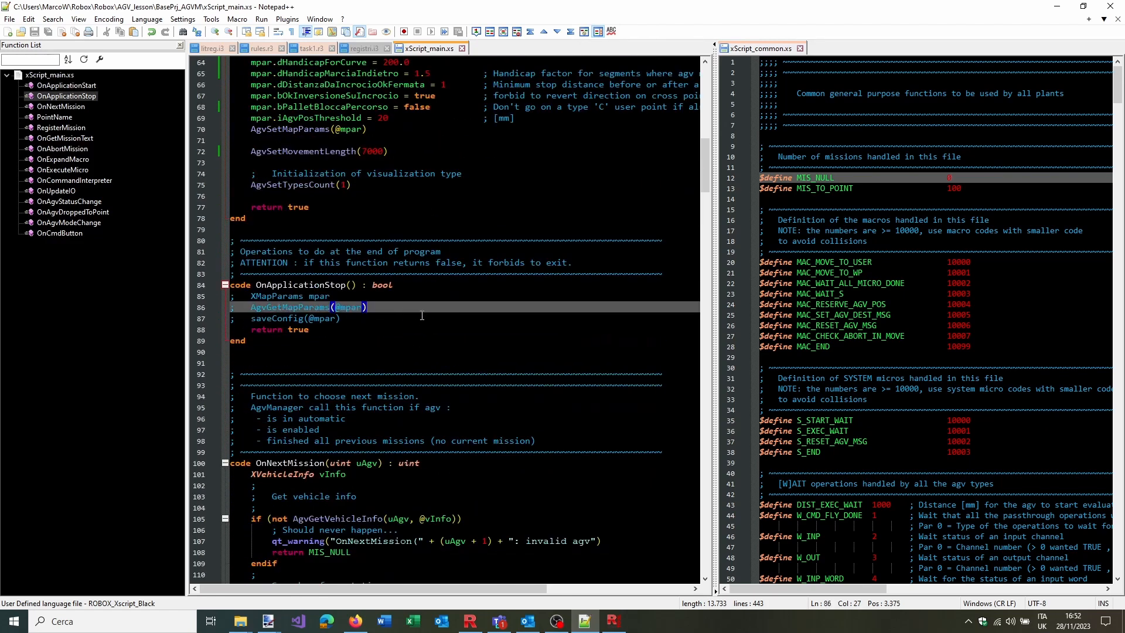
scroll(436, 304, down, 1)
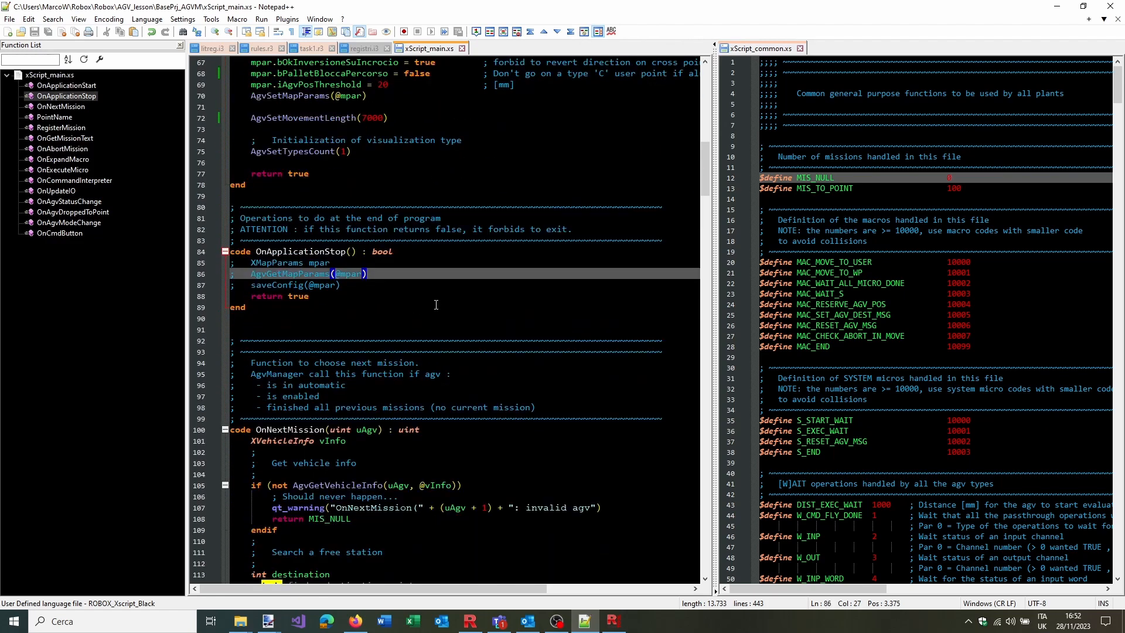
double_click(299, 273)
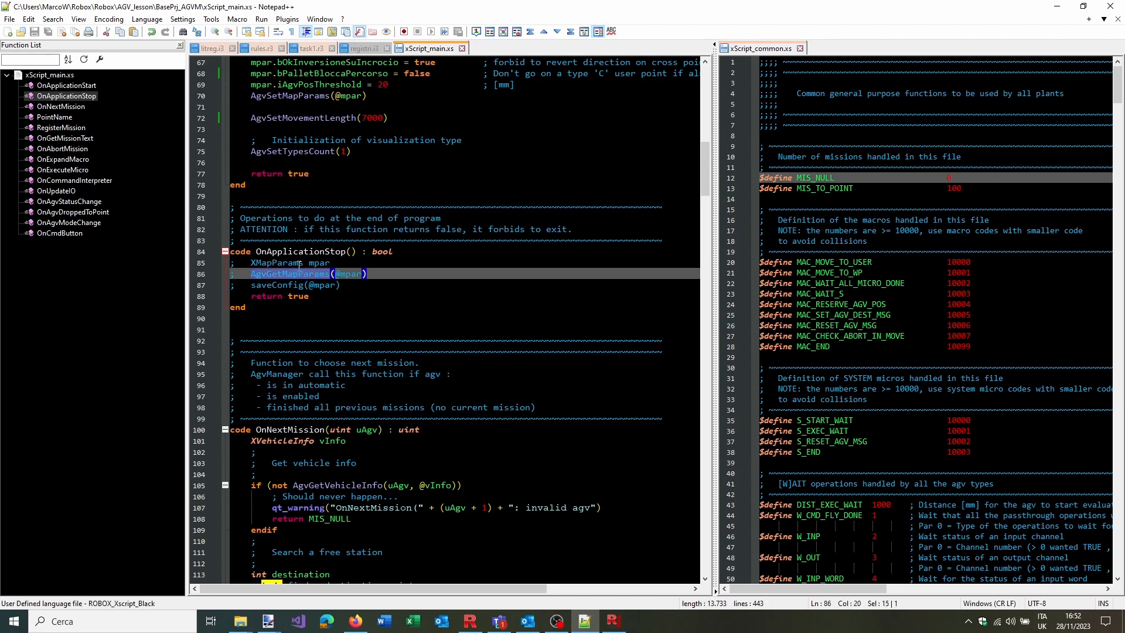
double_click(282, 284)
click(415, 286)
Examine OnNextMission, including its vehicle info check and the destination variable used to choose the next mission
scroll(457, 284, down, 7)
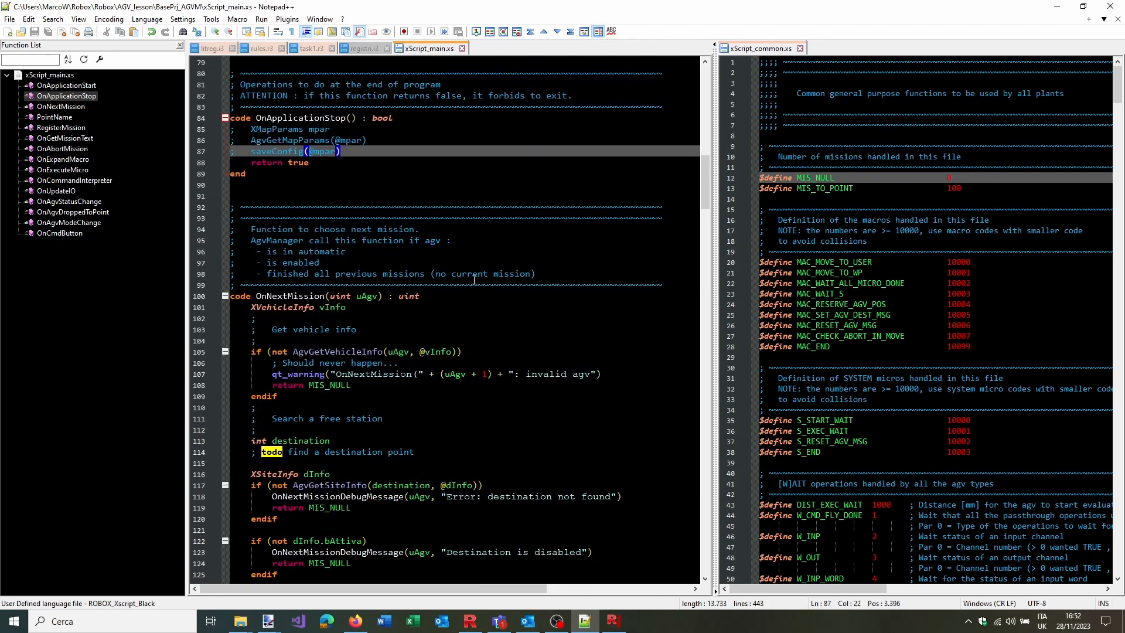
scroll(490, 265, down, 1)
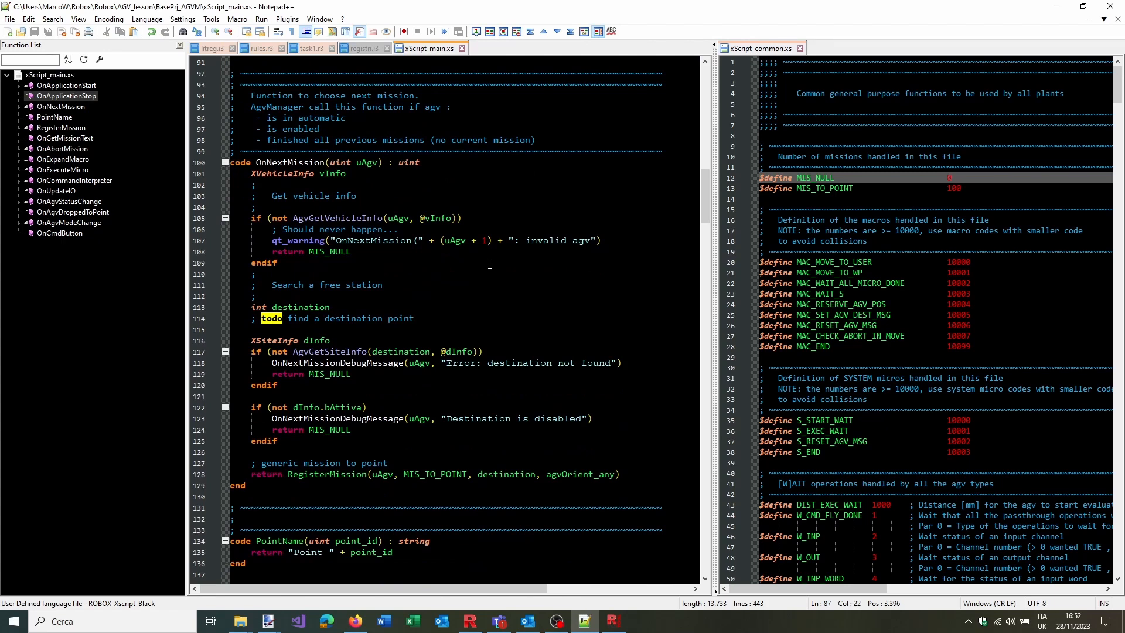
click(490, 264)
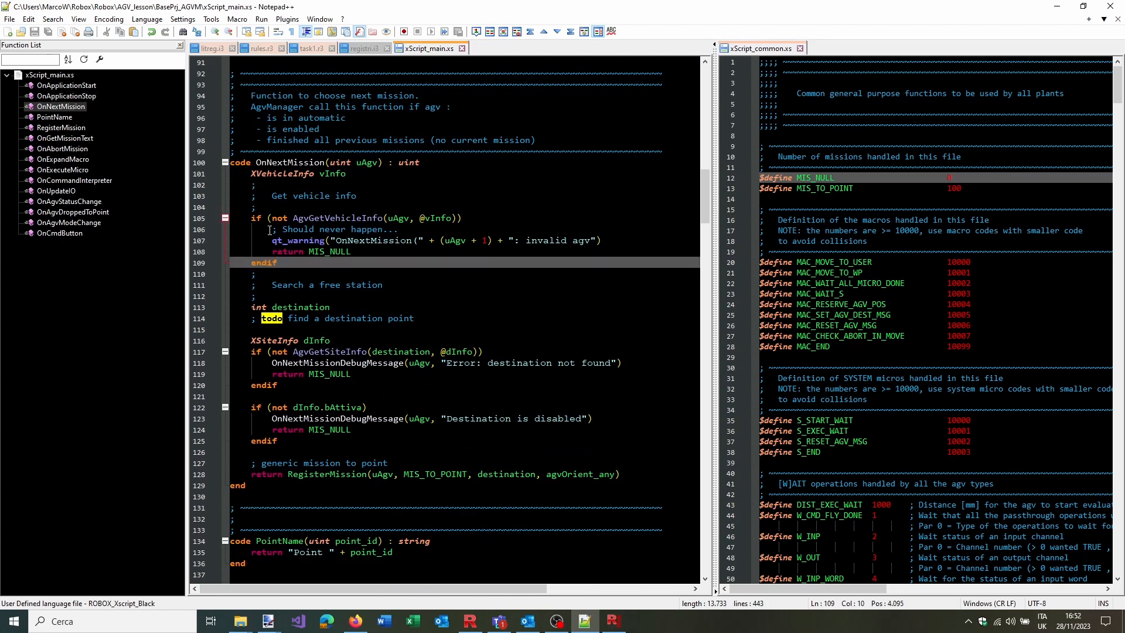
click(284, 175)
drag(252, 218, 366, 253)
click(357, 273)
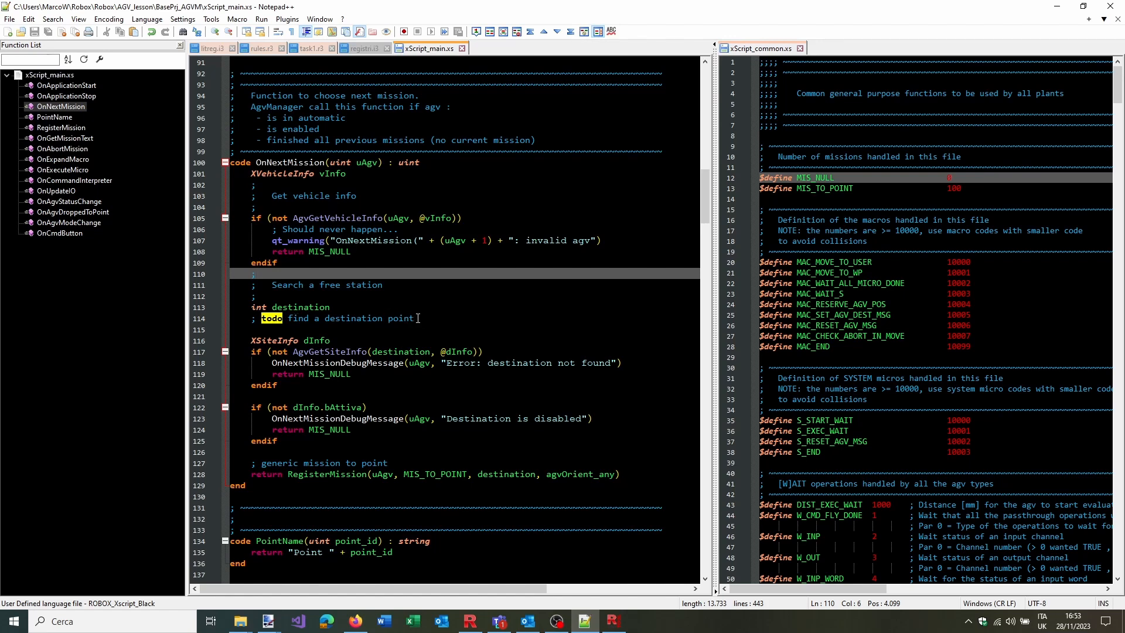
double_click(317, 308)
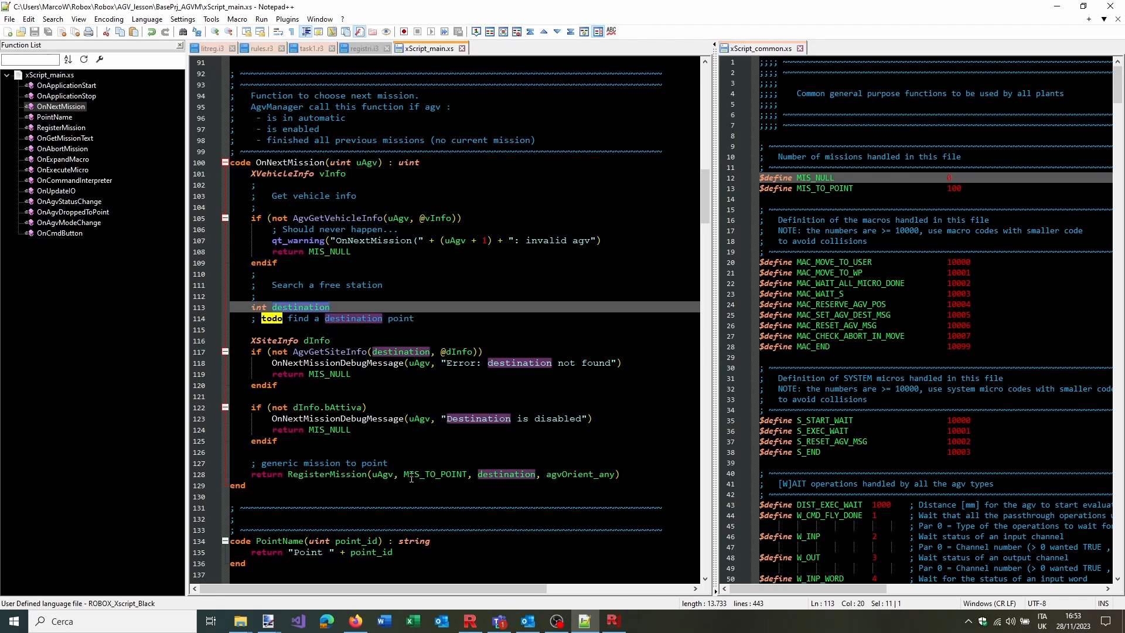
Examine RegisterMission, focusing on the commented-out MIS_ case template and its list of mission macros
scroll(600, 462, down, 3)
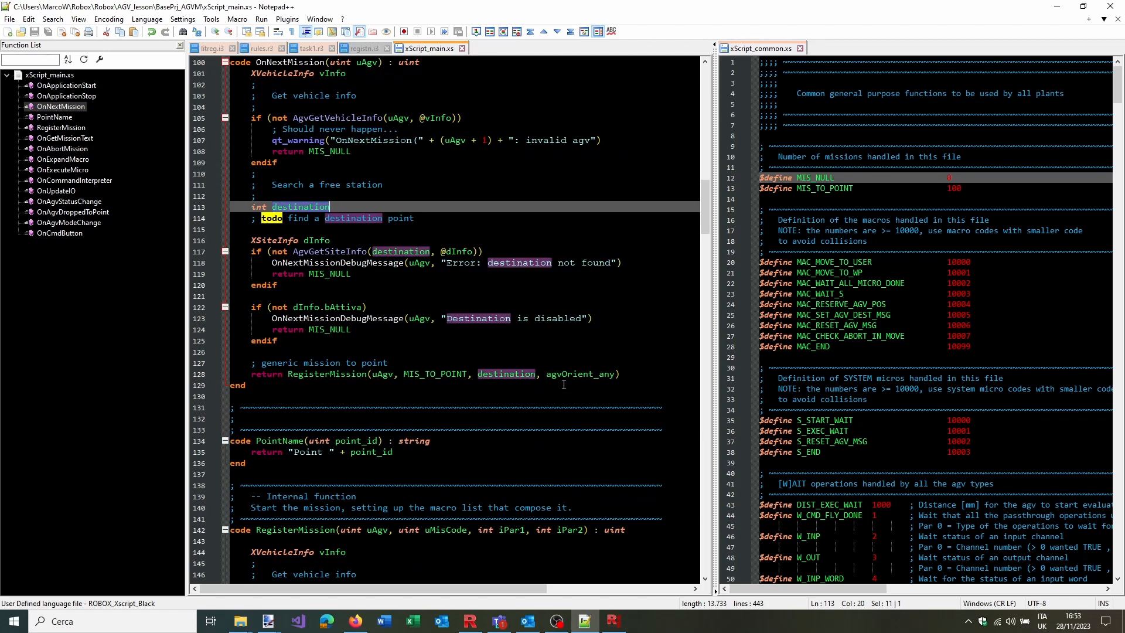
scroll(547, 377, down, 4)
scroll(445, 317, down, 5)
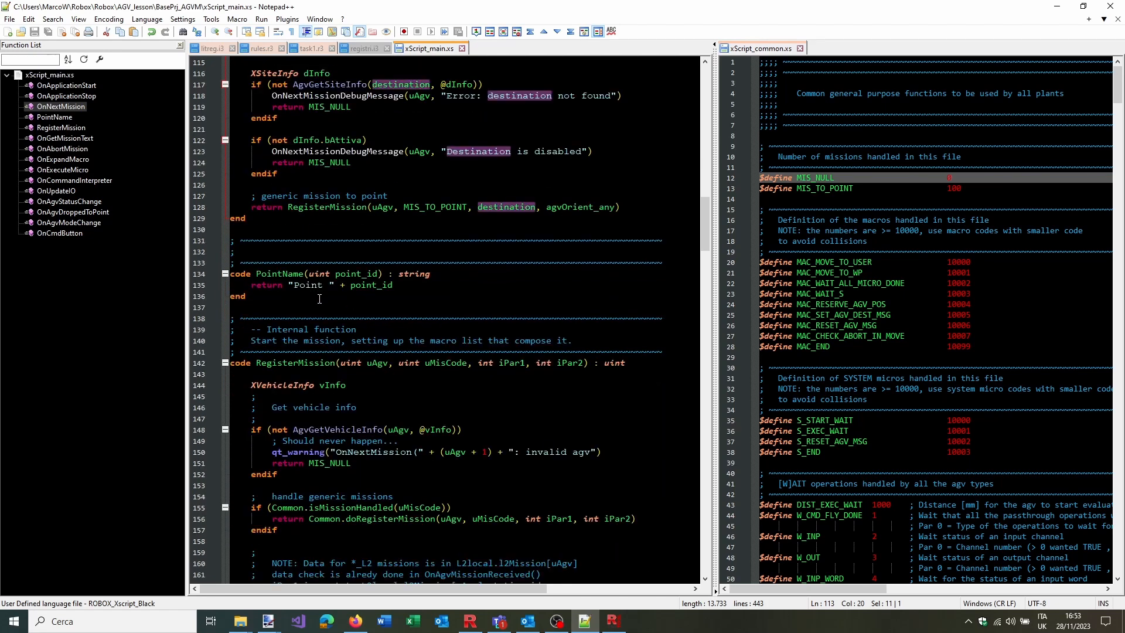
click(424, 265)
scroll(436, 272, down, 3)
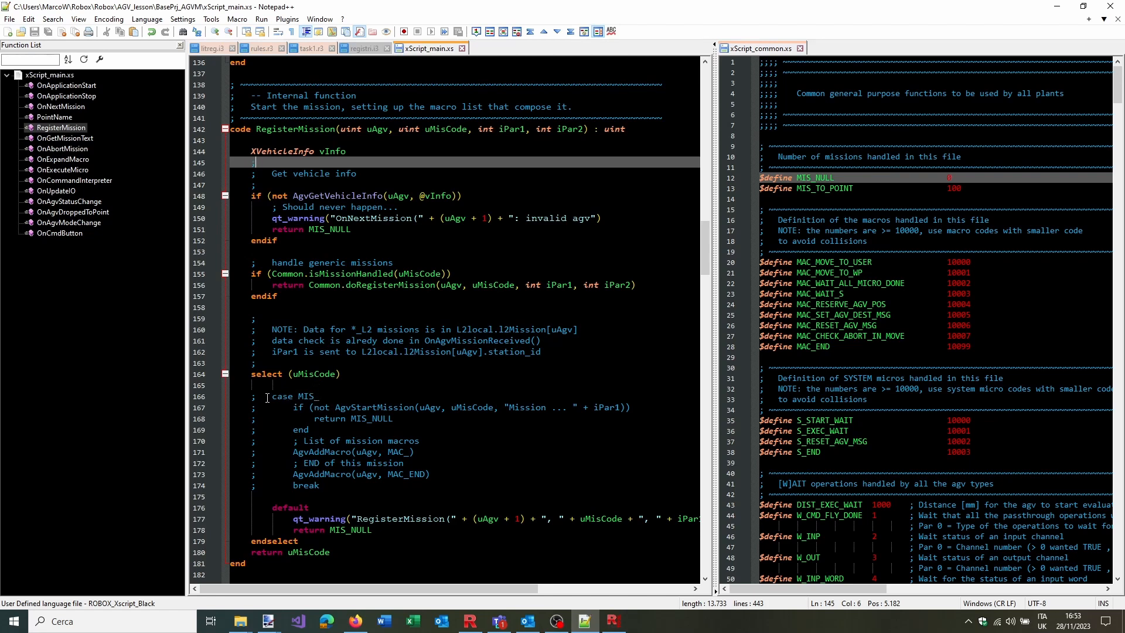
drag(305, 440, 481, 439)
click(478, 441)
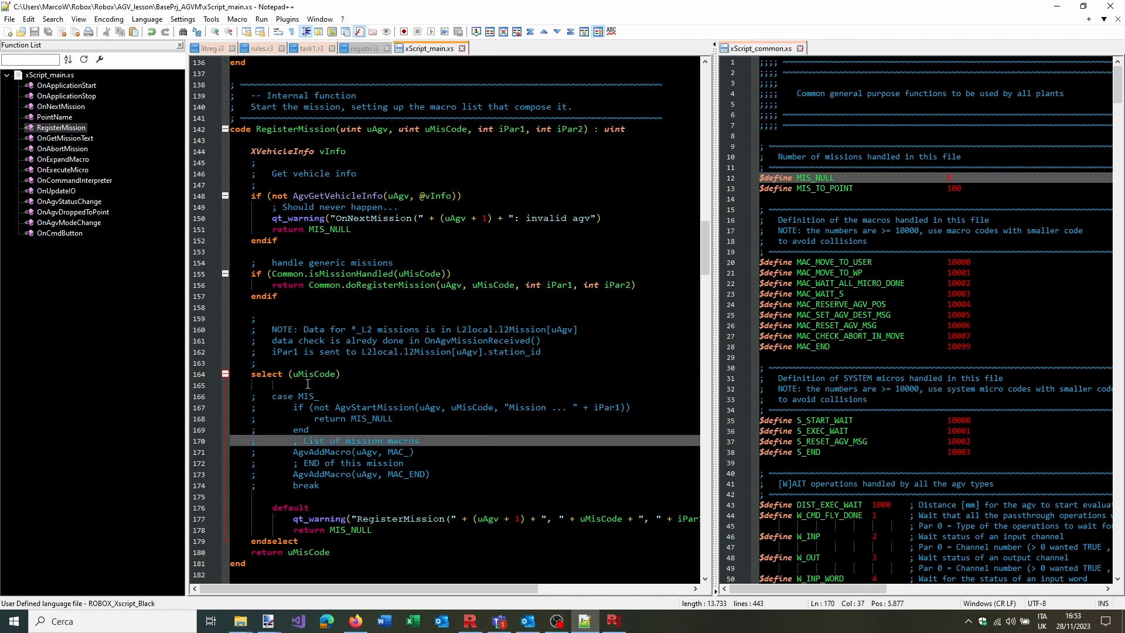
drag(327, 397, 271, 399)
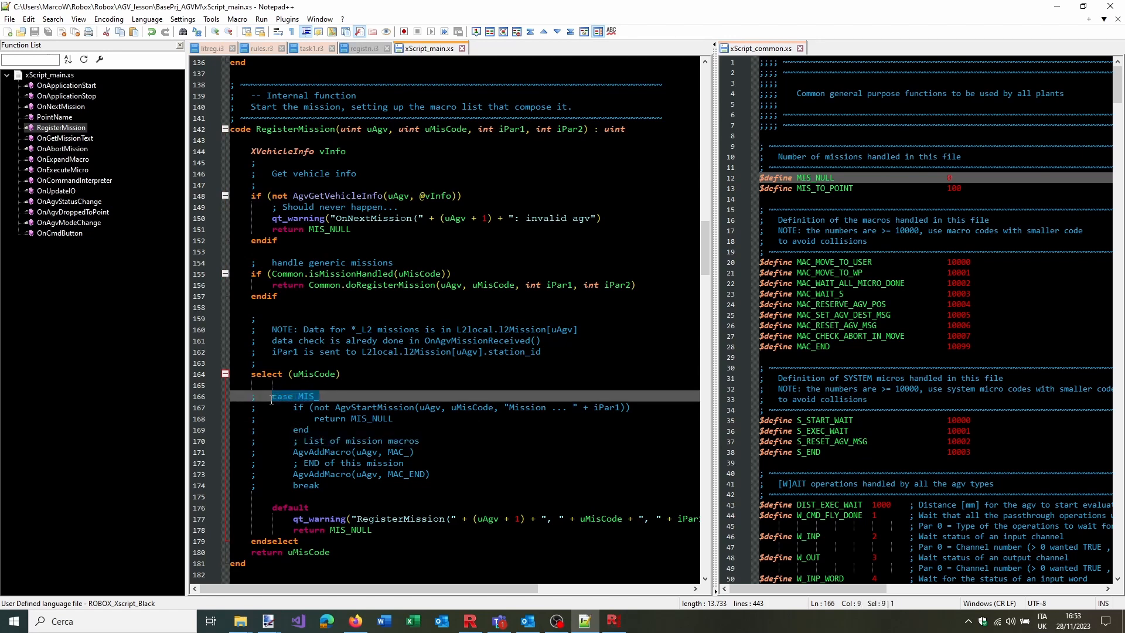
click(362, 382)
click(363, 364)
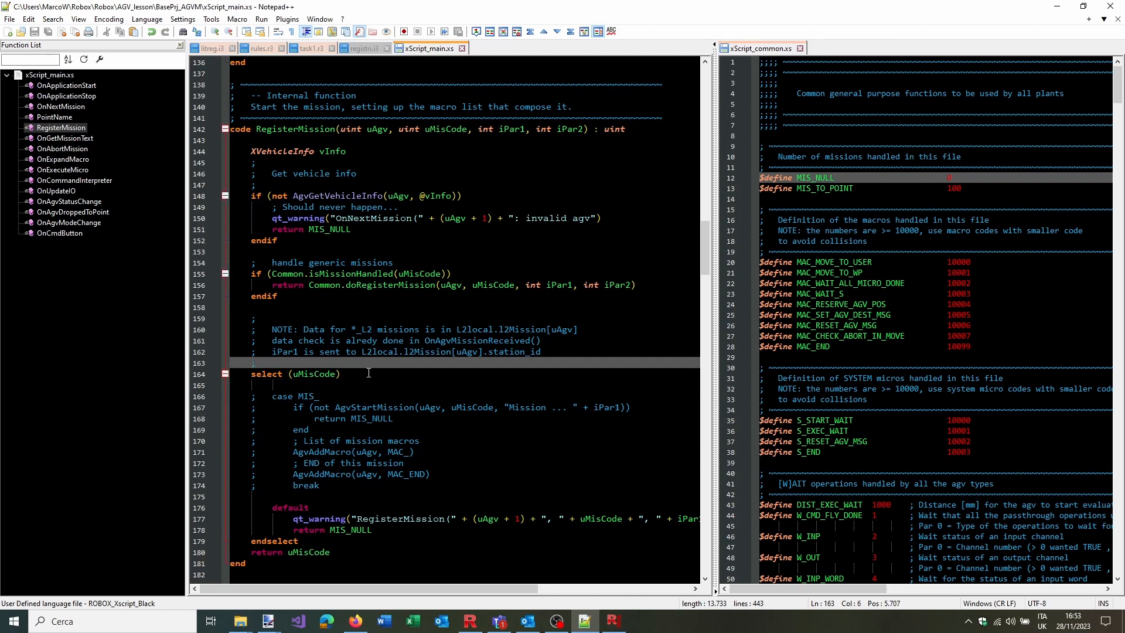
click(376, 384)
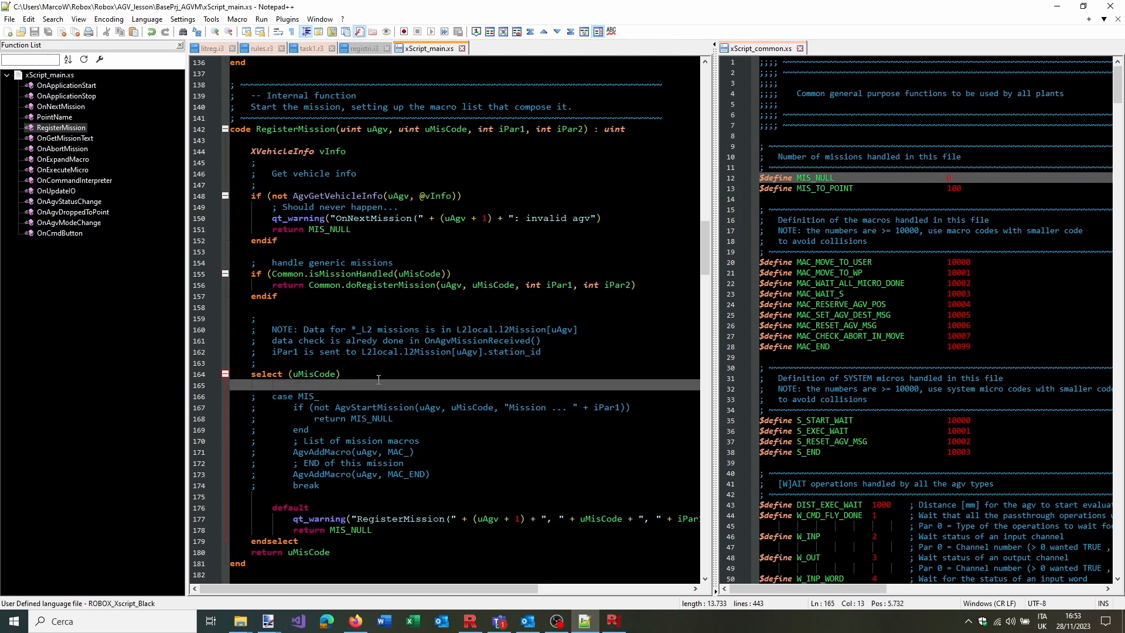
double_click(311, 397)
Review the OnGetMissionText function and go to the OnUpdateIO handler
scroll(422, 391, down, 5)
scroll(440, 379, down, 5)
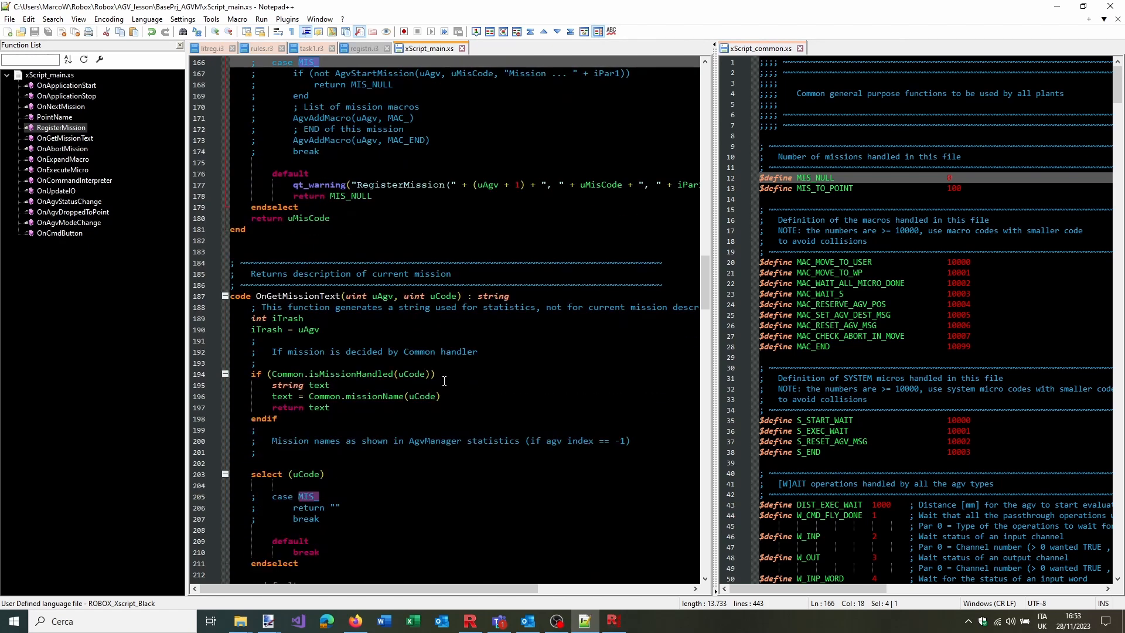
click(462, 361)
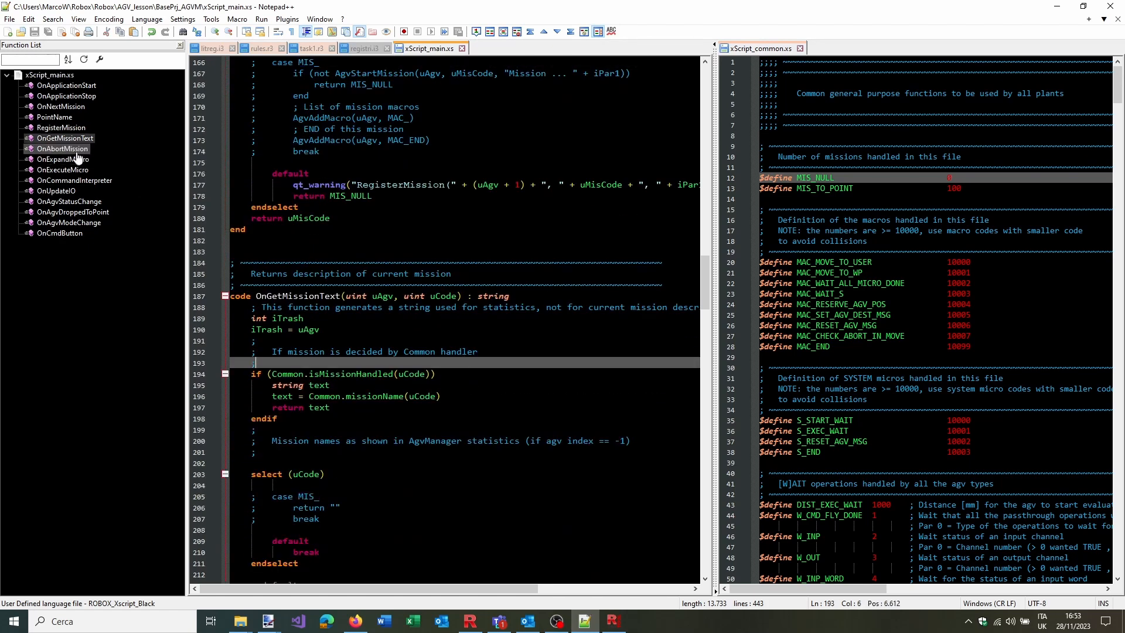
double_click(56, 190)
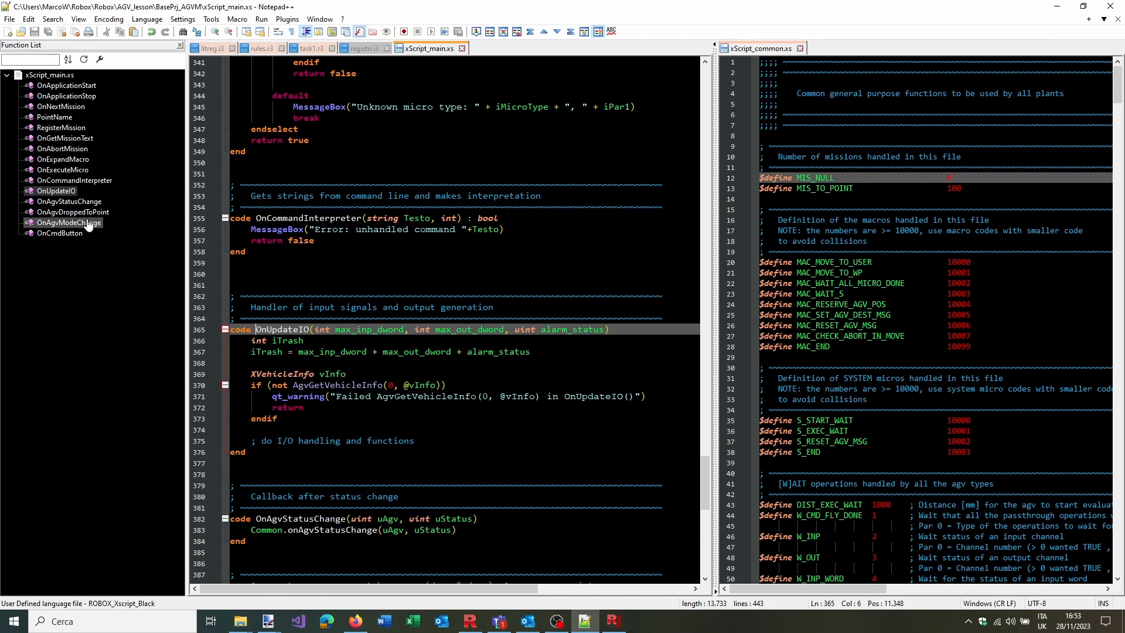
Go to OnAgvDroppedToPoint and examine its vehicle checks and the RegisterMission call for the movement mission
double_click(73, 211)
scroll(405, 331, down, 2)
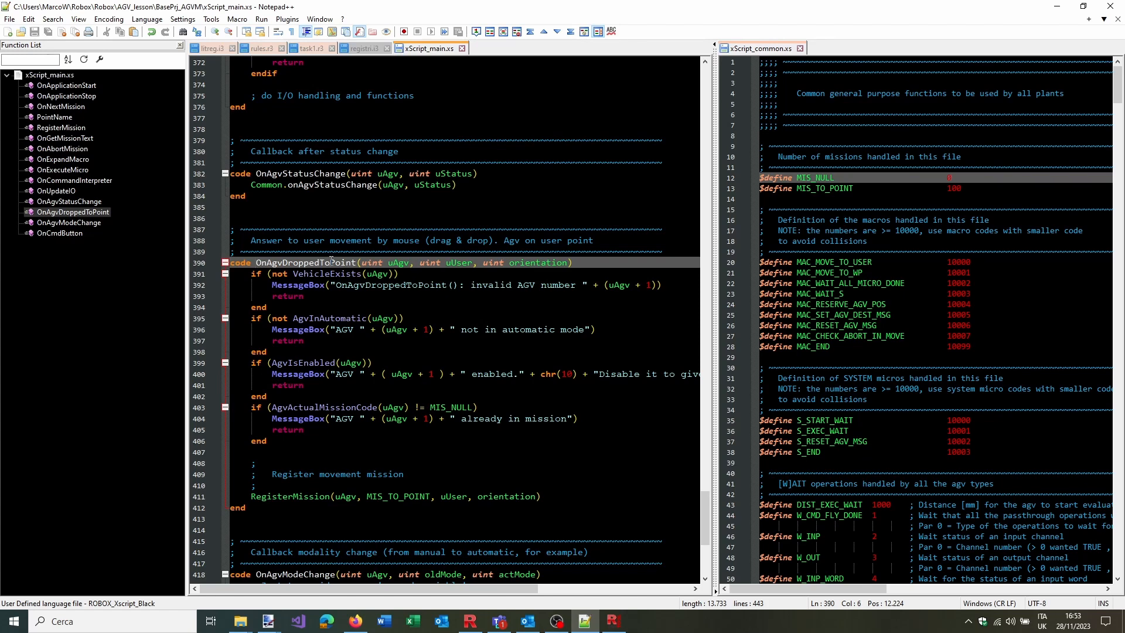
drag(244, 273, 373, 451)
click(372, 451)
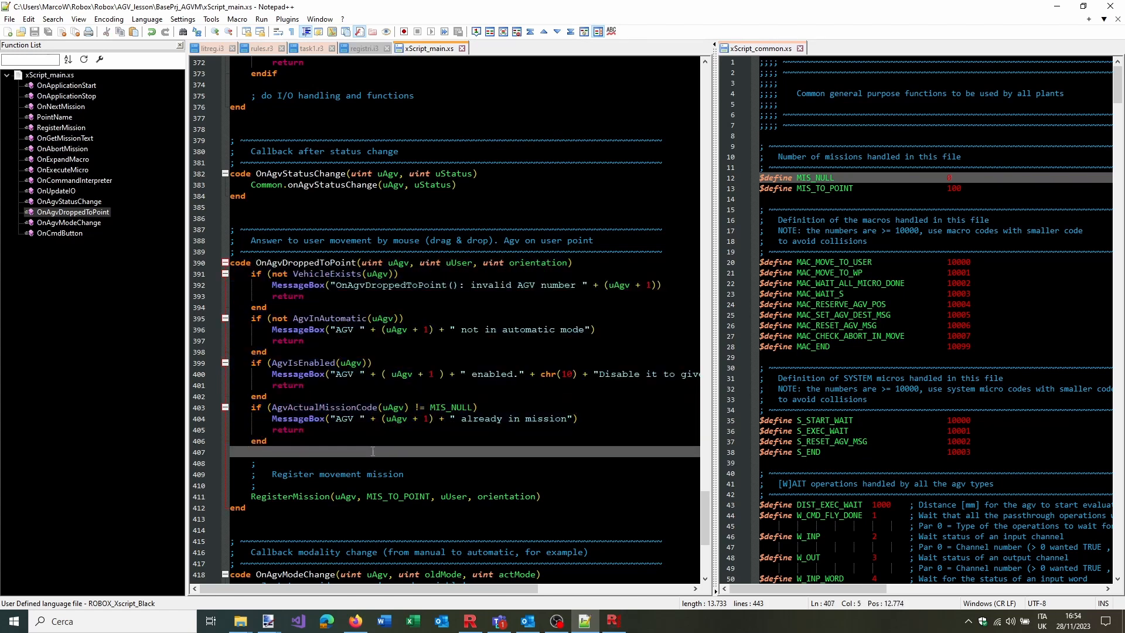
double_click(282, 497)
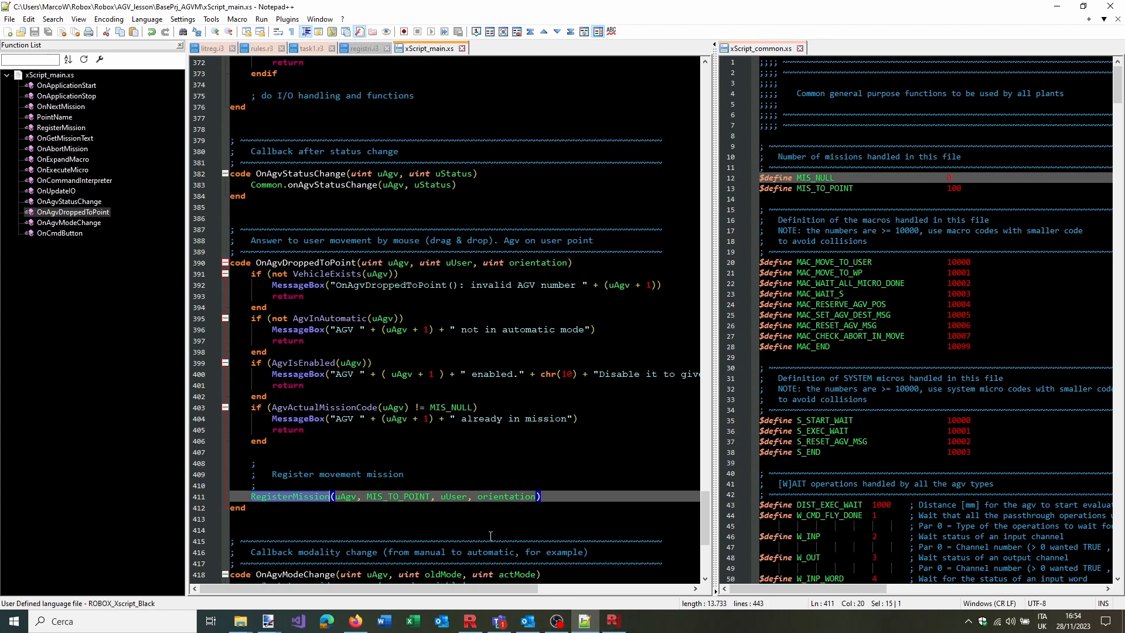
Switch to the AGV manager window showing the plant synoptic and change the access level to Installatore
click(1054, 8)
click(1054, 7)
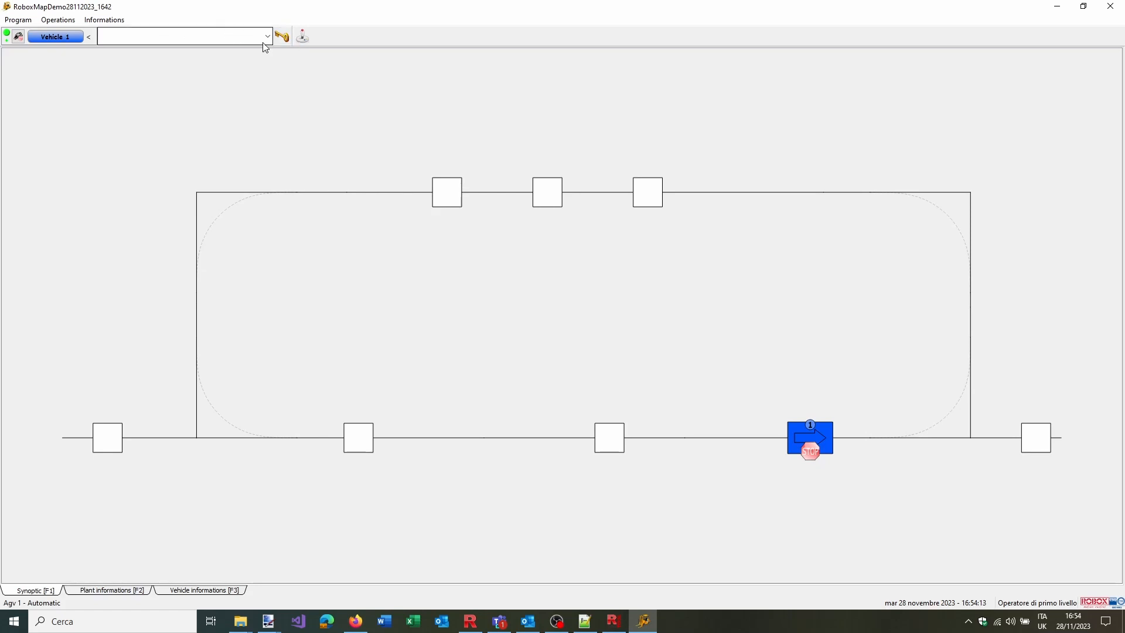
click(284, 36)
click(545, 345)
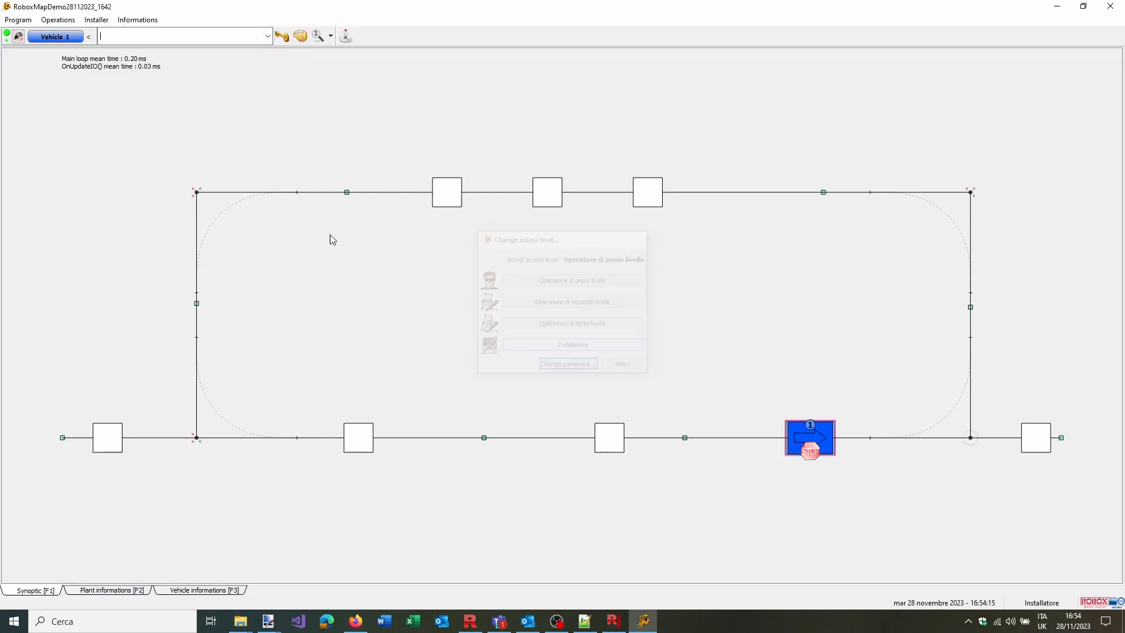
Compile xScript_main.xs in the AGV manager's script editor and restart the AGV manager
click(96, 19)
click(100, 34)
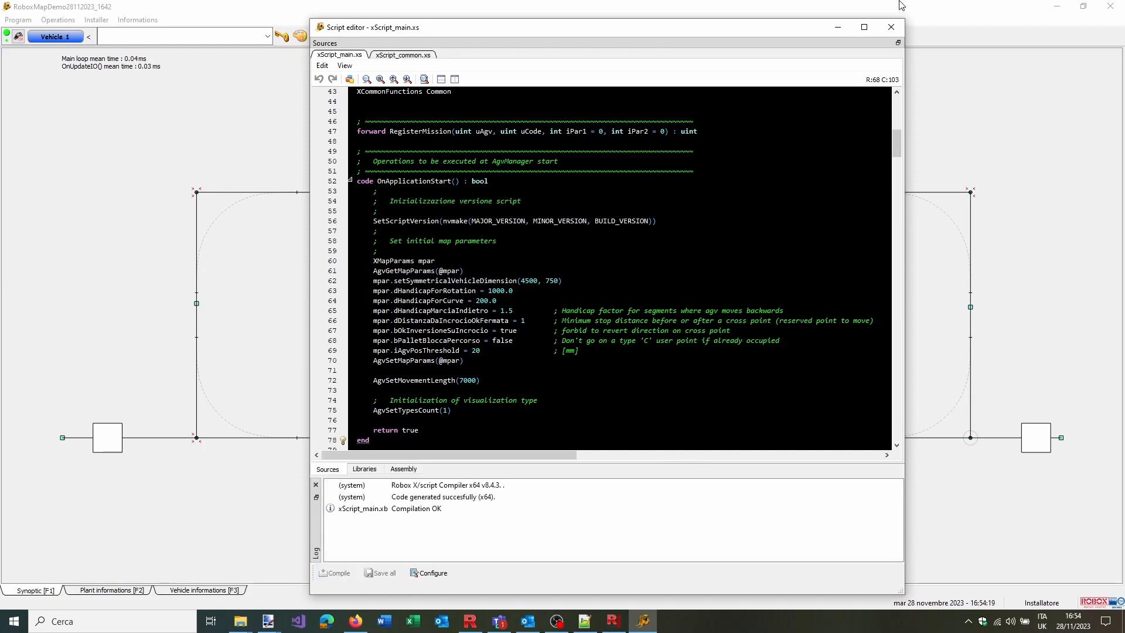
click(891, 27)
click(1110, 6)
key(Return)
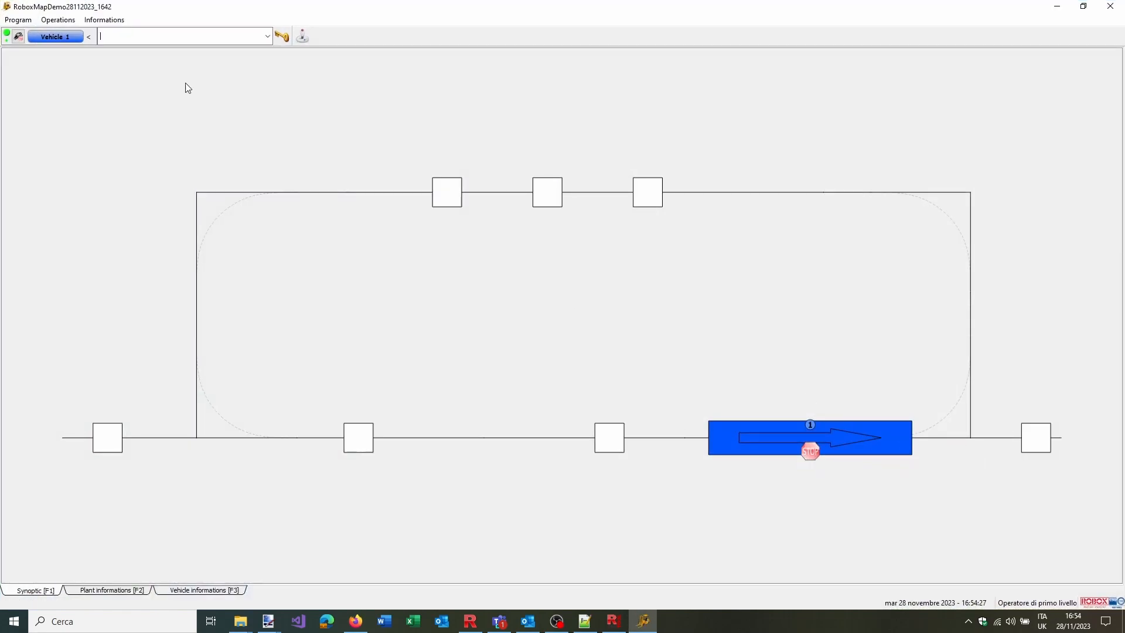
Change the access level to Installatore and try to send Vehicle 1 to the leftmost station on the upper line
click(282, 36)
click(533, 344)
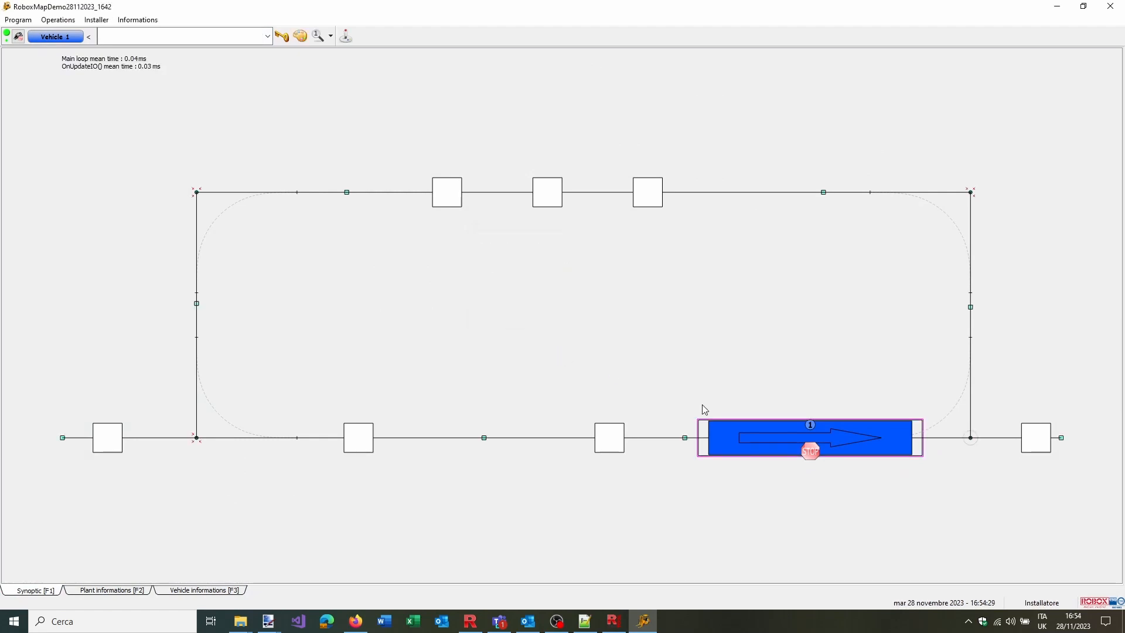
drag(815, 462, 459, 192)
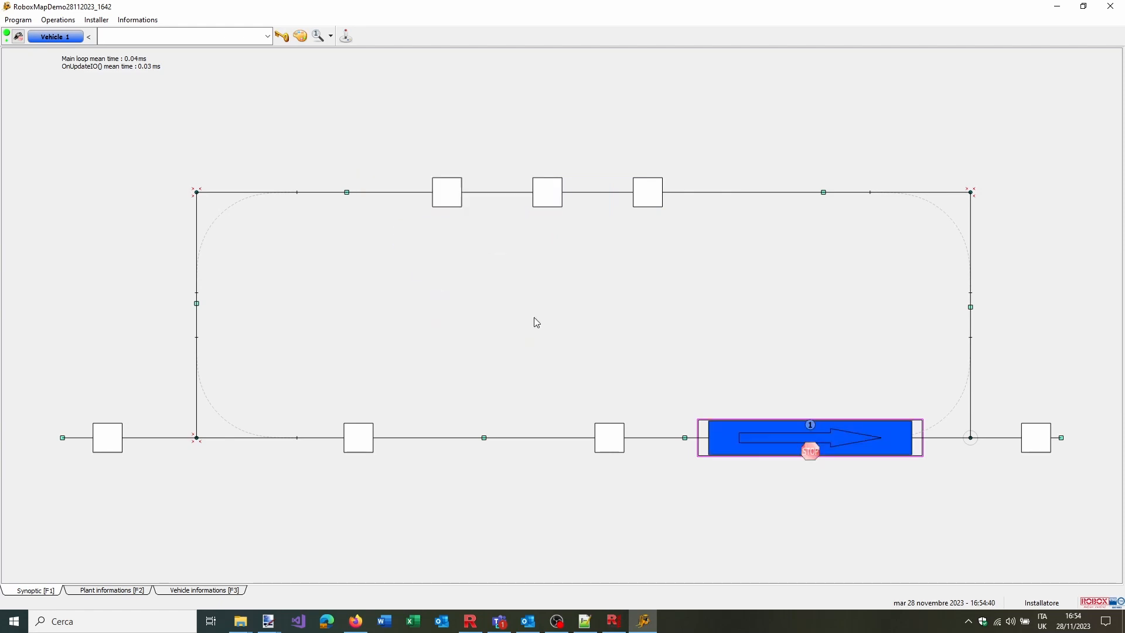
click(97, 19)
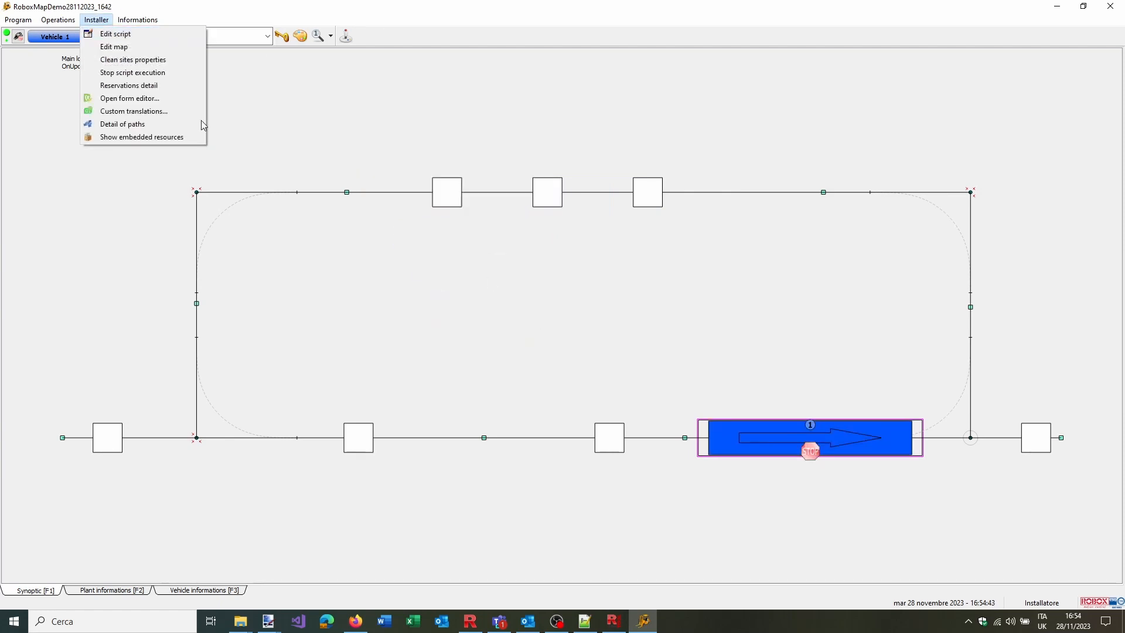
Switch to xScript_main.xs in Notepad++ and go to OnApplicationStart to examine the dHandicapForRotation parameter
click(585, 621)
scroll(357, 313, up, 10)
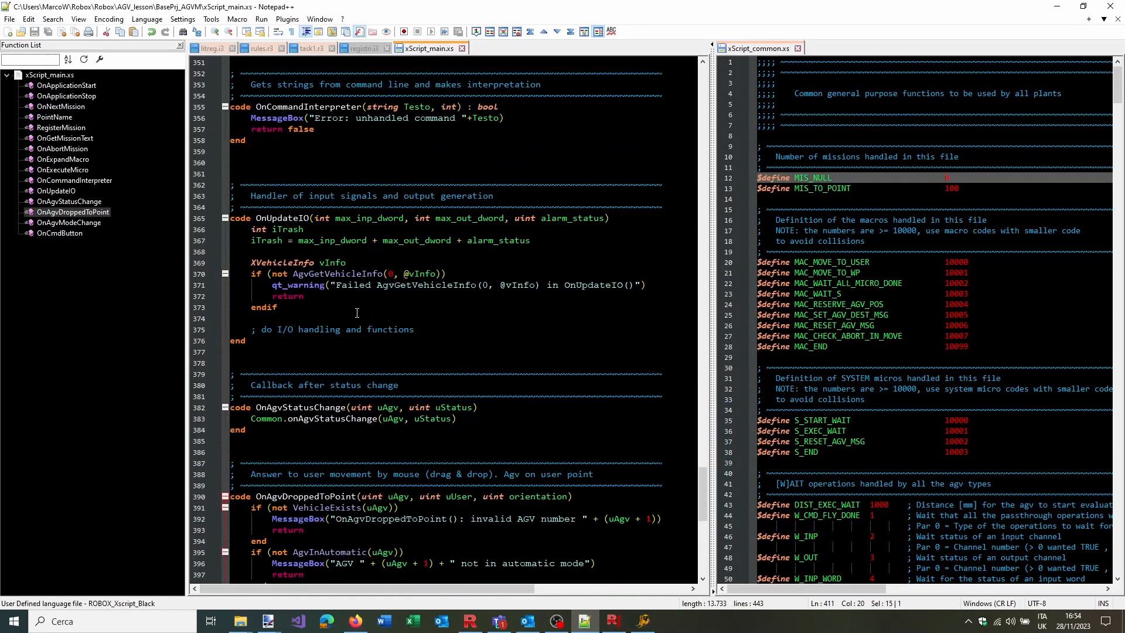
scroll(356, 313, up, 18)
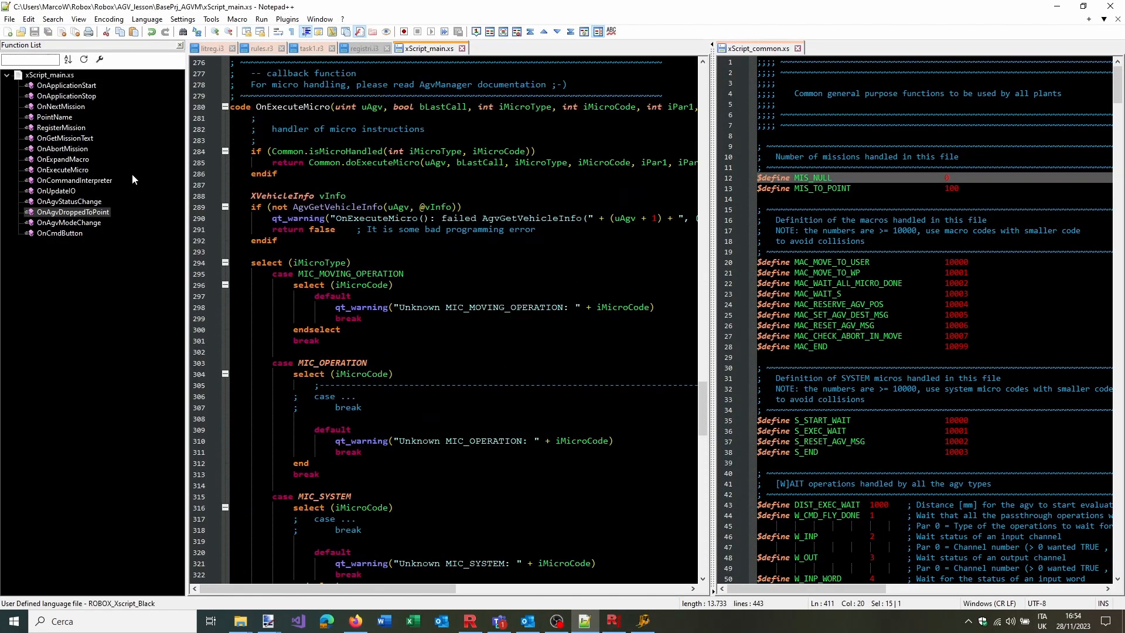
click(66, 85)
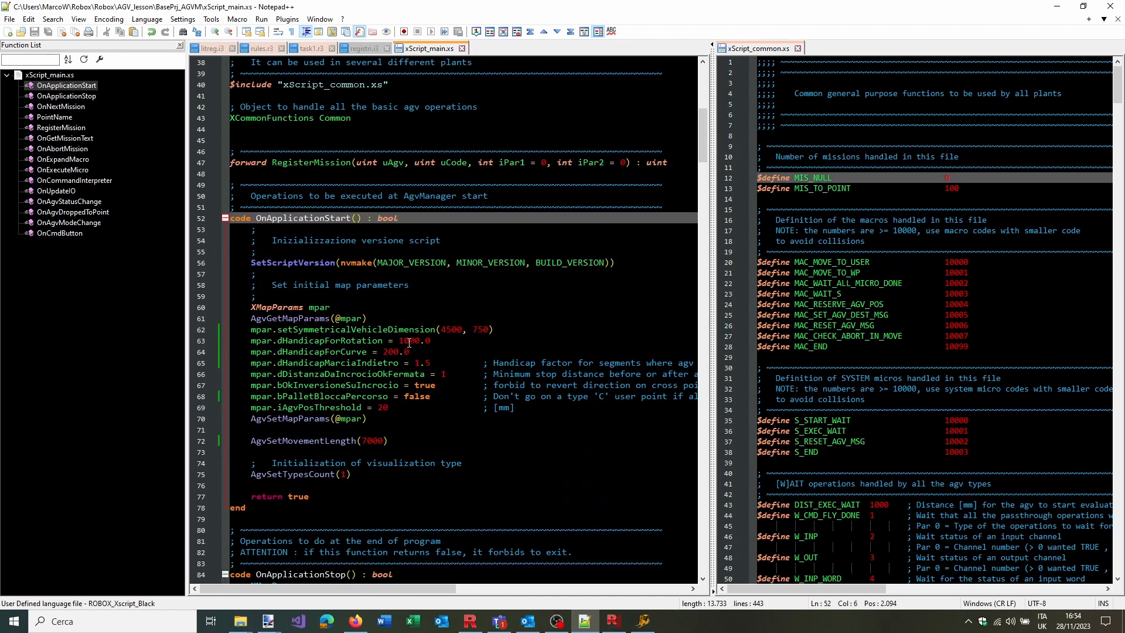
click(409, 342)
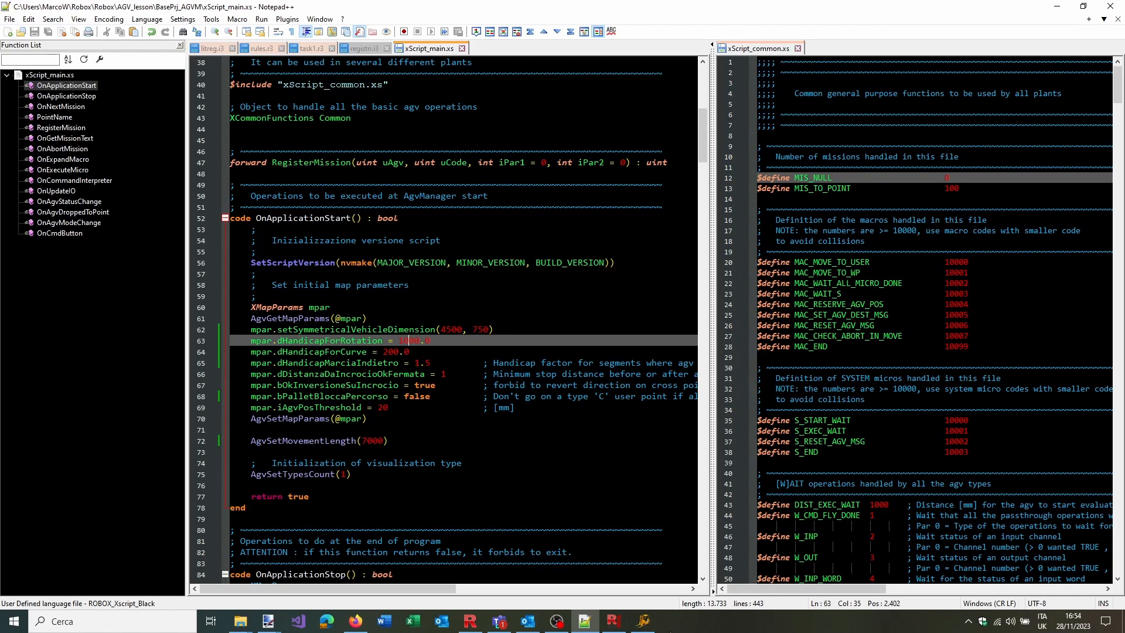
Switch back to the AGV manager and send Vehicle 1 to the rightmost station on the upper line, following its movement
click(643, 621)
mouse_move(814, 459)
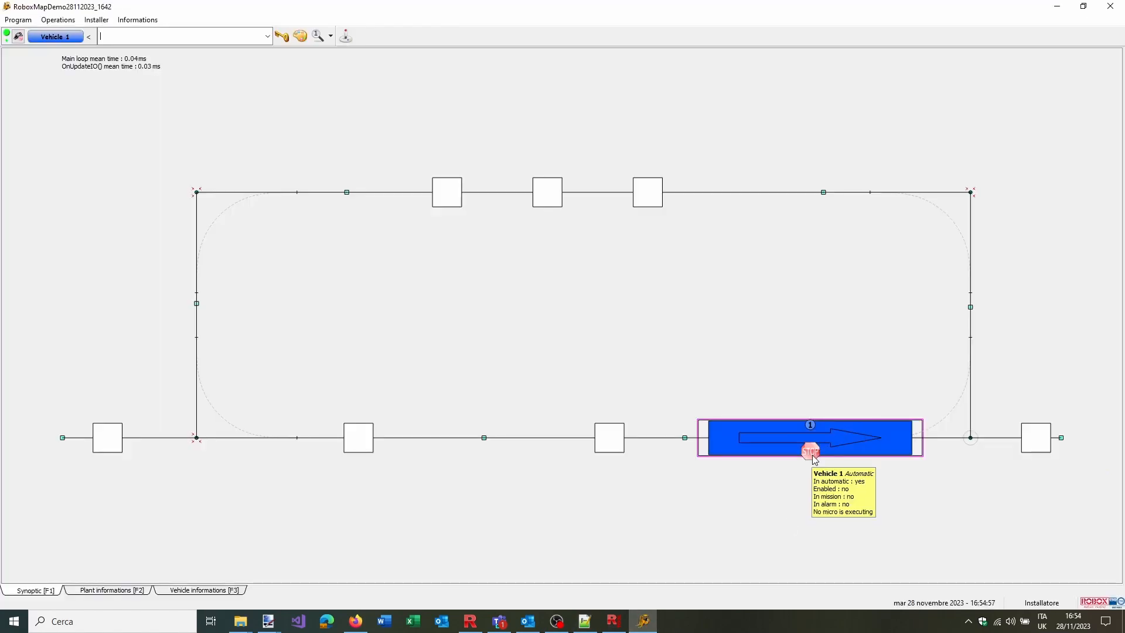
drag(814, 460, 634, 191)
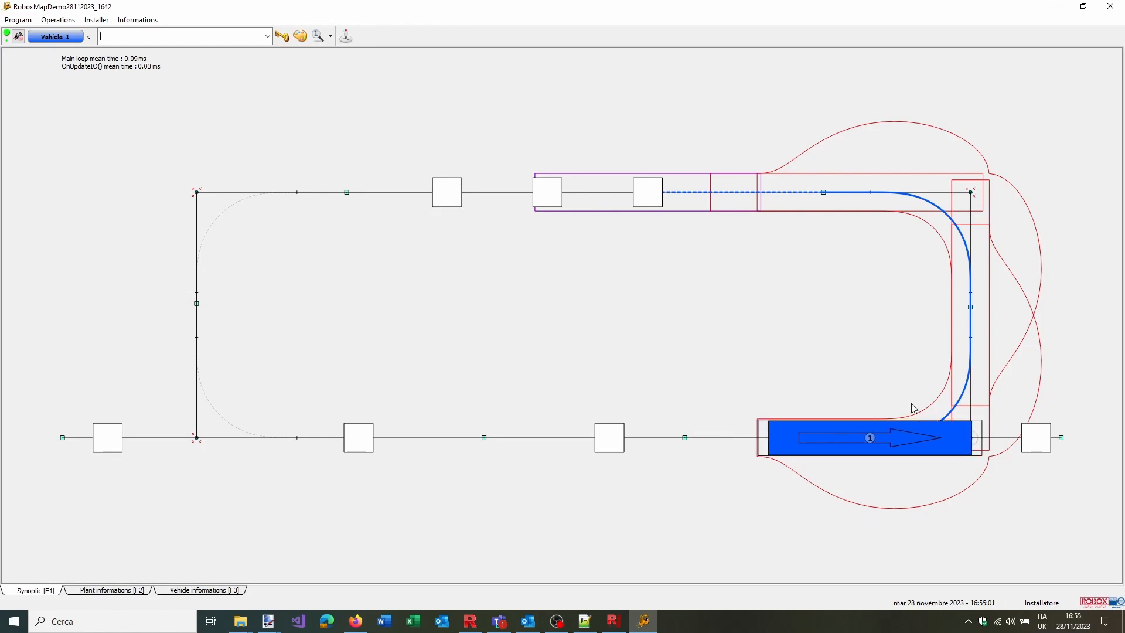
mouse_move(973, 425)
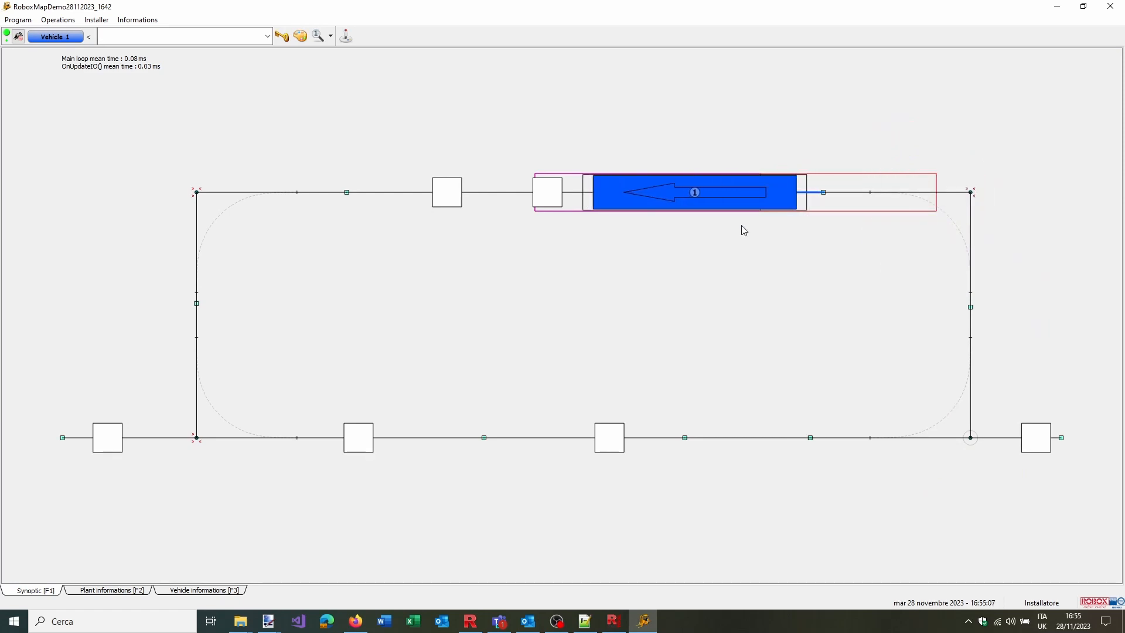
mouse_move(662, 185)
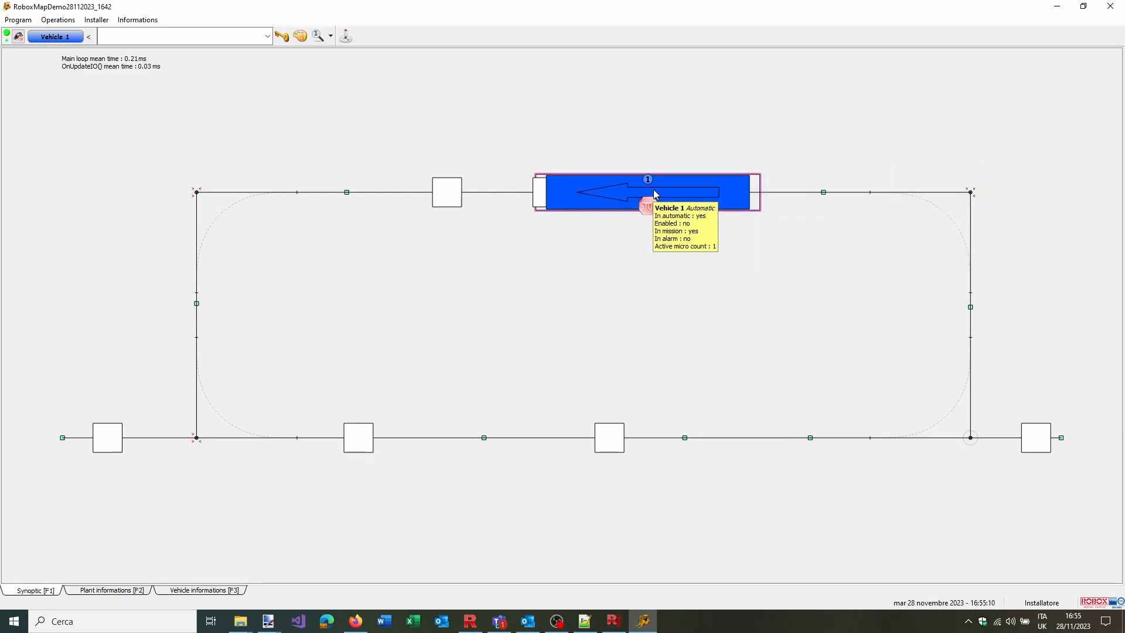
click(649, 206)
mouse_move(649, 206)
mouse_down()
mouse_move(660, 299)
mouse_move(651, 204)
mouse_up()
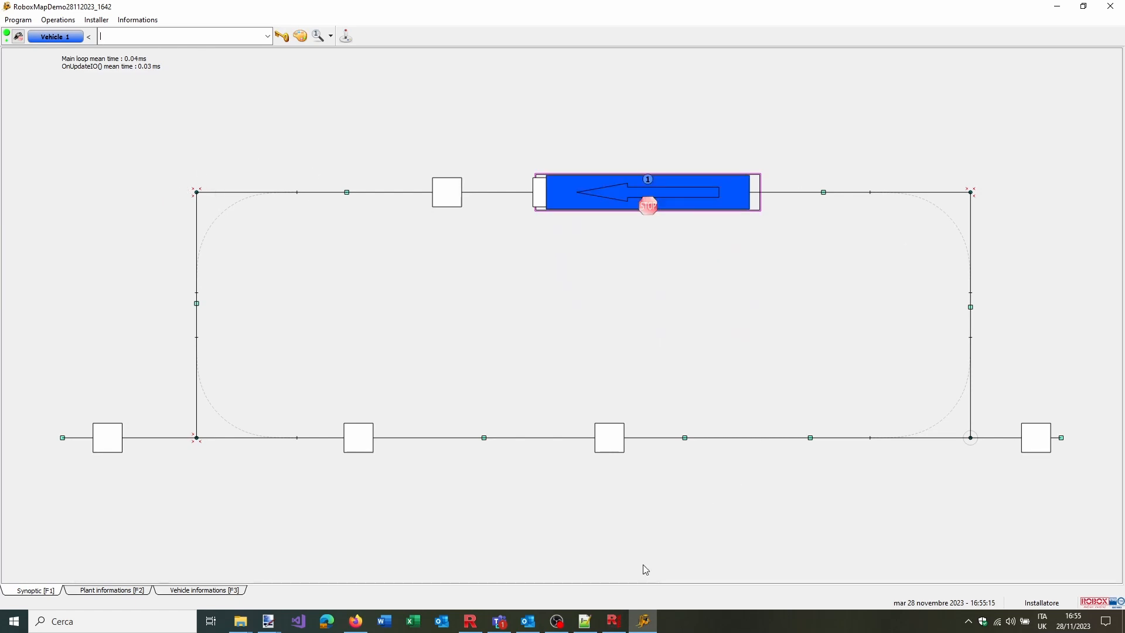
Check the map layout in Robox Agv Tool, then send Vehicle 1 to USER point 12 in the AGV manager
click(613, 621)
scroll(419, 248, down, 3)
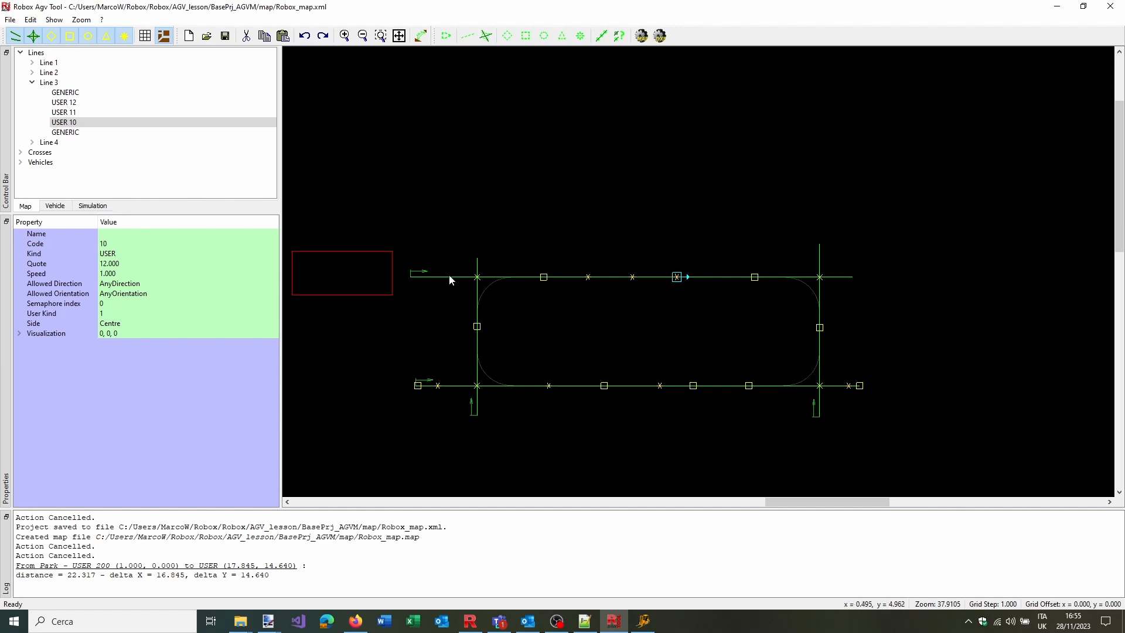
click(640, 620)
mouse_move(710, 196)
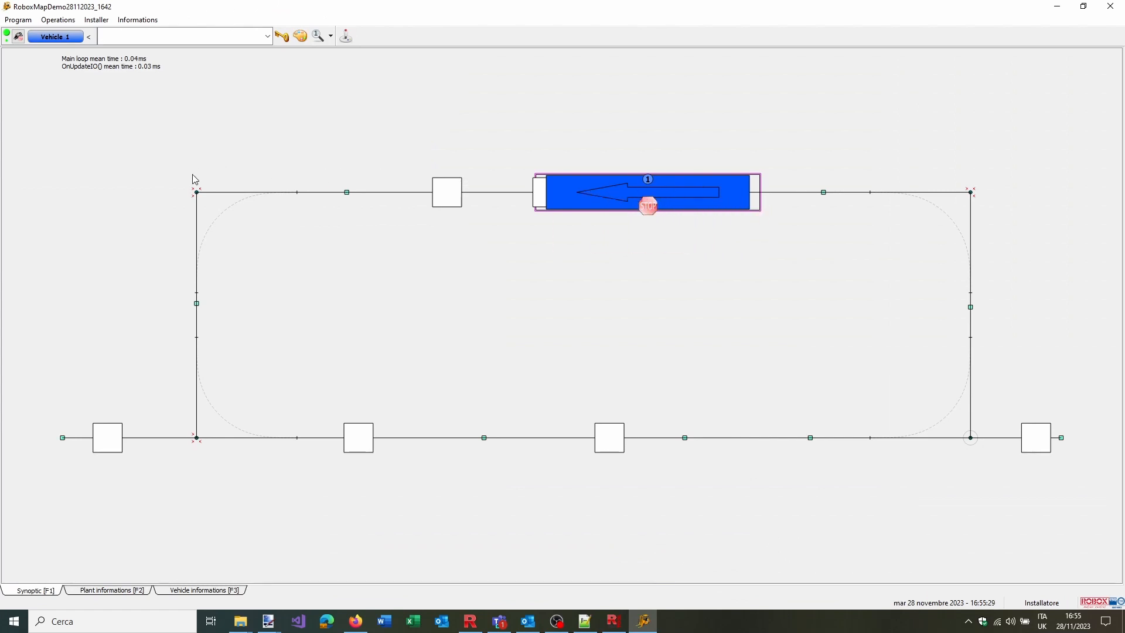
mouse_move(670, 196)
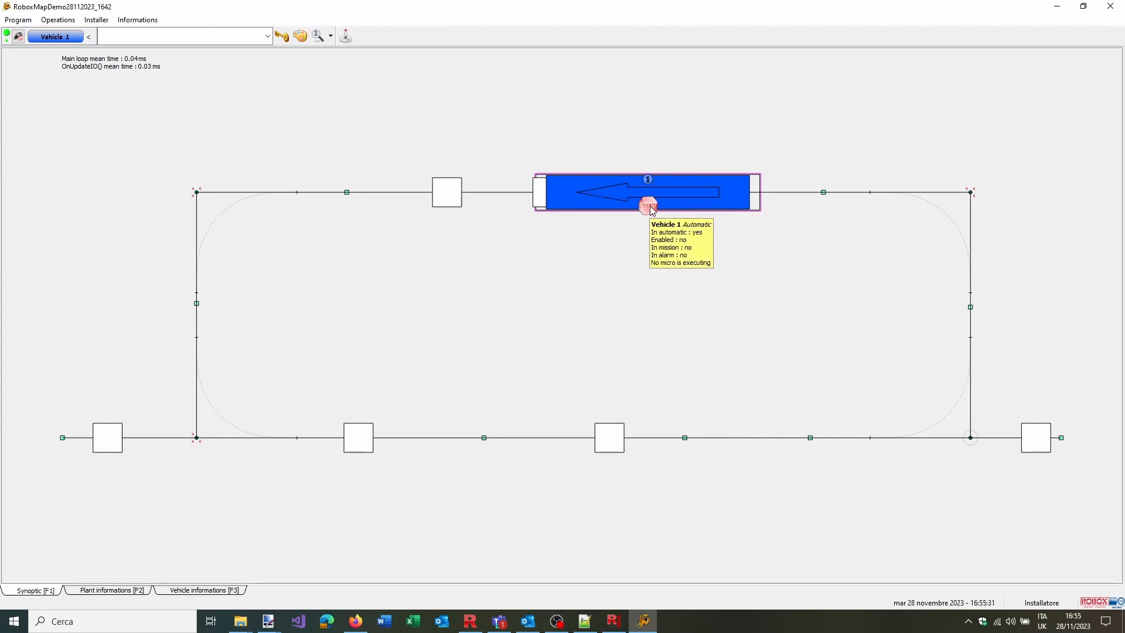
drag(670, 196, 441, 193)
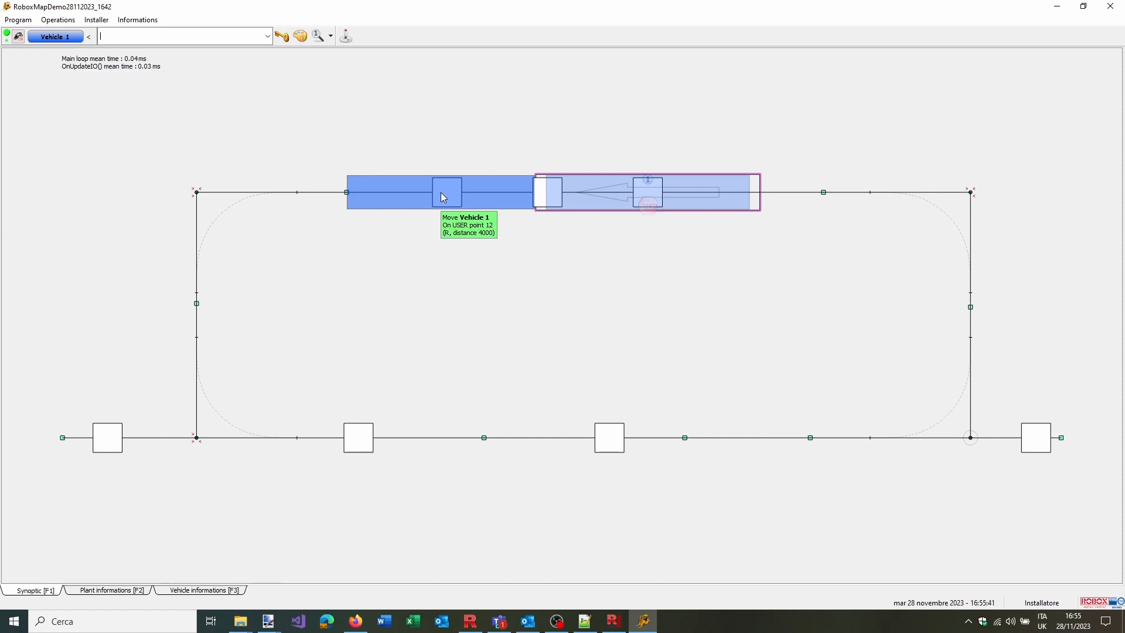
click(441, 192)
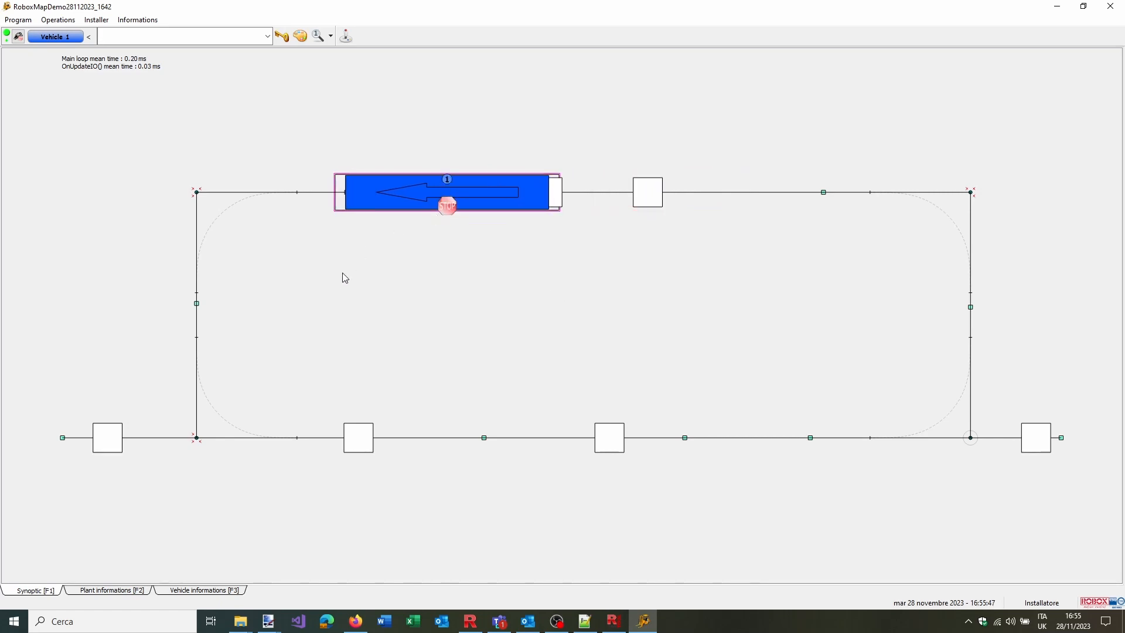
Send Vehicle 1 from USER point 12 to the leftmost station on the lower line and check its status
key(ctrl)
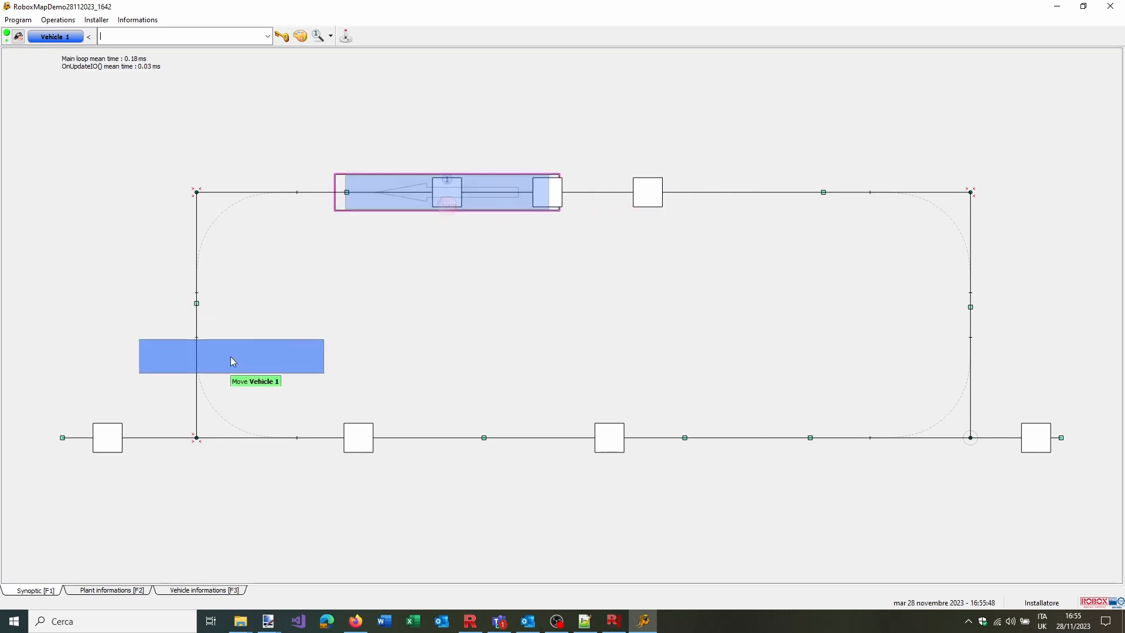
click(115, 447)
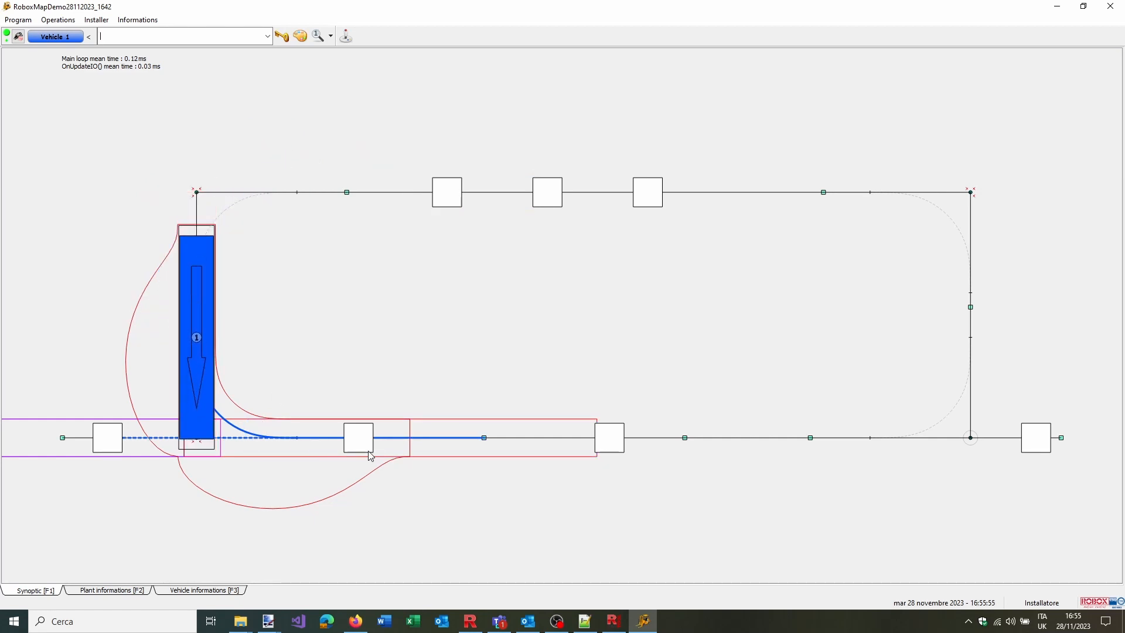
mouse_move(363, 451)
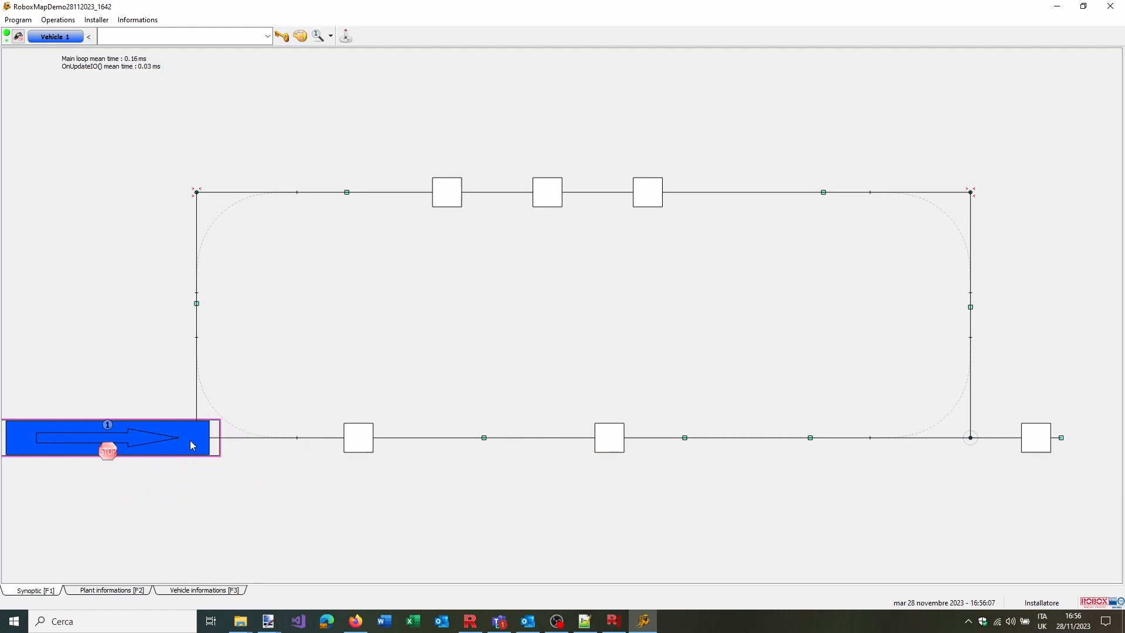
mouse_move(192, 429)
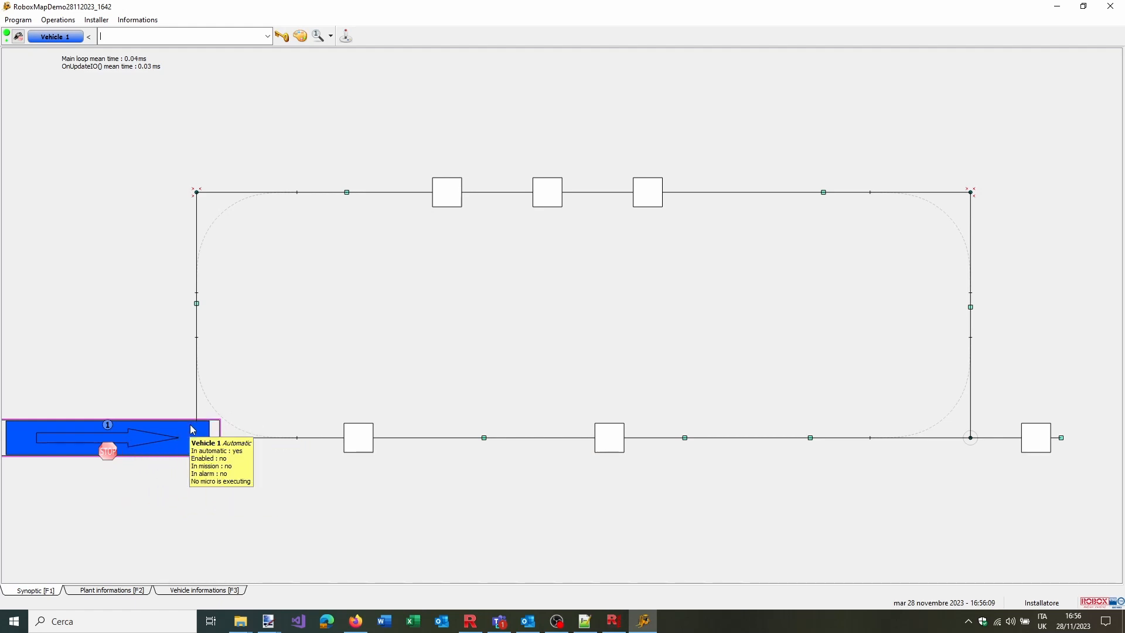
Inspect the station details on the synoptic and send Vehicle 1 to the waypoint just right of location 20
drag(118, 467, 114, 491)
mouse_move(557, 215)
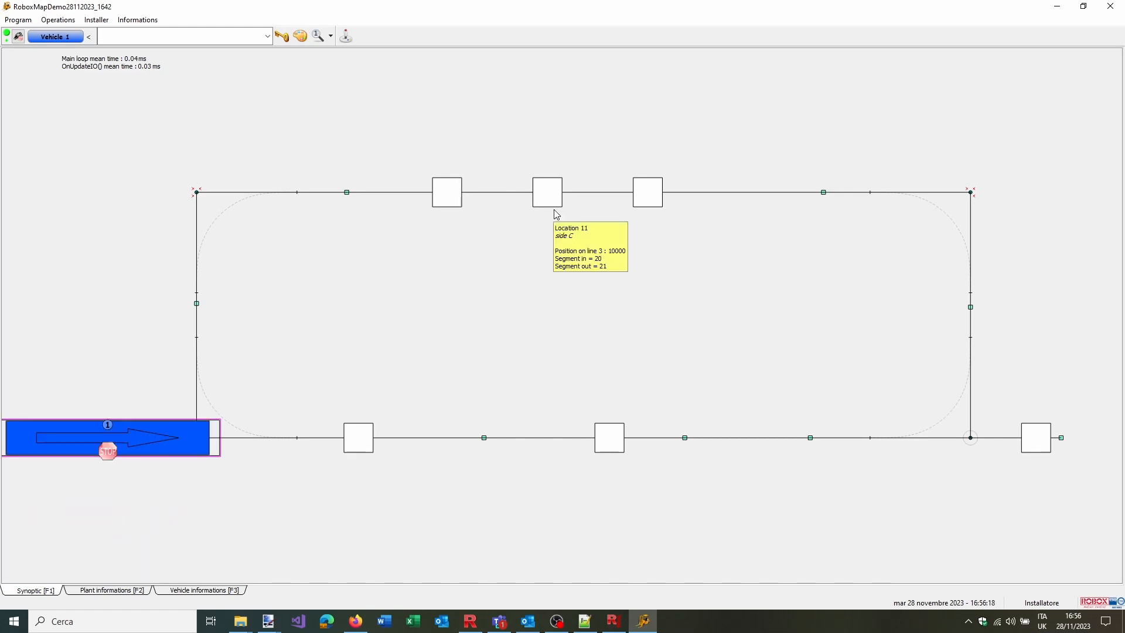
mouse_move(447, 208)
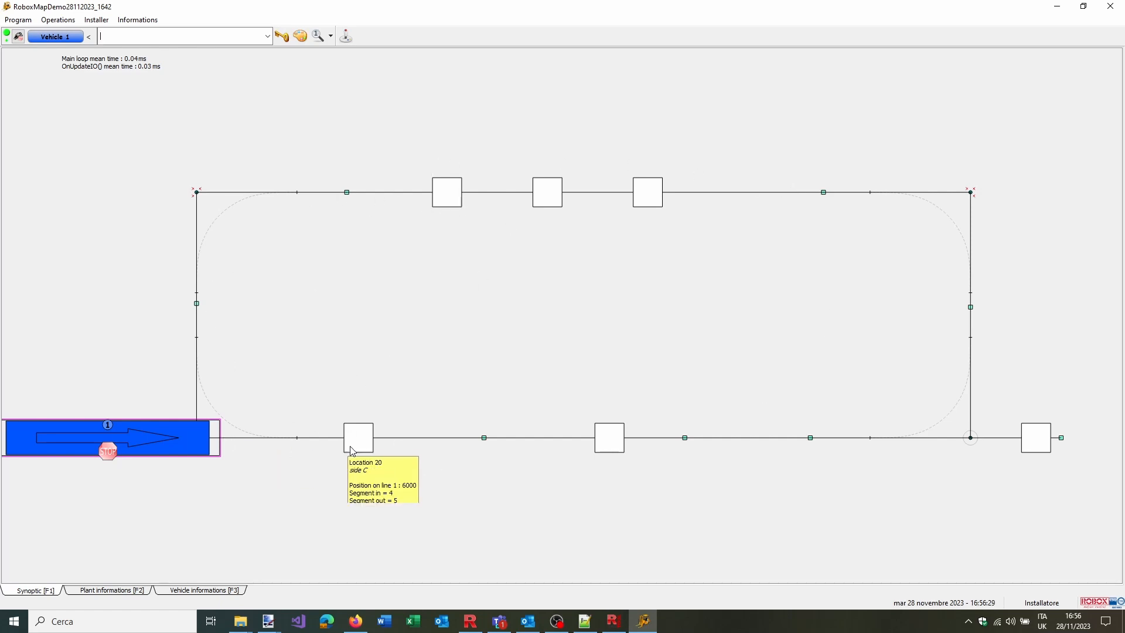
mouse_move(216, 425)
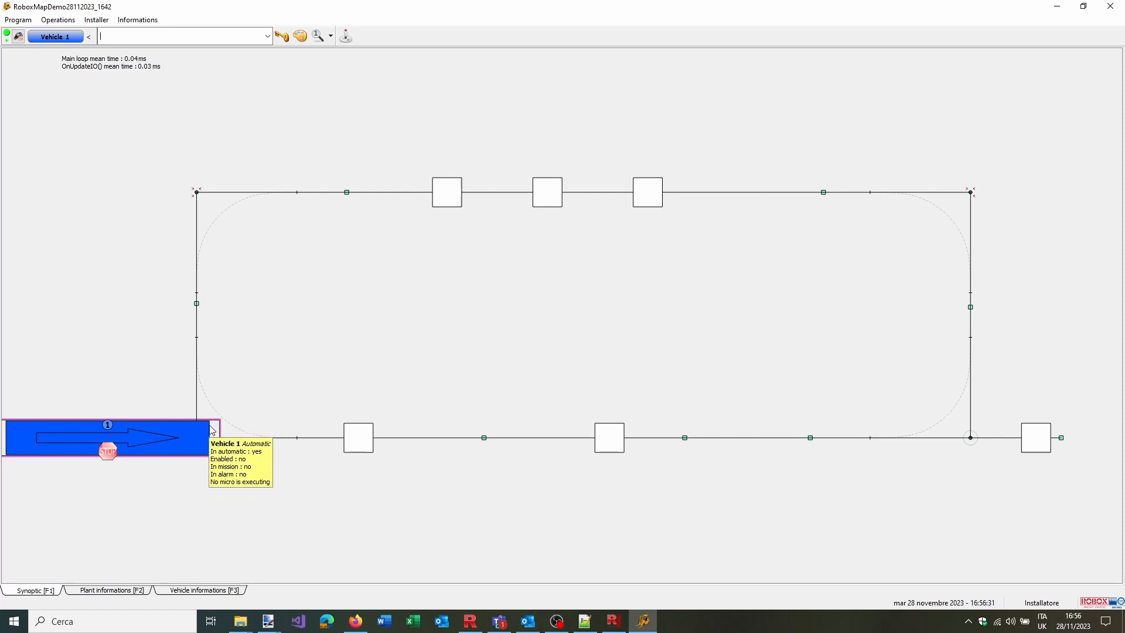
drag(109, 457, 484, 438)
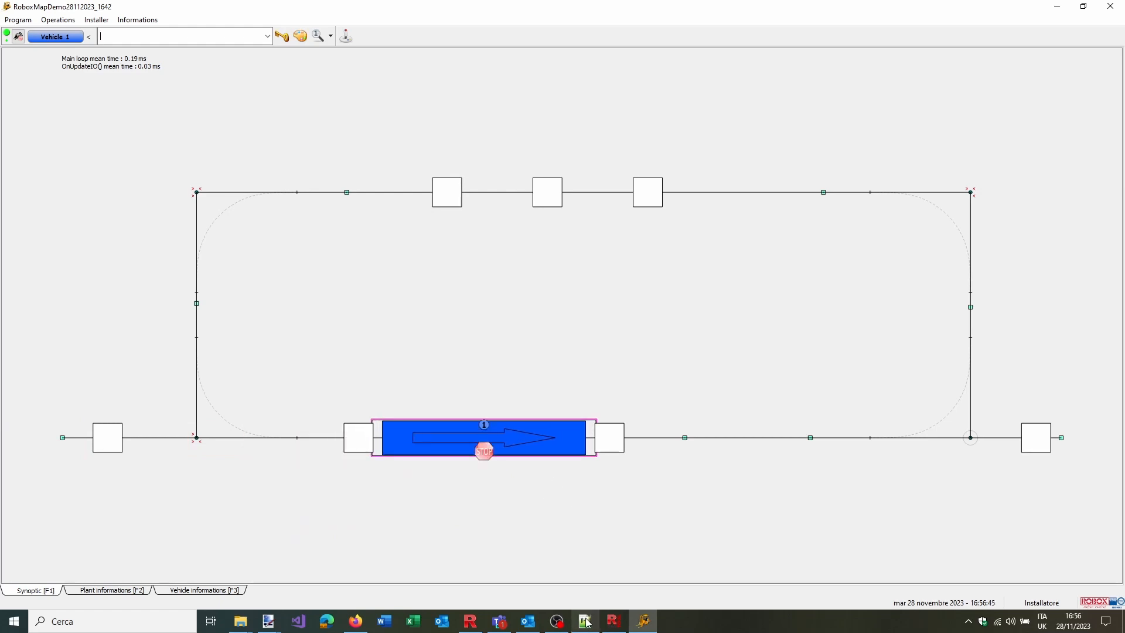
Switch to xScript_main.xs in Notepad++ and review OnNextMission and the mission code selection in RegisterMission
mouse_move(586, 621)
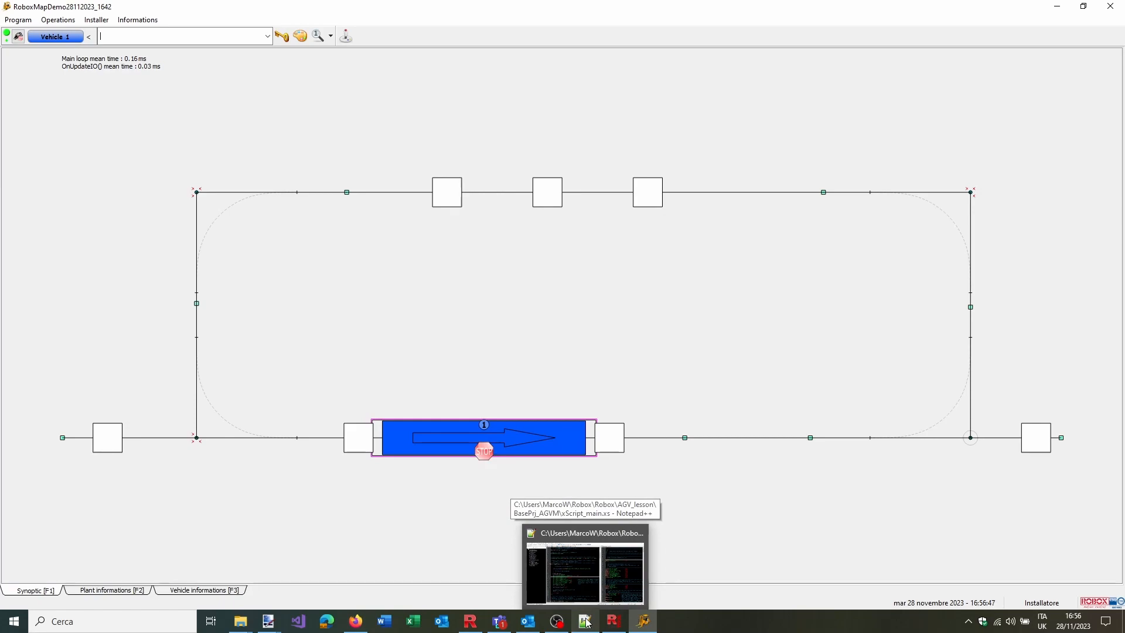
click(586, 621)
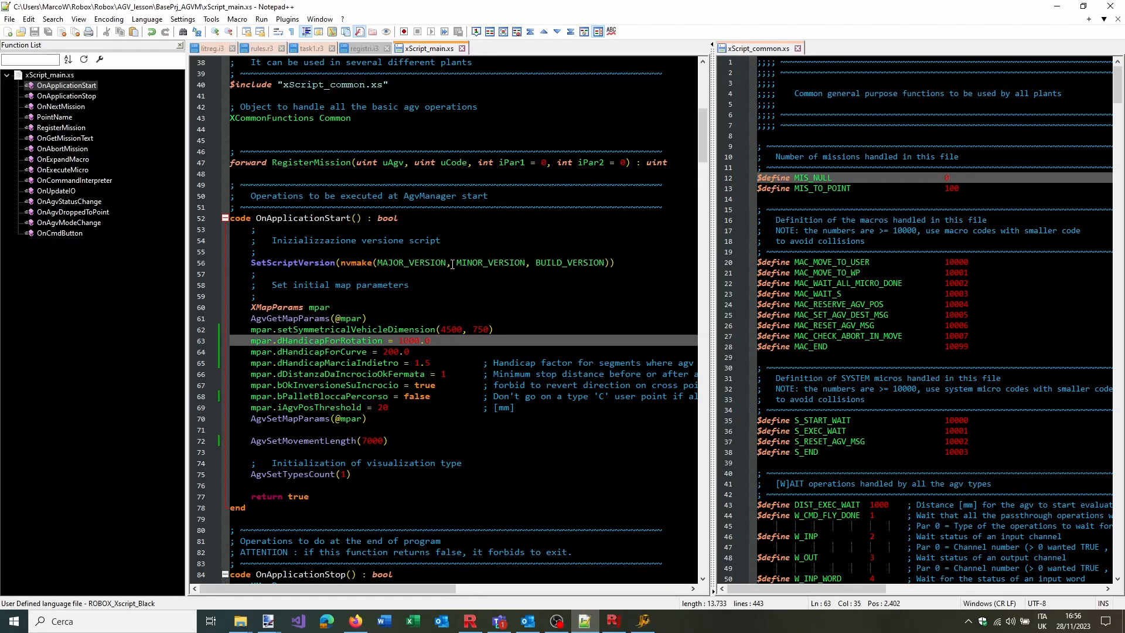
scroll(457, 353, down, 3)
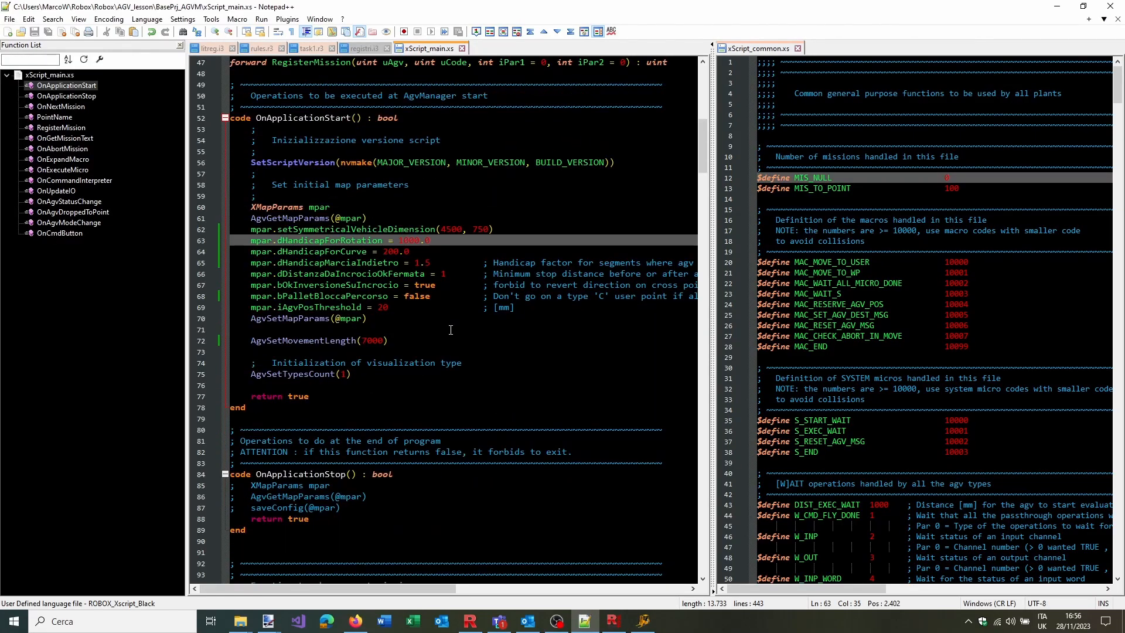
scroll(453, 319, down, 20)
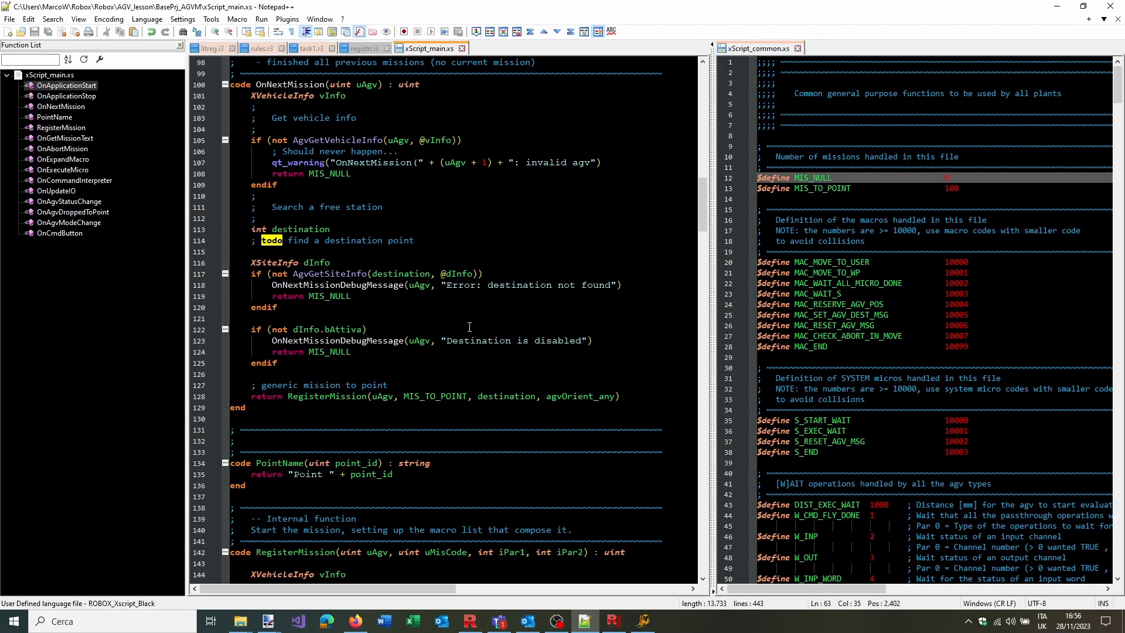
scroll(469, 326, down, 8)
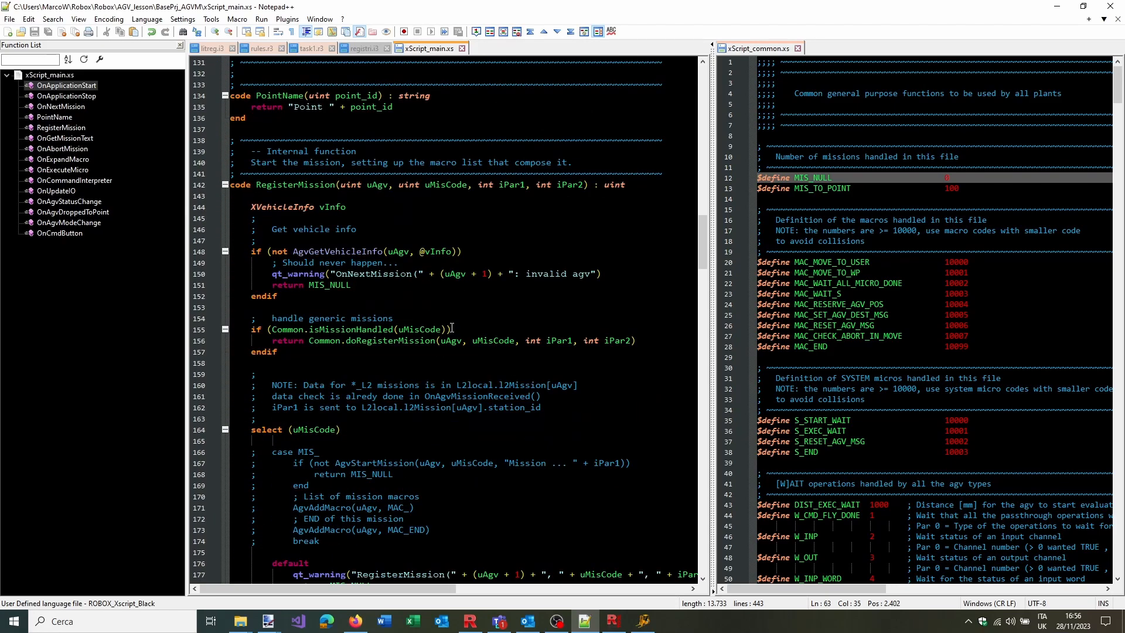
scroll(452, 328, down, 3)
click(459, 327)
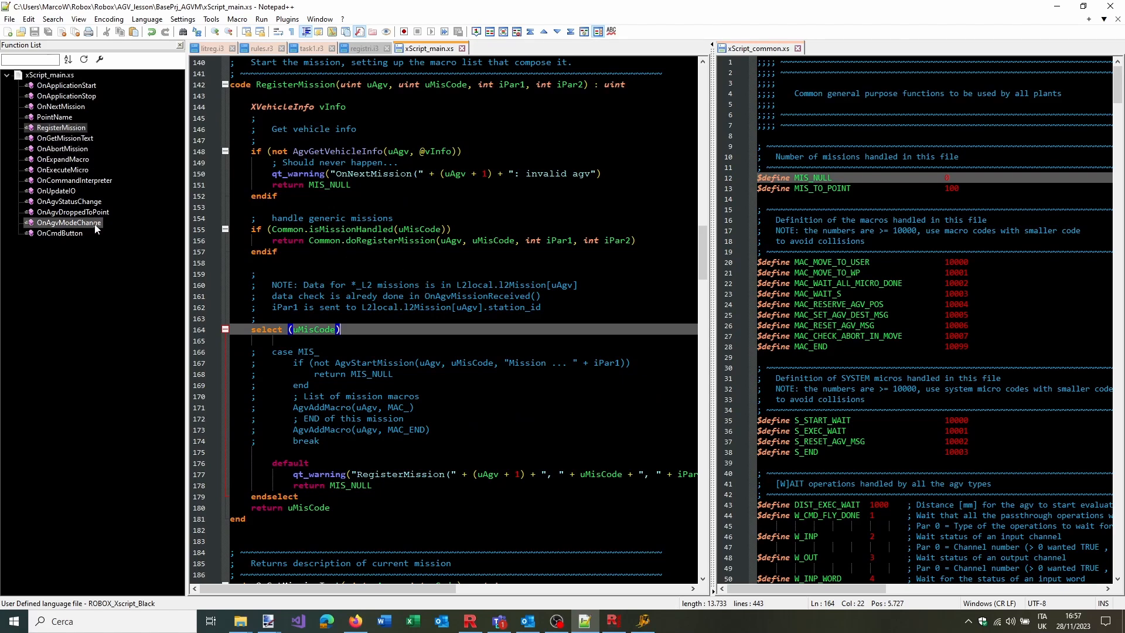
Go to OnExpandMacro and examine its common macro handling and the select block for custom macros
double_click(71, 158)
scroll(444, 318, down, 4)
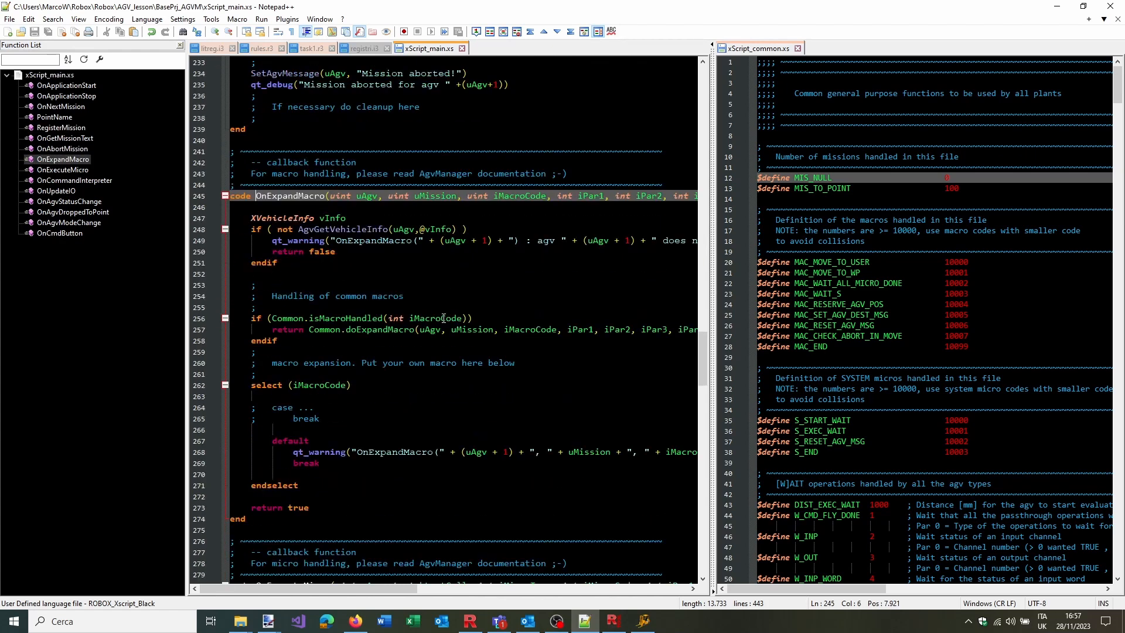
drag(276, 526, 233, 174)
click(402, 386)
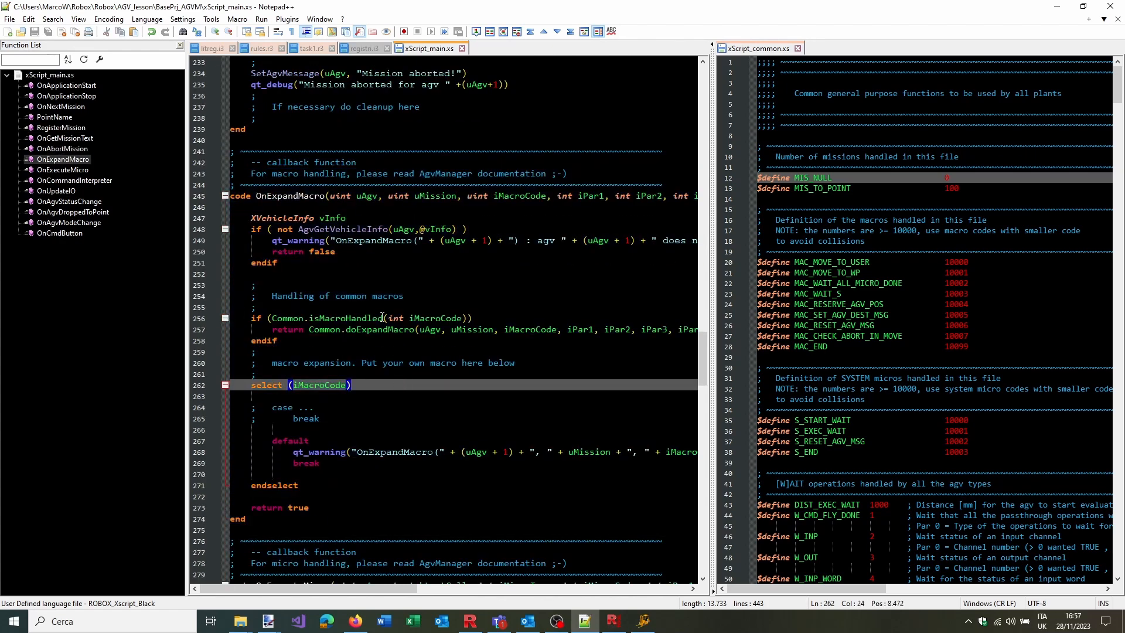
click(418, 329)
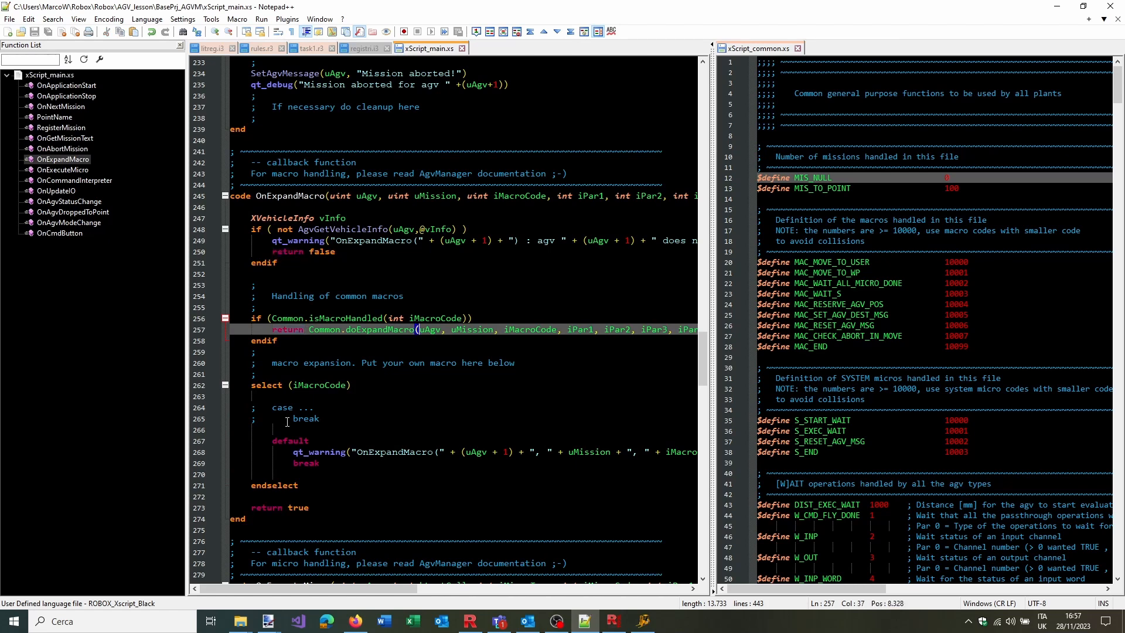
drag(247, 386, 363, 427)
click(370, 414)
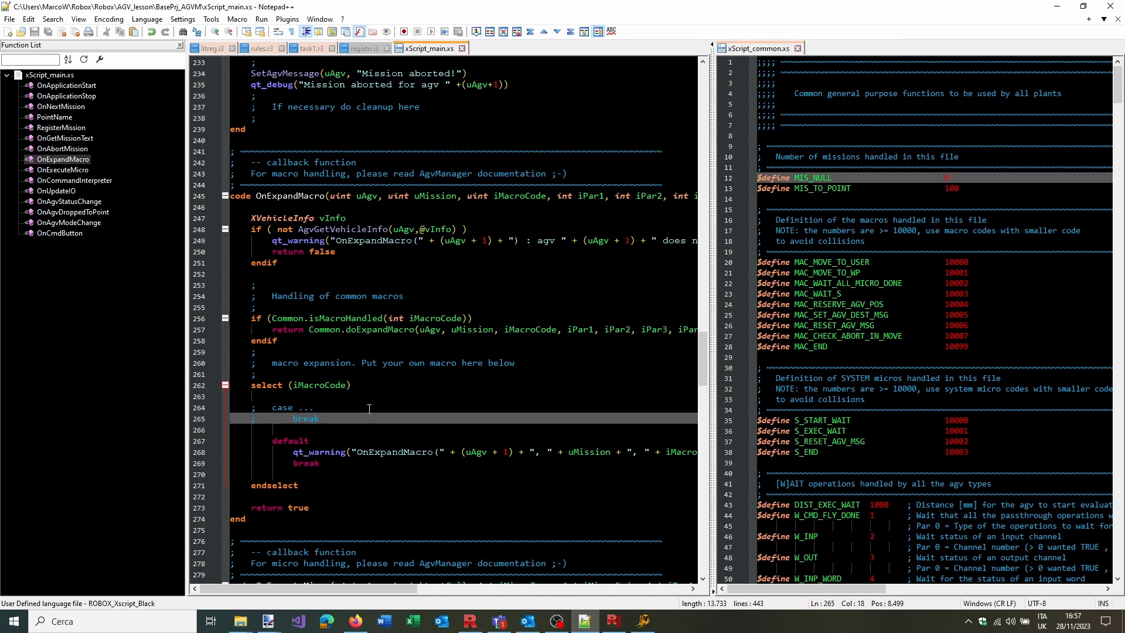
Continue from OnExpandMacro to OnExecuteMicro and read through its micro type cases down to MIC_WAIT
click(332, 409)
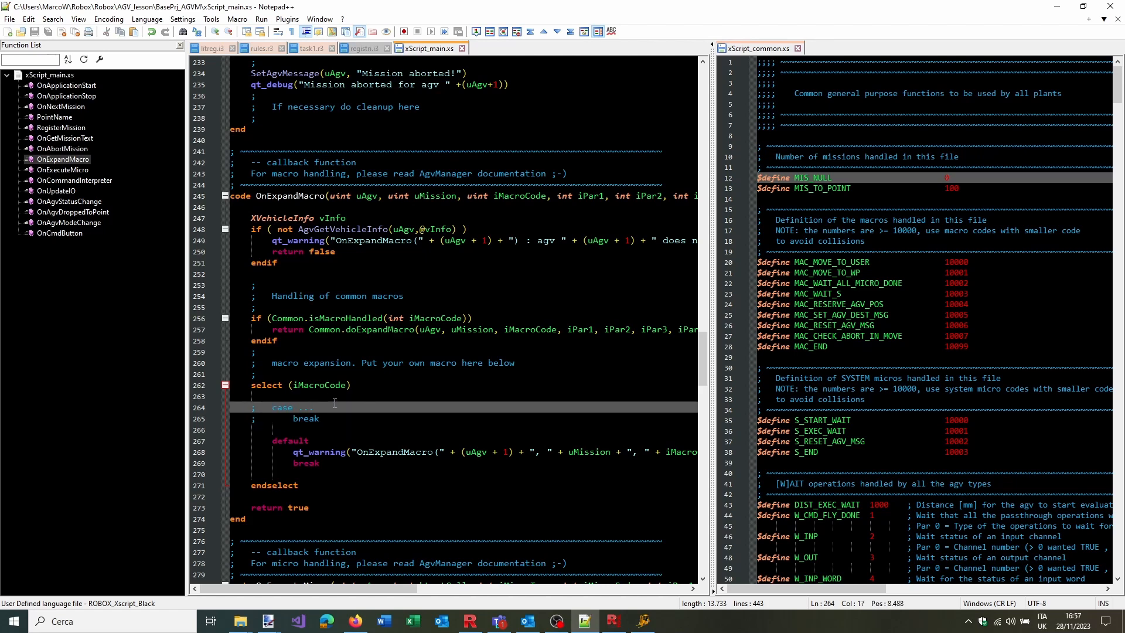
scroll(335, 403, down, 2)
scroll(344, 353, down, 12)
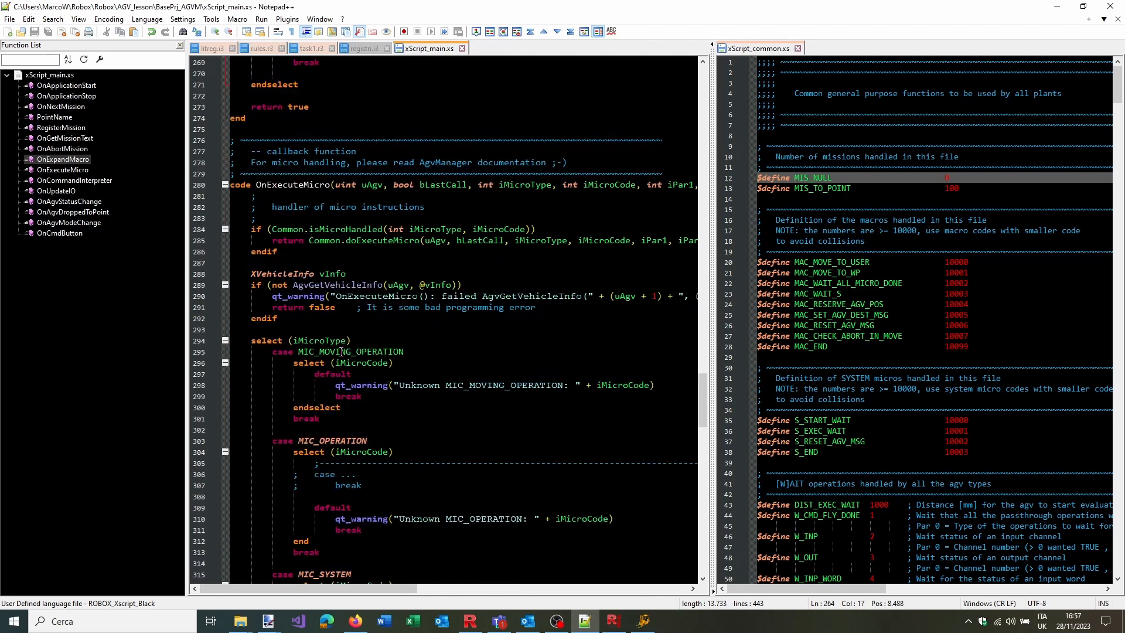
scroll(339, 237, down, 3)
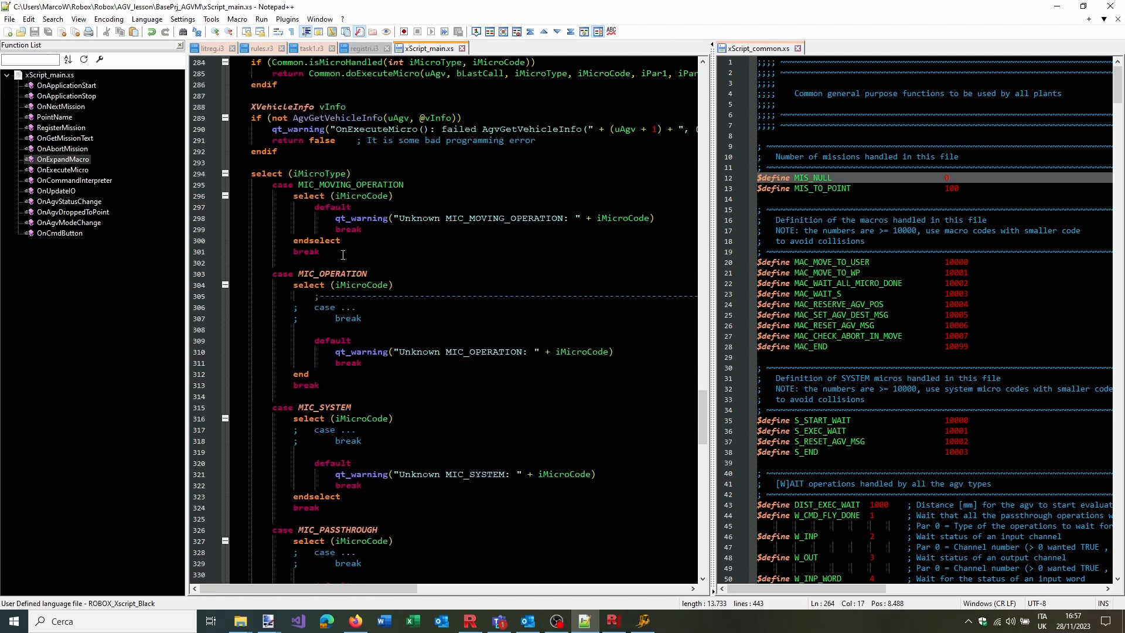
scroll(367, 176, down, 1)
scroll(367, 177, down, 6)
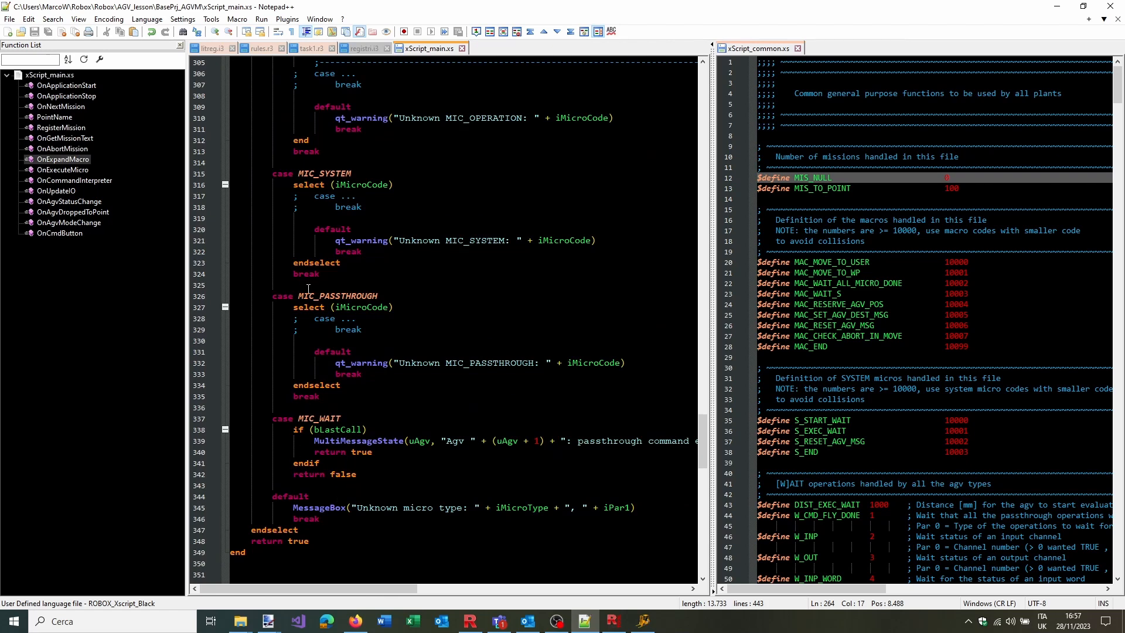
Examine the iMicroType selection in OnExecuteMicro and the iMicroCode select blocks inside its cases
scroll(378, 363, up, 4)
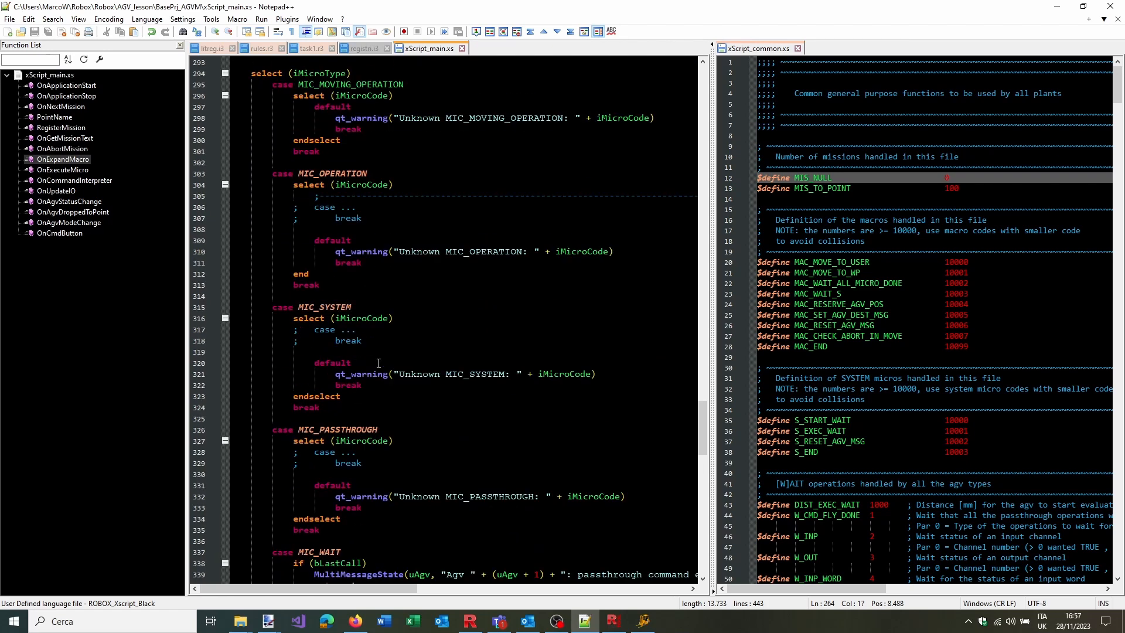
scroll(378, 364, up, 2)
scroll(379, 362, down, 2)
scroll(324, 257, up, 2)
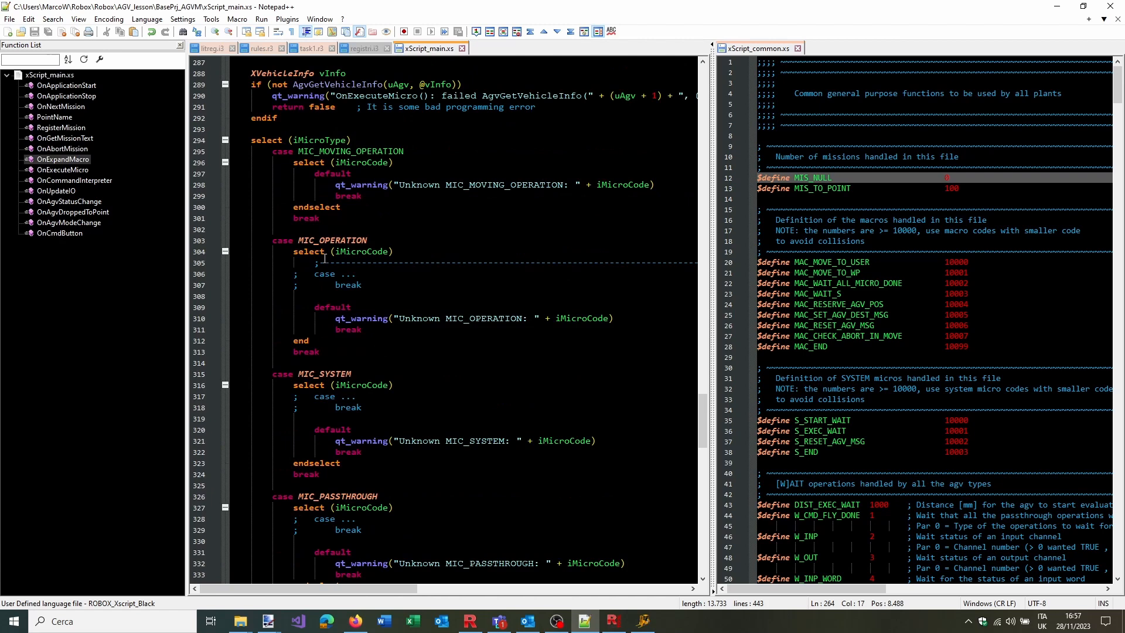
double_click(313, 141)
double_click(364, 163)
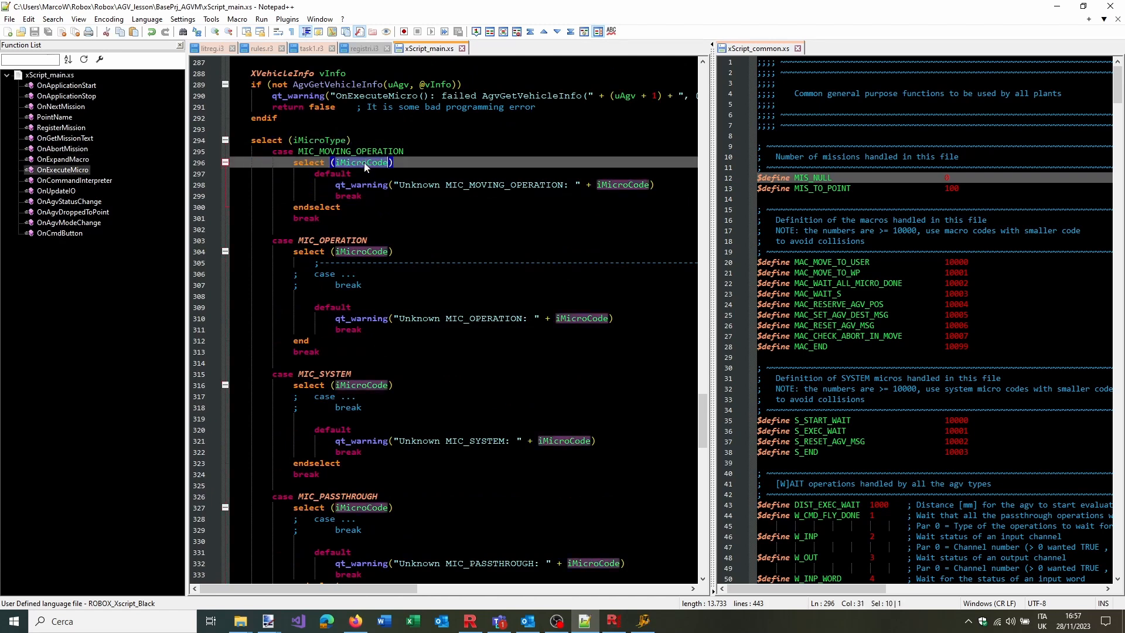
scroll(385, 253, down, 2)
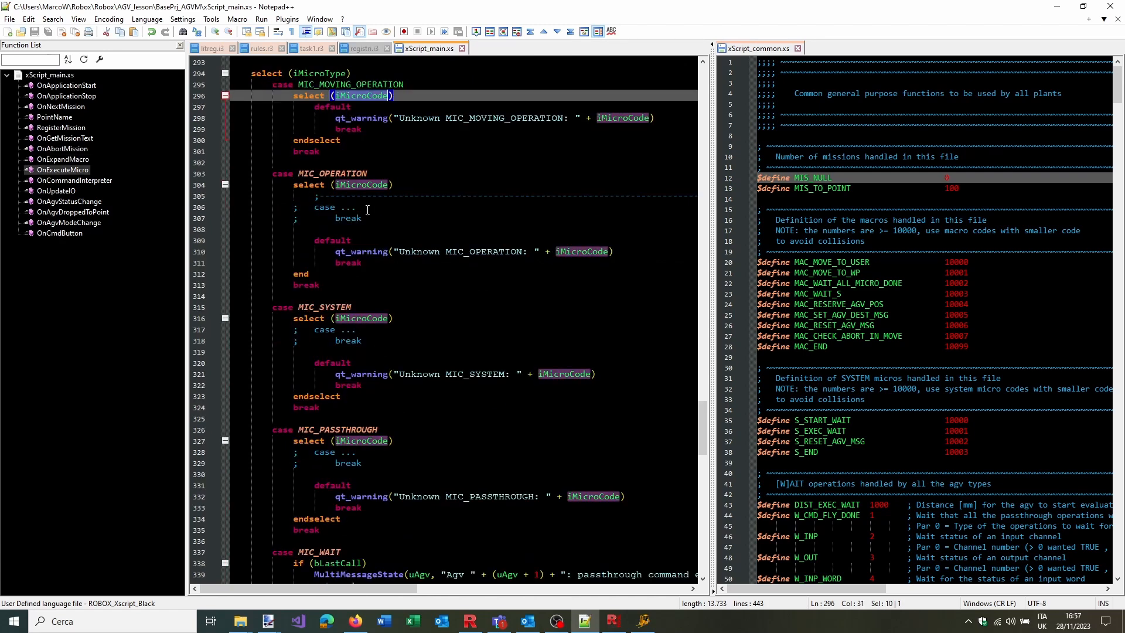
scroll(369, 214, down, 3)
scroll(384, 245, down, 6)
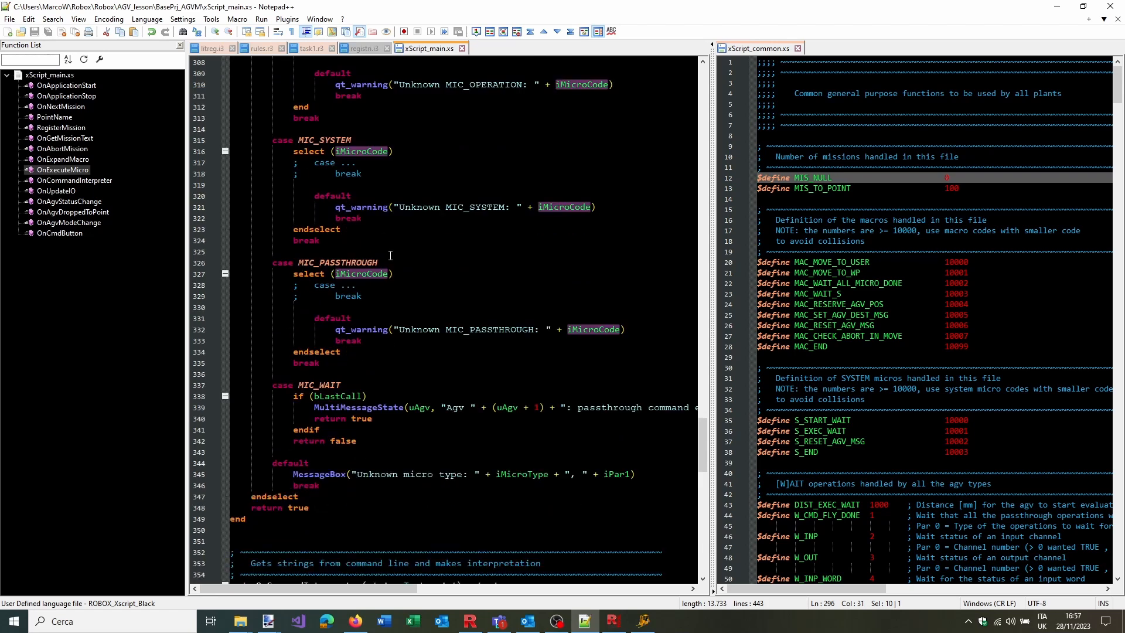
Review the remaining callbacks from OnUpdateIO and OnAgvStatusChange through OnAgvDroppedToPoint, OnAgvModeChange and OnCmdButton
click(56, 190)
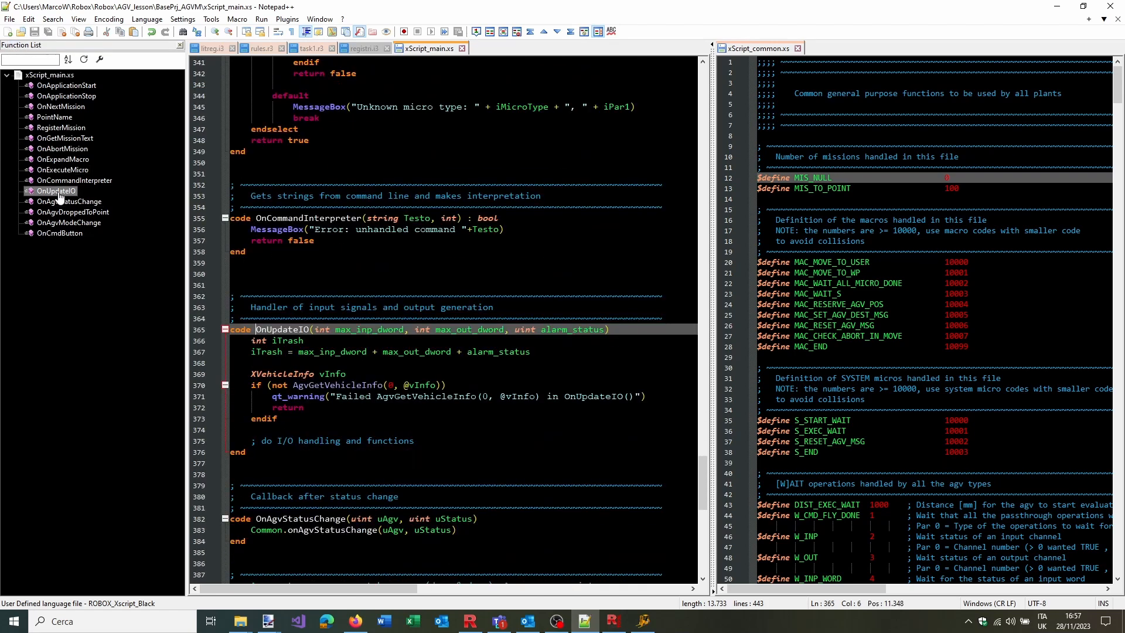
click(437, 443)
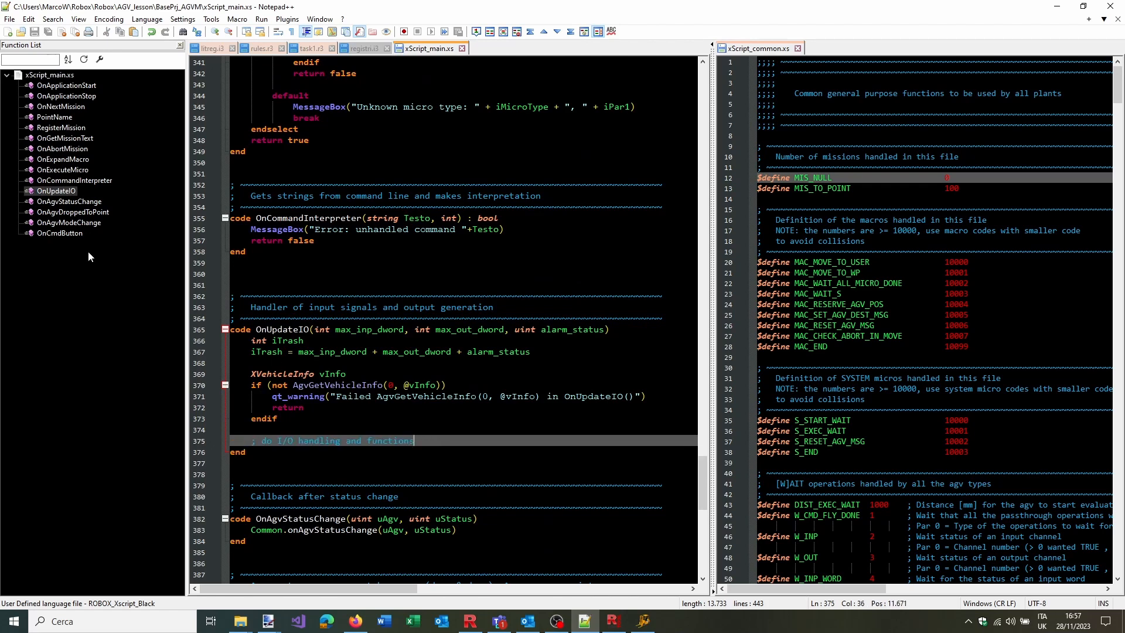
click(70, 201)
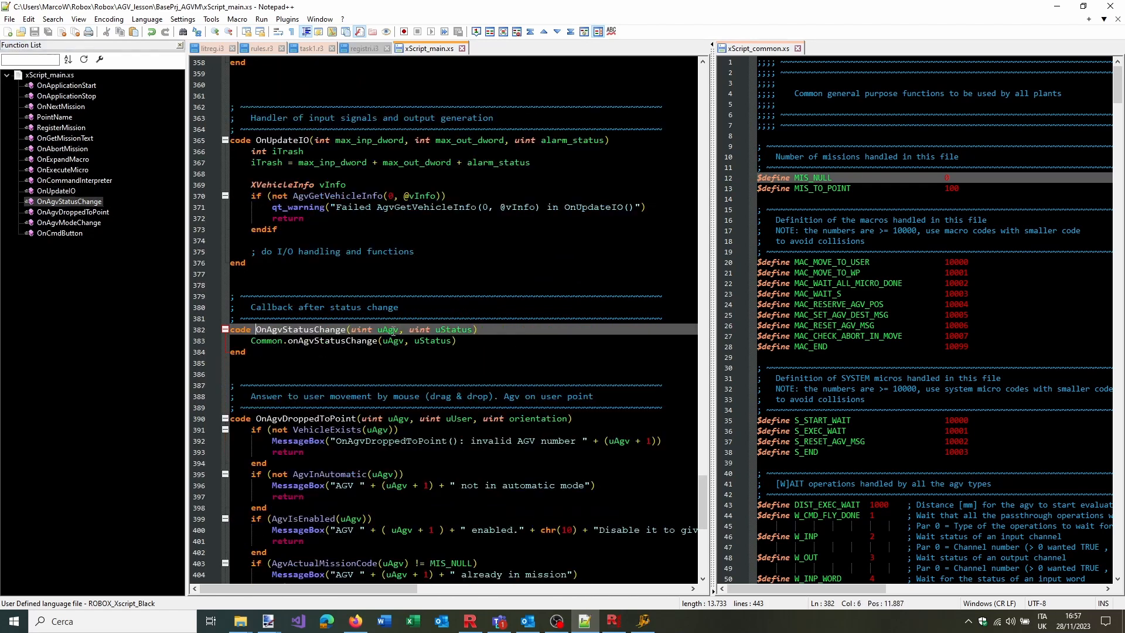
scroll(392, 331, down, 8)
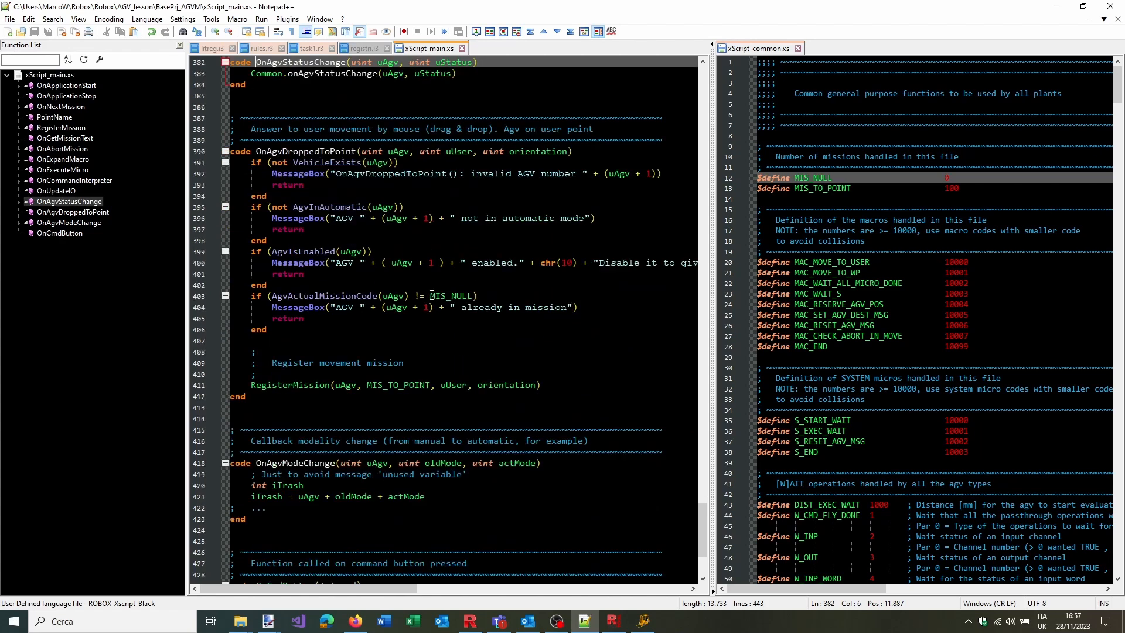
scroll(432, 295, down, 1)
click(438, 307)
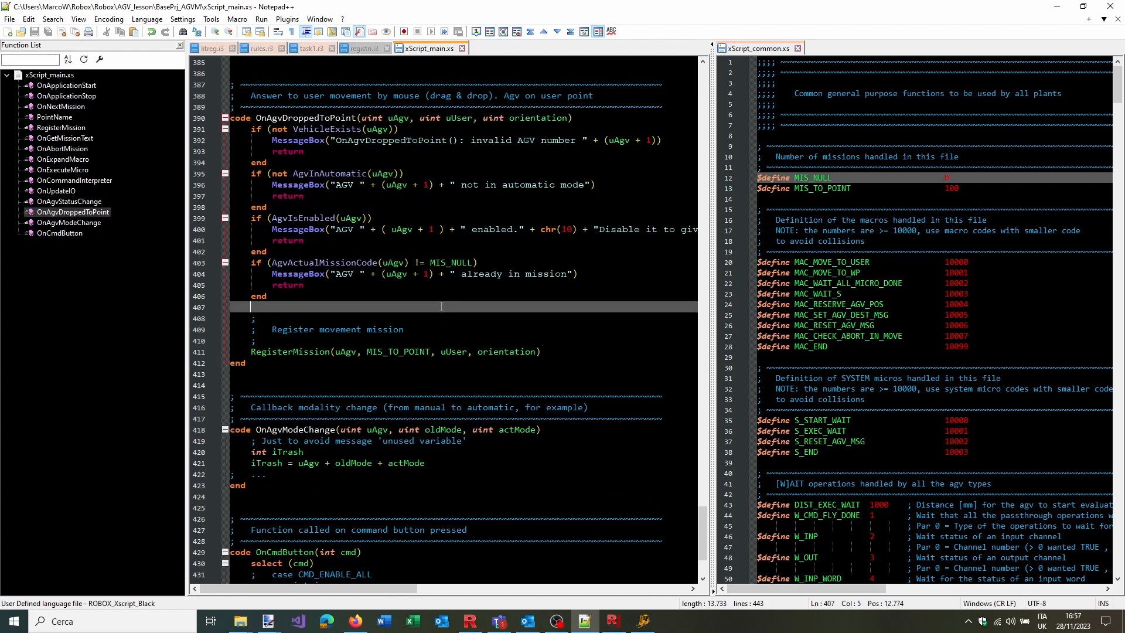
scroll(442, 309, down, 2)
scroll(451, 311, down, 2)
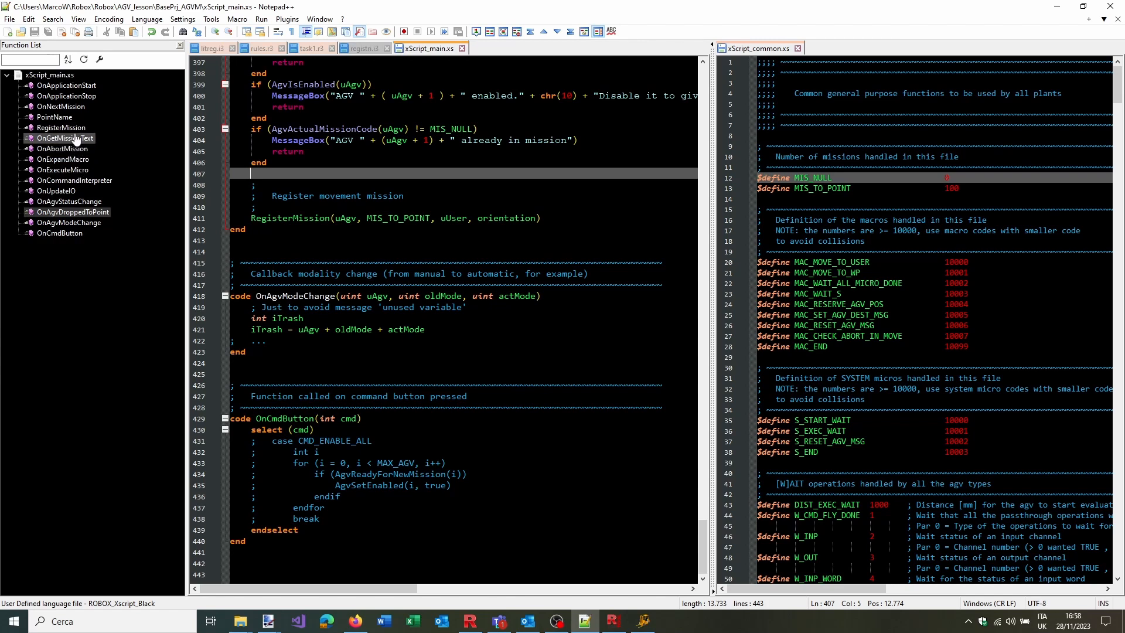
Go back to OnNextMission and review its destination search, site checks and RegisterMission call
double_click(61, 106)
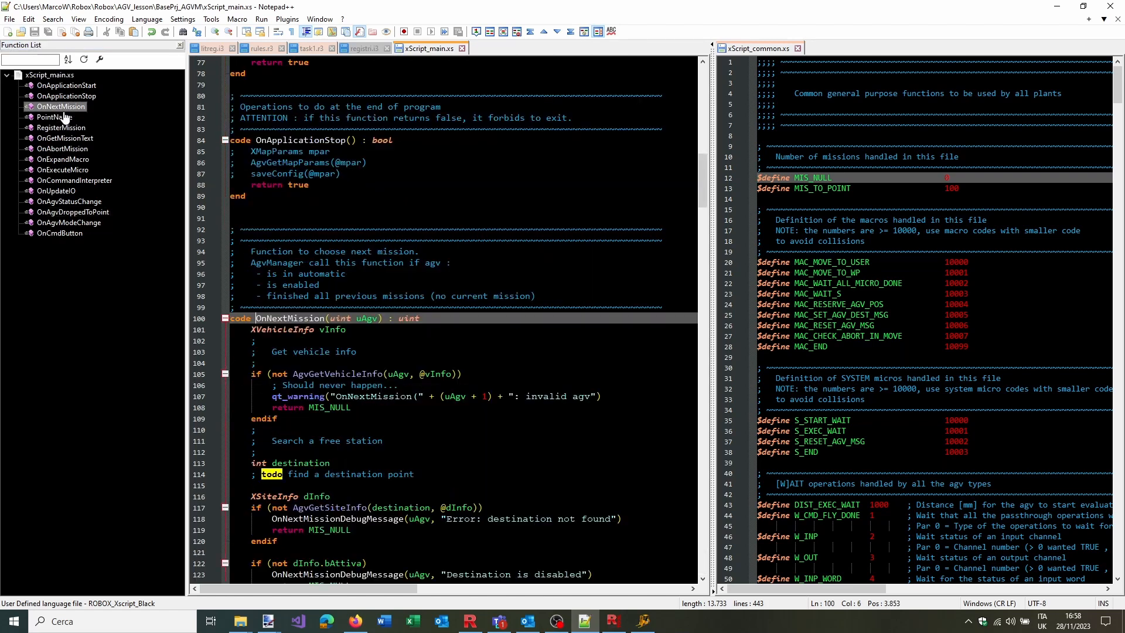
scroll(535, 287, down, 4)
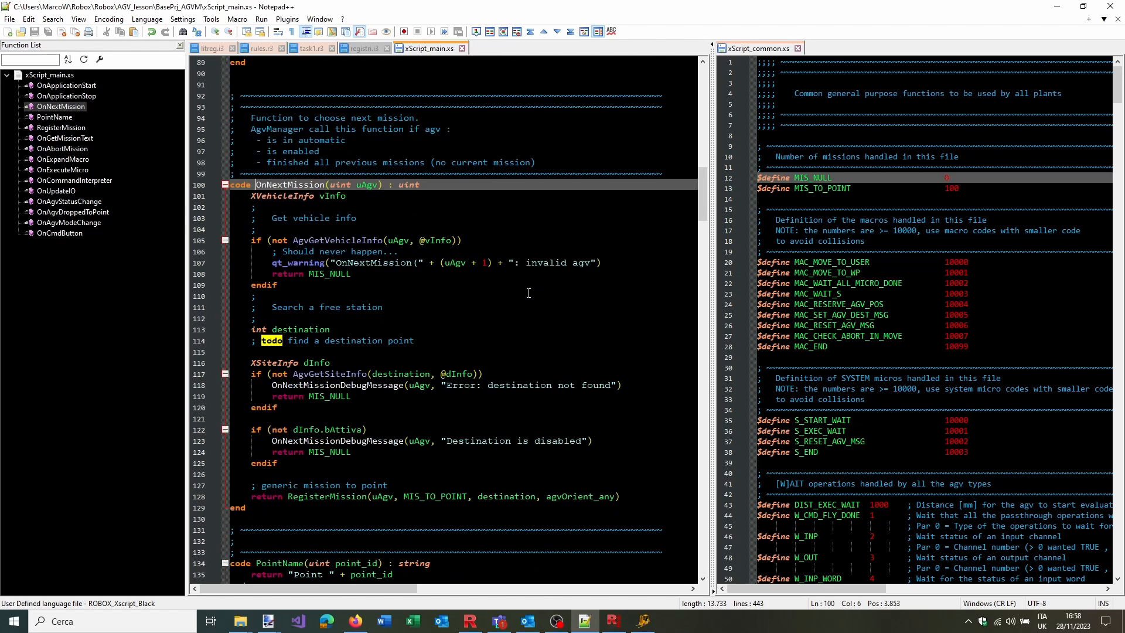
scroll(536, 306, down, 1)
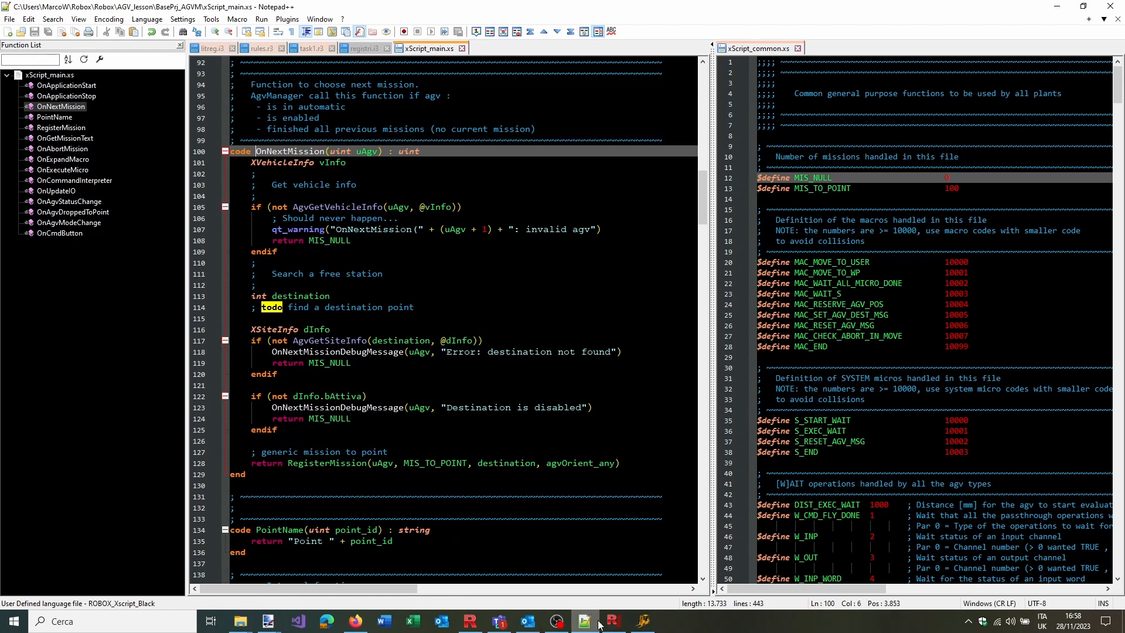
Switch to the AGV manager synoptic and close the program, confirming the exit
click(649, 628)
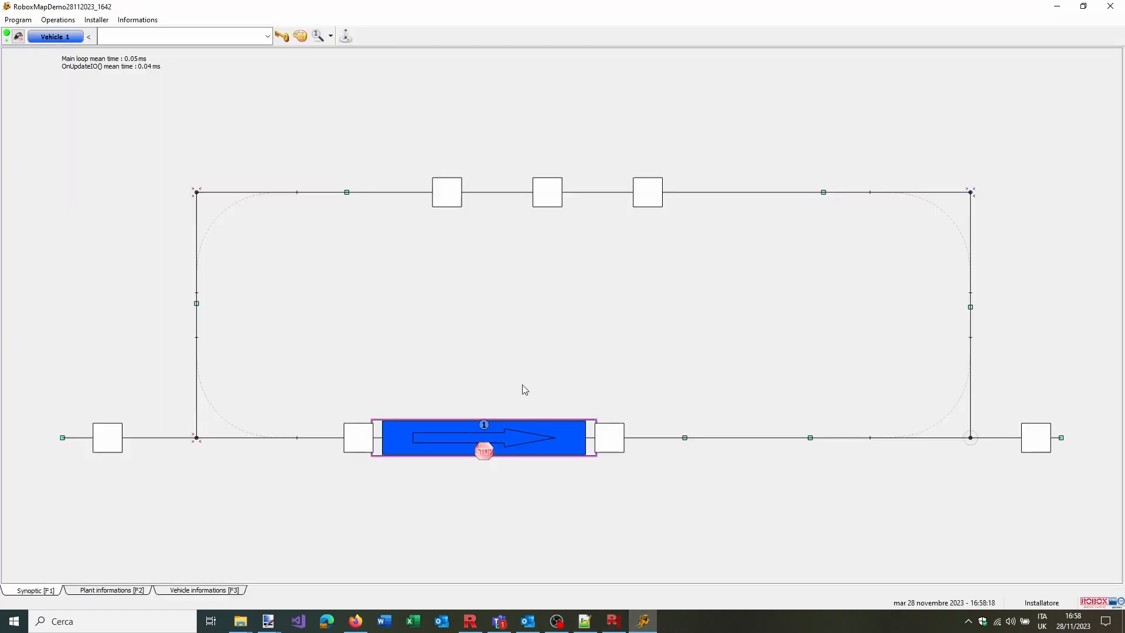
click(1111, 6)
click(562, 322)
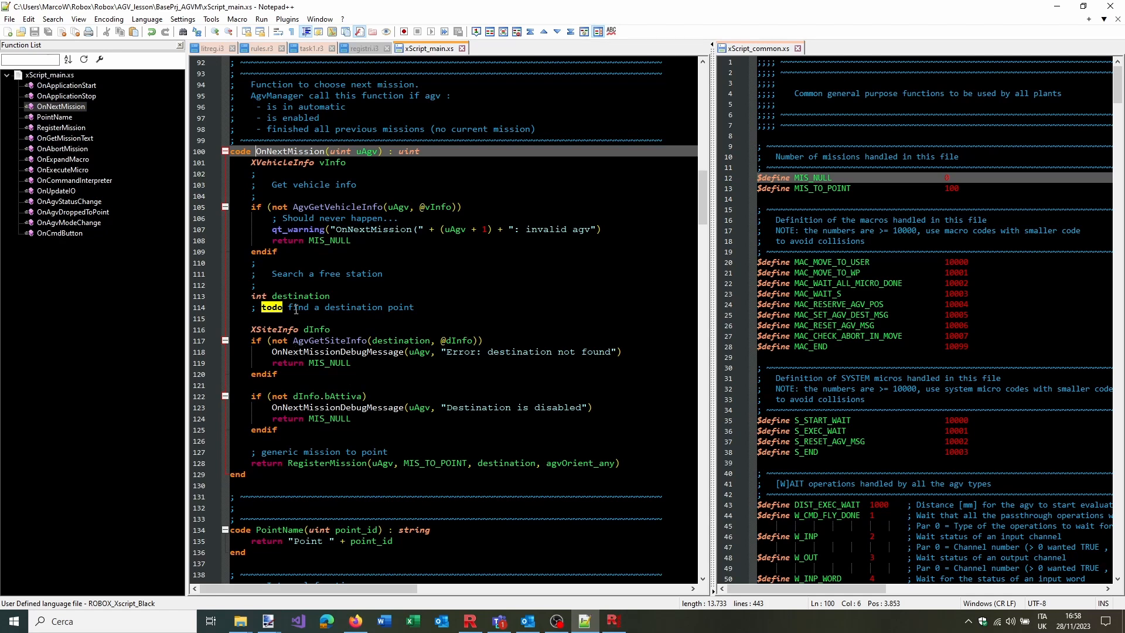
Highlight the destination variable in OnNextMission, then switch to Robox Agv Tool and inspect the generic point between USER 20 and USER 21 and both stations
double_click(292, 296)
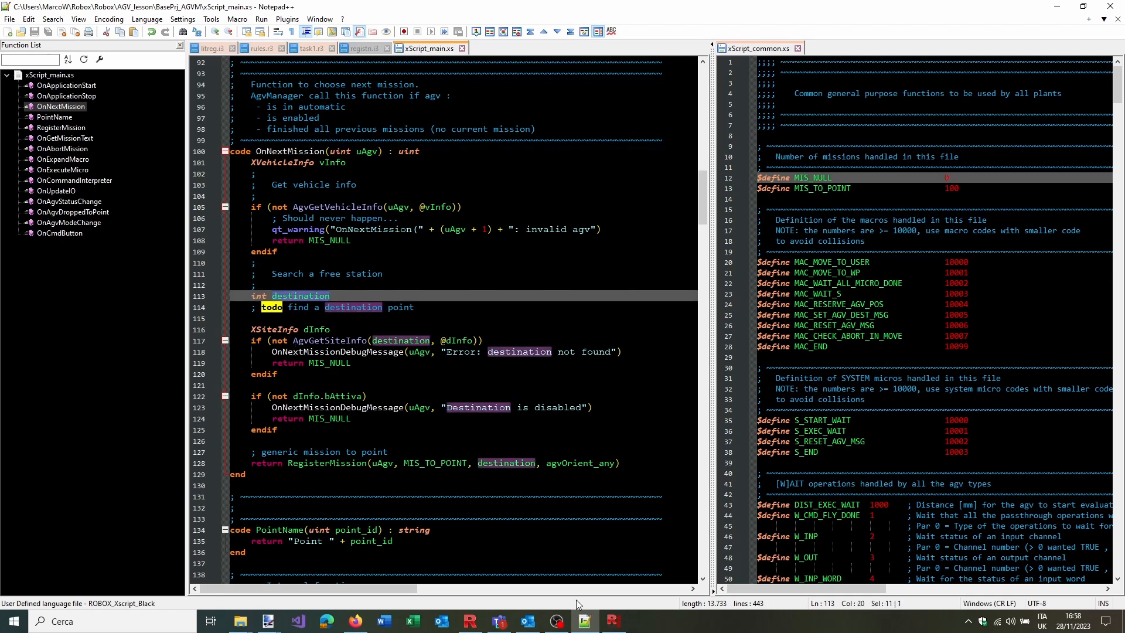
mouse_move(613, 621)
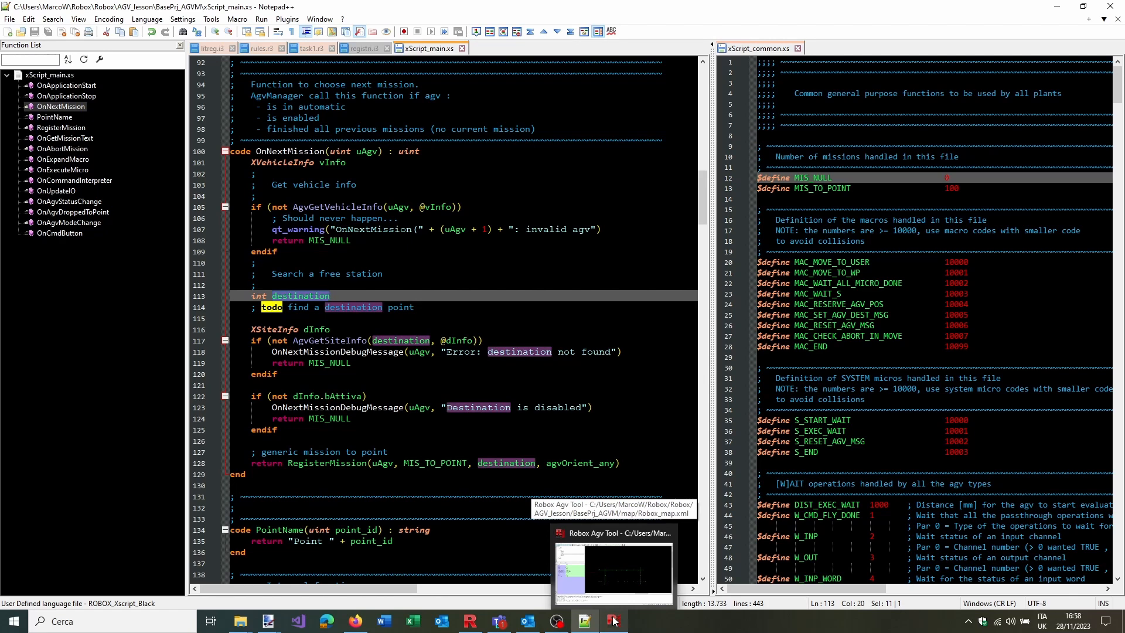
click(614, 620)
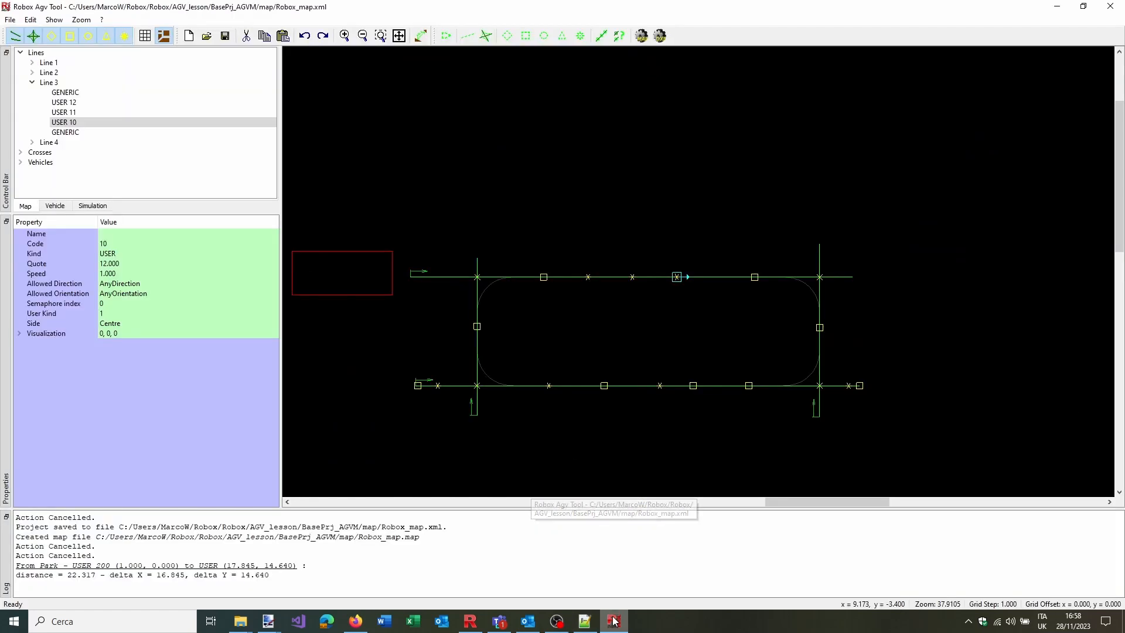
click(606, 391)
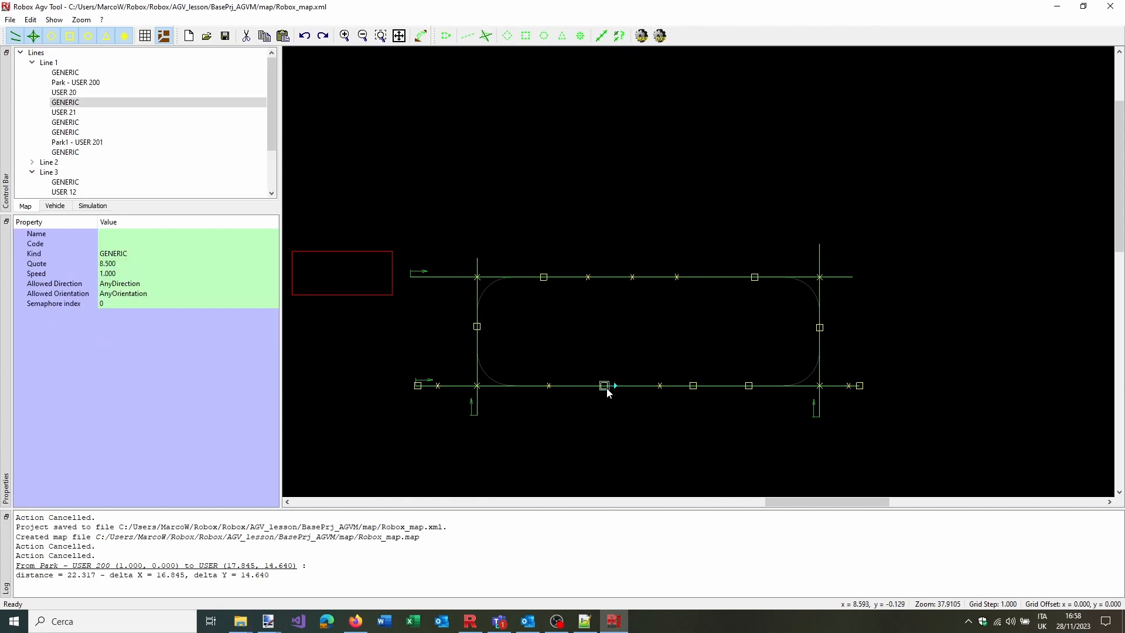
click(553, 389)
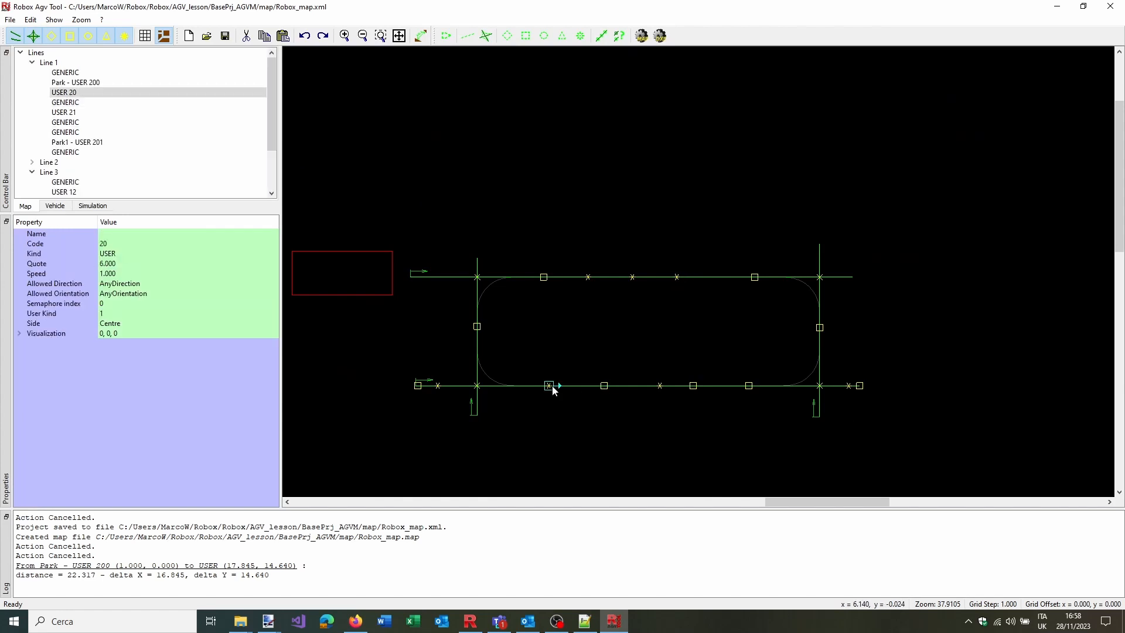
click(660, 388)
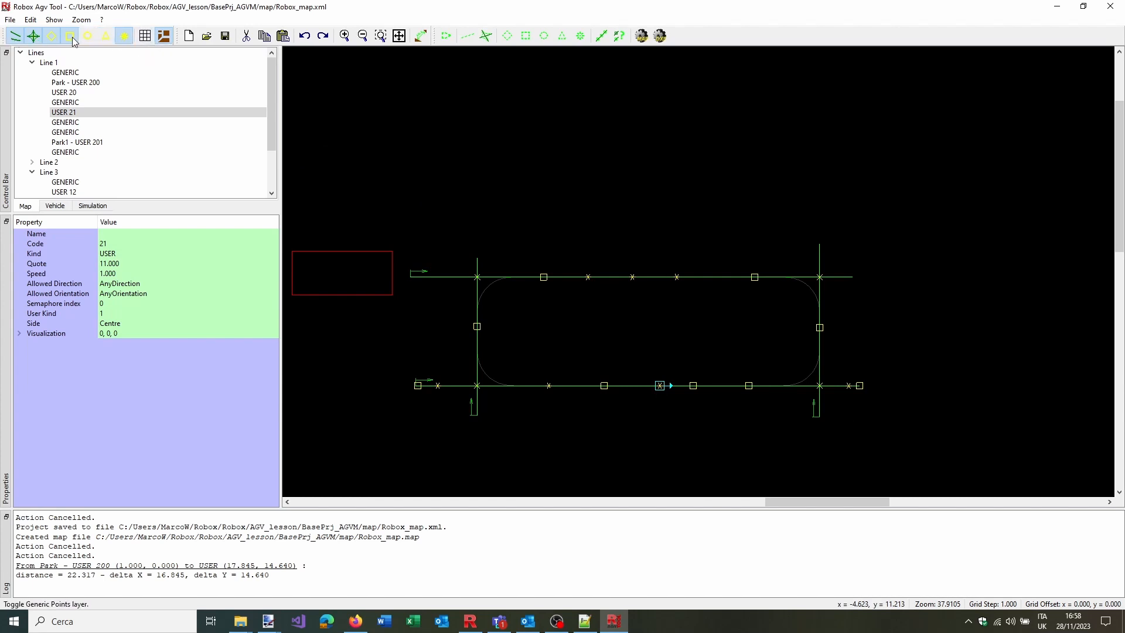
Hide the generic points layer on the map, keeping the lines, crosses, curves and user points displayed
click(16, 35)
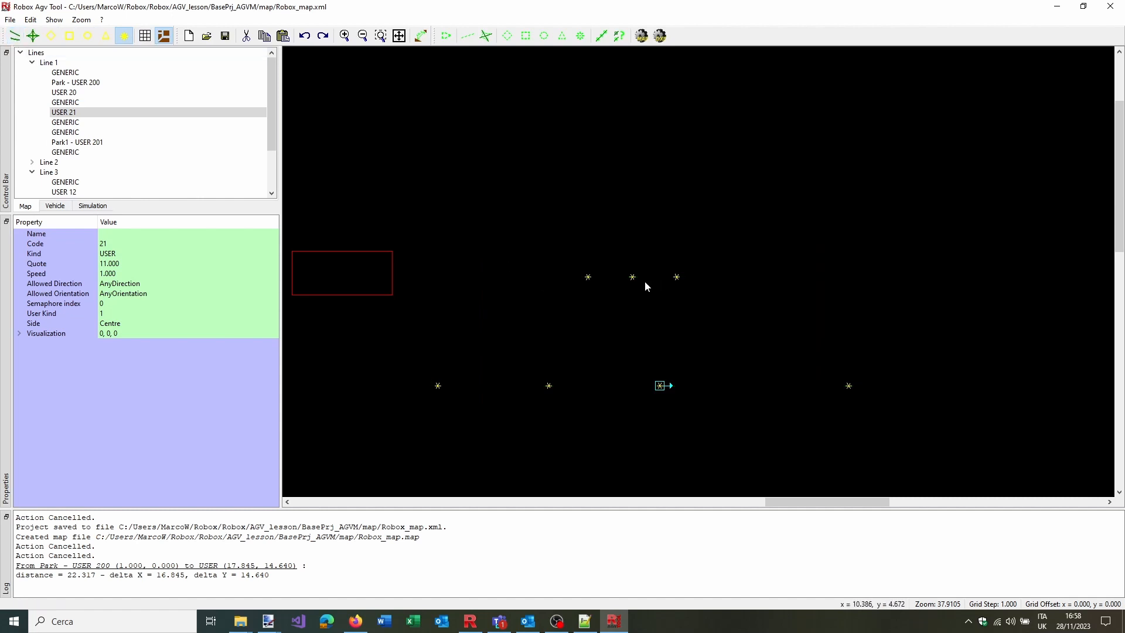
click(632, 359)
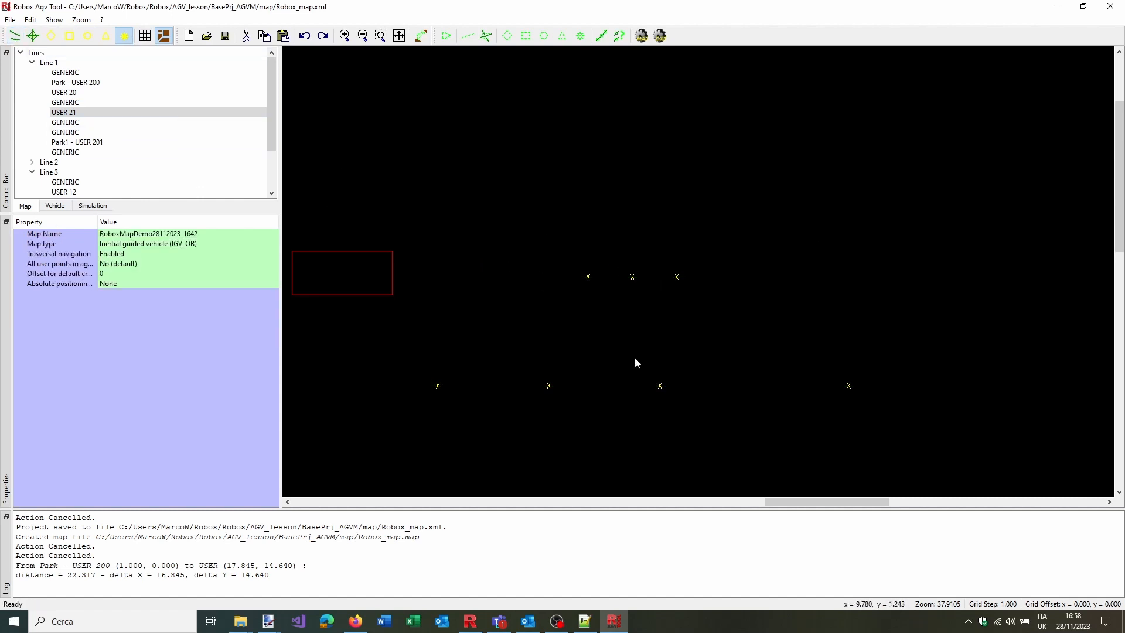
click(15, 38)
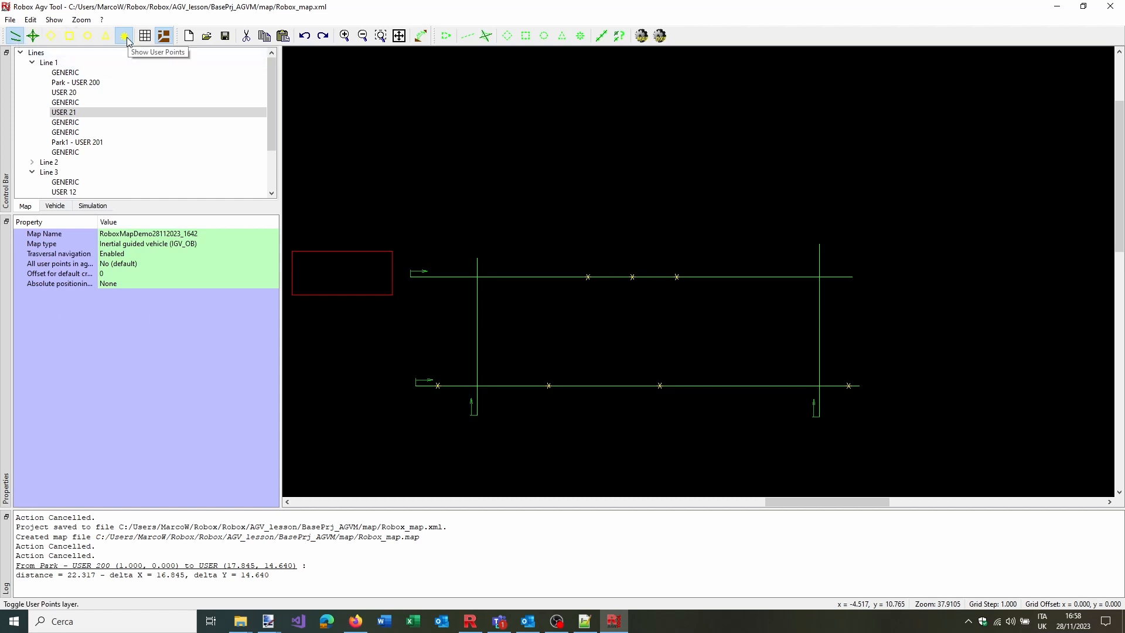
click(71, 38)
click(71, 39)
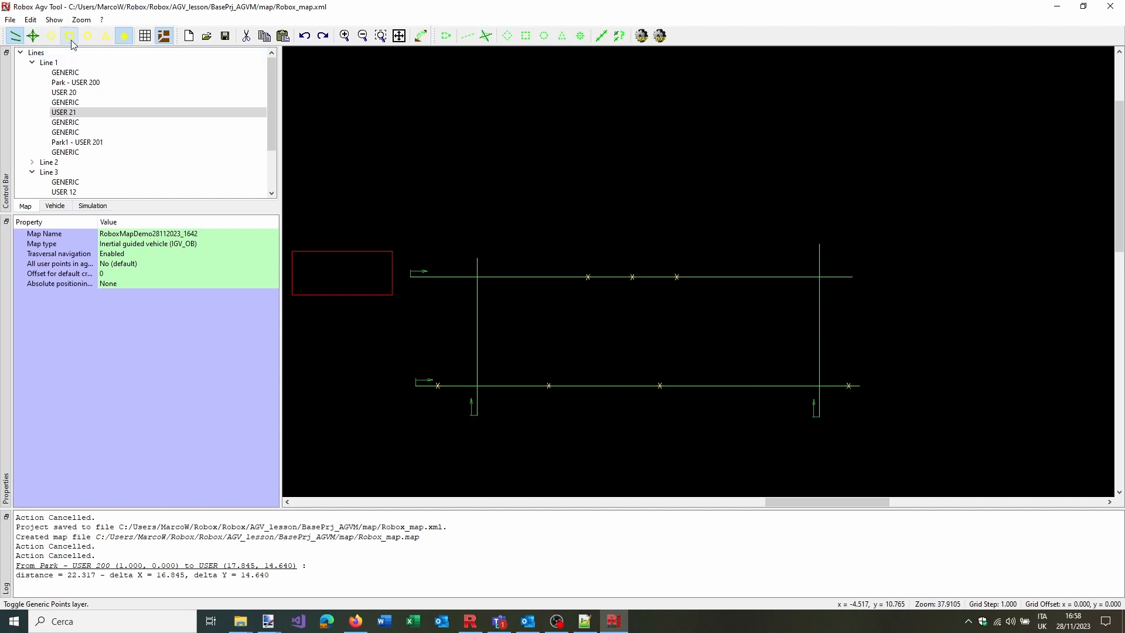
click(103, 40)
click(51, 37)
click(34, 37)
click(54, 39)
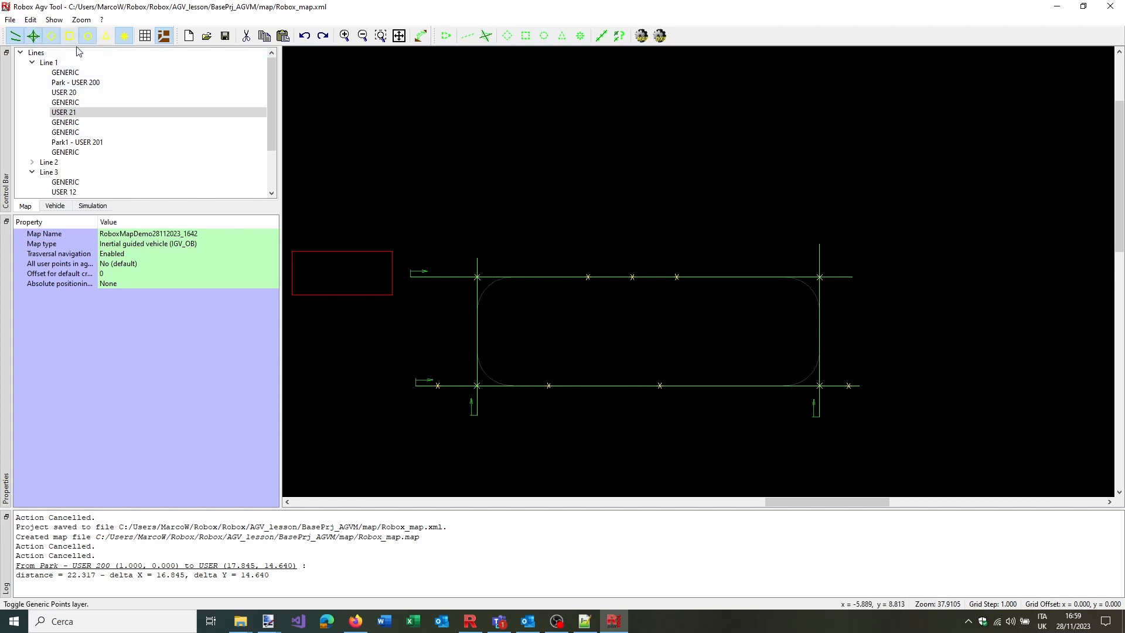
click(105, 40)
click(71, 38)
click(70, 38)
Inspect the properties of stations USER 21 and USER 20 on the lower line and USER 12, 11 and 10 on the upper line
scroll(653, 397, up, 2)
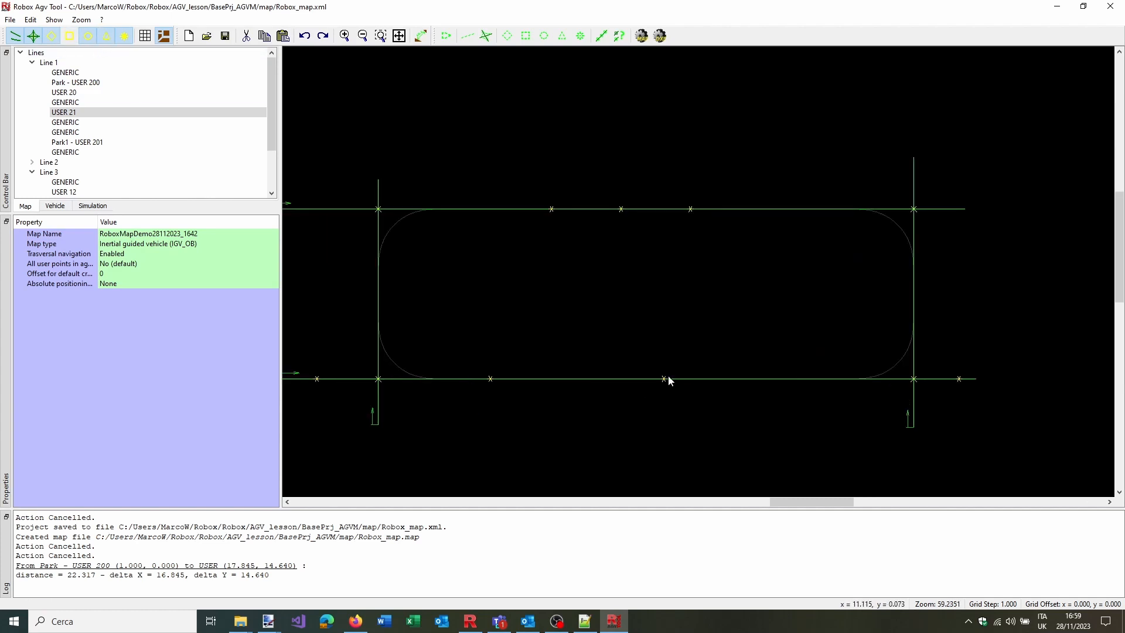
click(665, 378)
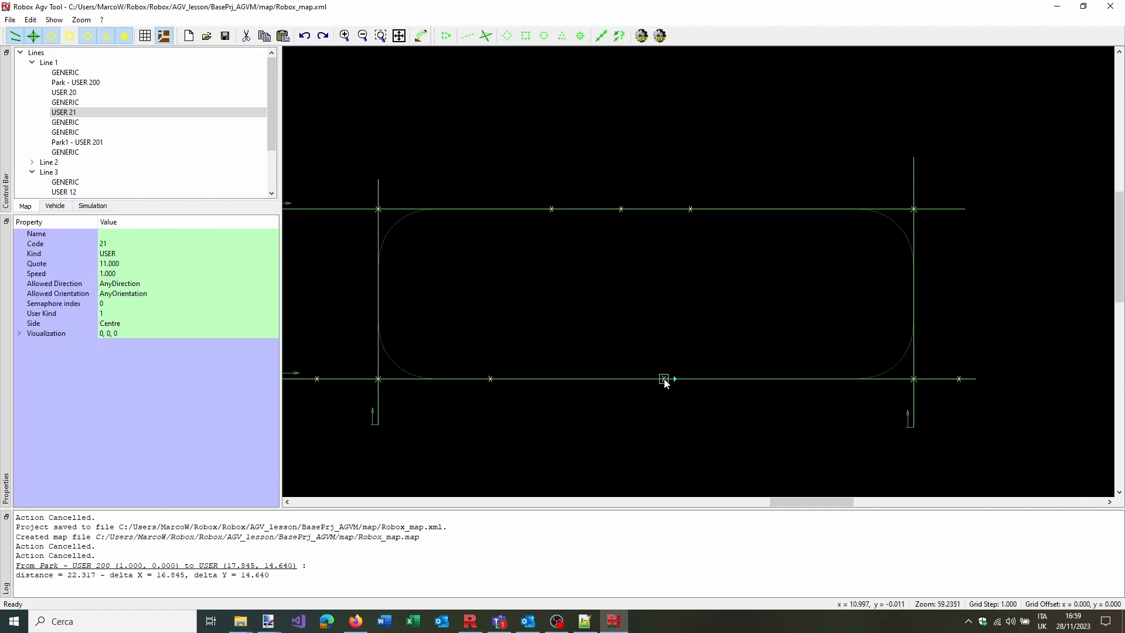
click(491, 379)
click(553, 210)
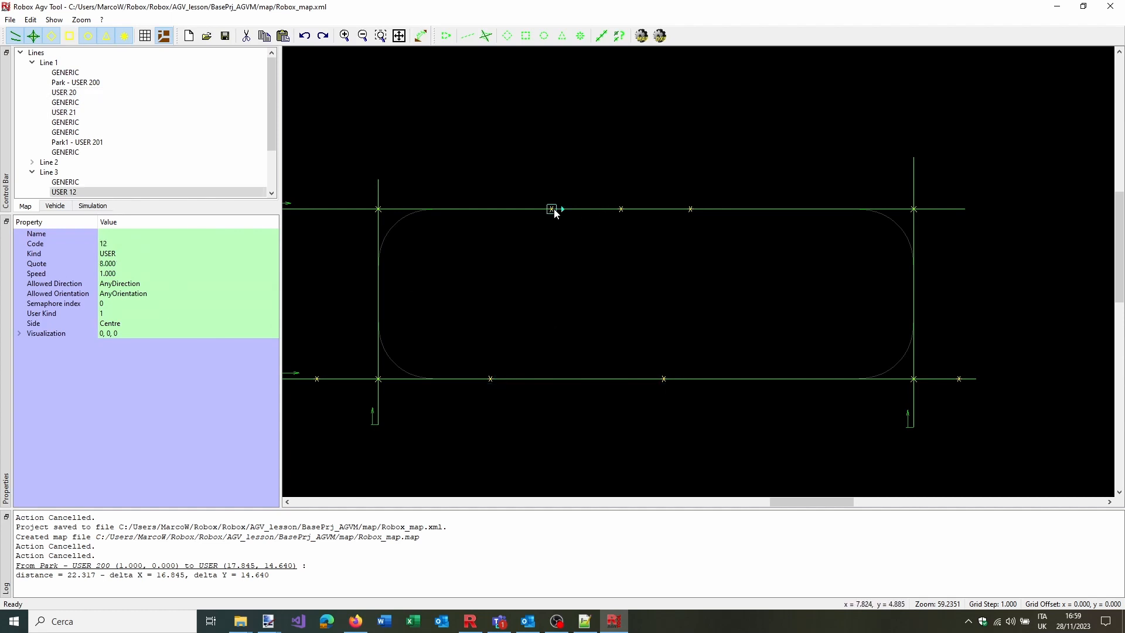
click(621, 209)
click(691, 209)
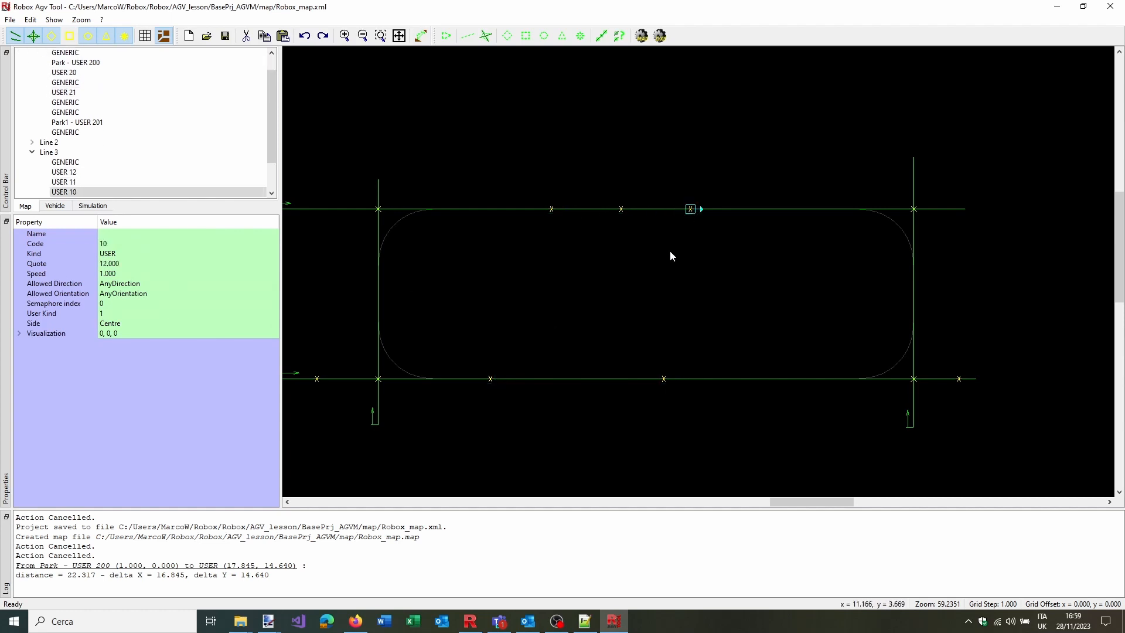
Inspect stations USER 21 and USER 20 on the lower line, then switch to Notepad++
click(666, 380)
click(491, 380)
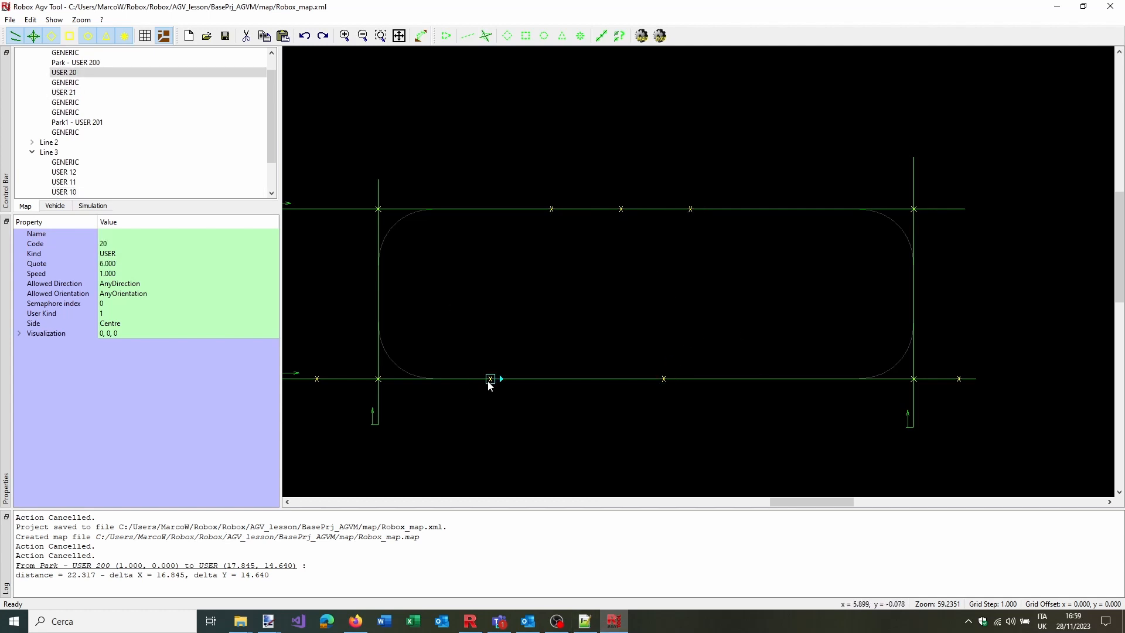
click(584, 621)
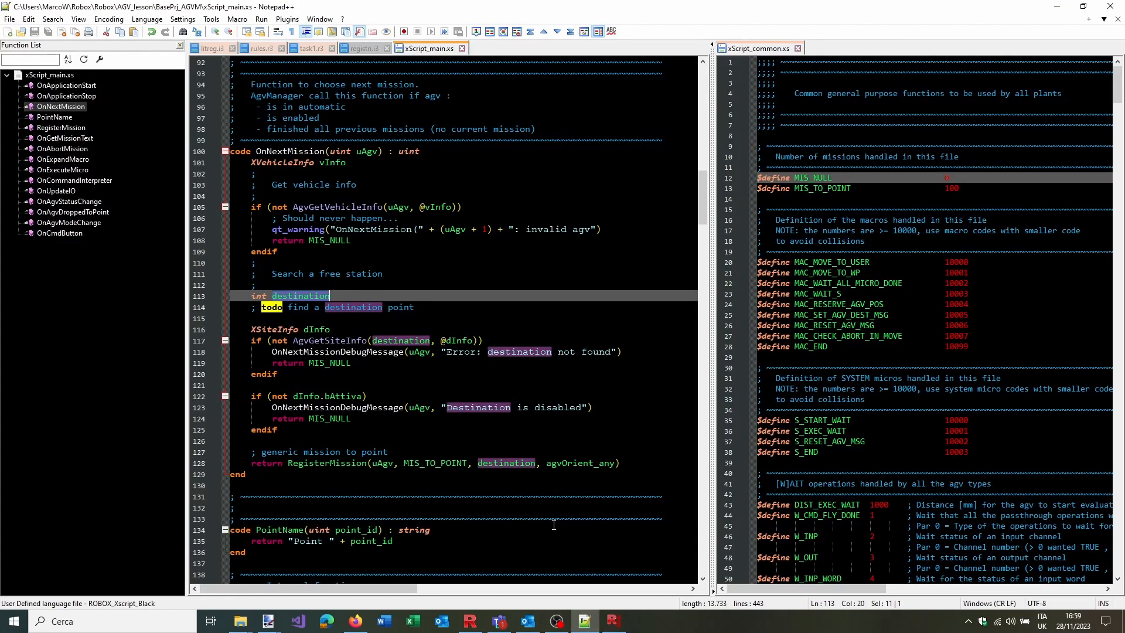
Go to the global variables section near the start of xScript_main.xs and insert two blank lines beneath its comment
double_click(66, 85)
scroll(426, 307, up, 7)
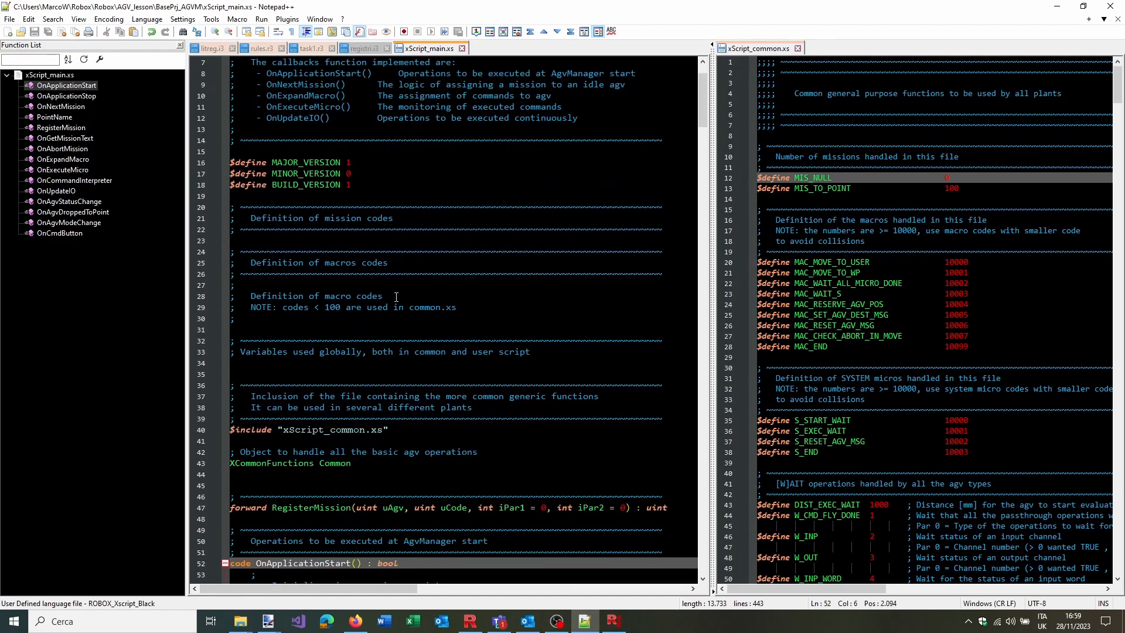
click(367, 238)
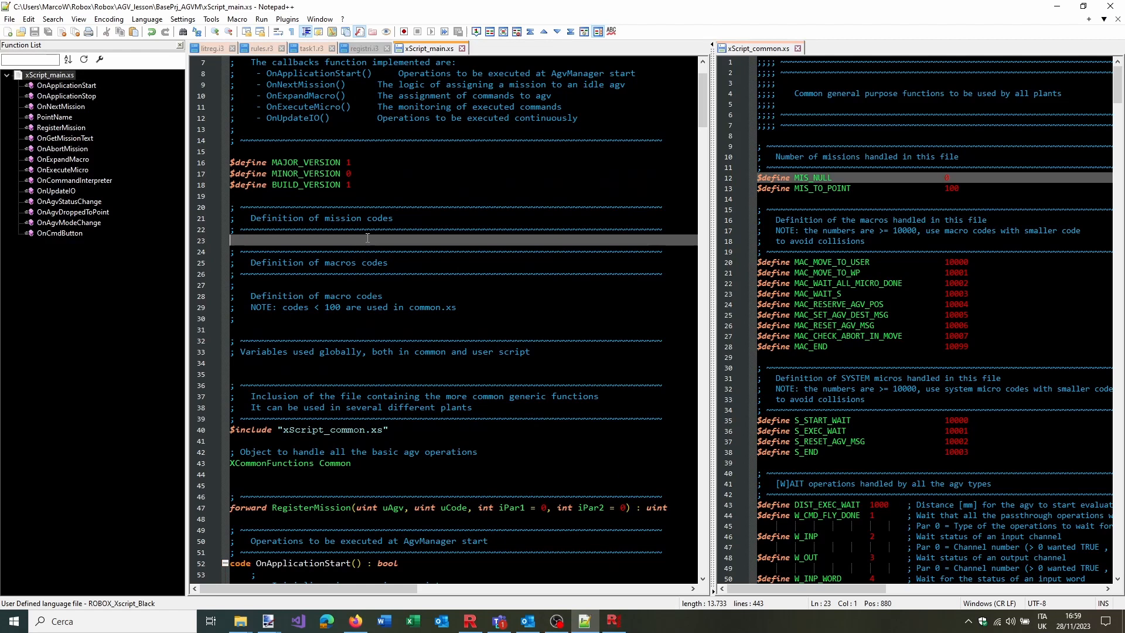
click(373, 285)
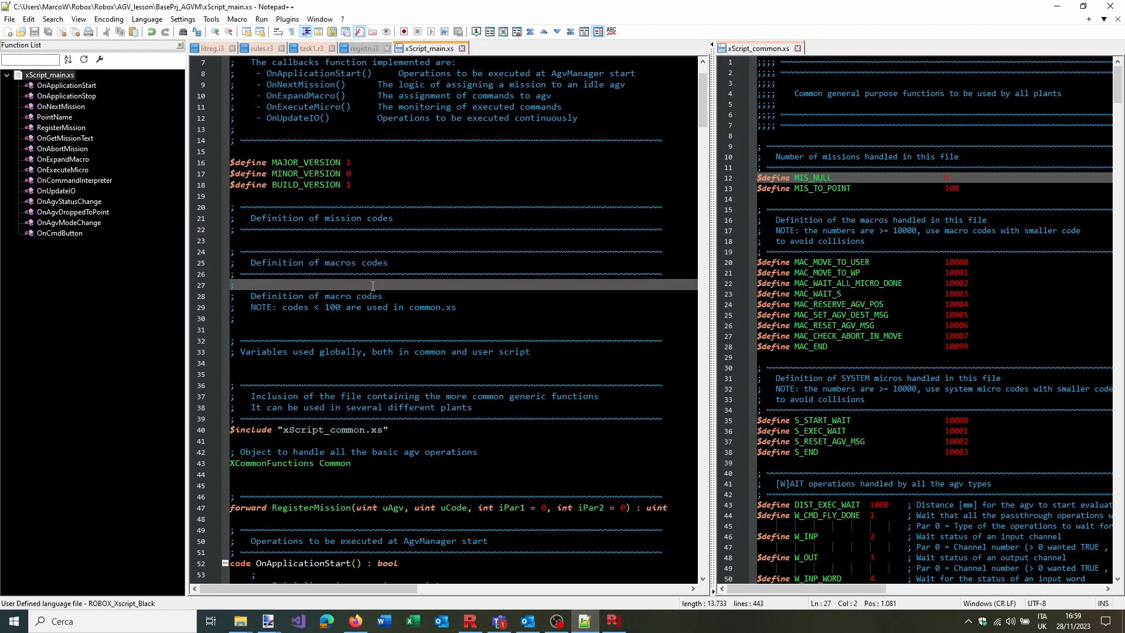
click(407, 362)
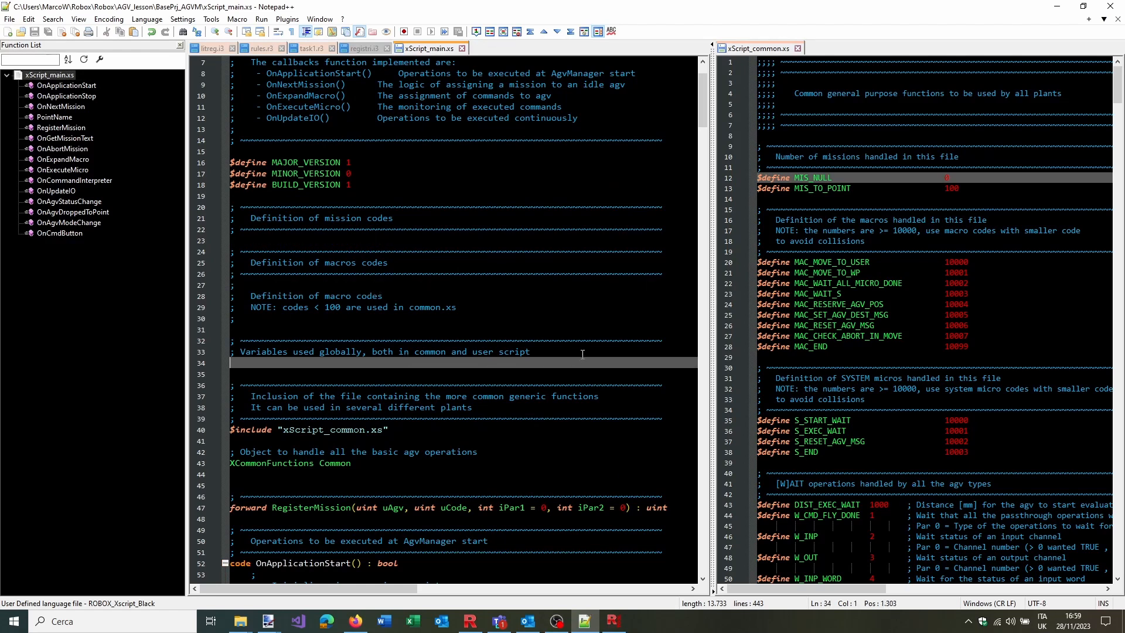
key(Return)
key(Return)
key(Up)
key(Up)
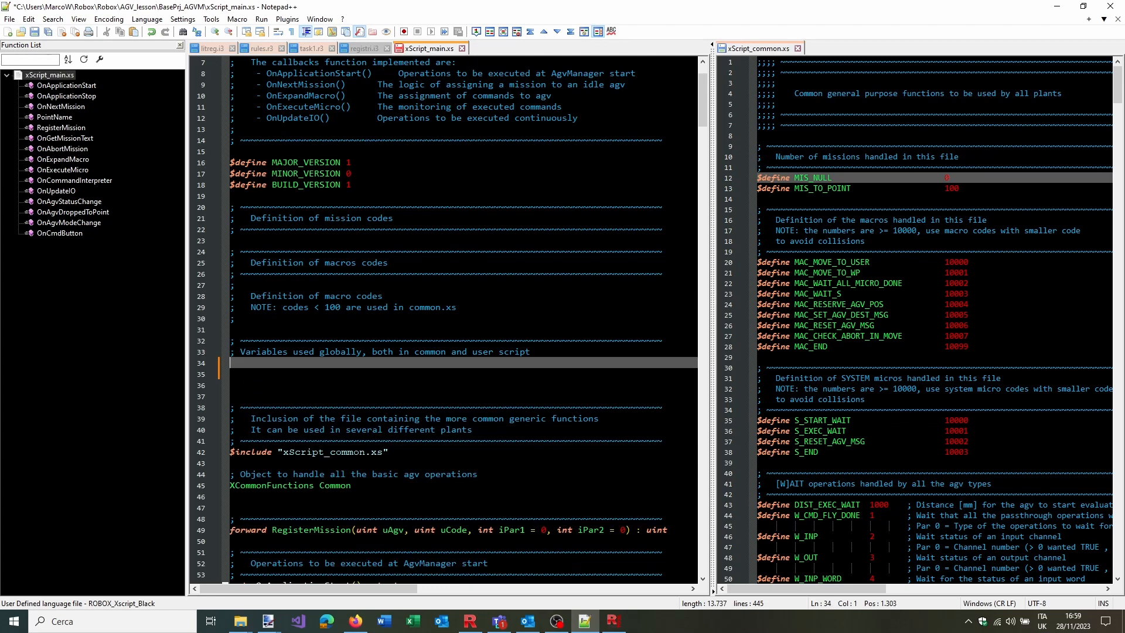
Add a $define for ID_FIRST_STATION_L1 with value 20 under the global variables comment
text($define )
text(ID_)
text(FIRST)
text(STATION)
text(_ID1)
key(BackSpace)
key(BackSpace)
key(BackSpace)
text(20)
Duplicate the ID_FIRST_STATION_L1 define on the following line and change it to NUM_STATION_L1 with value 2
key(shift+Home)
key(ctrl+c)
key(Down)
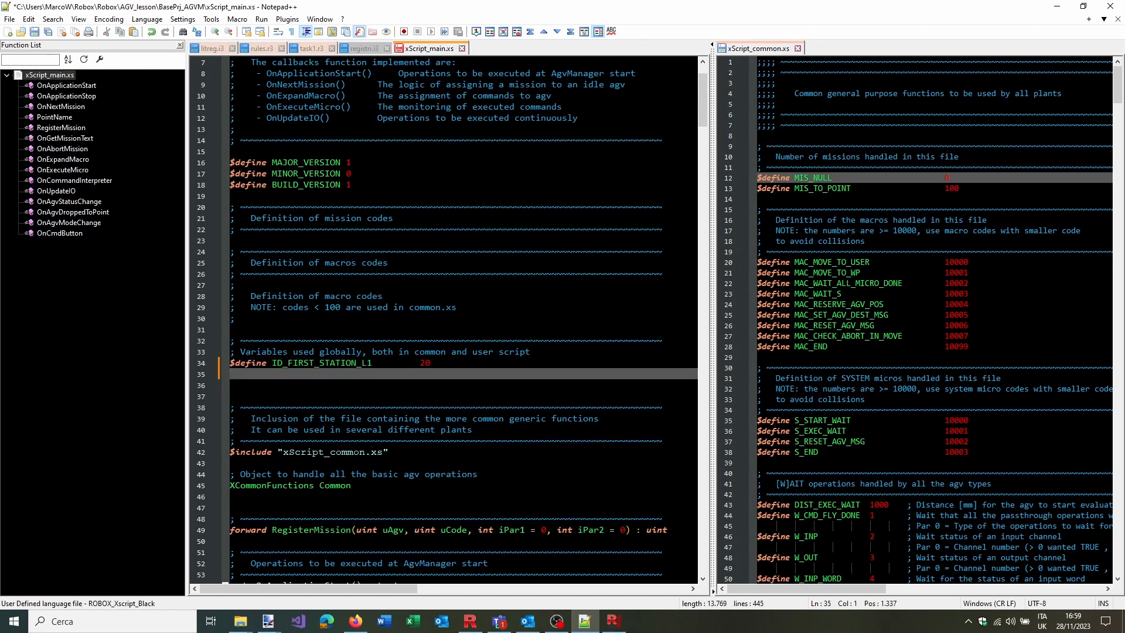
key(ctrl+v)
key(Left)
key(Left)
key(Left)
key(Left)
key(Left)
key(Left)
key(BackSpace)
key(BackSpace)
key(BackSpace)
key(BackSpace)
key(BackSpace)
key(BackSpace)
key(BackSpace)
key(BackSpace)
key(BackSpace)
key(BackSpace)
key(BackSpace)
key(BackSpace)
key(BackSpace)
key(BackSpace)
key(BackSpace)
key(BackSpace)
key(BackSpace)
key(BackSpace)
key(BackSpace)
text(NUM_STATION_1)
key(BackSpace)
text(L)
Copy the two L1 station defines and paste them below, separated by a blank line
drag(556, 354, 551, 375)
key(ctrl+c)
click(500, 375)
key(Return)
key(ctrl+v)
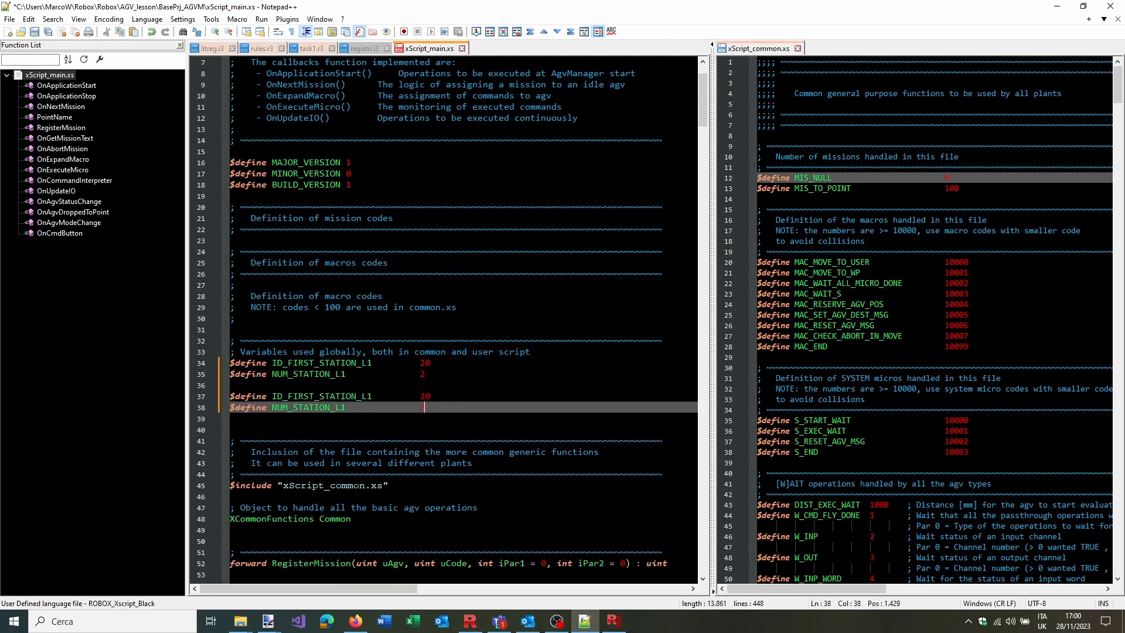
Change the pasted defines to ID_FIRST_STATION_L2 with value 10 and NUM_STATION_L2 with value 3
click(375, 396)
key(BackSpace)
text(2)
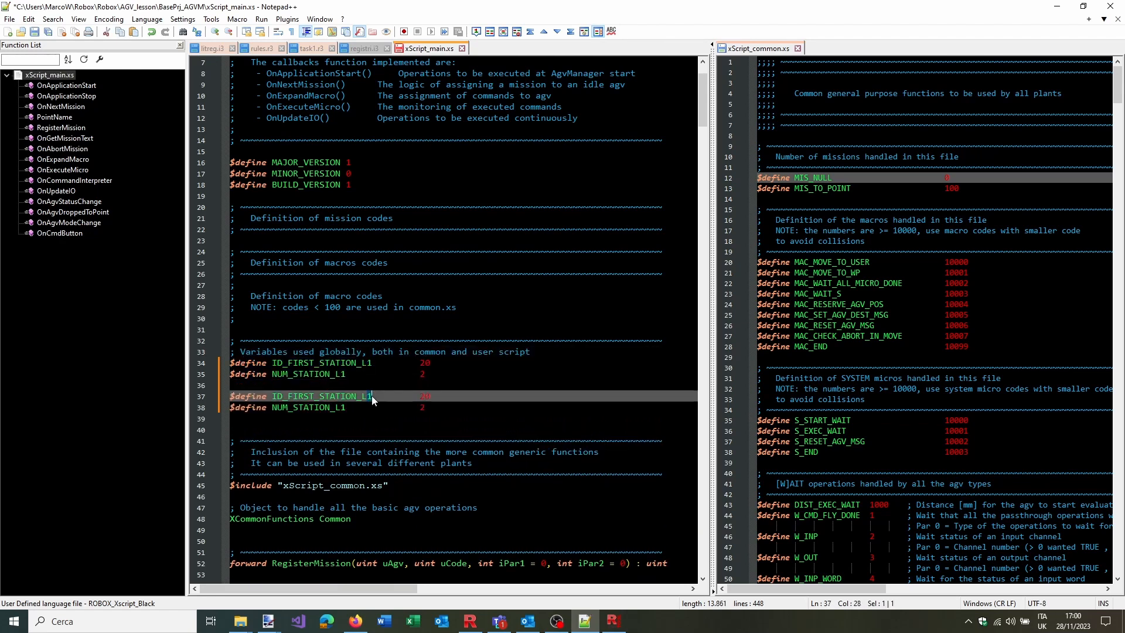
click(421, 397)
double_click(422, 397)
text(10)
double_click(421, 409)
text(3)
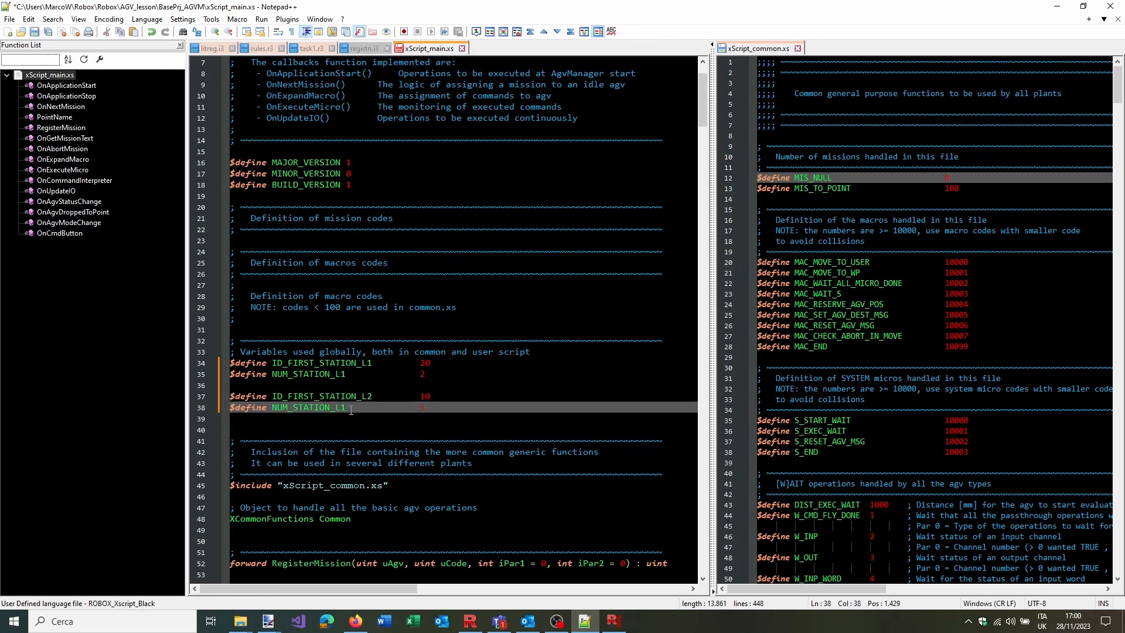
click(348, 407)
key(BackSpace)
text(2)
Check the stations on the Robox Agv Tool map, then return to Notepad++ and save xScript_main.xs
click(614, 622)
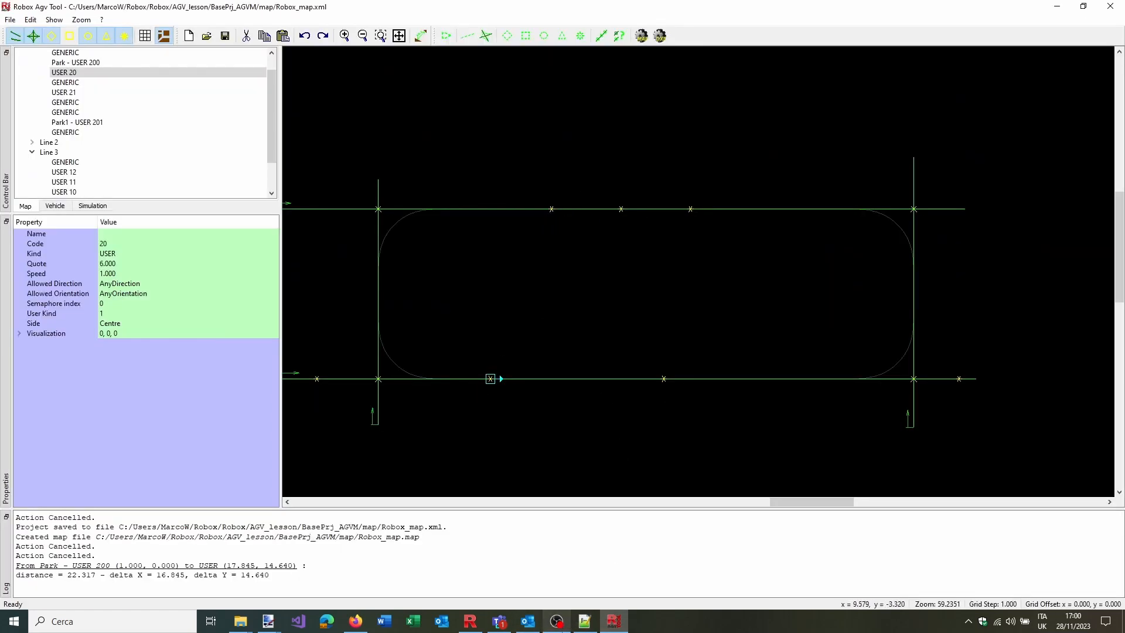
click(581, 629)
click(458, 384)
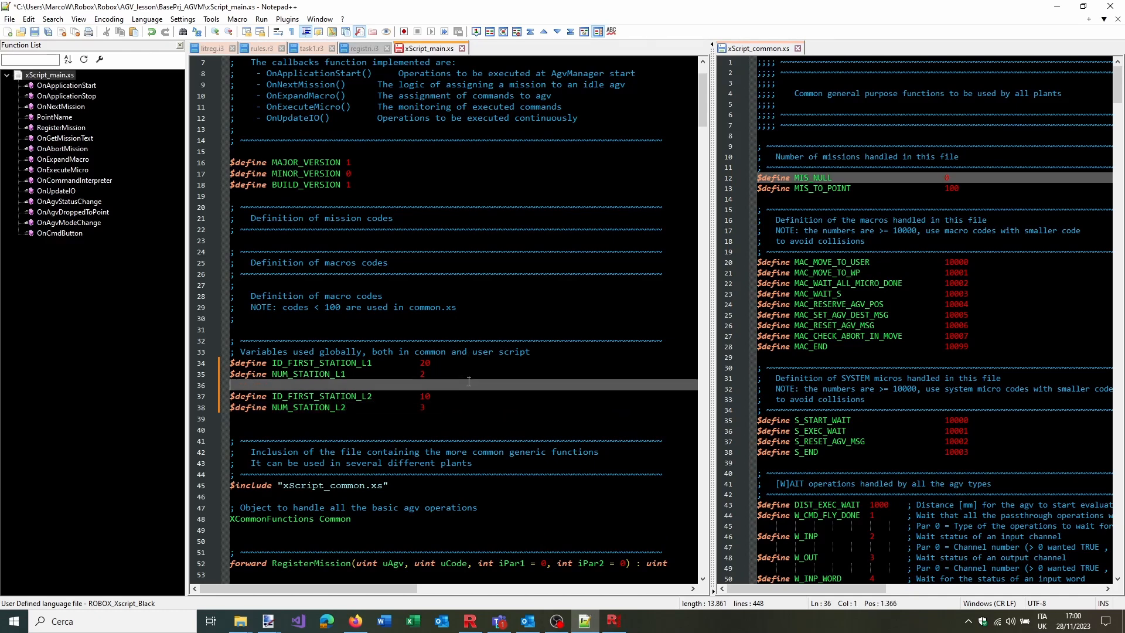
key(ctrl+s)
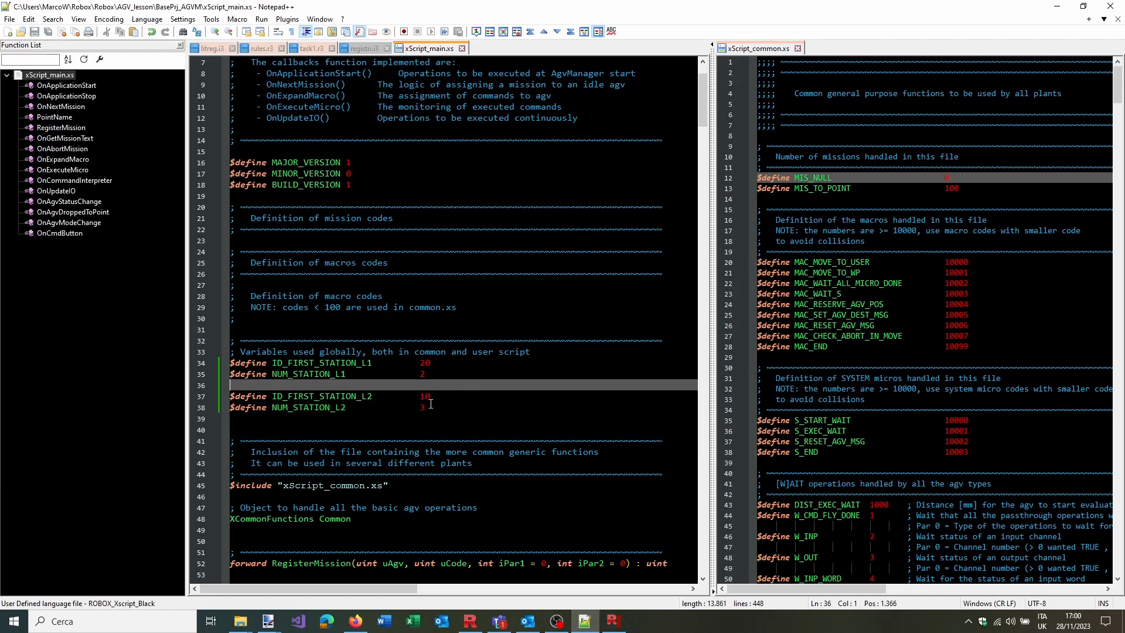
Copy the four station defines, then replace the todo comment in OnNextMission with several blank lines
drag(426, 407, 223, 367)
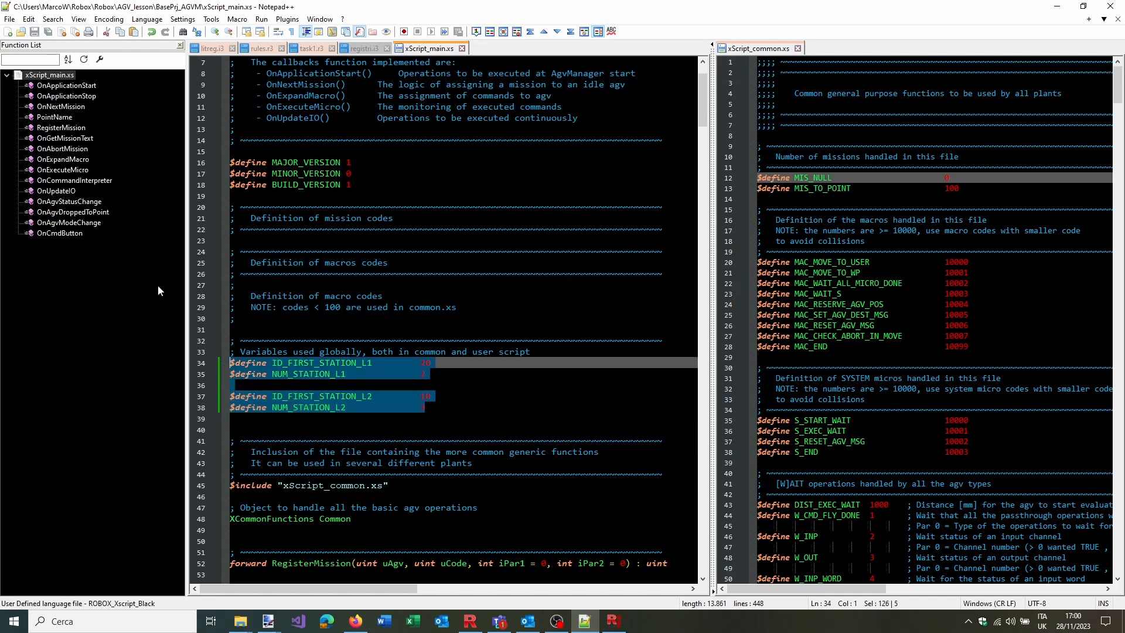
double_click(61, 107)
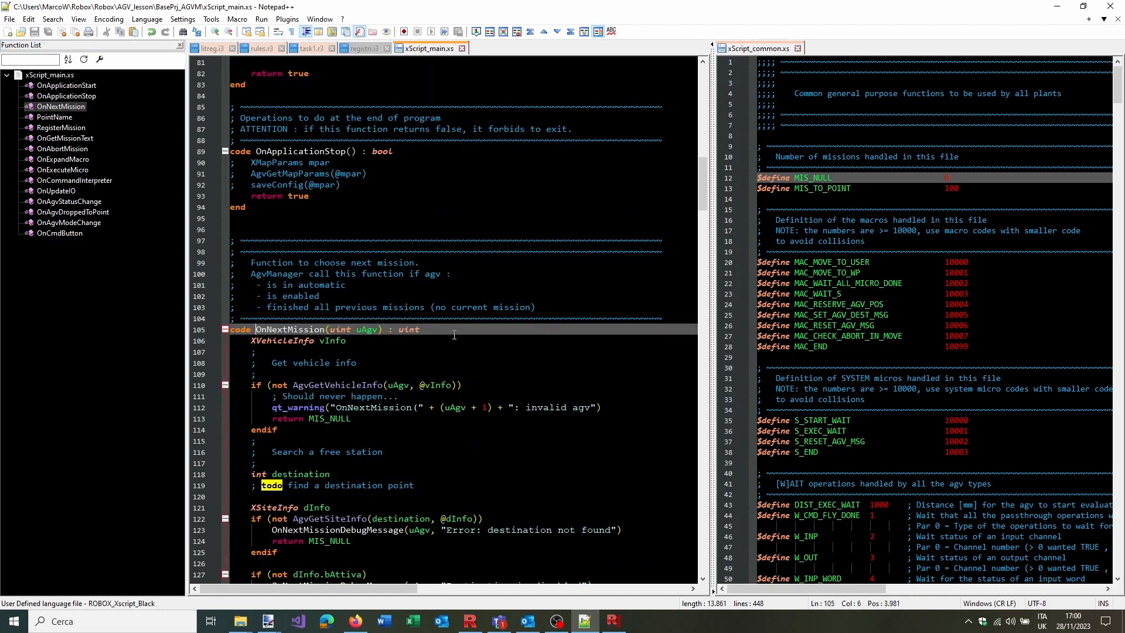
scroll(433, 316, down, 5)
drag(432, 317, 252, 319)
key(Return)
key(Return)
key(Return)
key(Return)
key(Return)
key(Return)
key(Return)
key(Return)
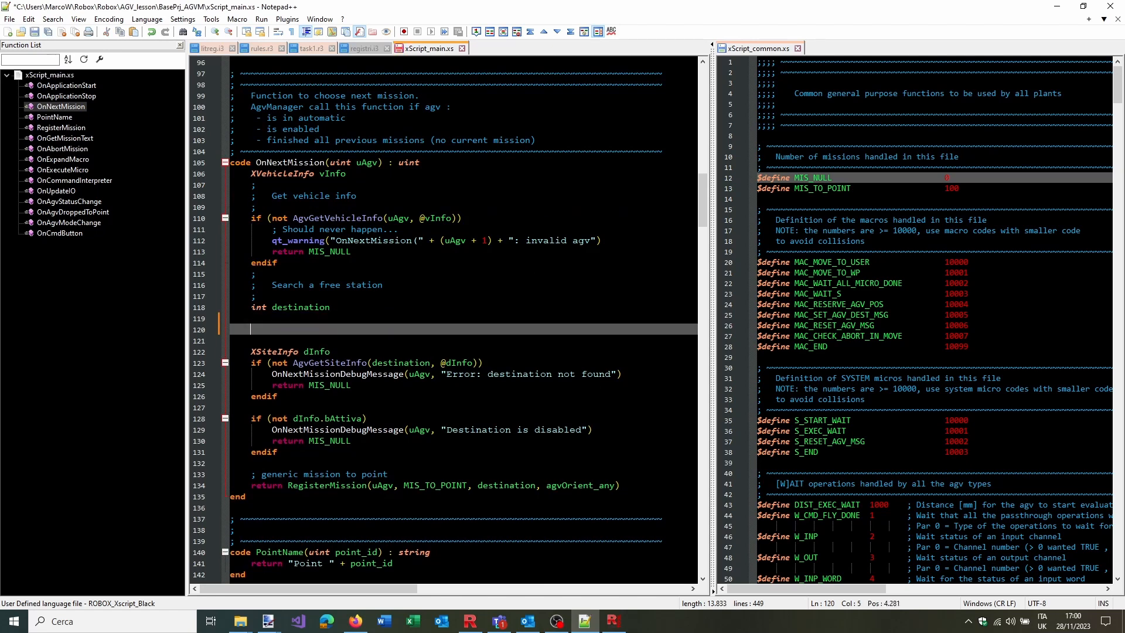
Paste the four station defines into the blank area below the destination declaration in OnNextMission
key(Up)
key(Up)
key(Up)
key(Up)
key(Up)
key(Up)
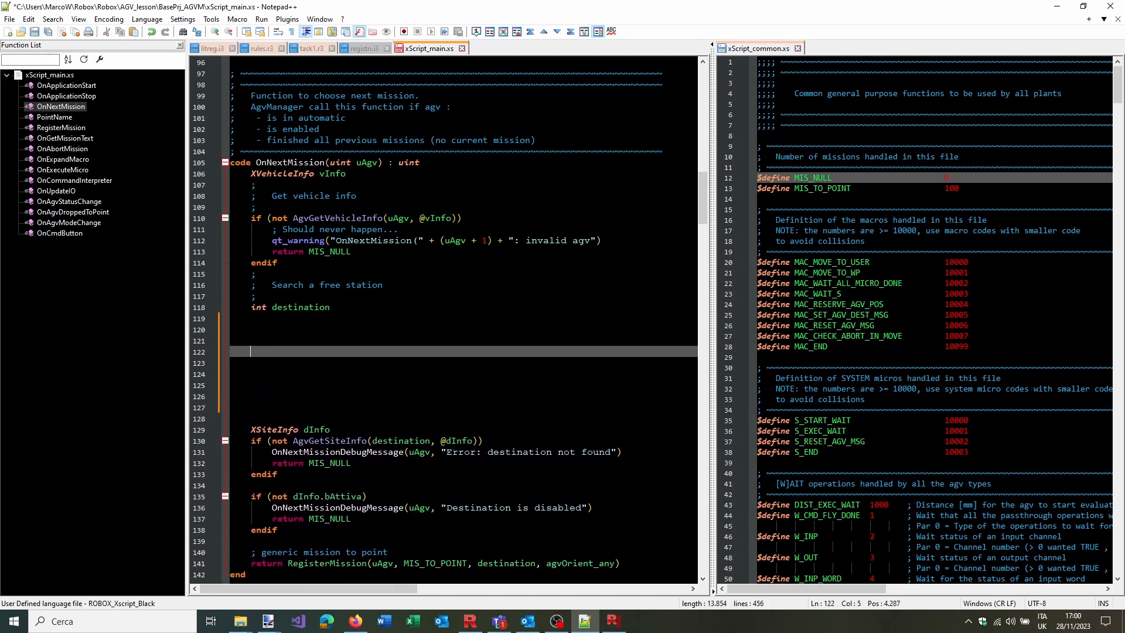
key(ctrl+v)
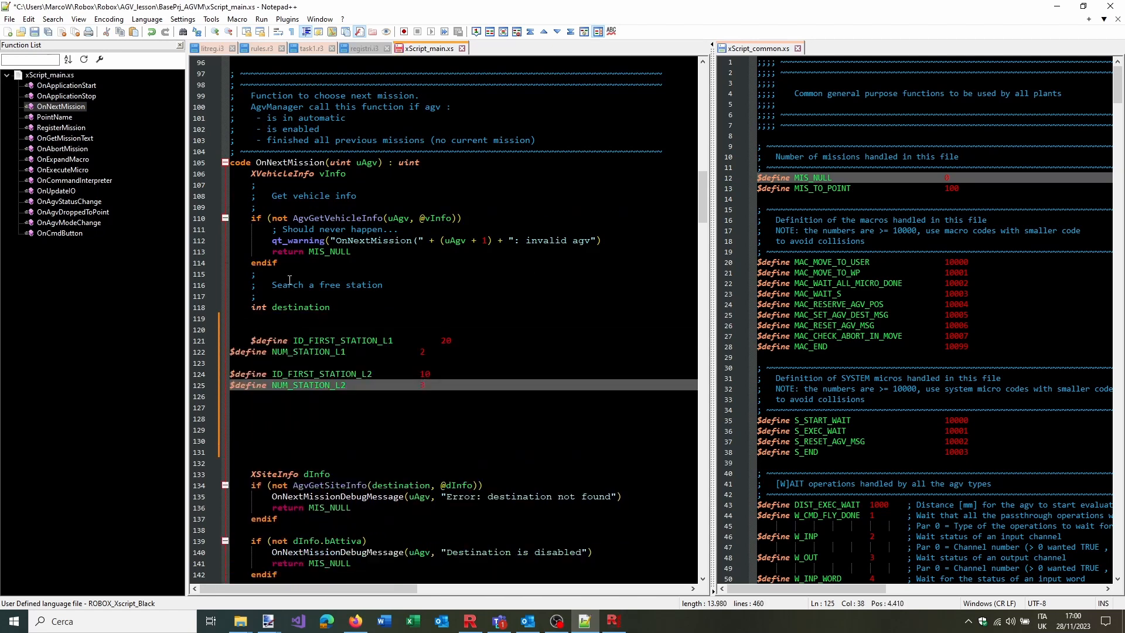
Declare a second integer variable, currLine, alongside destination in OnNextMission
click(350, 305)
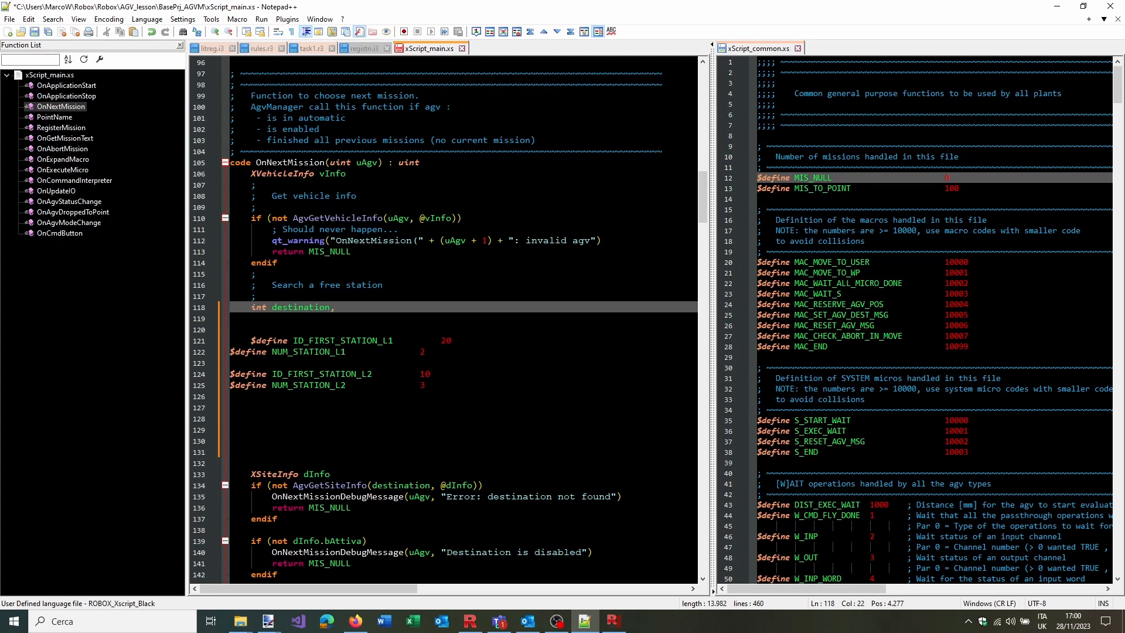
text(, CURRlINE)
key(BackSpace)
key(BackSpace)
key(BackSpace)
key(BackSpace)
key(BackSpace)
key(BackSpace)
key(BackSpace)
key(BackSpace)
text(currLine)
Try to assign currLine from an AgvGetVehicleInfo call with uAgv as its first argument, below the variable declaration
key(Down)
key(Return)
text(currLine)
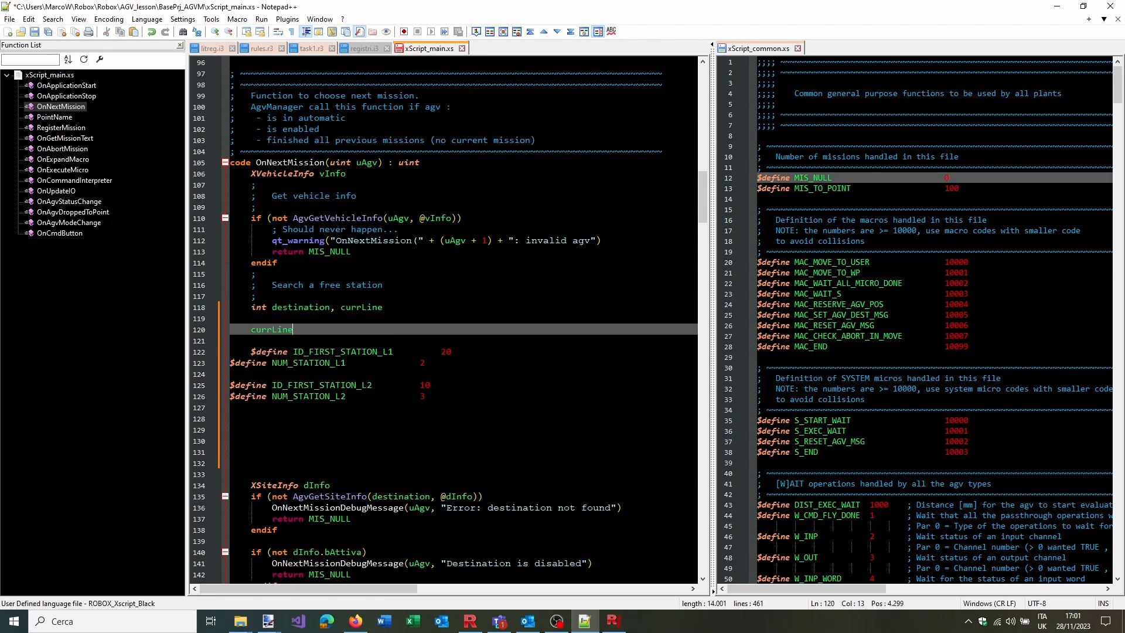
text( = Agv)
text(Curr)
key(BackSpace)
key(BackSpace)
key(BackSpace)
key(BackSpace)
key(BackSpace)
key(BackSpace)
text(gvLi)
key(BackSpace)
text(Line)
double_click(343, 330)
text(AgvG)
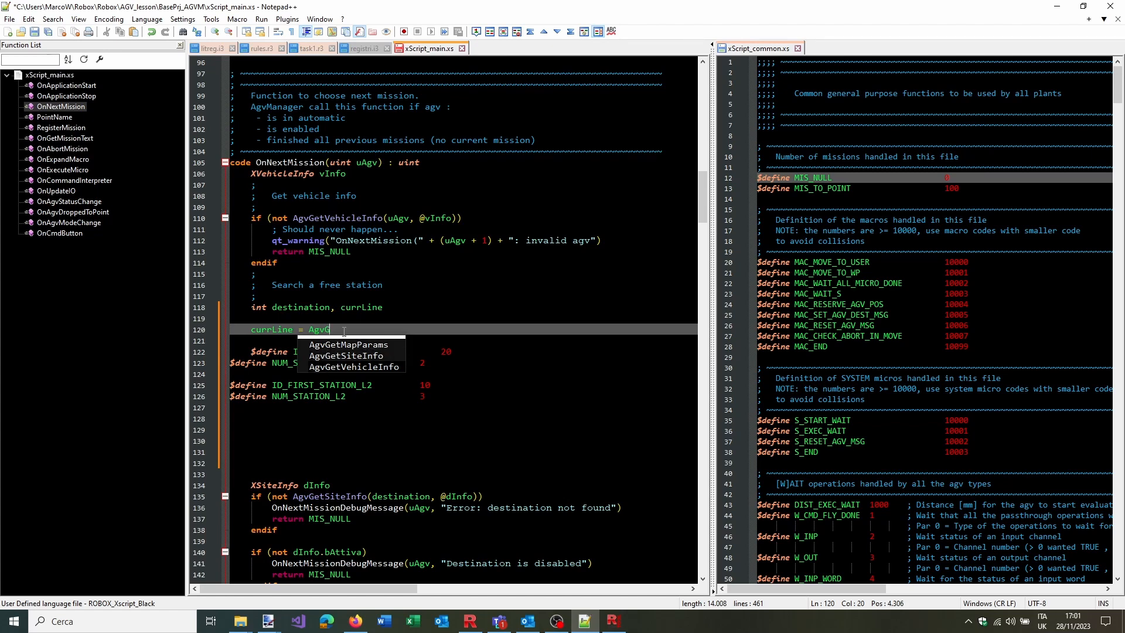
key(Return)
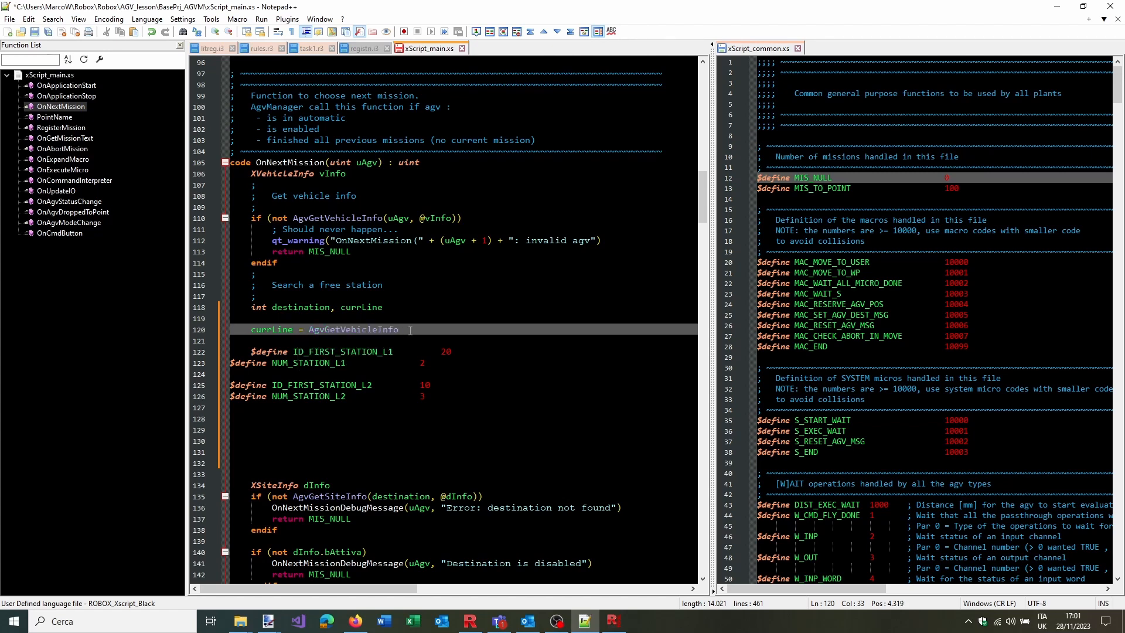
text(()uAgv,)
double_click(331, 330)
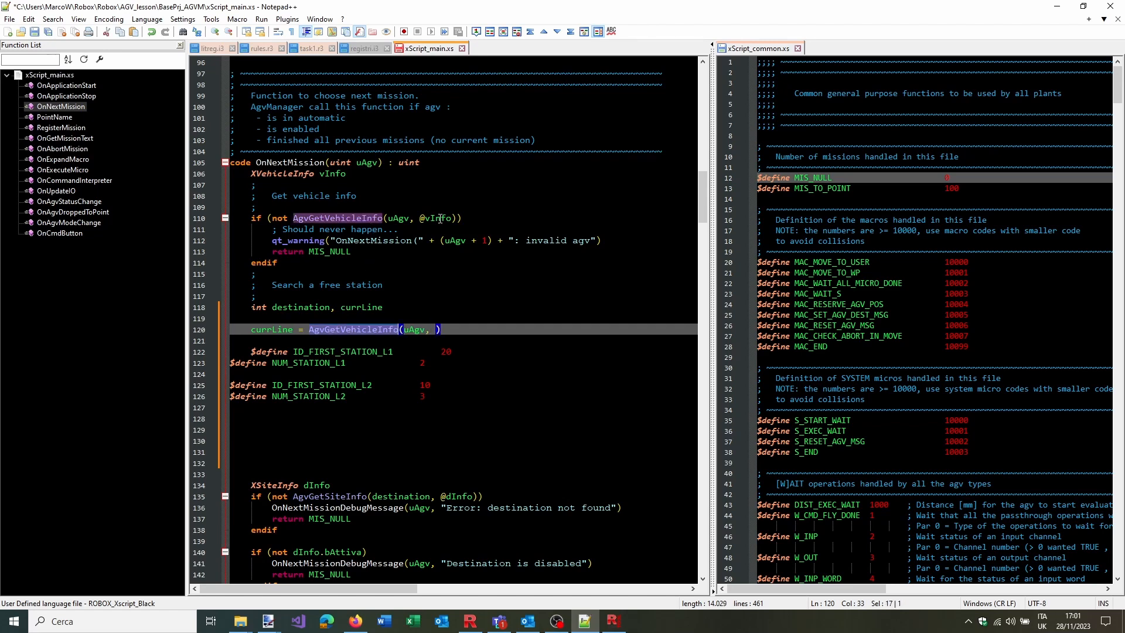
Delete the unfinished currLine assignment and the extra blank line
drag(453, 328, 453, 321)
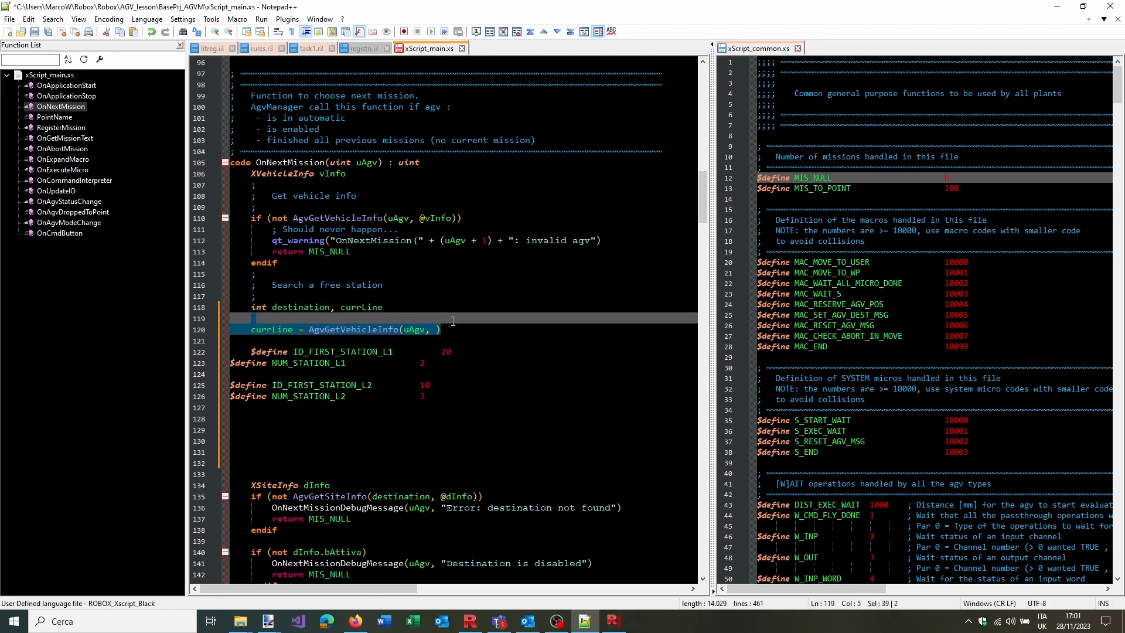
key(Delete)
key(Delete)
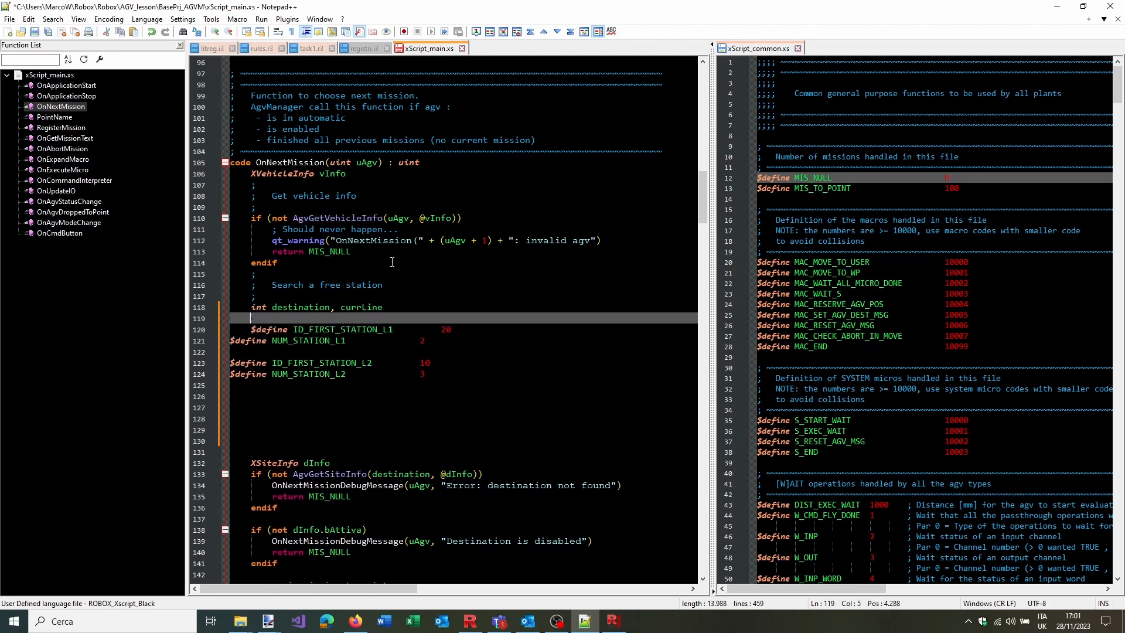
Highlight the AgvGetVehicleInfo call in OnNextMission and look up the XVehicleInfo structure in the help
double_click(363, 218)
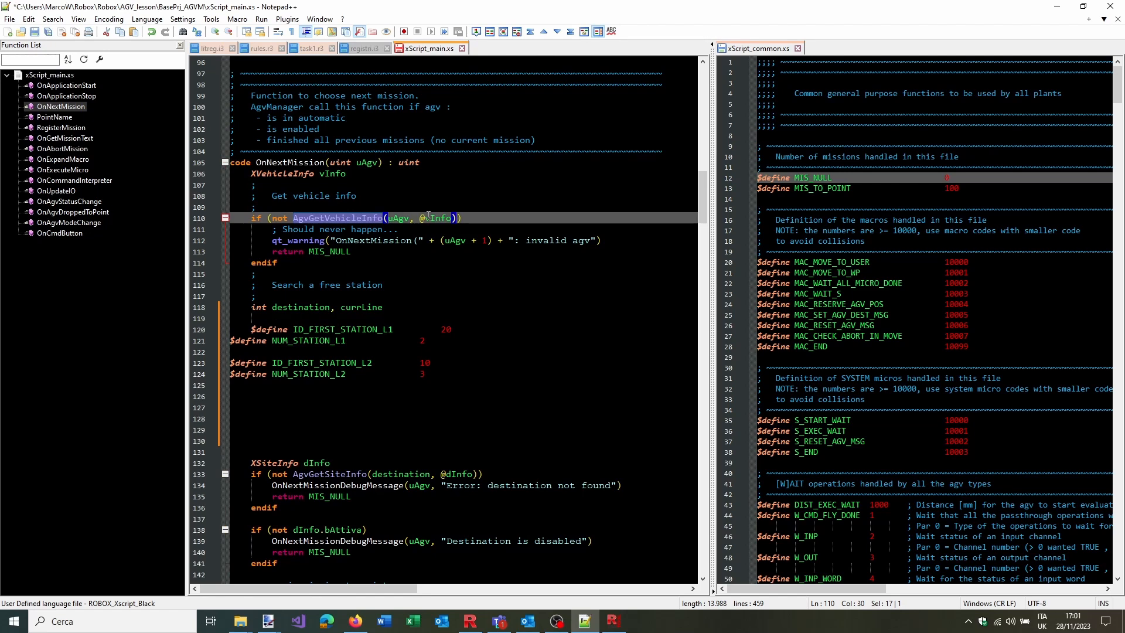
double_click(283, 174)
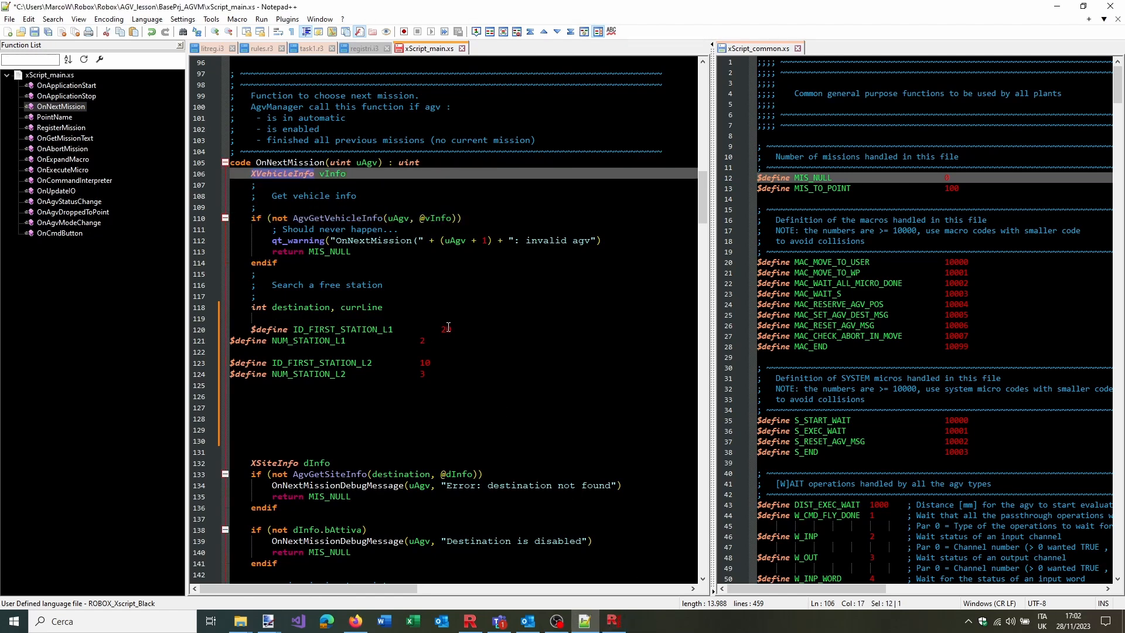
key(F1)
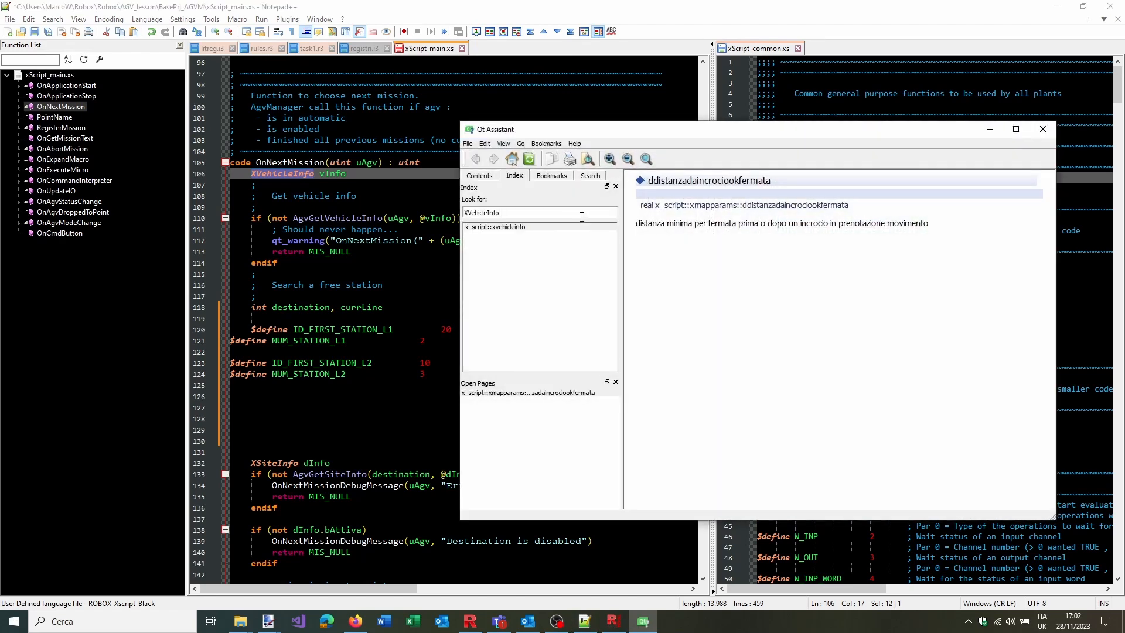
Assign vInfo.uLineID to currLine on the line below the variable declaration
double_click(360, 306)
key(ctrl+c)
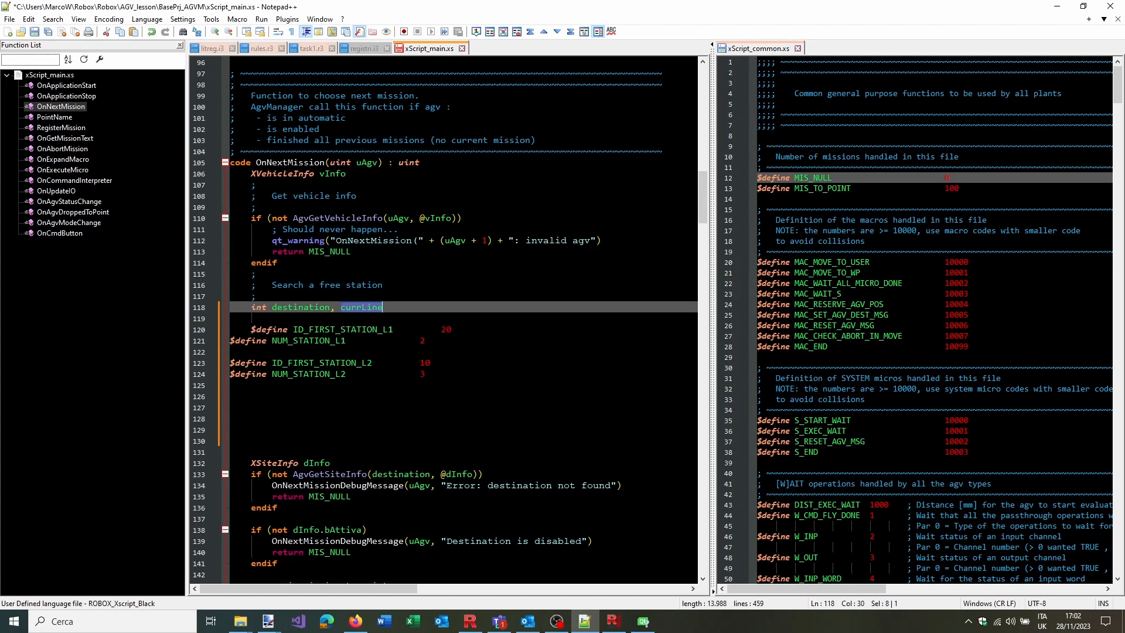
click(272, 318)
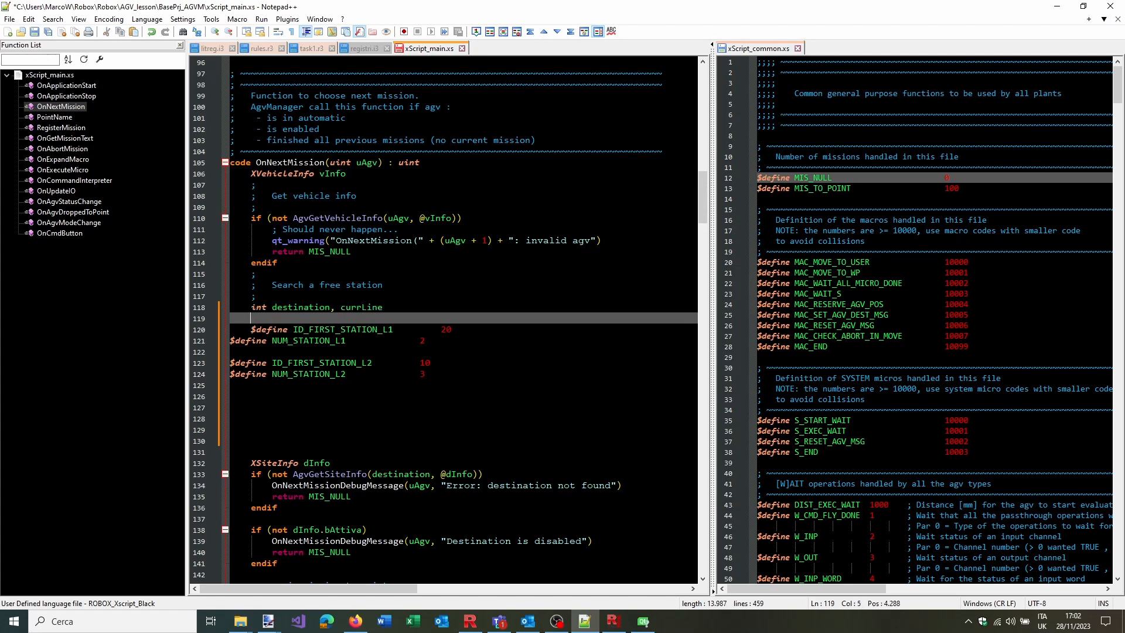
key(ctrl+v)
text(= vInfo.uLineID)
Check the XVehicleInfo fields in Qt Assistant, then add a new line after the currLine assignment in Notepad++
click(644, 620)
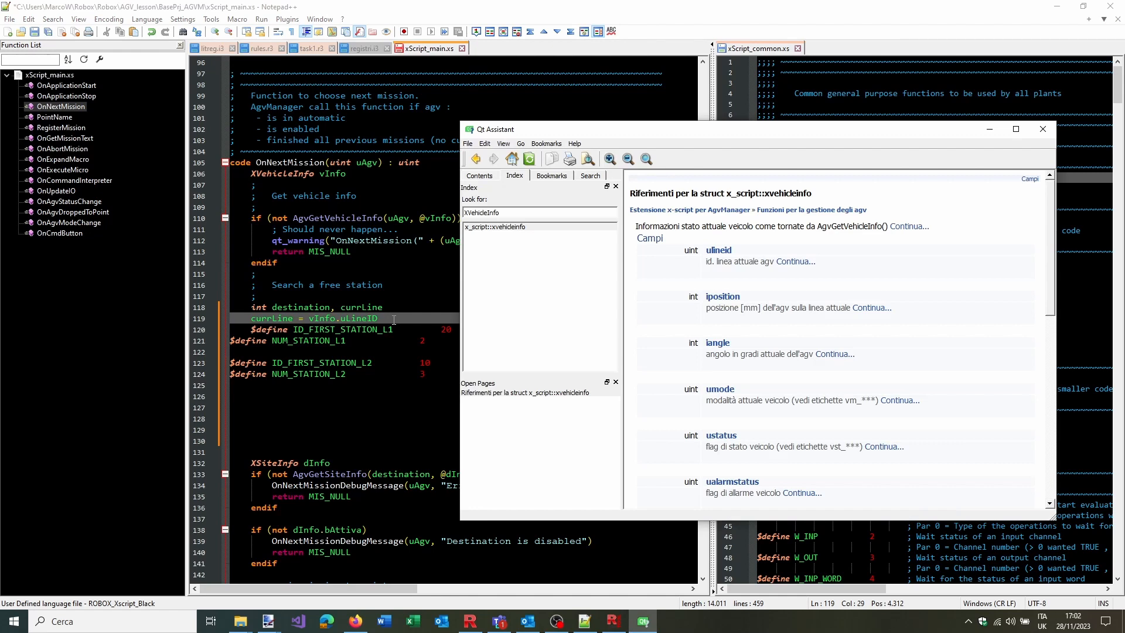
click(394, 319)
key(Return)
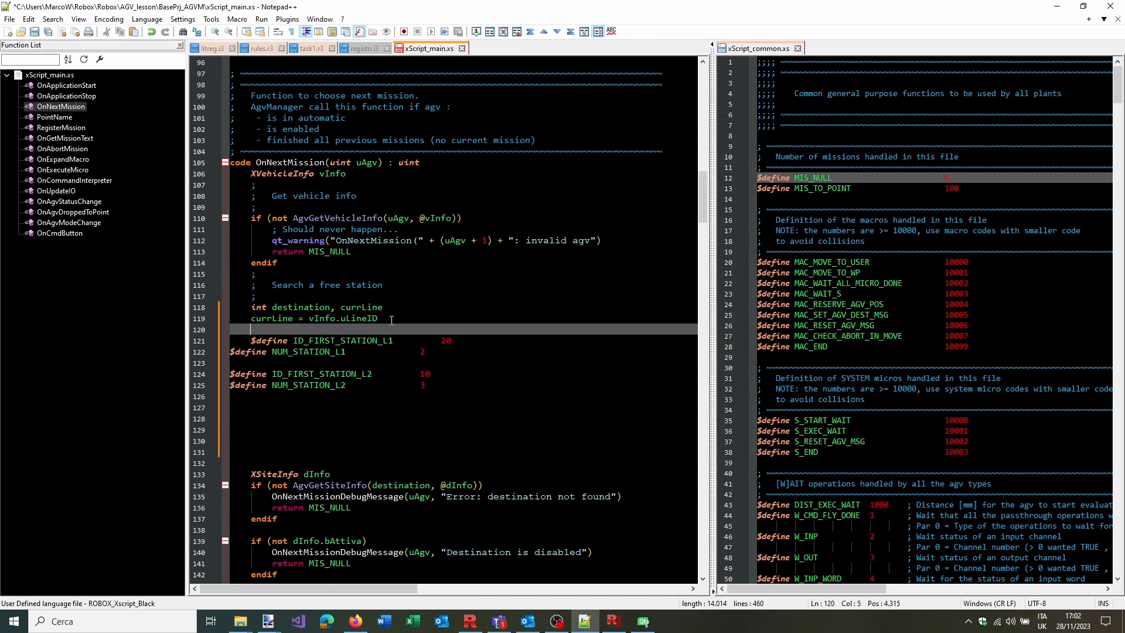
Switch to Robox Agv Tool and inspect the properties of the lower horizontal line
click(613, 620)
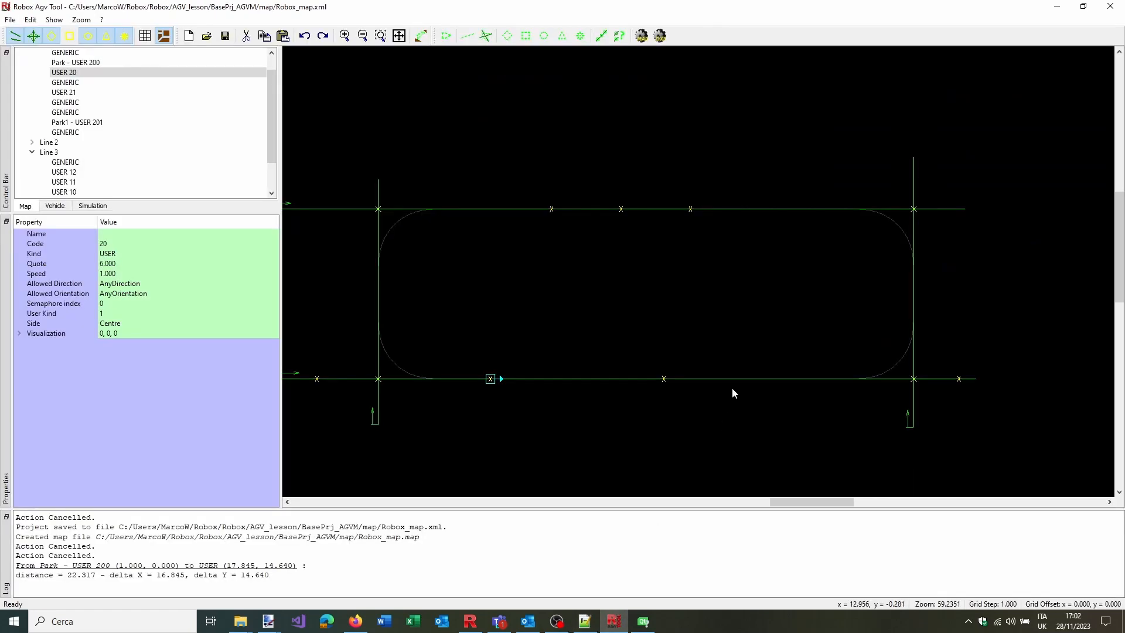
click(943, 379)
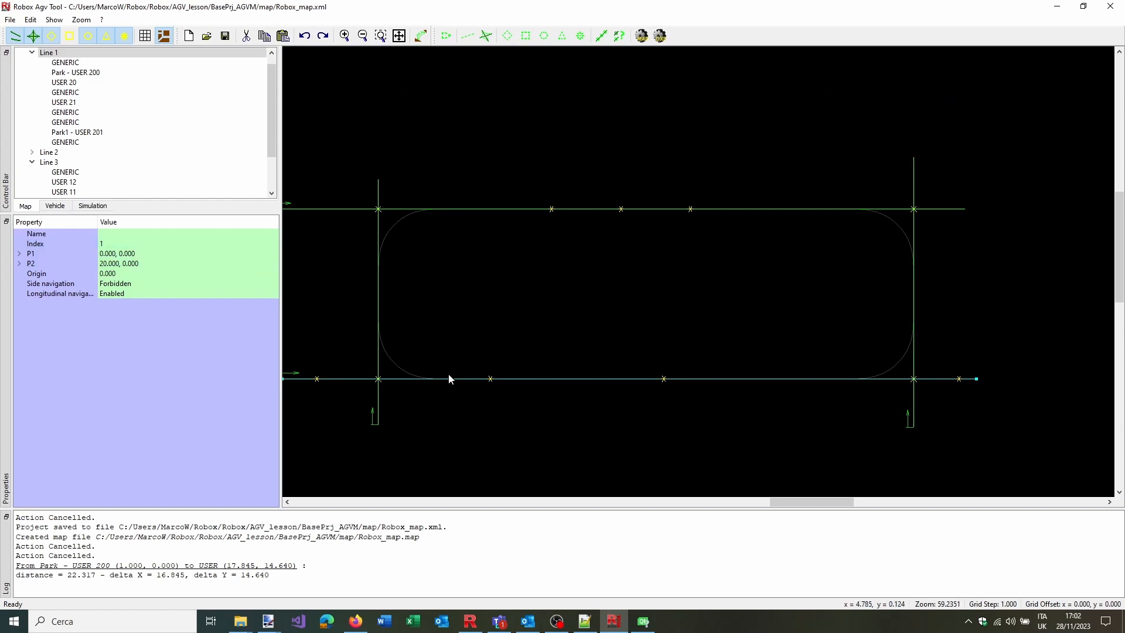
Inspect the properties of the three user points on the upper line and the two middle ones on the lower line
click(552, 210)
click(621, 209)
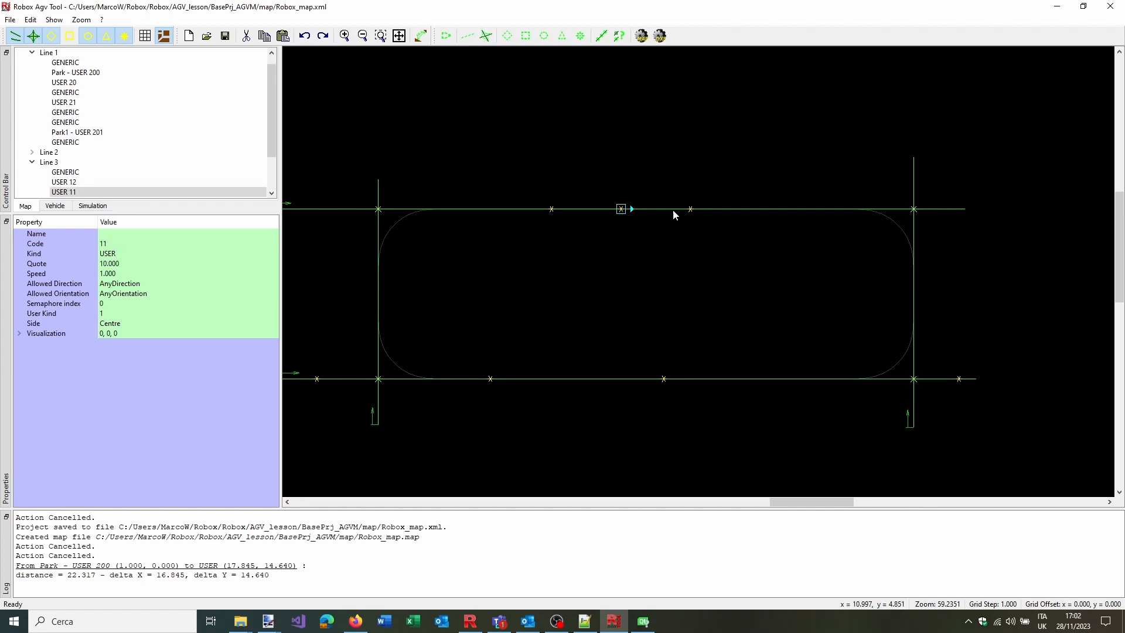
click(690, 209)
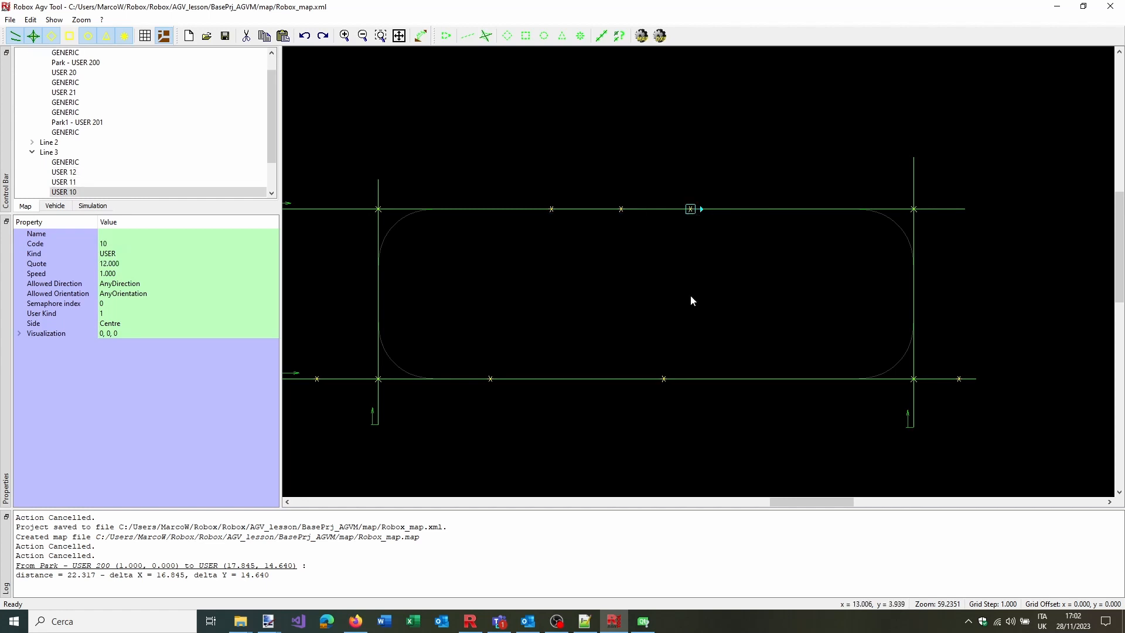
click(491, 380)
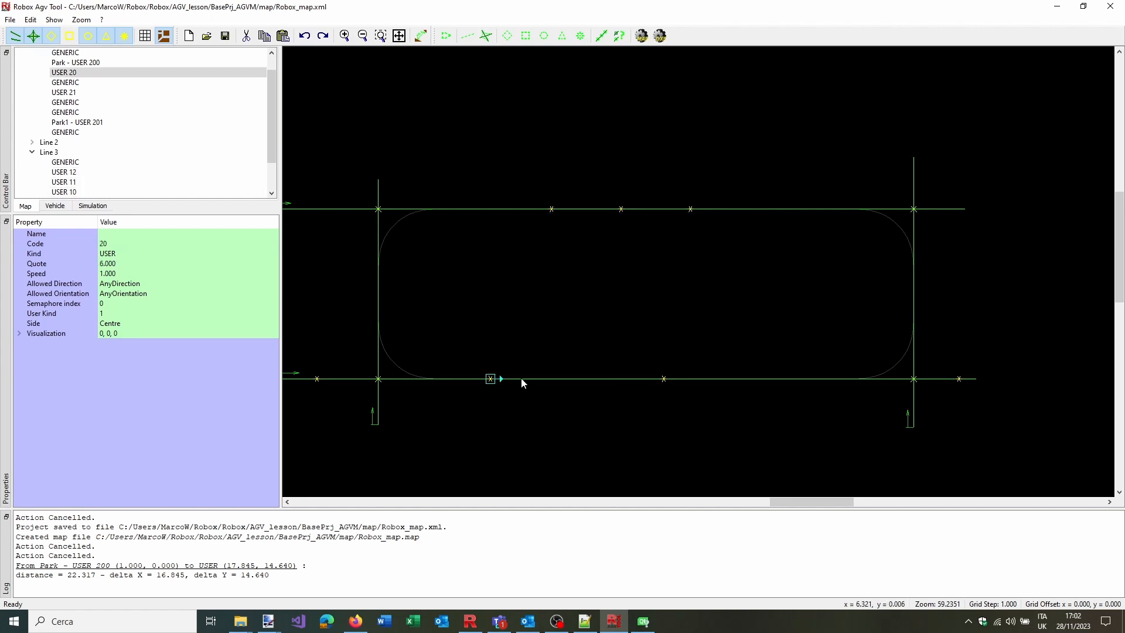
click(665, 381)
Switch to Notepad++ and add the condition if(currLine == 1) below the currLine assignment in OnNextMission
click(643, 621)
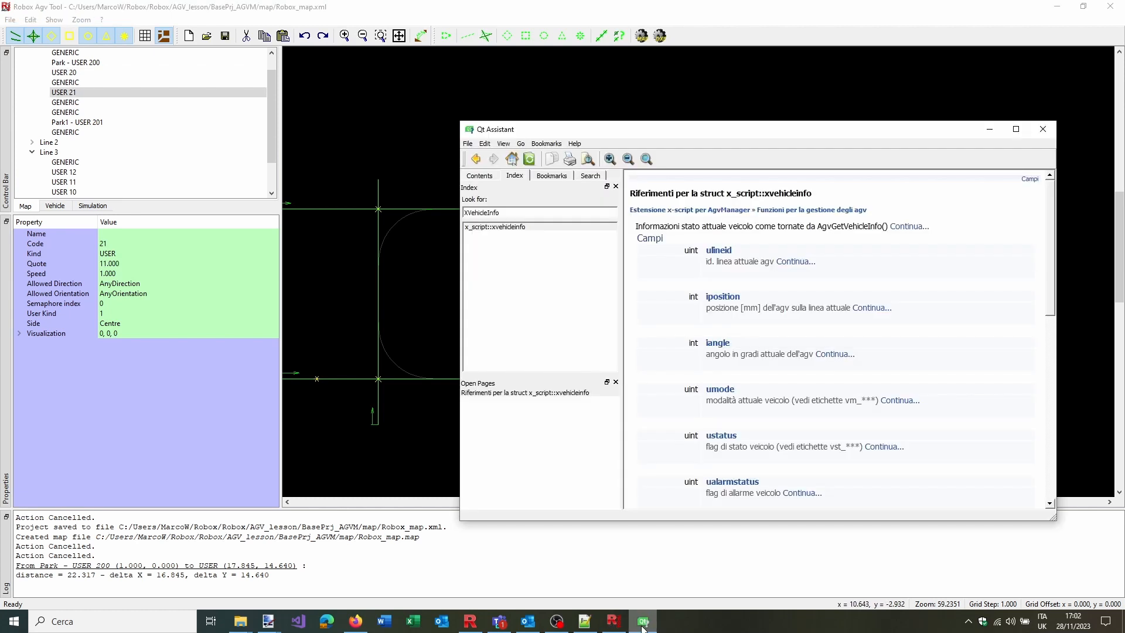
click(586, 622)
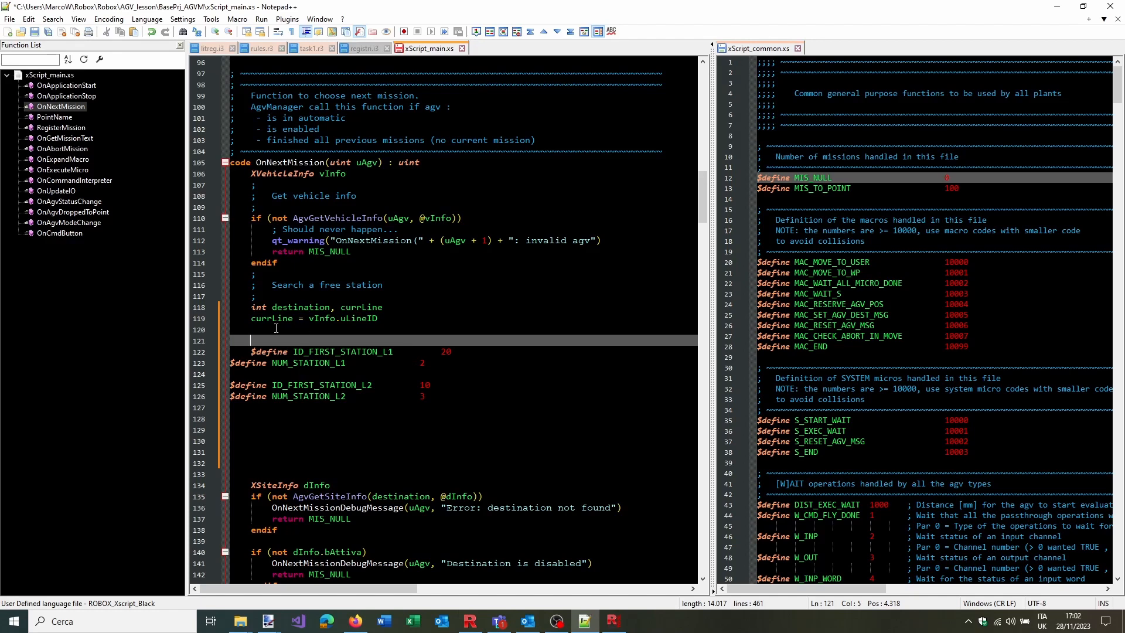
click(307, 303)
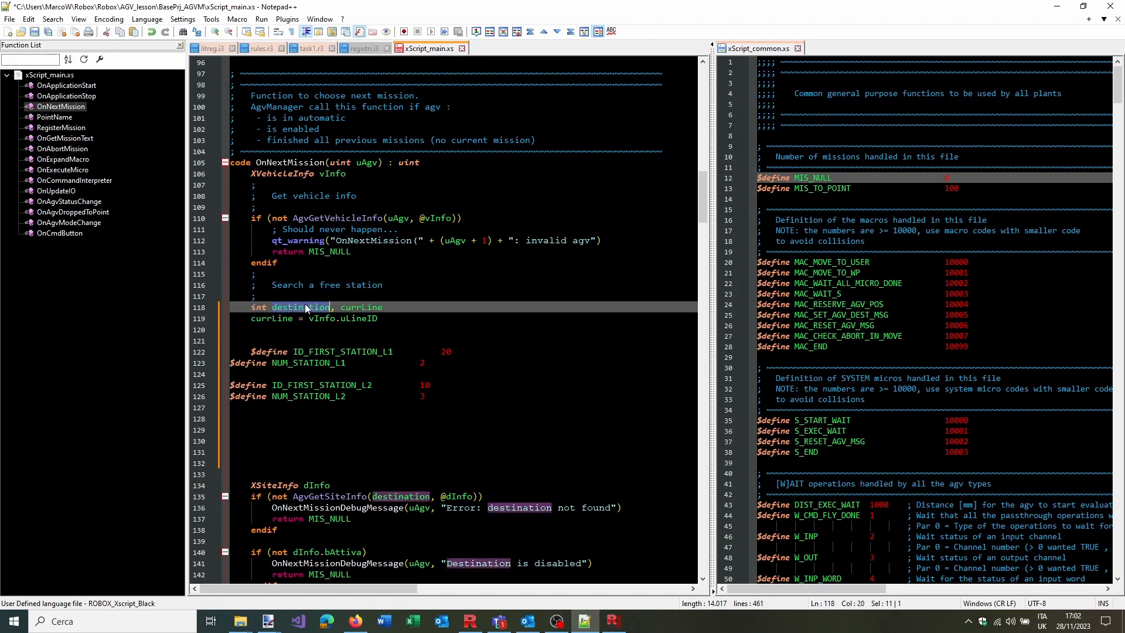
click(293, 334)
click(292, 340)
text(if()
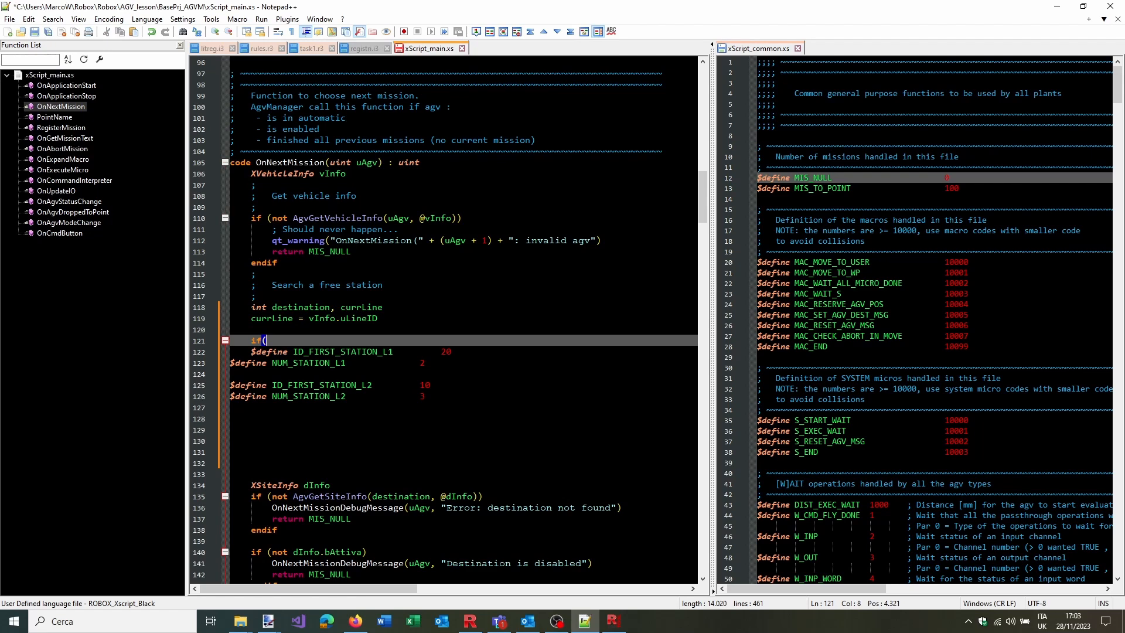
text(currLine)
text(== 1))
key(Return)
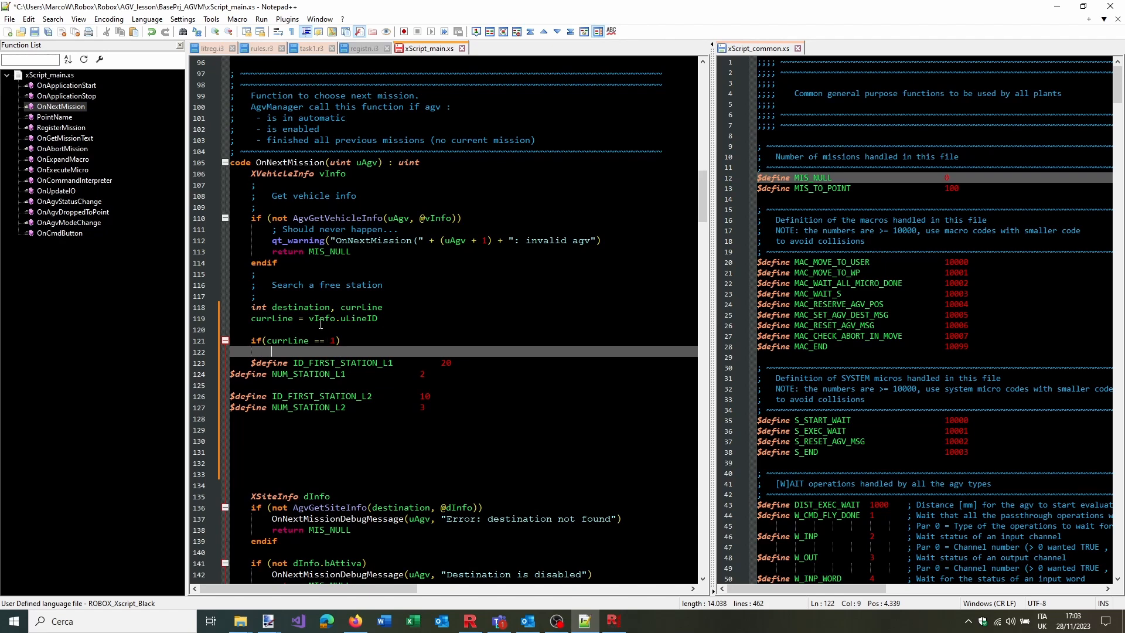
Assign ID_FIRST_STATION_L2 to destination inside the currLine == 1 branch
text(destination =)
double_click(328, 397)
key(ctrl+c)
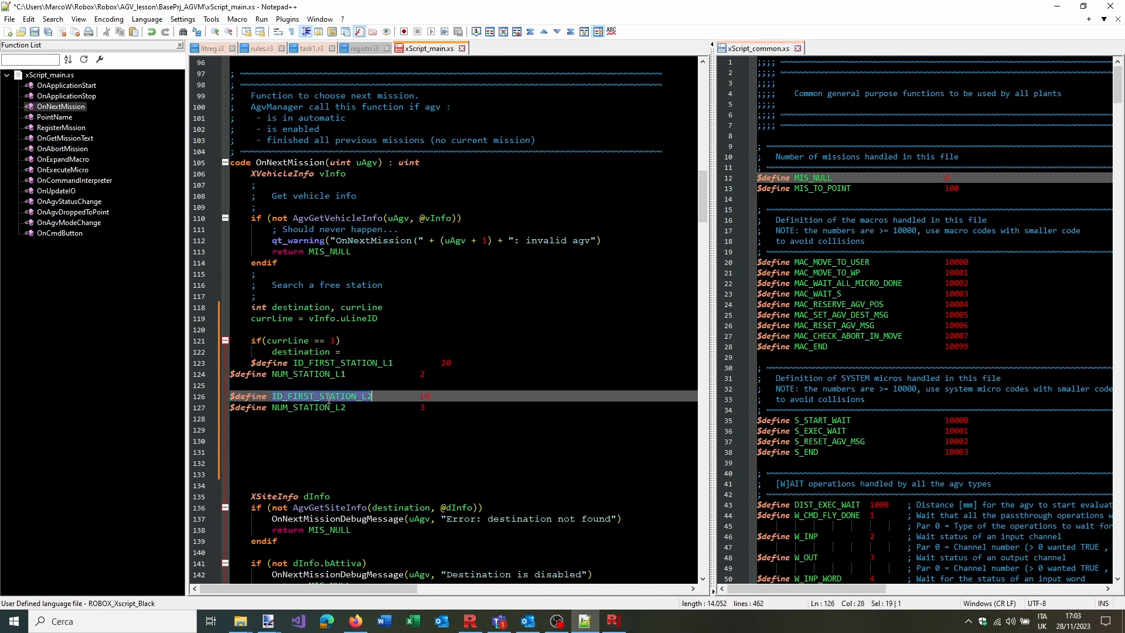
click(352, 350)
key(ctrl+v)
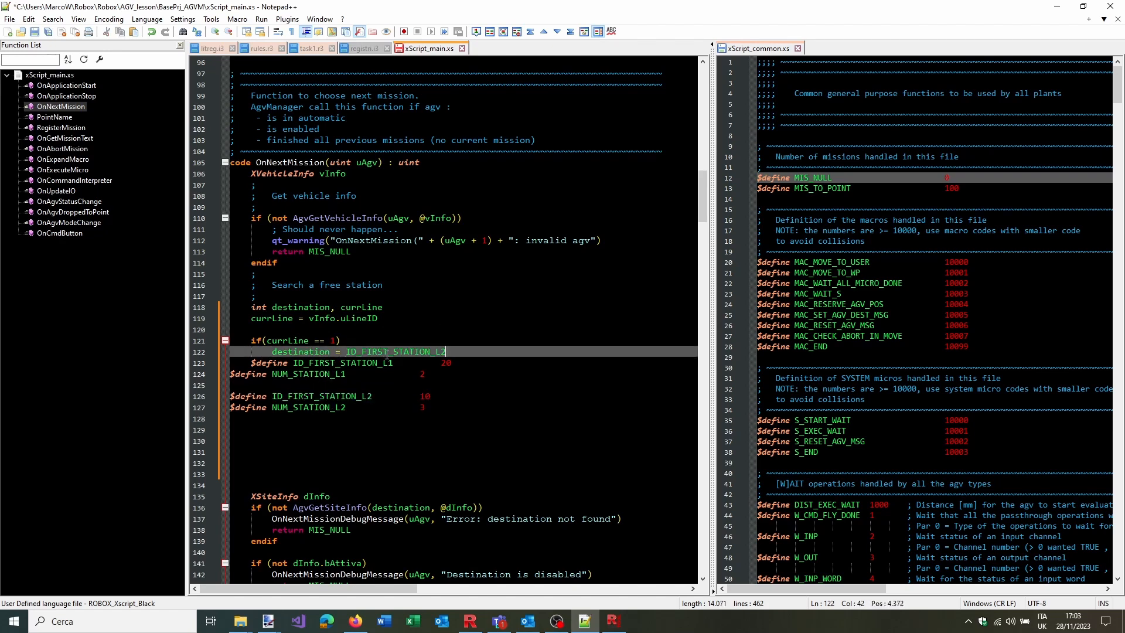
Append + random(NUM_STATION_L2) to the destination assignment and add two blank lines below it
text(+ random())
double_click(323, 374)
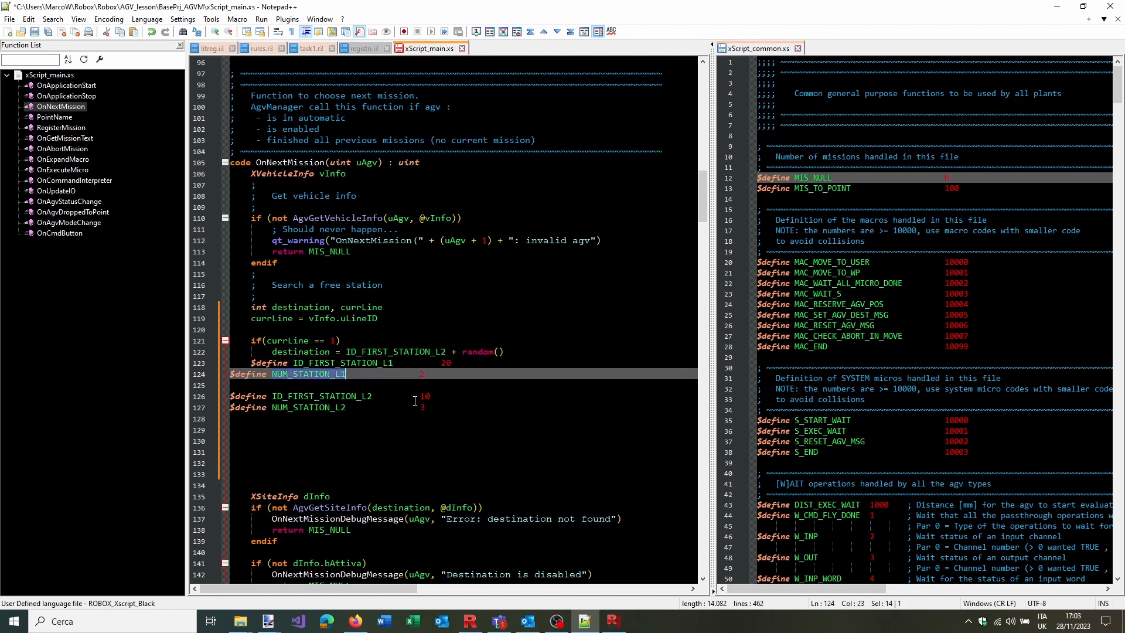
double_click(339, 408)
key(ctrl+c)
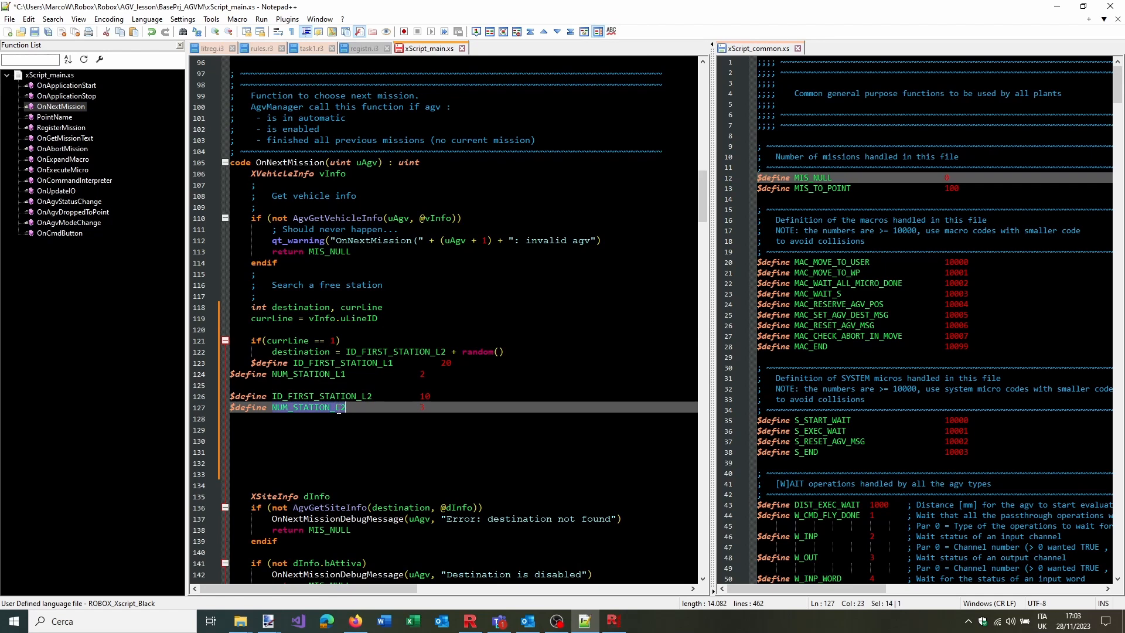
click(499, 351)
key(ctrl+v)
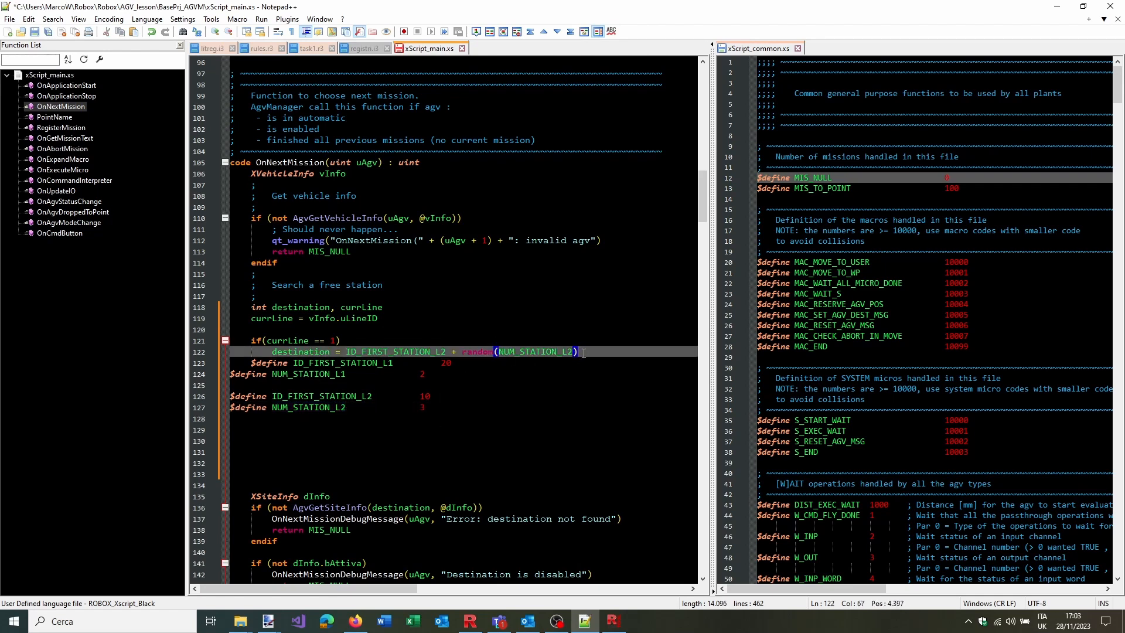
key(Return)
key(Return)
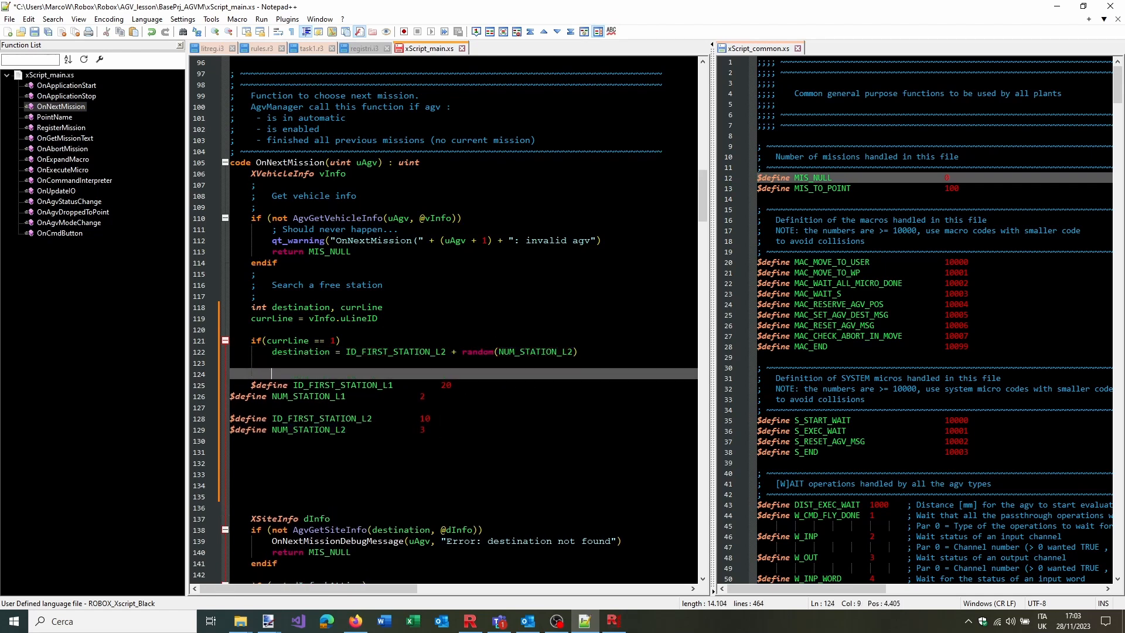
Check the random call's argument against the value defined for NUM_STATION_L2
click(575, 352)
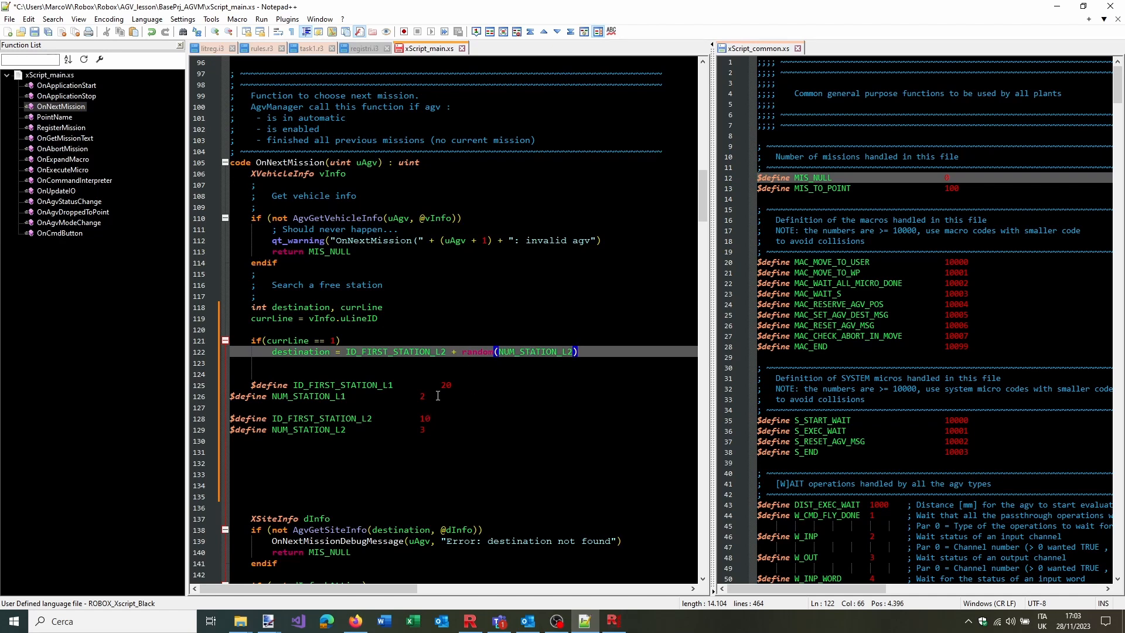
drag(426, 428, 421, 430)
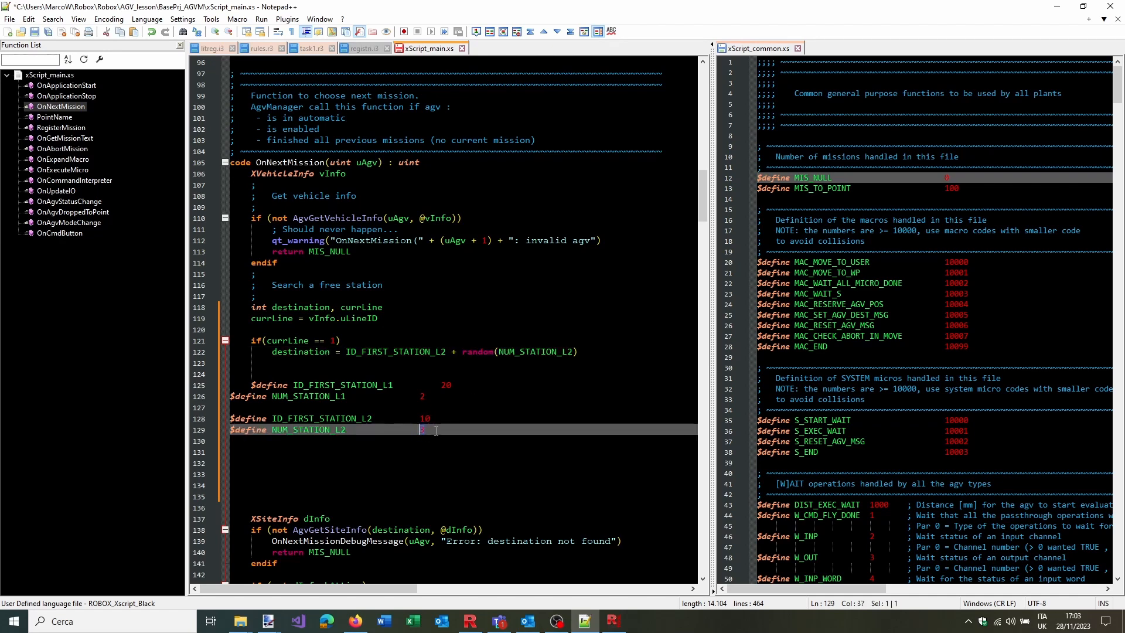
click(429, 429)
drag(424, 430, 420, 430)
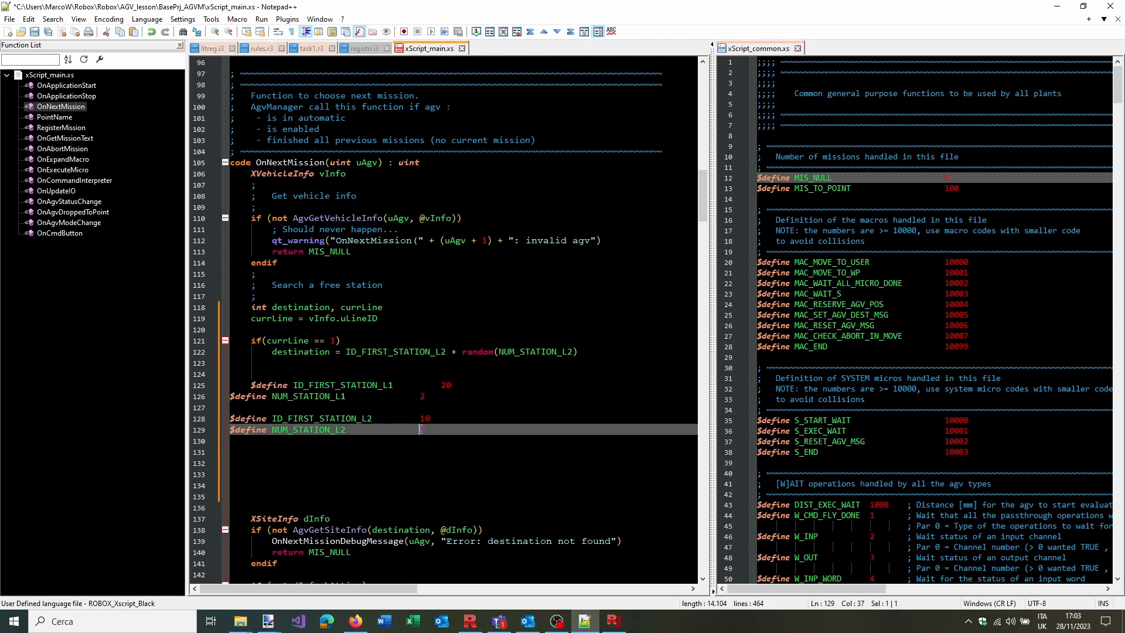
Cast the random term to an integer, making it ((int)(random(NUM_STATION_L2)))
click(462, 352)
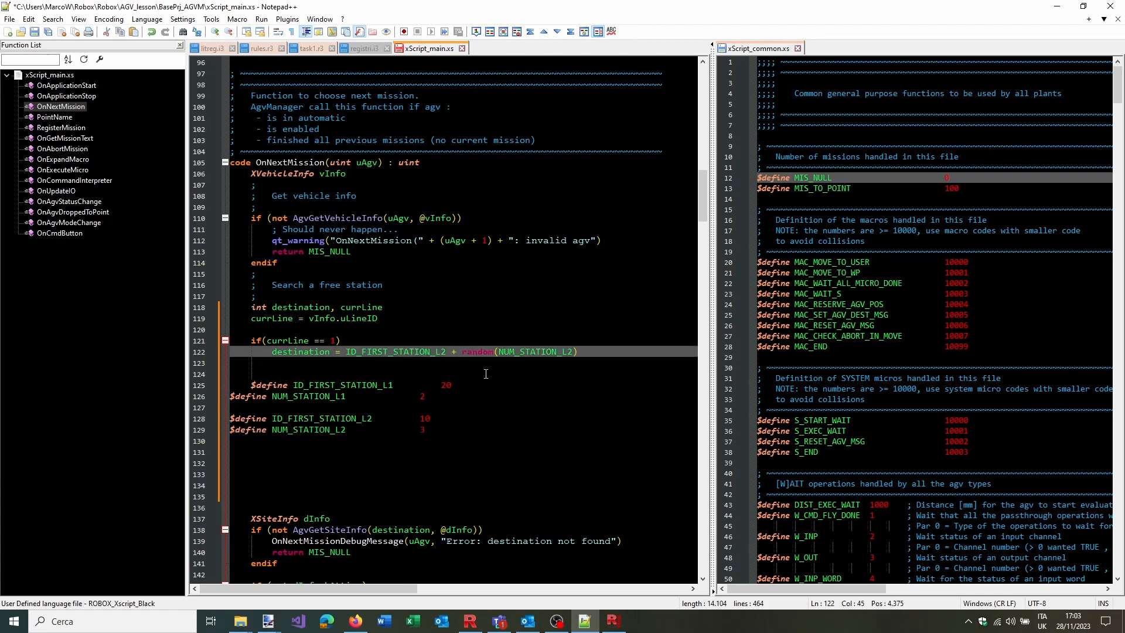
text((int)()
key(End)
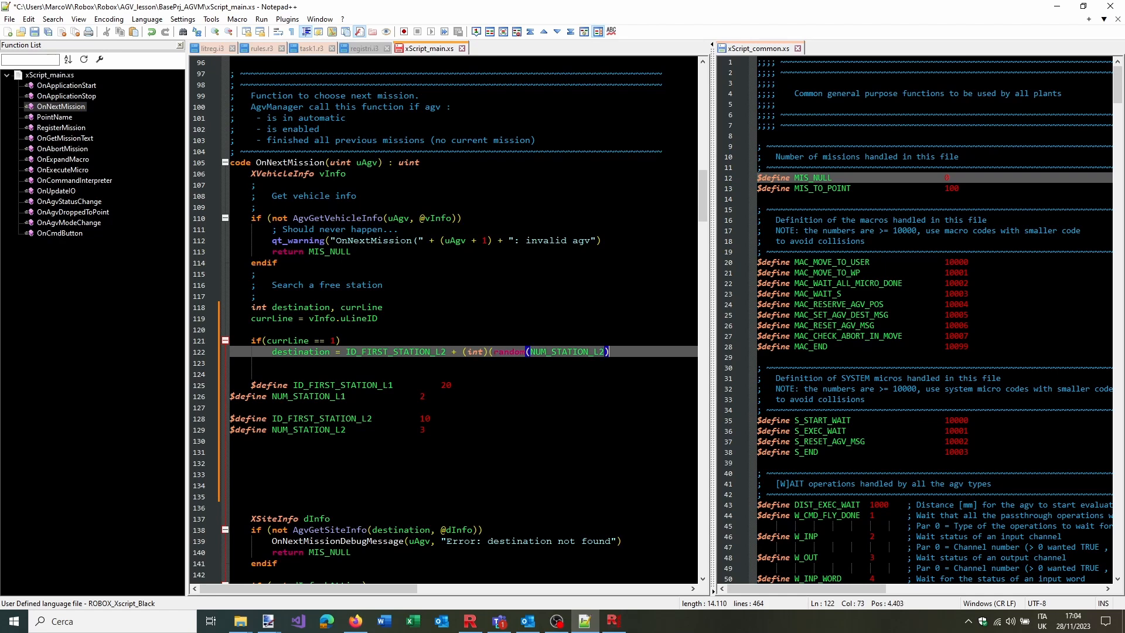
text()))
click(464, 352)
text(()
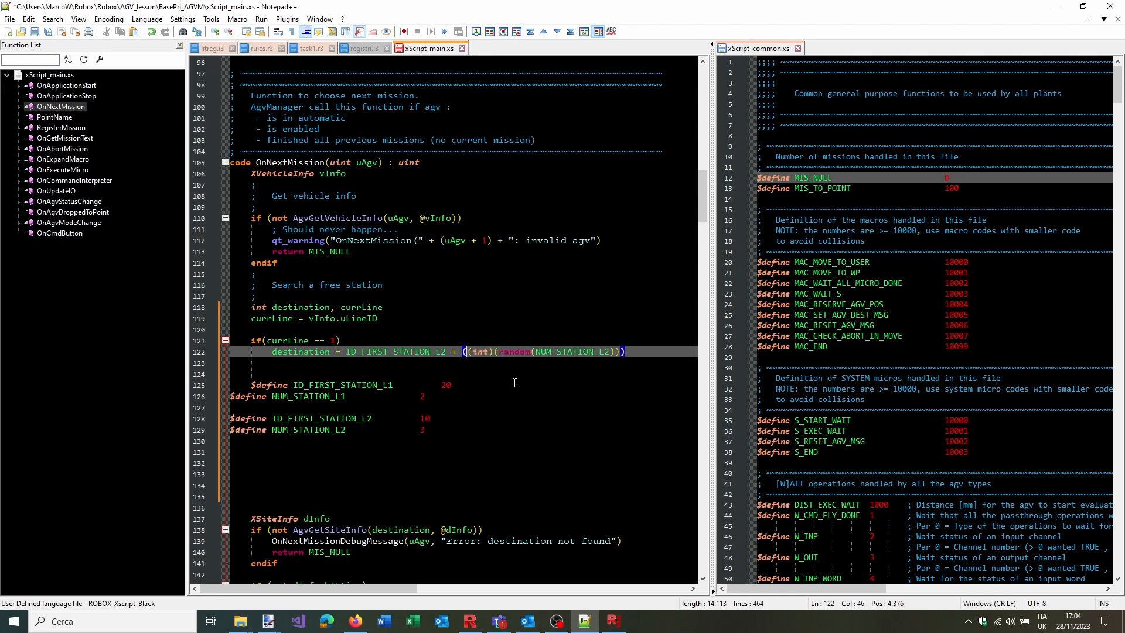
Add an else branch containing a copy of the destination assignment
click(379, 365)
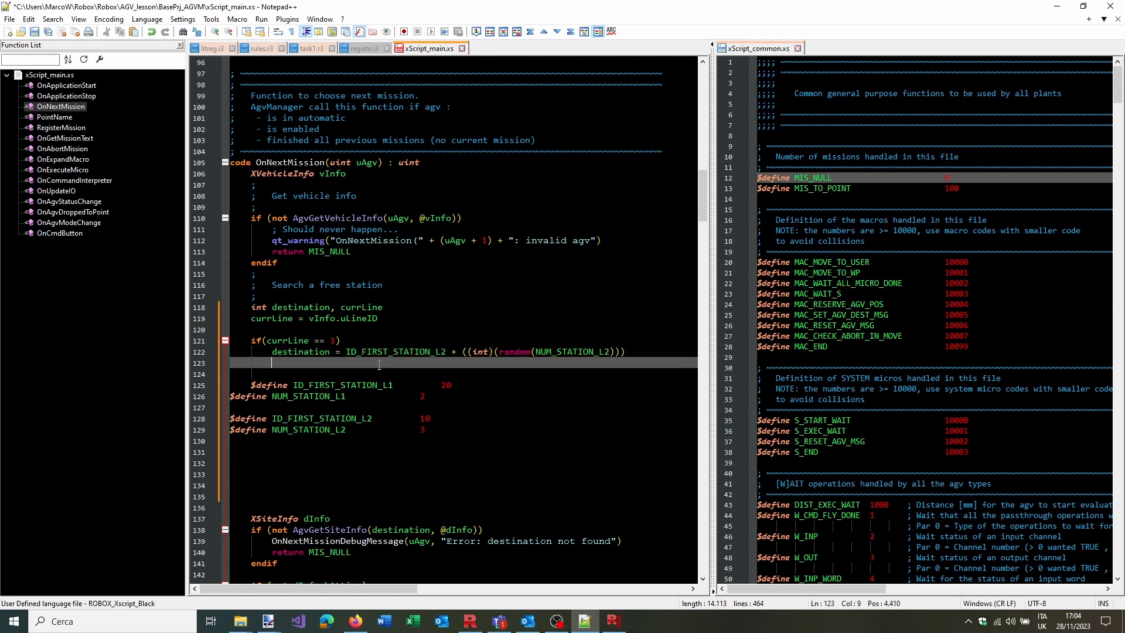
text(else)
drag(648, 350, 647, 344)
key(ctrl+c)
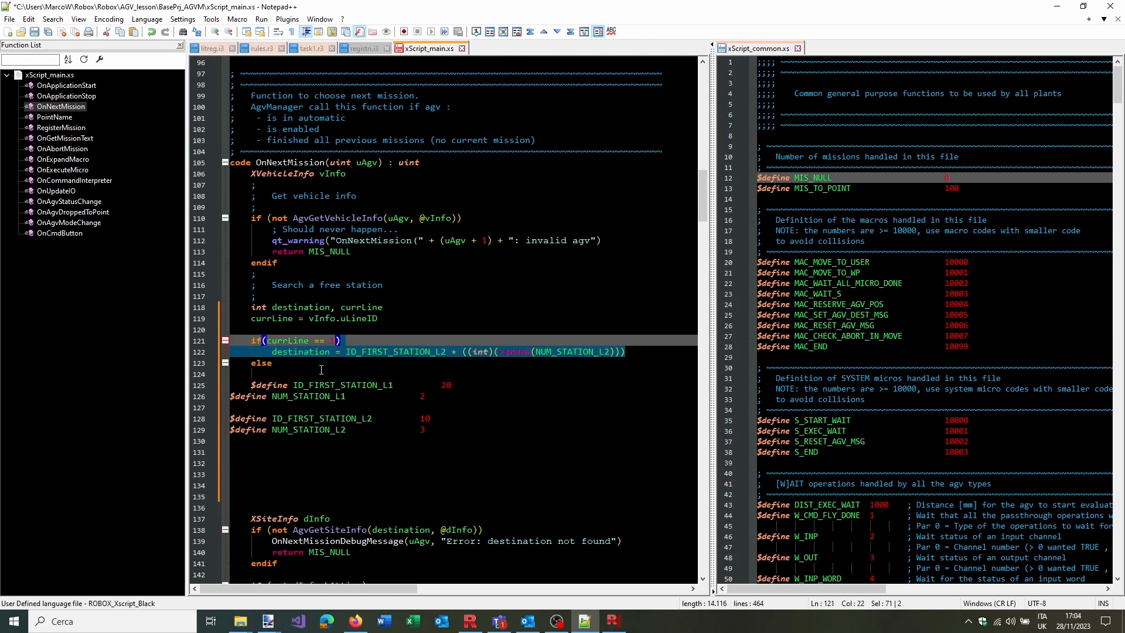
click(321, 369)
key(ctrl+v)
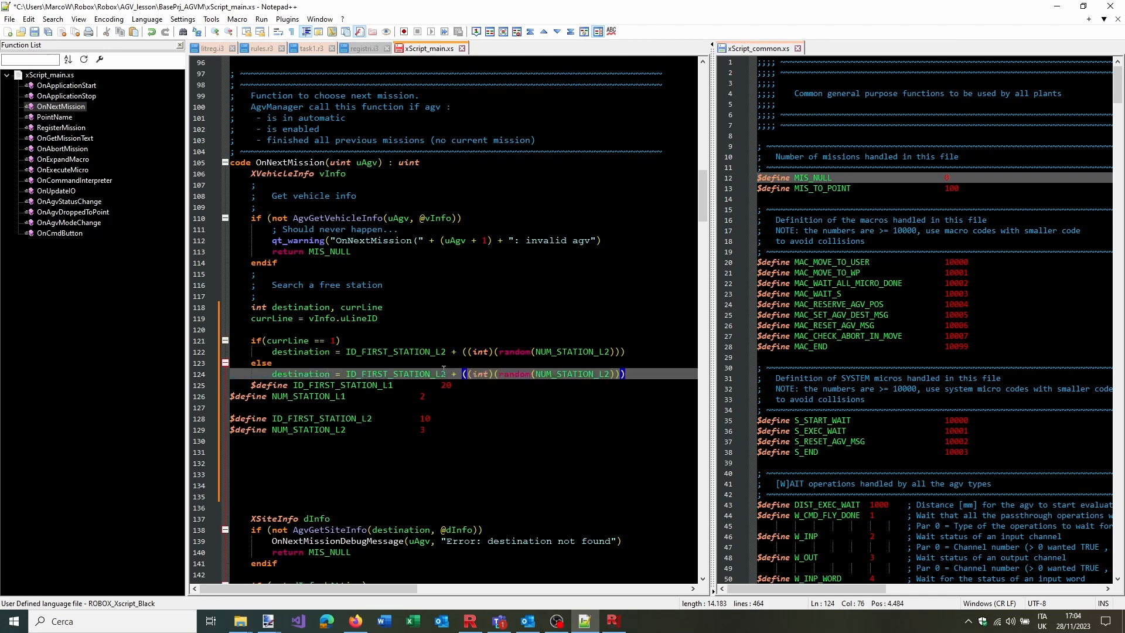
Change the else branch's constants to ID_FIRST_STATION_L1 and NUM_STATION_L1
drag(440, 372, 445, 373)
text(1)
drag(604, 373, 610, 373)
text(1)
Replace the leftover station defines and blank lines below the else branch with endif, and save xScript_main.xs
click(628, 373)
drag(252, 385, 494, 495)
text(endif)
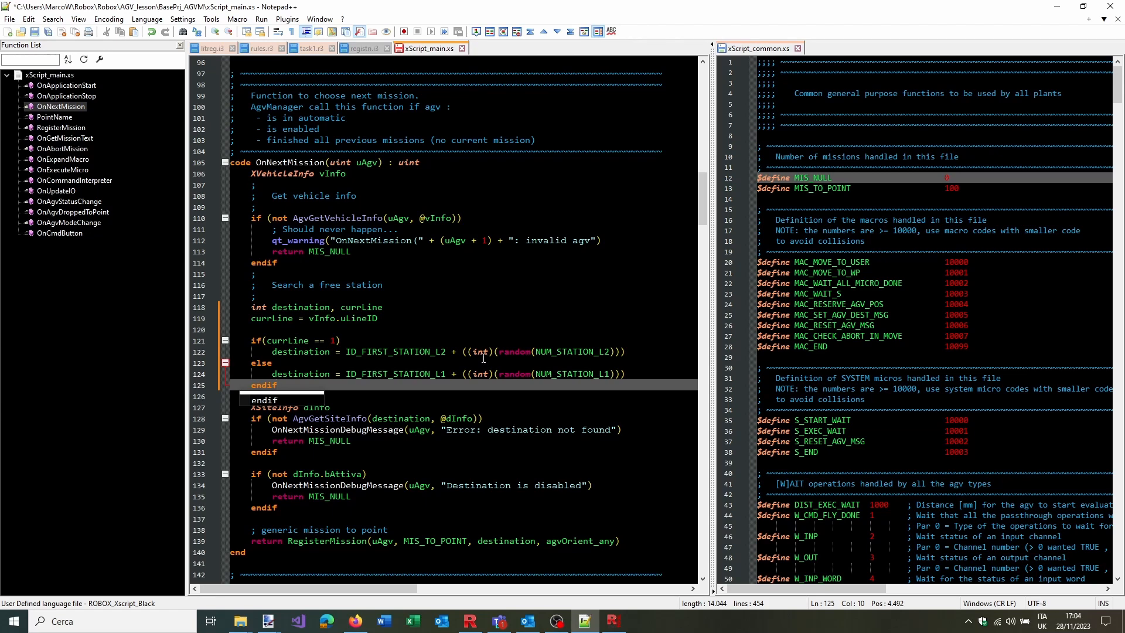
click(464, 308)
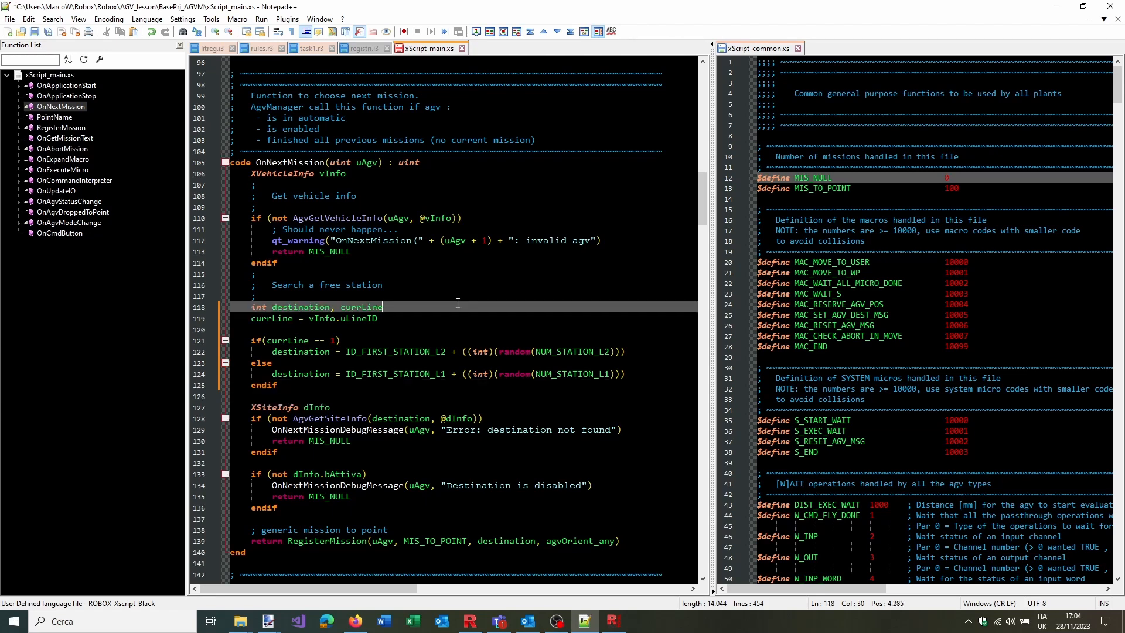
key(ctrl+s)
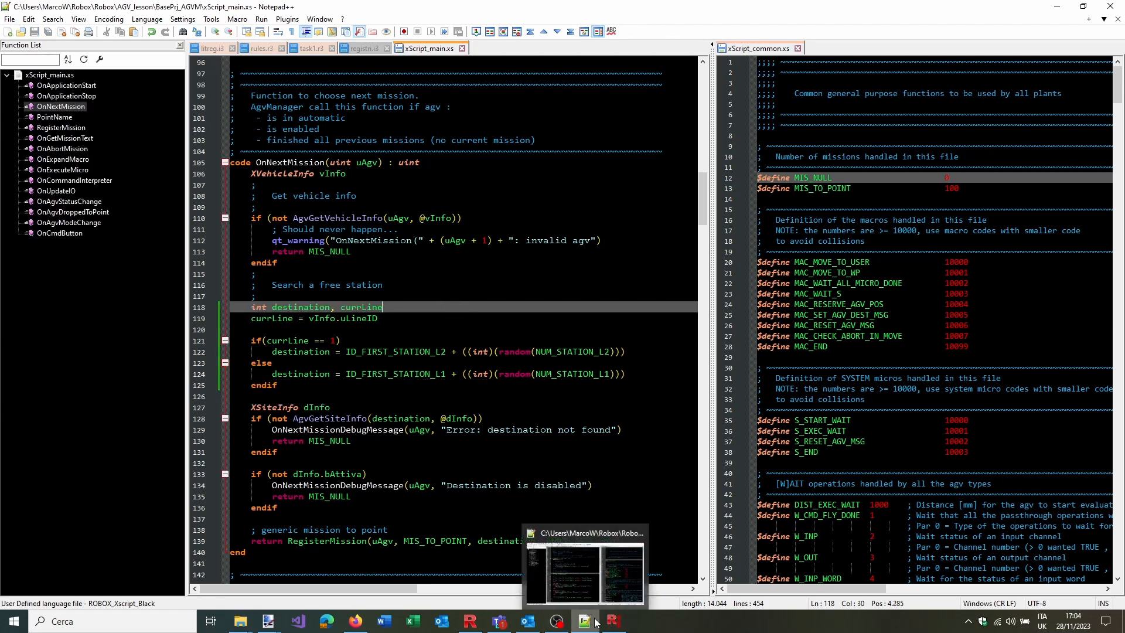
Switch to the RoboxMapDemo28112023_1642 plant window and change the access level to Installatore
click(1057, 6)
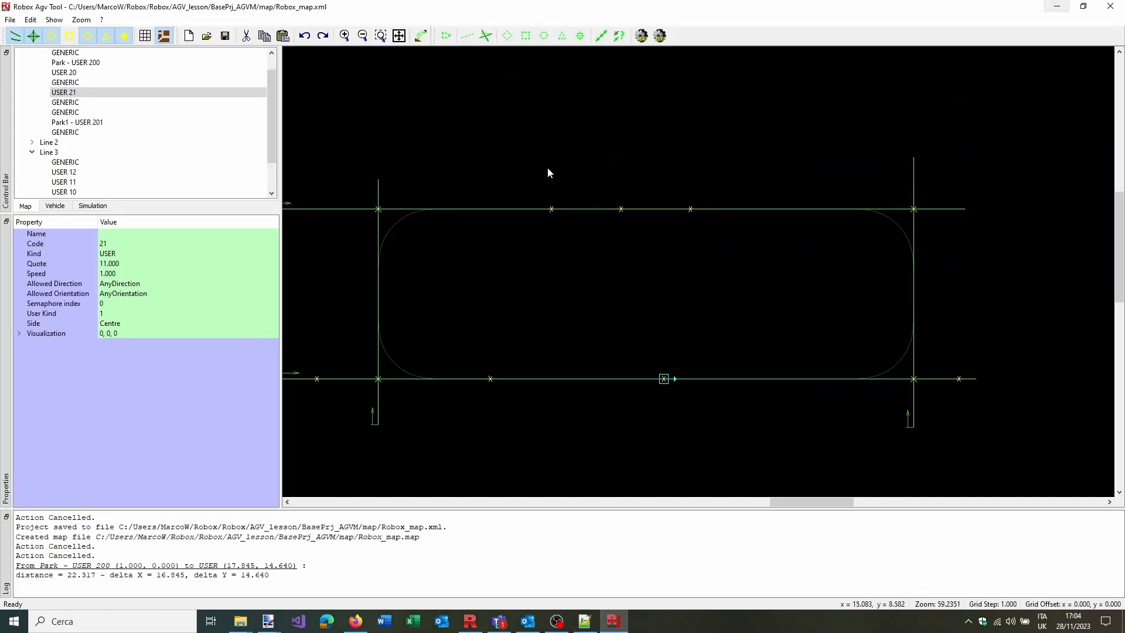
click(1052, 6)
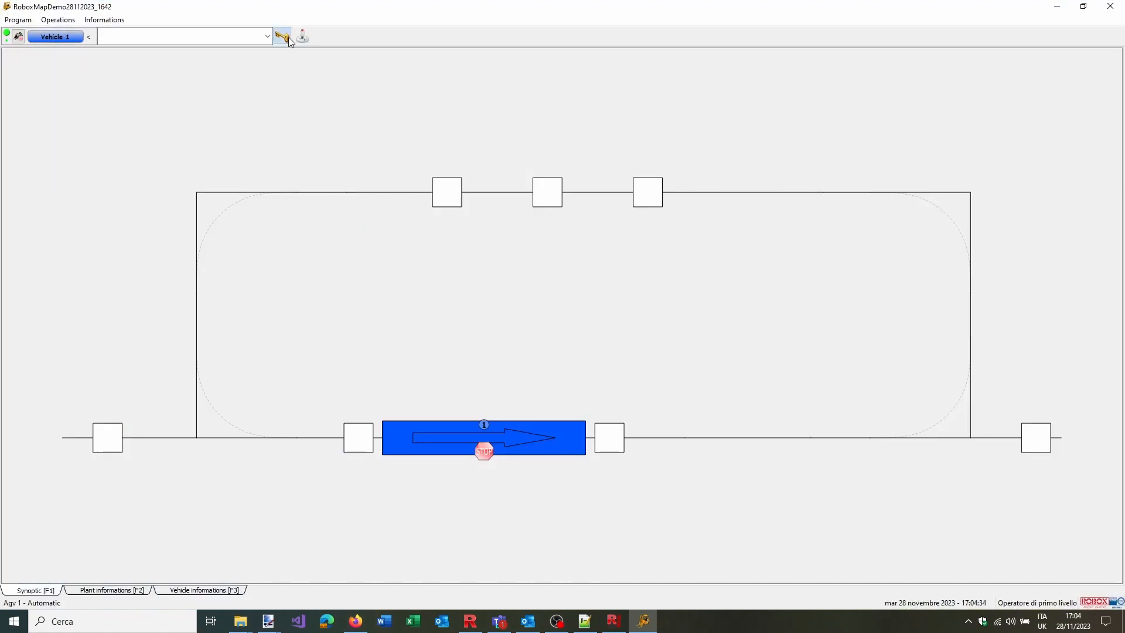
click(282, 37)
click(544, 369)
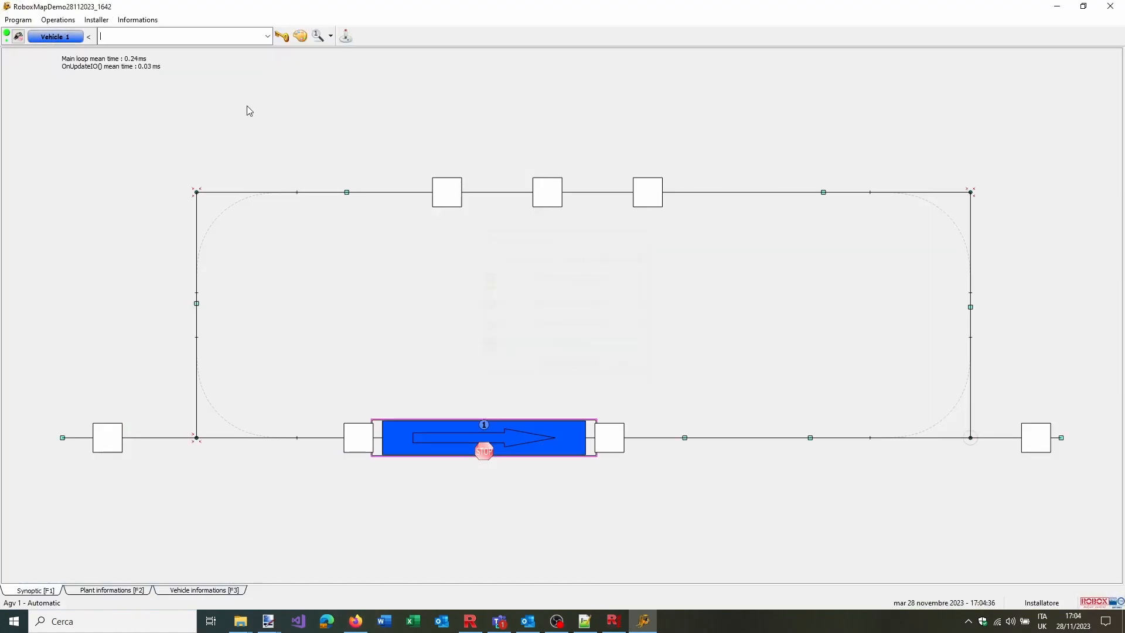
Open the script editor and compile xScript_main.xs
click(97, 19)
click(104, 34)
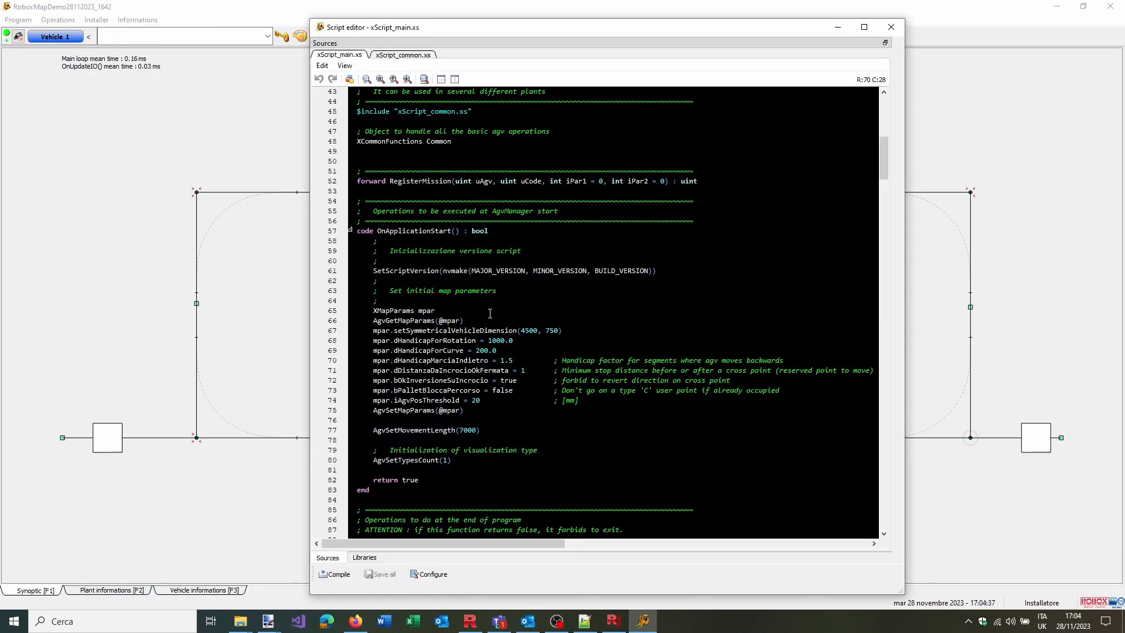
click(330, 577)
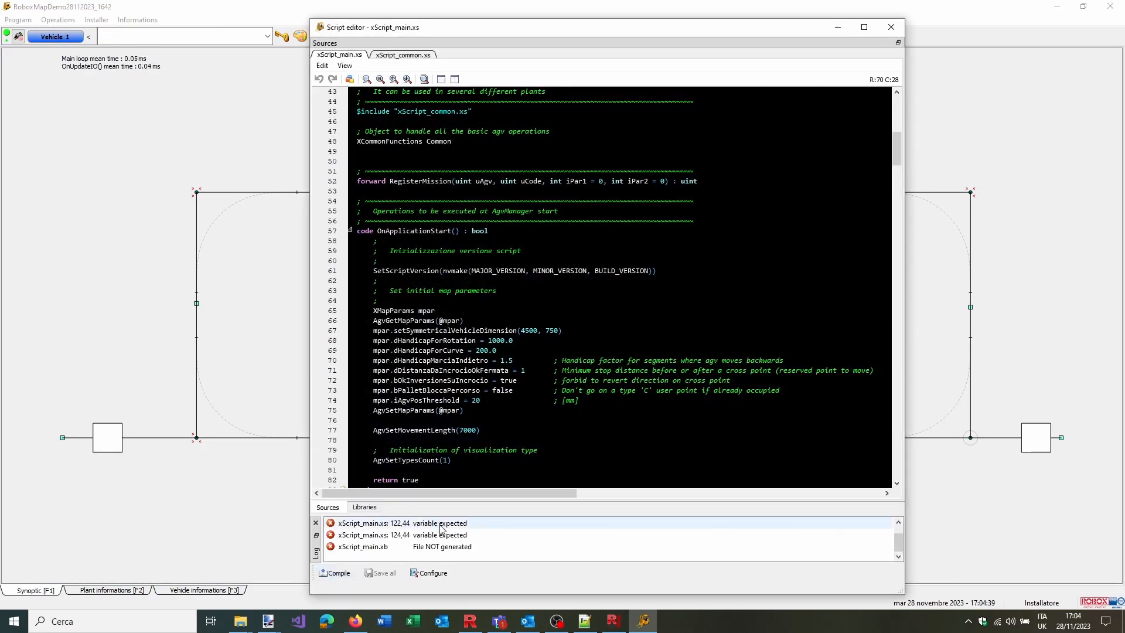
Go to the error on line 122 and rewrite the casts on lines 122 and 124 as (int(random(...)))
double_click(439, 524)
scroll(558, 330, down, 3)
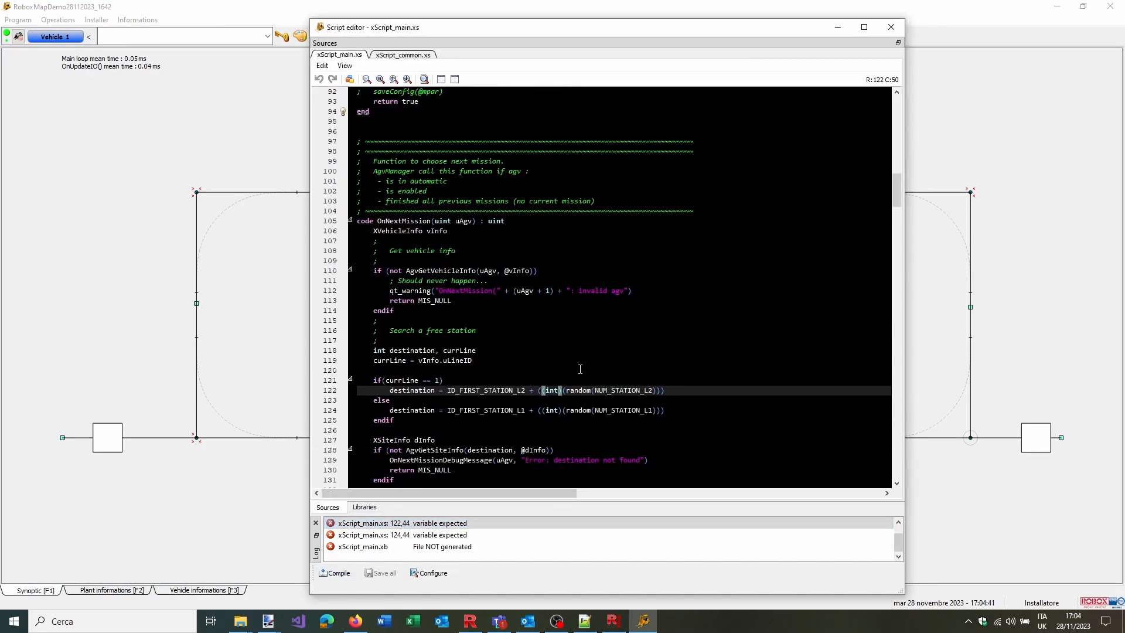
scroll(579, 369, down, 1)
key(Delete)
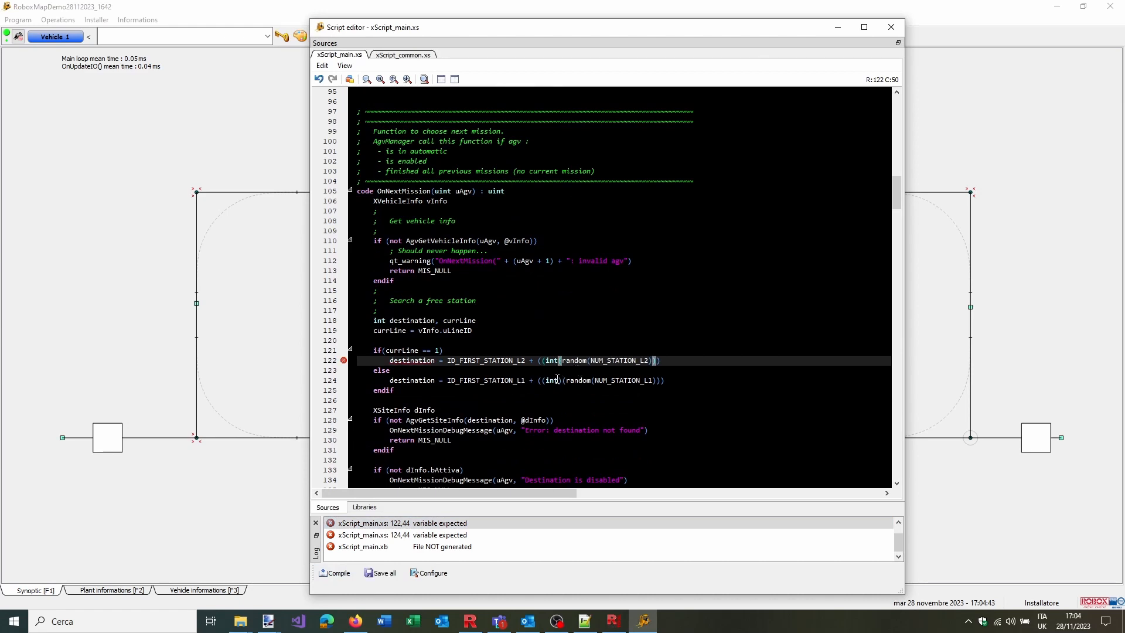
click(559, 380)
key(Delete)
click(544, 380)
key(BackSpace)
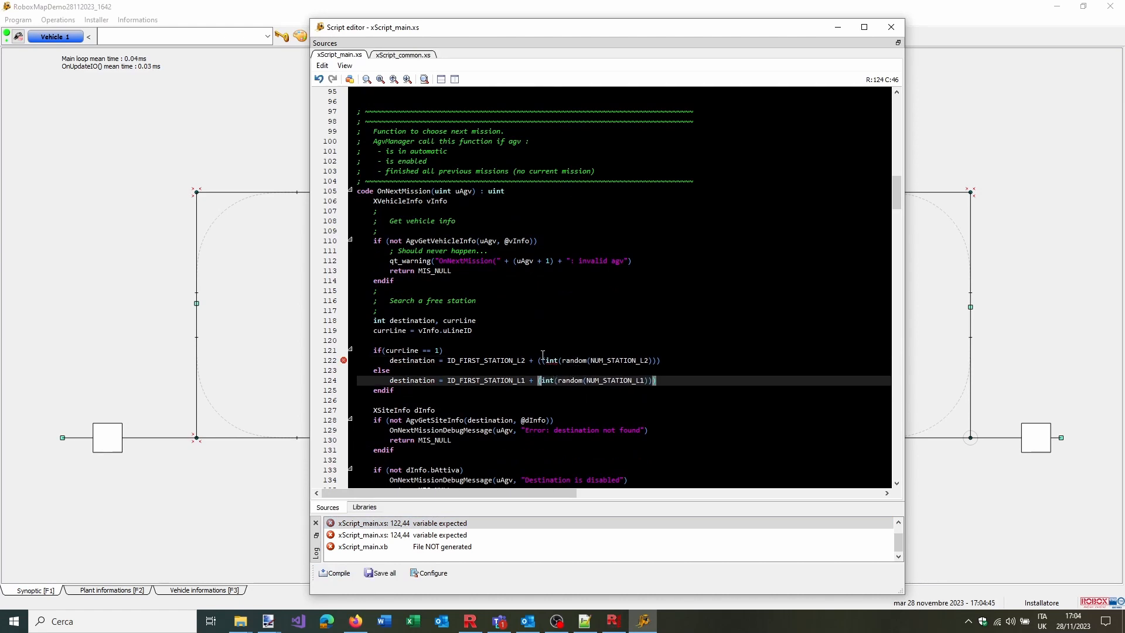
click(542, 359)
key(BackSpace)
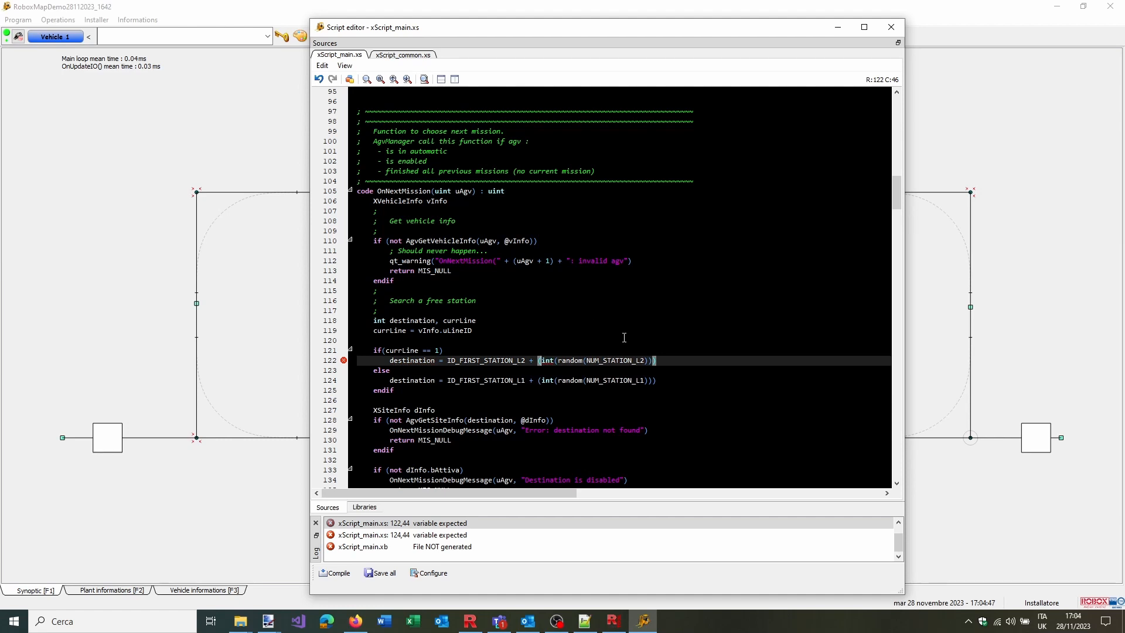
Save the script sources and go to the reported errors on lines 122 and 124
click(684, 322)
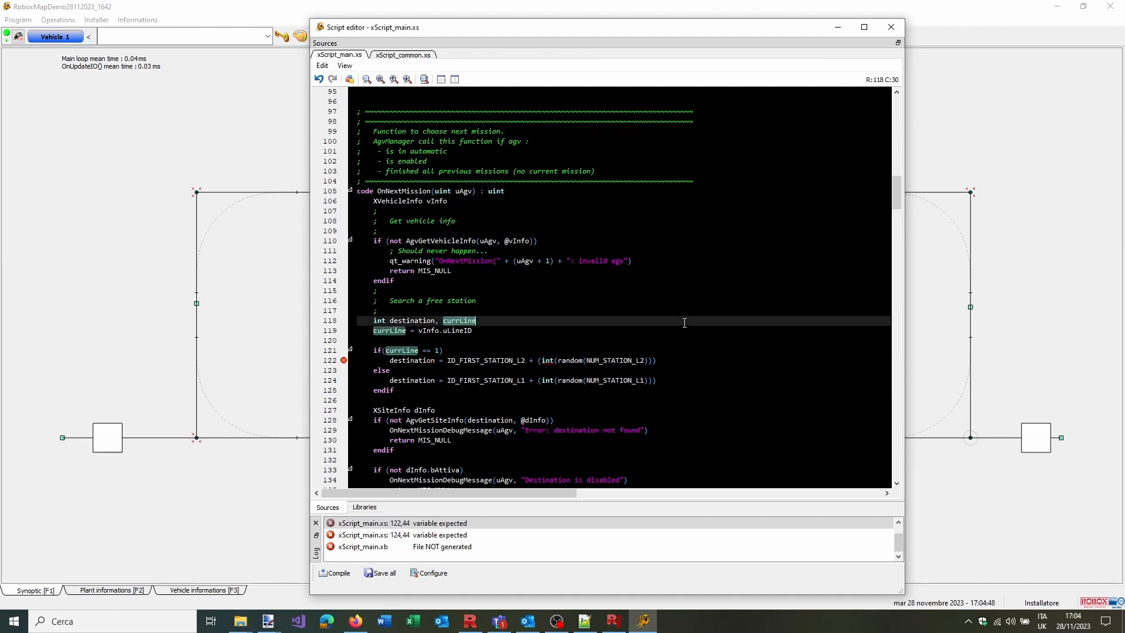
click(380, 572)
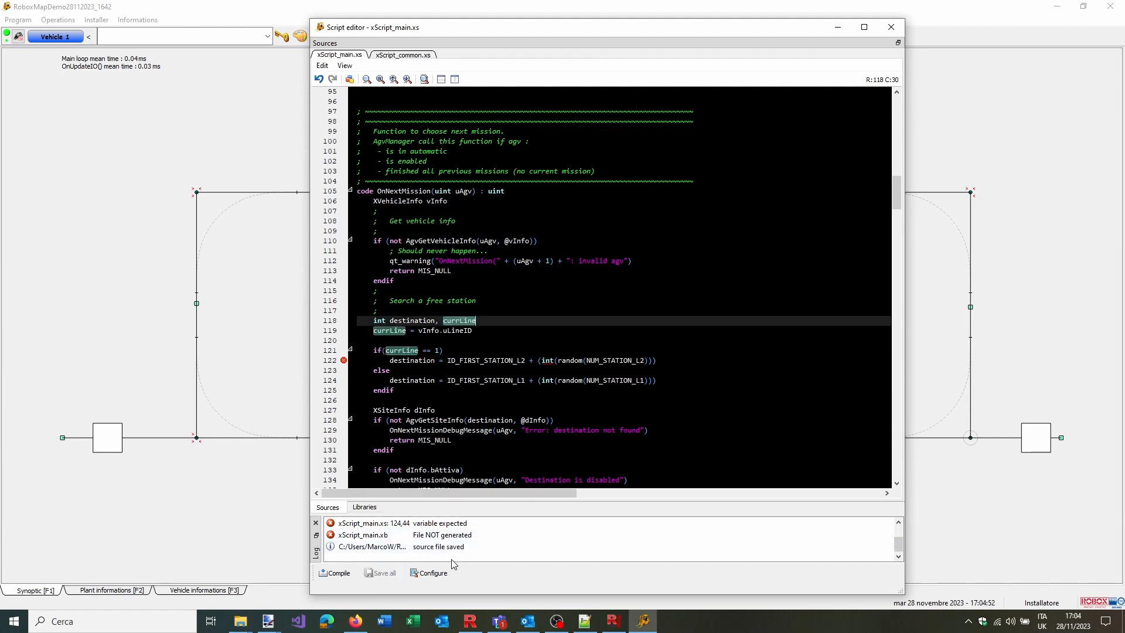
scroll(467, 552, up, 1)
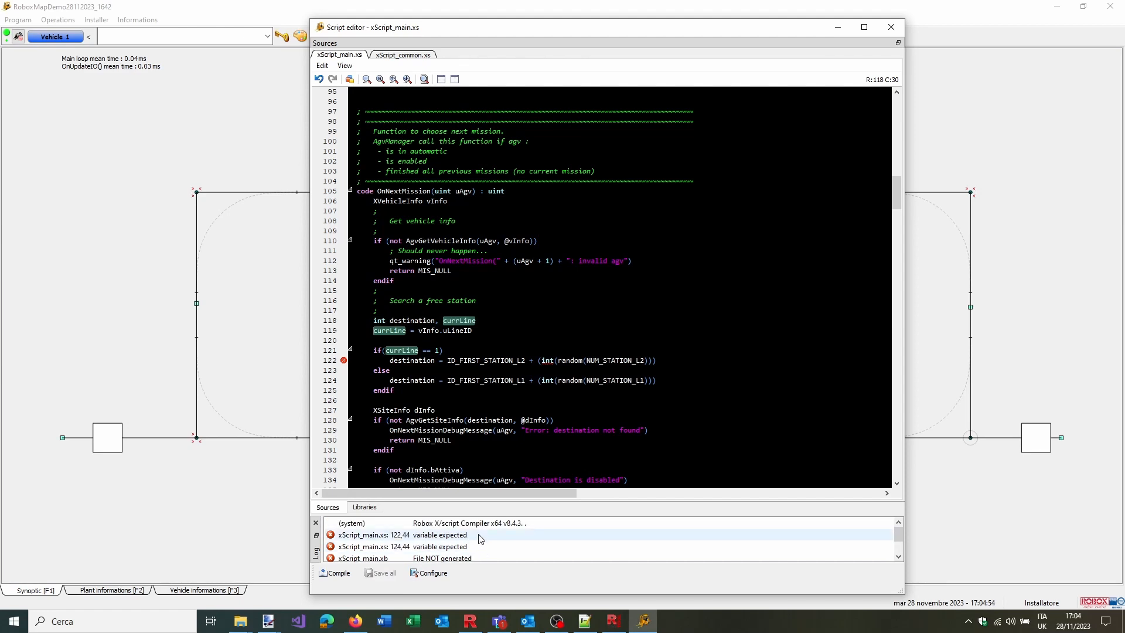
double_click(477, 535)
click(558, 361)
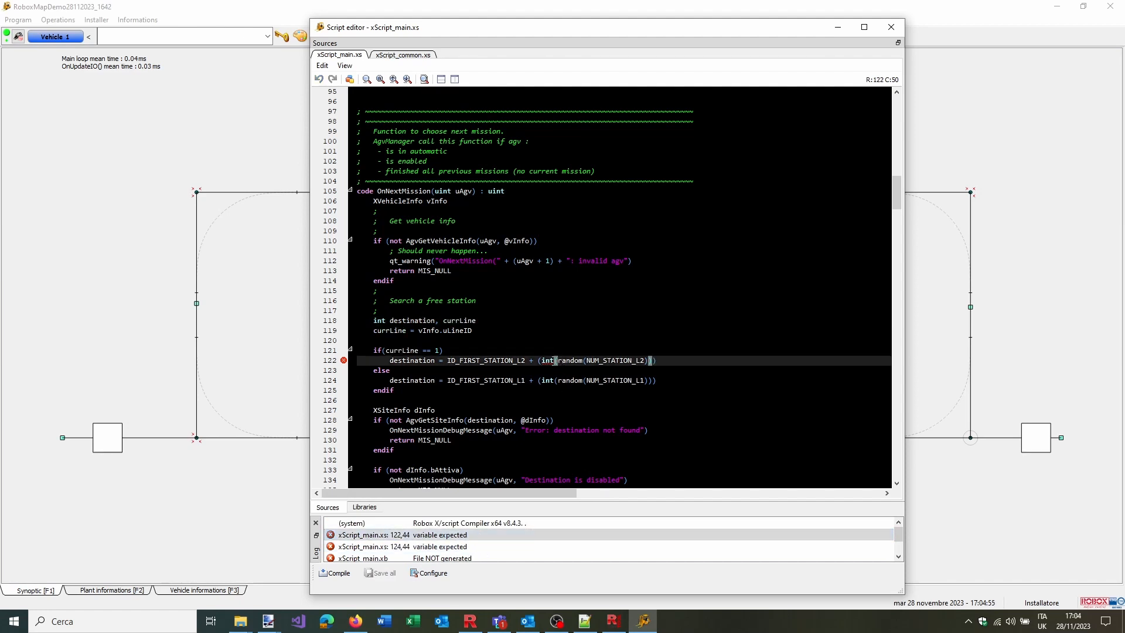
key(Left)
key(Left)
double_click(440, 546)
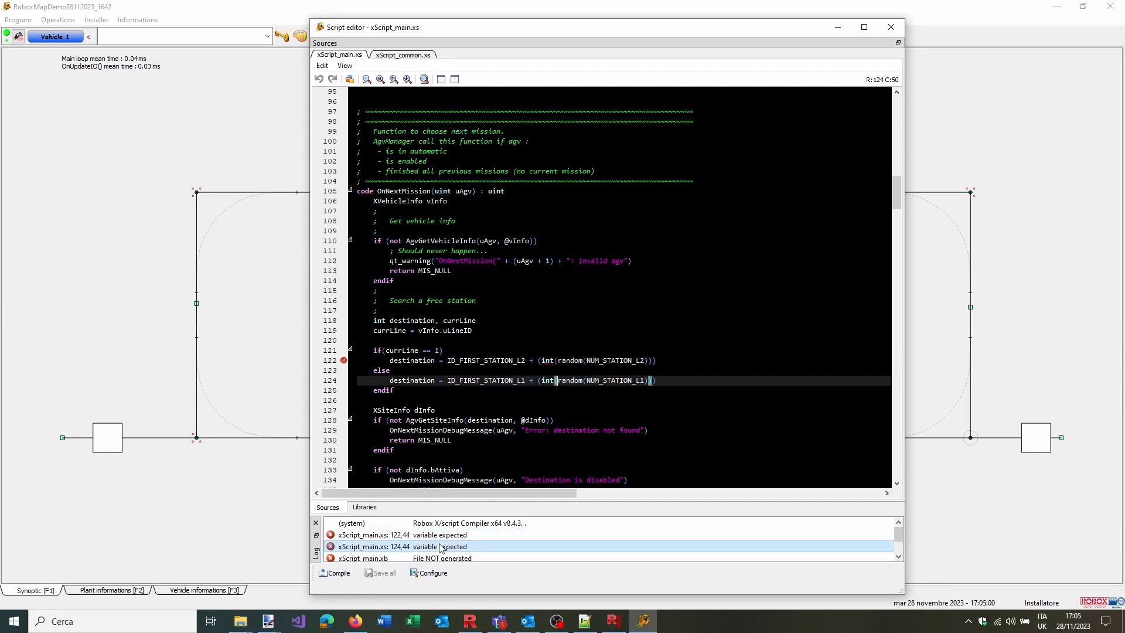
Remove the int casts on lines 124 and 122, leaving (random(NUM_STATION_L1)) and (random(NUM_STATION_L2)) with balanced parentheses
double_click(552, 381)
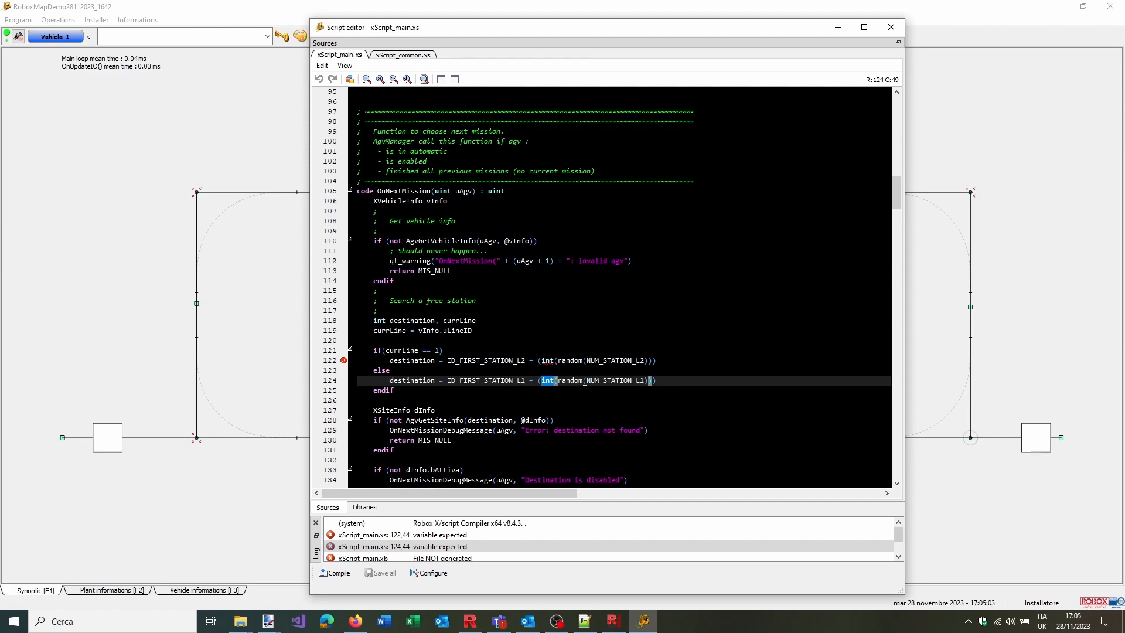
key(Right)
key(BackSpace)
key(BackSpace)
key(BackSpace)
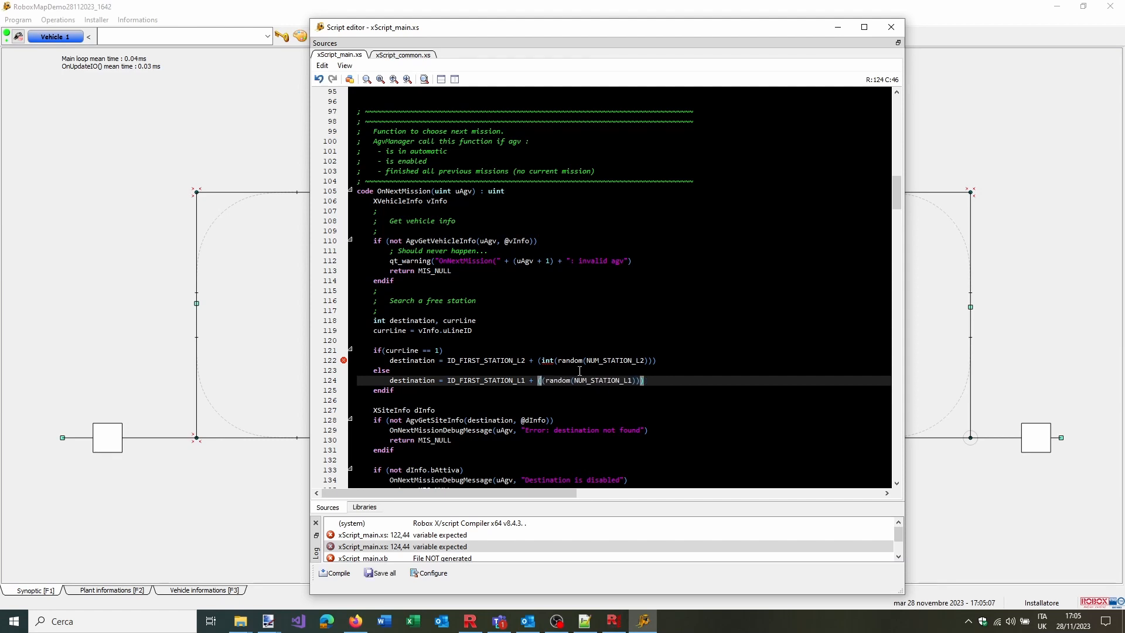
key(Delete)
key(Up)
key(Up)
key(shift+Right)
key(shift+Right)
key(shift+Right)
key(shift+Right)
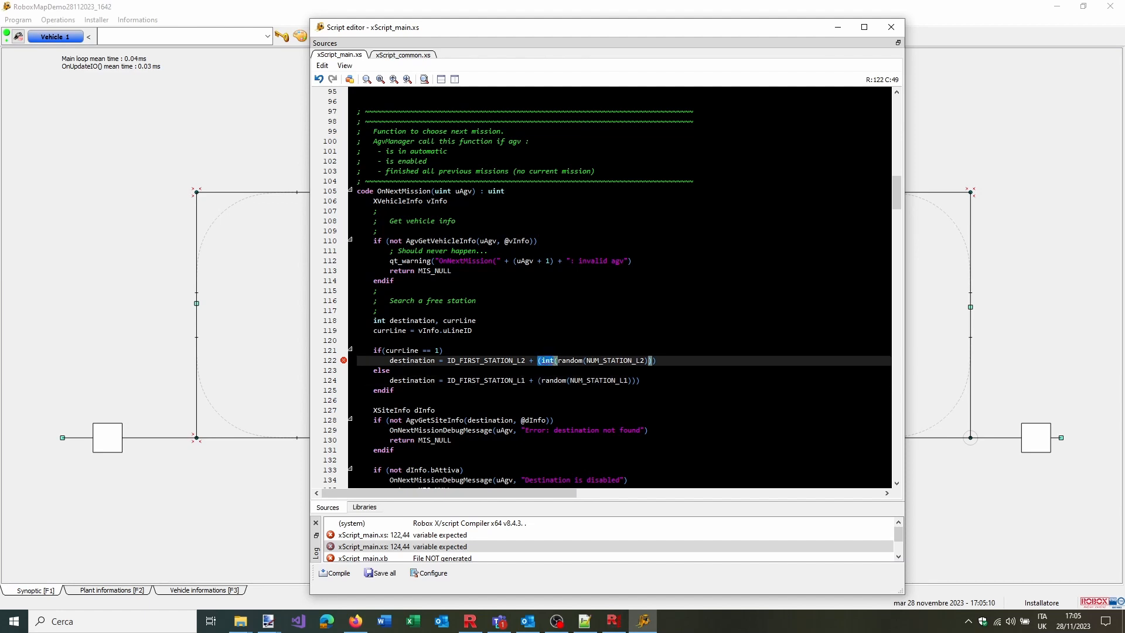
key(Delete)
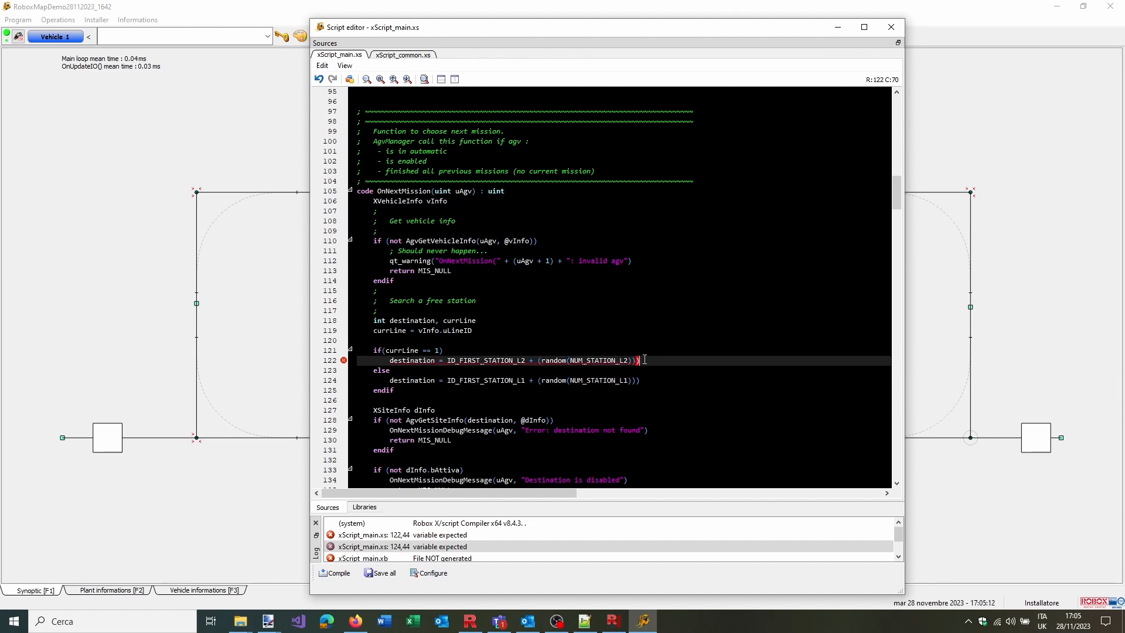
click(645, 382)
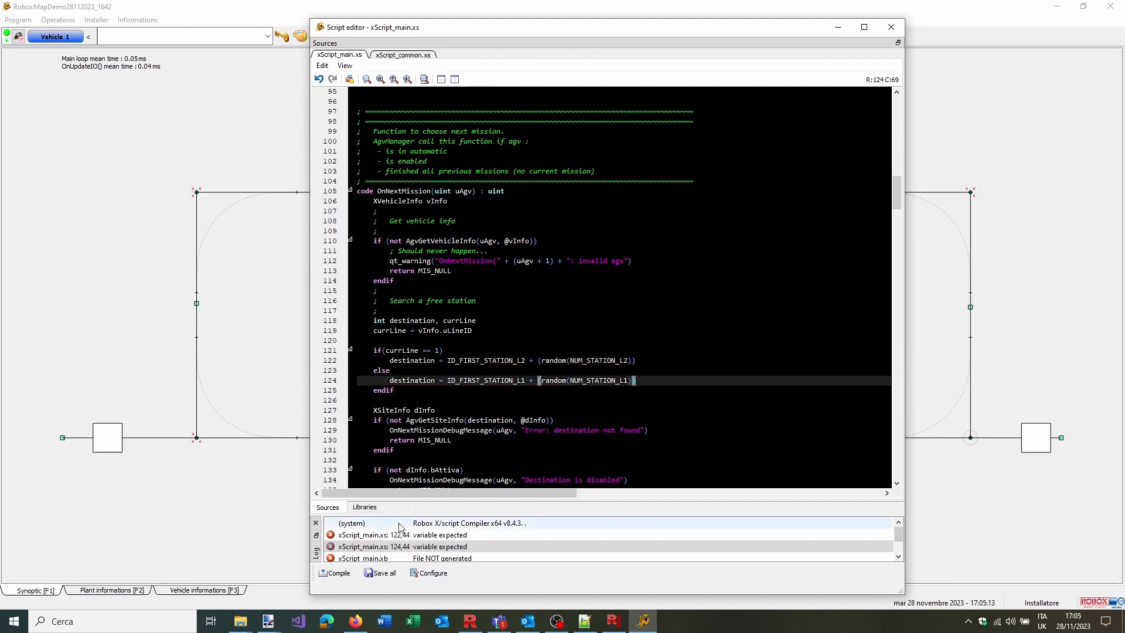
Save and compile xScript_main.xs, and close the script editor
click(379, 573)
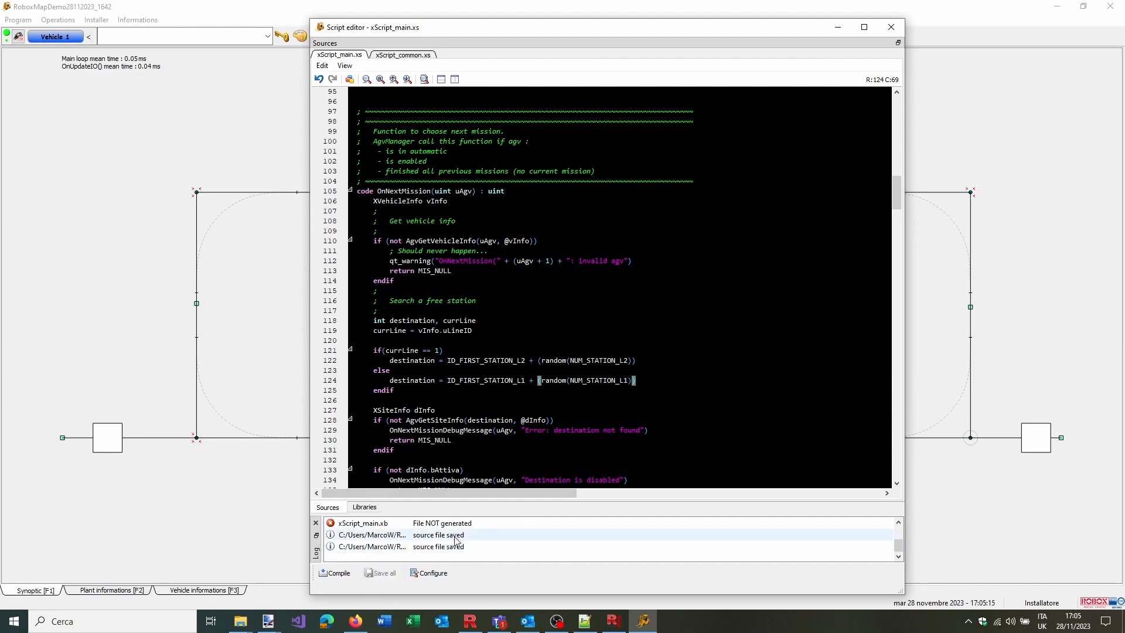
click(348, 575)
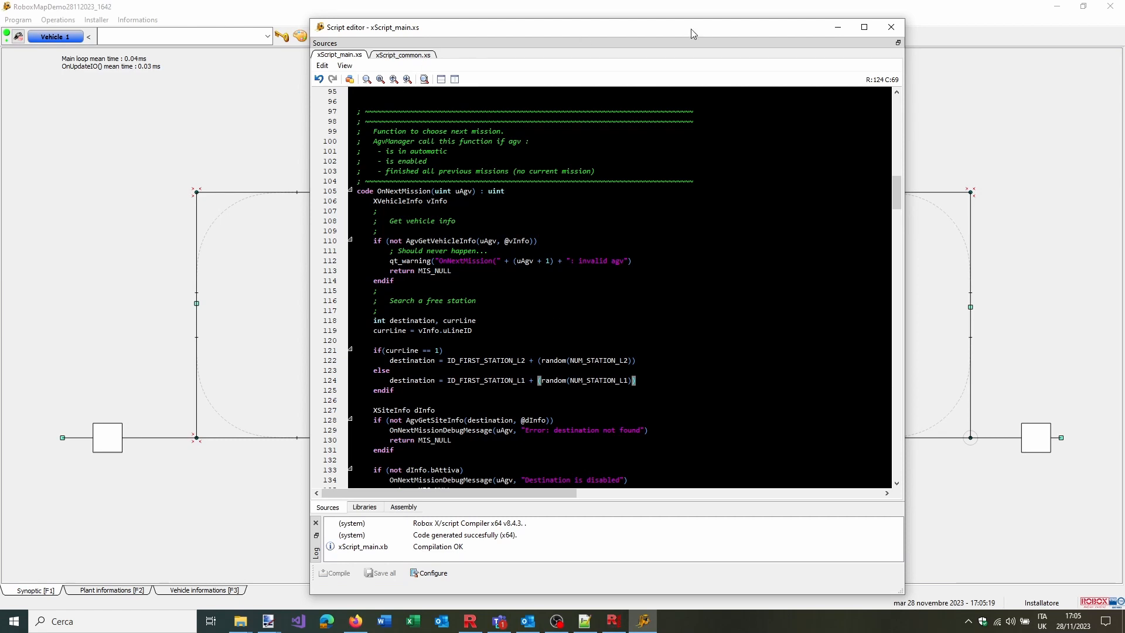
click(891, 27)
Restart the RoboxMapDemo28112023_1642 plant program and change the access level to Installatore
click(1118, 8)
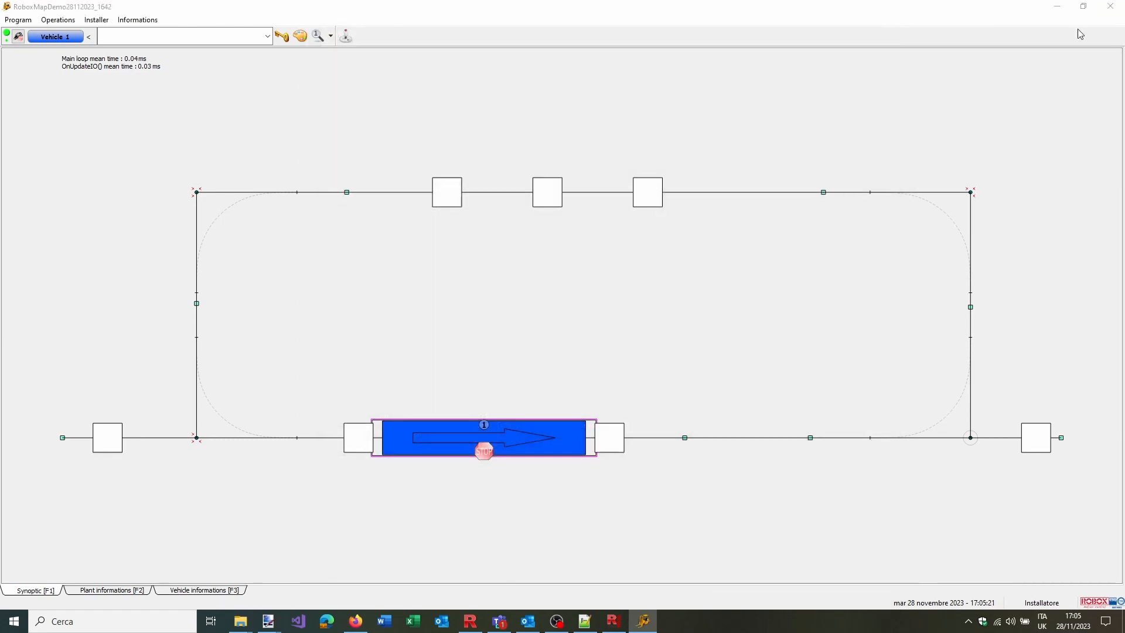
click(563, 325)
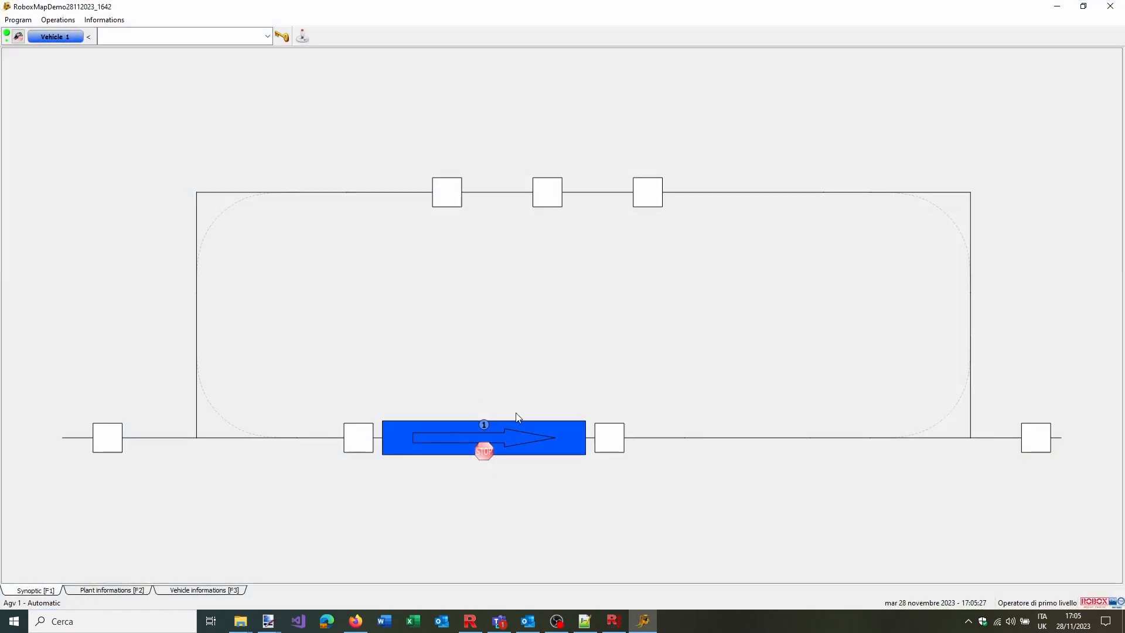
click(281, 35)
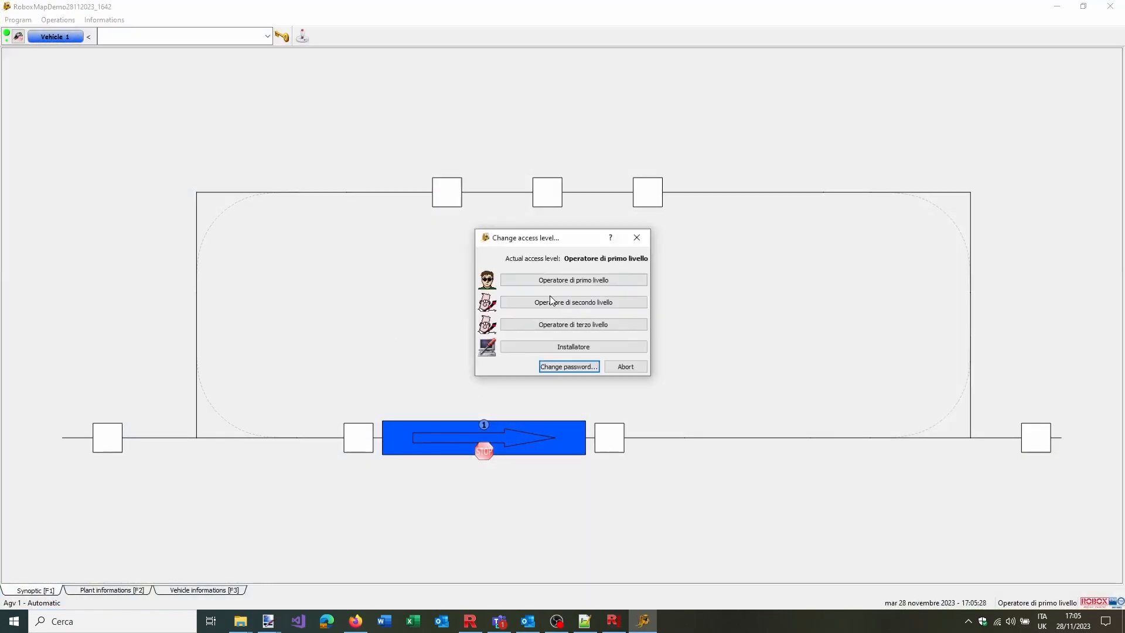
click(548, 348)
Enable Vehicle 1 on the synoptic so it starts executing automatic missions
right_click(507, 439)
mouse_move(561, 448)
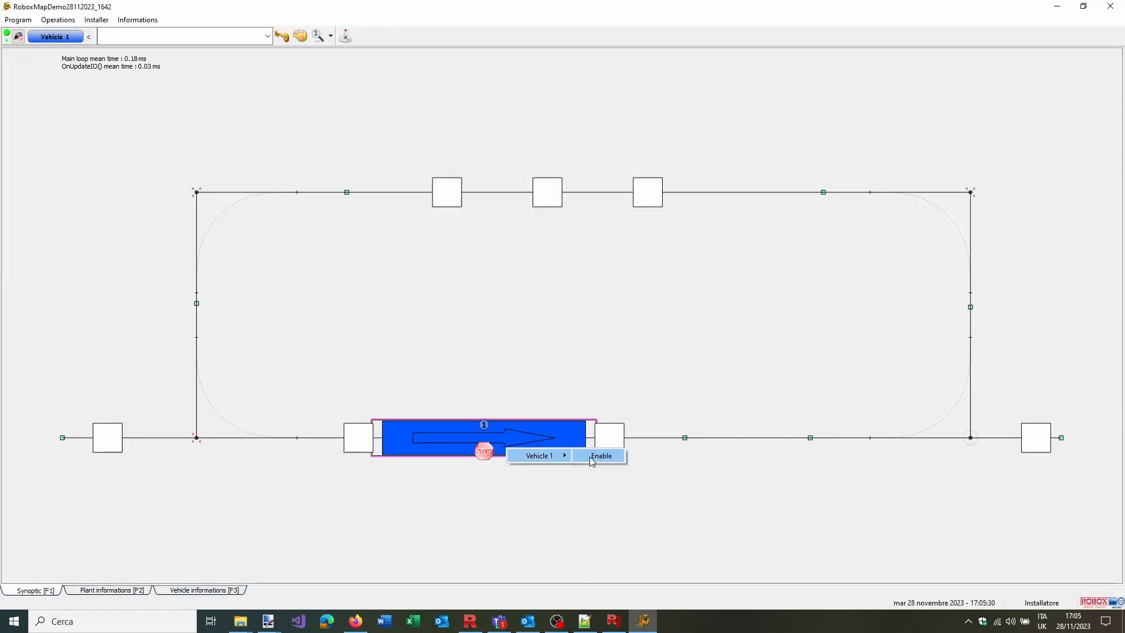
click(590, 458)
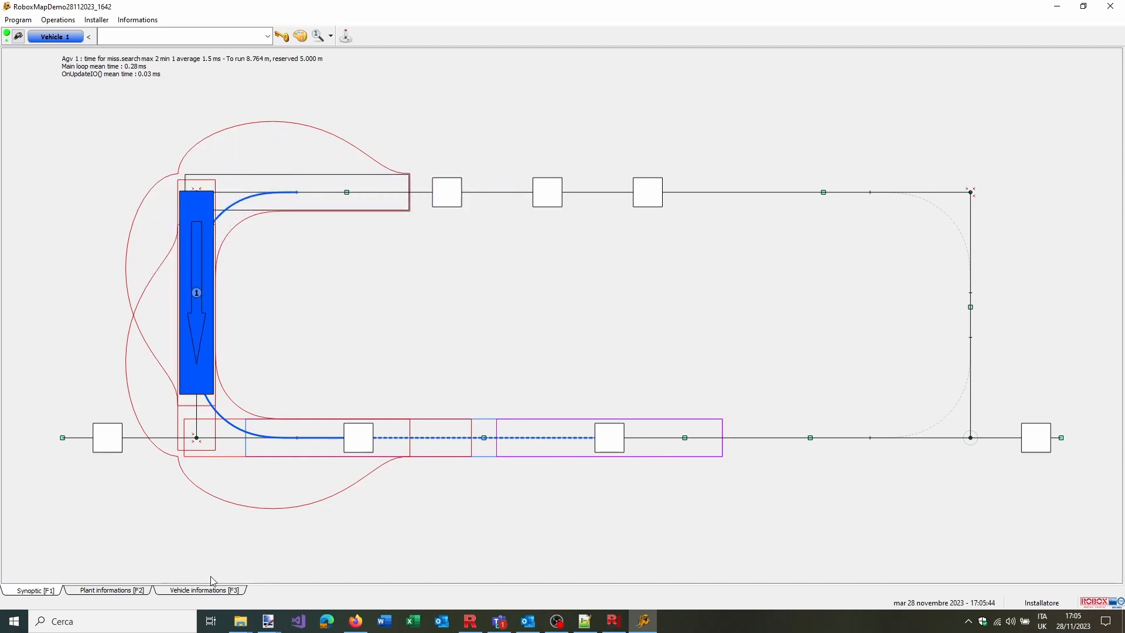
Check the AGV commands list in the vehicle information against the vehicle's movement on the synoptic
click(136, 593)
click(182, 592)
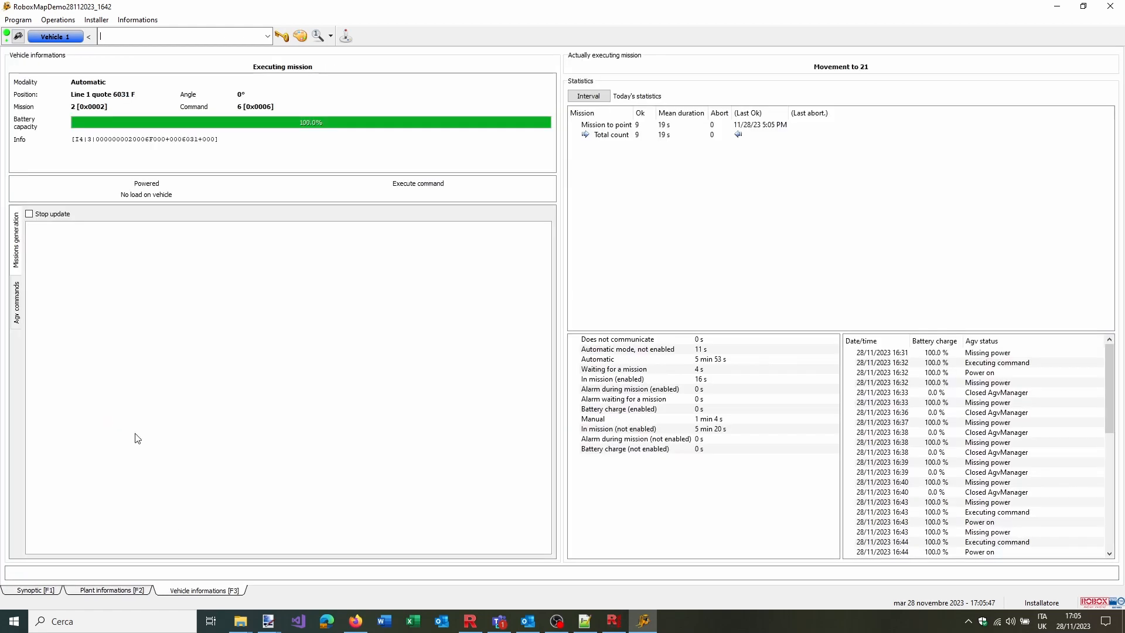
click(16, 301)
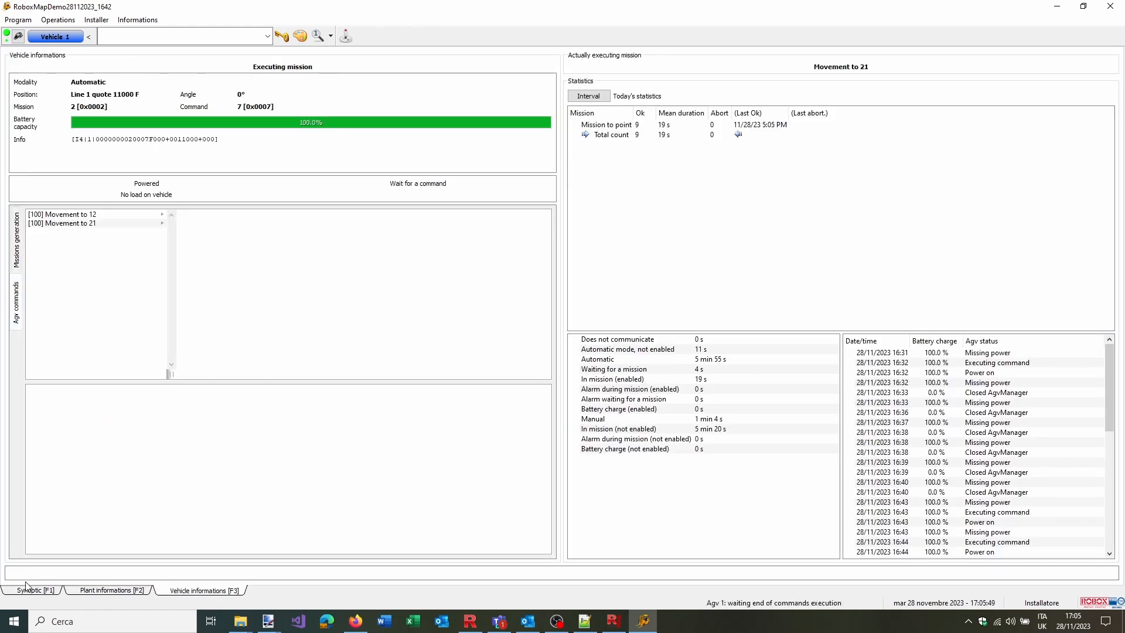
click(35, 590)
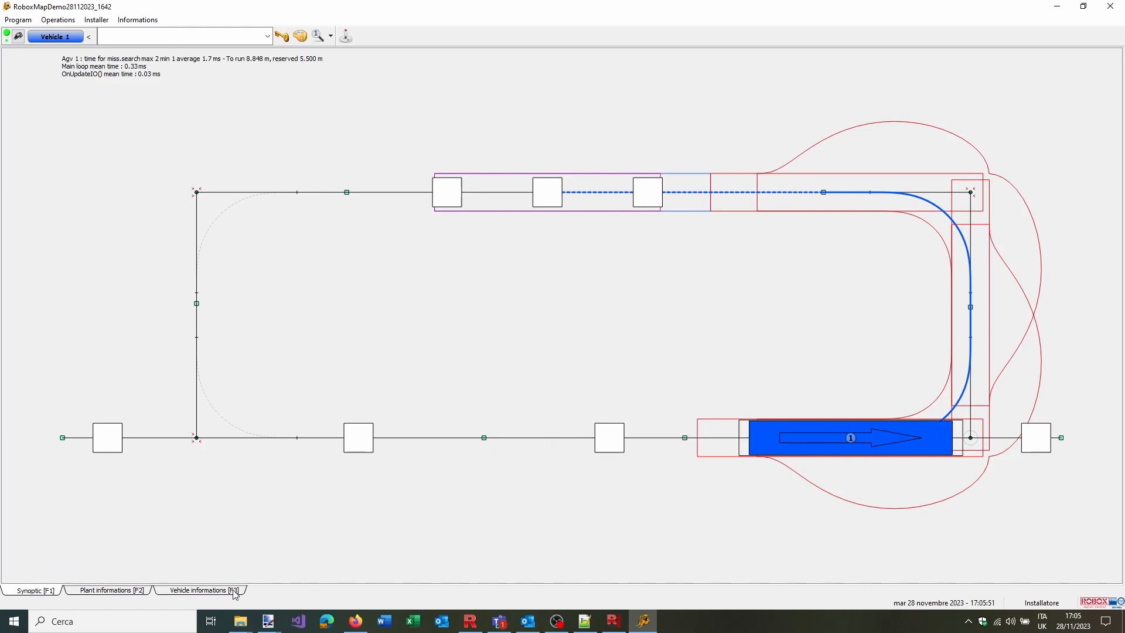
click(237, 590)
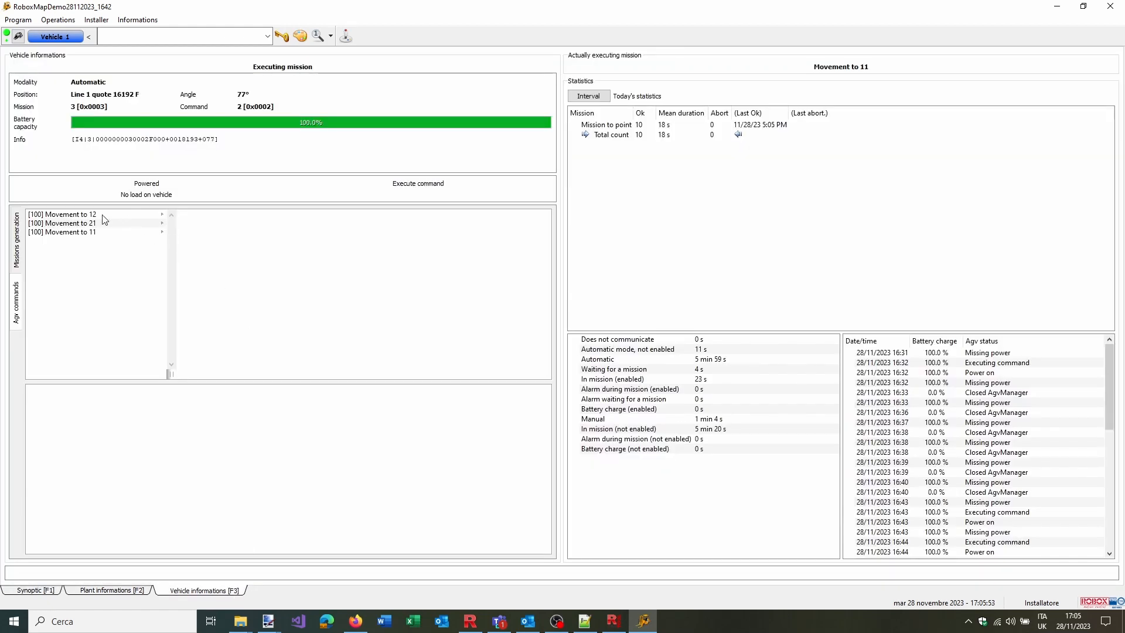
click(34, 589)
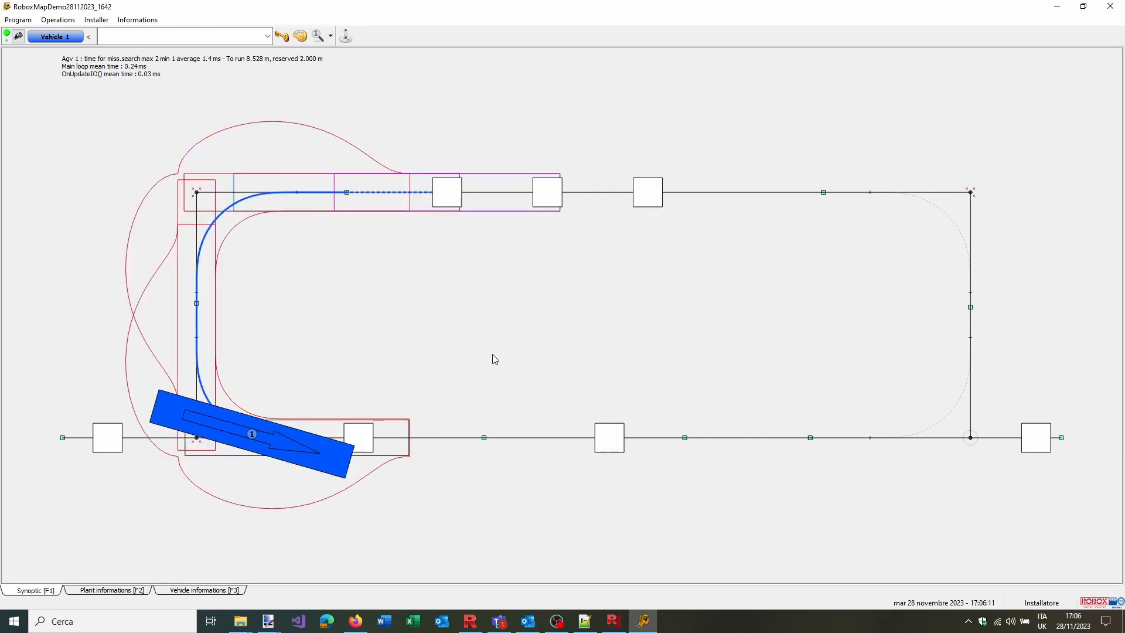
Inspect the location details of the three stations on the upper line of the synoptic
mouse_move(586, 622)
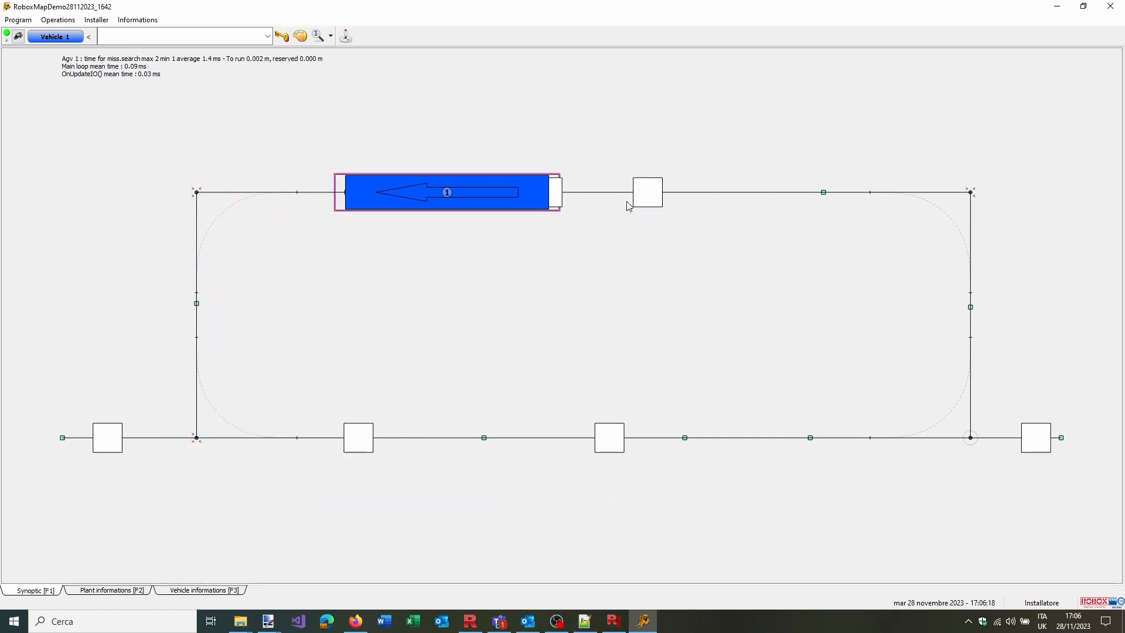
mouse_move(644, 207)
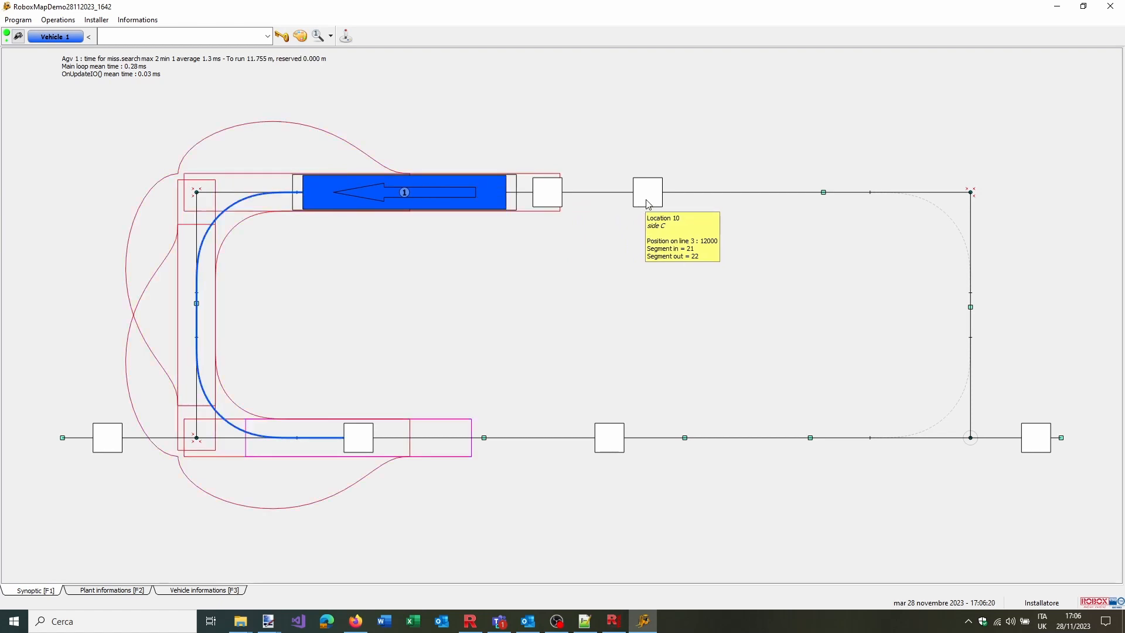
mouse_move(558, 200)
mouse_move(457, 198)
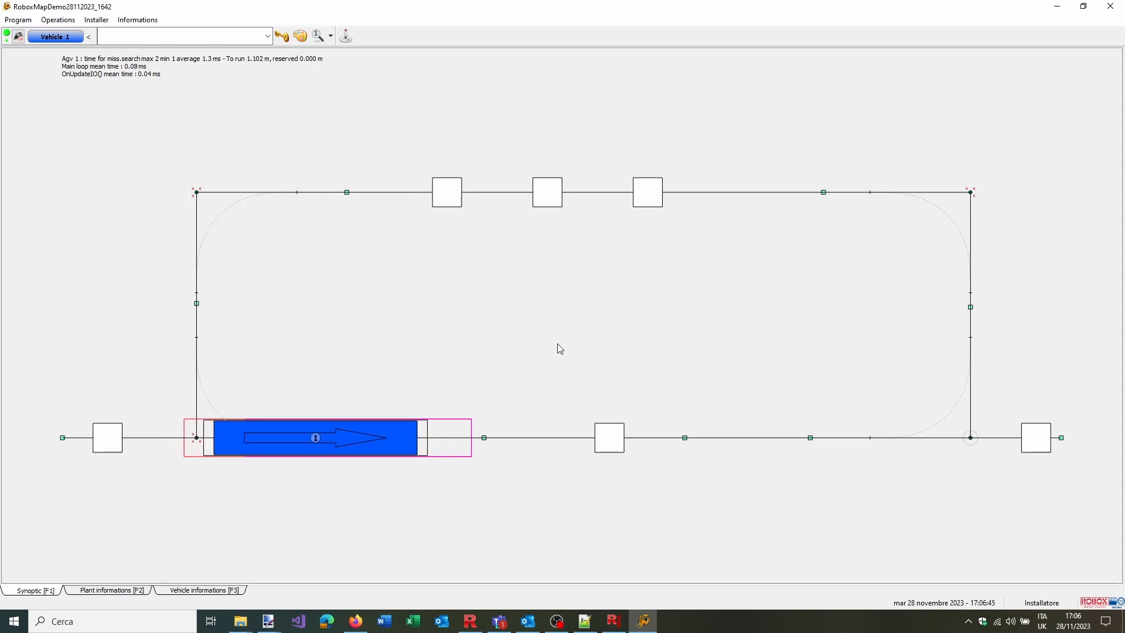
Send the stopped Vehicle 1 manually along the lower line to station 21
mouse_move(360, 452)
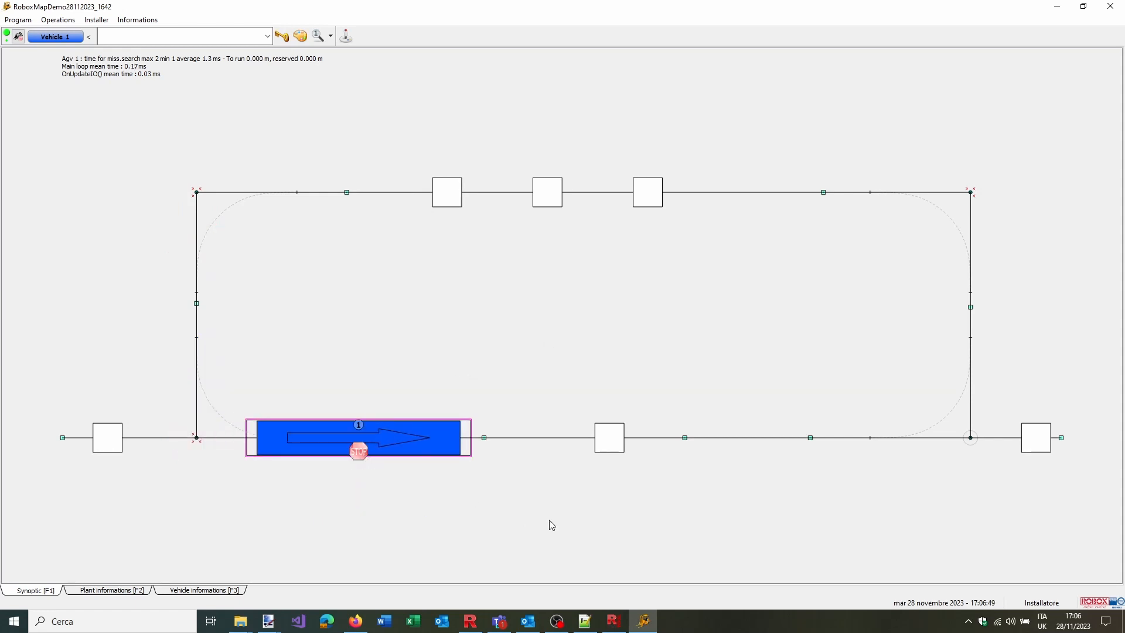
drag(375, 444, 610, 441)
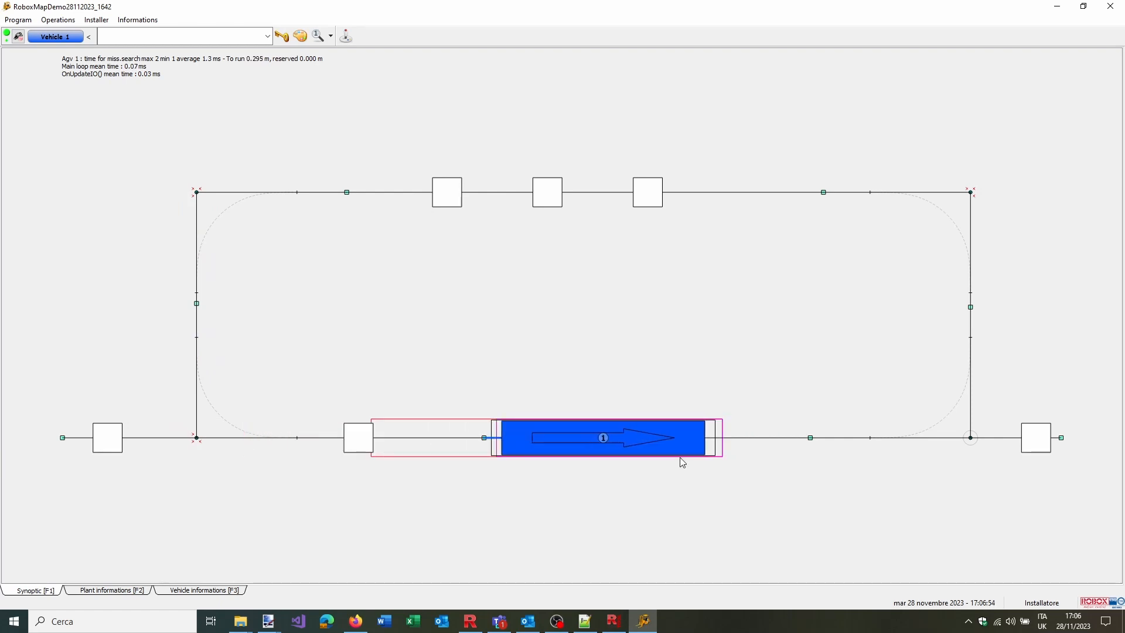
Enable Vehicle 1 to start another automatic mission, and disable it while that mission is running
mouse_move(677, 456)
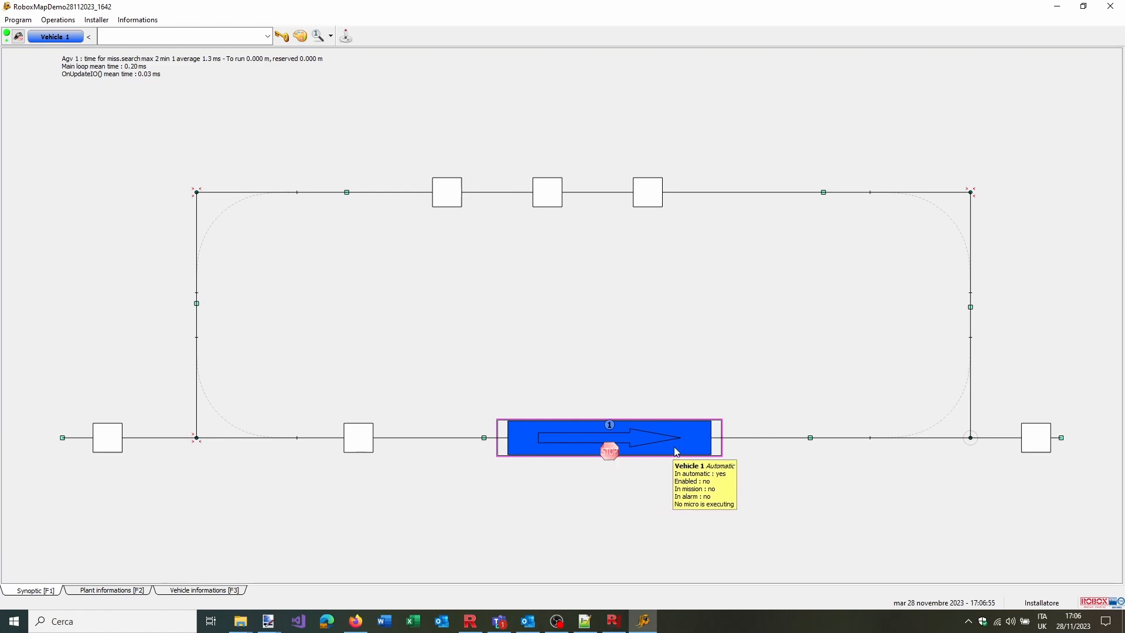
right_click(674, 450)
mouse_move(720, 456)
click(767, 455)
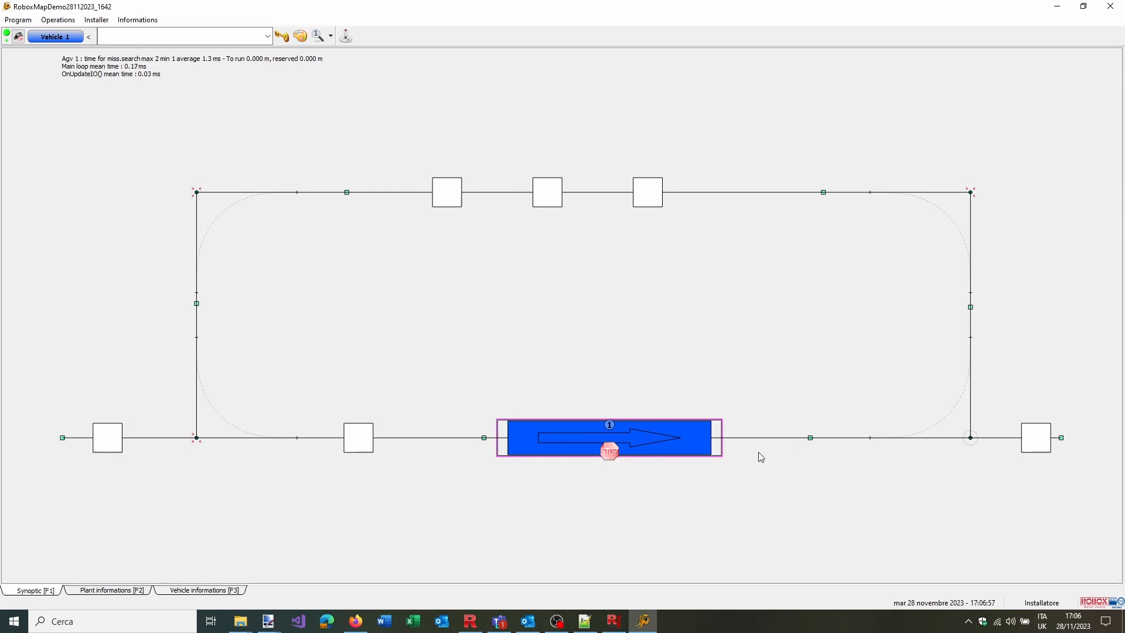
right_click(647, 446)
mouse_move(679, 452)
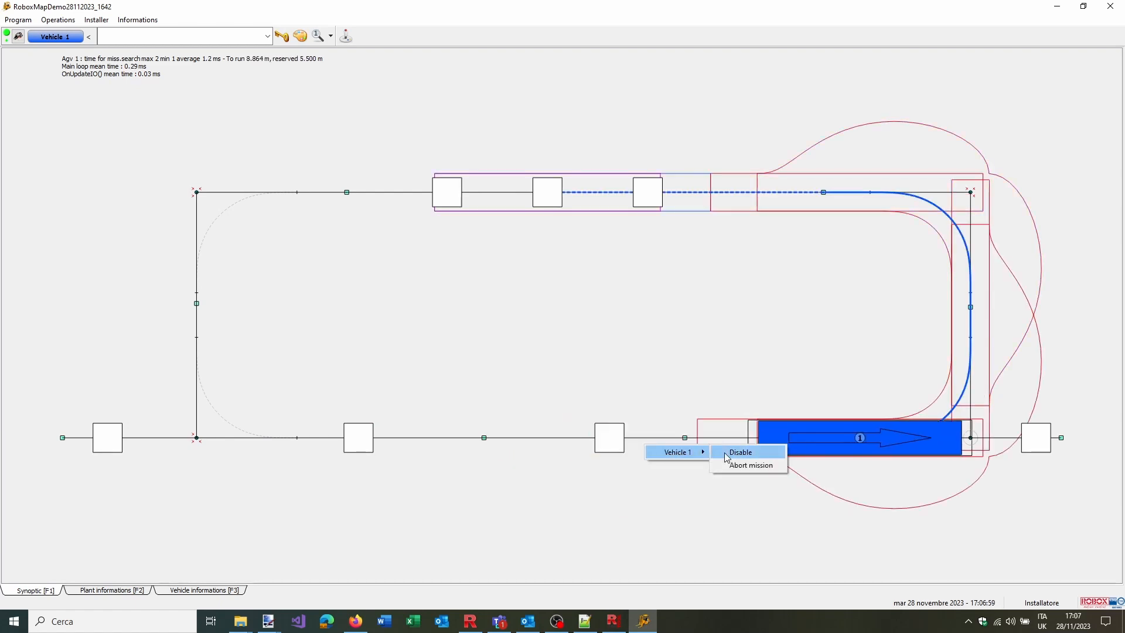
click(728, 454)
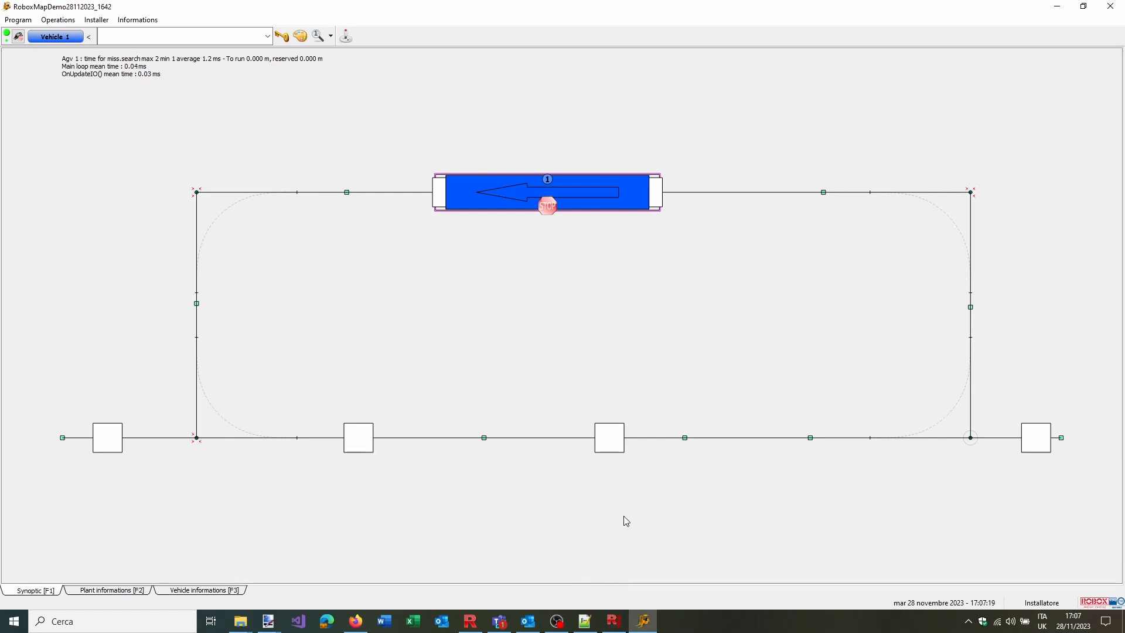
Switch to Robox Agv Tool to view the Robox_map layout, and return to the plant window
click(610, 618)
mouse_move(644, 622)
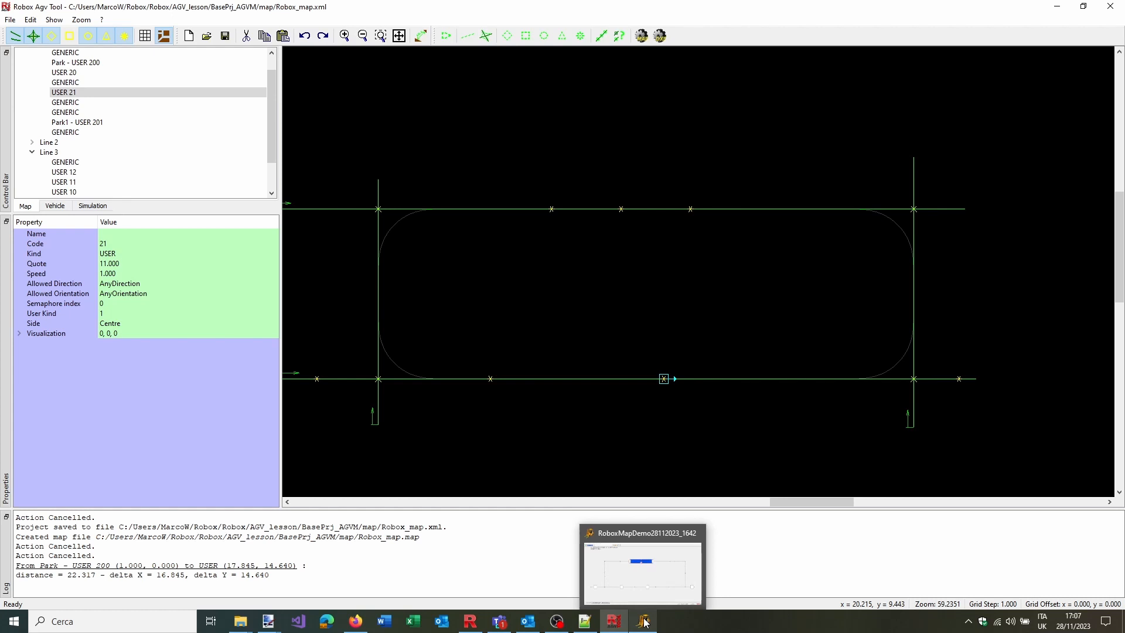
mouse_move(631, 544)
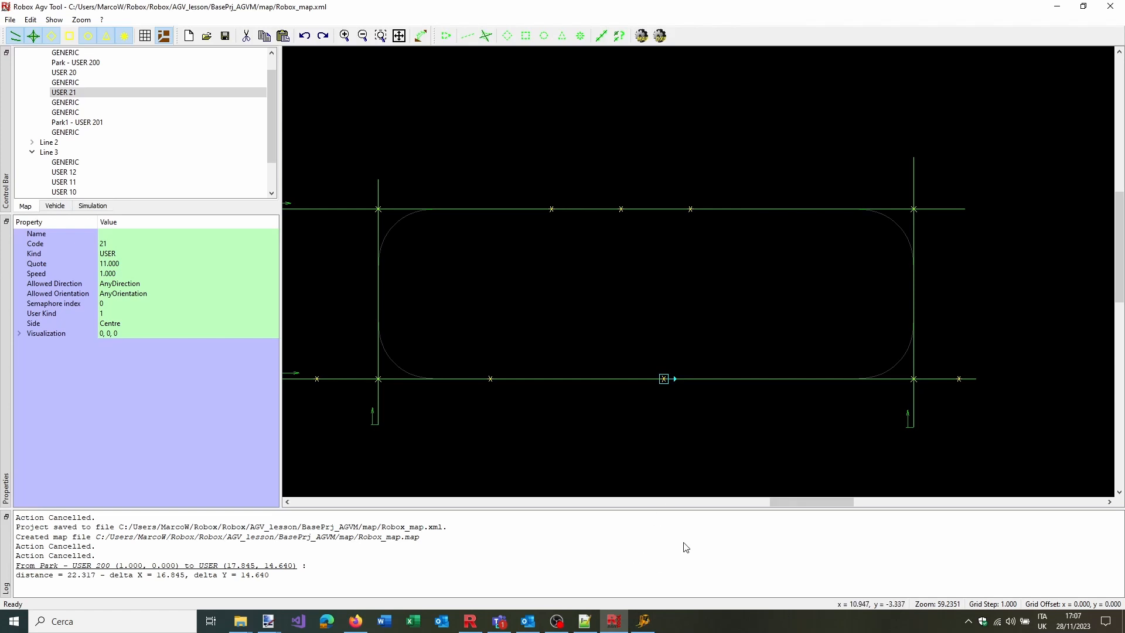
click(648, 622)
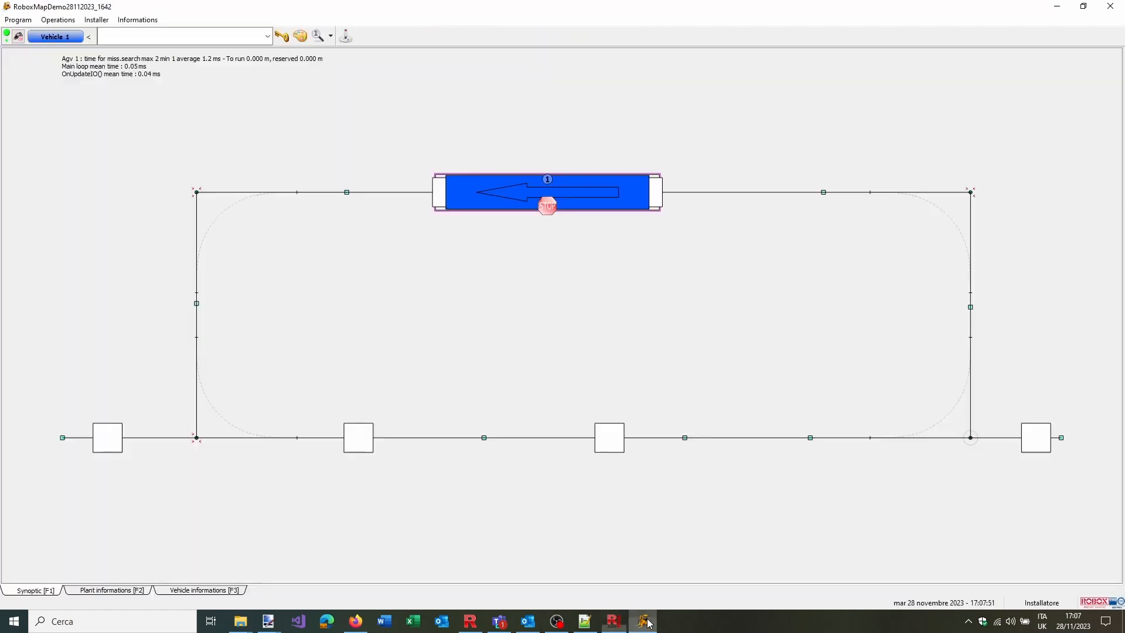